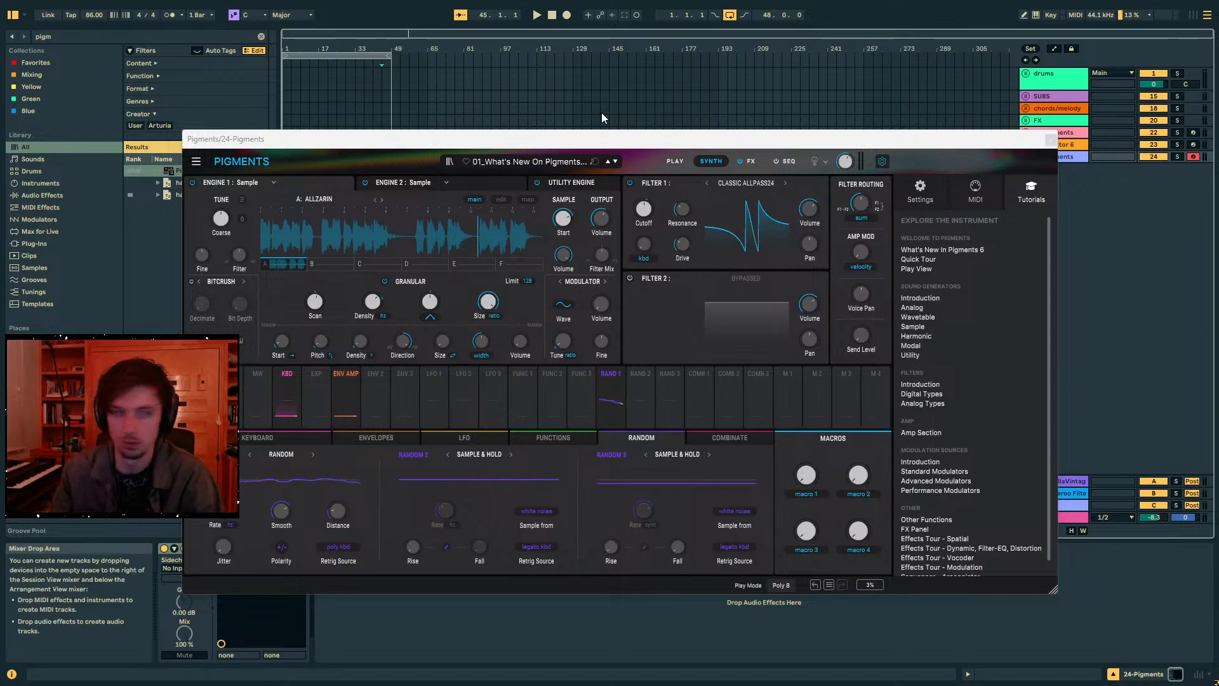
- Close the Pigments tutorials and settings side panel and reposition the plug-in window over the arrangement
{"action": "left_click_drag", "start_coordinate": [558, 138], "coordinate": [638, 92]}
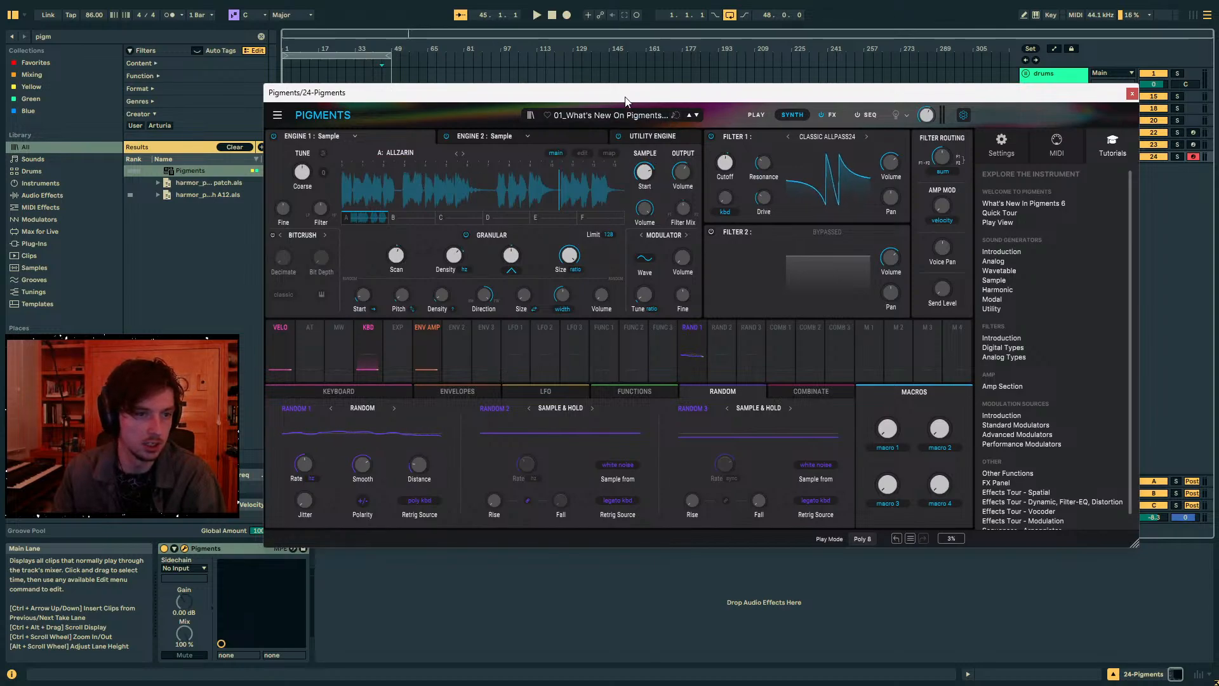
{"action": "left_click_drag", "start_coordinate": [624, 97], "coordinate": [627, 94]}
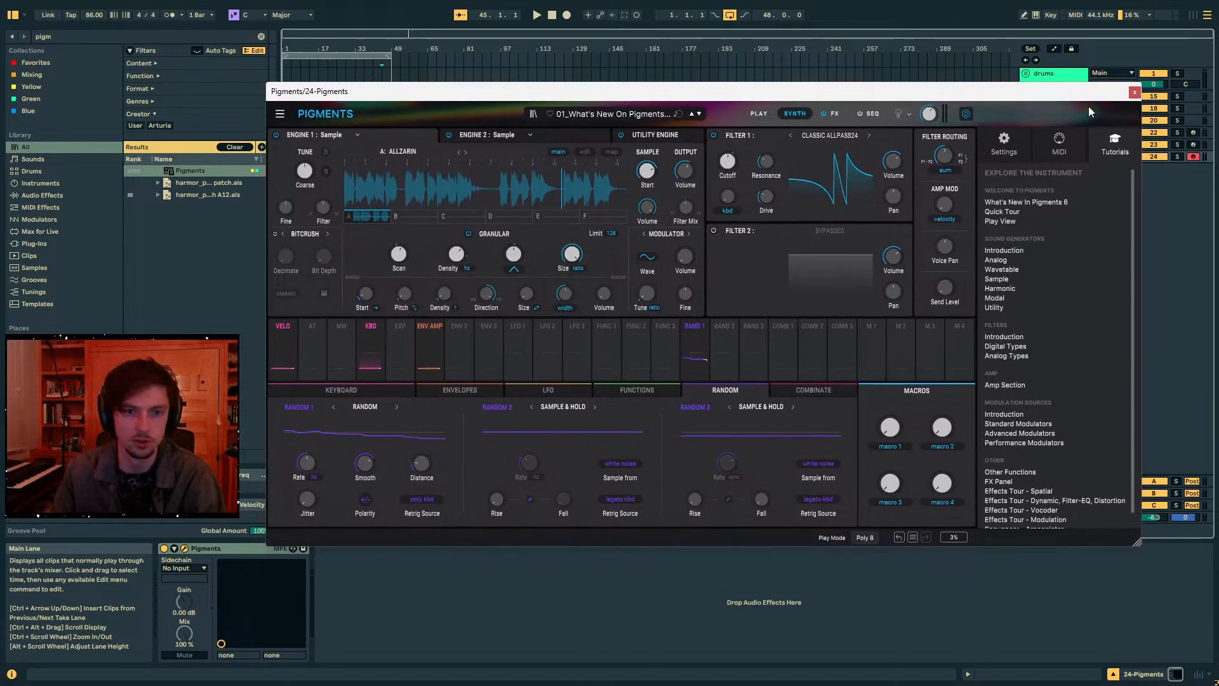
{"action": "left_click", "coordinate": [1010, 144]}
{"action": "left_click", "coordinate": [966, 114]}
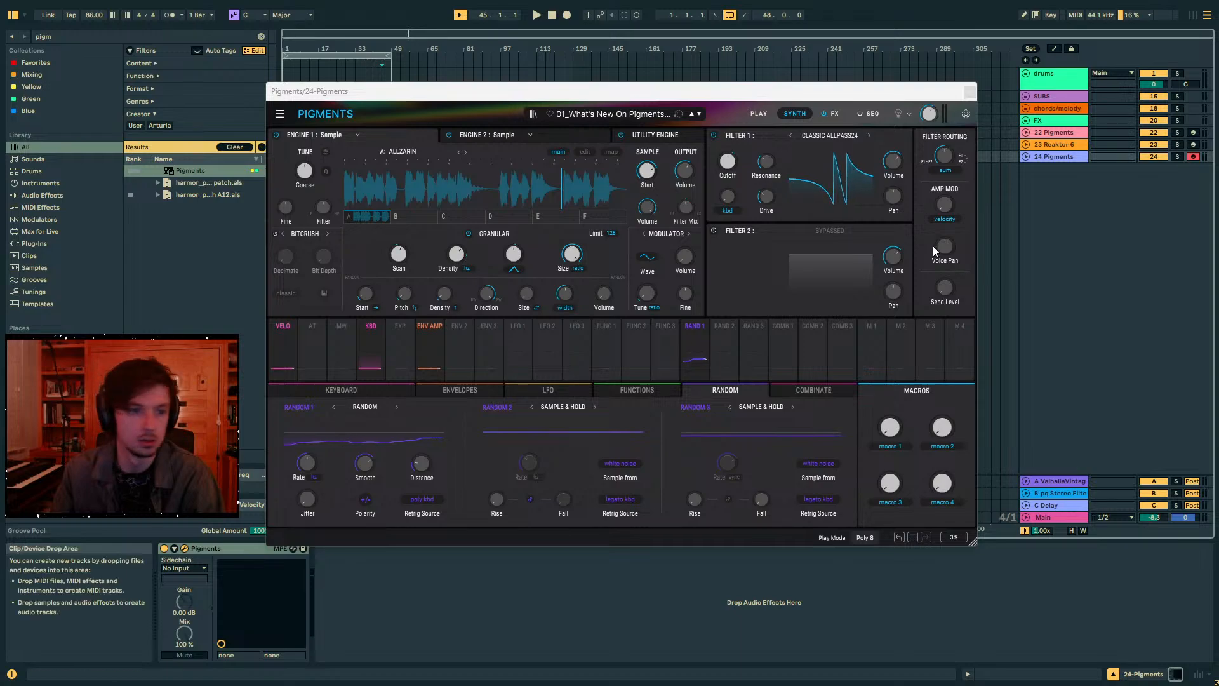
{"action": "left_click_drag", "start_coordinate": [635, 91], "coordinate": [672, 155]}
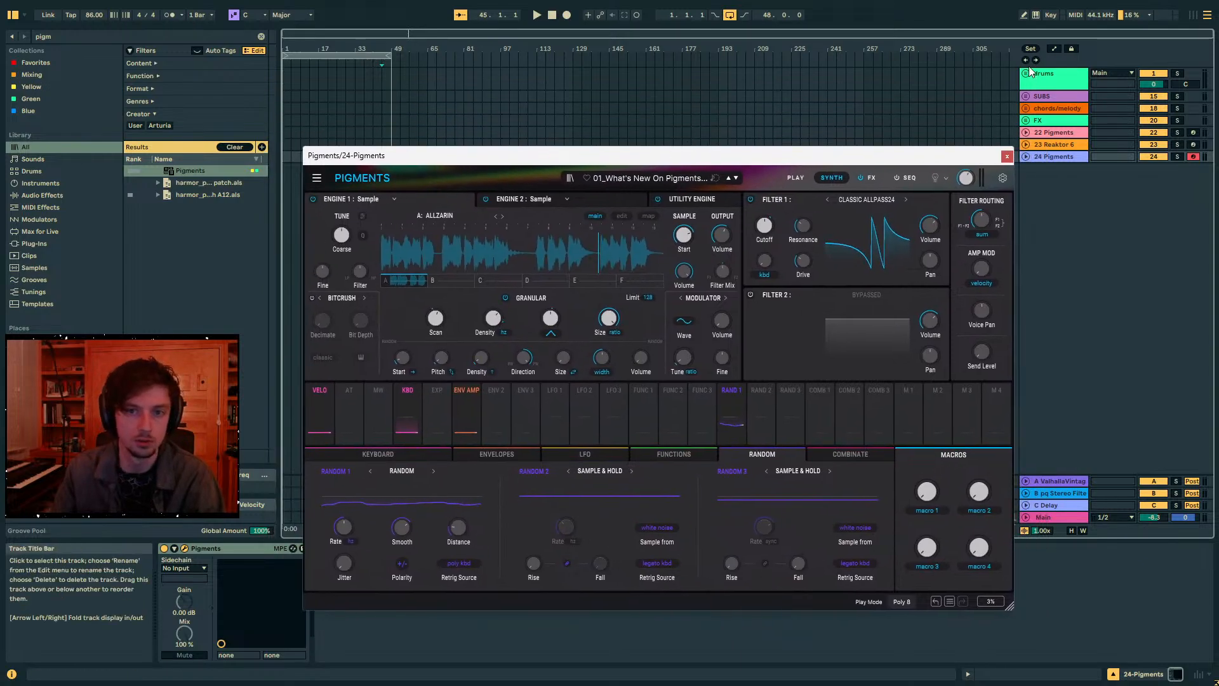
- Enable the computer MIDI keyboard and audition the loaded preset while resetting Filter 1's resonance
{"action": "left_click", "coordinate": [1036, 14]}
{"action": "key", "text": "a"}
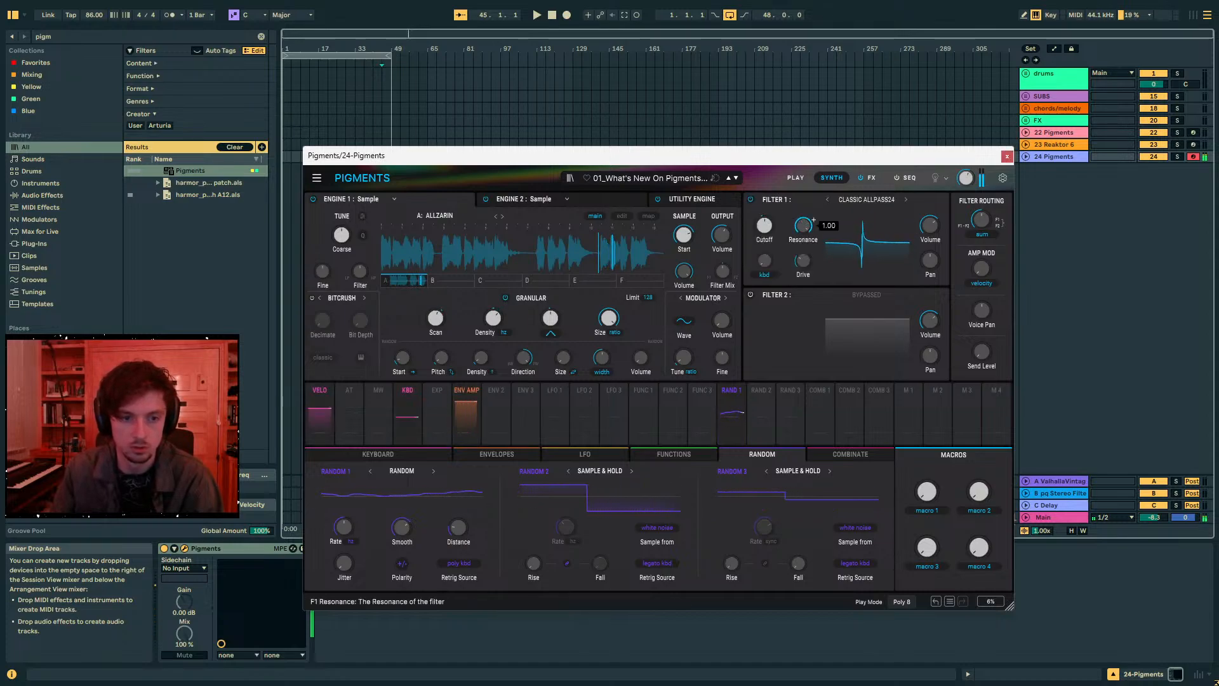
{"action": "double_click", "coordinate": [804, 225]}
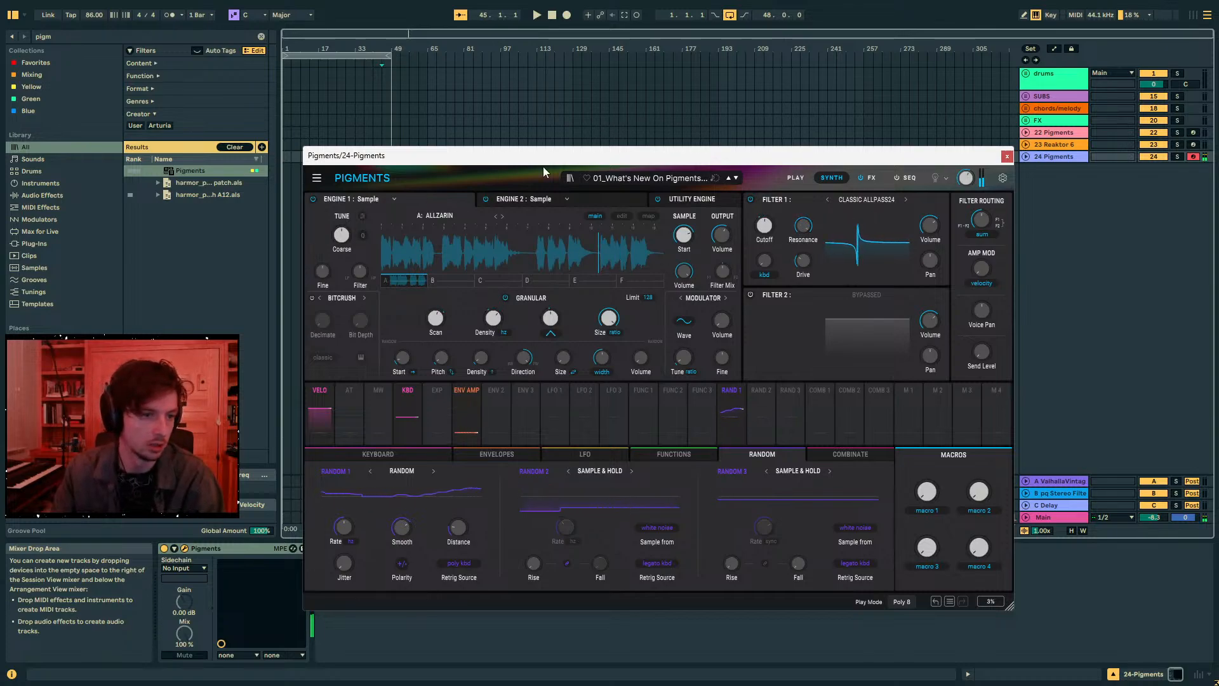
- Create a new default preset and set Engine 1's type to Modal
{"action": "left_click_drag", "start_coordinate": [548, 159], "coordinate": [651, 115]}
{"action": "left_click", "coordinate": [419, 133]}
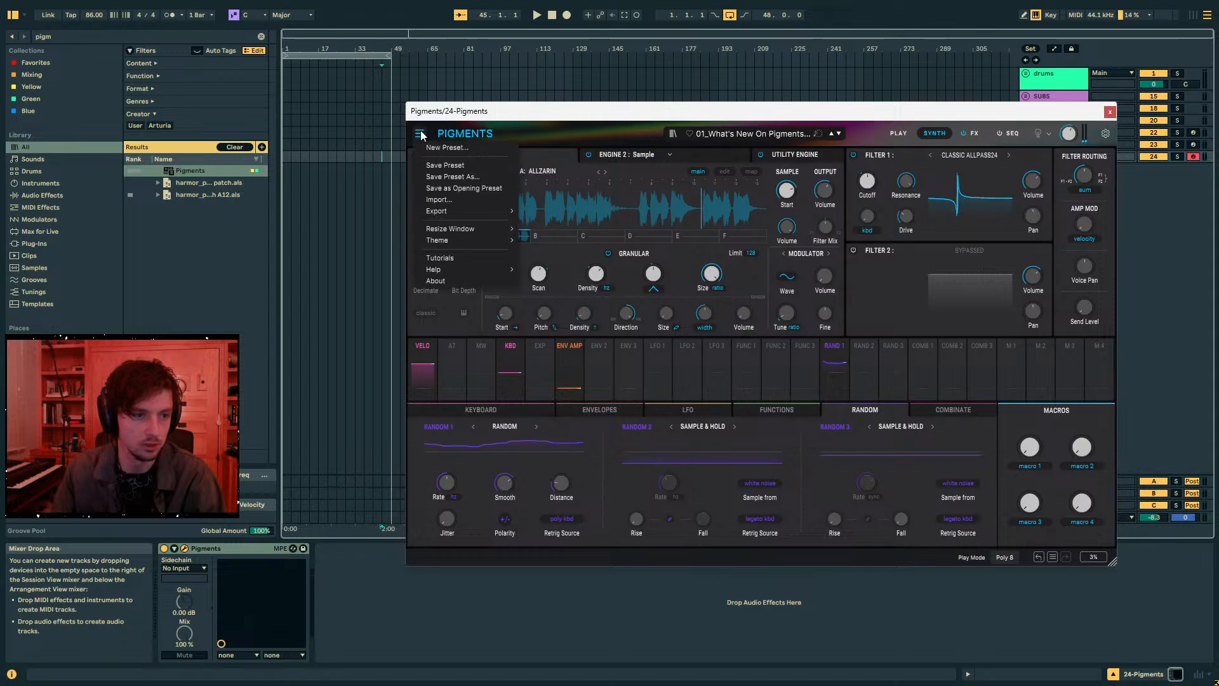
{"action": "left_click", "coordinate": [448, 148]}
{"action": "left_click", "coordinate": [485, 155]}
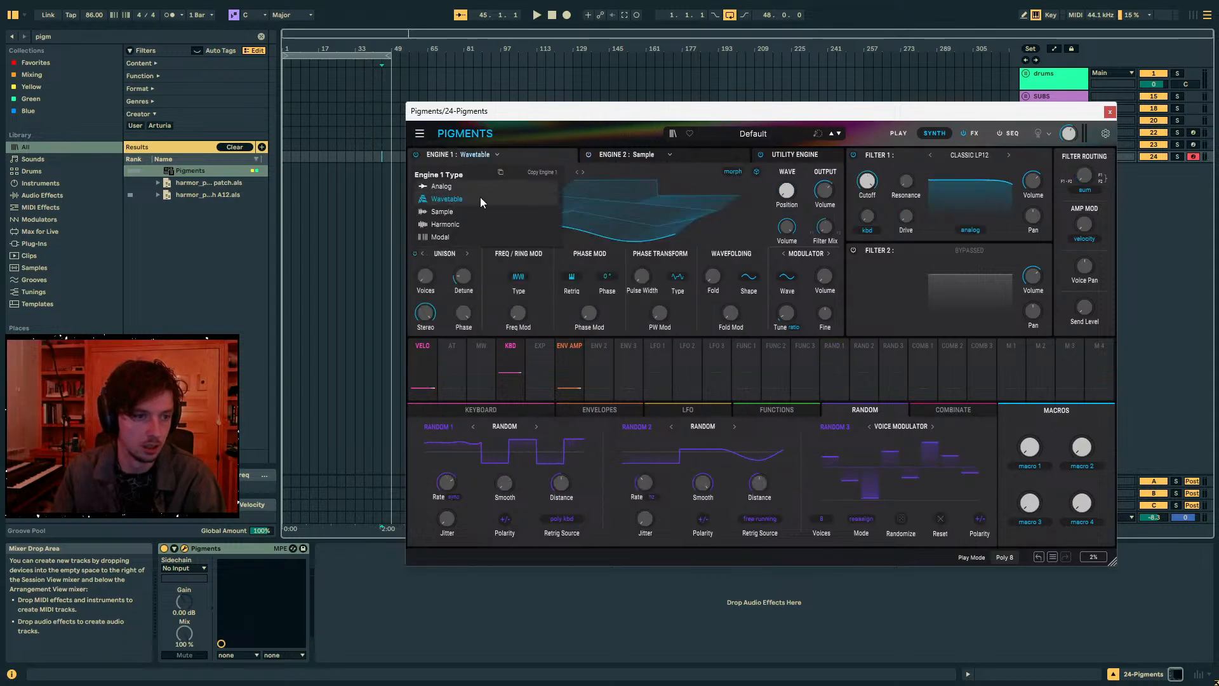
{"action": "left_click", "coordinate": [464, 236]}
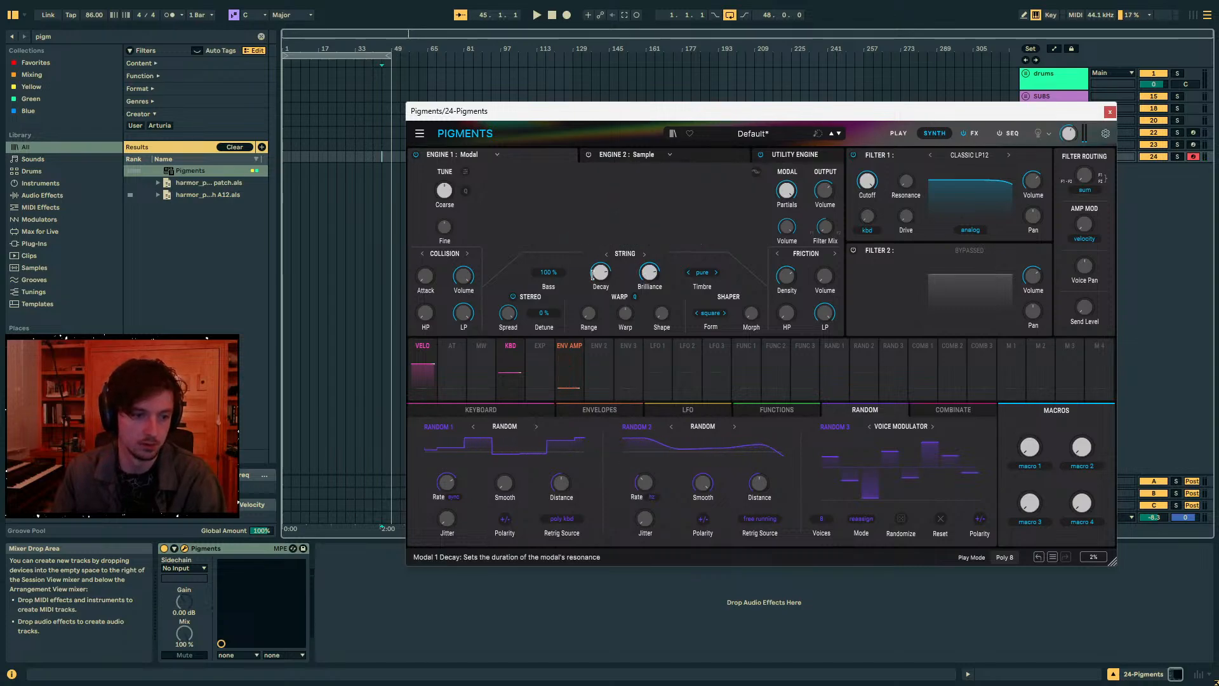
- Try a higher attack on Engine 1's collision exciter while playing, returning it to minimum
{"action": "mouse_move", "coordinate": [427, 280]}
{"action": "left_click_drag", "start_coordinate": [438, 269], "coordinate": [437, 261]}
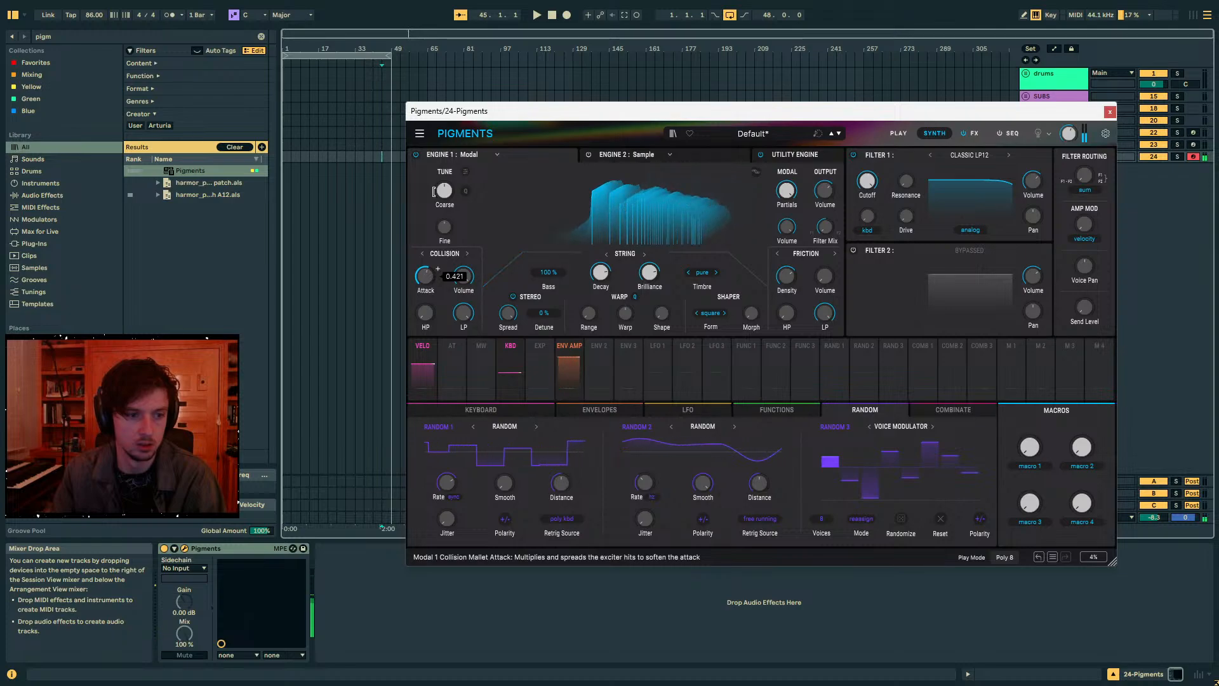
{"action": "left_click_drag", "start_coordinate": [434, 192], "coordinate": [442, 113]}
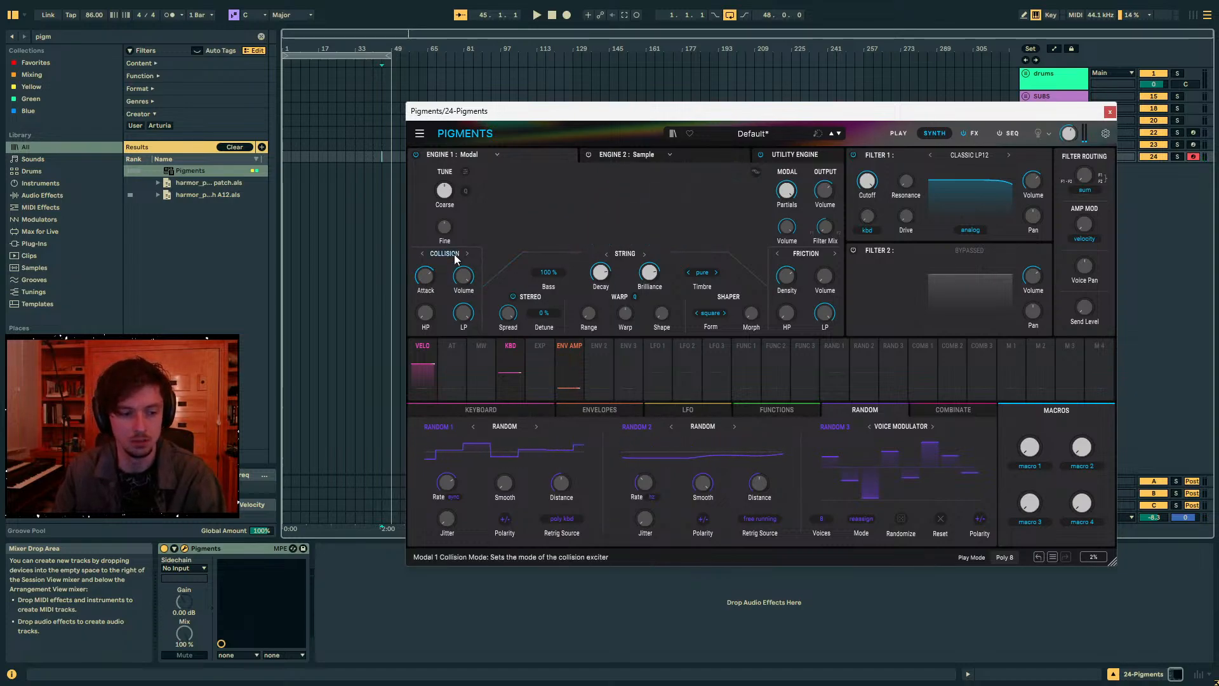
{"action": "left_click_drag", "start_coordinate": [427, 278], "coordinate": [428, 354]}
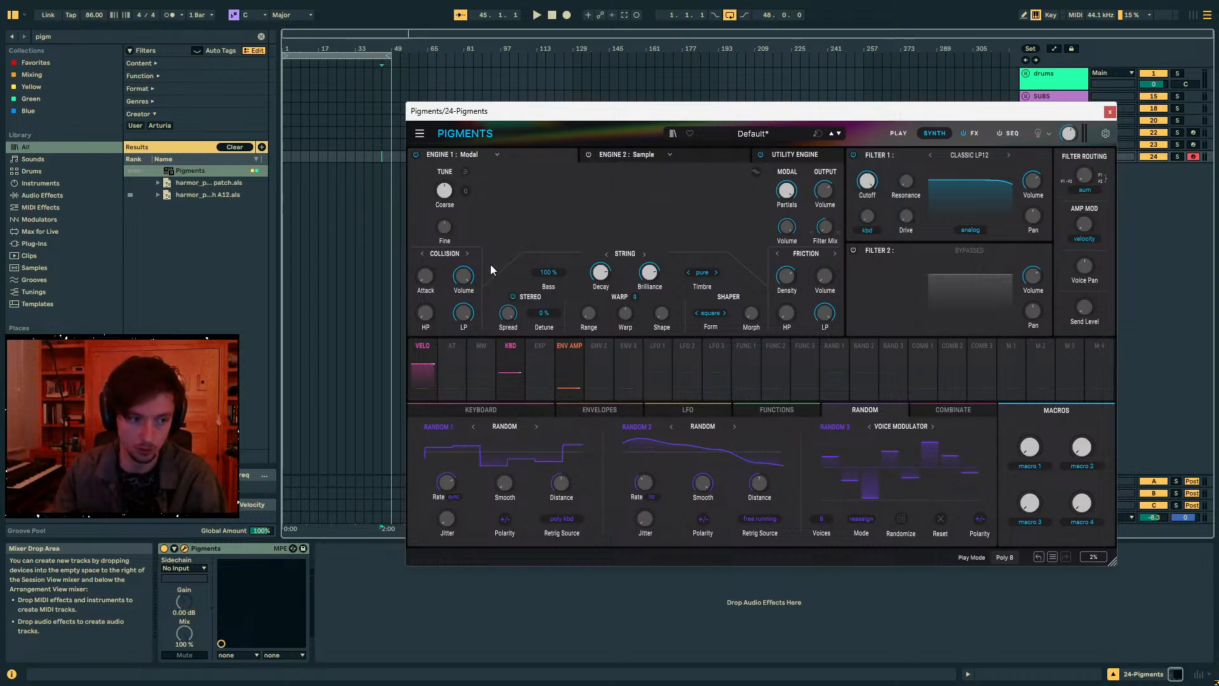
{"action": "mouse_move", "coordinate": [437, 268]}
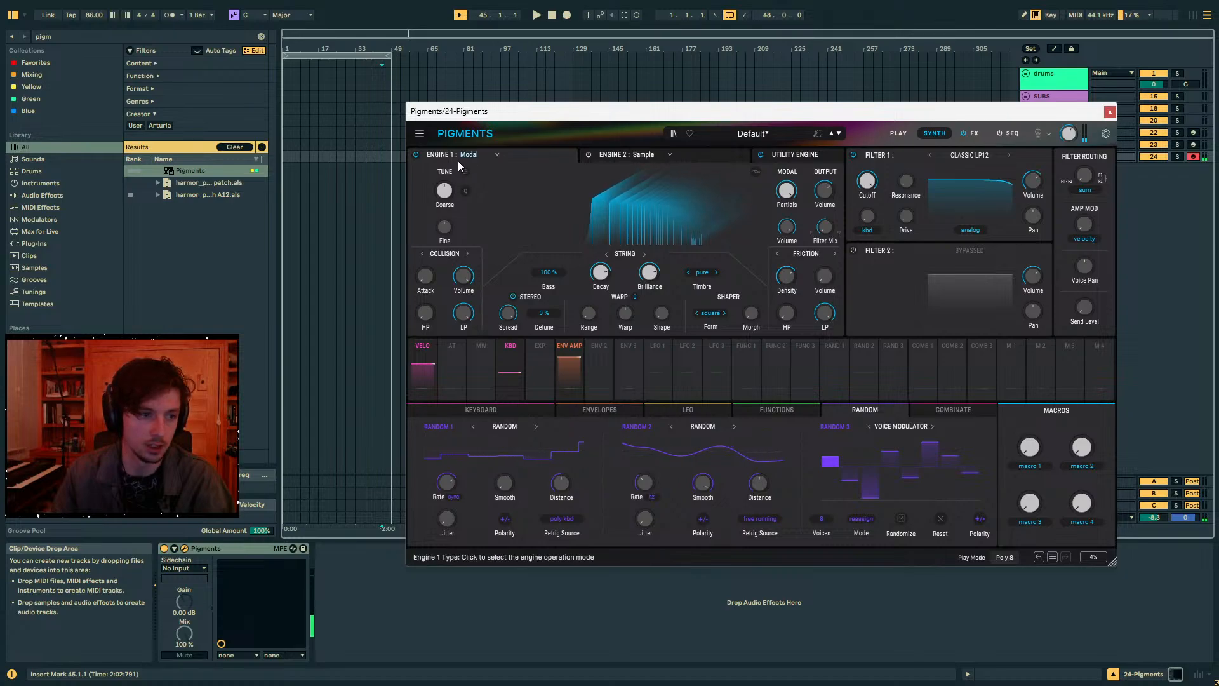
- Lengthen the amp envelope's release in the Play view, audition the sound and return to the Synth view
{"action": "left_click", "coordinate": [898, 134]}
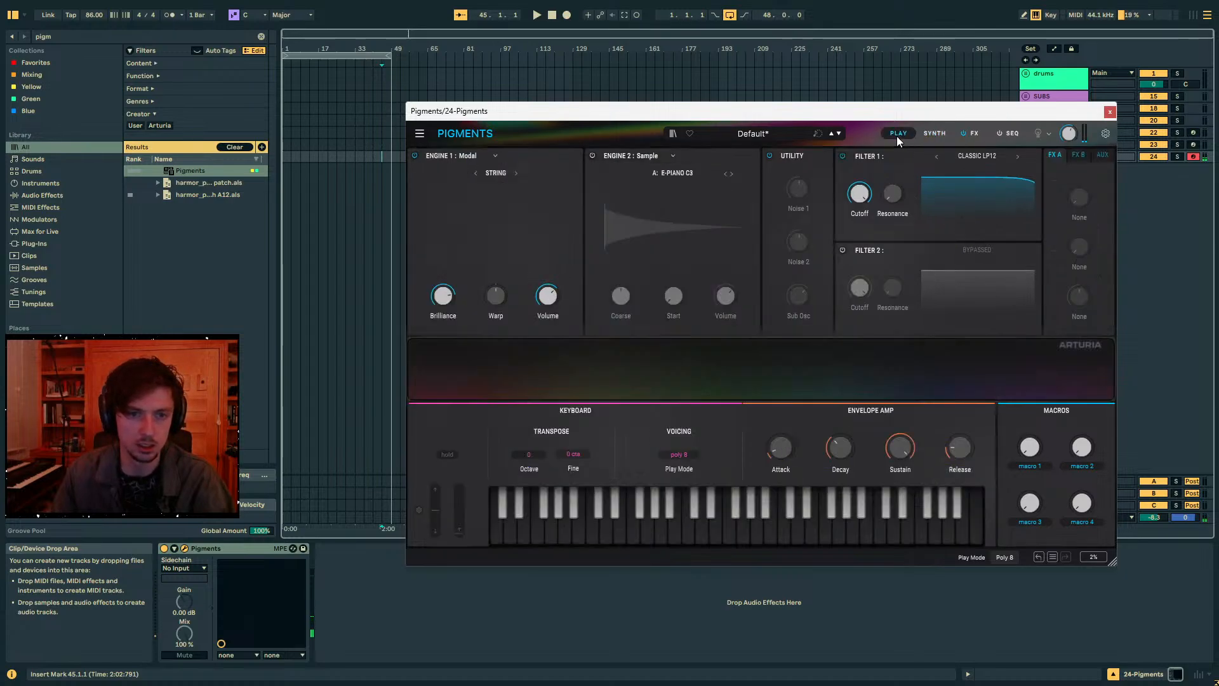
{"action": "left_click", "coordinate": [933, 133]}
{"action": "left_click", "coordinate": [908, 133]}
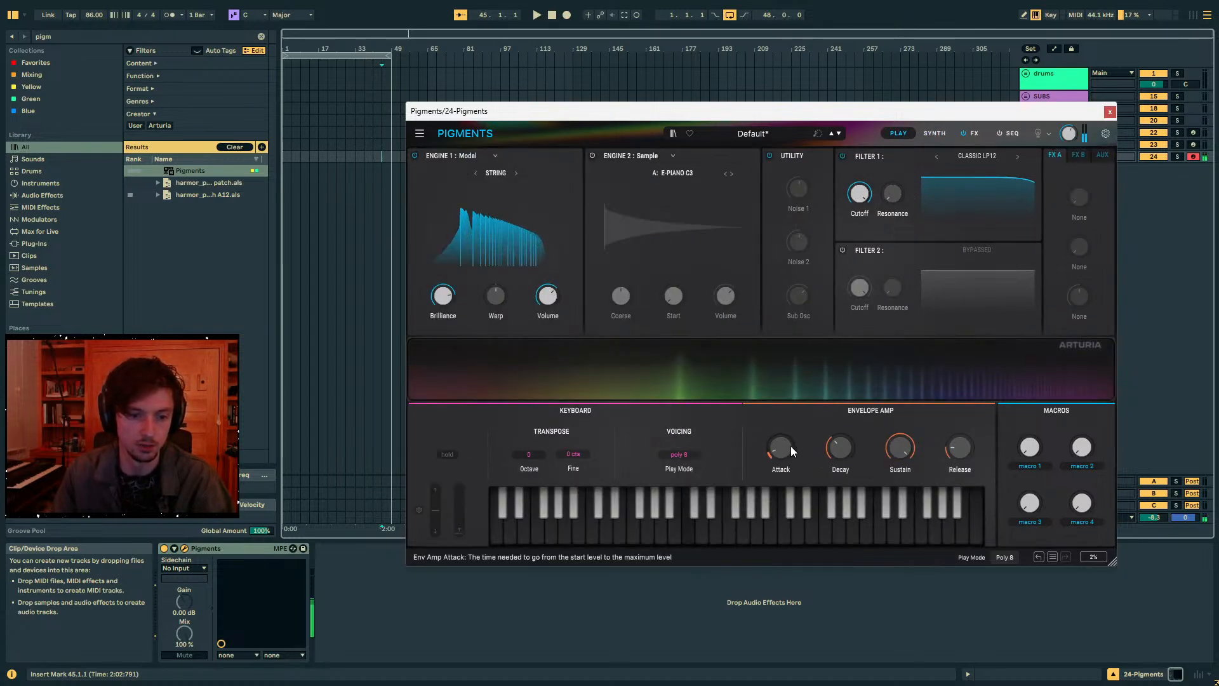
{"action": "mouse_move", "coordinate": [959, 446]}
{"action": "left_mouse_down"}
{"action": "mouse_move", "coordinate": [955, 414]}
{"action": "mouse_move", "coordinate": [961, 422]}
{"action": "left_mouse_up"}
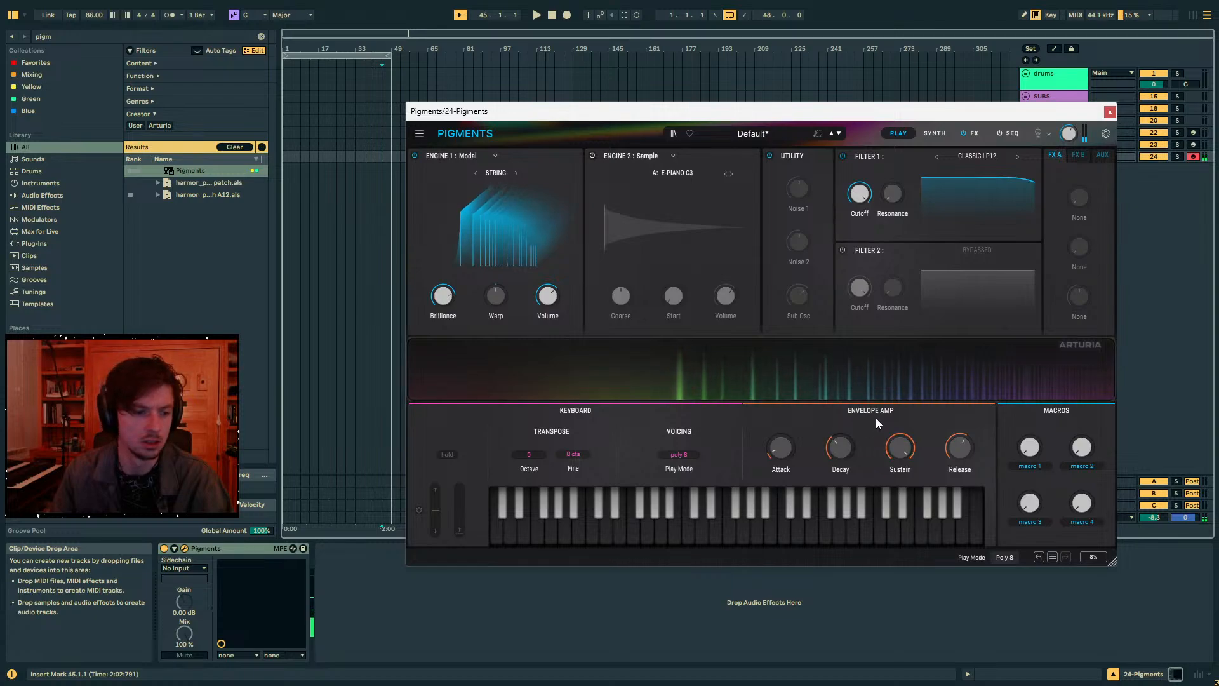
{"action": "left_click", "coordinate": [934, 132]}
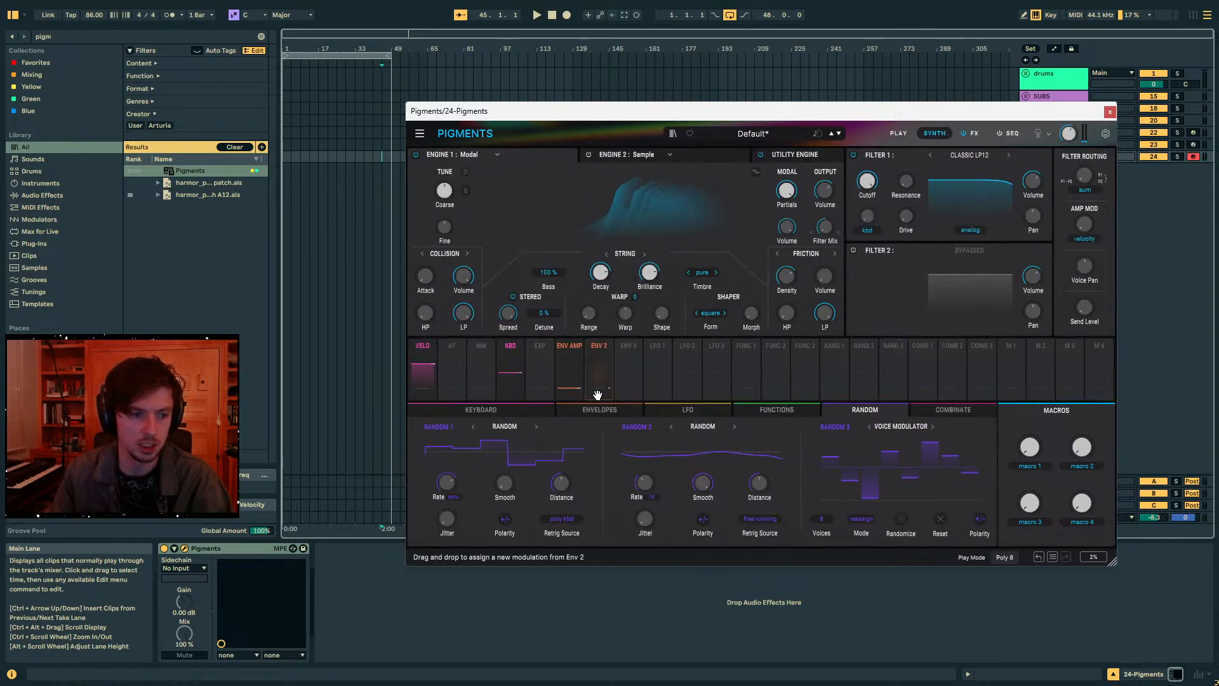
{"action": "left_click", "coordinate": [904, 132]}
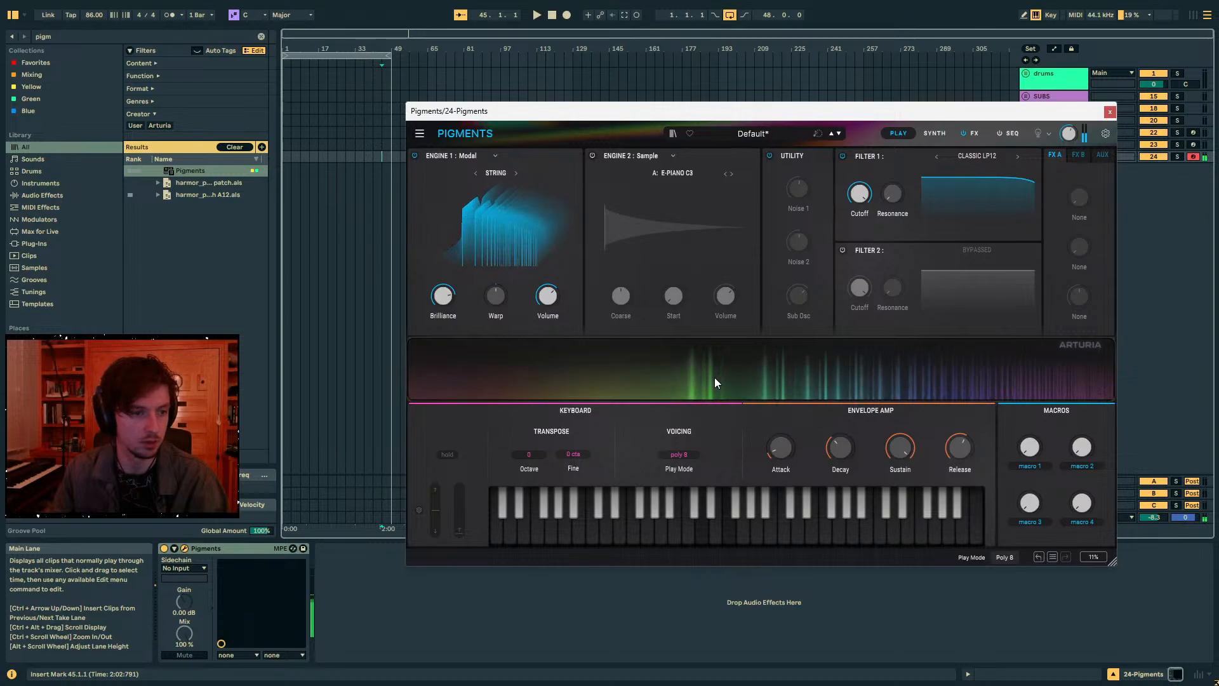
{"action": "left_click", "coordinate": [935, 133]}
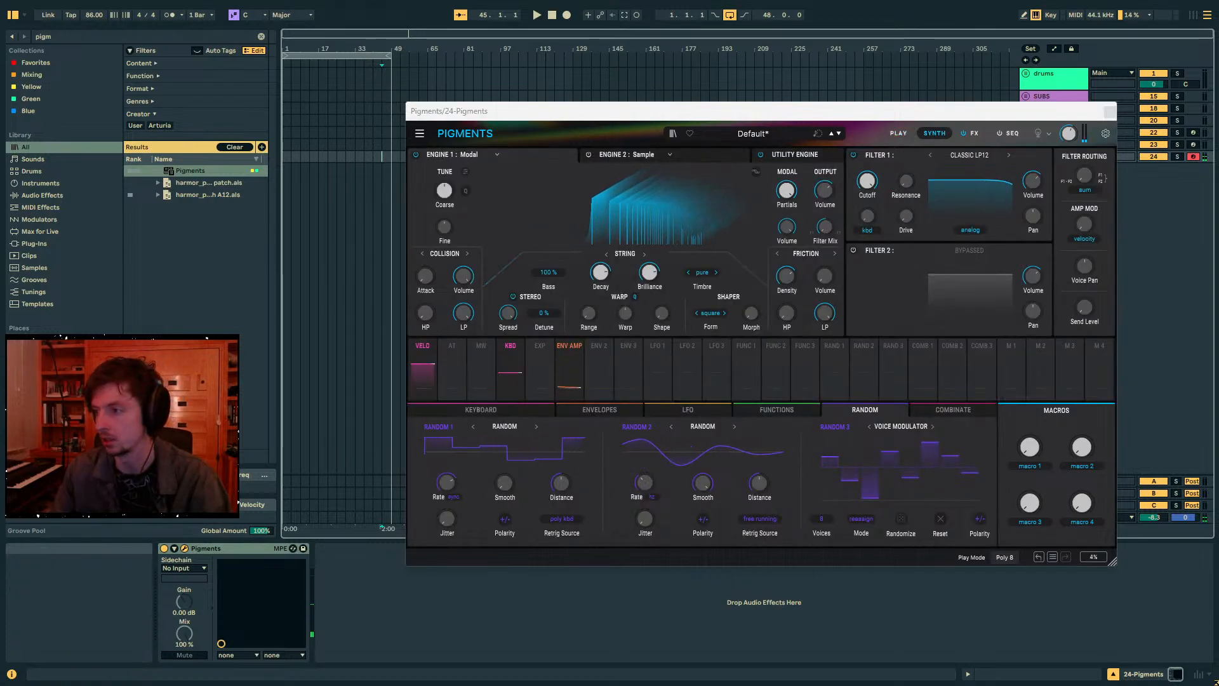
- Switch Engine 1's exciter from Collision to Transient and choose the Lazer sample
{"action": "left_click", "coordinate": [722, 236]}
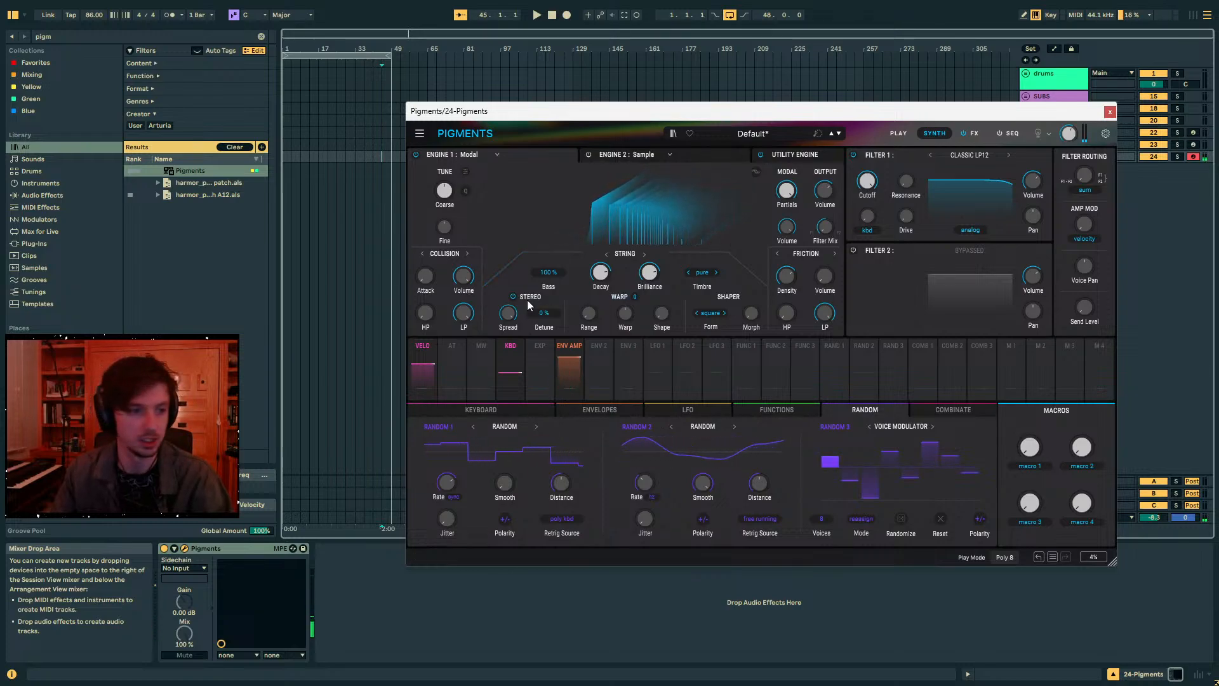
{"action": "left_click", "coordinate": [467, 253]}
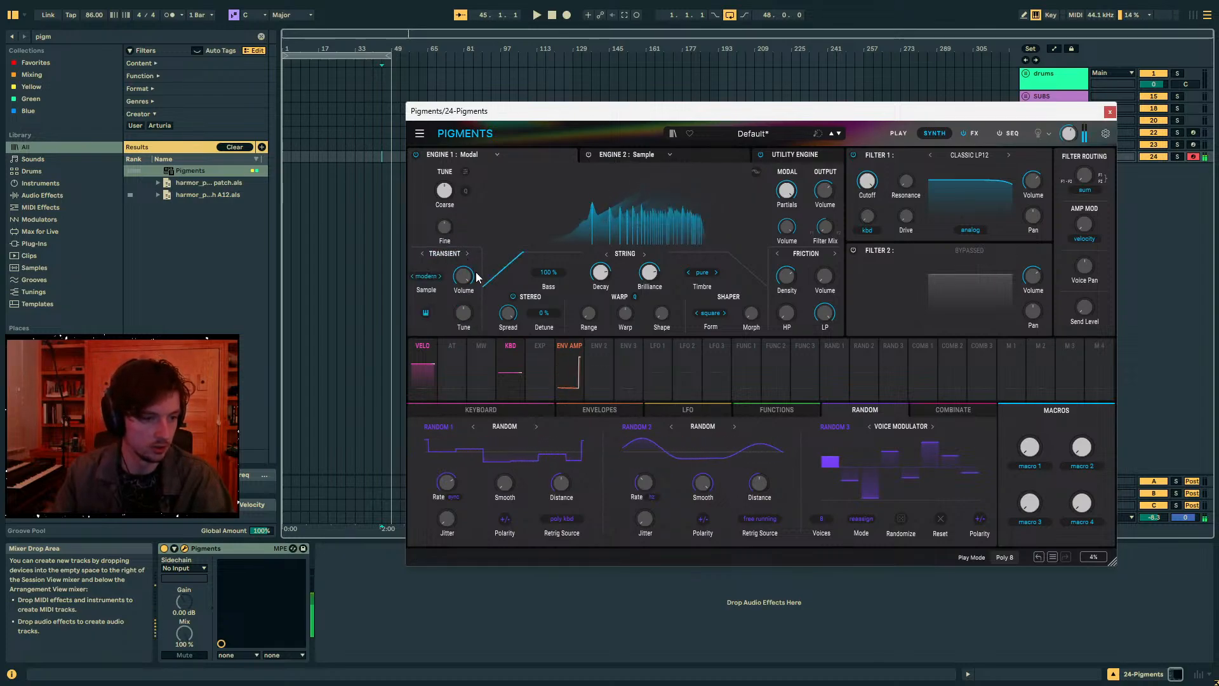
{"action": "mouse_move", "coordinate": [470, 280]}
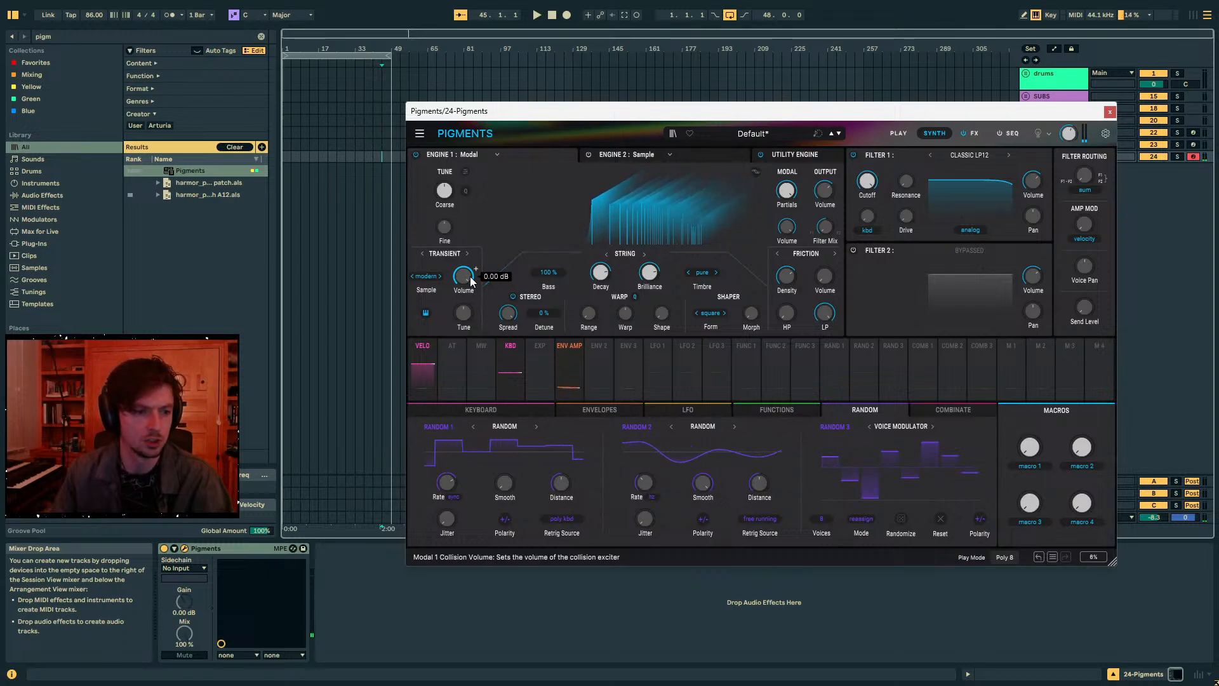
{"action": "left_click", "coordinate": [429, 277]}
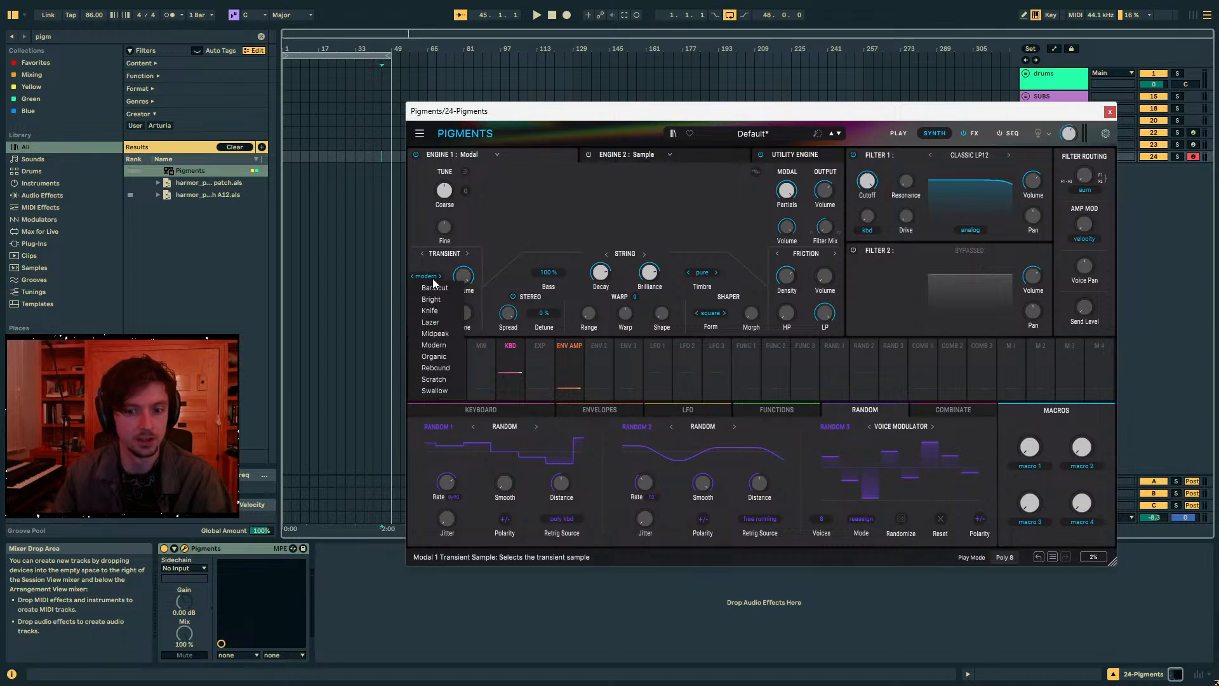
{"action": "left_click", "coordinate": [440, 320]}
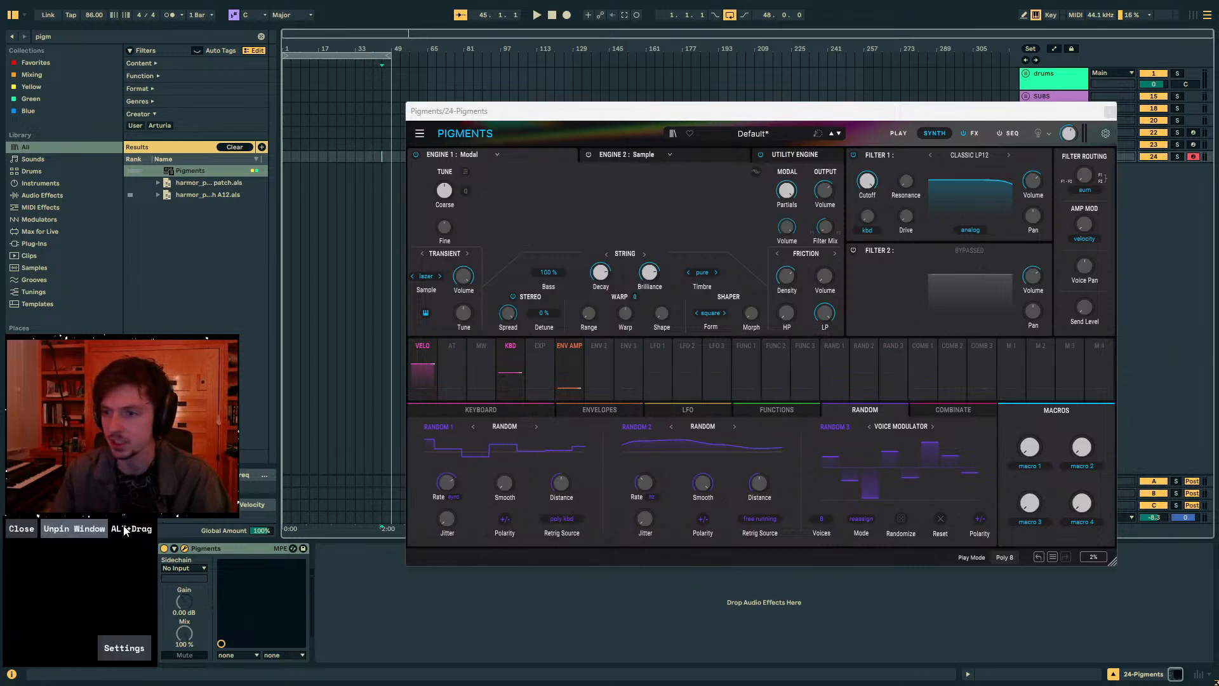
- Resize the floating spectrogram overlay to fit beside the Pigments device and shift the plug-in window
{"action": "left_click_drag", "start_coordinate": [68, 523], "coordinate": [70, 191]}
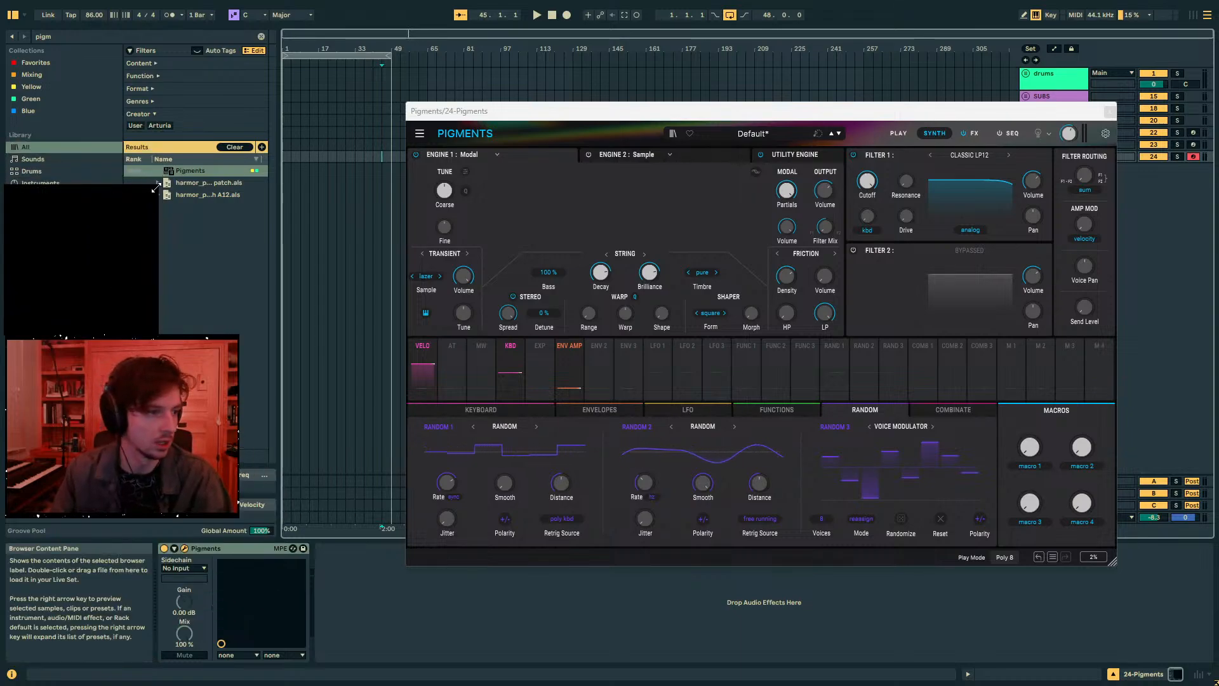
{"action": "left_click_drag", "start_coordinate": [158, 184], "coordinate": [157, 539]}
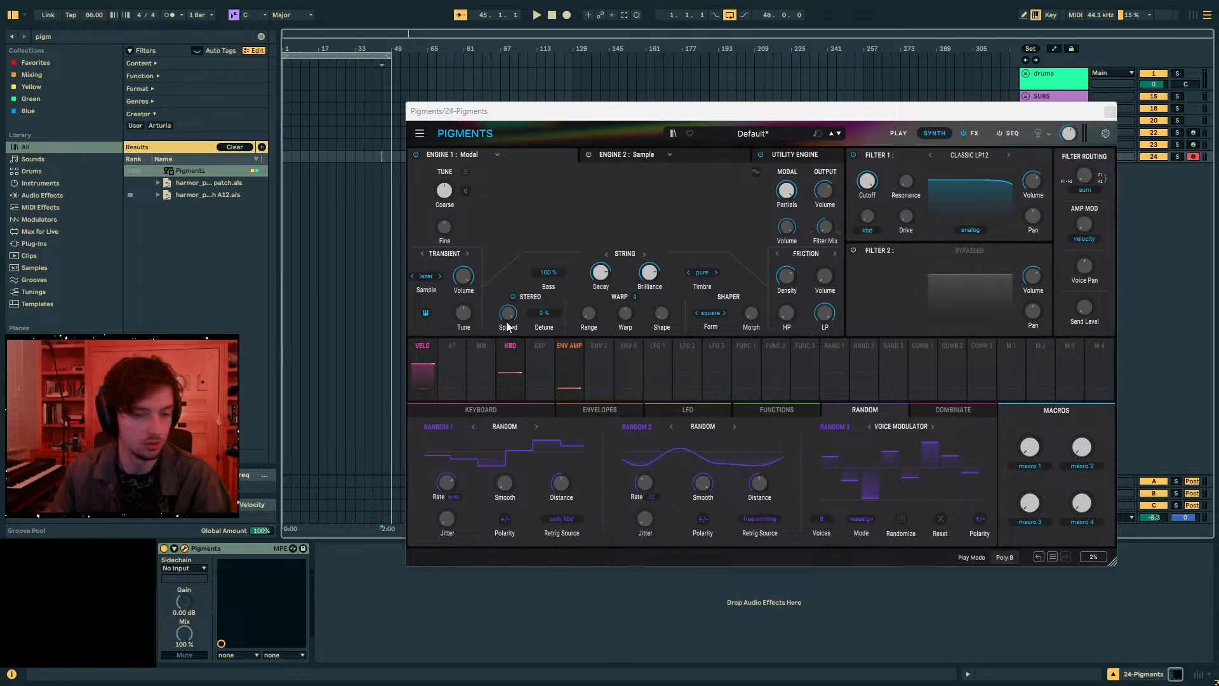
{"action": "left_click_drag", "start_coordinate": [664, 120], "coordinate": [583, 122]}
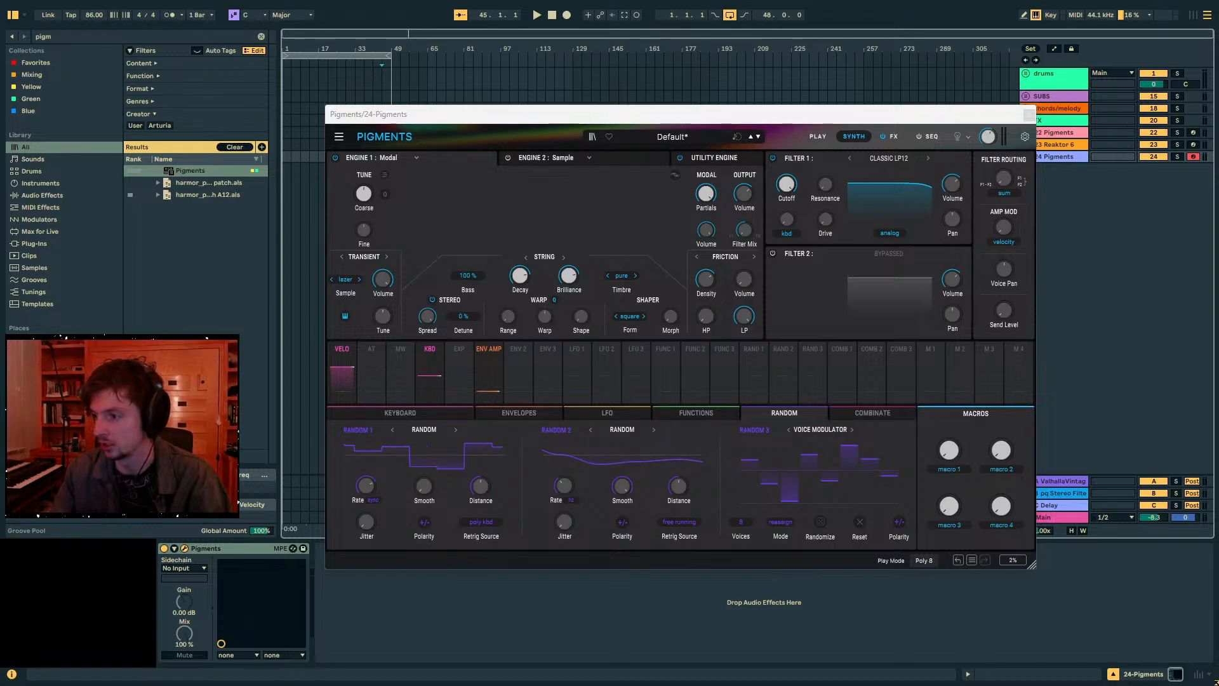
- Audition the modal string sound at progressively lower octaves, down to the C-1 to D0 range
{"action": "left_click", "coordinate": [531, 301]}
{"action": "key", "text": "a"}
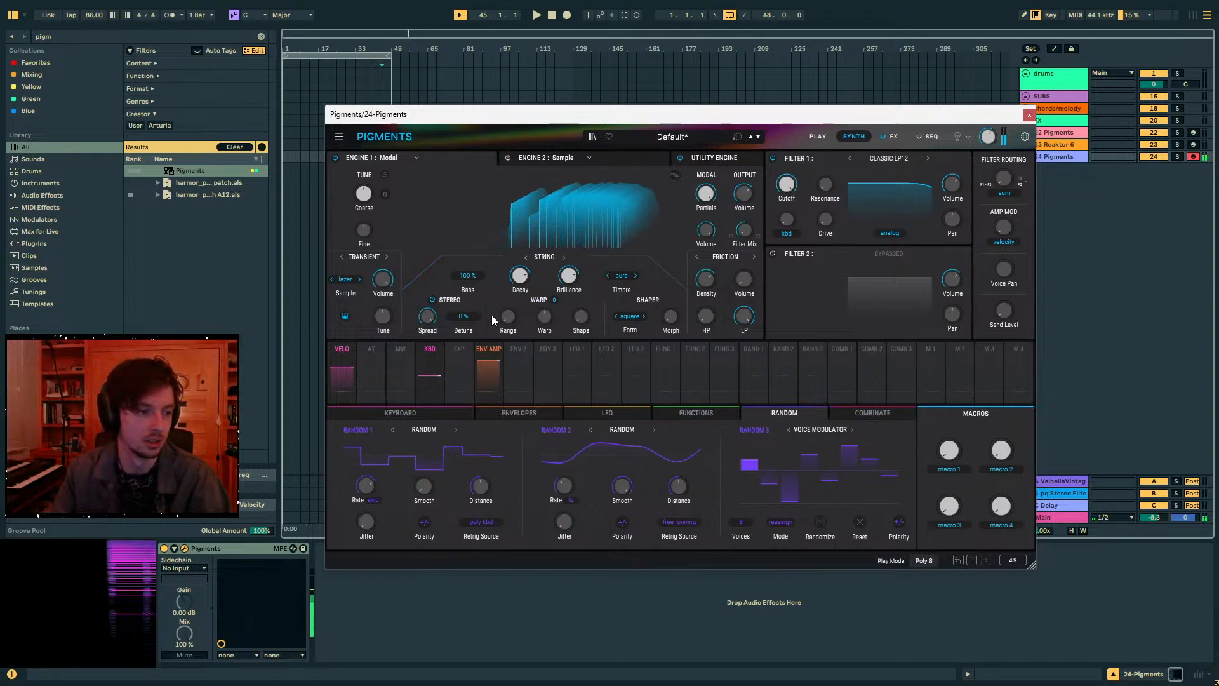
{"action": "key", "text": "z"}
{"action": "key", "text": "z"}
{"action": "key", "text": "a"}
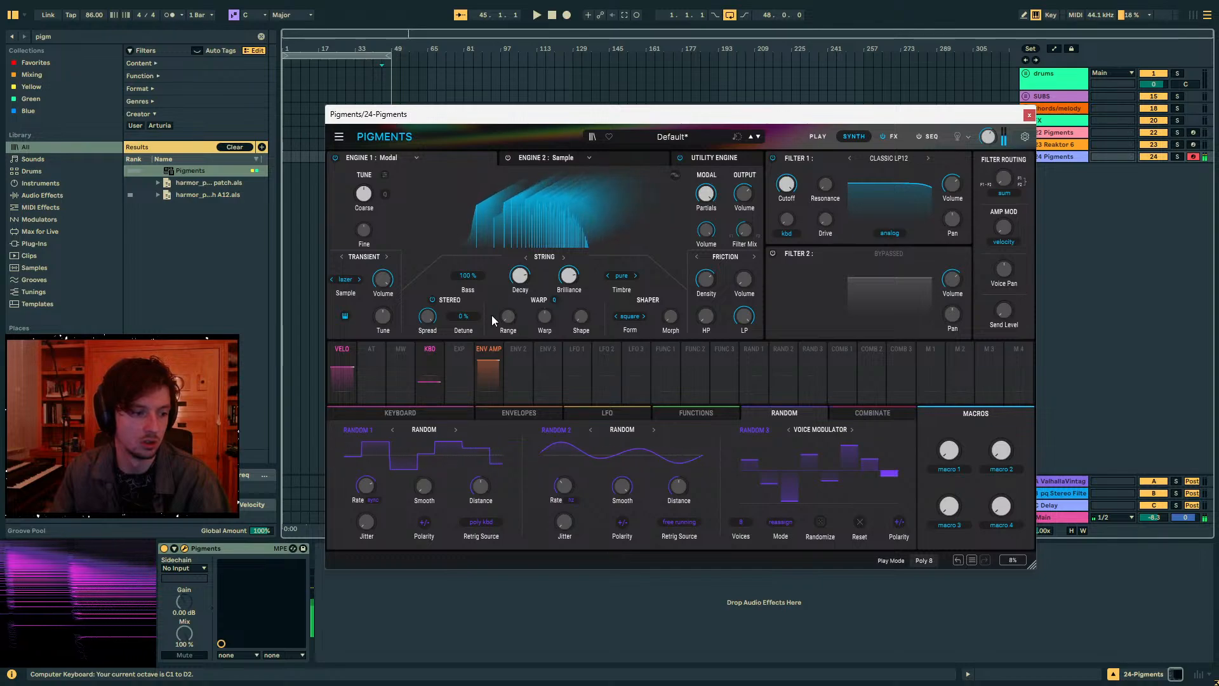
{"action": "key", "text": "z"}
{"action": "key", "text": "a"}
{"action": "mouse_move", "coordinate": [99, 589]}
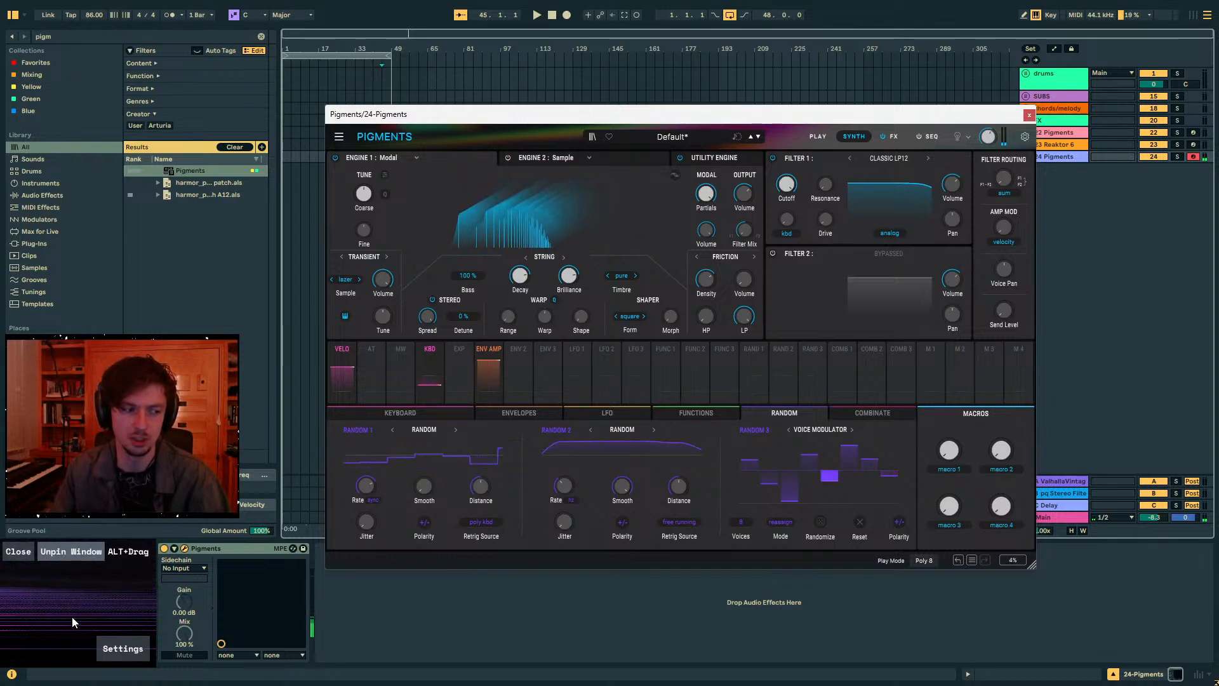
{"action": "key", "text": "z"}
{"action": "key", "text": "a"}
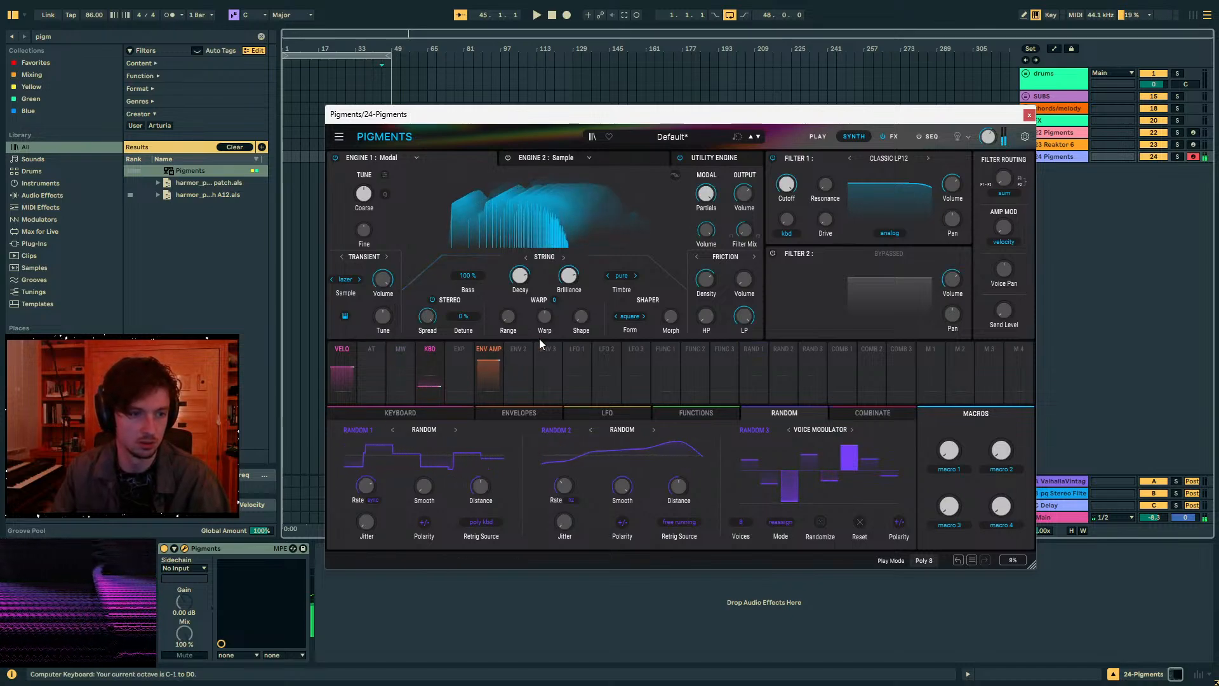
- Adjust the modal string's decay and set its bass to 200 %
{"action": "left_click_drag", "start_coordinate": [525, 280], "coordinate": [525, 244]}
{"action": "left_click_drag", "start_coordinate": [468, 276], "coordinate": [469, 356]}
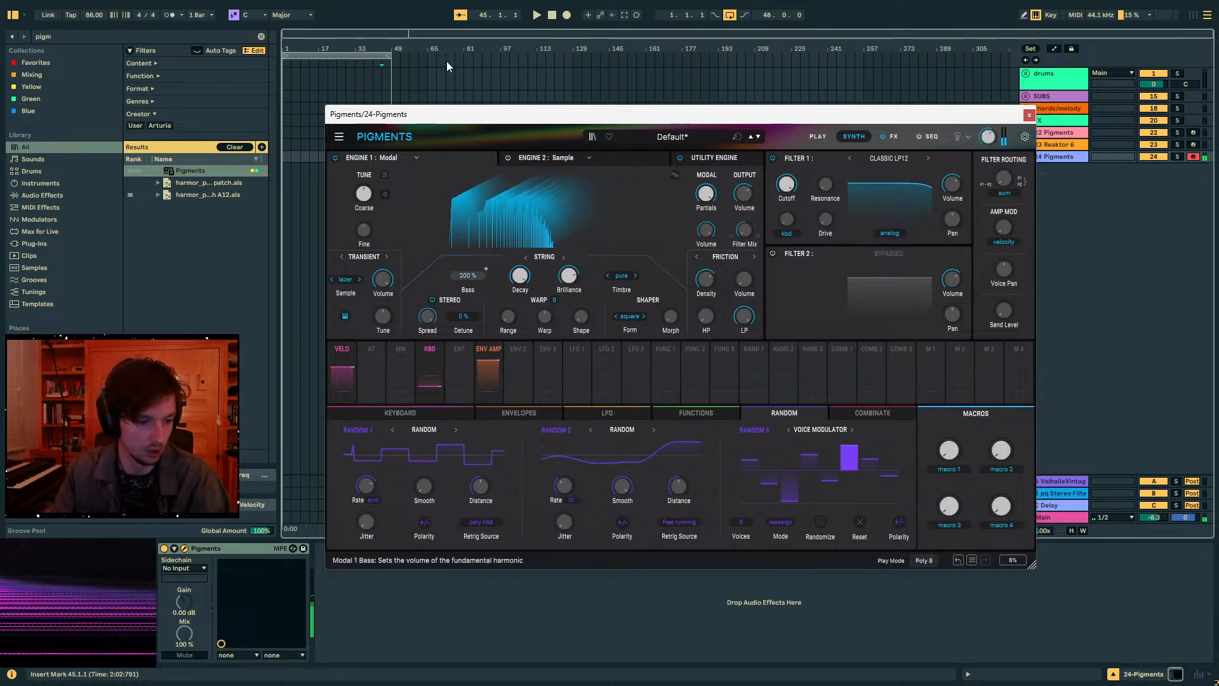
{"action": "left_click_drag", "start_coordinate": [469, 276], "coordinate": [408, 93]}
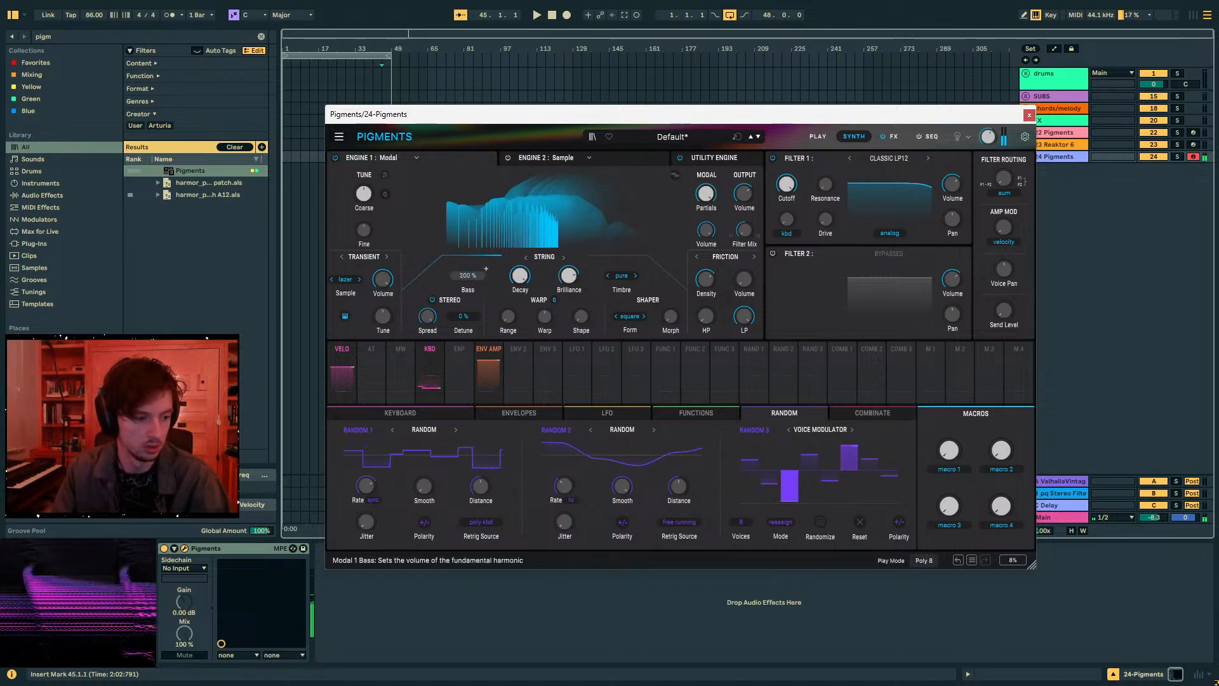
- Raise the computer keyboard's range to C1–D2 and increase Engine 1's stereo detune to about 78 %
{"action": "key", "text": "x"}
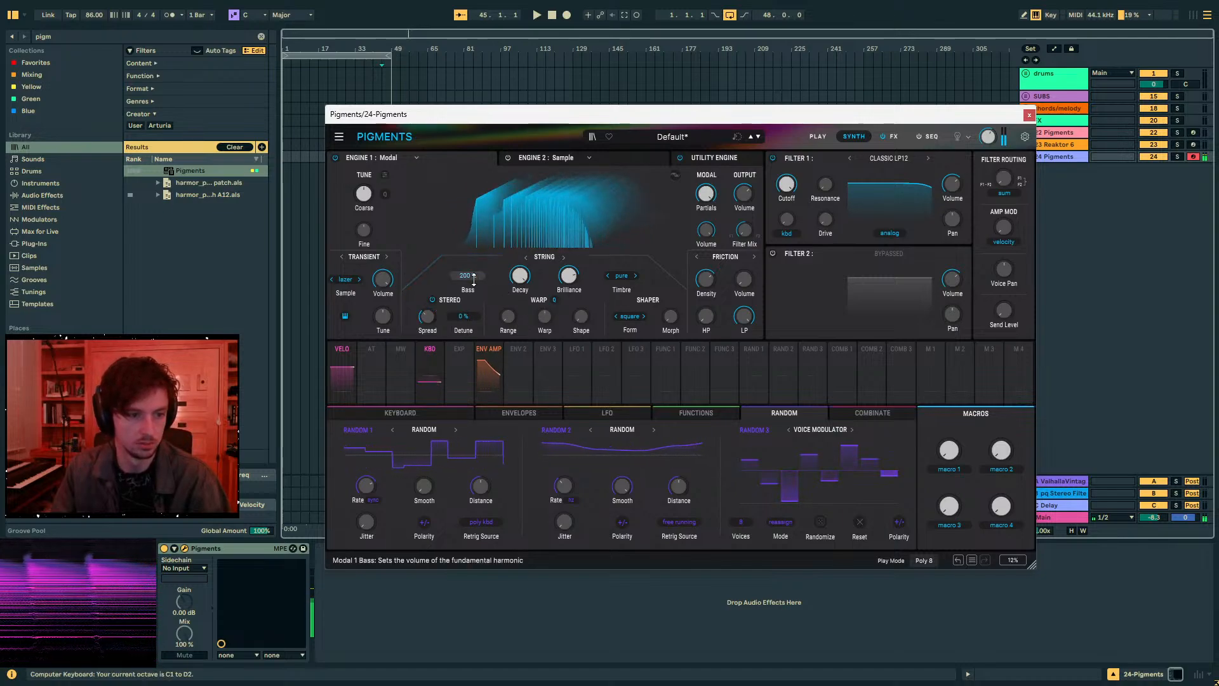
{"action": "left_click_drag", "start_coordinate": [464, 316], "coordinate": [538, 41]}
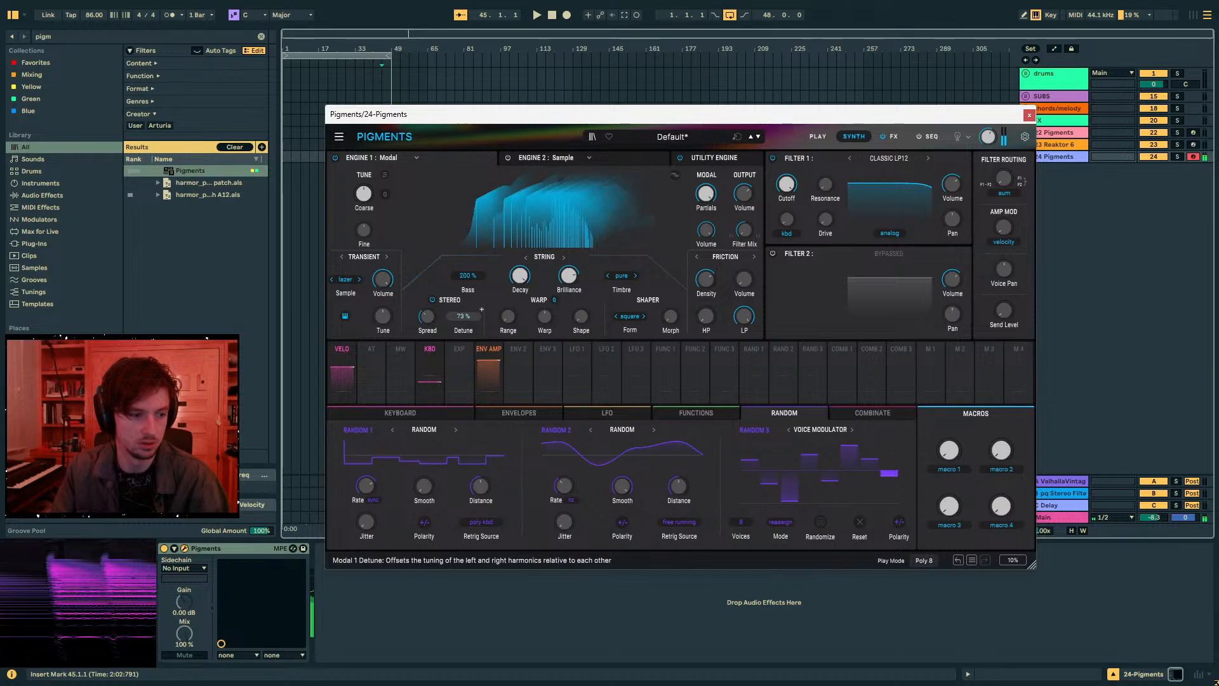
- Set Engine 1's stereo detune to 17 % and switch its transient sample to midpeak
{"action": "left_click_drag", "start_coordinate": [479, 113], "coordinate": [478, 123]}
{"action": "left_click_drag", "start_coordinate": [509, 317], "coordinate": [473, 276]}
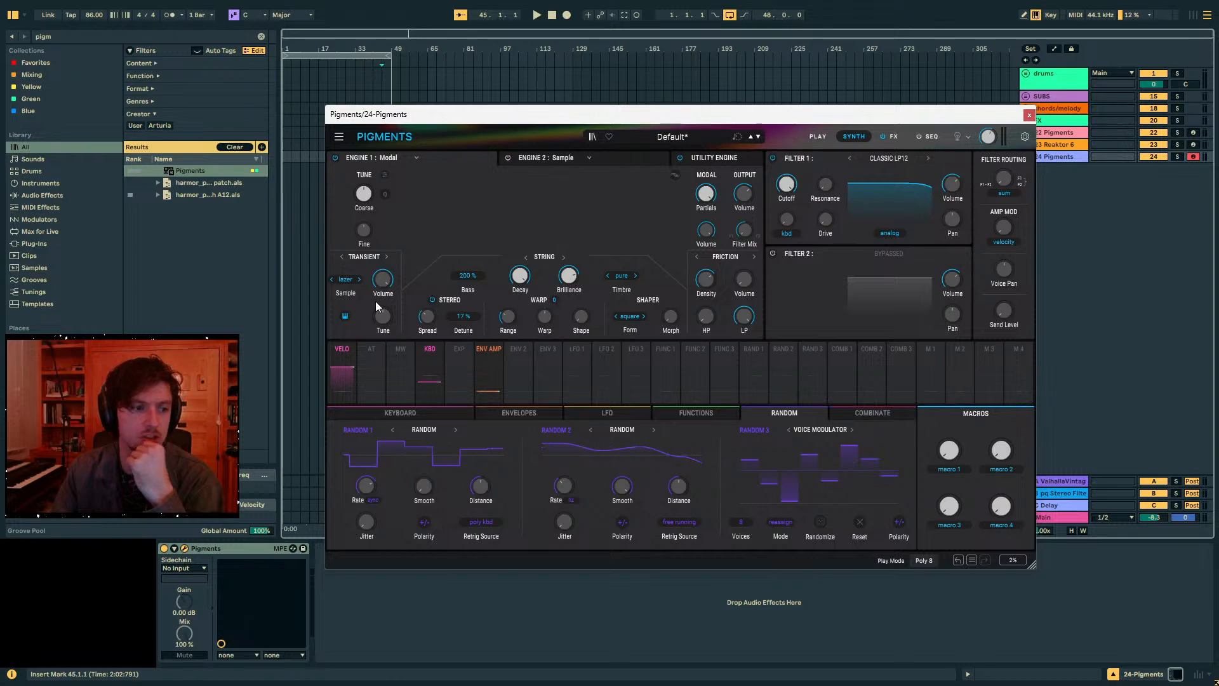
{"action": "left_click", "coordinate": [359, 279]}
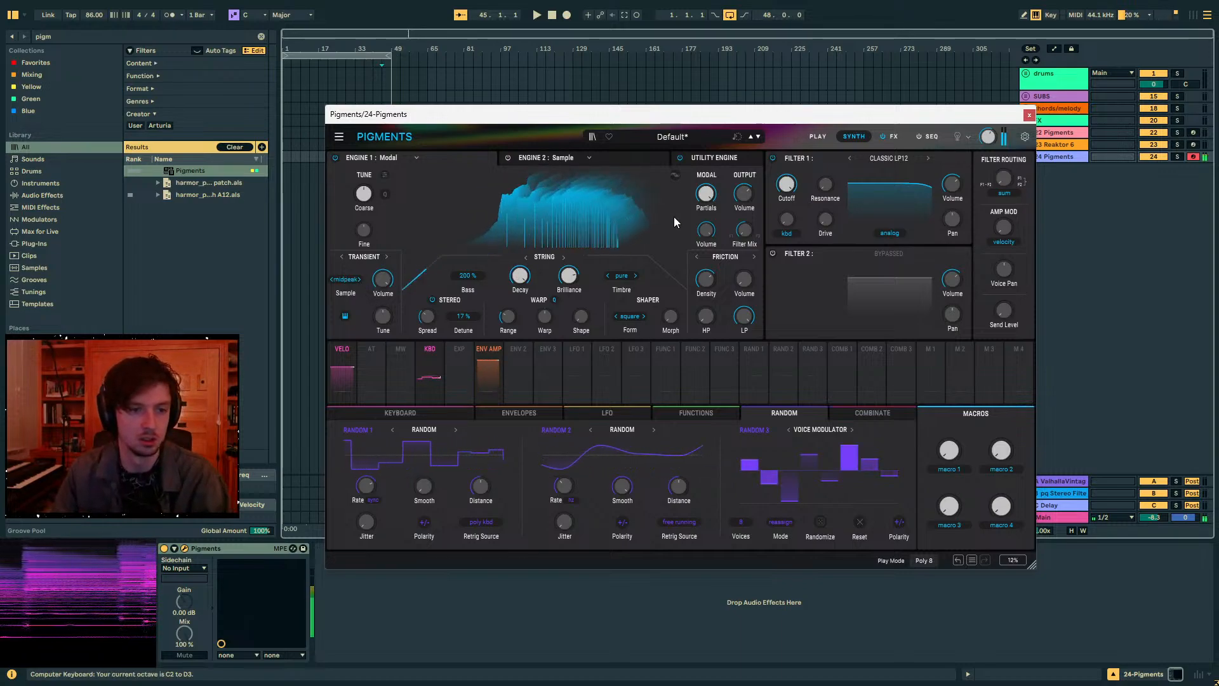
- Modulate the modal Partials with Random 1 at an amount of 0.790 and adjust Random 1's synced rate
{"action": "mouse_move", "coordinate": [708, 199]}
{"action": "left_mouse_down"}
{"action": "mouse_move", "coordinate": [709, 232]}
{"action": "mouse_move", "coordinate": [709, 214]}
{"action": "left_mouse_up"}
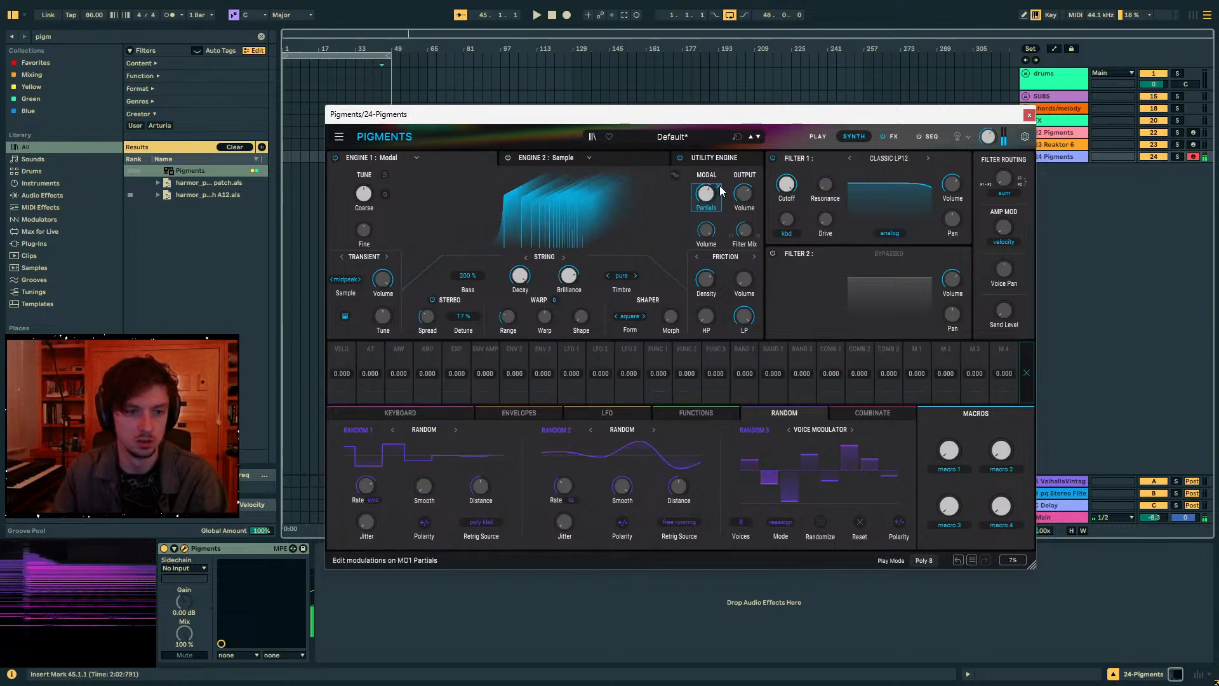
{"action": "left_click", "coordinate": [719, 189]}
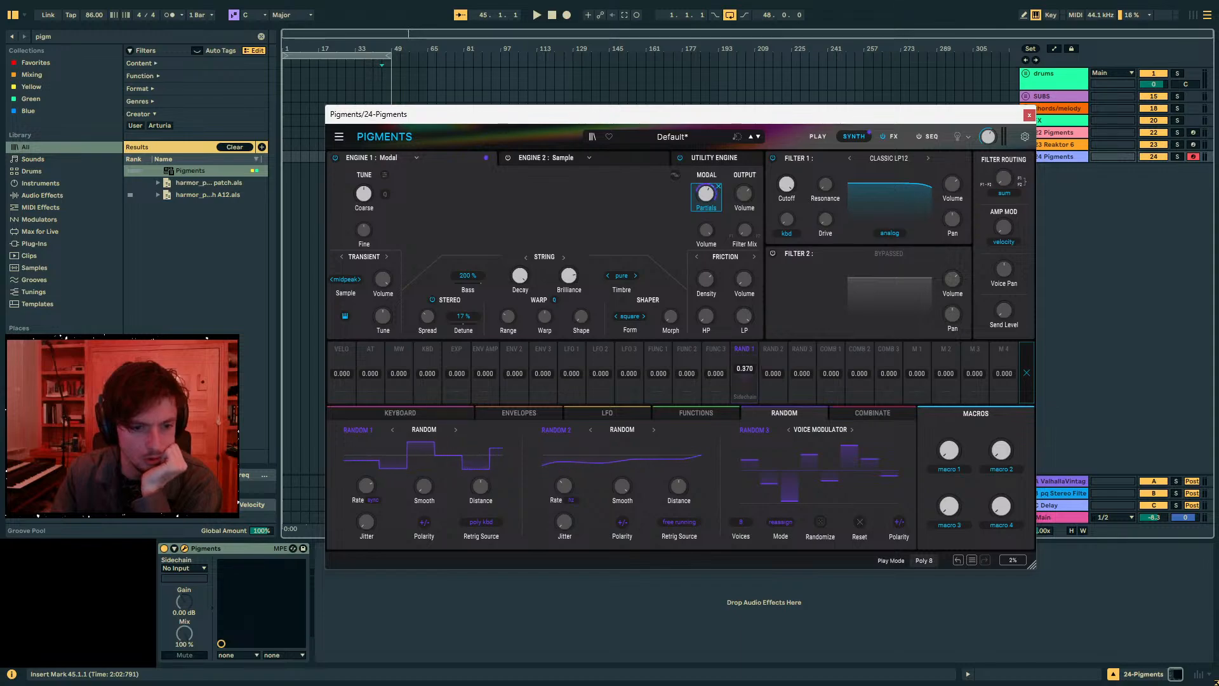
{"action": "left_click_drag", "start_coordinate": [745, 372], "coordinate": [745, 363]}
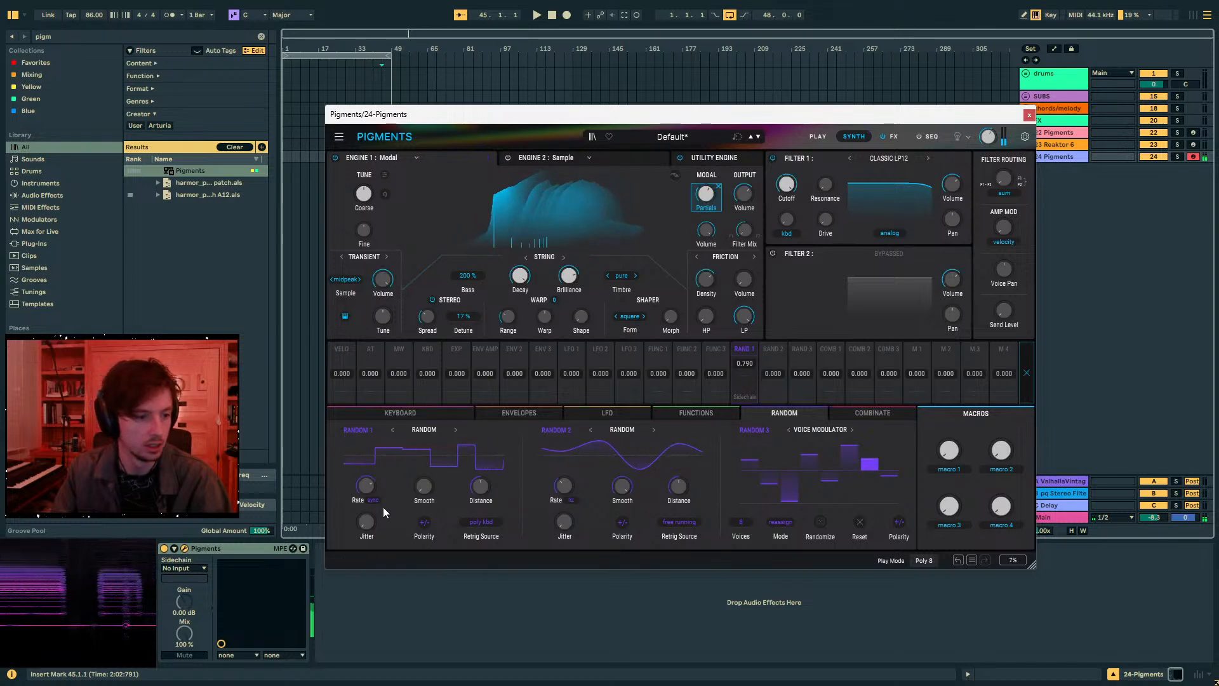
{"action": "left_click_drag", "start_coordinate": [367, 487], "coordinate": [257, 645]}
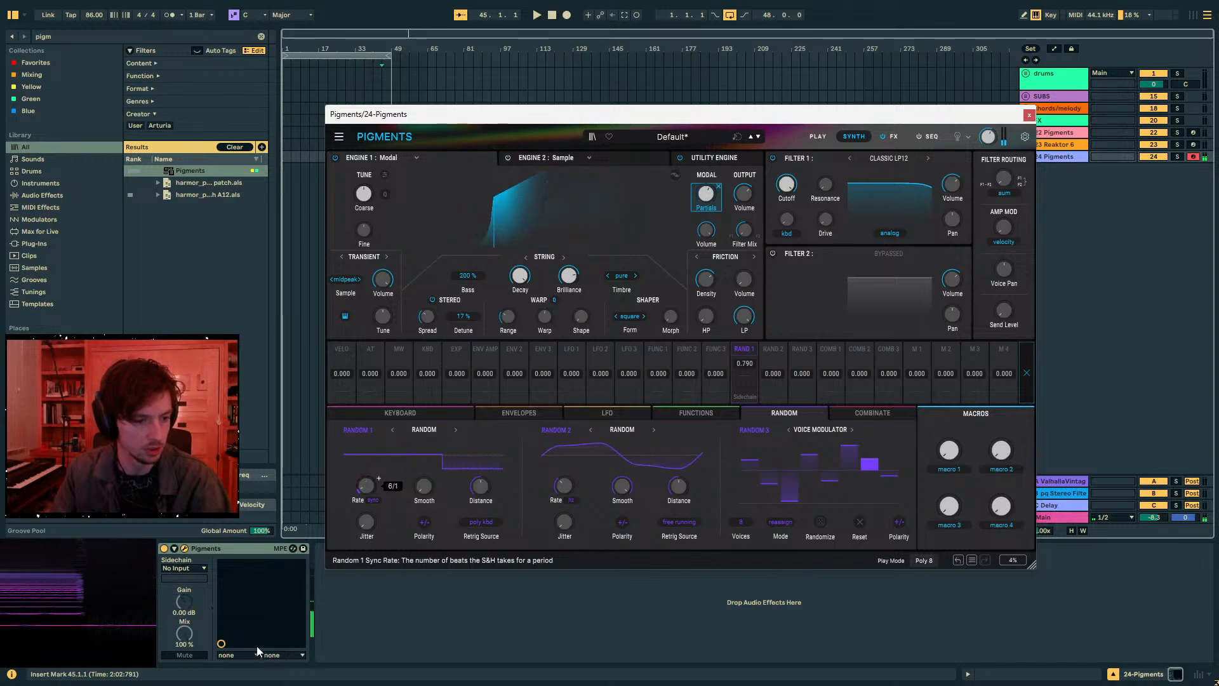
{"action": "left_click_drag", "start_coordinate": [366, 487], "coordinate": [364, 488]}
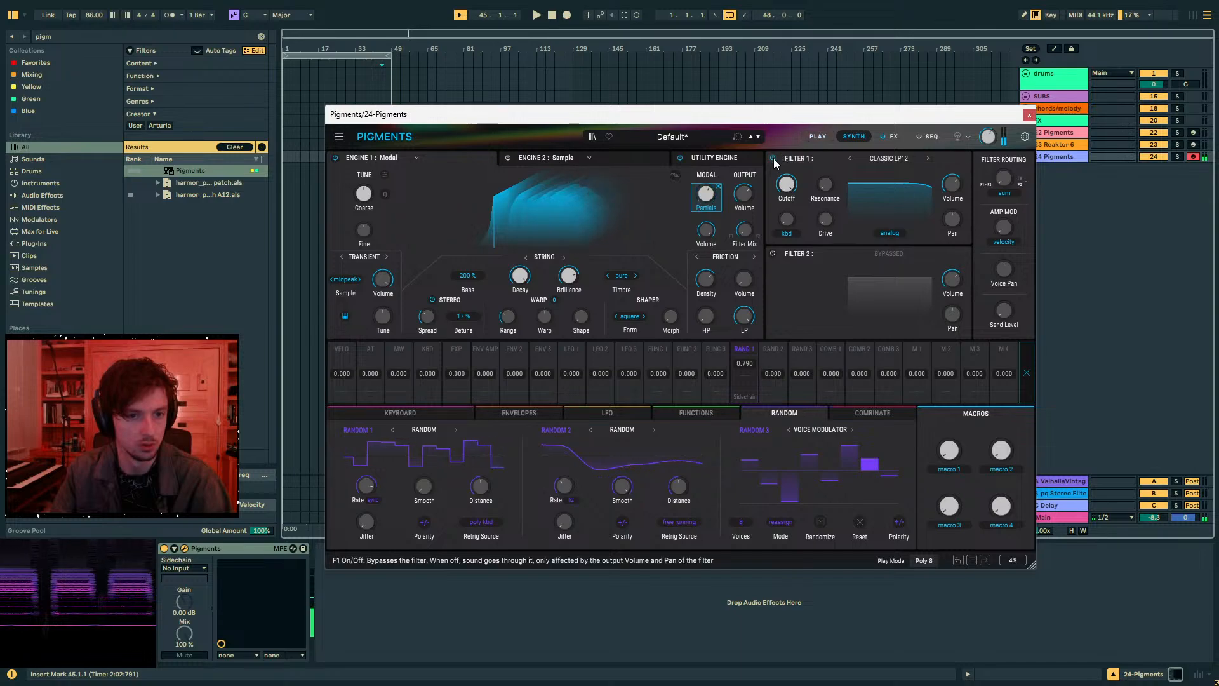
- Try the LoFi type on Filter 1 with a frequency of about 9066 Hz and adjusted pre- and post-filters
{"action": "left_click", "coordinate": [882, 161]}
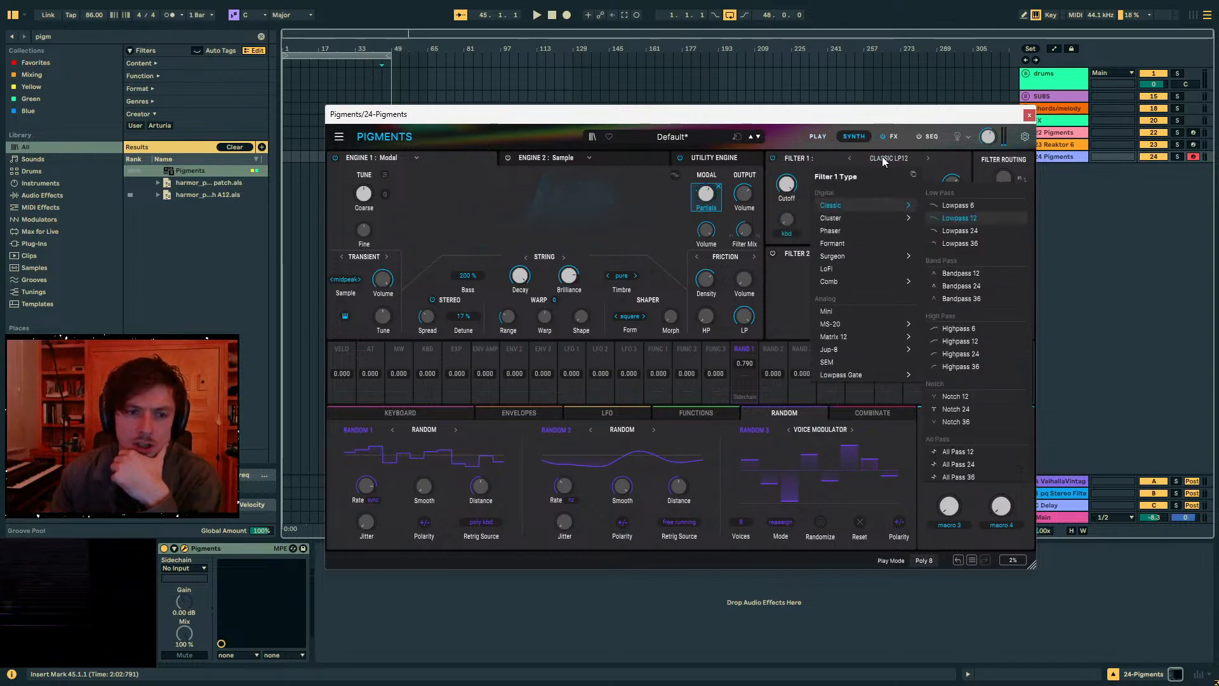
{"action": "left_click", "coordinate": [853, 269]}
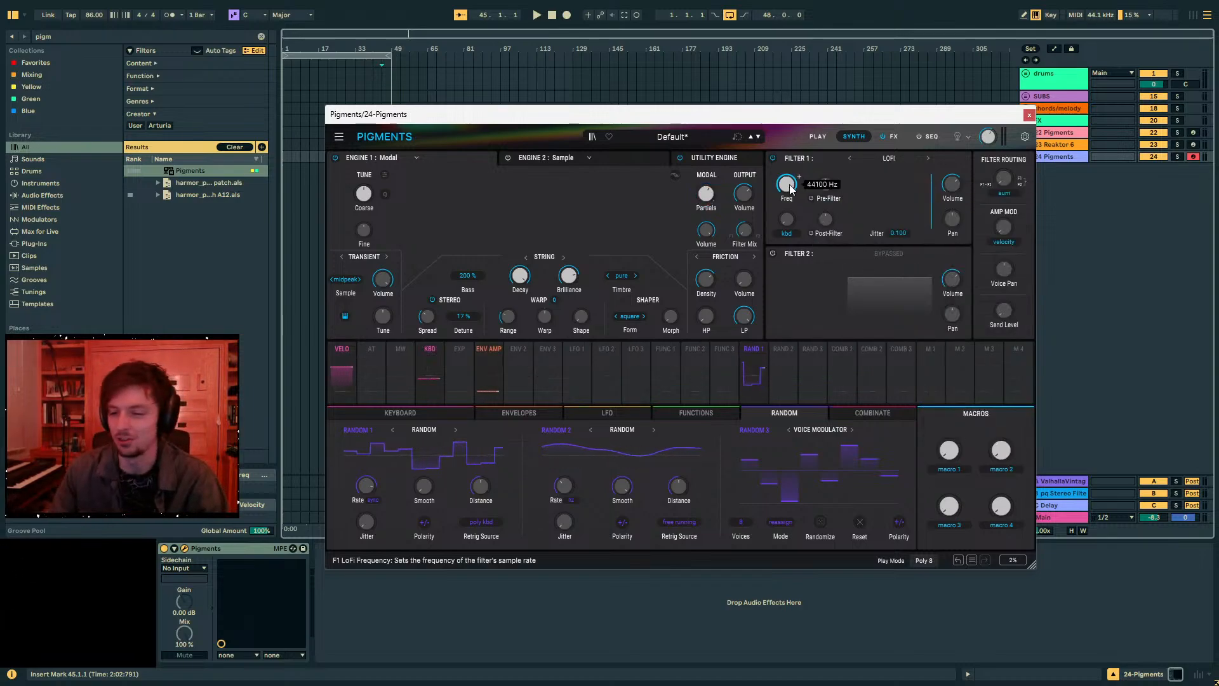
{"action": "left_click_drag", "start_coordinate": [789, 189], "coordinate": [732, 256]}
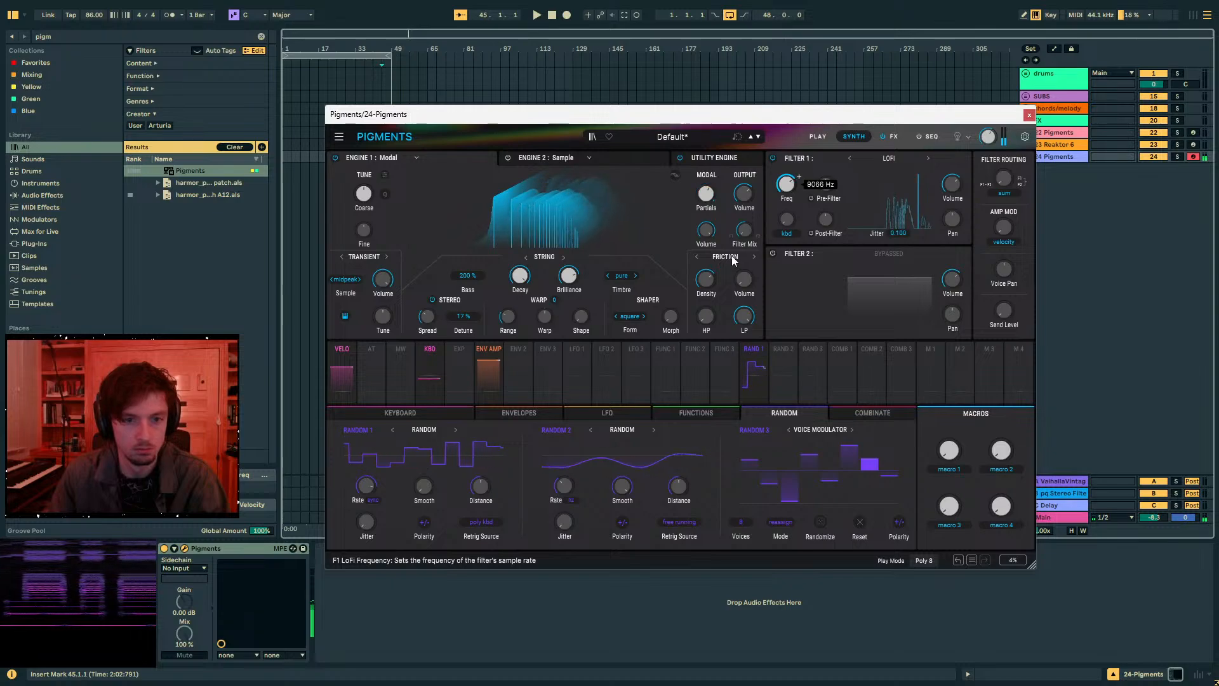
{"action": "left_click", "coordinate": [811, 234]}
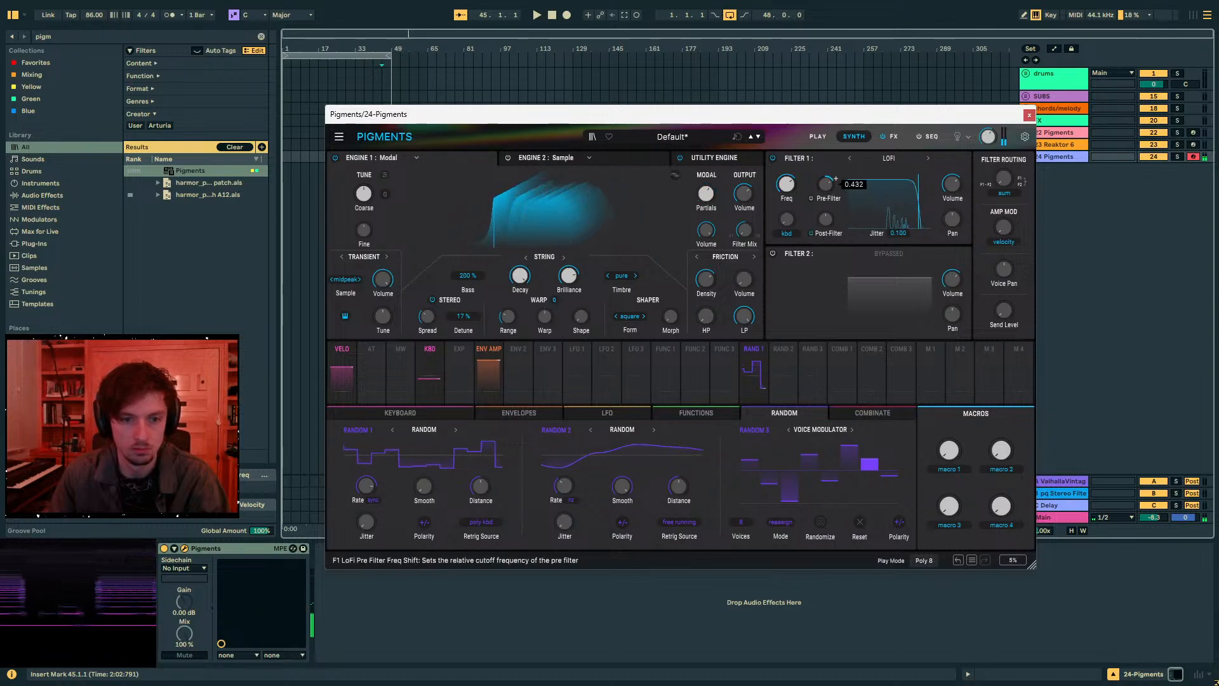
{"action": "left_click_drag", "start_coordinate": [820, 307], "coordinate": [823, 248]}
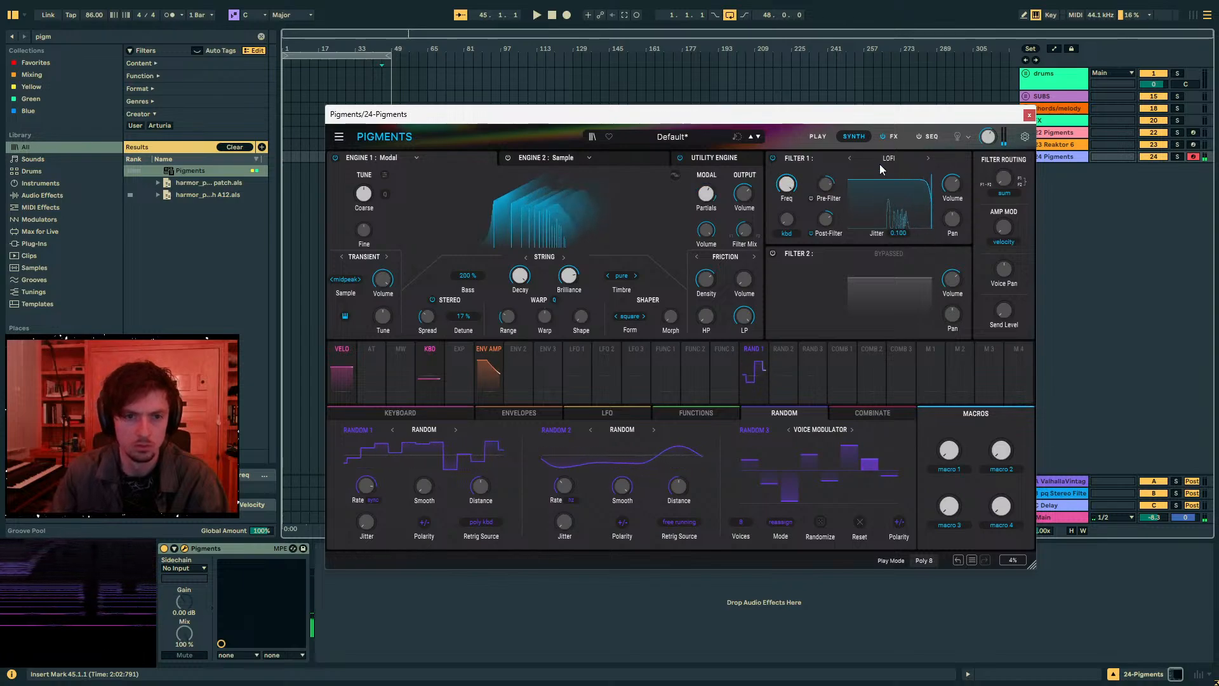
- Change Filter 1 to the Cluster Peak 9 type and lower its cutoff to about 474 Hz
{"action": "left_click", "coordinate": [856, 159]}
{"action": "mouse_move", "coordinate": [860, 283]}
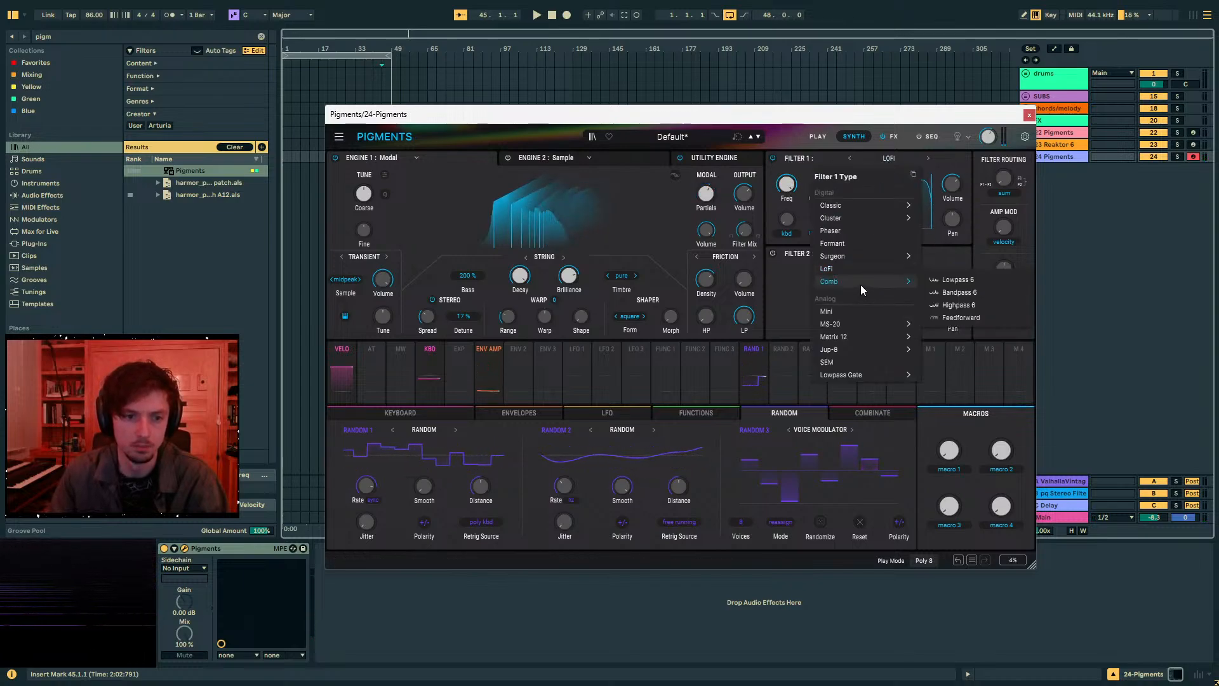
{"action": "mouse_move", "coordinate": [860, 257]}
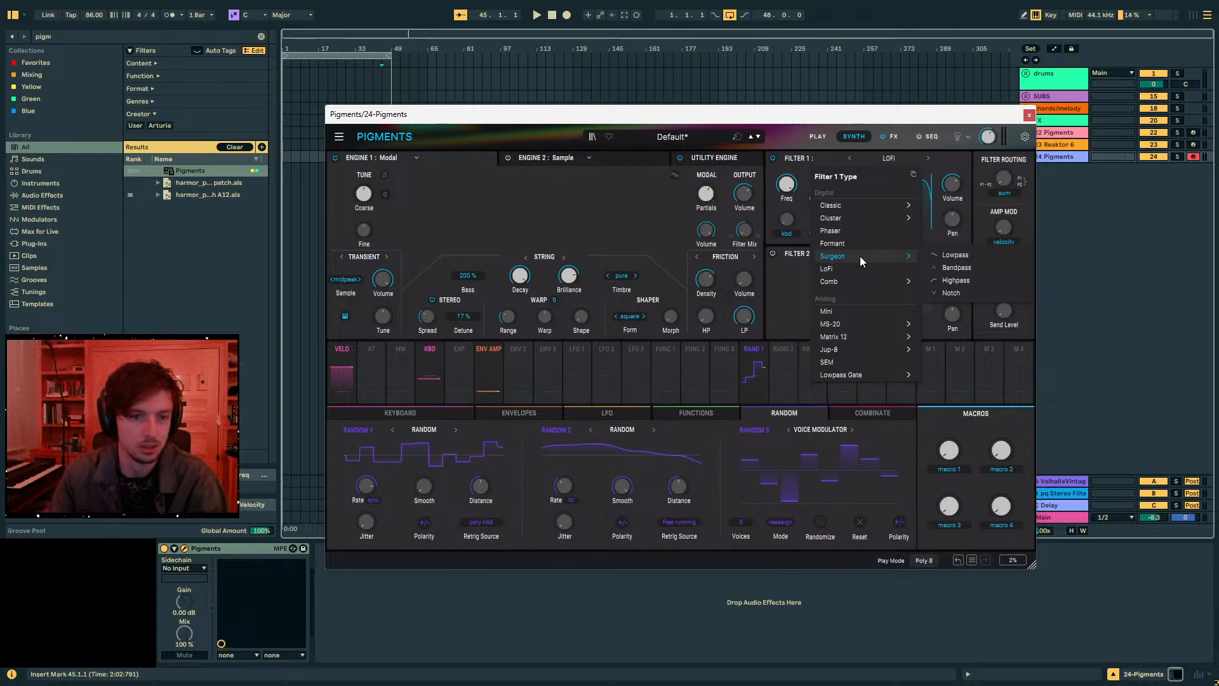
{"action": "mouse_move", "coordinate": [849, 223]}
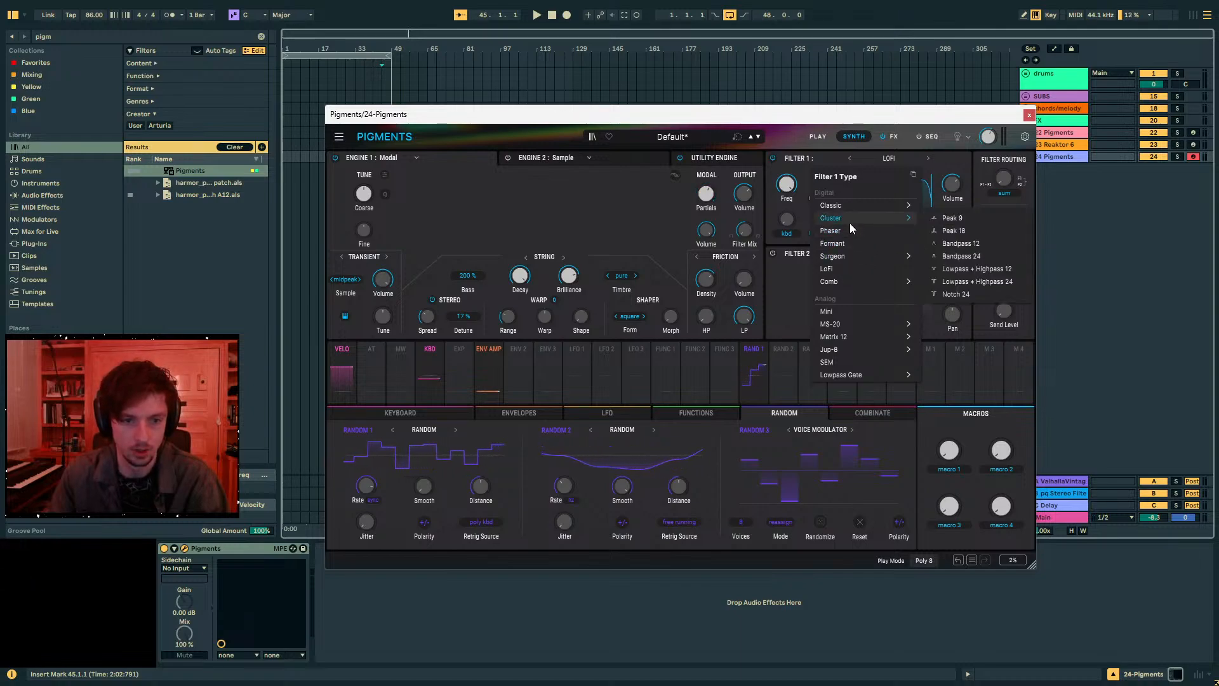
{"action": "left_click", "coordinate": [938, 218]}
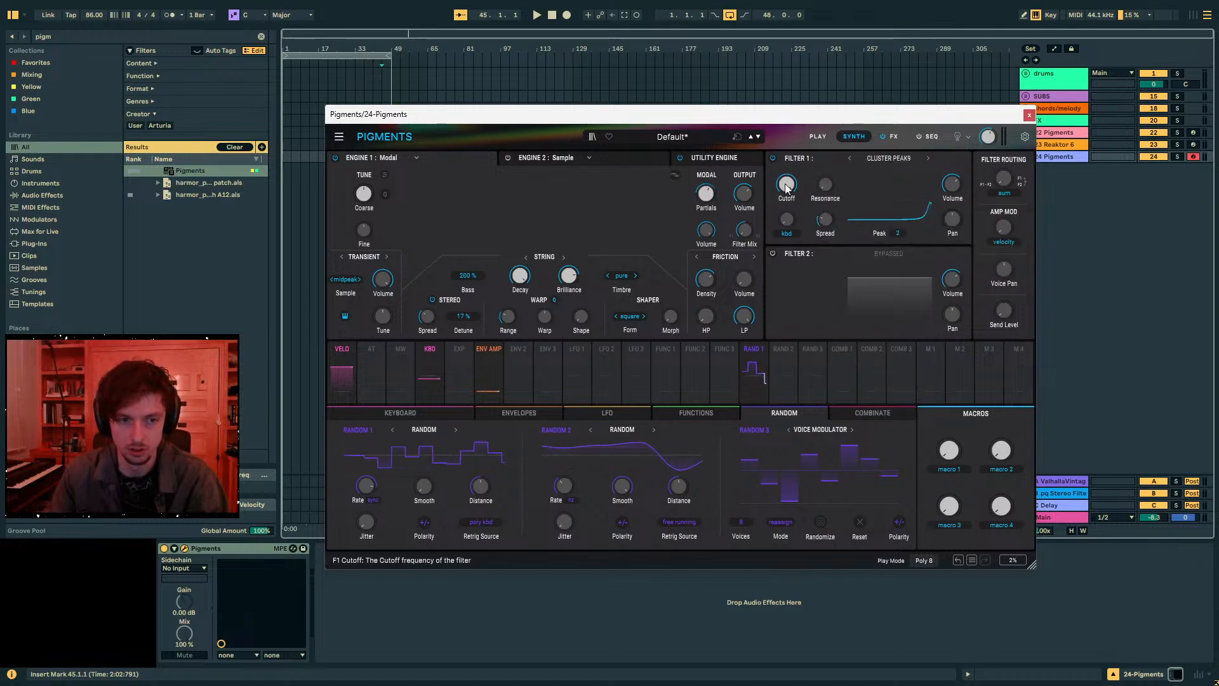
{"action": "left_click_drag", "start_coordinate": [786, 188], "coordinate": [769, 324]}
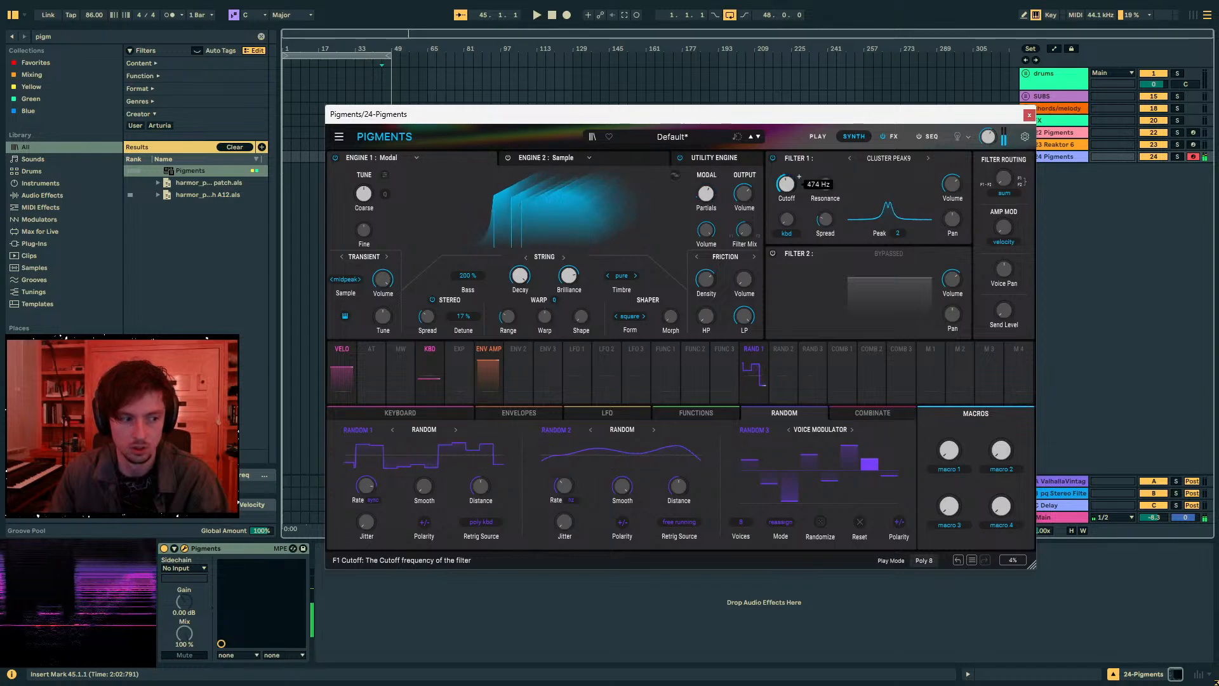
- Switch Filter 1 to Cluster Peak 18 and adjust the spread between its peaks
{"action": "left_click", "coordinate": [923, 156]}
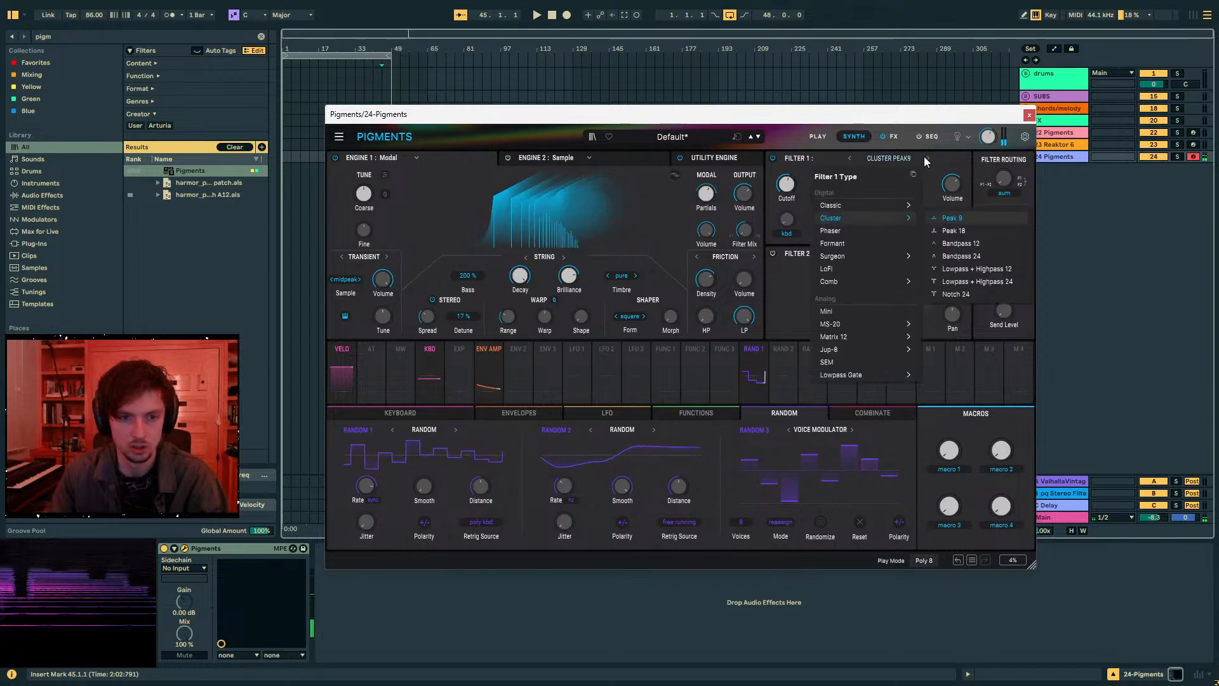
{"action": "left_click", "coordinate": [968, 231]}
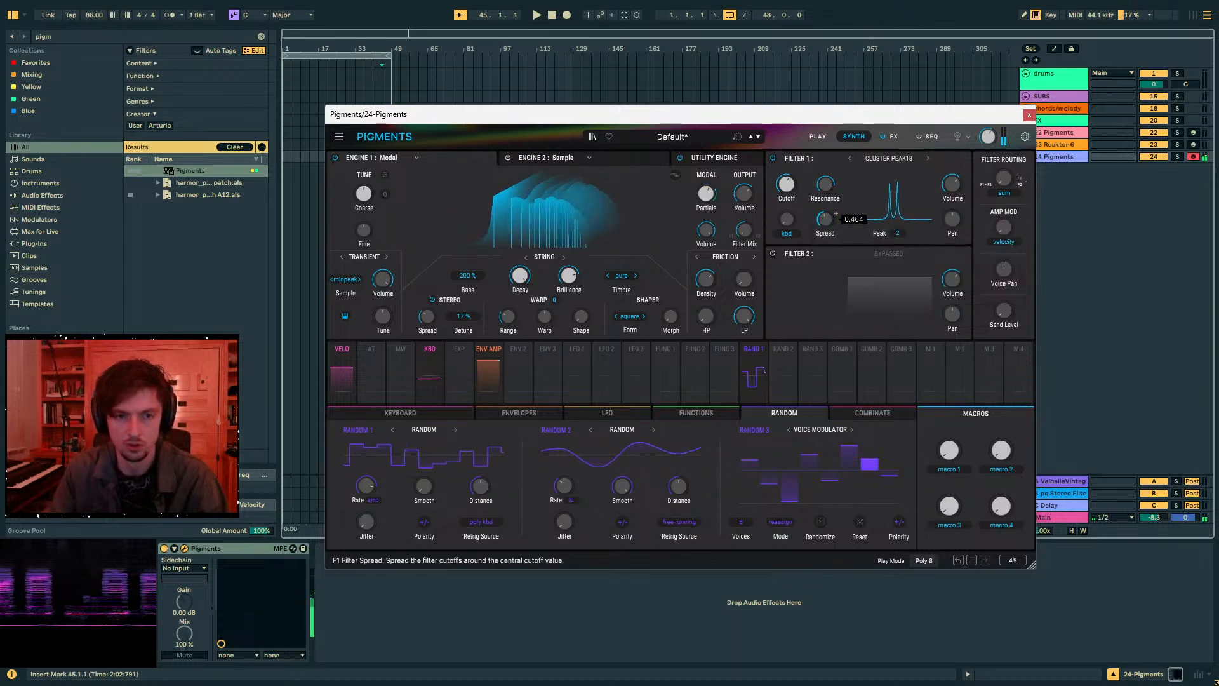
{"action": "scroll", "coordinate": [836, 214], "scroll_direction": "up", "scroll_amount": 5}
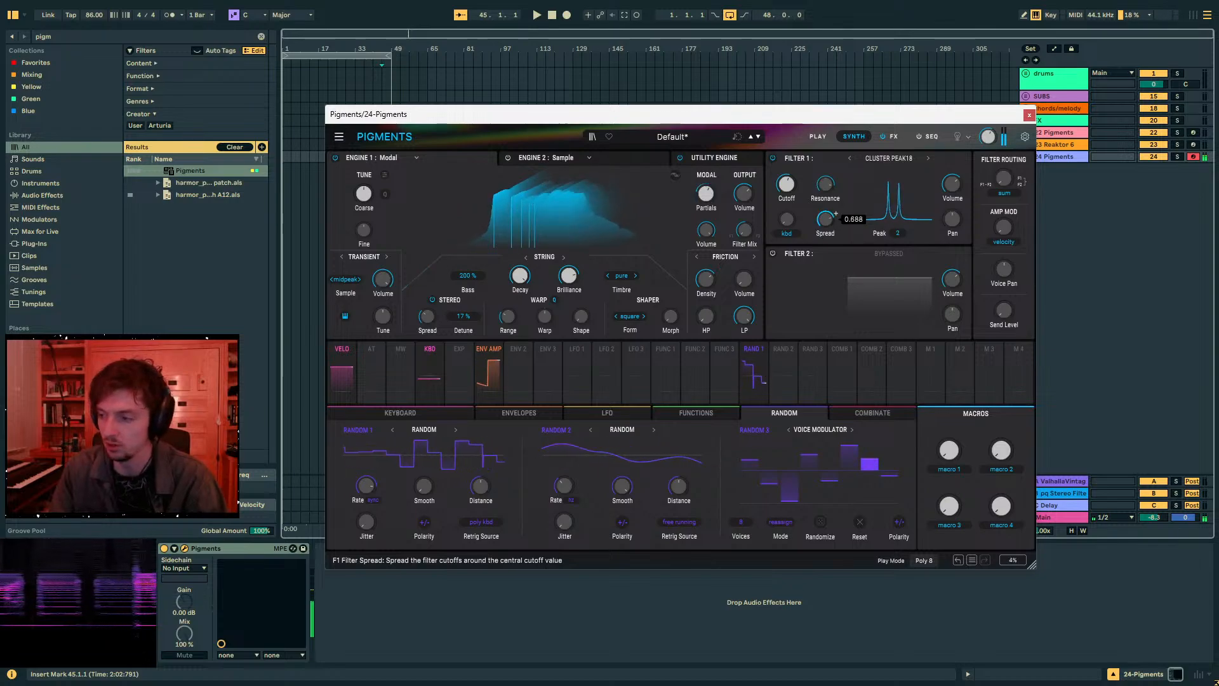
{"action": "left_click_drag", "start_coordinate": [809, 87], "coordinate": [788, 245]}
- Adjust Filter 1's cutoff and set its number of peaks to 3
{"action": "left_click_drag", "start_coordinate": [787, 185], "coordinate": [889, 110]}
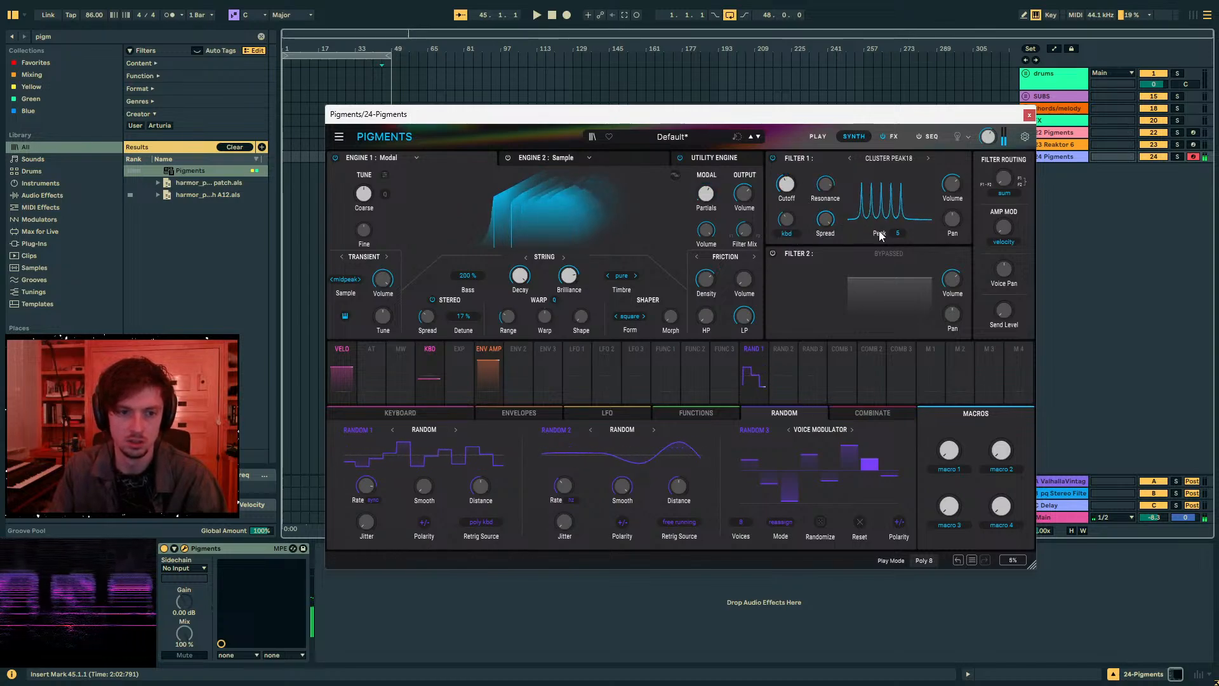
{"action": "mouse_move", "coordinate": [897, 233]}
{"action": "left_mouse_down"}
{"action": "mouse_move", "coordinate": [897, 273]}
{"action": "mouse_move", "coordinate": [898, 244]}
{"action": "left_mouse_up"}
{"action": "left_click_drag", "start_coordinate": [788, 382], "coordinate": [902, 235]}
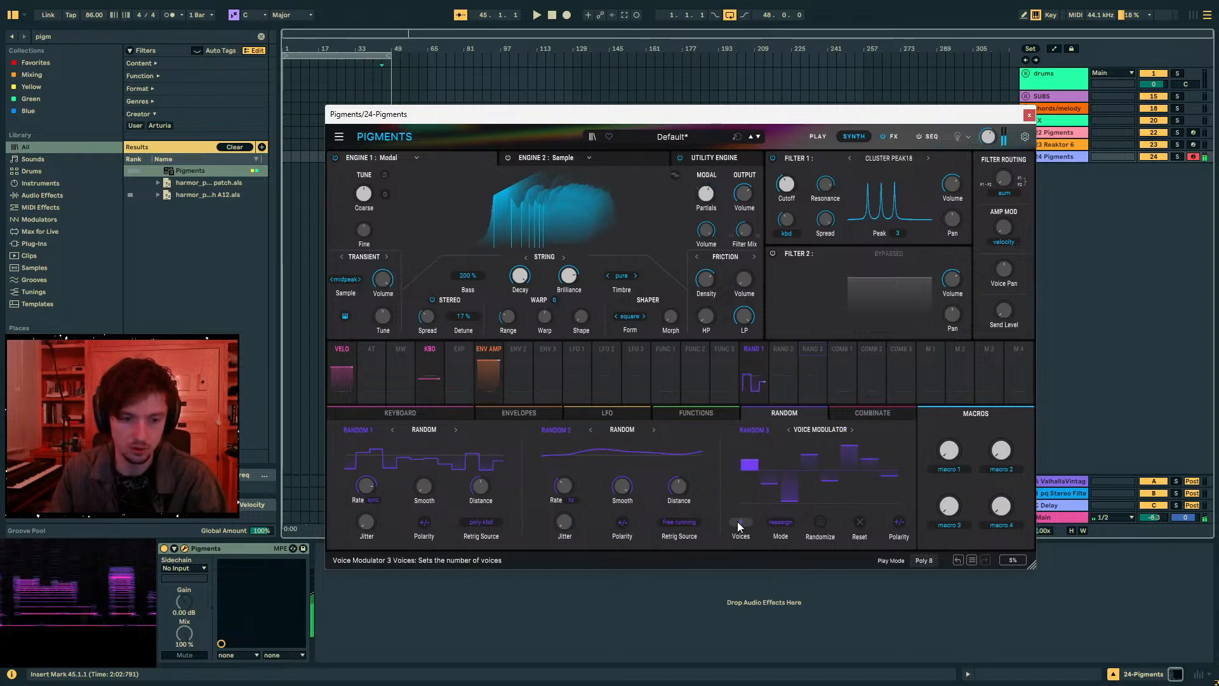
- Randomize the voice values of Random 3's Voice Modulator and assign it to modulate Filter 1's cutoff
{"action": "left_click", "coordinate": [820, 523]}
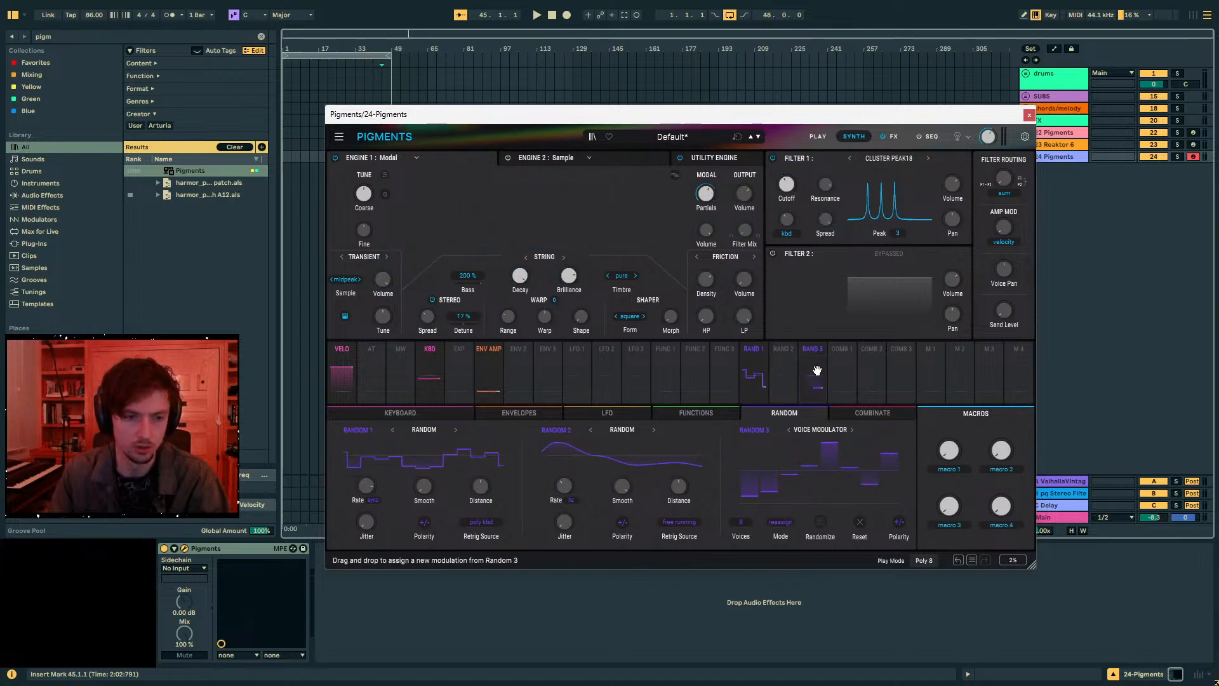
{"action": "left_click_drag", "start_coordinate": [824, 336], "coordinate": [786, 185]}
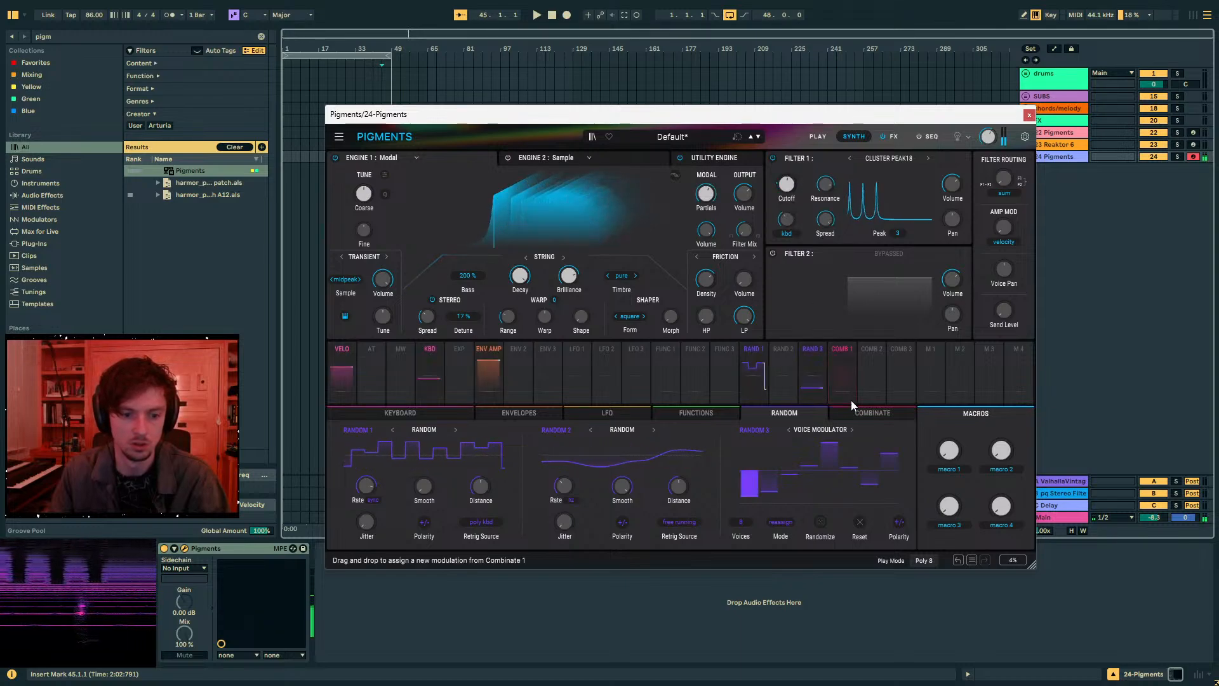
- Raise the first voice's value in Random 3's Voice Modulator to slightly above the centre line
{"action": "left_click", "coordinate": [770, 483]}
{"action": "mouse_move", "coordinate": [770, 484]}
{"action": "left_mouse_down"}
{"action": "mouse_move", "coordinate": [749, 462]}
{"action": "mouse_move", "coordinate": [756, 451]}
{"action": "mouse_move", "coordinate": [755, 468]}
{"action": "left_mouse_up"}
{"action": "left_click", "coordinate": [751, 447]}
{"action": "left_click", "coordinate": [747, 478]}
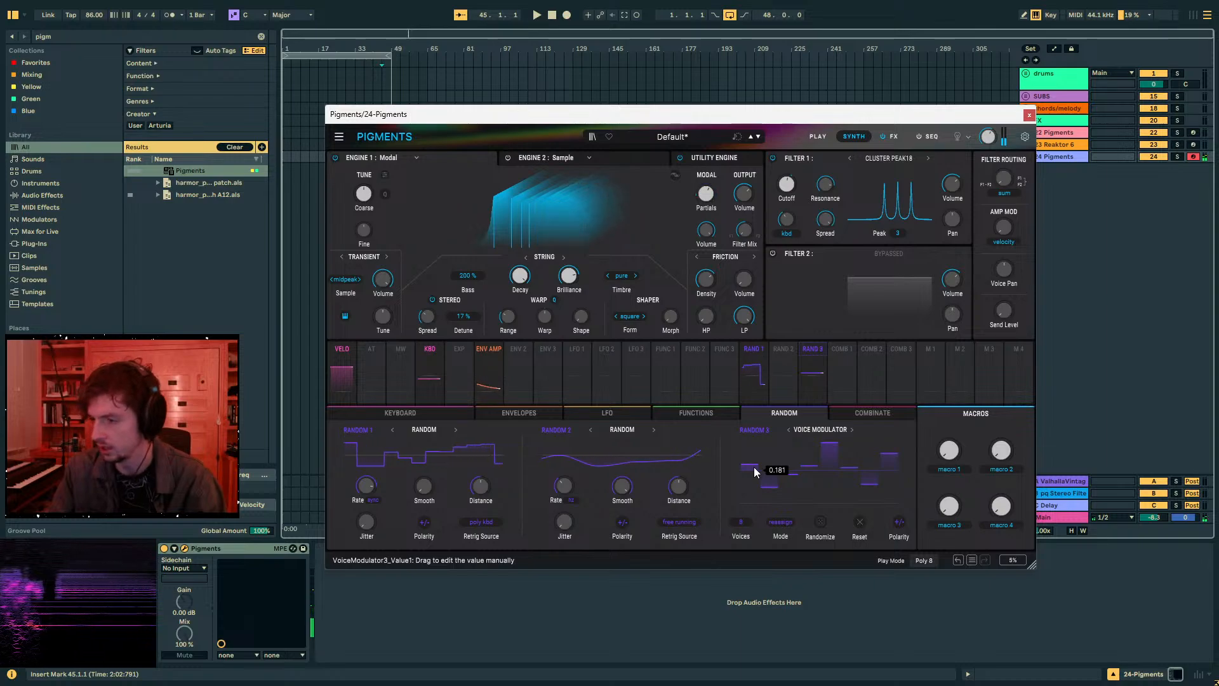
{"action": "mouse_move", "coordinate": [754, 467]}
{"action": "left_mouse_down"}
{"action": "mouse_move", "coordinate": [752, 444]}
{"action": "mouse_move", "coordinate": [753, 463]}
{"action": "left_mouse_up"}
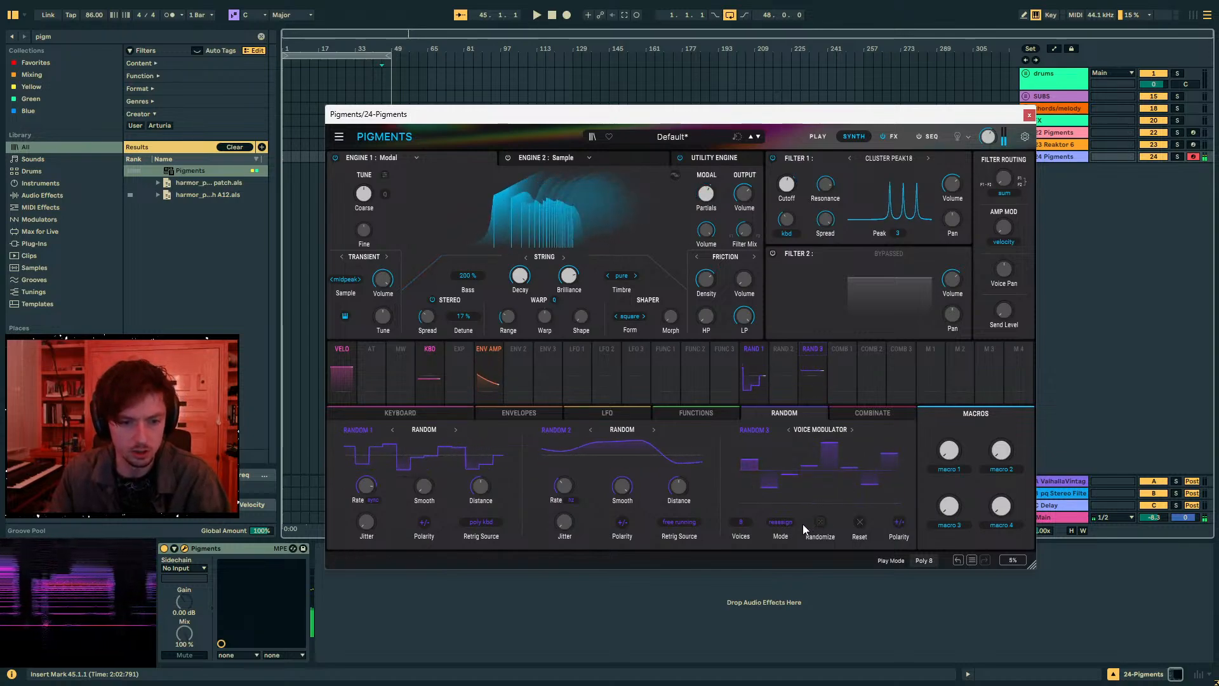
{"action": "mouse_move", "coordinate": [741, 522]}
{"action": "left_mouse_down"}
{"action": "mouse_move", "coordinate": [741, 547]}
{"action": "mouse_move", "coordinate": [741, 522]}
{"action": "left_mouse_up"}
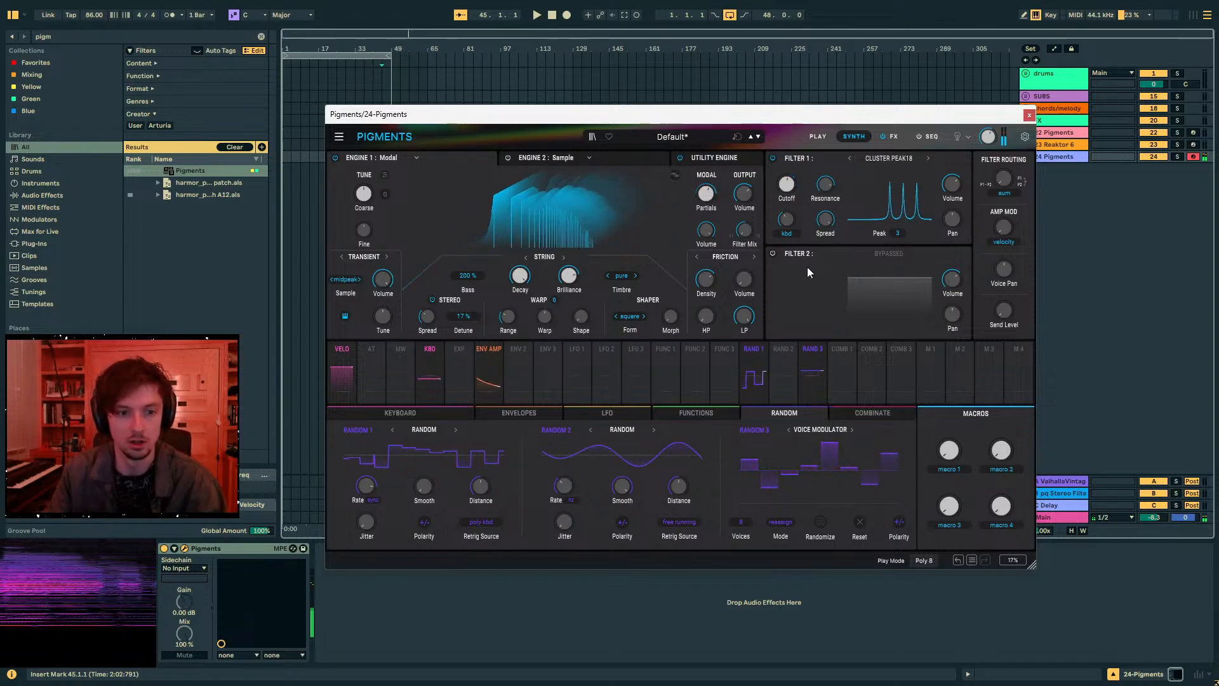
- Enable MPE in the preset settings and check the available Slide Mode options, keeping Absolute
{"action": "mouse_move", "coordinate": [827, 449]}
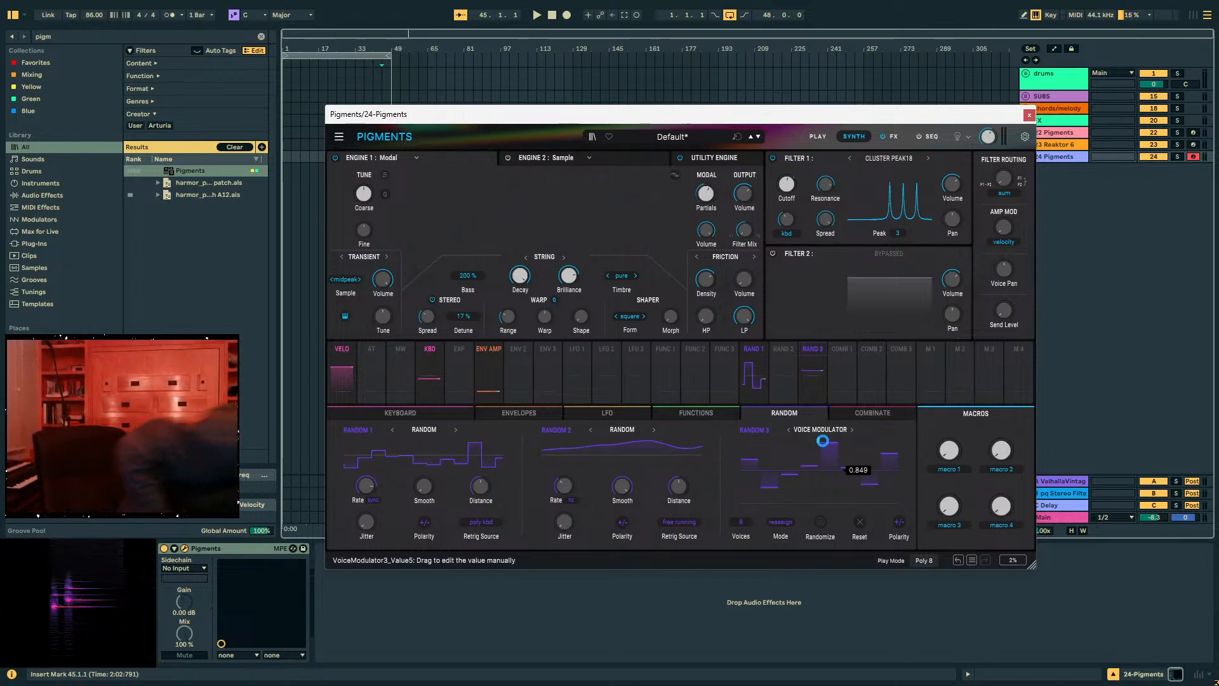
{"action": "left_click", "coordinate": [1025, 137]}
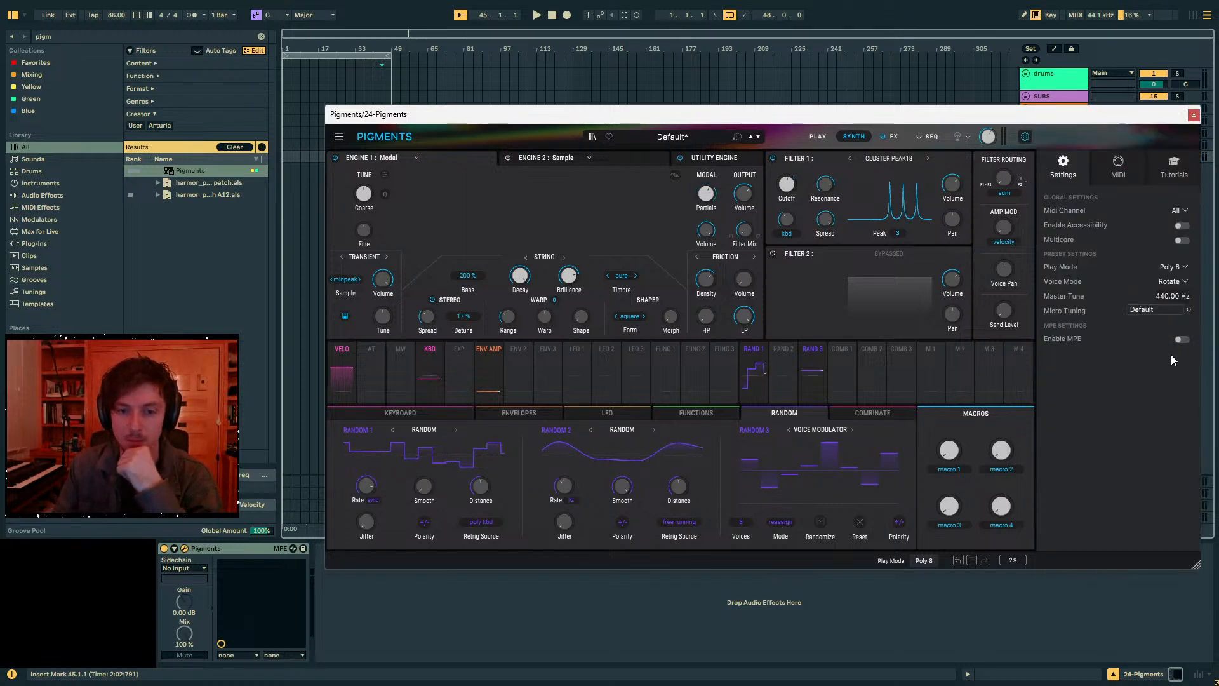
{"action": "left_click", "coordinate": [1179, 340]}
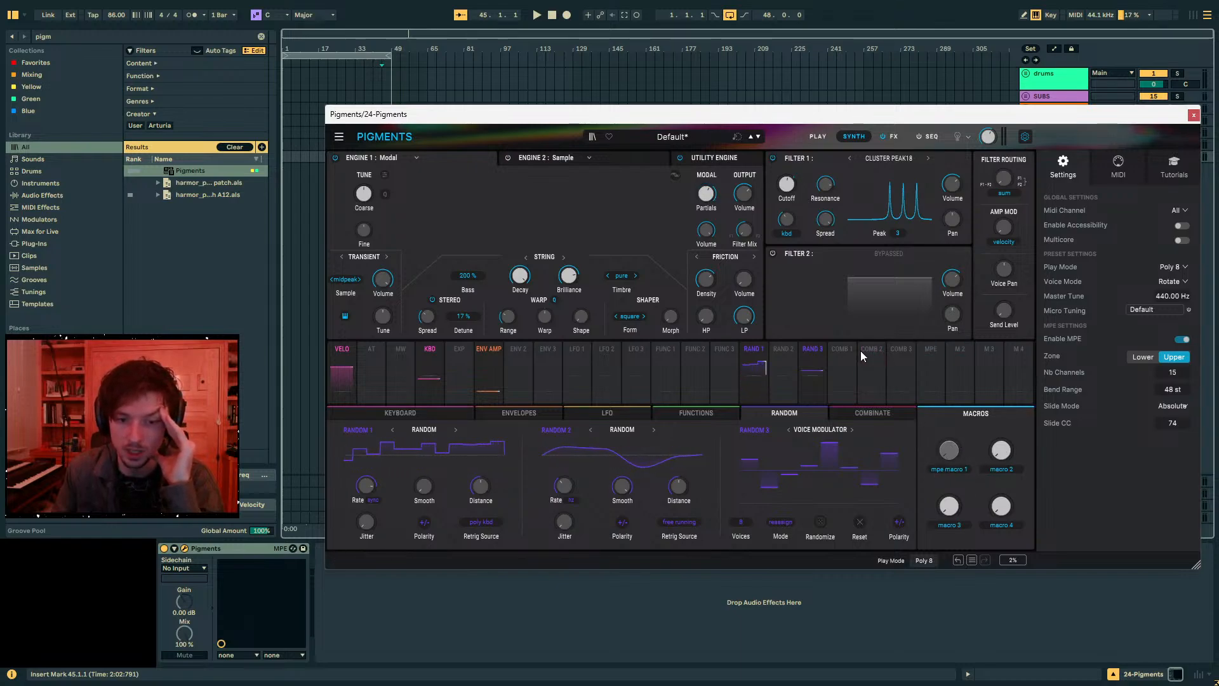
{"action": "left_click_drag", "start_coordinate": [948, 450], "coordinate": [940, 384]}
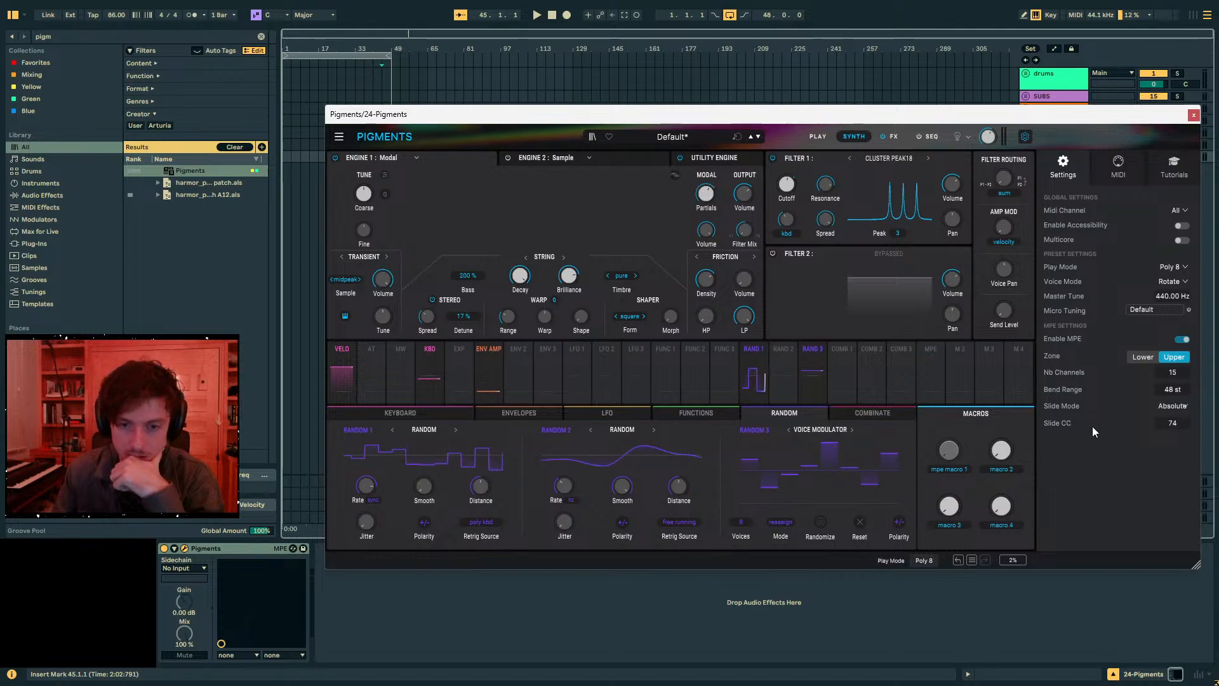
{"action": "left_click", "coordinate": [1177, 409]}
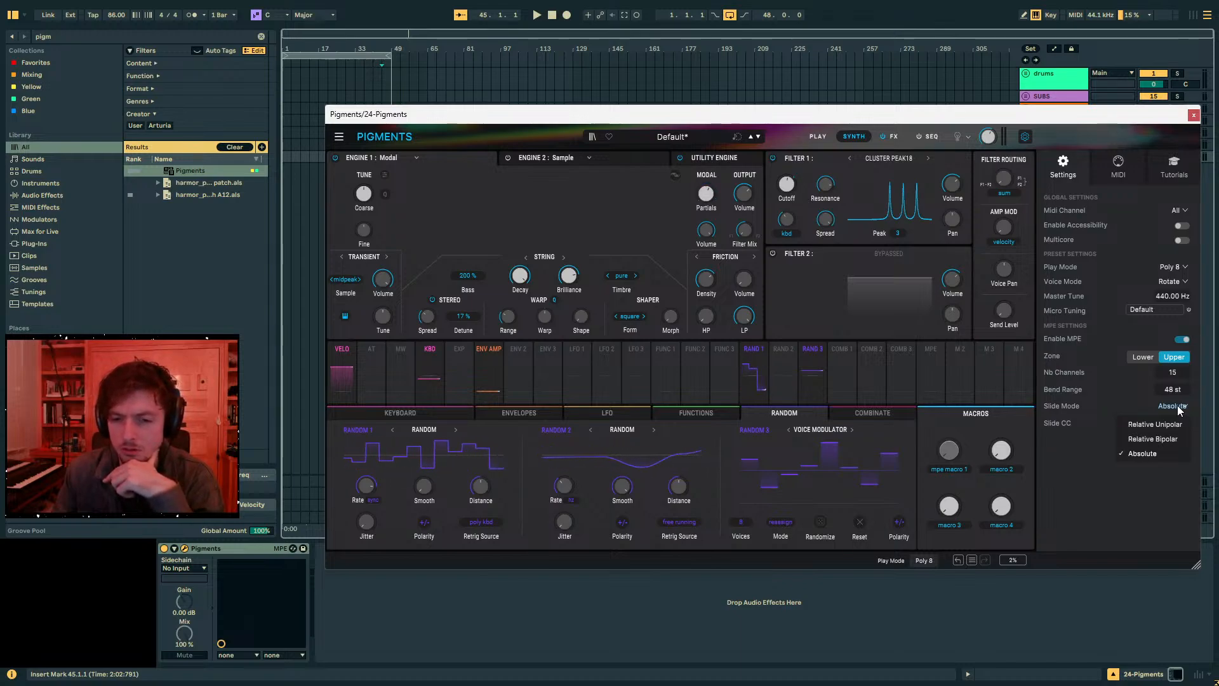
{"action": "left_click", "coordinate": [1177, 410]}
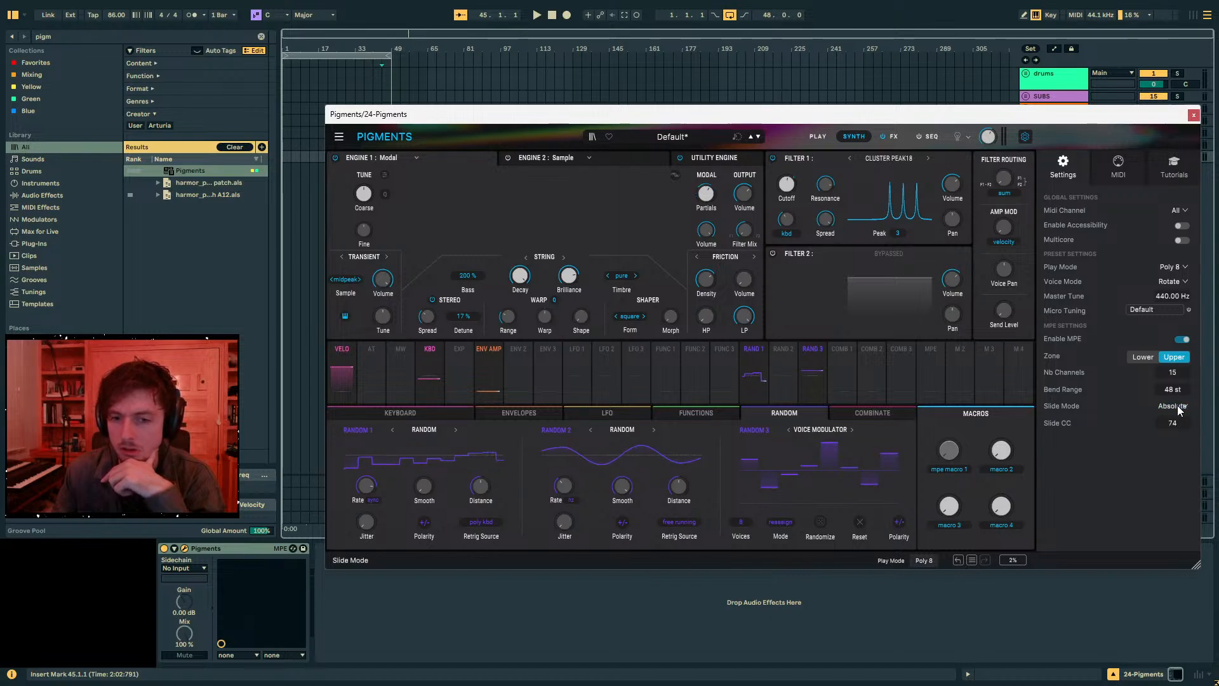
- Shift the plug-in window aside and remove the Random 1 modulation from the modal Partials
{"action": "left_click_drag", "start_coordinate": [989, 113], "coordinate": [832, 107]}
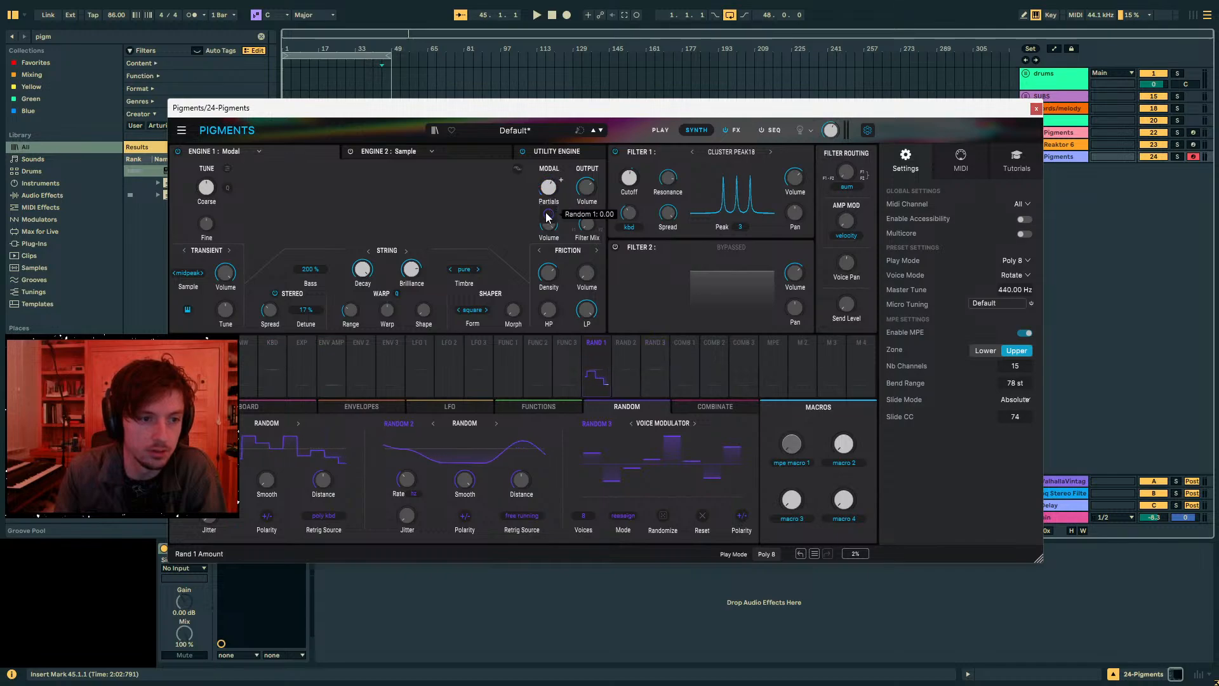
{"action": "double_click", "coordinate": [548, 212]}
{"action": "double_click", "coordinate": [549, 189]}
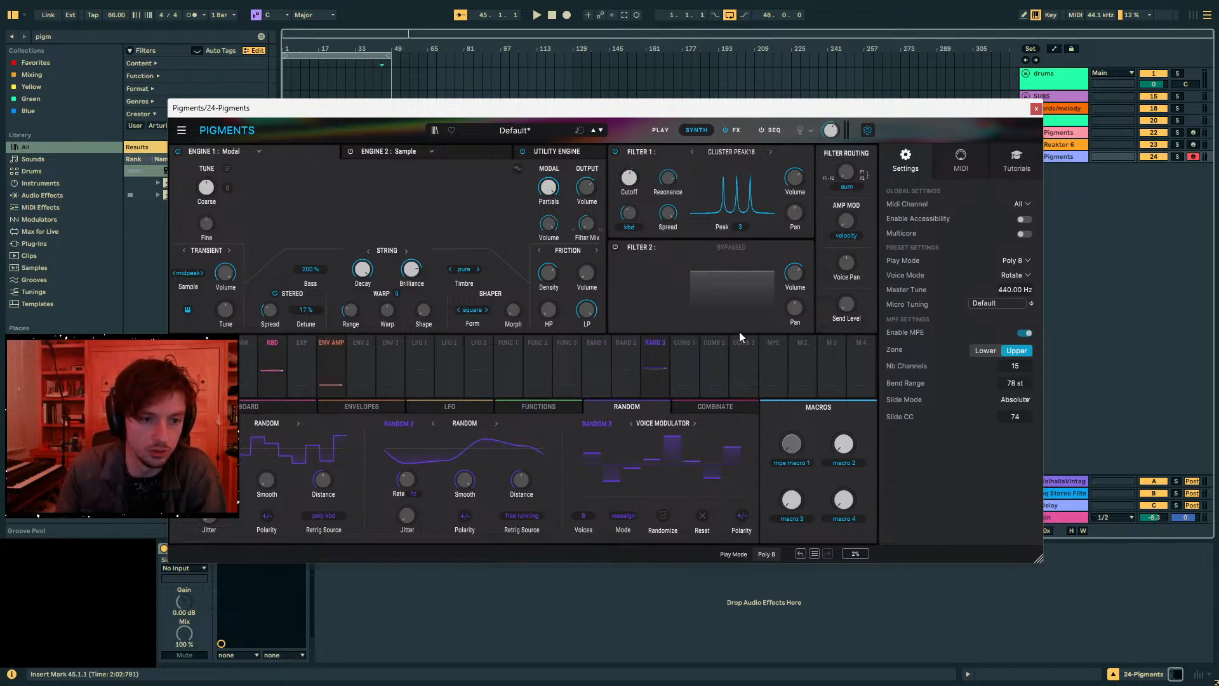
- Open Combinate 1's settings, shift the plug-in window aside, and change the combinator's type to Multiply
{"action": "left_click", "coordinate": [682, 377]}
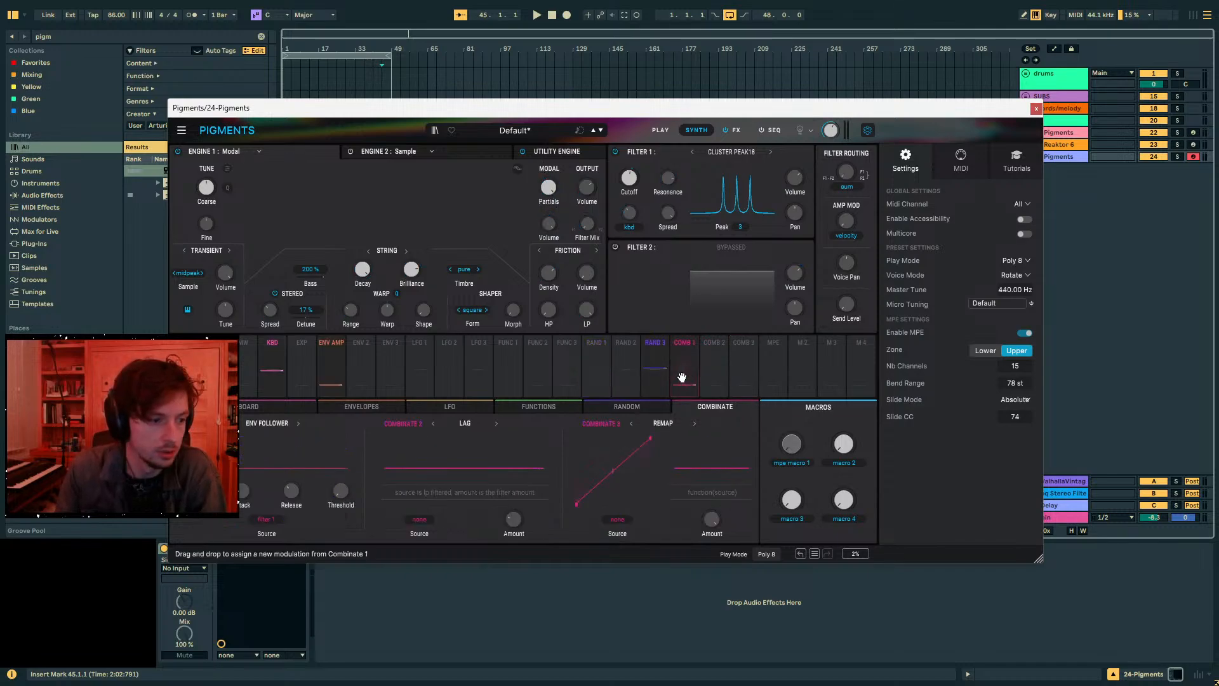
{"action": "left_click", "coordinate": [272, 421]}
{"action": "left_click", "coordinate": [266, 536]}
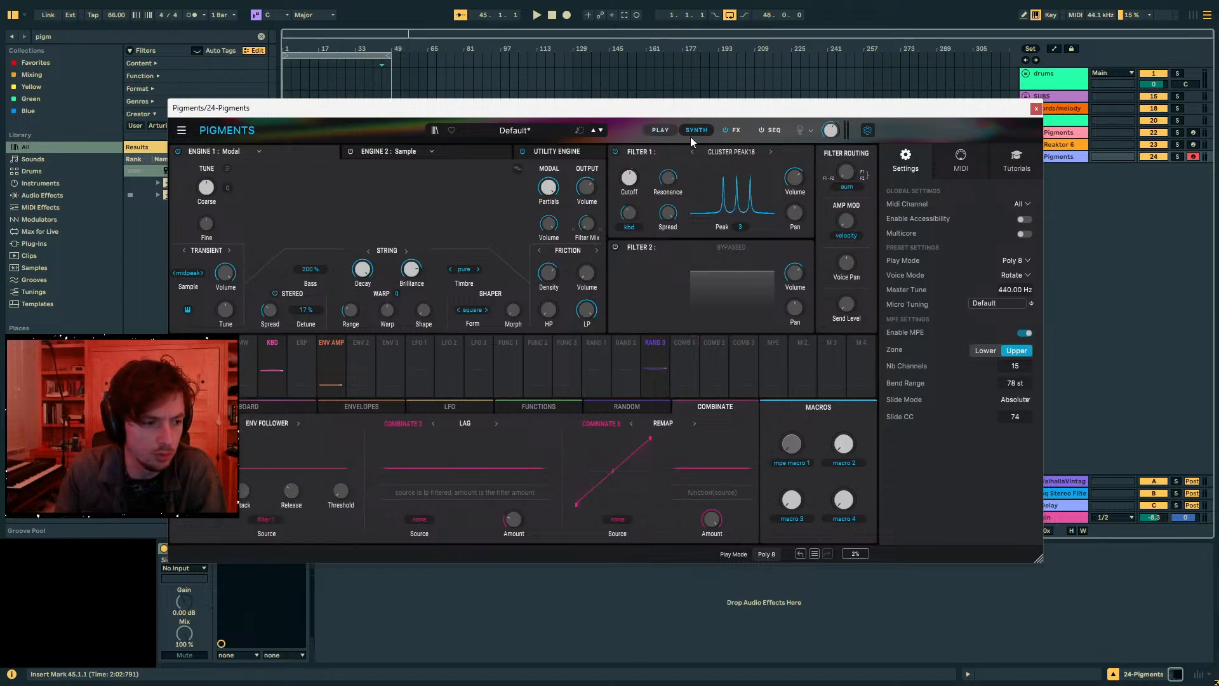
{"action": "left_click_drag", "start_coordinate": [675, 108], "coordinate": [861, 97]}
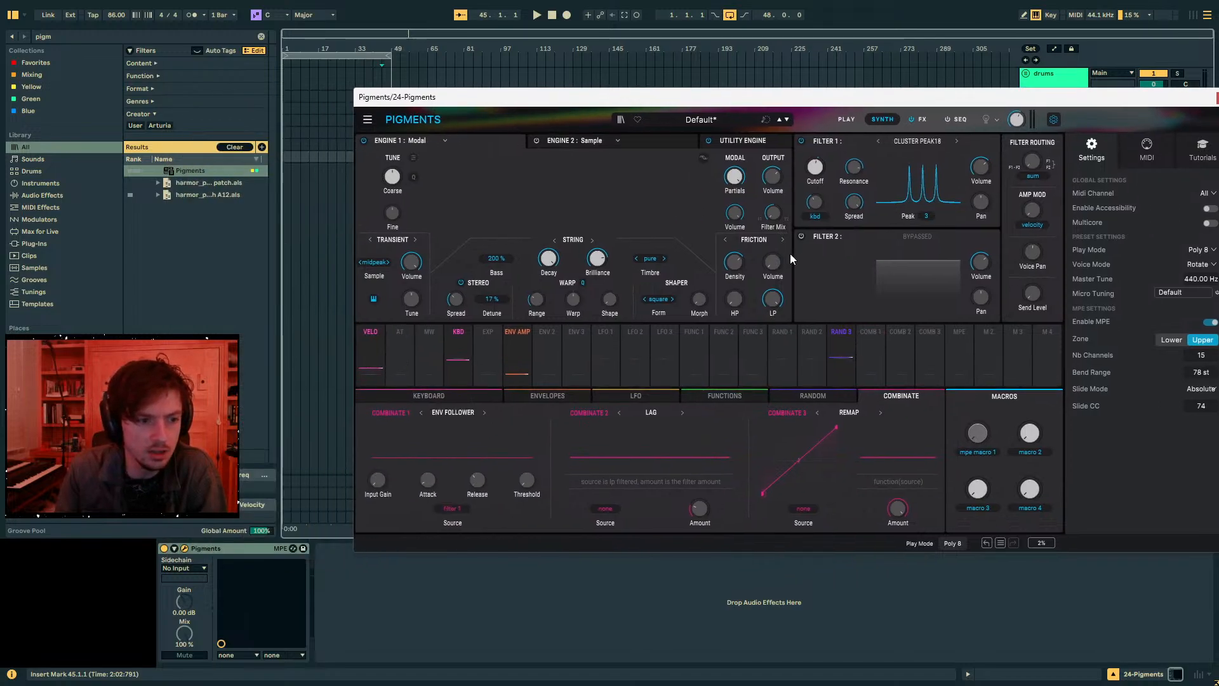
{"action": "left_click", "coordinate": [448, 414]}
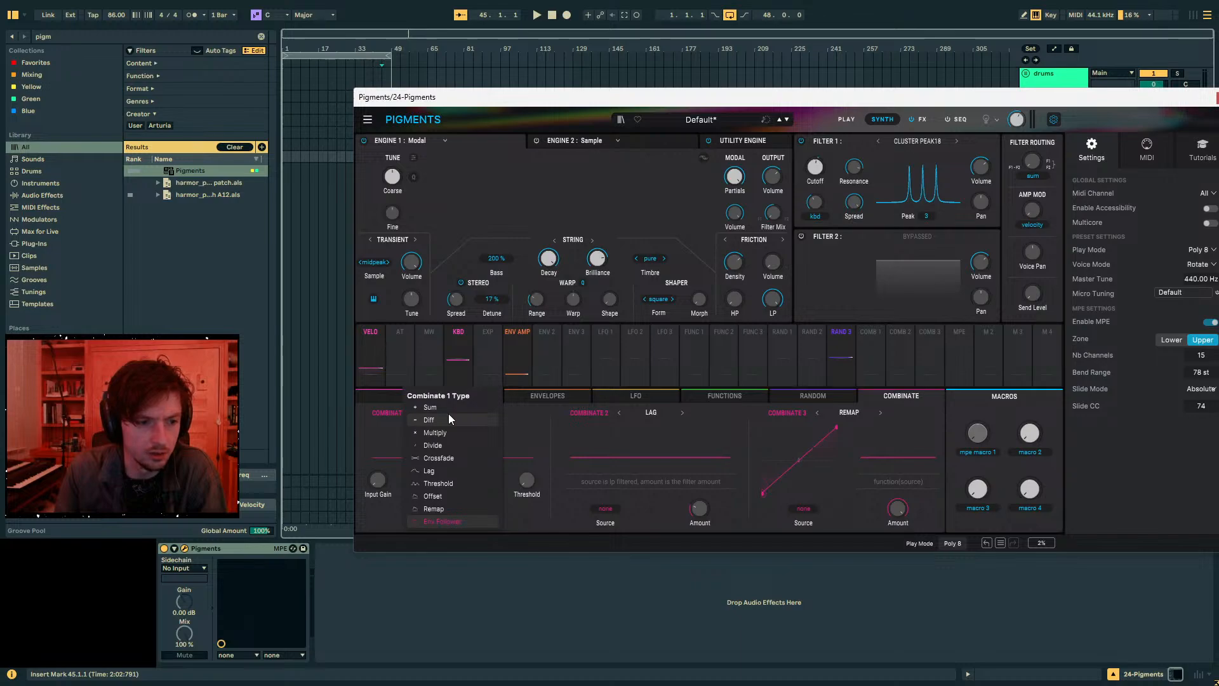
{"action": "left_click", "coordinate": [576, 349]}
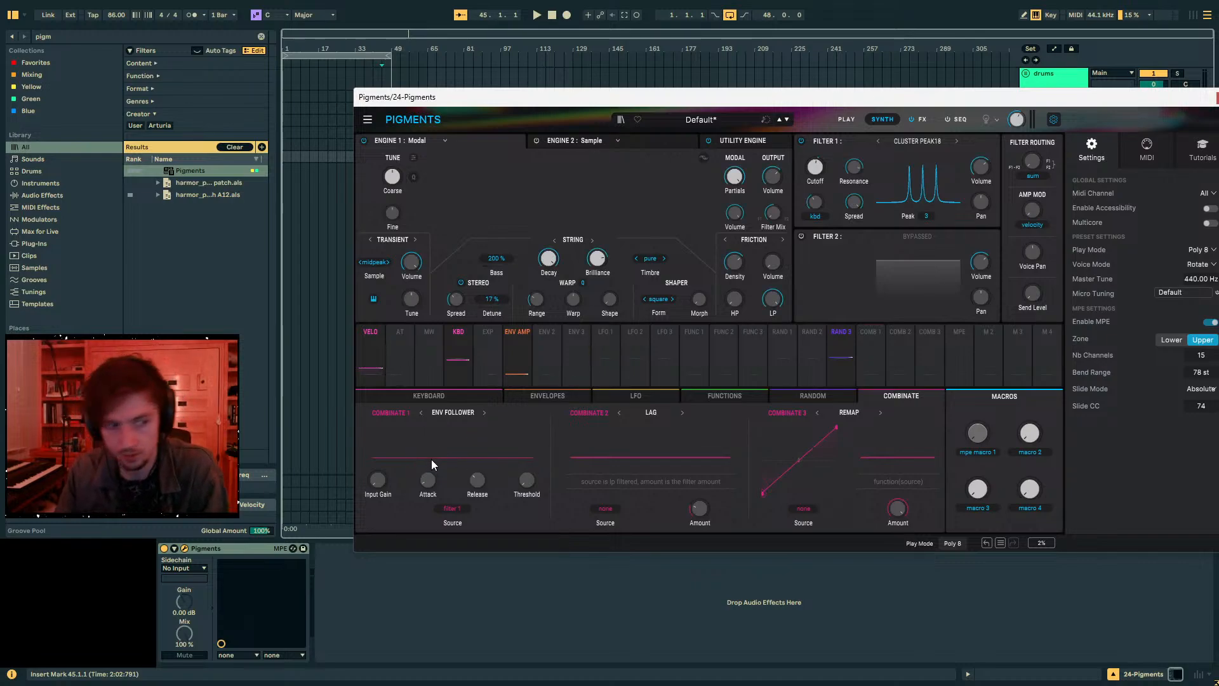
{"action": "left_click", "coordinate": [448, 414]}
{"action": "left_click", "coordinate": [493, 418]}
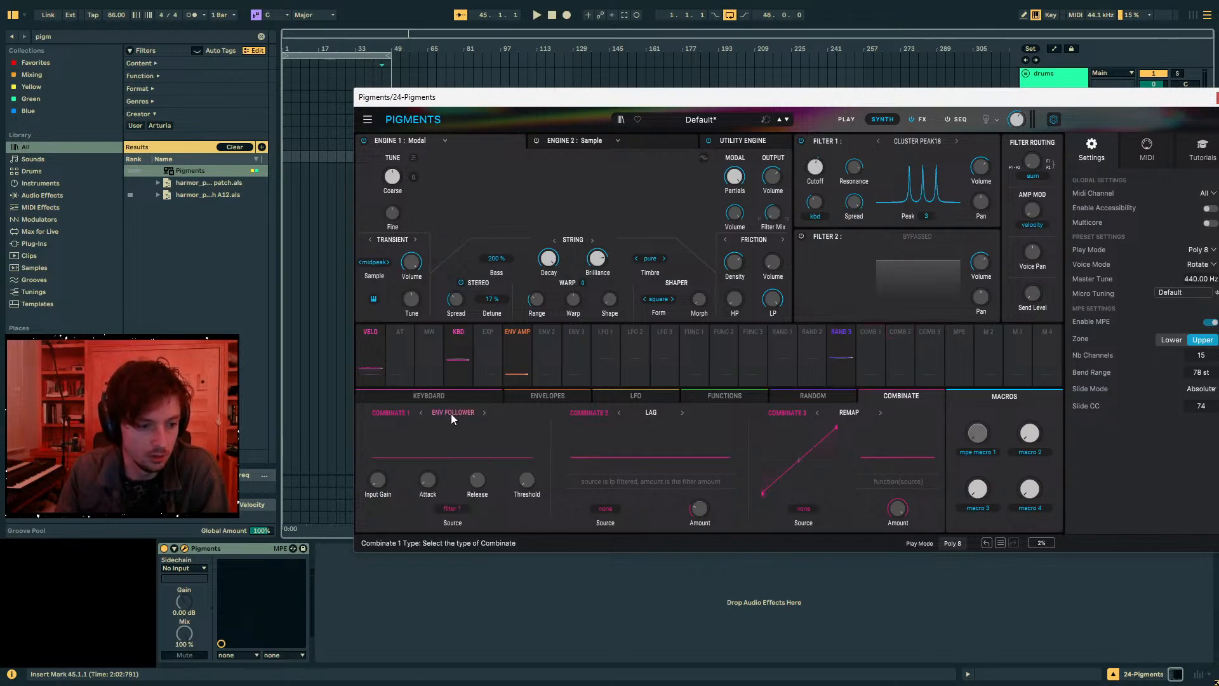
{"action": "left_click", "coordinate": [451, 413]}
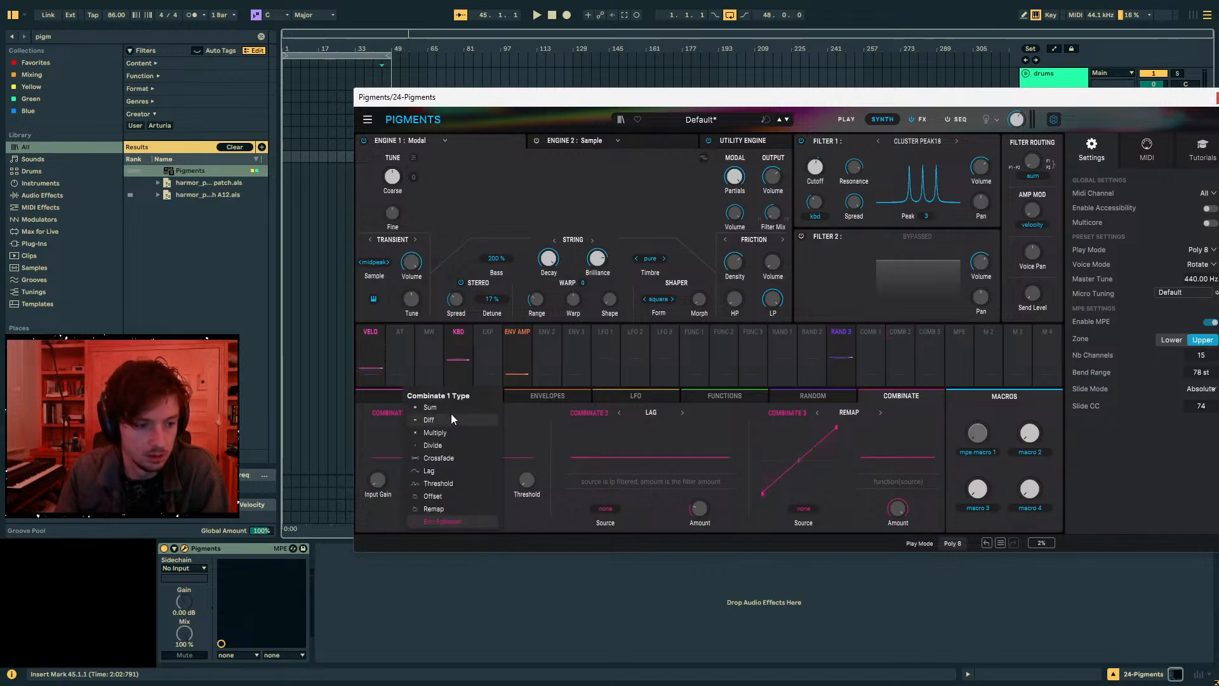
{"action": "left_click", "coordinate": [435, 433]}
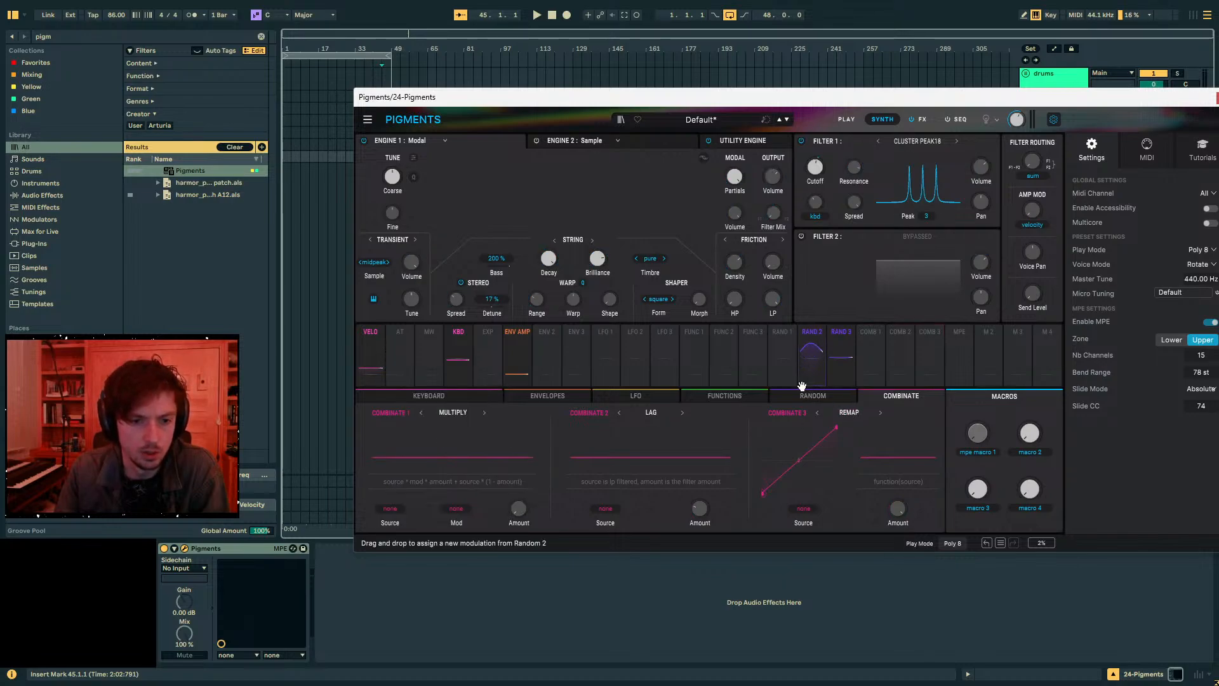
- Check Combinate 1's source and mod choices and raise its Amount to about 0.92
{"action": "left_click", "coordinate": [808, 362]}
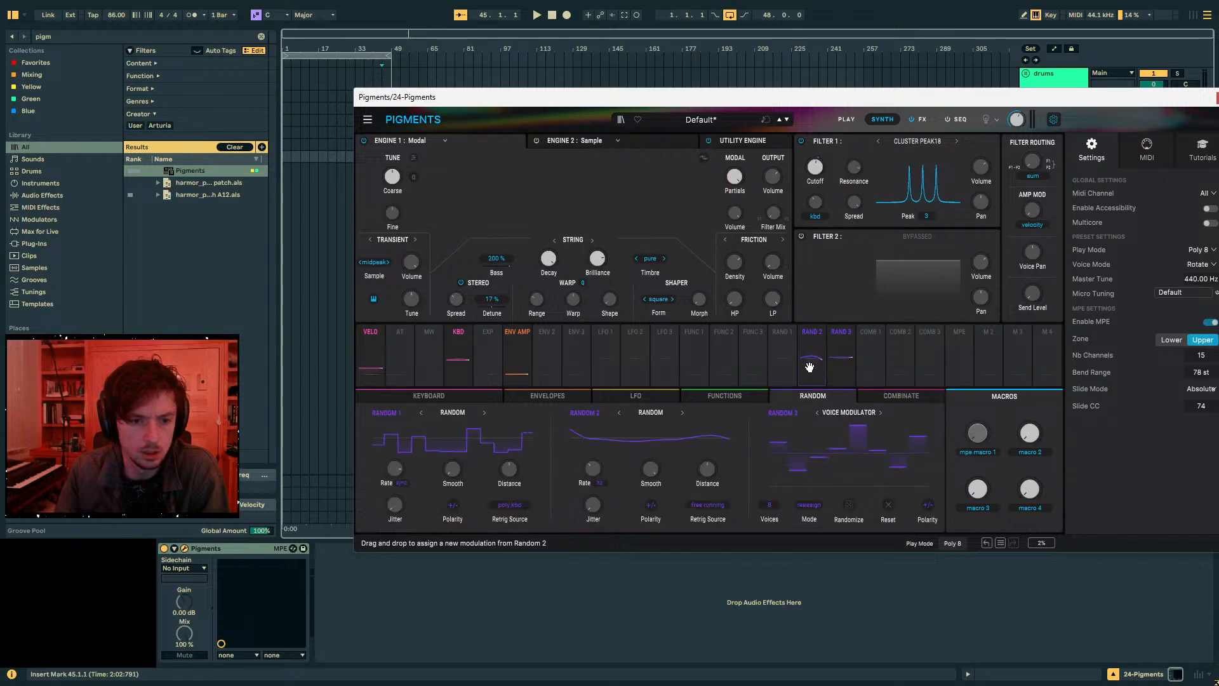
{"action": "left_click", "coordinate": [873, 356]}
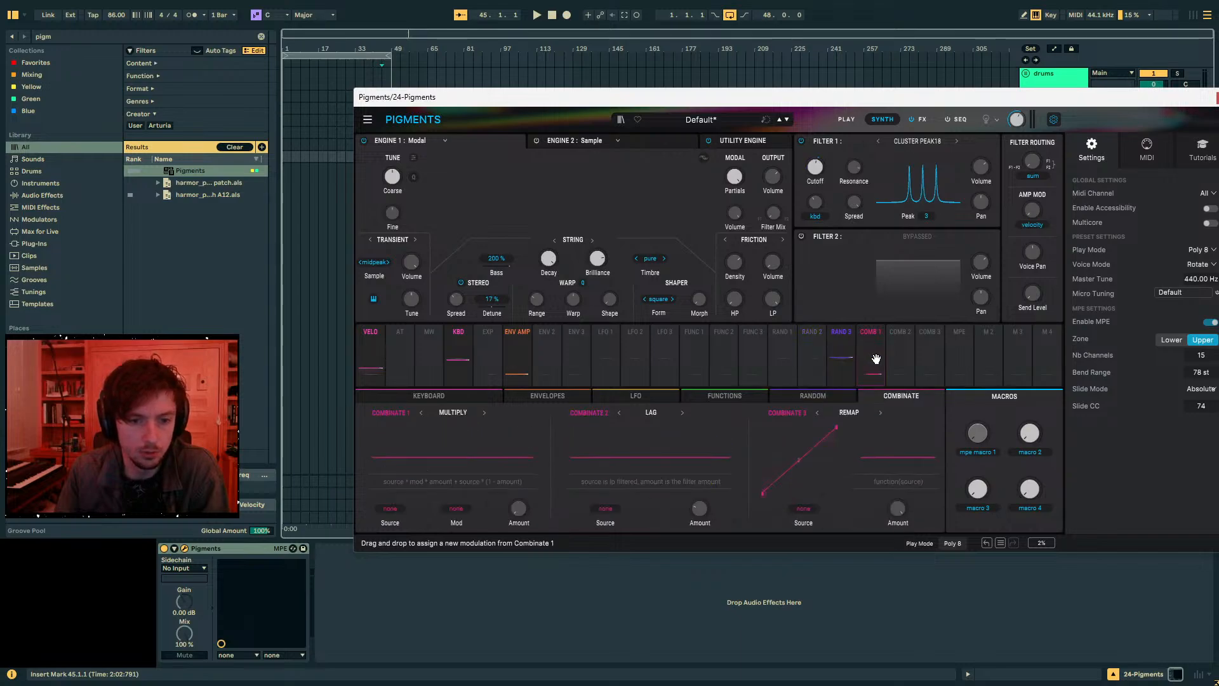
{"action": "left_click", "coordinate": [391, 511]}
{"action": "left_click", "coordinate": [405, 505]}
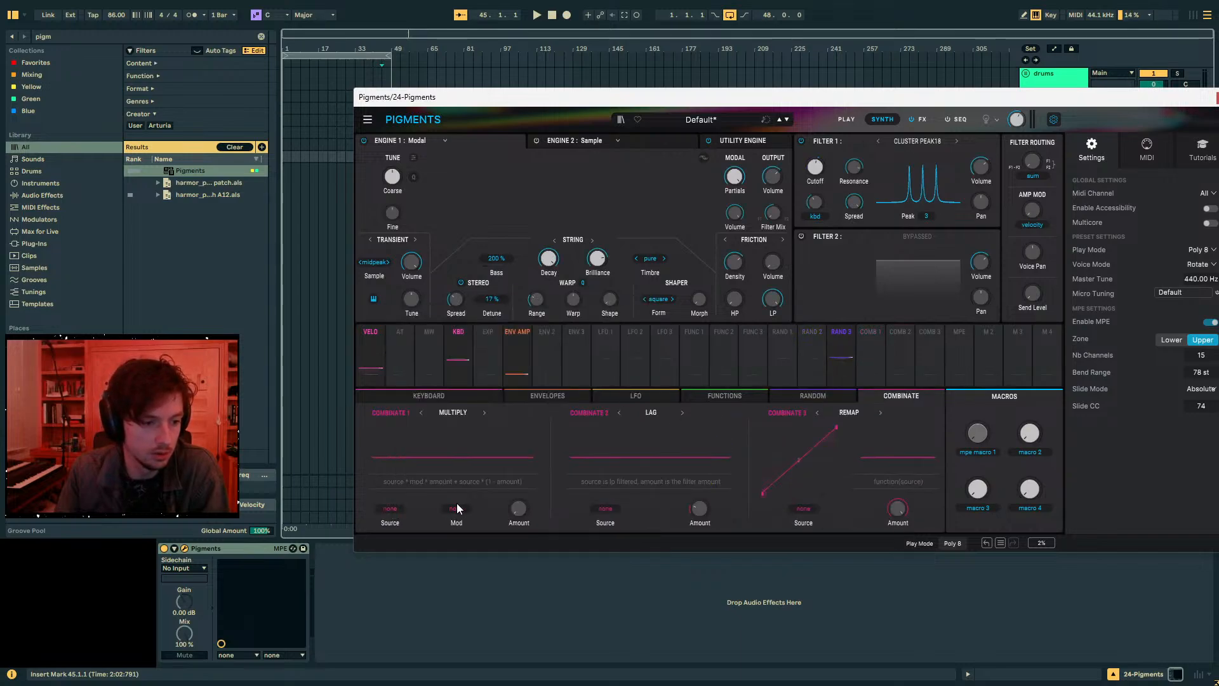
{"action": "left_click", "coordinate": [405, 508]}
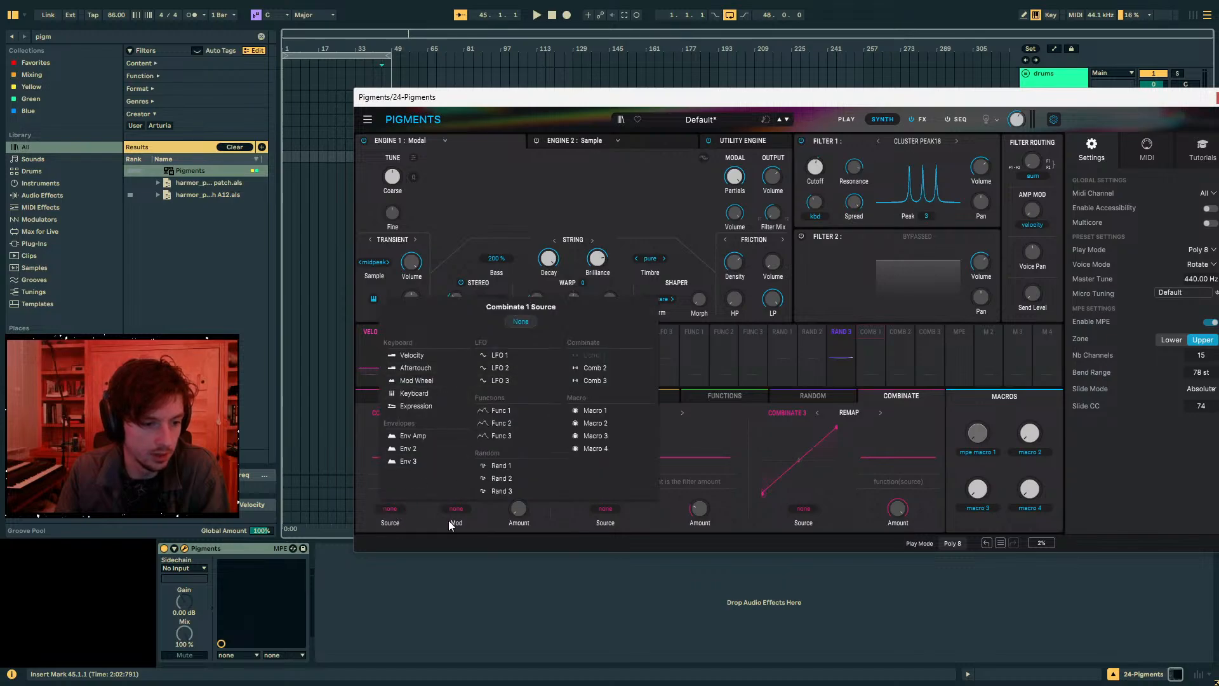
{"action": "left_click", "coordinate": [461, 509]}
{"action": "left_click", "coordinate": [461, 509]}
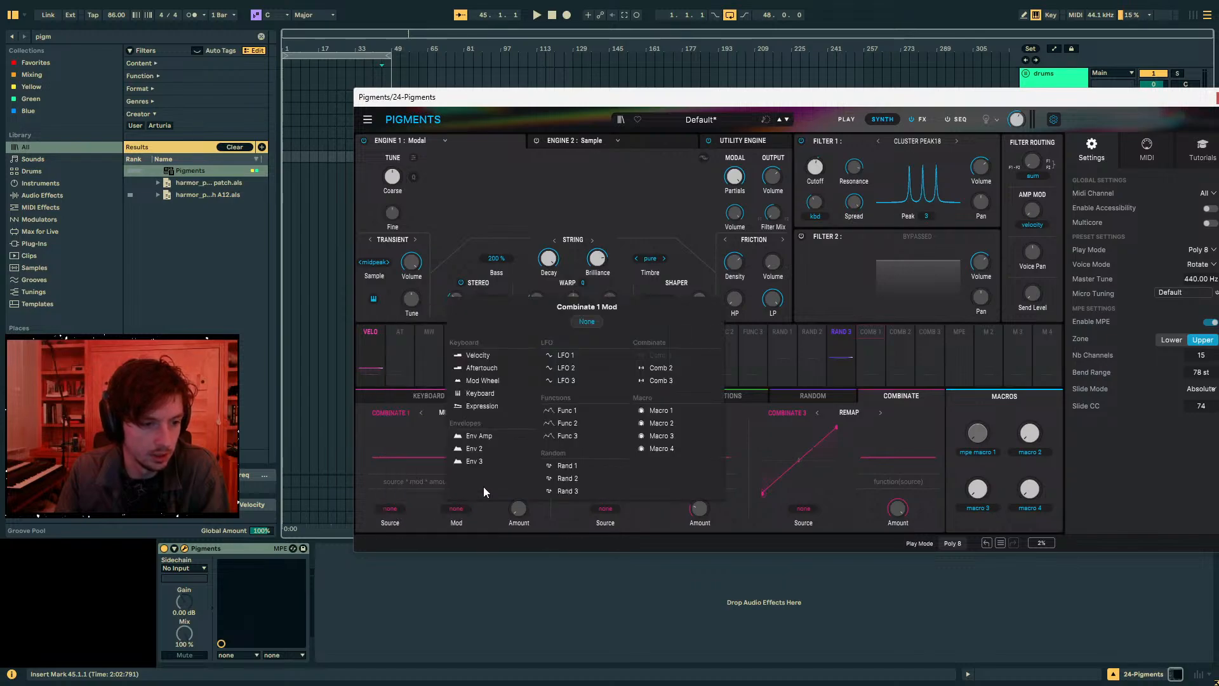
{"action": "left_click", "coordinate": [452, 517]}
{"action": "left_click_drag", "start_coordinate": [518, 510], "coordinate": [518, 444]}
- Set Combinate 1's source to Rand 3 and its mod to Rand 1
{"action": "left_click", "coordinate": [394, 509]}
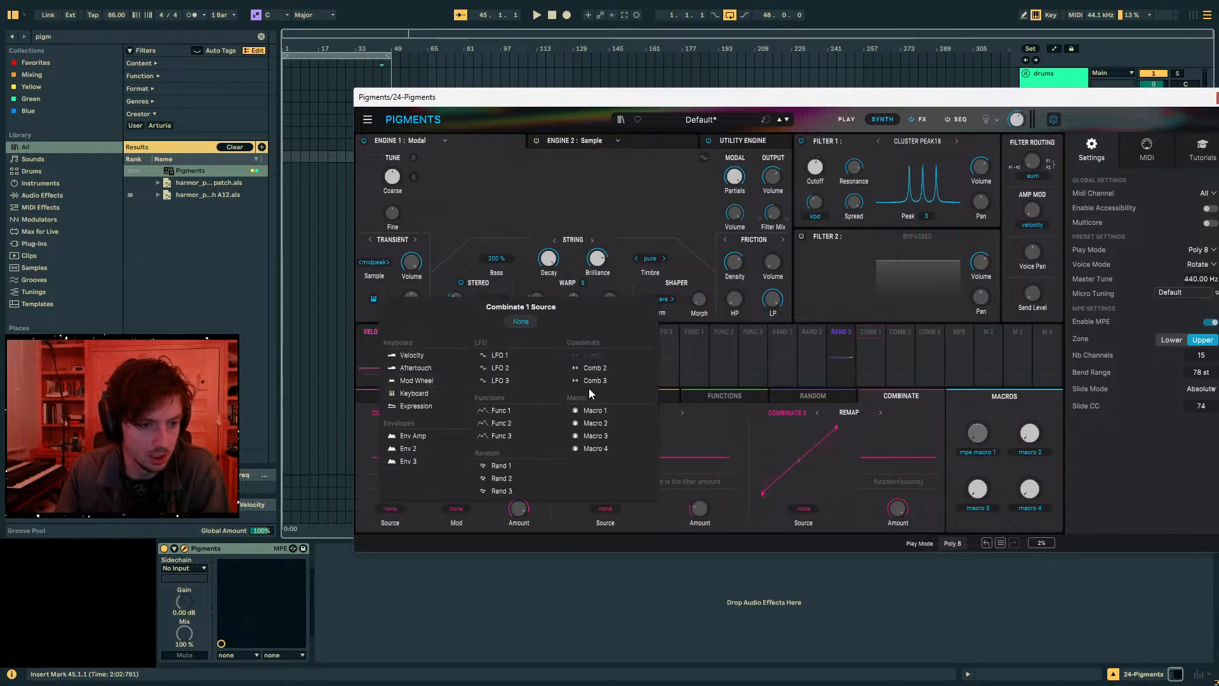
{"action": "left_click", "coordinate": [499, 491]}
{"action": "left_click", "coordinate": [461, 509]}
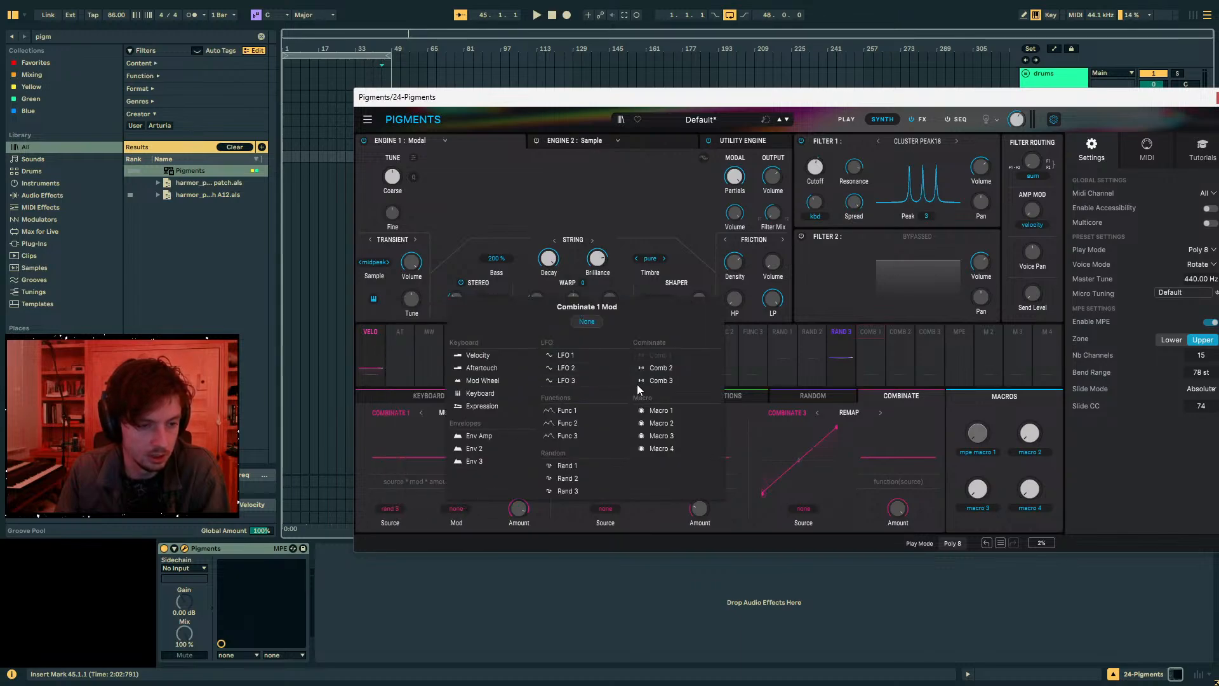
{"action": "left_click", "coordinate": [587, 466]}
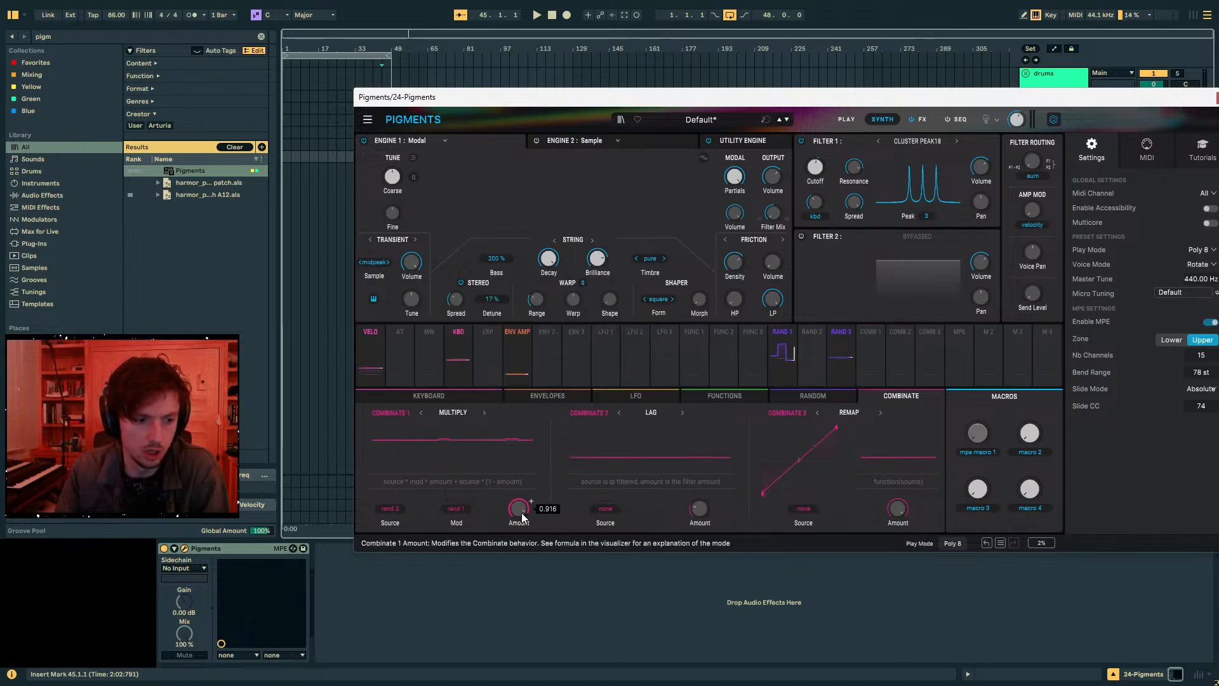
- Assign Combinate 1 to modulate Filter 1's cutoff and set the second voice of Random 3's Voice Modulator close to the centre line
{"action": "left_click", "coordinate": [846, 355]}
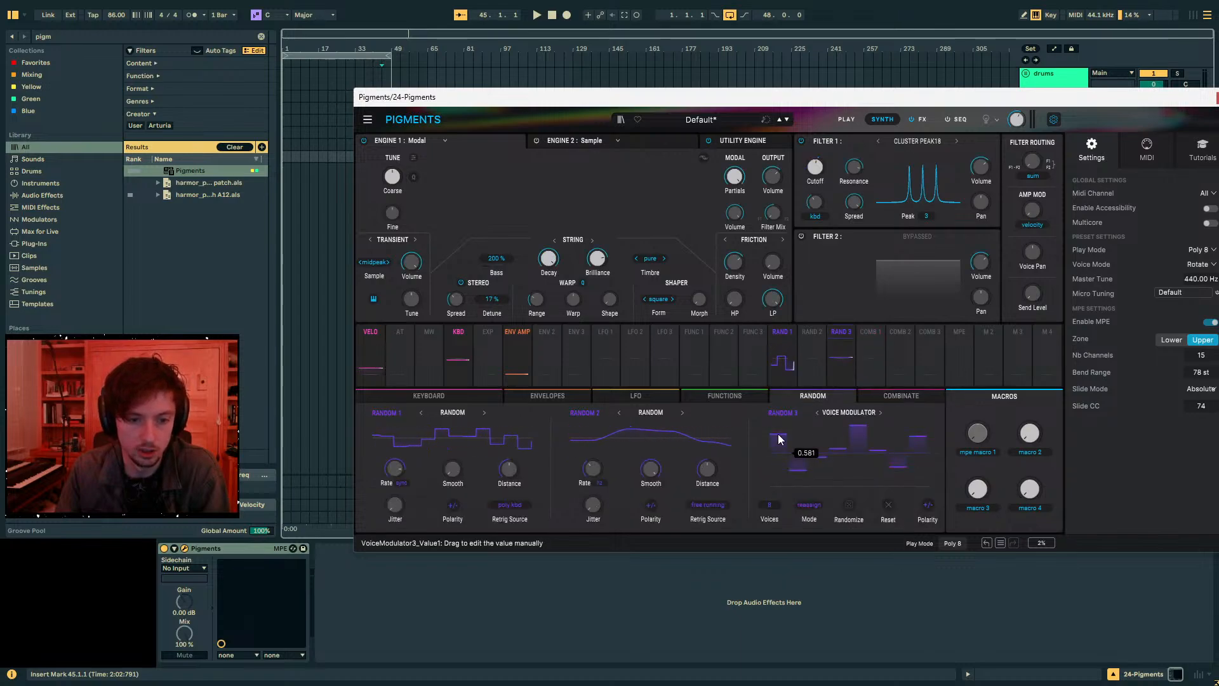
{"action": "left_click", "coordinate": [821, 465]}
{"action": "left_click_drag", "start_coordinate": [800, 472], "coordinate": [798, 480]}
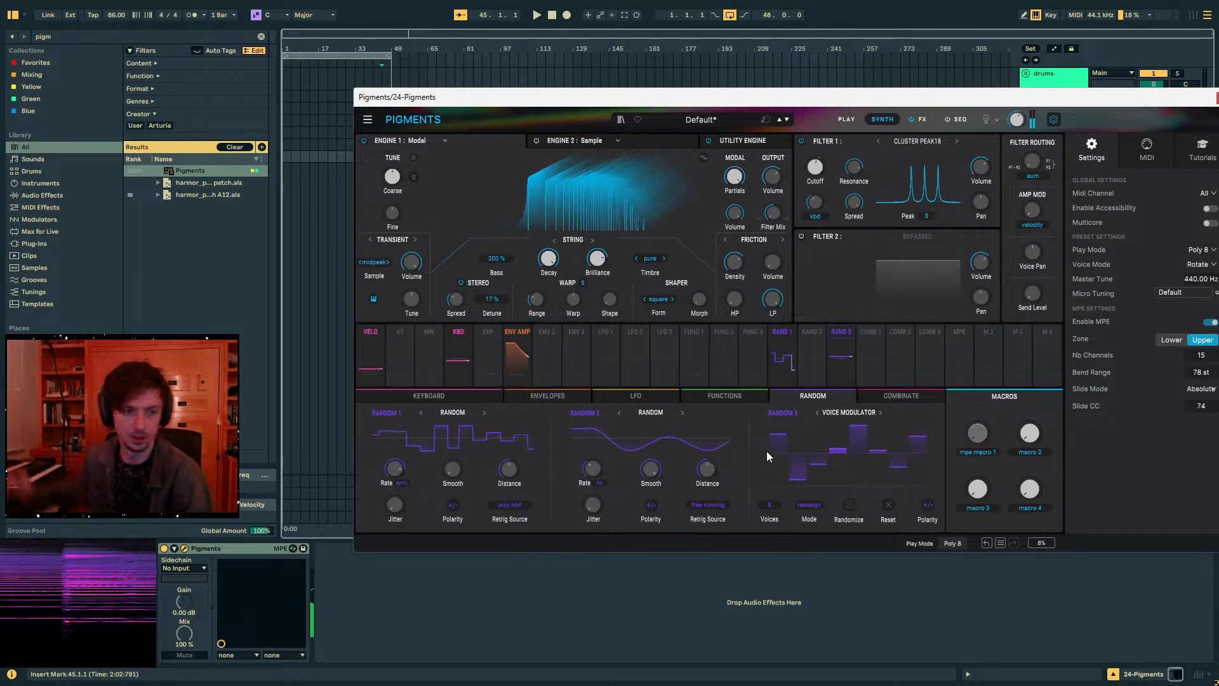
{"action": "left_click_drag", "start_coordinate": [869, 361], "coordinate": [815, 168]}
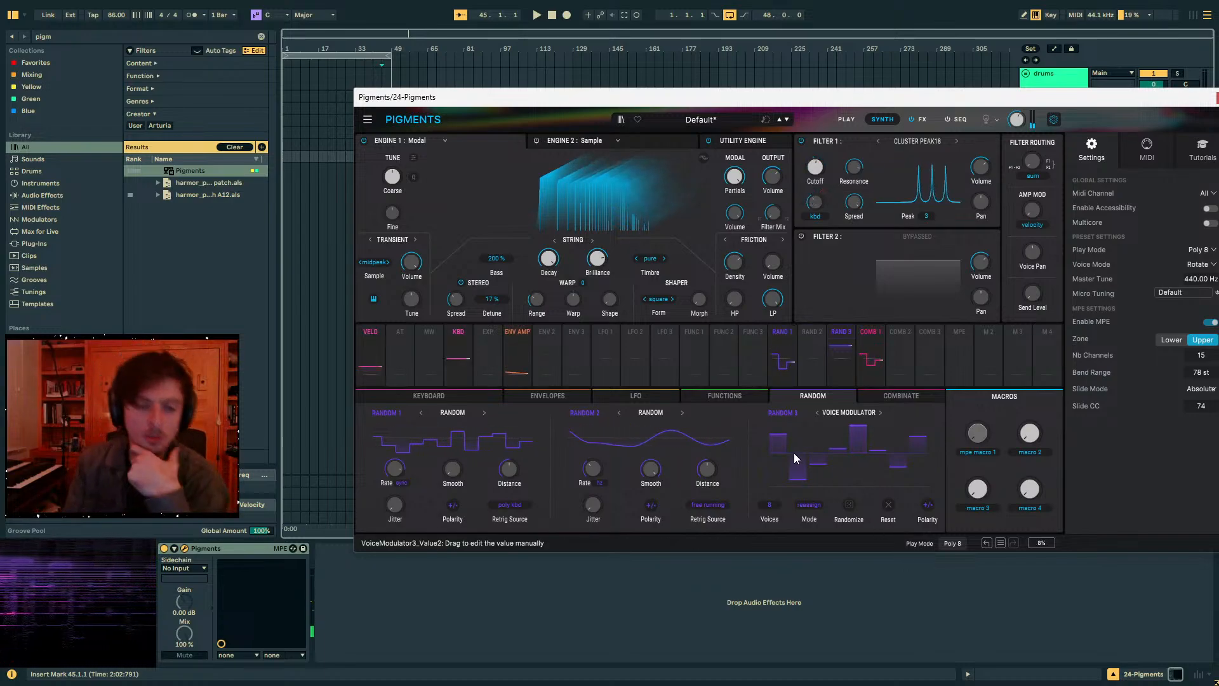
{"action": "left_click_drag", "start_coordinate": [794, 454], "coordinate": [793, 452]}
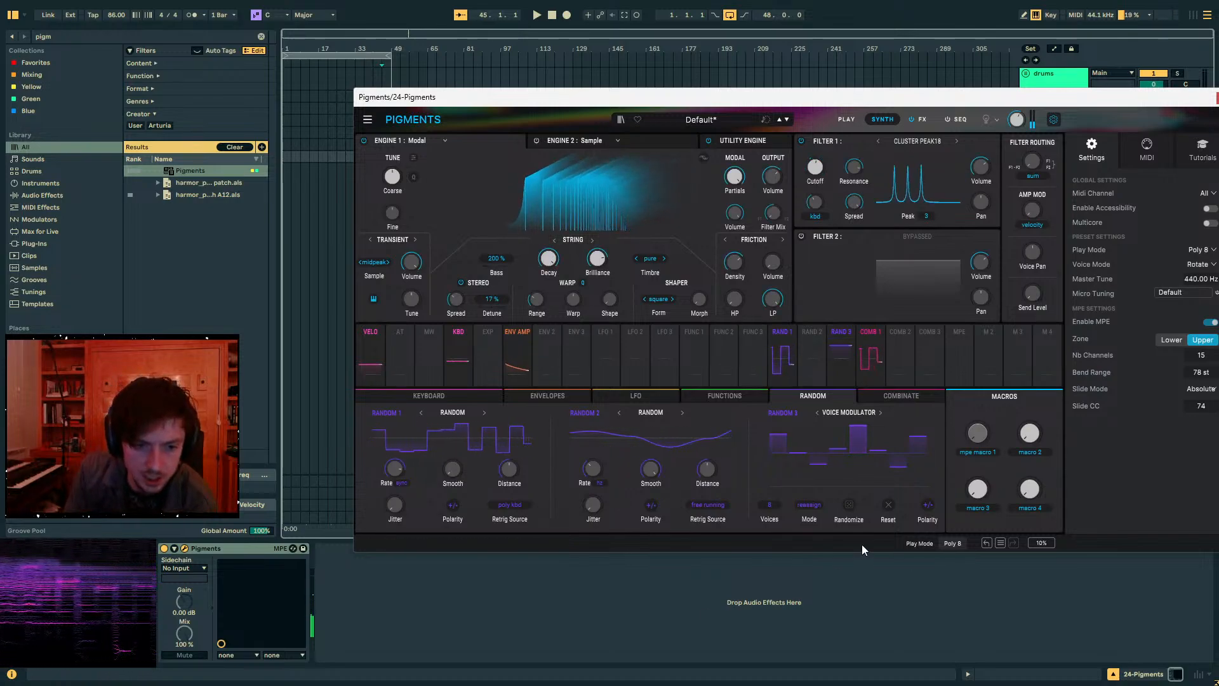
- Try the Cycle assign mode for Random 3's Voice Modulator, then return it to Reassign
{"action": "left_click", "coordinate": [821, 502]}
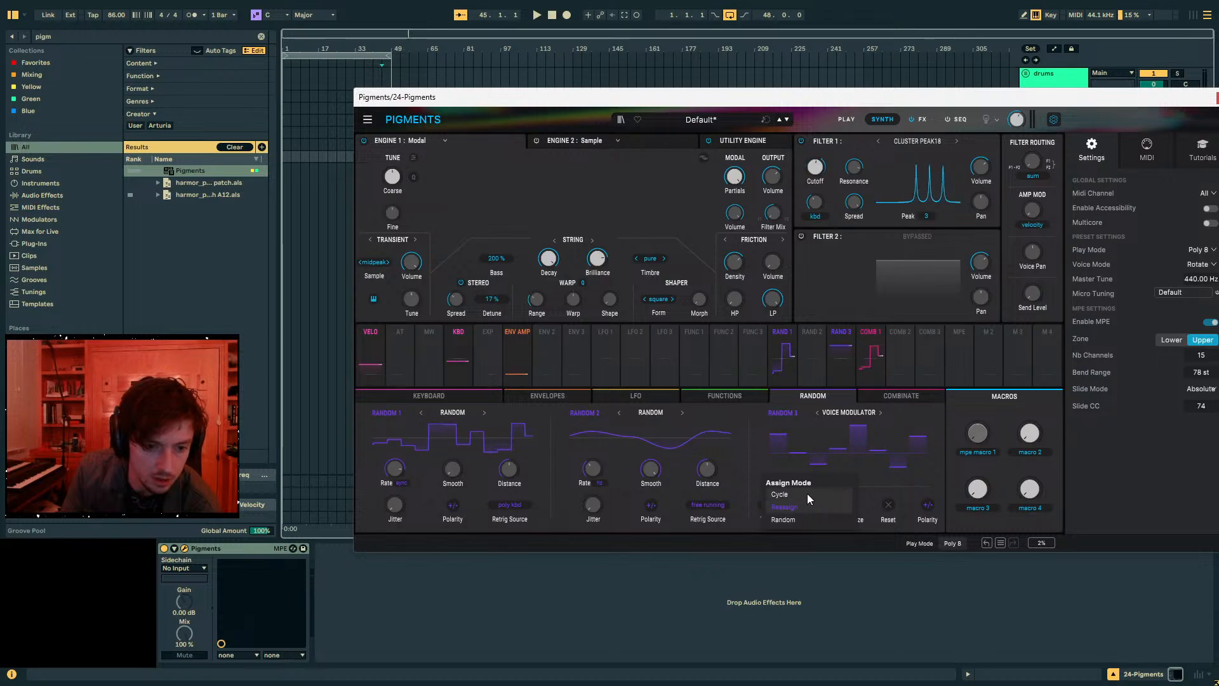
{"action": "left_click", "coordinate": [806, 493]}
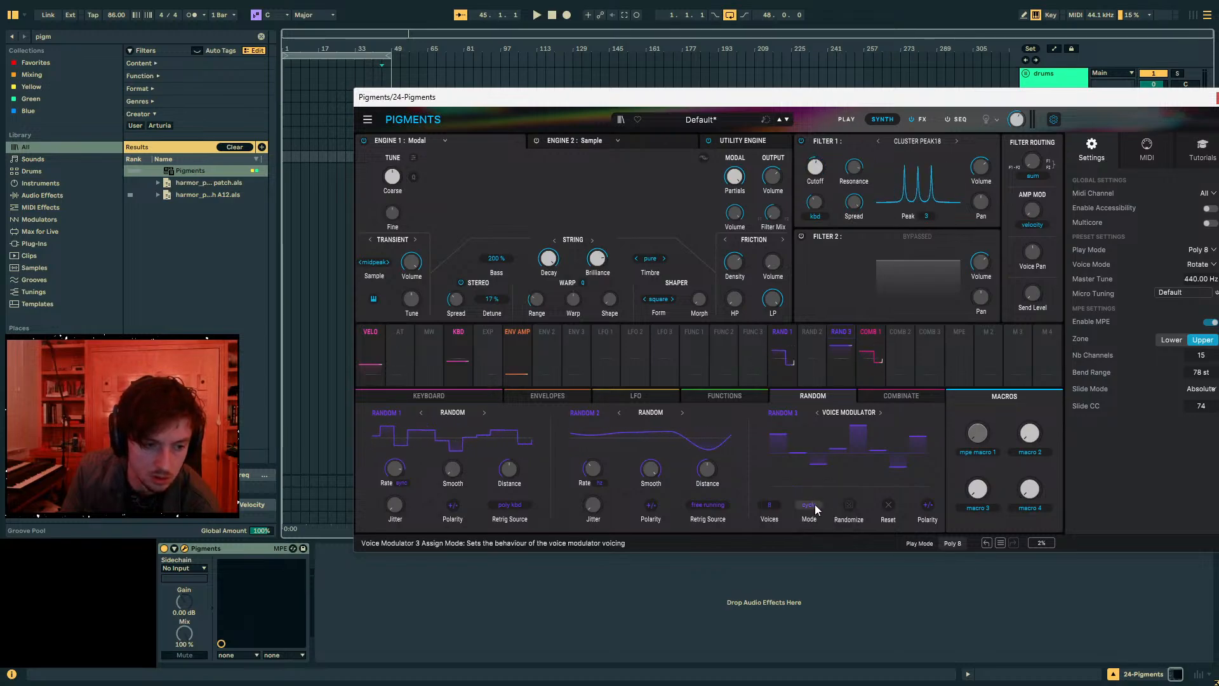
{"action": "left_click", "coordinate": [815, 507]}
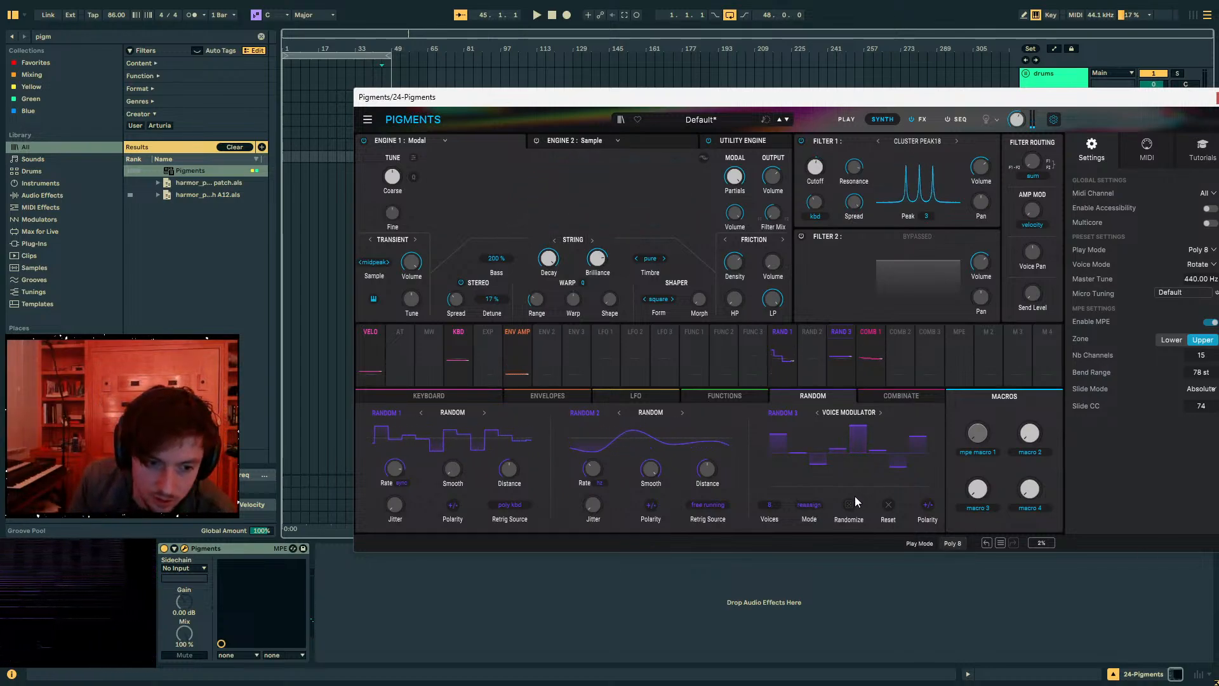
- Reposition the plug-in window and fine-tune the Decay of the Modal engine's String section
{"action": "left_click_drag", "start_coordinate": [791, 104], "coordinate": [700, 80]}
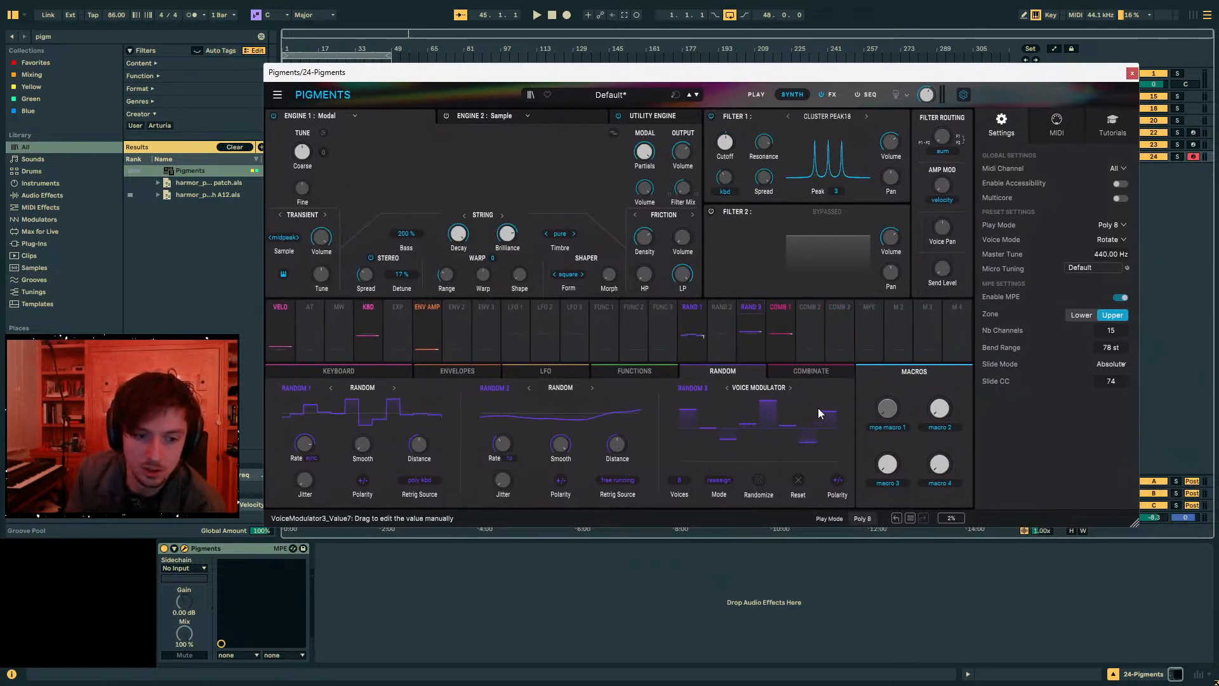
{"action": "mouse_move", "coordinate": [821, 434]}
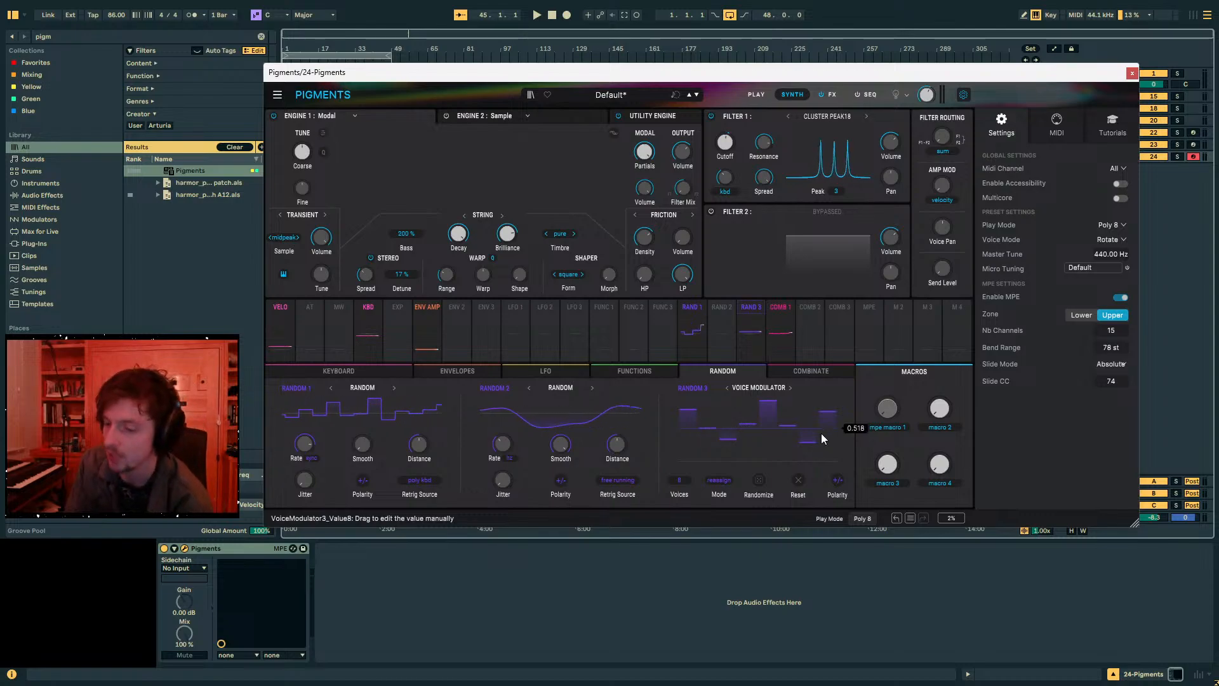
{"action": "mouse_move", "coordinate": [772, 414]}
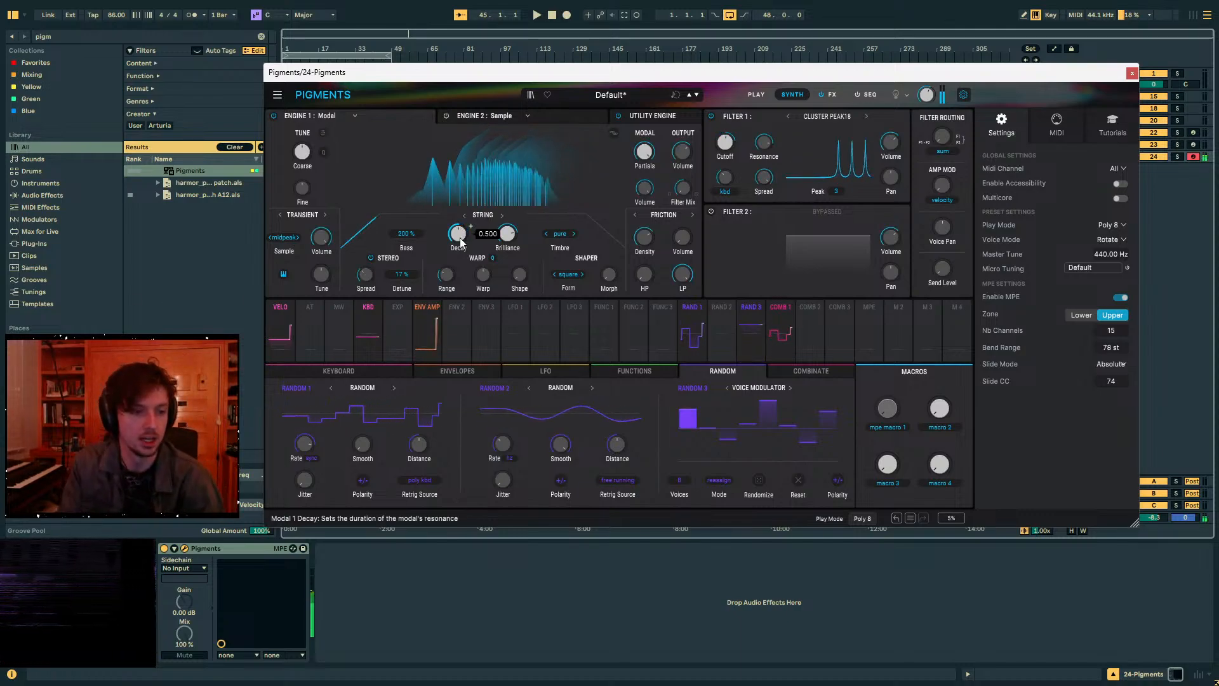
{"action": "left_click_drag", "start_coordinate": [459, 237], "coordinate": [460, 233]}
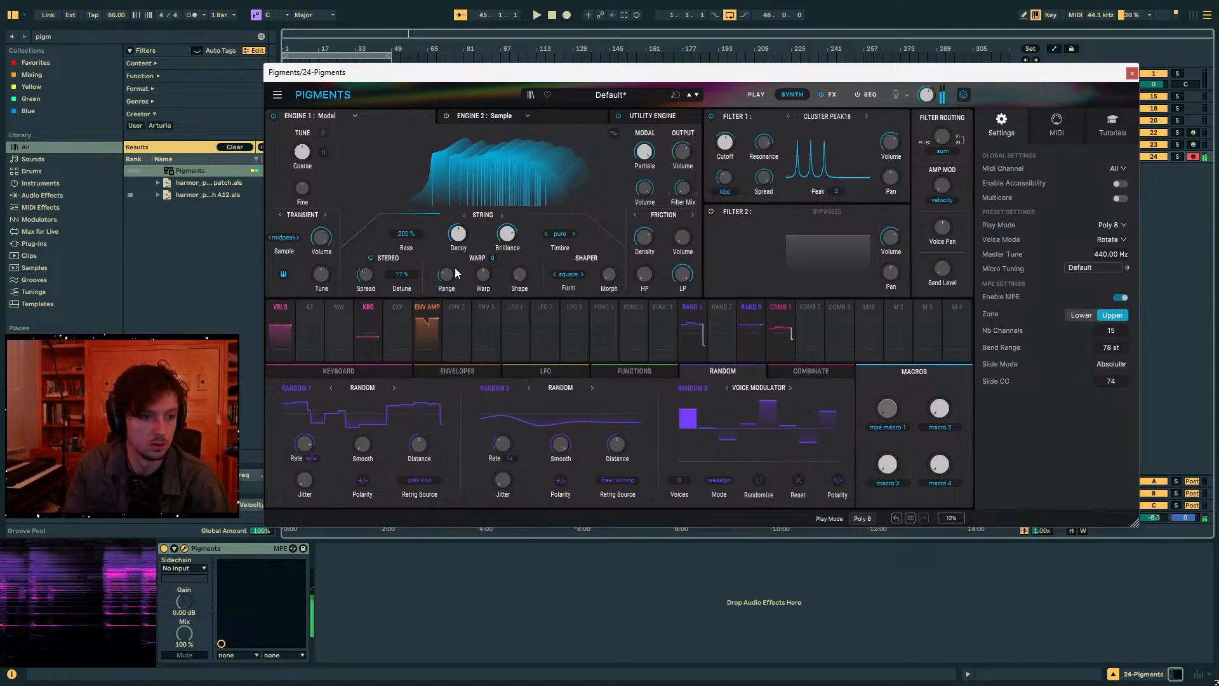
- Set the Modal engine's Warp amount to a small negative value and assign Random 3 to modulate the Warp Shape
{"action": "left_click_drag", "start_coordinate": [482, 274], "coordinate": [461, 416]}
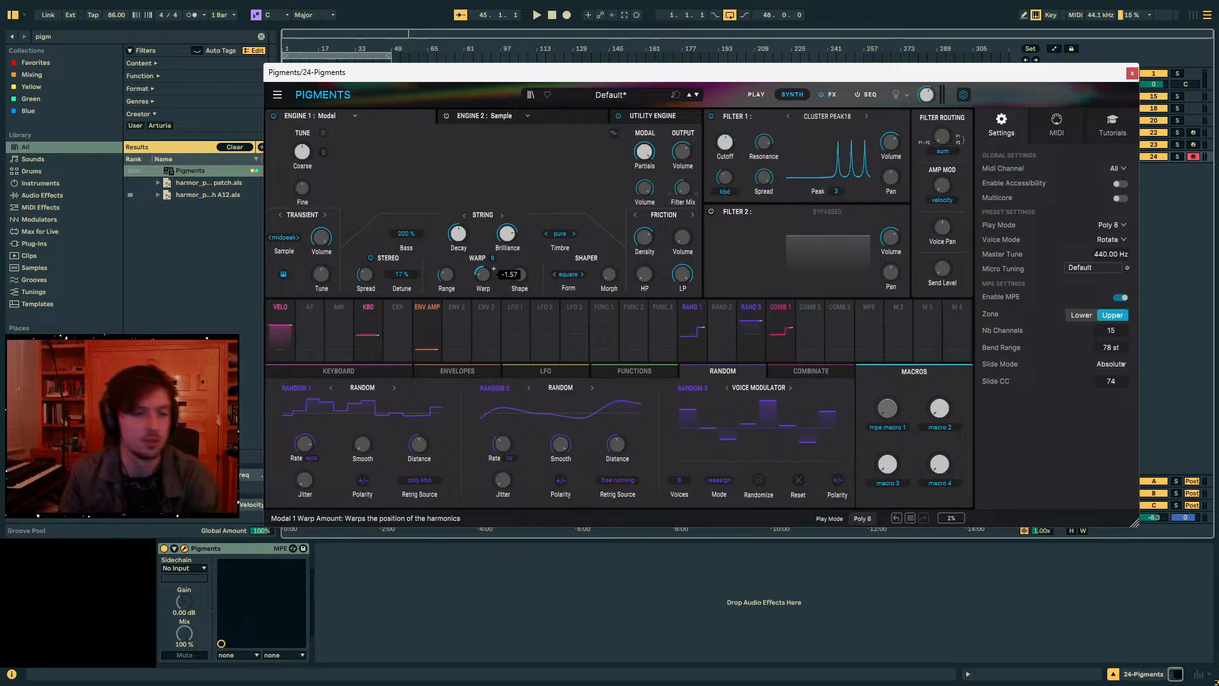
{"action": "left_click_drag", "start_coordinate": [482, 274], "coordinate": [482, 305]}
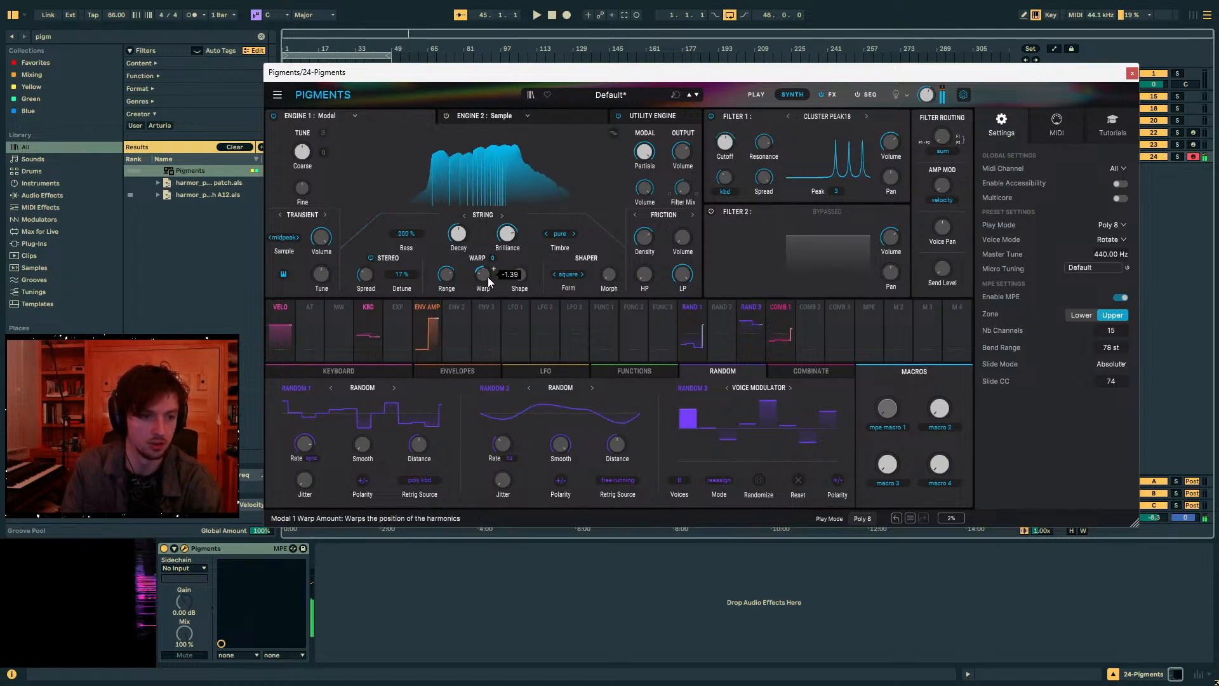
{"action": "mouse_move", "coordinate": [488, 277]}
{"action": "left_mouse_down"}
{"action": "mouse_move", "coordinate": [487, 246]}
{"action": "mouse_move", "coordinate": [493, 294]}
{"action": "mouse_move", "coordinate": [493, 268]}
{"action": "left_mouse_up"}
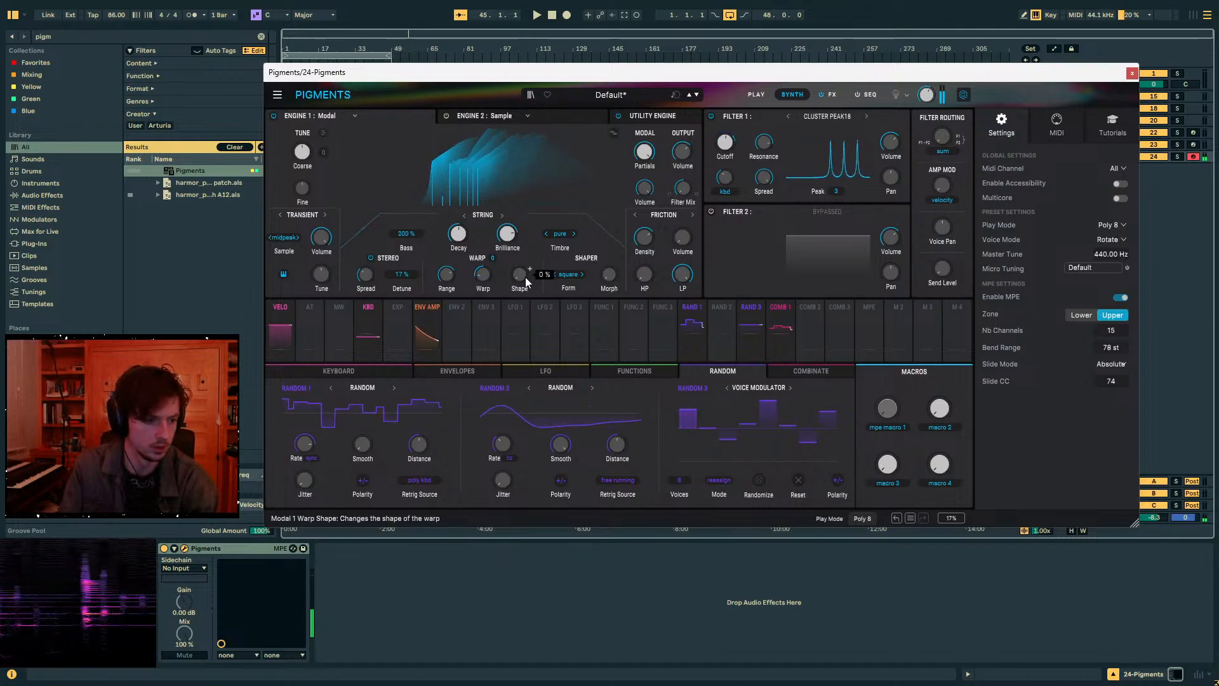
{"action": "left_click_drag", "start_coordinate": [525, 277], "coordinate": [525, 277]}
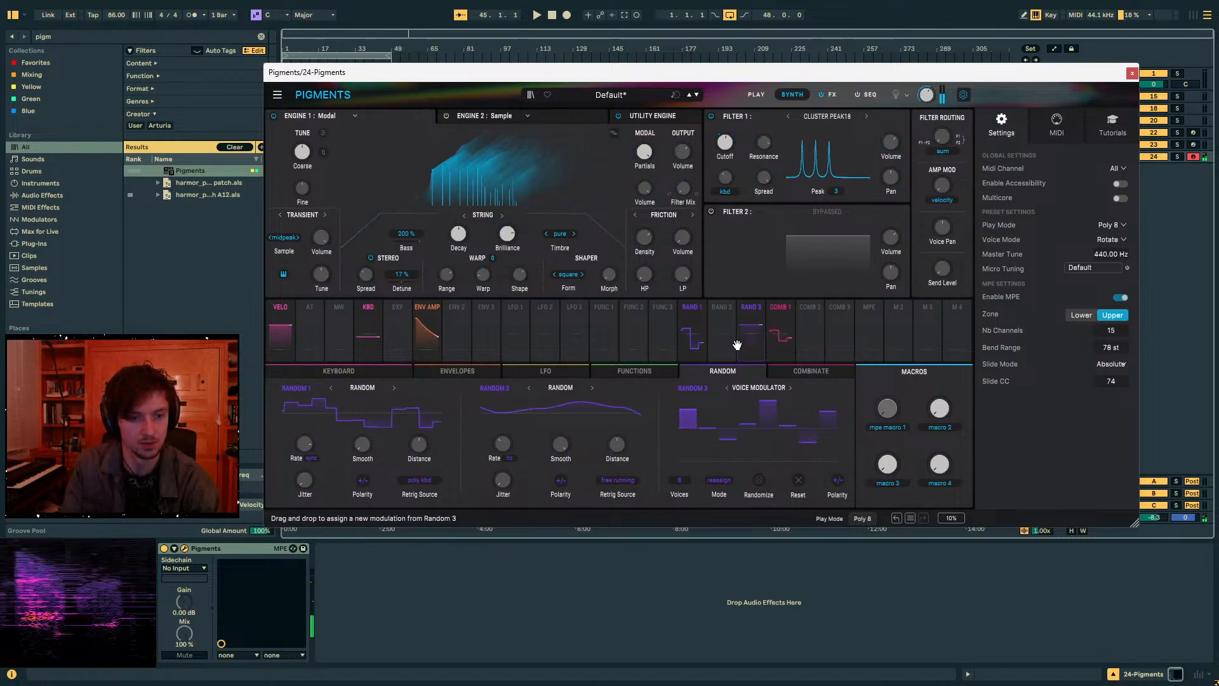
{"action": "left_click_drag", "start_coordinate": [752, 328], "coordinate": [517, 274]}
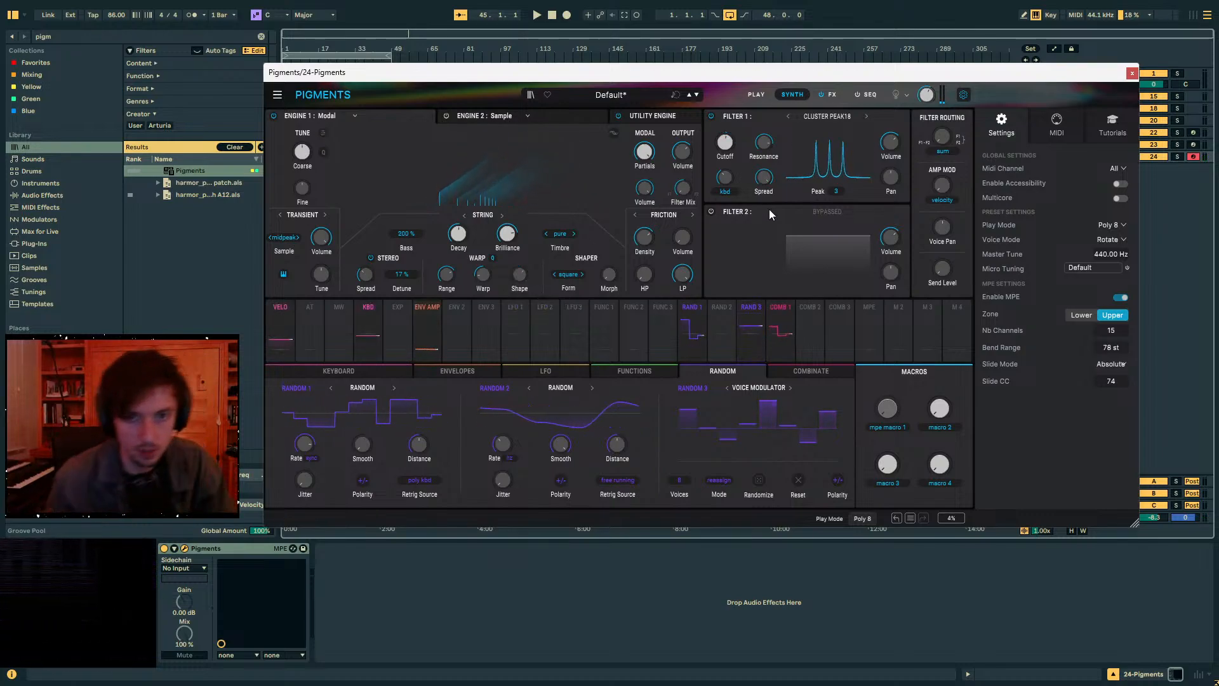
- Move the plug-in window out of the way, unfold the 24 Pigments track to check its routing and level, and bring the window back
{"action": "left_click_drag", "start_coordinate": [980, 72], "coordinate": [836, 278]}
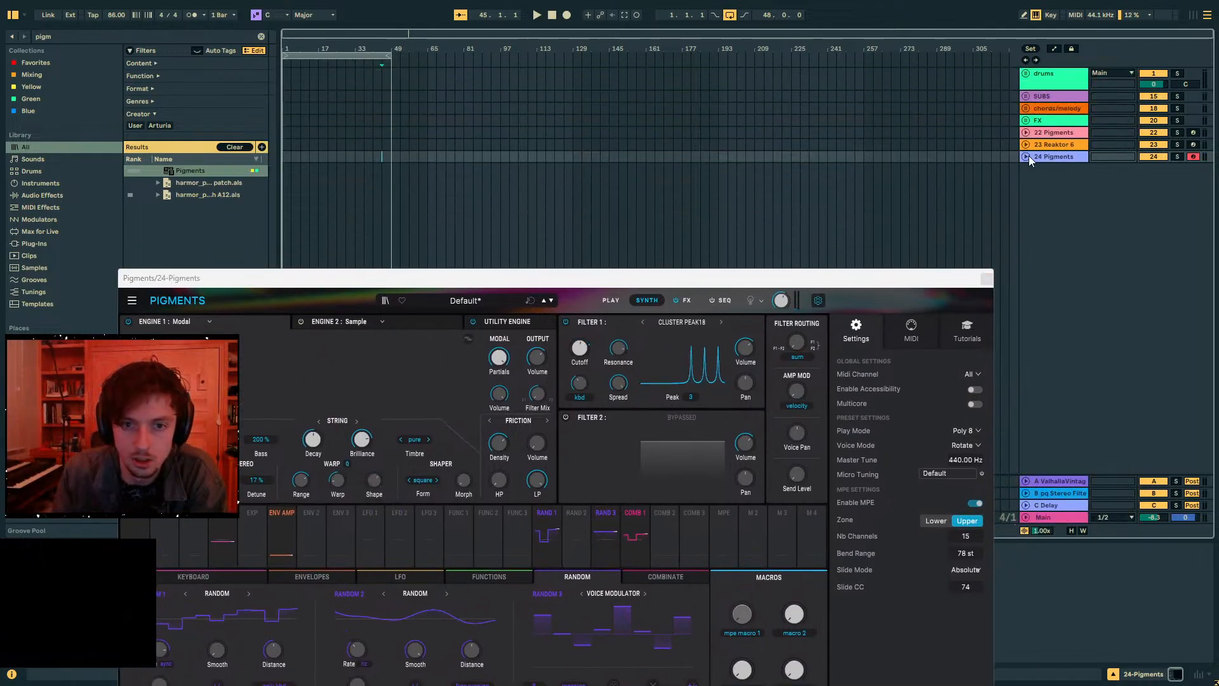
{"action": "left_click", "coordinate": [1168, 174]}
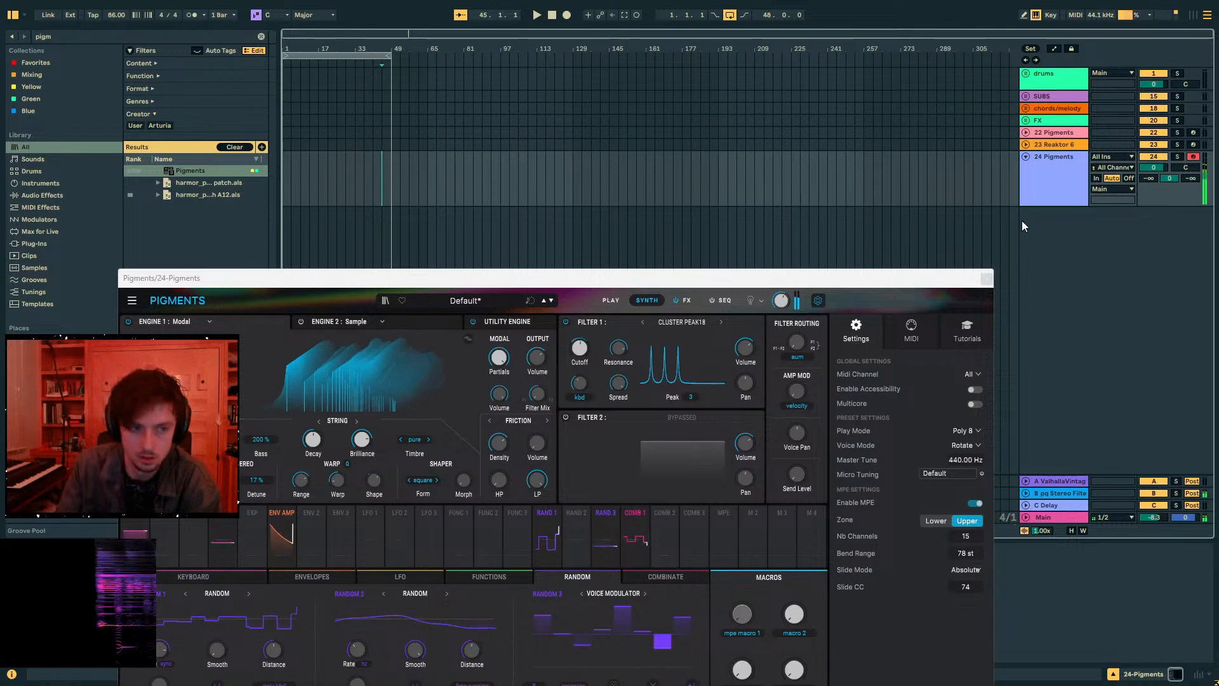
{"action": "left_click_drag", "start_coordinate": [732, 284], "coordinate": [848, 99]}
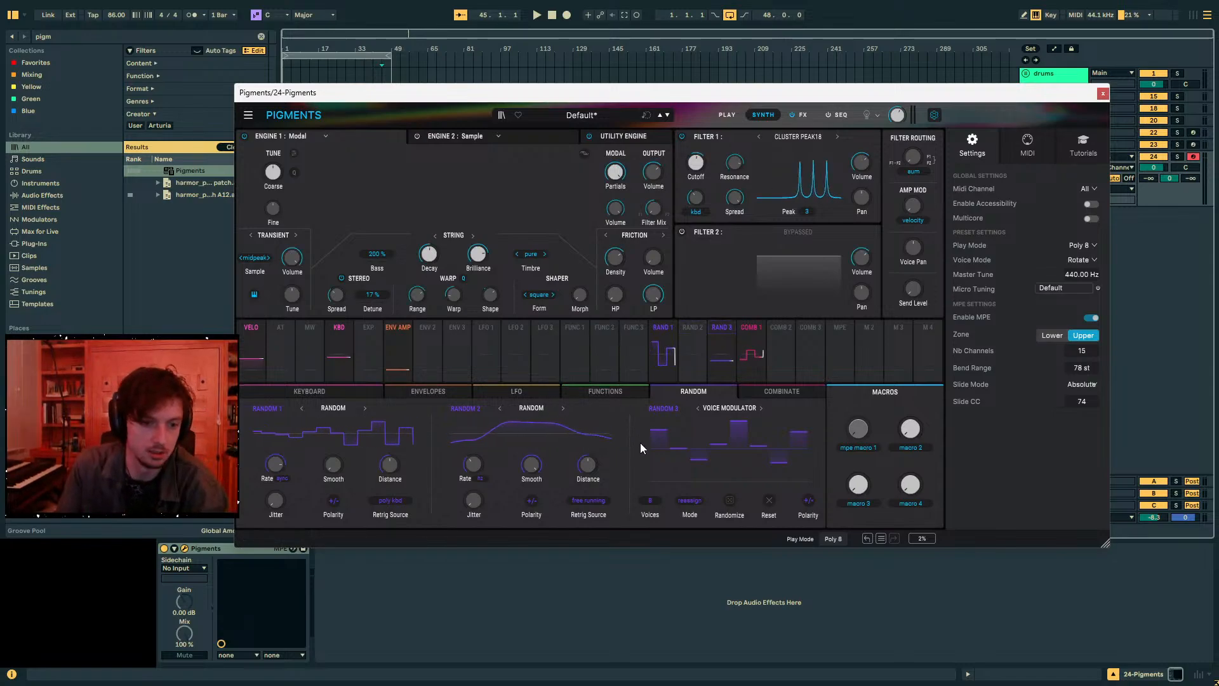
- Lower the String Decay to 0.00 and cycle the exciter through Audio Input and Collision back to Transient with the organic sample
{"action": "key", "text": "z"}
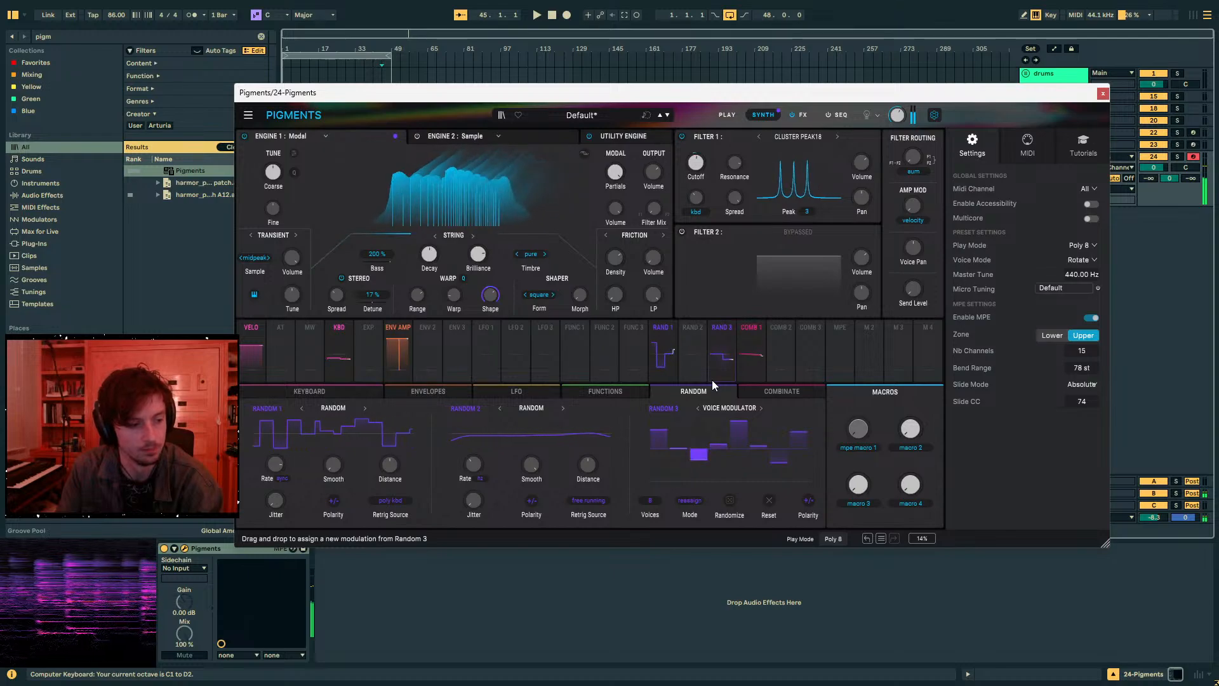
{"action": "left_click_drag", "start_coordinate": [430, 255], "coordinate": [430, 317]}
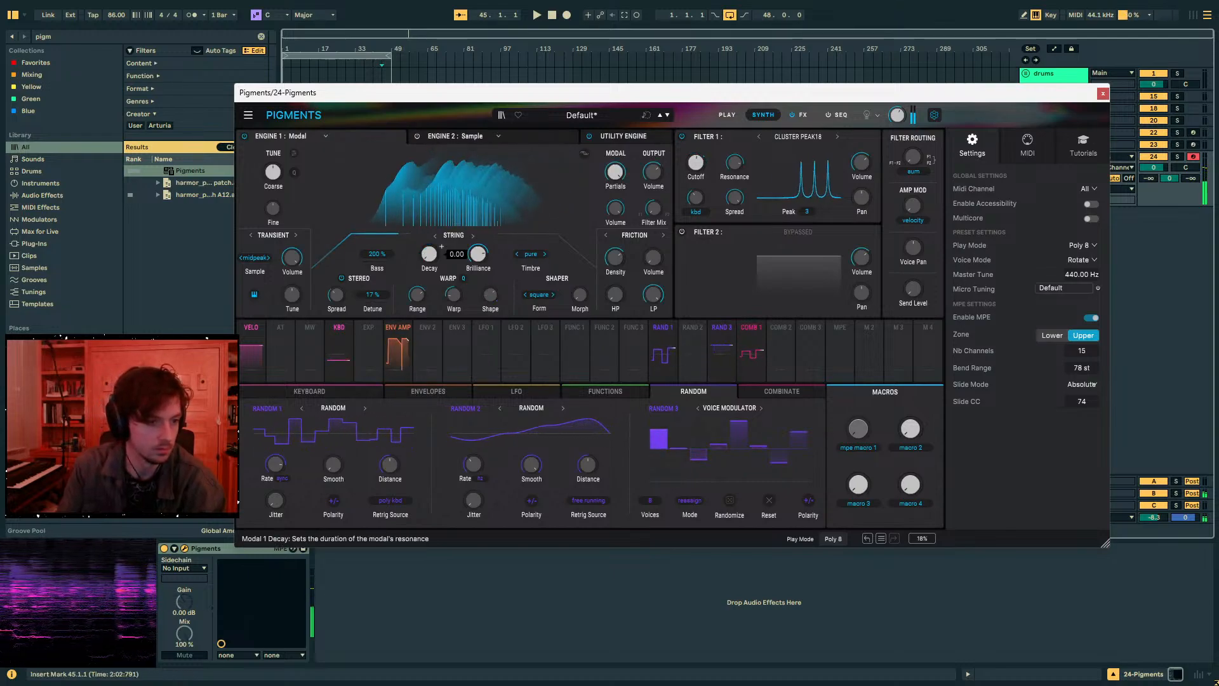
{"action": "left_click", "coordinate": [295, 235]}
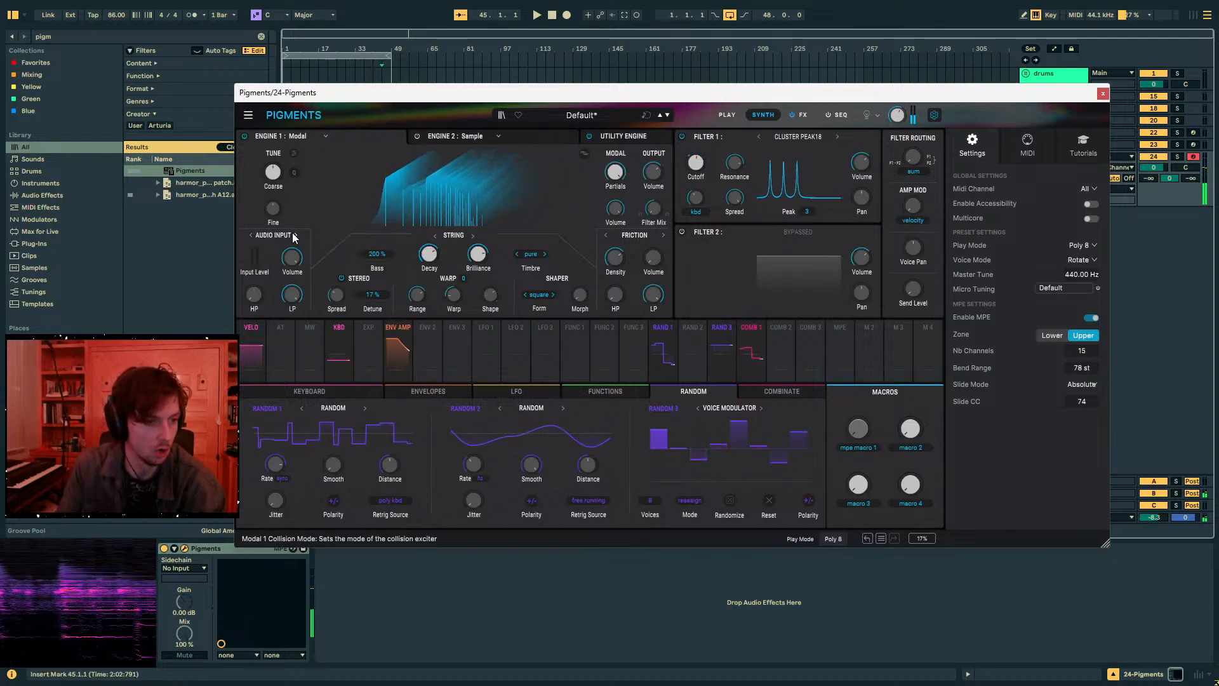
{"action": "left_click", "coordinate": [295, 234]}
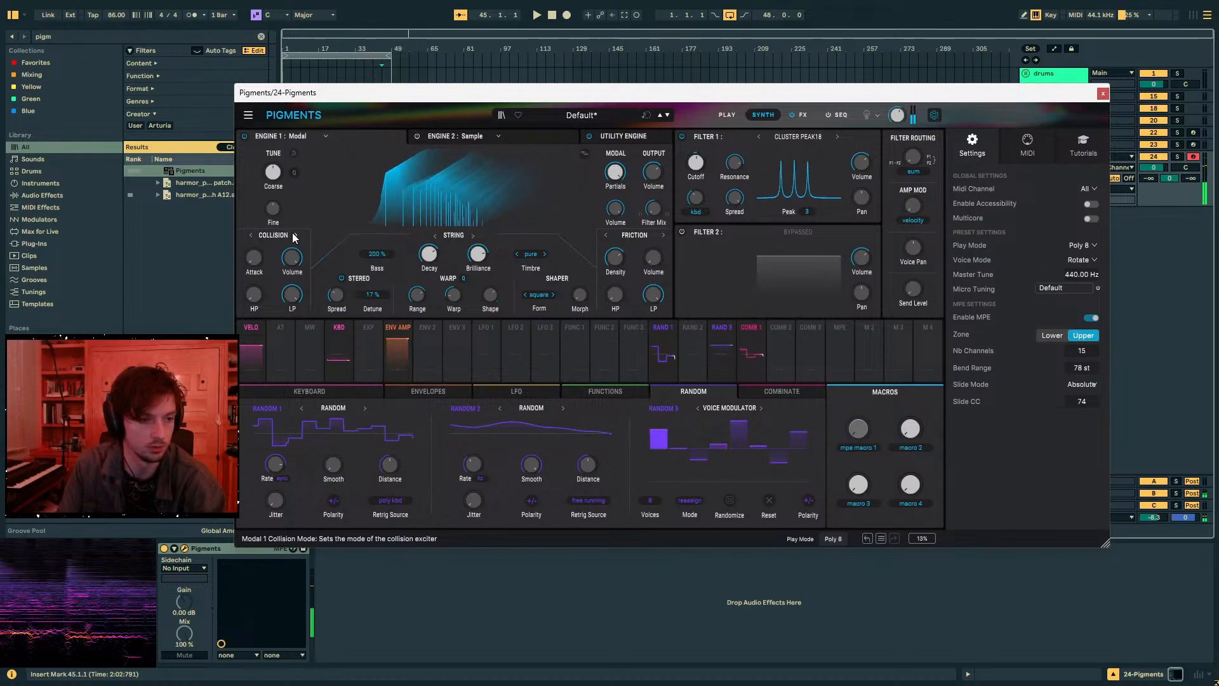
{"action": "left_click", "coordinate": [294, 235]}
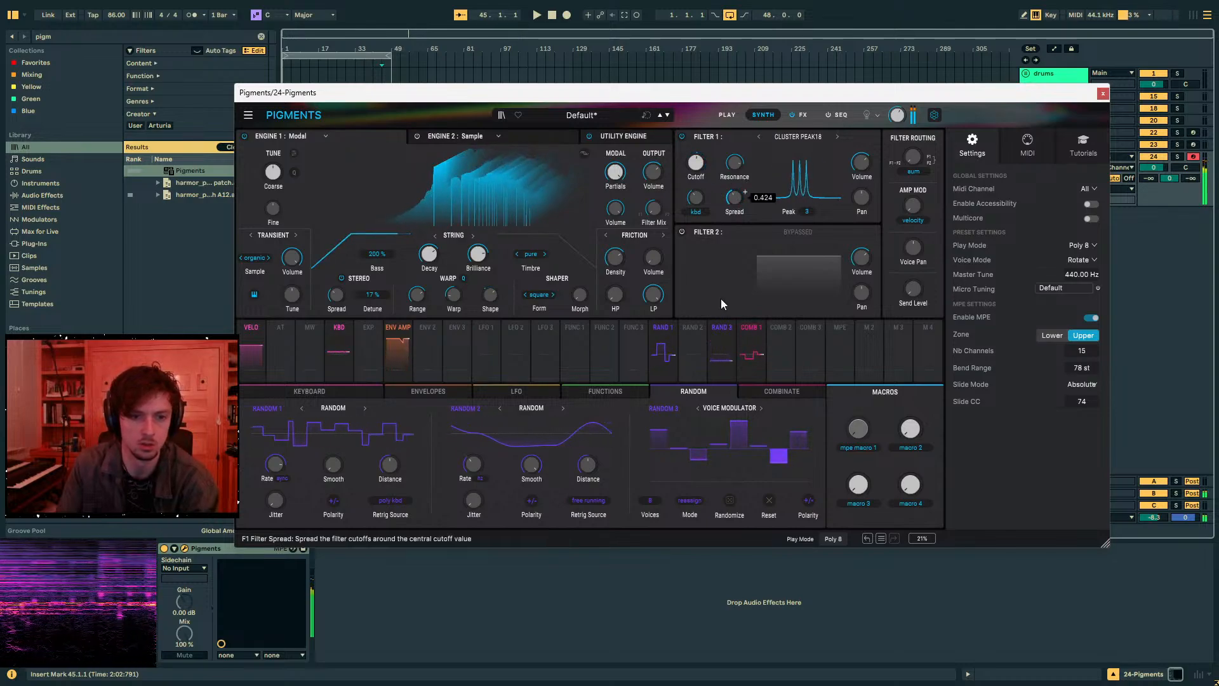
- Increase Filter 1's number of peaks, readjust its Spread, and add a little Smooth to Random 1
{"action": "mouse_move", "coordinate": [745, 192]}
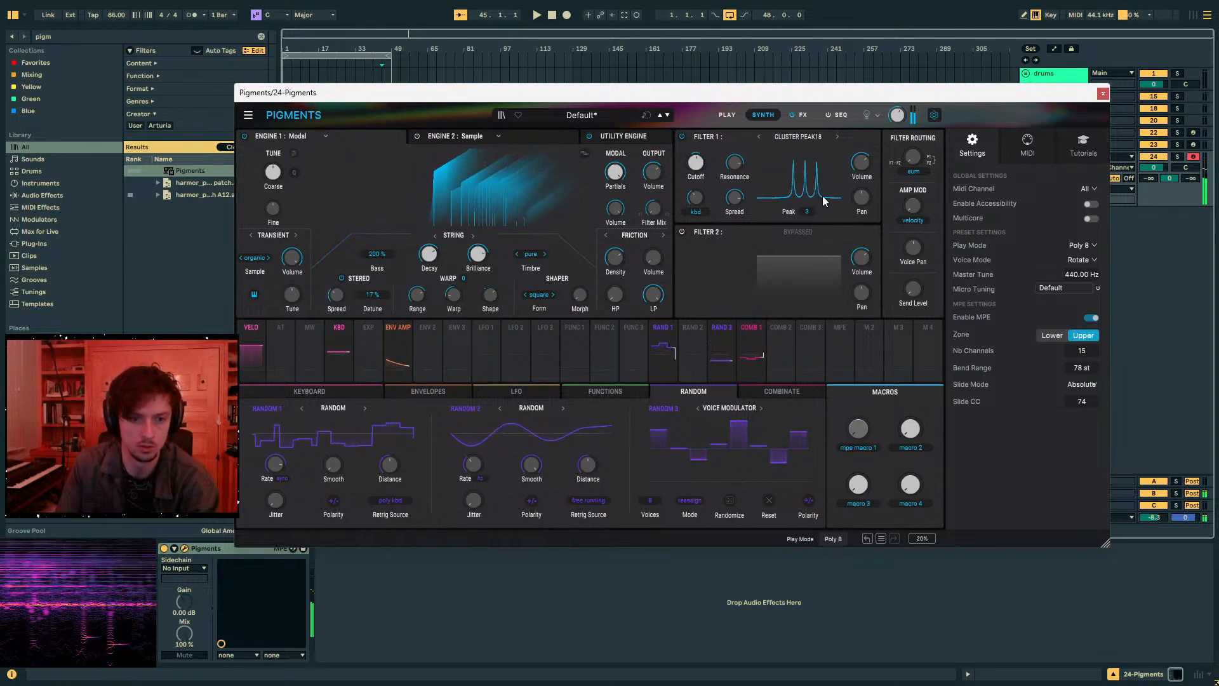
{"action": "left_click_drag", "start_coordinate": [735, 197], "coordinate": [734, 178]}
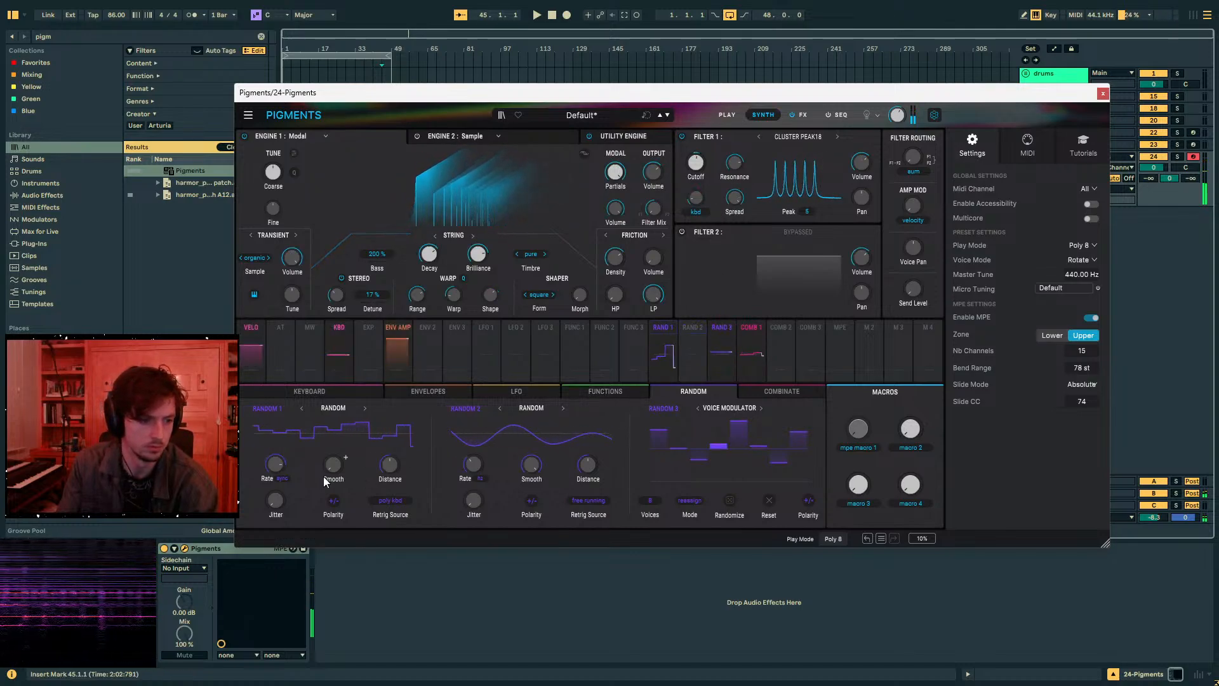
{"action": "left_click_drag", "start_coordinate": [323, 477], "coordinate": [333, 448]}
{"action": "key", "text": "z"}
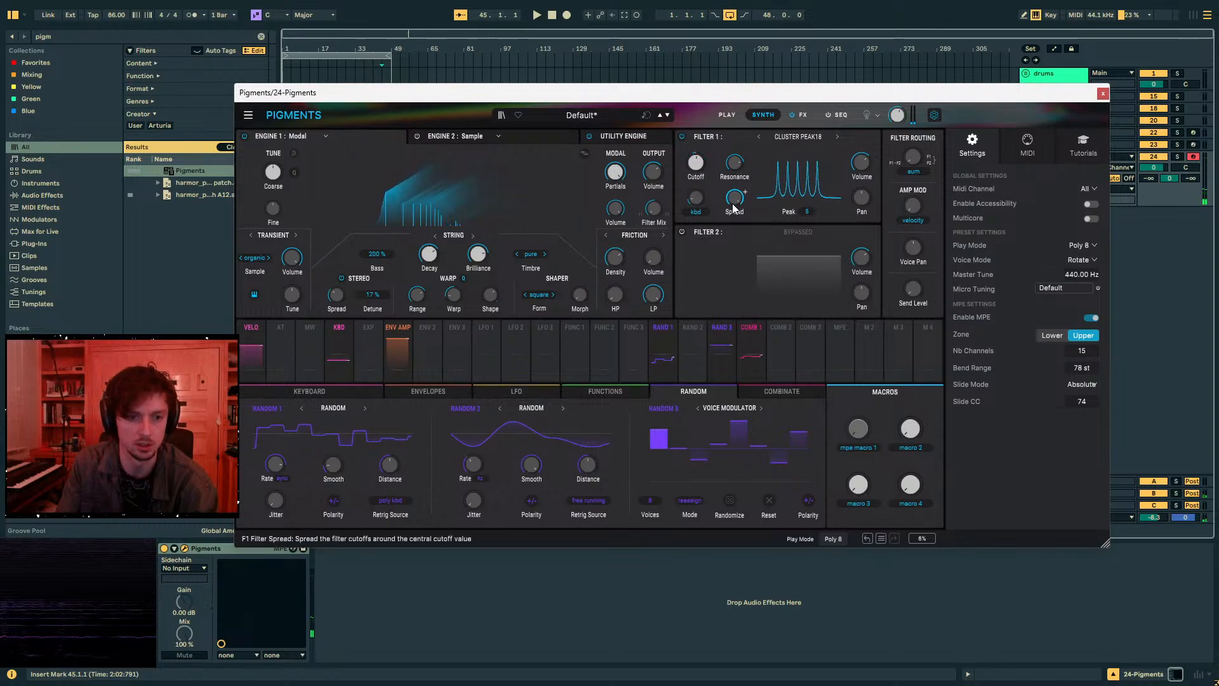
{"action": "mouse_move", "coordinate": [734, 199]}
{"action": "left_mouse_down"}
{"action": "mouse_move", "coordinate": [735, 299]}
{"action": "mouse_move", "coordinate": [735, 206]}
{"action": "left_mouse_up"}
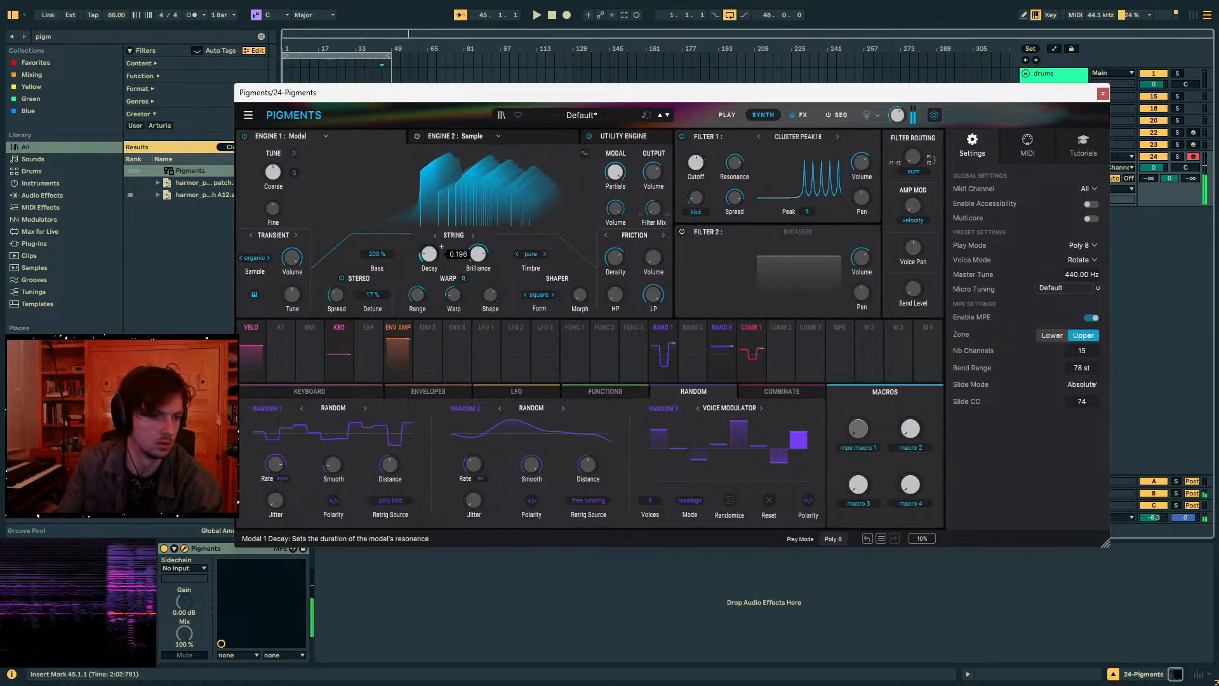
- Audition the Pinch, Nylon and Full timbres for the Modal engine's String section and settle on Bass
{"action": "left_click", "coordinate": [538, 256]}
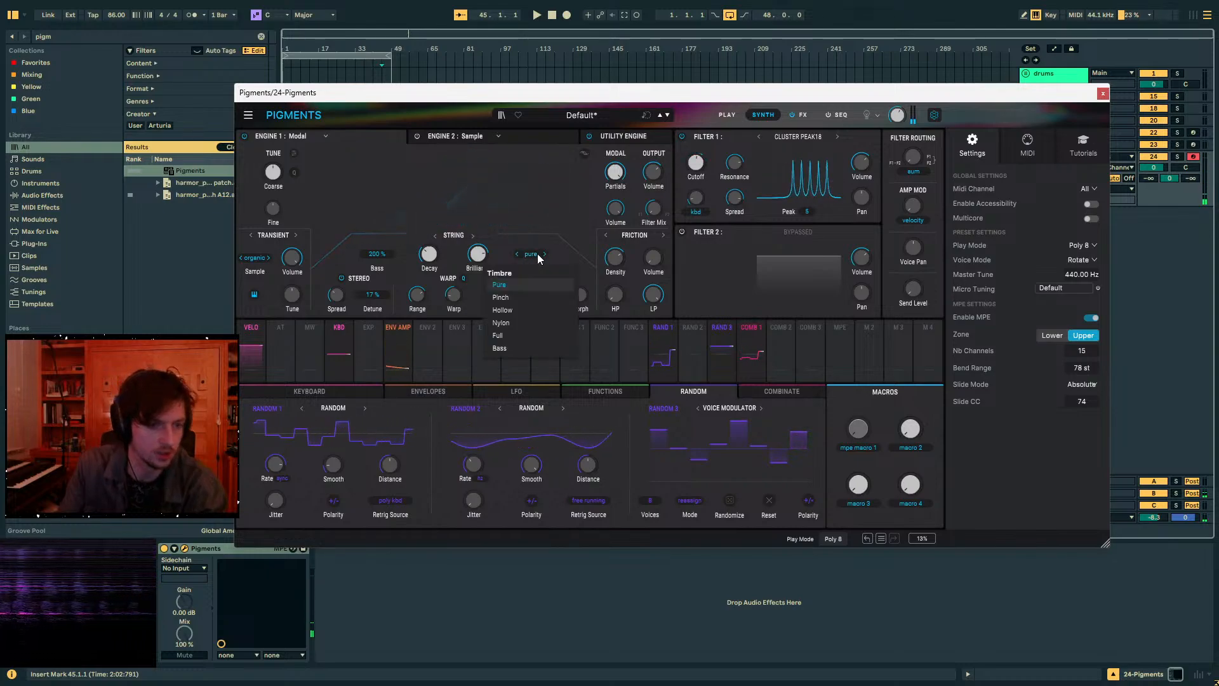
{"action": "left_click", "coordinate": [538, 256]}
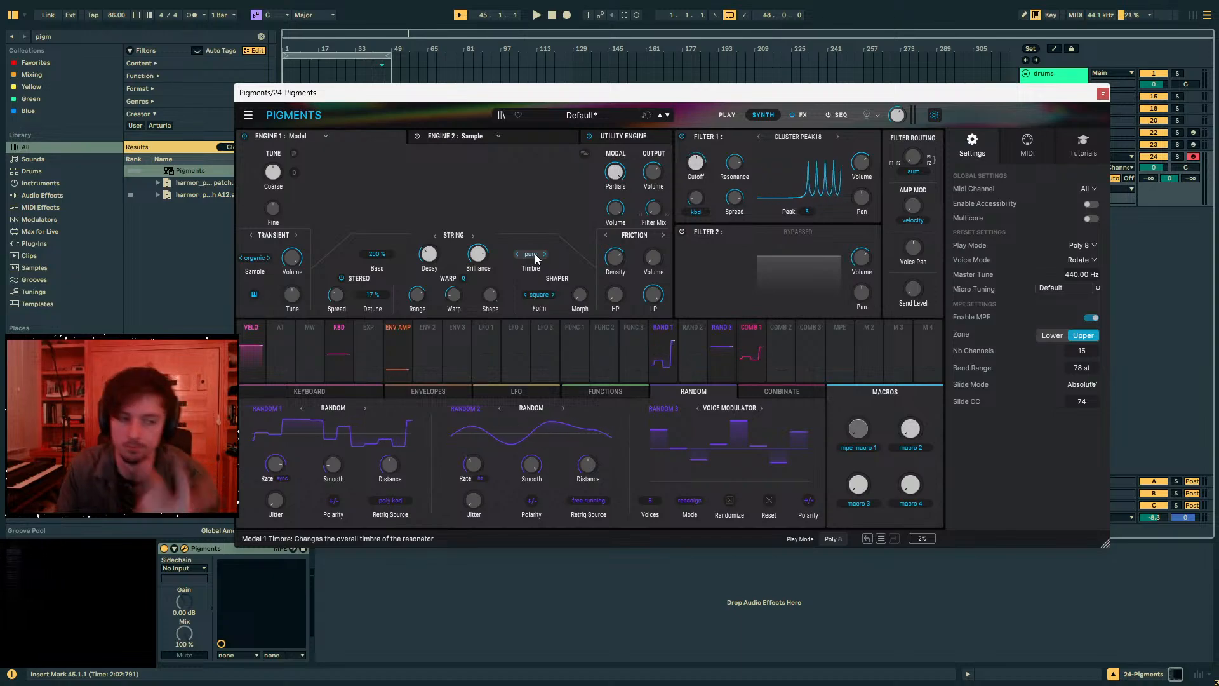
{"action": "left_click", "coordinate": [535, 257]}
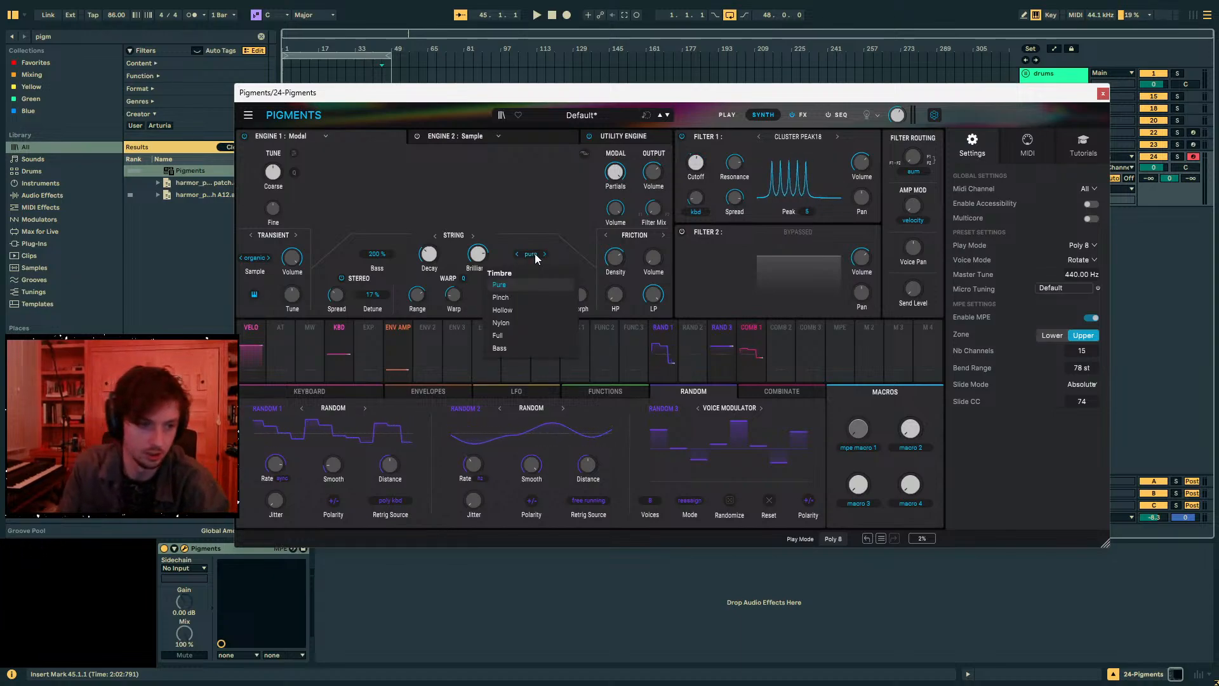
{"action": "left_click", "coordinate": [520, 289]}
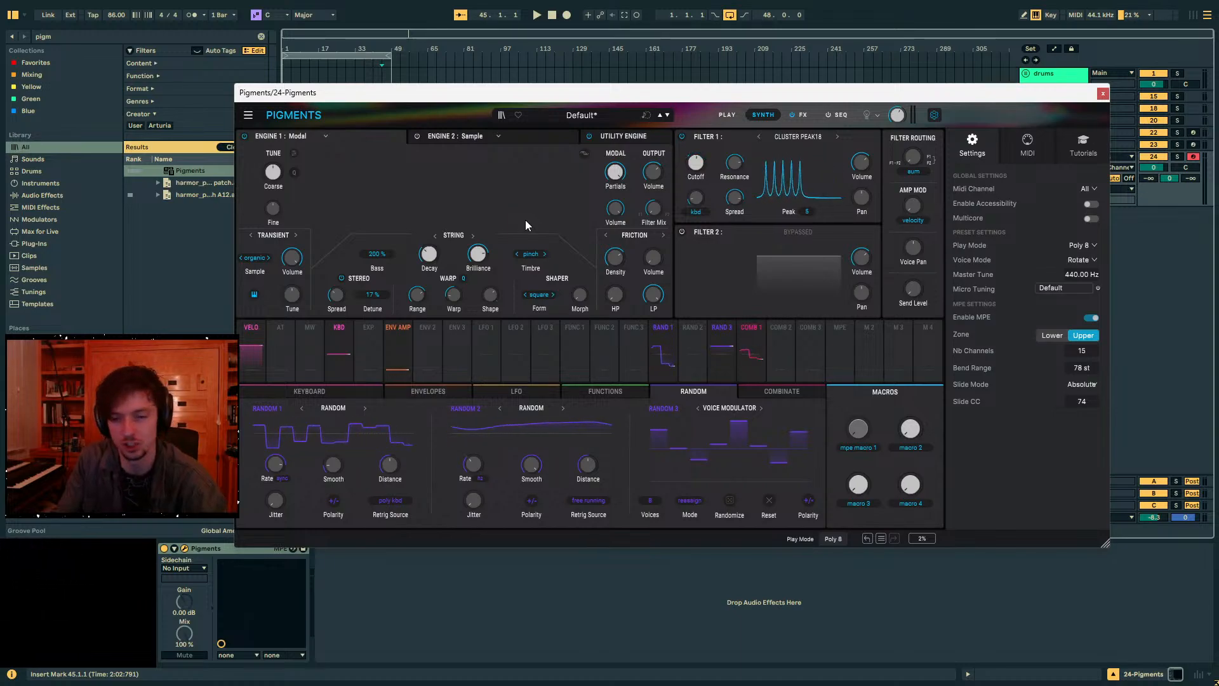
{"action": "left_click", "coordinate": [531, 254]}
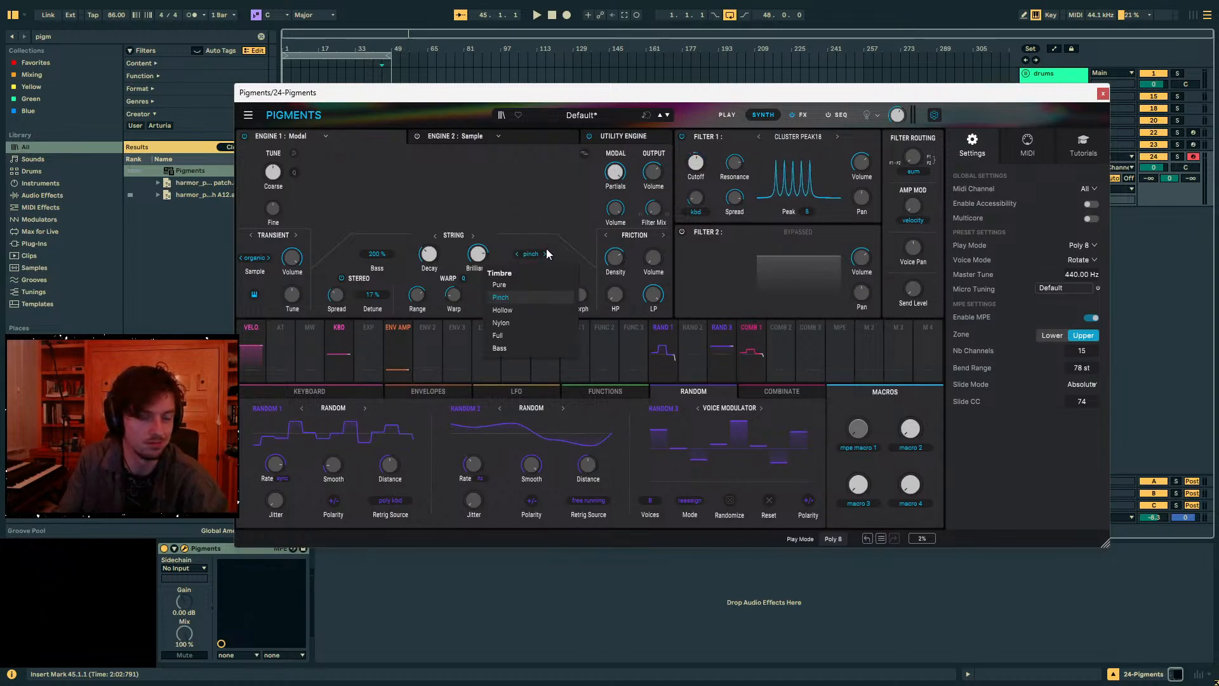
{"action": "left_click", "coordinate": [525, 323]}
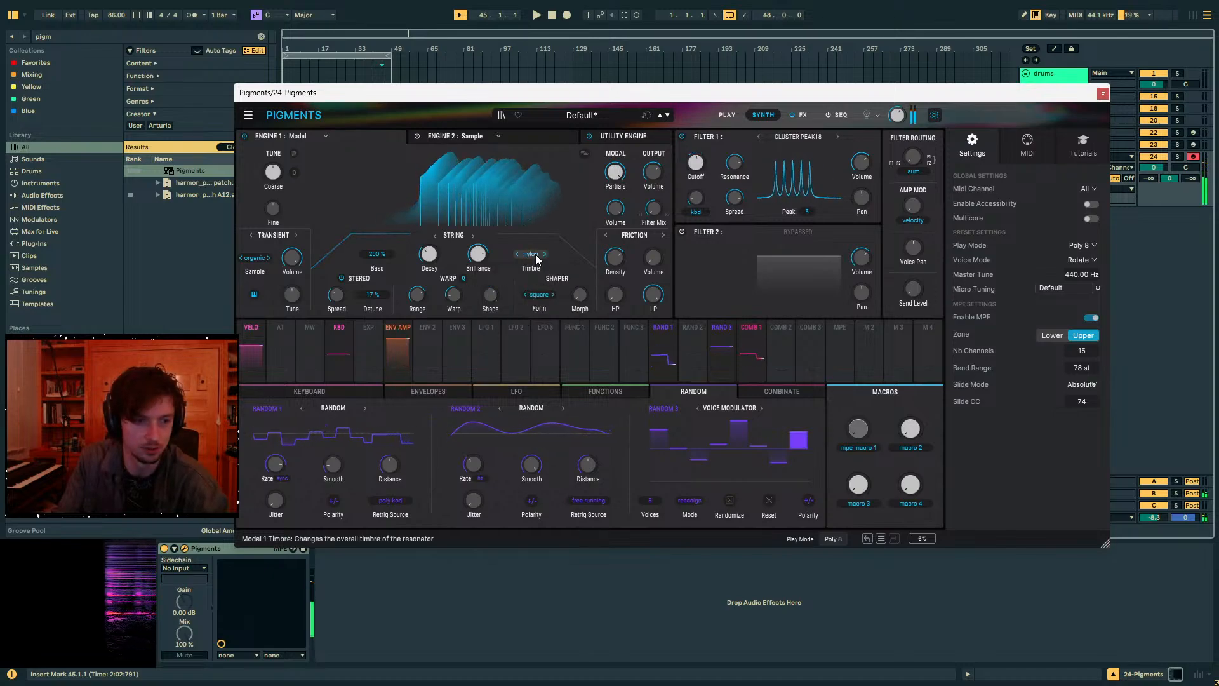
{"action": "left_click", "coordinate": [535, 255]}
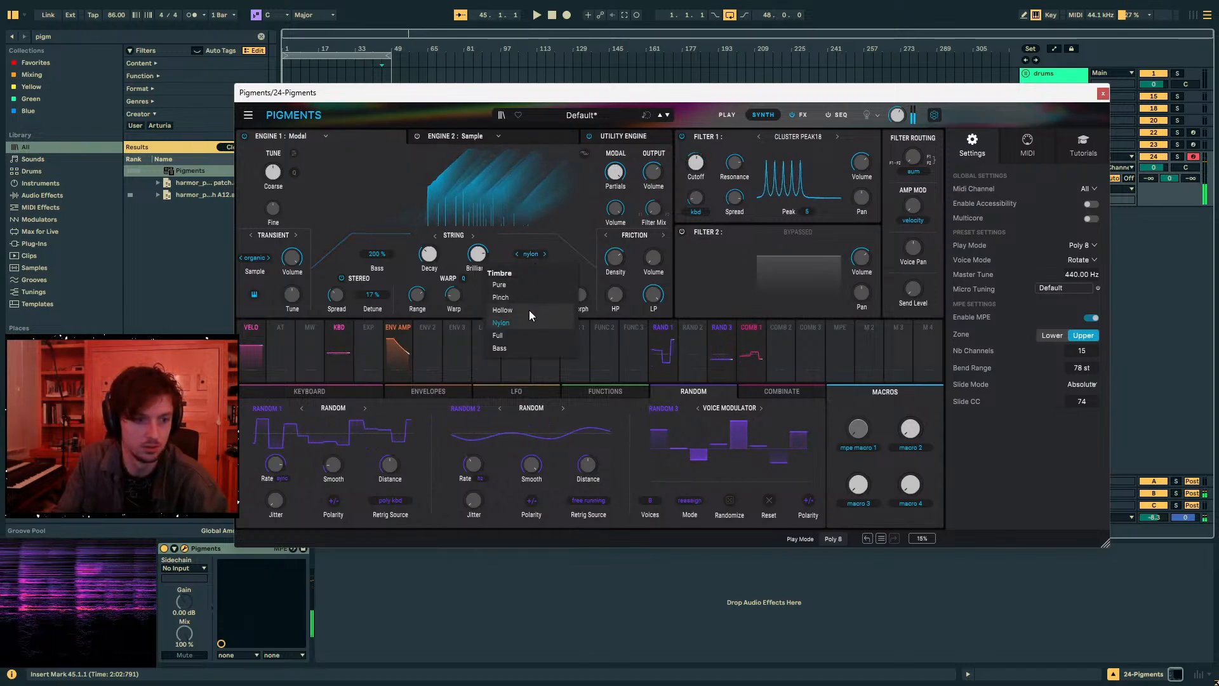
{"action": "left_click", "coordinate": [523, 336]}
{"action": "left_click", "coordinate": [530, 255]}
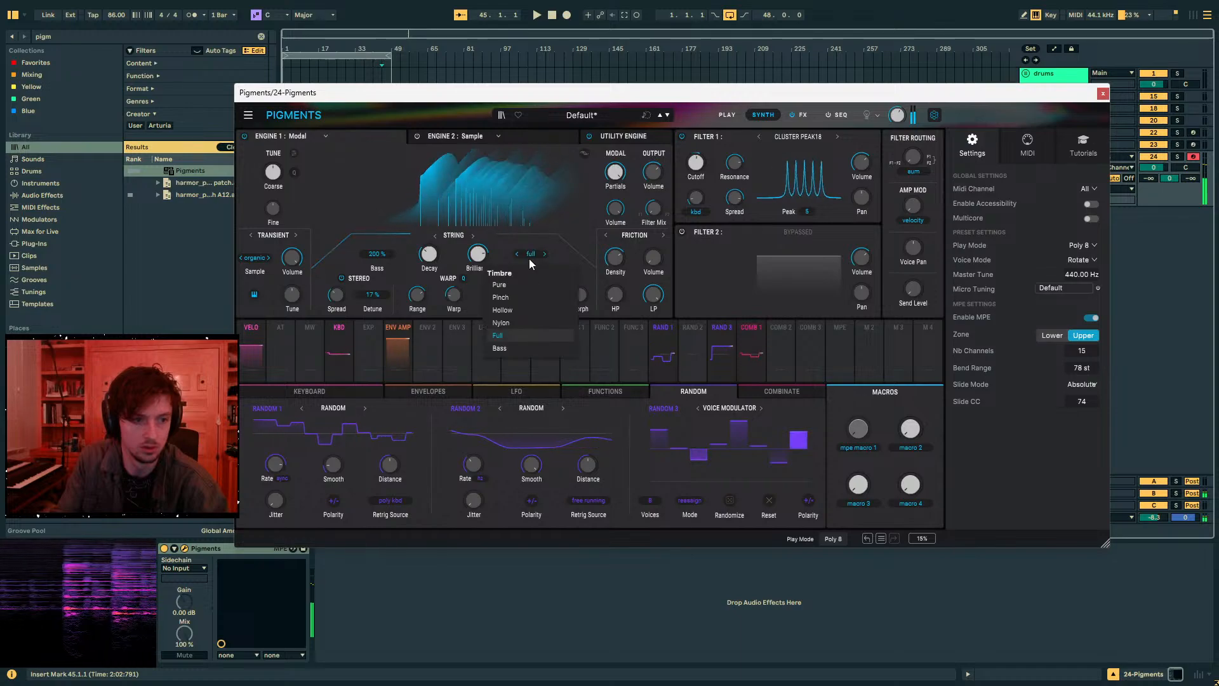
{"action": "left_click", "coordinate": [508, 349]}
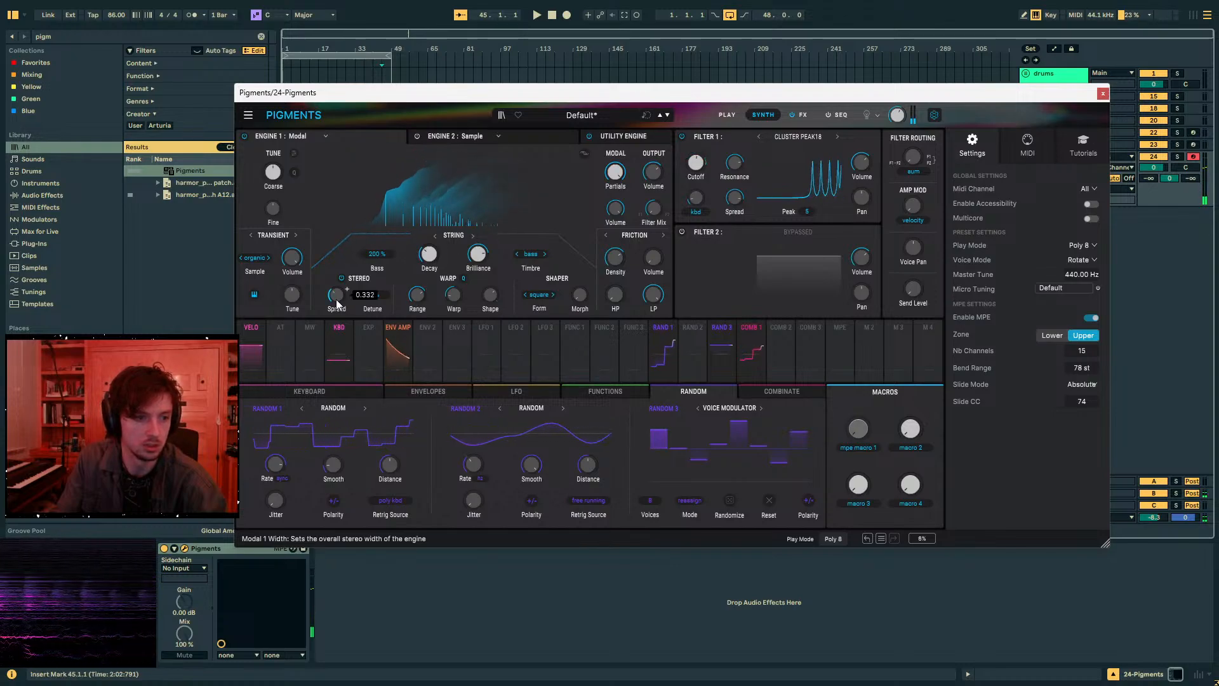
- Readjust the Modal engine's Warp amount and Warp Shape
{"action": "left_click_drag", "start_coordinate": [453, 295], "coordinate": [453, 257]}
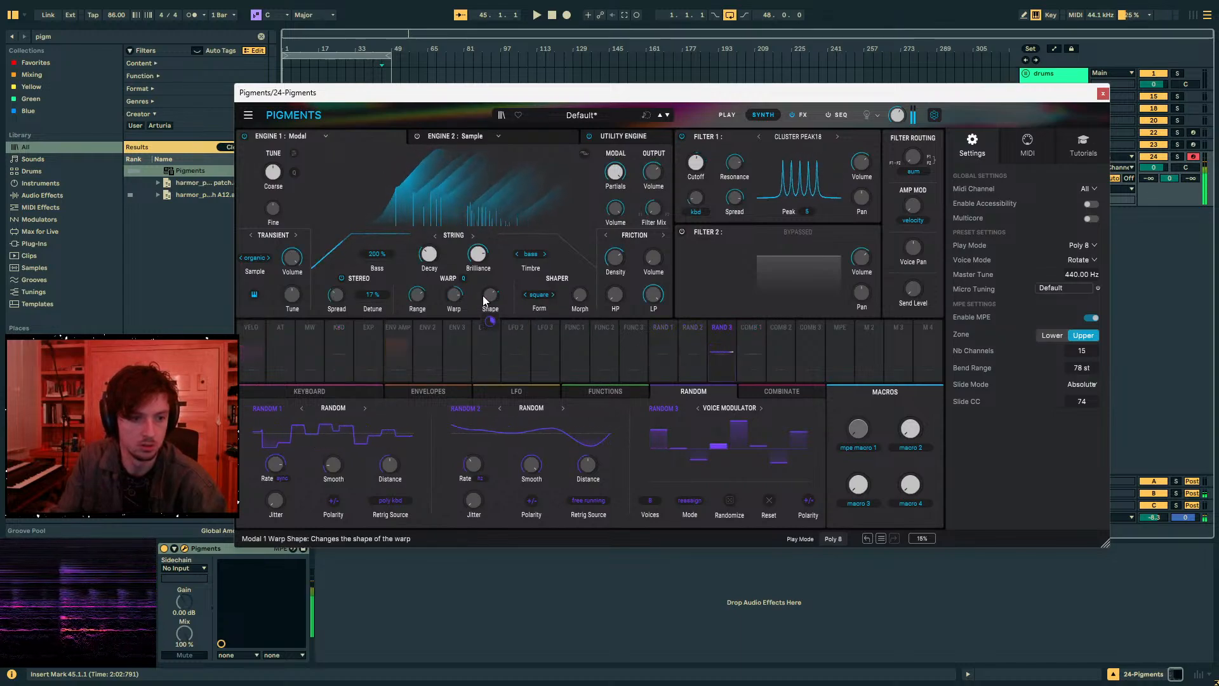
{"action": "left_click_drag", "start_coordinate": [490, 297], "coordinate": [489, 286]}
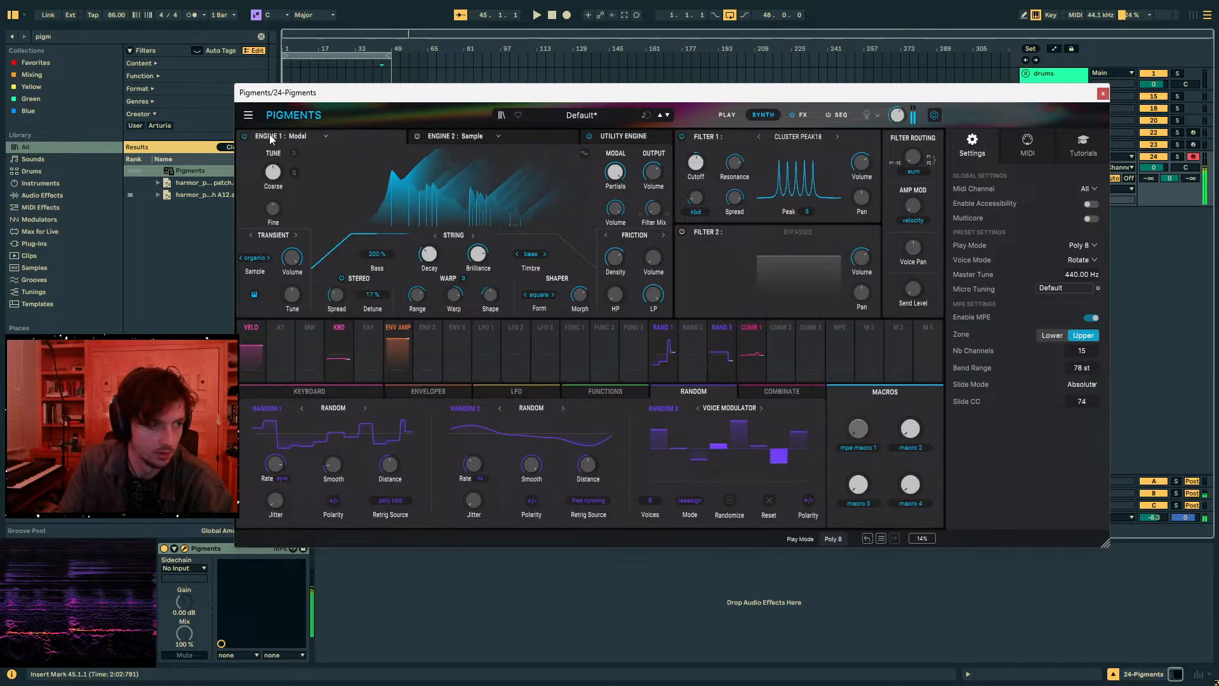
- Find PHAT RACK in the browser, load it after Pigments on the track, and raise its PHAT macro
{"action": "key", "text": "ctrl+f"}
{"action": "type", "text": "phat rack"}
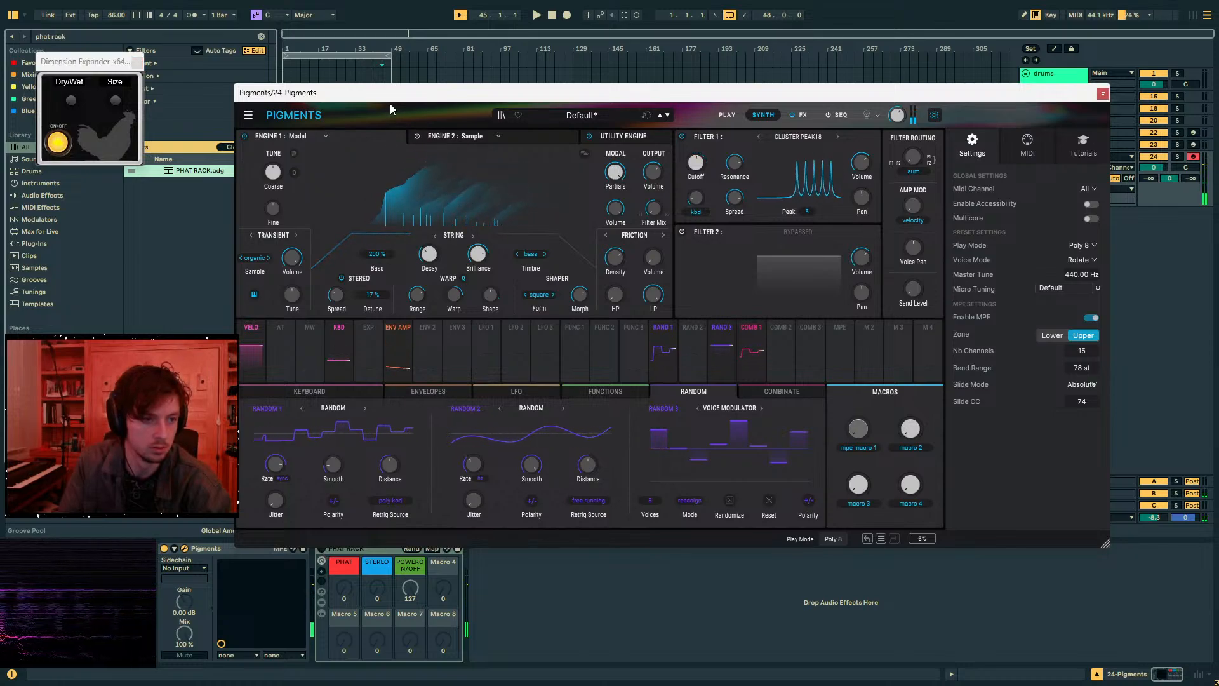
{"action": "left_click_drag", "start_coordinate": [389, 96], "coordinate": [382, 45]}
{"action": "left_click", "coordinate": [321, 549]}
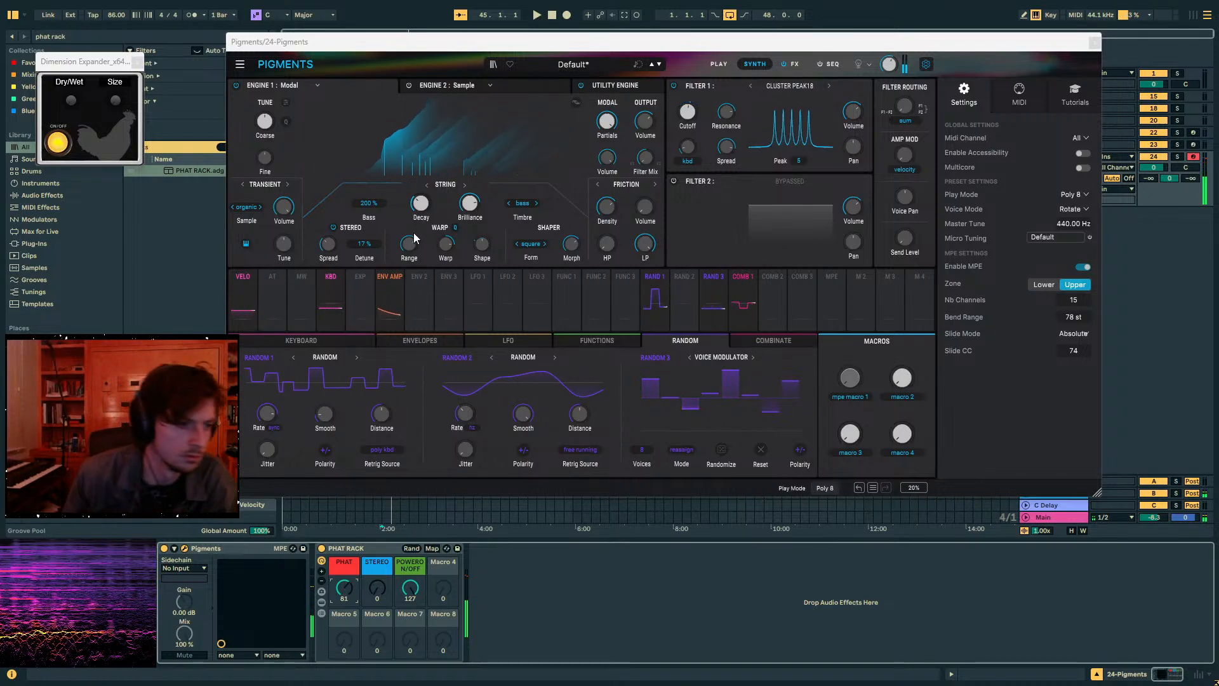
- Readjust the Modal engine's Warp Range and Stereo Spread, and close the plug-in window
{"action": "left_click_drag", "start_coordinate": [411, 245], "coordinate": [413, 174]}
{"action": "left_click_drag", "start_coordinate": [330, 246], "coordinate": [331, 221]}
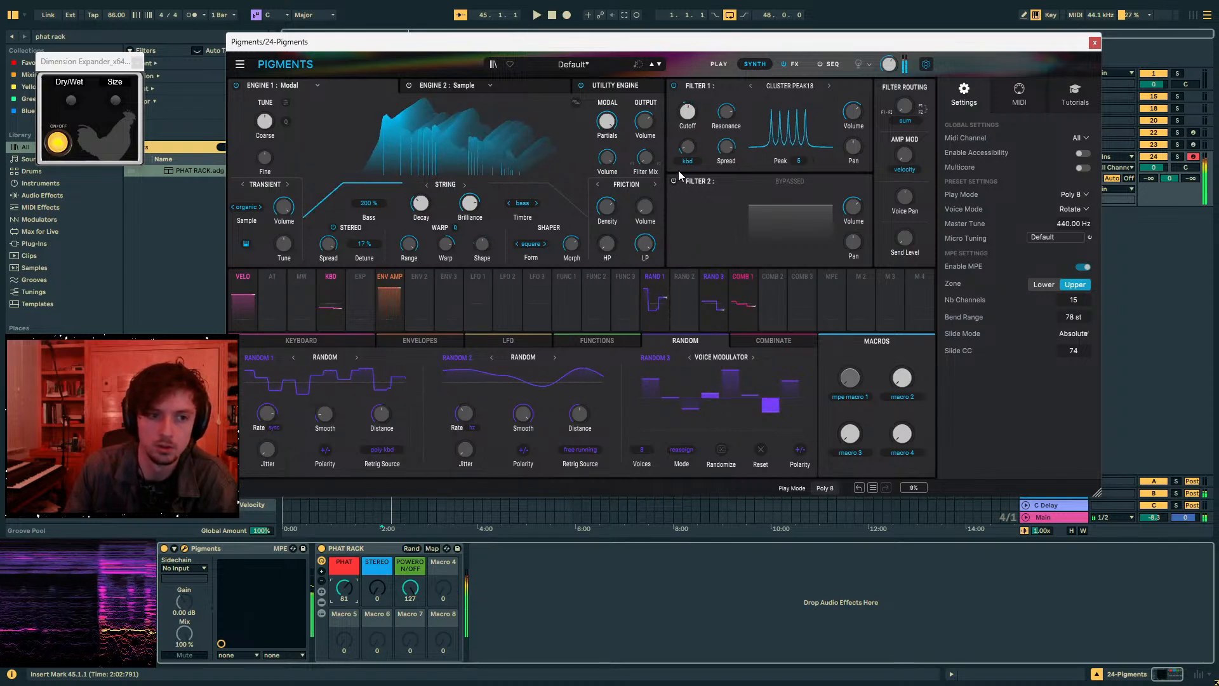
{"action": "left_click", "coordinate": [1095, 43]}
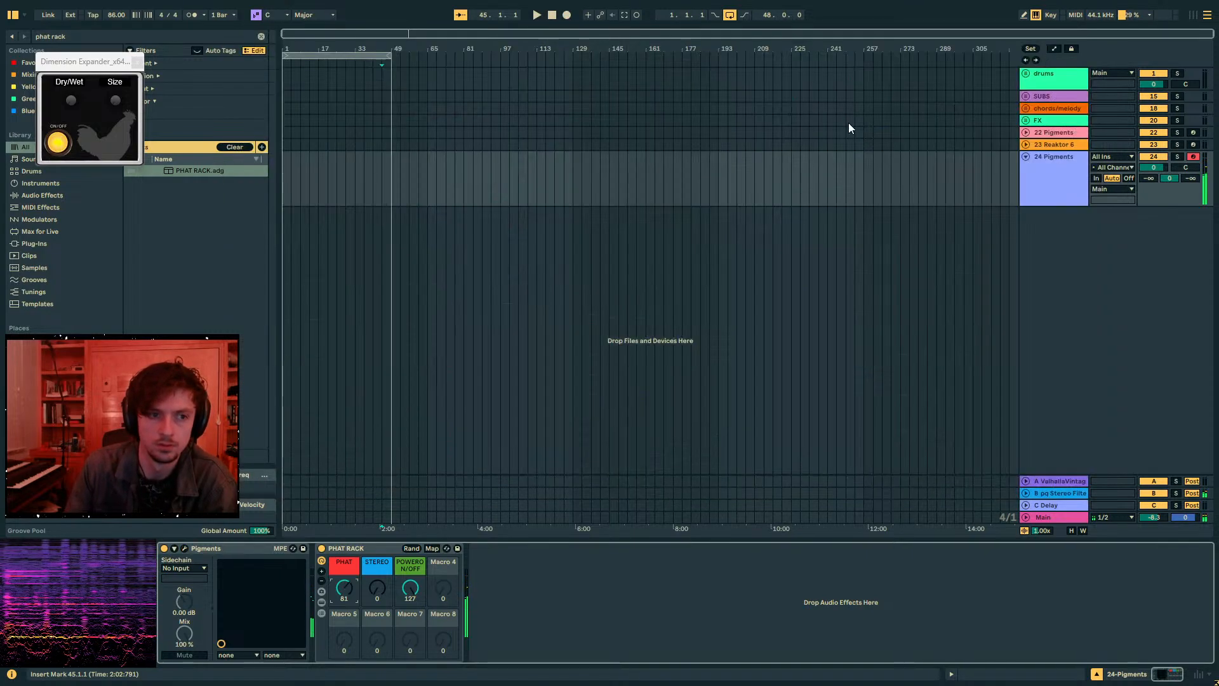
- Create an empty four-bar MIDI clip from bar 1 on the 24 Pigments track and enlarge its note editor
{"action": "left_click_drag", "start_coordinate": [428, 174], "coordinate": [473, 173]}
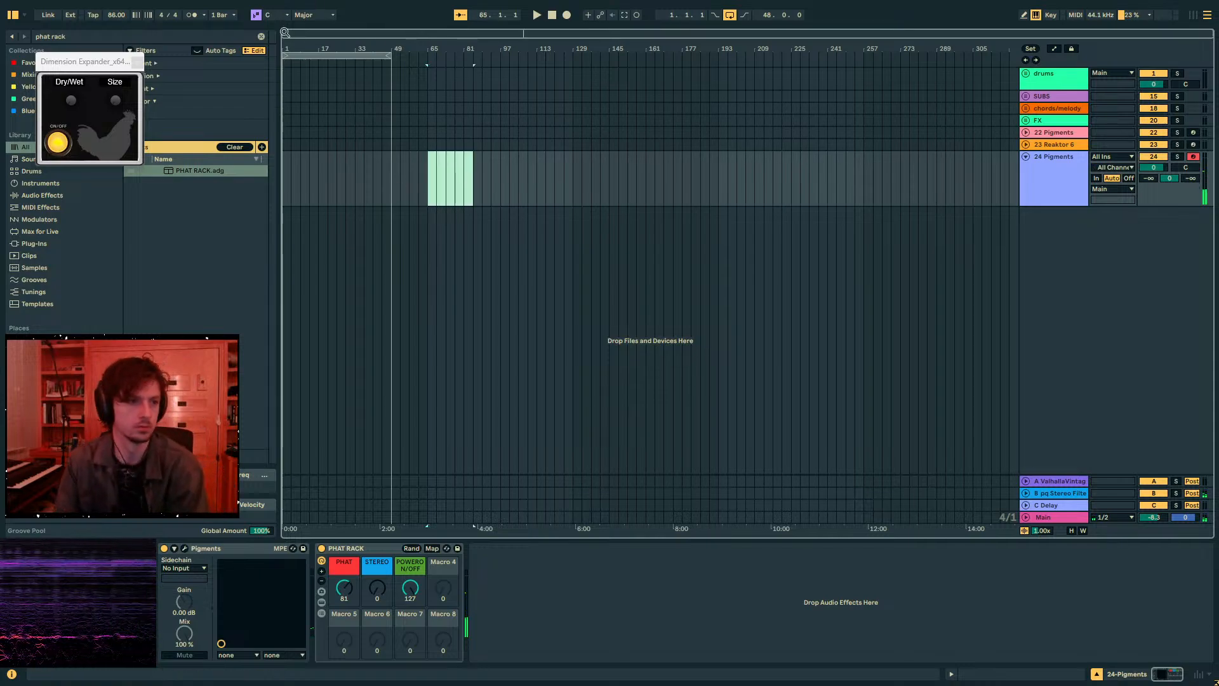
{"action": "left_click_drag", "start_coordinate": [285, 32], "coordinate": [480, 132]}
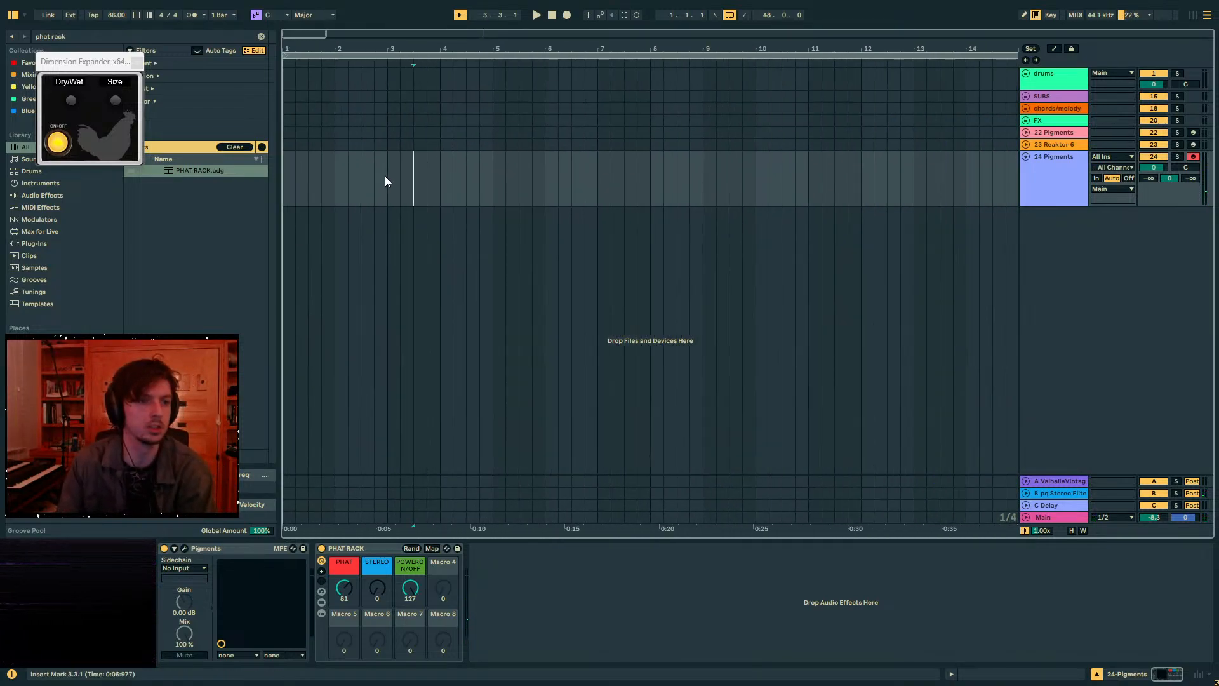
{"action": "left_click_drag", "start_coordinate": [495, 178], "coordinate": [171, 161]}
{"action": "key", "text": "ctrl+shift+m"}
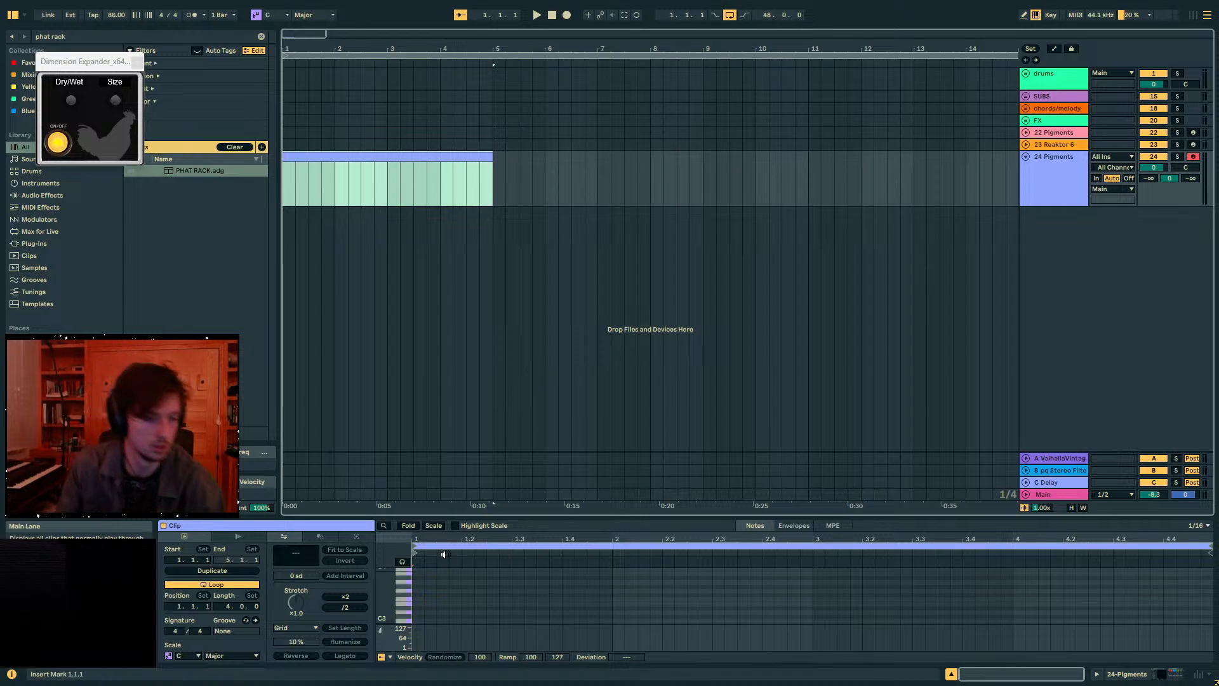
{"action": "left_click_drag", "start_coordinate": [453, 513], "coordinate": [453, 158]}
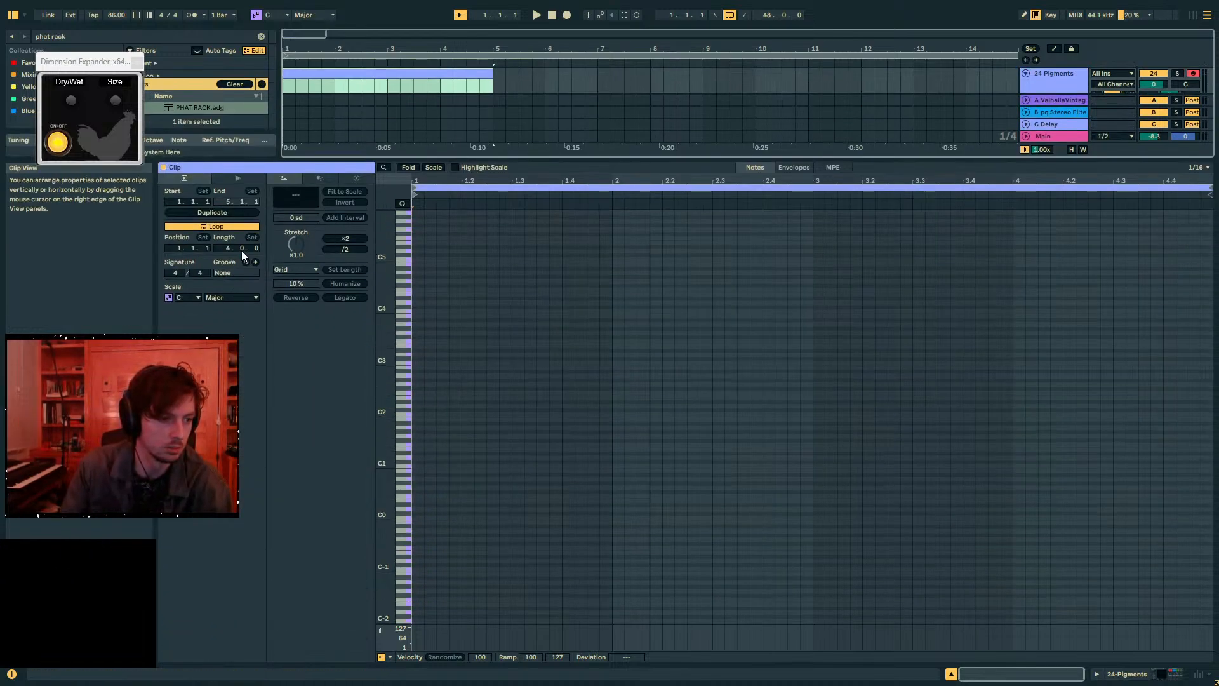
- Turn off the clip's scale and draw stacked sixteenth notes B1, C2, D#2, E2, F#2, G2, A#2 and B2 at the clip start
{"action": "left_click", "coordinate": [169, 297]}
{"action": "left_click_drag", "start_coordinate": [403, 421], "coordinate": [422, 498]}
{"action": "key", "text": "b"}
{"action": "left_click", "coordinate": [417, 518]}
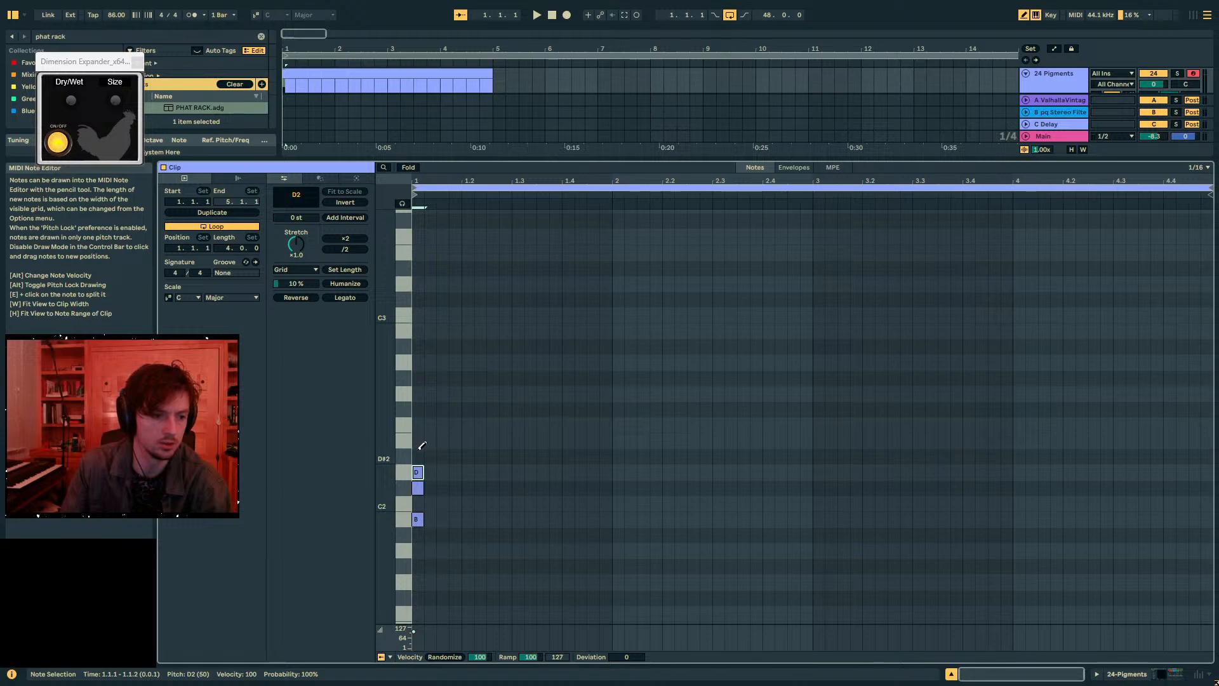
{"action": "left_click", "coordinate": [418, 503]}
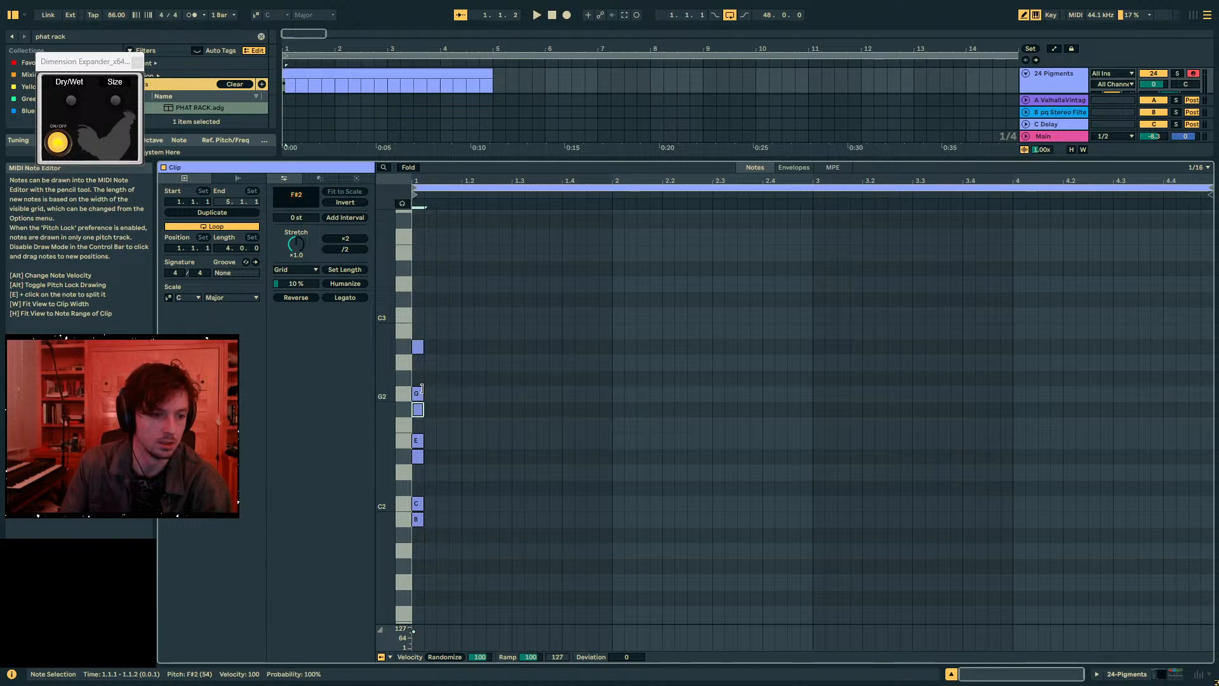
{"action": "key", "text": "b"}
- Transpose the stacked notes up five semitones to start on E2 and add a copy one octave higher, spanning E3 to E4
{"action": "left_click", "coordinate": [434, 307]}
{"action": "key", "text": "Up"}
{"action": "key", "text": "Up"}
{"action": "key", "text": "Up"}
{"action": "key", "text": "Up"}
{"action": "key", "text": "Up"}
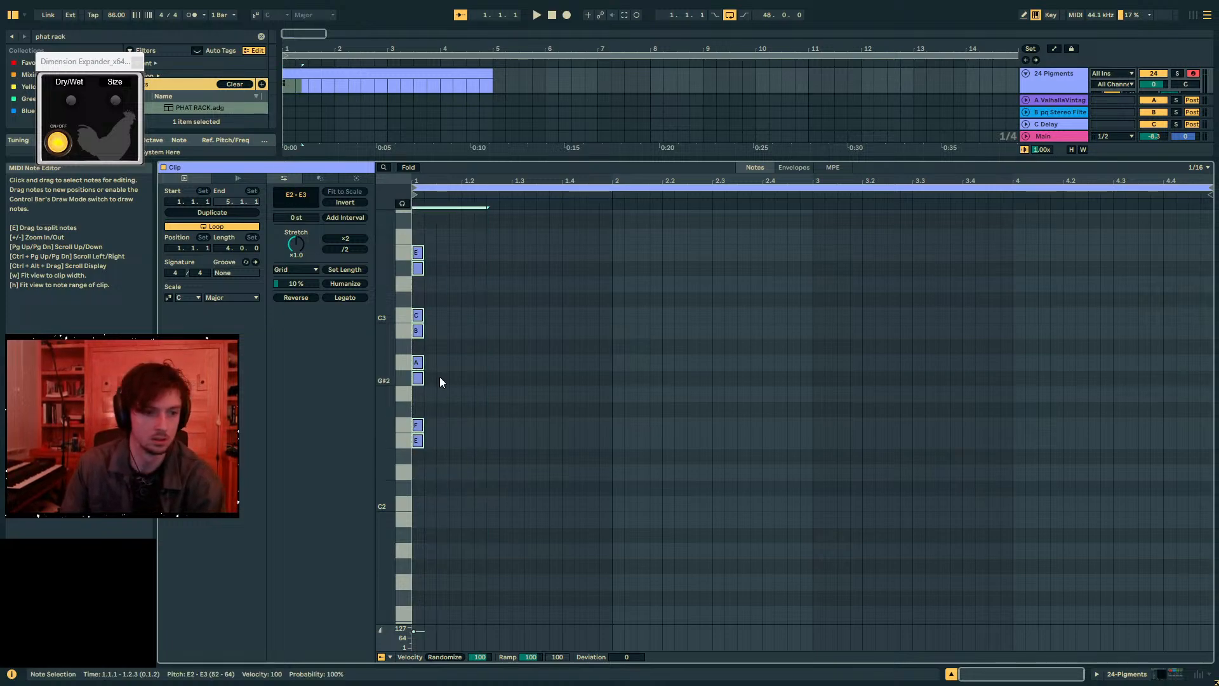
{"action": "key", "text": "shift+Up"}
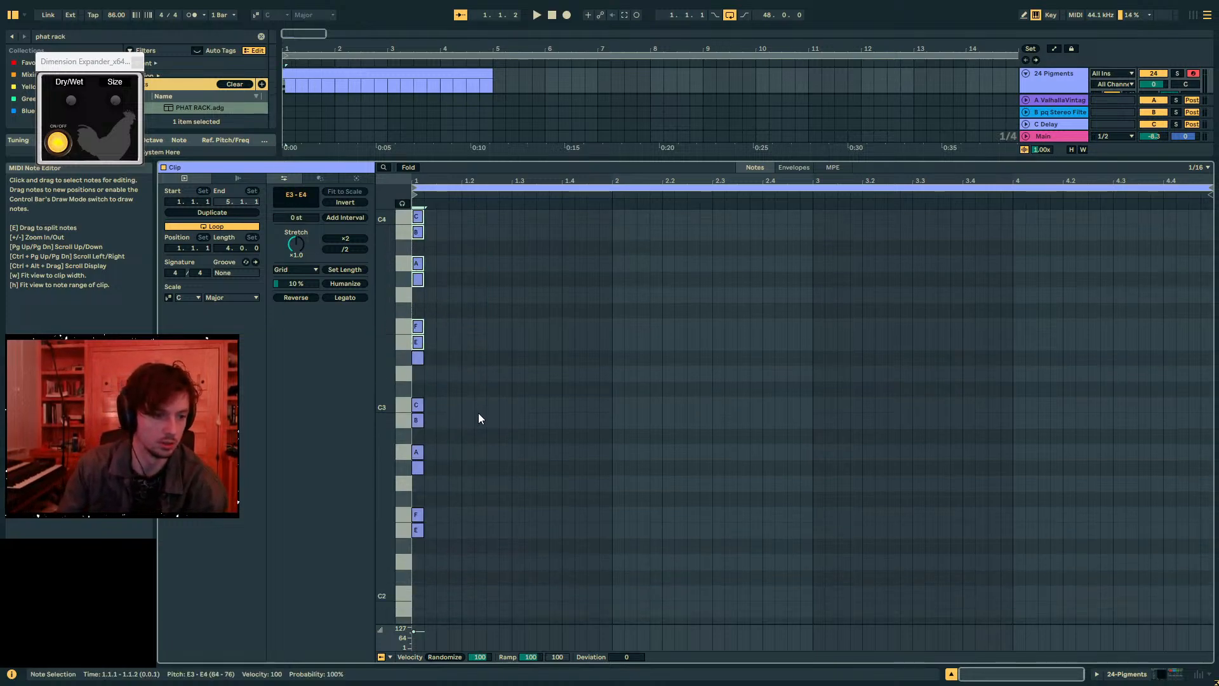
- Shift all the stacked notes one sixteenth before the clip start and fold the editor to the used pitches
{"action": "left_click", "coordinate": [574, 560]}
{"action": "key", "text": "ctrl+a"}
{"action": "key", "text": "Left"}
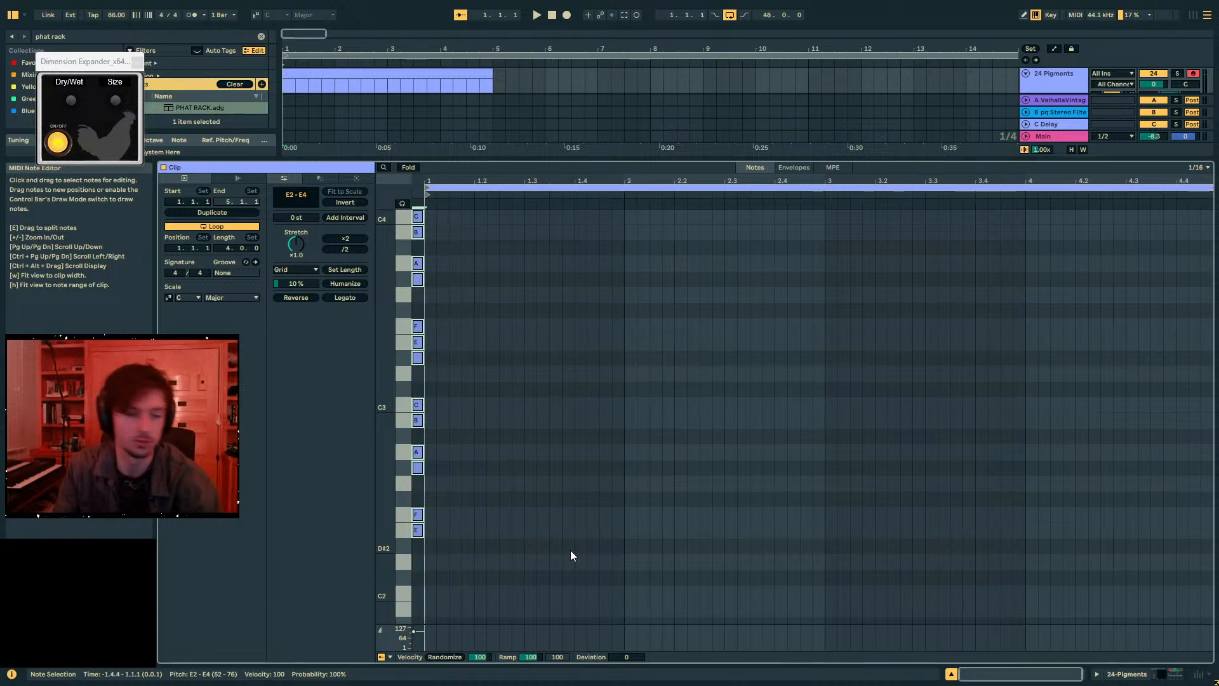
{"action": "left_click", "coordinate": [408, 167]}
- Draw sixteenth notes E2, F2 and D#3 from the clip start and a C3 on beat 1.3
{"action": "key", "text": "b"}
{"action": "left_click", "coordinate": [431, 430]}
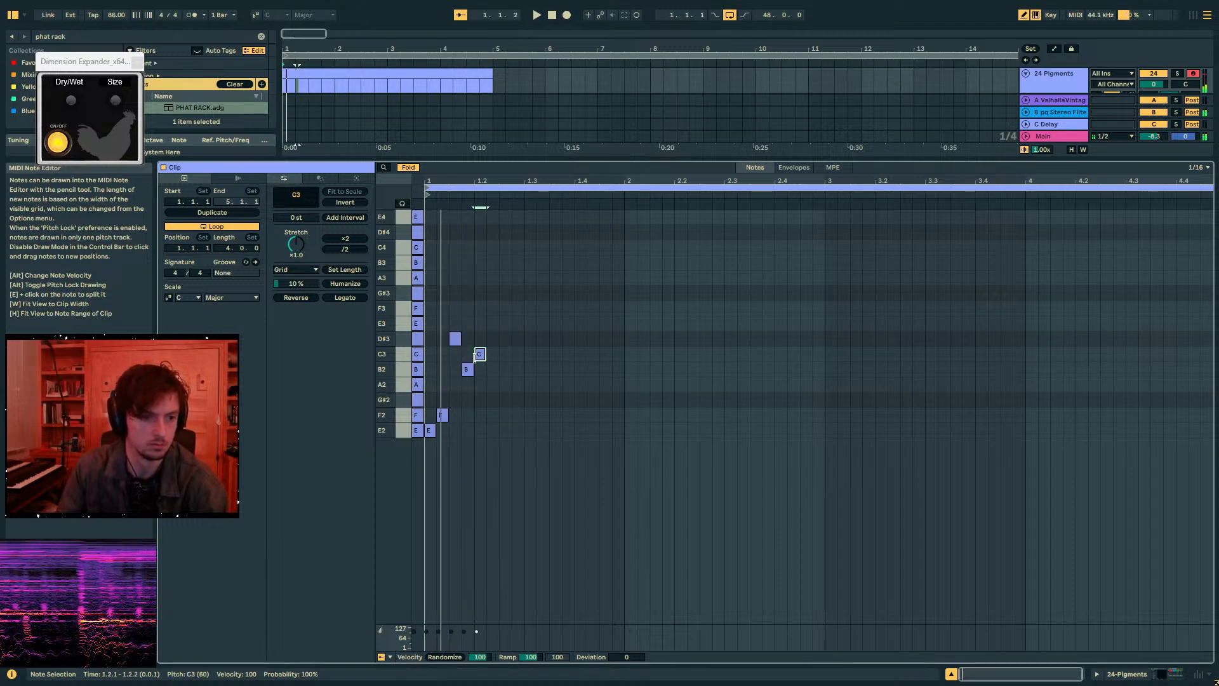
{"action": "left_click", "coordinate": [479, 354]}
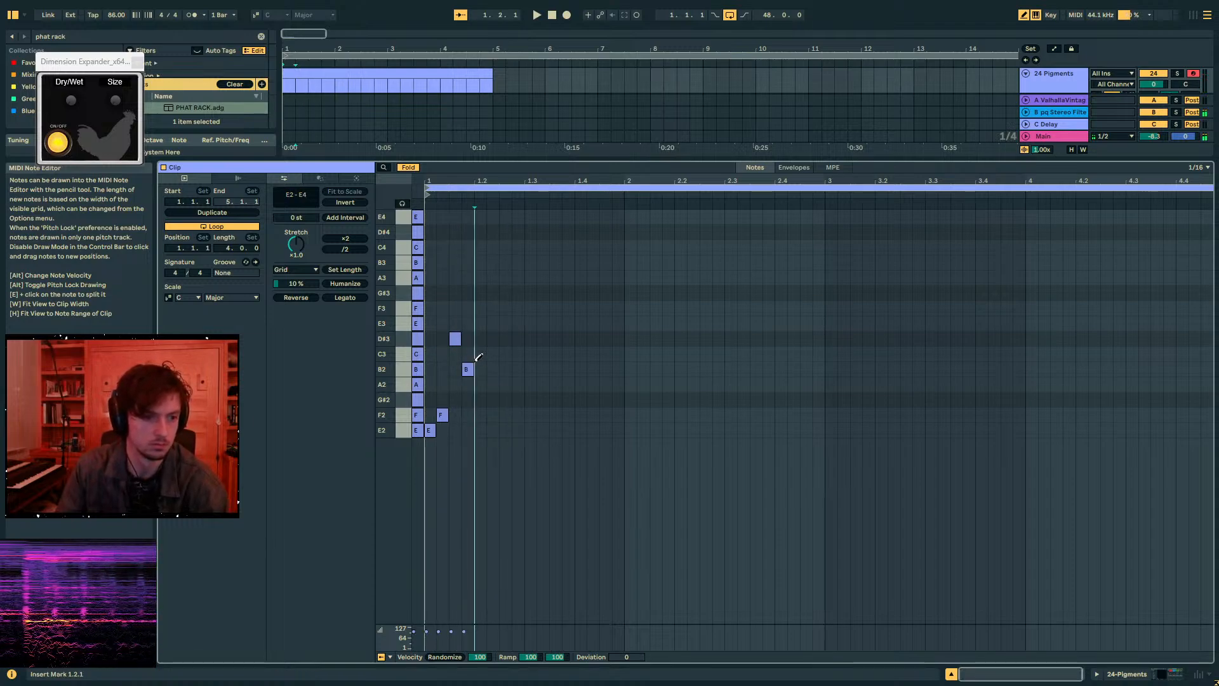
{"action": "left_click", "coordinate": [530, 353]}
- Duplicate the drawn phrase into bar 2 and transpose all notes, including the stack before the clip start, down one octave
{"action": "key", "text": "b"}
{"action": "mouse_move", "coordinate": [623, 312]}
{"action": "left_mouse_down"}
{"action": "mouse_move", "coordinate": [501, 458]}
{"action": "mouse_move", "coordinate": [428, 508]}
{"action": "left_mouse_up"}
{"action": "key", "text": "ctrl+d"}
{"action": "key", "text": "shift+Down"}
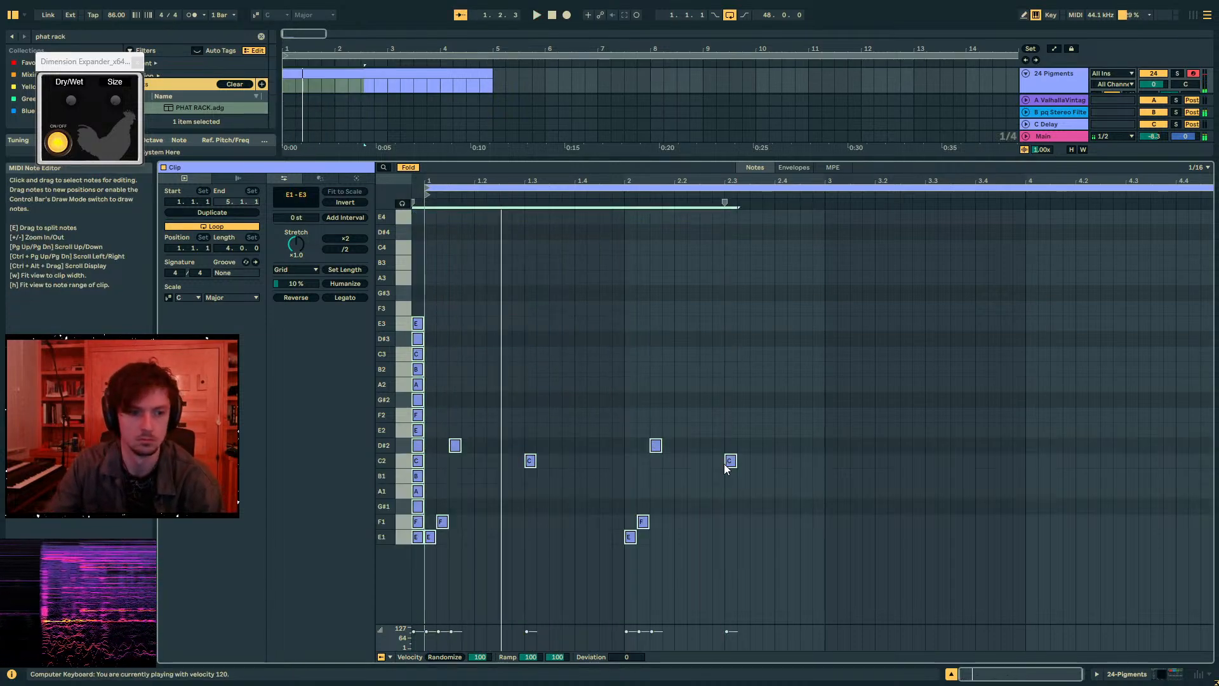
- Shrink the note editor, set the tempo to 50 BPM and restart playback to hear the phrase
{"action": "left_click_drag", "start_coordinate": [787, 158], "coordinate": [794, 404]}
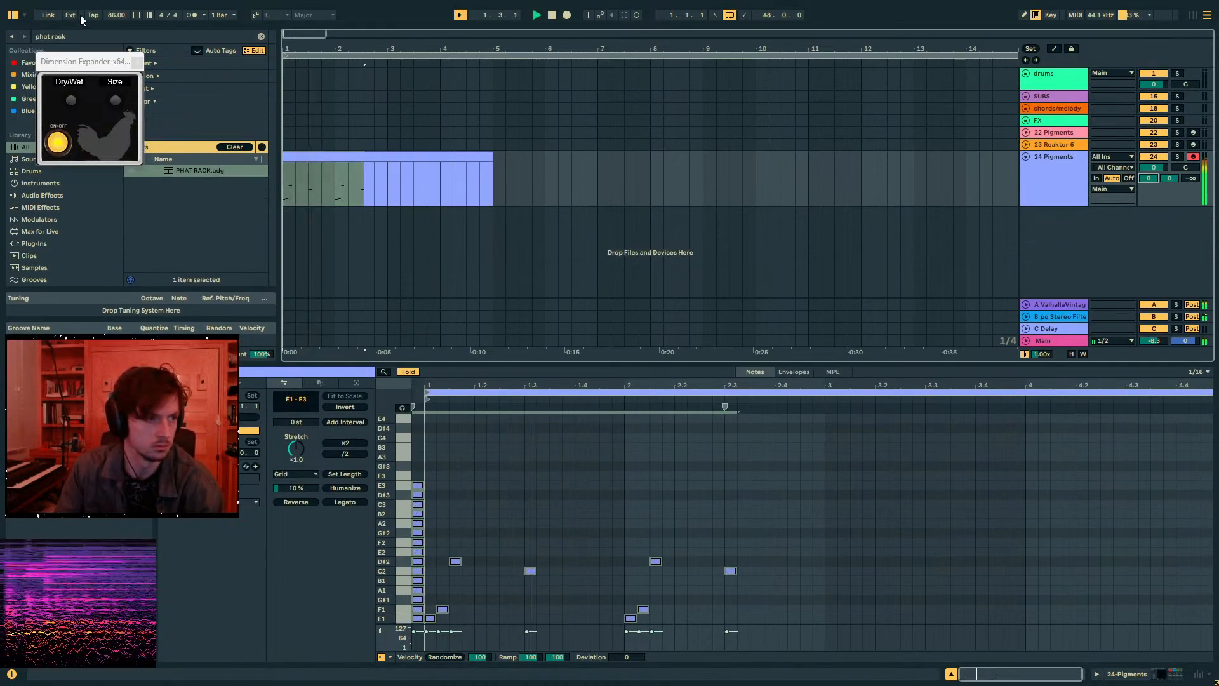
{"action": "left_click_drag", "start_coordinate": [113, 16], "coordinate": [113, 39]}
{"action": "key", "text": "space"}
{"action": "key", "text": "space"}
- Extend the first bar's melody with B1 on beat 1.3, G#1 on 1.4 and F1 at 1.4.3
{"action": "left_click_drag", "start_coordinate": [556, 526], "coordinate": [531, 600]}
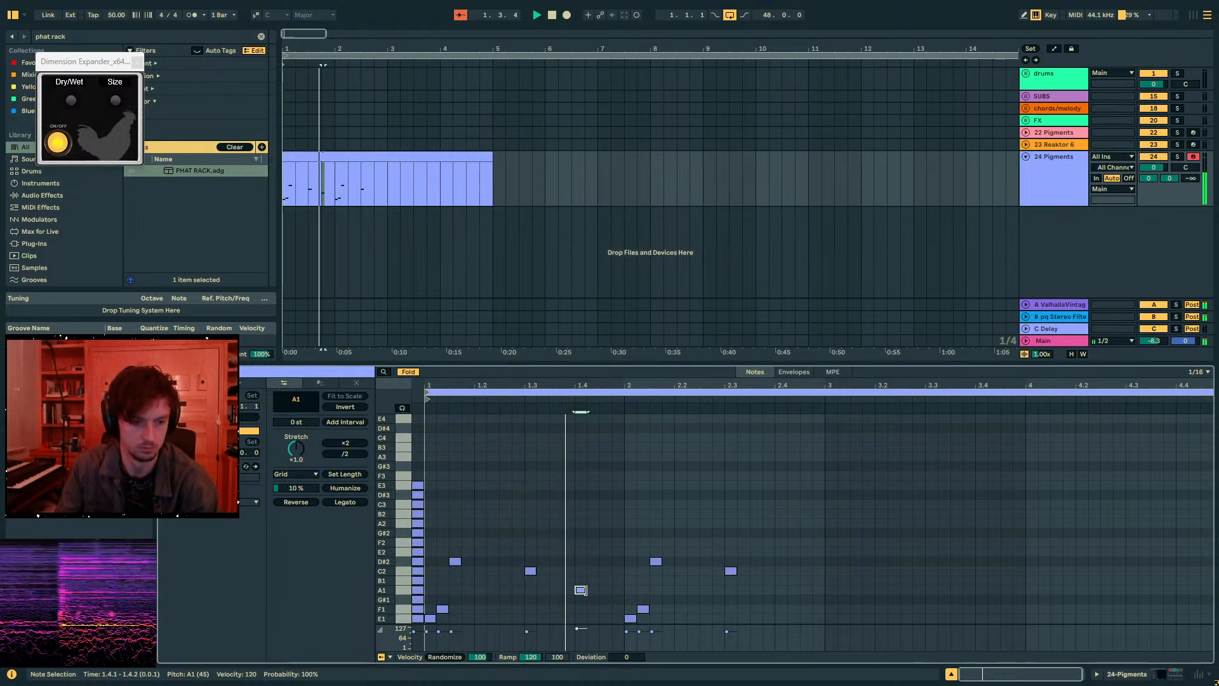
{"action": "left_click_drag", "start_coordinate": [580, 591], "coordinate": [615, 614]}
{"action": "left_click", "coordinate": [535, 570]}
{"action": "double_click", "coordinate": [607, 612]}
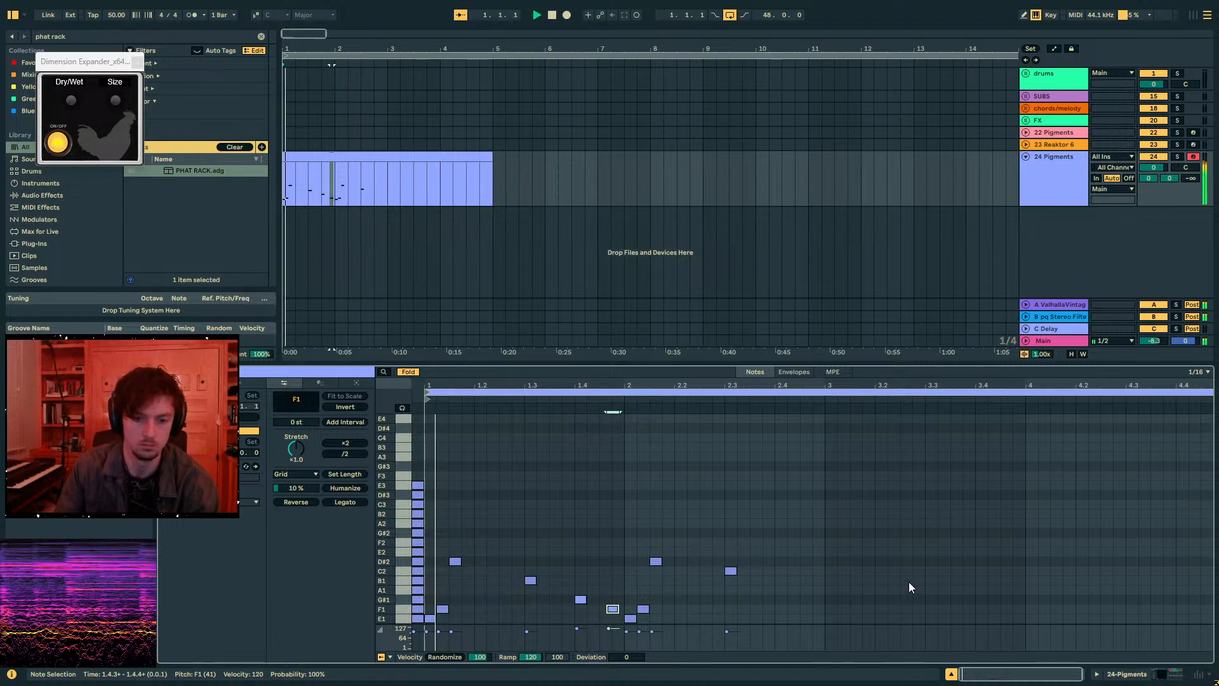
- Duplicate the two-bar melody, without the note stack before the clip start, into bars 3 and 4
{"action": "key", "text": "ctrl+a"}
{"action": "left_click_drag", "start_coordinate": [765, 493], "coordinate": [423, 624]}
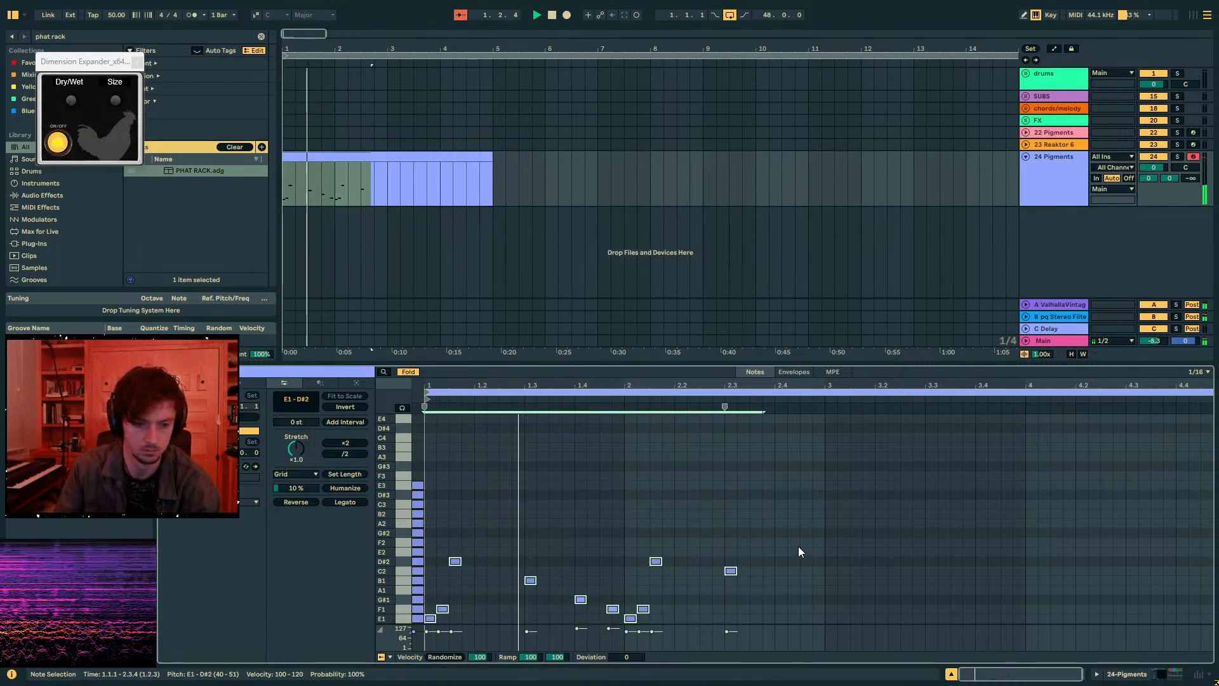
{"action": "key", "text": "ctrl+d"}
- Raise bar 2's note on beat 2.3 to E2 and move the F1 at 1.4.3 to F2 on 2.4
{"action": "left_click", "coordinate": [821, 547]}
{"action": "left_click_drag", "start_coordinate": [730, 570], "coordinate": [730, 551]}
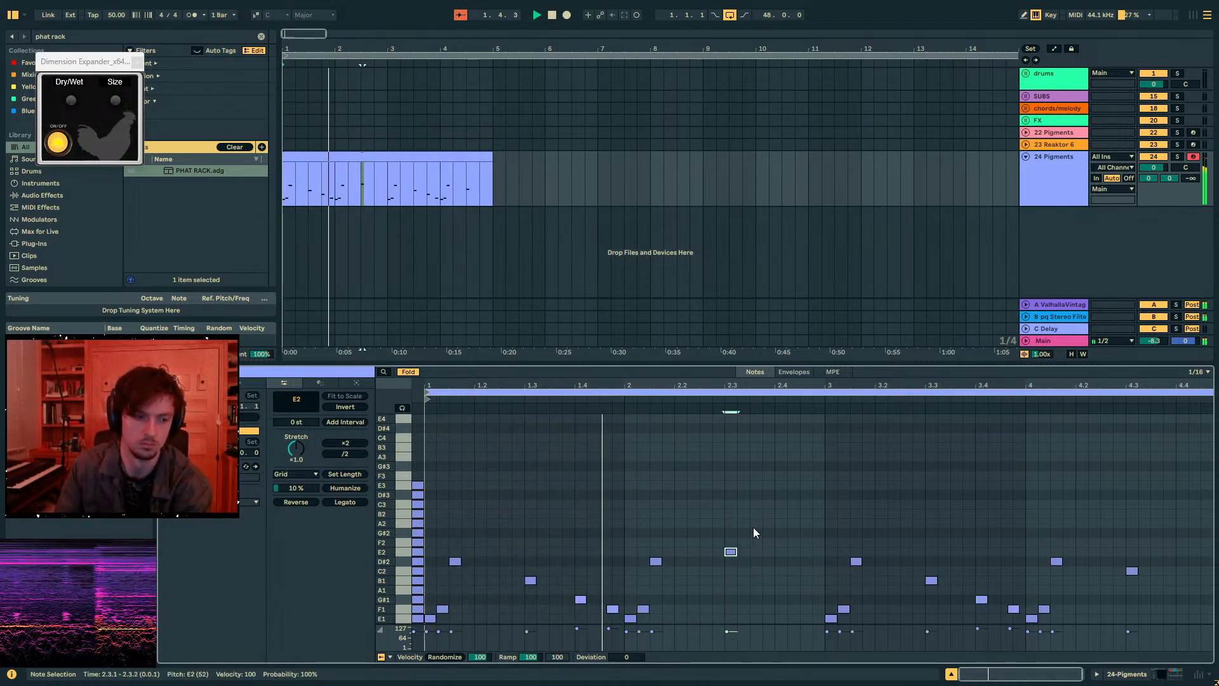
{"action": "left_click", "coordinate": [651, 518]}
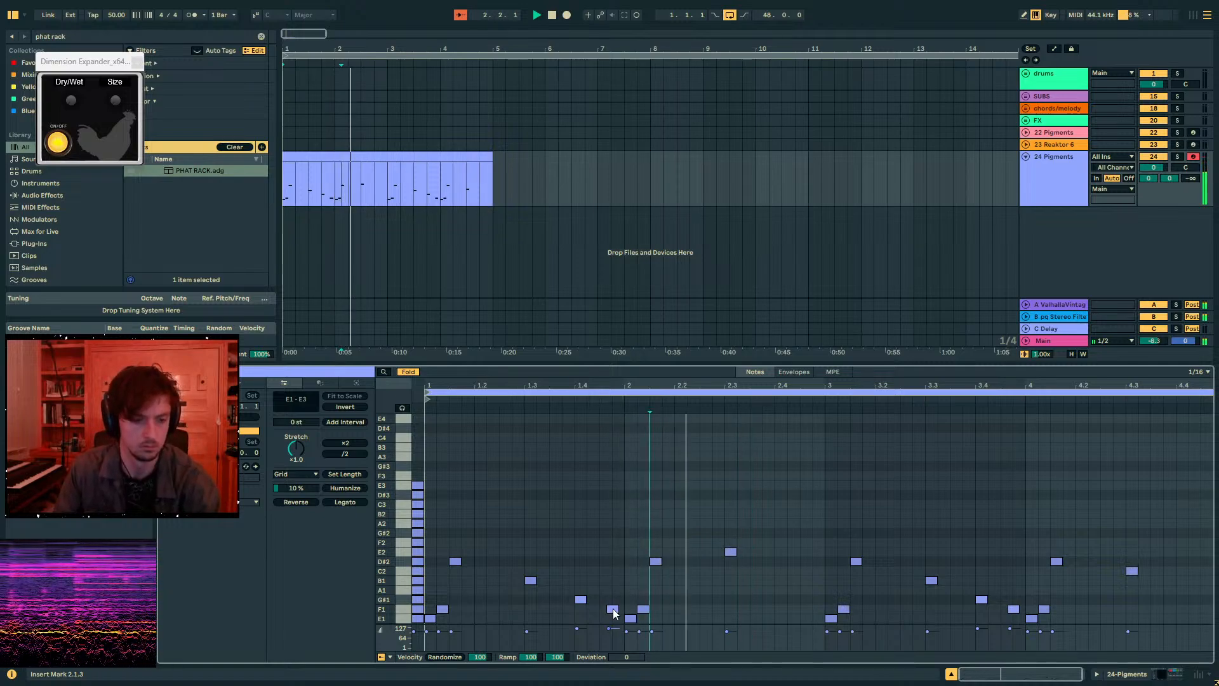
{"action": "left_click_drag", "start_coordinate": [615, 613], "coordinate": [787, 545]}
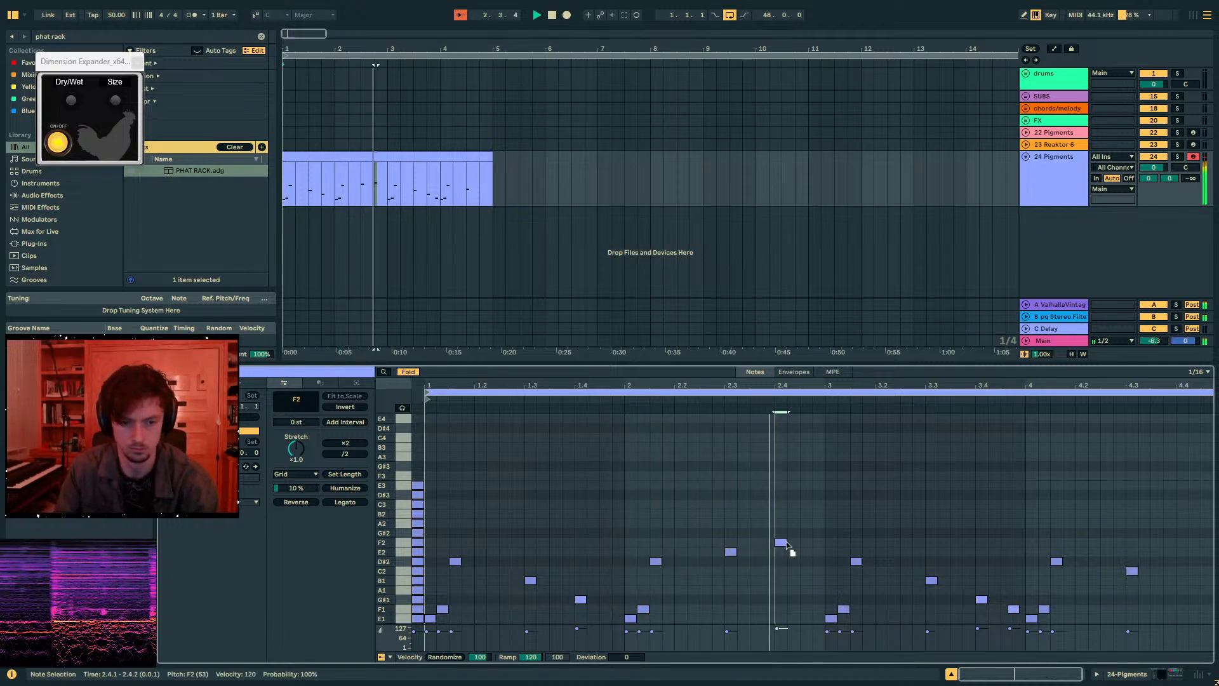
{"action": "left_click", "coordinate": [800, 544]}
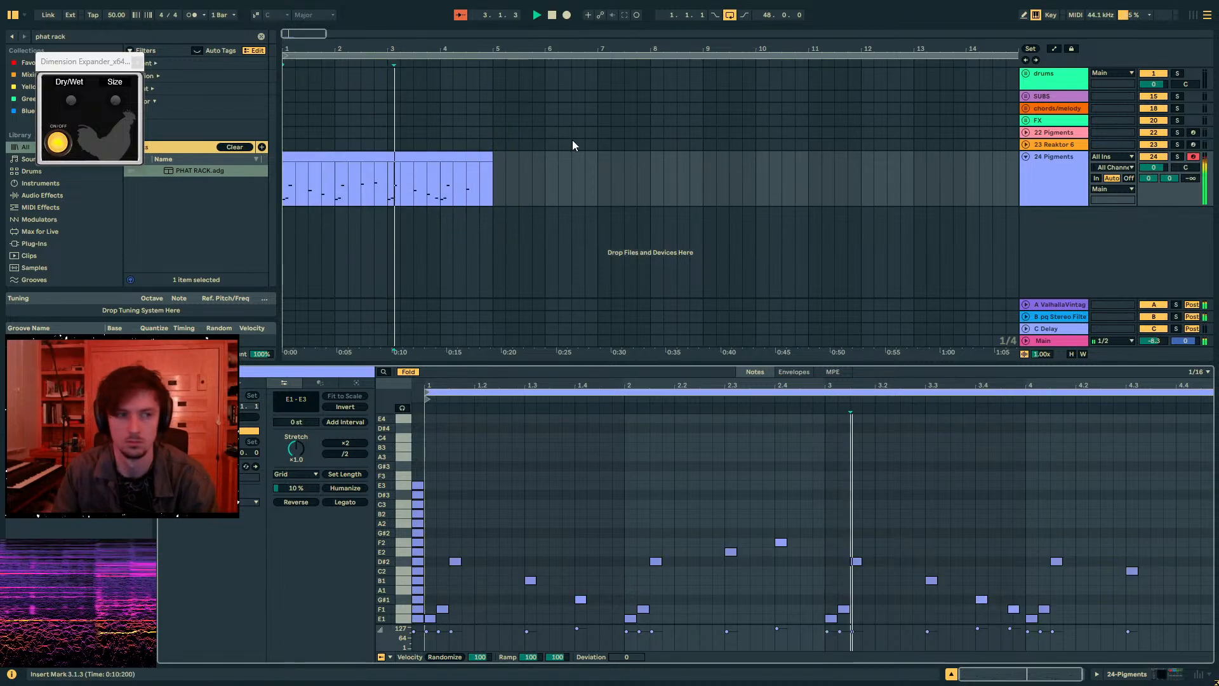
- Replace bars 3 and 4 in the arrangement with a duplicate of the clip's first two bars
{"action": "double_click", "coordinate": [412, 155]}
{"action": "left_click_drag", "start_coordinate": [387, 191], "coordinate": [283, 192]}
{"action": "key", "text": "ctrl+d"}
{"action": "left_click", "coordinate": [459, 159]}
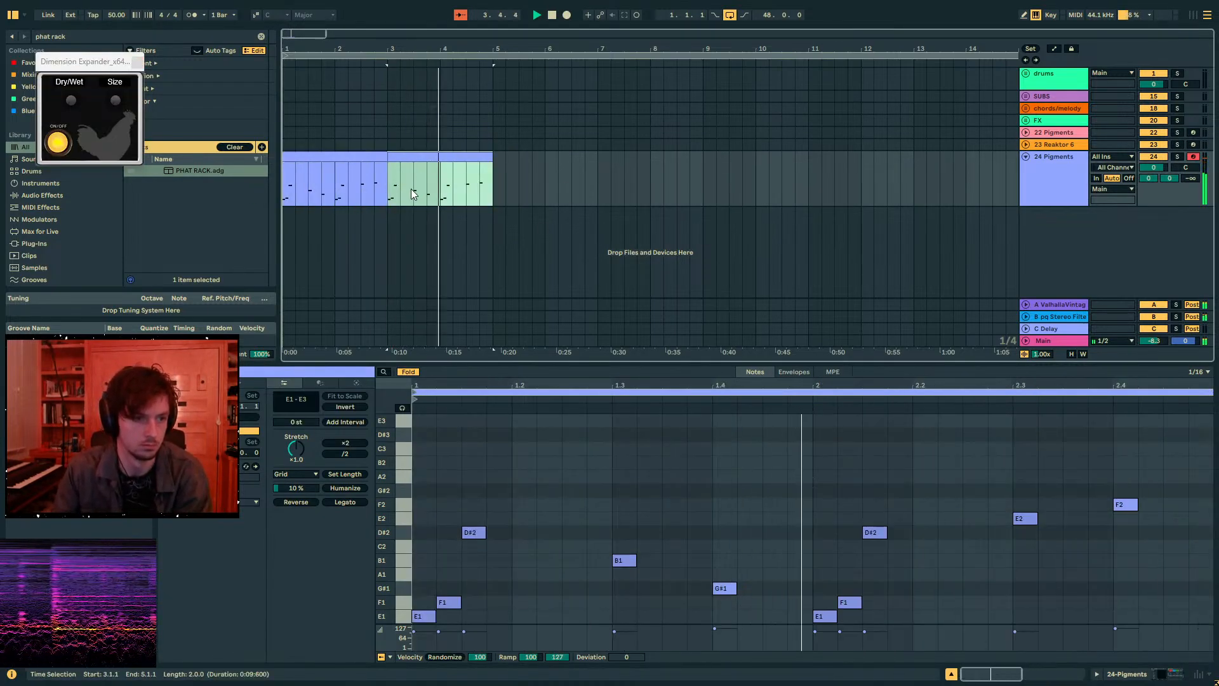
- Loop both 24 Pigments clips across bars 1 to 4 and insert an empty MIDI track below them
{"action": "left_click", "coordinate": [411, 189]}
{"action": "left_click", "coordinate": [434, 157]}
{"action": "left_click", "coordinate": [335, 156], "text": "shift"}
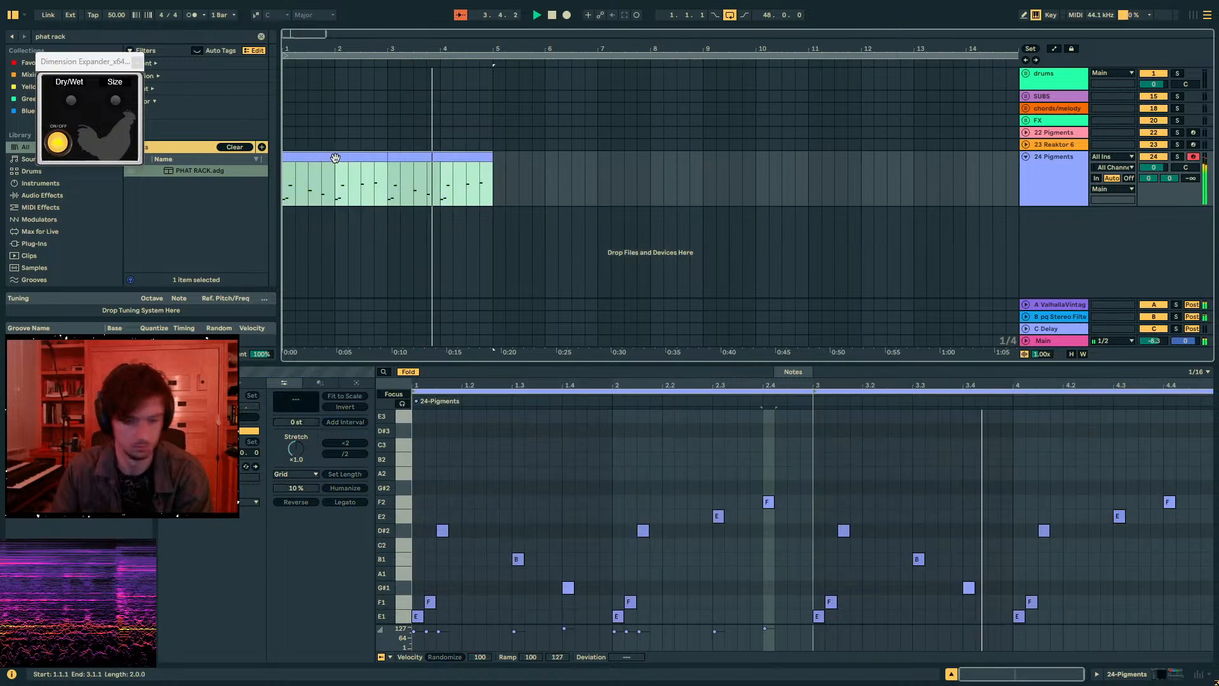
{"action": "key", "text": "ctrl+l"}
{"action": "left_click", "coordinate": [1027, 199]}
{"action": "key", "text": "ctrl+shift+t"}
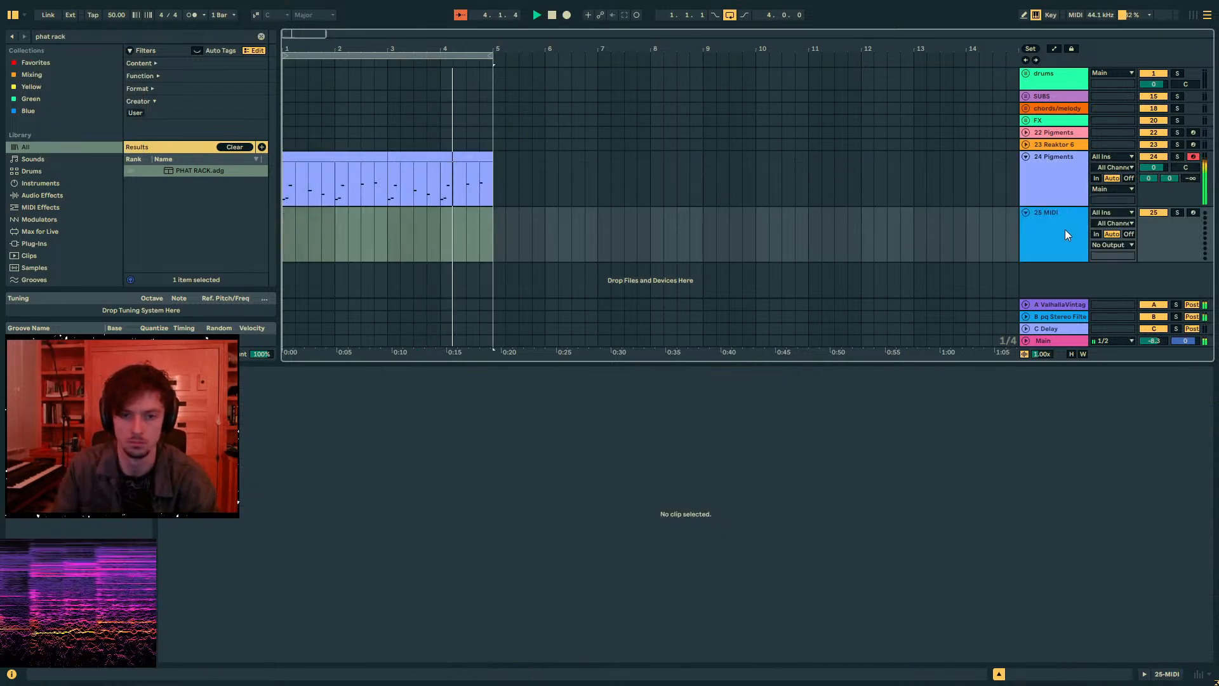
- Review the Pigments patch, lower PHAT RACK's PHAT macro to 34 and close the Dimension Expander window
{"action": "key", "text": "Up"}
{"action": "left_click", "coordinate": [1141, 679]}
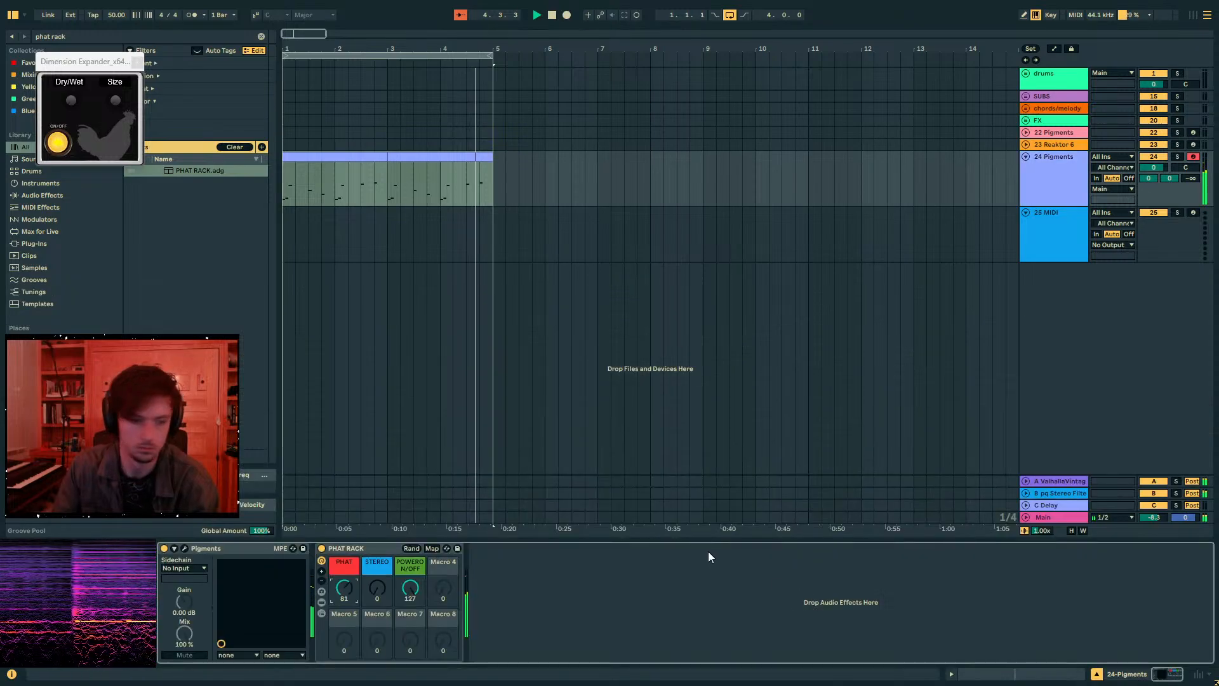
{"action": "left_click", "coordinate": [185, 548]}
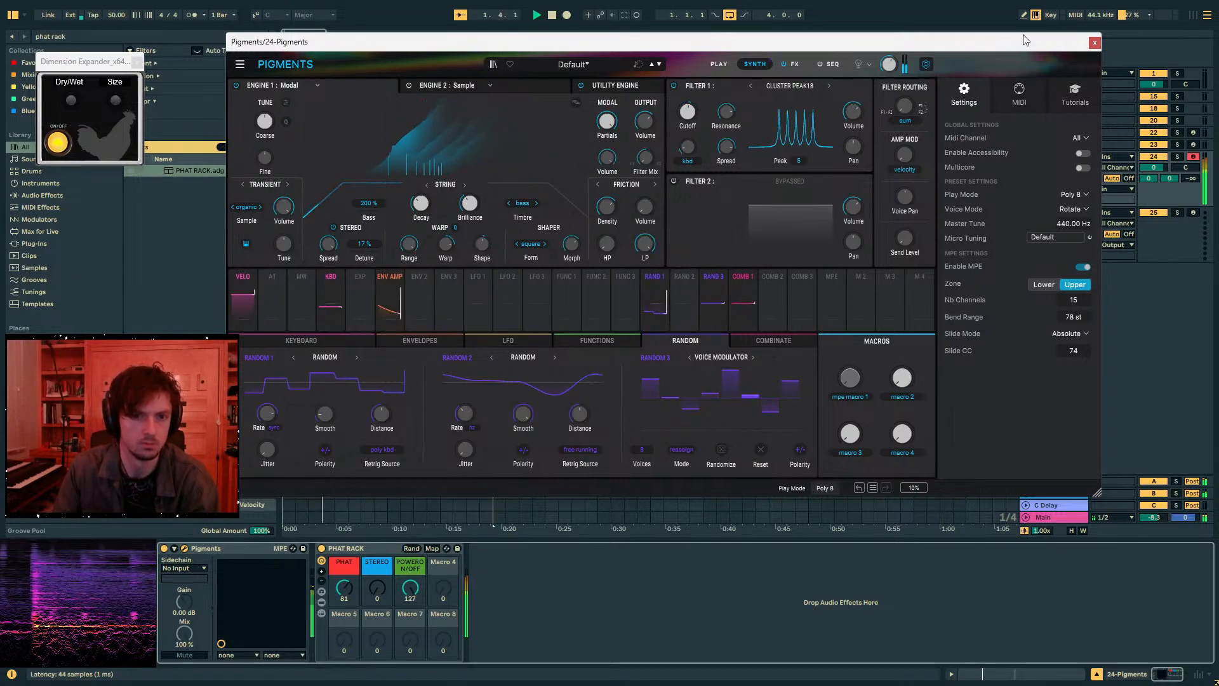
{"action": "left_click", "coordinate": [1095, 42]}
{"action": "mouse_move", "coordinate": [344, 587]}
{"action": "left_mouse_down"}
{"action": "mouse_move", "coordinate": [344, 619]}
{"action": "mouse_move", "coordinate": [344, 598]}
{"action": "left_mouse_up"}
{"action": "left_click", "coordinate": [137, 62]}
- Find EQ Eight in the browser, add it after PHAT RACK and raise the first band's low-cut frequency
{"action": "left_click", "coordinate": [261, 36]}
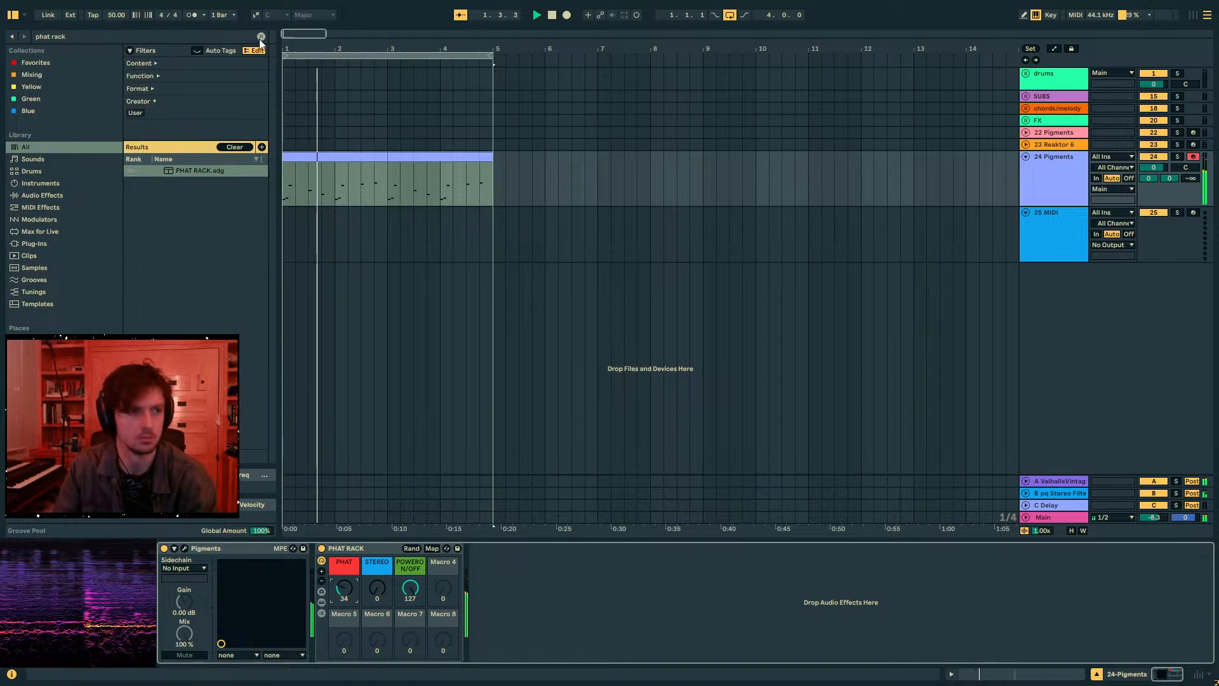
{"action": "type", "text": "eq 8"}
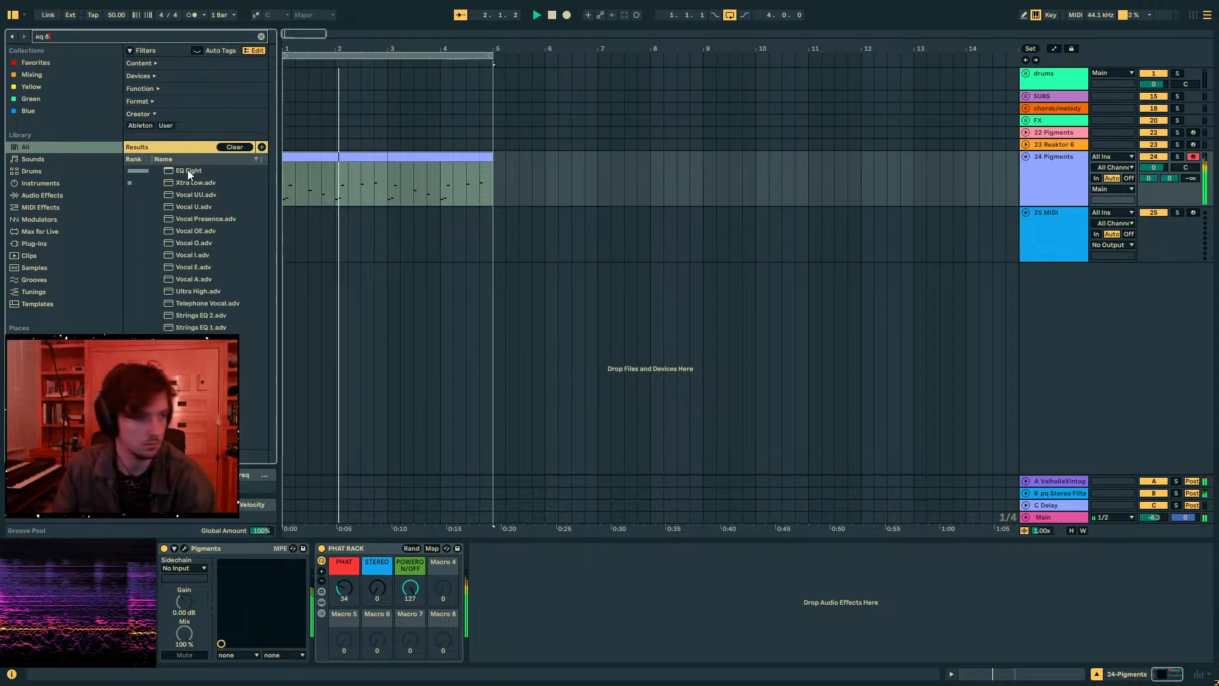
{"action": "double_click", "coordinate": [188, 170]}
{"action": "left_click", "coordinate": [519, 570]}
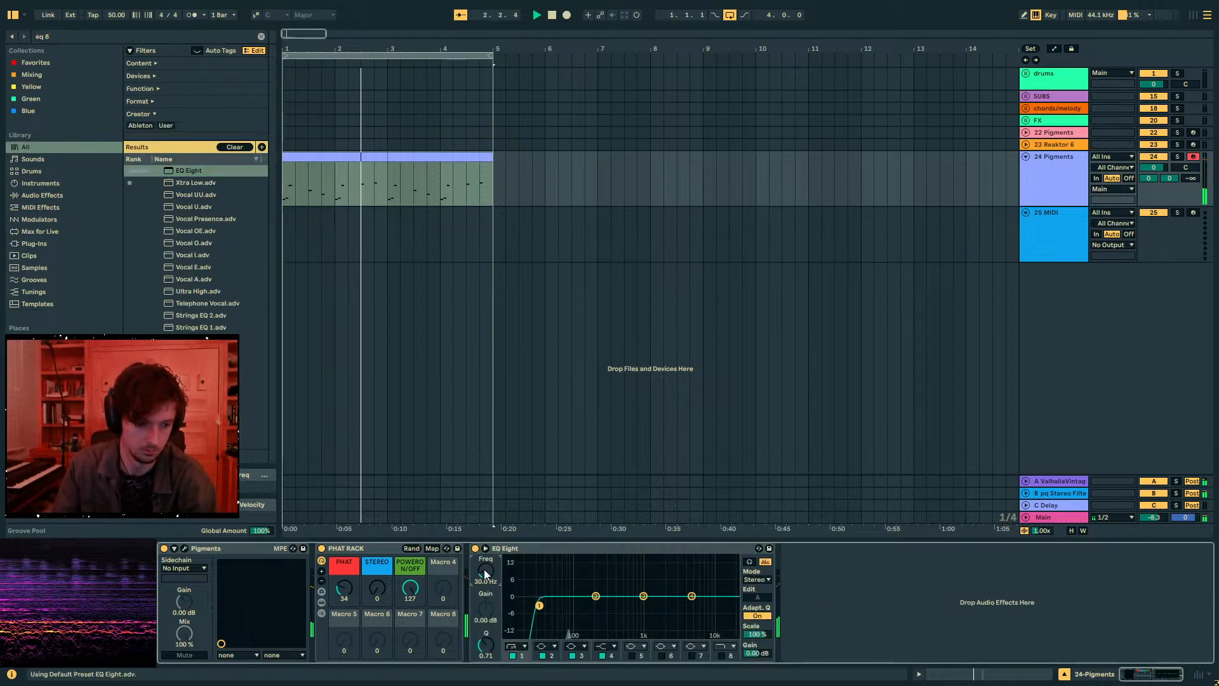
{"action": "left_click_drag", "start_coordinate": [485, 574], "coordinate": [486, 554]}
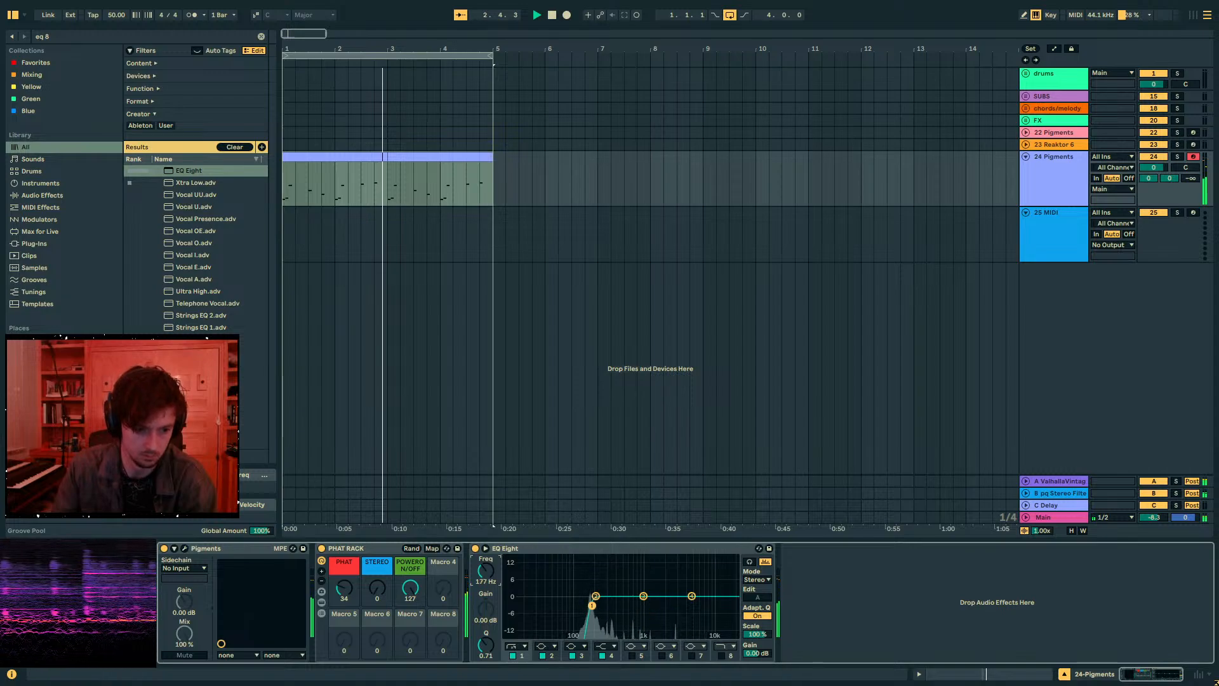
{"action": "mouse_move", "coordinate": [594, 605]}
{"action": "left_mouse_down"}
{"action": "mouse_move", "coordinate": [585, 617]}
{"action": "mouse_move", "coordinate": [549, 610]}
{"action": "mouse_move", "coordinate": [584, 614]}
{"action": "left_mouse_up"}
- Vary bar 4's melody with E2 at 4.1.3, F2 on 4.3, A2 on 4.4 and a new G#2 at 4.4.3
{"action": "left_click", "coordinate": [998, 674]}
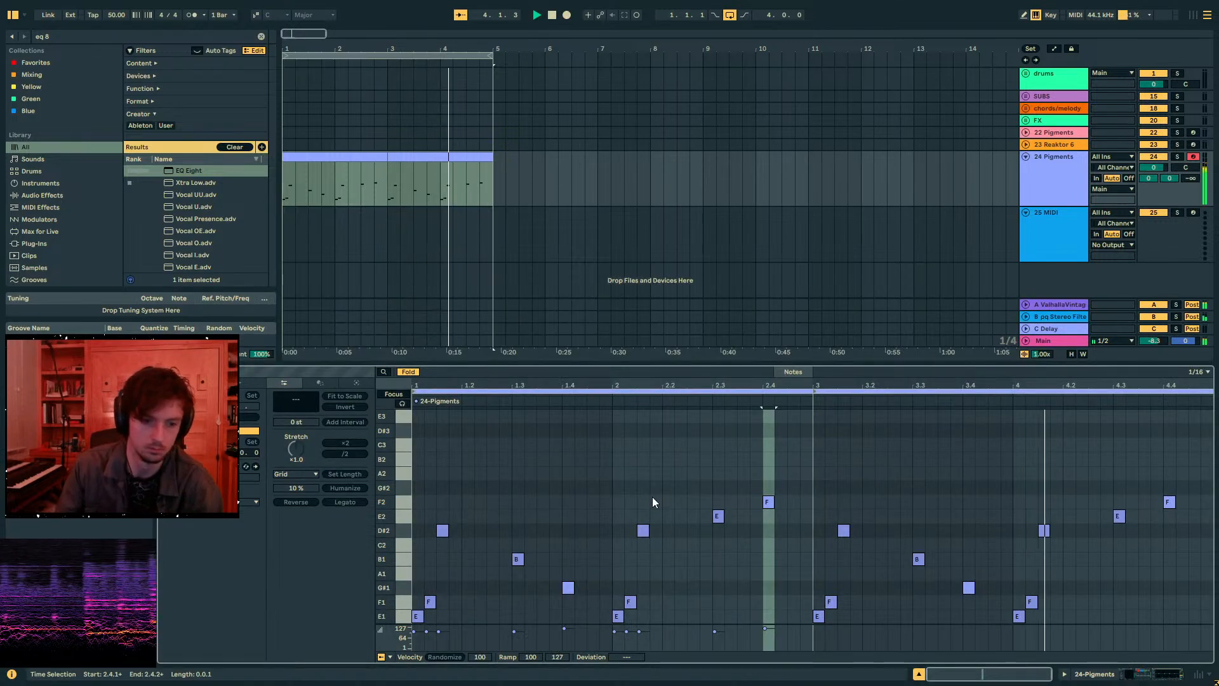
{"action": "left_click_drag", "start_coordinate": [1044, 530], "coordinate": [1044, 515]}
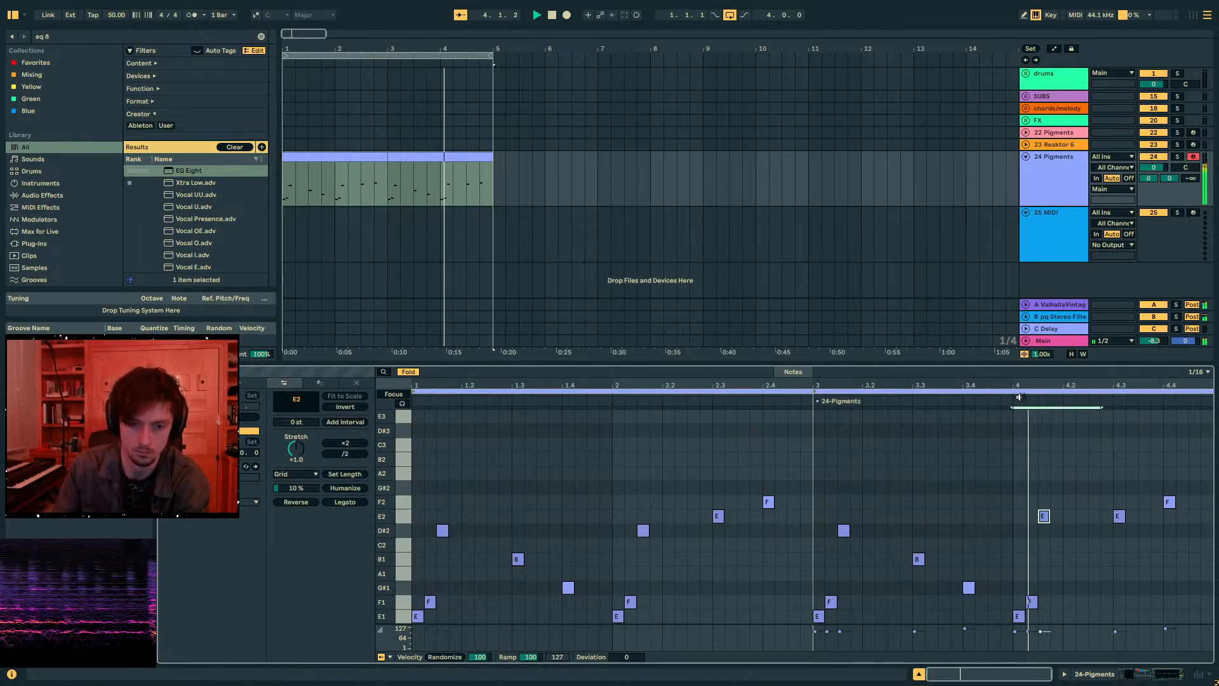
{"action": "left_click", "coordinate": [1088, 438]}
{"action": "left_click_drag", "start_coordinate": [1118, 516], "coordinate": [1119, 502]}
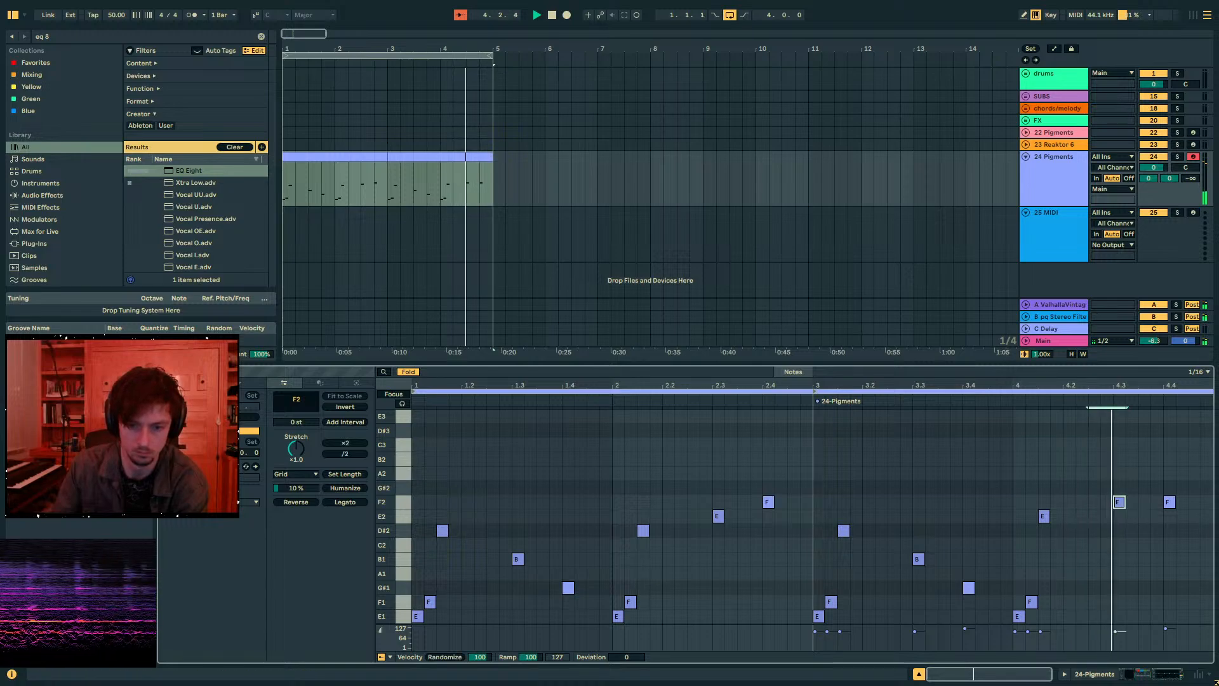
{"action": "left_click_drag", "start_coordinate": [1206, 551], "coordinate": [1156, 493]}
{"action": "key", "text": "Up"}
{"action": "key", "text": "Up"}
{"action": "left_click", "coordinate": [1205, 496]}
{"action": "double_click", "coordinate": [1195, 491]}
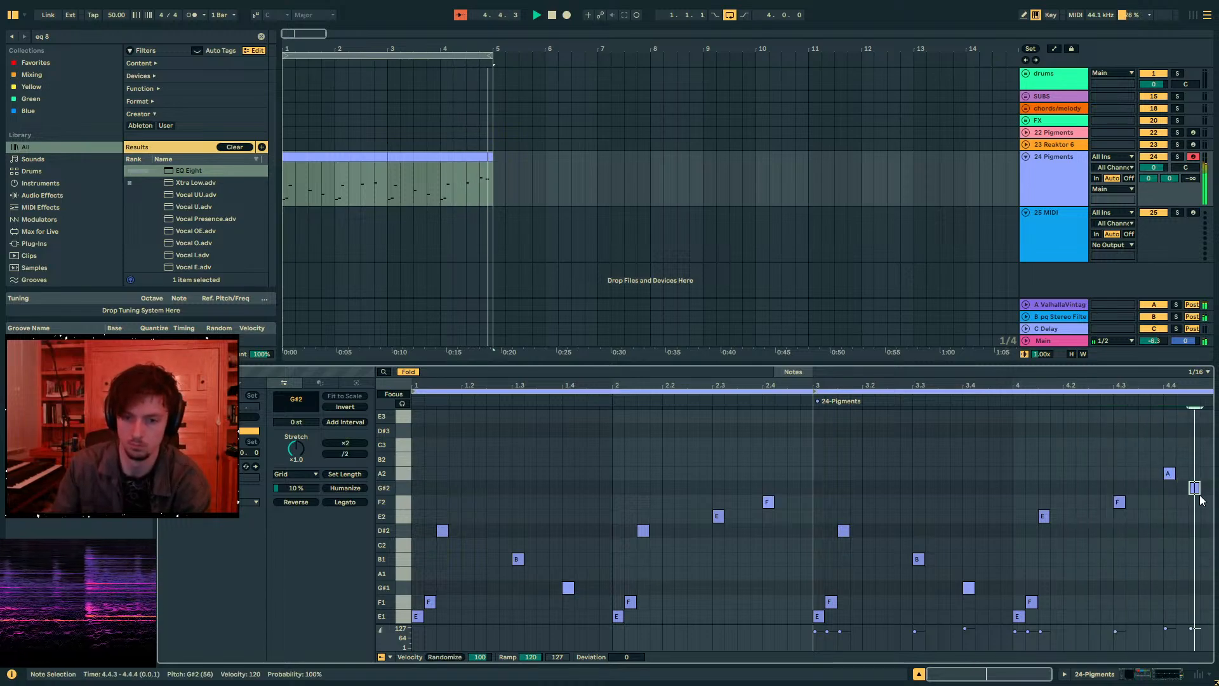
- Duplicate both two-bar 24 Pigments clips so the melody also fills bars 5 to 8
{"action": "double_click", "coordinate": [417, 473]}
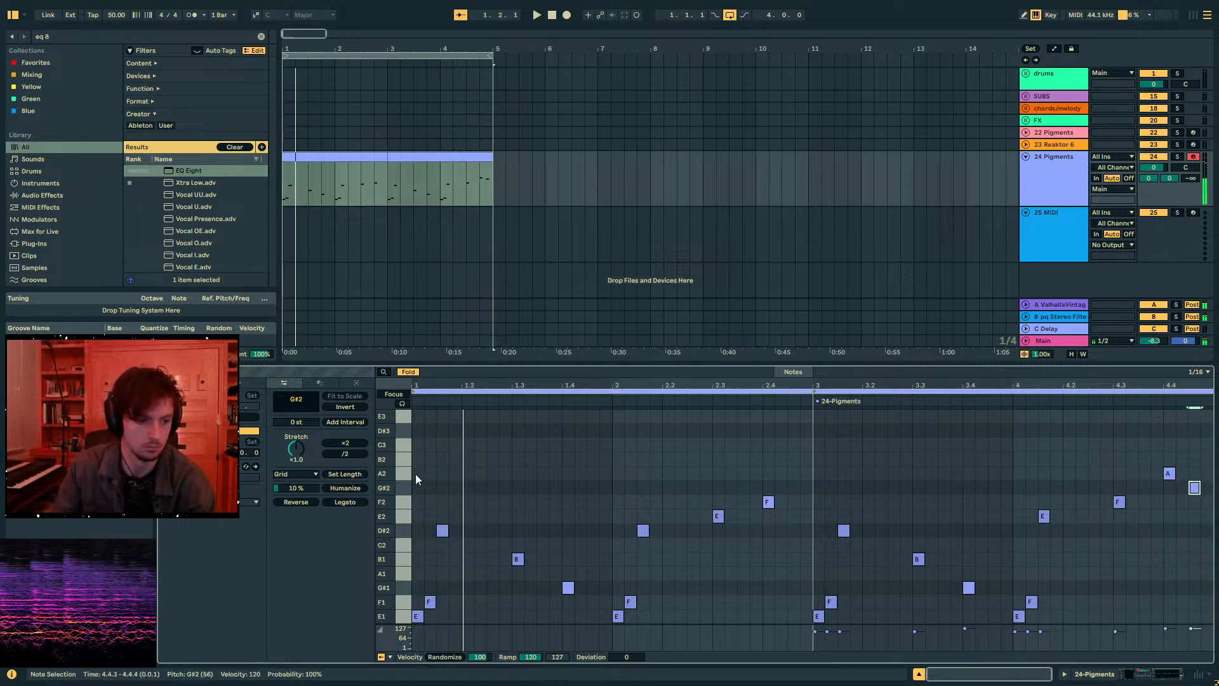
{"action": "key", "text": "Delete"}
{"action": "left_click", "coordinate": [422, 157]}
{"action": "left_click", "coordinate": [359, 156], "text": "shift"}
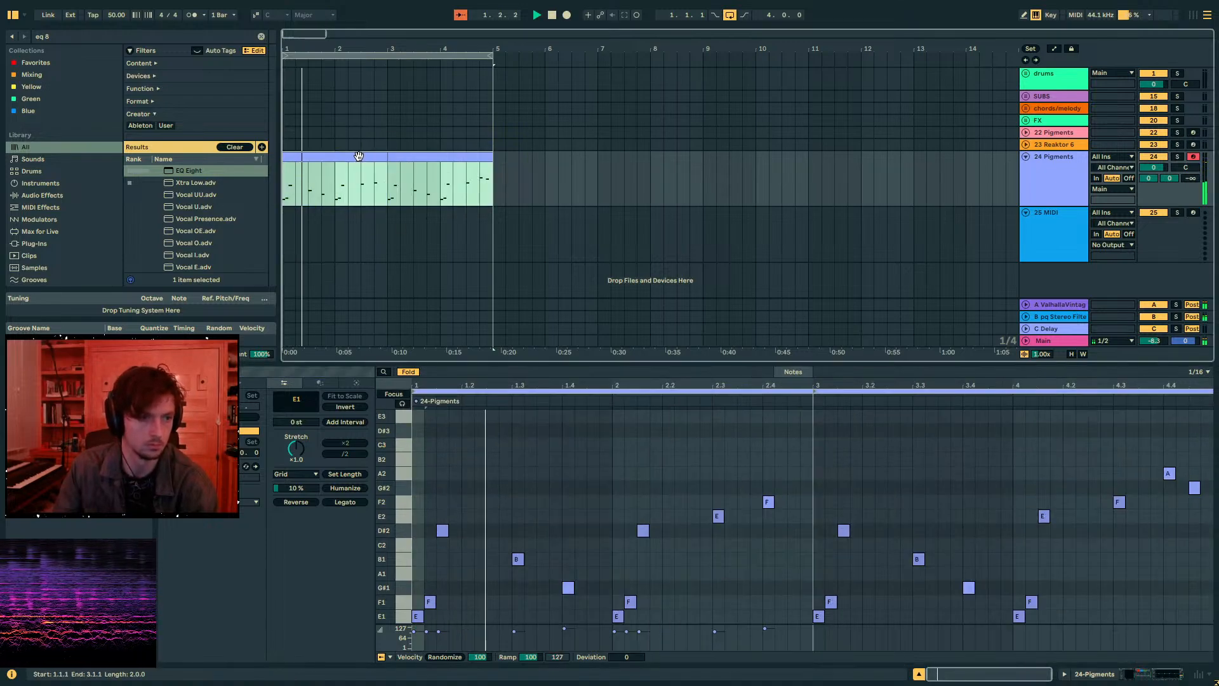
{"action": "key", "text": "ctrl+d"}
- In the clip starting at bar 5, add an A2 on the first beat and a G#2 on beat 1.2
{"action": "left_click", "coordinate": [518, 156]}
{"action": "double_click", "coordinate": [423, 477]}
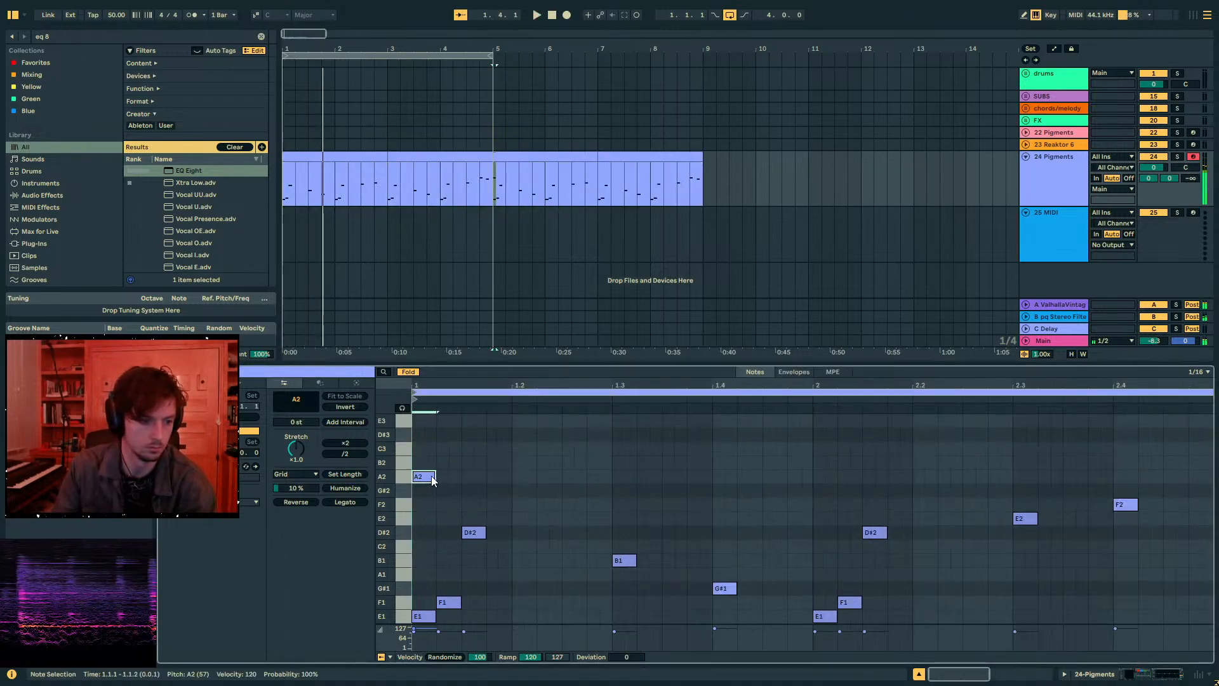
{"action": "key", "text": "space"}
{"action": "key", "text": "space"}
{"action": "left_click", "coordinate": [515, 484]}
{"action": "double_click", "coordinate": [544, 486]}
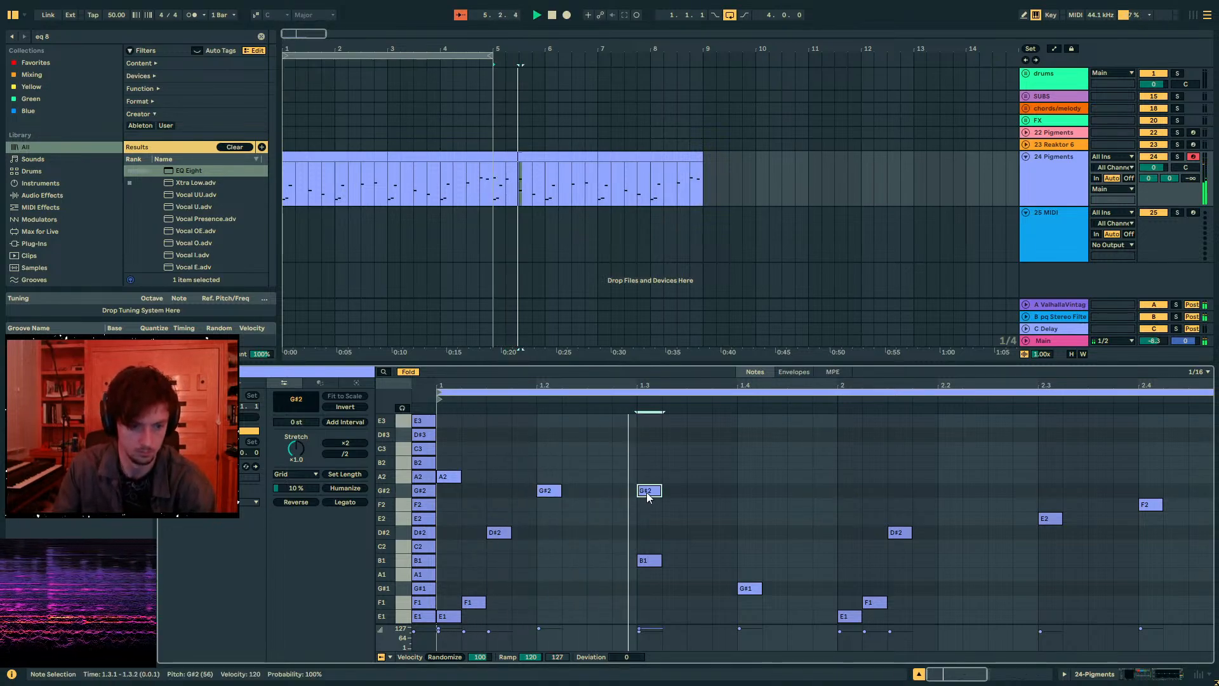
- Add an F1 note at 1.2.3 with velocity 2
{"action": "double_click", "coordinate": [596, 505]}
{"action": "left_click_drag", "start_coordinate": [600, 519], "coordinate": [601, 638]}
{"action": "key", "text": "space"}
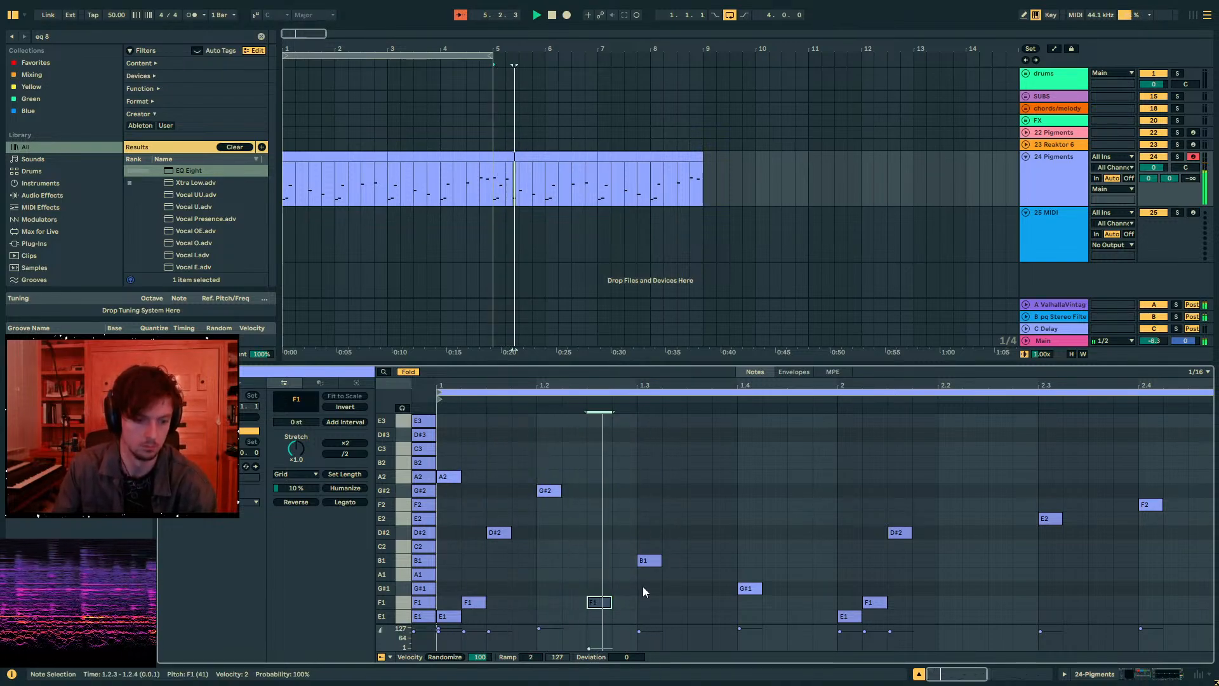
- Add an upper line of B2 at 1.3.3, C3 on beat 1.4 and B2 at 1.4.3
{"action": "double_click", "coordinate": [645, 492]}
{"action": "left_click_drag", "start_coordinate": [645, 493], "coordinate": [751, 462]}
{"action": "double_click", "coordinate": [790, 447]}
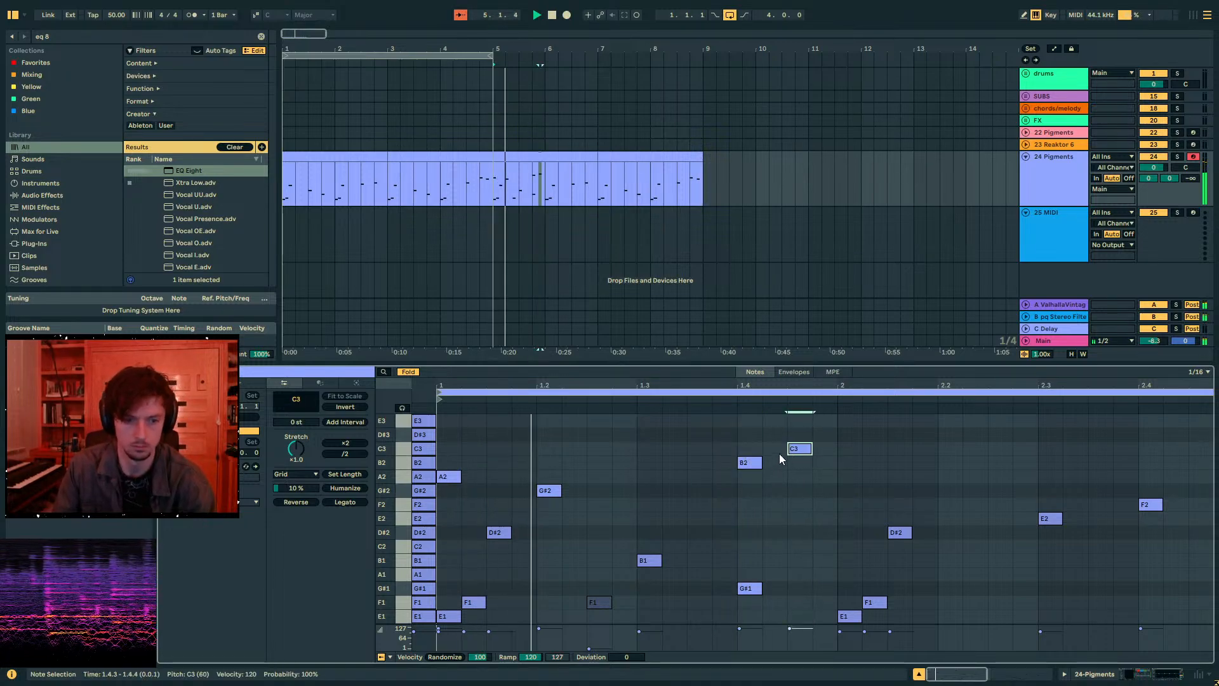
{"action": "left_click_drag", "start_coordinate": [795, 452], "coordinate": [752, 457]}
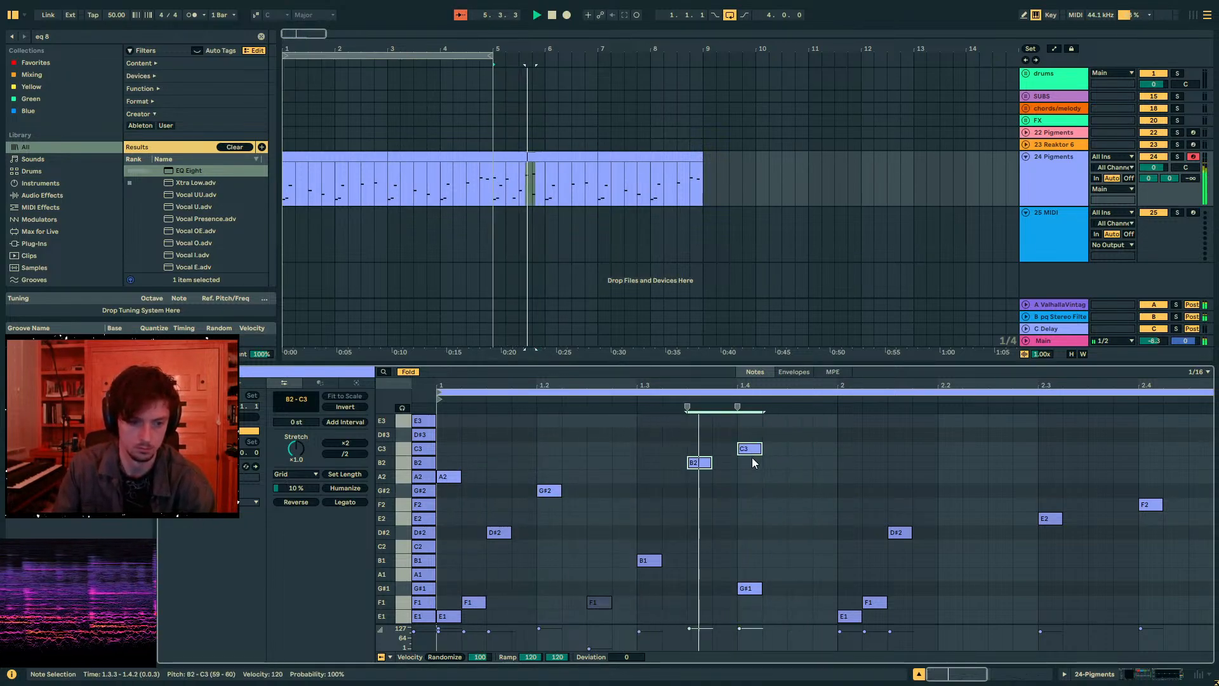
{"action": "double_click", "coordinate": [800, 468]}
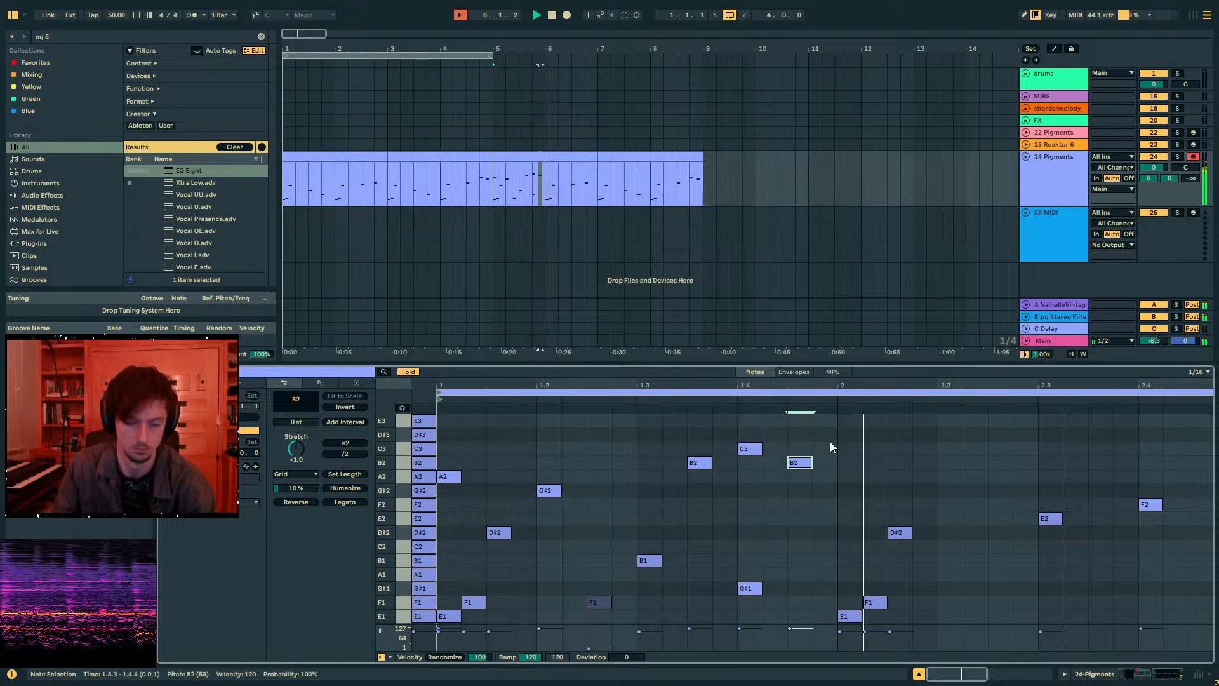
- Duplicate the upper melody line from the clip's first bar into its second bar and play it back
{"action": "key", "text": "space"}
{"action": "left_click_drag", "start_coordinate": [824, 433], "coordinate": [452, 500]}
{"action": "key", "text": "ctrl+d"}
{"action": "key", "text": "space"}
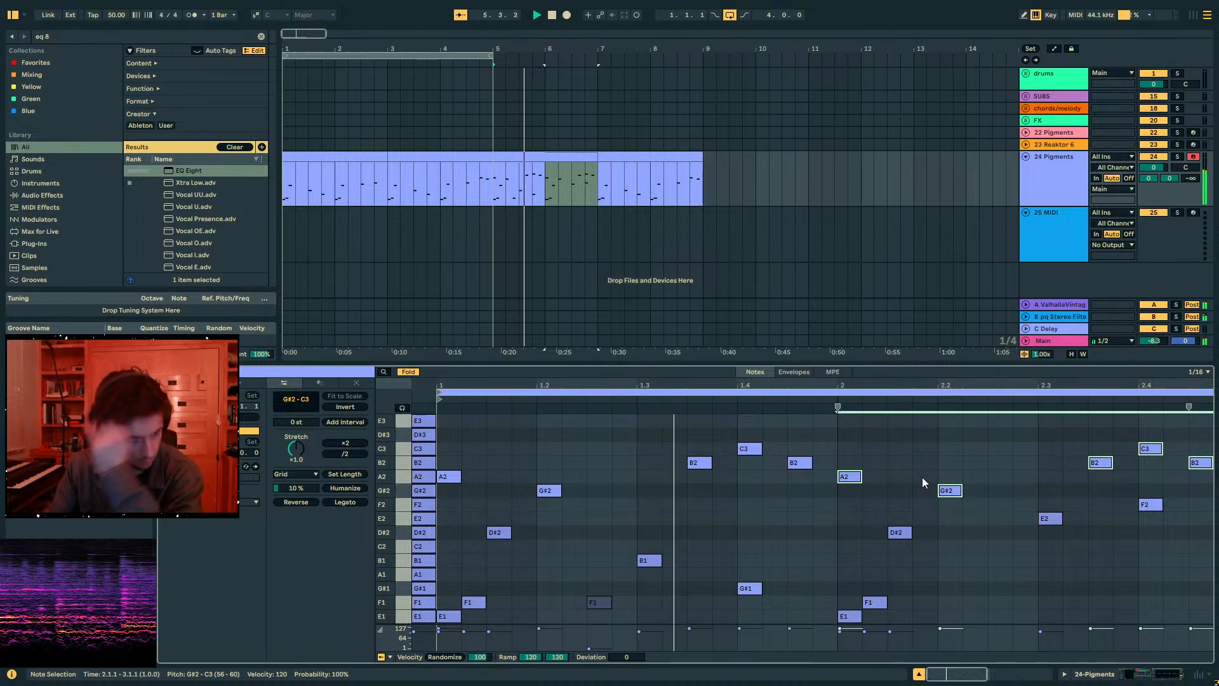
- Reshape the end of the clip's second bar to F2 at 2.3.3, G#2 on 2.4 and A2 at 2.4.3, deleting the C3
{"action": "left_click", "coordinate": [946, 452]}
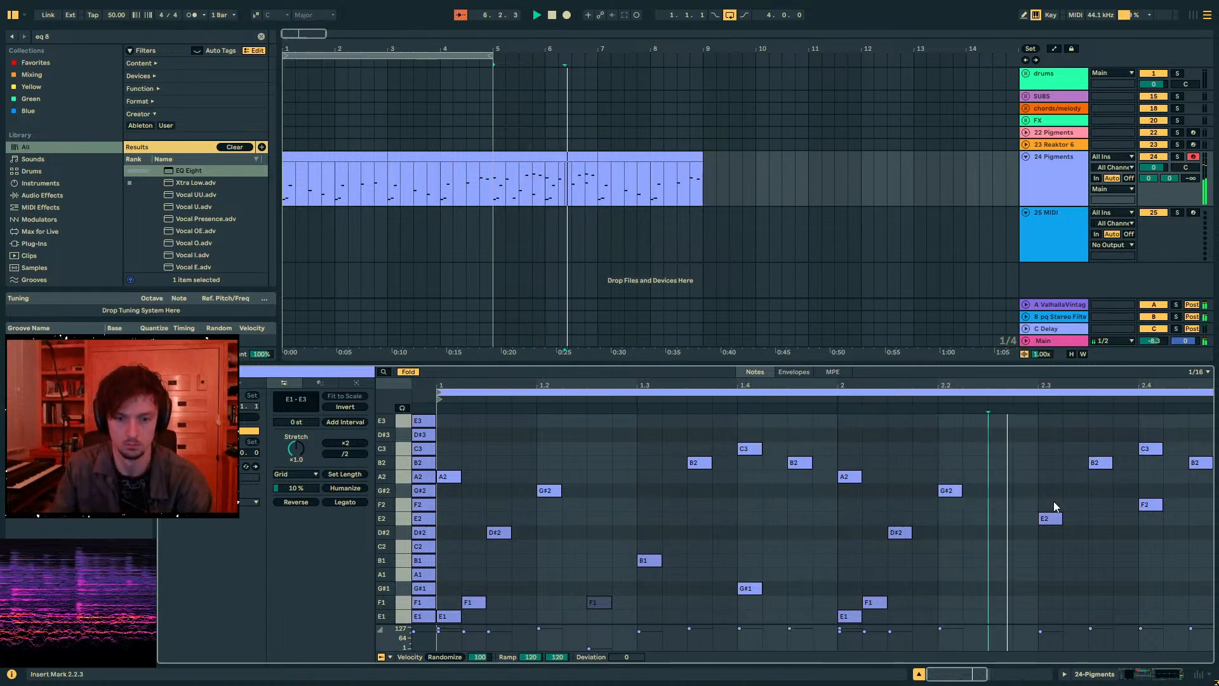
{"action": "left_click_drag", "start_coordinate": [1101, 462], "coordinate": [1194, 476]}
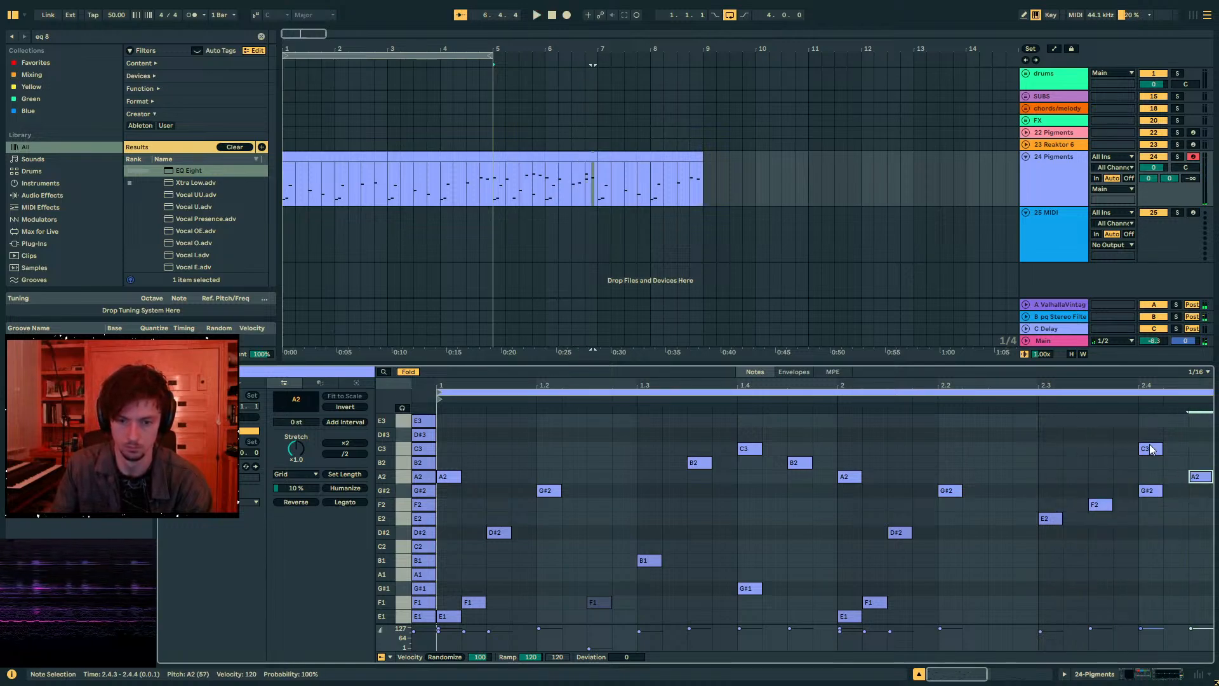
{"action": "double_click", "coordinate": [1151, 447]}
- During playback, add a low F1 note on beat 2.4 of the clip starting at bar 5
{"action": "key", "text": "space"}
{"action": "double_click", "coordinate": [1151, 575]}
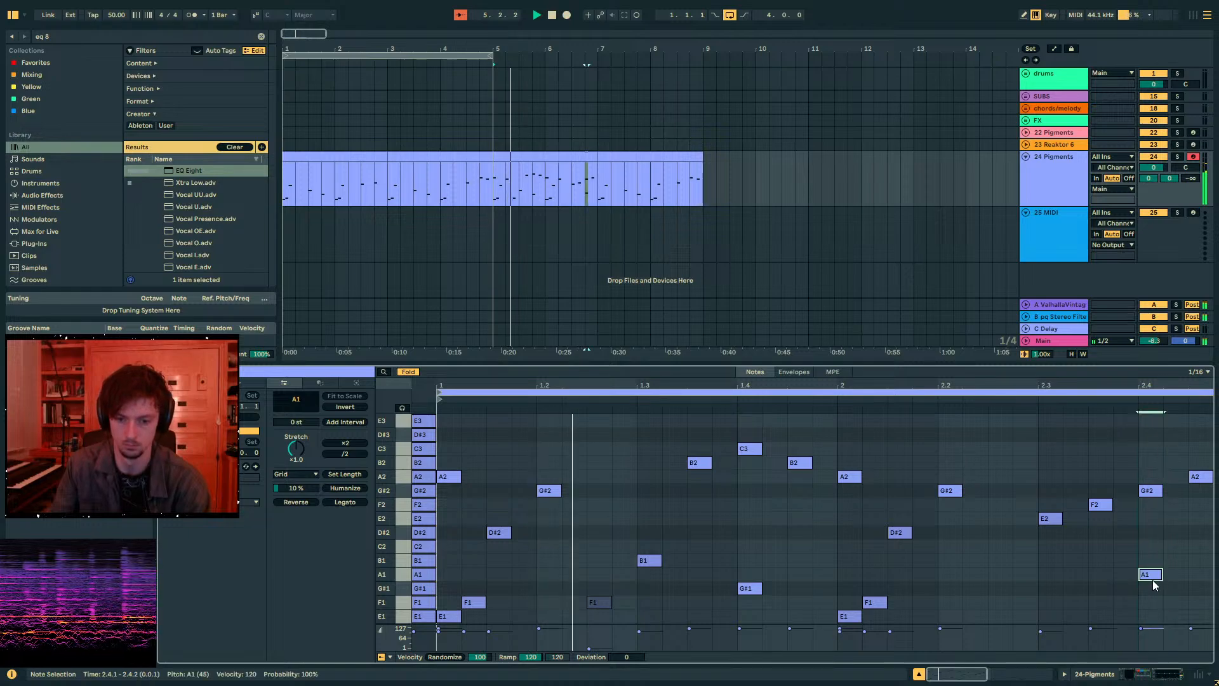
{"action": "left_click_drag", "start_coordinate": [1151, 574], "coordinate": [1150, 603]}
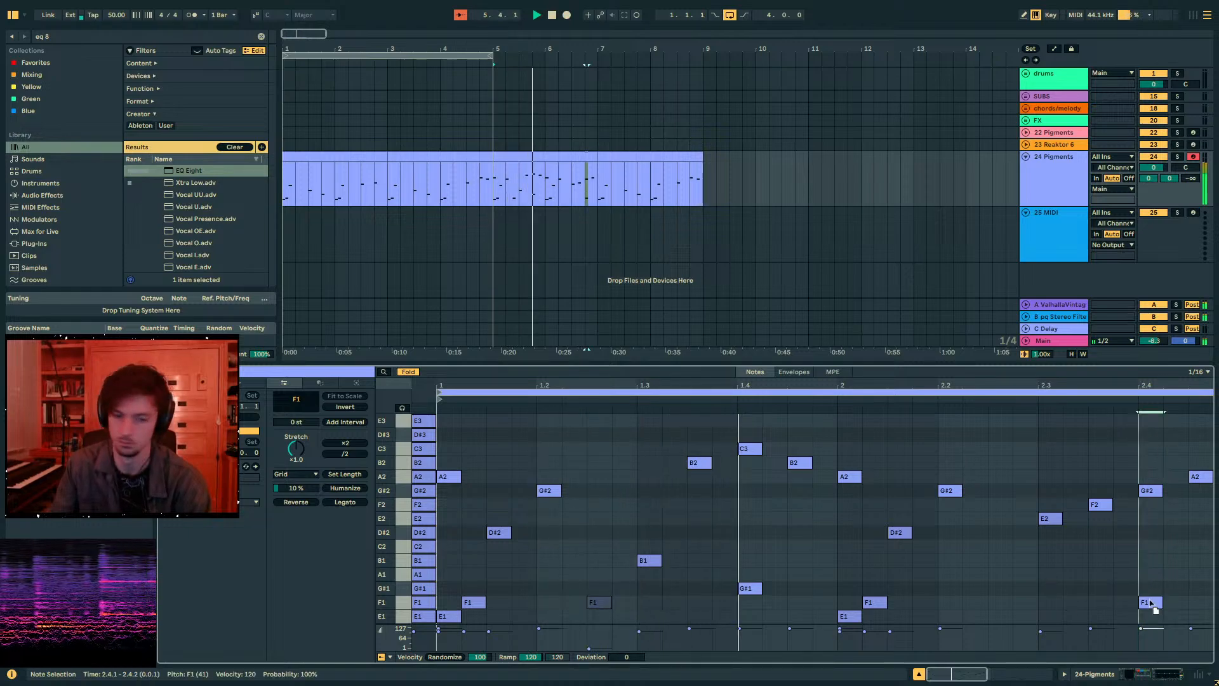
- Select all the clips on track 24 and set the arrangement loop to their full eight-bar length
{"action": "left_click", "coordinate": [1100, 674]}
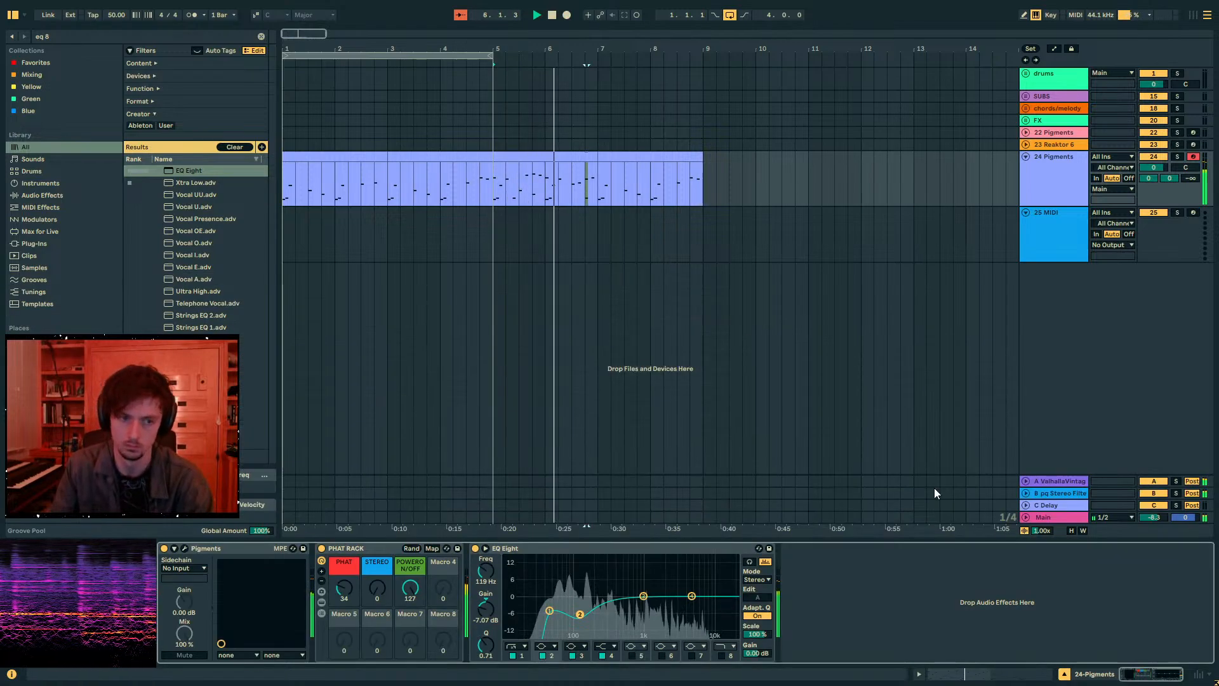
{"action": "left_click_drag", "start_coordinate": [644, 157], "coordinate": [484, 153]}
{"action": "left_click", "coordinate": [485, 155], "text": "shift"}
{"action": "left_click", "coordinate": [322, 155], "text": "shift"}
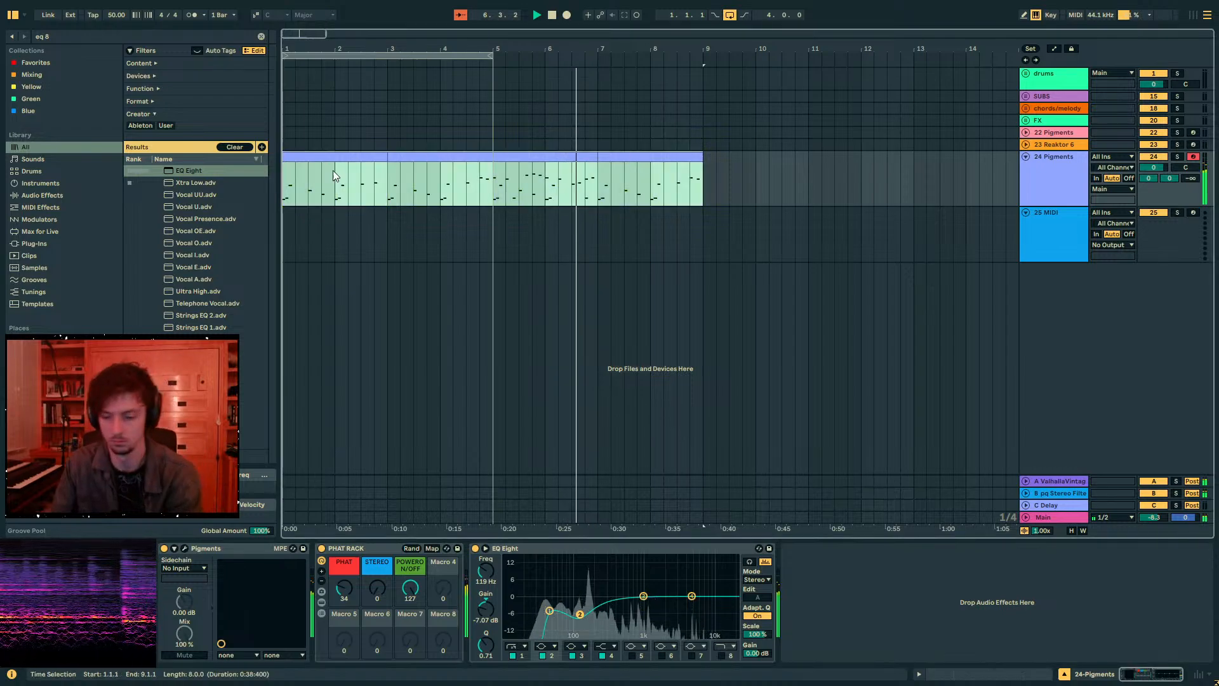
{"action": "key", "text": "ctrl+l"}
{"action": "left_click", "coordinate": [1046, 194]}
{"action": "left_click", "coordinate": [1049, 216]}
{"action": "left_click", "coordinate": [1053, 193]}
{"action": "left_click", "coordinate": [1066, 253]}
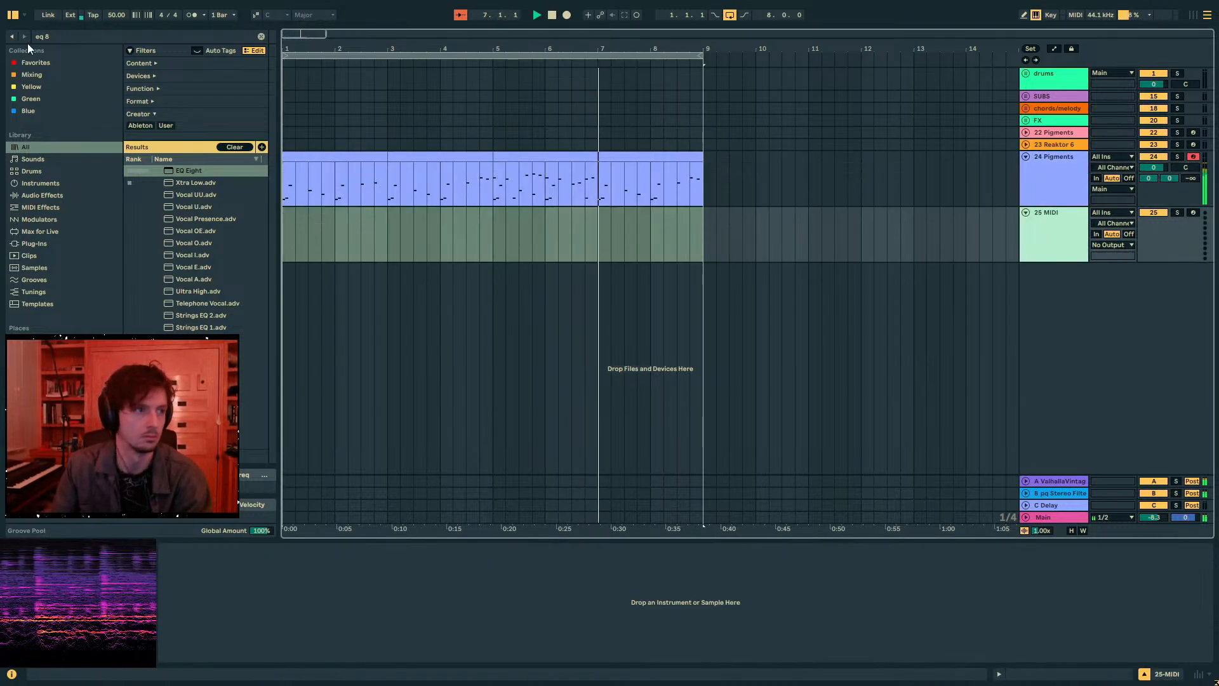
{"action": "left_click", "coordinate": [40, 37]}
- Duplicate the two-bar clip at bar 5 so the copy replaces the clip at bar 7
{"action": "left_click", "coordinate": [531, 158]}
{"action": "key", "text": "ctrl+d"}
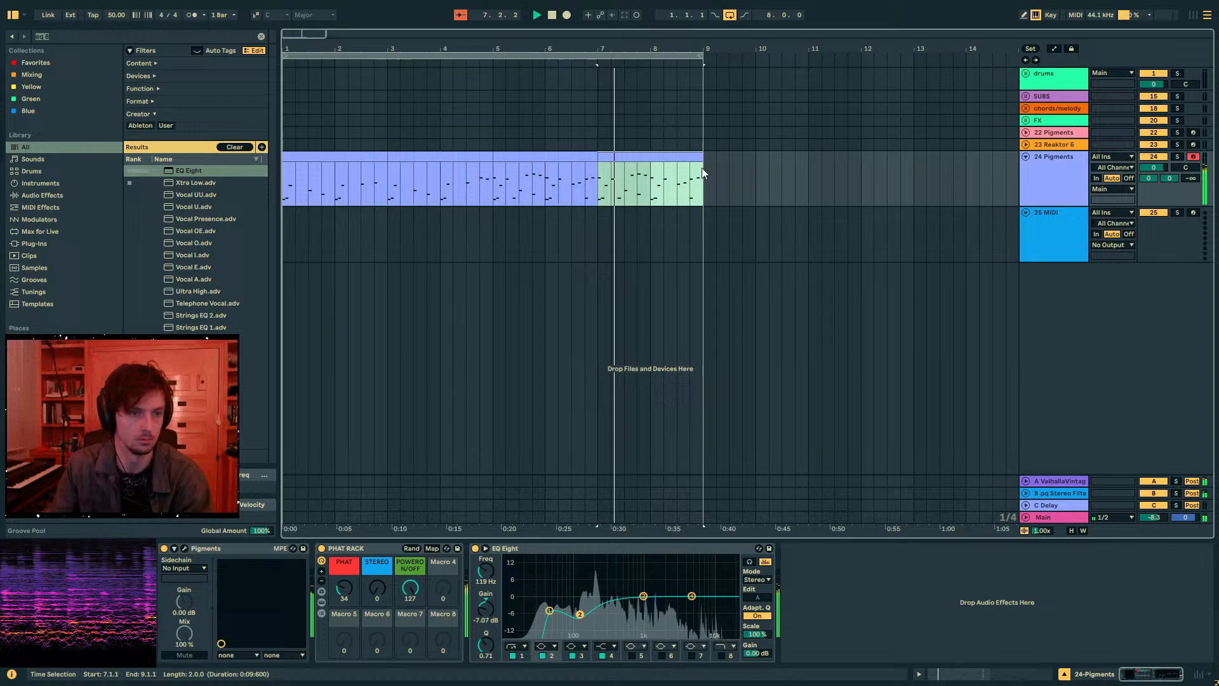
- In the clip starting at bar 5, raise the G#2 on beat 2.4 to B2 and play the clip back
{"action": "left_click", "coordinate": [544, 157]}
{"action": "key", "text": "space"}
{"action": "key", "text": "space"}
{"action": "left_click", "coordinate": [987, 676]}
{"action": "left_click", "coordinate": [1141, 492]}
{"action": "key", "text": "Up"}
{"action": "key", "text": "Up"}
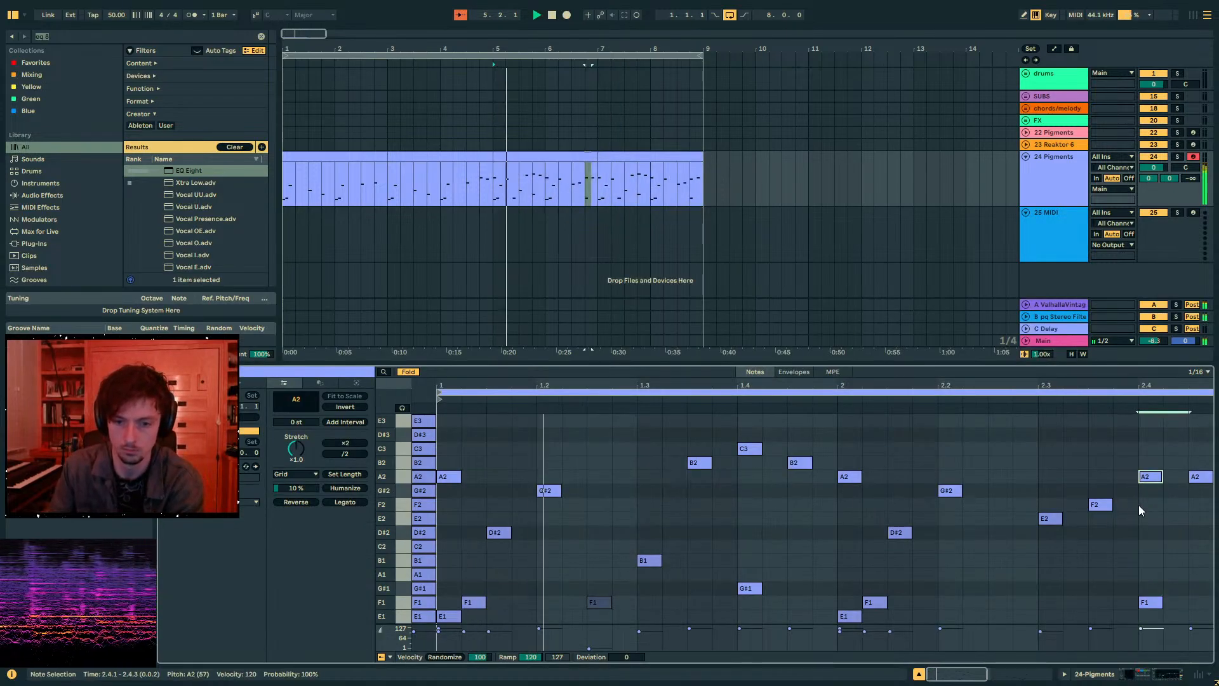
{"action": "left_click", "coordinate": [1097, 401]}
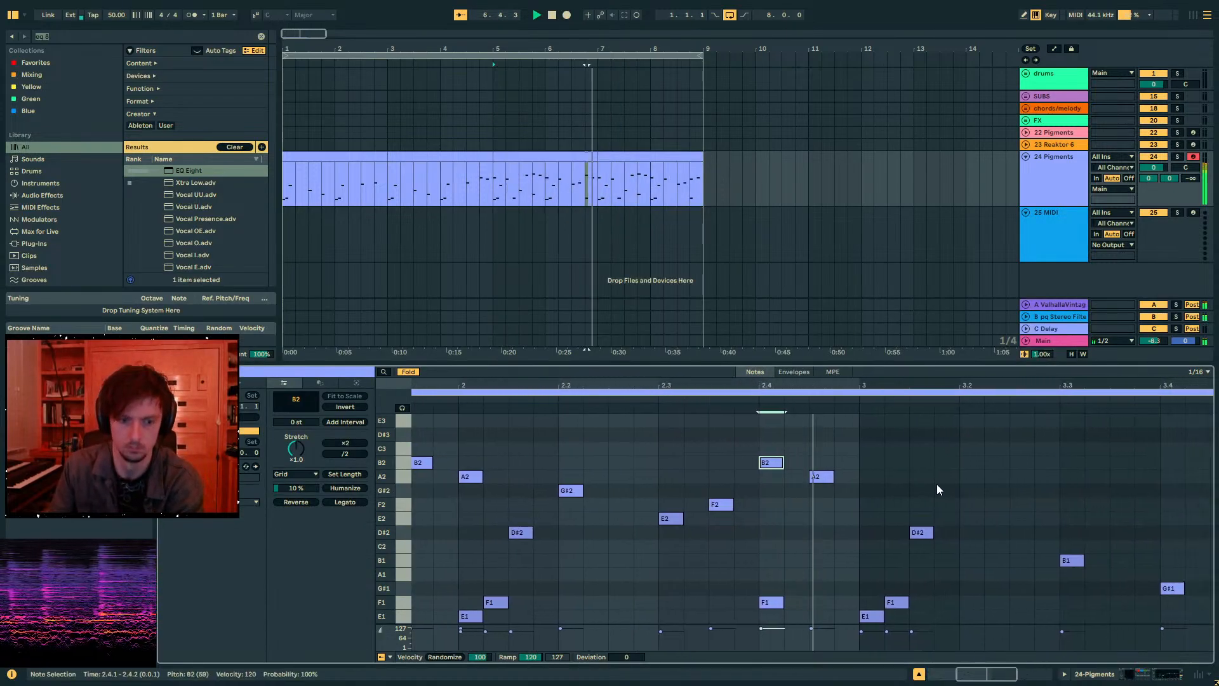
- Lower the B2 on beat 2.4 to E2 and the A2 at 2.4.3 to D#2, and play the clip back
{"action": "left_click_drag", "start_coordinate": [845, 515], "coordinate": [730, 437]}
{"action": "key", "text": "Down"}
{"action": "key", "text": "Down"}
{"action": "key", "text": "Down"}
{"action": "key", "text": "Down"}
{"action": "left_click", "coordinate": [696, 417]}
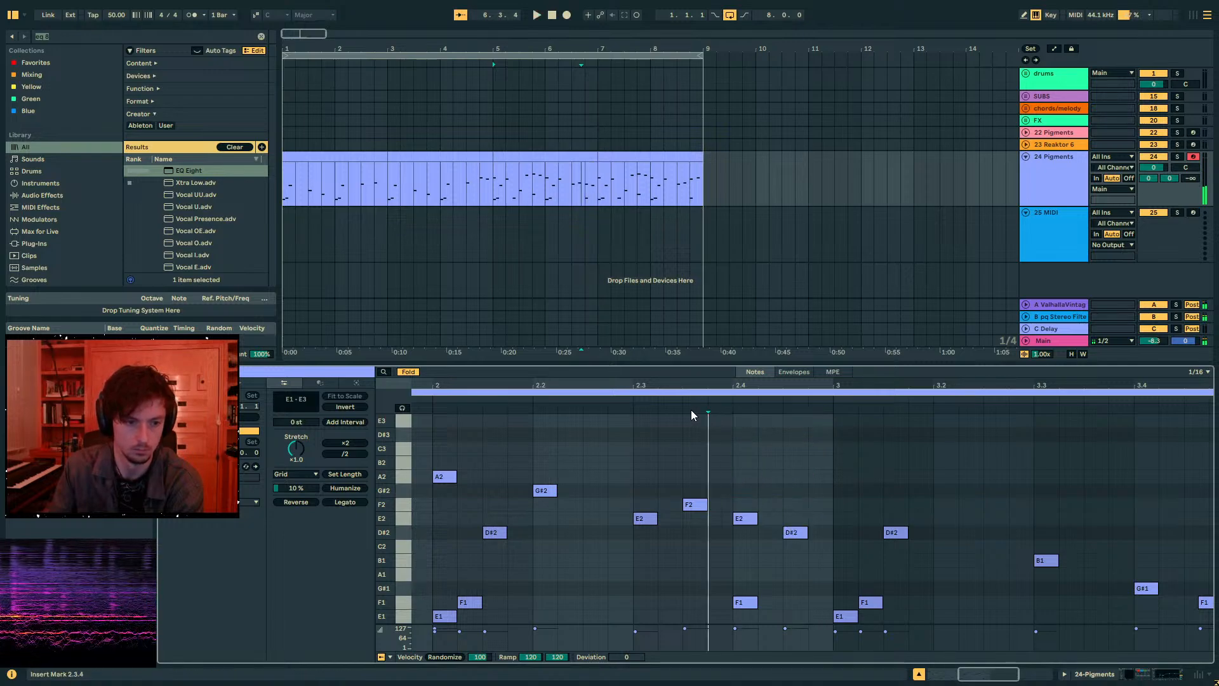
{"action": "left_click", "coordinate": [660, 401]}
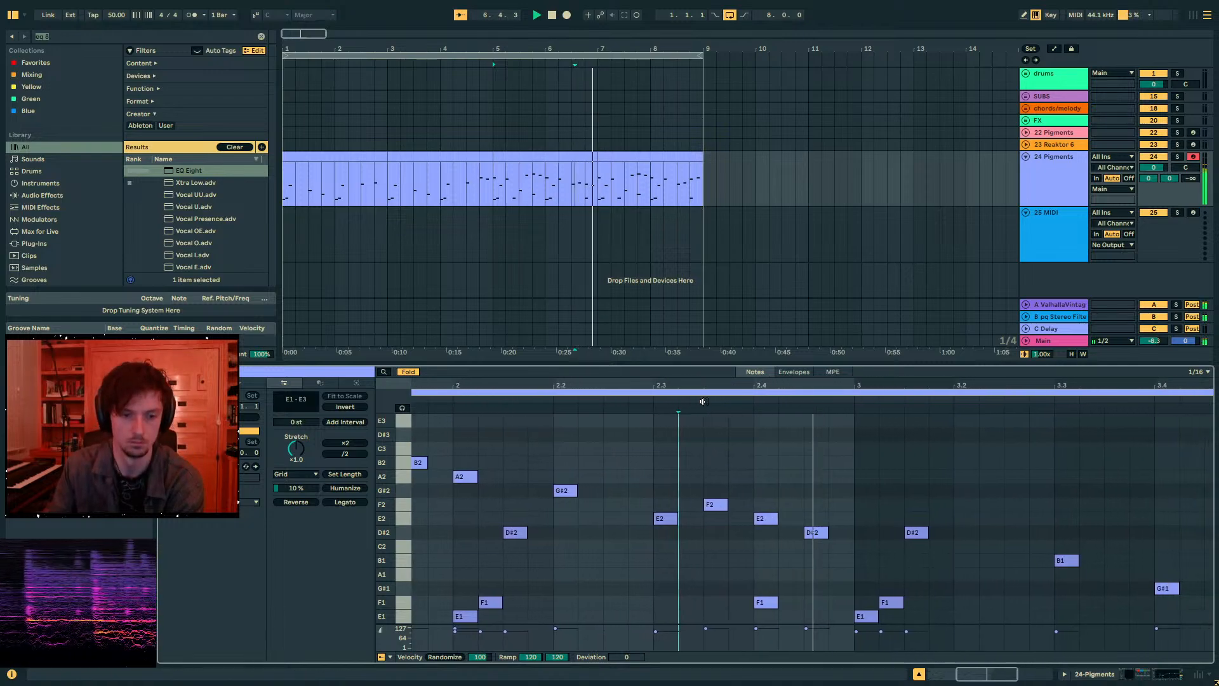
{"action": "key", "text": "space"}
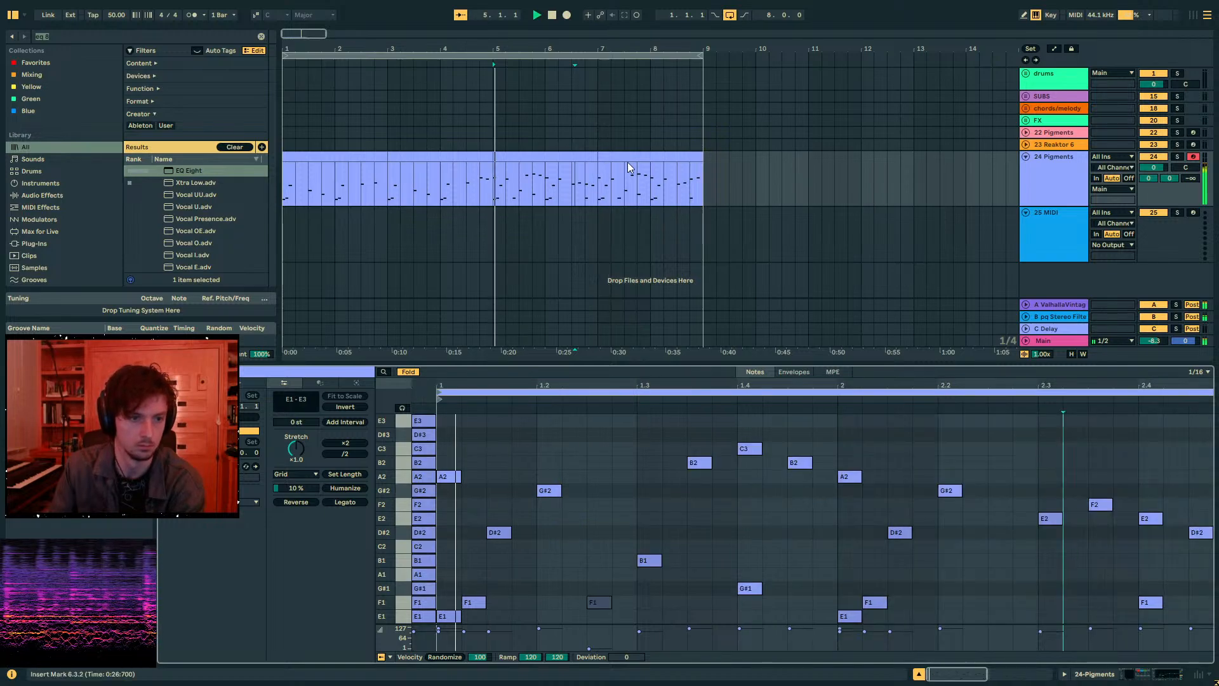
- In the clip starting at bar 7, lower the A2 on the first beat to E2 and listen to its opening notes
{"action": "left_click", "coordinate": [625, 157]}
{"action": "key", "text": "space"}
{"action": "left_click_drag", "start_coordinate": [471, 519], "coordinate": [446, 485]}
{"action": "key", "text": "Down"}
{"action": "key", "text": "space"}
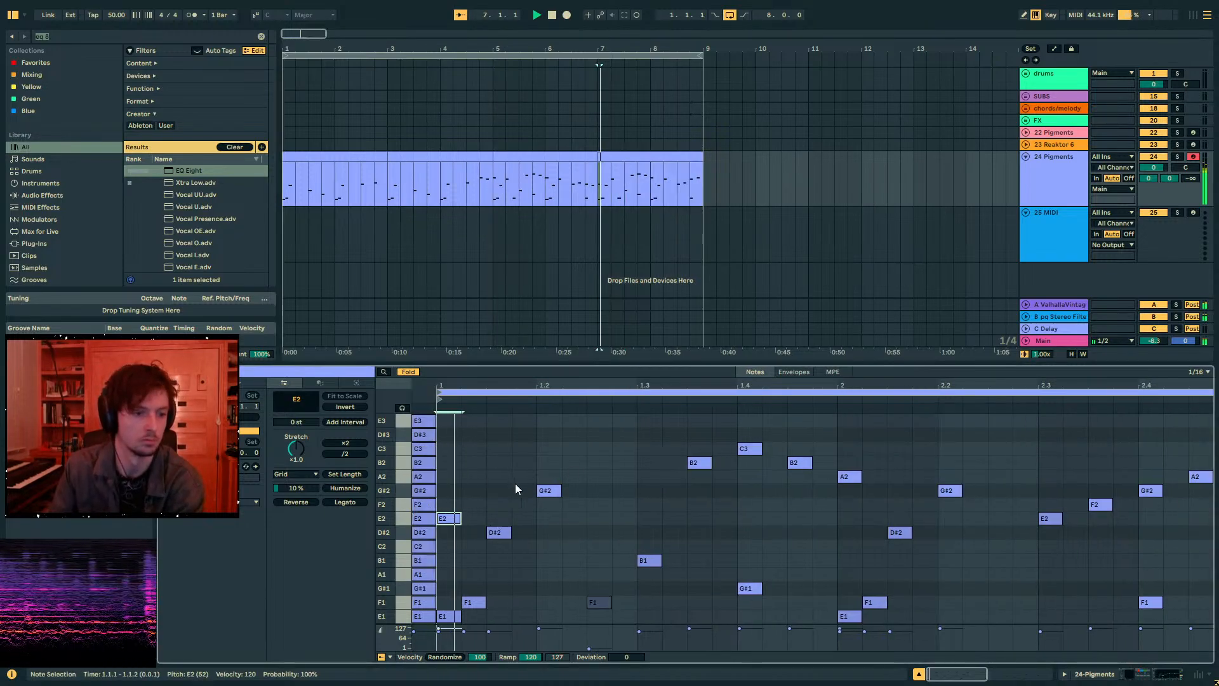
{"action": "key", "text": "space"}
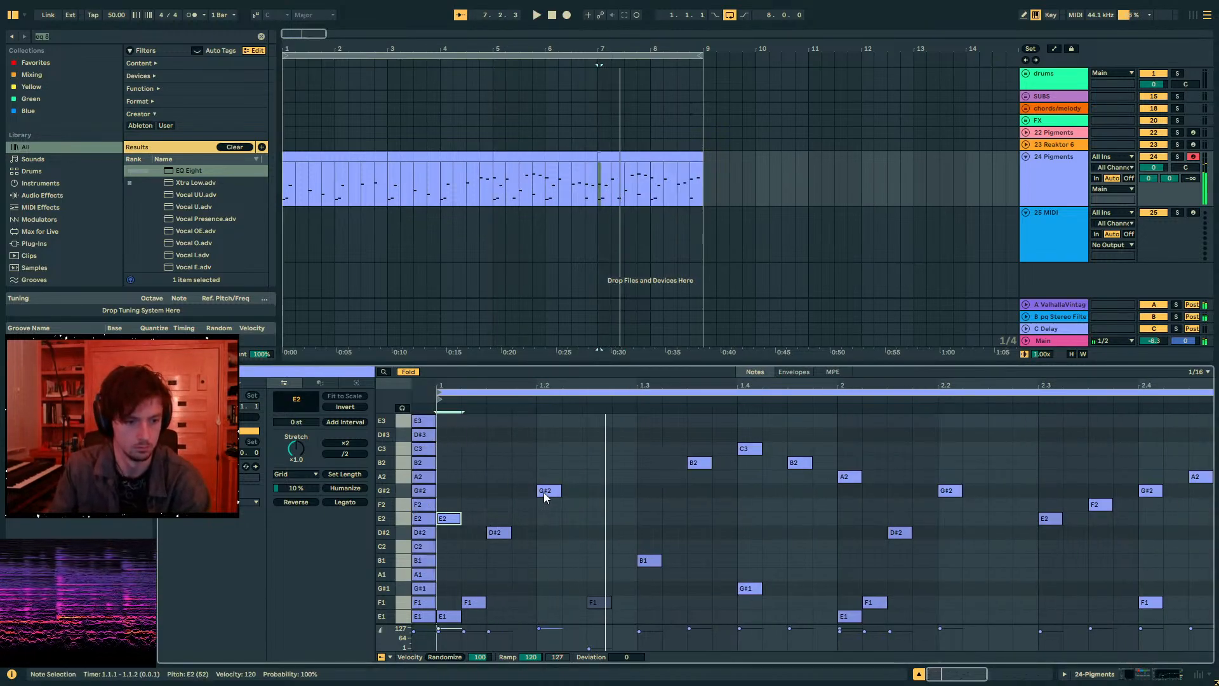
{"action": "left_click", "coordinate": [508, 527]}
{"action": "double_click", "coordinate": [499, 533]}
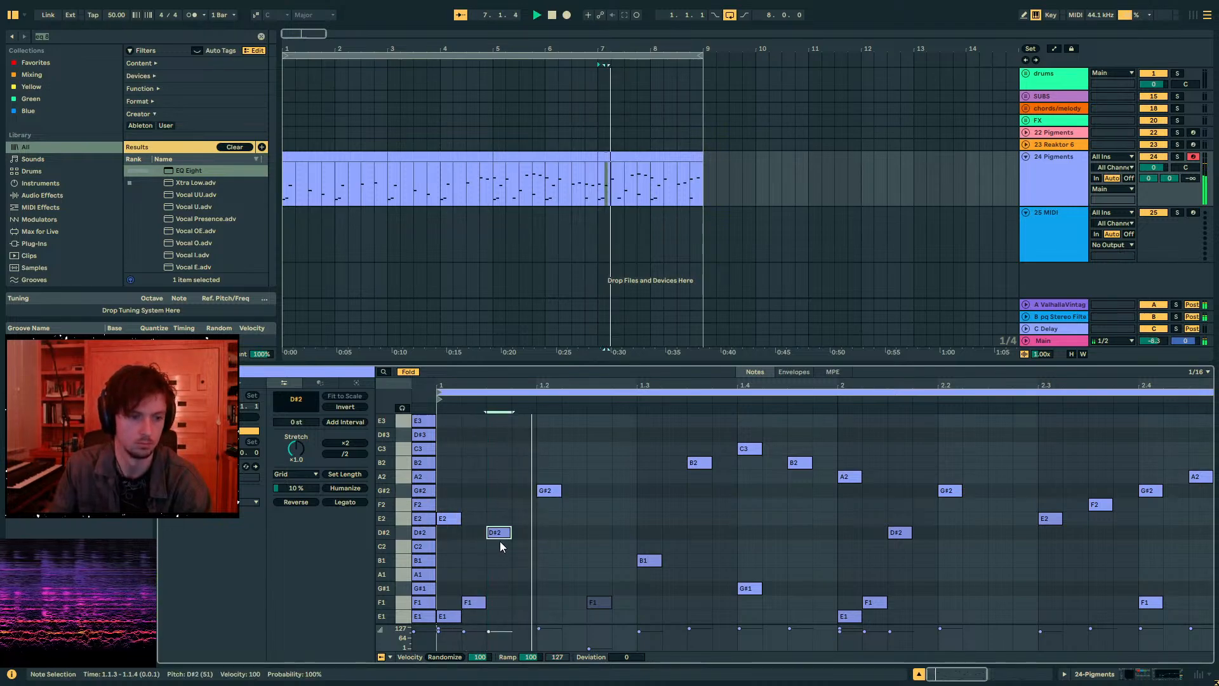
- Select the clip in bars 1 to 2 and play the melody from the start
{"action": "left_click", "coordinate": [581, 157]}
{"action": "left_click", "coordinate": [415, 155]}
{"action": "left_click", "coordinate": [352, 156]}
{"action": "key", "text": "space"}
{"action": "key", "text": "space"}
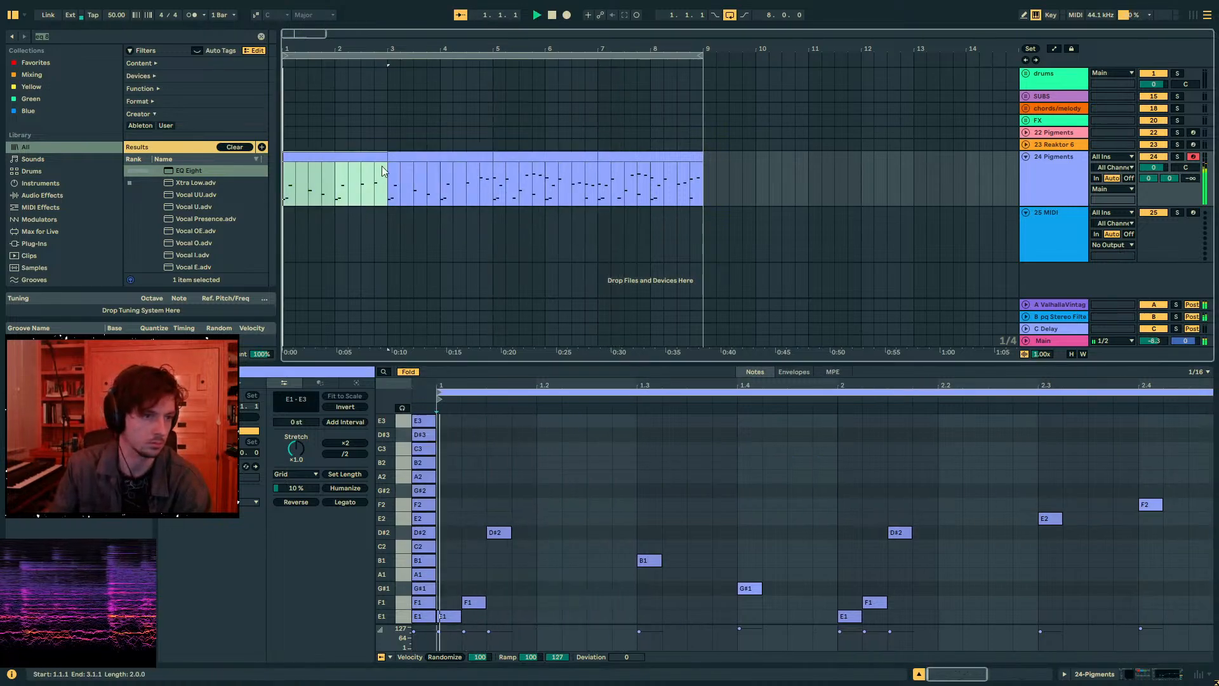
- Load a new Pigments instrument onto MIDI track 25 and set its Engine 1 to Modal
{"action": "key", "text": "ctrl+f"}
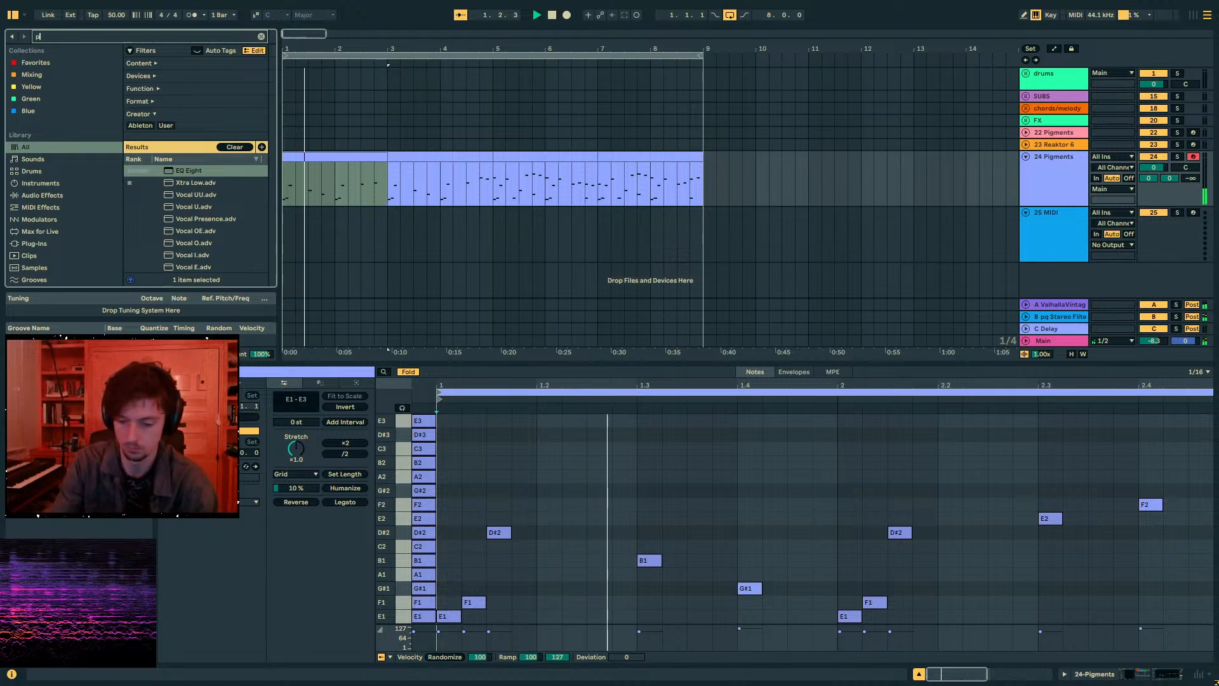
{"action": "type", "text": "pigment"}
{"action": "left_click", "coordinate": [217, 170]}
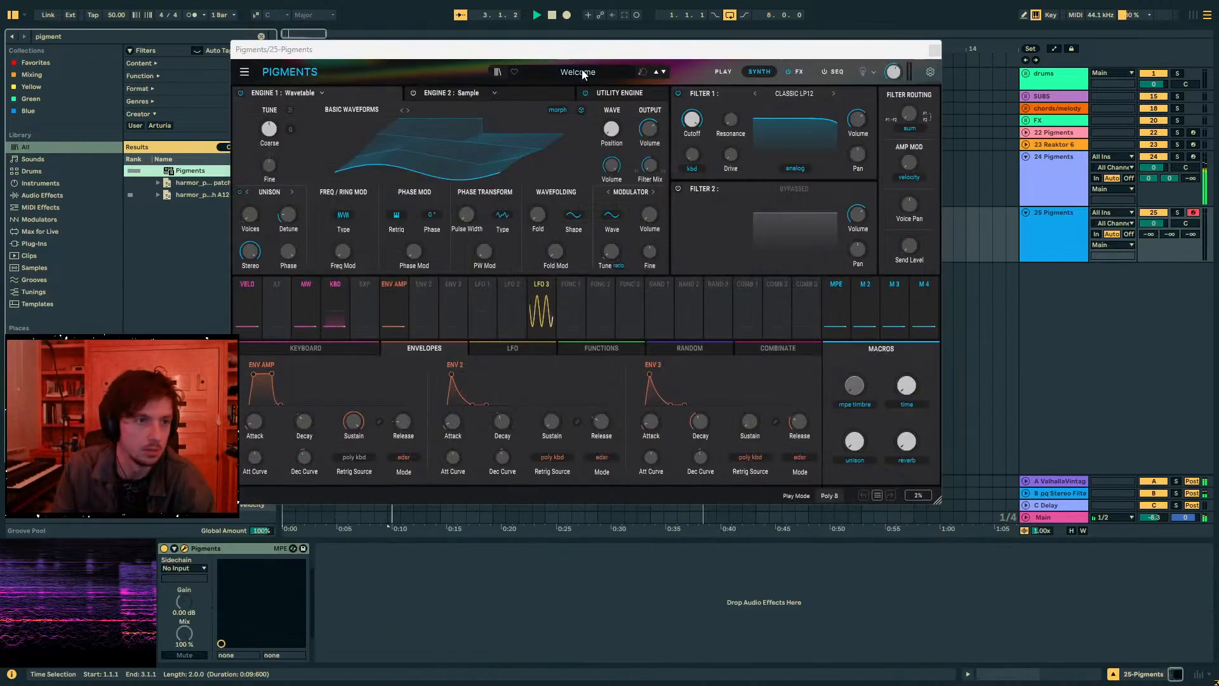
{"action": "left_click_drag", "start_coordinate": [548, 51], "coordinate": [703, 199]}
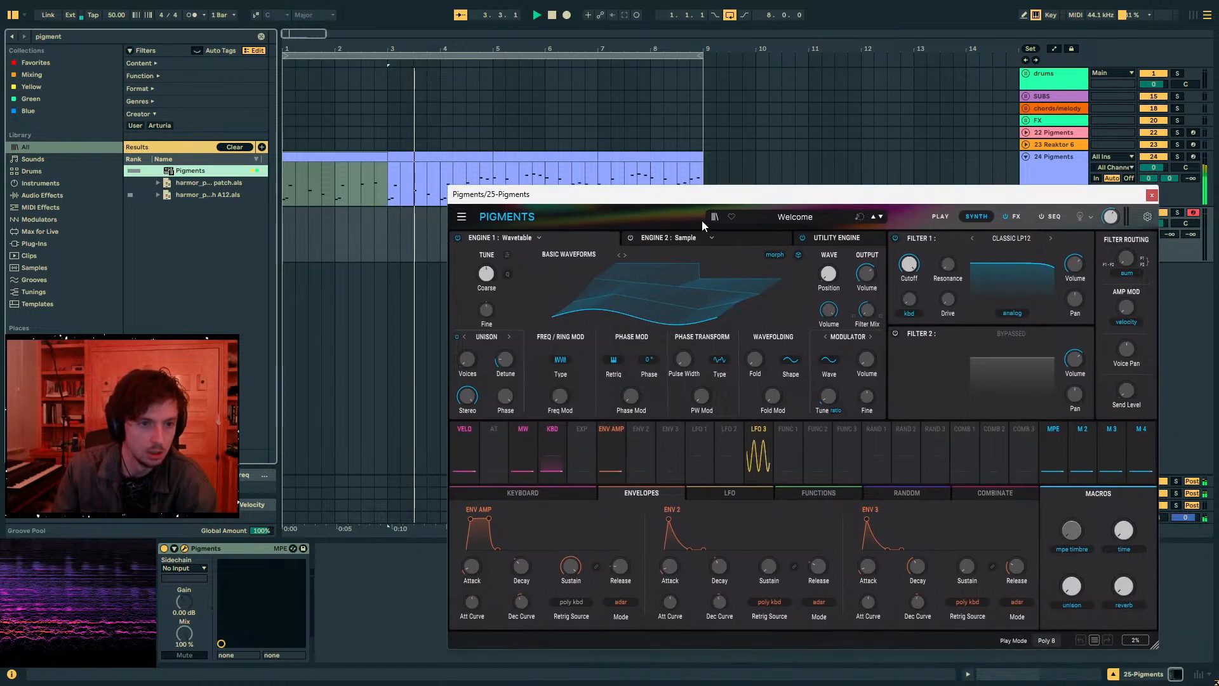
{"action": "left_click", "coordinate": [508, 237]}
{"action": "left_click", "coordinate": [498, 322]}
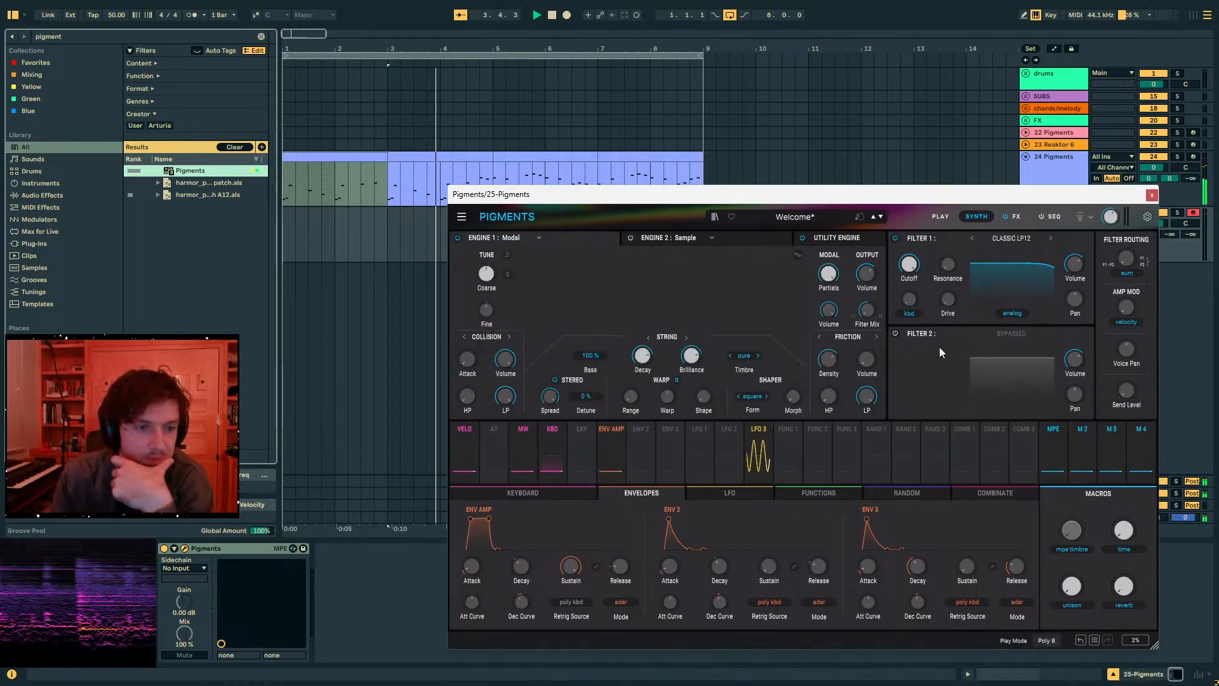
- Stop playback and return to the Pigments window of track 25
{"action": "key", "text": "space"}
{"action": "left_click", "coordinate": [438, 156]}
{"action": "left_click", "coordinate": [366, 156]}
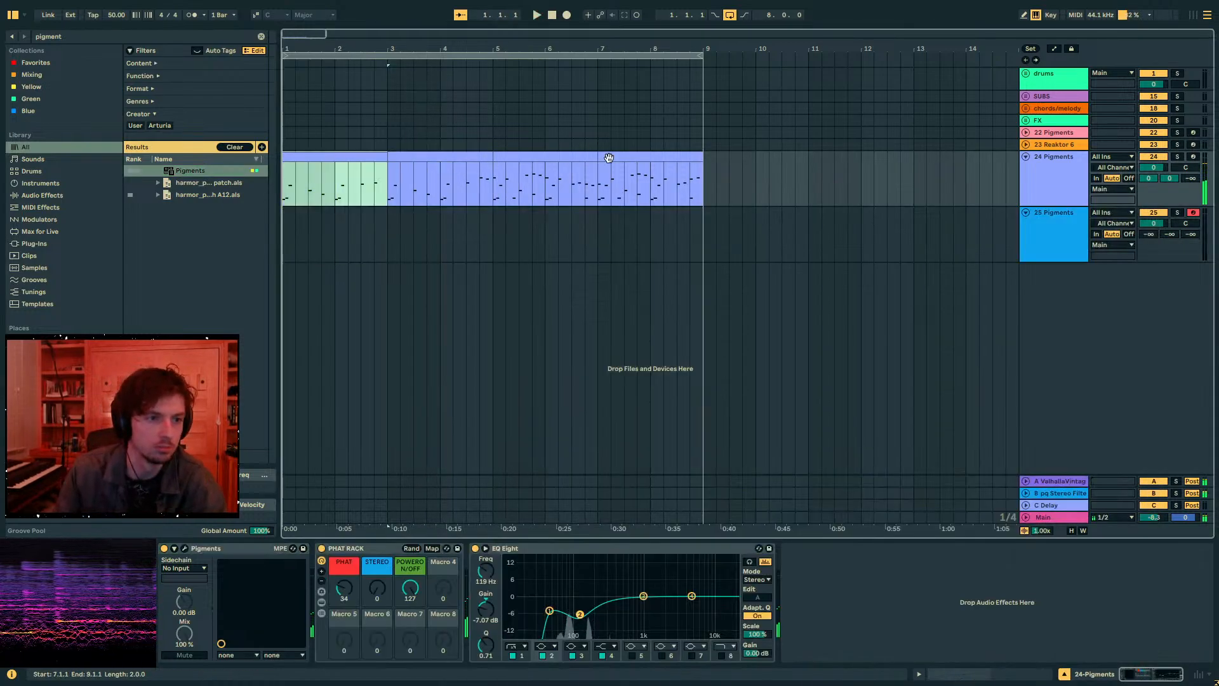
{"action": "left_click", "coordinate": [409, 148]}
{"action": "left_click", "coordinate": [360, 232]}
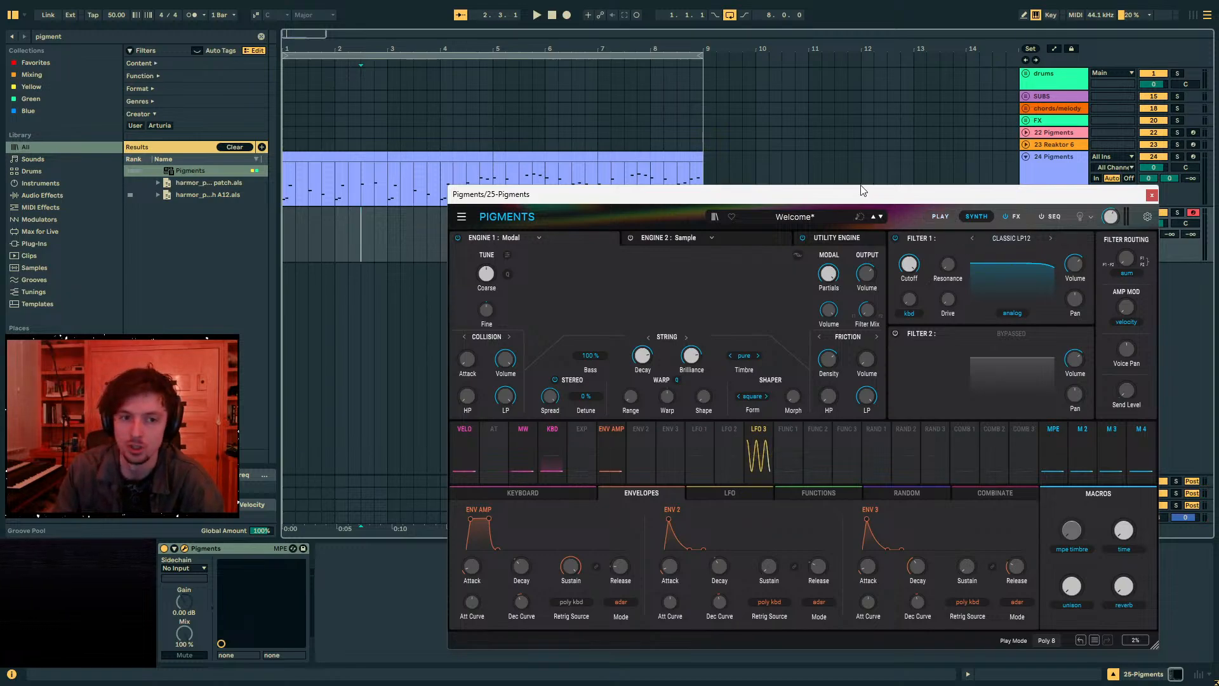
{"action": "left_click_drag", "start_coordinate": [862, 194], "coordinate": [969, 139]}
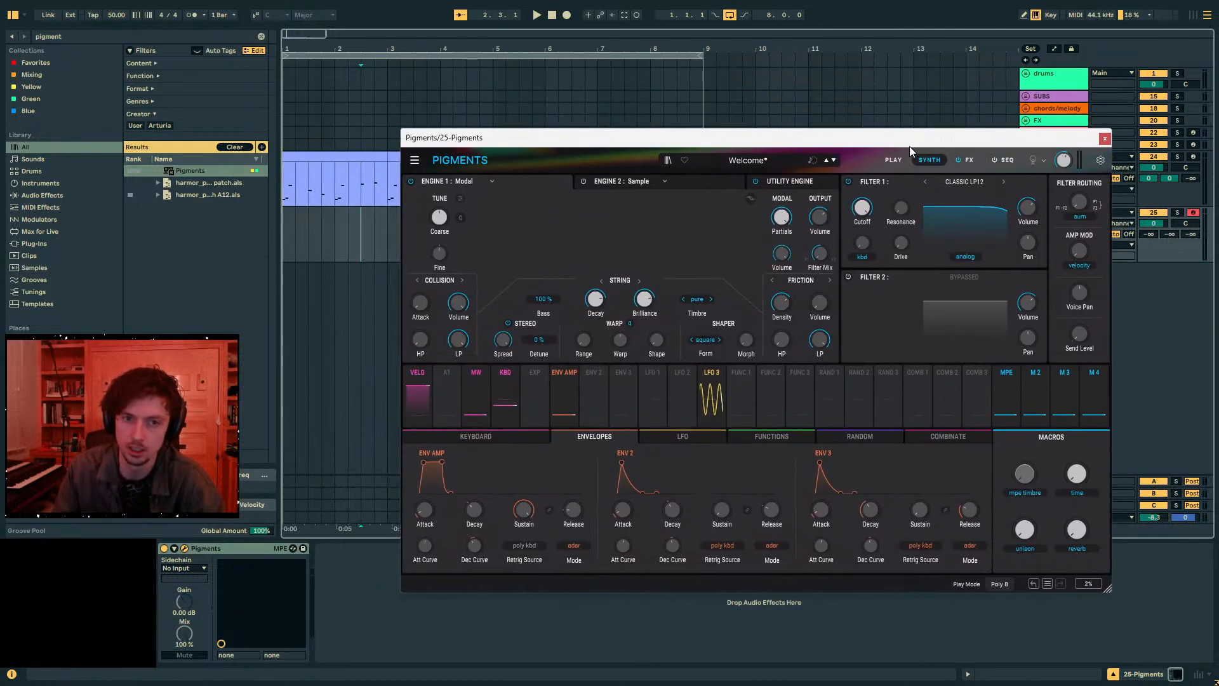
- Audition the Modal sound on track 25 by playing notes from the computer keyboard
{"action": "left_click", "coordinate": [149, 35]}
{"action": "key", "text": "BackSpace"}
{"action": "left_click_drag", "start_coordinate": [815, 140], "coordinate": [672, 113]}
{"action": "type", "text": "a"}
{"action": "left_click", "coordinate": [1069, 238]}
{"action": "key", "text": "a"}
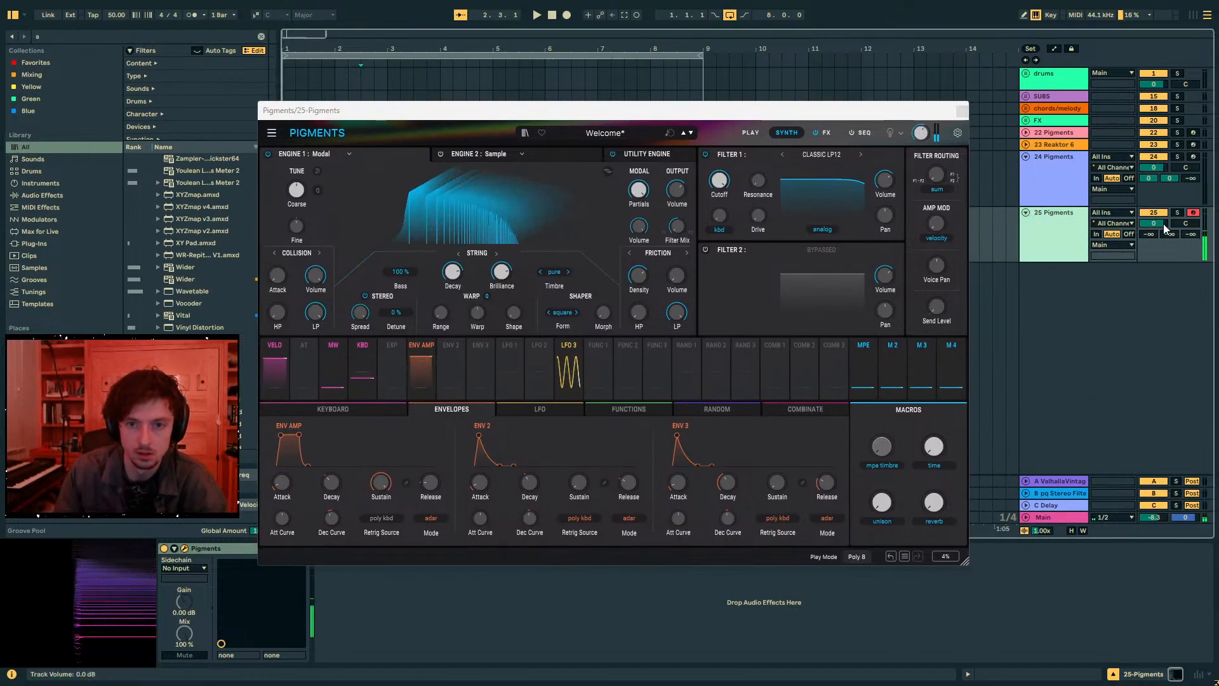
- Lower track 24's volume to -7.0 dB, reset the Main volume to 0 dB, and audition the new sound again
{"action": "left_click_drag", "start_coordinate": [1148, 167], "coordinate": [1143, 302]}
{"action": "key", "text": "a"}
{"action": "double_click", "coordinate": [1150, 518]}
{"action": "key", "text": "a"}
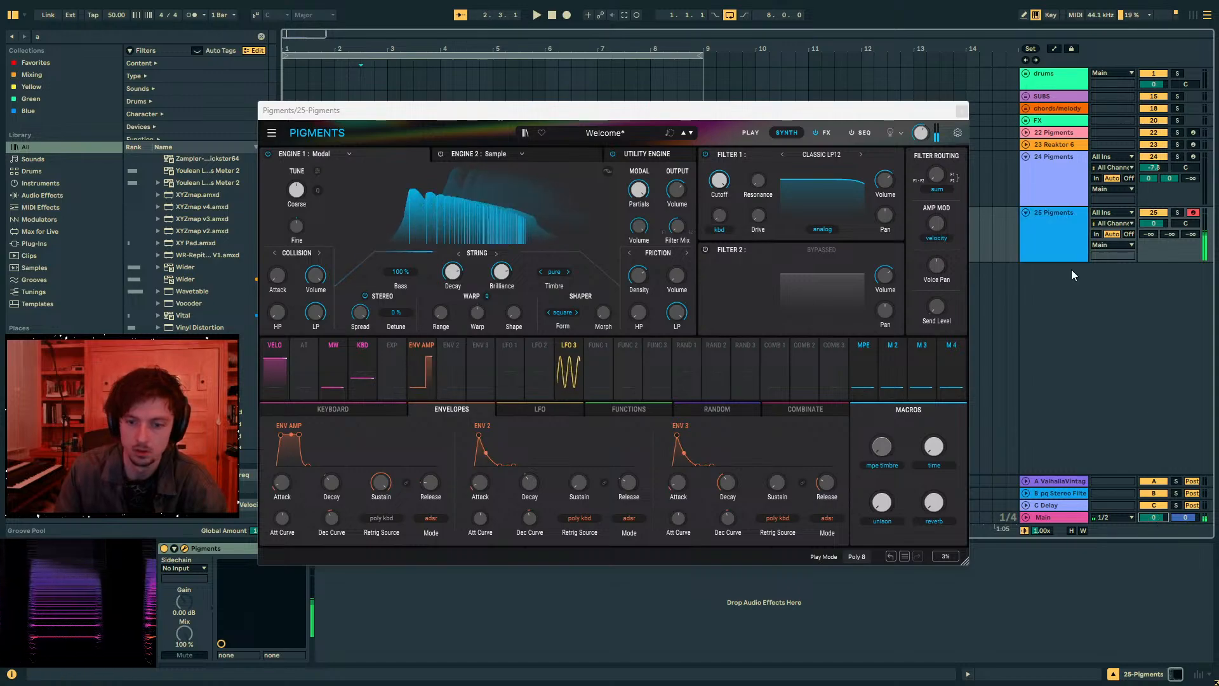
{"action": "key", "text": "a"}
- Open the Pigments 6.0 sound bank in the preset browser of track 25's Pigments
{"action": "left_click_drag", "start_coordinate": [500, 121], "coordinate": [651, 136]}
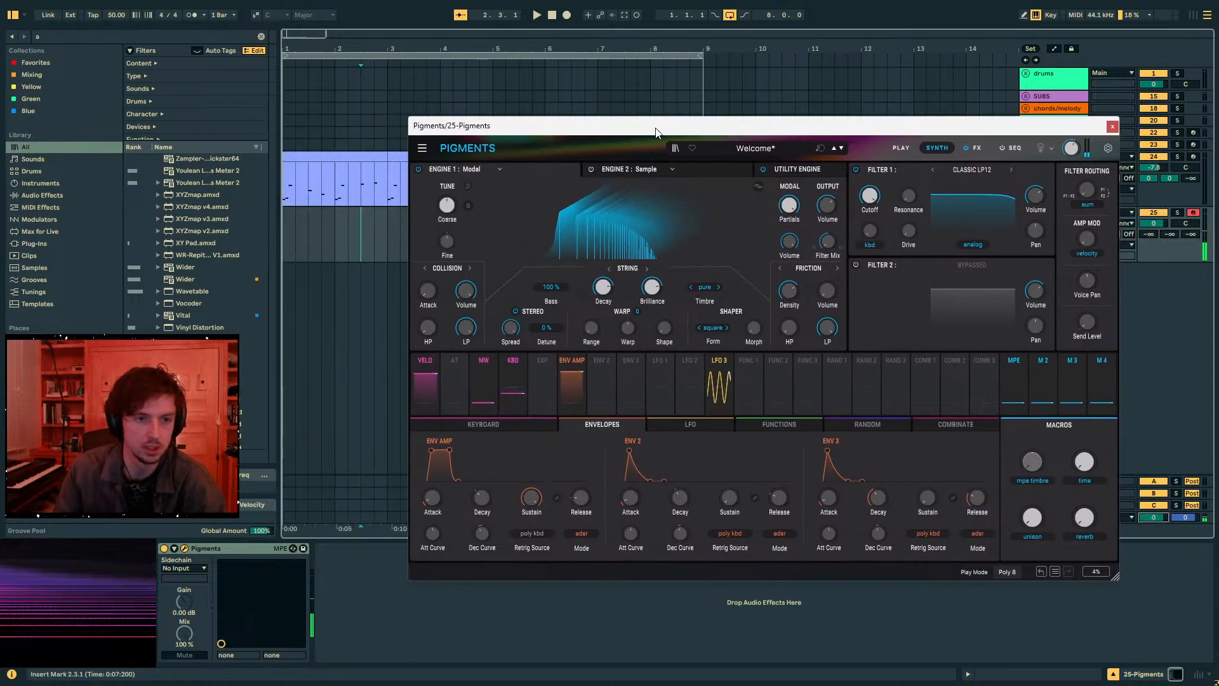
{"action": "left_click", "coordinate": [676, 147]}
{"action": "left_click", "coordinate": [678, 146]}
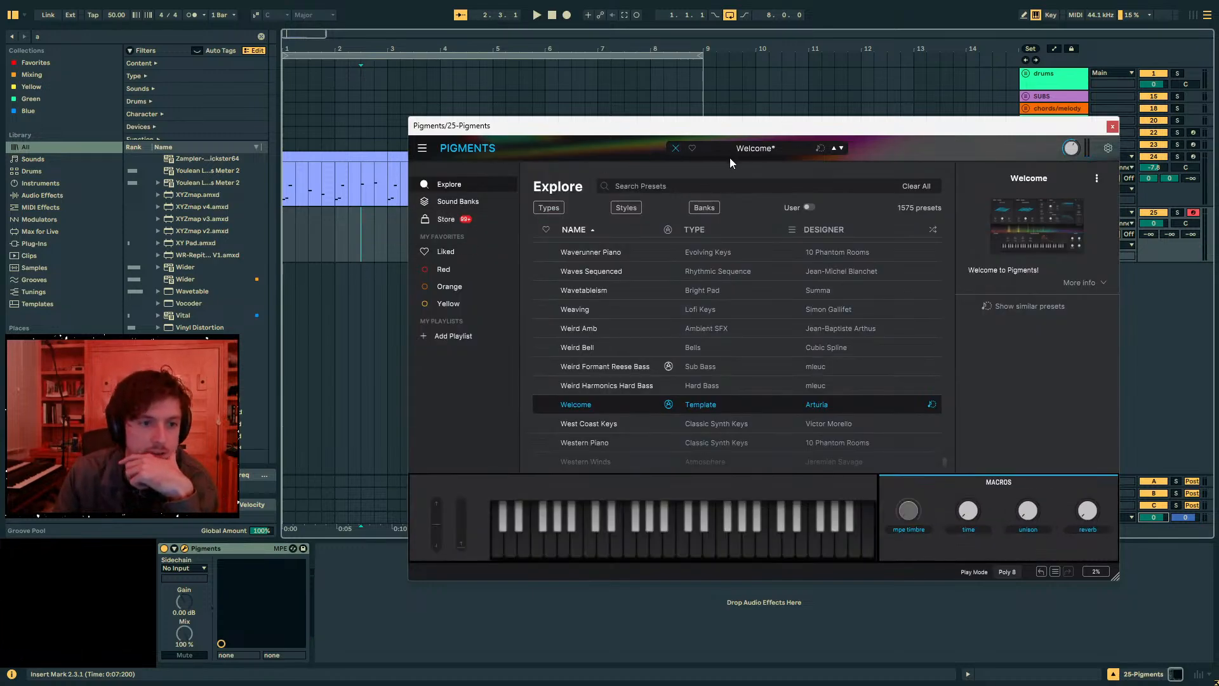
{"action": "left_click", "coordinate": [454, 203]}
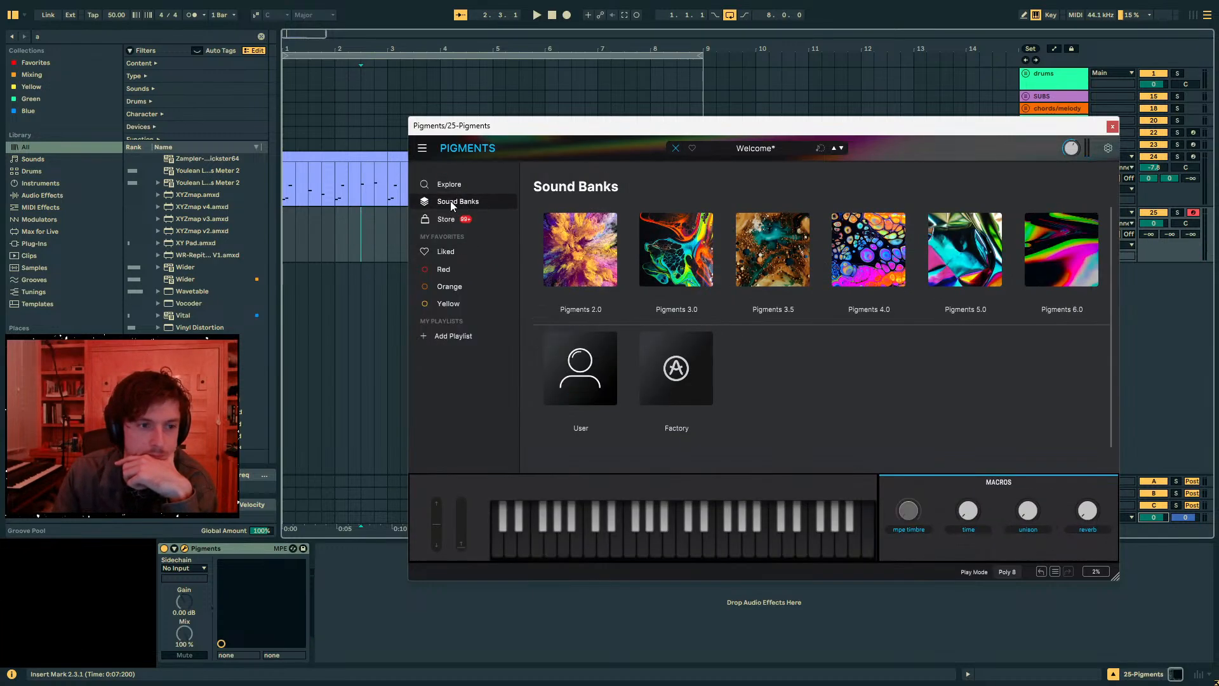
{"action": "left_click", "coordinate": [1041, 247]}
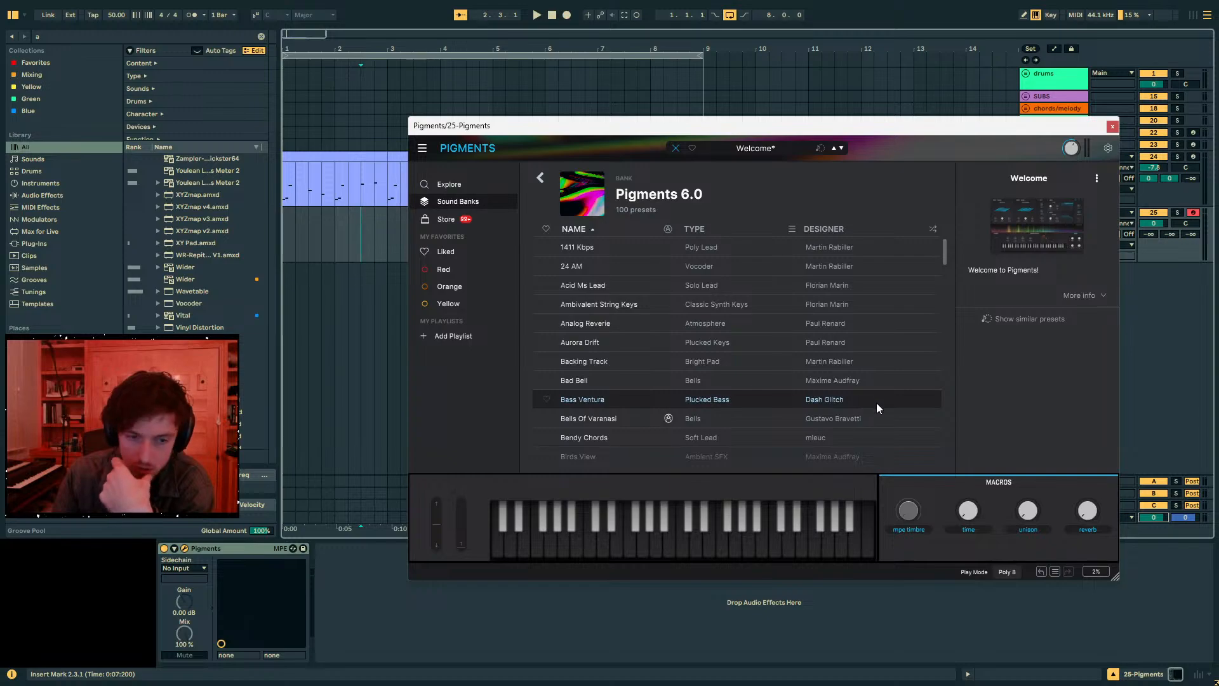
- Look through the bank's presets and load The Wooden Oracle mallet preset
{"action": "scroll", "coordinate": [862, 403], "scroll_direction": "down", "scroll_amount": 10}
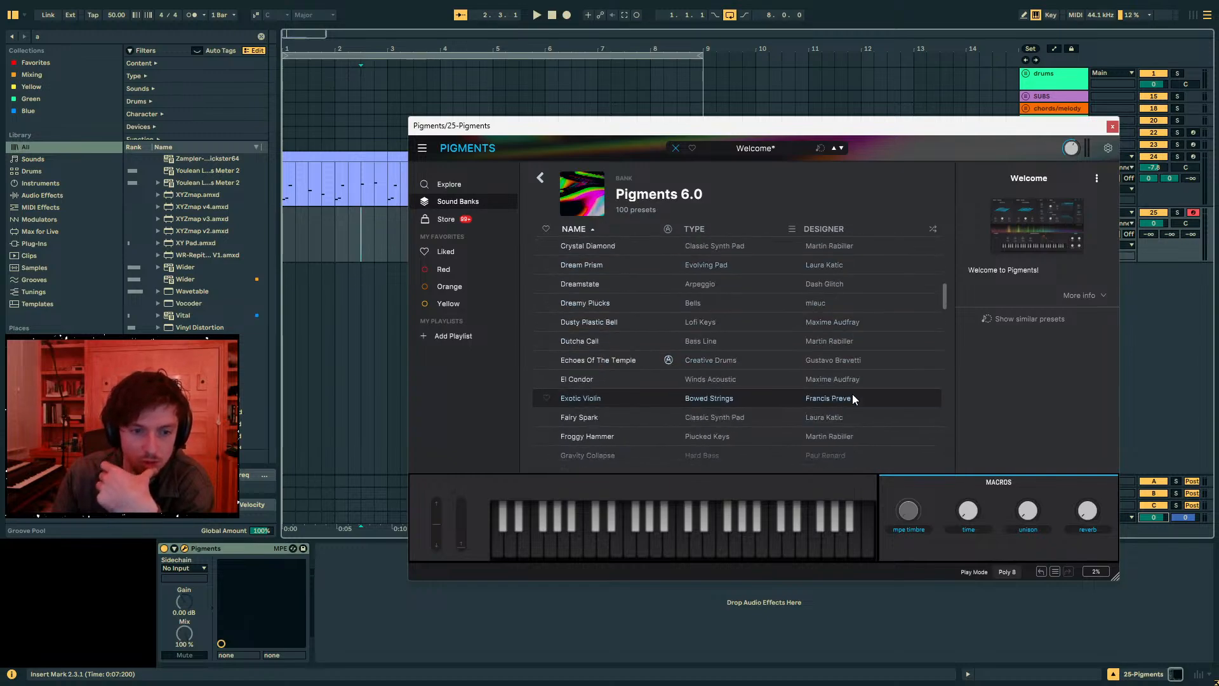
{"action": "scroll", "coordinate": [843, 392], "scroll_direction": "up", "scroll_amount": 1}
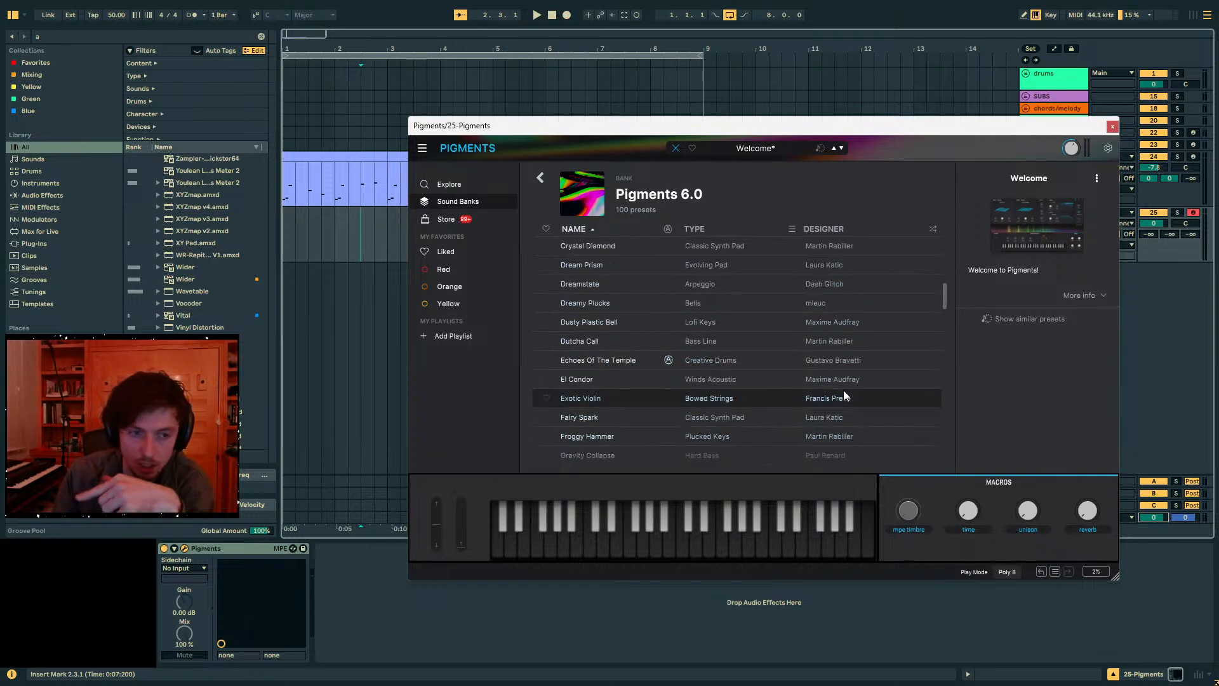
{"action": "scroll", "coordinate": [844, 392], "scroll_direction": "down", "scroll_amount": 20}
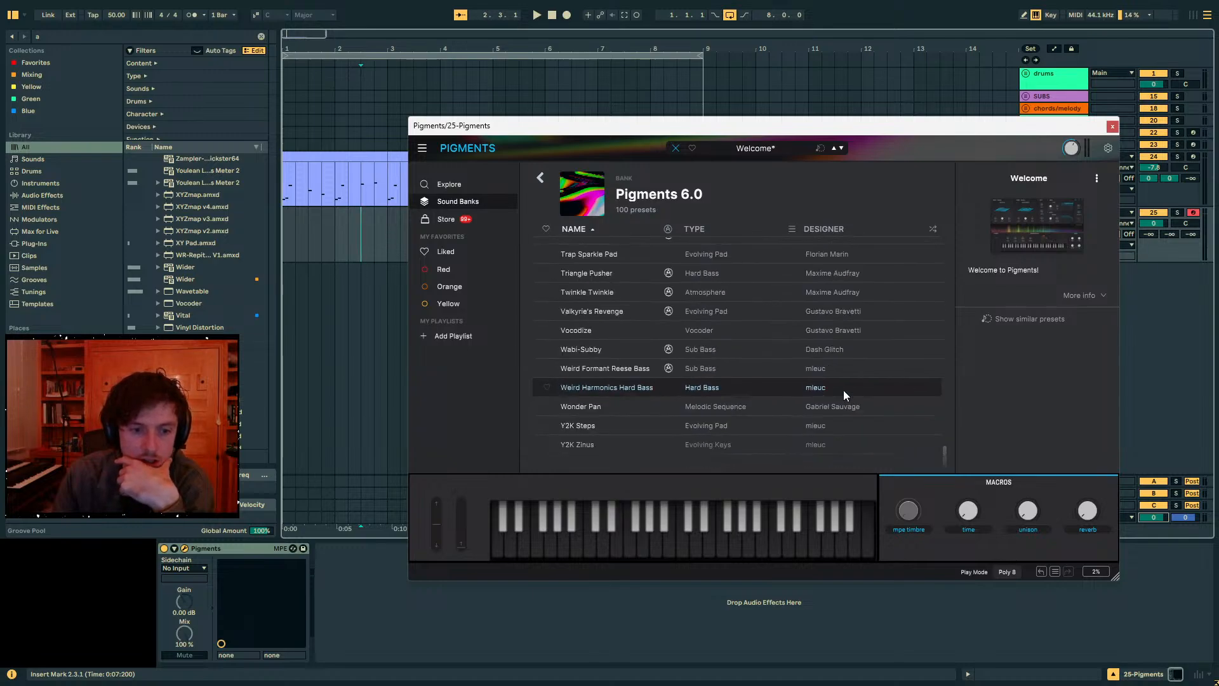
{"action": "scroll", "coordinate": [843, 390], "scroll_direction": "up", "scroll_amount": 20}
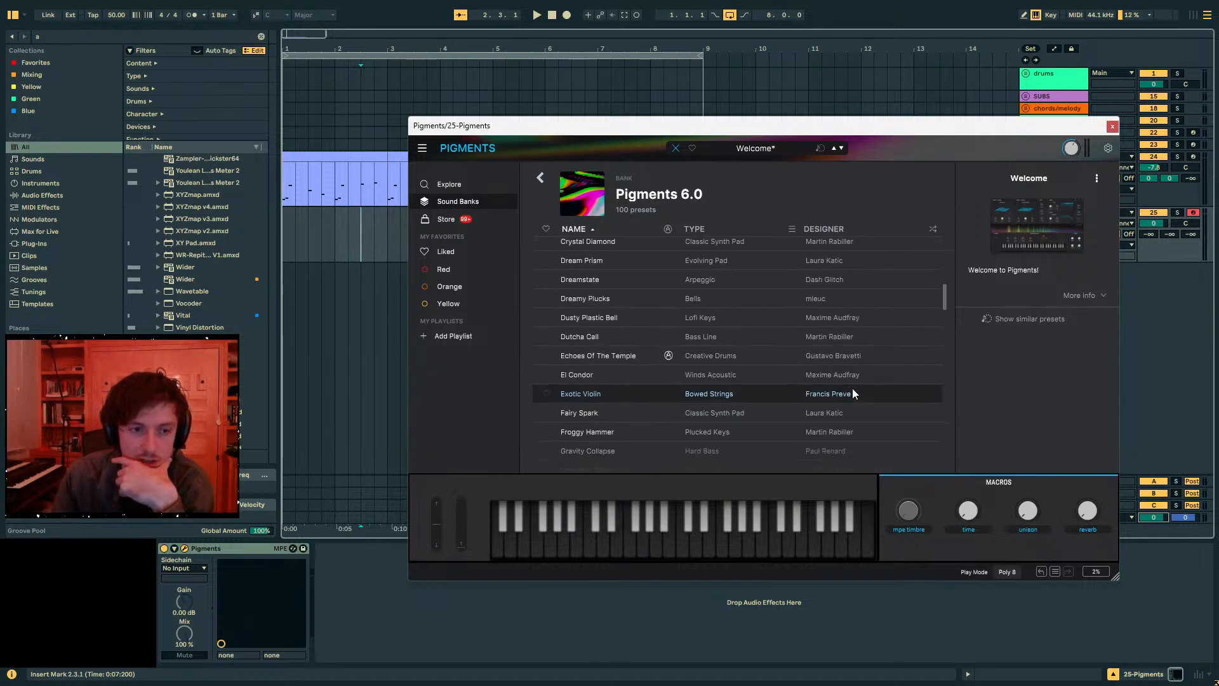
{"action": "scroll", "coordinate": [852, 393], "scroll_direction": "up", "scroll_amount": 10}
{"action": "scroll", "coordinate": [852, 393], "scroll_direction": "down", "scroll_amount": 7}
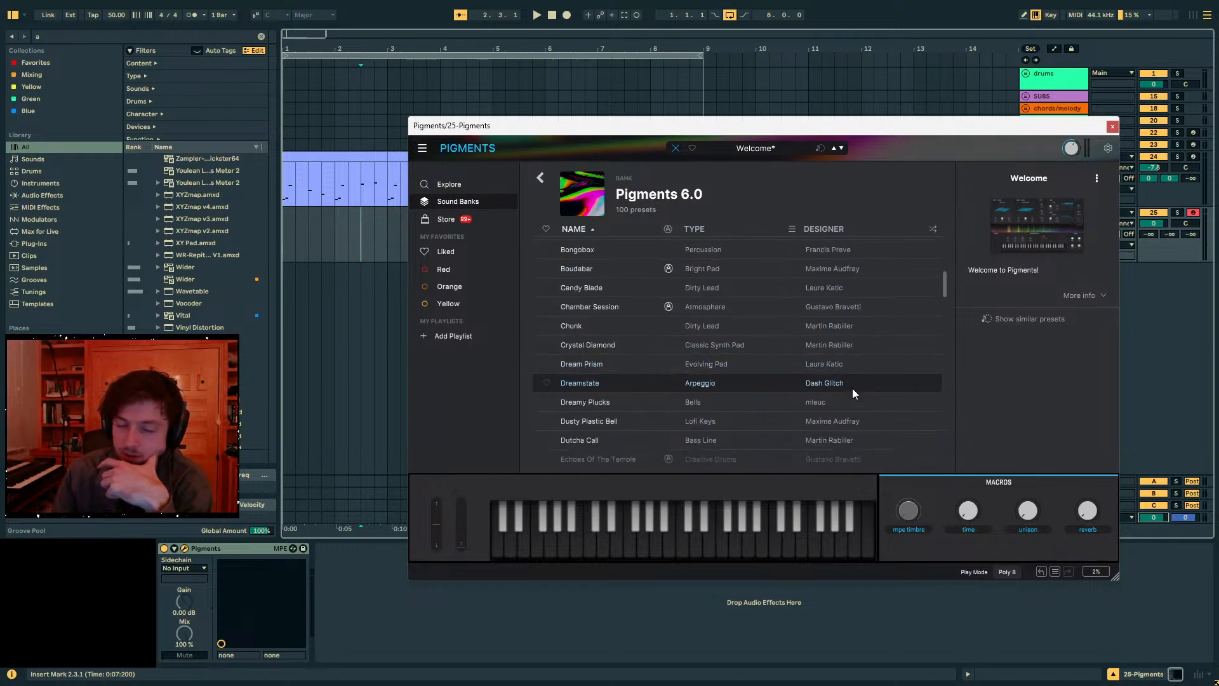
{"action": "scroll", "coordinate": [845, 386], "scroll_direction": "down", "scroll_amount": 5}
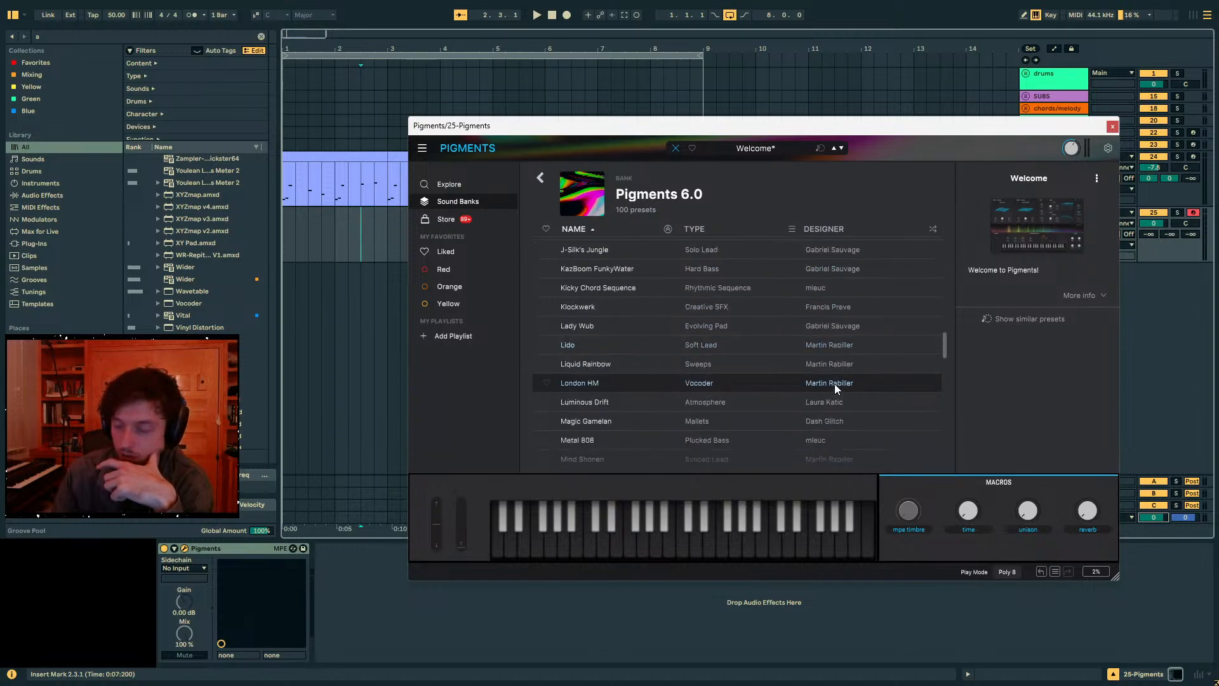
{"action": "scroll", "coordinate": [834, 383], "scroll_direction": "down", "scroll_amount": 5}
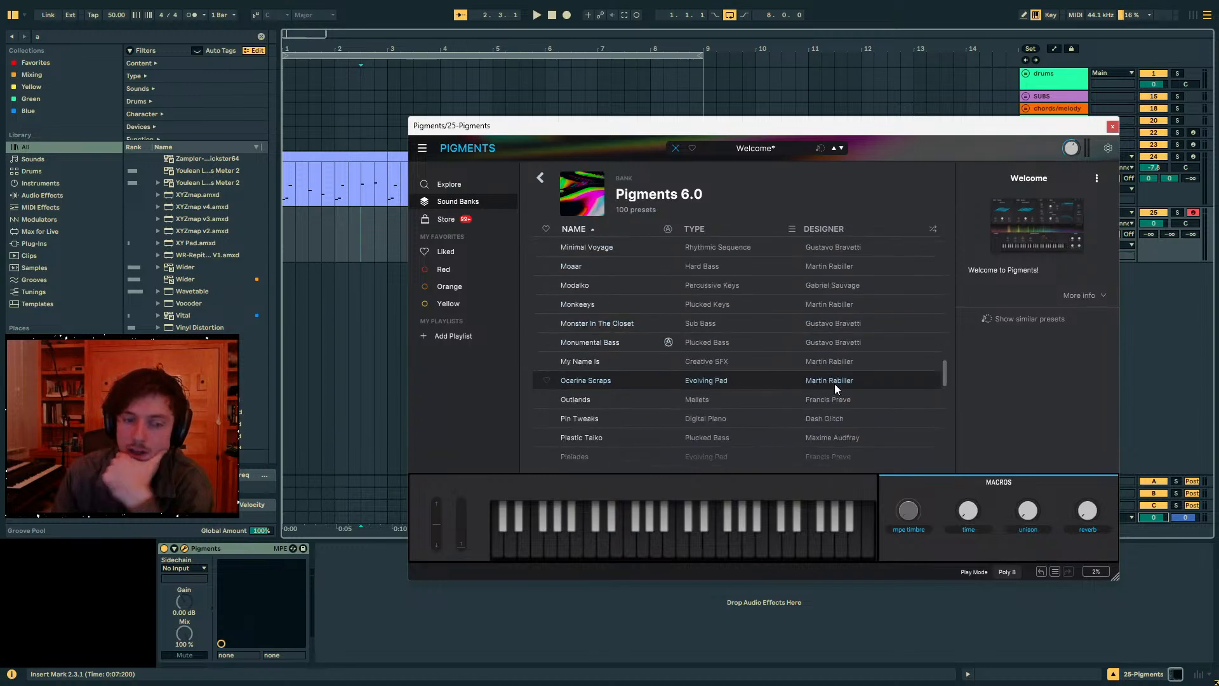
{"action": "scroll", "coordinate": [828, 377], "scroll_direction": "down", "scroll_amount": 5}
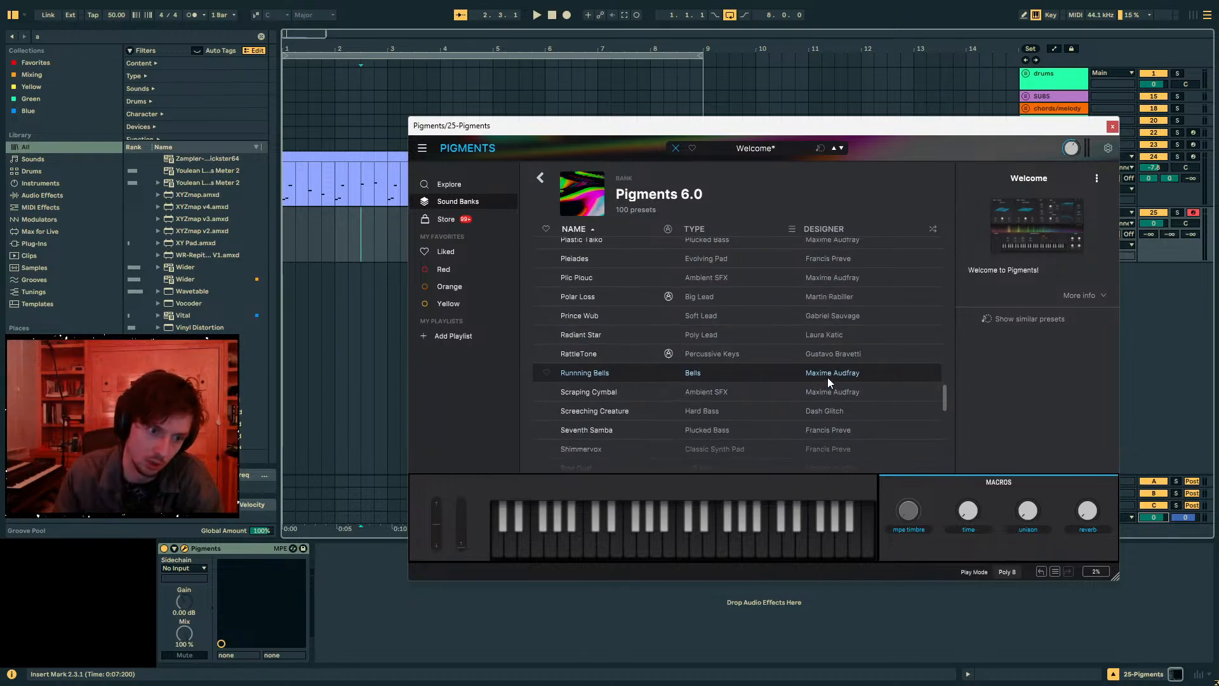
{"action": "scroll", "coordinate": [783, 363], "scroll_direction": "down", "scroll_amount": 5}
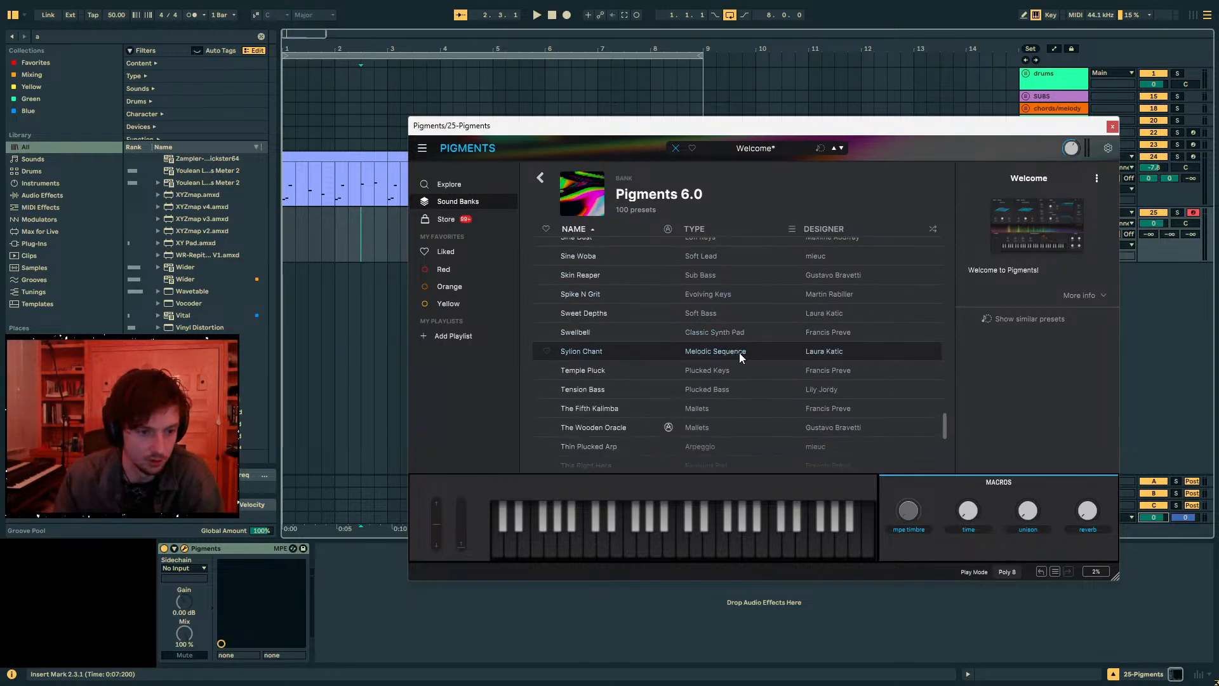
{"action": "double_click", "coordinate": [815, 427]}
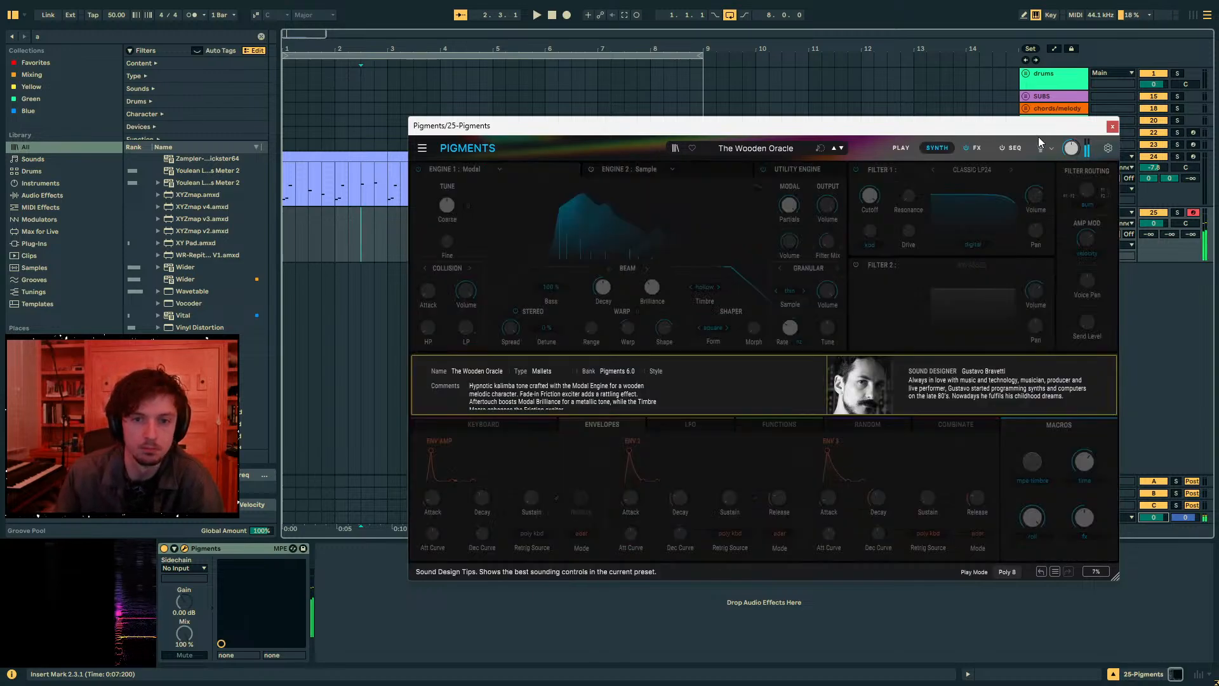
- Raise the computer keyboard's octave range and audition The Wooden Oracle by playing notes
{"action": "key", "text": "x"}
{"action": "key", "text": "x"}
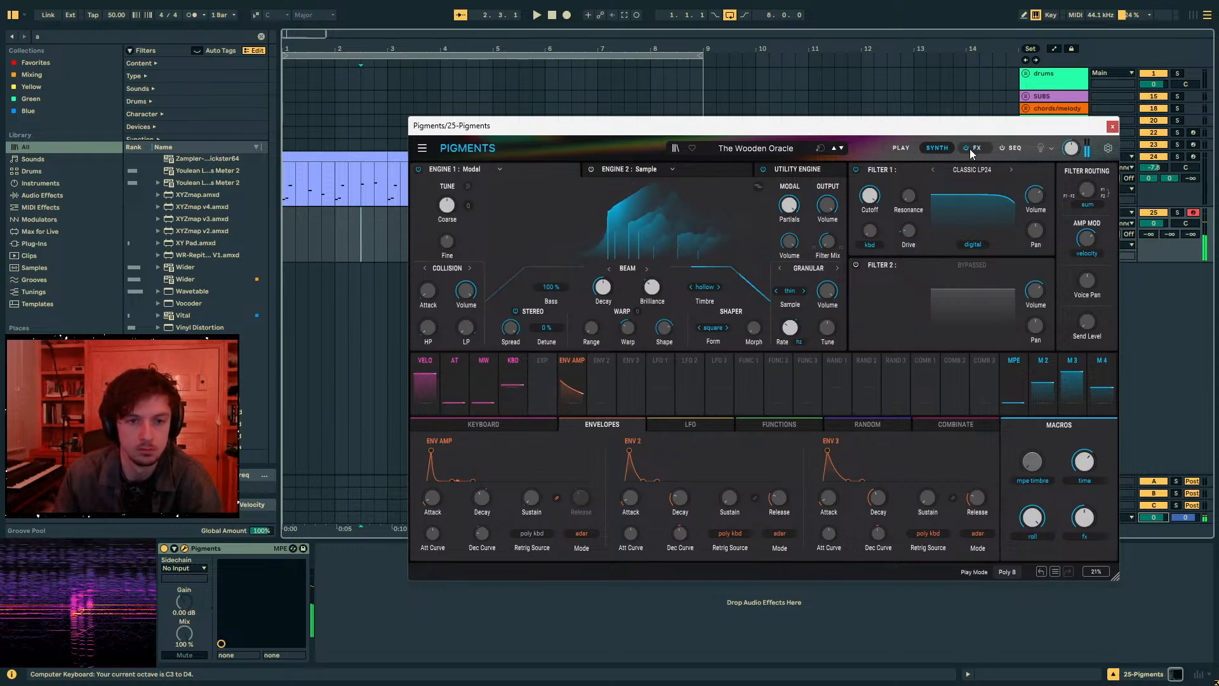
{"action": "key", "text": "x"}
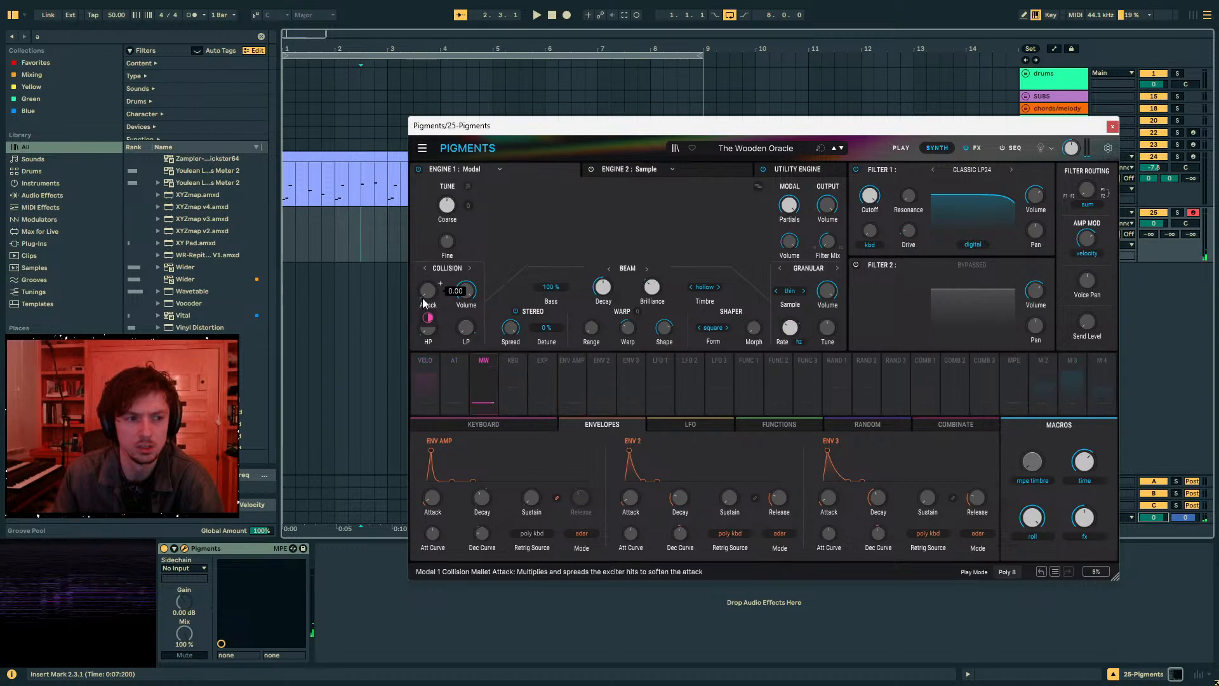
{"action": "key", "text": "a"}
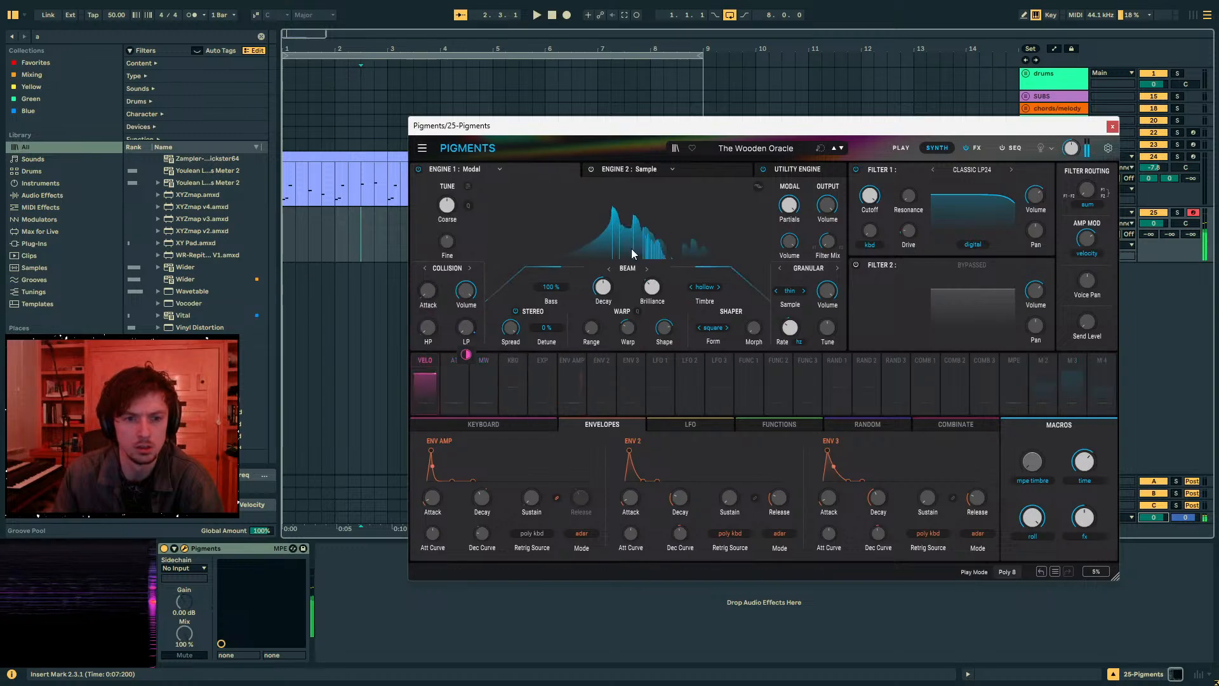
- In the preset's effects, bypass Tape Echo and Multiband one at a time while playing notes, re-enabling each
{"action": "left_click", "coordinate": [977, 150]}
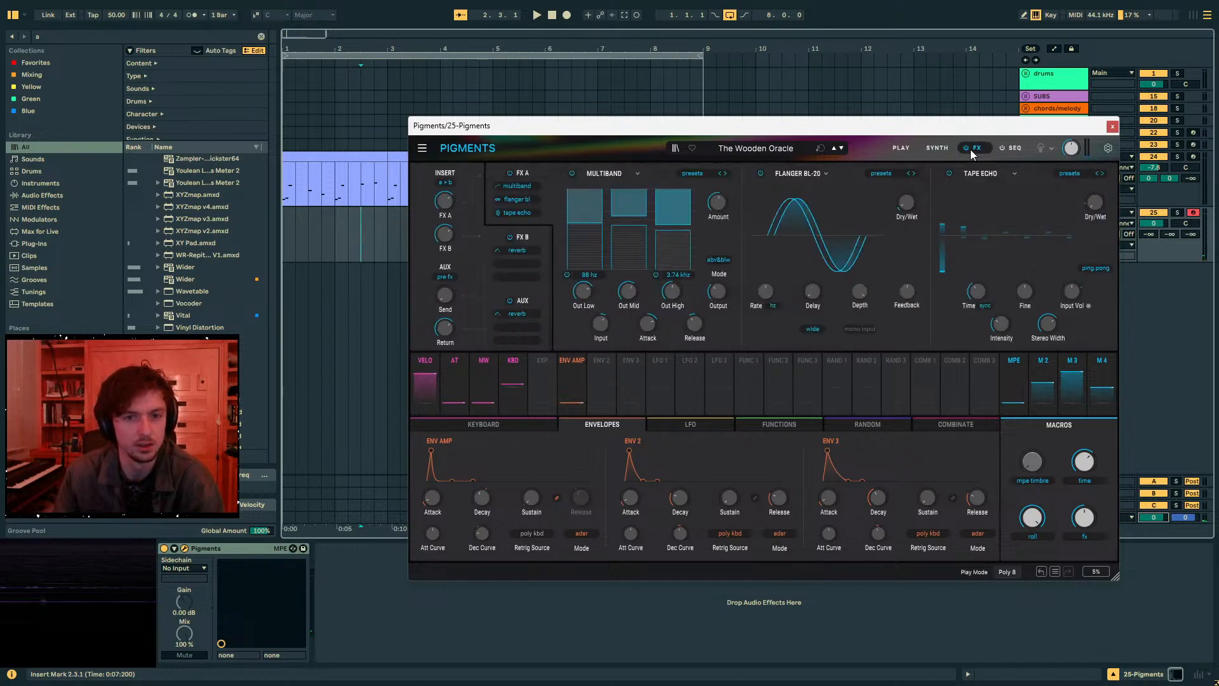
{"action": "left_click", "coordinate": [948, 174]}
{"action": "key", "text": "a"}
{"action": "left_click", "coordinate": [949, 174]}
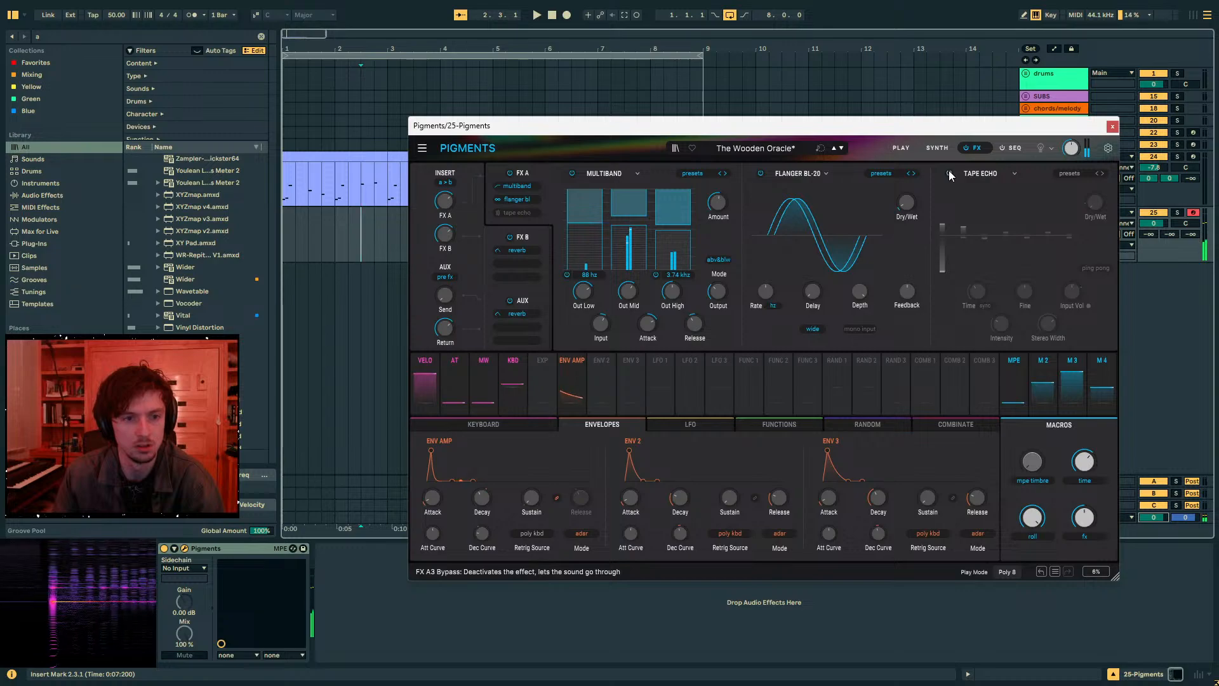
{"action": "left_click", "coordinate": [572, 174]}
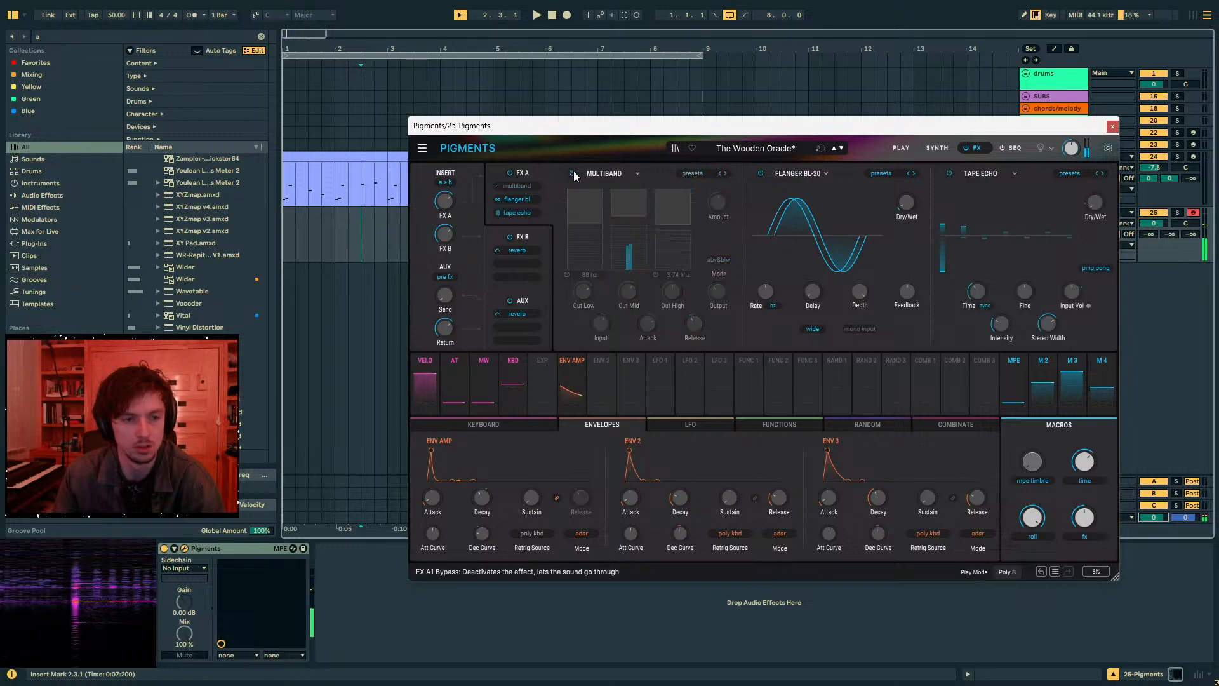
{"action": "left_click", "coordinate": [572, 173]}
- Return to the synth view and compare Engine 1's friction exciter modes, ending on Granular
{"action": "left_click", "coordinate": [937, 147]}
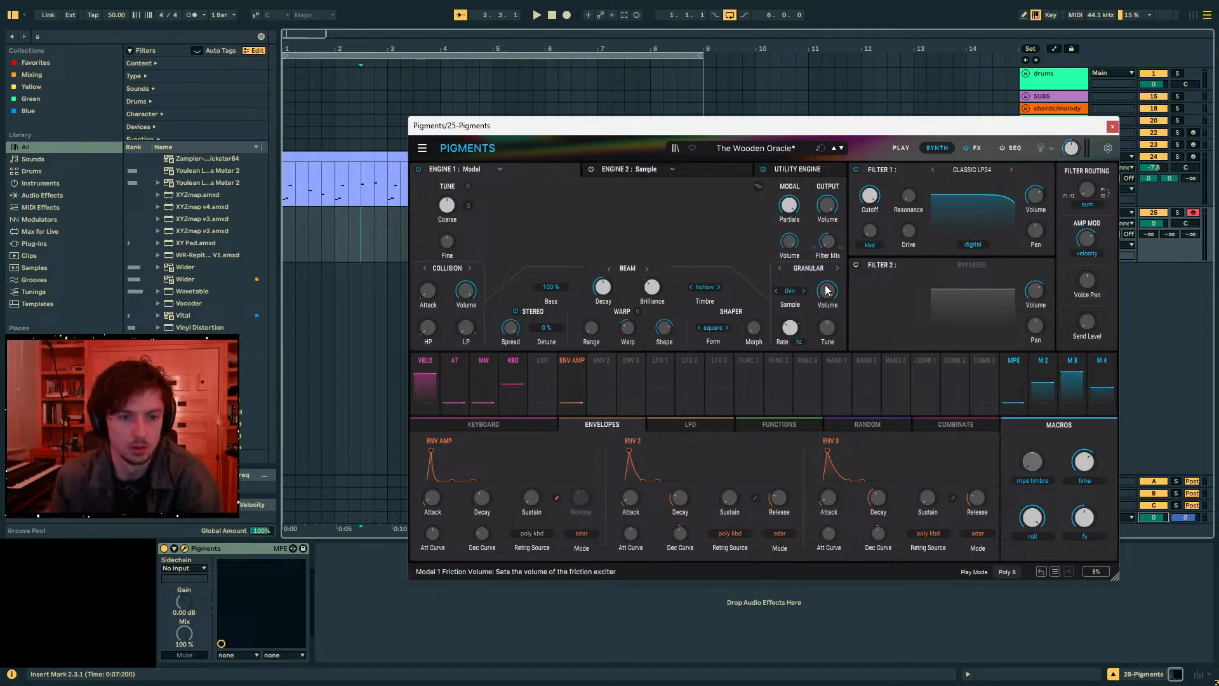
{"action": "left_click", "coordinate": [837, 268]}
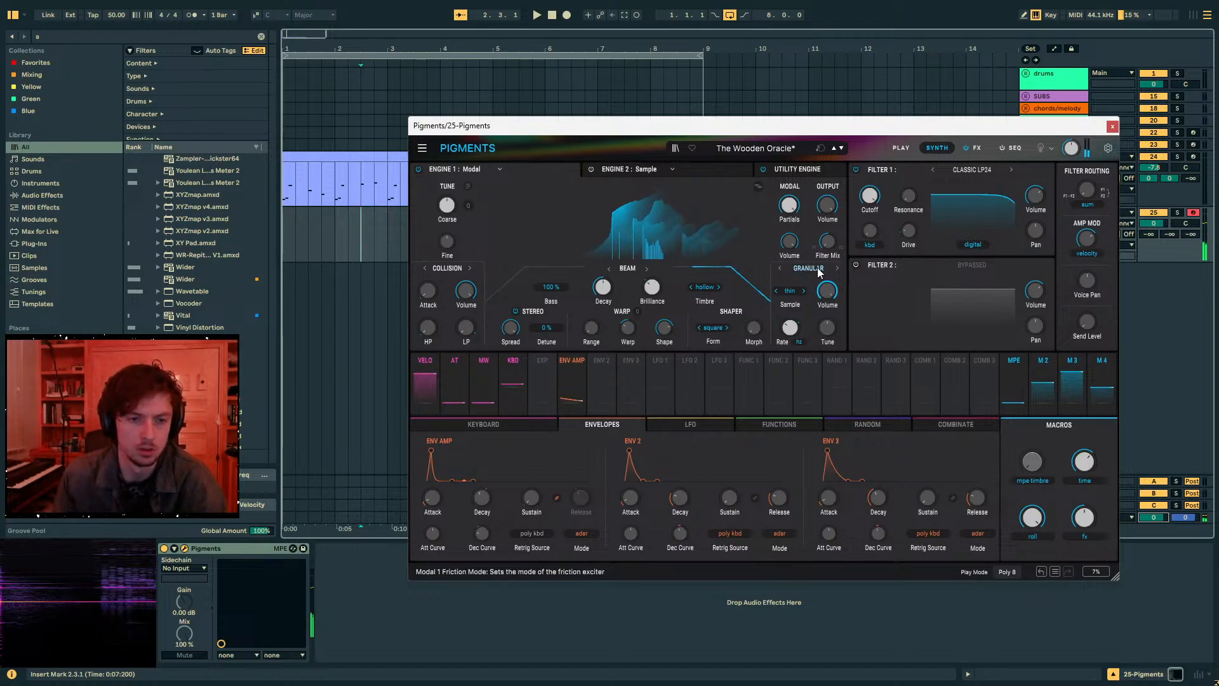
{"action": "left_click", "coordinate": [836, 268]}
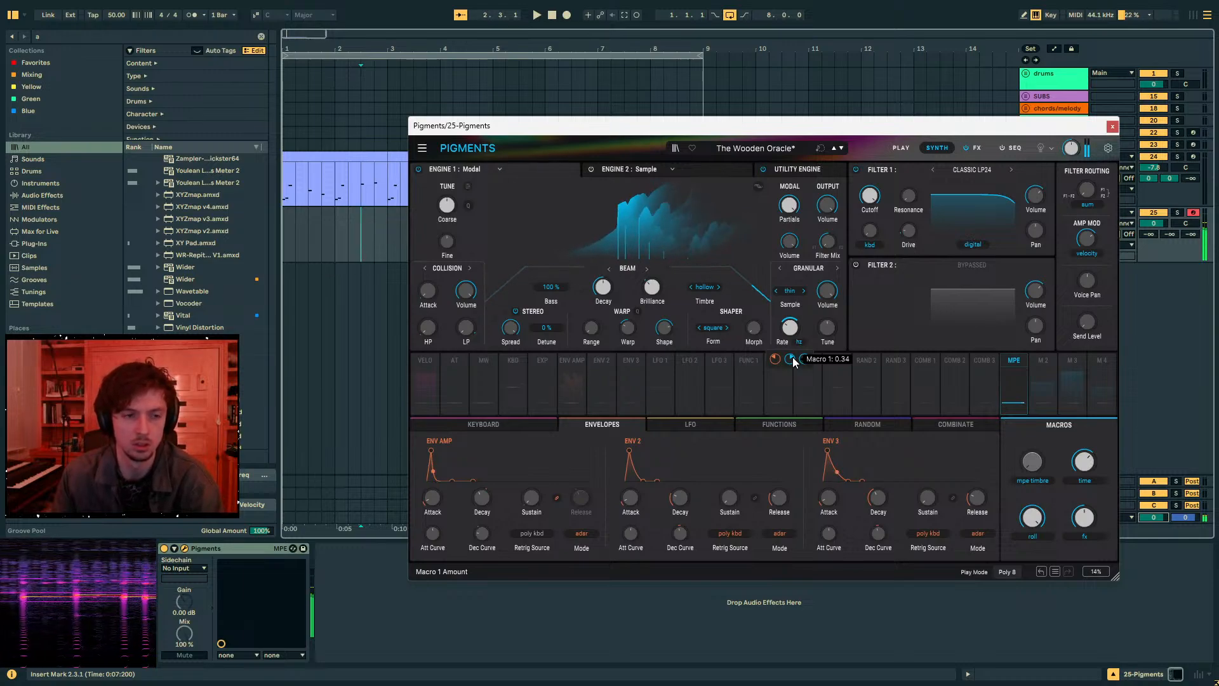
- Close Pigments, copy the eight-bar melody from track 24 onto track 25 at bar 1, and briefly play both layers
{"action": "left_click", "coordinate": [1112, 126]}
{"action": "left_click", "coordinate": [325, 155]}
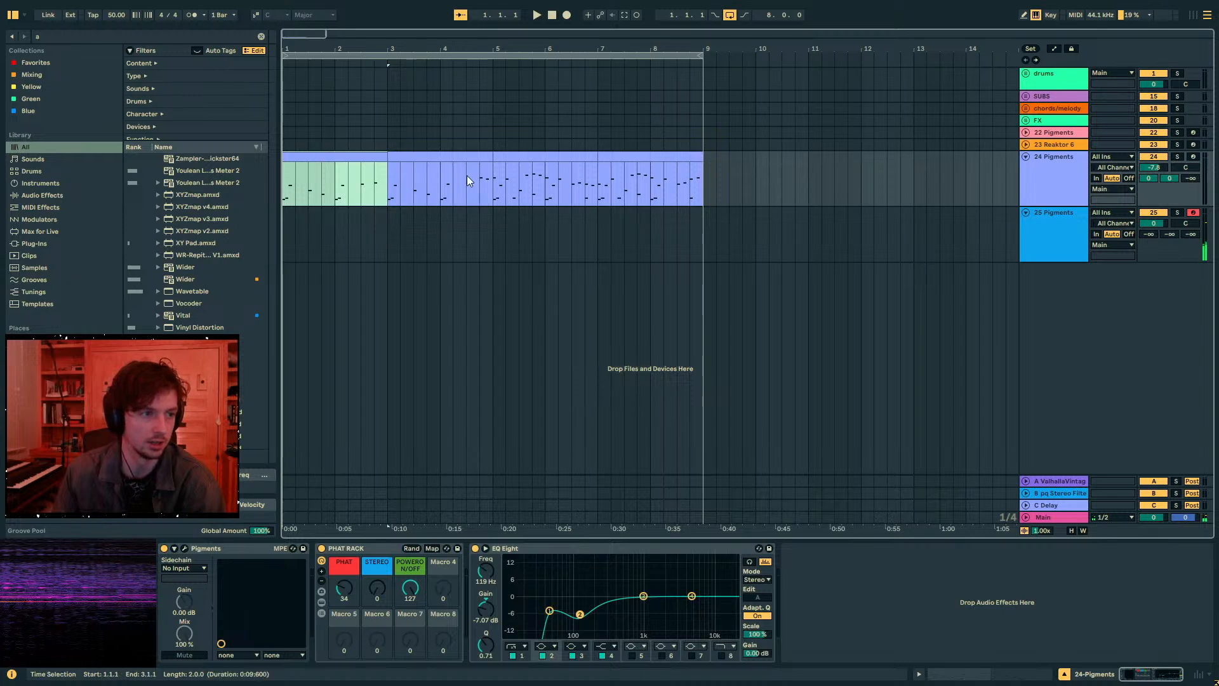
{"action": "left_click", "coordinate": [644, 157], "text": "shift"}
{"action": "key", "text": "ctrl+c"}
{"action": "left_click", "coordinate": [292, 213]}
{"action": "key", "text": "ctrl+v"}
{"action": "key", "text": "space"}
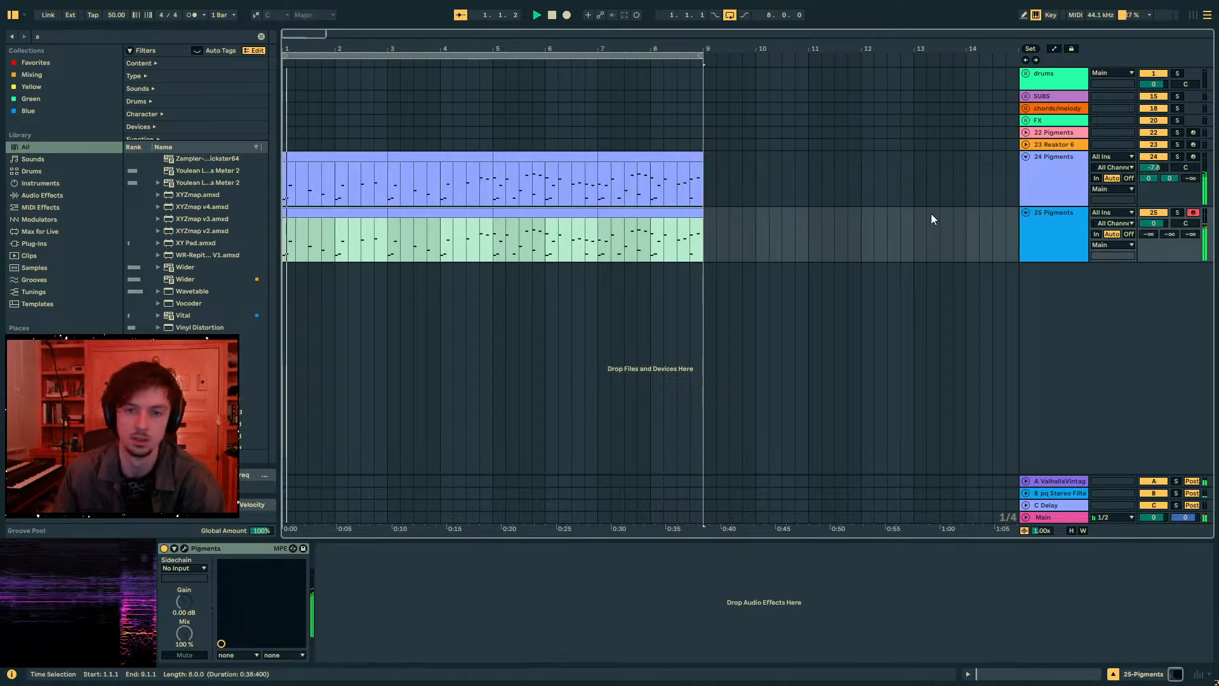
{"action": "key", "text": "space"}
- Transpose all notes in track 25's melody clips up by octaves to span E4 to C6, and start playback
{"action": "left_click", "coordinate": [768, 240]}
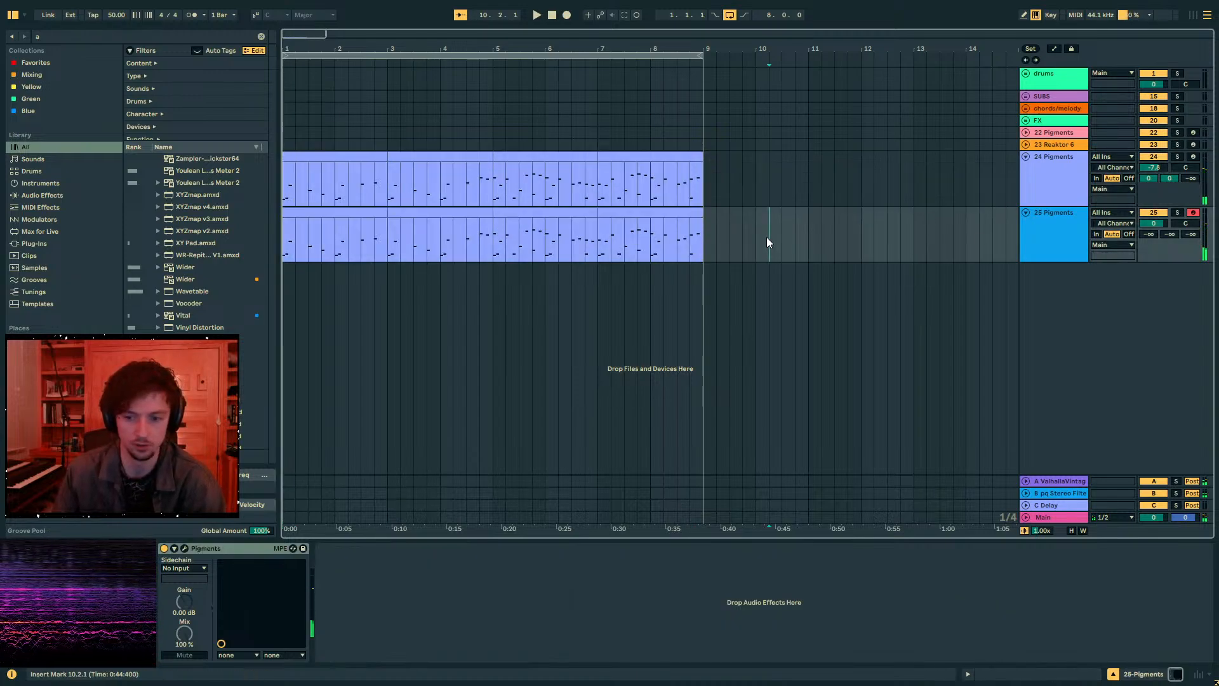
{"action": "left_click_drag", "start_coordinate": [767, 241], "coordinate": [142, 242]}
{"action": "left_click", "coordinate": [1038, 677]}
{"action": "left_click", "coordinate": [917, 597]}
{"action": "key", "text": "ctrl+a"}
{"action": "key", "text": "shift+Up"}
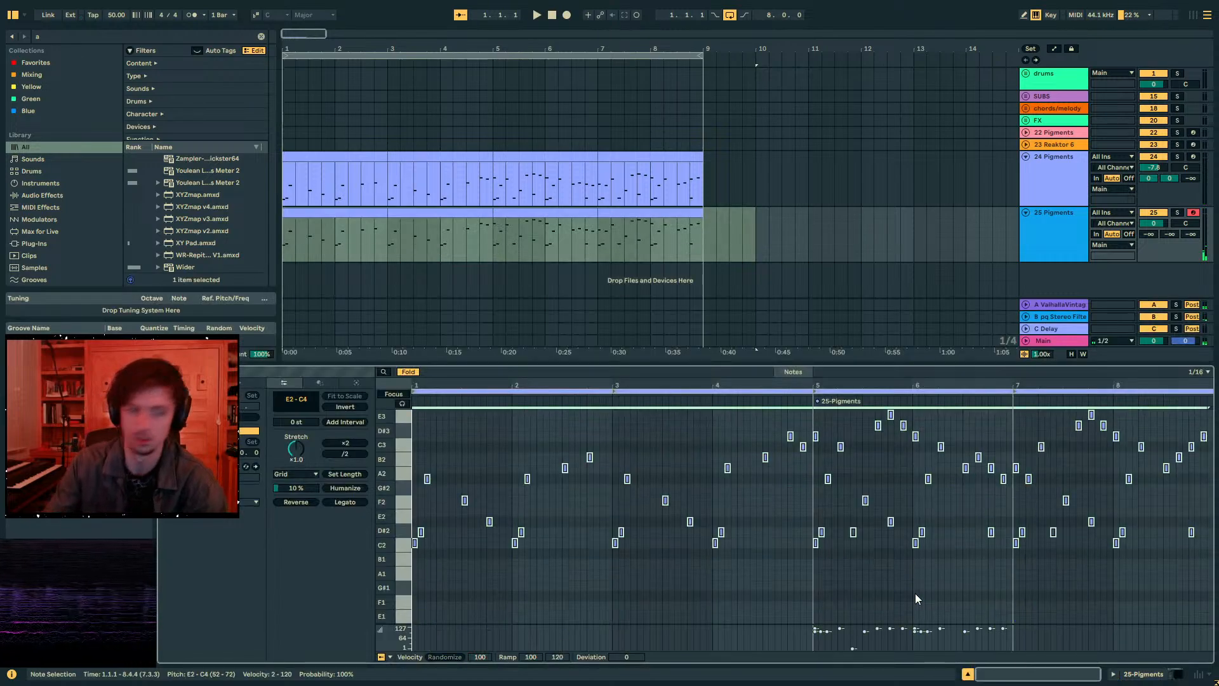
{"action": "key", "text": "space"}
{"action": "key", "text": "shift+Up"}
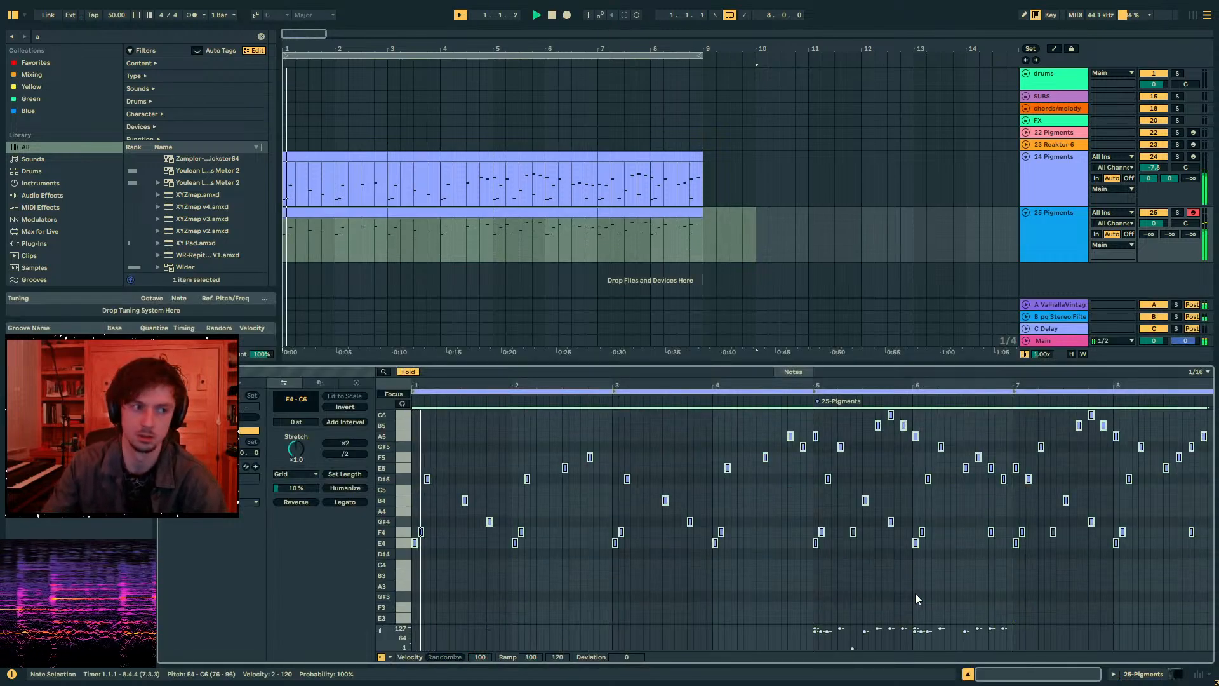
- Adjust track 25's send to the ValhallaVintage return while playing the layers, setting it to -11.6 dB
{"action": "left_click", "coordinate": [1138, 677]}
{"action": "left_click_drag", "start_coordinate": [1151, 234], "coordinate": [1151, 171]}
{"action": "key", "text": "space"}
{"action": "key", "text": "space"}
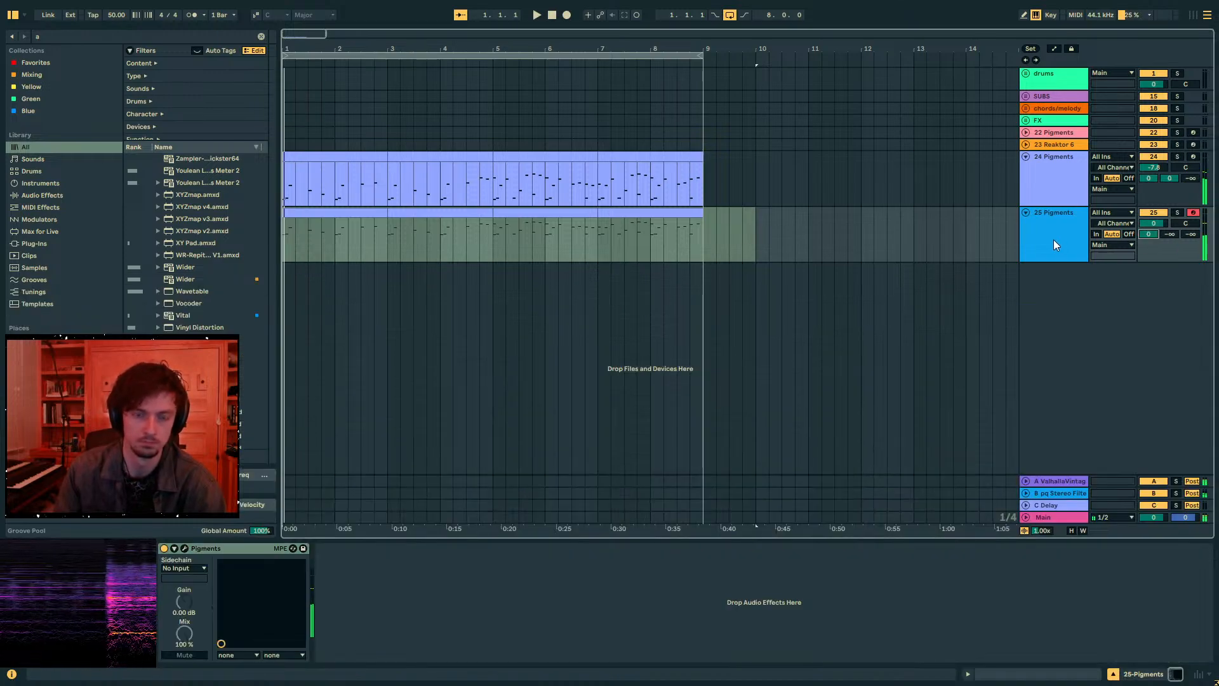
{"action": "key", "text": "ctrl+z"}
{"action": "key", "text": "space"}
{"action": "left_click_drag", "start_coordinate": [1148, 233], "coordinate": [1148, 191]}
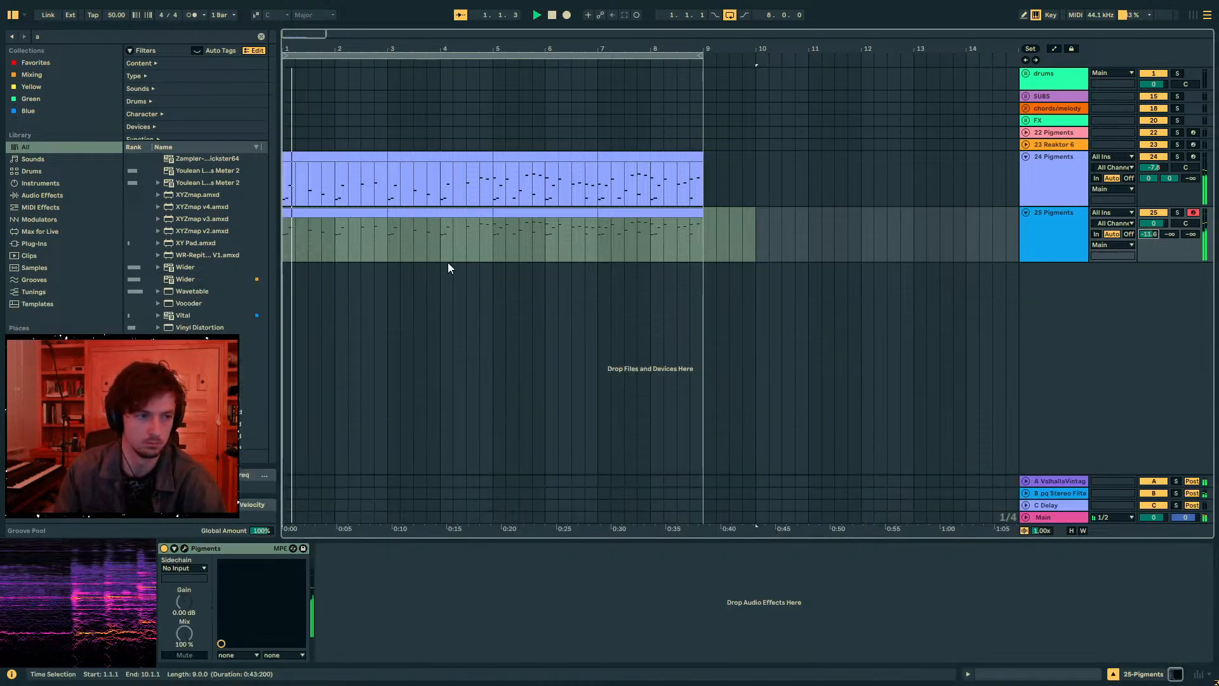
- Delete all notes from track 25's first two-bar clip and add a single sixteenth-note E4 at its start
{"action": "left_click", "coordinate": [322, 212]}
{"action": "left_click_drag", "start_coordinate": [322, 39], "coordinate": [367, 76]}
{"action": "left_click", "coordinate": [455, 227]}
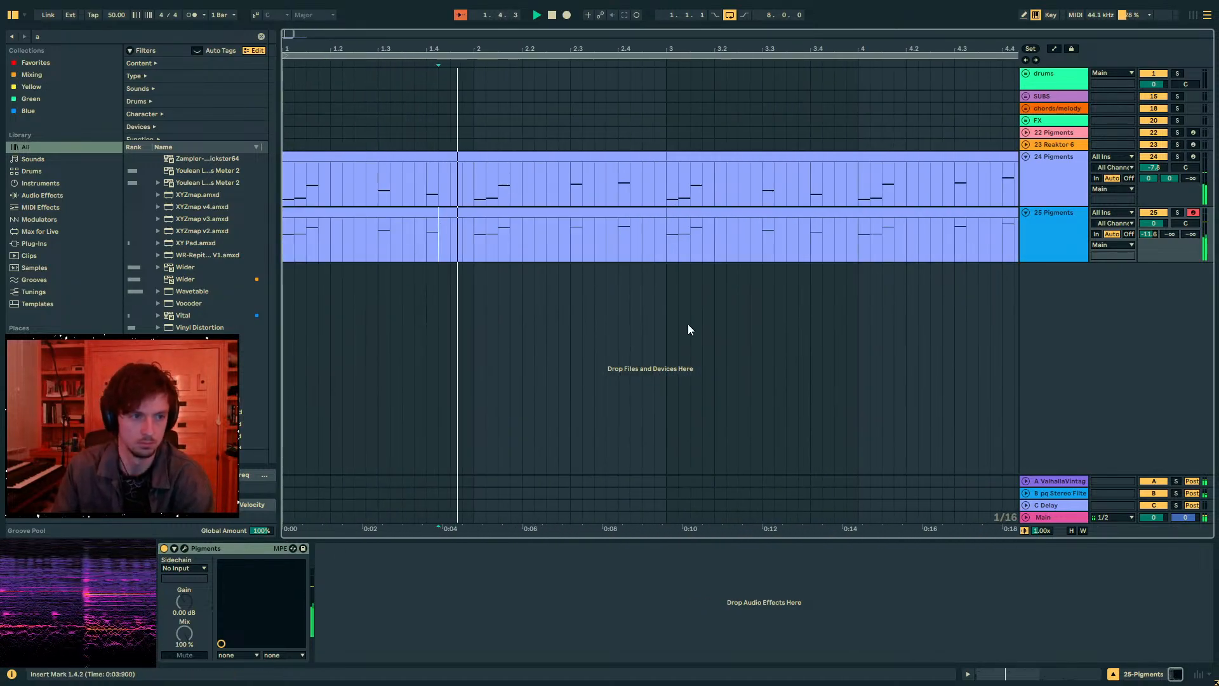
{"action": "left_click", "coordinate": [411, 214]}
{"action": "key", "text": "space"}
{"action": "left_click", "coordinate": [1030, 678]}
{"action": "left_click", "coordinate": [619, 490]}
{"action": "key", "text": "ctrl+a"}
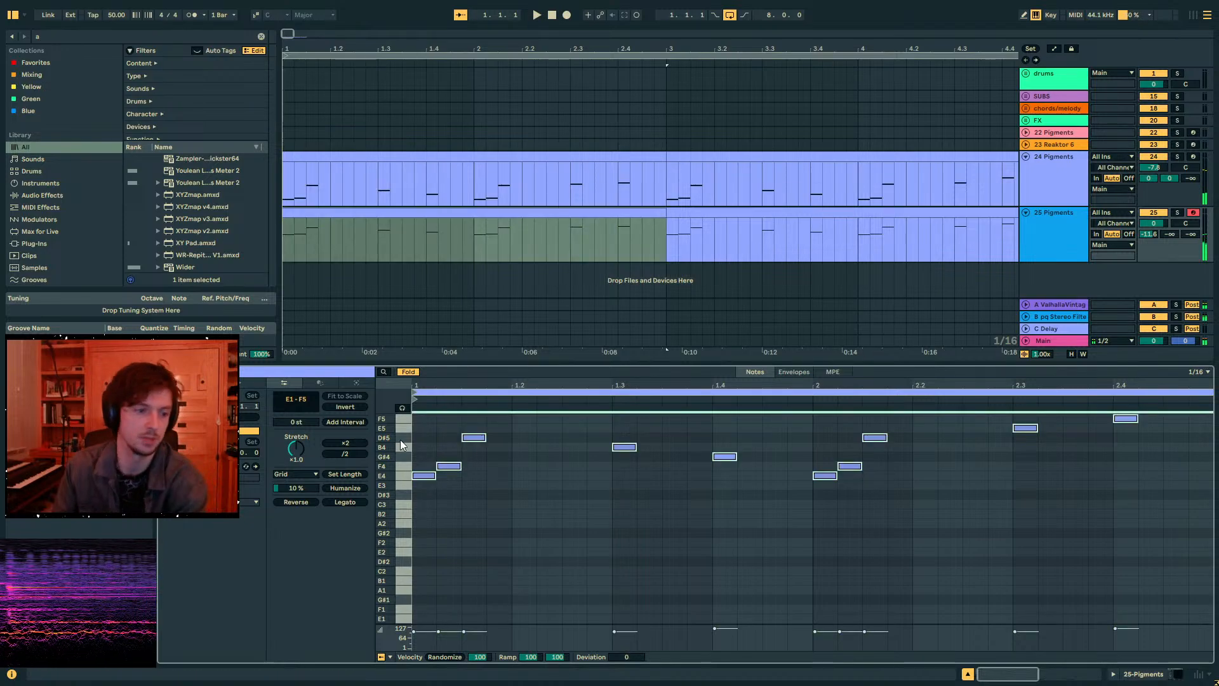
{"action": "key", "text": "Delete"}
{"action": "double_click", "coordinate": [426, 472]}
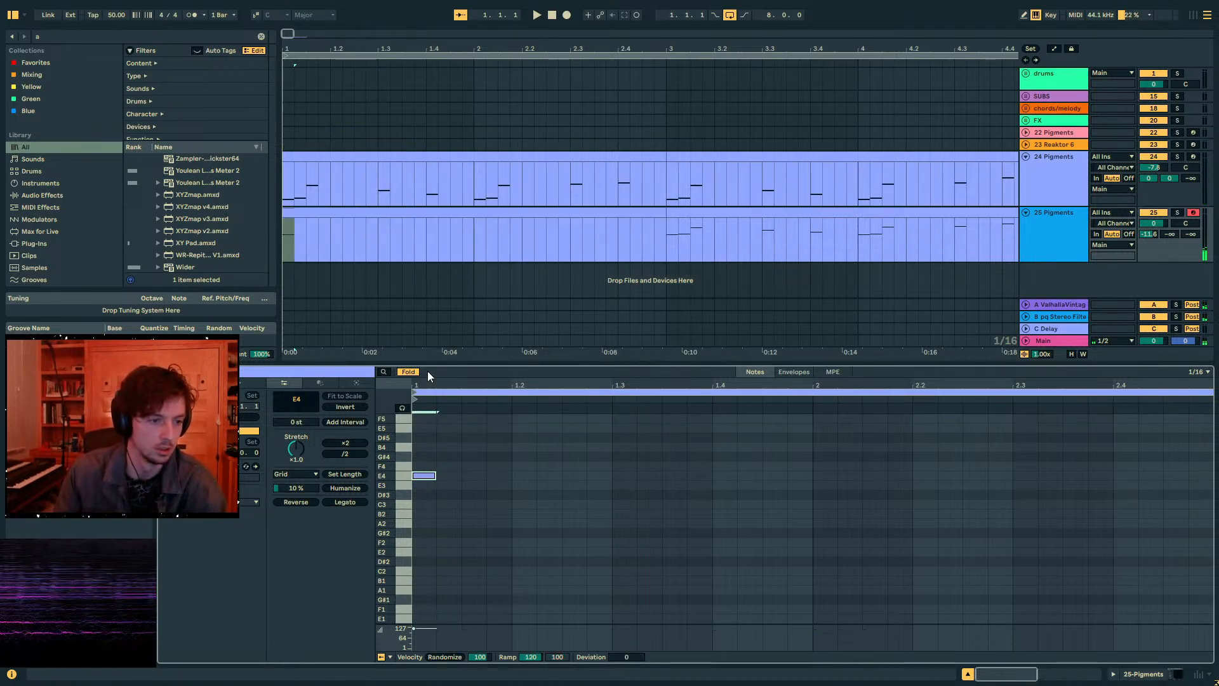
- Copy the scale guide notes E1 to E3 from track 24's clip into track 25's first clip and clear its leftover notes after bar 1
{"action": "left_click", "coordinate": [362, 156]}
{"action": "left_click_drag", "start_coordinate": [489, 384], "coordinate": [498, 362]}
{"action": "left_click", "coordinate": [419, 621]}
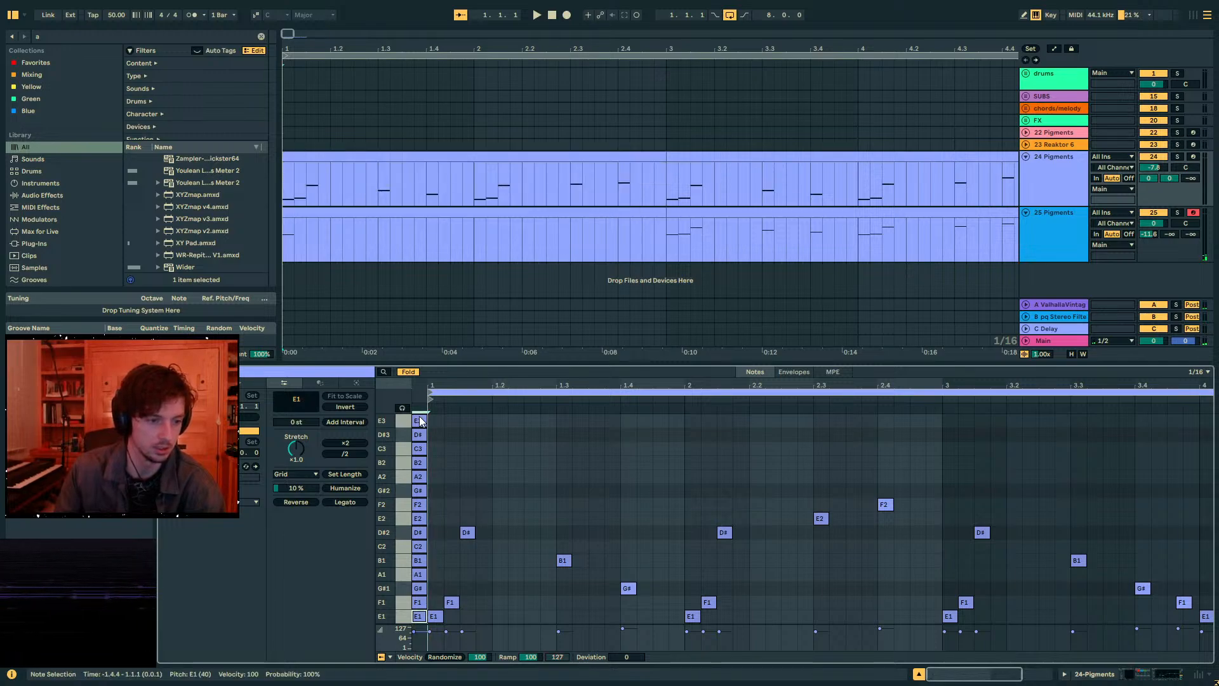
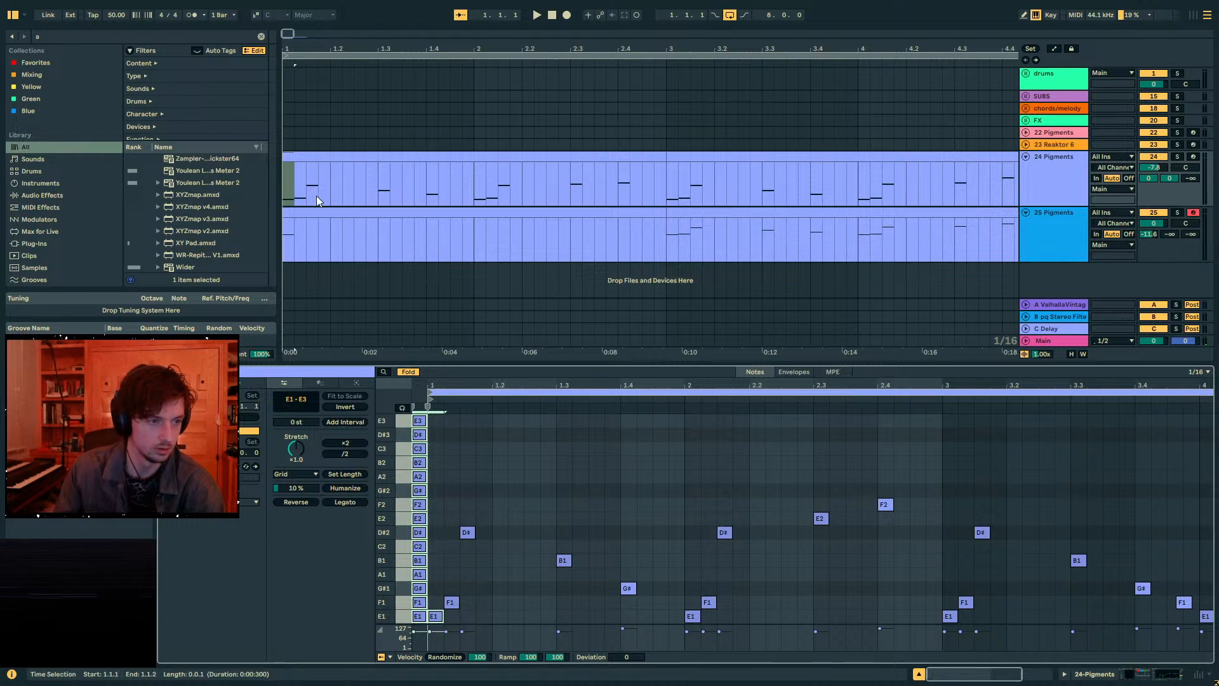
{"action": "left_click", "coordinate": [315, 226]}
{"action": "key", "text": "ctrl+v"}
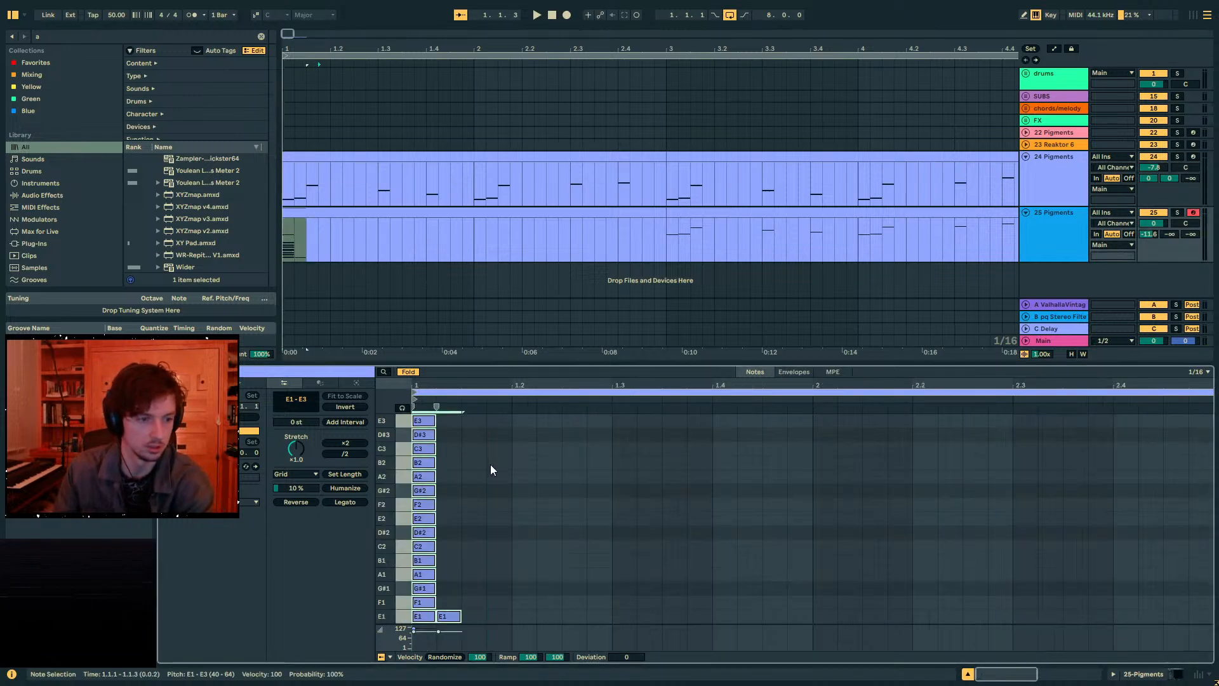
{"action": "left_click_drag", "start_coordinate": [511, 515], "coordinate": [459, 654]}
{"action": "key", "text": "Delete"}
- Add a sixteenth note at 1.1.1 in track 25's clip, audition it, and move it to F2
{"action": "key", "text": "space"}
{"action": "key", "text": "space"}
{"action": "double_click", "coordinate": [456, 574]}
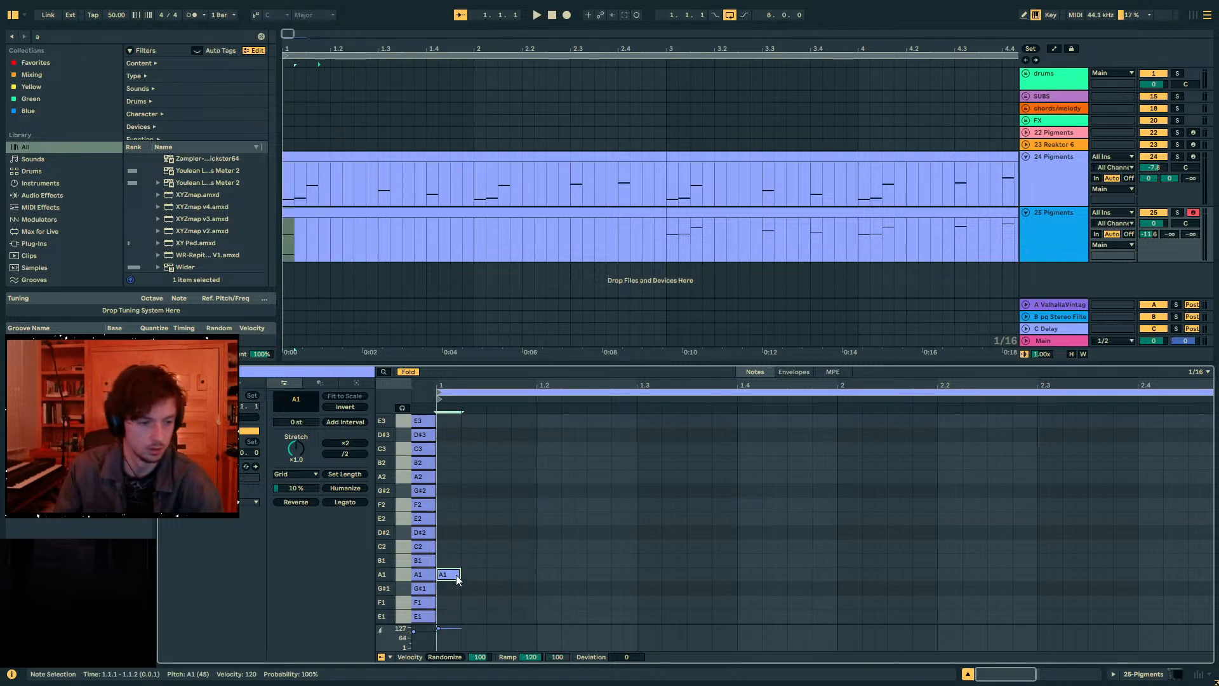
{"action": "key", "text": "space"}
{"action": "left_click", "coordinate": [287, 219]}
{"action": "key", "text": "space"}
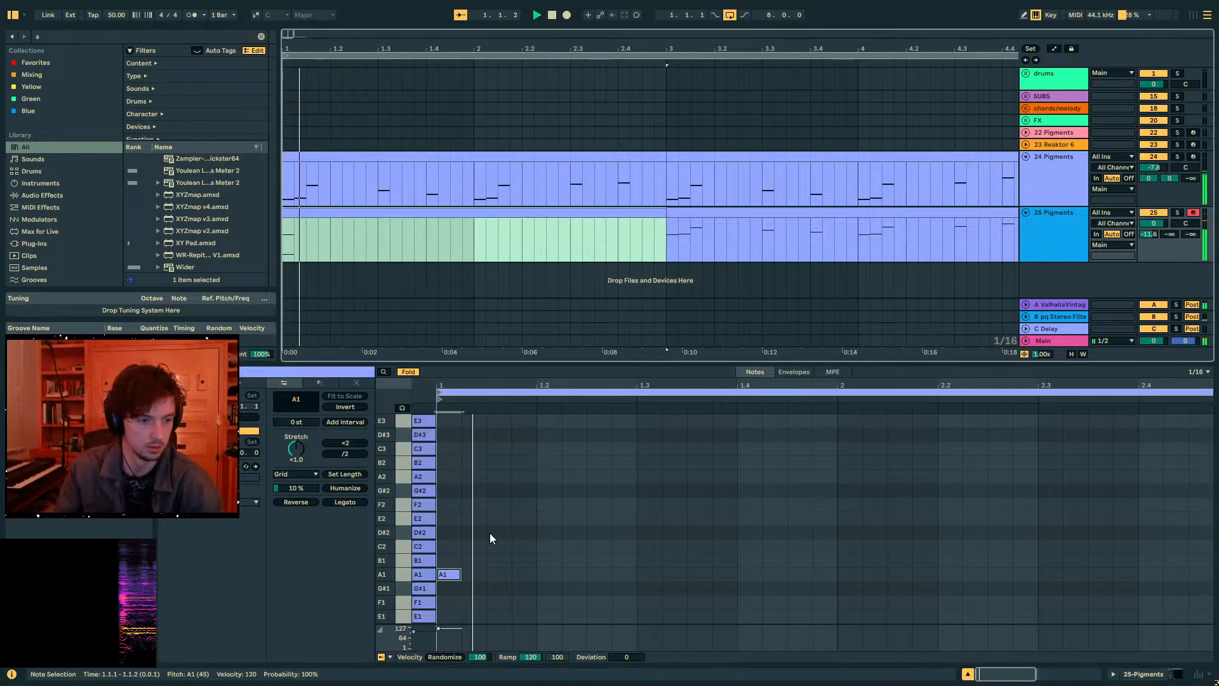
{"action": "key", "text": "space"}
{"action": "left_click_drag", "start_coordinate": [458, 574], "coordinate": [454, 511]}
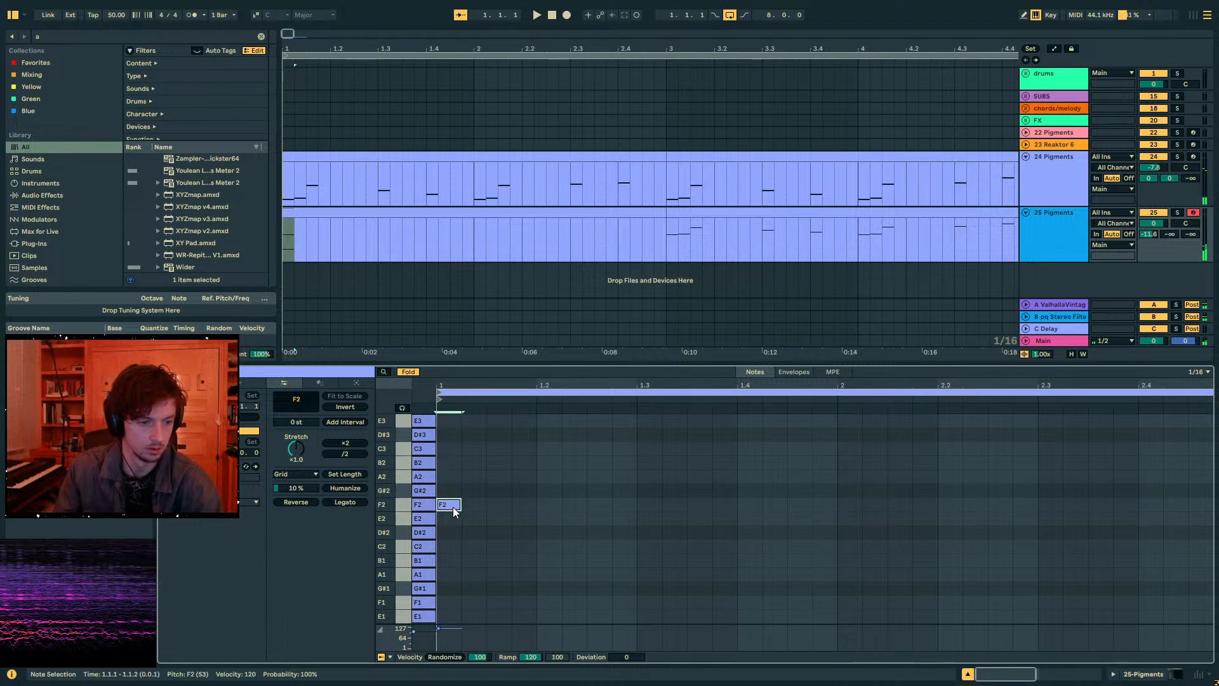
- During playback, continue in sixteenth notes up G#2, A2, B2, C3 and back down B2, A2, G#2, F2, ending at 1.3.1
{"action": "double_click", "coordinate": [475, 490]}
{"action": "key", "text": "space"}
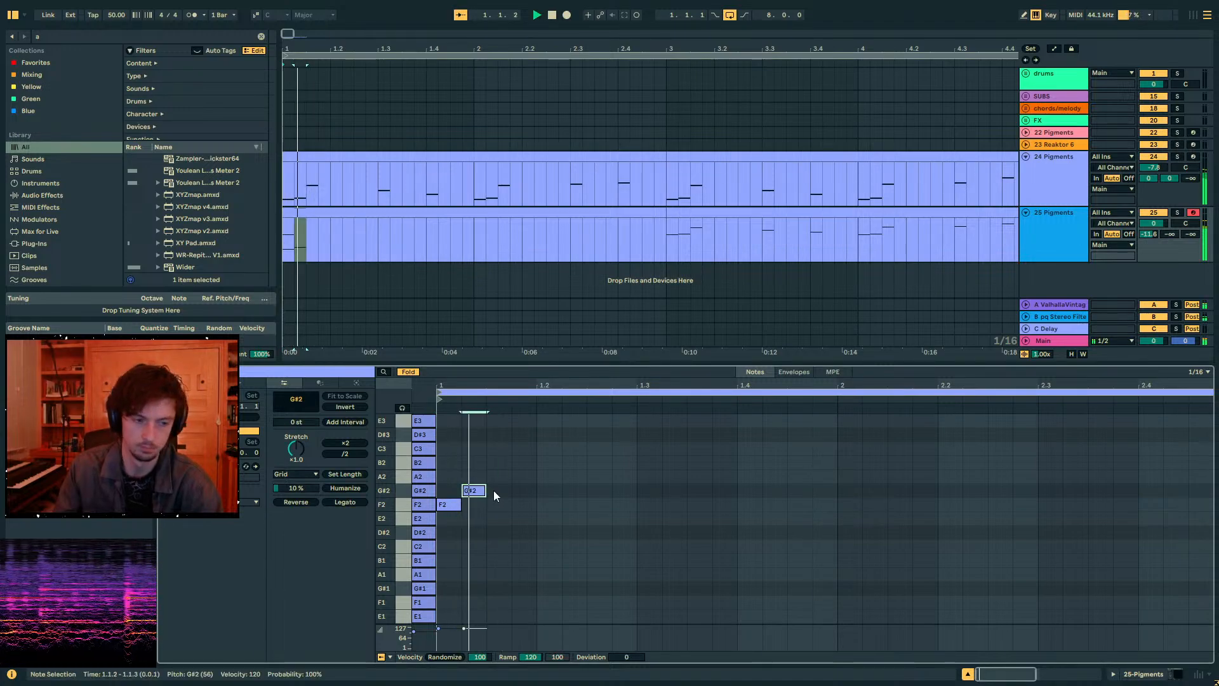
{"action": "double_click", "coordinate": [499, 476]}
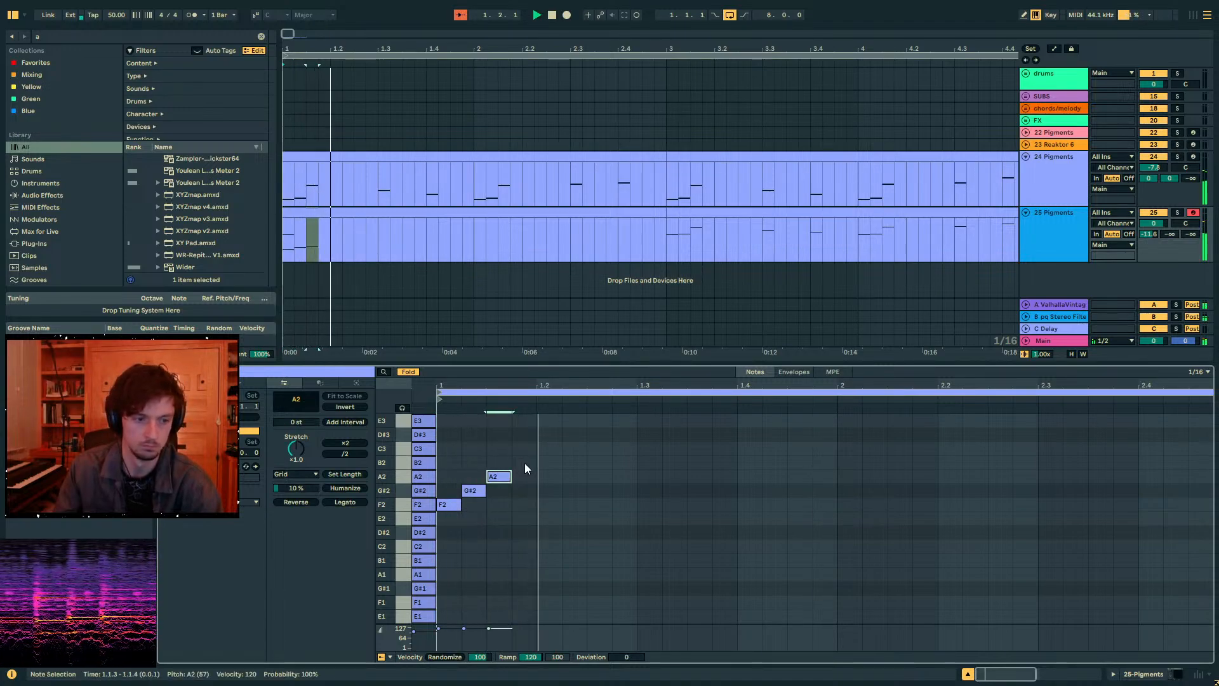
{"action": "double_click", "coordinate": [524, 462]}
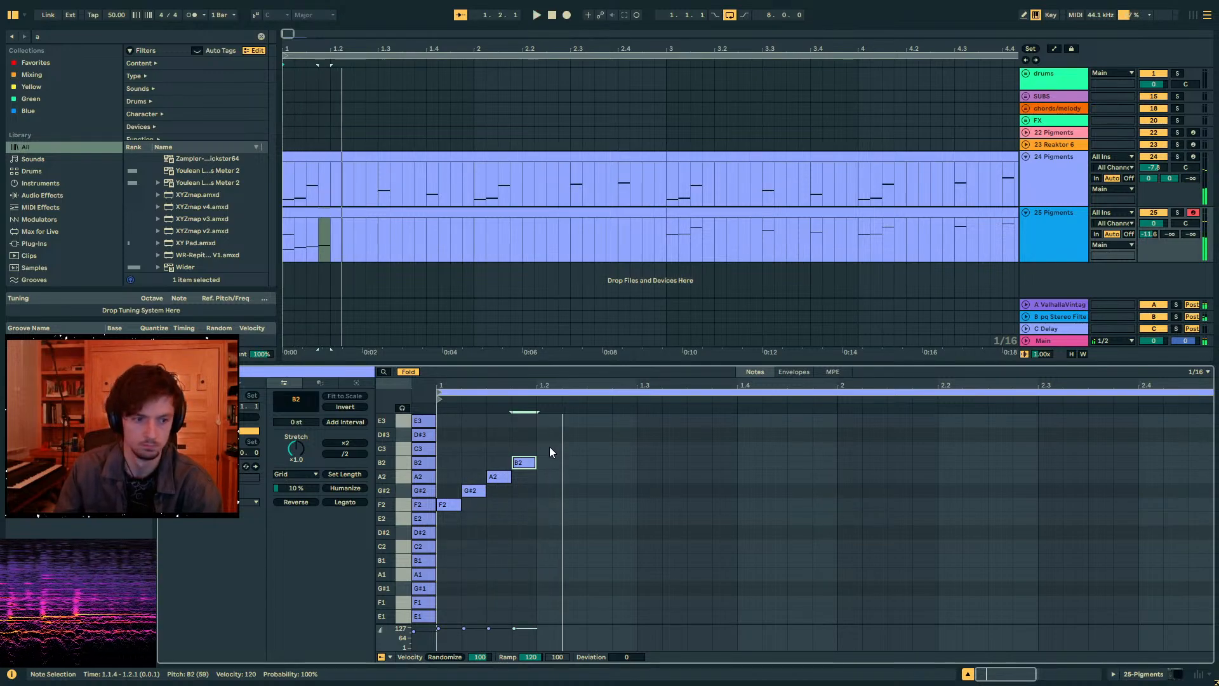
{"action": "double_click", "coordinate": [550, 448]}
{"action": "double_click", "coordinate": [573, 462]}
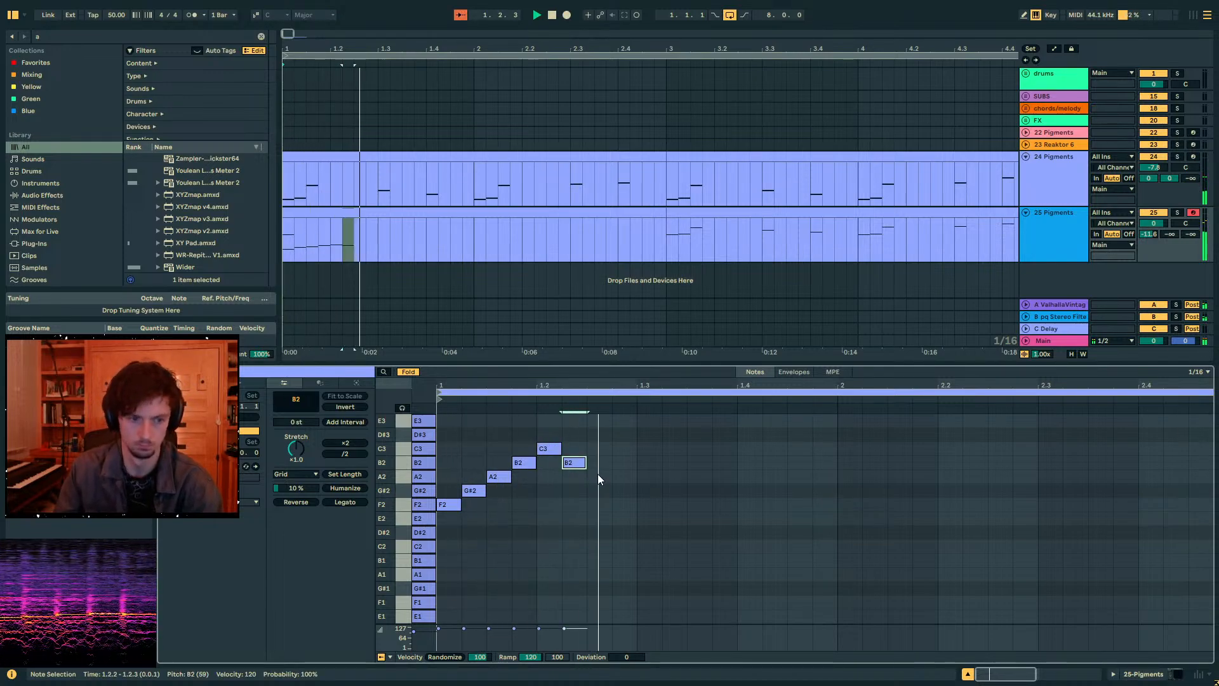
{"action": "double_click", "coordinate": [599, 476]}
{"action": "double_click", "coordinate": [625, 491]}
{"action": "double_click", "coordinate": [648, 504]}
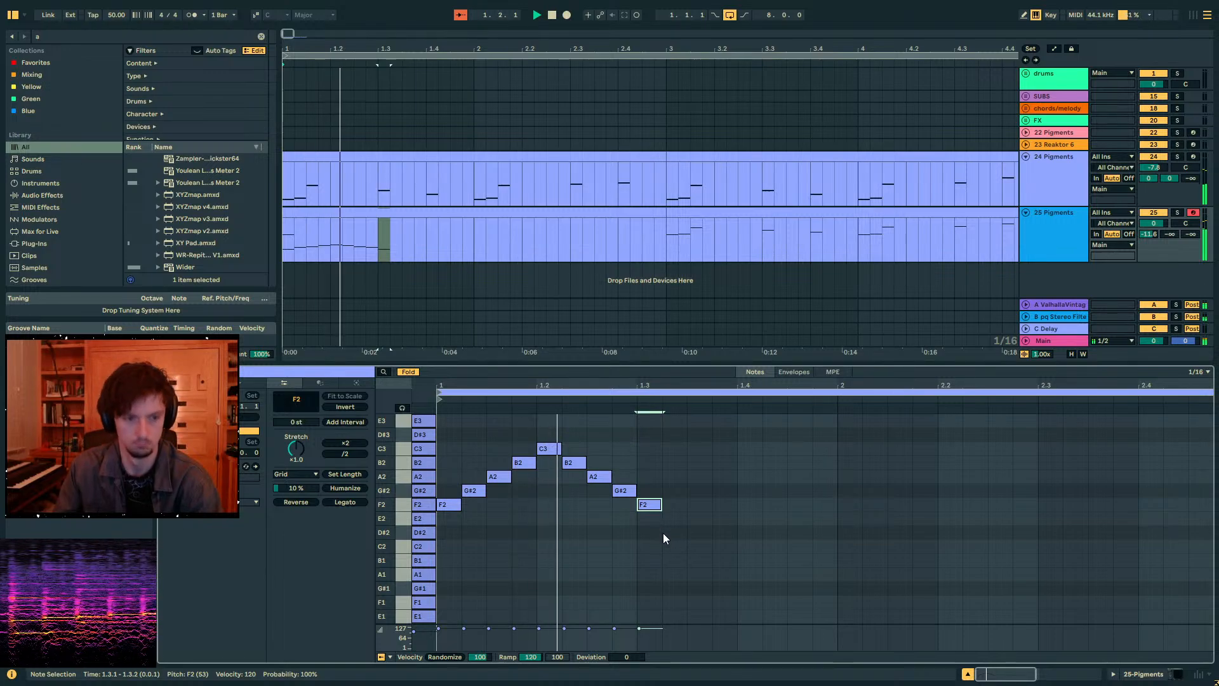
{"action": "key", "text": "space"}
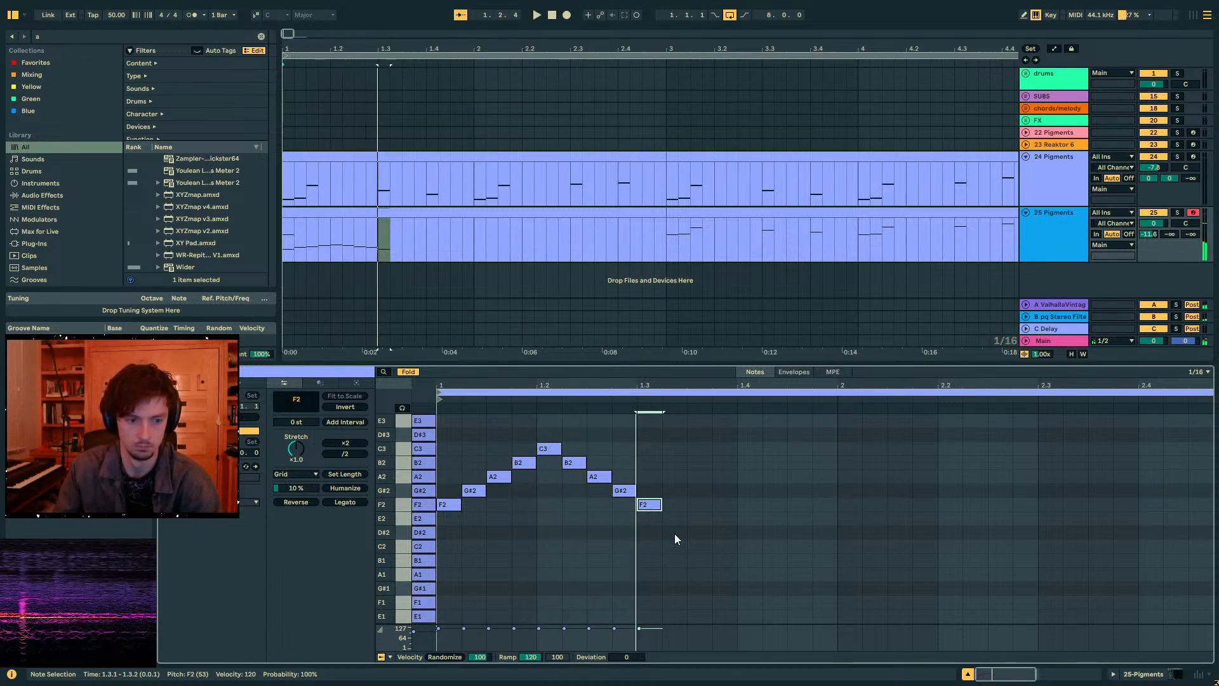
- Add sixteenth notes A1, E2, F1, F2, E1 and D#2 from 1.3.2 to 1.4.3, and play the bar
{"action": "left_click", "coordinate": [686, 571]}
{"action": "double_click", "coordinate": [676, 588]}
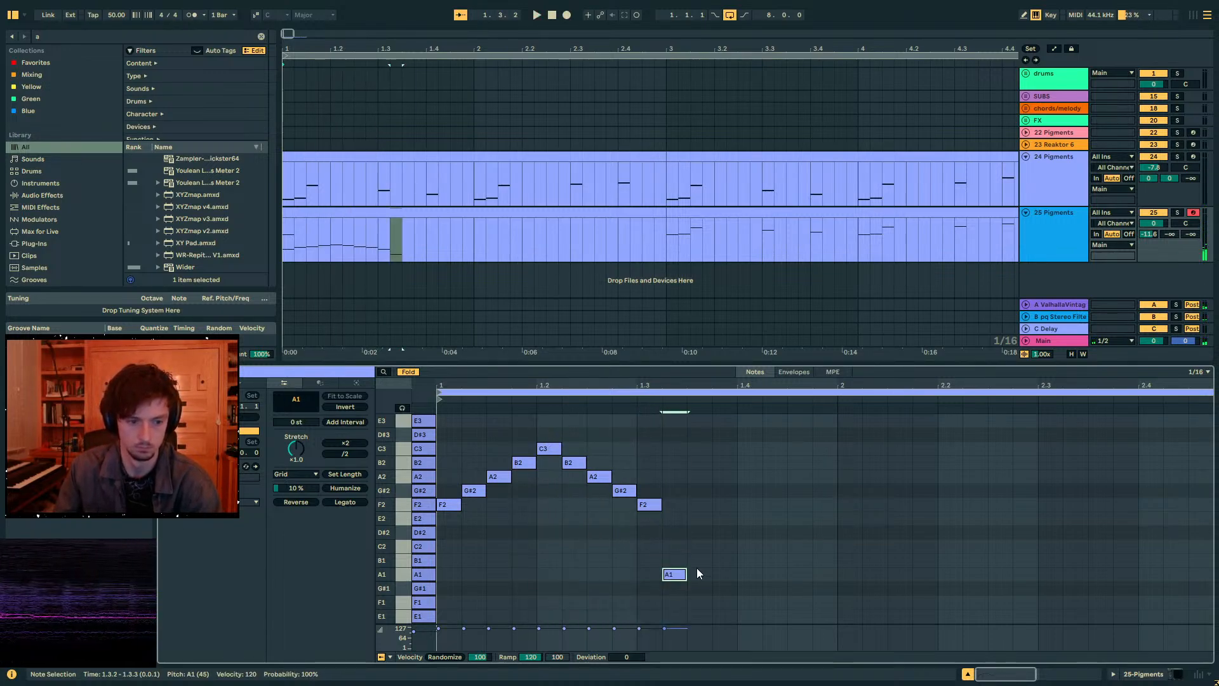
{"action": "double_click", "coordinate": [703, 521]}
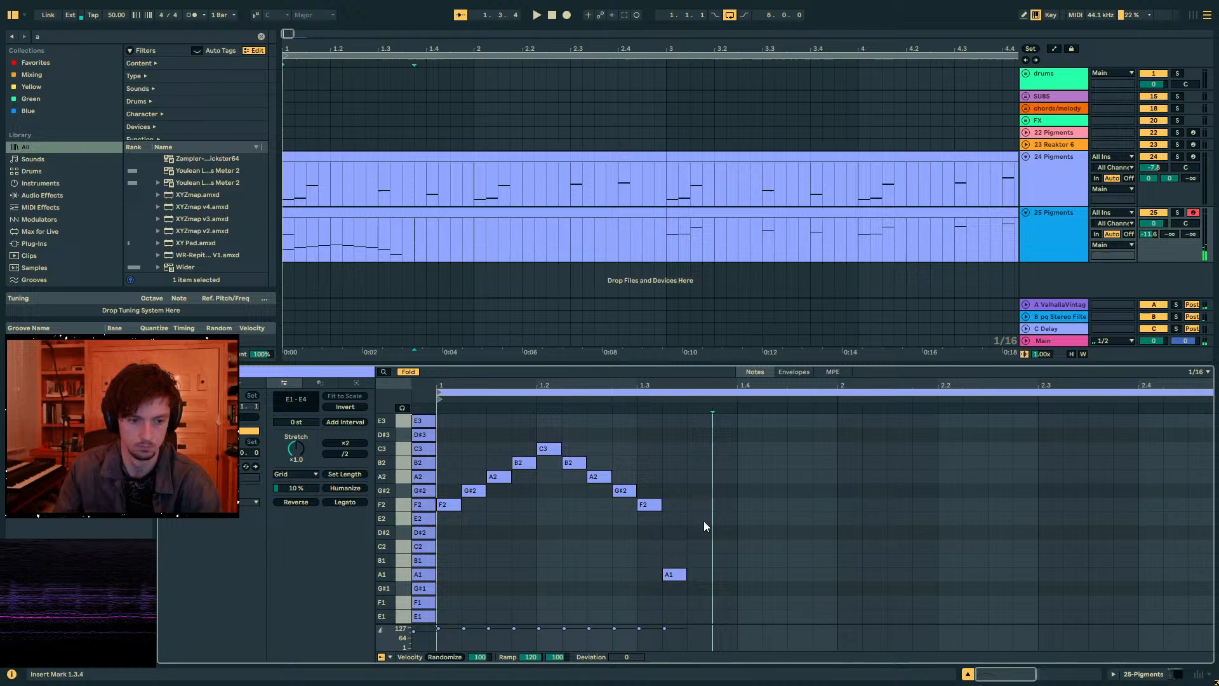
{"action": "double_click", "coordinate": [753, 505]}
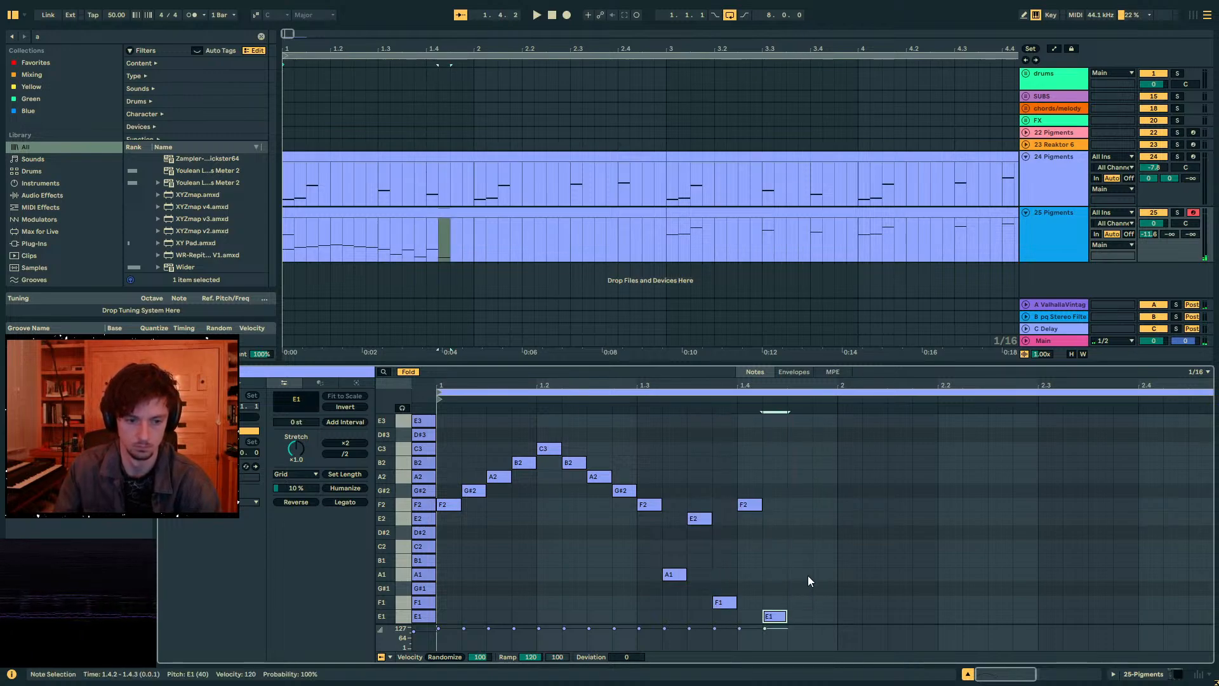
{"action": "double_click", "coordinate": [799, 532]}
{"action": "key", "text": "space"}
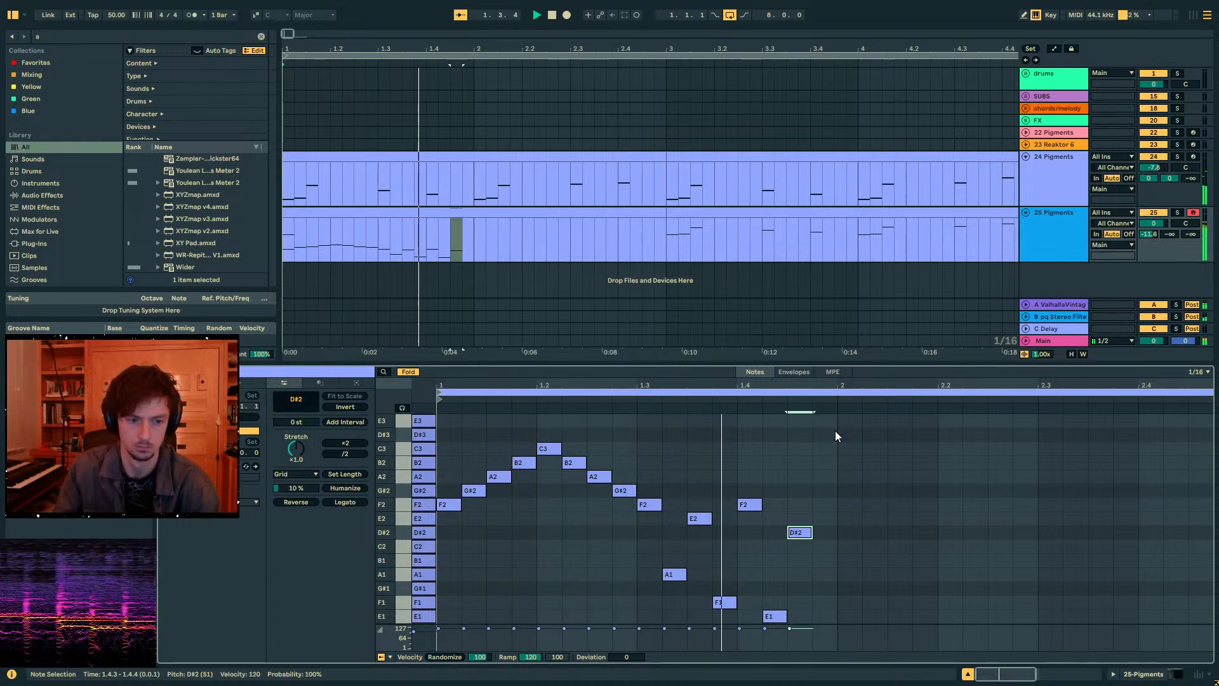
{"action": "left_click", "coordinate": [839, 483]}
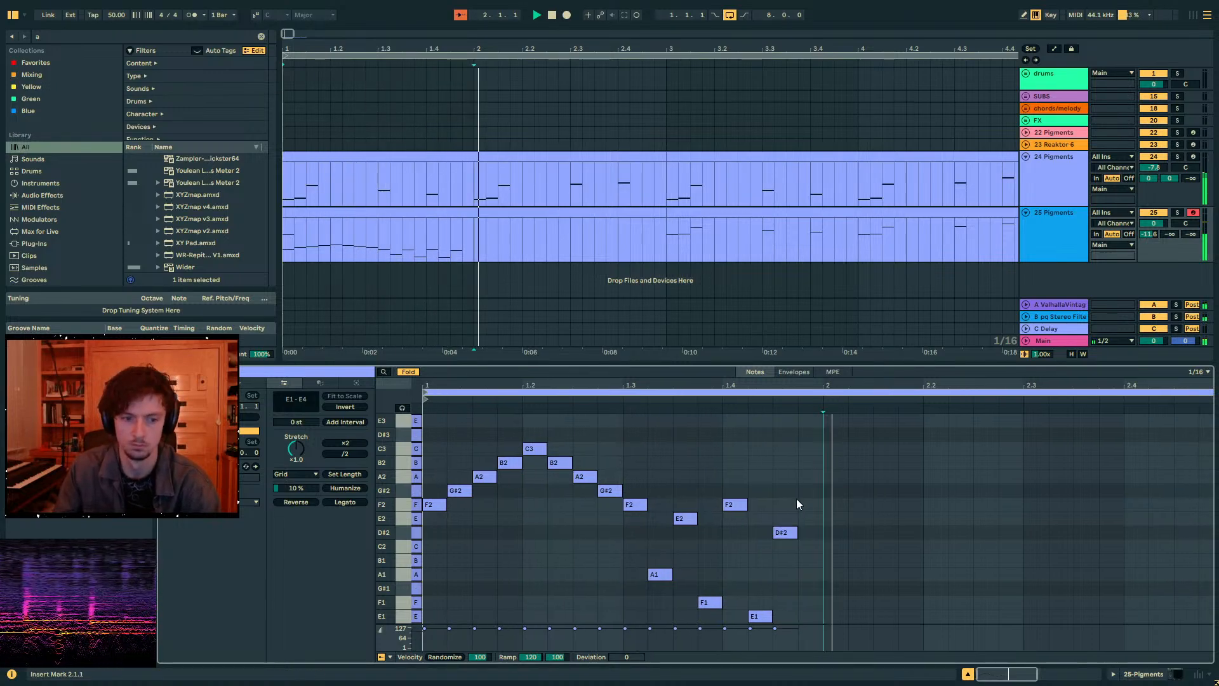
{"action": "key", "text": "ctrl+a"}
{"action": "key", "text": "ctrl+c"}
{"action": "left_click", "coordinate": [824, 465]}
{"action": "key", "text": "ctrl+v"}
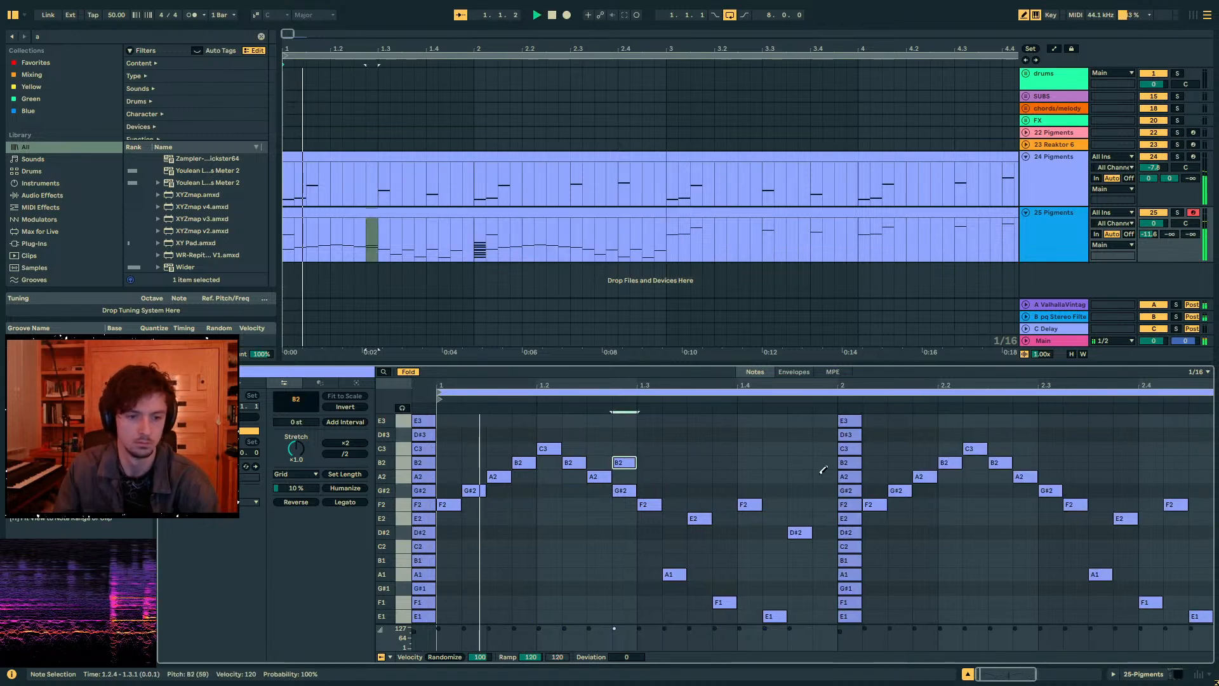
{"action": "key", "text": "ctrl+z"}
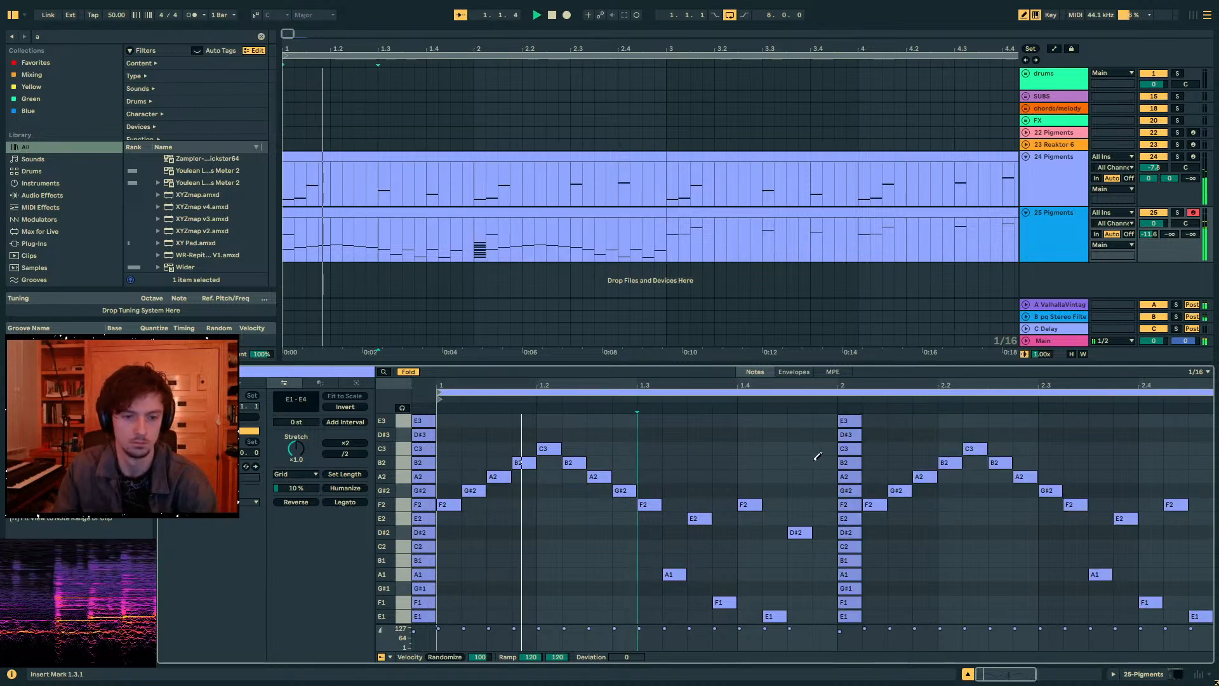
{"action": "key", "text": "ctrl+z"}
{"action": "key", "text": "b"}
- Duplicate only the melody notes of bar 1 into bar 2 of track 25's clip, without the scale guide notes
{"action": "mouse_move", "coordinate": [829, 427]}
{"action": "left_mouse_down"}
{"action": "mouse_move", "coordinate": [511, 625]}
{"action": "mouse_move", "coordinate": [438, 625]}
{"action": "left_mouse_up"}
{"action": "key", "text": "ctrl+d"}
{"action": "left_click", "coordinate": [650, 505]}
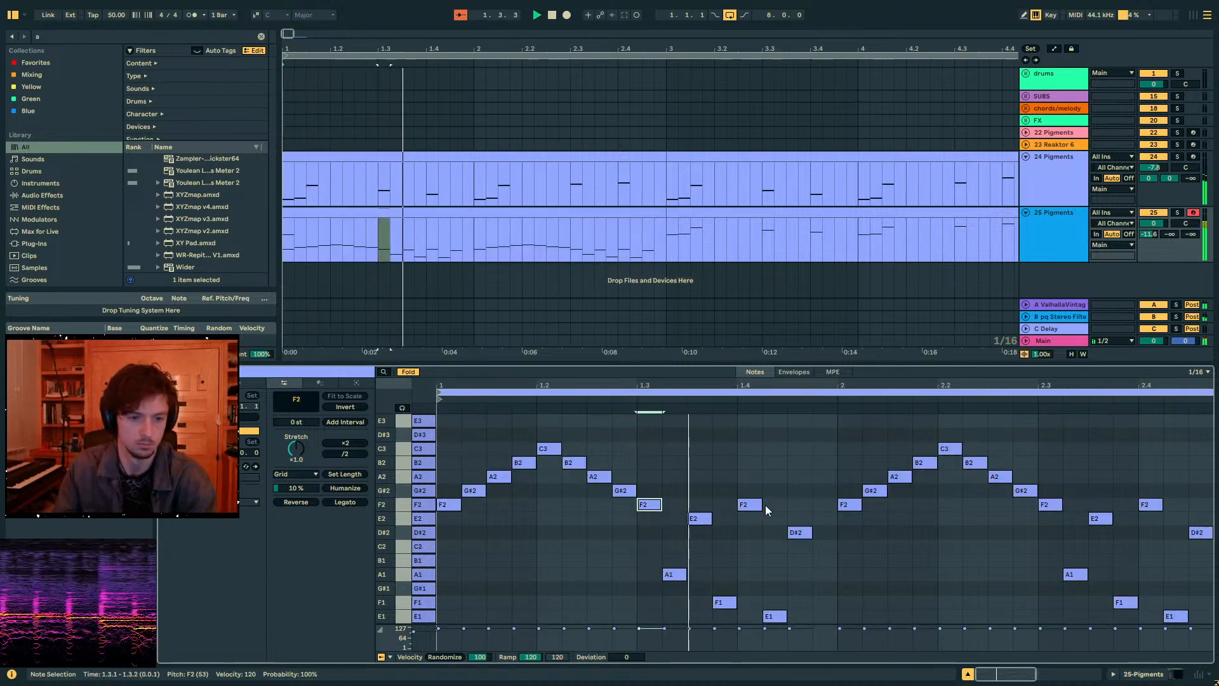
- Change the bar 1 notes at 1.3.4 and 1.4.2 to A1 and the note at 1.4.3 to E2 during playback
{"action": "left_click", "coordinate": [696, 482]}
{"action": "key", "text": "space"}
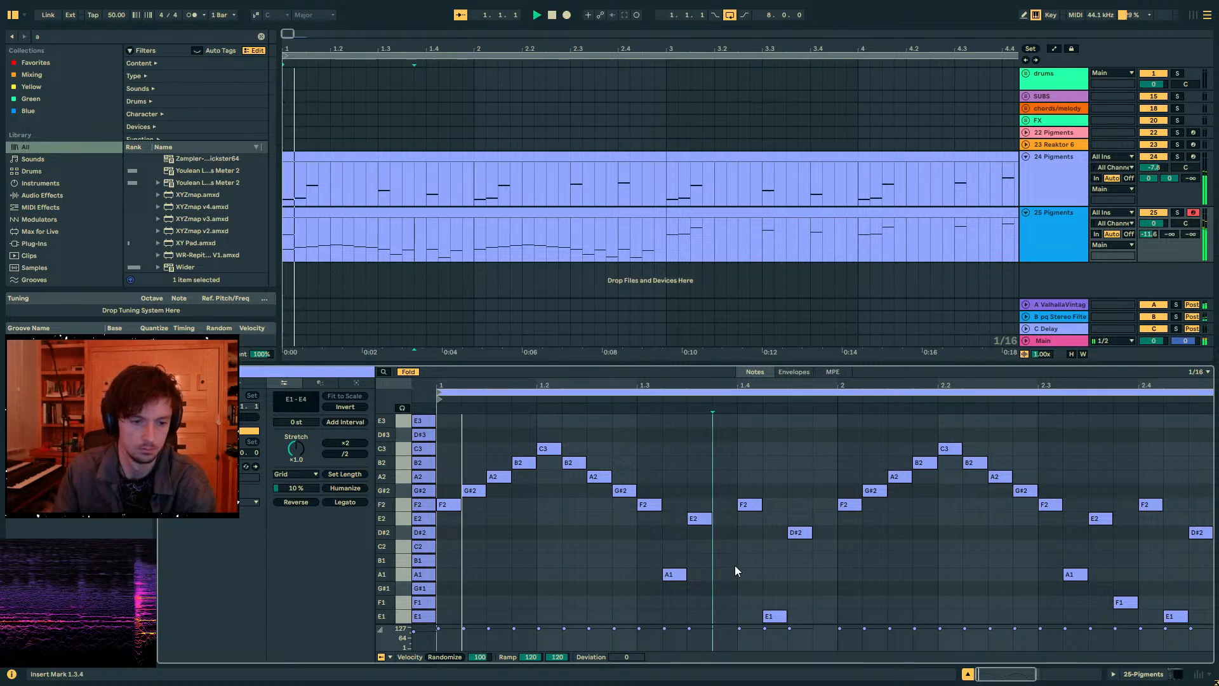
{"action": "double_click", "coordinate": [732, 573]}
{"action": "left_click", "coordinate": [798, 532]}
{"action": "left_click_drag", "start_coordinate": [799, 539], "coordinate": [799, 525]}
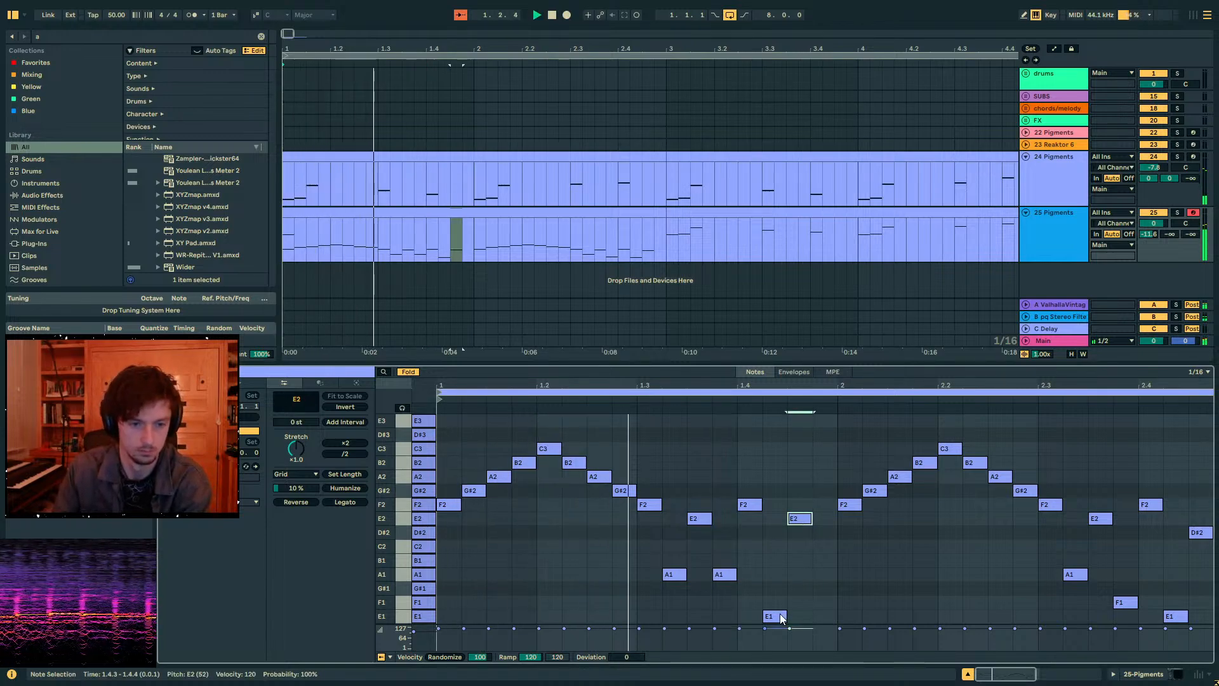
{"action": "left_click_drag", "start_coordinate": [775, 620], "coordinate": [777, 581]}
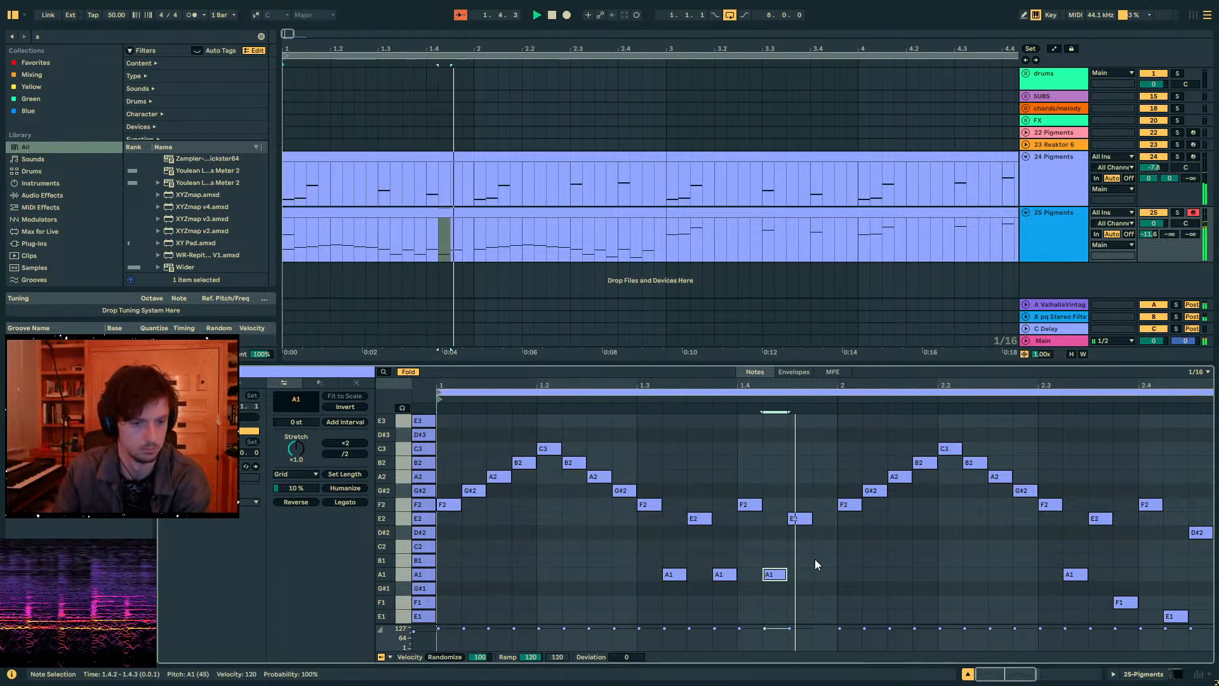
- Solo track 25 and replay its first clip from the start
{"action": "left_click", "coordinate": [863, 544]}
{"action": "left_click", "coordinate": [523, 236]}
{"action": "left_click", "coordinate": [1038, 232]}
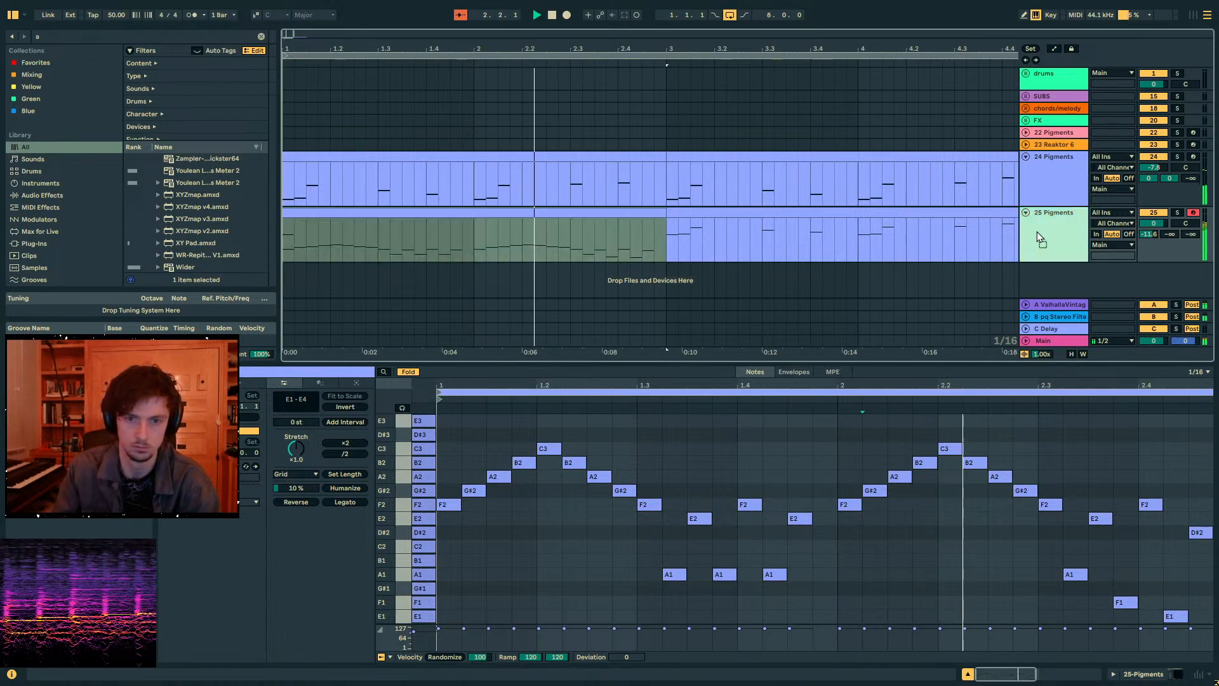
{"action": "left_click", "coordinate": [1177, 213]}
{"action": "key", "text": "space"}
{"action": "key", "text": "space"}
{"action": "left_click", "coordinate": [537, 213]}
- Open track 25's Pigments and set Engine 1's coarse tuning to 12 st
{"action": "left_click", "coordinate": [1146, 677]}
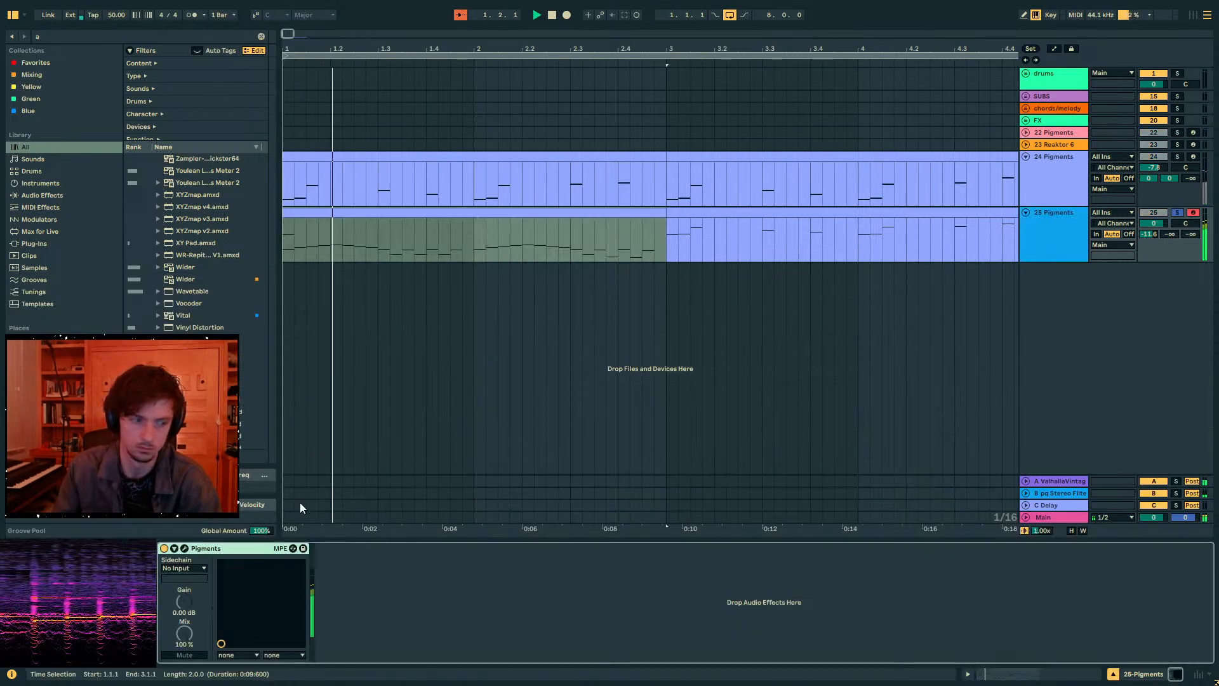
{"action": "left_click", "coordinate": [184, 548]}
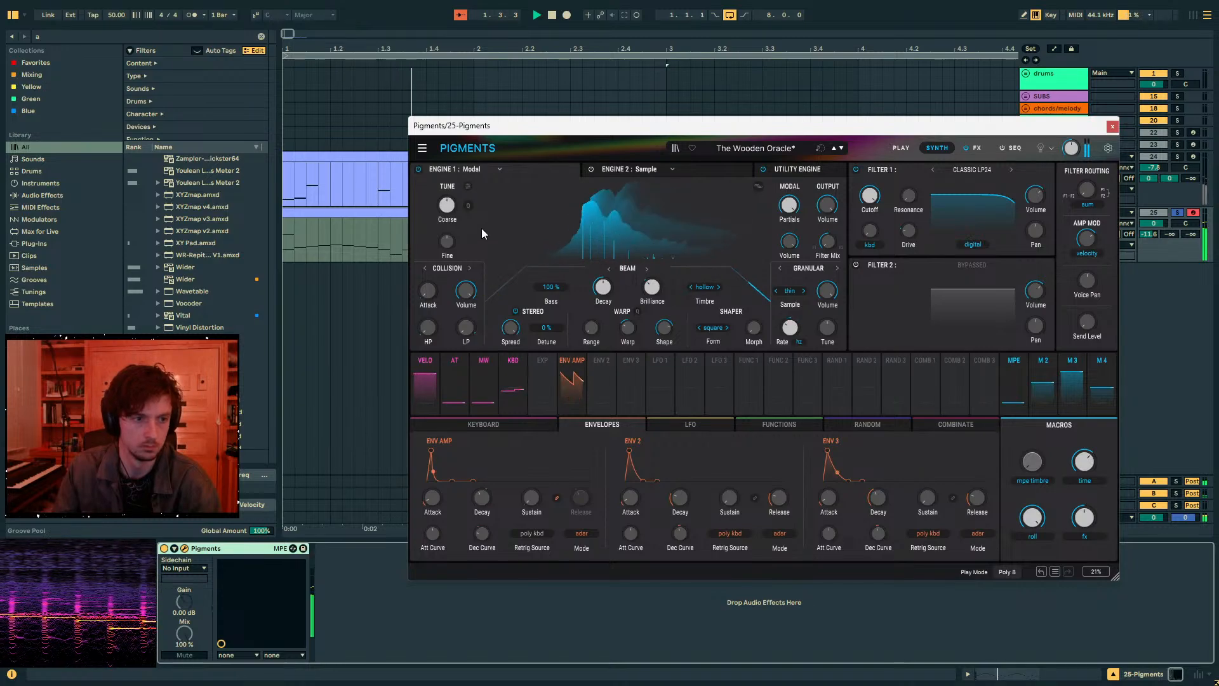
{"action": "left_click_drag", "start_coordinate": [447, 205], "coordinate": [447, 186]}
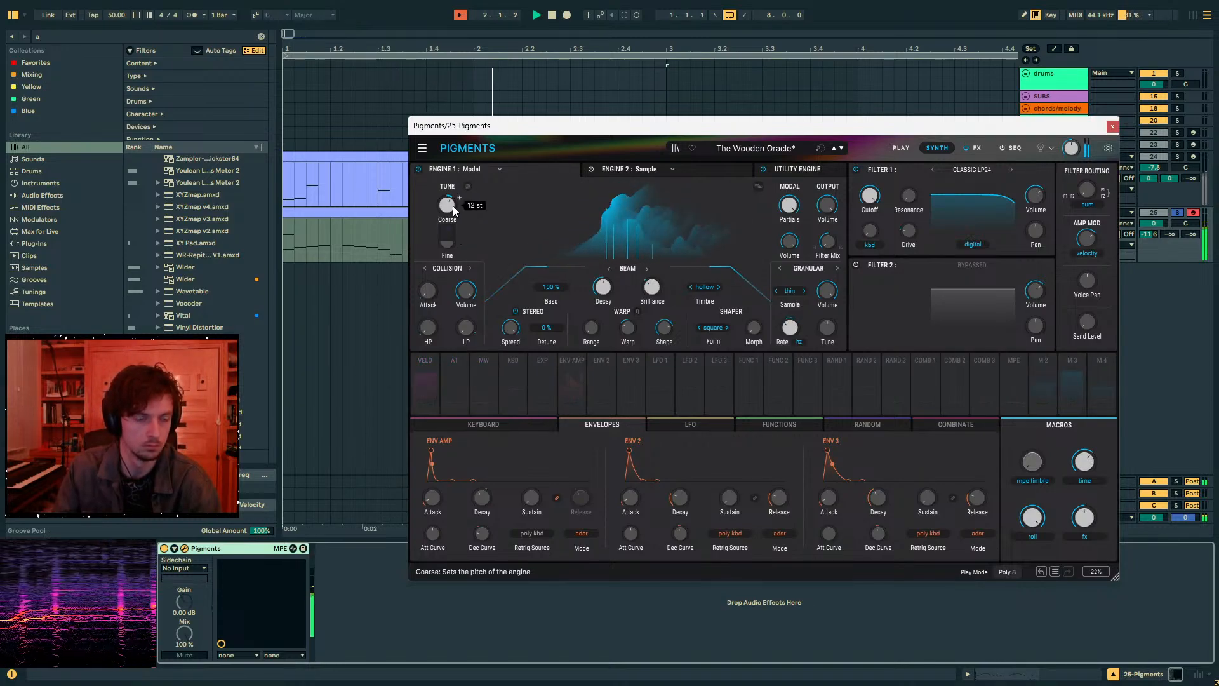
- Check Pigments' sequencer and effects pages, close the plugin, and replay track 25's first clip
{"action": "left_click", "coordinate": [1012, 148]}
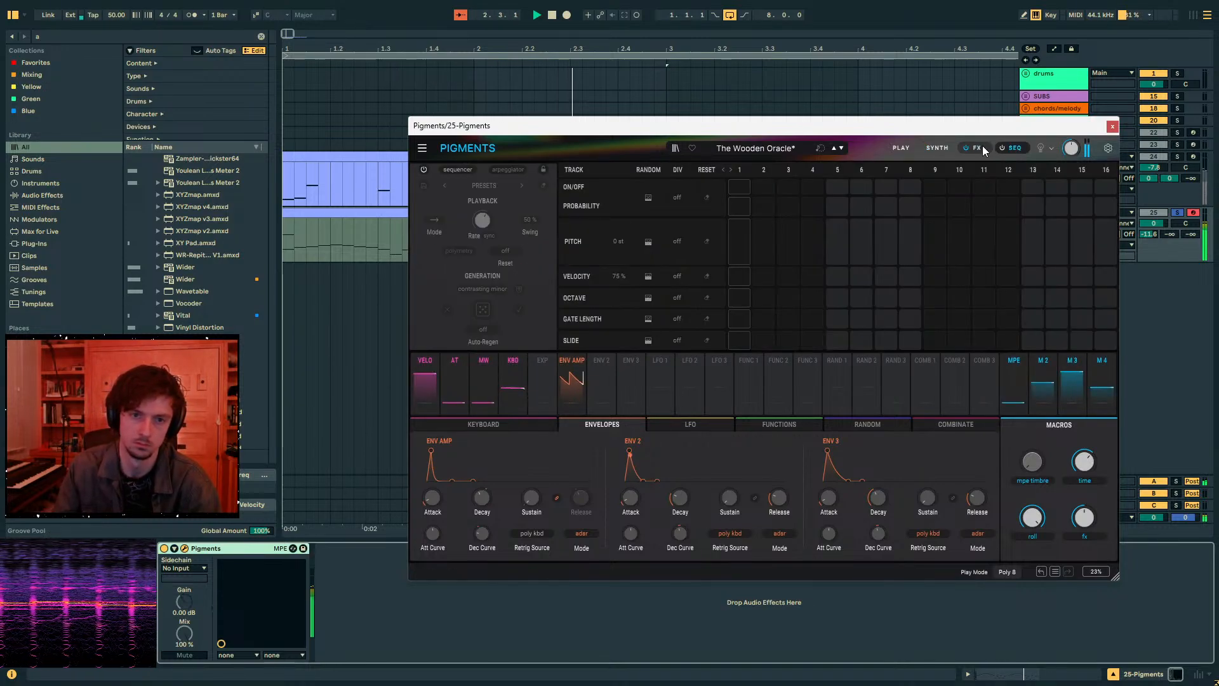
{"action": "left_click", "coordinate": [975, 147]}
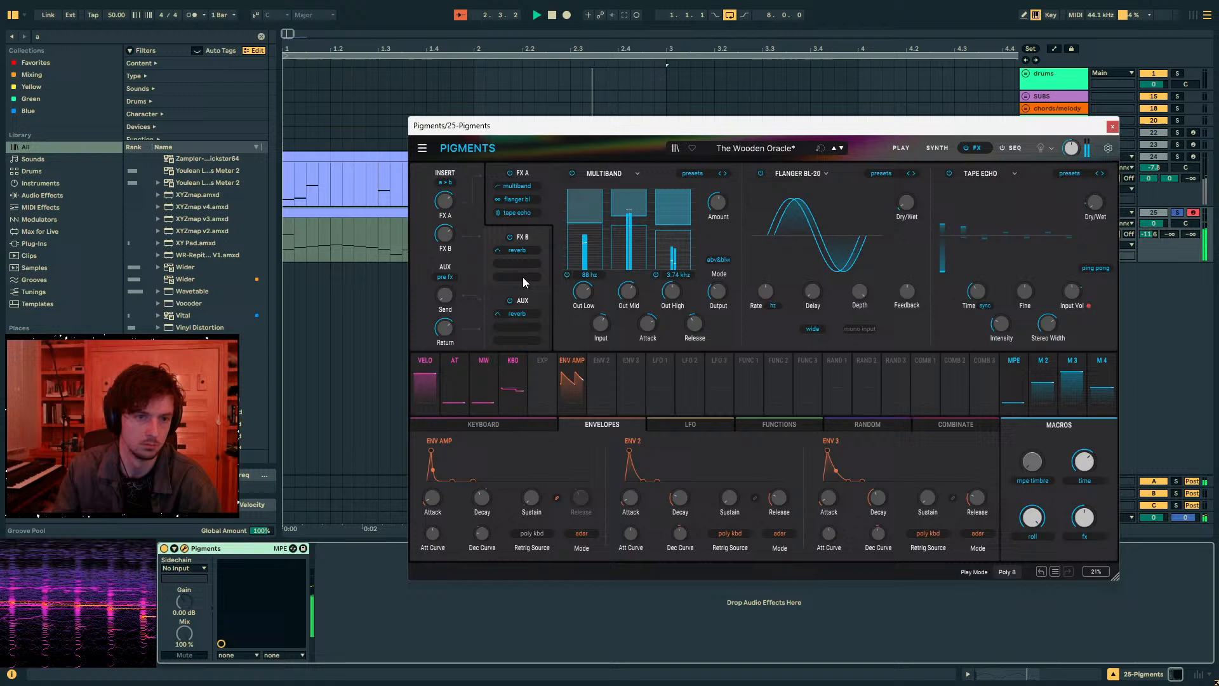
{"action": "left_click", "coordinate": [1113, 127]}
{"action": "key", "text": "space"}
{"action": "left_click", "coordinate": [550, 214]}
{"action": "key", "text": "space"}
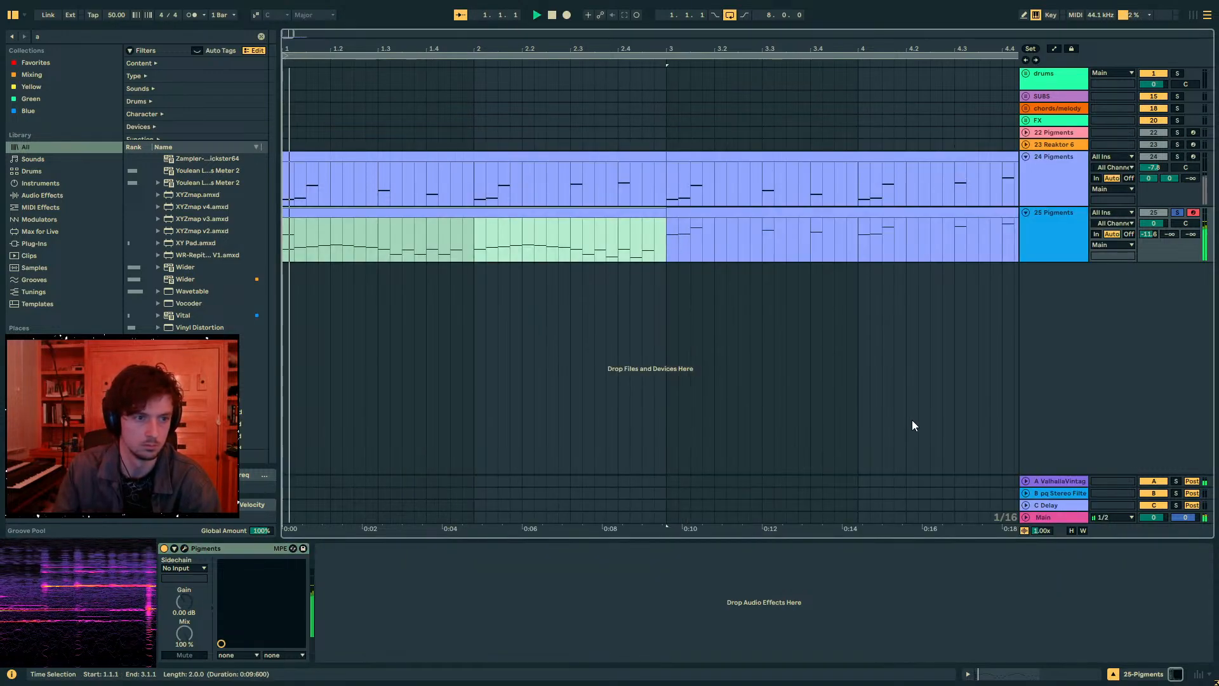
- In bar 2 of track 25's clip, delete the E1 at 2.4.2 and raise the D#2 at 2.4.3 to E2
{"action": "left_click", "coordinate": [1054, 674]}
{"action": "left_click_drag", "start_coordinate": [1047, 385], "coordinate": [1044, 346]}
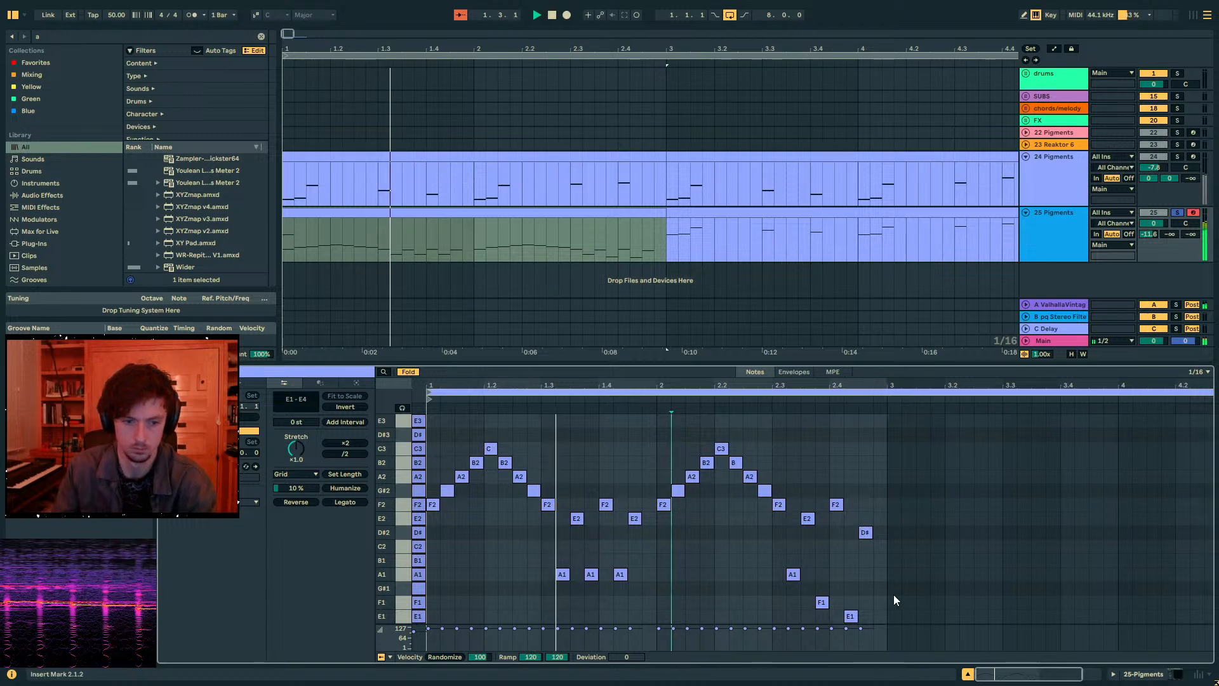
{"action": "left_click_drag", "start_coordinate": [893, 596], "coordinate": [850, 618]}
{"action": "key", "text": "Delete"}
{"action": "left_click_drag", "start_coordinate": [905, 563], "coordinate": [863, 521]}
{"action": "key", "text": "Up"}
- Raise the F1 note at 2.3.4 to B1, keeping the A1 at 2.3.2 at its pitch
{"action": "left_click_drag", "start_coordinate": [847, 609], "coordinate": [787, 527]}
{"action": "key", "text": "Up"}
{"action": "key", "text": "Up"}
{"action": "key", "text": "Down"}
{"action": "key", "text": "Down"}
{"action": "left_click_drag", "start_coordinate": [854, 590], "coordinate": [751, 550]}
{"action": "left_click", "coordinate": [822, 574]}
{"action": "key", "text": "Up"}
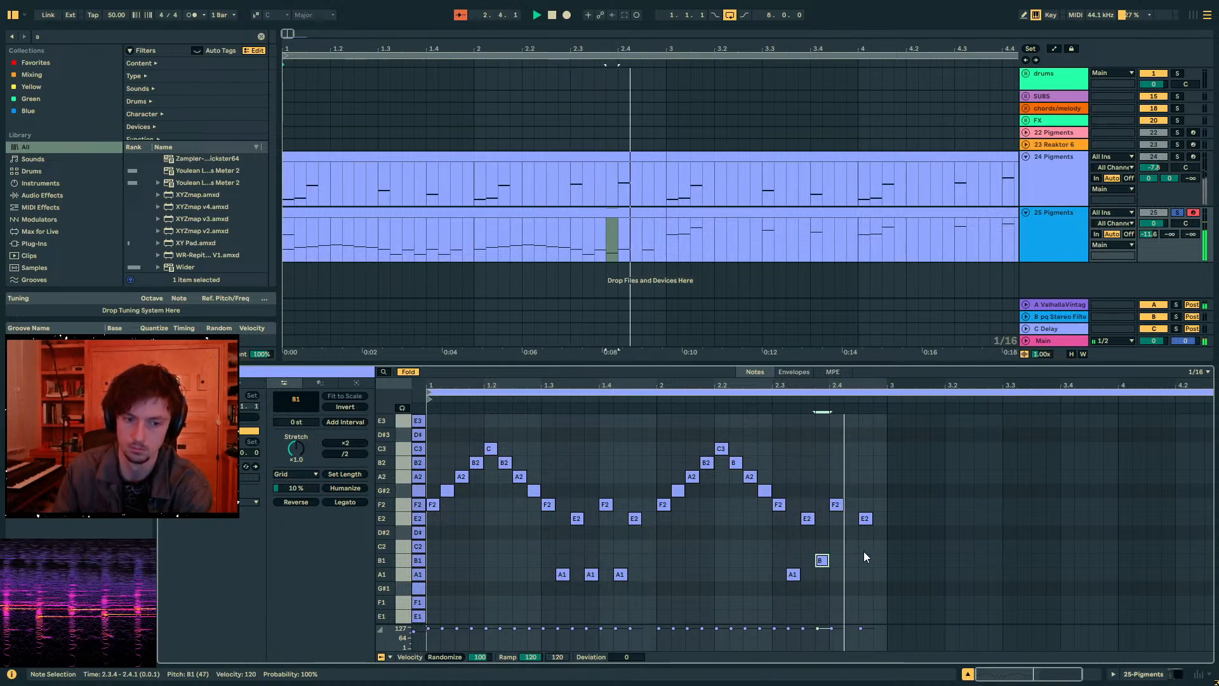
- Raise the E2 at 2.3.3 to G#2, and try A2 for the note at 2.4.1 before returning it to F2
{"action": "key", "text": "space"}
{"action": "left_click_drag", "start_coordinate": [831, 532], "coordinate": [824, 444]}
{"action": "scroll", "coordinate": [855, 497], "scroll_direction": "right", "scroll_amount": 1}
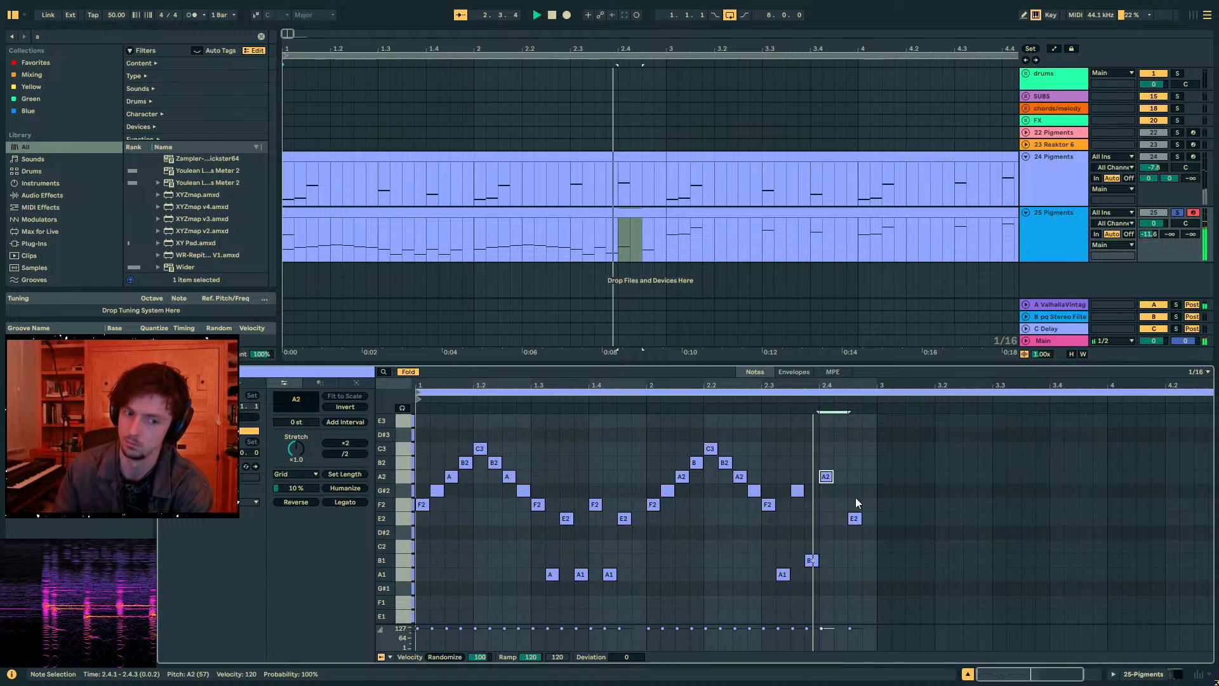
{"action": "key", "text": "space"}
{"action": "key", "text": "Down"}
{"action": "left_click", "coordinate": [747, 402]}
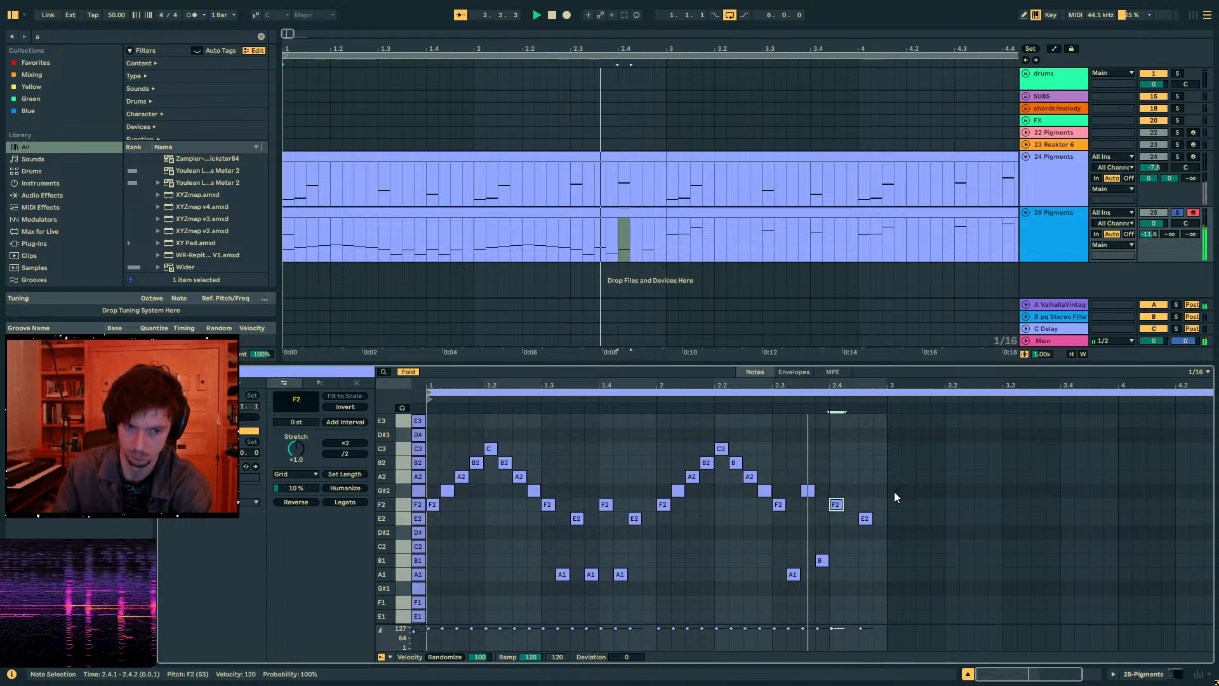
- Play track 25's first clip from the start and turn off track 25's solo to hear it against track 24
{"action": "scroll", "coordinate": [876, 509], "scroll_direction": "right", "scroll_amount": 1}
{"action": "left_click_drag", "start_coordinate": [852, 531], "coordinate": [834, 504]}
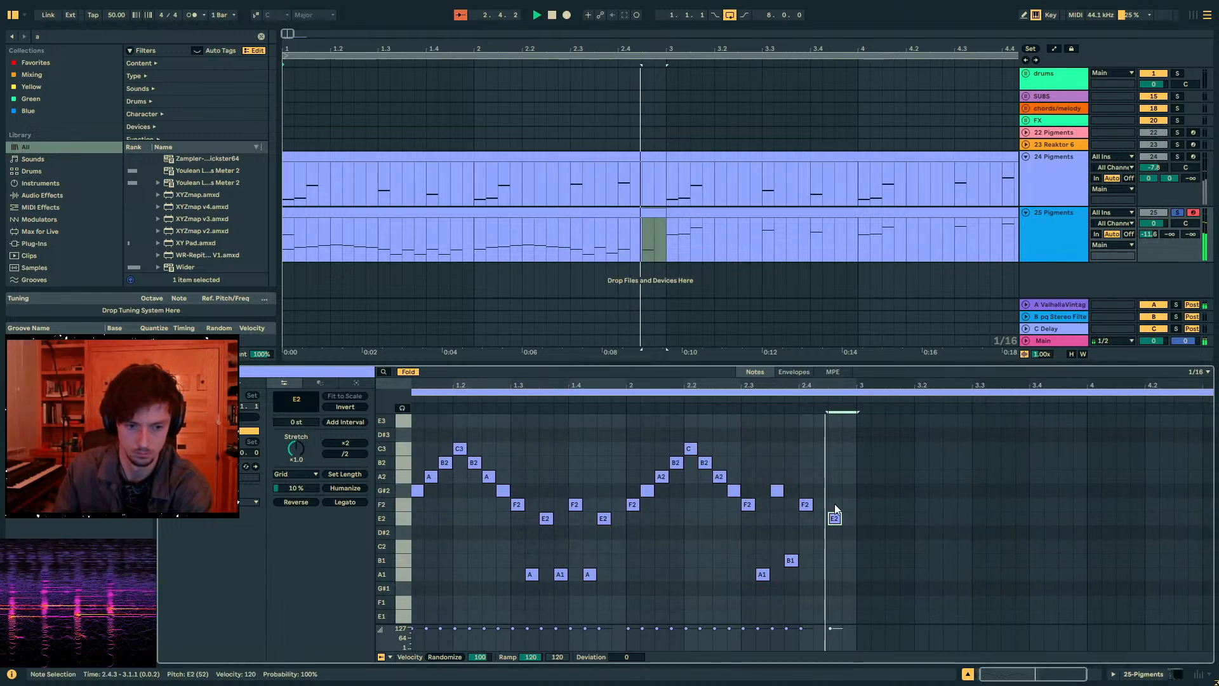
{"action": "left_click", "coordinate": [526, 211]}
{"action": "key", "text": "space"}
{"action": "key", "text": "space"}
{"action": "left_click_drag", "start_coordinate": [1171, 234], "coordinate": [1177, 165]}
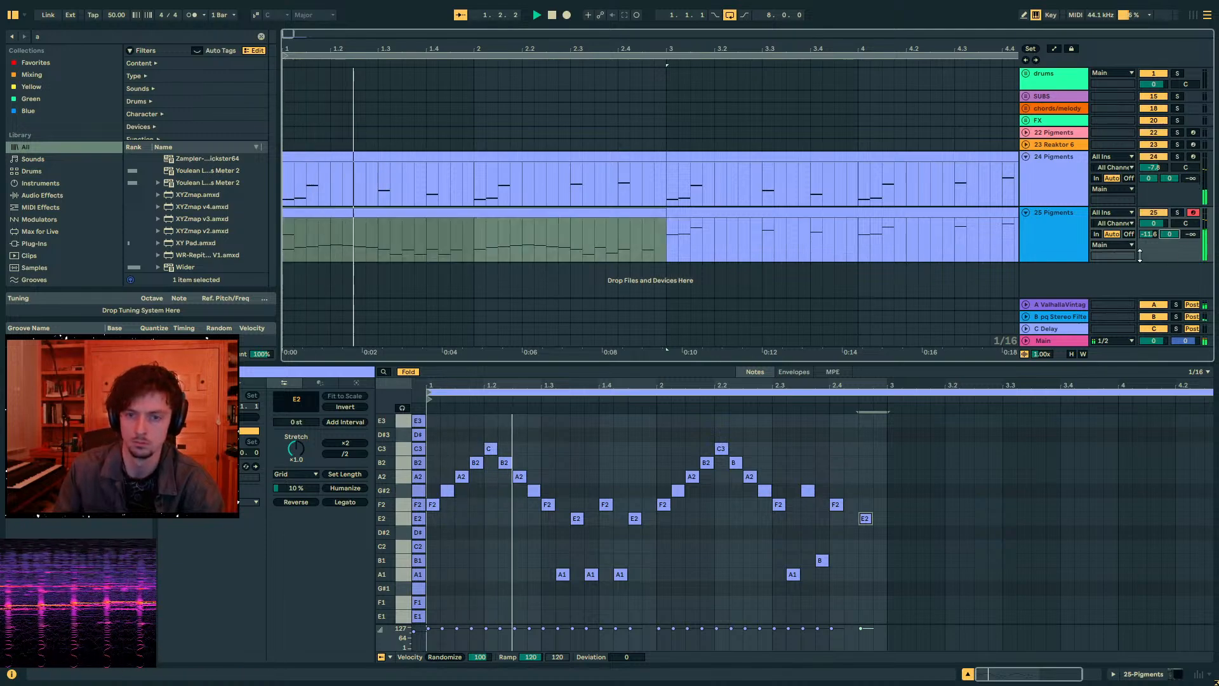
{"action": "left_click", "coordinate": [1177, 213]}
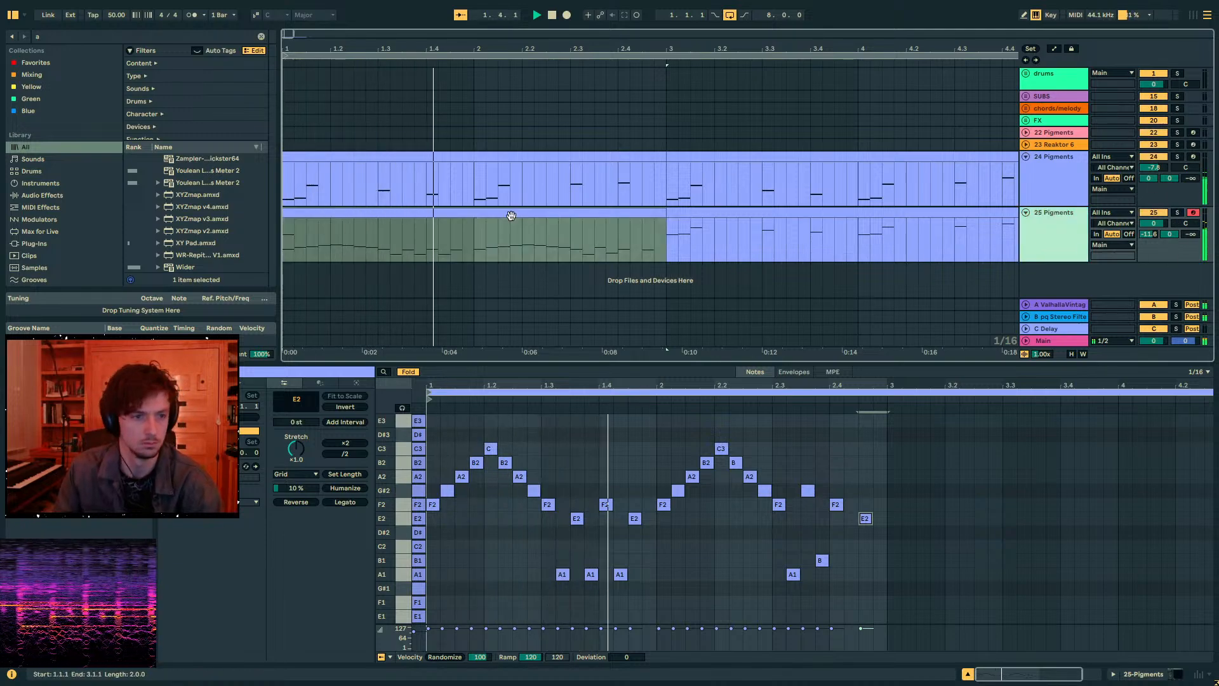
- Duplicate track 25's two-bar clip from bar 1 to bar 3, and bring up track 24's device chain
{"action": "key", "text": "ctrl+d"}
{"action": "left_click_drag", "start_coordinate": [422, 44], "coordinate": [590, 42]}
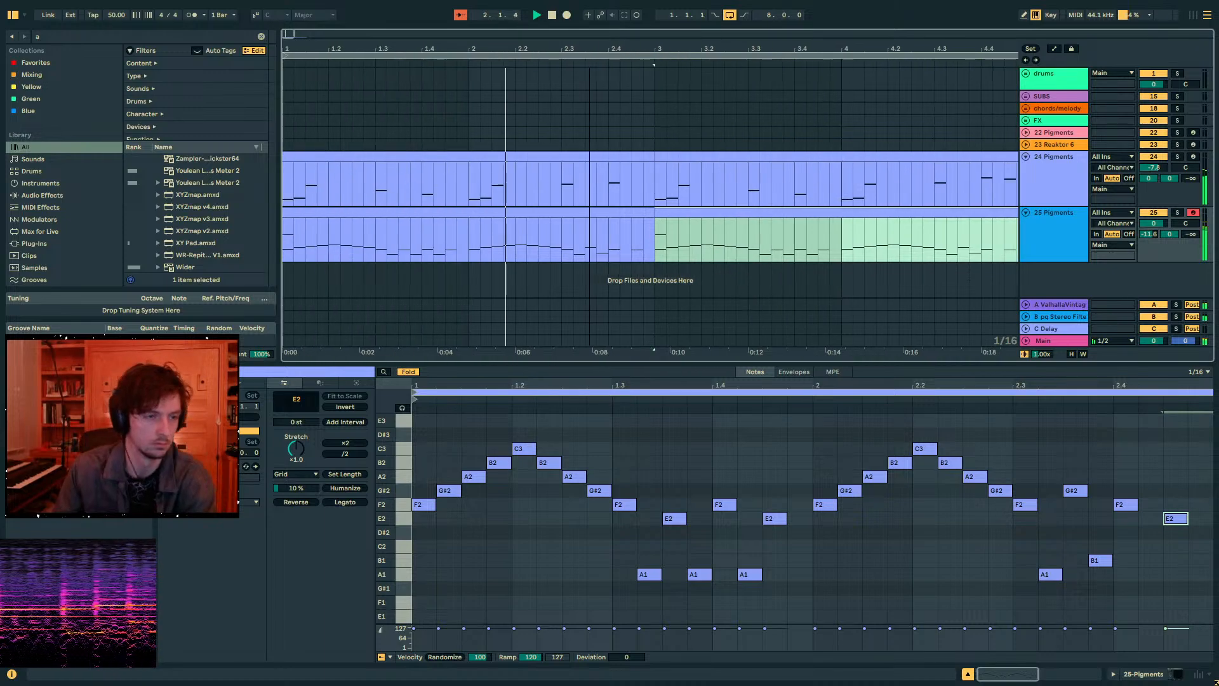
{"action": "left_click", "coordinate": [510, 212]}
{"action": "left_click", "coordinate": [539, 157]}
{"action": "left_click", "coordinate": [1054, 202]}
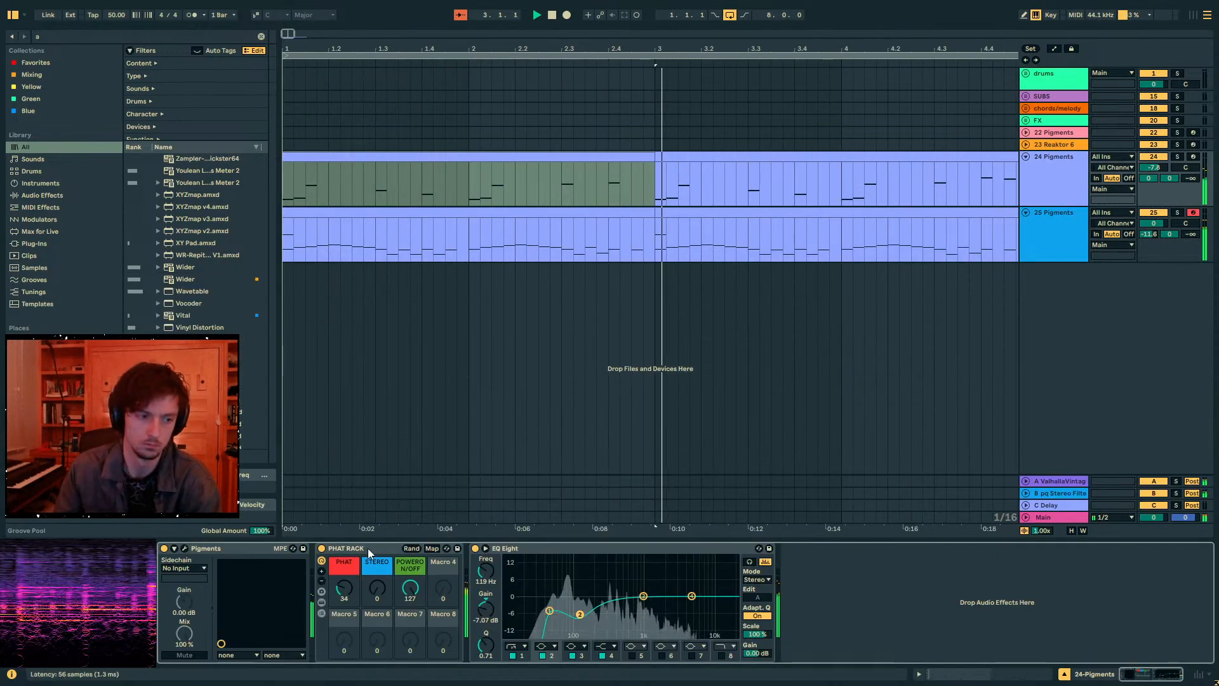
- In track 25's bar-3 clip, copy the E2–E4 scale guide notes before the clip start up an octave to E3–E5
{"action": "left_click", "coordinate": [678, 212]}
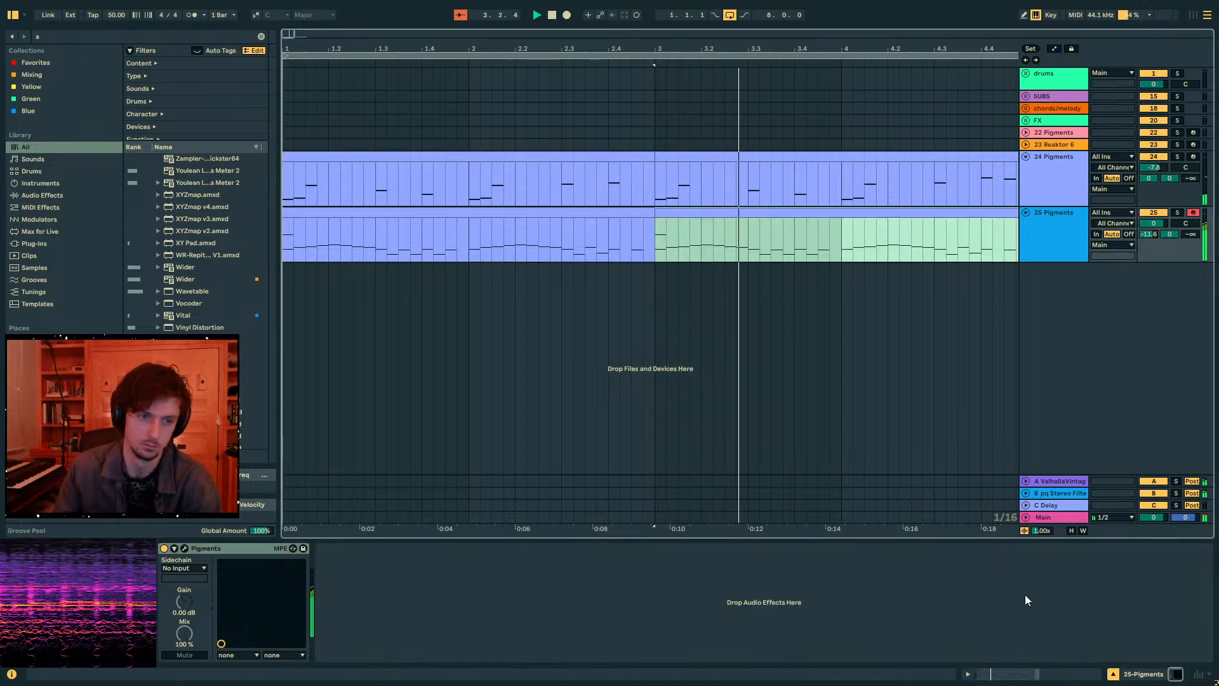
{"action": "left_click", "coordinate": [1008, 673]}
{"action": "scroll", "coordinate": [635, 452], "scroll_direction": "up", "scroll_amount": 1}
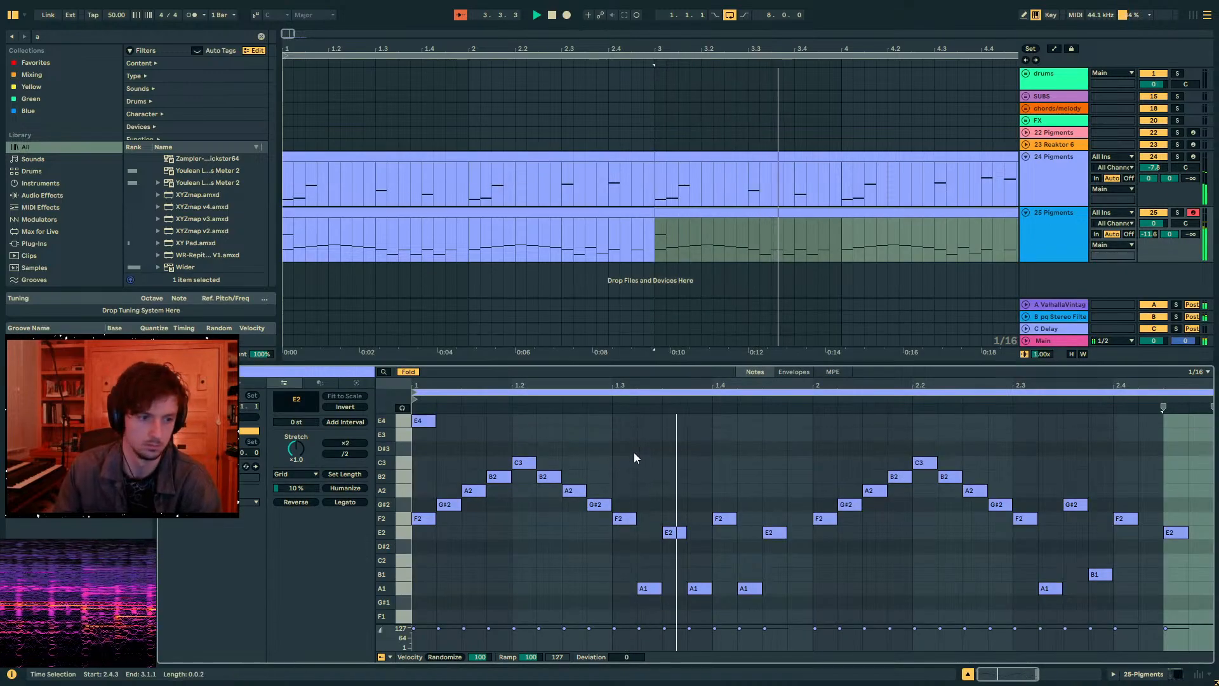
{"action": "left_click", "coordinate": [406, 372]}
{"action": "left_click_drag", "start_coordinate": [464, 382], "coordinate": [488, 380]}
{"action": "scroll", "coordinate": [432, 462], "scroll_direction": "down", "scroll_amount": 4}
{"action": "left_click_drag", "start_coordinate": [385, 456], "coordinate": [338, 455]}
{"action": "key", "text": "space"}
{"action": "left_click_drag", "start_coordinate": [431, 573], "coordinate": [411, 426]}
{"action": "key", "text": "ctrl+c"}
{"action": "key", "text": "ctrl+v"}
{"action": "key", "text": "shift+Up"}
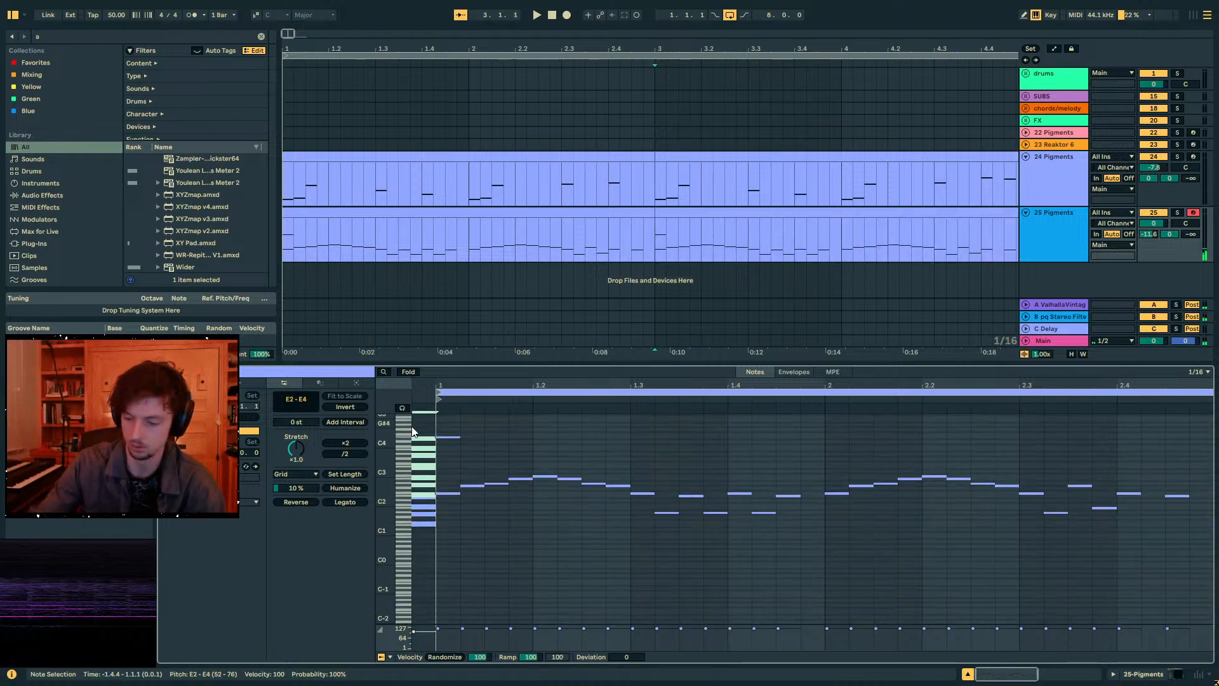
{"action": "key", "text": "shift+Up"}
{"action": "key", "text": "space"}
{"action": "left_click", "coordinate": [408, 372]}
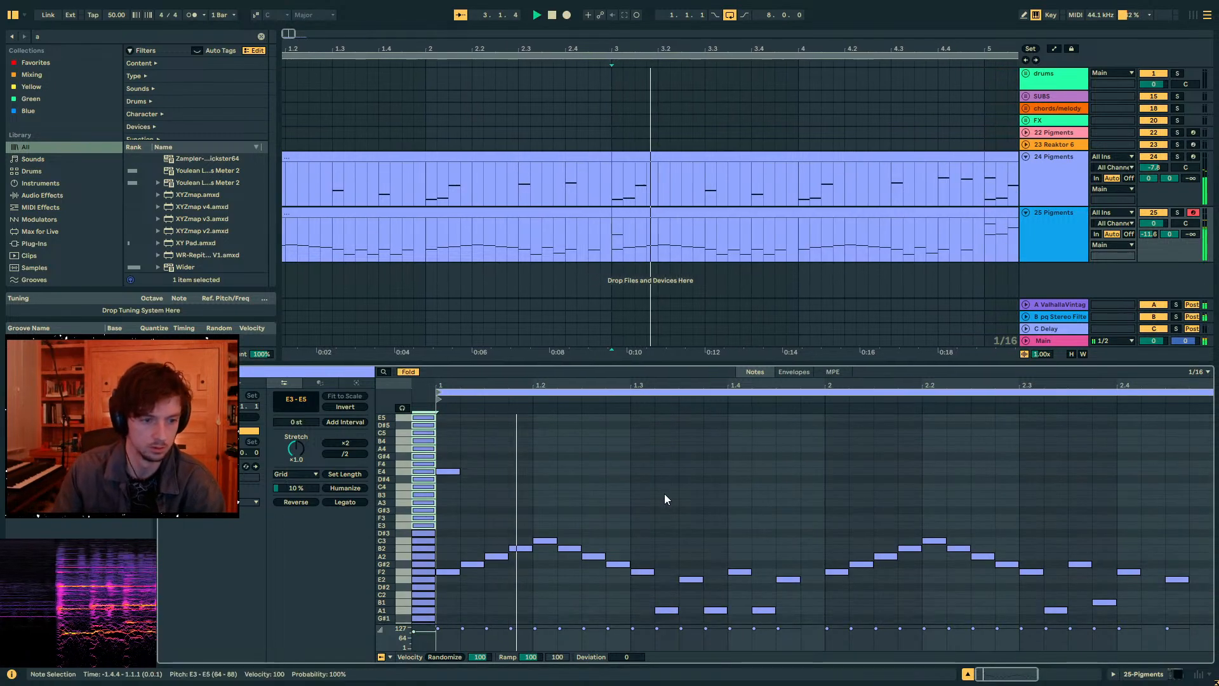
- Add an F4 at 1.3.1, a D#4 at 1.4.1 and an E4 at 2.1.1 in the bar-3 clip
{"action": "double_click", "coordinate": [638, 464]}
{"action": "double_click", "coordinate": [739, 478]}
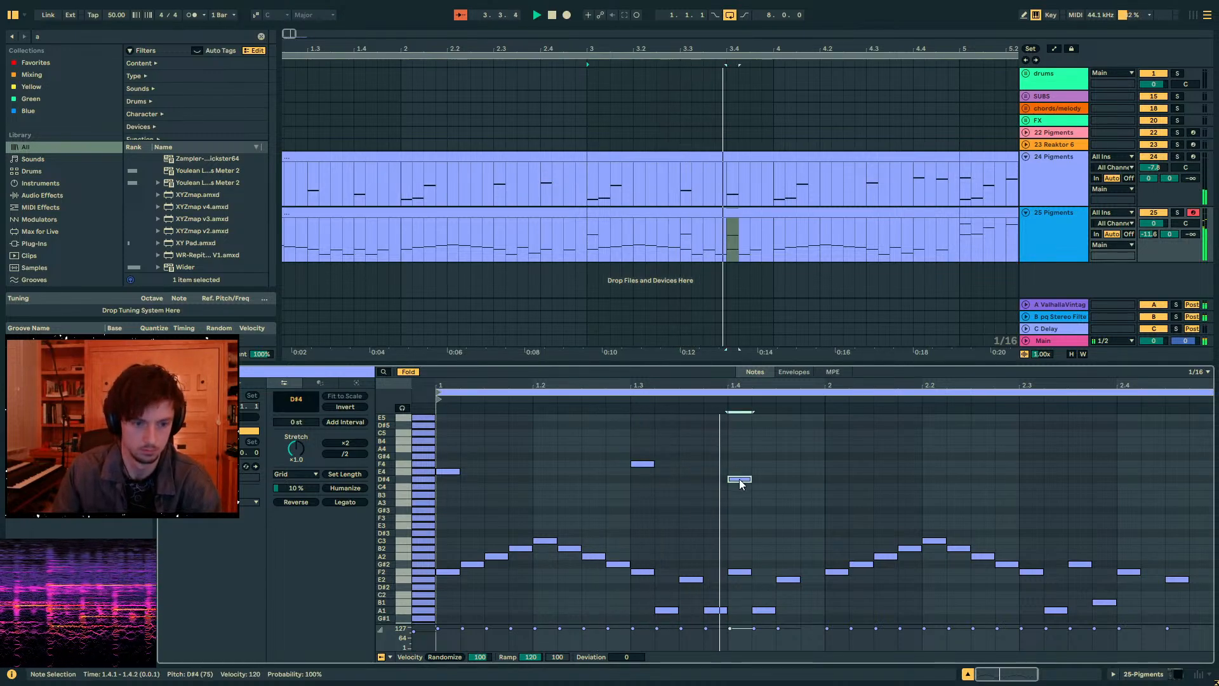
{"action": "double_click", "coordinate": [835, 471]}
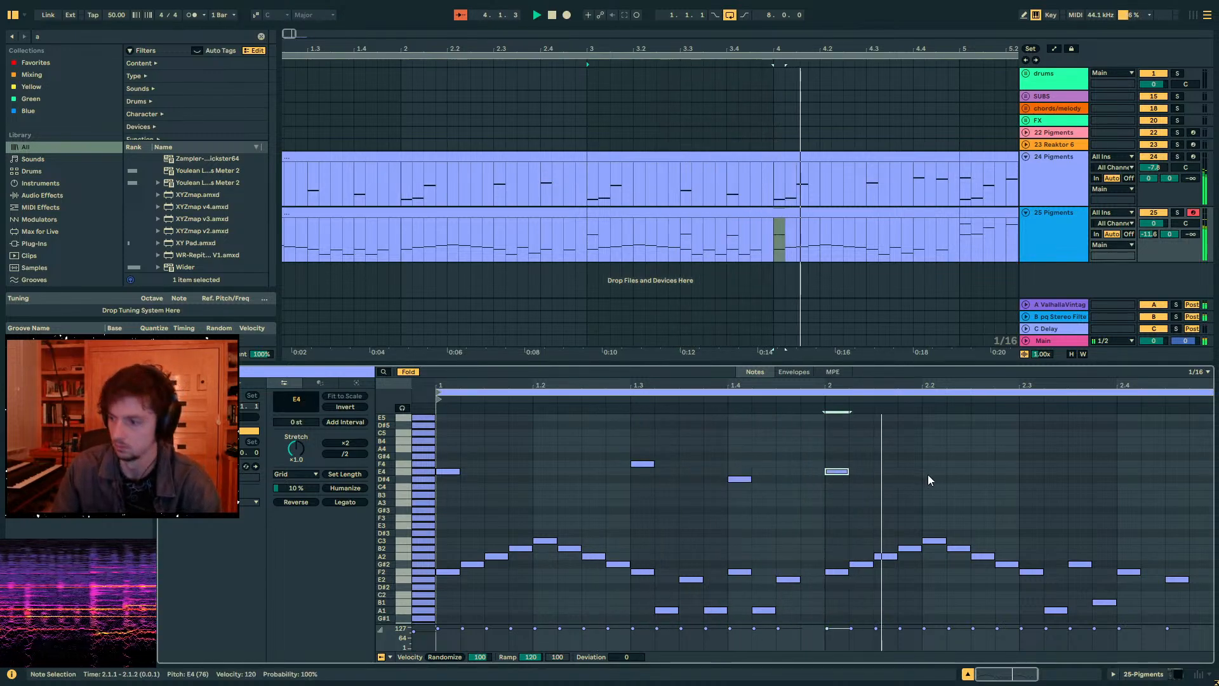
- Duplicate the upper E4, F4 and D#4 notes from the clip's first bar into its second bar
{"action": "left_click_drag", "start_coordinate": [905, 433], "coordinate": [419, 501]}
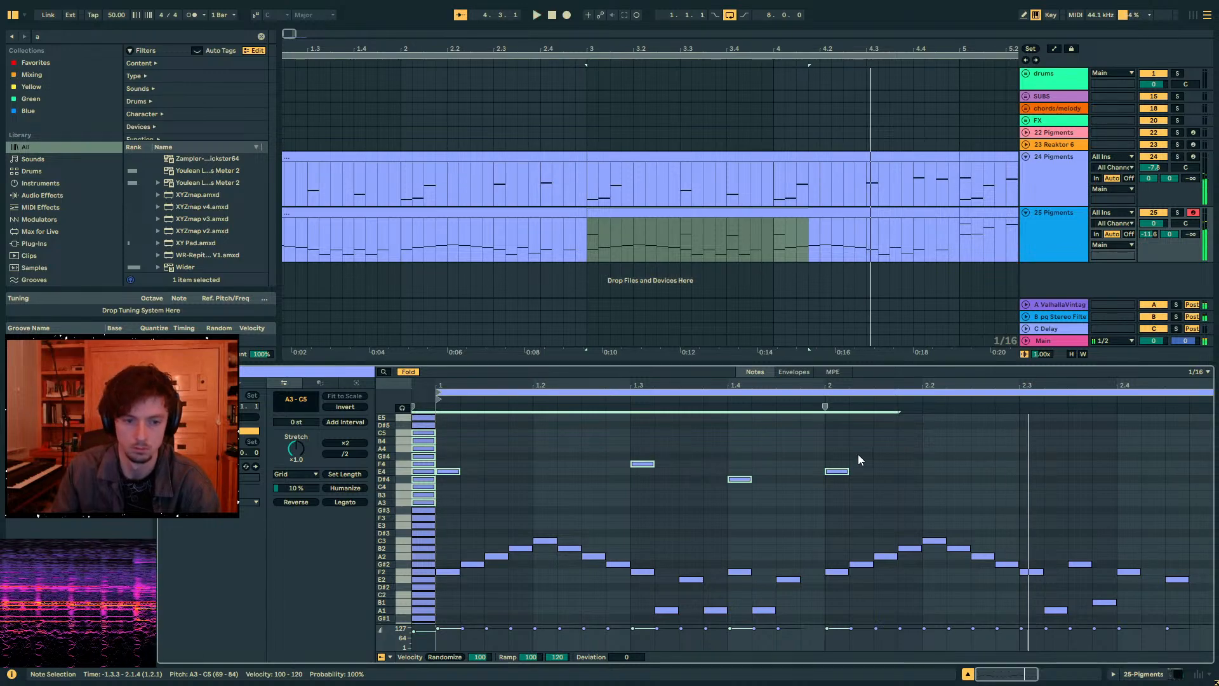
{"action": "left_click_drag", "start_coordinate": [824, 436], "coordinate": [445, 498]}
{"action": "key", "text": "ctrl+d"}
{"action": "key", "text": "space"}
- Lower the D#4 at 2.4.1 in the bar-3 clip to C4
{"action": "left_click", "coordinate": [1015, 456]}
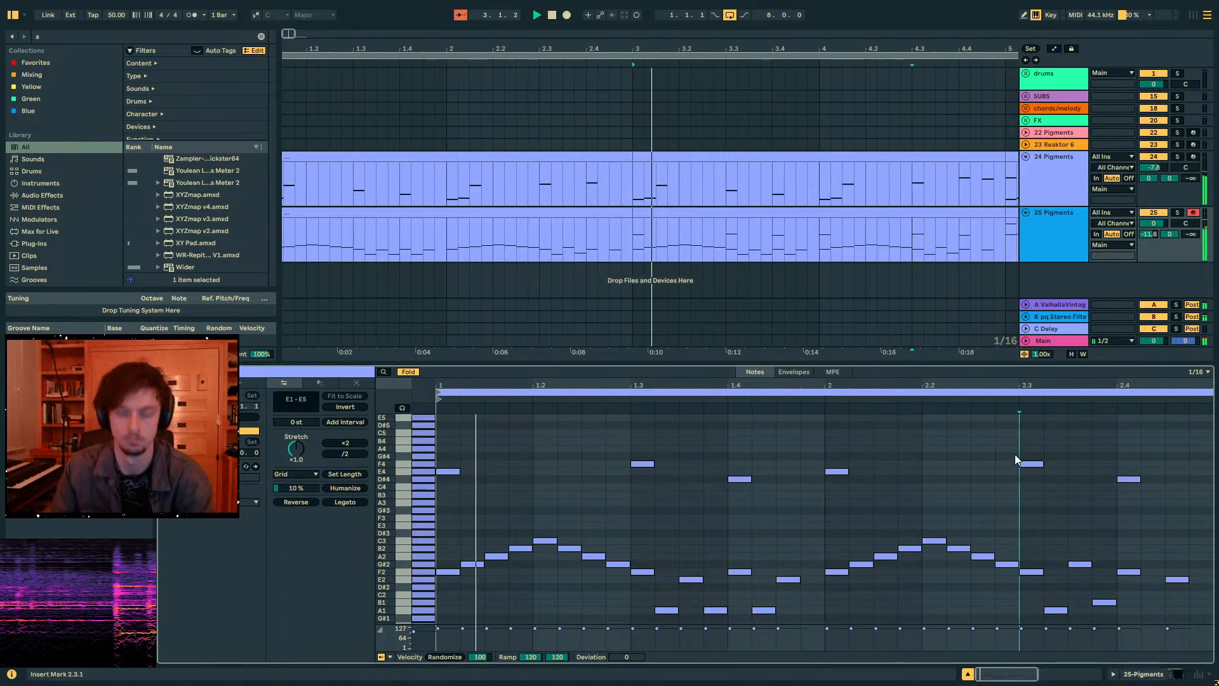
{"action": "left_click_drag", "start_coordinate": [1068, 452], "coordinate": [961, 481]}
{"action": "left_click_drag", "start_coordinate": [1164, 497], "coordinate": [1102, 468]}
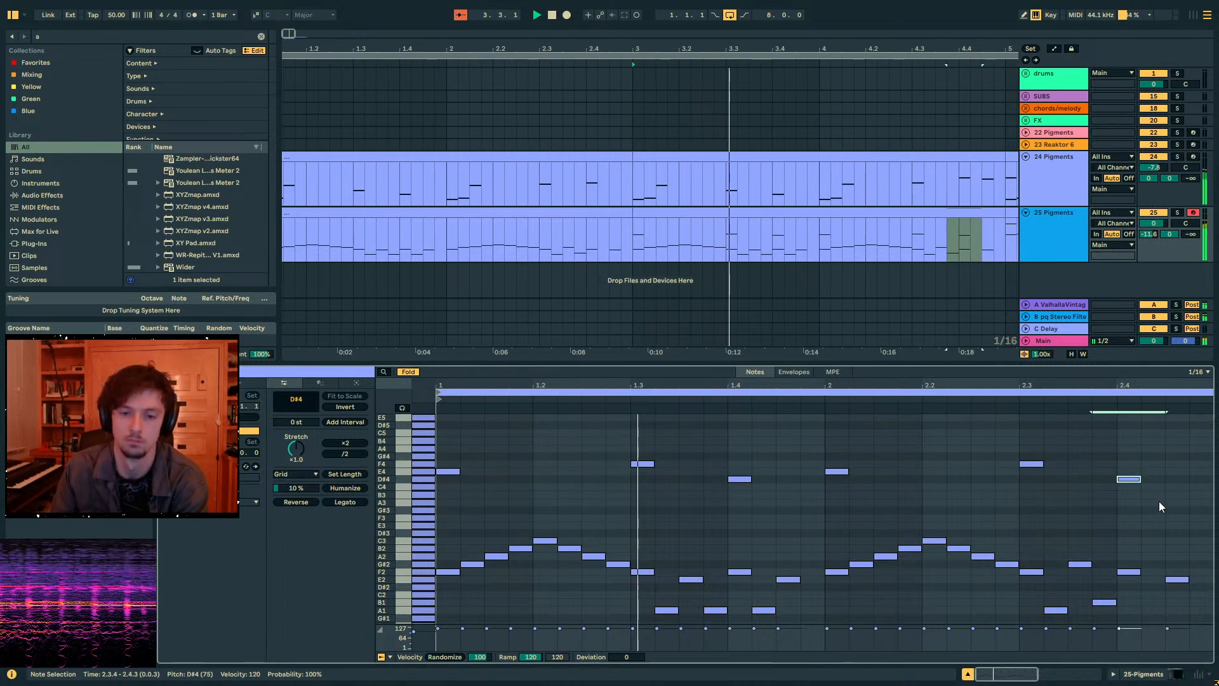
{"action": "key", "text": "Down"}
{"action": "left_click_drag", "start_coordinate": [1042, 385], "coordinate": [907, 393]}
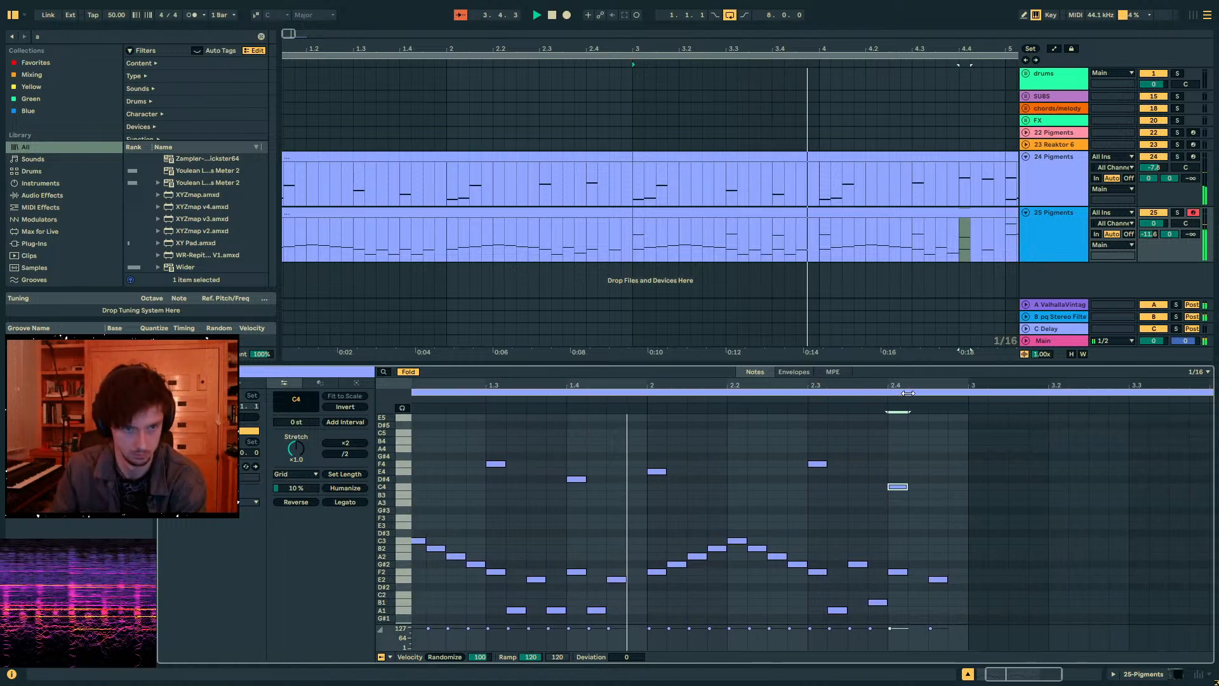
- Duplicate track 25's bar-3 clip to bars 5 and 6
{"action": "left_click_drag", "start_coordinate": [837, 49], "coordinate": [648, 46]}
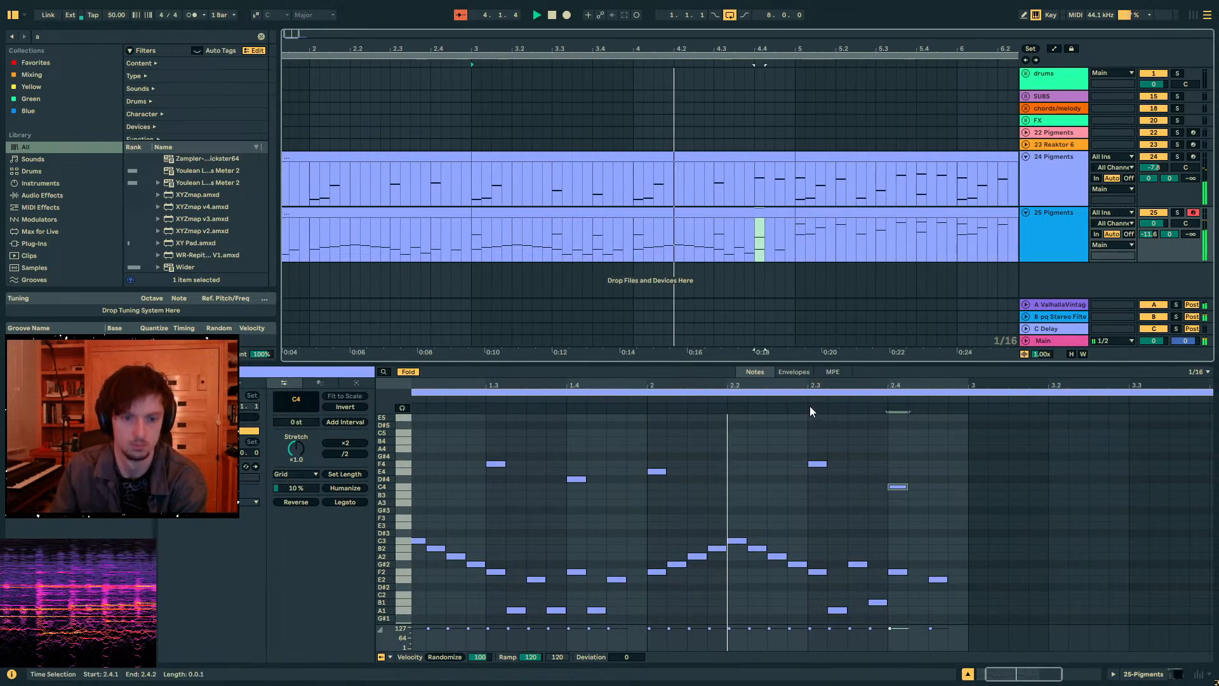
{"action": "left_click", "coordinate": [790, 213]}
{"action": "key", "text": "ctrl+d"}
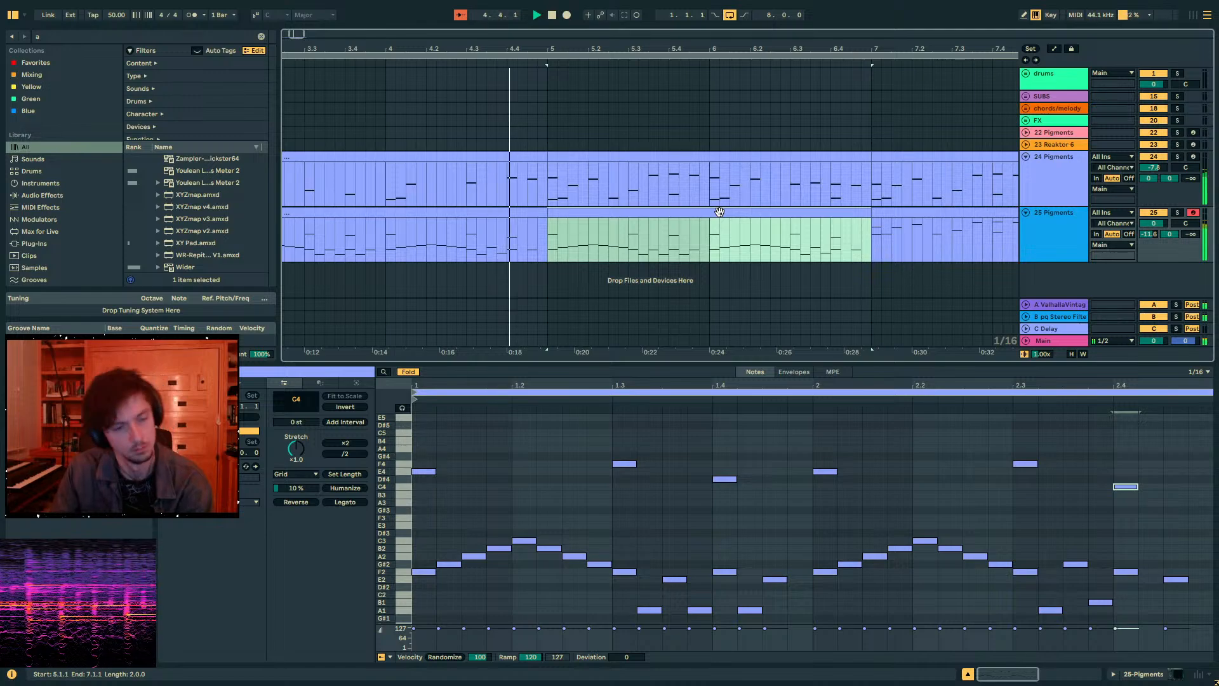
- Add a G#3 at 2.4.3 in the bar-3 clip and duplicate that clip twice to fill bars 5 to 8
{"action": "left_click", "coordinate": [497, 236]}
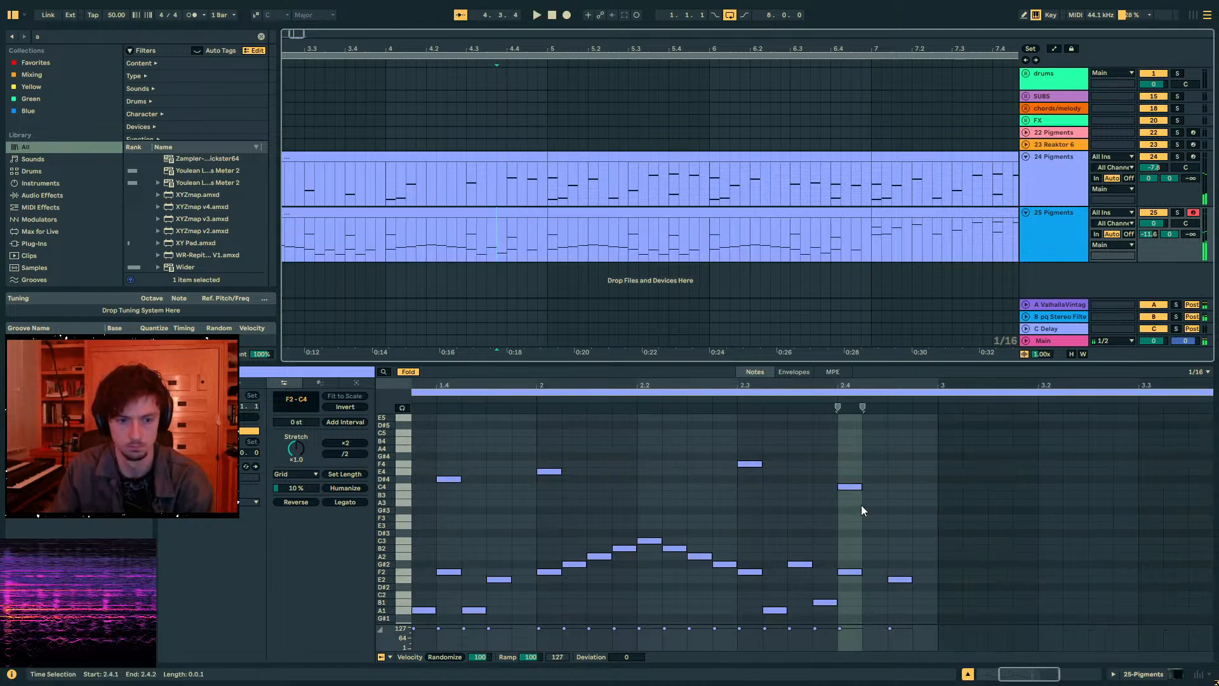
{"action": "double_click", "coordinate": [895, 509]}
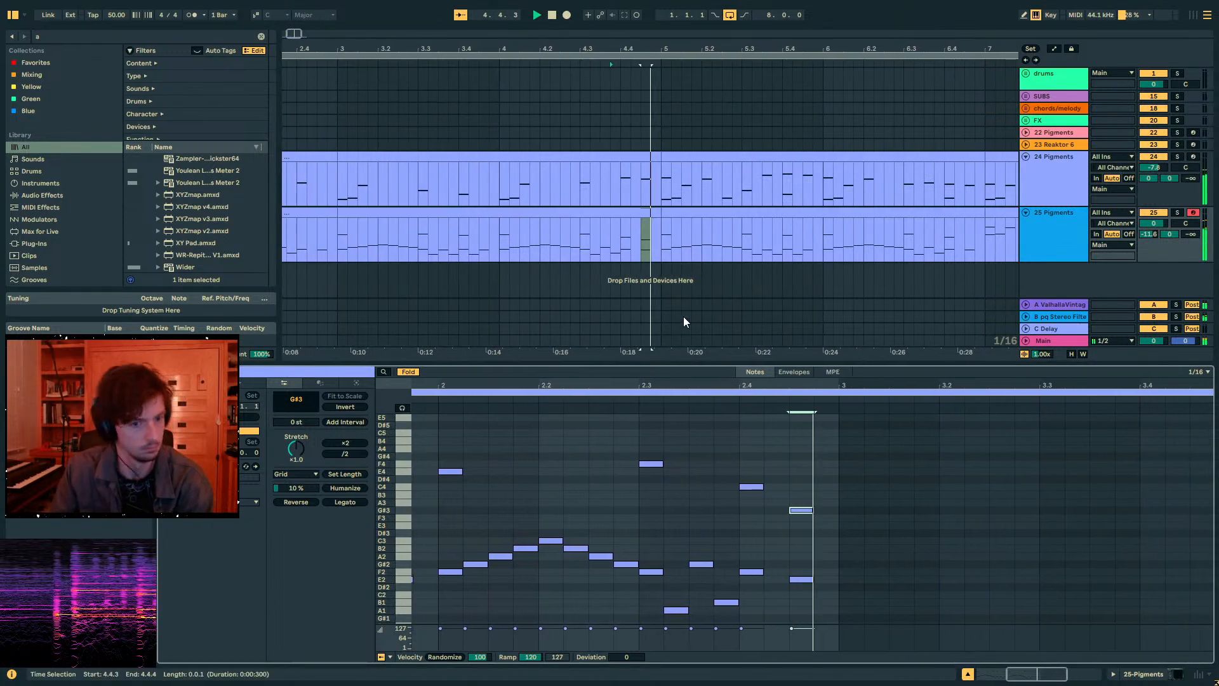
{"action": "left_click", "coordinate": [542, 210]}
{"action": "mouse_move", "coordinate": [547, 53]}
{"action": "left_mouse_down"}
{"action": "mouse_move", "coordinate": [698, 51]}
{"action": "mouse_move", "coordinate": [537, 40]}
{"action": "left_mouse_up"}
{"action": "key", "text": "ctrl+d"}
{"action": "key", "text": "ctrl+d"}
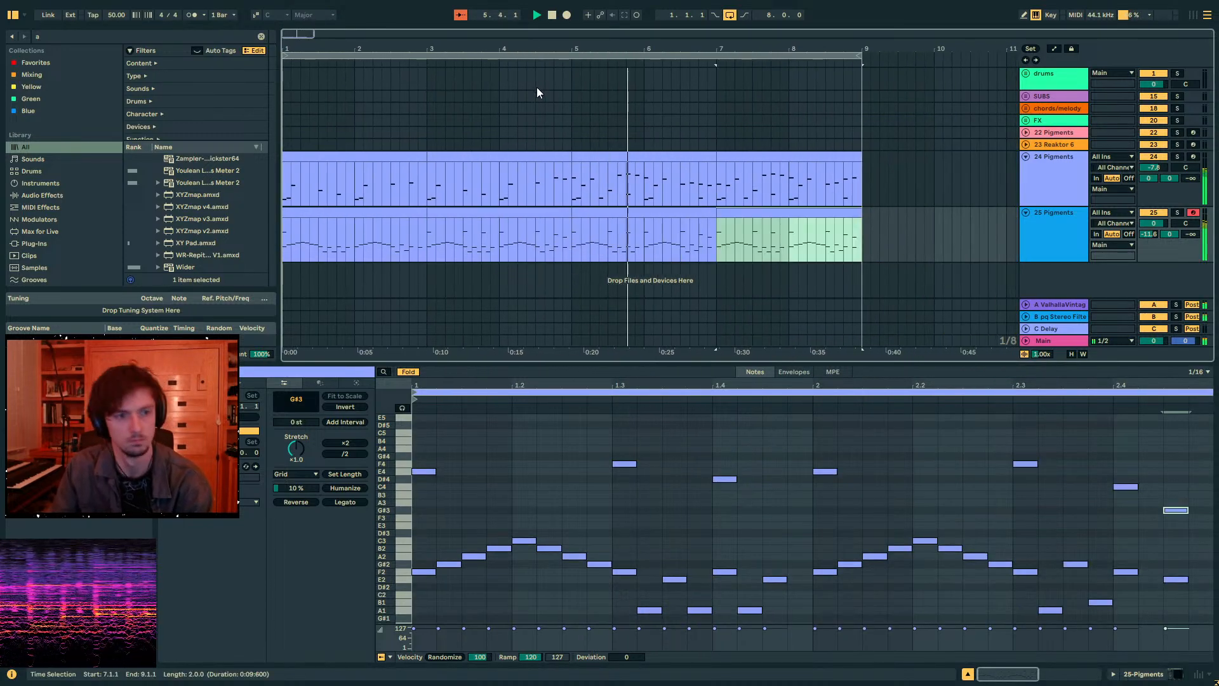
- Pan track 24 to 24L and track 25 to 32R
{"action": "left_click", "coordinate": [607, 158]}
{"action": "left_click", "coordinate": [590, 234]}
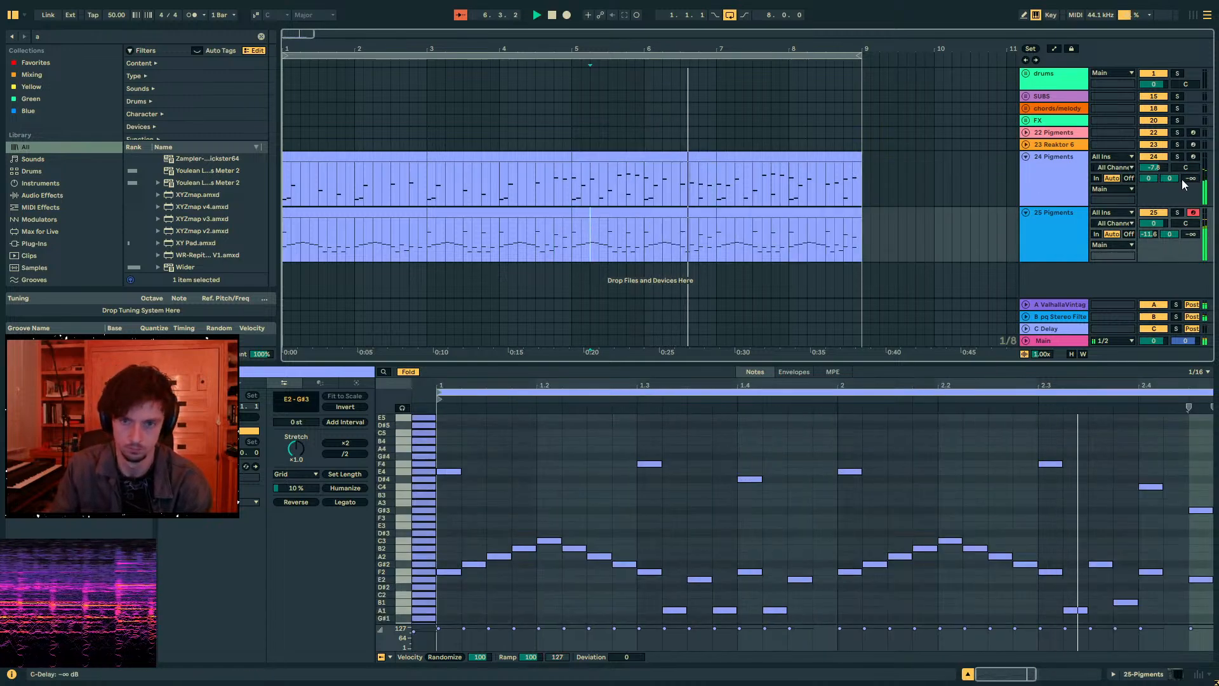
{"action": "left_click_drag", "start_coordinate": [1185, 167], "coordinate": [1185, 206]}
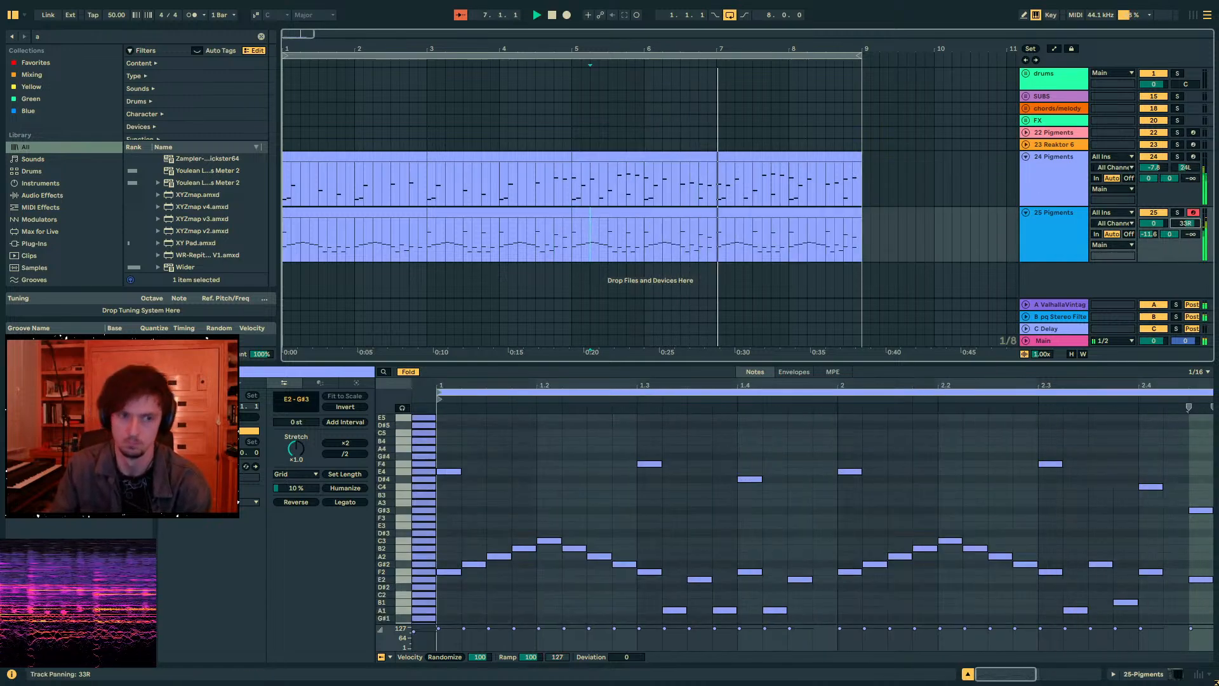
- Listen to the remaining bars while comparing track 25's clips, and stop playback at the loop restart
{"action": "left_click", "coordinate": [463, 212]}
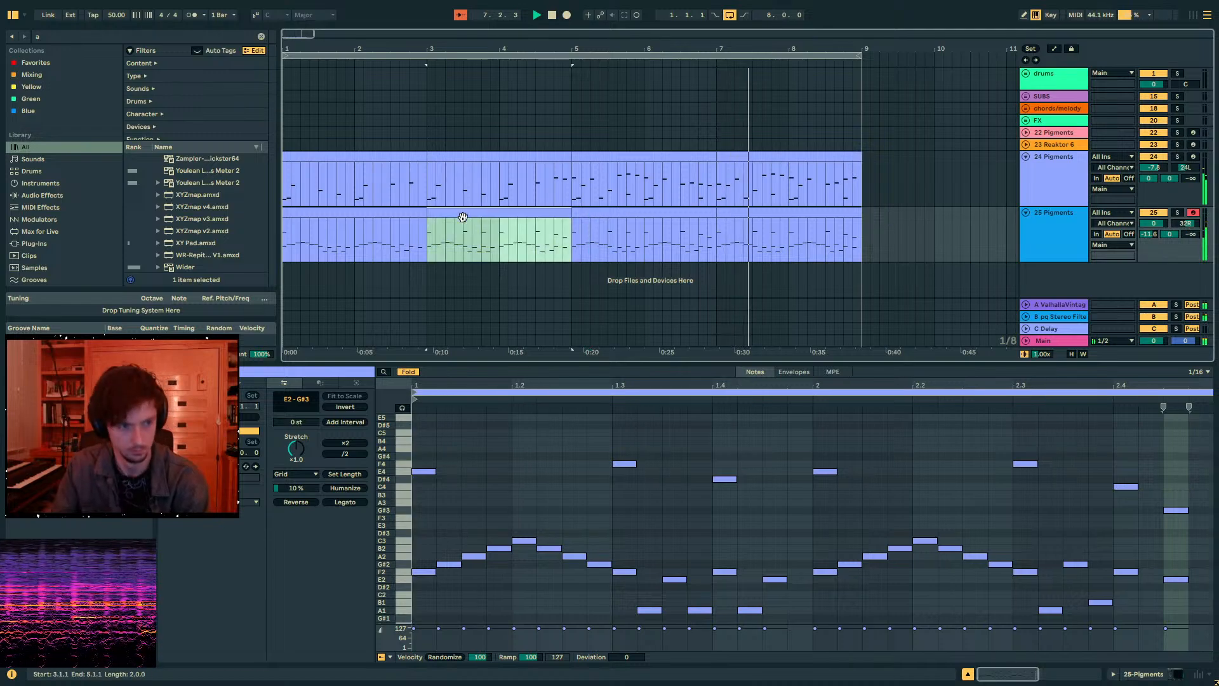
{"action": "left_click", "coordinate": [362, 211]}
{"action": "left_click", "coordinate": [831, 222]}
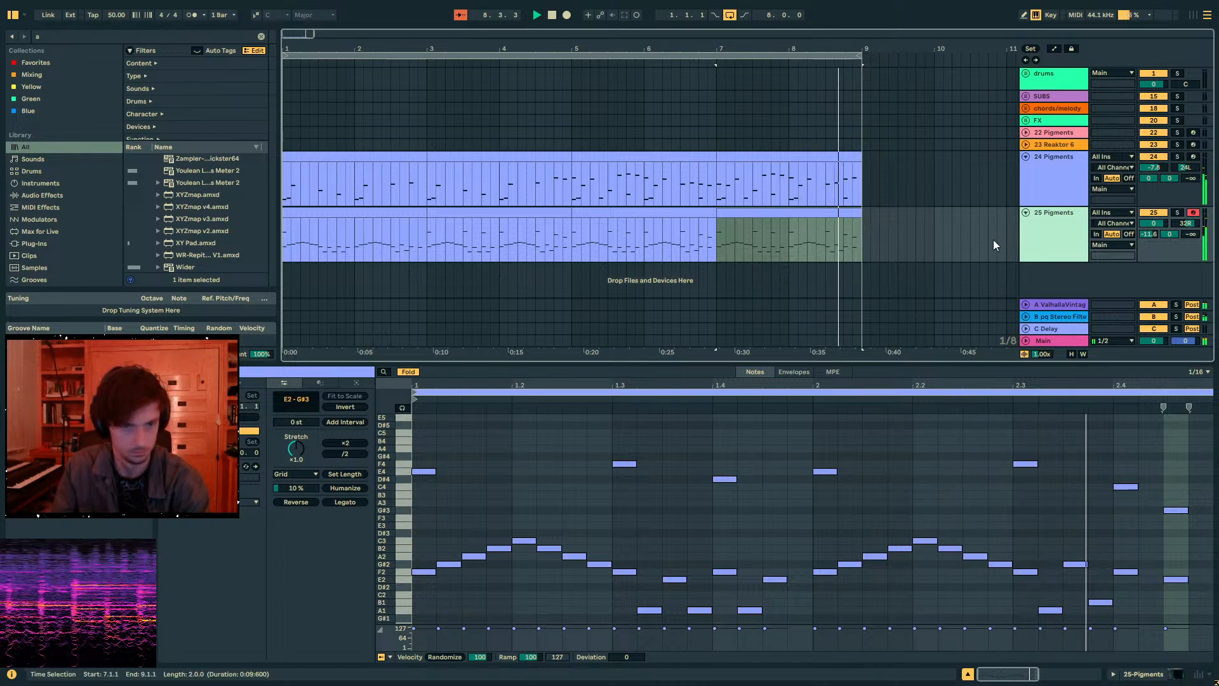
{"action": "left_click", "coordinate": [861, 244]}
{"action": "left_click_drag", "start_coordinate": [862, 245], "coordinate": [680, 243]}
{"action": "key", "text": "space"}
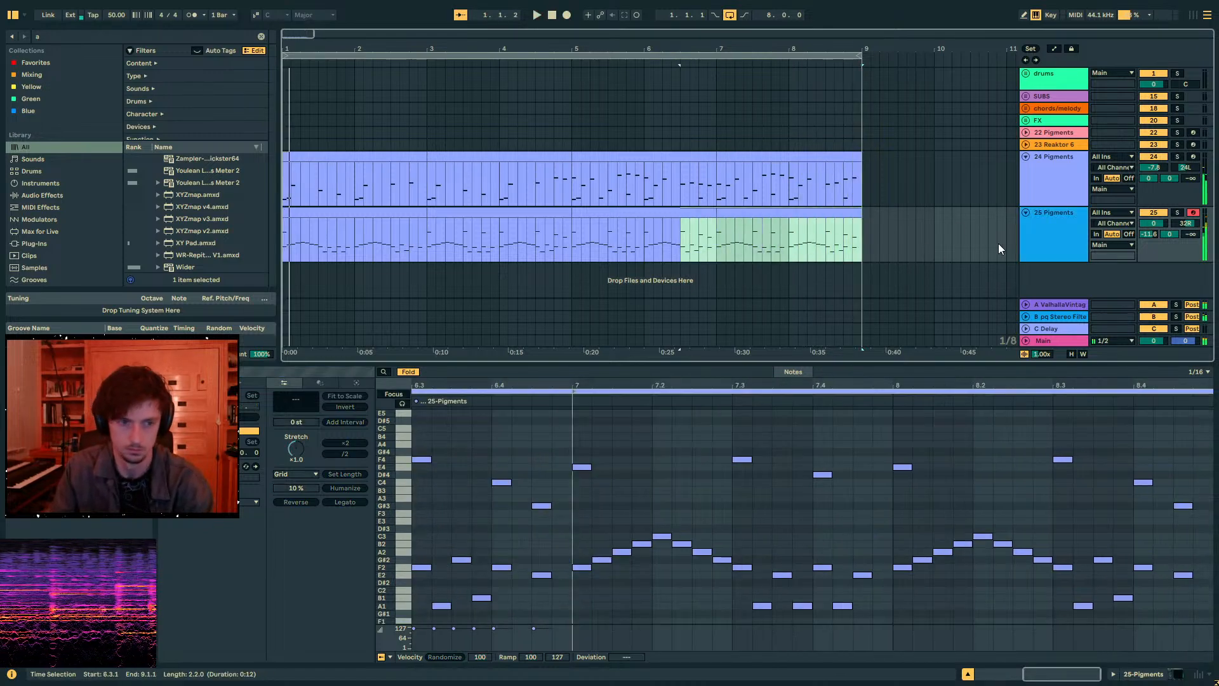
{"action": "left_click", "coordinate": [1034, 255]}
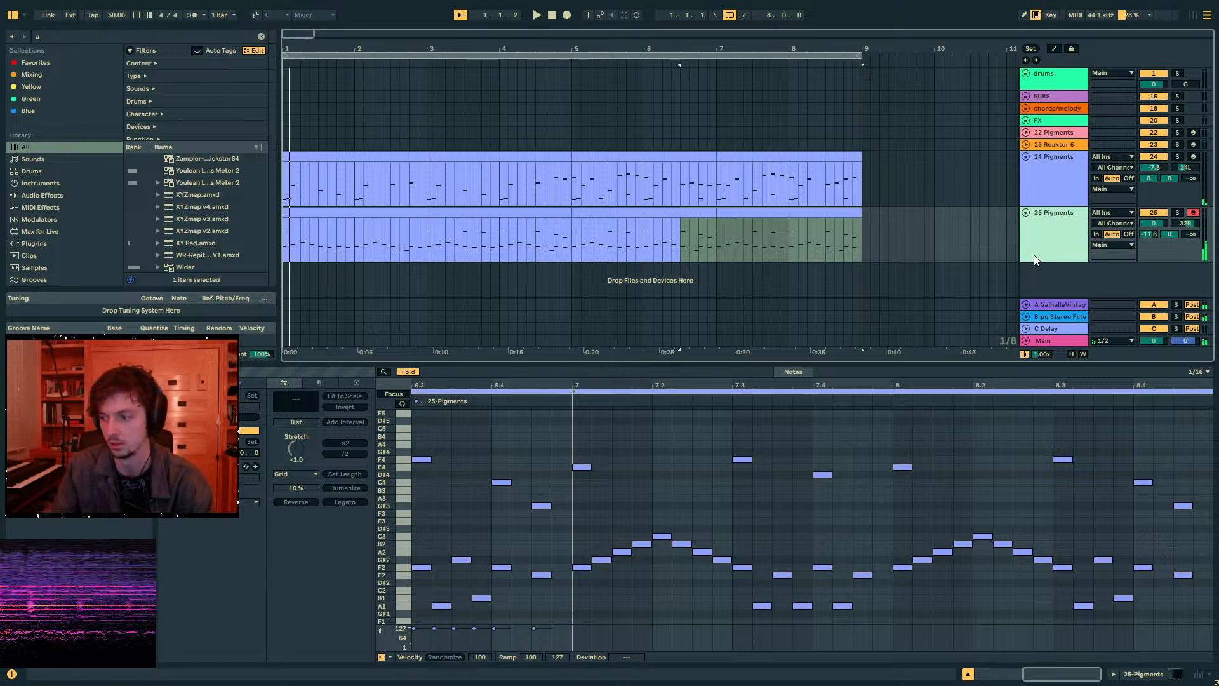
- Open track 25's Pigments instrument and examine its Play and Synth pages
{"action": "left_click", "coordinate": [465, 222]}
{"action": "left_click_drag", "start_coordinate": [427, 222], "coordinate": [283, 222]}
{"action": "left_click", "coordinate": [1134, 674]}
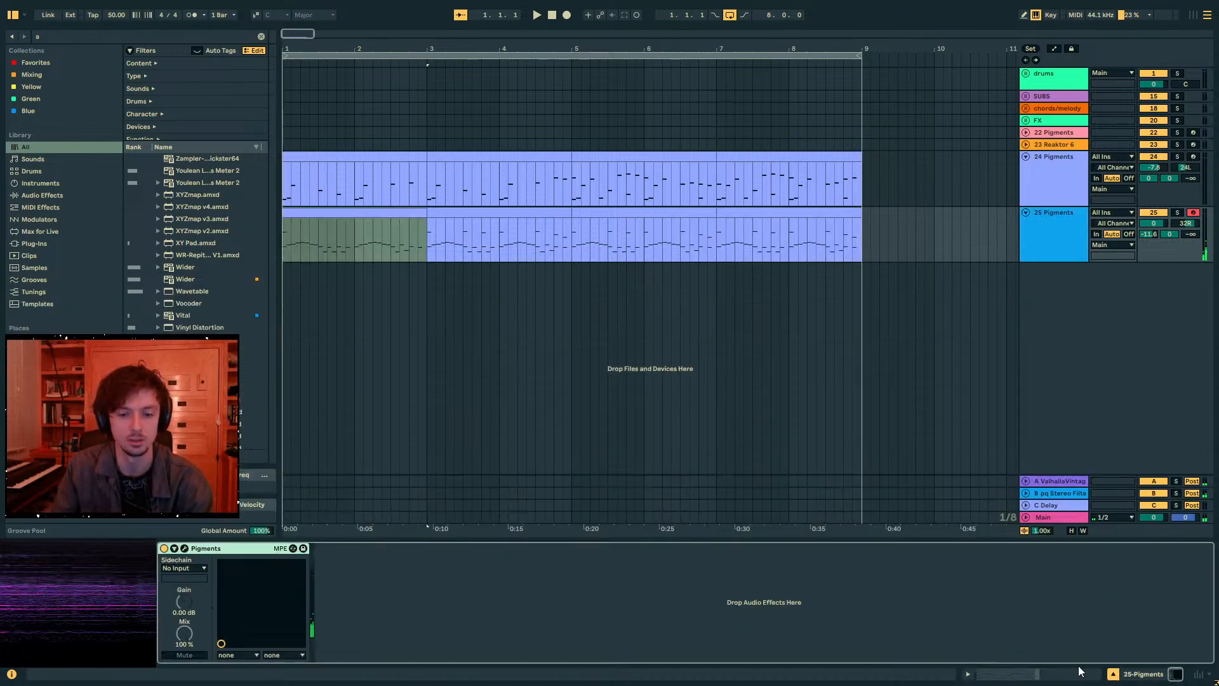
{"action": "left_click", "coordinate": [184, 548]}
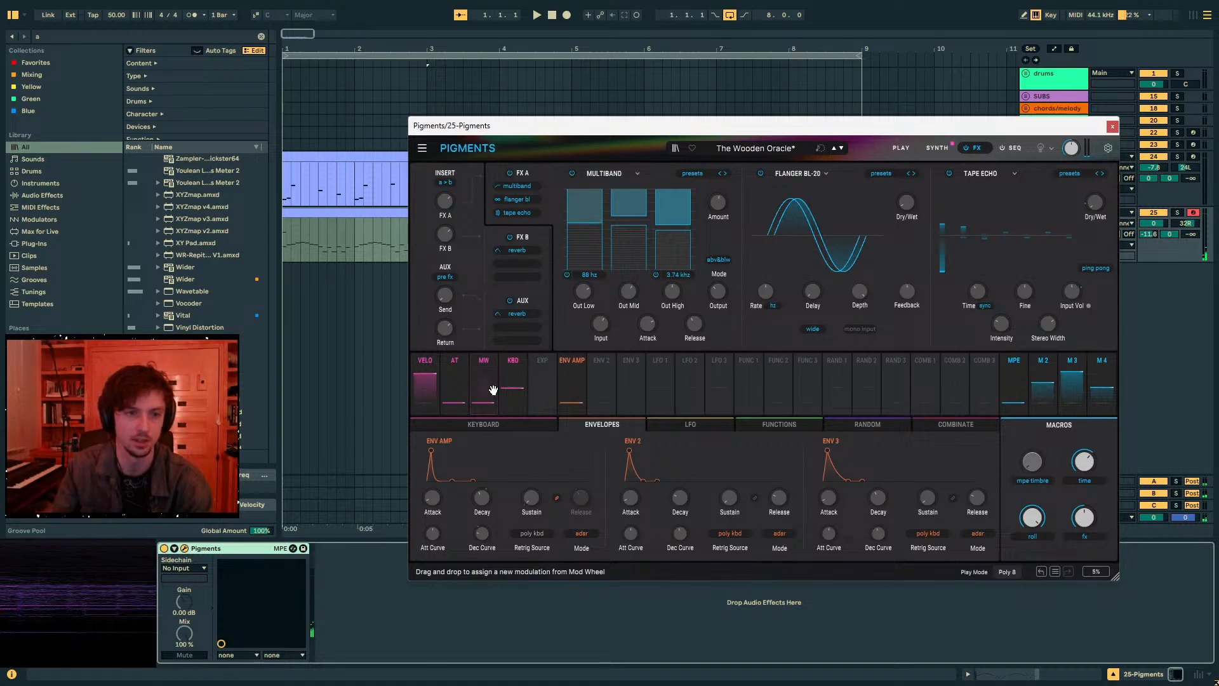
{"action": "left_click", "coordinate": [895, 149]}
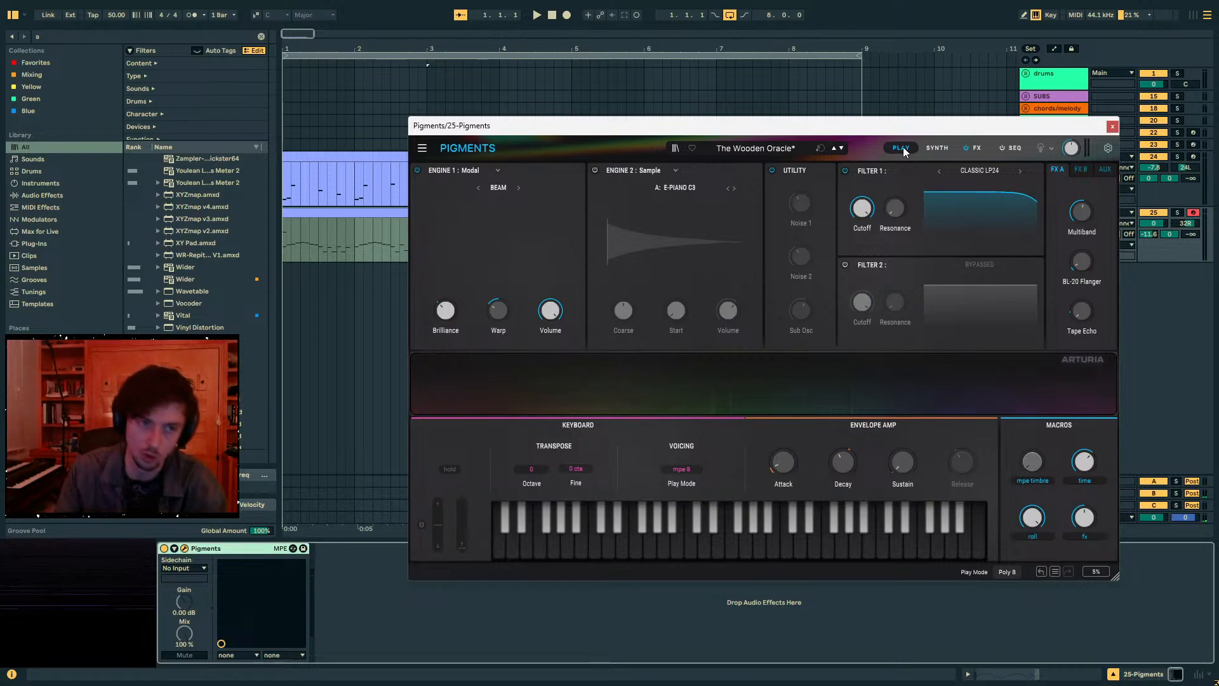
{"action": "left_click", "coordinate": [937, 147]}
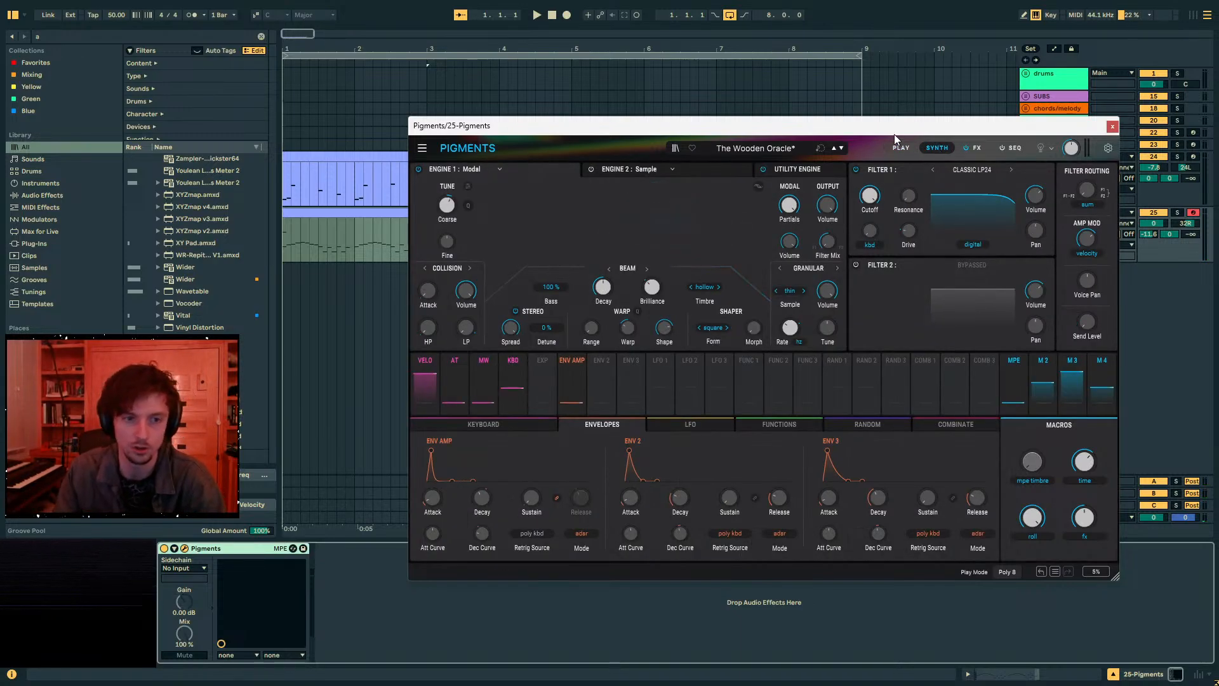
{"action": "left_click_drag", "start_coordinate": [894, 134], "coordinate": [892, 256]}
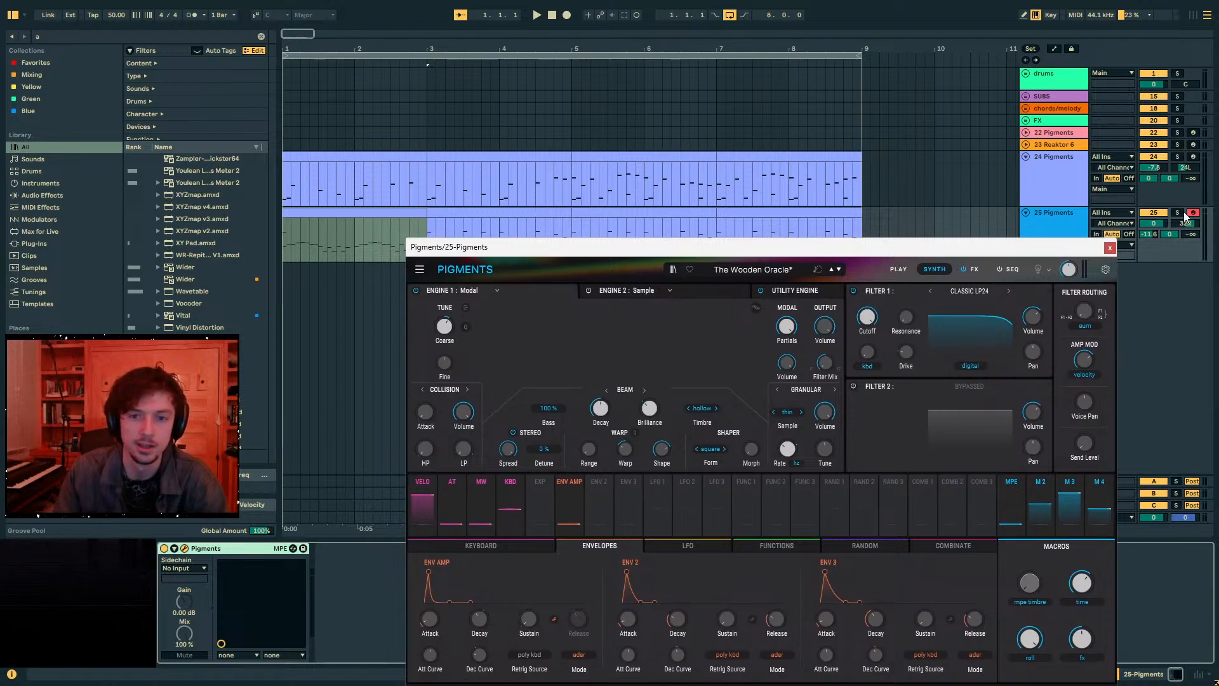
- Close the Pigments window and move track 25's first clip one sixteenth later, starting at 1.1.2
{"action": "left_click", "coordinate": [390, 213]}
{"action": "mouse_move", "coordinate": [288, 48]}
{"action": "left_mouse_down"}
{"action": "mouse_move", "coordinate": [284, 89]}
{"action": "mouse_move", "coordinate": [282, 47]}
{"action": "left_mouse_up"}
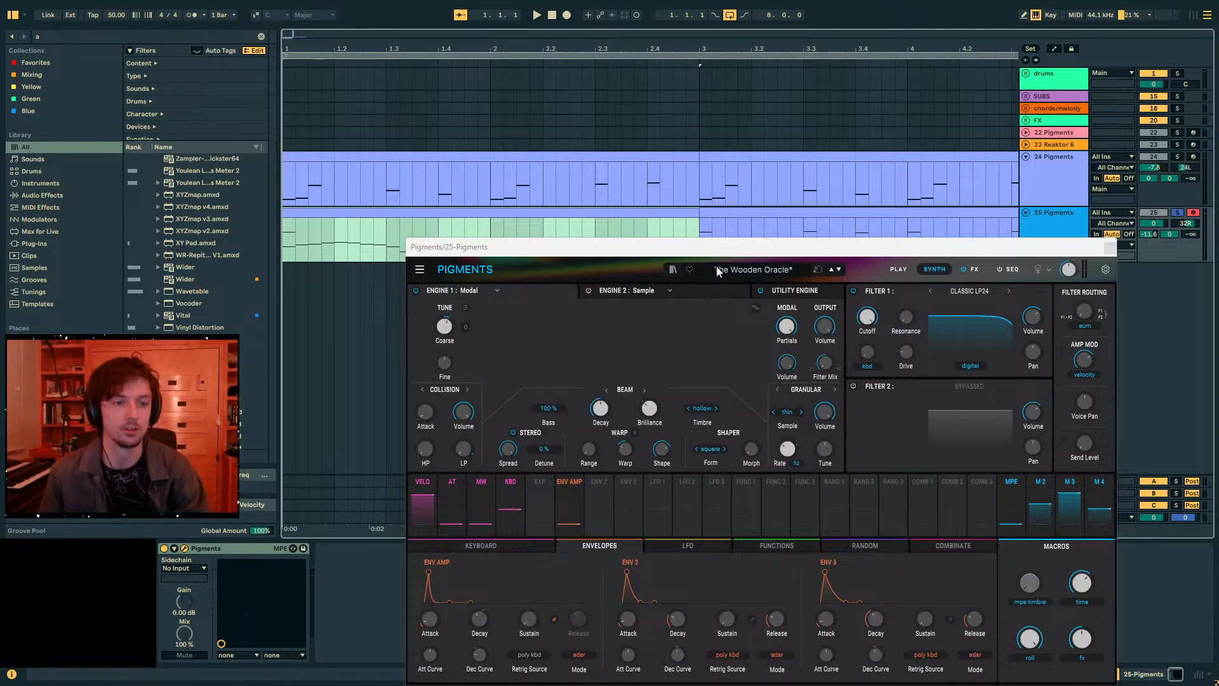
{"action": "left_click_drag", "start_coordinate": [717, 247], "coordinate": [707, 135]}
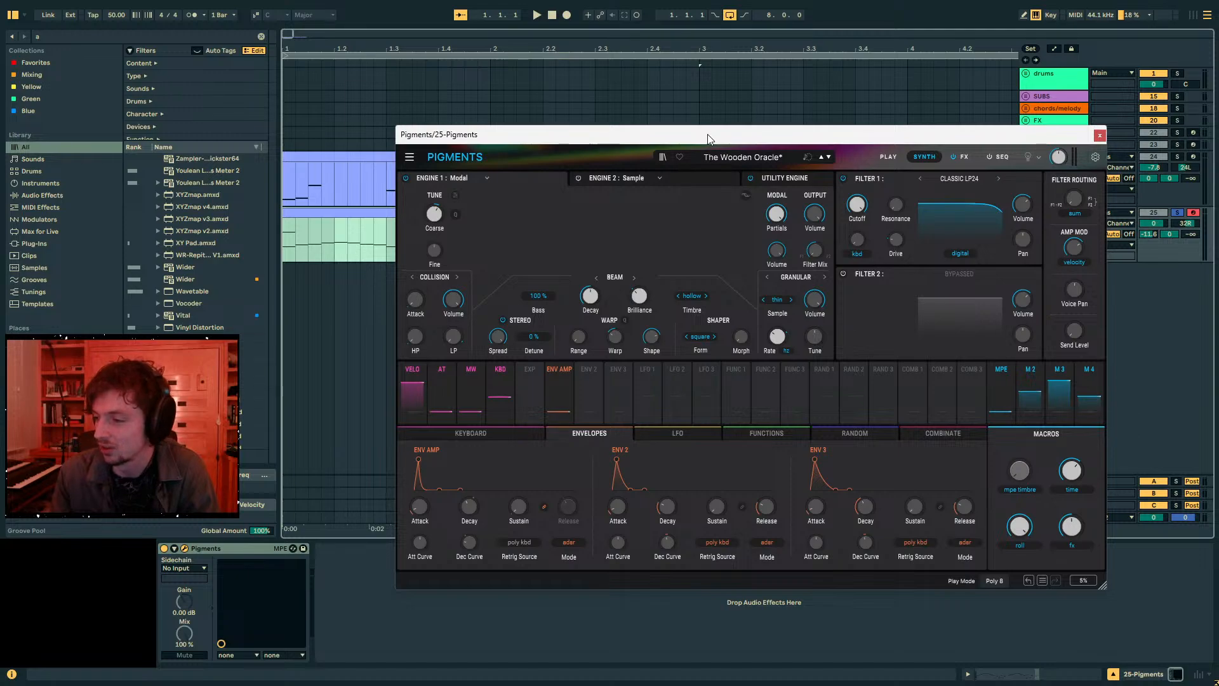
{"action": "left_click", "coordinate": [1100, 136]}
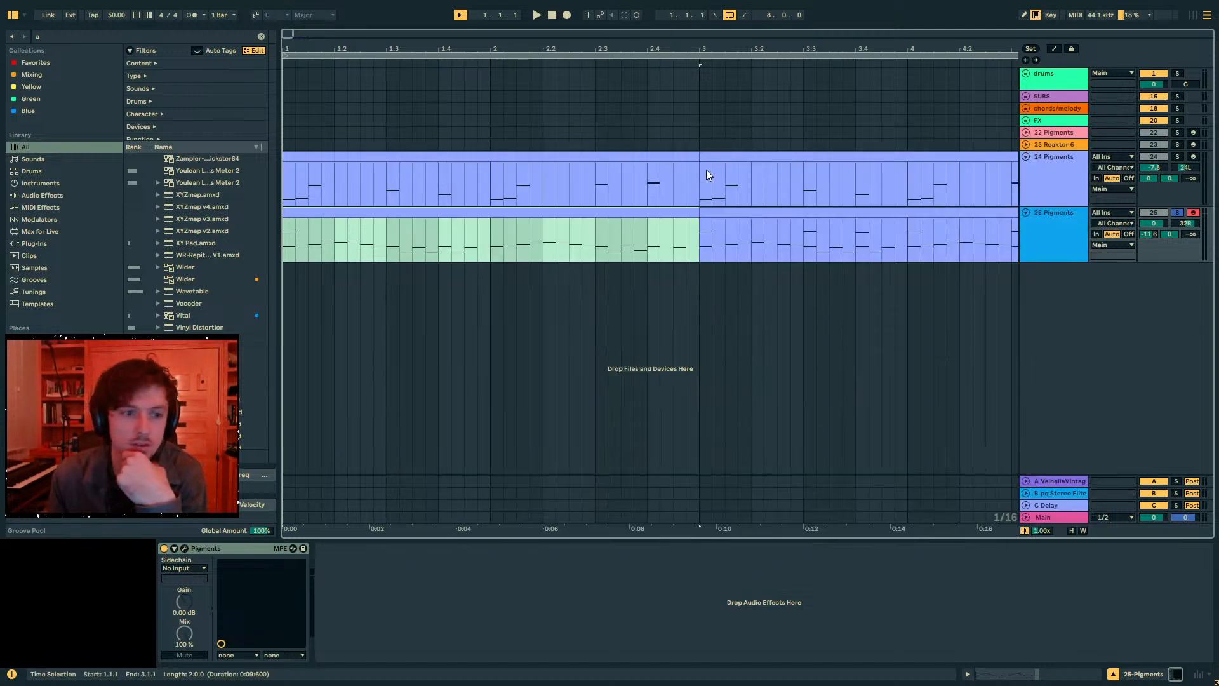
{"action": "left_click_drag", "start_coordinate": [566, 214], "coordinate": [582, 214]}
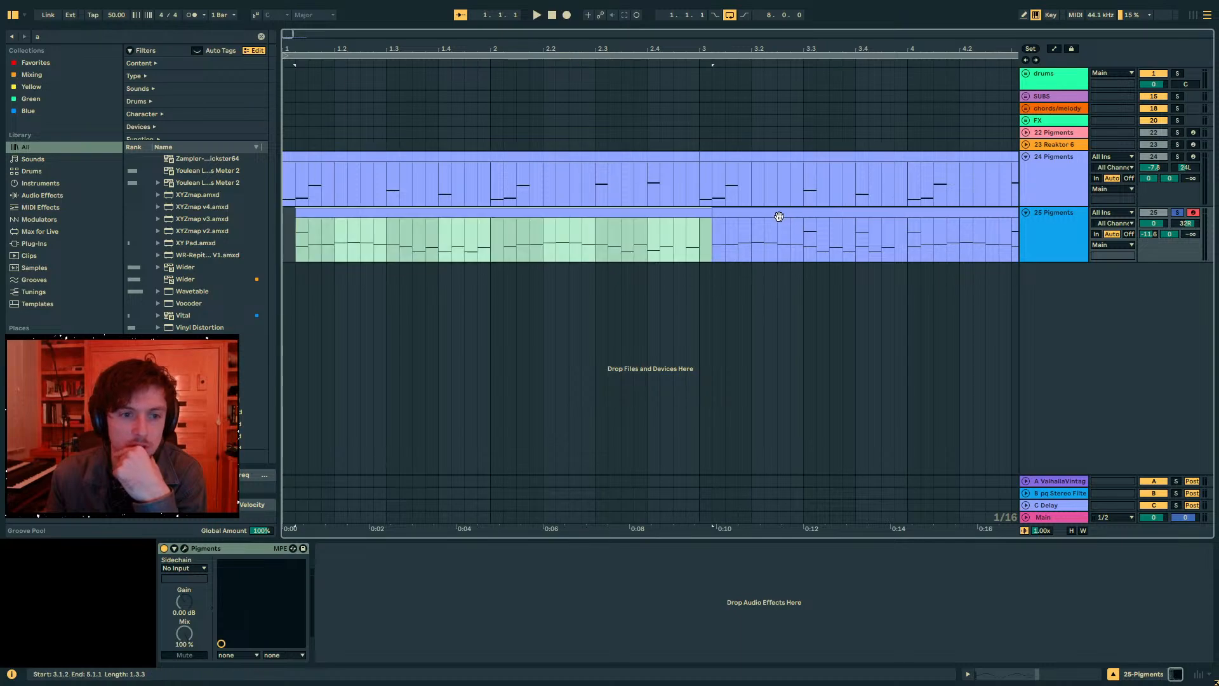
- Open track 25's second clip, starting at bar 3, in the note editor and turn off note folding
{"action": "left_click", "coordinate": [730, 227]}
{"action": "key", "text": "shift+Tab"}
{"action": "left_click", "coordinate": [492, 525]}
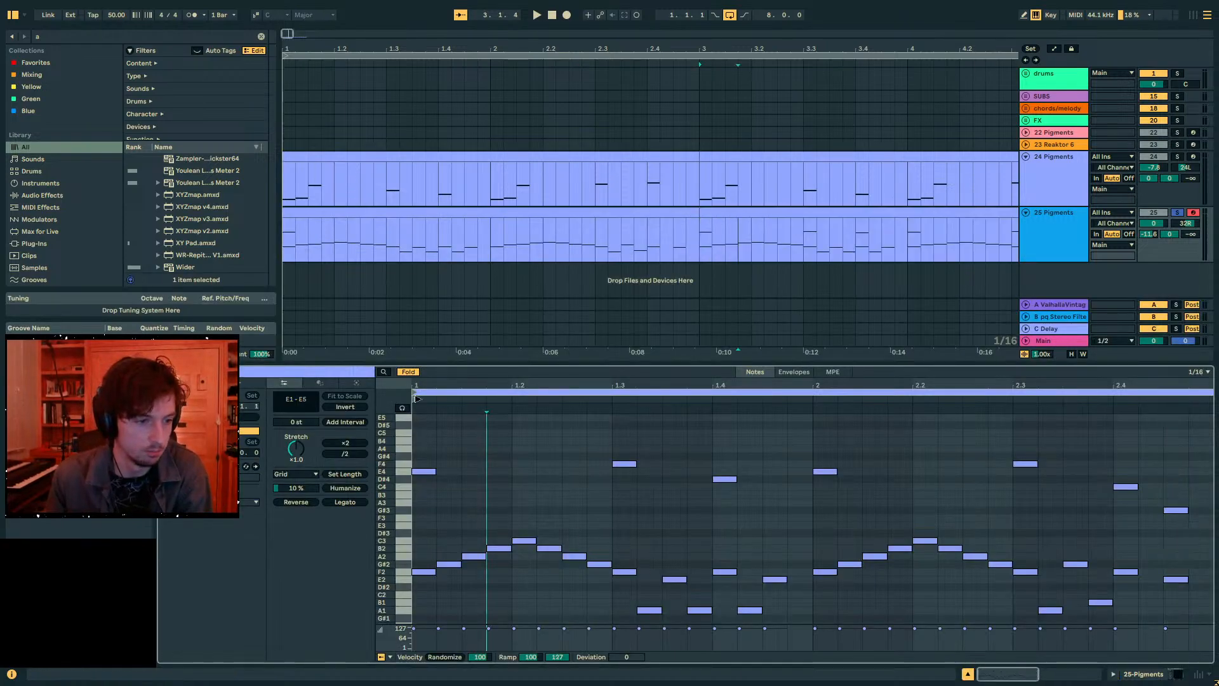
{"action": "left_click", "coordinate": [408, 372]}
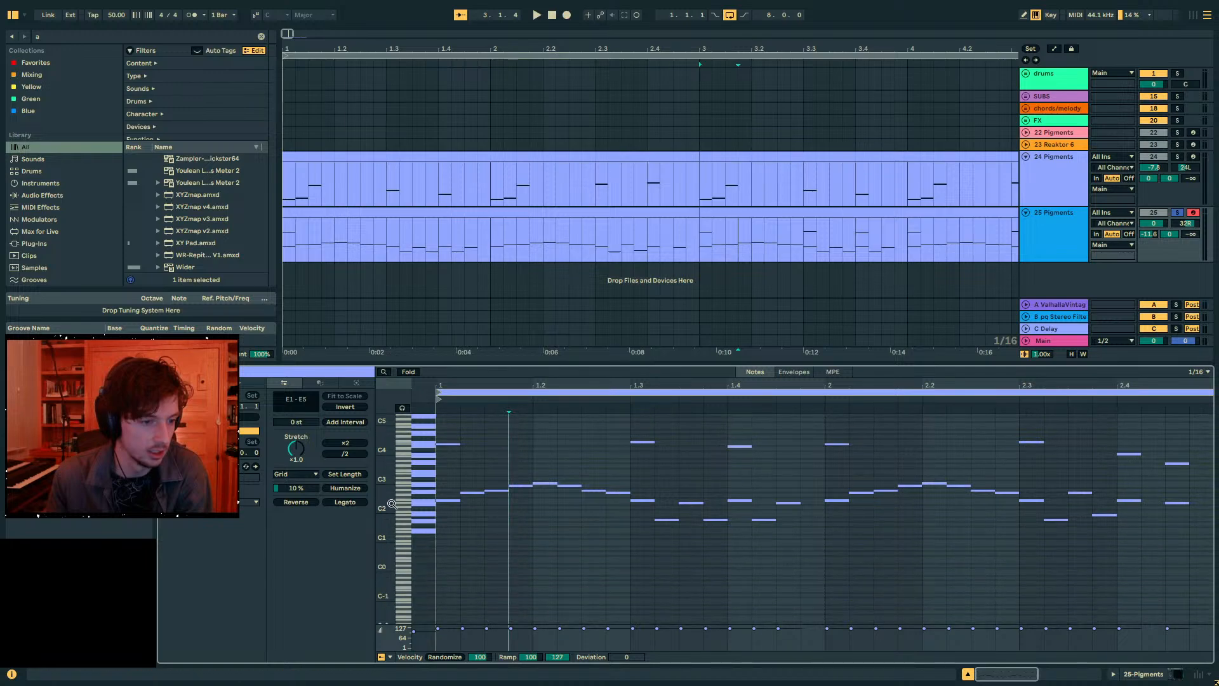
{"action": "left_click_drag", "start_coordinate": [385, 502], "coordinate": [438, 502]}
{"action": "scroll", "coordinate": [460, 542], "scroll_direction": "up", "scroll_amount": 2}
- Examine the E2 and F2 reference notes in the scale stack placed before the clip's start
{"action": "left_click", "coordinate": [422, 529]}
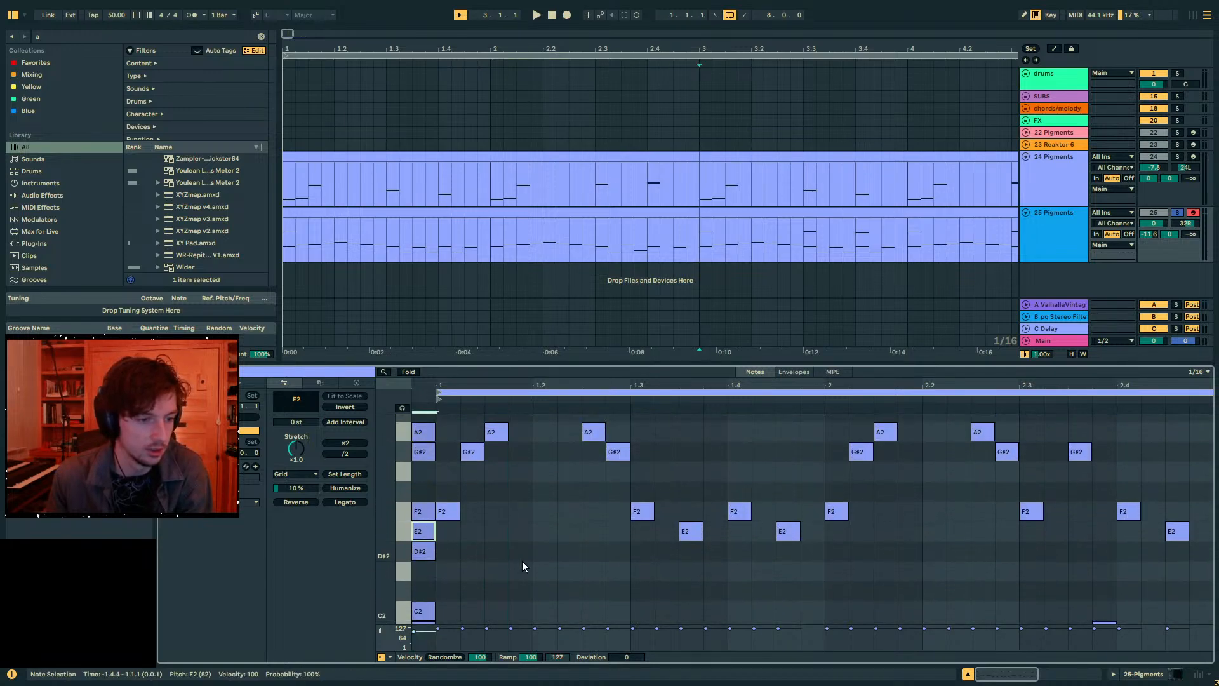
{"action": "scroll", "coordinate": [508, 562], "scroll_direction": "up", "scroll_amount": 4}
{"action": "scroll", "coordinate": [444, 578], "scroll_direction": "down", "scroll_amount": 2}
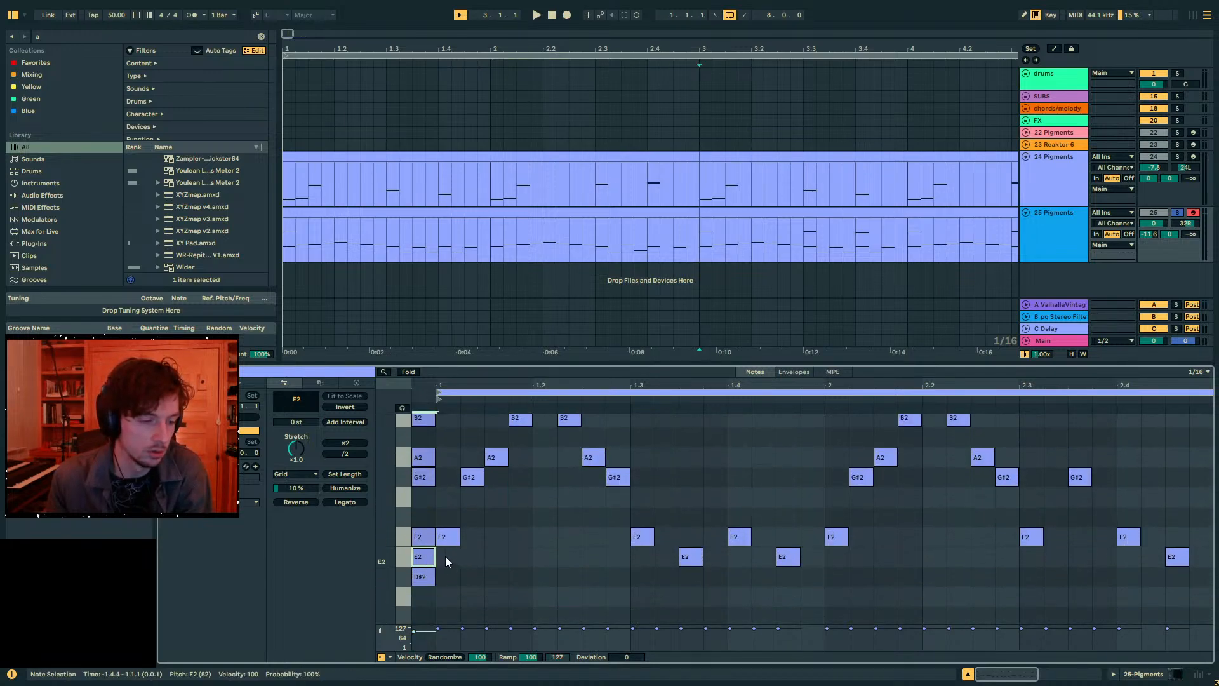
{"action": "left_click", "coordinate": [419, 535]}
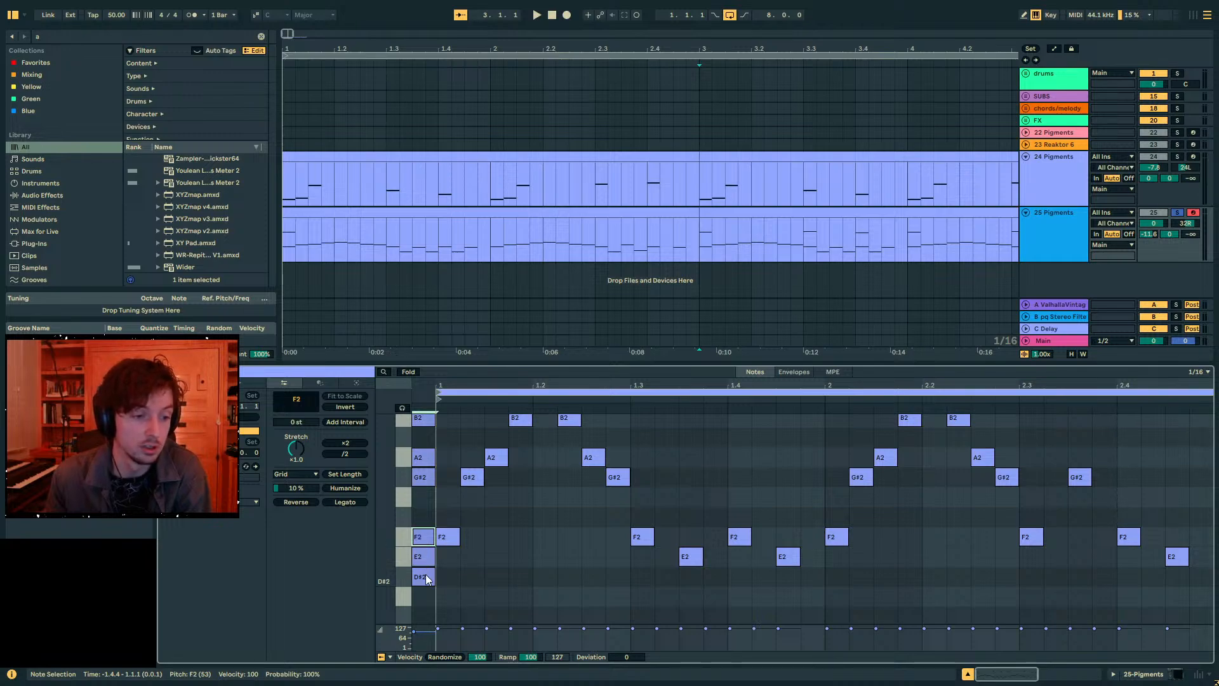
{"action": "left_click", "coordinate": [419, 557]}
{"action": "left_click", "coordinate": [421, 537]}
{"action": "scroll", "coordinate": [424, 537], "scroll_direction": "up", "scroll_amount": 2}
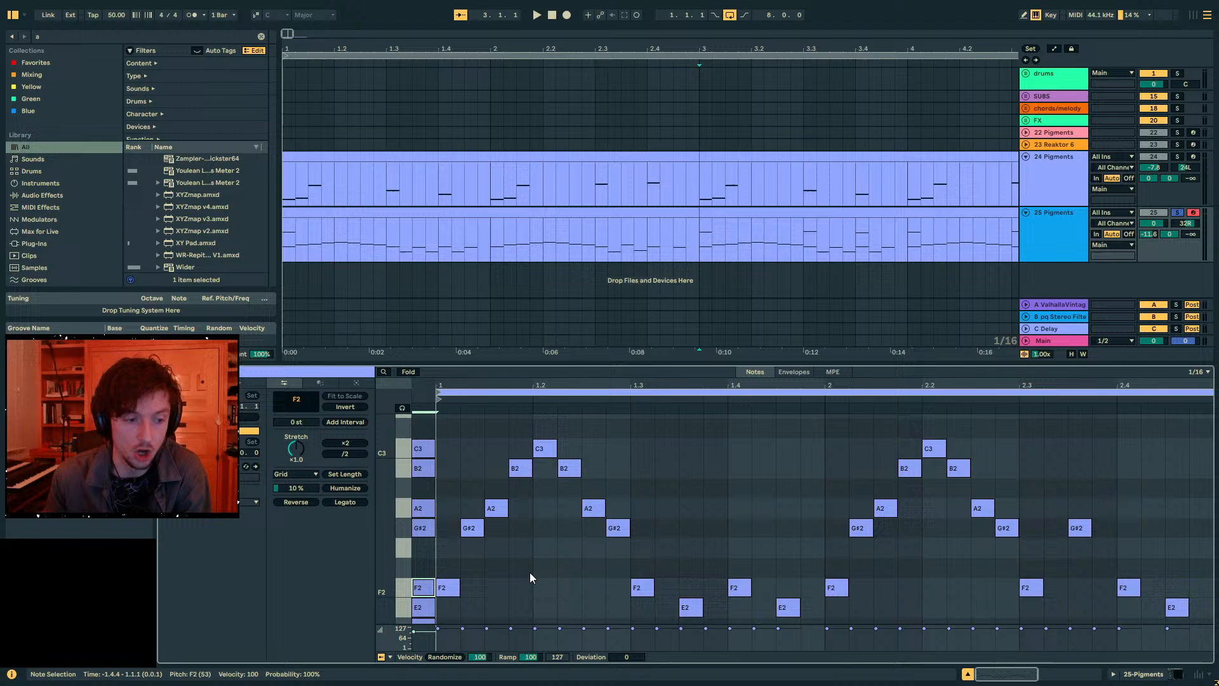
- Examine the remaining scale reference notes from G#2 up to D#3 and select the stack from D#2 to F3
{"action": "left_click", "coordinate": [424, 528]}
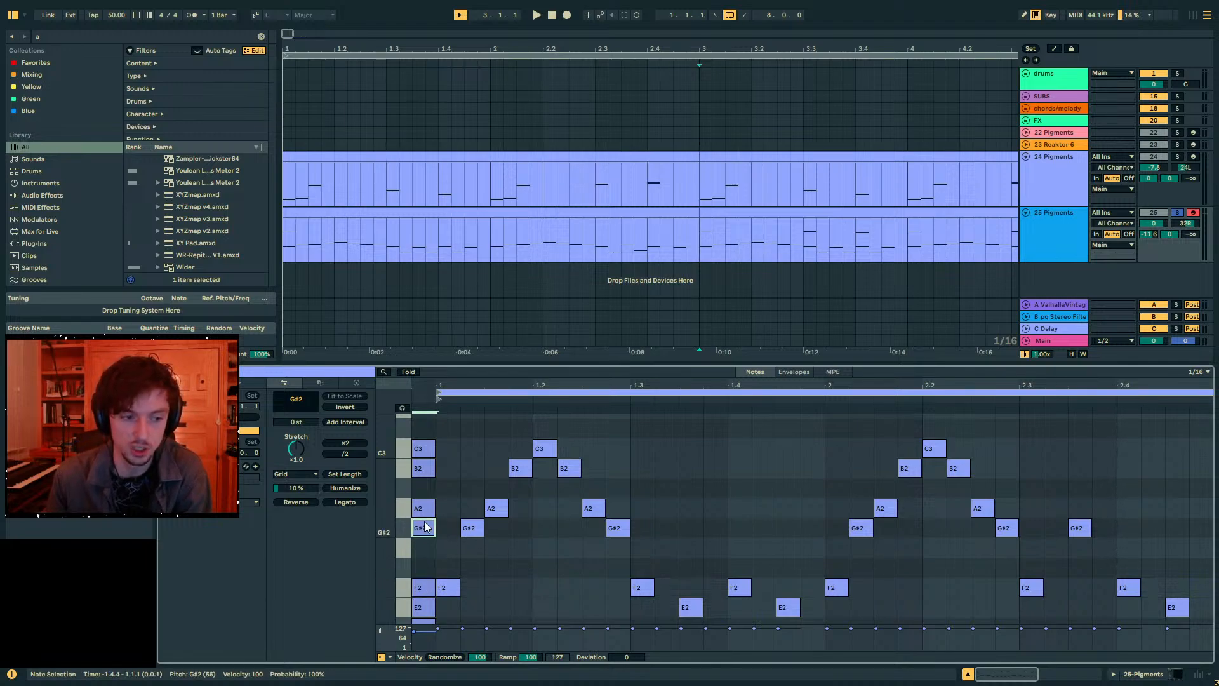
{"action": "left_click", "coordinate": [424, 508]}
{"action": "scroll", "coordinate": [424, 512], "scroll_direction": "up", "scroll_amount": 2}
{"action": "left_click", "coordinate": [424, 512]}
{"action": "scroll", "coordinate": [424, 507], "scroll_direction": "up", "scroll_amount": 2}
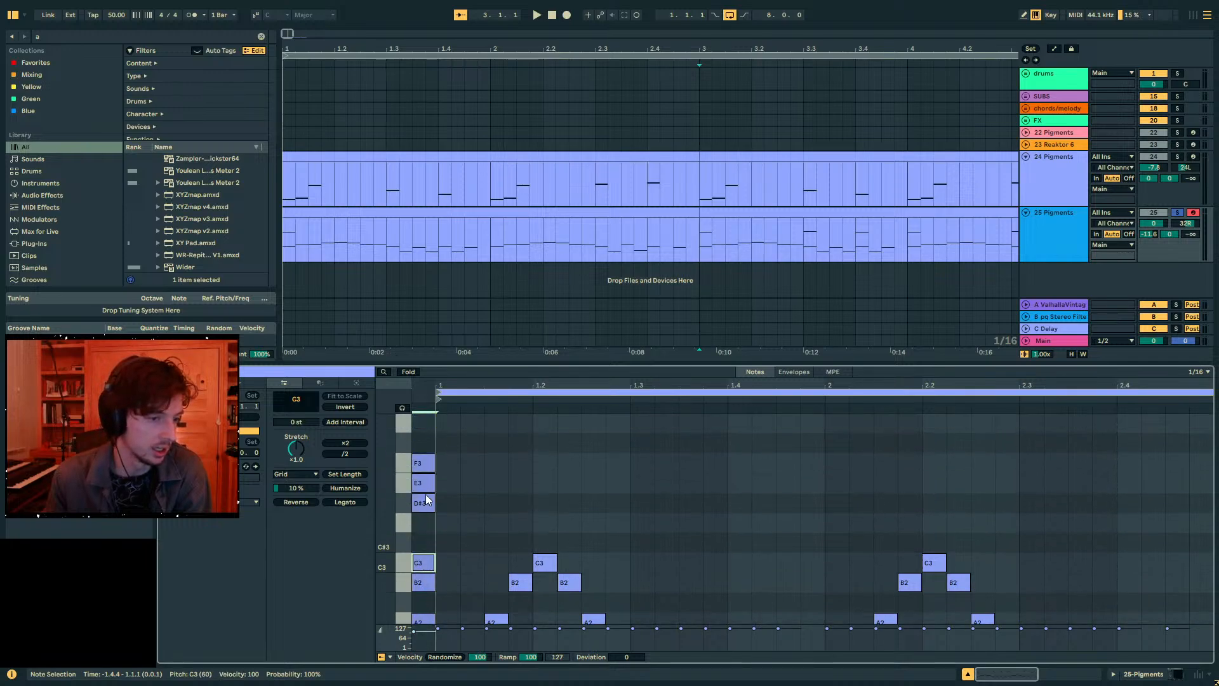
{"action": "left_click", "coordinate": [426, 495]}
{"action": "scroll", "coordinate": [426, 495], "scroll_direction": "down", "scroll_amount": 3}
{"action": "left_click_drag", "start_coordinate": [385, 520], "coordinate": [359, 521]}
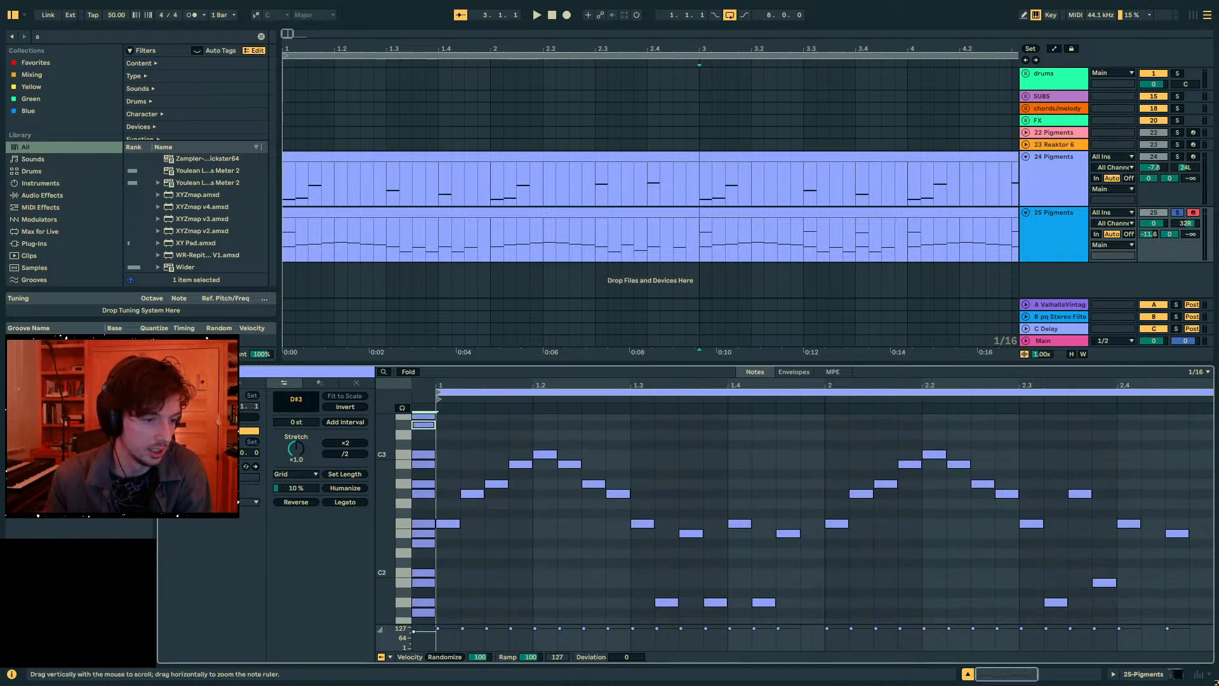
{"action": "scroll", "coordinate": [436, 525], "scroll_direction": "up", "scroll_amount": 2}
{"action": "left_click_drag", "start_coordinate": [430, 596], "coordinate": [413, 432]}
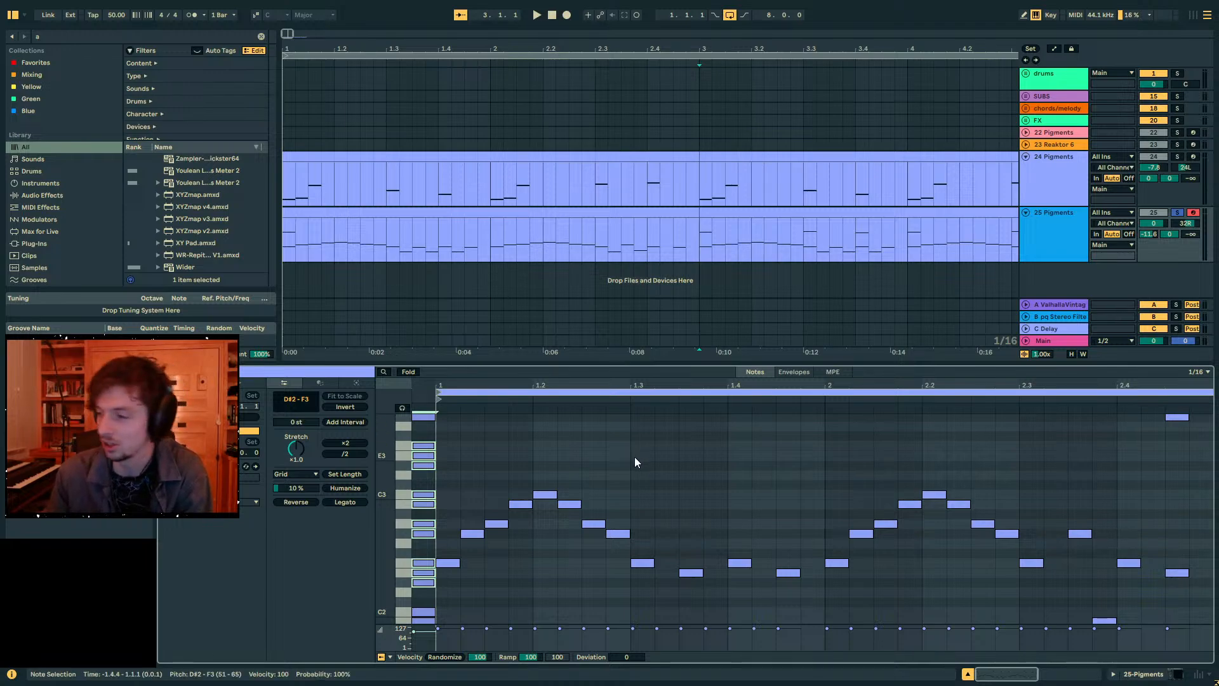
- Select track 25's first clip, turn off the track's solo, and play both Pigments tracks together
{"action": "left_click", "coordinate": [339, 210]}
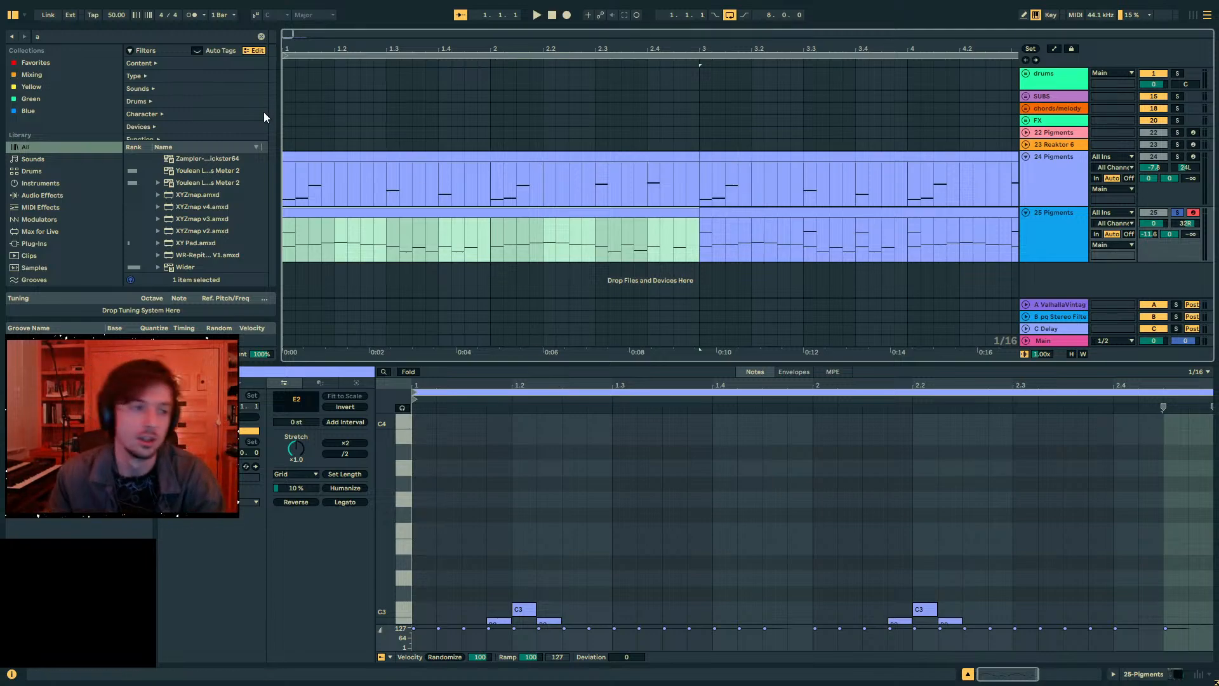
{"action": "left_click", "coordinate": [1178, 212]}
{"action": "mouse_move", "coordinate": [321, 44]}
{"action": "left_mouse_down"}
{"action": "mouse_move", "coordinate": [321, 79]}
{"action": "mouse_move", "coordinate": [321, 46]}
{"action": "left_mouse_up"}
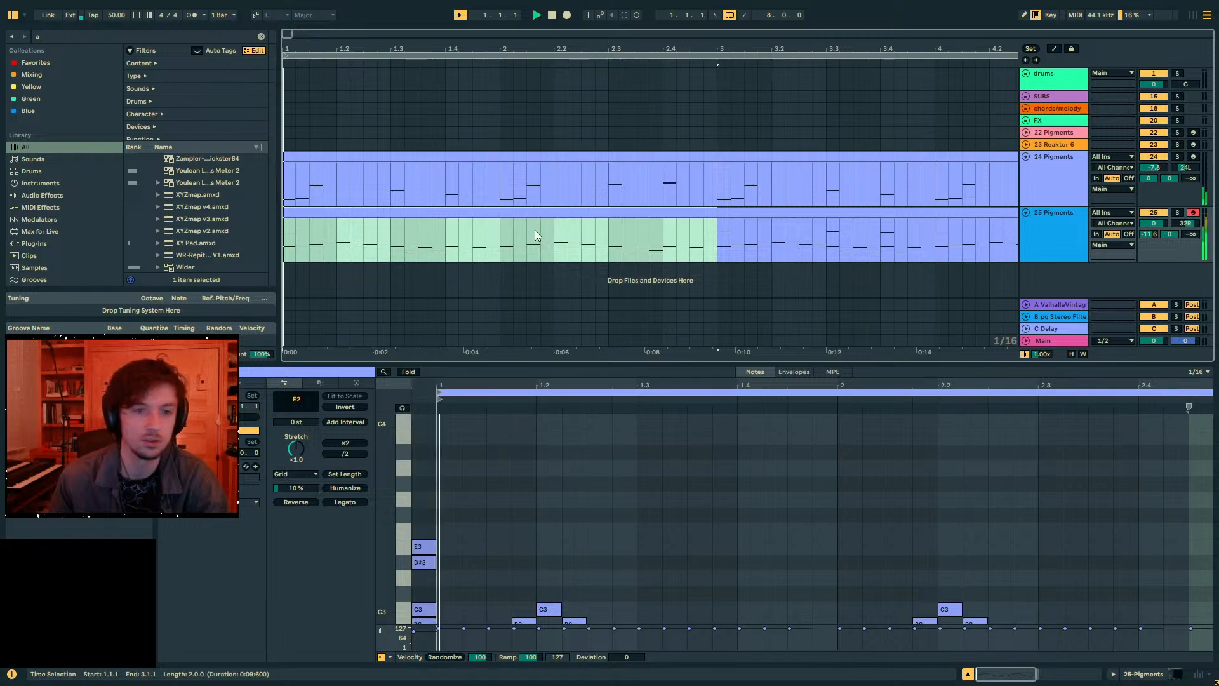
{"action": "key", "text": "space"}
- Deactivate the E4 note at the very start of track 25's first clip
{"action": "left_click", "coordinate": [553, 220]}
{"action": "scroll", "coordinate": [461, 544], "scroll_direction": "down", "scroll_amount": 1}
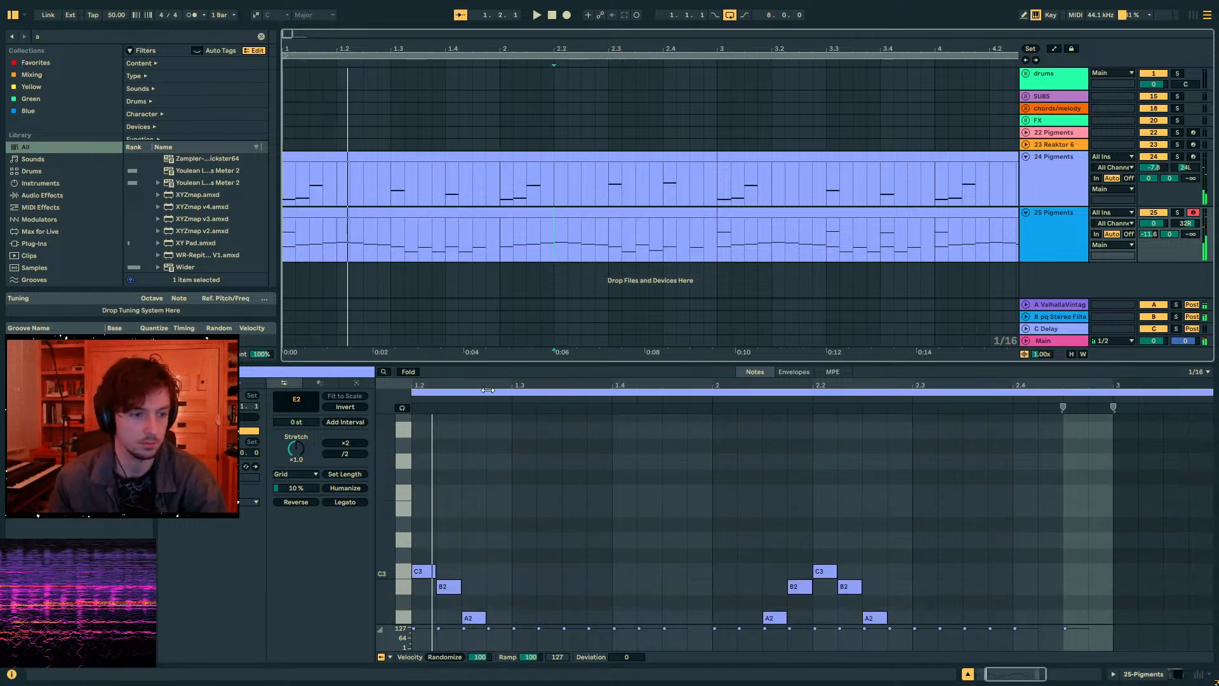
{"action": "left_click_drag", "start_coordinate": [491, 386], "coordinate": [492, 359]}
{"action": "scroll", "coordinate": [492, 461], "scroll_direction": "down", "scroll_amount": 2}
{"action": "scroll", "coordinate": [493, 460], "scroll_direction": "up", "scroll_amount": 2}
{"action": "left_click", "coordinate": [311, 214]}
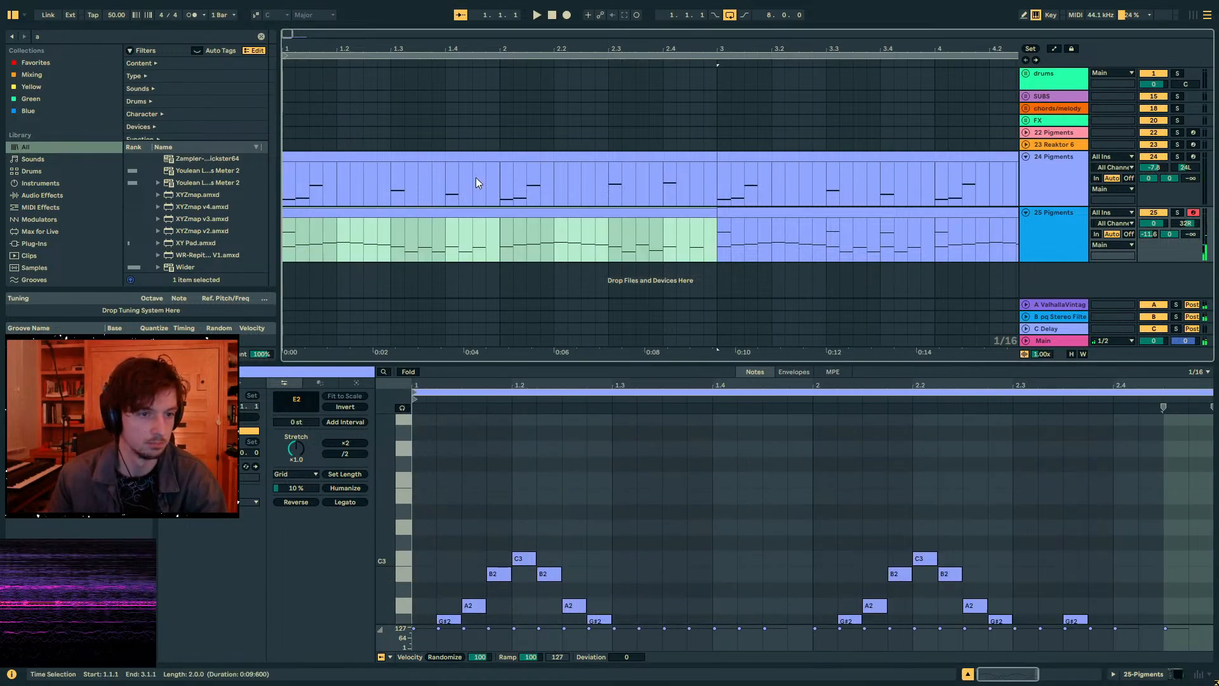
{"action": "scroll", "coordinate": [484, 454], "scroll_direction": "up", "scroll_amount": 6}
{"action": "left_click_drag", "start_coordinate": [481, 516], "coordinate": [412, 436]}
{"action": "key", "text": "0"}
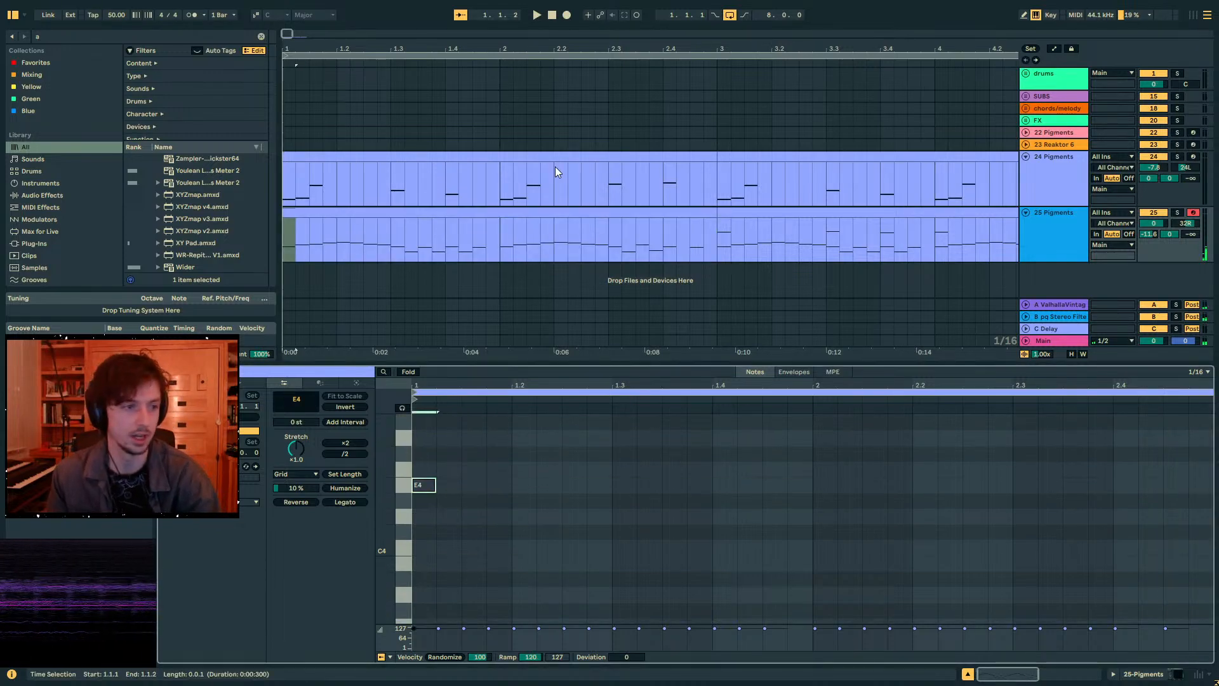
- Listen to the opening with the revised first clip and select track 25's clip at bar 3
{"action": "left_click", "coordinate": [386, 212]}
{"action": "key", "text": "space"}
{"action": "left_click_drag", "start_coordinate": [523, 47], "coordinate": [521, 18]}
{"action": "left_click", "coordinate": [373, 214]}
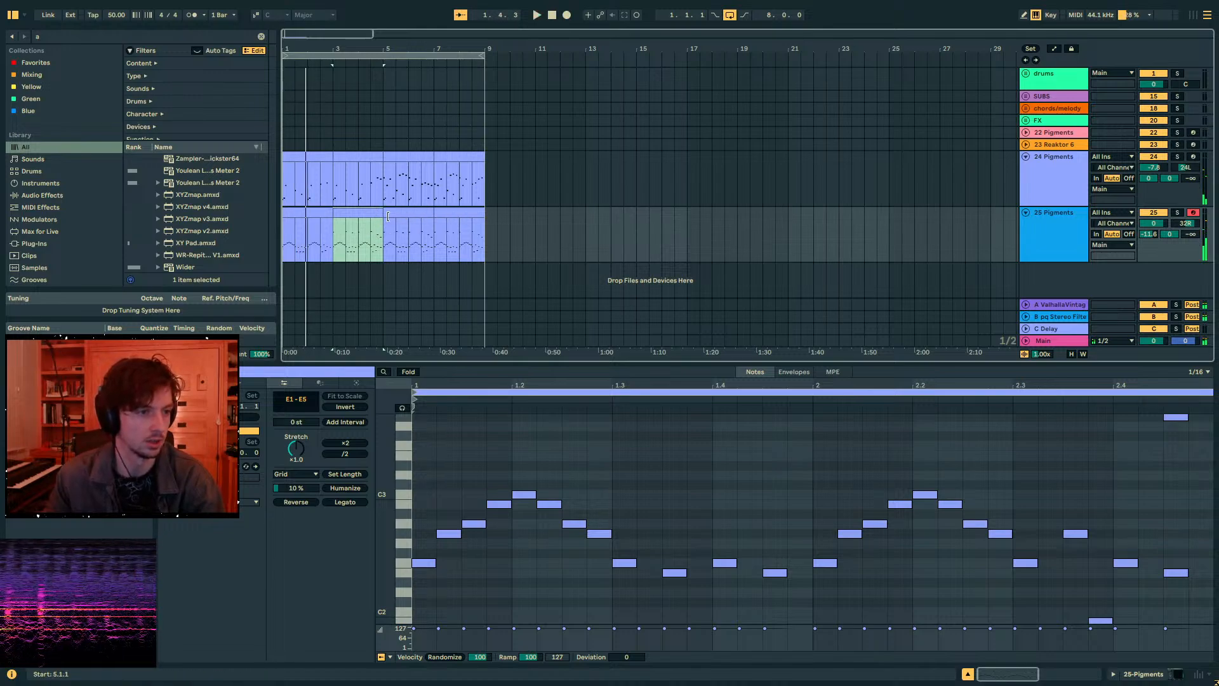
- Try to duplicate bars 5 to 8 of both Pigments tracks after the loop end, and undo the duplication
{"action": "left_click_drag", "start_coordinate": [492, 238], "coordinate": [382, 232]}
{"action": "left_click", "coordinate": [429, 242]}
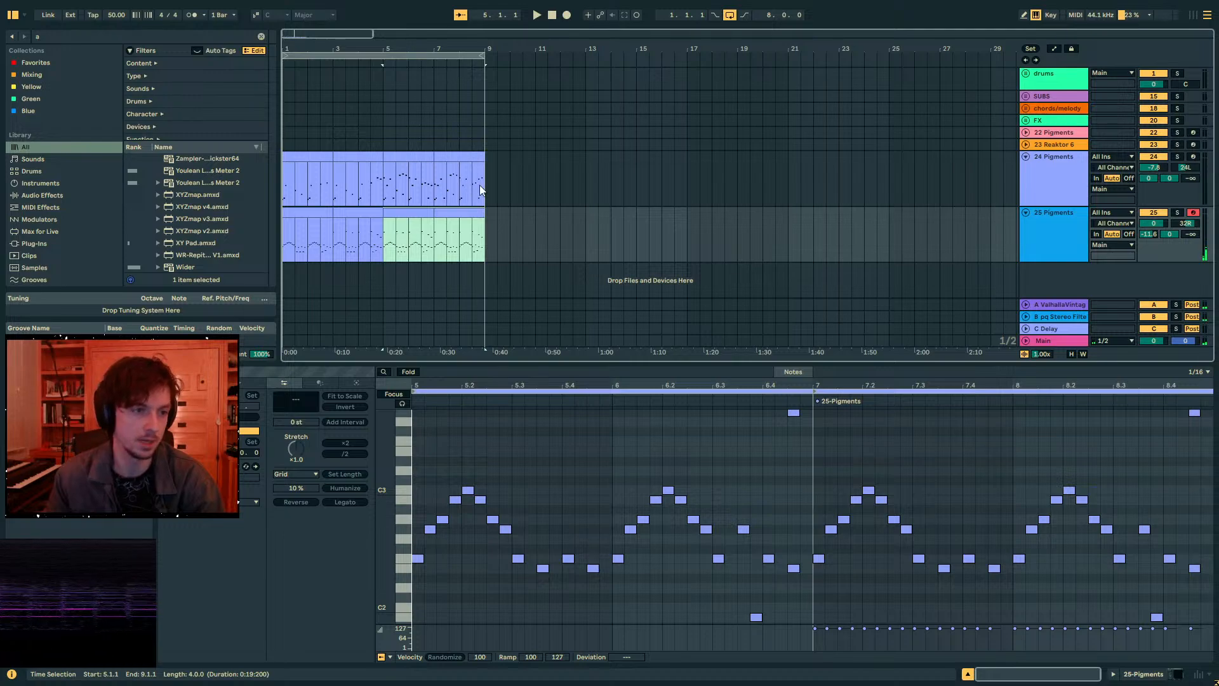
{"action": "left_click_drag", "start_coordinate": [482, 185], "coordinate": [383, 229]}
{"action": "key", "text": "ctrl+d"}
{"action": "left_click", "coordinate": [384, 195]}
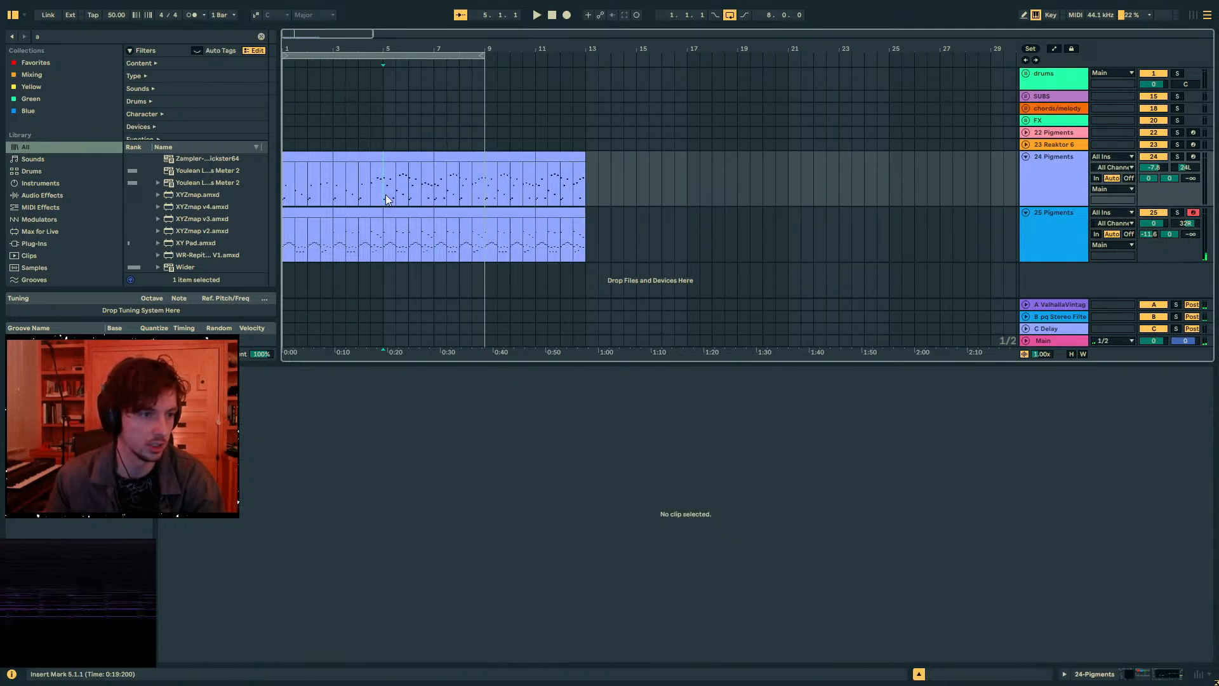
{"action": "left_click", "coordinate": [314, 219]}
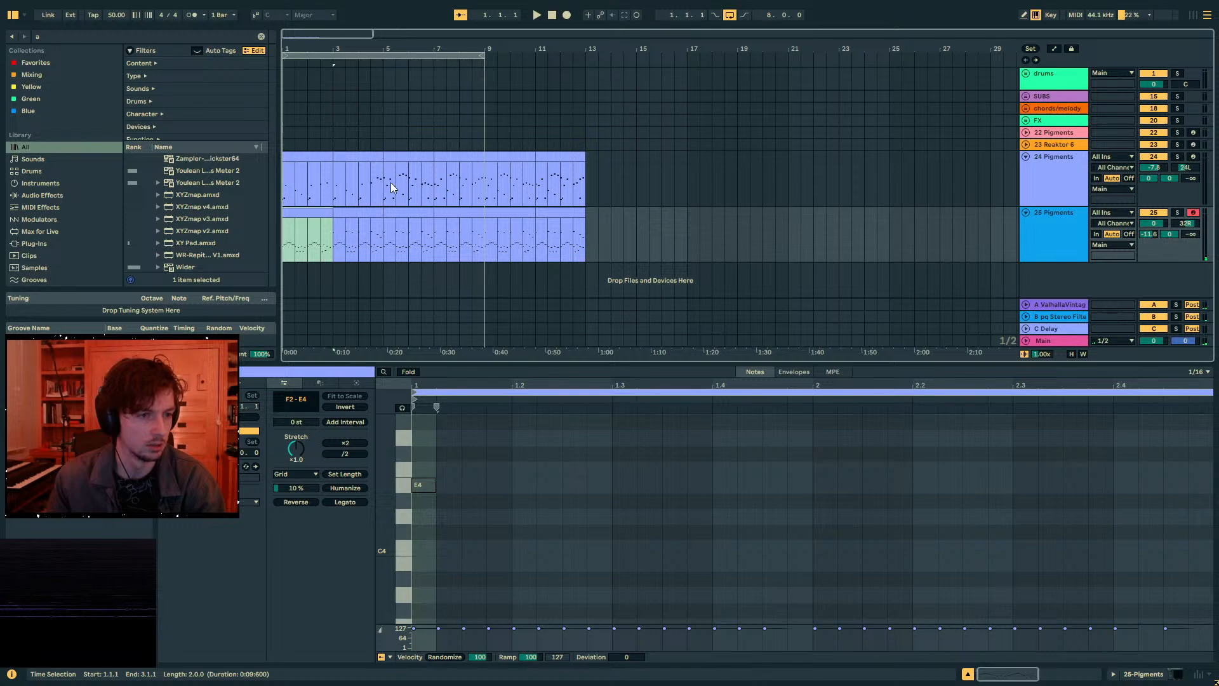
{"action": "key", "text": "ctrl+z"}
- Copy all eight bars of both Pigments tracks and paste them at bar 5, extending the arrangement to bar 13
{"action": "key", "text": "ctrl+a"}
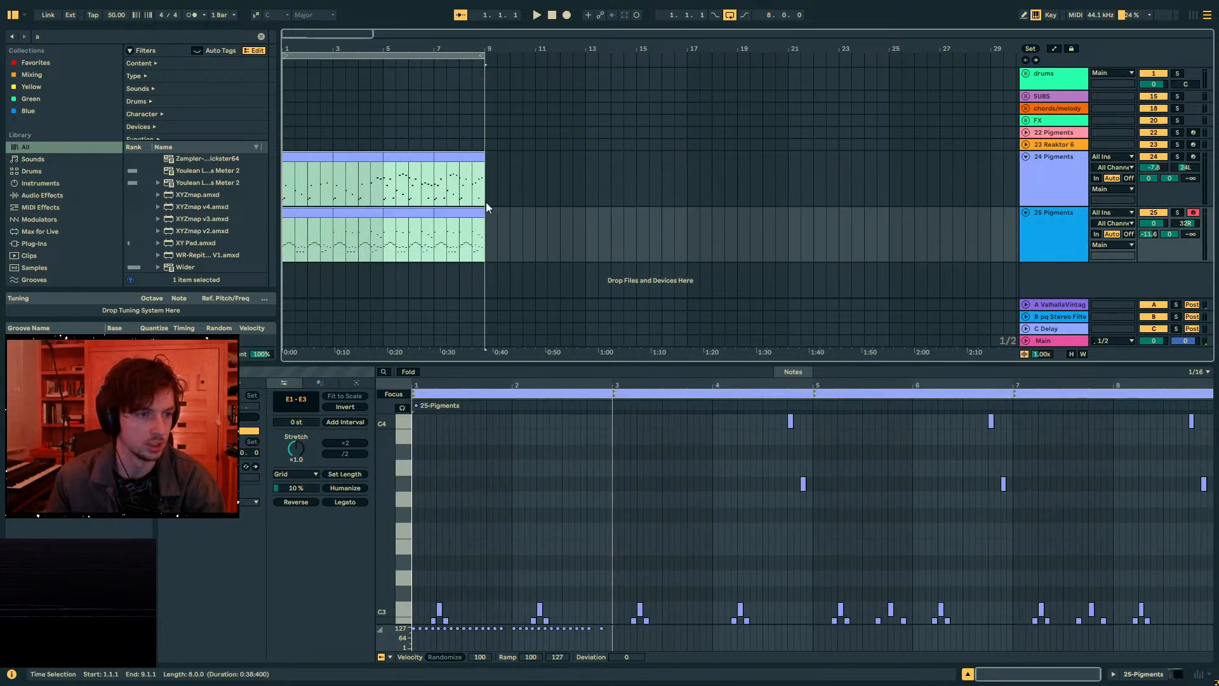
{"action": "left_click", "coordinate": [388, 188]}
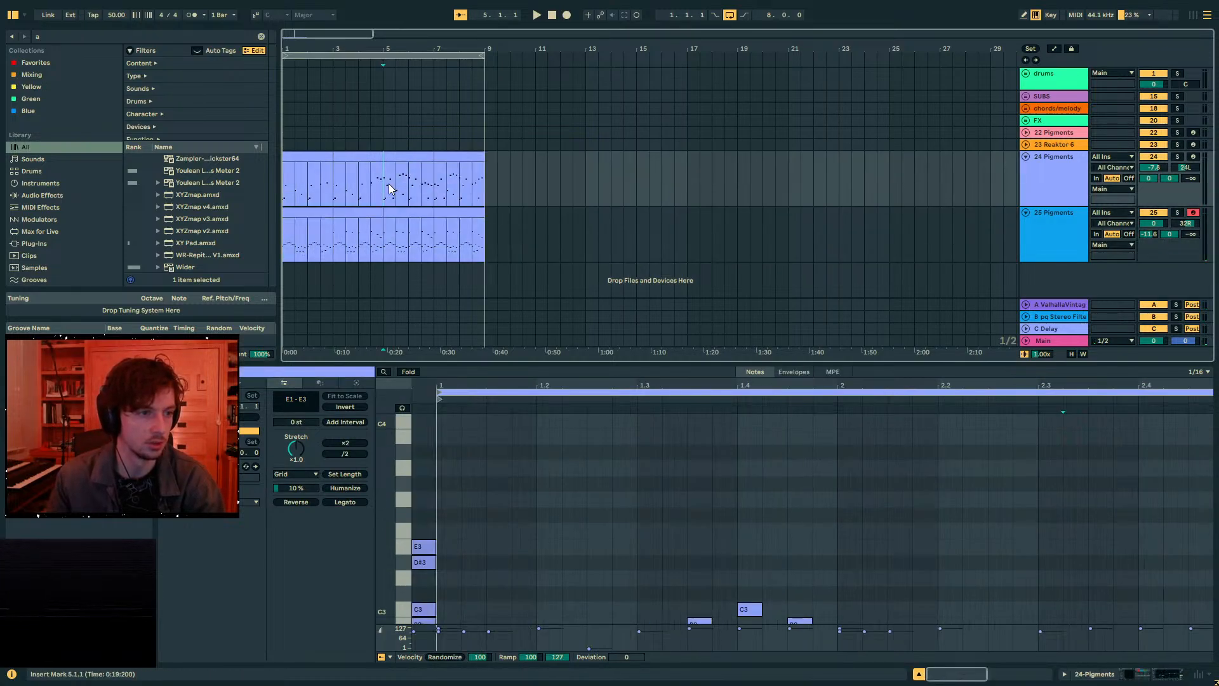
{"action": "key", "text": "ctrl+v"}
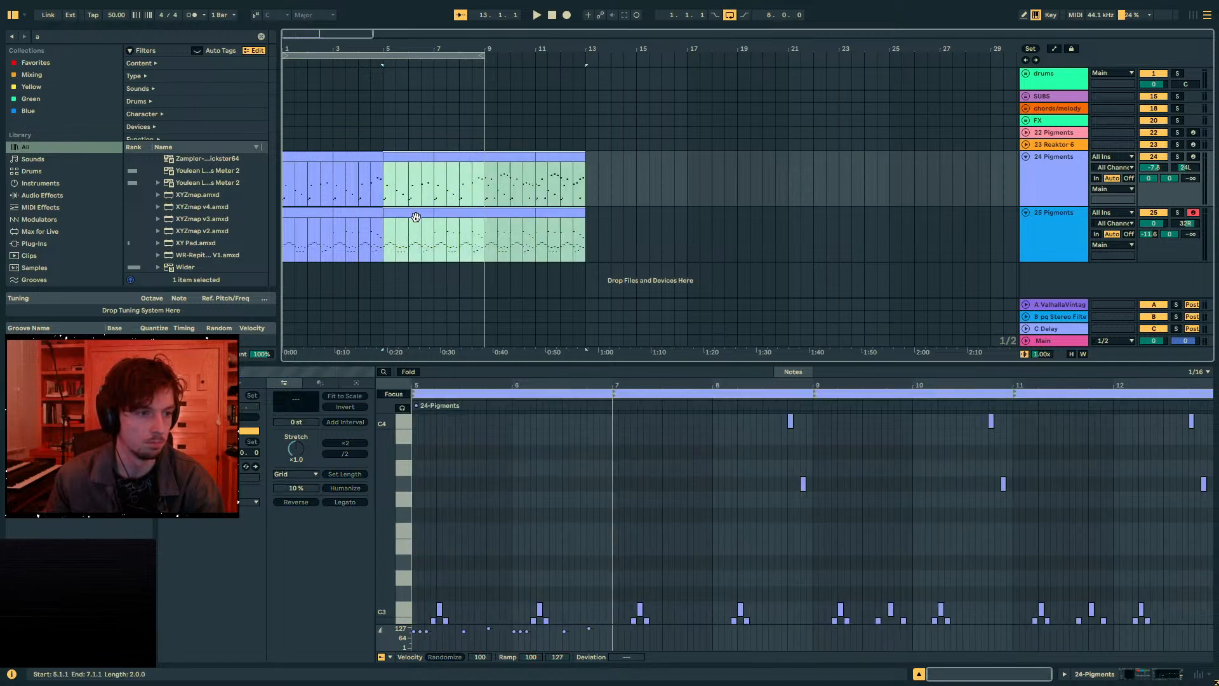
{"action": "left_click", "coordinate": [451, 238]}
{"action": "left_click_drag", "start_coordinate": [442, 242], "coordinate": [437, 243]}
{"action": "left_click", "coordinate": [390, 242]}
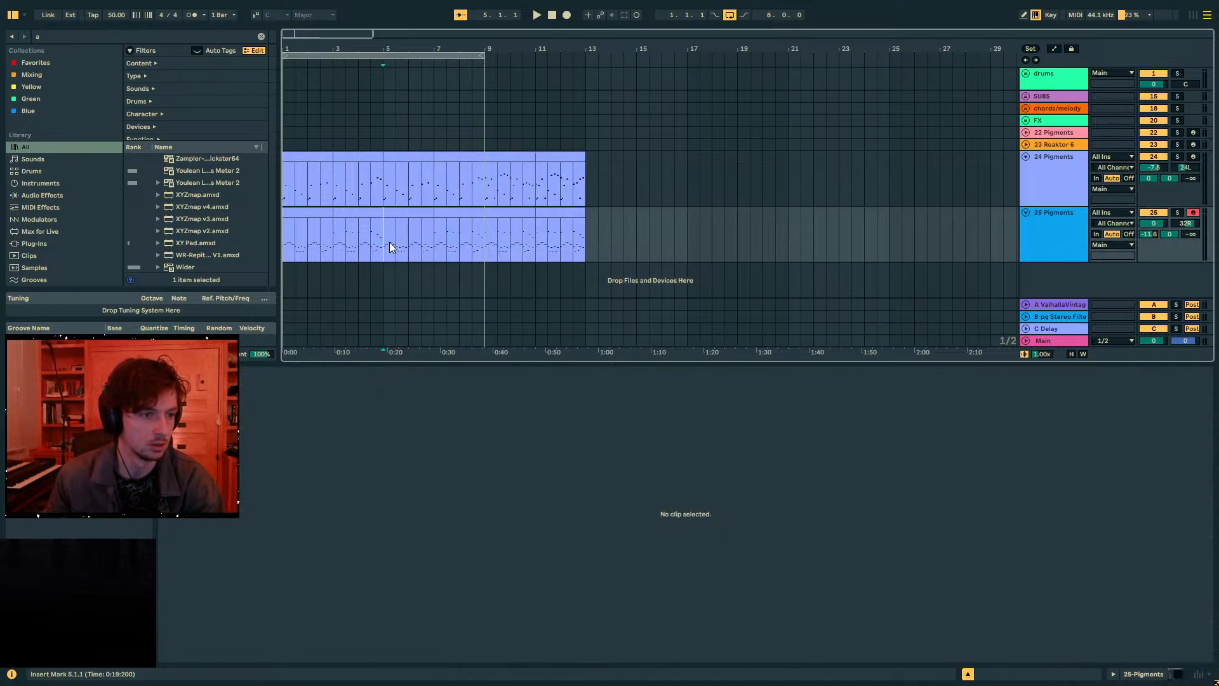
- Select track 25's first clip and listen to the opening beats of the extended arrangement
{"action": "left_click", "coordinate": [309, 212]}
{"action": "key", "text": "ctrl+d"}
{"action": "left_click", "coordinate": [324, 215]}
{"action": "key", "text": "space"}
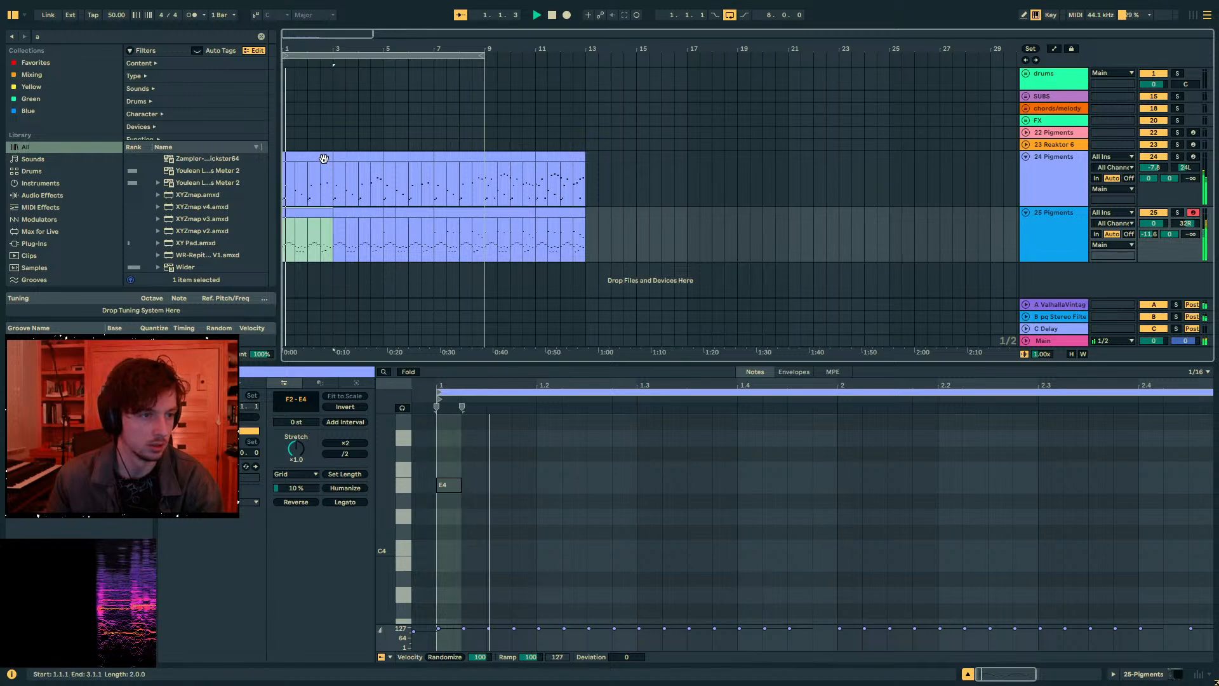
{"action": "key", "text": "Up"}
{"action": "key", "text": "space"}
{"action": "key", "text": "Down"}
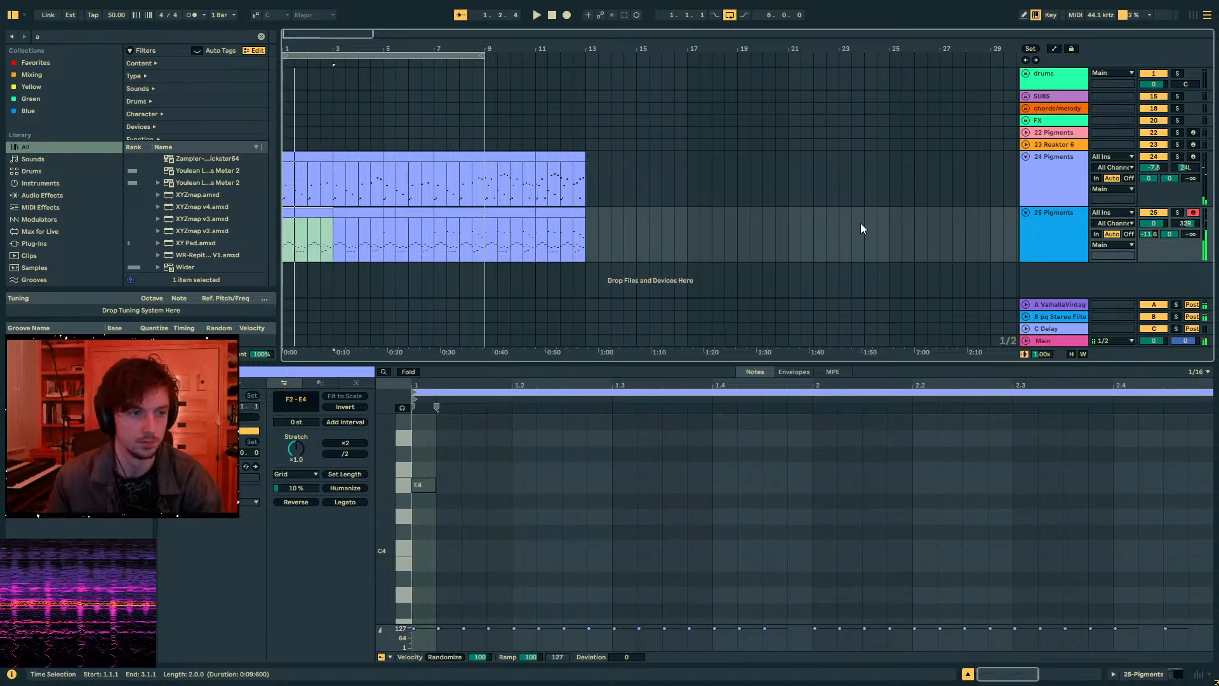
- Group the two Pigments tracks into one group track
{"action": "left_click", "coordinate": [1060, 191]}
{"action": "left_click", "coordinate": [1065, 235], "text": "shift"}
{"action": "key", "text": "ctrl+g"}
{"action": "left_click", "coordinate": [1038, 148]}
{"action": "left_click", "coordinate": [1037, 153]}
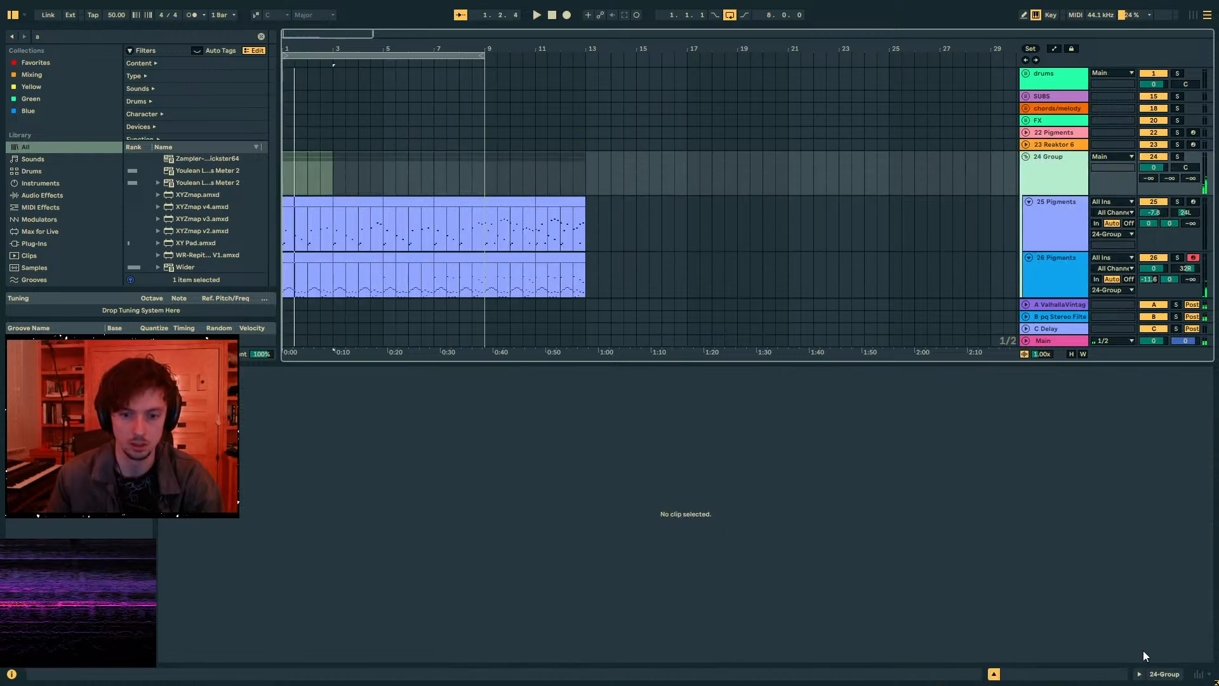
- Search the browser for "auto filt" and add Auto Filter to the Pigments group
{"action": "left_click", "coordinate": [39, 36]}
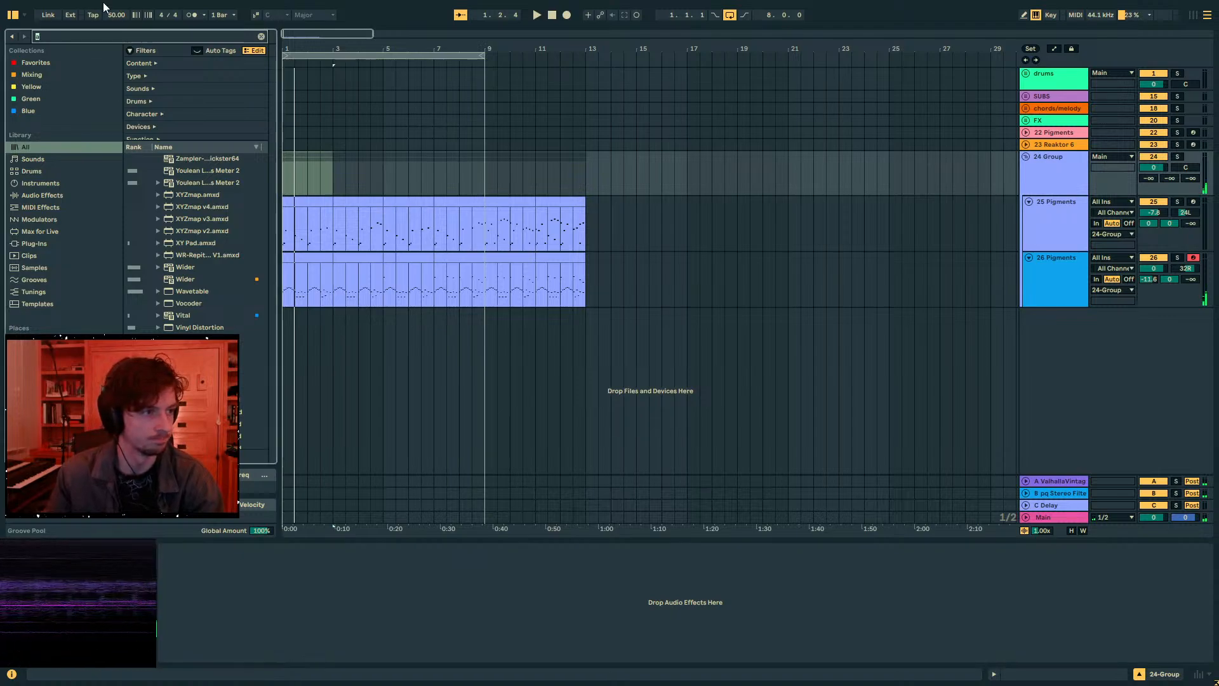
{"action": "type", "text": "uto filt"}
{"action": "key", "text": "Down"}
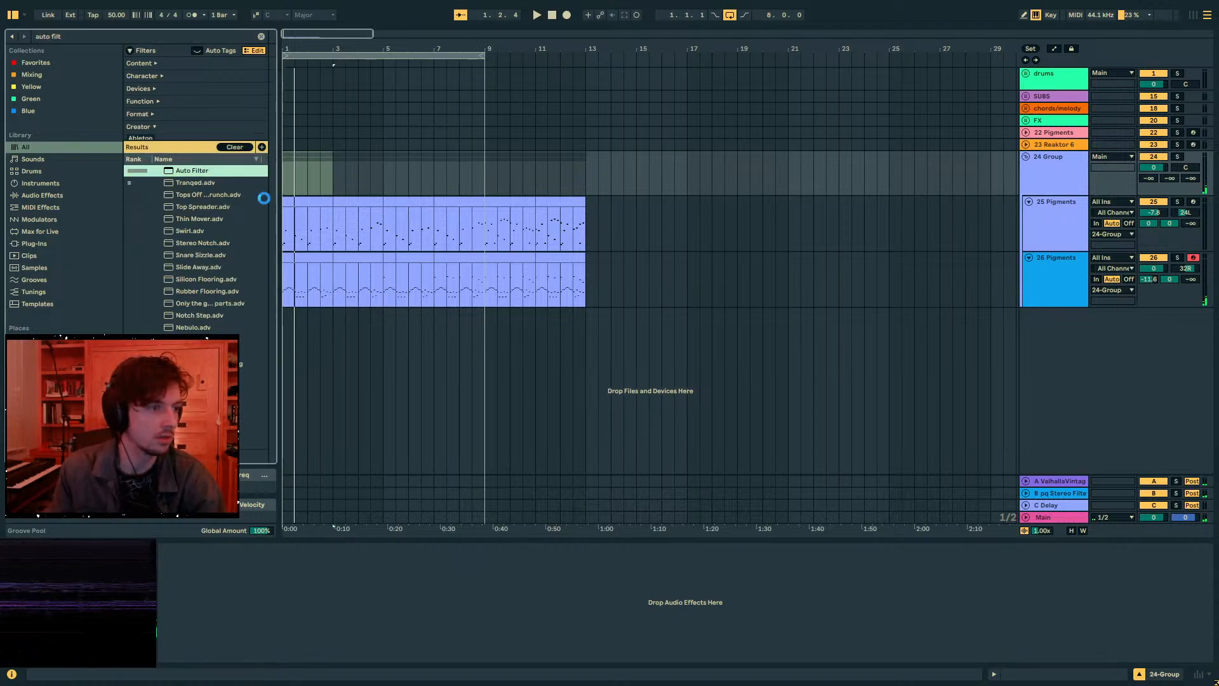
{"action": "key", "text": "Return"}
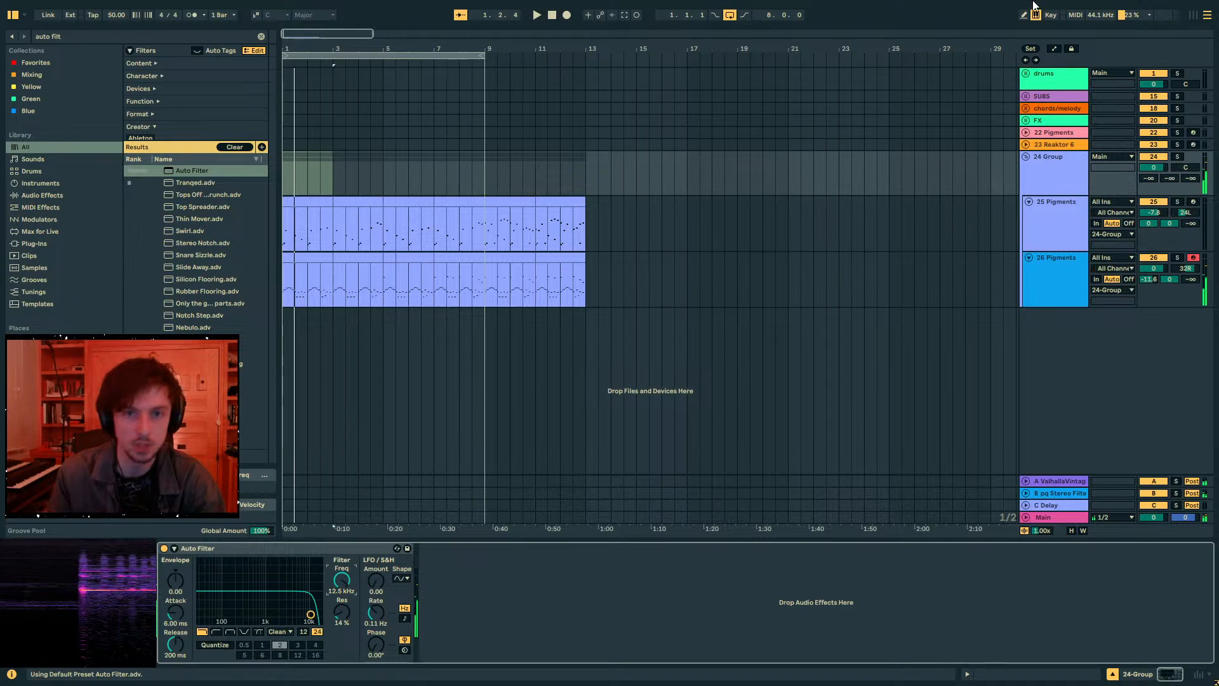
- Automate the group's Auto Filter frequency to rise from about 324 Hz at bar 1 to 19.9 kHz at bar 5, and play it
{"action": "left_click", "coordinate": [1035, 16]}
{"action": "key", "text": "a"}
{"action": "left_click_drag", "start_coordinate": [386, 165], "coordinate": [386, 162]}
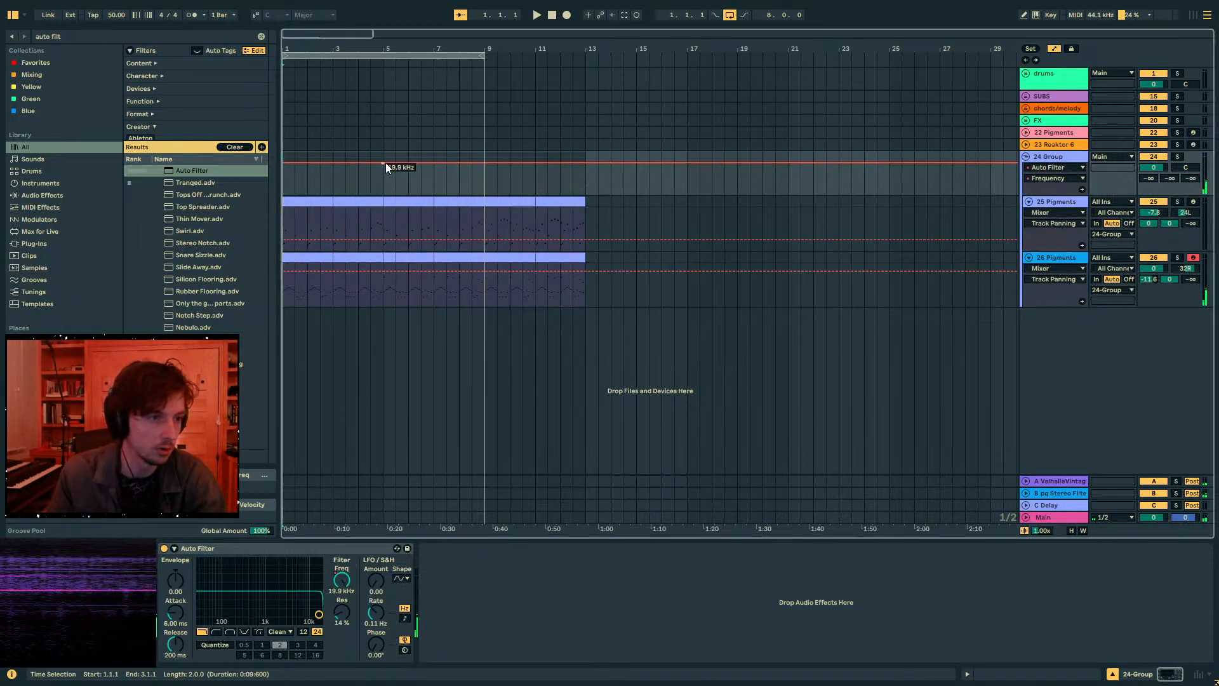
{"action": "left_click_drag", "start_coordinate": [283, 163], "coordinate": [283, 183]}
{"action": "key", "text": "space"}
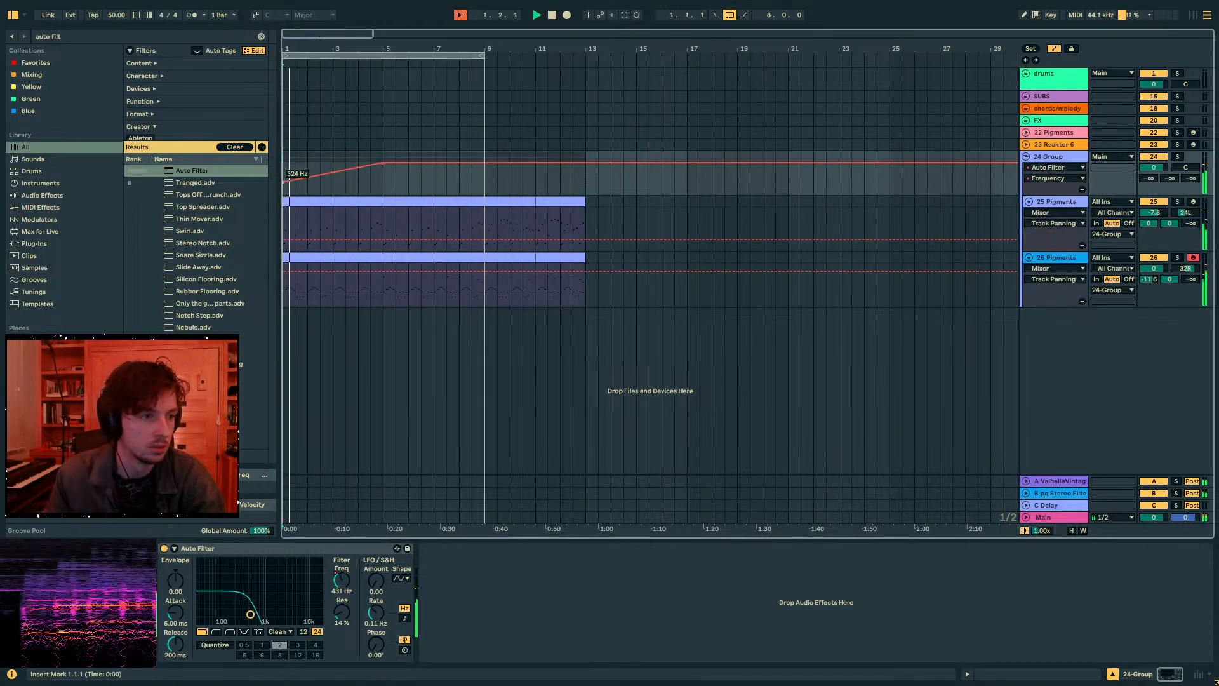
- Set sends A and B on both Pigments tracks to -inf and raise the group's send A to -13.7 dB during playback
{"action": "left_click_drag", "start_coordinate": [1170, 223], "coordinate": [1170, 267]}
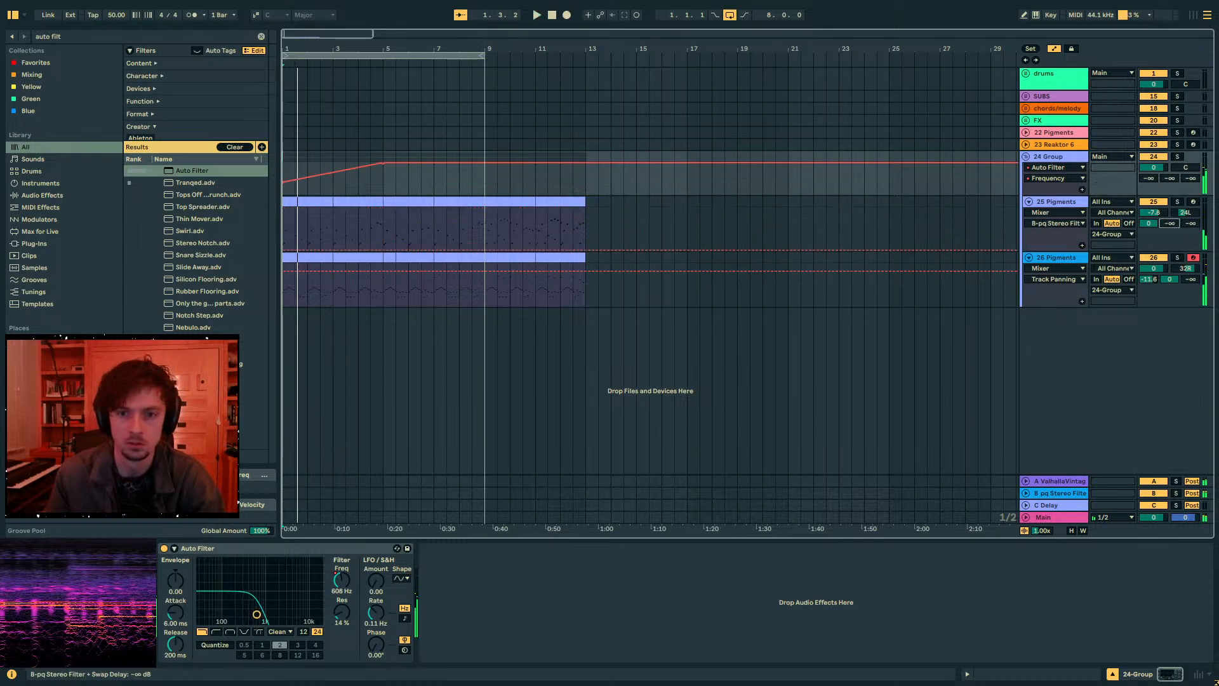
{"action": "double_click", "coordinate": [1148, 224]}
{"action": "double_click", "coordinate": [1148, 279]}
{"action": "double_click", "coordinate": [1169, 279]}
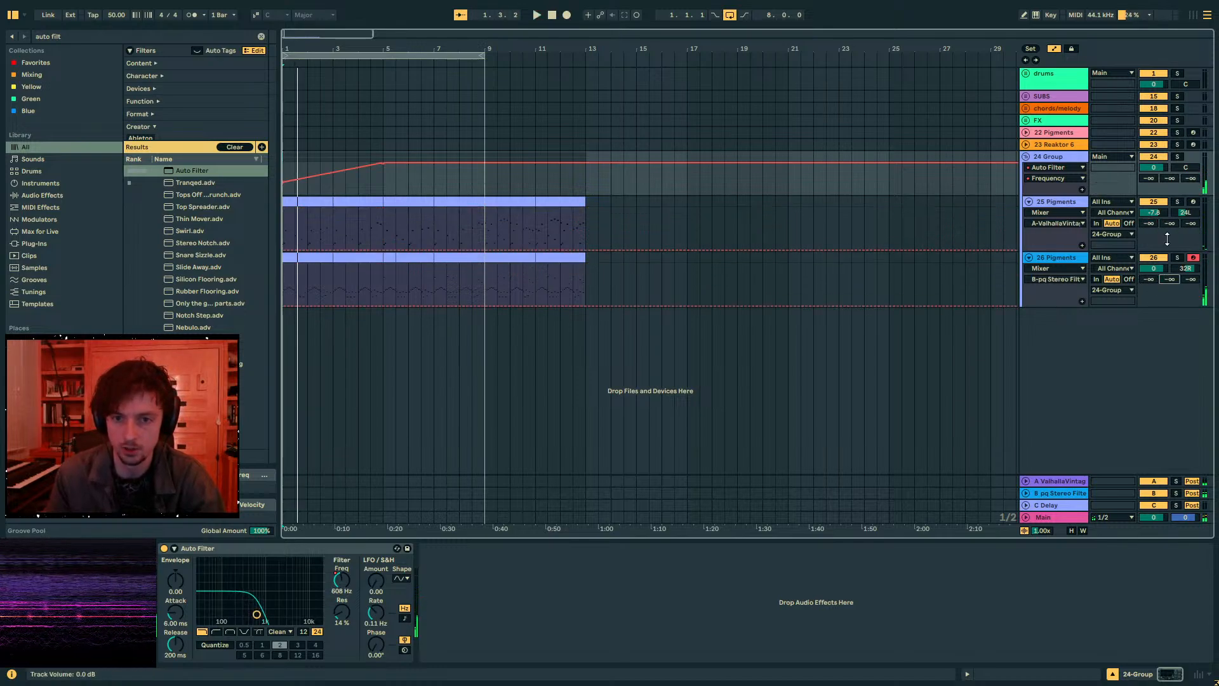
{"action": "key", "text": "space"}
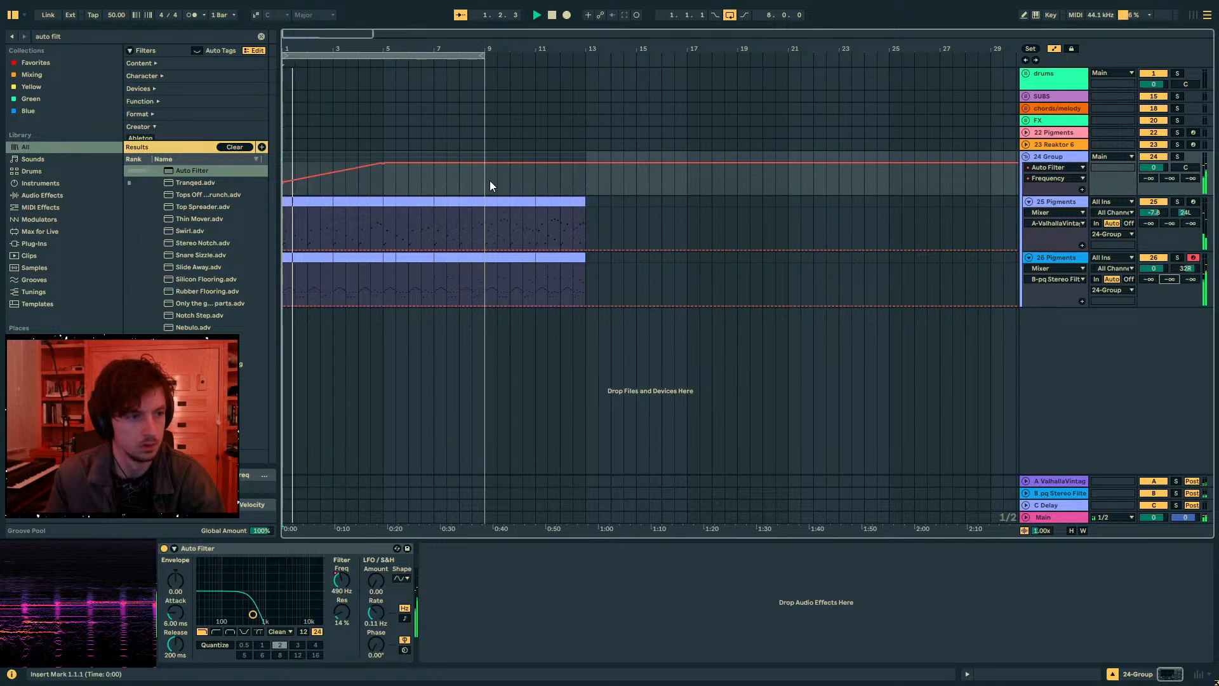
{"action": "left_click_drag", "start_coordinate": [1146, 178], "coordinate": [1147, 166]}
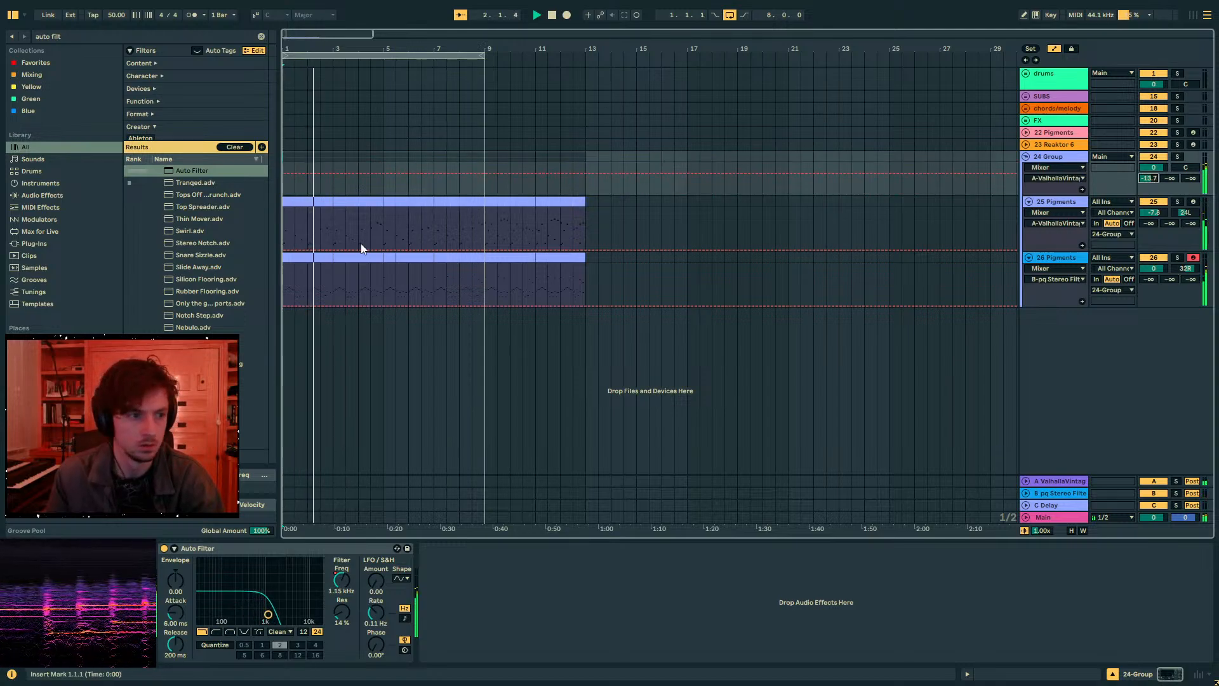
- Duplicate the opening two-bar clip on the 26 Pigments track onto bars 3 to 5
{"action": "left_click", "coordinate": [326, 257]}
{"action": "key", "text": "ctrl+d"}
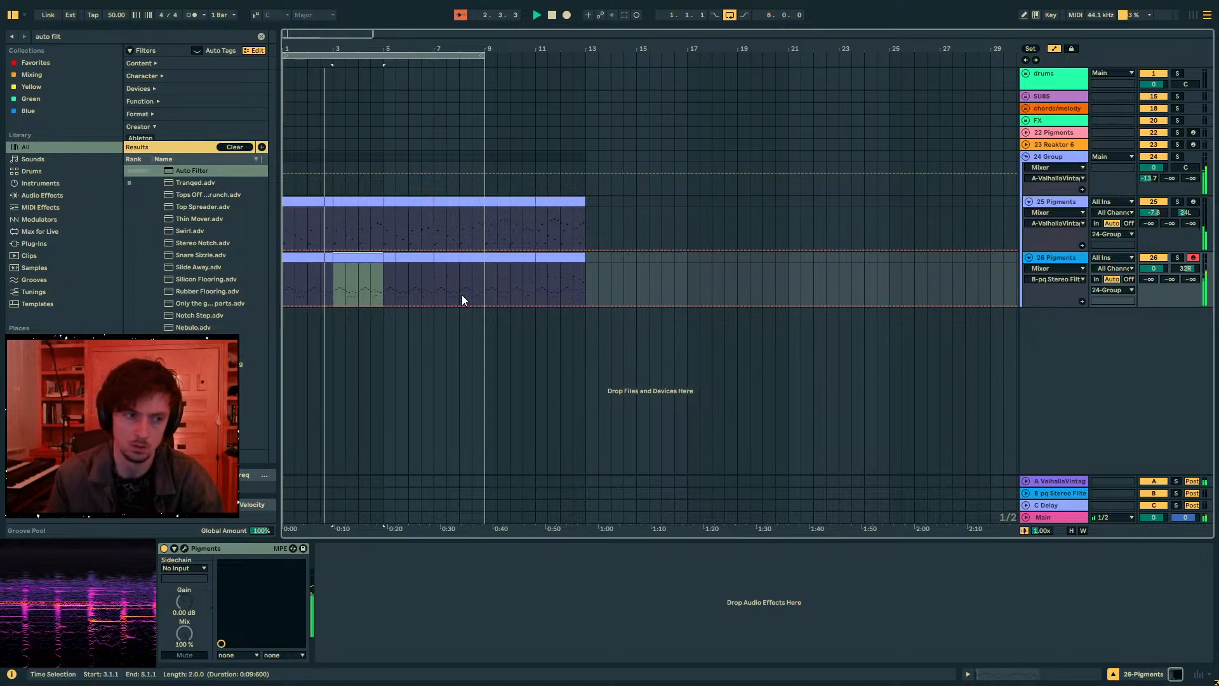
- Open the first clip of the 26 Pigments track in an enlarged MIDI note editor showing the end of bar 2
{"action": "left_click", "coordinate": [318, 259]}
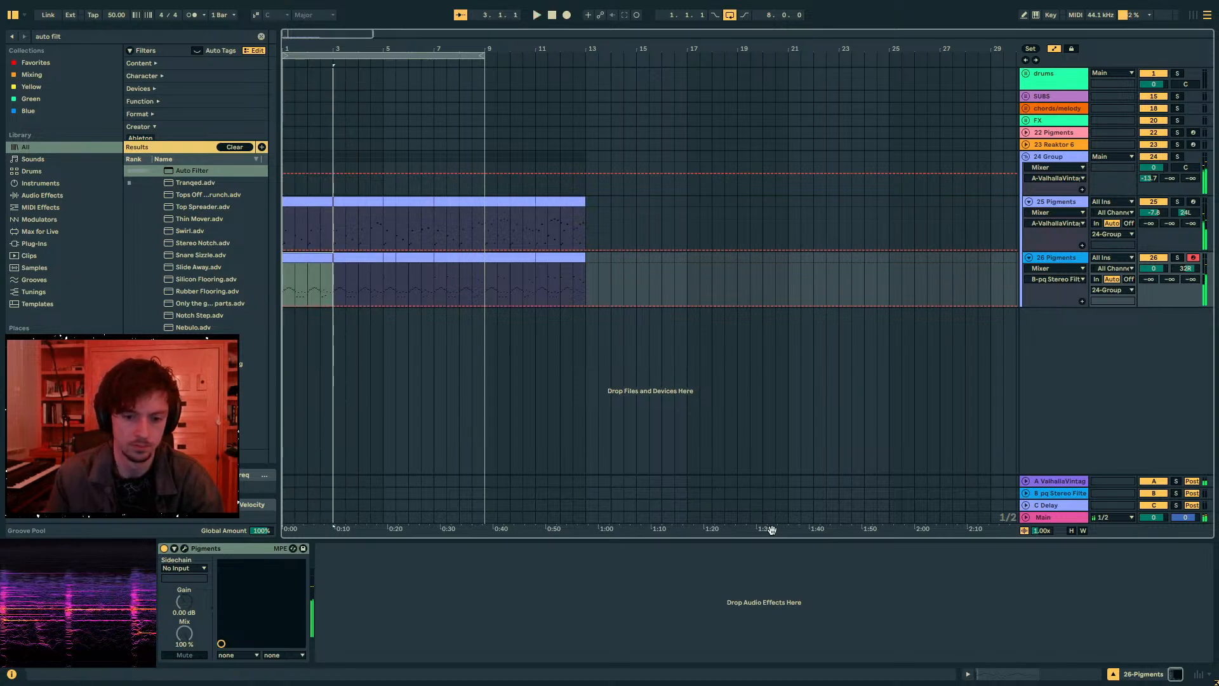
{"action": "key", "text": "space"}
{"action": "left_click", "coordinate": [317, 292]}
{"action": "left_click", "coordinate": [310, 293]}
{"action": "key", "text": "space"}
{"action": "left_click", "coordinate": [1005, 673]}
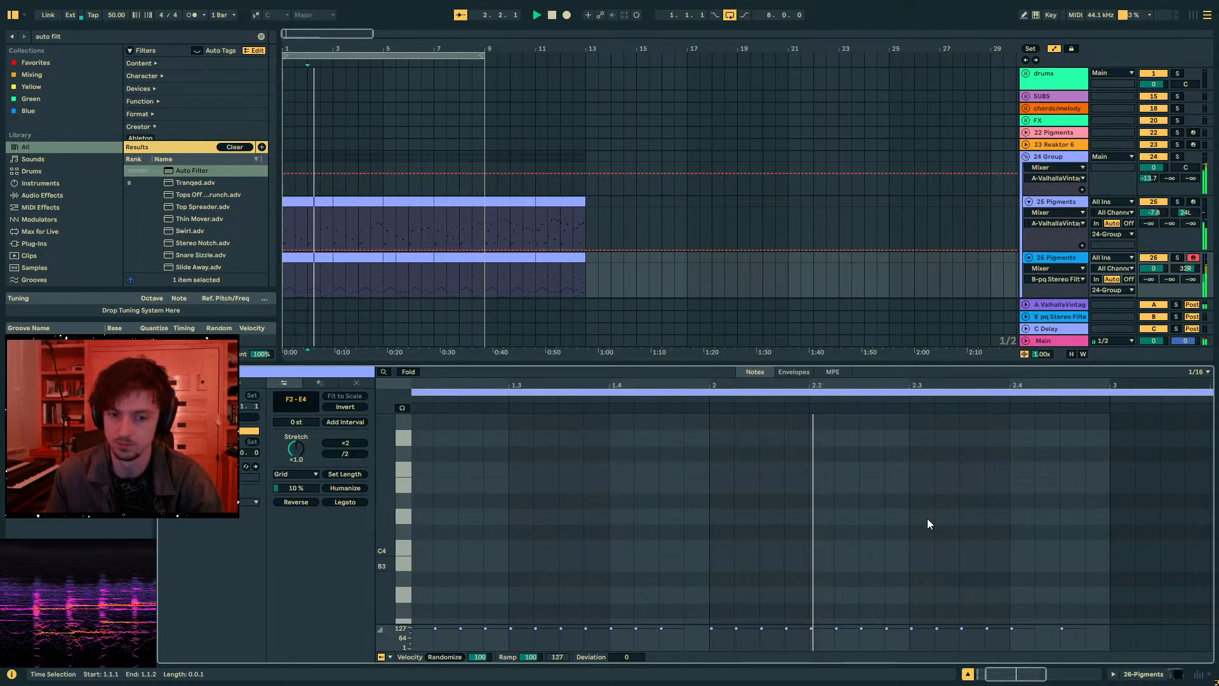
{"action": "left_click_drag", "start_coordinate": [866, 367], "coordinate": [851, 174]}
{"action": "key", "text": "space"}
{"action": "scroll", "coordinate": [844, 444], "scroll_direction": "down", "scroll_amount": 3}
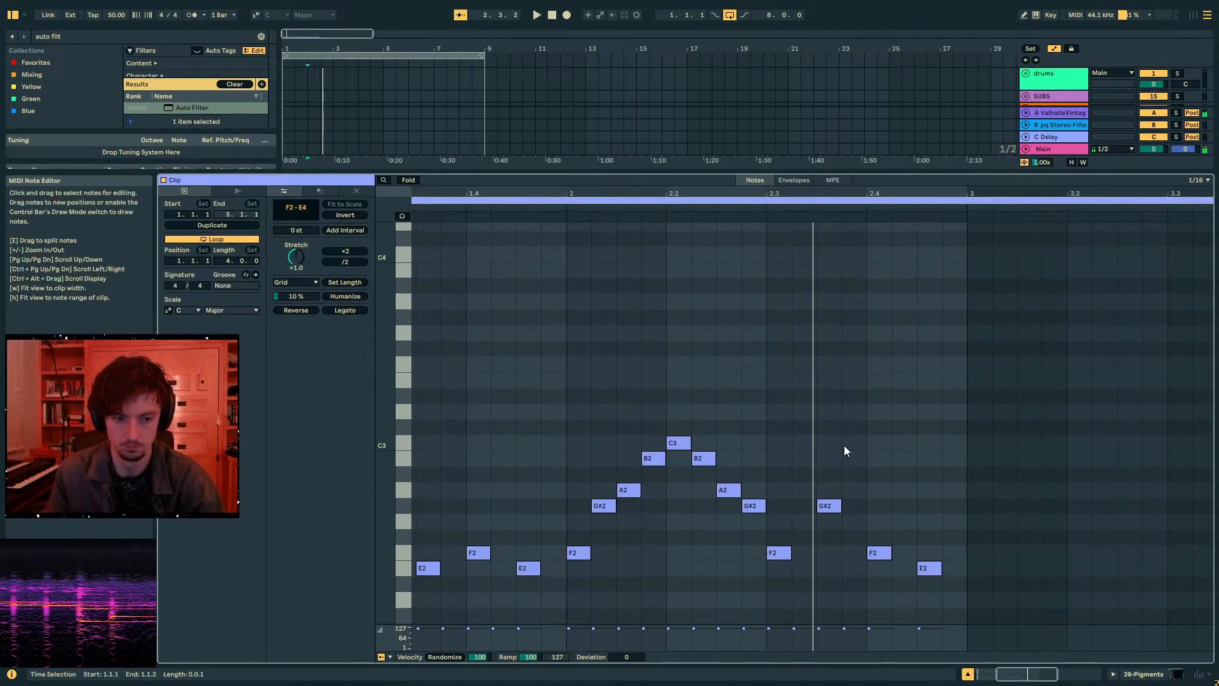
- Delete the low B1 note at the end of beat 2.3 and play back that passage
{"action": "left_click", "coordinate": [790, 535]}
{"action": "scroll", "coordinate": [797, 536], "scroll_direction": "down", "scroll_amount": 3}
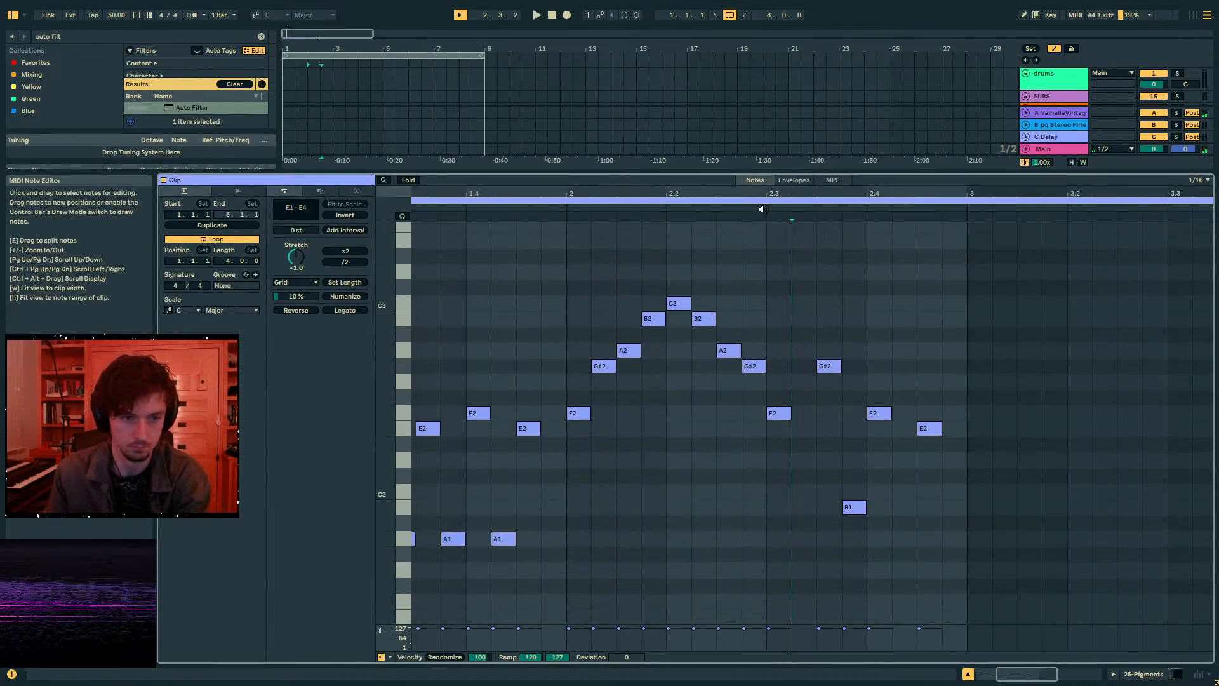
{"action": "key", "text": "space"}
{"action": "key", "text": "space"}
{"action": "left_click_drag", "start_coordinate": [814, 533], "coordinate": [779, 497]}
{"action": "key", "text": "Delete"}
{"action": "left_click", "coordinate": [692, 210]}
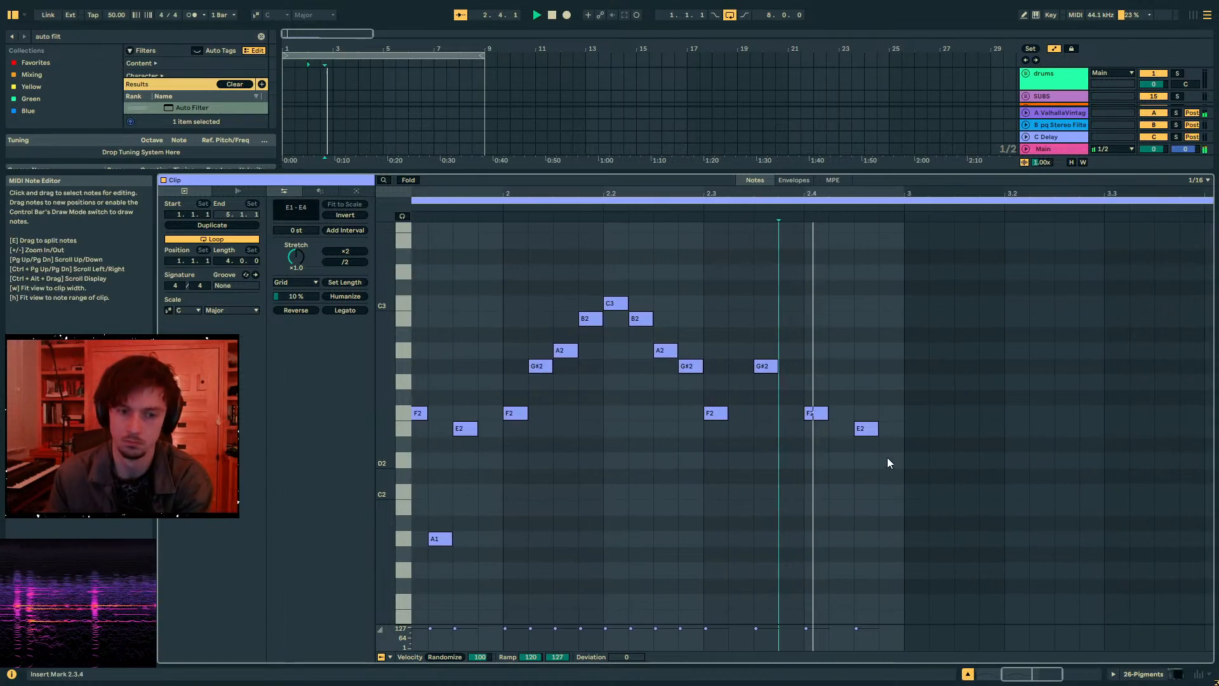
- Try the melody note at 2.4.1 on G2 and A2 while playing back the end of bar 2
{"action": "key", "text": "space"}
{"action": "left_click_drag", "start_coordinate": [839, 453], "coordinate": [797, 400]}
{"action": "left_click_drag", "start_coordinate": [859, 430], "coordinate": [858, 412]}
{"action": "left_click_drag", "start_coordinate": [816, 413], "coordinate": [815, 382]}
{"action": "left_click", "coordinate": [699, 212]}
{"action": "left_click_drag", "start_coordinate": [978, 455], "coordinate": [890, 363]}
{"action": "key", "text": "Down"}
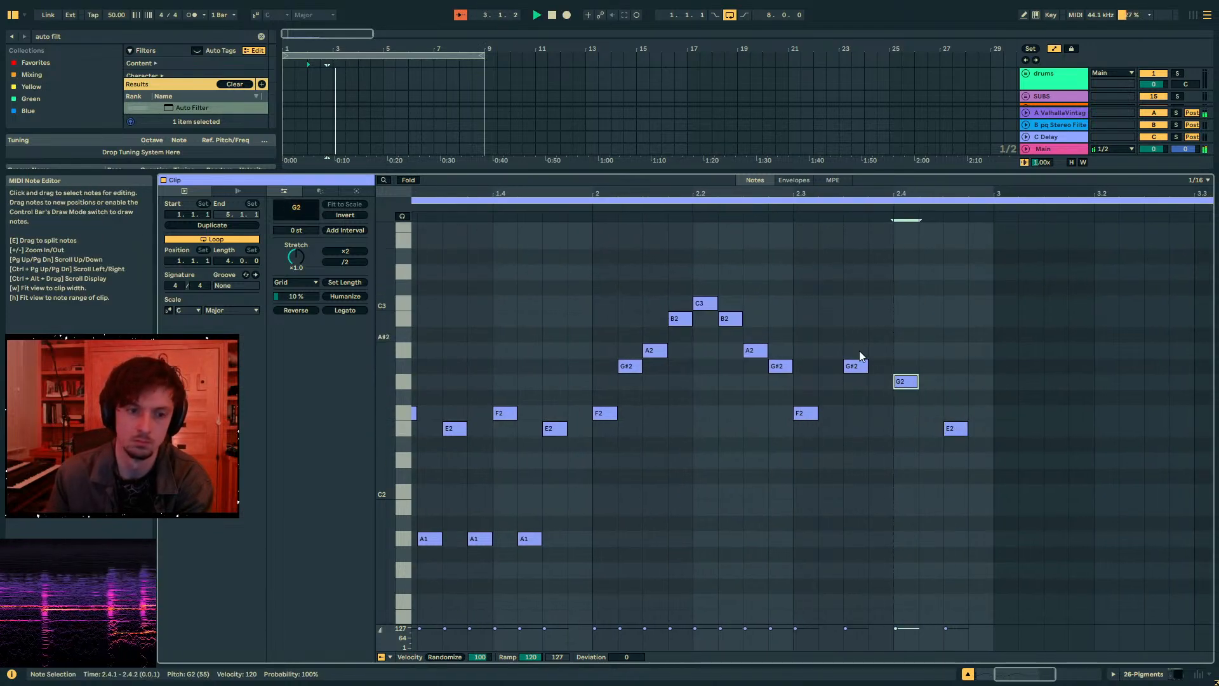
{"action": "key", "text": "Up"}
{"action": "key", "text": "Up"}
{"action": "left_click", "coordinate": [791, 211]}
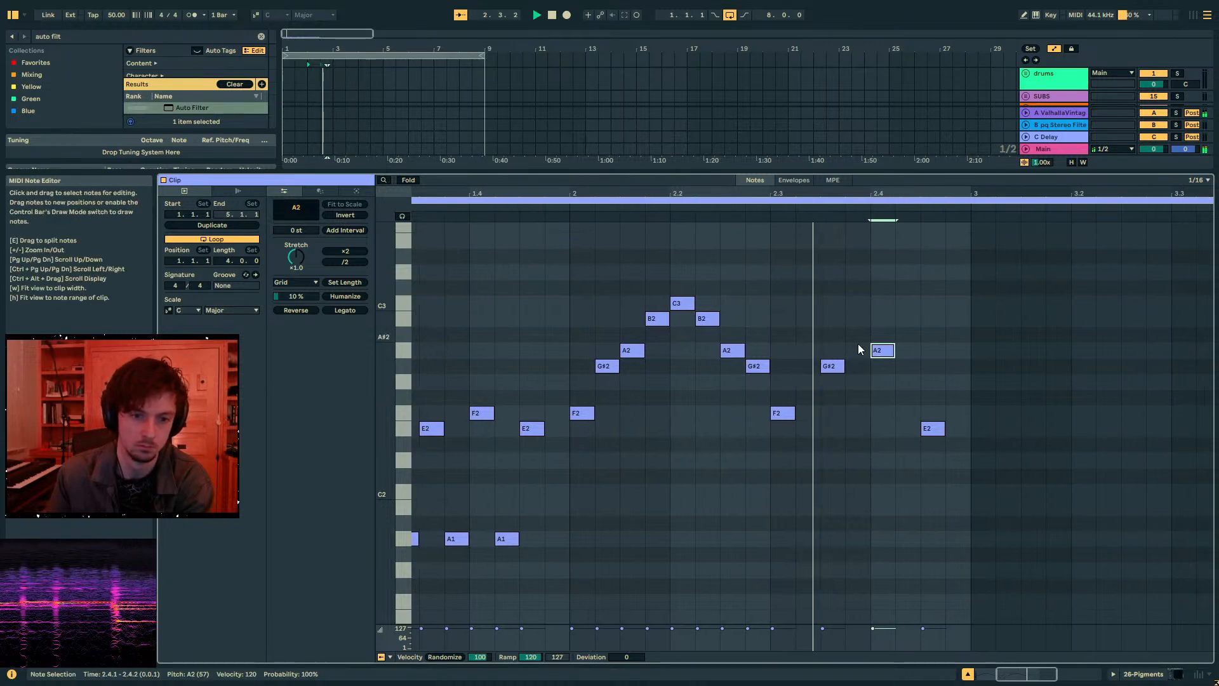
- Lower the note at 2.4.1 to E2, audition it, and settle it on F2
{"action": "left_click_drag", "start_coordinate": [853, 393], "coordinate": [794, 362]}
{"action": "left_click_drag", "start_coordinate": [893, 381], "coordinate": [852, 341]}
{"action": "key", "text": "space"}
{"action": "key", "text": "Down"}
{"action": "key", "text": "Down"}
{"action": "key", "text": "Down"}
{"action": "key", "text": "Down"}
{"action": "key", "text": "Down"}
{"action": "key", "text": "space"}
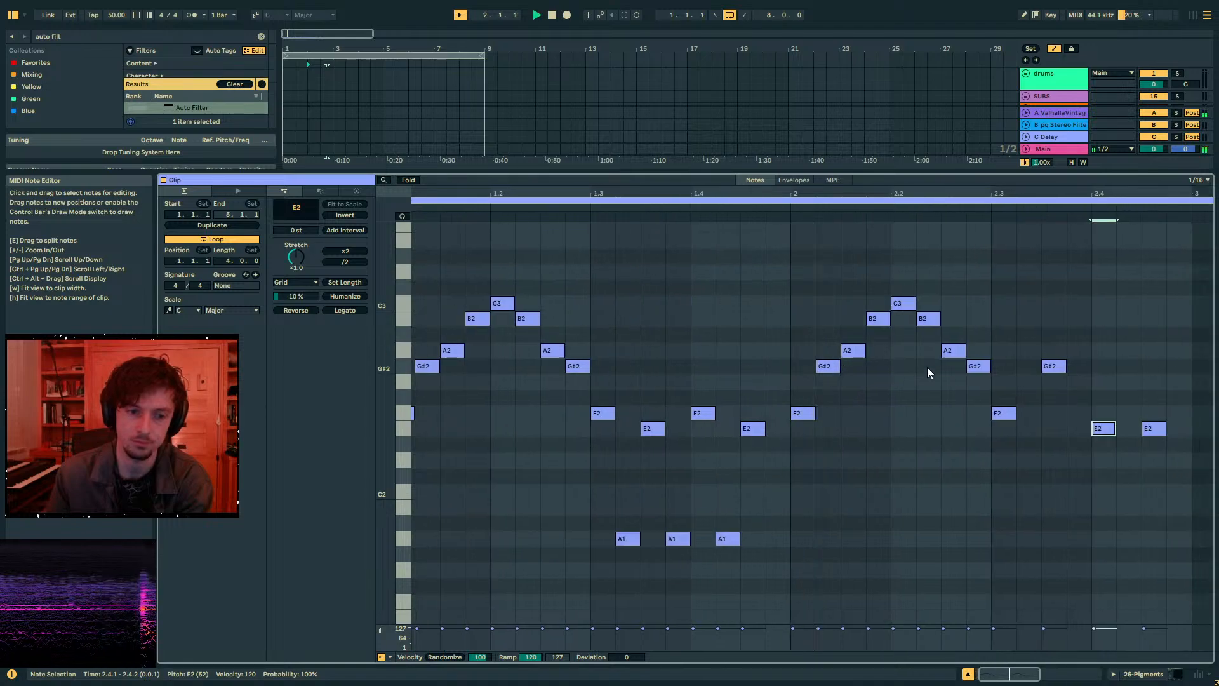
{"action": "key", "text": "Up"}
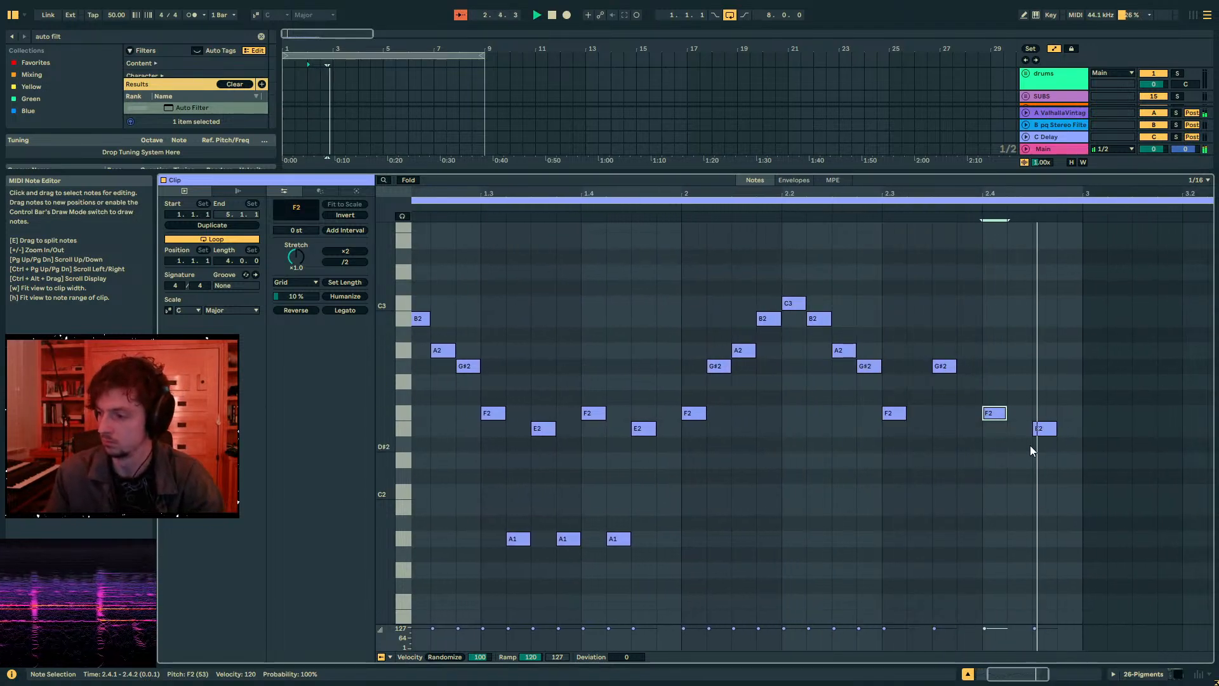
- Stop playback, replace the note editor with the device view, and select the 25 Pigments track
{"action": "key", "text": "space"}
{"action": "left_click", "coordinate": [1145, 673]}
{"action": "left_click", "coordinate": [317, 249]}
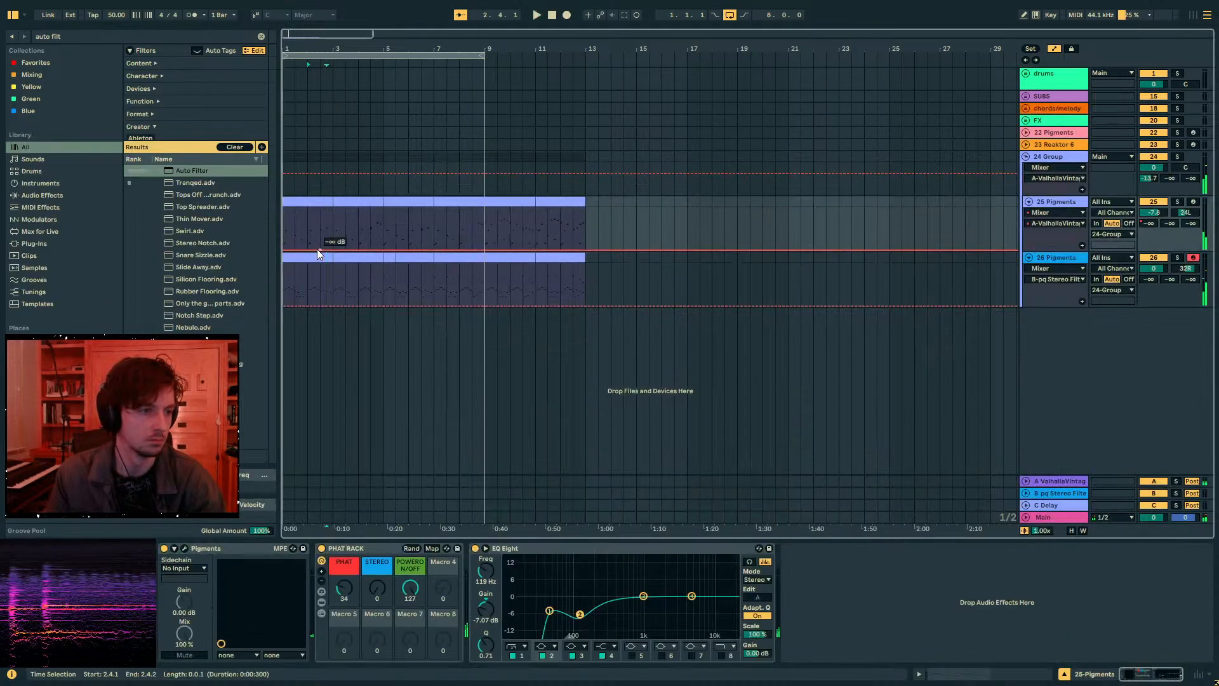
- Hide the automation lanes in the arrangement and close in on the first bars of the Pigments clips
{"action": "left_click", "coordinate": [316, 257]}
{"action": "key", "text": "a"}
{"action": "left_click_drag", "start_coordinate": [289, 50], "coordinate": [288, 112]}
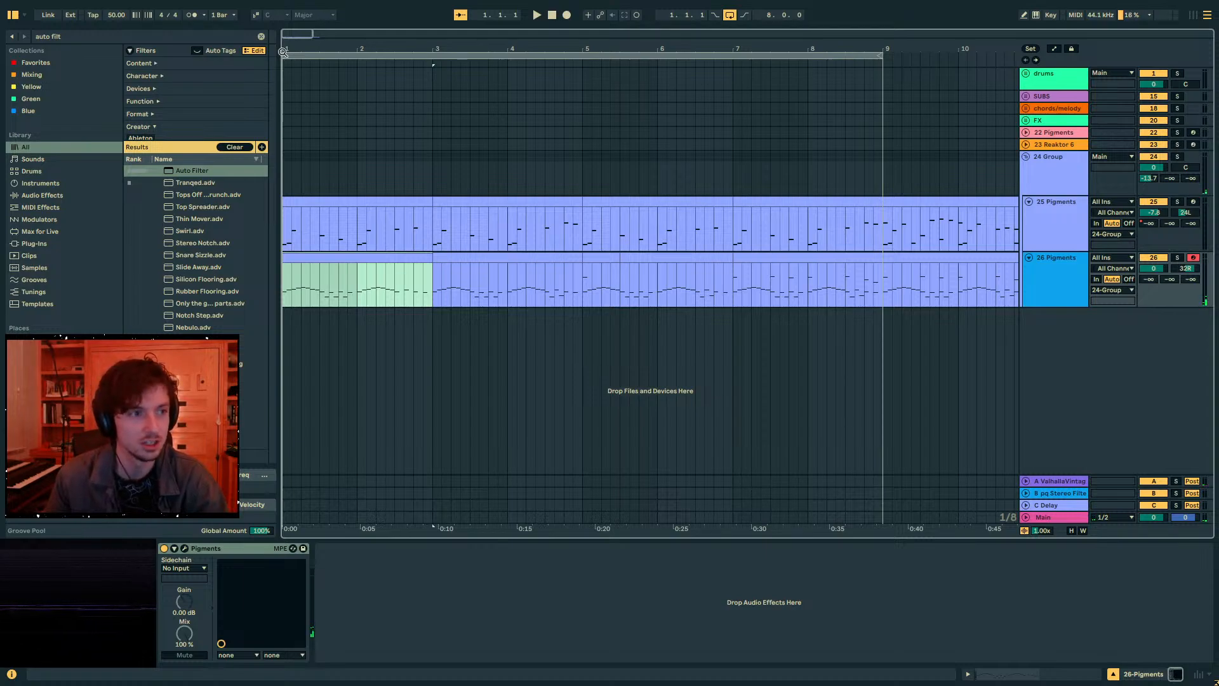
{"action": "left_click_drag", "start_coordinate": [282, 51], "coordinate": [282, 48]}
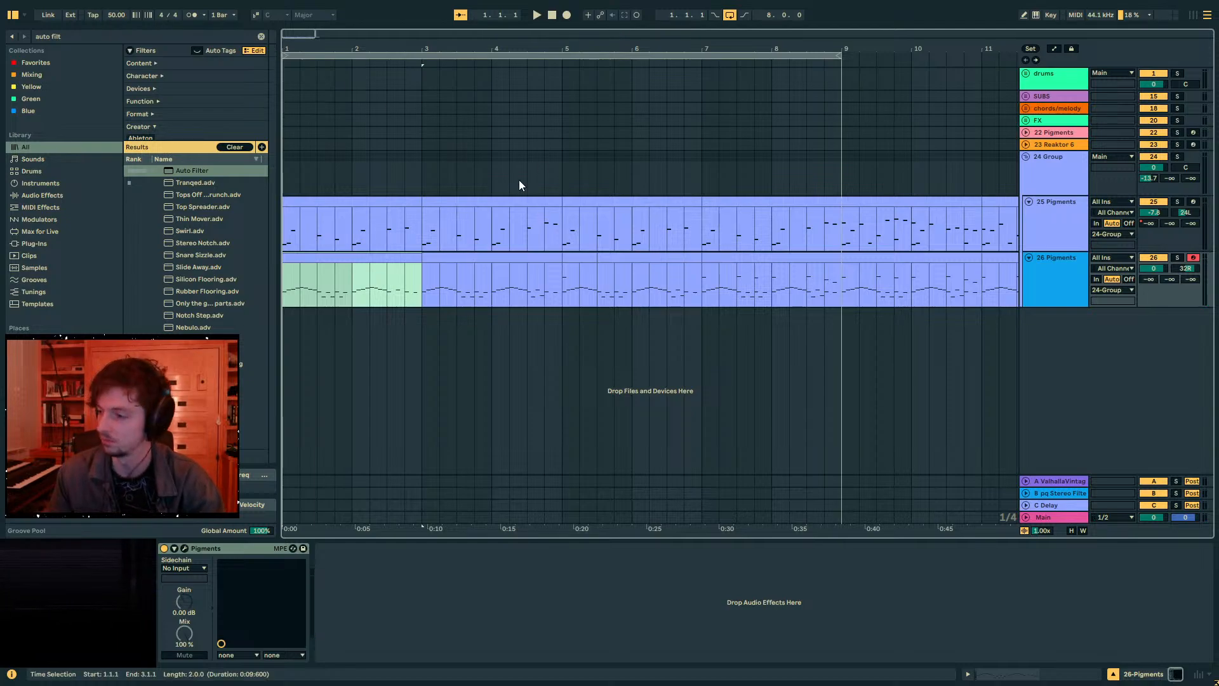
- Examine the MIDI notes of the first two-bar clip on the 26 Pigments track in the note editor
{"action": "left_click", "coordinate": [311, 244]}
{"action": "left_click", "coordinate": [316, 257]}
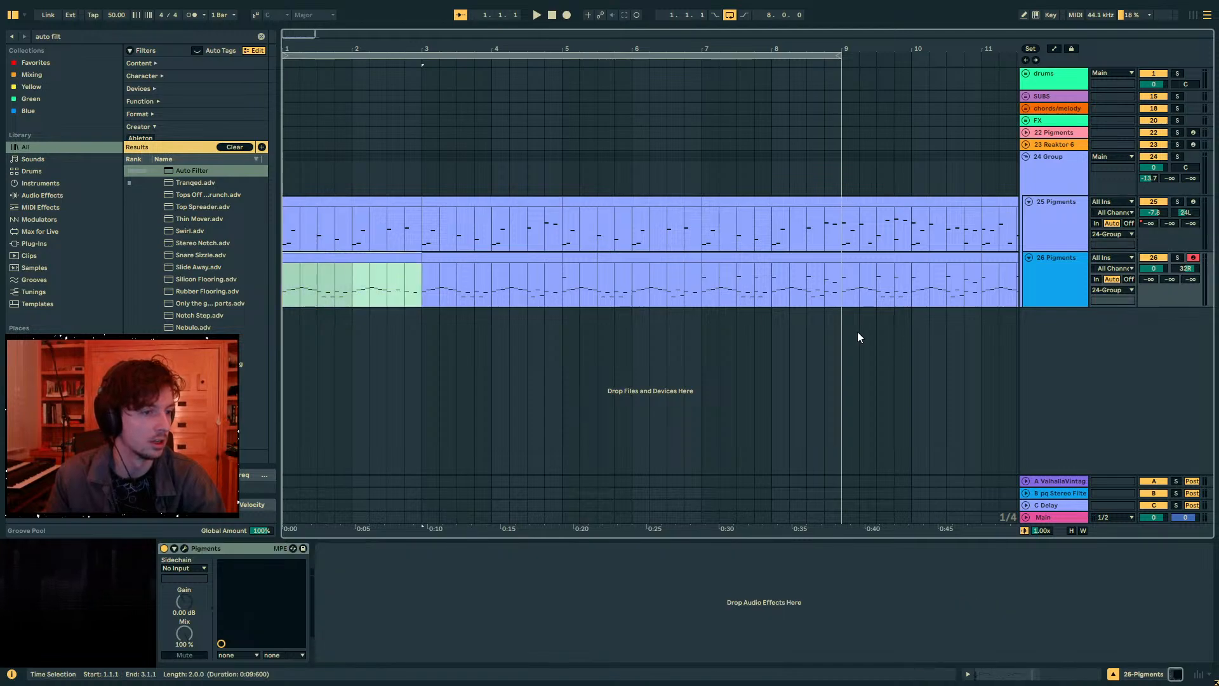
{"action": "left_click", "coordinate": [1046, 670]}
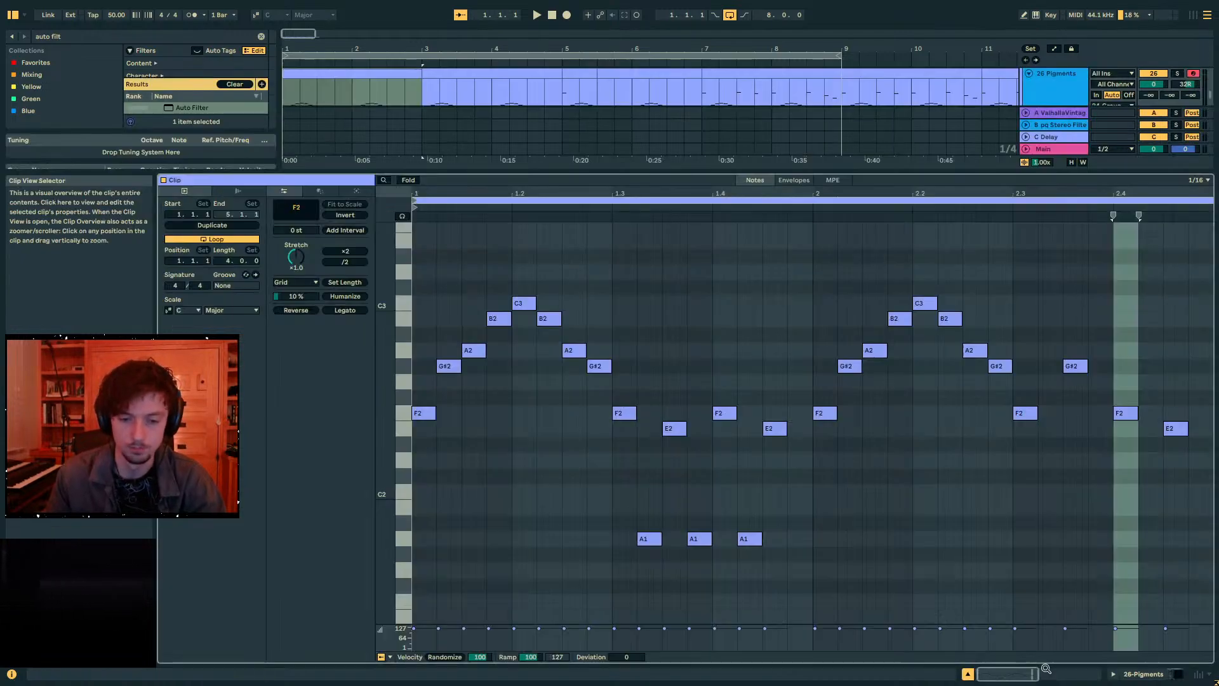
{"action": "left_click", "coordinate": [924, 513]}
{"action": "left_click_drag", "start_coordinate": [981, 546], "coordinate": [775, 528]}
{"action": "left_click_drag", "start_coordinate": [880, 517], "coordinate": [871, 559]}
{"action": "left_click_drag", "start_coordinate": [461, 252], "coordinate": [1183, 533]}
{"action": "left_click_drag", "start_coordinate": [995, 537], "coordinate": [424, 301]}
{"action": "left_click", "coordinate": [1148, 676]}
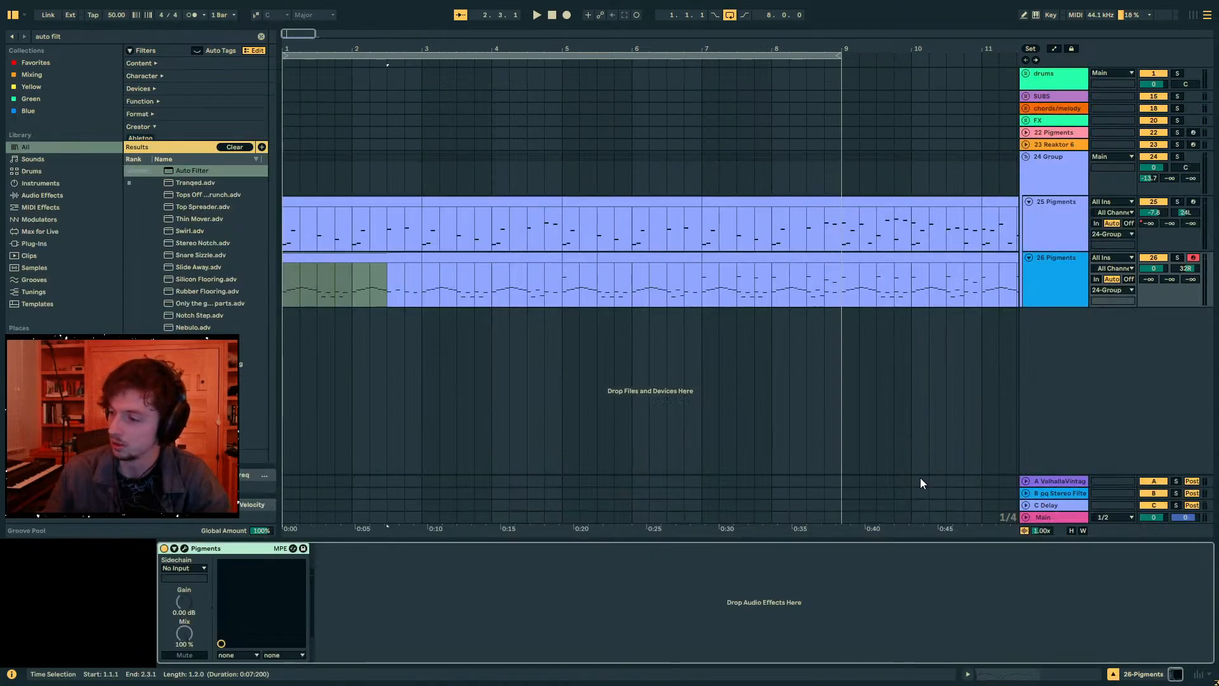
- Play from bar 1 and set the 24 Group's send B to -13.4 dB
{"action": "left_click_drag", "start_coordinate": [411, 267], "coordinate": [312, 265]}
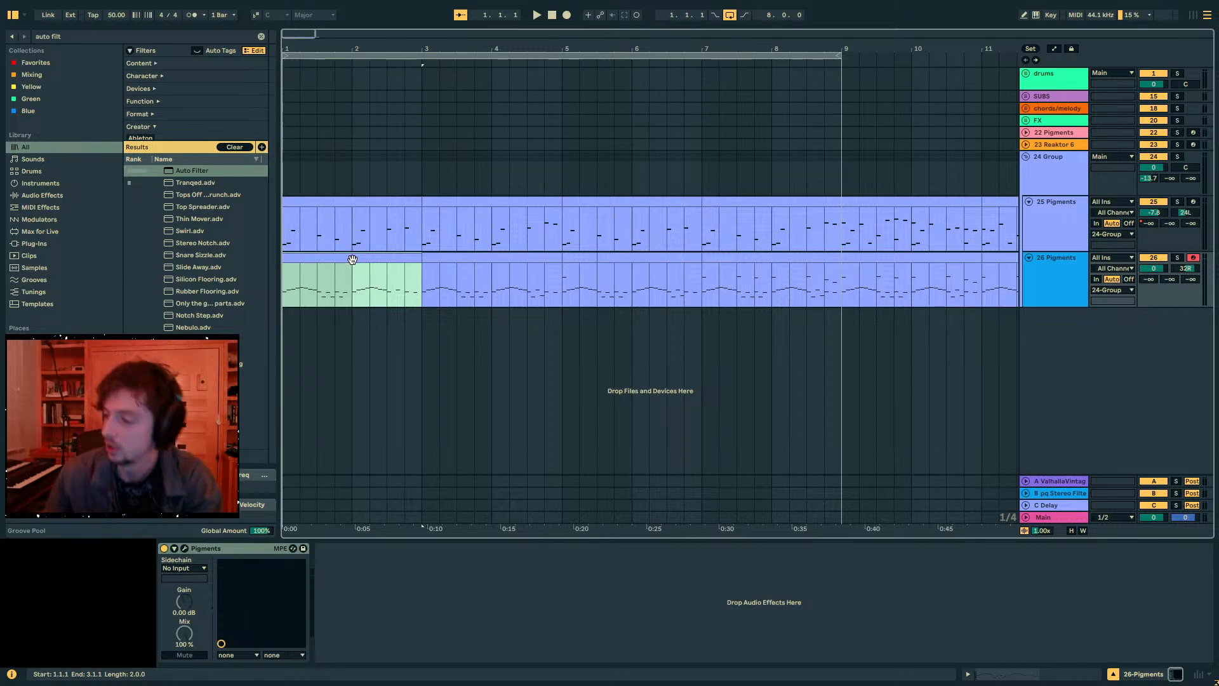
{"action": "key", "text": "space"}
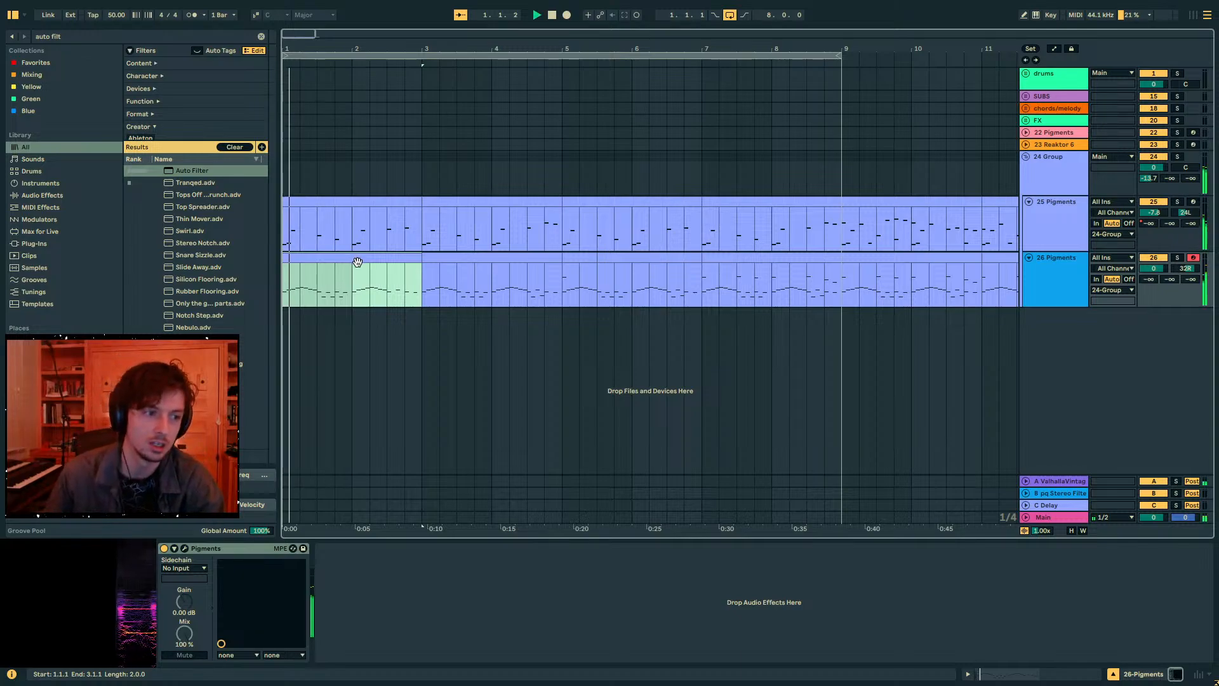
{"action": "left_click", "coordinate": [1063, 181]}
{"action": "left_click_drag", "start_coordinate": [1165, 182], "coordinate": [1169, 191]}
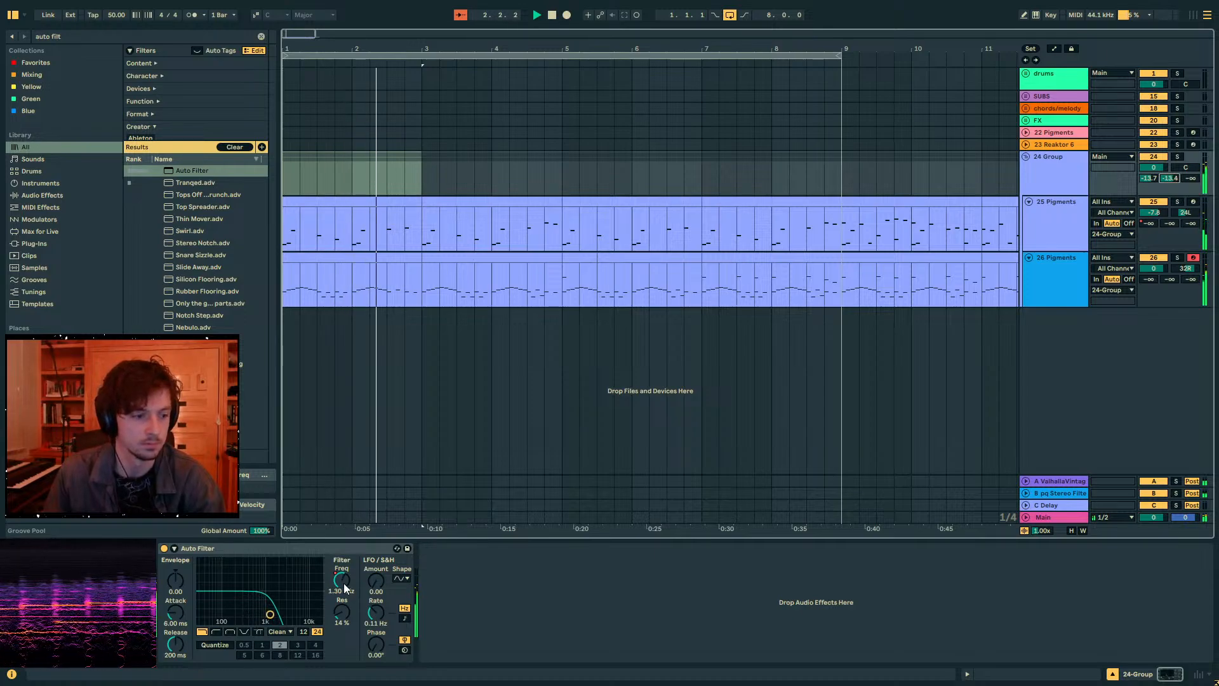
- Switch the 24 Group's Auto Filter to the 12 dB slope and slightly lower its frequency automation points at bars 1 and 5
{"action": "left_click", "coordinate": [307, 629]}
{"action": "key", "text": "a"}
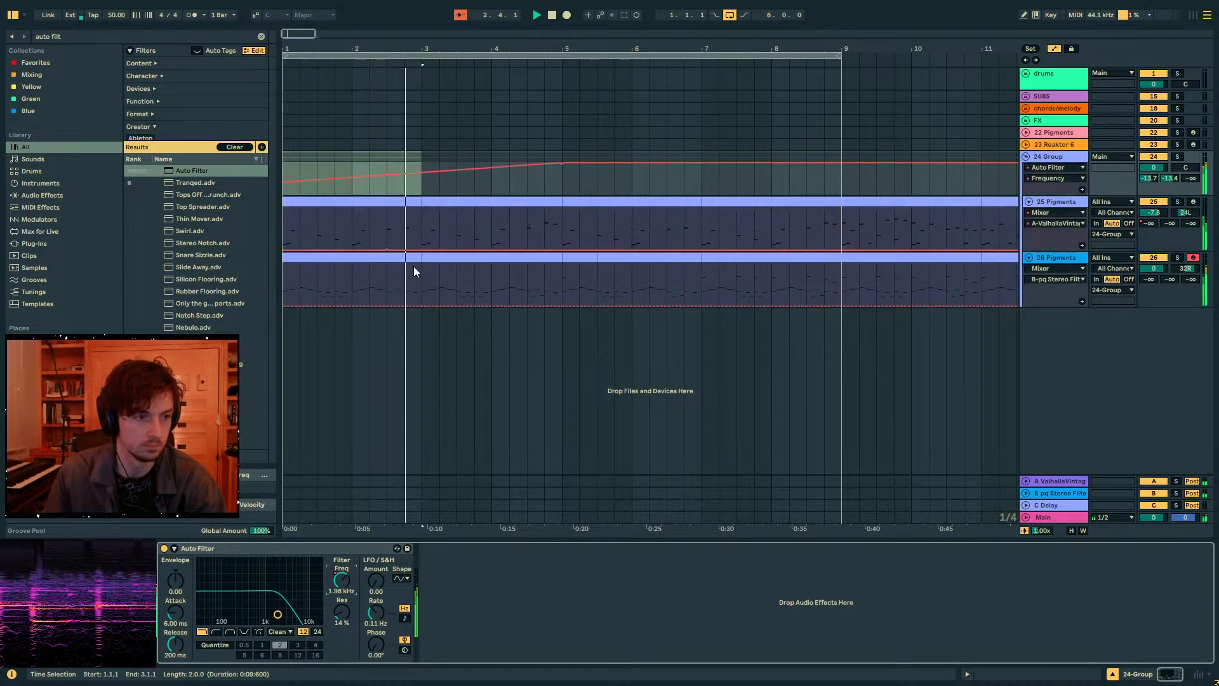
{"action": "left_click", "coordinate": [317, 167]}
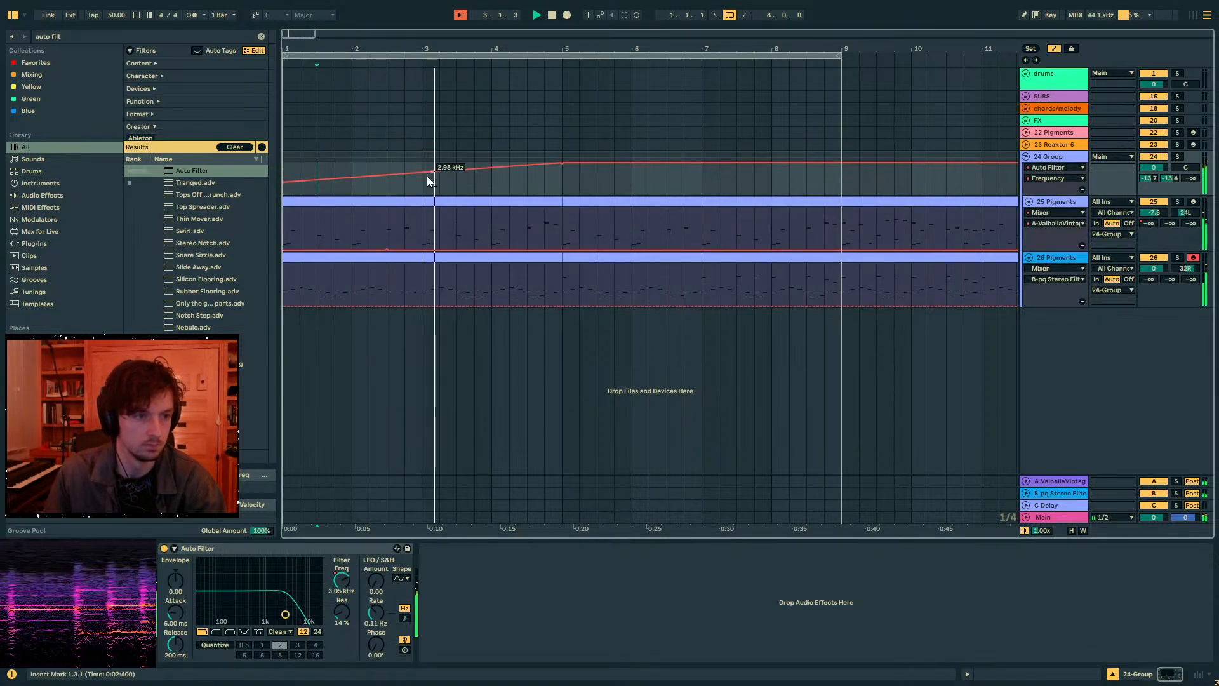
{"action": "left_click_drag", "start_coordinate": [562, 163], "coordinate": [562, 169]}
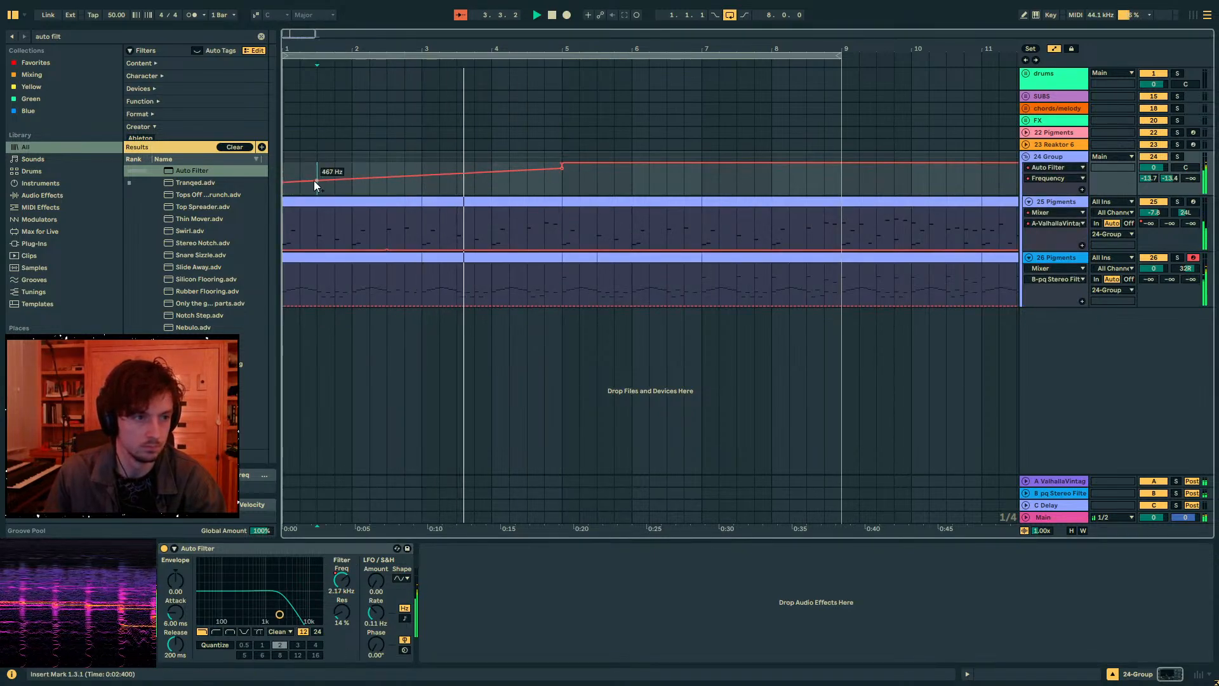
{"action": "left_click_drag", "start_coordinate": [283, 182], "coordinate": [283, 185]}
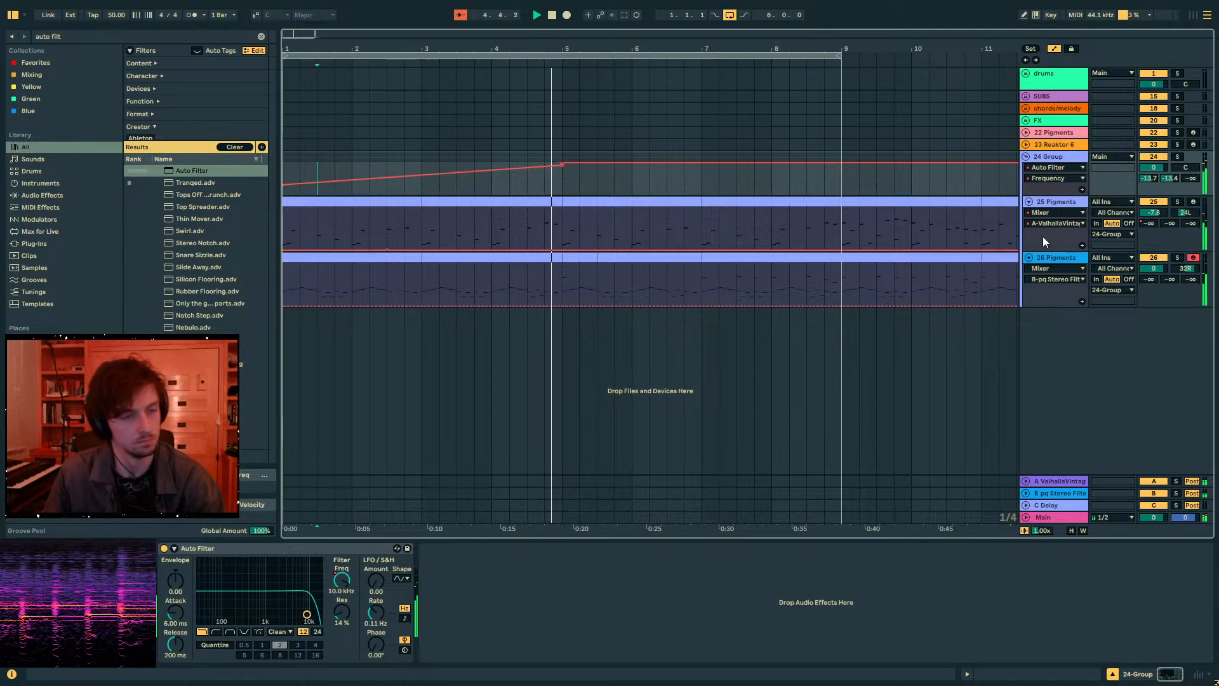
- Open the Pigments instrument on track 26 with bar 5 selected and view its effects page
{"action": "left_click_drag", "start_coordinate": [594, 282], "coordinate": [562, 282]}
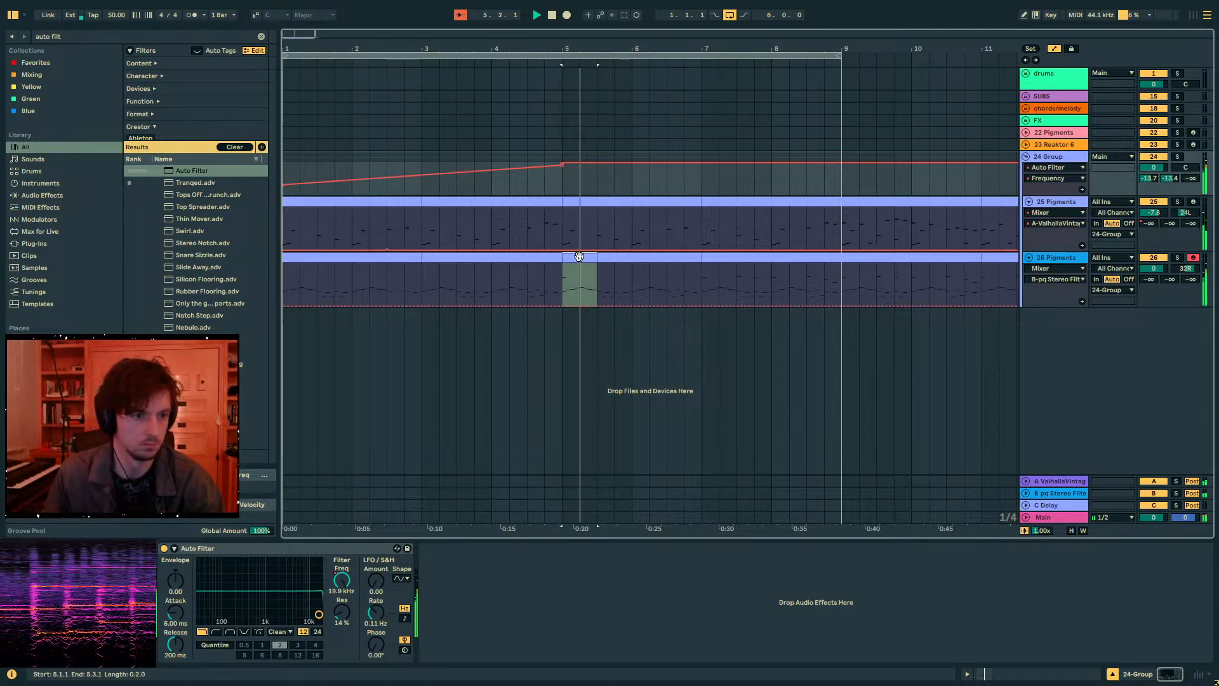
{"action": "key", "text": "space"}
{"action": "left_click", "coordinate": [184, 548]}
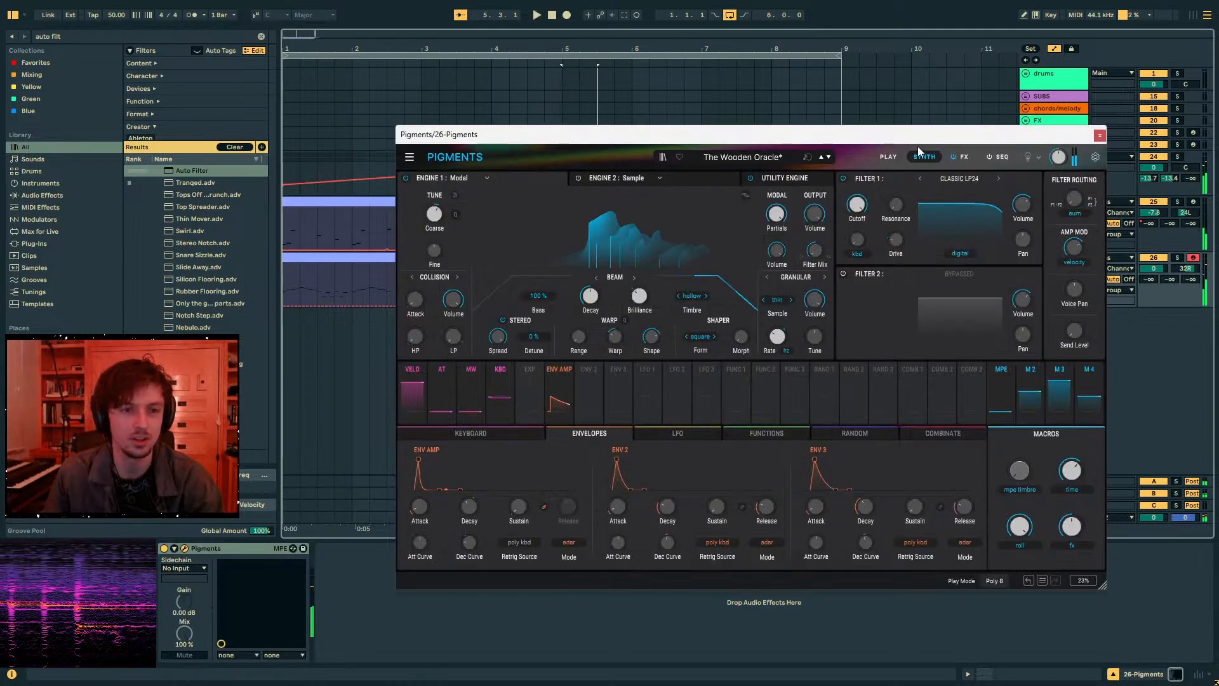
{"action": "left_click", "coordinate": [1002, 156]}
{"action": "left_click", "coordinate": [966, 158]}
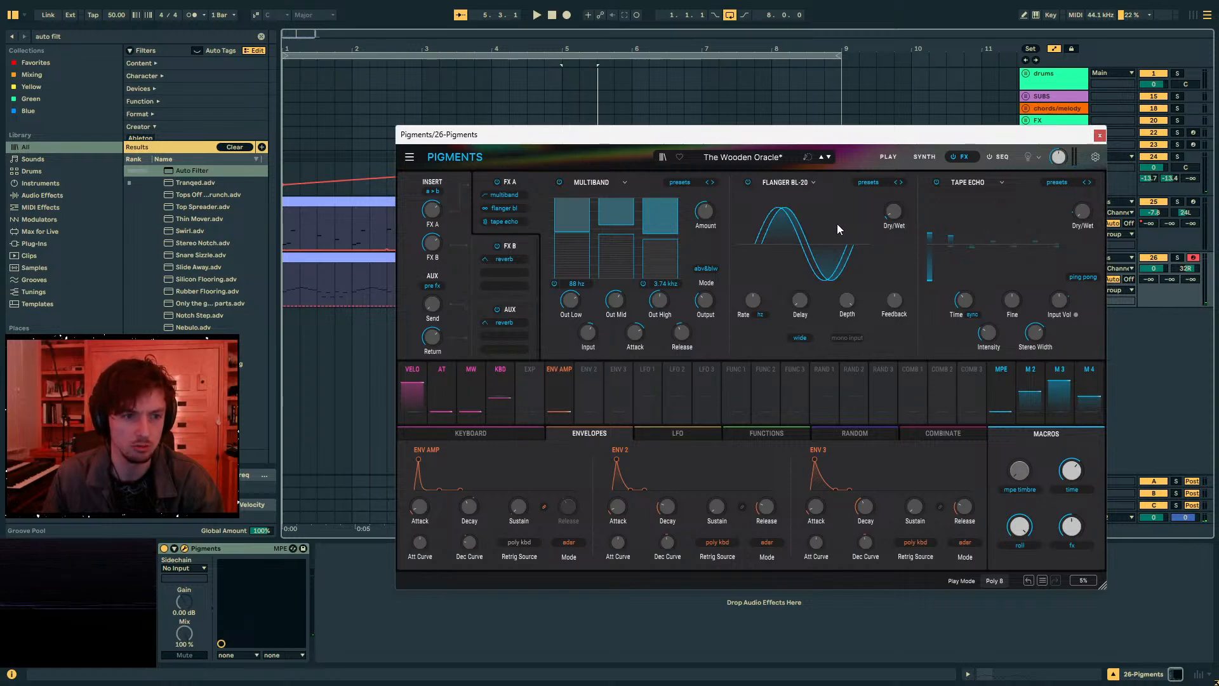
- Solo track 26, audition Pigments from bar 5 with Filter 1 bypassed and active, and view the available filter types
{"action": "left_click_drag", "start_coordinate": [656, 142], "coordinate": [695, 152]}
{"action": "left_click", "coordinate": [1176, 258]}
{"action": "key", "text": "space"}
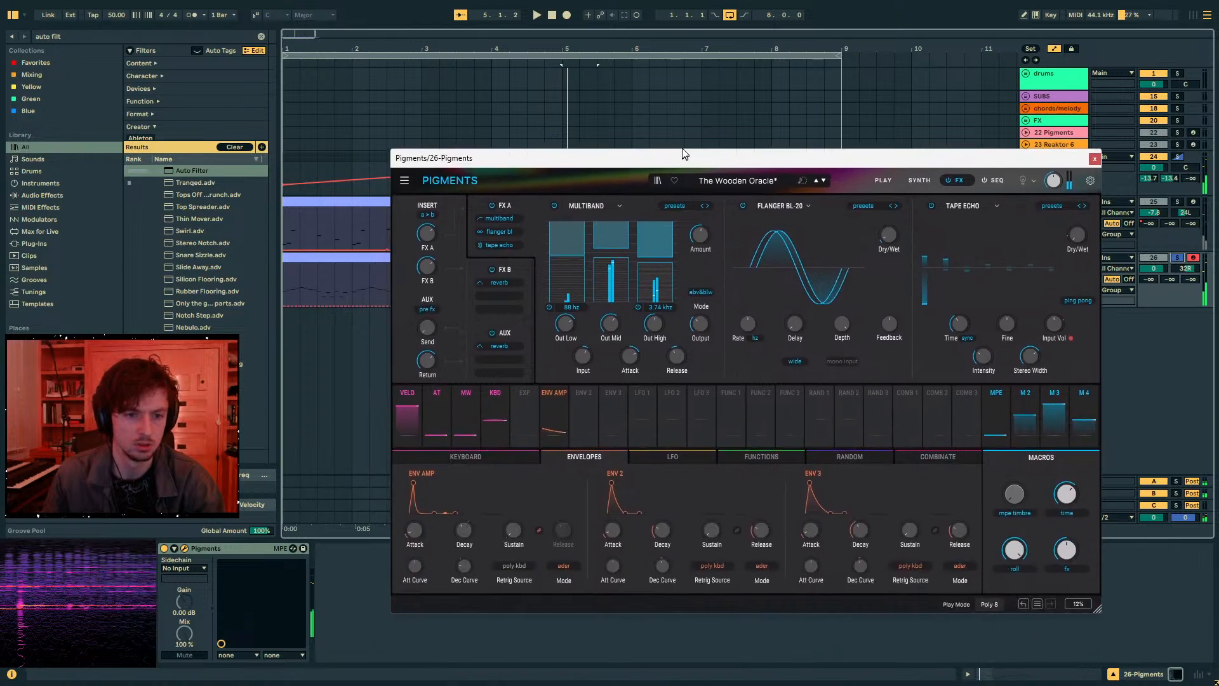
{"action": "left_click", "coordinate": [880, 180]}
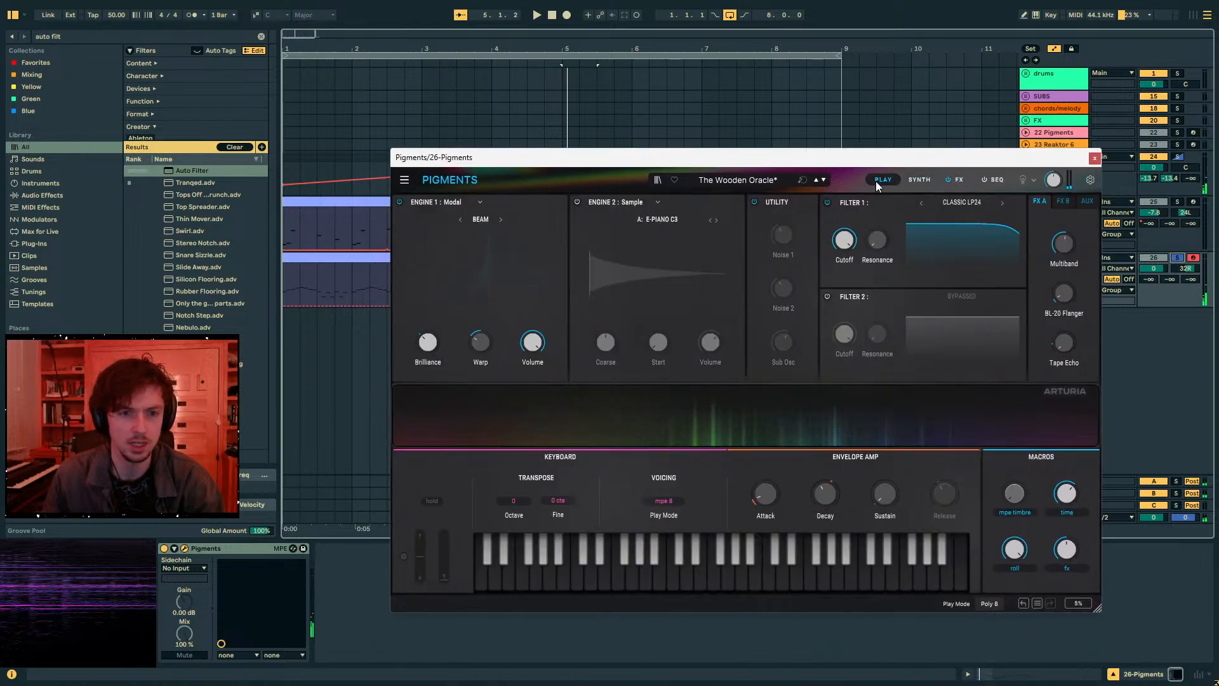
{"action": "left_click", "coordinate": [829, 204]}
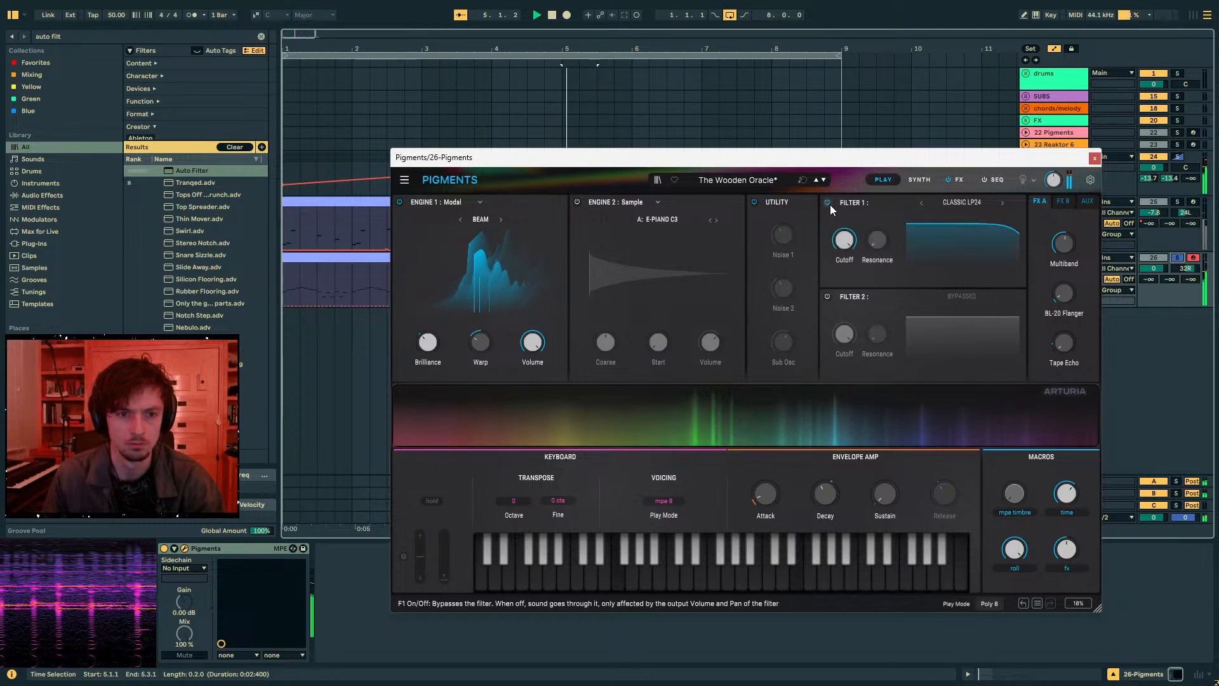
{"action": "left_click", "coordinate": [827, 202]}
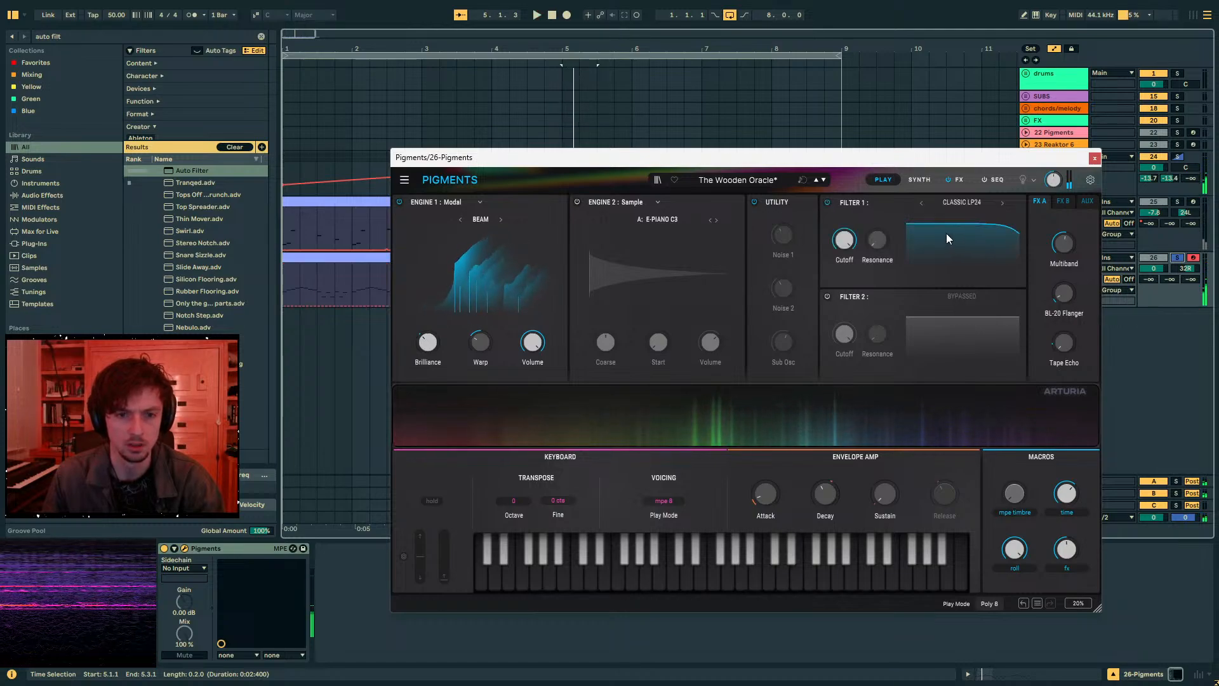
{"action": "left_click", "coordinate": [958, 202]}
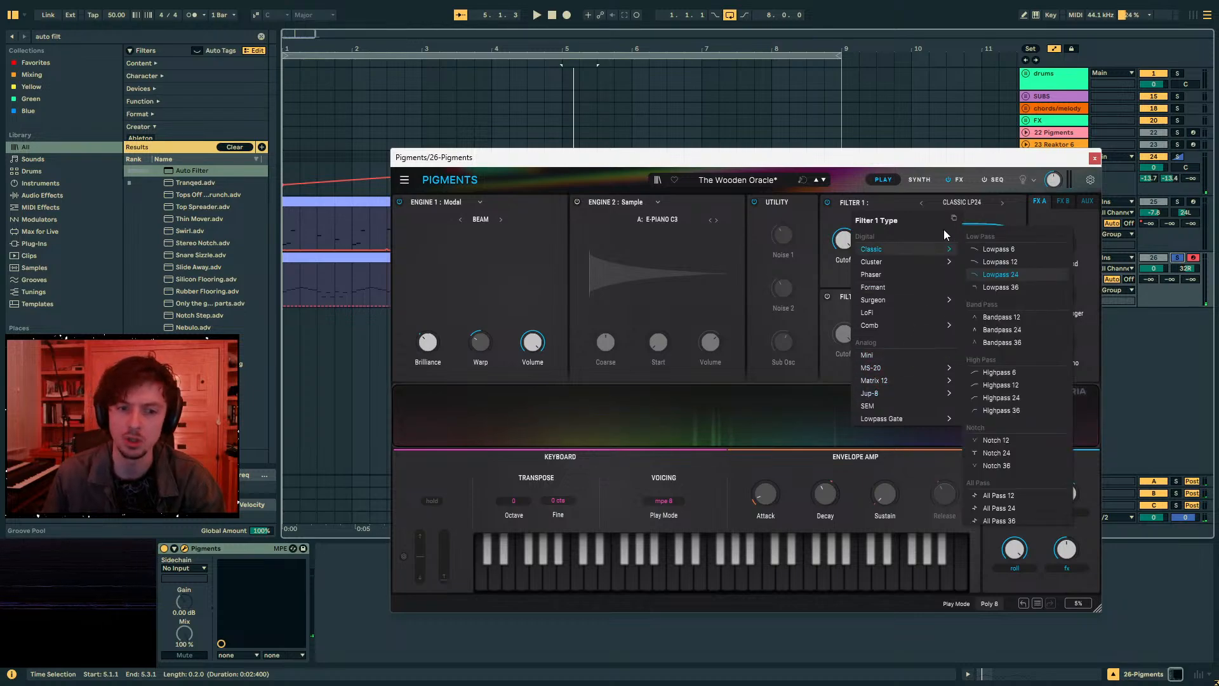
{"action": "left_click", "coordinate": [949, 200]}
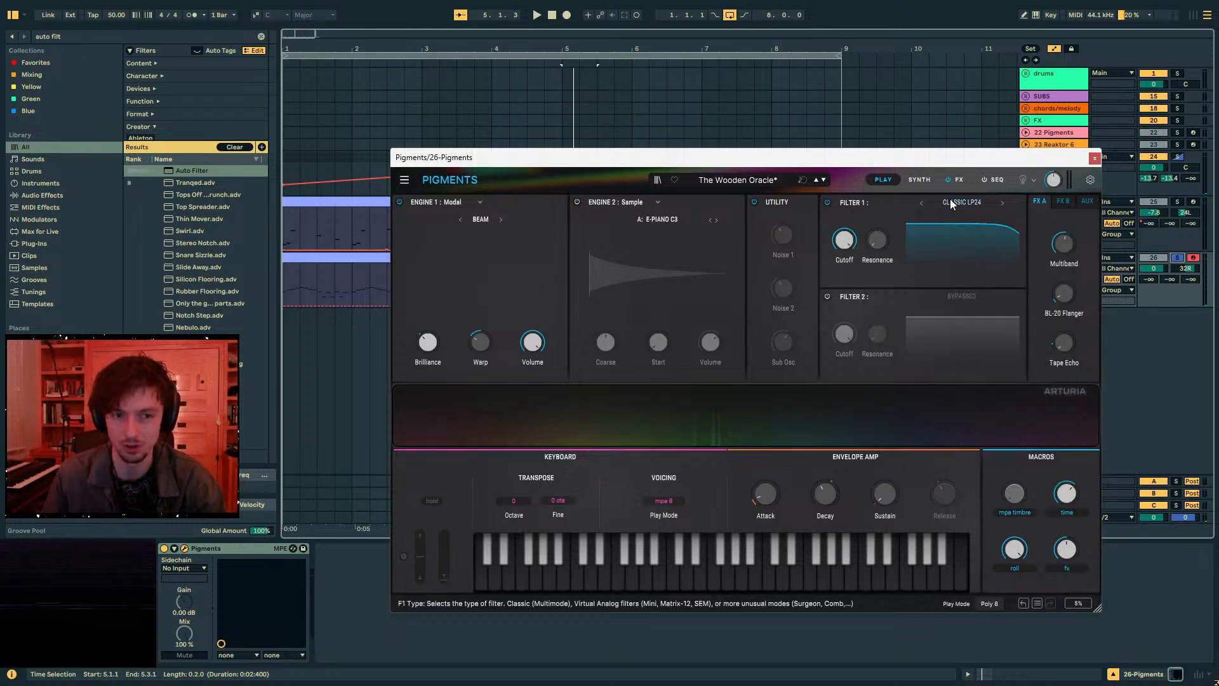
- Try Engine 1's shaper Morph and Warp amount during playback, leaving Warp as the parameter for automation
{"action": "left_click", "coordinate": [898, 180]}
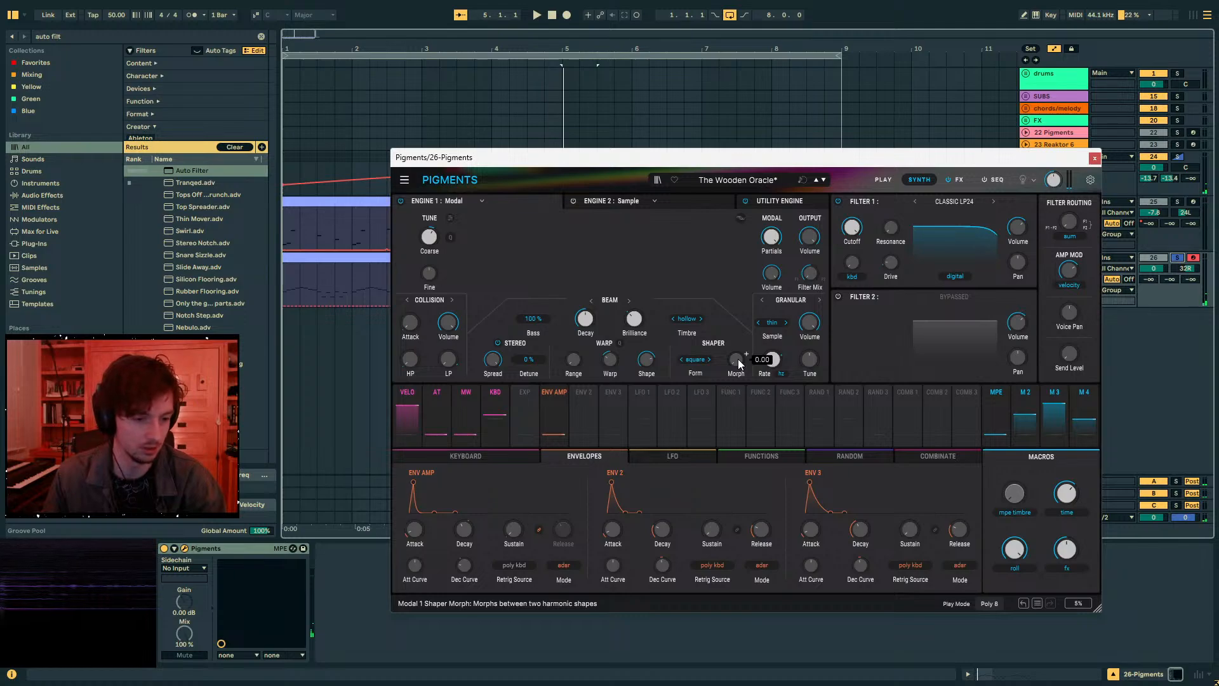
{"action": "key", "text": "space"}
{"action": "mouse_move", "coordinate": [738, 359]}
{"action": "left_mouse_down"}
{"action": "mouse_move", "coordinate": [738, 273]}
{"action": "mouse_move", "coordinate": [738, 362]}
{"action": "left_mouse_up"}
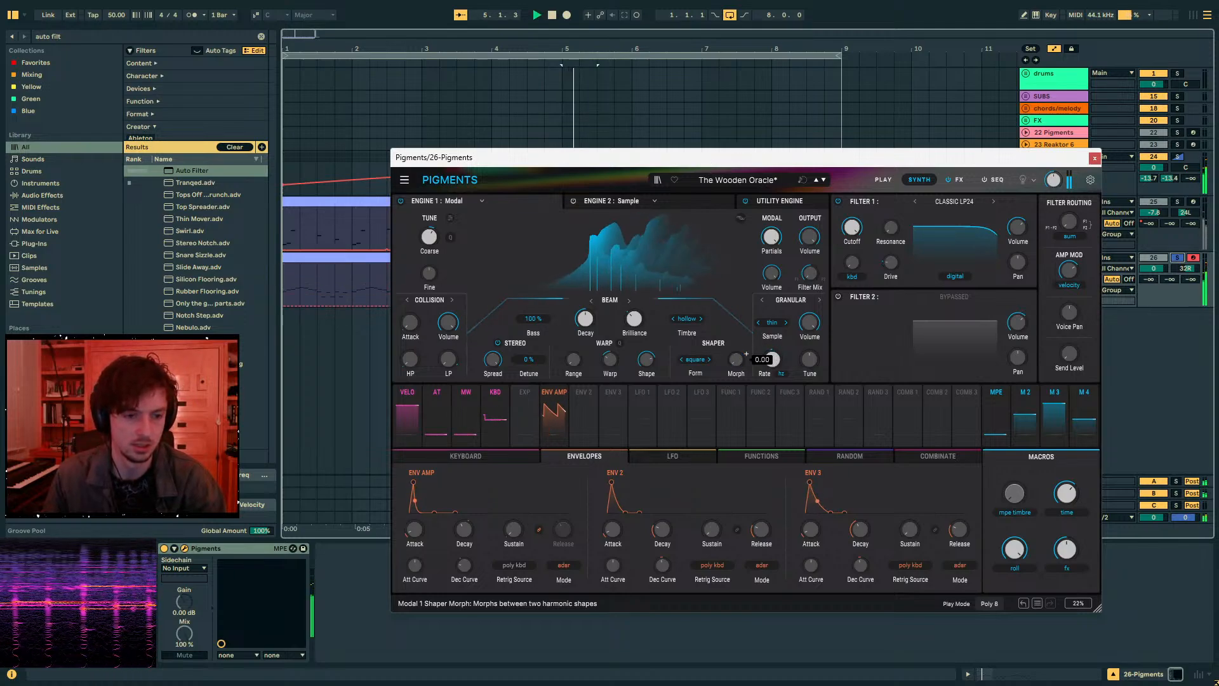
{"action": "mouse_move", "coordinate": [609, 359]}
{"action": "left_mouse_down"}
{"action": "mouse_move", "coordinate": [609, 373]}
{"action": "mouse_move", "coordinate": [610, 359]}
{"action": "left_mouse_up"}
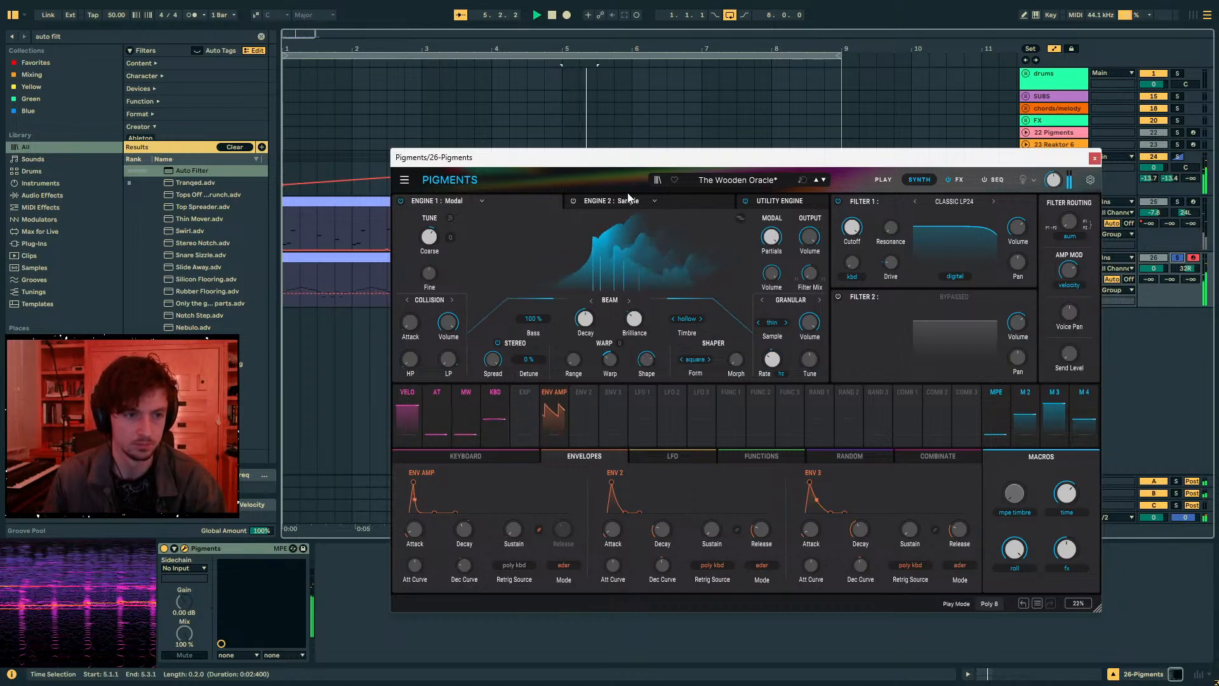
{"action": "left_click_drag", "start_coordinate": [634, 159], "coordinate": [621, 408]}
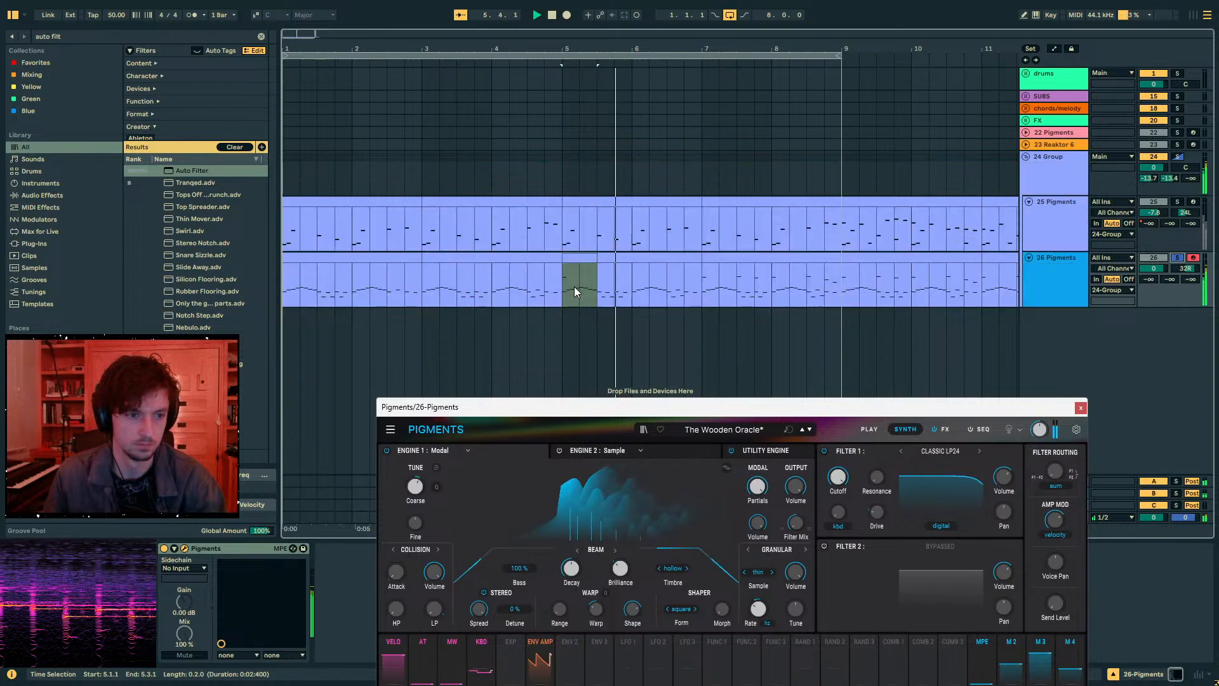
- Automate Modal 1 Warp Amount on track 26 with a rise from bar 5 to 5.3 and a drop at bar 6, and unsolo the track
{"action": "key", "text": "a"}
{"action": "key", "text": "space"}
{"action": "left_click", "coordinate": [562, 293]}
{"action": "key", "text": "space"}
{"action": "mouse_move", "coordinate": [613, 292]}
{"action": "left_mouse_down"}
{"action": "mouse_move", "coordinate": [614, 272]}
{"action": "mouse_move", "coordinate": [597, 274]}
{"action": "mouse_move", "coordinate": [630, 305]}
{"action": "left_mouse_up"}
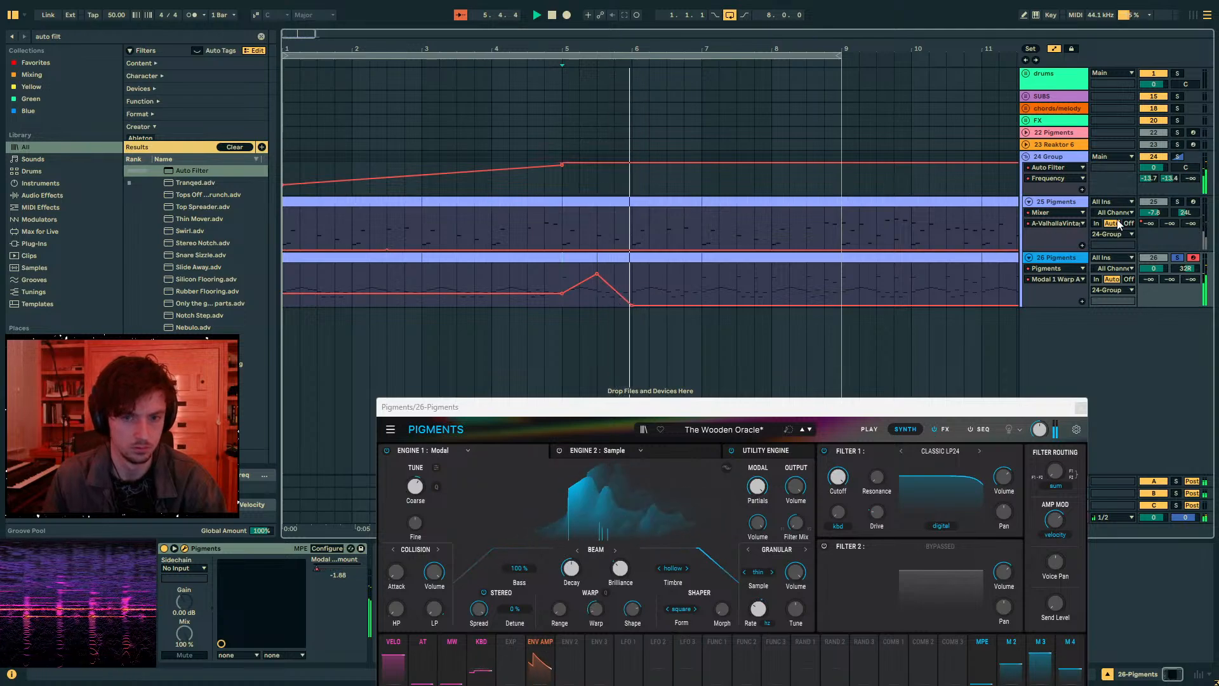
{"action": "left_click", "coordinate": [1177, 257]}
- Repeat the warp automation rise on track 26 from bar 6 to 6.3 and remove the drop after its peak
{"action": "key", "text": "a"}
{"action": "left_click_drag", "start_coordinate": [567, 279], "coordinate": [641, 289]}
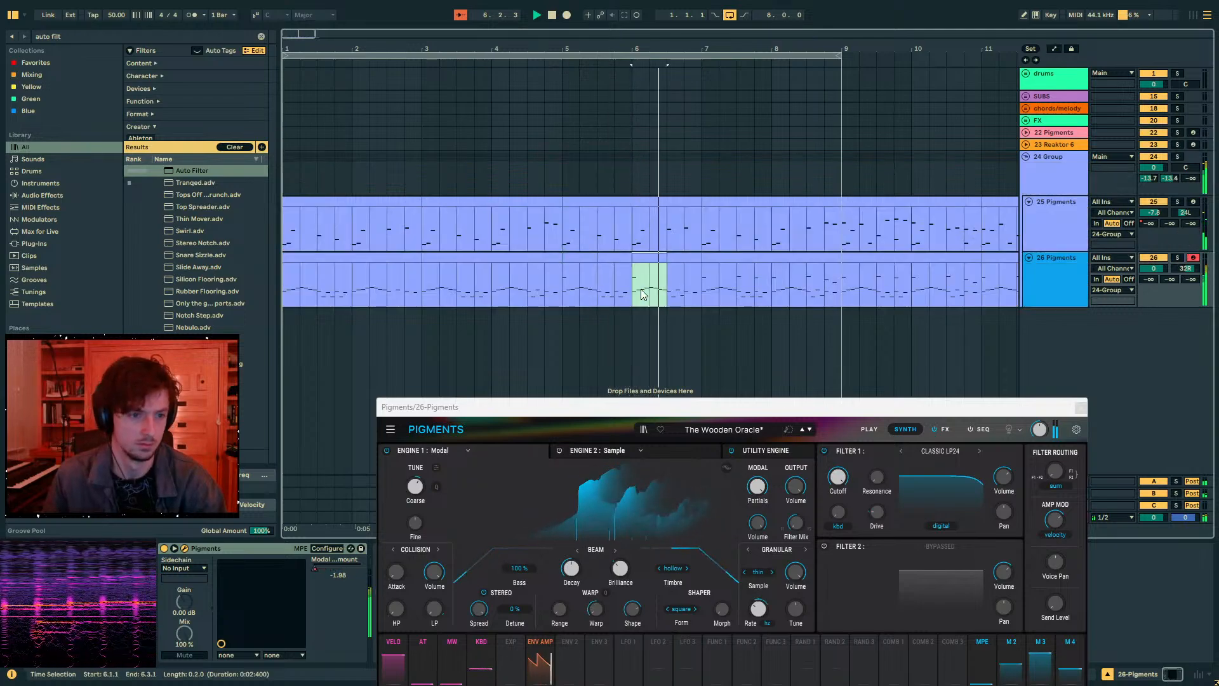
{"action": "key", "text": "a"}
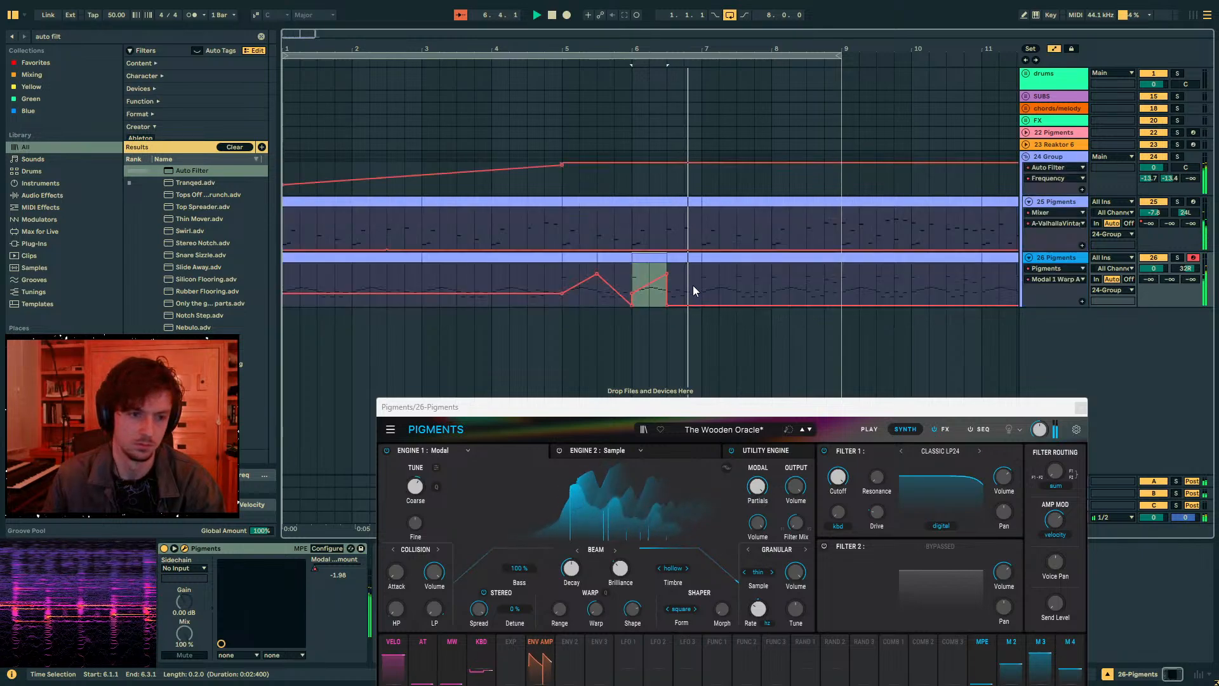
{"action": "left_click", "coordinate": [667, 306]}
{"action": "left_click_drag", "start_coordinate": [544, 292], "coordinate": [475, 279]}
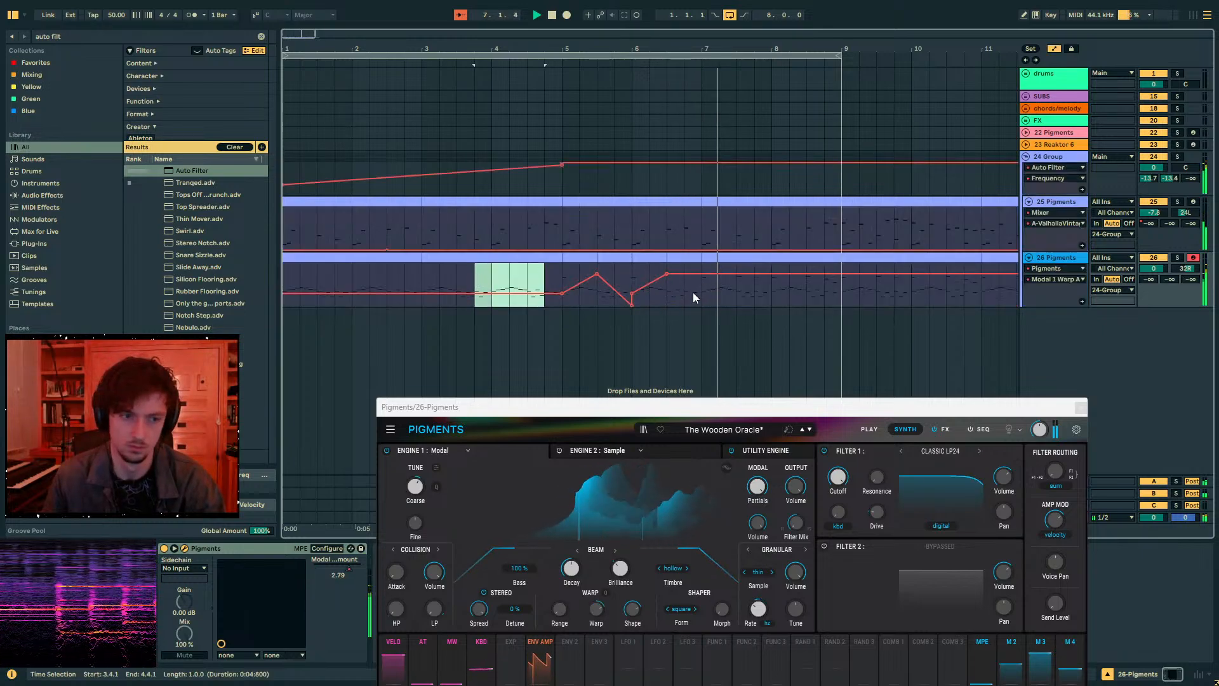
- Return the warp automation to its base level from bar 7 onward and curve the ramps around both peaks
{"action": "left_click", "coordinate": [683, 297]}
{"action": "left_click", "coordinate": [808, 283]}
{"action": "left_click", "coordinate": [770, 274]}
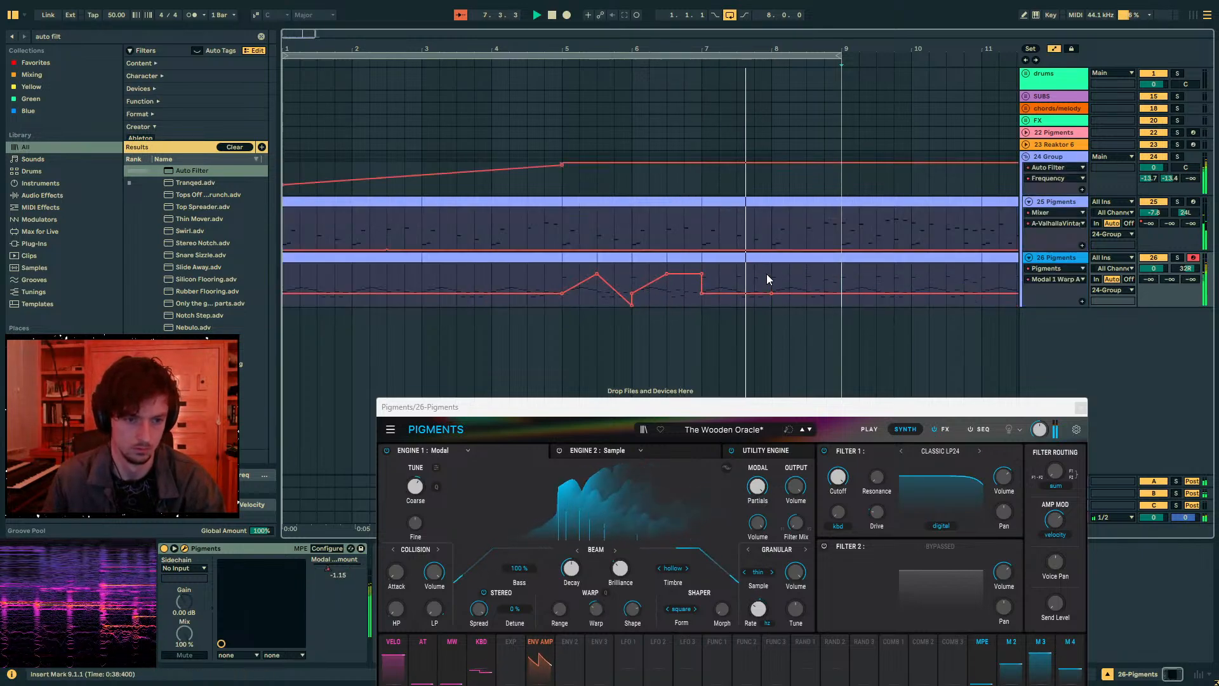
{"action": "left_click_drag", "start_coordinate": [683, 287], "coordinate": [648, 297]}
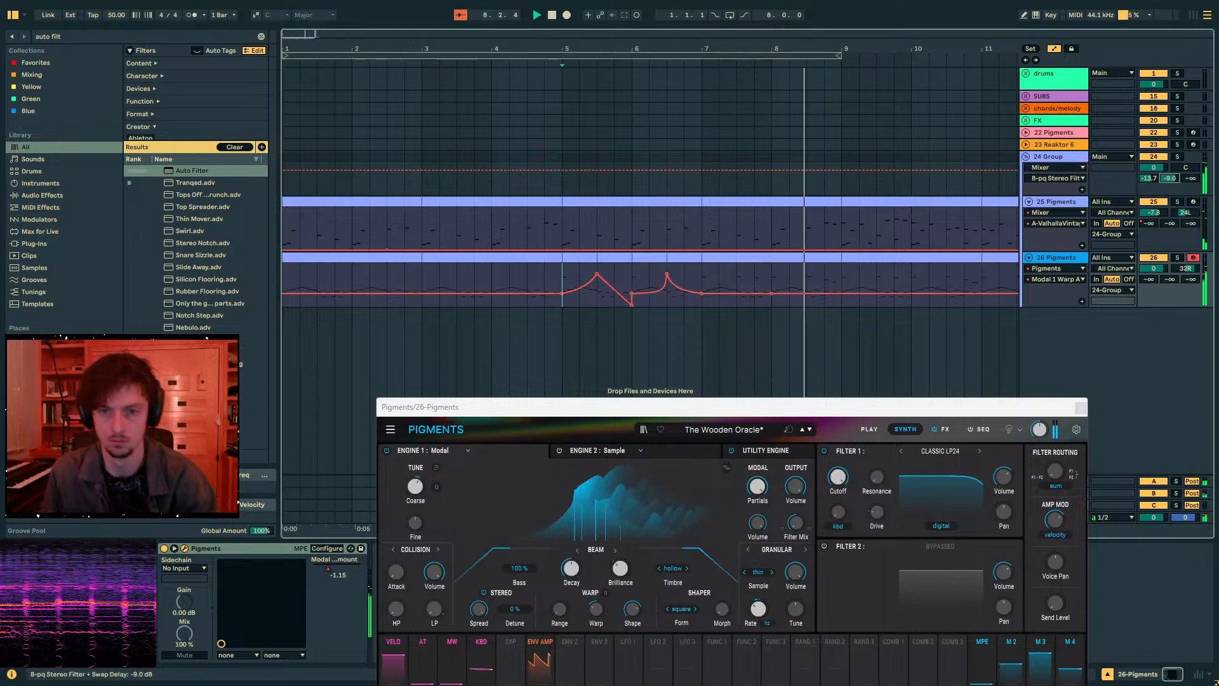
- Set the 24 Group's send to B-pq Stereo Filter to -6.0 dB and hide the automation lanes
{"action": "key", "text": "a"}
{"action": "key", "text": "a"}
{"action": "key", "text": "a"}
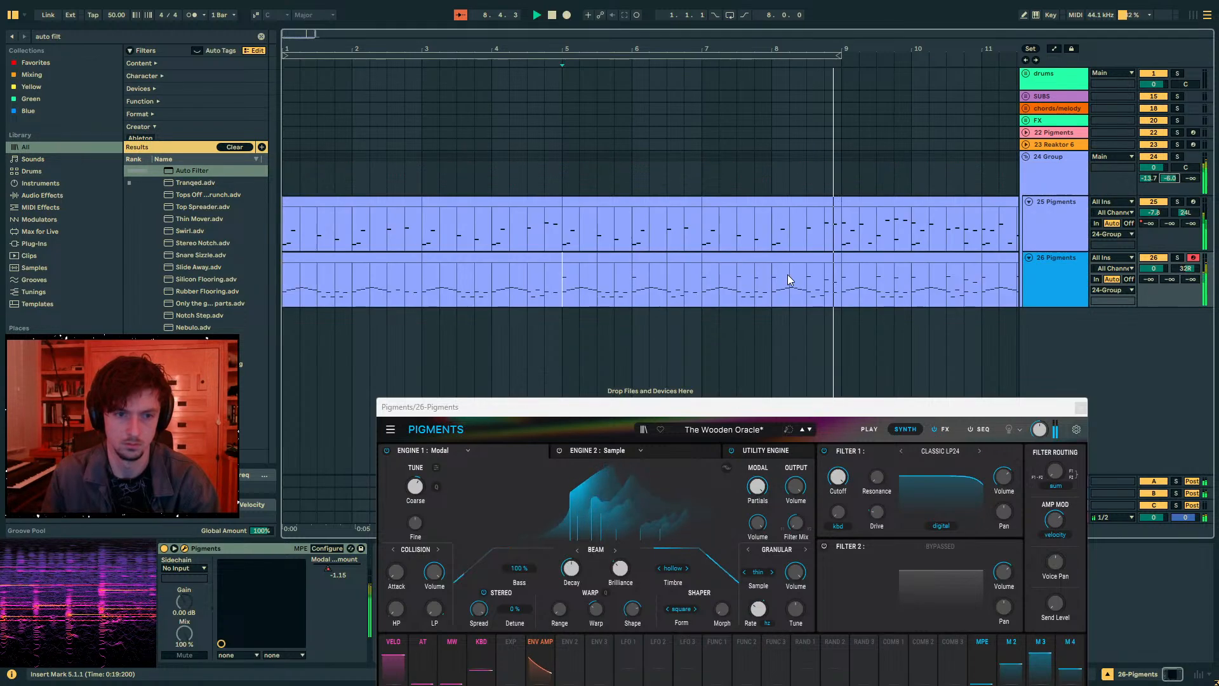
{"action": "left_click", "coordinate": [801, 273]}
{"action": "left_click", "coordinate": [801, 258]}
{"action": "key", "text": "0"}
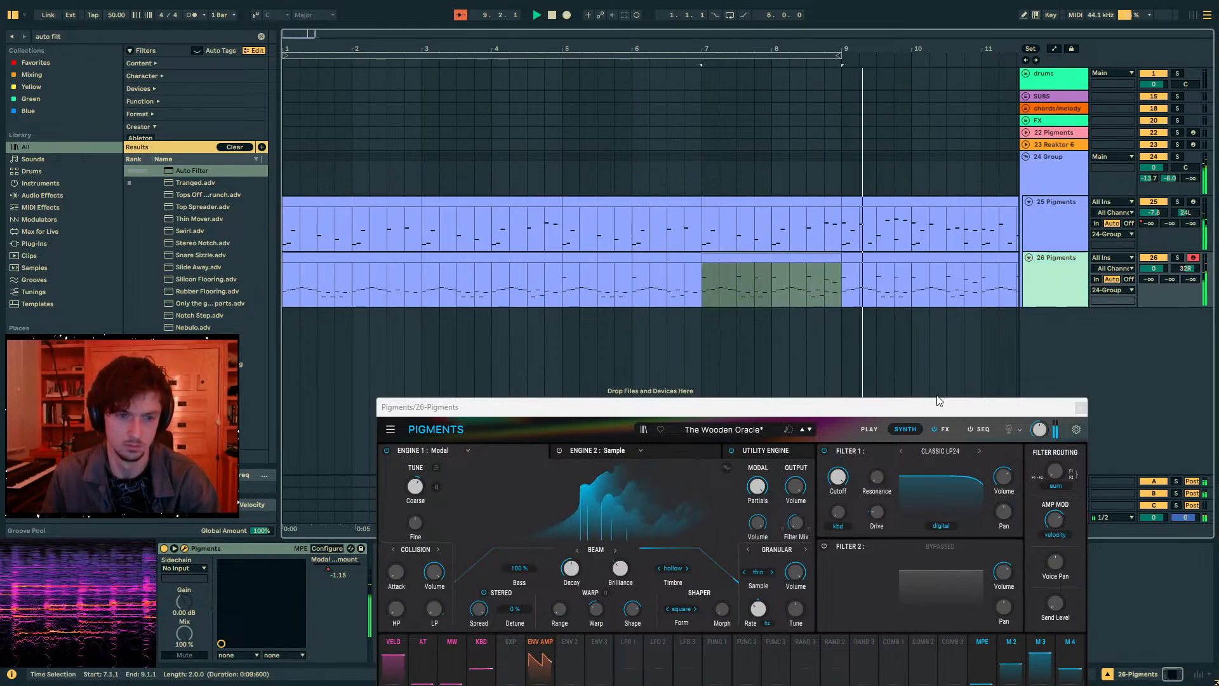
- Stop playback, close the Pigments window and select the two-bar clip at bar 9 on the 26 Pigments track
{"action": "key", "text": "space"}
{"action": "left_click_drag", "start_coordinate": [727, 410], "coordinate": [801, 198]}
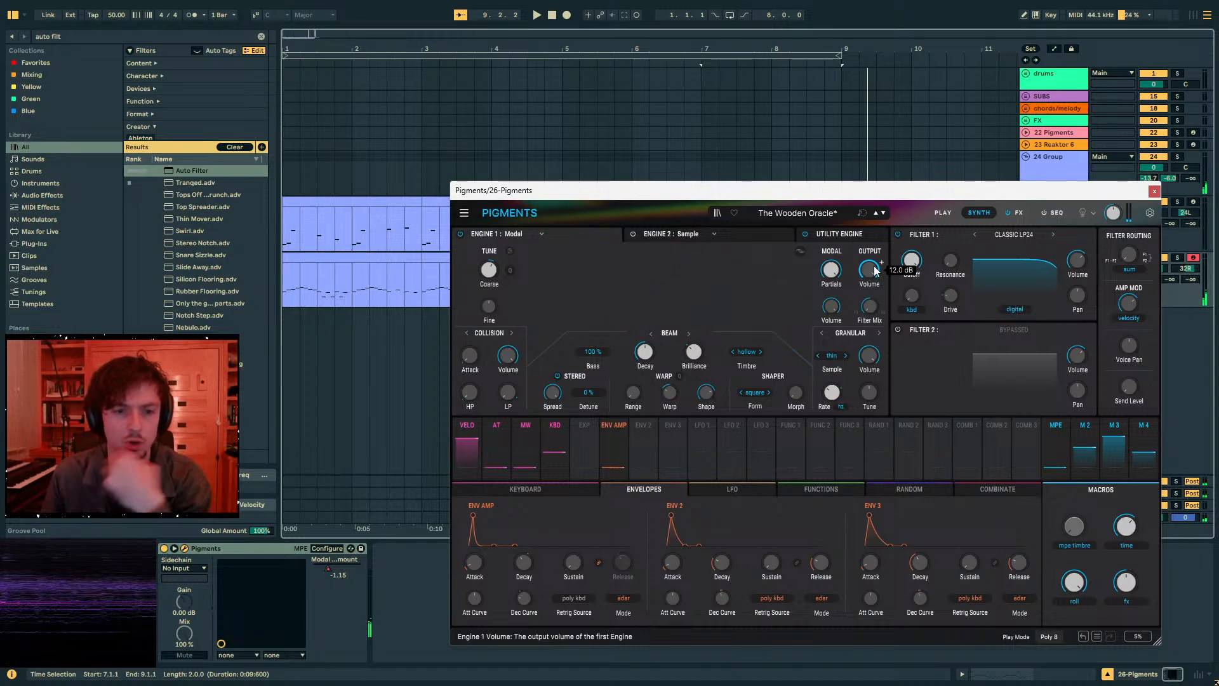
{"action": "left_click", "coordinate": [1154, 193]}
{"action": "left_click", "coordinate": [884, 258]}
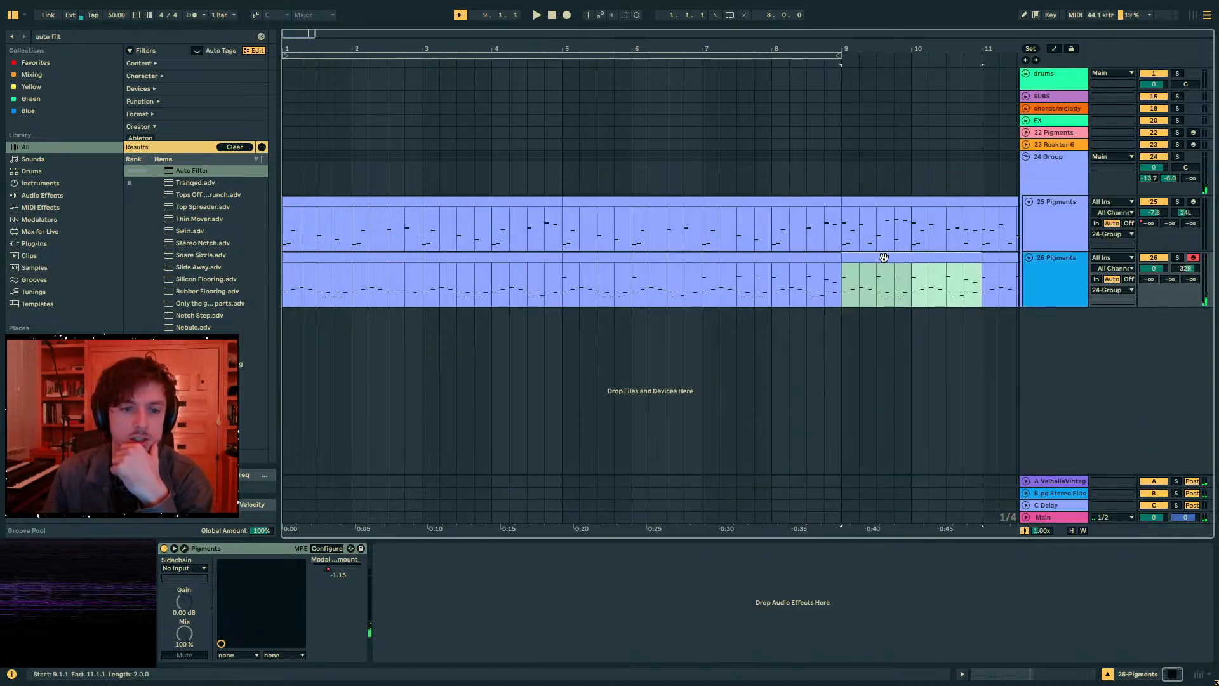
- Set the velocity of the clip's opening E4 note to 80 and that of the E4 starting its second bar to about 84
{"action": "left_click", "coordinate": [998, 675]}
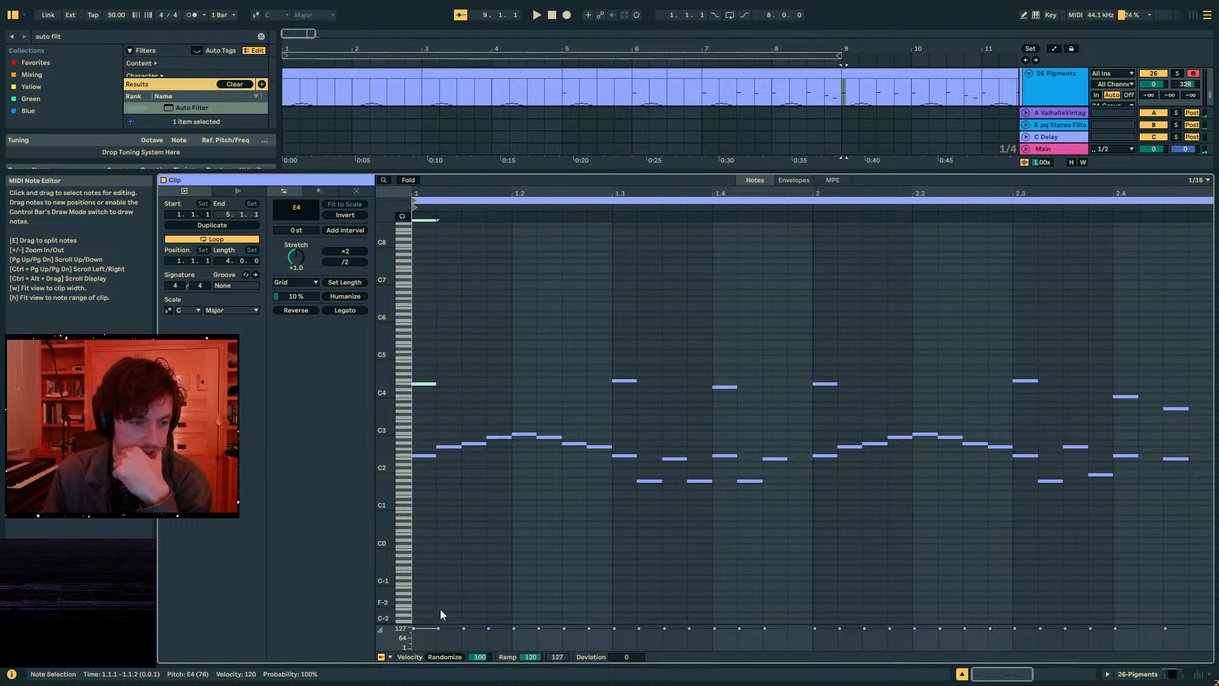
{"action": "left_click_drag", "start_coordinate": [426, 631], "coordinate": [427, 639]}
{"action": "key", "text": "space"}
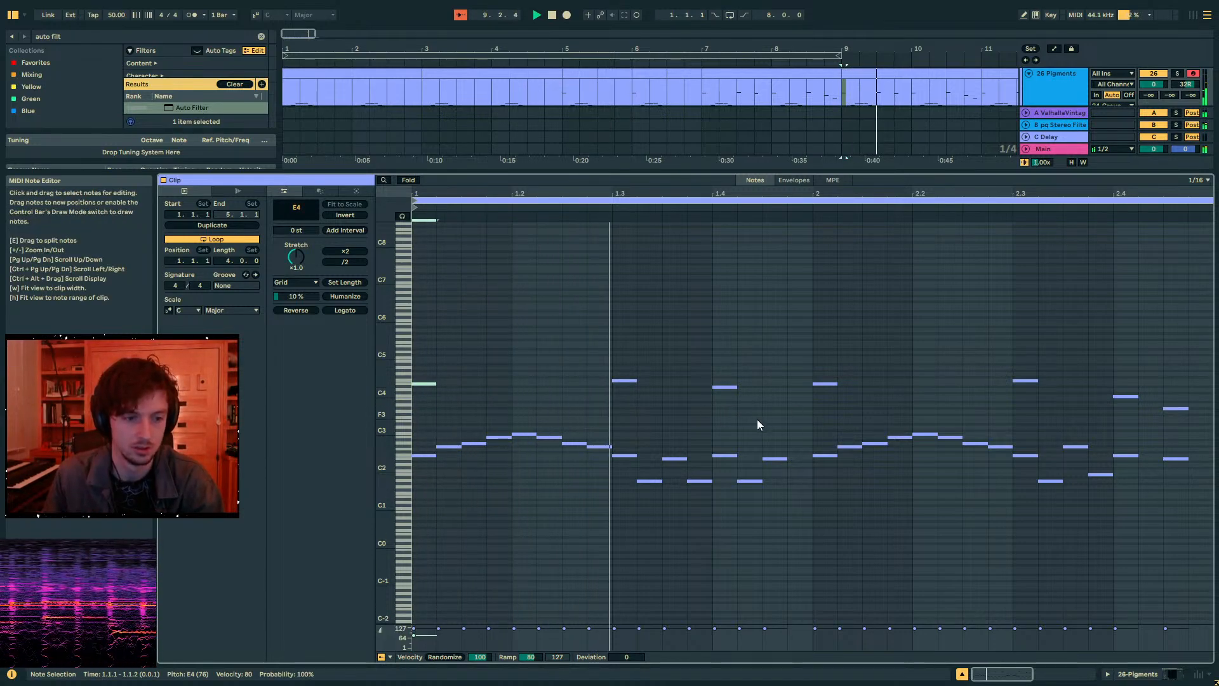
{"action": "left_click_drag", "start_coordinate": [876, 410], "coordinate": [820, 369]}
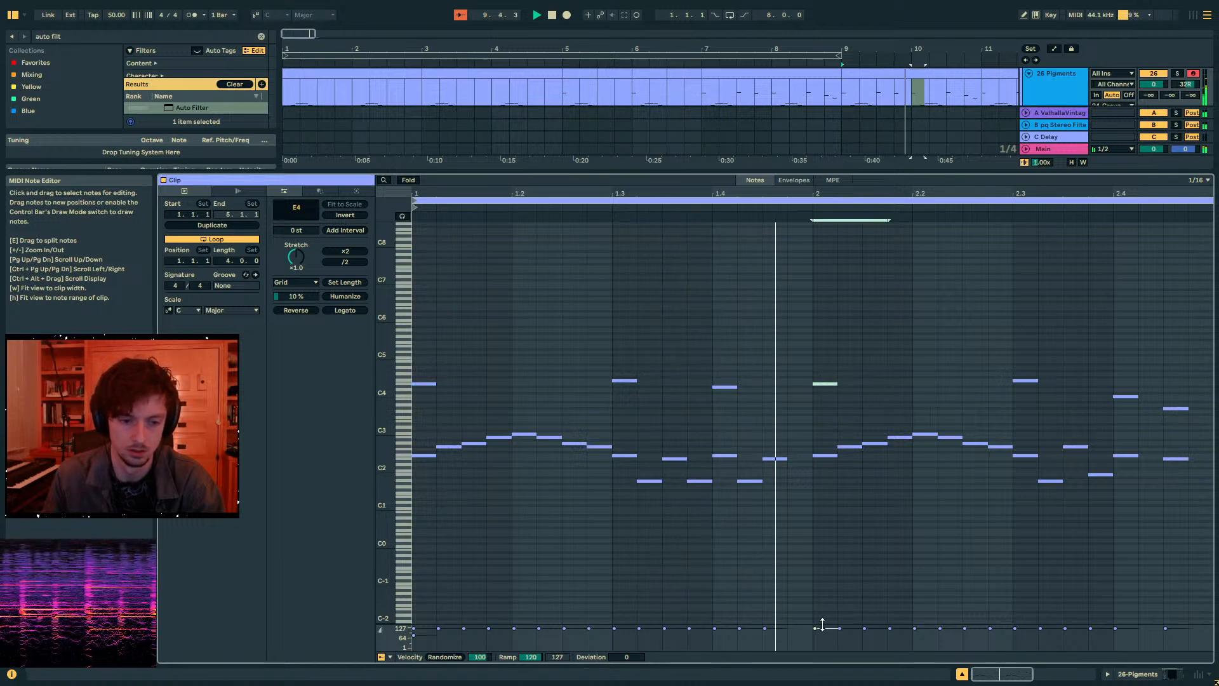
{"action": "left_click_drag", "start_coordinate": [815, 628], "coordinate": [823, 636]}
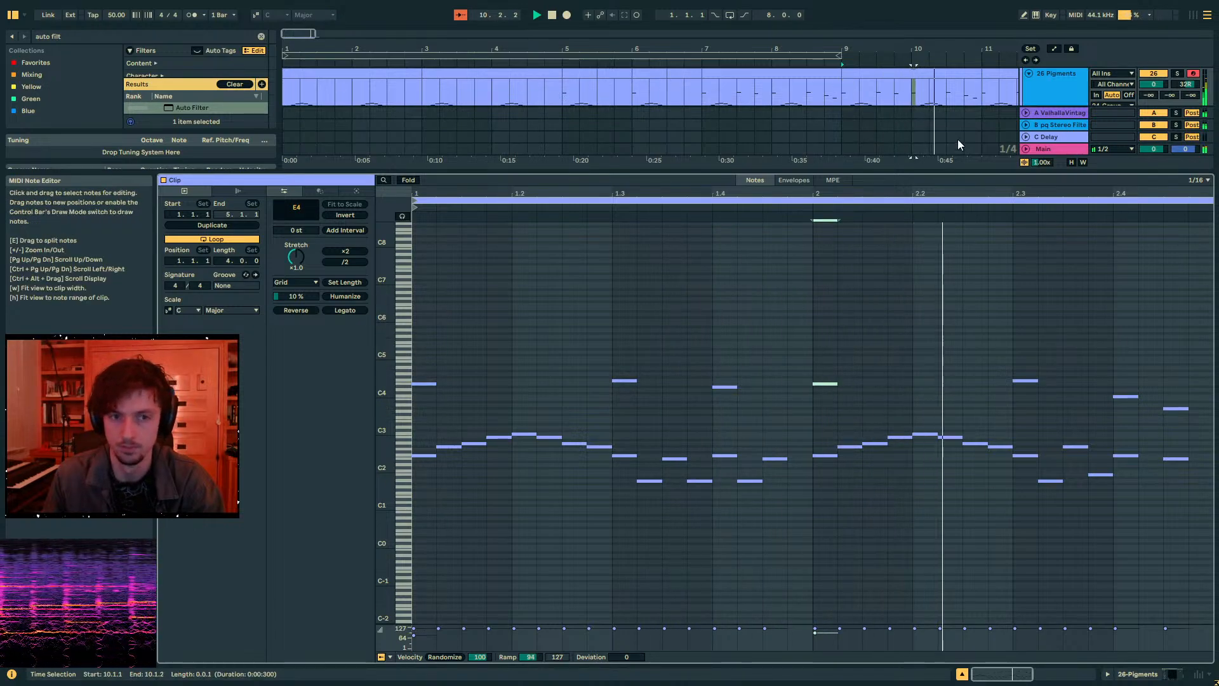
- Select the two-bar clip at bar 11 on the 26 Pigments track and stop playback
{"action": "left_click_drag", "start_coordinate": [1035, 174], "coordinate": [1029, 324]}
{"action": "left_click_drag", "start_coordinate": [908, 48], "coordinate": [699, 43]}
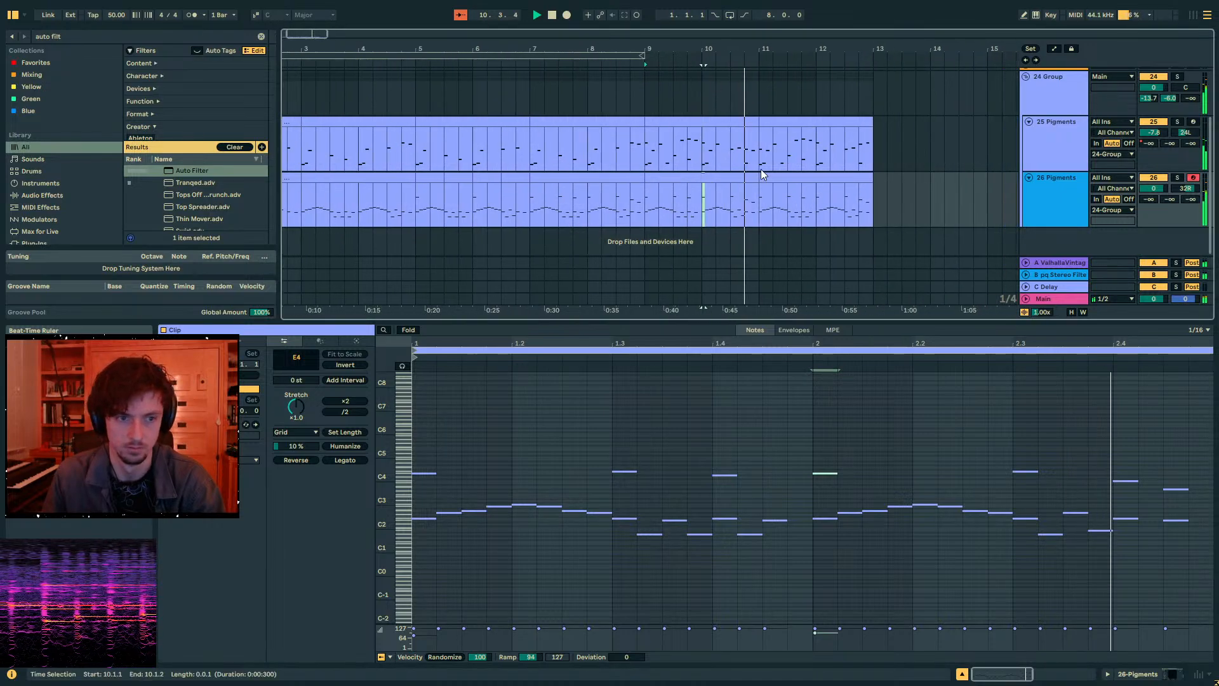
{"action": "left_click", "coordinate": [738, 178]}
{"action": "key", "text": "Right"}
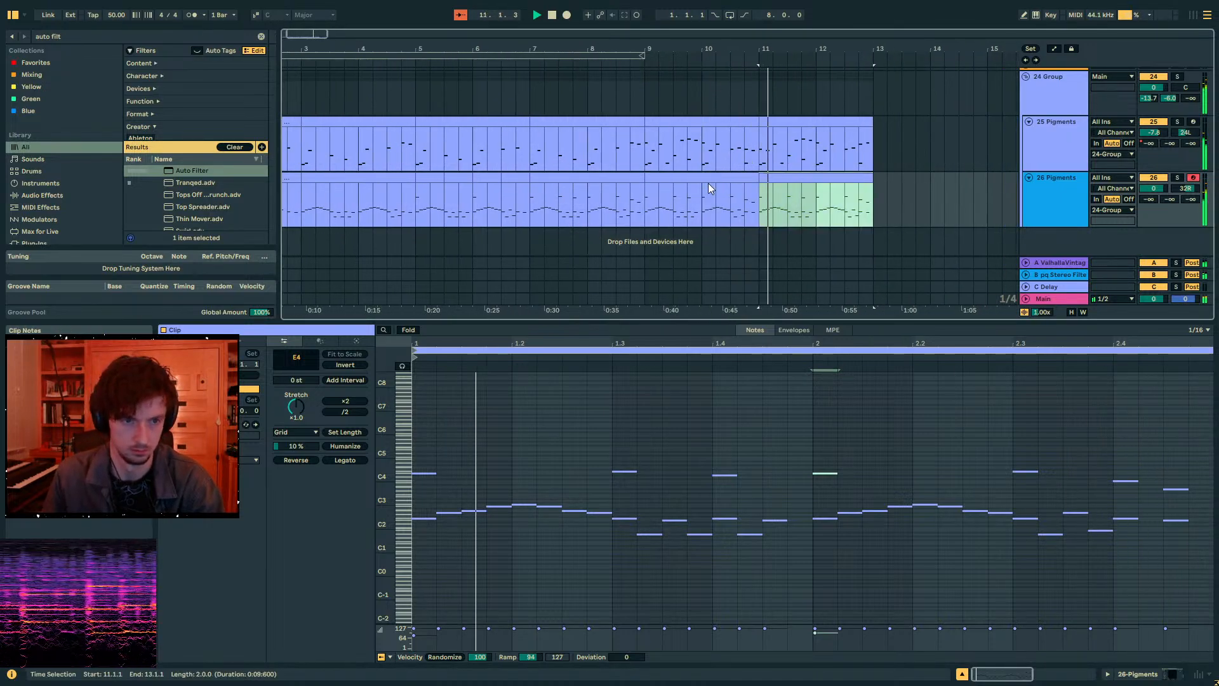
{"action": "key", "text": "Left"}
{"action": "key", "text": "Right"}
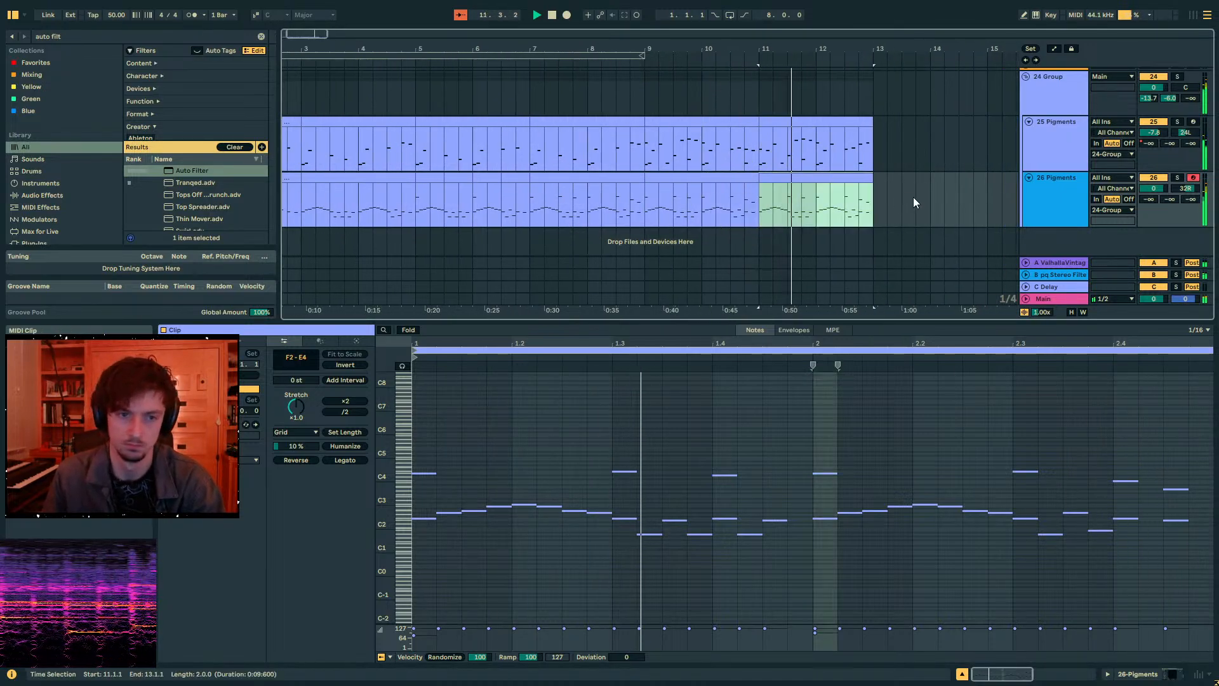
{"action": "key", "text": "space"}
{"action": "left_click_drag", "start_coordinate": [874, 156], "coordinate": [659, 190]}
{"action": "left_click", "coordinate": [801, 178]}
- Add an audio track below the 26 Pigments track and insert a MIDI track above it
{"action": "left_click", "coordinate": [1046, 196]}
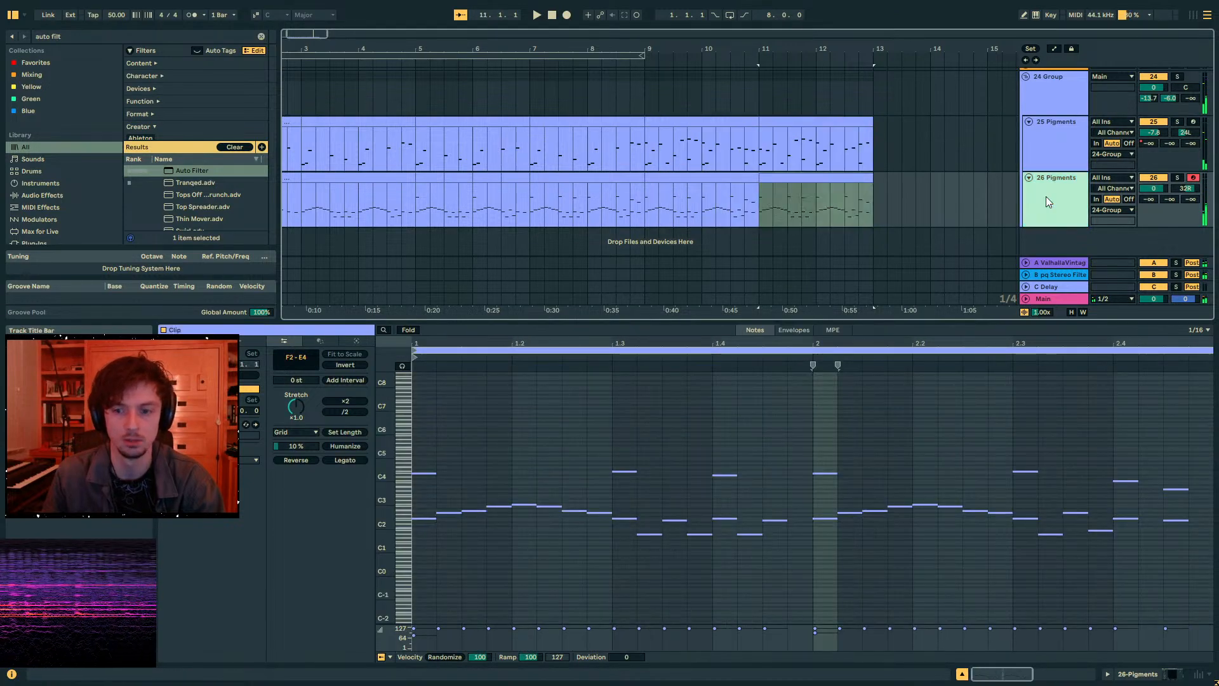
{"action": "key", "text": "ctrl+t"}
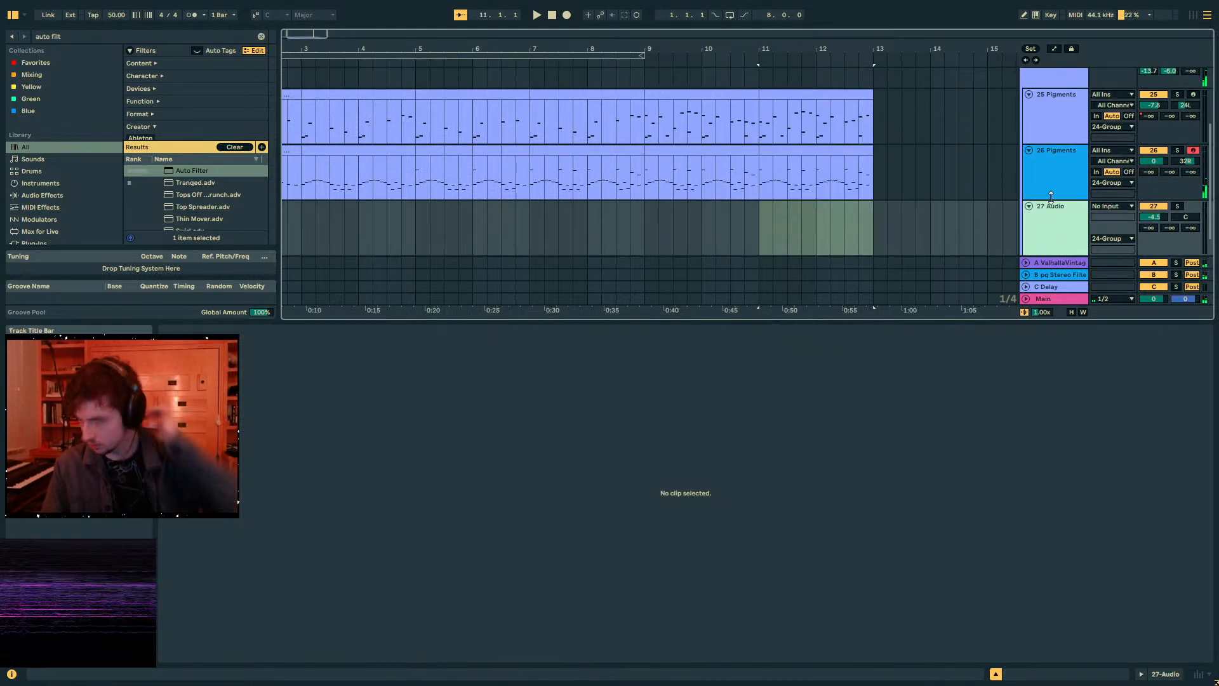
{"action": "key", "text": "ctrl+z"}
{"action": "key", "text": "ctrl+shift+t"}
- Search the browser for "pigment" and load the Pigments instrument onto the new MIDI track
{"action": "left_click", "coordinate": [90, 36]}
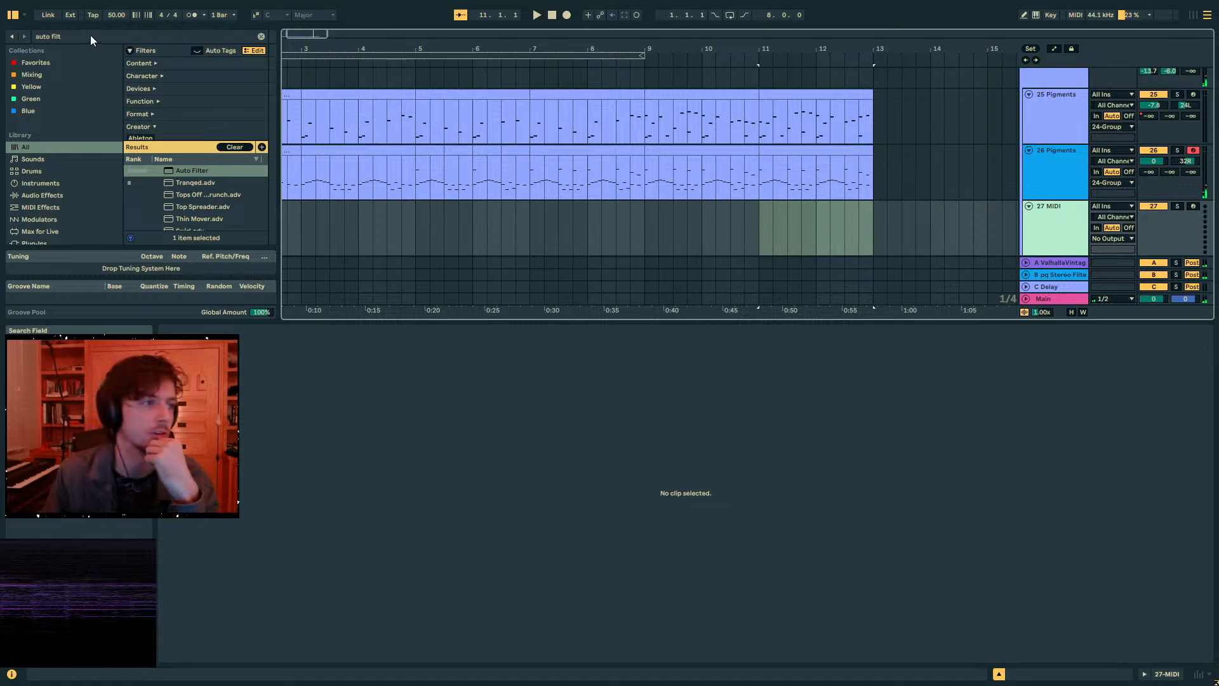
{"action": "type", "text": "pigment"}
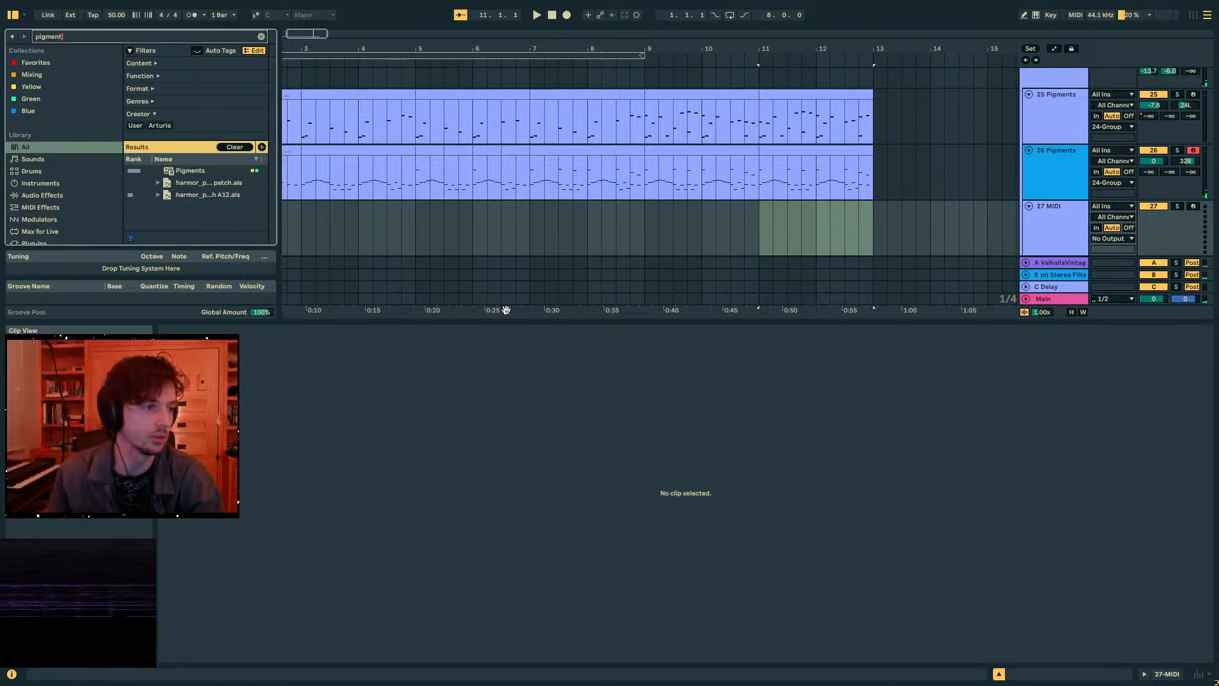
{"action": "key", "text": "Down"}
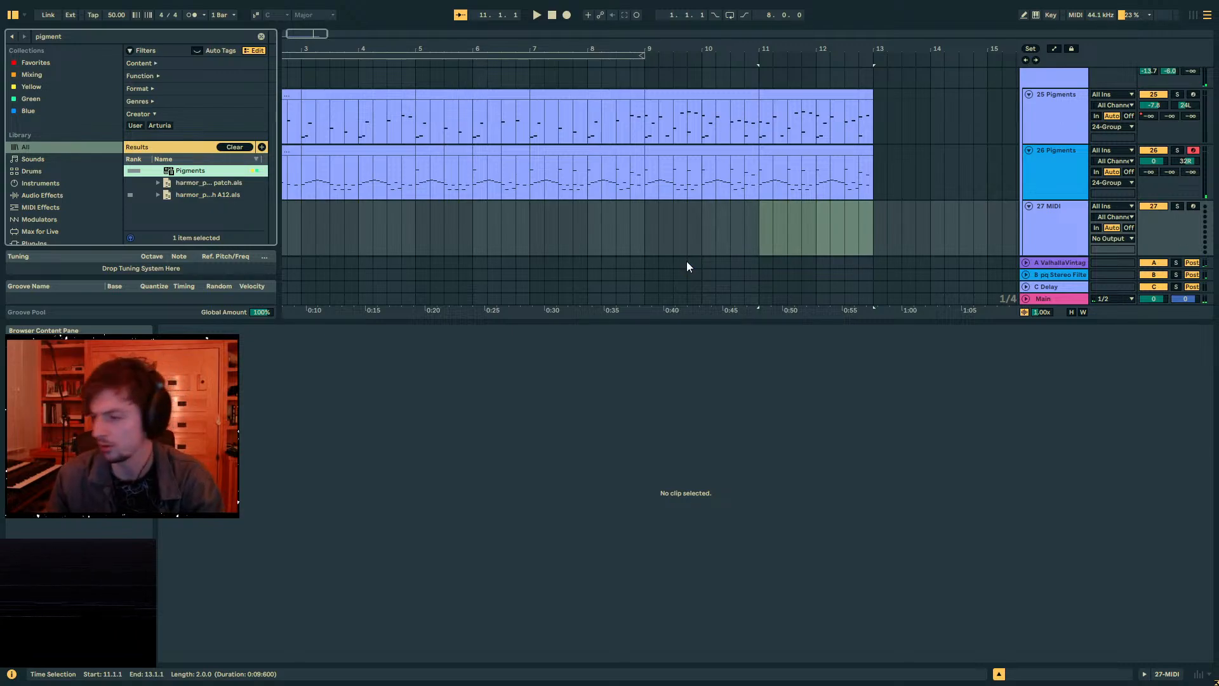
{"action": "key", "text": "Return"}
{"action": "left_click_drag", "start_coordinate": [805, 203], "coordinate": [767, 107]}
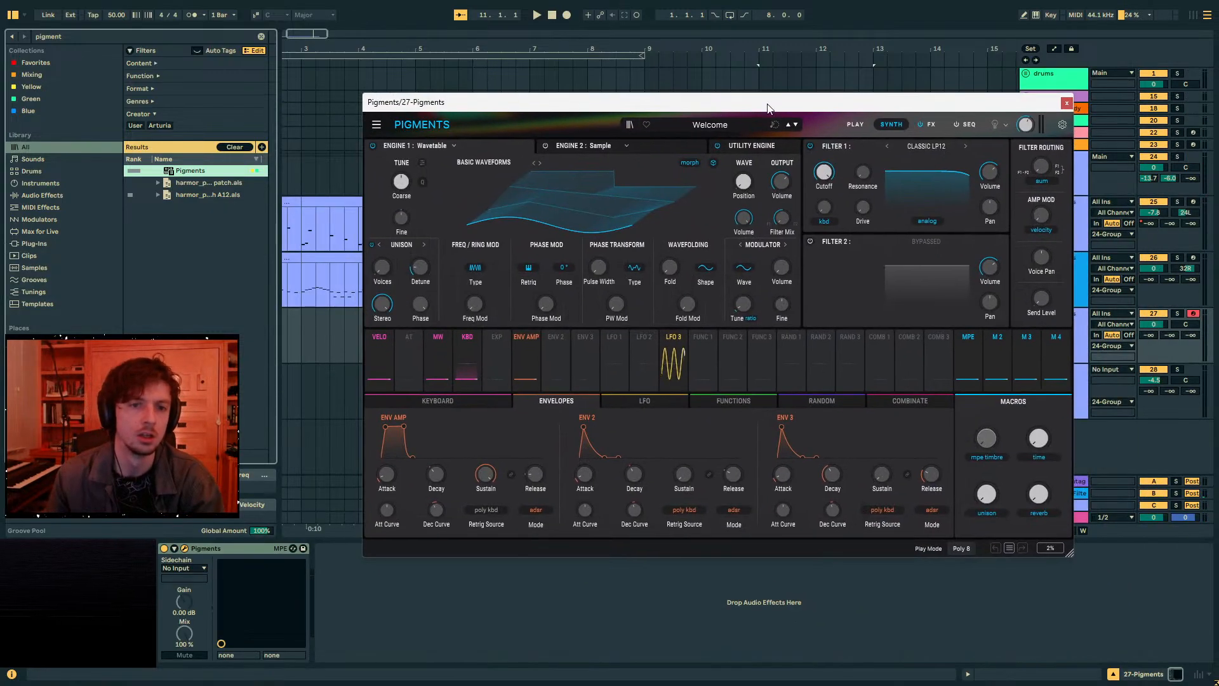
{"action": "left_click", "coordinate": [939, 124]}
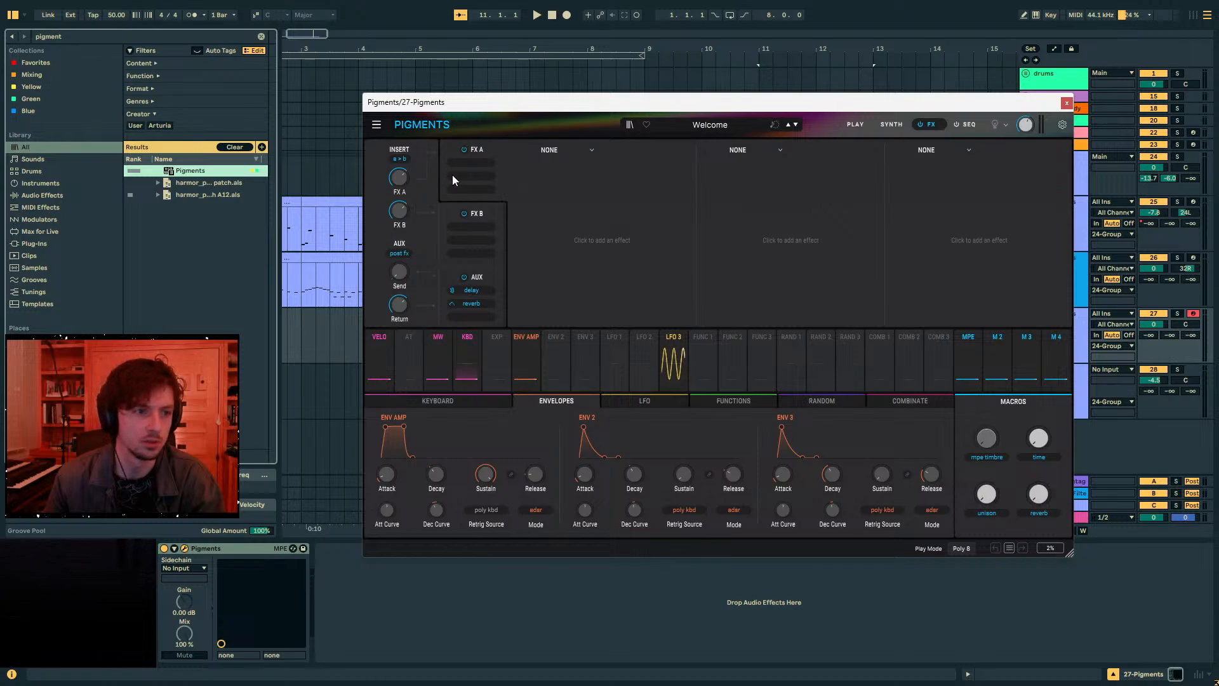
{"action": "left_click", "coordinate": [890, 125]}
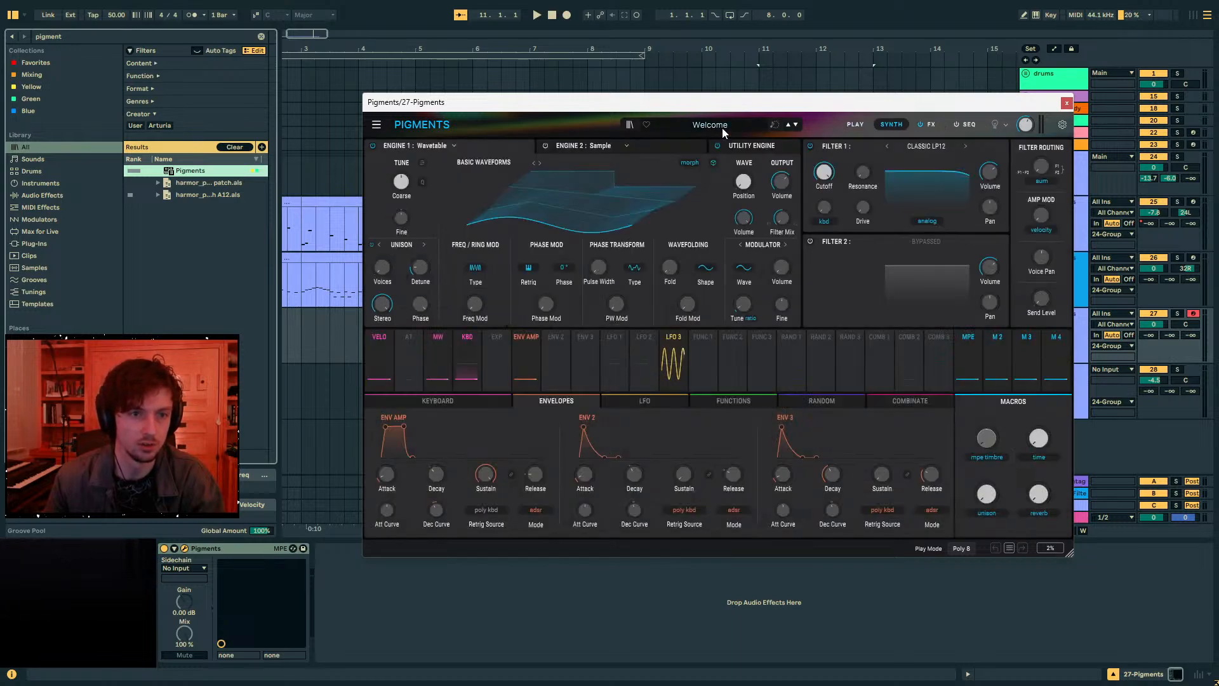
{"action": "left_click", "coordinate": [628, 125]}
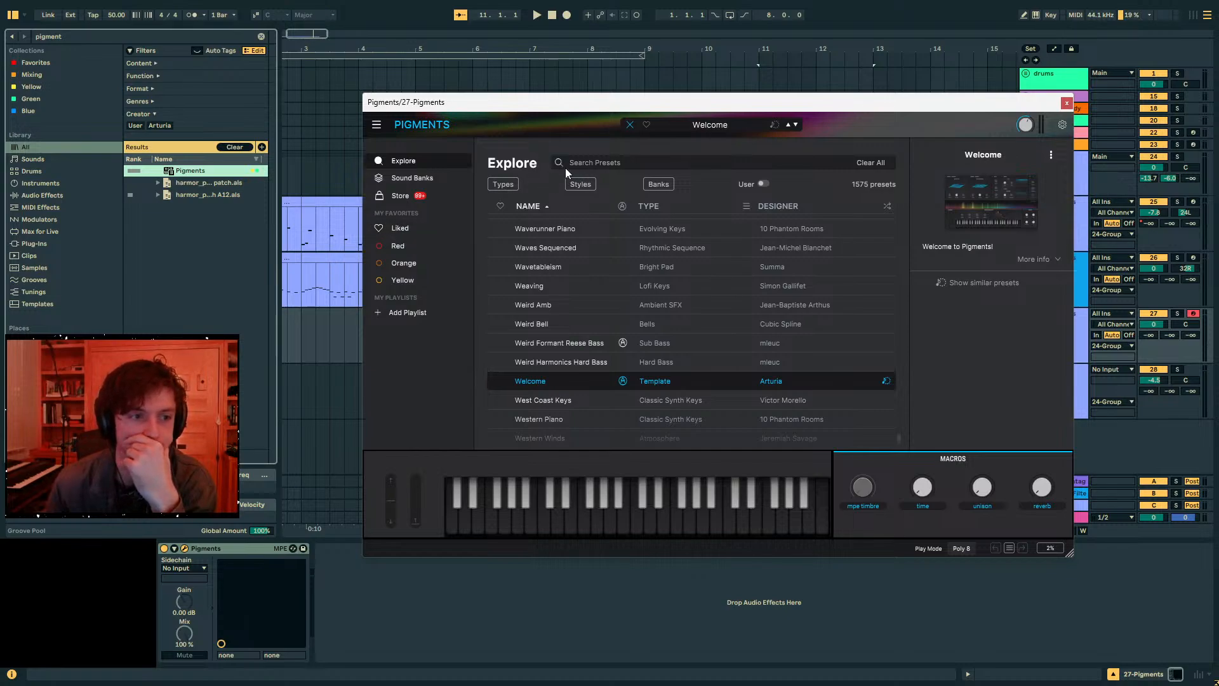
{"action": "left_click", "coordinate": [629, 126]}
{"action": "left_click", "coordinate": [684, 125]}
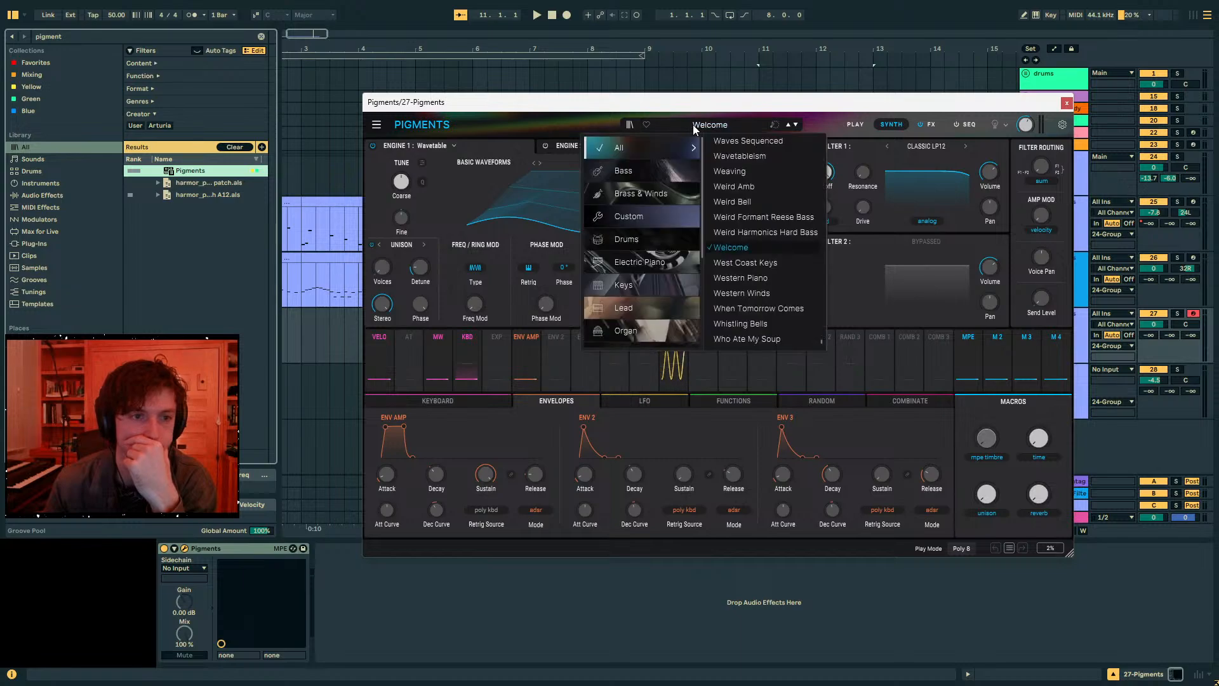
{"action": "left_click", "coordinate": [694, 126]}
{"action": "left_click", "coordinate": [377, 125]}
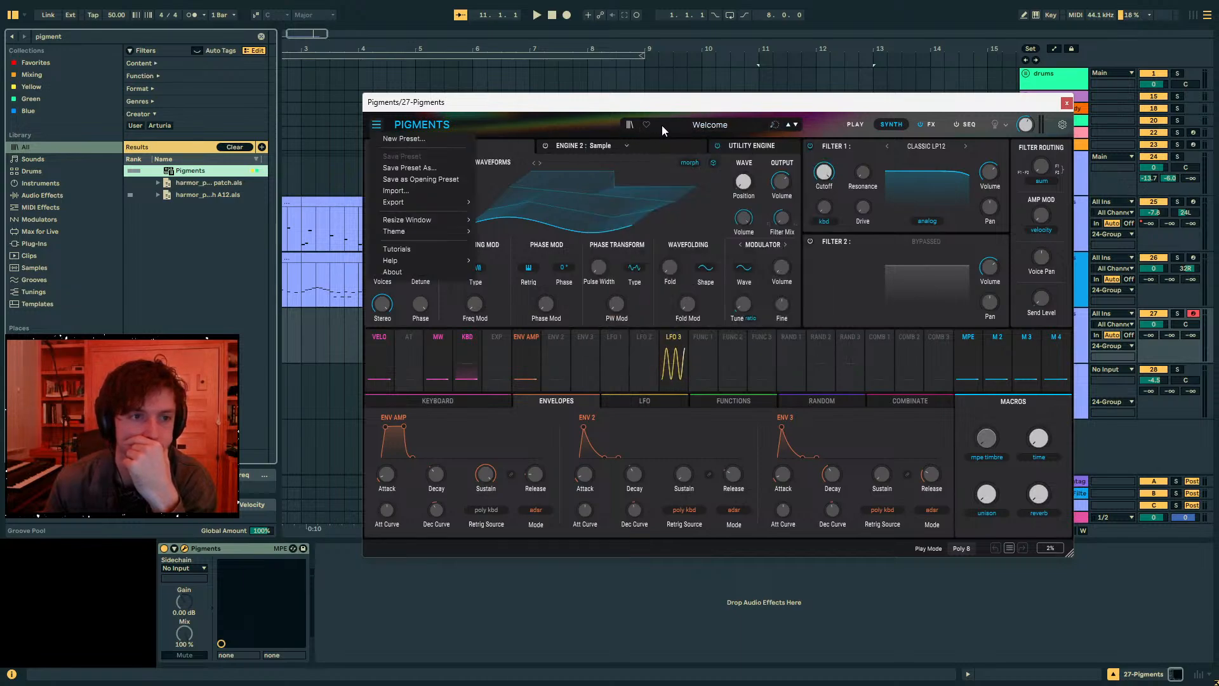
- Load the Intelligent Life preset from the Pigments 6.0 sound bank
{"action": "left_click", "coordinate": [629, 125]}
{"action": "left_click", "coordinate": [413, 178]}
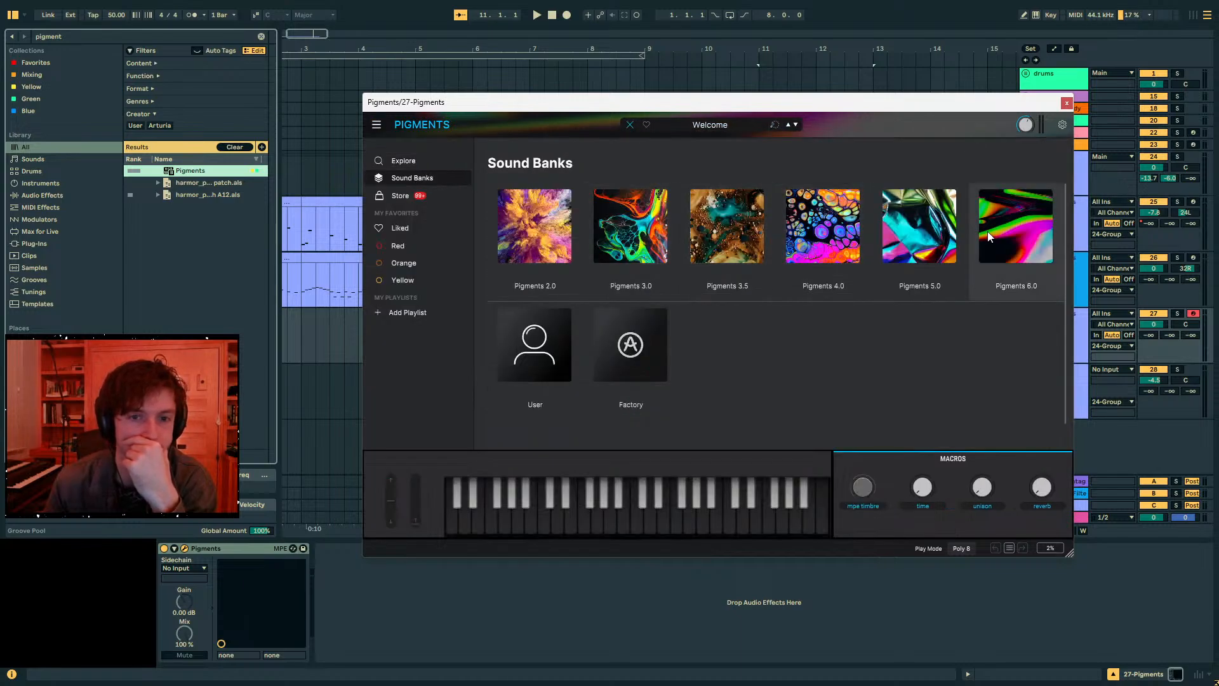
{"action": "left_click", "coordinate": [1016, 241]}
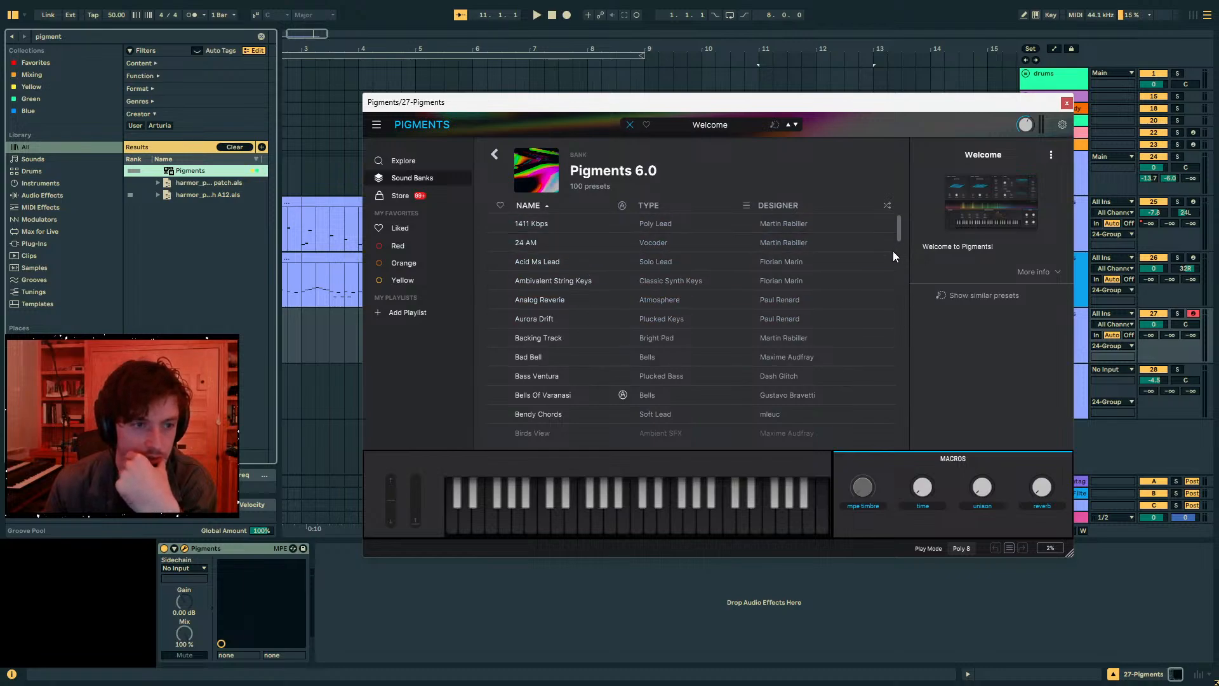
{"action": "left_click_drag", "start_coordinate": [898, 234], "coordinate": [898, 308]}
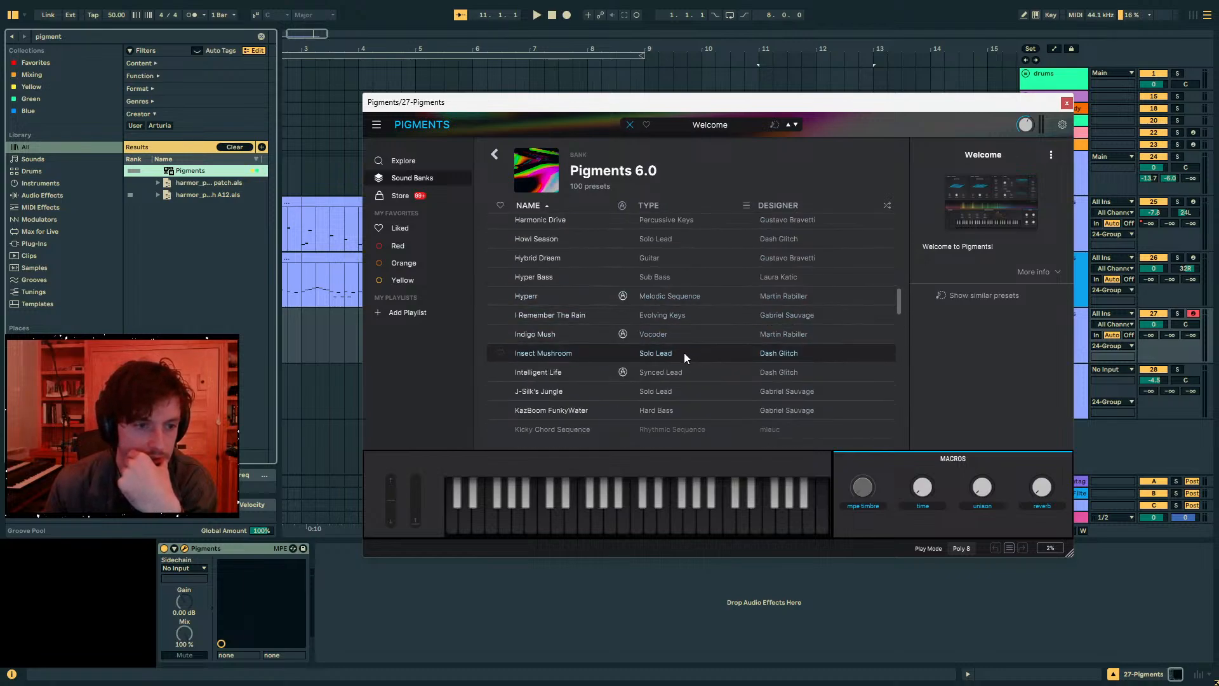
{"action": "scroll", "coordinate": [684, 352], "scroll_direction": "down", "scroll_amount": 3}
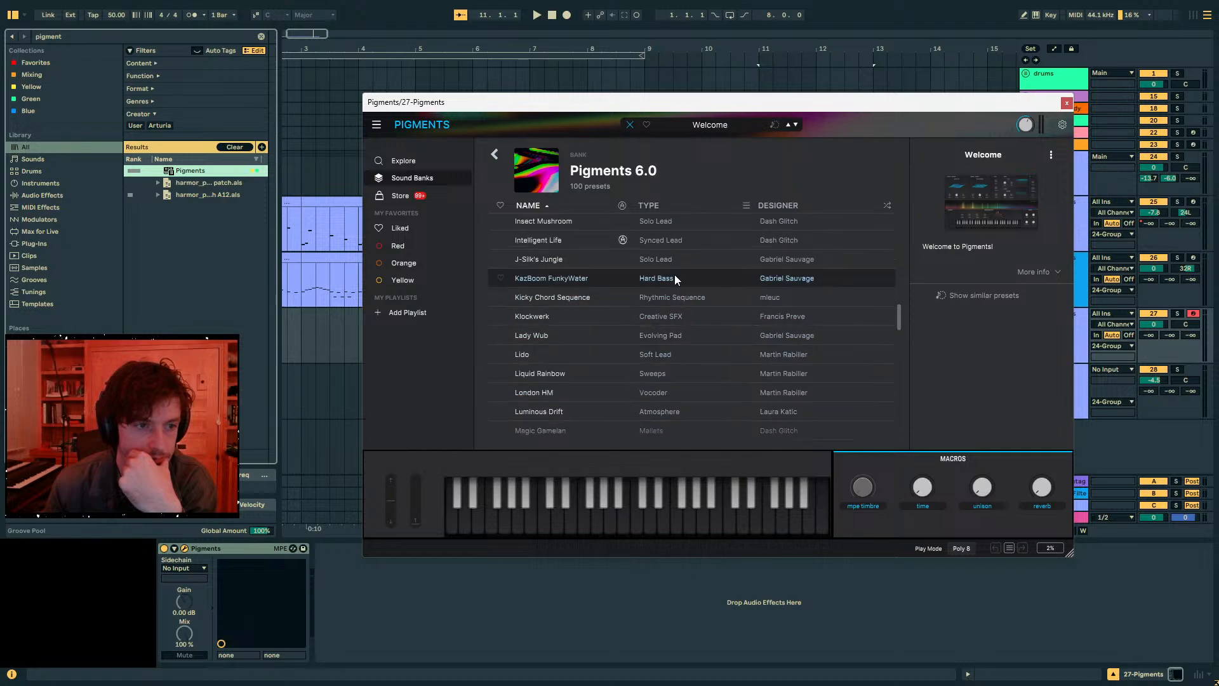
{"action": "double_click", "coordinate": [665, 239]}
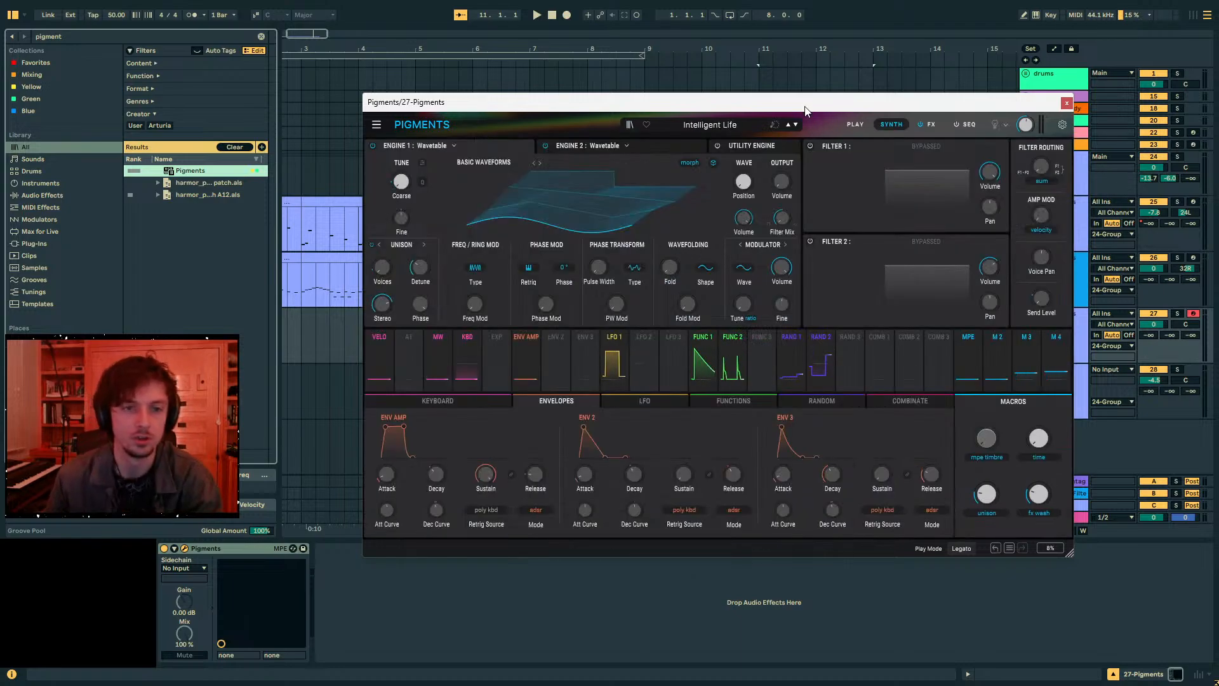
- Set the 27 Pigments track volume to -9.0 dB and audition the preset with the computer MIDI keyboard enabled
{"action": "left_click_drag", "start_coordinate": [805, 111], "coordinate": [688, 295]}
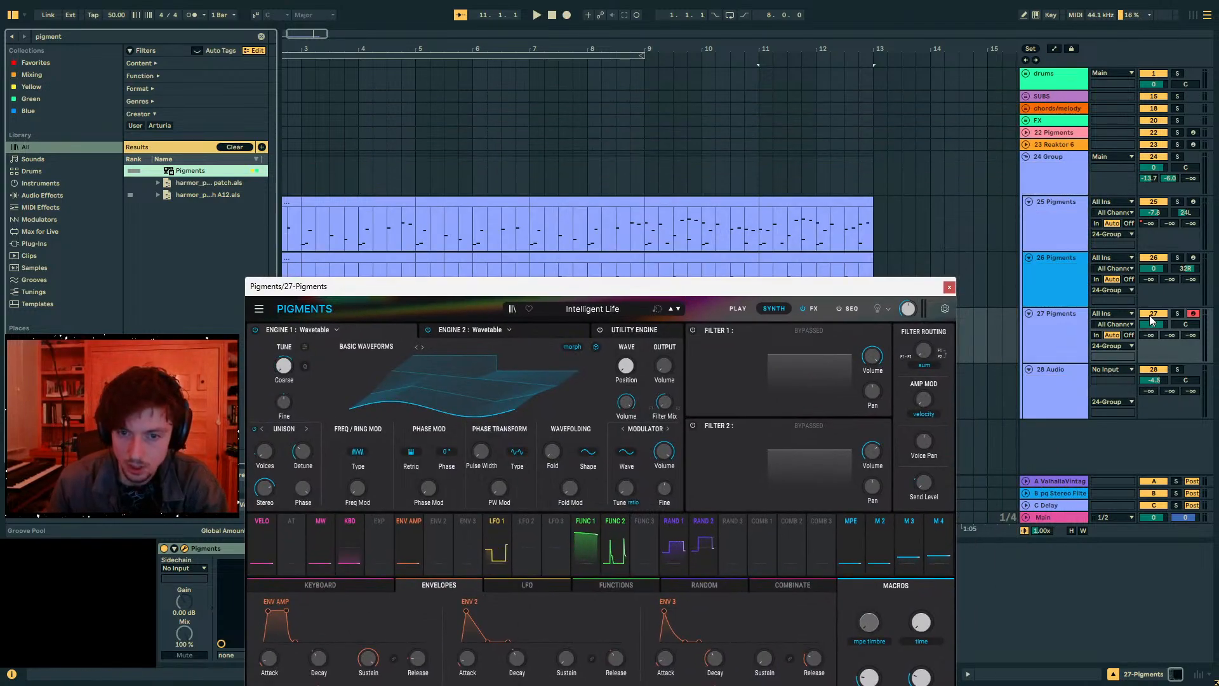
{"action": "left_click_drag", "start_coordinate": [1151, 320], "coordinate": [1151, 356]}
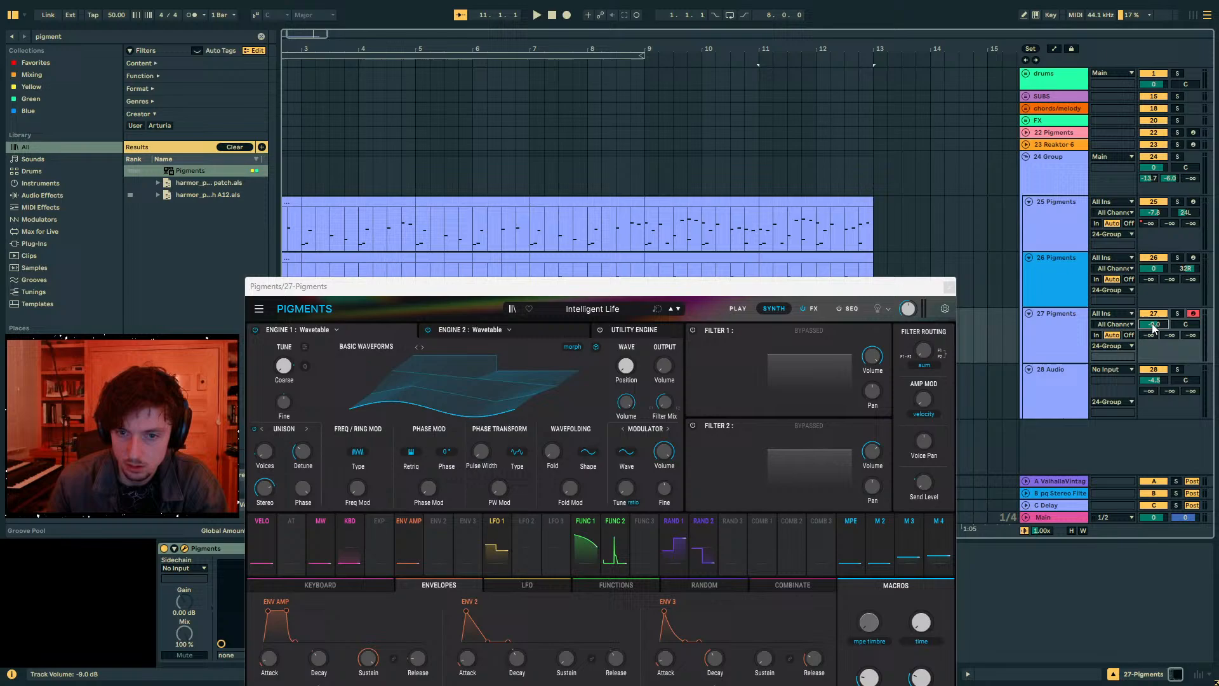
{"action": "left_click", "coordinate": [1035, 15]}
{"action": "key", "text": "a"}
{"action": "left_click", "coordinate": [642, 286]}
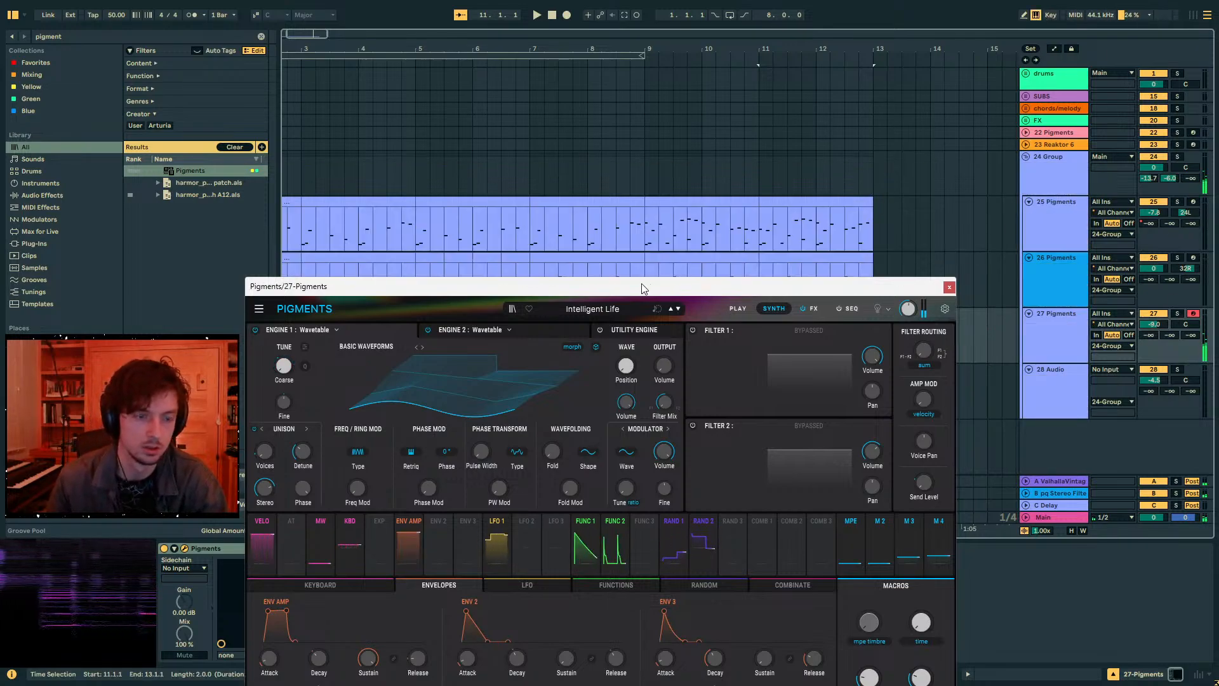
{"action": "left_click_drag", "start_coordinate": [641, 289], "coordinate": [673, 122]}
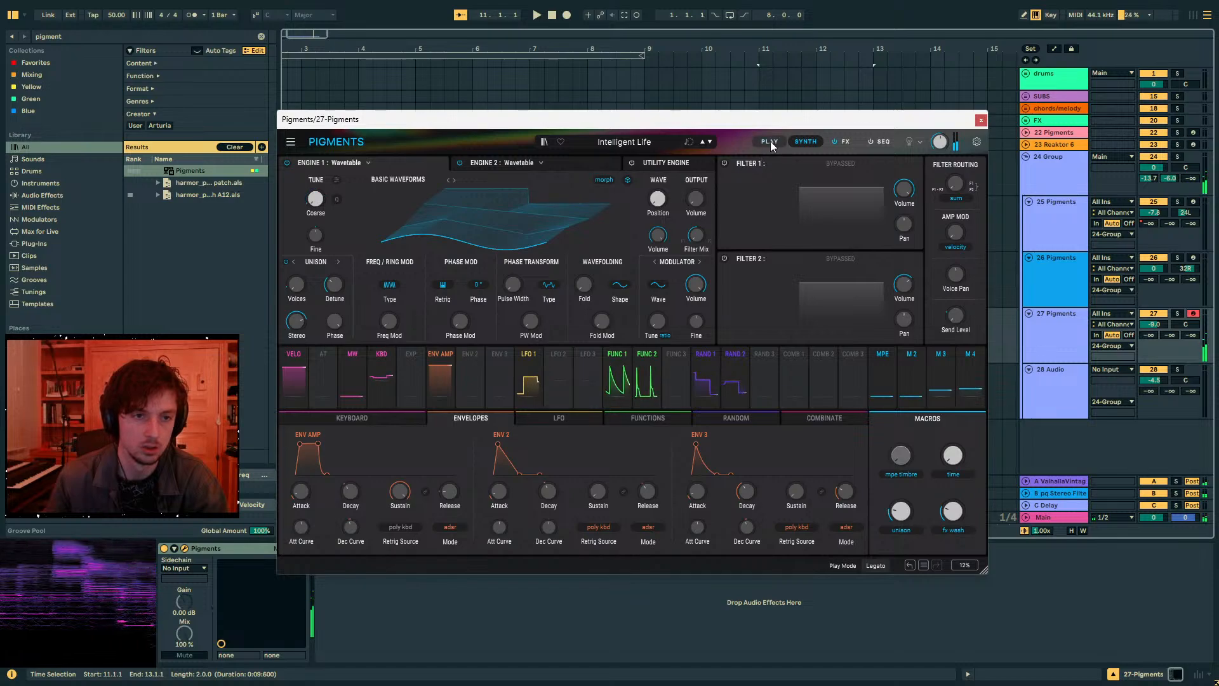
{"action": "left_click", "coordinate": [981, 120]}
- Copy the 26 Pigments clips spanning bars 9 to 13 onto the 27 Pigments track at bar 9
{"action": "left_click", "coordinate": [703, 259]}
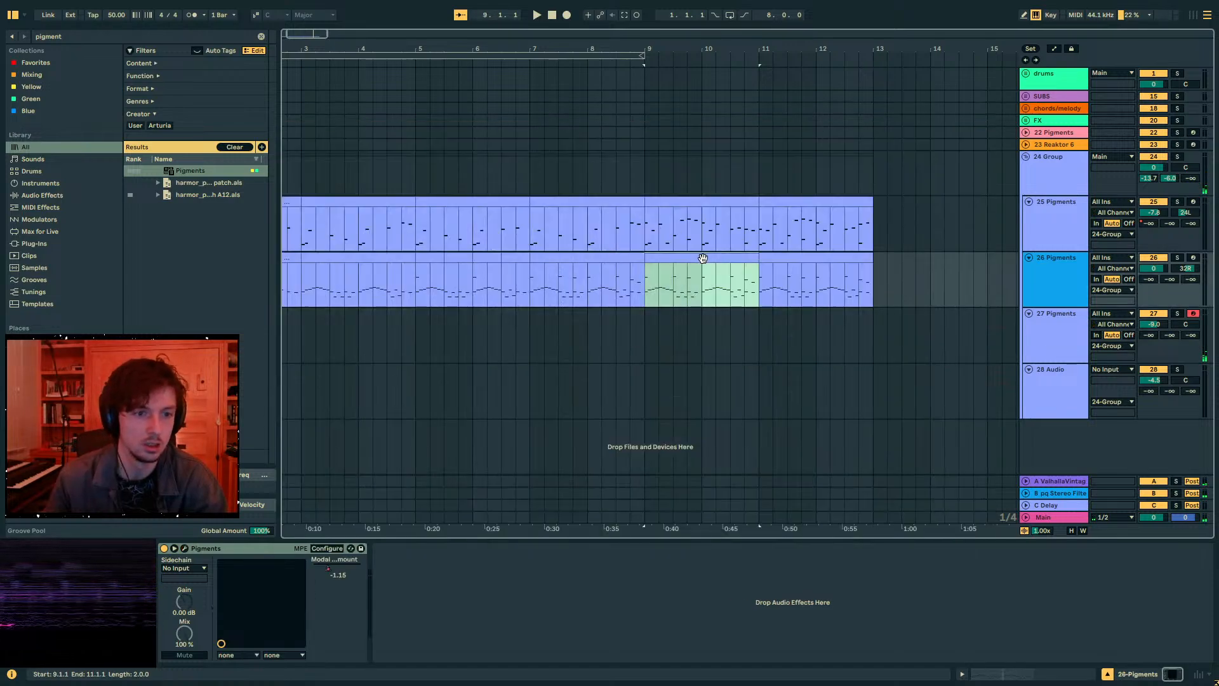
{"action": "key", "text": "ctrl+d"}
{"action": "key", "text": "ctrl+c"}
{"action": "left_click", "coordinate": [654, 328]}
{"action": "key", "text": "ctrl+v"}
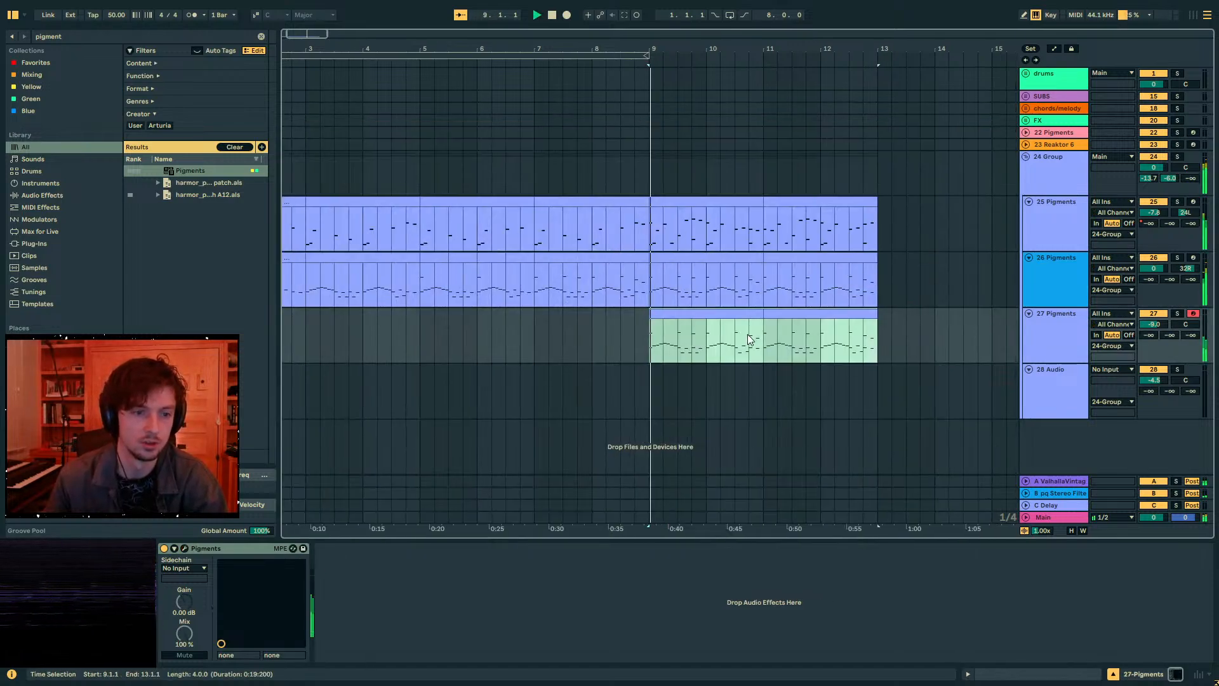
- Play from bar 9 with the 27 Pigments track soloed and check its synth settings
{"action": "key", "text": "space"}
{"action": "left_click", "coordinate": [1176, 313]}
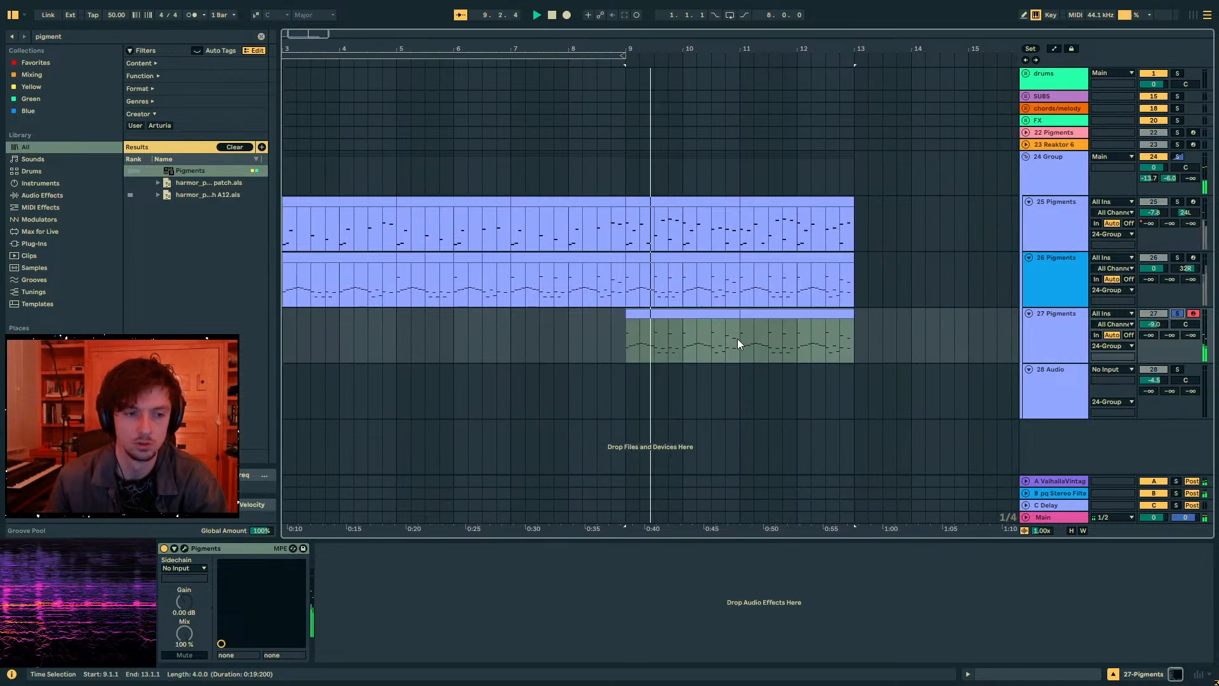
{"action": "left_click", "coordinate": [646, 313]}
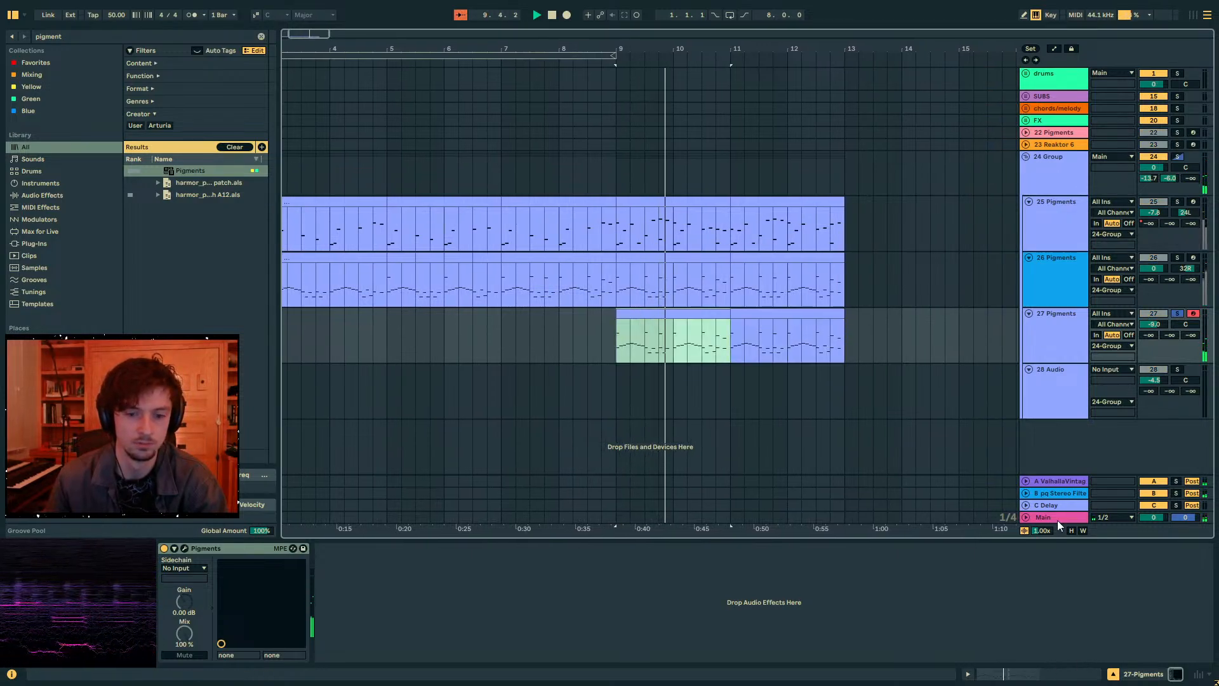
{"action": "left_click", "coordinate": [1055, 346]}
{"action": "left_click", "coordinate": [185, 548]}
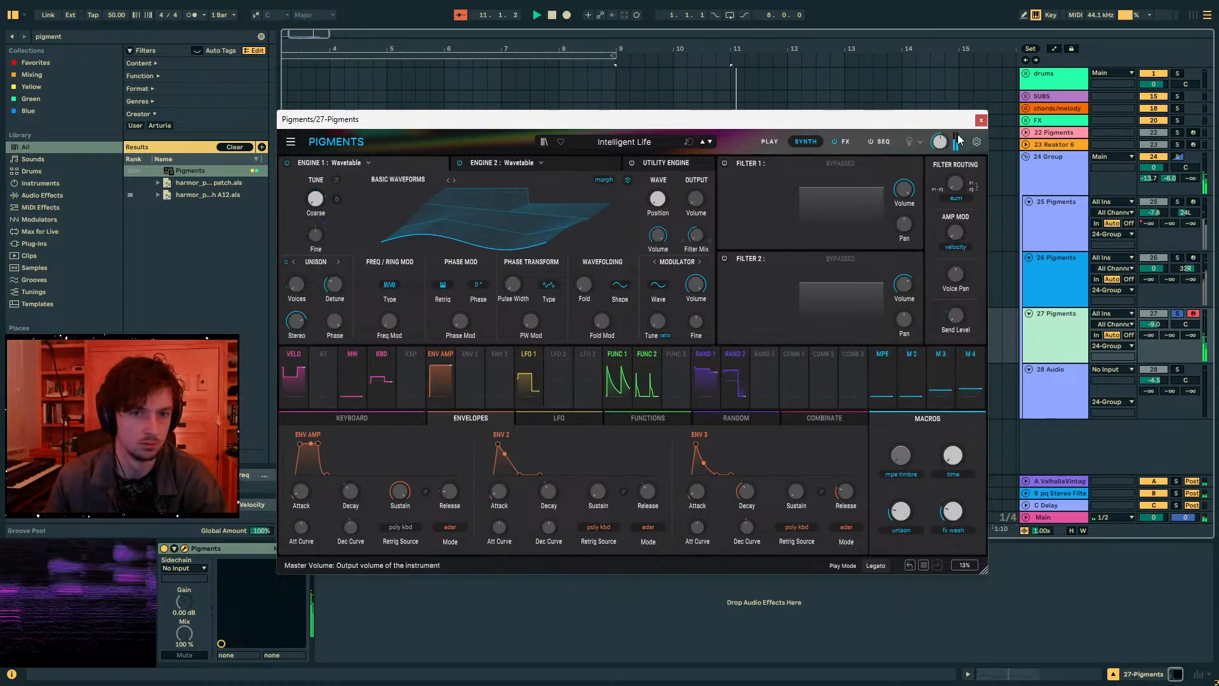
{"action": "left_click", "coordinate": [981, 120]}
- Search the browser for "flatline" and load the Flatline.adv preset after Pigments on track 27
{"action": "key", "text": "ctrl+f"}
{"action": "type", "text": "flatline"}
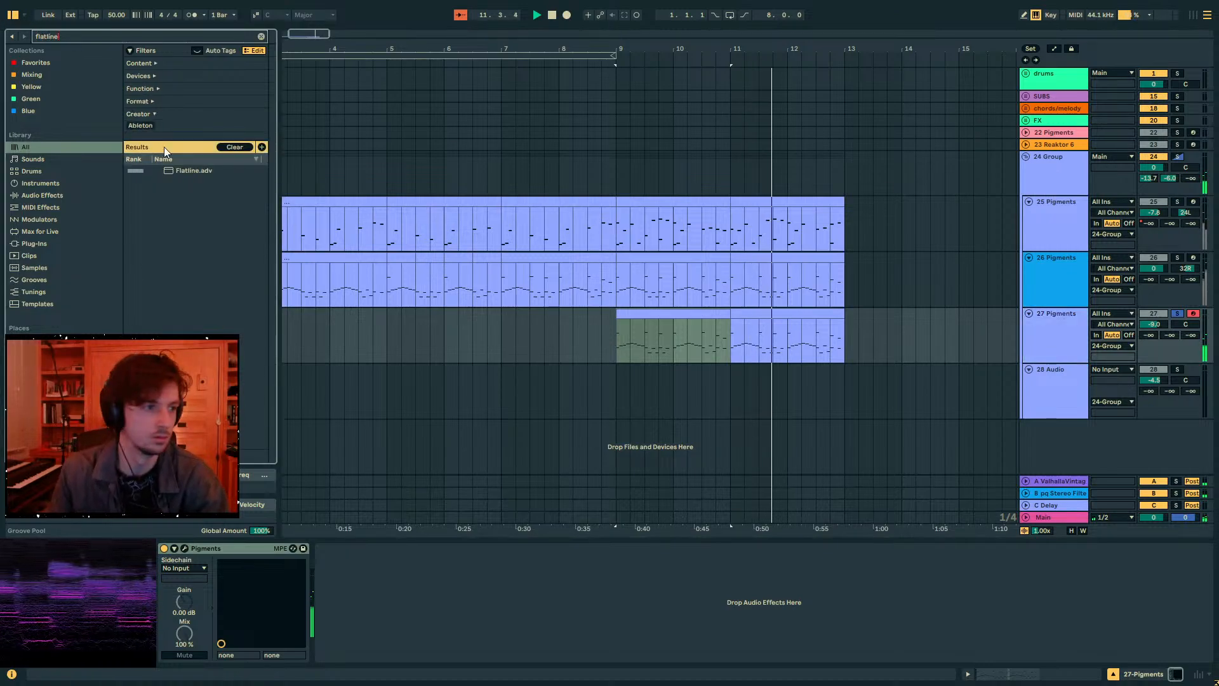
{"action": "double_click", "coordinate": [193, 171]}
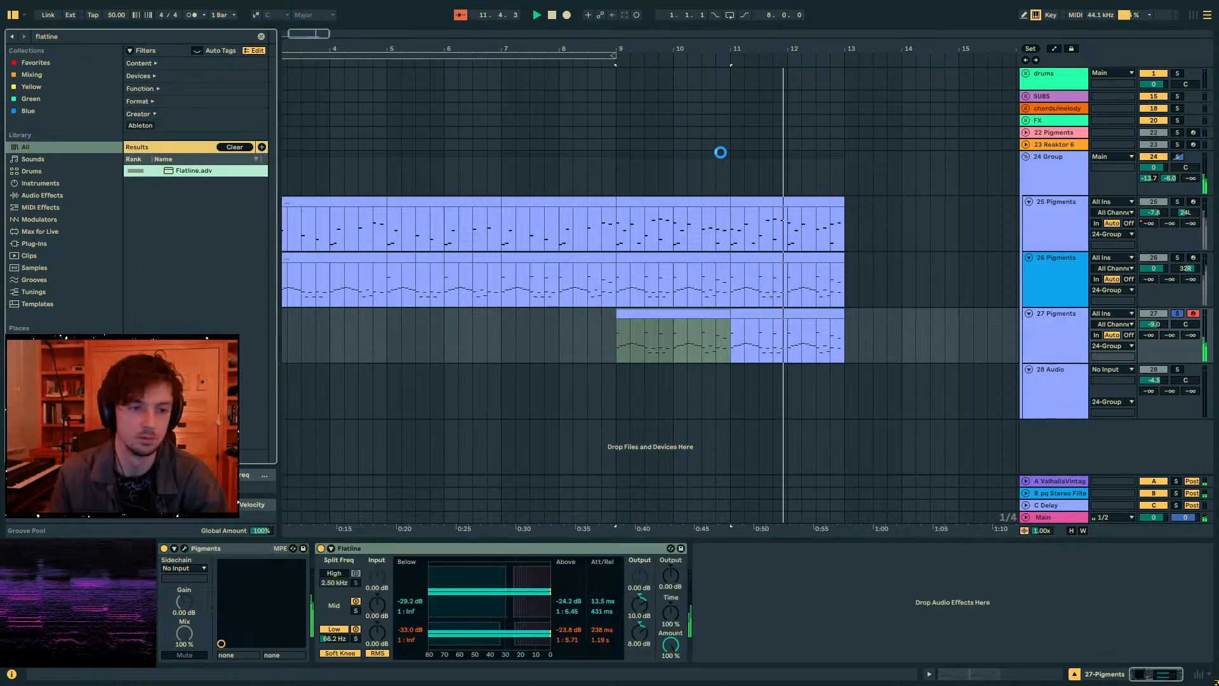
- Copy the four bars of clips on the 27 Pigments track to bars 1 and 5, filling the space before bar 9
{"action": "left_click_drag", "start_coordinate": [654, 325], "coordinate": [531, 339]}
{"action": "key", "text": "ctrl+c"}
{"action": "left_click", "coordinate": [290, 325]}
{"action": "key", "text": "ctrl+v"}
{"action": "left_click", "coordinate": [414, 322]}
{"action": "key", "text": "ctrl+v"}
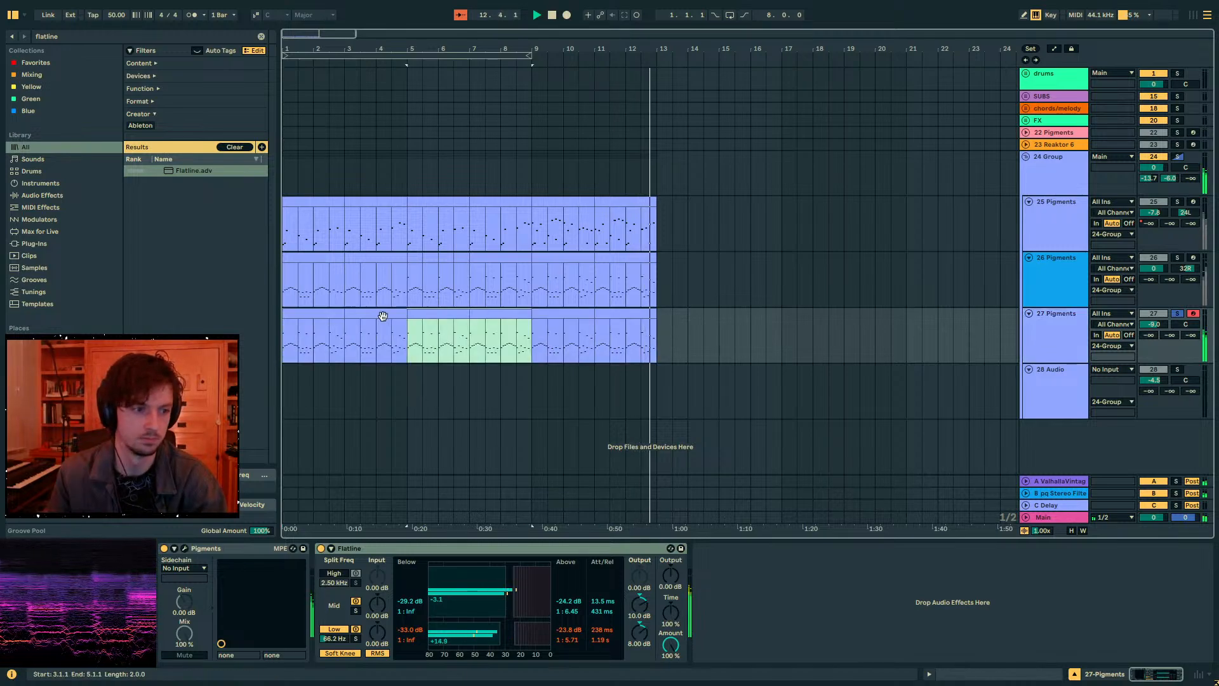
- Unsolo the 27 Pigments track and play the arrangement from bar 1
{"action": "left_click", "coordinate": [312, 313]}
{"action": "key", "text": "space"}
{"action": "left_click", "coordinate": [1175, 312]}
{"action": "key", "text": "space"}
{"action": "left_click", "coordinate": [1174, 312]}
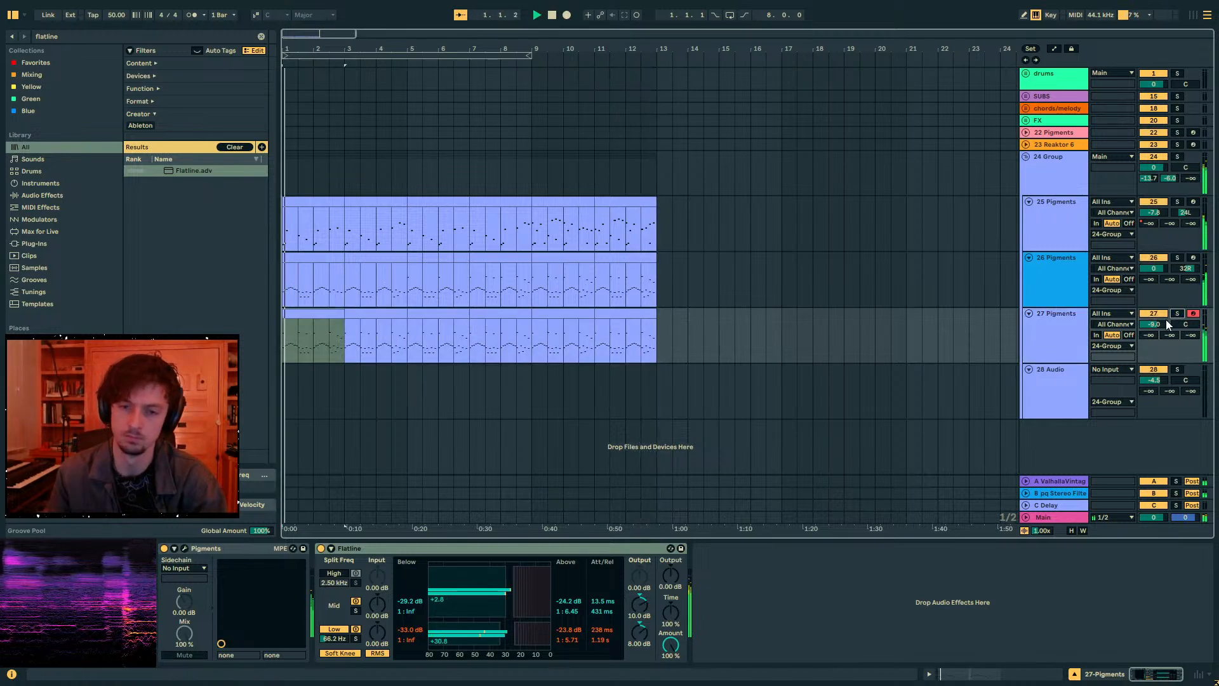
- Open the Pigments synth on track 27 and move that track below the 28 Audio track
{"action": "left_click", "coordinate": [185, 550]}
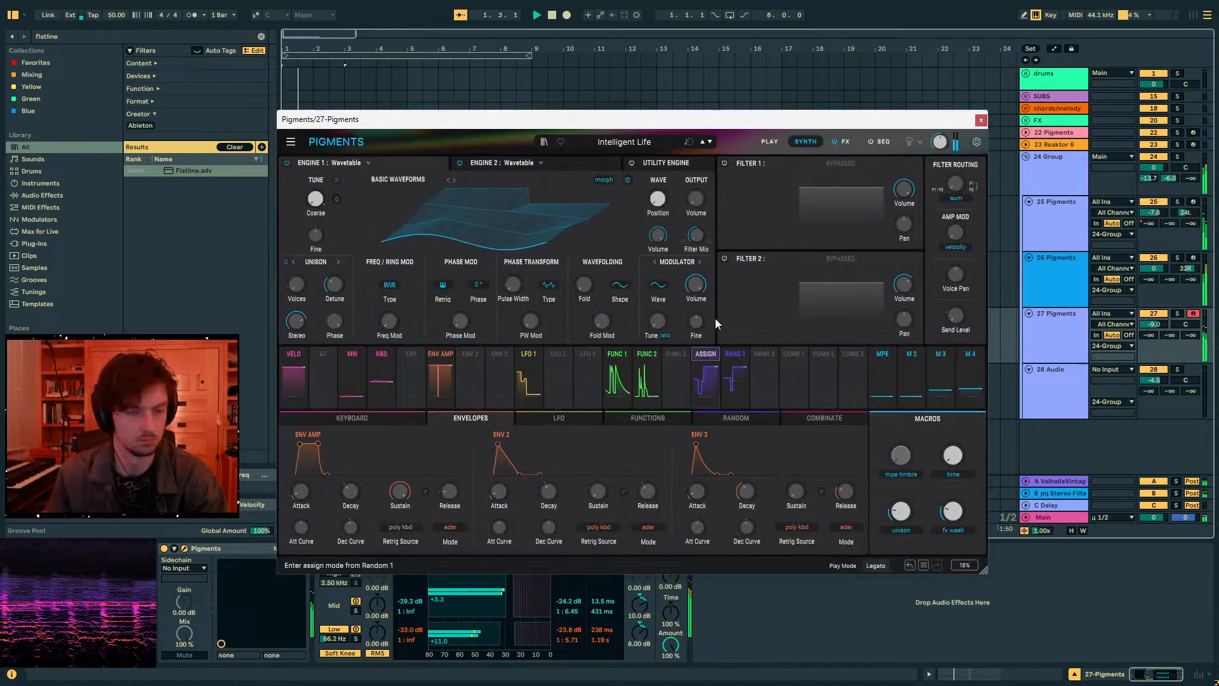
{"action": "left_click", "coordinate": [778, 144]}
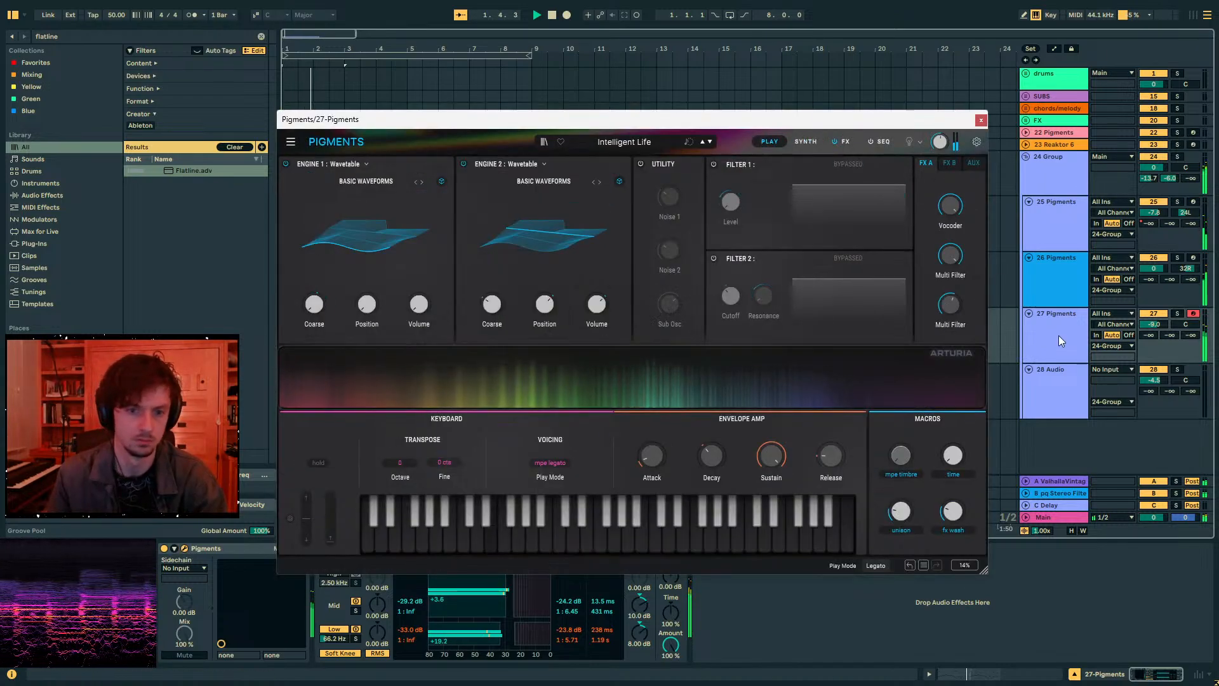
{"action": "left_click_drag", "start_coordinate": [1058, 335], "coordinate": [1061, 427]}
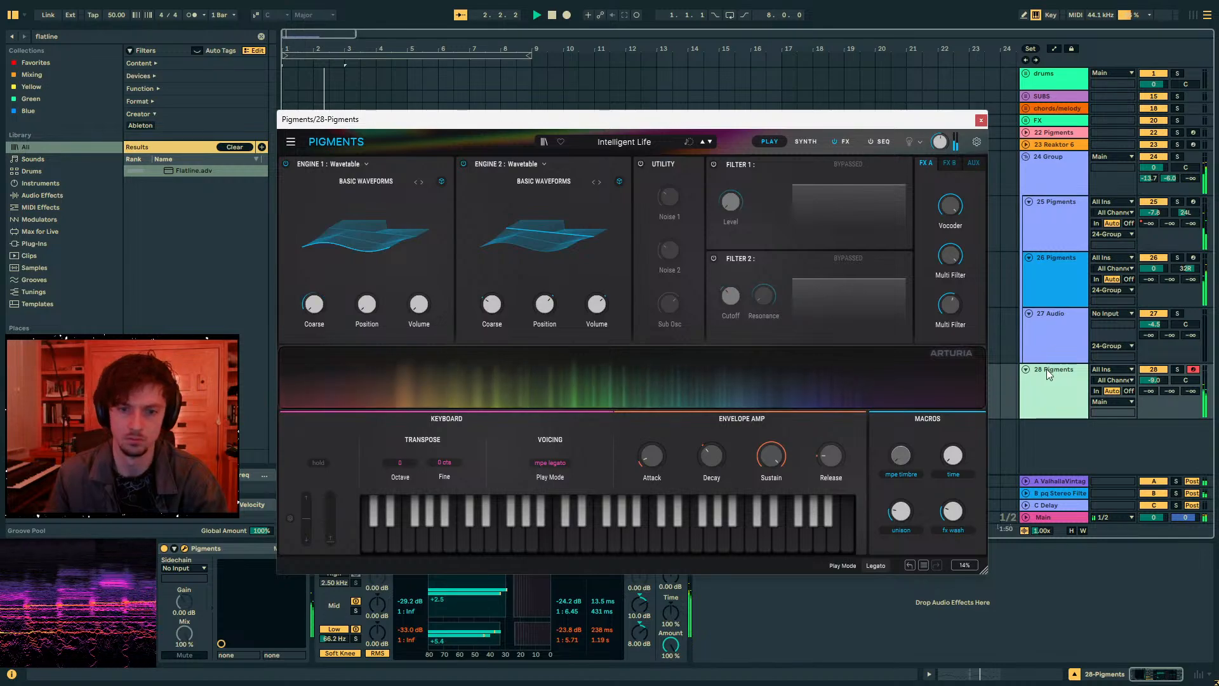
- Bypass the Aux effects bus holding the delay and reverb in the moved Pigments synth, and close its window
{"action": "left_click", "coordinate": [805, 141]}
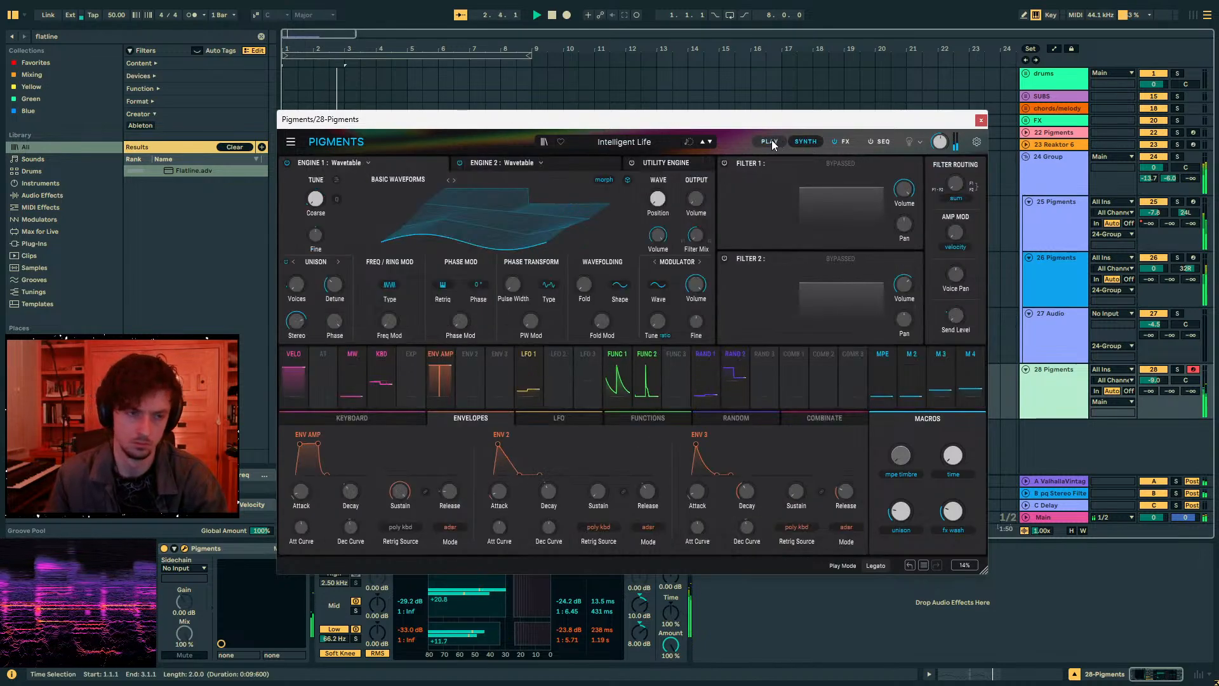
{"action": "left_click", "coordinate": [846, 141]}
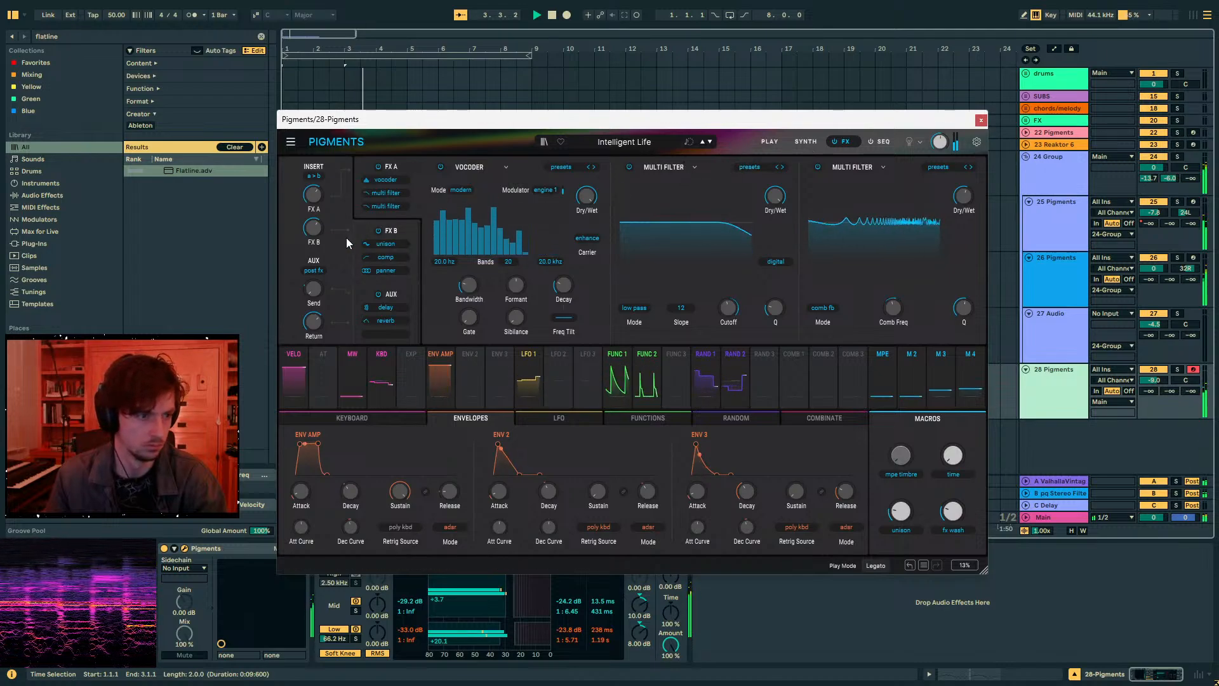
{"action": "left_click", "coordinate": [379, 295]}
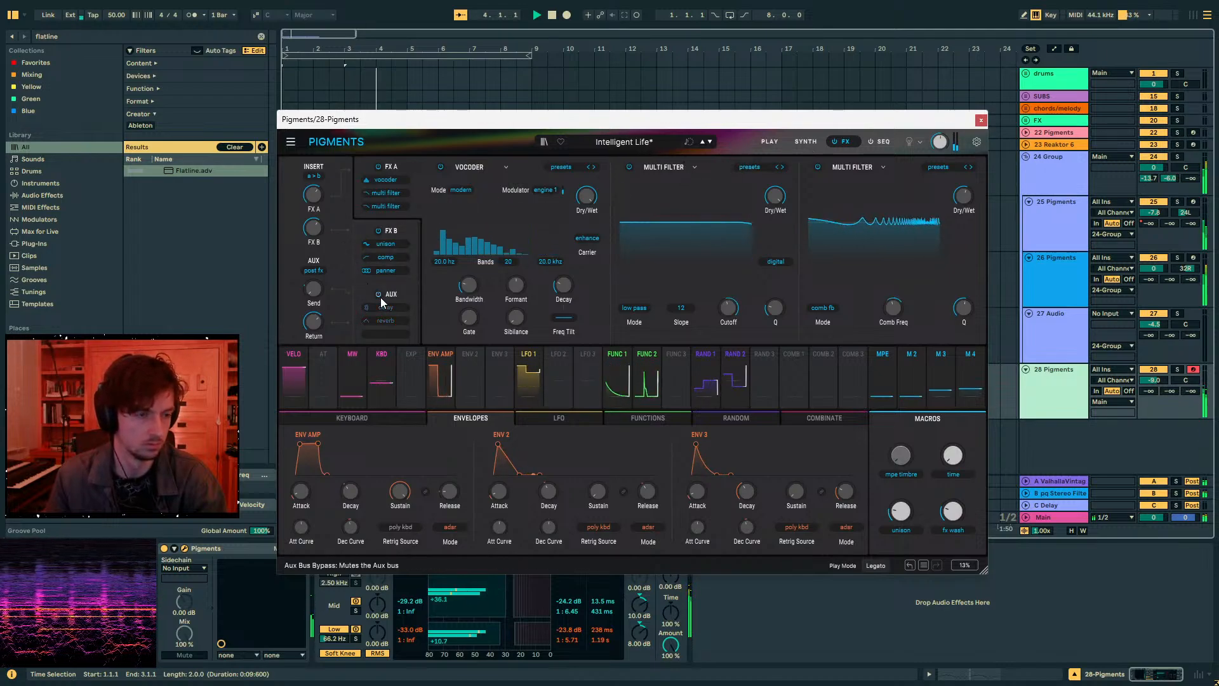
{"action": "left_click", "coordinate": [979, 120]}
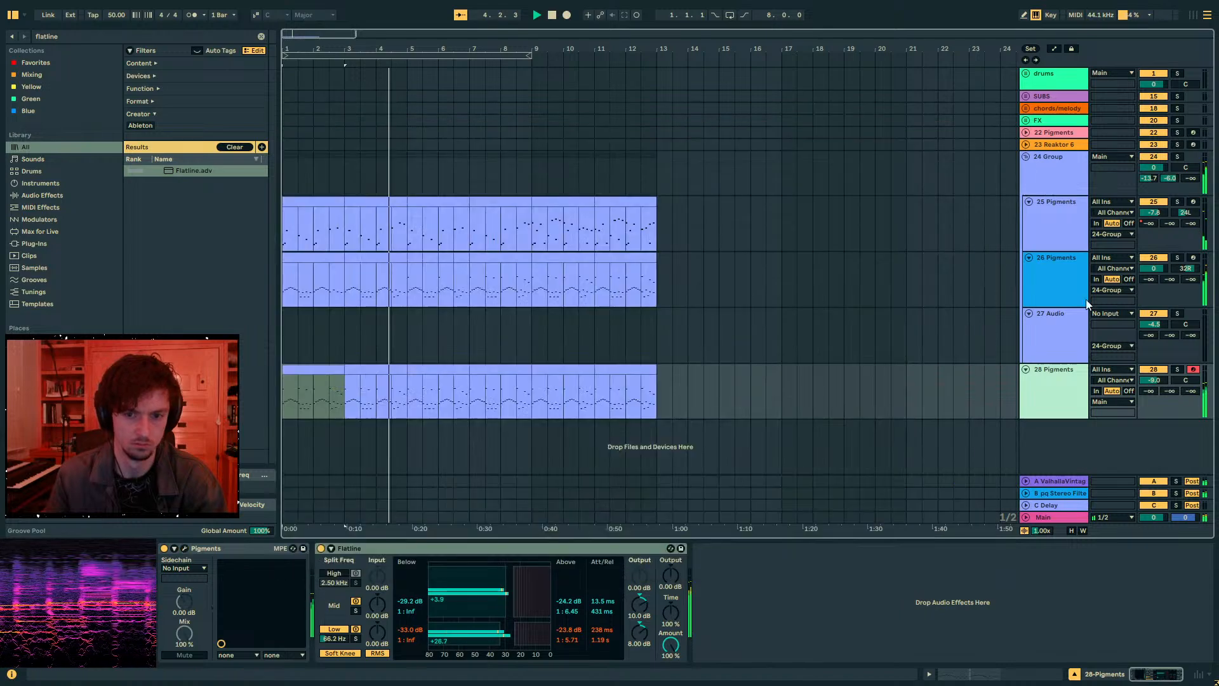
- Lower the 28 Pigments track volume to -11.8 dB and return the track to the 24 Group
{"action": "left_click_drag", "start_coordinate": [1154, 380], "coordinate": [1154, 385]}
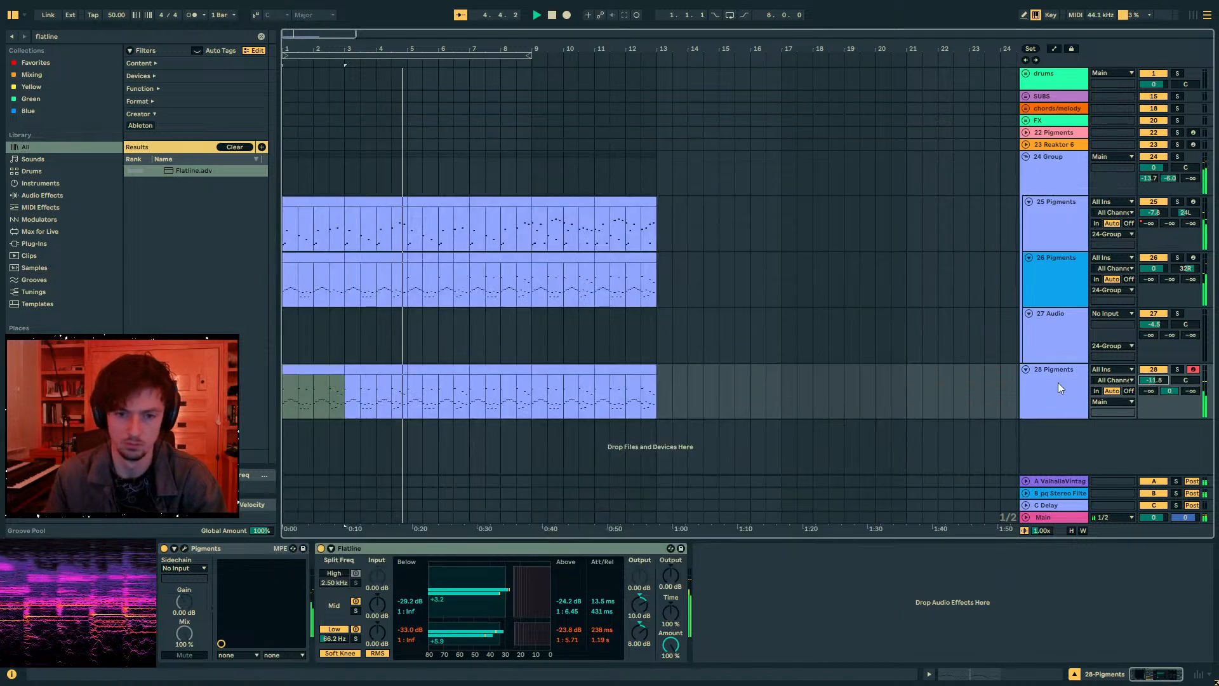
{"action": "left_click_drag", "start_coordinate": [1058, 383], "coordinate": [1063, 341]}
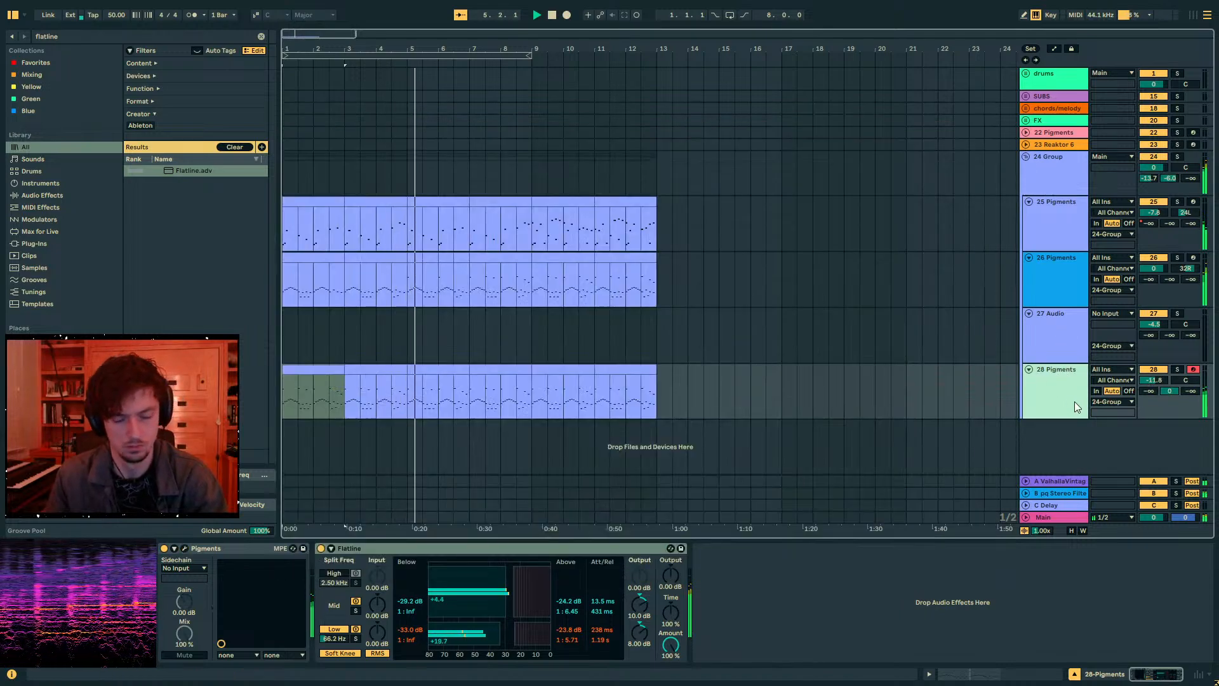
- Examine the Modal 1 Warp automation on the 26 Pigments track around bar 5 and undo the last change
{"action": "left_click_drag", "start_coordinate": [435, 266], "coordinate": [409, 261]}
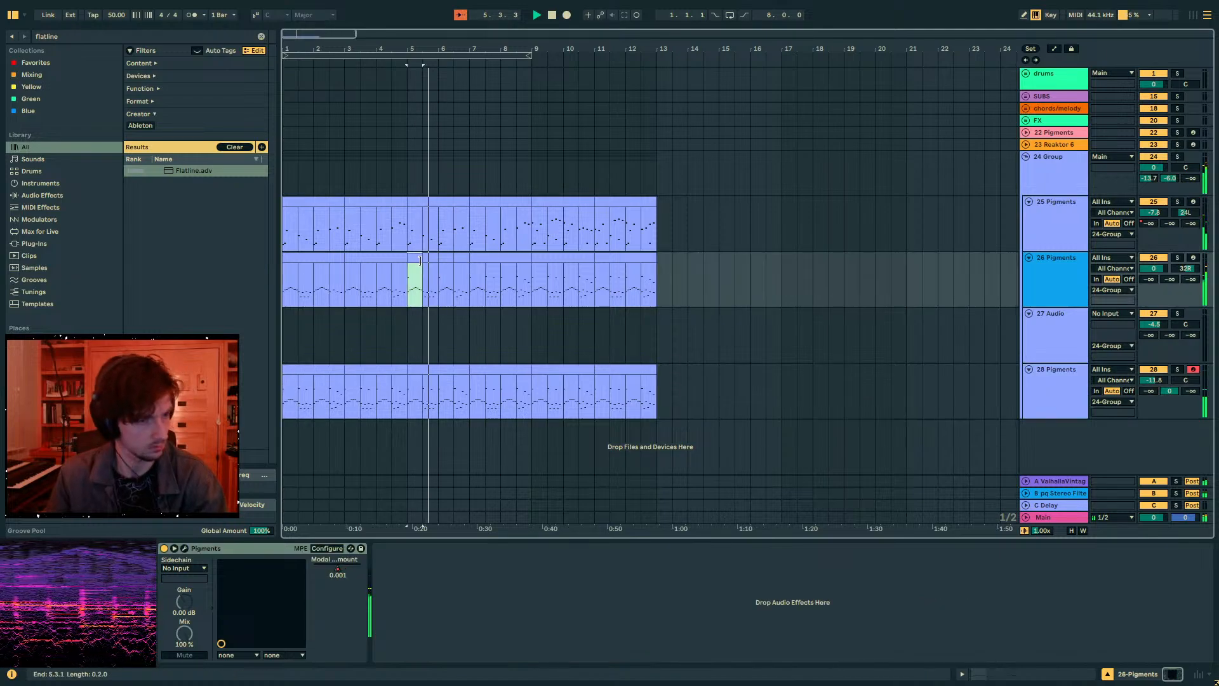
{"action": "left_click", "coordinate": [315, 569]}
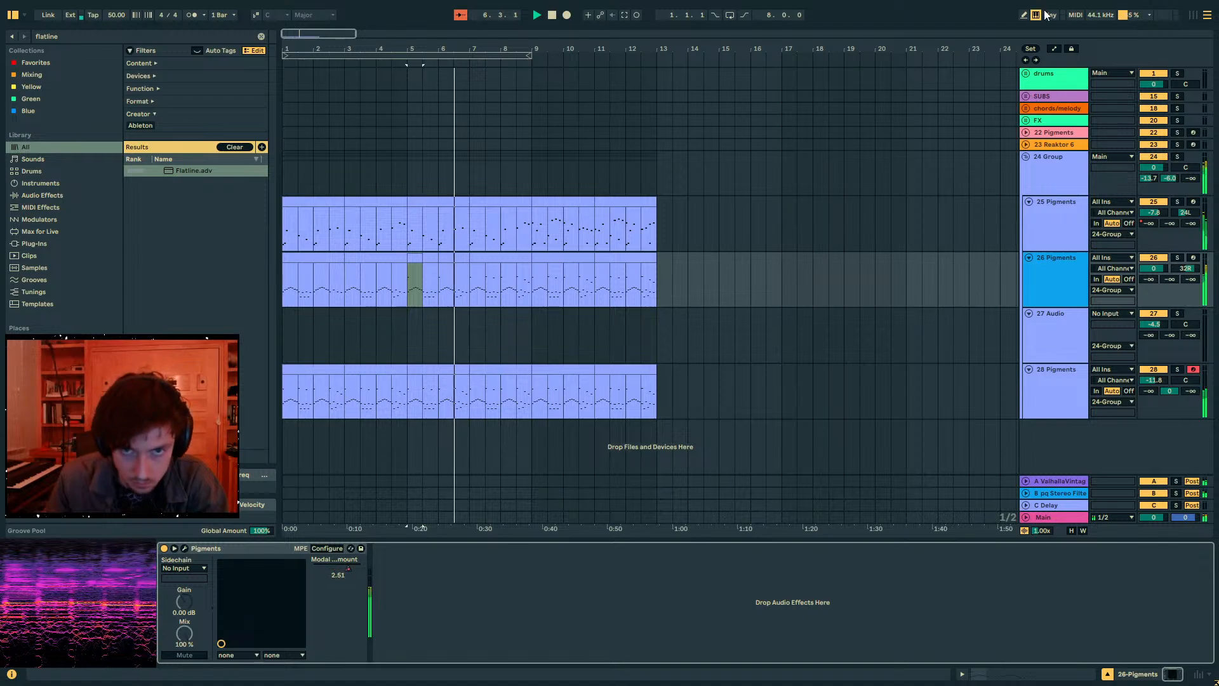
{"action": "key", "text": "a"}
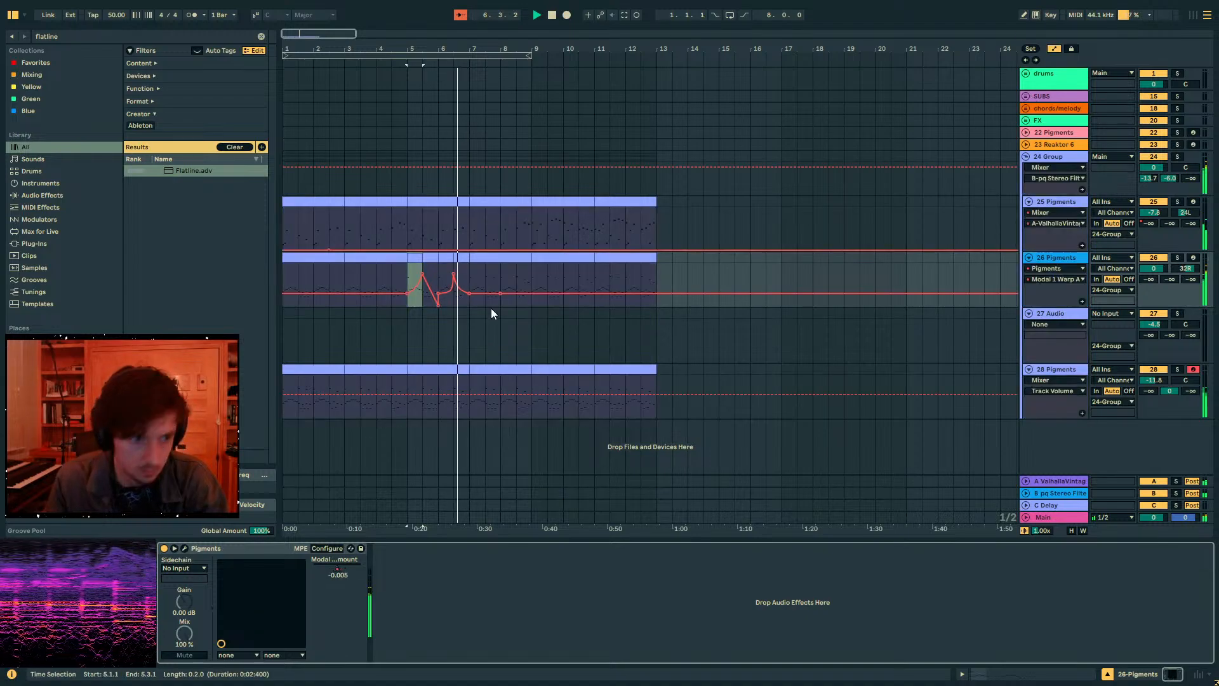
{"action": "left_click_drag", "start_coordinate": [408, 281], "coordinate": [353, 280]}
{"action": "left_click", "coordinate": [425, 274]}
{"action": "key", "text": "ctrl+z"}
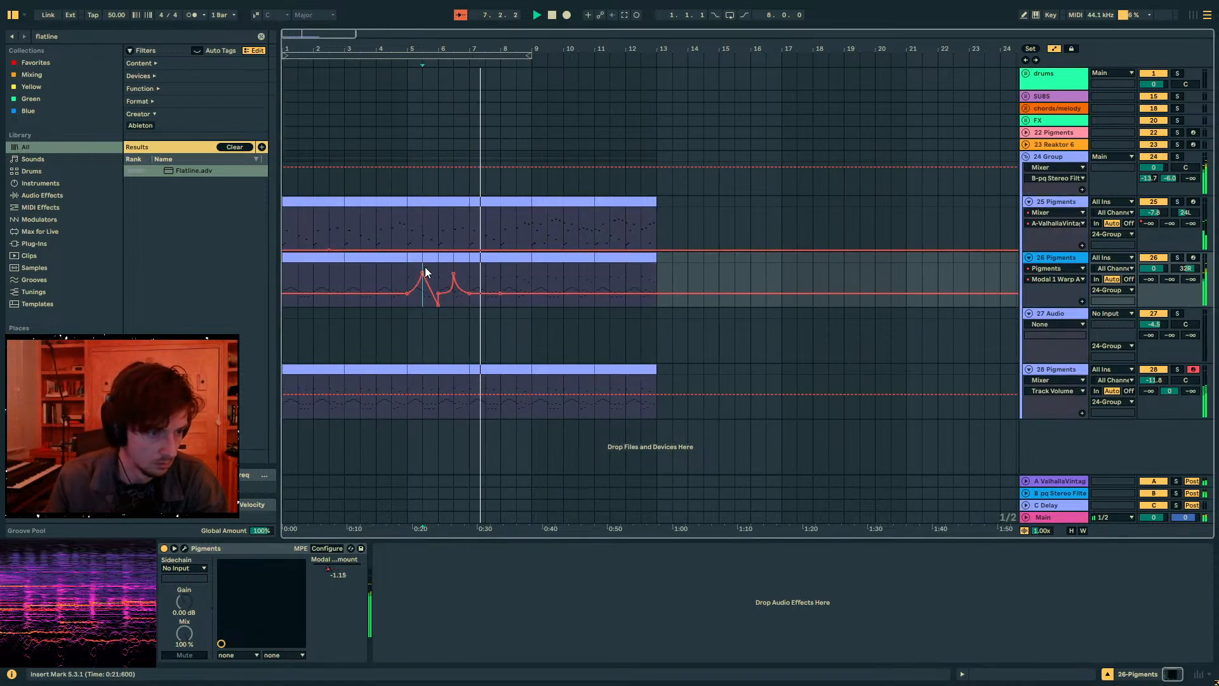
- Duplicate the Modal 1 Warp automation from bars 5 to 7 on the 26 Pigments track and return to the clip view
{"action": "key", "text": "Delete"}
{"action": "mouse_move", "coordinate": [424, 267]}
{"action": "left_mouse_down"}
{"action": "mouse_move", "coordinate": [495, 273]}
{"action": "mouse_move", "coordinate": [463, 273]}
{"action": "mouse_move", "coordinate": [470, 289]}
{"action": "mouse_move", "coordinate": [470, 274]}
{"action": "left_mouse_up"}
{"action": "key", "text": "ctrl+d"}
{"action": "key", "text": "ctrl+d"}
{"action": "left_click", "coordinate": [470, 275]}
{"action": "key", "text": "ctrl+d"}
{"action": "key", "text": "ctrl+z"}
{"action": "left_click", "coordinate": [408, 275]}
{"action": "key", "text": "a"}
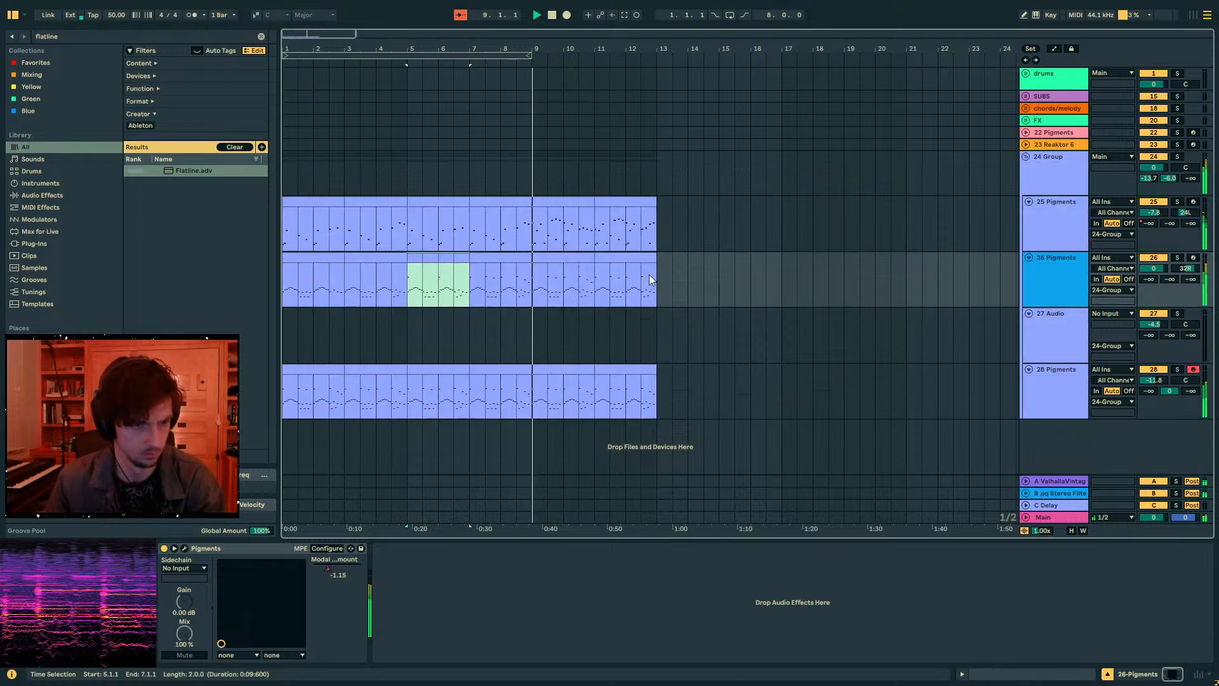
- Insert an audio track below 26 Pigments and a MIDI track below the two audio tracks in the group
{"action": "left_click", "coordinate": [1069, 289]}
{"action": "key", "text": "ctrl+t"}
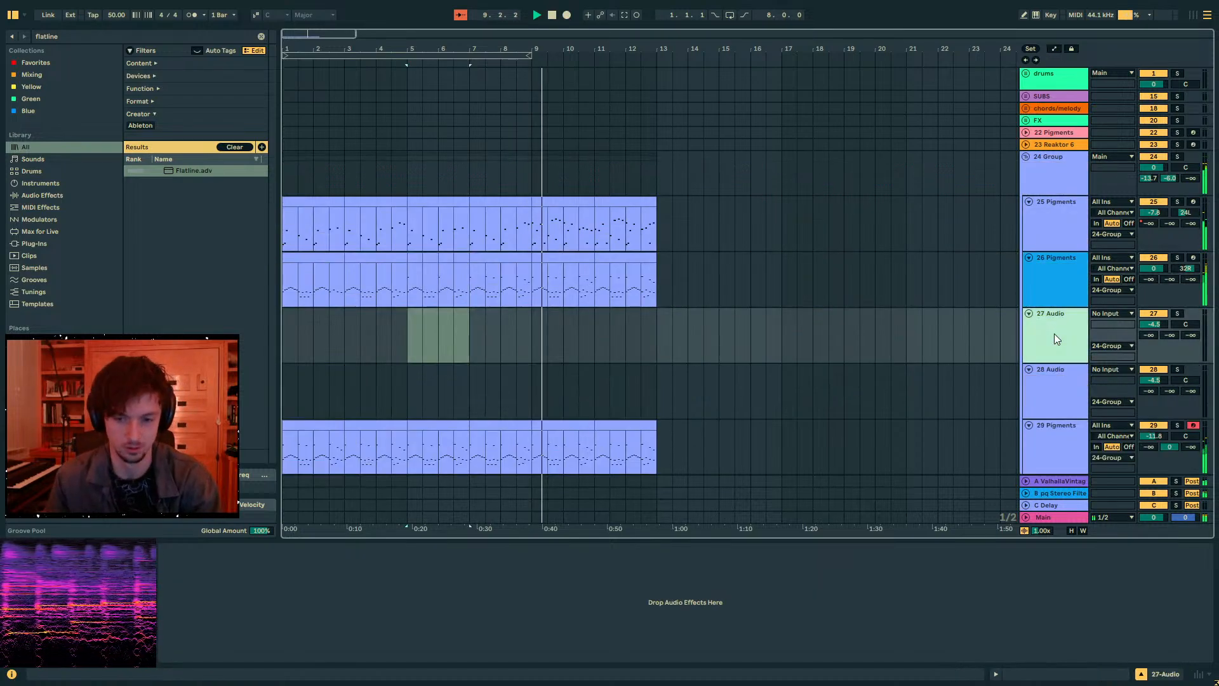
{"action": "left_click", "coordinate": [536, 324]}
{"action": "left_click", "coordinate": [1061, 390]}
{"action": "key", "text": "ctrl+shift+t"}
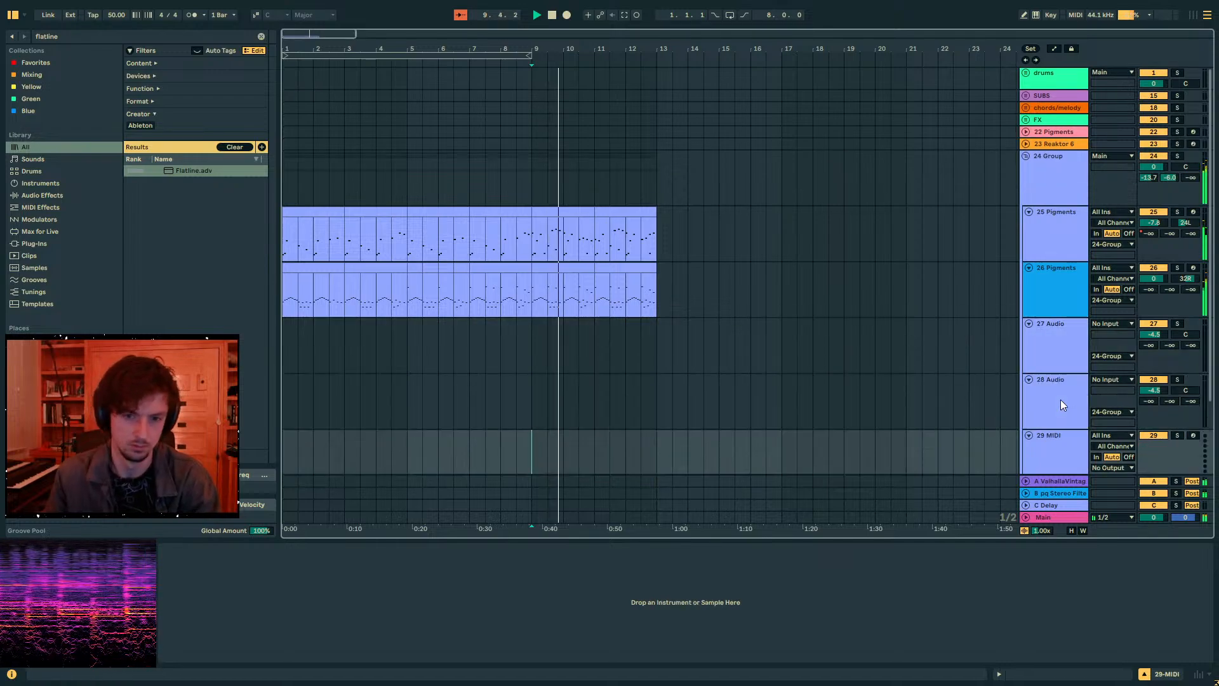
- Stop playback, search the browser for "spellbook", and load The Spellbook.amxd onto the 24 Group with its extra Read and Spin columns shown
{"action": "scroll", "coordinate": [1060, 399], "scroll_direction": "down", "scroll_amount": 2}
{"action": "key", "text": "space"}
{"action": "left_click", "coordinate": [1044, 127]}
{"action": "key", "text": "ctrl+f"}
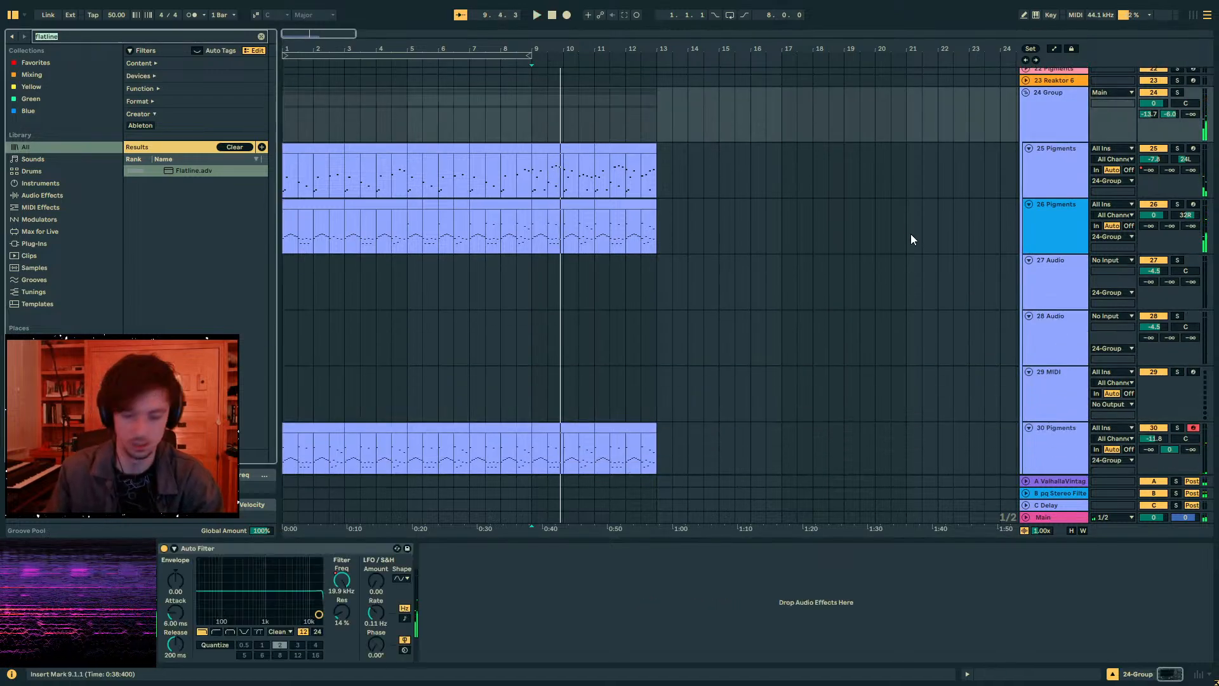
{"action": "type", "text": "spellbook"}
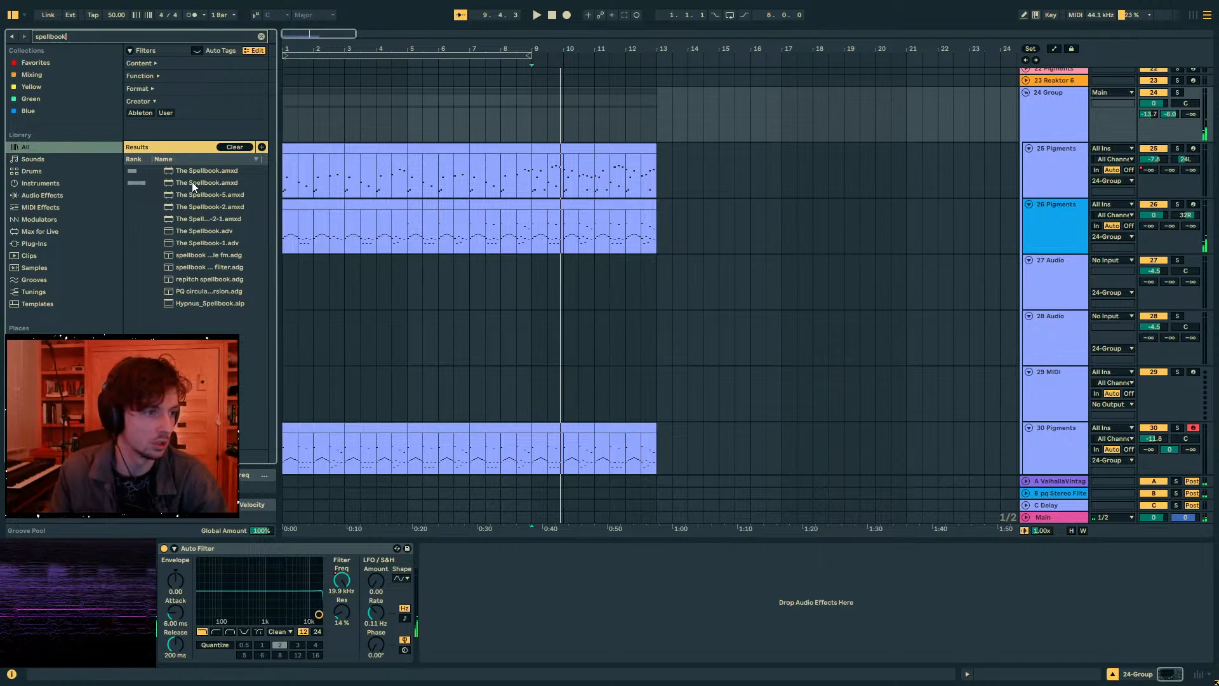
{"action": "left_click_drag", "start_coordinate": [192, 184], "coordinate": [299, 252]}
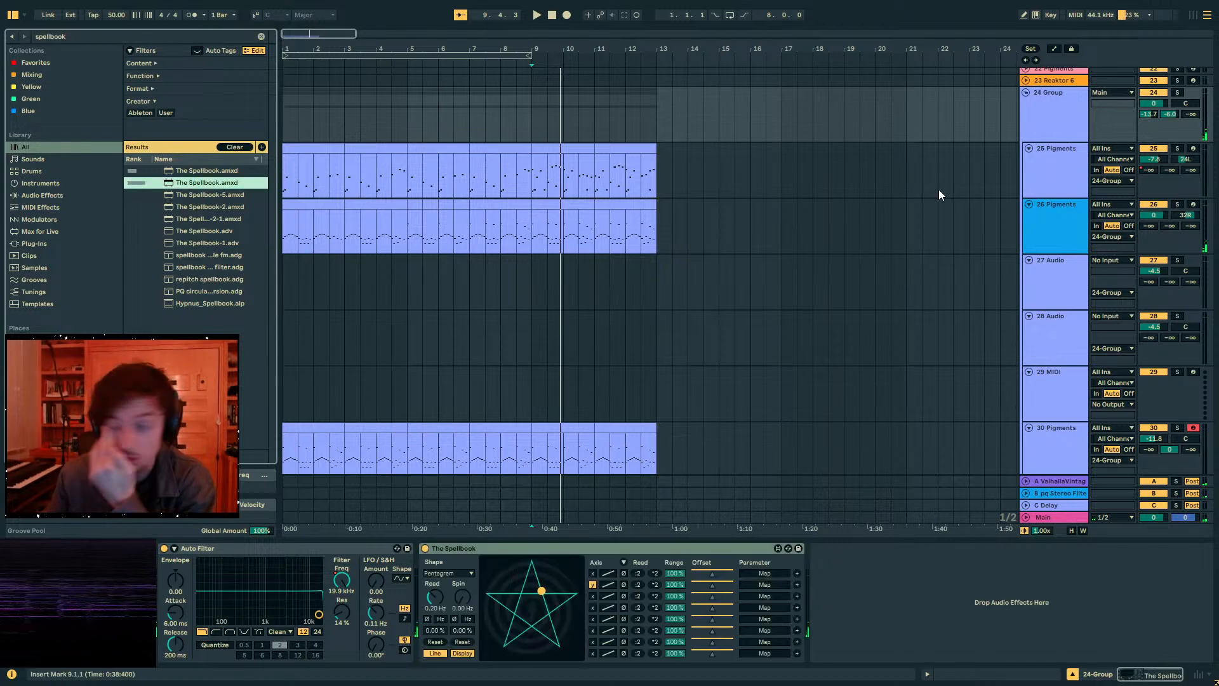
{"action": "left_click", "coordinate": [626, 560]}
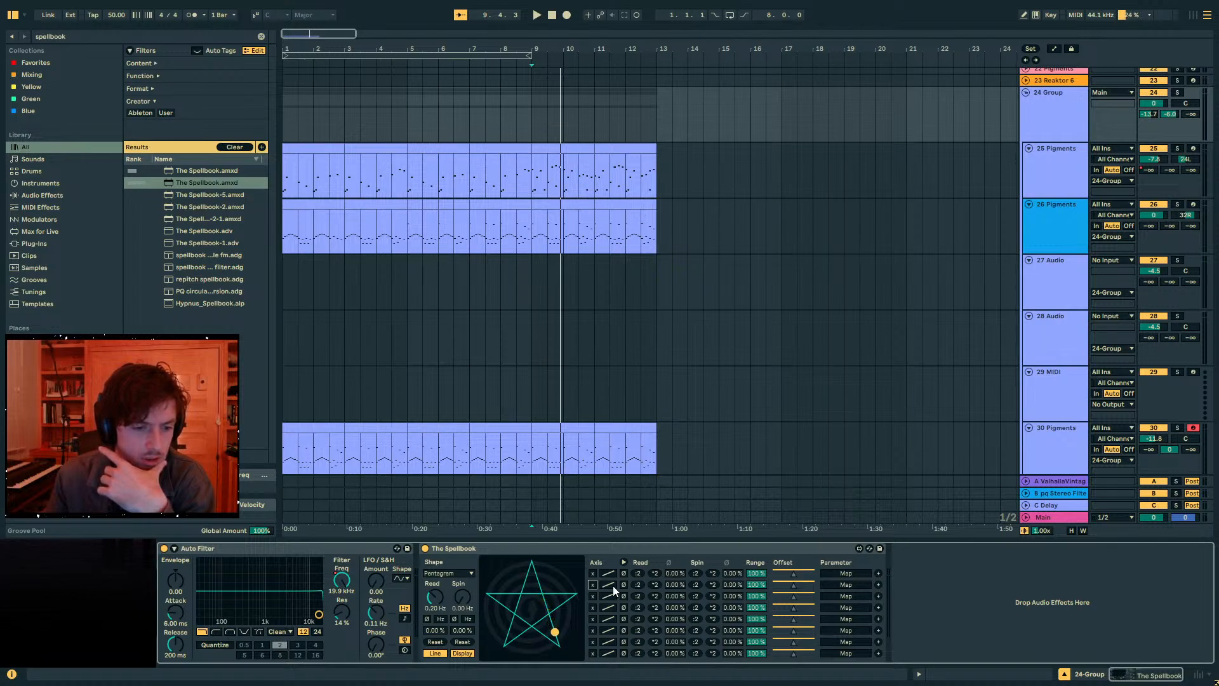
{"action": "left_click", "coordinate": [843, 572]}
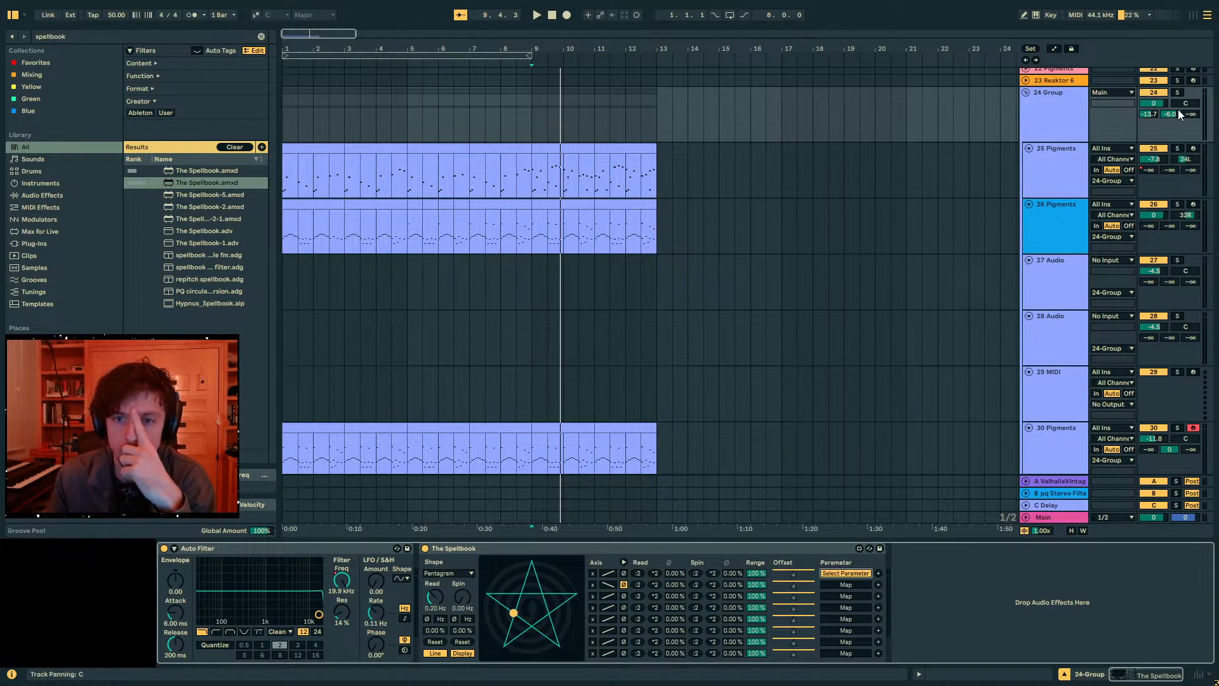
{"action": "right_click", "coordinate": [1182, 160]}
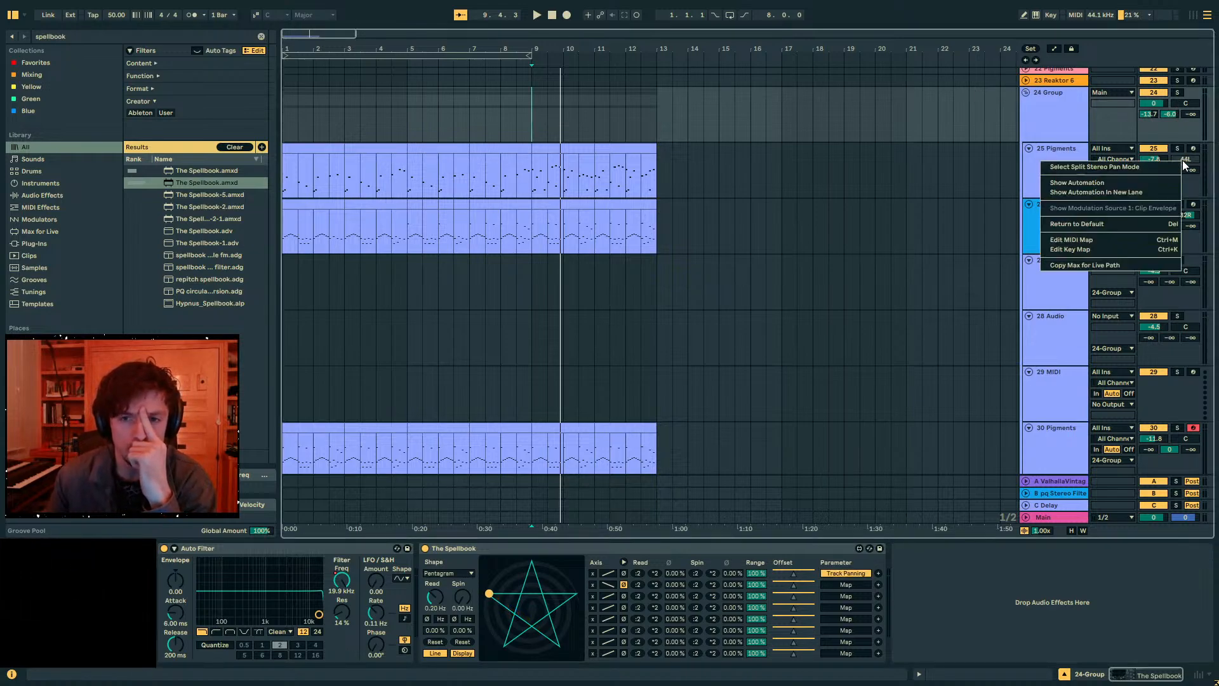
{"action": "left_click", "coordinate": [972, 168]}
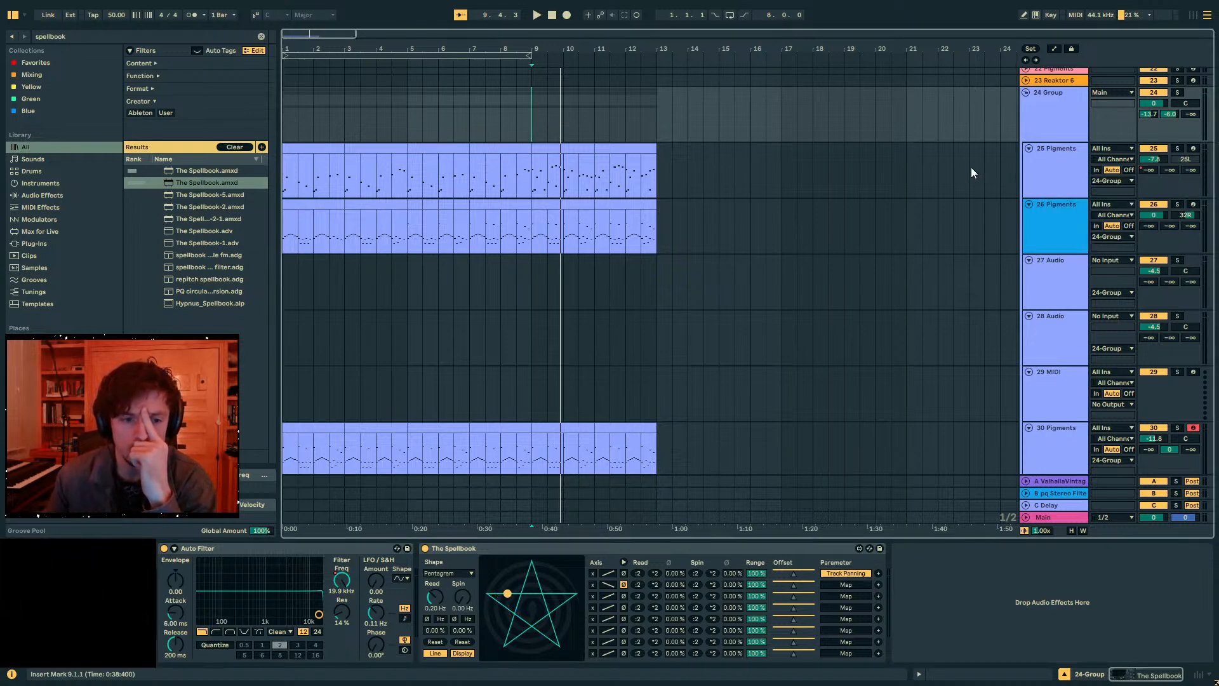
{"action": "left_click", "coordinate": [844, 584]}
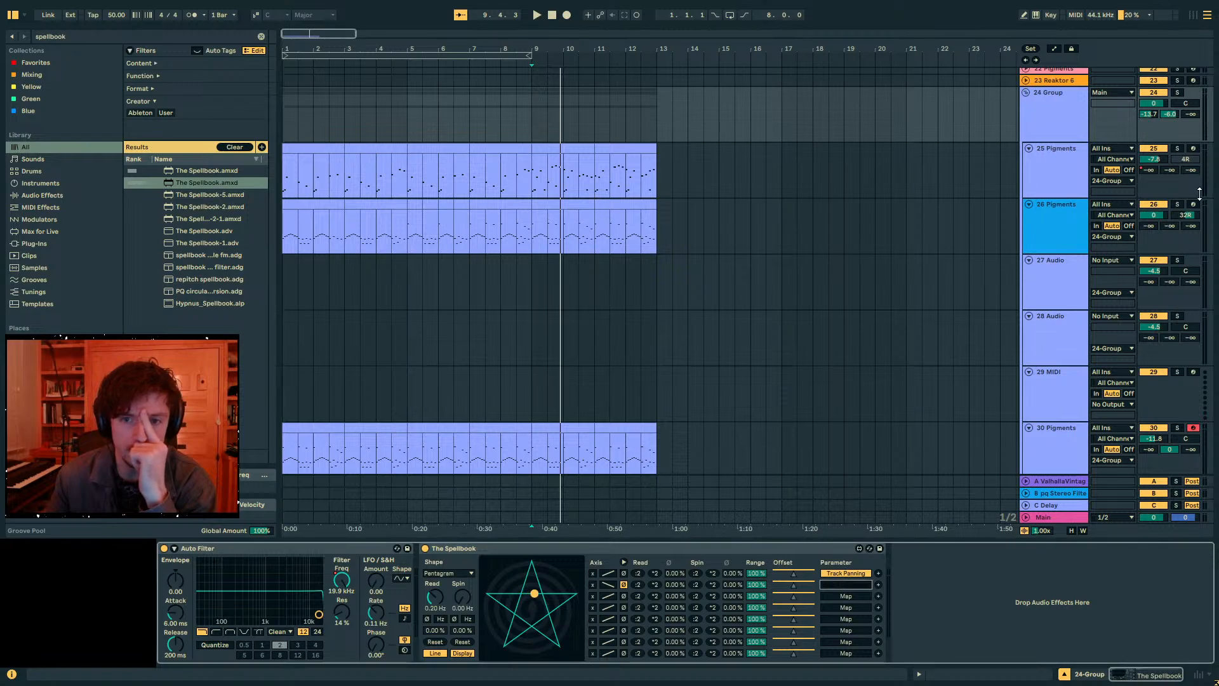
{"action": "left_click", "coordinate": [843, 596]}
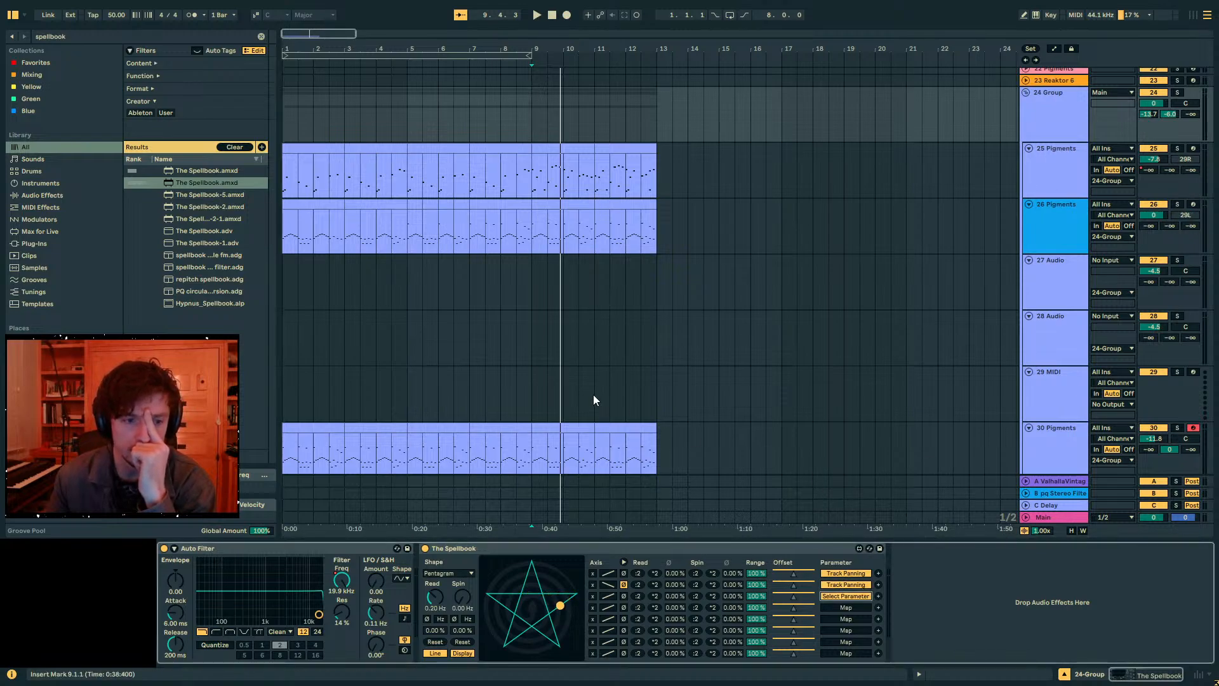
{"action": "scroll", "coordinate": [594, 400], "scroll_direction": "down", "scroll_amount": 1}
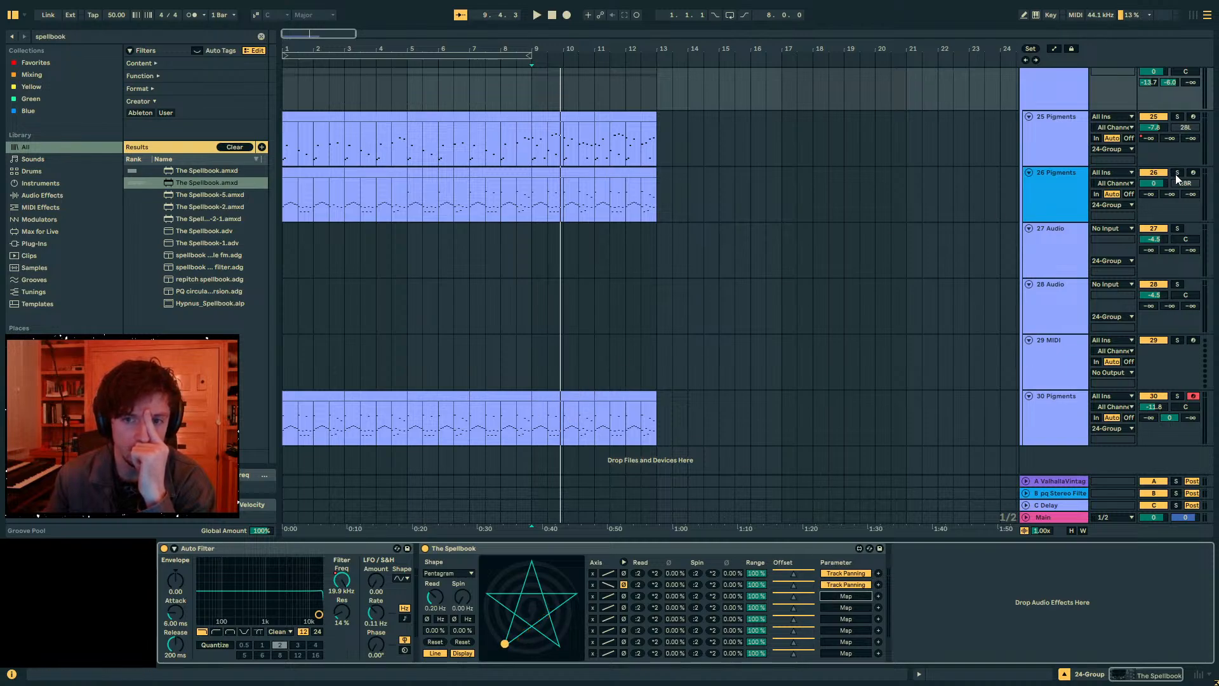
{"action": "right_click", "coordinate": [1178, 182]}
{"action": "left_click", "coordinate": [839, 597]}
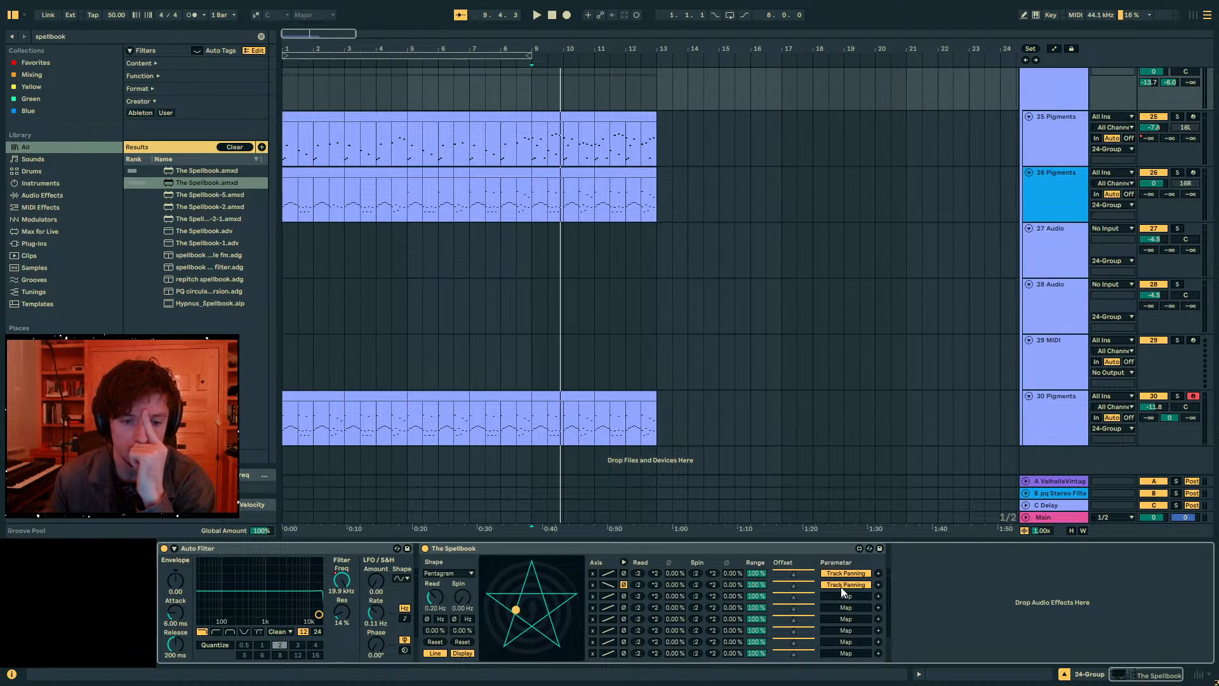
- Switch the 25 Pigments and 26 Pigments tracks to Split Stereo Pan Mode
{"action": "right_click", "coordinate": [1184, 129]}
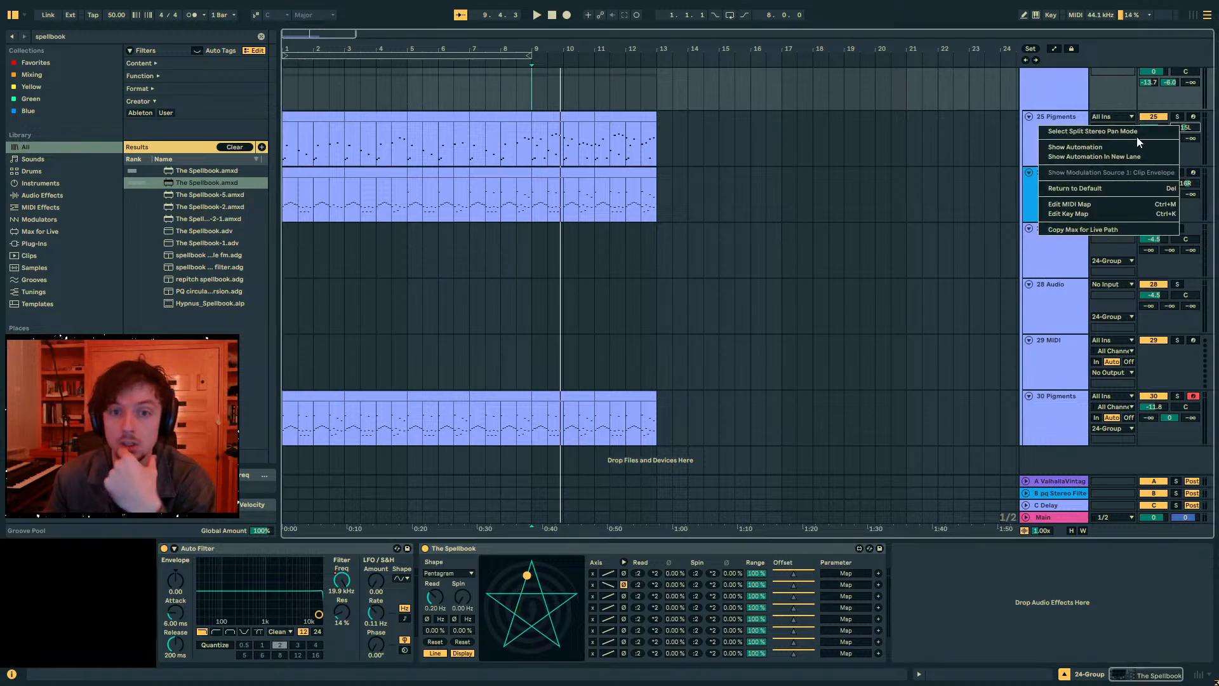
{"action": "left_click", "coordinate": [1126, 135]}
{"action": "right_click", "coordinate": [1184, 181]}
{"action": "left_click", "coordinate": [1117, 192]}
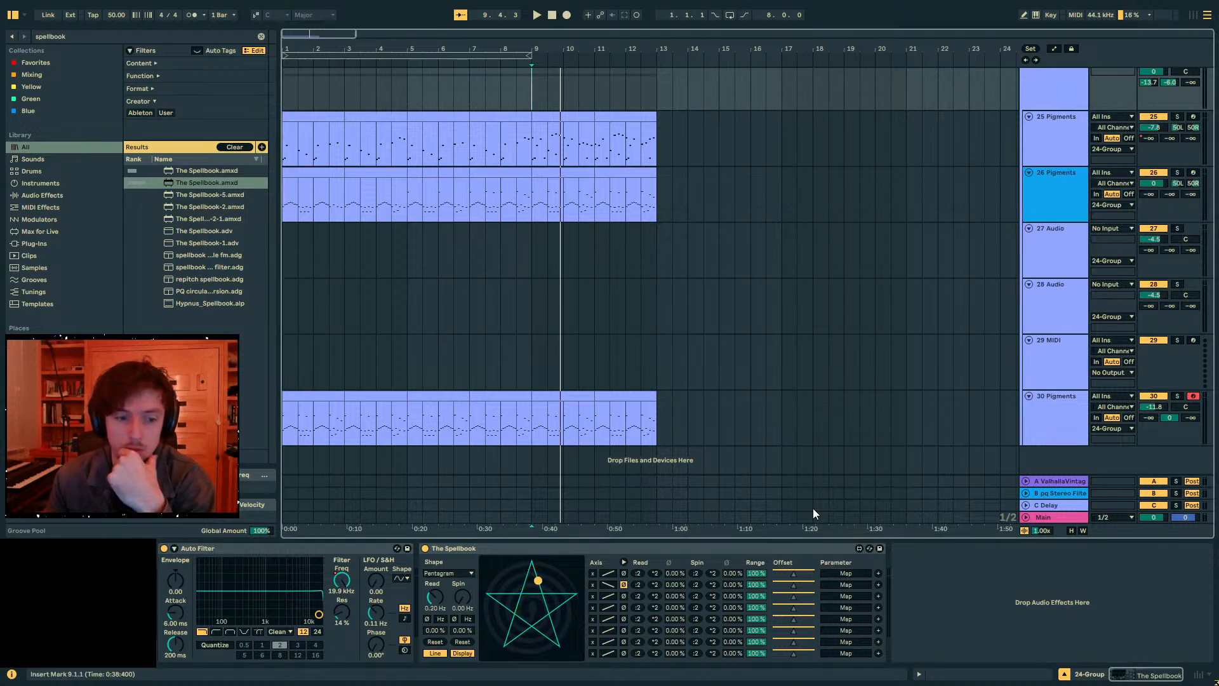
- Map The Spellbook's first two parameter slots to the left and right split stereo pans of 25 Pigments
{"action": "left_click", "coordinate": [1177, 126]}
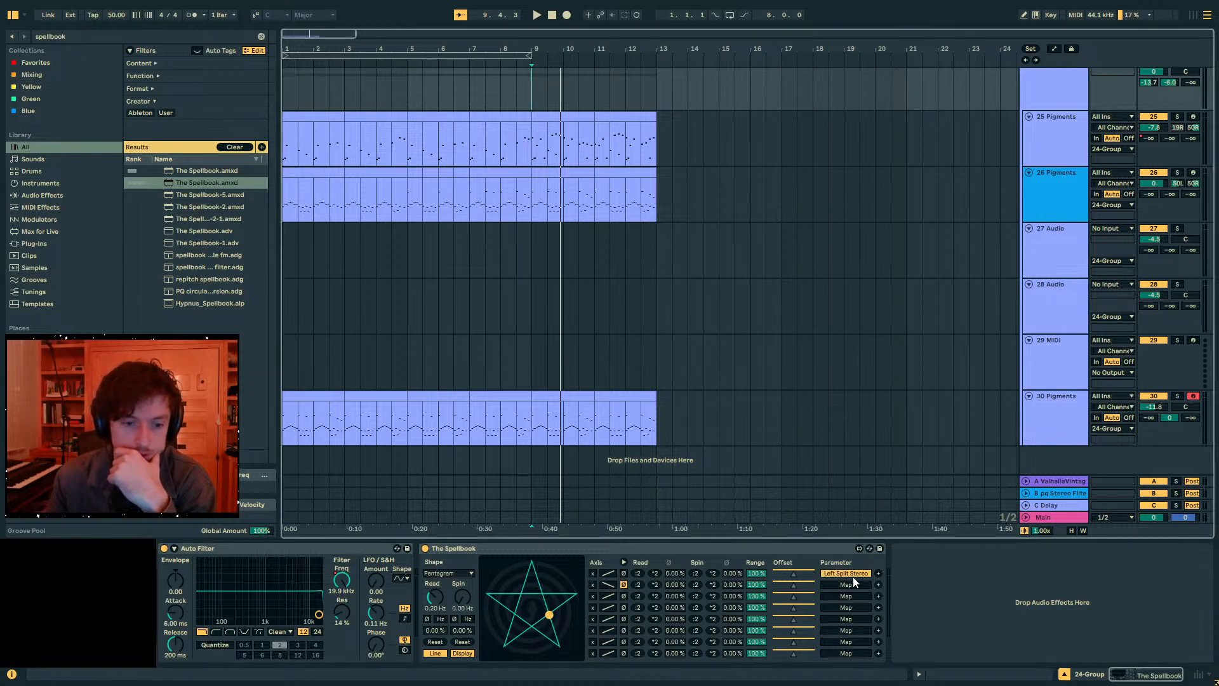
{"action": "left_click", "coordinate": [851, 584]}
{"action": "left_click", "coordinate": [1193, 129]}
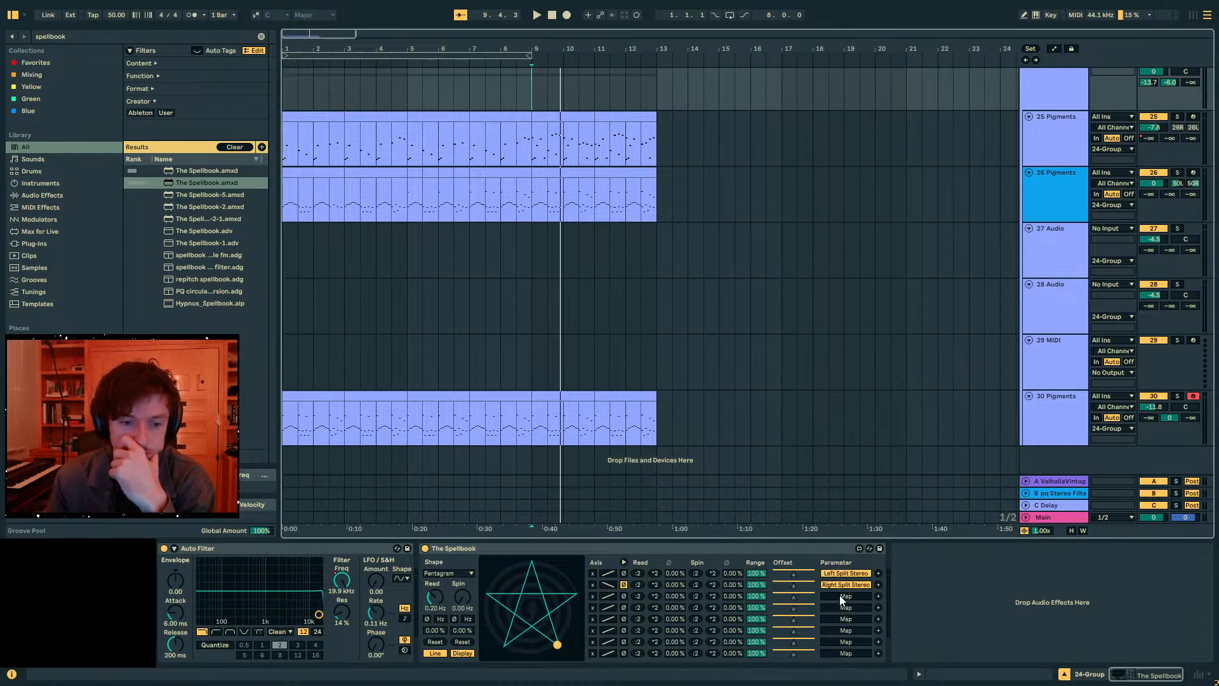
- Set The Spellbook's third and fourth slots to the y axis and turn on inversion for the fourth slot only
{"action": "left_click", "coordinate": [593, 596]}
{"action": "left_click", "coordinate": [592, 606]}
{"action": "left_click", "coordinate": [623, 596]}
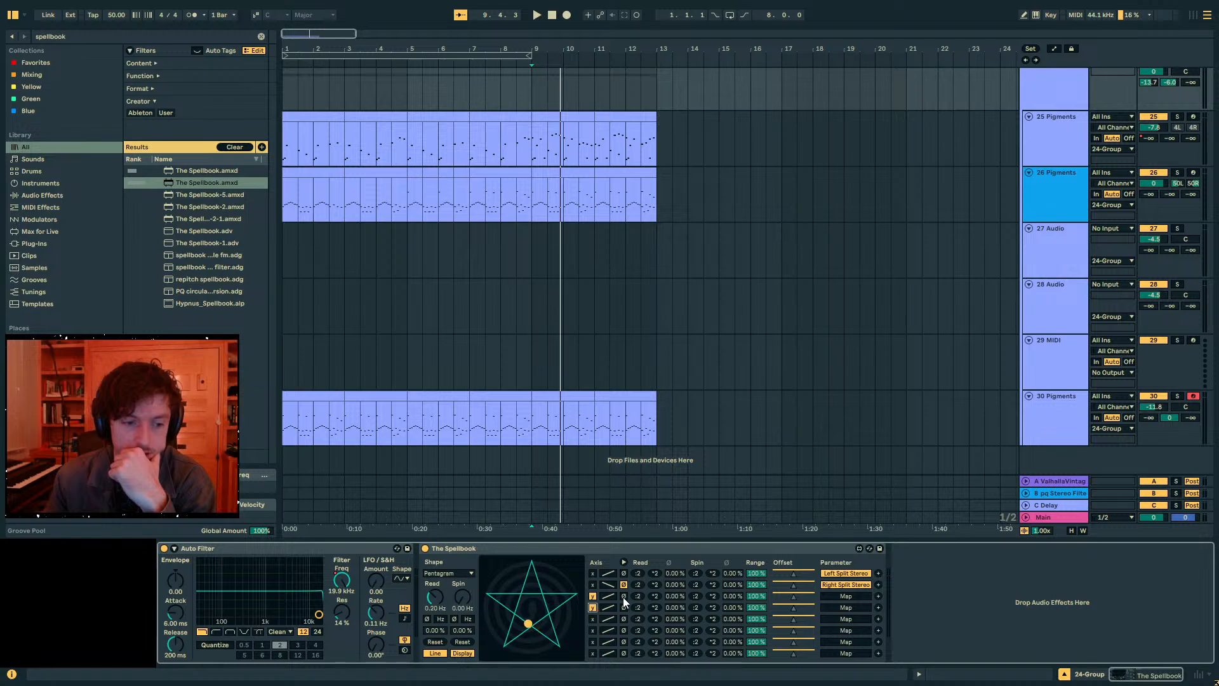
{"action": "left_click", "coordinate": [624, 596]}
{"action": "left_click", "coordinate": [623, 607]}
- Map The Spellbook's third and fourth parameter slots to the left and right split stereo pans of 26 Pigments
{"action": "left_click", "coordinate": [849, 596]}
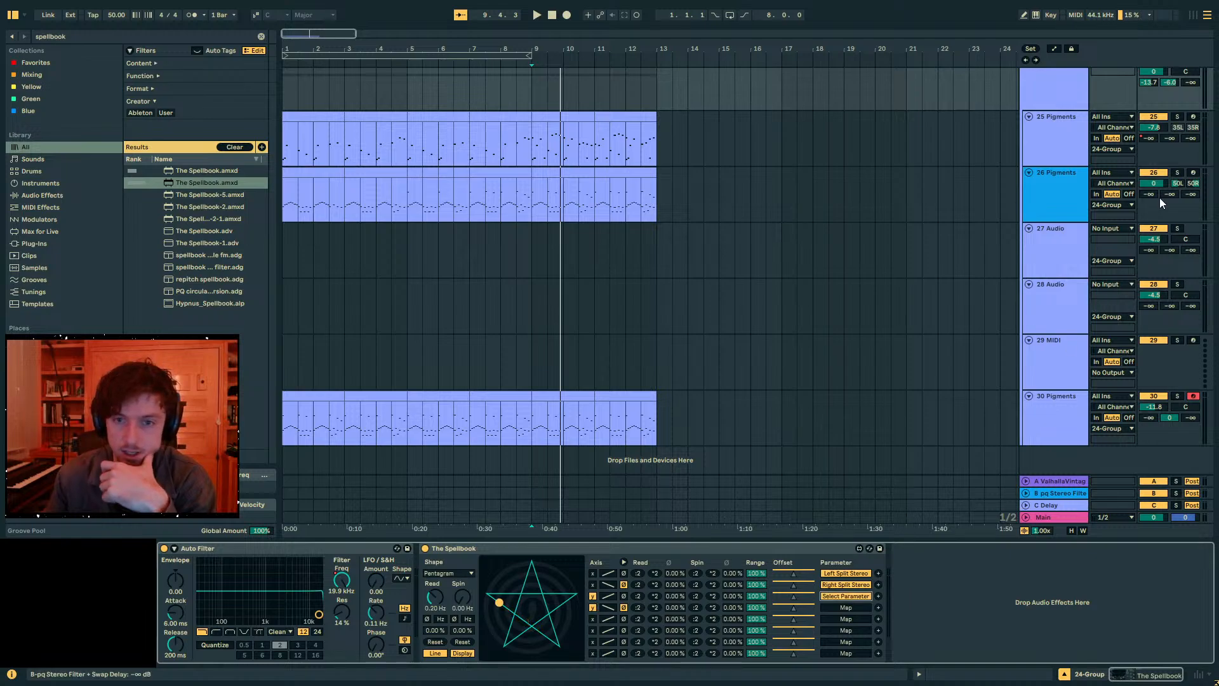
{"action": "left_click", "coordinate": [1177, 184]}
{"action": "left_click", "coordinate": [849, 607]}
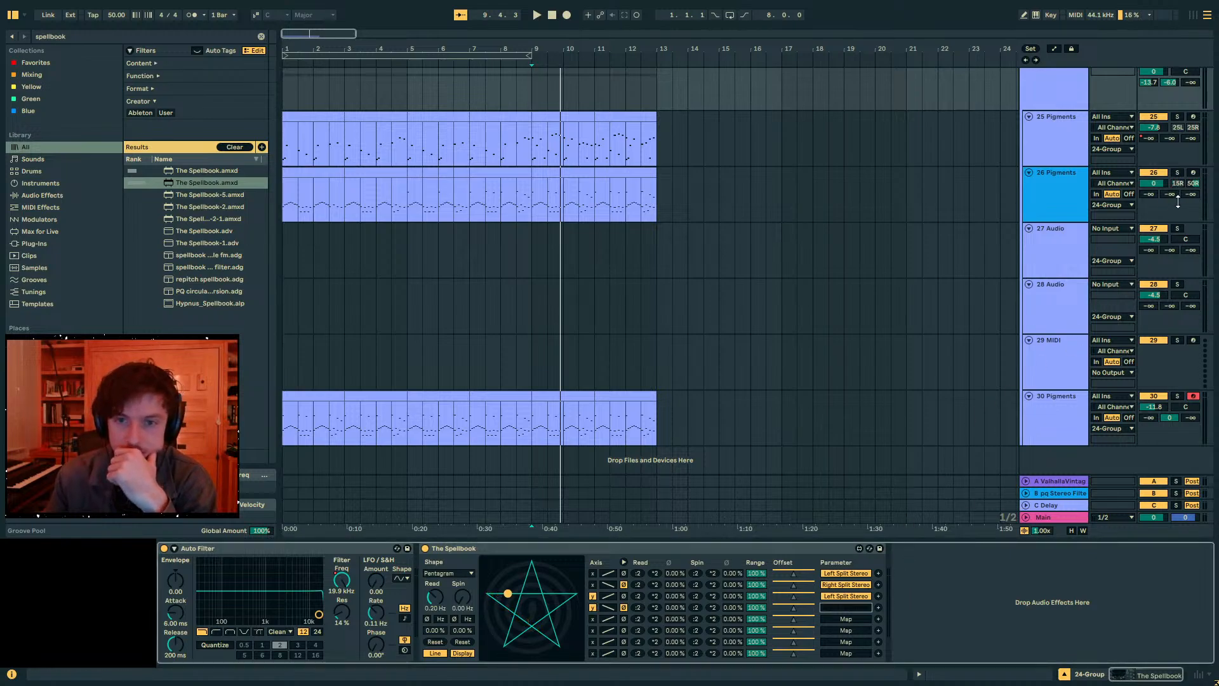
{"action": "left_click", "coordinate": [1193, 183]}
- Switch 30 Pigments to Split Stereo Pan Mode and map The Spellbook's fifth and sixth slots to its left and right pans
{"action": "left_click", "coordinate": [846, 620]}
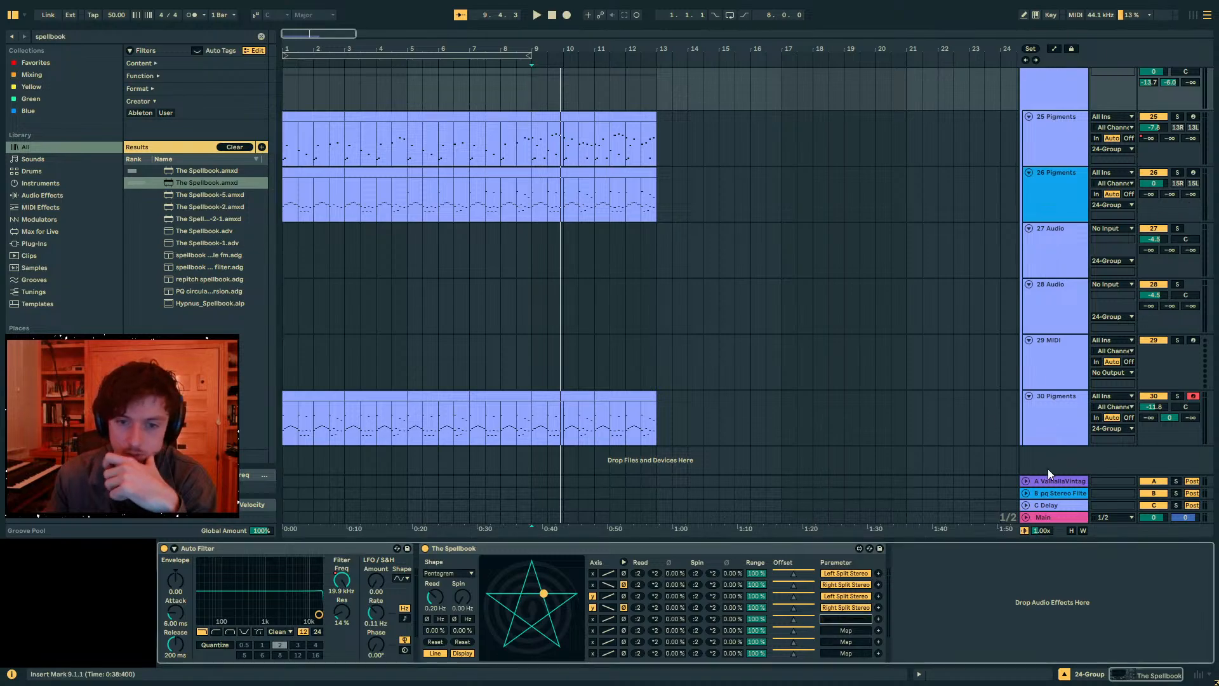
{"action": "right_click", "coordinate": [1184, 412]}
{"action": "left_click", "coordinate": [1143, 416]}
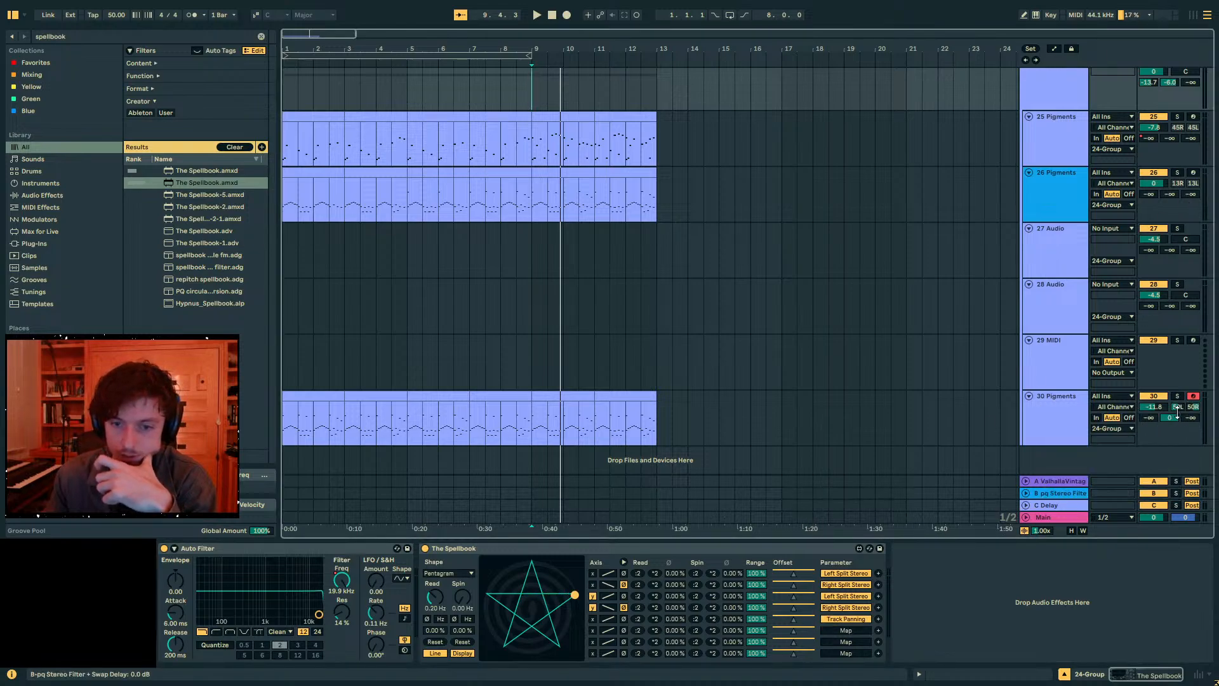
{"action": "left_click", "coordinate": [838, 621]}
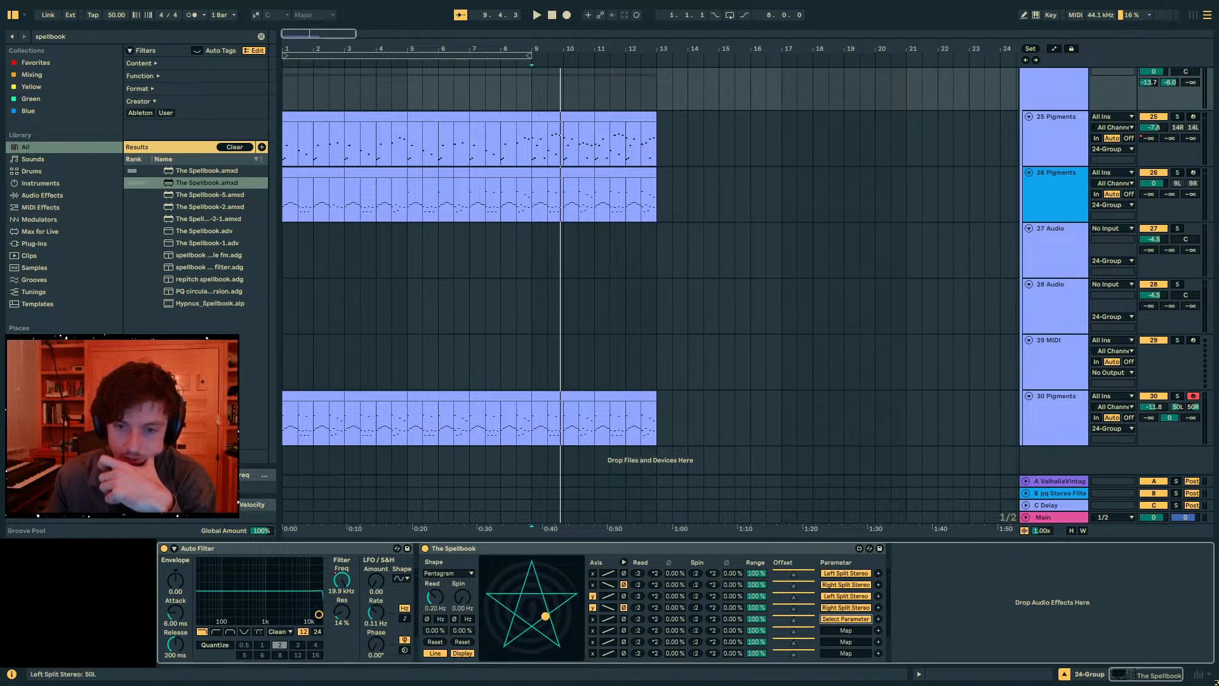
{"action": "left_click", "coordinate": [1191, 401]}
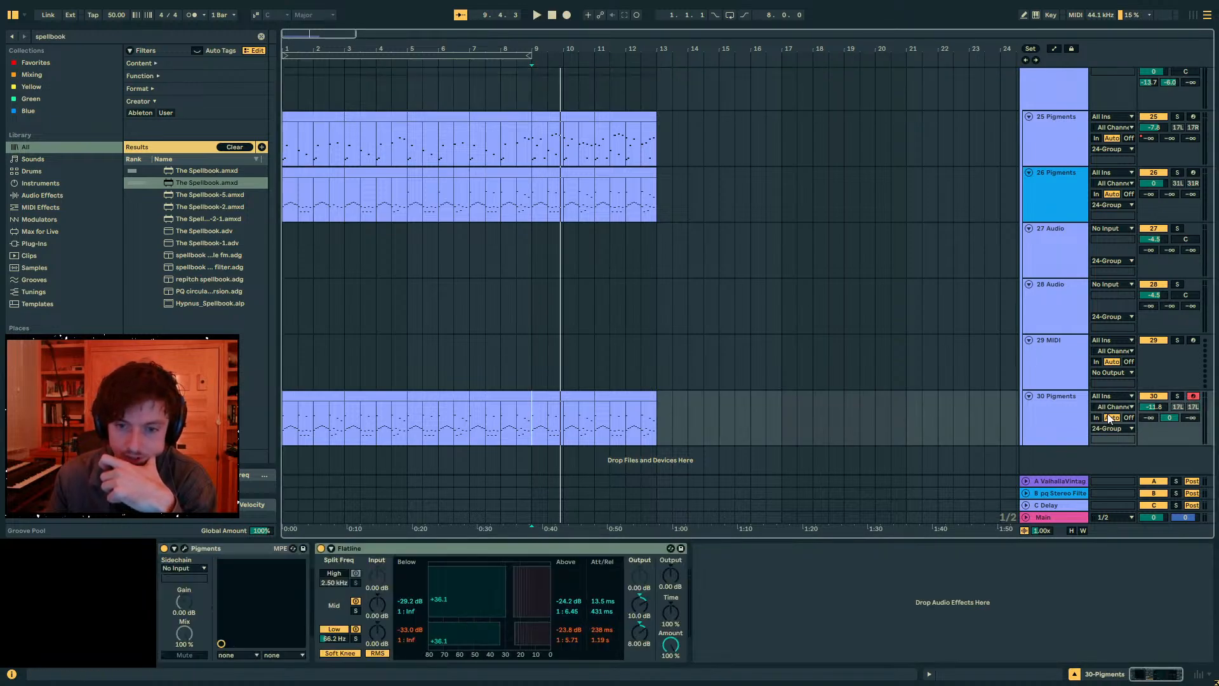
- Return The Spellbook's third and fourth slots on the 24 Group to the x axis and invert the sixth slot
{"action": "left_click", "coordinate": [1058, 417]}
{"action": "left_click", "coordinate": [1059, 181]}
{"action": "left_click", "coordinate": [1038, 94]}
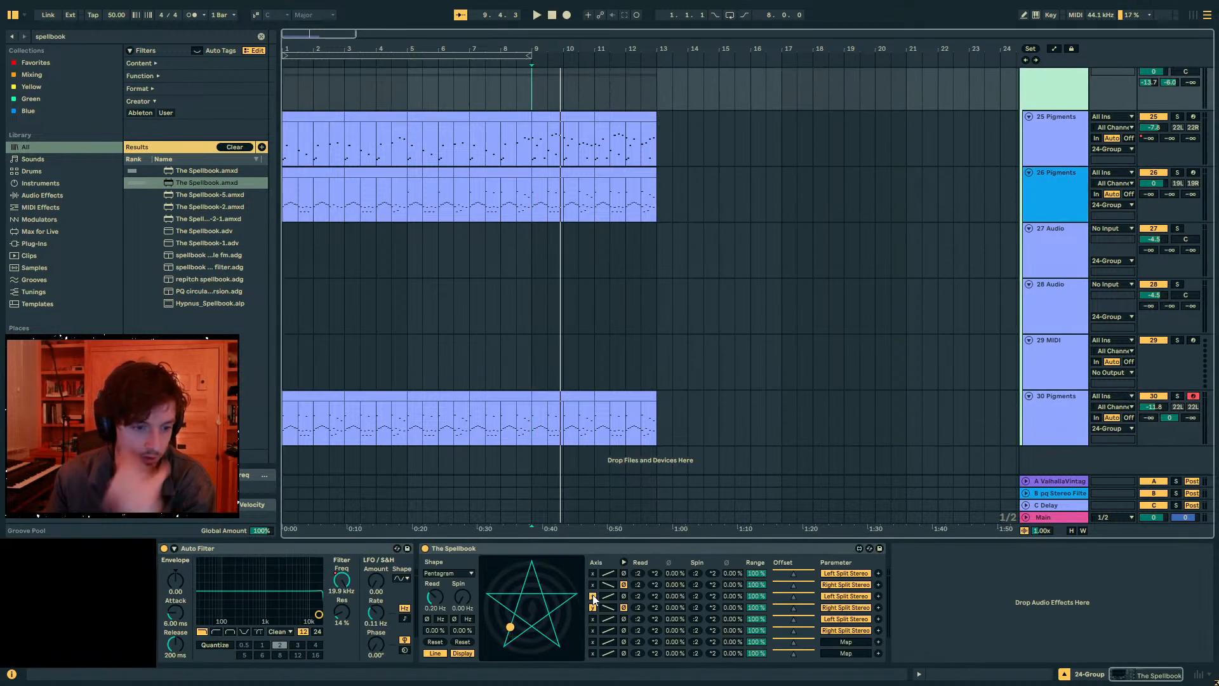
{"action": "left_click", "coordinate": [592, 607]}
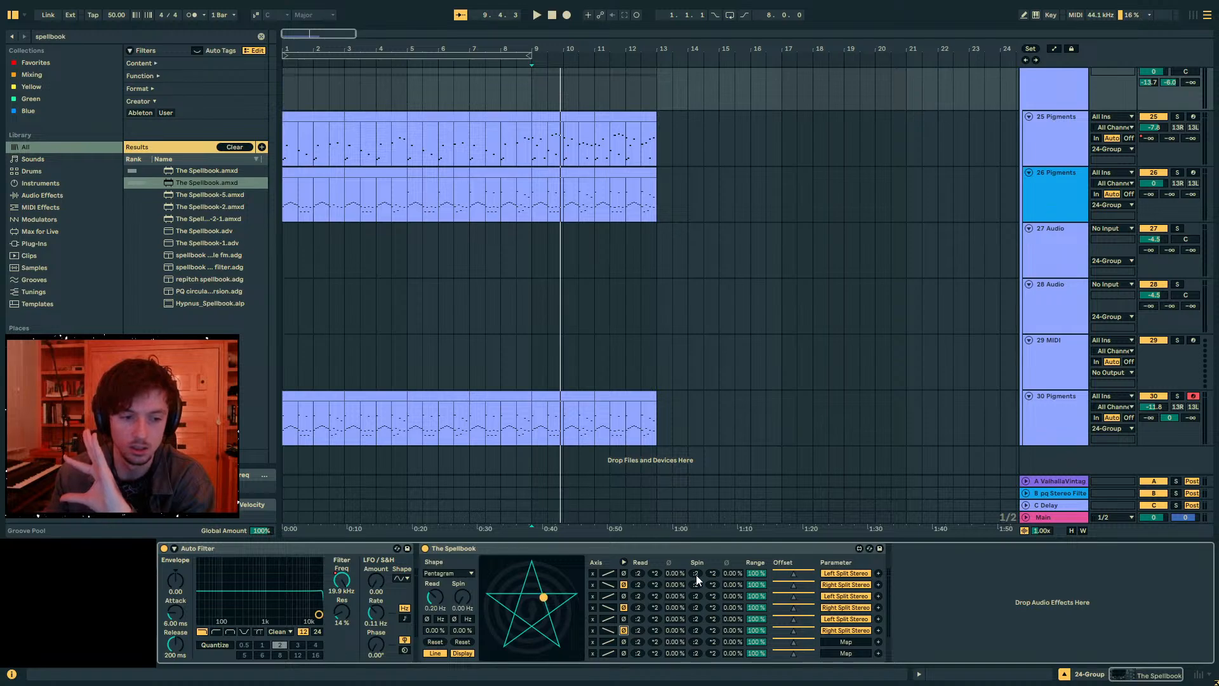
- Sync Read and Spin with both rates off, and set the Spin phase to 33% for slots three and four and 66% for five and six
{"action": "left_click", "coordinate": [440, 619]}
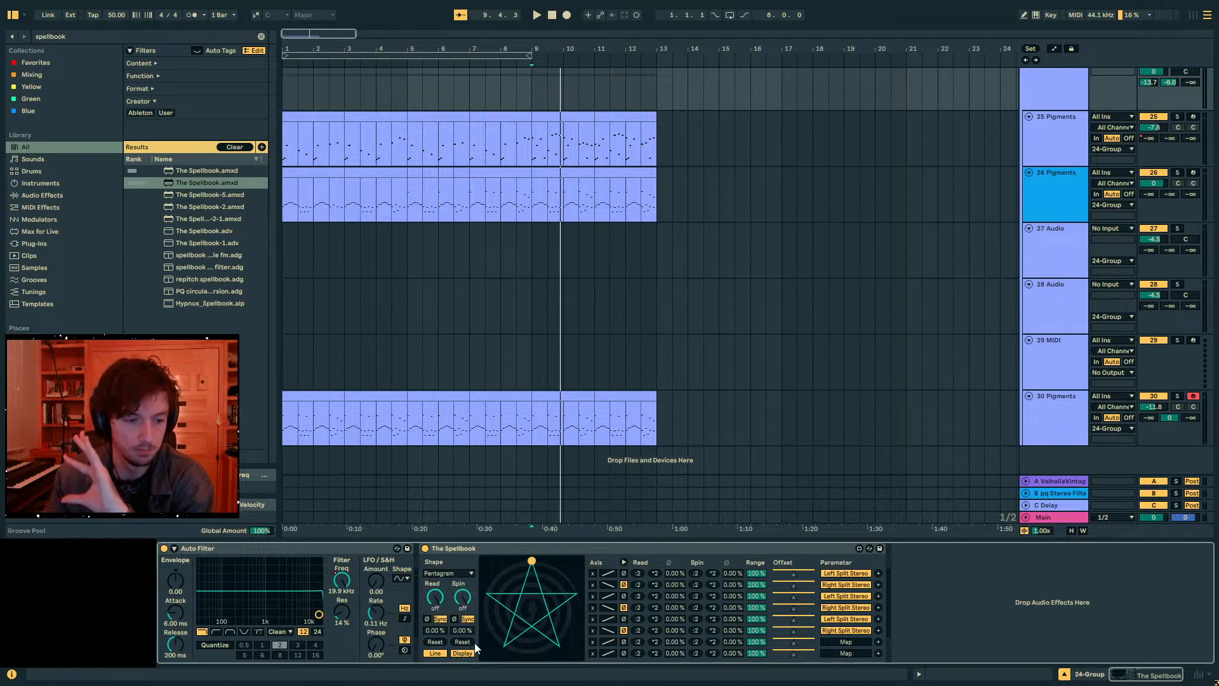
{"action": "left_click", "coordinate": [732, 595]}
{"action": "type", "text": "33"}
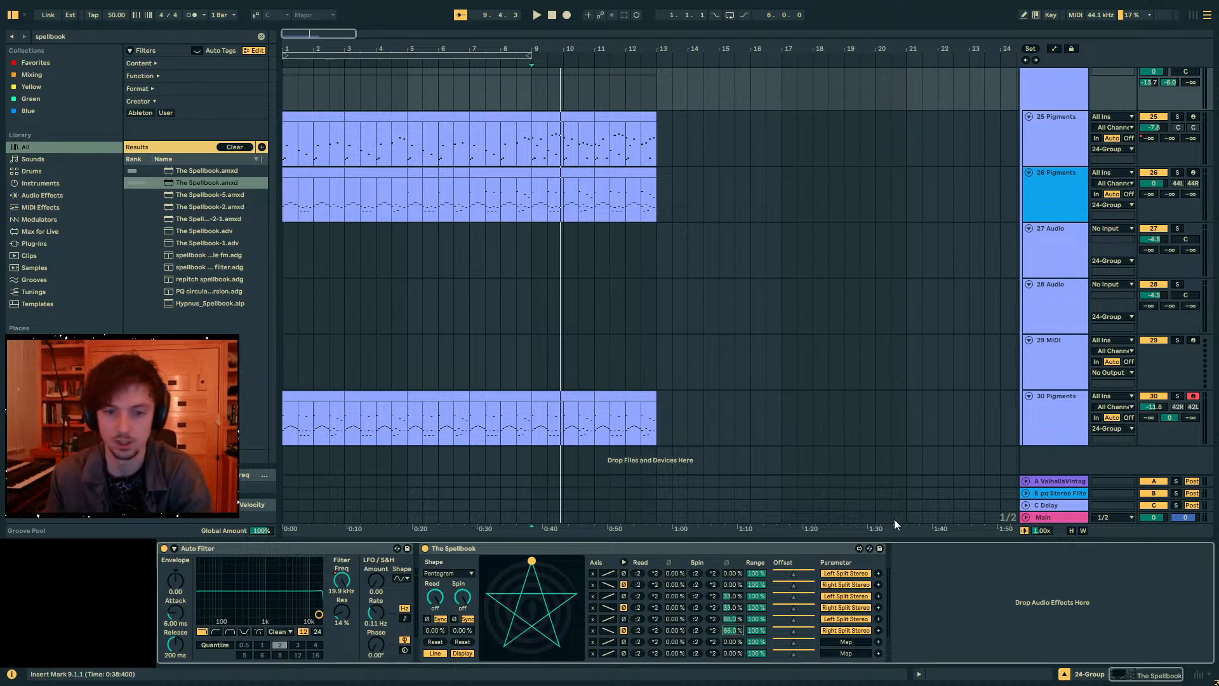
- Play the arrangement and set The Spellbook's synced Spin rate to 3
{"action": "key", "text": "space"}
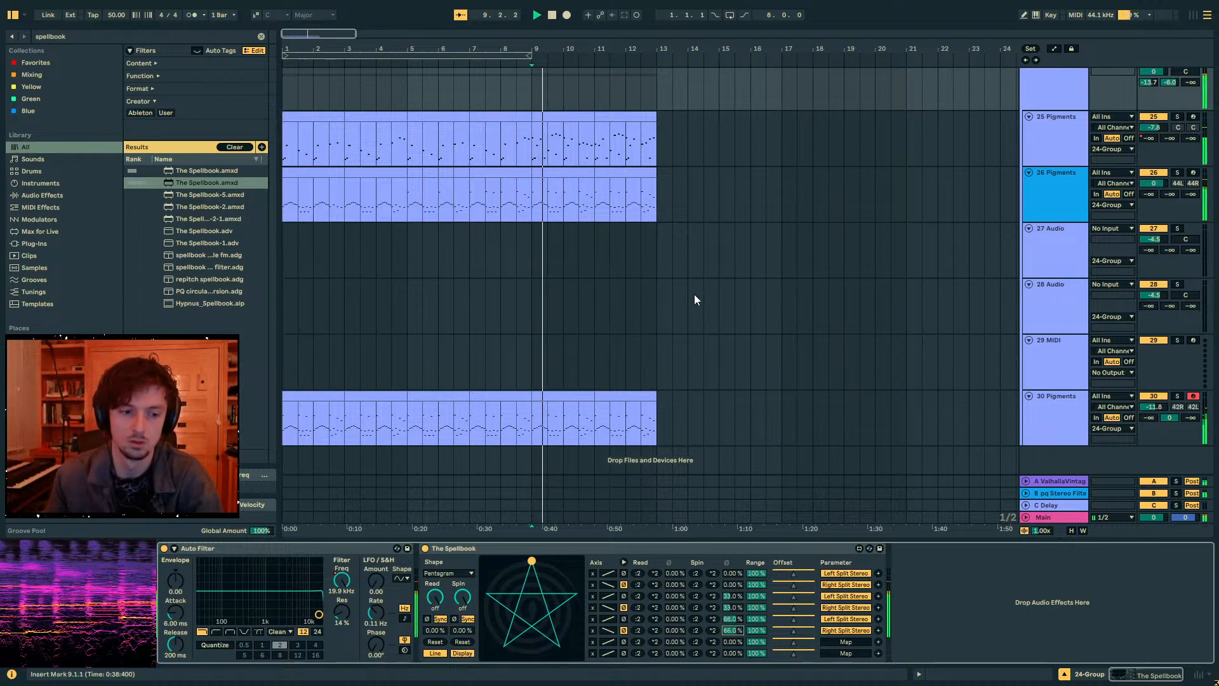
{"action": "mouse_move", "coordinate": [465, 598]}
{"action": "left_mouse_down"}
{"action": "mouse_move", "coordinate": [465, 571]}
{"action": "mouse_move", "coordinate": [462, 610]}
{"action": "left_mouse_up"}
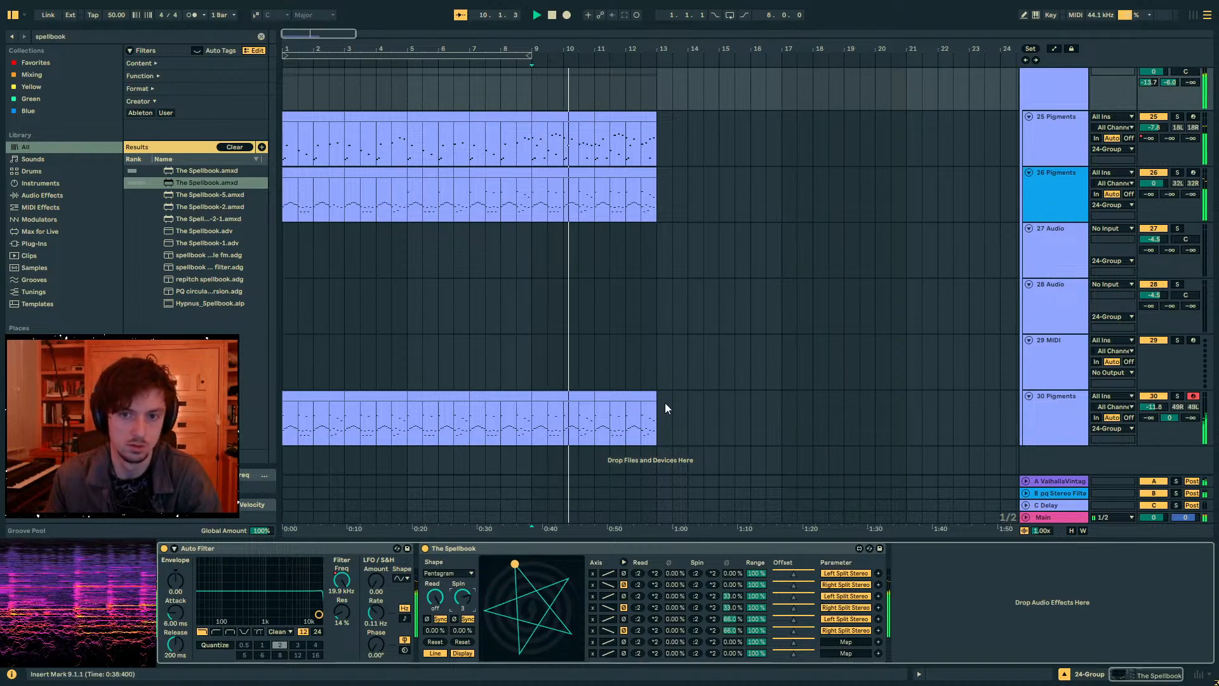
{"action": "scroll", "coordinate": [666, 408], "scroll_direction": "up", "scroll_amount": 2}
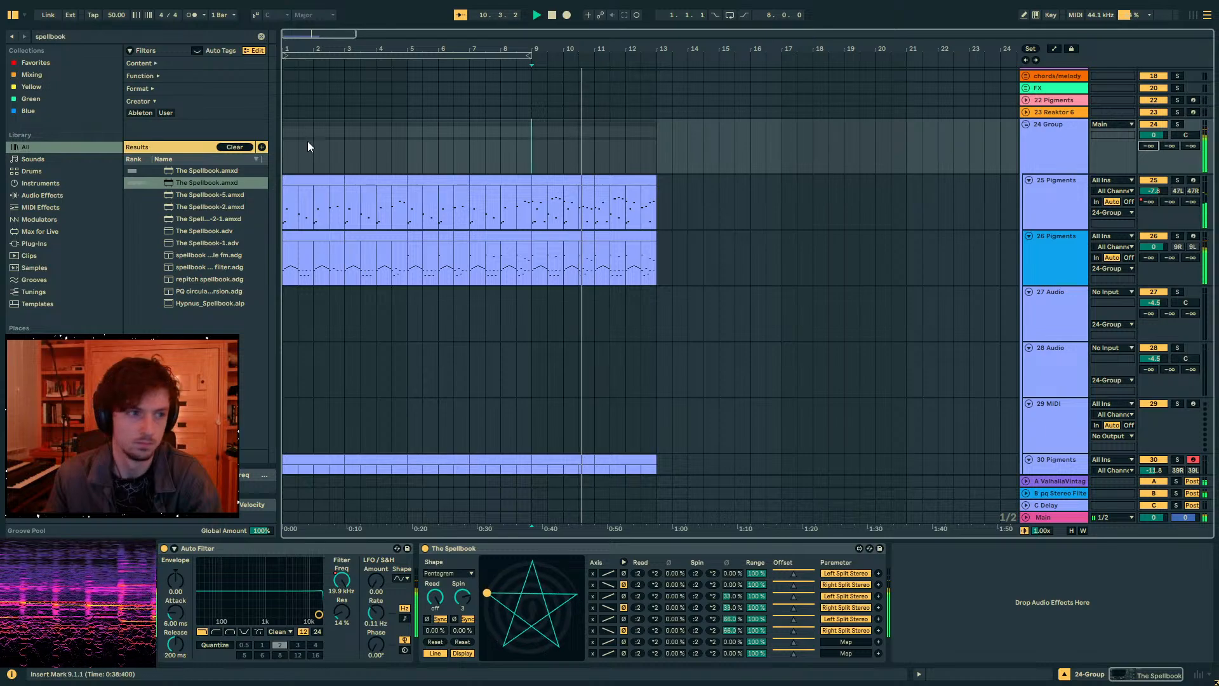
{"action": "left_click", "coordinate": [286, 146]}
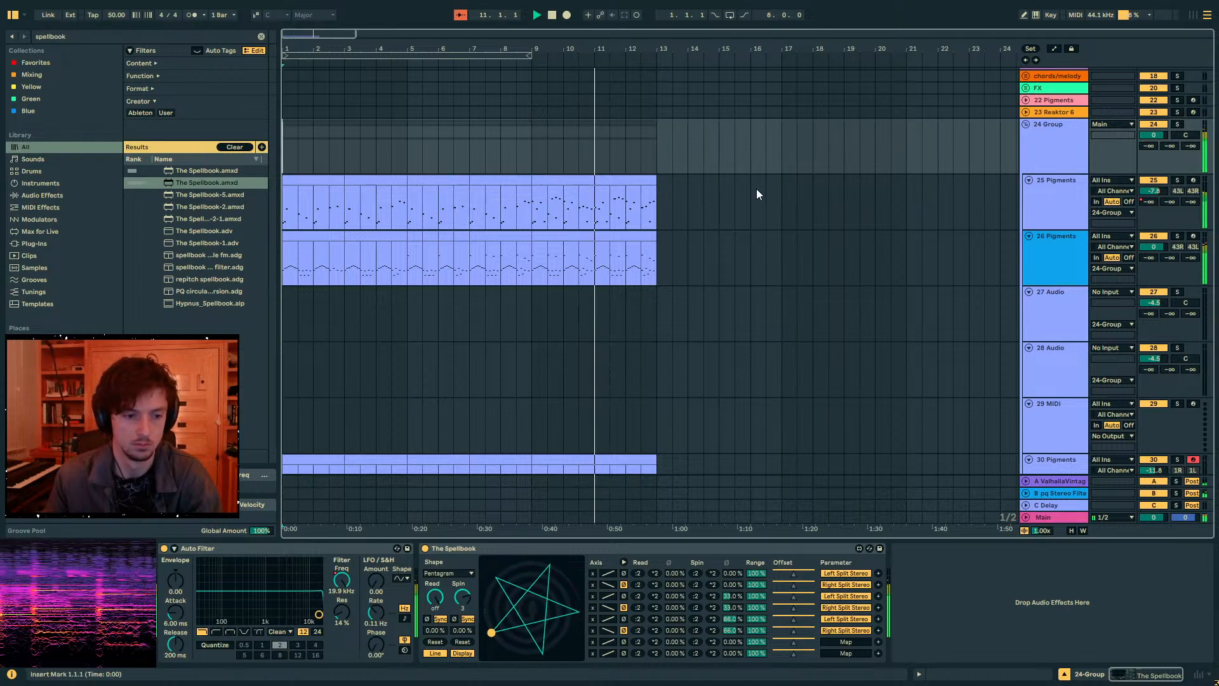
{"action": "scroll", "coordinate": [756, 189], "scroll_direction": "down", "scroll_amount": 2}
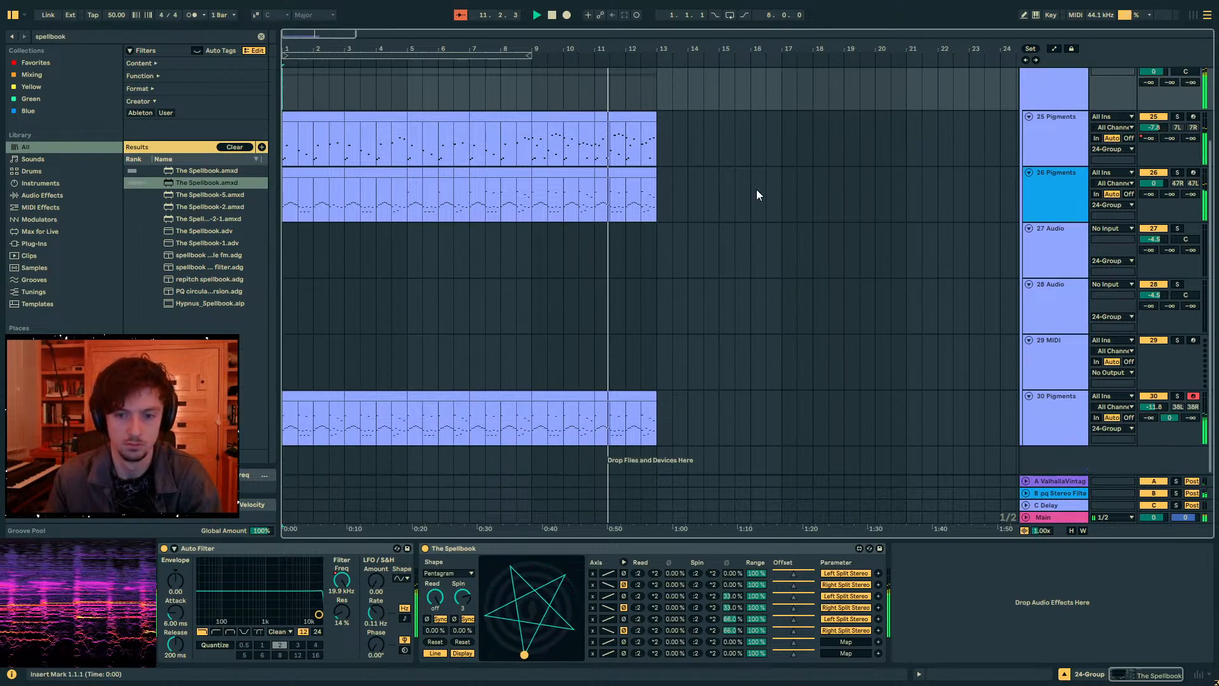
{"action": "scroll", "coordinate": [756, 189], "scroll_direction": "up", "scroll_amount": 1}
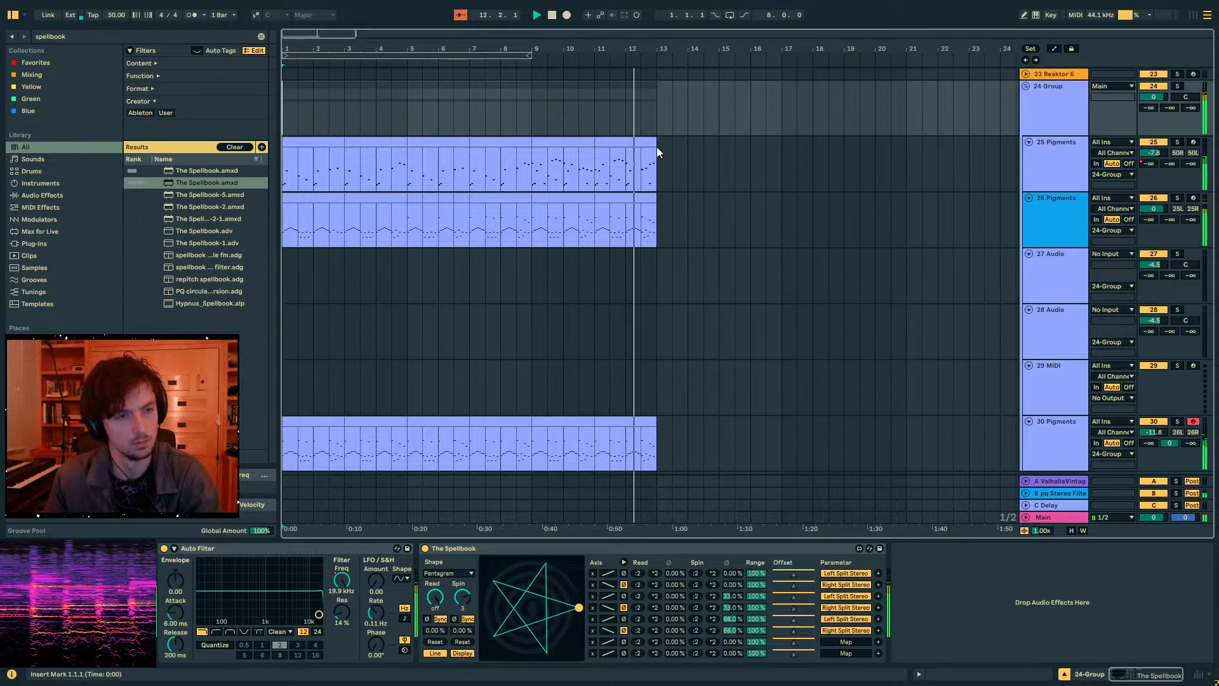
- Duplicate the 26 Pigments clip spanning bars 7 to 9 twice, filling the track up to bar 13
{"action": "left_click_drag", "start_coordinate": [655, 123], "coordinate": [286, 219]}
{"action": "left_click", "coordinate": [592, 153]}
{"action": "left_click", "coordinate": [576, 142]}
{"action": "left_click", "coordinate": [511, 142]}
{"action": "left_click", "coordinate": [503, 200]}
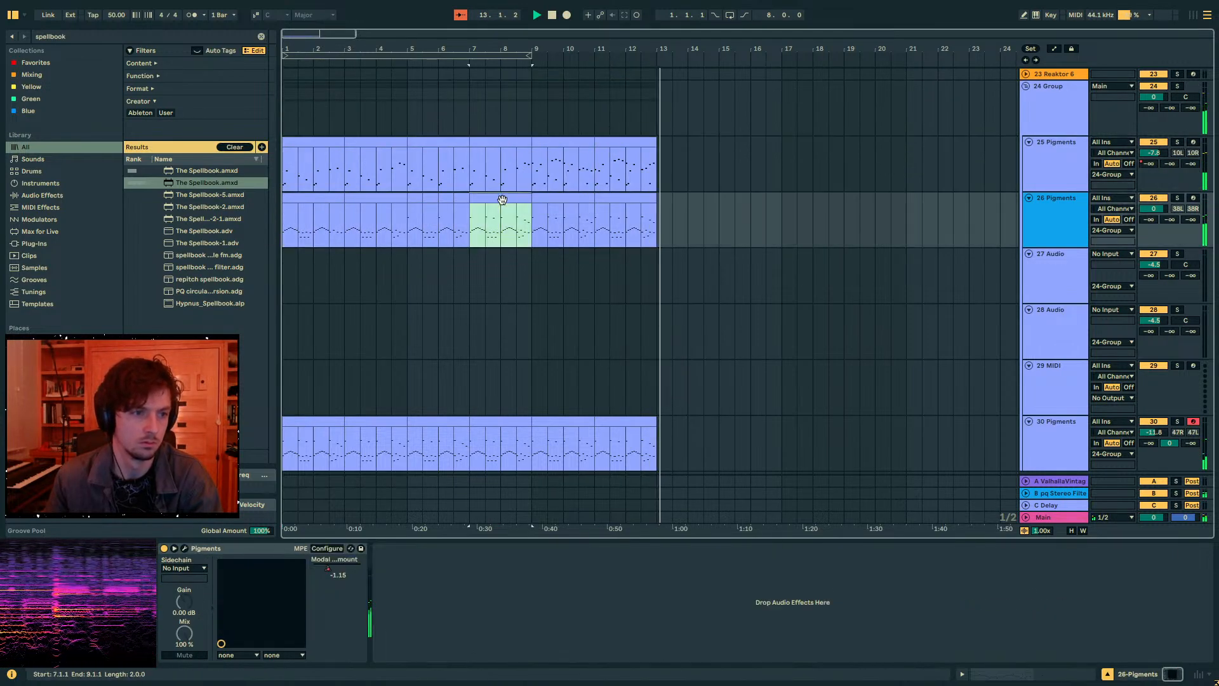
{"action": "key", "text": "ctrl+d"}
{"action": "key", "text": "ctrl+d"}
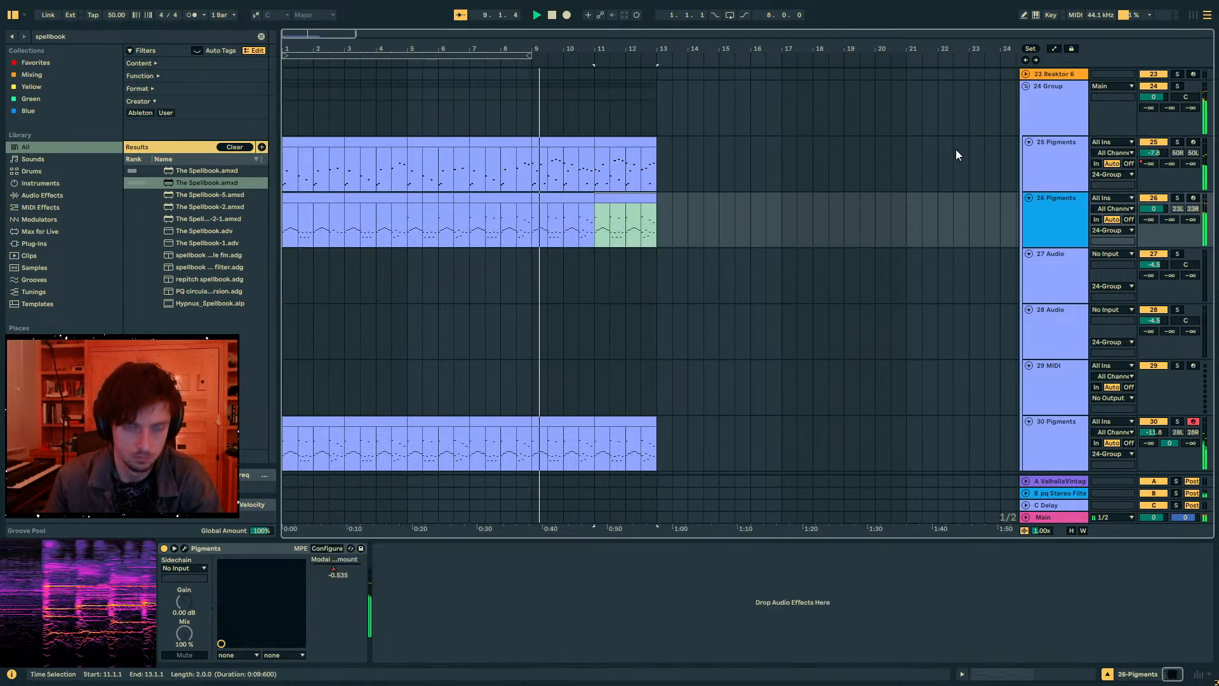
- Add EQ Eight to 26 Pigments and cut band 3 by about 4 dB at 1.47 kHz with a Q of 6.42
{"action": "left_click", "coordinate": [1047, 203]}
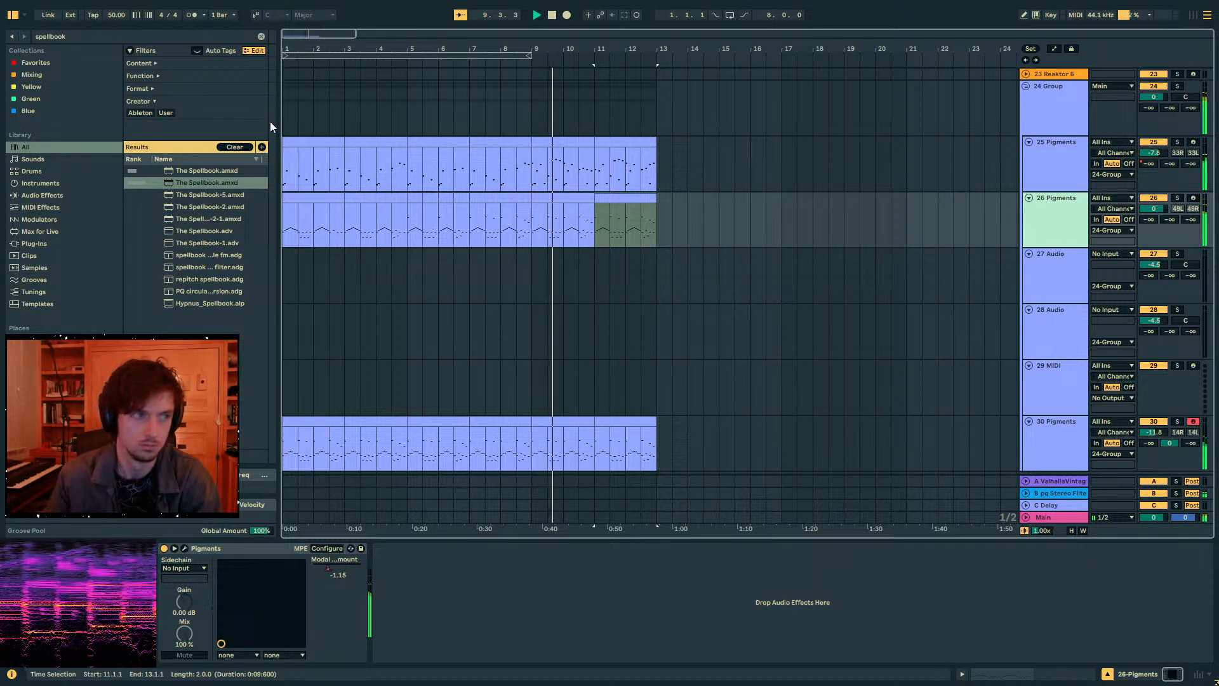
{"action": "key", "text": "ctrl+f"}
{"action": "type", "text": "eq 8"}
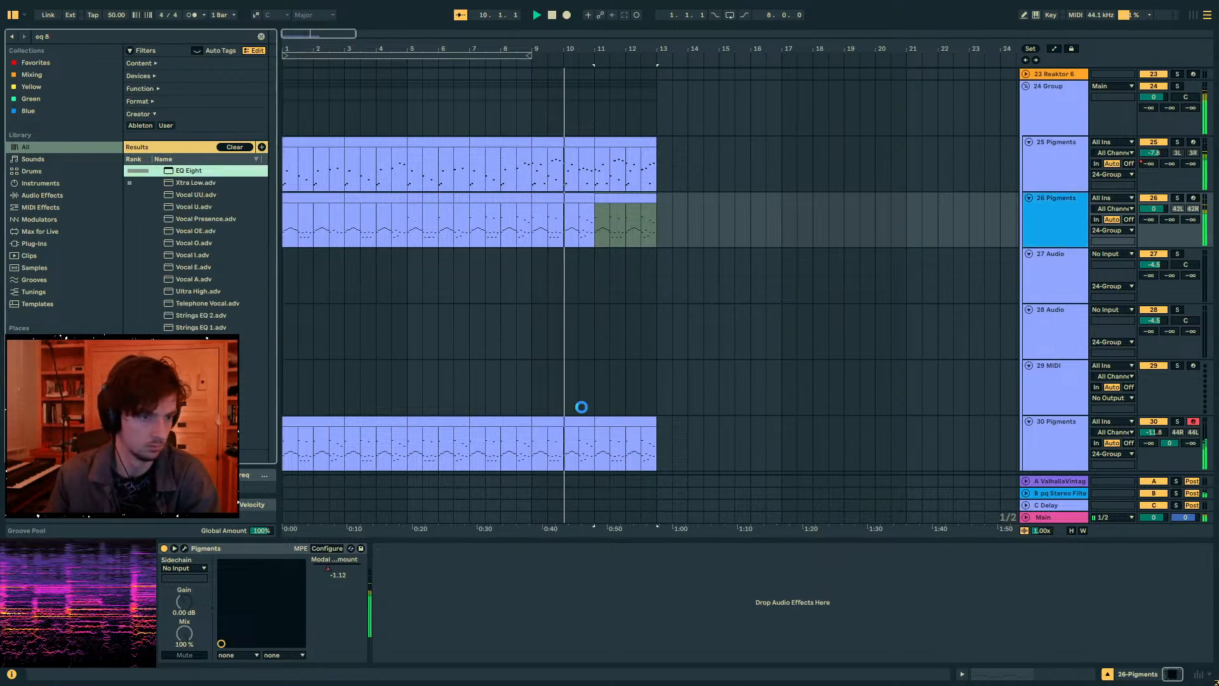
{"action": "key", "text": "Return"}
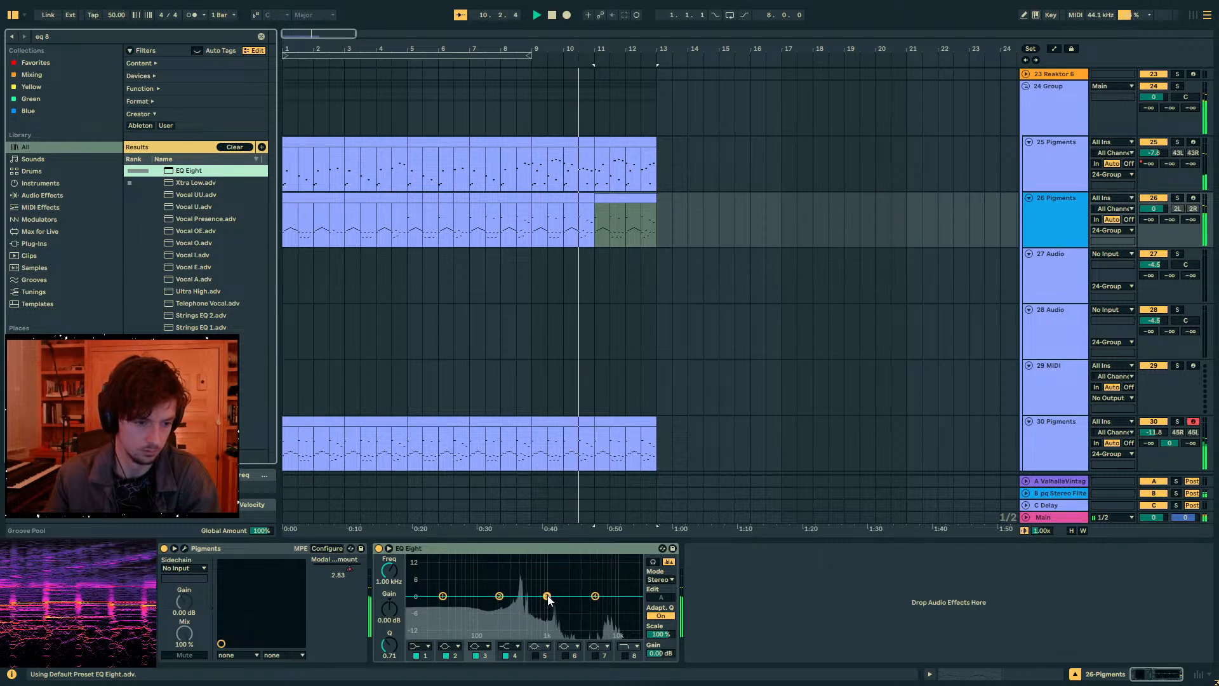
{"action": "left_click_drag", "start_coordinate": [547, 596], "coordinate": [558, 607]}
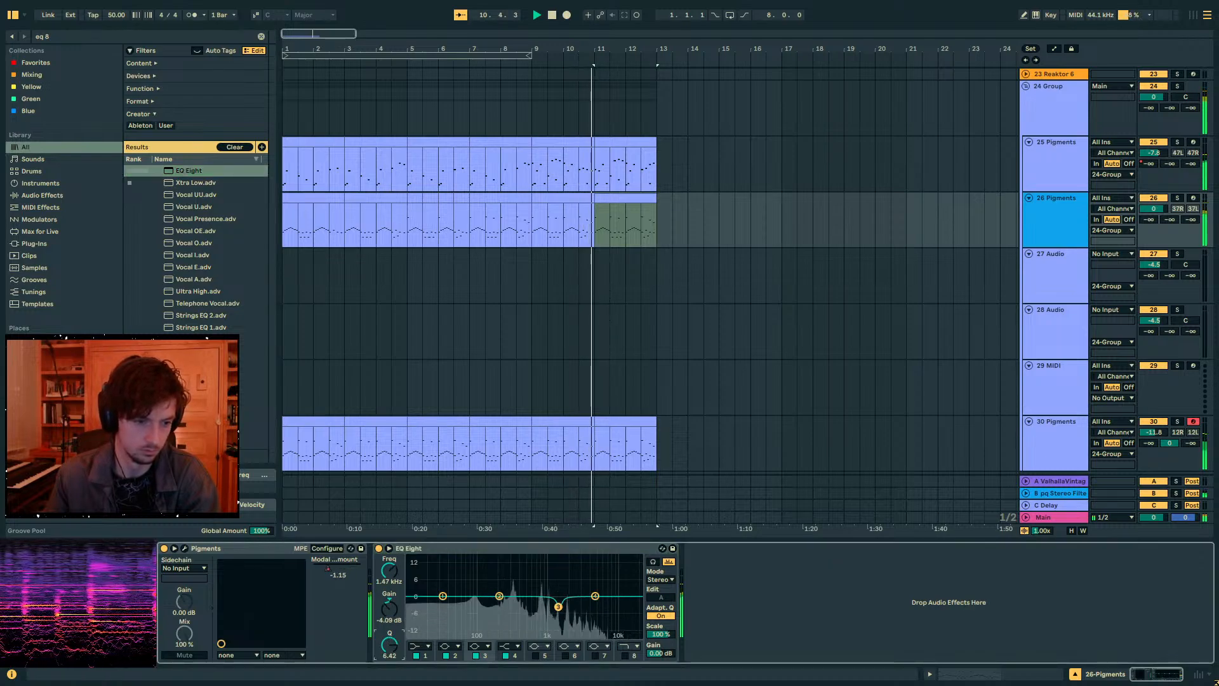
- Stop playback and open the notes of the three 26 Pigments clips between bars 7 and 13 together
{"action": "left_click", "coordinate": [60, 37]}
{"action": "left_click", "coordinate": [475, 208]}
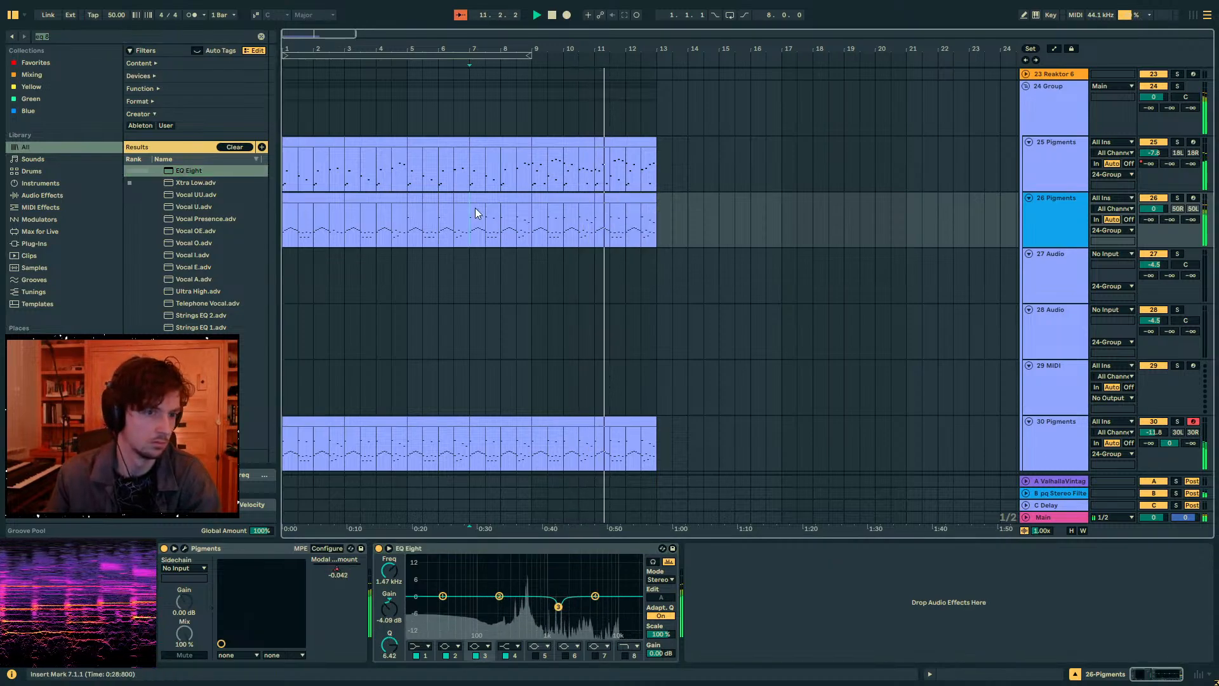
{"action": "left_click_drag", "start_coordinate": [668, 226], "coordinate": [83, 209]}
{"action": "key", "text": "space"}
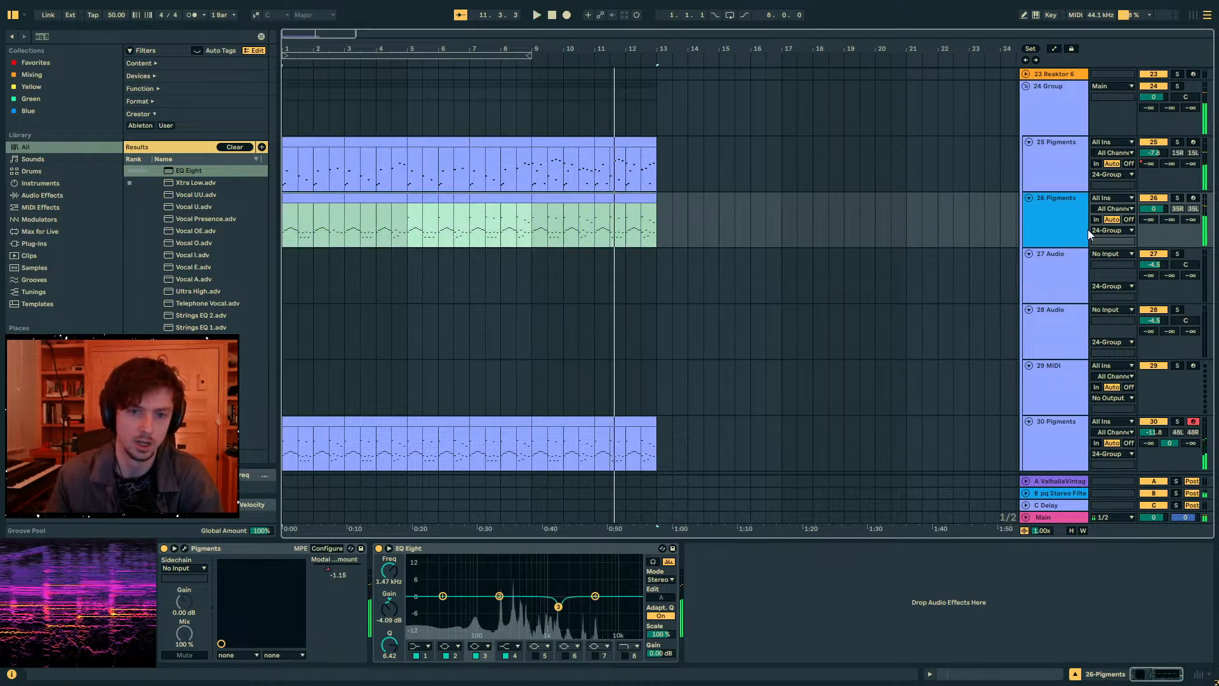
{"action": "left_click", "coordinate": [1085, 235]}
{"action": "left_click", "coordinate": [602, 190]}
{"action": "left_click", "coordinate": [601, 198]}
{"action": "left_click", "coordinate": [517, 196]}
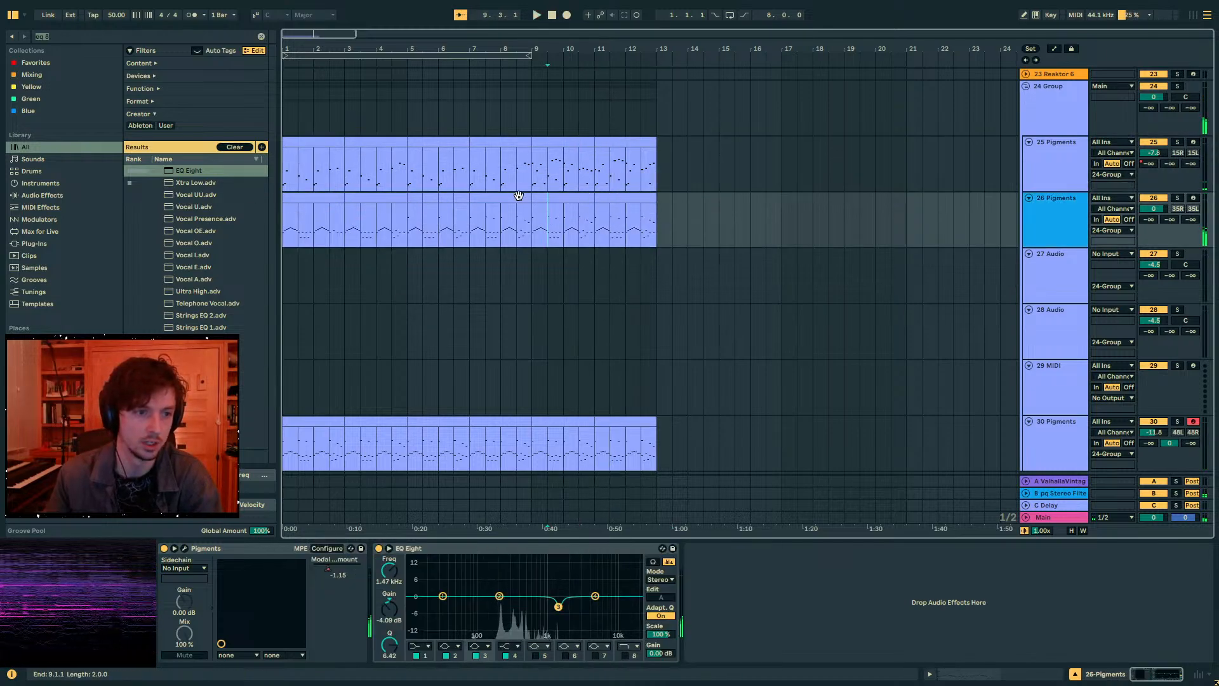
{"action": "left_click", "coordinate": [623, 200], "text": "shift"}
{"action": "key", "text": "shift+Tab"}
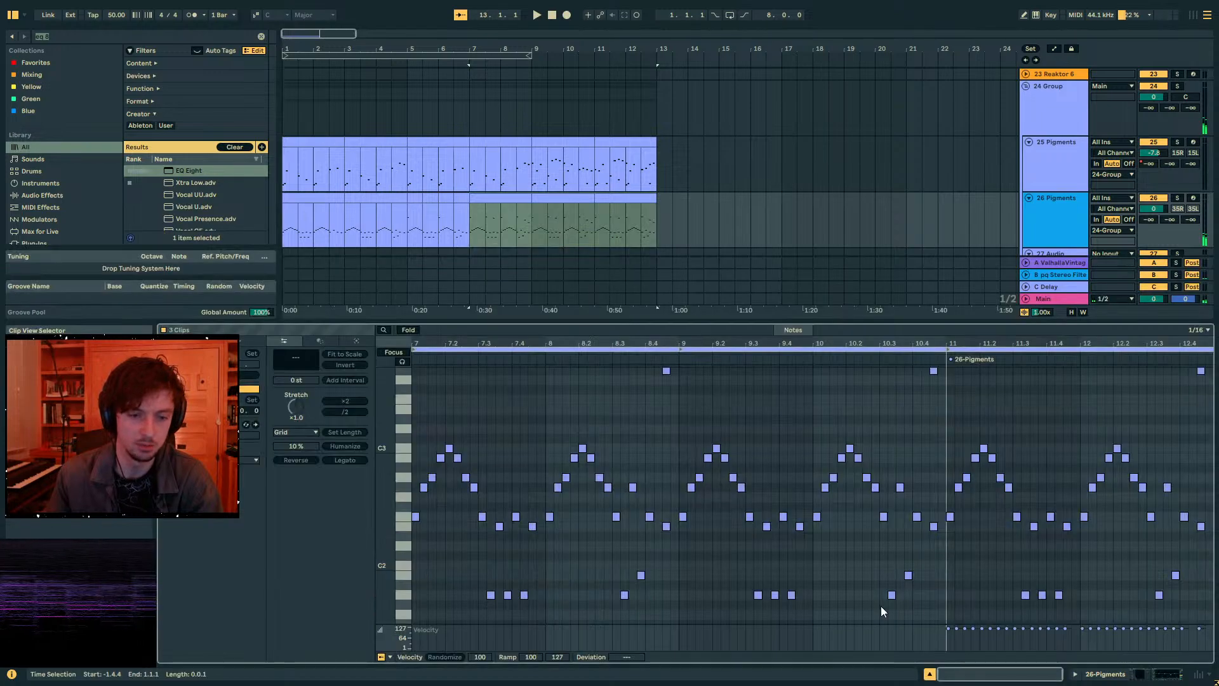
- Transpose the high melody notes above the arpeggios in the open clips down one octave and start playback
{"action": "left_click_drag", "start_coordinate": [413, 407], "coordinate": [1210, 551]}
{"action": "key", "text": "shift+Down"}
{"action": "key", "text": "space"}
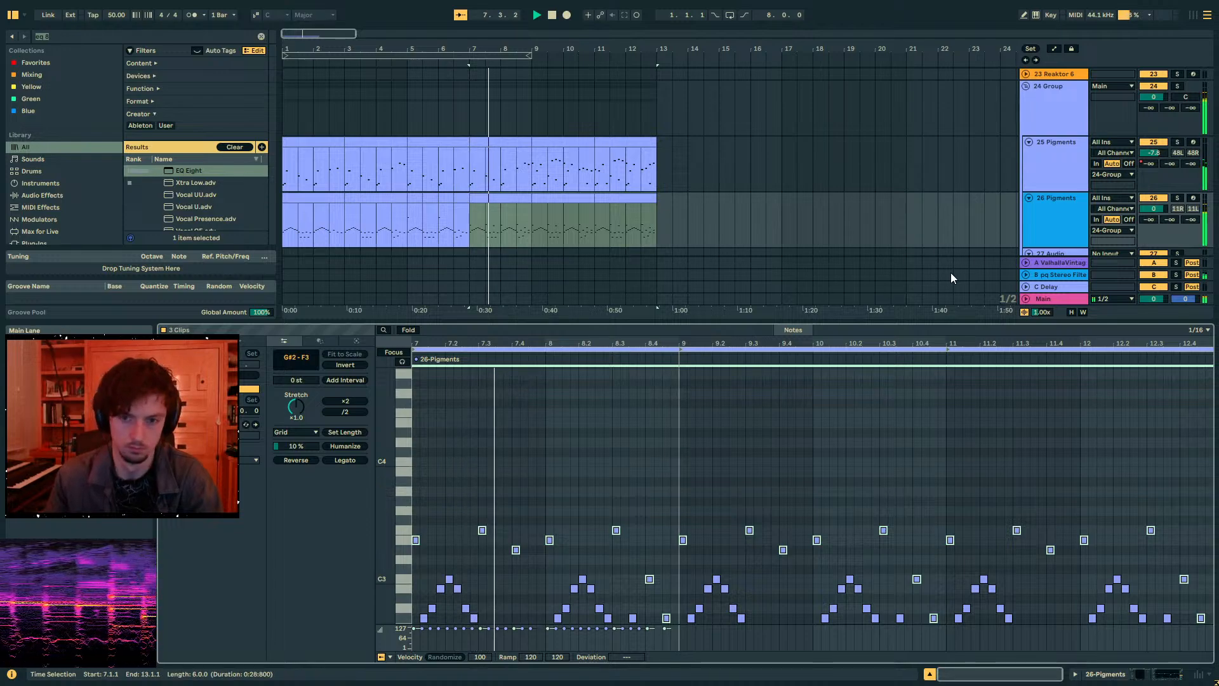
- Set the 24 Group's sends A and B to -12.2 and -5.8 dB, and 30 Pigments to -17.7 dB with send B at -4.0 dB
{"action": "left_click_drag", "start_coordinate": [1169, 108], "coordinate": [1148, 103]}
{"action": "left_click", "coordinate": [1082, 121]}
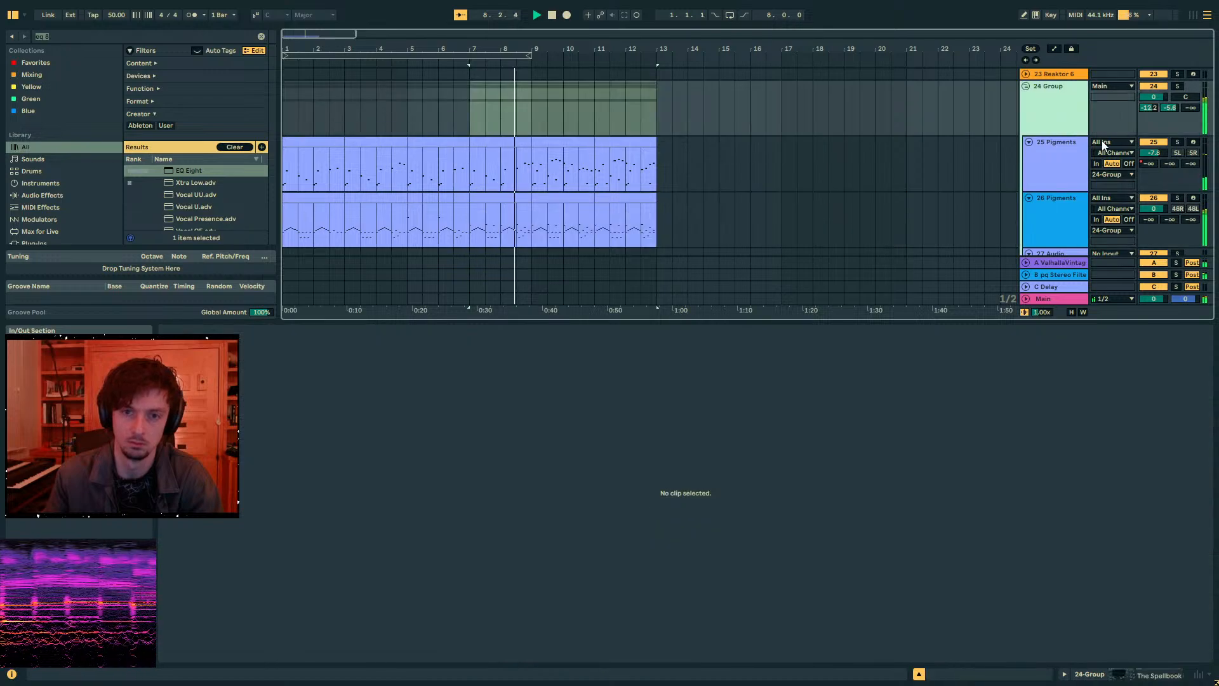
{"action": "scroll", "coordinate": [1082, 181], "scroll_direction": "down", "scroll_amount": 4}
{"action": "left_click", "coordinate": [1065, 196]}
{"action": "left_click_drag", "start_coordinate": [1153, 204], "coordinate": [1169, 219]}
- Show the device chain of 30 Pigments, search the browser for "auto filt", and load Auto Filter after Flatline
{"action": "left_click", "coordinate": [1045, 225]}
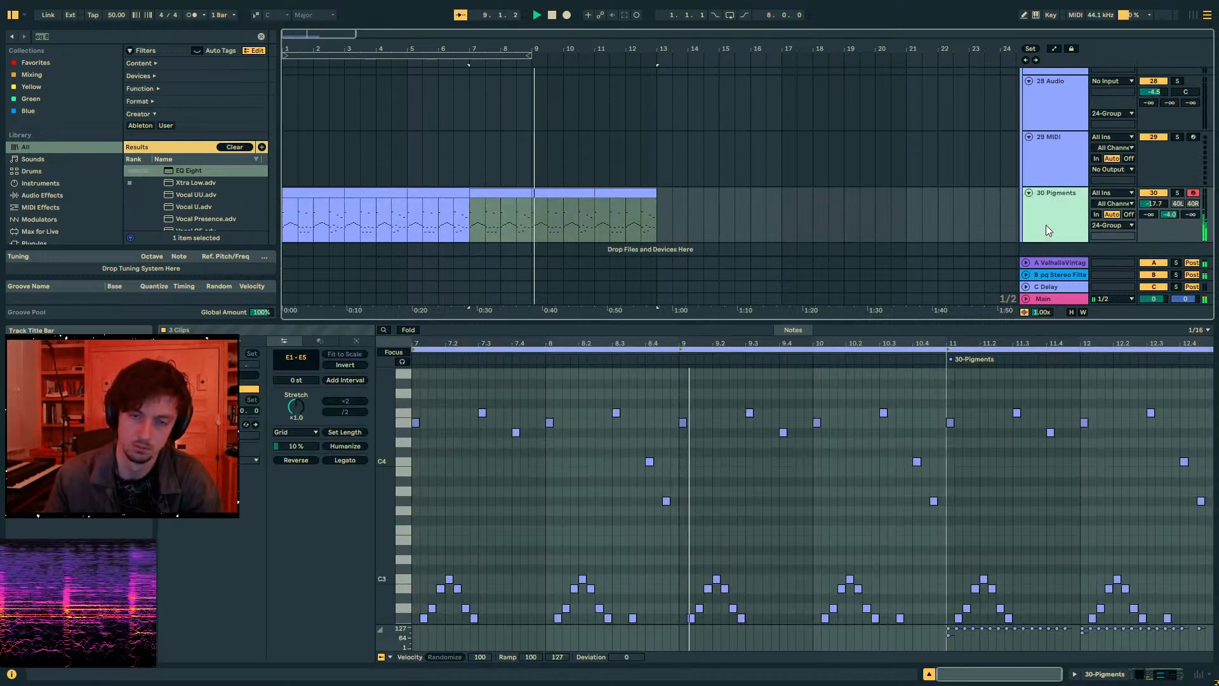
{"action": "left_click", "coordinate": [1144, 674]}
{"action": "scroll", "coordinate": [1035, 416], "scroll_direction": "down", "scroll_amount": 2}
{"action": "left_click", "coordinate": [1046, 395]}
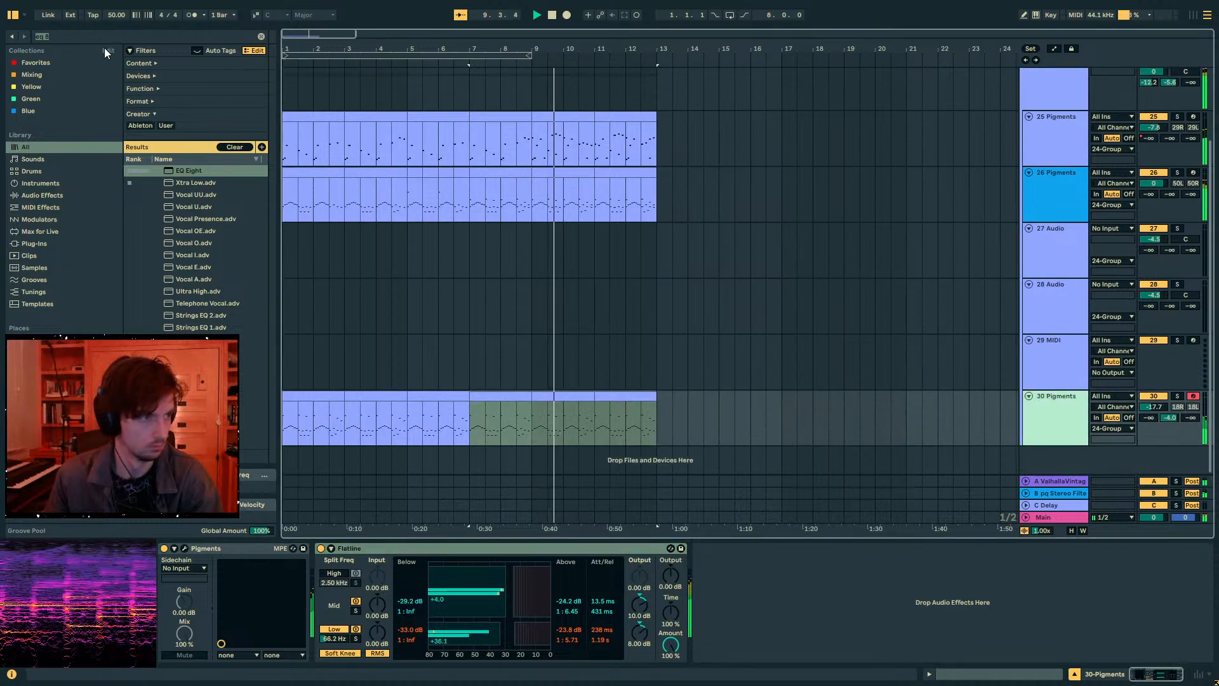
{"action": "key", "text": "ctrl+f"}
{"action": "type", "text": "auto filt"}
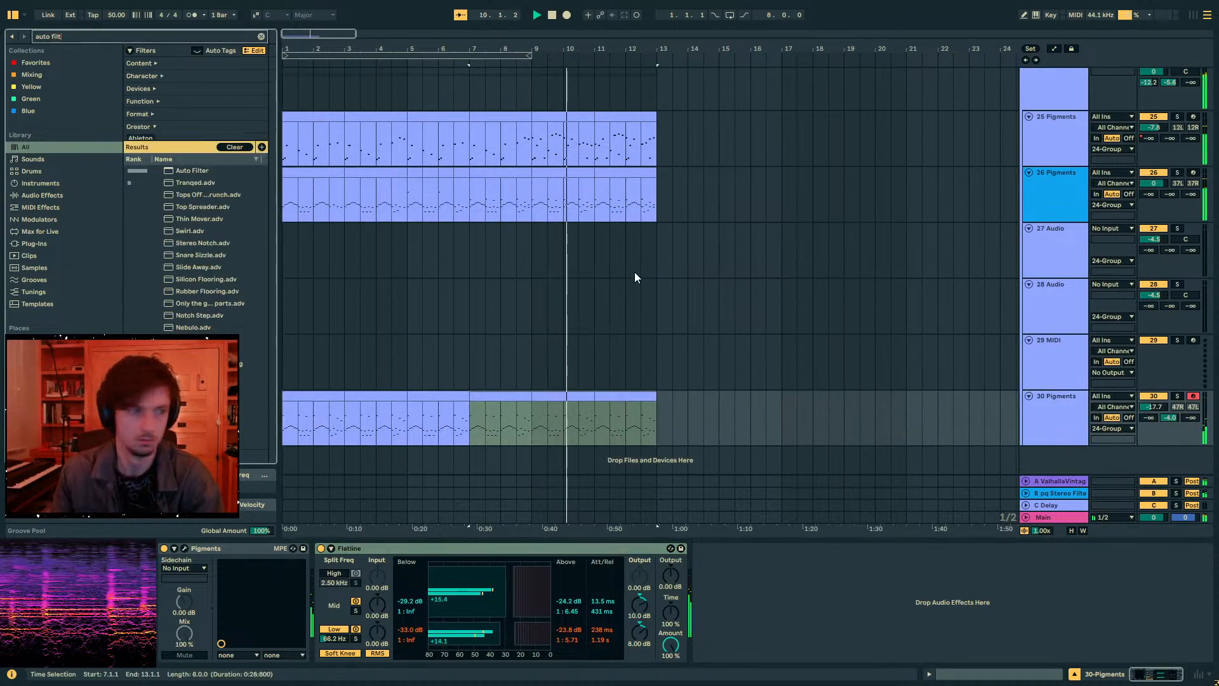
{"action": "double_click", "coordinate": [184, 170]}
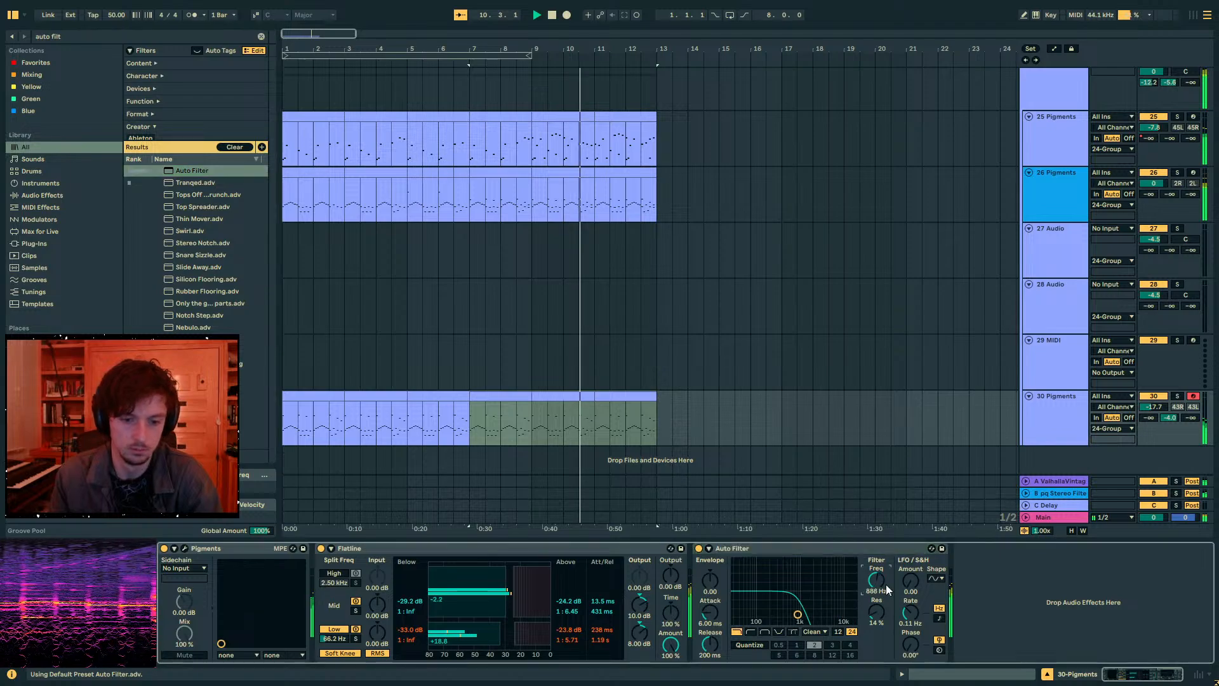
- Set Auto Filter to 2.98 kHz with 42% resonance, LFO amount 30, a synced rate of 3 and a 172° phase
{"action": "left_click_drag", "start_coordinate": [910, 613], "coordinate": [874, 576]}
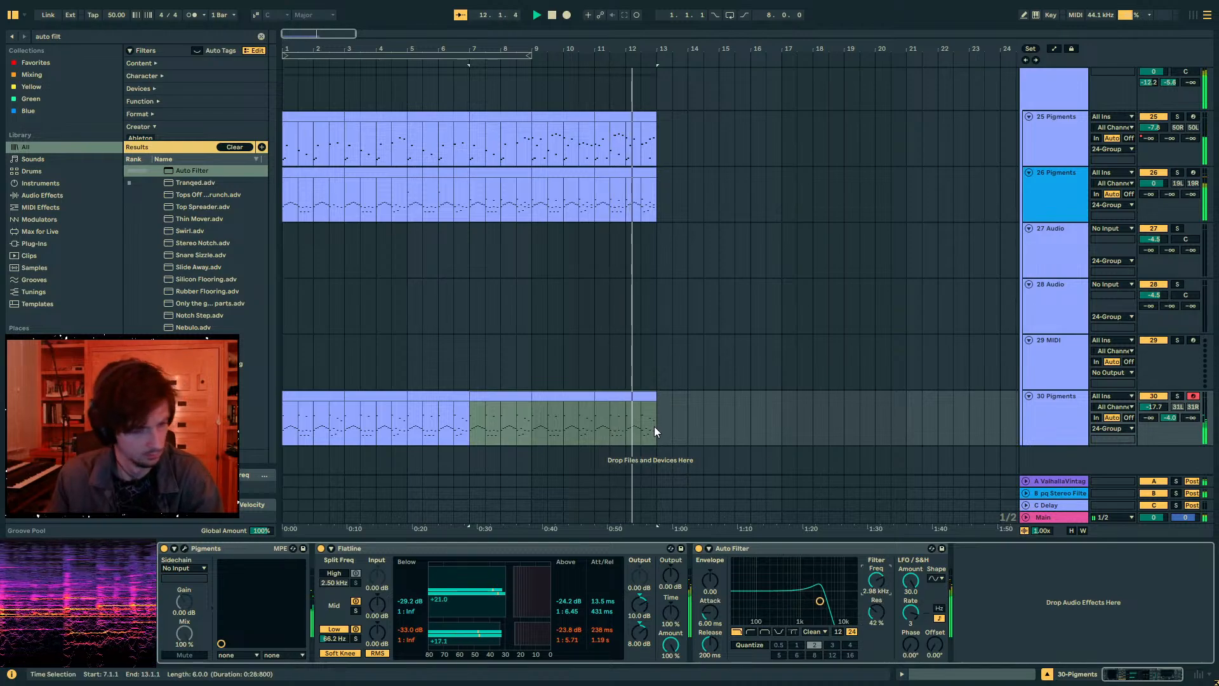
{"action": "left_click_drag", "start_coordinate": [914, 649], "coordinate": [914, 590]}
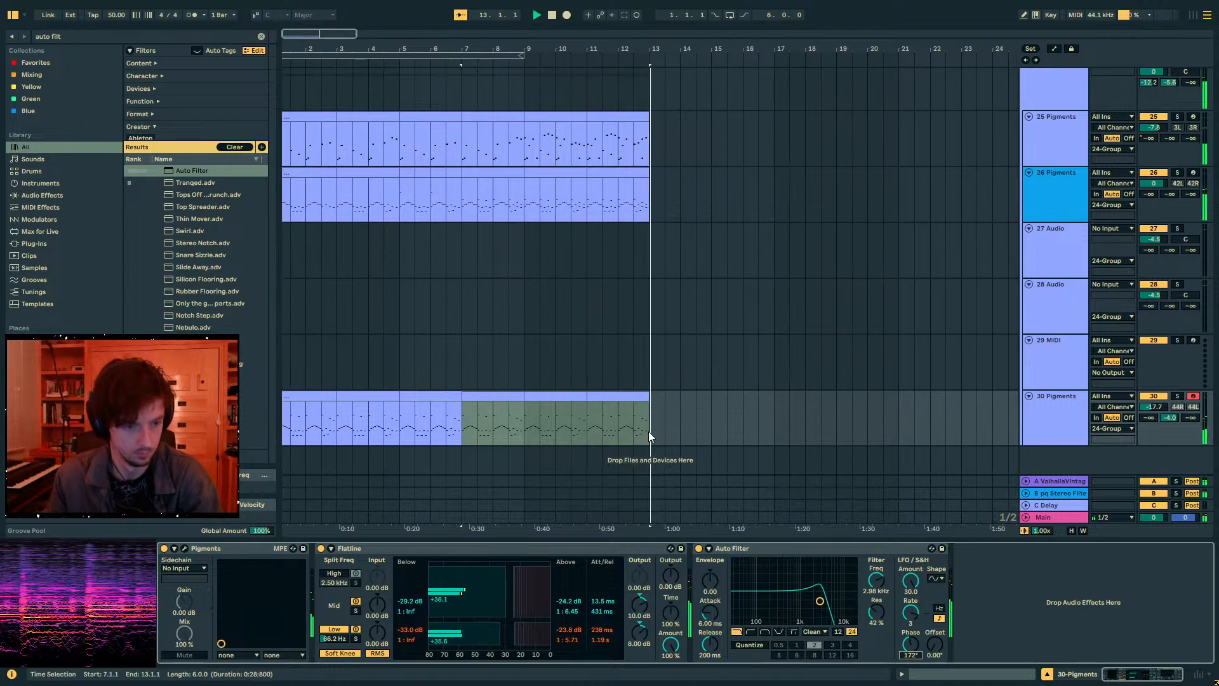
- Stop playback and examine the device chains of the 24 Group, 26 Pigments and the empty tracks below them
{"action": "left_click_drag", "start_coordinate": [649, 432], "coordinate": [253, 411]}
{"action": "key", "text": "space"}
{"action": "scroll", "coordinate": [640, 295], "scroll_direction": "up", "scroll_amount": 3}
{"action": "left_click", "coordinate": [1038, 177]}
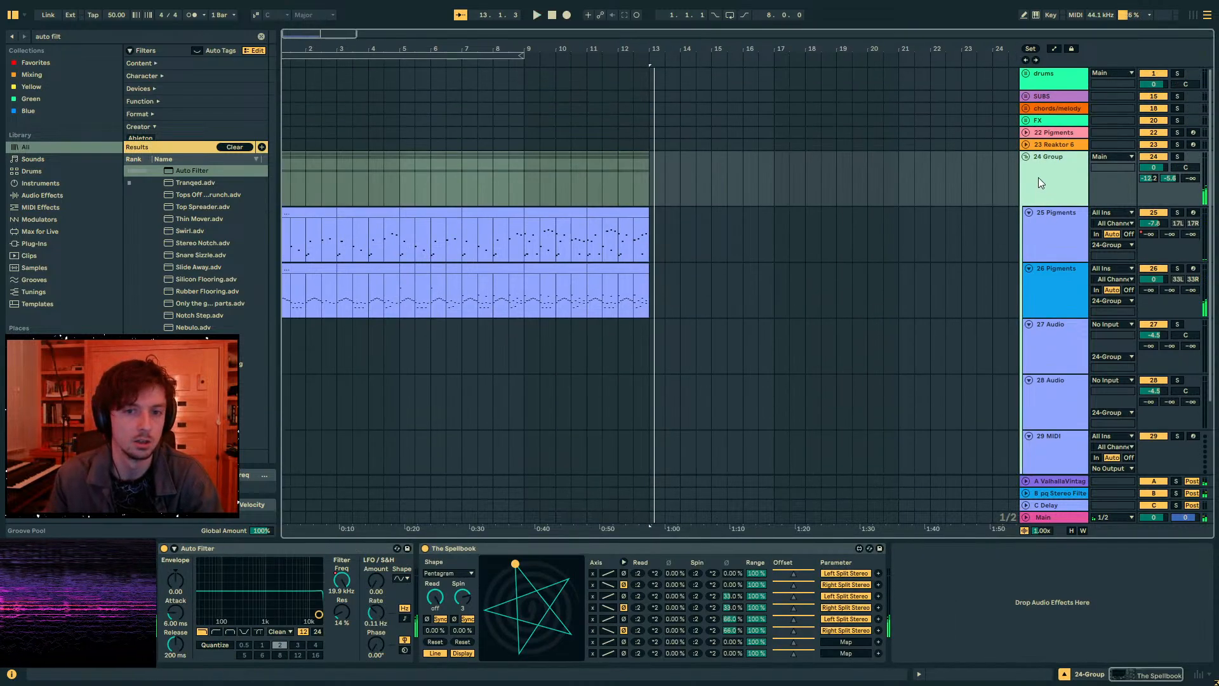
{"action": "scroll", "coordinate": [729, 267], "scroll_direction": "down", "scroll_amount": 3}
{"action": "left_click_drag", "start_coordinate": [577, 47], "coordinate": [578, 41]}
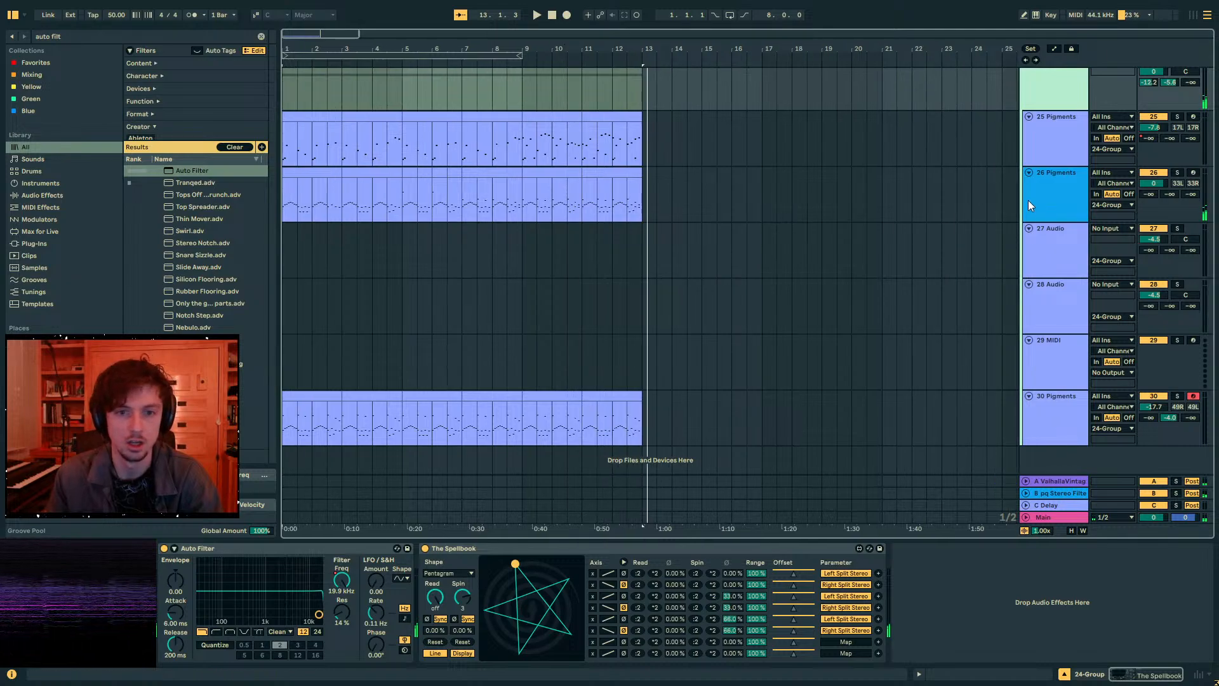
{"action": "left_click", "coordinate": [1055, 202]}
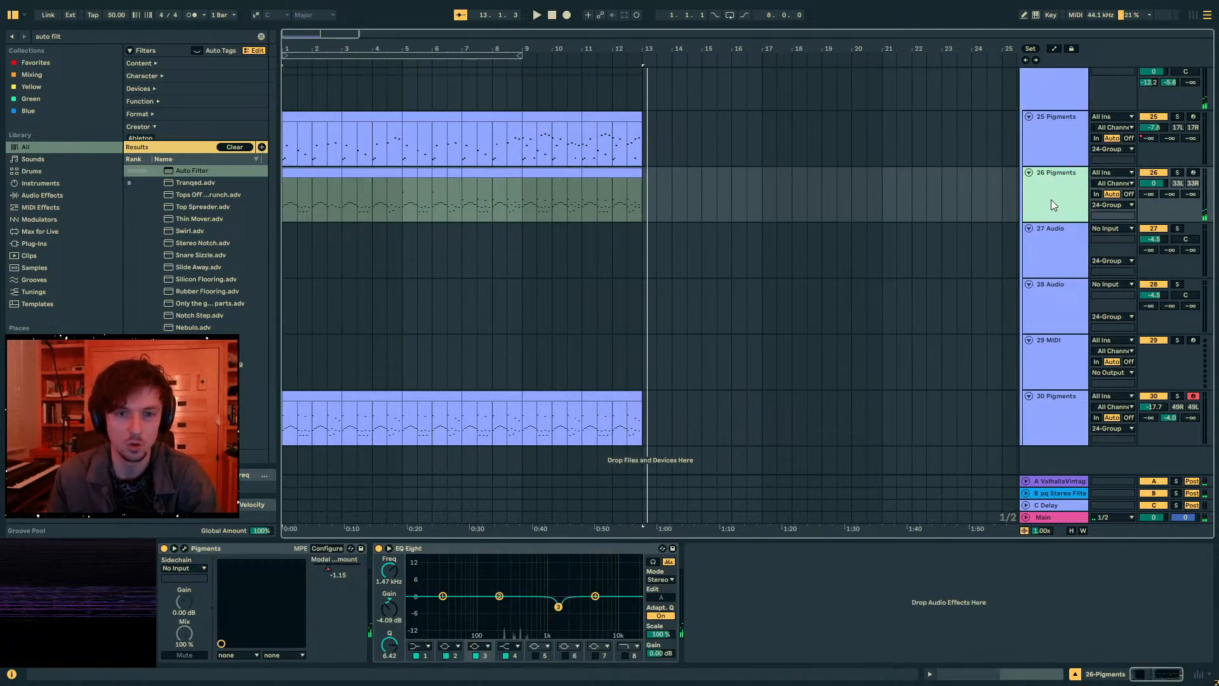
{"action": "left_click_drag", "start_coordinate": [341, 203], "coordinate": [283, 205]}
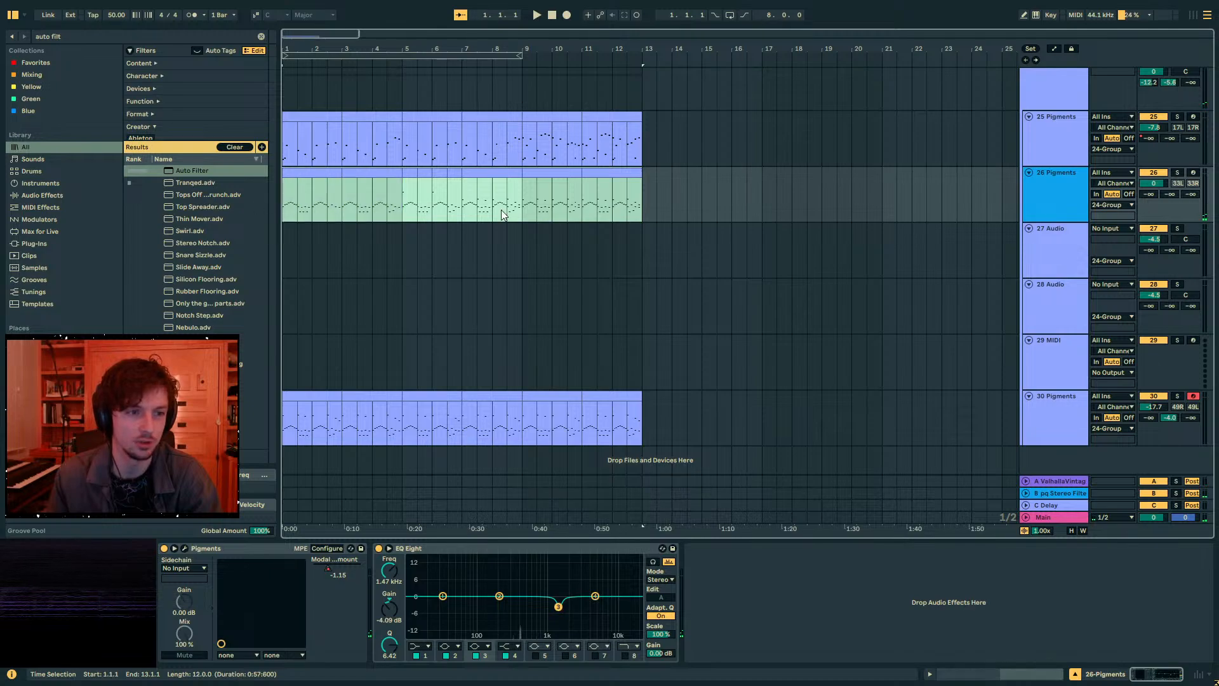
{"action": "left_click", "coordinate": [1058, 250]}
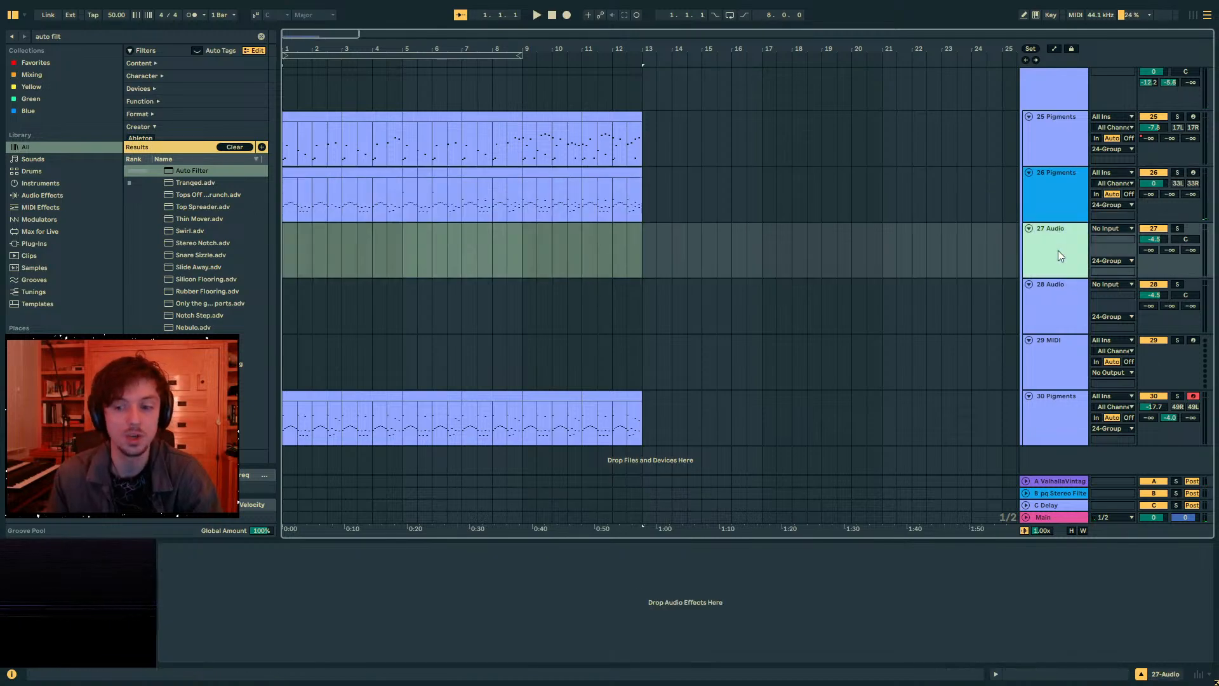
{"action": "left_click", "coordinate": [1069, 356]}
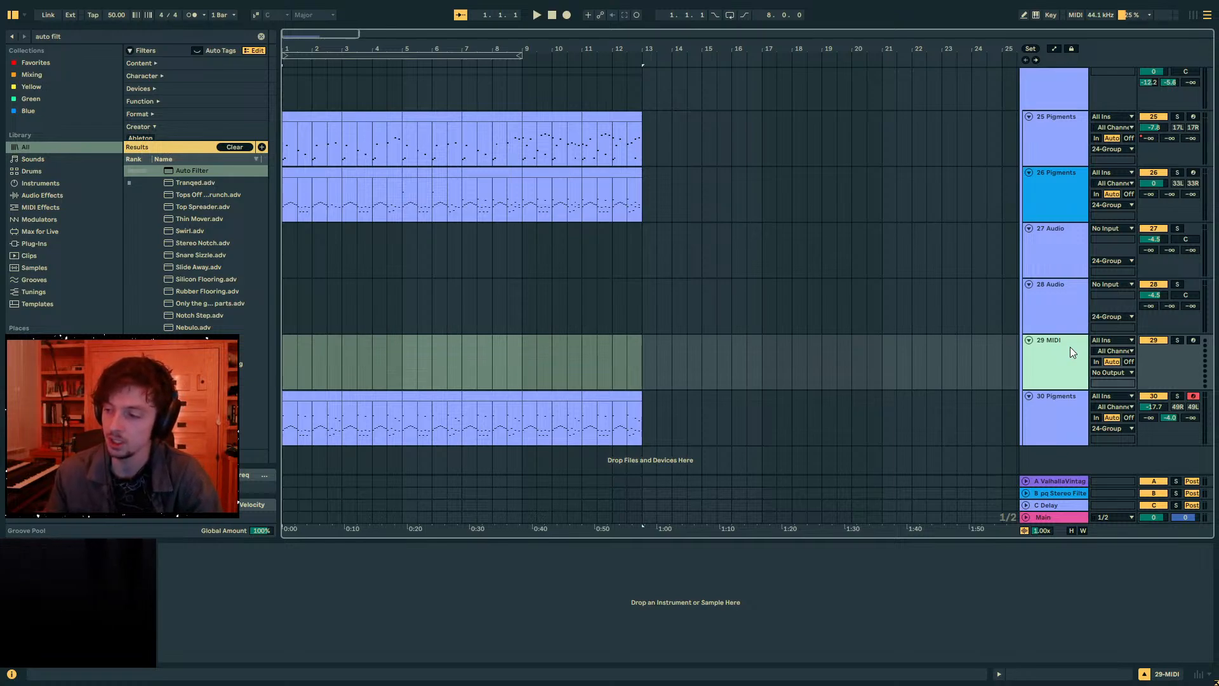
- Insert a new MIDI track below 26 Pigments, search the browser for "pigment" and load Pigments onto it
{"action": "left_click", "coordinate": [1060, 242]}
{"action": "left_click", "coordinate": [1053, 215]}
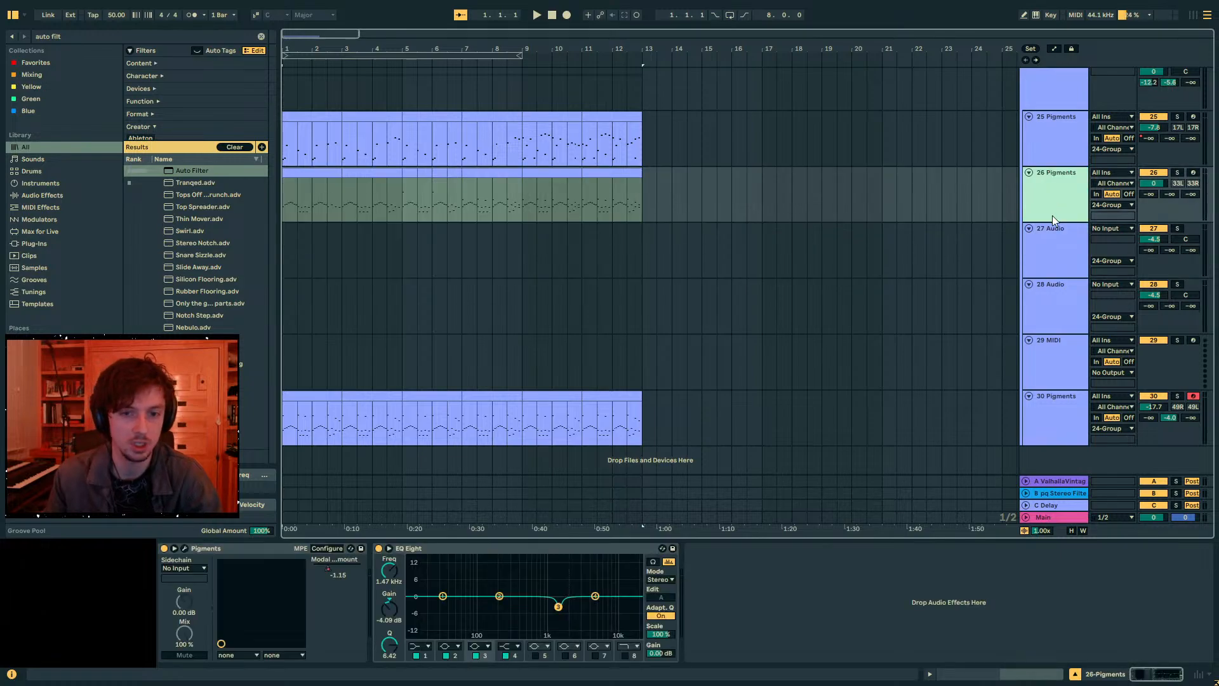
{"action": "key", "text": "ctrl+shift+t"}
{"action": "key", "text": "ctrl+f"}
{"action": "type", "text": "p"}
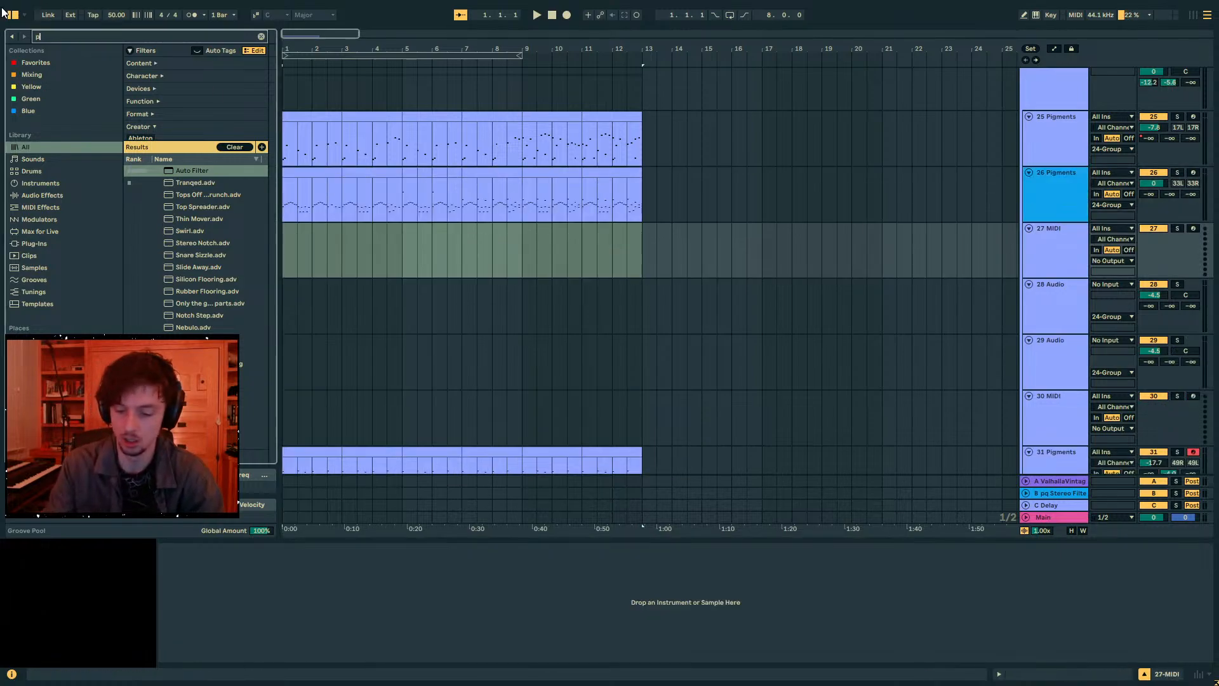
{"action": "type", "text": "igment"}
{"action": "left_click", "coordinate": [196, 171]}
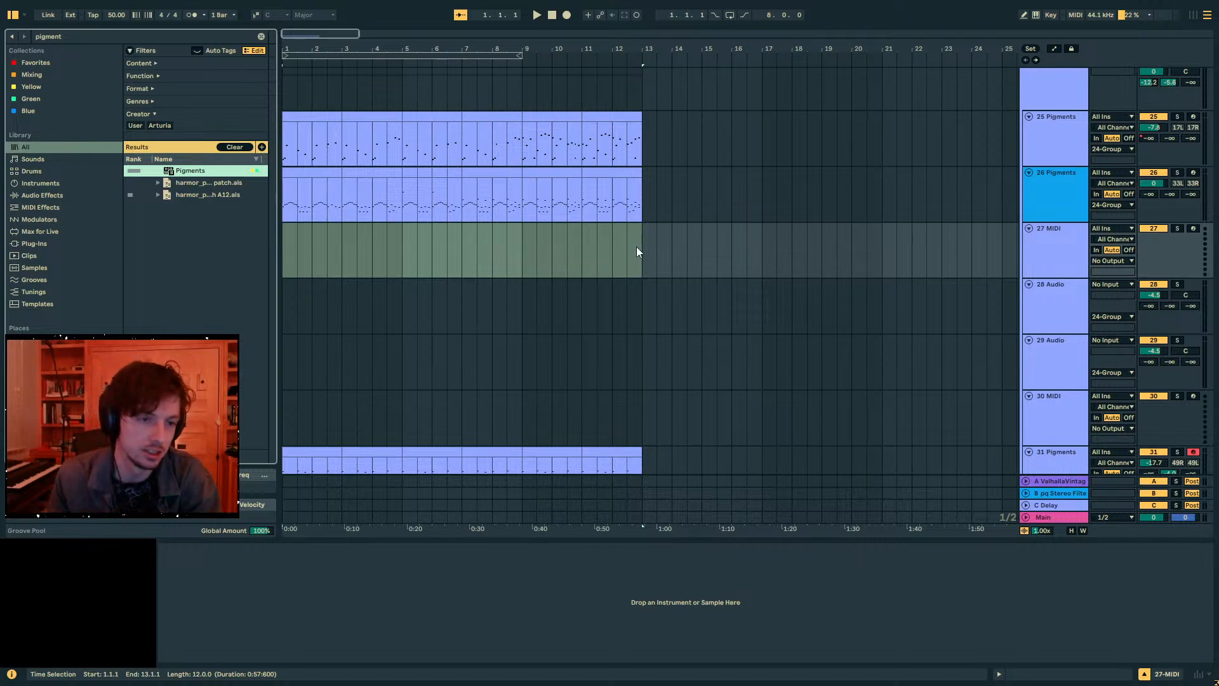
{"action": "key", "text": "Return"}
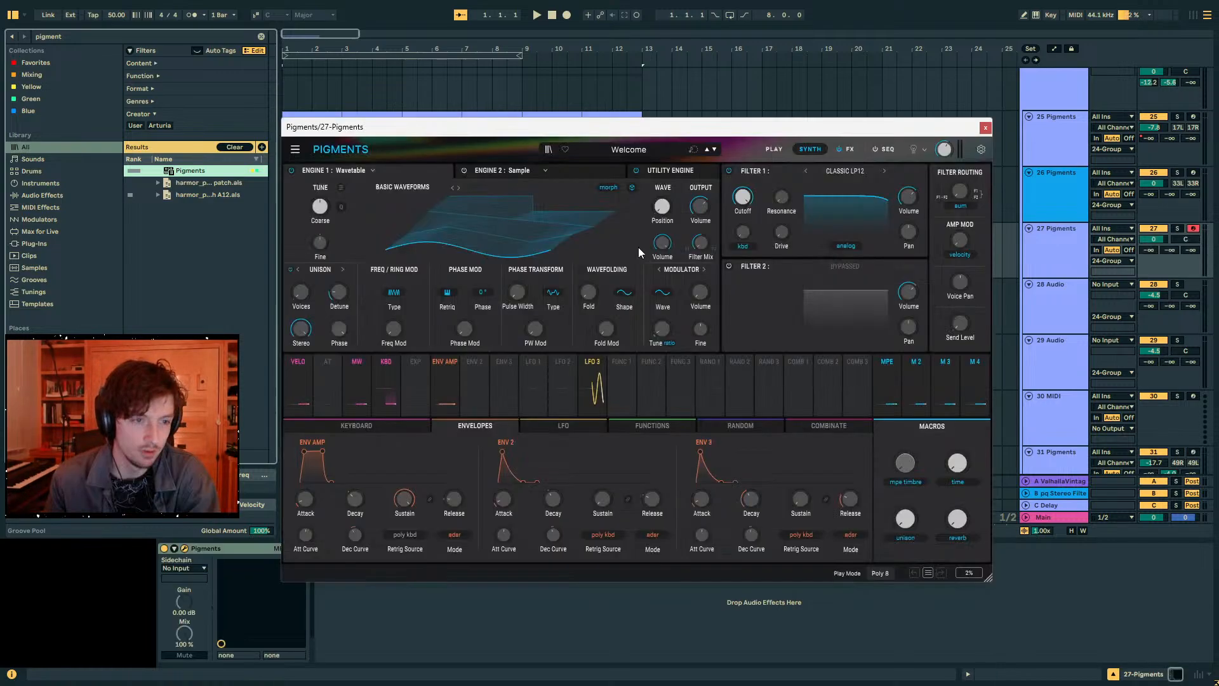
- Solo the new 27 Pigments track and reposition its Pigments window
{"action": "left_click_drag", "start_coordinate": [626, 146], "coordinate": [473, 206]}
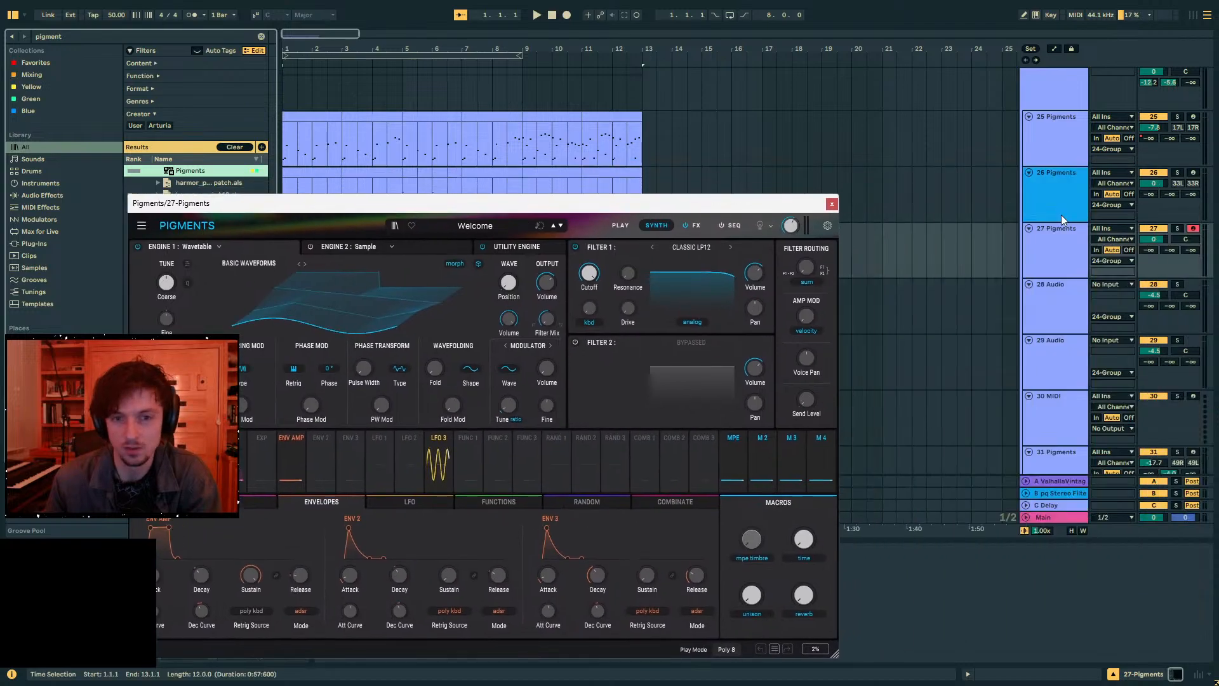
{"action": "left_click", "coordinate": [1177, 228]}
{"action": "left_click_drag", "start_coordinate": [678, 200], "coordinate": [940, 166]}
{"action": "left_click", "coordinate": [659, 193]}
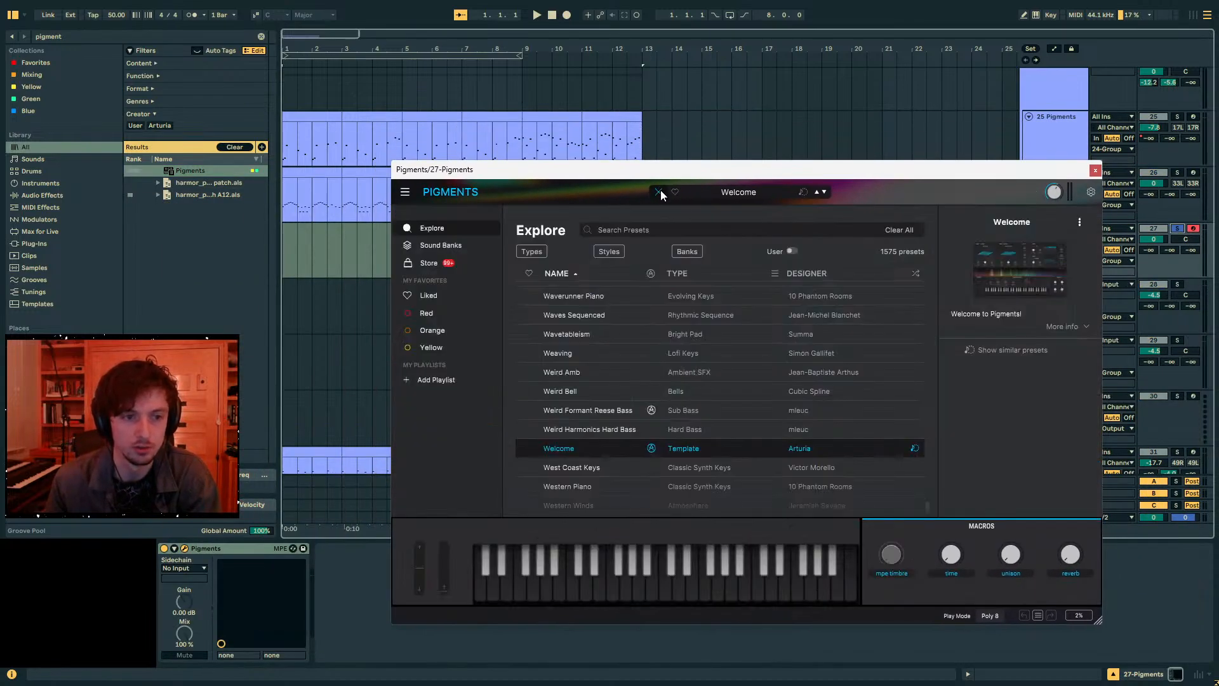
{"action": "left_click", "coordinate": [745, 192]}
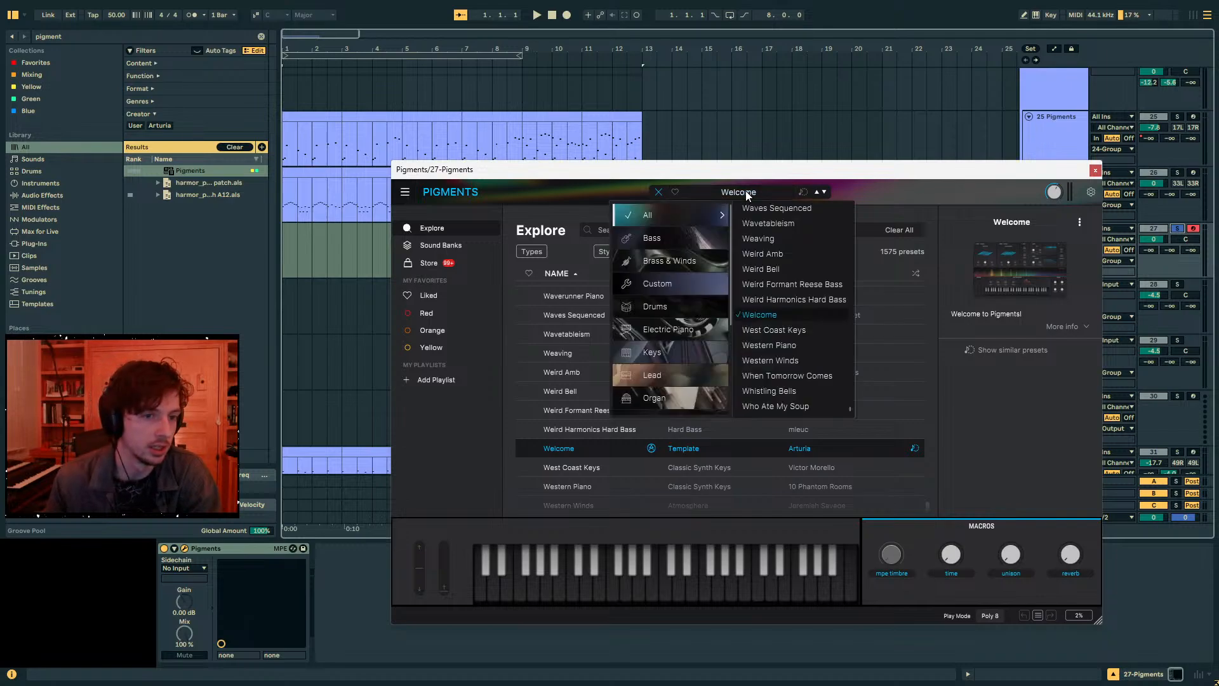
{"action": "left_click", "coordinate": [746, 190]}
{"action": "left_click", "coordinate": [658, 192]}
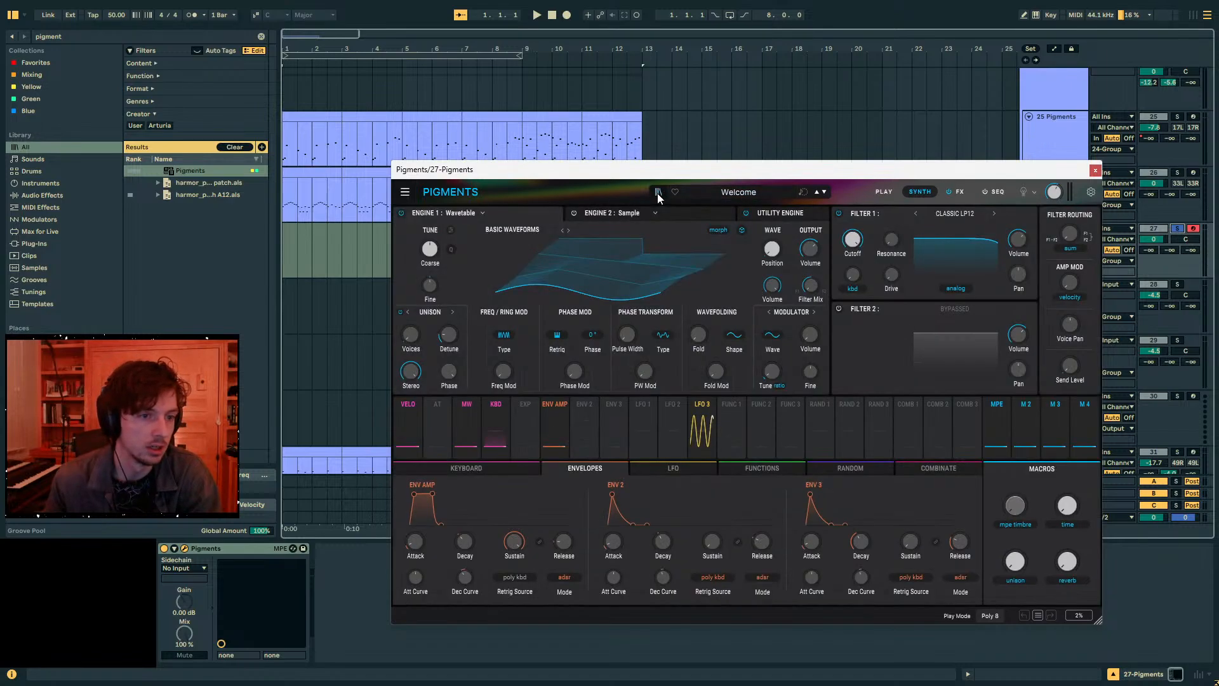
- Switch Engine 1 of the new Pigments from Wavetable to Modal and uncover the arrangement tracks
{"action": "left_click", "coordinate": [454, 215]}
{"action": "left_click", "coordinate": [433, 285]}
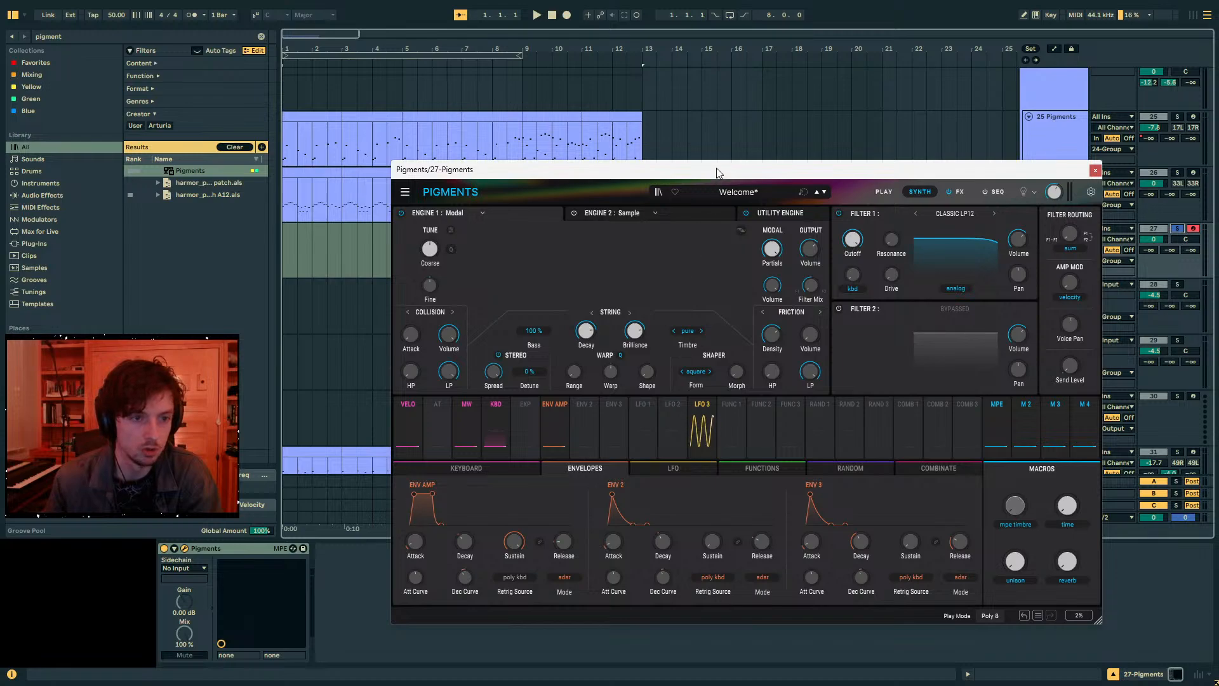
{"action": "left_click_drag", "start_coordinate": [716, 168], "coordinate": [703, 394]}
- Copy the 26 Pigments clip material from bar 9 to 11 onto 27 Pigments at bar 9 and play it
{"action": "left_click", "coordinate": [640, 245]}
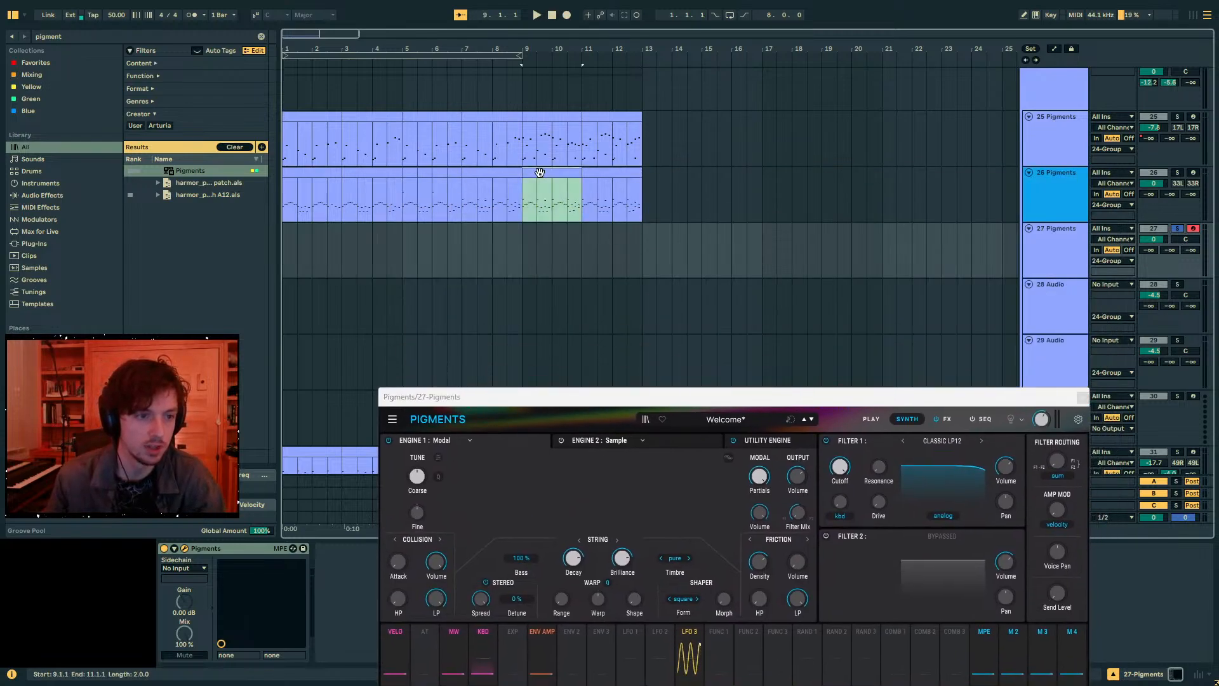
{"action": "left_click", "coordinate": [538, 172]}
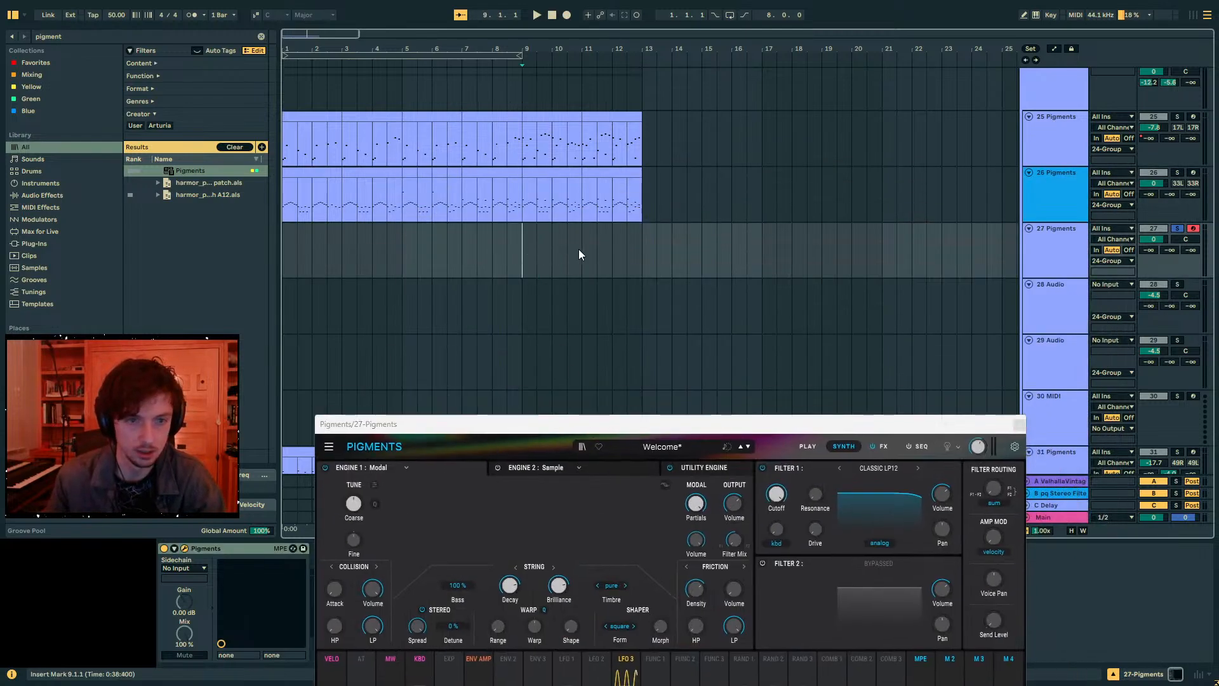
{"action": "key", "text": "ctrl+v"}
{"action": "key", "text": "space"}
- Open the pasted 27 Pigments clip in an enlarged note editor, closing the Pigments window and stopping playback
{"action": "left_click", "coordinate": [1033, 673]}
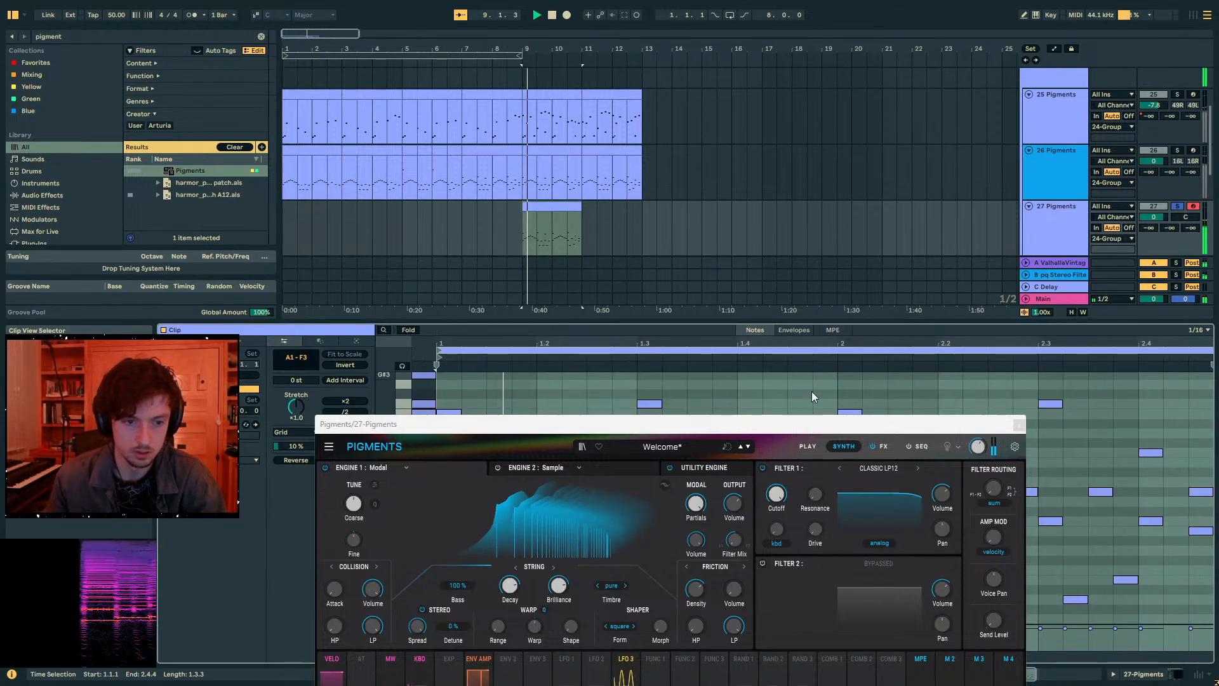
{"action": "left_click", "coordinate": [1019, 424]}
{"action": "key", "text": "space"}
{"action": "key", "text": "ctrl+a"}
{"action": "scroll", "coordinate": [590, 483], "scroll_direction": "up", "scroll_amount": 1}
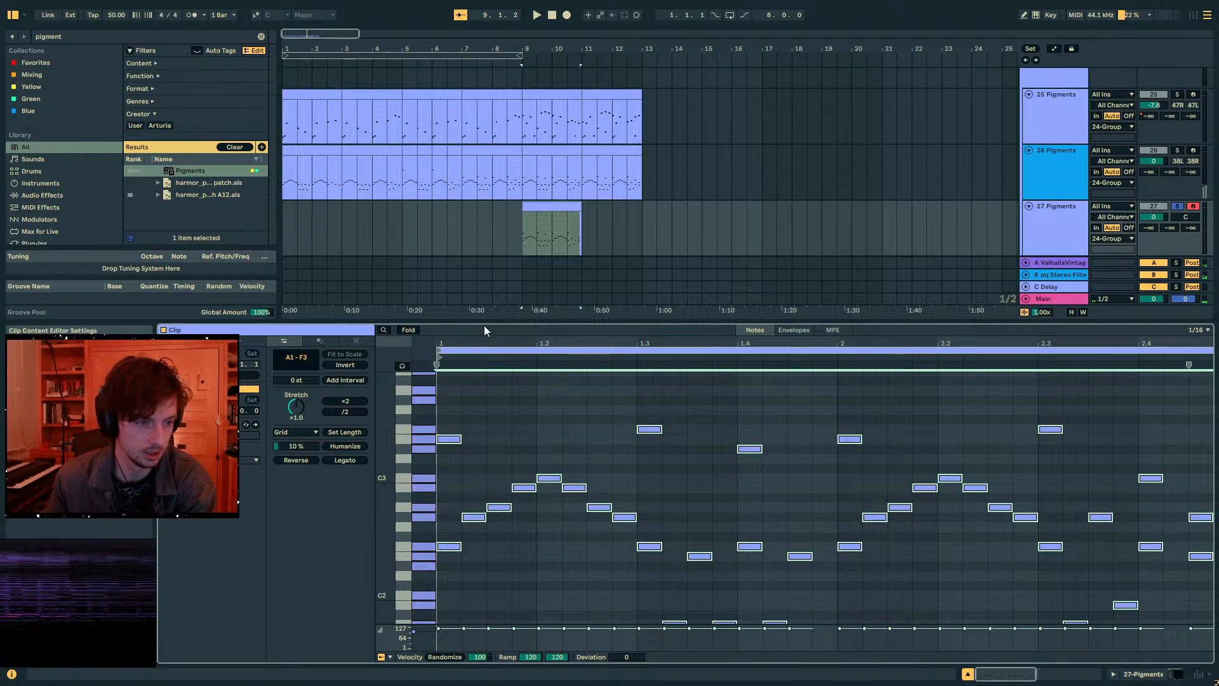
{"action": "left_click_drag", "start_coordinate": [484, 325], "coordinate": [501, 70]}
{"action": "scroll", "coordinate": [502, 317], "scroll_direction": "up", "scroll_amount": 4}
{"action": "left_click", "coordinate": [489, 518]}
- Move the B2 note in beat 1 to the clip start and deactivate the G#2 and A2 notes after it
{"action": "left_click", "coordinate": [476, 364]}
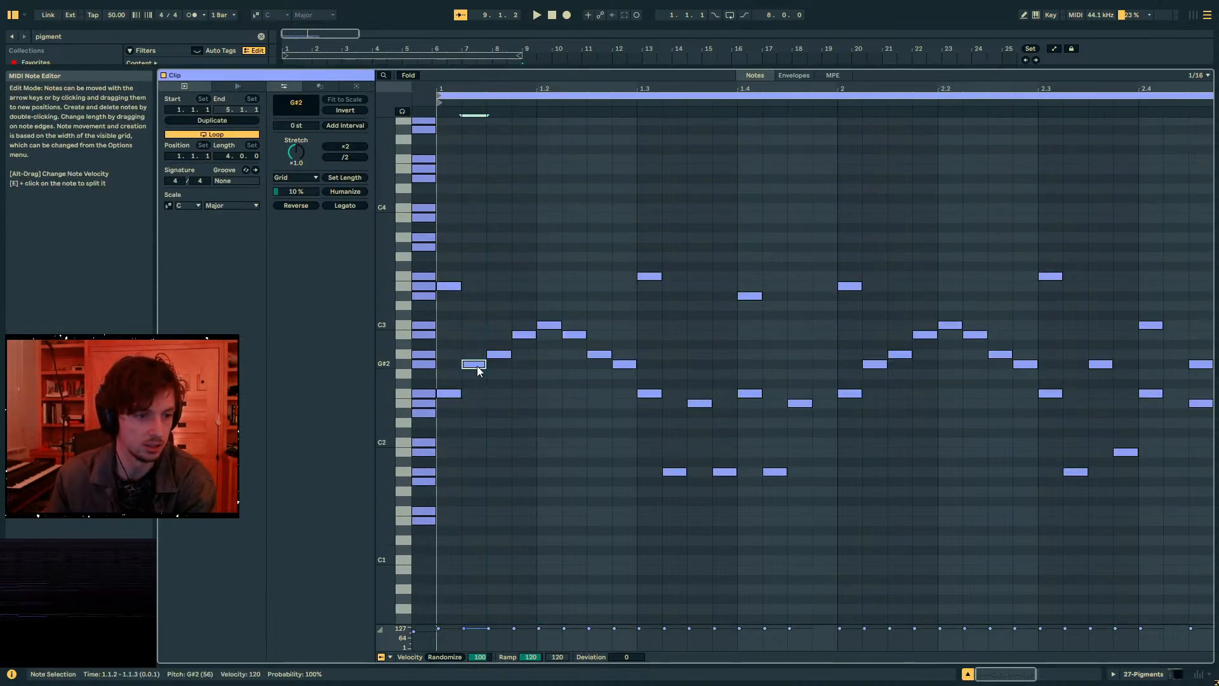
{"action": "left_click", "coordinate": [520, 336]}
{"action": "key", "text": "Left"}
{"action": "key", "text": "Left"}
{"action": "key", "text": "Left"}
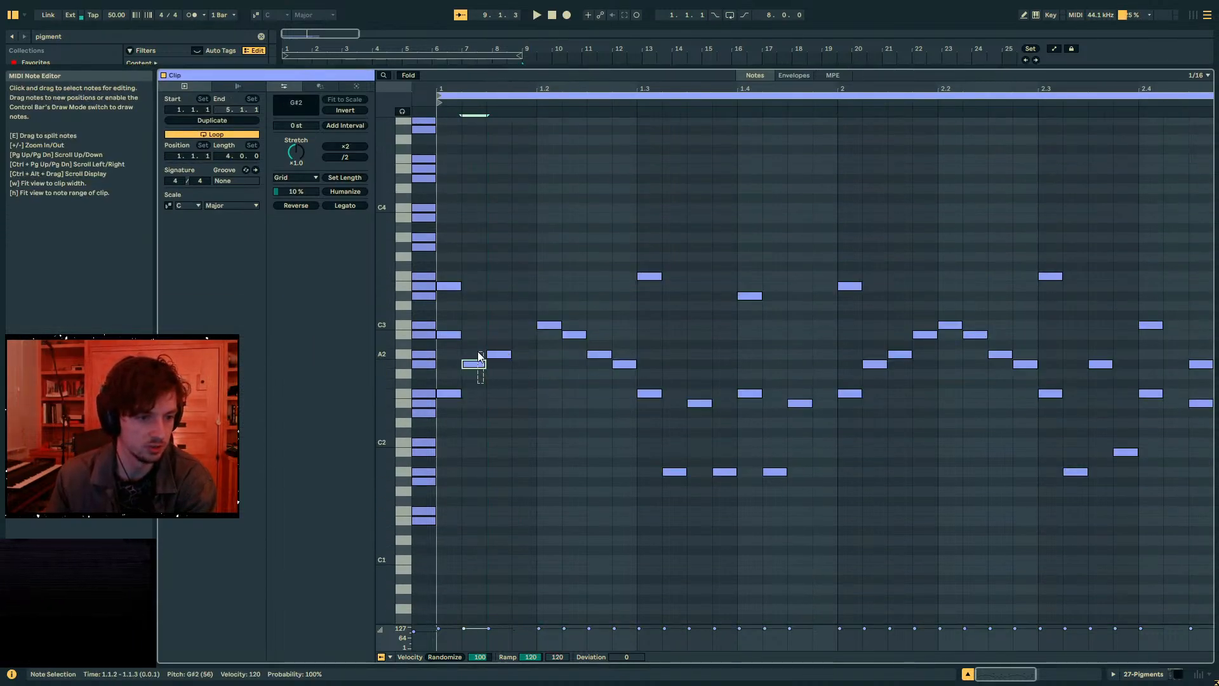
{"action": "key", "text": "0"}
- Lengthen the opening notes F2, B2 and E3 to a full beat and play the chord
{"action": "left_click_drag", "start_coordinate": [496, 260], "coordinate": [535, 394]}
{"action": "left_click", "coordinate": [619, 410]}
{"action": "key", "text": "space"}
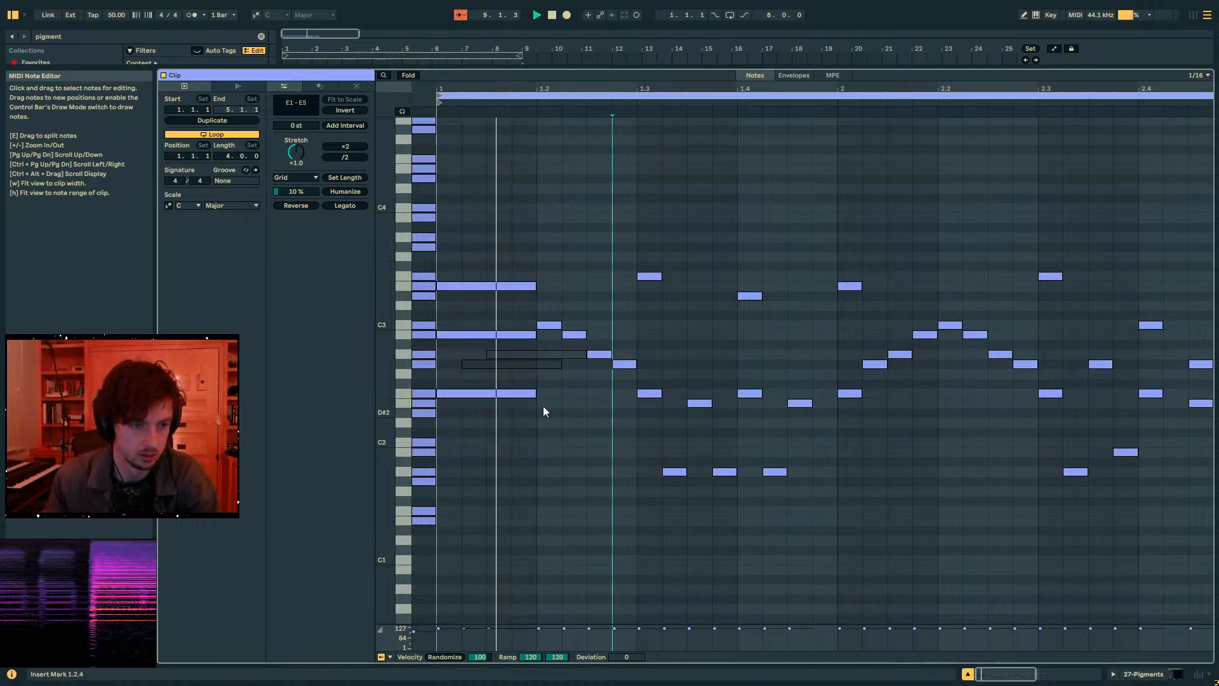
- Duplicate the opening B2 and E3 notes onto beat 2 and raise the copies to C3 and F3
{"action": "left_click", "coordinate": [527, 334]}
{"action": "key", "text": "ctrl+d"}
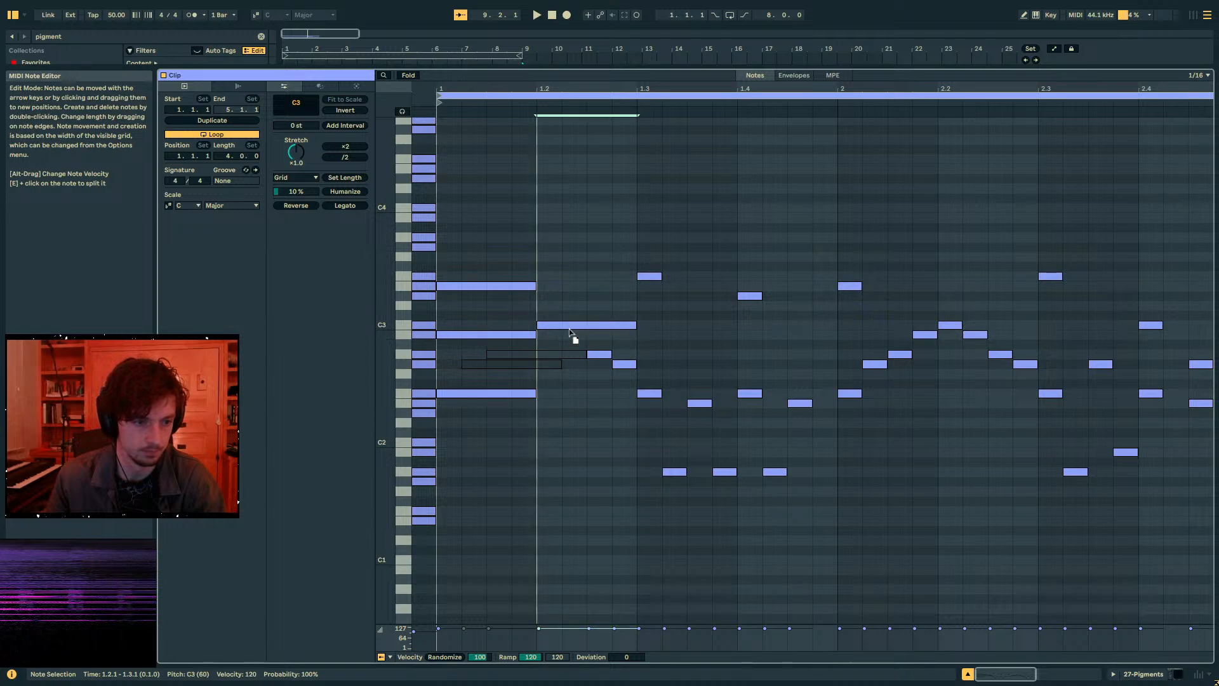
{"action": "left_click", "coordinate": [511, 285]}
{"action": "key", "text": "ctrl+d"}
{"action": "key", "text": "Up"}
- Duplicate the opening F2 note onto beat 2 and lower the copy to D#2, playing the result
{"action": "left_click", "coordinate": [513, 394]}
{"action": "key", "text": "space"}
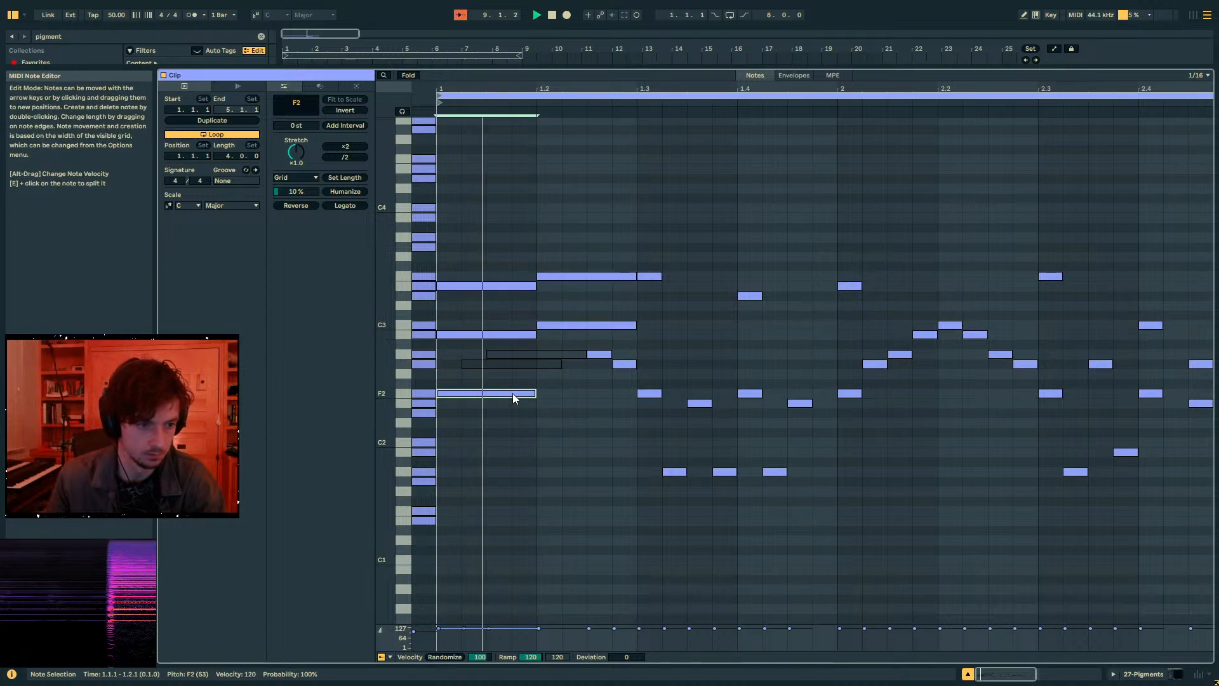
{"action": "key", "text": "ctrl+d"}
{"action": "key", "text": "space"}
{"action": "left_click_drag", "start_coordinate": [564, 393], "coordinate": [567, 418]}
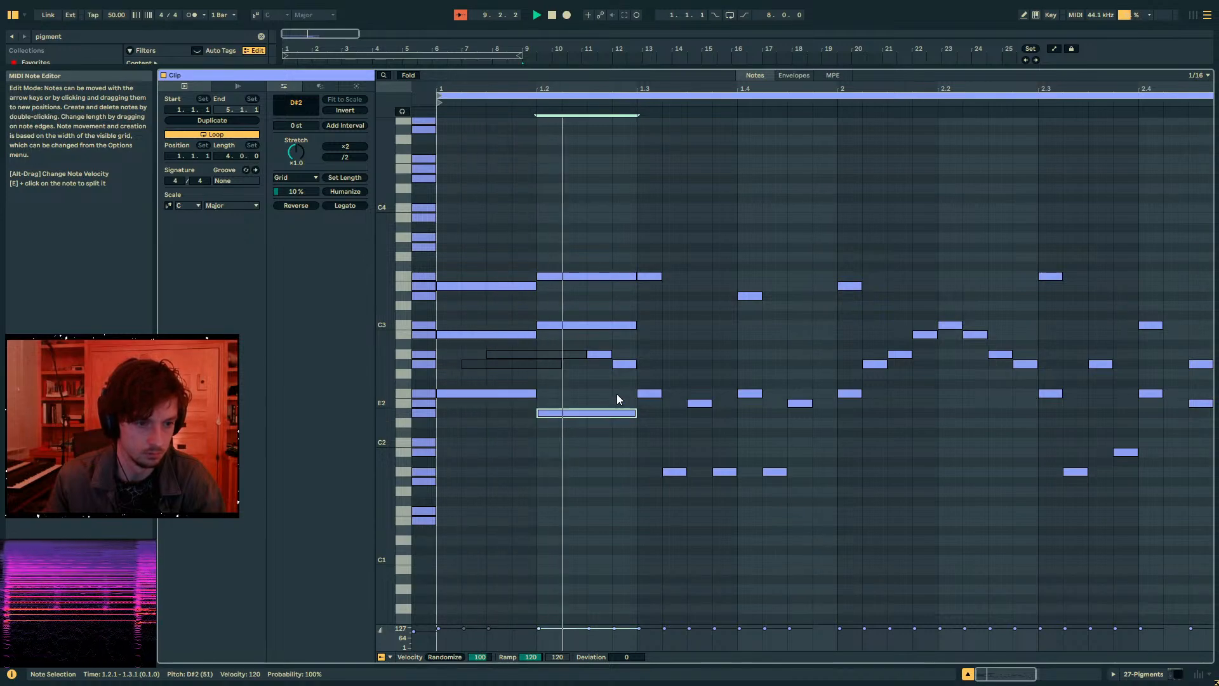
{"action": "key", "text": "space"}
- Deactivate the short A2 and G#2 notes ending beat 2 and raise that beat's bass note to E2
{"action": "left_click", "coordinate": [631, 371]}
{"action": "left_click_drag", "start_coordinate": [632, 373], "coordinate": [598, 352]}
{"action": "key", "text": "space"}
{"action": "left_click", "coordinate": [582, 413]}
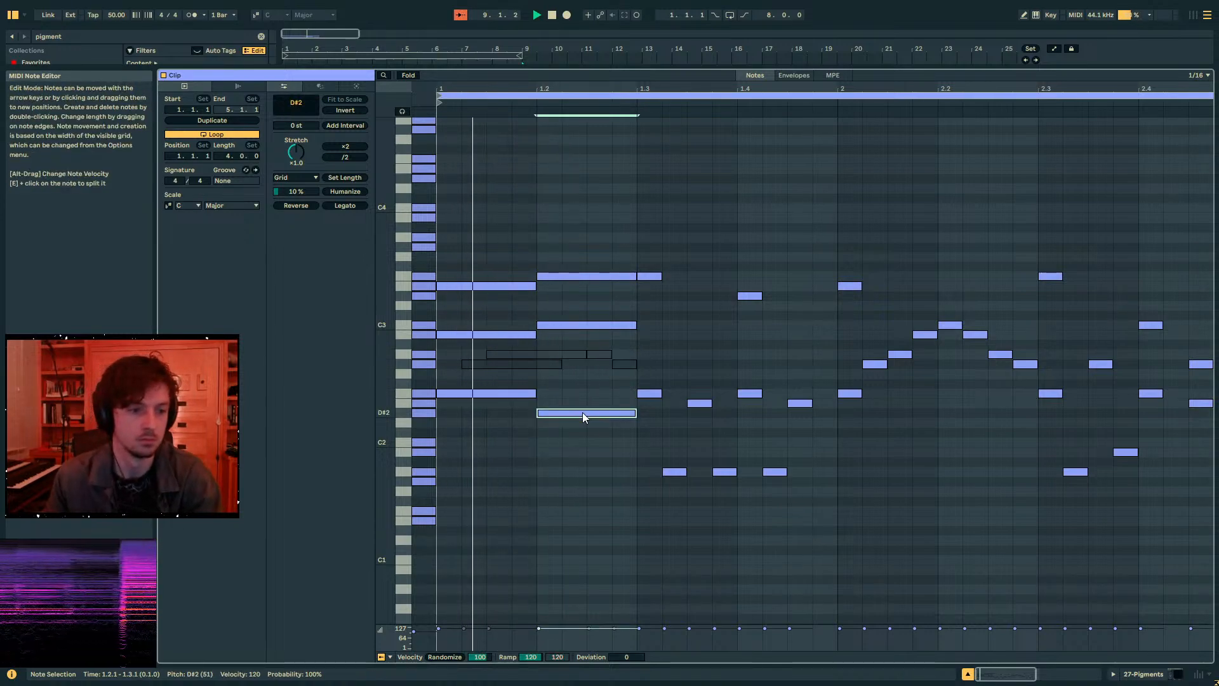
{"action": "key", "text": "Up"}
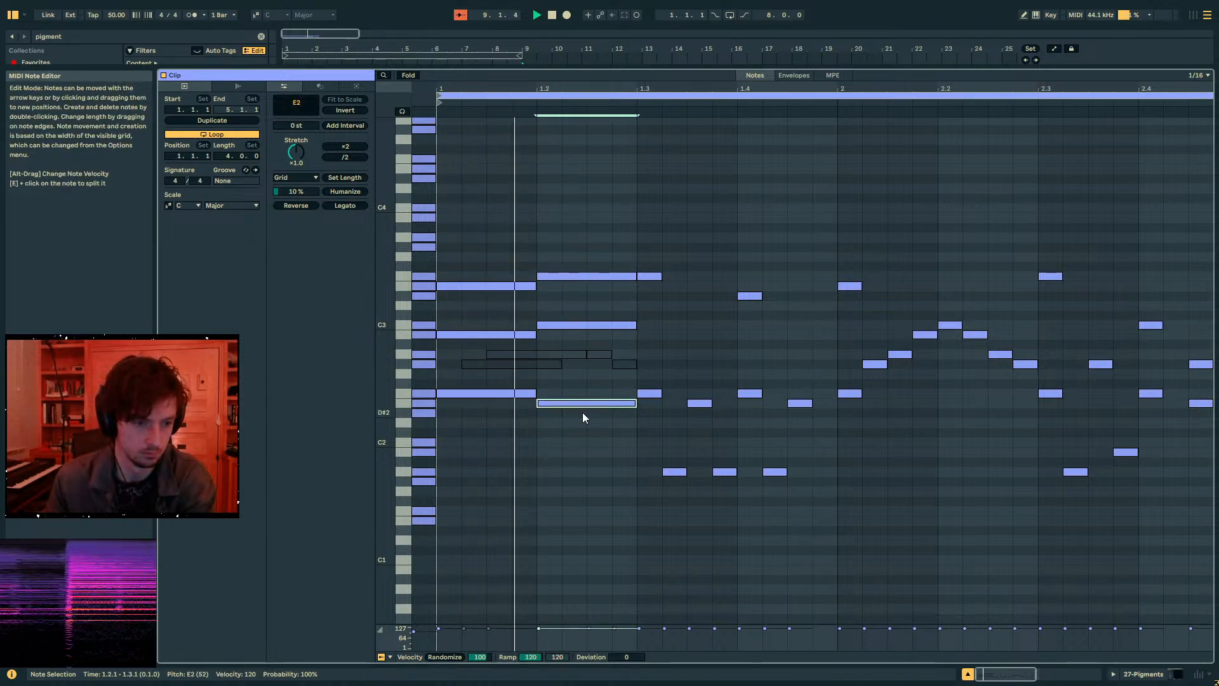
- Replace the short F2 note on beat 3 with a one-beat D#2 note and delete the E2 note above it
{"action": "double_click", "coordinate": [650, 404]}
{"action": "left_click_drag", "start_coordinate": [660, 414], "coordinate": [731, 416]}
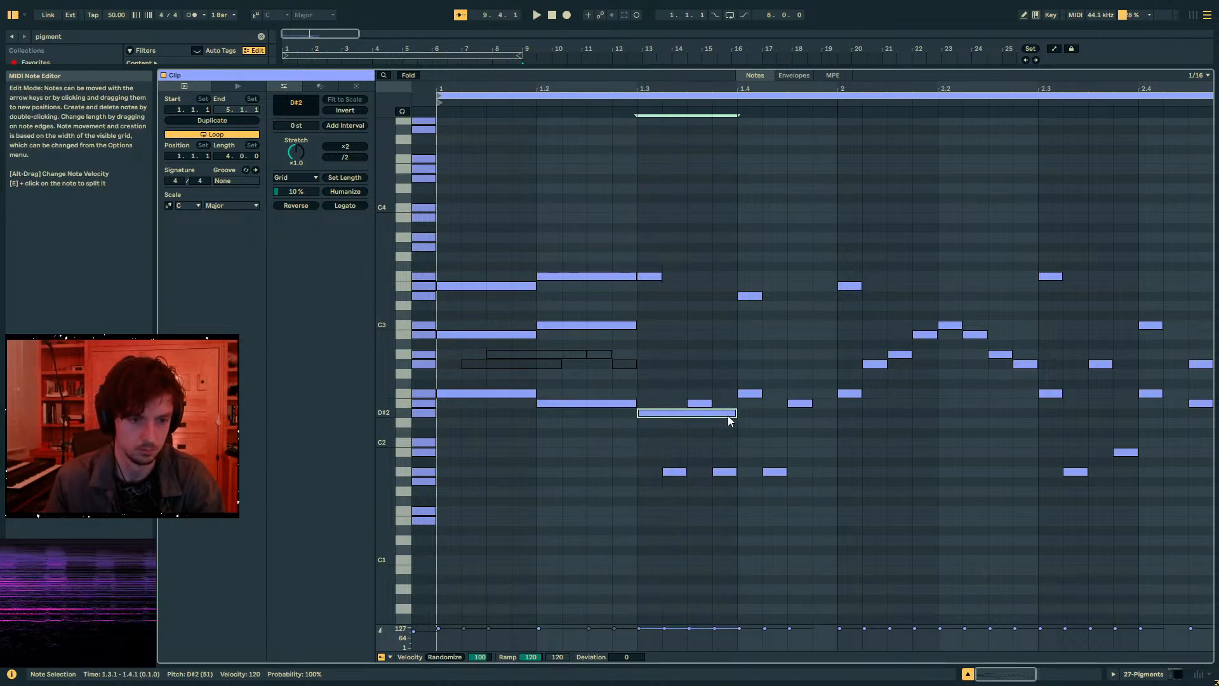
{"action": "double_click", "coordinate": [700, 403]}
- Raise the first A1 note in beat 3 to A2, move it to the beat's start and lengthen it to one beat
{"action": "left_click", "coordinate": [672, 471]}
{"action": "key", "text": "shift+Up"}
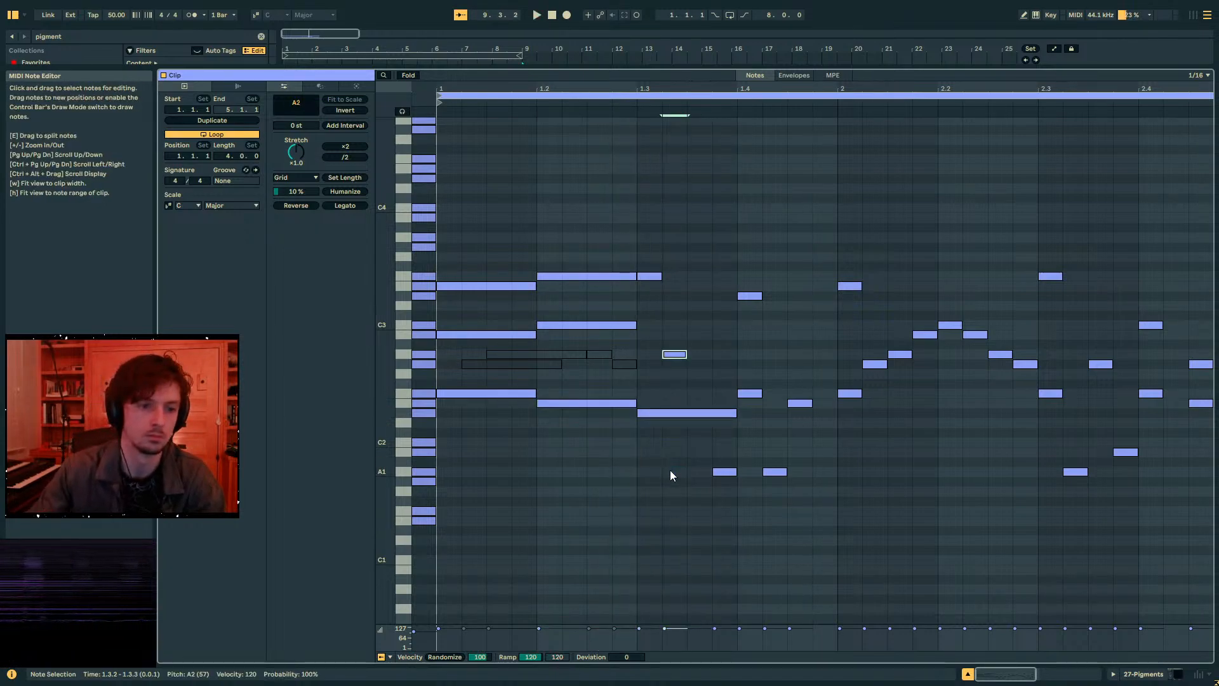
{"action": "key", "text": "shift+Up"}
{"action": "key", "text": "shift+Down"}
{"action": "key", "text": "Left"}
{"action": "key", "text": "Right"}
{"action": "key", "text": "shift+Right"}
{"action": "key", "text": "shift+Right"}
{"action": "key", "text": "shift+Right"}
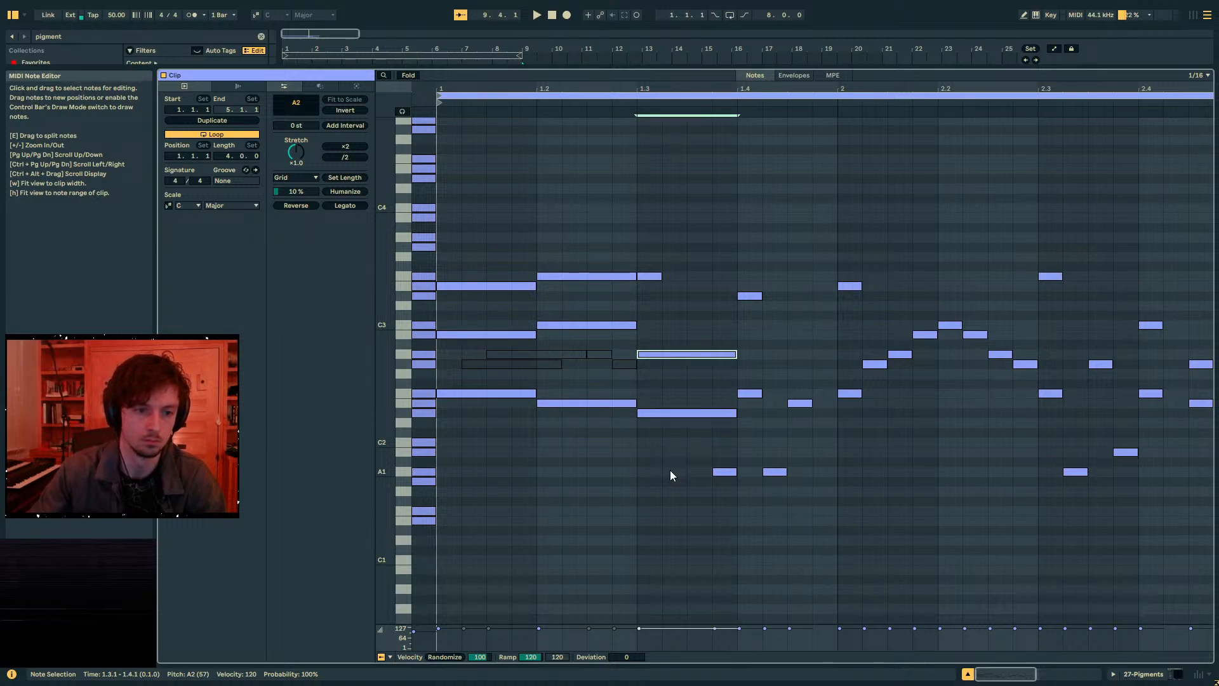
- Lengthen the top note of beat 3 to one beat, lower it to D#3 and play the chords
{"action": "left_click_drag", "start_coordinate": [660, 276], "coordinate": [736, 280]}
{"action": "key", "text": "Down"}
{"action": "key", "text": "Down"}
{"action": "key", "text": "space"}
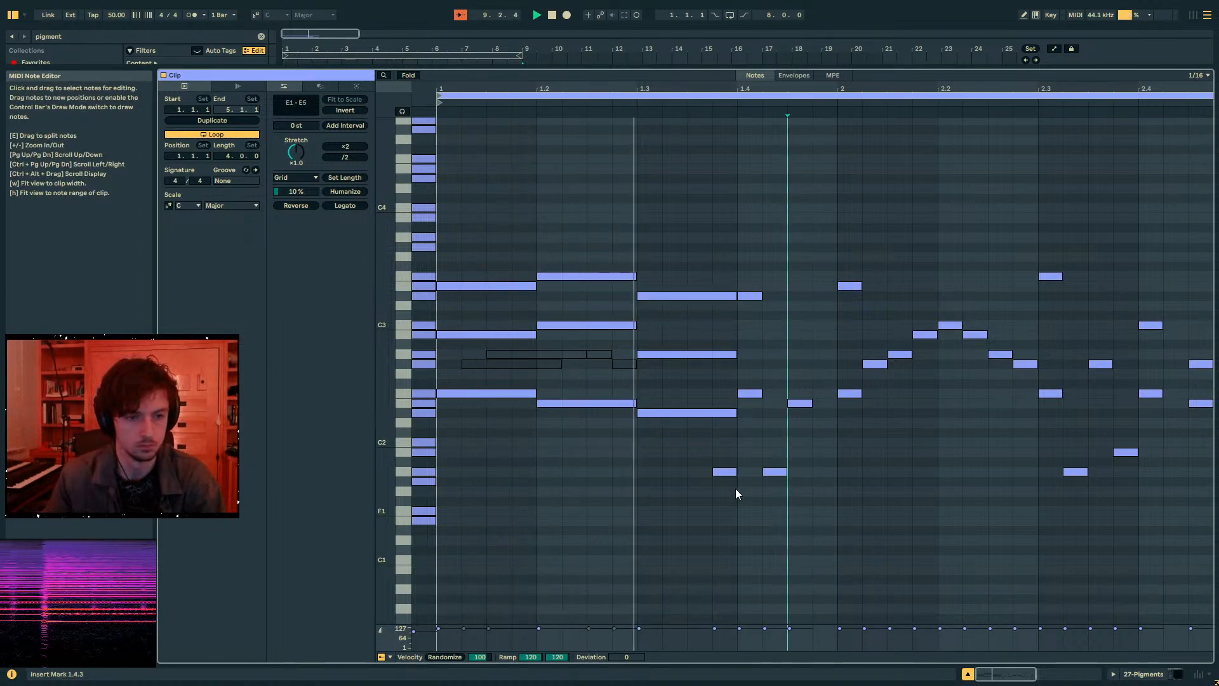
{"action": "left_click", "coordinate": [661, 234]}
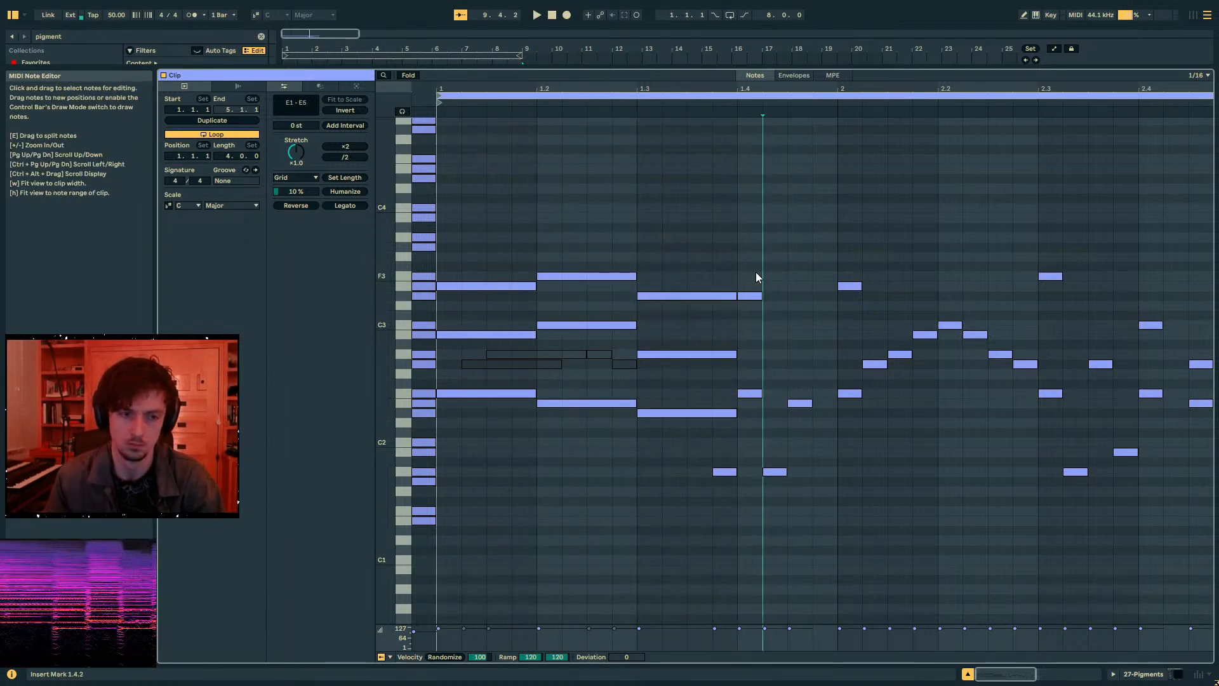
{"action": "key", "text": "space"}
- Copy the opening chord on beat 1 to beat 4 of the first bar and start playback
{"action": "left_click", "coordinate": [711, 280]}
{"action": "left_click", "coordinate": [705, 295]}
{"action": "left_click_drag", "start_coordinate": [512, 253], "coordinate": [494, 413]}
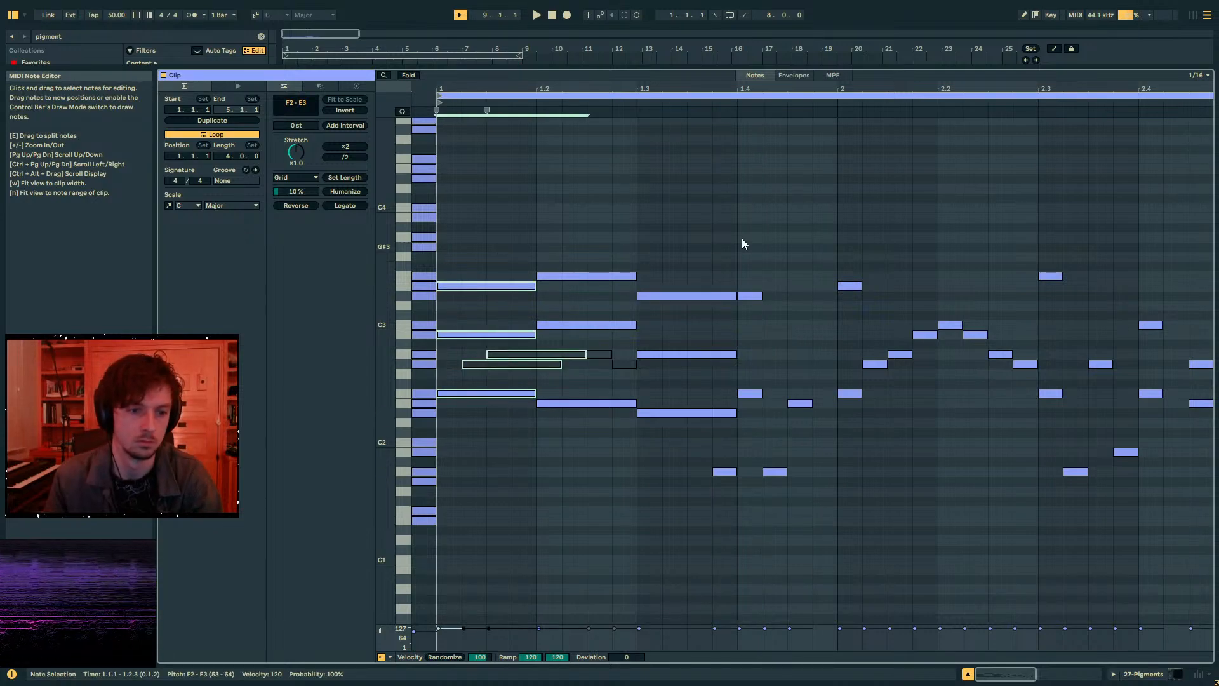
{"action": "key", "text": "ctrl+c"}
{"action": "left_click", "coordinate": [739, 254]}
{"action": "key", "text": "ctrl+v"}
{"action": "key", "text": "space"}
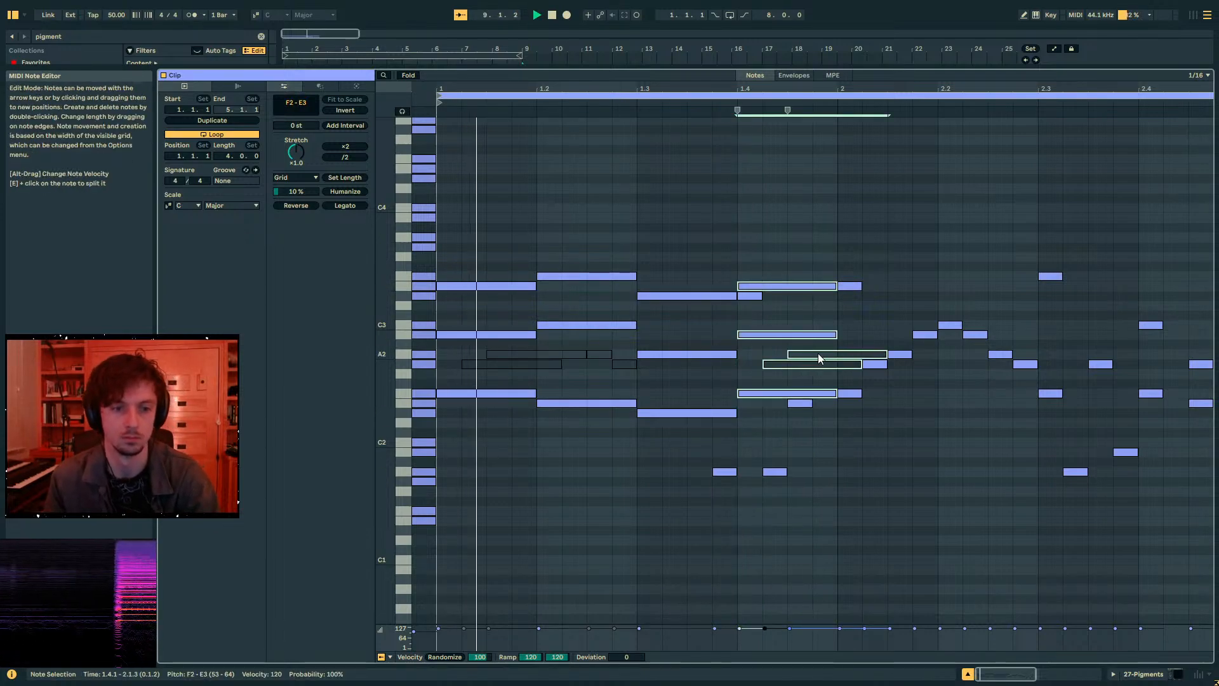
- Delete the two inactive notes from the pasted beat 4 chord and lower its F2 note to E2
{"action": "left_click", "coordinate": [816, 351]}
{"action": "left_click", "coordinate": [817, 356]}
{"action": "key", "text": "Delete"}
{"action": "left_click", "coordinate": [811, 366]}
{"action": "key", "text": "Delete"}
{"action": "left_click_drag", "start_coordinate": [799, 390], "coordinate": [799, 400]}
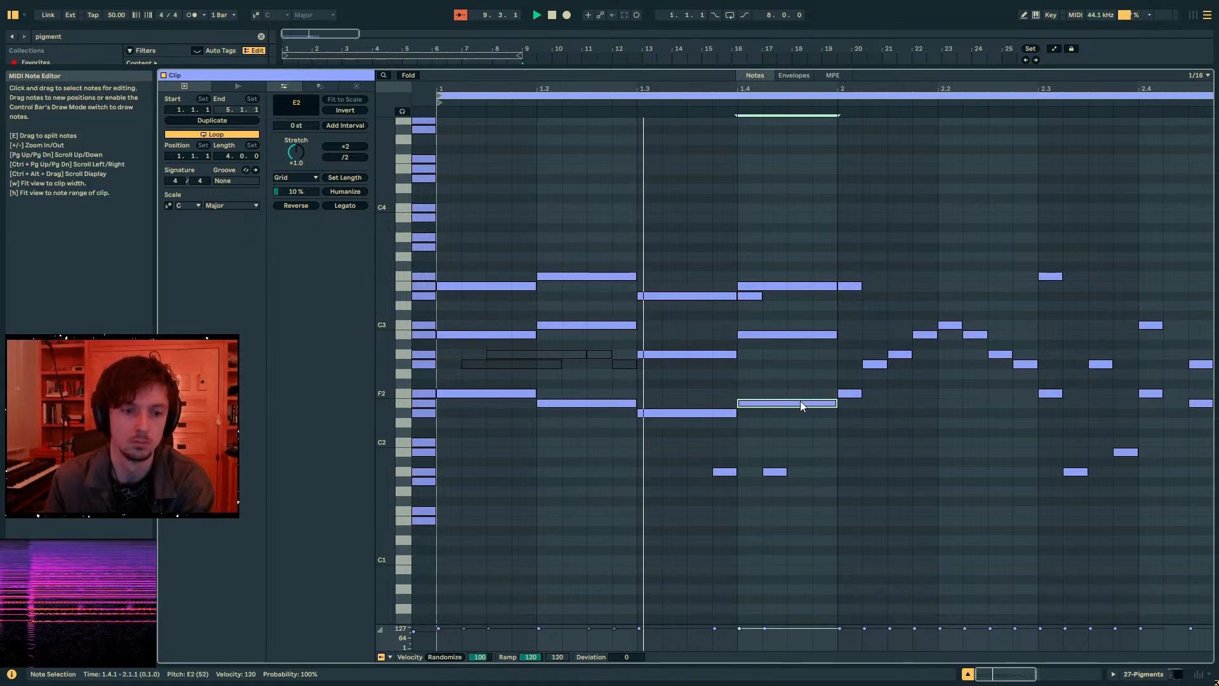
- Move the low A1 note in beat 4 up to A2 as a one-beat chord note at the beat's start, and delete the B2 note
{"action": "left_click", "coordinate": [774, 471]}
{"action": "key", "text": "shift+Up"}
{"action": "key", "text": "shift+Up"}
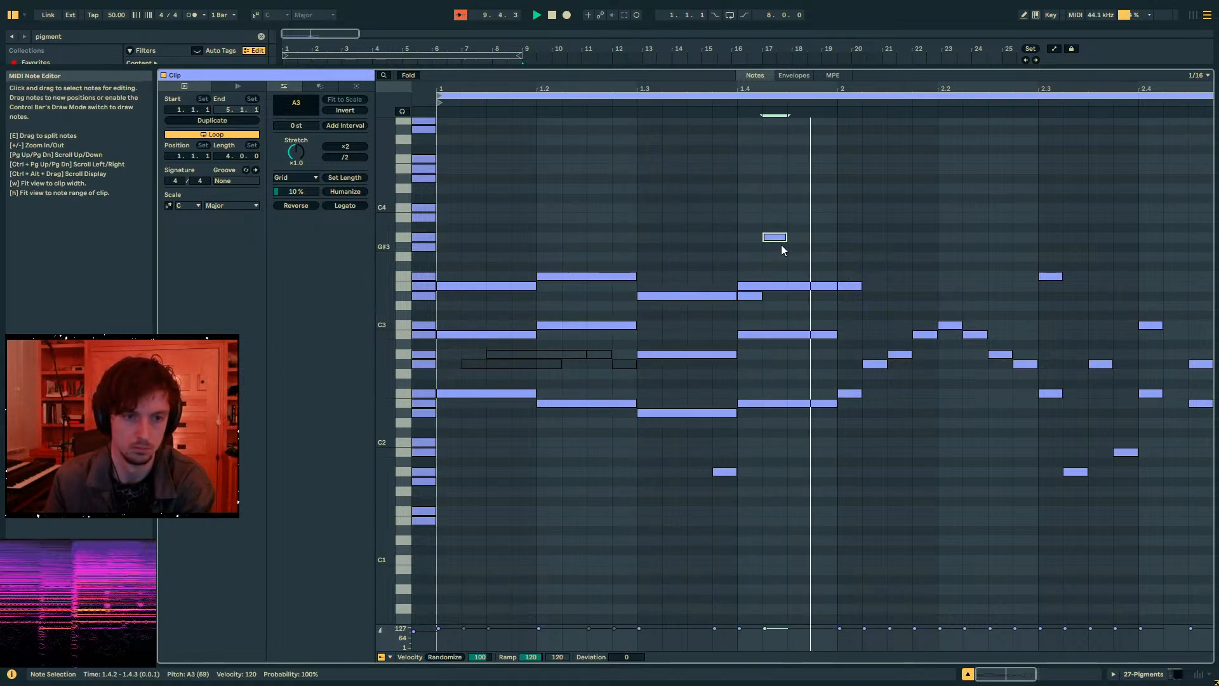
{"action": "key", "text": "Left"}
{"action": "left_click_drag", "start_coordinate": [760, 237], "coordinate": [798, 338]}
{"action": "key", "text": "Delete"}
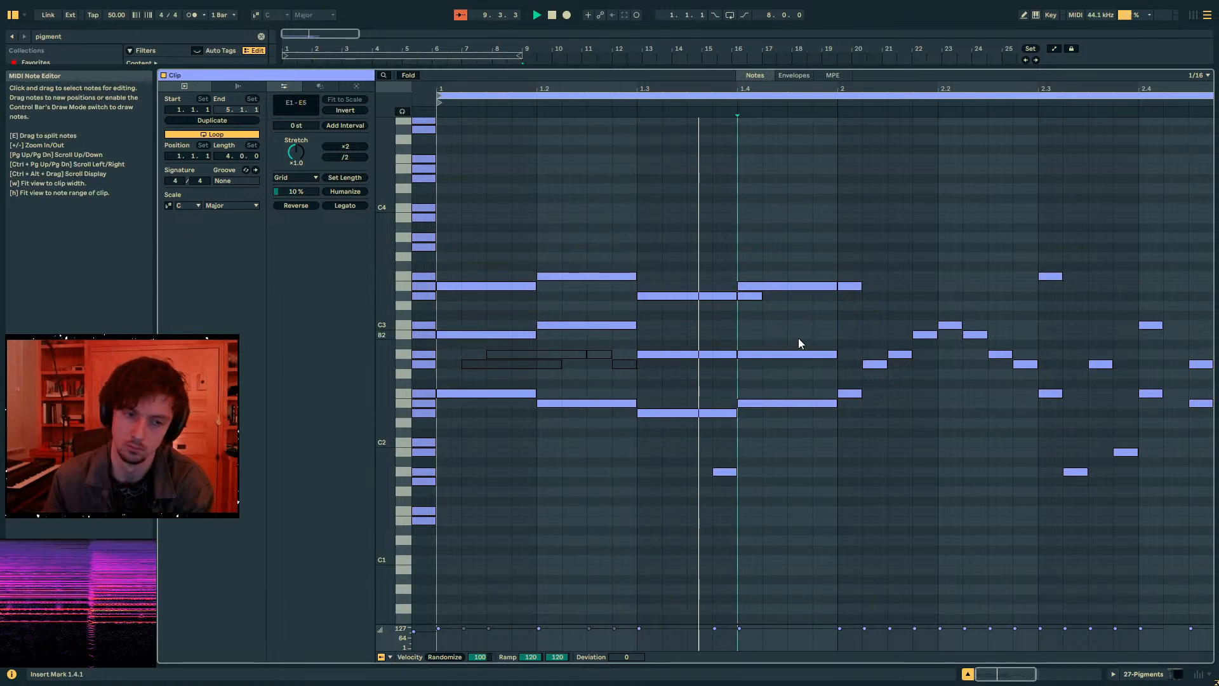
{"action": "key", "text": "ctrl+z"}
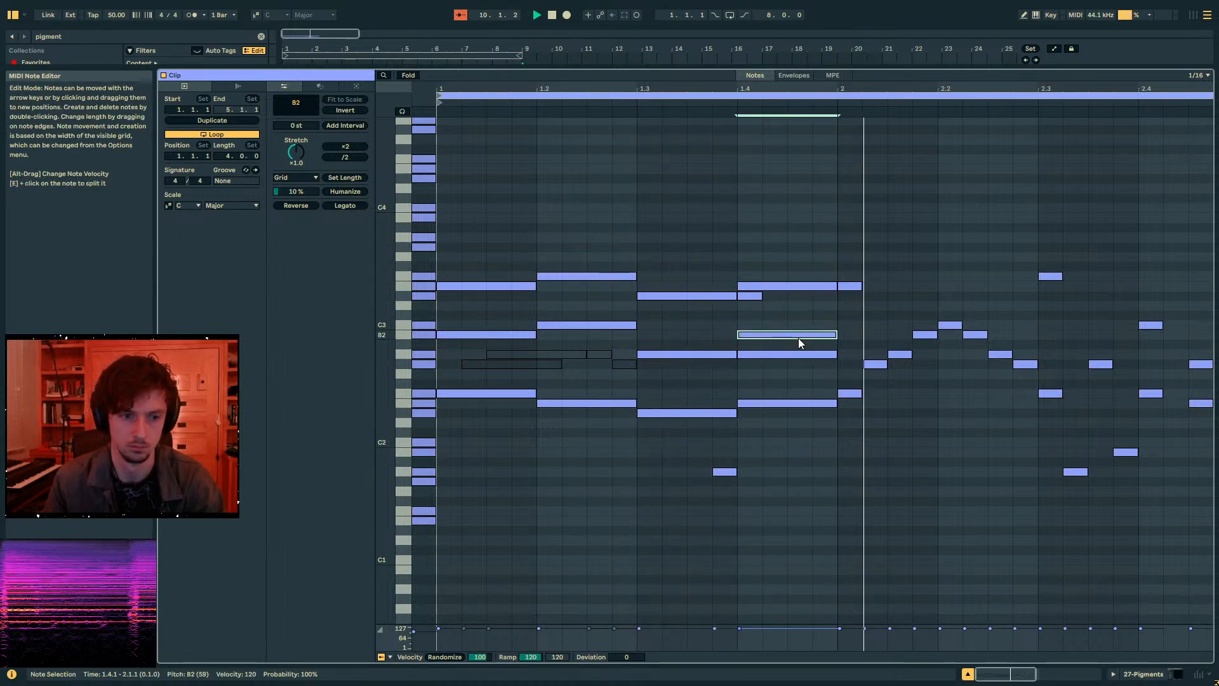
{"action": "key", "text": "Delete"}
- Delete all notes from bar 2 onward and the leftover low A1 note at the end of beat 3
{"action": "left_click_drag", "start_coordinate": [844, 240], "coordinate": [1214, 580]}
{"action": "key", "text": "Delete"}
{"action": "left_click_drag", "start_coordinate": [809, 517], "coordinate": [673, 459]}
{"action": "key", "text": "Delete"}
- Open the Pigments instrument on the chord track, play the chords and lower the collision exciter's volume
{"action": "left_click", "coordinate": [1134, 674]}
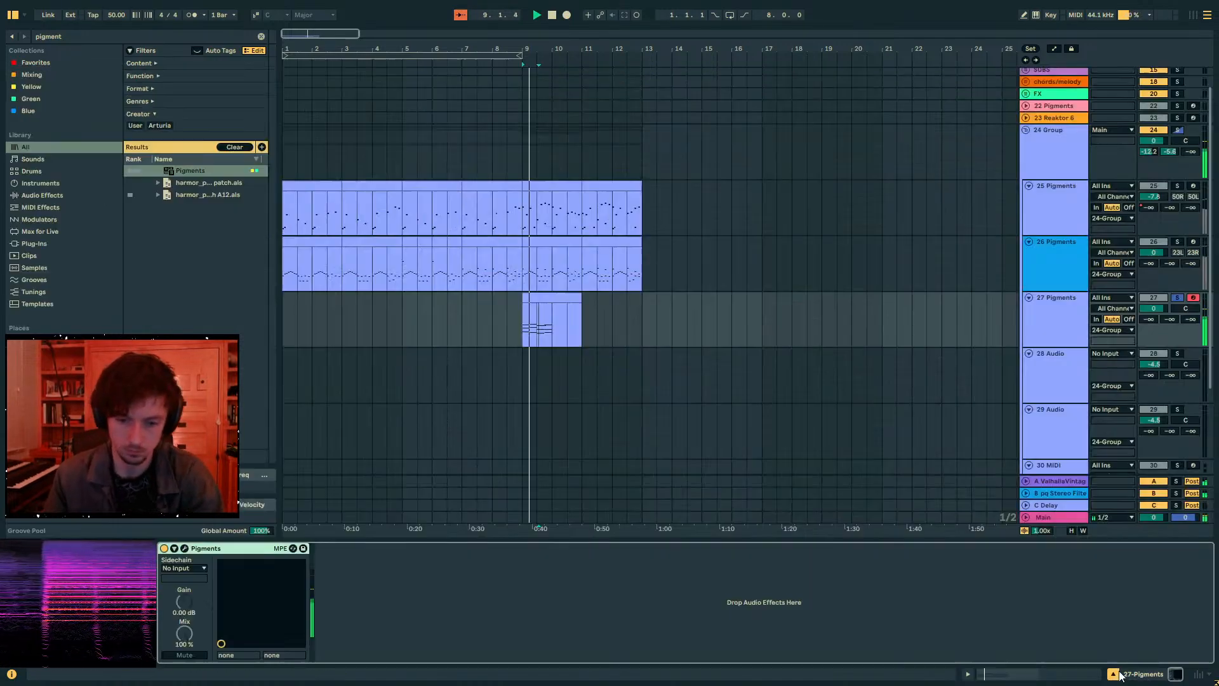
{"action": "left_click", "coordinate": [184, 548]}
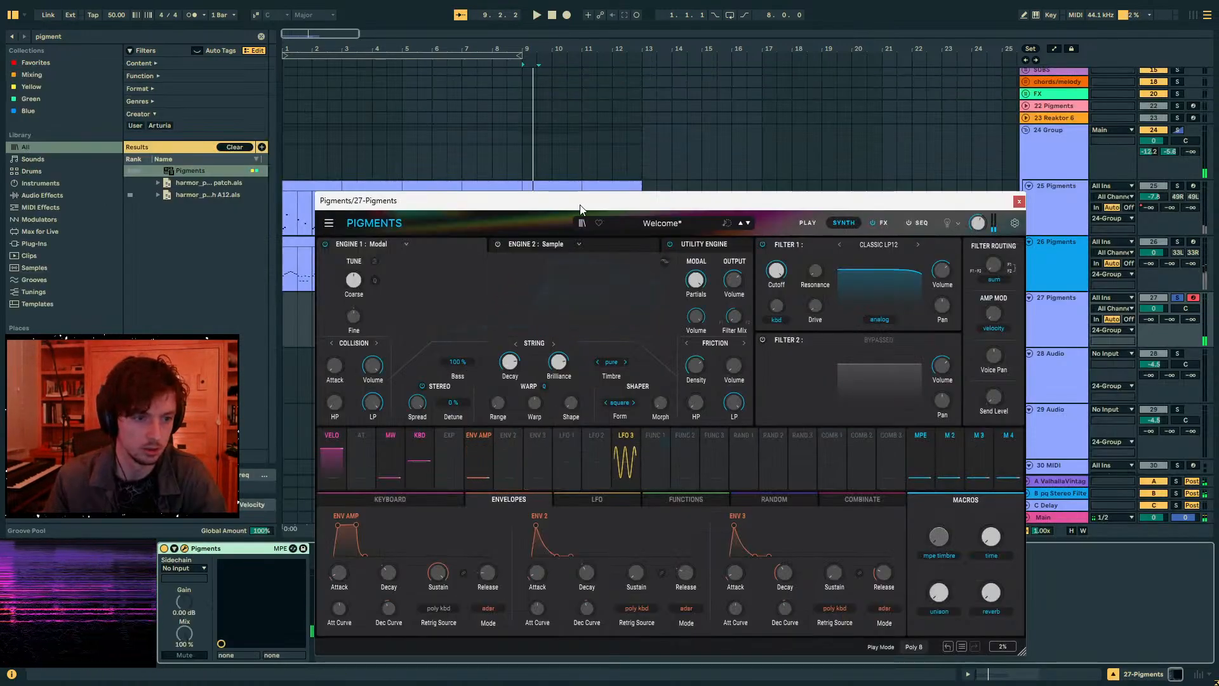
{"action": "left_click_drag", "start_coordinate": [578, 201], "coordinate": [736, 128]}
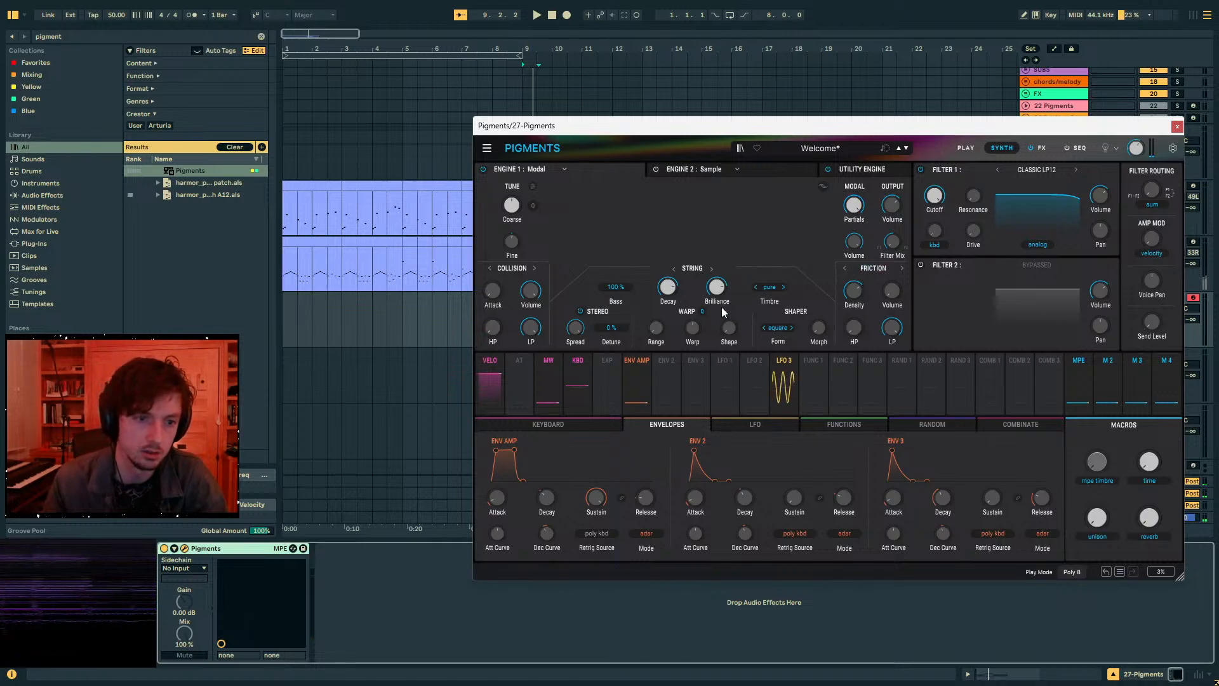
{"action": "key", "text": "space"}
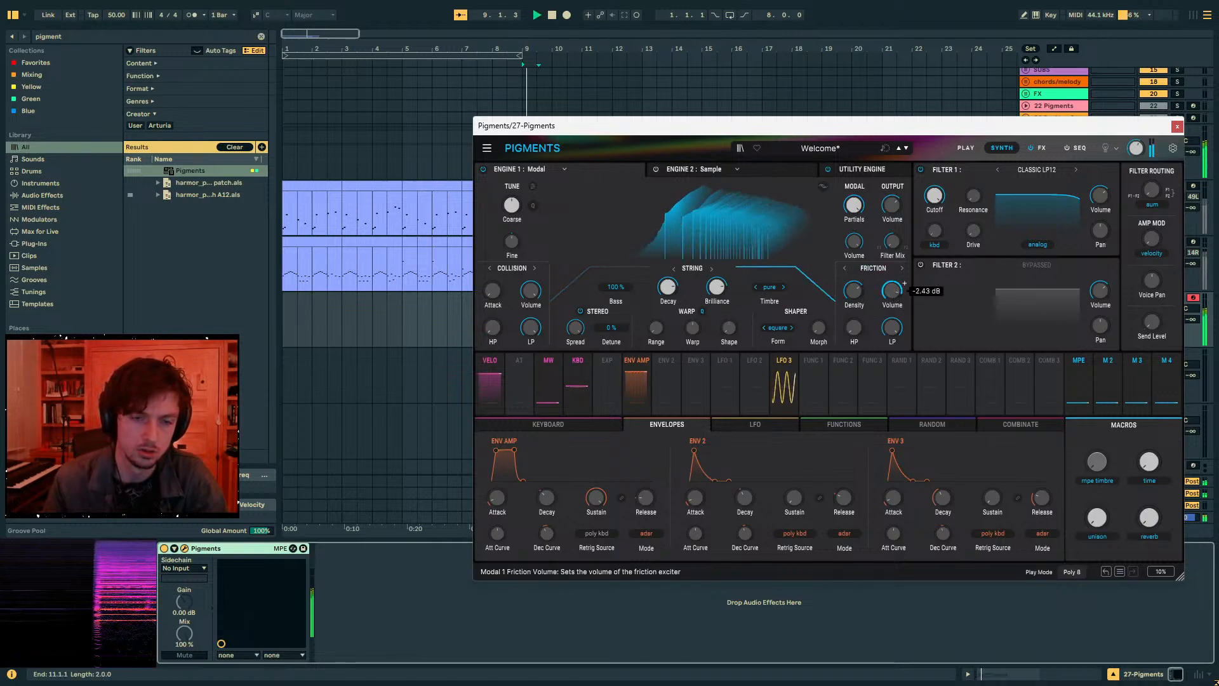
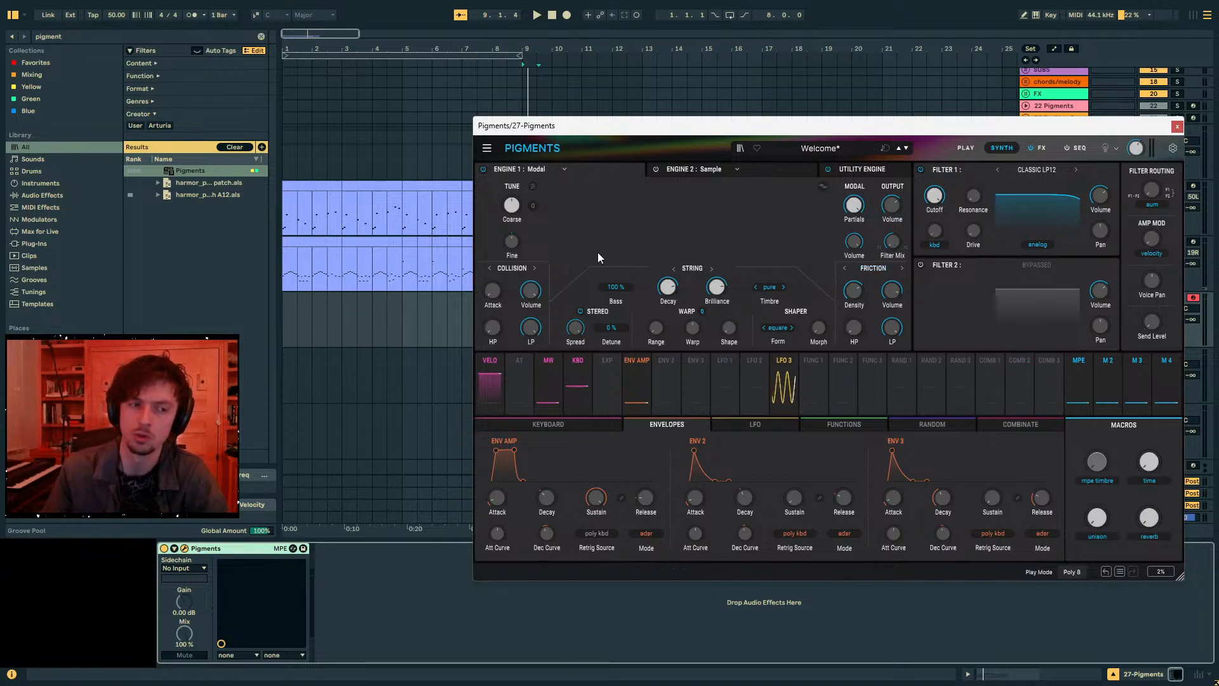
{"action": "left_click_drag", "start_coordinate": [531, 291], "coordinate": [530, 375]}
{"action": "key", "text": "space"}
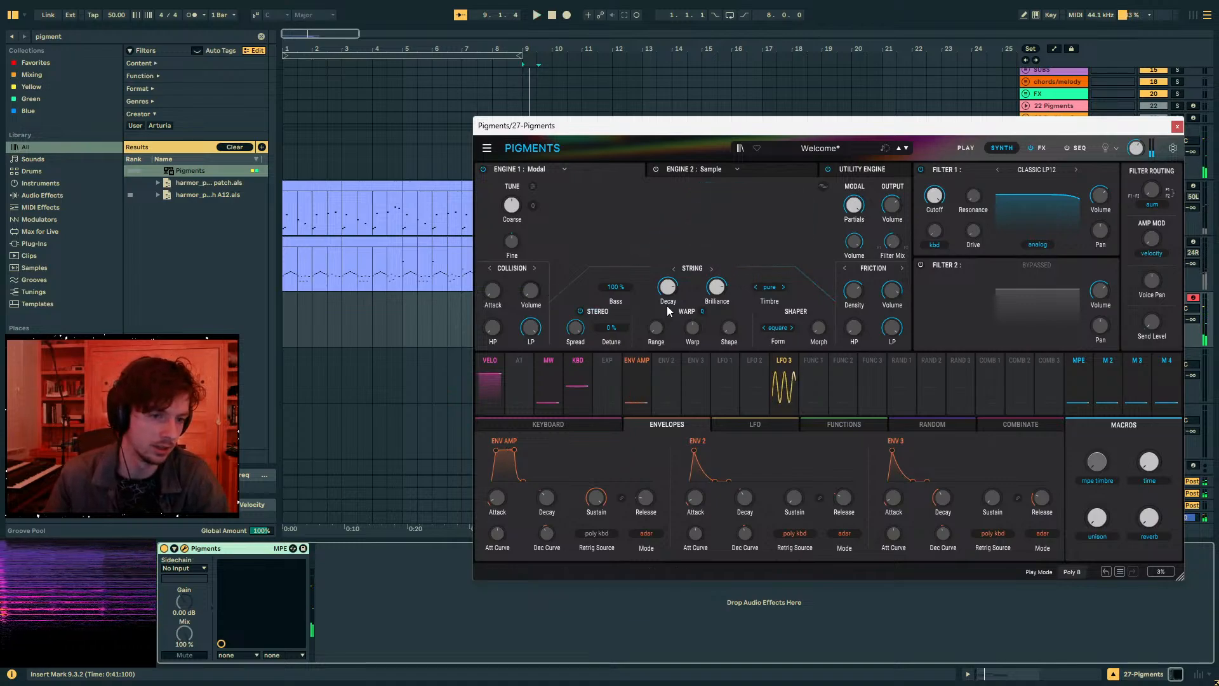
- Set the modal string's brilliance to 0.800, its bass to 200% and its timbre to hollow while auditioning the chords
{"action": "left_click_drag", "start_coordinate": [717, 287], "coordinate": [717, 311]}
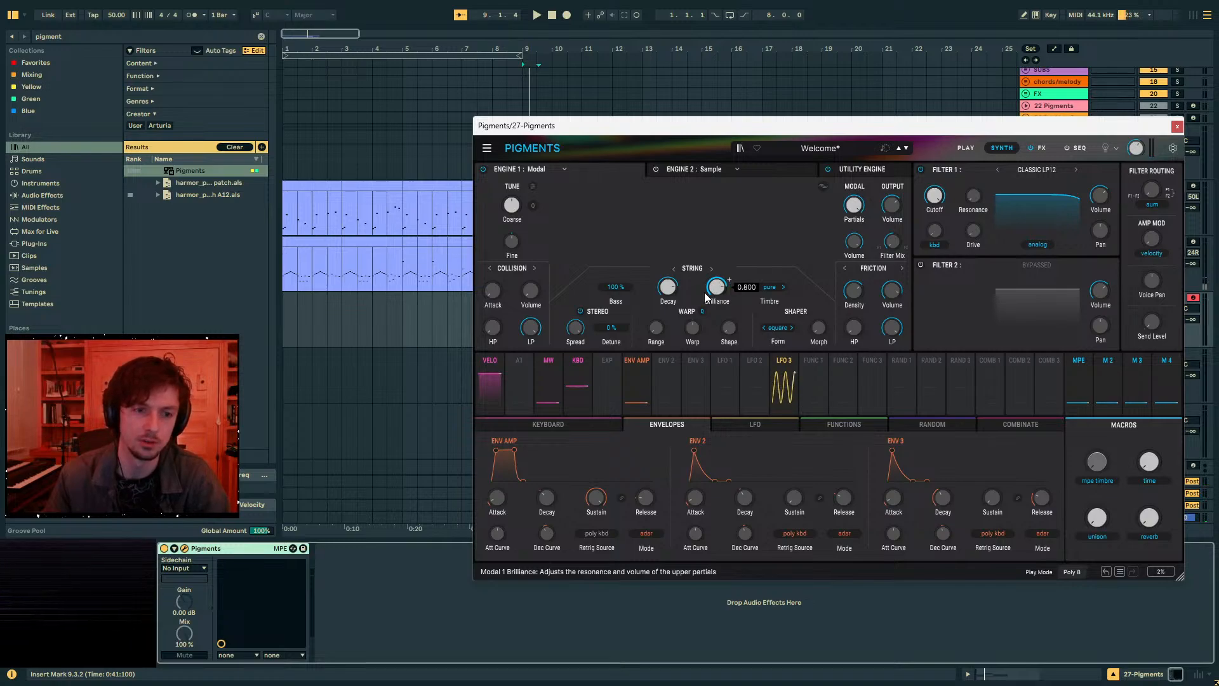
{"action": "key", "text": "space"}
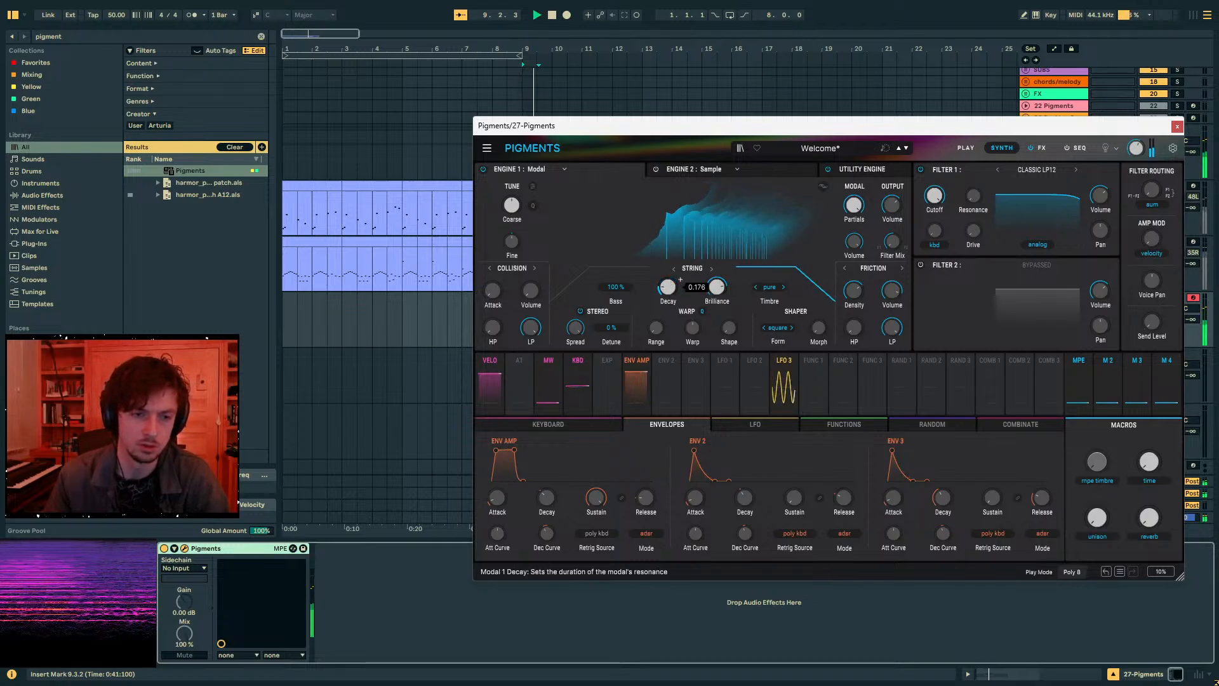
{"action": "key", "text": "space"}
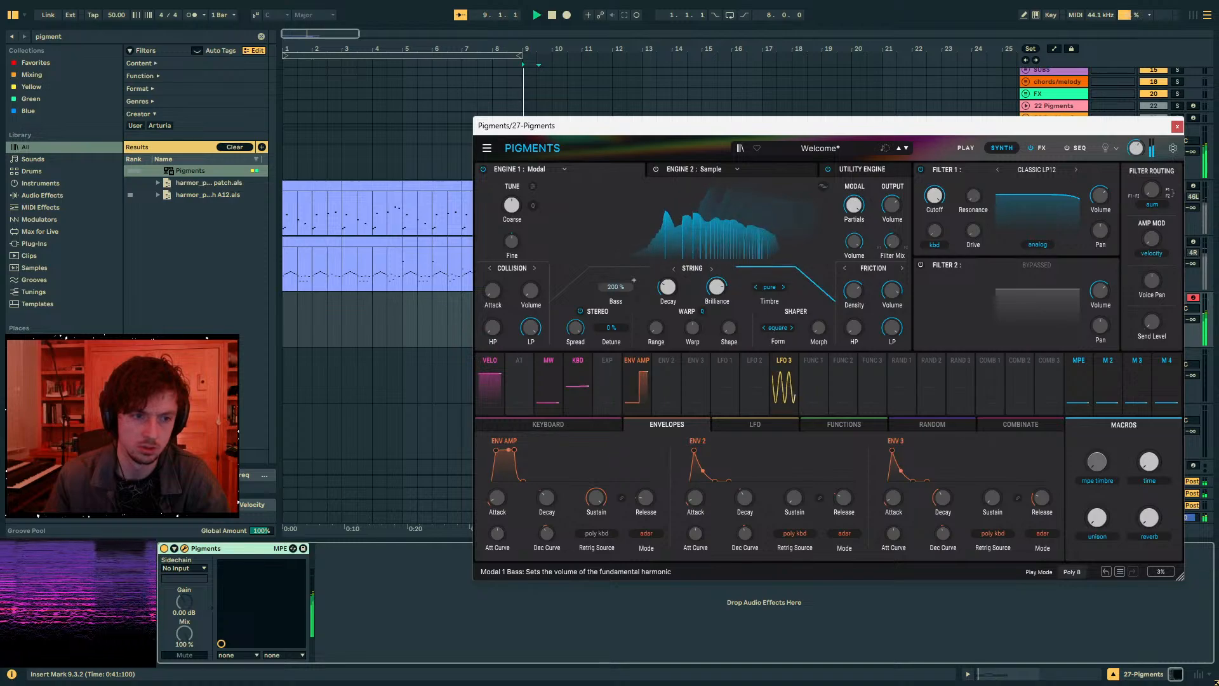
{"action": "left_click", "coordinate": [782, 288]}
{"action": "key", "text": "space"}
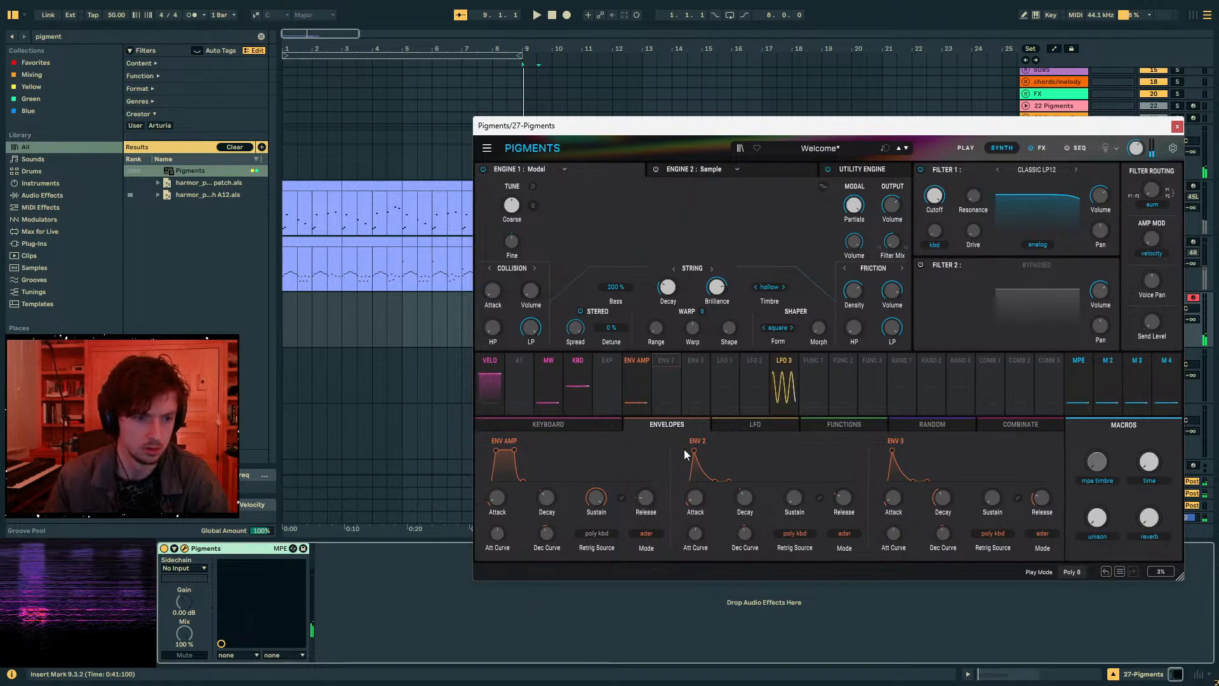
- Give the amp envelope a slower attack and a decaying tail, and set the modal warp's range to 5 and shape to 72%
{"action": "key", "text": "space"}
{"action": "left_click_drag", "start_coordinate": [496, 451], "coordinate": [569, 479]}
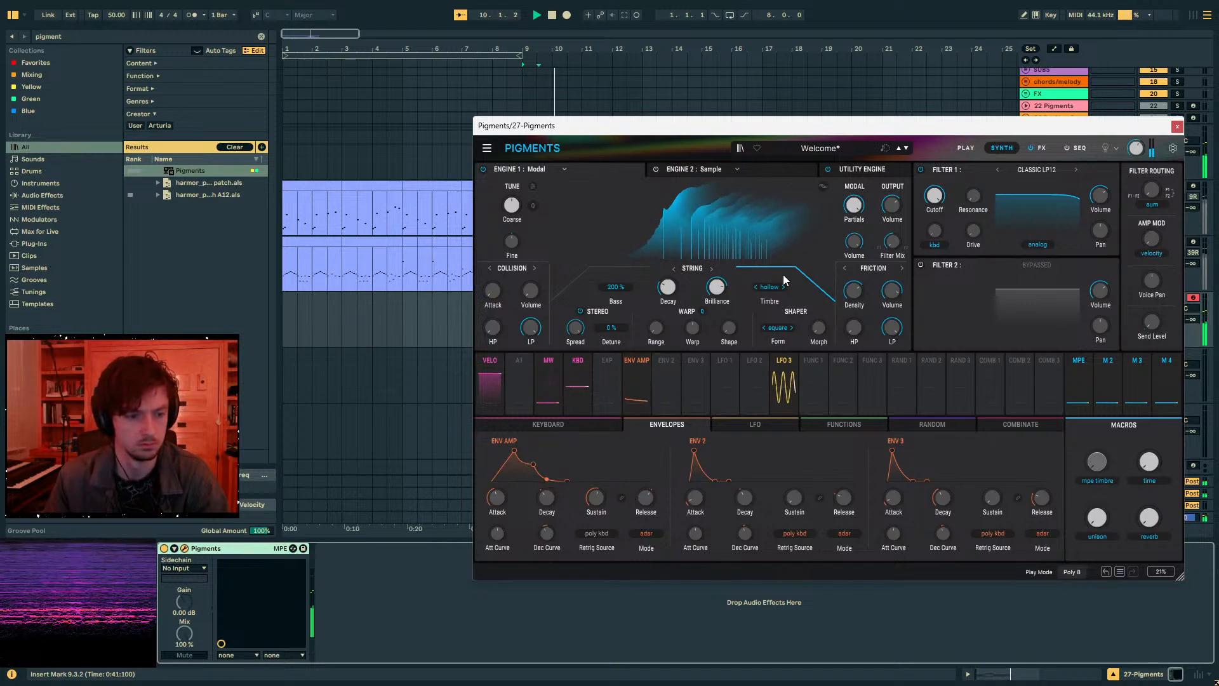
{"action": "left_click_drag", "start_coordinate": [514, 452], "coordinate": [514, 451]}
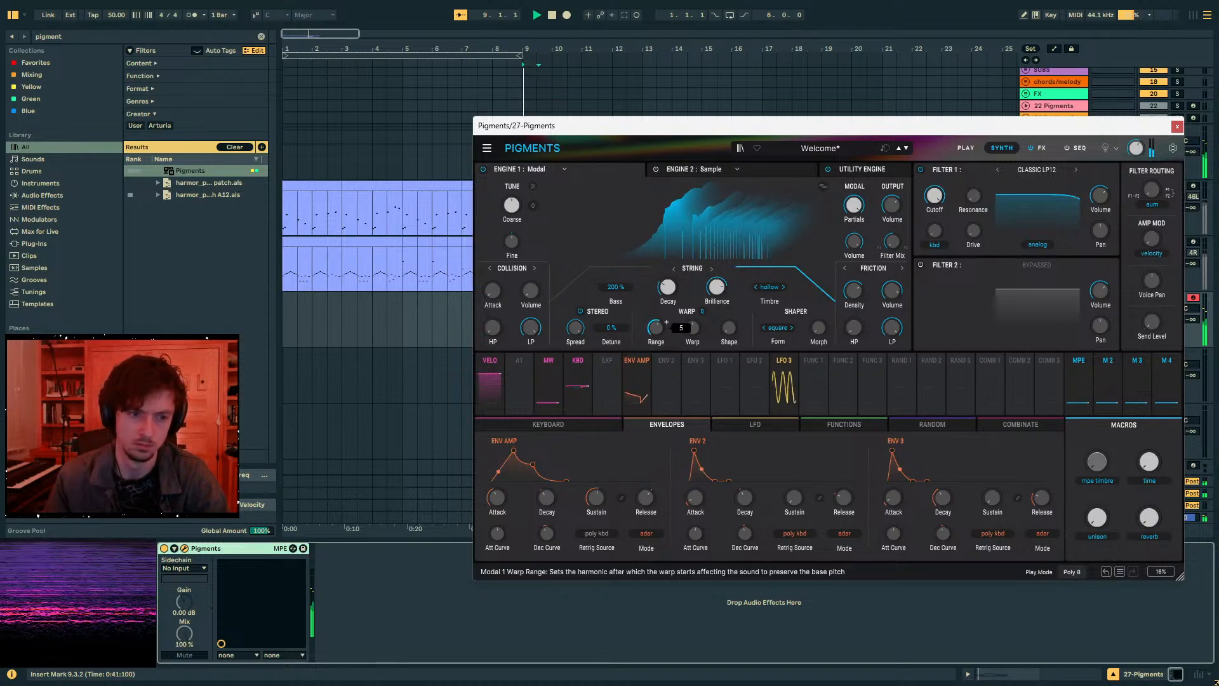
{"action": "left_click_drag", "start_coordinate": [853, 206], "coordinate": [854, 279]}
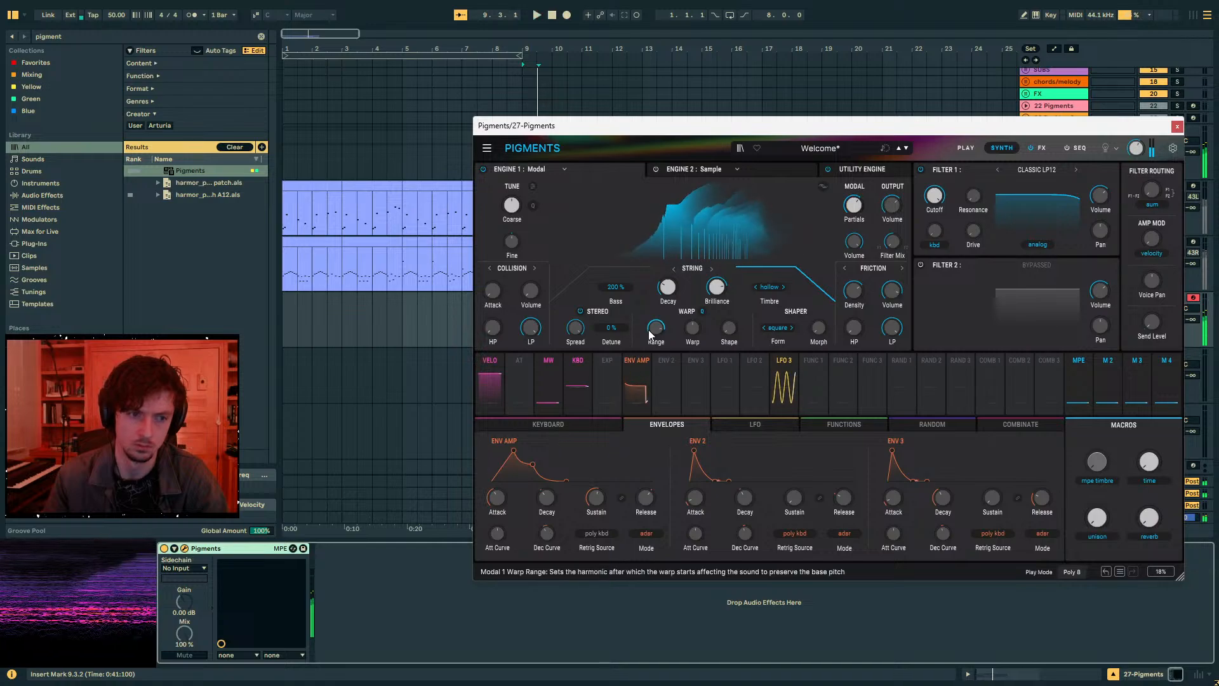
{"action": "left_click_drag", "start_coordinate": [693, 336], "coordinate": [726, 310]}
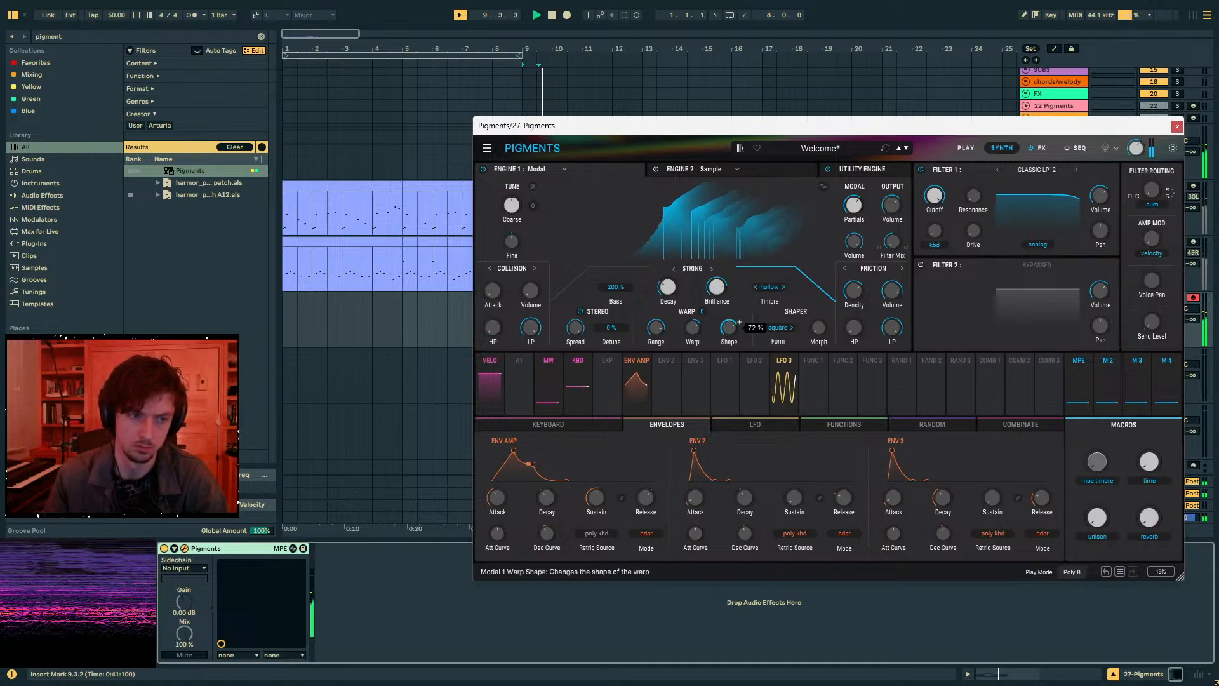
- Raise the collision volume, adjust the friction exciter, shorten the amp envelope's attack and set the collision attack to 0.120
{"action": "left_click_drag", "start_coordinate": [536, 286], "coordinate": [536, 210]}
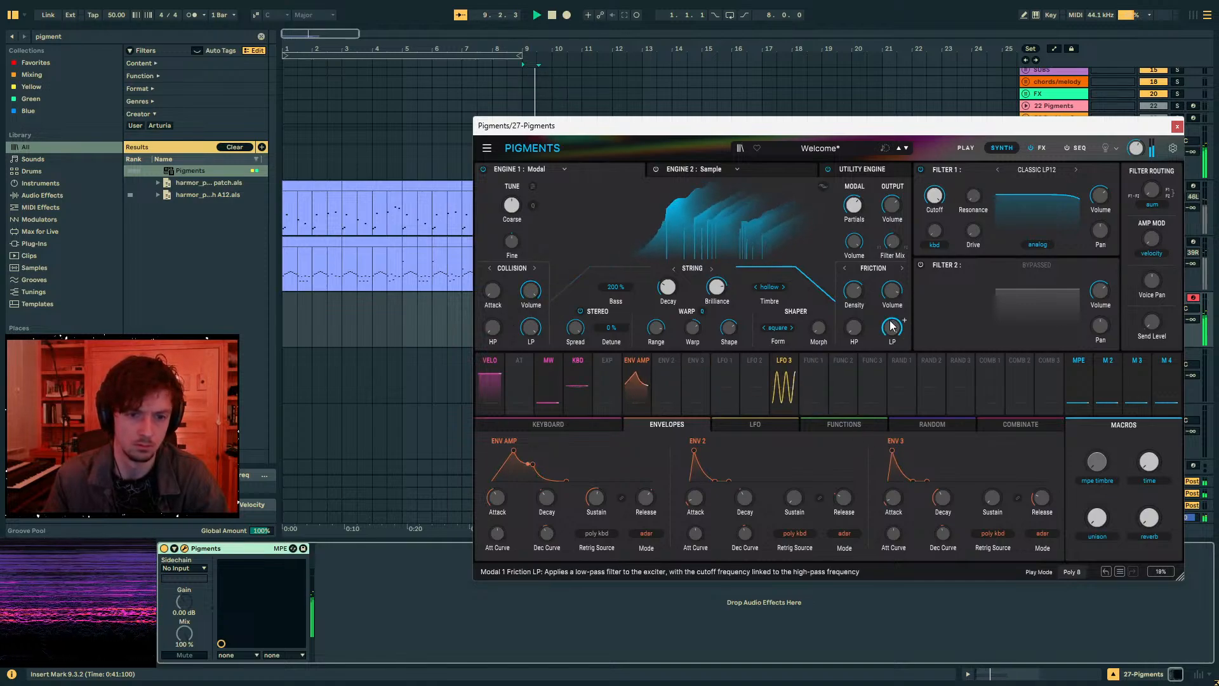
{"action": "left_click_drag", "start_coordinate": [859, 297], "coordinate": [892, 322]}
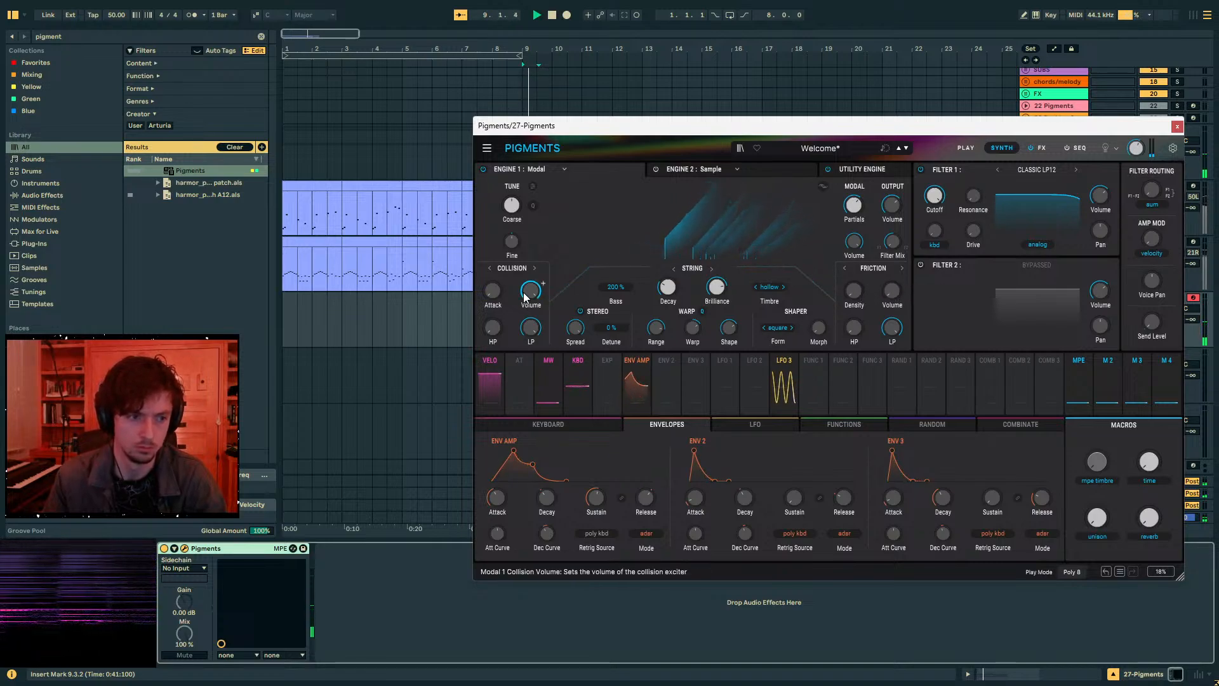
{"action": "left_click_drag", "start_coordinate": [513, 451], "coordinate": [495, 451]}
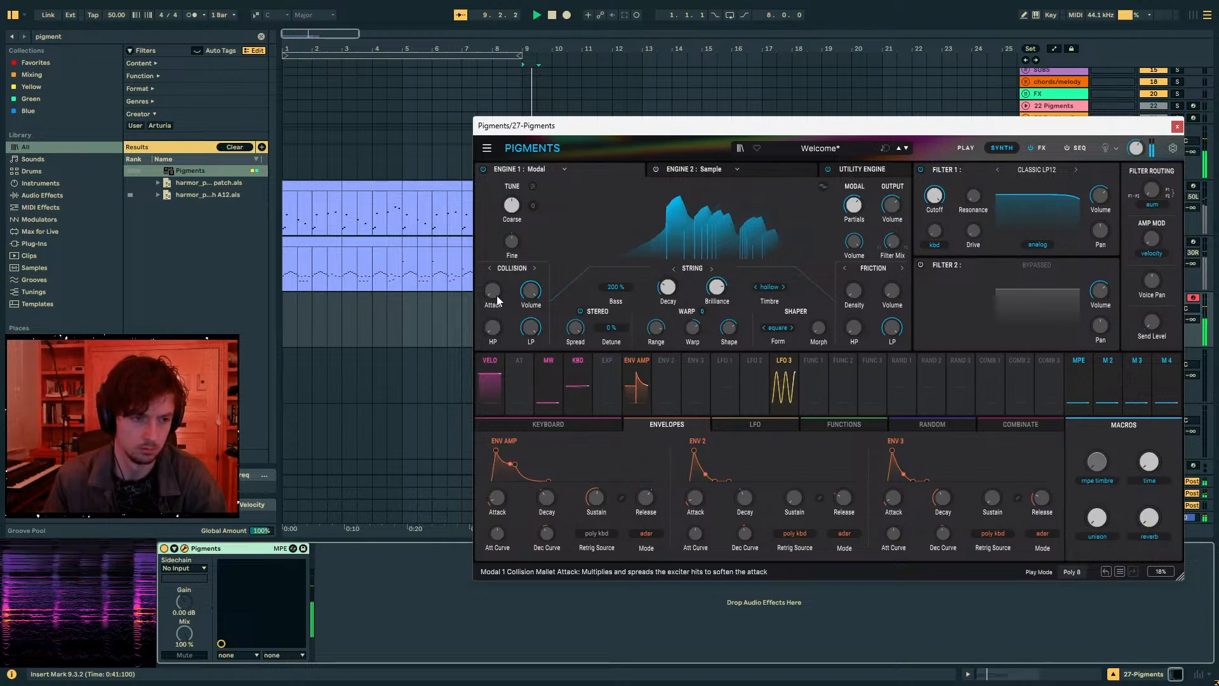
{"action": "left_click_drag", "start_coordinate": [496, 294], "coordinate": [496, 276]}
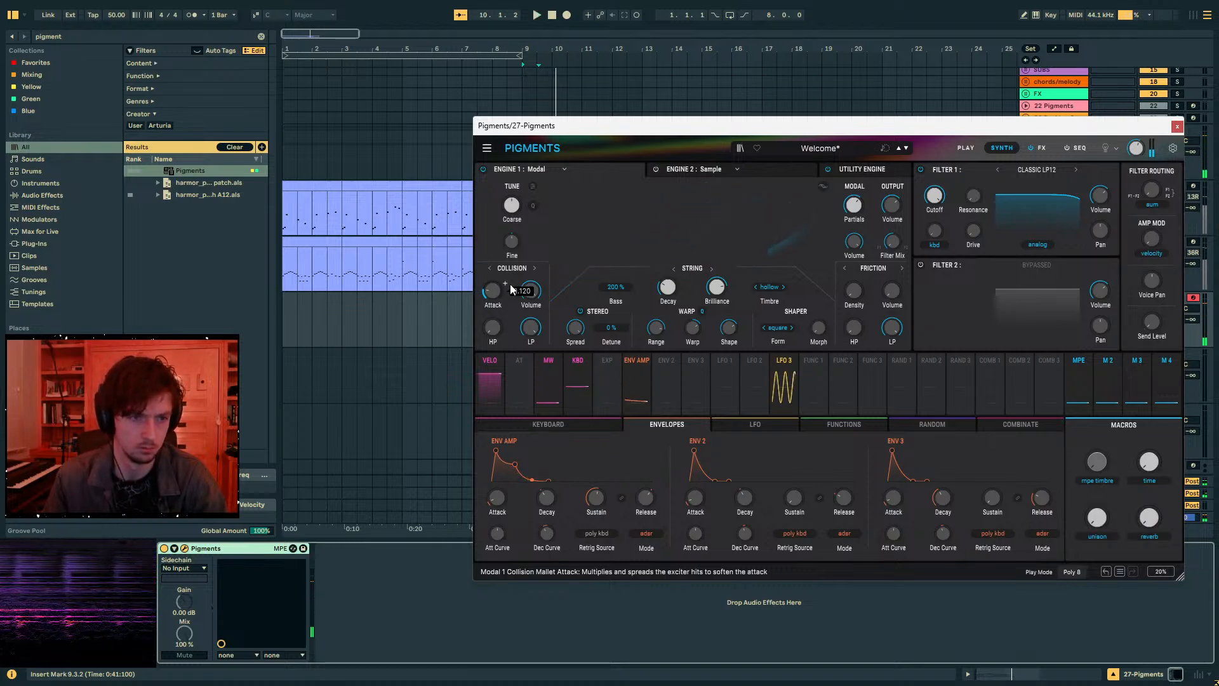
- Select bar 9 of the chord clip from 9.1.1 and loop it, keeping the Pigments window out of the way
{"action": "left_click_drag", "start_coordinate": [729, 133], "coordinate": [746, 374]}
{"action": "left_click", "coordinate": [537, 298]}
{"action": "left_click_drag", "start_coordinate": [550, 329], "coordinate": [532, 330]}
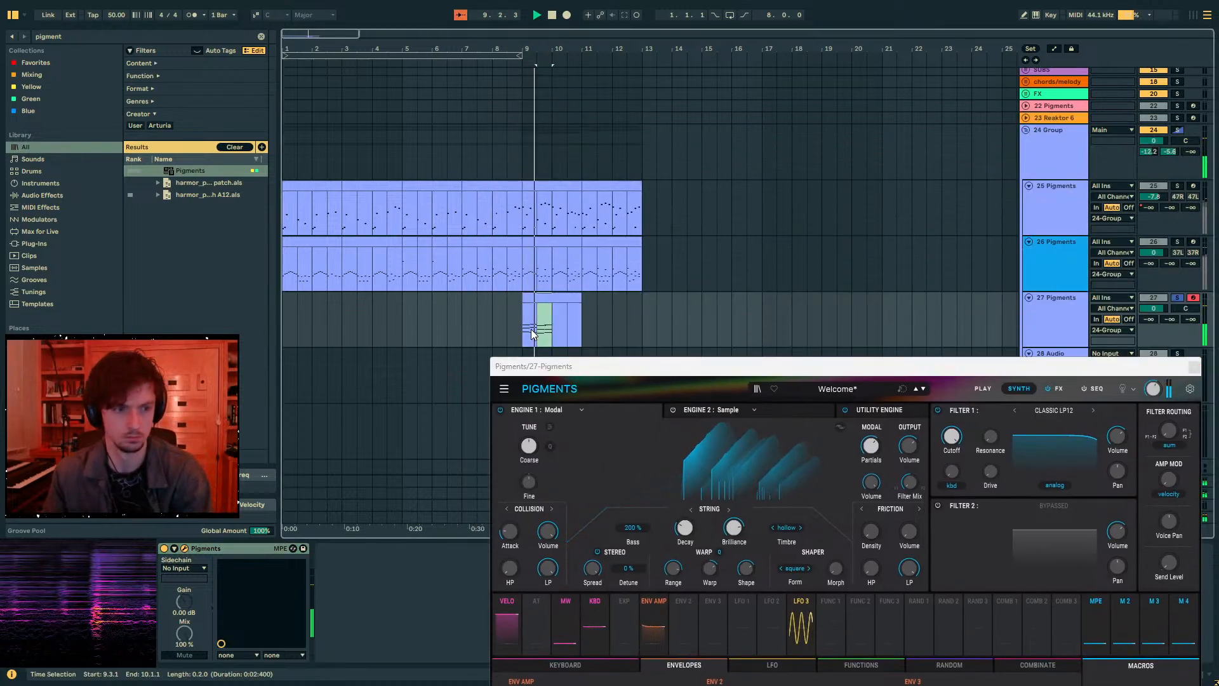
{"action": "key", "text": "ctrl+l"}
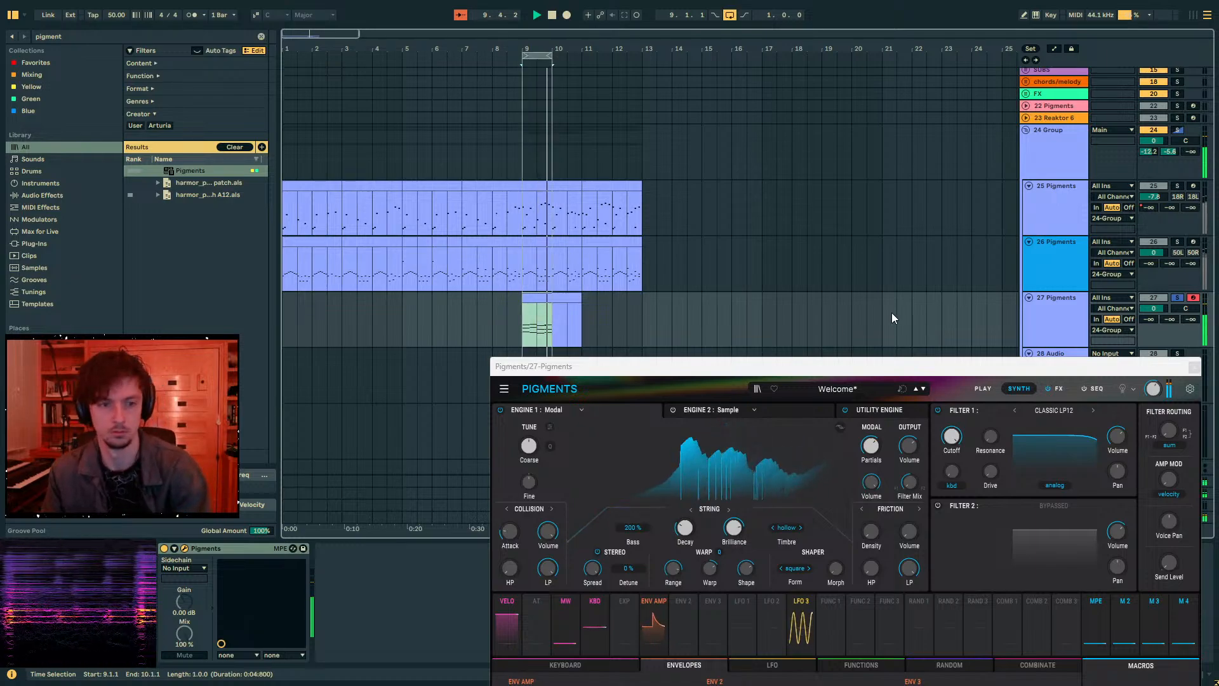
{"action": "left_click_drag", "start_coordinate": [828, 374], "coordinate": [766, 104]}
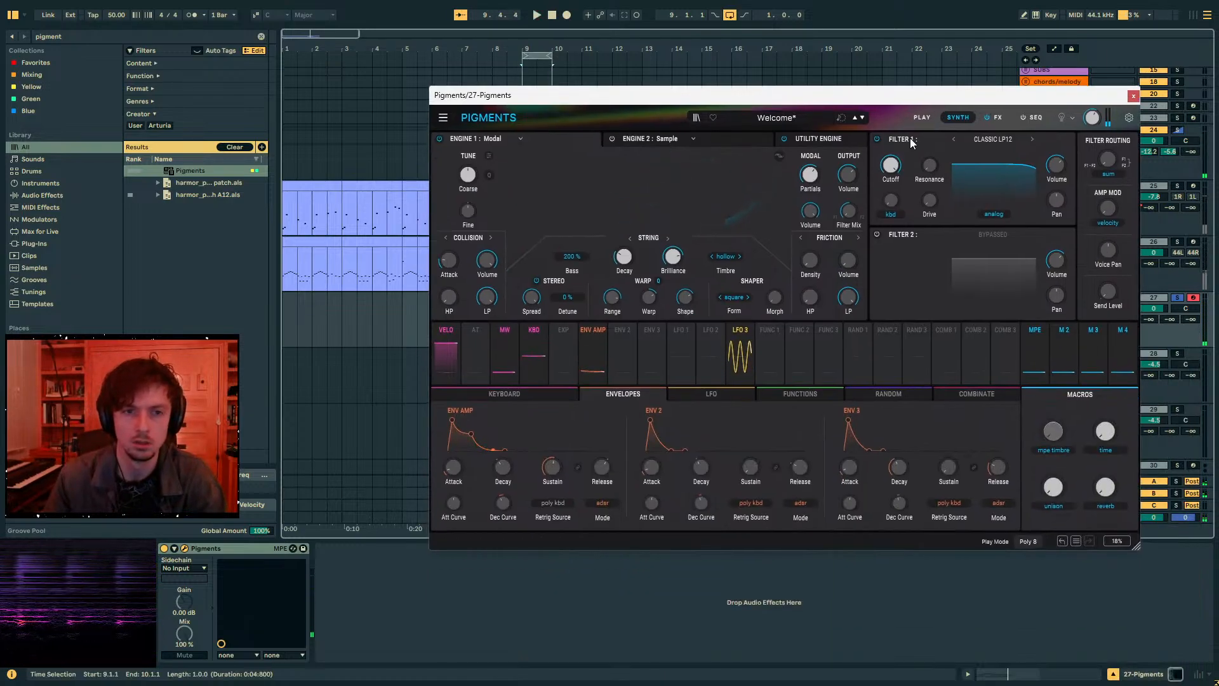
- Switch the modal engine's friction exciter to granular mode and assign Envelope 2 to the granular rate
{"action": "key", "text": "space"}
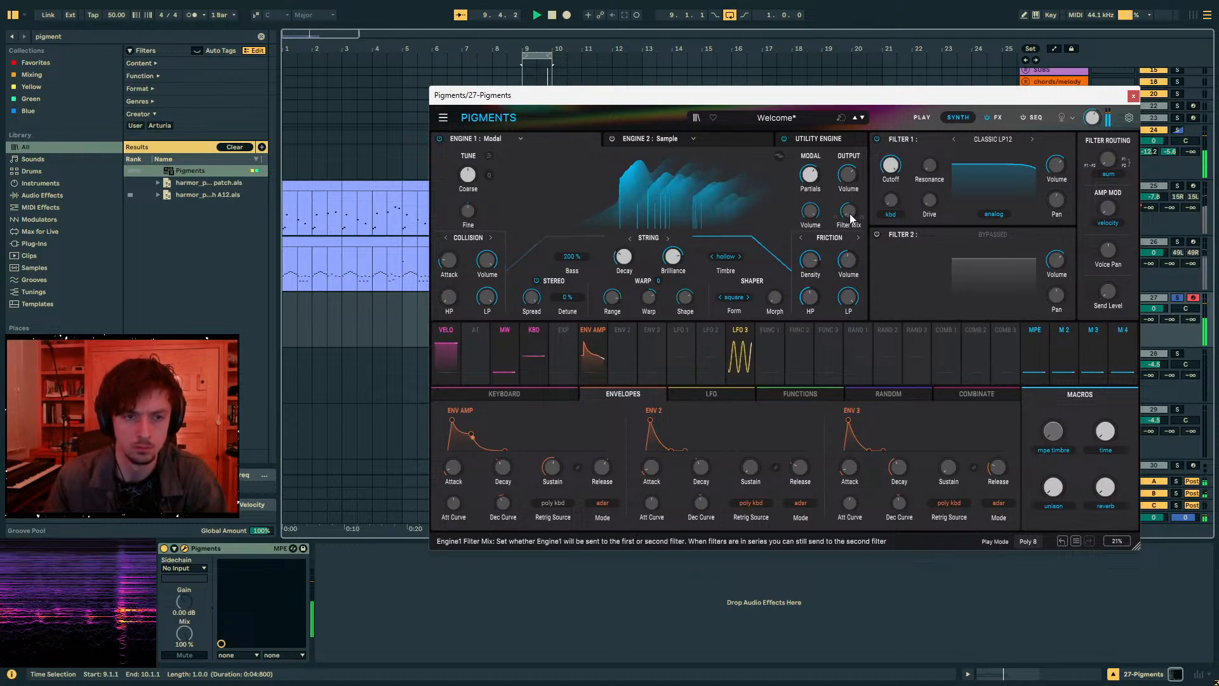
{"action": "left_click", "coordinate": [857, 238]}
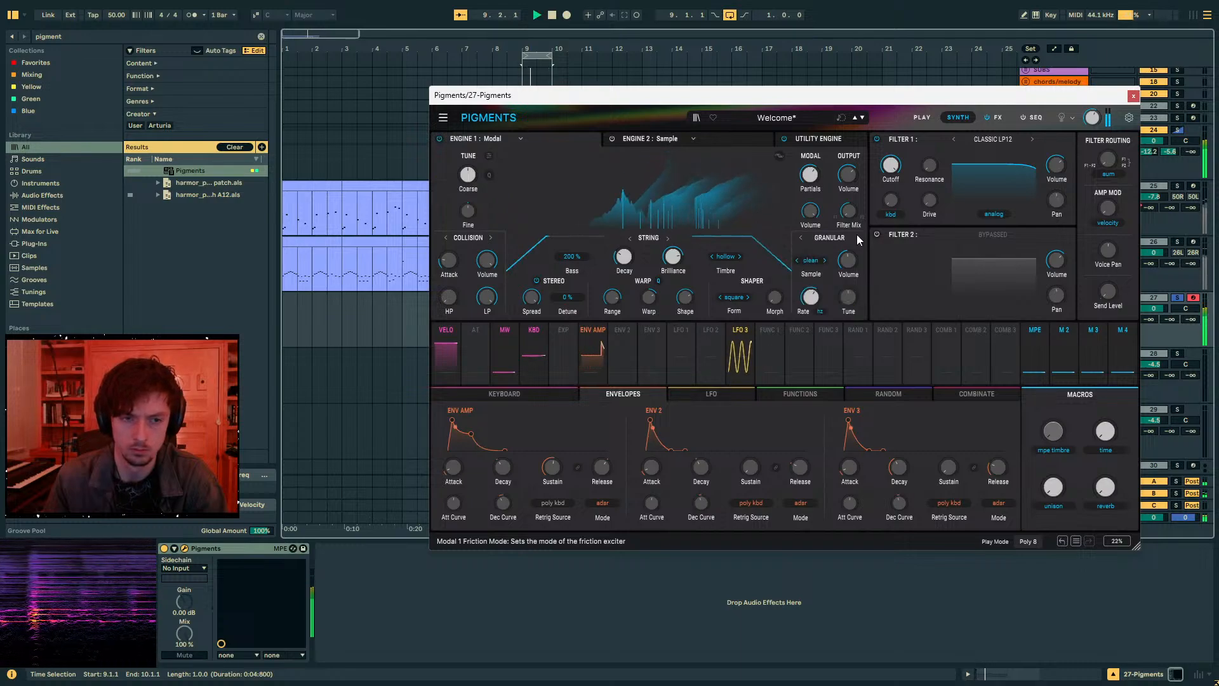
{"action": "left_click", "coordinate": [857, 237]}
{"action": "mouse_move", "coordinate": [860, 253]}
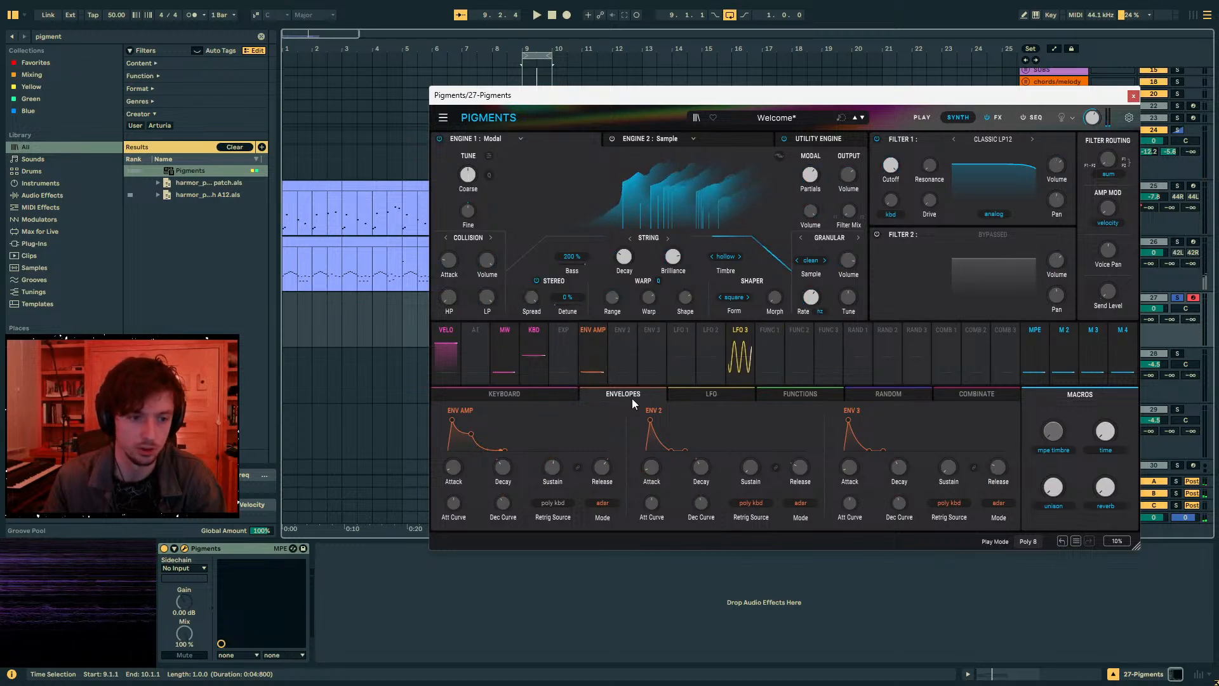
{"action": "left_click_drag", "start_coordinate": [625, 356], "coordinate": [814, 298]}
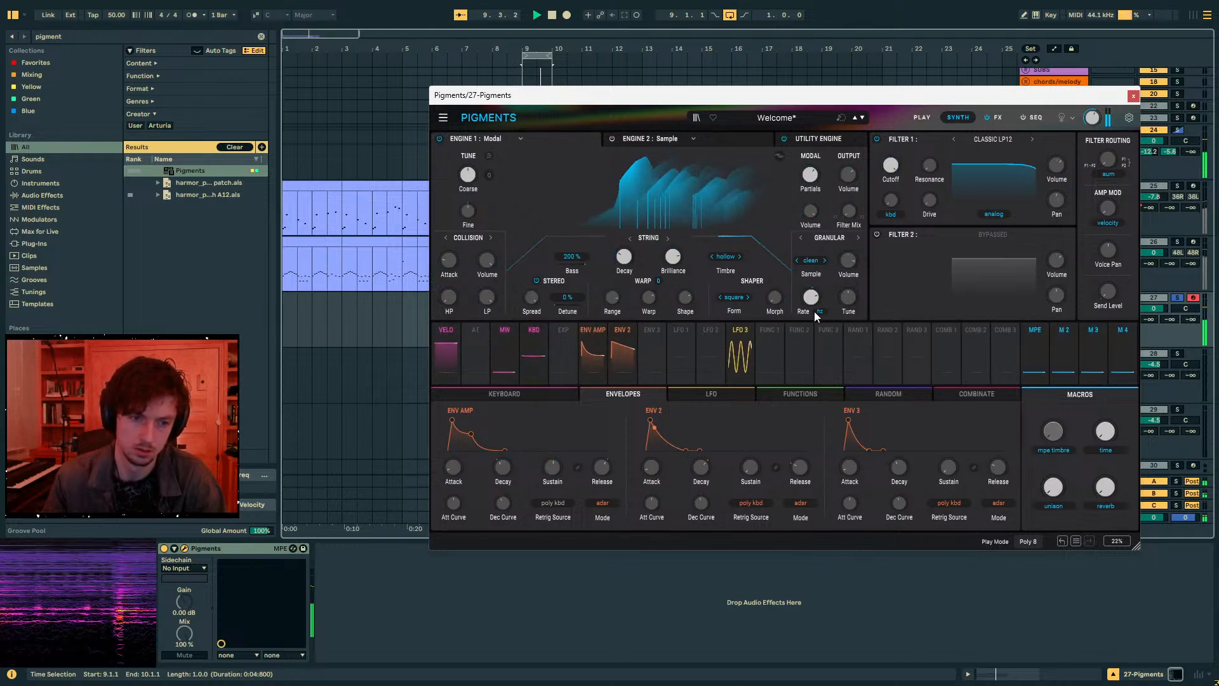
- Lower the granular exciter's tuning and reset the modal stereo detune to 0% while listening to the loop
{"action": "mouse_move", "coordinate": [854, 306]}
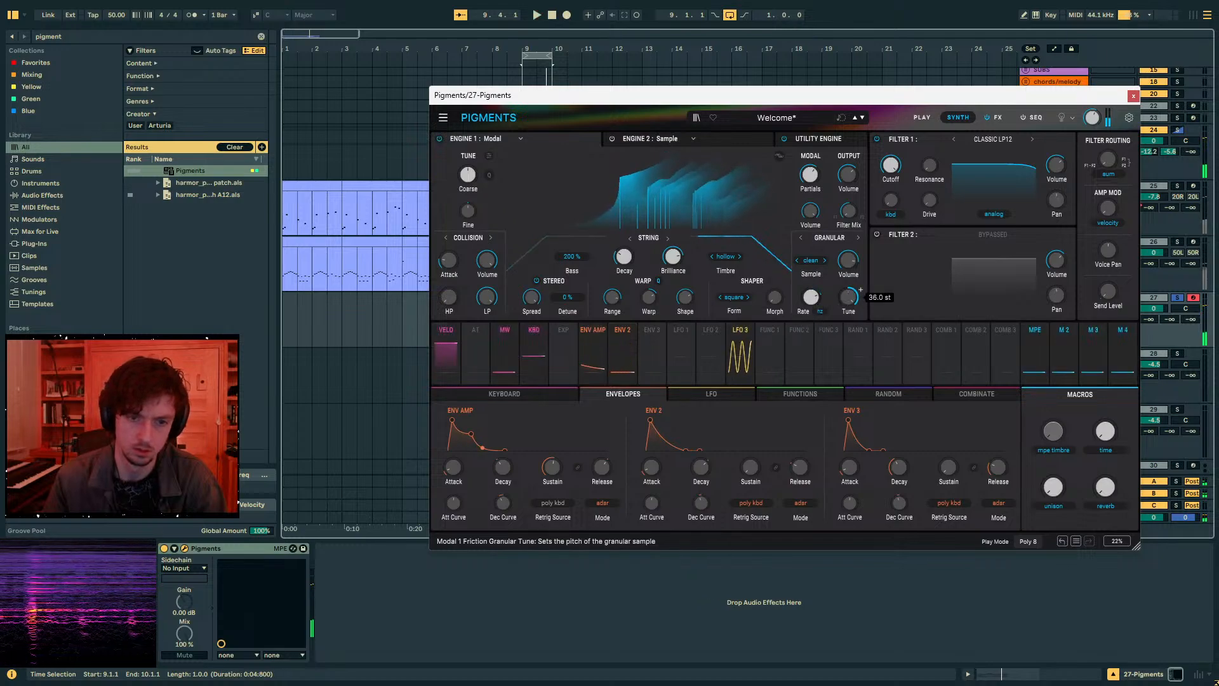
{"action": "left_click_drag", "start_coordinate": [851, 298], "coordinate": [851, 406]}
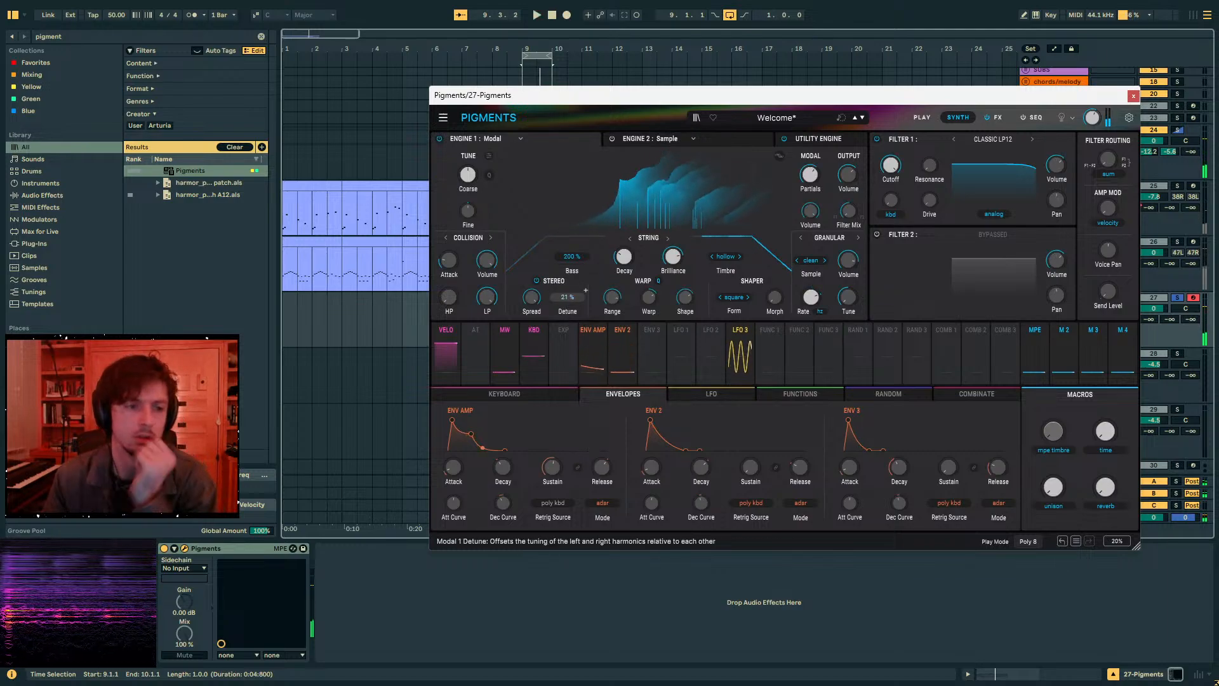
{"action": "key", "text": "space"}
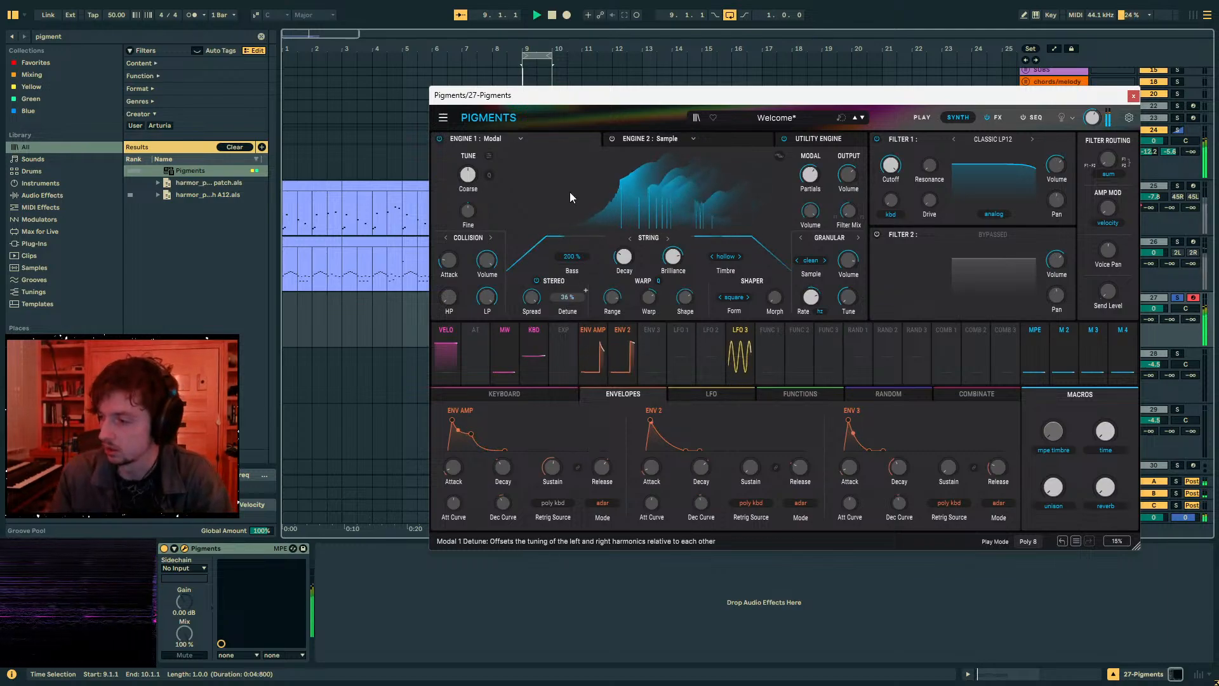
{"action": "mouse_move", "coordinate": [567, 297]}
{"action": "left_mouse_down"}
{"action": "mouse_move", "coordinate": [568, 267]}
{"action": "mouse_move", "coordinate": [567, 317]}
{"action": "left_mouse_up"}
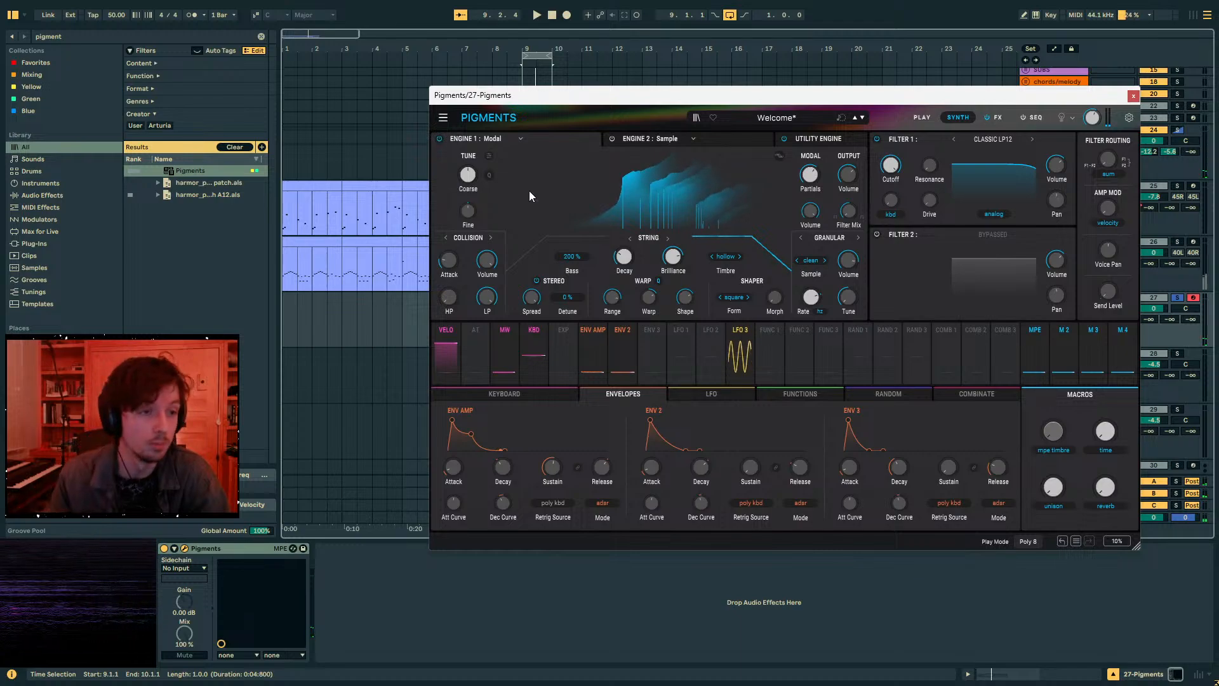
- Set the modal warp's range to 3 during playback, stop the loop and close the Pigments window
{"action": "mouse_move", "coordinate": [646, 101]}
{"action": "left_mouse_down"}
{"action": "mouse_move", "coordinate": [632, 118]}
{"action": "mouse_move", "coordinate": [632, 85]}
{"action": "mouse_move", "coordinate": [630, 111]}
{"action": "left_mouse_up"}
{"action": "key", "text": "space"}
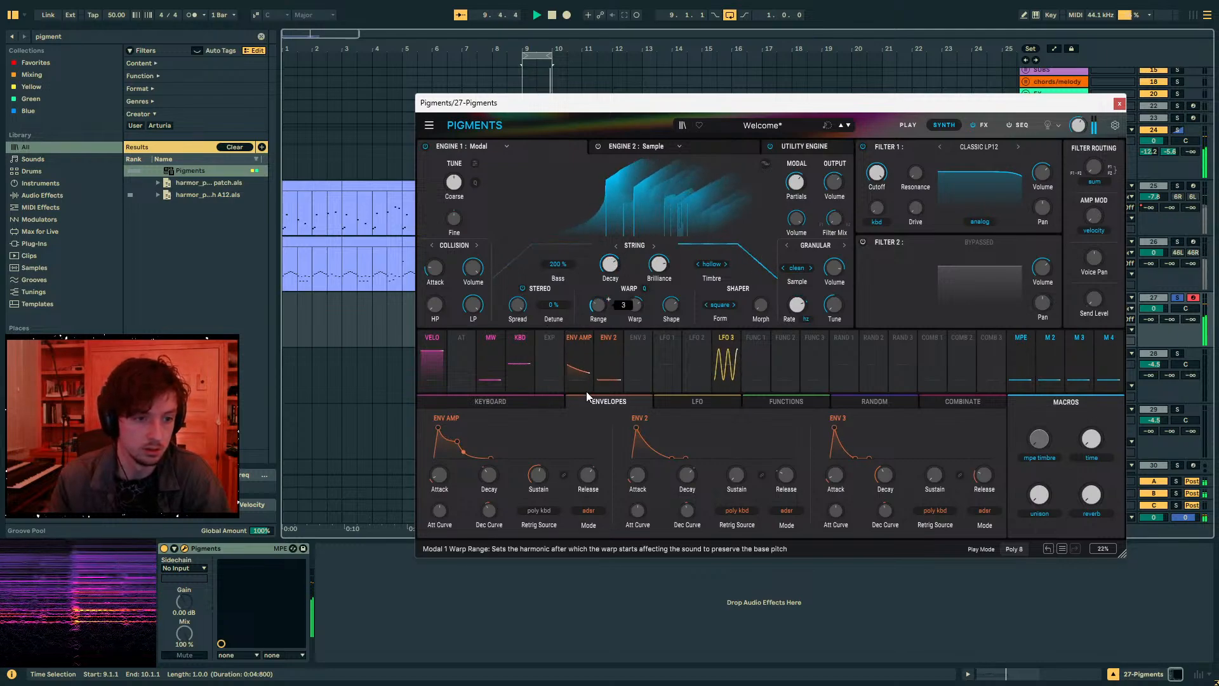
{"action": "left_click_drag", "start_coordinate": [901, 103], "coordinate": [824, 248]}
{"action": "key", "text": "space"}
{"action": "left_click", "coordinate": [1074, 248]}
- Solo the 26 Pigments melody track in place of the chord track and play the looped bar
{"action": "left_click", "coordinate": [514, 242]}
{"action": "left_click", "coordinate": [566, 297]}
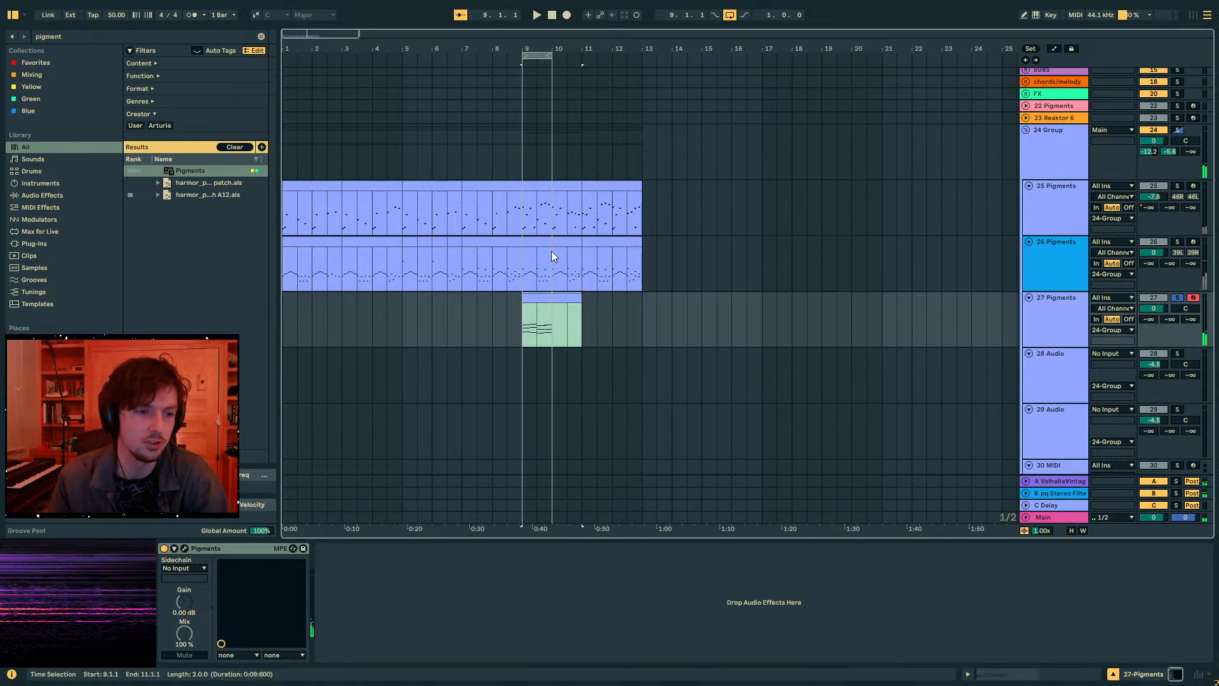
{"action": "left_click", "coordinate": [551, 242]}
{"action": "left_click", "coordinate": [1174, 242]}
{"action": "key", "text": "space"}
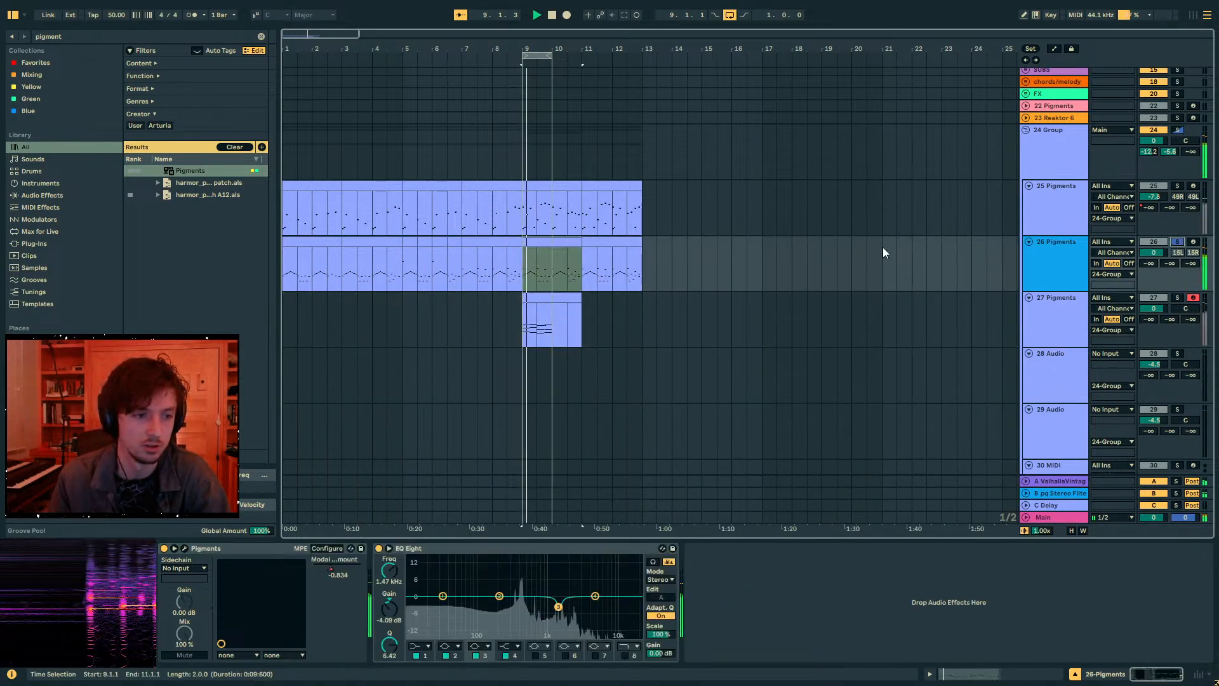
- Inspect the 26 Pigments melody patch during playback, close its window and select the matching section on the 25 Pigments track
{"action": "left_click", "coordinate": [330, 548]}
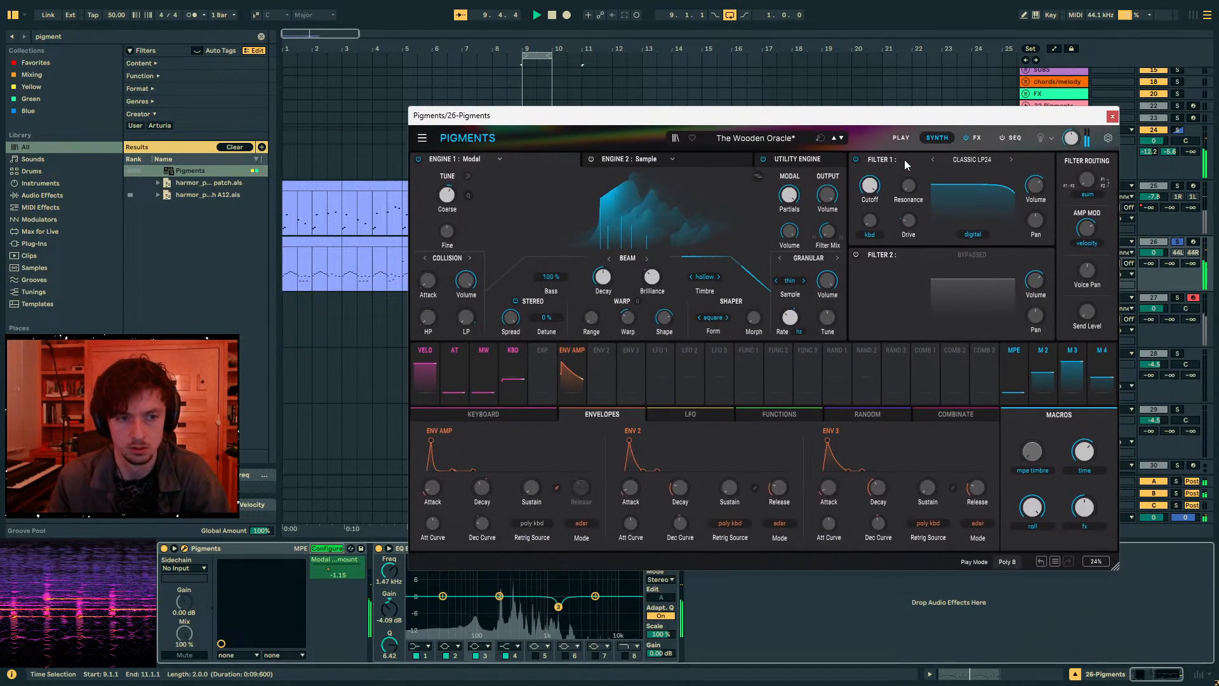
{"action": "left_click", "coordinate": [1112, 116]}
{"action": "left_click", "coordinate": [548, 257]}
{"action": "key", "text": "Up"}
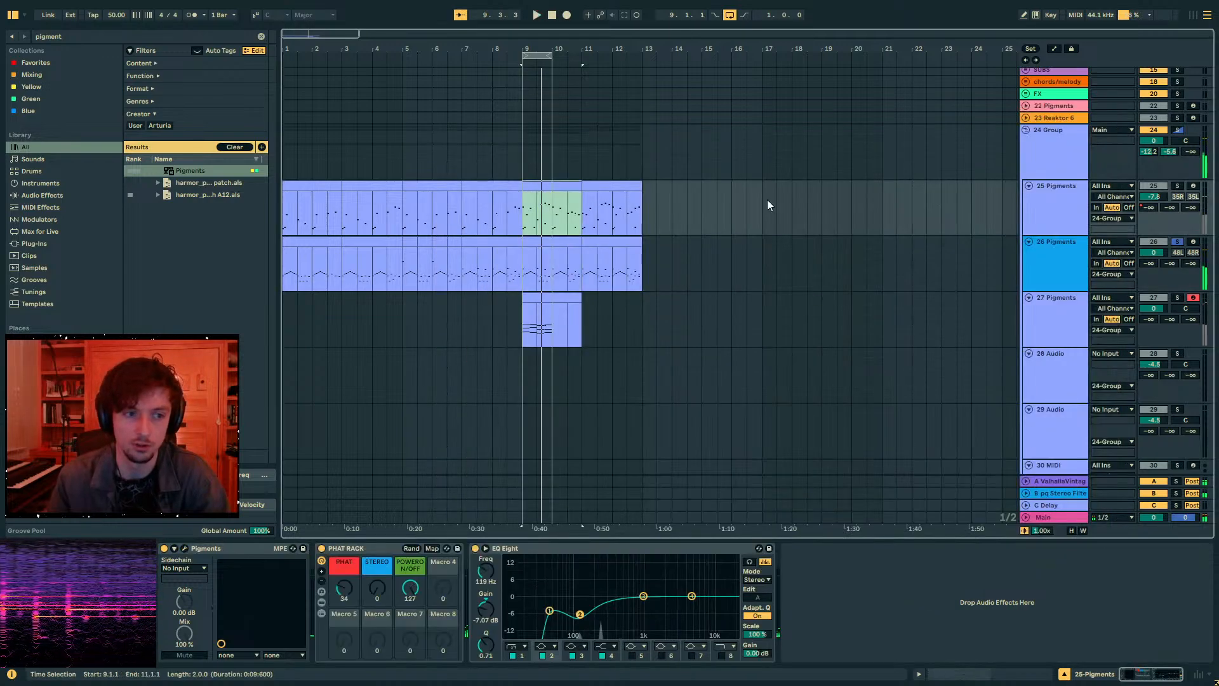
- Solo the 25 Pigments melody to hear it in the loop, check its Pigments window, and unsolo the track
{"action": "left_click", "coordinate": [1177, 186]}
{"action": "key", "text": "space"}
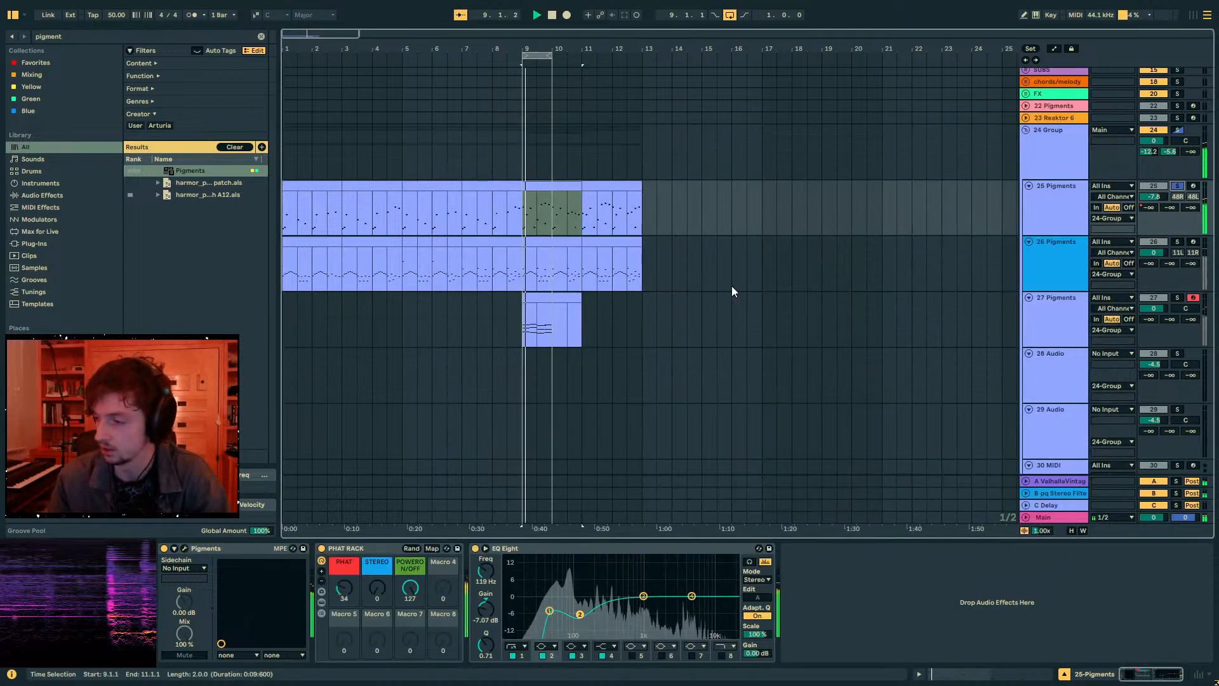
{"action": "left_click", "coordinate": [185, 547]}
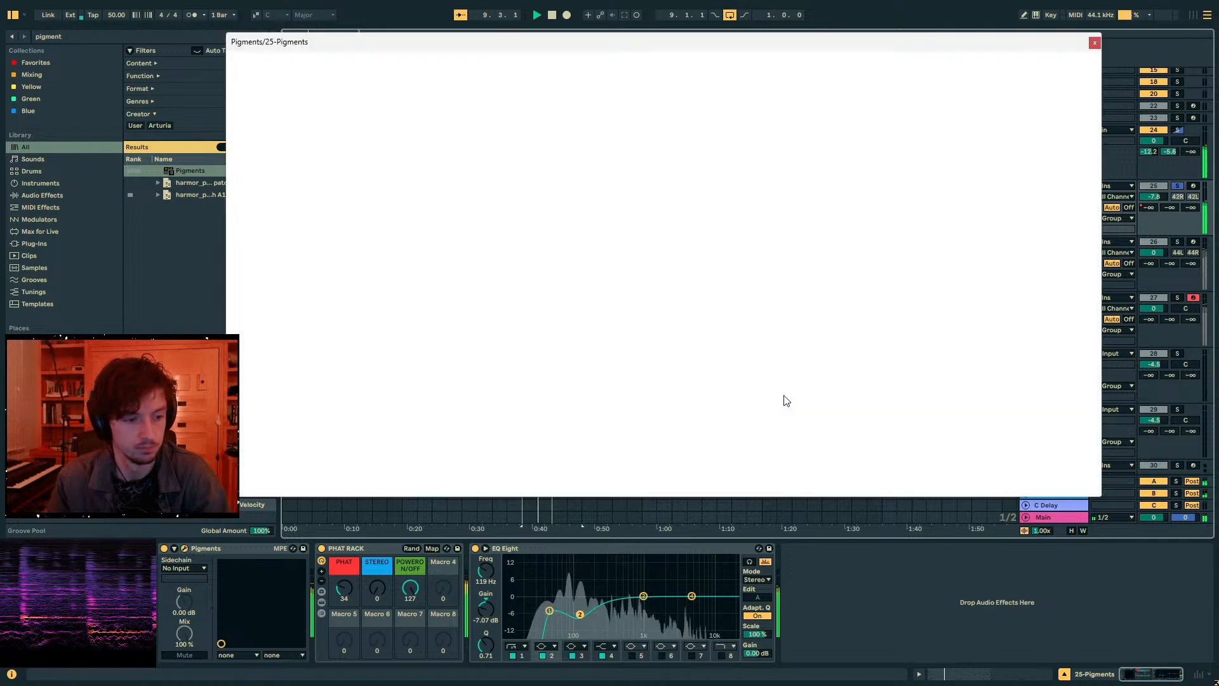
{"action": "left_click", "coordinate": [1094, 43]}
{"action": "left_click_drag", "start_coordinate": [463, 210], "coordinate": [402, 209]}
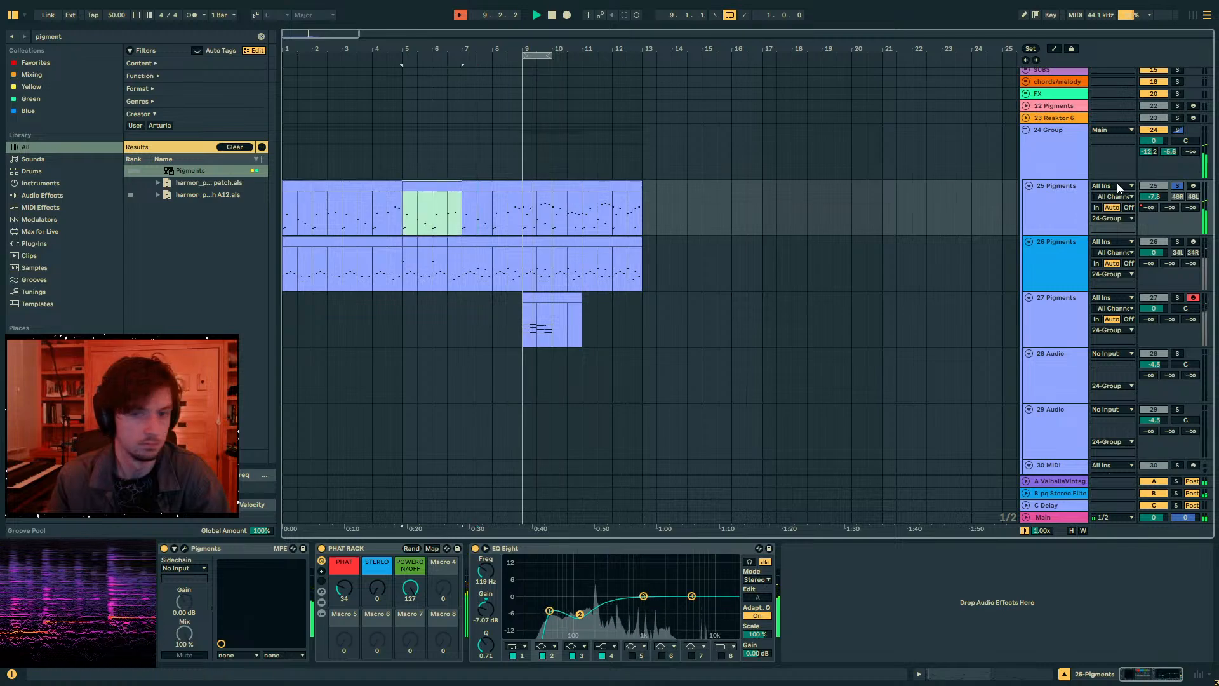
{"action": "left_click", "coordinate": [1177, 187]}
{"action": "key", "text": "space"}
- Raise the top voice of the 27 Pigments chord clip one octave to D#4–F4 and play the loop
{"action": "left_click", "coordinate": [546, 296]}
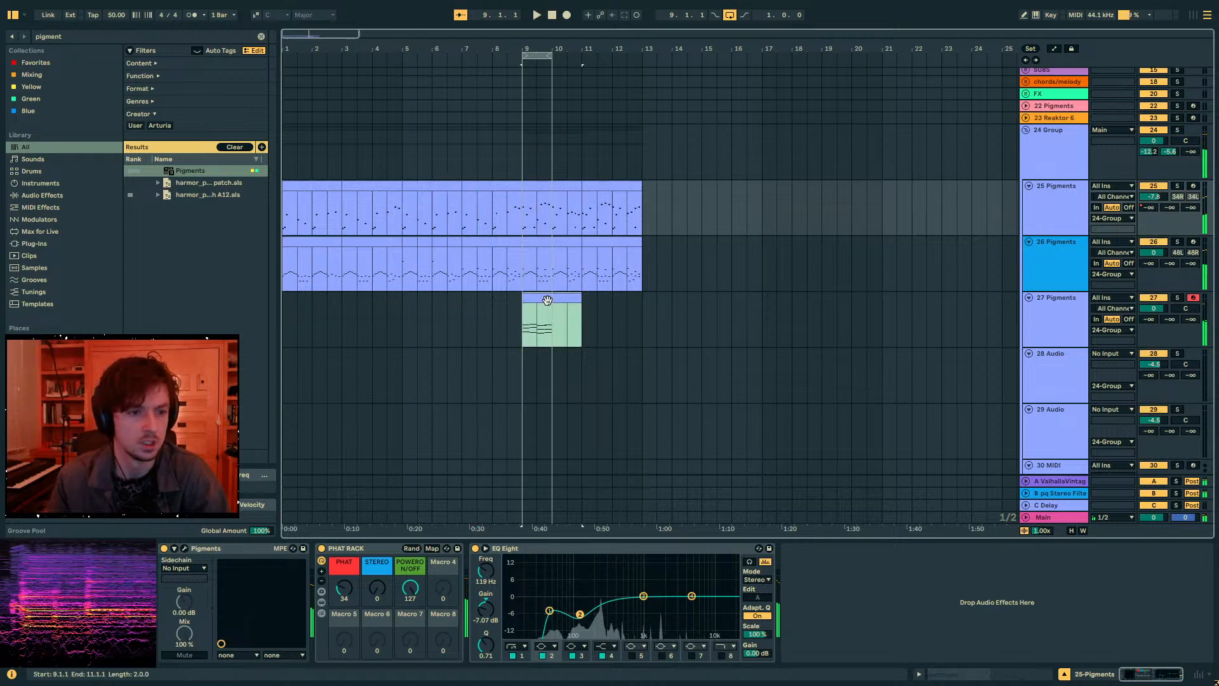
{"action": "left_click", "coordinate": [1001, 673]}
{"action": "left_click_drag", "start_coordinate": [891, 520], "coordinate": [367, 402]}
{"action": "key", "text": "shift+Up"}
{"action": "key", "text": "shift+Up"}
{"action": "key", "text": "shift+Down"}
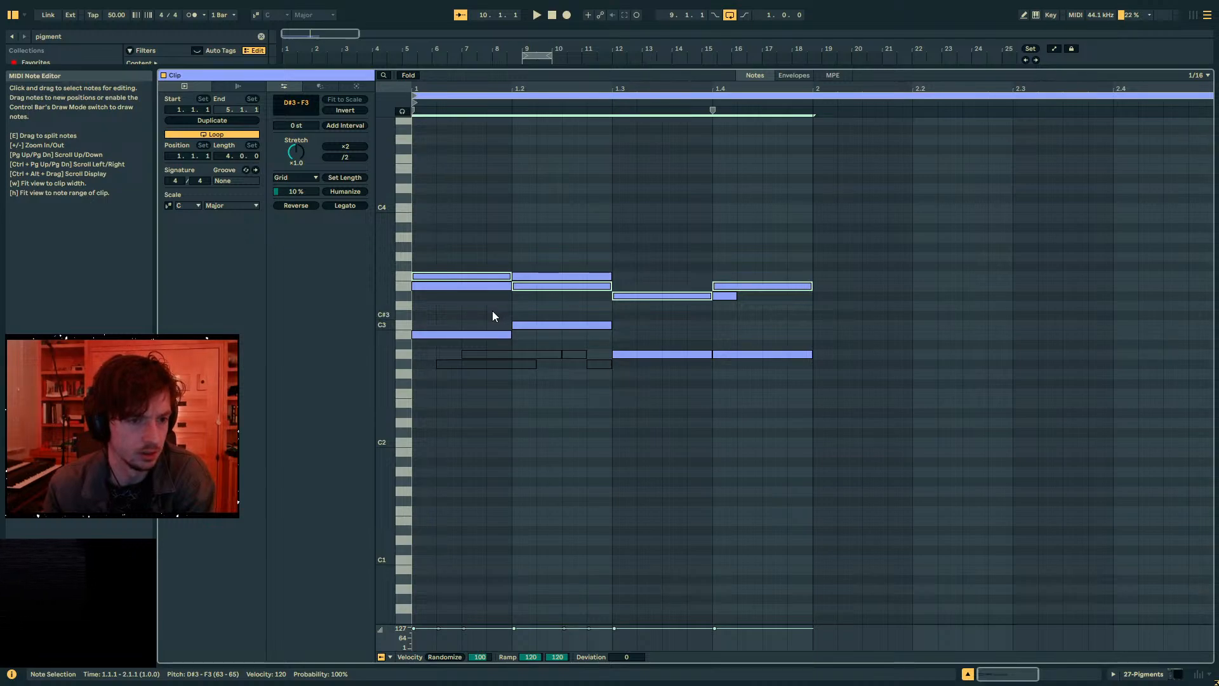
{"action": "key", "text": "shift+Up"}
{"action": "key", "text": "space"}
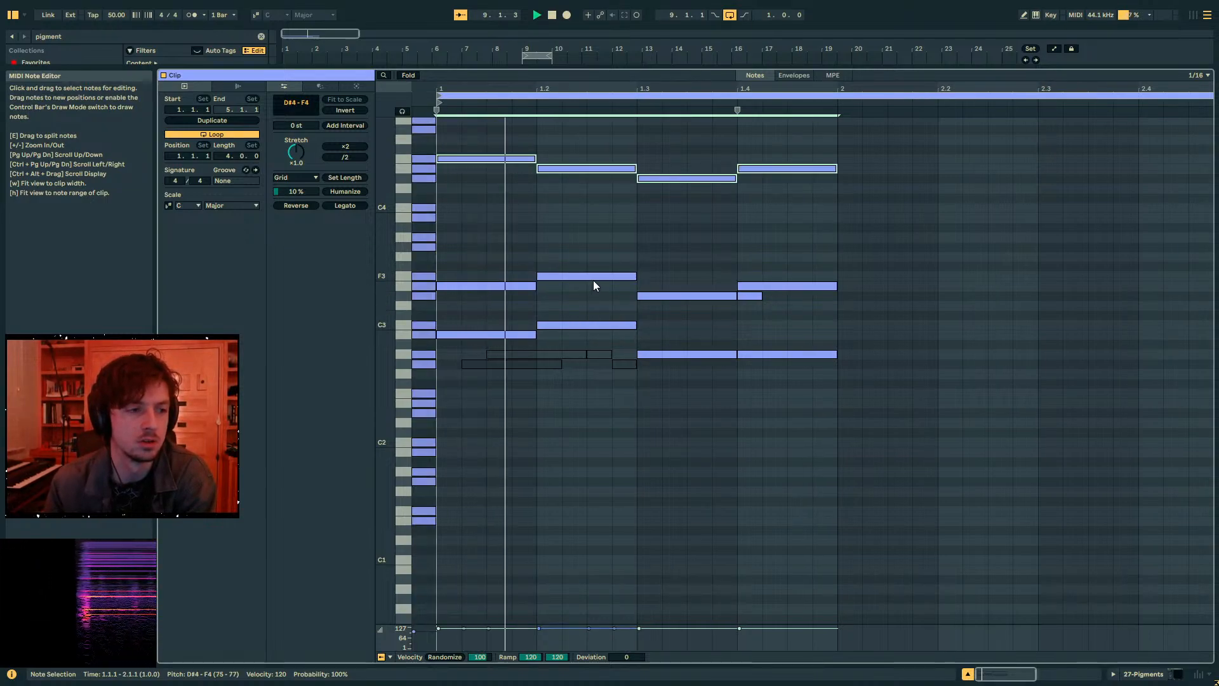
- Search the browser for "arp" and try the Arpeggiator device on the 27 Pigments chord track
{"action": "scroll", "coordinate": [635, 289], "scroll_direction": "up", "scroll_amount": 3}
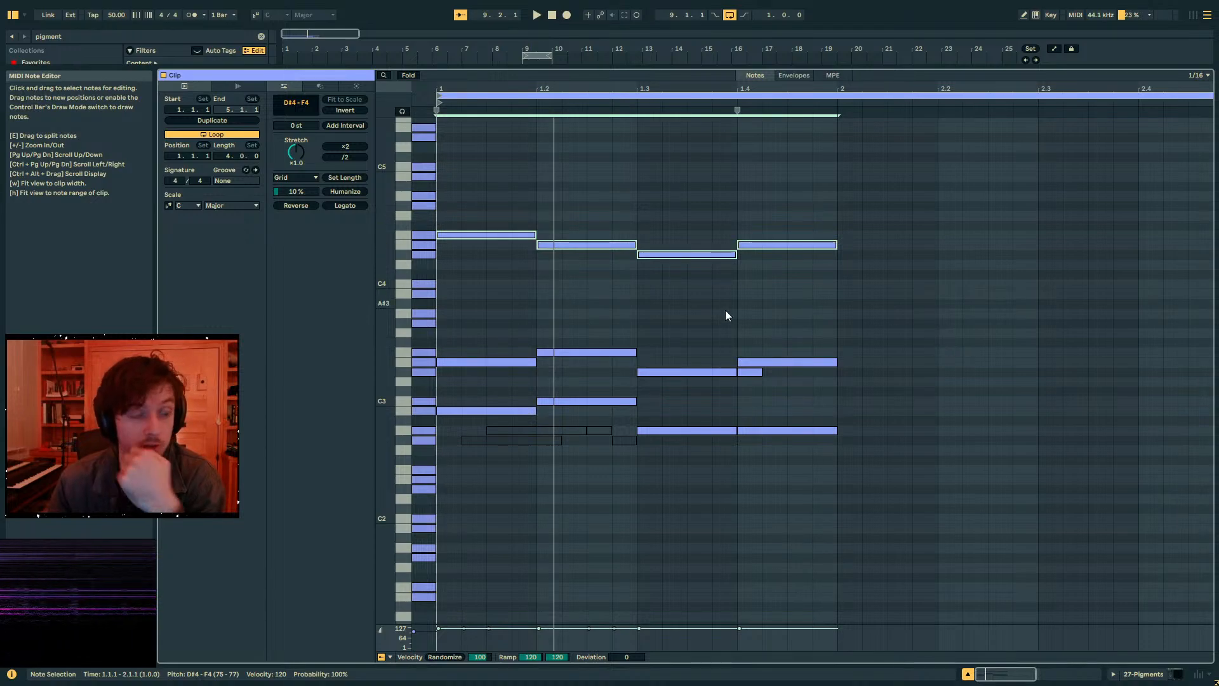
{"action": "left_click", "coordinate": [1173, 672]}
{"action": "key", "text": "ctrl+f"}
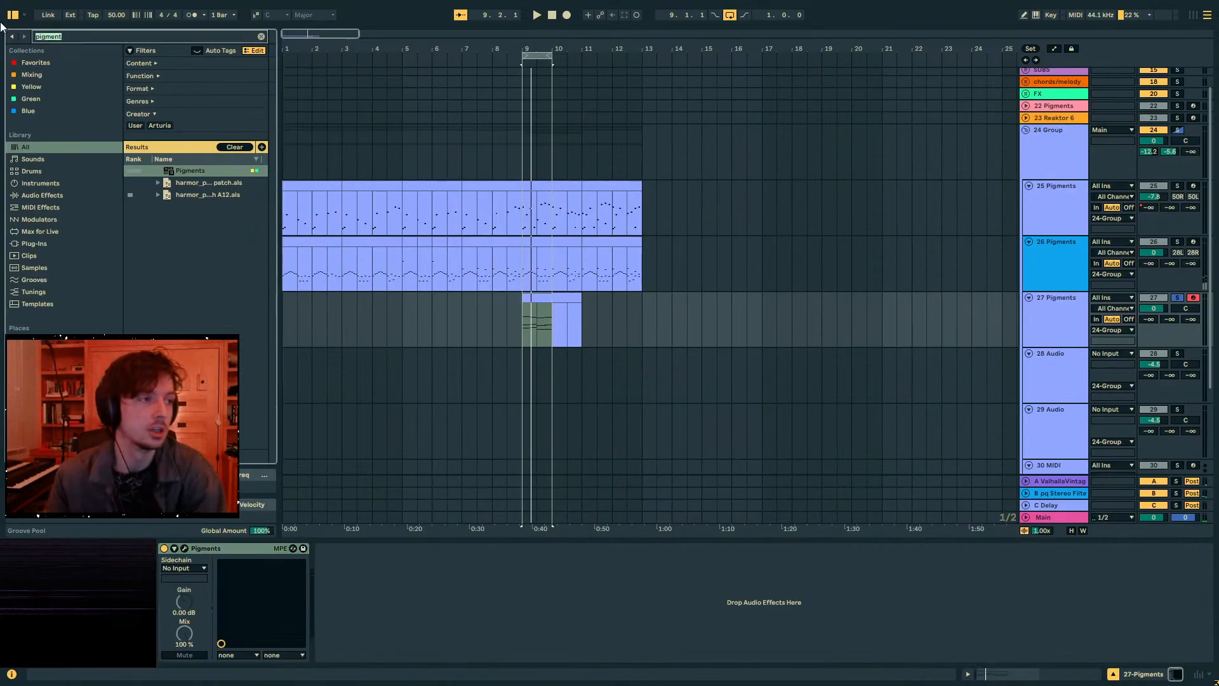
{"action": "type", "text": "arp"}
{"action": "double_click", "coordinate": [191, 194]}
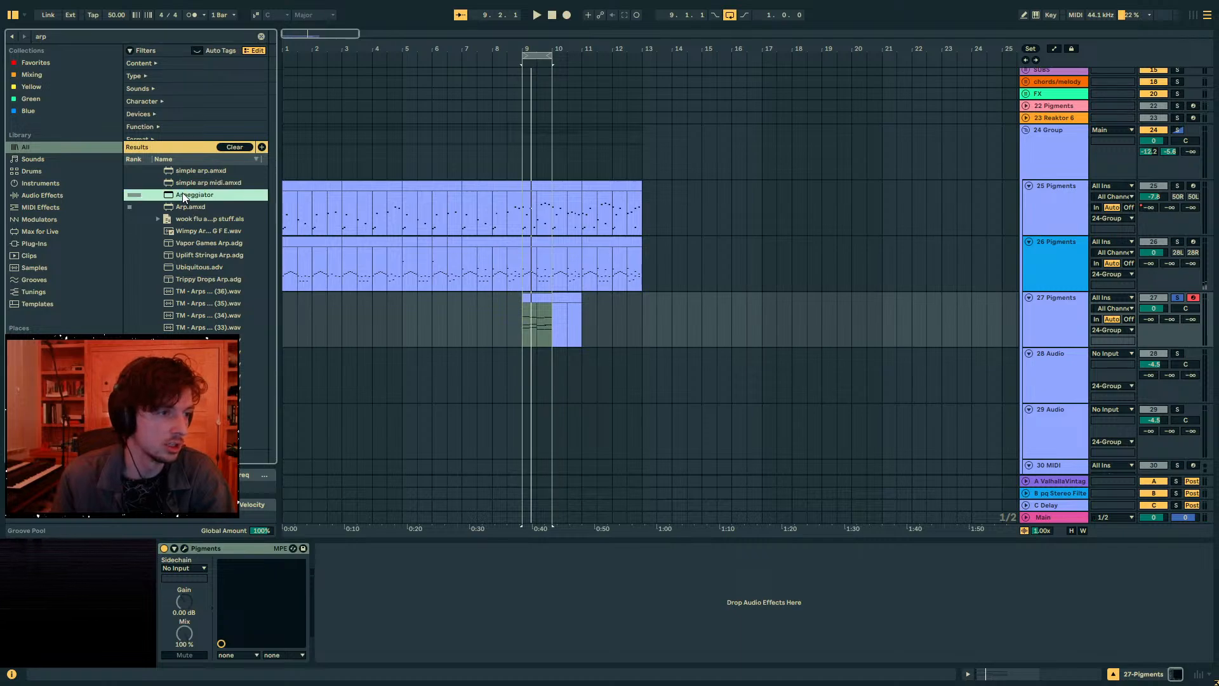
{"action": "key", "text": "Delete"}
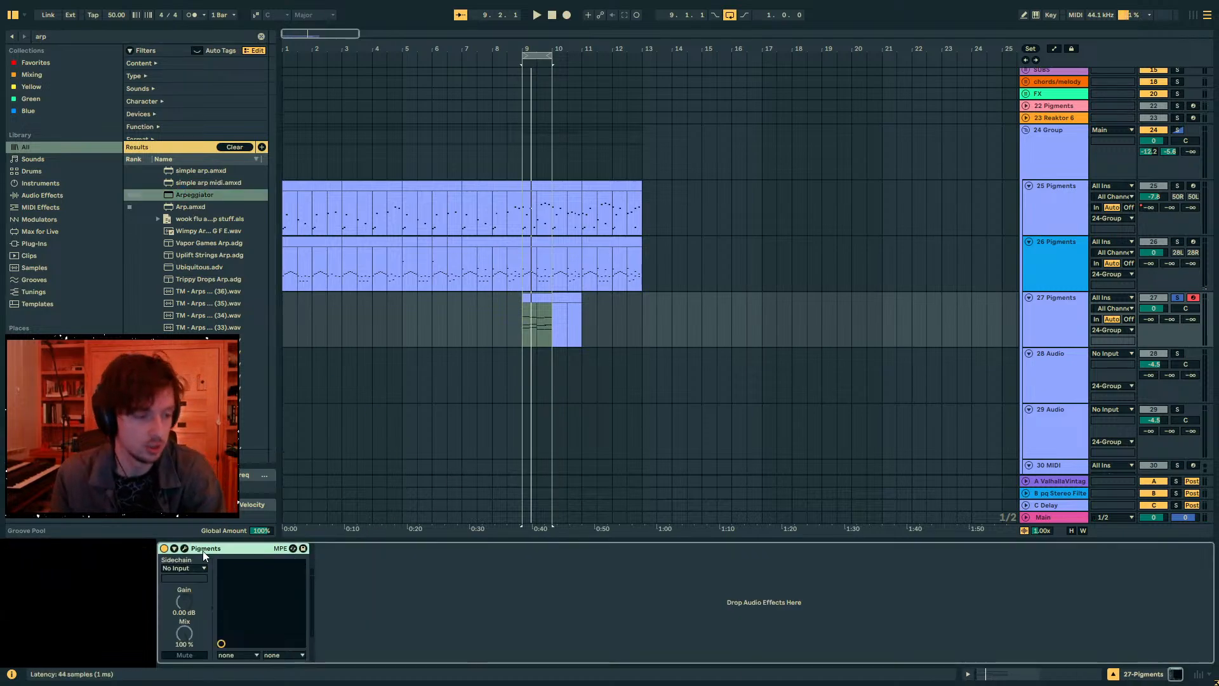
- Enable the internal sequencer in the chord track's Pigments, switch it to arpeggiator mode and preview the loop
{"action": "left_click", "coordinate": [184, 548]}
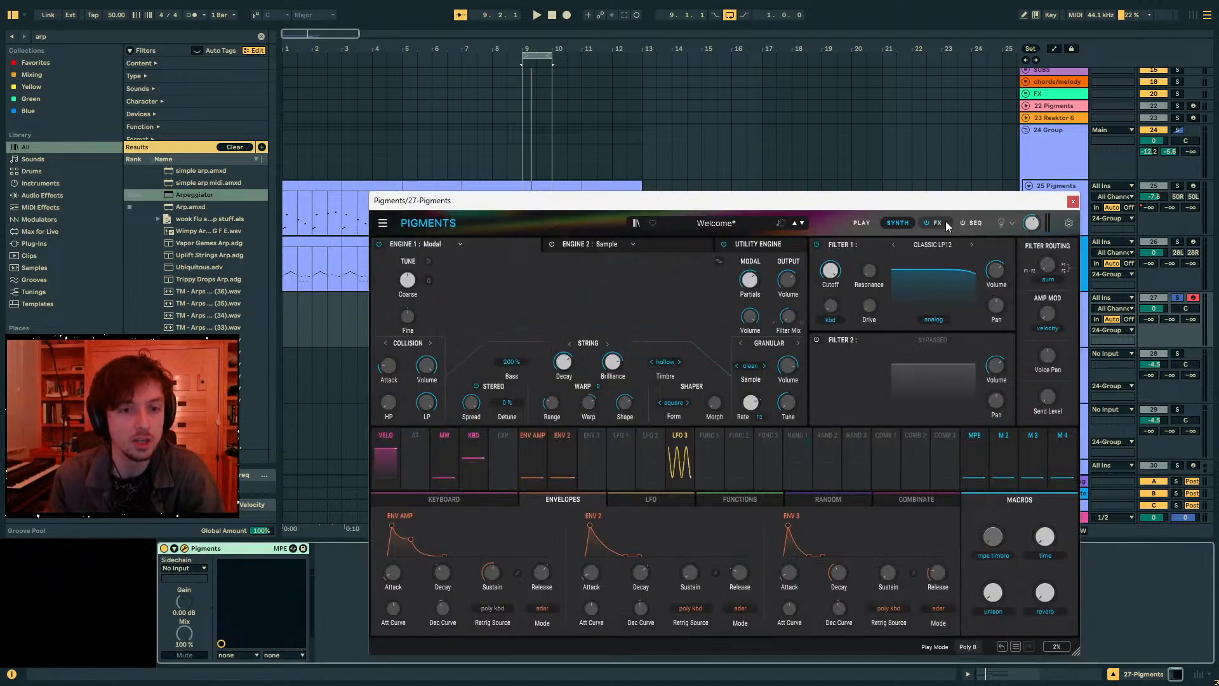
{"action": "left_click", "coordinate": [974, 223]}
{"action": "key", "text": "space"}
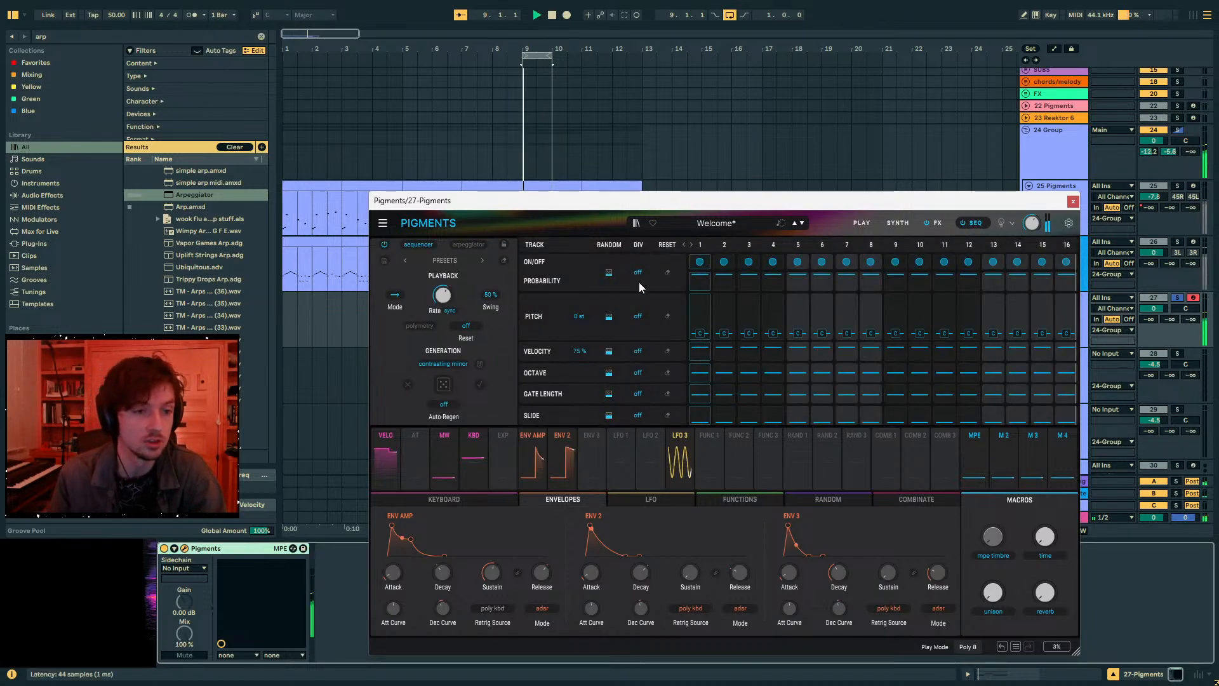
{"action": "left_click_drag", "start_coordinate": [834, 204], "coordinate": [871, 184]}
{"action": "key", "text": "space"}
{"action": "left_click", "coordinate": [458, 225]}
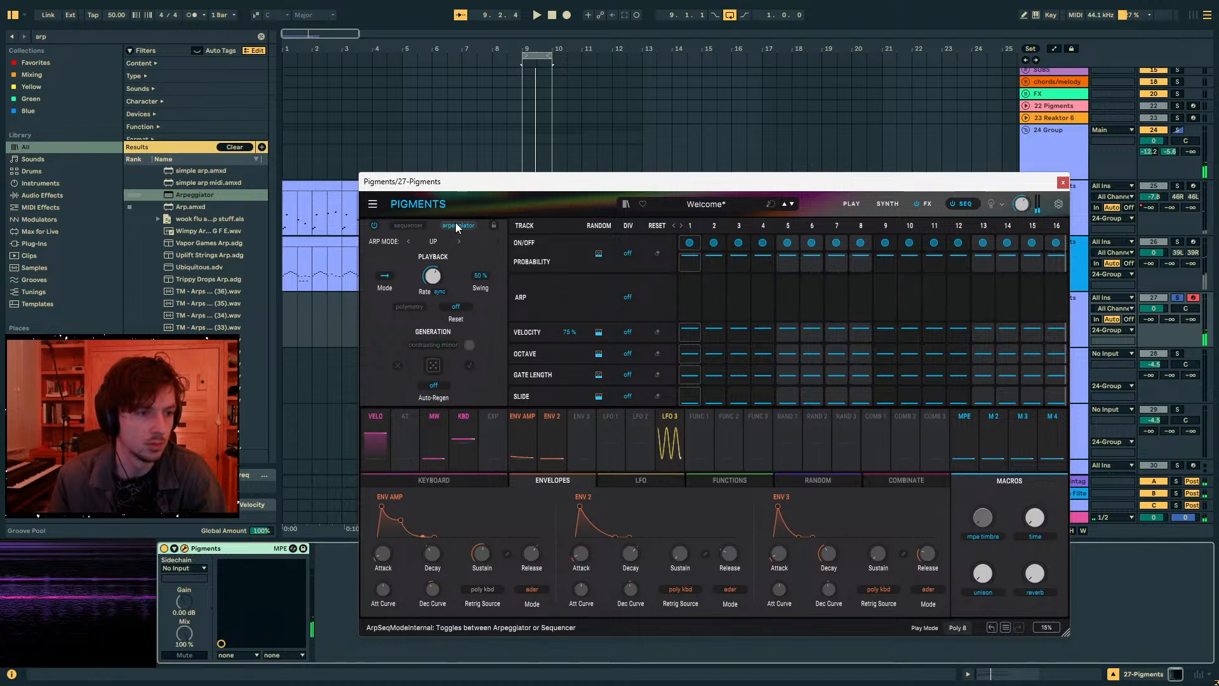
{"action": "key", "text": "space"}
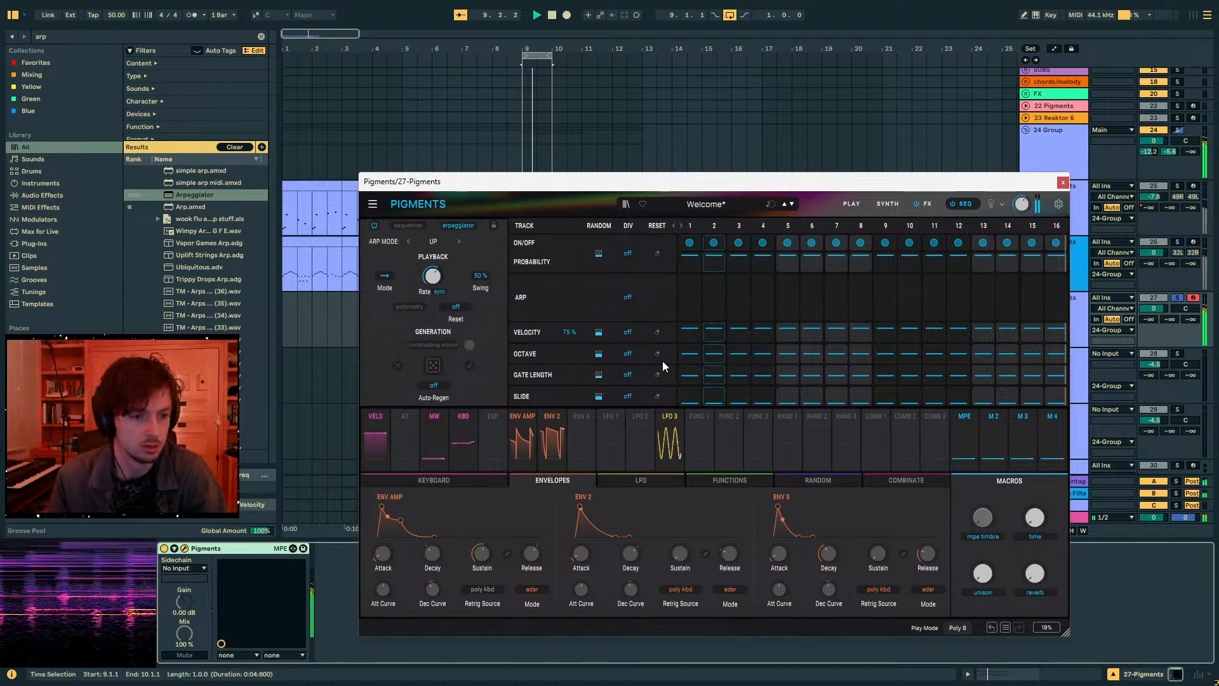
{"action": "left_click", "coordinate": [627, 354]}
{"action": "left_click", "coordinate": [599, 329]}
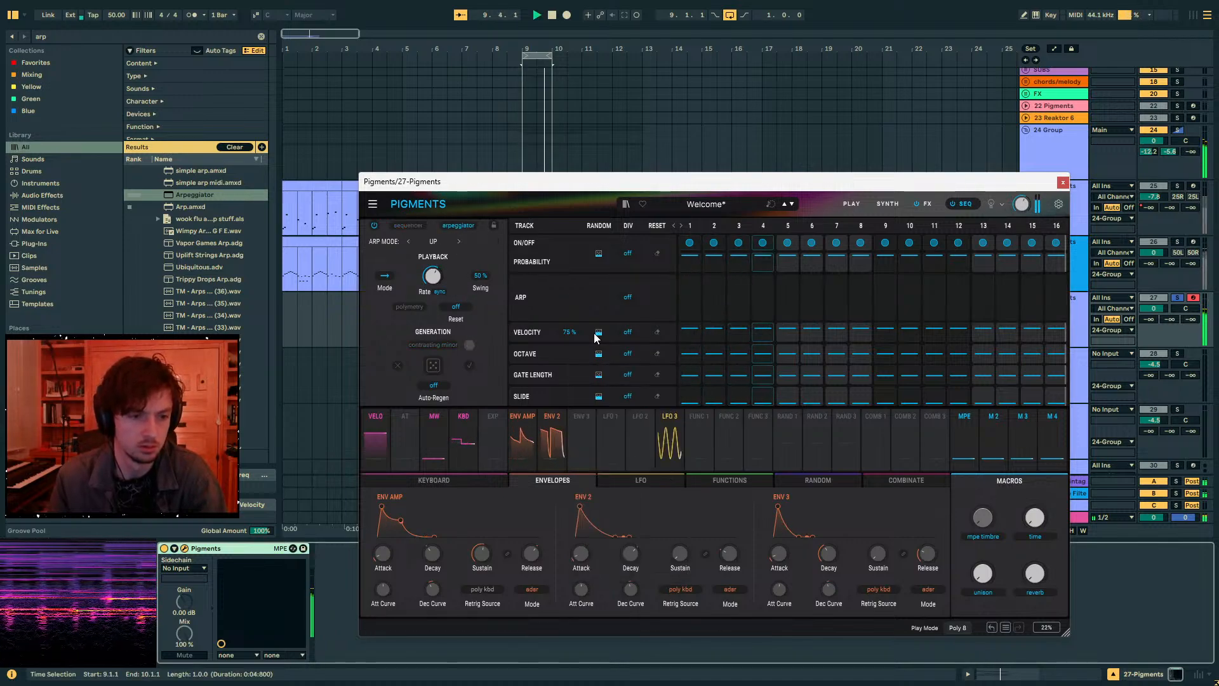
- Close the Pigments window, unsolo the chord track and play all the layers together from 6.3.1
{"action": "left_click", "coordinate": [1062, 183]}
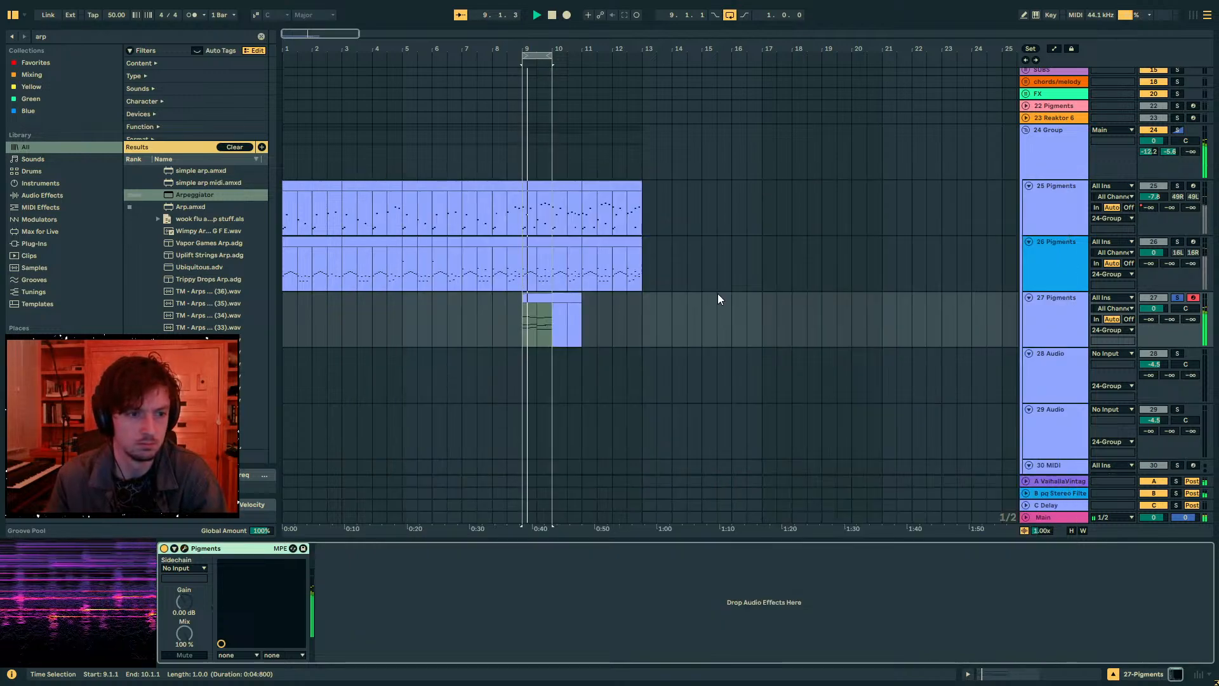
{"action": "key", "text": "space"}
{"action": "left_click", "coordinate": [1177, 297]}
{"action": "left_click", "coordinate": [448, 330]}
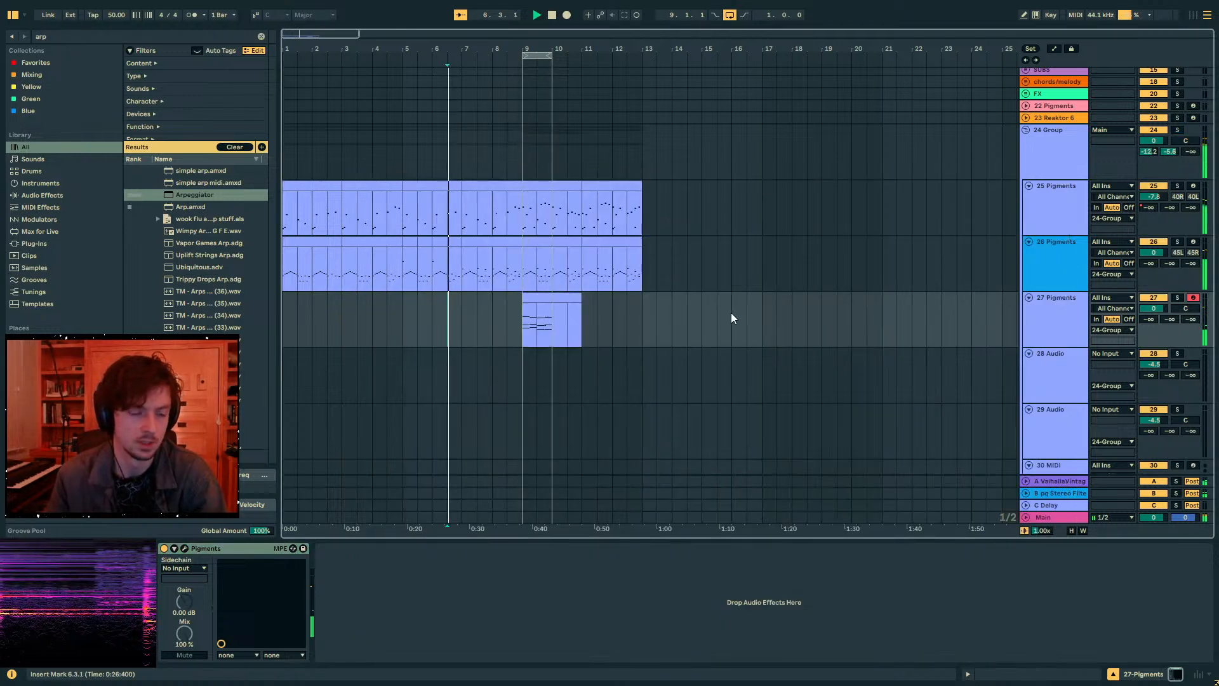
{"action": "key", "text": "space"}
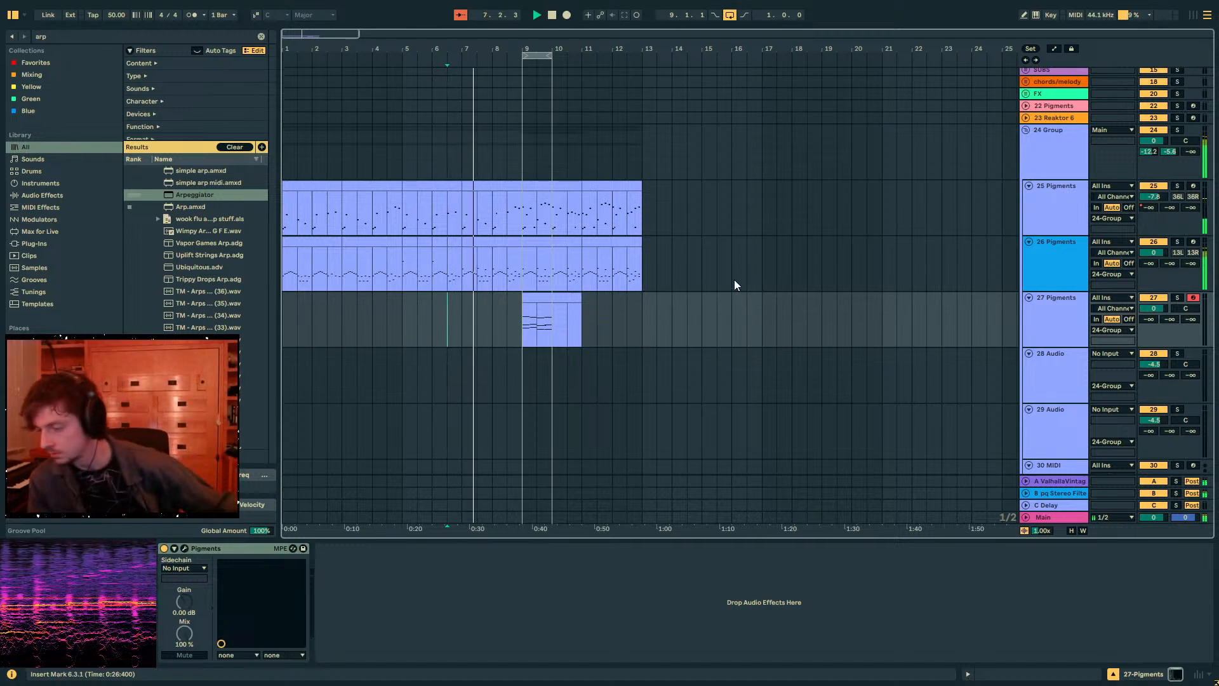
- Review the chord track's Pigments patch and its synth page during playback, close the window and stop playback
{"action": "left_click", "coordinate": [537, 325]}
{"action": "left_click", "coordinate": [184, 548]}
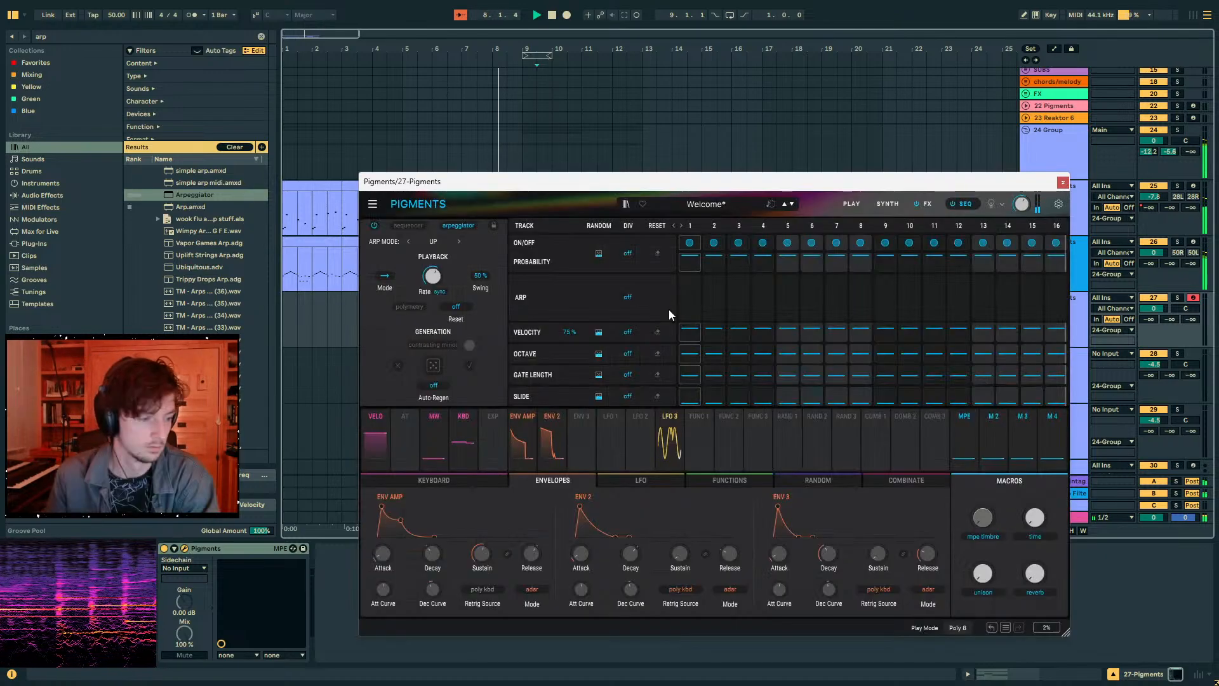
{"action": "left_click_drag", "start_coordinate": [681, 203], "coordinate": [770, 156]}
{"action": "left_click", "coordinate": [965, 179]}
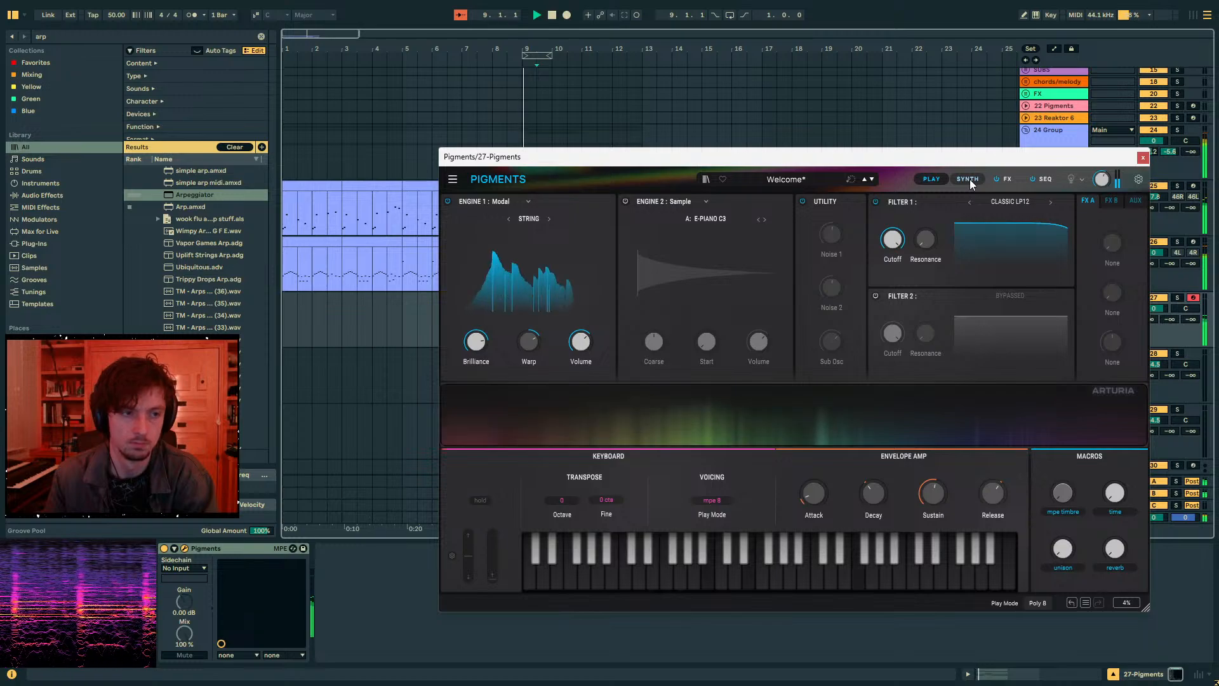
{"action": "left_click", "coordinate": [1142, 156]}
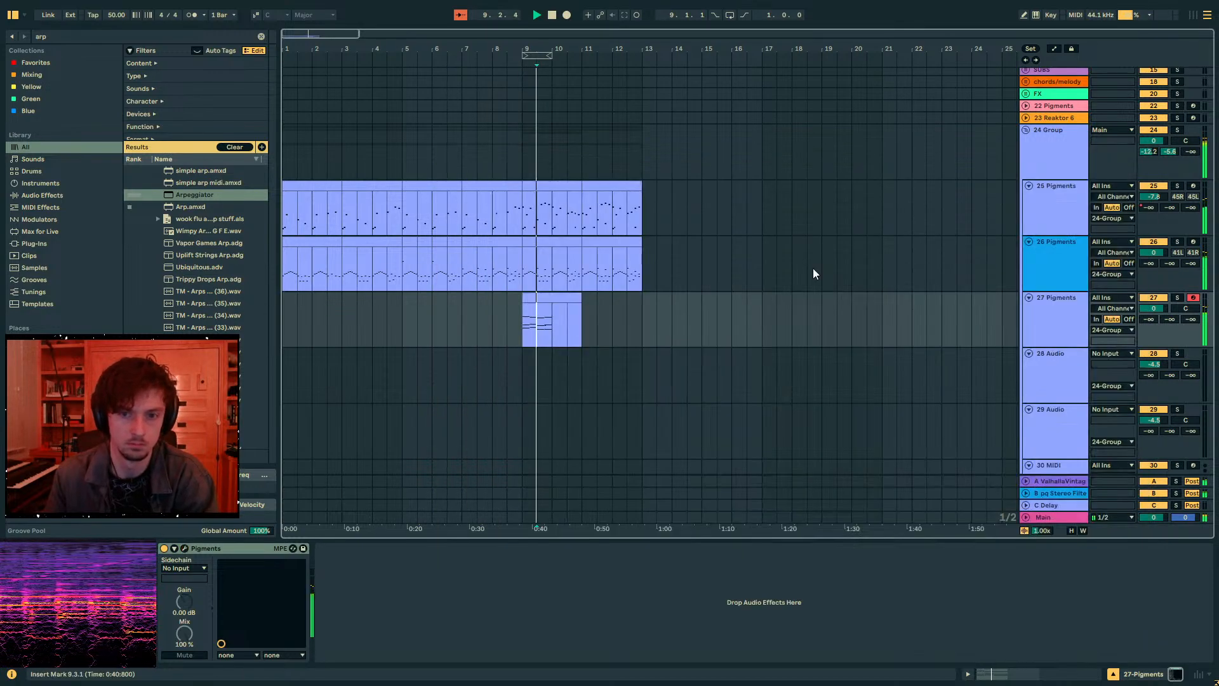
{"action": "left_click", "coordinate": [886, 257]}
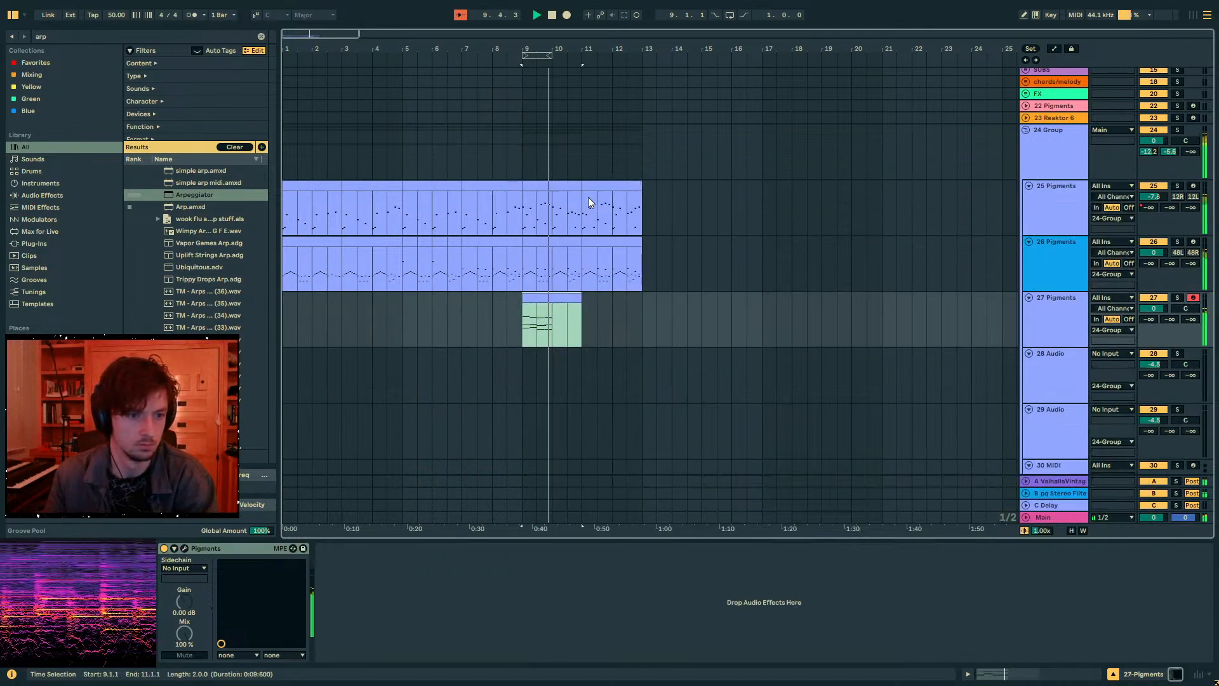
{"action": "left_click", "coordinate": [574, 186]}
{"action": "key", "text": "space"}
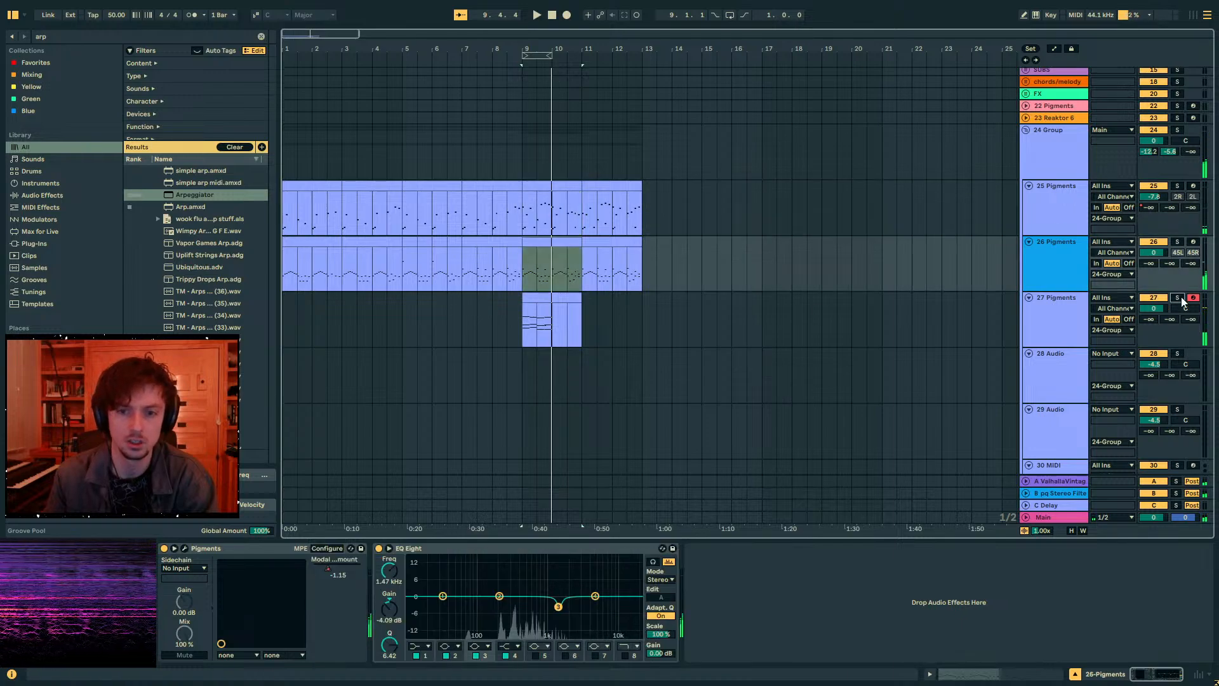
- Solo the 27 Pigments chord track, lower its clip's top voice two octaves to D#2–F2 and play the loop
{"action": "left_click", "coordinate": [1177, 297]}
{"action": "left_click", "coordinate": [1038, 329]}
{"action": "left_click", "coordinate": [546, 299]}
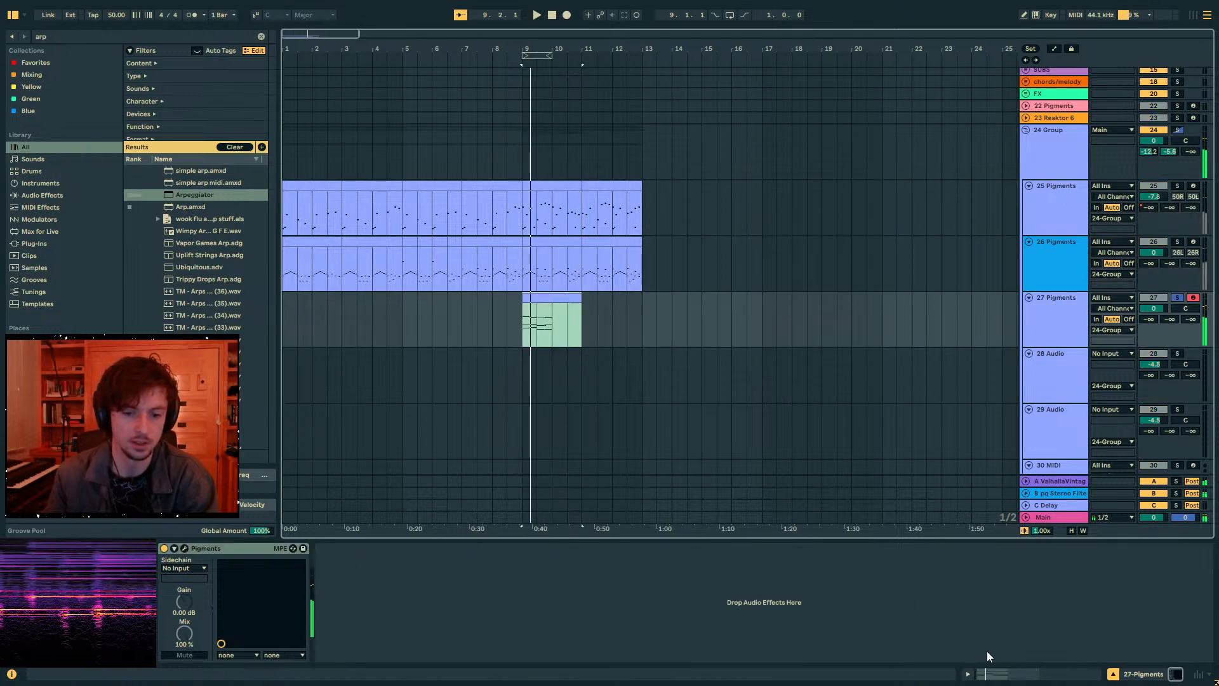
{"action": "left_click", "coordinate": [993, 672]}
{"action": "left_click_drag", "start_coordinate": [870, 286], "coordinate": [433, 179]}
{"action": "key", "text": "shift+Down"}
{"action": "key", "text": "shift+Up"}
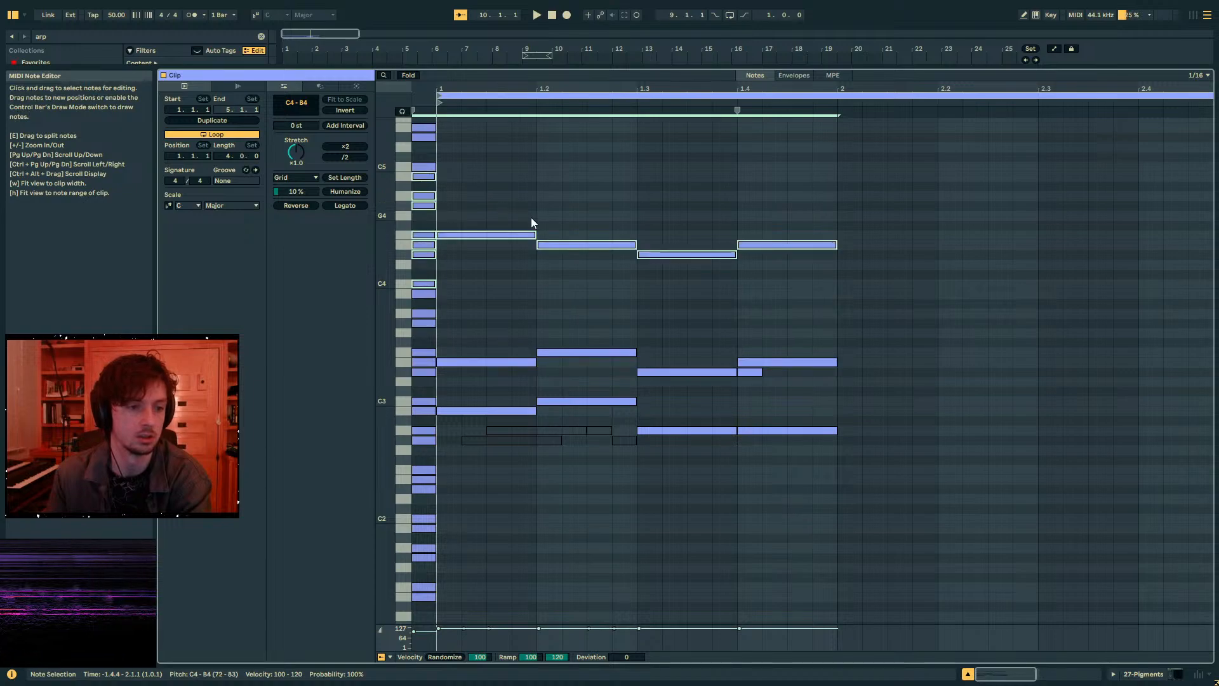
{"action": "key", "text": "shift+Down"}
{"action": "key", "text": "shift+Down"}
{"action": "key", "text": "space"}
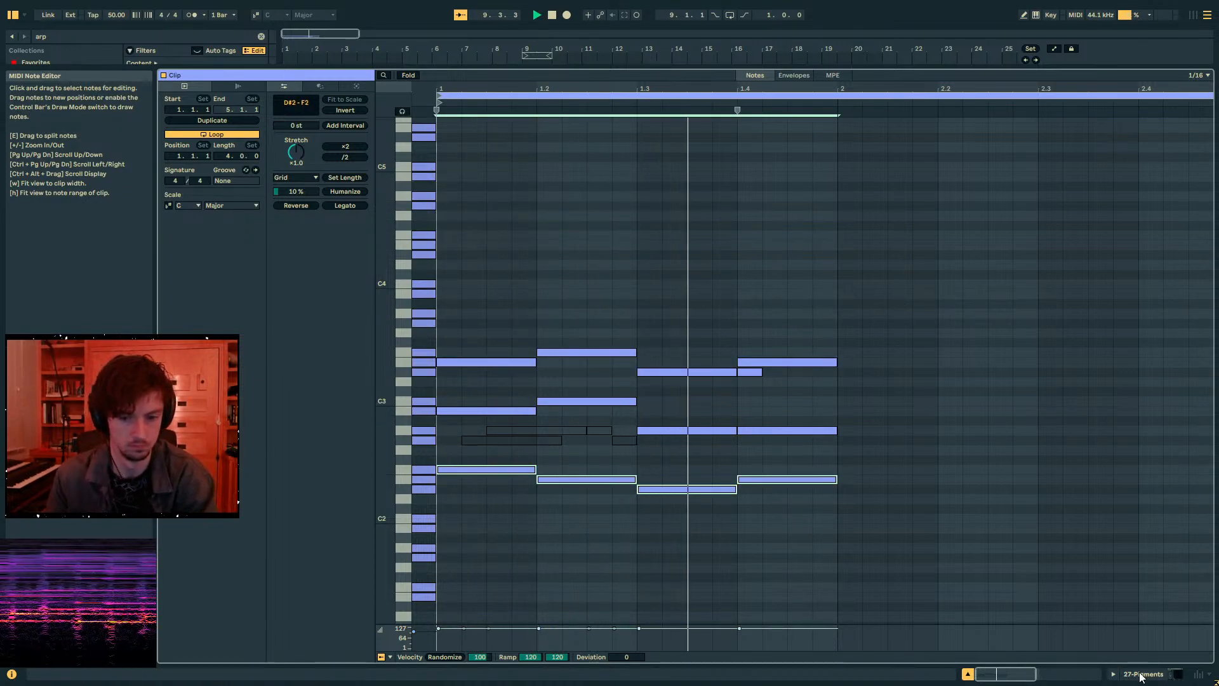
- Adjust the decay of the chord track's modal string, set brilliance to 1.00 and choose the nylon timbre
{"action": "key", "text": "shift+Tab"}
{"action": "left_click", "coordinate": [185, 548]}
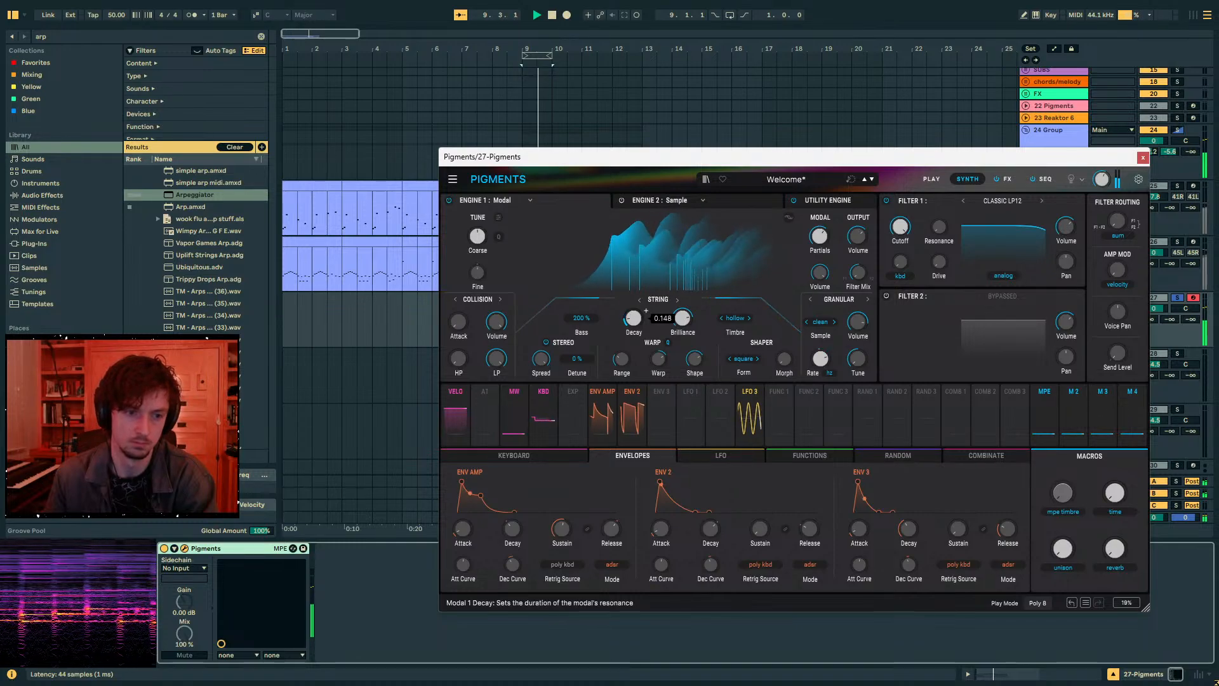
{"action": "scroll", "coordinate": [646, 311], "scroll_direction": "up", "scroll_amount": 2}
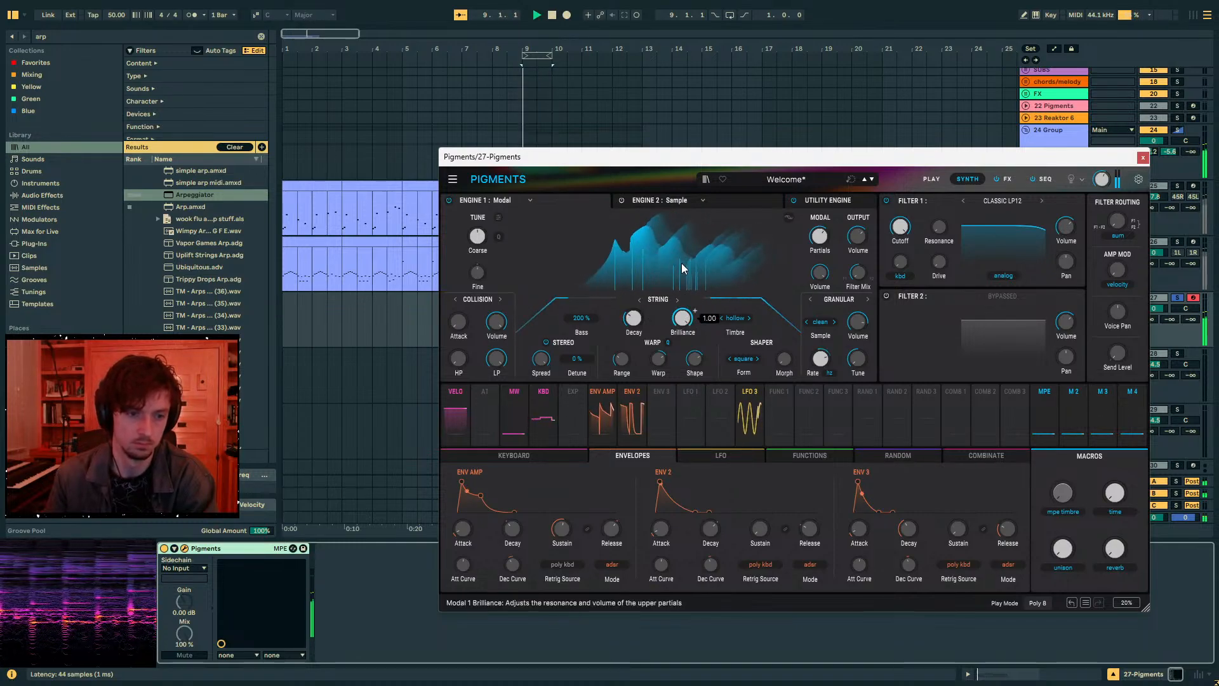
{"action": "left_click", "coordinate": [748, 318]}
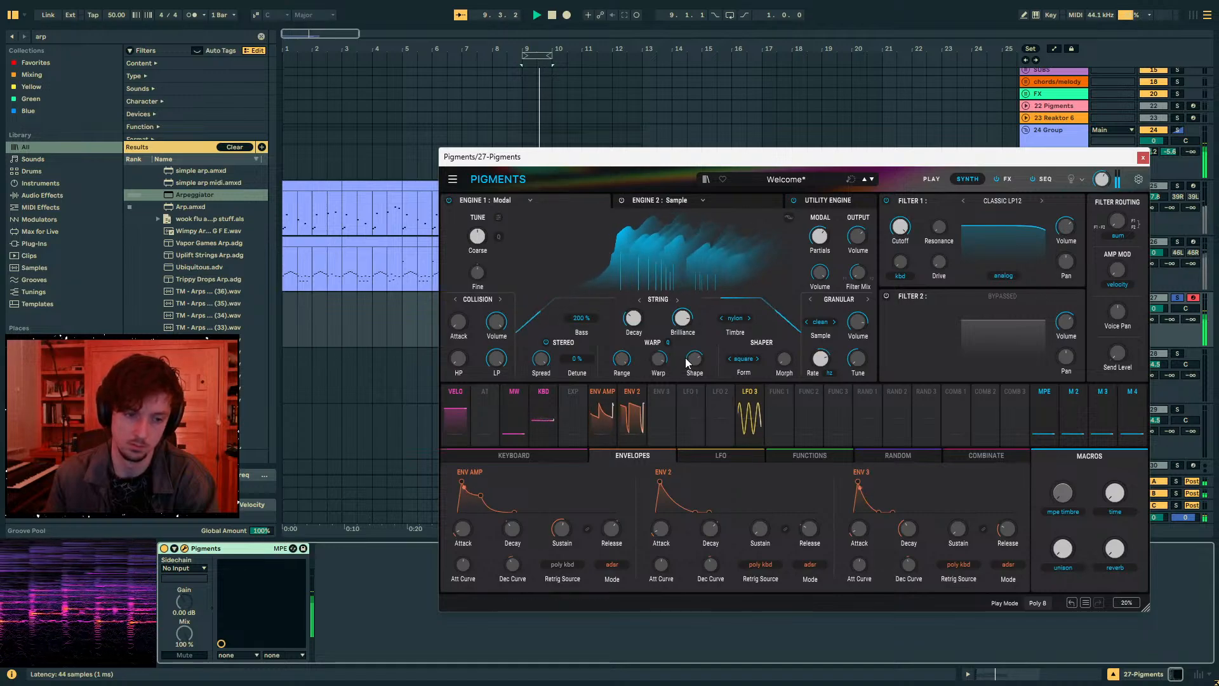
- Audition the brass and guitar forms for the modal shaper against the loop and set the form to chip
{"action": "left_click", "coordinate": [757, 360]}
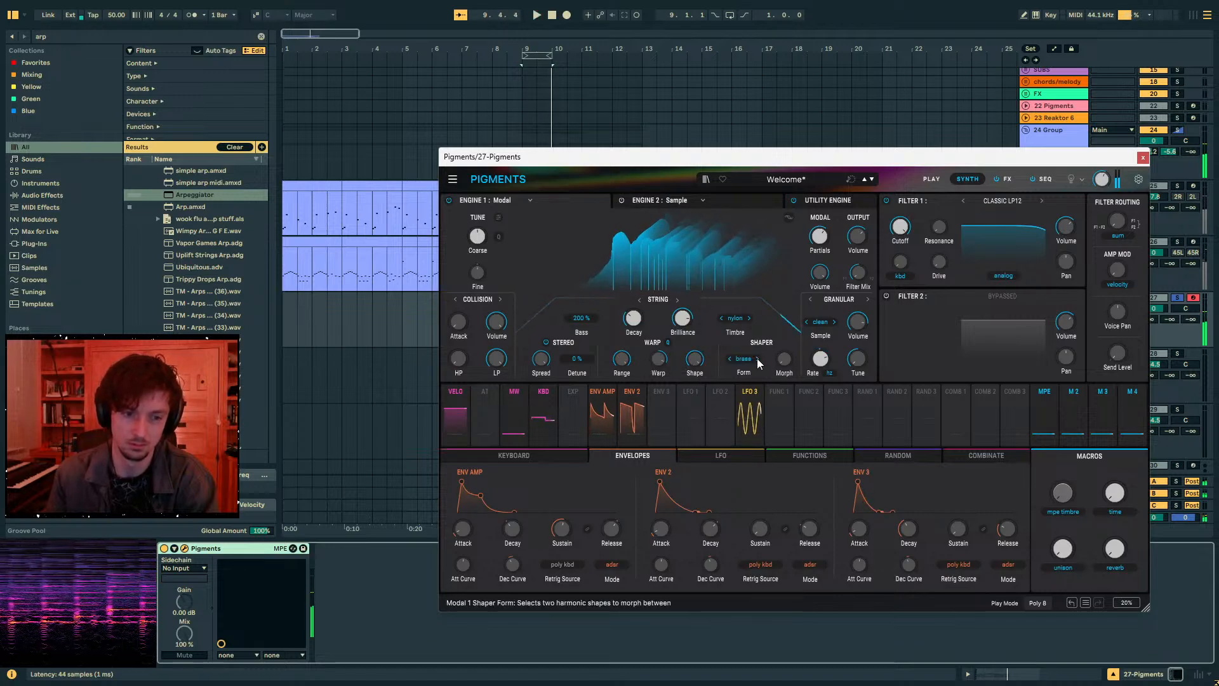
{"action": "left_click", "coordinate": [758, 359]}
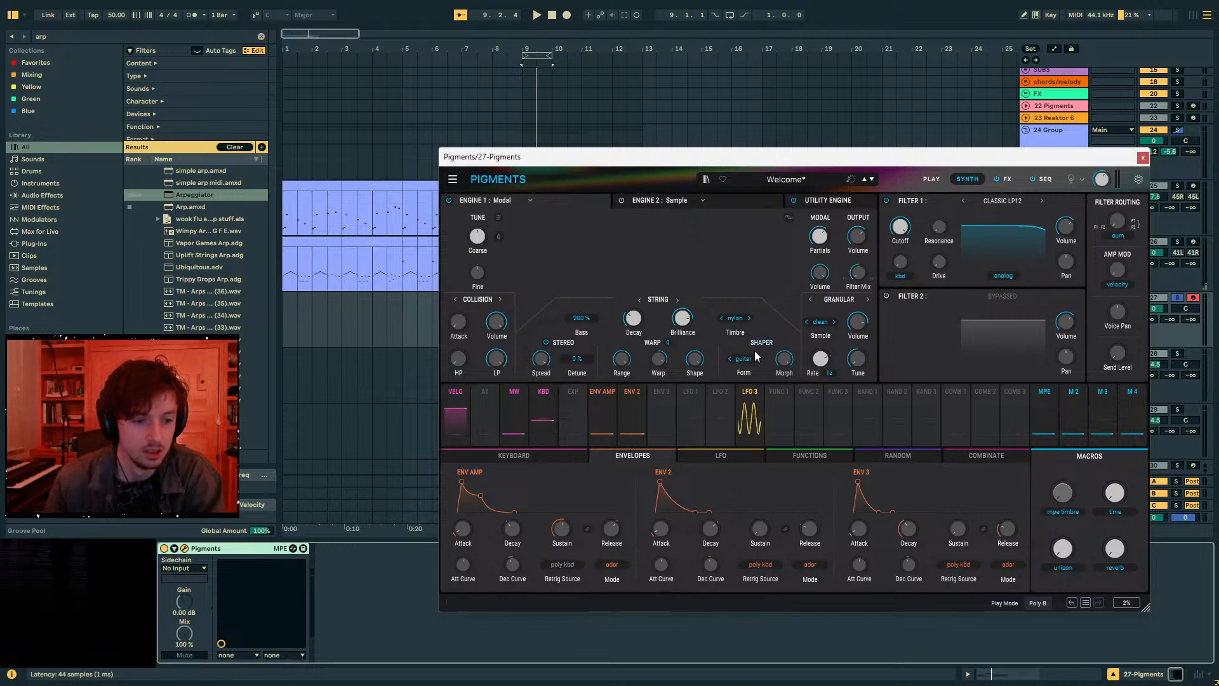
{"action": "key", "text": "space"}
{"action": "left_click", "coordinate": [730, 359]}
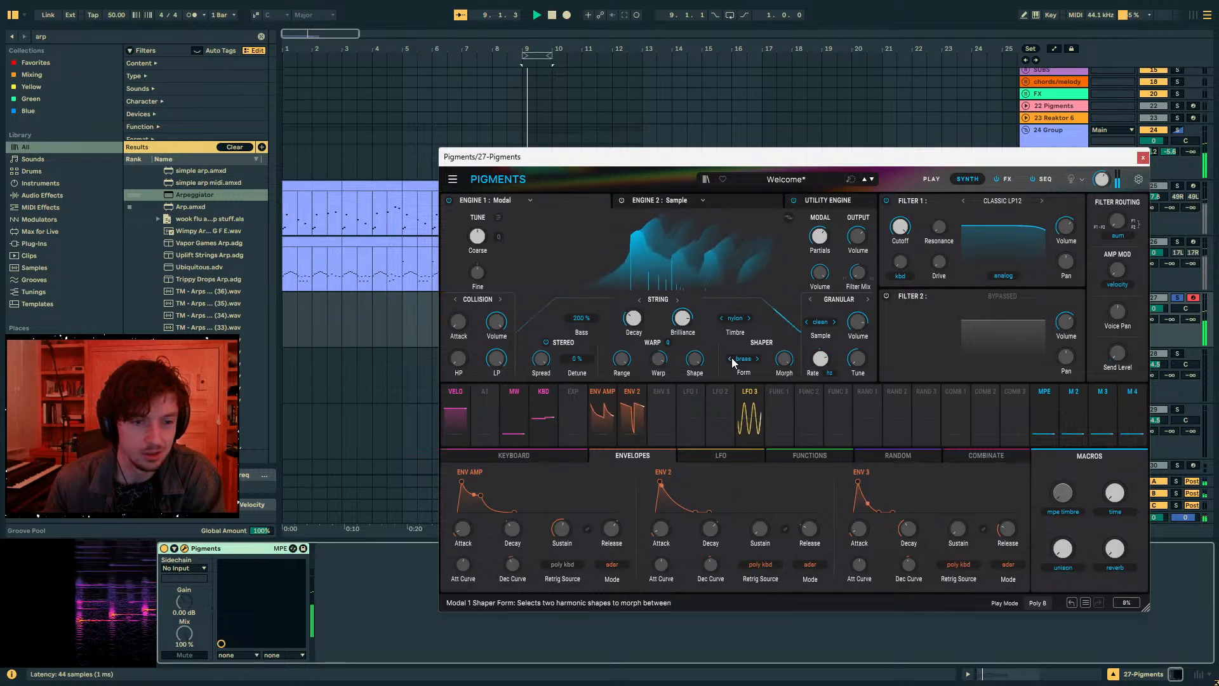
{"action": "left_click", "coordinate": [757, 360]}
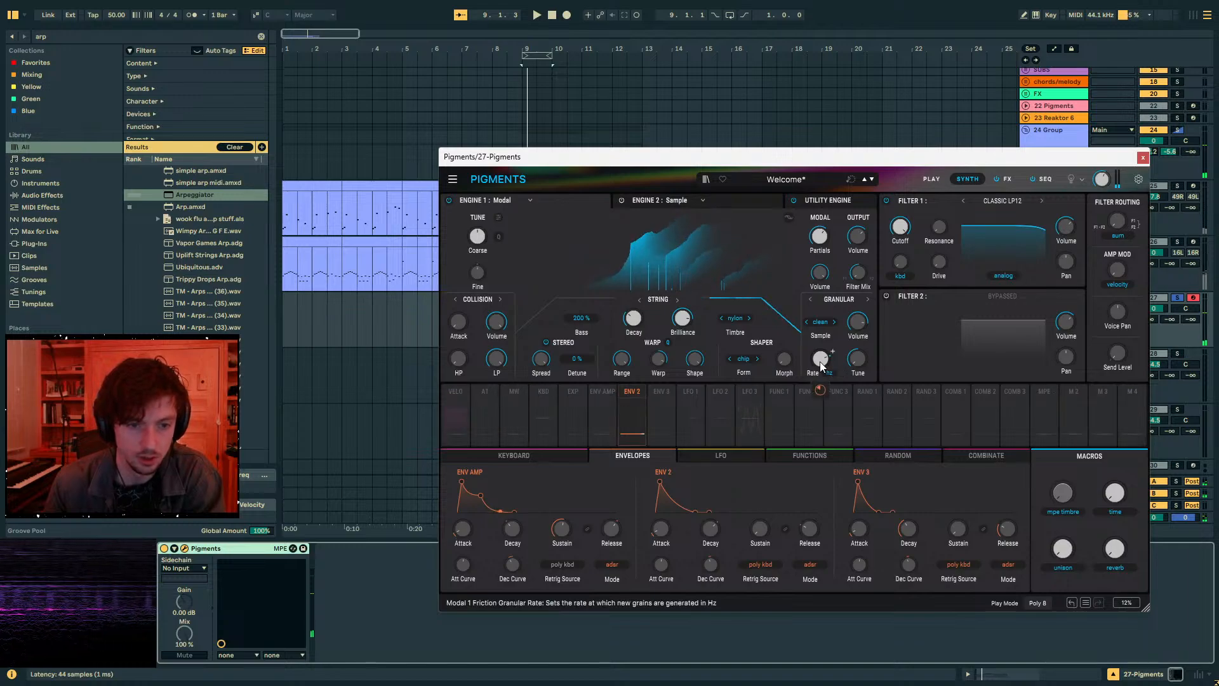
- Play the loop, switch the granular exciter's sample to dense while adjusting its volume, and unsolo the 27 Pigments track
{"action": "key", "text": "space"}
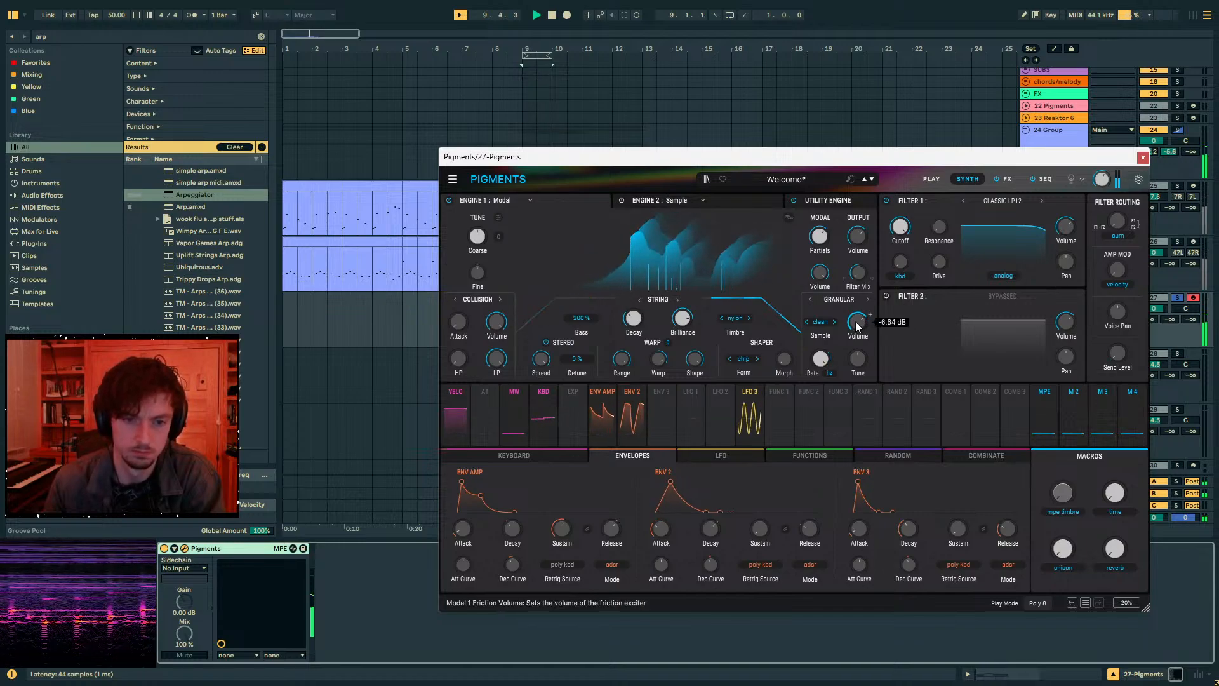
{"action": "left_click", "coordinate": [826, 322]}
{"action": "left_click", "coordinate": [835, 326]}
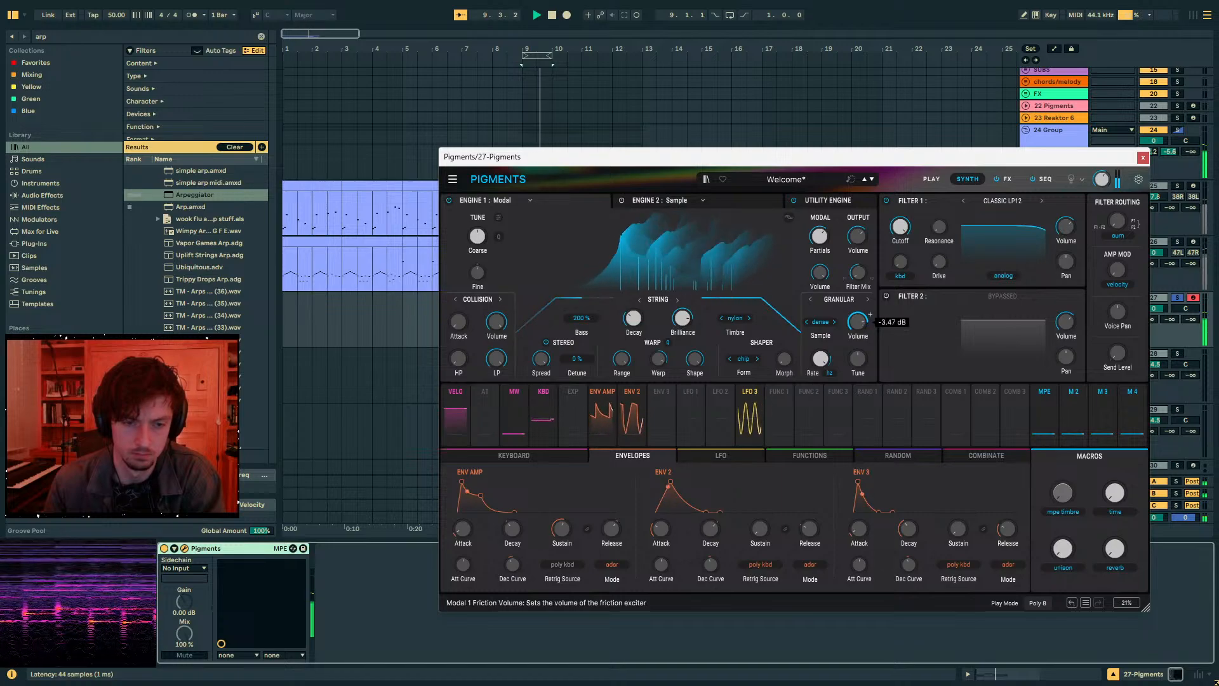
{"action": "left_click", "coordinate": [1178, 298]}
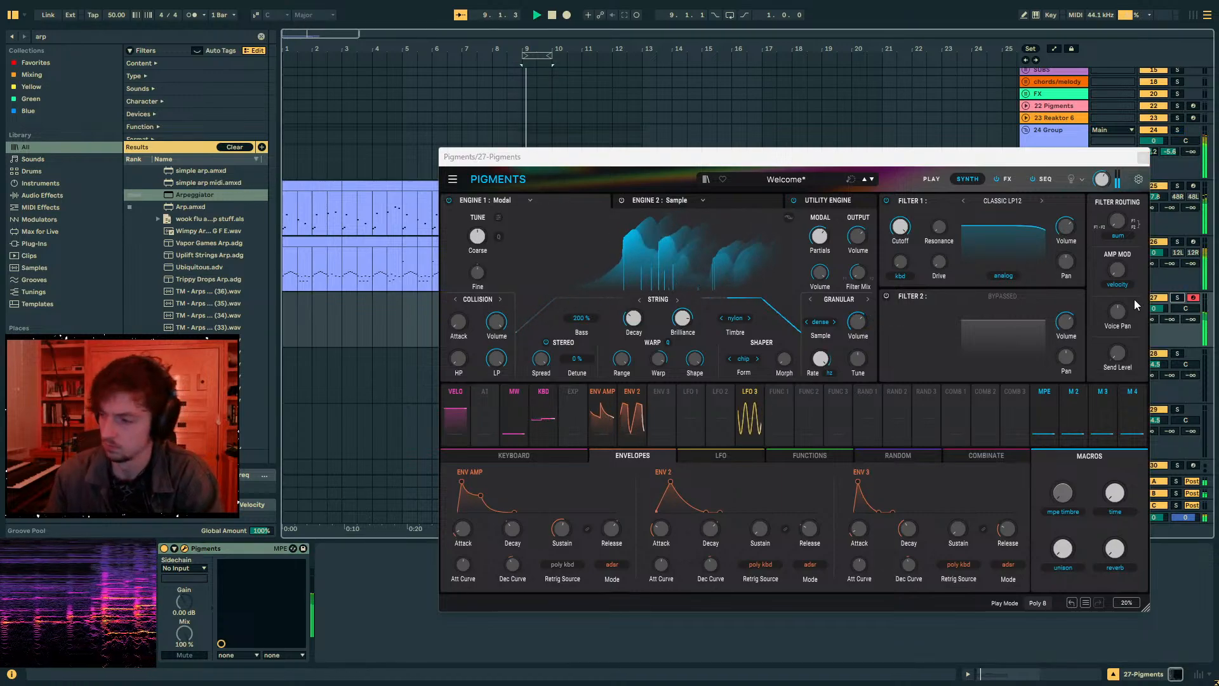
{"action": "left_click", "coordinate": [1142, 158]}
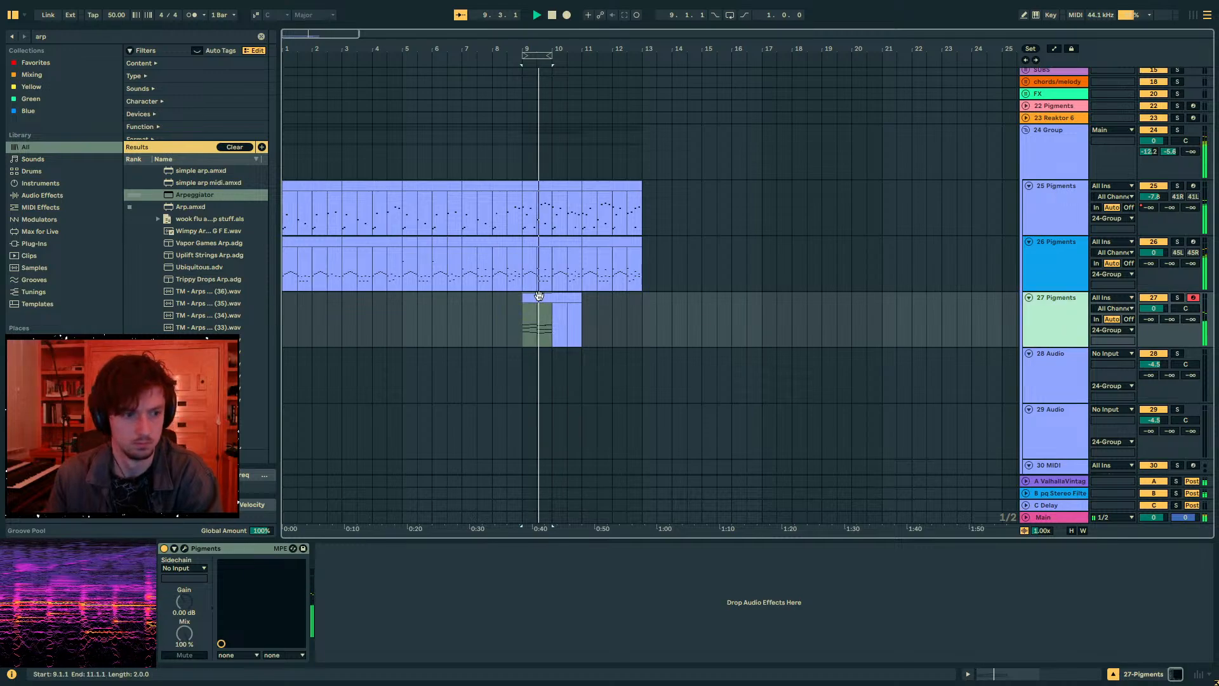
- Duplicate the one-bar chord clip on 27 Pigments so it fills bars 9 to 11, and select all three bars
{"action": "key", "text": "ctrl+d"}
{"action": "key", "text": "ctrl+d"}
{"action": "left_click", "coordinate": [538, 298]}
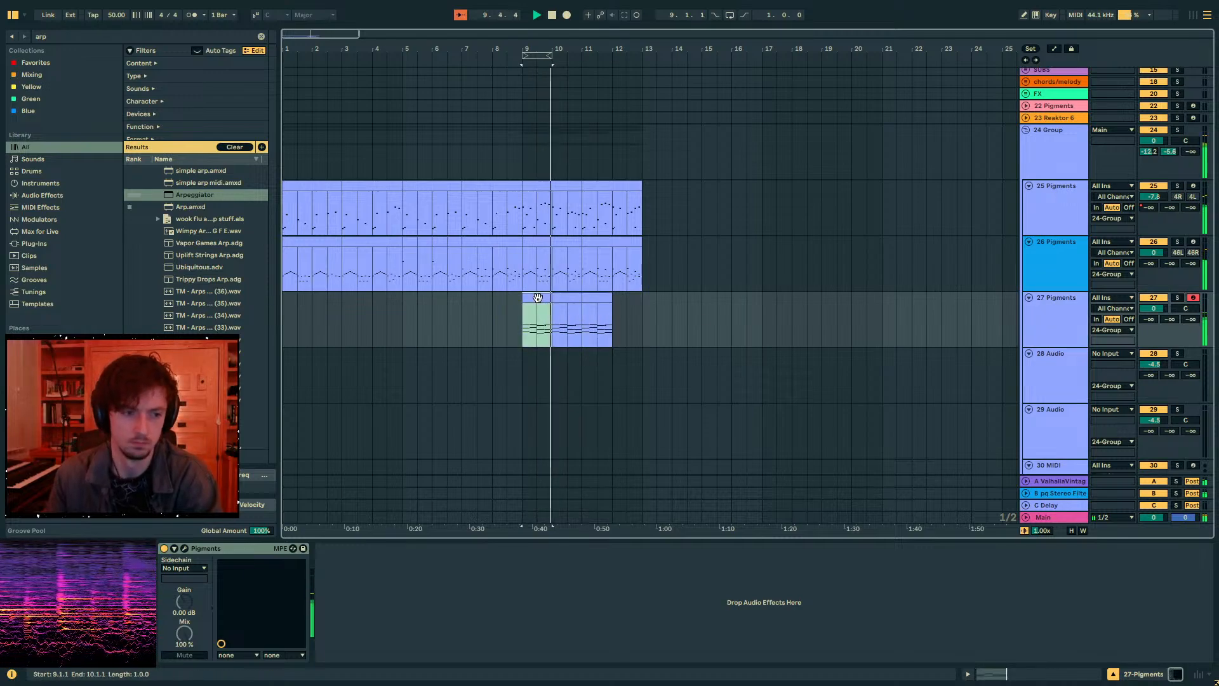
{"action": "left_click", "coordinate": [541, 299], "text": "shift"}
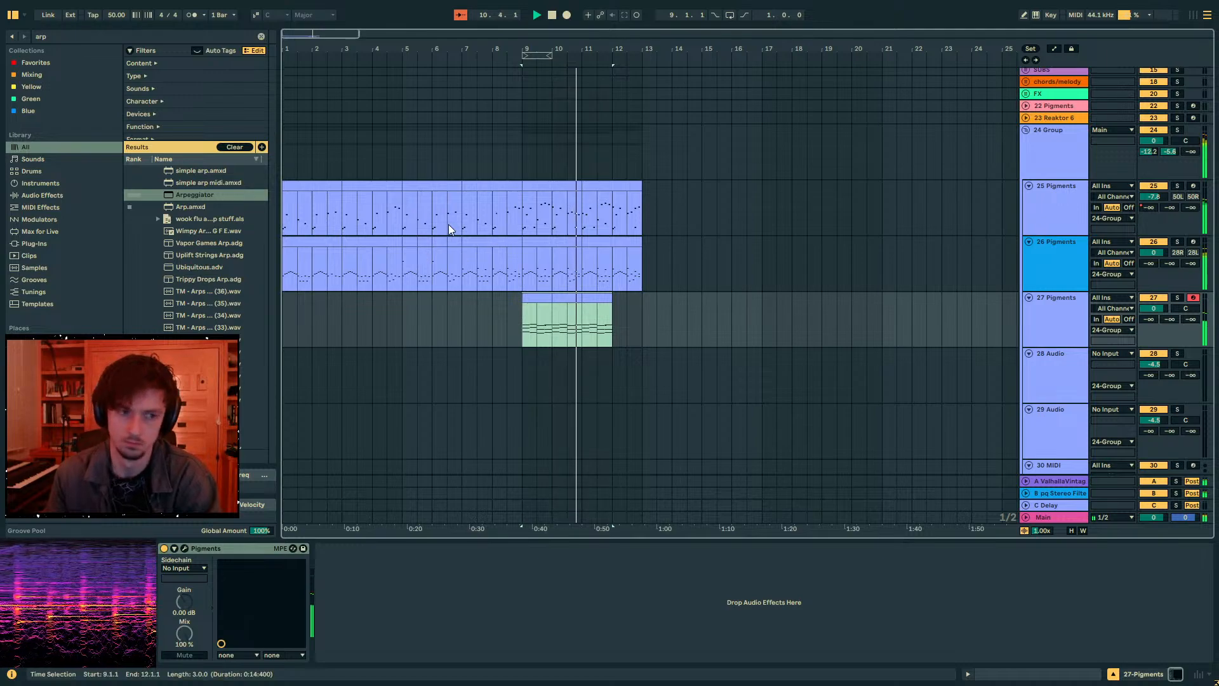
- Lower the granular exciter's volume in the chord track's Pigments to -40.0 dB
{"action": "left_click", "coordinate": [69, 39]}
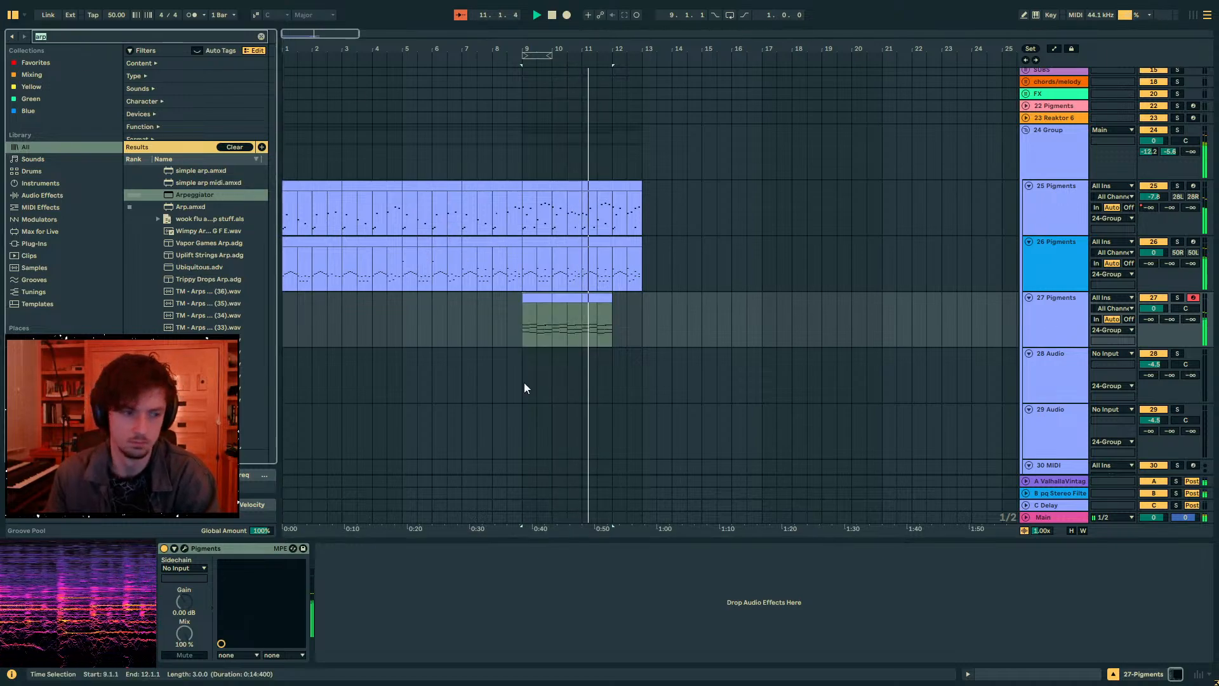
{"action": "left_click", "coordinate": [185, 548]}
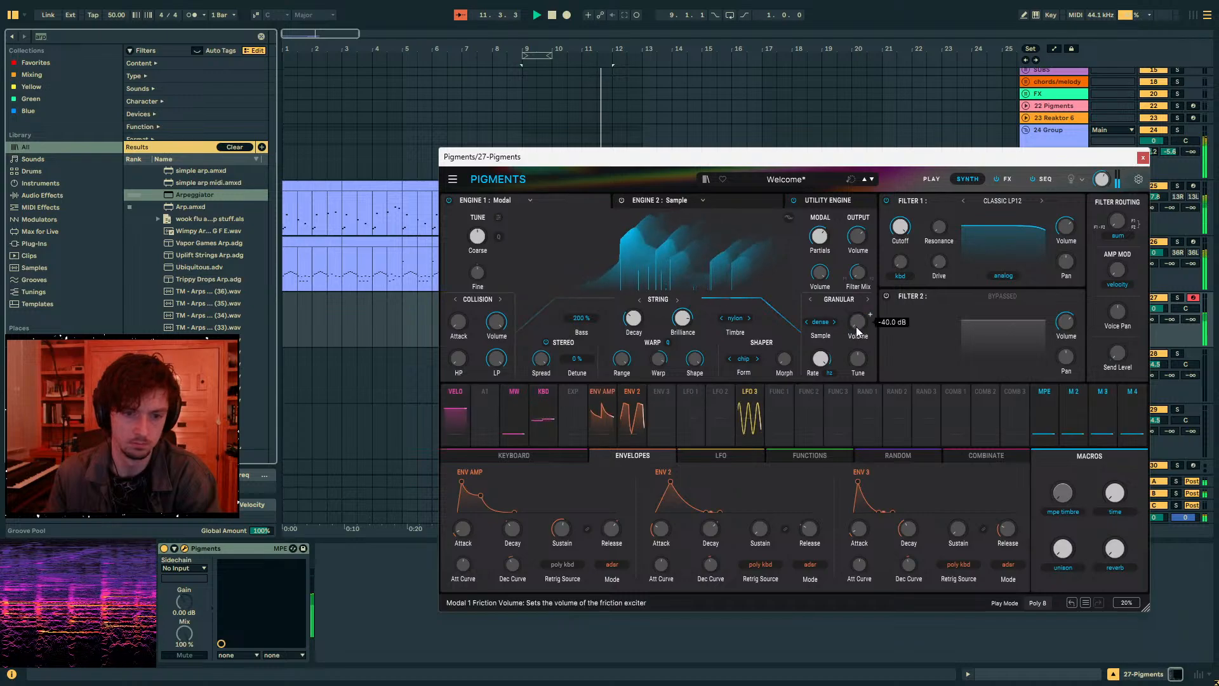
{"action": "left_click", "coordinate": [1142, 156]}
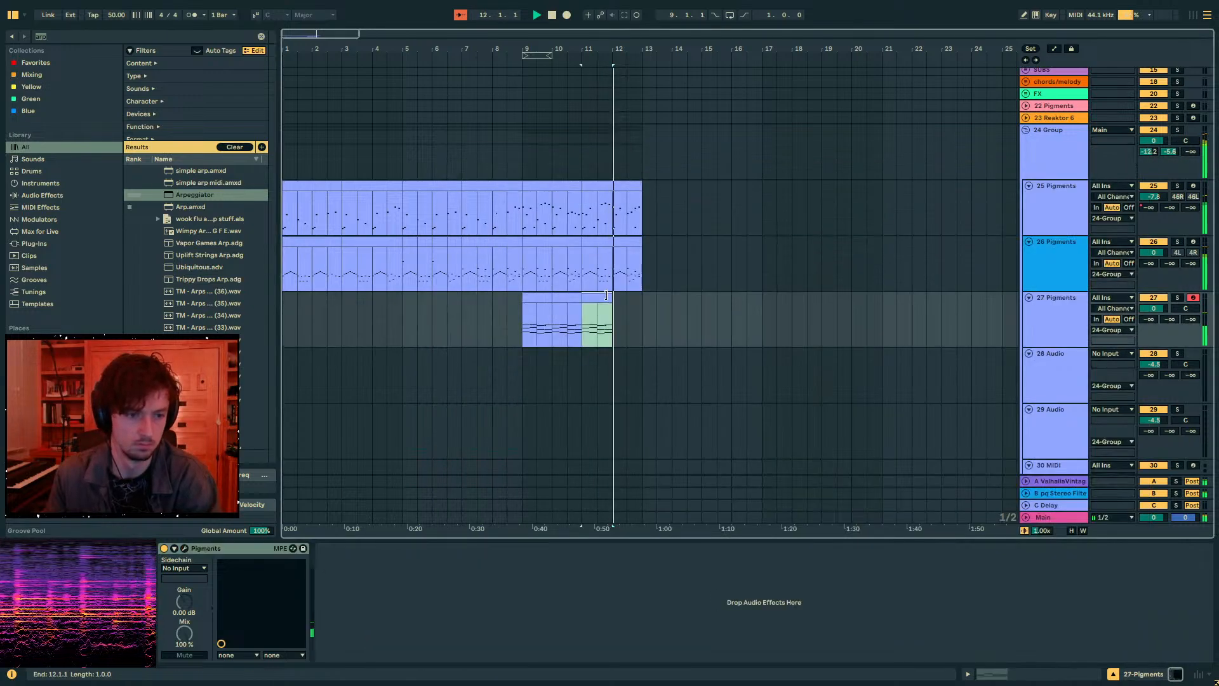
- Duplicate the chord clip through bar 14, stop playback and deactivate the copies in bars 13 and 14
{"action": "left_click", "coordinate": [535, 296]}
{"action": "key", "text": "ctrl+d"}
{"action": "left_click", "coordinate": [664, 296]}
{"action": "key", "text": "0"}
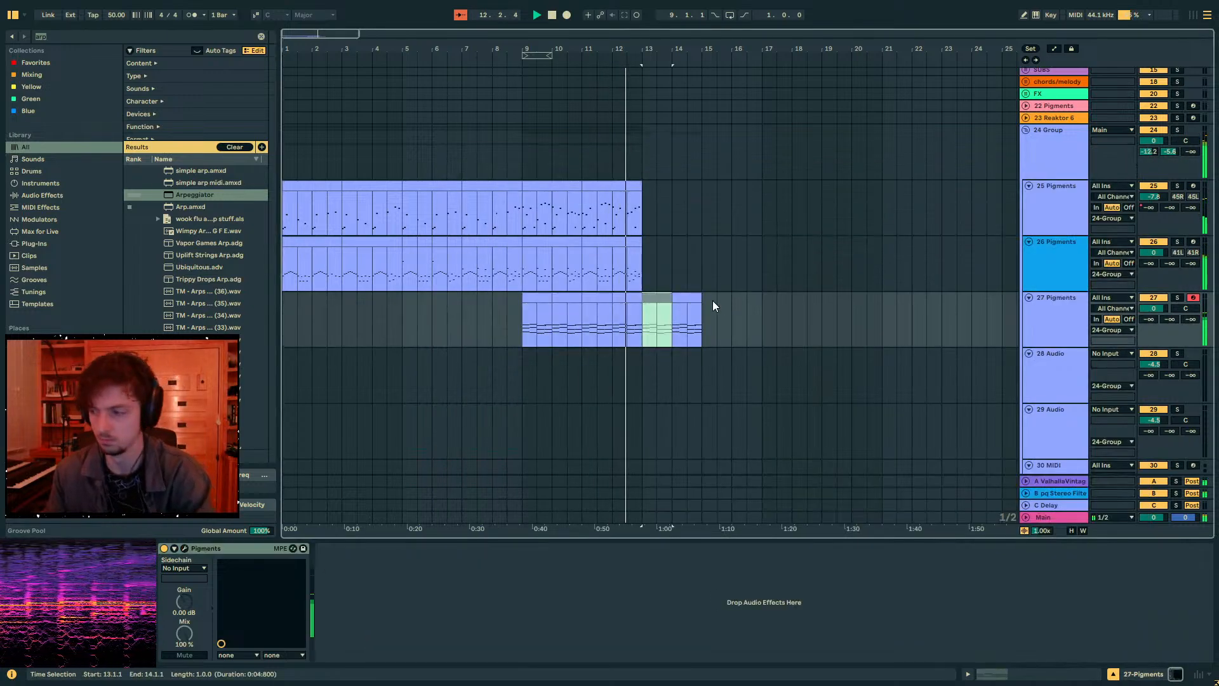
{"action": "left_click", "coordinate": [711, 301]}
{"action": "key", "text": "space"}
{"action": "left_click", "coordinate": [690, 298]}
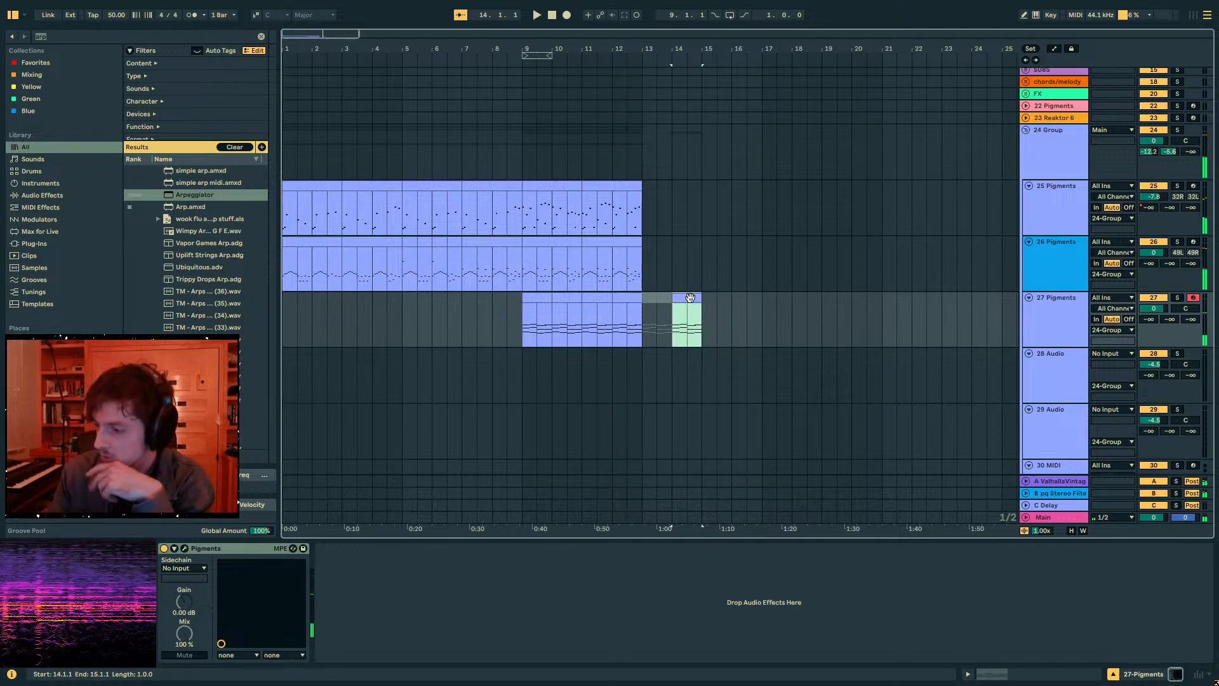
{"action": "left_click", "coordinate": [623, 298]}
{"action": "left_click", "coordinate": [689, 299]}
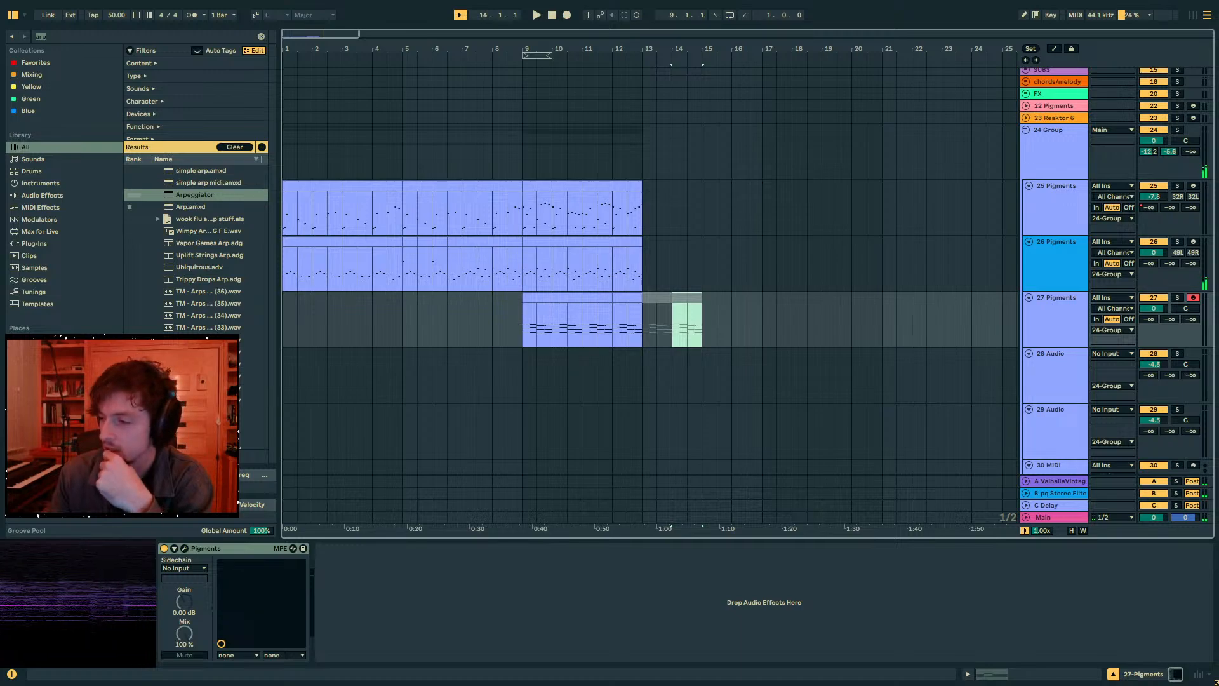
- Solo the 27 Pigments chord track, select its clip at bar 9 and play it briefly
{"action": "left_click", "coordinate": [630, 298]}
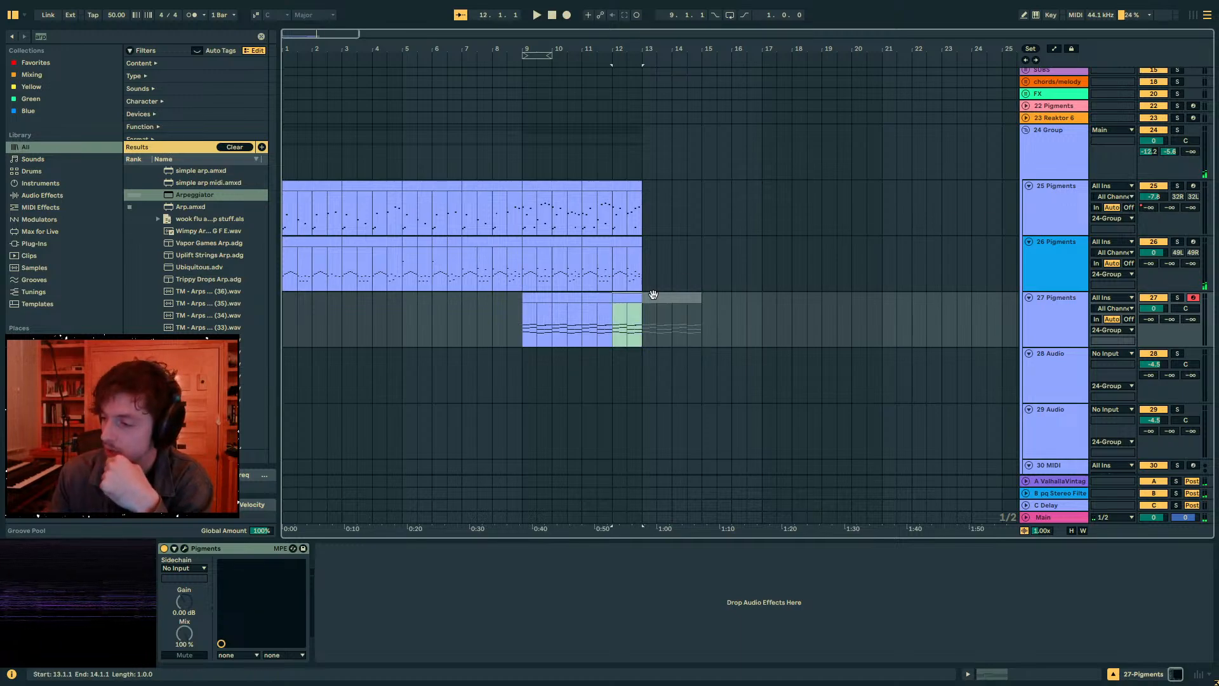
{"action": "left_click", "coordinate": [614, 292]}
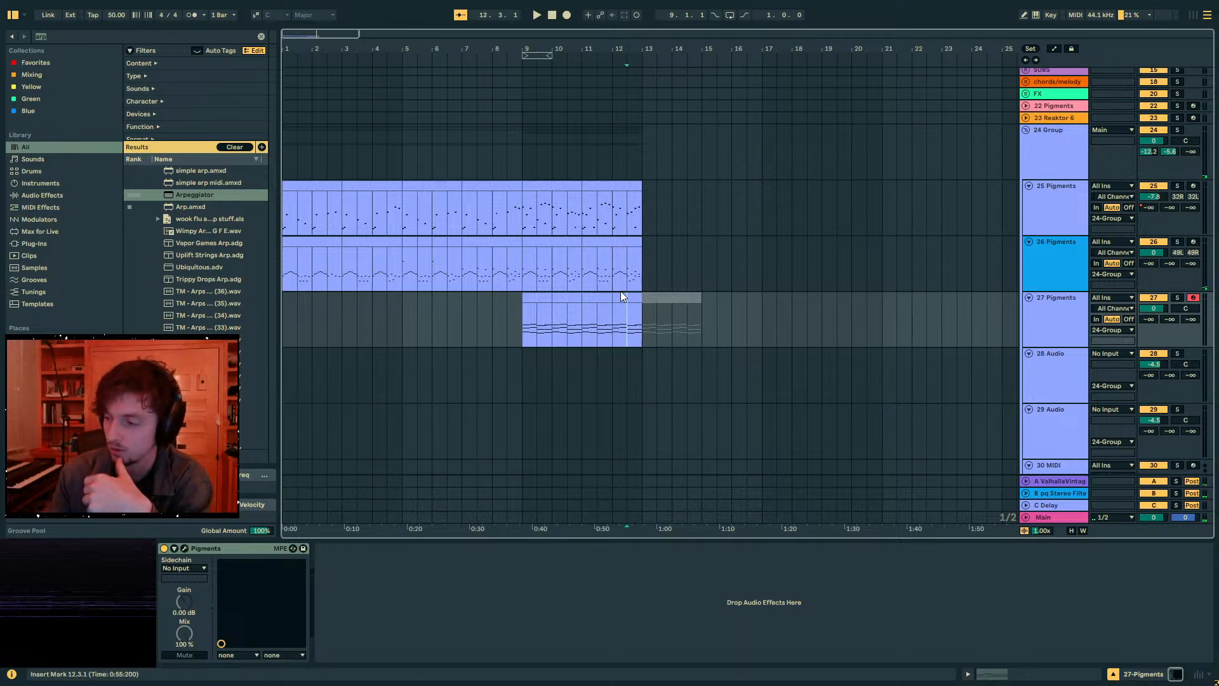
{"action": "left_click", "coordinate": [621, 295]}
{"action": "left_click", "coordinate": [567, 297]}
{"action": "left_click", "coordinate": [1176, 297]}
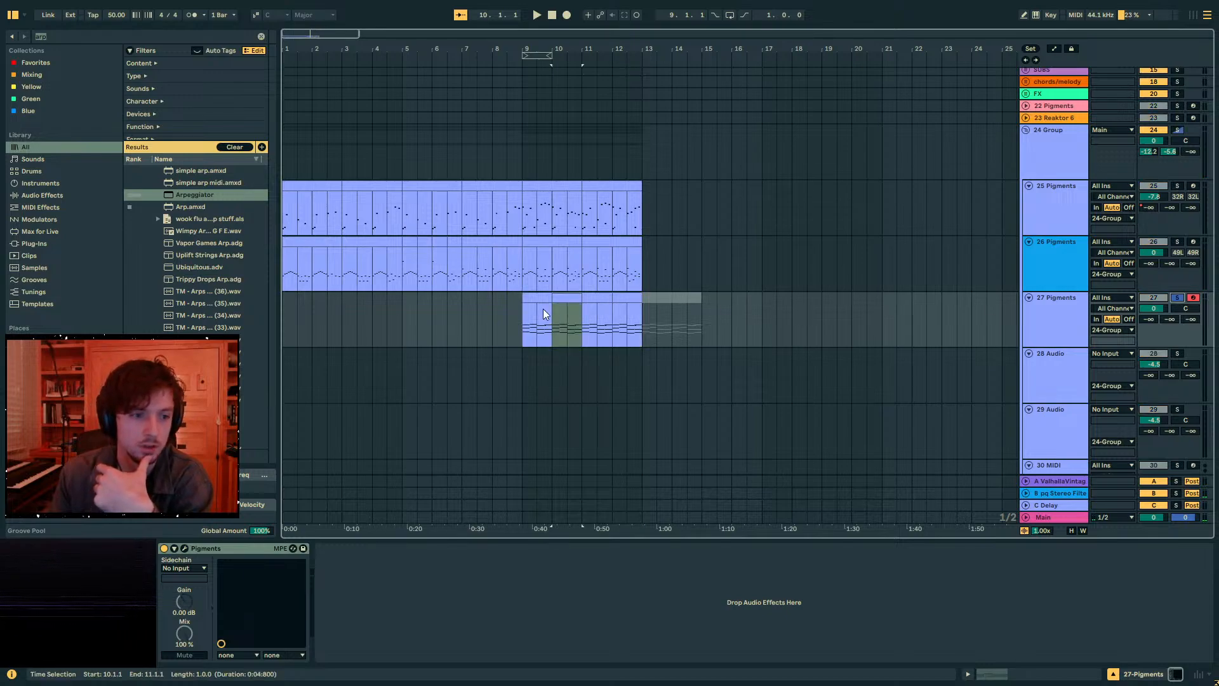
{"action": "left_click", "coordinate": [536, 318]}
{"action": "key", "text": "space"}
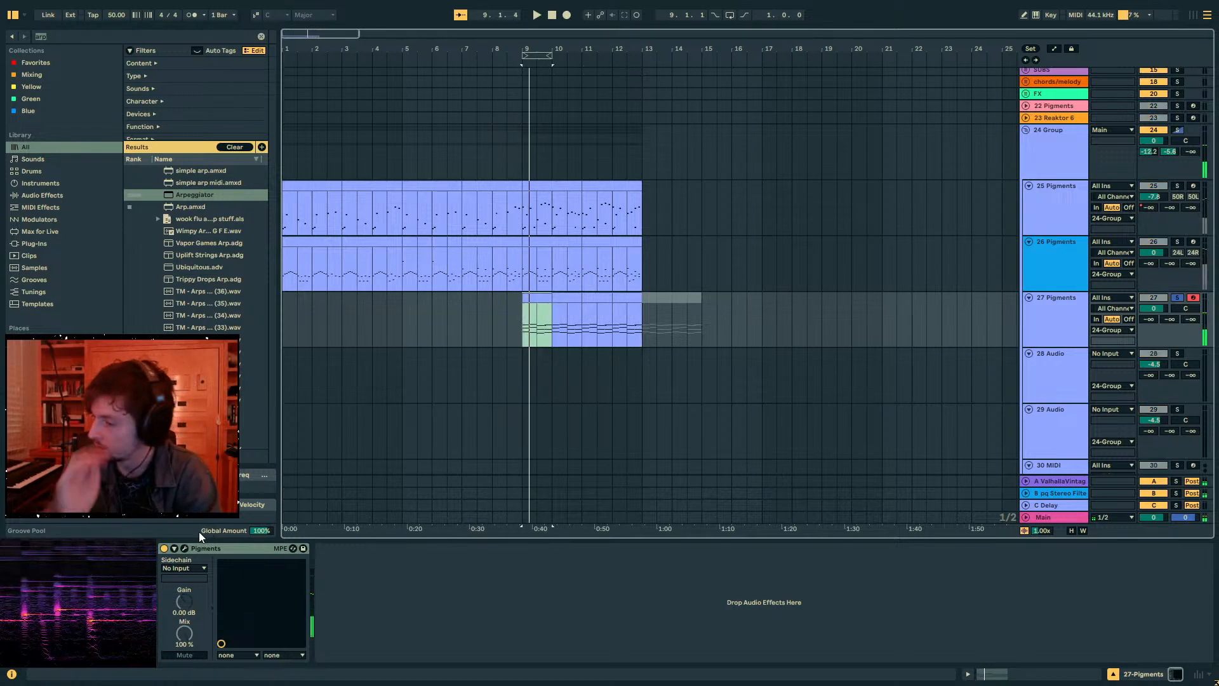
{"action": "key", "text": "space"}
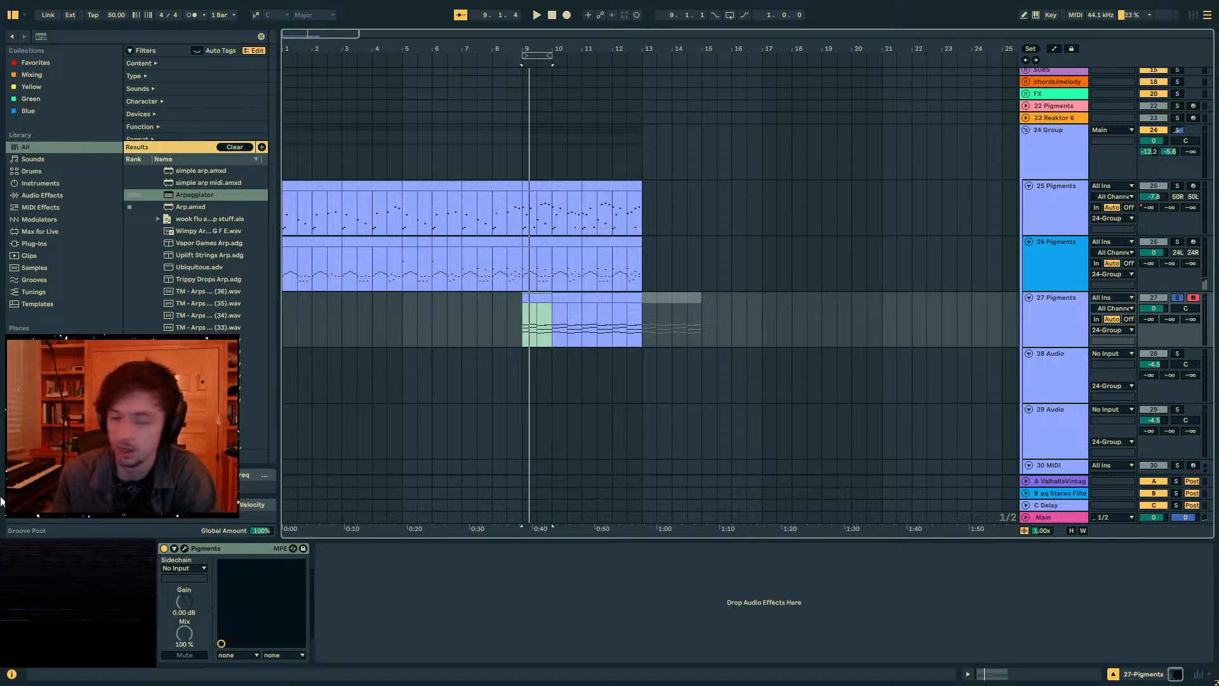
- Set the chord patch's modal shaper form to glass and try different morph amounts during playback
{"action": "left_click", "coordinate": [185, 549]}
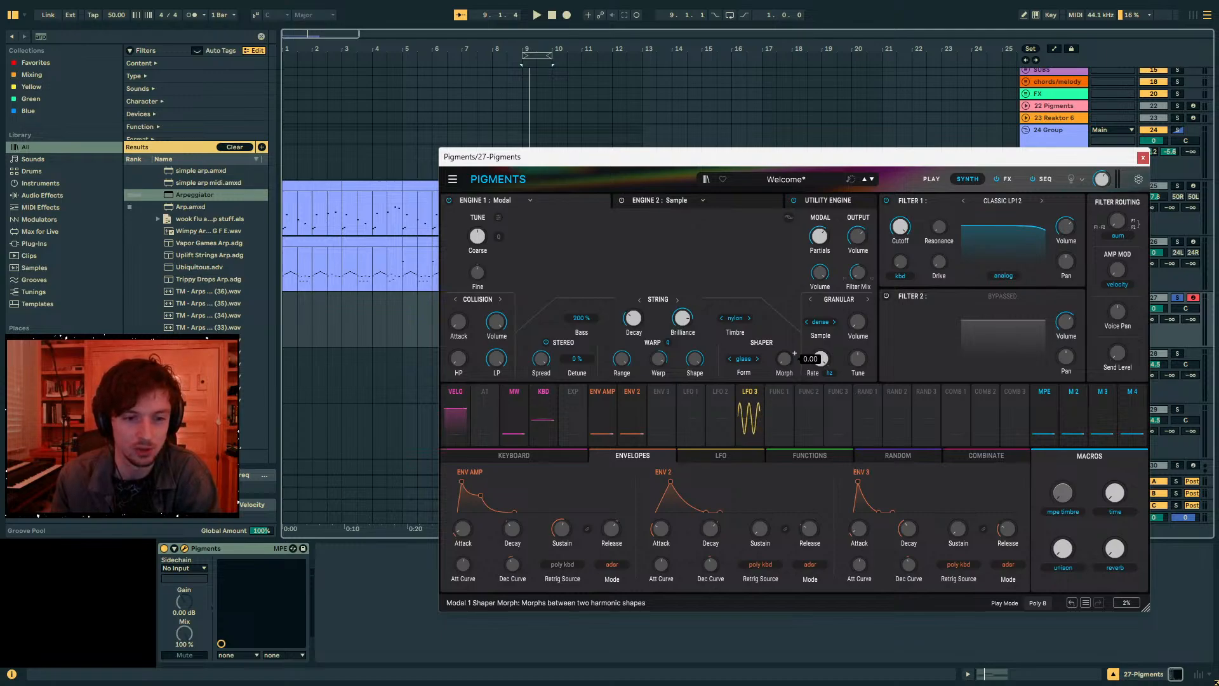
{"action": "key", "text": "space"}
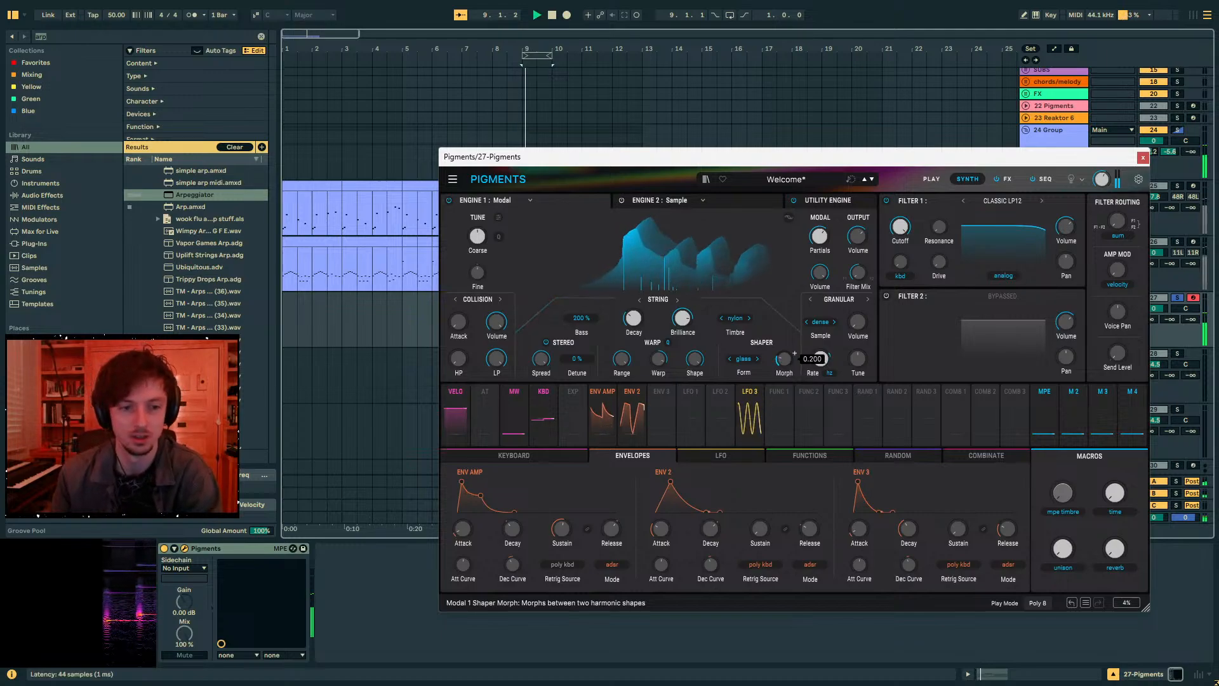
{"action": "left_click_drag", "start_coordinate": [784, 358], "coordinate": [812, 539]}
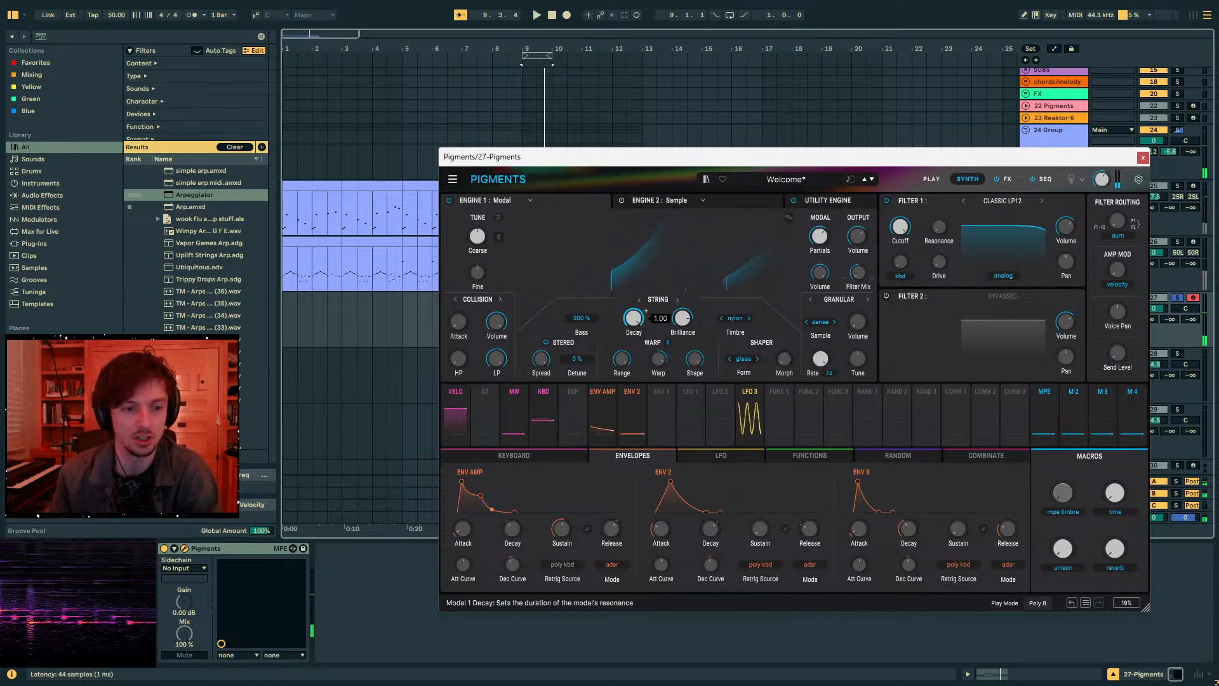
{"action": "key", "text": "space"}
{"action": "left_click_drag", "start_coordinate": [784, 359], "coordinate": [728, 476]}
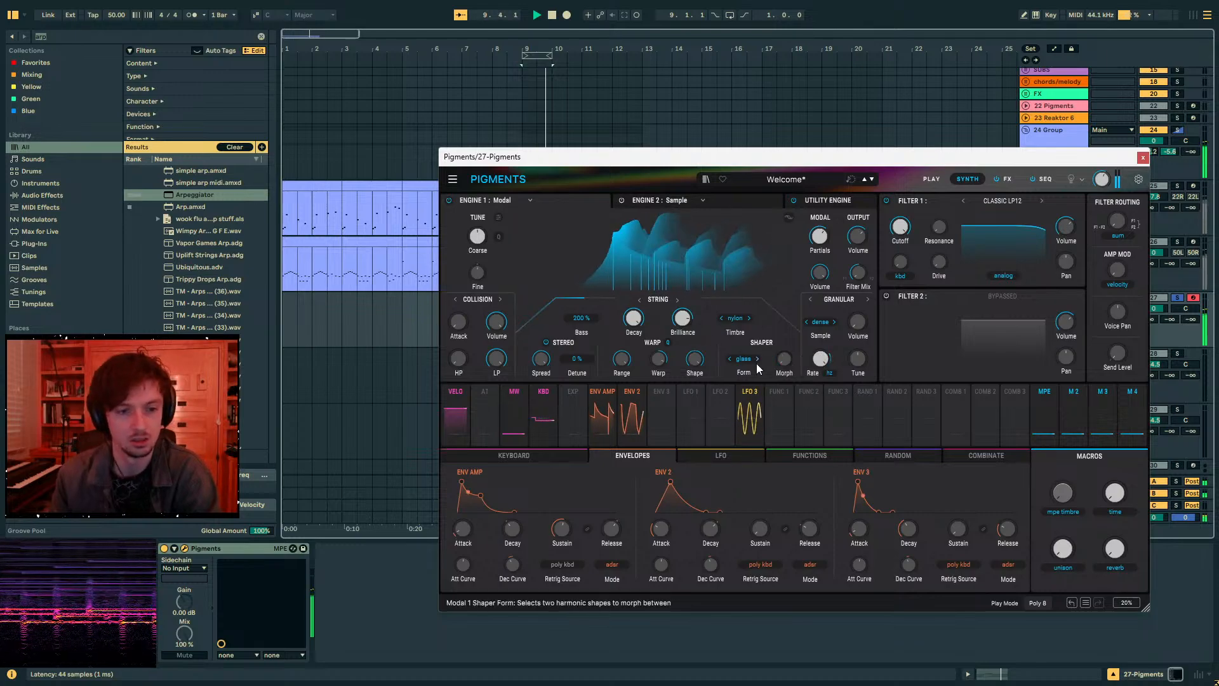
- Close the Pigments window, stop playback and unsolo the 27 Pigments chord track
{"action": "left_click", "coordinate": [1143, 157]}
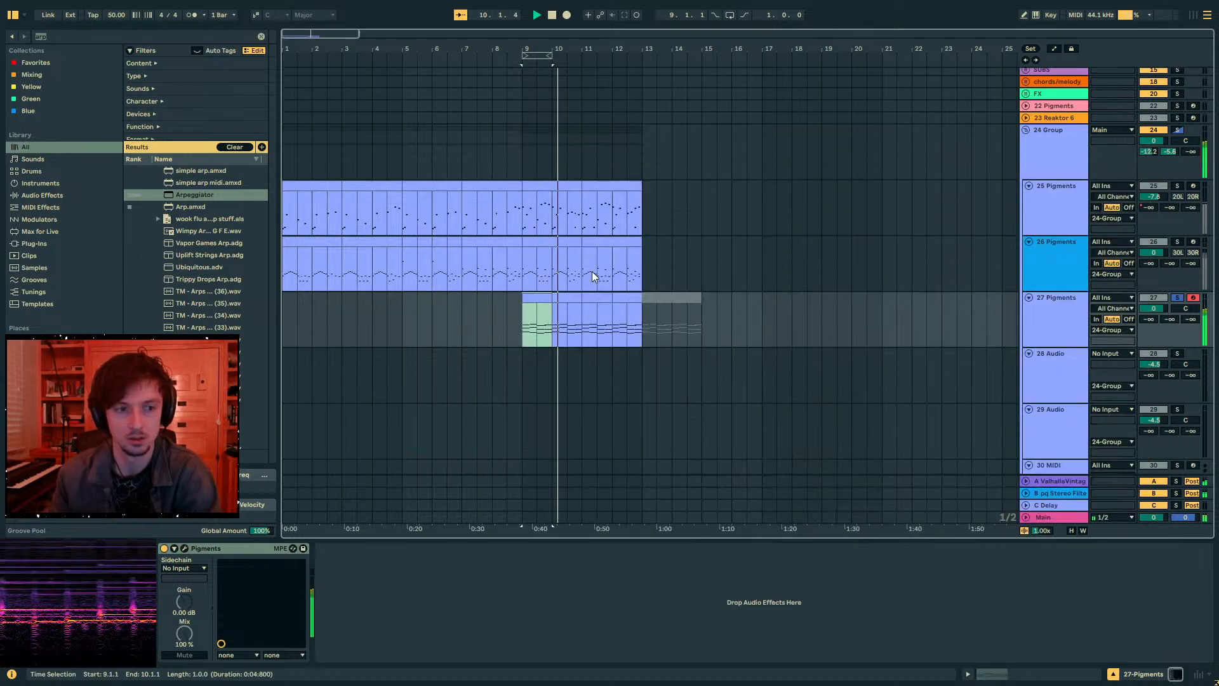
{"action": "left_click", "coordinate": [553, 297]}
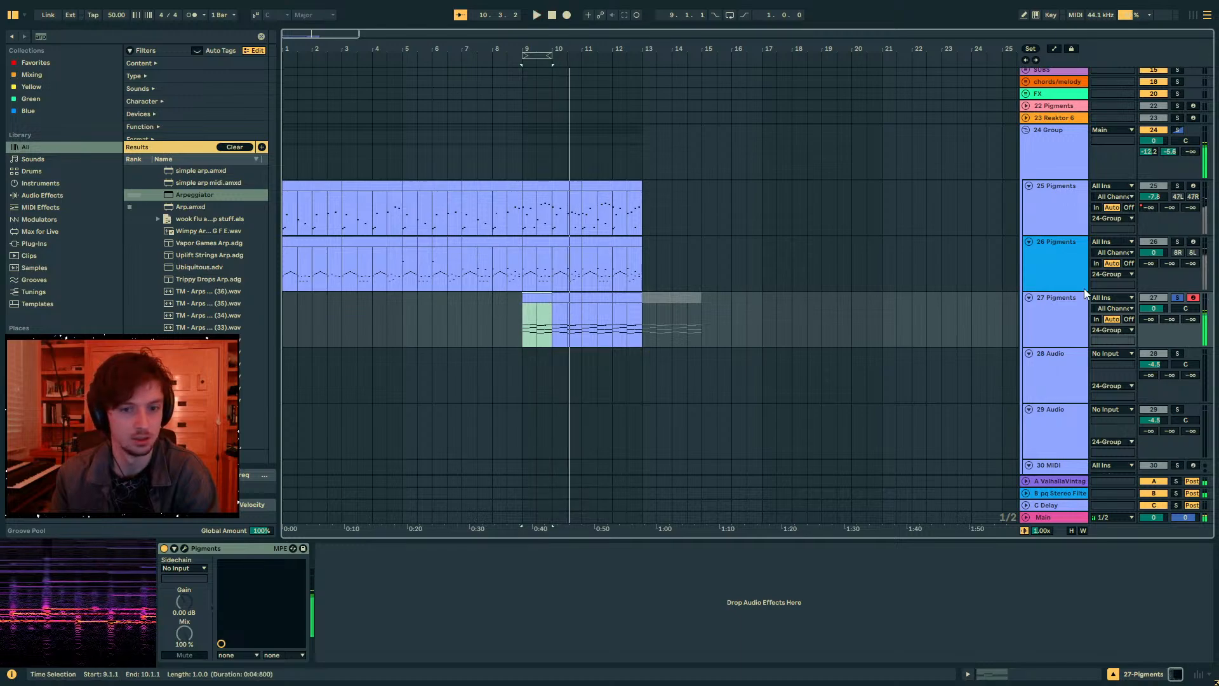
{"action": "left_click", "coordinate": [1178, 298]}
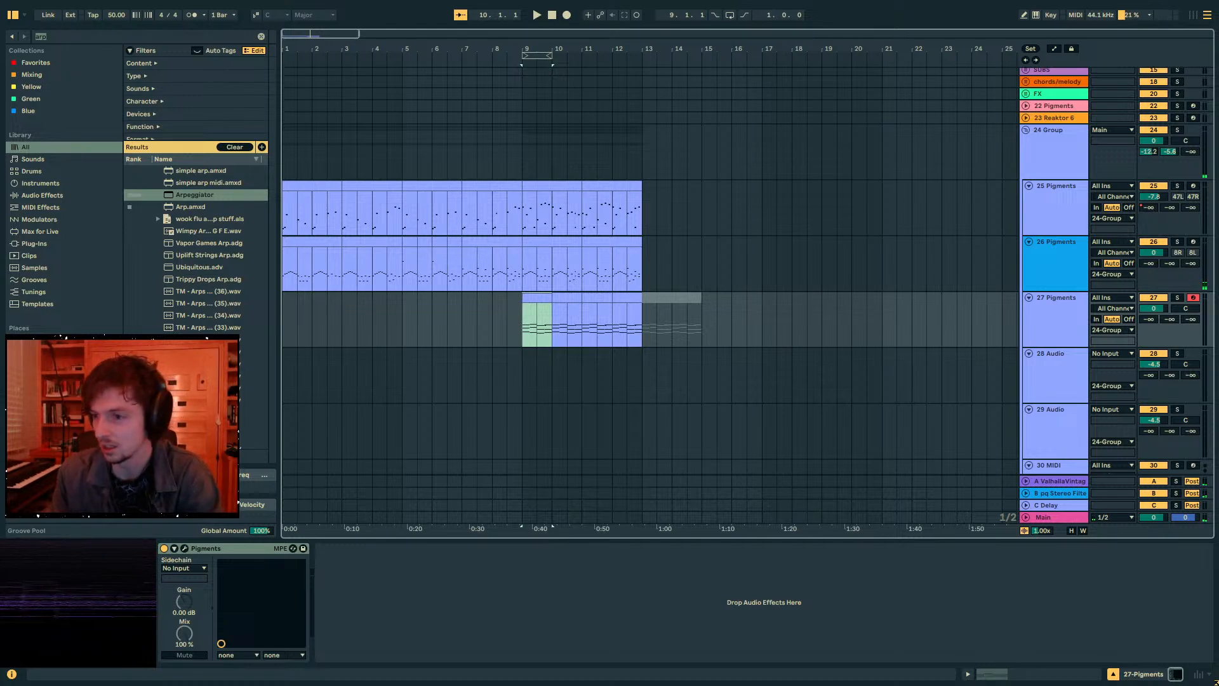
- Switch to Chrome and play the audio demo under "Shape your sonic vision" on Arturia's Pigments overview page
{"action": "left_click_drag", "start_coordinate": [1216, 683], "coordinate": [644, 1]}
{"action": "scroll", "coordinate": [486, 273], "scroll_direction": "down", "scroll_amount": 7}
{"action": "scroll", "coordinate": [489, 266], "scroll_direction": "down", "scroll_amount": 20}
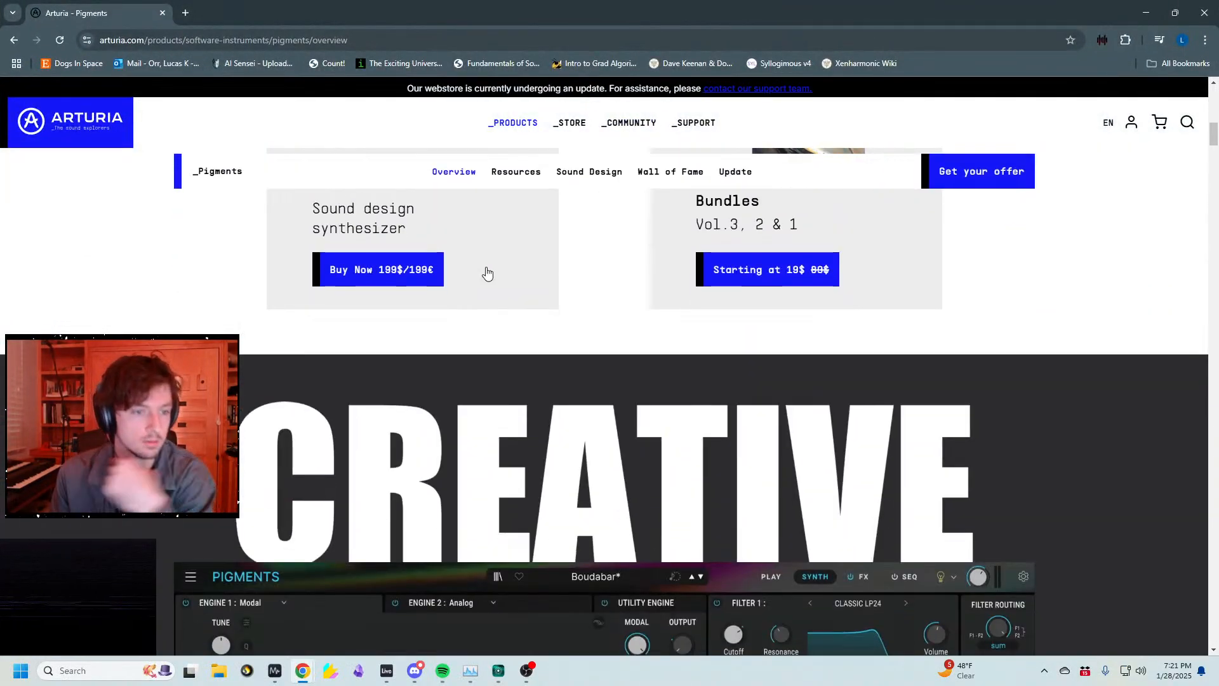
{"action": "scroll", "coordinate": [487, 272], "scroll_direction": "up", "scroll_amount": 7}
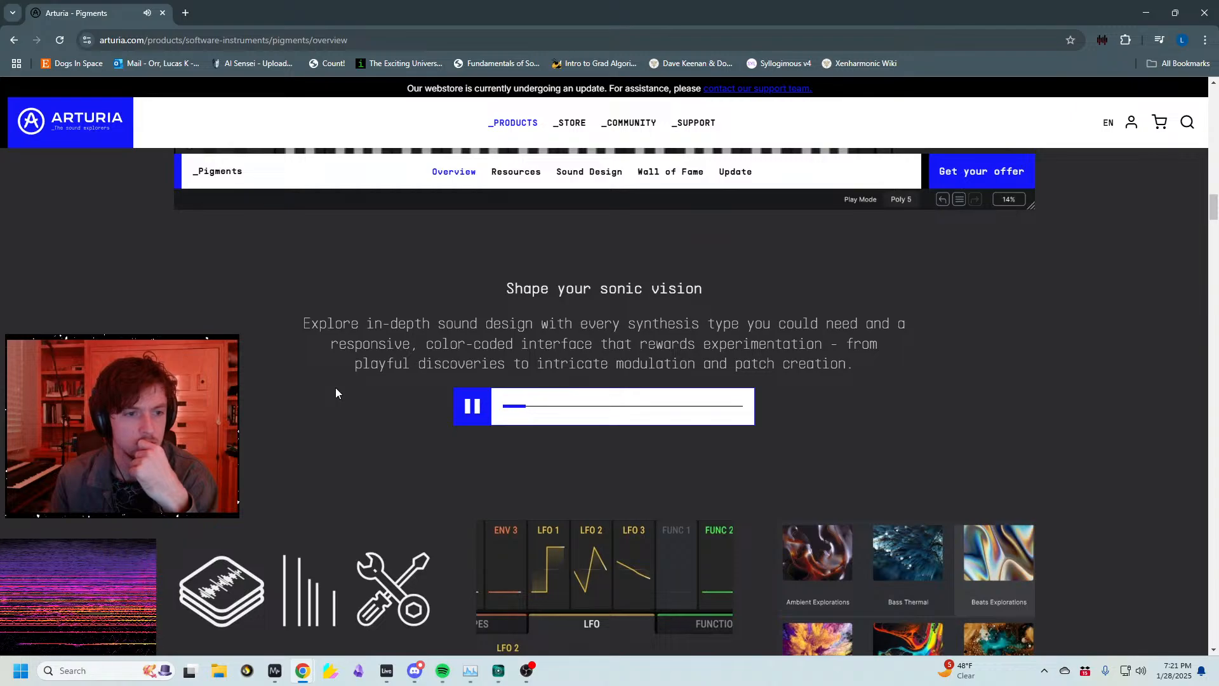
- Examine the page's engine, modulation and workflow sections while the Pigments demo plays, and pause the demo
{"action": "scroll", "coordinate": [336, 388], "scroll_direction": "down", "scroll_amount": 1}
{"action": "scroll", "coordinate": [336, 389], "scroll_direction": "down", "scroll_amount": 7}
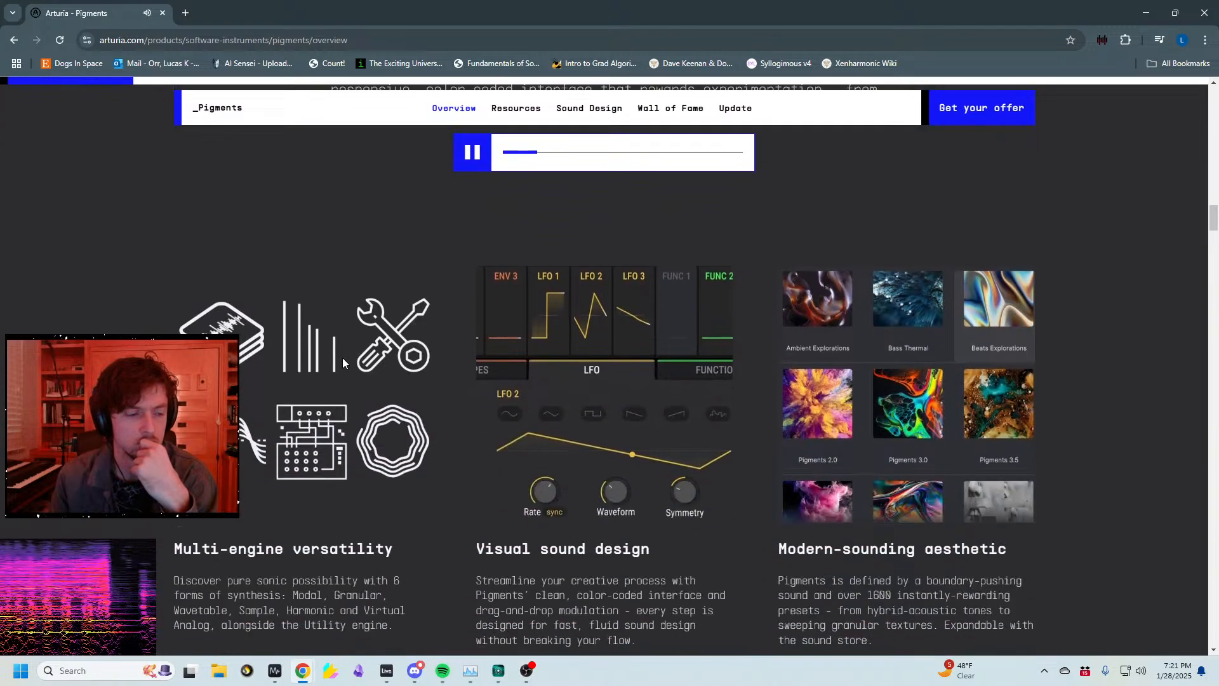
{"action": "scroll", "coordinate": [243, 354], "scroll_direction": "down", "scroll_amount": 7}
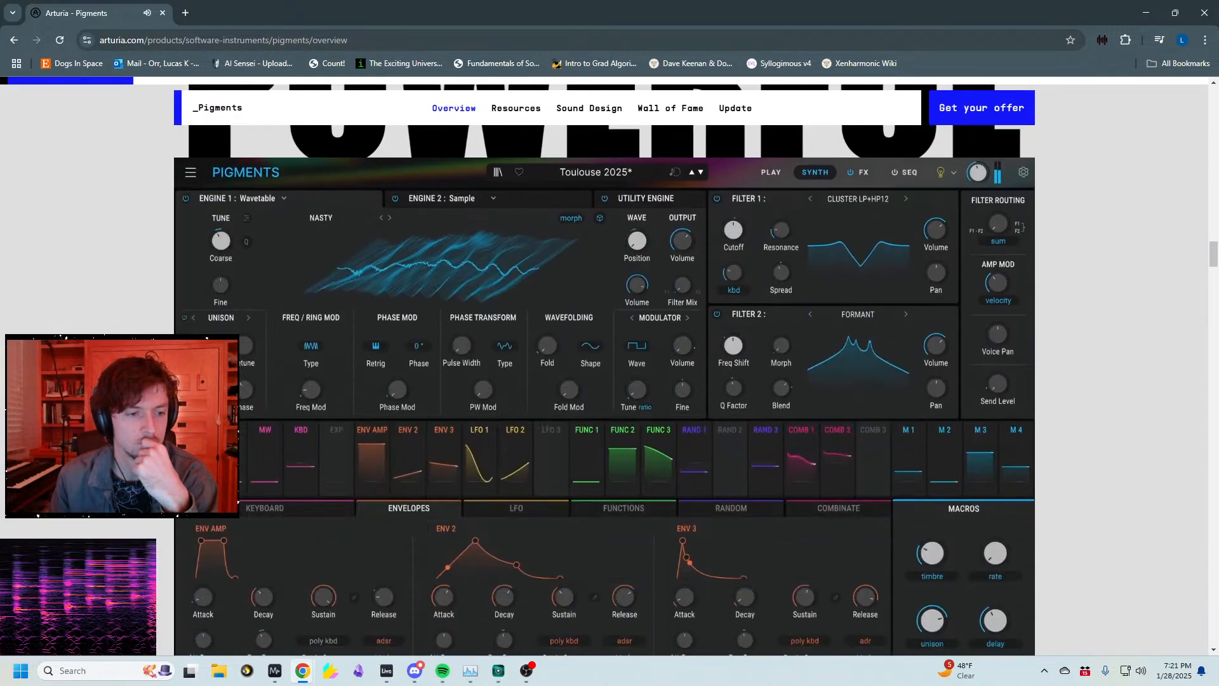
{"action": "scroll", "coordinate": [243, 354], "scroll_direction": "up", "scroll_amount": 3}
{"action": "scroll", "coordinate": [272, 346], "scroll_direction": "down", "scroll_amount": 10}
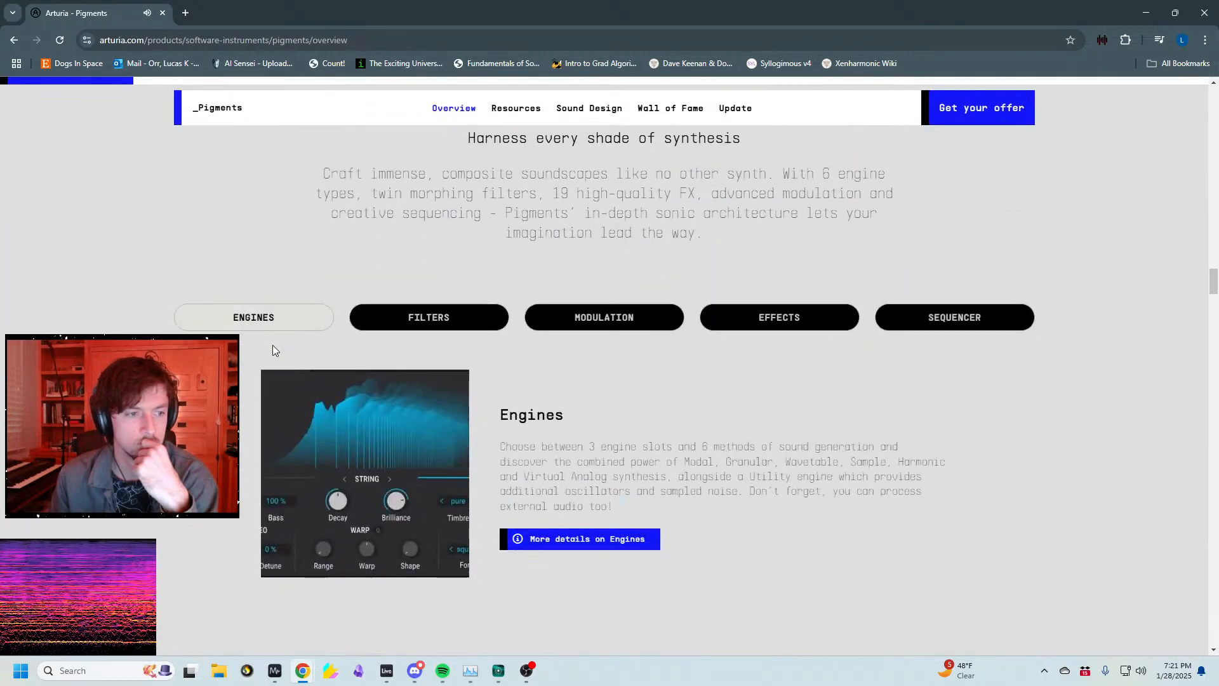
{"action": "scroll", "coordinate": [659, 140], "scroll_direction": "down", "scroll_amount": 17}
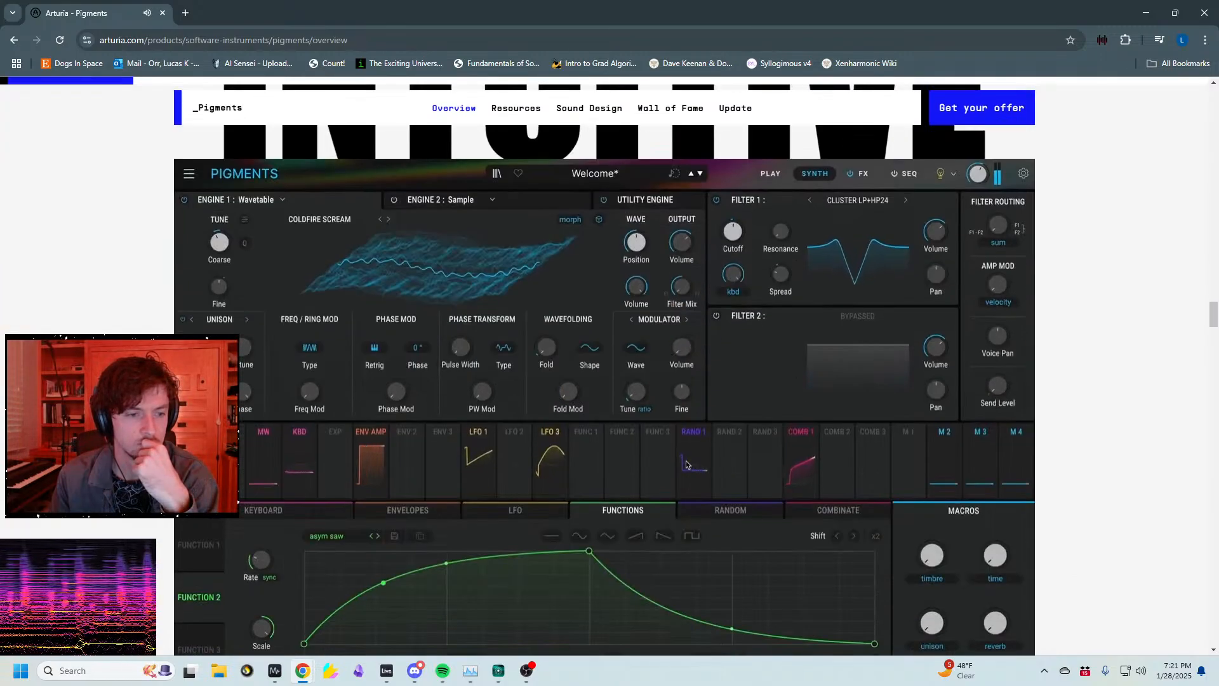
{"action": "scroll", "coordinate": [637, 130], "scroll_direction": "up", "scroll_amount": 20}
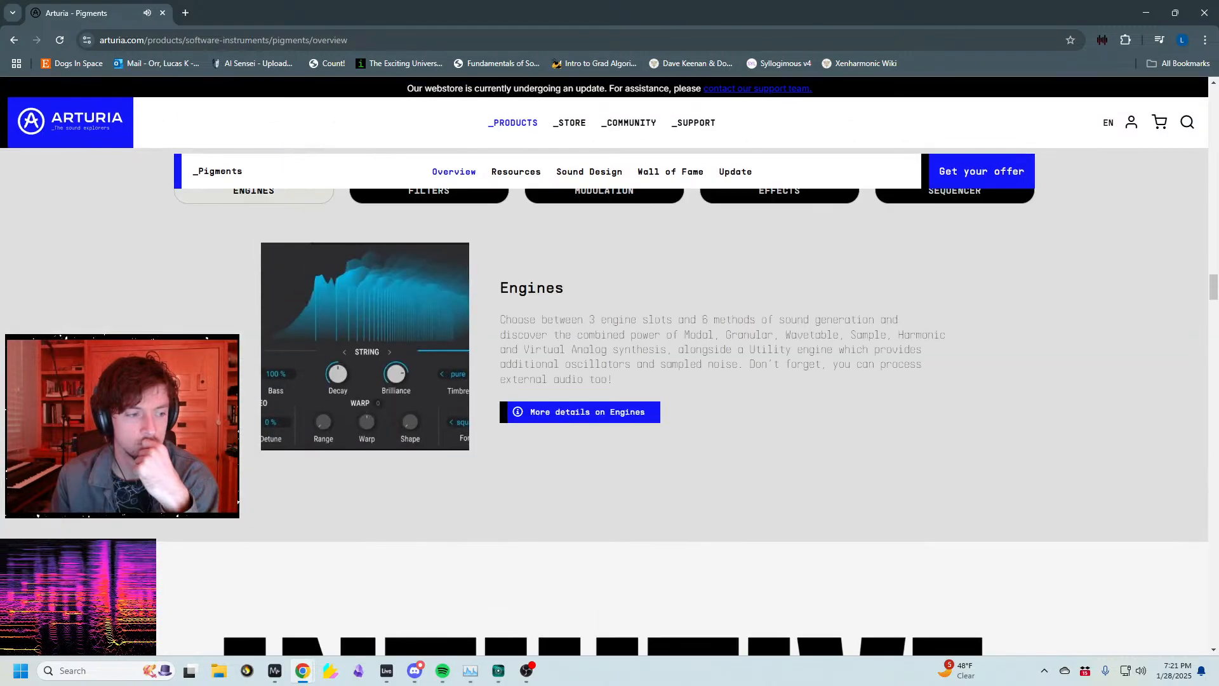
{"action": "scroll", "coordinate": [249, 350], "scroll_direction": "down", "scroll_amount": 10}
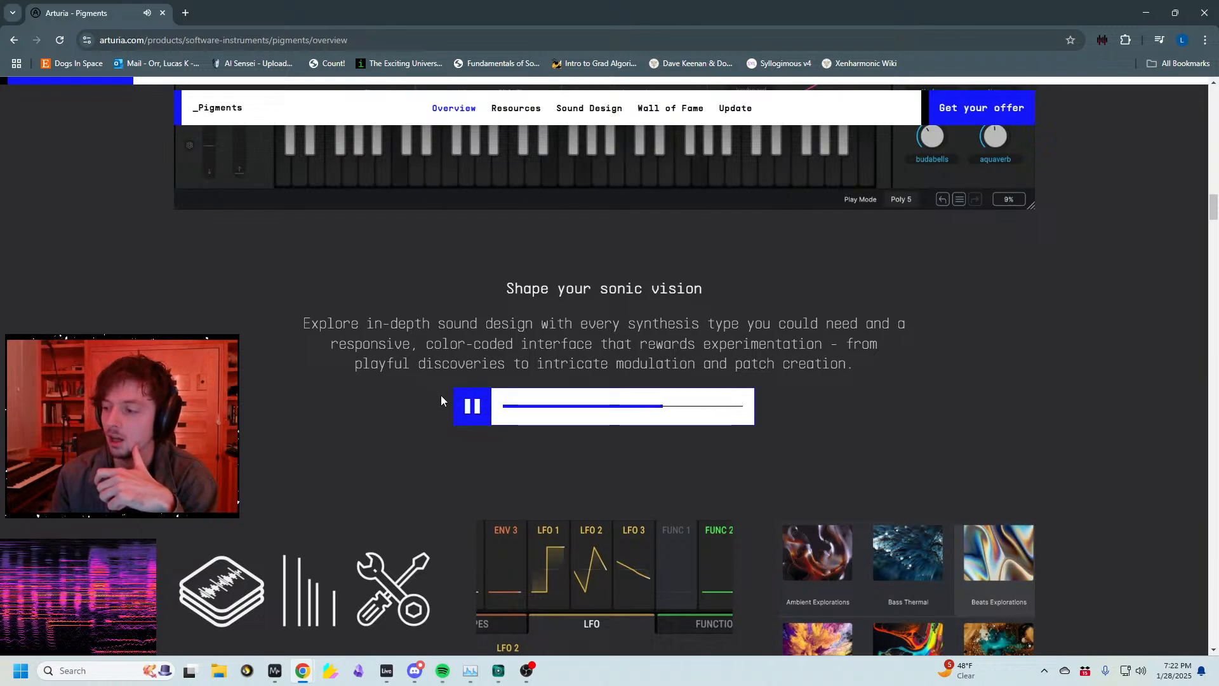
{"action": "left_click", "coordinate": [471, 406]}
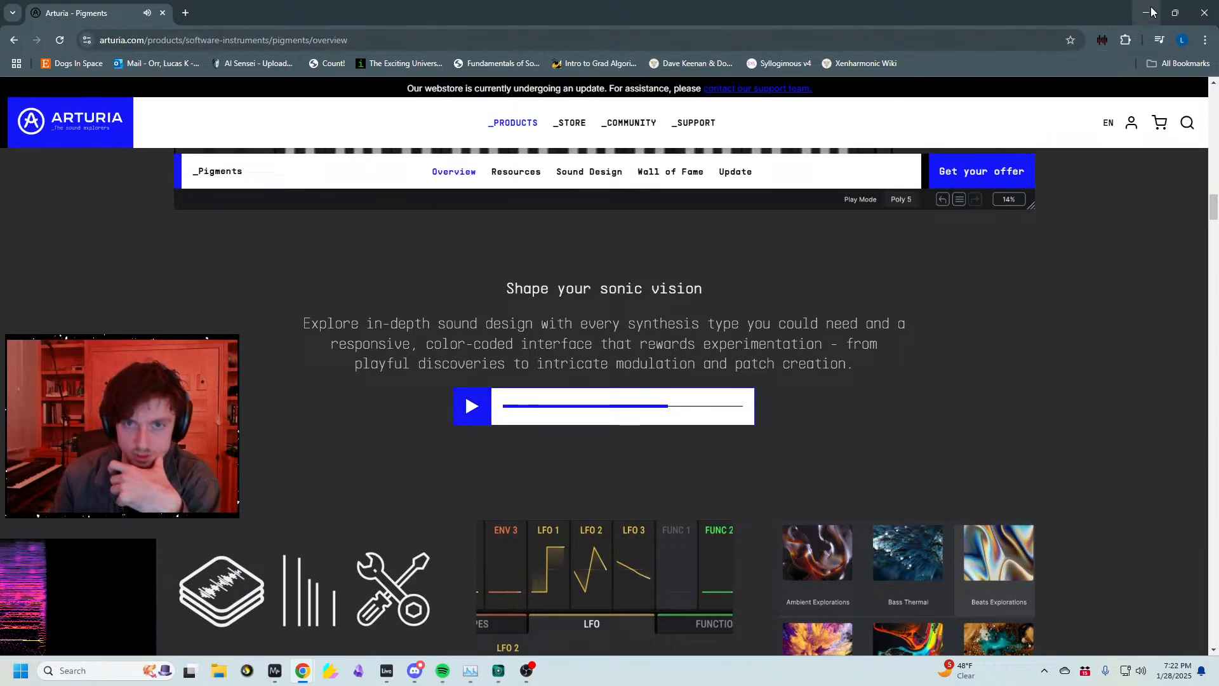
{"action": "scroll", "coordinate": [919, 364], "scroll_direction": "down", "scroll_amount": 10}
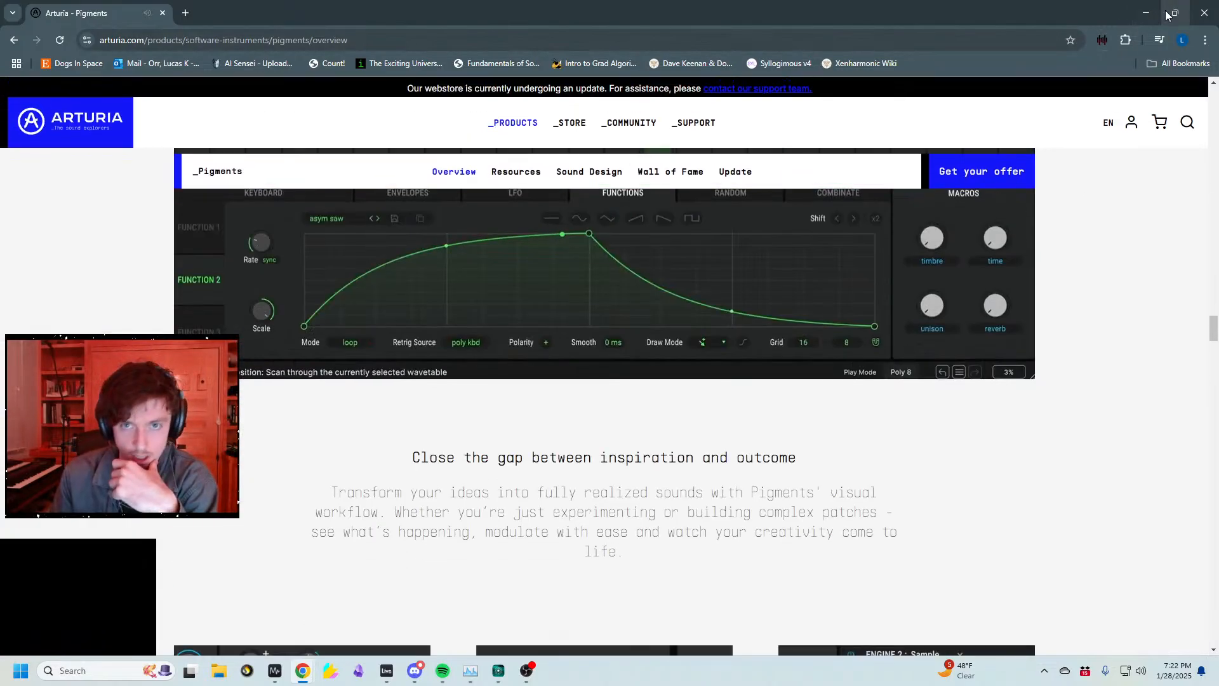
- Switch to Ableton Live, open the 27 Pigments chord synth, and solo its track during playback
{"action": "key", "text": "alt+Tab"}
{"action": "left_click", "coordinate": [184, 548]}
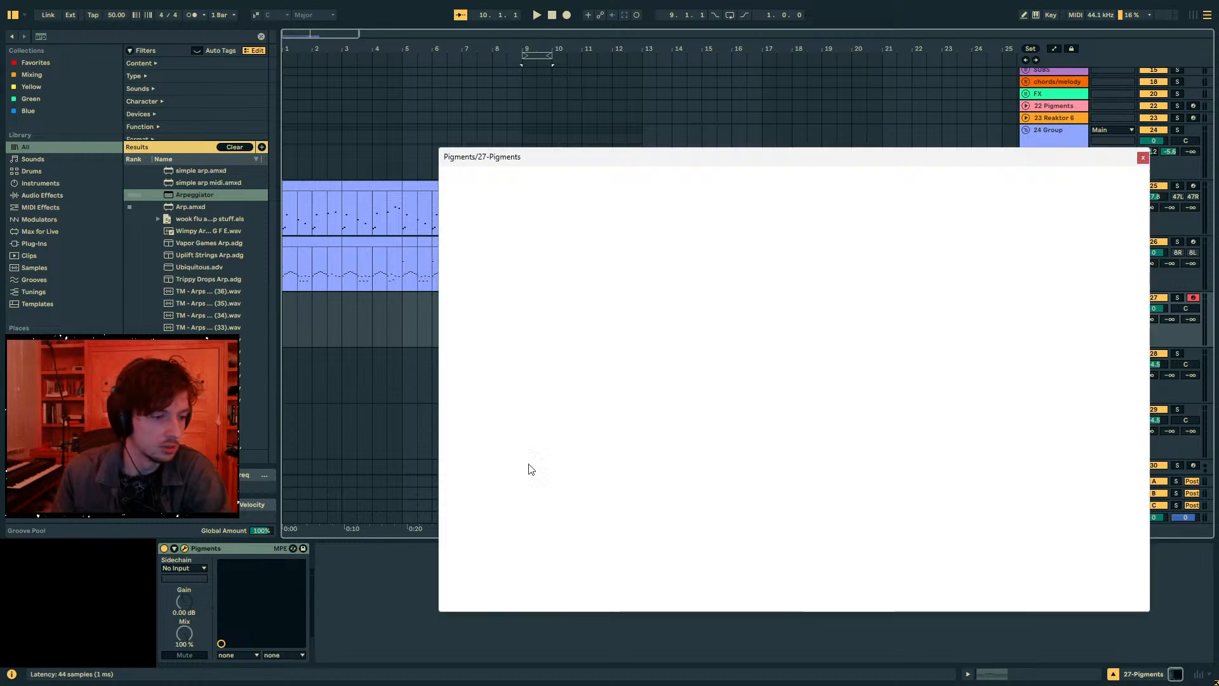
{"action": "key", "text": "space"}
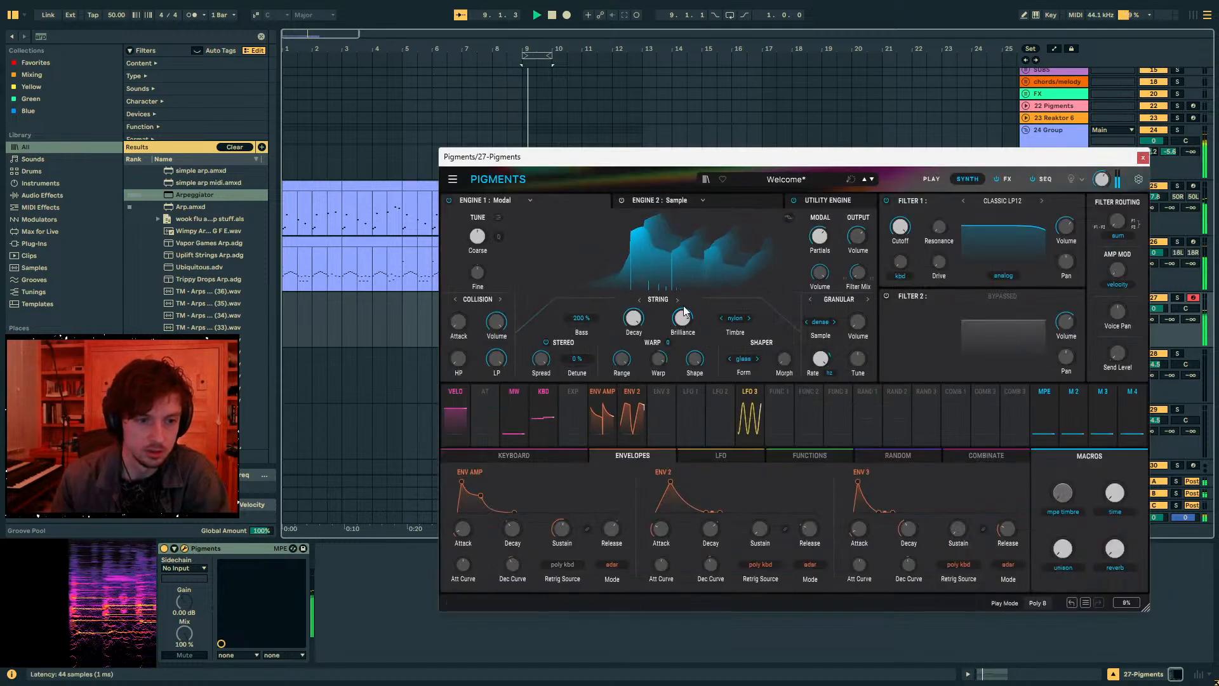
{"action": "left_click", "coordinate": [1177, 297]}
- Try different modal warp and shaper morph amounts on the soloed chord patch during playback
{"action": "left_click_drag", "start_coordinate": [672, 160], "coordinate": [644, 136]}
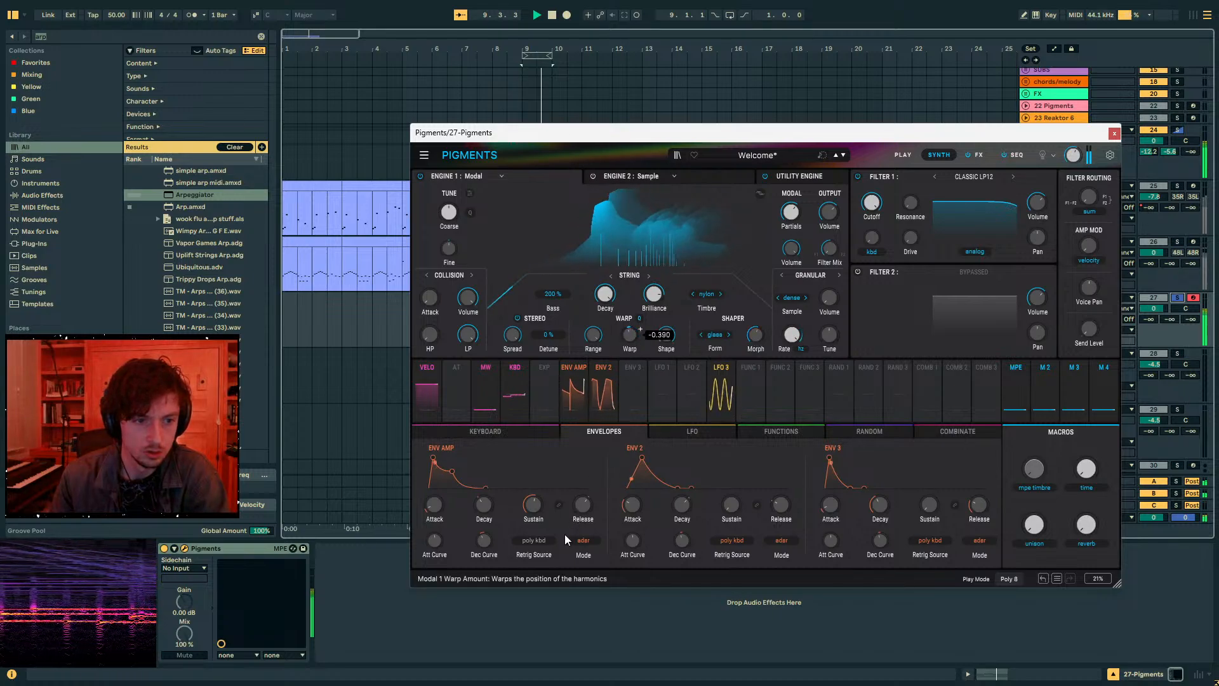
{"action": "scroll", "coordinate": [640, 330], "scroll_direction": "down", "scroll_amount": 10}
{"action": "scroll", "coordinate": [640, 330], "scroll_direction": "down", "scroll_amount": 2}
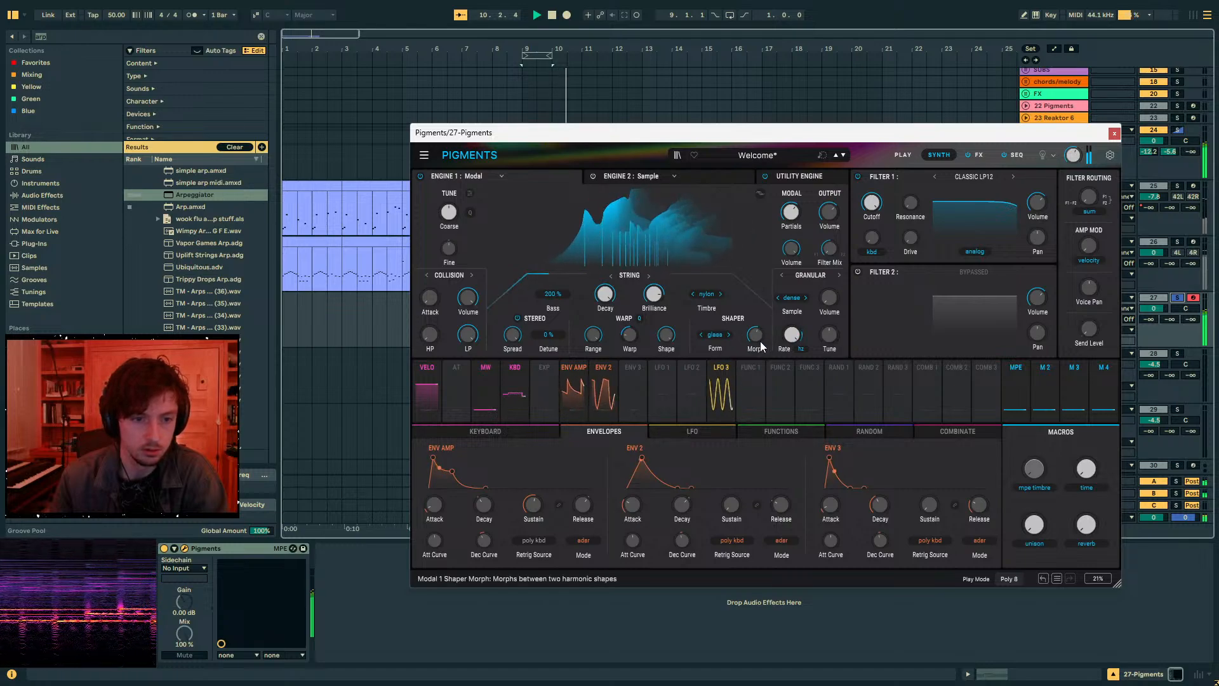
{"action": "scroll", "coordinate": [766, 329], "scroll_direction": "up", "scroll_amount": 5}
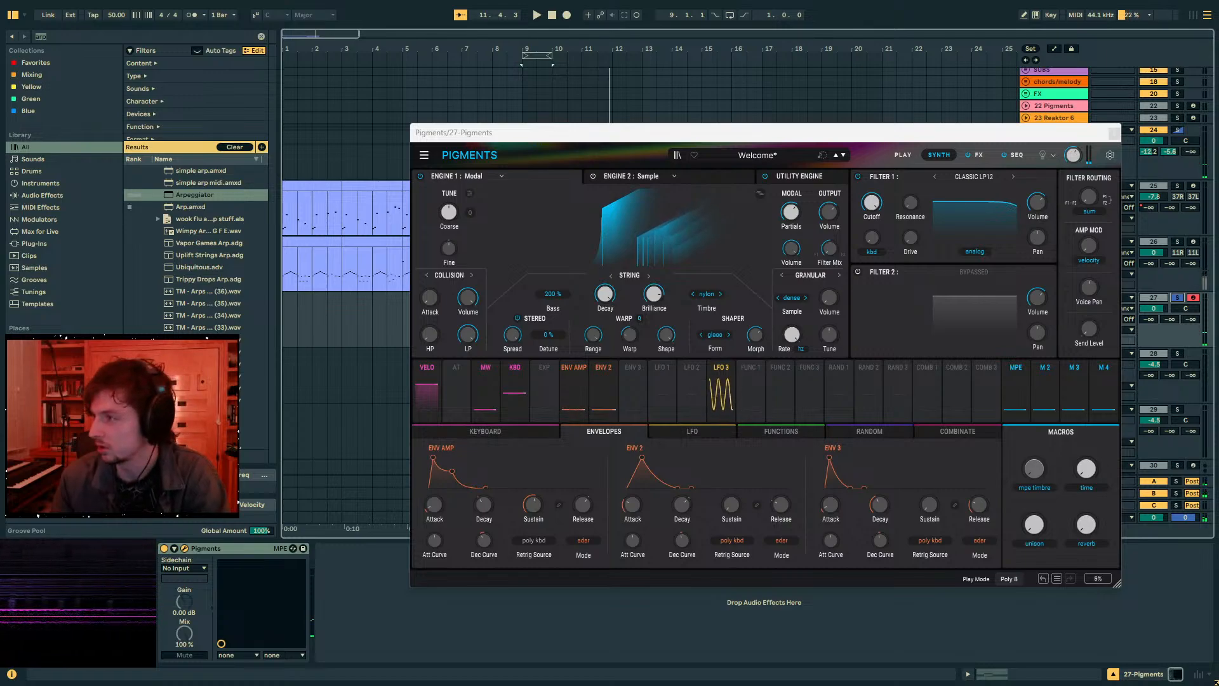
- Open the 26 Pigments melody synth and try different Filter 1 cutoff positions during playback
{"action": "left_click_drag", "start_coordinate": [671, 134], "coordinate": [753, 274]}
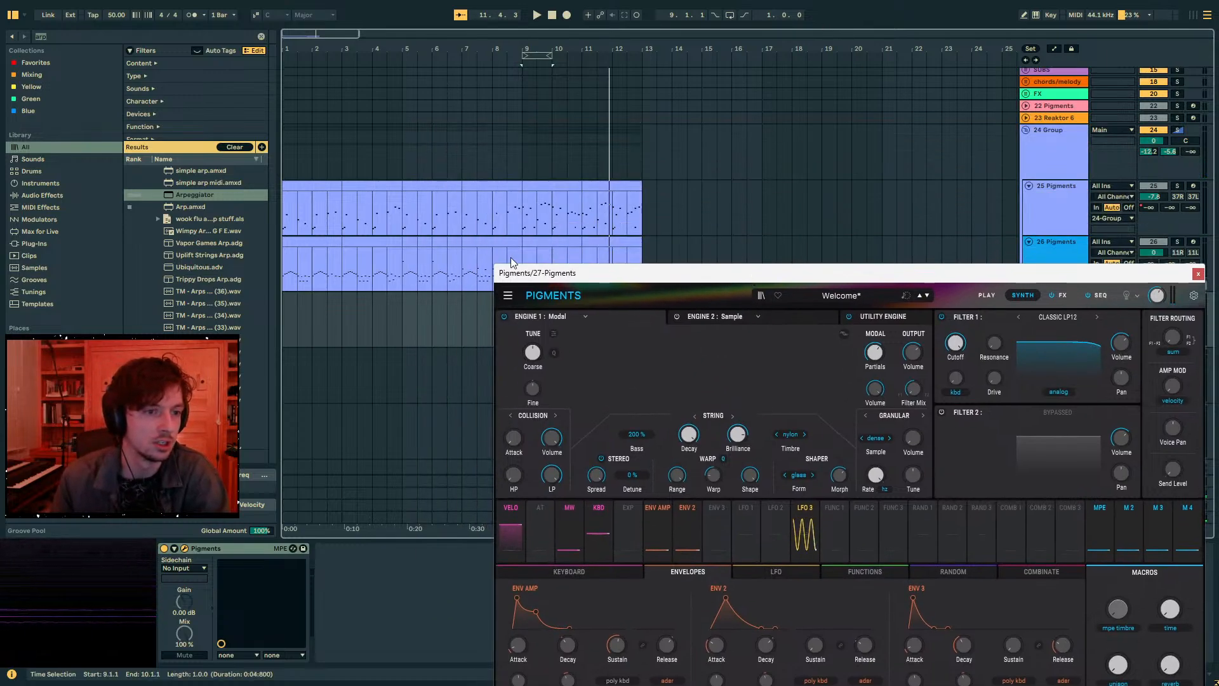
{"action": "left_click", "coordinate": [535, 243]}
{"action": "left_click_drag", "start_coordinate": [499, 65], "coordinate": [116, 585]}
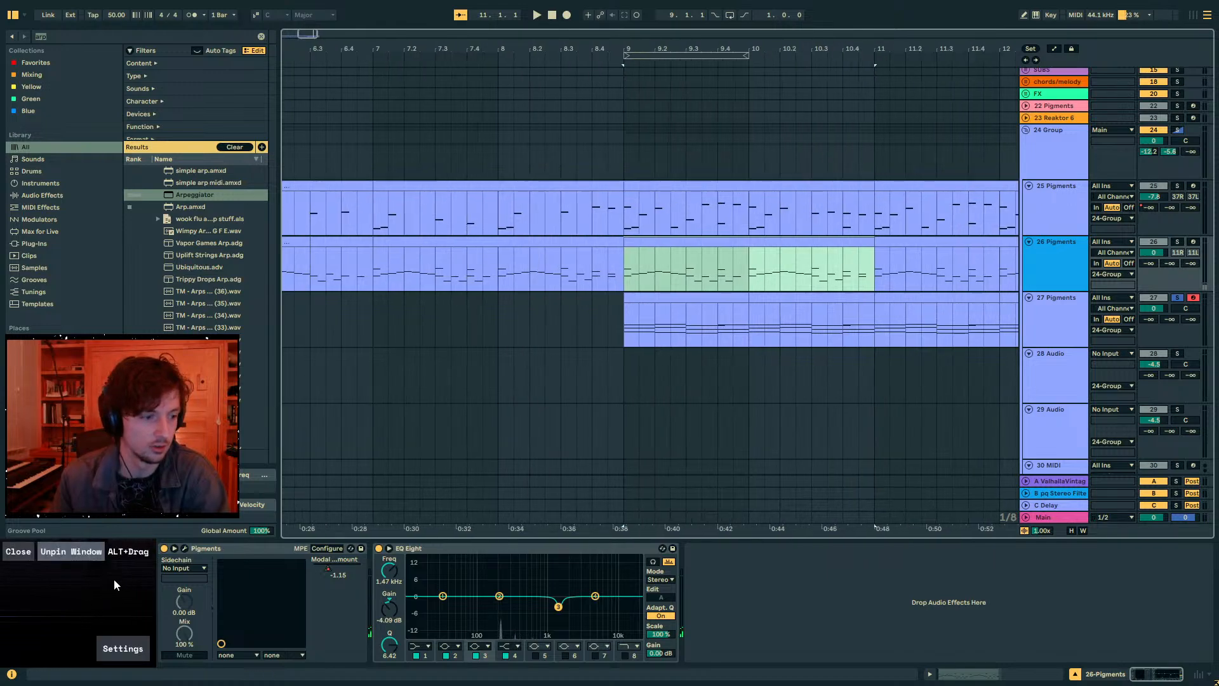
{"action": "left_click", "coordinate": [184, 547]}
{"action": "left_click_drag", "start_coordinate": [710, 114], "coordinate": [818, 215]}
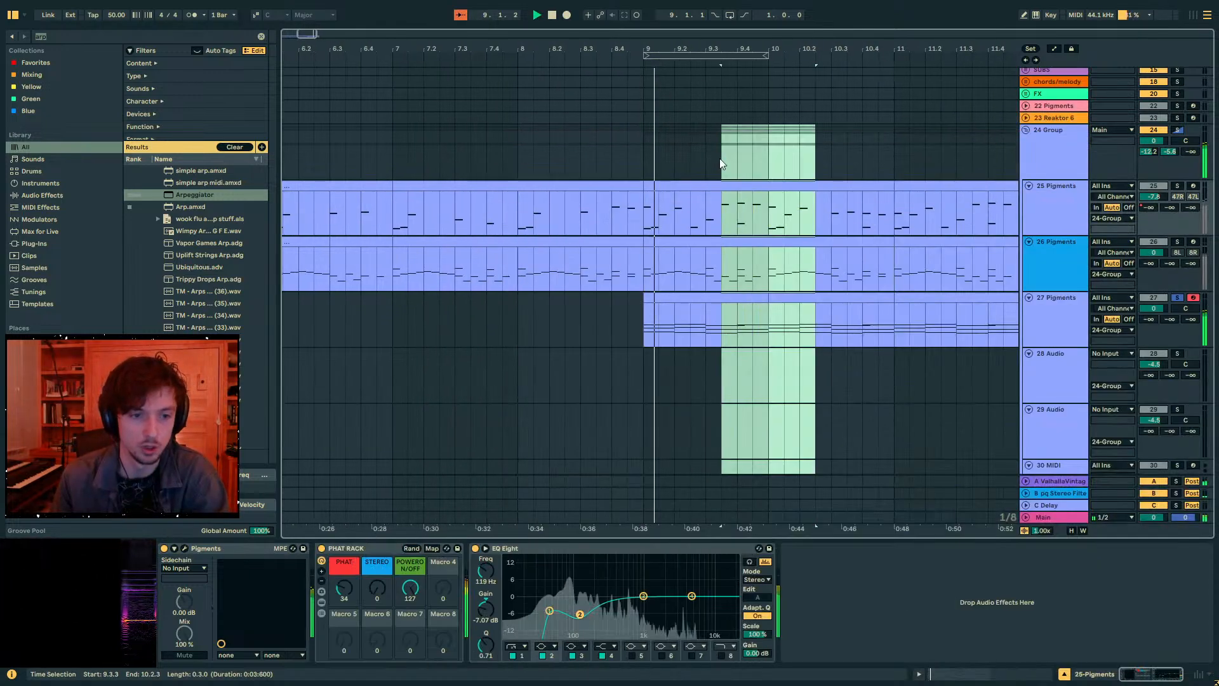
{"action": "left_click", "coordinate": [664, 251]}
{"action": "left_click_drag", "start_coordinate": [740, 199], "coordinate": [487, 123]}
{"action": "left_click_drag", "start_coordinate": [753, 128], "coordinate": [735, 127]}
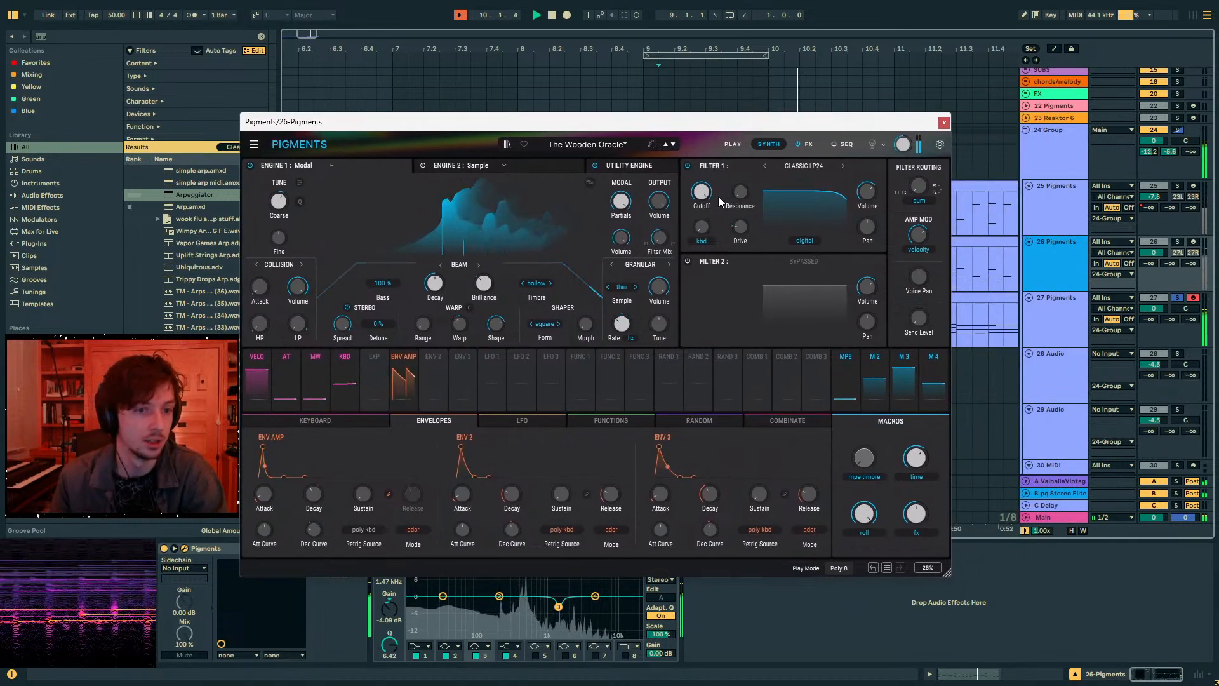
{"action": "left_click_drag", "start_coordinate": [701, 191], "coordinate": [700, 198]}
{"action": "left_click", "coordinate": [1052, 325]}
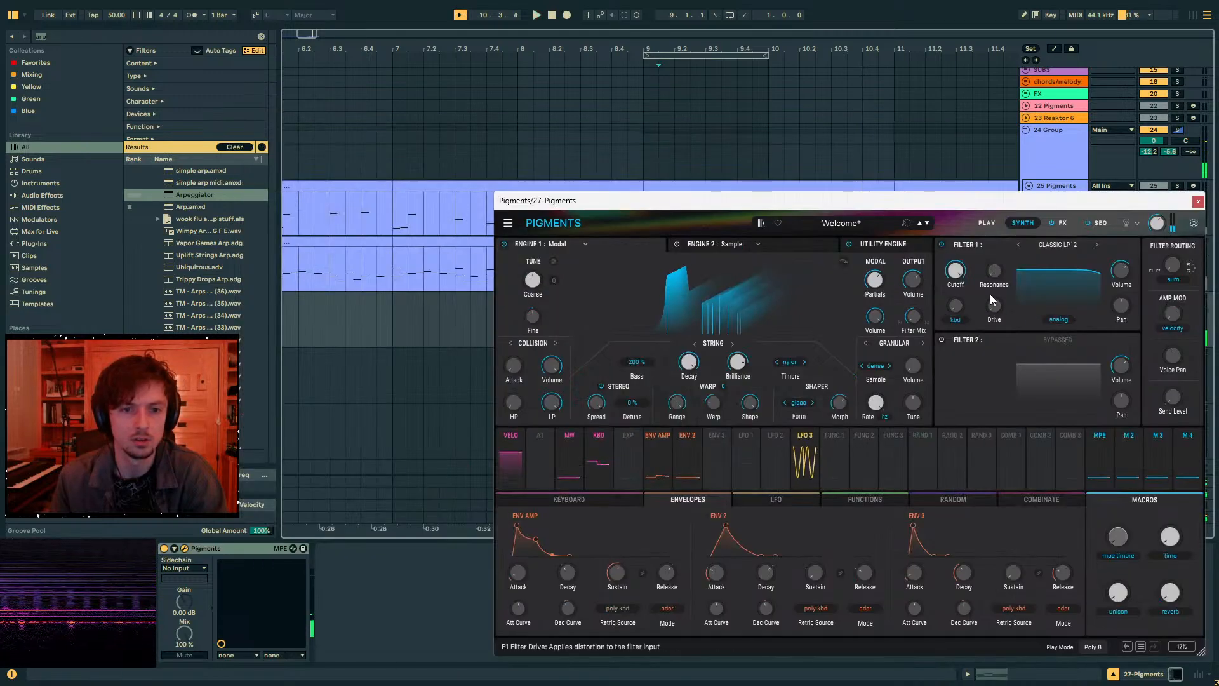
{"action": "left_click_drag", "start_coordinate": [965, 203], "coordinate": [549, 183]}
{"action": "left_click", "coordinate": [1061, 267]}
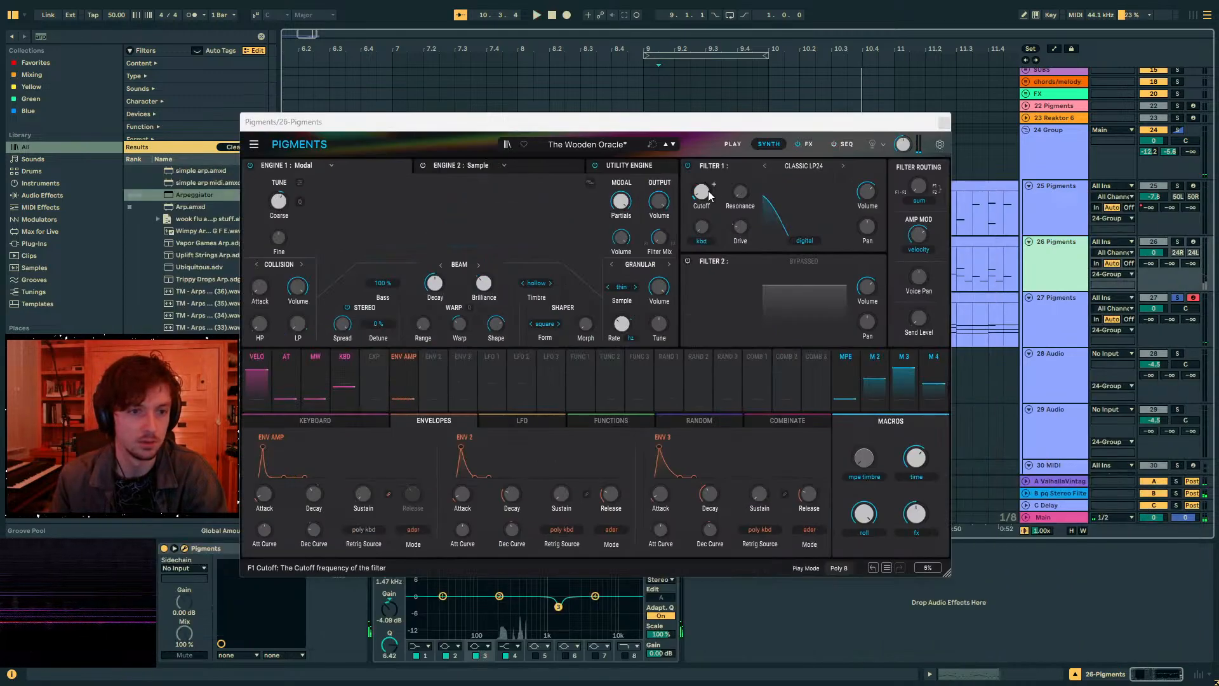
- Raise the Filter 1 resonance of the 27 Pigments chord patch, sweep its cutoff during playback, and close the synth window
{"action": "key", "text": "space"}
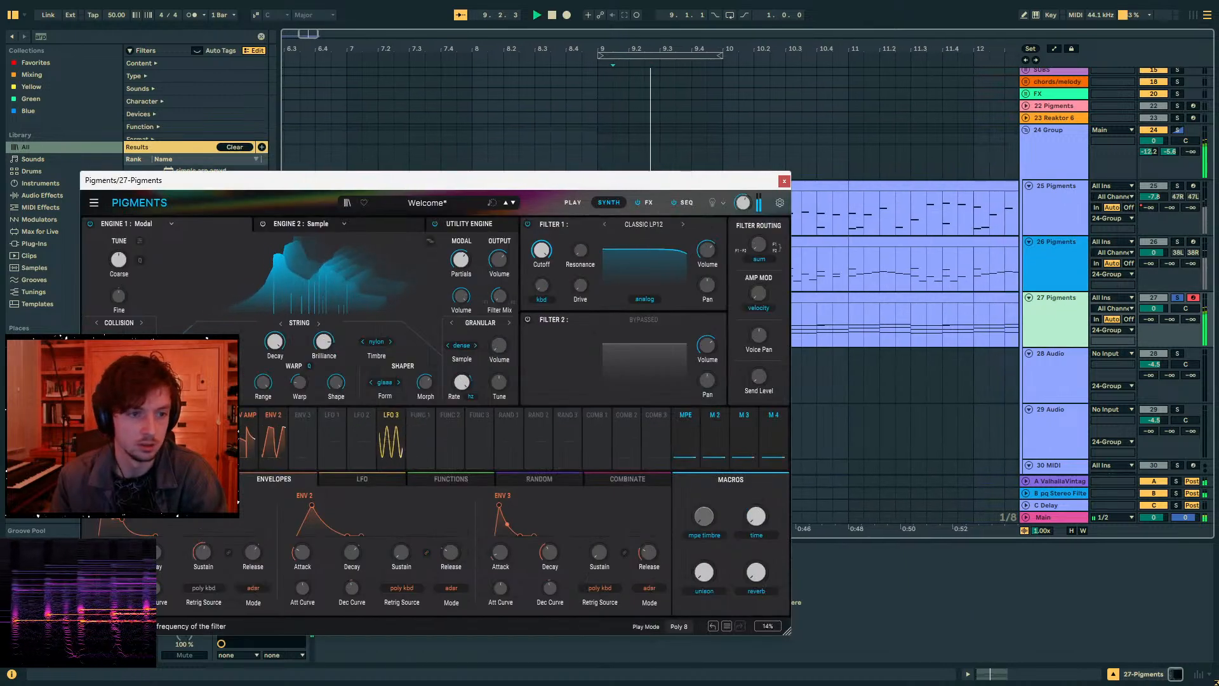
{"action": "left_click_drag", "start_coordinate": [544, 253], "coordinate": [789, 120]}
{"action": "left_click_drag", "start_coordinate": [741, 190], "coordinate": [780, 155]}
{"action": "key", "text": "space"}
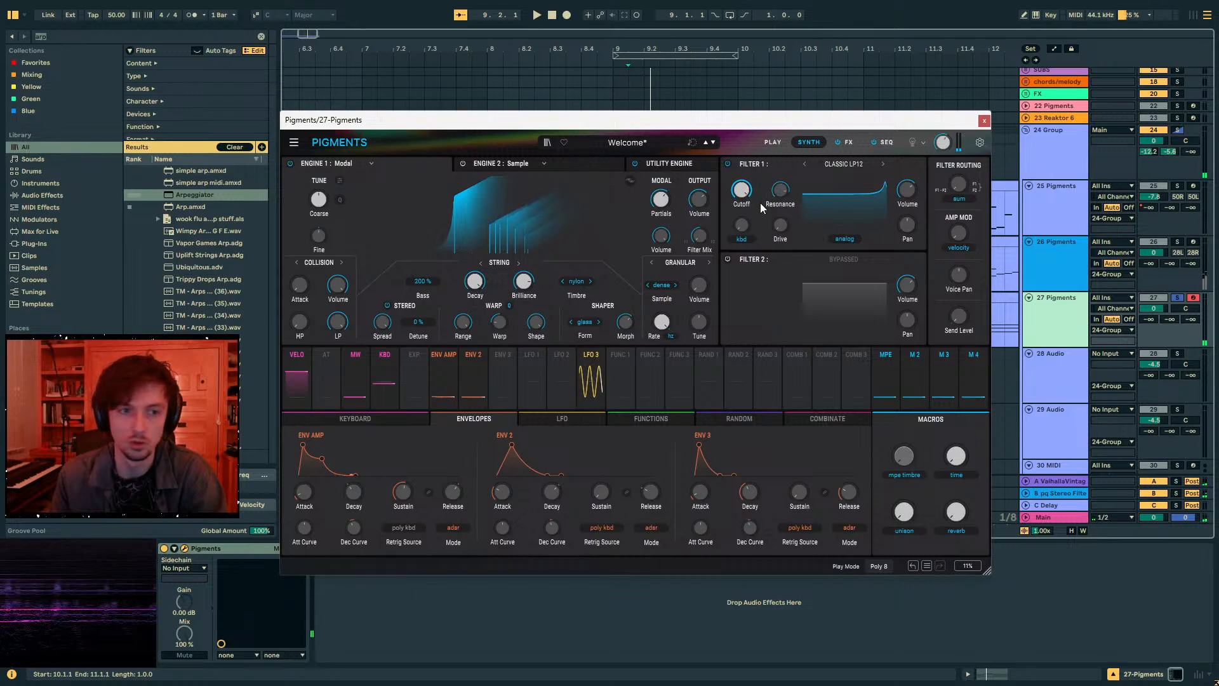
{"action": "key", "text": "space"}
{"action": "left_click_drag", "start_coordinate": [742, 190], "coordinate": [711, 234]}
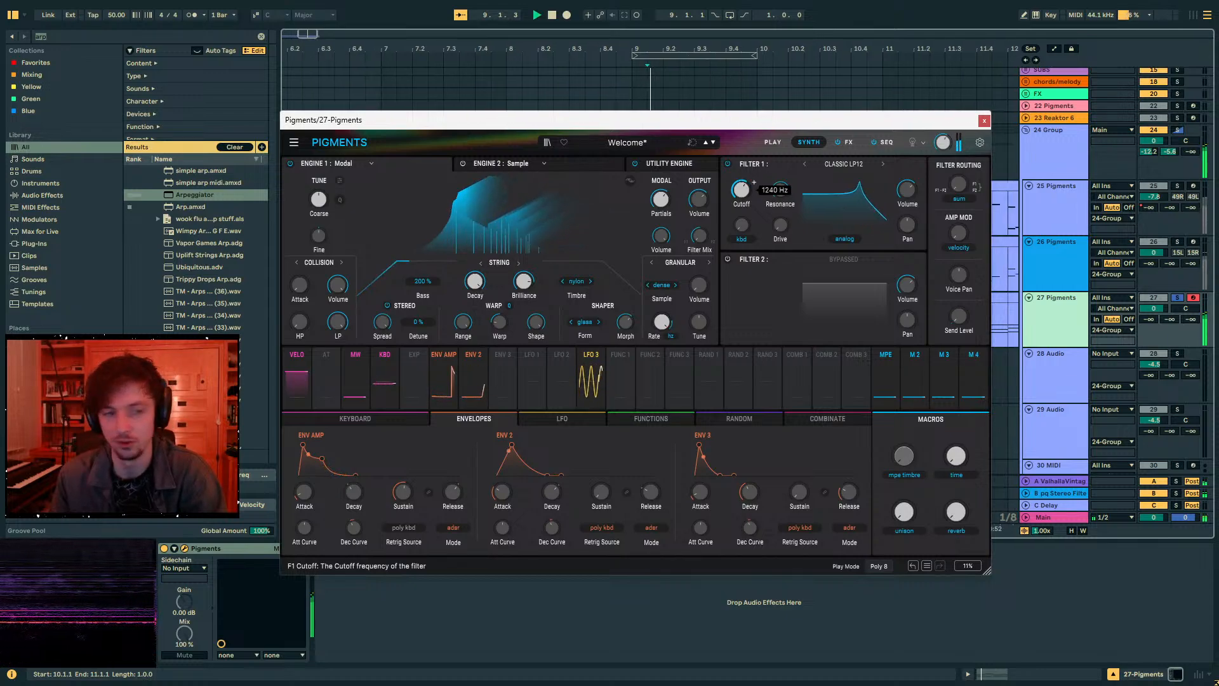
{"action": "left_click_drag", "start_coordinate": [746, 198], "coordinate": [746, 168]}
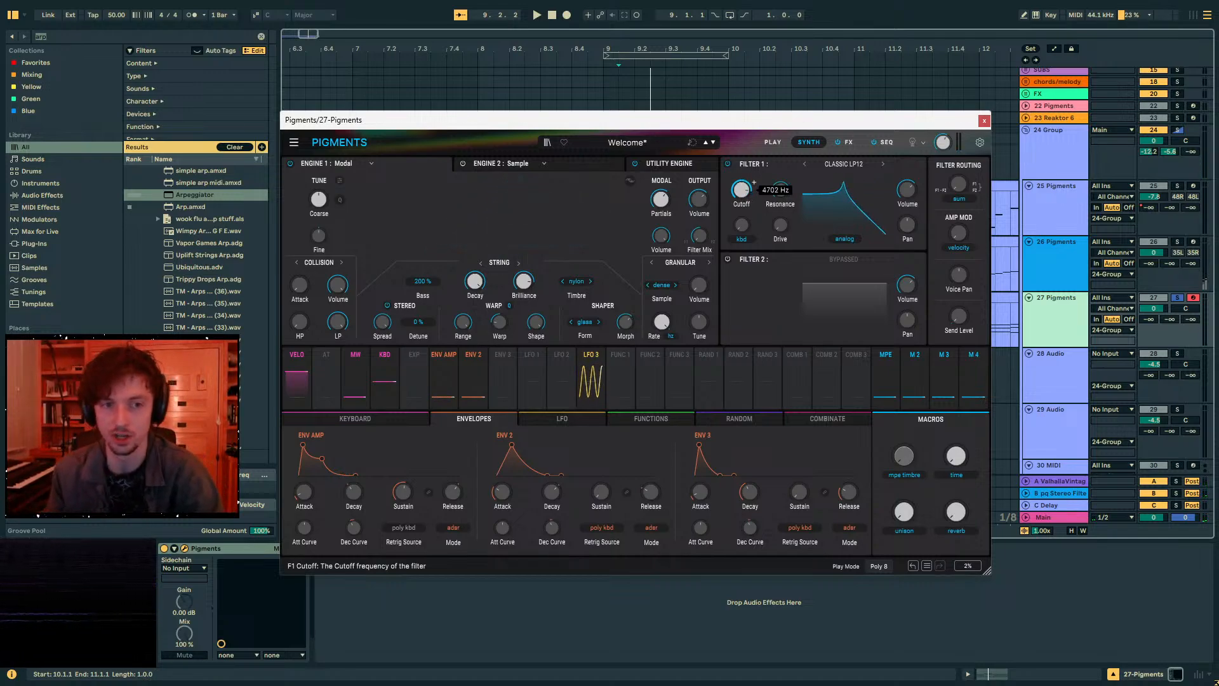
{"action": "left_click", "coordinate": [984, 120]}
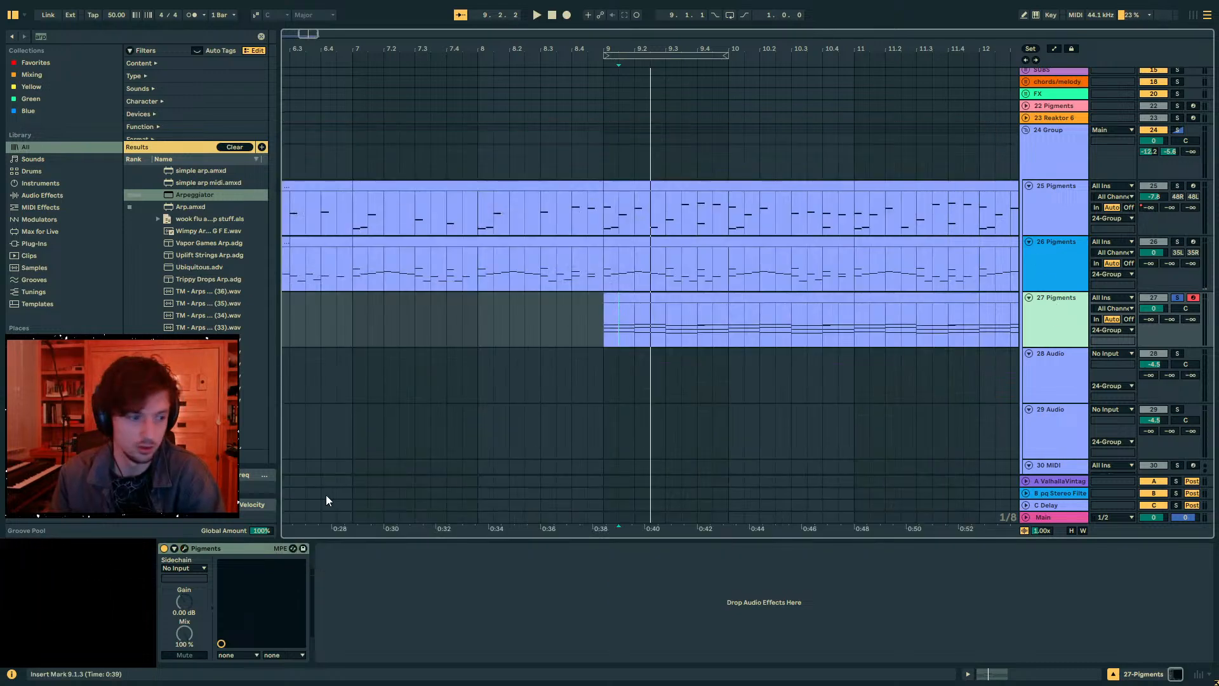
- Reopen the 27 Pigments chord synth and sweep the modal warp amount through negative values during playback
{"action": "left_click", "coordinate": [184, 548]}
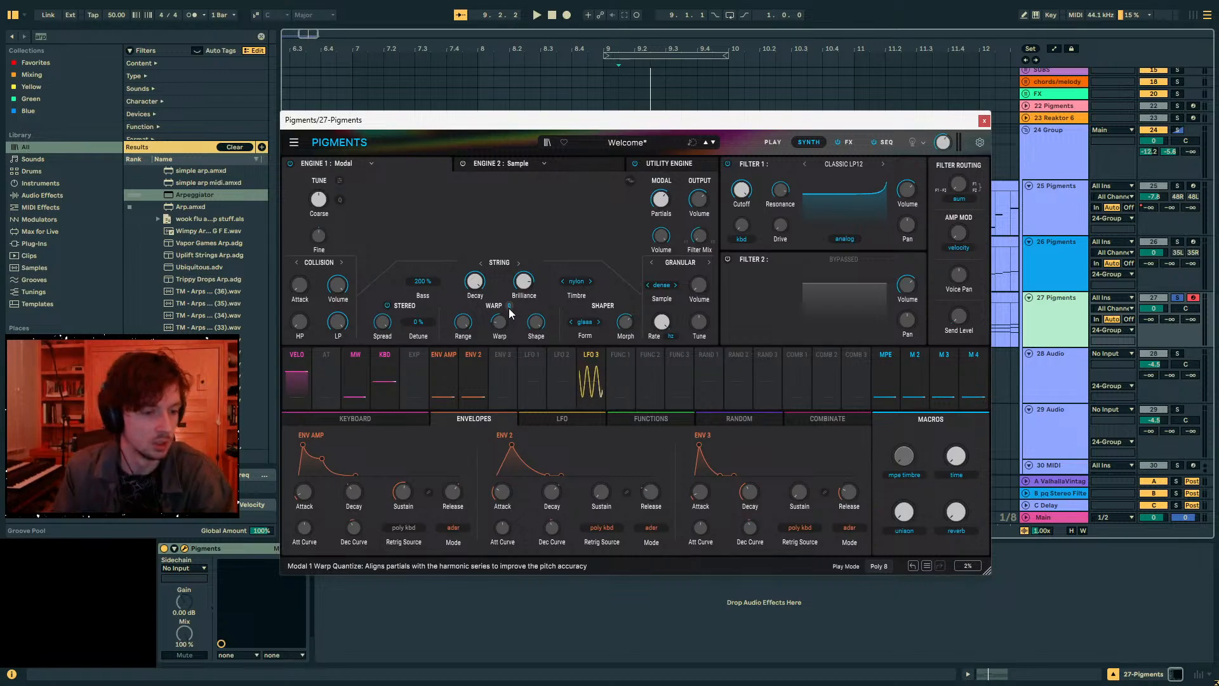
{"action": "key", "text": "space"}
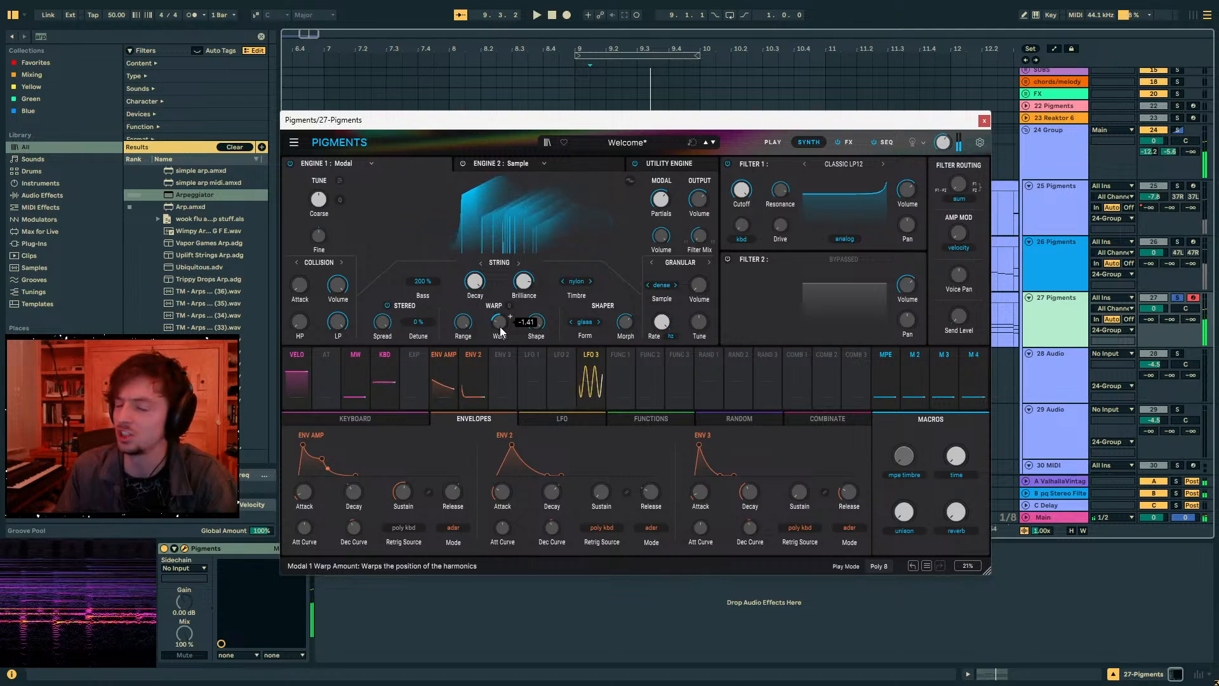
{"action": "left_click_drag", "start_coordinate": [499, 324], "coordinate": [506, 223]}
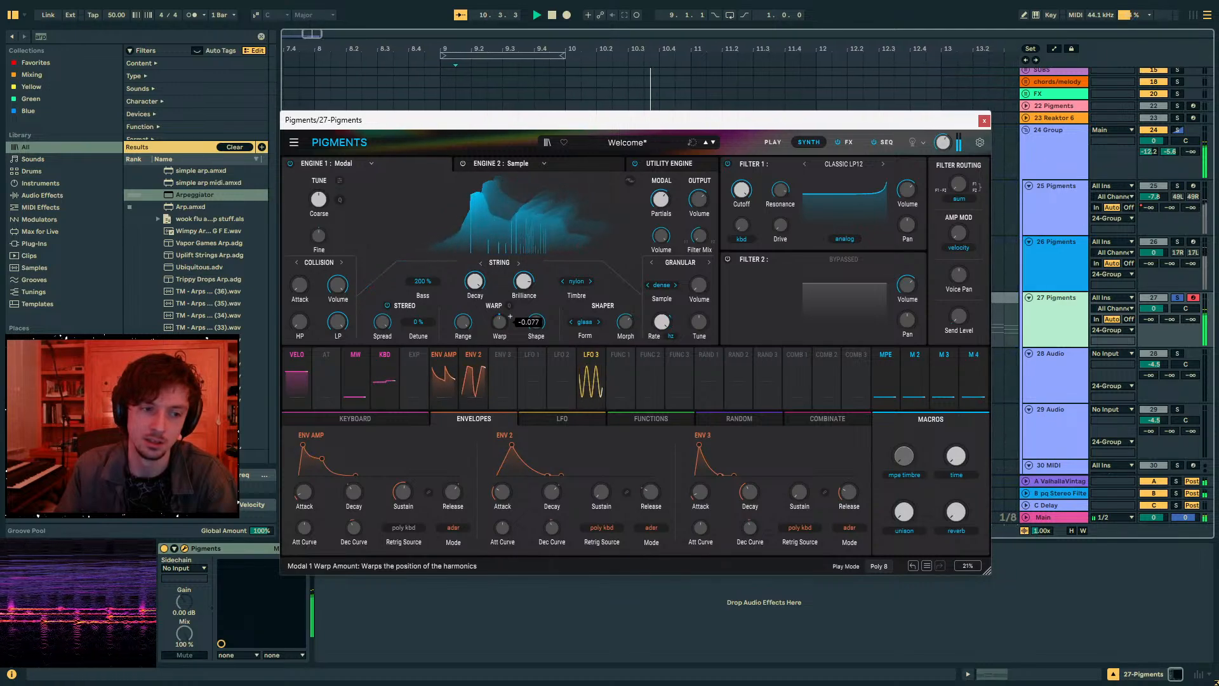
{"action": "left_click_drag", "start_coordinate": [509, 316], "coordinate": [510, 315]}
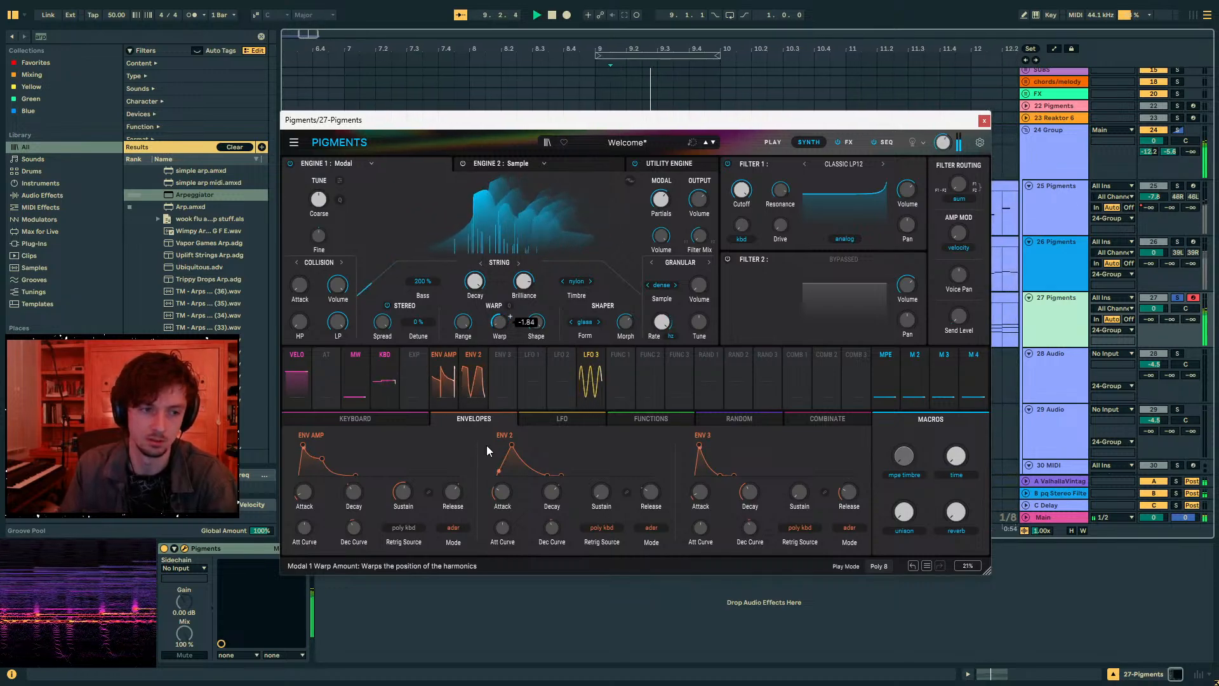
- Automate Modal 1 Warp Amount on the 27 Pigments track as a rising ramp from bar 9 to 13, starting at -1.16
{"action": "left_click_drag", "start_coordinate": [606, 125], "coordinate": [706, 399]}
{"action": "scroll", "coordinate": [575, 371], "scroll_direction": "down", "scroll_amount": 4}
{"action": "key", "text": "a"}
{"action": "left_click", "coordinate": [555, 338]}
{"action": "left_click_drag", "start_coordinate": [635, 337], "coordinate": [763, 321]}
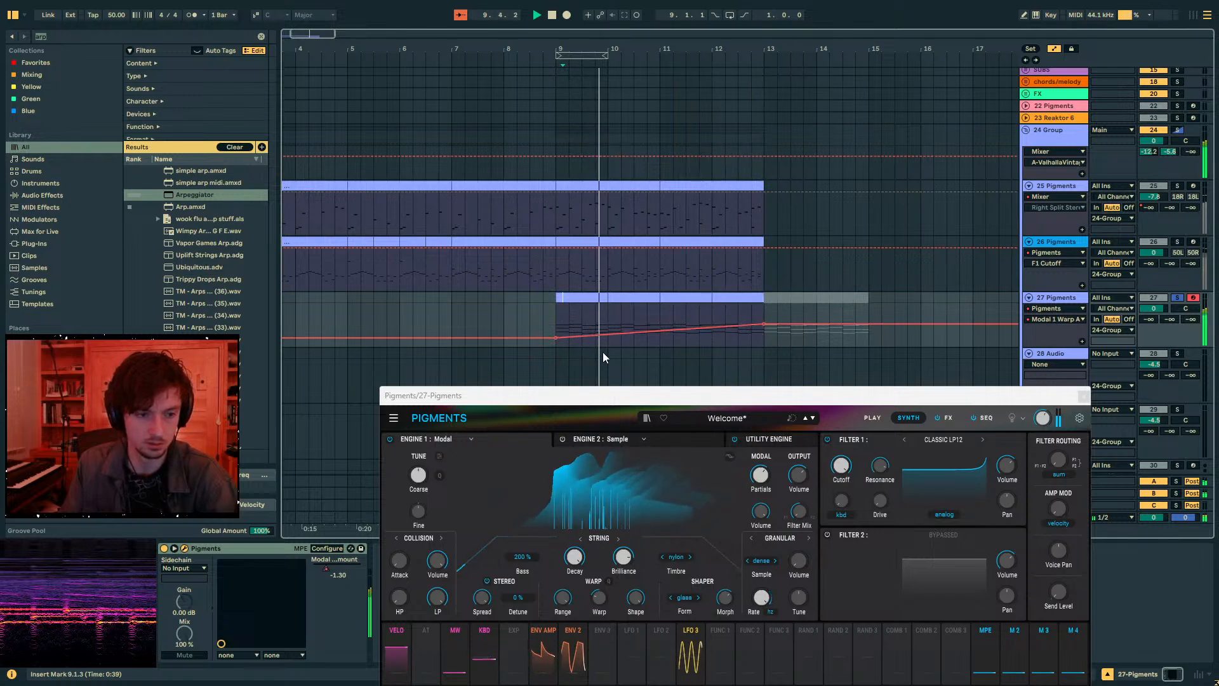
{"action": "left_click_drag", "start_coordinate": [559, 338], "coordinate": [557, 333]}
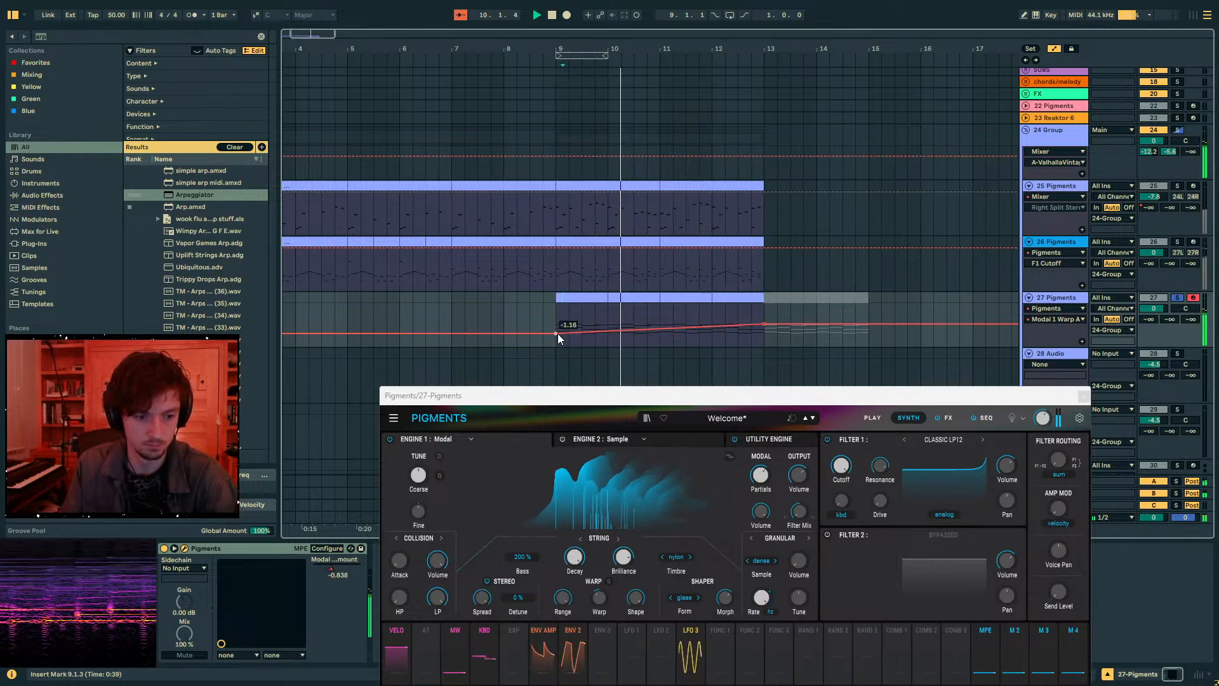
{"action": "left_click", "coordinate": [556, 310]}
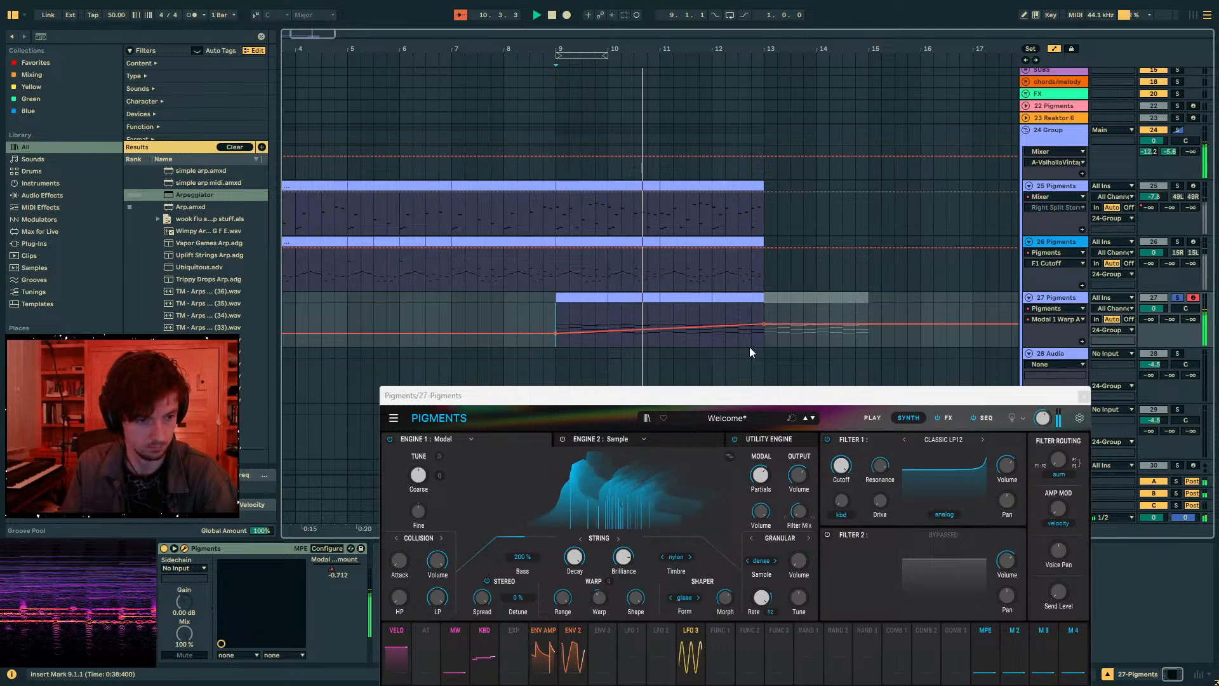
- Unsolo the 27 Pigments chord track, set its volume to -1.7 dB, and try adjusting the modal string decay
{"action": "left_click", "coordinate": [1176, 298]}
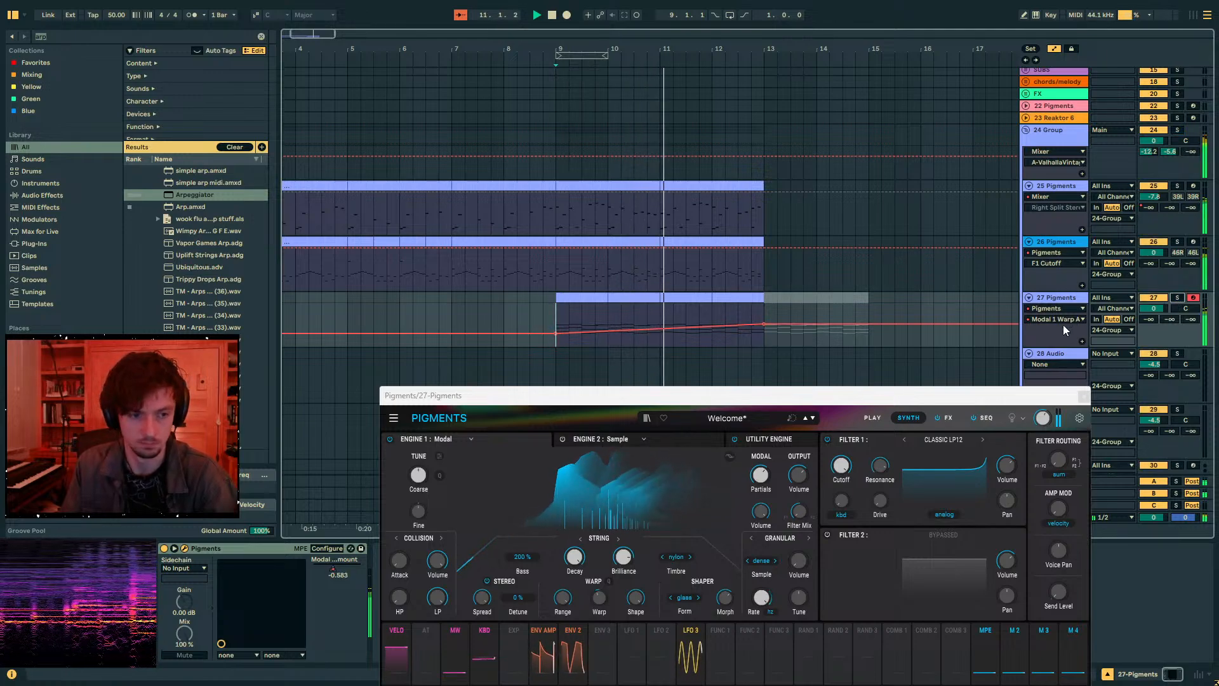
{"action": "left_click_drag", "start_coordinate": [1142, 307], "coordinate": [1143, 313]}
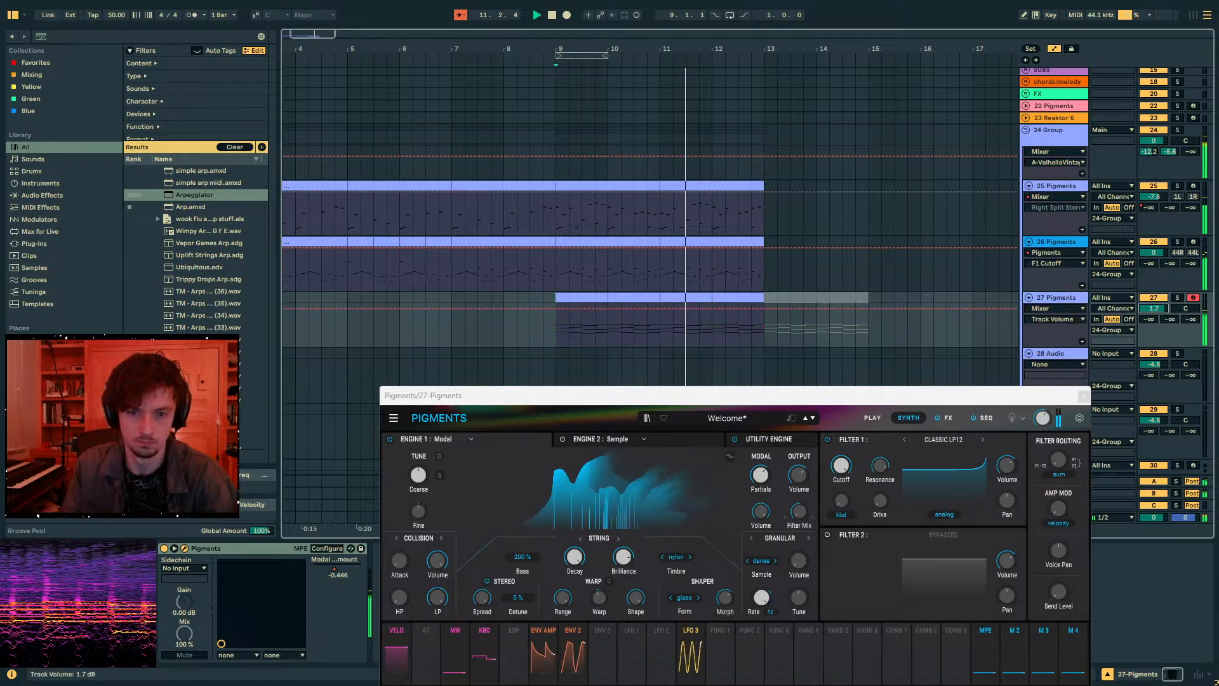
{"action": "left_click_drag", "start_coordinate": [916, 404], "coordinate": [902, 199]}
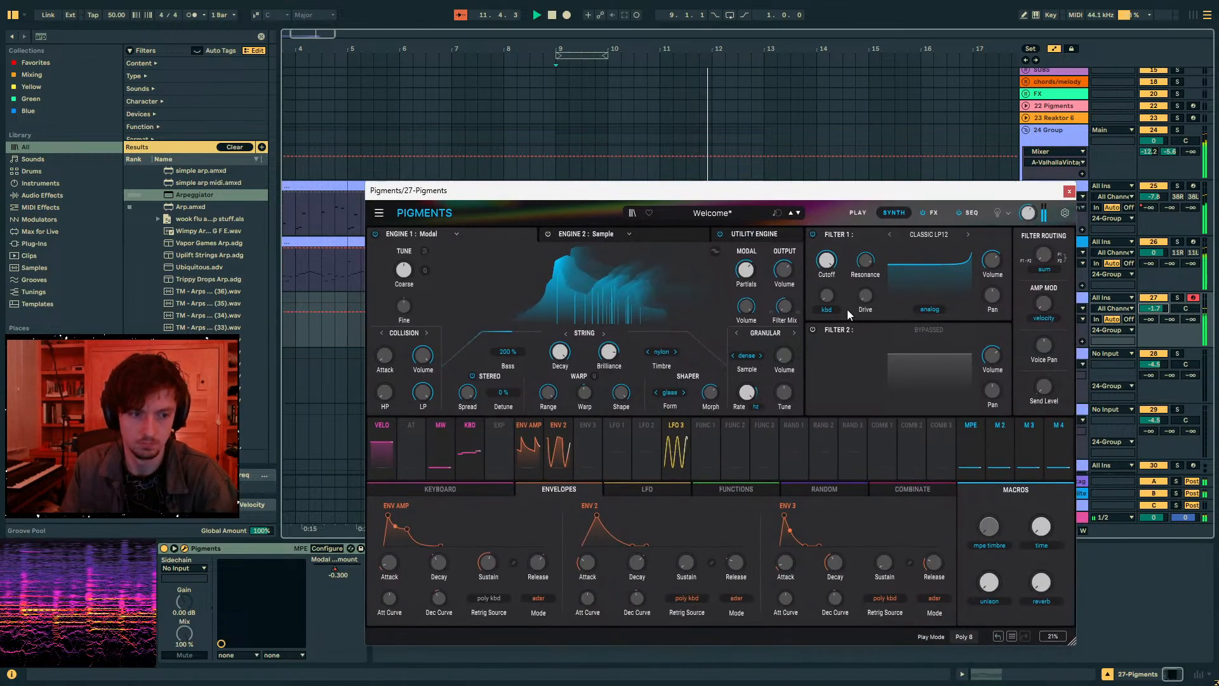
{"action": "left_click_drag", "start_coordinate": [559, 355], "coordinate": [559, 372]}
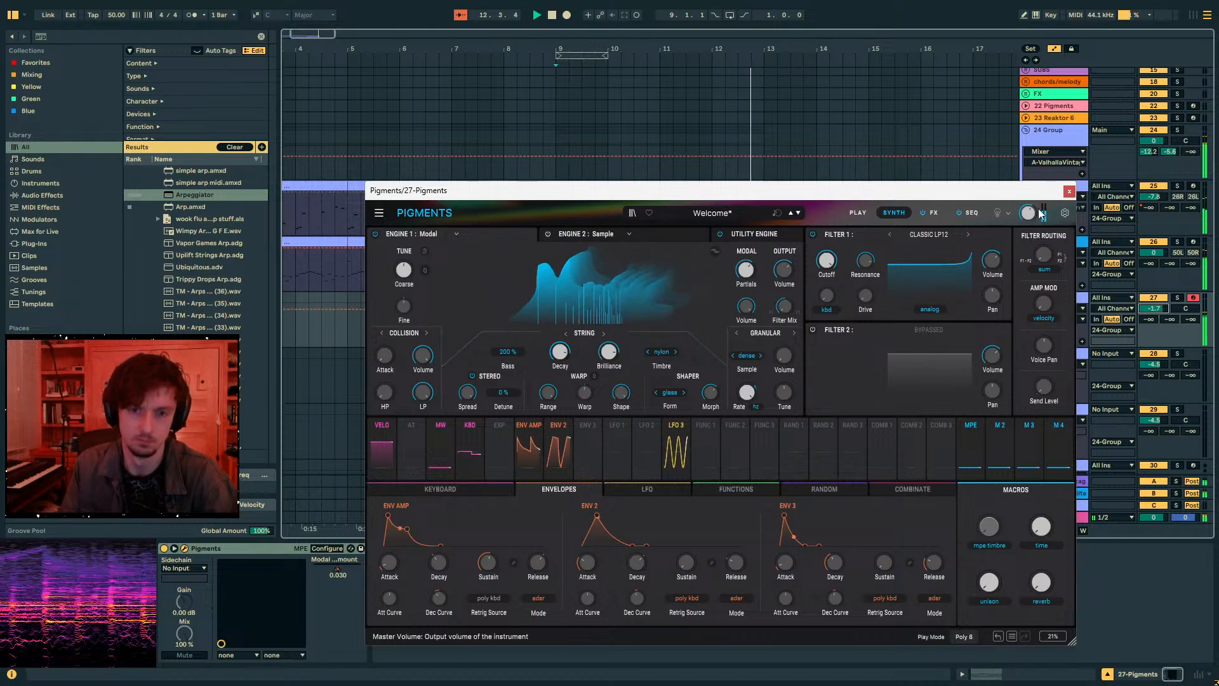
- Close the chord synth window, hide the automation lanes, and stop playback
{"action": "left_click", "coordinate": [1069, 191]}
{"action": "left_click", "coordinate": [756, 299]}
{"action": "key", "text": "a"}
{"action": "left_click", "coordinate": [782, 298]}
{"action": "key", "text": "space"}
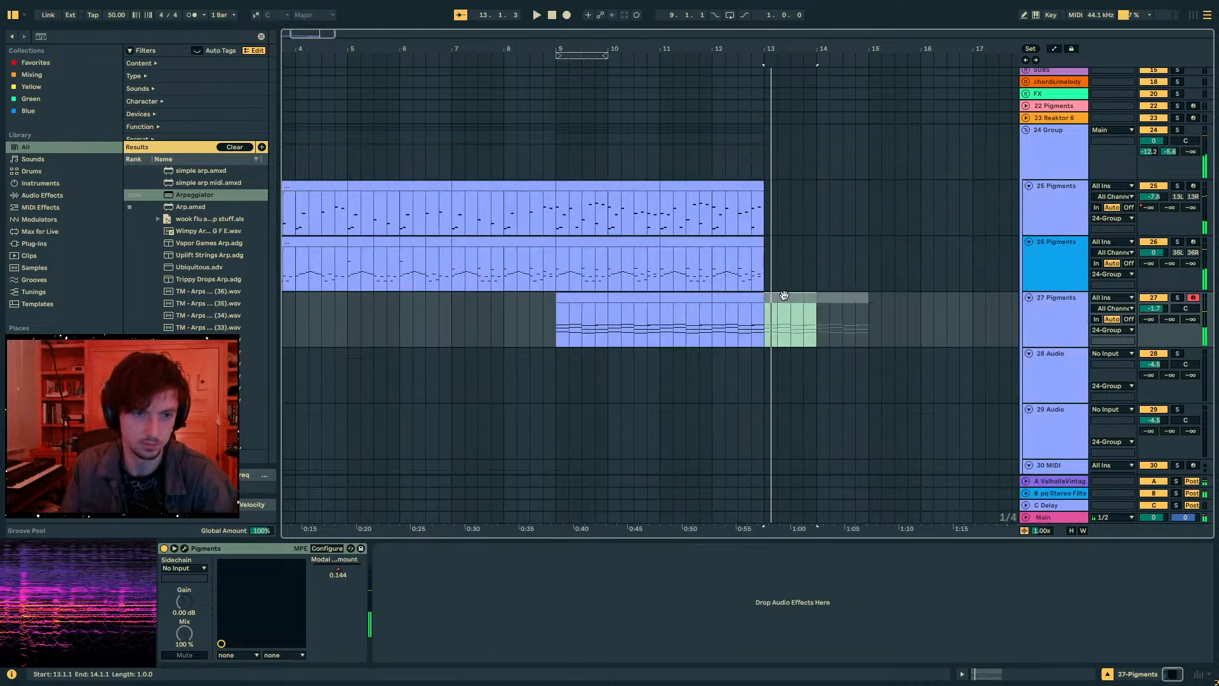
{"action": "scroll", "coordinate": [779, 303], "scroll_direction": "up", "scroll_amount": 1}
{"action": "left_click", "coordinate": [1034, 83]}
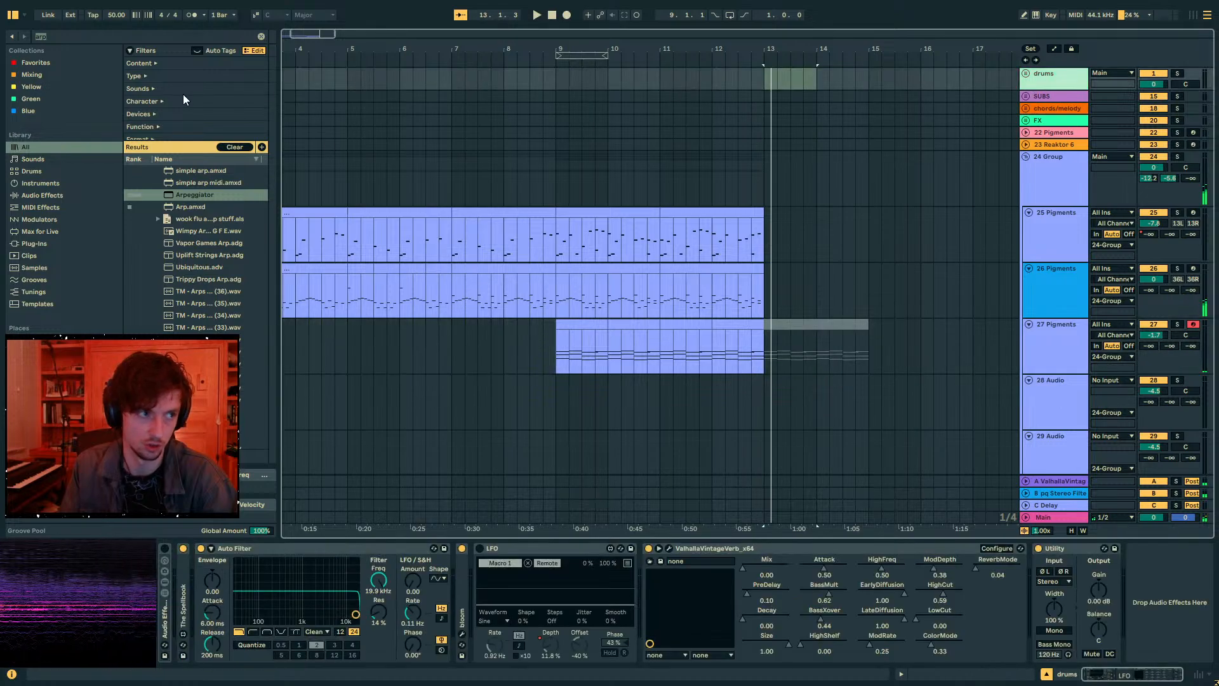
{"action": "key", "text": "ctrl+f"}
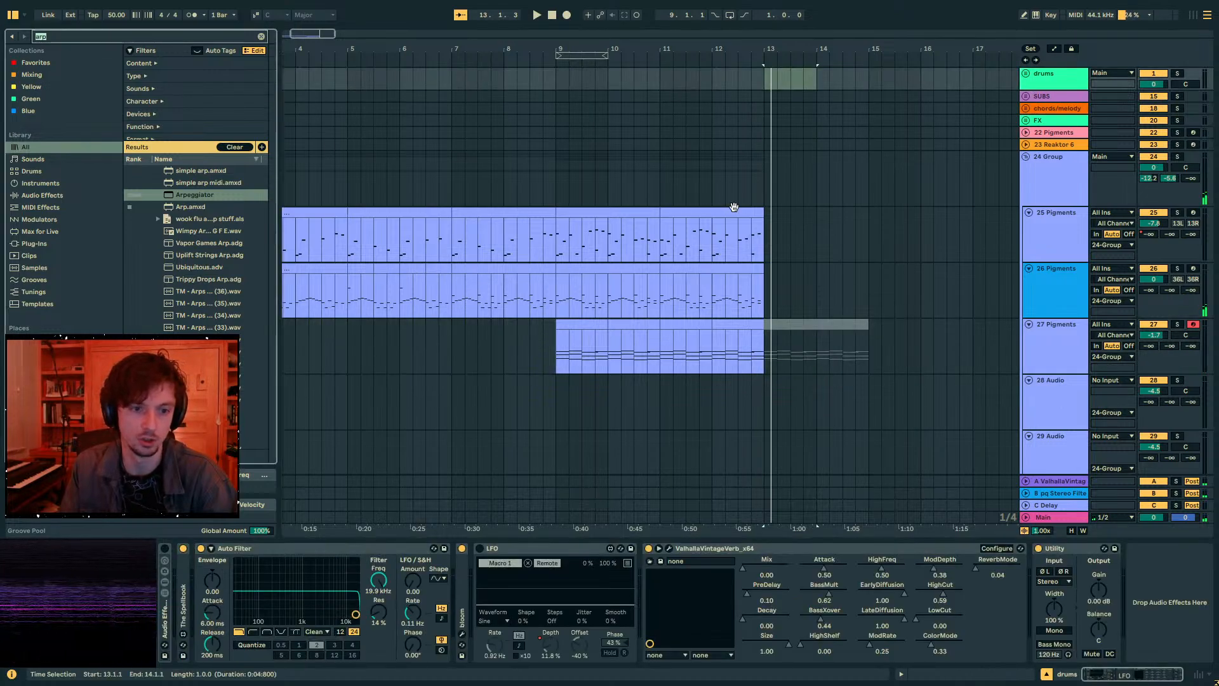
- Duplicate the 27 Pigments chord clip from bars 9 to 13 so it also fills bars 13 to 17
{"action": "left_click_drag", "start_coordinate": [769, 348], "coordinate": [551, 351]}
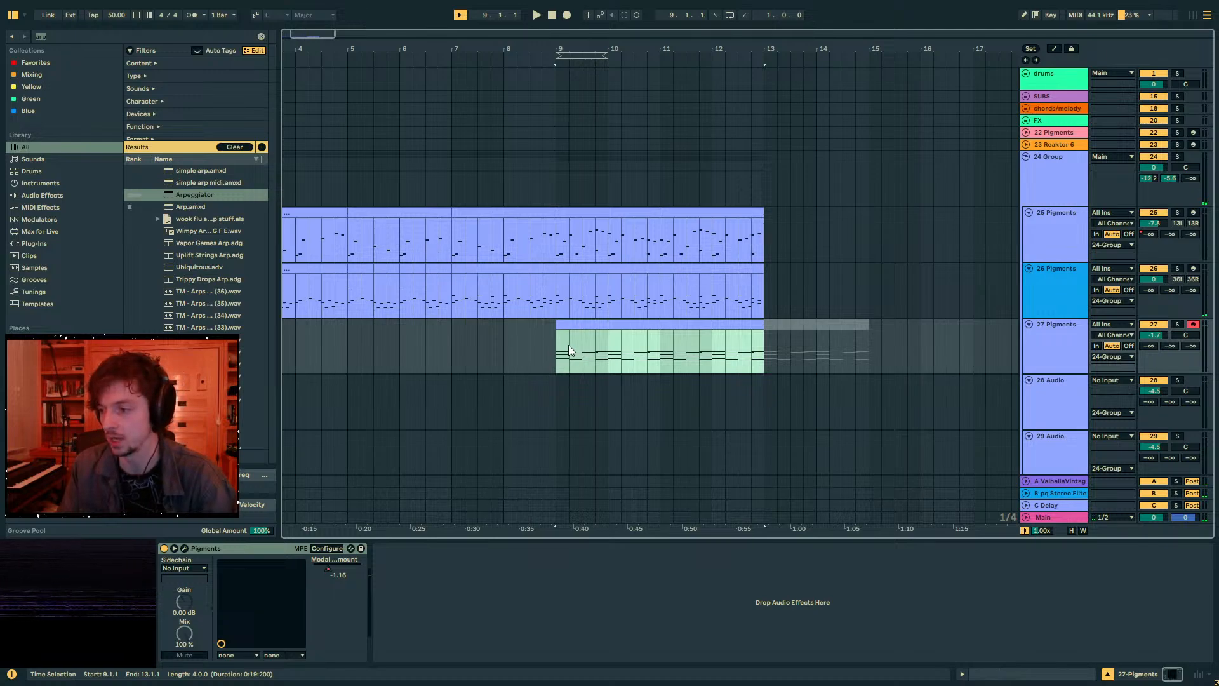
{"action": "key", "text": "ctrl+d"}
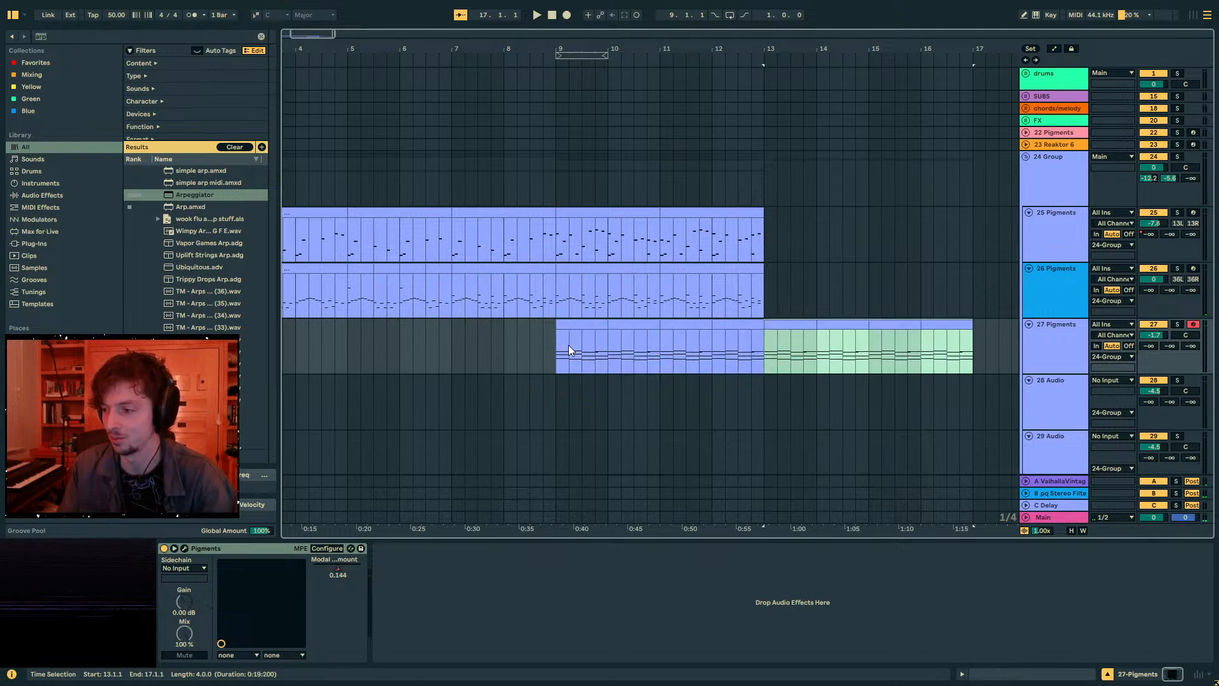
{"action": "left_click", "coordinate": [569, 345]}
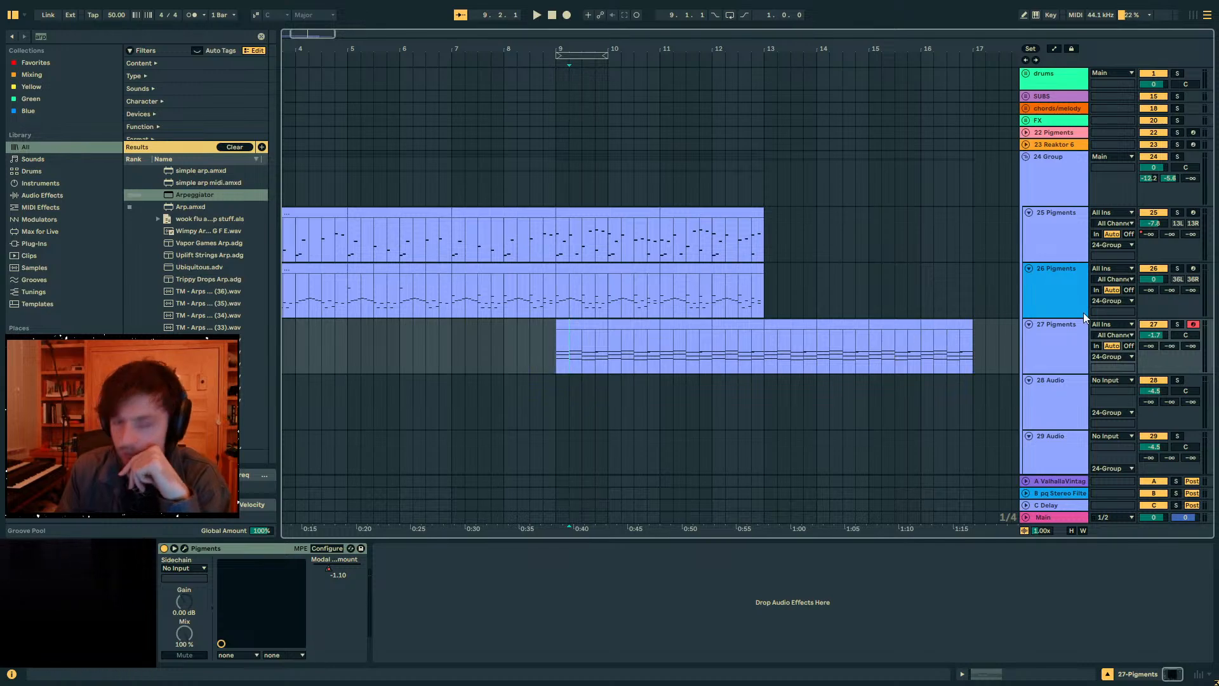
- Open the 27 Pigments synth window and change Engine 2 from Sample to the Harmonic type
{"action": "left_click", "coordinate": [191, 551]}
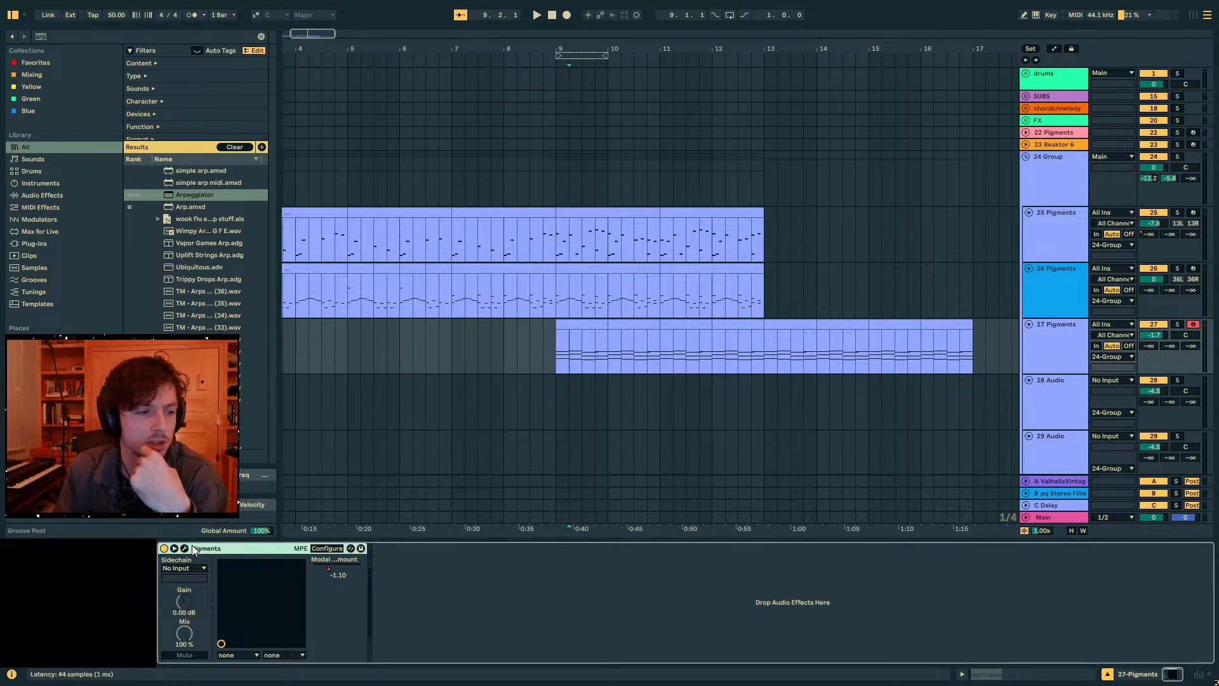
{"action": "left_click", "coordinate": [185, 547]}
{"action": "left_click_drag", "start_coordinate": [719, 198], "coordinate": [769, 146]}
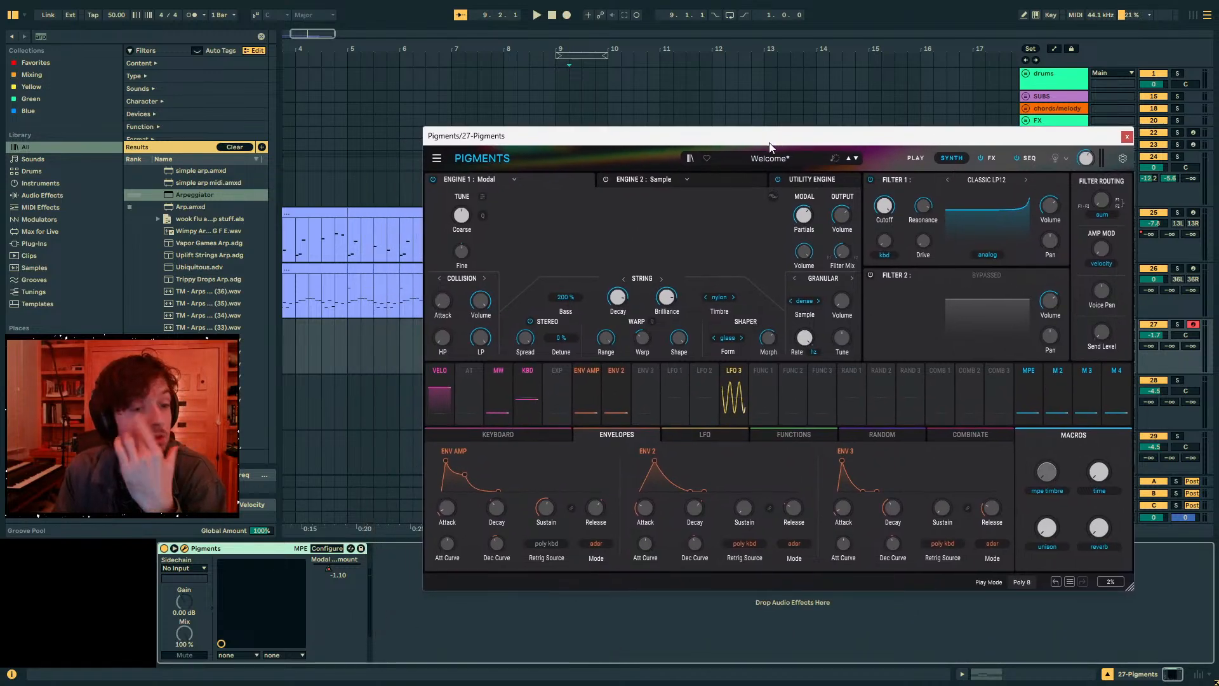
{"action": "left_click", "coordinate": [663, 181]}
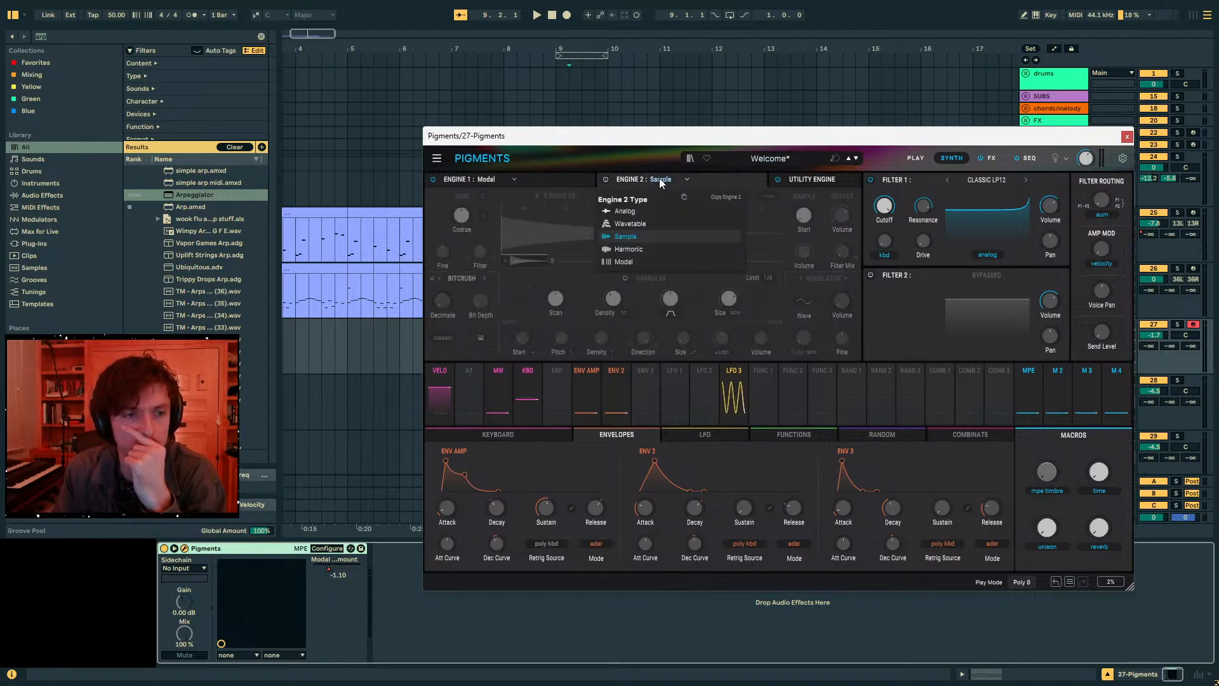
{"action": "left_click", "coordinate": [607, 179]}
{"action": "left_click", "coordinate": [607, 179]}
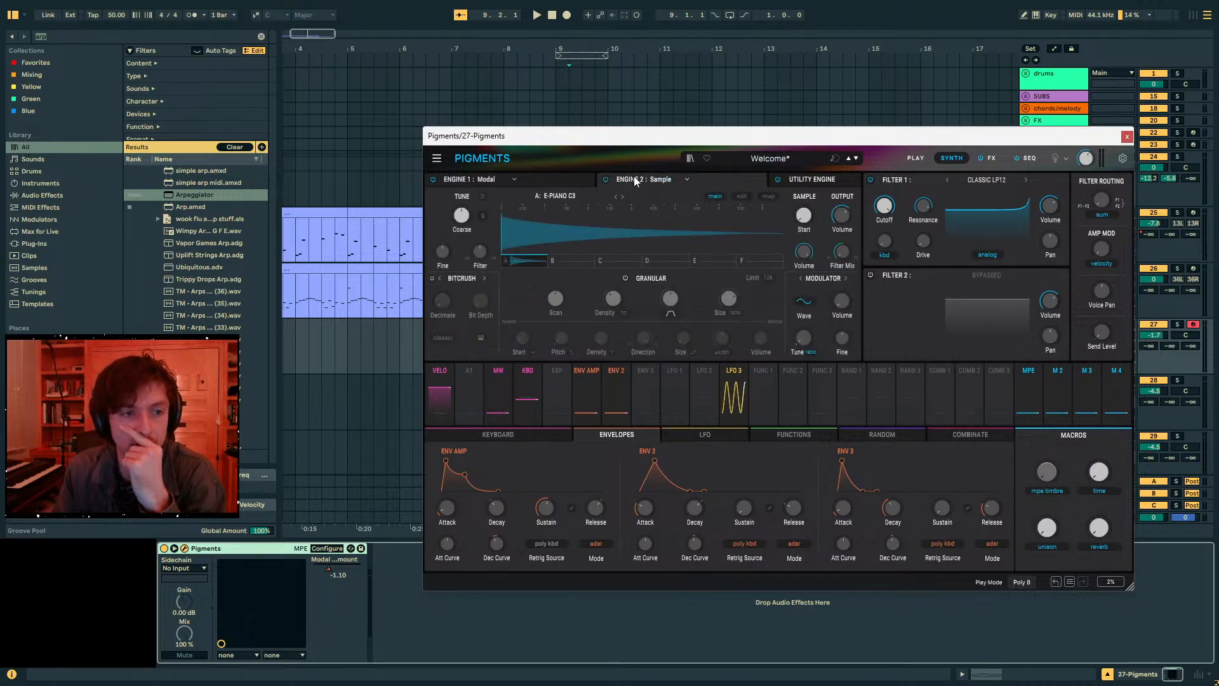
{"action": "left_click", "coordinate": [667, 180]}
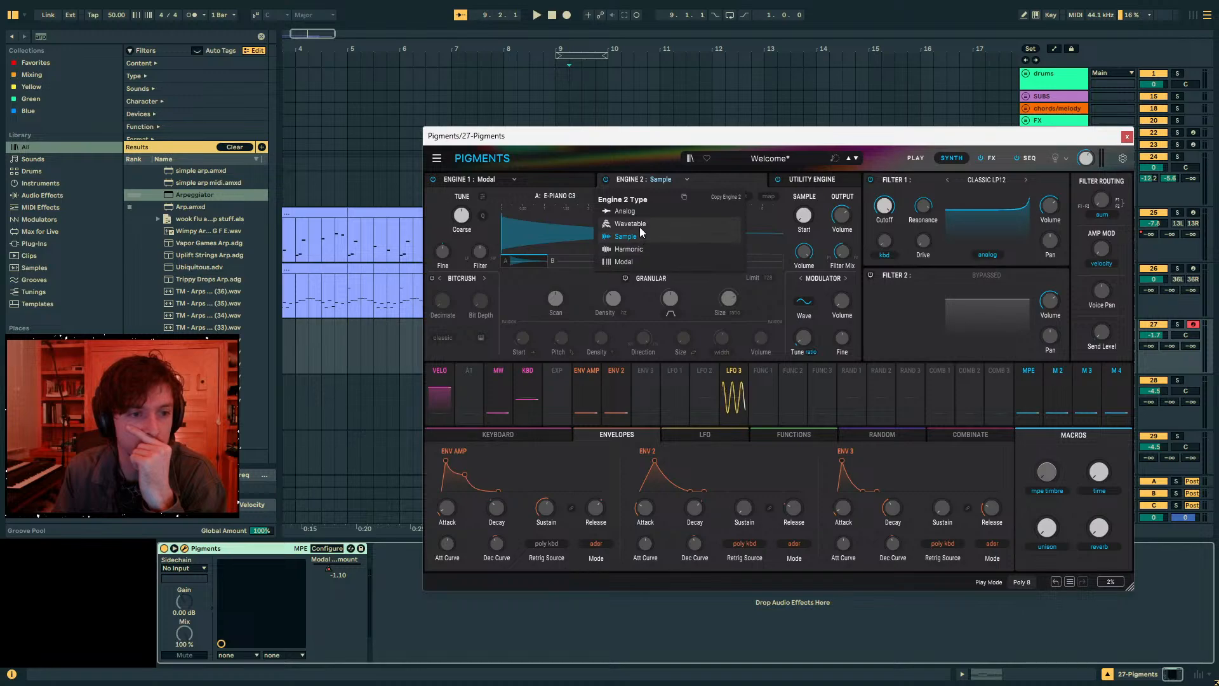
{"action": "left_click", "coordinate": [635, 249]}
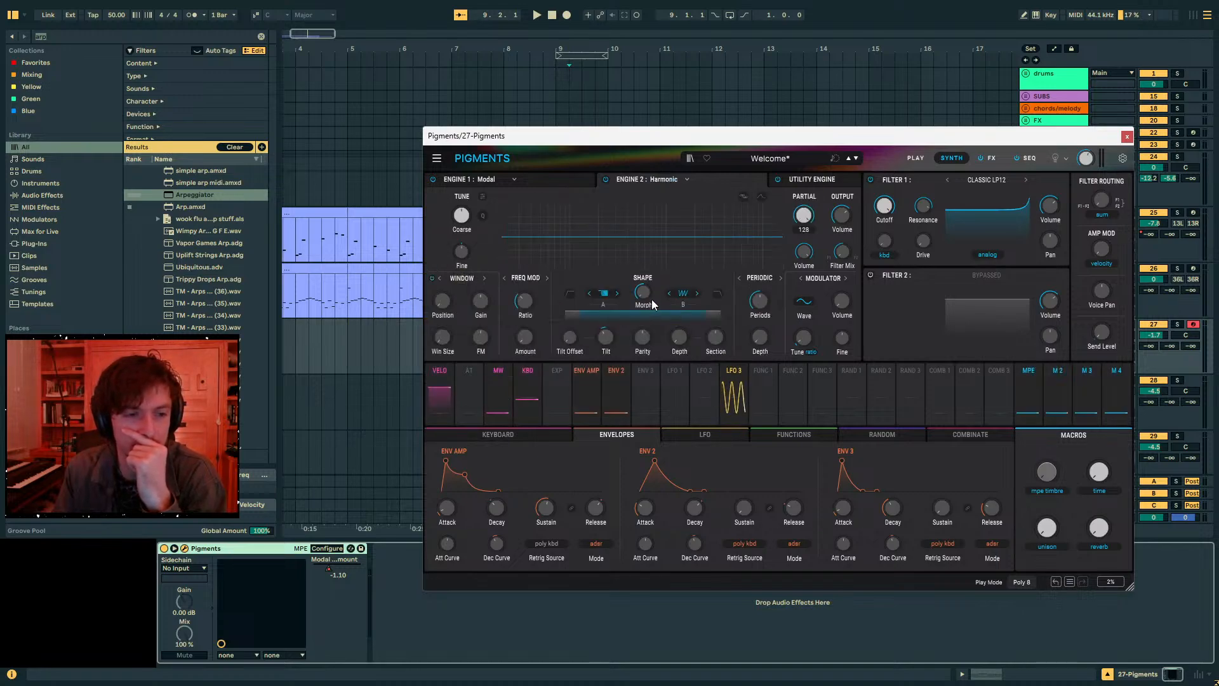
- Examine the Harmonic engine's shape morph and partial modulation options, and the engine types available for Engine 1
{"action": "mouse_move", "coordinate": [645, 294]}
{"action": "left_mouse_down"}
{"action": "mouse_move", "coordinate": [645, 260]}
{"action": "mouse_move", "coordinate": [643, 278]}
{"action": "left_mouse_up"}
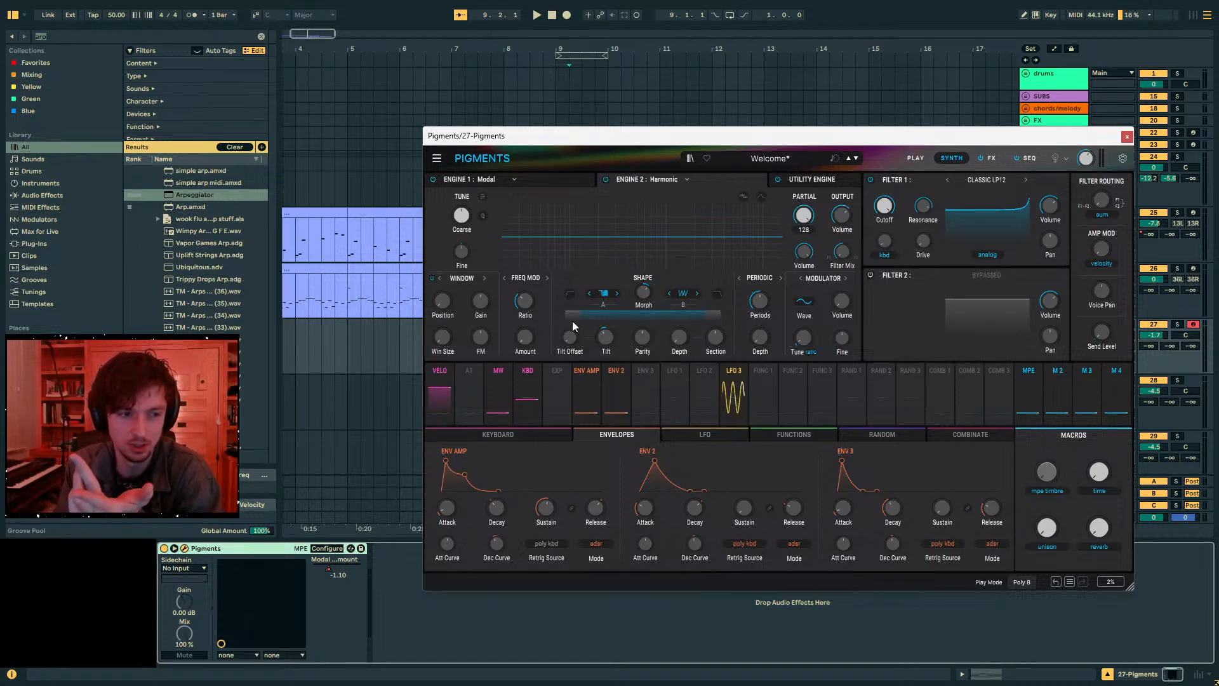
{"action": "left_click", "coordinate": [455, 281]}
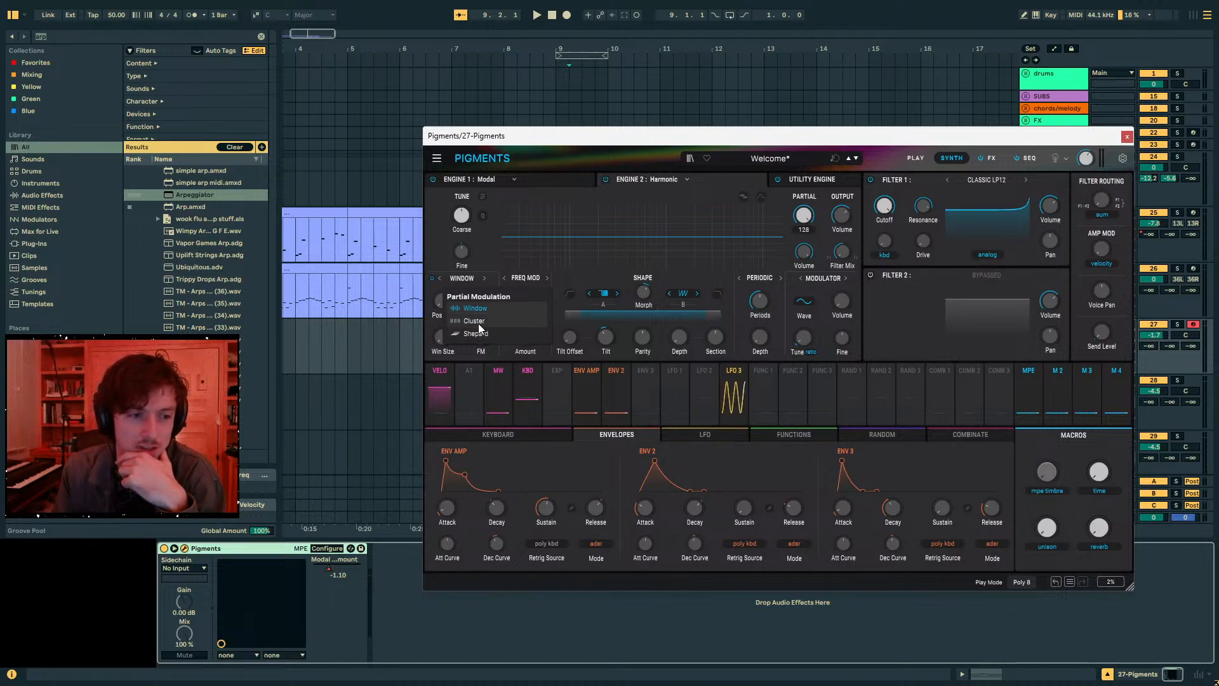
{"action": "left_click", "coordinate": [595, 251]}
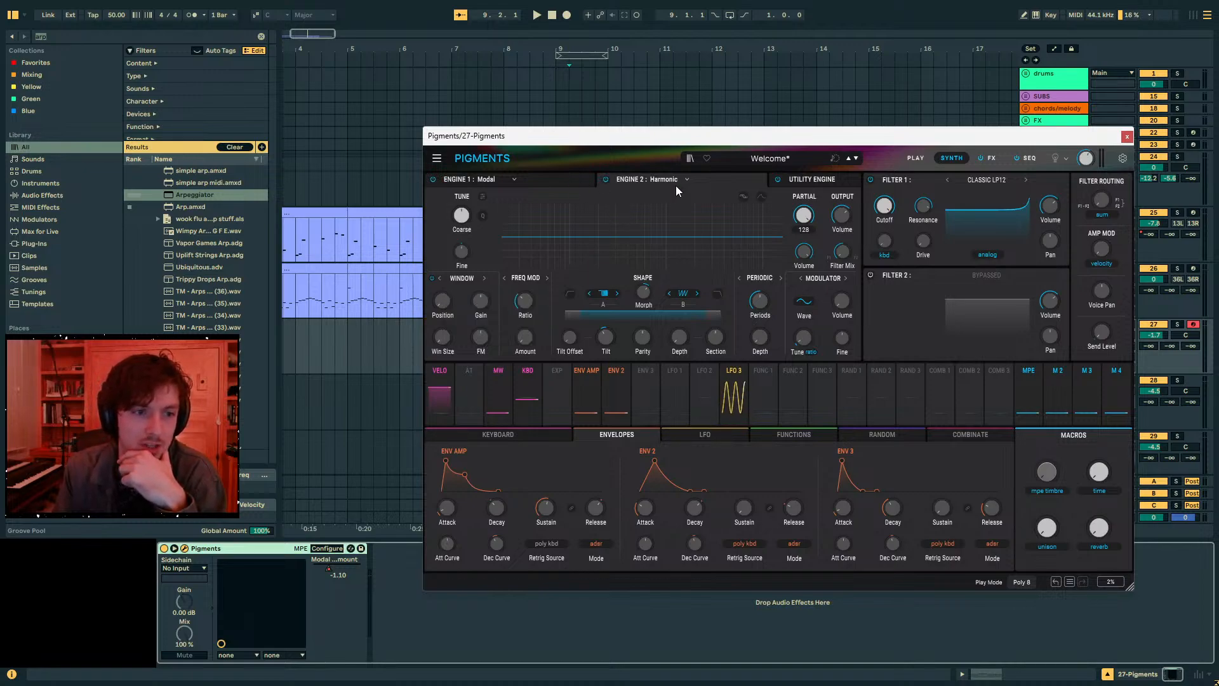
{"action": "left_click", "coordinate": [482, 180]}
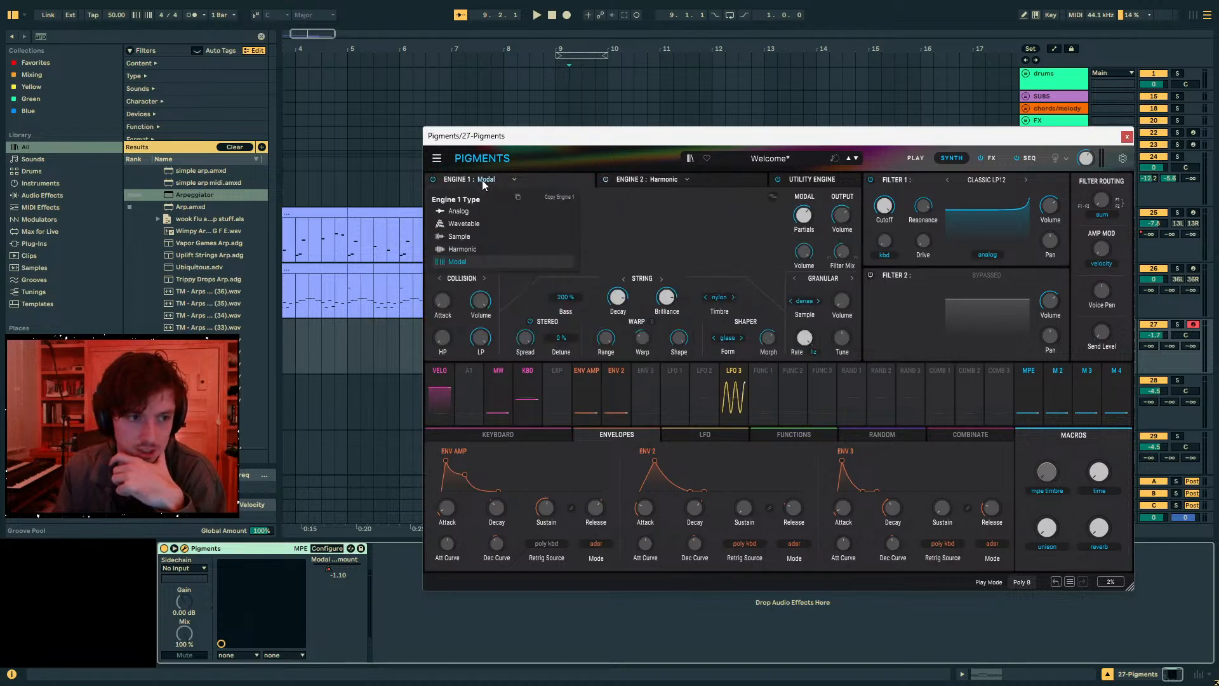
{"action": "left_click", "coordinate": [656, 204]}
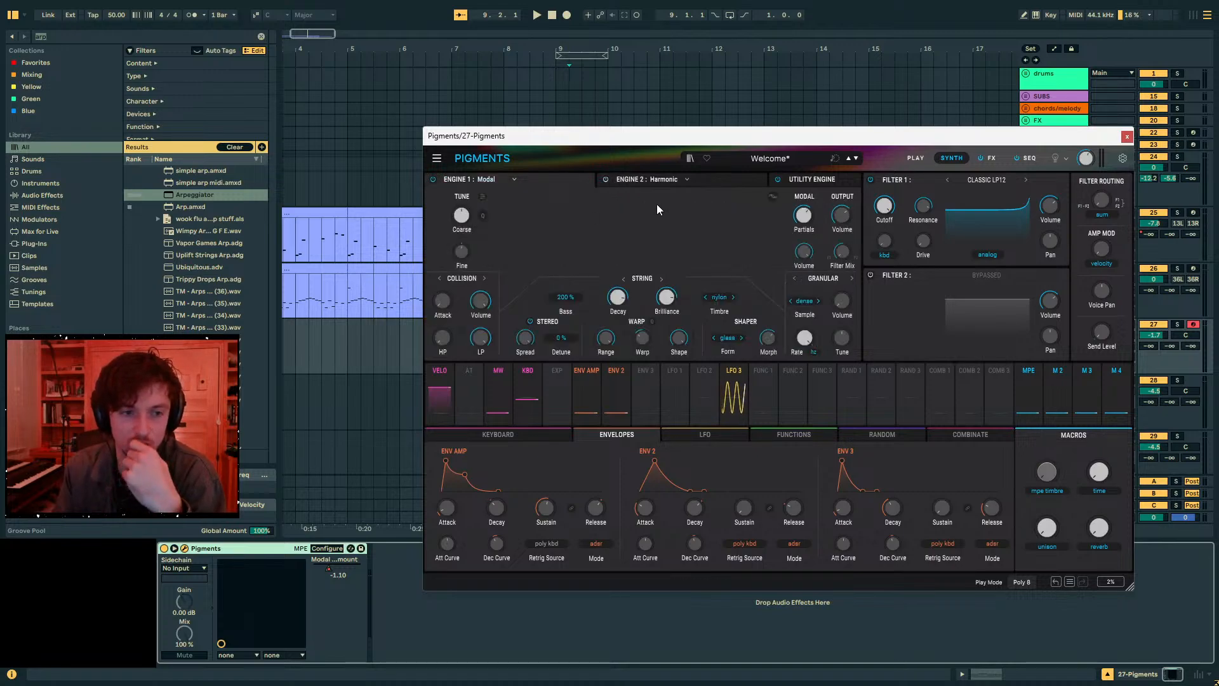
- Solo the 27 Pigments track and, during playback, adjust Engine 1's warp range and brilliance and set granular volume to about -13 dB
{"action": "left_click_drag", "start_coordinate": [616, 143], "coordinate": [598, 379]}
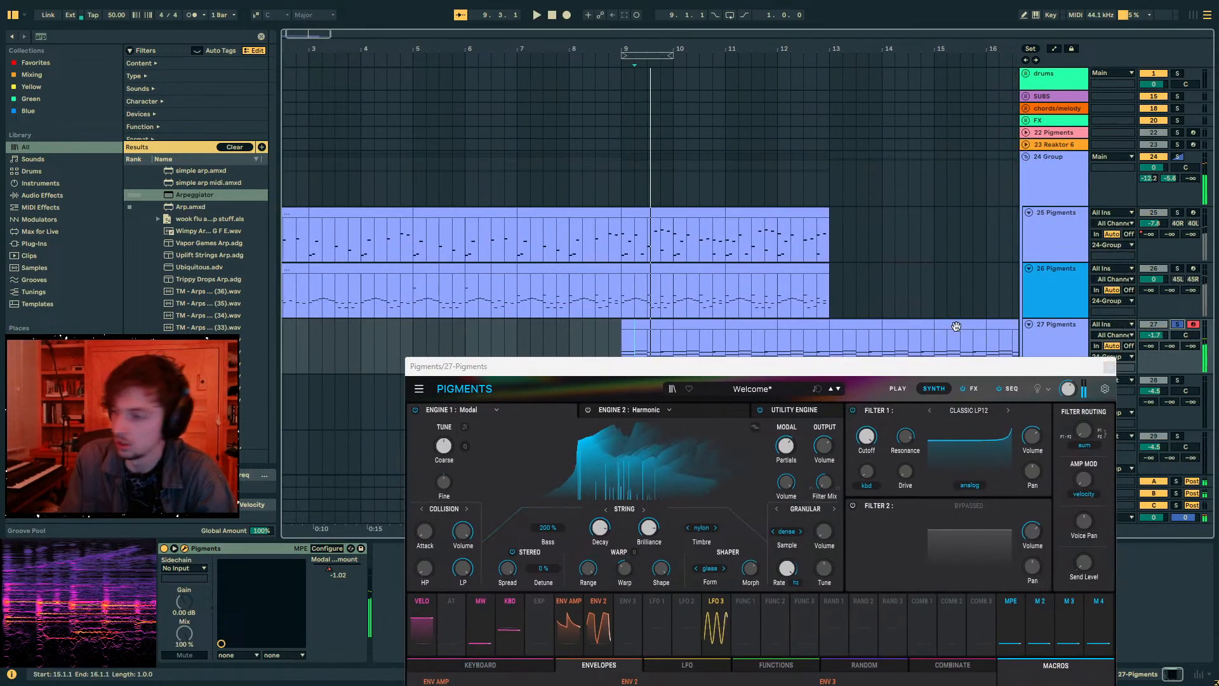
{"action": "left_click_drag", "start_coordinate": [737, 367], "coordinate": [786, 163]}
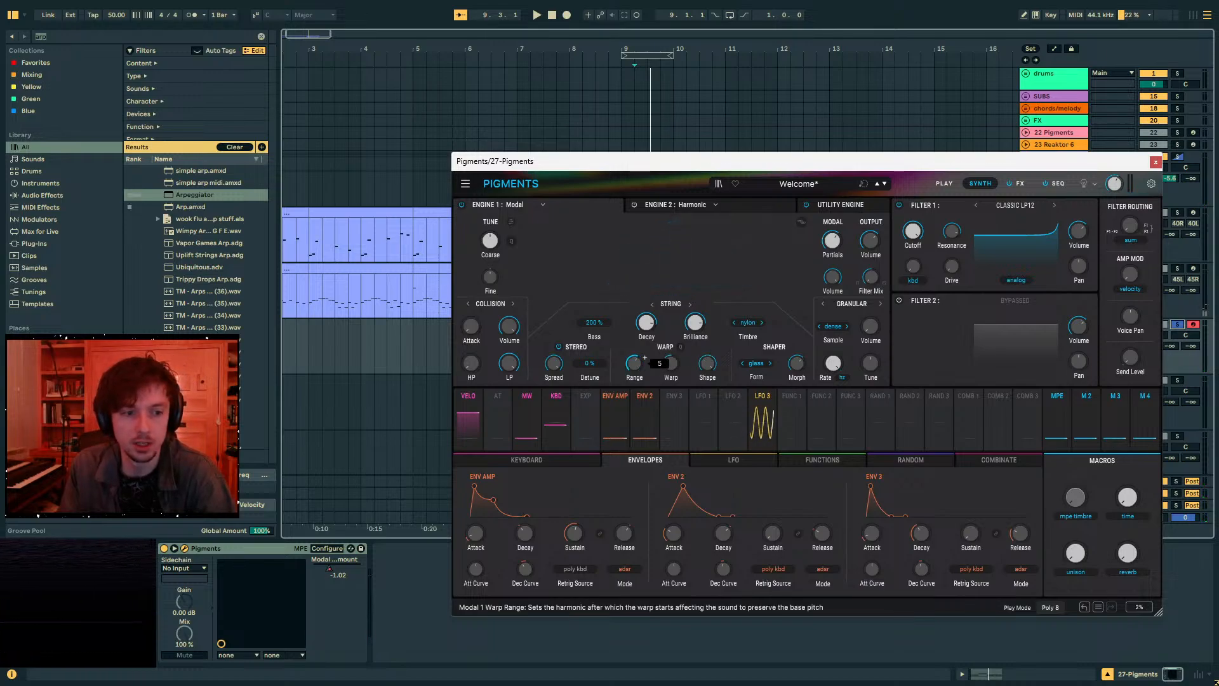
{"action": "key", "text": "space"}
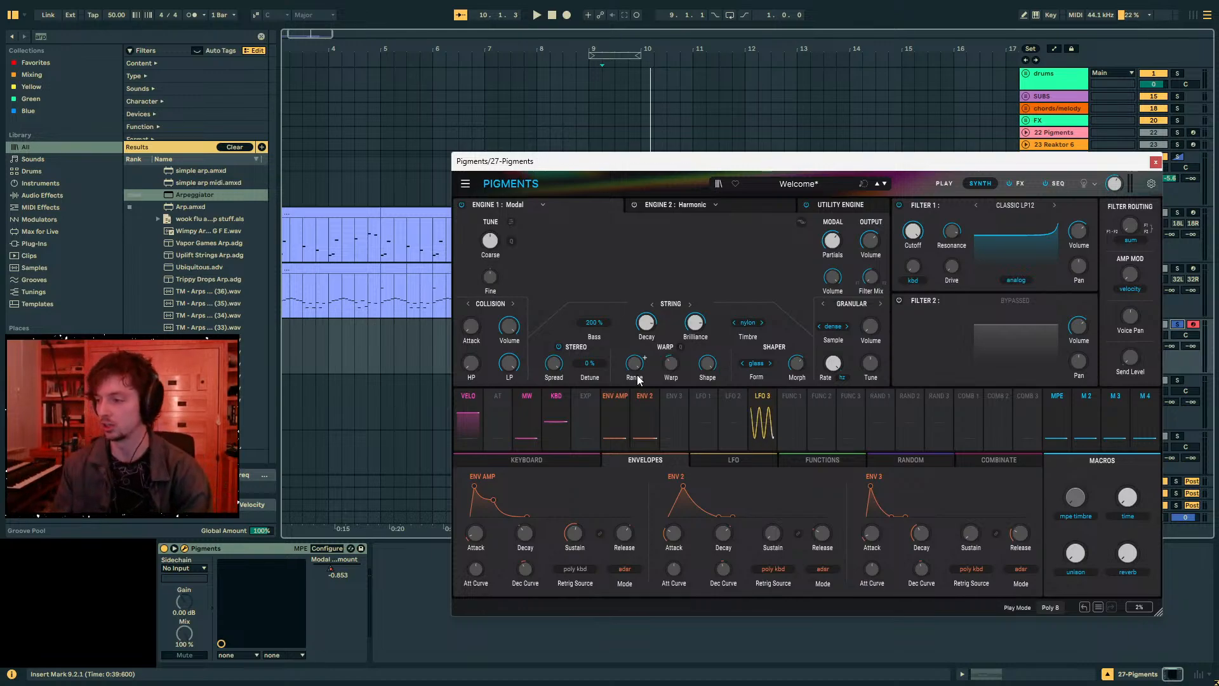
{"action": "mouse_move", "coordinate": [637, 375]}
{"action": "left_mouse_down"}
{"action": "mouse_move", "coordinate": [578, 512]}
{"action": "mouse_move", "coordinate": [566, 462]}
{"action": "left_mouse_up"}
{"action": "key", "text": "space"}
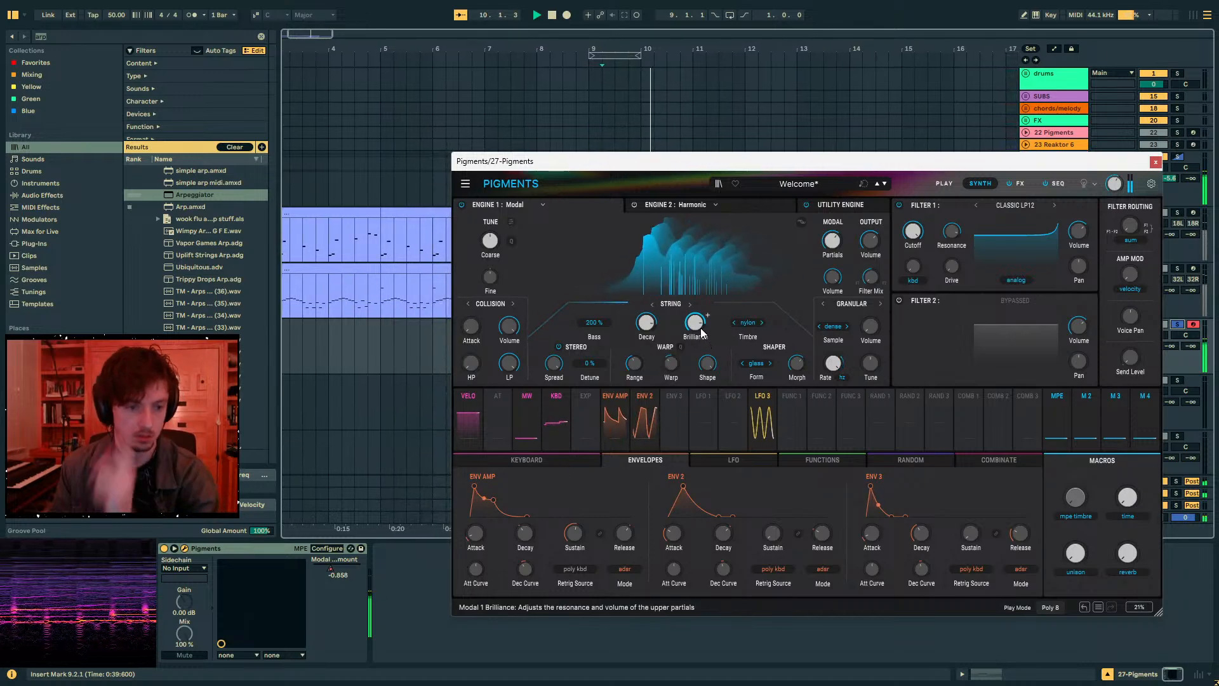
{"action": "left_click_drag", "start_coordinate": [698, 329], "coordinate": [629, 395]}
{"action": "mouse_move", "coordinate": [870, 326]}
{"action": "left_mouse_down"}
{"action": "mouse_move", "coordinate": [880, 231]}
{"action": "mouse_move", "coordinate": [877, 314]}
{"action": "left_mouse_up"}
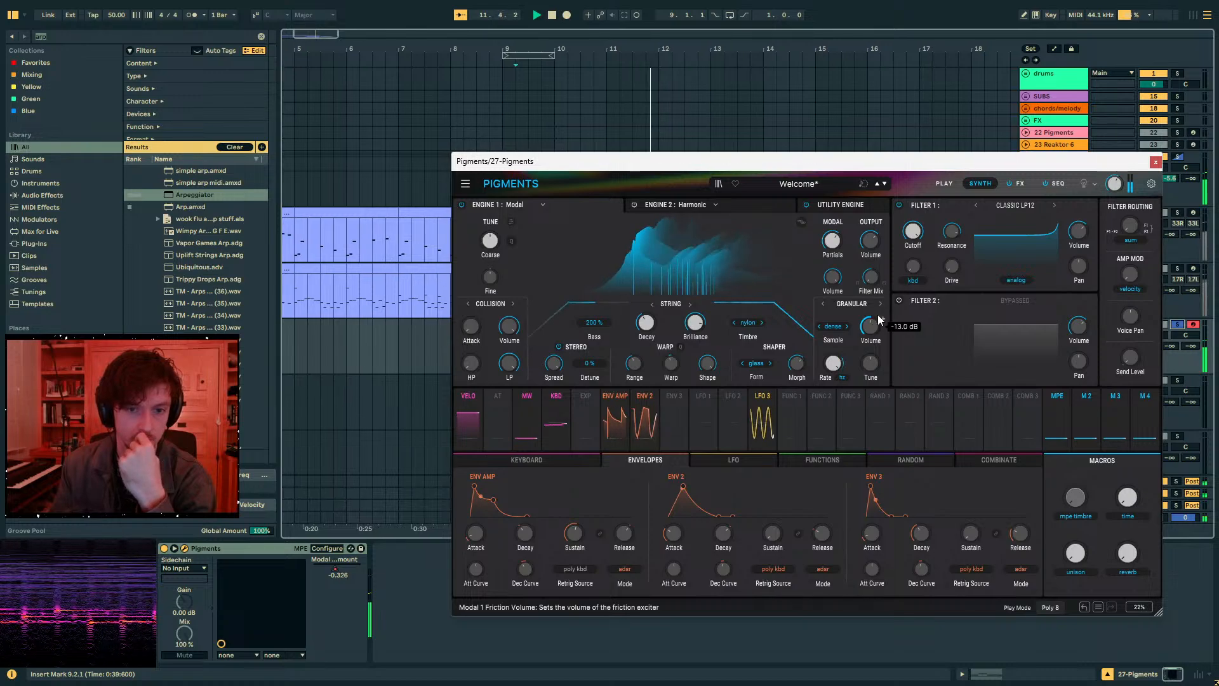
- Change Filter 1 to LoFi, with its frequency at about 9842 Hz and output volume at about 0.97 dB
{"action": "left_click", "coordinate": [1003, 204]}
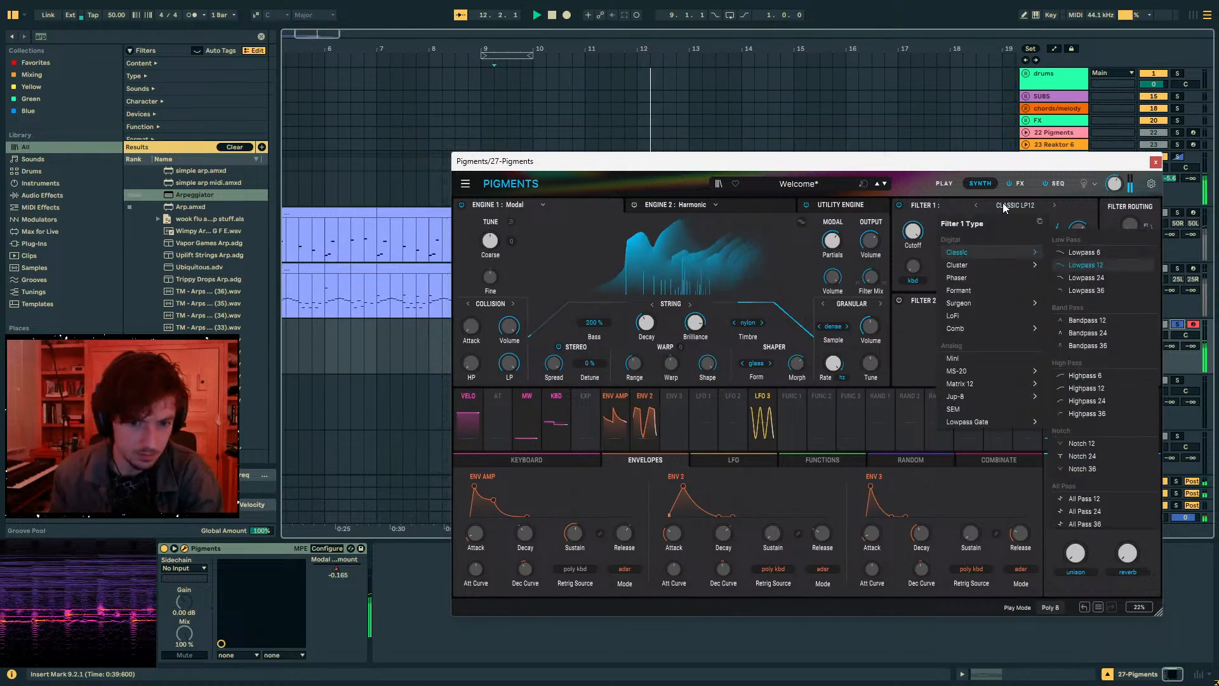
{"action": "left_click", "coordinate": [989, 318]}
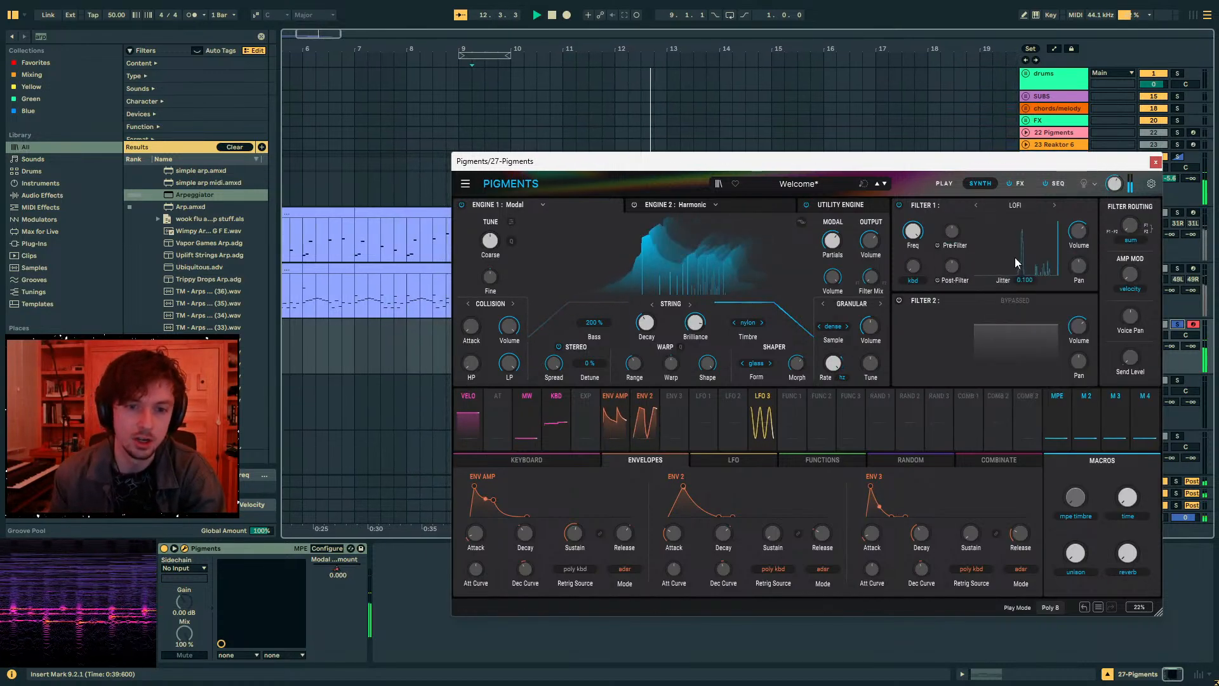
{"action": "left_click_drag", "start_coordinate": [912, 231], "coordinate": [859, 280]}
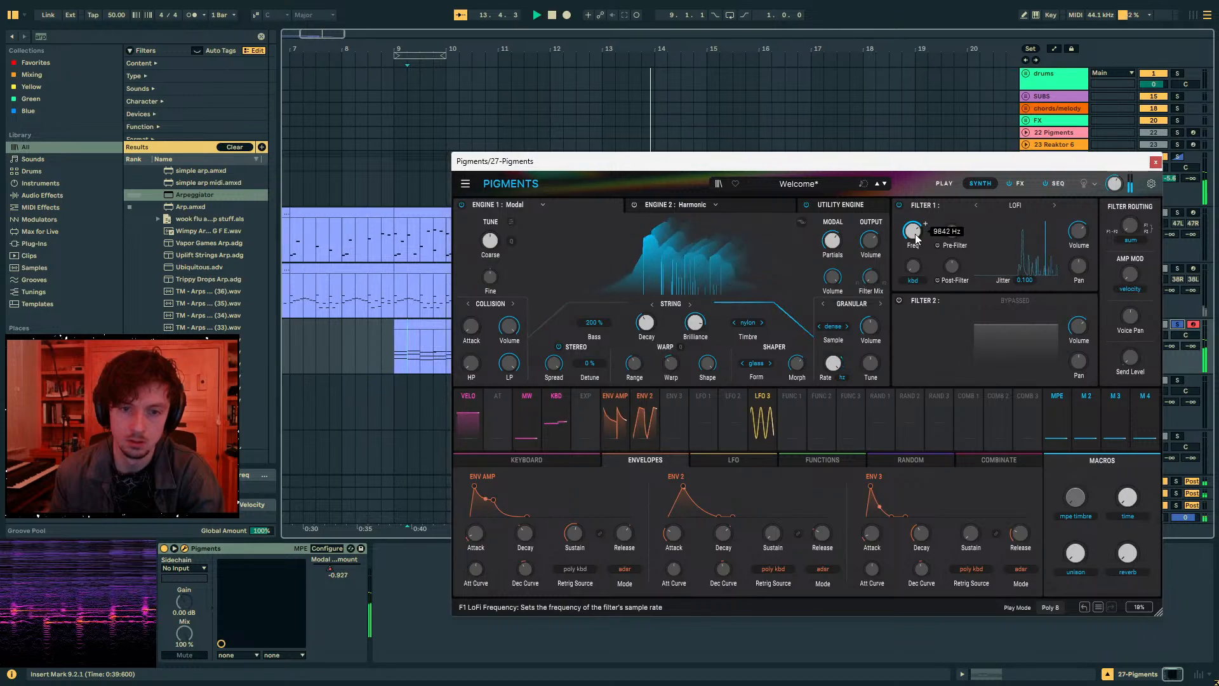
{"action": "left_click_drag", "start_coordinate": [1078, 231], "coordinate": [1078, 241]}
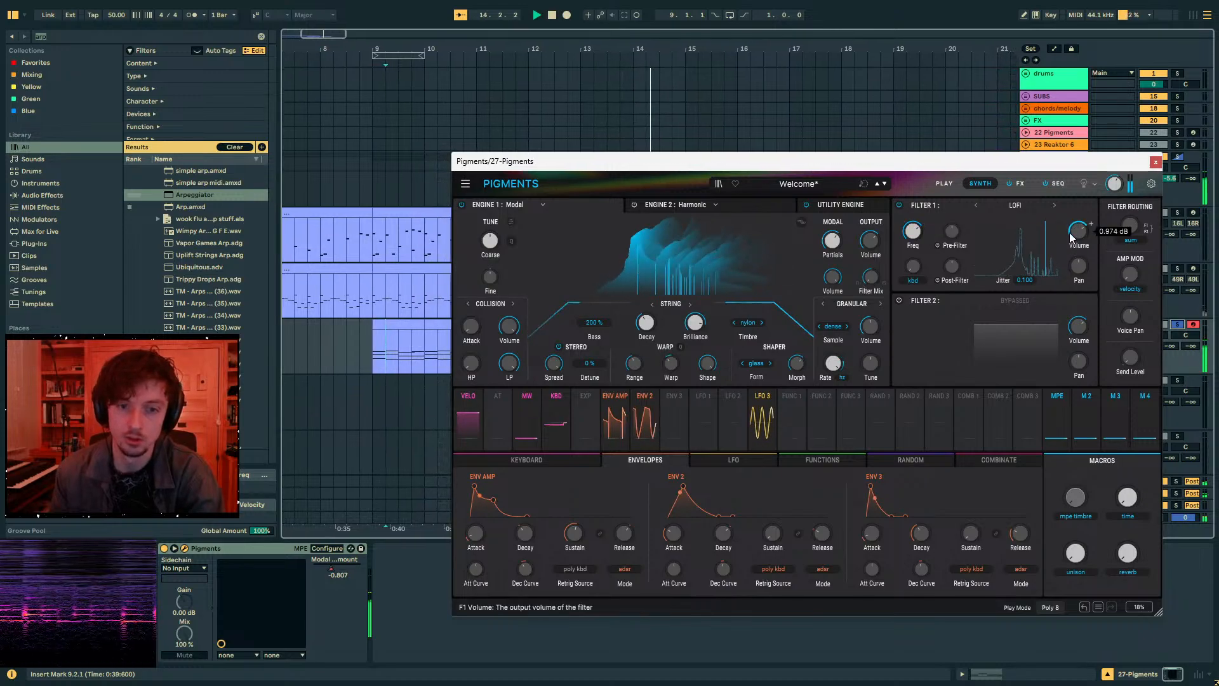
- Enable Filter 2 and set its type to Cluster Bandpass 24
{"action": "left_click", "coordinate": [919, 303]}
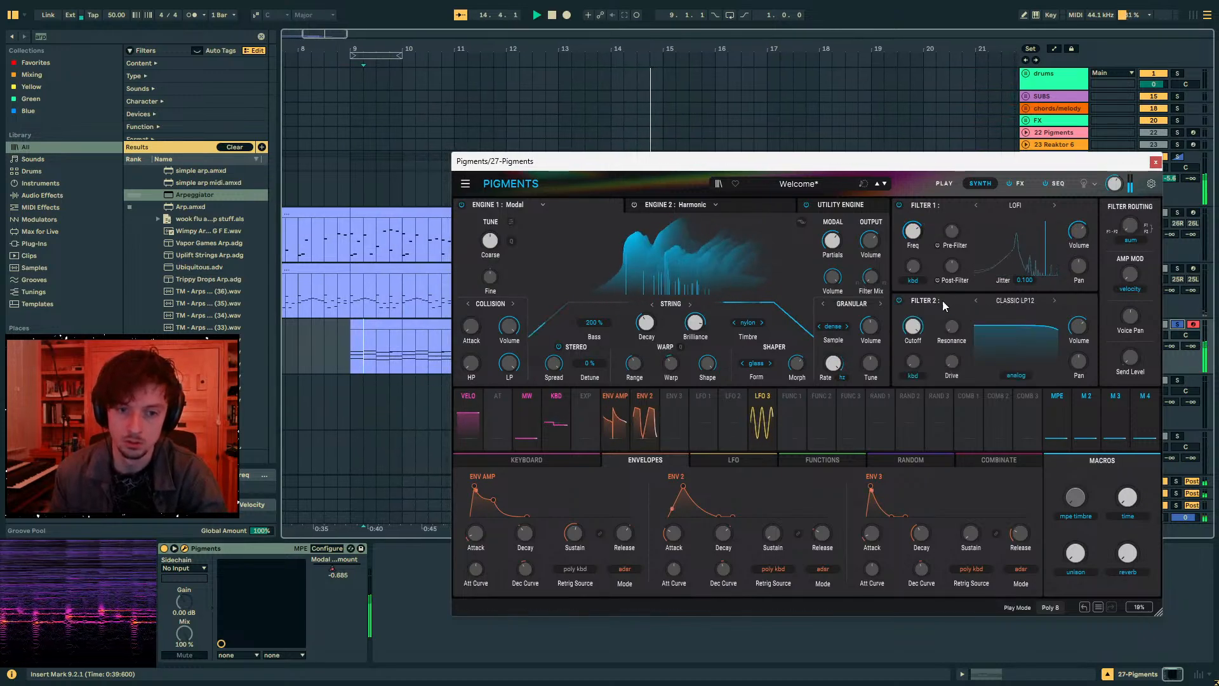
{"action": "left_click", "coordinate": [1014, 299]}
{"action": "mouse_move", "coordinate": [998, 367]}
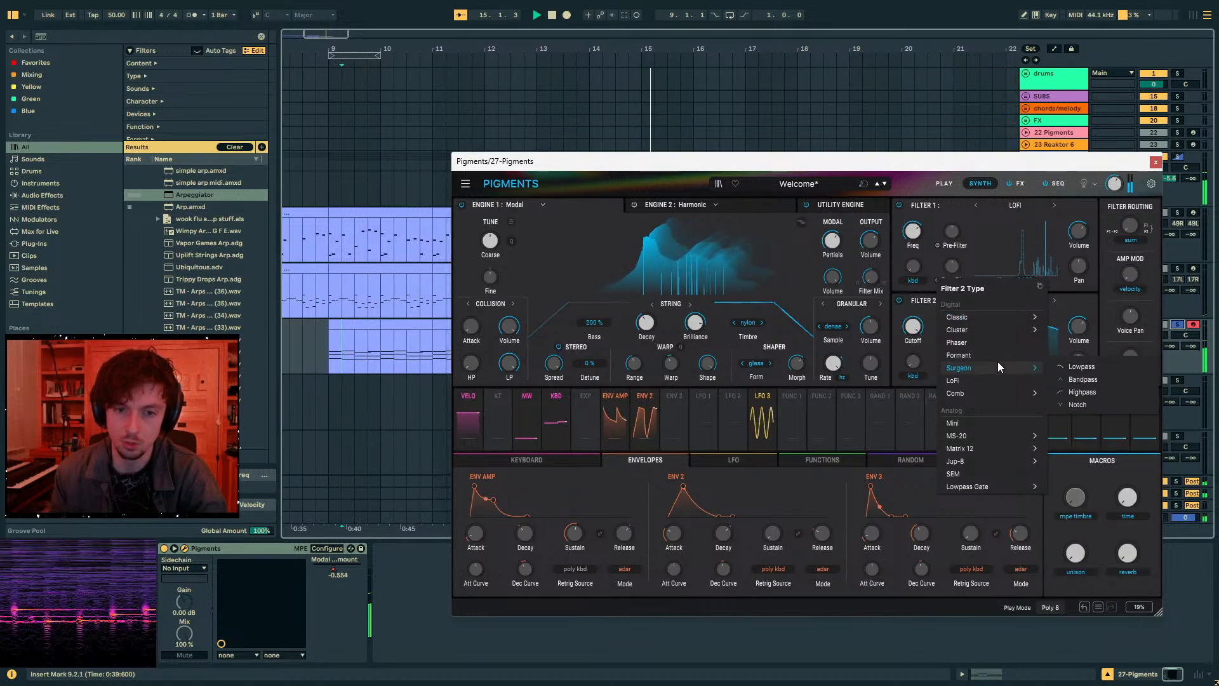
{"action": "mouse_move", "coordinate": [999, 492]}
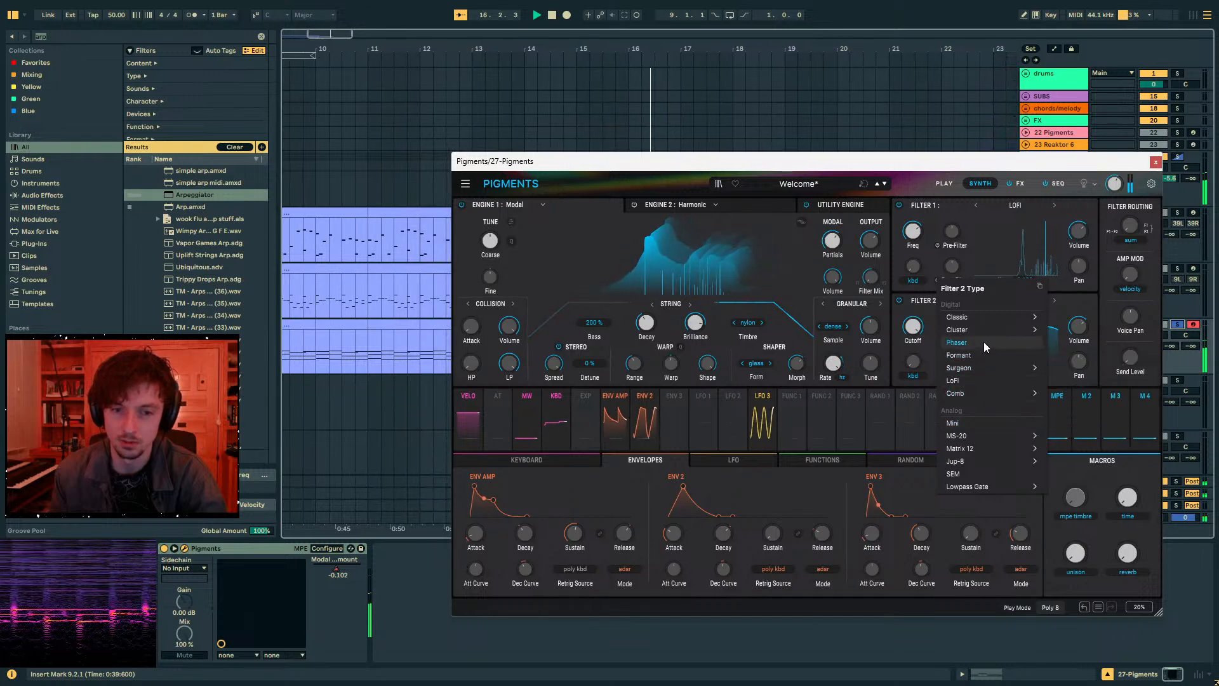
{"action": "mouse_move", "coordinate": [984, 331]}
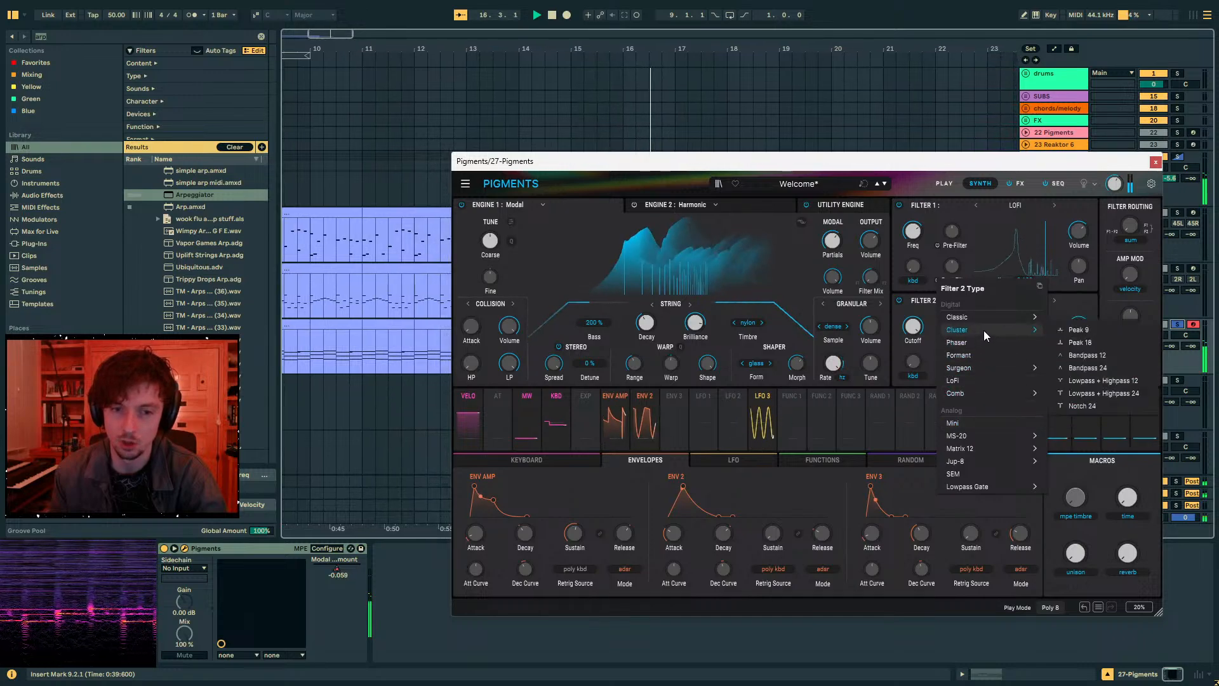
{"action": "left_click", "coordinate": [1105, 365]}
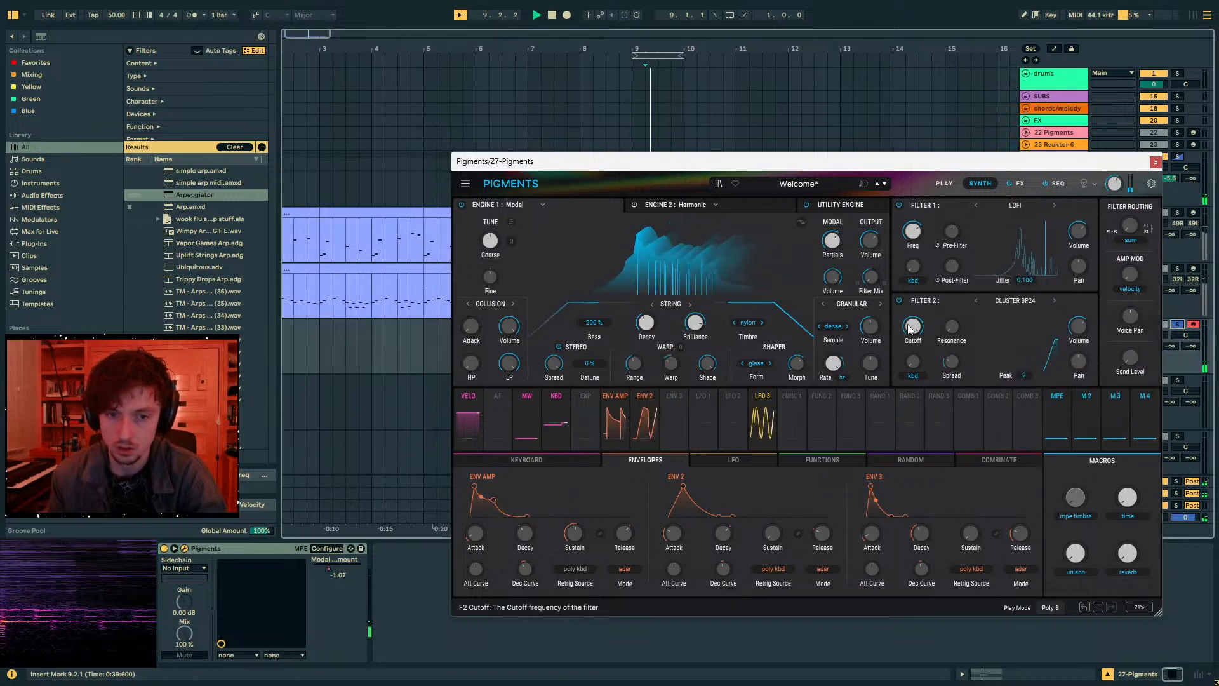
- Shape Filter 2 with spread about 0.81, 5 peaks and resonance about 0.87, and adjust its cutoff
{"action": "left_click_drag", "start_coordinate": [956, 365], "coordinate": [965, 273]}
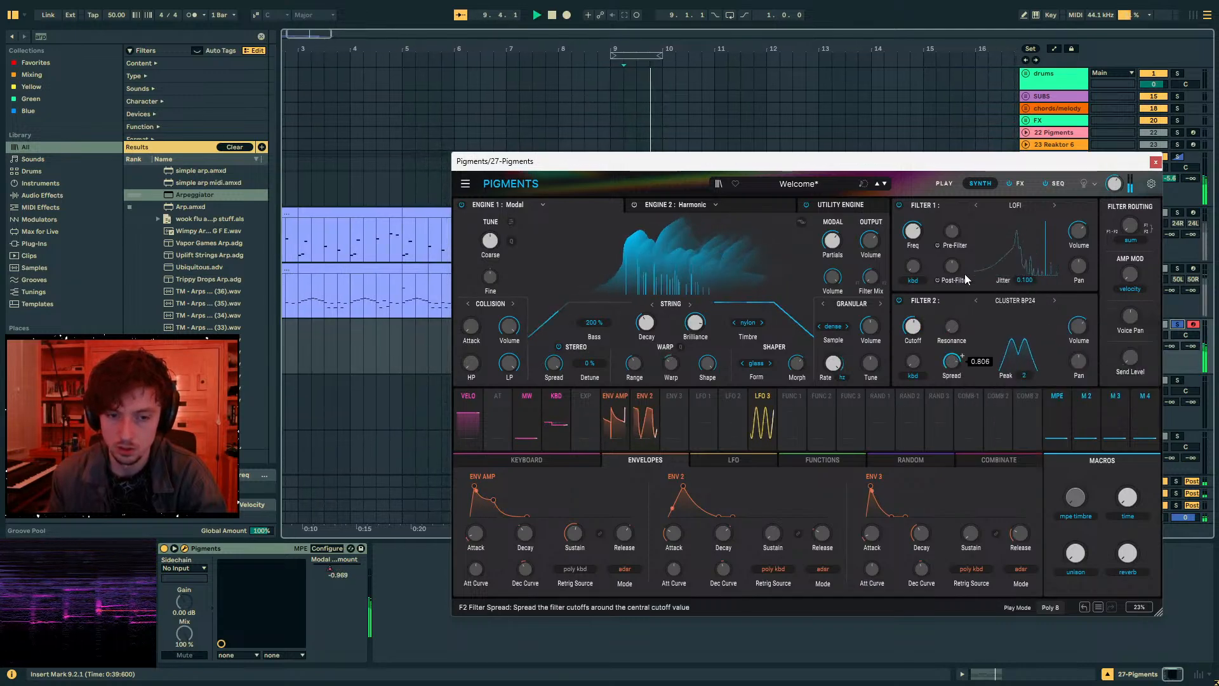
{"action": "left_click_drag", "start_coordinate": [1023, 374], "coordinate": [1023, 346]}
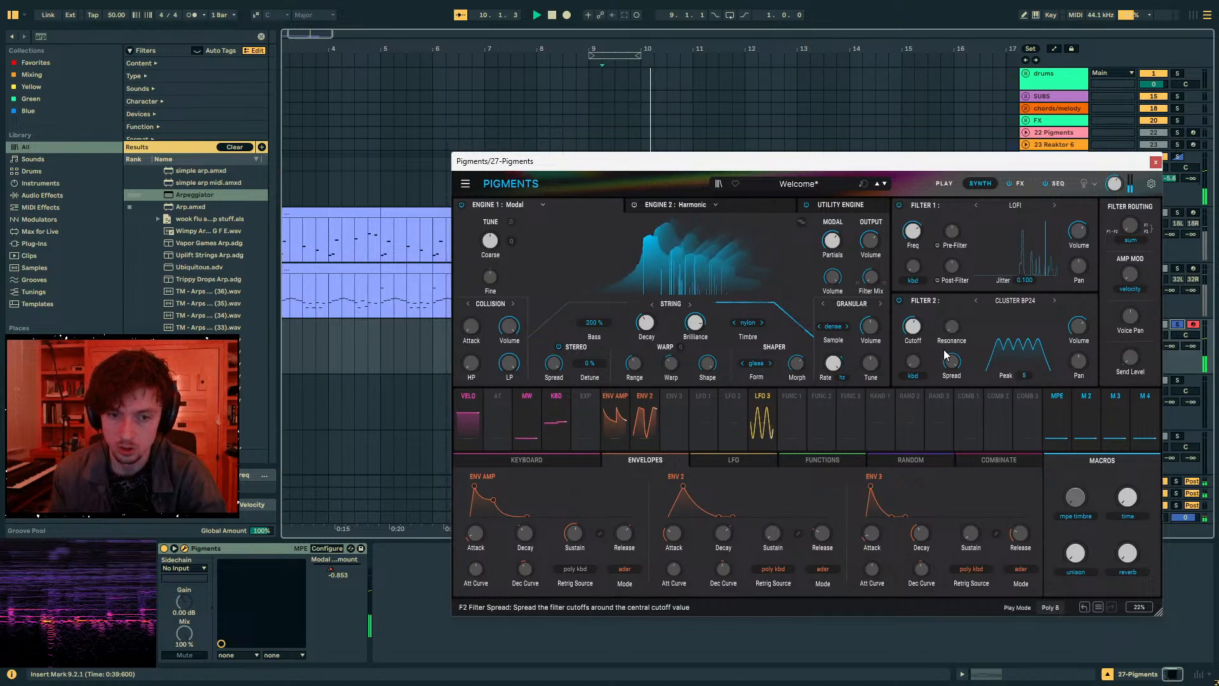
{"action": "left_click_drag", "start_coordinate": [951, 326], "coordinate": [970, 216]}
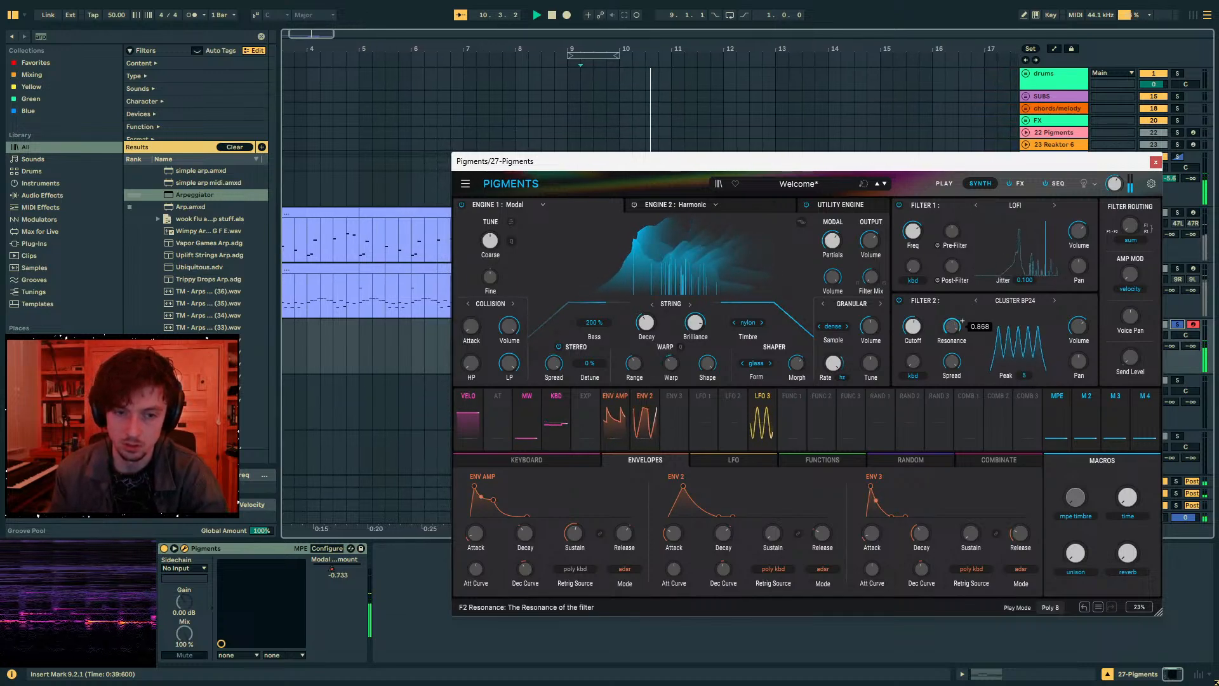
{"action": "left_click_drag", "start_coordinate": [909, 311], "coordinate": [912, 354]}
- Assign LFO 2 to Engine 1's fine tuning, raise LFO 1's rate, and adjust LFO 2's rate during playback
{"action": "left_click", "coordinate": [734, 413]}
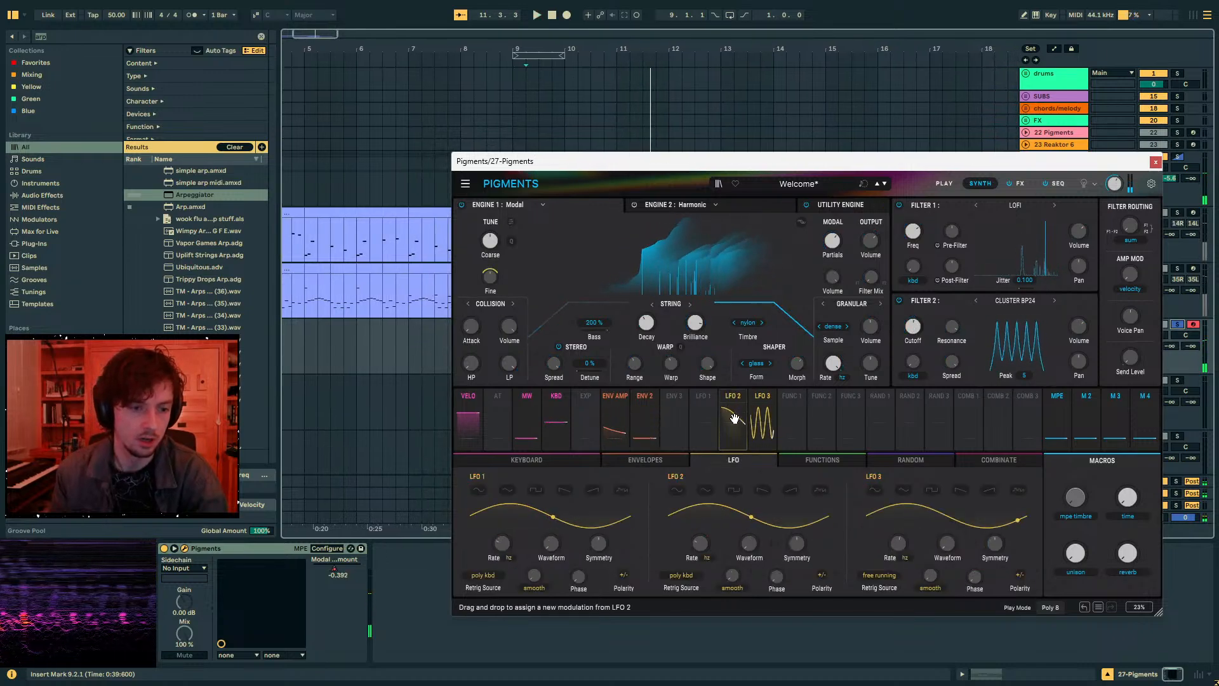
{"action": "left_click_drag", "start_coordinate": [501, 547], "coordinate": [501, 533]}
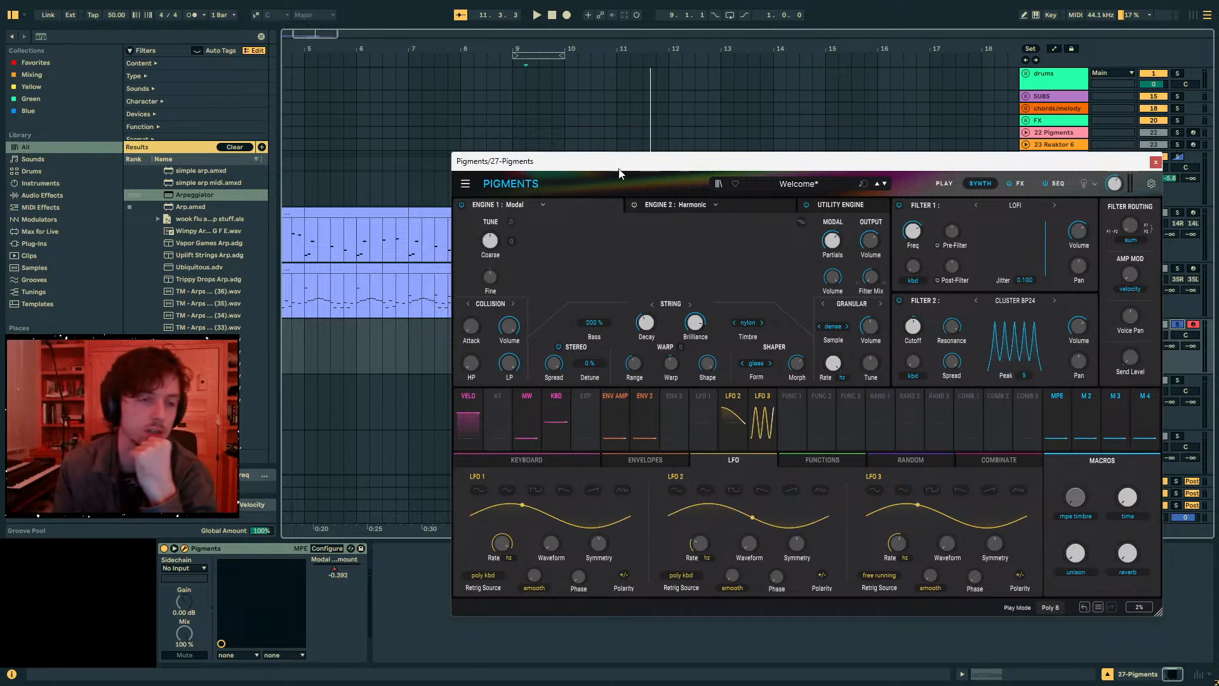
{"action": "left_click_drag", "start_coordinate": [635, 159], "coordinate": [552, 147]}
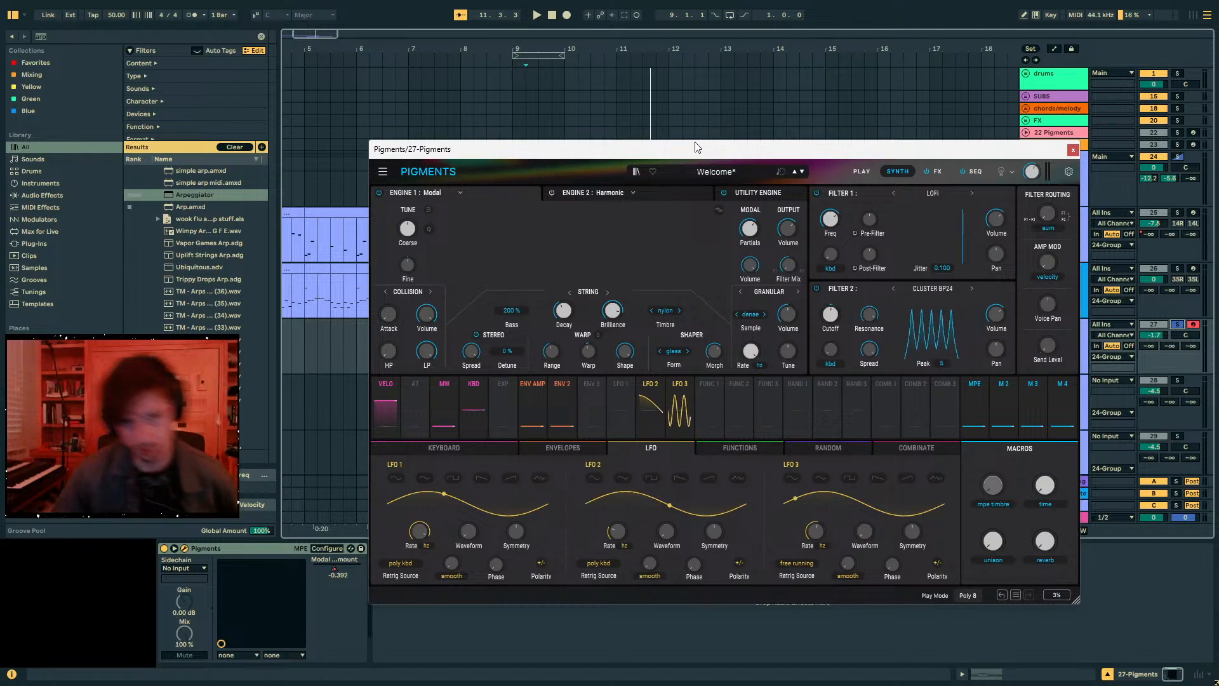
{"action": "left_click_drag", "start_coordinate": [701, 156], "coordinate": [697, 160]}
{"action": "key", "text": "space"}
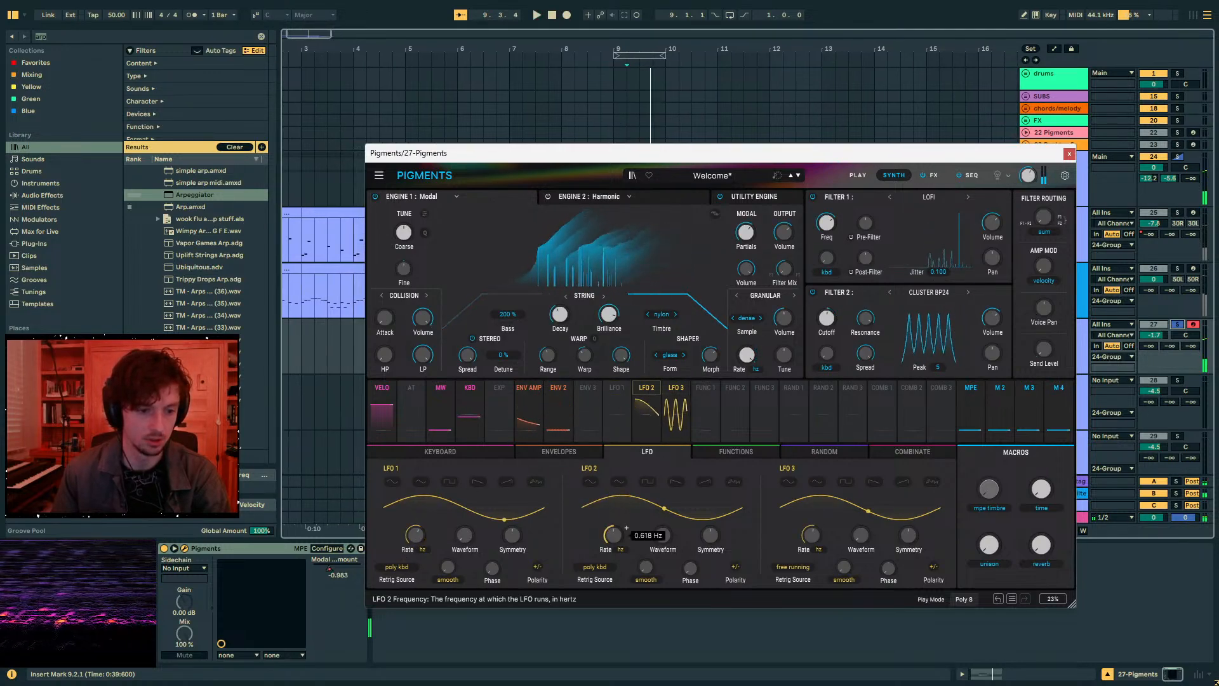
{"action": "left_click_drag", "start_coordinate": [612, 534], "coordinate": [550, 530]}
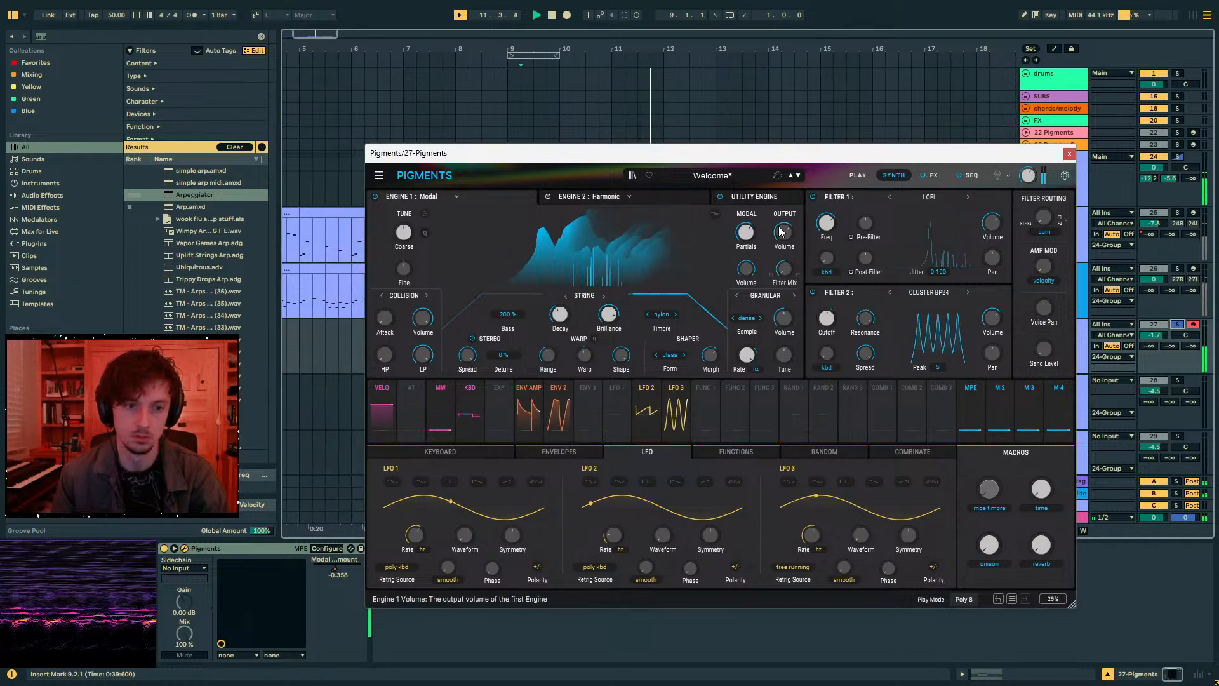
- Adjust Engine 1's filter mix and raise the 27 Pigments track volume to 2.5 dB
{"action": "left_click_drag", "start_coordinate": [789, 276], "coordinate": [801, 88]}
{"action": "left_click_drag", "start_coordinate": [803, 25], "coordinate": [775, 105]}
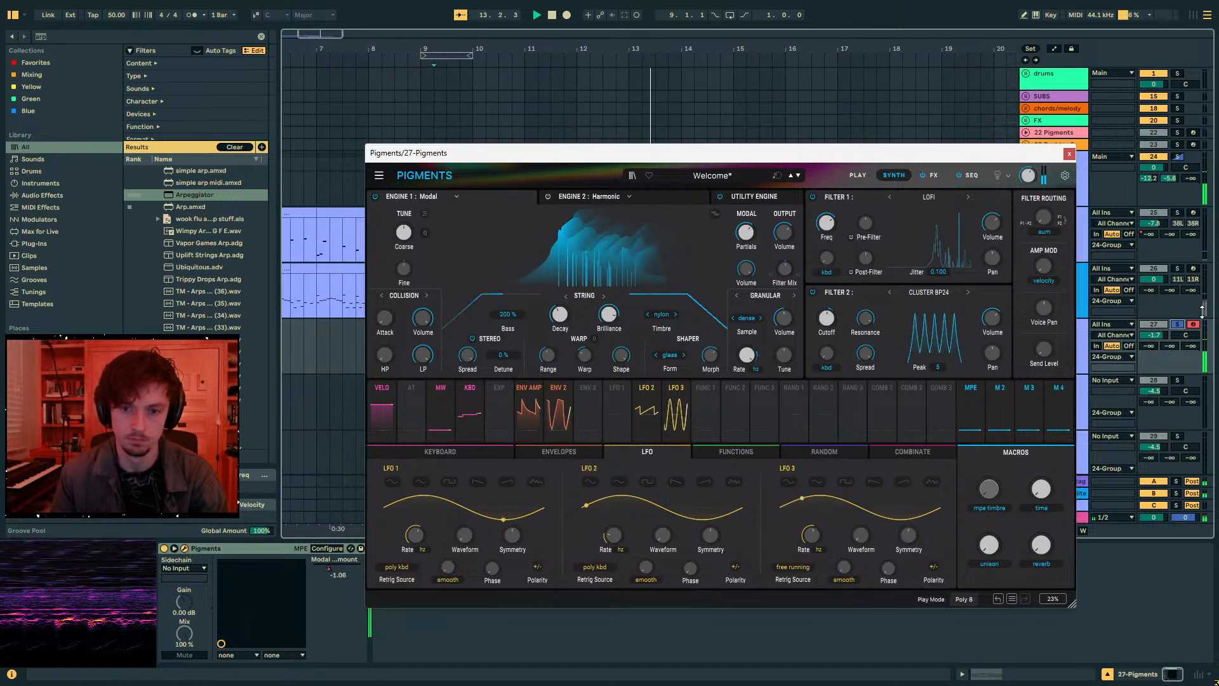
{"action": "left_click_drag", "start_coordinate": [1153, 335], "coordinate": [1154, 334]}
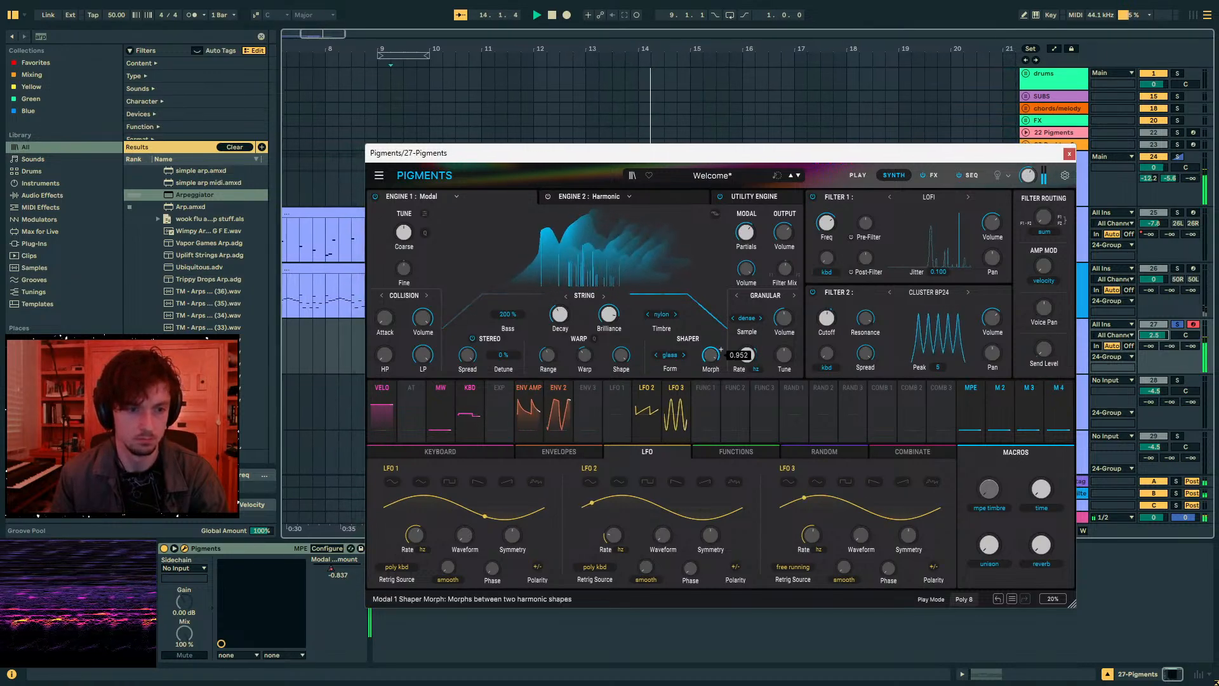
- Adjust Engine 1's brilliance and reduce Filter 2's resonance
{"action": "left_click_drag", "start_coordinate": [608, 315], "coordinate": [611, 304]}
{"action": "left_click_drag", "start_coordinate": [867, 320], "coordinate": [875, 323]}
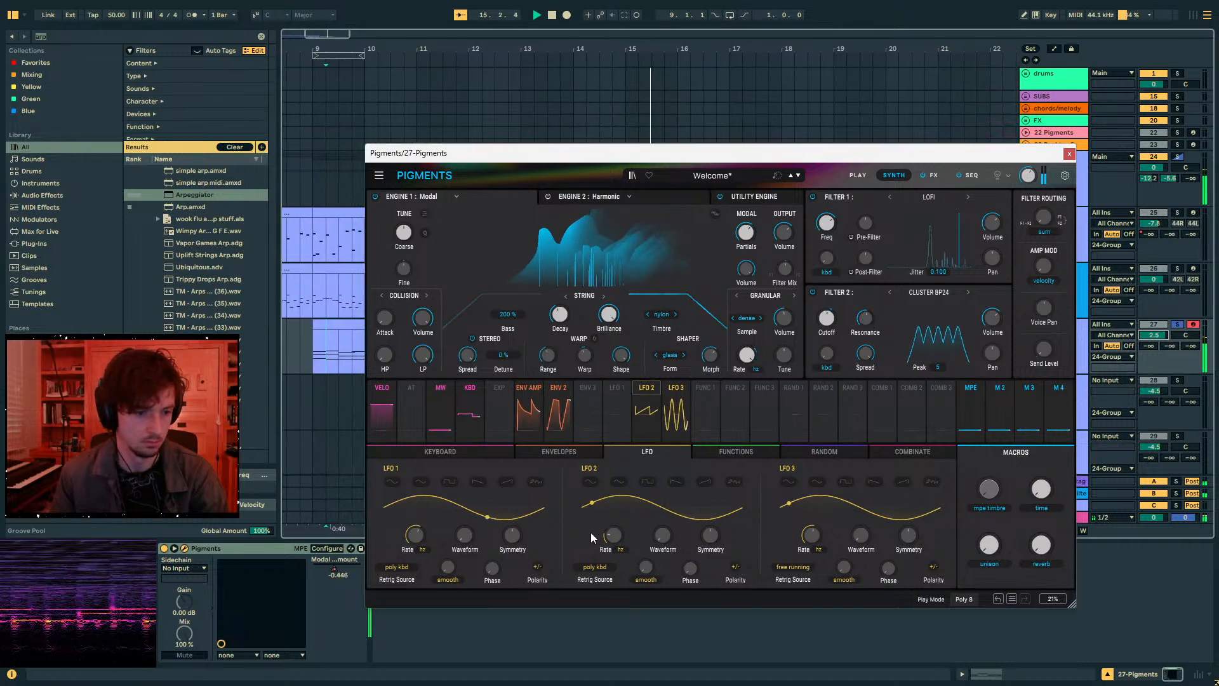
- Adjust LFO 2's rate in Pigments, then add the OTT preset to track 27 and set its Amount to 95%
{"action": "left_click_drag", "start_coordinate": [611, 535], "coordinate": [626, 528]}
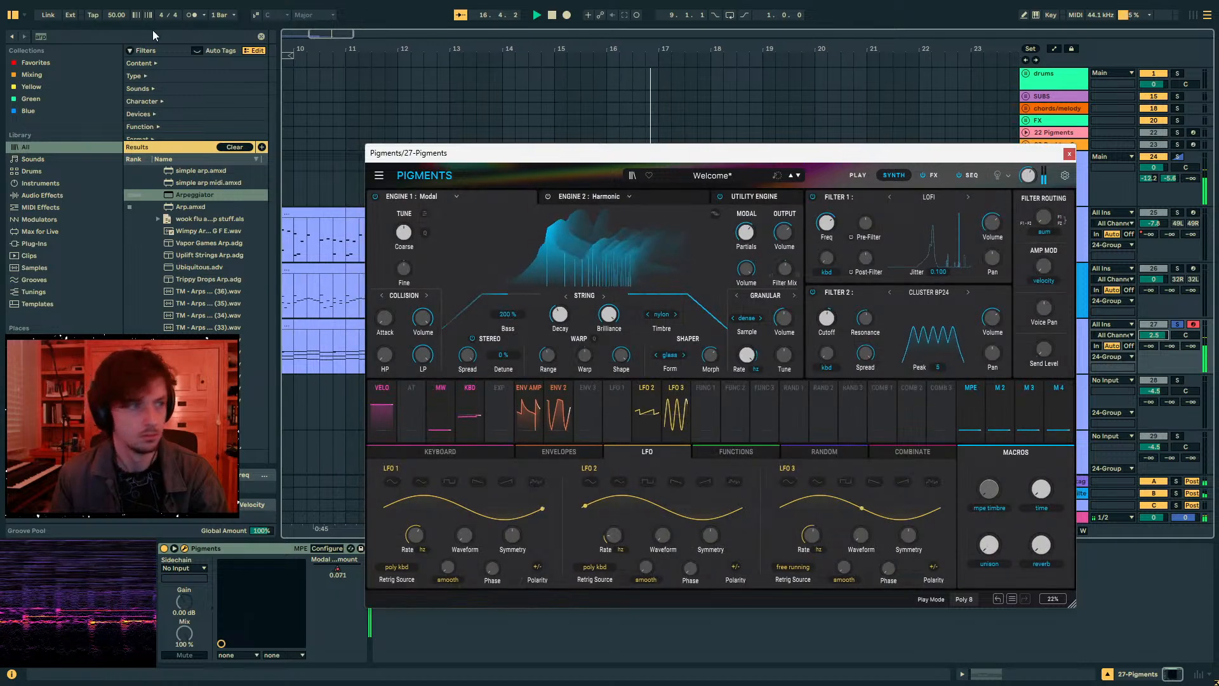
{"action": "left_click_drag", "start_coordinate": [121, 36], "coordinate": [2, 40]}
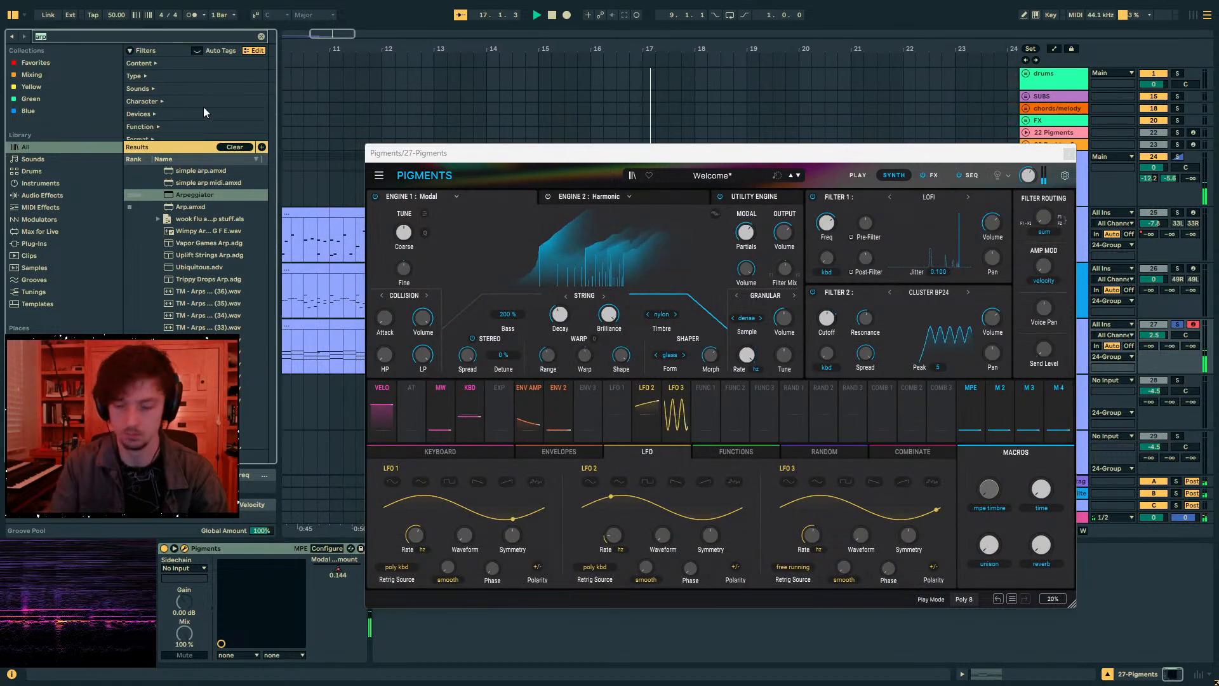
{"action": "type", "text": "ott"}
{"action": "double_click", "coordinate": [180, 194]}
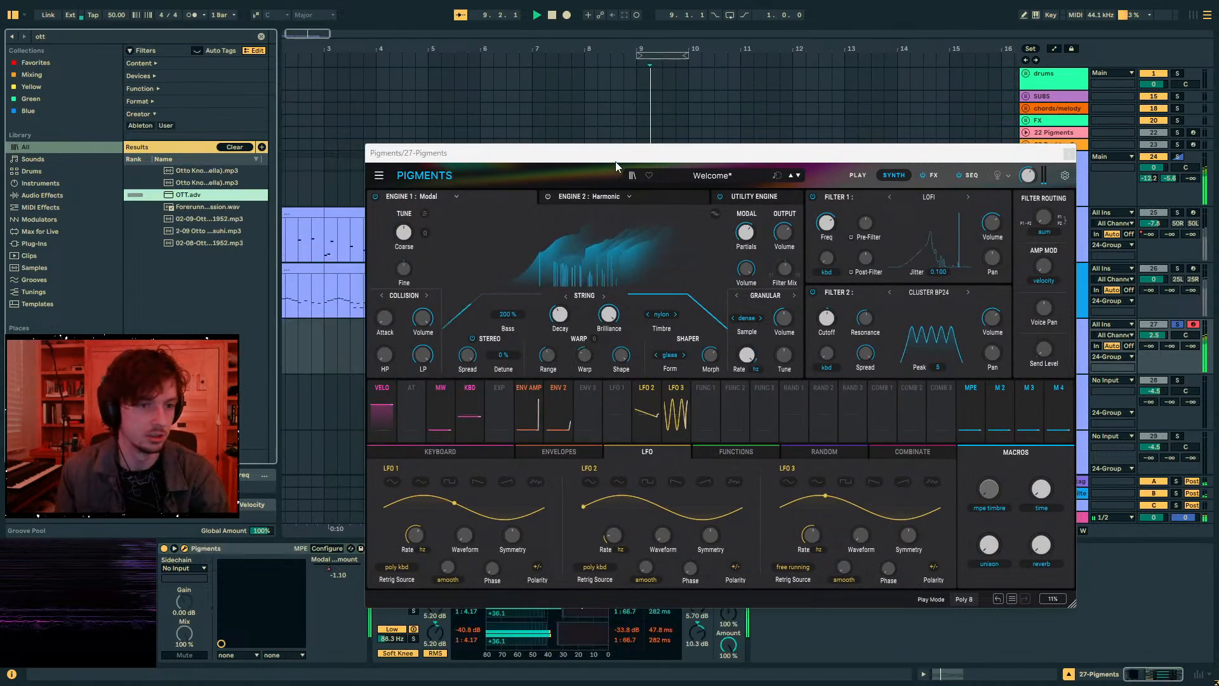
{"action": "left_click_drag", "start_coordinate": [615, 162], "coordinate": [540, 81]}
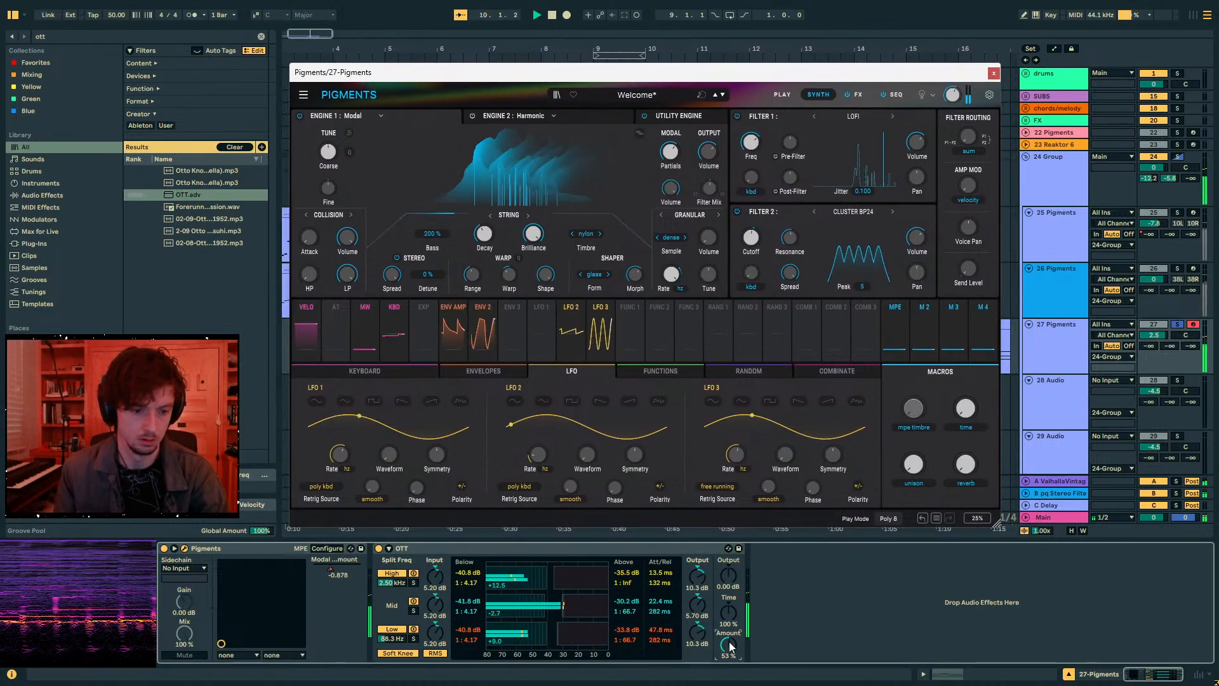
{"action": "left_click_drag", "start_coordinate": [728, 645], "coordinate": [729, 593]}
- Lower LFO 2's rate in Pigments to about 0.321 Hz and modulate it from Random 1 by 0.21
{"action": "left_click_drag", "start_coordinate": [533, 235], "coordinate": [534, 239]}
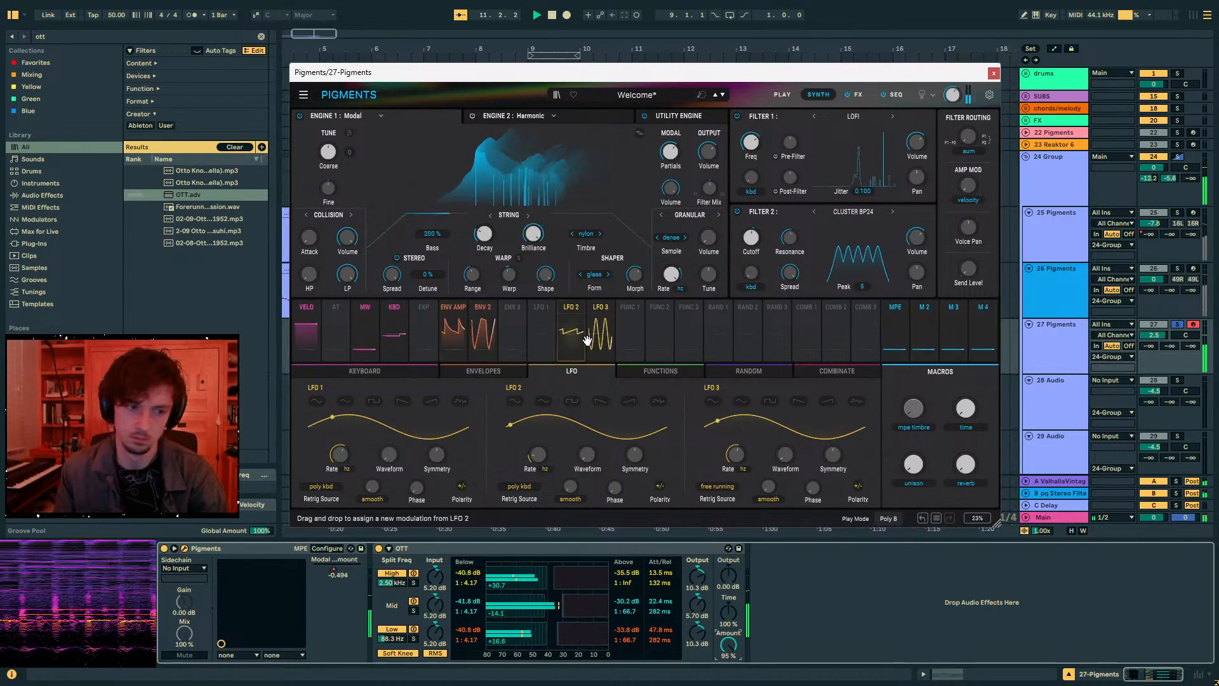
{"action": "mouse_move", "coordinate": [539, 455]}
{"action": "left_mouse_down"}
{"action": "mouse_move", "coordinate": [538, 416]}
{"action": "mouse_move", "coordinate": [539, 475]}
{"action": "left_mouse_up"}
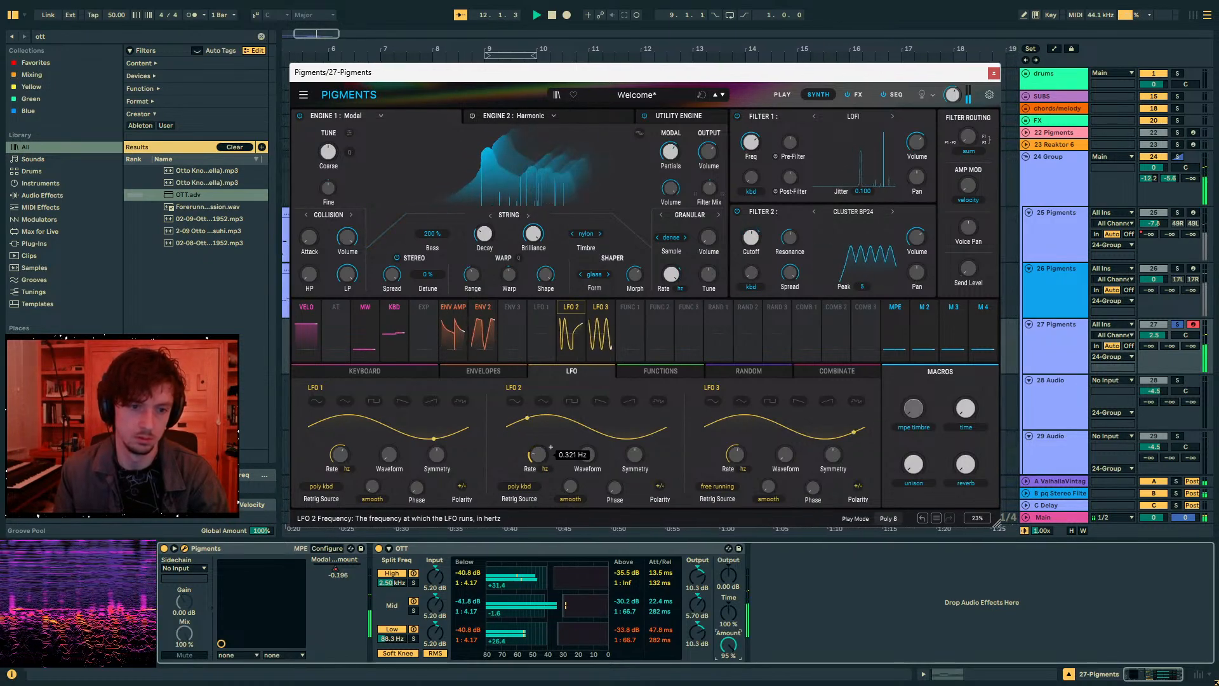
{"action": "left_click_drag", "start_coordinate": [716, 325], "coordinate": [624, 326]}
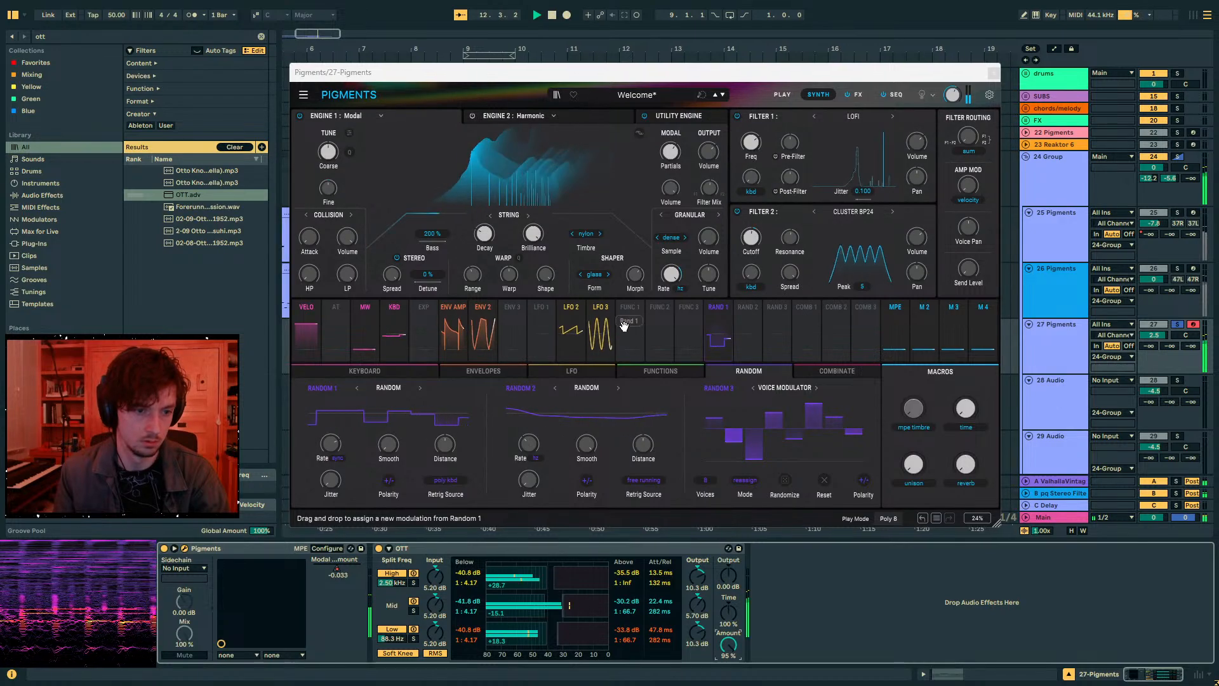
{"action": "left_click_drag", "start_coordinate": [710, 333], "coordinate": [709, 333]}
{"action": "left_click", "coordinate": [606, 333]}
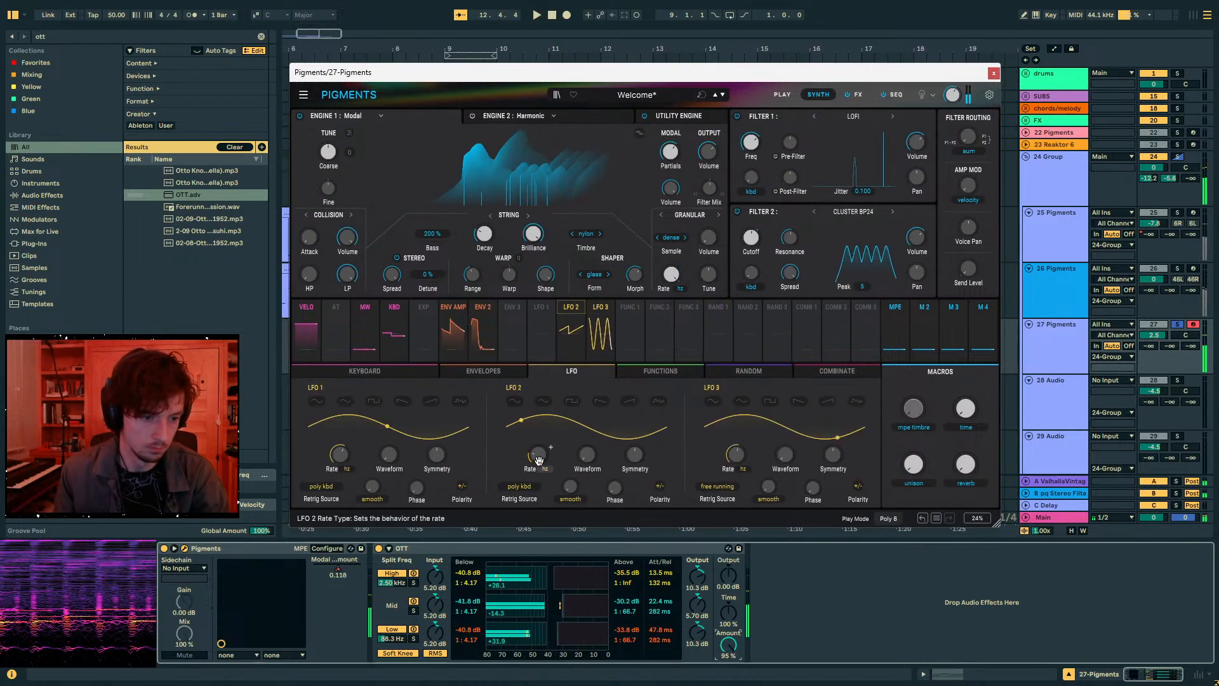
{"action": "left_click", "coordinate": [549, 444]}
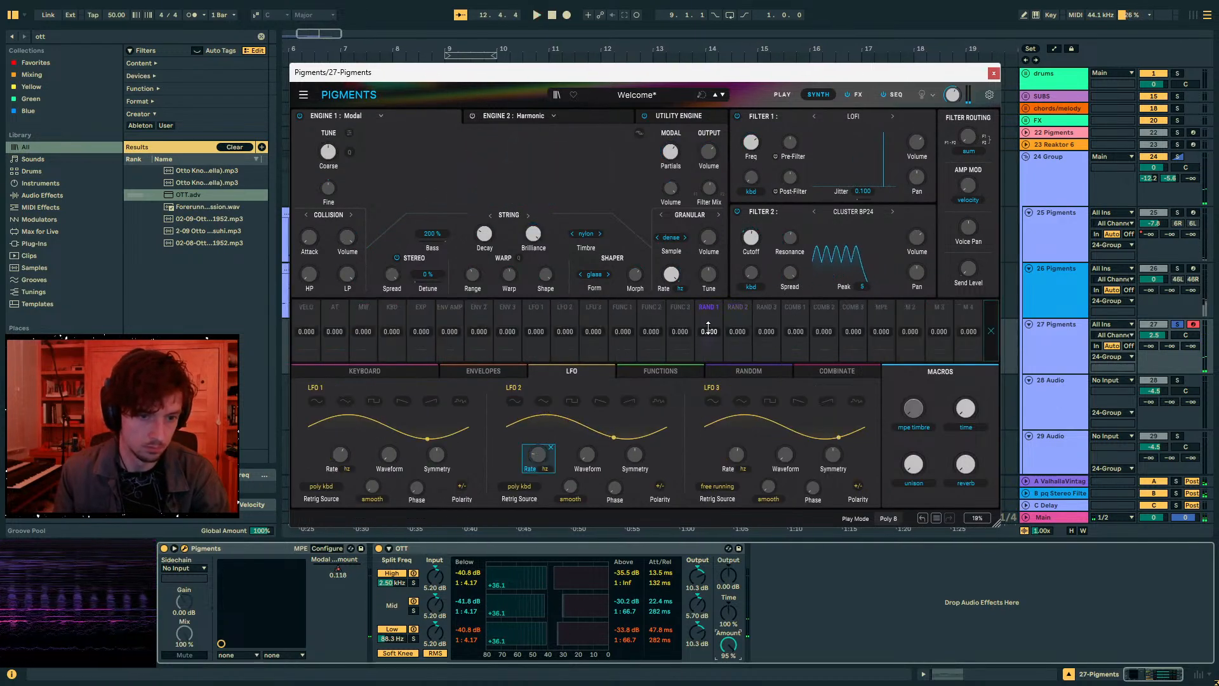
{"action": "key", "text": "space"}
{"action": "left_click_drag", "start_coordinate": [708, 329], "coordinate": [708, 280]}
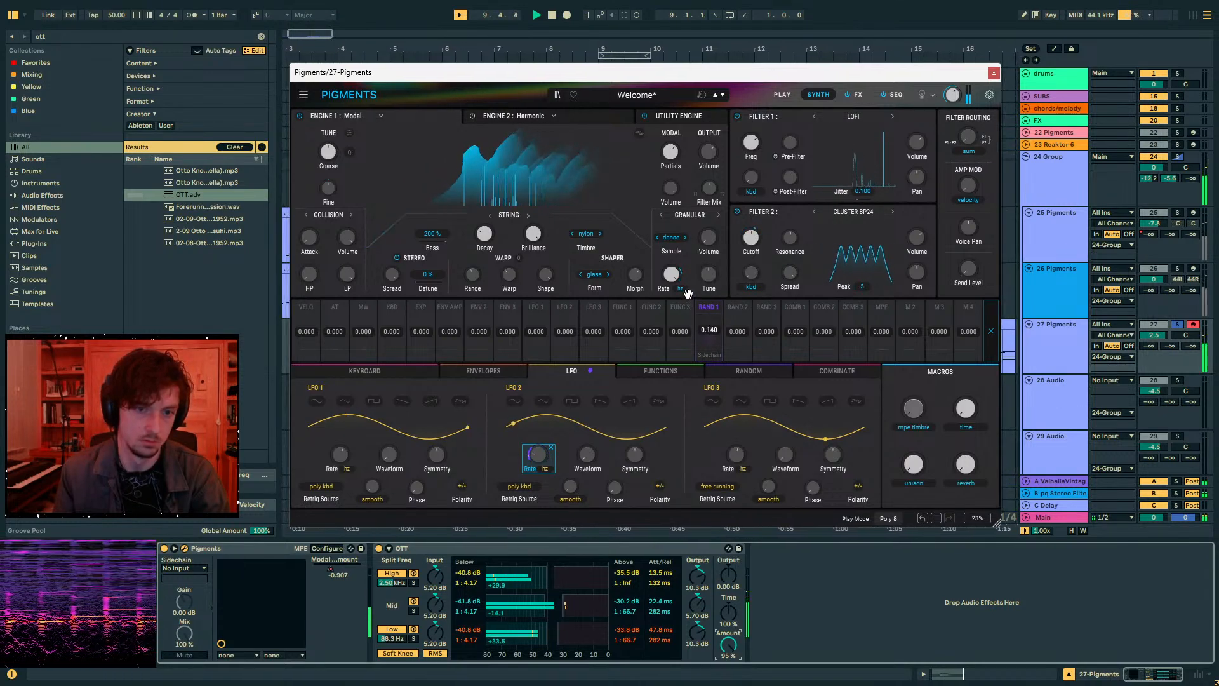
{"action": "left_click_drag", "start_coordinate": [709, 330], "coordinate": [708, 325]}
{"action": "left_click", "coordinate": [716, 308]}
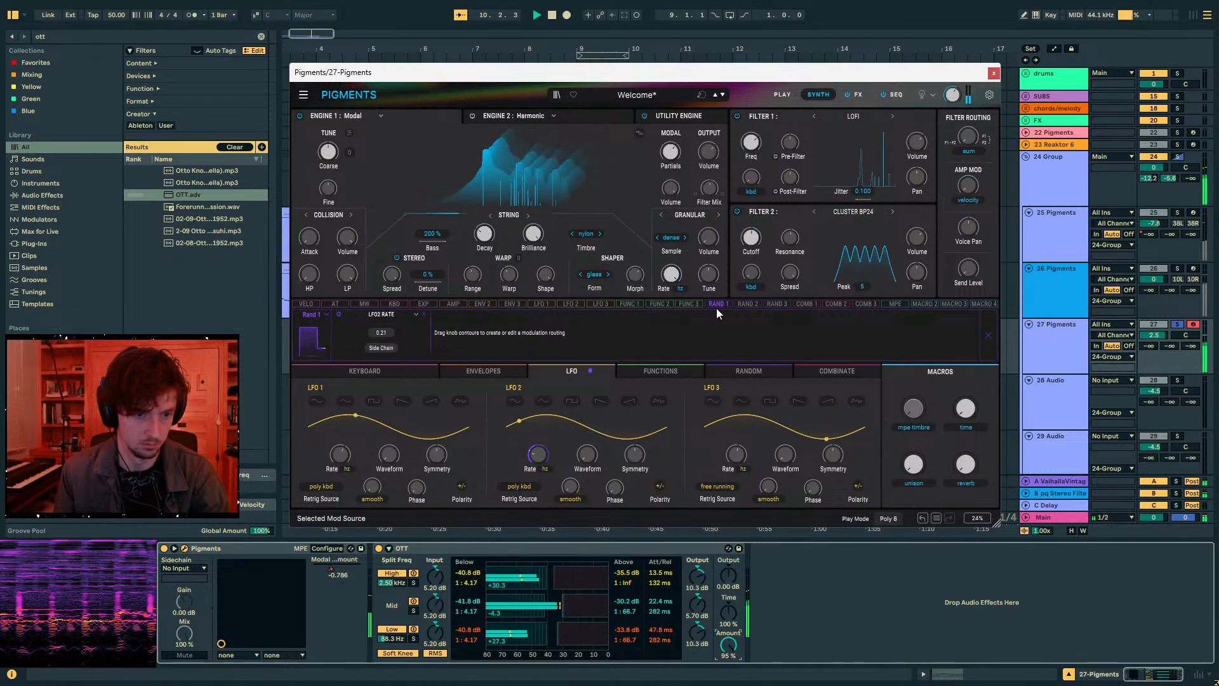
{"action": "left_click", "coordinate": [716, 308]}
{"action": "left_click", "coordinate": [993, 72]}
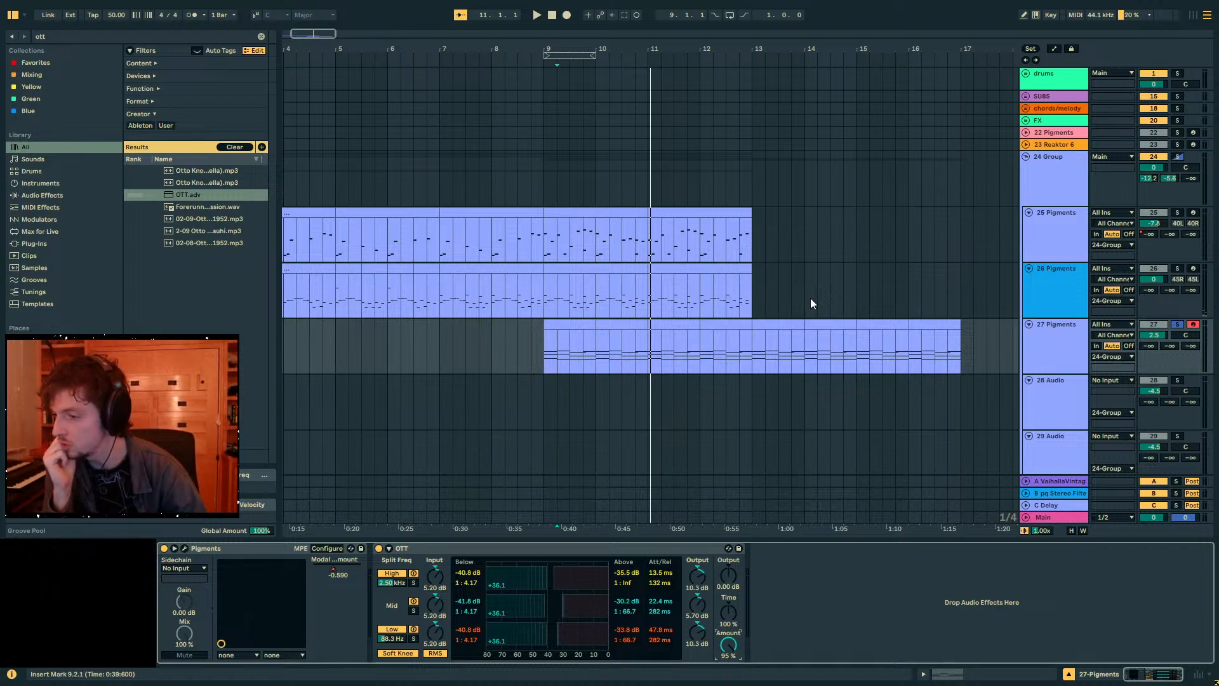
- Insert a MIDI track below 27 Pigments and load Operator, Corpus and Overdrive on it
{"action": "left_click", "coordinate": [1054, 351]}
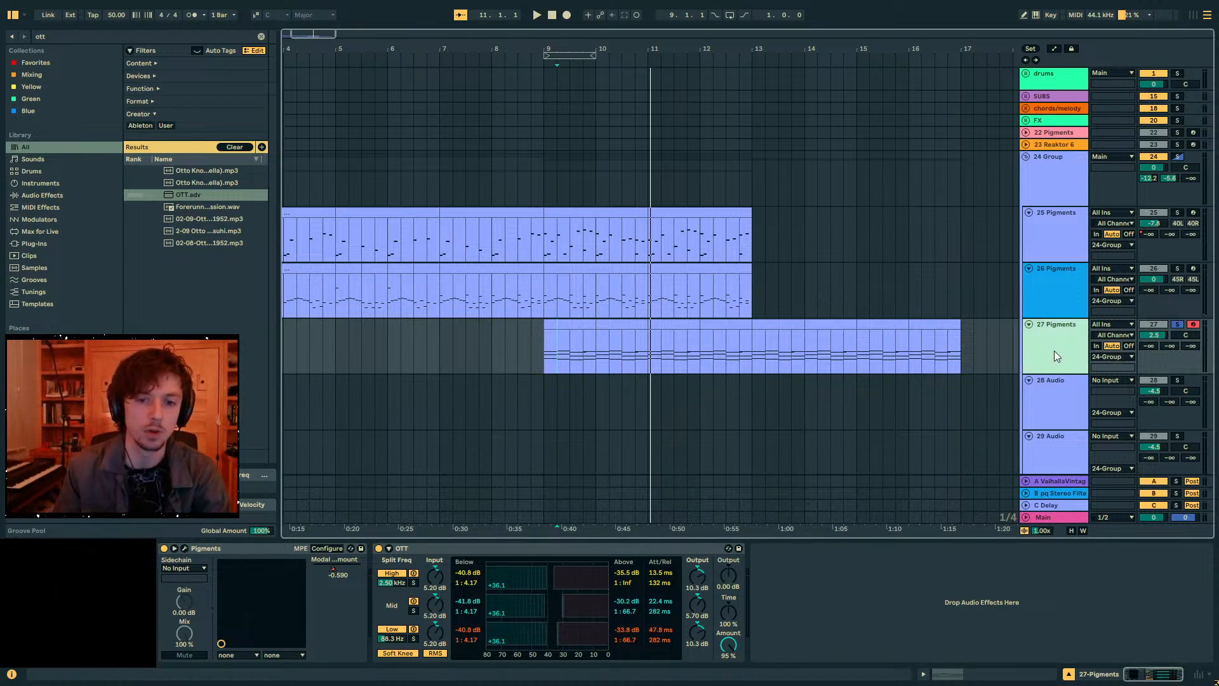
{"action": "key", "text": "ctrl+shift+t"}
{"action": "left_click", "coordinate": [50, 39]}
{"action": "type", "text": "corpus"}
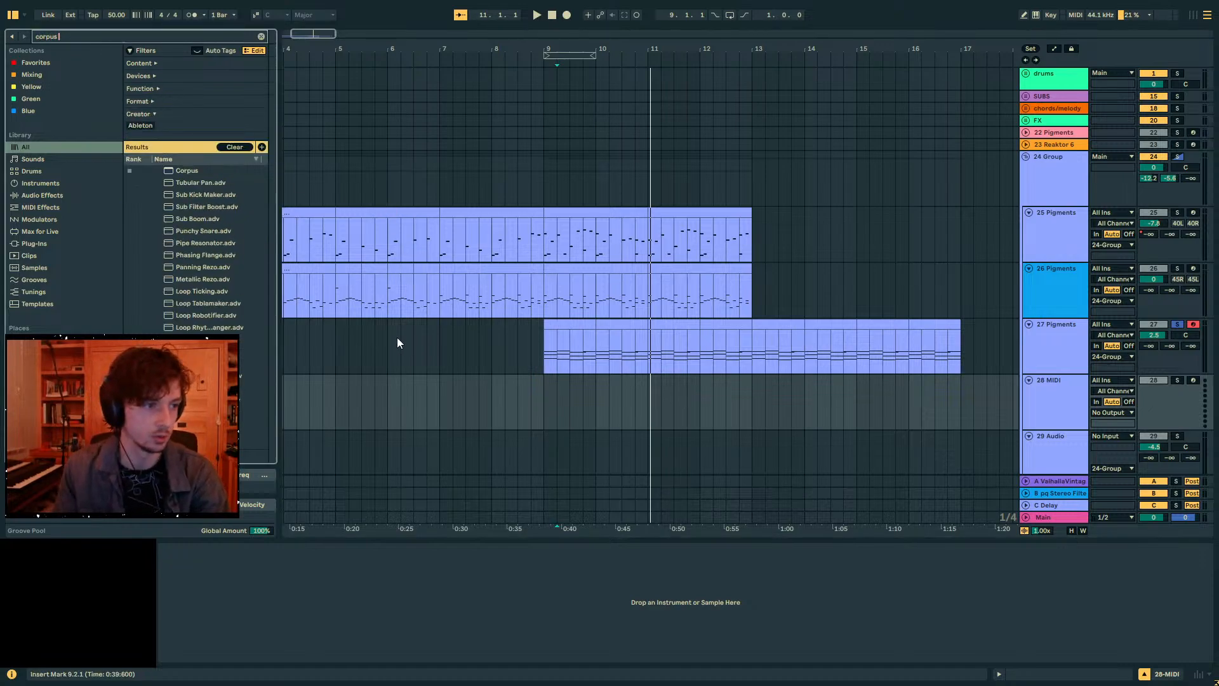
{"action": "left_click", "coordinate": [175, 172]}
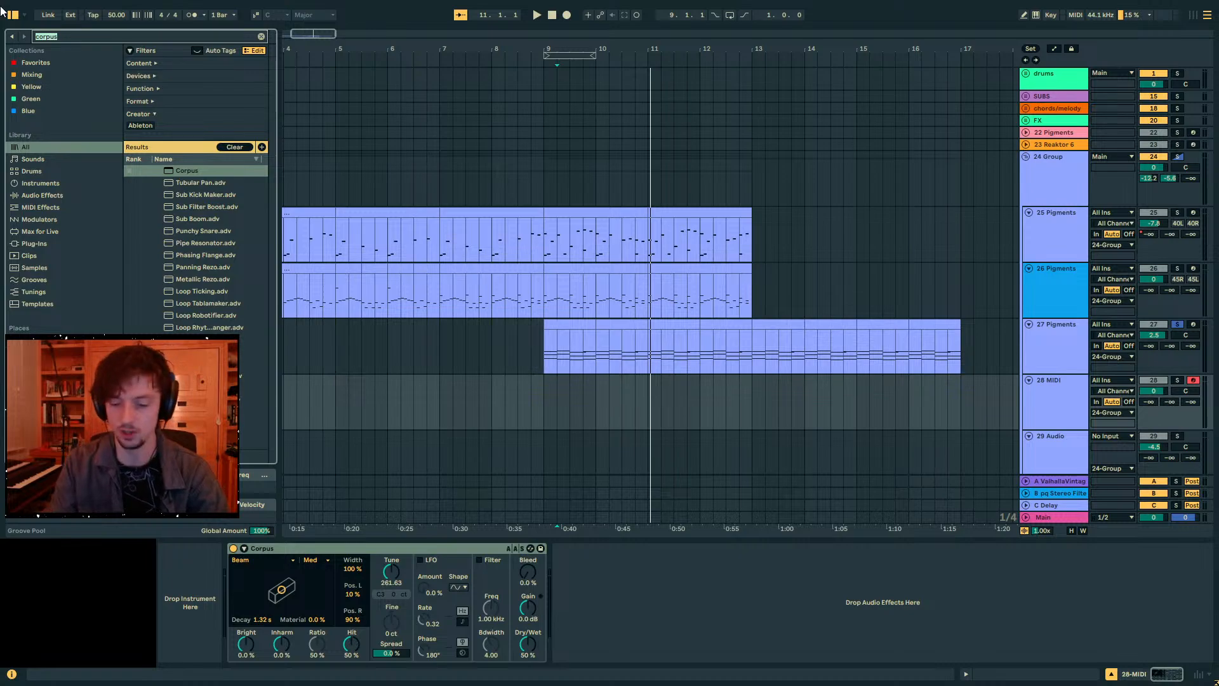
{"action": "type", "text": "overdrive"}
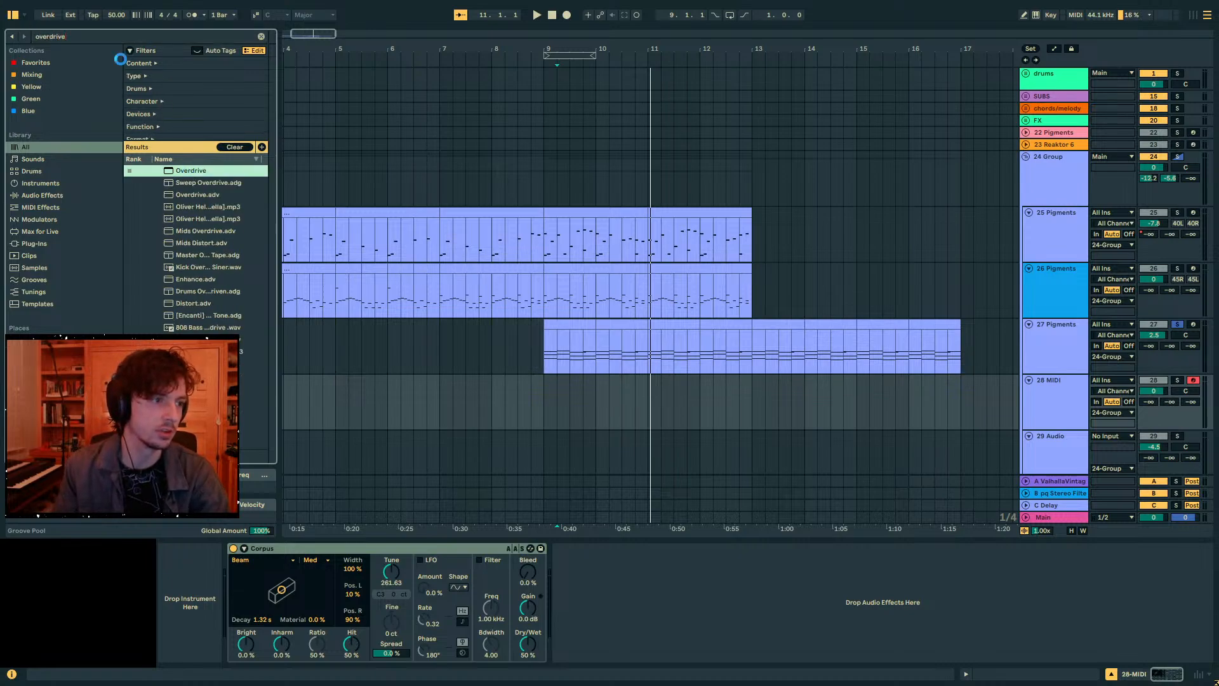
{"action": "left_click", "coordinate": [50, 36]}
{"action": "type", "text": "operator"}
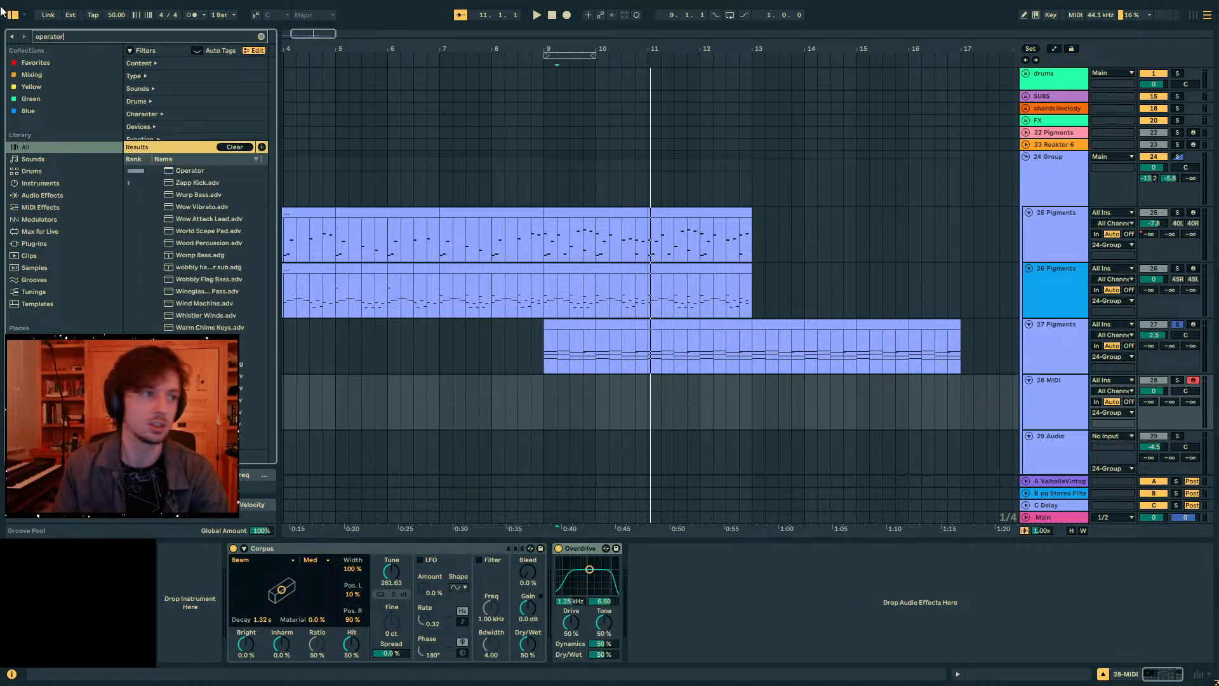
{"action": "left_click_drag", "start_coordinate": [194, 177], "coordinate": [204, 611]}
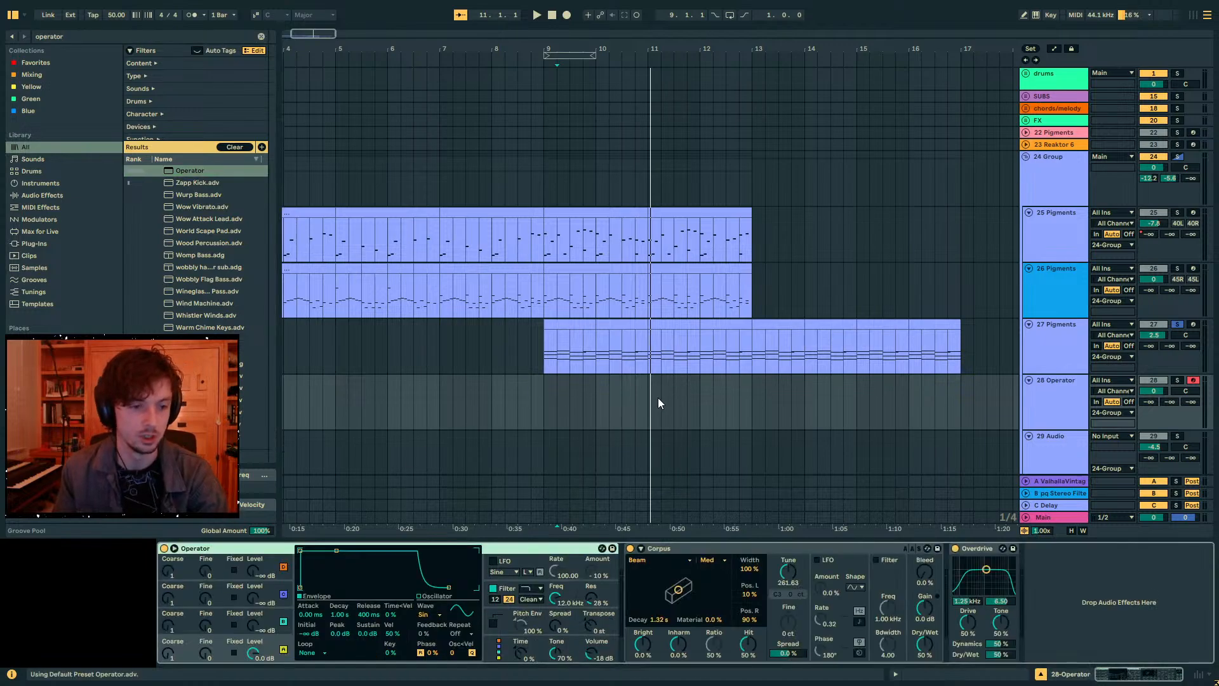
- Create a one-bar MIDI clip at bar 10 on the Operator track and draw an F1 note at its start
{"action": "left_click_drag", "start_coordinate": [656, 398], "coordinate": [596, 401]}
{"action": "key", "text": "ctrl+shift+m"}
{"action": "key", "text": "b"}
{"action": "left_click", "coordinate": [453, 565]}
{"action": "key", "text": "b"}
{"action": "left_click_drag", "start_coordinate": [468, 524], "coordinate": [421, 619]}
{"action": "key", "text": "shift+Down"}
{"action": "key", "text": "space"}
{"action": "left_click", "coordinate": [1137, 673]}
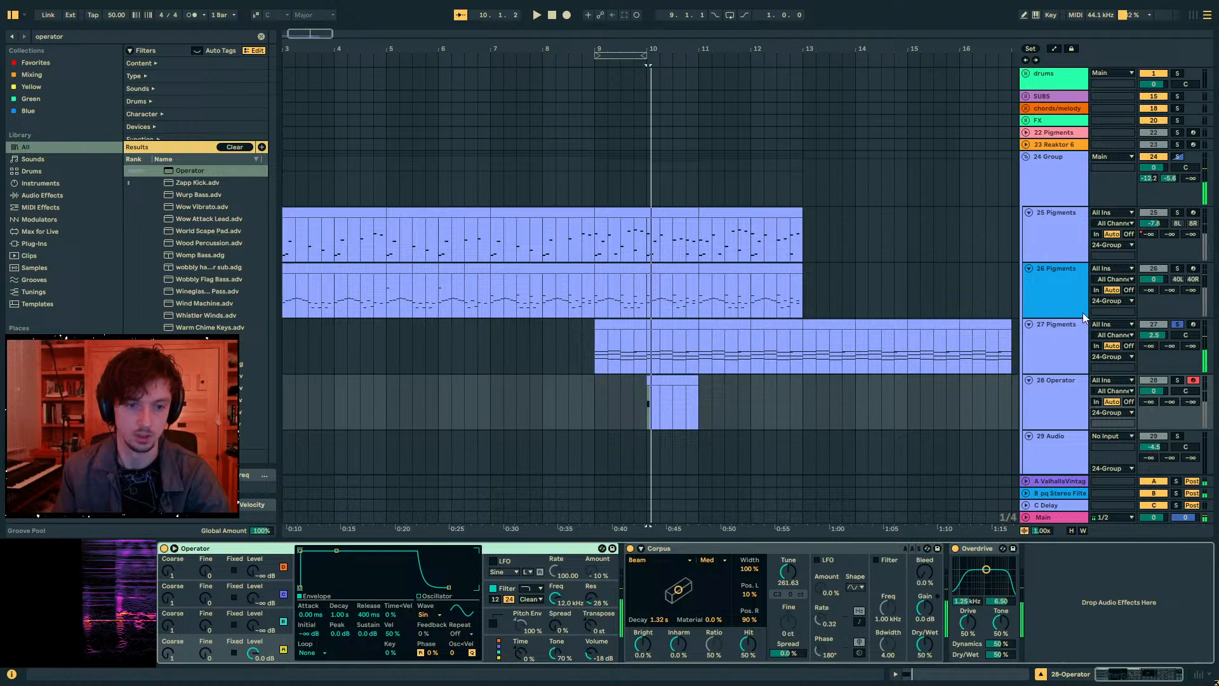
- Solo the Operator track, lower Corpus's tuning, and move the track out of the group to the end of the track list
{"action": "left_click", "coordinate": [1178, 380]}
{"action": "mouse_move", "coordinate": [789, 571]}
{"action": "left_mouse_down"}
{"action": "mouse_move", "coordinate": [789, 628]}
{"action": "mouse_move", "coordinate": [790, 587]}
{"action": "left_mouse_up"}
{"action": "scroll", "coordinate": [986, 388], "scroll_direction": "down", "scroll_amount": 5}
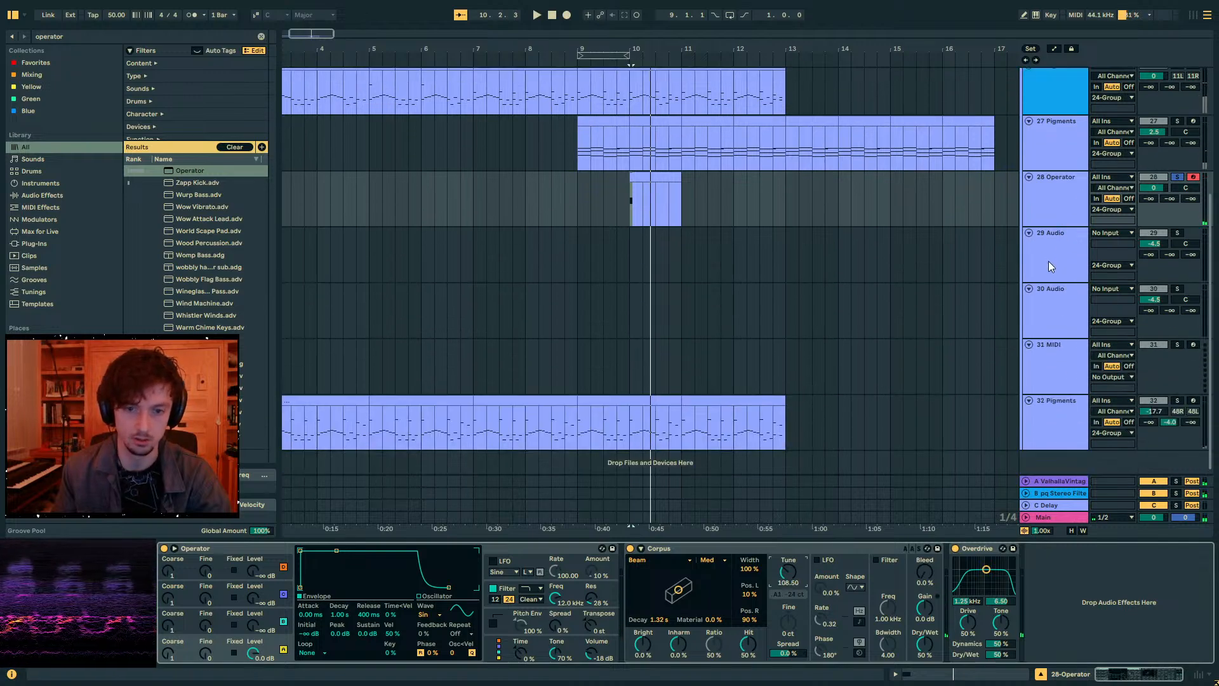
{"action": "left_click_drag", "start_coordinate": [1056, 174], "coordinate": [1068, 452]}
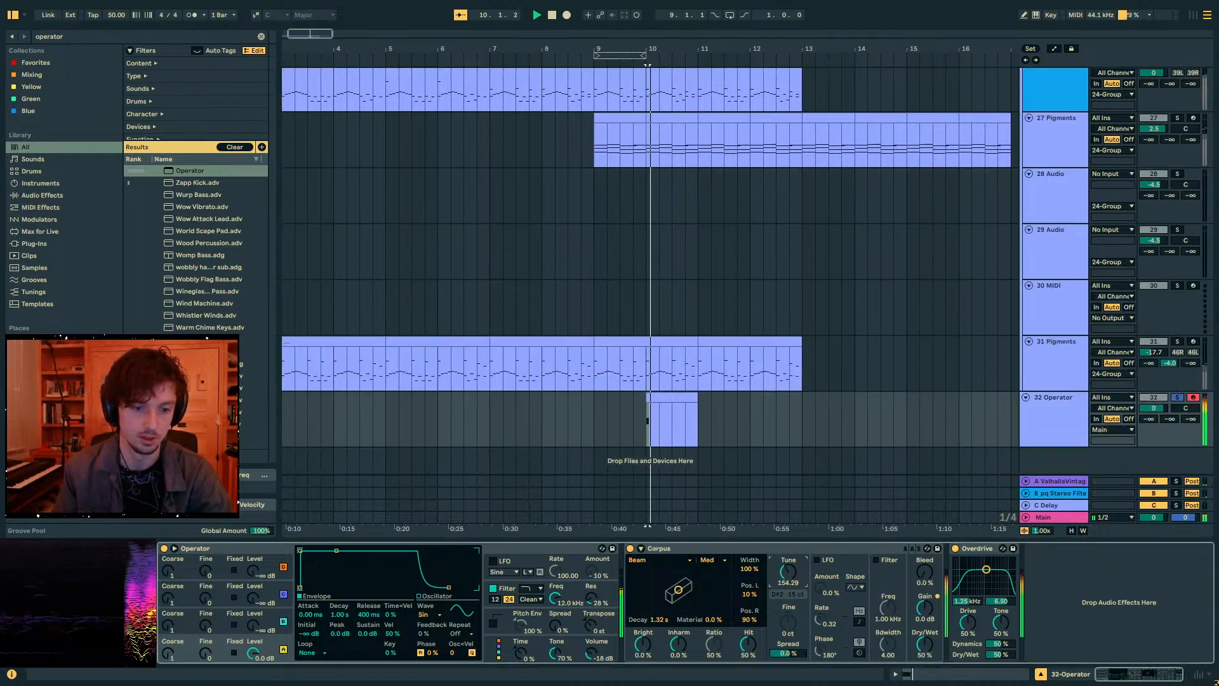
- Set Overdrive's filter to about 453 Hz with bandwidth 2.98, and Corpus to the String resonator tuned to about 76.30 Hz
{"action": "mouse_move", "coordinate": [985, 570]}
{"action": "left_mouse_down"}
{"action": "mouse_move", "coordinate": [960, 592]}
{"action": "mouse_move", "coordinate": [976, 582]}
{"action": "left_mouse_up"}
{"action": "key", "text": "space"}
{"action": "key", "text": "space"}
{"action": "key", "text": "space"}
{"action": "key", "text": "space"}
{"action": "mouse_move", "coordinate": [787, 572]}
{"action": "left_mouse_down"}
{"action": "mouse_move", "coordinate": [788, 560]}
{"action": "mouse_move", "coordinate": [788, 586]}
{"action": "left_mouse_up"}
{"action": "key", "text": "space"}
{"action": "left_click", "coordinate": [716, 561]}
{"action": "key", "text": "space"}
{"action": "key", "text": "space"}
{"action": "key", "text": "space"}
{"action": "key", "text": "space"}
- Add The Spellbook after Overdrive, map Filter Freq, Tune, Decay and Material, and offset the read phases of the Tune and Decay rows
{"action": "left_click", "coordinate": [103, 37]}
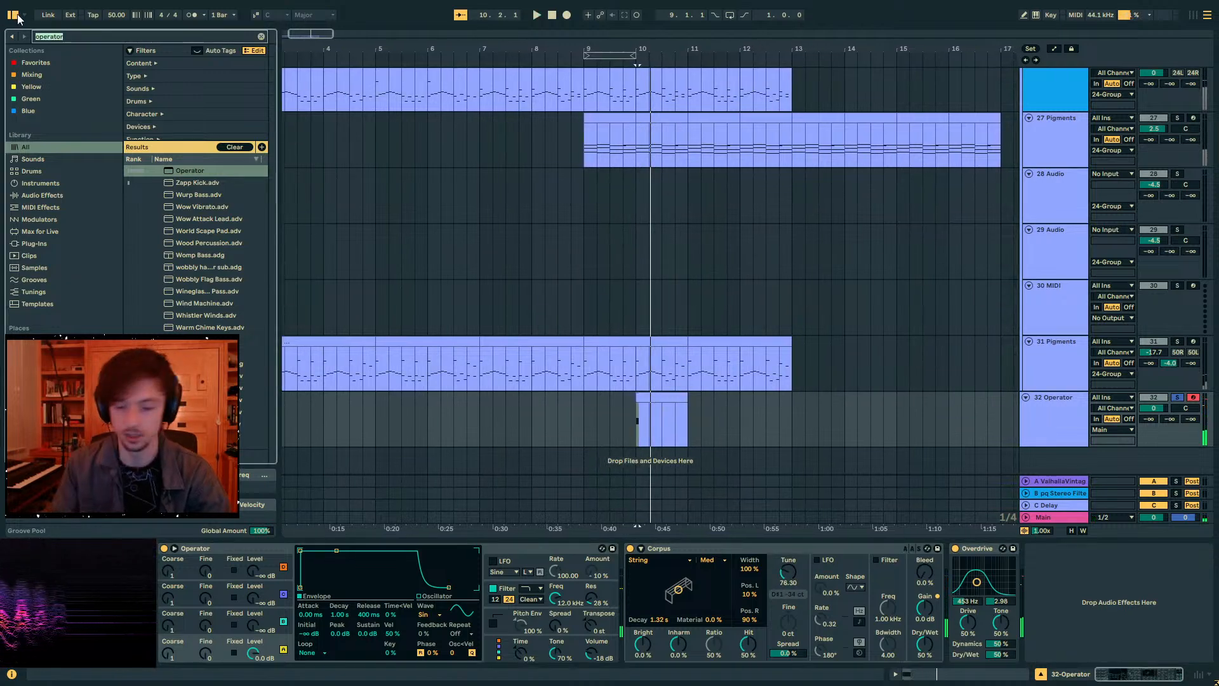
{"action": "type", "text": "spellbook"}
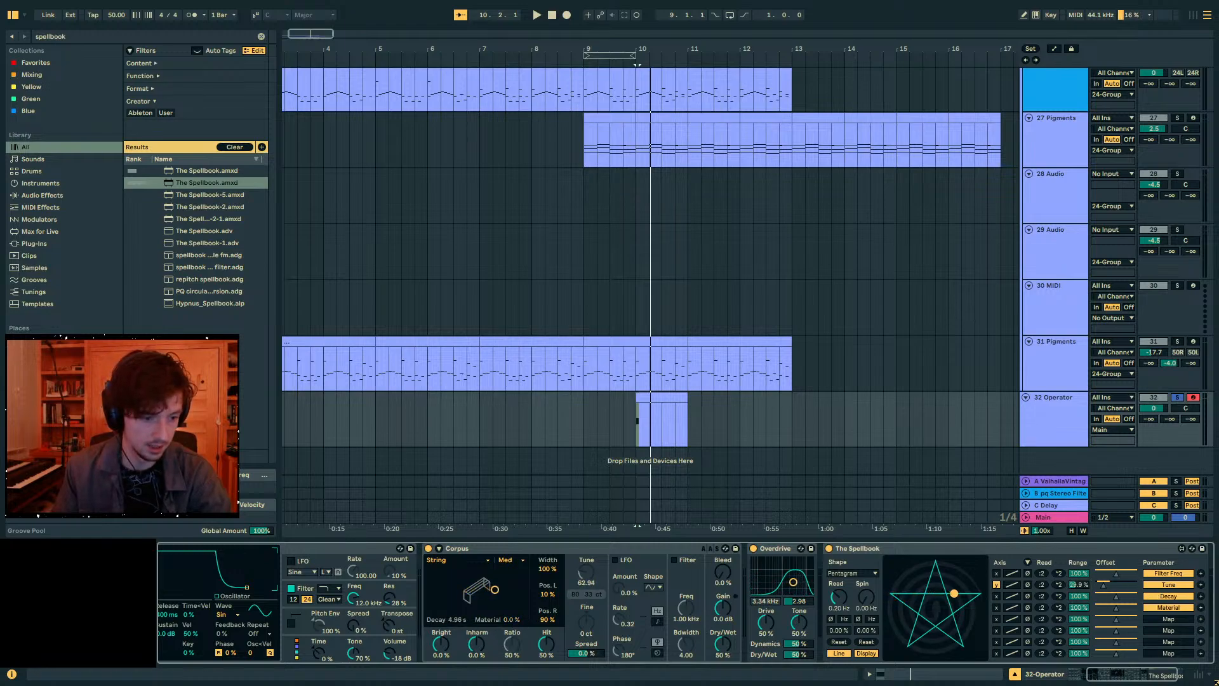
{"action": "left_click", "coordinate": [1027, 563]}
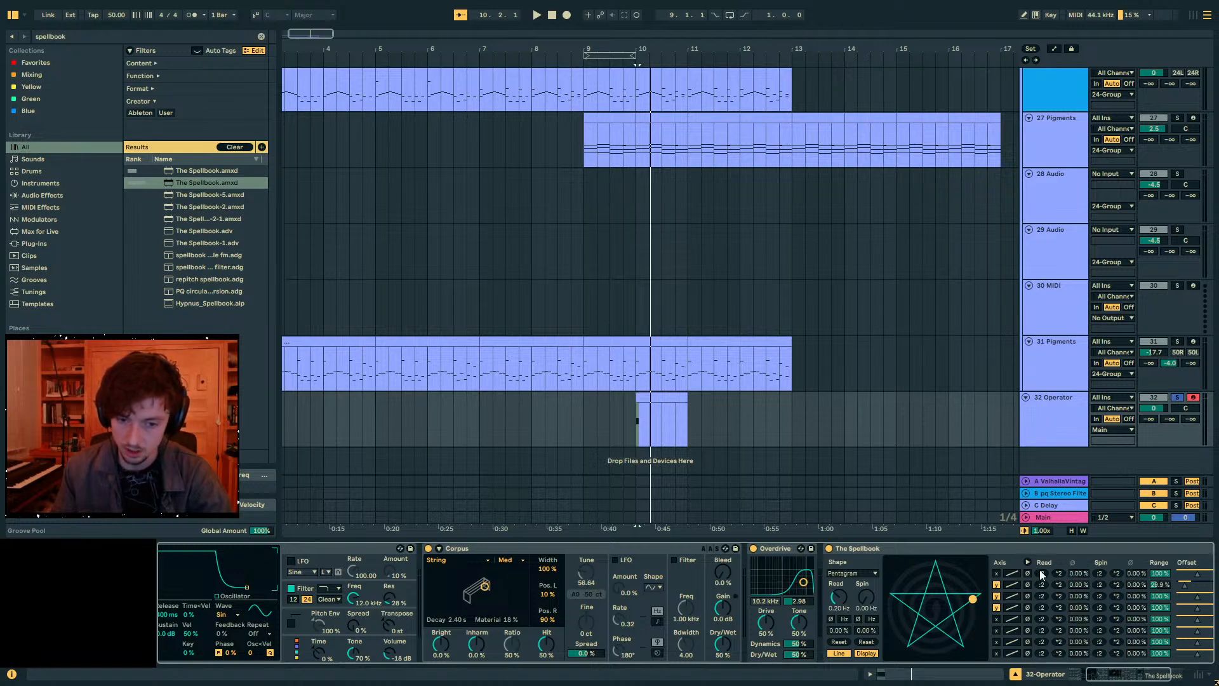
{"action": "left_click", "coordinate": [1028, 607]}
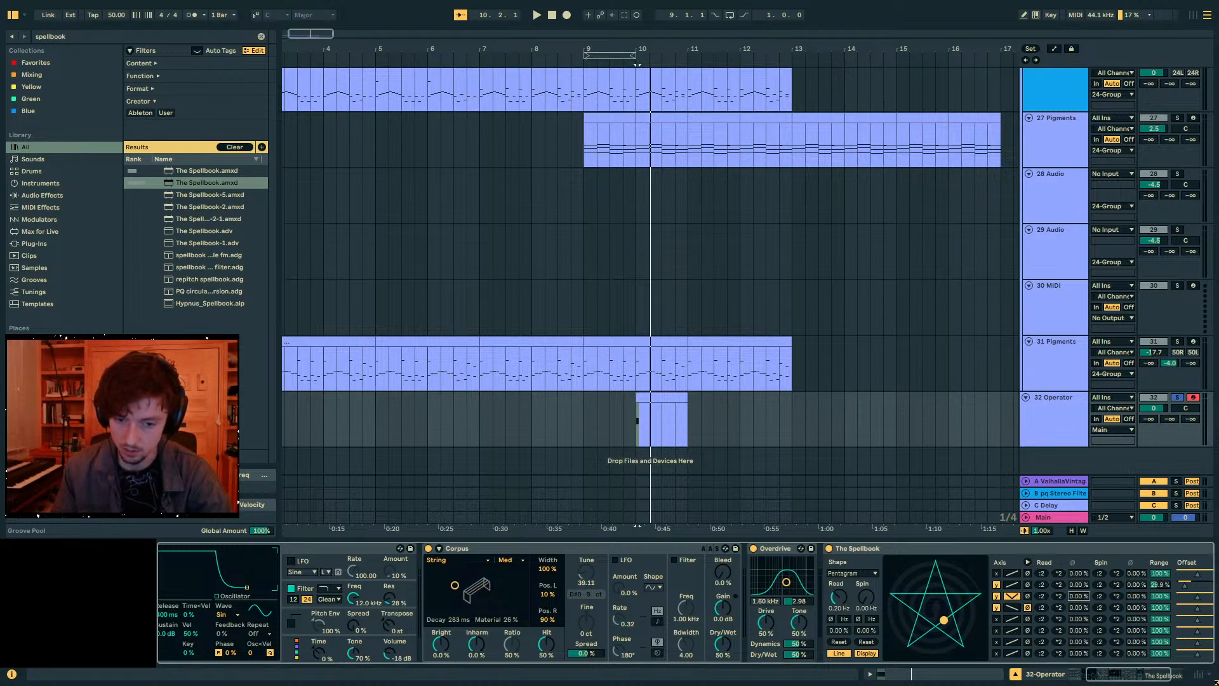
{"action": "left_click_drag", "start_coordinate": [1079, 596], "coordinate": [1079, 532]}
{"action": "left_click_drag", "start_coordinate": [1079, 585], "coordinate": [1079, 568]}
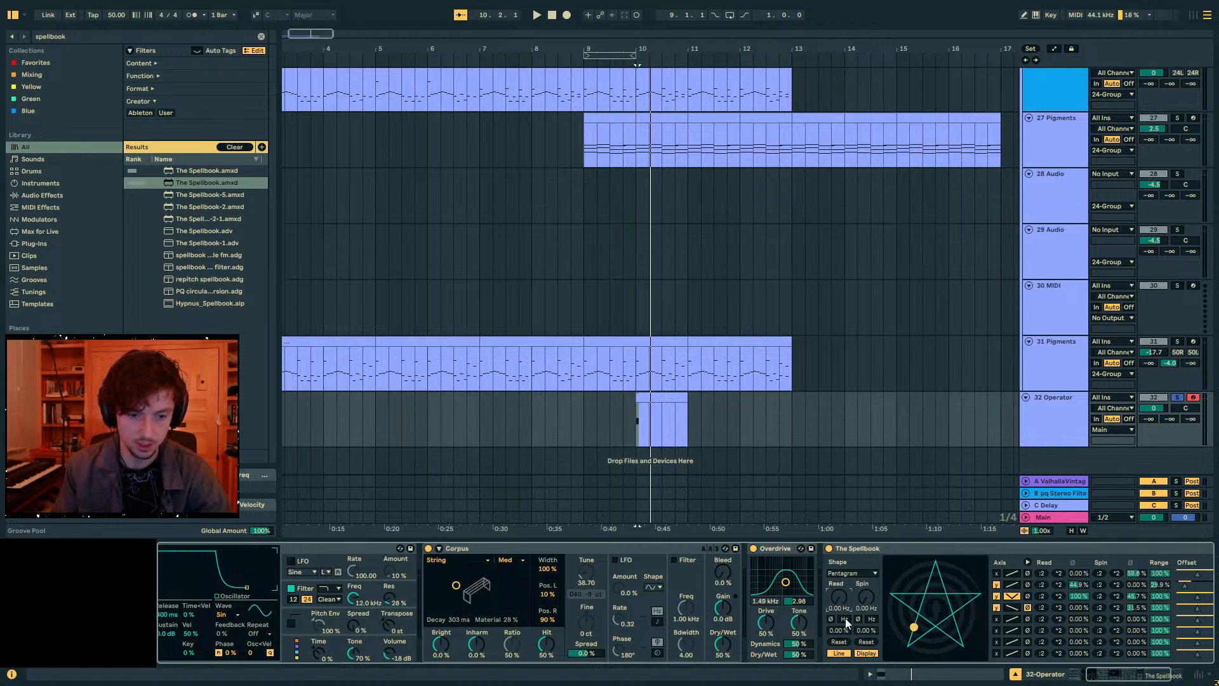
- Draw a stepped automation curve for The Spellbook's Spin Offset at the start of the Operator clip and audition it
{"action": "key", "text": "a"}
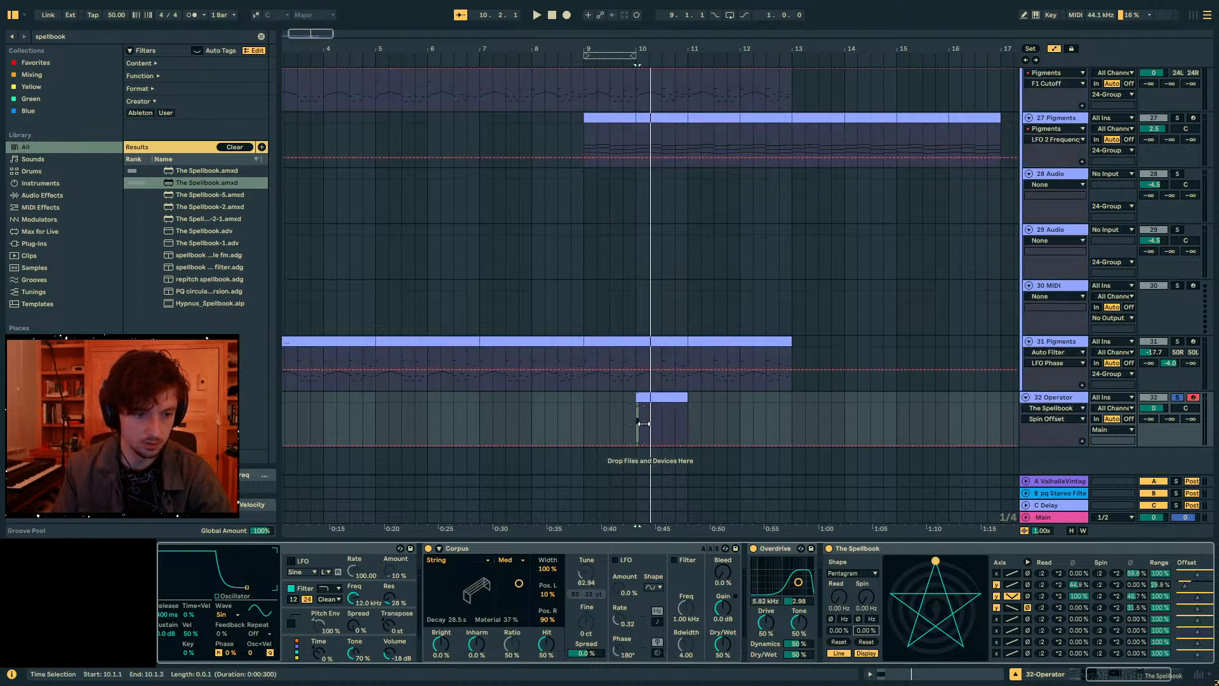
{"action": "key", "text": "z"}
{"action": "key", "text": "b"}
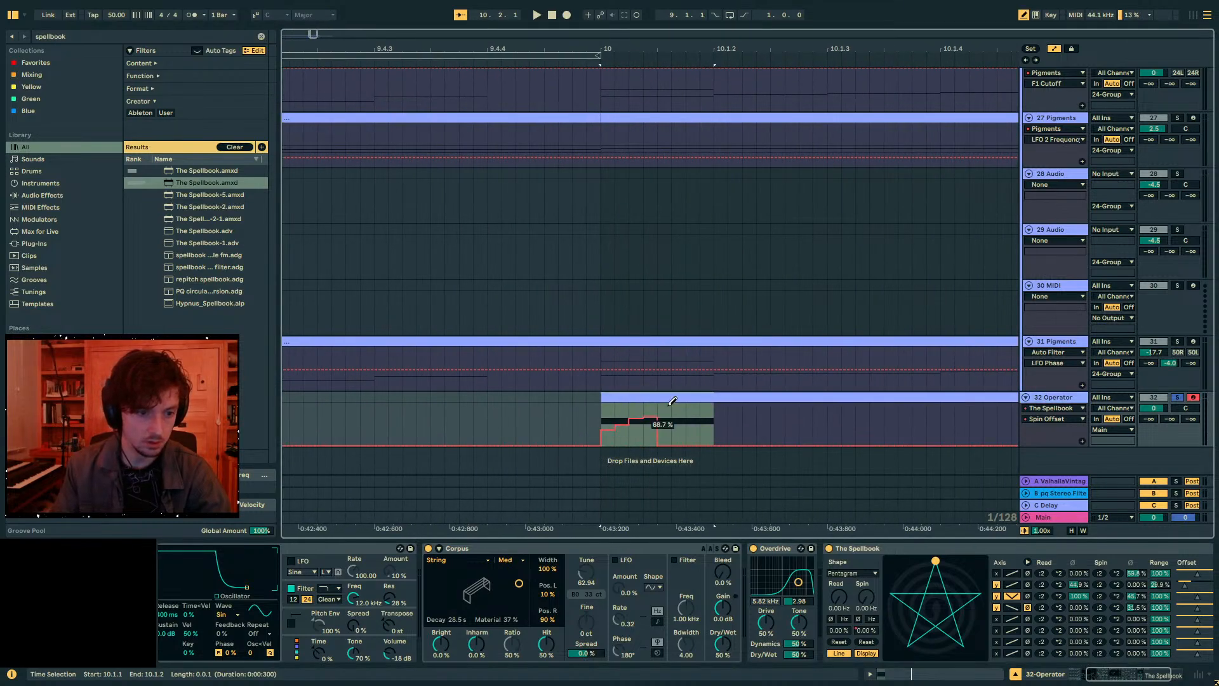
{"action": "key", "text": "space"}
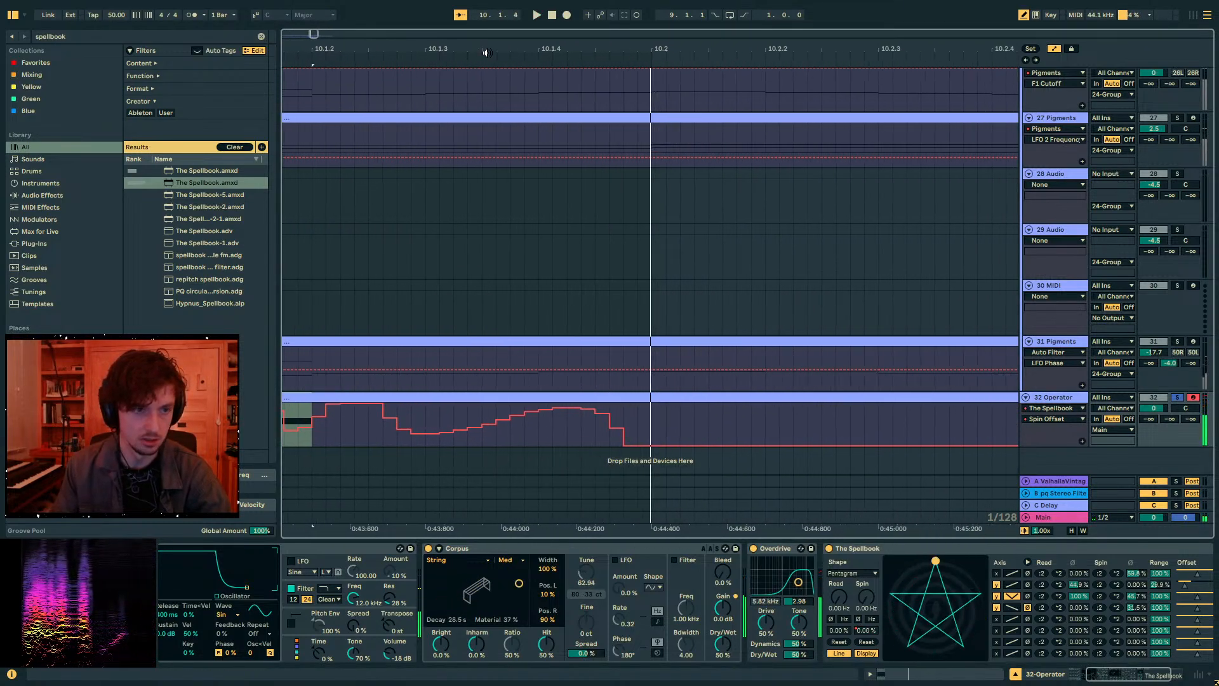
{"action": "key", "text": "space"}
{"action": "key", "text": "space"}
- Extend the Spin Offset automation curve across the whole bar of the Operator clip and play it back
{"action": "mouse_move", "coordinate": [484, 50]}
{"action": "left_mouse_down"}
{"action": "mouse_move", "coordinate": [616, 25]}
{"action": "mouse_move", "coordinate": [472, 36]}
{"action": "left_mouse_up"}
{"action": "key", "text": "b"}
{"action": "left_click_drag", "start_coordinate": [490, 413], "coordinate": [981, 424]}
{"action": "key", "text": "space"}
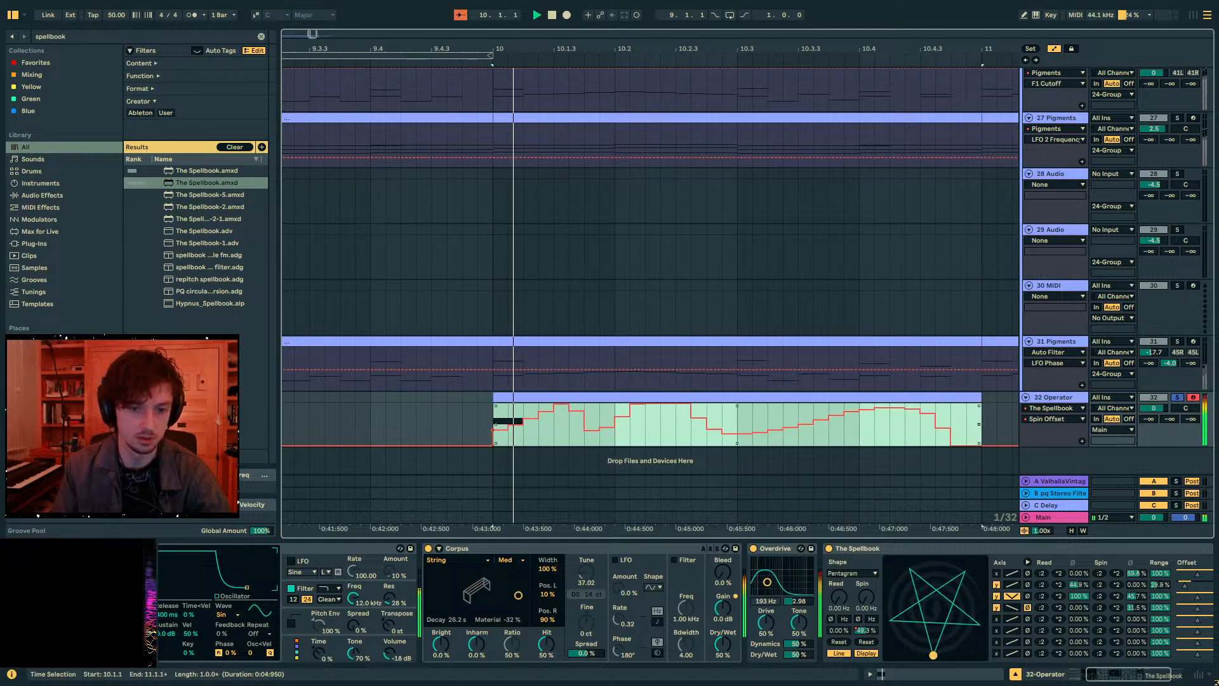
{"action": "key", "text": "space"}
{"action": "key", "text": "space"}
{"action": "key", "text": "space"}
{"action": "key", "text": "space"}
- Set Corpus's Bright to -63% and Inharm to 19%, leaving Hit at its default, while auditioning the sound
{"action": "left_click_drag", "start_coordinate": [548, 642], "coordinate": [549, 682]}
{"action": "double_click", "coordinate": [549, 642]}
{"action": "key", "text": "space"}
{"action": "key", "text": "space"}
{"action": "left_click_drag", "start_coordinate": [472, 643], "coordinate": [440, 679]}
{"action": "key", "text": "space"}
{"action": "key", "text": "space"}
{"action": "key", "text": "space"}
{"action": "key", "text": "space"}
{"action": "key", "text": "space"}
{"action": "key", "text": "space"}
{"action": "key", "text": "space"}
- Set Overdrive's Dynamics to 37% and Dry/Wet to 0%, then audition the clip
{"action": "left_click_drag", "start_coordinate": [797, 643], "coordinate": [798, 685]}
{"action": "key", "text": "space"}
{"action": "key", "text": "space"}
{"action": "key", "text": "space"}
{"action": "key", "text": "space"}
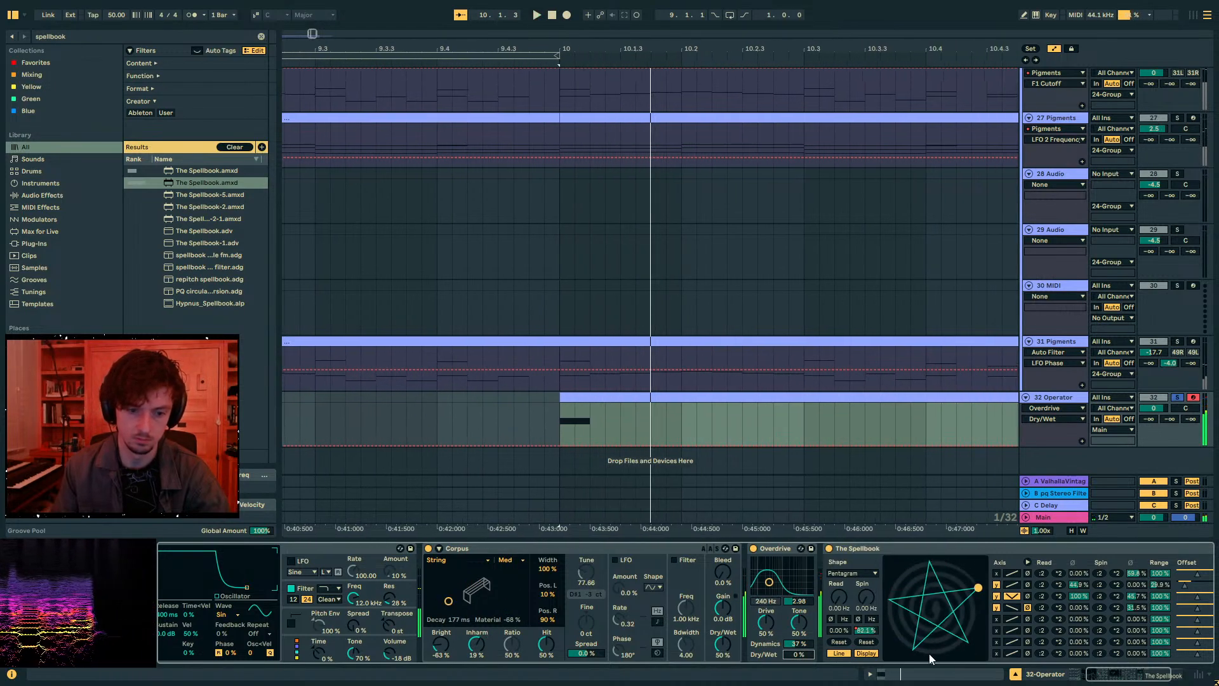
- Open the Operator clip's notes and shorten the F1 note at the start to a fraction of a sixteenth
{"action": "left_click", "coordinate": [895, 675]}
{"action": "scroll", "coordinate": [564, 317], "scroll_direction": "down", "scroll_amount": 1}
{"action": "left_click_drag", "start_coordinate": [555, 88], "coordinate": [567, 38]}
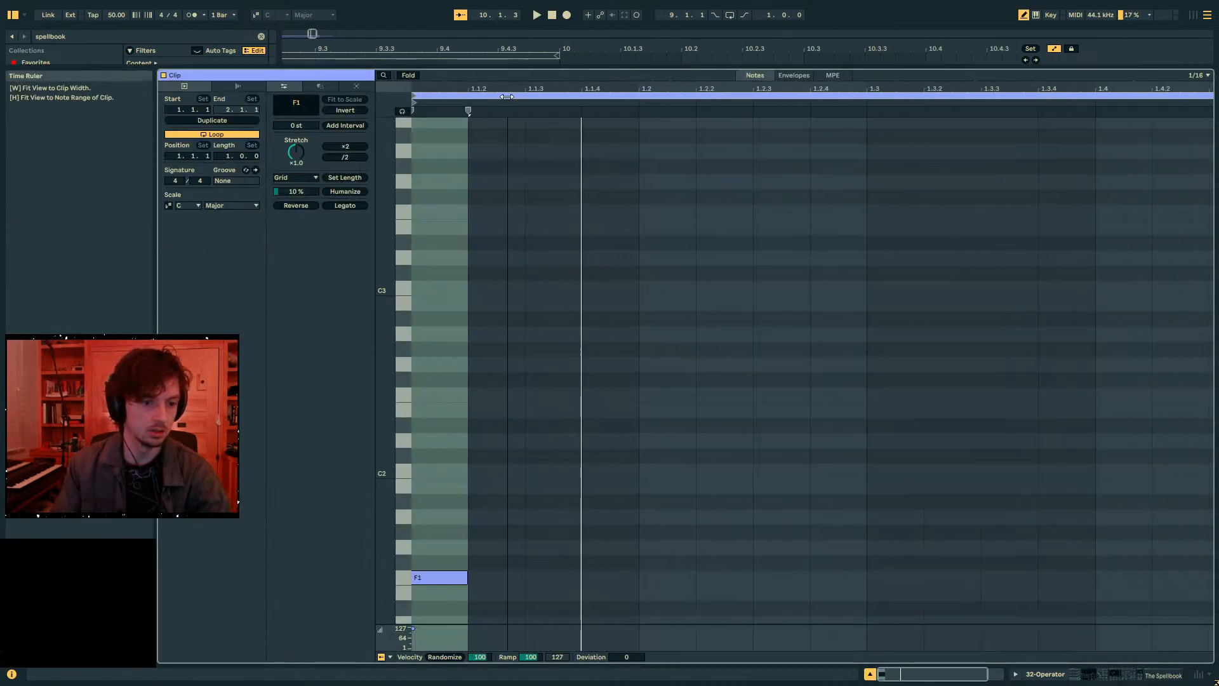
{"action": "left_click", "coordinate": [454, 578]}
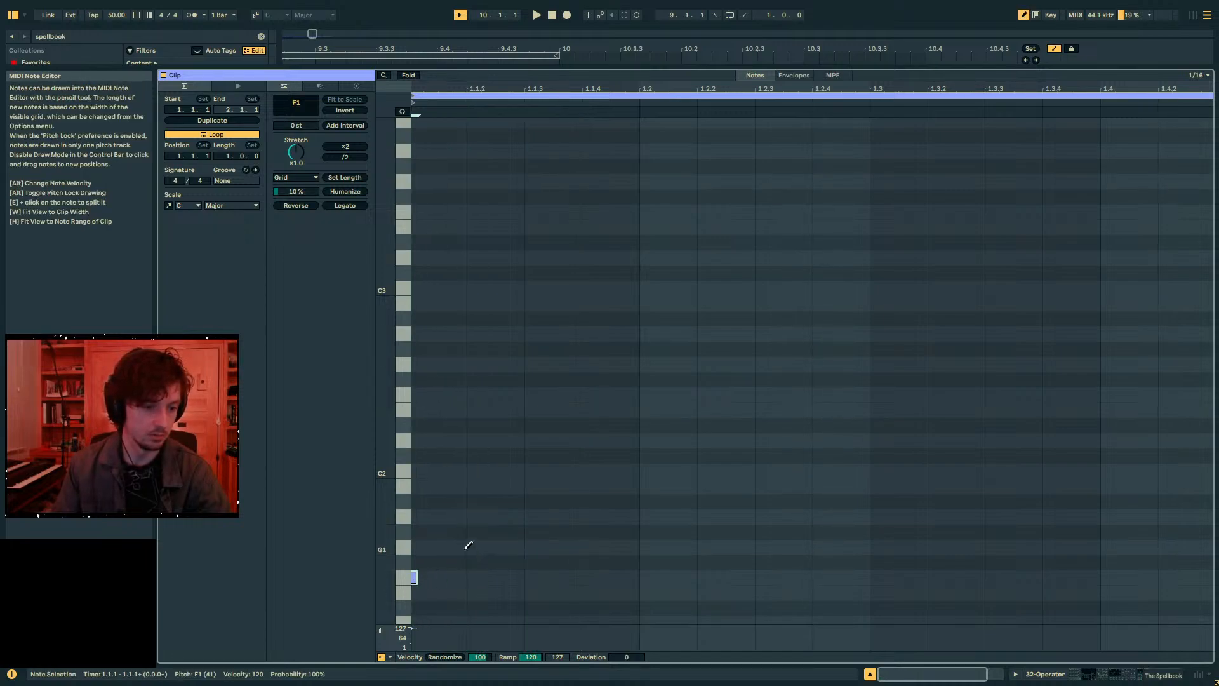
{"action": "left_click_drag", "start_coordinate": [466, 542], "coordinate": [398, 579]}
- Duplicate the short F1 note twice, placing one copy at D#2 on the second sixteenth and one at C#1 just after the third
{"action": "key", "text": "ctrl+d"}
{"action": "key", "text": "shift+Up"}
{"action": "key", "text": "Down"}
{"action": "key", "text": "Down"}
{"action": "key", "text": "ctrl+d"}
{"action": "key", "text": "Up"}
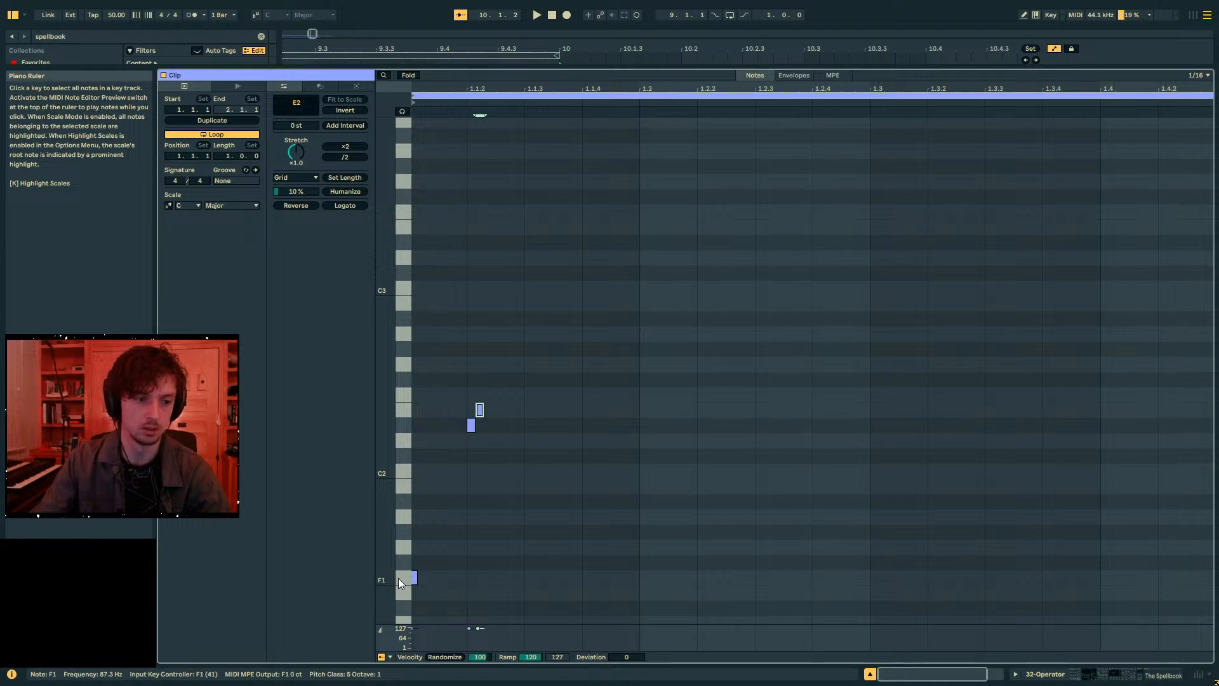
{"action": "key", "text": "Down"}
{"action": "key", "text": "Down"}
{"action": "key", "text": "Down"}
{"action": "key", "text": "shift+Down"}
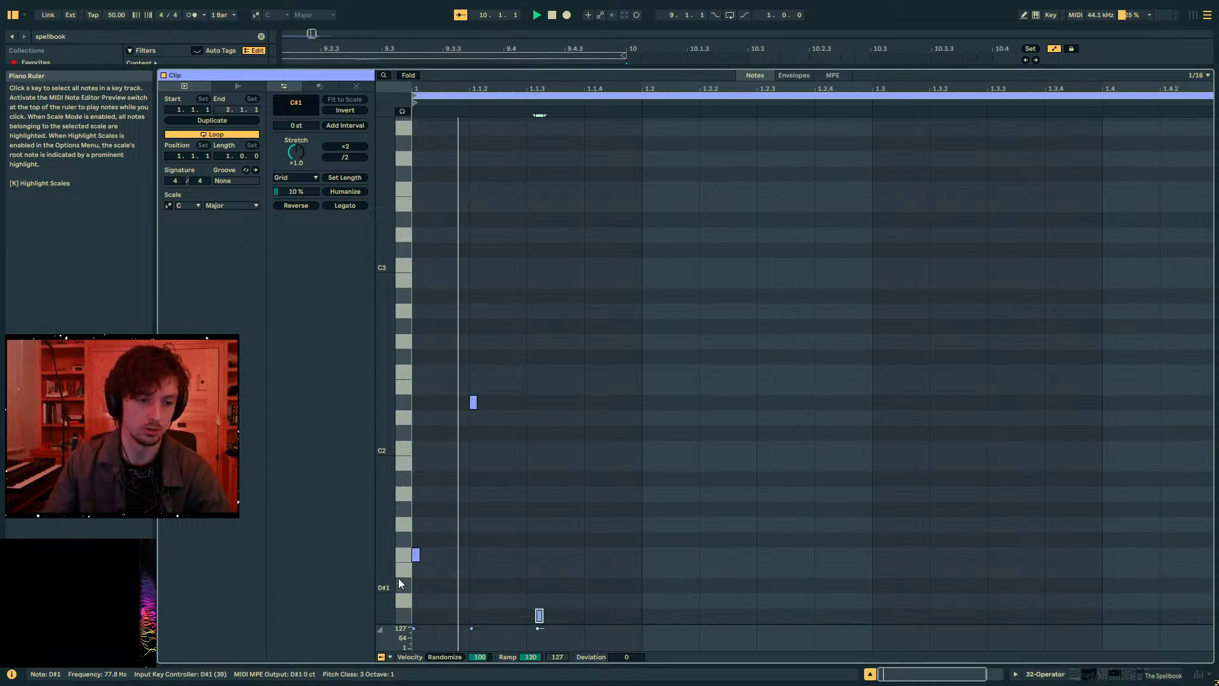
- Duplicate the three-note pattern three times in succession, transposing each copy one semitone higher than the one before
{"action": "scroll", "coordinate": [612, 406], "scroll_direction": "down", "scroll_amount": 2}
{"action": "left_click_drag", "start_coordinate": [591, 263], "coordinate": [302, 684]}
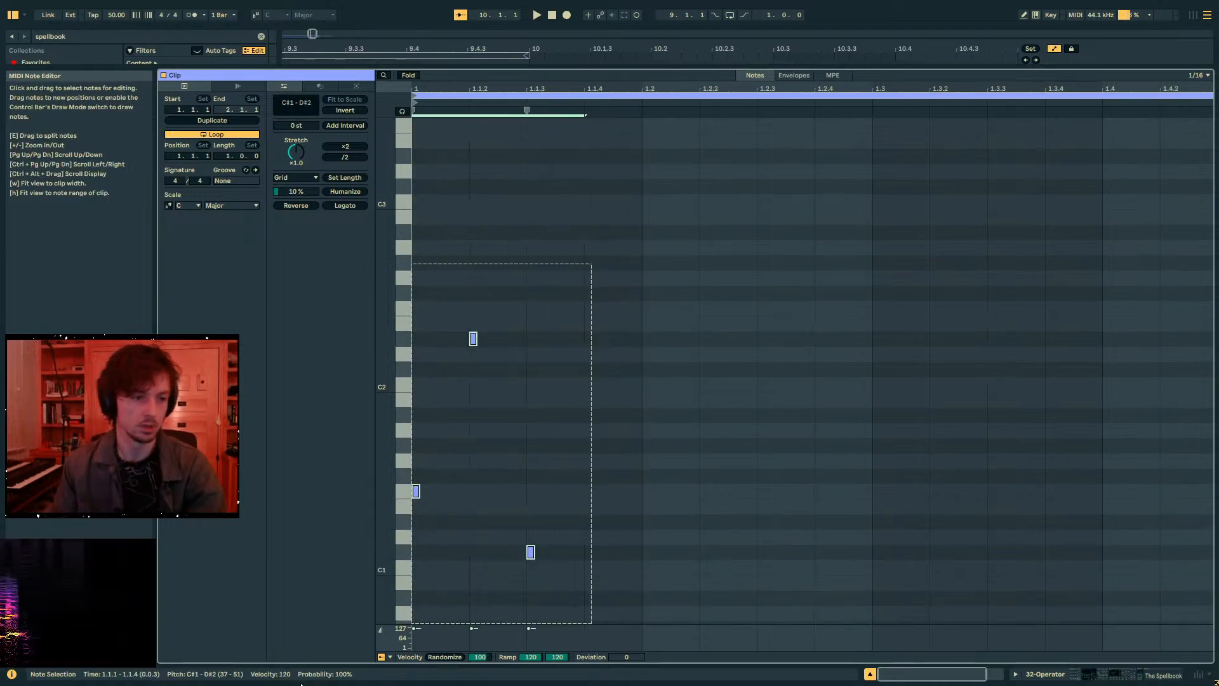
{"action": "key", "text": "Up"}
{"action": "key", "text": "ctrl+d"}
{"action": "key", "text": "Up"}
{"action": "key", "text": "ctrl+d"}
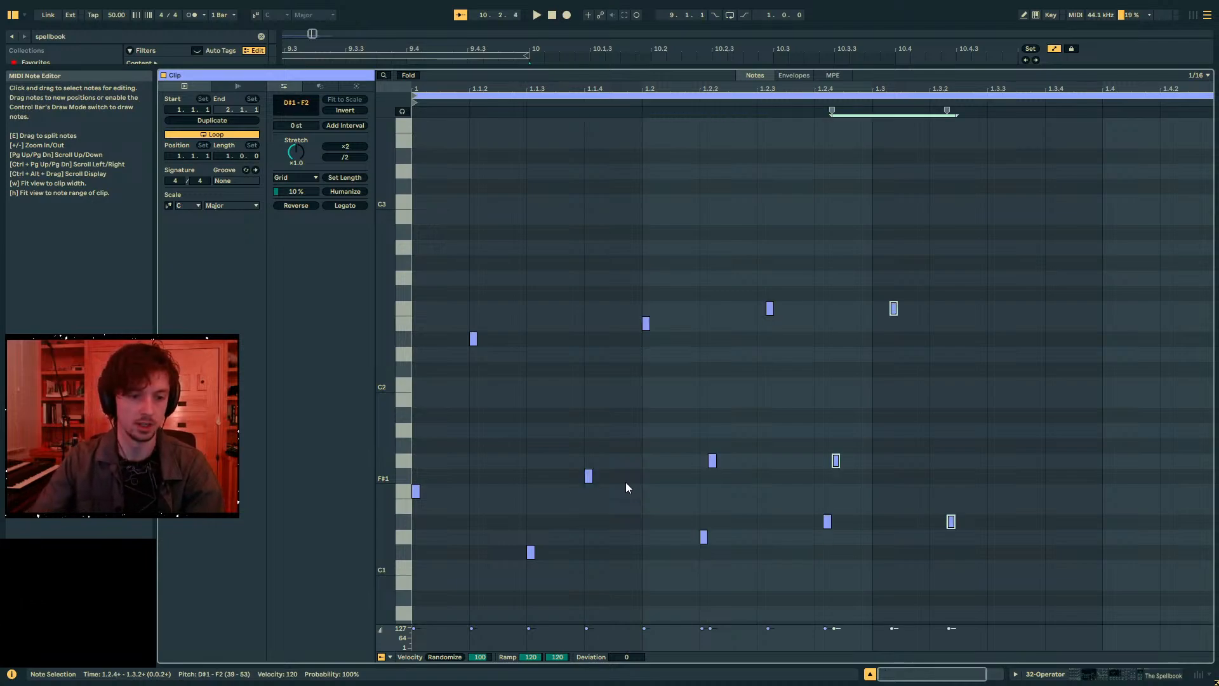
{"action": "key", "text": "Up"}
- Play the Operator clip, return to the arrangement and loop its first two beats from 10.1.1 to 10.3.1
{"action": "key", "text": "space"}
{"action": "left_click", "coordinate": [1087, 673]}
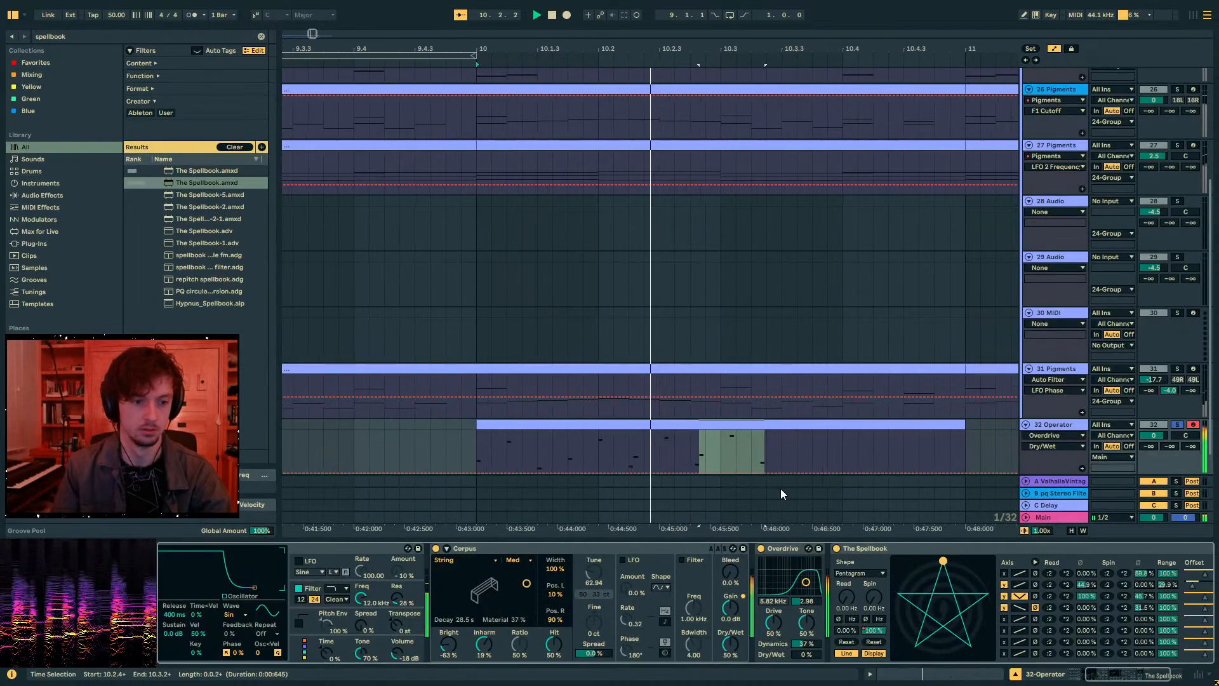
{"action": "left_click_drag", "start_coordinate": [661, 451], "coordinate": [413, 459]}
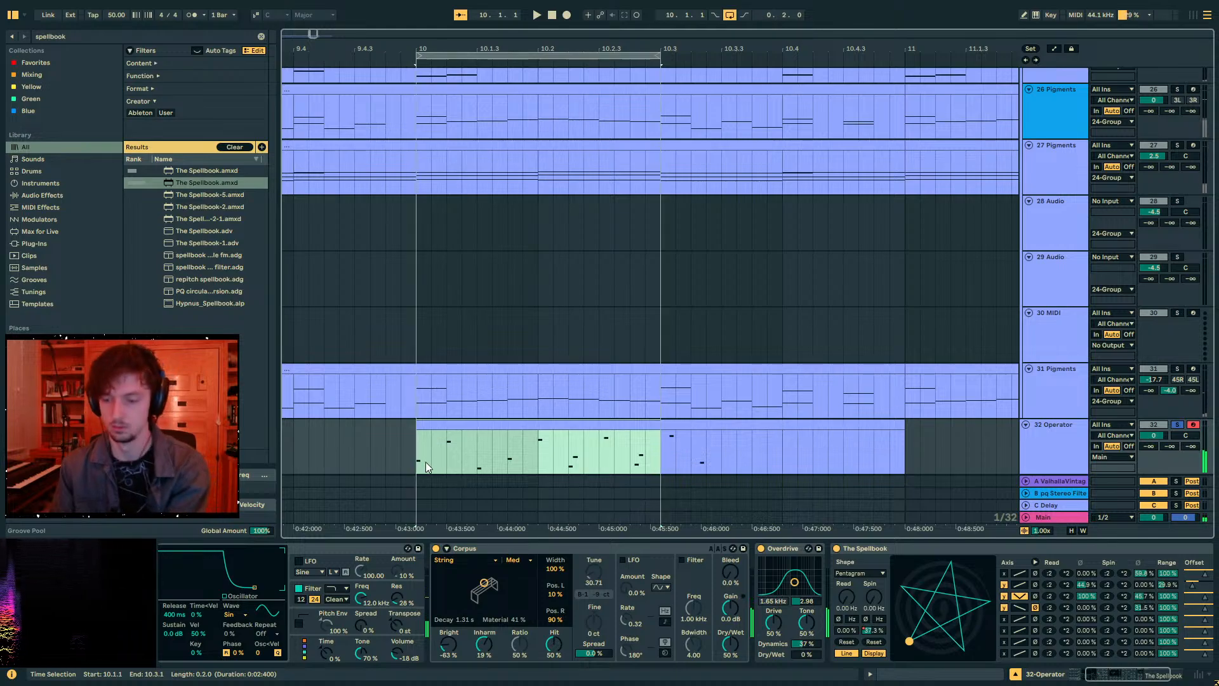
{"action": "key", "text": "ctrl+l"}
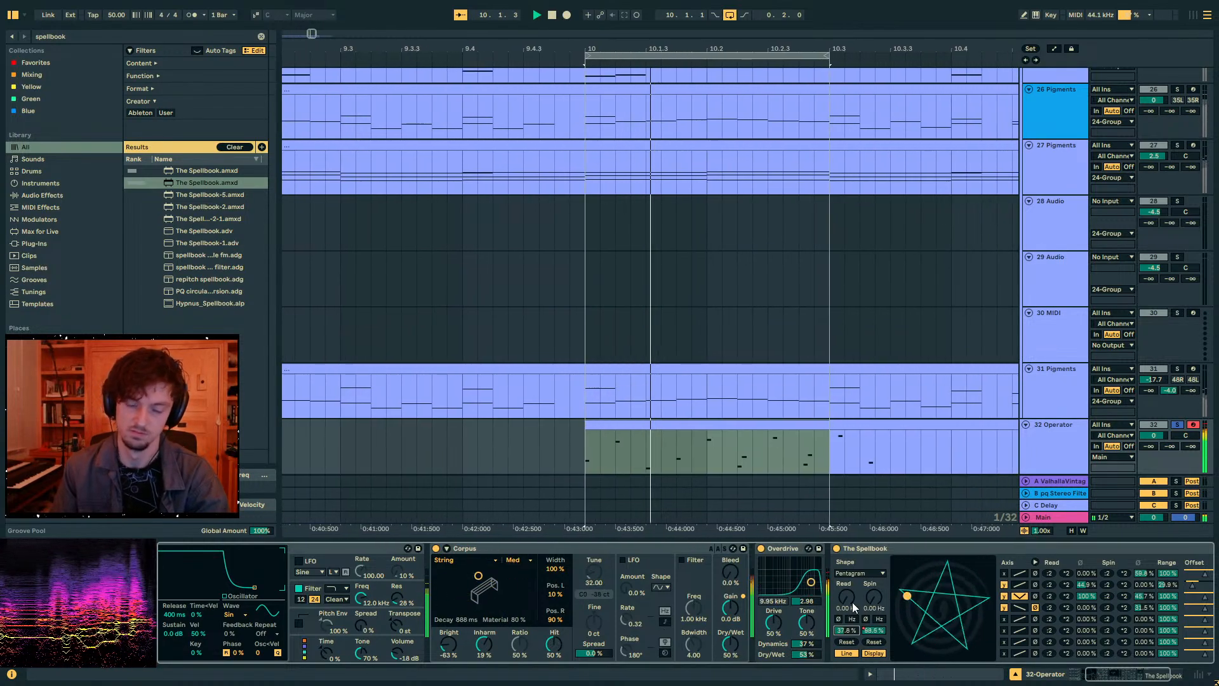
- Switch Corpus to Marimba and set The Spellbook's Decay range to about 65% and Material range to 37%, adjusting both offsets
{"action": "left_click", "coordinate": [495, 559]}
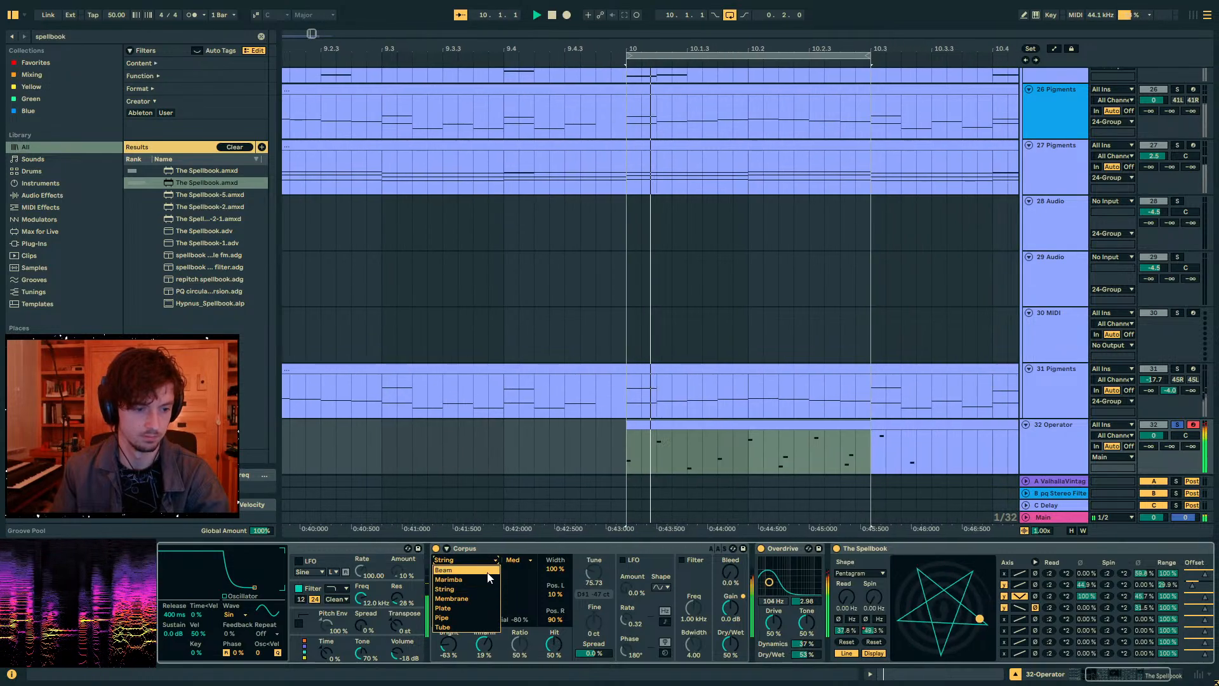
{"action": "left_click", "coordinate": [464, 580]}
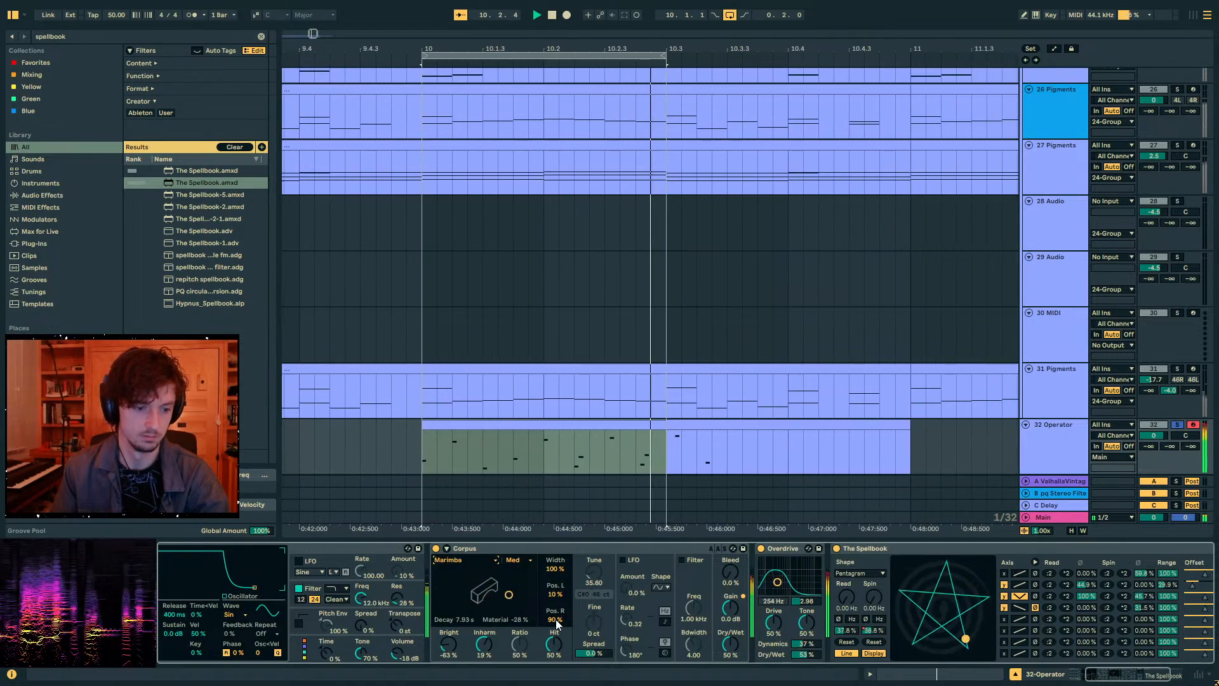
{"action": "scroll", "coordinate": [983, 545], "scroll_direction": "right", "scroll_amount": 2}
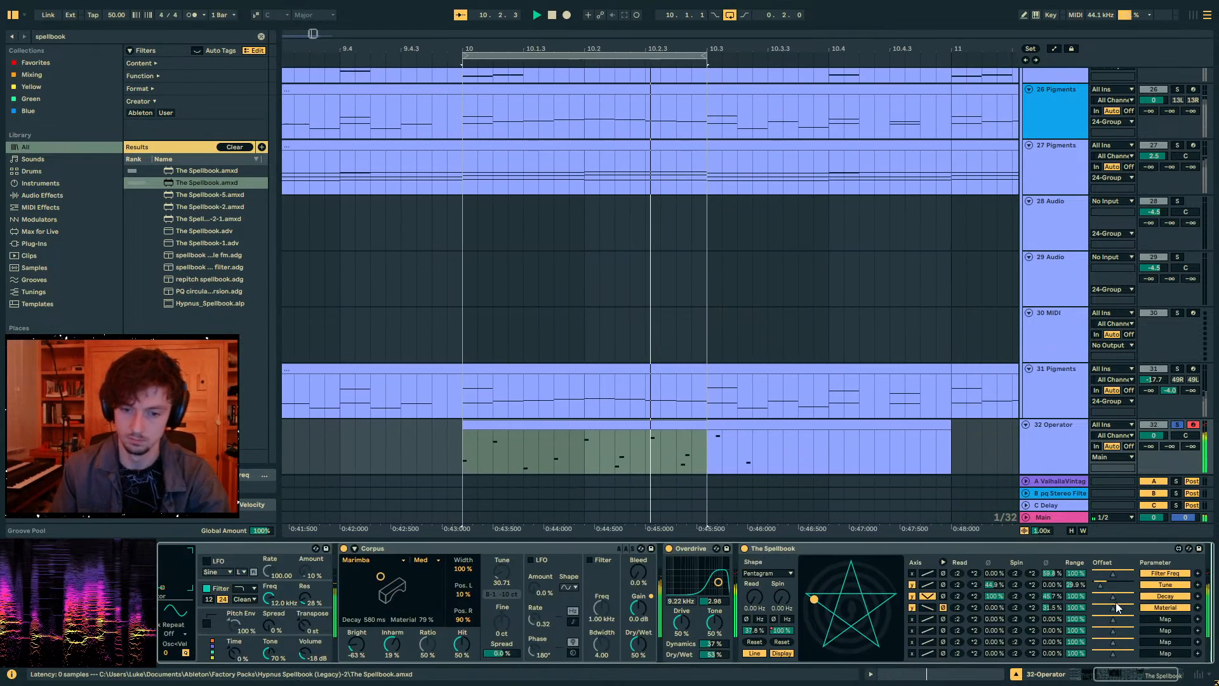
{"action": "left_click_drag", "start_coordinate": [1078, 596], "coordinate": [1077, 659]}
{"action": "left_click_drag", "start_coordinate": [1112, 597], "coordinate": [1082, 556]}
{"action": "left_click_drag", "start_coordinate": [1078, 607], "coordinate": [1078, 647]}
{"action": "left_click_drag", "start_coordinate": [1112, 609], "coordinate": [1123, 608]}
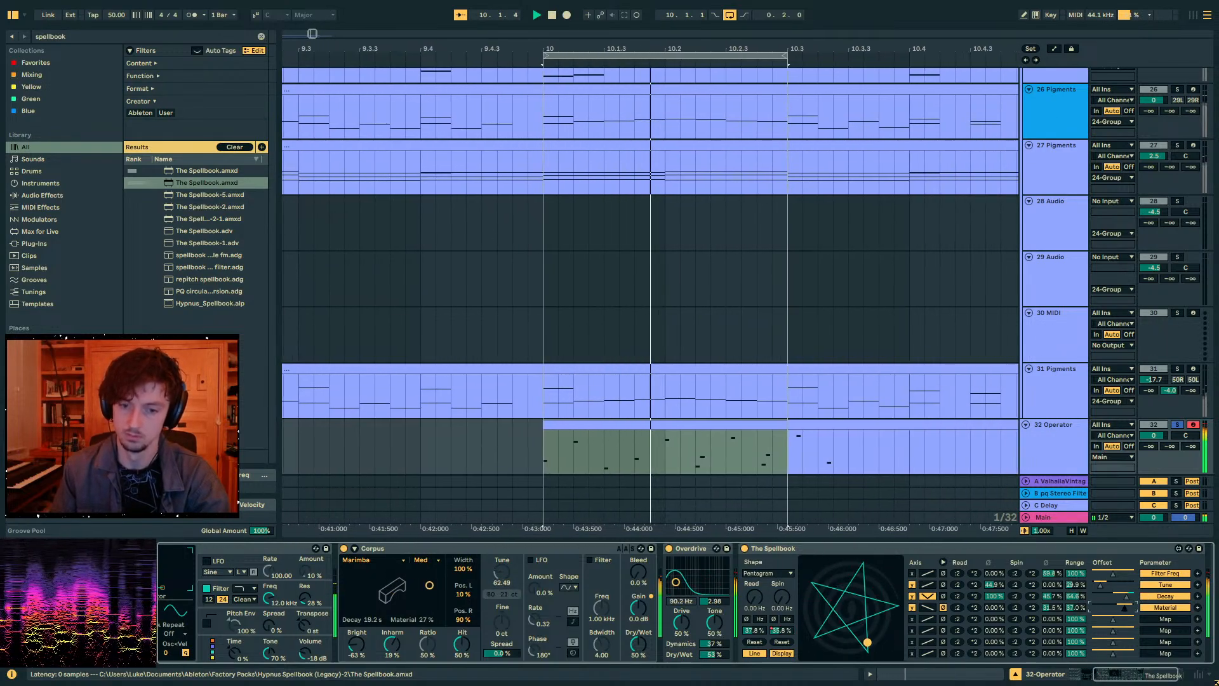
- Set Overdrive's Drive to 23%, and Corpus's Bright to -100%, Inharm to -75%, Hit to 100% and Pos. R to 100%
{"action": "left_click_drag", "start_coordinate": [676, 624], "coordinate": [677, 667]}
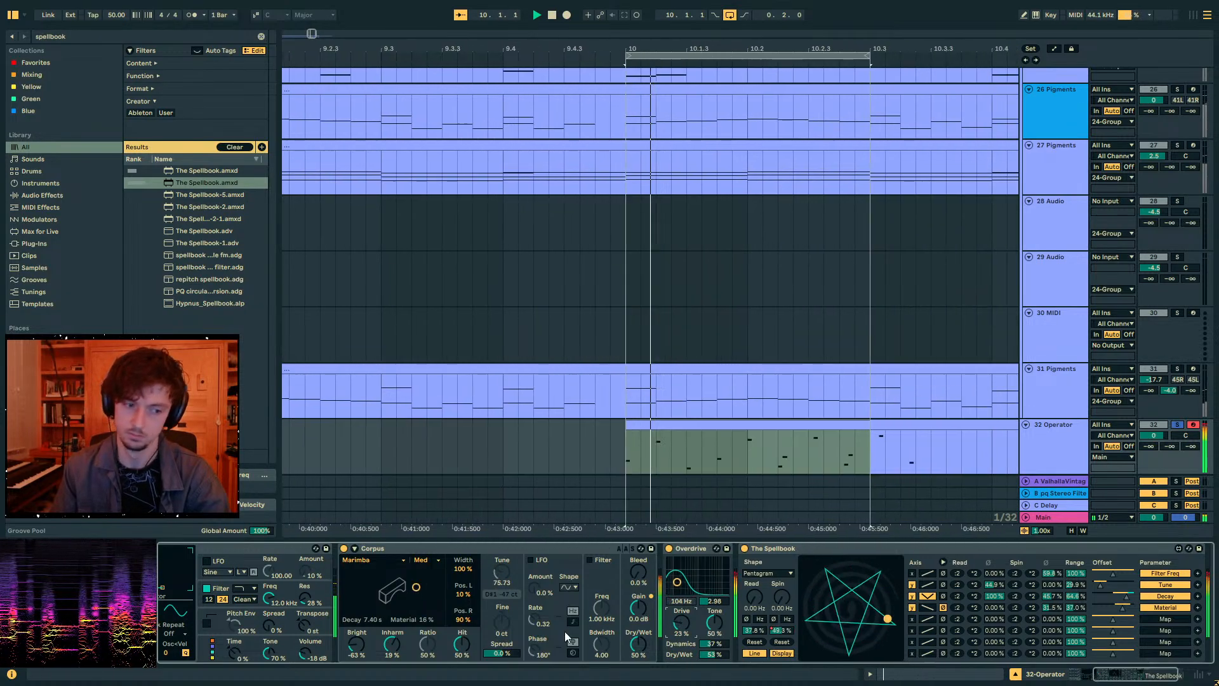
{"action": "left_click_drag", "start_coordinate": [392, 645], "coordinate": [394, 684]}
{"action": "mouse_move", "coordinate": [355, 646]}
{"action": "left_mouse_down"}
{"action": "mouse_move", "coordinate": [355, 619]}
{"action": "mouse_move", "coordinate": [355, 670]}
{"action": "left_mouse_up"}
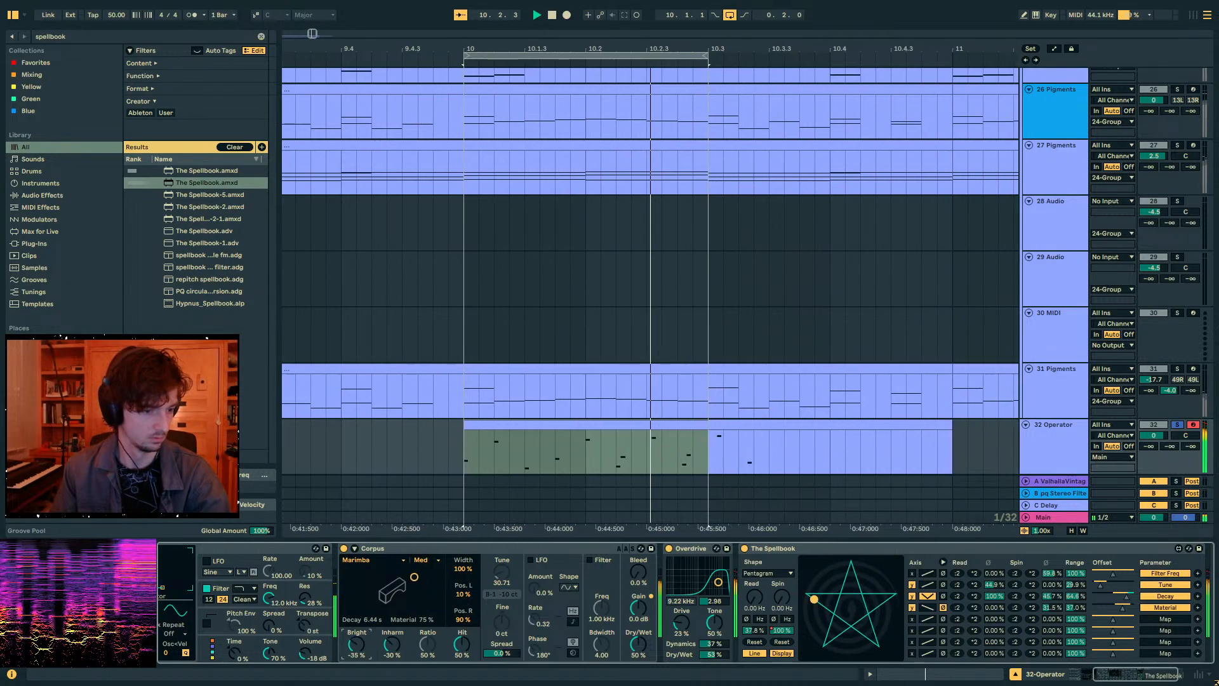
{"action": "left_click_drag", "start_coordinate": [462, 645], "coordinate": [461, 603]}
{"action": "left_click_drag", "start_coordinate": [392, 646], "coordinate": [391, 674]}
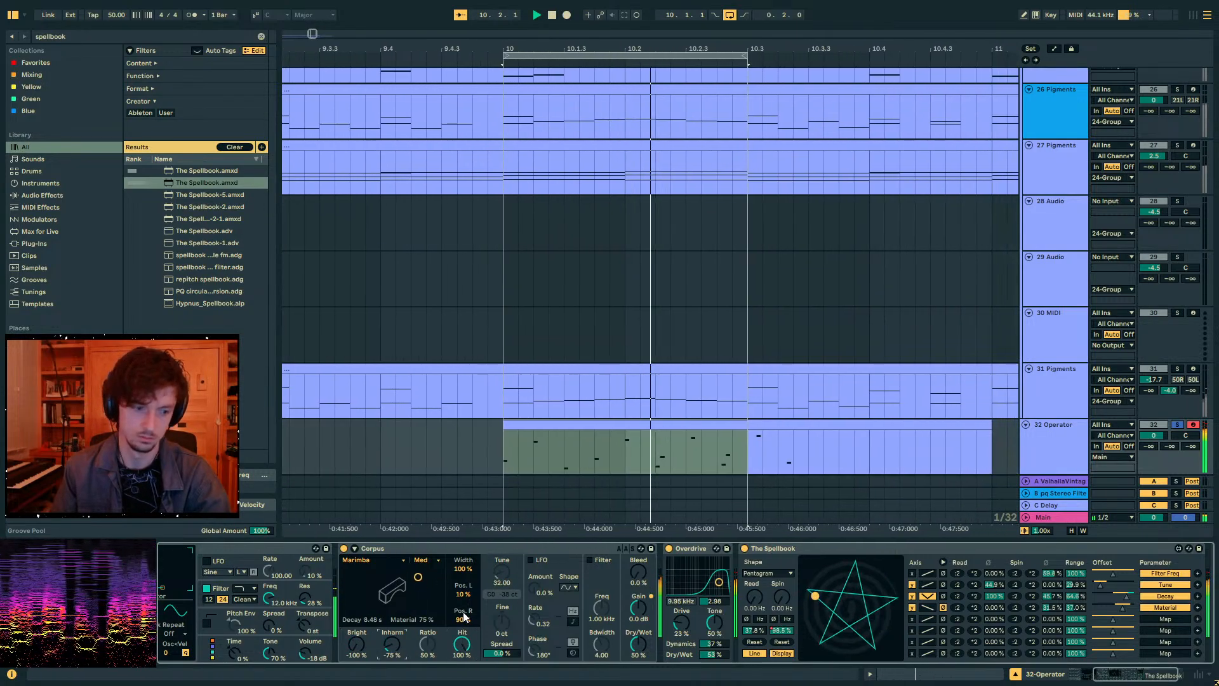
{"action": "left_click_drag", "start_coordinate": [463, 619], "coordinate": [463, 603]}
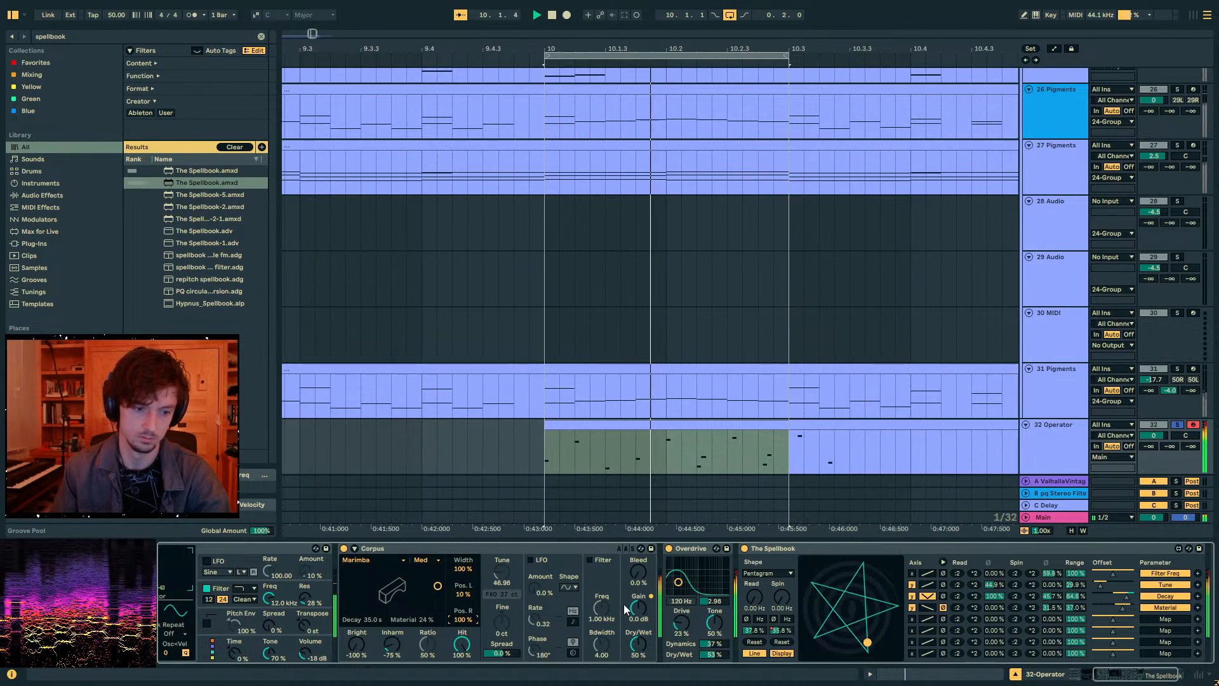
- Set Corpus's Dry/Wet to 100% and switch its resonator type to Pipe
{"action": "left_click_drag", "start_coordinate": [638, 645], "coordinate": [638, 622]}
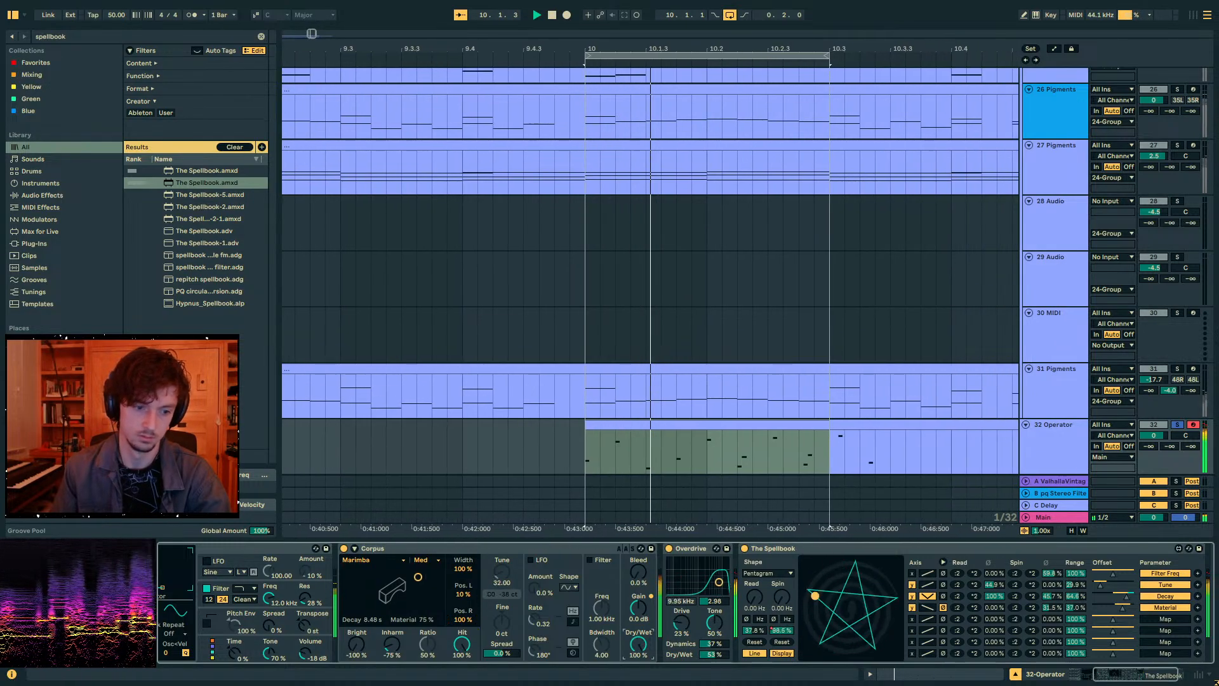
{"action": "left_click", "coordinate": [404, 560]}
{"action": "left_click", "coordinate": [379, 617]}
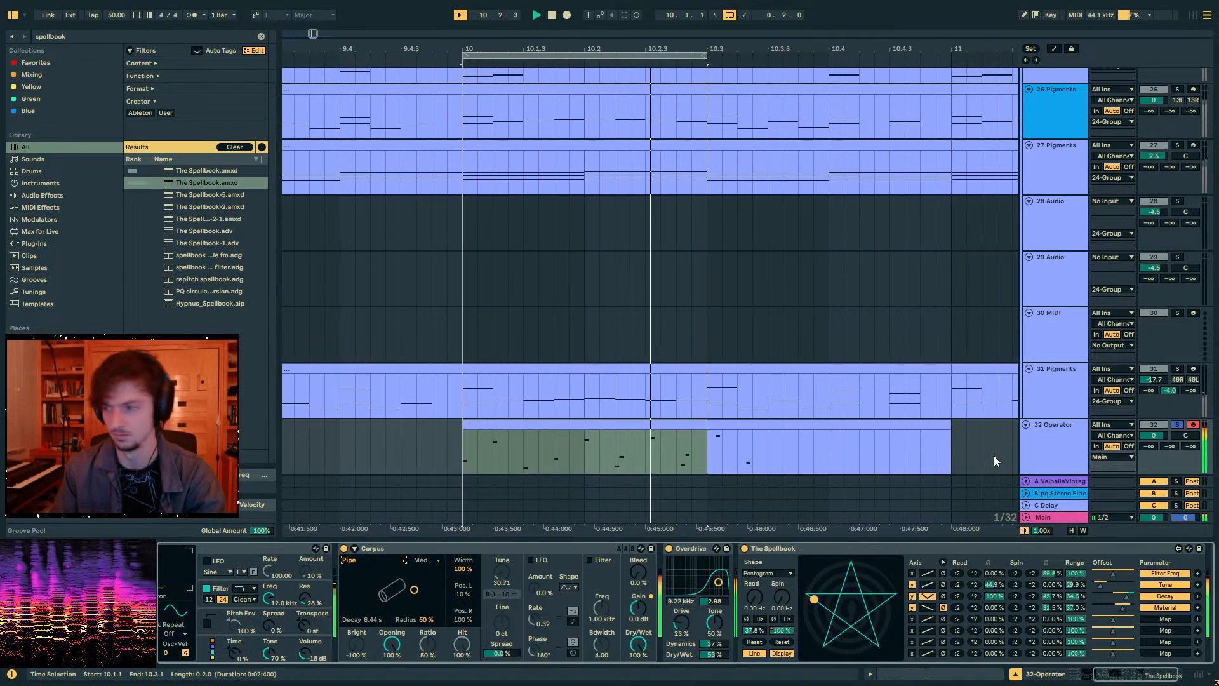
- Raise Overdrive's Drive to 34% and lower the Operator track's volume to -0.6 dB
{"action": "left_click_drag", "start_coordinate": [682, 623], "coordinate": [681, 609]}
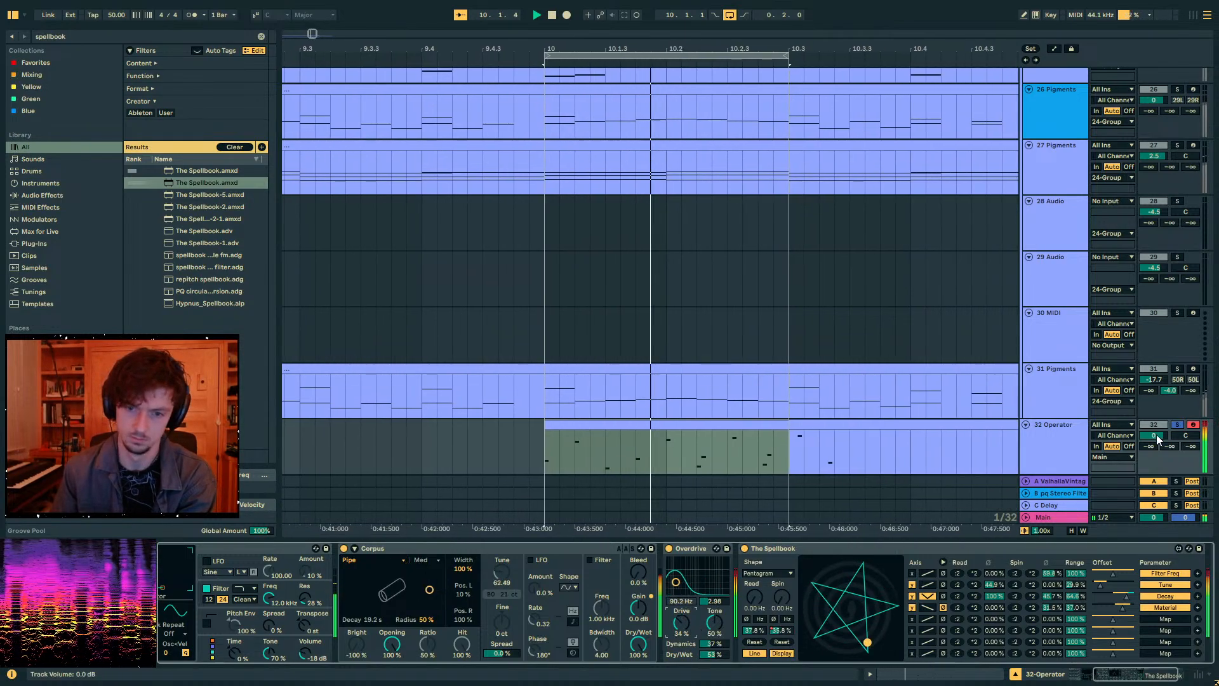
{"action": "left_click_drag", "start_coordinate": [1152, 435], "coordinate": [1153, 439]}
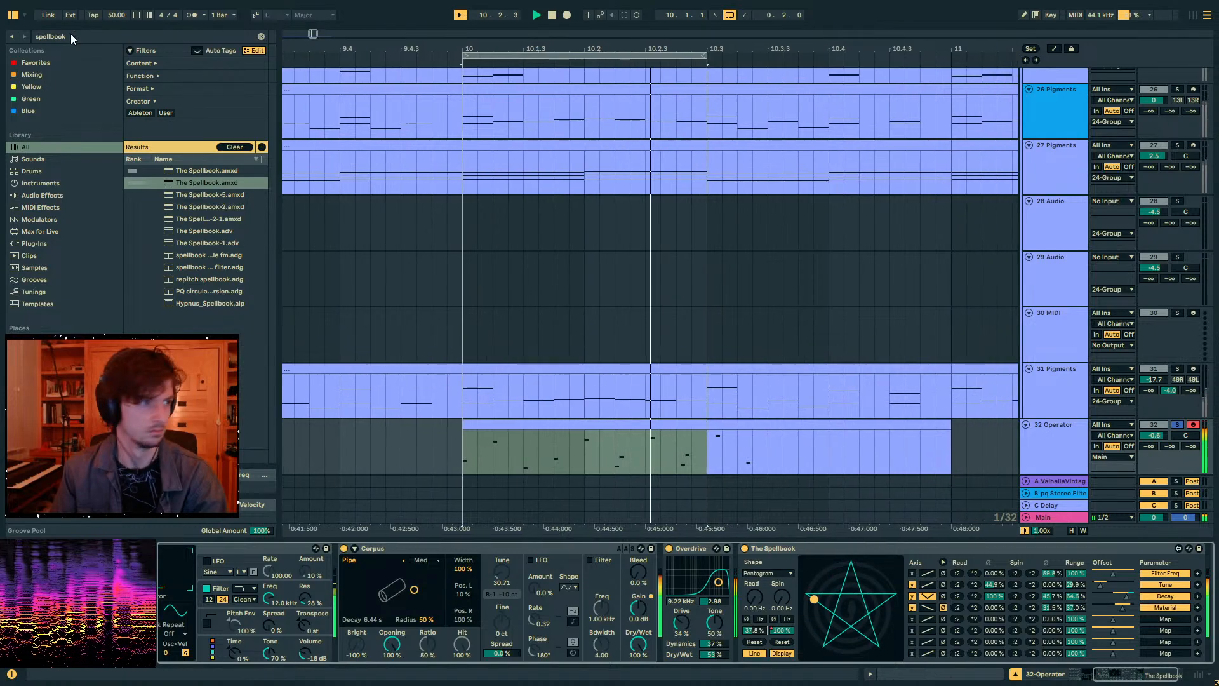
- Search the browser for "roar" and add the Roar device to the Operator track
{"action": "key", "text": "ctrl+f"}
{"action": "type", "text": "roar"}
{"action": "double_click", "coordinate": [179, 170]}
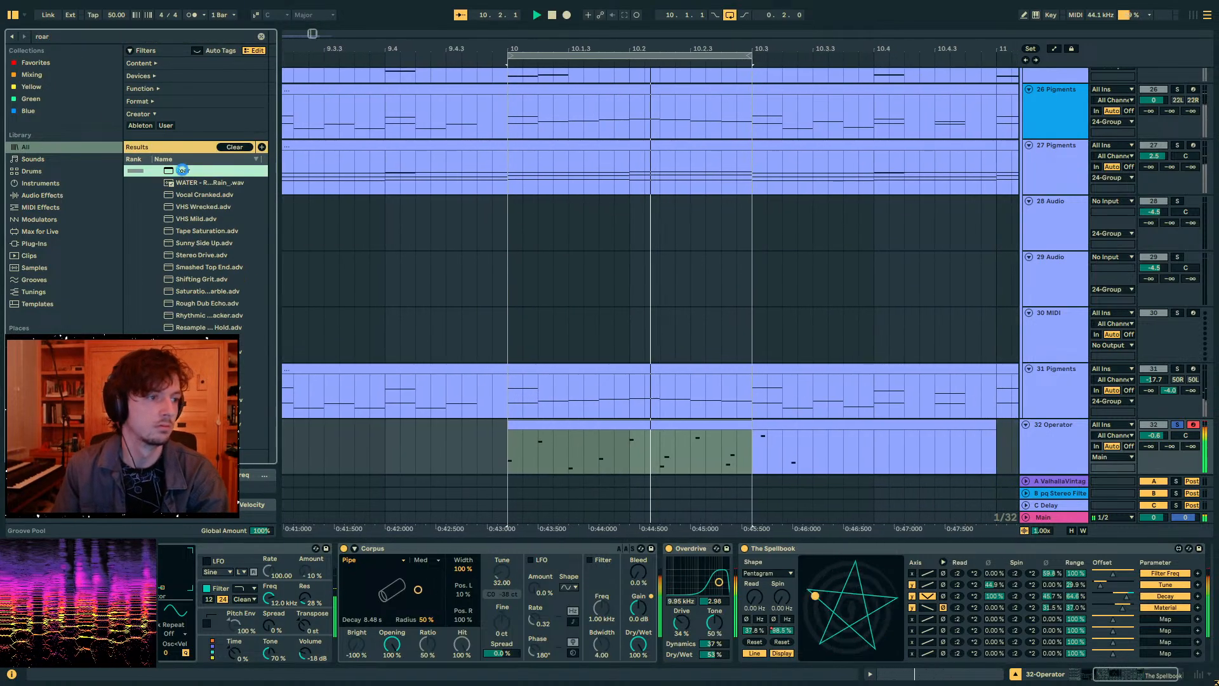
- Set Roar's shaper to Half Rect with Amount at 0%, Bias at 0.06 and the device's Dry/Wet at 0%
{"action": "left_click_drag", "start_coordinate": [966, 584], "coordinate": [1018, 613]}
{"action": "left_click_drag", "start_coordinate": [969, 577], "coordinate": [970, 609]}
{"action": "left_click_drag", "start_coordinate": [1018, 578], "coordinate": [1018, 508]}
{"action": "left_click", "coordinate": [952, 653]}
{"action": "left_click", "coordinate": [964, 587]}
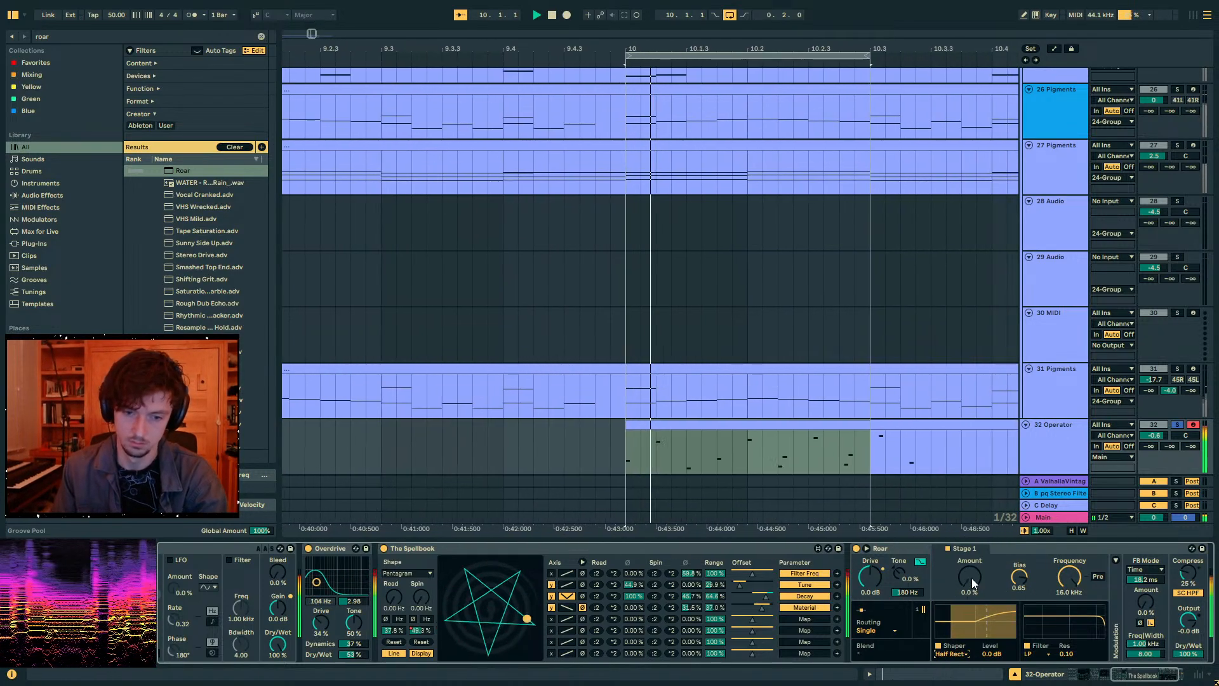
{"action": "mouse_move", "coordinate": [1016, 577]}
{"action": "left_mouse_down"}
{"action": "mouse_move", "coordinate": [1016, 600]}
{"action": "mouse_move", "coordinate": [1018, 566]}
{"action": "left_mouse_up"}
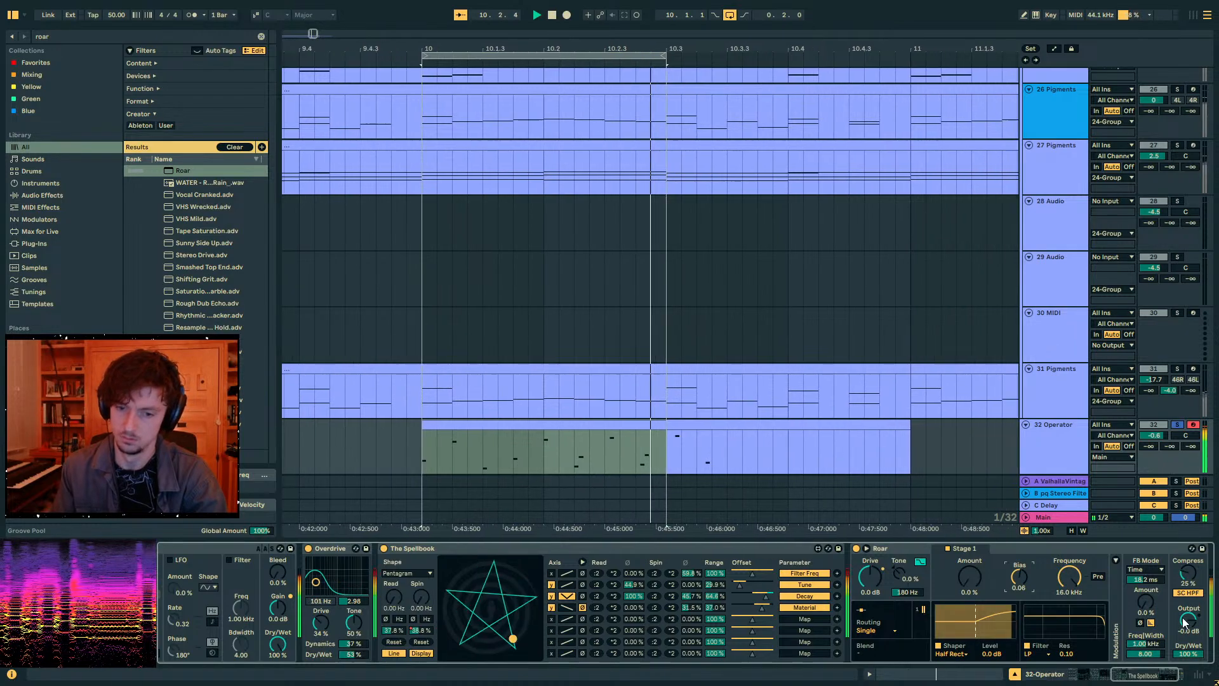
{"action": "left_click_drag", "start_coordinate": [1188, 654], "coordinate": [1187, 684]}
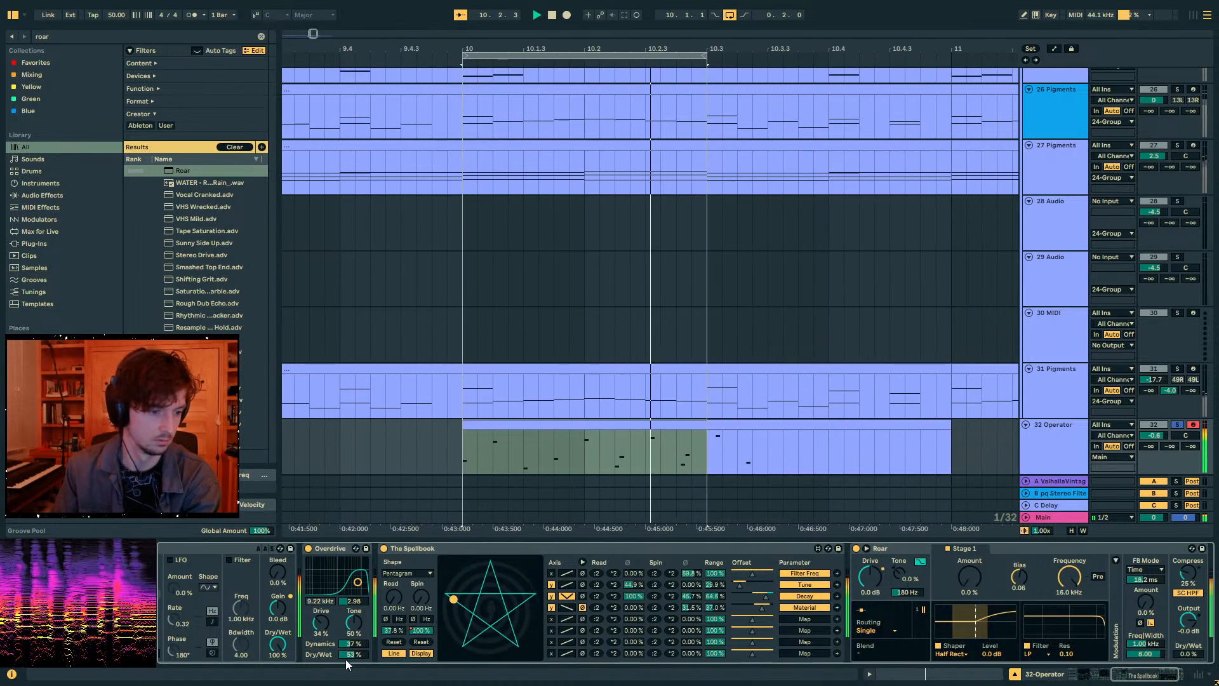
- Set Overdrive's Dry/Wet to 100%, Tone to 75% and filter width to 0.50, auditioning the loop before stopping playback
{"action": "left_click_drag", "start_coordinate": [348, 654], "coordinate": [349, 591]}
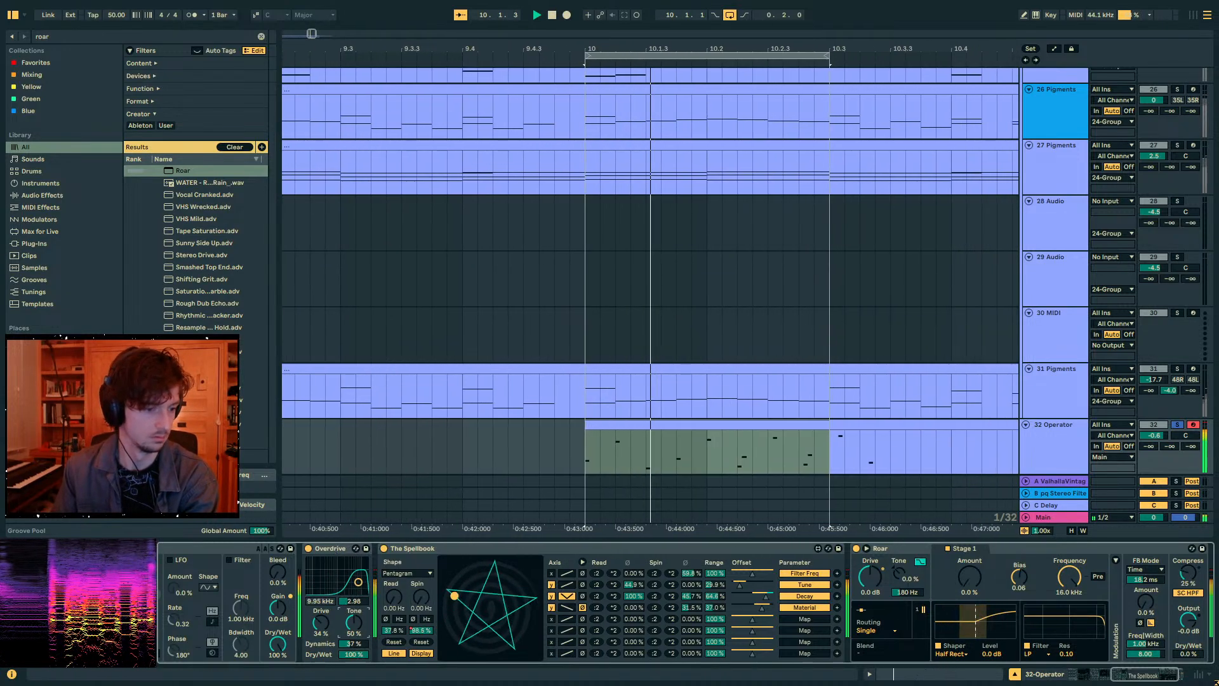
{"action": "left_click_drag", "start_coordinate": [356, 624], "coordinate": [357, 578]}
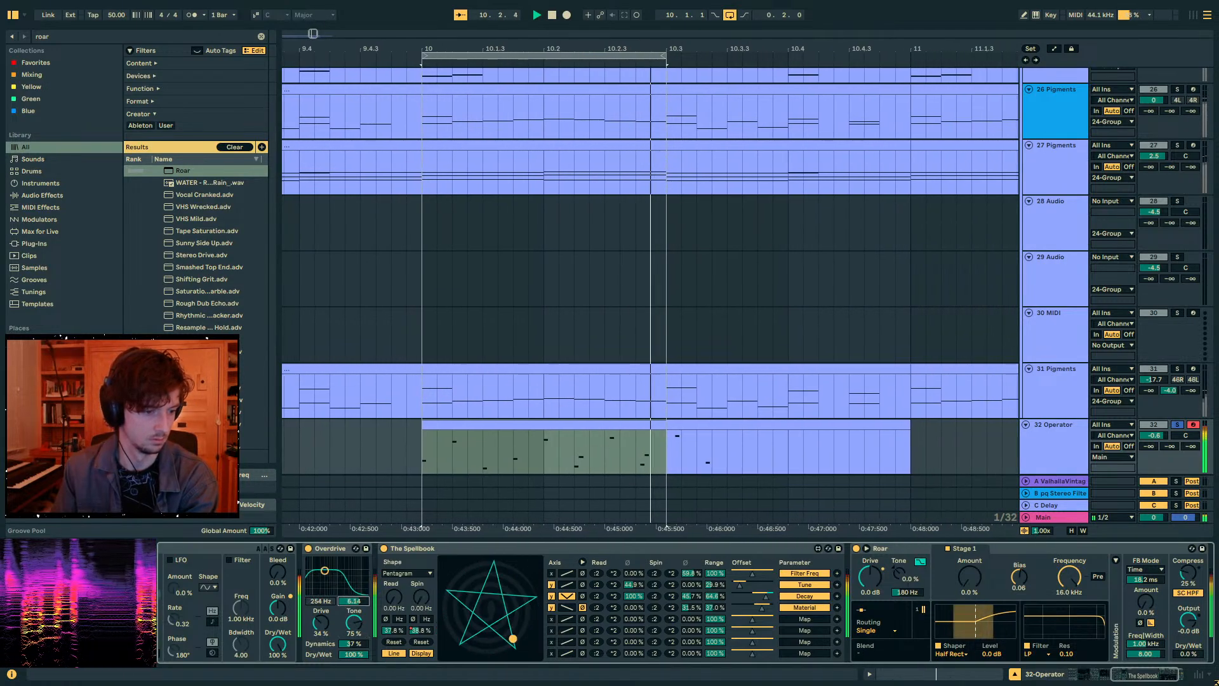
{"action": "key", "text": "space"}
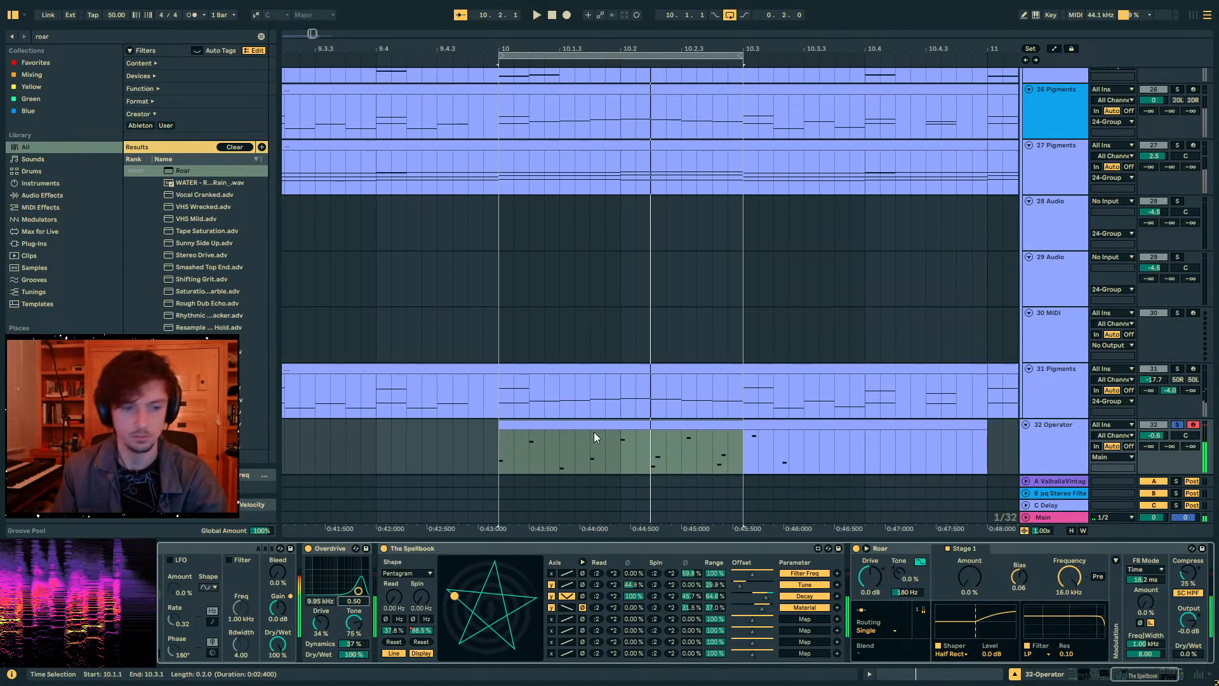
- Switch The Spellbook's Read rate to tempo sync and set it to 1/12 while playing the Operator clip
{"action": "left_click", "coordinate": [593, 426]}
{"action": "left_click", "coordinate": [467, 547]}
{"action": "key", "text": "Left"}
{"action": "key", "text": "Left"}
{"action": "key", "text": "Left"}
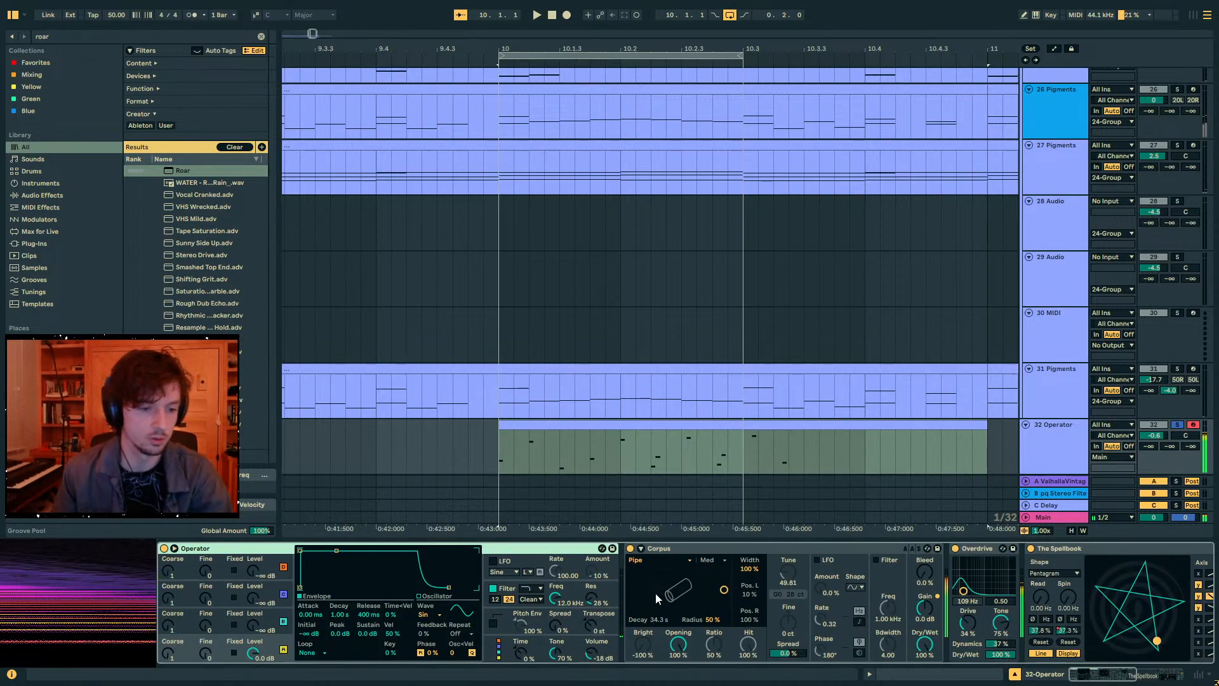
{"action": "left_click", "coordinate": [913, 560]}
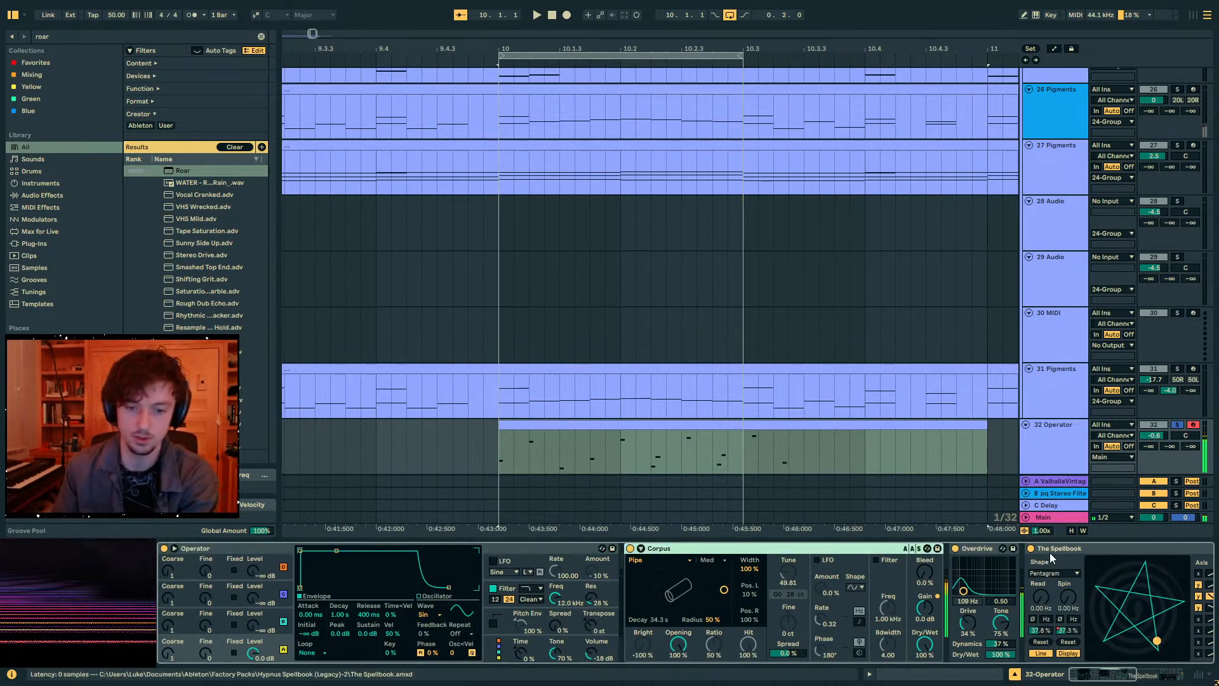
{"action": "left_click", "coordinate": [1047, 619]}
{"action": "key", "text": "space"}
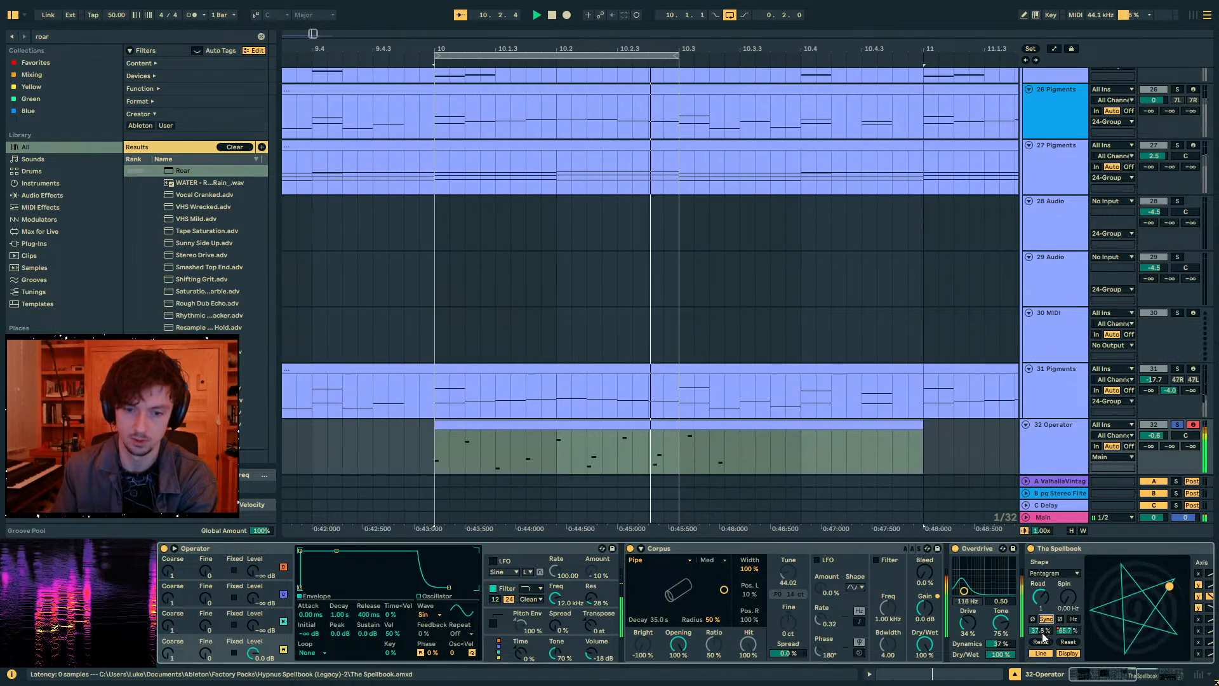
{"action": "left_click_drag", "start_coordinate": [1040, 597], "coordinate": [1040, 633]}
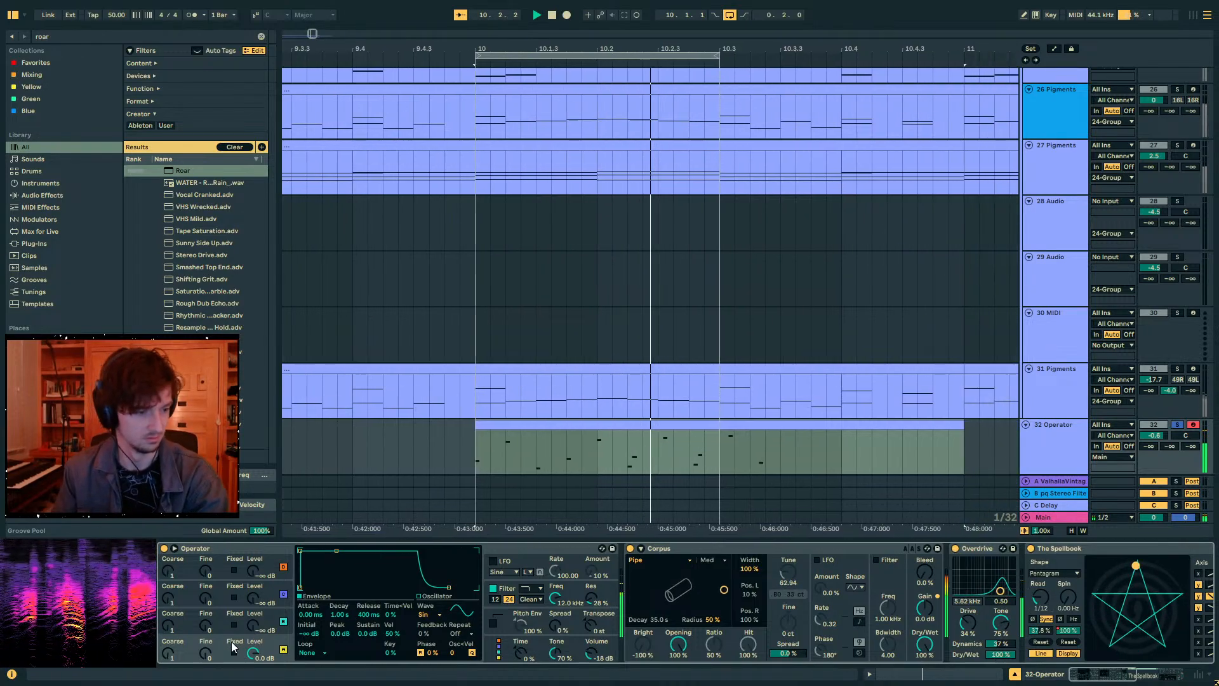
- Raise Operator's oscillator B level to 0.0 dB, with Coarse at 4, Decay at 15.7 ms and Sustain at -inf dB
{"action": "left_click_drag", "start_coordinate": [252, 626], "coordinate": [252, 565]}
{"action": "left_click_drag", "start_coordinate": [337, 550], "coordinate": [321, 588]}
{"action": "left_click_drag", "start_coordinate": [178, 625], "coordinate": [178, 609]}
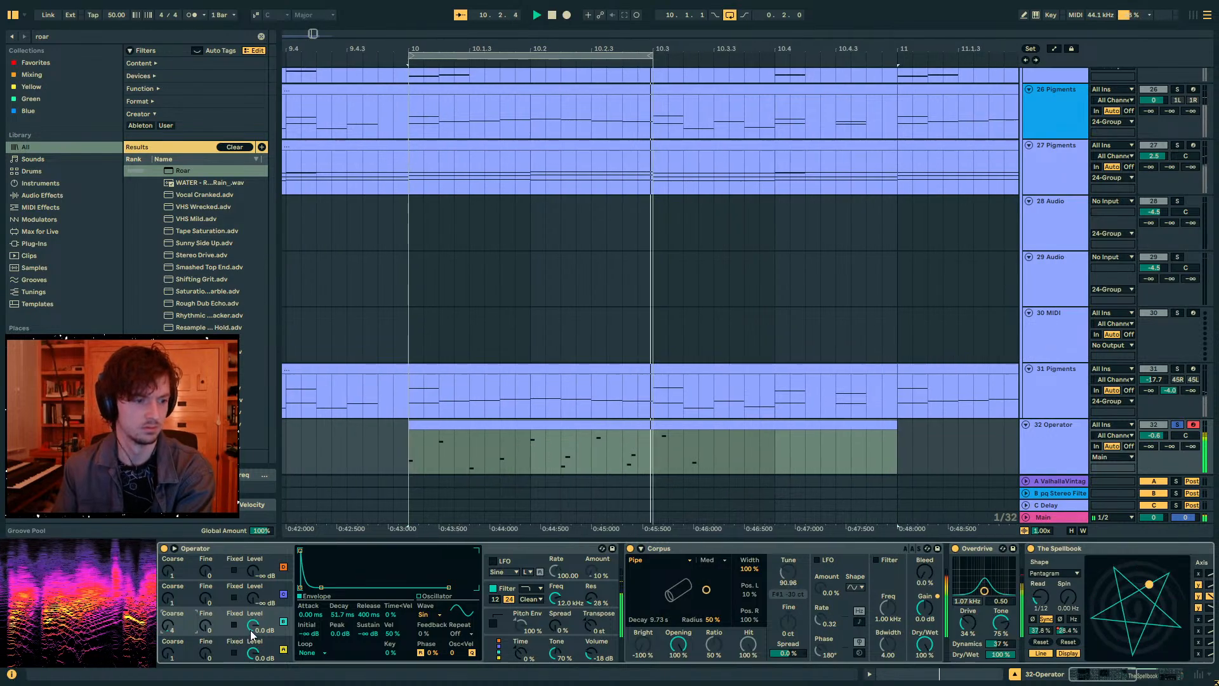
{"action": "left_click_drag", "start_coordinate": [322, 587], "coordinate": [315, 587]}
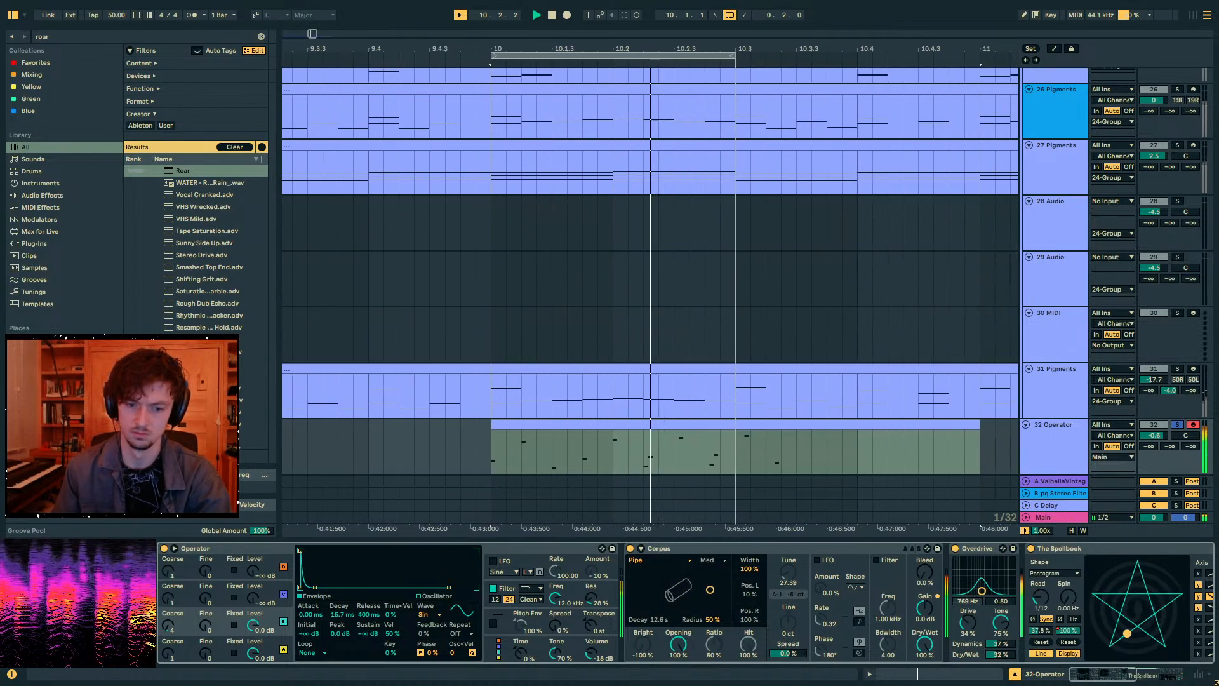
- Set Overdrive's Dry/Wet to 100% and raise The Spellbook's Read percentage, undoing a trial of Corpus's Opening at 19%
{"action": "left_click_drag", "start_coordinate": [1006, 656], "coordinate": [1006, 592]}
{"action": "mouse_move", "coordinate": [678, 644]}
{"action": "left_mouse_down"}
{"action": "mouse_move", "coordinate": [678, 683]}
{"action": "mouse_move", "coordinate": [678, 642]}
{"action": "left_mouse_up"}
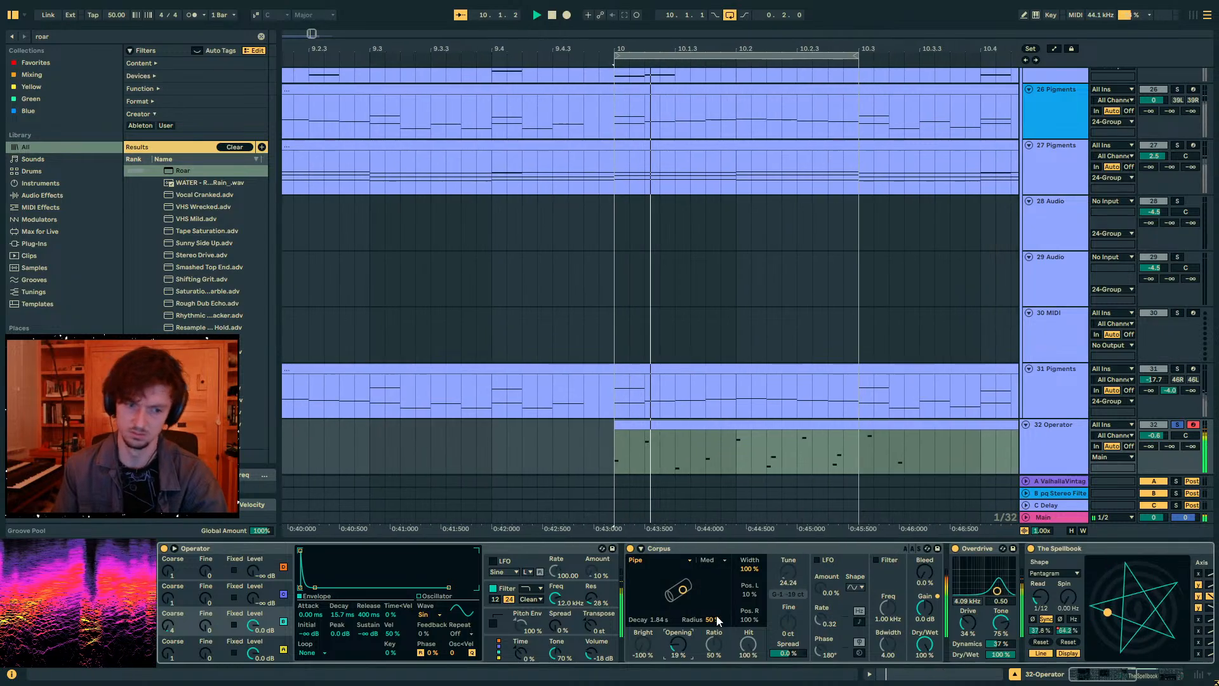
{"action": "key", "text": "ctrl+z"}
{"action": "left_click_drag", "start_coordinate": [1041, 630], "coordinate": [1041, 595]}
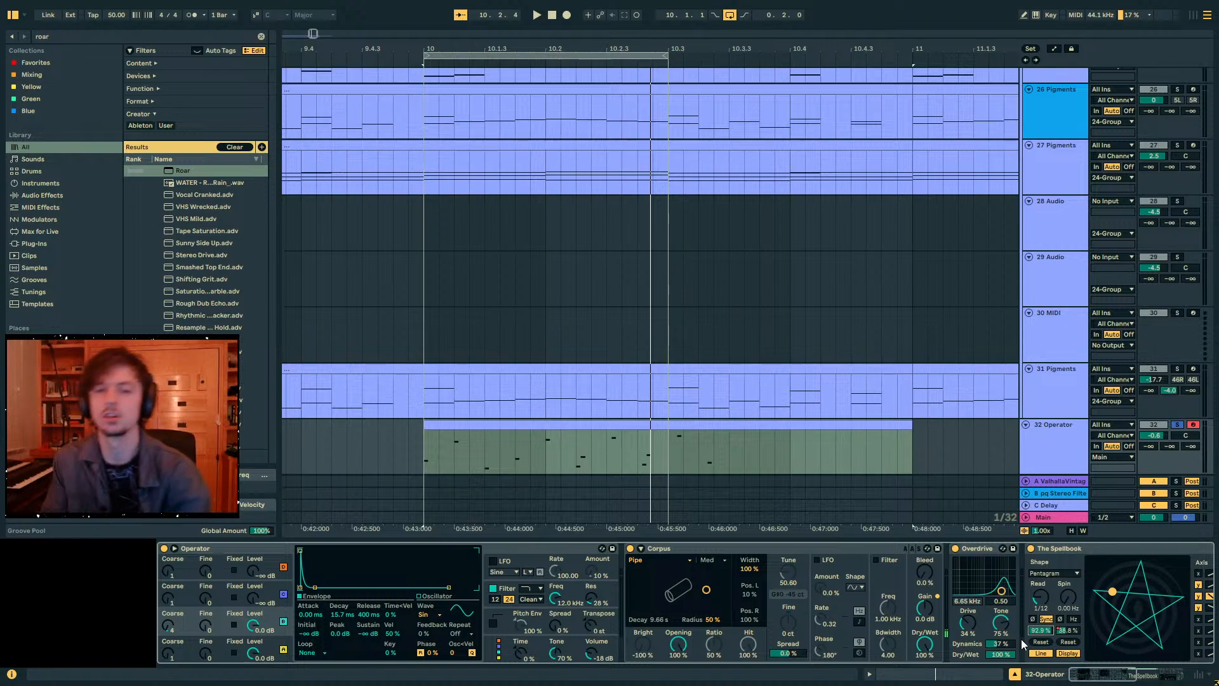
- Add a new MIDI track below the Operator track and load a Vocoder onto it
{"action": "scroll", "coordinate": [896, 492], "scroll_direction": "down", "scroll_amount": 2}
{"action": "left_click", "coordinate": [1032, 407]}
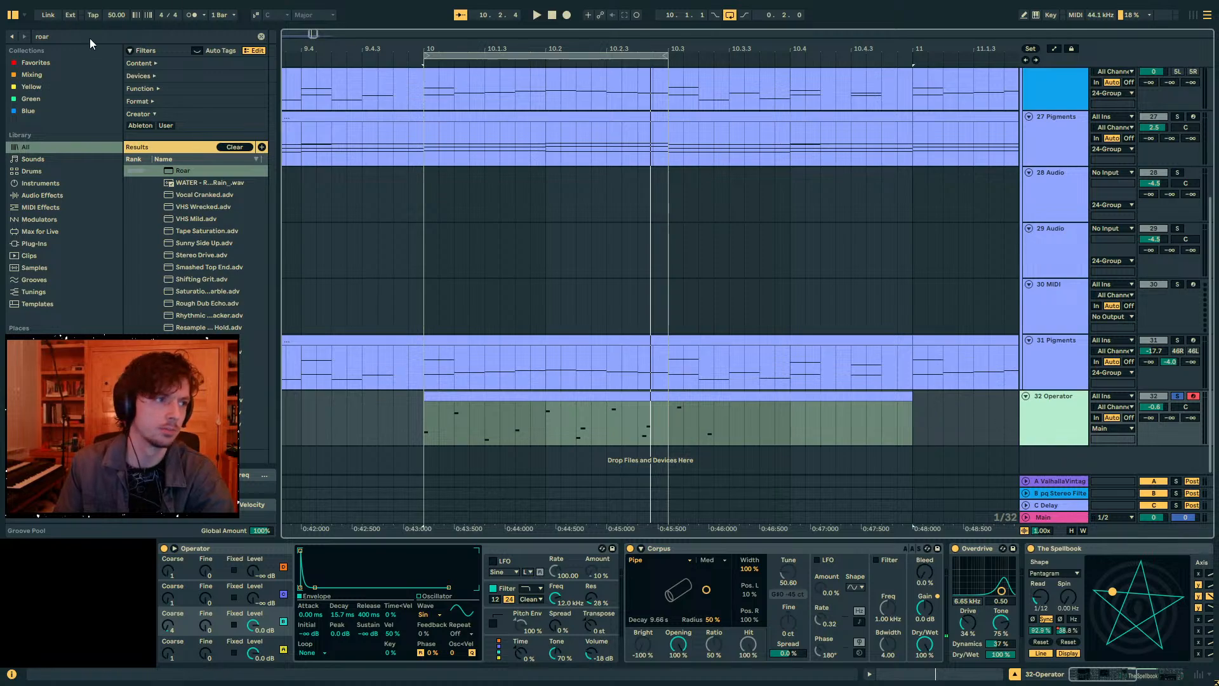
{"action": "key", "text": "ctrl+shift+t"}
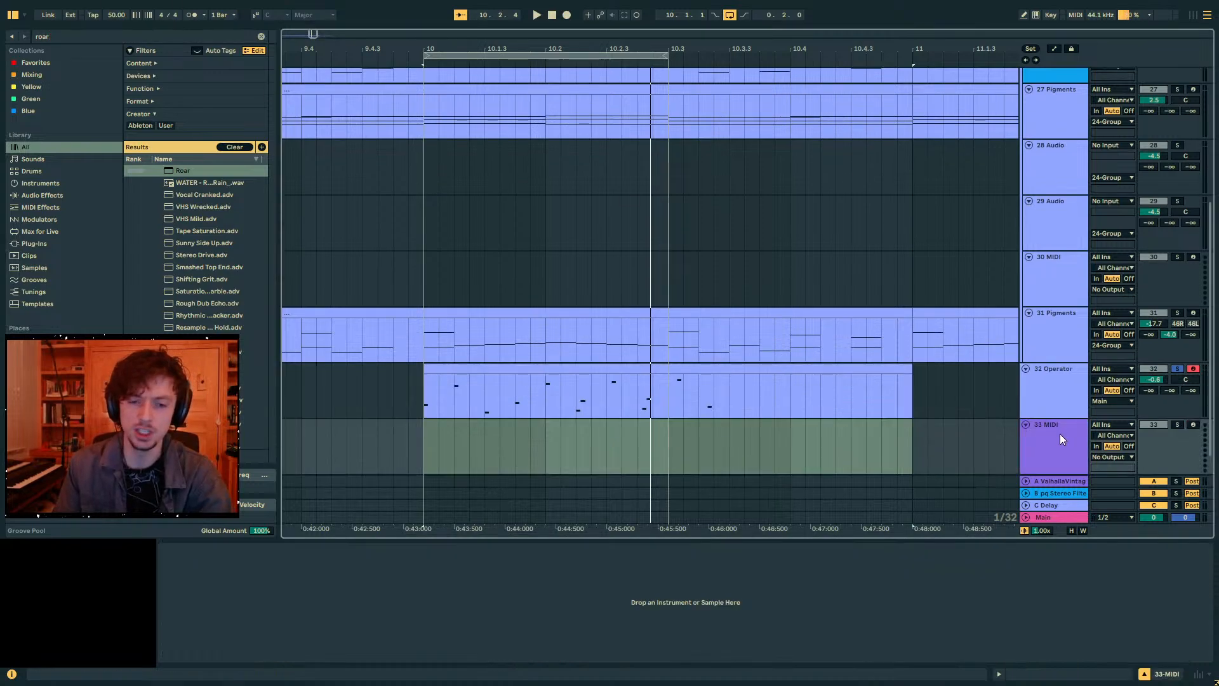
{"action": "key", "text": "ctrl+f"}
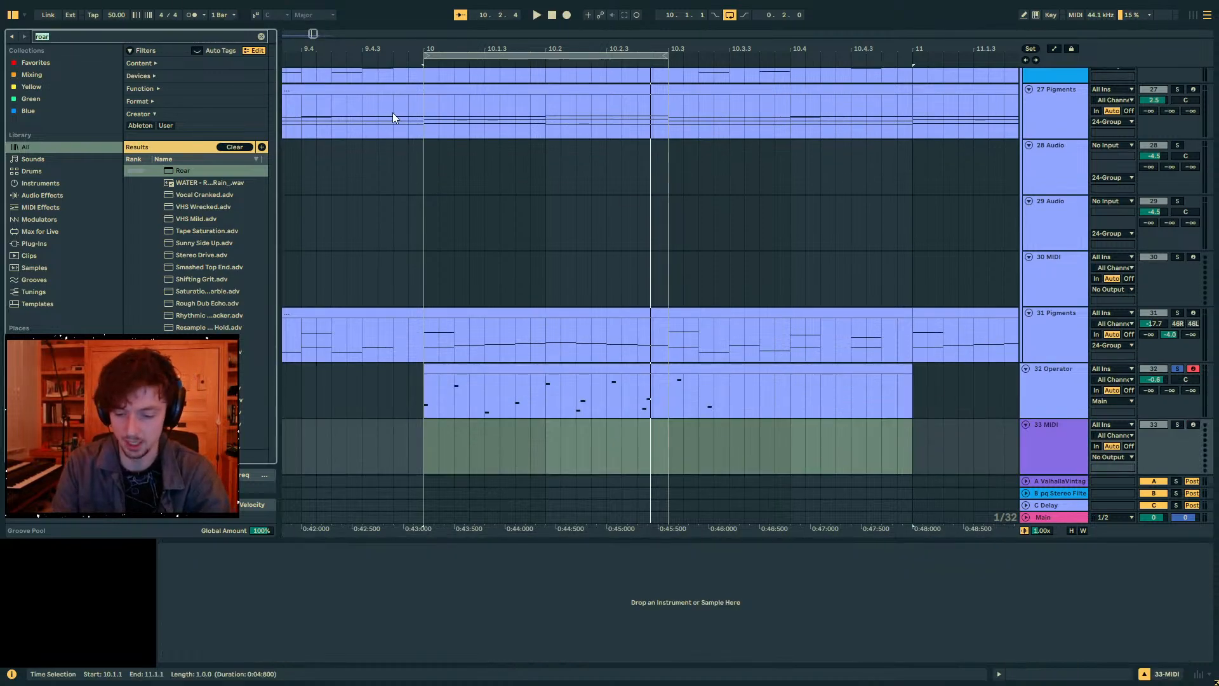
{"action": "type", "text": "vocod"}
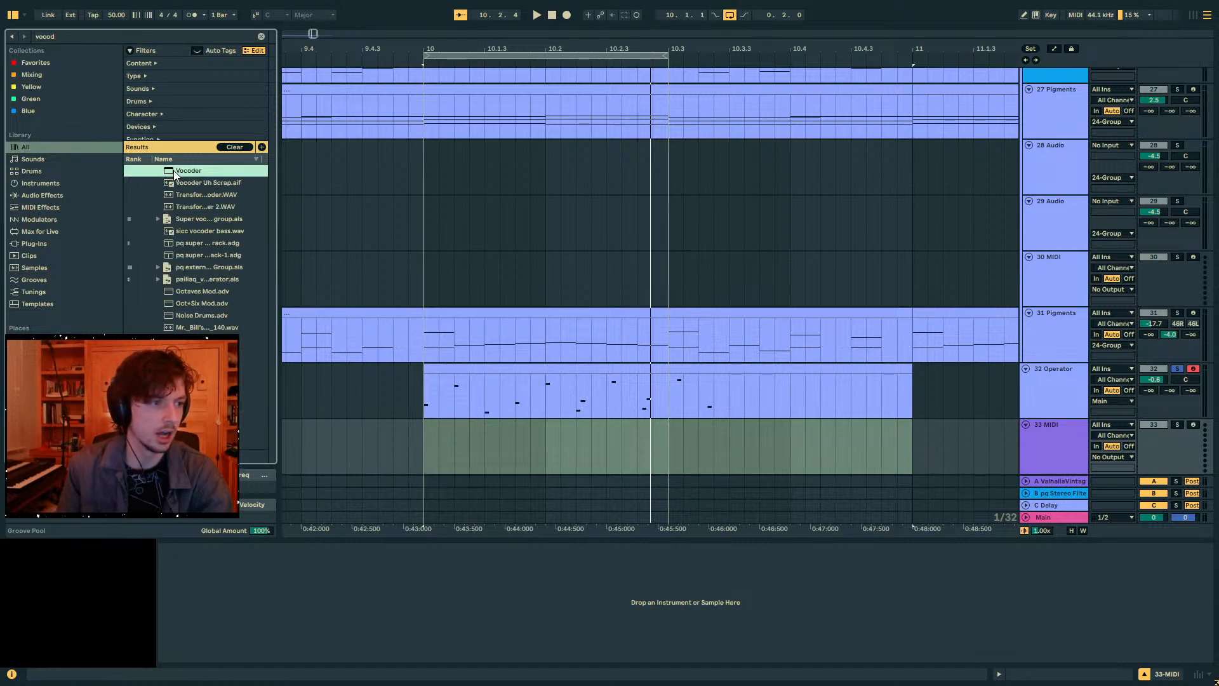
{"action": "double_click", "coordinate": [175, 175]}
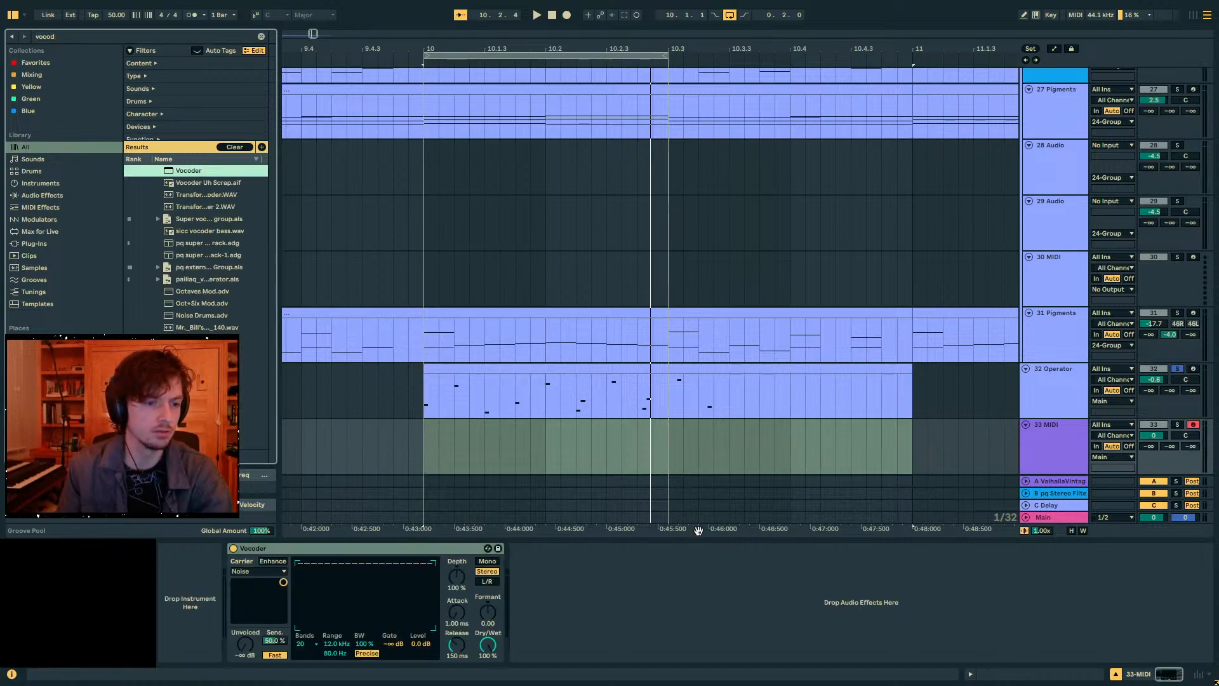
- Set the Vocoder to 12 bands and move it after Roar on the Operator track, folding Corpus, The Spellbook and Roar
{"action": "left_click", "coordinate": [314, 643]}
{"action": "left_click", "coordinate": [312, 643]}
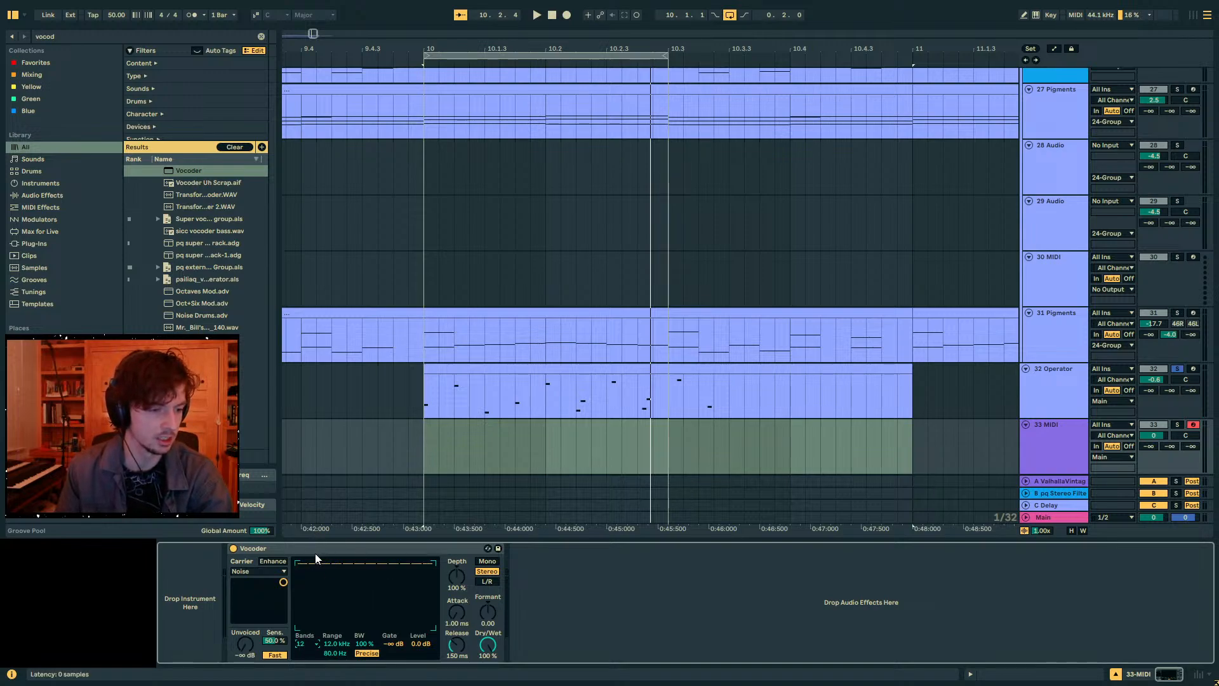
{"action": "left_click", "coordinate": [315, 554]}
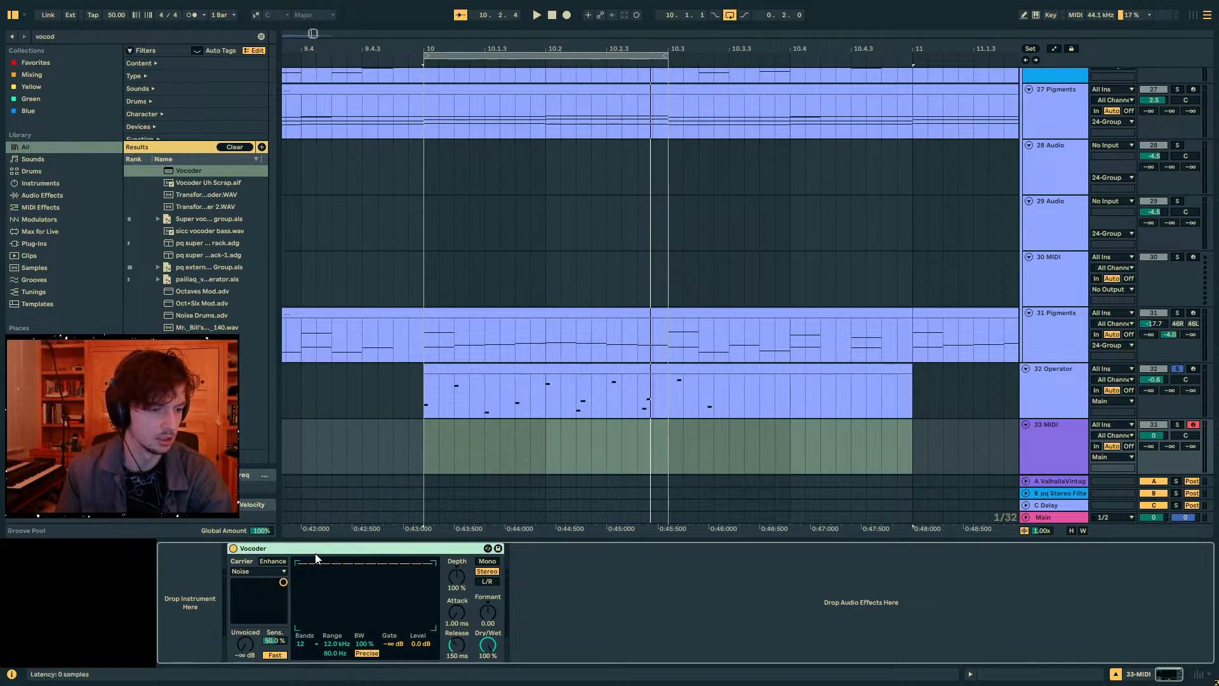
{"action": "left_click", "coordinate": [654, 392]}
{"action": "double_click", "coordinate": [692, 550]}
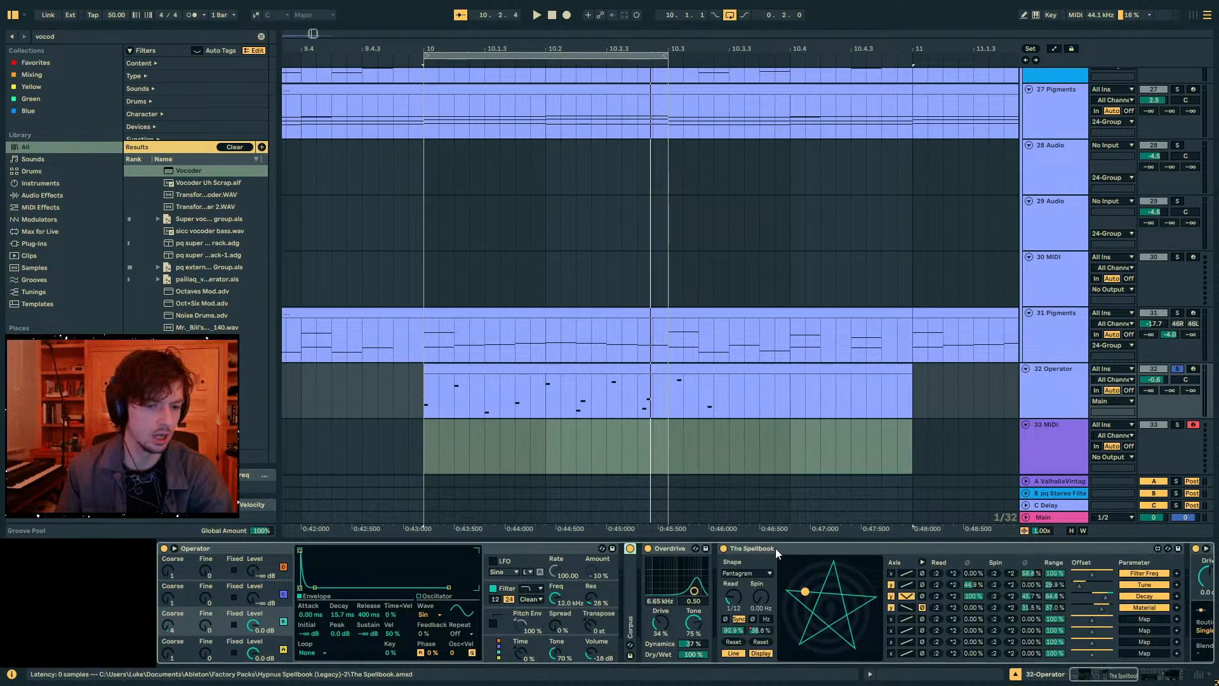
{"action": "double_click", "coordinate": [775, 547]}
{"action": "double_click", "coordinate": [797, 547]}
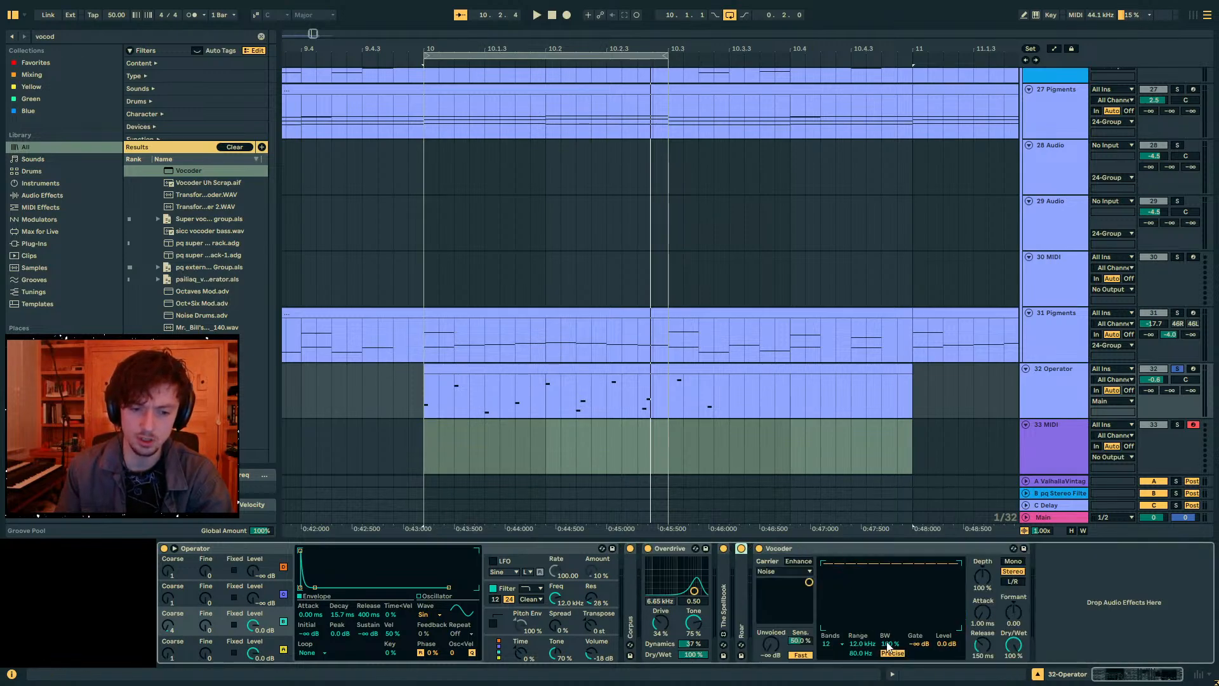
- Set the Operator track's volume to -4.0 dB, the Vocoder's BW to 10.0% and its range to 440–880 Hz
{"action": "key", "text": "space"}
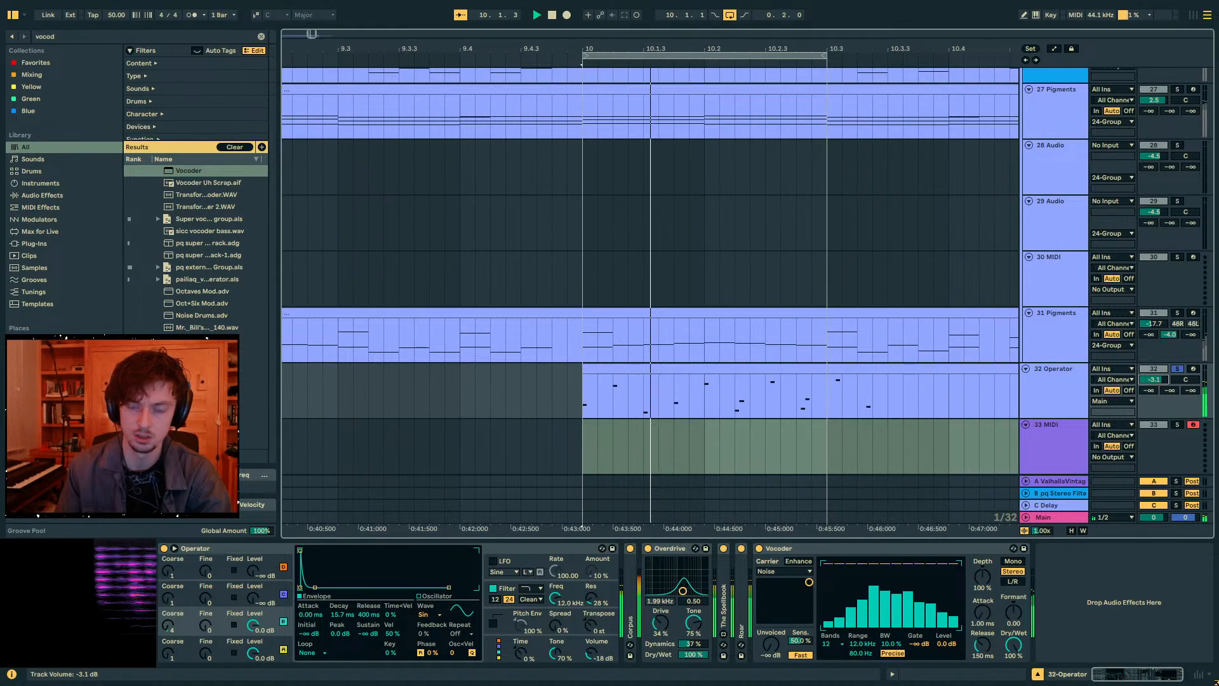
{"action": "key", "text": "space"}
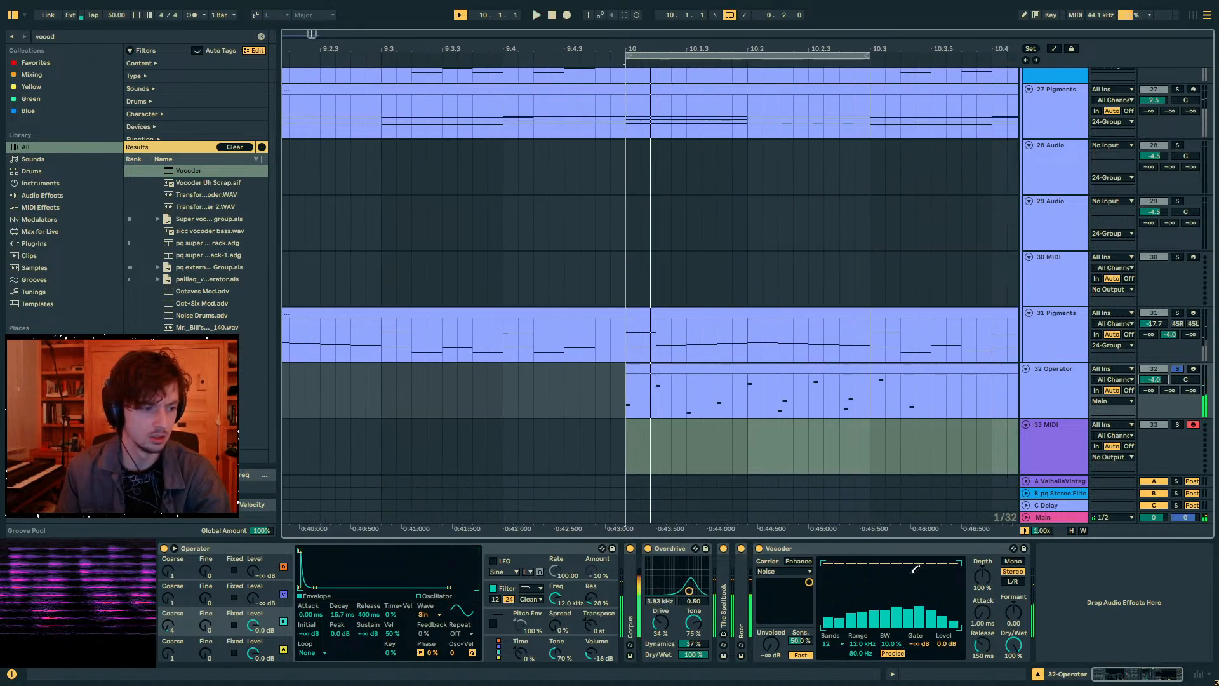
{"action": "mouse_move", "coordinate": [119, 621]}
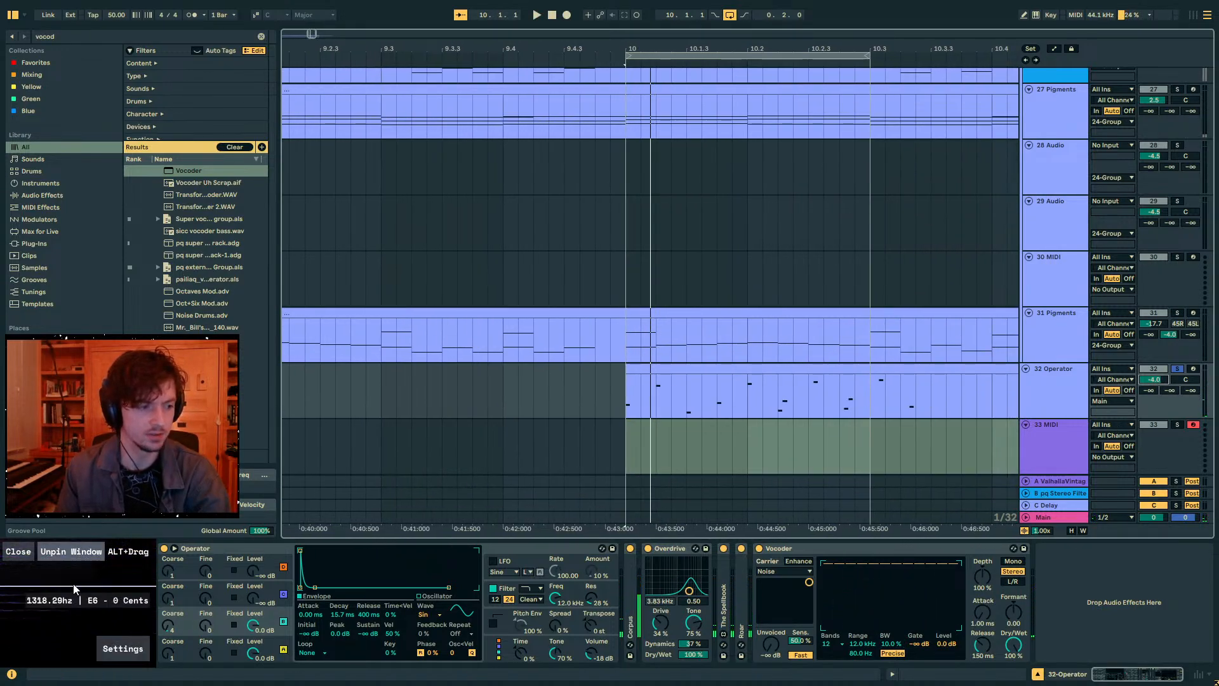
{"action": "left_click", "coordinate": [827, 644]}
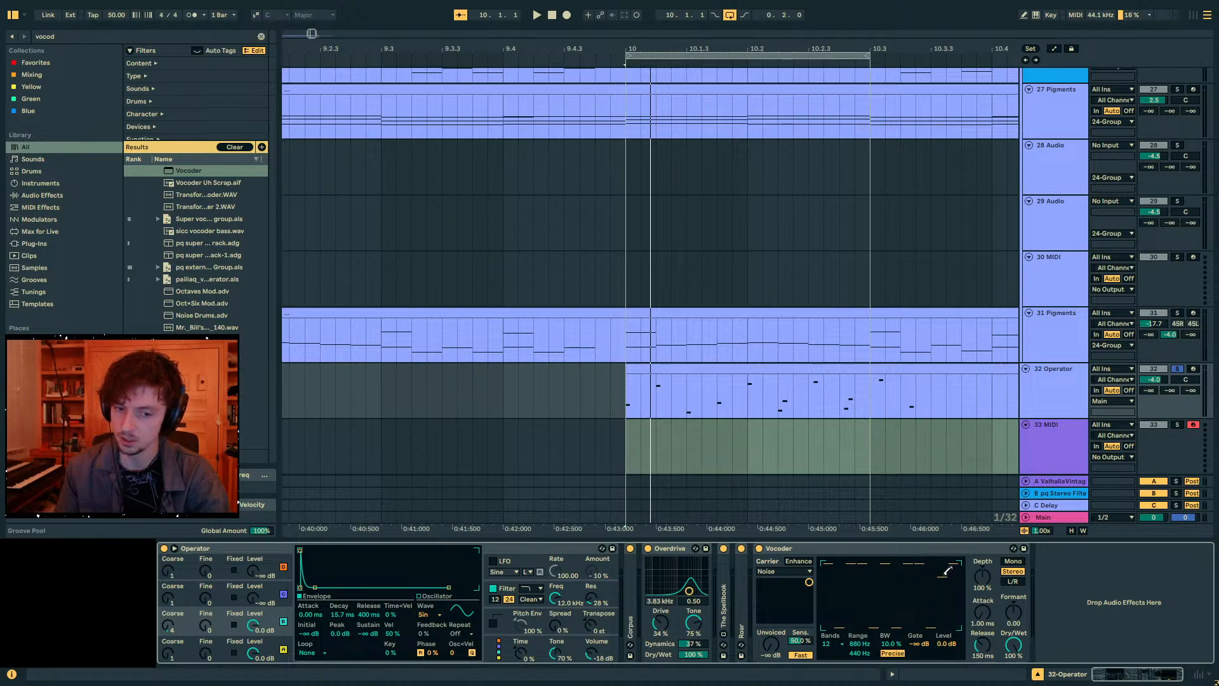
- Set the Vocoder's Release to 10.0 ms, BW to 44.1% and upper range to 6.97 kHz while auditioning the loop
{"action": "key", "text": "space"}
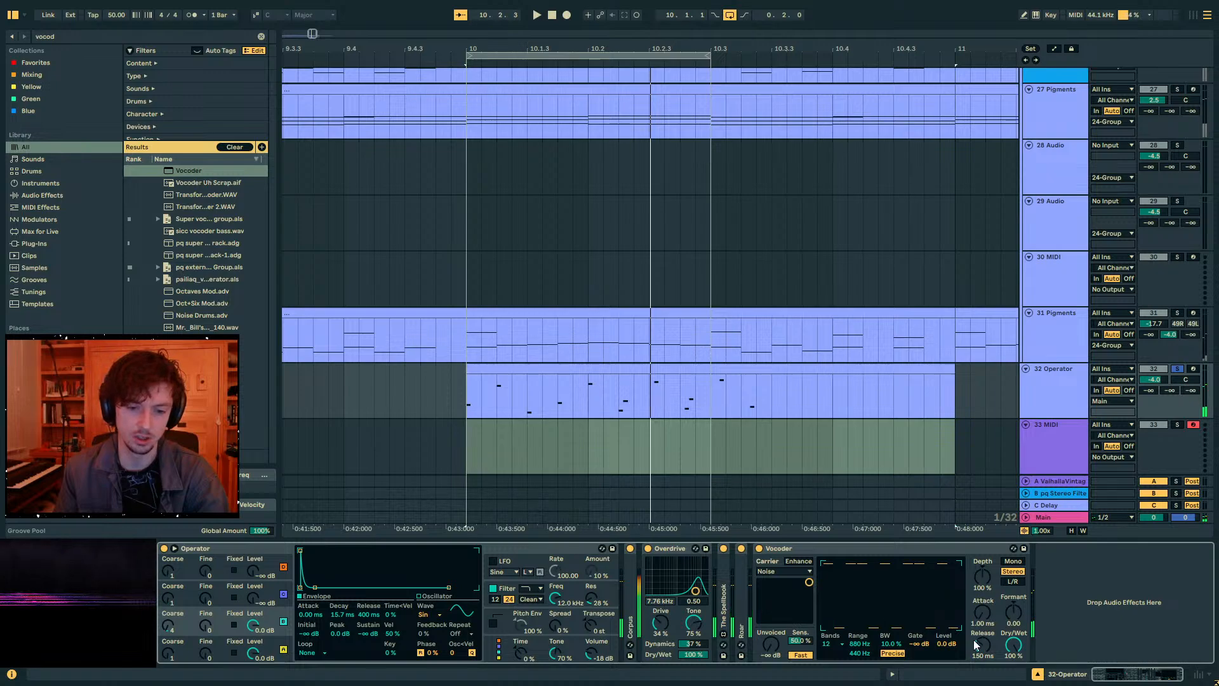
{"action": "key", "text": "space"}
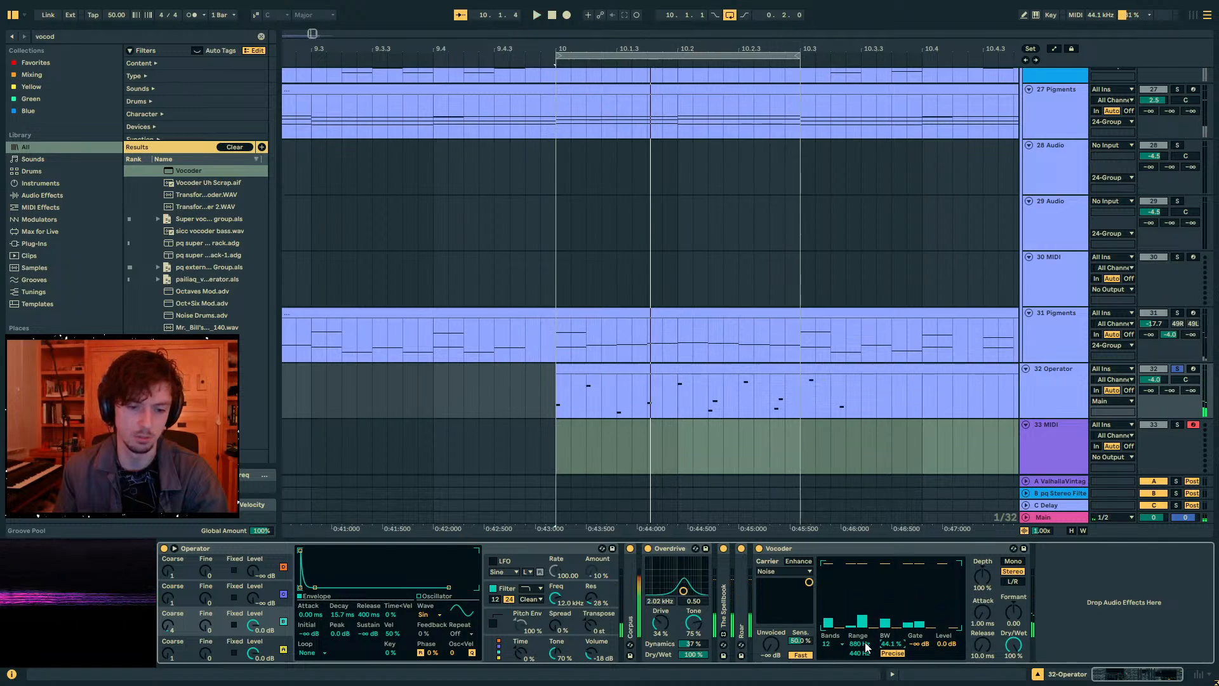
{"action": "mouse_move", "coordinate": [866, 643]}
{"action": "left_mouse_down"}
{"action": "mouse_move", "coordinate": [865, 602]}
{"action": "mouse_move", "coordinate": [867, 646]}
{"action": "left_mouse_up"}
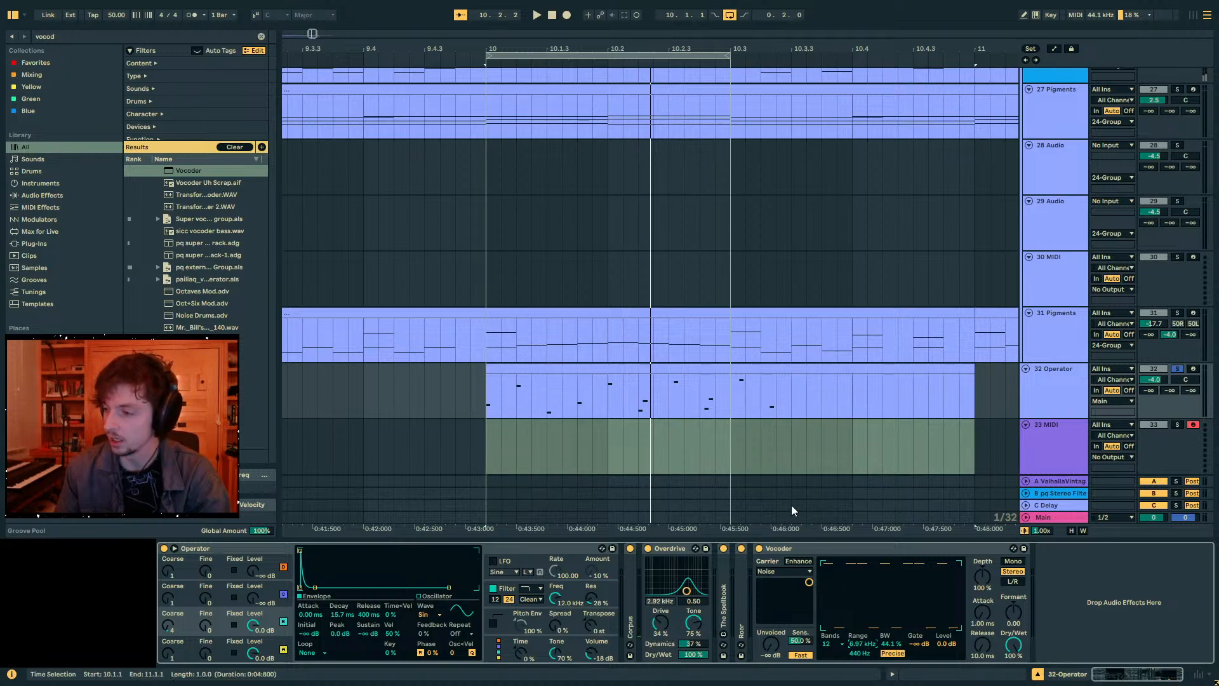
- Set the Vocoder's Depth to 200%, Attack to 6.26 ms, Release to 43.1 ms and BW to 15.9% with the Operator clip playing
{"action": "left_click", "coordinate": [580, 370]}
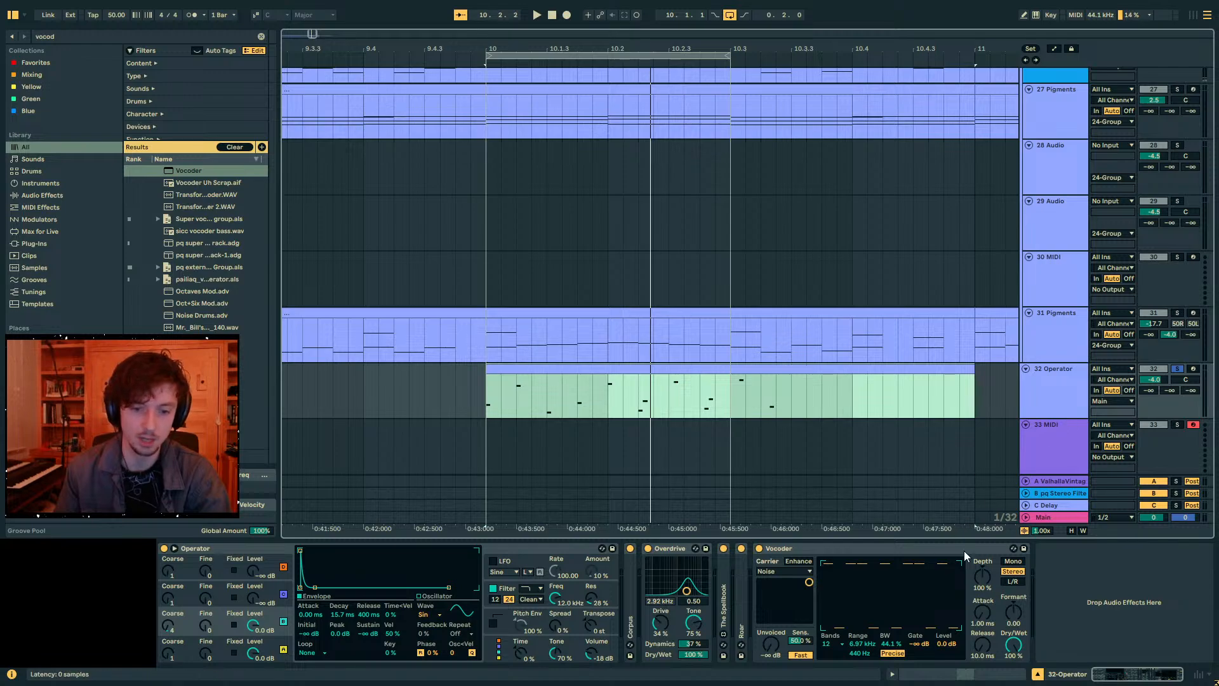
{"action": "key", "text": "space"}
{"action": "left_click_drag", "start_coordinate": [982, 578], "coordinate": [982, 527]}
{"action": "left_click_drag", "start_coordinate": [982, 620], "coordinate": [982, 593]}
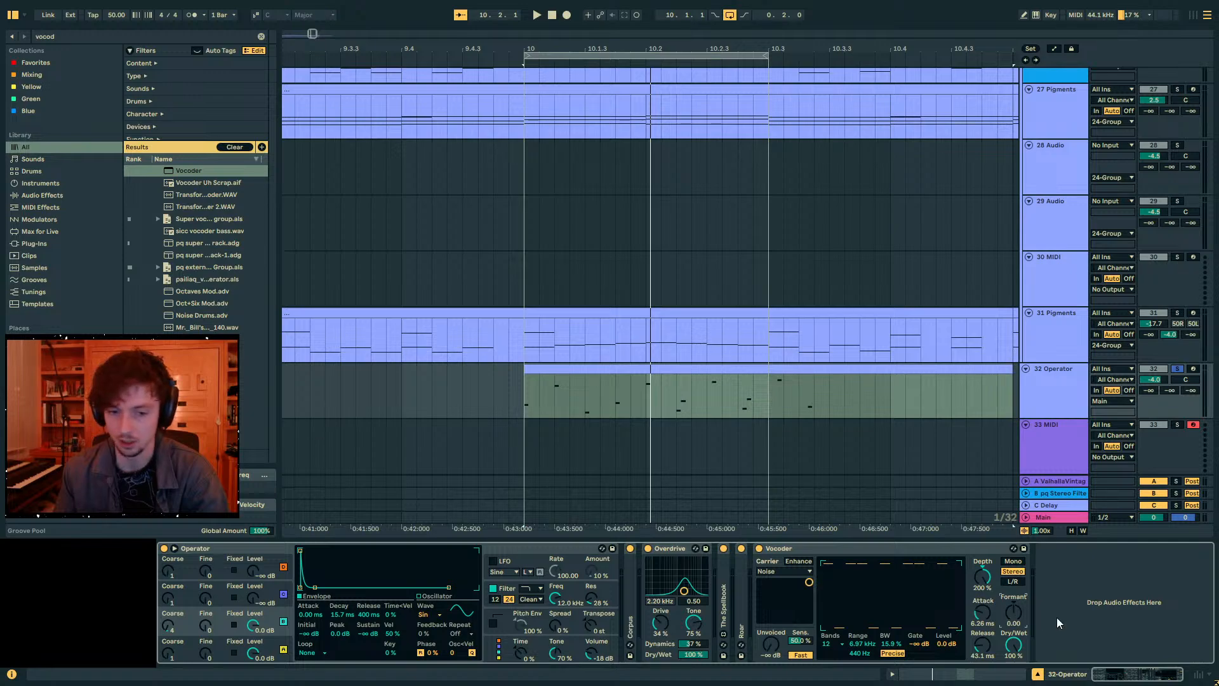
- Raise the Vocoder's Release to 240 ms during loop playback, and stop the transport
{"action": "key", "text": "space"}
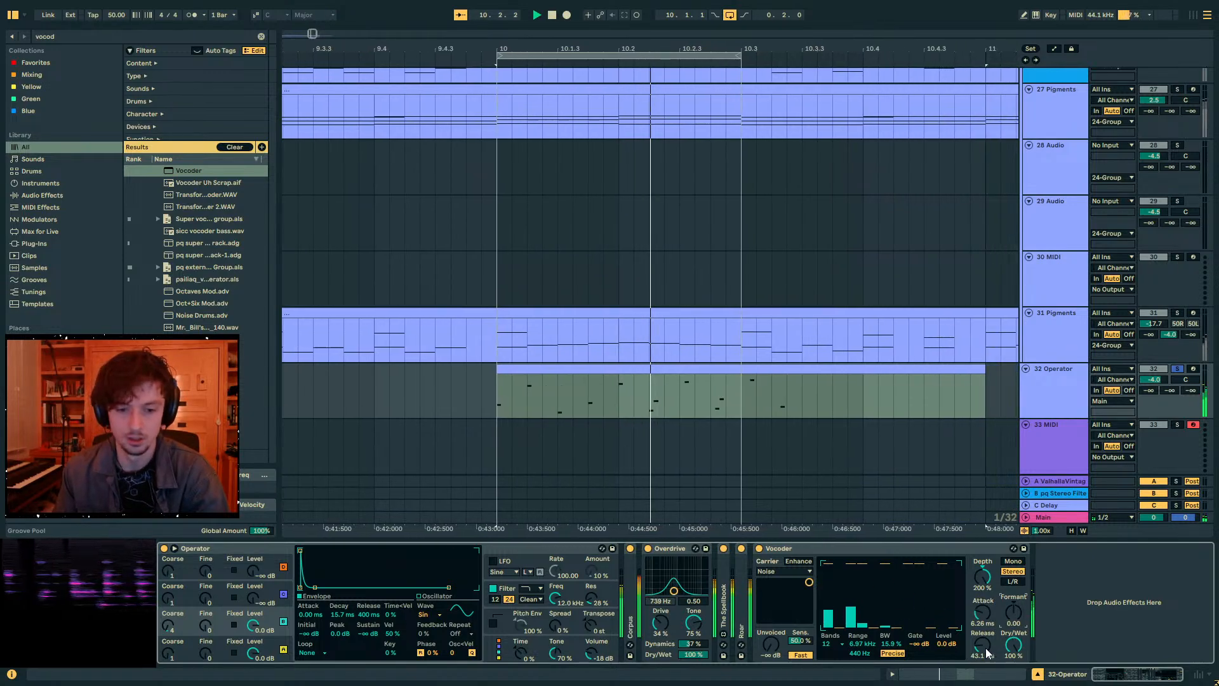
{"action": "left_click_drag", "start_coordinate": [983, 648], "coordinate": [982, 631]}
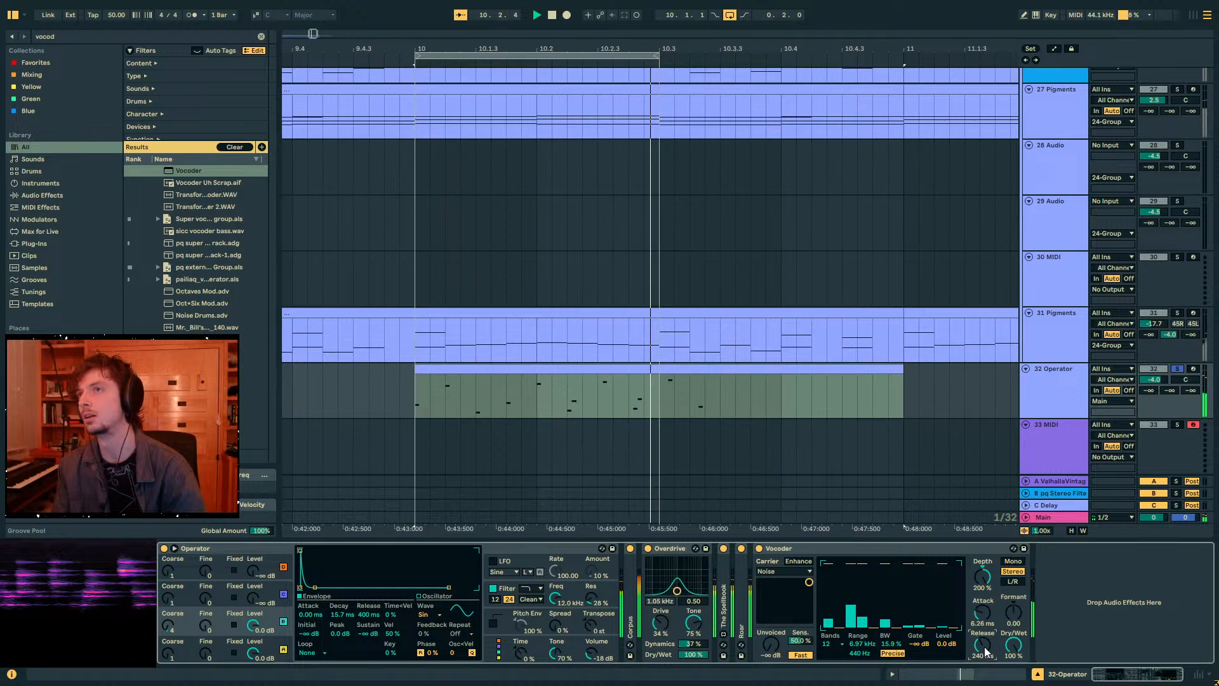
{"action": "key", "text": "space"}
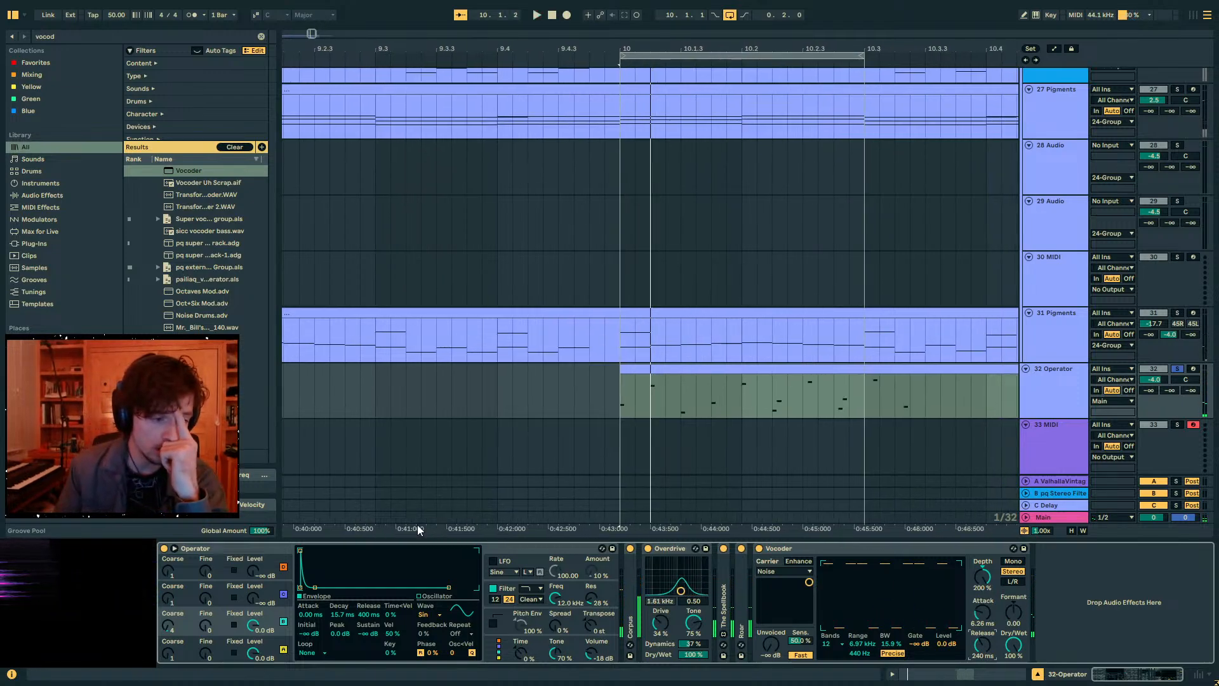
- Compare the loop with the Vocoder bypassed and with the Operator track unsoloed and deactivated
{"action": "left_click", "coordinate": [759, 548]}
{"action": "key", "text": "space"}
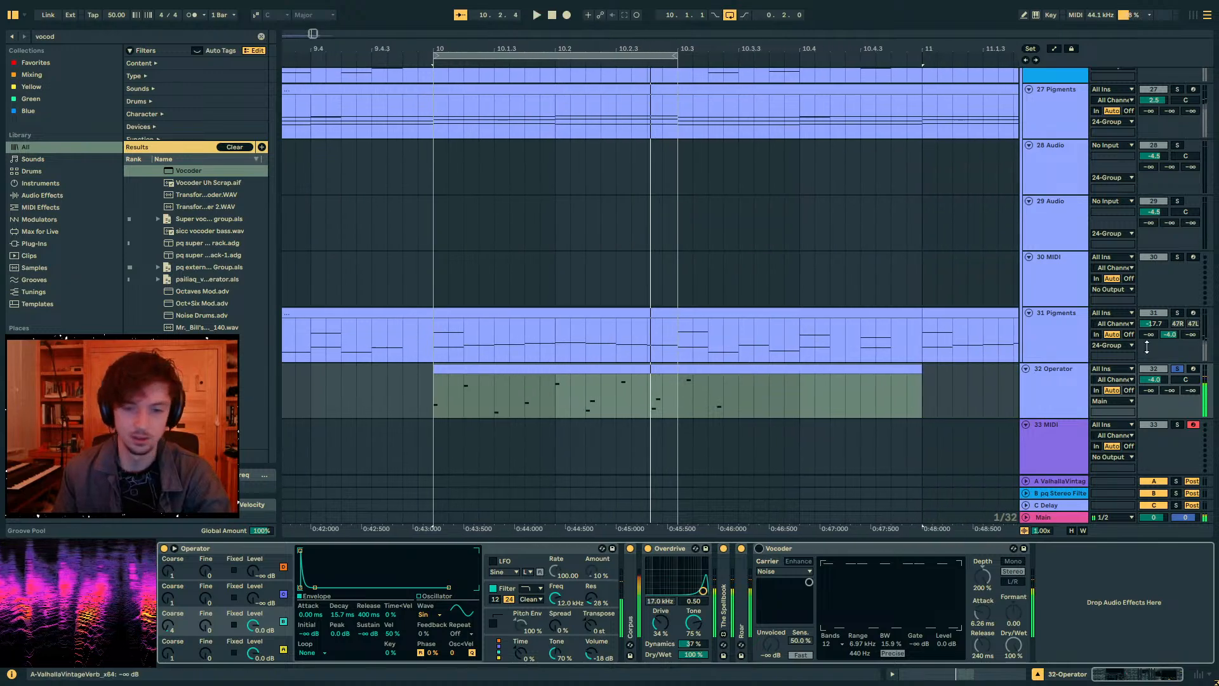
{"action": "left_click", "coordinate": [1177, 369]}
{"action": "left_click", "coordinate": [1154, 369]}
{"action": "left_click_drag", "start_coordinate": [554, 47], "coordinate": [677, 3]}
{"action": "left_click_drag", "start_coordinate": [713, 398], "coordinate": [658, 398]}
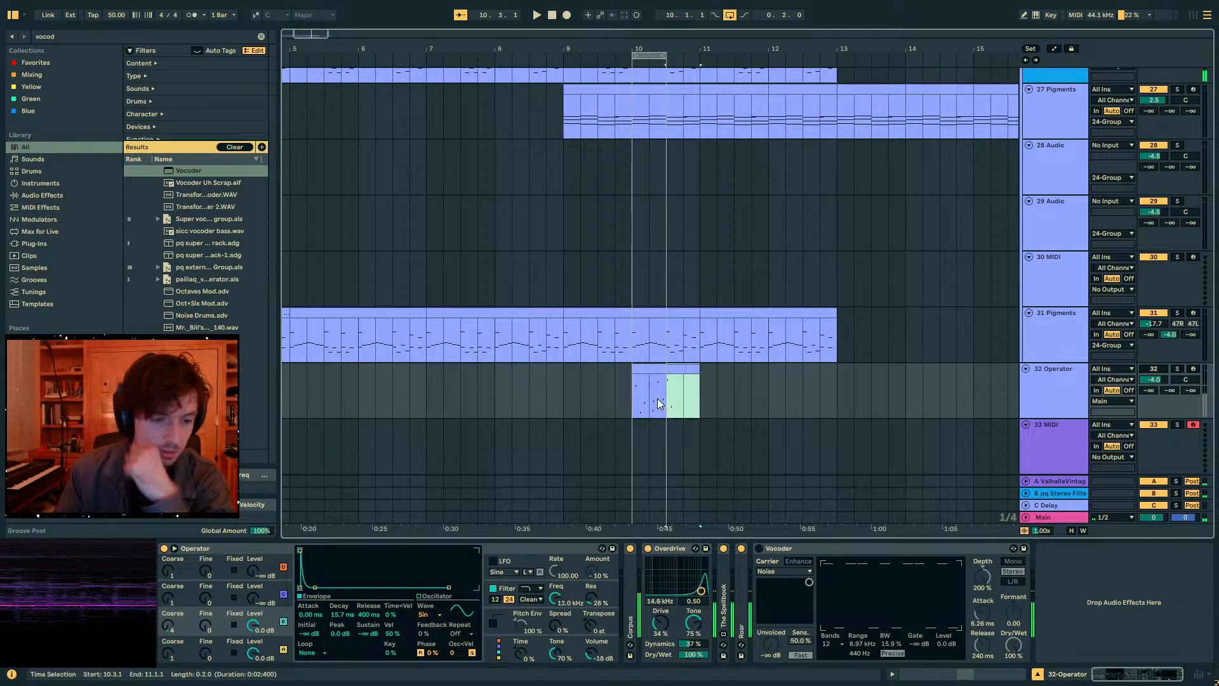
{"action": "left_click", "coordinate": [660, 391]}
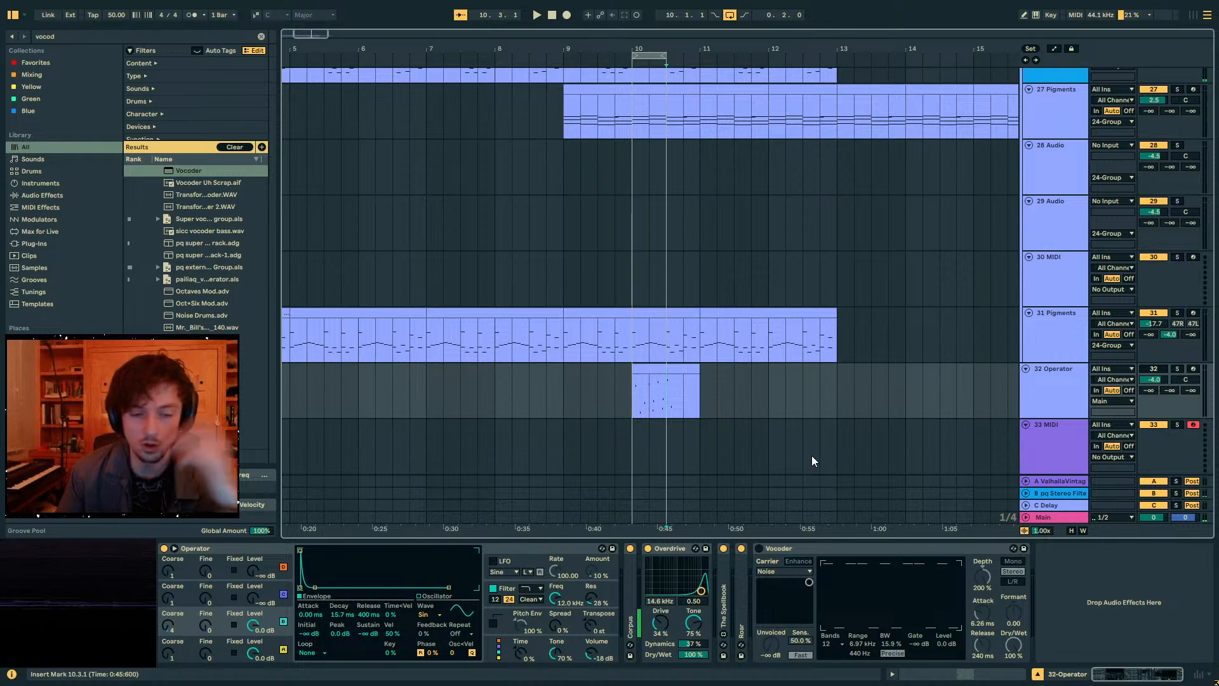
- Solo the Operator track with its Vocoder switched back on and lower the track volume to -14.1 dB during playback
{"action": "left_click", "coordinate": [844, 545]}
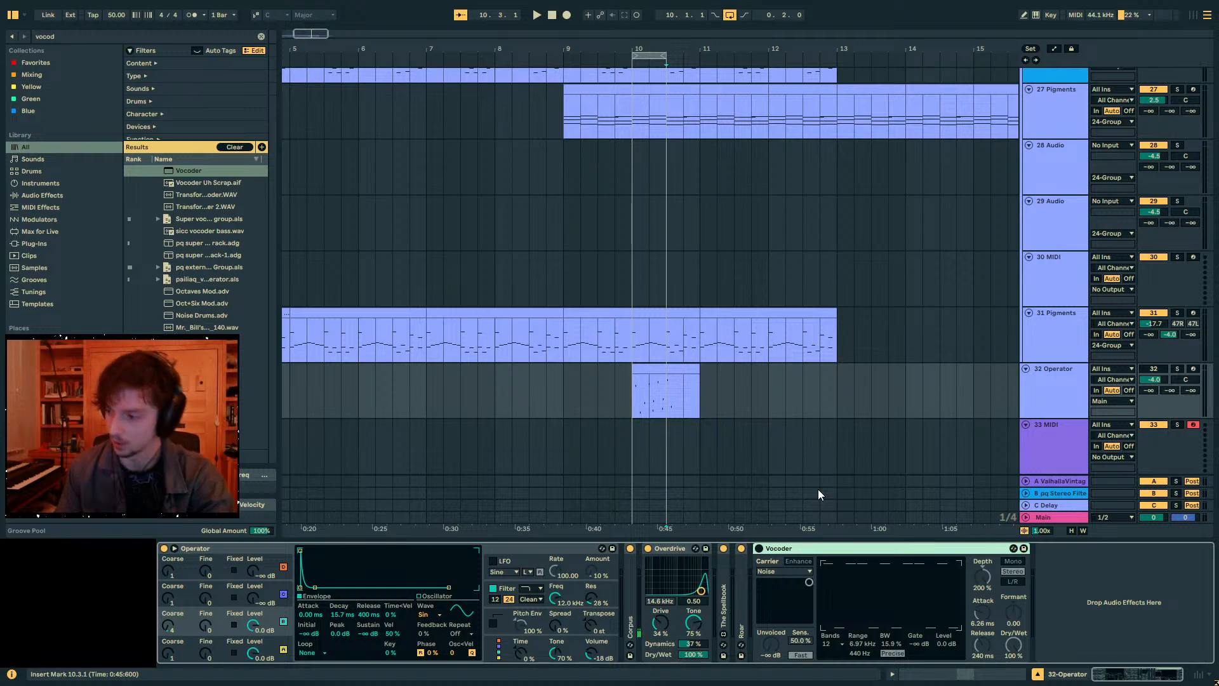
{"action": "left_click", "coordinate": [1176, 368]}
{"action": "left_click", "coordinate": [677, 412]}
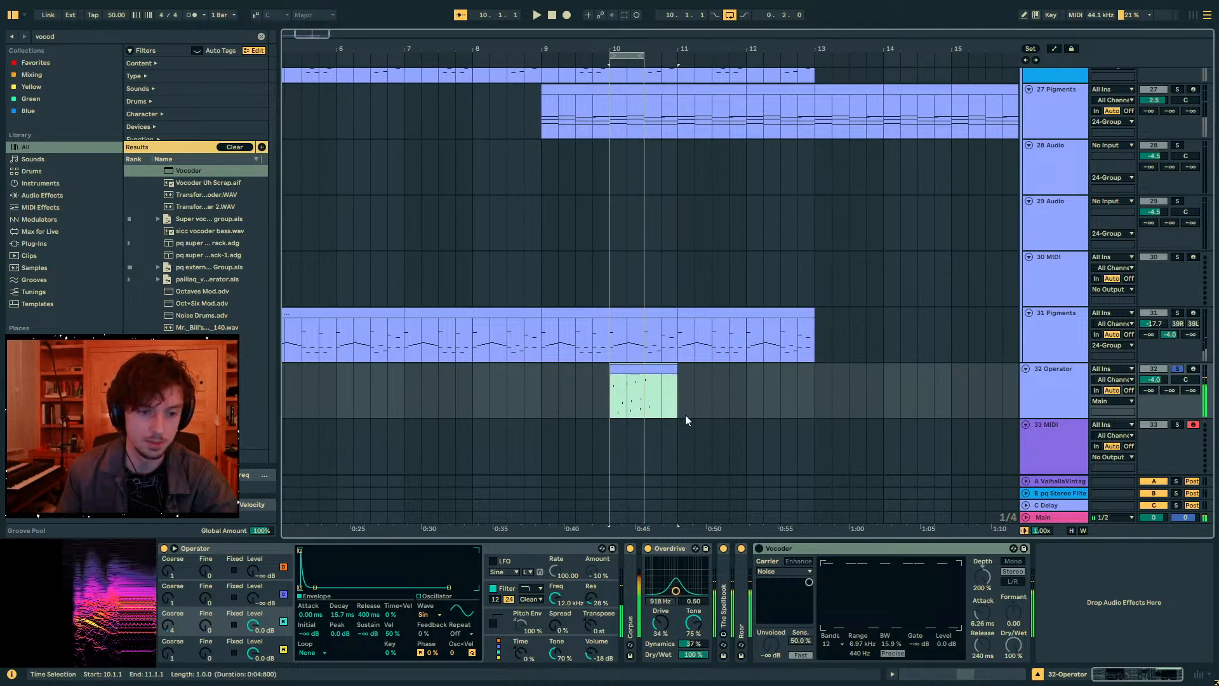
{"action": "left_click", "coordinate": [759, 548]}
{"action": "key", "text": "space"}
{"action": "left_click_drag", "start_coordinate": [1155, 379], "coordinate": [1154, 388]}
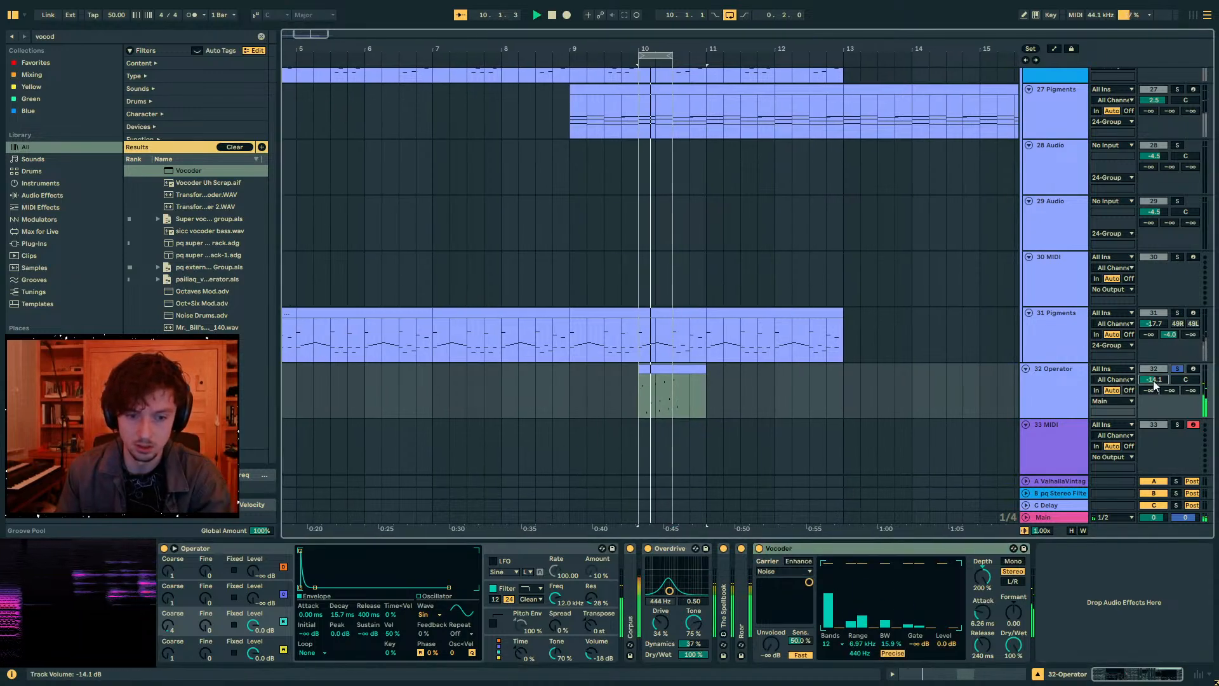
- Duplicate the Vocoder on the Operator track and play the loop through both instances
{"action": "left_click", "coordinate": [828, 549]}
{"action": "key", "text": "ctrl+d"}
{"action": "key", "text": "space"}
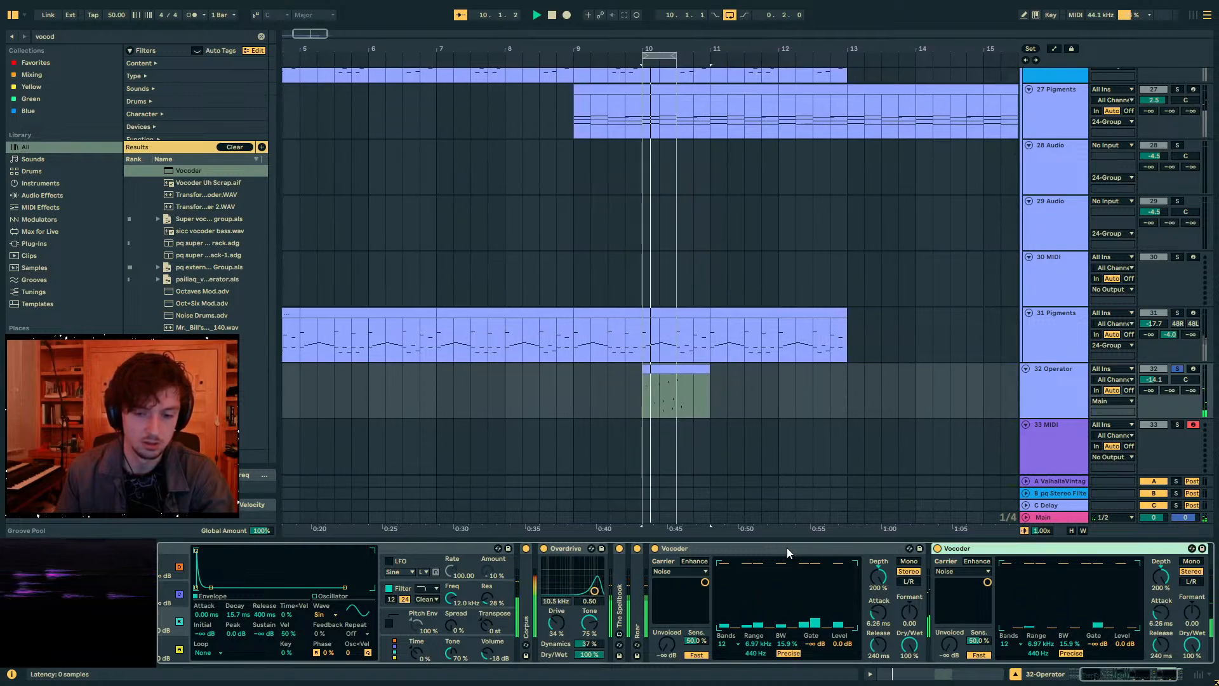
- Set the Operator track's sends A and B to 0 and volume to -17.3 dB, auditioning the full mix unsoloed
{"action": "mouse_move", "coordinate": [1170, 391]}
{"action": "left_mouse_down"}
{"action": "mouse_move", "coordinate": [1170, 343]}
{"action": "mouse_move", "coordinate": [1158, 398]}
{"action": "left_mouse_up"}
{"action": "left_click", "coordinate": [1178, 368]}
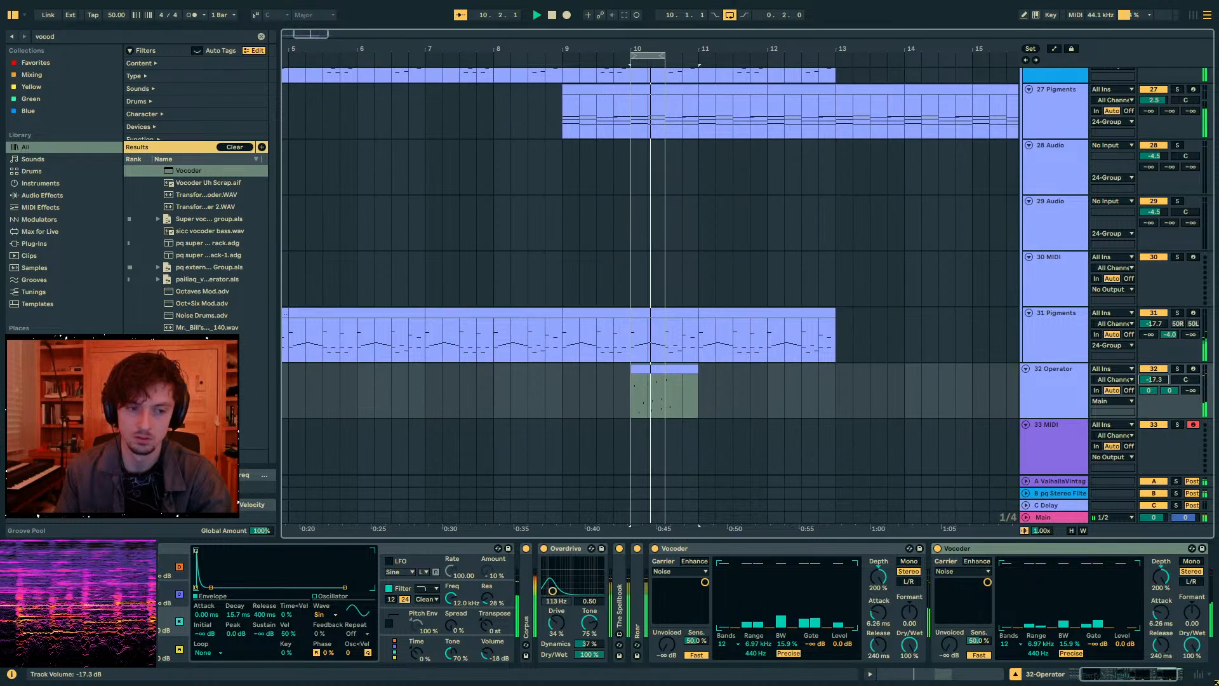
{"action": "left_click", "coordinate": [676, 416]}
{"action": "left_click", "coordinate": [601, 416]}
{"action": "key", "text": "space"}
{"action": "left_click", "coordinate": [500, 416]}
{"action": "key", "text": "space"}
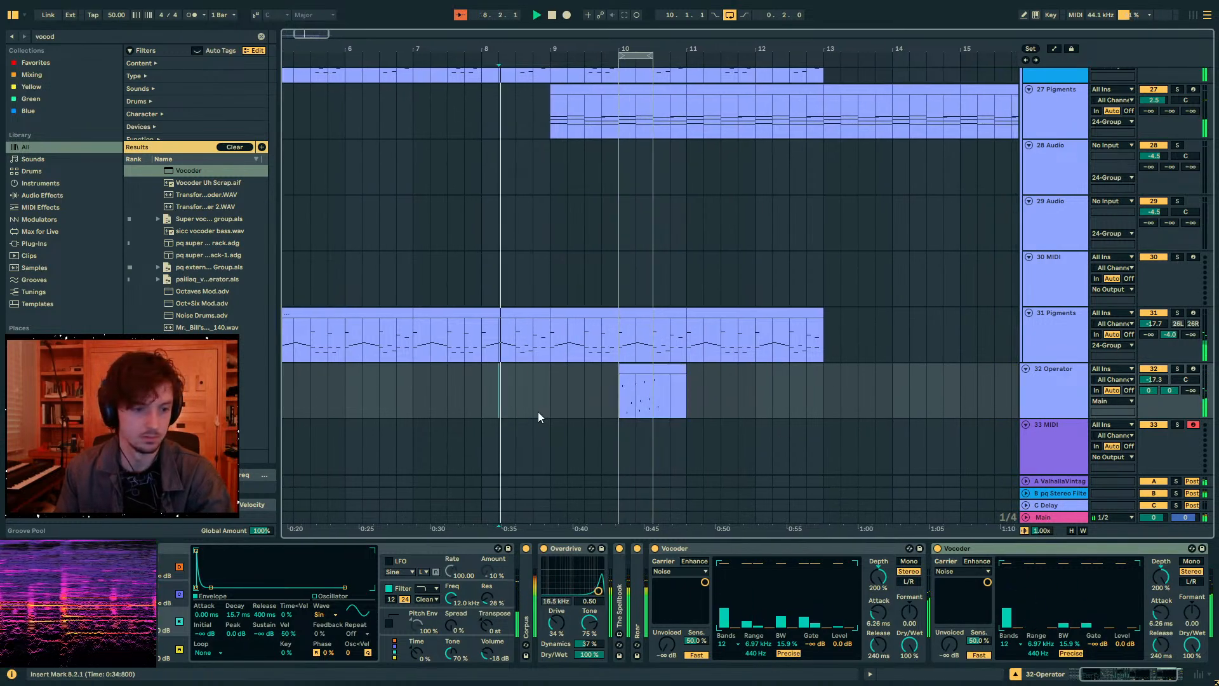
{"action": "key", "text": "space"}
{"action": "left_click", "coordinate": [414, 402]}
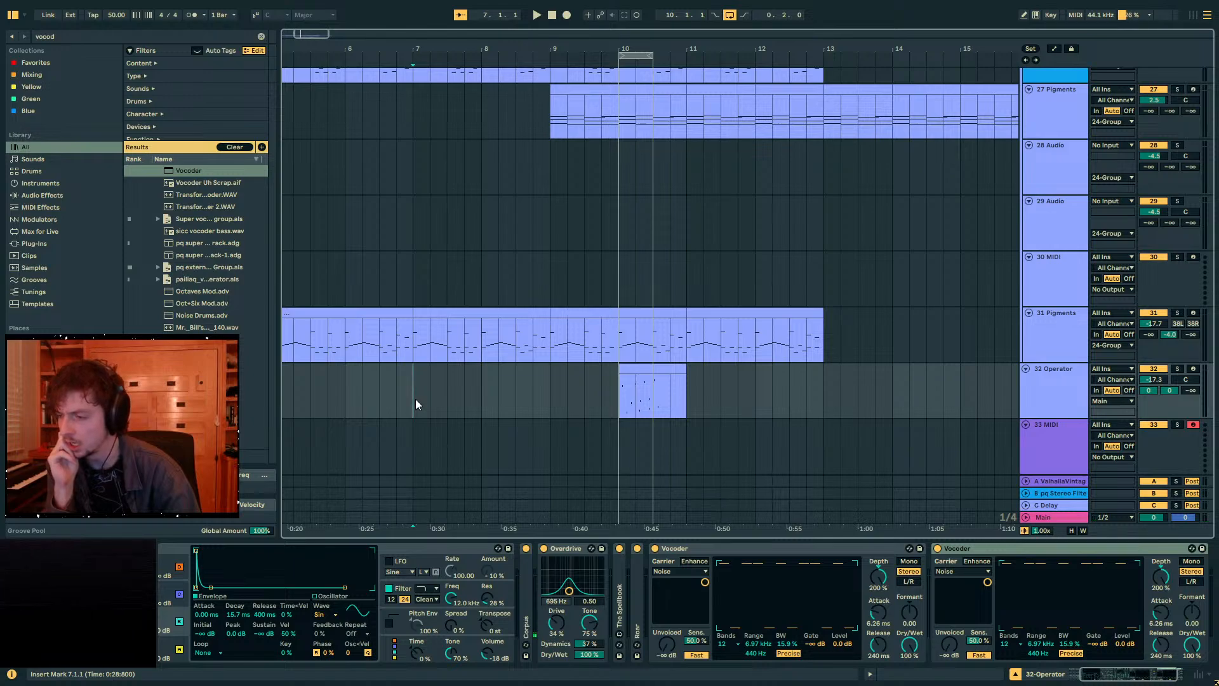
- Select the Pigments clips on track 31 from bar 1 to bar 9
{"action": "left_click_drag", "start_coordinate": [700, 402], "coordinate": [587, 407]}
{"action": "key", "text": "End"}
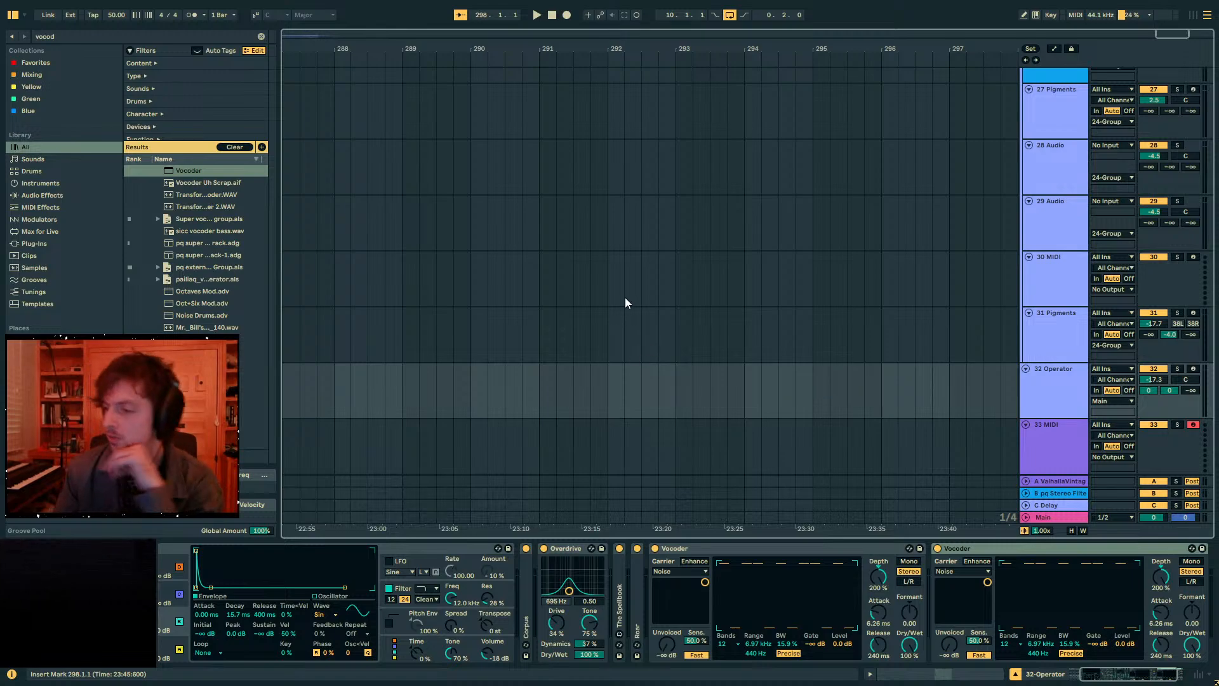
{"action": "left_click_drag", "start_coordinate": [463, 49], "coordinate": [462, 3]}
{"action": "left_click_drag", "start_coordinate": [292, 50], "coordinate": [301, 252]}
{"action": "left_click", "coordinate": [305, 312]}
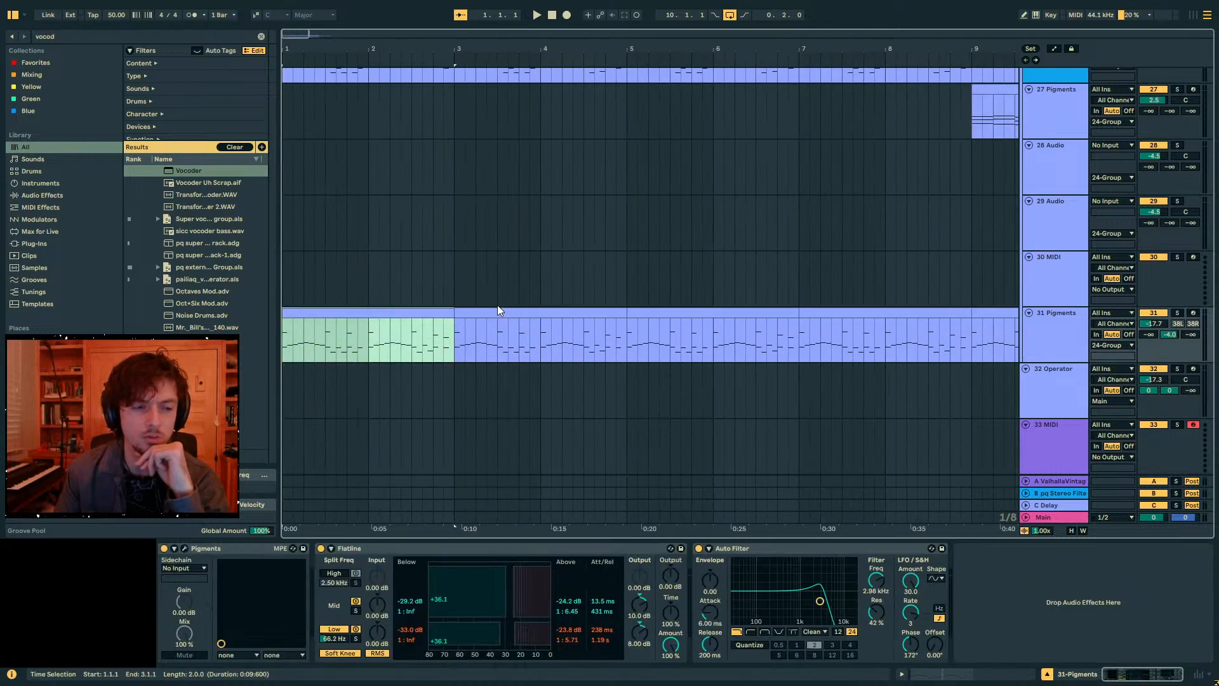
{"action": "scroll", "coordinate": [497, 304], "scroll_direction": "down", "scroll_amount": 1}
{"action": "left_click", "coordinate": [482, 285]}
{"action": "left_click", "coordinate": [452, 285], "text": "shift"}
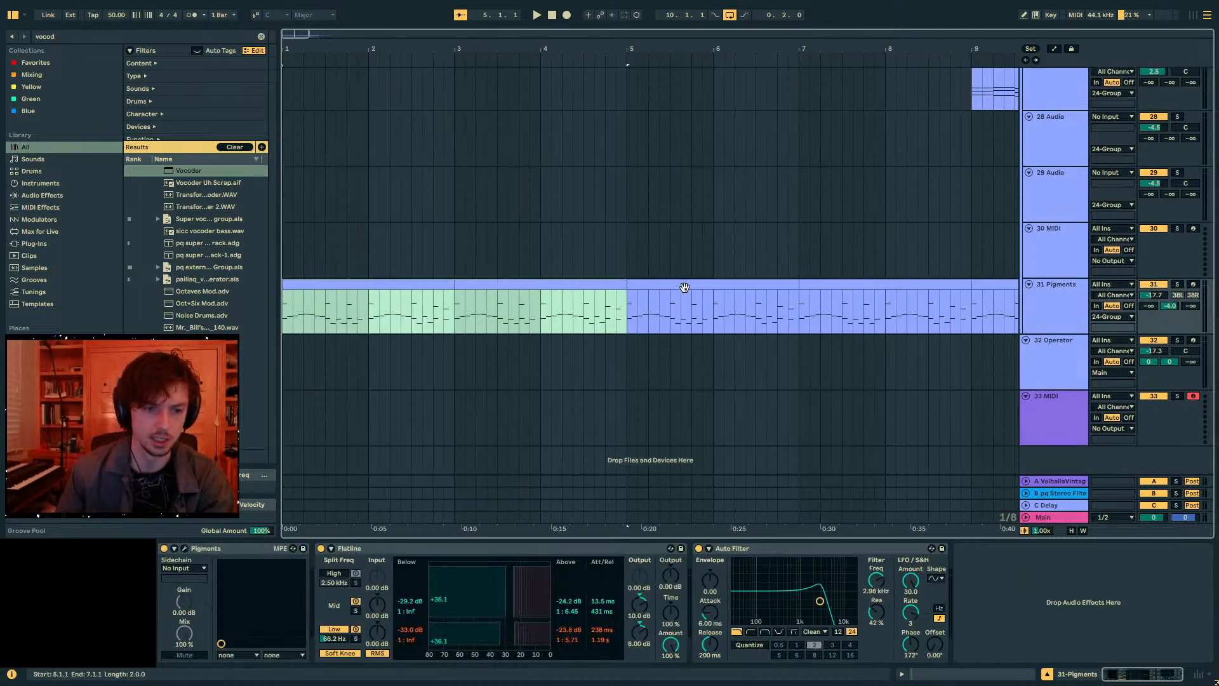
{"action": "left_click", "coordinate": [860, 285], "text": "shift"}
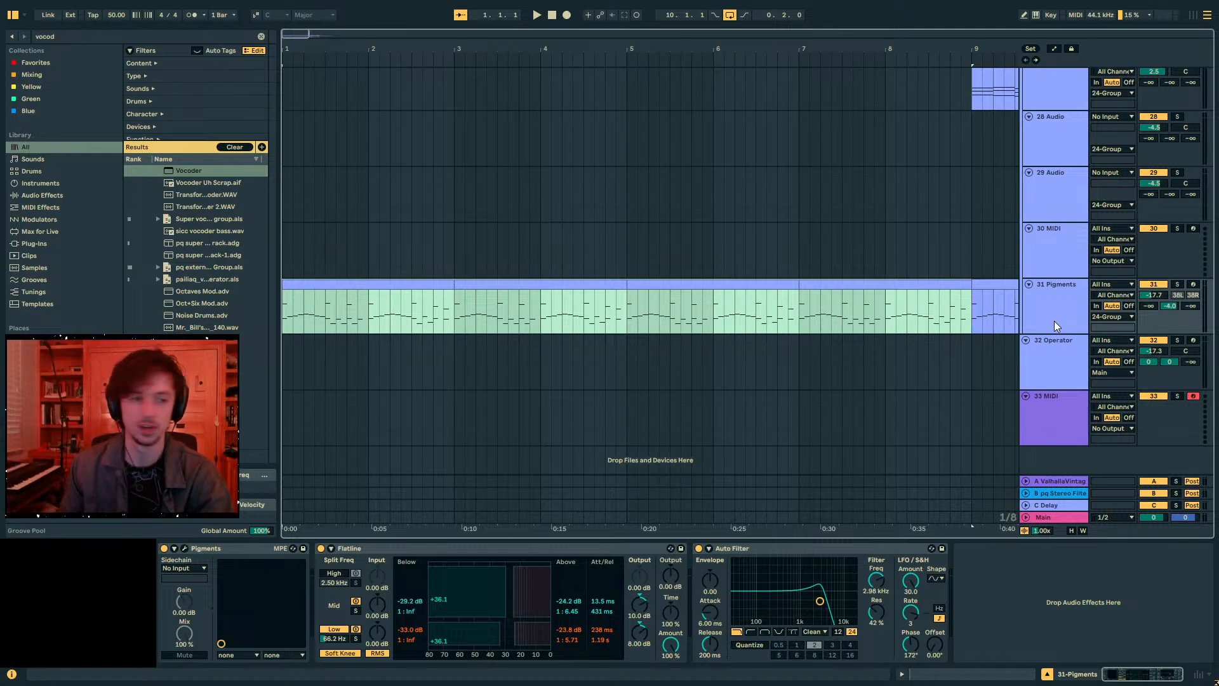
- Select the track 31 Pigments clip spanning bars 1 to 3 and start playback from bar 1
{"action": "left_click", "coordinate": [558, 281]}
{"action": "left_click", "coordinate": [324, 283]}
{"action": "scroll", "coordinate": [1130, 354], "scroll_direction": "up", "scroll_amount": 2}
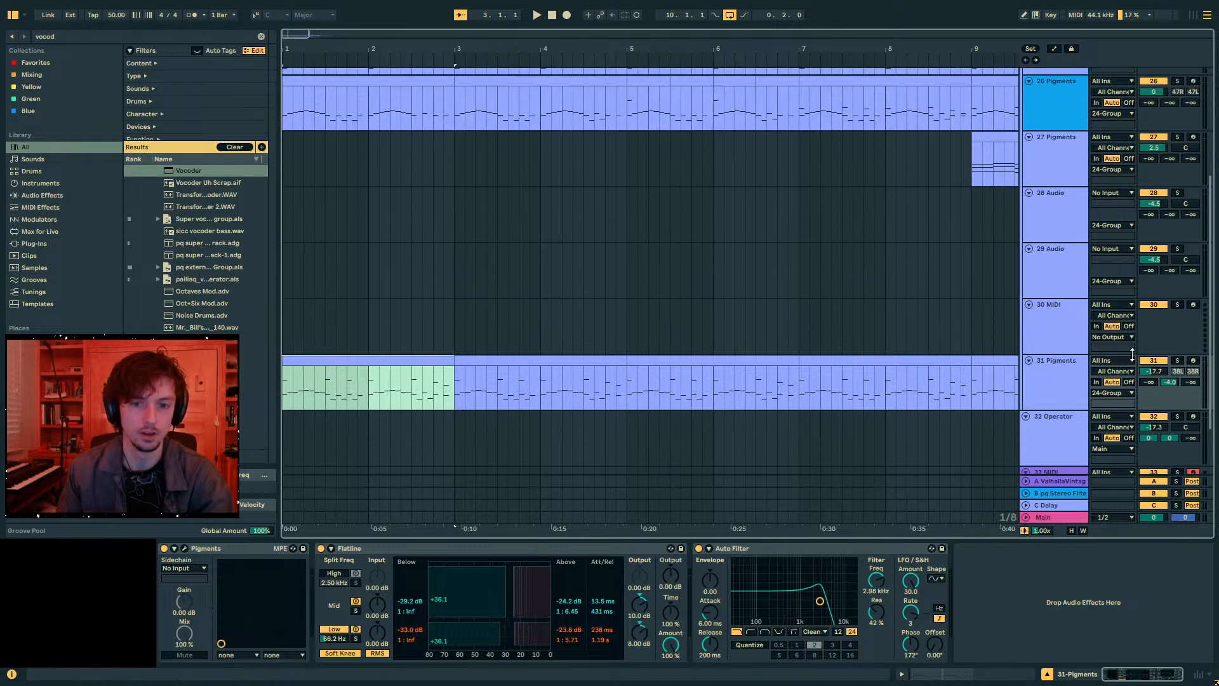
{"action": "key", "text": "space"}
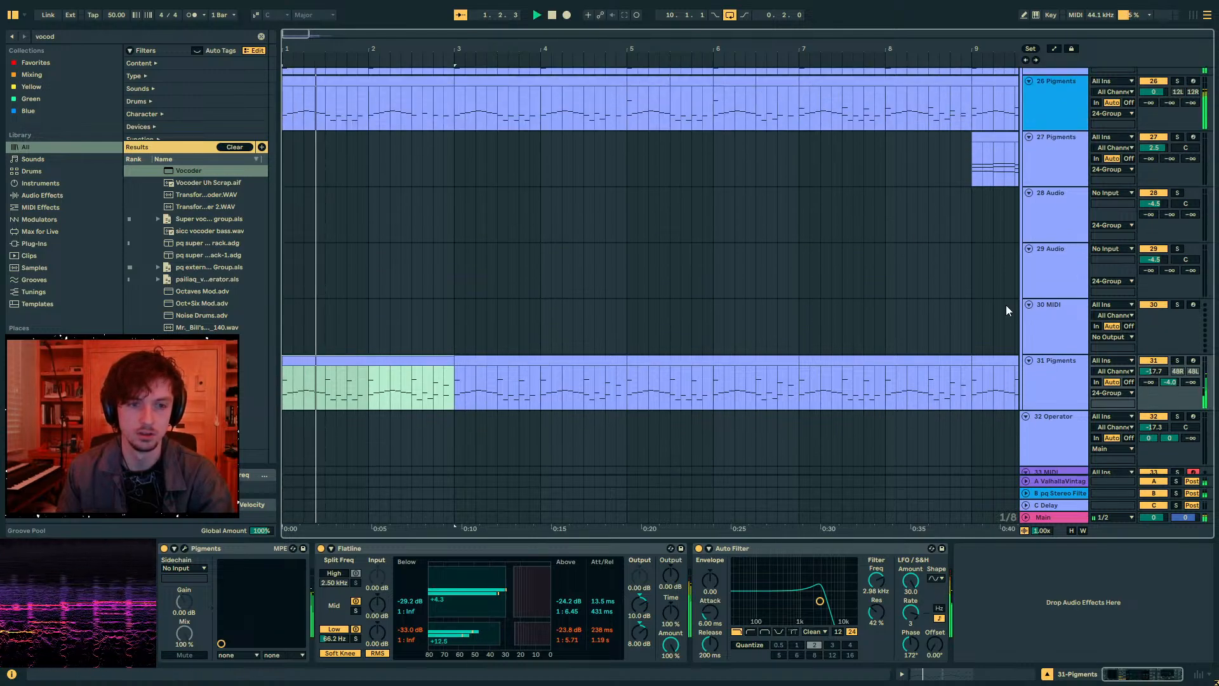
- Automate track 31's Auto Filter frequency with a ramp rising from bar 1 to a breakpoint just after bar 7
{"action": "left_click_drag", "start_coordinate": [765, 50], "coordinate": [749, 27]}
{"action": "scroll", "coordinate": [622, 197], "scroll_direction": "down", "scroll_amount": 2}
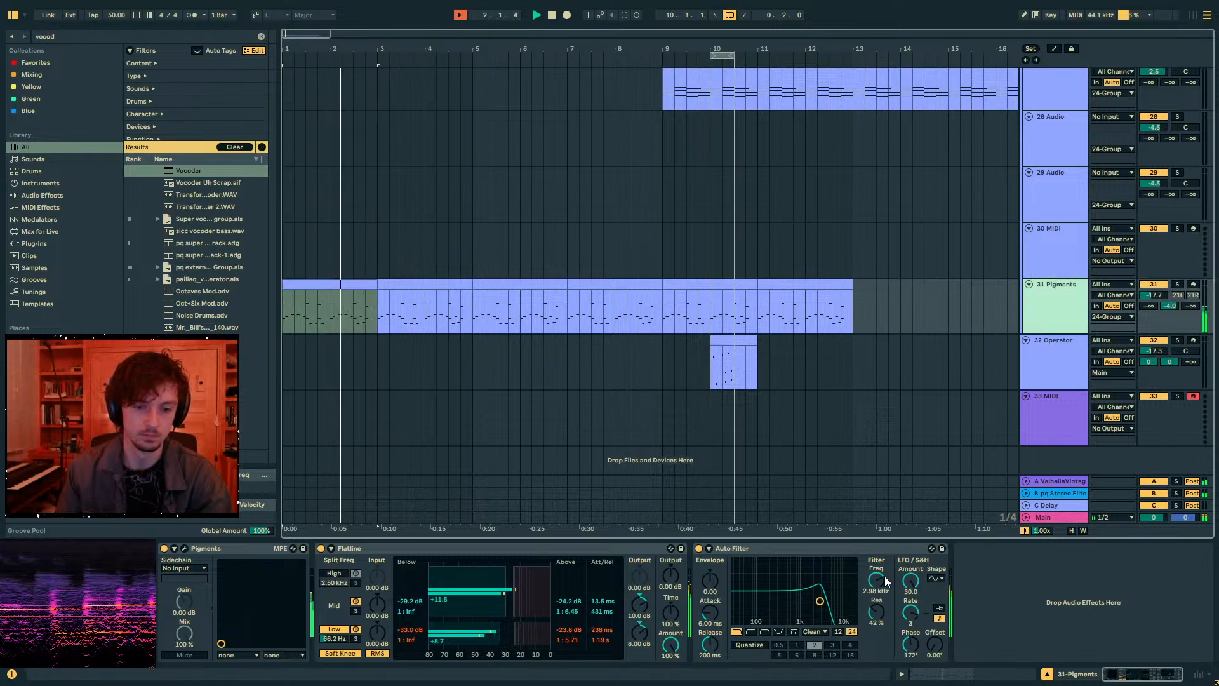
{"action": "key", "text": "a"}
{"action": "left_click", "coordinate": [578, 303]}
{"action": "left_click_drag", "start_coordinate": [488, 303], "coordinate": [284, 319]}
- Add a Utility after the Auto Filter on track 31 Pigments and narrow its stereo width
{"action": "key", "text": "ctrl+f"}
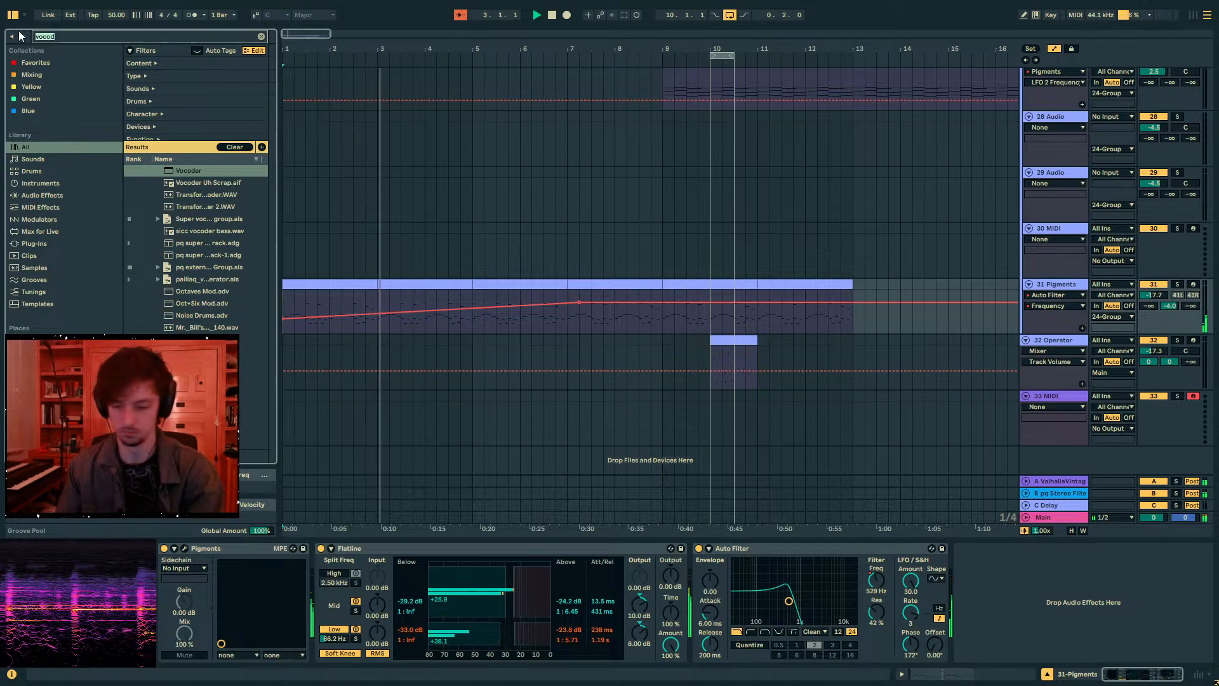
{"action": "type", "text": "uti"}
{"action": "double_click", "coordinate": [181, 171]}
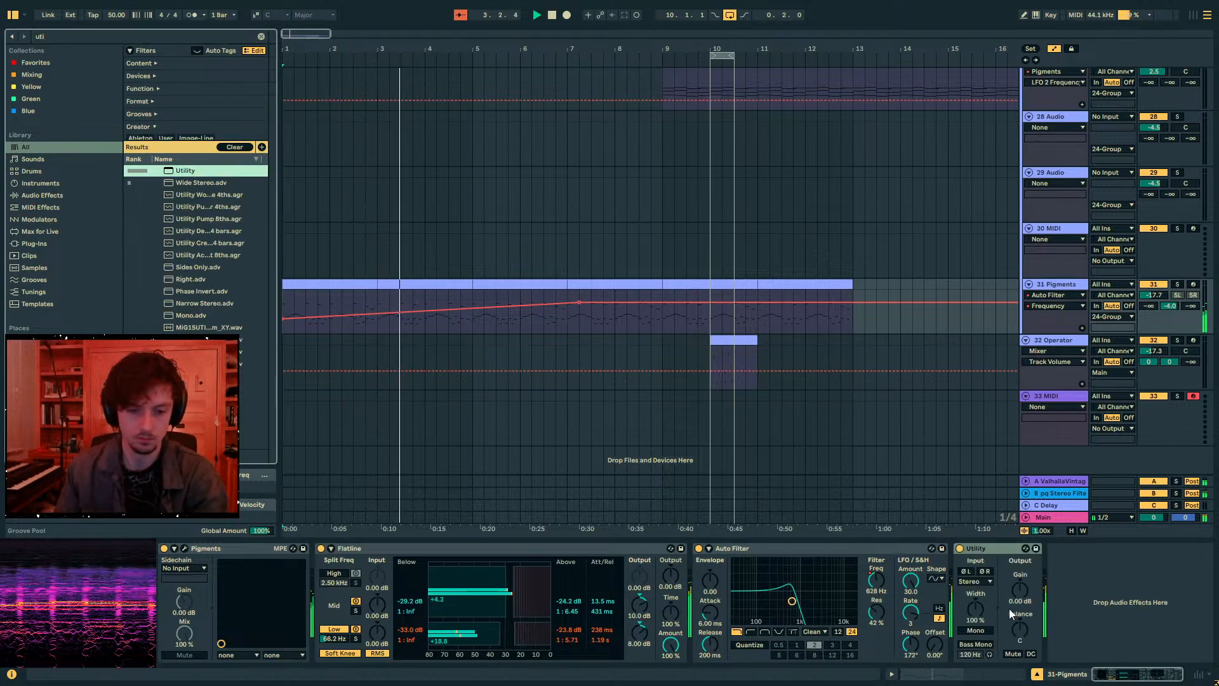
{"action": "left_click_drag", "start_coordinate": [976, 608], "coordinate": [975, 636]}
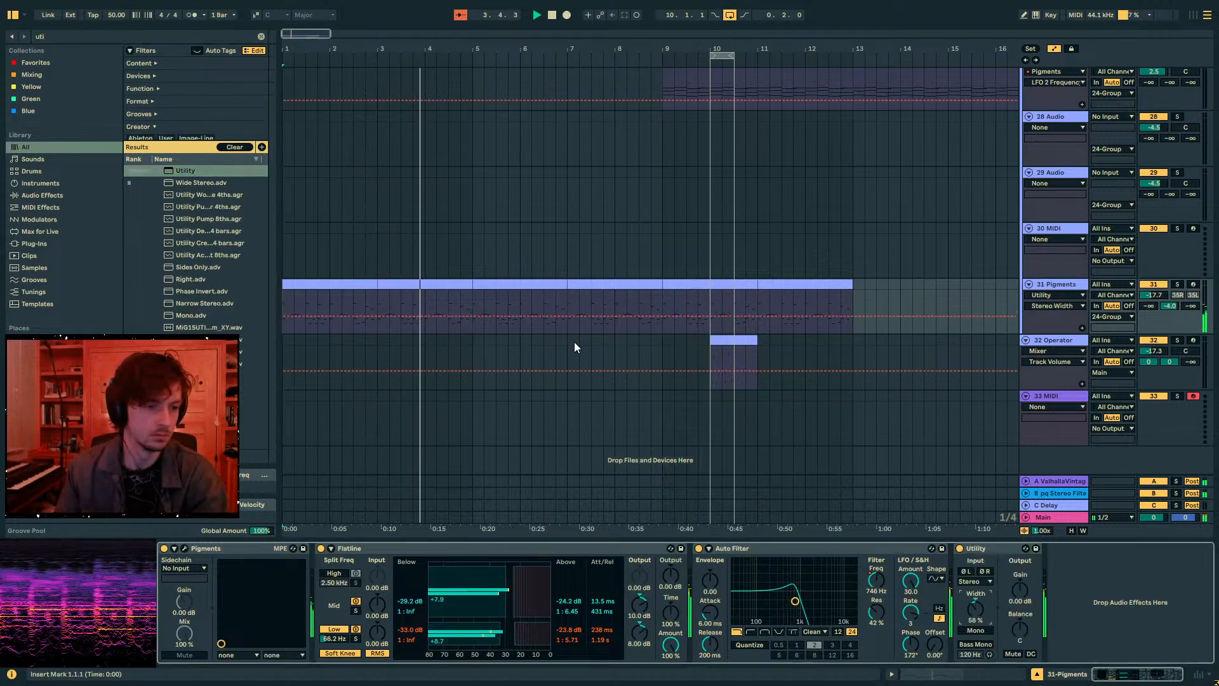
- Hide the automation lanes, select the Operator clip at bar 10, and mute the Operator track
{"action": "key", "text": "ctrl+a"}
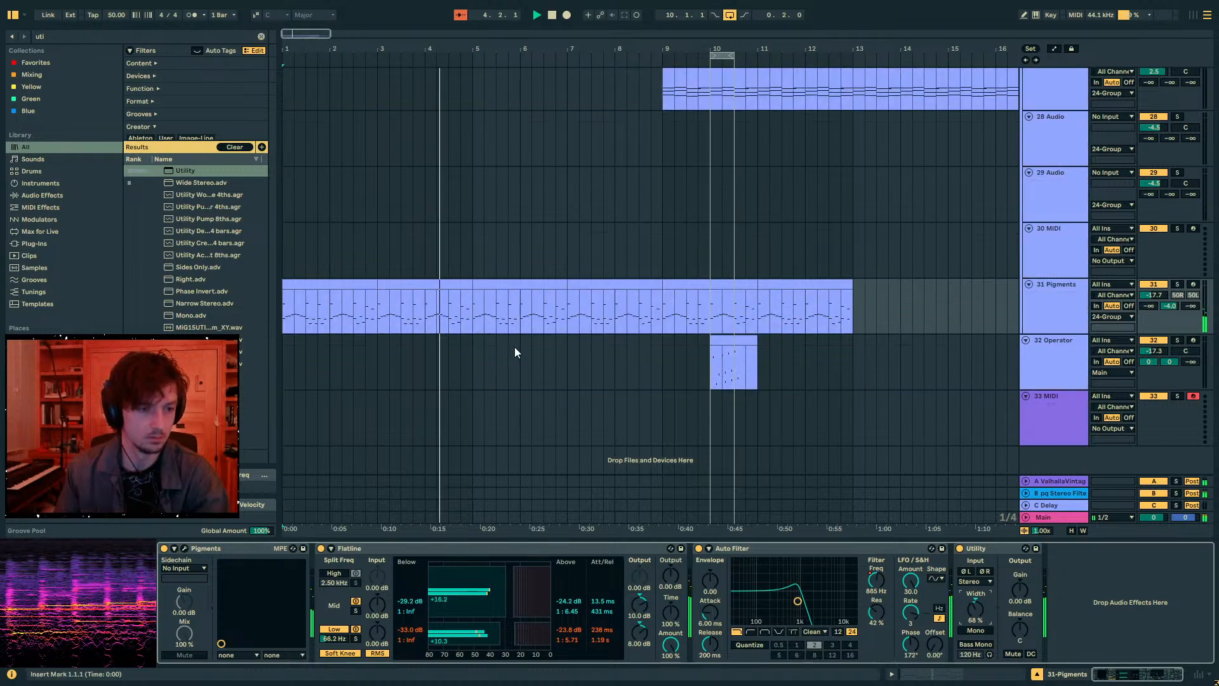
{"action": "left_click", "coordinate": [739, 339]}
{"action": "scroll", "coordinate": [1028, 380], "scroll_direction": "up", "scroll_amount": 3}
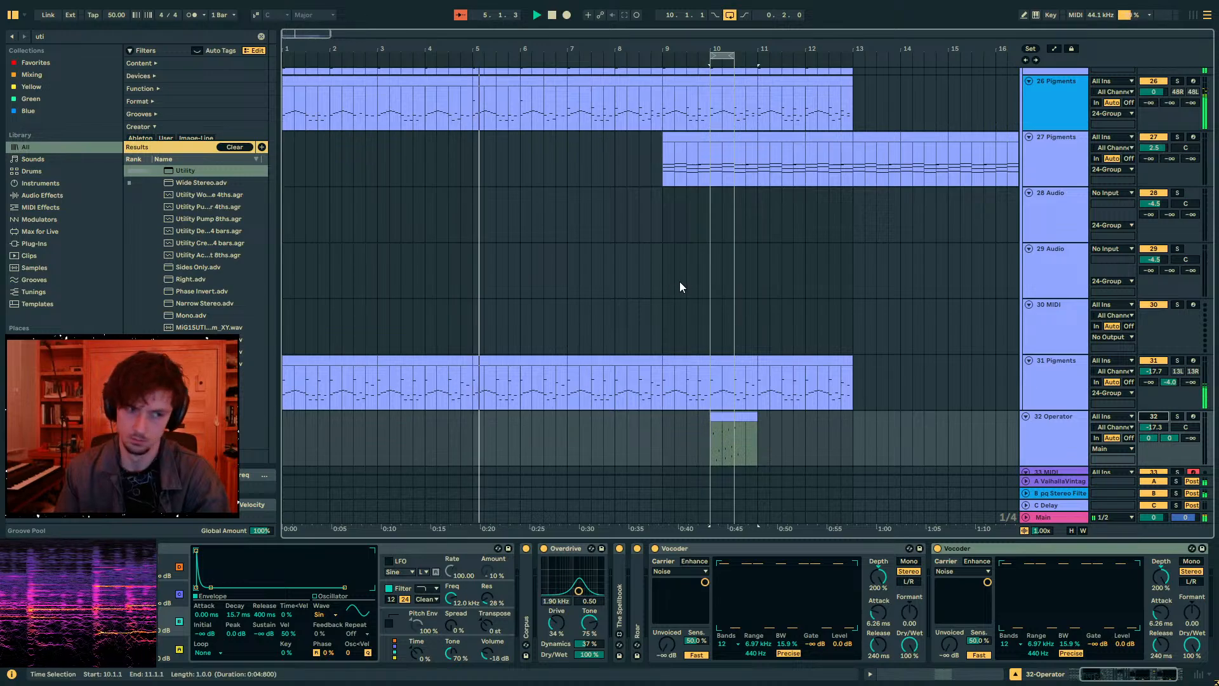
- Review the Pigments instrument on track 26, close it, and select the clip range 5.3 to 6.1
{"action": "scroll", "coordinate": [517, 253], "scroll_direction": "up", "scroll_amount": 3}
{"action": "left_click", "coordinate": [475, 192]}
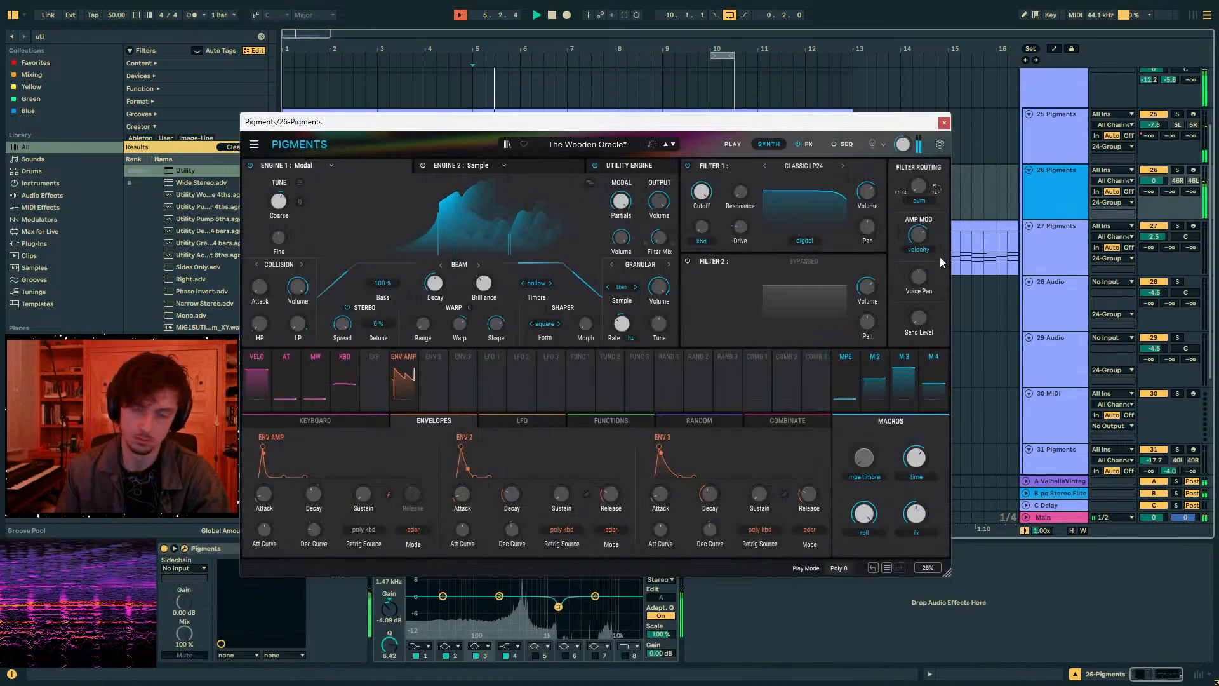
{"action": "left_click", "coordinate": [944, 121]}
{"action": "left_click_drag", "start_coordinate": [520, 184], "coordinate": [496, 187]}
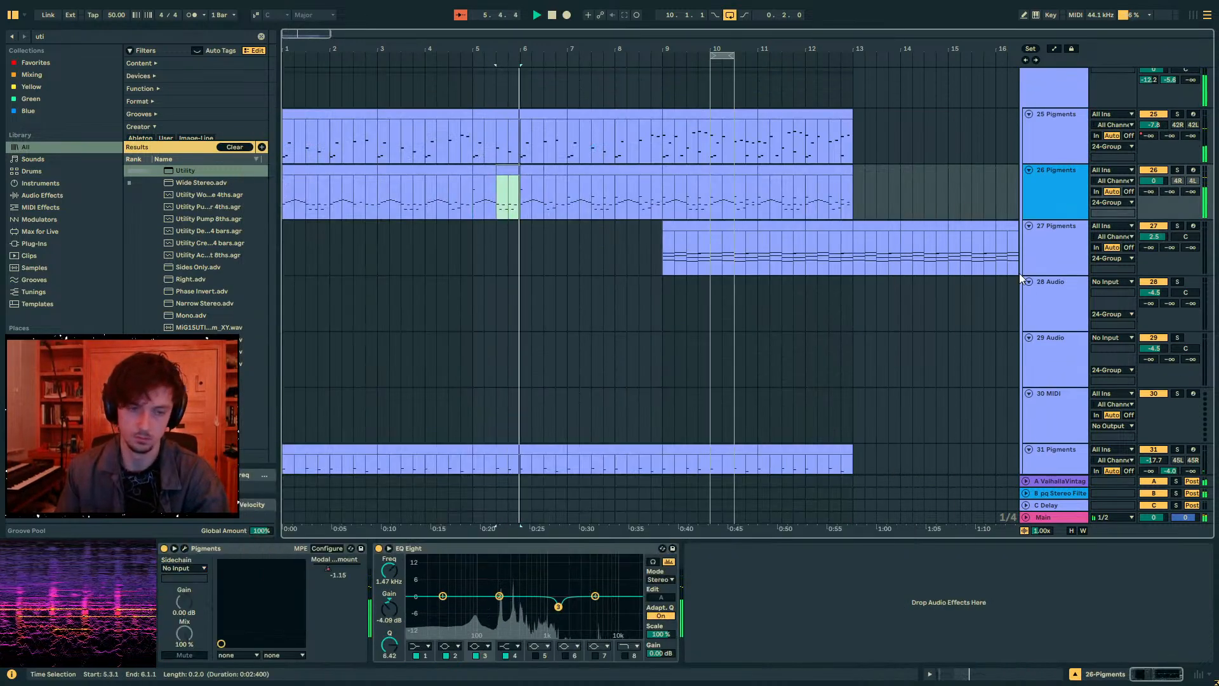
- Switch off the arrangement loop and leave the 24 Group unfolded
{"action": "scroll", "coordinate": [1045, 271], "scroll_direction": "up", "scroll_amount": 3}
{"action": "left_click", "coordinate": [1027, 163]}
{"action": "left_click", "coordinate": [1025, 157]}
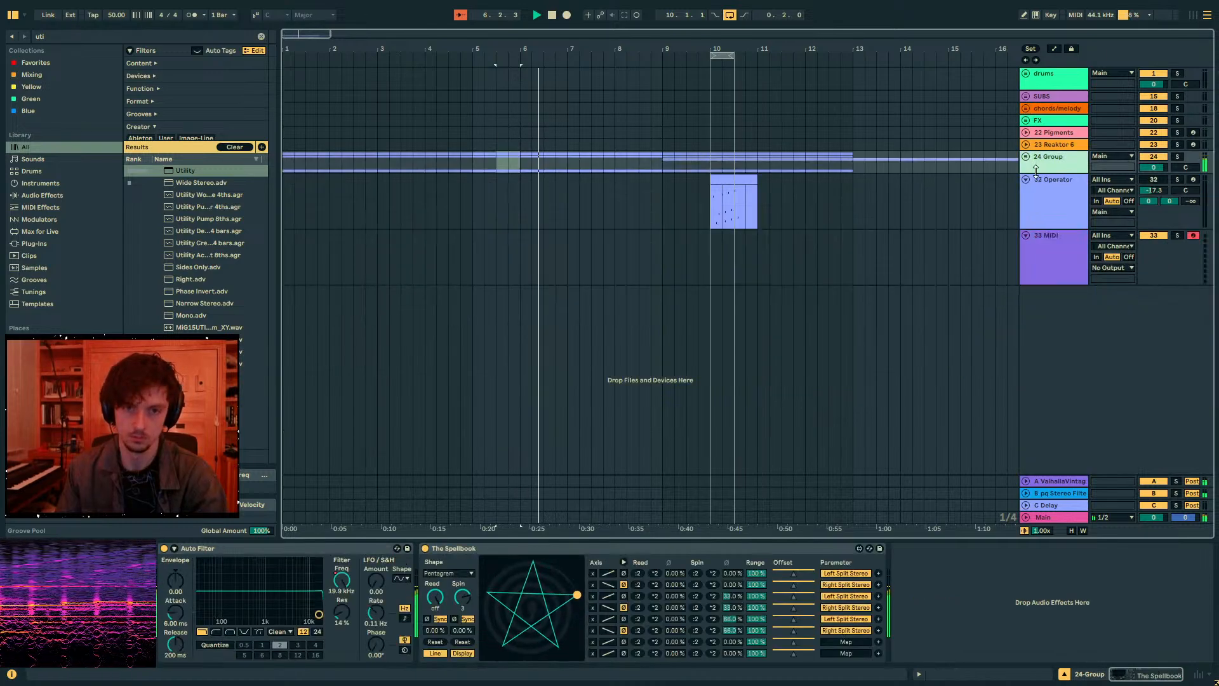
{"action": "left_click", "coordinate": [684, 121]}
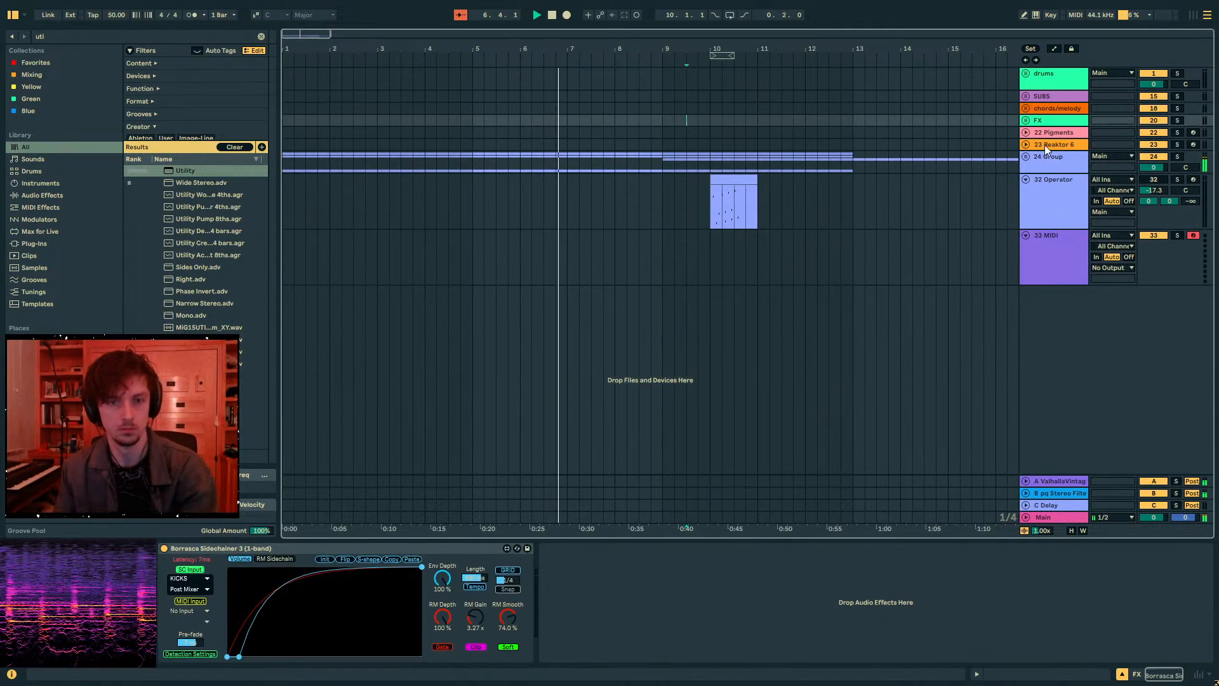
{"action": "left_click", "coordinate": [1026, 156]}
- Restart playback from bar 5 using the track 26 Pigments clip as the starting point
{"action": "left_click", "coordinate": [535, 268]}
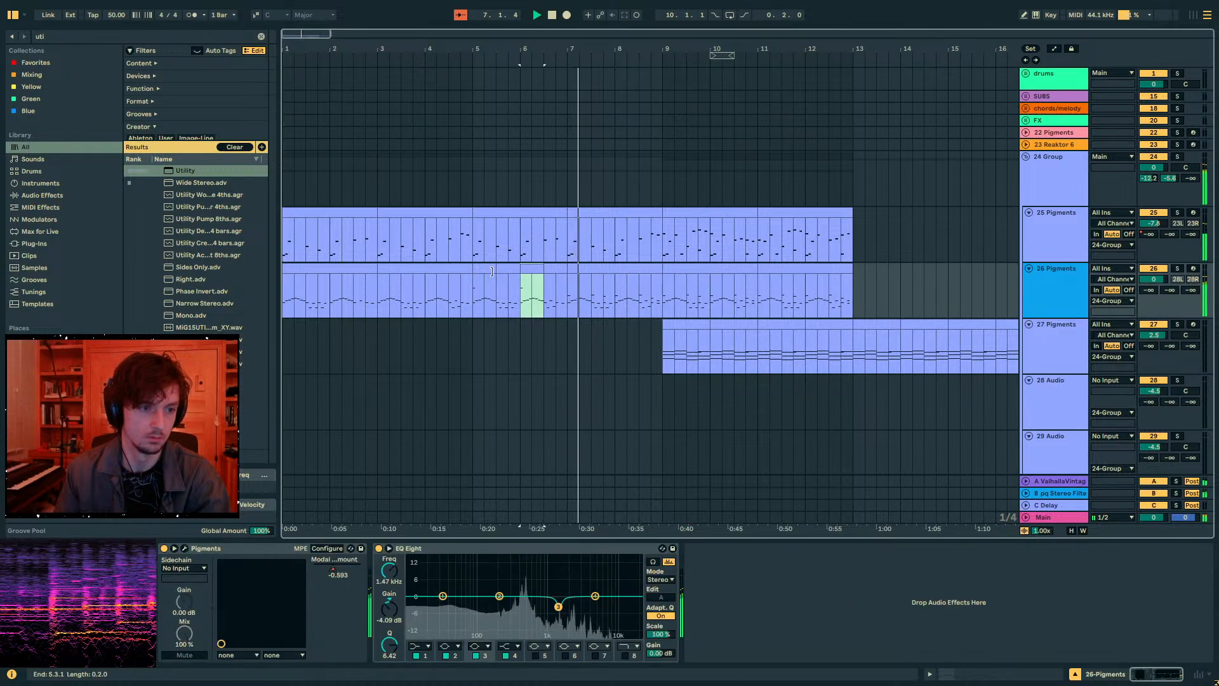
{"action": "key", "text": "space"}
{"action": "left_click", "coordinate": [493, 267]}
{"action": "key", "text": "space"}
- Transpose the upper melody notes in the track 26 Pigments clip at bar 7 up one octave
{"action": "left_click", "coordinate": [527, 268]}
{"action": "left_click", "coordinate": [576, 269]}
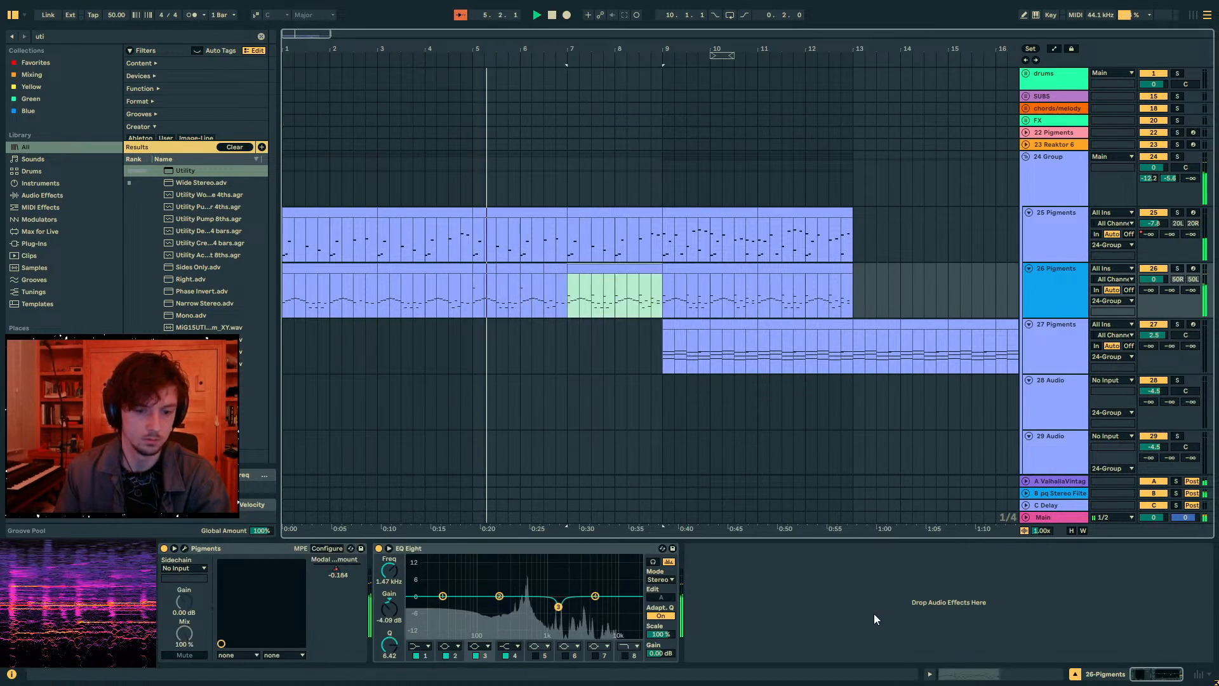
{"action": "left_click", "coordinate": [992, 673]}
{"action": "scroll", "coordinate": [532, 373], "scroll_direction": "up", "scroll_amount": 4}
{"action": "left_click_drag", "start_coordinate": [432, 262], "coordinate": [1180, 170]}
{"action": "key", "text": "shift+Up"}
{"action": "left_click", "coordinate": [1103, 675]}
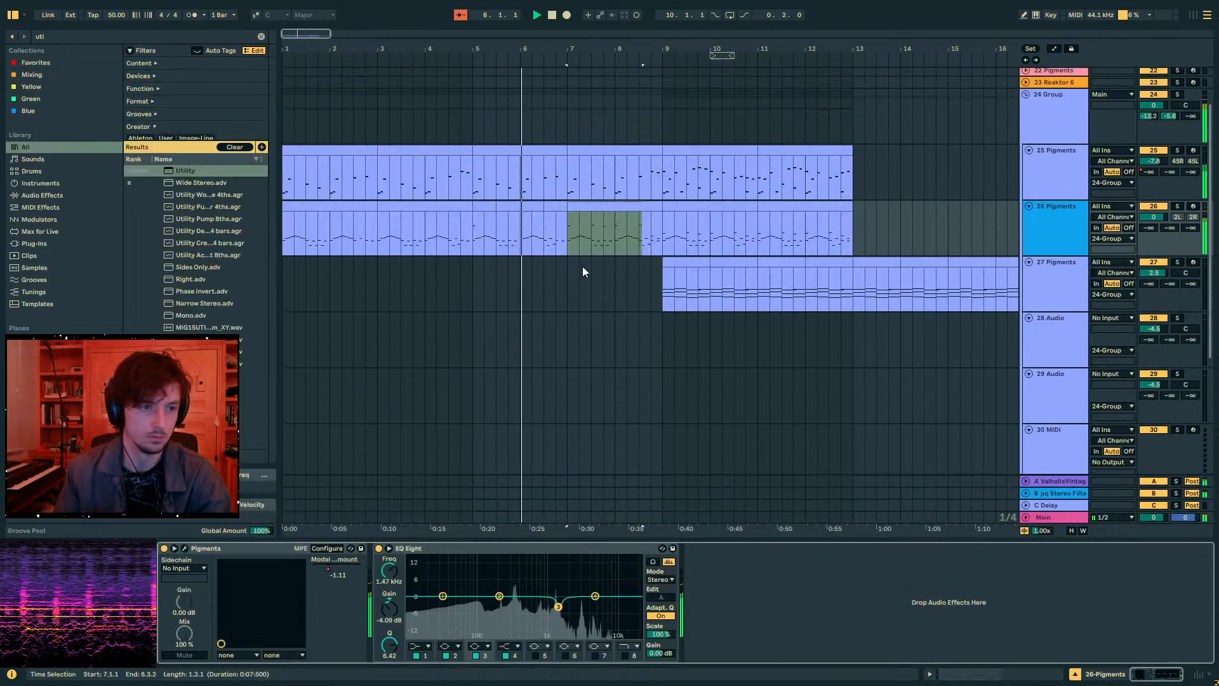
- Raise the remaining low melody note at 2.4 in the track 26 clip at bar 7 one octave to C4
{"action": "left_click", "coordinate": [585, 207]}
{"action": "left_click_drag", "start_coordinate": [532, 208], "coordinate": [601, 219]}
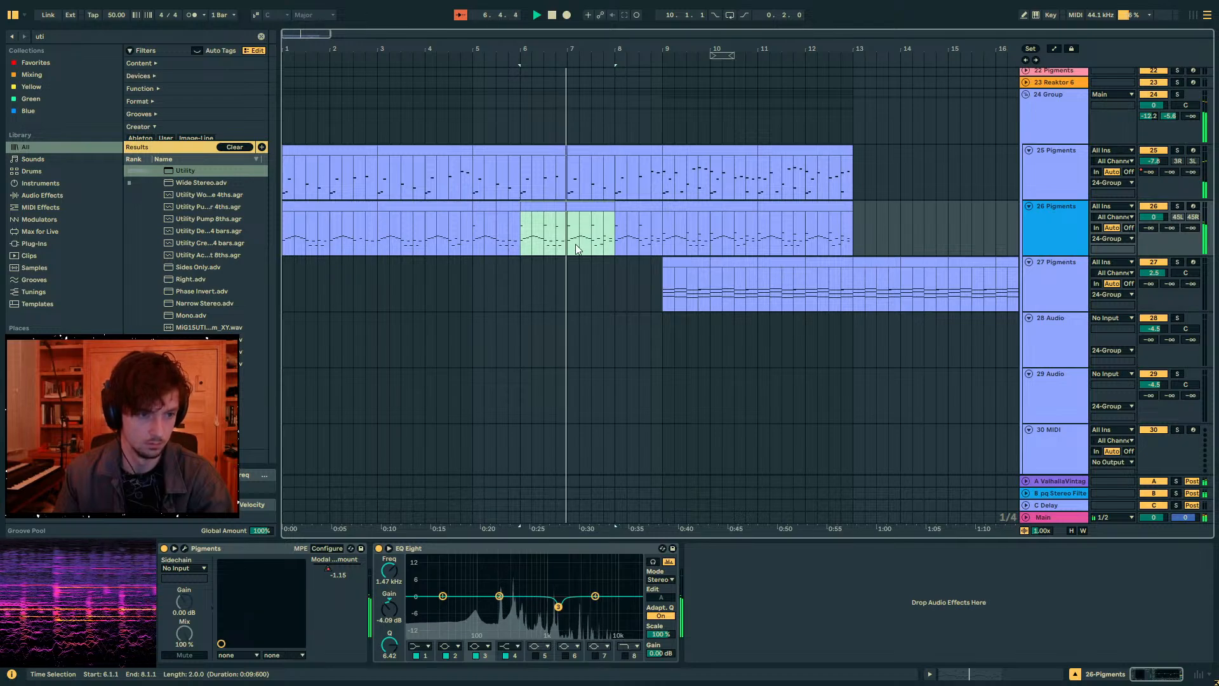
{"action": "mouse_move", "coordinate": [524, 244]}
{"action": "left_mouse_down"}
{"action": "mouse_move", "coordinate": [573, 247]}
{"action": "mouse_move", "coordinate": [545, 240]}
{"action": "left_mouse_up"}
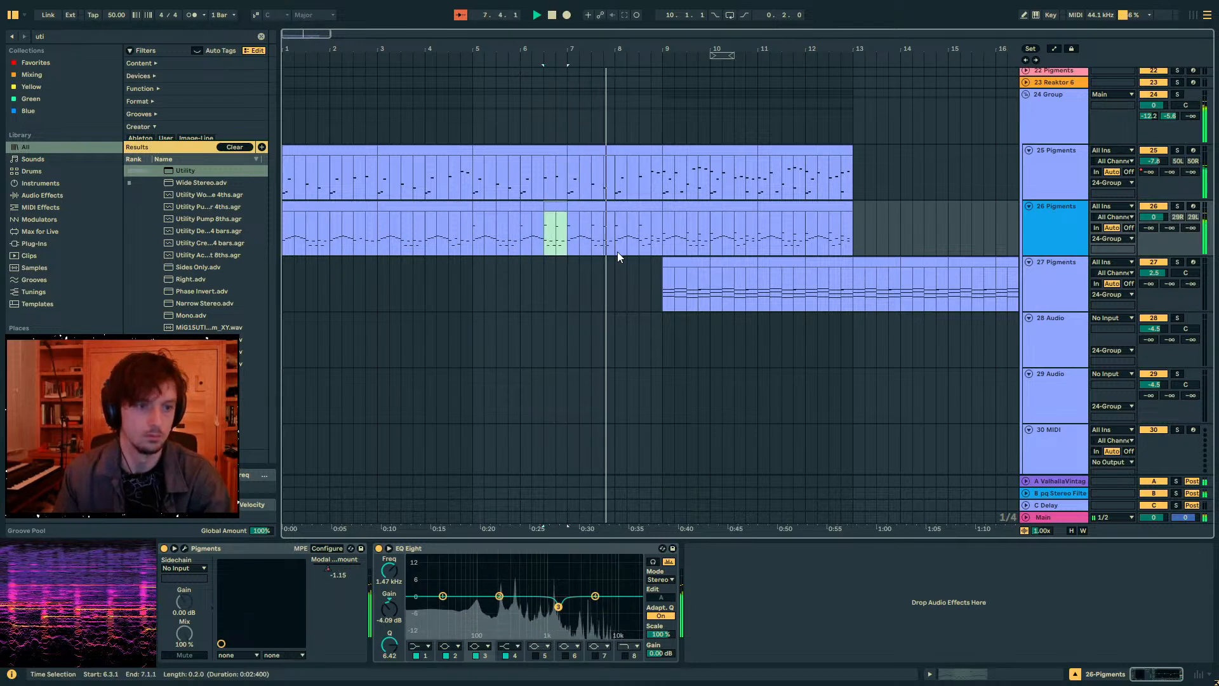
{"action": "left_click_drag", "start_coordinate": [668, 230], "coordinate": [645, 231]}
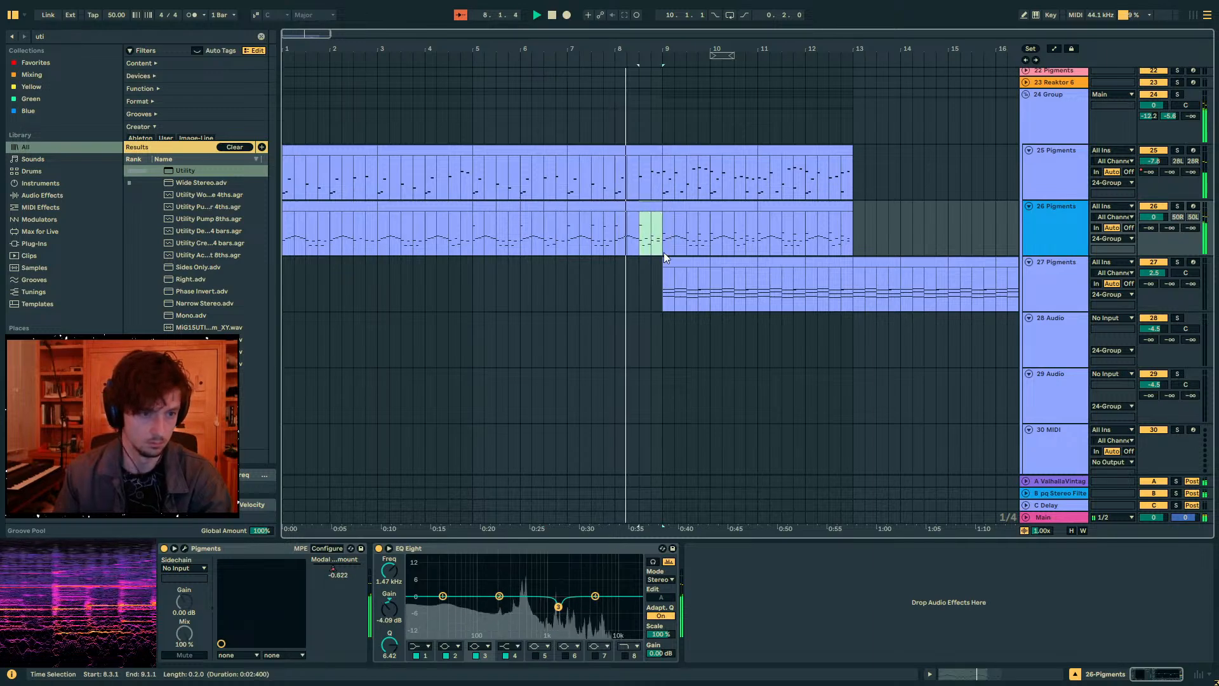
{"action": "left_click", "coordinate": [659, 219]}
{"action": "left_click", "coordinate": [648, 205]}
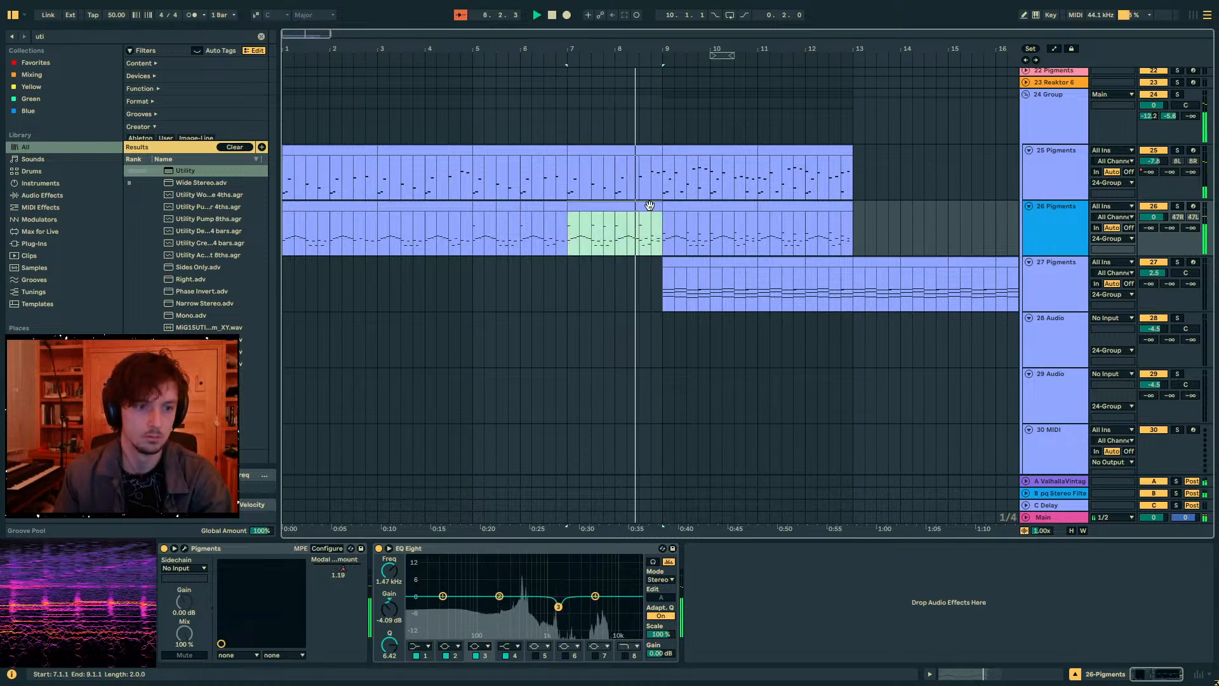
{"action": "left_click", "coordinate": [1026, 673]}
{"action": "left_click", "coordinate": [1129, 288]}
{"action": "key", "text": "shift+Up"}
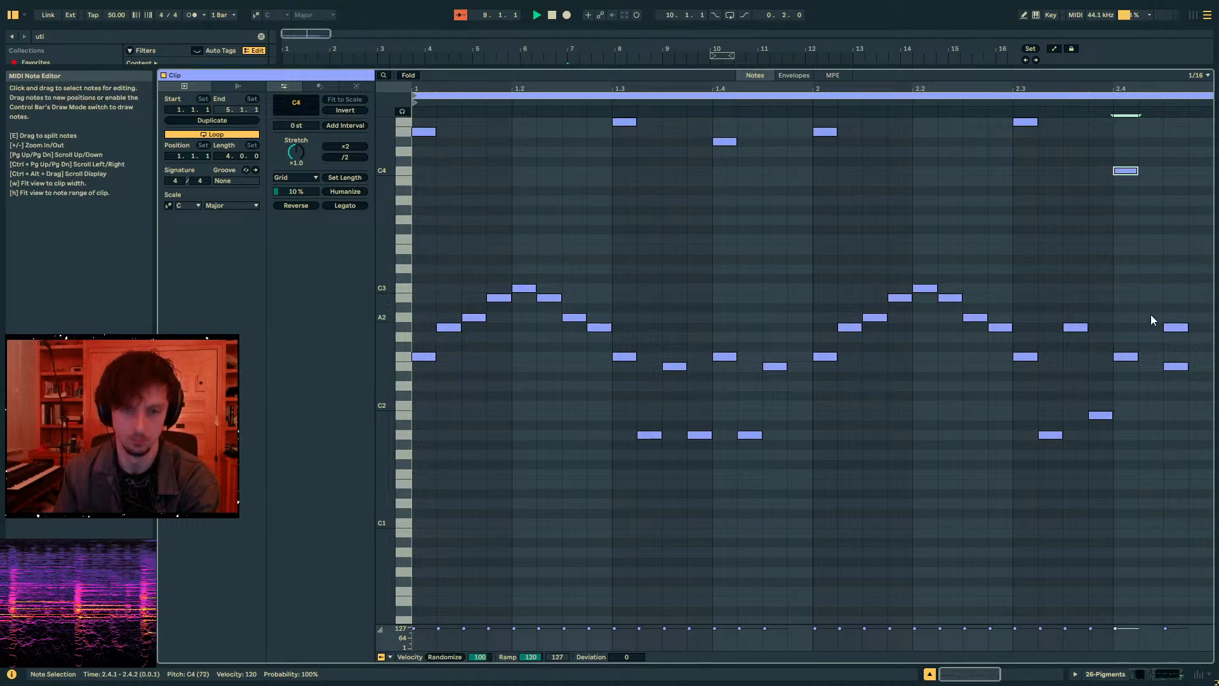
{"action": "left_click", "coordinate": [1143, 673]}
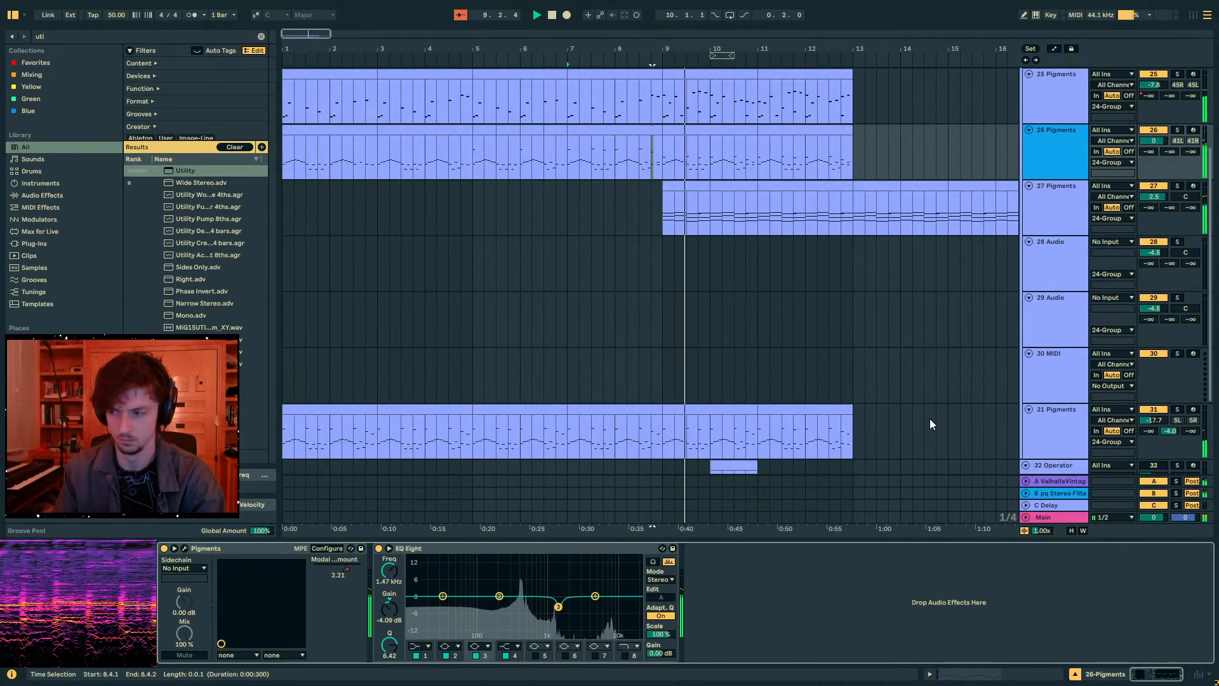
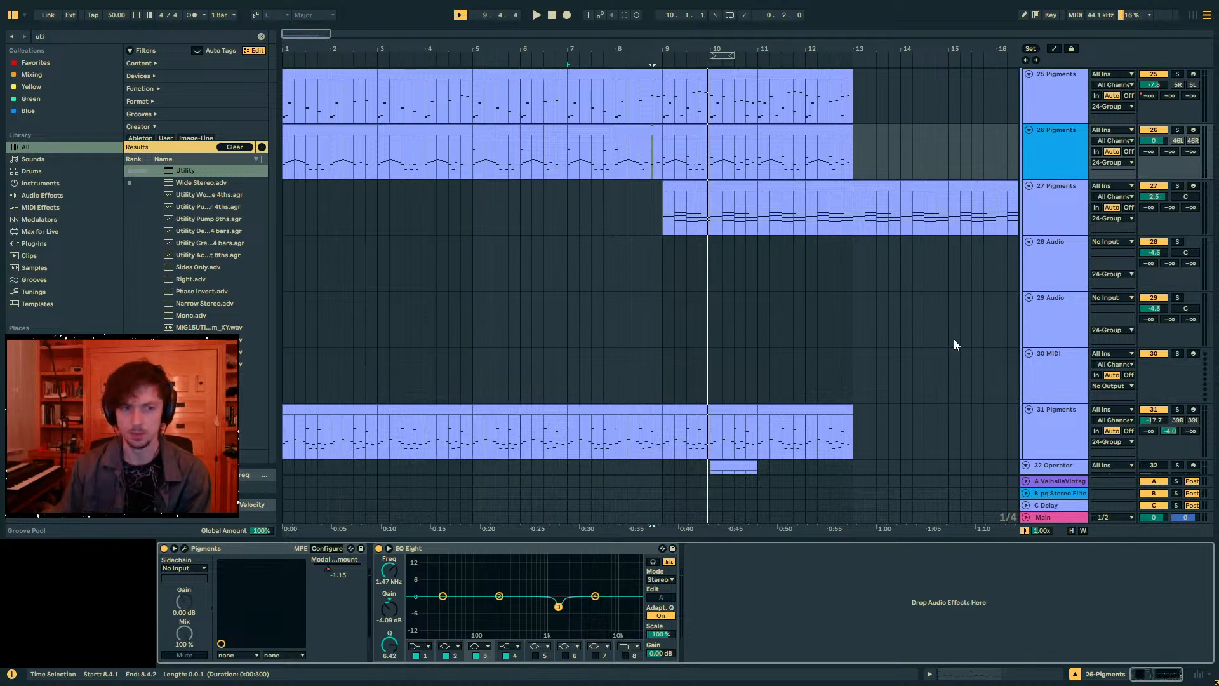
- Deactivate the track 27 Pigments part from bar 13 to bar 17
{"action": "left_click", "coordinate": [666, 219]}
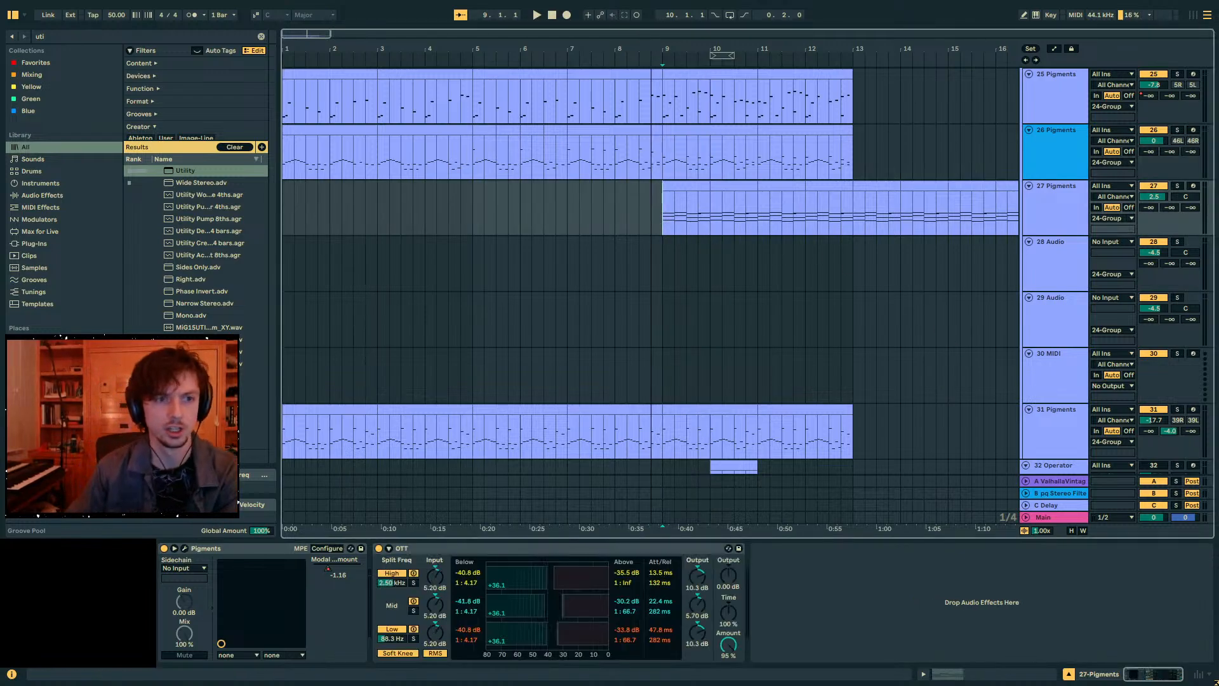
{"action": "left_click_drag", "start_coordinate": [651, 49], "coordinate": [586, 49]}
{"action": "scroll", "coordinate": [792, 223], "scroll_direction": "up", "scroll_amount": 2}
{"action": "left_click_drag", "start_coordinate": [784, 273], "coordinate": [967, 268]}
{"action": "key", "text": "minus"}
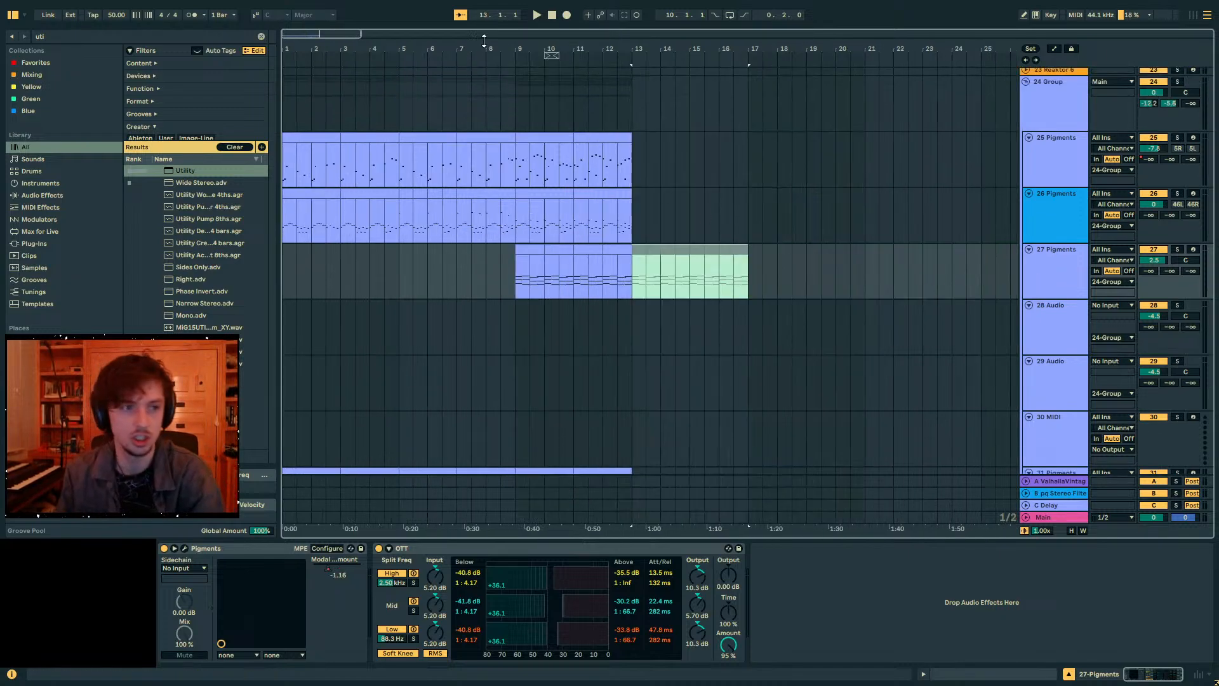
- Play the arrangement from around bar 9 and select bar 9 of the track 27 Pigments clip
{"action": "left_click_drag", "start_coordinate": [505, 49], "coordinate": [509, 120]}
{"action": "left_click", "coordinate": [586, 272]}
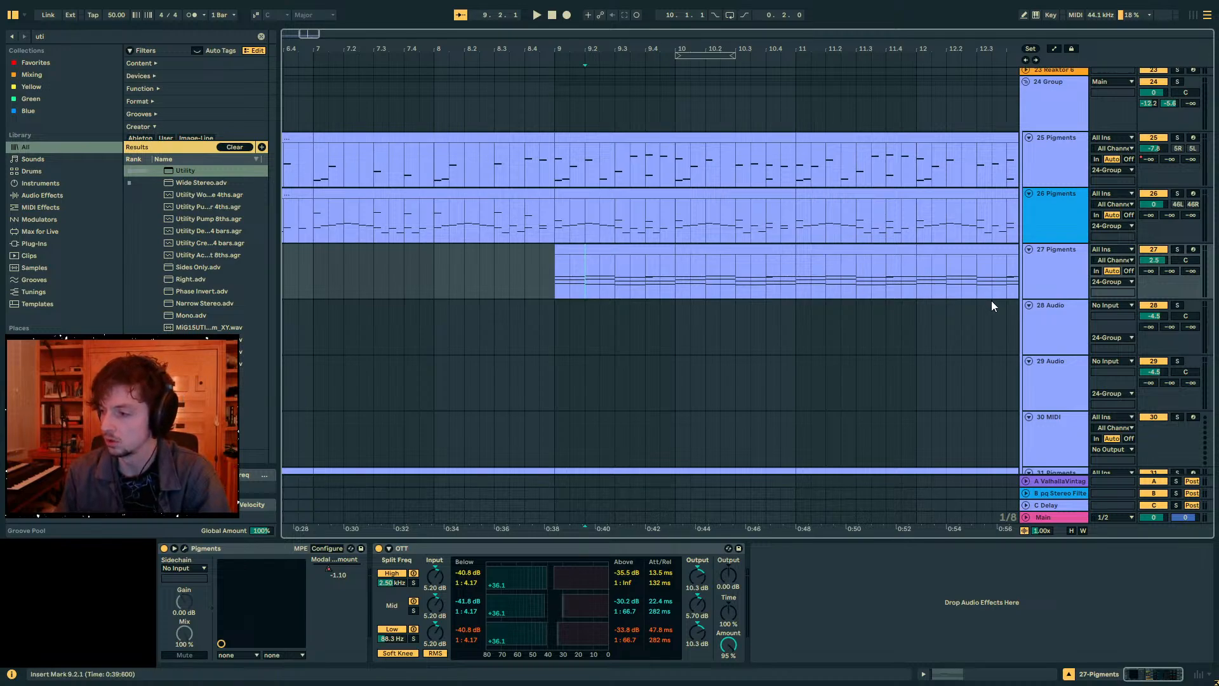
{"action": "key", "text": "space"}
{"action": "left_click_drag", "start_coordinate": [711, 276], "coordinate": [592, 249]}
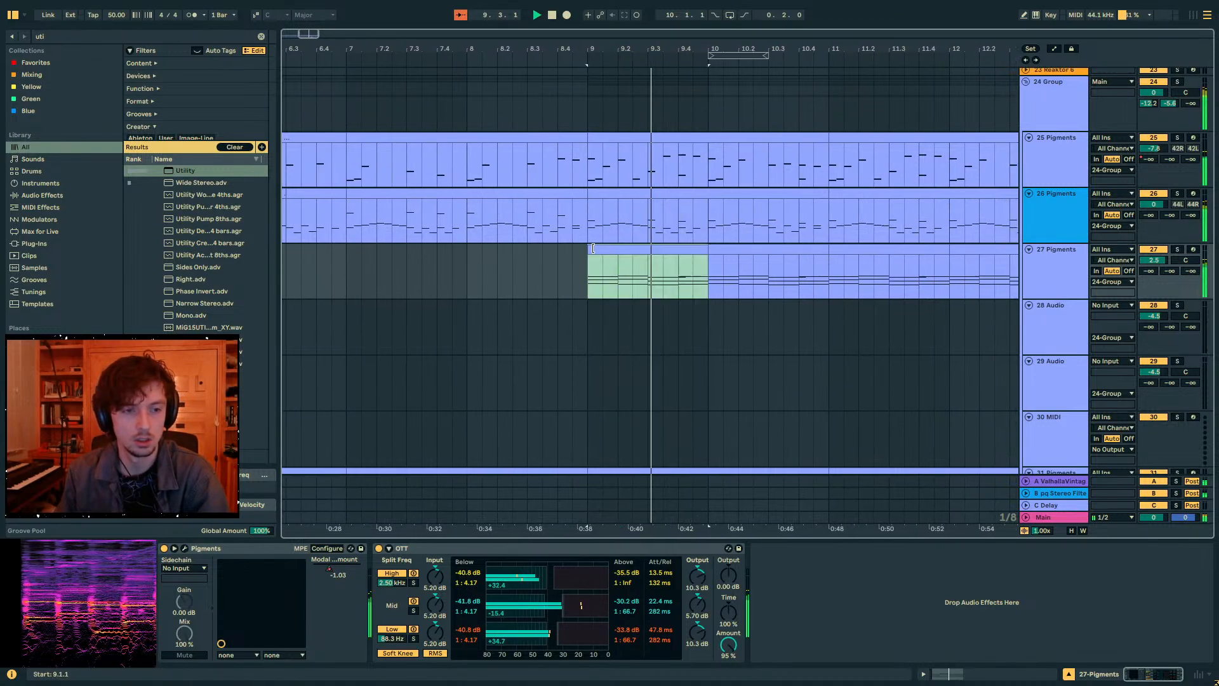
{"action": "left_click", "coordinate": [1177, 249]}
{"action": "left_click", "coordinate": [631, 246]}
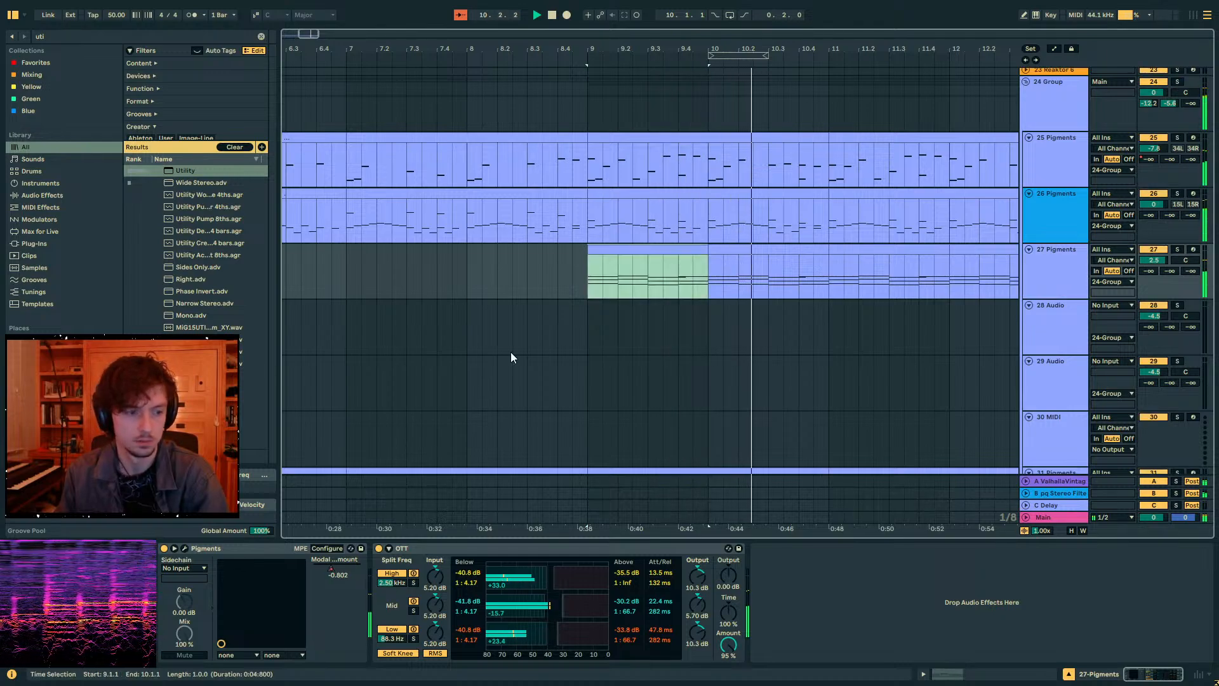
- Set LFO 2's frequency to 0.286 Hz in the track 27 Pigments and compare Filter 2 off and on
{"action": "left_click", "coordinate": [322, 548]}
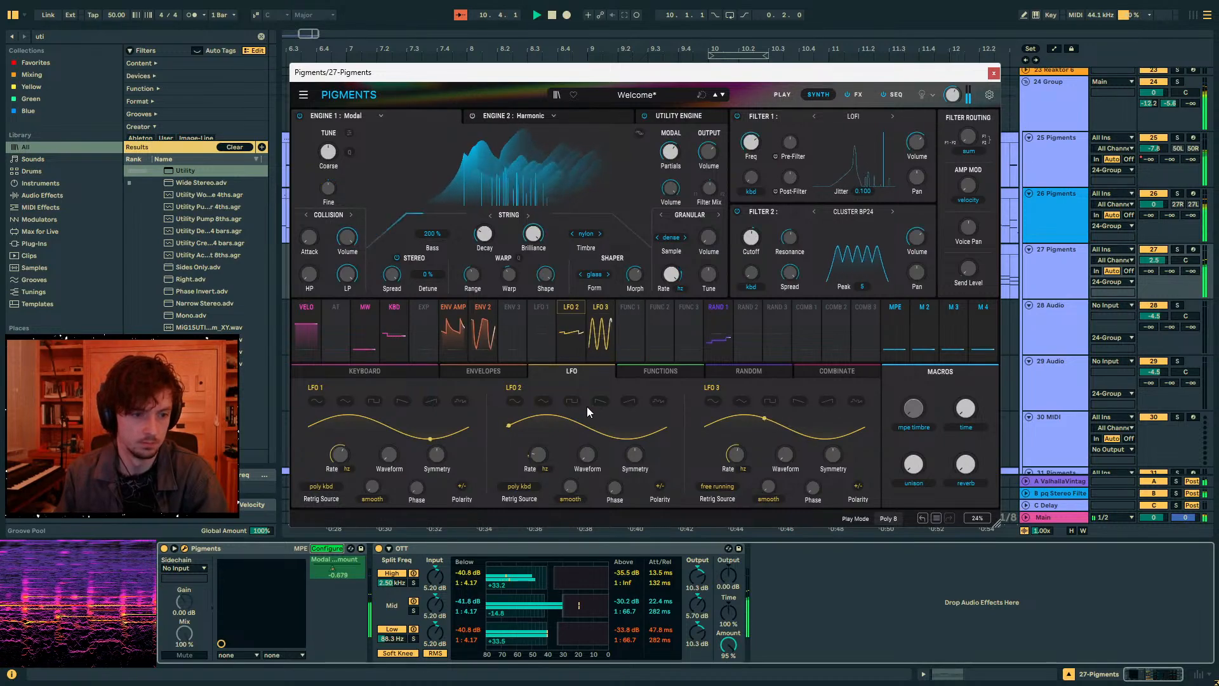
{"action": "left_click_drag", "start_coordinate": [546, 452], "coordinate": [542, 453]}
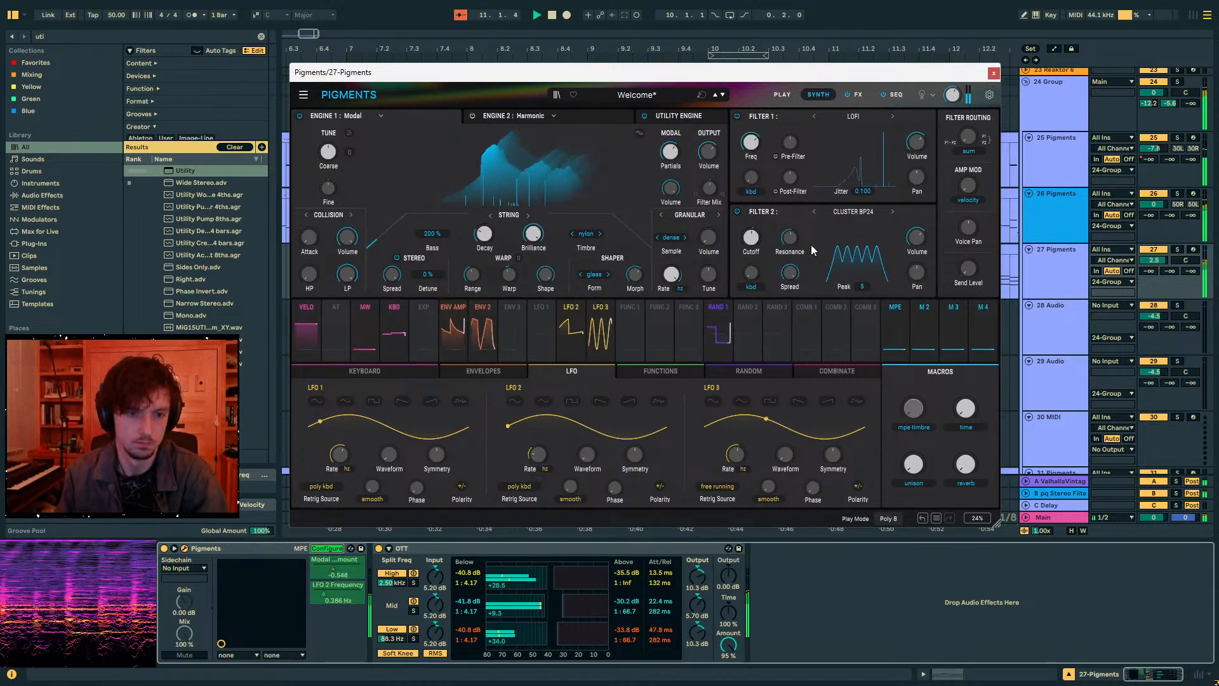
{"action": "left_click", "coordinate": [737, 212]}
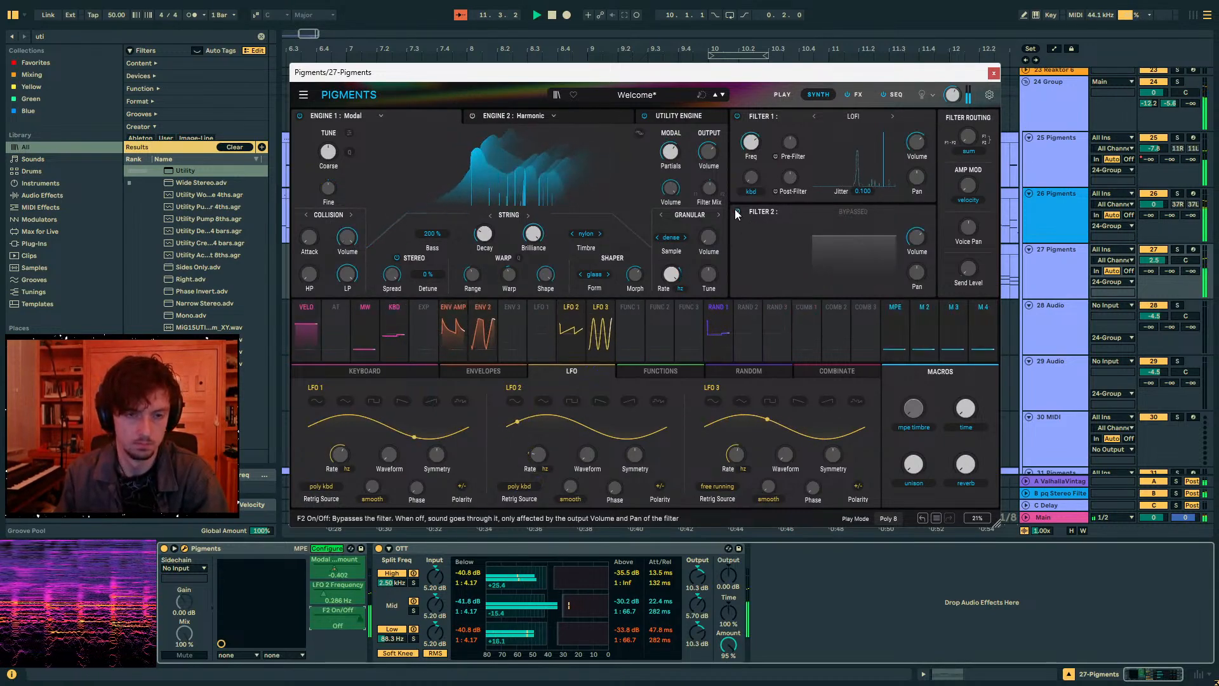
{"action": "left_click", "coordinate": [737, 212]}
- Solo track 27 with its volume at -0.9 dB and send A at -7.0 dB, and add an Auto Filter after OTT
{"action": "left_click", "coordinate": [1168, 273]}
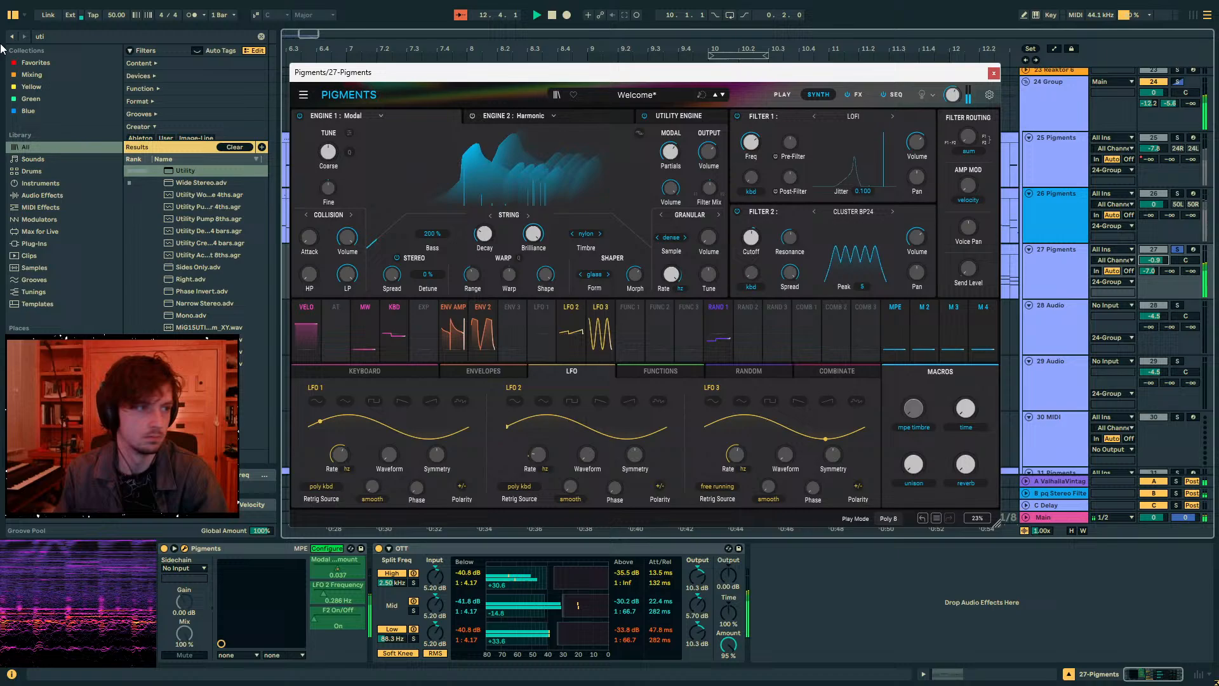
{"action": "left_click_drag", "start_coordinate": [59, 36], "coordinate": [2, 35]}
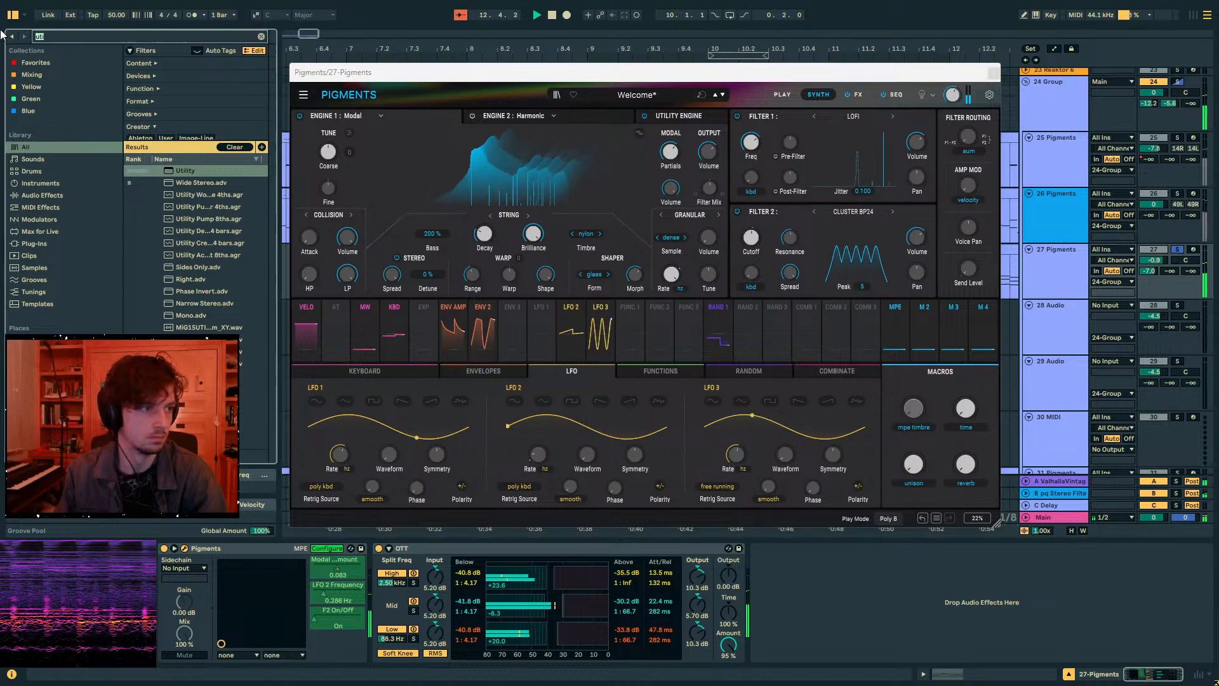
{"action": "type", "text": "auto filt"}
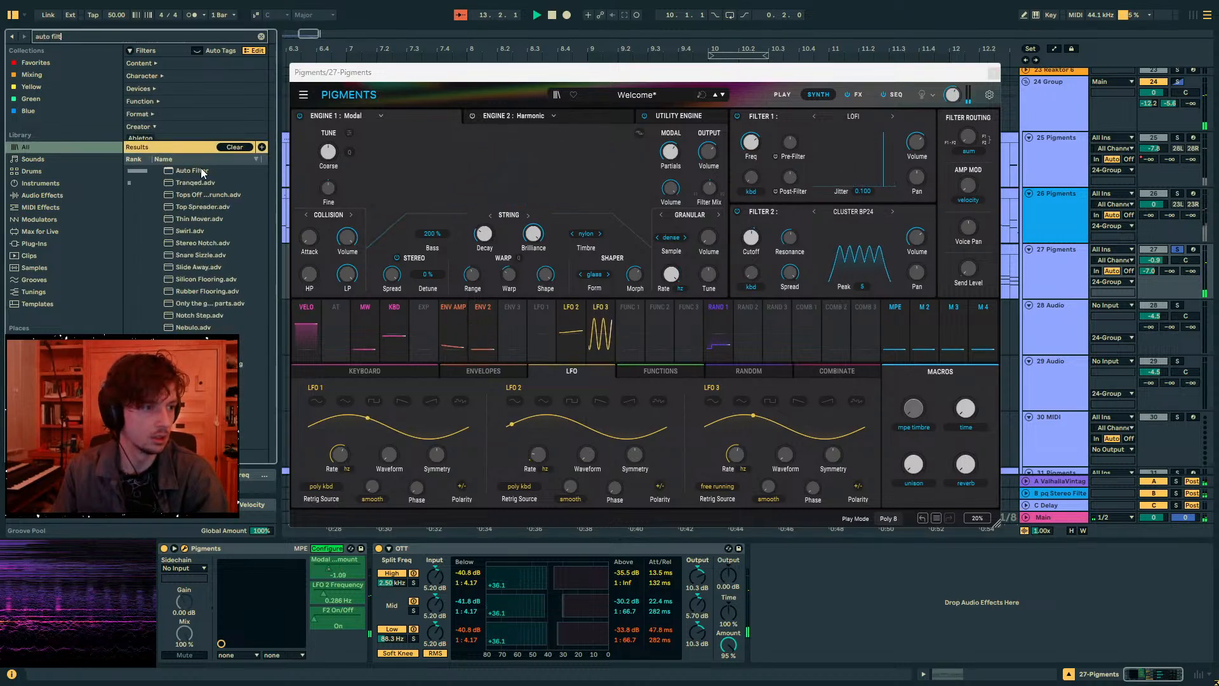
{"action": "double_click", "coordinate": [203, 172]}
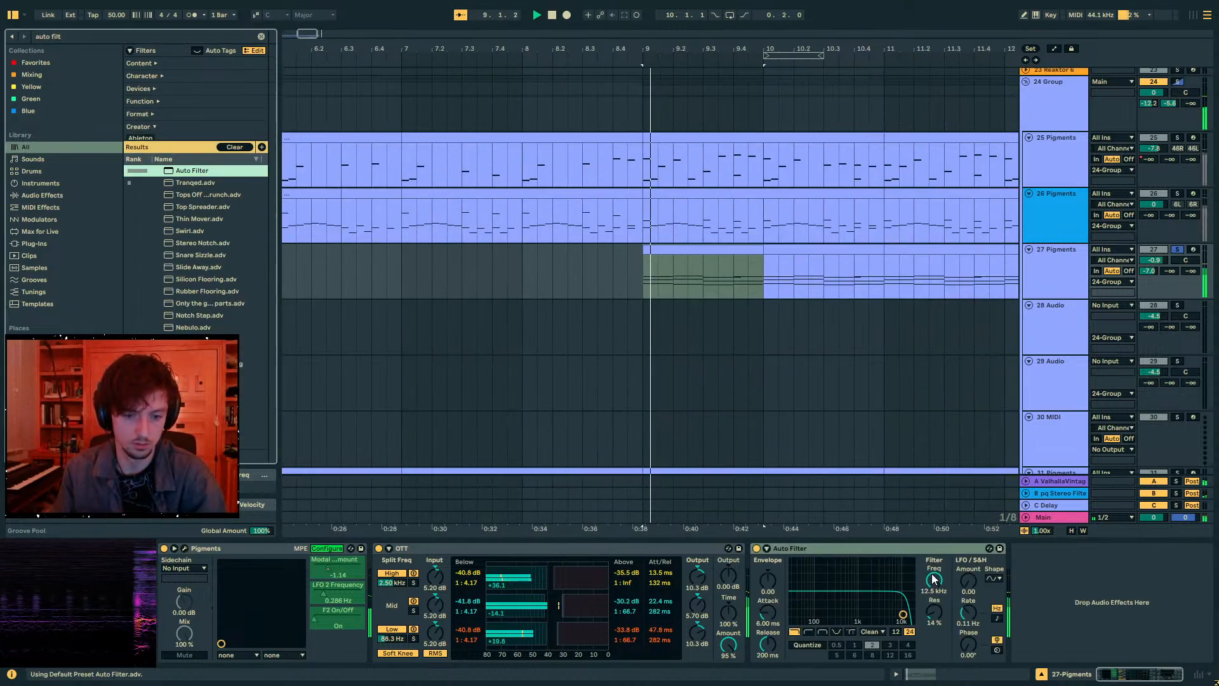
- Lower the new Auto Filter's frequency to about 582 Hz and set its LFO to a synced 1/16 rate with amount 30.0
{"action": "left_click_drag", "start_coordinate": [933, 579], "coordinate": [933, 664]}
{"action": "left_click", "coordinate": [997, 618]}
{"action": "left_click_drag", "start_coordinate": [970, 585], "coordinate": [938, 554]}
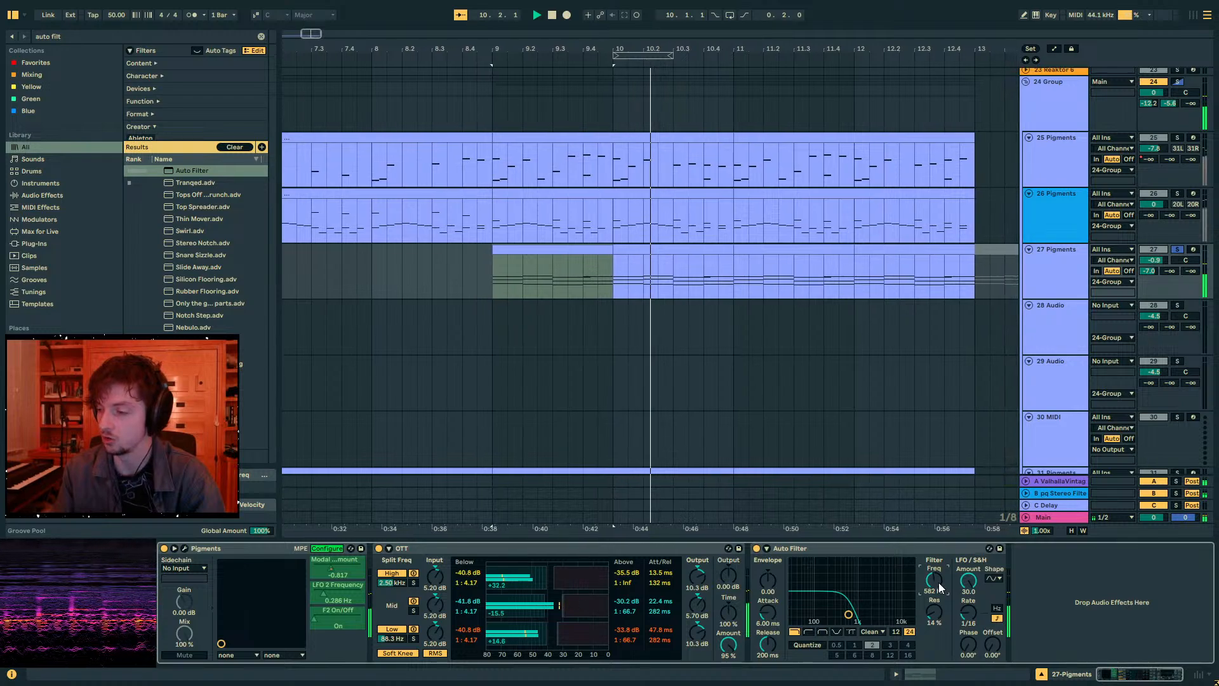
- Set track 27's Auto Filter resonance to 36 %, end the Pigments parameter configuration, and play the clip from bar 9
{"action": "mouse_move", "coordinate": [935, 610]}
{"action": "left_mouse_down"}
{"action": "mouse_move", "coordinate": [936, 575]}
{"action": "mouse_move", "coordinate": [935, 599]}
{"action": "left_mouse_up"}
{"action": "key", "text": "space"}
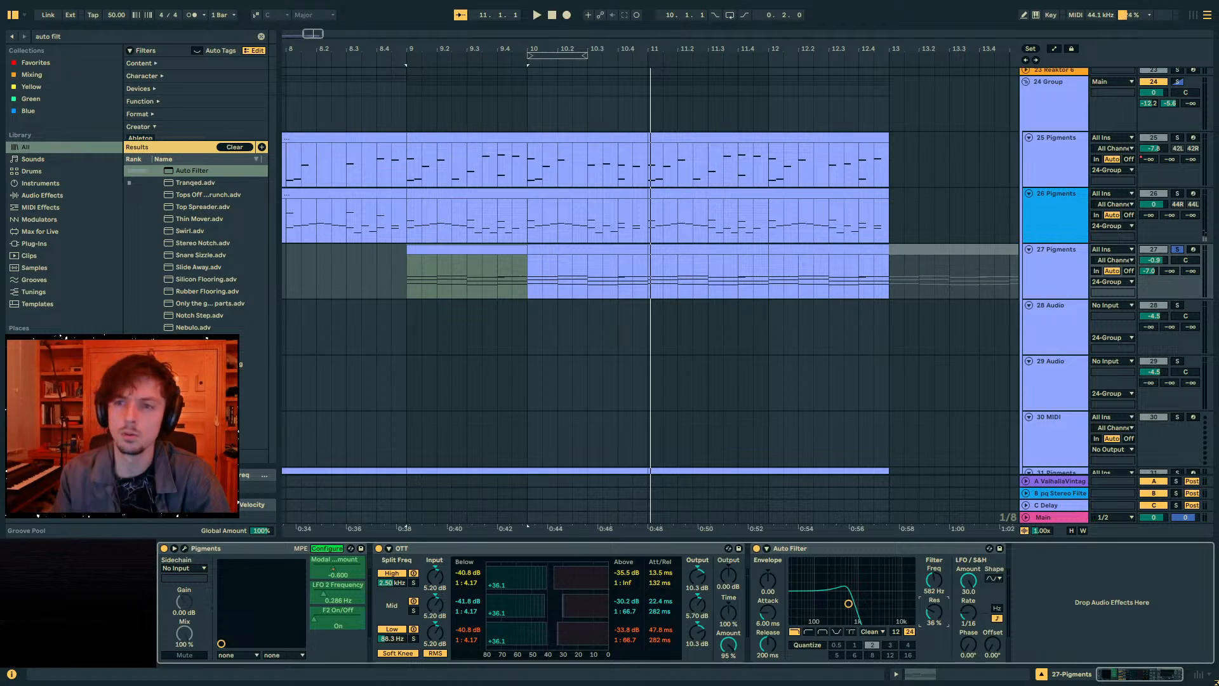
{"action": "left_click", "coordinate": [450, 260]}
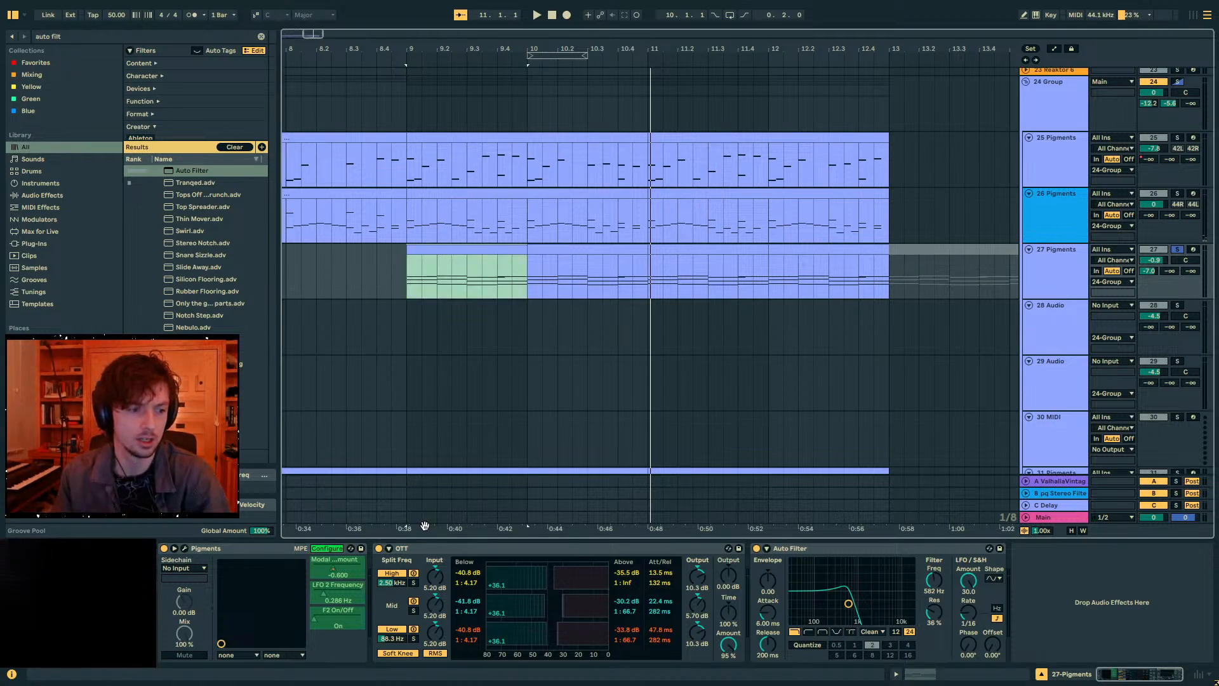
{"action": "left_click", "coordinate": [322, 550]}
{"action": "left_click", "coordinate": [499, 249]}
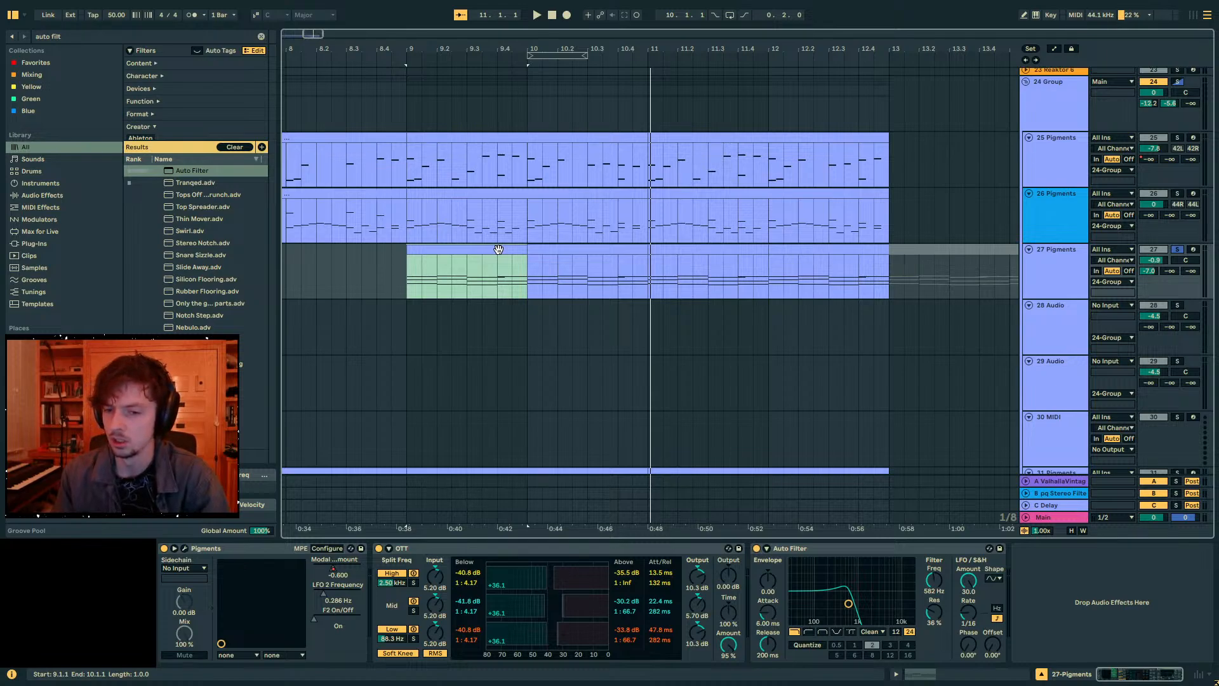
{"action": "key", "text": "space"}
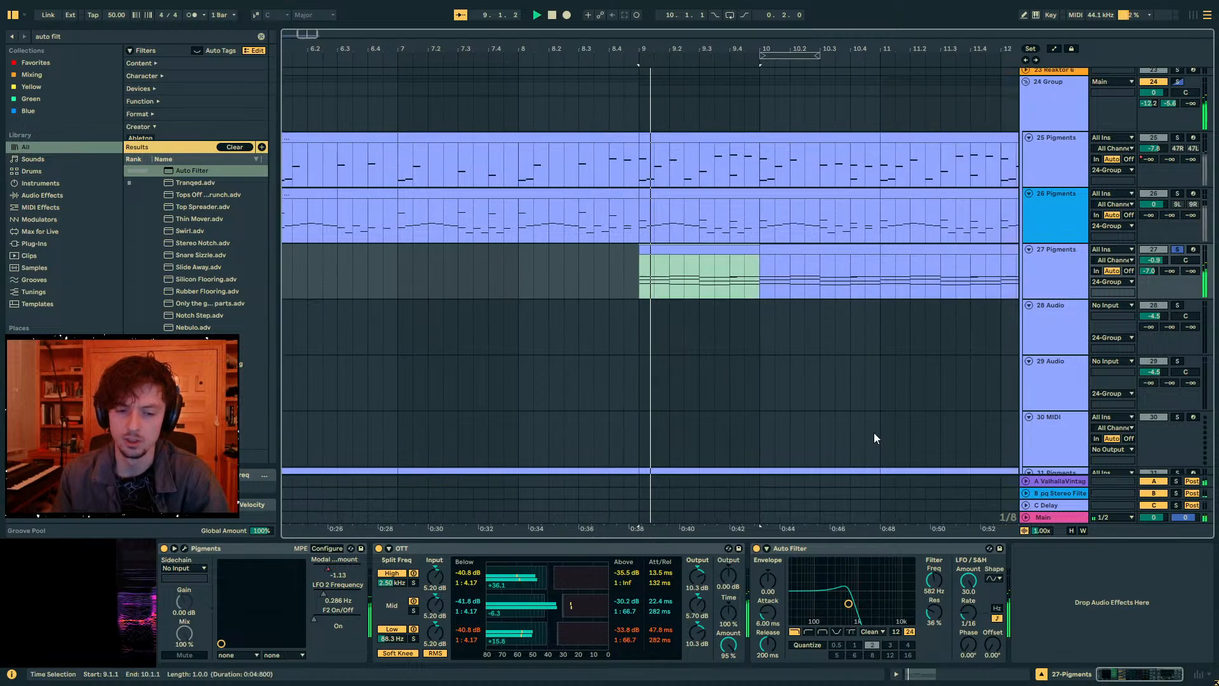
- Set track 27's Auto Filter to a frequency of 1.22 kHz and resonance of 48 %, and pick a different LFO shape
{"action": "left_click_drag", "start_coordinate": [939, 566], "coordinate": [939, 536]}
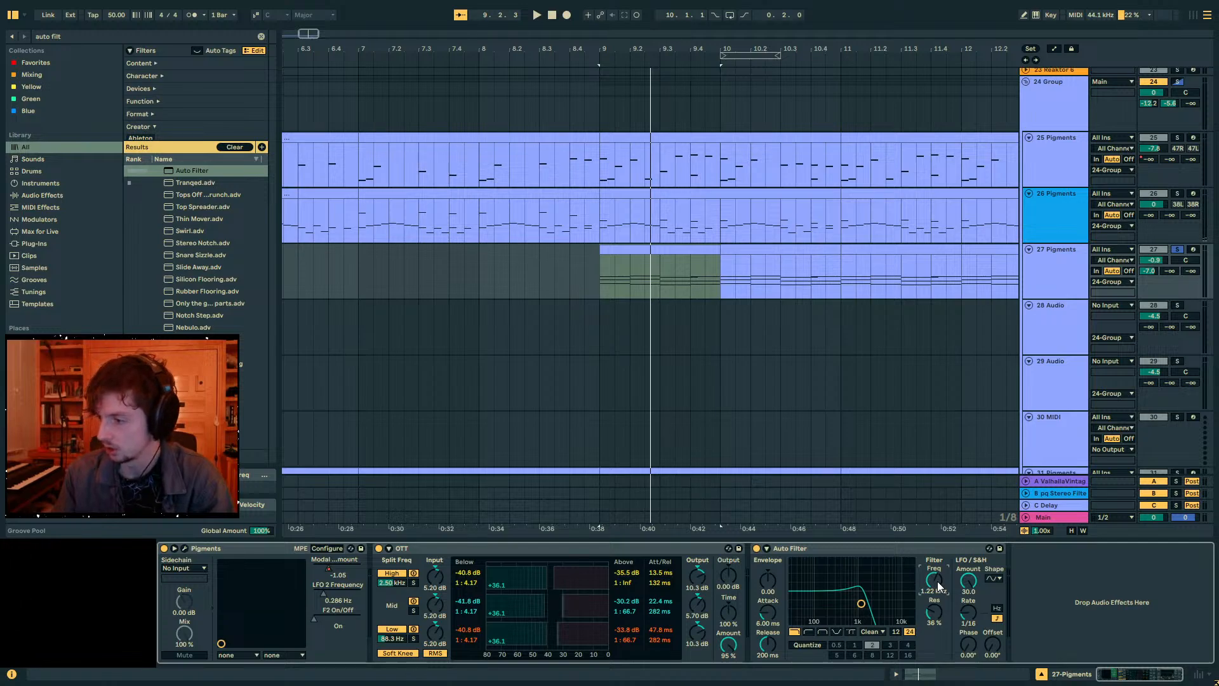
{"action": "left_click", "coordinate": [612, 250]}
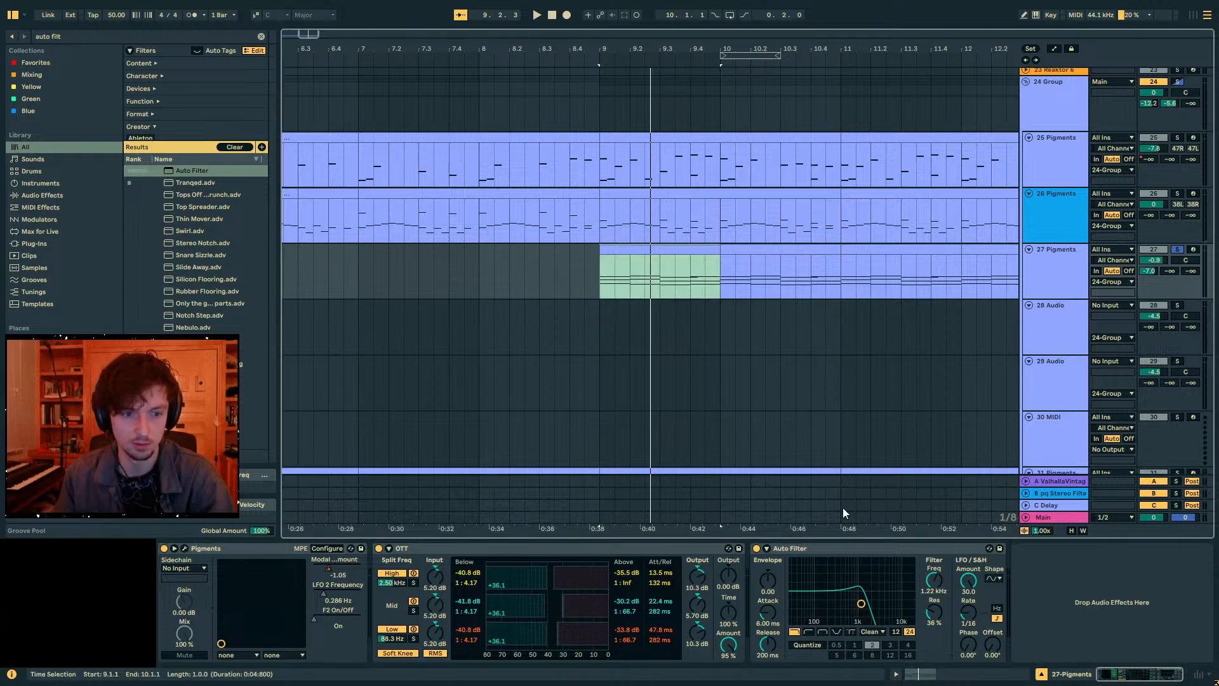
{"action": "left_click_drag", "start_coordinate": [924, 608], "coordinate": [925, 601]}
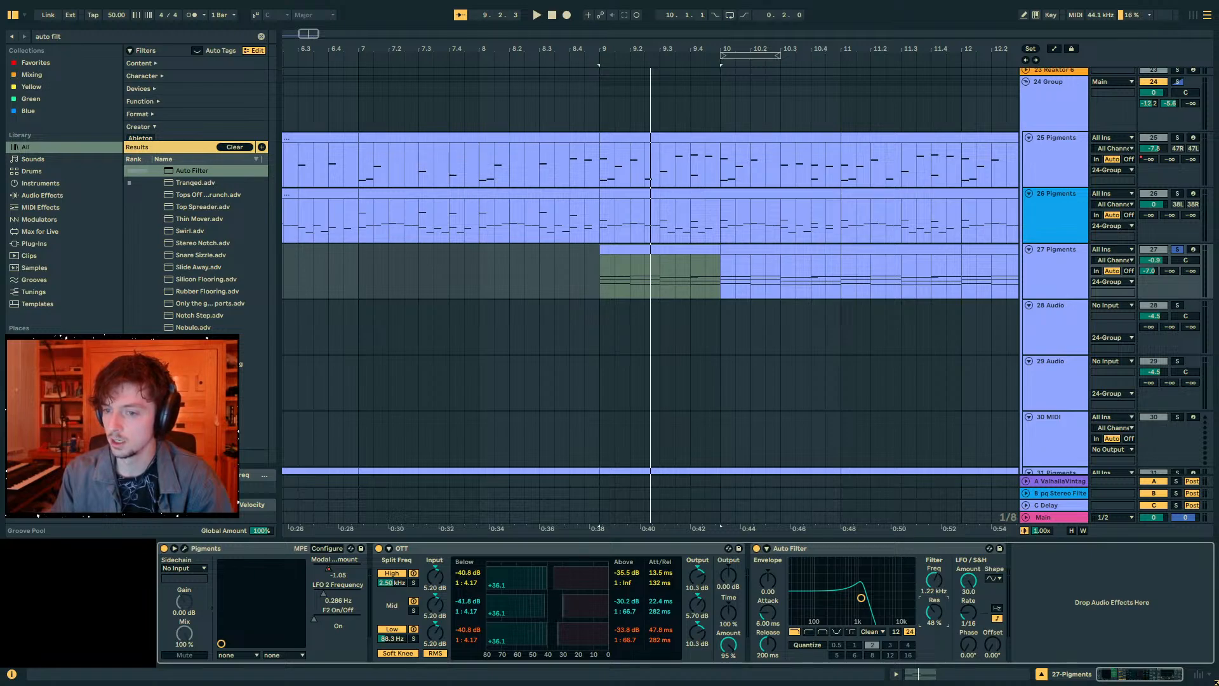
{"action": "key", "text": "space"}
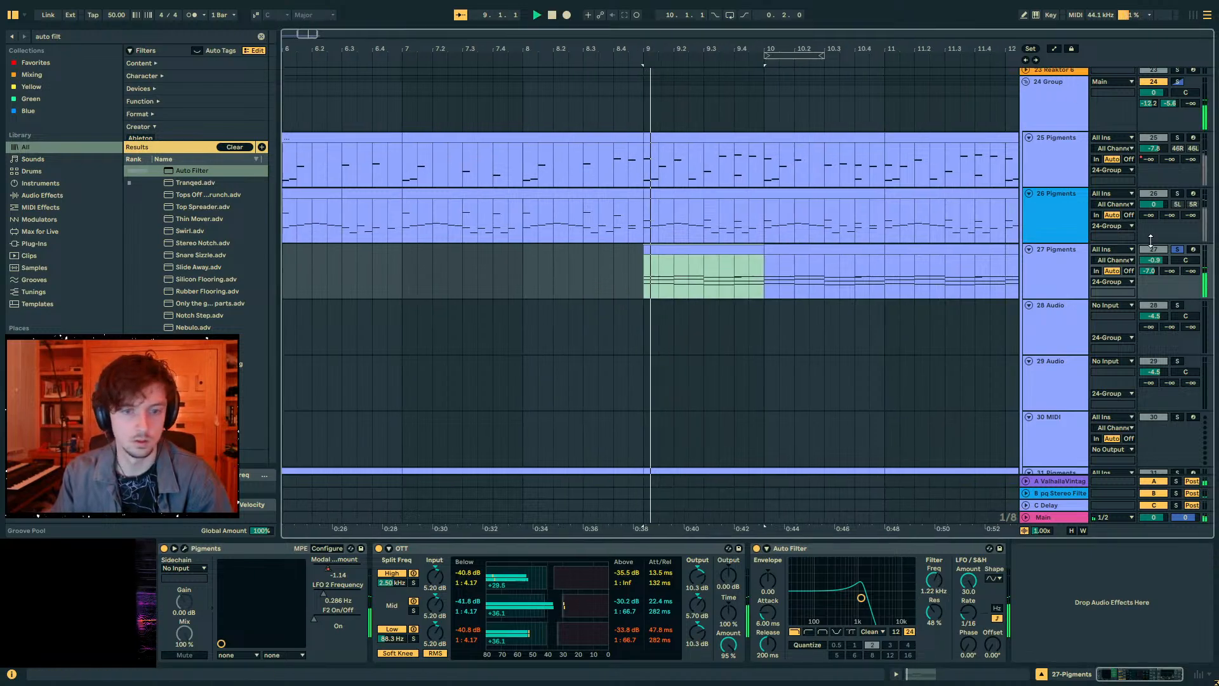
{"action": "left_click", "coordinate": [994, 578]}
{"action": "left_click", "coordinate": [995, 619]}
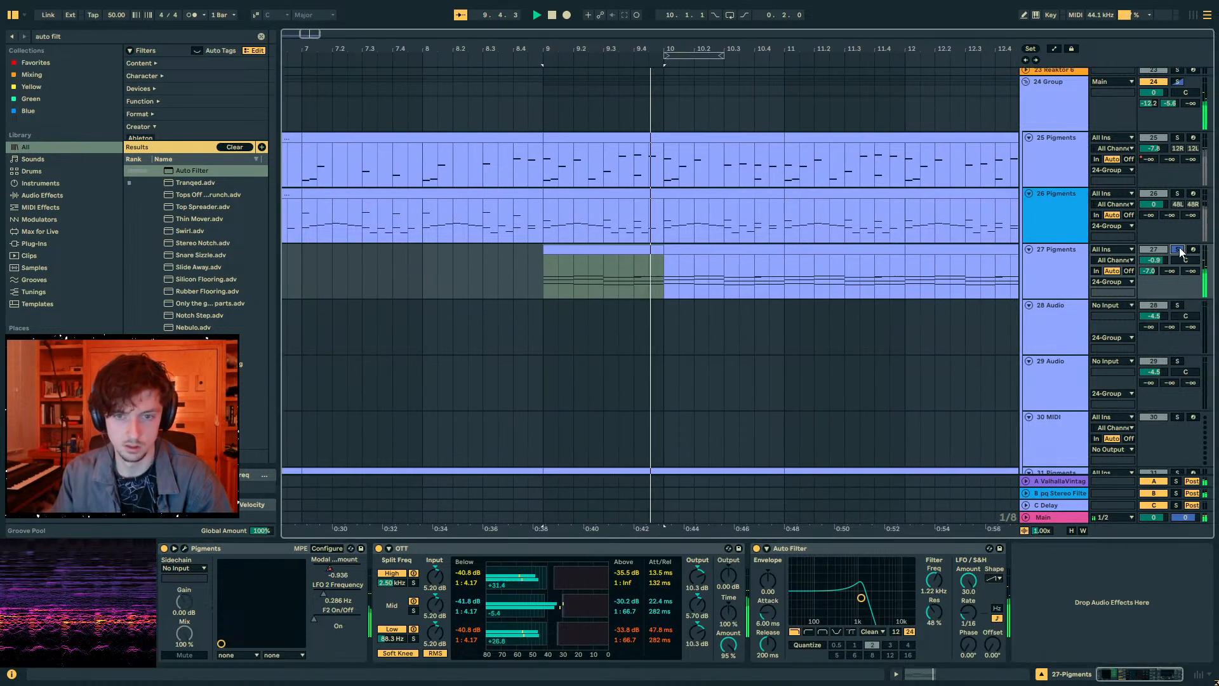
- Unsolo track 27 and automate its Auto Filter frequency along a rising curve from 1.22 kHz at bar 9 to 9.77 kHz at bar 13
{"action": "key", "text": "a"}
{"action": "left_click", "coordinate": [500, 274]}
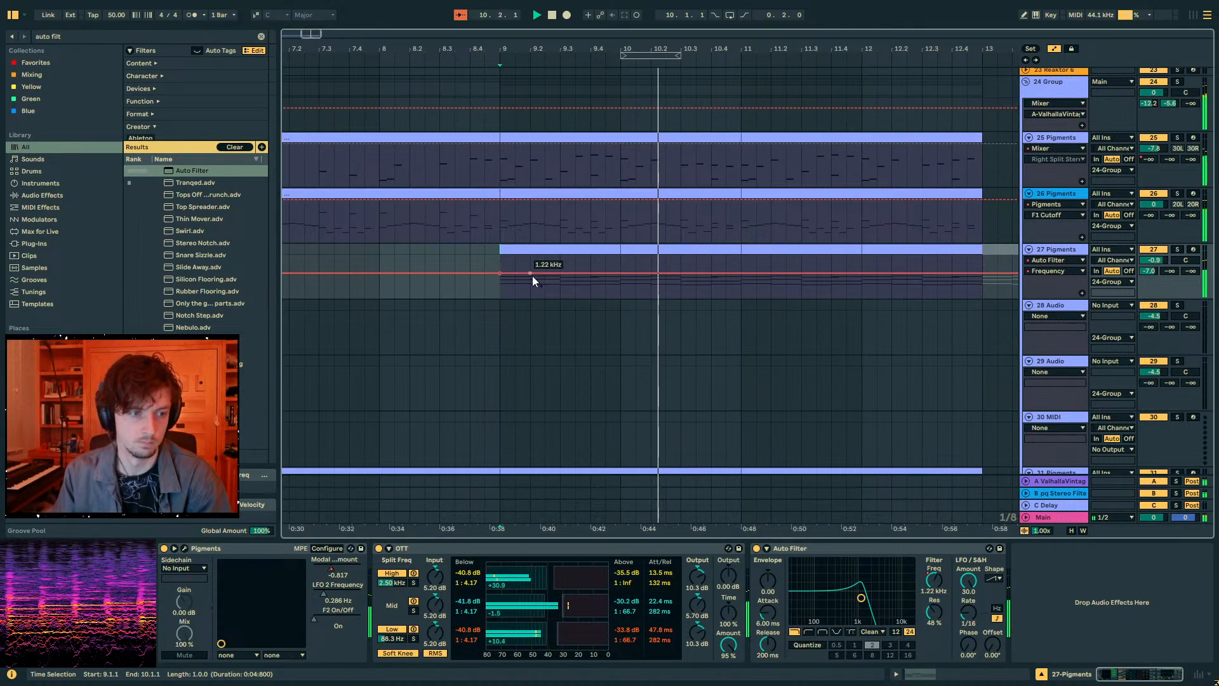
{"action": "left_click_drag", "start_coordinate": [571, 273], "coordinate": [982, 260]}
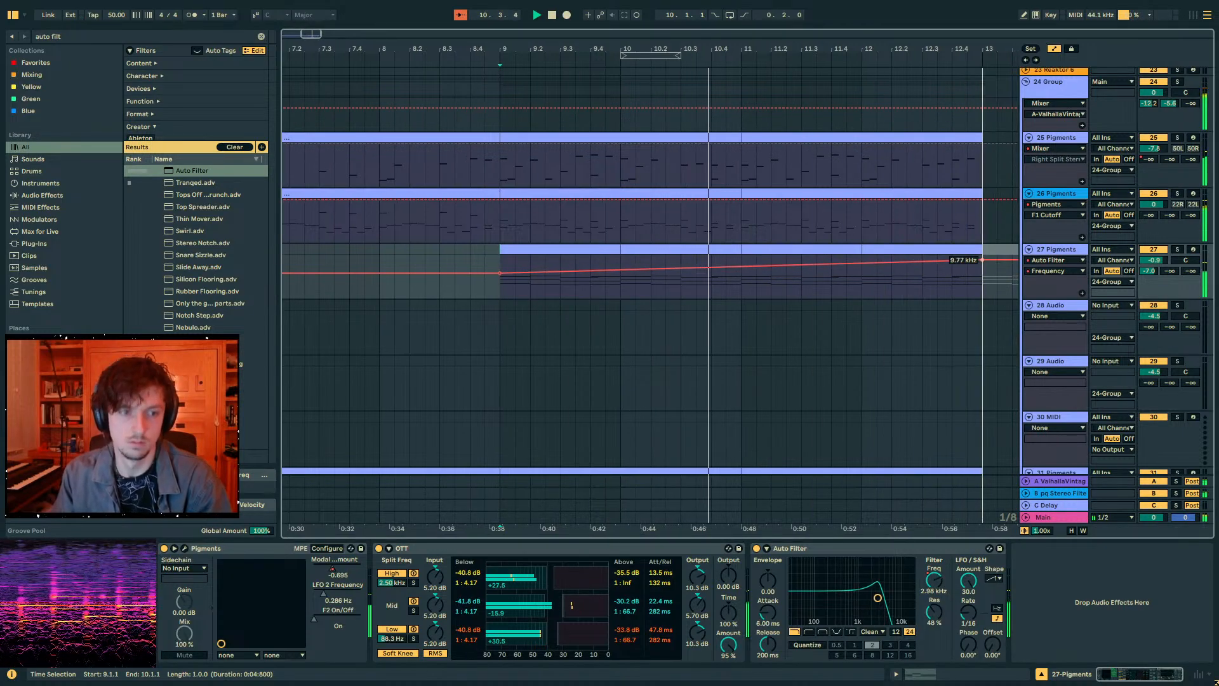
{"action": "left_click_drag", "start_coordinate": [857, 263], "coordinate": [857, 285]}
{"action": "key", "text": "a"}
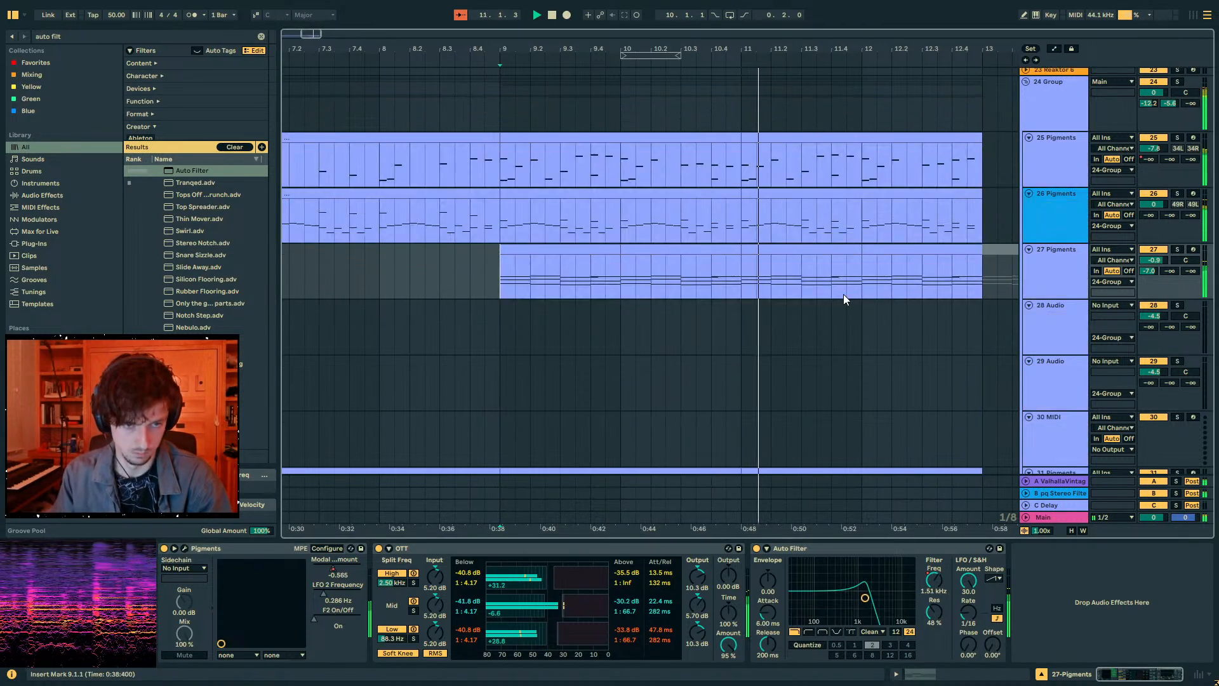
- Listen to the layers on tracks 31 and 26 in the mix, briefly soloing track 26 for comparison
{"action": "scroll", "coordinate": [901, 289], "scroll_direction": "down", "scroll_amount": 3}
{"action": "left_click", "coordinate": [771, 325]}
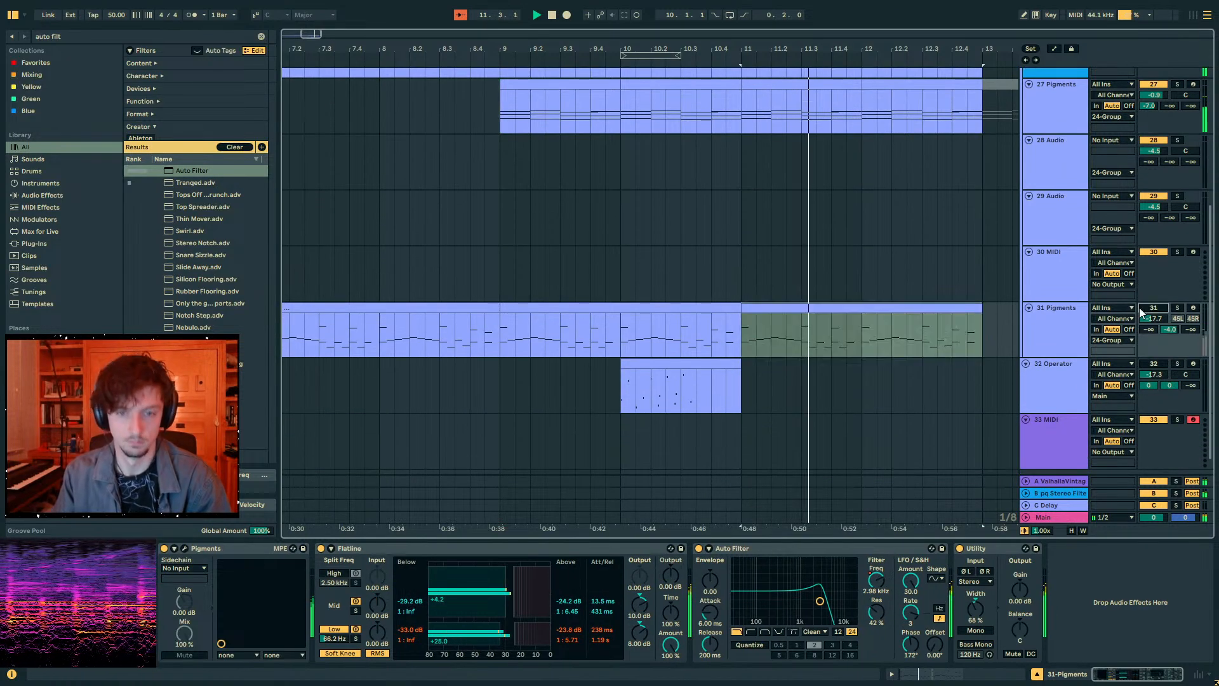
{"action": "left_click", "coordinate": [997, 240]}
{"action": "scroll", "coordinate": [981, 250], "scroll_direction": "up", "scroll_amount": 3}
{"action": "left_click", "coordinate": [890, 237]}
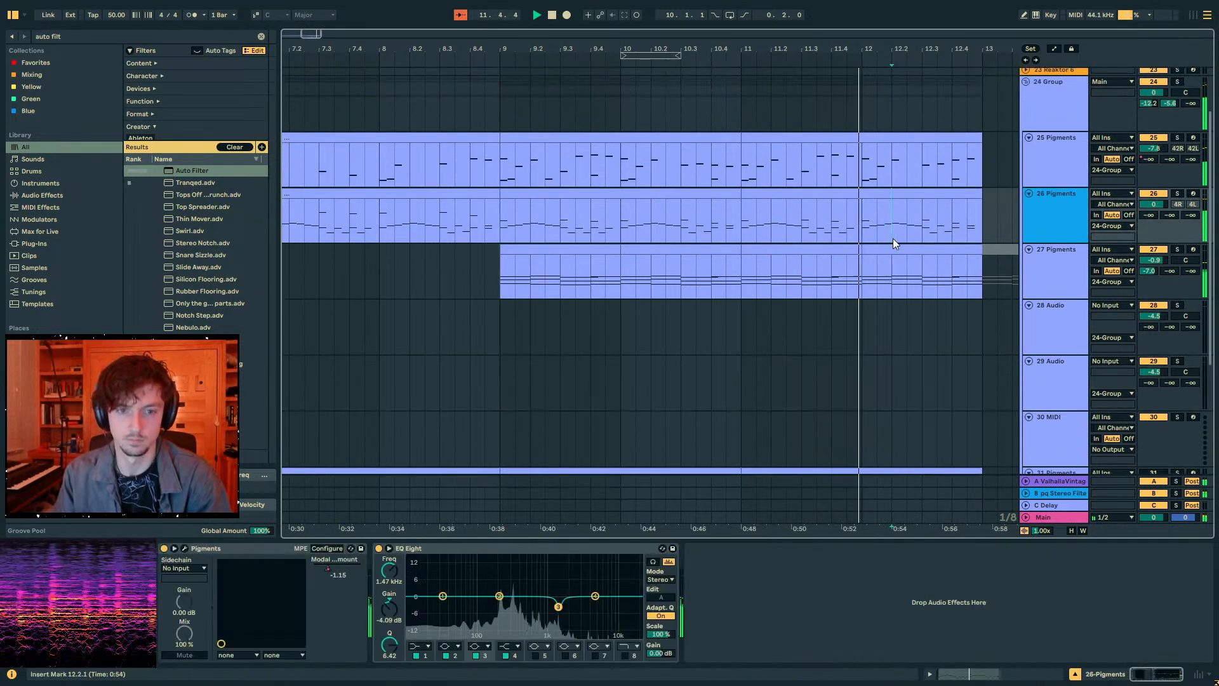
{"action": "left_click", "coordinate": [1177, 194]}
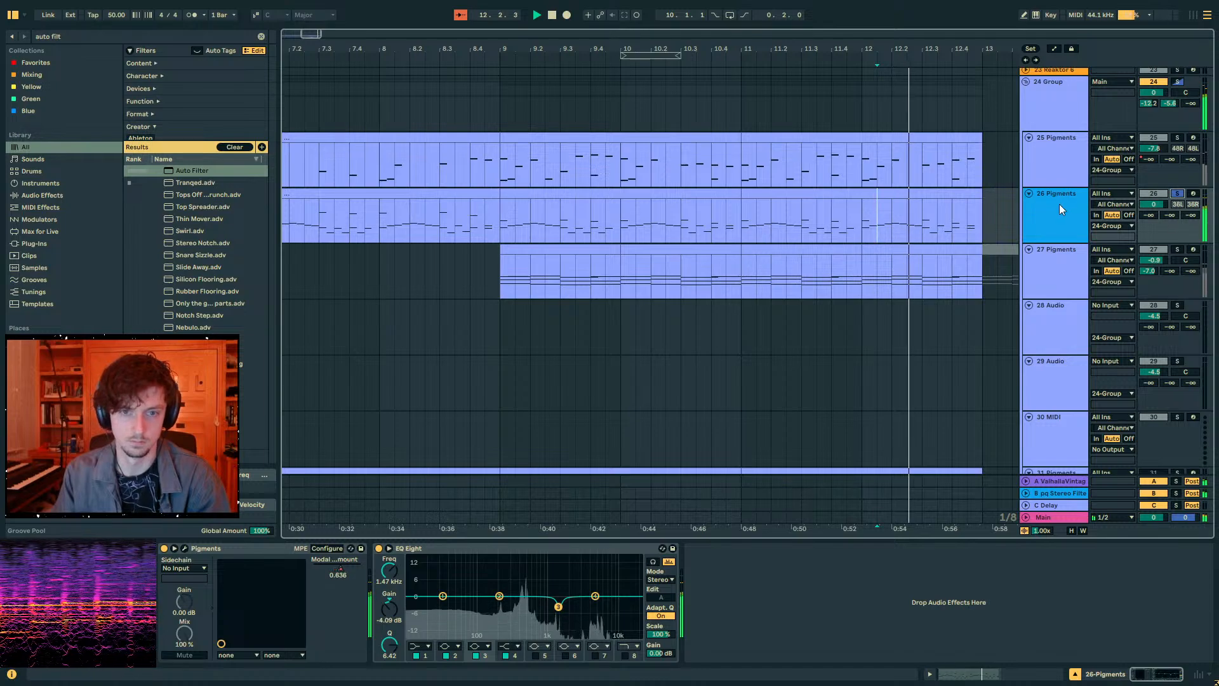
{"action": "left_click", "coordinate": [1174, 193]}
- Automate track 27's panning from 50R at bar 9 to 50L at bar 10
{"action": "left_click", "coordinate": [1031, 258]}
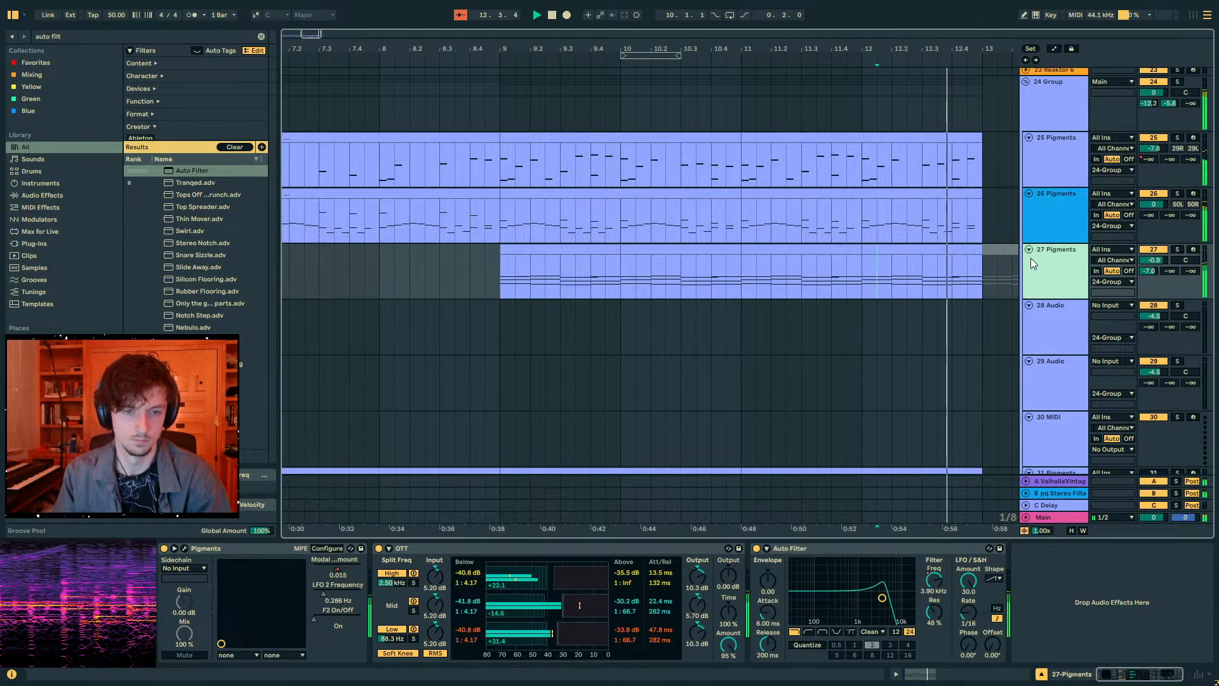
{"action": "left_click", "coordinate": [1179, 261]}
{"action": "key", "text": "space"}
{"action": "key", "text": "a"}
{"action": "left_click_drag", "start_coordinate": [500, 278], "coordinate": [501, 255]}
{"action": "left_click_drag", "start_coordinate": [544, 256], "coordinate": [620, 296]}
{"action": "key", "text": "space"}
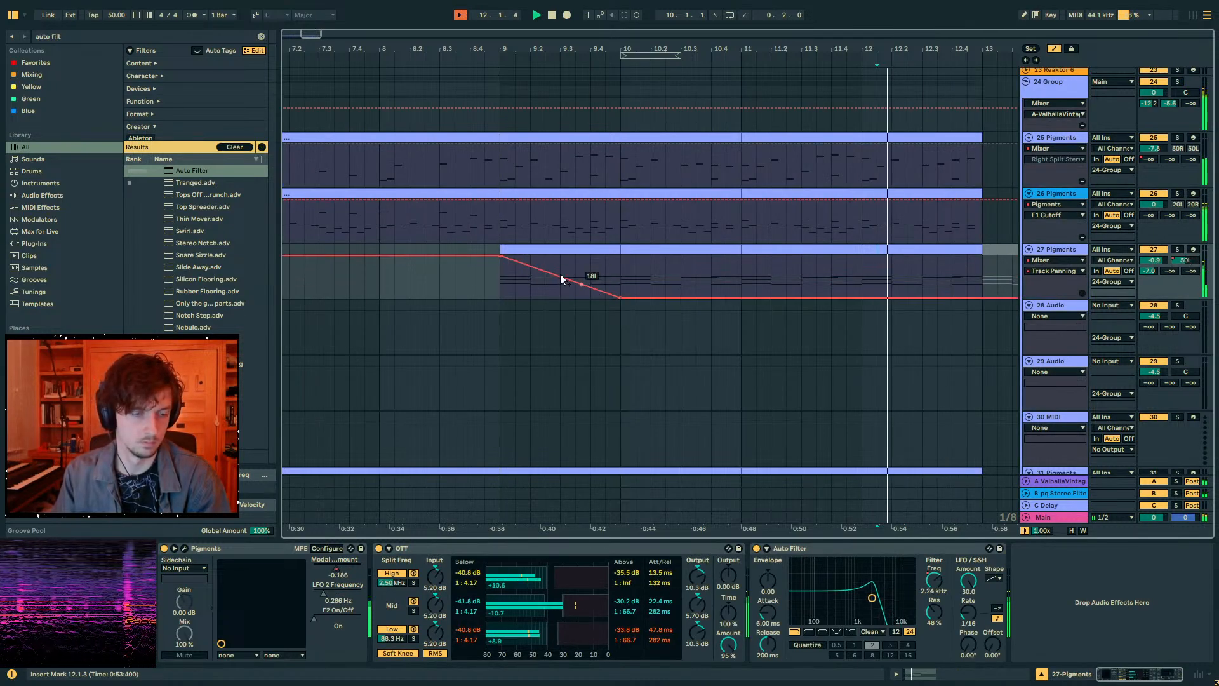
- Play from bar 9 and duplicate bar 9 of track 27's Auto Filter frequency automation into bar 10
{"action": "left_click", "coordinate": [563, 278]}
{"action": "key", "text": "space"}
{"action": "key", "text": "space"}
{"action": "left_click", "coordinate": [931, 578]}
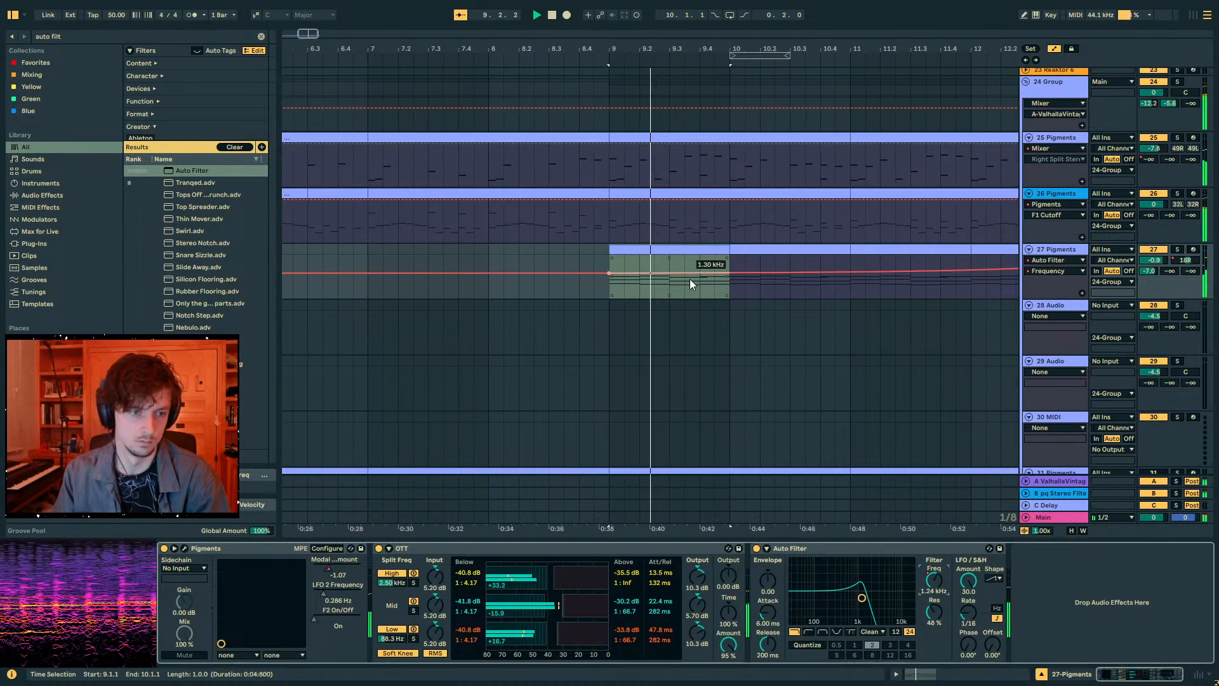
{"action": "left_click_drag", "start_coordinate": [681, 261], "coordinate": [561, 265]}
{"action": "key", "text": "ctrl+d"}
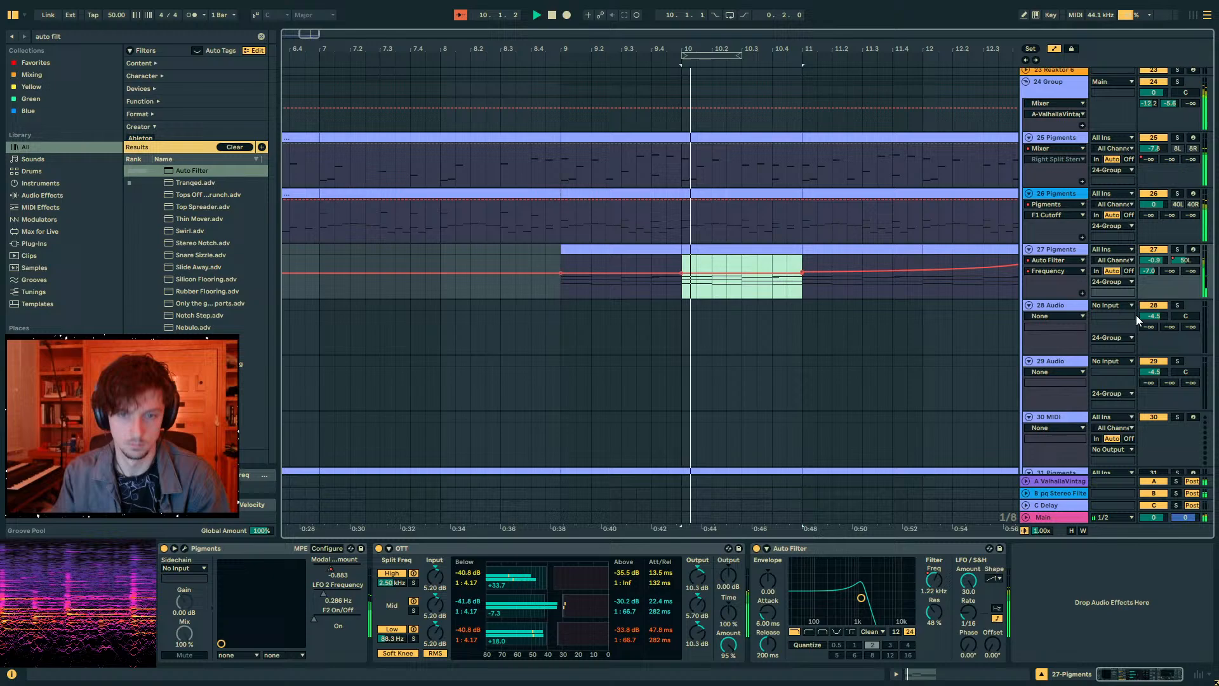
- Duplicate track 27's panning automation from bars 9 and 10 into bars 11 and 12, and leave automation mode
{"action": "left_click", "coordinate": [1182, 261]}
{"action": "left_click_drag", "start_coordinate": [801, 297], "coordinate": [553, 289]}
{"action": "key", "text": "ctrl+d"}
{"action": "key", "text": "a"}
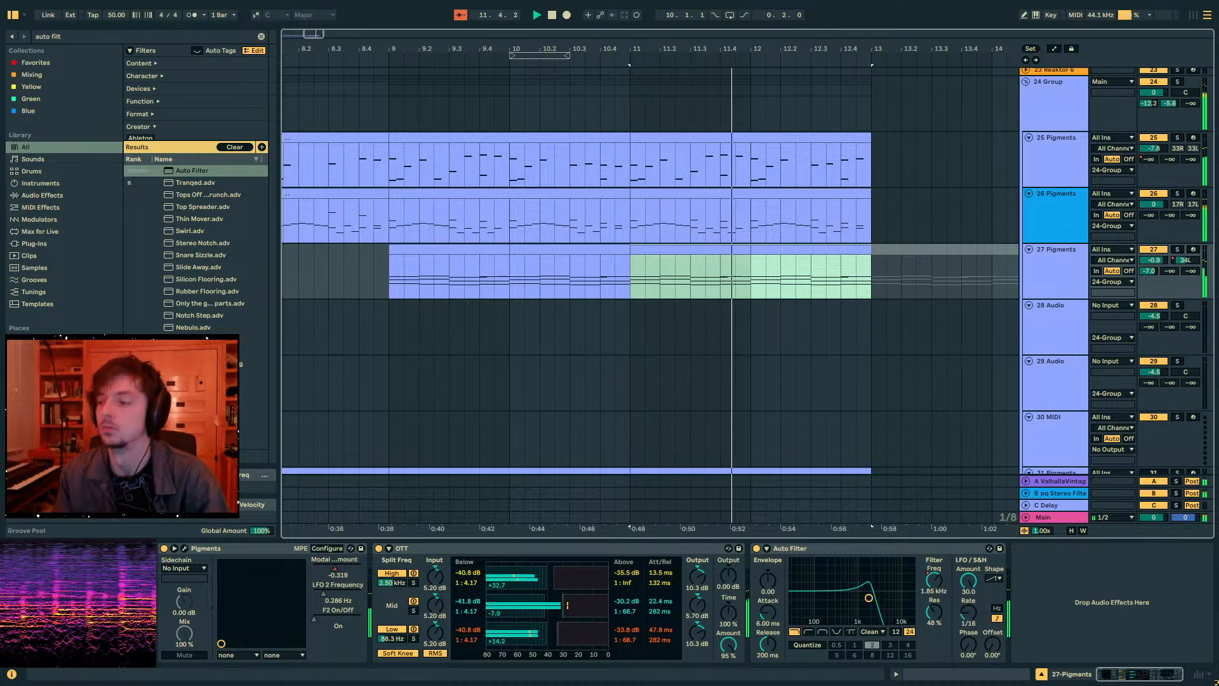
{"action": "left_click", "coordinate": [862, 272]}
{"action": "left_click", "coordinate": [876, 248]}
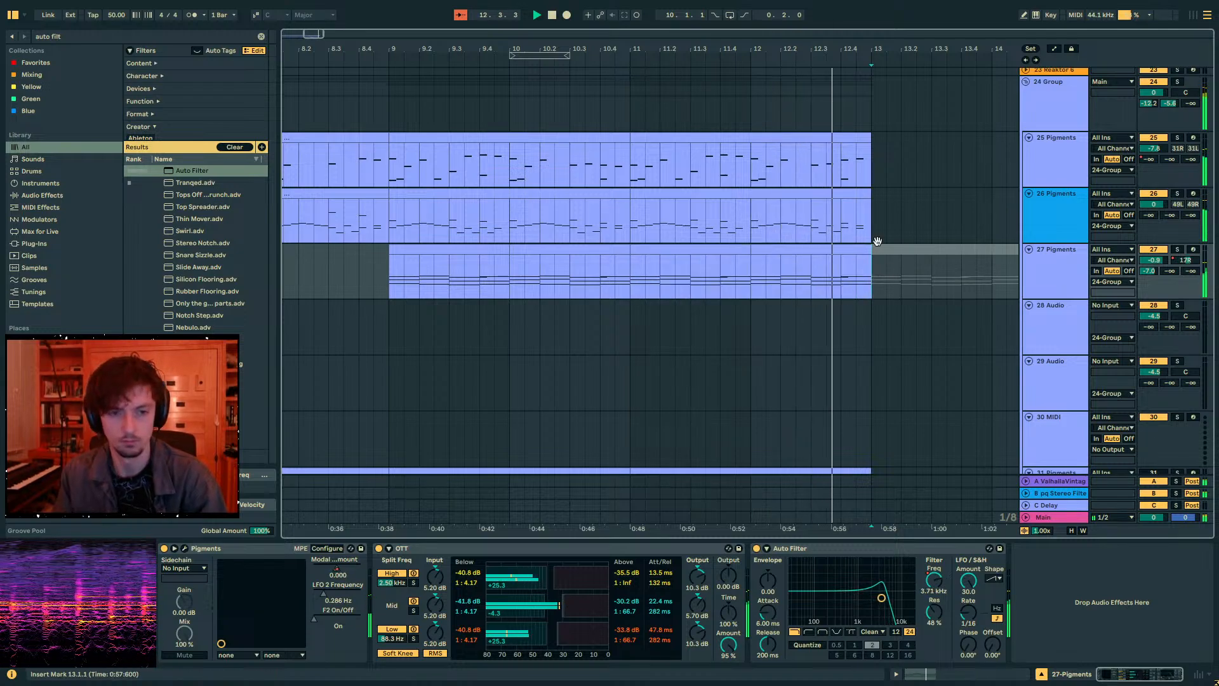
- Duplicate bars 9 to 12 of tracks 25 and 26 into bars 13 to 16, and deactivate the new track 25 clips
{"action": "left_click_drag", "start_coordinate": [785, 49], "coordinate": [547, 3]}
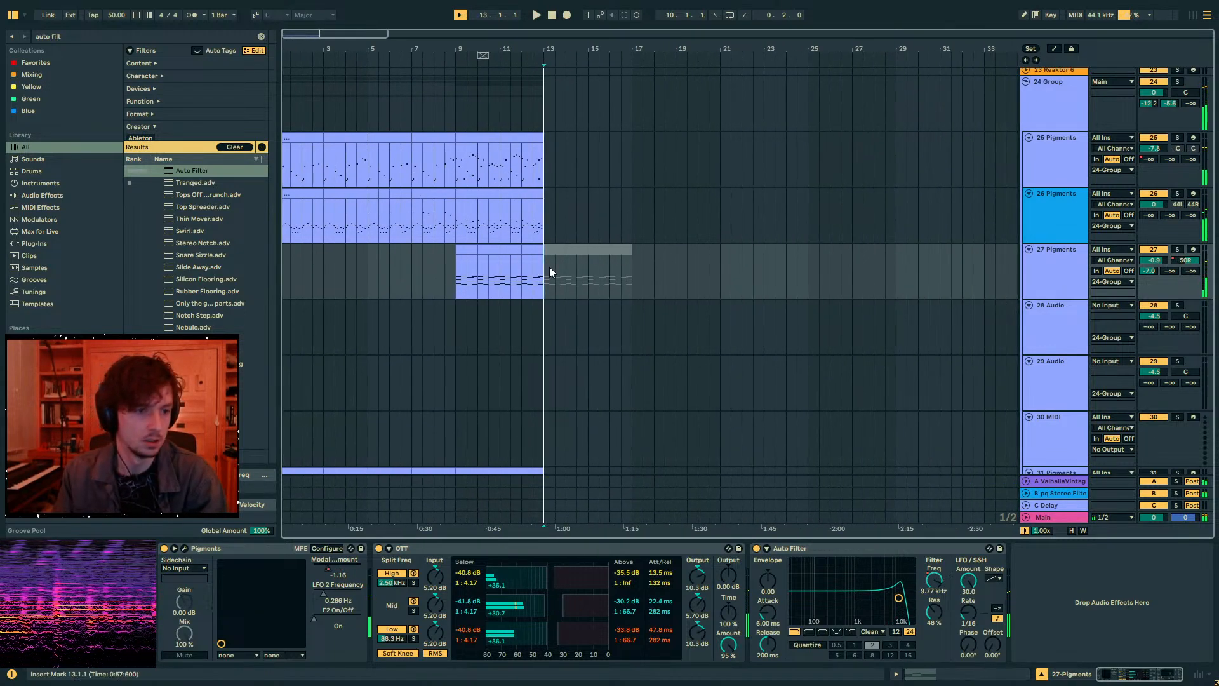
{"action": "scroll", "coordinate": [550, 269], "scroll_direction": "up", "scroll_amount": 2}
{"action": "left_click_drag", "start_coordinate": [544, 229], "coordinate": [458, 230]}
{"action": "key", "text": "ctrl+d"}
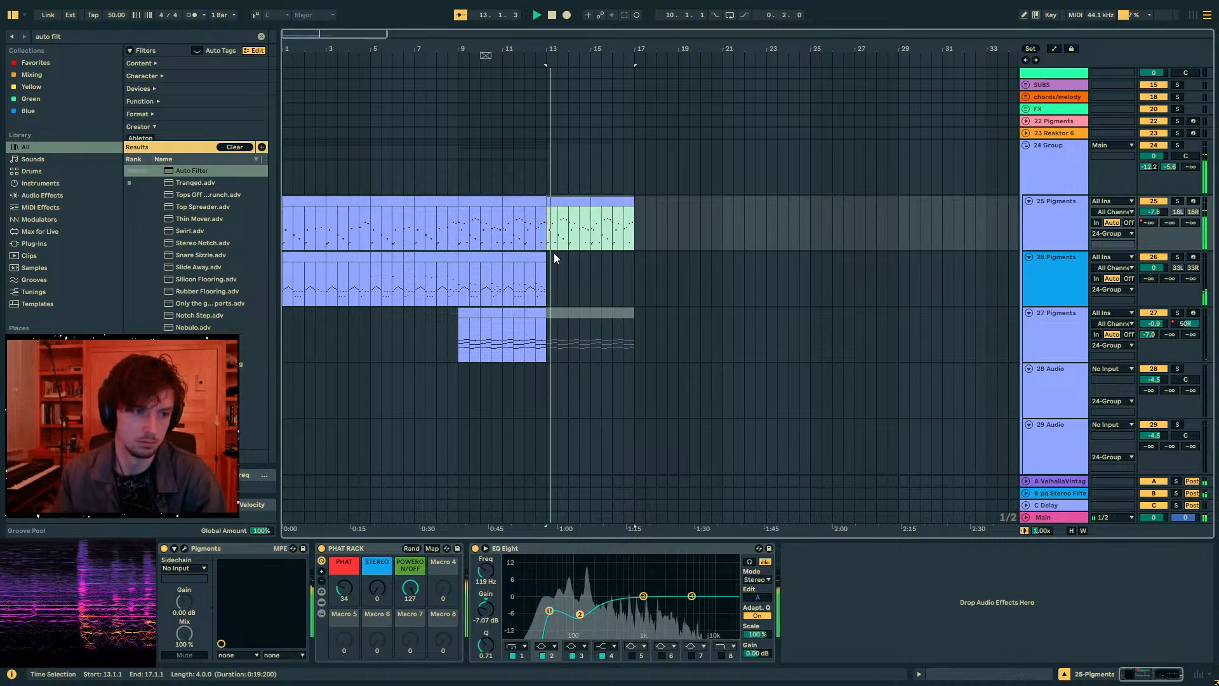
{"action": "left_click_drag", "start_coordinate": [549, 273], "coordinate": [457, 275]}
{"action": "key", "text": "ctrl+d"}
{"action": "left_click_drag", "start_coordinate": [551, 201], "coordinate": [610, 198]}
{"action": "key", "text": "0"}
{"action": "left_click", "coordinate": [543, 285]}
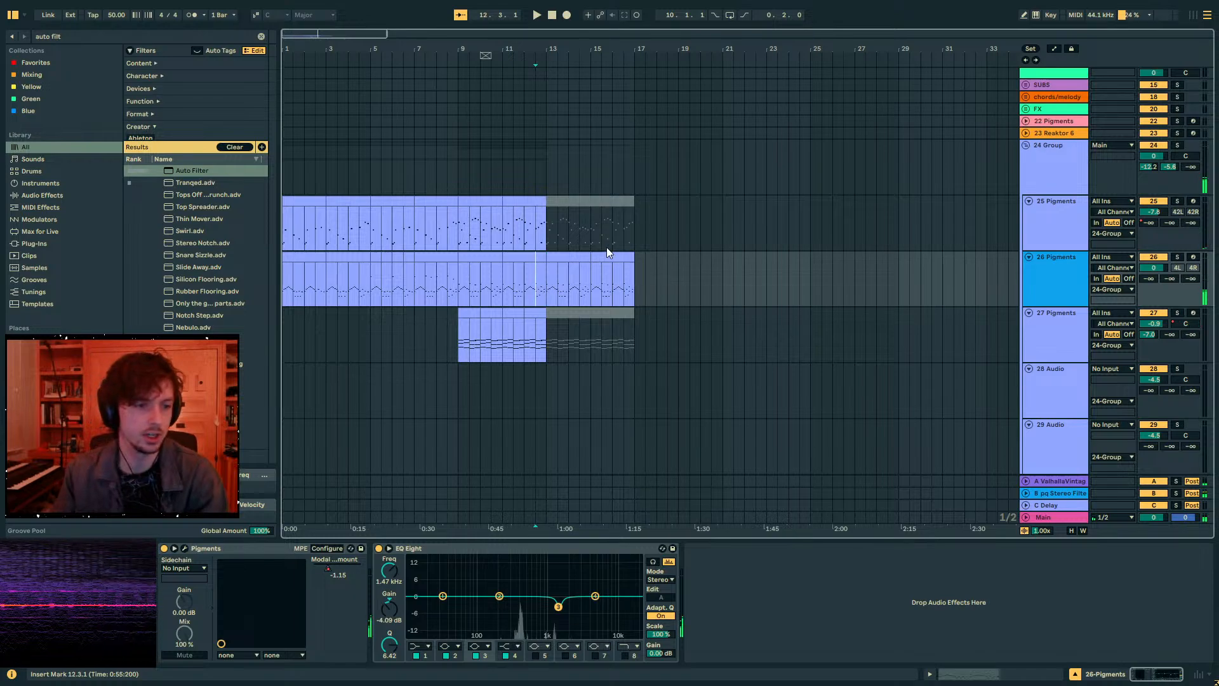
- Transpose all notes of the track 26 clips in bars 13 to 16 down, and play from bar 12
{"action": "left_click", "coordinate": [574, 259]}
{"action": "key", "text": "Tab"}
{"action": "key", "text": "space"}
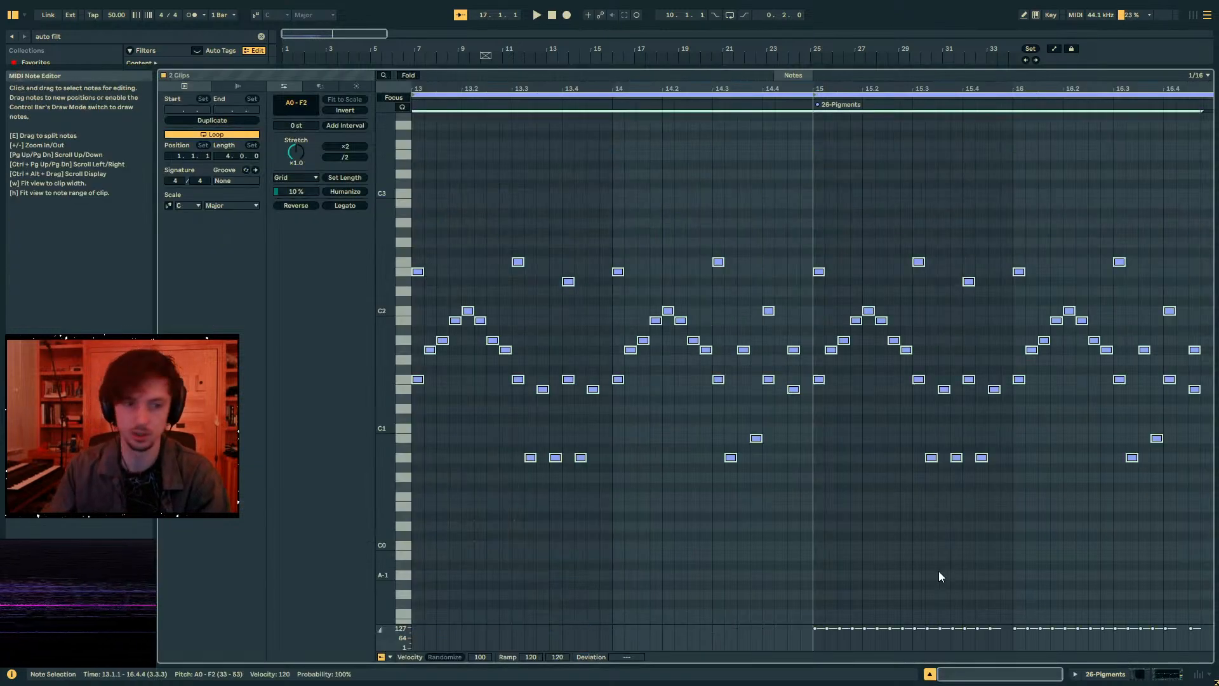
{"action": "left_click", "coordinate": [1141, 675]}
{"action": "left_click", "coordinate": [529, 296]}
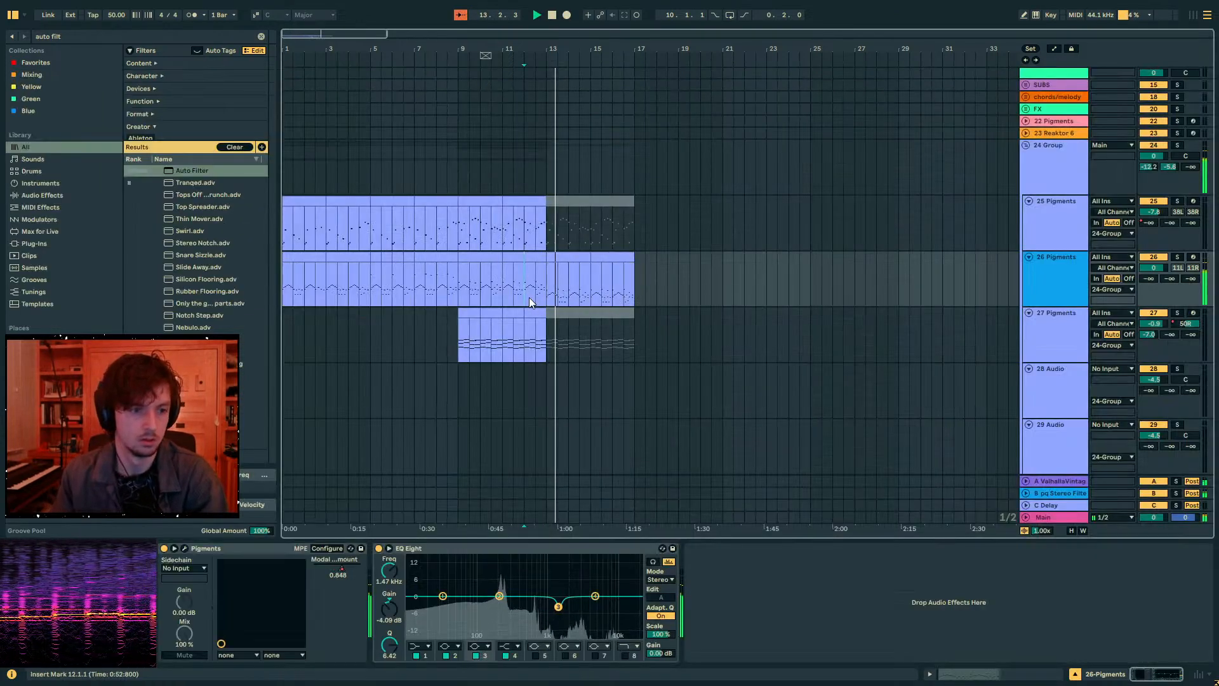
- Listen to the transition into bar 13 and review the track 26 clips in bars 13 to 16
{"action": "scroll", "coordinate": [571, 184], "scroll_direction": "down", "scroll_amount": 3}
{"action": "left_click_drag", "start_coordinate": [542, 48], "coordinate": [542, 121]}
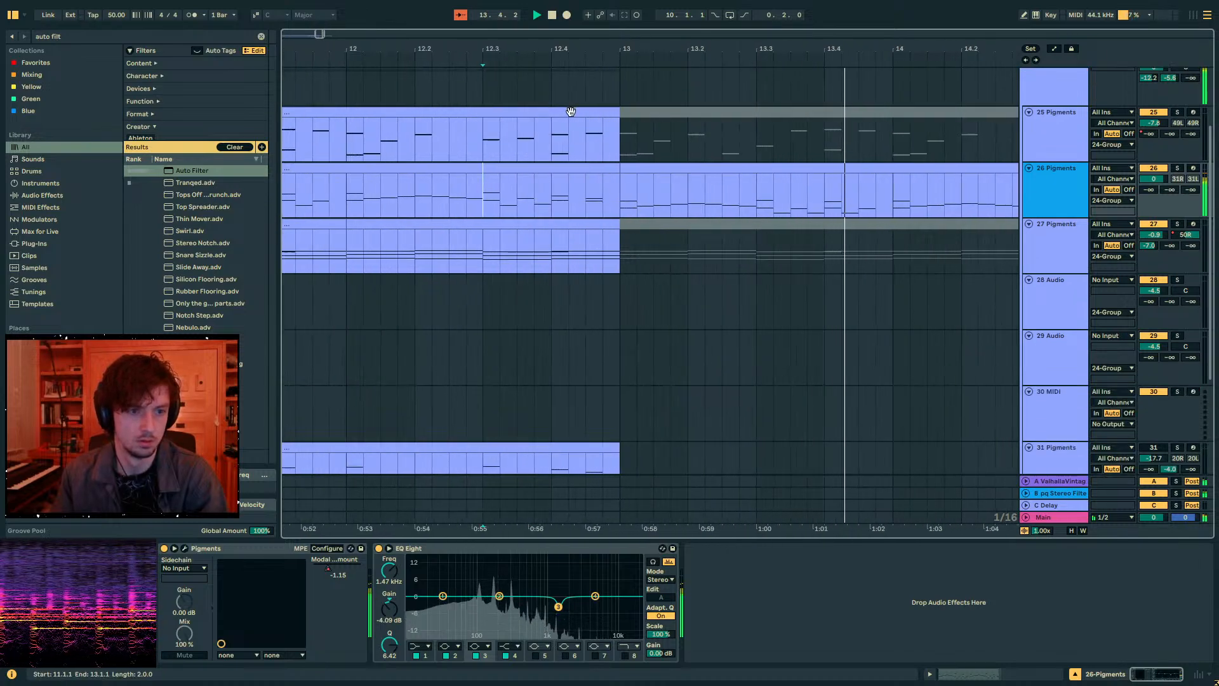
{"action": "scroll", "coordinate": [669, 119], "scroll_direction": "up", "scroll_amount": 2}
{"action": "left_click_drag", "start_coordinate": [632, 49], "coordinate": [474, 19]}
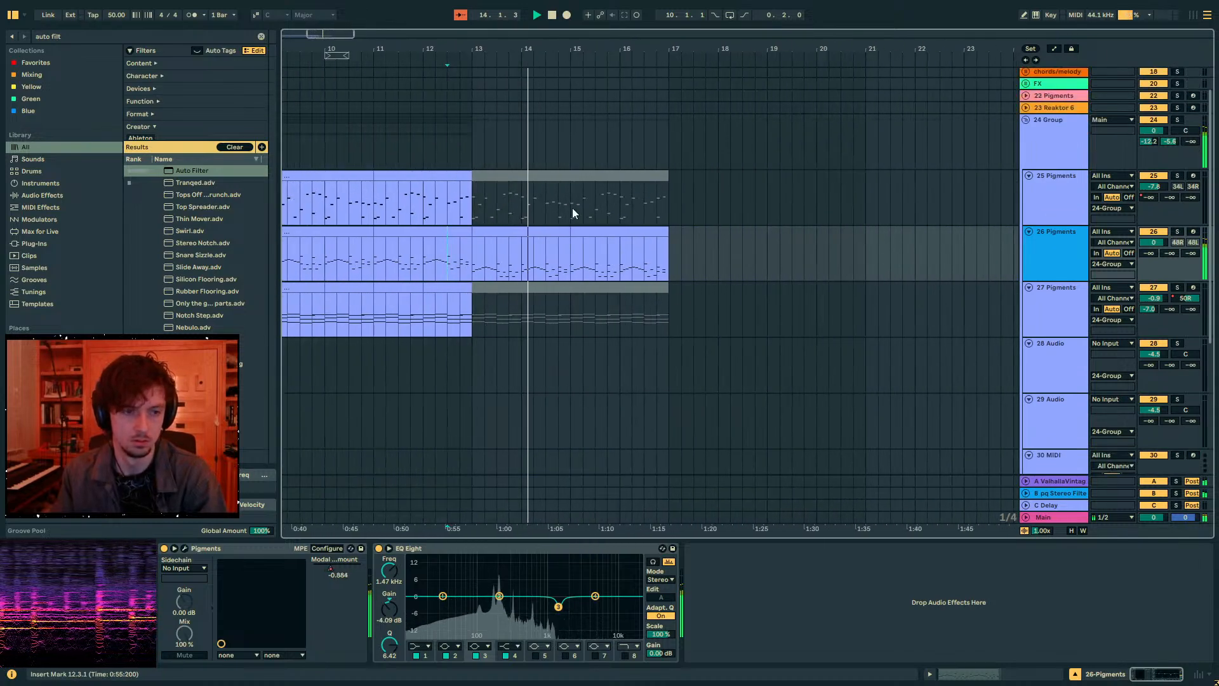
{"action": "left_click", "coordinate": [636, 233]}
{"action": "left_click", "coordinate": [526, 232], "text": "shift"}
{"action": "scroll", "coordinate": [990, 286], "scroll_direction": "down", "scroll_amount": 4}
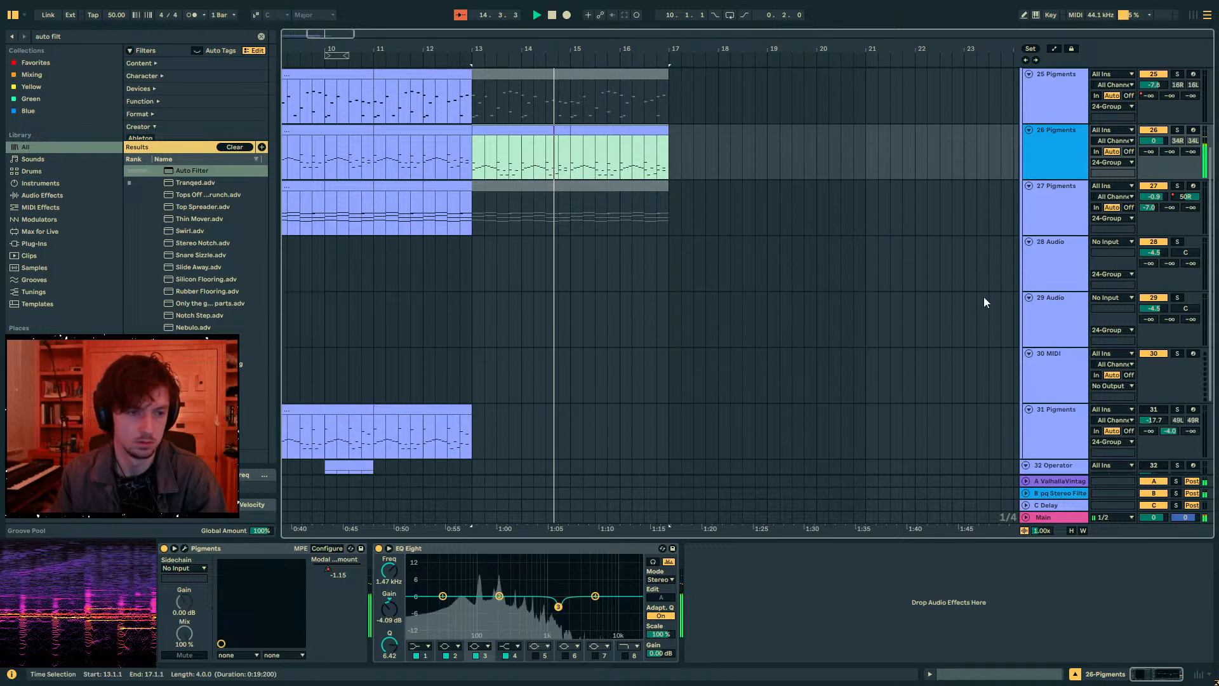
{"action": "left_click", "coordinate": [461, 254]}
- Insert a new MIDI track below track 31, load the Pigments instrument onto it, and close the plug-in window
{"action": "scroll", "coordinate": [1048, 351], "scroll_direction": "down", "scroll_amount": 3}
{"action": "left_click", "coordinate": [1062, 351]}
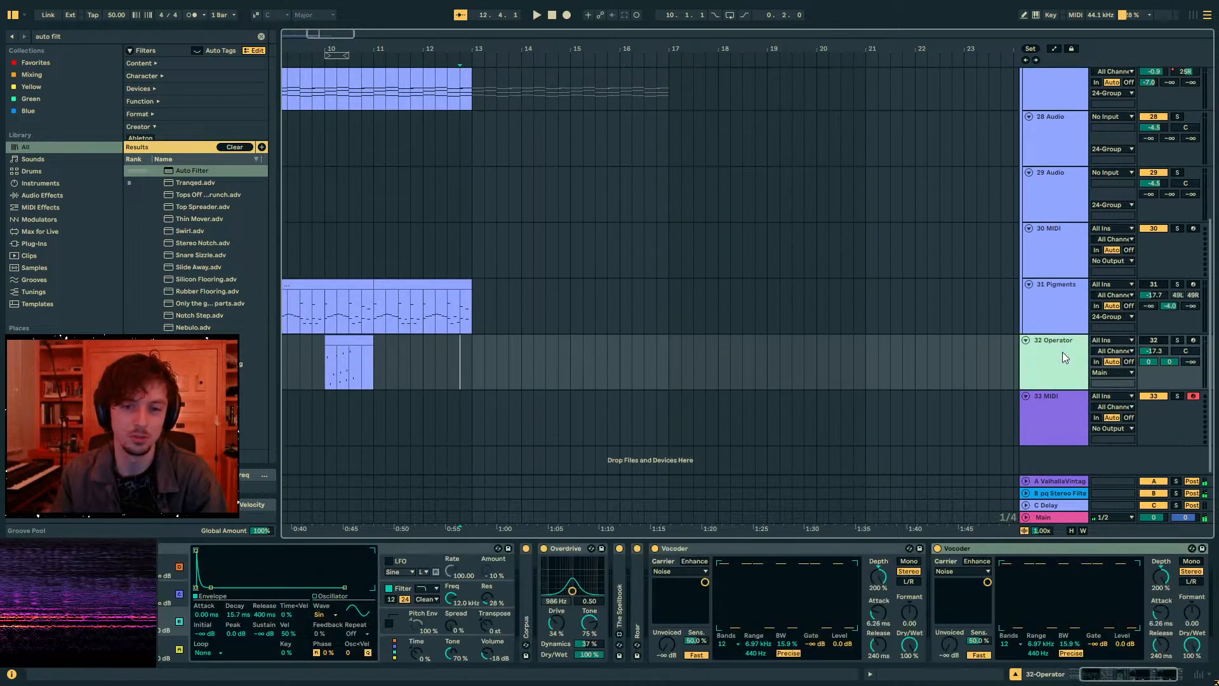
{"action": "left_click", "coordinate": [1065, 322]}
{"action": "key", "text": "ctrl+shift+t"}
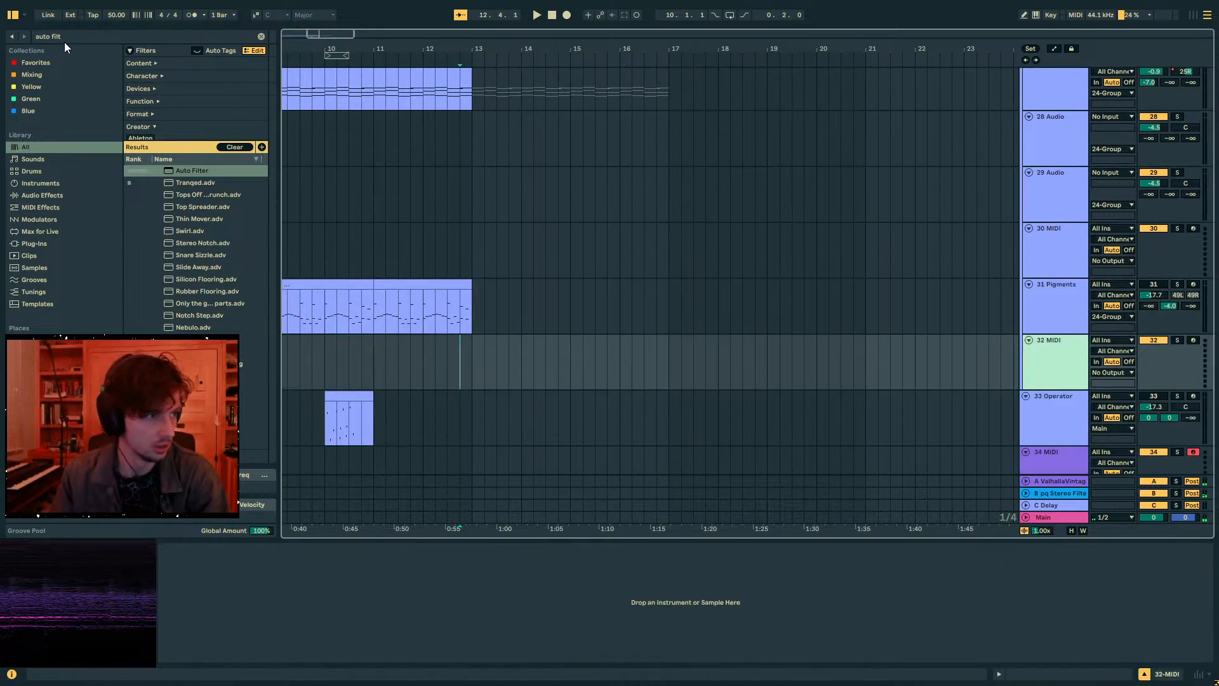
{"action": "key", "text": "ctrl+f"}
{"action": "type", "text": "pigment"}
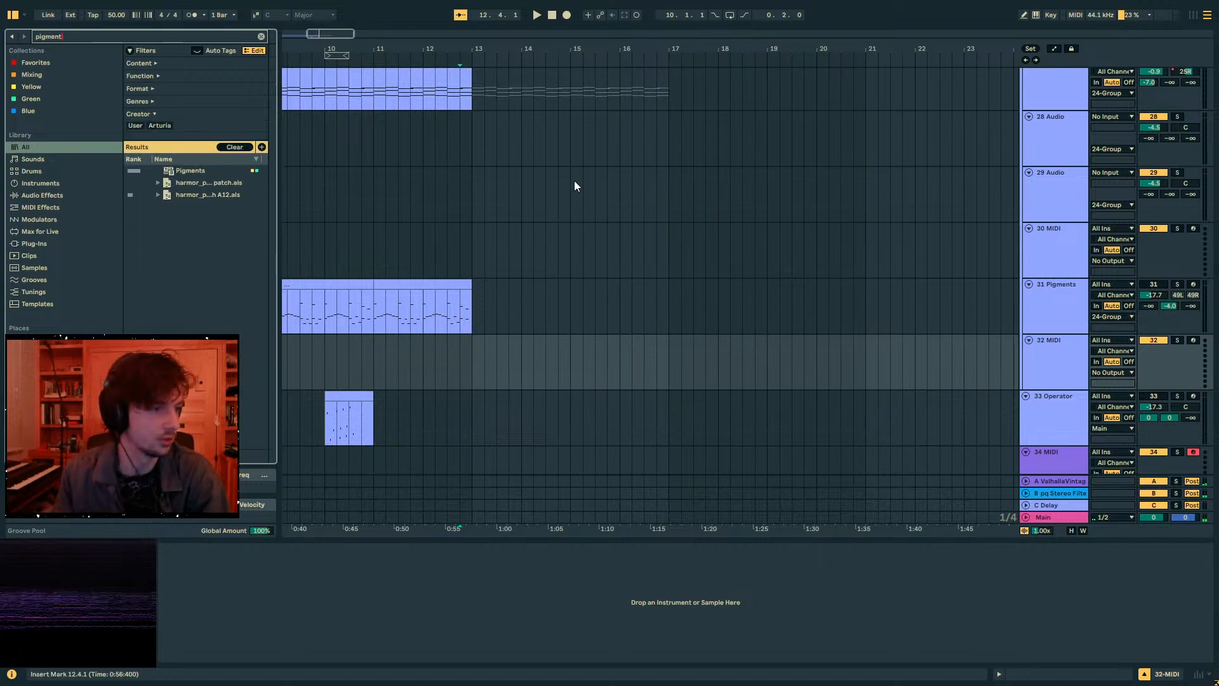
{"action": "left_click_drag", "start_coordinate": [188, 173], "coordinate": [557, 350]}
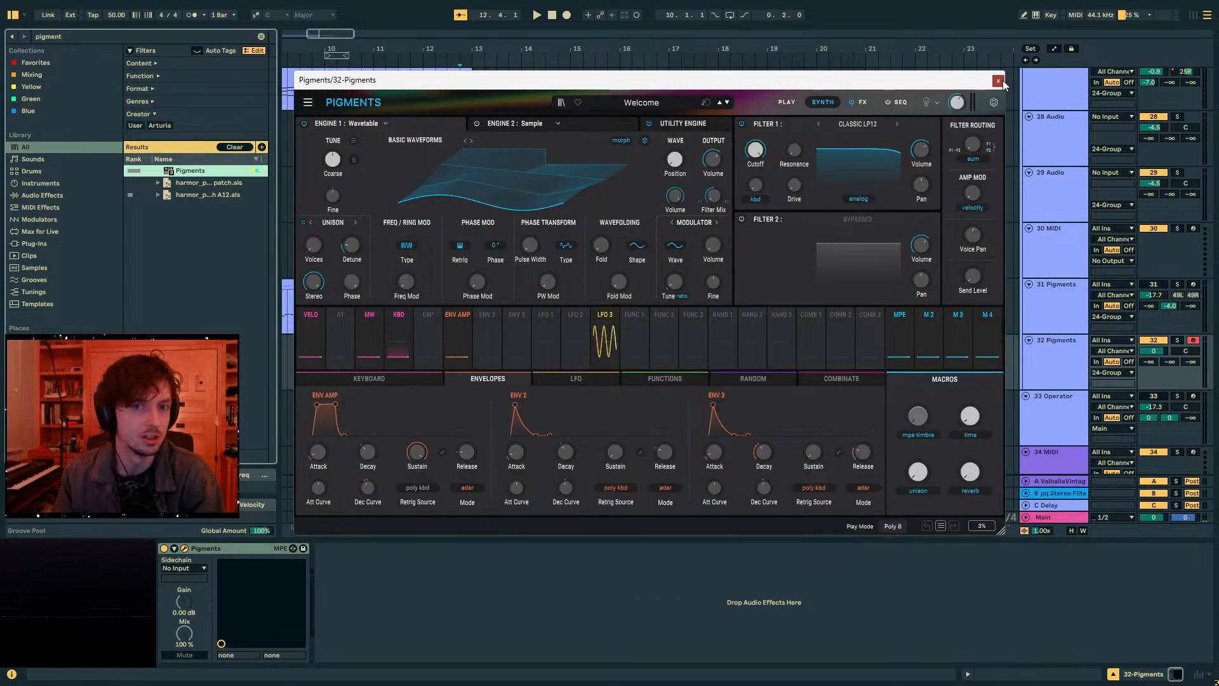
{"action": "left_click", "coordinate": [998, 81]}
- Create an empty four-bar MIDI clip on track 32 from bar 13 to bar 17
{"action": "left_click_drag", "start_coordinate": [470, 45], "coordinate": [676, 54]}
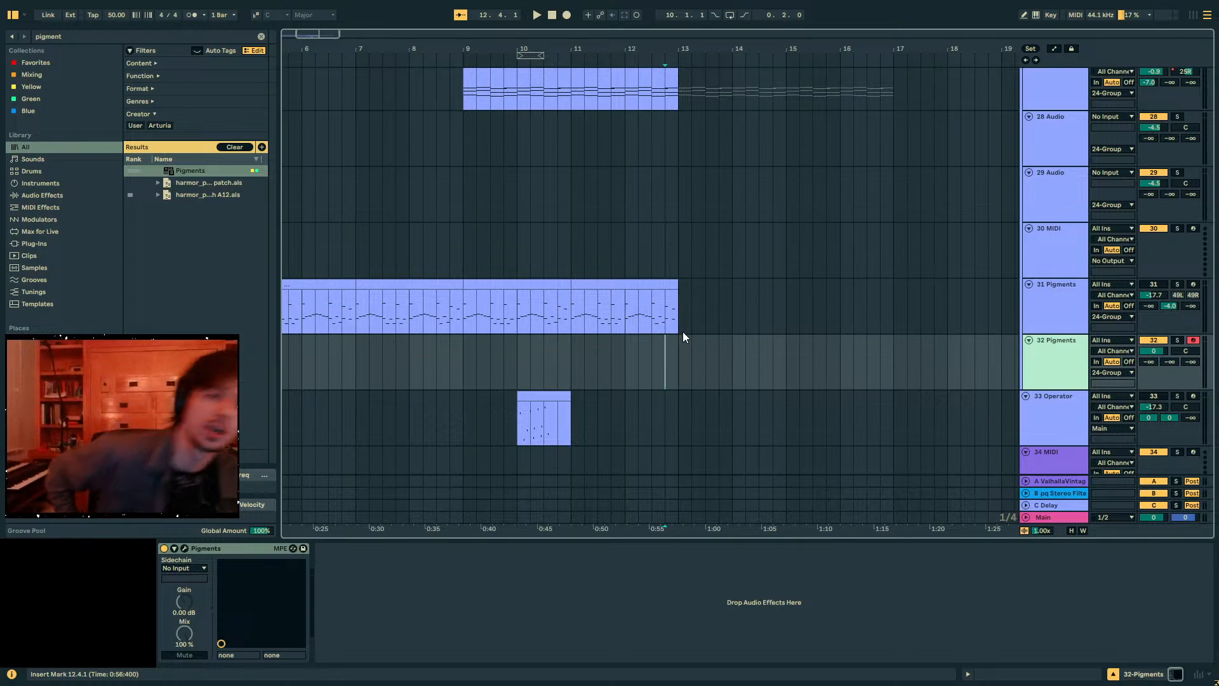
{"action": "left_click_drag", "start_coordinate": [678, 355], "coordinate": [870, 352]}
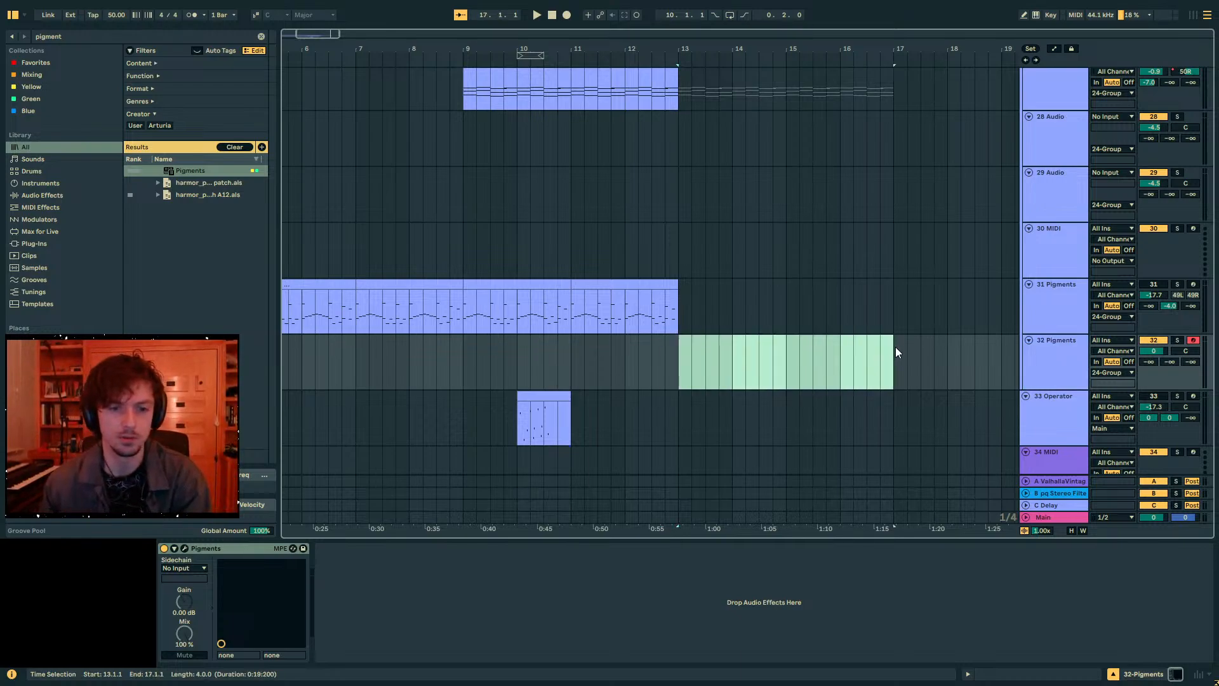
{"action": "key", "text": "ctrl+shift+m"}
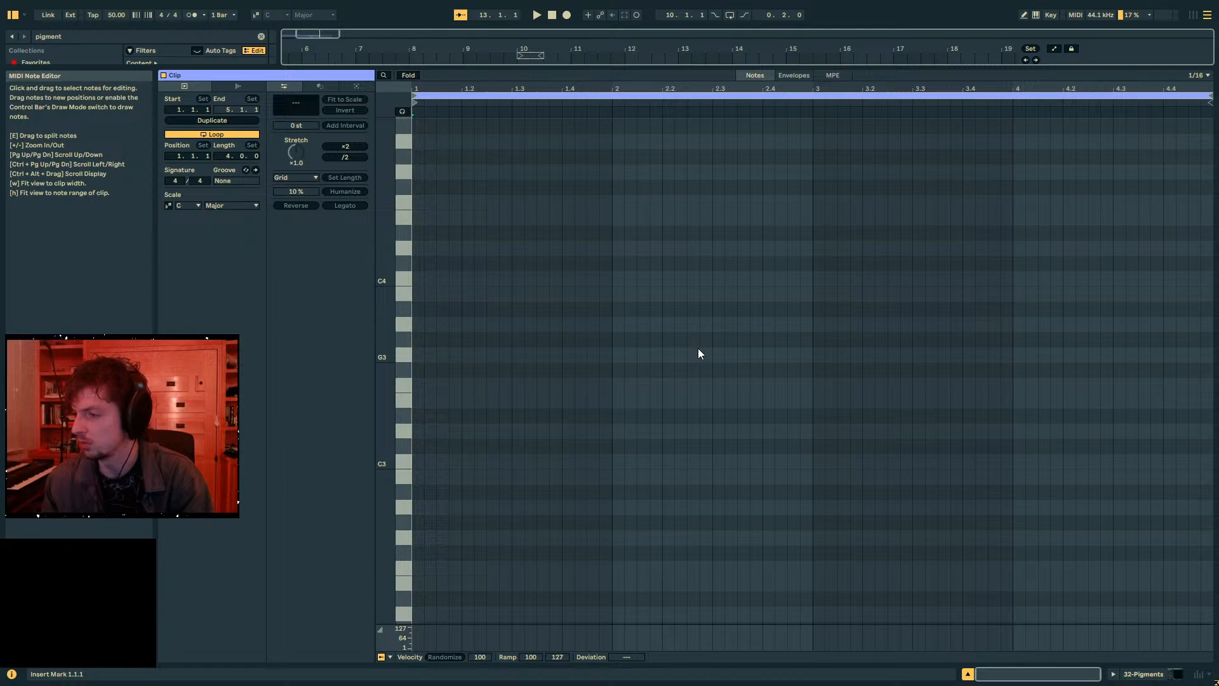
{"action": "left_click_drag", "start_coordinate": [758, 67], "coordinate": [754, 461]}
{"action": "scroll", "coordinate": [752, 264], "scroll_direction": "down", "scroll_amount": 2}
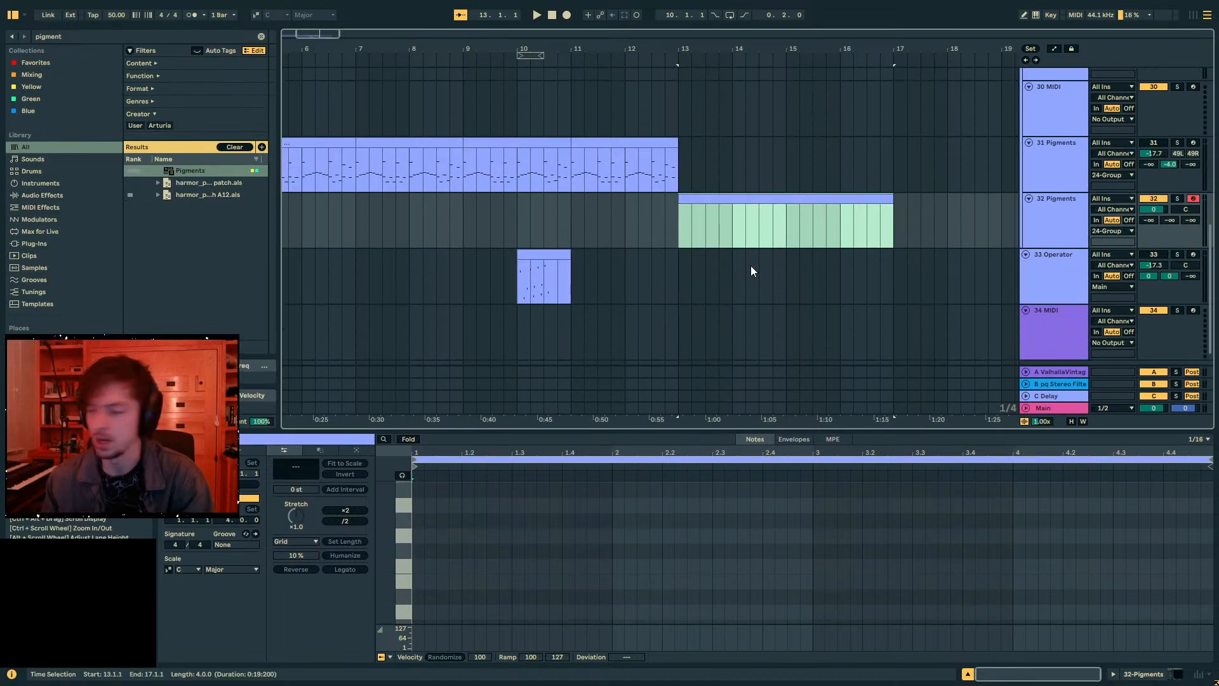
- Draw a sustained C4 note about three and a half bars long in the new clip, and transpose it down an octave
{"action": "key", "text": "space"}
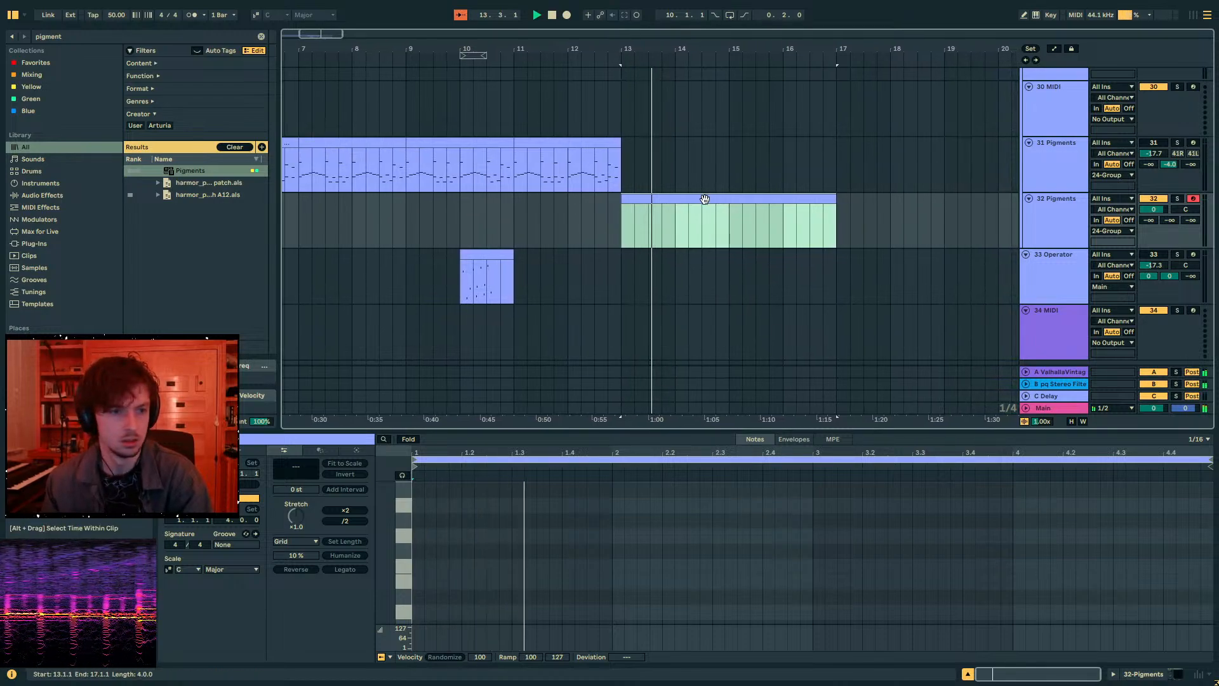
{"action": "left_click_drag", "start_coordinate": [818, 437], "coordinate": [813, 227]}
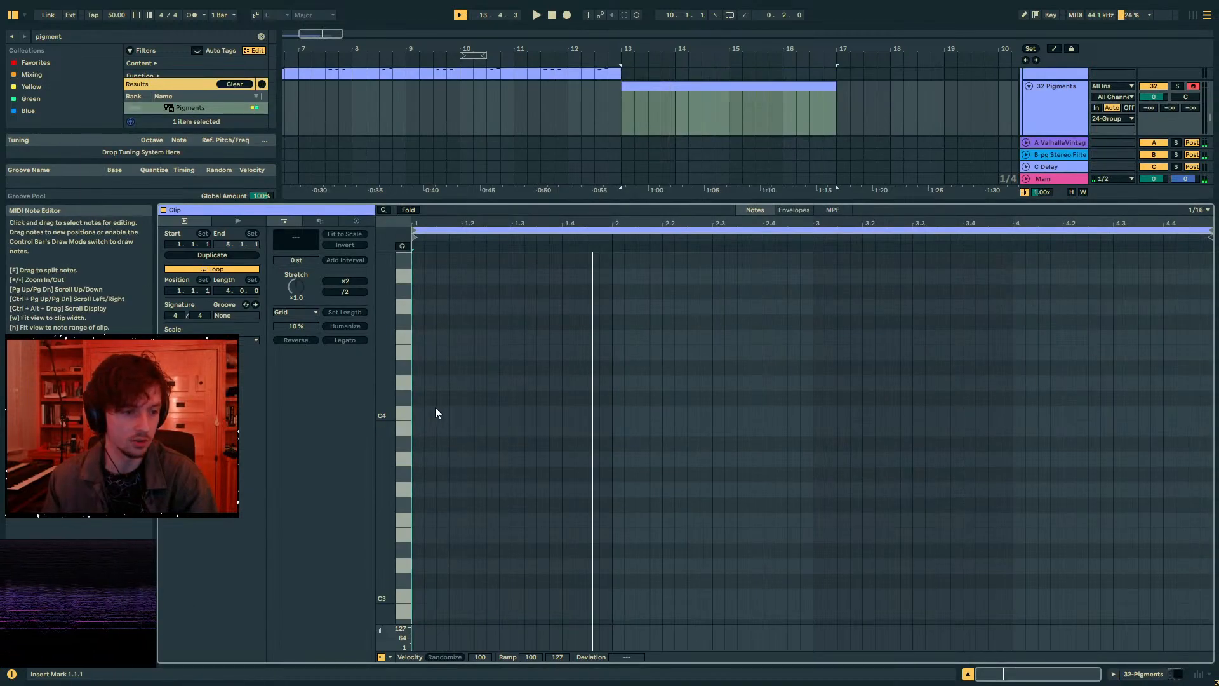
{"action": "double_click", "coordinate": [418, 411]}
{"action": "left_click_drag", "start_coordinate": [421, 408], "coordinate": [1111, 409]}
{"action": "key", "text": "shift+Down"}
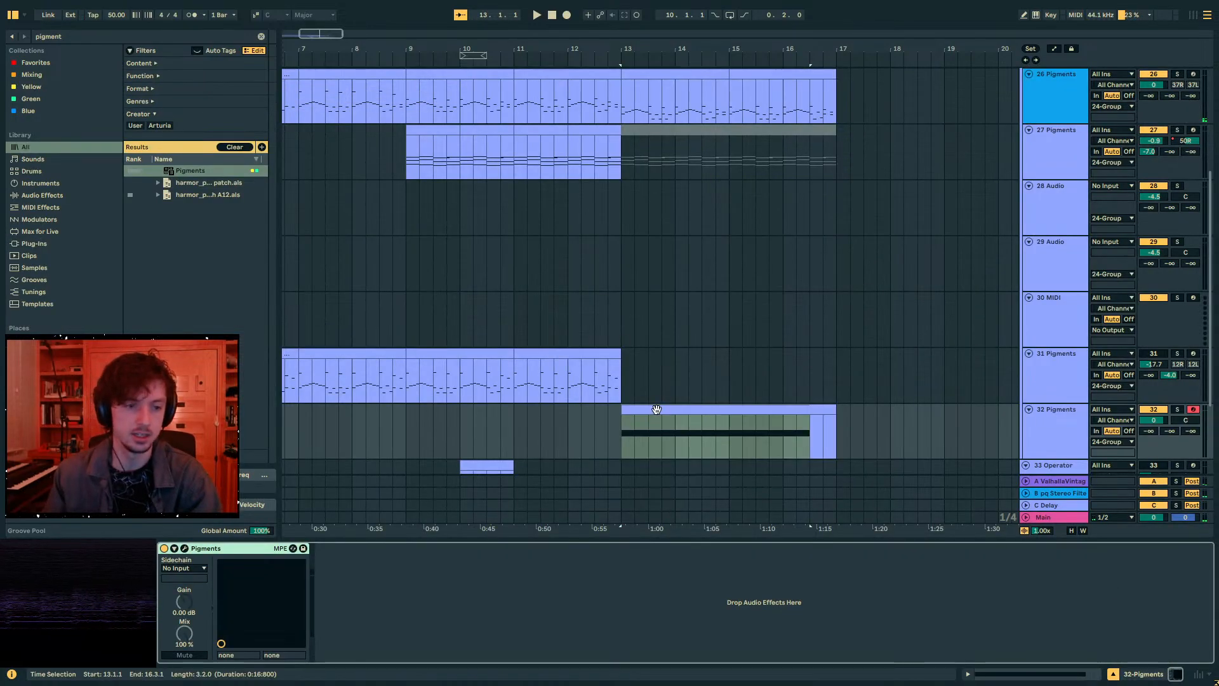
{"action": "left_click", "coordinate": [660, 412]}
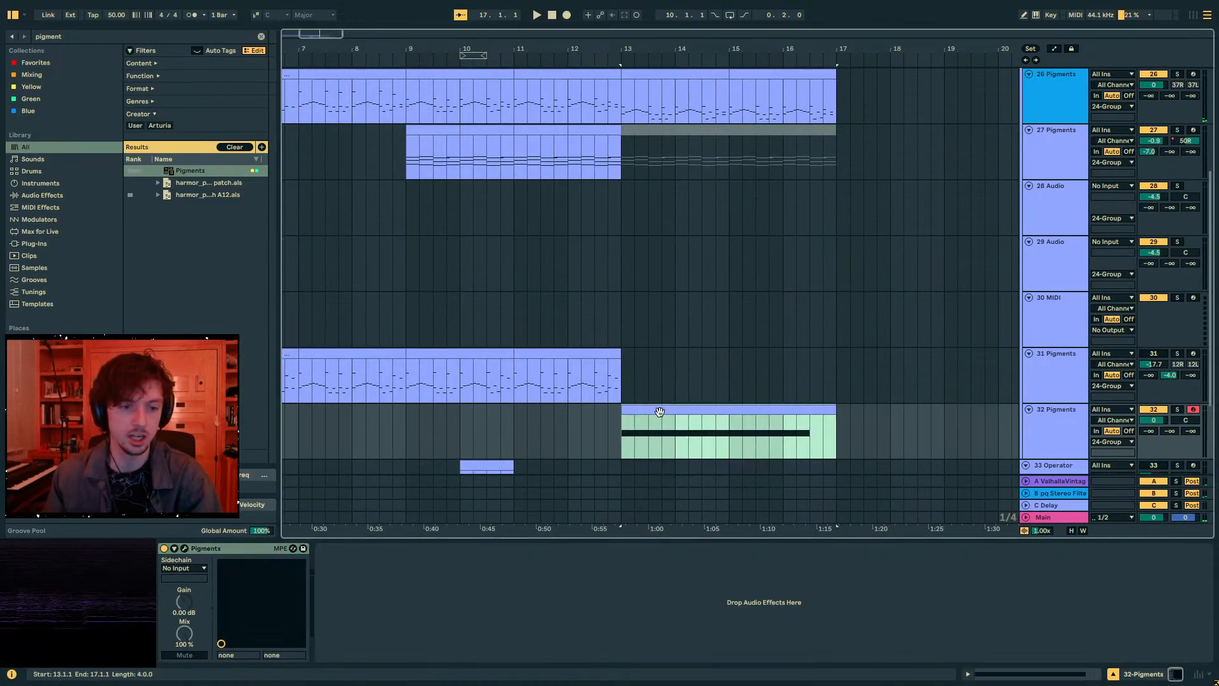
- Solo track 32, lower its volume to -5.4 dB, and play the clip from bar 13
{"action": "left_click", "coordinate": [1178, 409]}
{"action": "key", "text": "space"}
{"action": "left_click_drag", "start_coordinate": [1152, 420], "coordinate": [1152, 437]}
{"action": "key", "text": "space"}
- Open the Pigments window of track 32, change Engine 1 to the Modal type, and reposition the window
{"action": "left_click", "coordinate": [183, 547]}
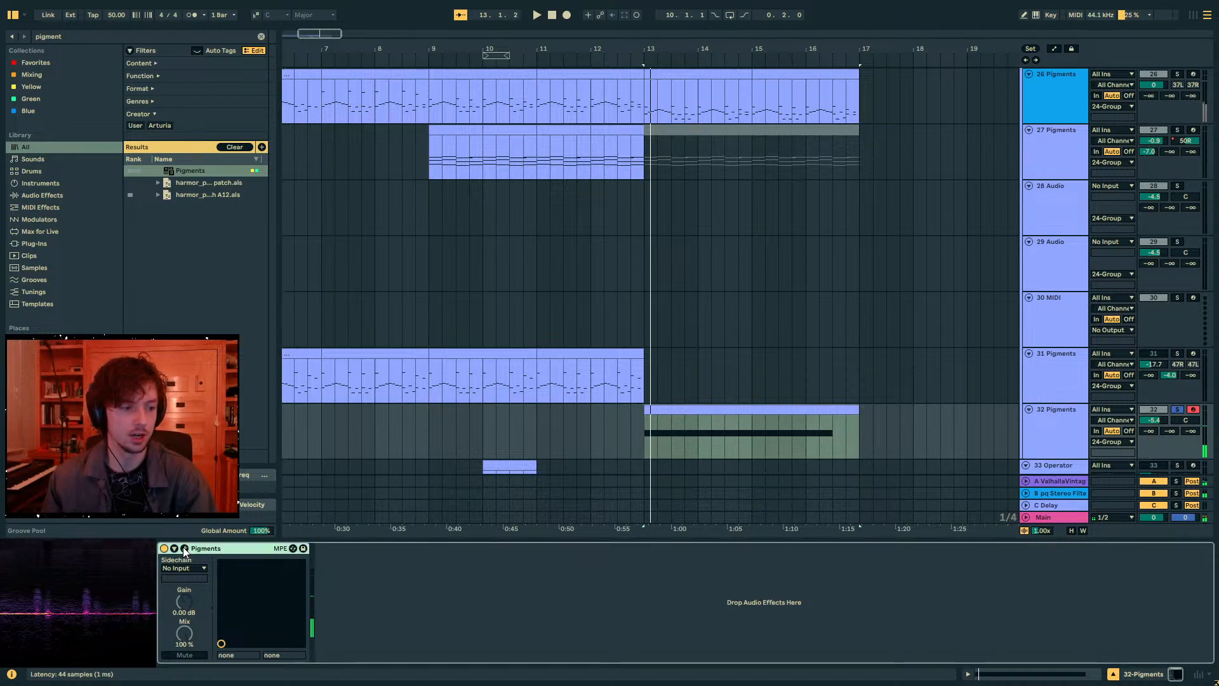
{"action": "left_click", "coordinate": [350, 125]}
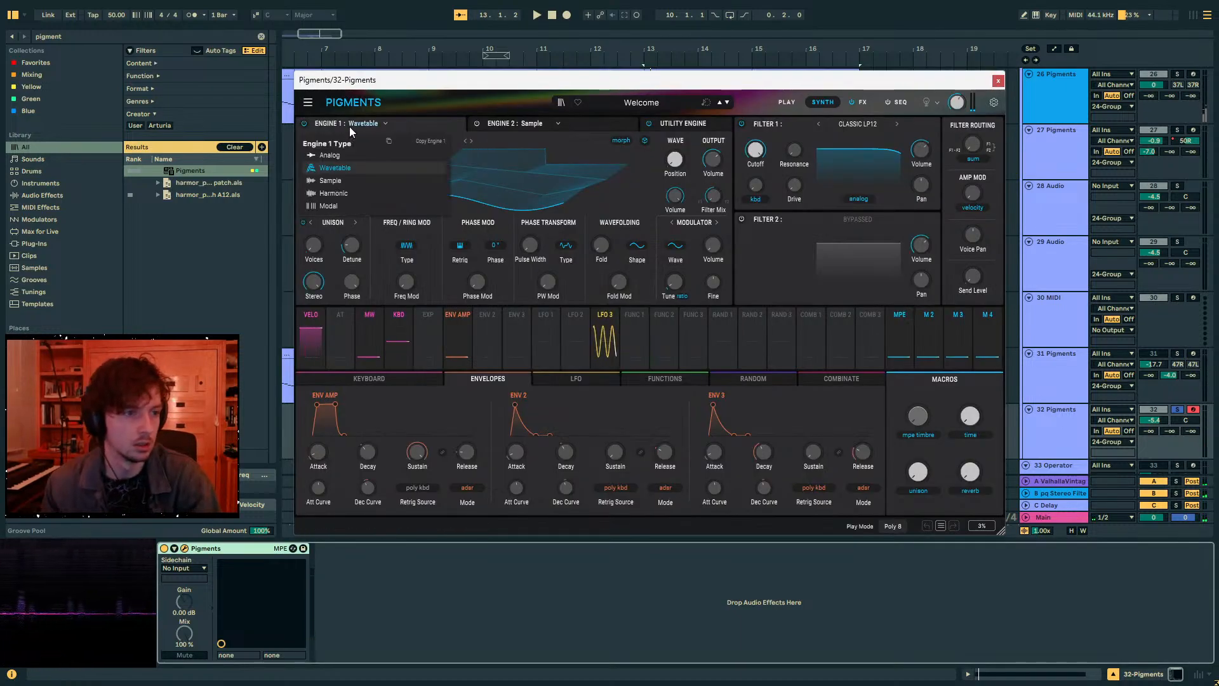
{"action": "left_click", "coordinate": [351, 205]}
{"action": "left_click_drag", "start_coordinate": [554, 84], "coordinate": [614, 132]}
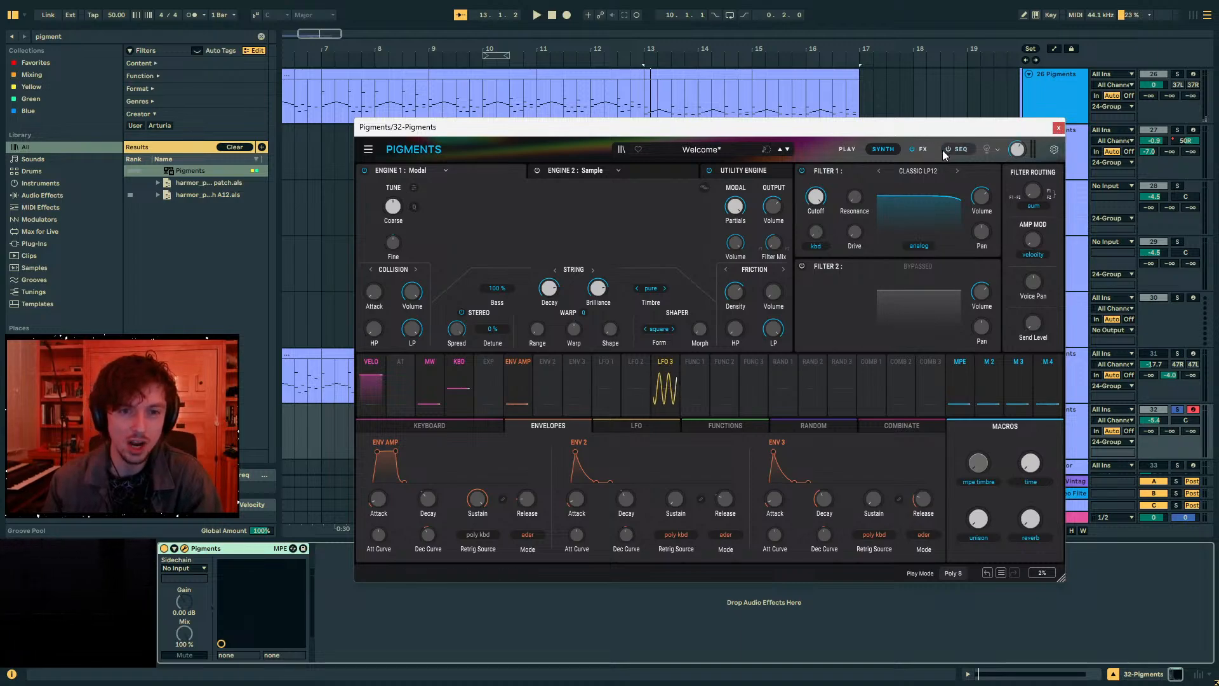
{"action": "left_click", "coordinate": [835, 150]}
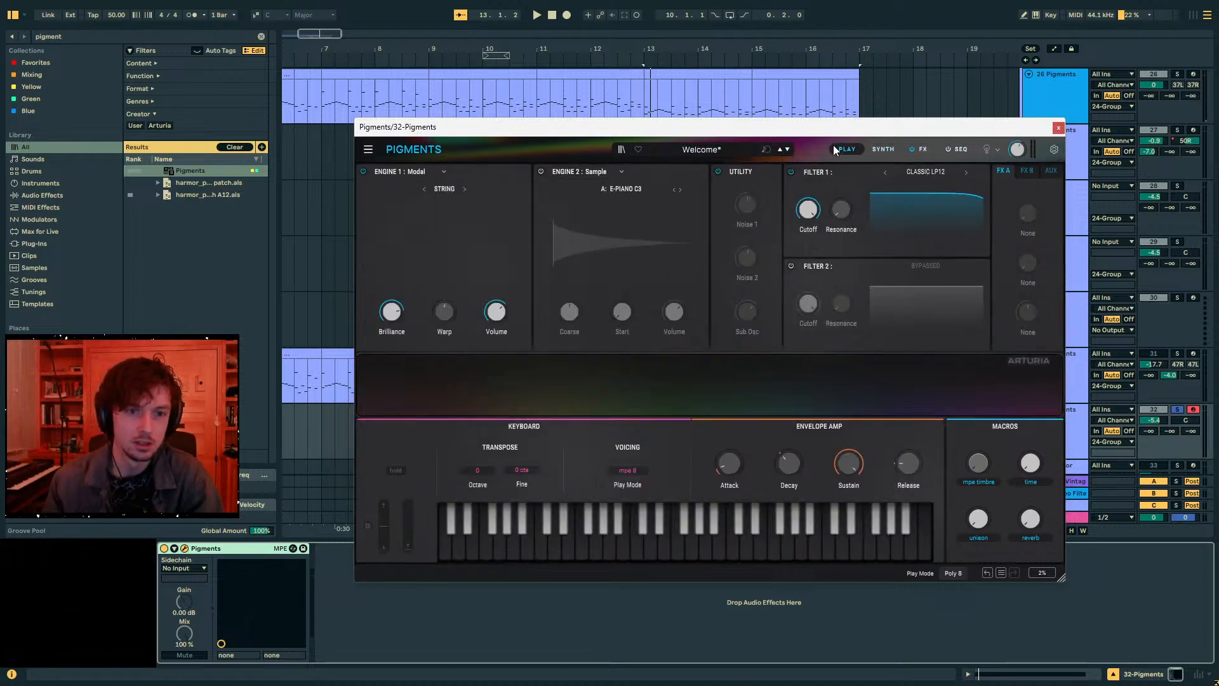
{"action": "left_click", "coordinate": [882, 149]}
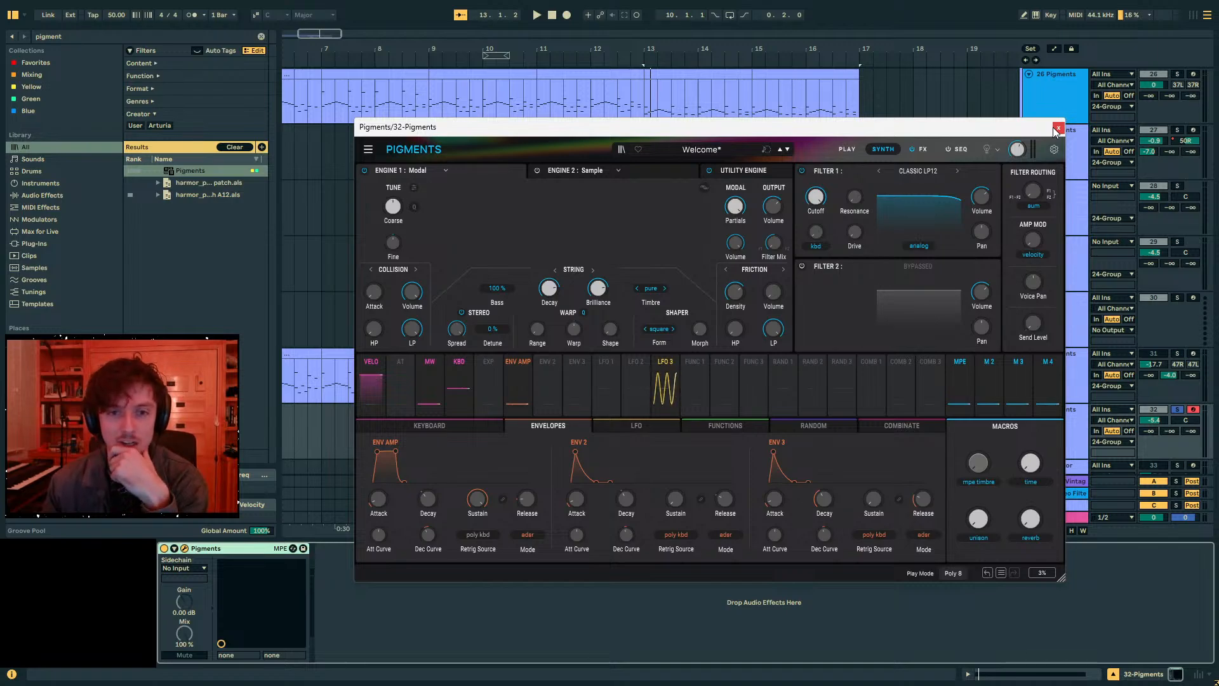
{"action": "mouse_move", "coordinate": [1033, 131]}
{"action": "left_mouse_down"}
{"action": "mouse_move", "coordinate": [1021, 130]}
{"action": "mouse_move", "coordinate": [1039, 118]}
{"action": "mouse_move", "coordinate": [1015, 119]}
{"action": "left_mouse_up"}
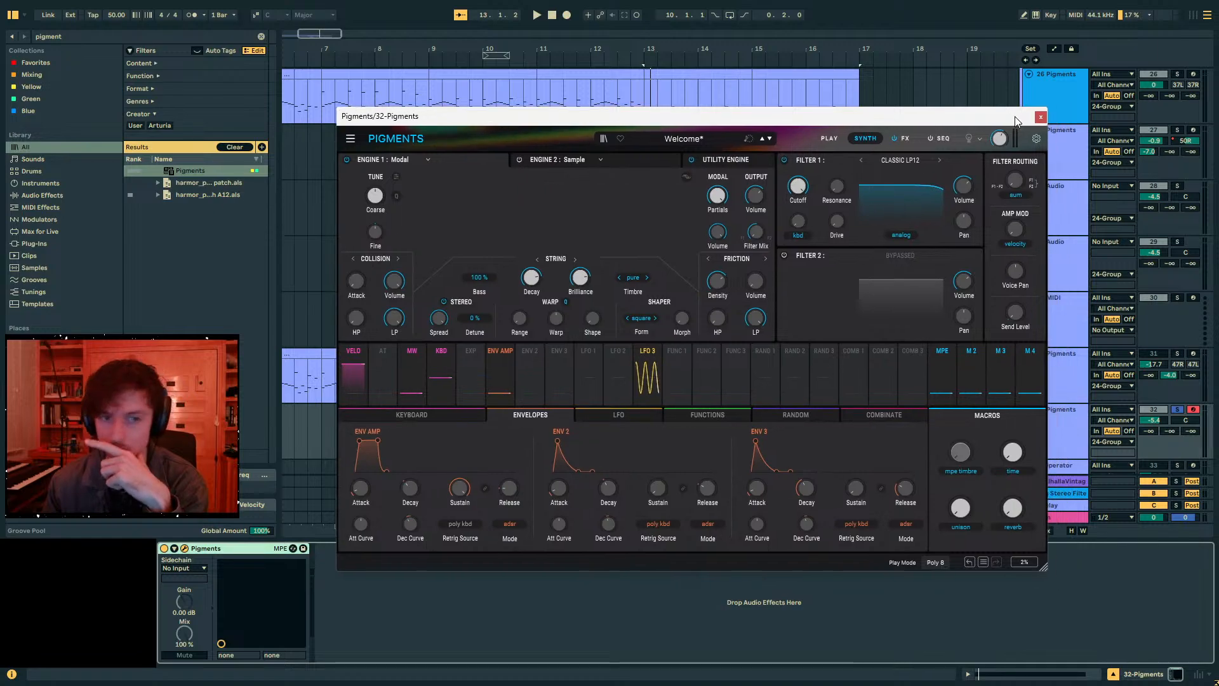
{"action": "left_click", "coordinate": [817, 141]}
{"action": "left_click", "coordinate": [843, 138]}
{"action": "left_click", "coordinate": [851, 137]}
{"action": "left_click", "coordinate": [860, 135]}
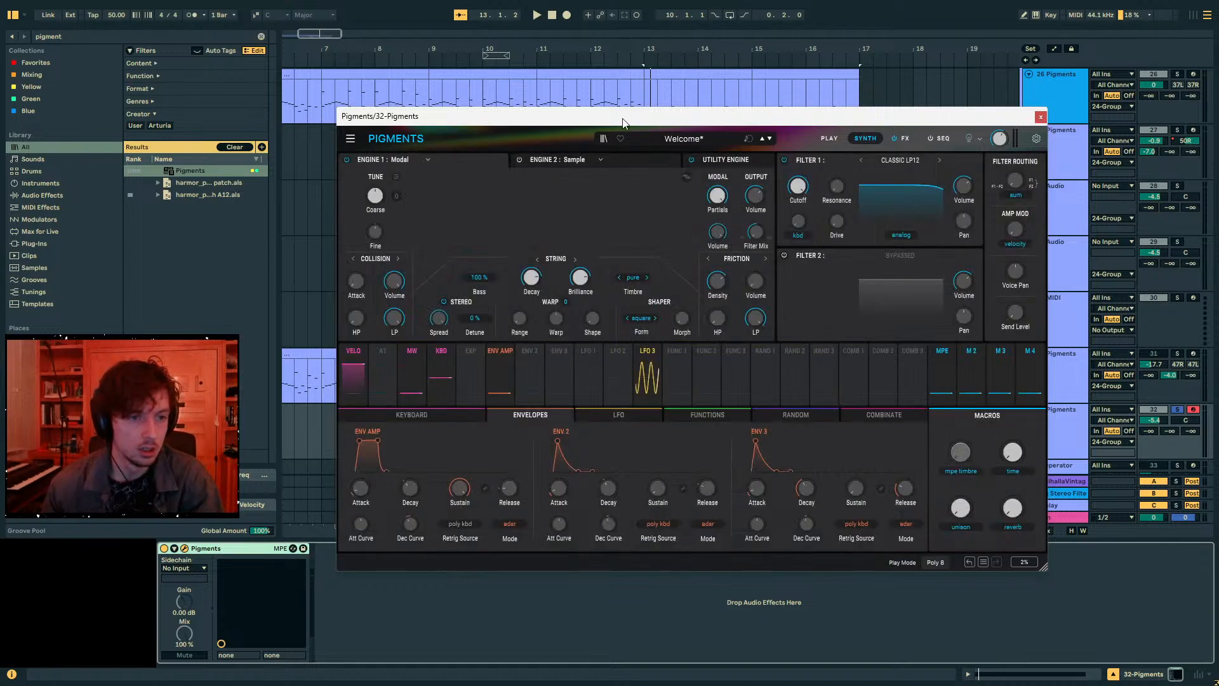
{"action": "left_click", "coordinate": [604, 138]}
{"action": "left_click", "coordinate": [604, 139]}
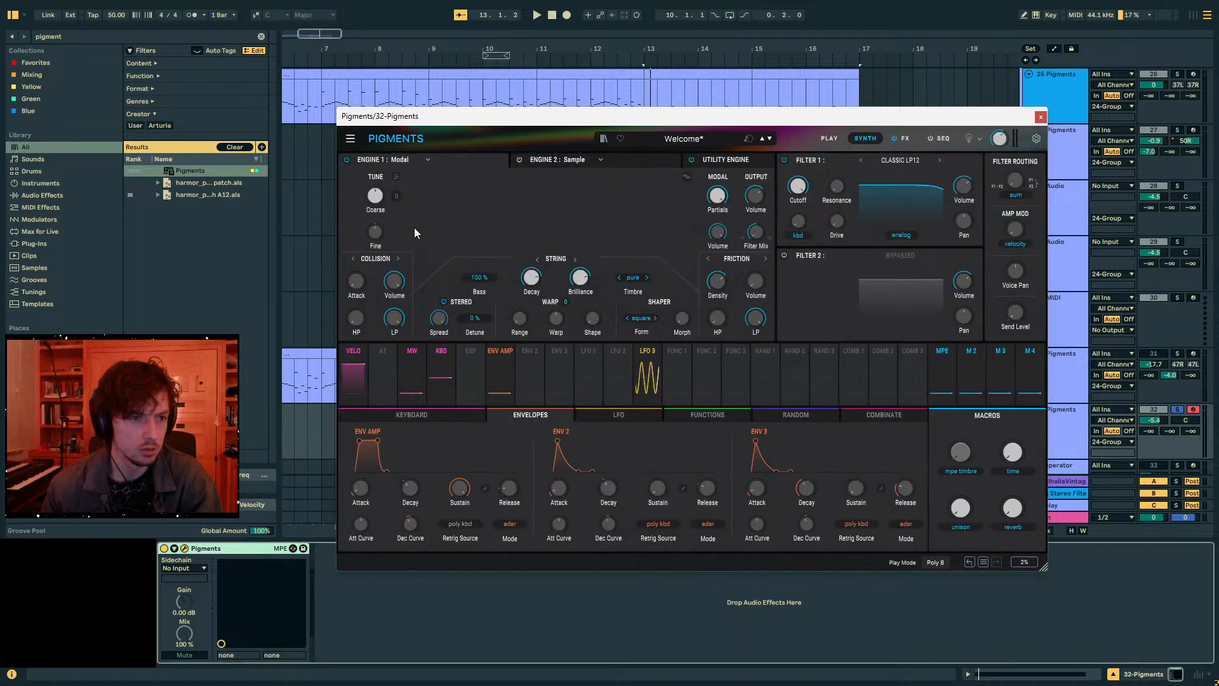
- Audition the track 32 clip from bar 13 in solo, and move track 32 out of the group so it outputs to Main
{"action": "left_click_drag", "start_coordinate": [732, 119], "coordinate": [656, 465]}
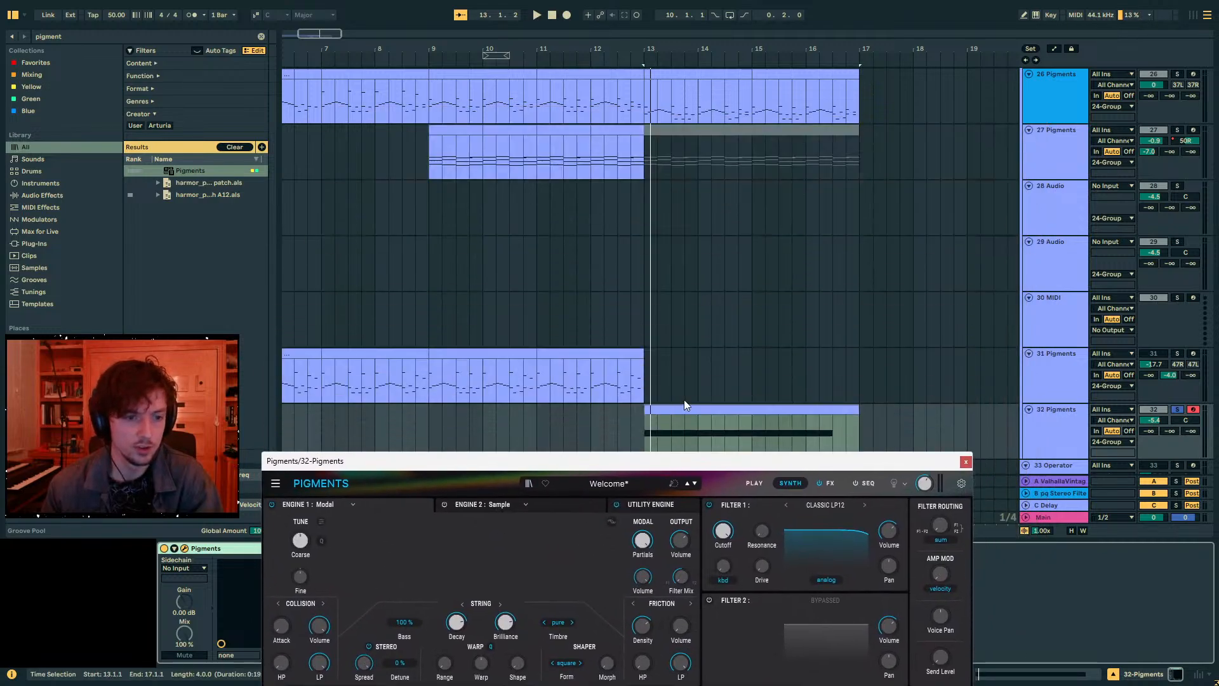
{"action": "left_click", "coordinate": [684, 399]}
{"action": "left_click", "coordinate": [682, 410]}
{"action": "left_click_drag", "start_coordinate": [724, 200], "coordinate": [726, 117]}
{"action": "left_click", "coordinate": [1177, 410]}
{"action": "key", "text": "space"}
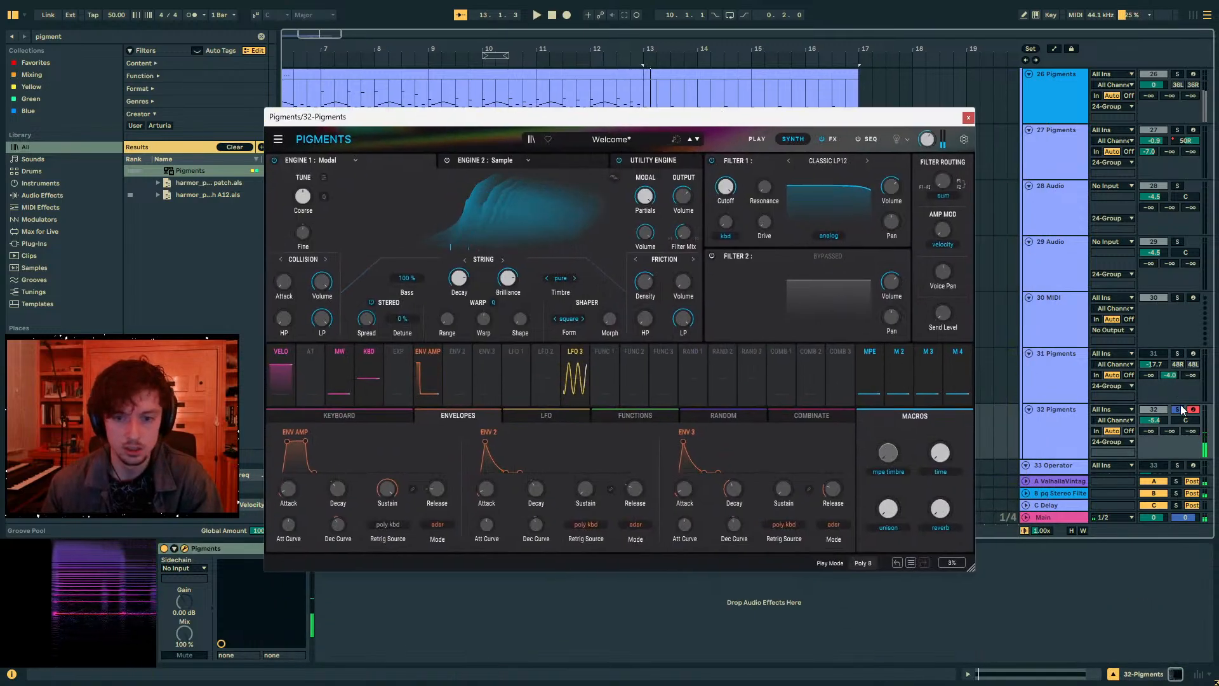
{"action": "left_click", "coordinate": [1177, 410]}
{"action": "scroll", "coordinate": [1073, 381], "scroll_direction": "down", "scroll_amount": 2}
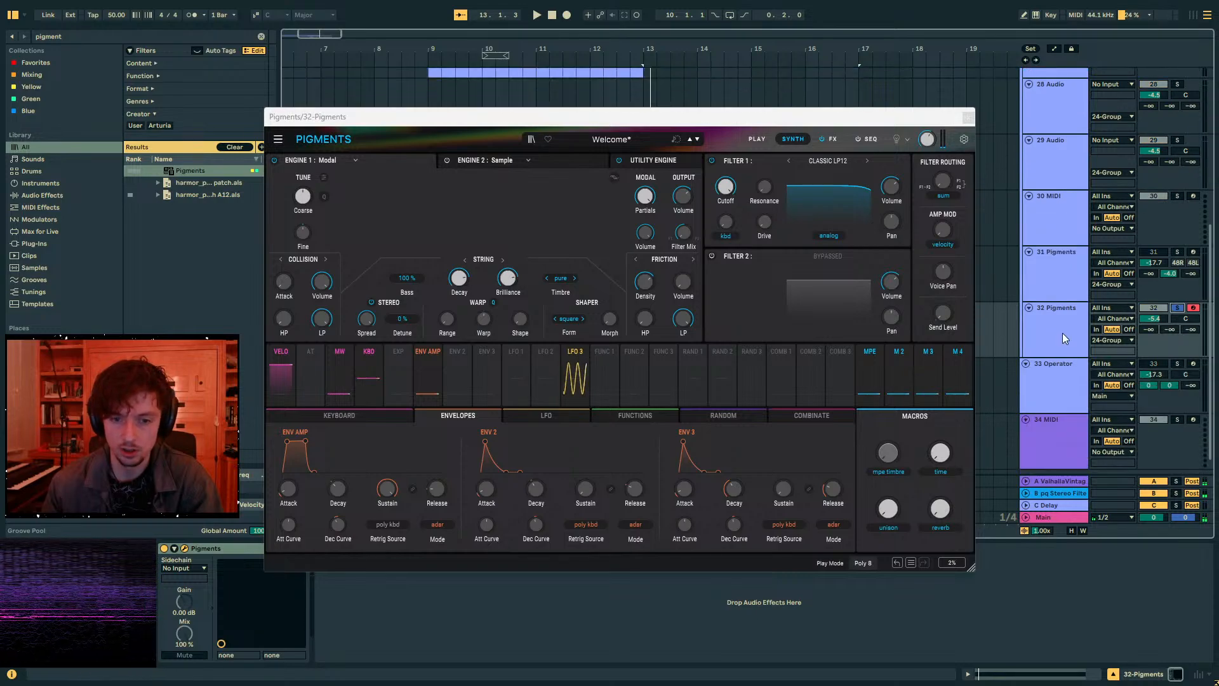
{"action": "left_click_drag", "start_coordinate": [1065, 324], "coordinate": [1068, 412]}
- Change Filter 1 to the Cluster Peak 18 type, bring its cutoff to about 989 Hz, and adjust the peak spread
{"action": "left_click", "coordinate": [817, 163]}
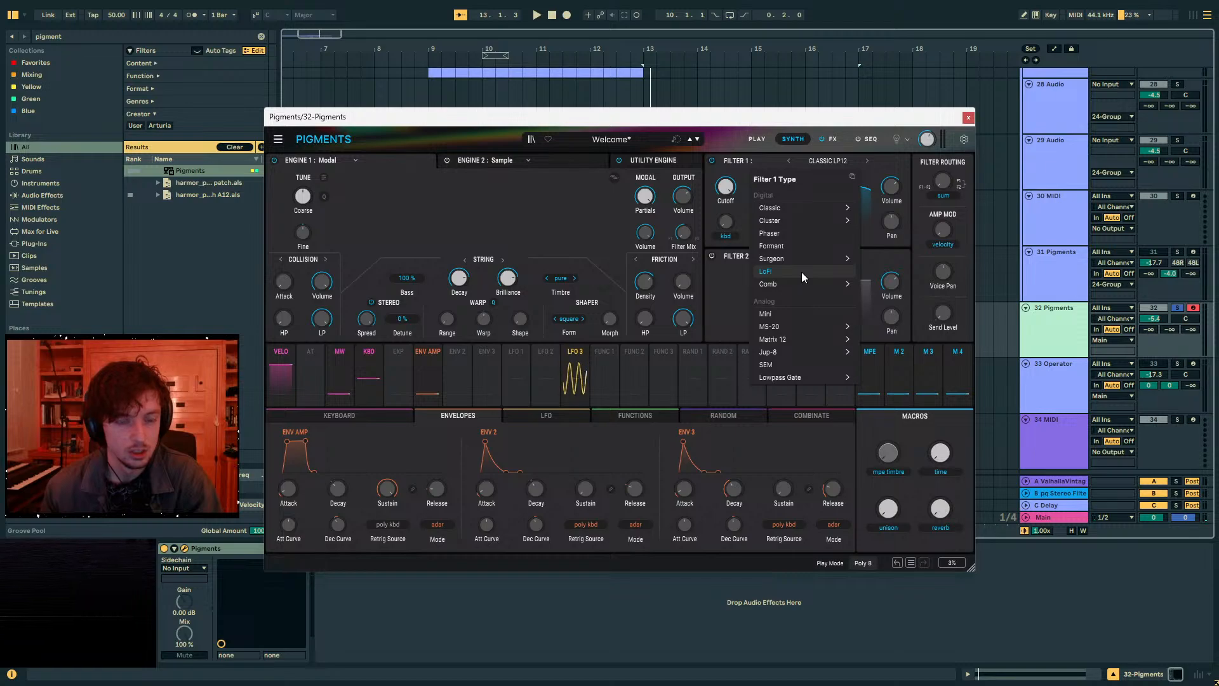
{"action": "mouse_move", "coordinate": [801, 224]}
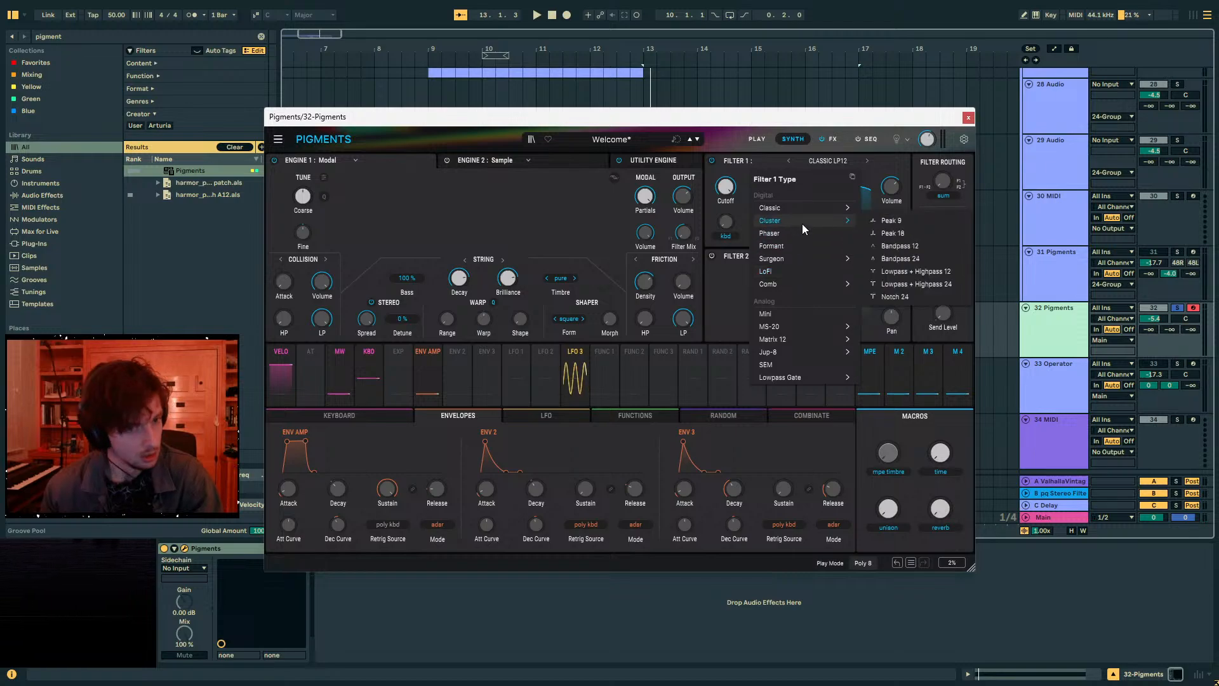
{"action": "left_click", "coordinate": [908, 234]}
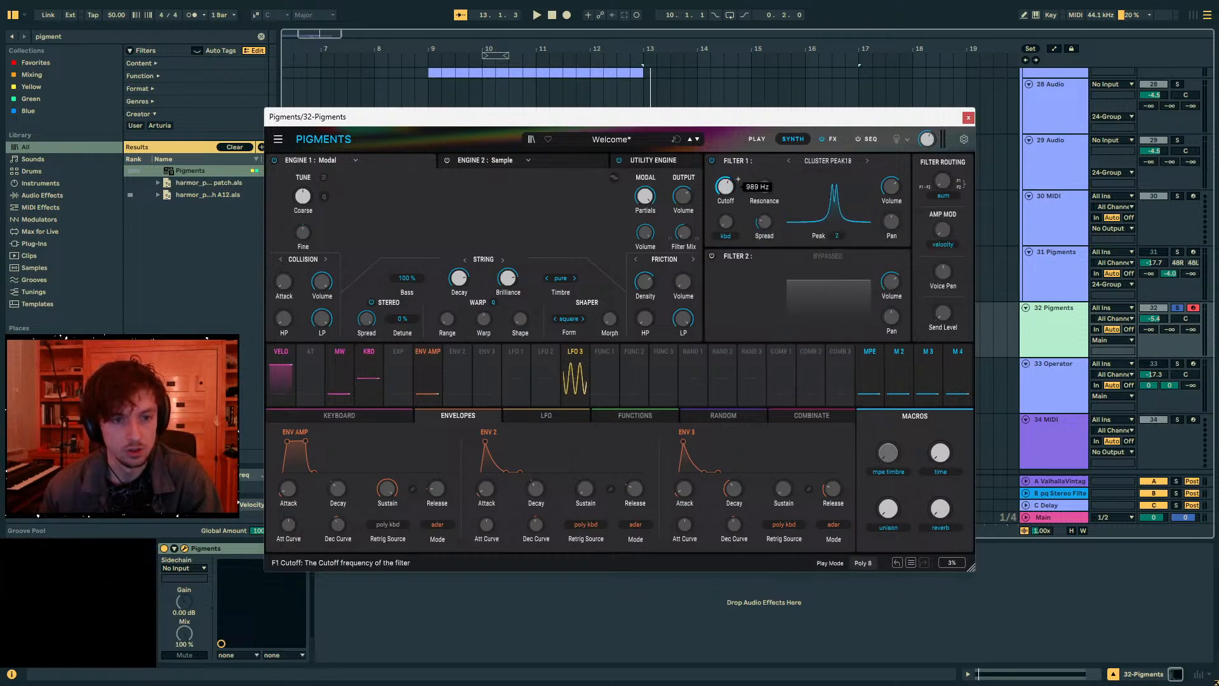
{"action": "mouse_move", "coordinate": [765, 222]}
{"action": "left_mouse_down"}
{"action": "mouse_move", "coordinate": [758, 151]}
{"action": "mouse_move", "coordinate": [762, 298]}
{"action": "mouse_move", "coordinate": [748, 228]}
{"action": "left_mouse_up"}
- Adjust the Filter 1 cutoff while auditioning the clip from bar 13
{"action": "key", "text": "space"}
{"action": "key", "text": "space"}
{"action": "key", "text": "space"}
{"action": "mouse_move", "coordinate": [725, 187]}
{"action": "left_mouse_down"}
{"action": "mouse_move", "coordinate": [725, 198]}
{"action": "mouse_move", "coordinate": [725, 182]}
{"action": "left_mouse_up"}
{"action": "key", "text": "space"}
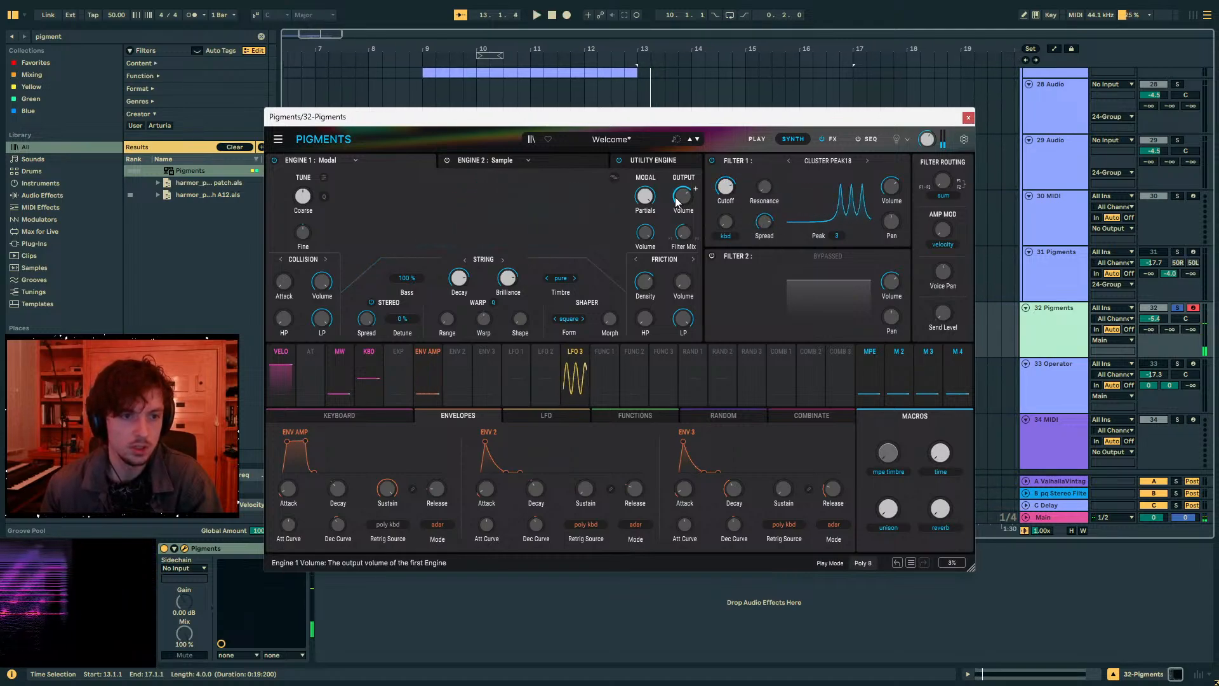
- Adjust the Engine 1 filter mix and the filter routing between playbacks of the clip
{"action": "key", "text": "space"}
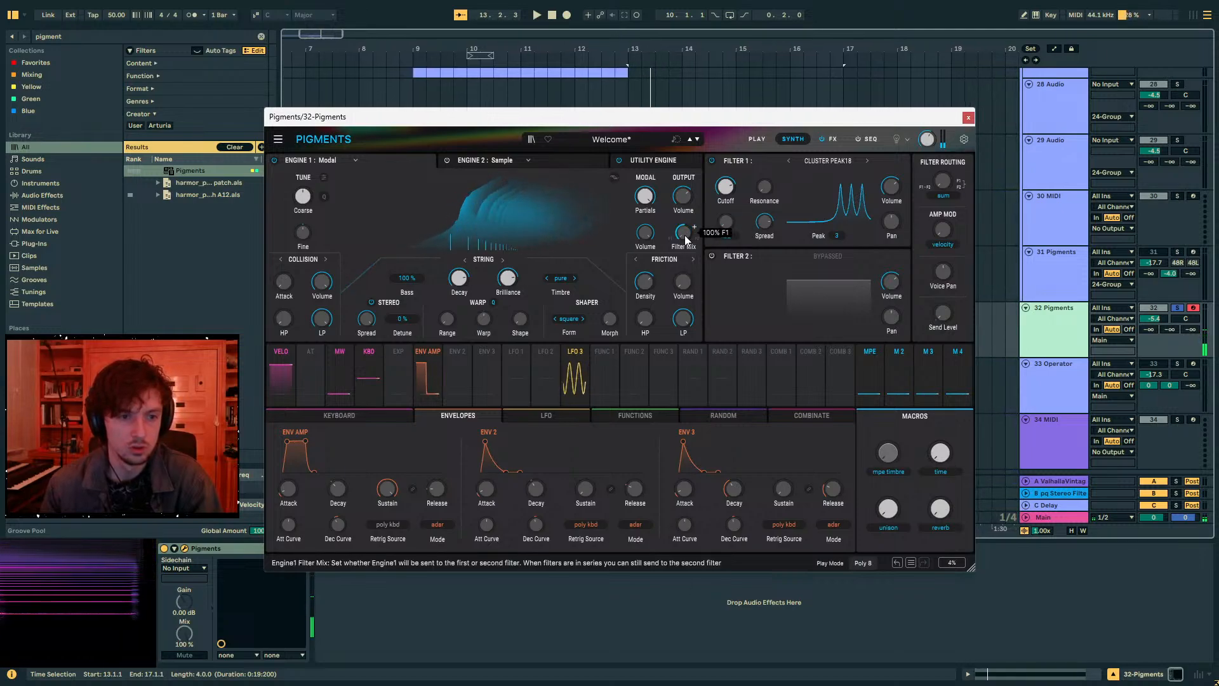
{"action": "mouse_move", "coordinate": [685, 239]}
{"action": "left_mouse_down"}
{"action": "mouse_move", "coordinate": [689, 224]}
{"action": "mouse_move", "coordinate": [721, 222]}
{"action": "mouse_move", "coordinate": [692, 299]}
{"action": "mouse_move", "coordinate": [706, 243]}
{"action": "left_mouse_up"}
{"action": "key", "text": "space"}
{"action": "key", "text": "space"}
{"action": "key", "text": "space"}
{"action": "key", "text": "space"}
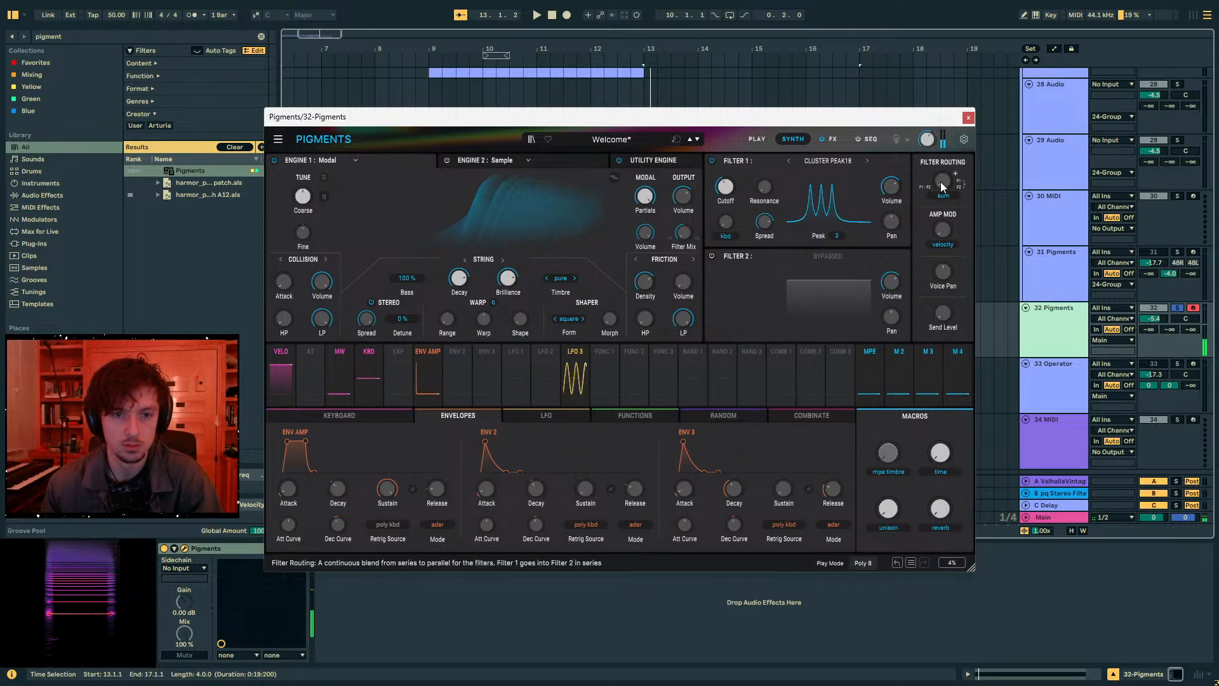
{"action": "left_click_drag", "start_coordinate": [942, 181], "coordinate": [956, 57]}
{"action": "key", "text": "space"}
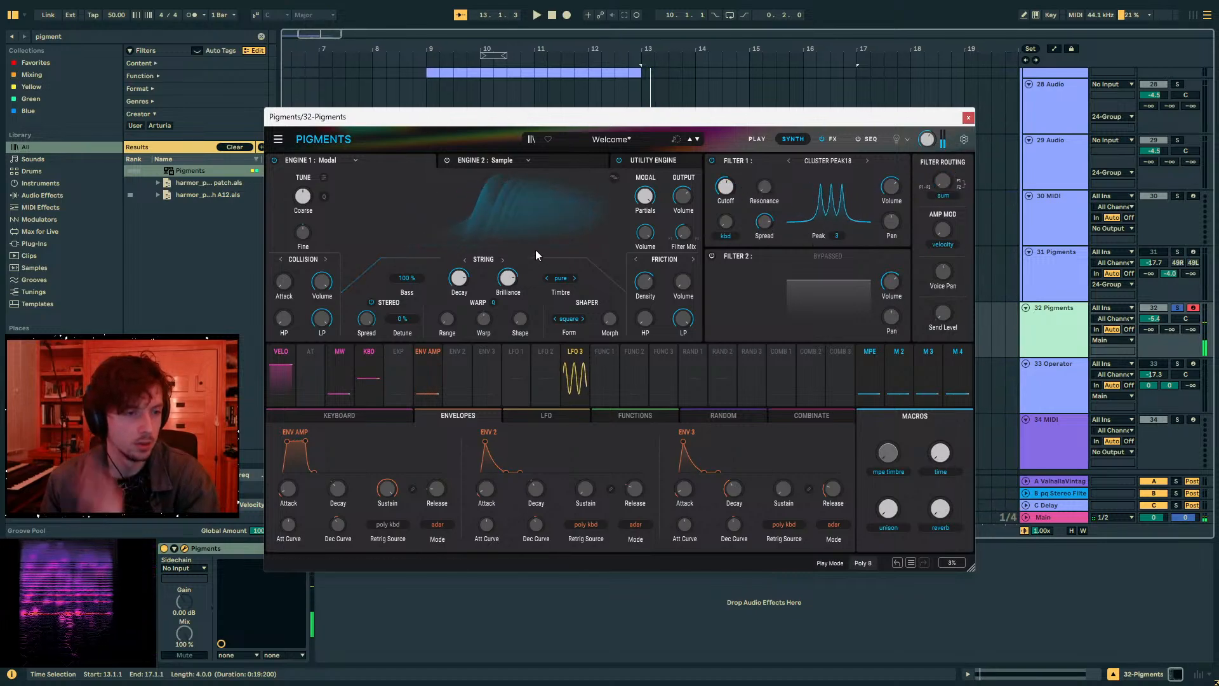
- Adjust the Modal engine's string decay and brilliance, set the timbre to hollow, and raise the shaper morph
{"action": "left_click_drag", "start_coordinate": [462, 281], "coordinate": [462, 306]}
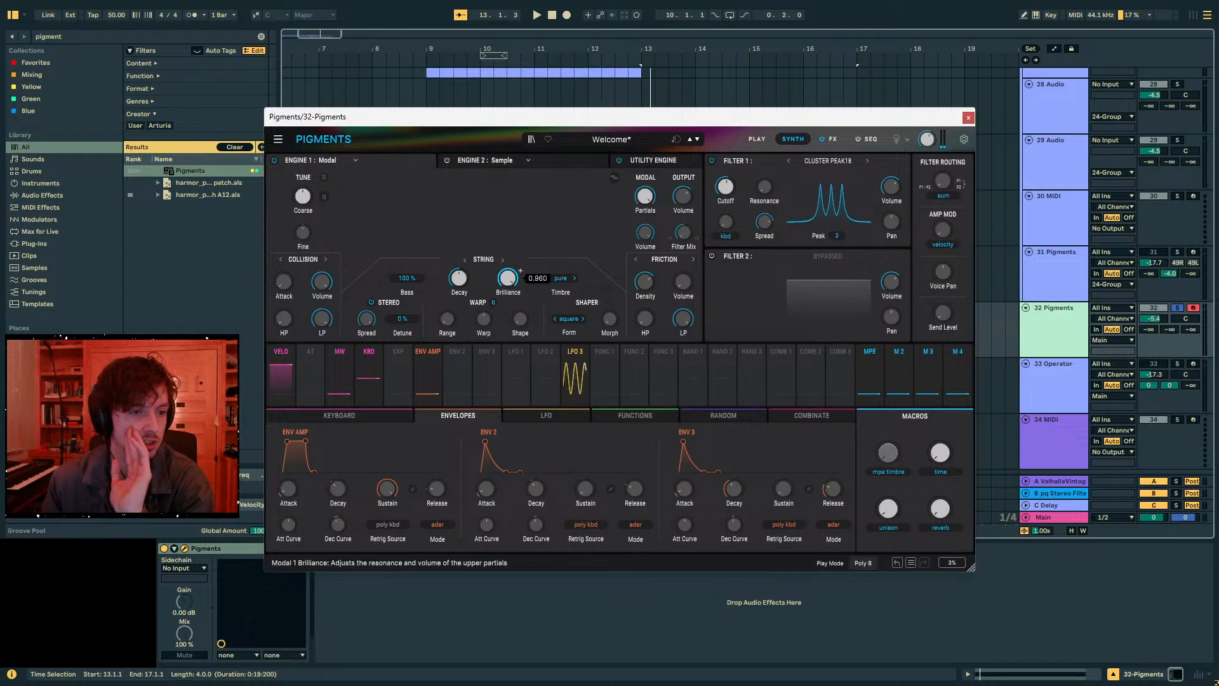
{"action": "left_click", "coordinate": [575, 280]}
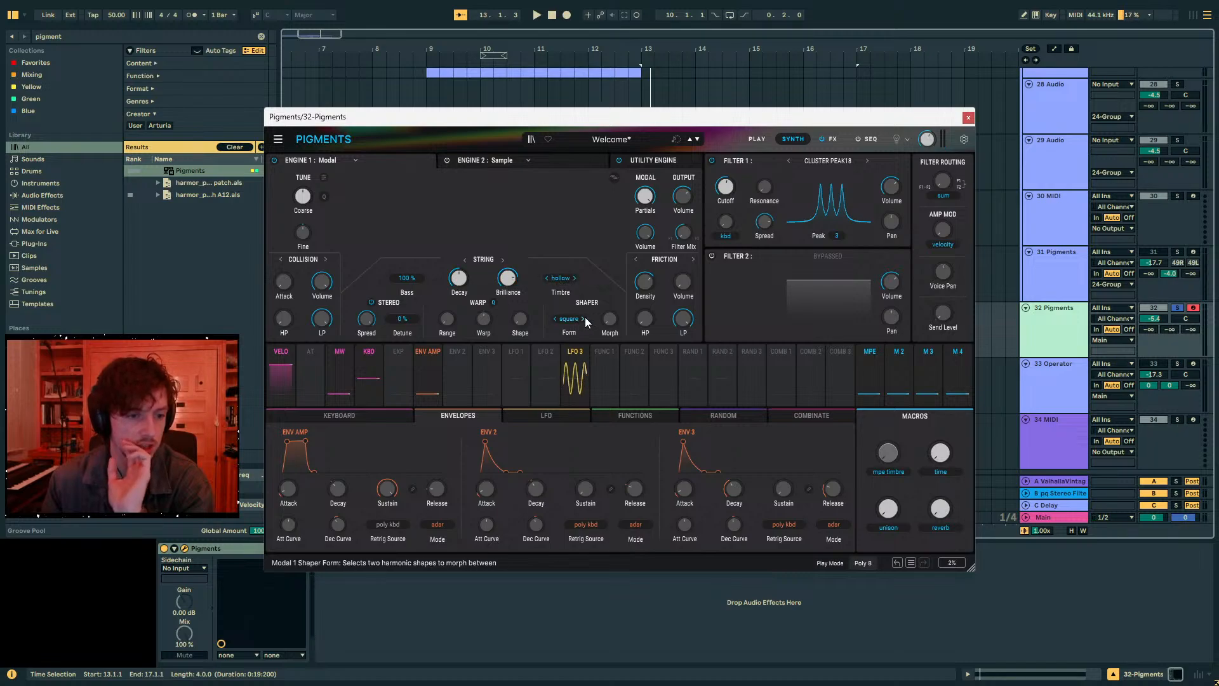
{"action": "left_click_drag", "start_coordinate": [609, 320], "coordinate": [609, 292]}
- Raise the friction exciter's volume and switch that exciter to Noise with the splatt sample
{"action": "left_click_drag", "start_coordinate": [683, 282], "coordinate": [684, 261]}
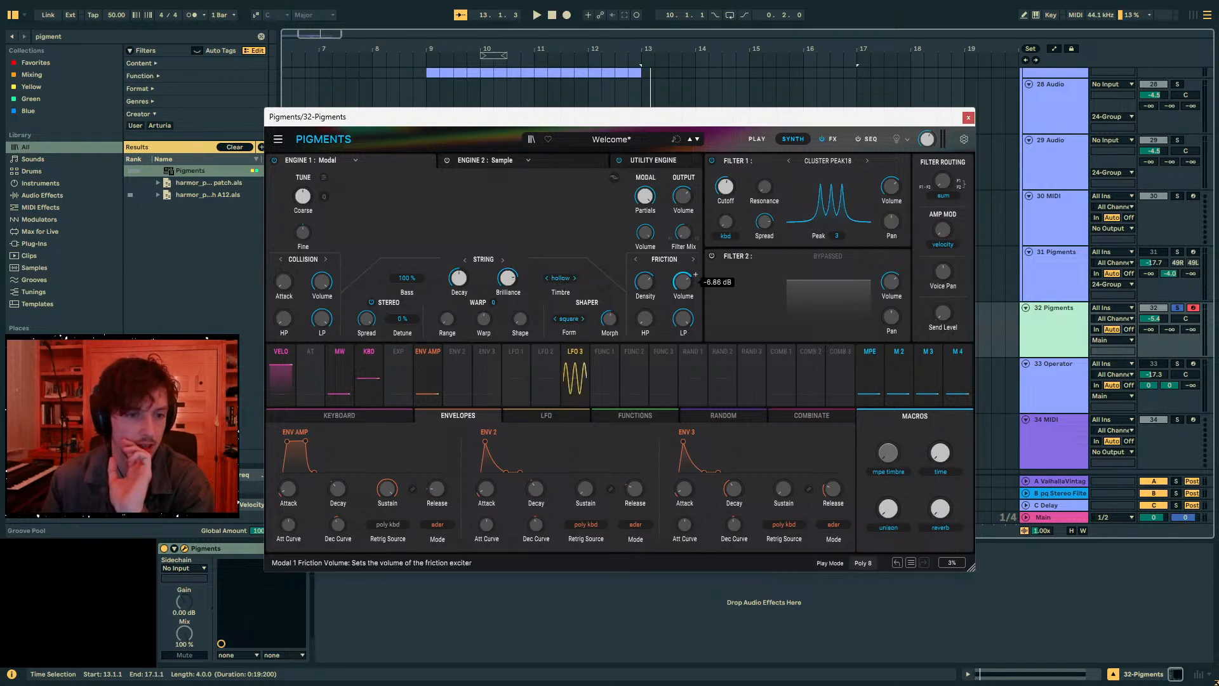
{"action": "left_click", "coordinate": [692, 260]}
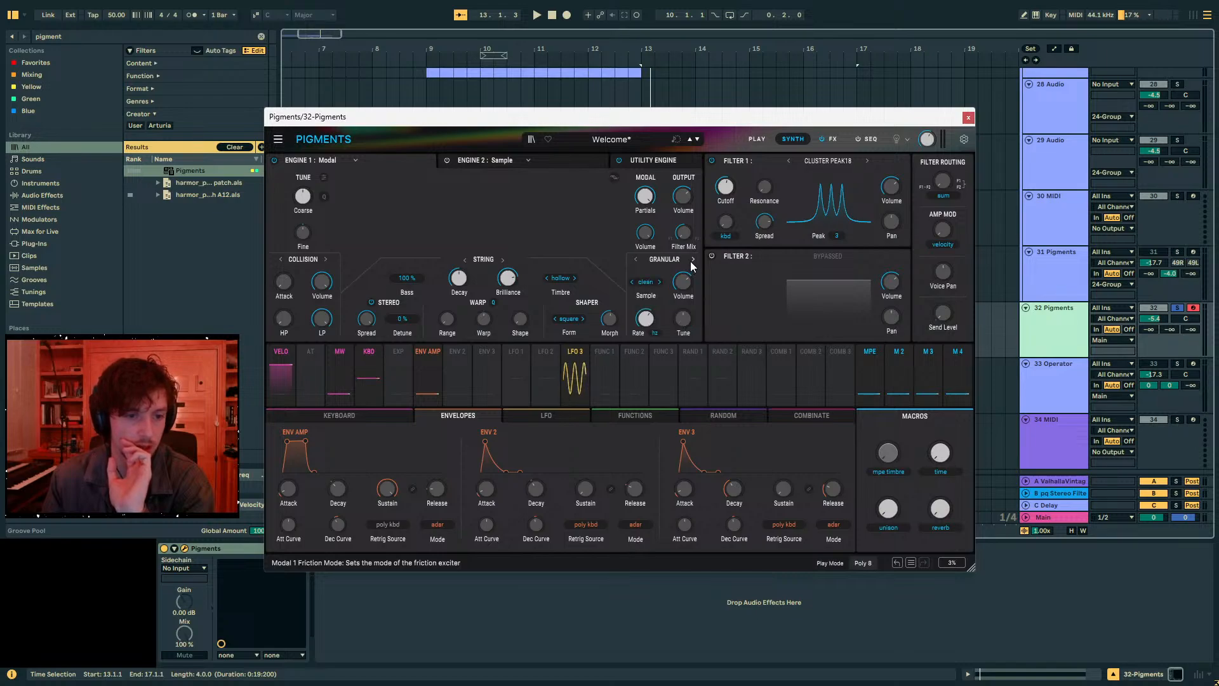
{"action": "left_click", "coordinate": [645, 283]}
{"action": "left_click", "coordinate": [665, 374]}
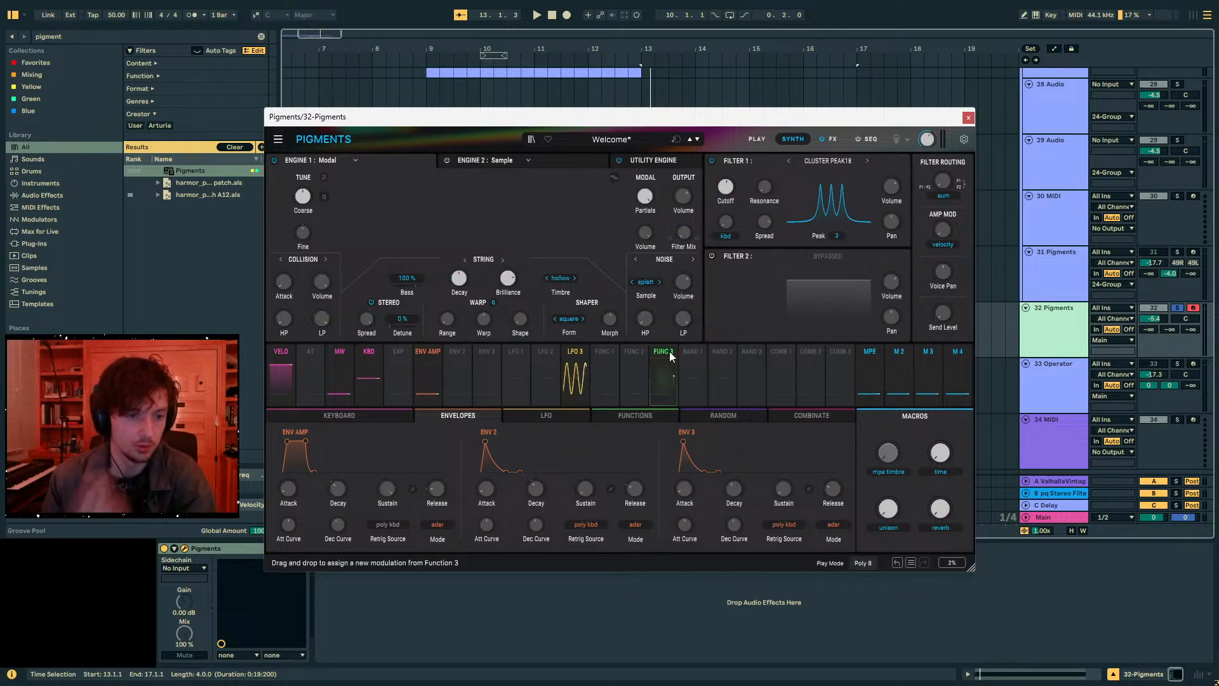
- Raise the Noise exciter's volume and adjust the string warp while the clip plays
{"action": "key", "text": "space"}
{"action": "left_click_drag", "start_coordinate": [683, 283], "coordinate": [683, 257]}
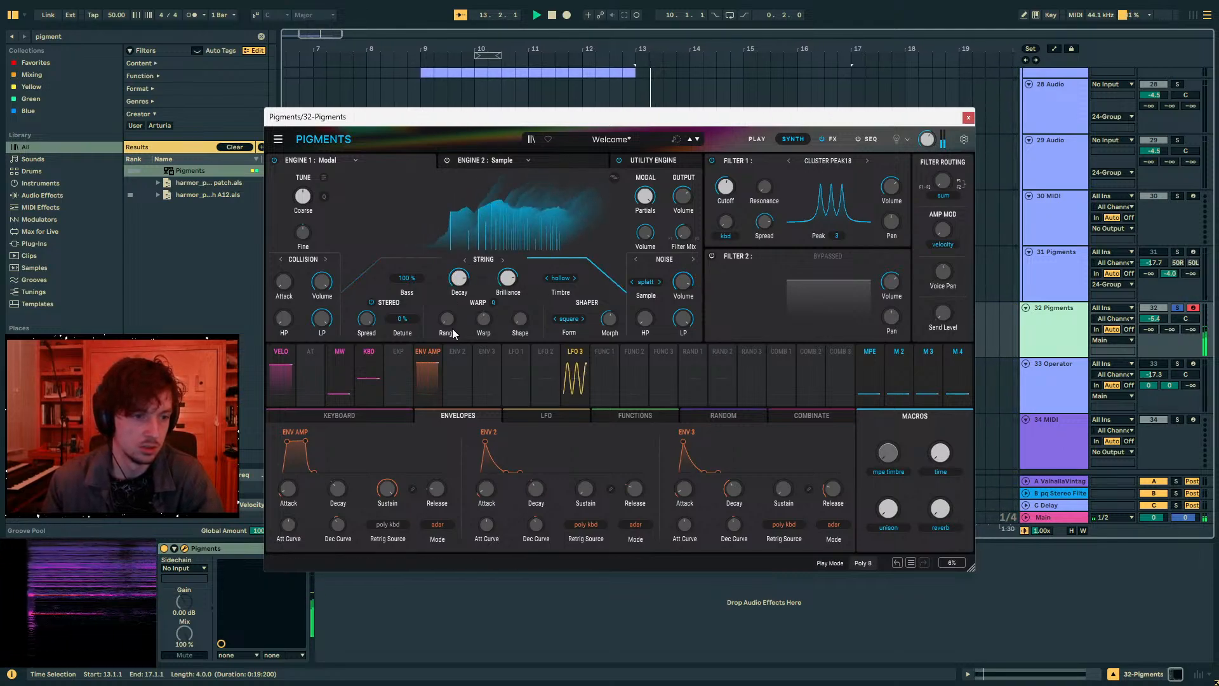
{"action": "left_click_drag", "start_coordinate": [484, 318], "coordinate": [475, 463]}
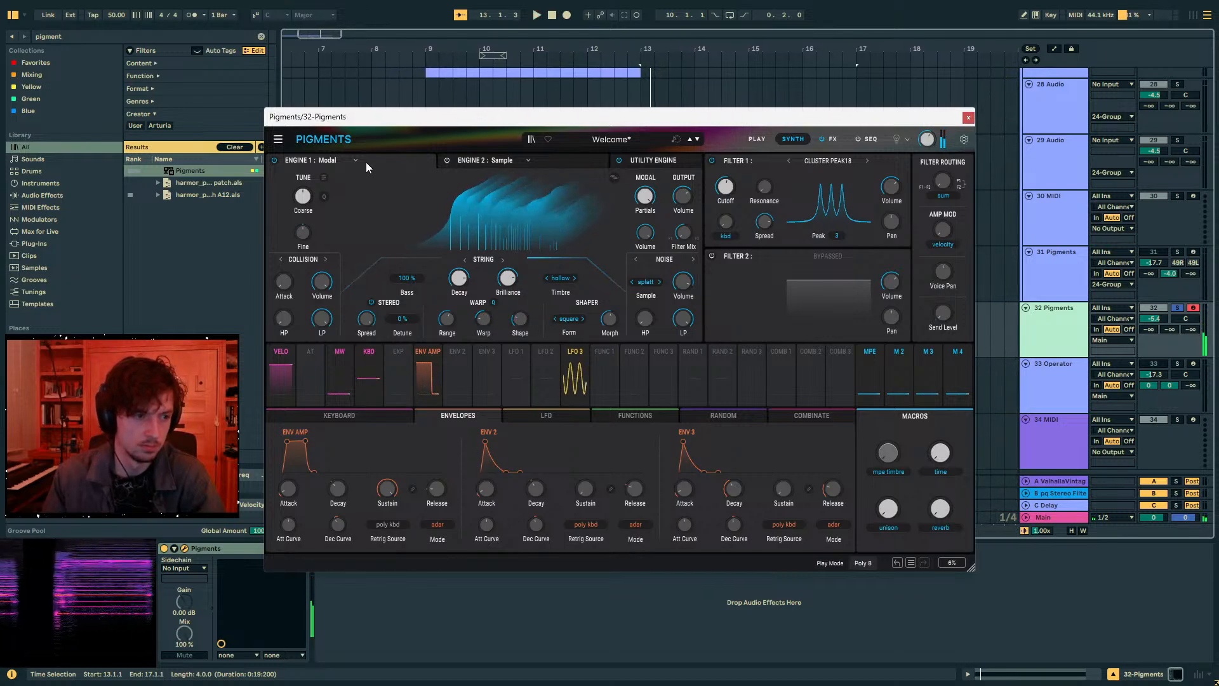
- Assign Env 2 as a modulation source for the Modal engine, and audition the clip from bar 13
{"action": "left_click_drag", "start_coordinate": [359, 123], "coordinate": [480, 130]}
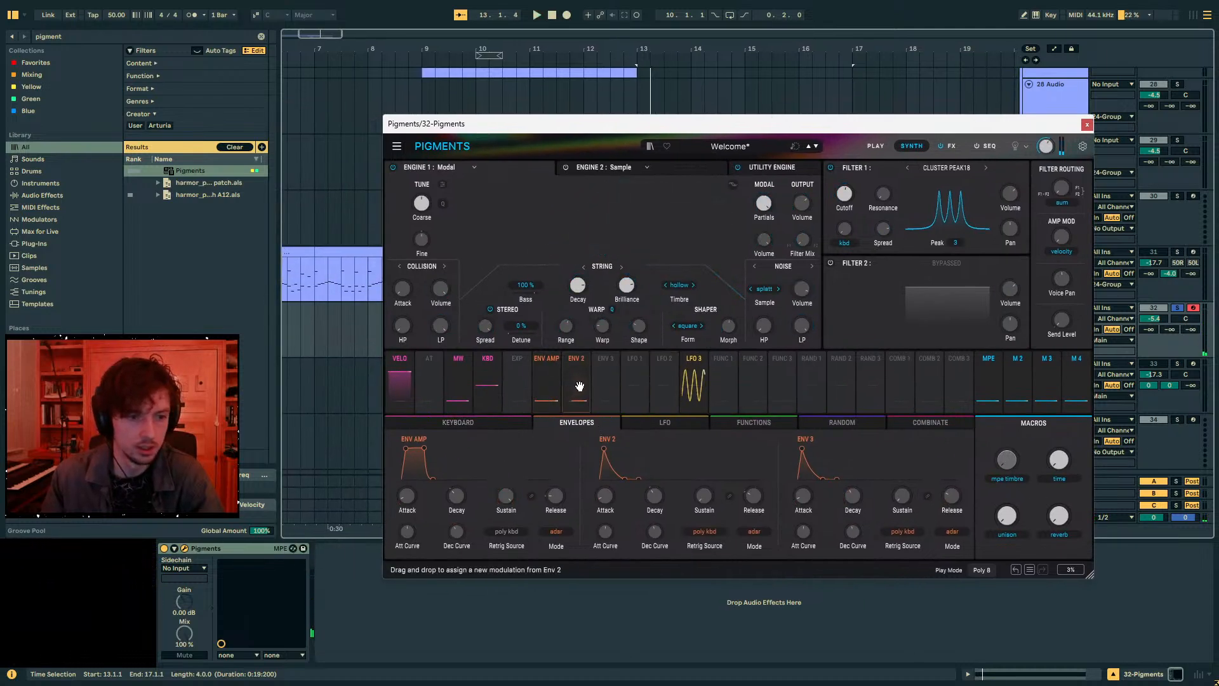
{"action": "left_click_drag", "start_coordinate": [577, 387], "coordinate": [410, 387]}
{"action": "key", "text": "space"}
{"action": "key", "text": "space"}
{"action": "key", "text": "space"}
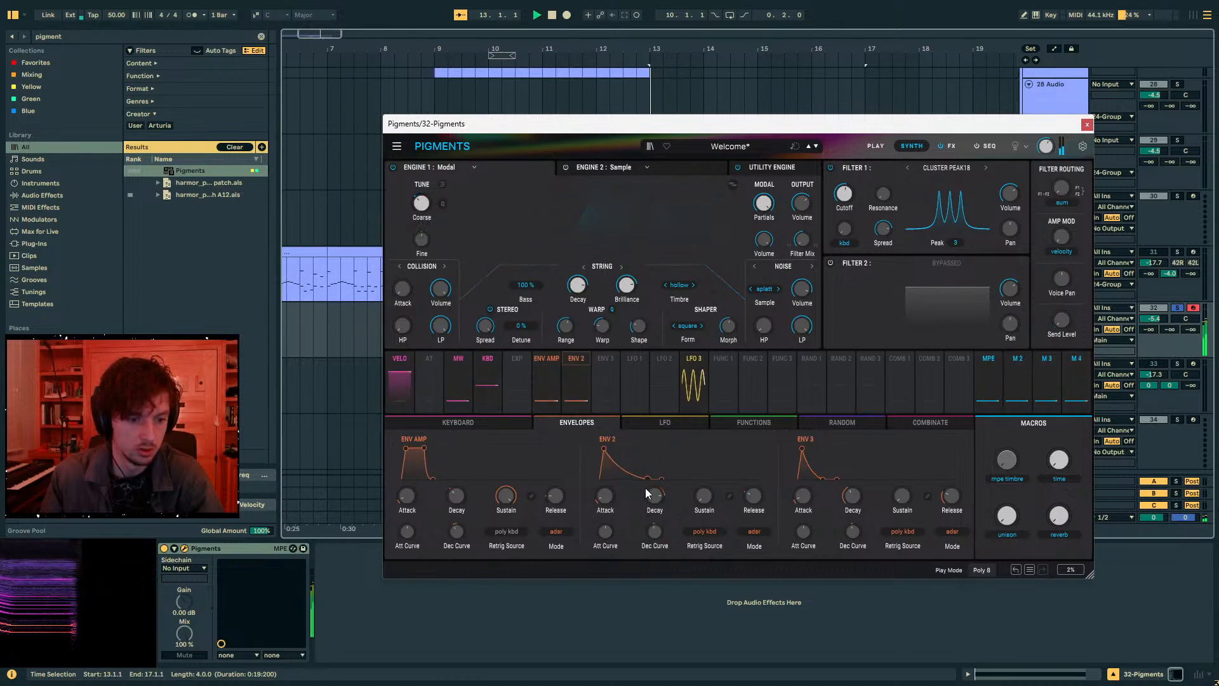
- Adjust Env 2, the Modal engine's warp and its stereo spread, setting the spread to 0.516 while auditioning the clip from bar 13
{"action": "left_click_drag", "start_coordinate": [604, 449], "coordinate": [595, 447]}
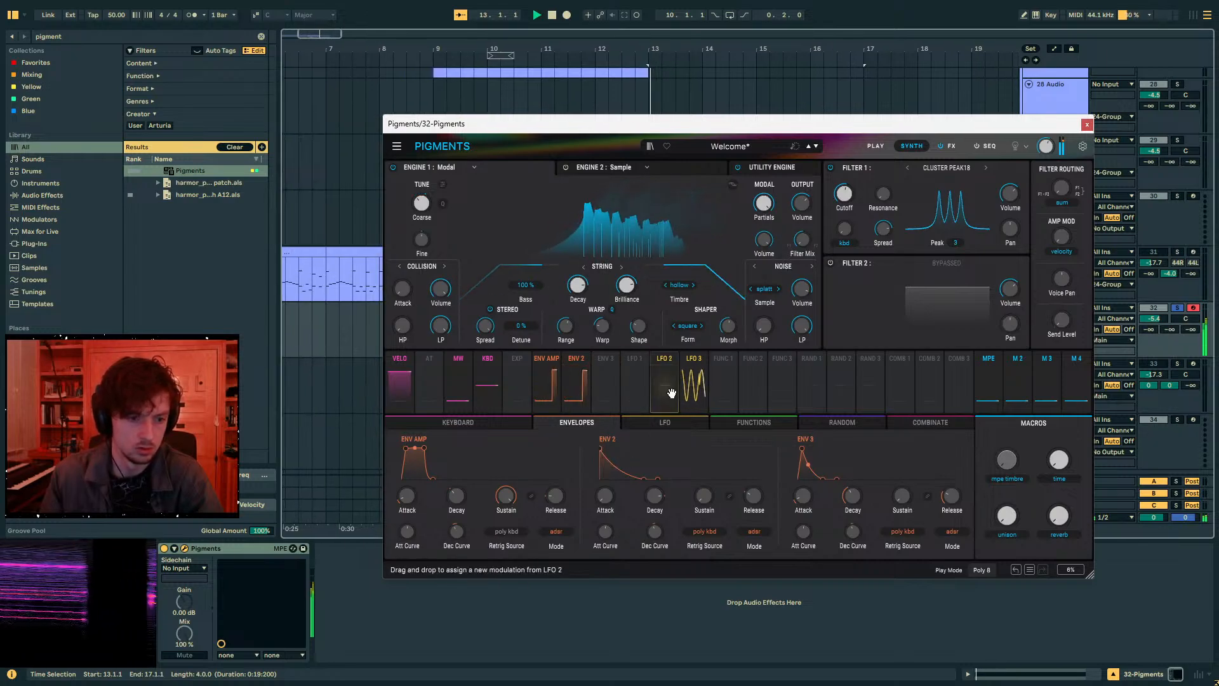
{"action": "left_click_drag", "start_coordinate": [626, 286], "coordinate": [629, 425]}
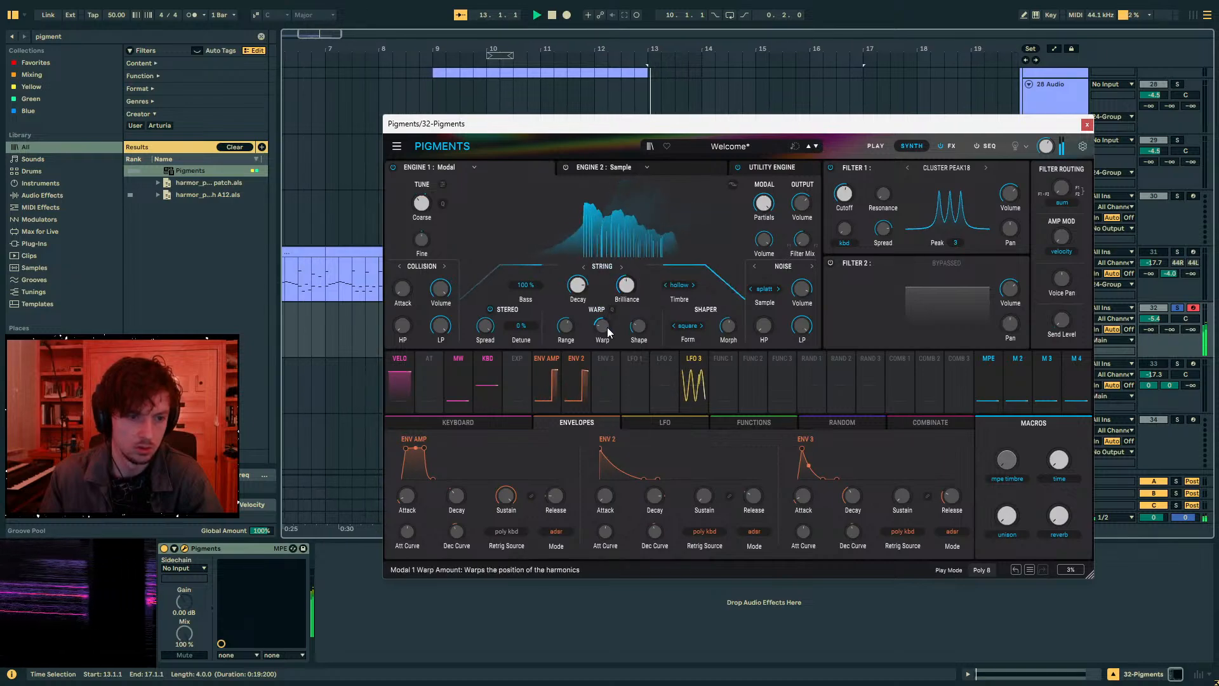
{"action": "left_click_drag", "start_coordinate": [607, 326], "coordinate": [567, 302]}
{"action": "key", "text": "space"}
{"action": "key", "text": "space"}
{"action": "key", "text": "space"}
{"action": "key", "text": "space"}
{"action": "left_click_drag", "start_coordinate": [489, 323], "coordinate": [492, 327]}
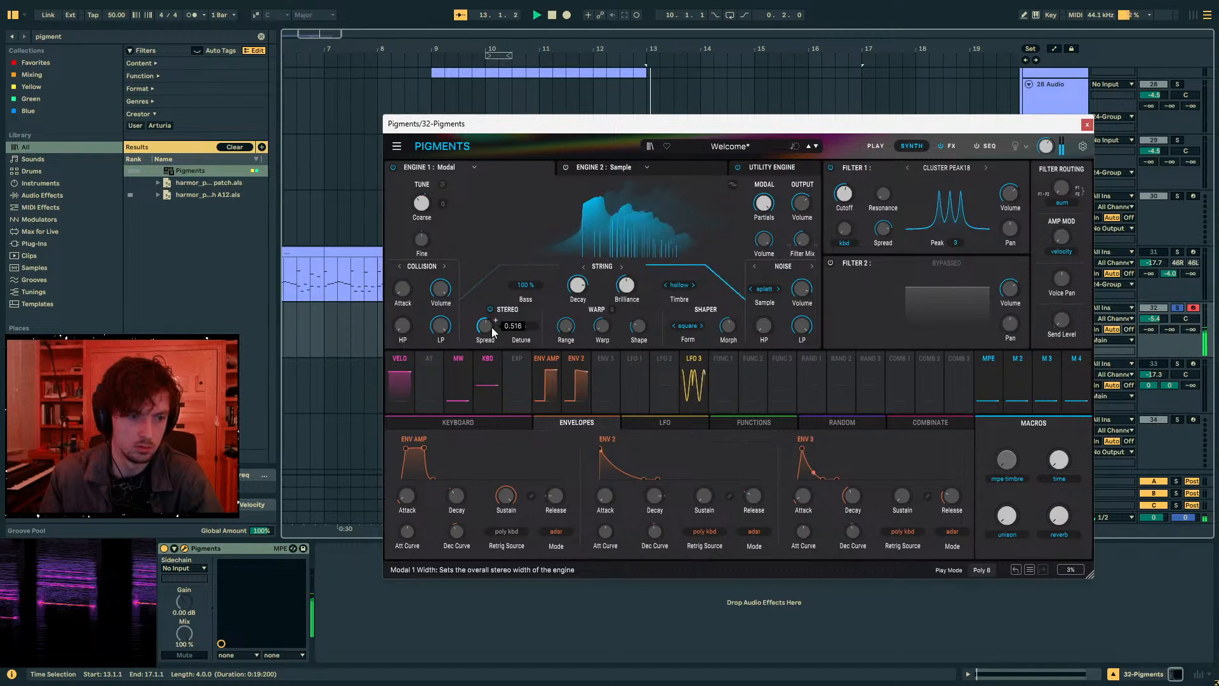
- Load the Froggy Hammer preset from the Pigments 6.0 sound bank into the synth on track 32
{"action": "left_click", "coordinate": [1086, 125]}
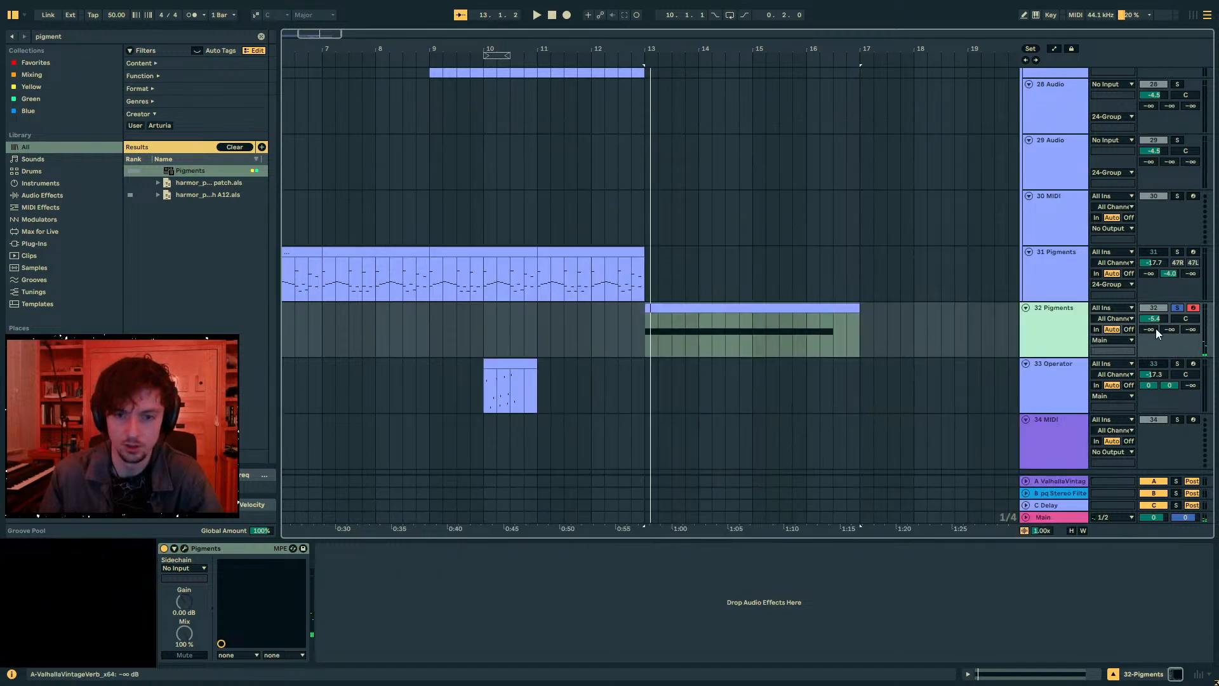
{"action": "left_click", "coordinate": [184, 548]}
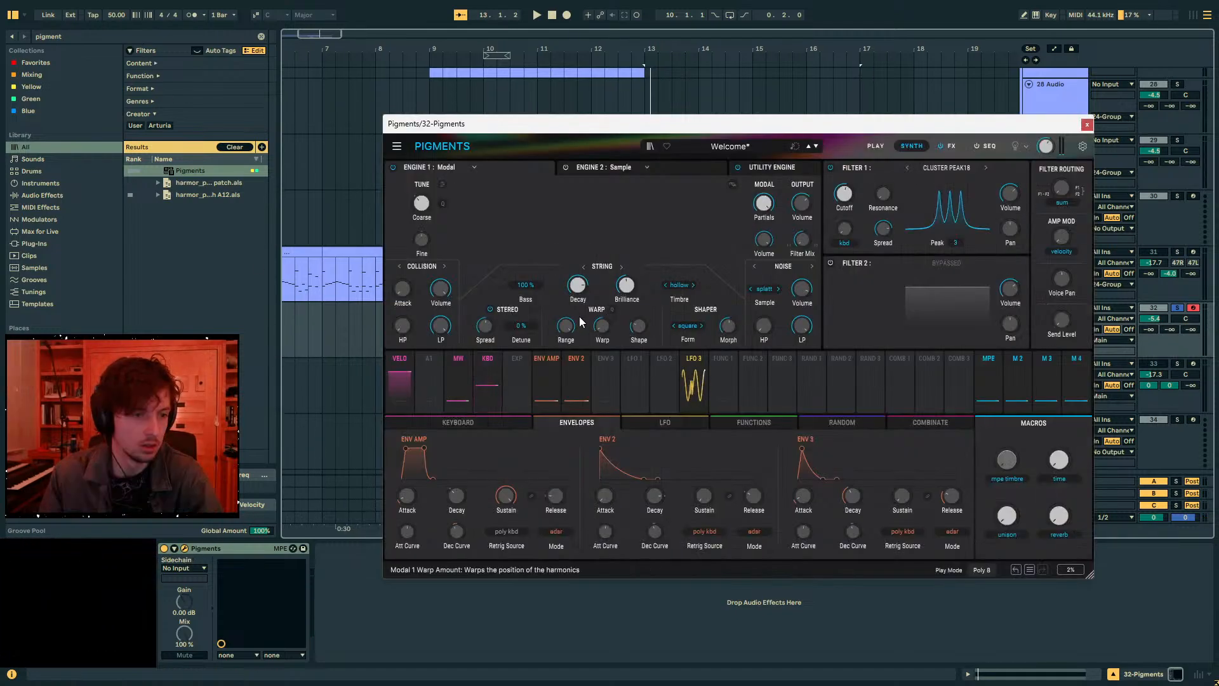
{"action": "left_click", "coordinate": [651, 147]}
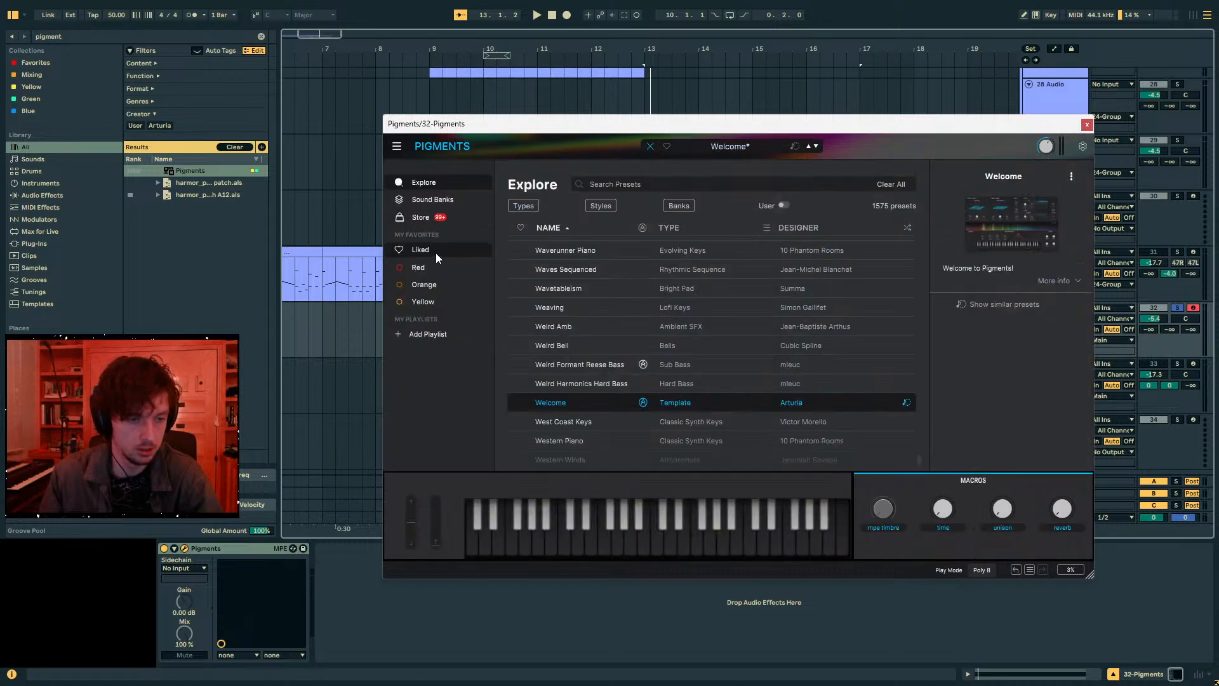
{"action": "left_click", "coordinate": [651, 146]}
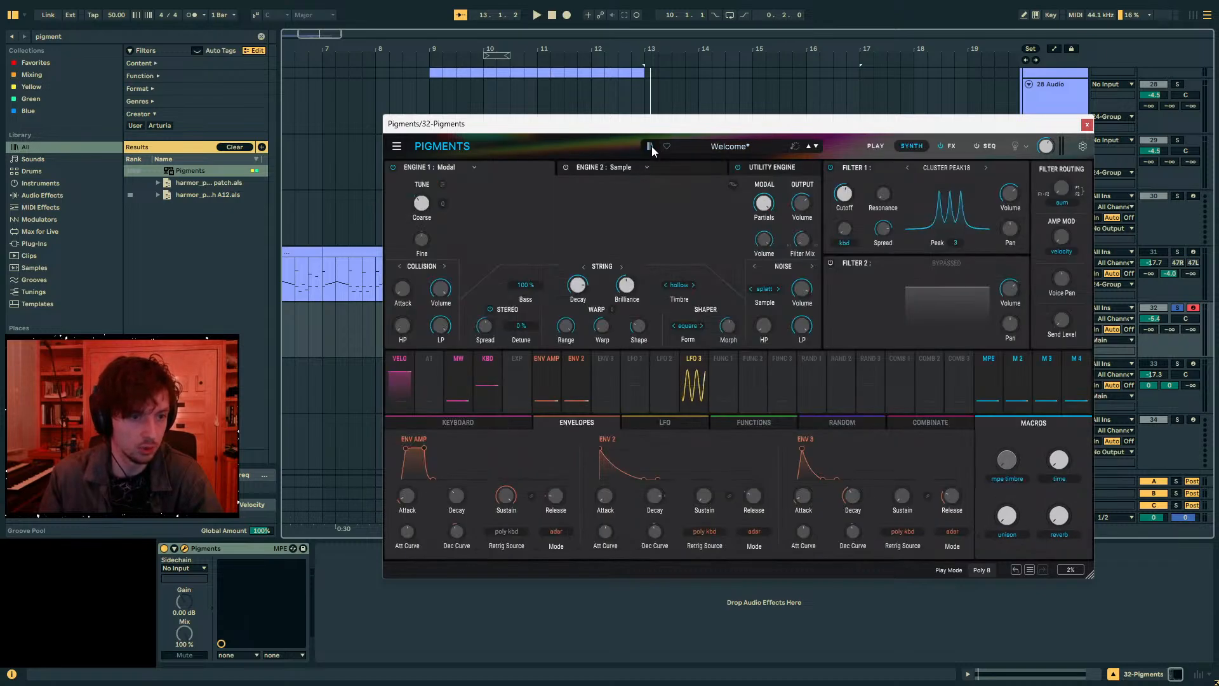
{"action": "left_click", "coordinate": [723, 147]}
{"action": "left_click", "coordinate": [652, 148]}
{"action": "left_click", "coordinate": [651, 148]}
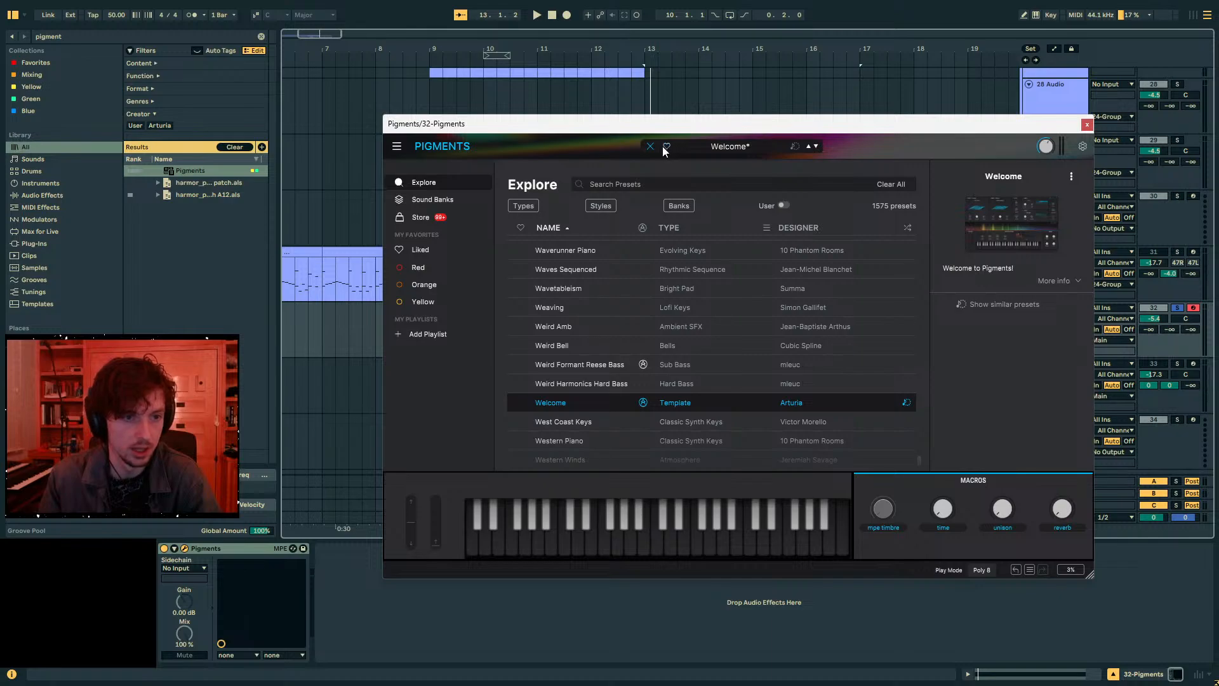
{"action": "left_click", "coordinate": [434, 207]}
{"action": "left_click", "coordinate": [1038, 262]}
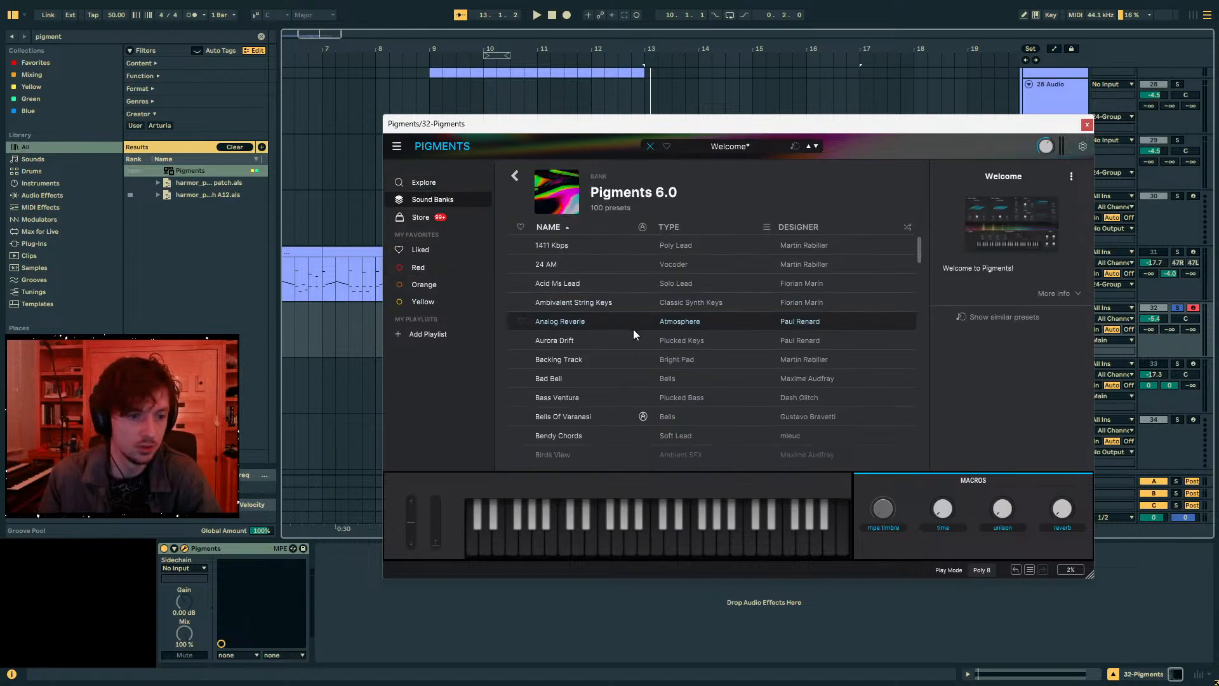
{"action": "scroll", "coordinate": [633, 328], "scroll_direction": "down", "scroll_amount": 5}
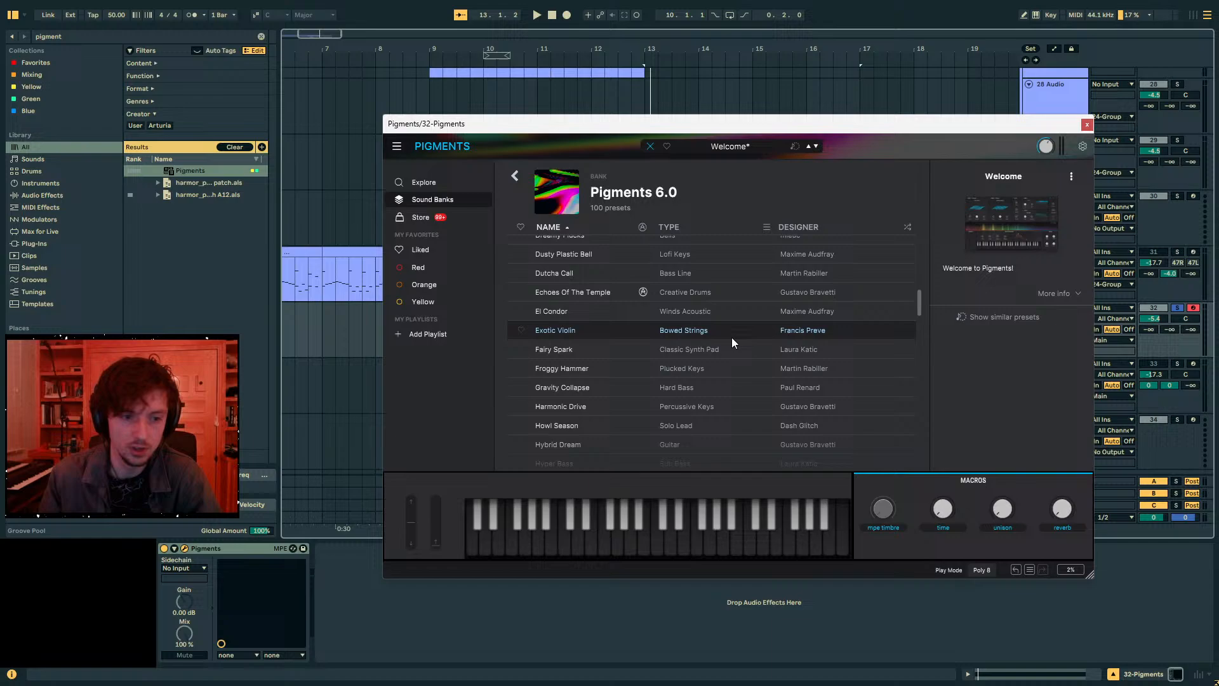
{"action": "double_click", "coordinate": [706, 371]}
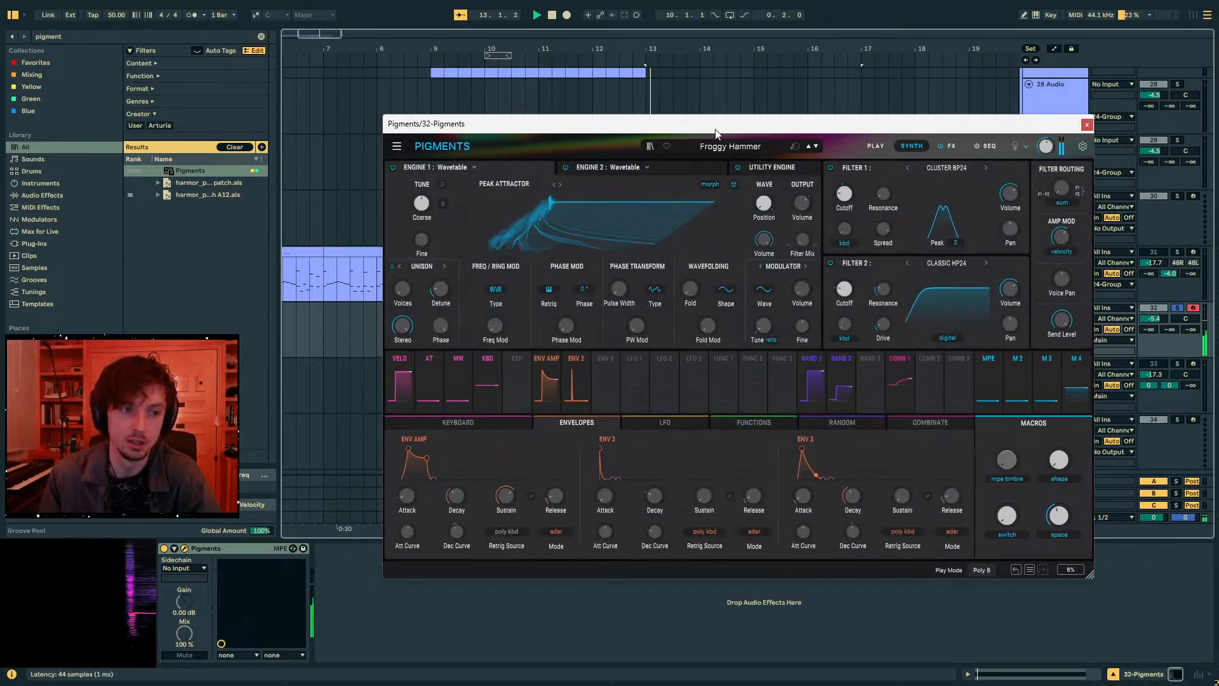
- Load the Liquid Rainbow preset from the Pigments 6.0 sound bank and move the plug-in window clear of the lower edge
{"action": "left_click", "coordinate": [648, 147]}
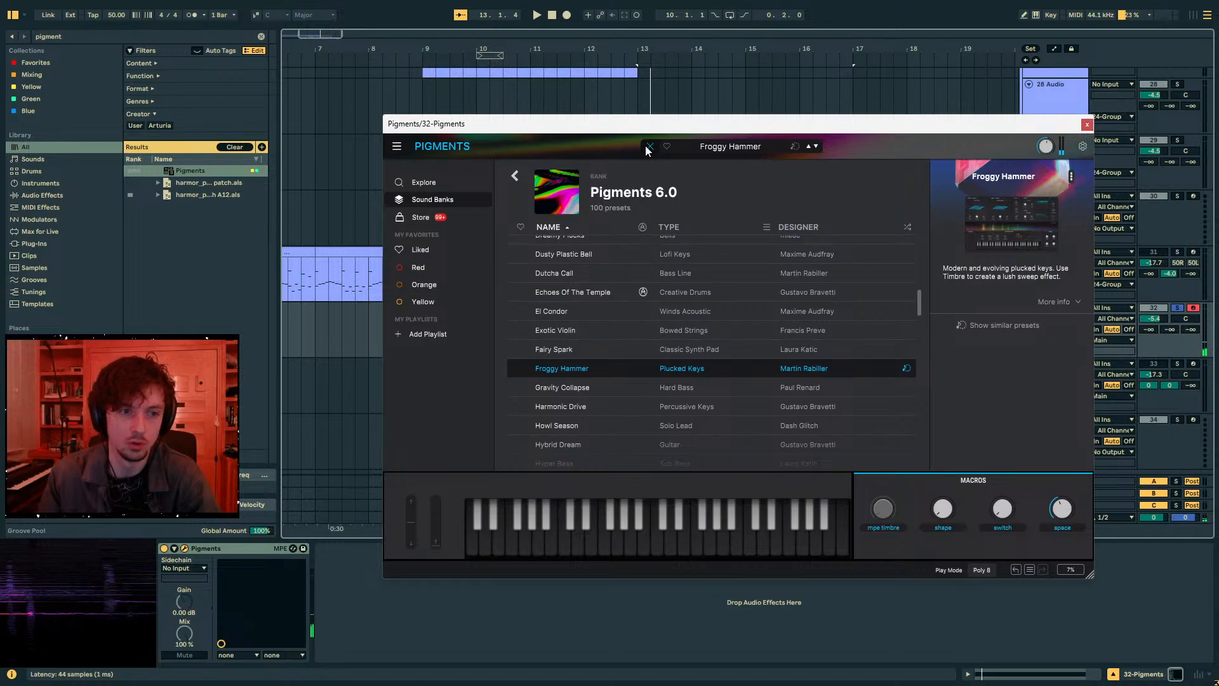
{"action": "scroll", "coordinate": [708, 373], "scroll_direction": "down", "scroll_amount": 3}
{"action": "scroll", "coordinate": [688, 361], "scroll_direction": "down", "scroll_amount": 2}
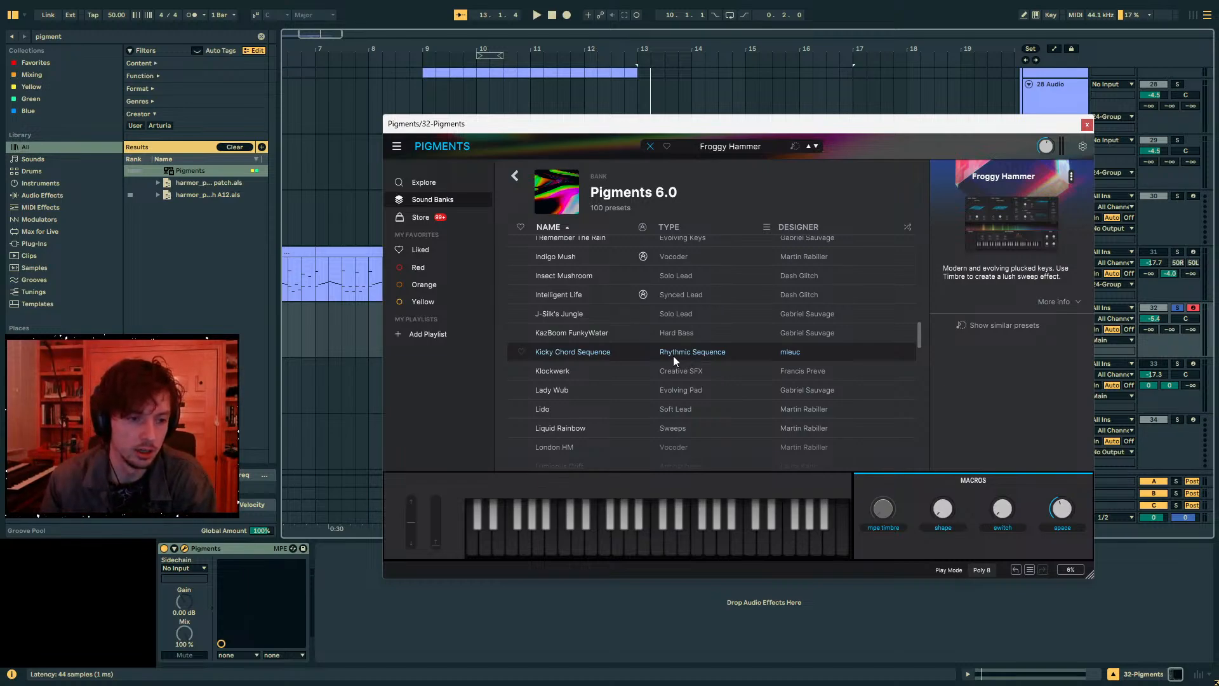
{"action": "scroll", "coordinate": [672, 356], "scroll_direction": "down", "scroll_amount": 3}
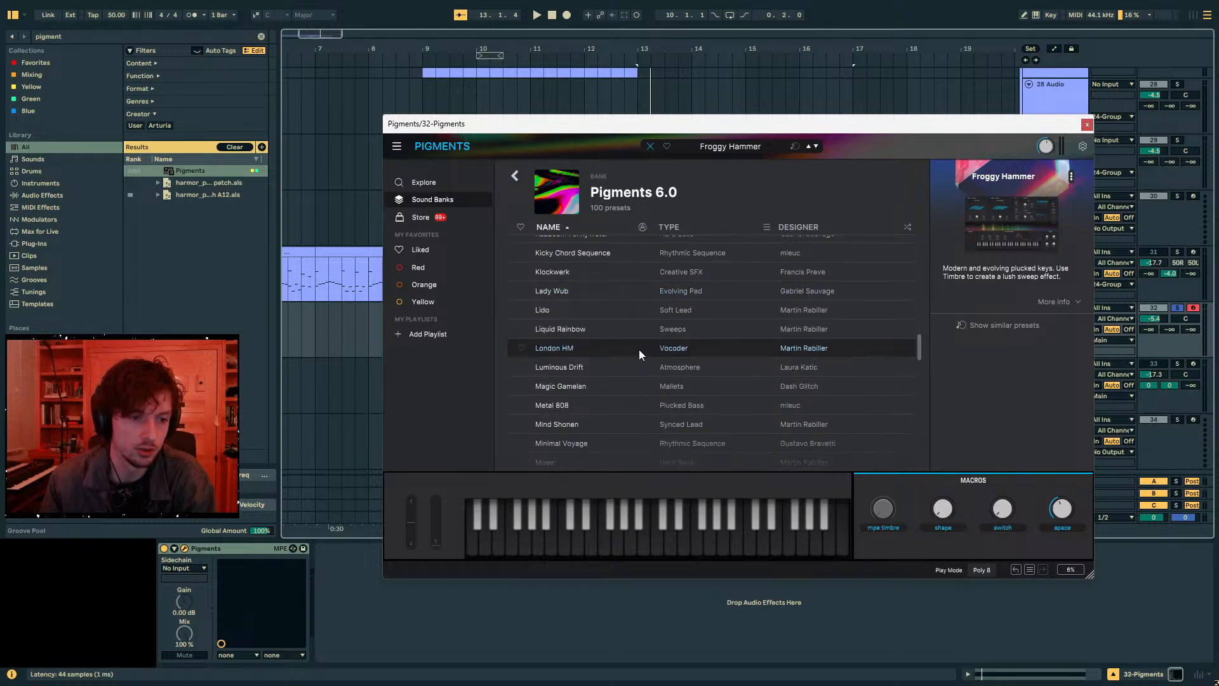
{"action": "double_click", "coordinate": [610, 334]}
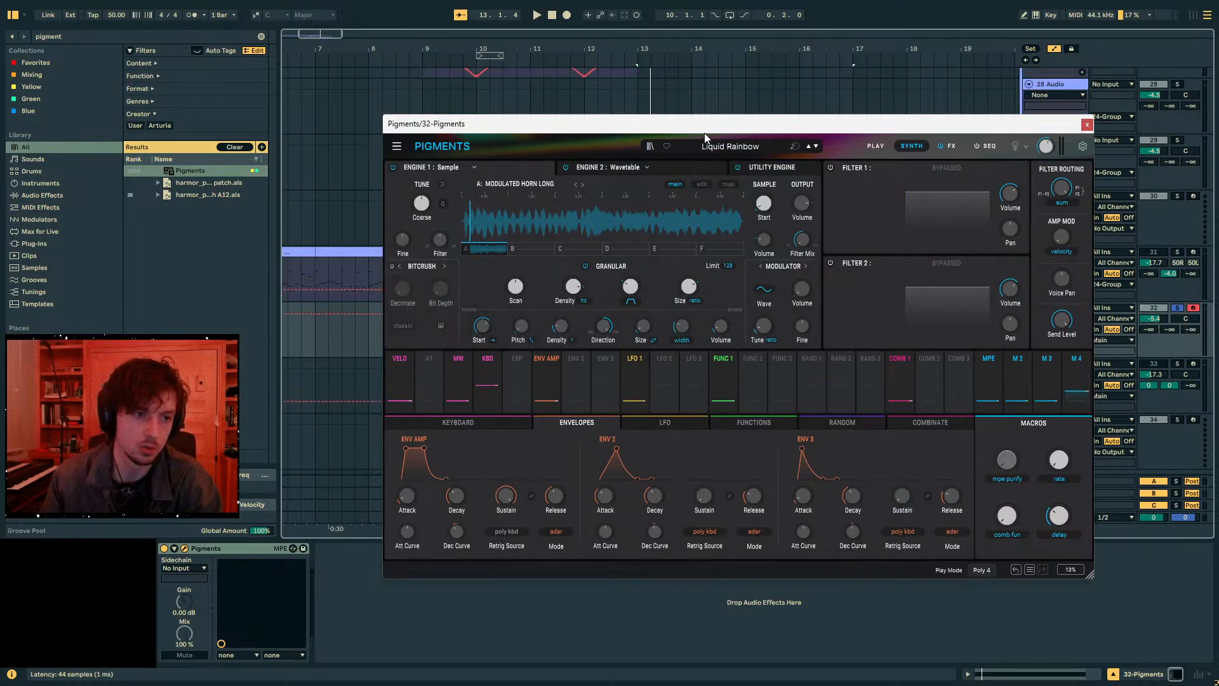
{"action": "left_click_drag", "start_coordinate": [703, 132], "coordinate": [662, 276]}
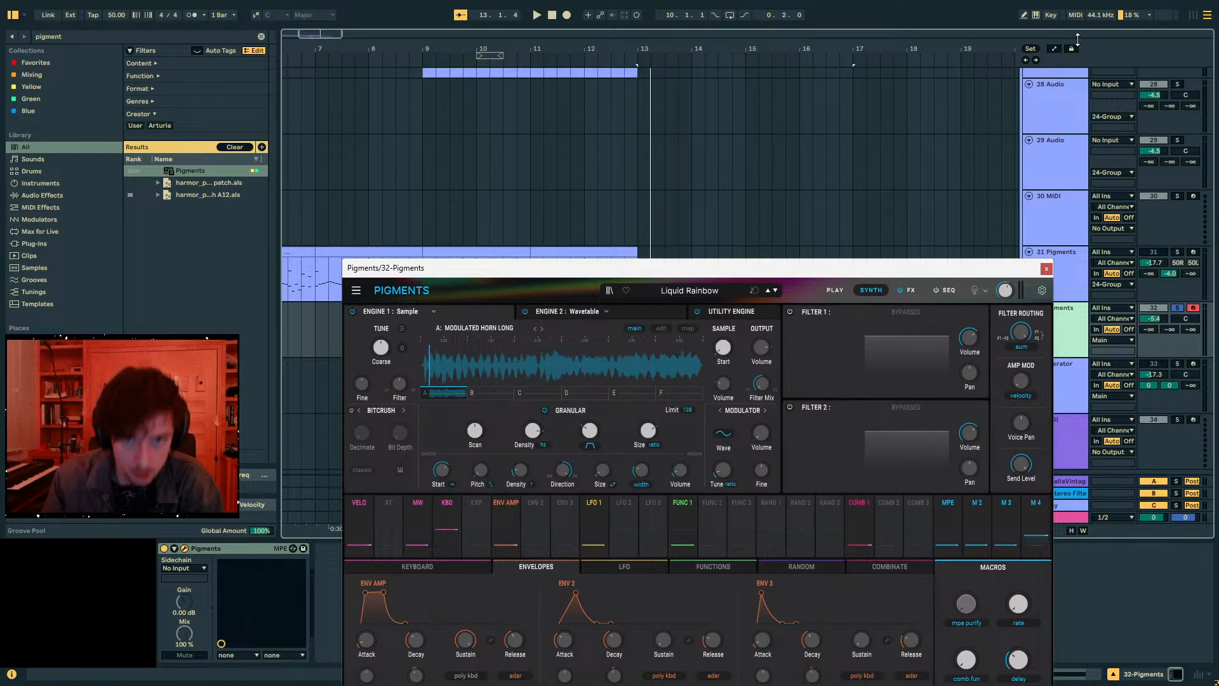
{"action": "left_click_drag", "start_coordinate": [717, 269], "coordinate": [722, 93]}
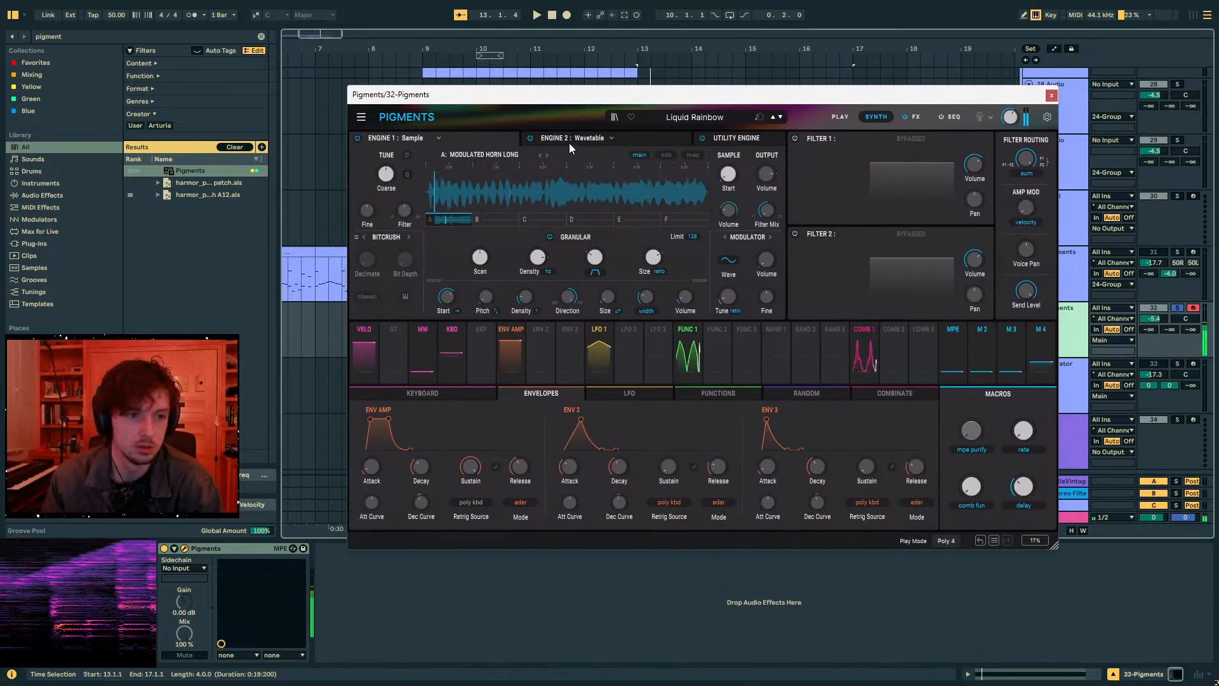
- Switch Engine 1 to Modal and adjust its string decay while playing test notes
{"action": "left_click", "coordinate": [411, 136]}
{"action": "left_click", "coordinate": [410, 221]}
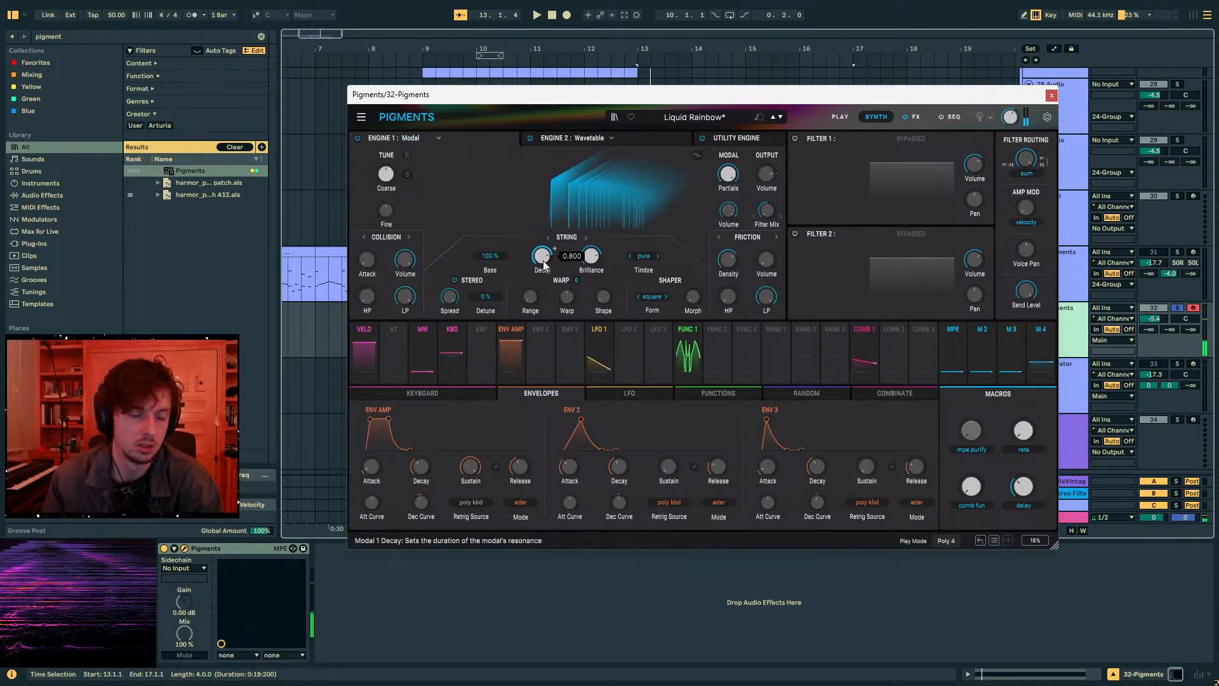
{"action": "key", "text": "z"}
{"action": "key", "text": "a"}
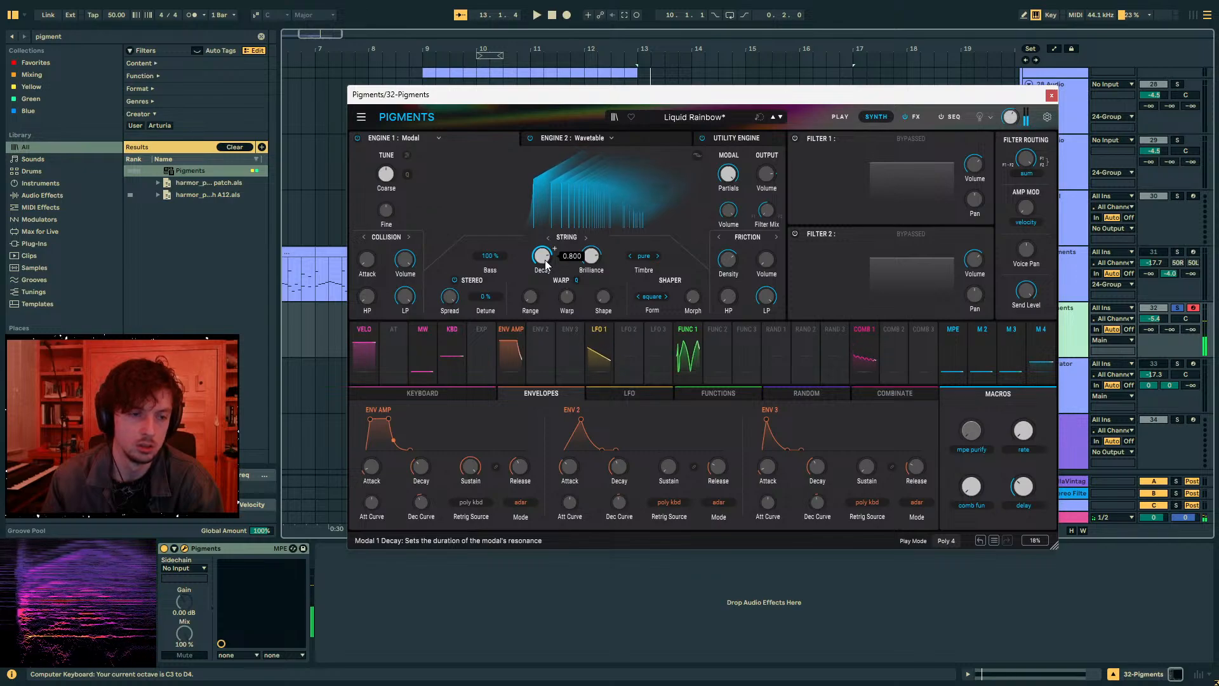
{"action": "key", "text": "a"}
{"action": "left_click_drag", "start_coordinate": [545, 261], "coordinate": [551, 212]}
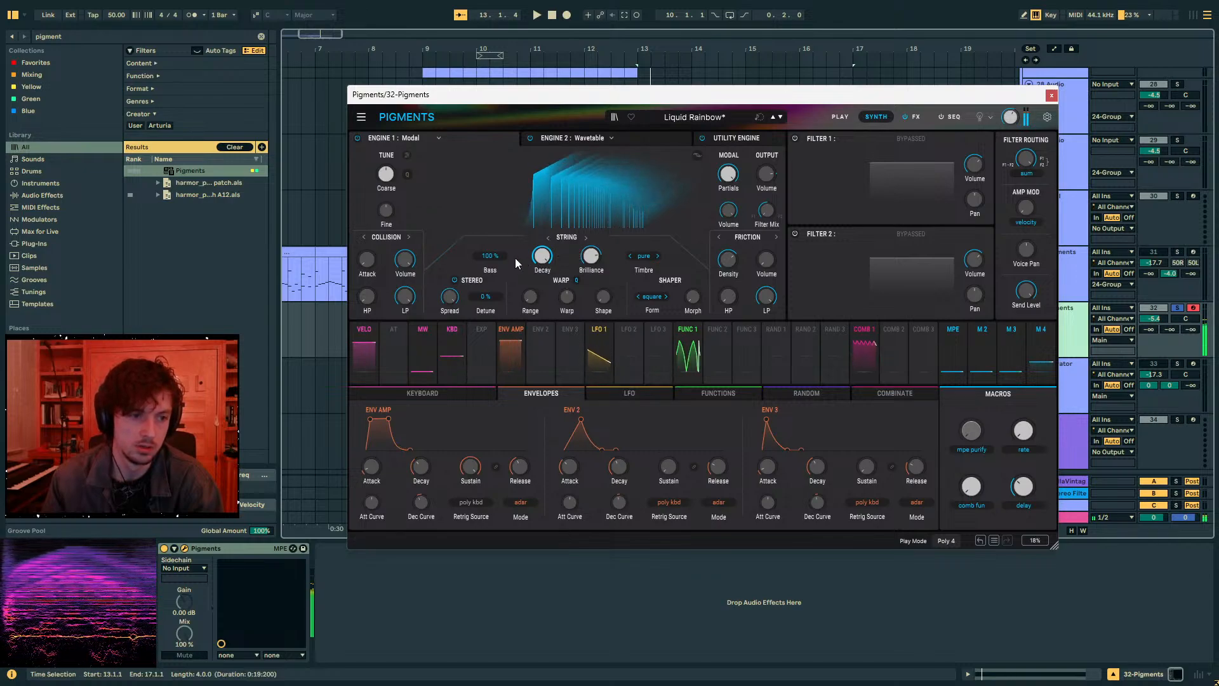
- Set the Modal engine's string bass to 200% and stereo detune to 13%, and raise its warp range and warp amount
{"action": "left_click_drag", "start_coordinate": [491, 259], "coordinate": [513, 127]}
{"action": "key", "text": "a"}
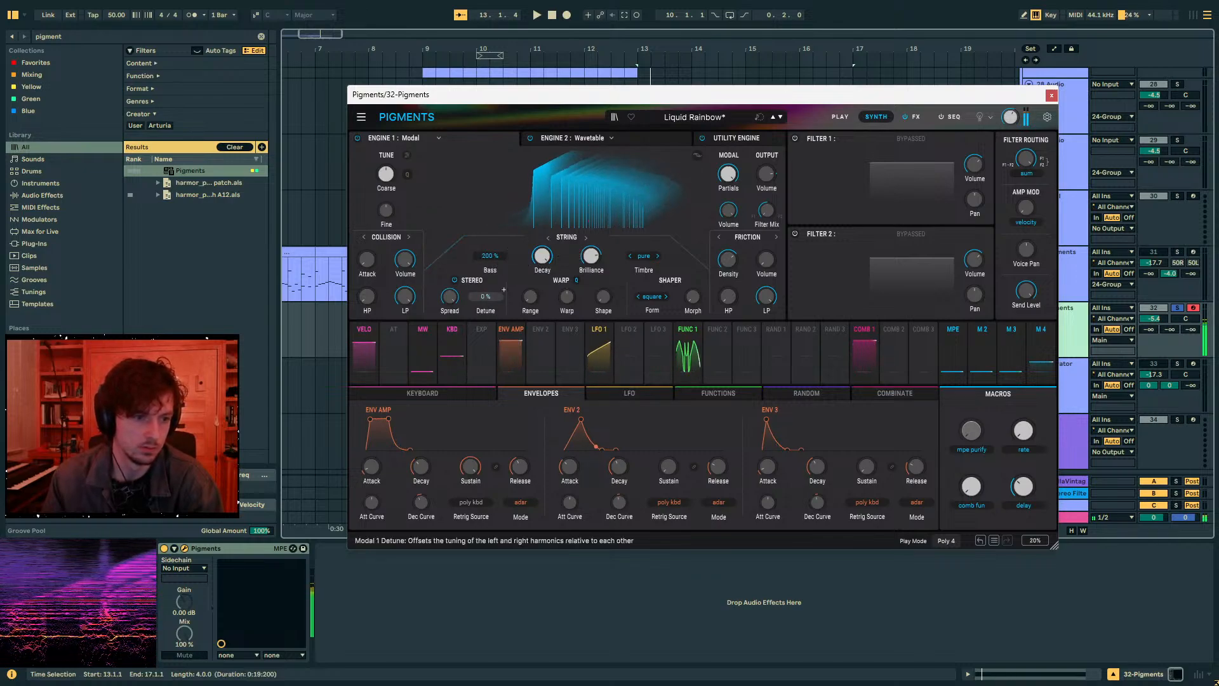
{"action": "left_click_drag", "start_coordinate": [487, 297], "coordinate": [455, 329]}
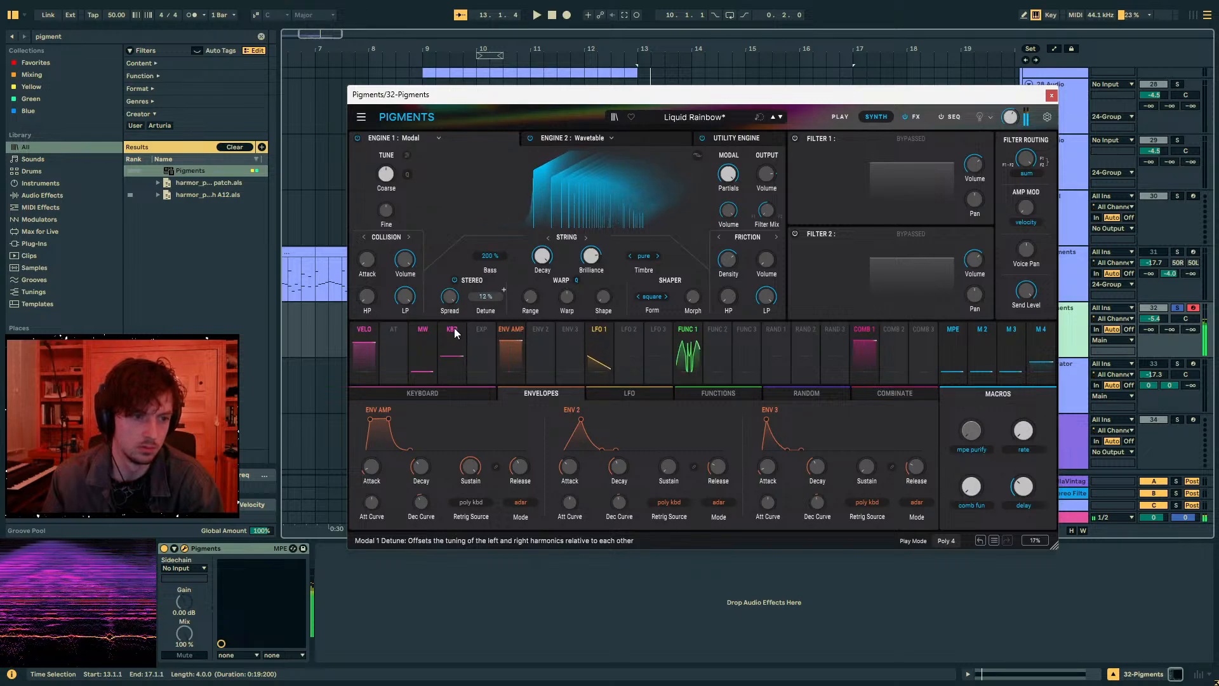
{"action": "left_click_drag", "start_coordinate": [530, 297], "coordinate": [535, 203]}
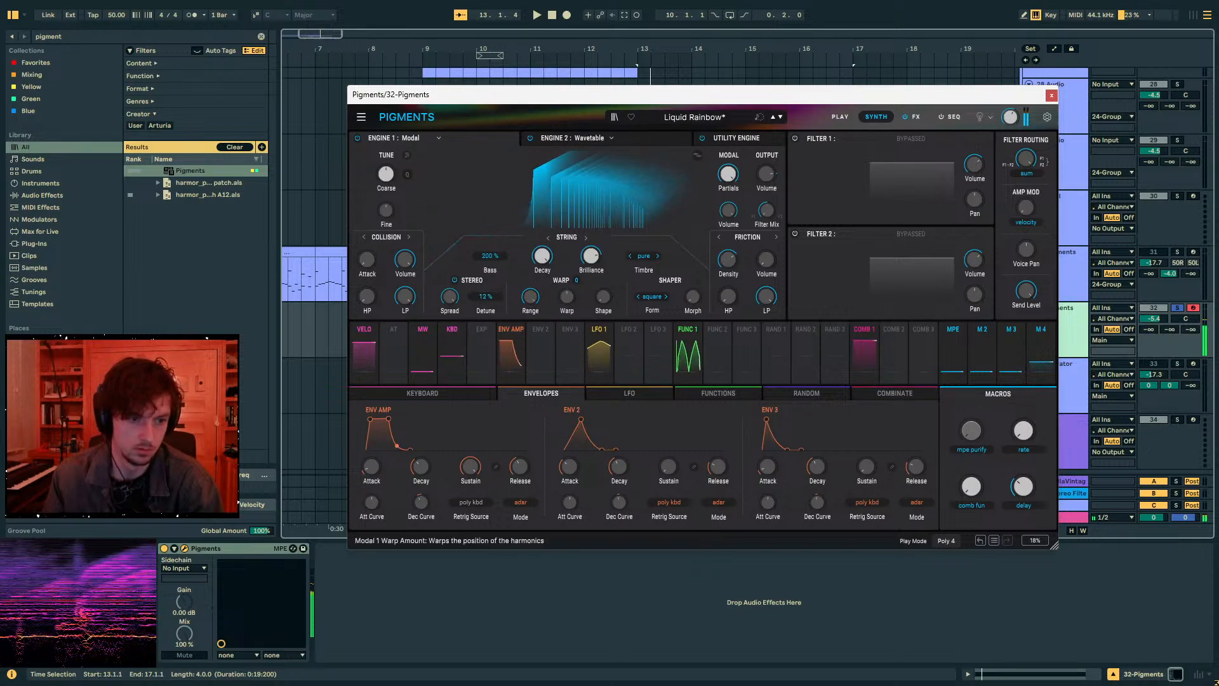
{"action": "mouse_move", "coordinate": [567, 296]}
{"action": "left_mouse_down"}
{"action": "mouse_move", "coordinate": [567, 324]}
{"action": "mouse_move", "coordinate": [562, 299]}
{"action": "mouse_move", "coordinate": [581, 304]}
{"action": "mouse_move", "coordinate": [577, 290]}
{"action": "left_mouse_up"}
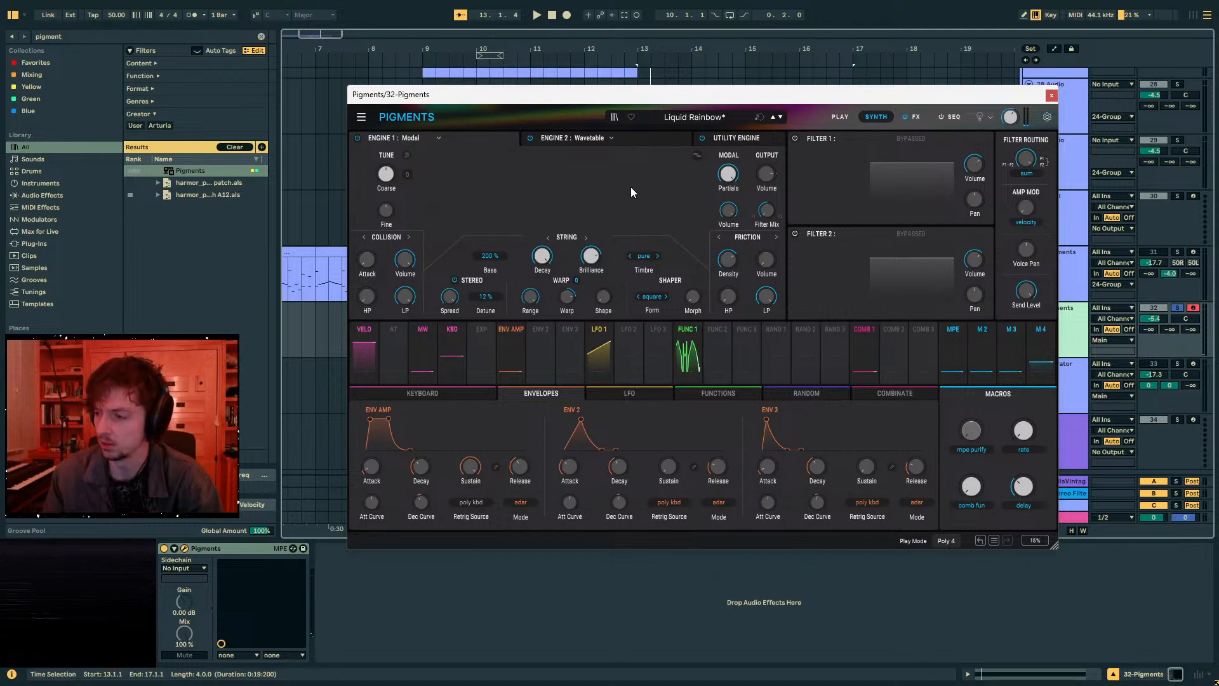
- Change the Modal engine's timbre to hollow, then raise the shaper morph and the friction exciter's volume
{"action": "left_click", "coordinate": [658, 256]}
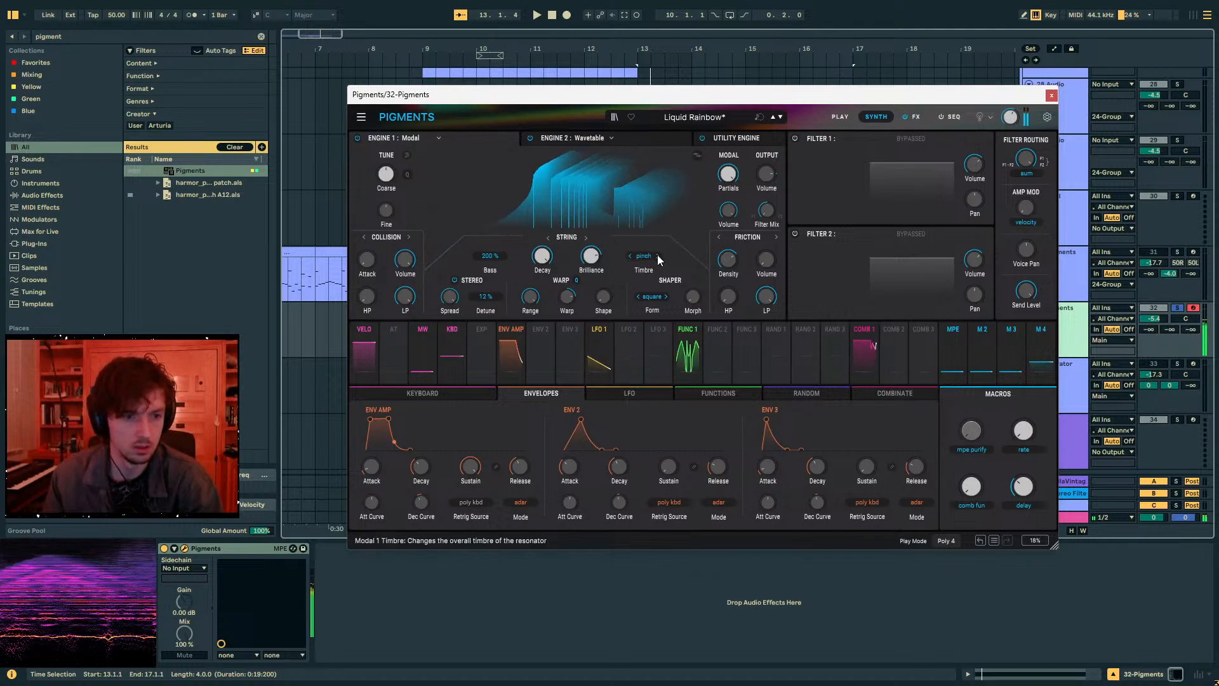
{"action": "left_click", "coordinate": [658, 256]}
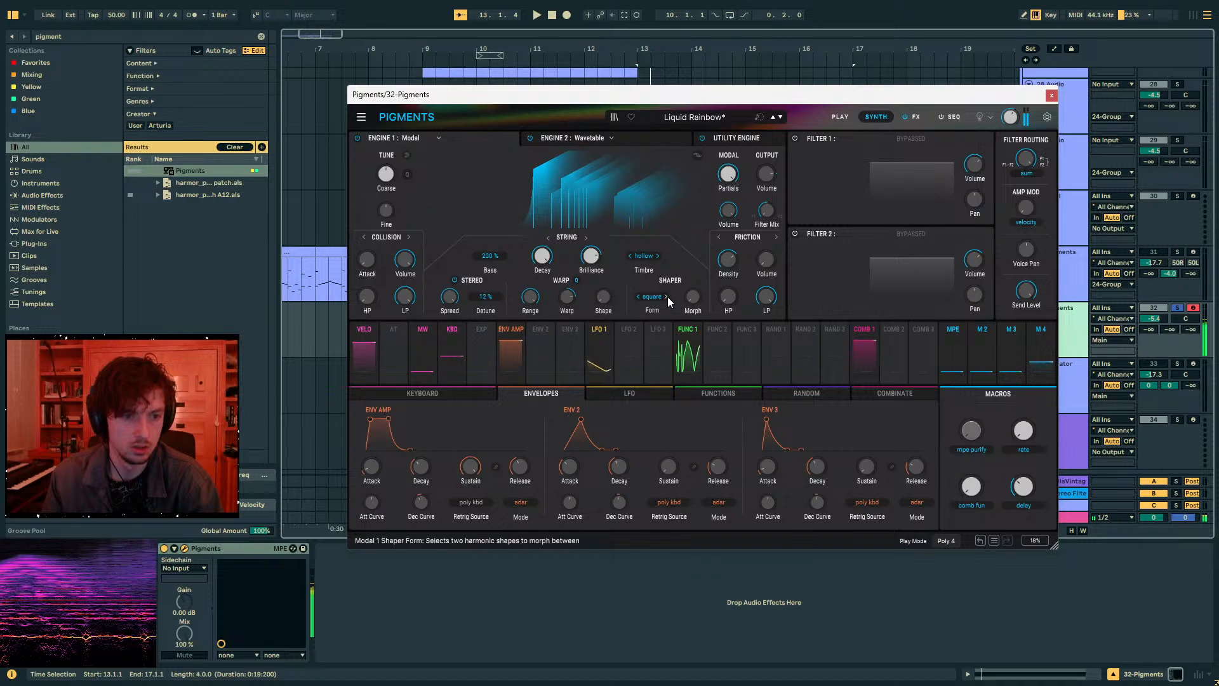
{"action": "left_click_drag", "start_coordinate": [692, 297], "coordinate": [676, 186]}
{"action": "key", "text": "z"}
{"action": "key", "text": "a"}
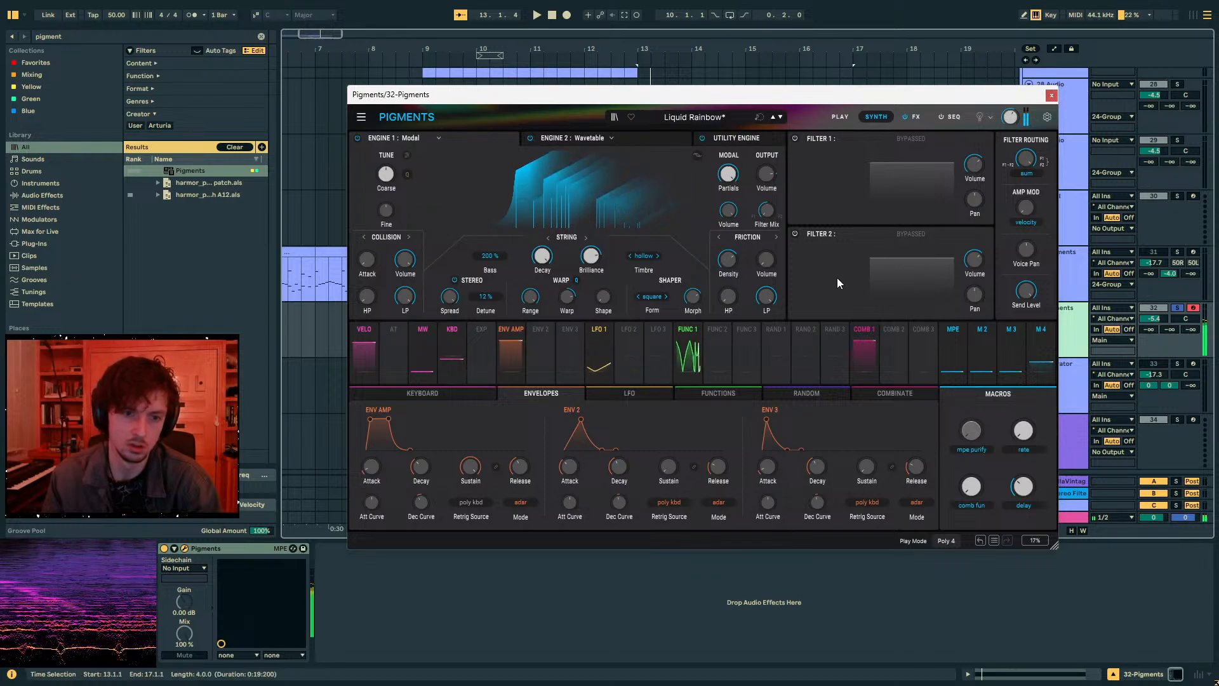
{"action": "left_click_drag", "start_coordinate": [766, 259], "coordinate": [798, 97]}
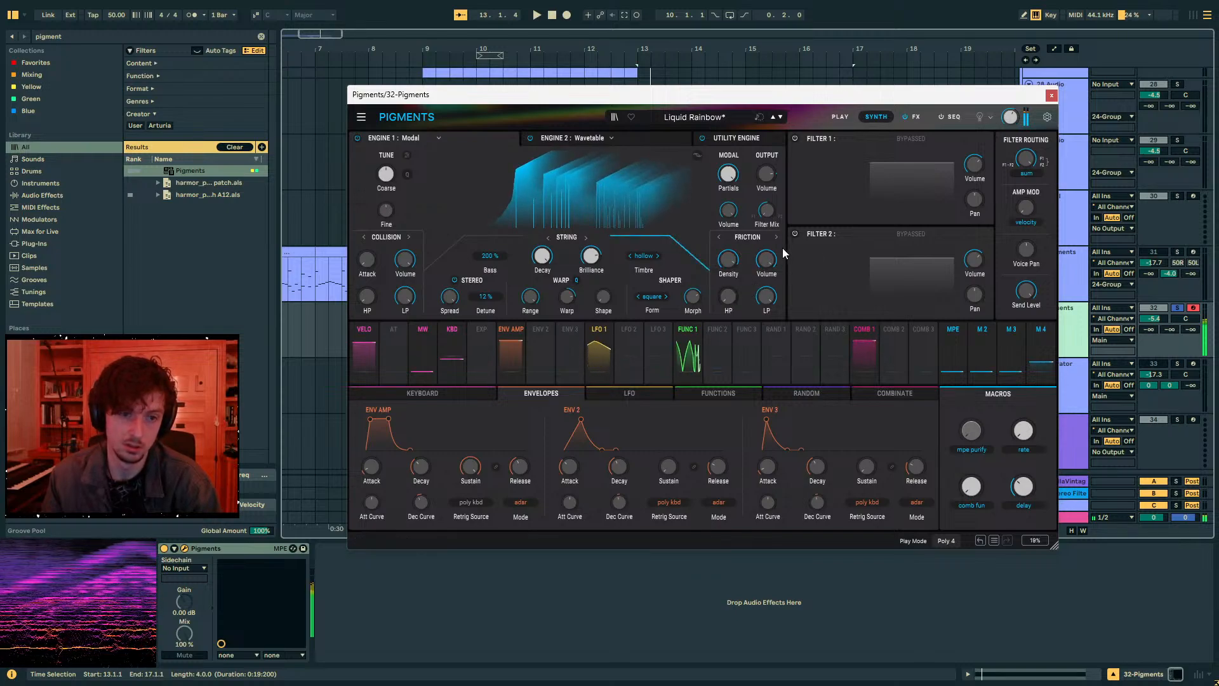
- Examine the Function 1 and LFO 1 modulators, the utility oscillator's output modulation, and the Engine 2 wavetable, ending on the Modal engine
{"action": "left_click", "coordinate": [685, 368]}
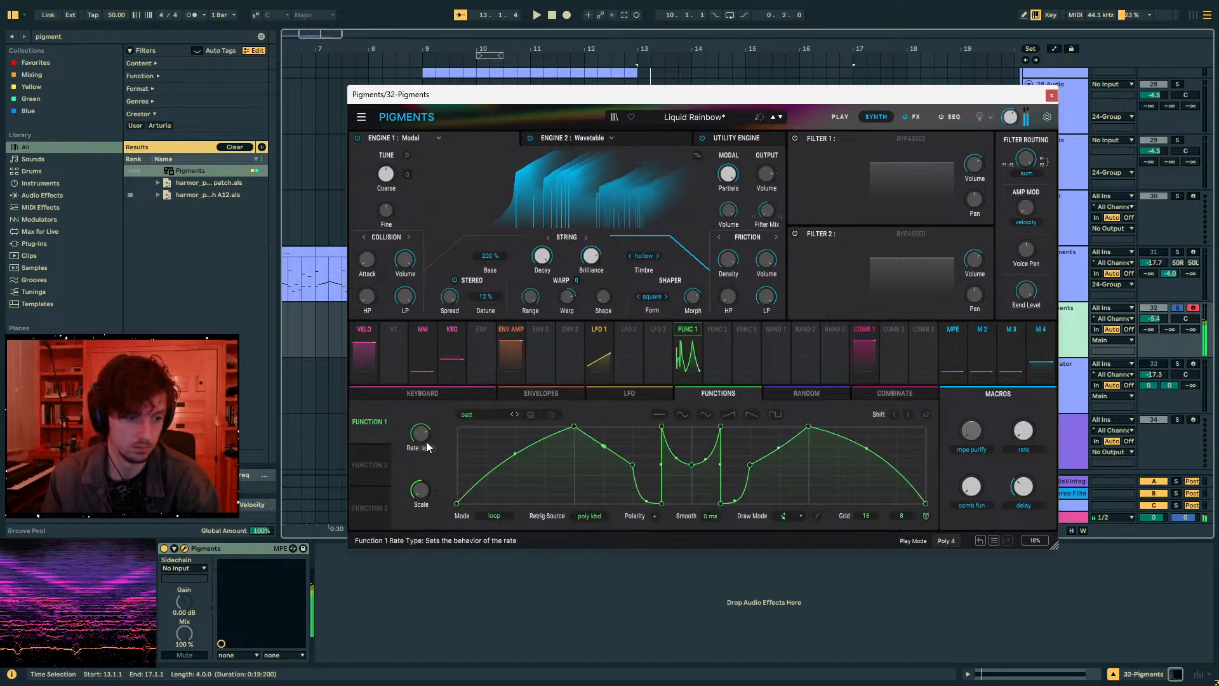
{"action": "left_click", "coordinate": [607, 343]}
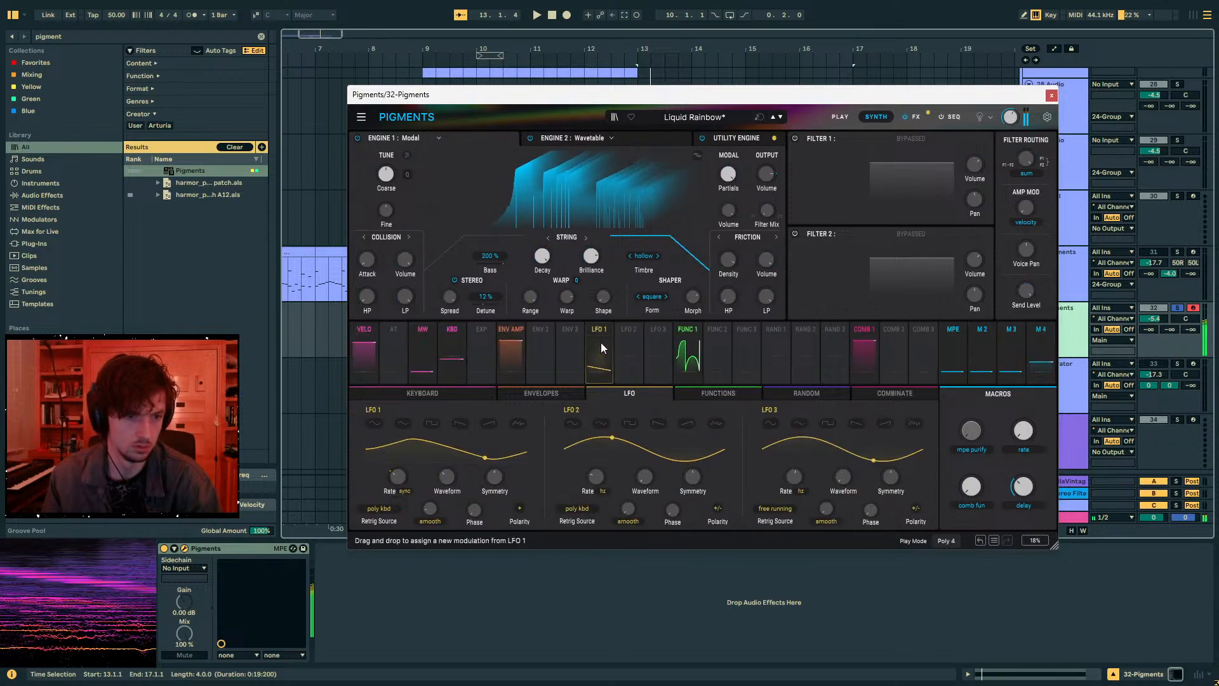
{"action": "left_click", "coordinate": [727, 138]}
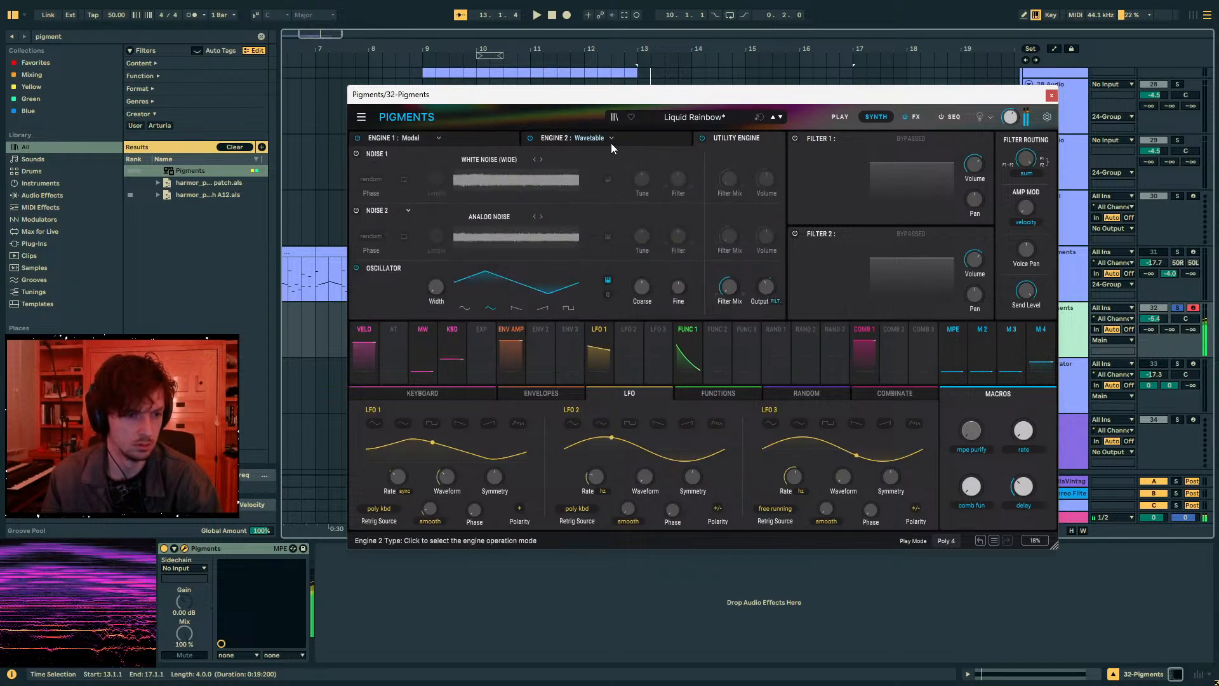
{"action": "left_click_drag", "start_coordinate": [598, 352], "coordinate": [765, 286]}
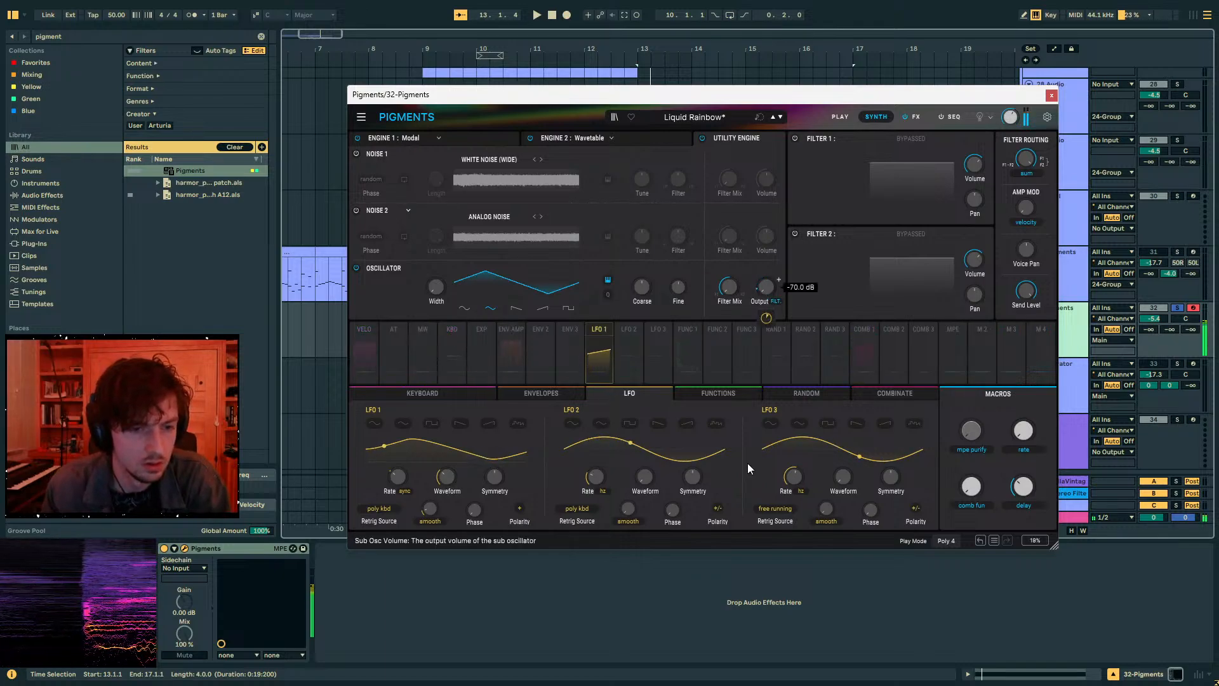
{"action": "left_click", "coordinate": [577, 139]}
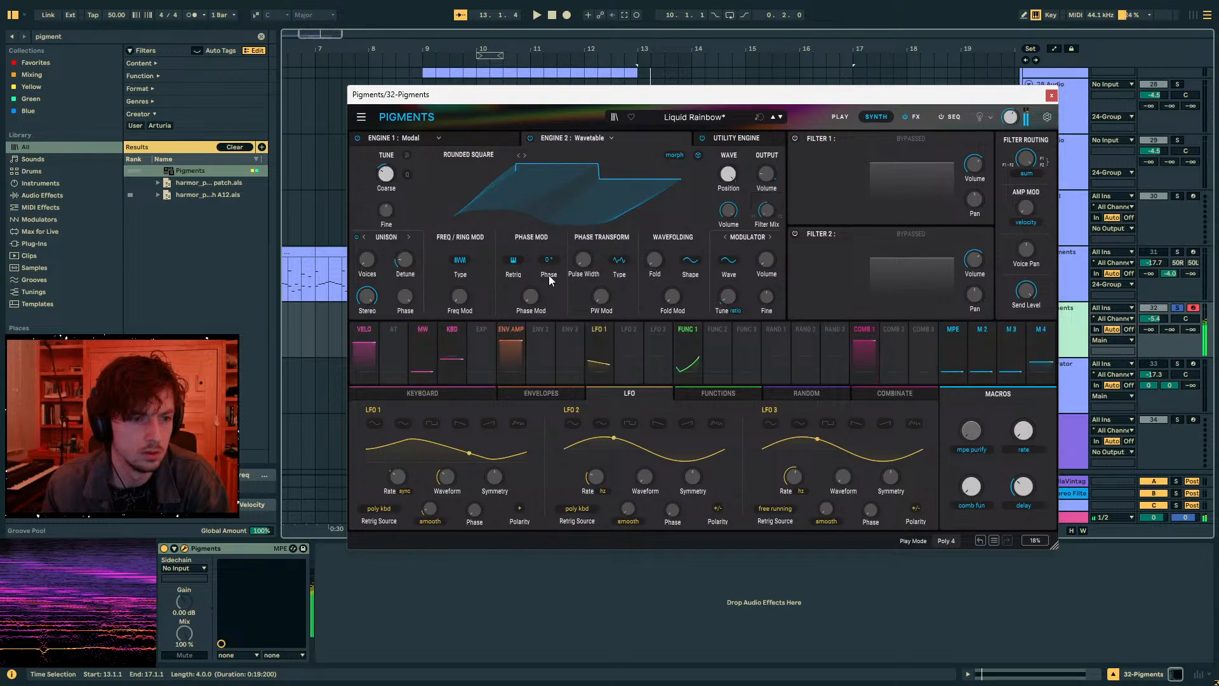
{"action": "left_click", "coordinate": [462, 140]}
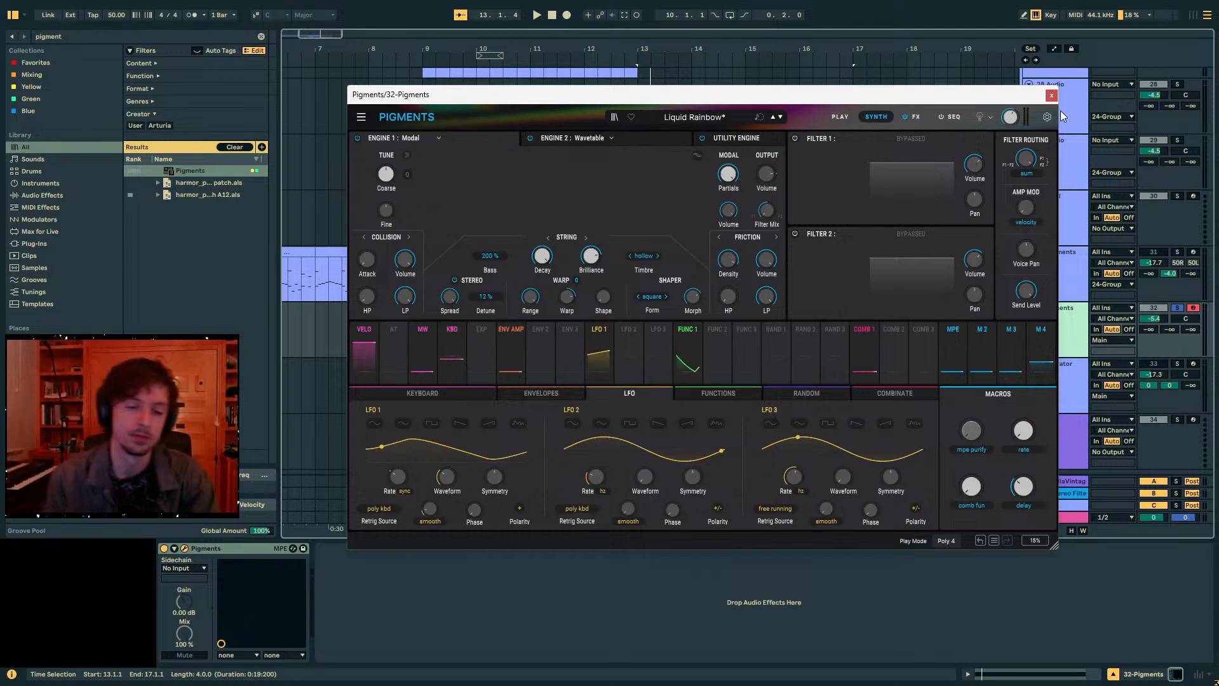
{"action": "left_click", "coordinate": [886, 587]}
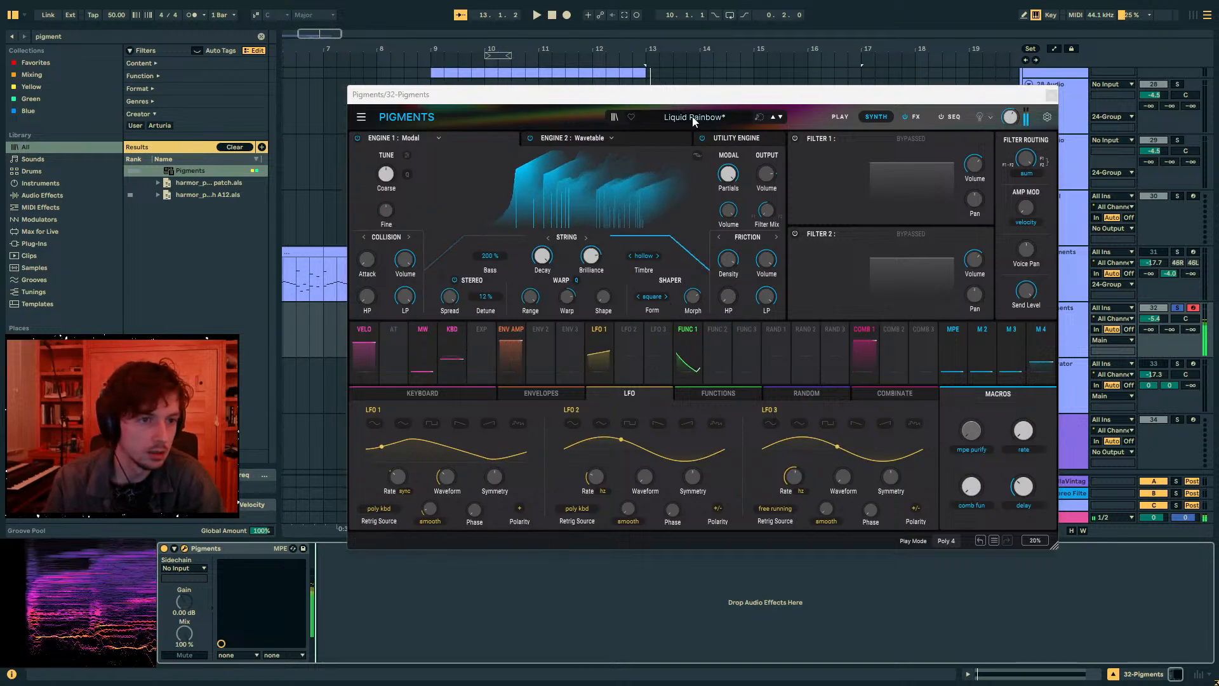
- Load the Ocarina Scraps preset from the Pigments 6.0 bank and audition its Engine 2 Modal sound
{"action": "left_click", "coordinate": [614, 117]}
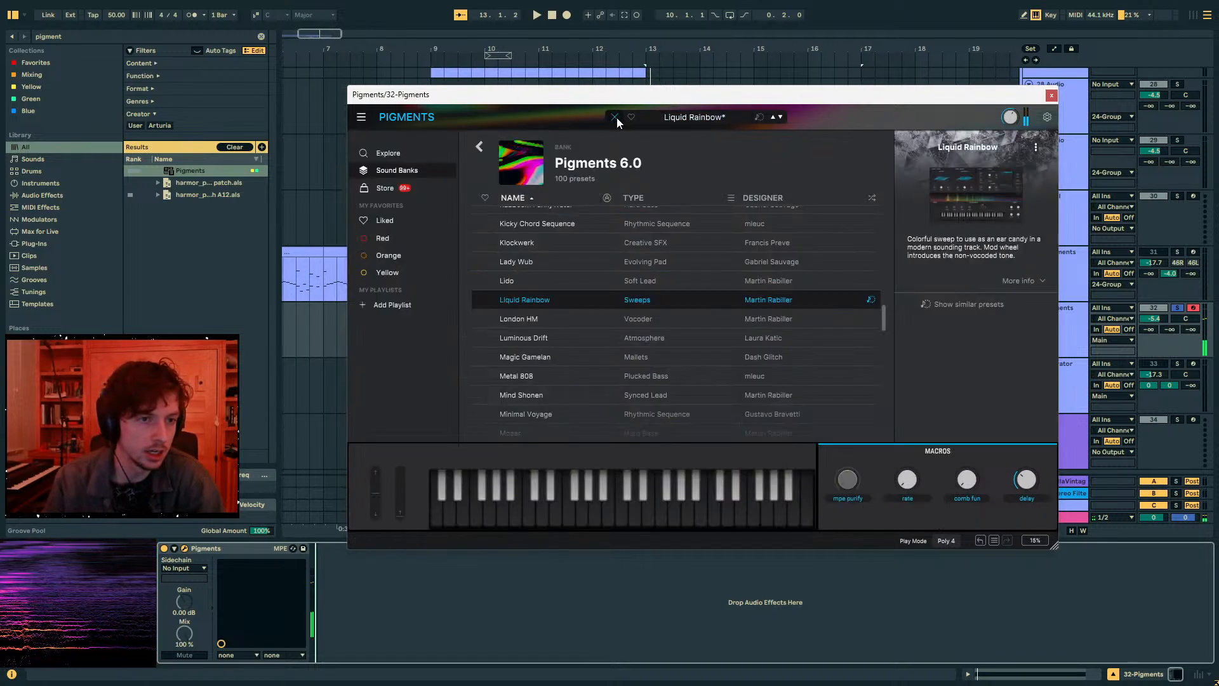
{"action": "scroll", "coordinate": [645, 349], "scroll_direction": "down", "scroll_amount": 1}
{"action": "scroll", "coordinate": [622, 363], "scroll_direction": "down", "scroll_amount": 4}
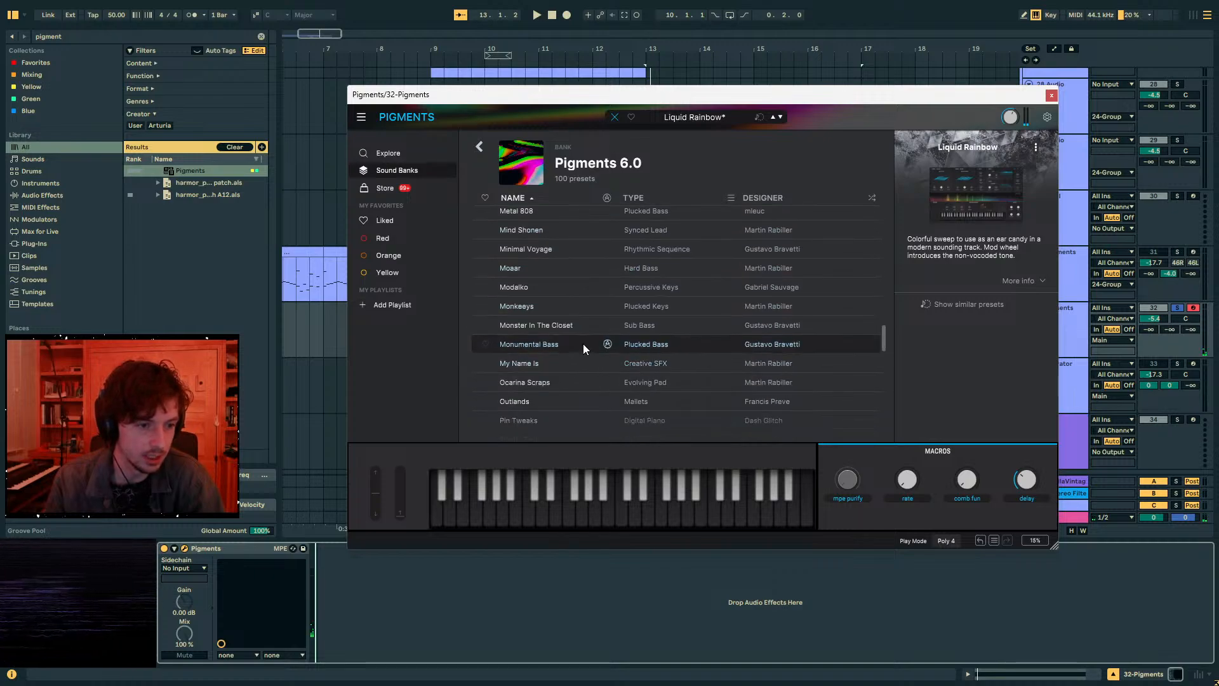
{"action": "scroll", "coordinate": [559, 363], "scroll_direction": "down", "scroll_amount": 3}
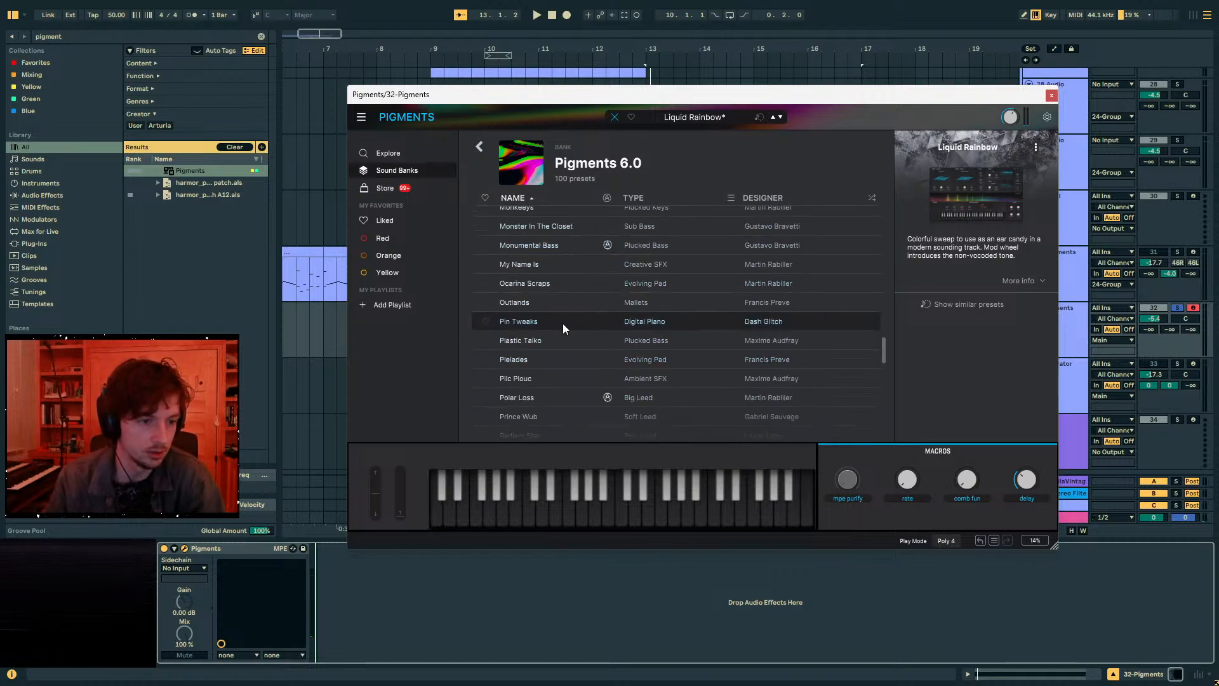
{"action": "double_click", "coordinate": [562, 287]}
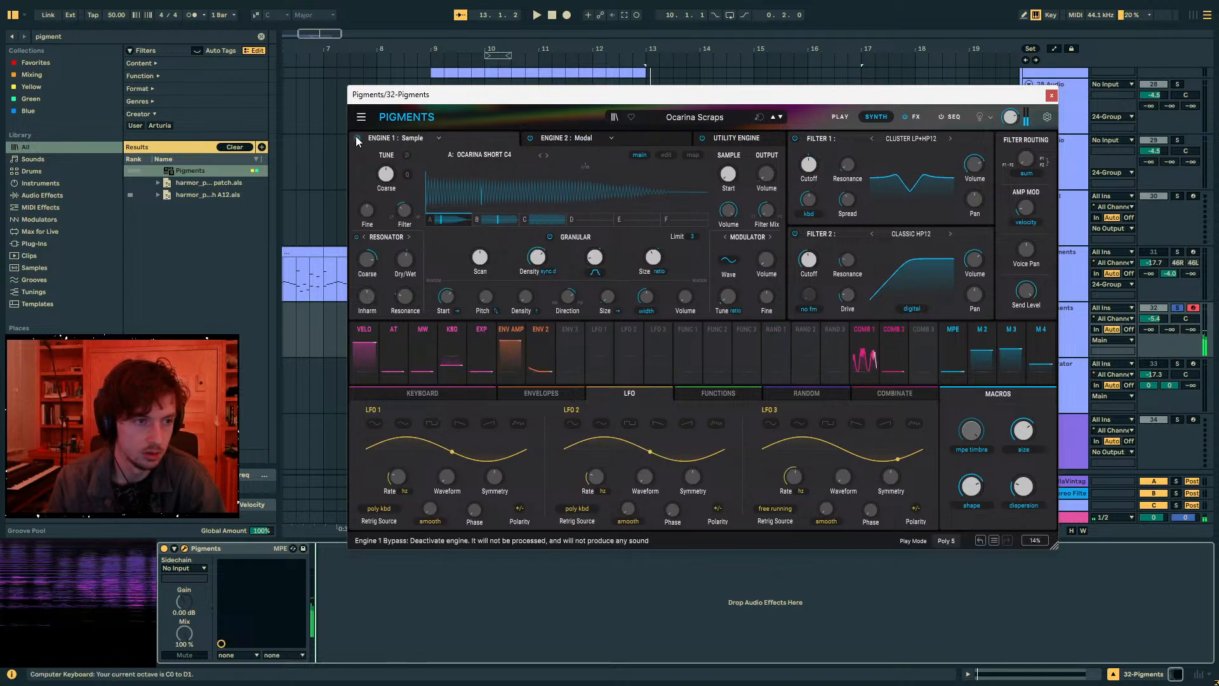
{"action": "left_click", "coordinate": [565, 137]}
{"action": "key", "text": "x"}
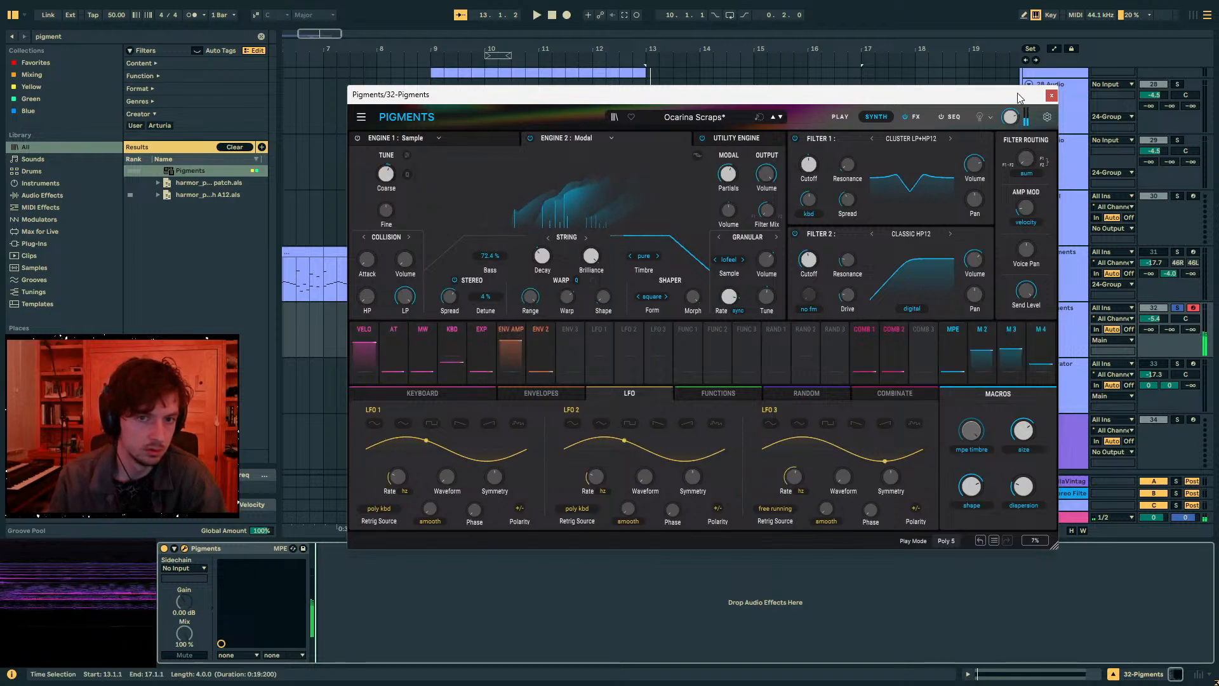
- Close the synth window and play the arrangement from bar 12 to hear the new sound in context
{"action": "left_click", "coordinate": [1051, 95]}
{"action": "left_click", "coordinate": [699, 307]}
{"action": "key", "text": "space"}
{"action": "left_click", "coordinate": [586, 348]}
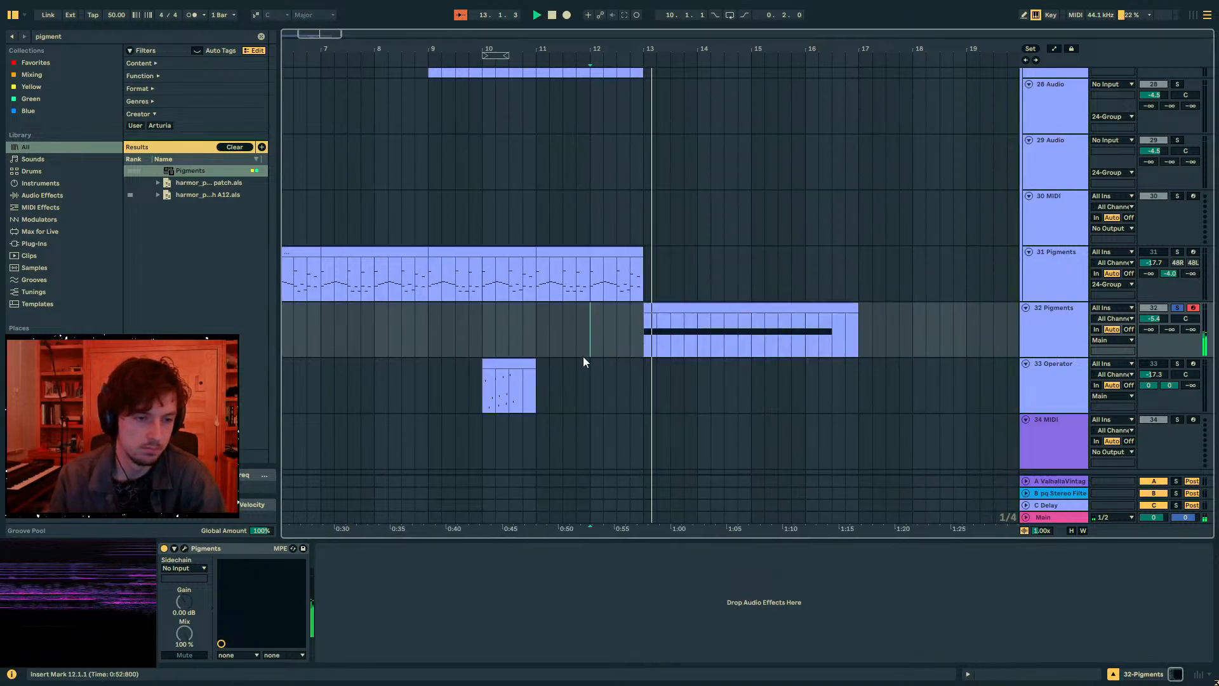
{"action": "key", "text": "space"}
{"action": "key", "text": "space"}
- Transpose the sustained note in track 32's bar 13 clip down to C1 and return to the track's devices
{"action": "double_click", "coordinate": [716, 318]}
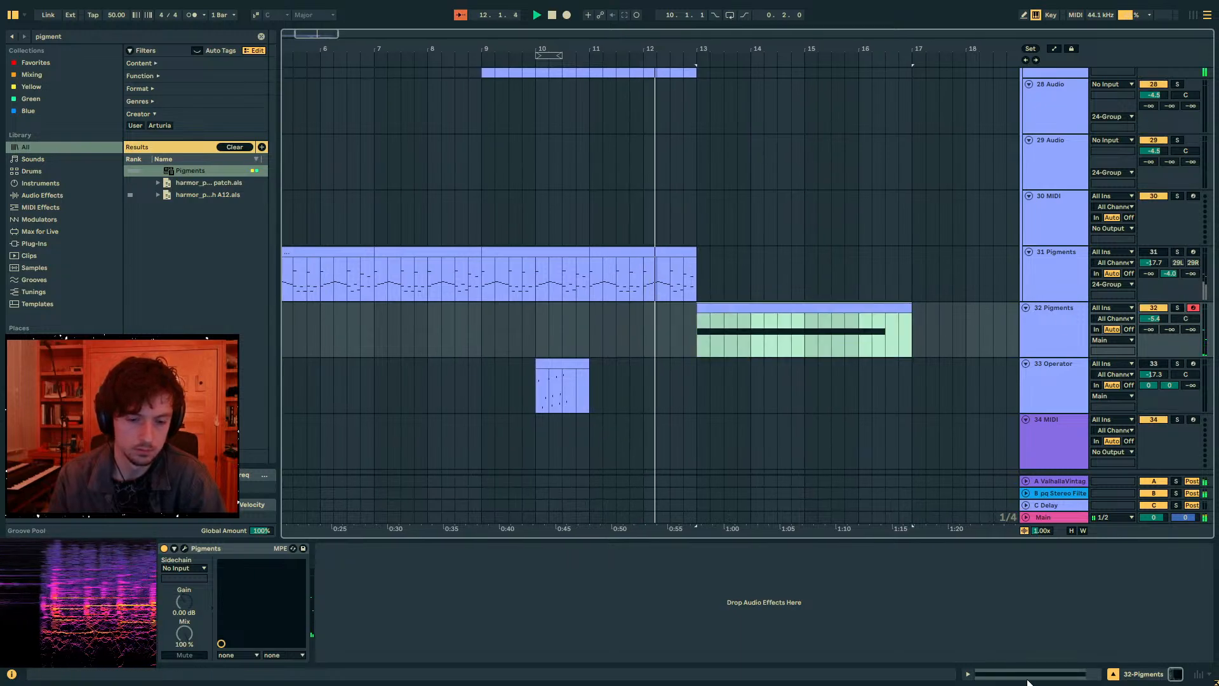
{"action": "left_click", "coordinate": [812, 595]}
{"action": "key", "text": "shift+Down"}
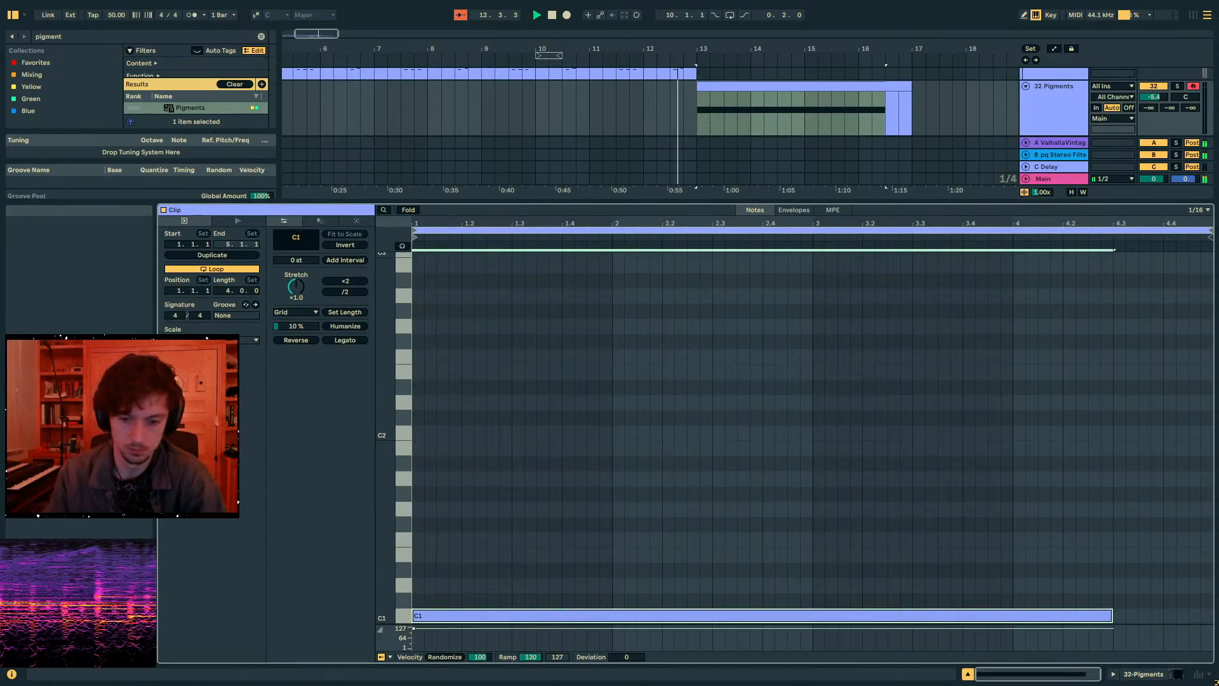
{"action": "left_click", "coordinate": [1143, 674]}
- Search the browser for "phat rack", add PHAT RACK after Pigments on track 32, and set its PHAT macro to 25
{"action": "key", "text": "ctrl+f"}
{"action": "type", "text": "pha"}
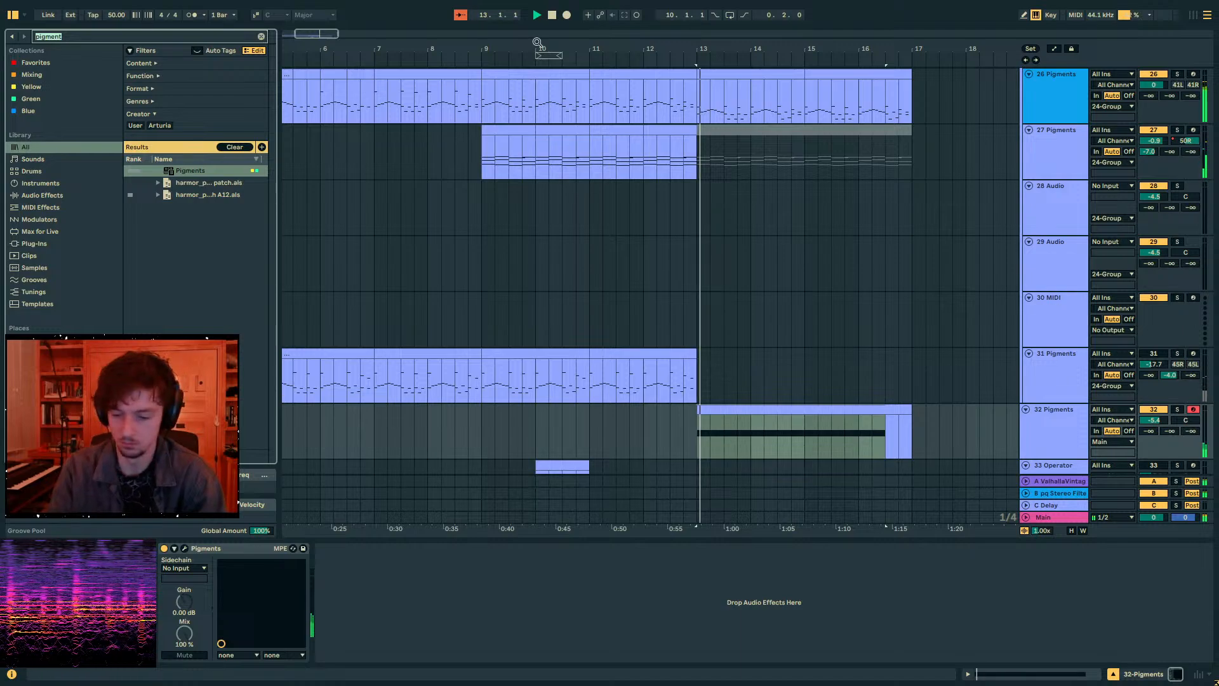
{"action": "type", "text": "t.ra"}
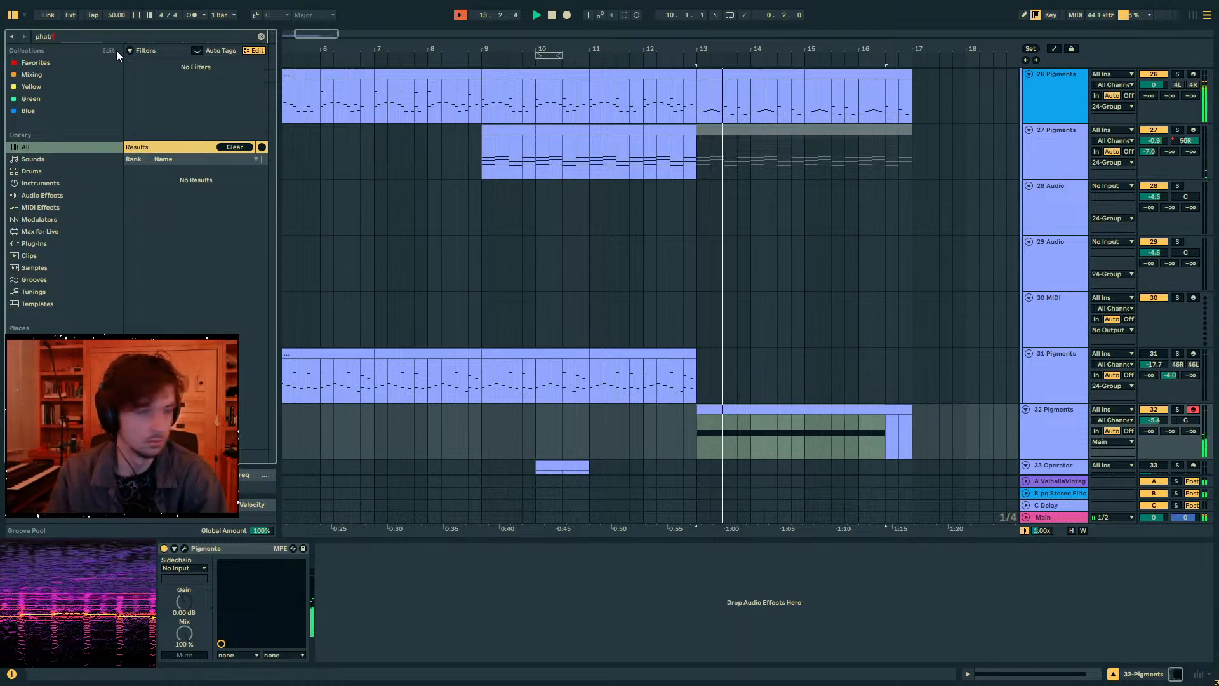
{"action": "type", "text": "ck"}
{"action": "double_click", "coordinate": [190, 170]}
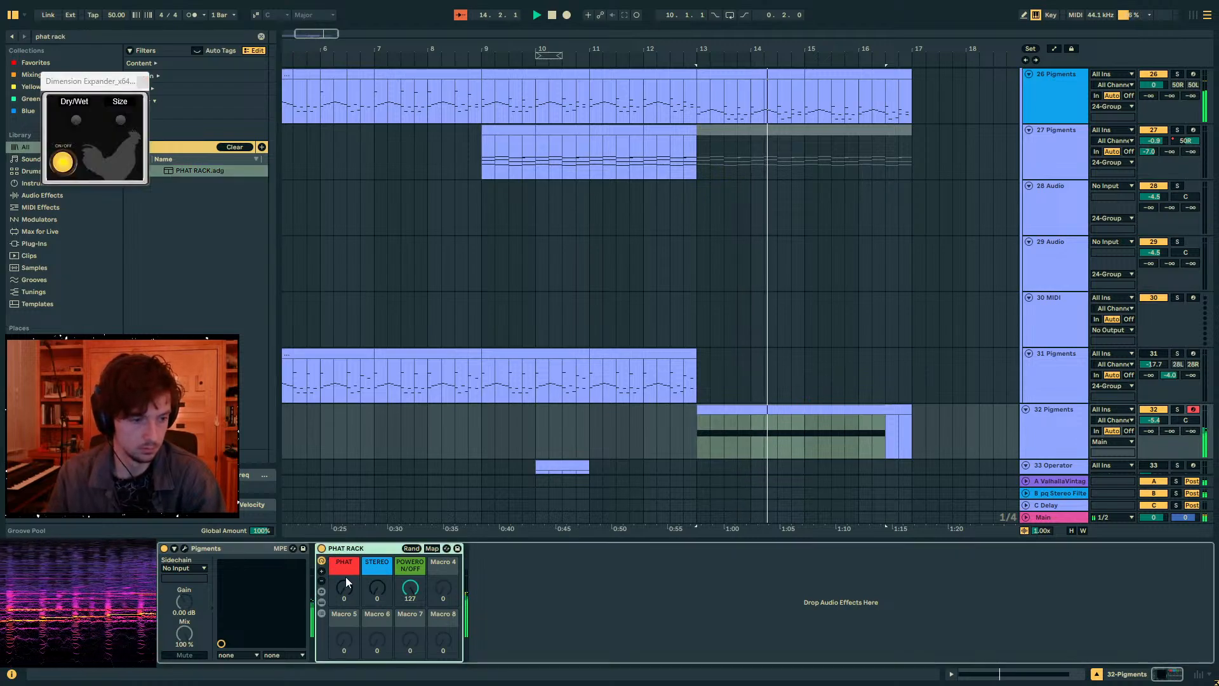
{"action": "left_click_drag", "start_coordinate": [344, 585], "coordinate": [344, 616]}
- Play the track 32 clip from bar 13 and set the Engine 2 Modal warp amount to -1.30 in Pigments
{"action": "left_click", "coordinate": [803, 410]}
{"action": "key", "text": "space"}
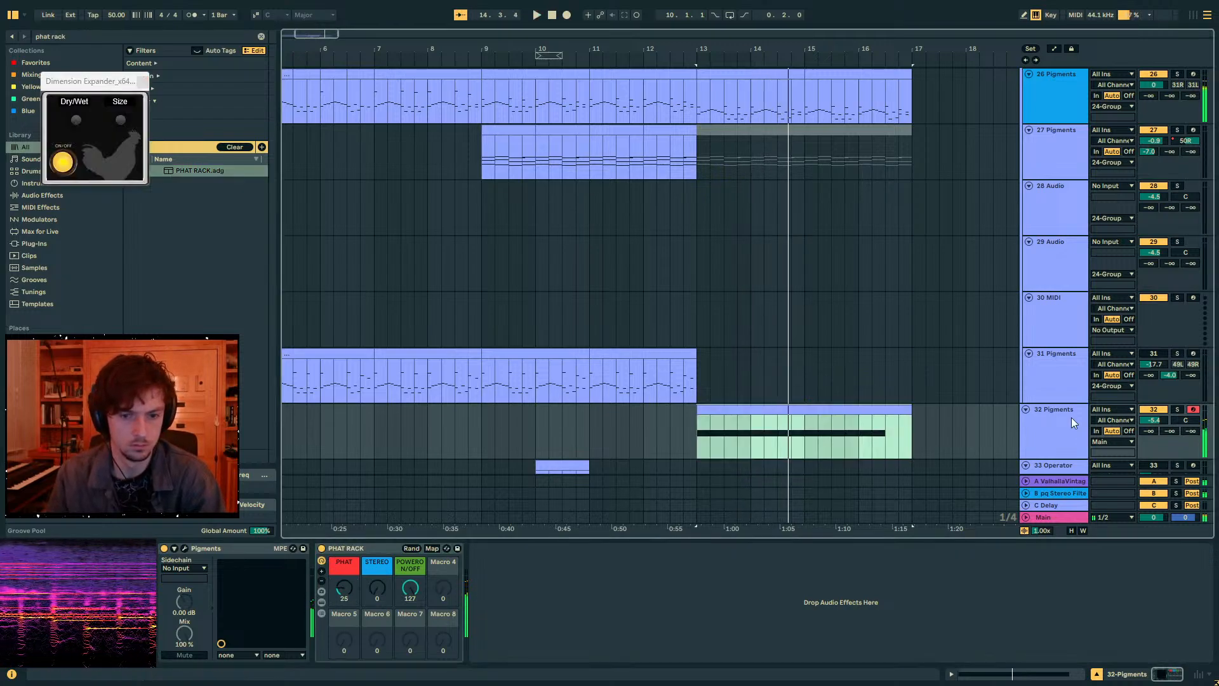
{"action": "left_click", "coordinate": [1185, 420]}
{"action": "key", "text": "space"}
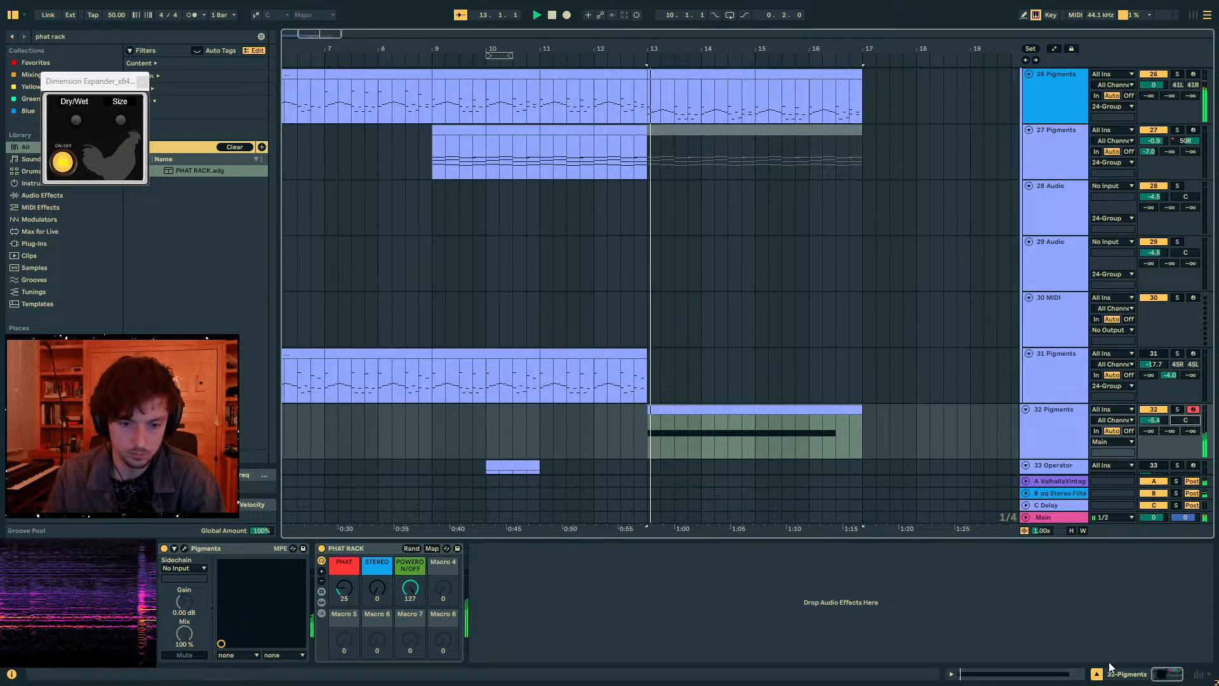
{"action": "left_click", "coordinate": [185, 548]}
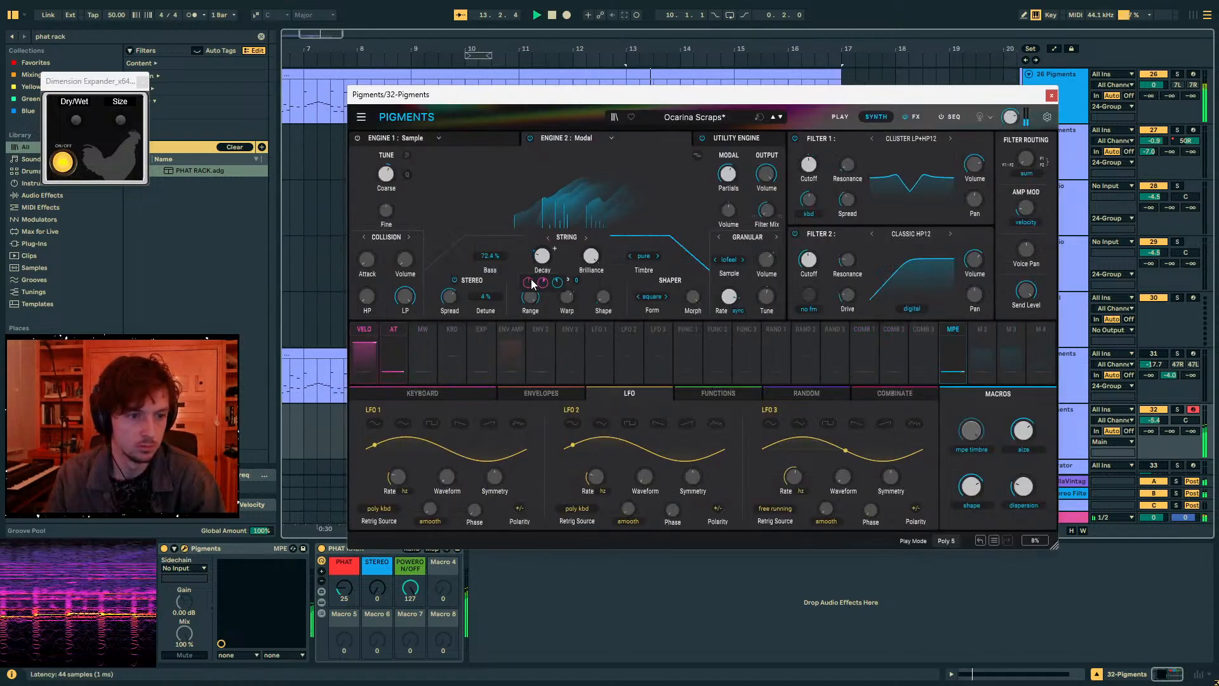
{"action": "left_click_drag", "start_coordinate": [542, 256], "coordinate": [542, 280]}
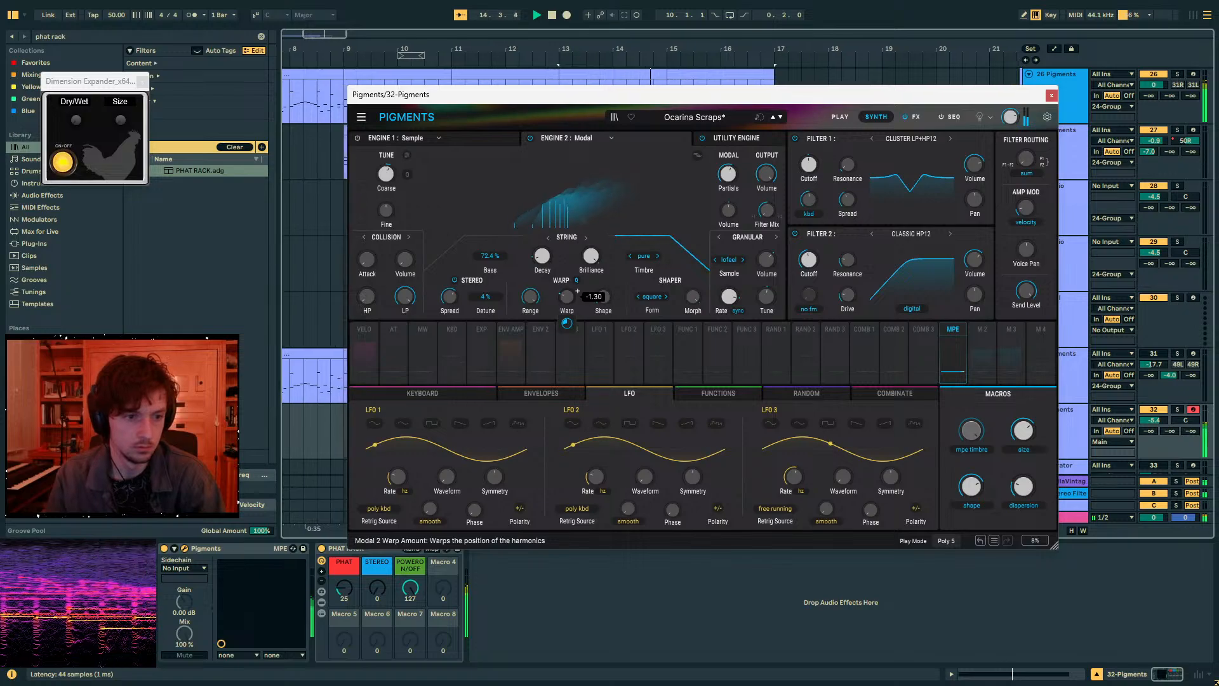
- Automate track 32's Modal 2 Warp Amount to fall from 2.68 at bar 13 to -1.30 at bar 14
{"action": "left_click_drag", "start_coordinate": [864, 95], "coordinate": [864, 682]}
{"action": "key", "text": "a"}
{"action": "key", "text": "space"}
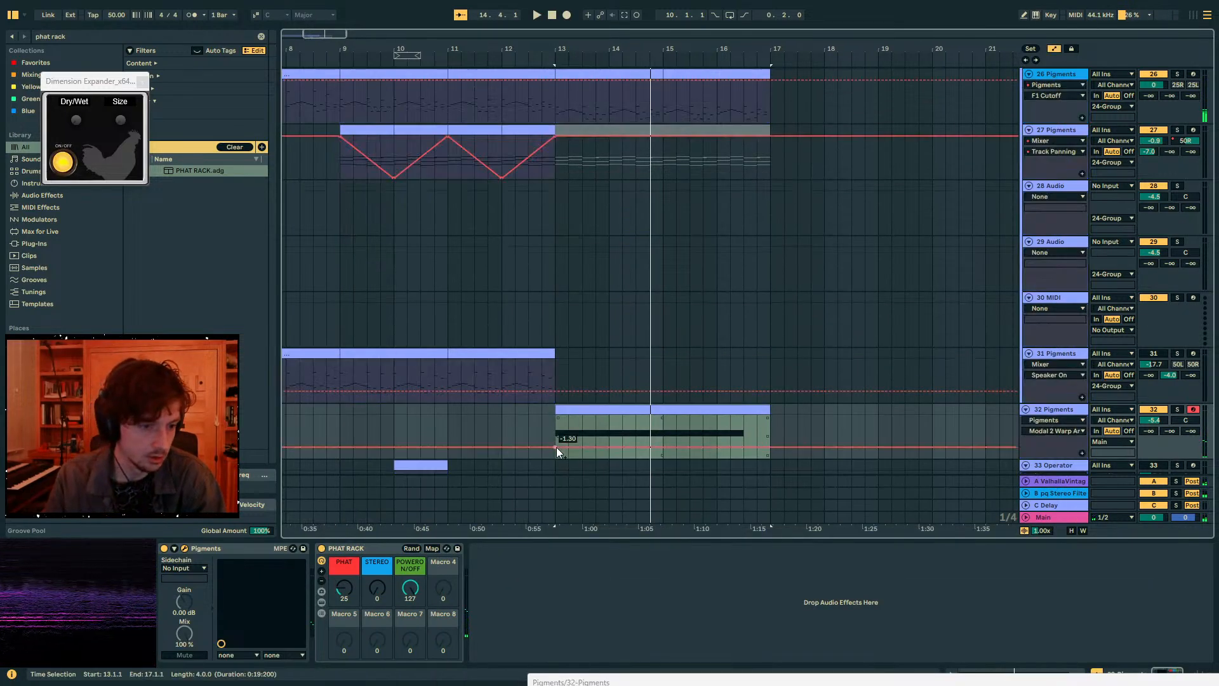
{"action": "left_click_drag", "start_coordinate": [554, 418], "coordinate": [609, 447]}
{"action": "left_click", "coordinate": [554, 448]}
- Automate track 32's panning to sweep from 50R at bar 13 to 50L at bar 14 during playback
{"action": "key", "text": "space"}
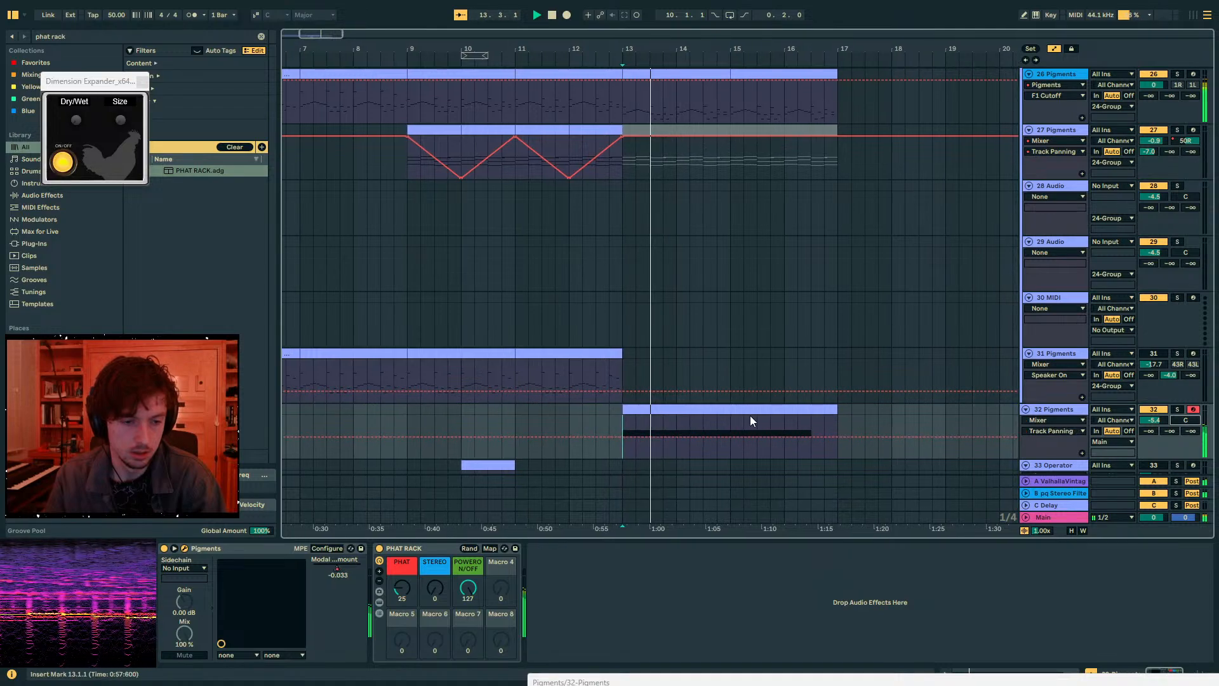
{"action": "key", "text": "a"}
{"action": "key", "text": "a"}
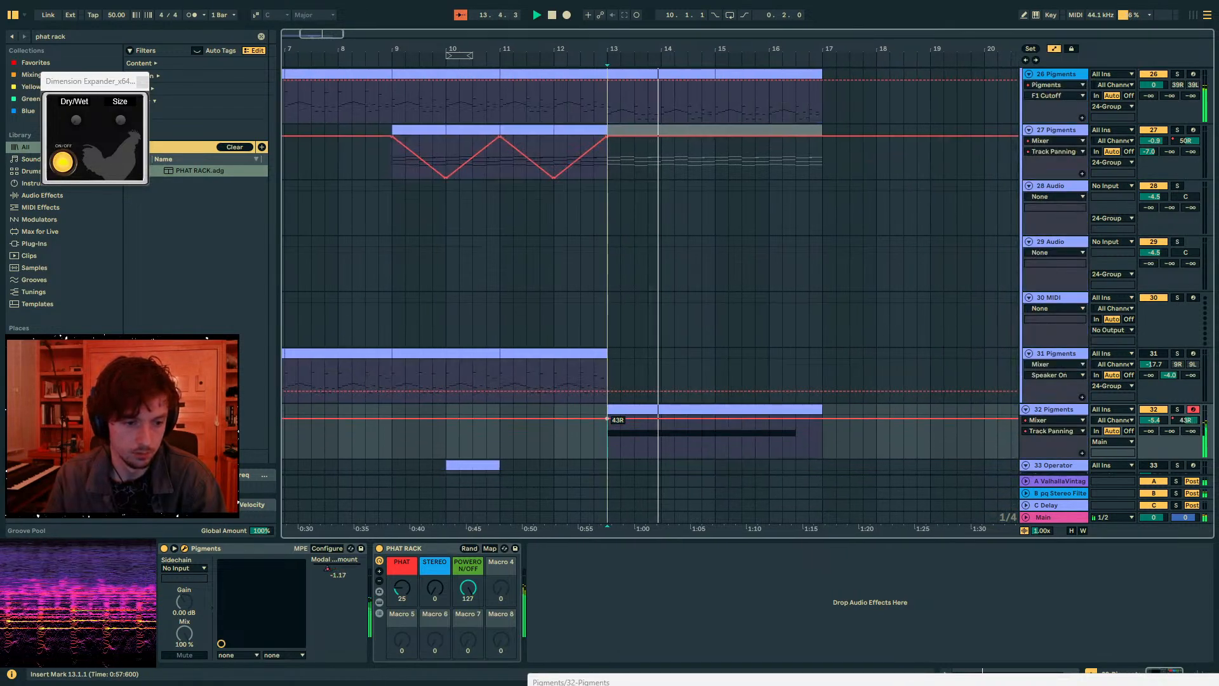
{"action": "left_click_drag", "start_coordinate": [620, 416], "coordinate": [658, 458]}
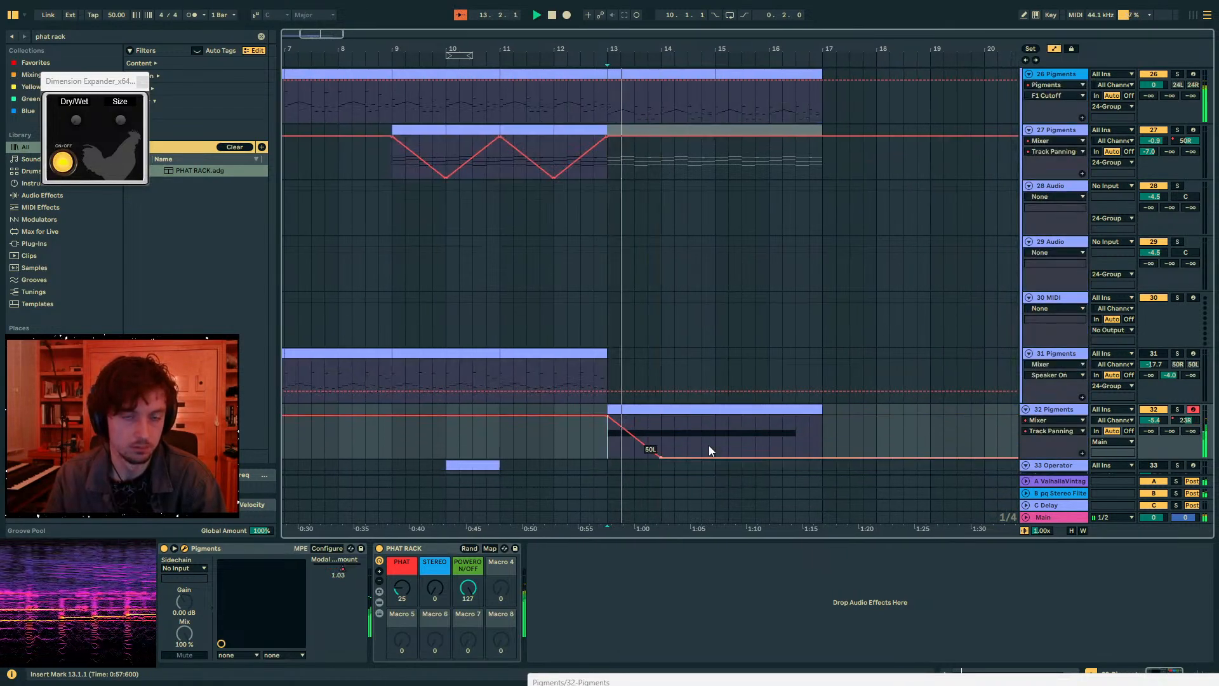
- Add Utility after PHAT RACK and automate its gain as a curved rise and fall from silence across bar 13
{"action": "left_click", "coordinate": [63, 35]}
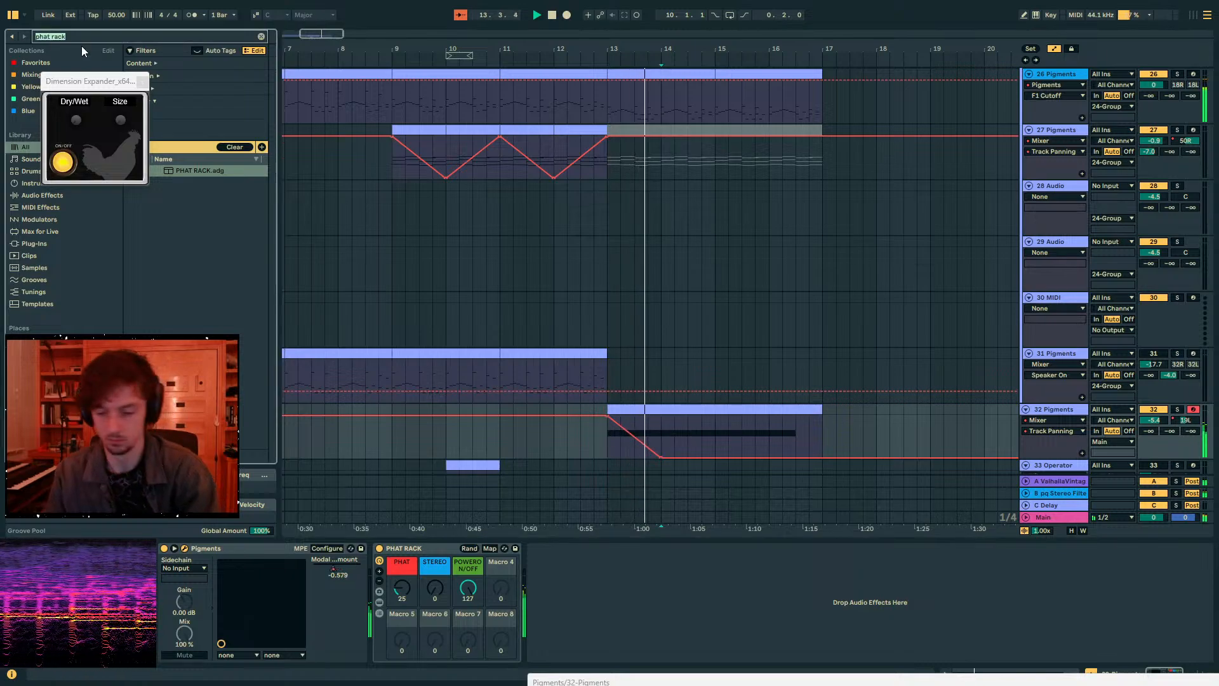
{"action": "type", "text": "uti"}
{"action": "left_click_drag", "start_coordinate": [184, 170], "coordinate": [584, 600]}
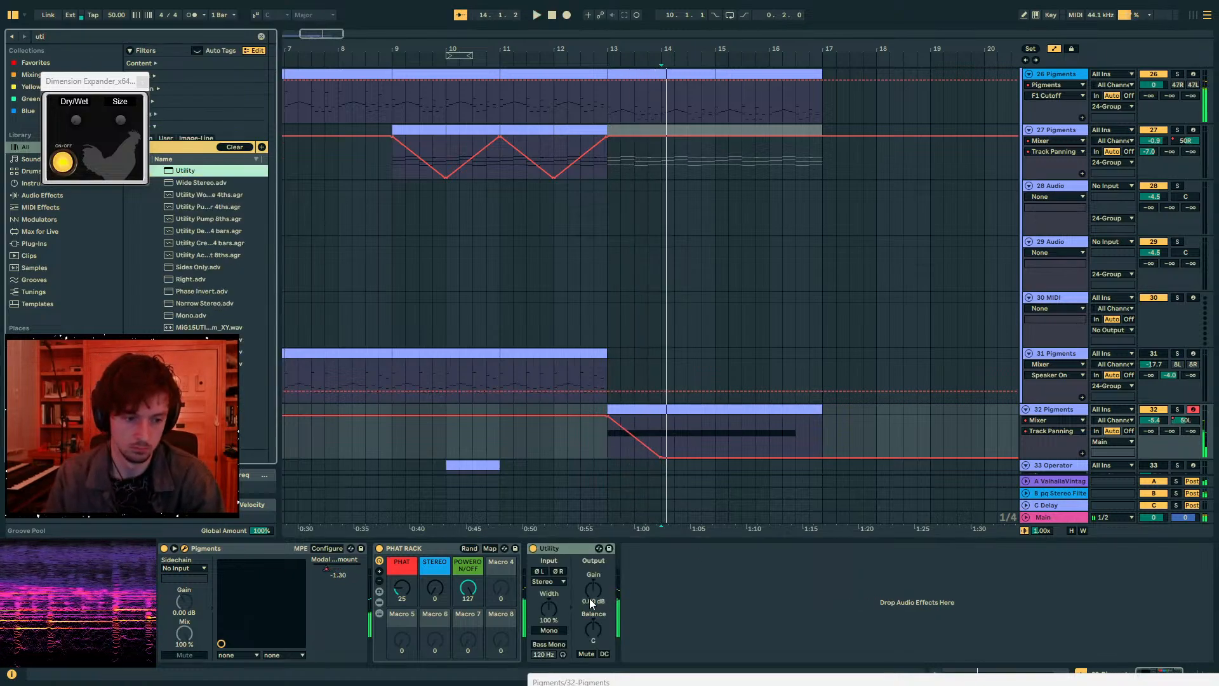
{"action": "left_click", "coordinate": [634, 437]}
{"action": "left_click_drag", "start_coordinate": [608, 436], "coordinate": [662, 457]}
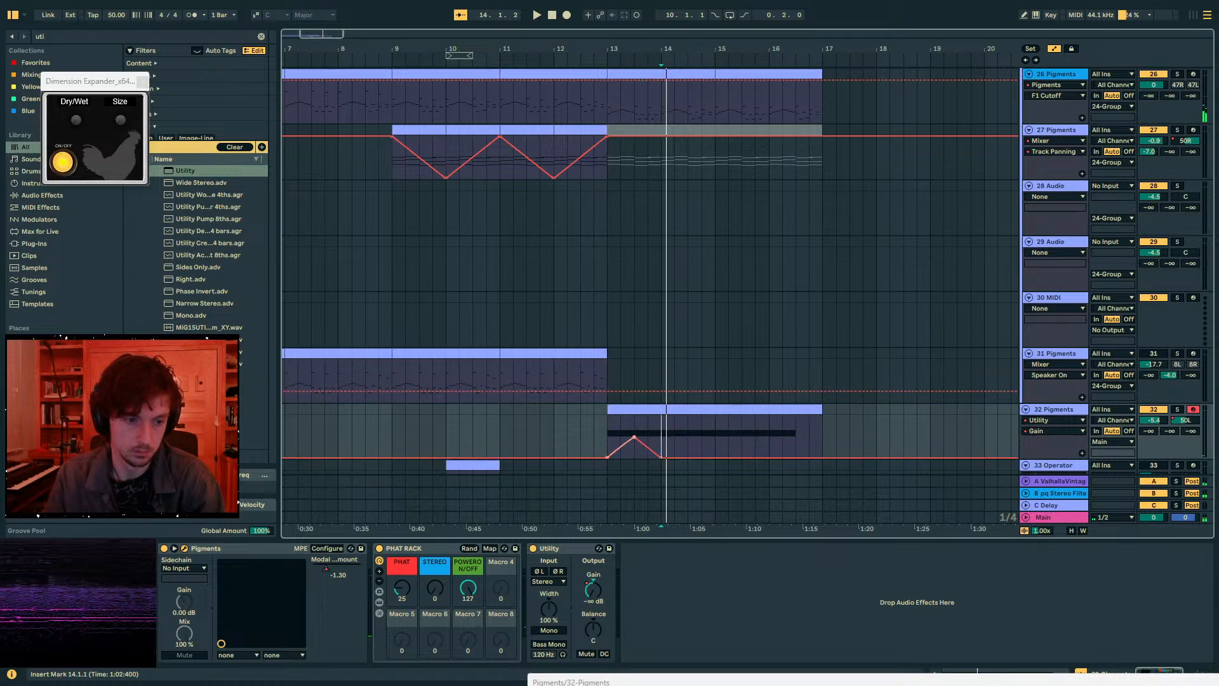
{"action": "left_click", "coordinate": [622, 425]}
{"action": "key", "text": "space"}
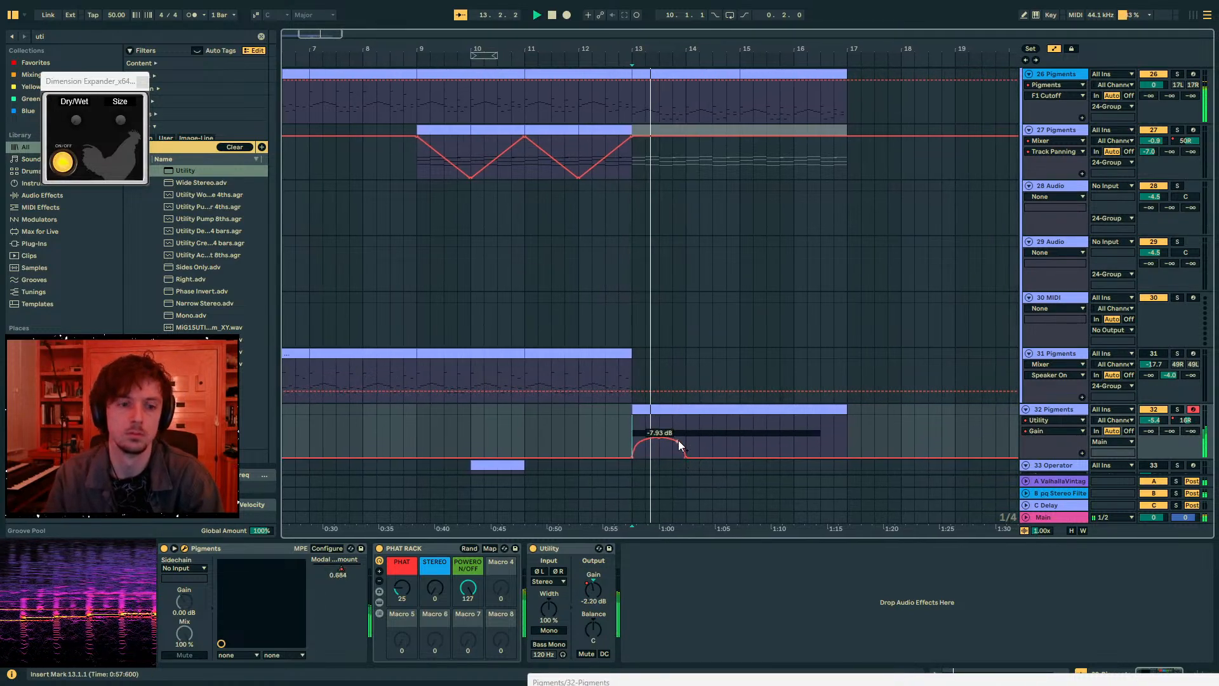
- Deactivate the bar 14 section of track 32's clip
{"action": "left_click_drag", "start_coordinate": [686, 435], "coordinate": [740, 433]}
{"action": "key", "text": "a"}
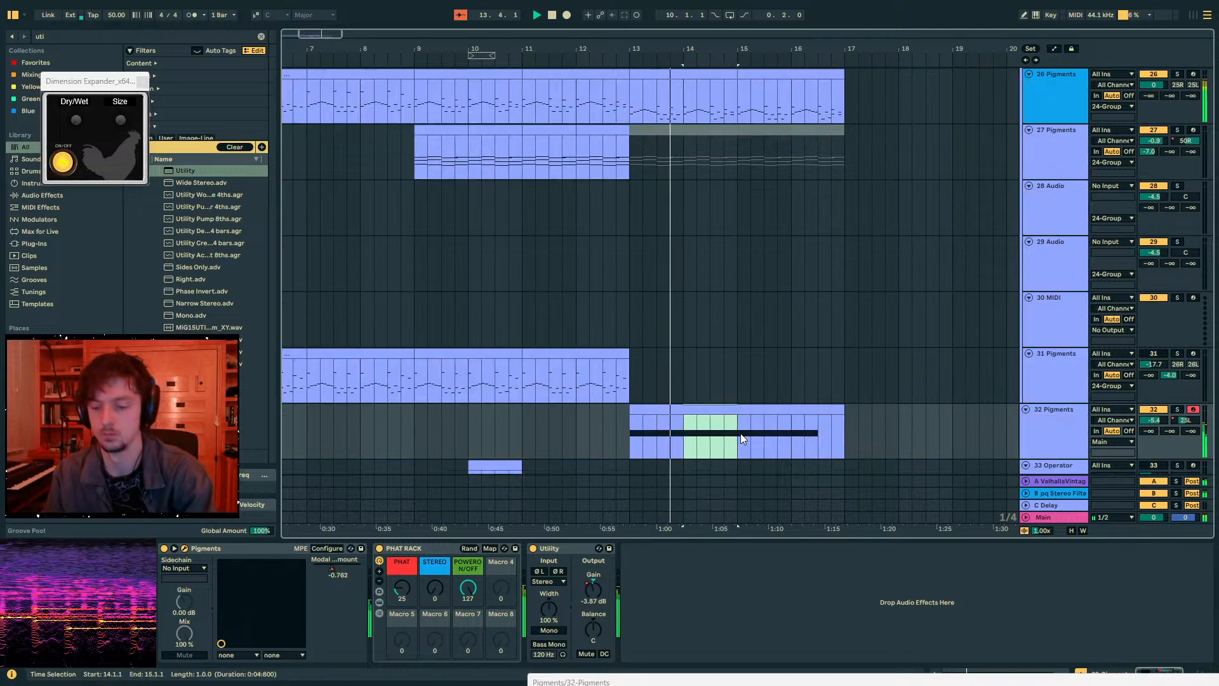
{"action": "key", "text": "0"}
- Play from bar 13 and set track 32's send B to -2.5
{"action": "left_click", "coordinate": [676, 410]}
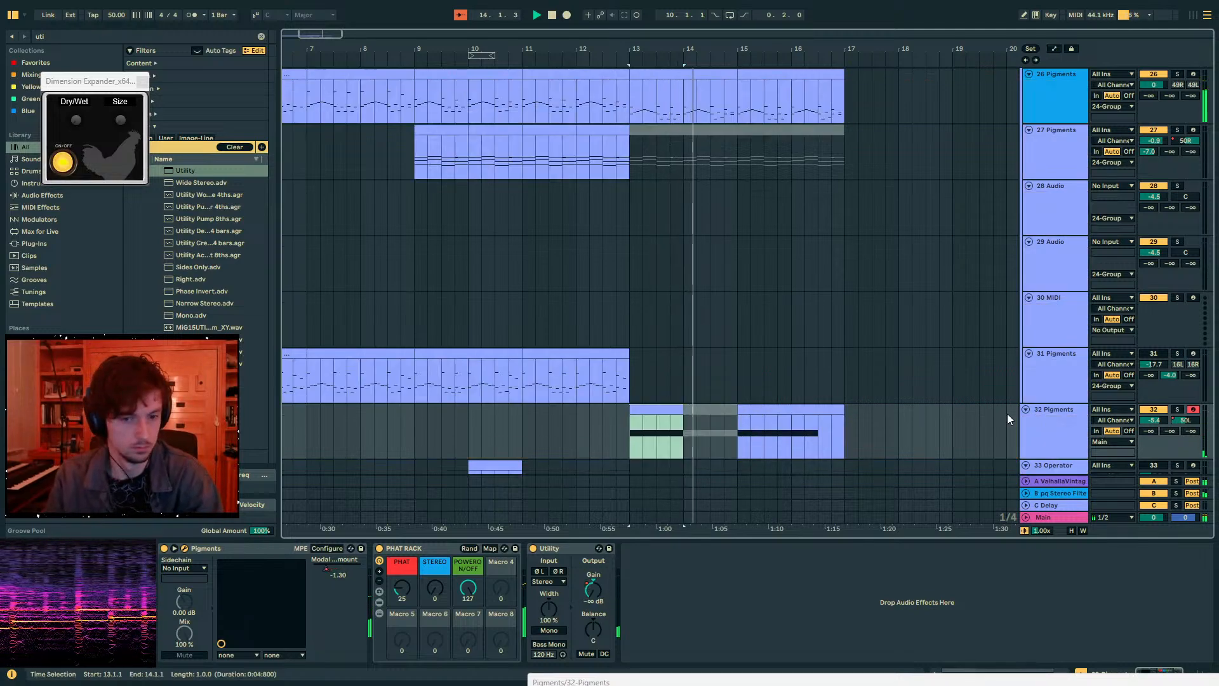
{"action": "key", "text": "space"}
{"action": "key", "text": "space"}
{"action": "left_click_drag", "start_coordinate": [1169, 431], "coordinate": [1169, 381]}
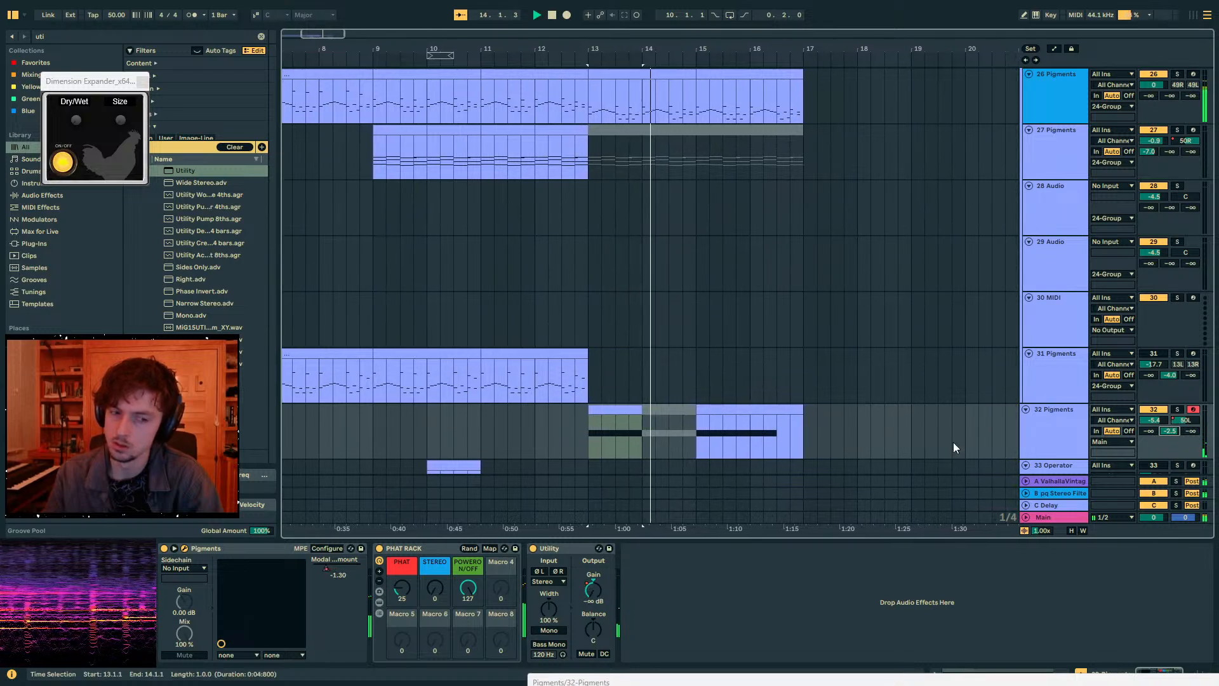
- Split track 32's remaining clip at bar 16 and deactivate the section from bar 16 to 17
{"action": "left_click", "coordinate": [703, 407]}
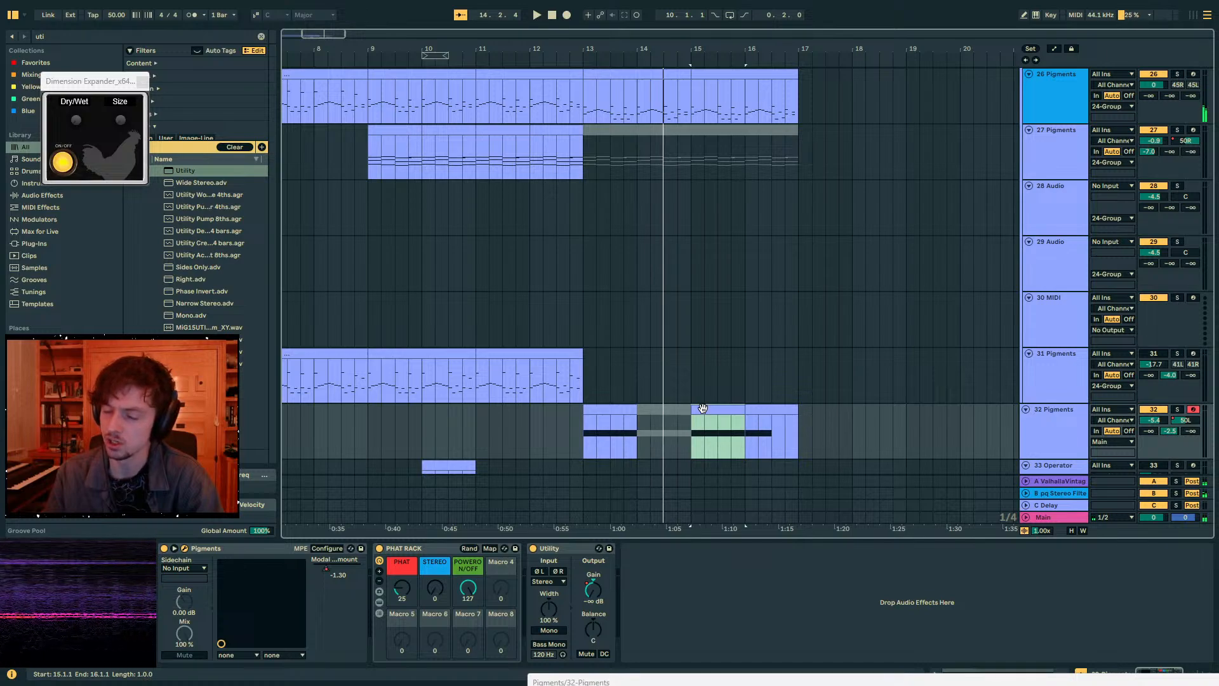
{"action": "left_click", "coordinate": [754, 408]}
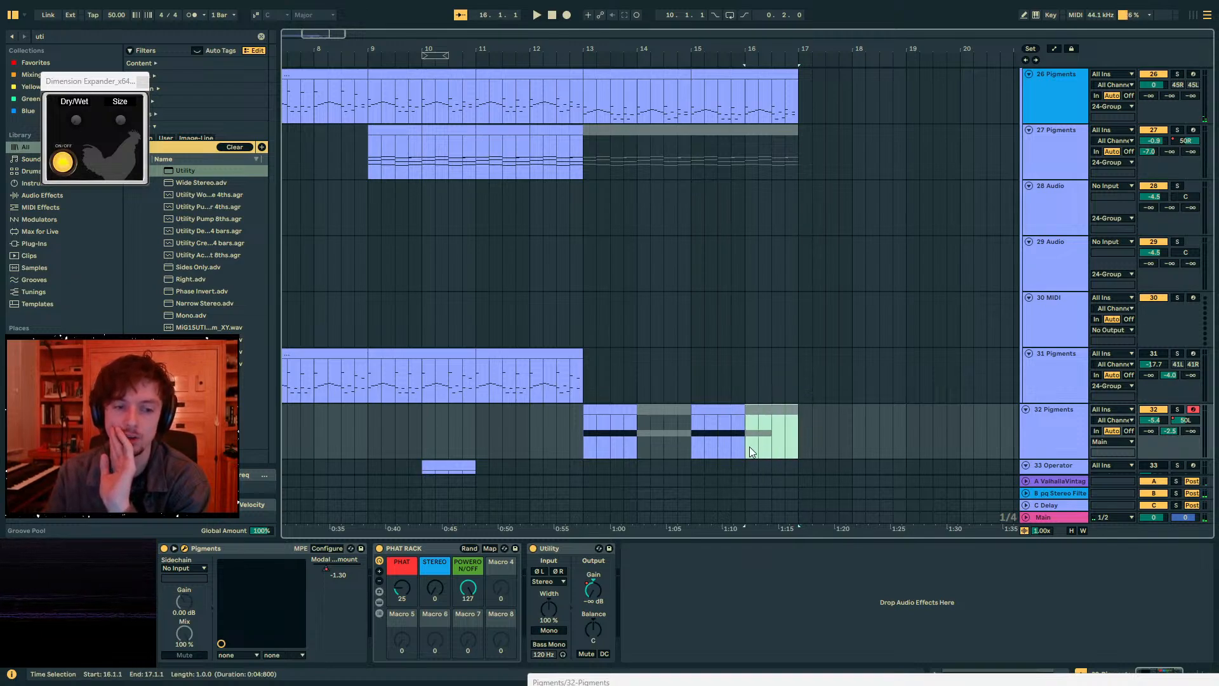
- Play from bar 13, lower track 32's volume to -14.7, and set its send A to -68.0
{"action": "left_click", "coordinate": [599, 410]}
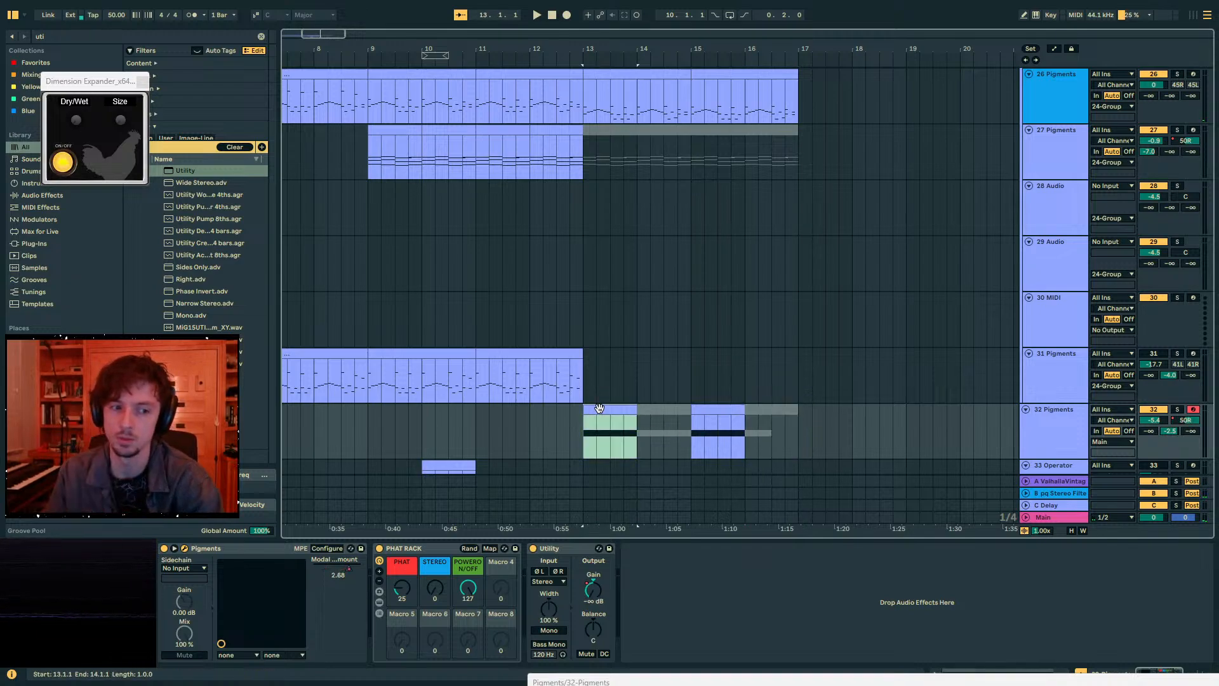
{"action": "key", "text": "space"}
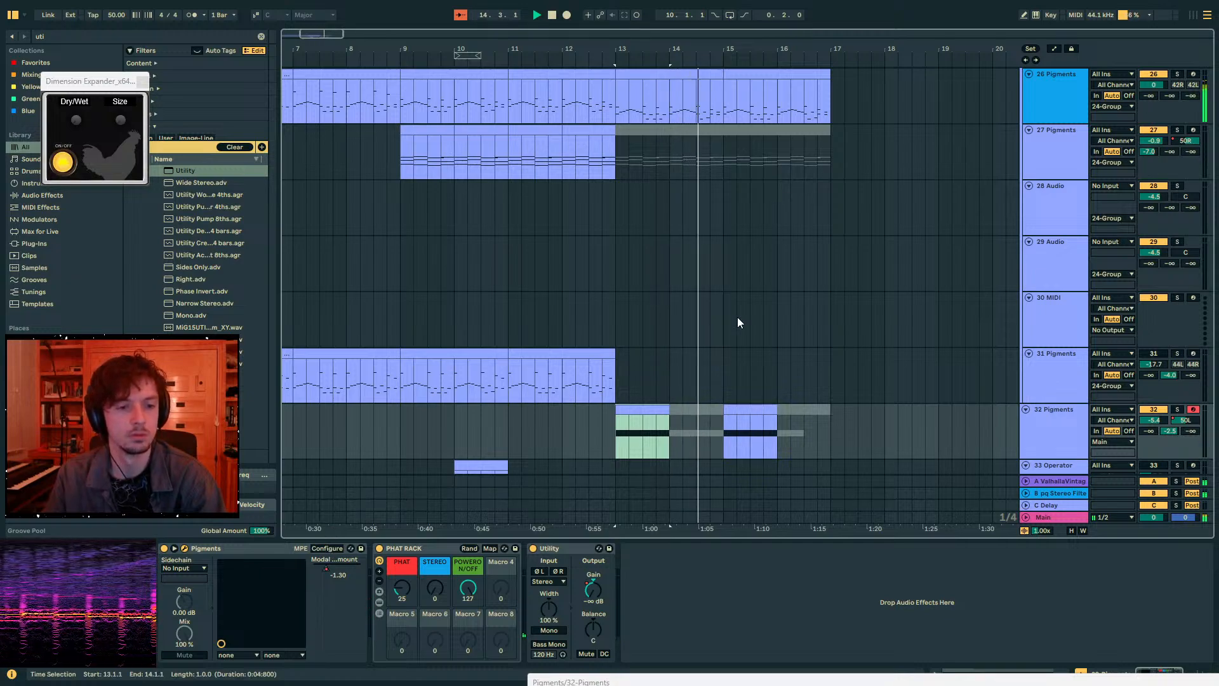
{"action": "scroll", "coordinate": [1016, 337], "scroll_direction": "down", "scroll_amount": 2}
{"action": "left_click_drag", "start_coordinate": [1151, 393], "coordinate": [1153, 410]}
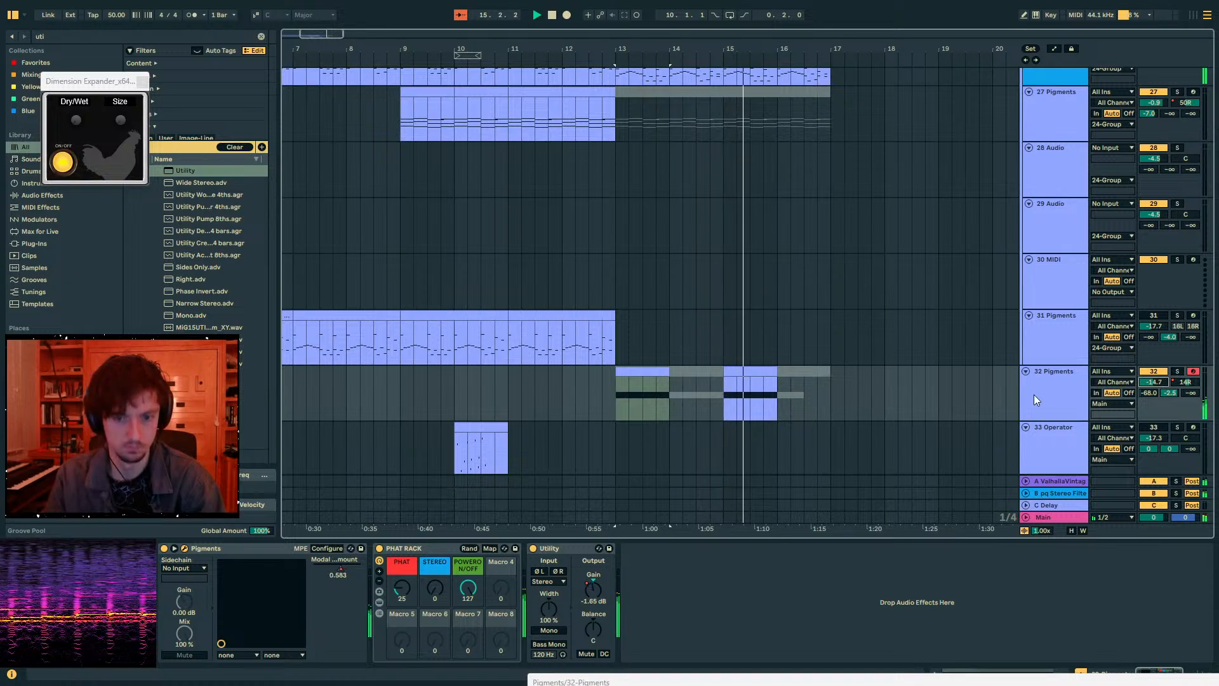
- Insert a new MIDI track directly below track 32
{"action": "left_click", "coordinate": [1049, 393]}
{"action": "key", "text": "ctrl+shift+t"}
{"action": "scroll", "coordinate": [1049, 387], "scroll_direction": "down", "scroll_amount": 3}
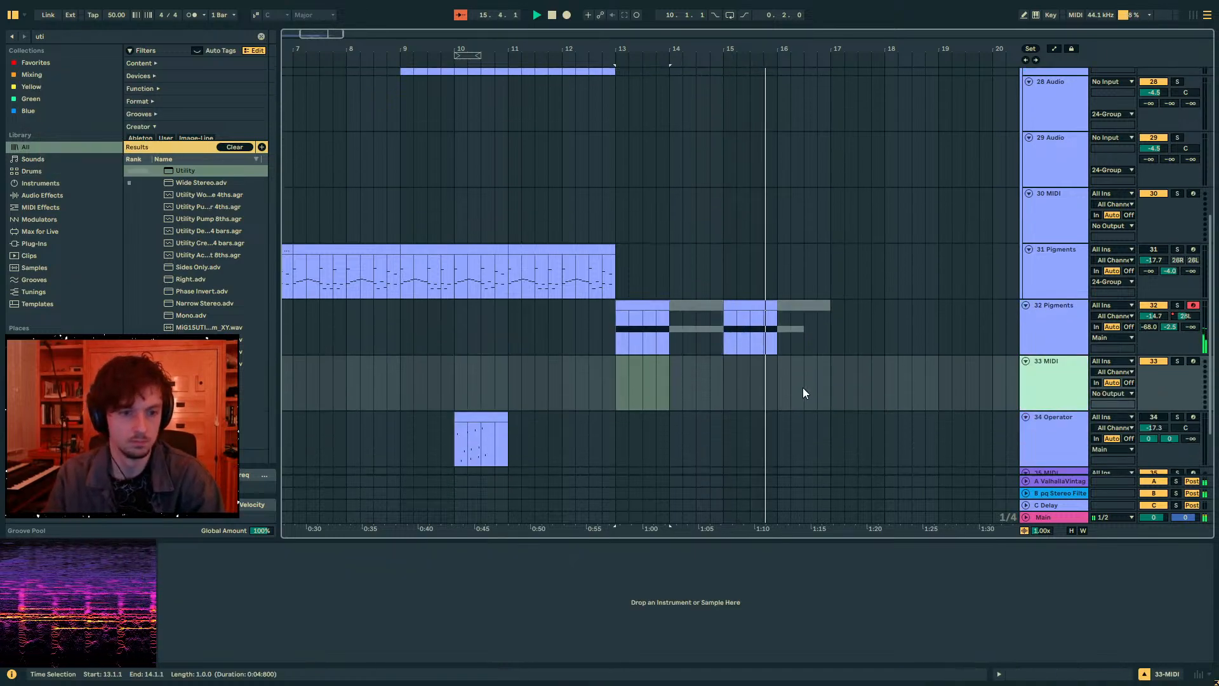
- Loop bars 13 to 17 using a selection on the new MIDI track, and extend the loop's start back to bar 5
{"action": "left_click", "coordinate": [615, 402]}
{"action": "left_click_drag", "start_coordinate": [615, 402], "coordinate": [831, 379]}
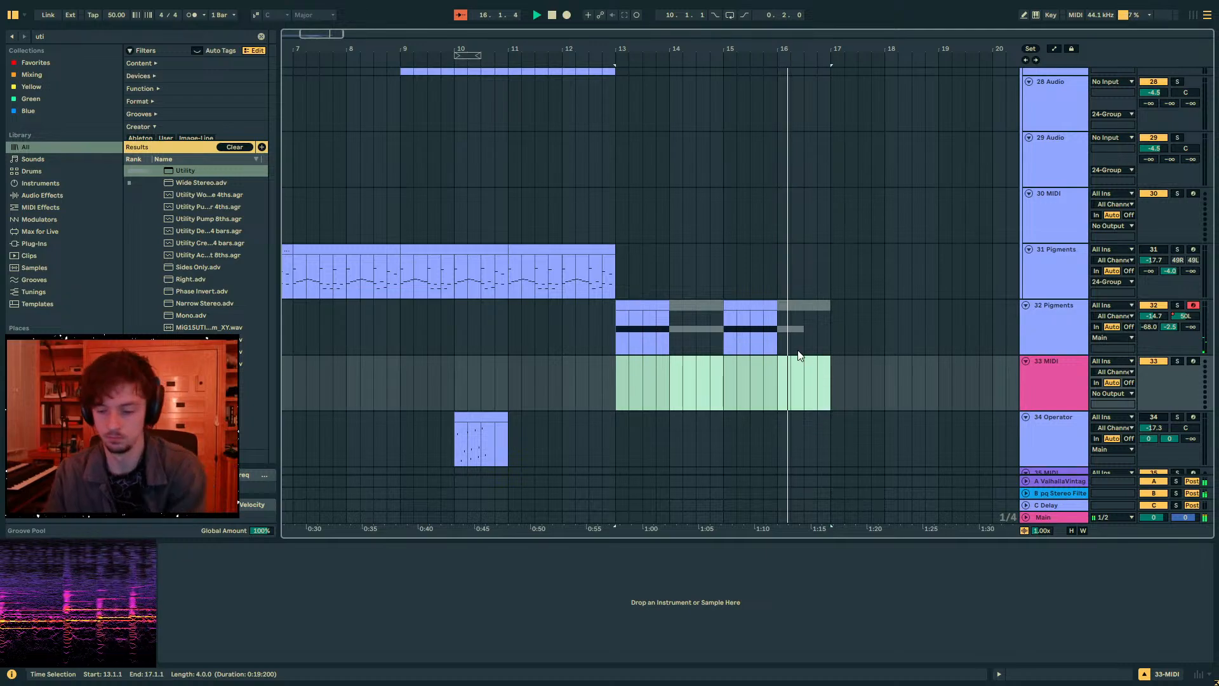
{"action": "key", "text": "ctrl+l"}
{"action": "scroll", "coordinate": [837, 226], "scroll_direction": "up", "scroll_amount": 9}
{"action": "scroll", "coordinate": [959, 210], "scroll_direction": "down", "scroll_amount": 10}
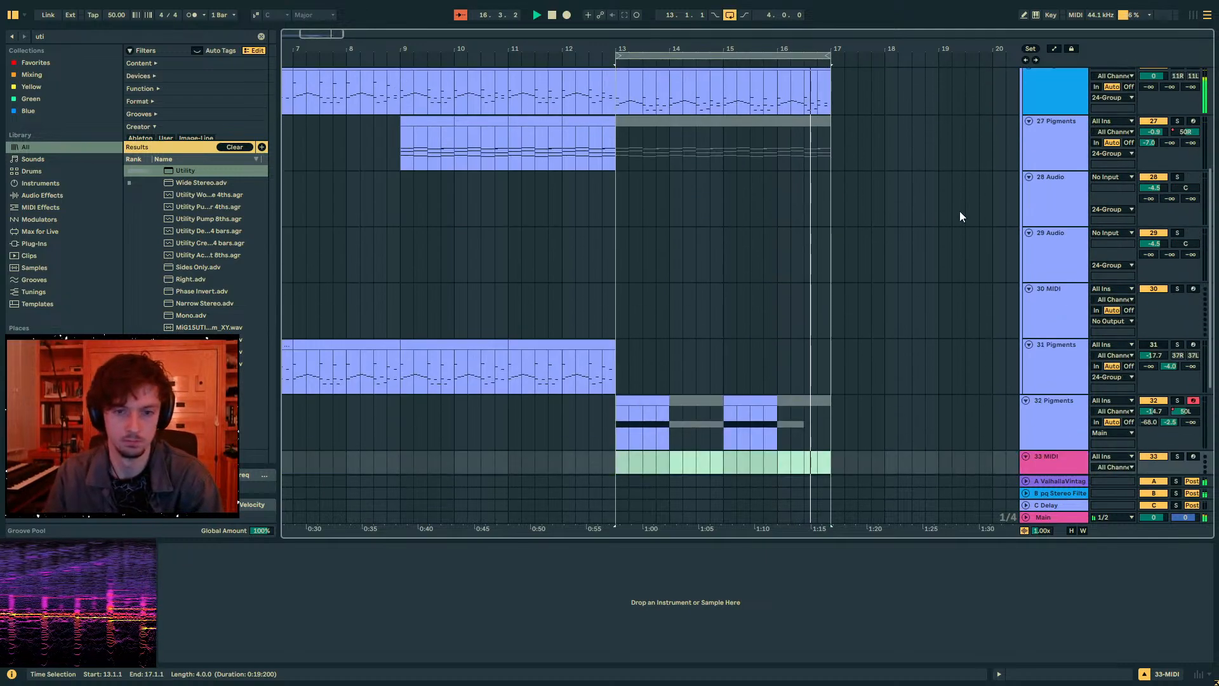
{"action": "left_click_drag", "start_coordinate": [618, 57], "coordinate": [42, 97]}
{"action": "left_click_drag", "start_coordinate": [320, 49], "coordinate": [432, 100]}
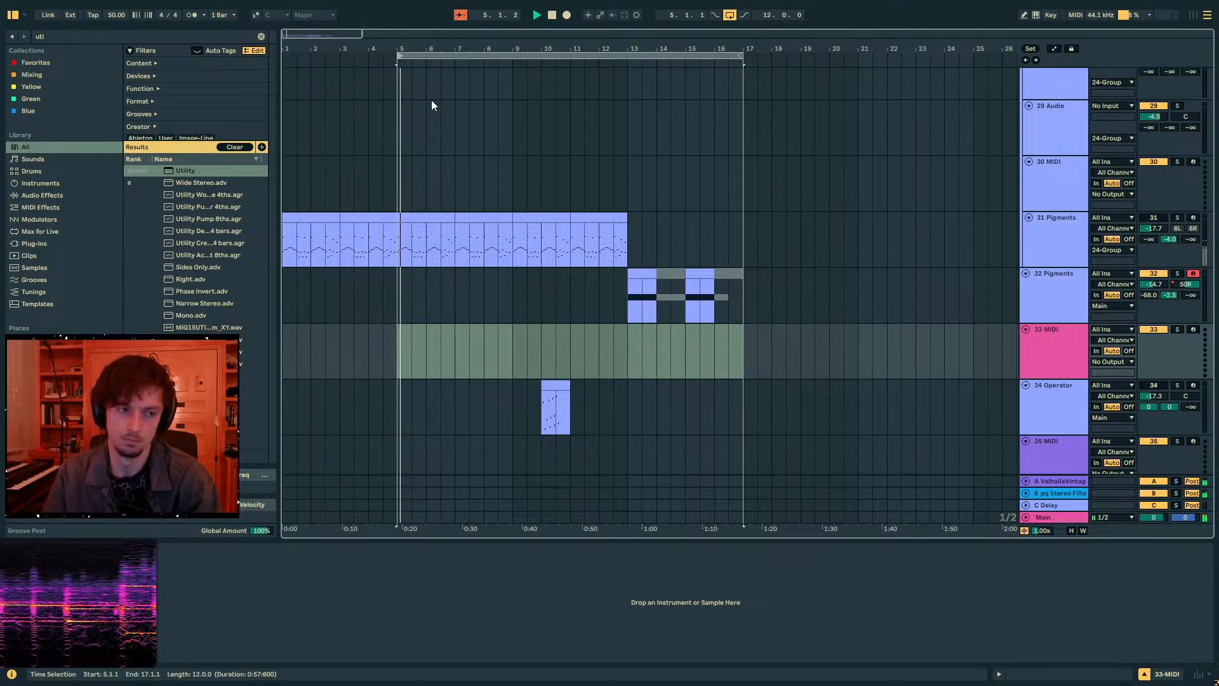
- Copy bars 5 to 13 of Pigments tracks 25 and 26 and paste them at bar 17
{"action": "scroll", "coordinate": [543, 225], "scroll_direction": "up", "scroll_amount": 3}
{"action": "scroll", "coordinate": [544, 230], "scroll_direction": "up", "scroll_amount": 4}
{"action": "left_click_drag", "start_coordinate": [401, 240], "coordinate": [411, 235]}
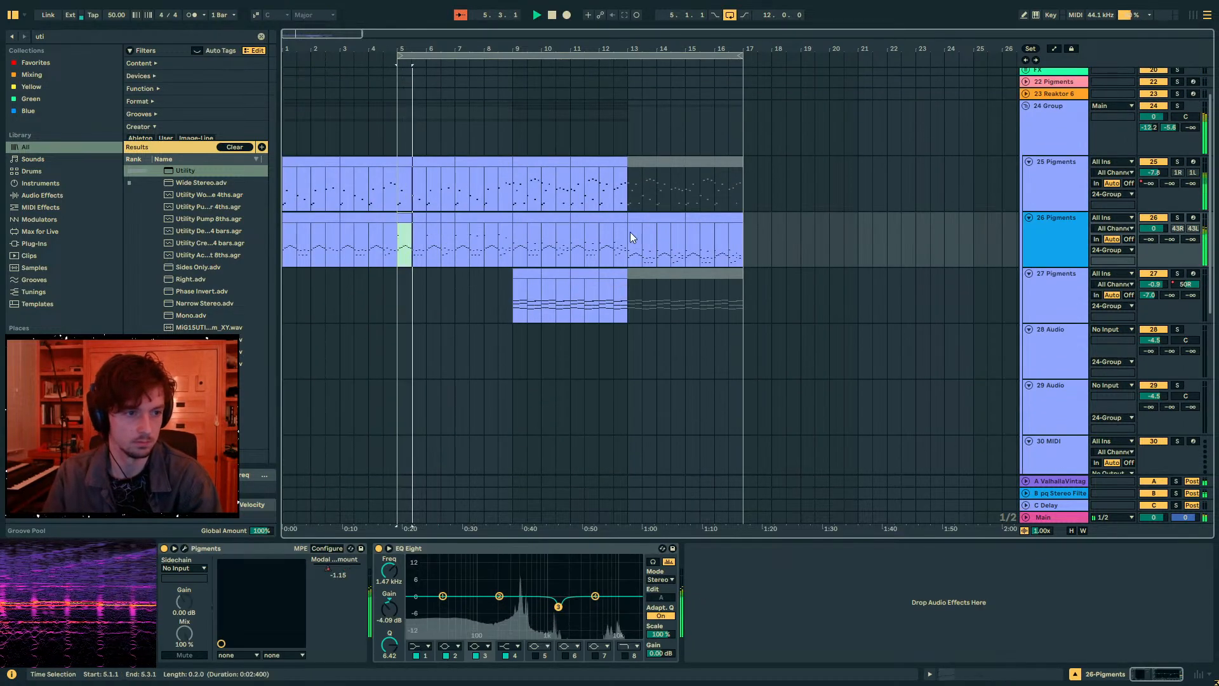
{"action": "left_click", "coordinate": [439, 141]}
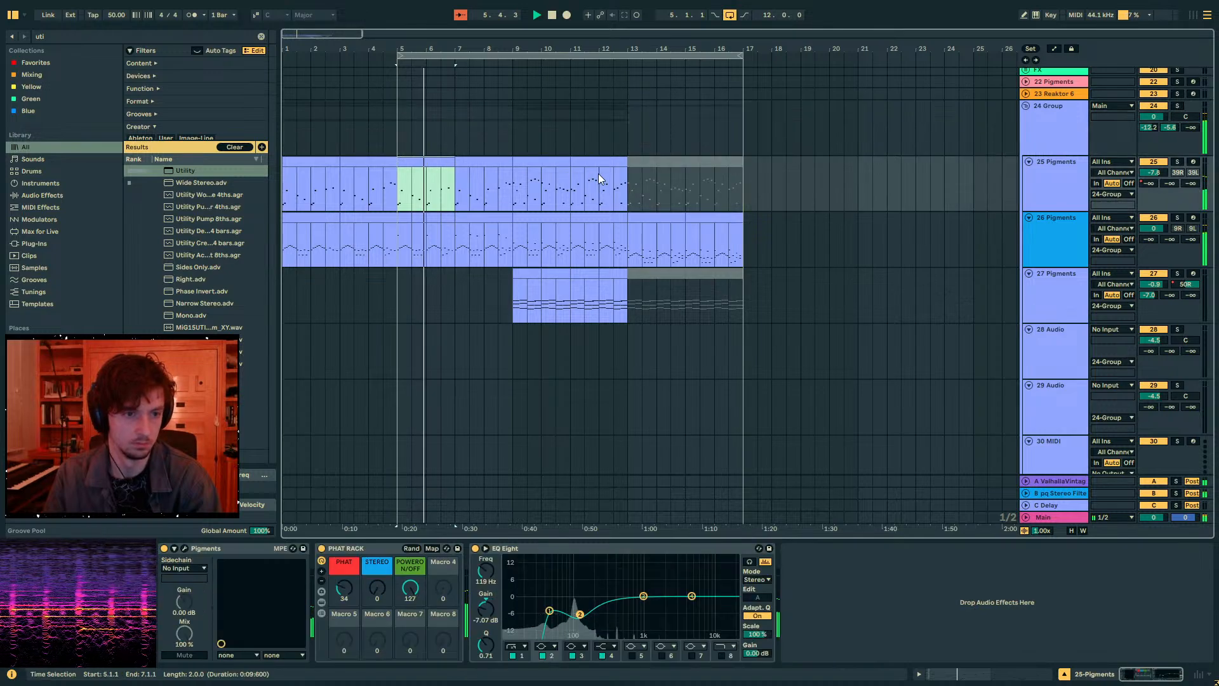
{"action": "left_click", "coordinate": [401, 219], "text": "shift"}
{"action": "left_click", "coordinate": [605, 228], "text": "shift"}
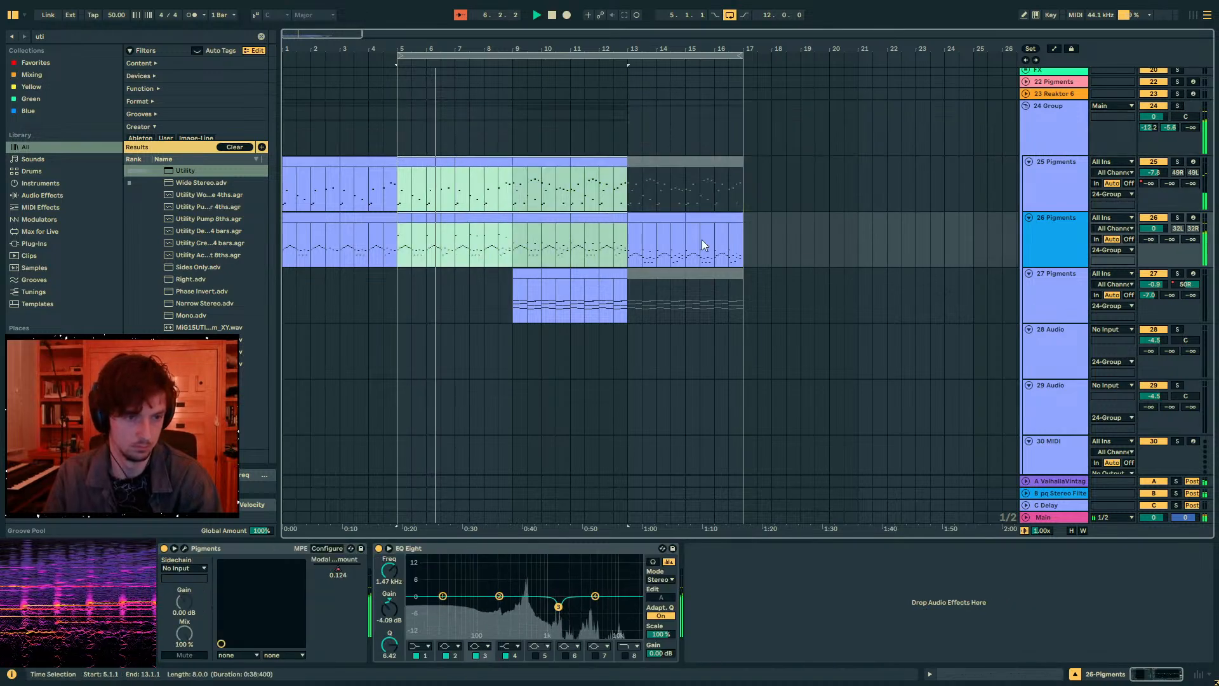
{"action": "key", "text": "ctrl+c"}
{"action": "left_click", "coordinate": [749, 189]}
{"action": "key", "text": "ctrl+v"}
- Duplicate track 32's clips from bars 13 to 17 so that the copy starts at bar 17
{"action": "scroll", "coordinate": [777, 211], "scroll_direction": "down", "scroll_amount": 8}
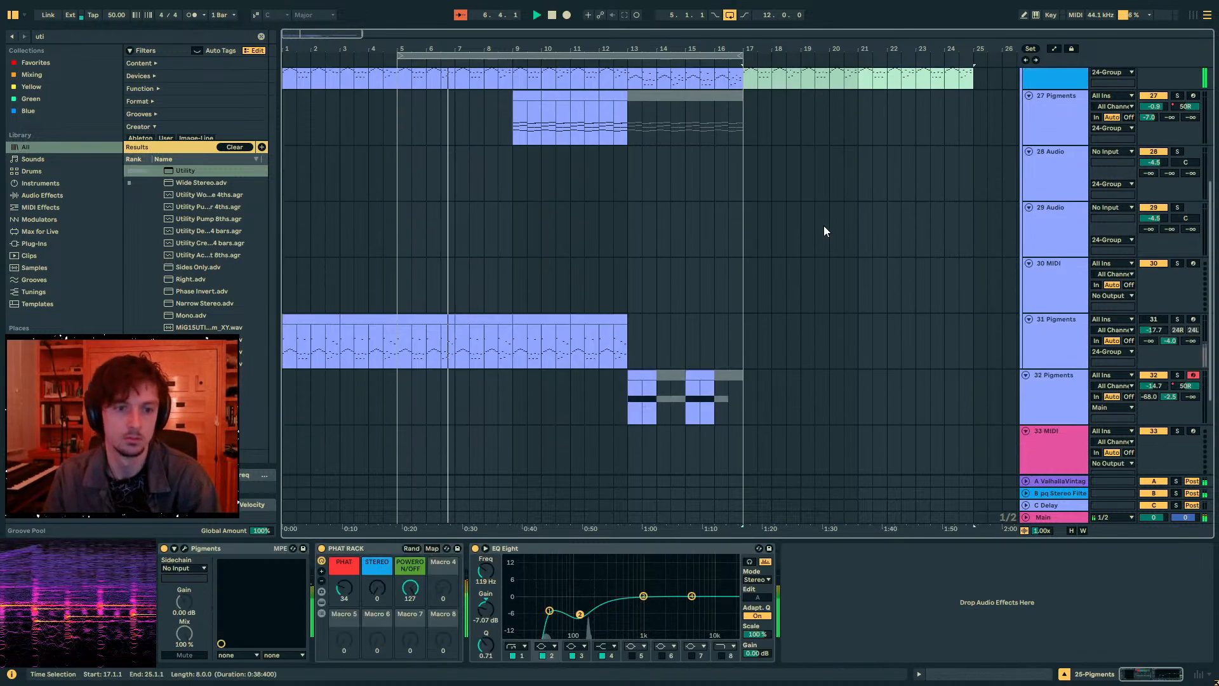
{"action": "left_click", "coordinate": [645, 261]}
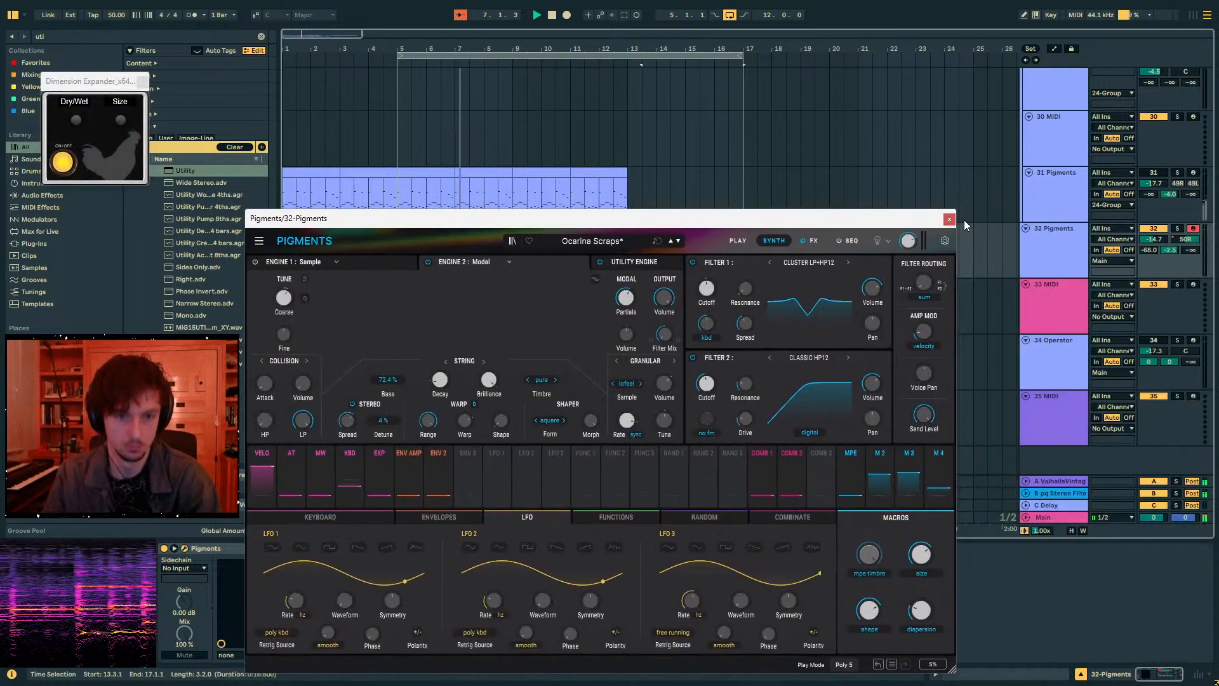
{"action": "key", "text": "ctrl+alt+p"}
{"action": "key", "text": "ctrl+d"}
- Duplicate track 26's four-bar section forward in the arrangement and undo the extra copy beyond bar 25
{"action": "scroll", "coordinate": [686, 249], "scroll_direction": "up", "scroll_amount": 8}
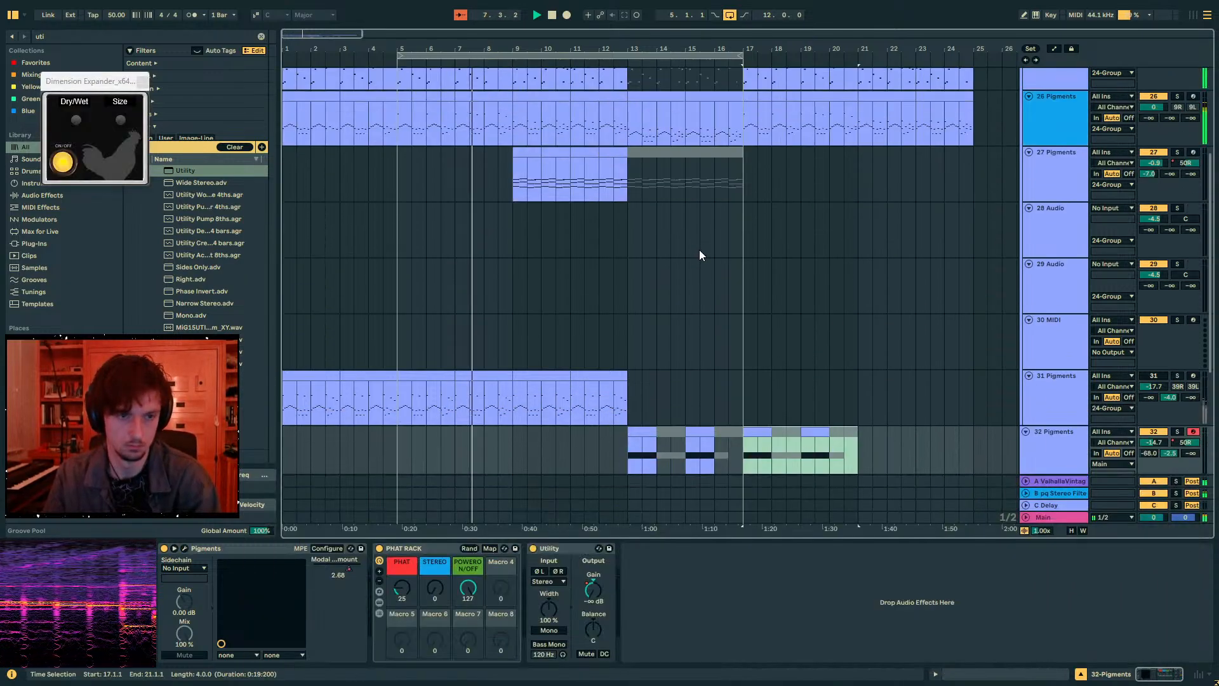
{"action": "left_click", "coordinate": [749, 215]}
{"action": "key", "text": "ctrl+d"}
{"action": "key", "text": "ctrl+d"}
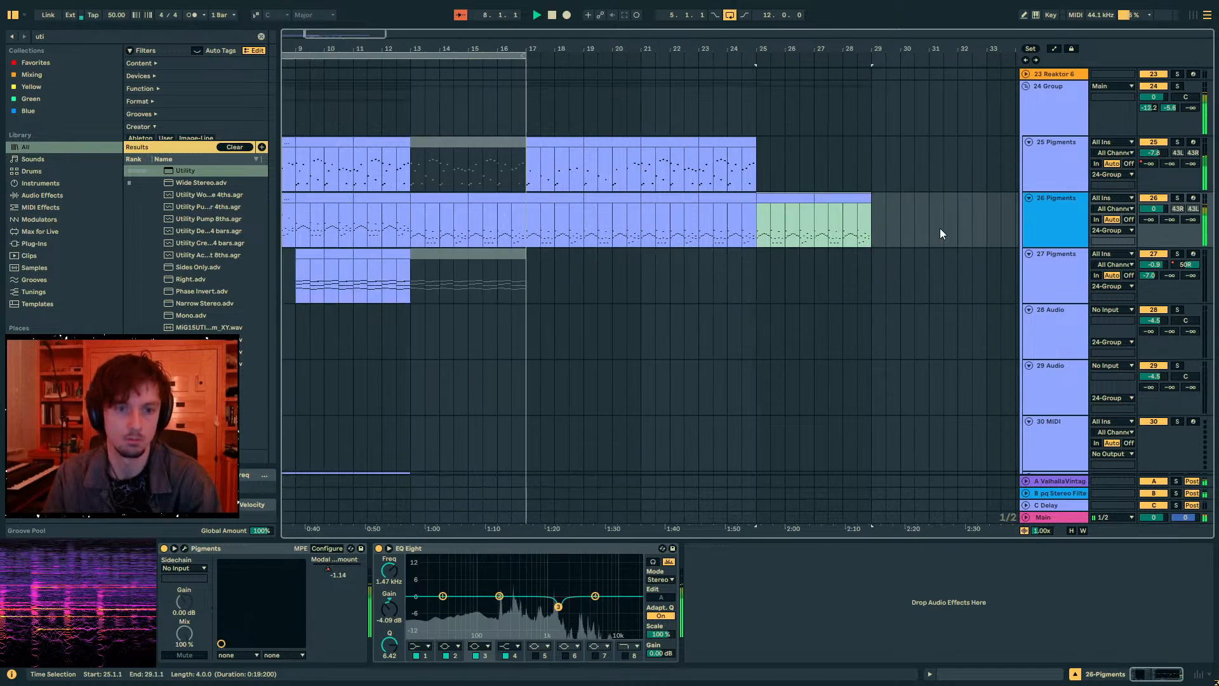
{"action": "key", "text": "ctrl+z"}
- Insert a MIDI track below track 26 and paste track 26's bars 7 to 9 onto it at bar 17
{"action": "left_click", "coordinate": [563, 198]}
{"action": "left_click", "coordinate": [614, 196], "text": "shift"}
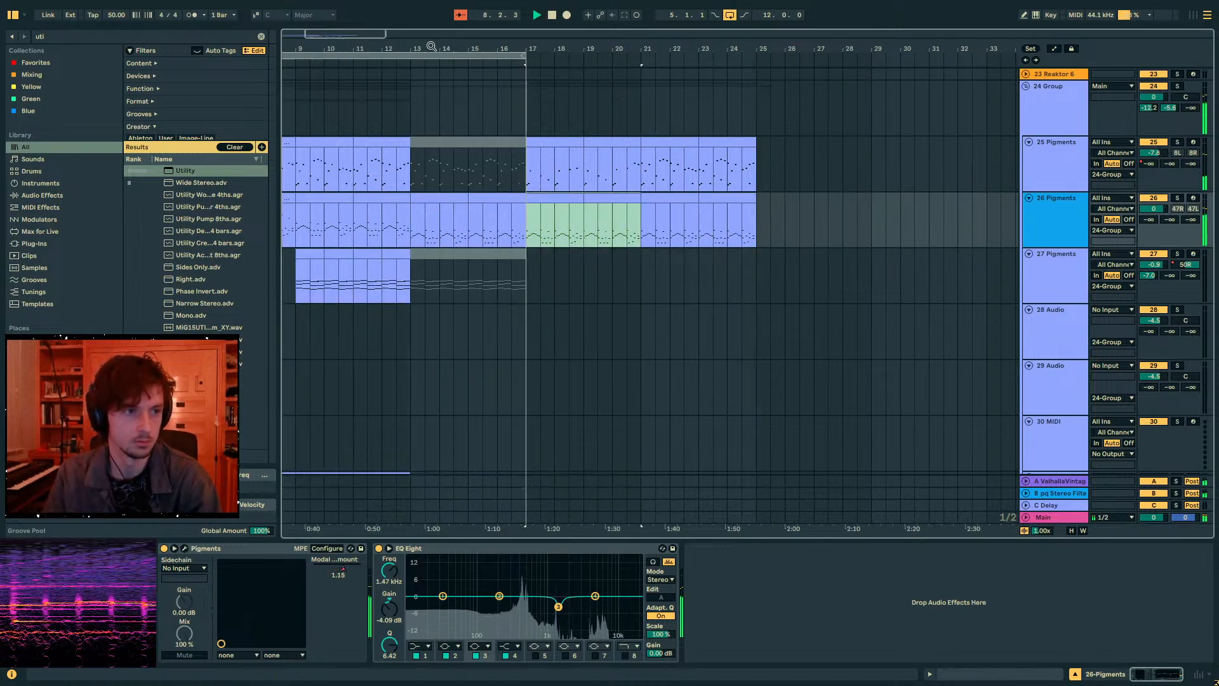
{"action": "left_click", "coordinate": [465, 197]}
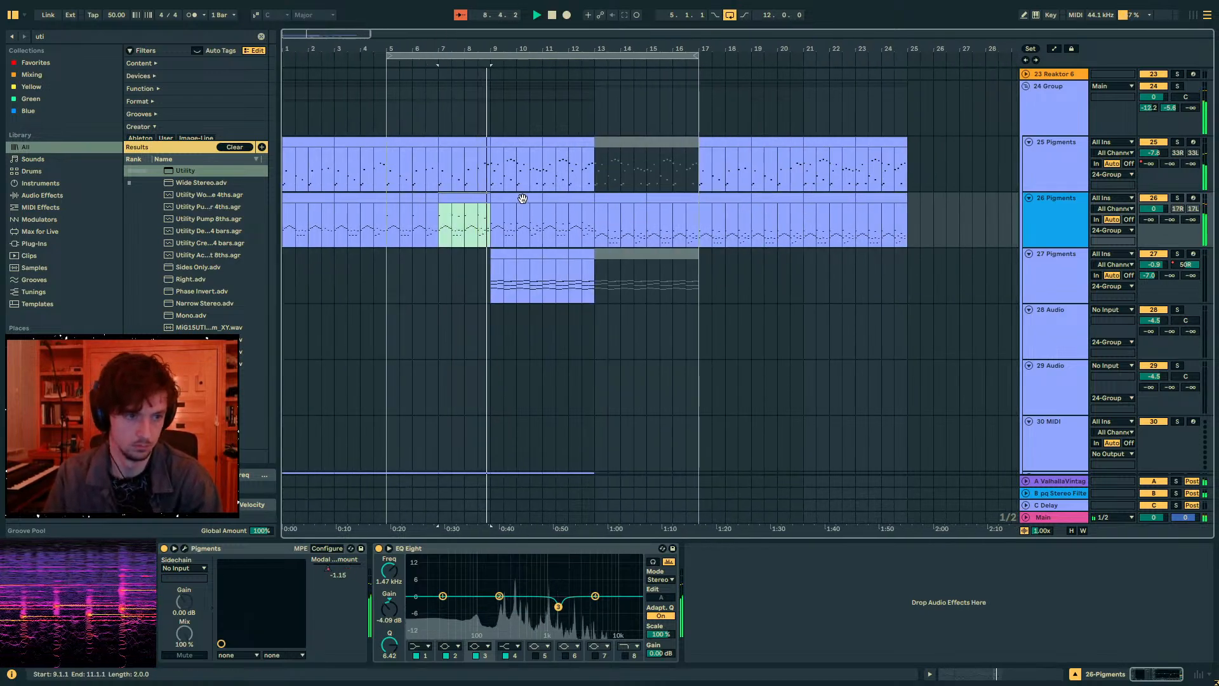
{"action": "left_click", "coordinate": [1069, 235]}
{"action": "key", "text": "ctrl+shift+t"}
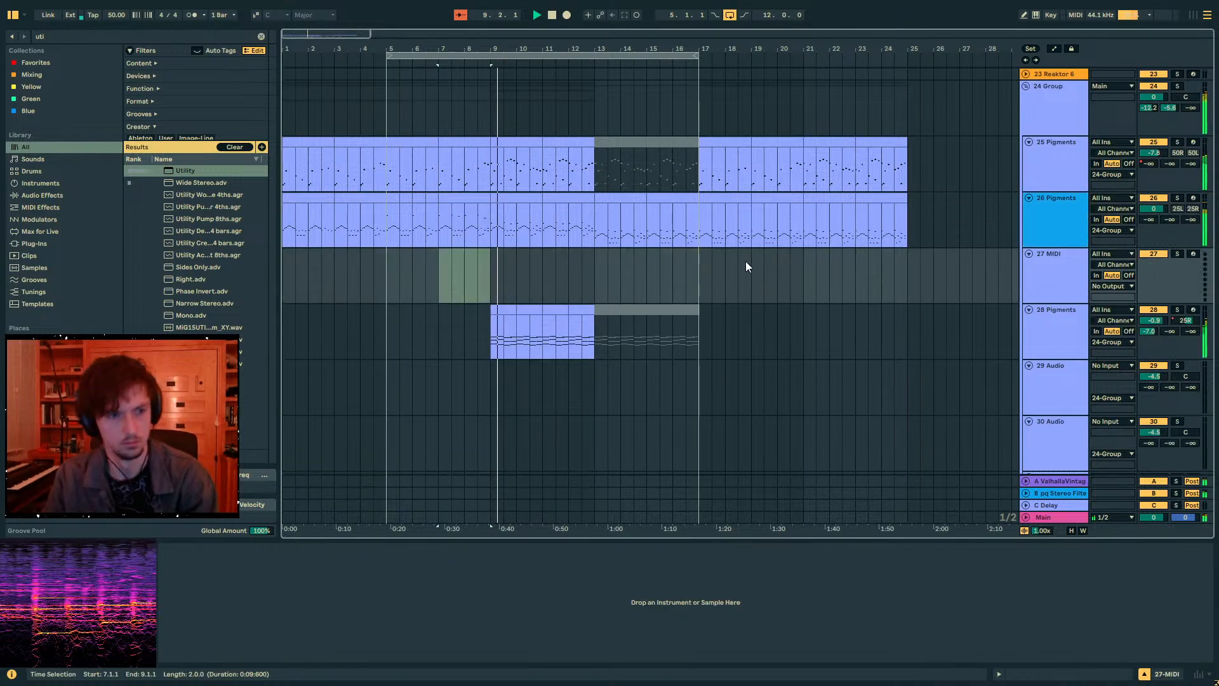
{"action": "left_click", "coordinate": [702, 263]}
{"action": "key", "text": "ctrl+v"}
- Find Pigments in the browser, load it on the new track 27, and close its plug-in window
{"action": "left_click", "coordinate": [1044, 265]}
{"action": "key", "text": "ctrl+f"}
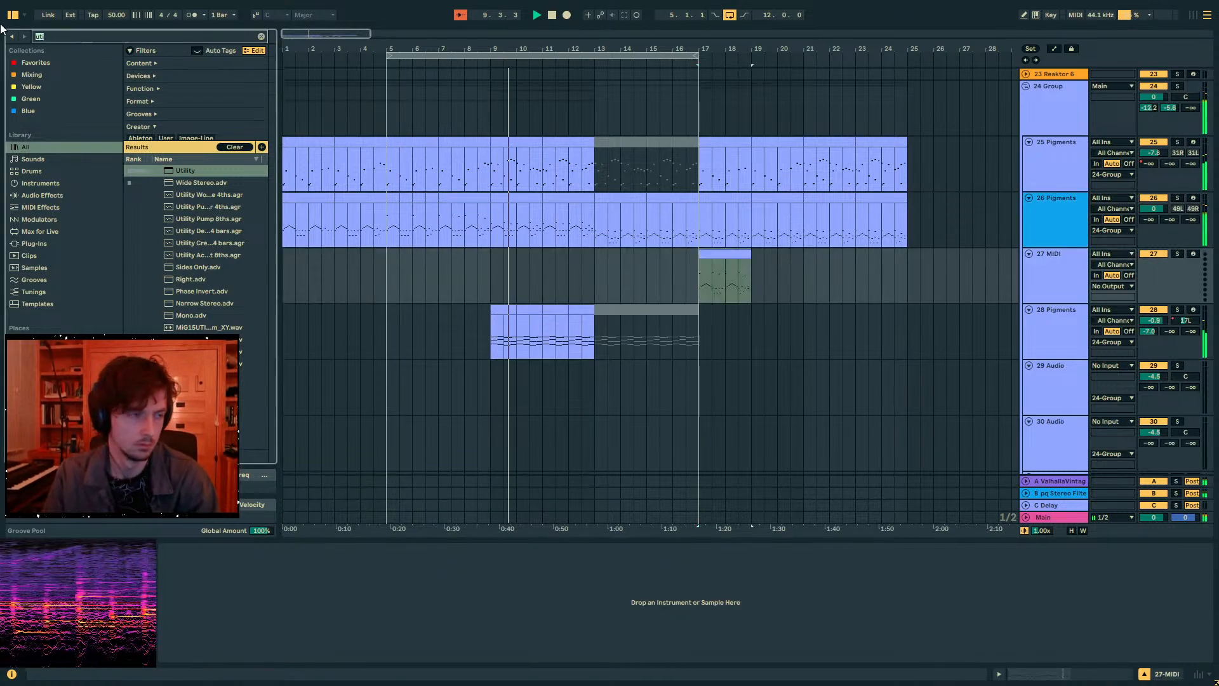
{"action": "type", "text": "pigment"}
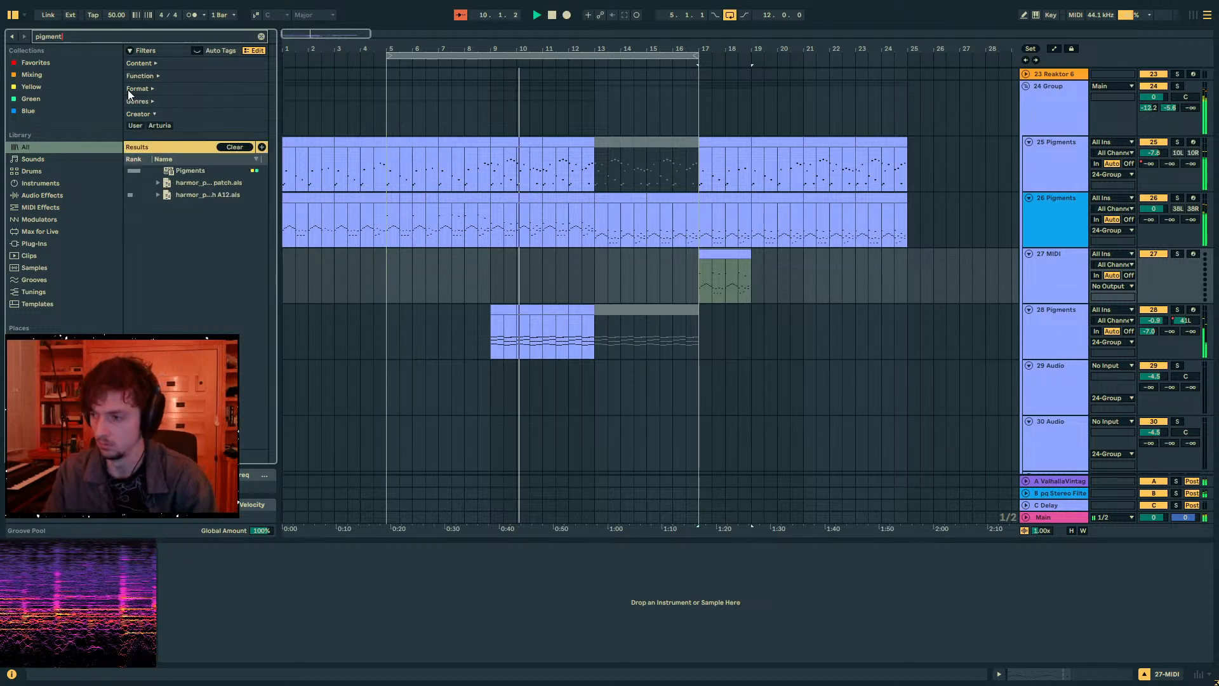
{"action": "double_click", "coordinate": [181, 170]}
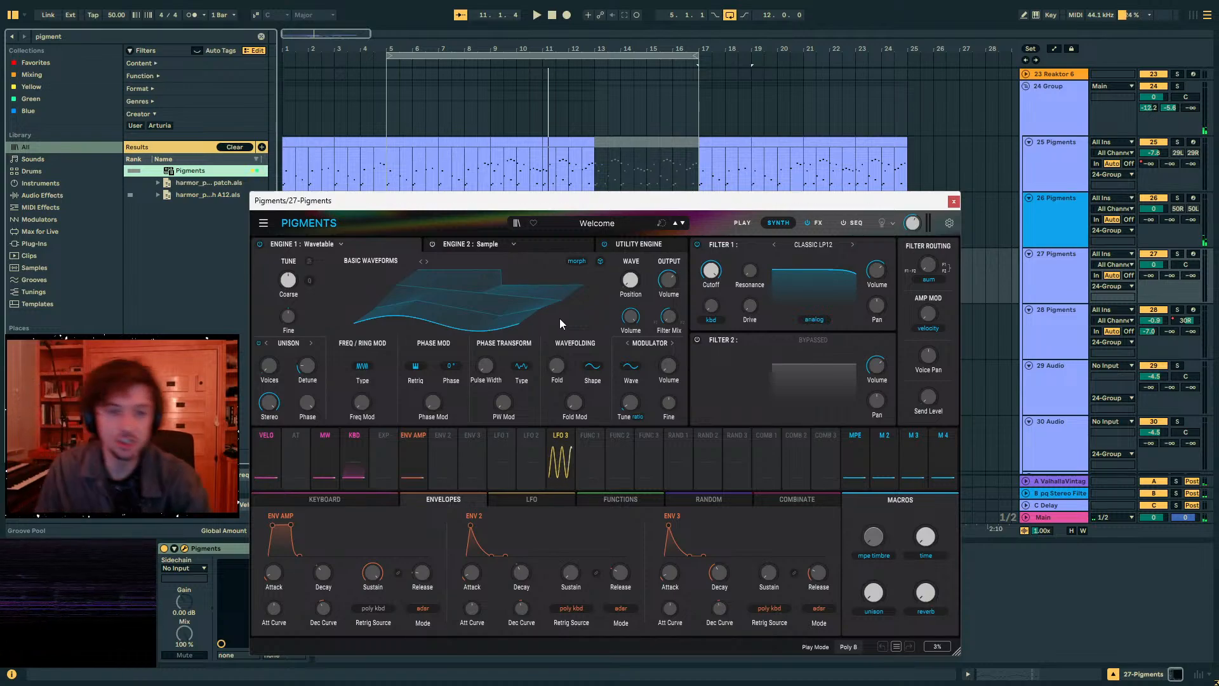
{"action": "left_click", "coordinate": [953, 202]}
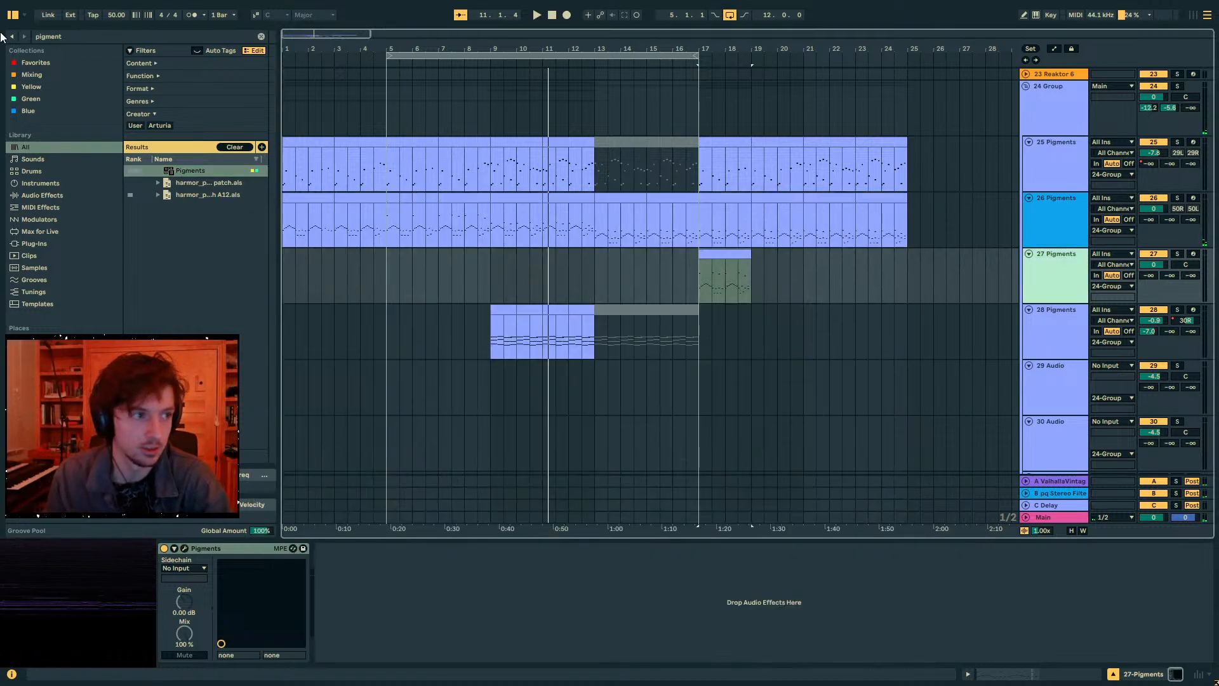
- Add the Resonators effect after Pigments on track 27 and switch its mode to B
{"action": "key", "text": "ctrl+f"}
{"action": "type", "text": "resona"}
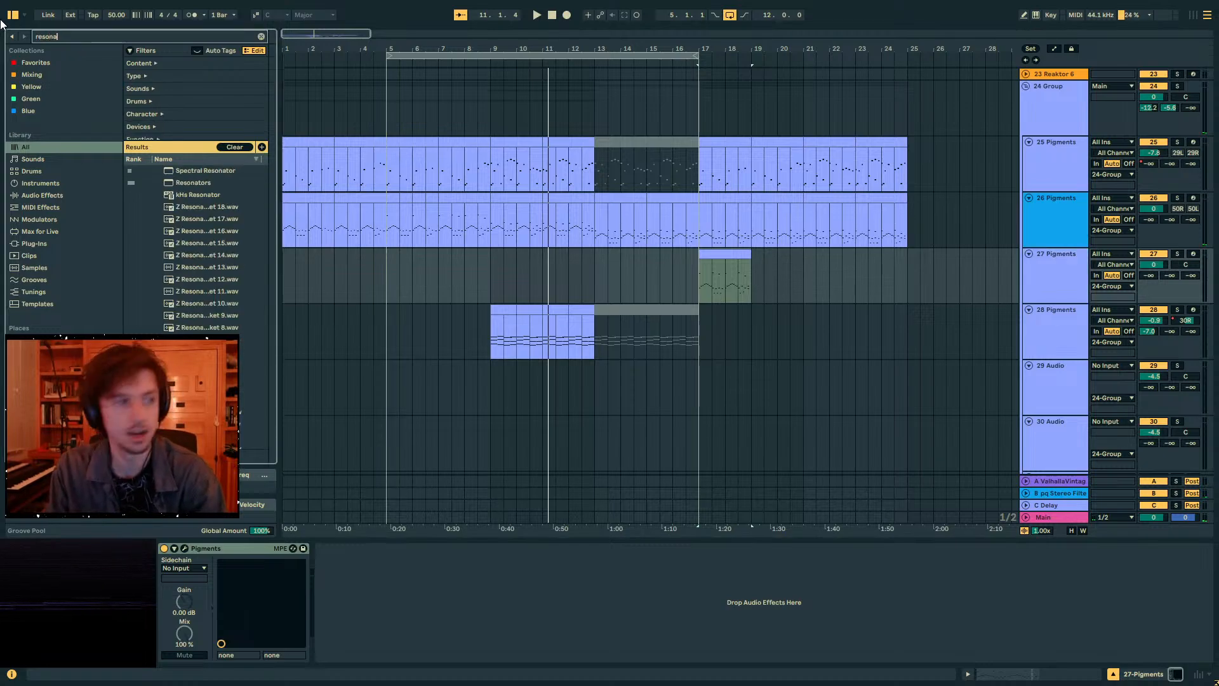
{"action": "left_click_drag", "start_coordinate": [199, 185], "coordinate": [573, 557]}
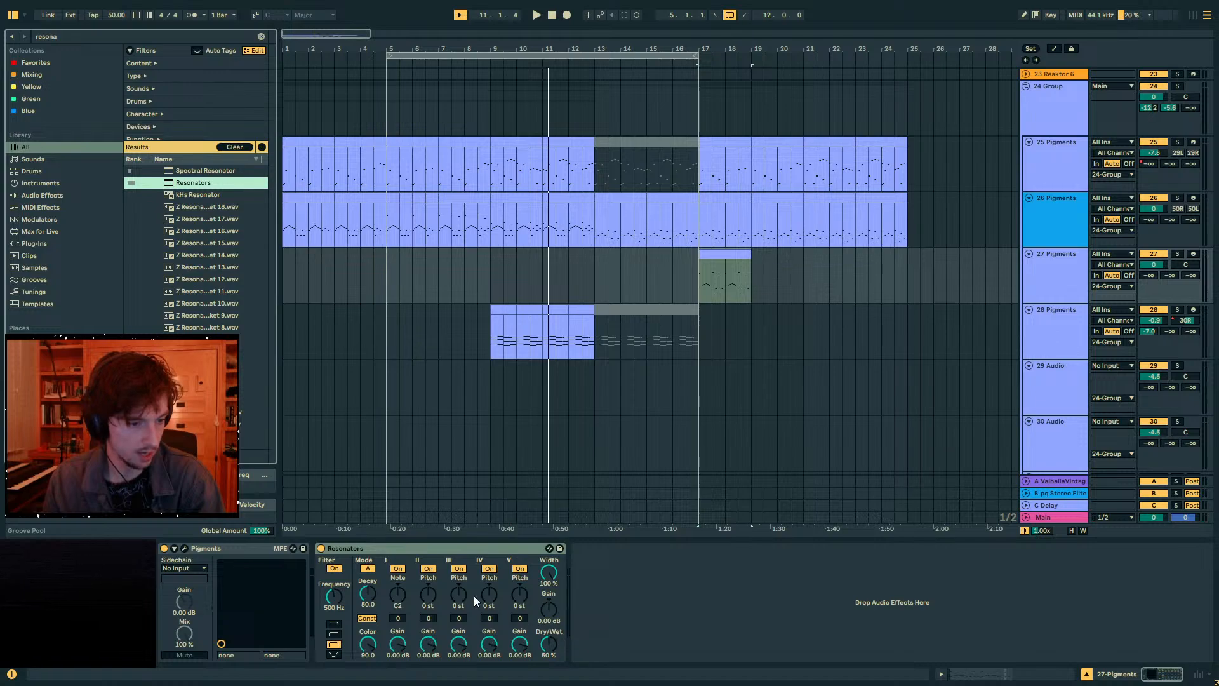
{"action": "left_click", "coordinate": [397, 569]}
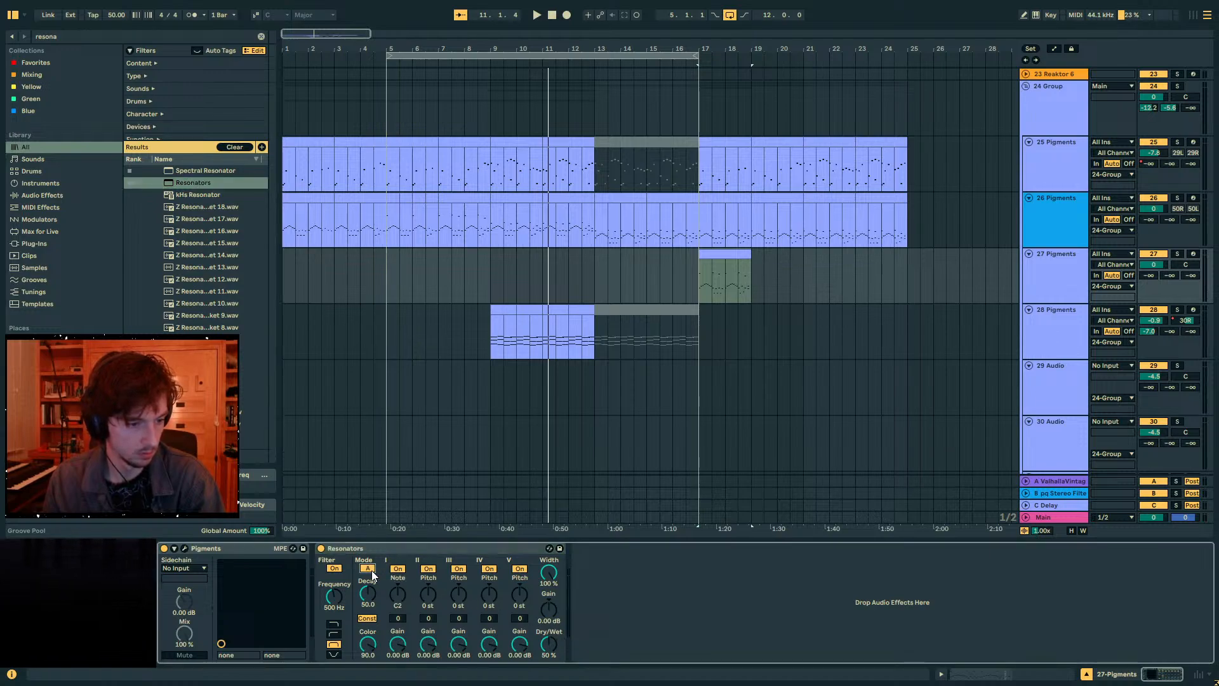
- Solo and play track 27, setting Resonators to 100% Dry/Wet, Decay 100, and mode A
{"action": "left_click", "coordinate": [1177, 253]}
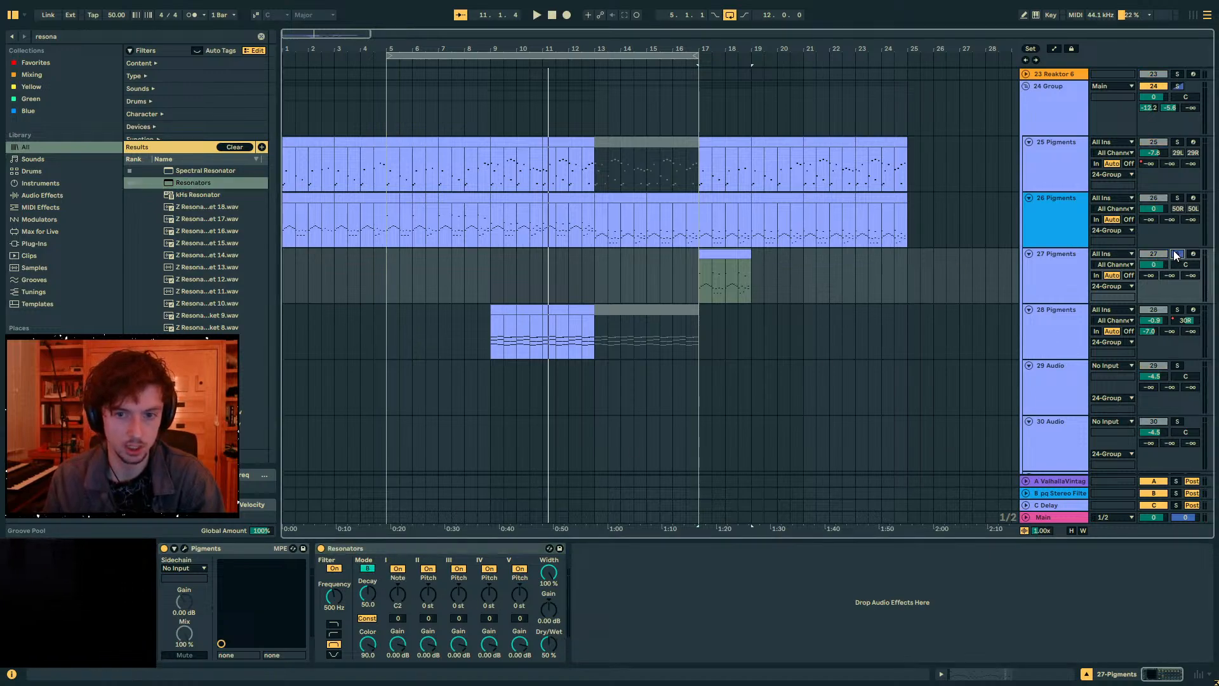
{"action": "key", "text": "space"}
{"action": "left_click", "coordinate": [367, 568]}
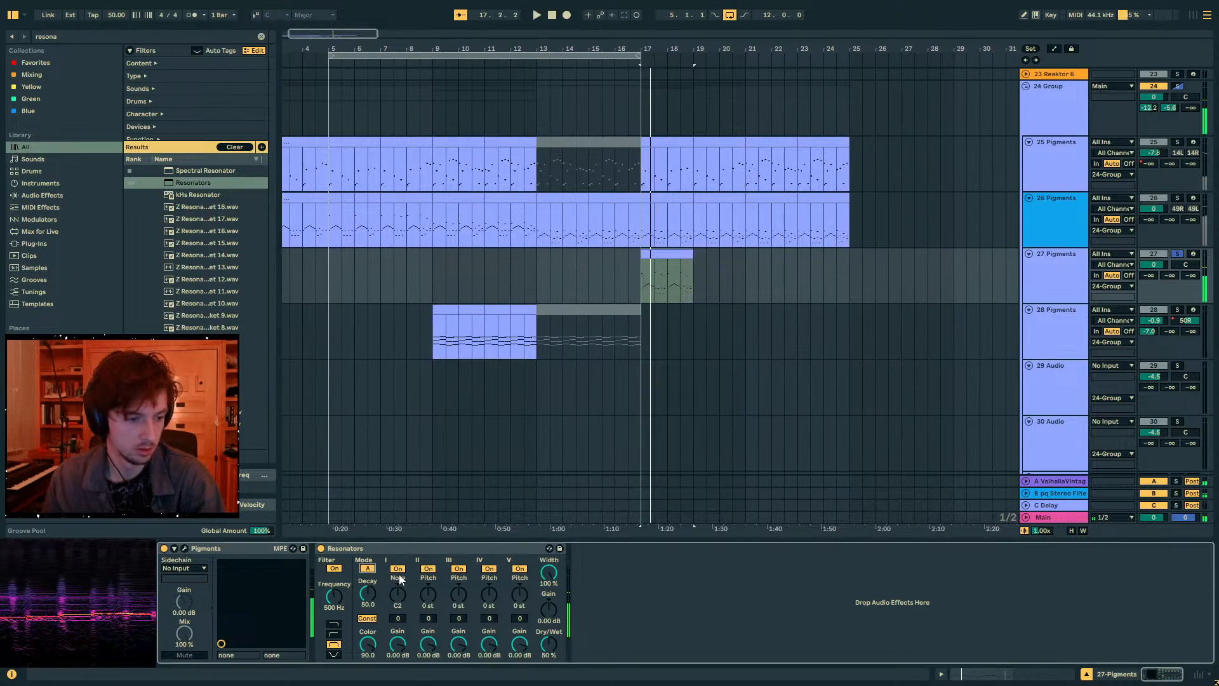
{"action": "left_click", "coordinate": [367, 569]}
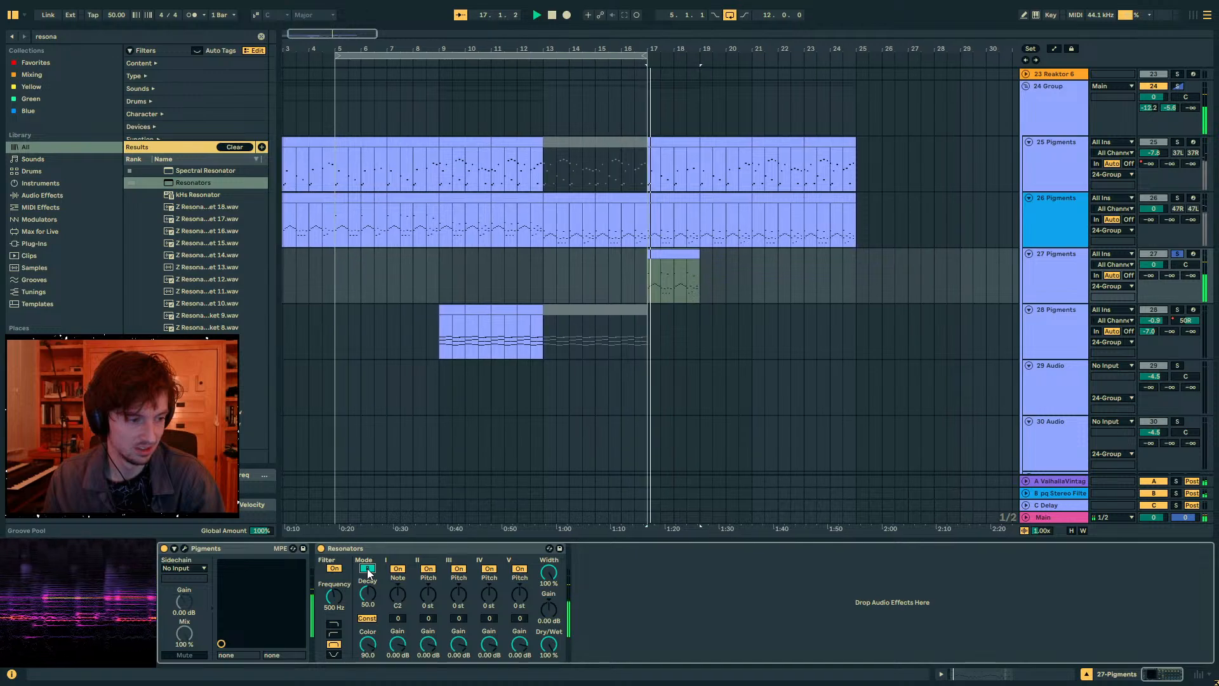
{"action": "left_click", "coordinate": [368, 570]}
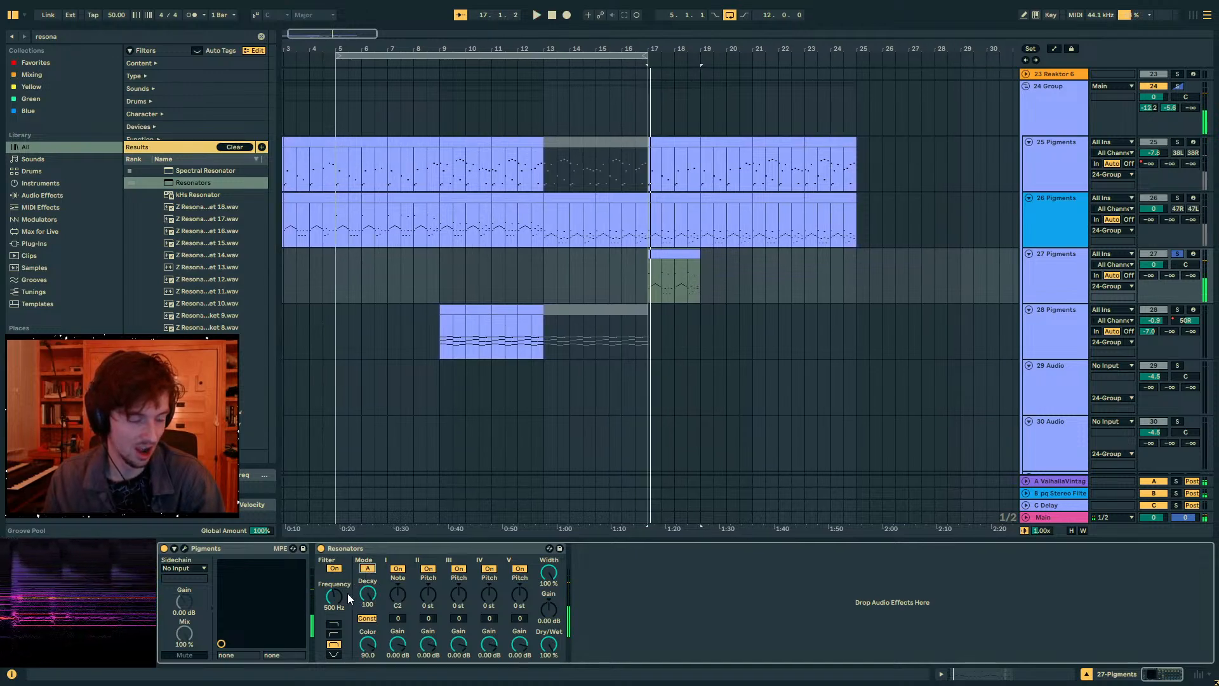
- Lower the Resonators filter frequency to 81.1 Hz, switch the filter off, and set resonator I's note to F0
{"action": "left_click_drag", "start_coordinate": [334, 597], "coordinate": [334, 651]}
{"action": "left_click", "coordinate": [334, 569]}
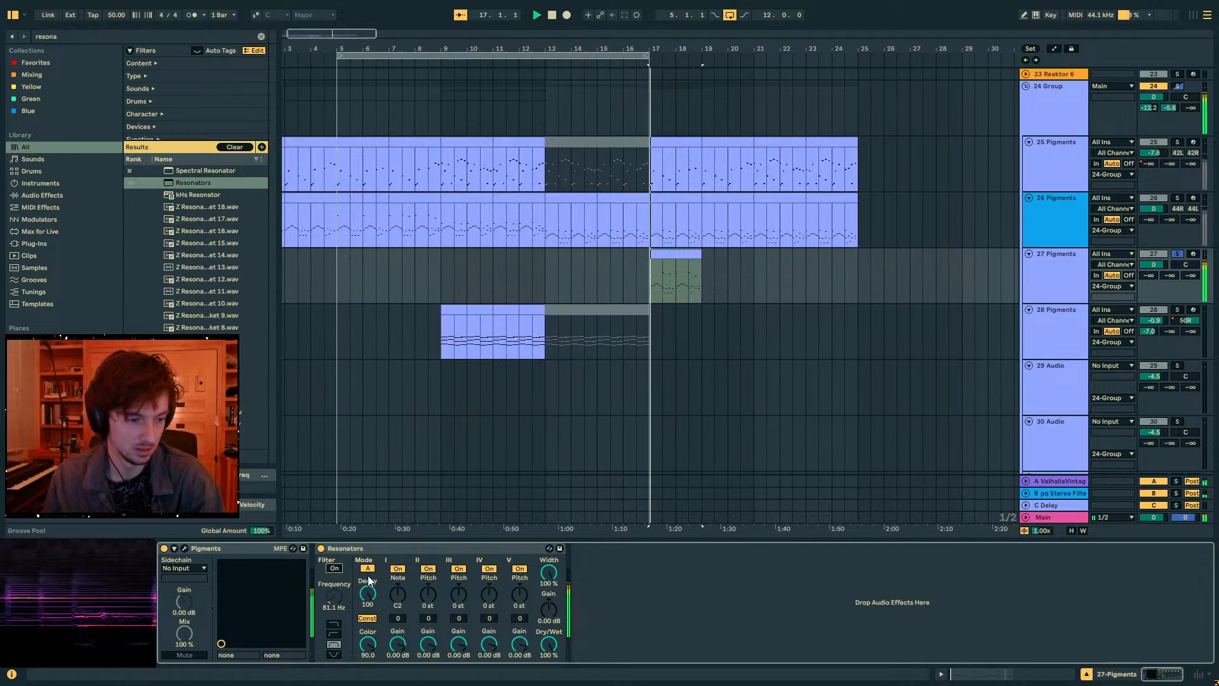
{"action": "left_click", "coordinate": [396, 596]}
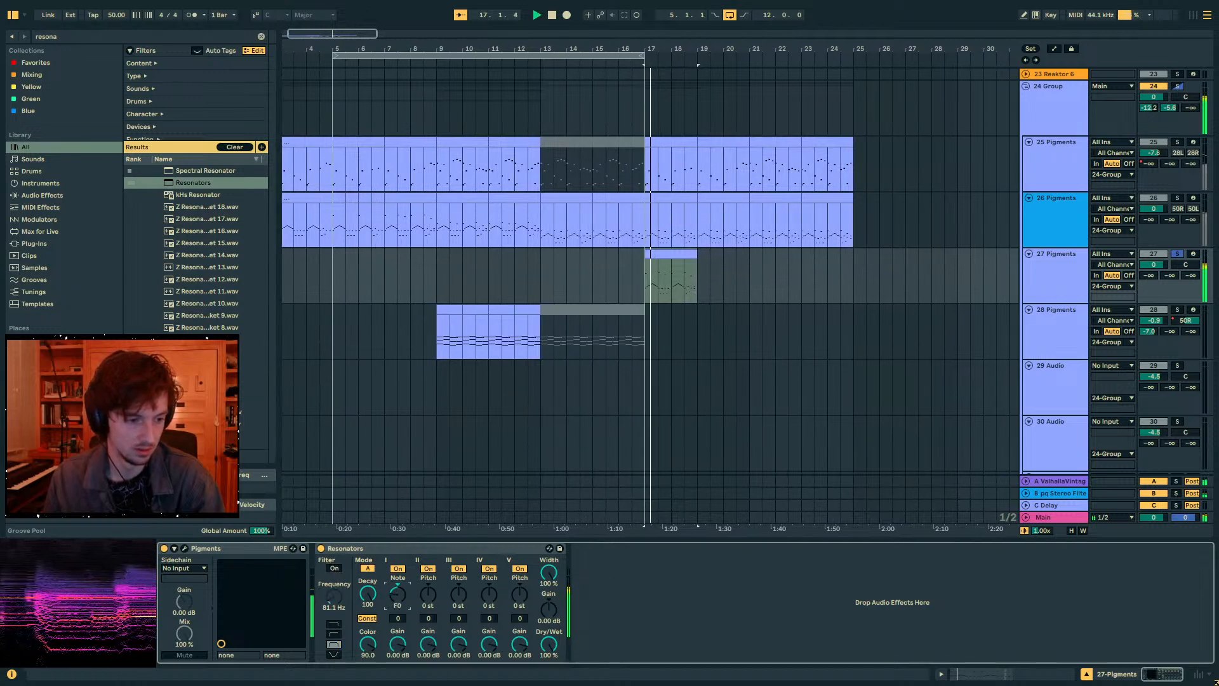
- Compare Resonators modes A and B during playback, ending on mode B
{"action": "left_click", "coordinate": [368, 569]}
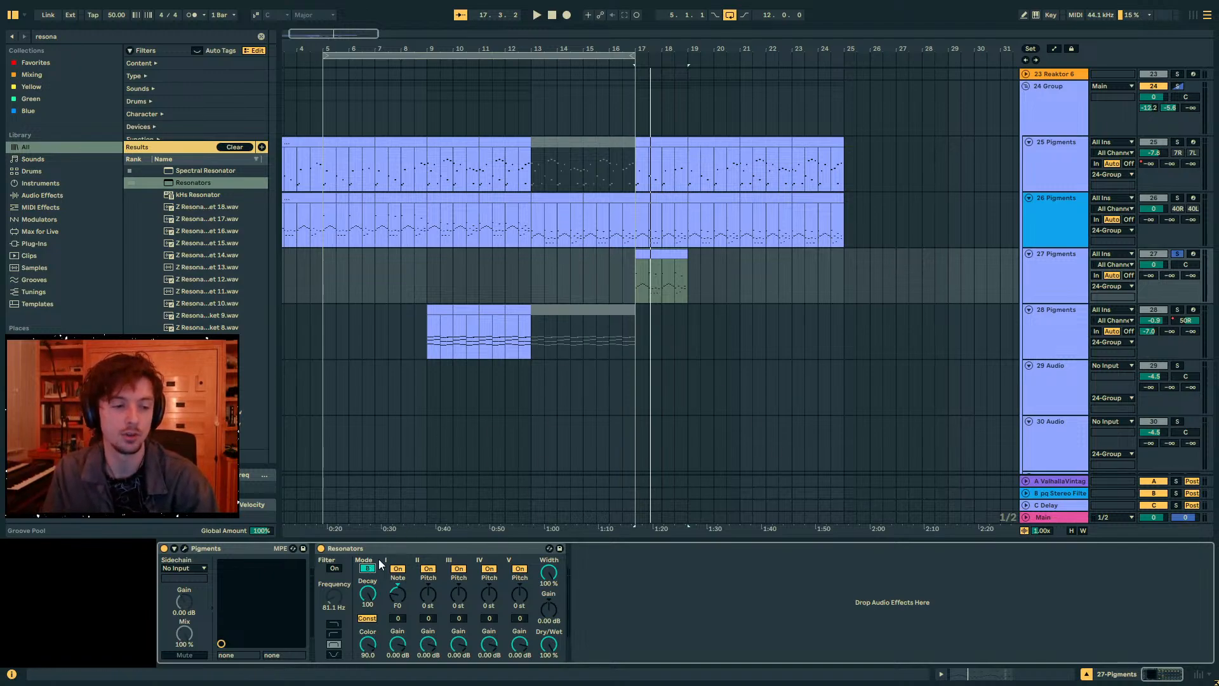
{"action": "key", "text": "space"}
{"action": "left_click", "coordinate": [367, 568]}
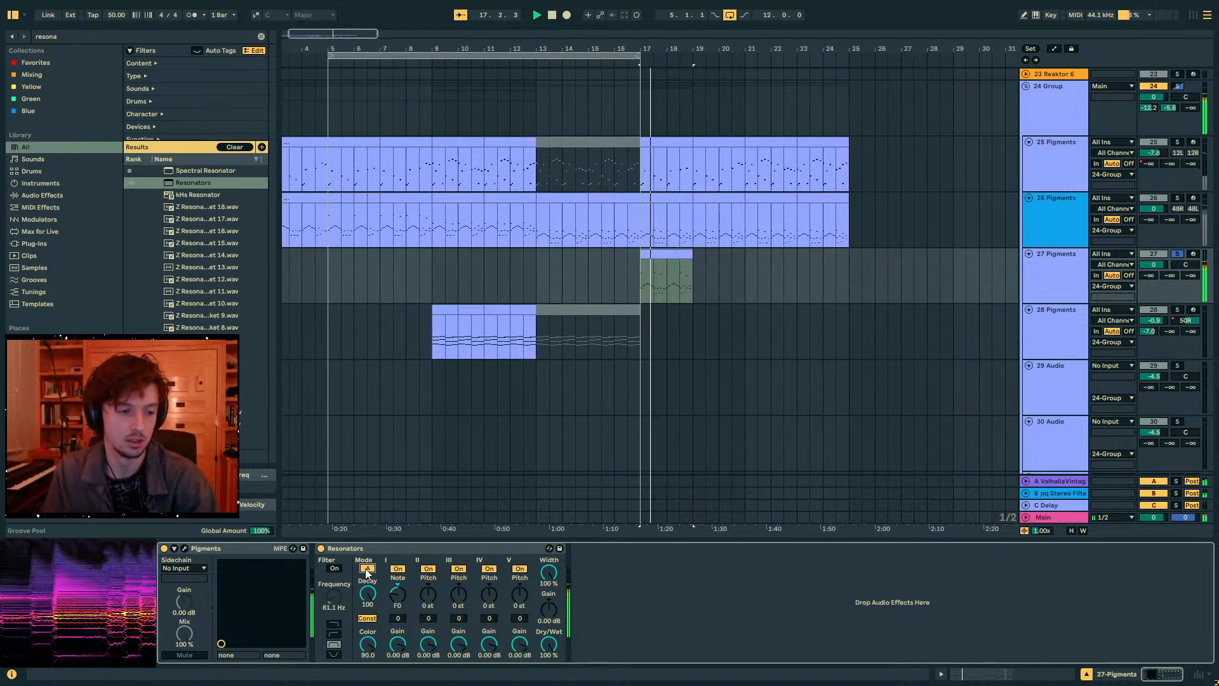
{"action": "left_click", "coordinate": [367, 568]}
- Find the LFO modulator in the browser and add it after Resonators on track 27
{"action": "key", "text": "ctrl+f"}
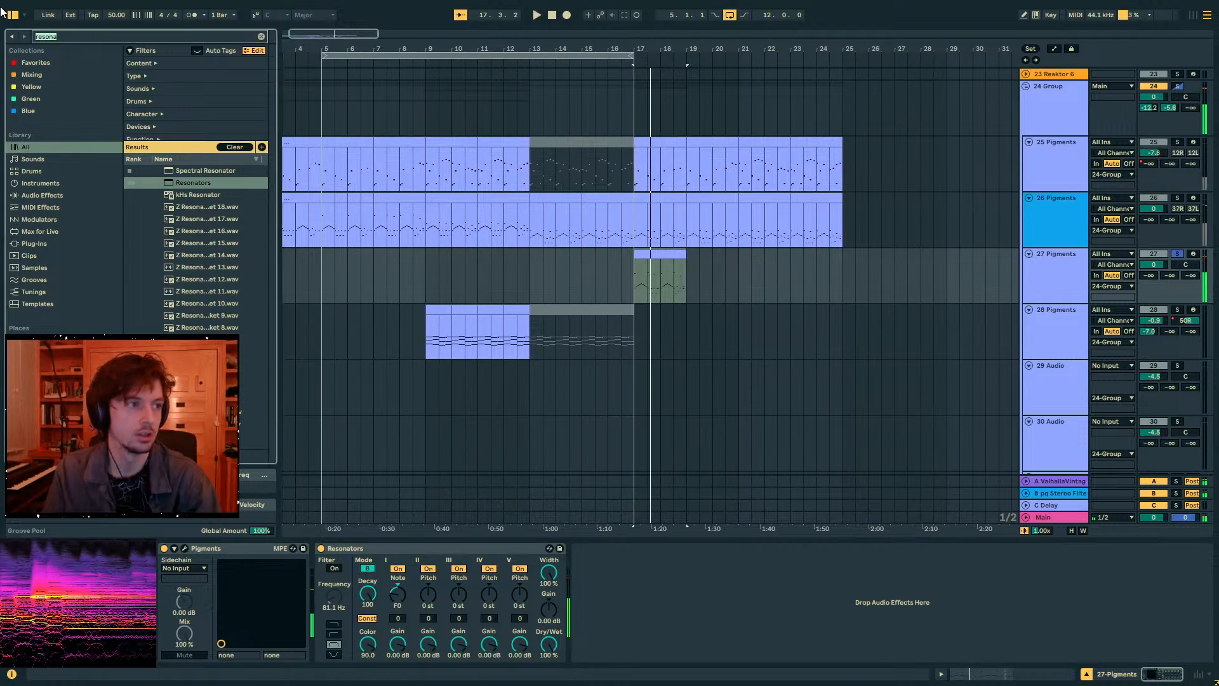
{"action": "type", "text": "lfo"}
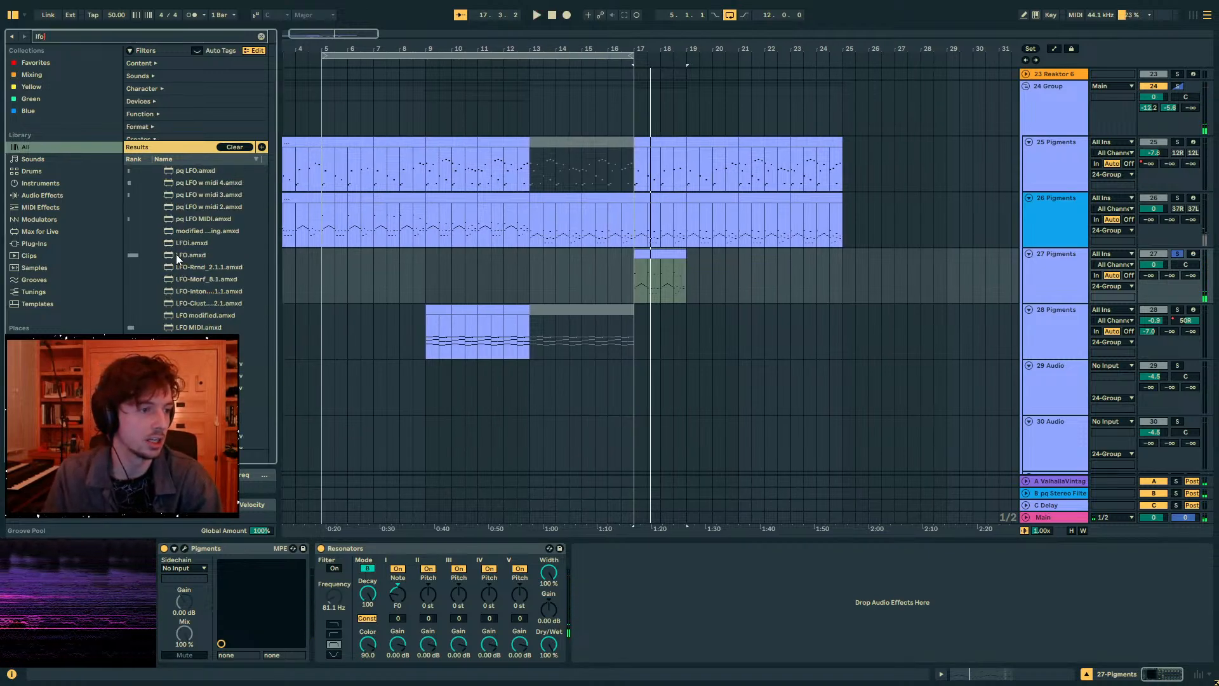
{"action": "left_click", "coordinate": [188, 339]}
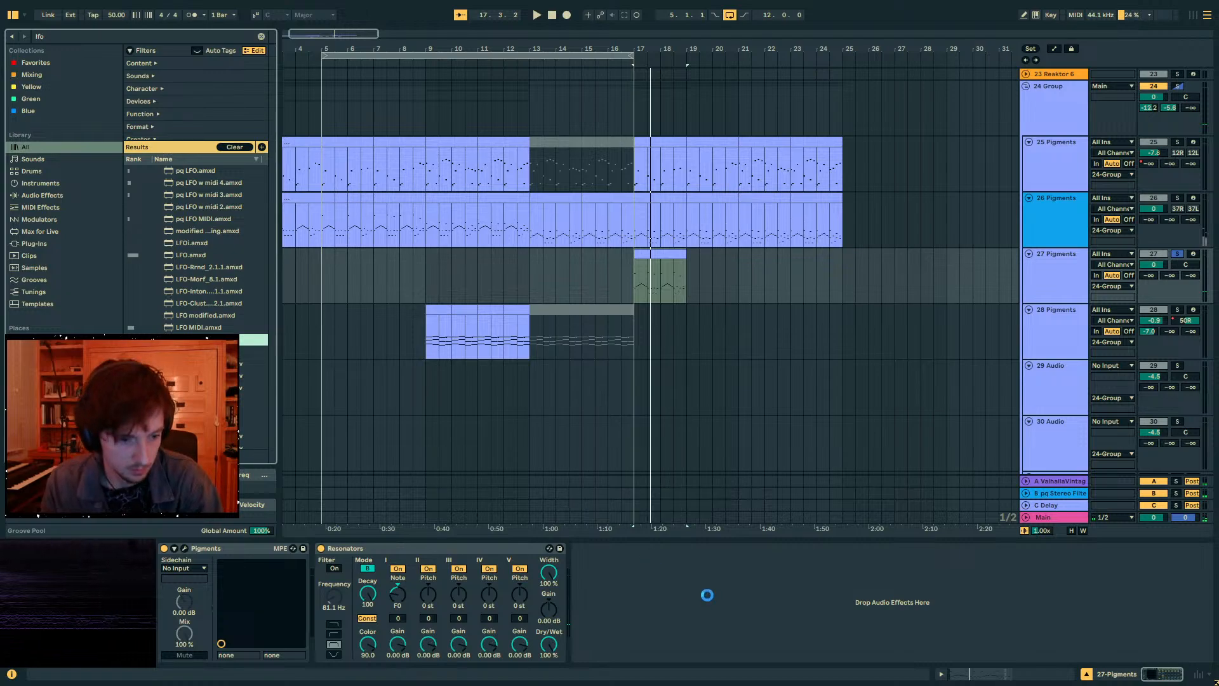
{"action": "left_click_drag", "start_coordinate": [629, 600], "coordinate": [612, 590]}
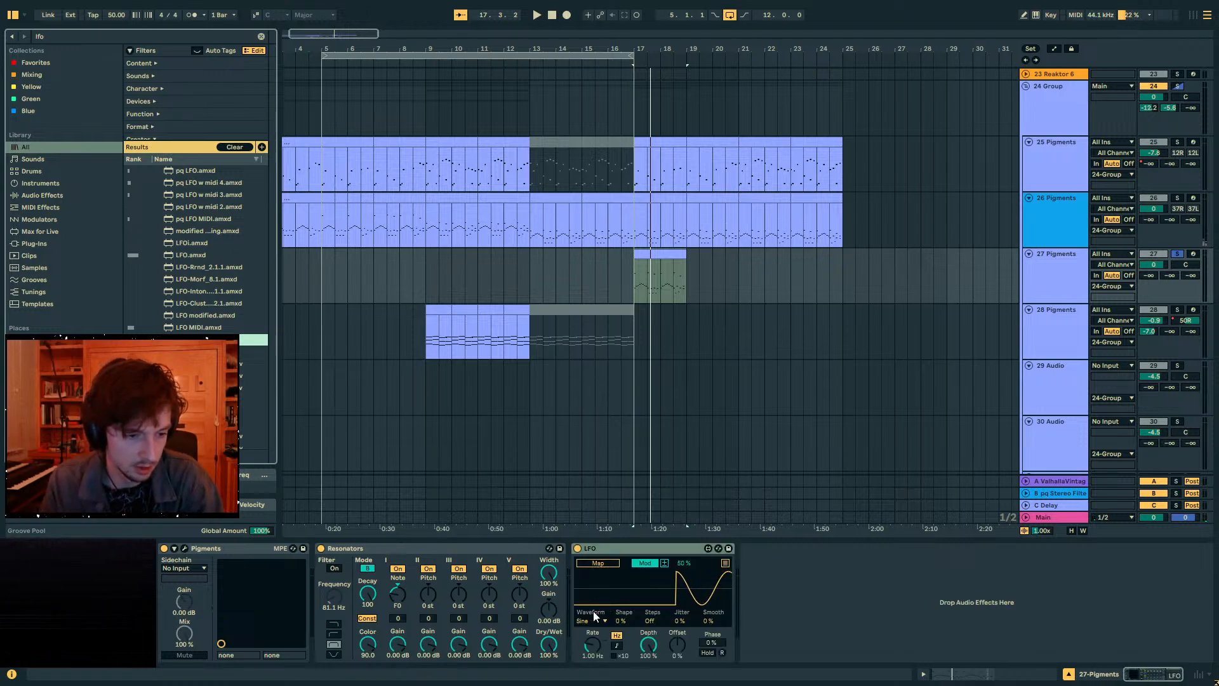
- Try the LFO's Random waveform and set the waveform to Square
{"action": "left_click", "coordinate": [581, 620]}
{"action": "left_click", "coordinate": [605, 564]}
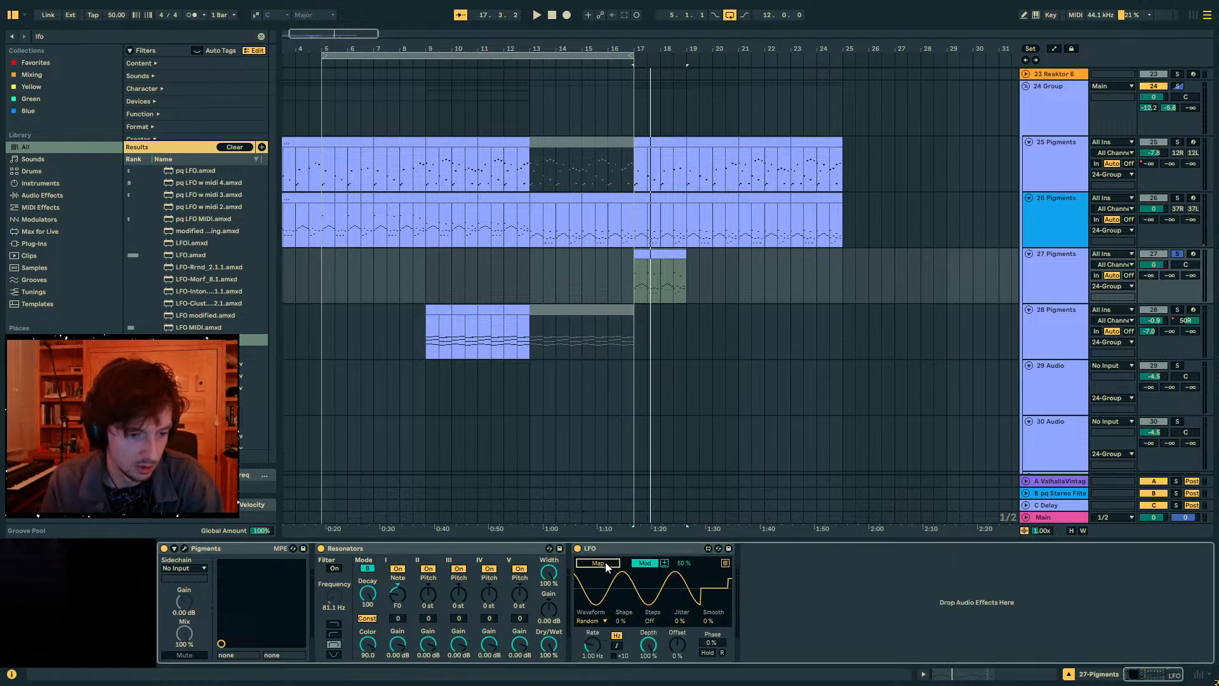
{"action": "left_click", "coordinate": [604, 621]}
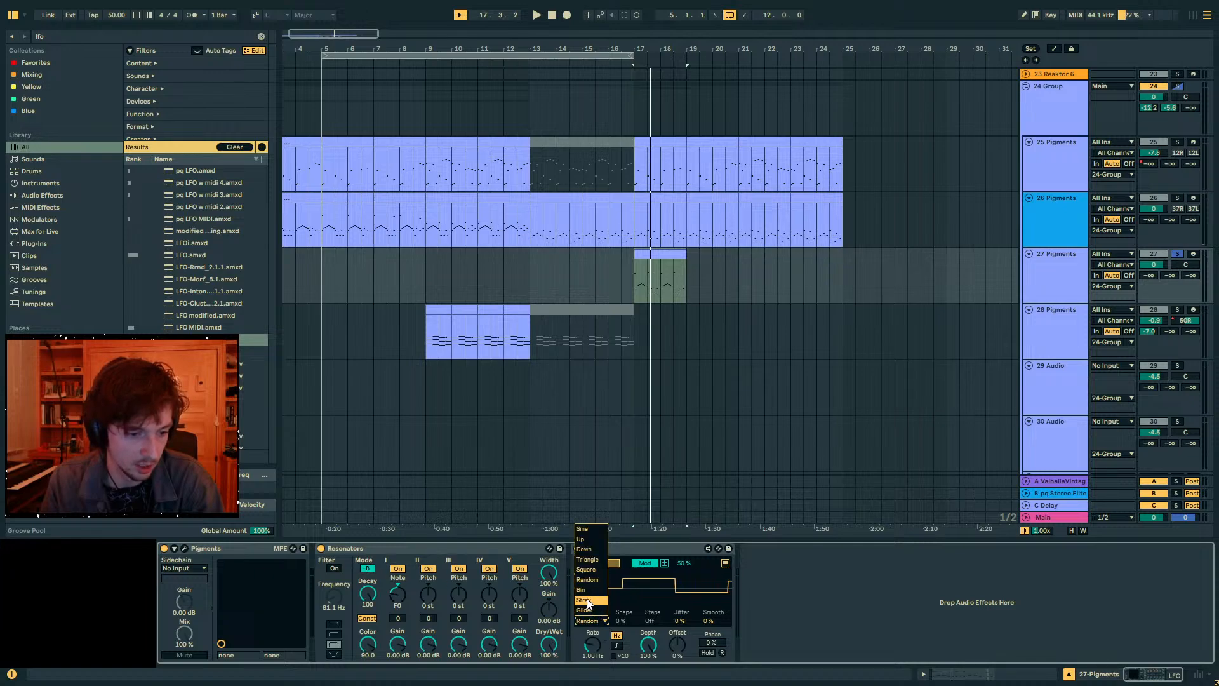
{"action": "left_click", "coordinate": [586, 568]}
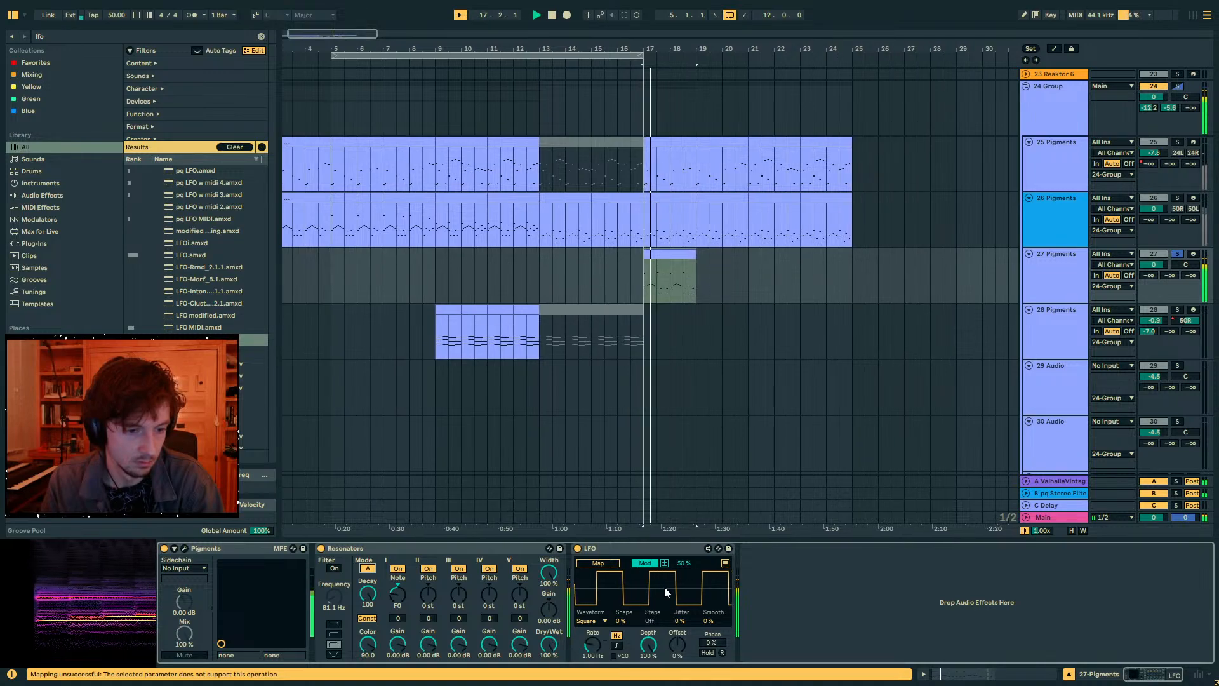
- Try to map the LFO to the Resonators mode switch
{"action": "left_click", "coordinate": [600, 567]}
{"action": "left_click", "coordinate": [364, 567]}
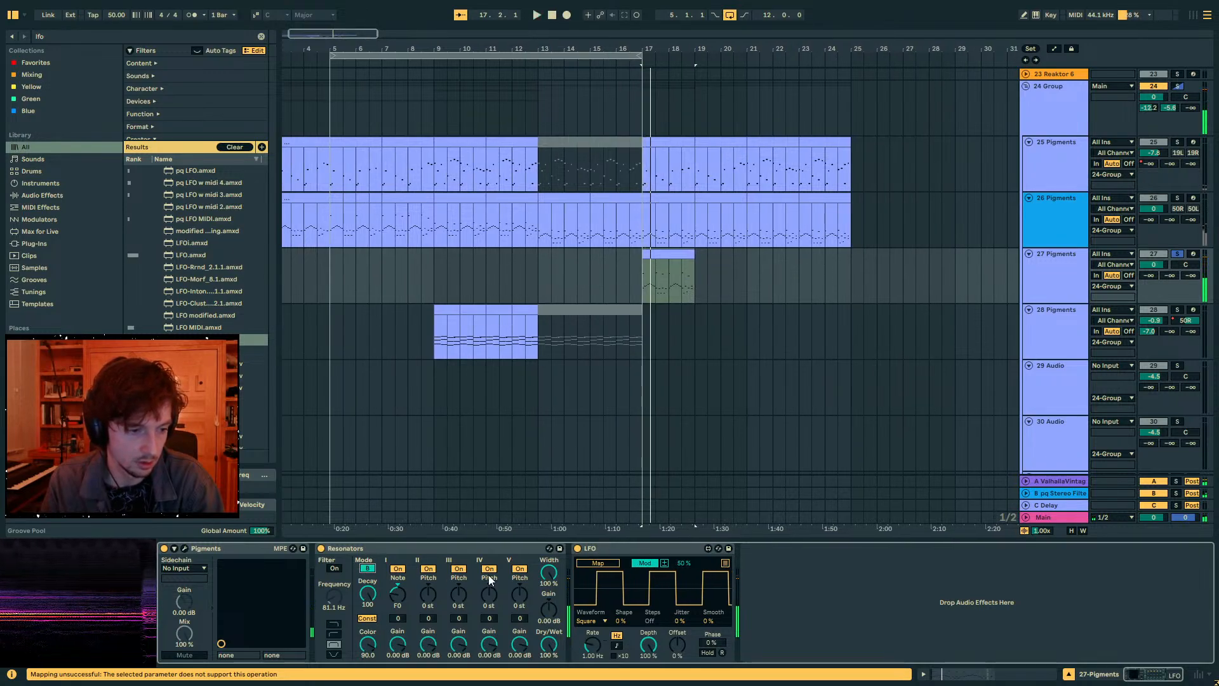
{"action": "left_click", "coordinate": [368, 568]}
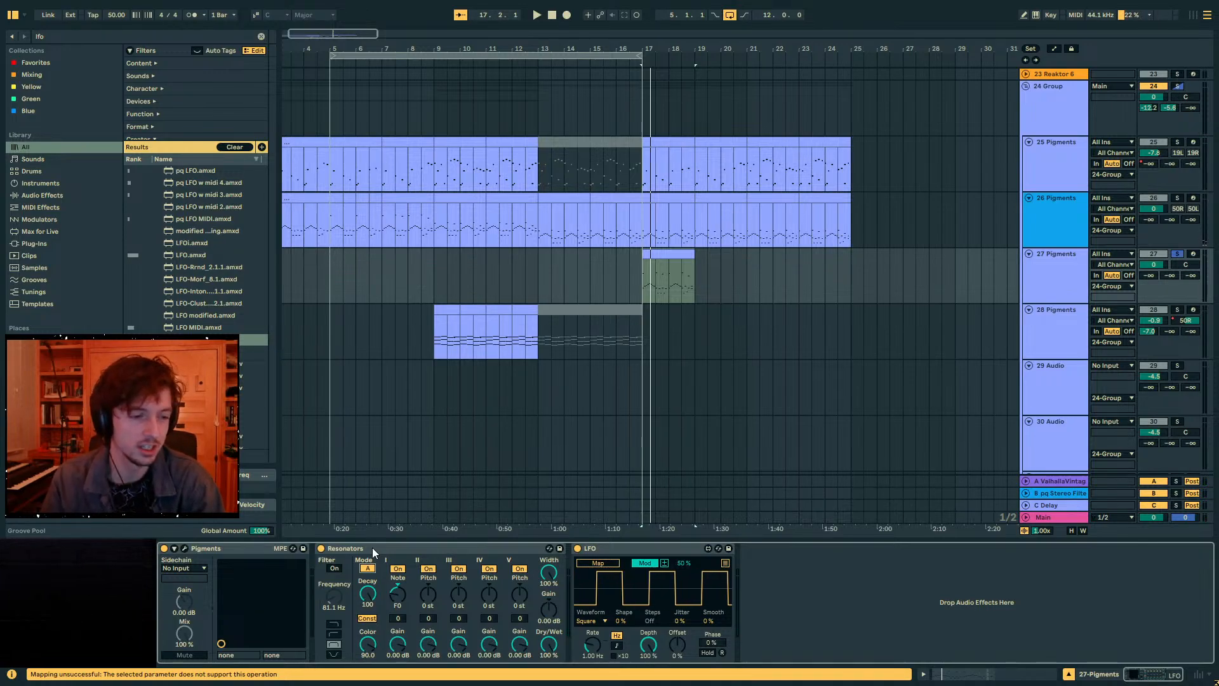
- Resume playback of track 27 and switch the Resonators to mode B
{"action": "left_click", "coordinate": [372, 548]}
{"action": "key", "text": "space"}
{"action": "left_click", "coordinate": [368, 570]}
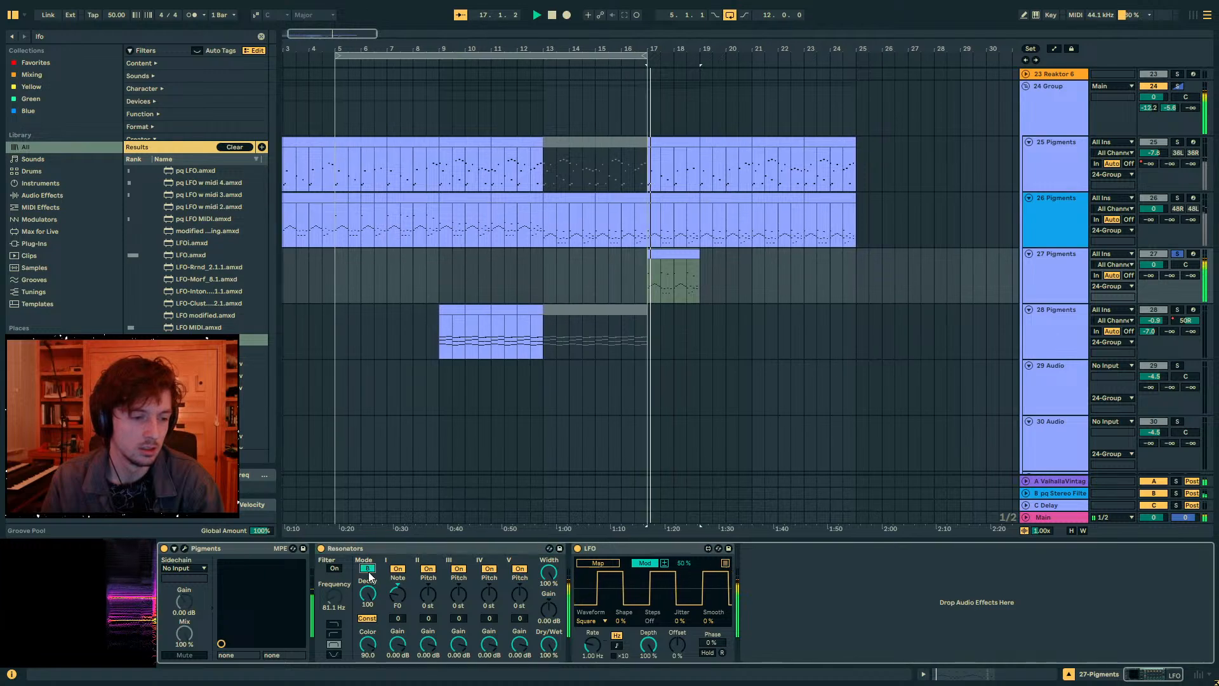
- Compare Resonators modes A and B on track 27 during playback and leave the device in mode A
{"action": "left_click", "coordinate": [369, 569]}
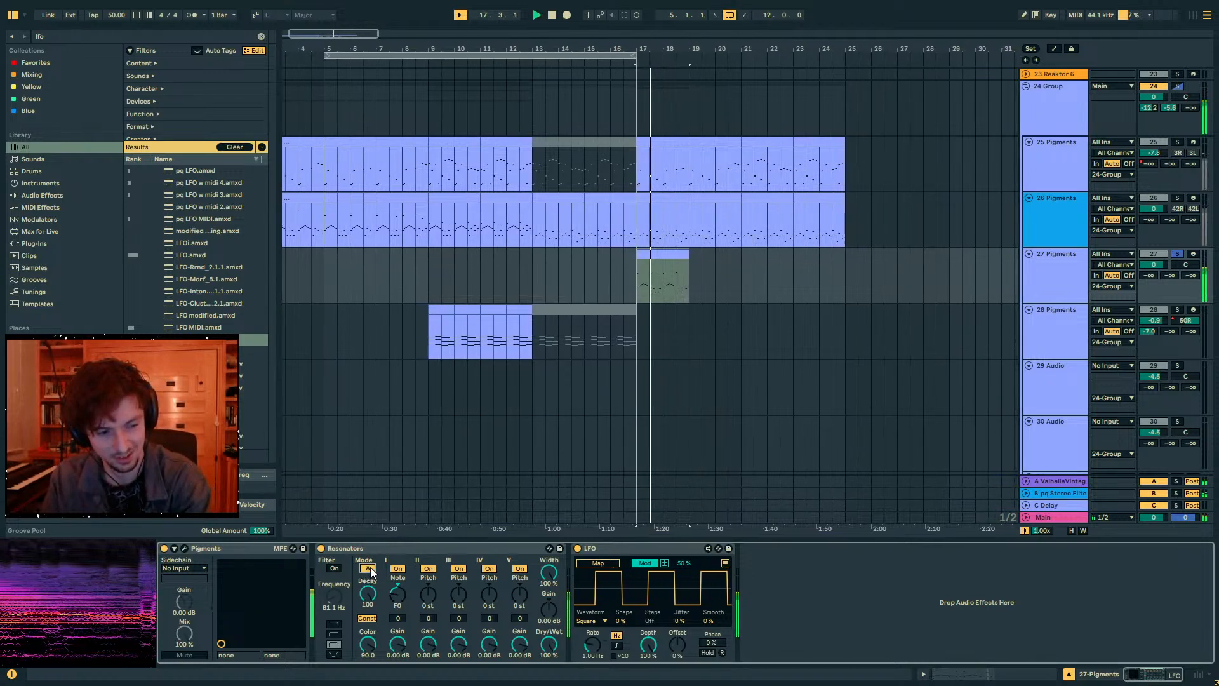
{"action": "left_click", "coordinate": [369, 568]}
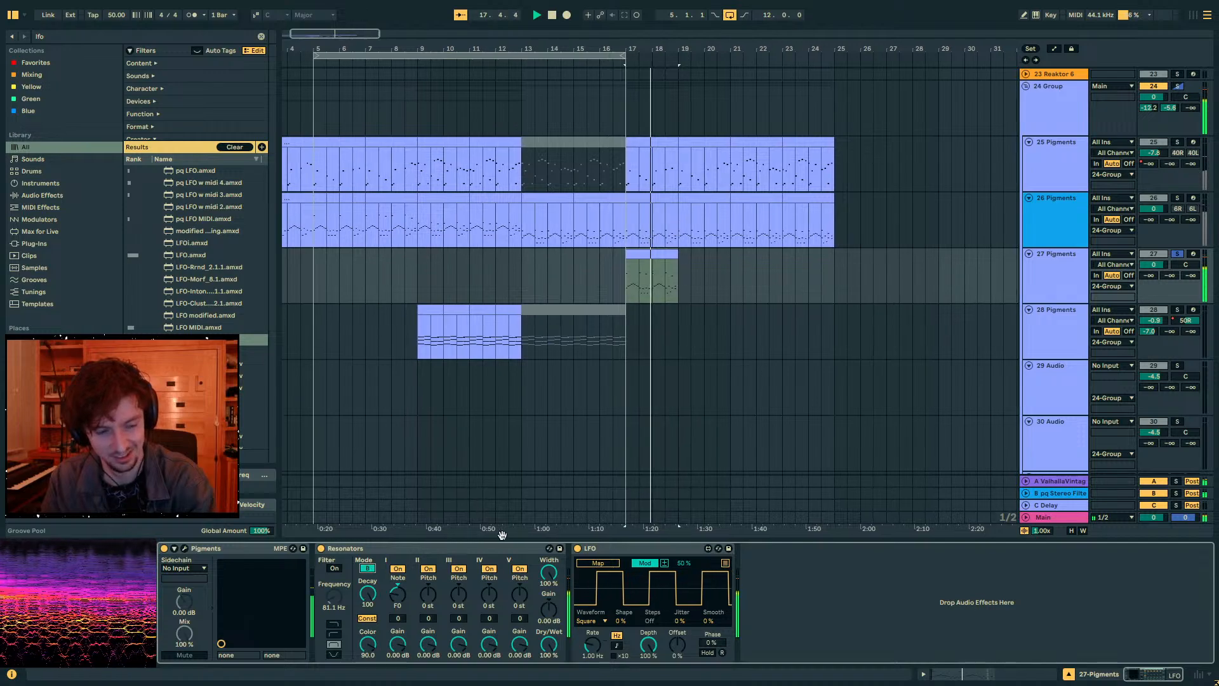
{"action": "left_click", "coordinate": [353, 553]}
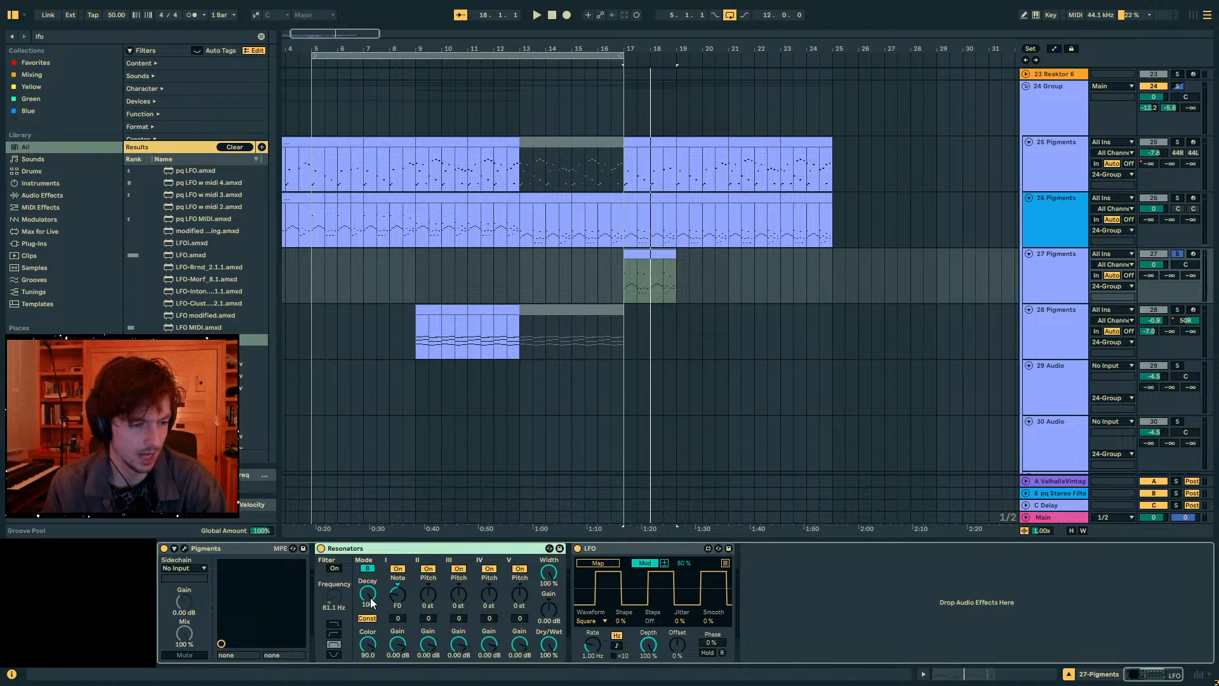
{"action": "left_click", "coordinate": [631, 548]}
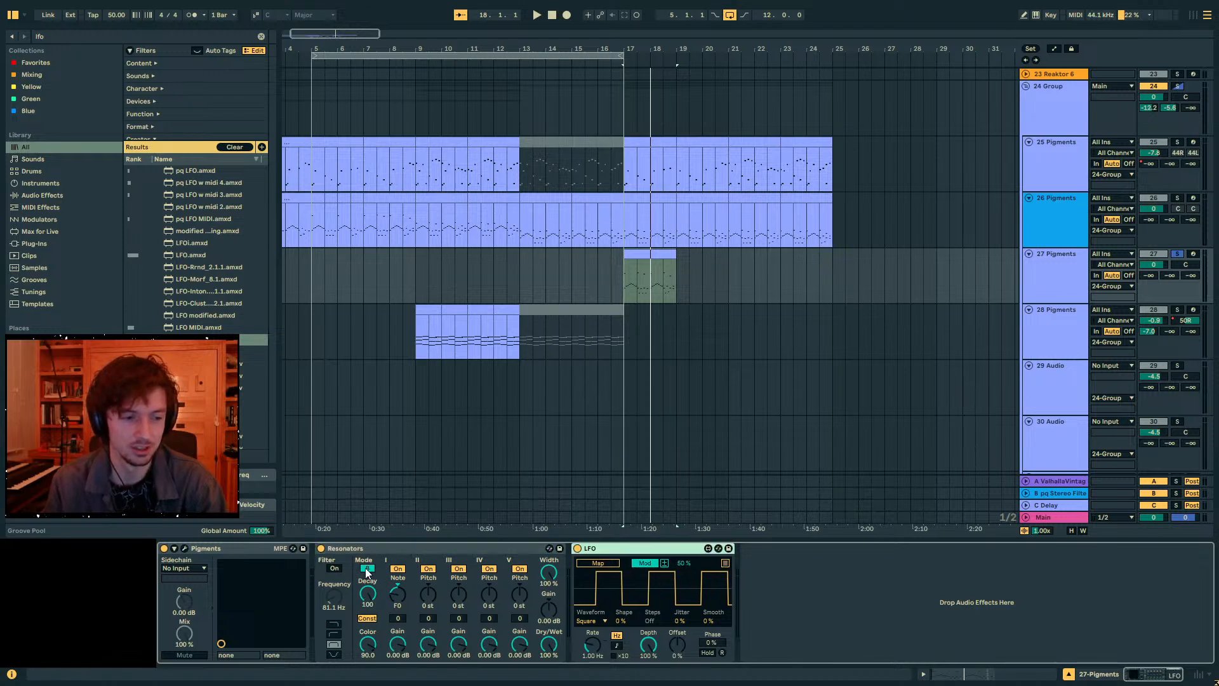
{"action": "left_click", "coordinate": [366, 569]}
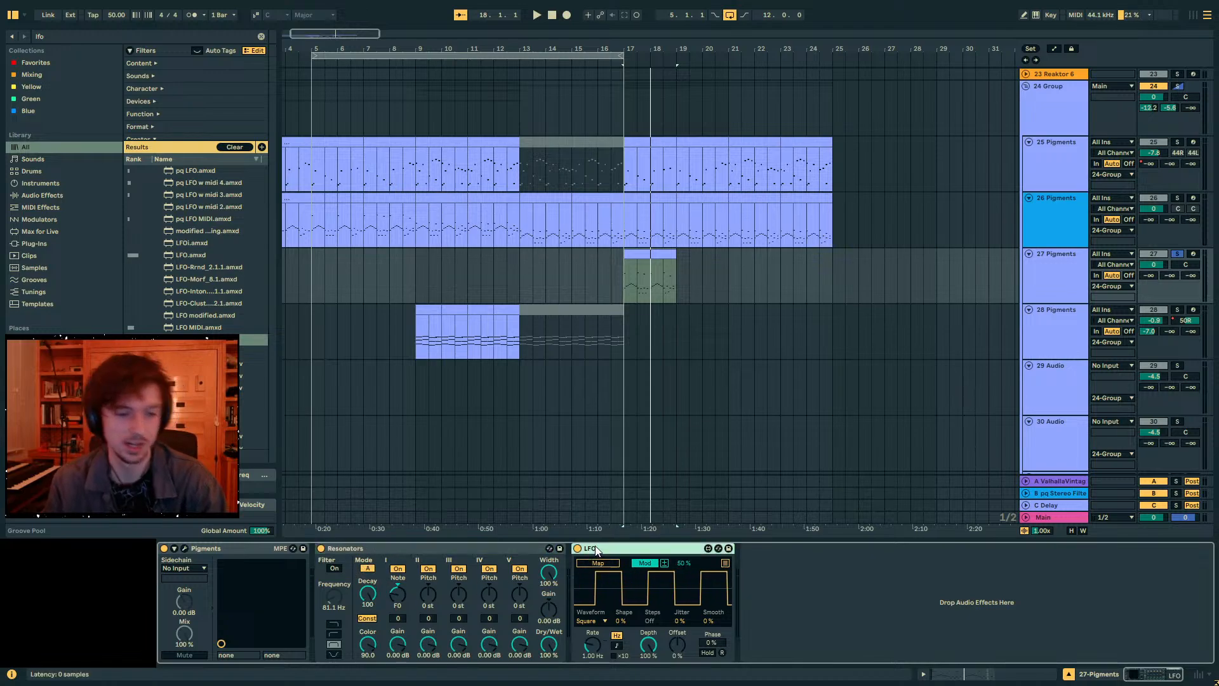
{"action": "left_click", "coordinate": [457, 546]}
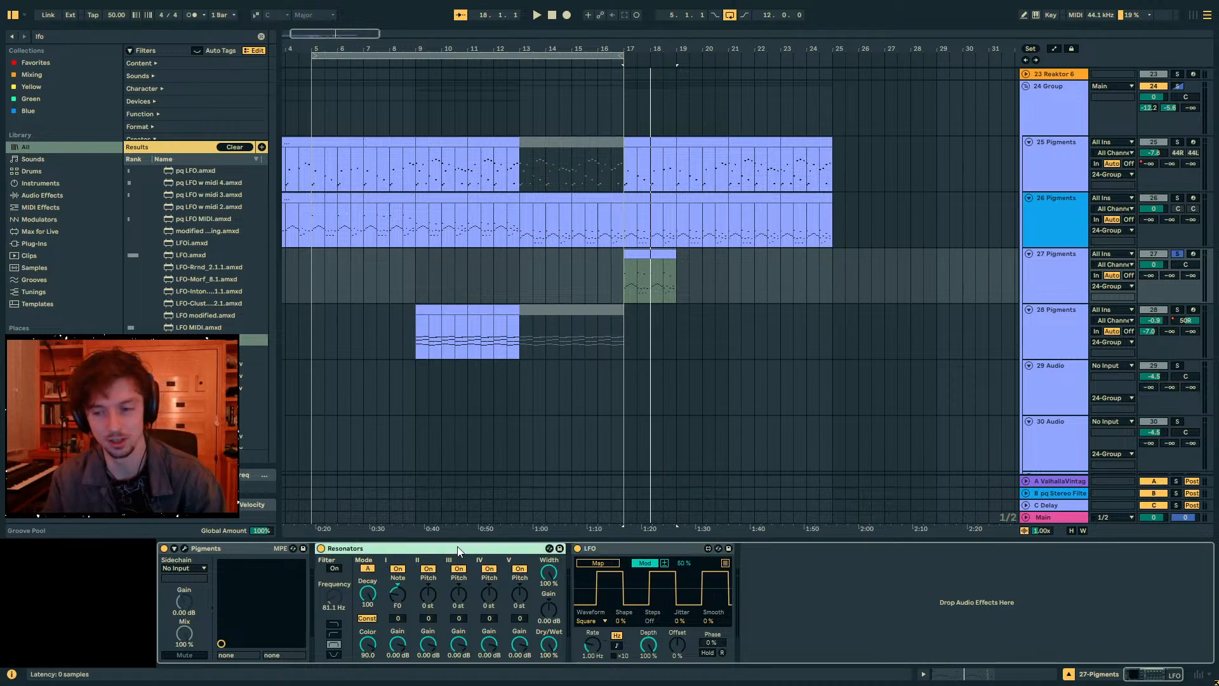
{"action": "key", "text": "Delete"}
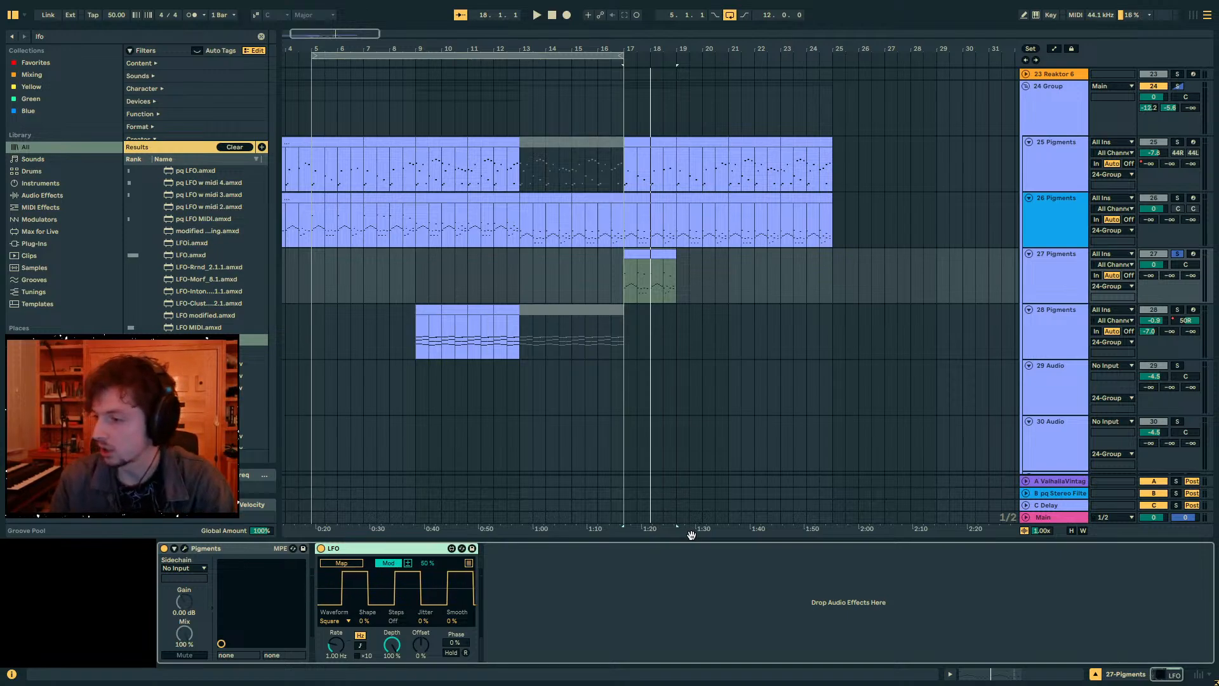
{"action": "key", "text": "ctrl+z"}
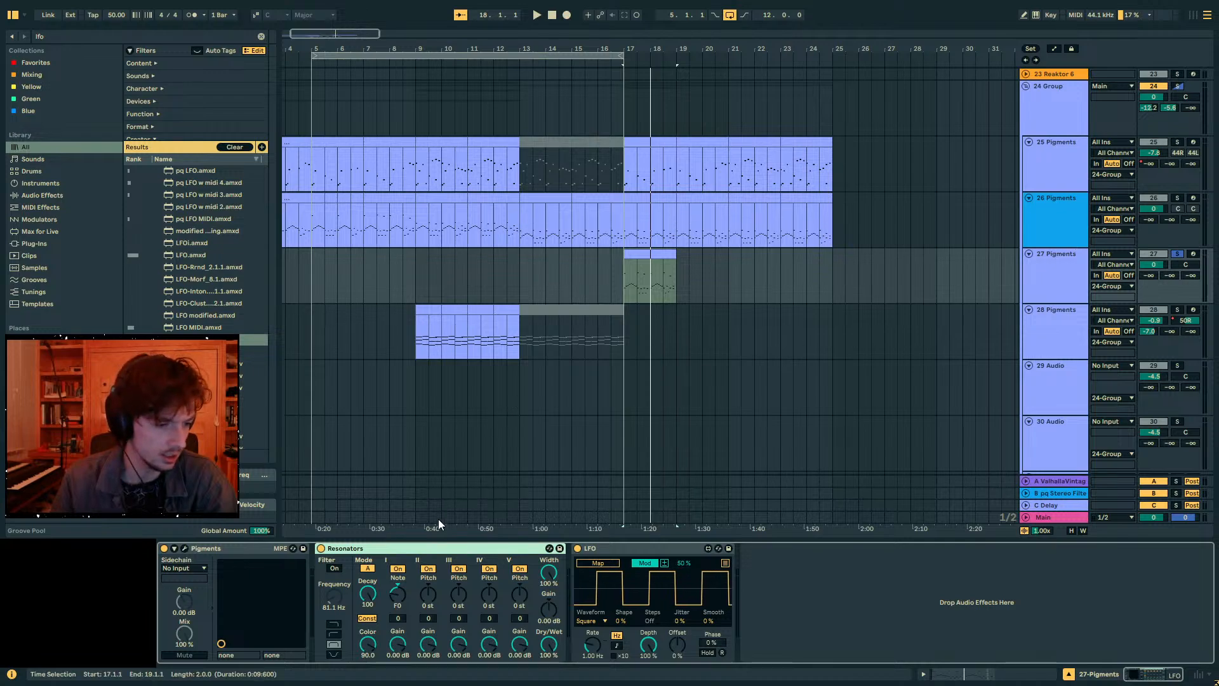
- Play the track 27 clip from bar 17 to audition the layer
{"action": "left_click", "coordinate": [807, 303]}
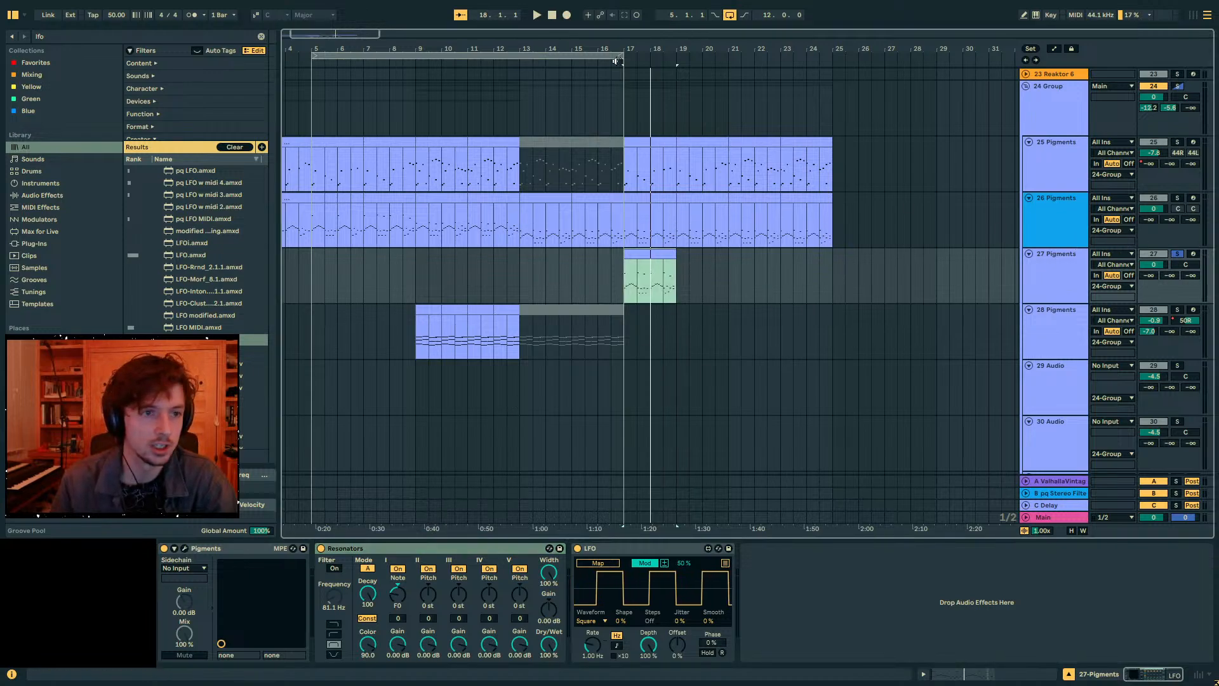
{"action": "left_click_drag", "start_coordinate": [624, 43], "coordinate": [425, 39]}
{"action": "key", "text": "space"}
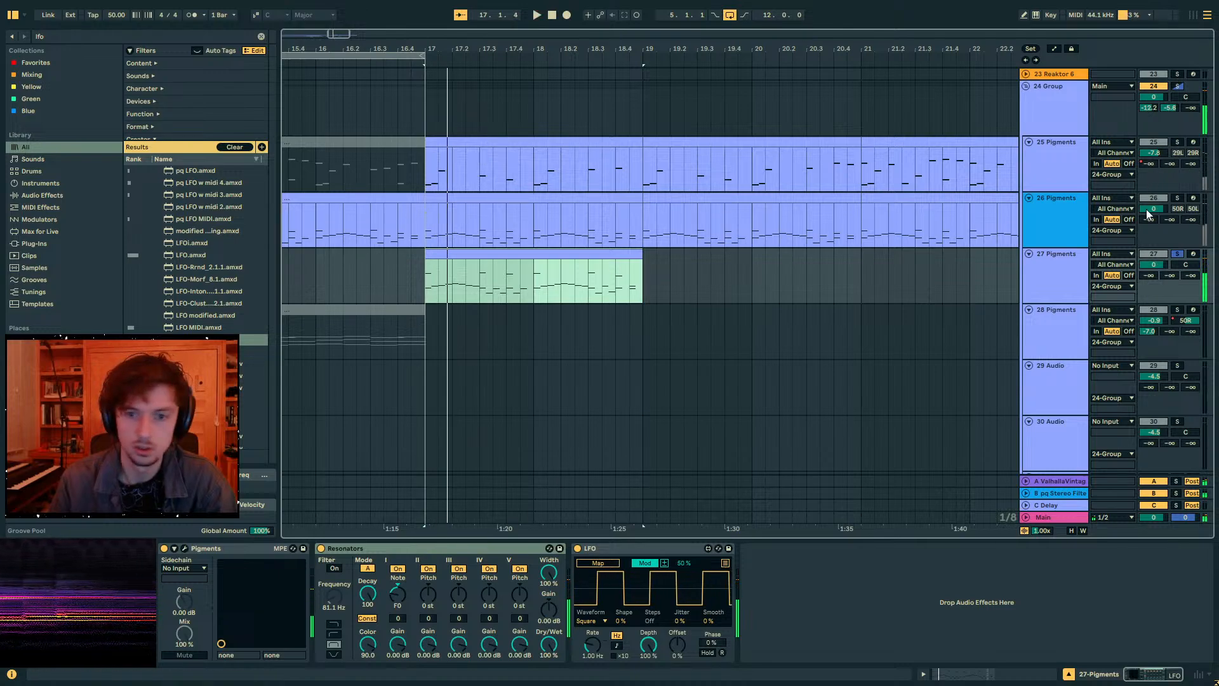
- Open the Pigments instrument on track 27 and change Engine 1 to the Modal type
{"action": "left_click", "coordinate": [360, 549]}
{"action": "left_click", "coordinate": [183, 550]}
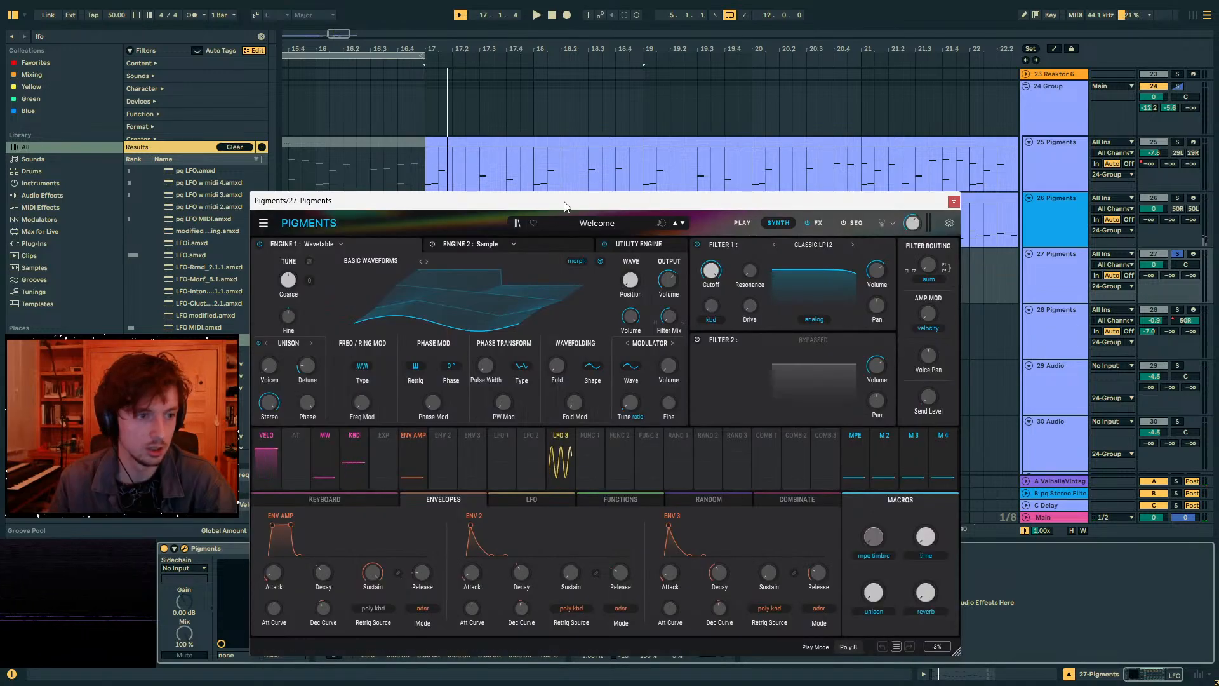
{"action": "left_click_drag", "start_coordinate": [317, 201], "coordinate": [470, 149]}
{"action": "left_click", "coordinate": [479, 192]}
{"action": "left_click", "coordinate": [442, 275]}
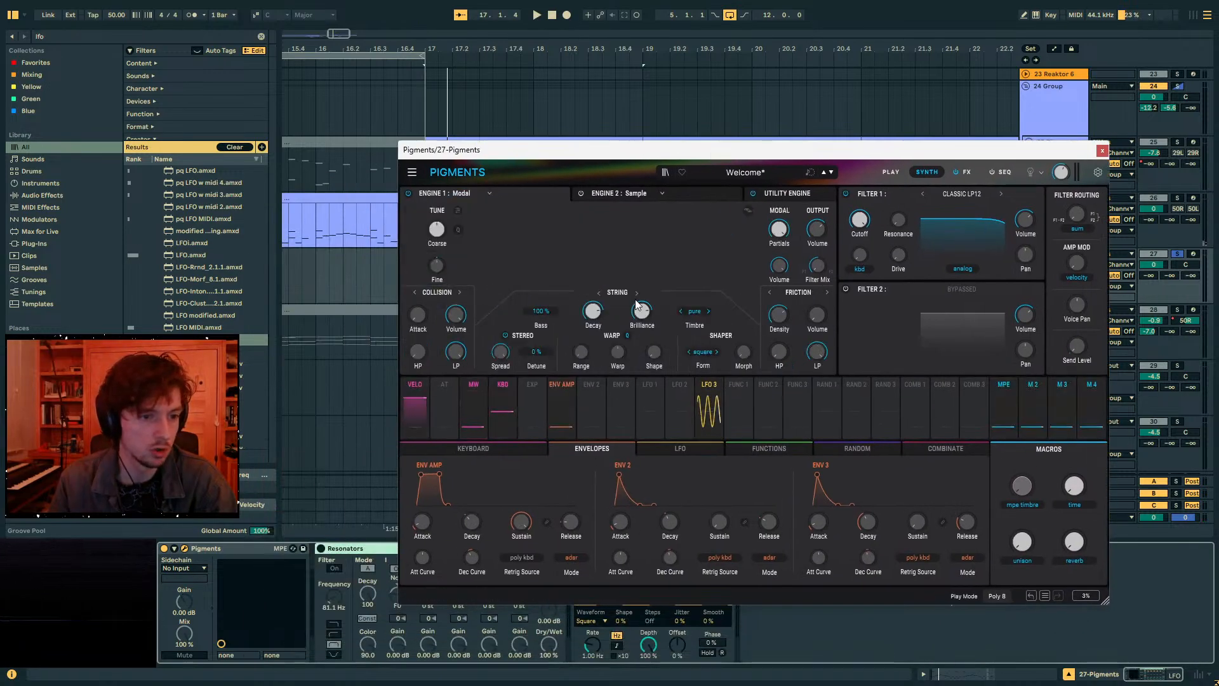
{"action": "left_click", "coordinate": [458, 231]}
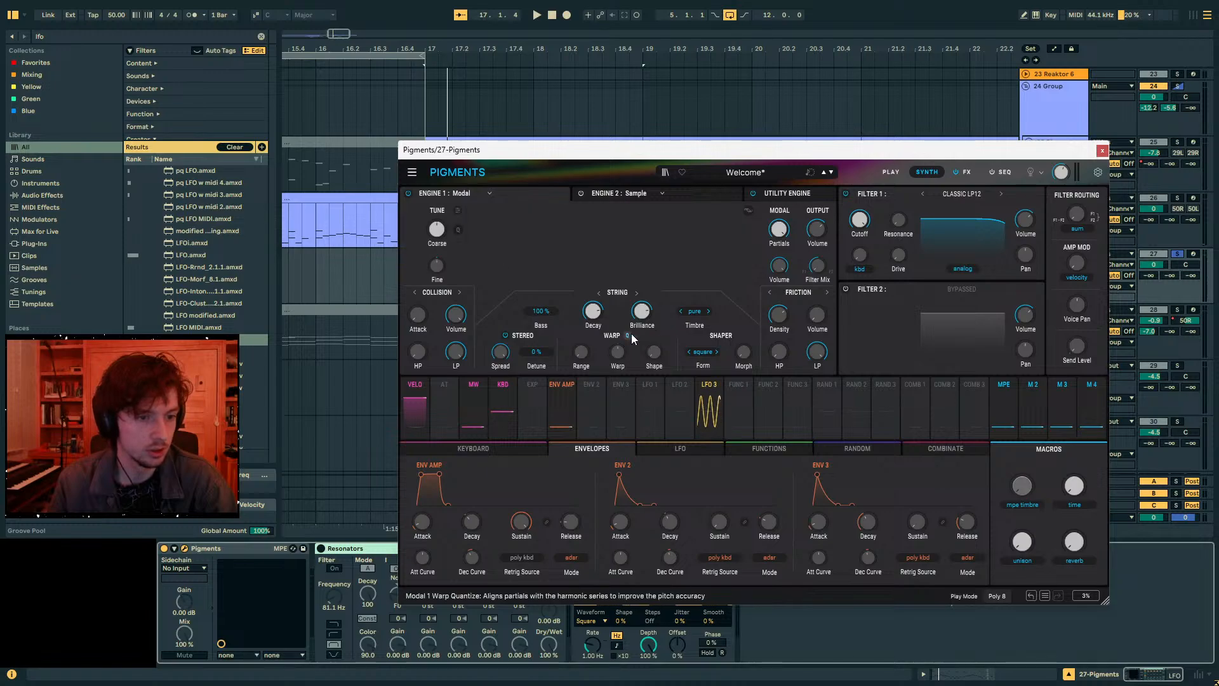
- Try the Modal engine's Warp amount during playback and lower track 27's volume to -5.1 dB
{"action": "key", "text": "space"}
{"action": "left_click_drag", "start_coordinate": [616, 352], "coordinate": [616, 373]}
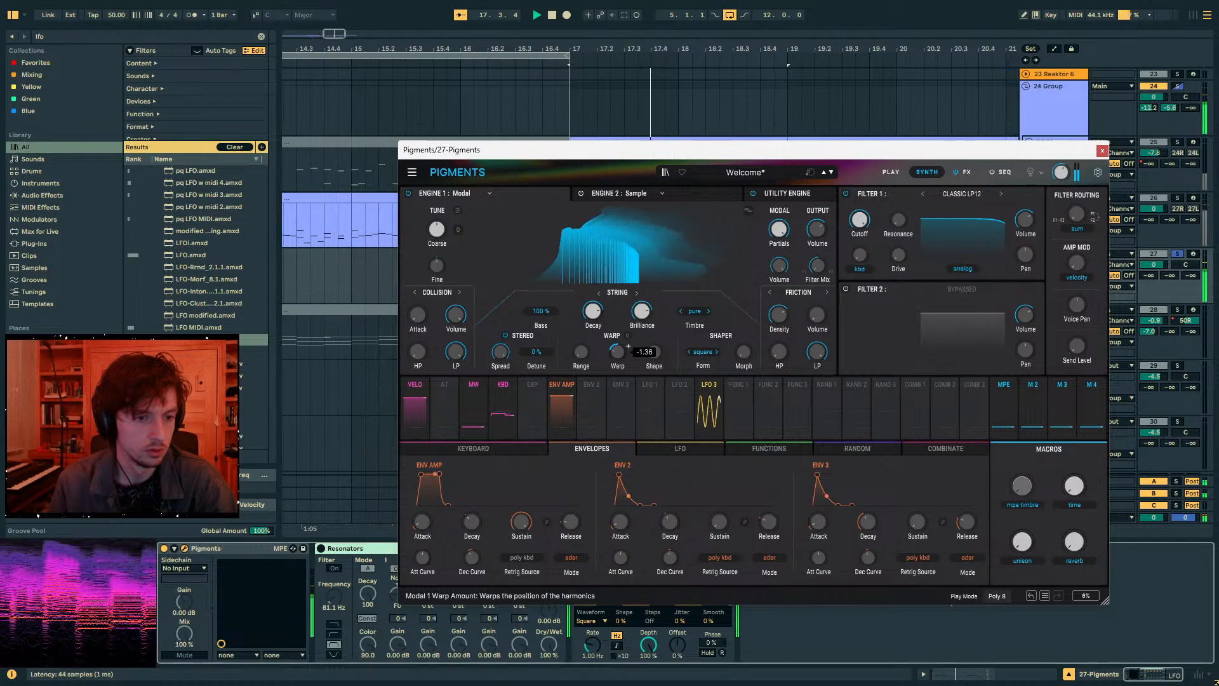
{"action": "key", "text": "space"}
{"action": "left_click_drag", "start_coordinate": [702, 152], "coordinate": [587, 274]}
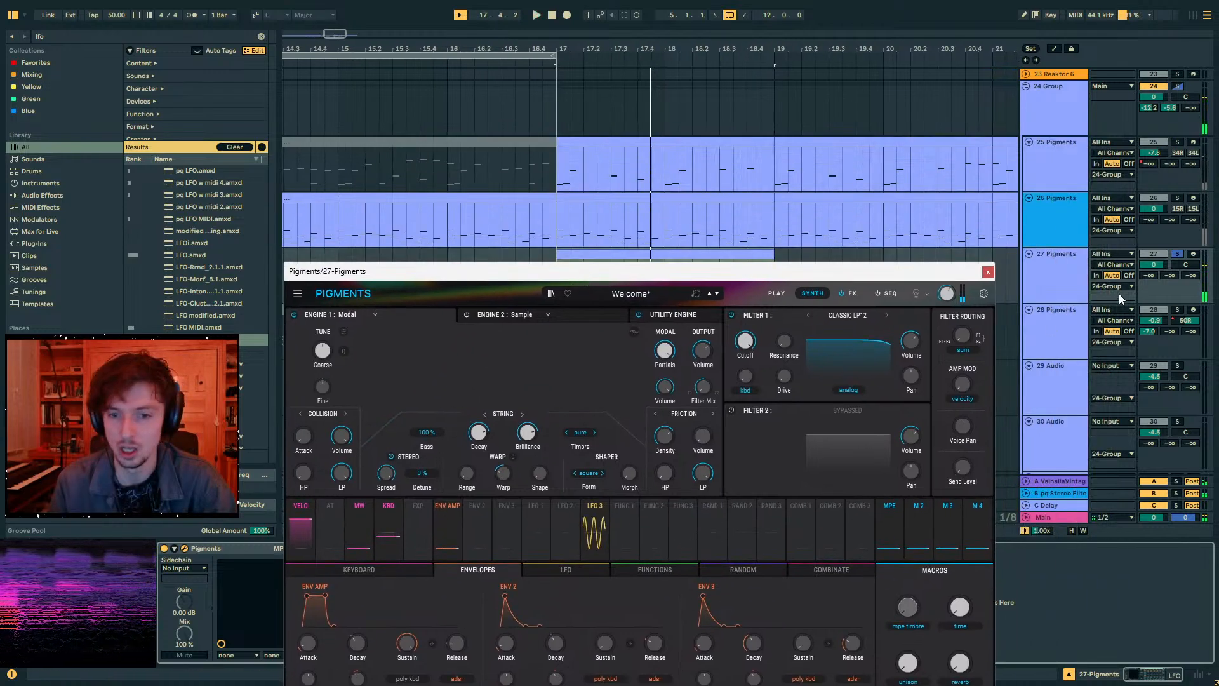
{"action": "left_click_drag", "start_coordinate": [978, 269], "coordinate": [1007, 87]}
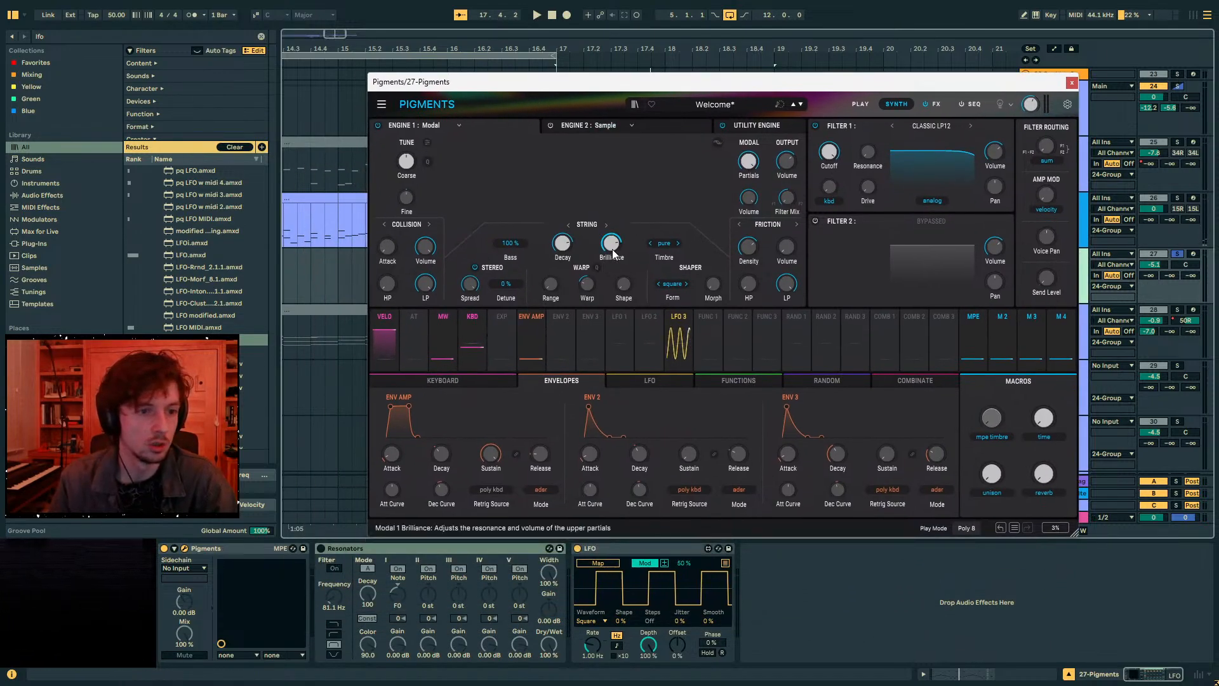
- Set the Modal string Timbre to full and adjust its Brilliance while the clip plays
{"action": "left_click", "coordinate": [678, 243]}
{"action": "key", "text": "space"}
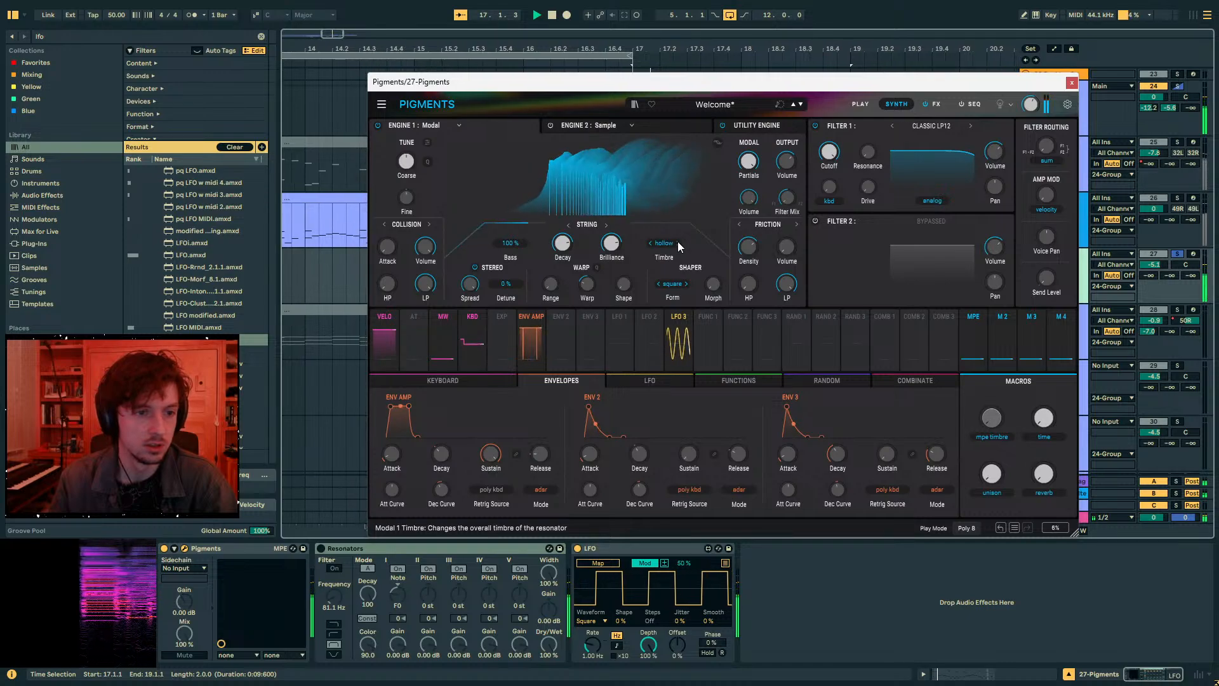
{"action": "left_click", "coordinate": [676, 243]}
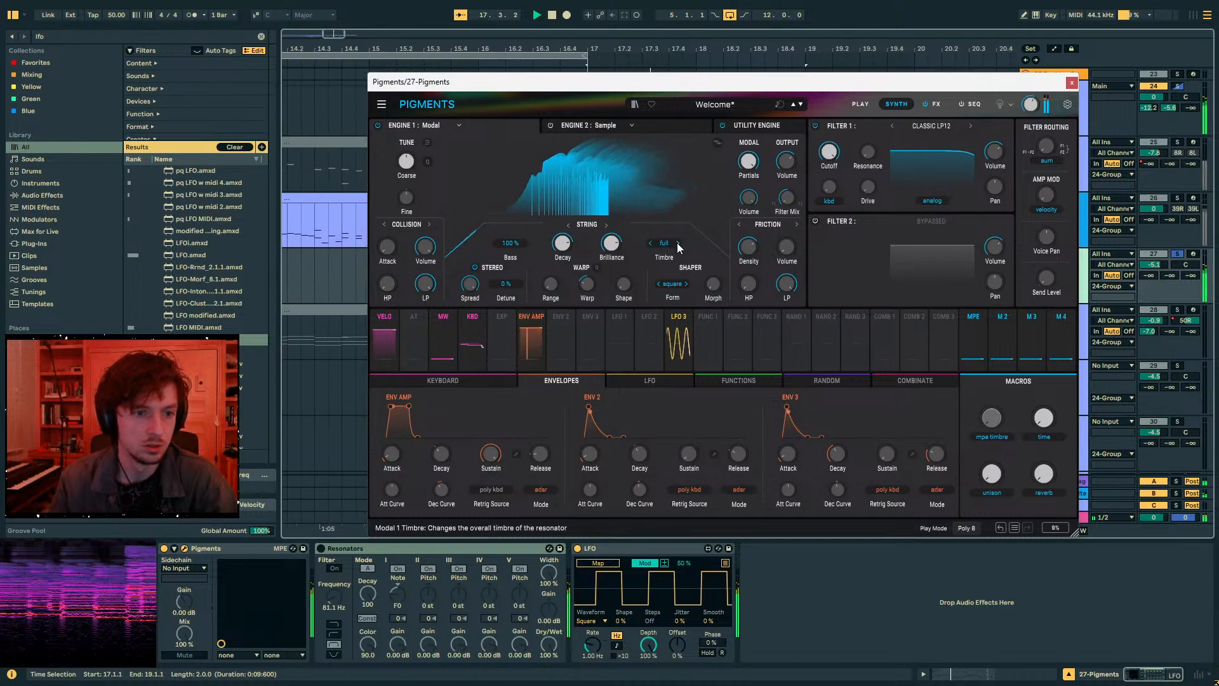
{"action": "left_click_drag", "start_coordinate": [612, 249], "coordinate": [588, 326]}
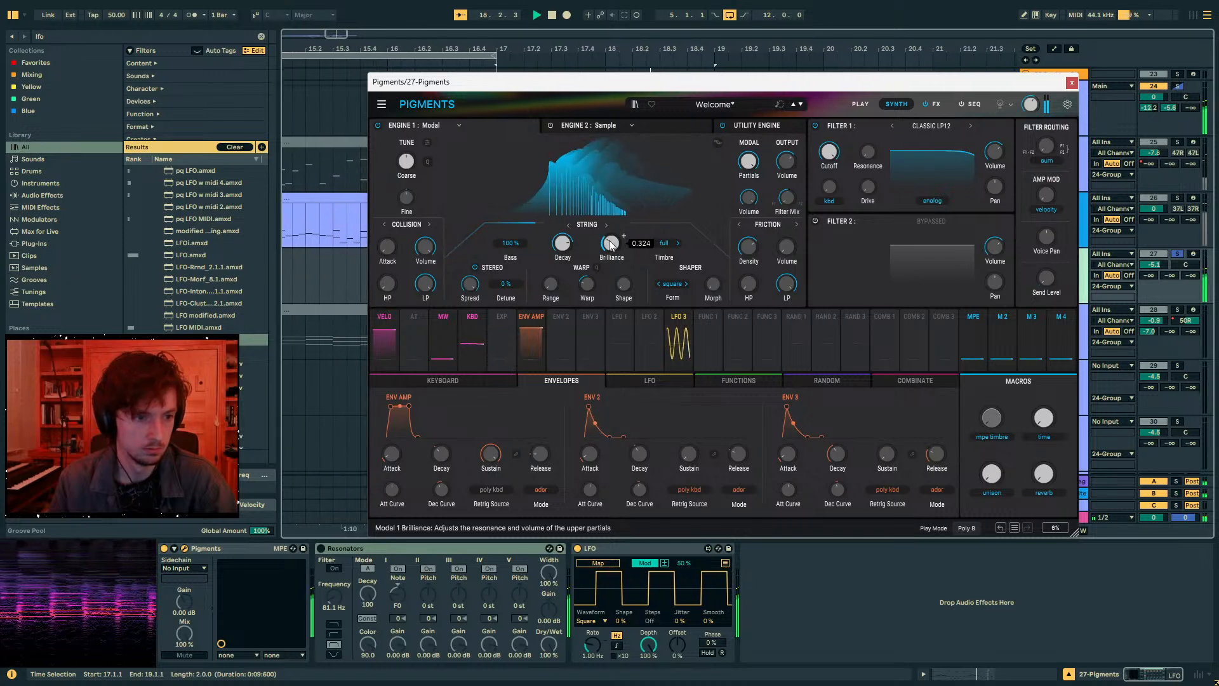
- Adjust the Modal engine's Warp Range and Shape, and raise the Shaper Morph using the brass form
{"action": "left_click_drag", "start_coordinate": [550, 284], "coordinate": [554, 159]}
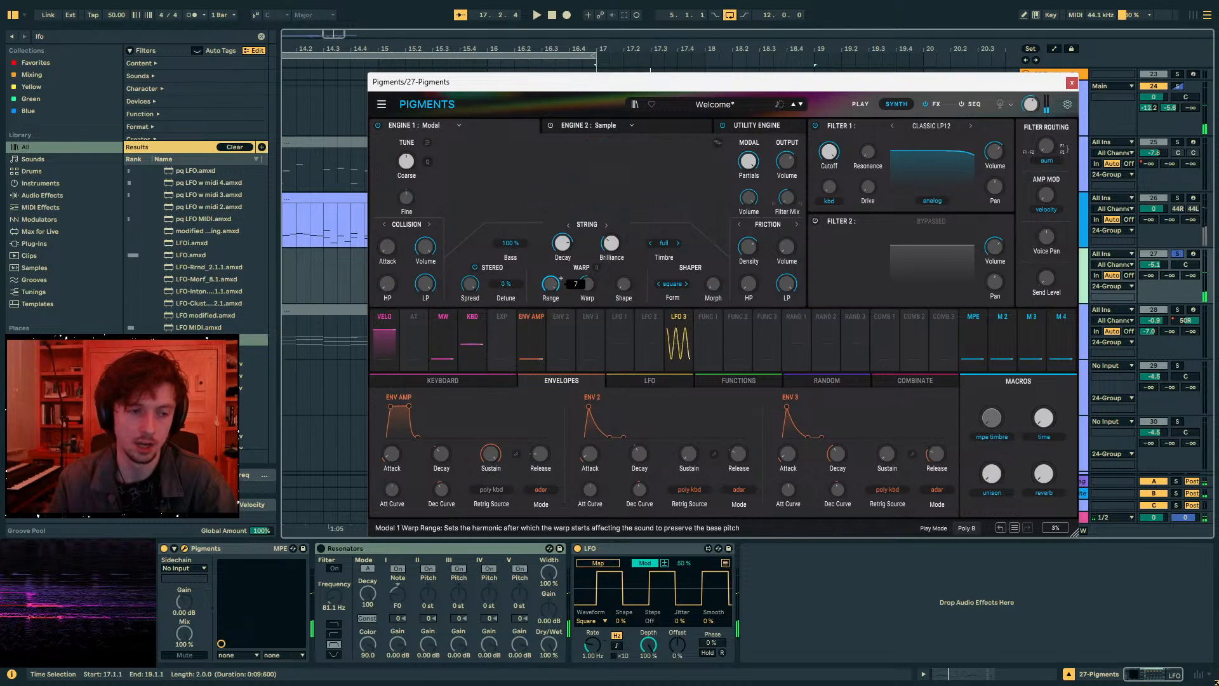
{"action": "key", "text": "space"}
{"action": "left_click_drag", "start_coordinate": [551, 284], "coordinate": [551, 311]}
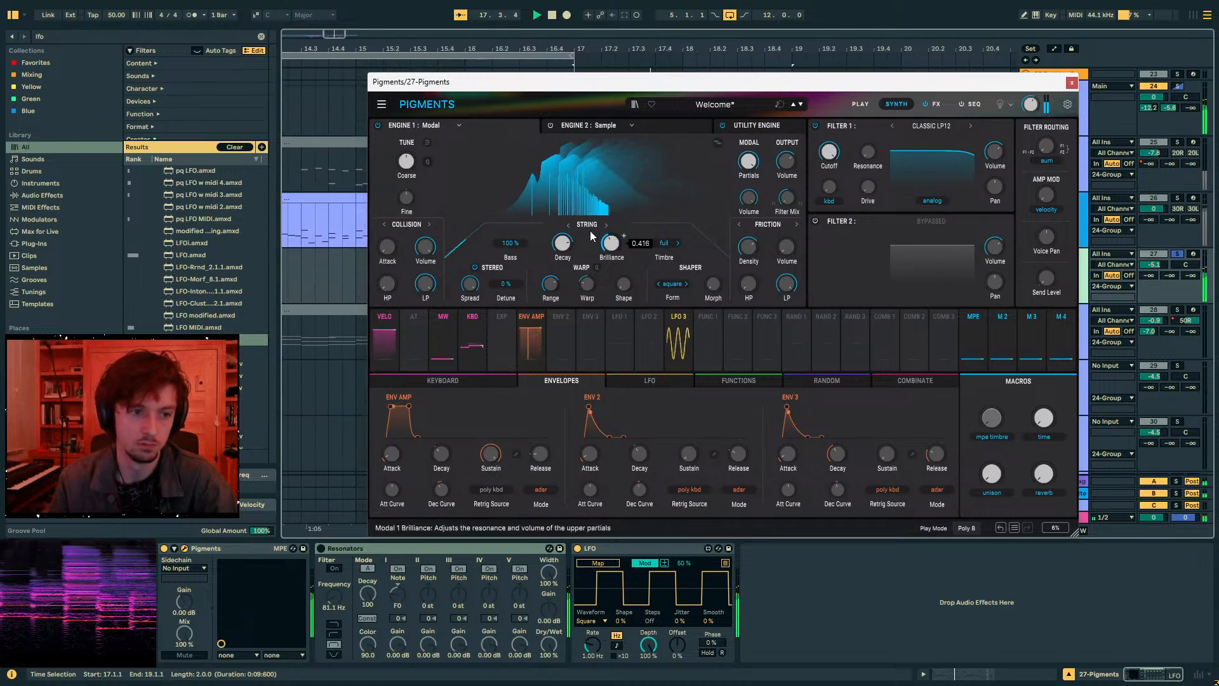
{"action": "left_click_drag", "start_coordinate": [613, 284], "coordinate": [639, 150]}
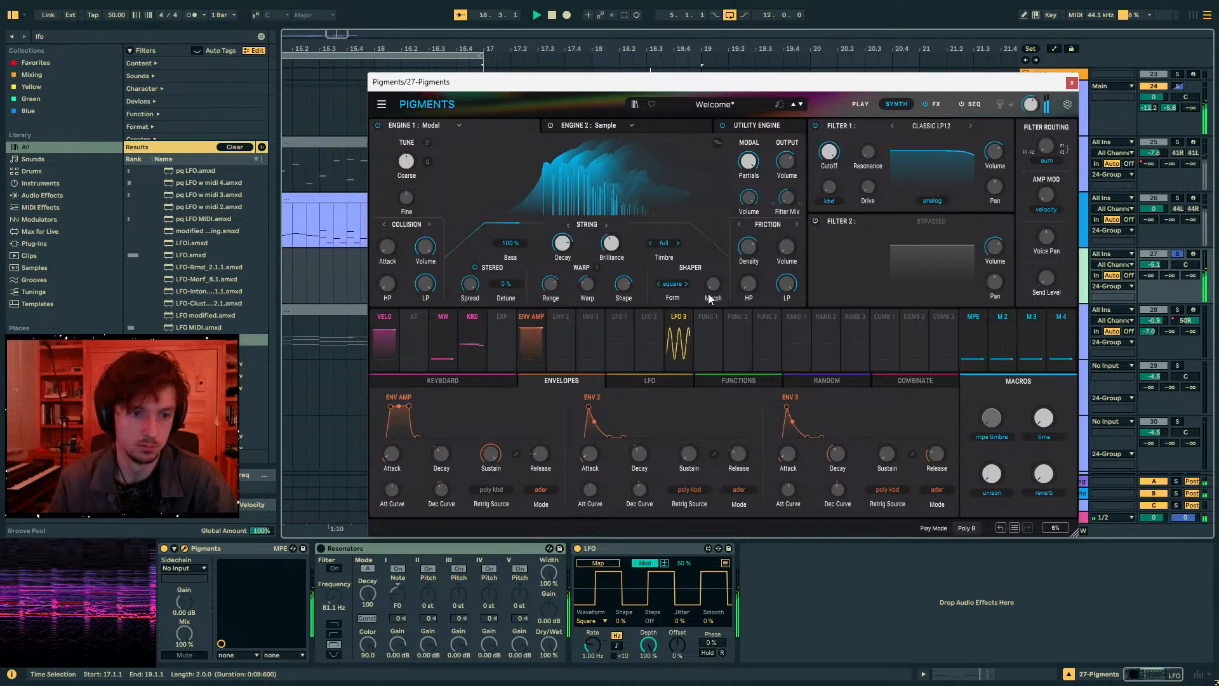
{"action": "left_click_drag", "start_coordinate": [707, 293], "coordinate": [706, 200]}
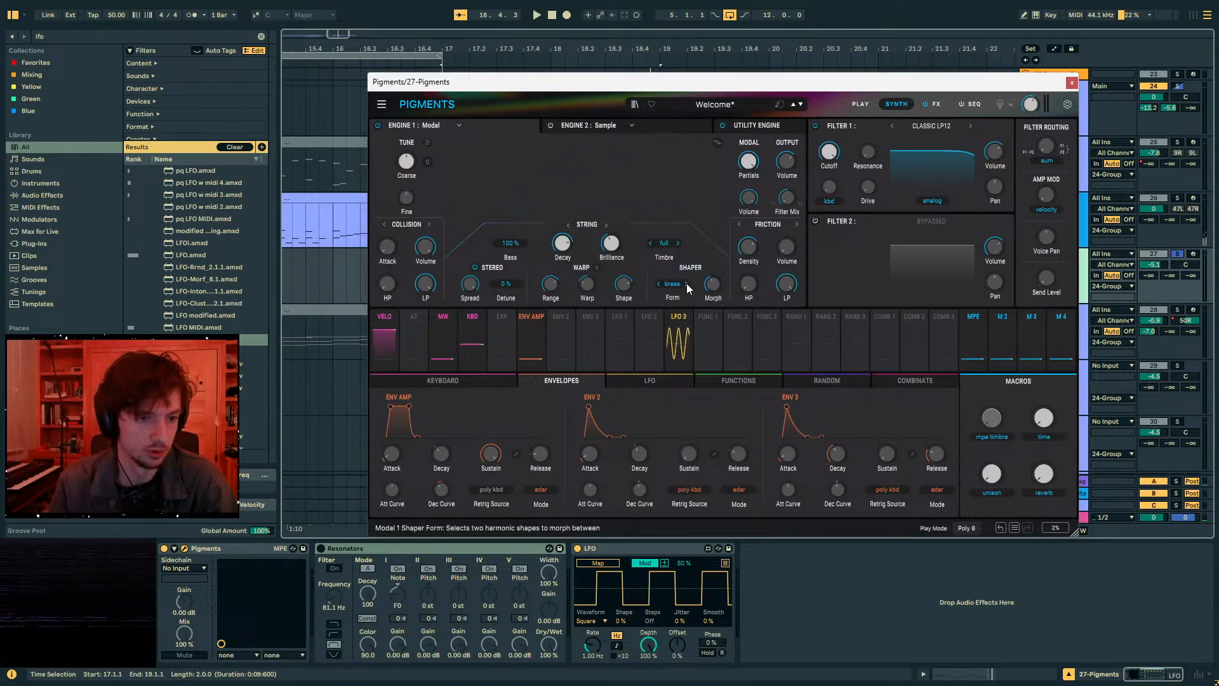
- Add slight stereo Detune to the Modal engine and set its Bass to 53.4 % during playback
{"action": "key", "text": "space"}
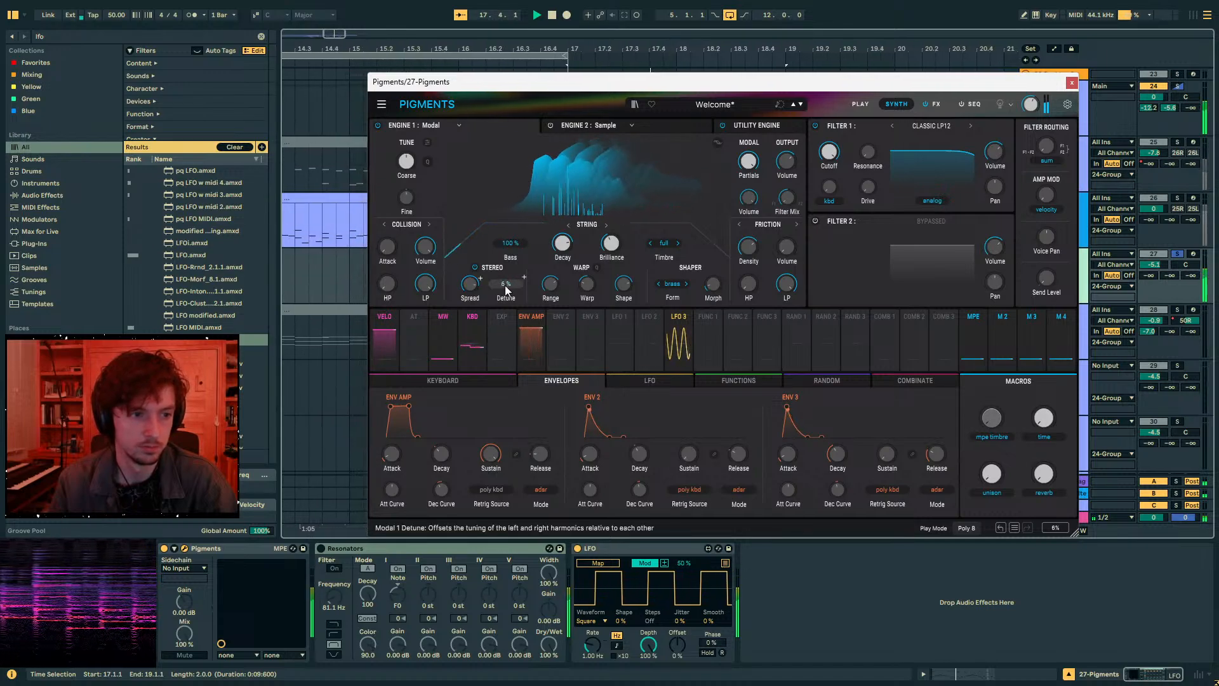
{"action": "left_click_drag", "start_coordinate": [511, 243], "coordinate": [471, 514]}
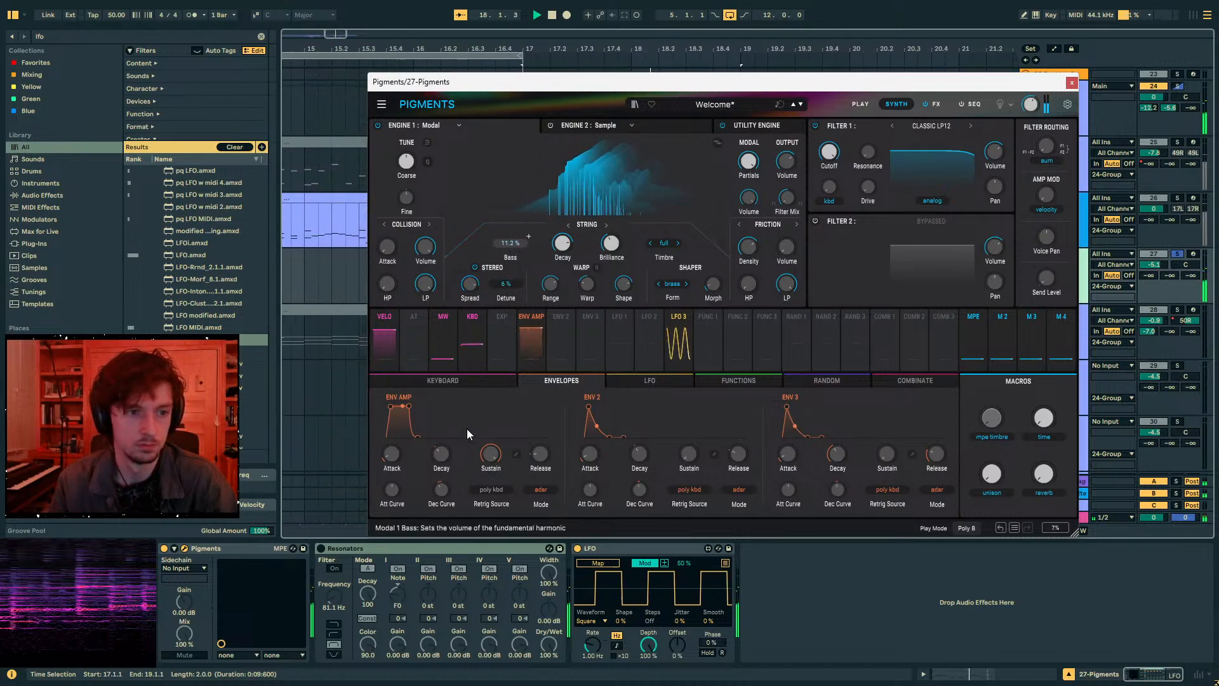
{"action": "left_click_drag", "start_coordinate": [467, 429], "coordinate": [452, 406]}
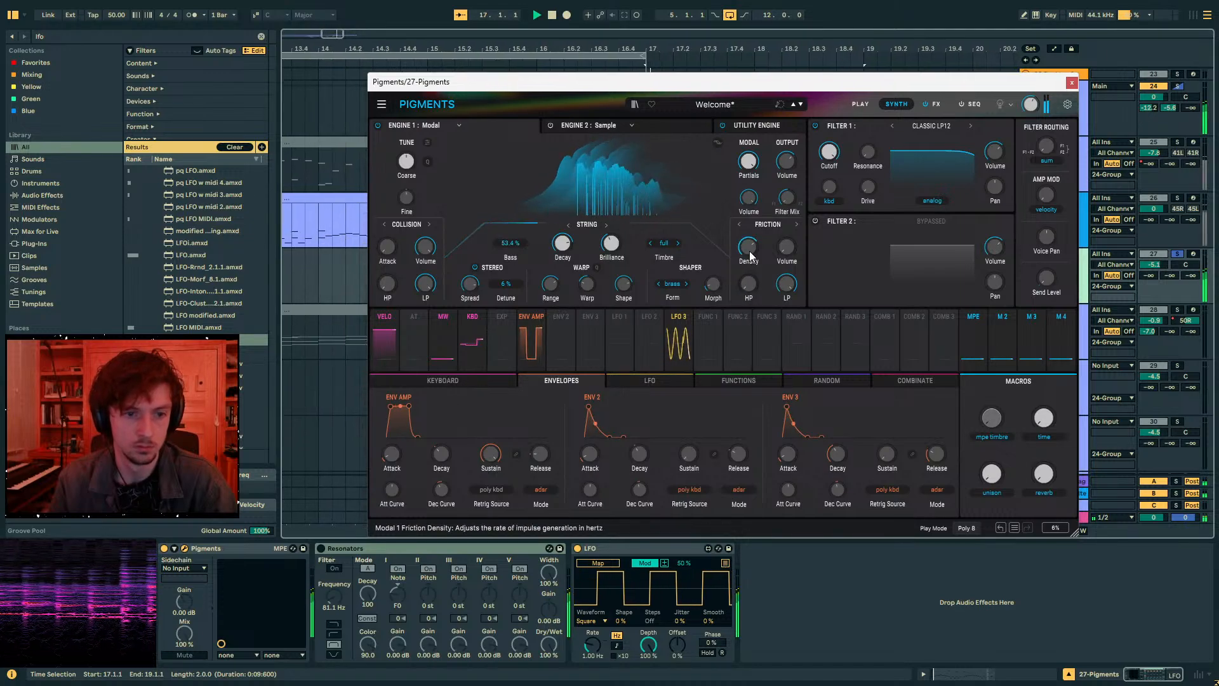
- Switch the Modal engine's Friction exciter to Audio Input and close the Pigments window
{"action": "left_click", "coordinate": [796, 224]}
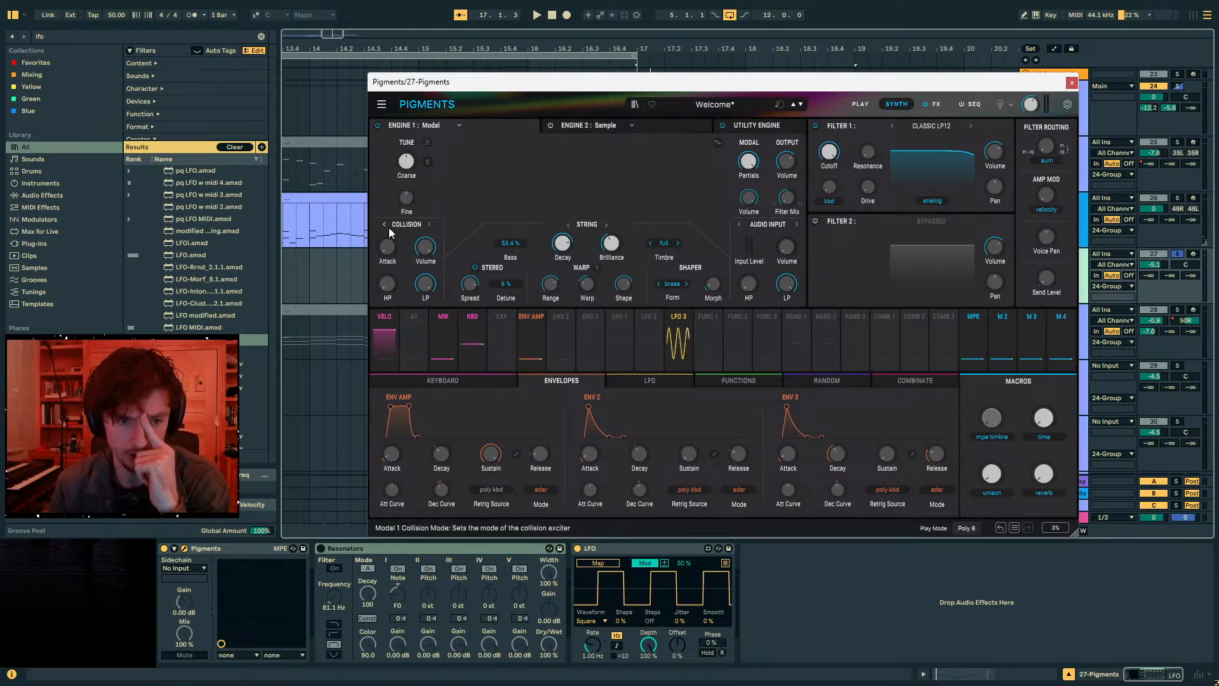
{"action": "mouse_move", "coordinate": [780, 251]}
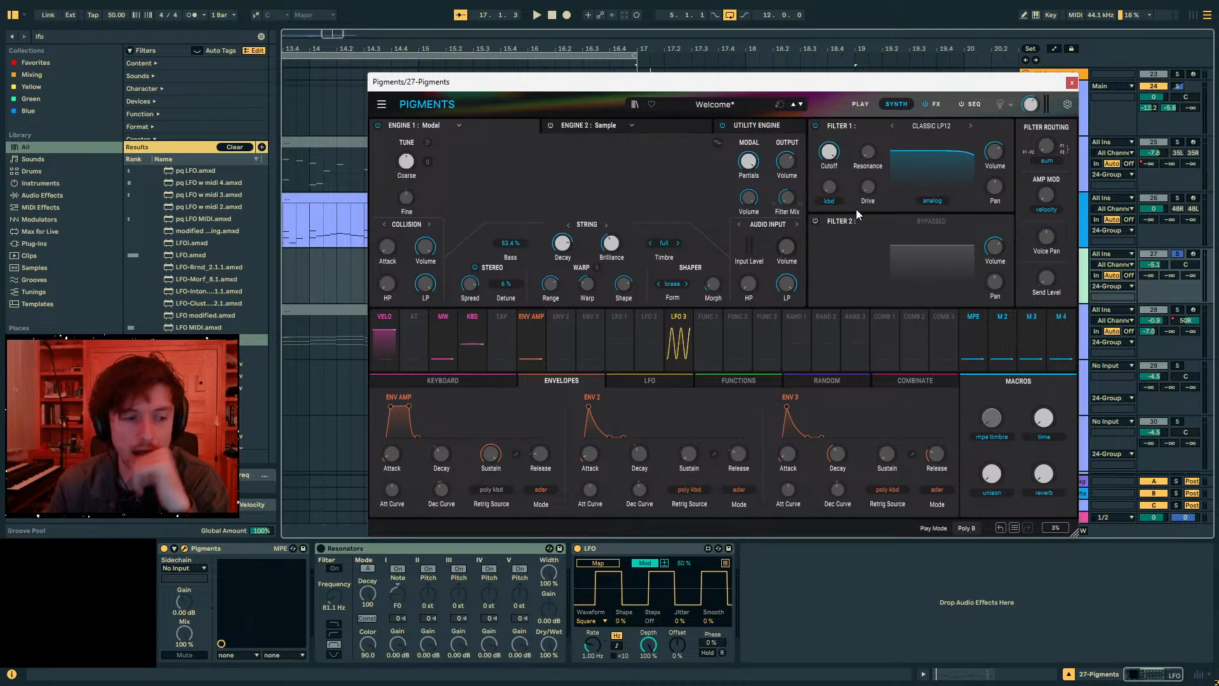
{"action": "left_click", "coordinate": [322, 549]}
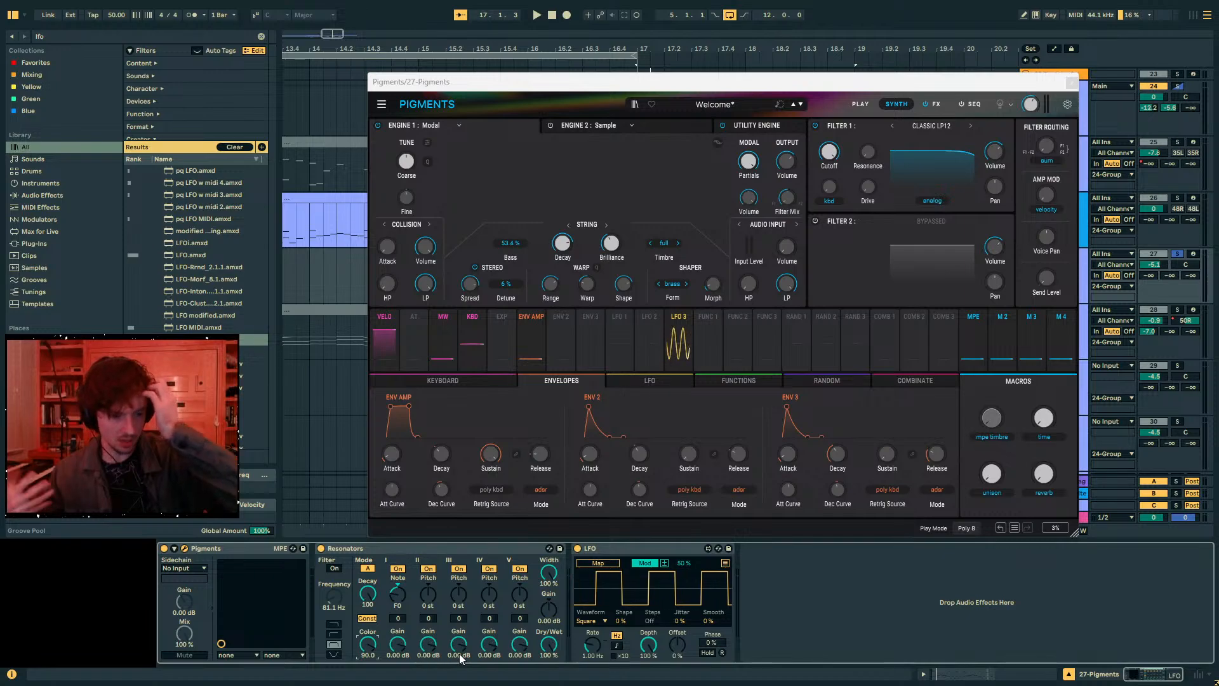
{"action": "left_click", "coordinate": [363, 550]}
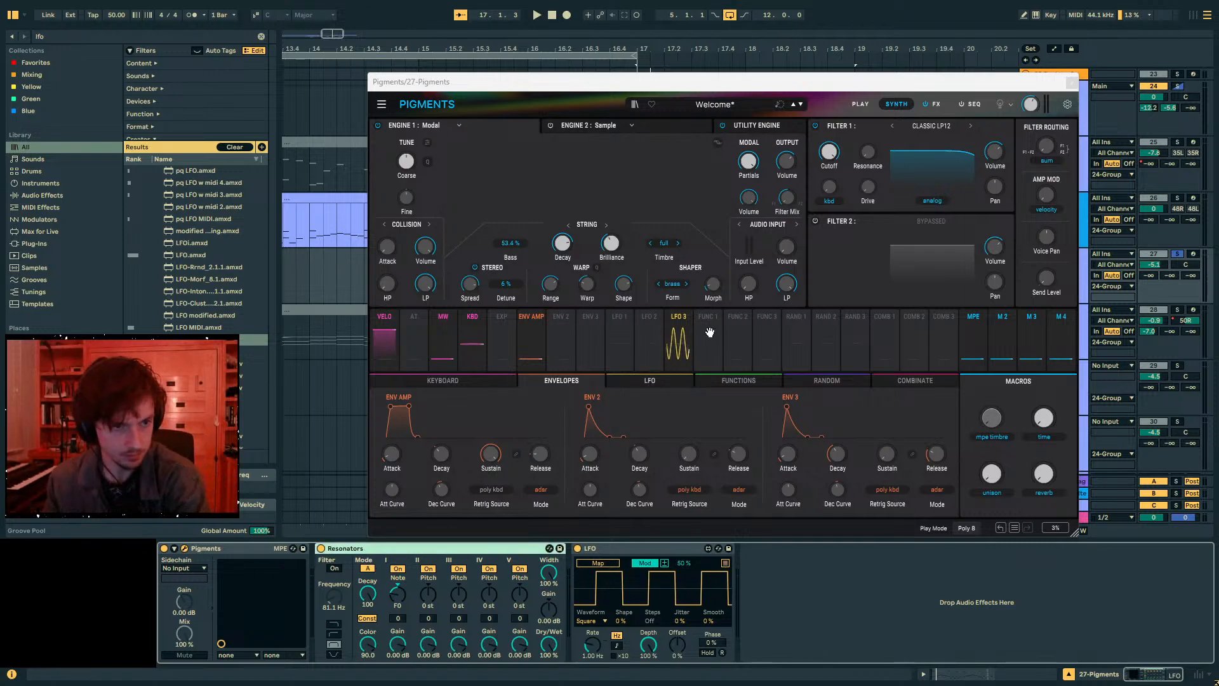
{"action": "left_click", "coordinate": [1072, 83]}
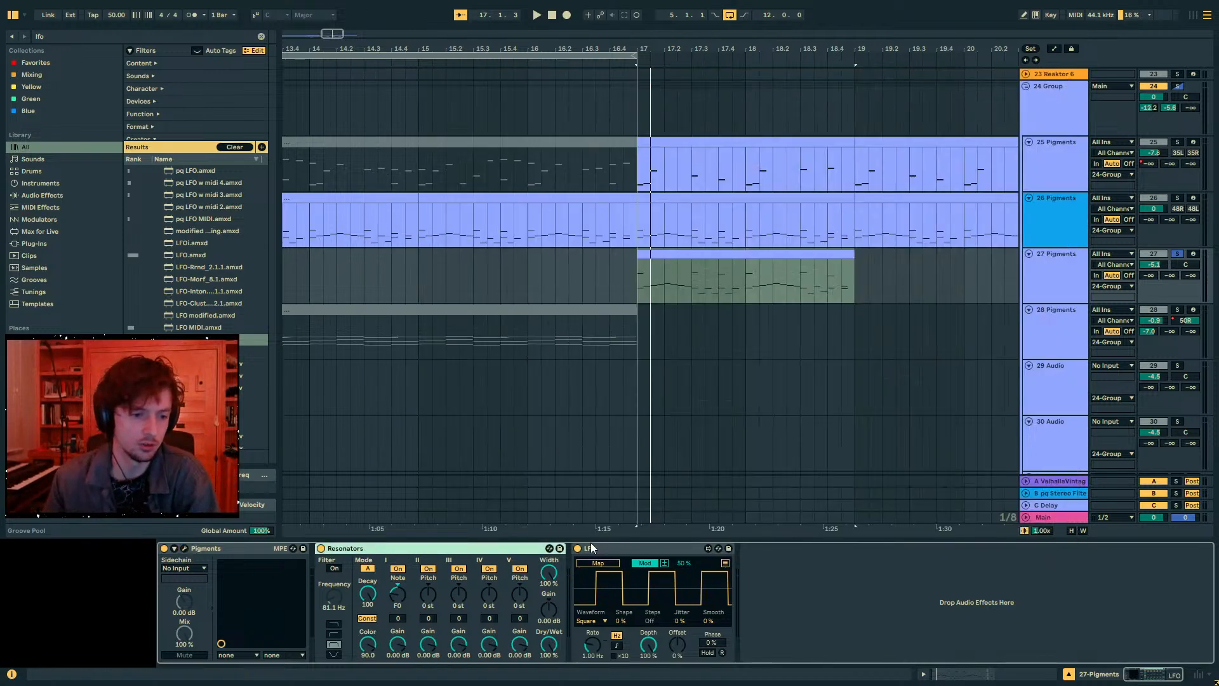
{"action": "left_click_drag", "start_coordinate": [518, 547], "coordinate": [596, 553]}
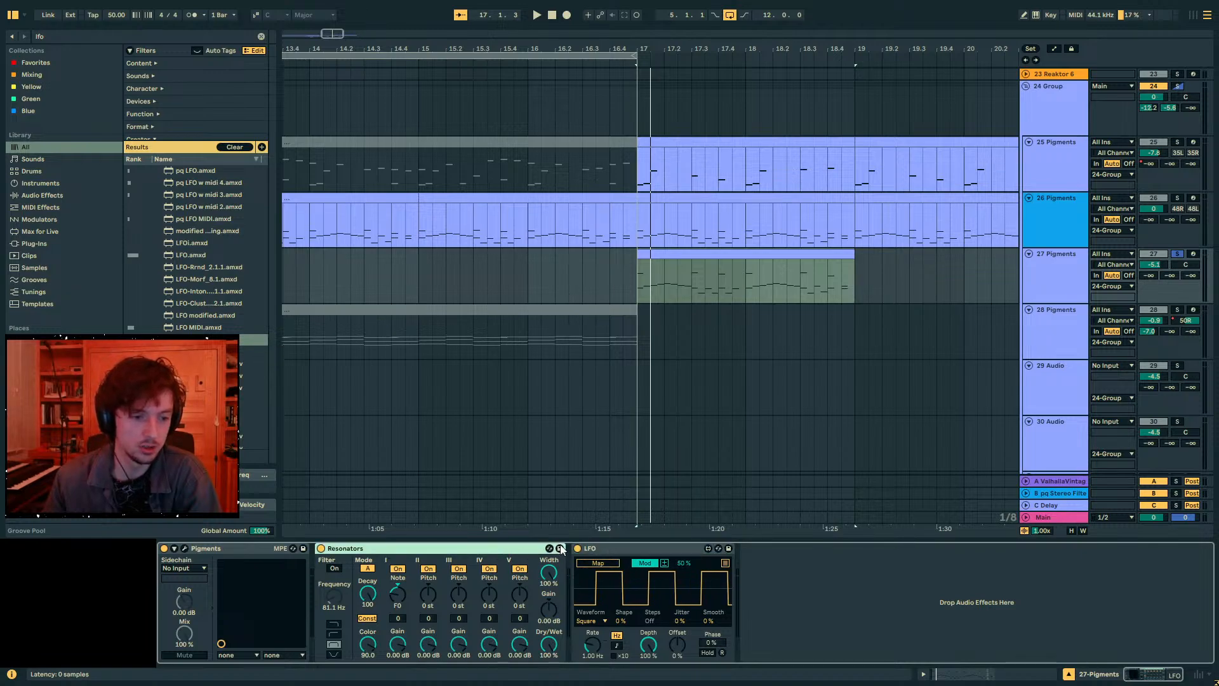
{"action": "double_click", "coordinate": [468, 545]}
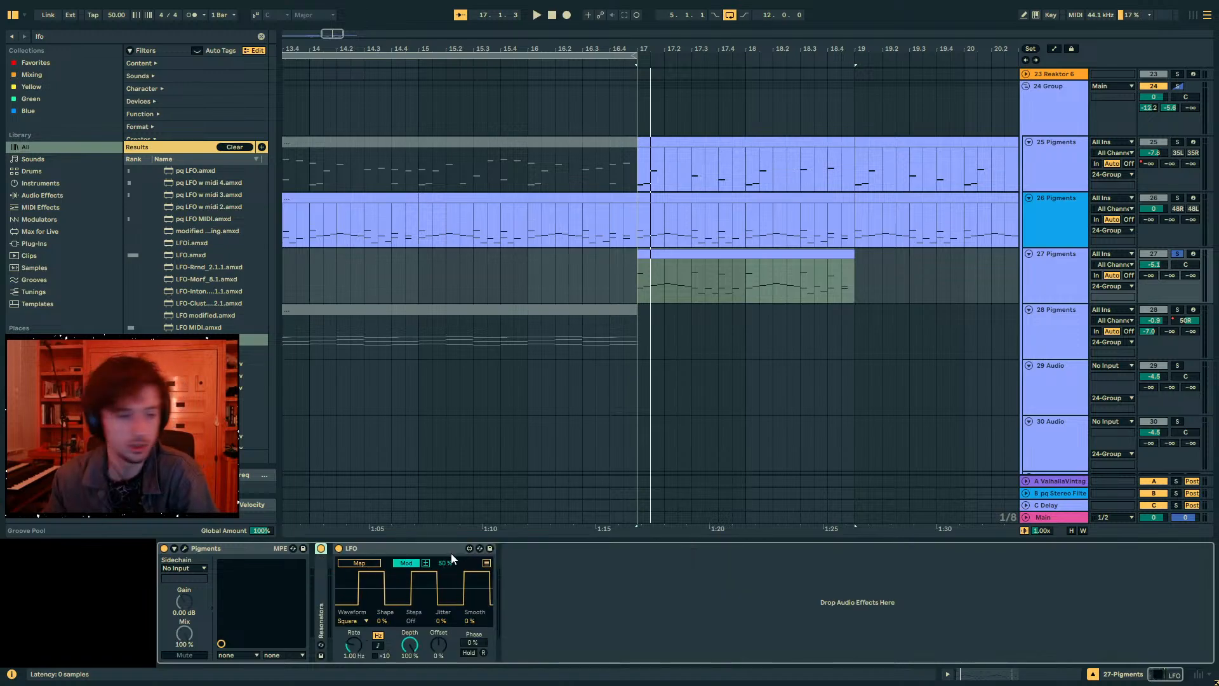
{"action": "double_click", "coordinate": [321, 592]}
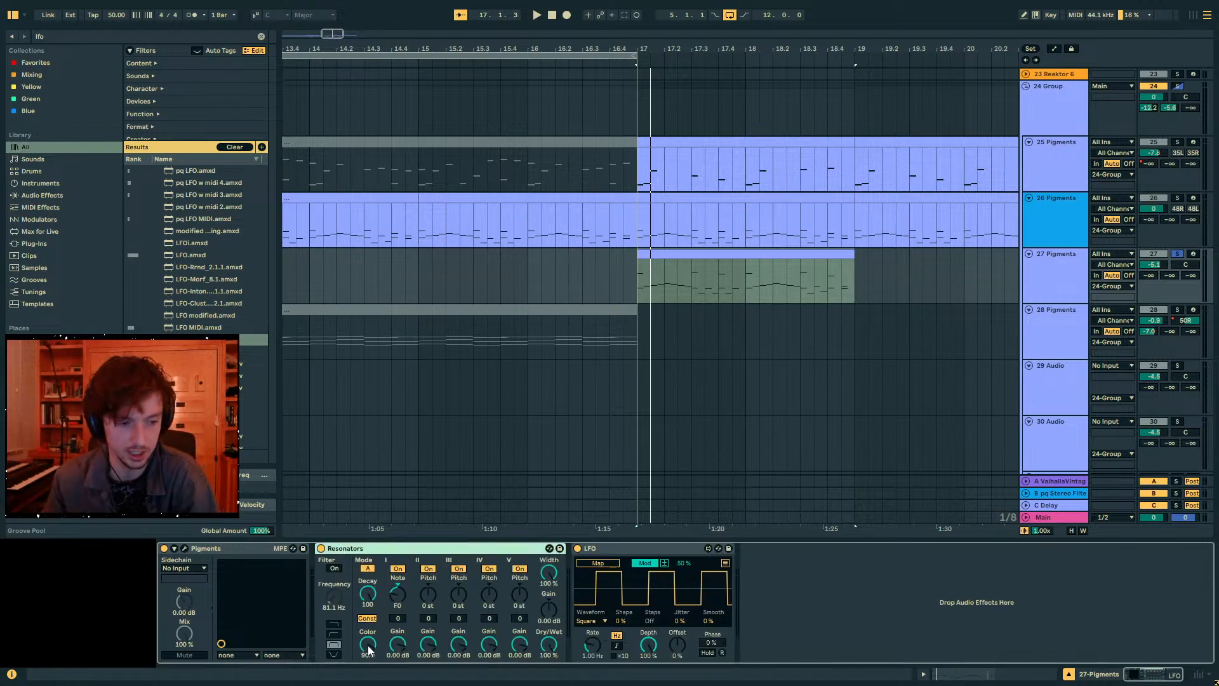
- Try to map the LFO to the Resonators mode switch
{"action": "left_click_drag", "start_coordinate": [368, 645], "coordinate": [368, 634]}
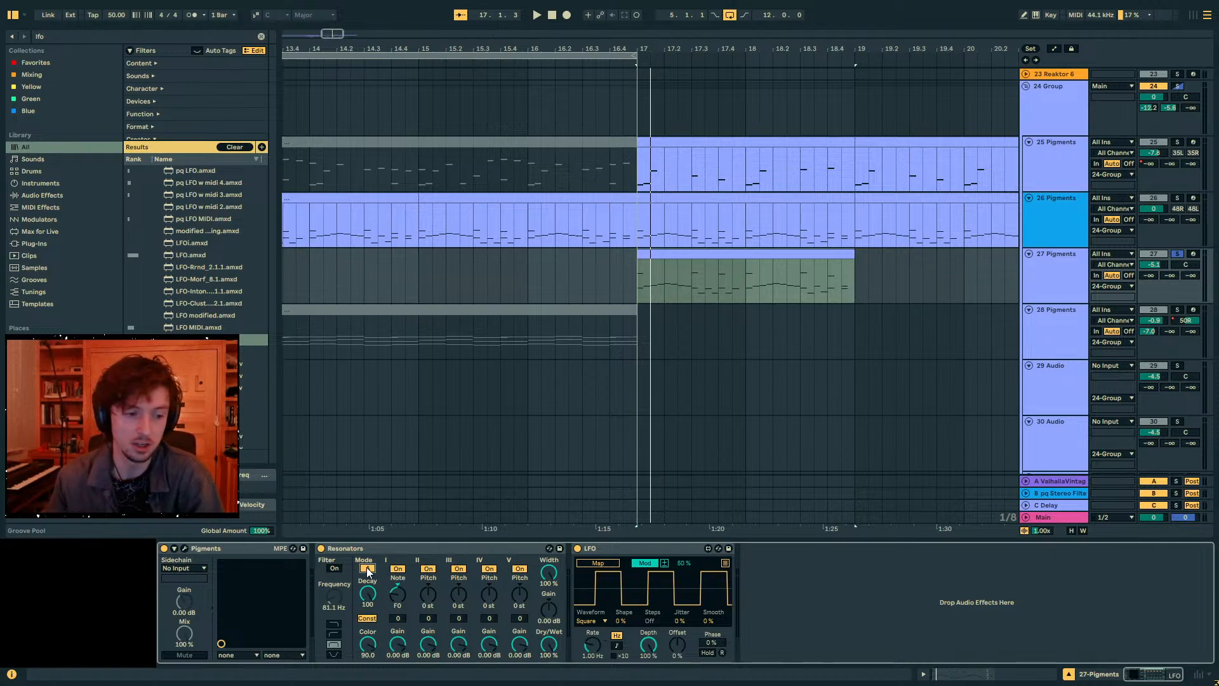
{"action": "left_click", "coordinate": [607, 563]}
{"action": "left_click", "coordinate": [368, 568]}
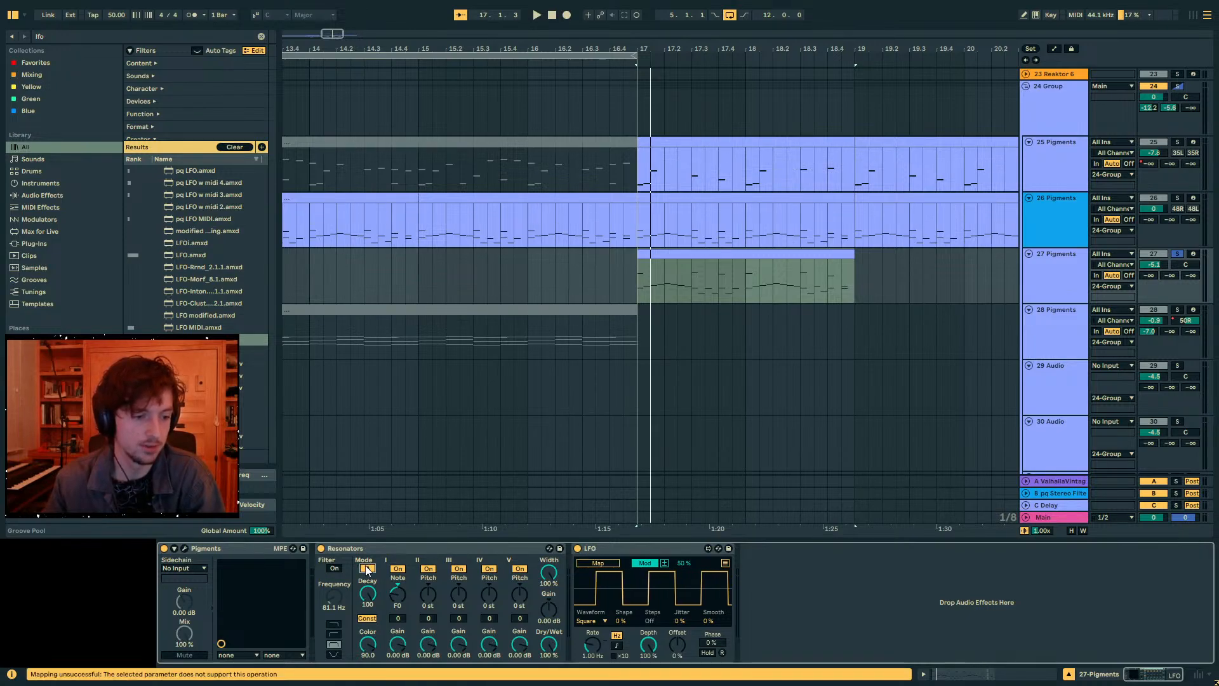
- Stop playback and reset the volume of the 27 Pigments track to 0 dB
{"action": "key", "text": "space"}
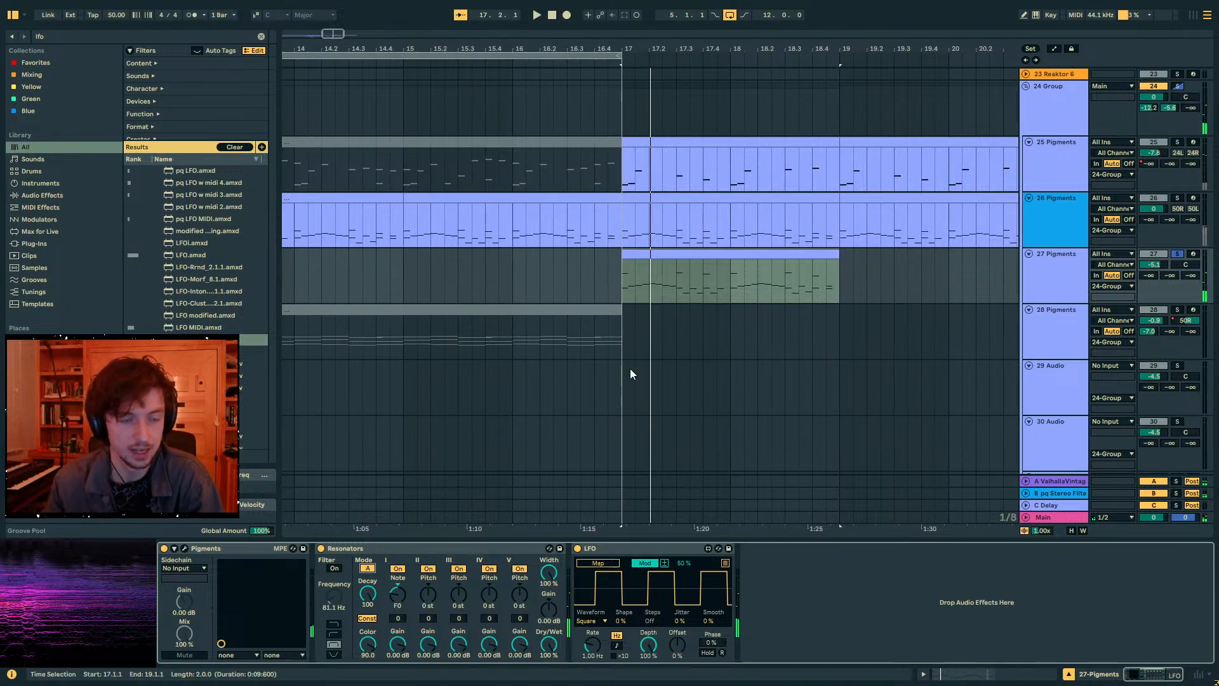
{"action": "left_click", "coordinate": [1061, 284]}
{"action": "left_click", "coordinate": [1154, 264]}
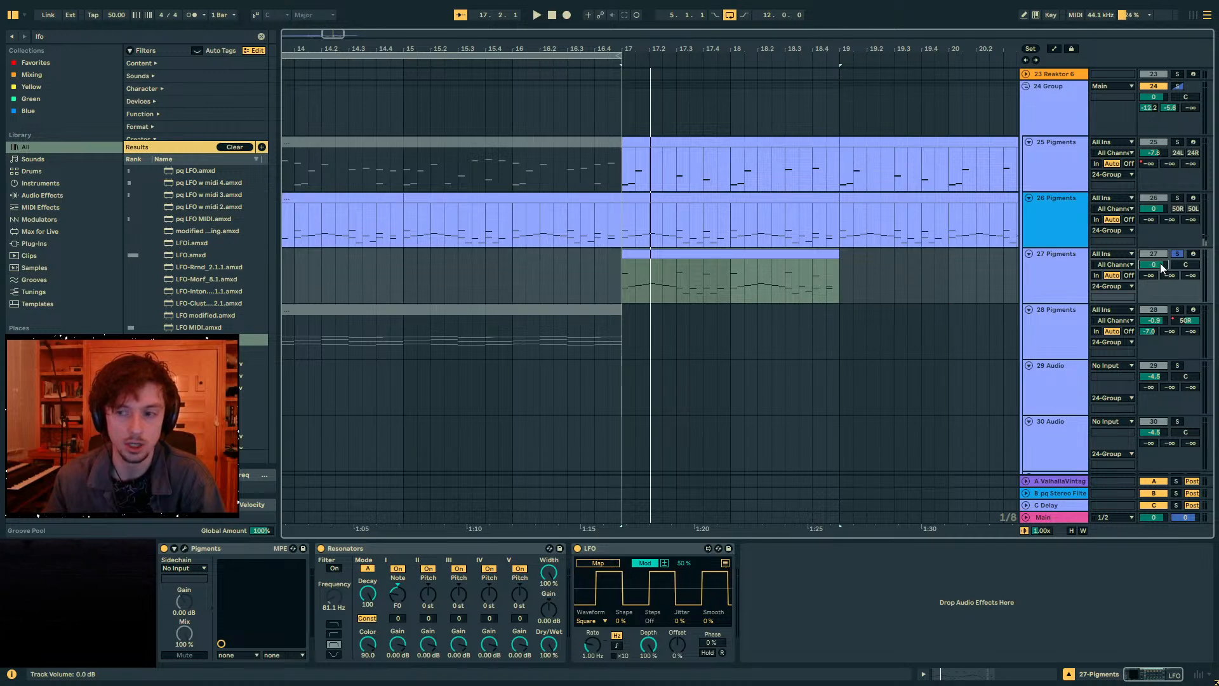
- Take the 27 Pigments track out of solo and select its MIDI clip starting at bar 17
{"action": "left_click", "coordinate": [690, 228]}
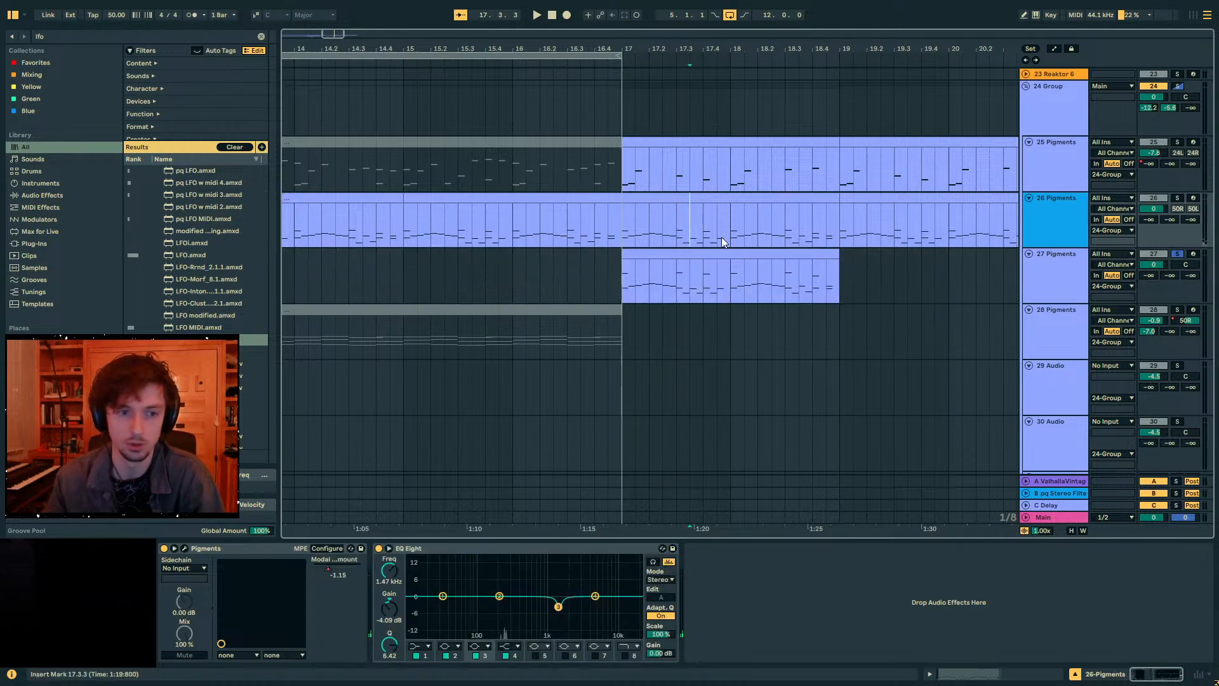
{"action": "left_click", "coordinate": [741, 268]}
{"action": "key", "text": "Up"}
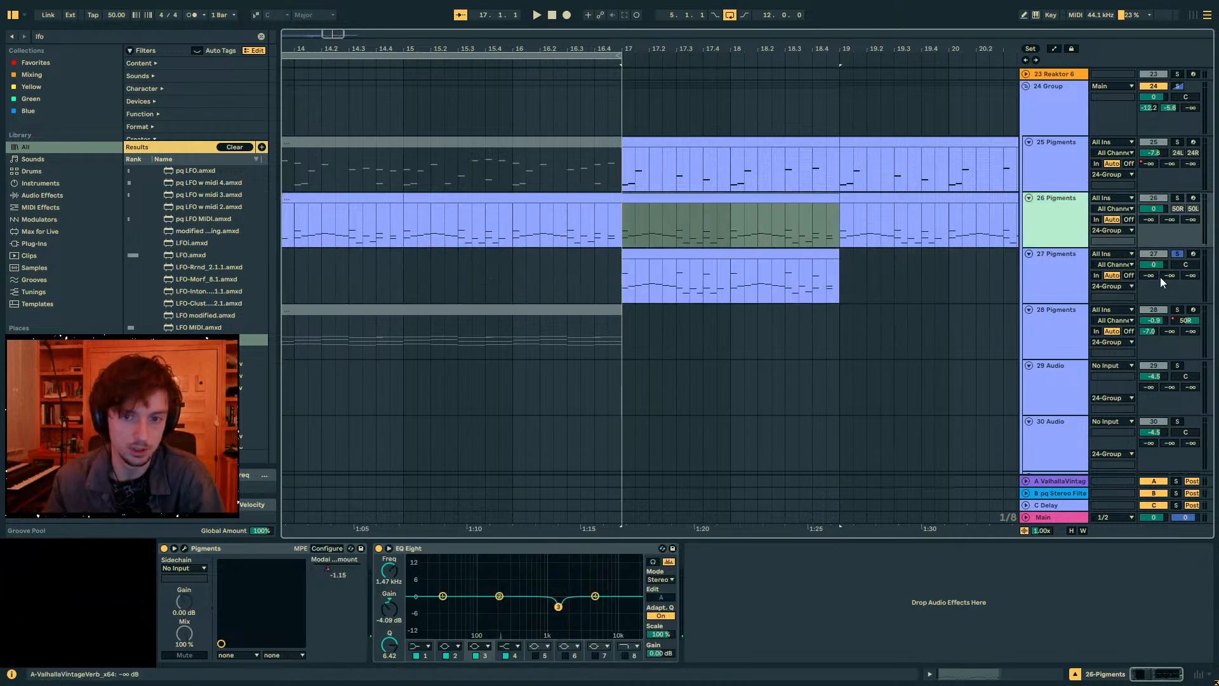
{"action": "left_click", "coordinate": [1177, 253]}
{"action": "key", "text": "Down"}
{"action": "left_click", "coordinate": [637, 253]}
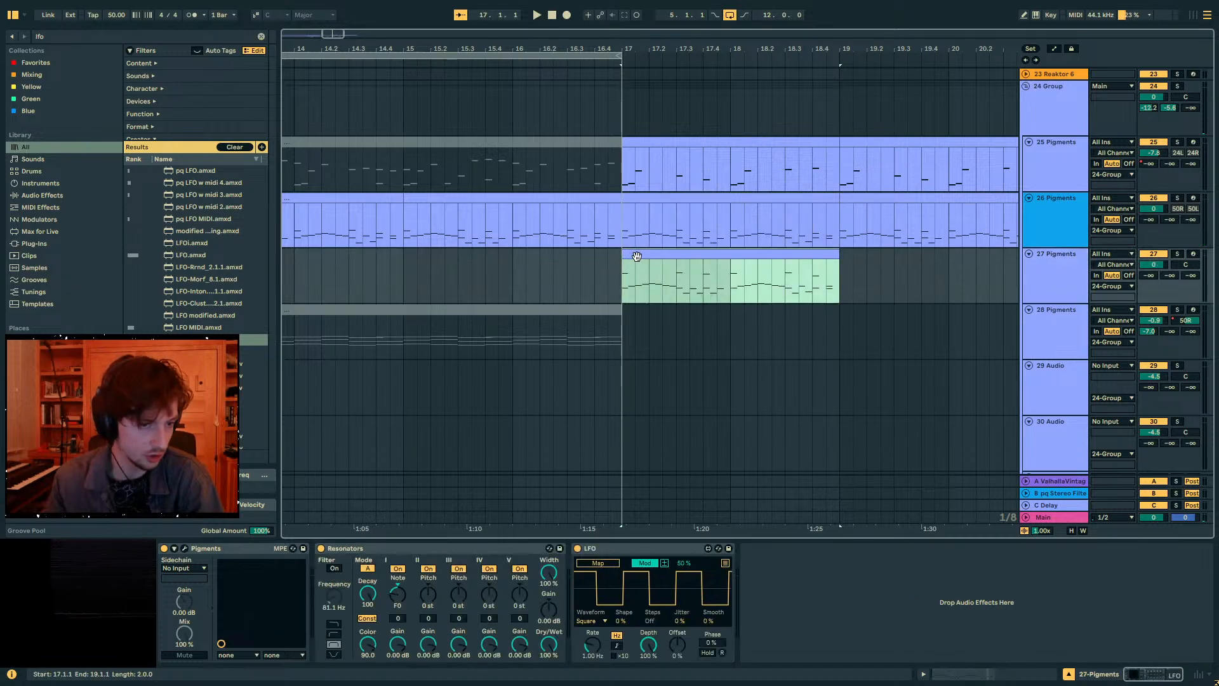
- Open the Pigments synth on track 27, solo the track and play its selected clip
{"action": "left_click", "coordinate": [185, 548]}
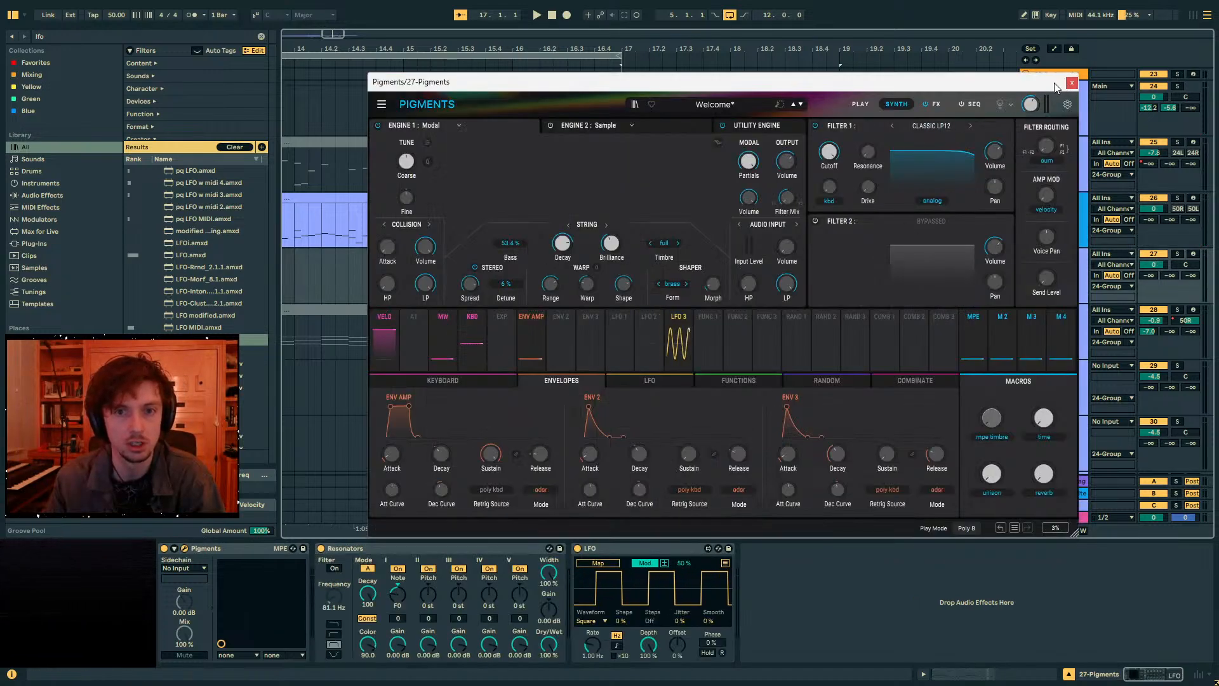
{"action": "left_click_drag", "start_coordinate": [1055, 86], "coordinate": [974, 96]}
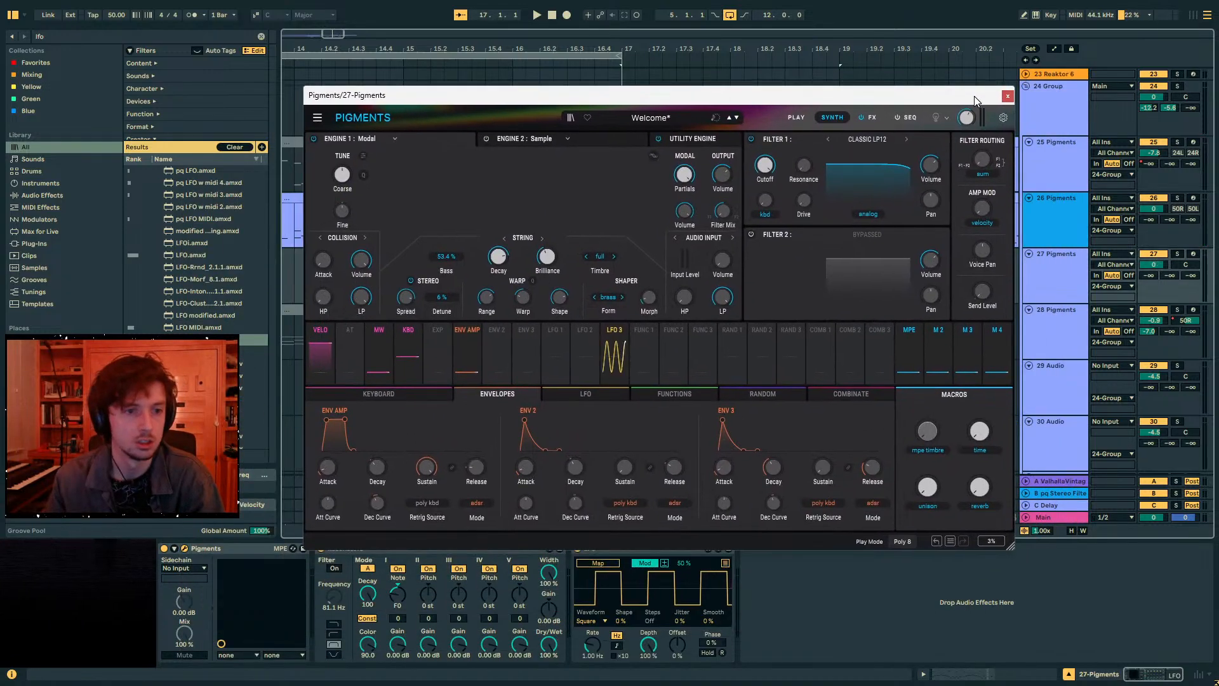
{"action": "left_click", "coordinate": [1176, 254]}
{"action": "left_click_drag", "start_coordinate": [788, 95], "coordinate": [842, 130]}
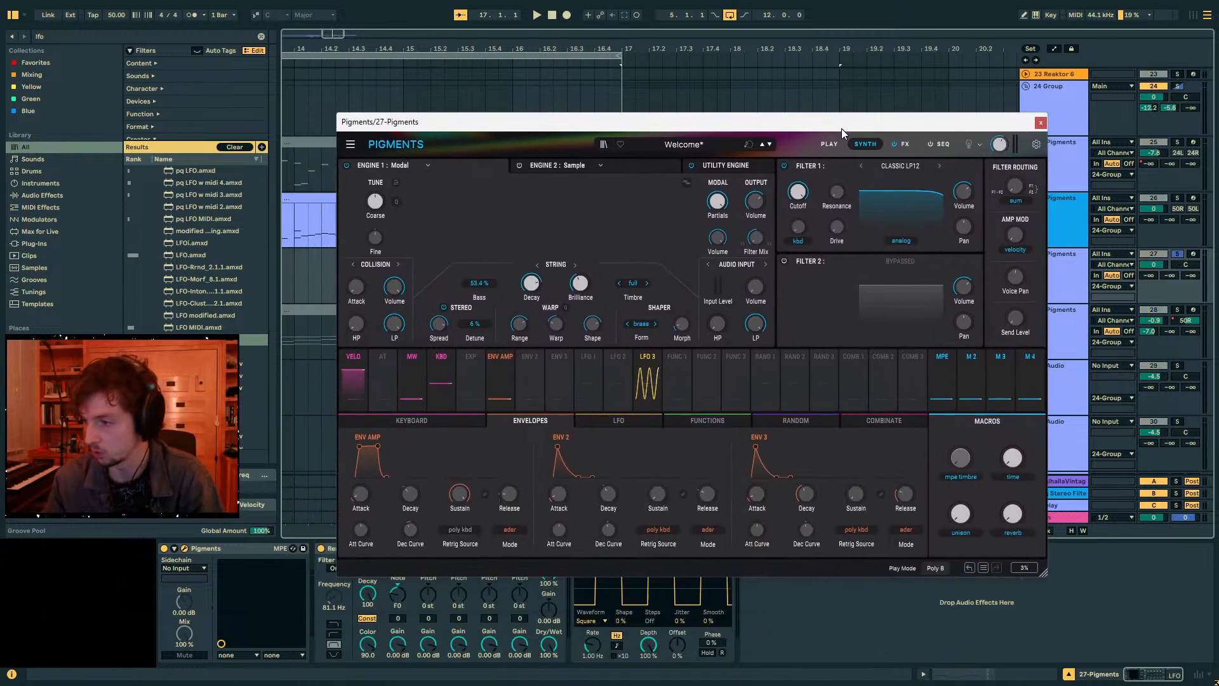
{"action": "key", "text": "space"}
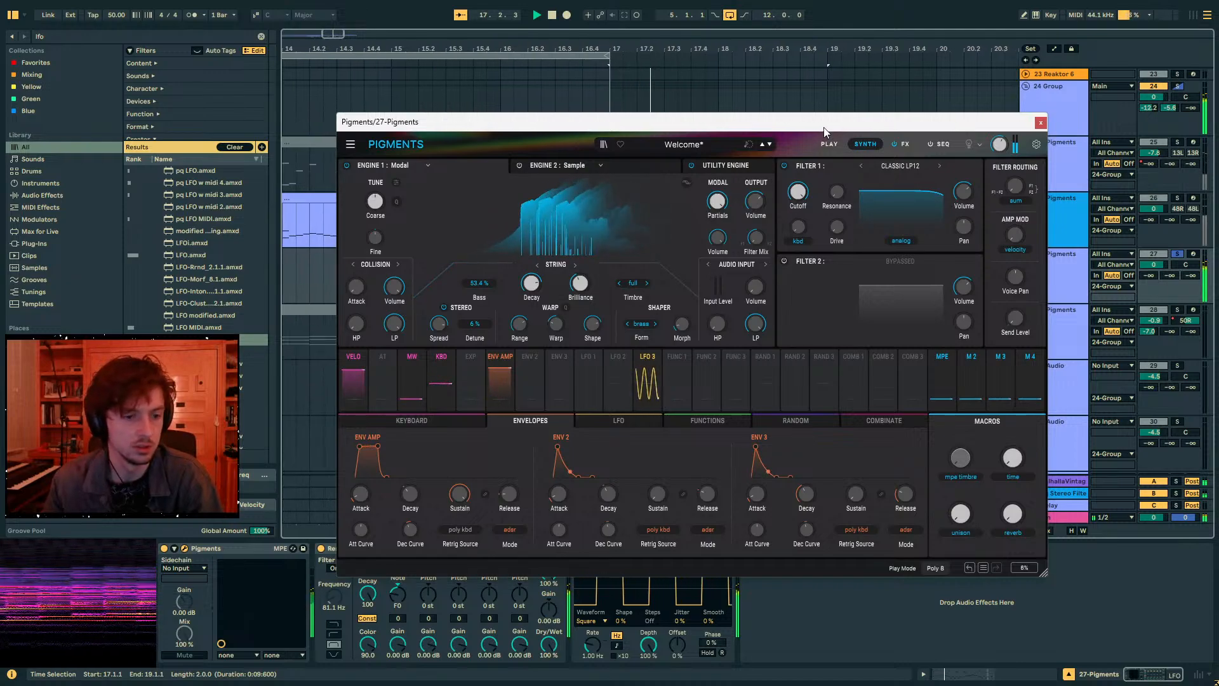
- Switch off the Resonators on the 27 Pigments track and adjust the string Decay of the Modal engine during playback
{"action": "left_click_drag", "start_coordinate": [824, 127], "coordinate": [929, 37]}
{"action": "left_click", "coordinate": [321, 549]}
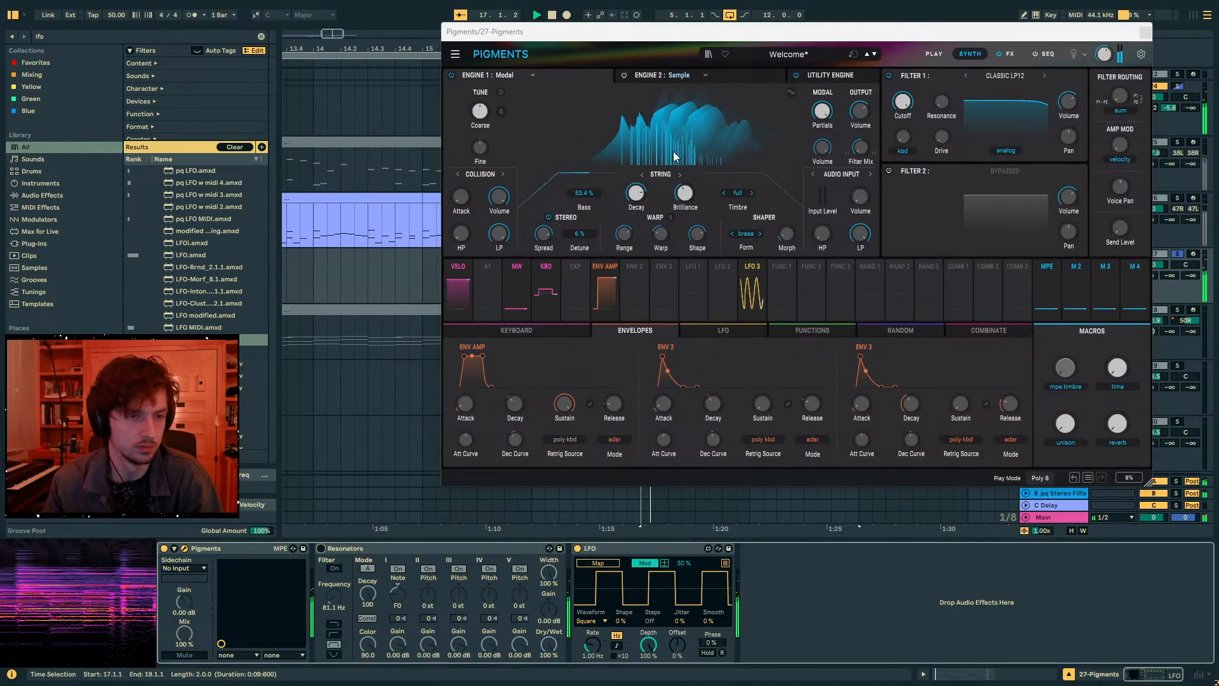
{"action": "left_click_drag", "start_coordinate": [637, 195], "coordinate": [637, 166]}
{"action": "key", "text": "space"}
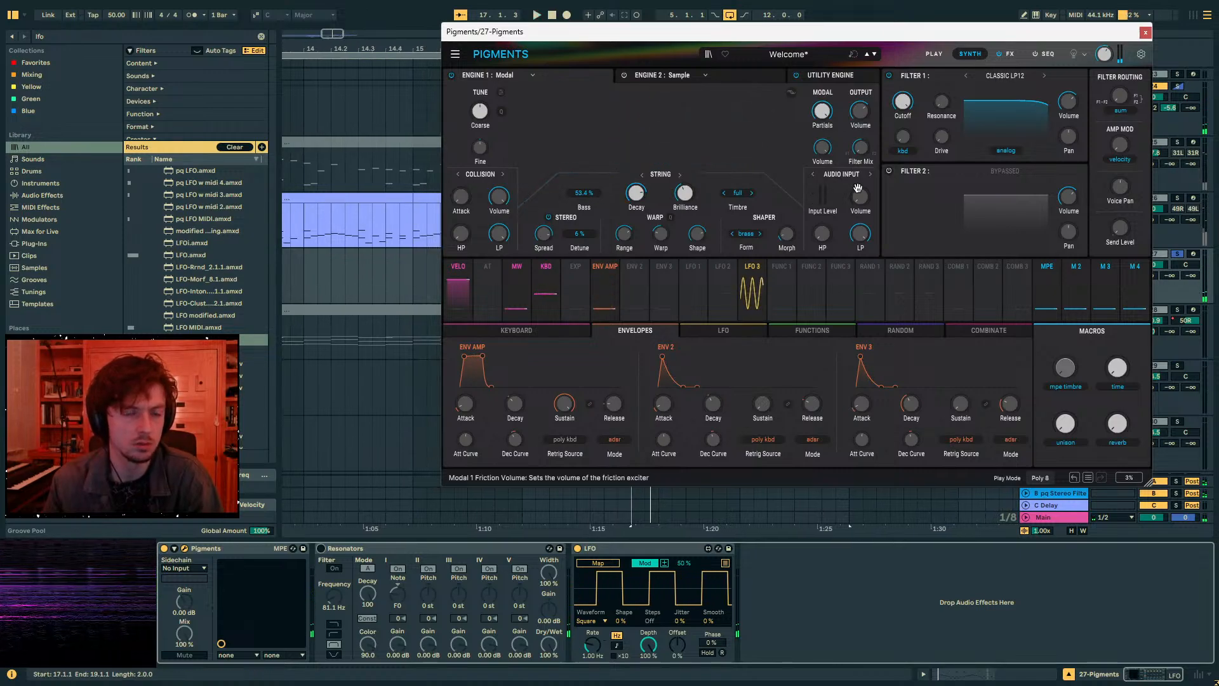
- Unsolo the 27 Pigments track, play its clip in context from around bar 17, and close the synth window
{"action": "left_click_drag", "start_coordinate": [793, 32], "coordinate": [509, 343]}
{"action": "left_click", "coordinate": [648, 255]}
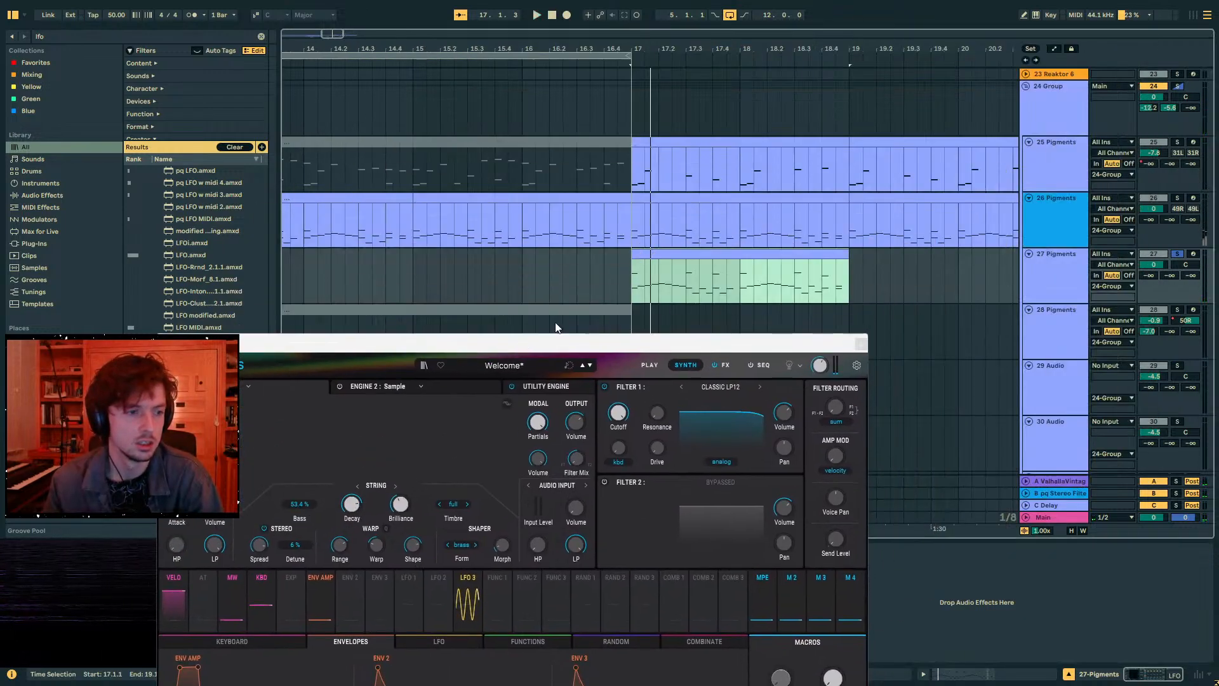
{"action": "left_click", "coordinate": [1168, 254]}
{"action": "left_click", "coordinate": [575, 277]}
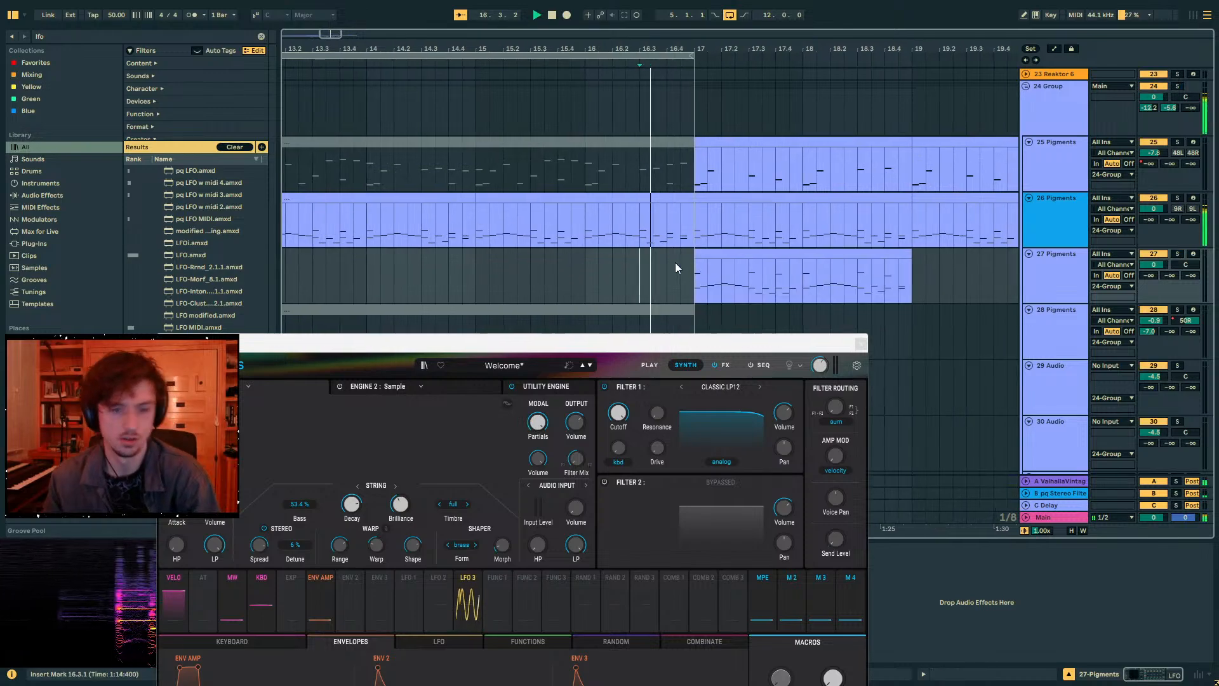
{"action": "left_click", "coordinate": [692, 253]}
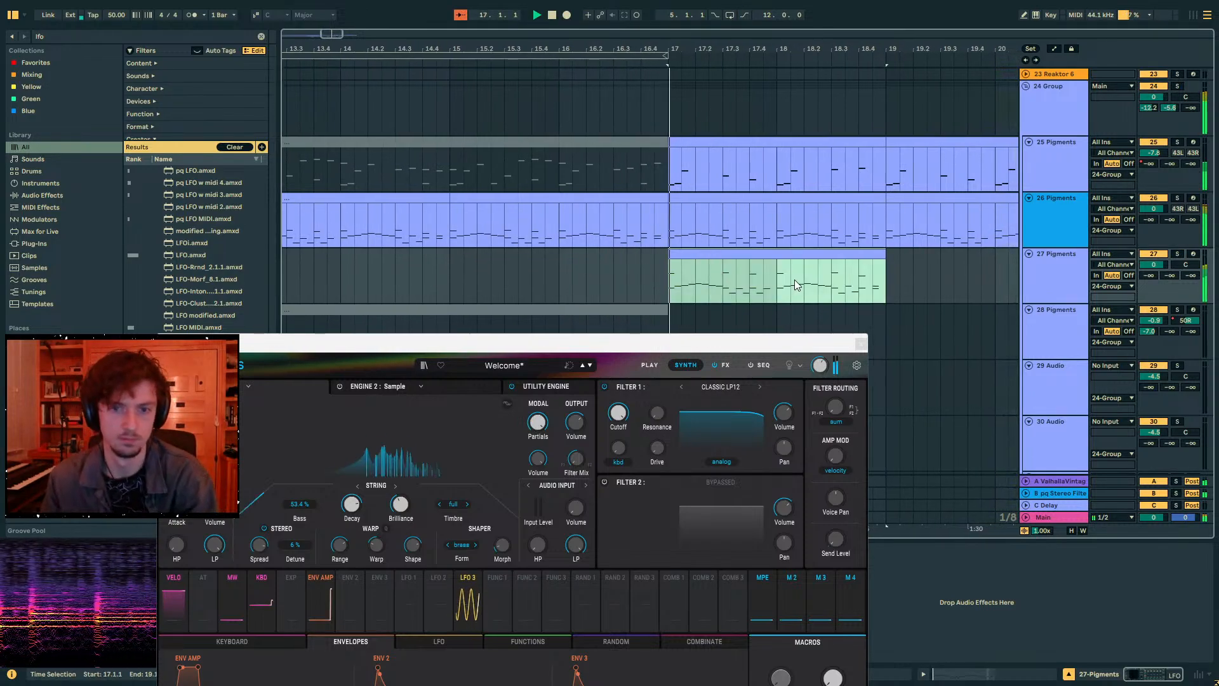
{"action": "left_click_drag", "start_coordinate": [738, 339], "coordinate": [828, 131]}
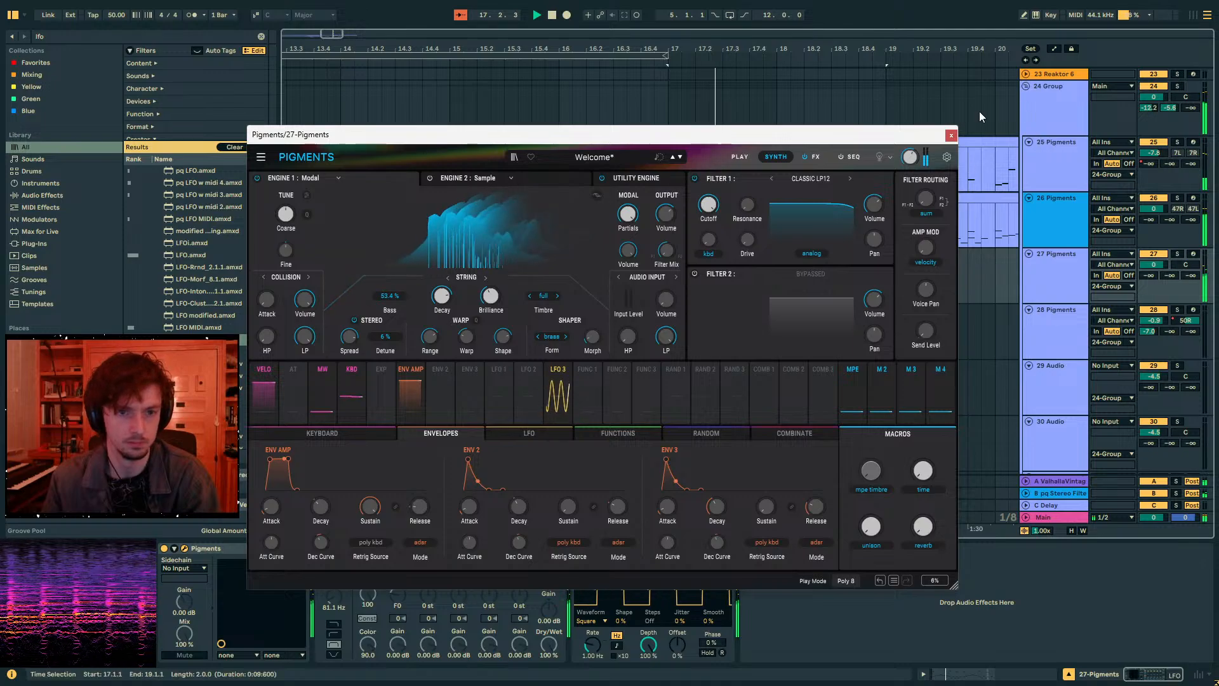
{"action": "left_click", "coordinate": [952, 135]}
{"action": "key", "text": "space"}
- Check the clip's notes, reopen the Pigments synth and modulate the Fine tuning of Engine 1 with LFO 3
{"action": "left_click", "coordinate": [963, 676]}
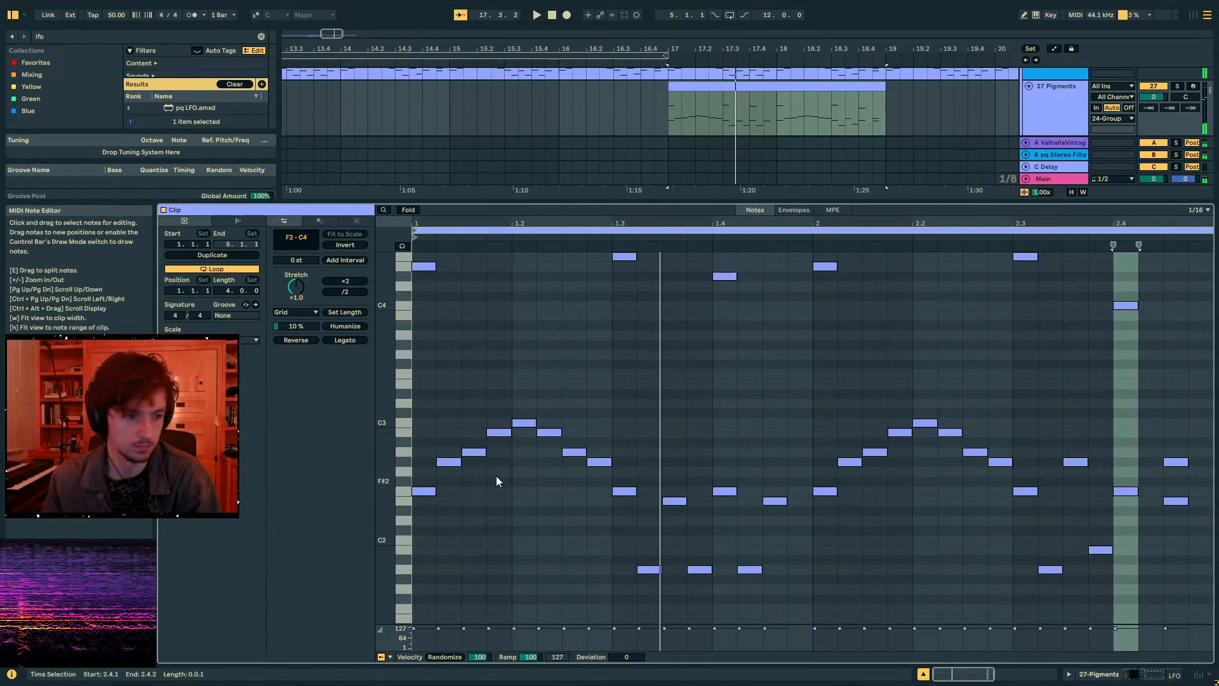
{"action": "left_click", "coordinate": [479, 378]}
{"action": "left_click", "coordinate": [1167, 670]}
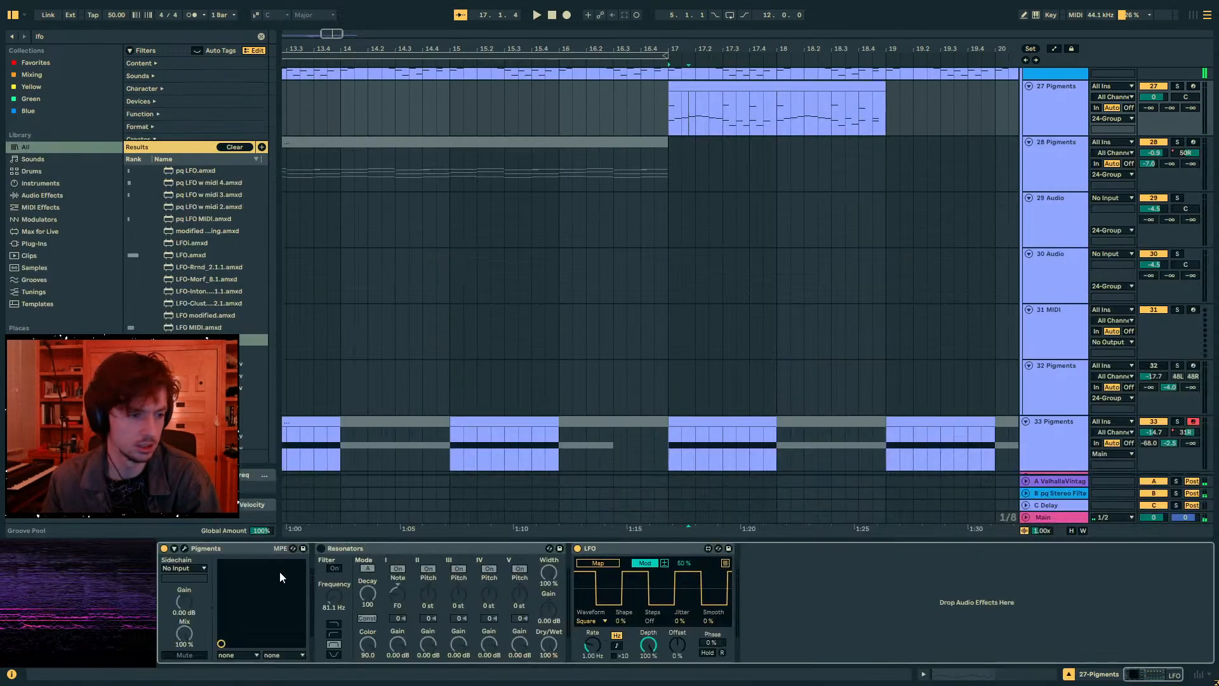
{"action": "left_click", "coordinate": [185, 548]}
{"action": "left_click_drag", "start_coordinate": [736, 139], "coordinate": [878, 133]}
{"action": "left_click", "coordinate": [690, 381]}
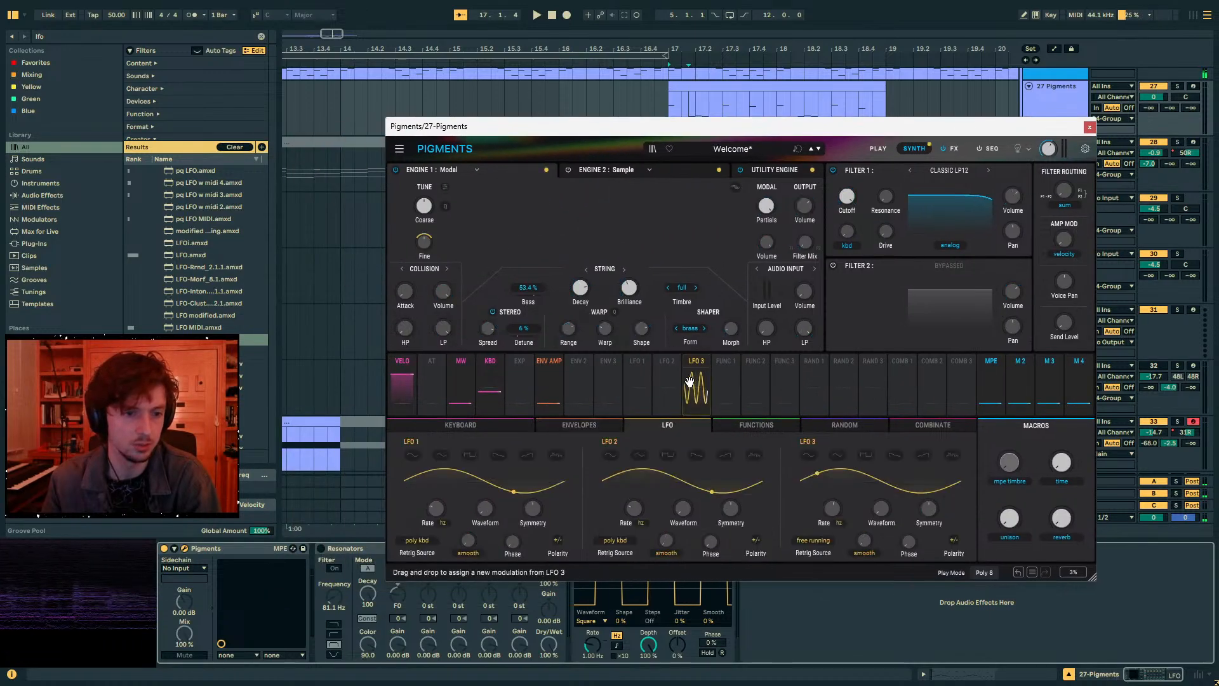
{"action": "left_click_drag", "start_coordinate": [690, 381], "coordinate": [424, 242]}
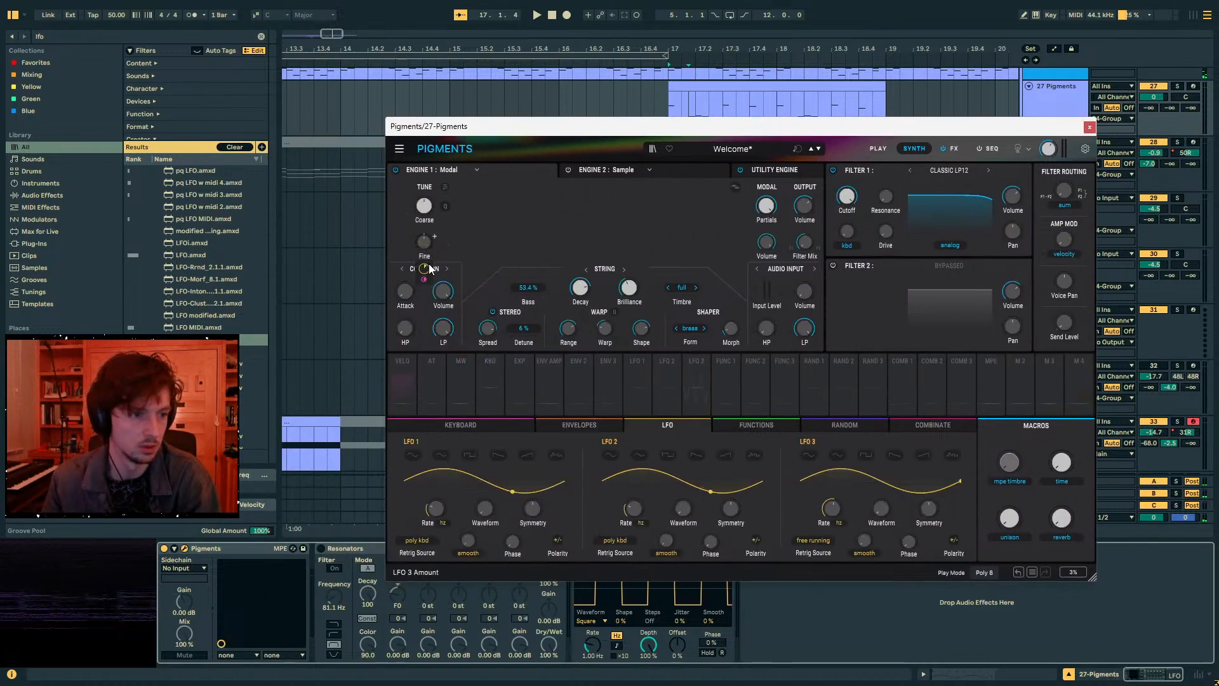
{"action": "key", "text": "space"}
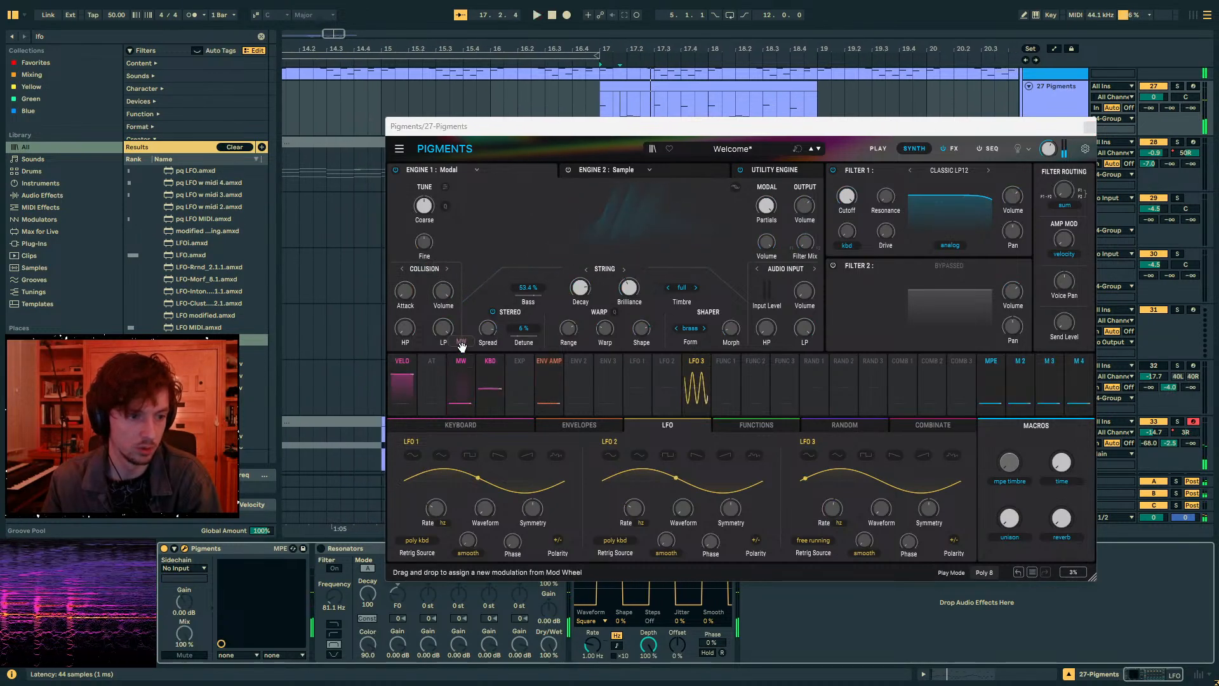
- Assign LFO 2 to the Fine tuning of Engine 1 as well and set its rate to 16.0 Hz
{"action": "left_click", "coordinate": [453, 393]}
{"action": "left_click_drag", "start_coordinate": [675, 383], "coordinate": [427, 248]}
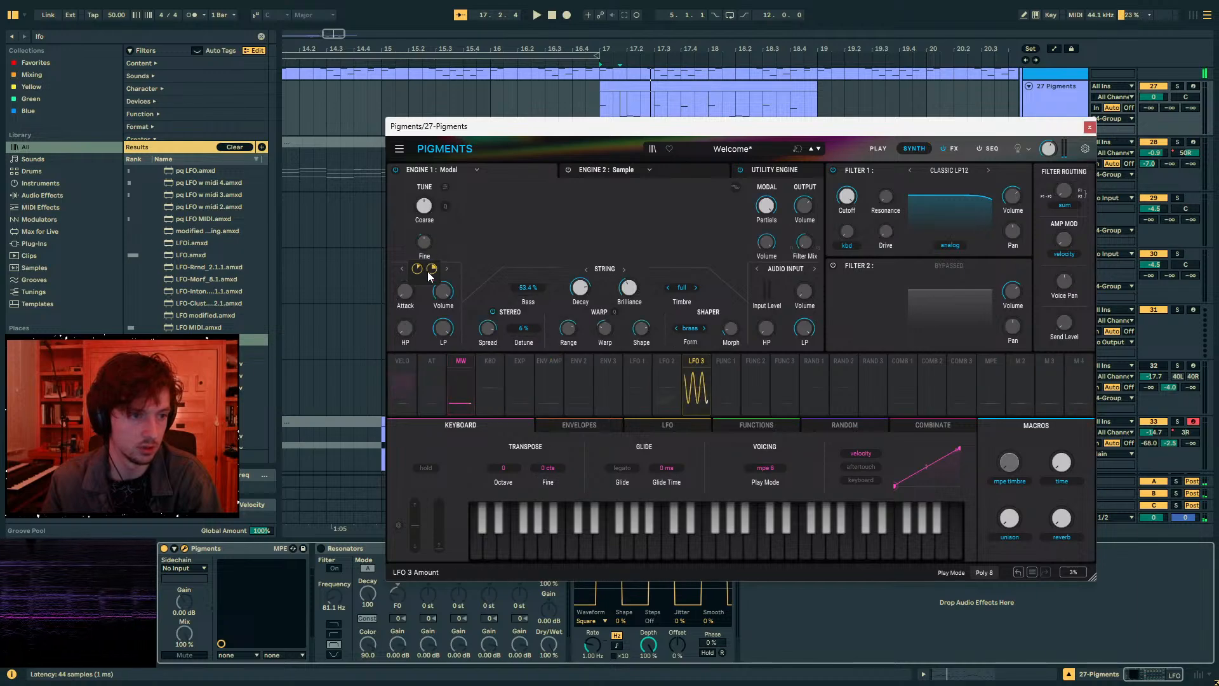
{"action": "left_click", "coordinate": [663, 388]}
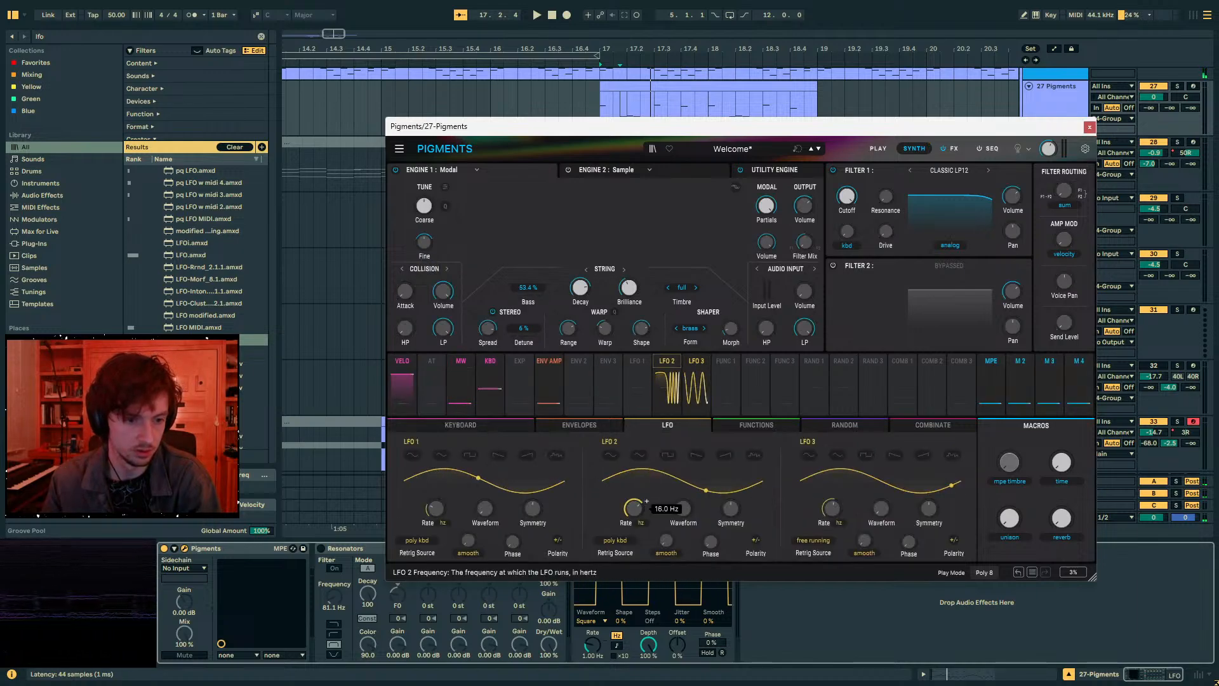
{"action": "key", "text": "space"}
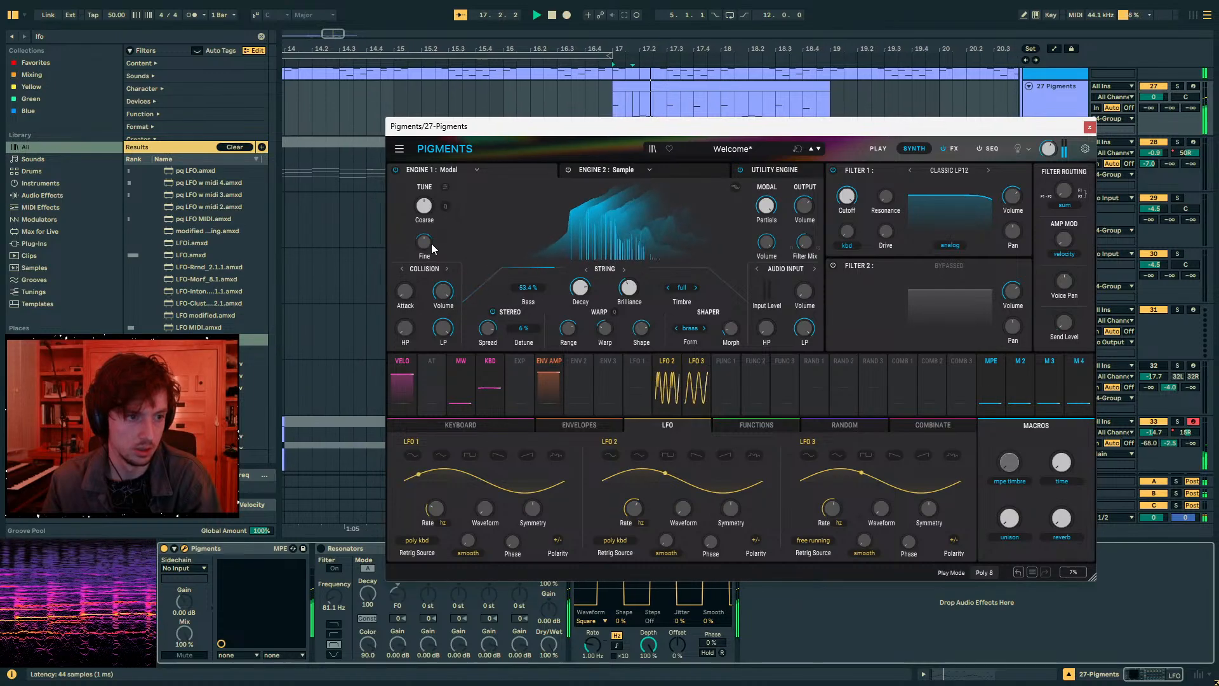
- Set LFO 3's modulation amount on Fine tuning to about 0.26, reset and readjust LFO 2's rate, and close the synth
{"action": "mouse_move", "coordinate": [431, 246]}
{"action": "left_click_drag", "start_coordinate": [431, 269], "coordinate": [432, 261]}
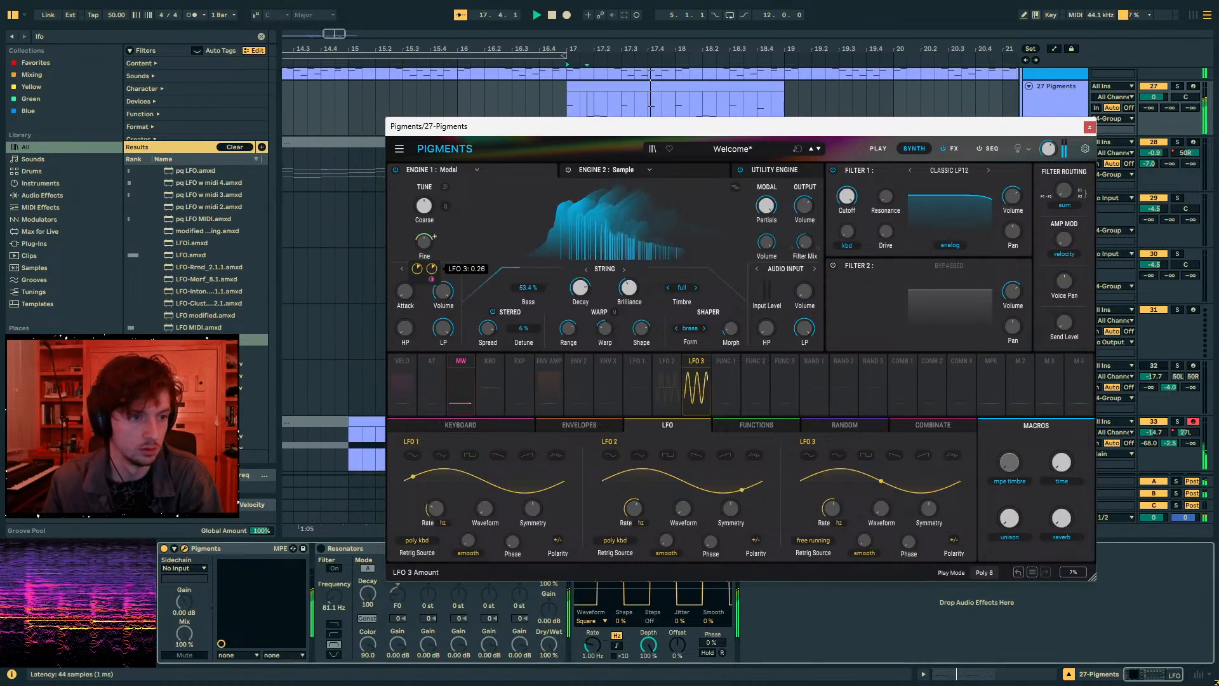
{"action": "double_click", "coordinate": [635, 510]}
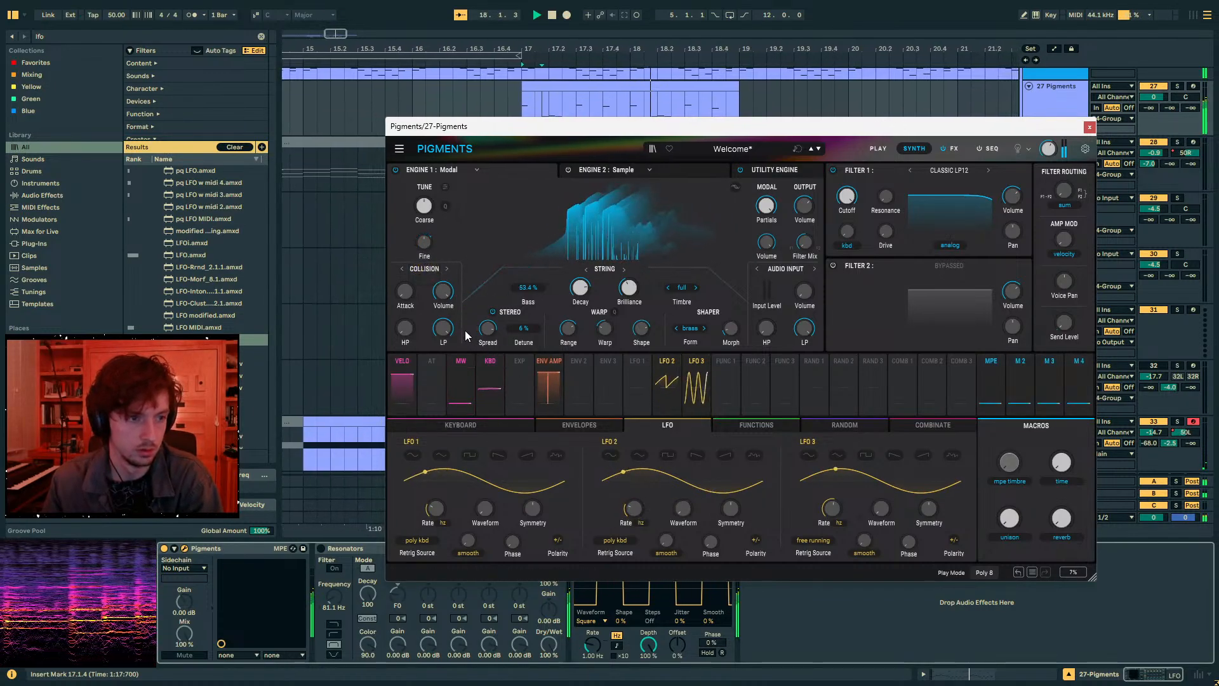
{"action": "left_click_drag", "start_coordinate": [633, 509], "coordinate": [634, 499]}
{"action": "key", "text": "space"}
{"action": "left_click", "coordinate": [1090, 127]}
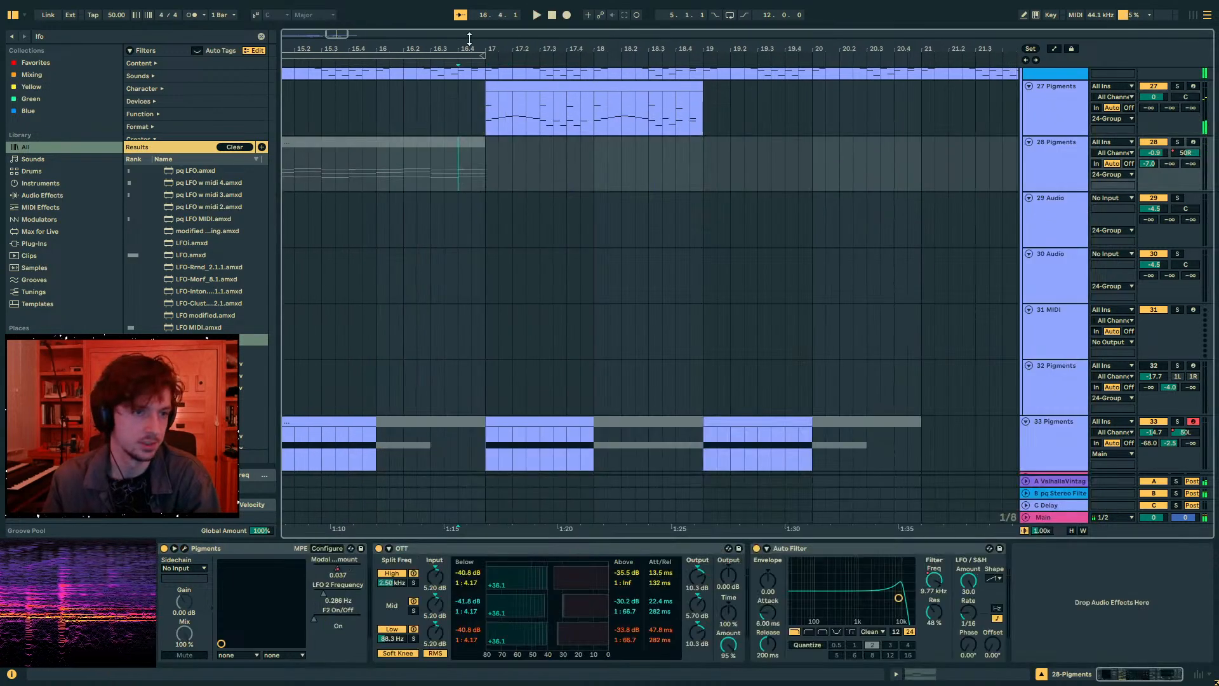
- Search the browser for "roar" and add the Roar effect after the LFO on the 27 Pigments track
{"action": "mouse_move", "coordinate": [481, 49]}
{"action": "left_mouse_down"}
{"action": "mouse_move", "coordinate": [676, 49]}
{"action": "mouse_move", "coordinate": [663, 19]}
{"action": "left_mouse_up"}
{"action": "left_click", "coordinate": [673, 111]}
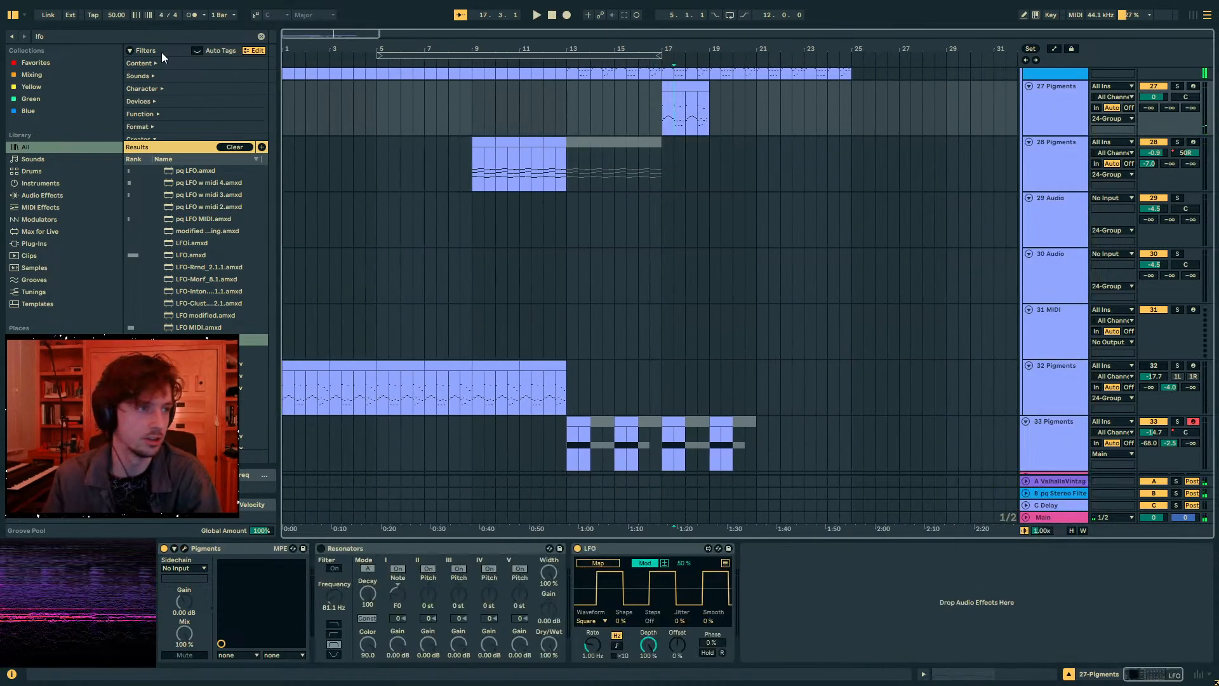
{"action": "key", "text": "ctrl+f"}
{"action": "type", "text": "roar"}
{"action": "left_click", "coordinate": [180, 172]}
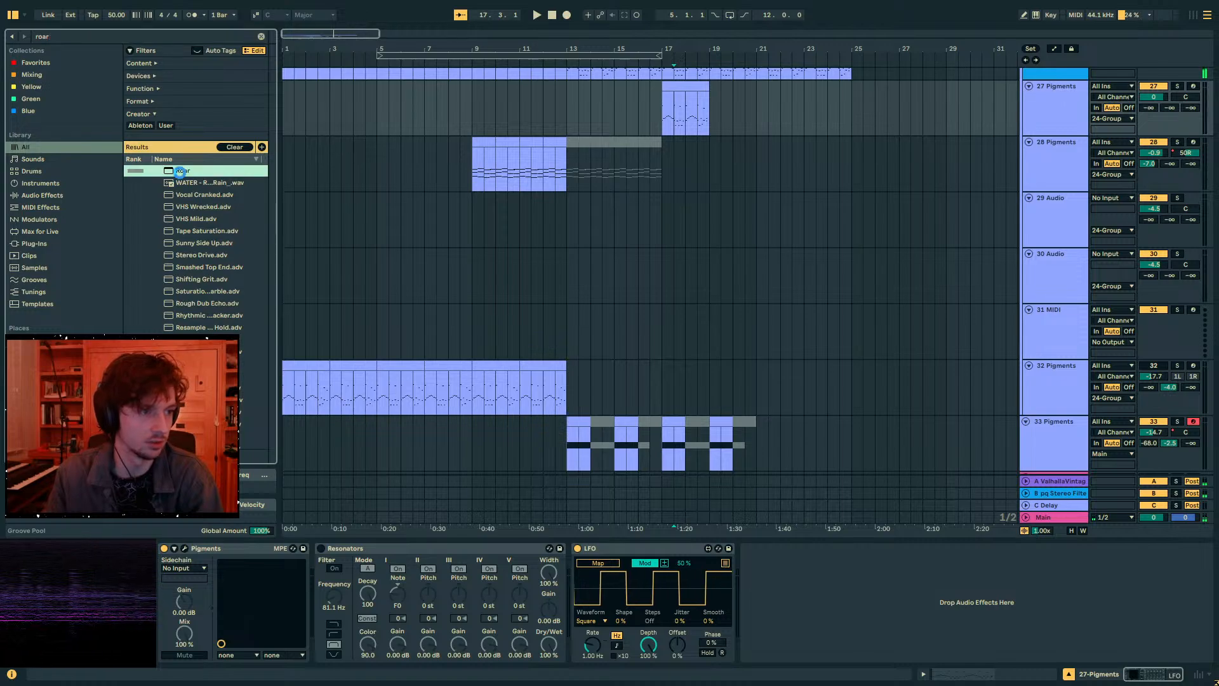
{"action": "double_click", "coordinate": [181, 171]}
{"action": "key", "text": "space"}
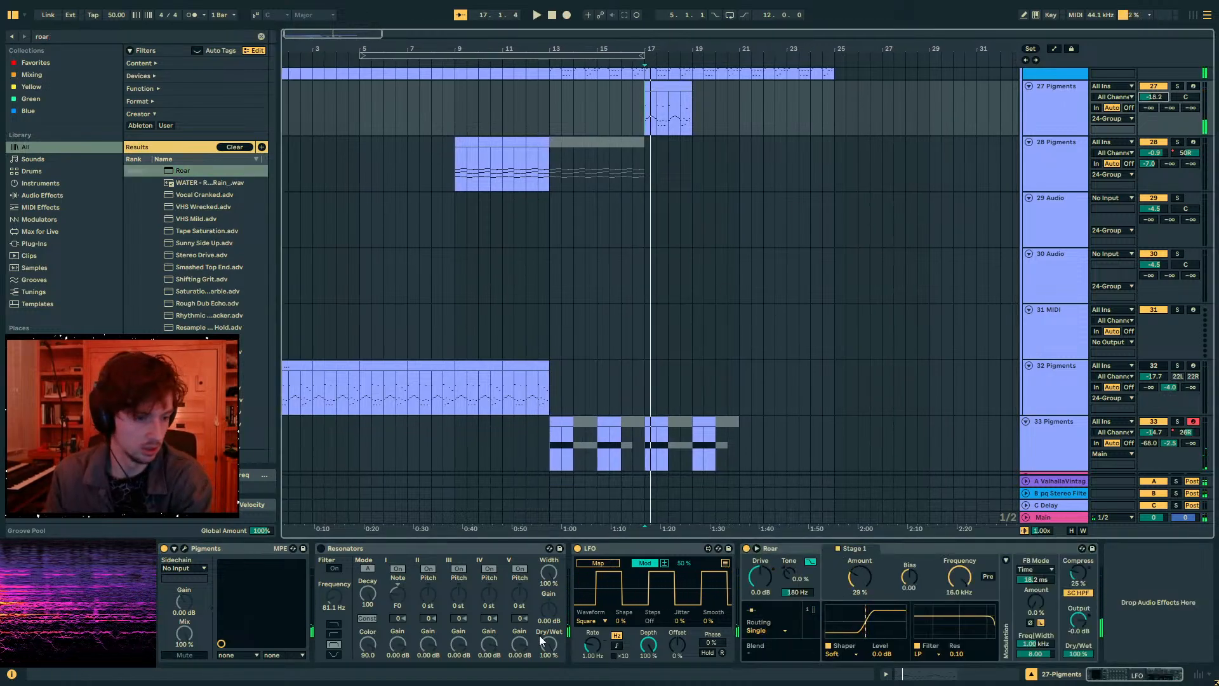
- Transpose all notes of the 27 Pigments clip down one octave, and undo the shortening of the notes
{"action": "left_click", "coordinate": [927, 675]}
{"action": "left_click", "coordinate": [748, 443]}
{"action": "key", "text": "ctrl+a"}
{"action": "key", "text": "shift+Left"}
{"action": "key", "text": "space"}
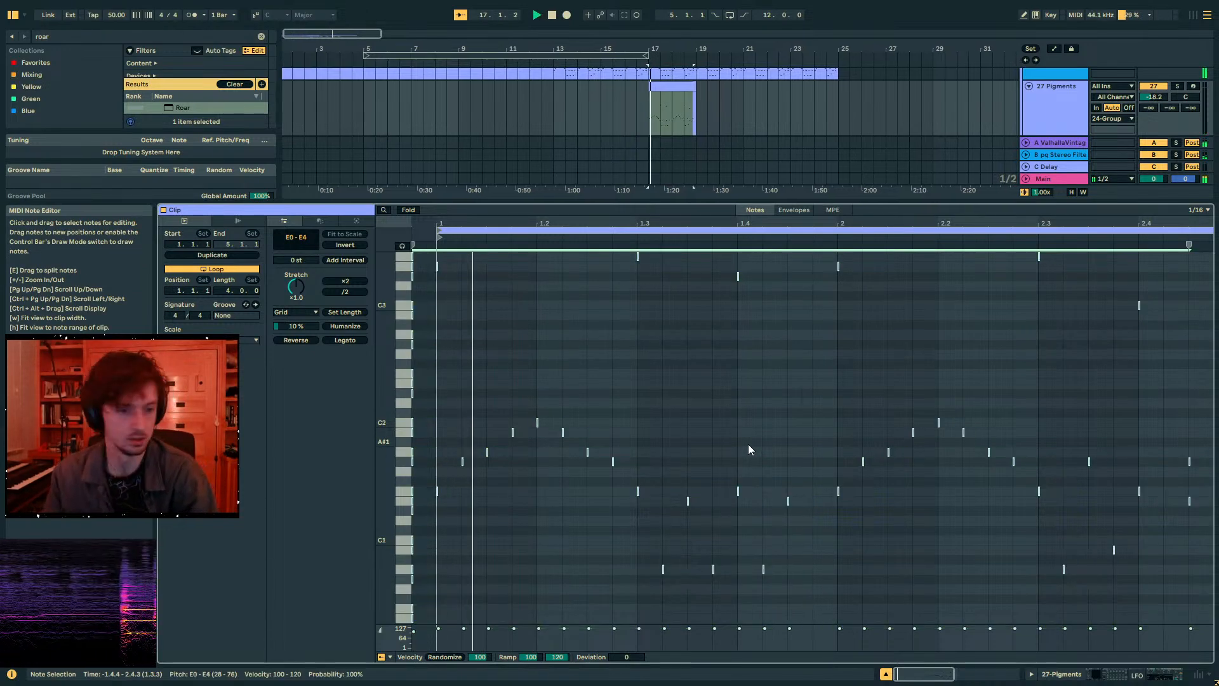
{"action": "key", "text": "ctrl+z"}
{"action": "left_click", "coordinate": [752, 353]}
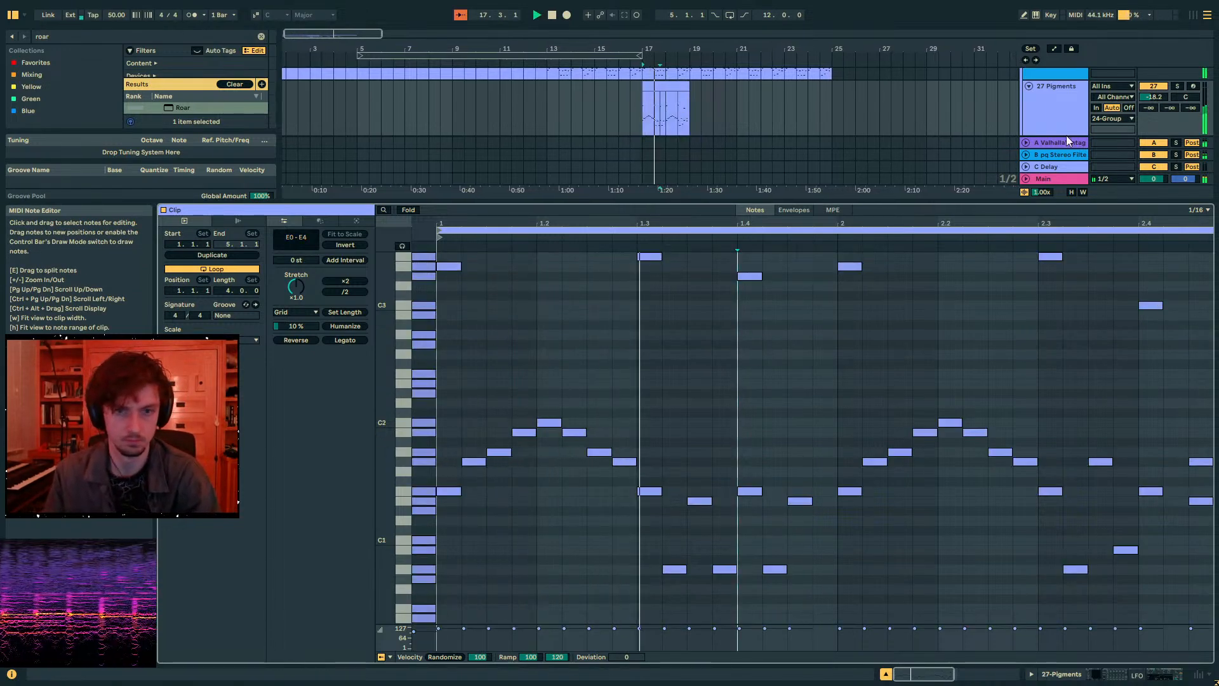
- Solo the 27 Pigments track, play its clip and raise Roar's Stage 1 Amount to about 58 %
{"action": "left_click", "coordinate": [1177, 86]}
{"action": "left_click", "coordinate": [667, 87]}
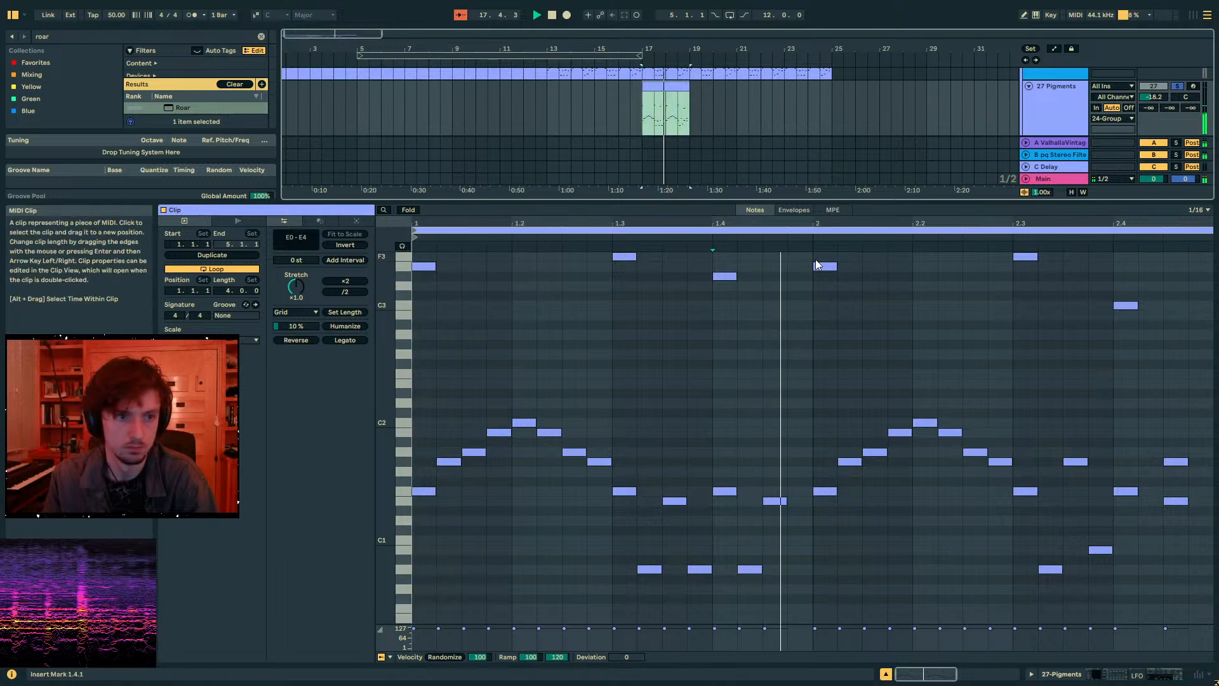
{"action": "left_click", "coordinate": [1093, 667]}
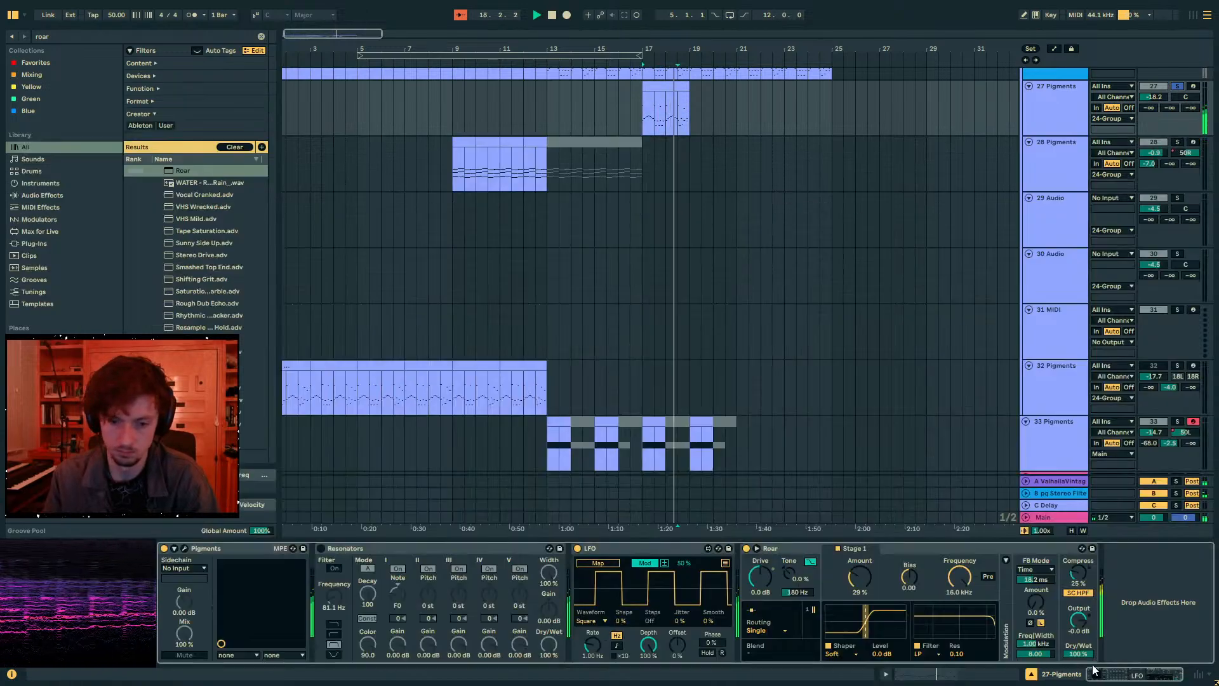
{"action": "left_click_drag", "start_coordinate": [856, 577], "coordinate": [856, 539]}
{"action": "key", "text": "space"}
{"action": "key", "text": "space"}
- Set Roar's Bias to 0.19 and its Amount to 4.8 %, stop playback and switch Roar off
{"action": "left_click", "coordinate": [909, 576]}
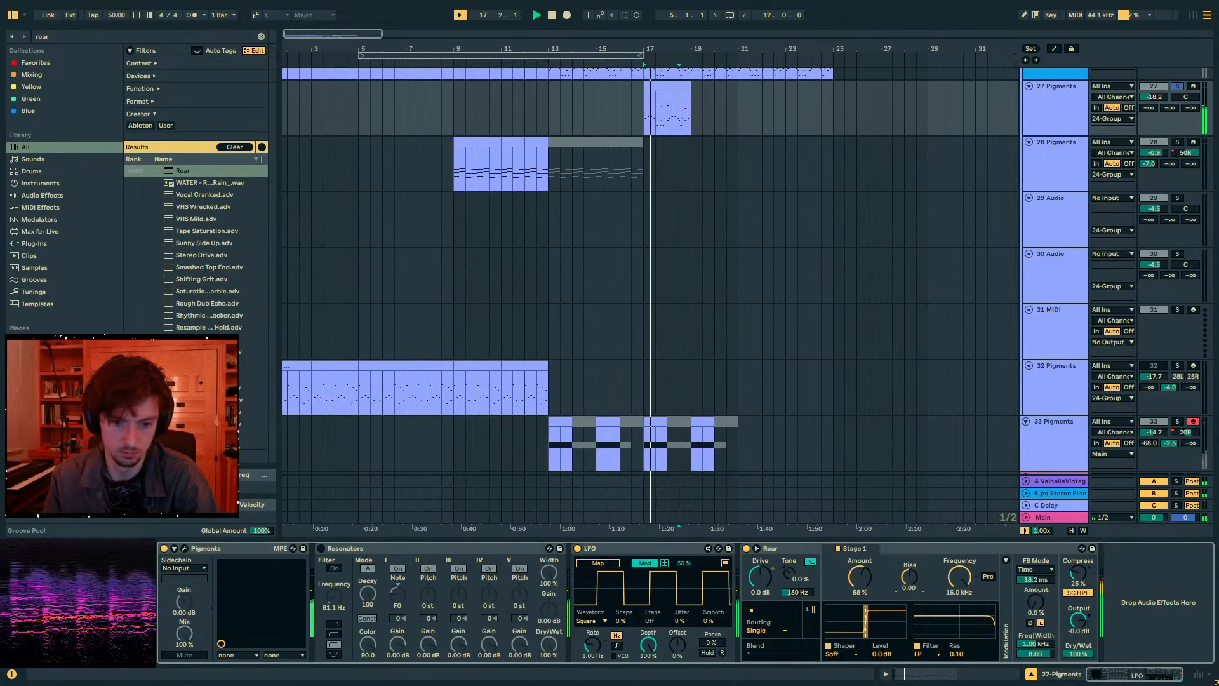
{"action": "left_click_drag", "start_coordinate": [909, 576], "coordinate": [856, 641]}
{"action": "key", "text": "space"}
{"action": "left_click", "coordinate": [746, 548]}
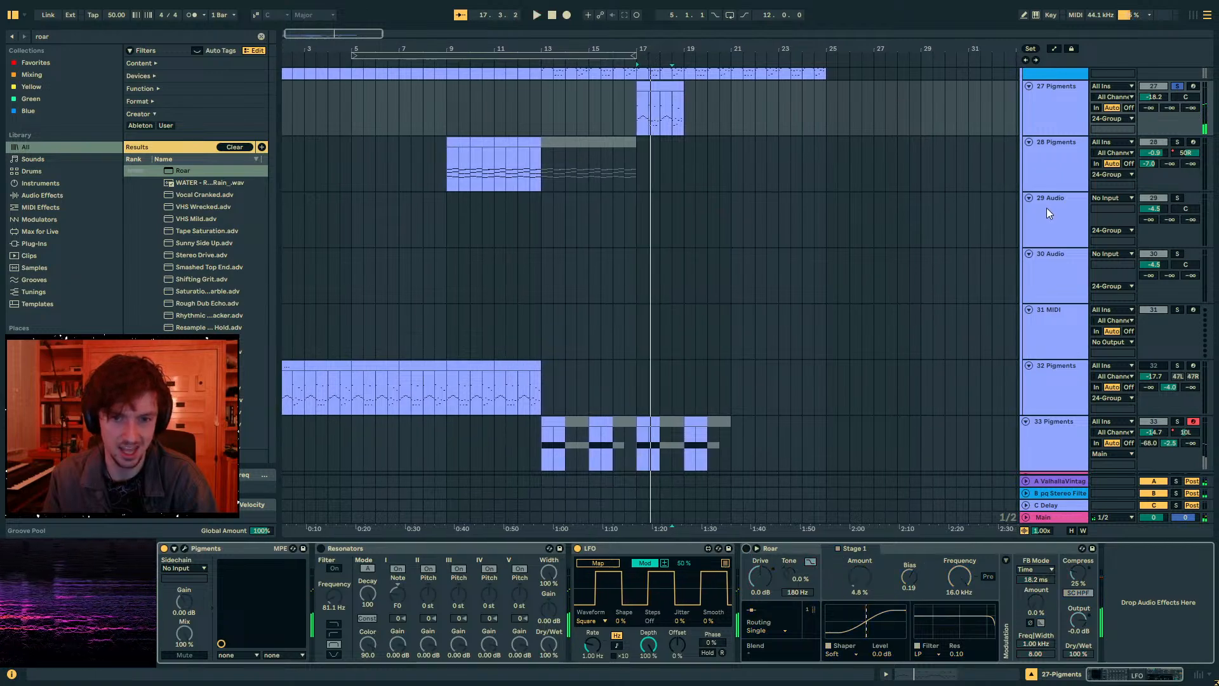
- Unsolo the 27 Pigments track and play the arrangement from just before bar 9
{"action": "scroll", "coordinate": [1048, 207], "scroll_direction": "up", "scroll_amount": 2}
{"action": "left_click", "coordinate": [1177, 162]}
{"action": "left_click", "coordinate": [447, 195]}
{"action": "key", "text": "space"}
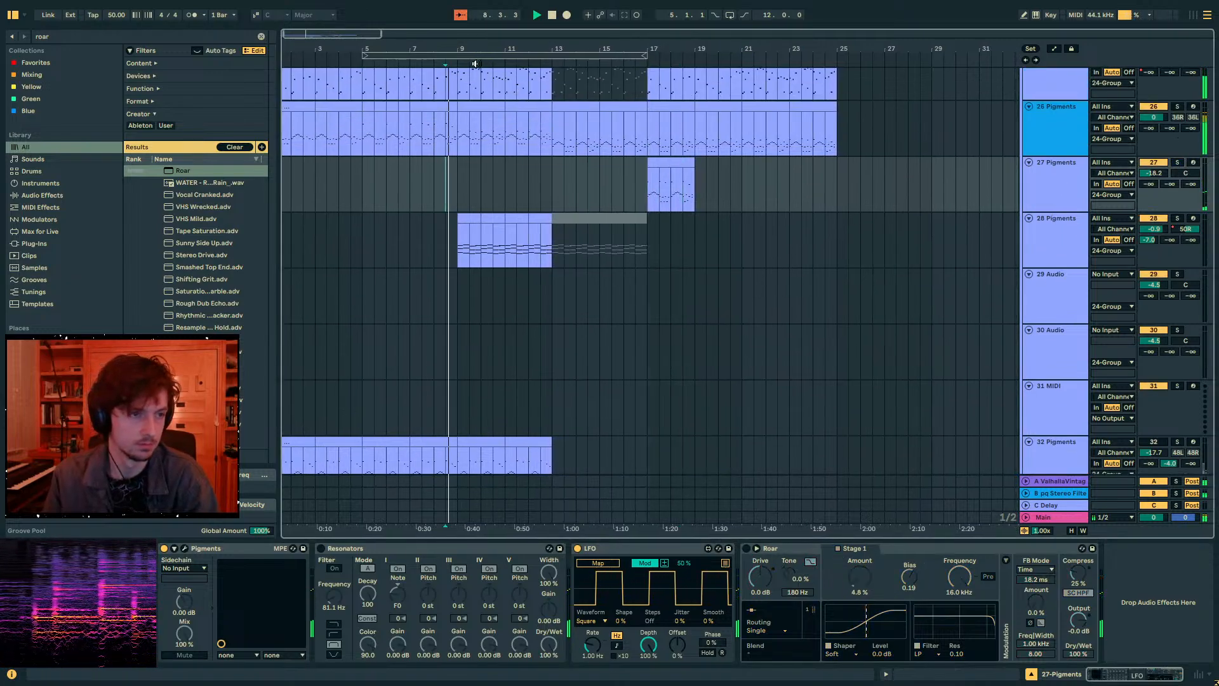
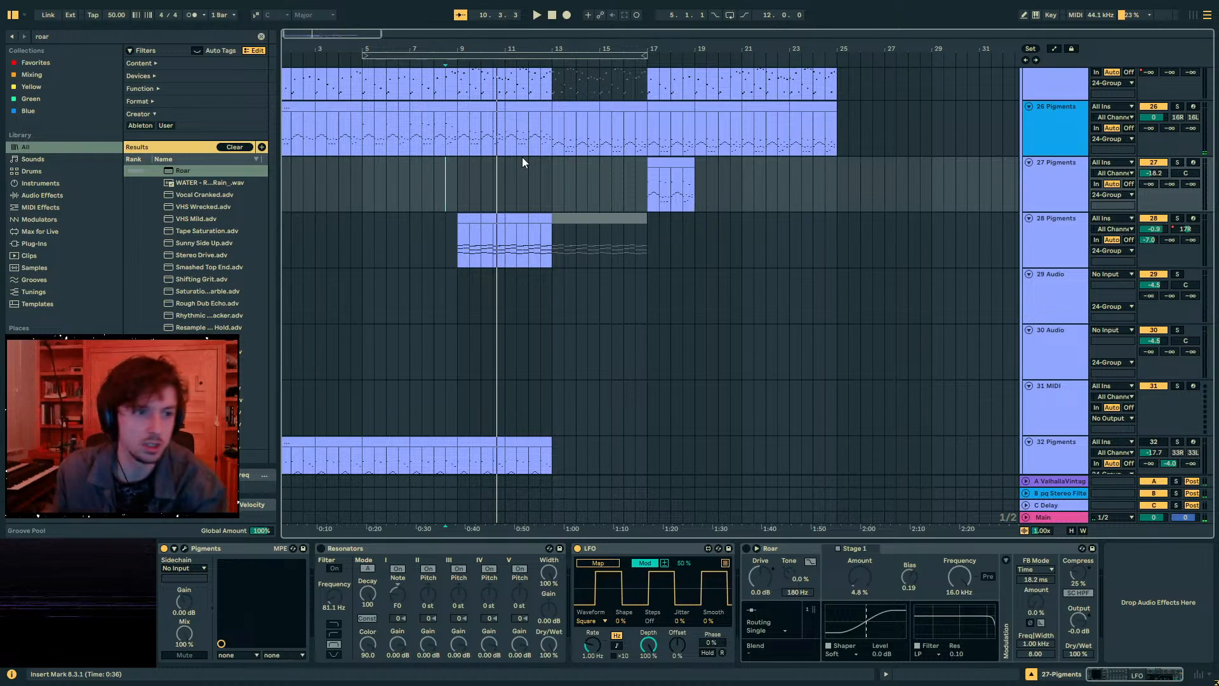
{"action": "left_click", "coordinate": [499, 162]}
- Fold the 24 Group track and select its material from bar 9 to bar 13
{"action": "left_click_drag", "start_coordinate": [468, 45], "coordinate": [657, 188]}
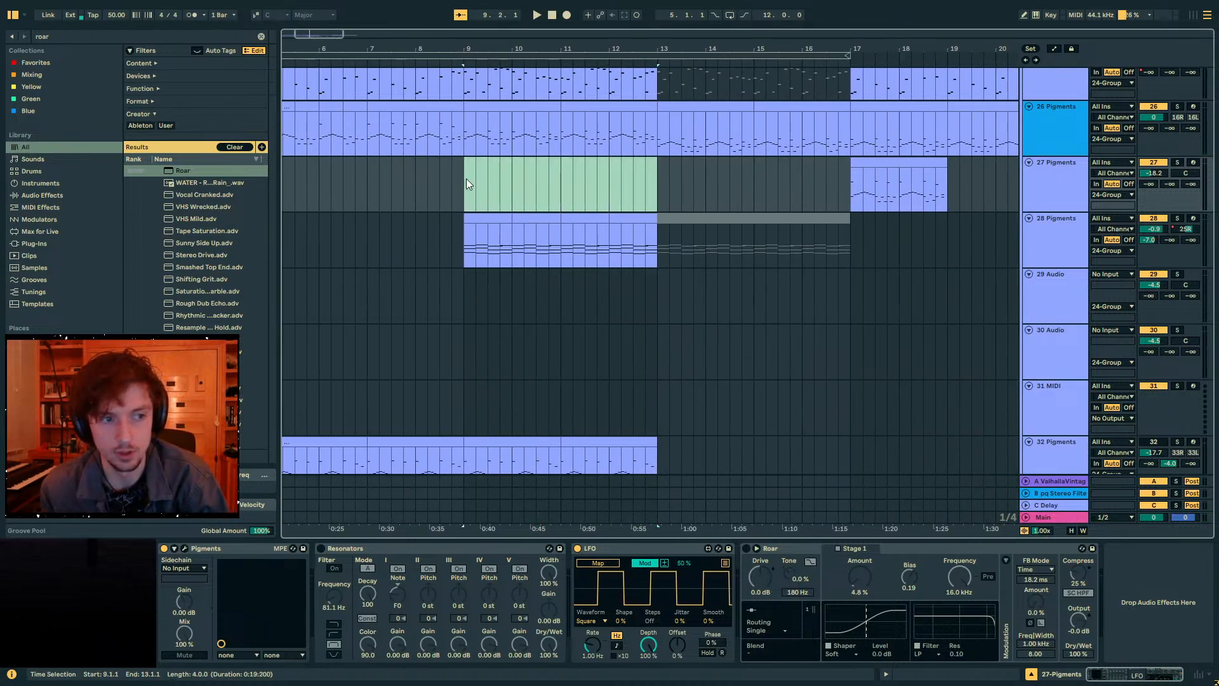
{"action": "scroll", "coordinate": [509, 203], "scroll_direction": "up", "scroll_amount": 3}
{"action": "left_click", "coordinate": [1027, 174]}
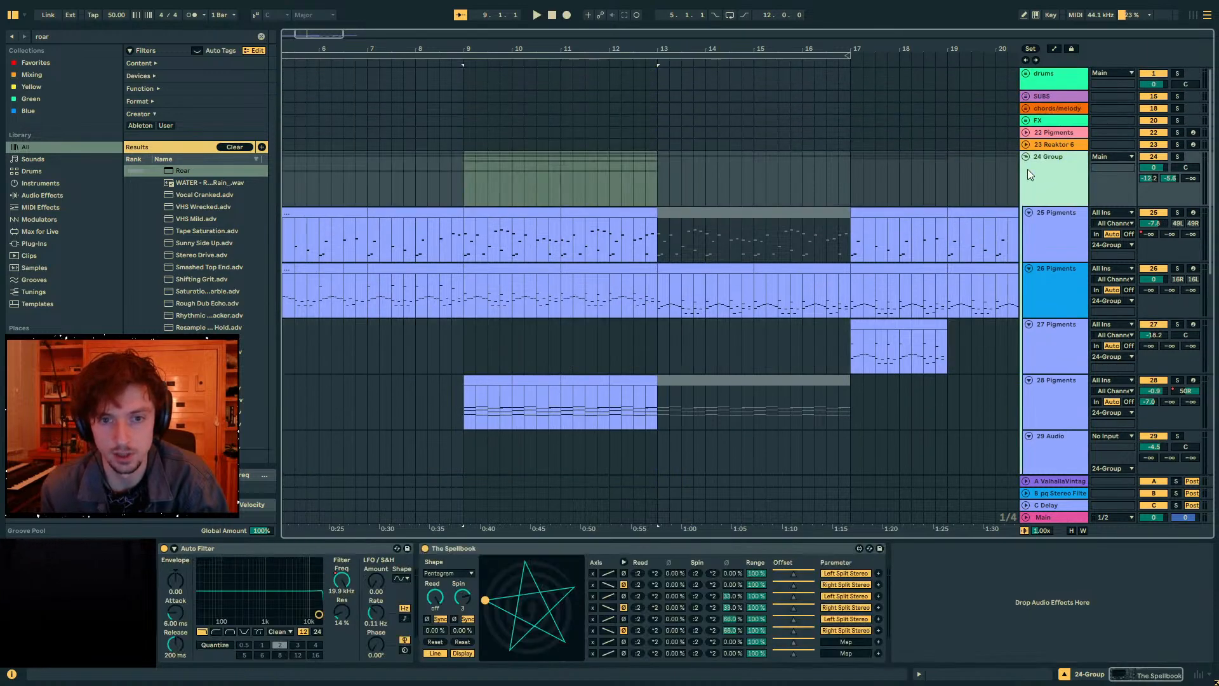
{"action": "left_click", "coordinate": [1025, 157]}
{"action": "left_click_drag", "start_coordinate": [462, 162], "coordinate": [706, 168]}
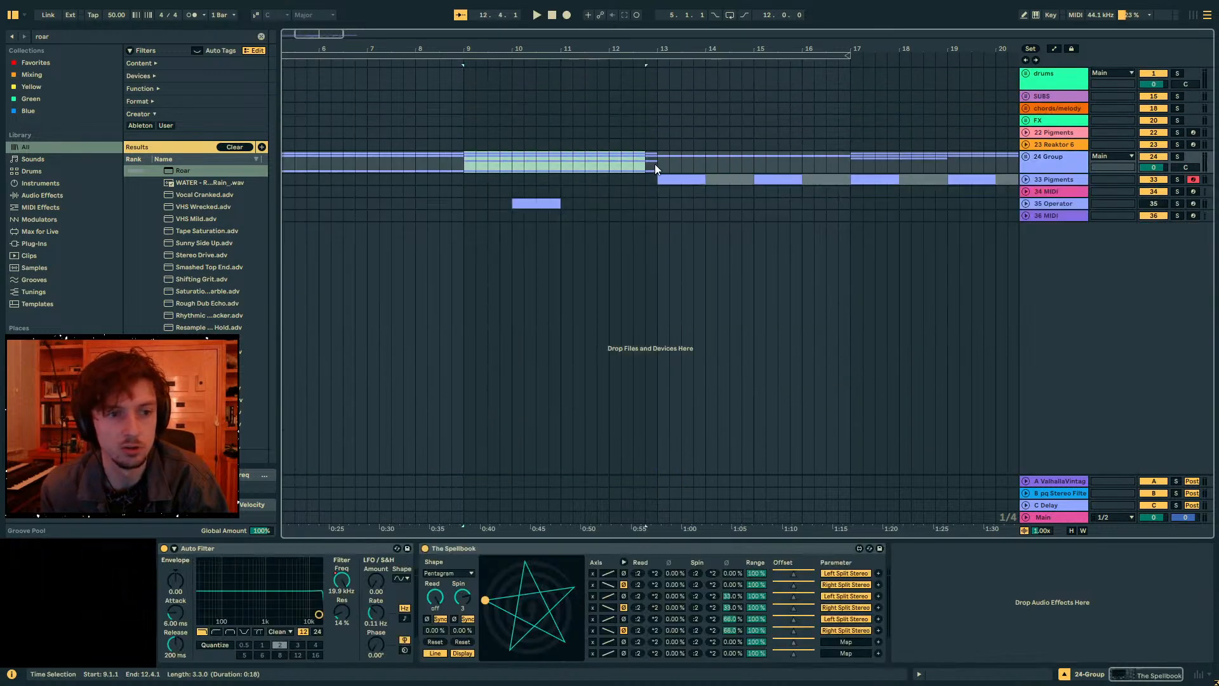
{"action": "left_click_drag", "start_coordinate": [425, 170], "coordinate": [456, 166]}
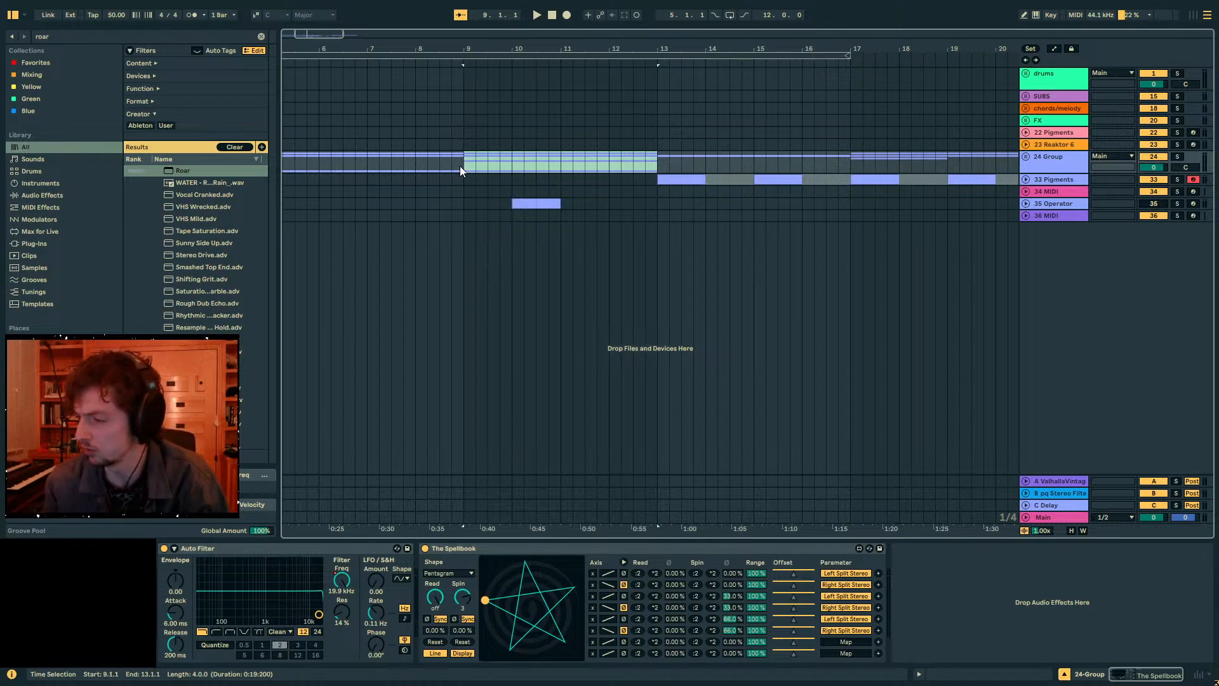
{"action": "left_click_drag", "start_coordinate": [459, 166], "coordinate": [666, 154]}
{"action": "left_click", "coordinate": [643, 166]}
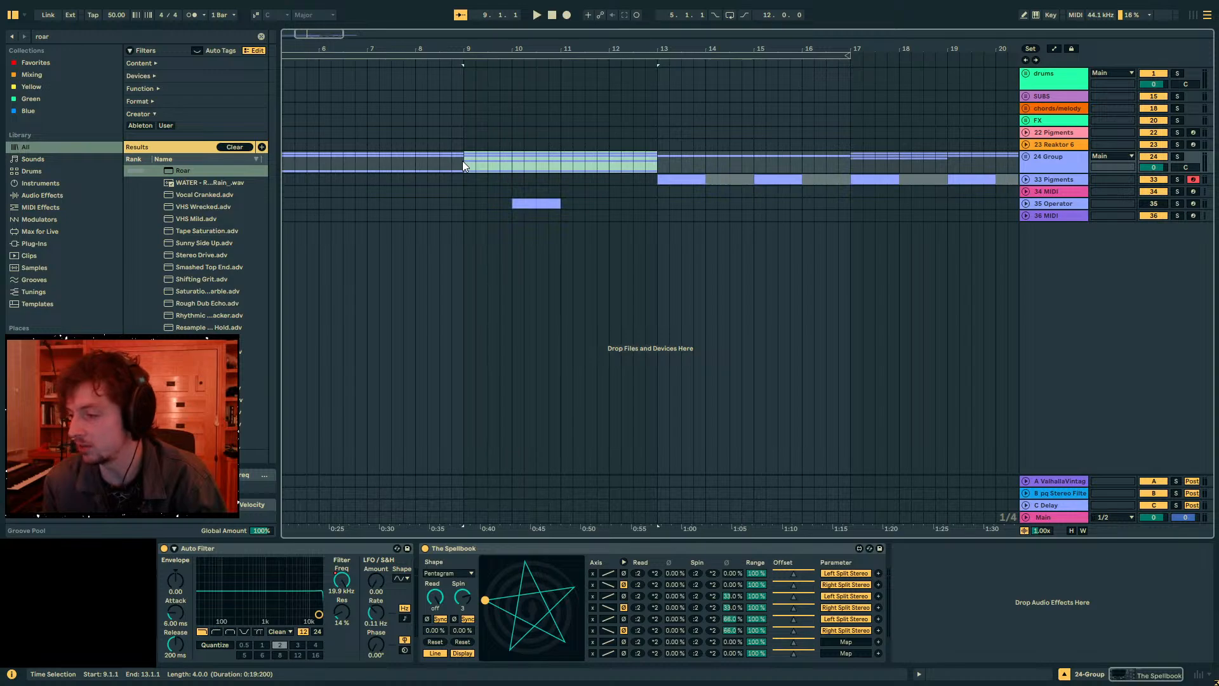
- Play the arrangement from bar 12 and select the last beat before bar 13 on 24 Group
{"action": "left_click", "coordinate": [609, 162]}
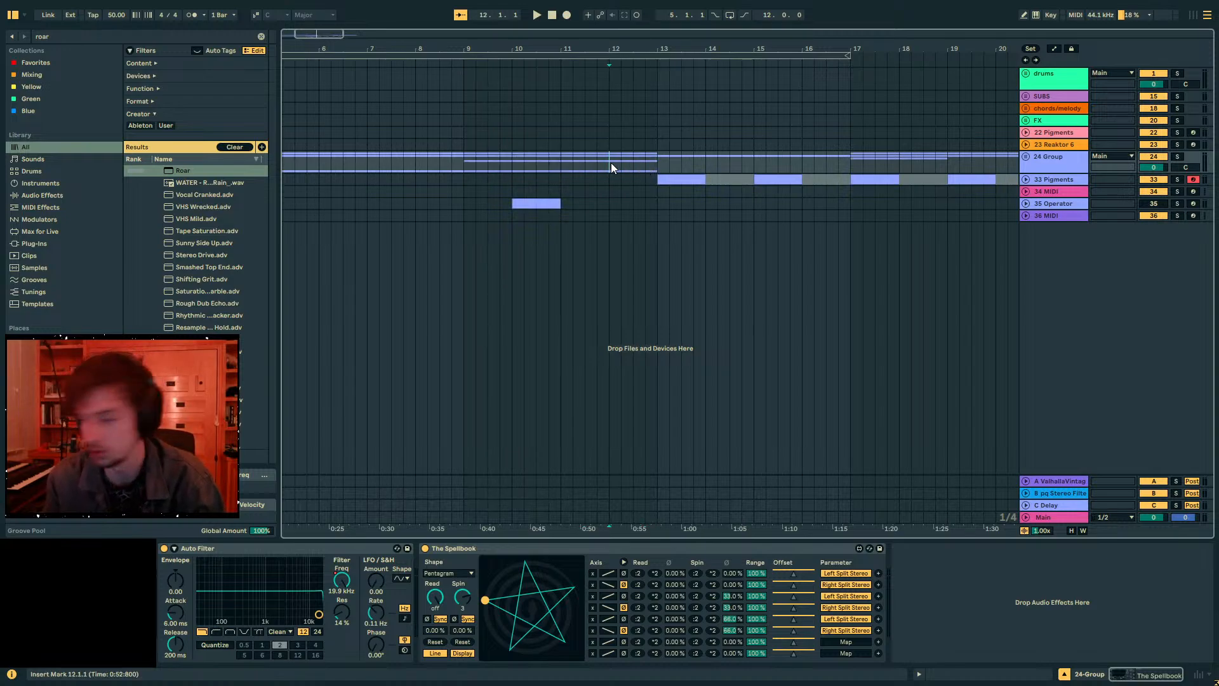
{"action": "key", "text": "space"}
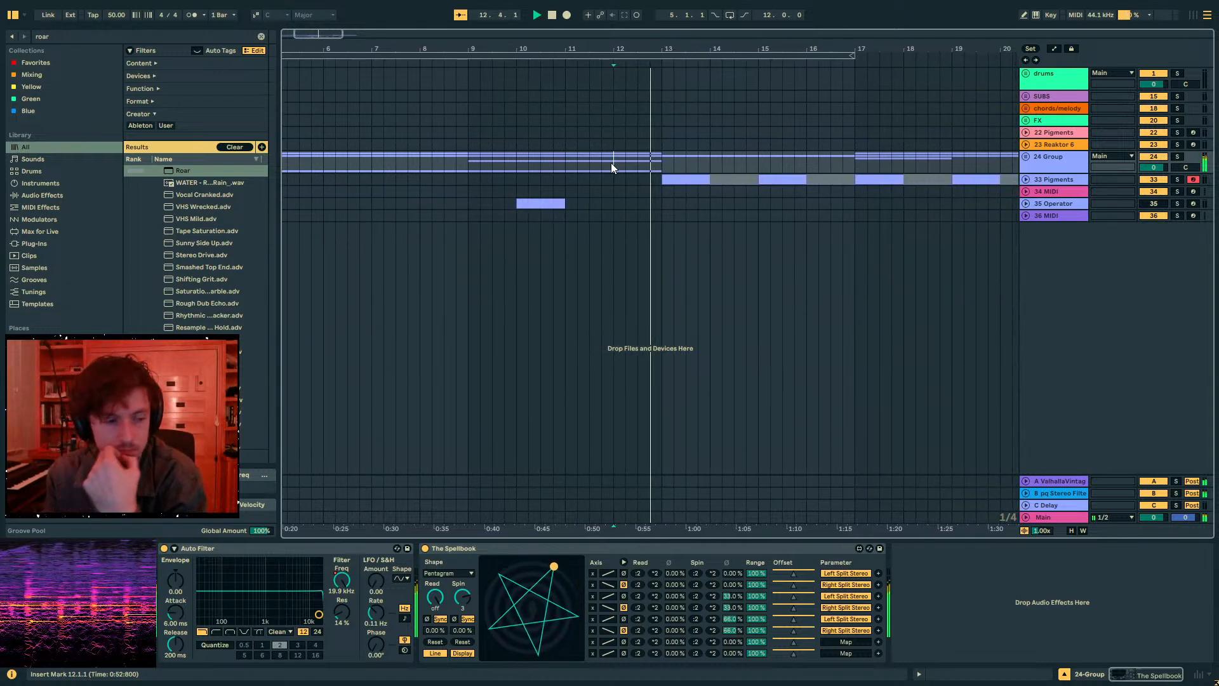
{"action": "key", "text": "space"}
{"action": "left_click_drag", "start_coordinate": [654, 162], "coordinate": [647, 163]}
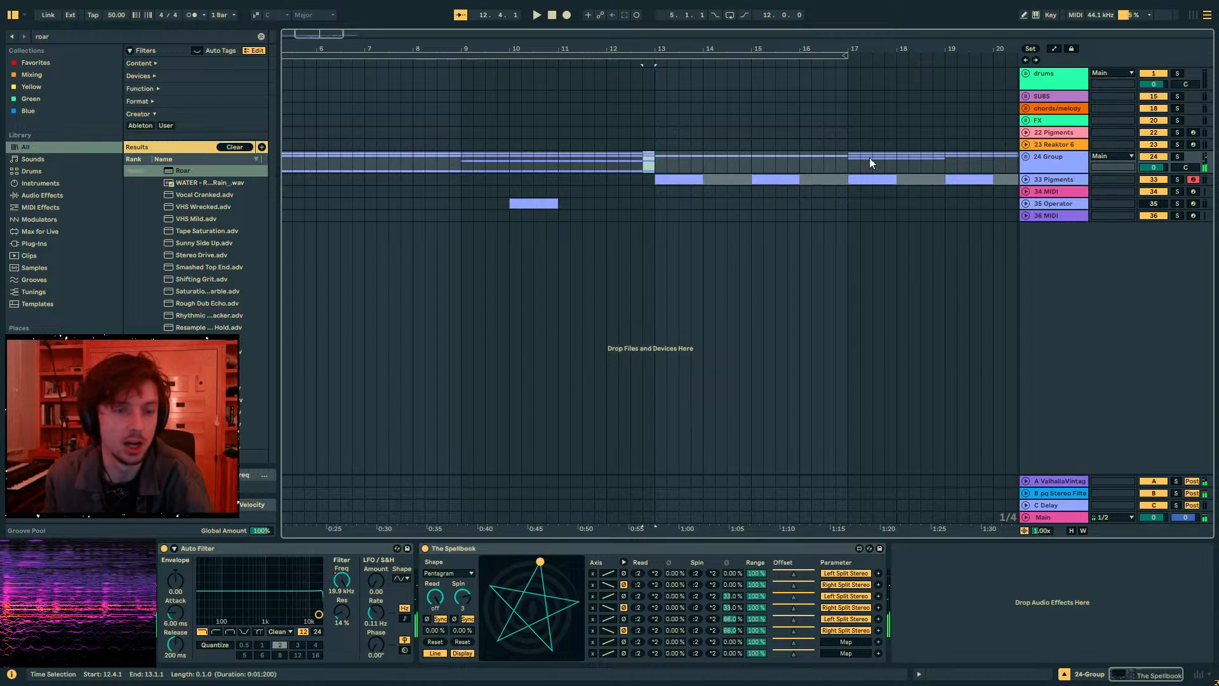
{"action": "left_click", "coordinate": [1031, 164]}
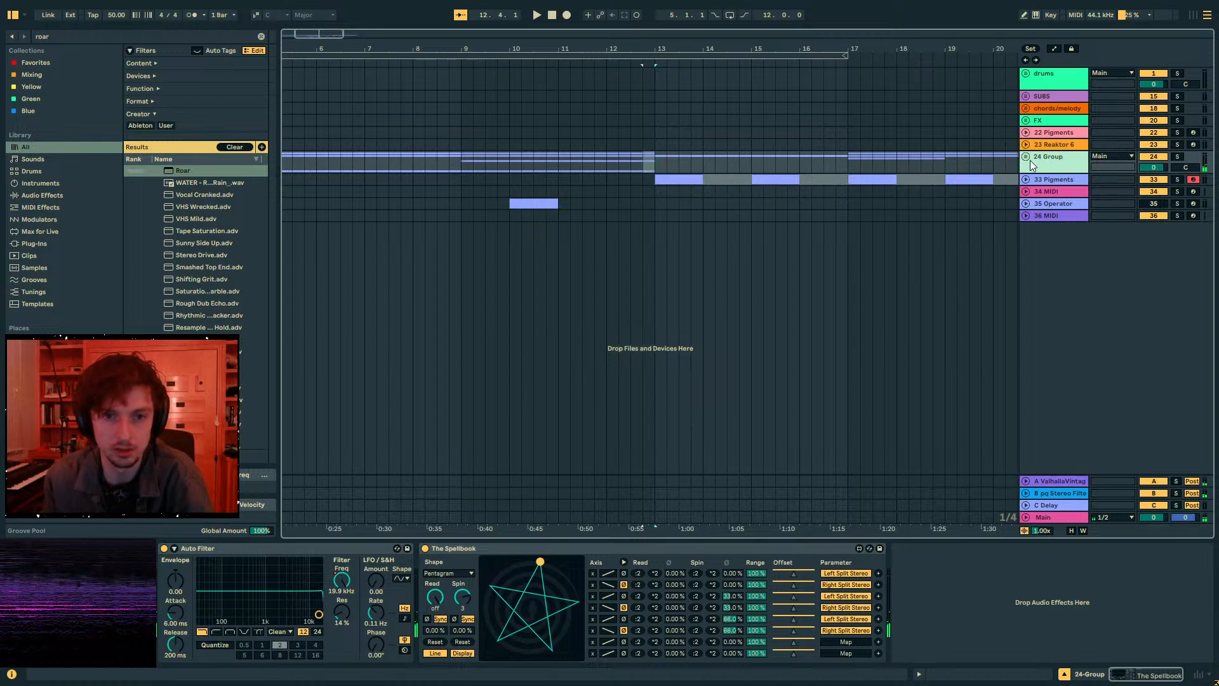
{"action": "left_click", "coordinate": [1025, 158]}
{"action": "left_click", "coordinate": [1024, 160]}
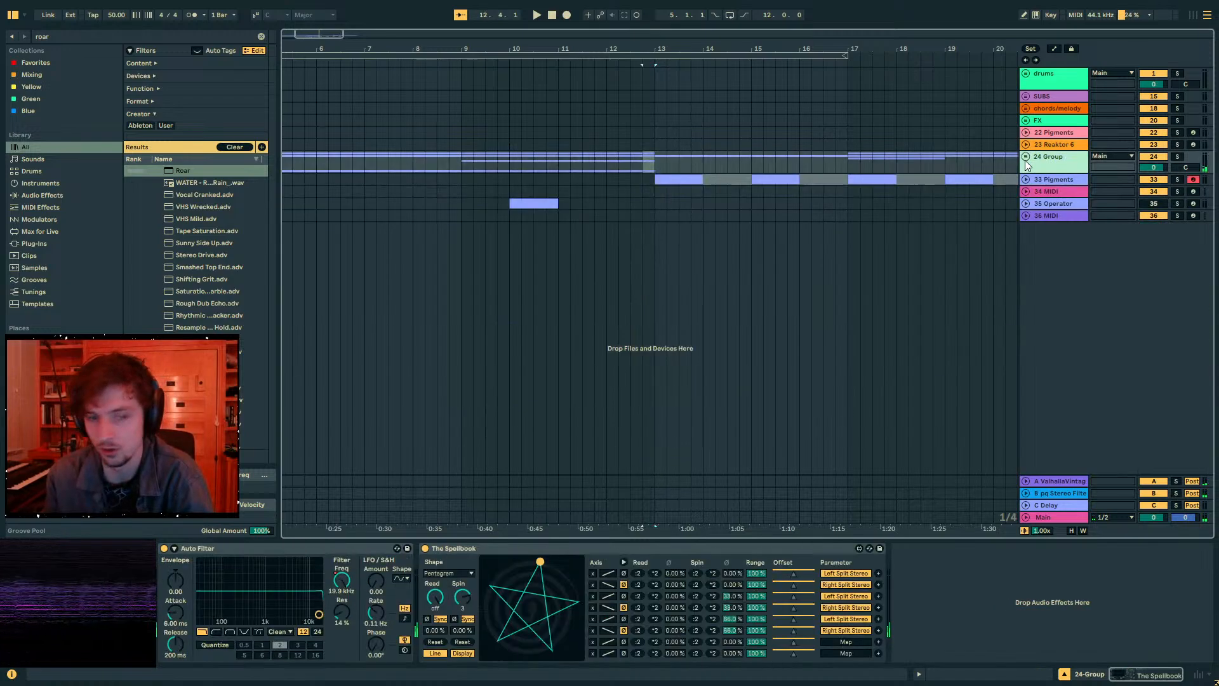
- Narrow the selection on 24 Group to the tiny stretch just before bar 13
{"action": "left_click", "coordinate": [627, 158]}
{"action": "key", "text": "plus"}
{"action": "key", "text": "plus"}
{"action": "mouse_move", "coordinate": [654, 49]}
{"action": "left_mouse_down"}
{"action": "mouse_move", "coordinate": [654, 88]}
{"action": "mouse_move", "coordinate": [655, 66]}
{"action": "left_mouse_up"}
{"action": "left_click_drag", "start_coordinate": [664, 157], "coordinate": [655, 164]}
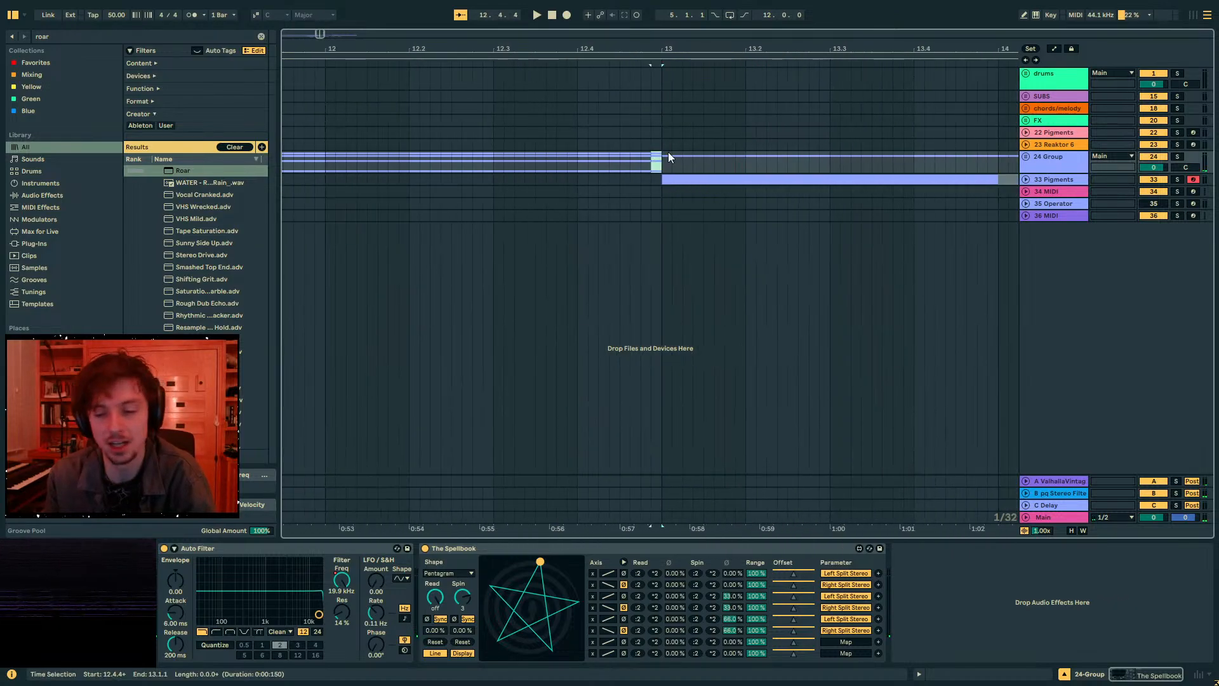
{"action": "left_click_drag", "start_coordinate": [665, 49], "coordinate": [654, 88]}
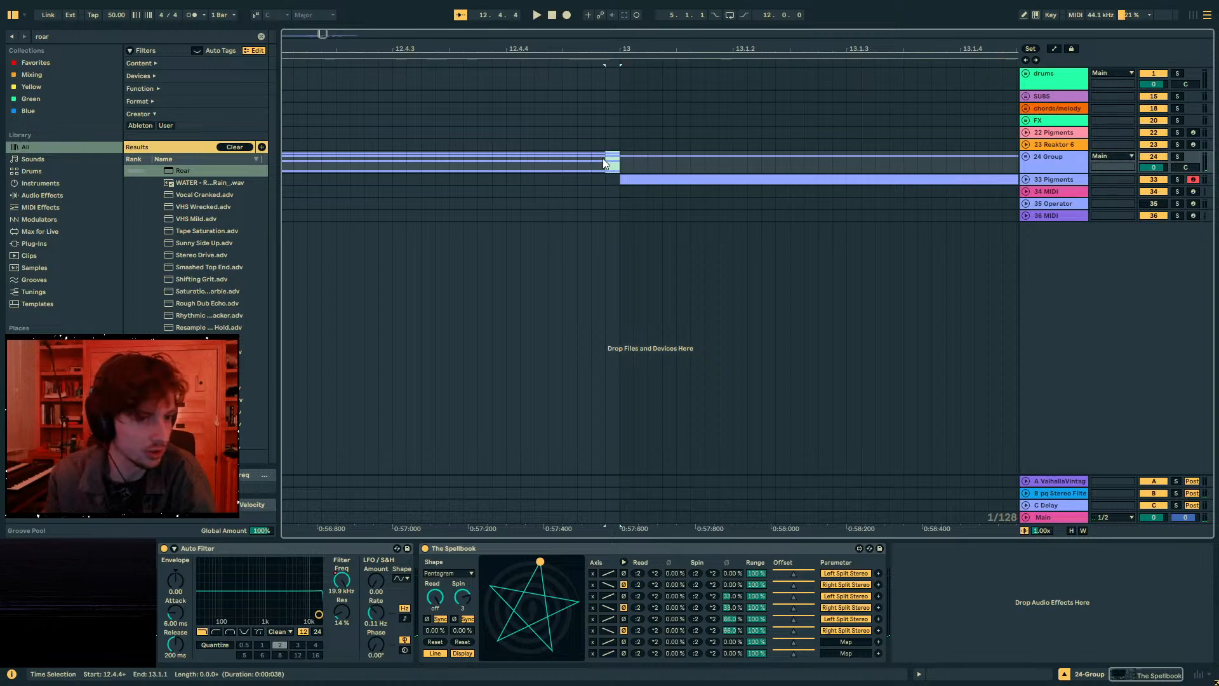
{"action": "left_click_drag", "start_coordinate": [605, 50], "coordinate": [601, 3]}
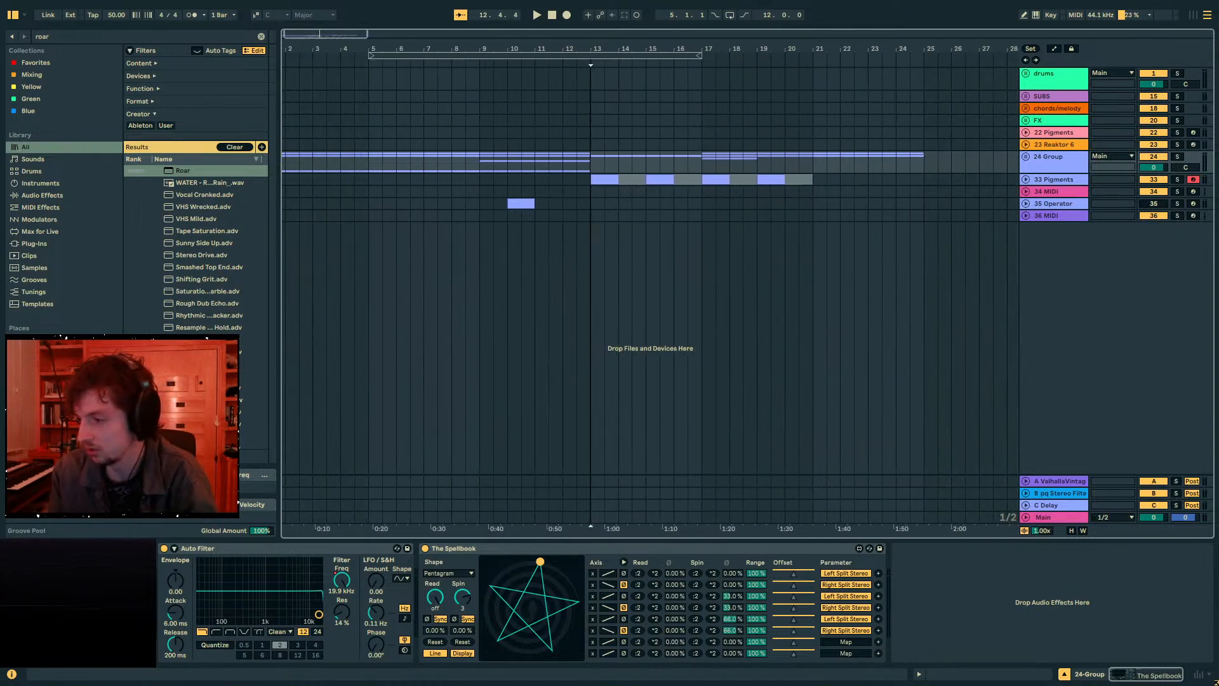
- Play the arrangement from bar 13, unfold the 33 Pigments track and raise its volume to -12.4 dB
{"action": "left_click", "coordinate": [574, 45]}
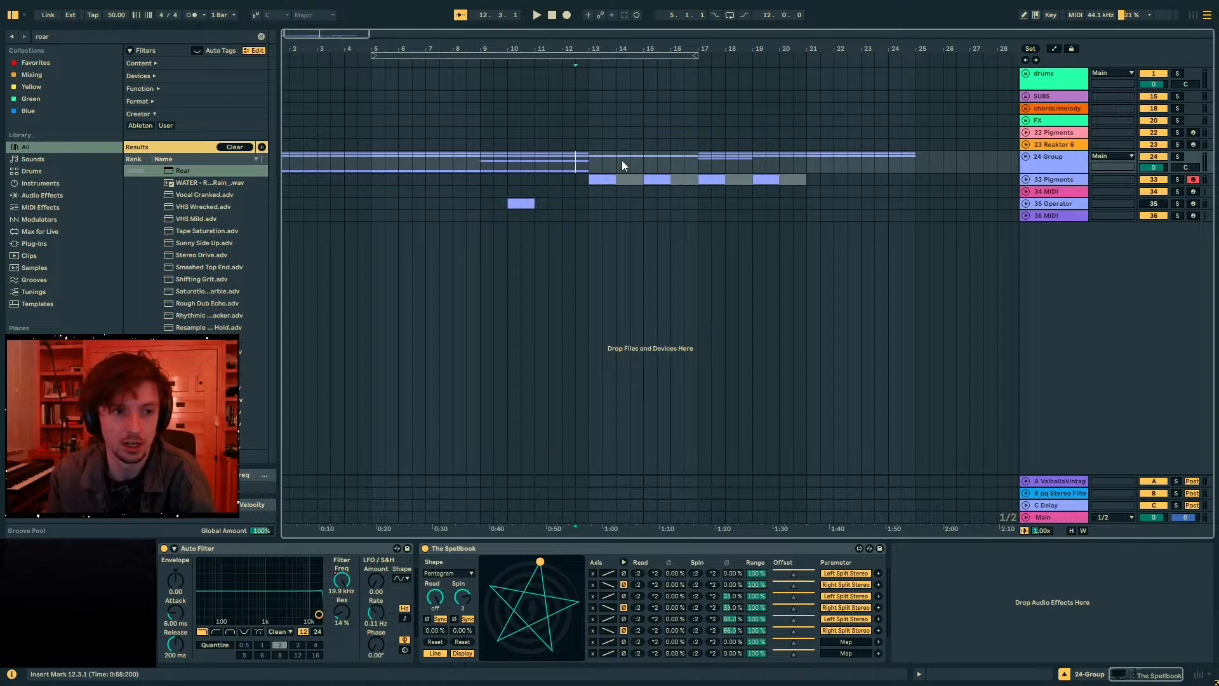
{"action": "key", "text": "space"}
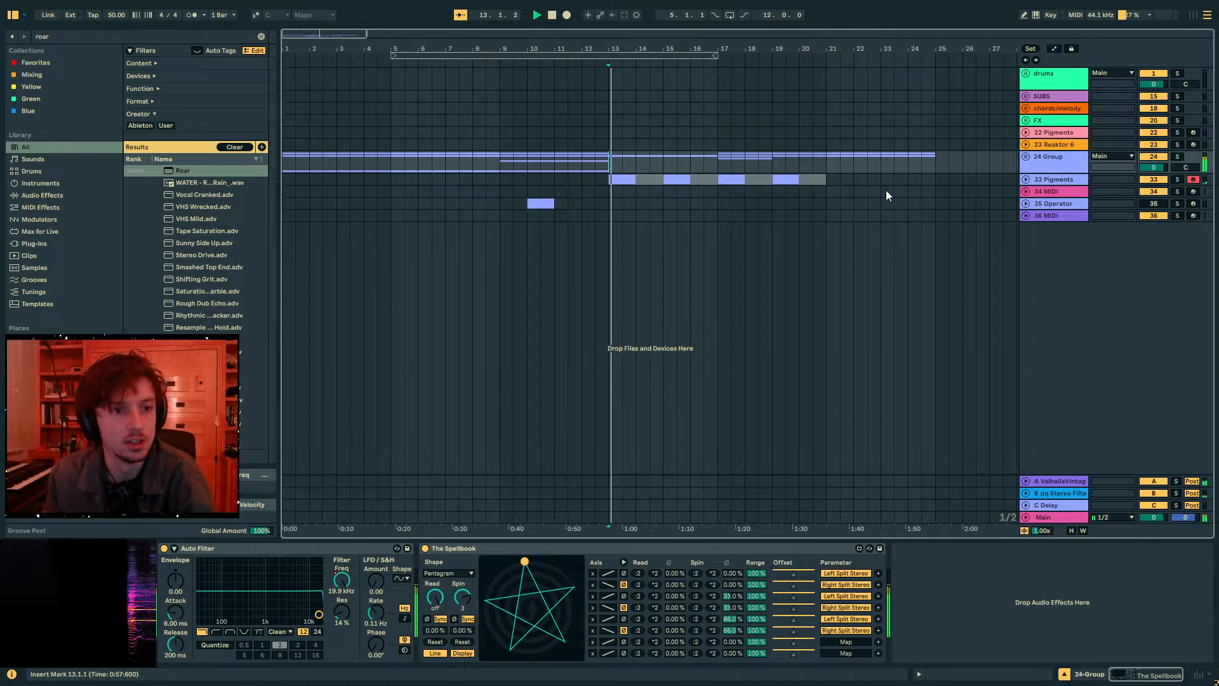
{"action": "left_click", "coordinate": [1026, 180]}
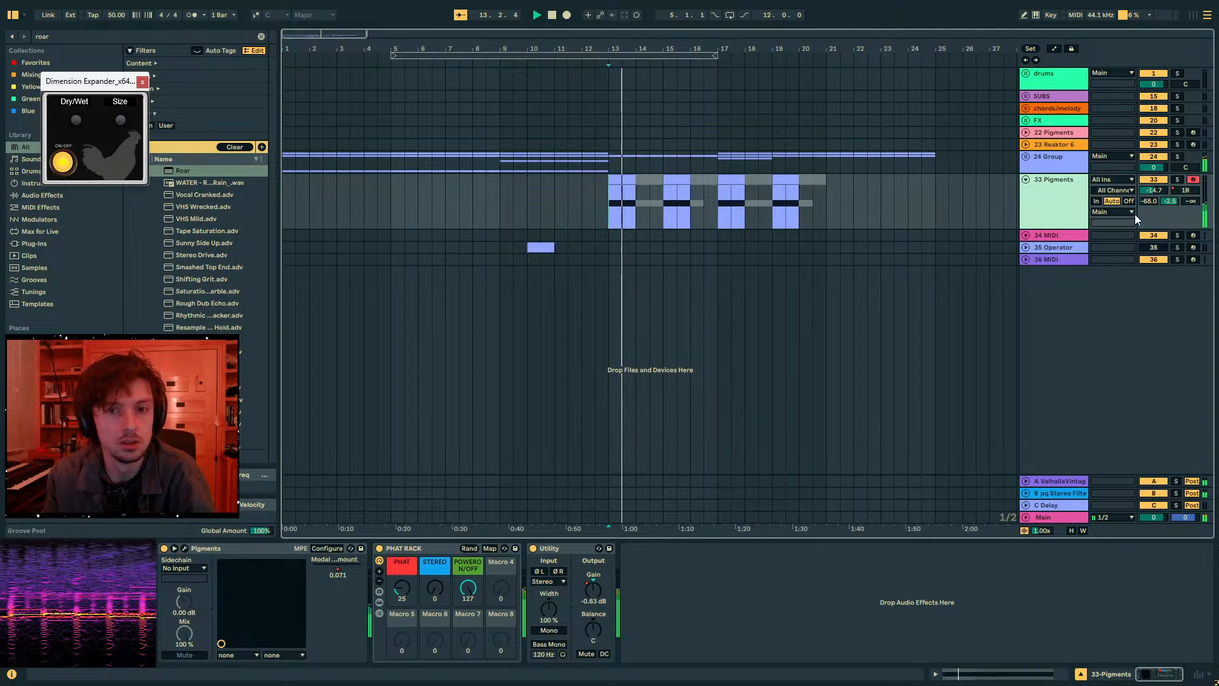
{"action": "left_click_drag", "start_coordinate": [1154, 191], "coordinate": [1153, 184]}
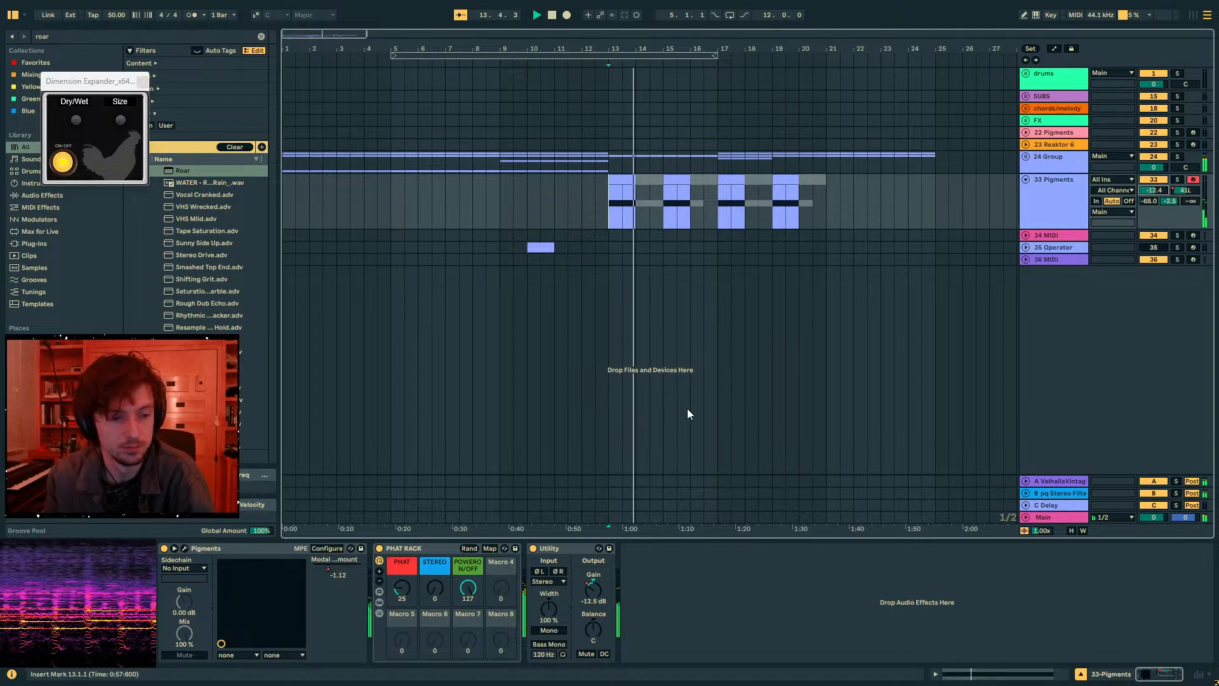
- Turn on parameter configuration for the 33 Pigments synth, close its window and play from the middle of bar 15
{"action": "left_click", "coordinate": [337, 547]}
{"action": "left_click", "coordinate": [337, 548]}
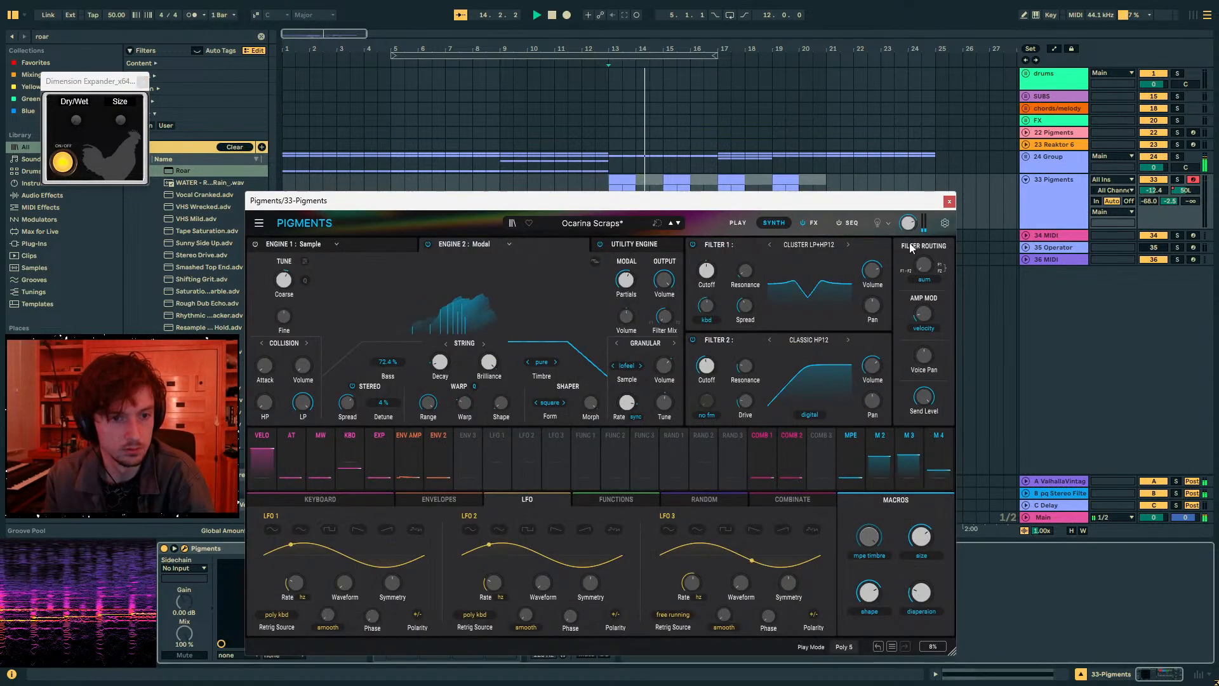
{"action": "left_click", "coordinate": [944, 203]}
{"action": "left_click", "coordinate": [667, 210]}
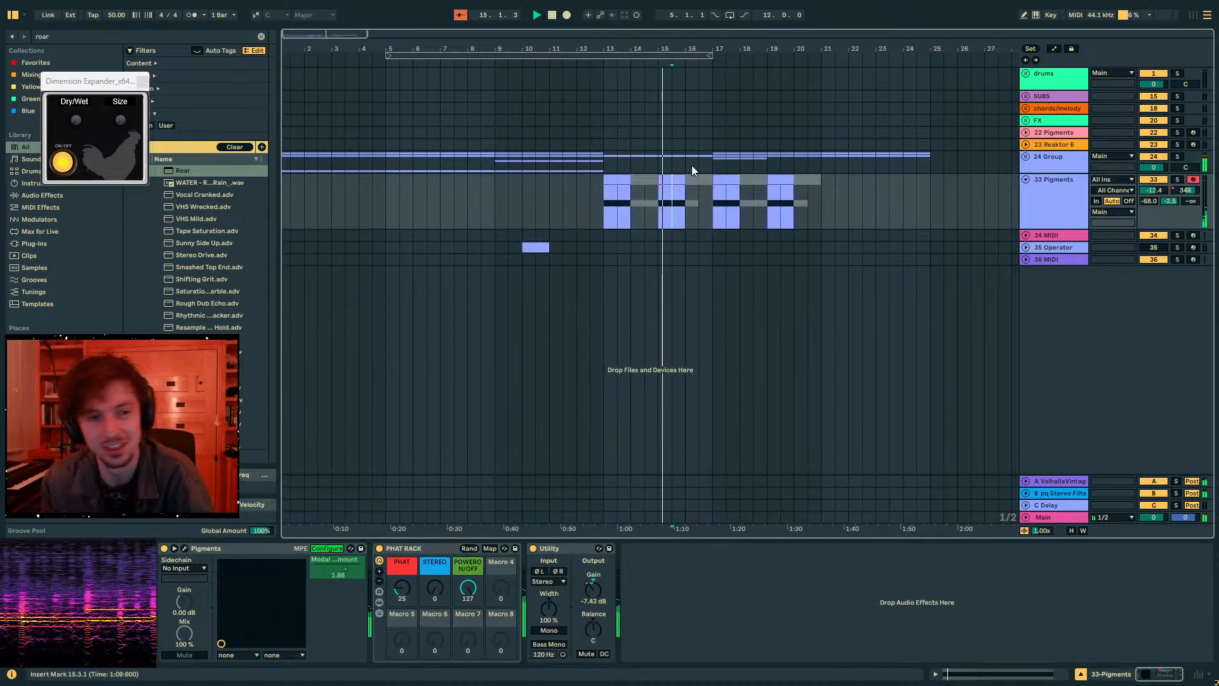
- Show the panning automation of 33 Pigments, stop playback and select bar 15 on the track
{"action": "left_click", "coordinate": [1038, 192]}
{"action": "left_click", "coordinate": [1185, 190]}
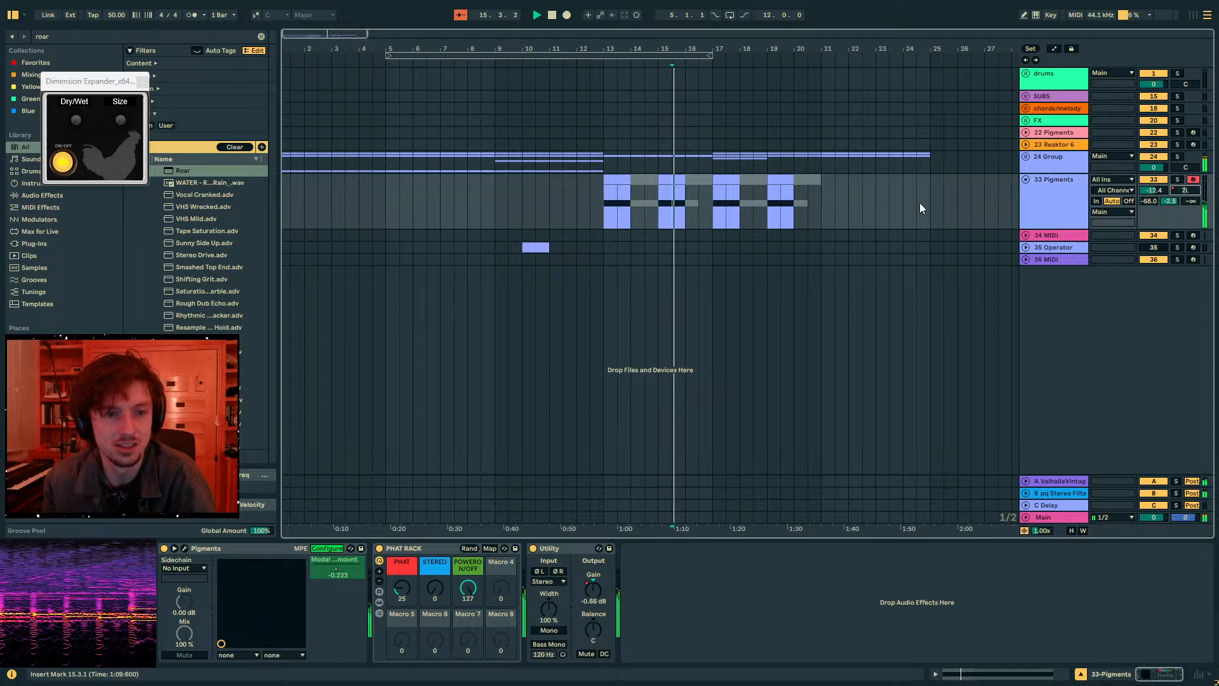
{"action": "key", "text": "a"}
{"action": "key", "text": "space"}
{"action": "left_click_drag", "start_coordinate": [658, 186], "coordinate": [687, 186]}
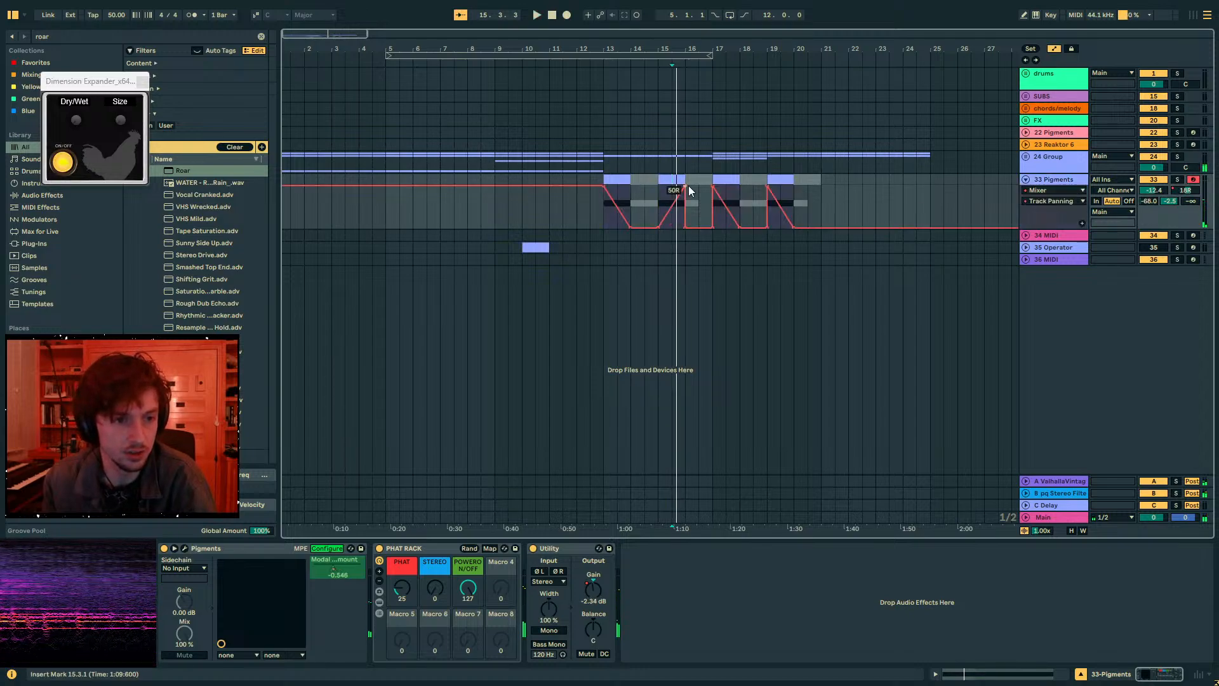
{"action": "left_click", "coordinate": [676, 180]}
- Expose the Engine 2 Coarse tuning of the 33 Pigments synth and show its automation on the track
{"action": "left_click", "coordinate": [185, 548]}
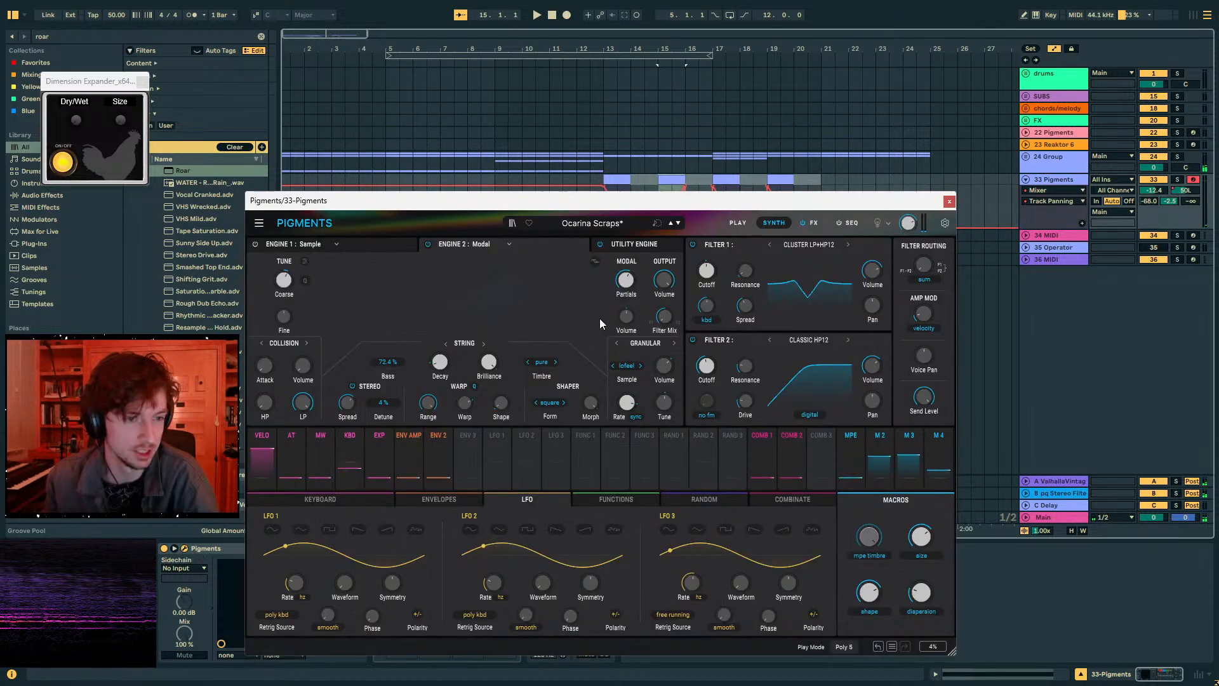
{"action": "left_click", "coordinate": [283, 287]}
{"action": "left_click_drag", "start_coordinate": [506, 209], "coordinate": [511, 356]}
{"action": "key", "text": "a"}
{"action": "key", "text": "a"}
- Add breakpoints to the Coarse automation so the pitch dips across bars 15 and 16, and play from bar 15
{"action": "left_click", "coordinate": [657, 203]}
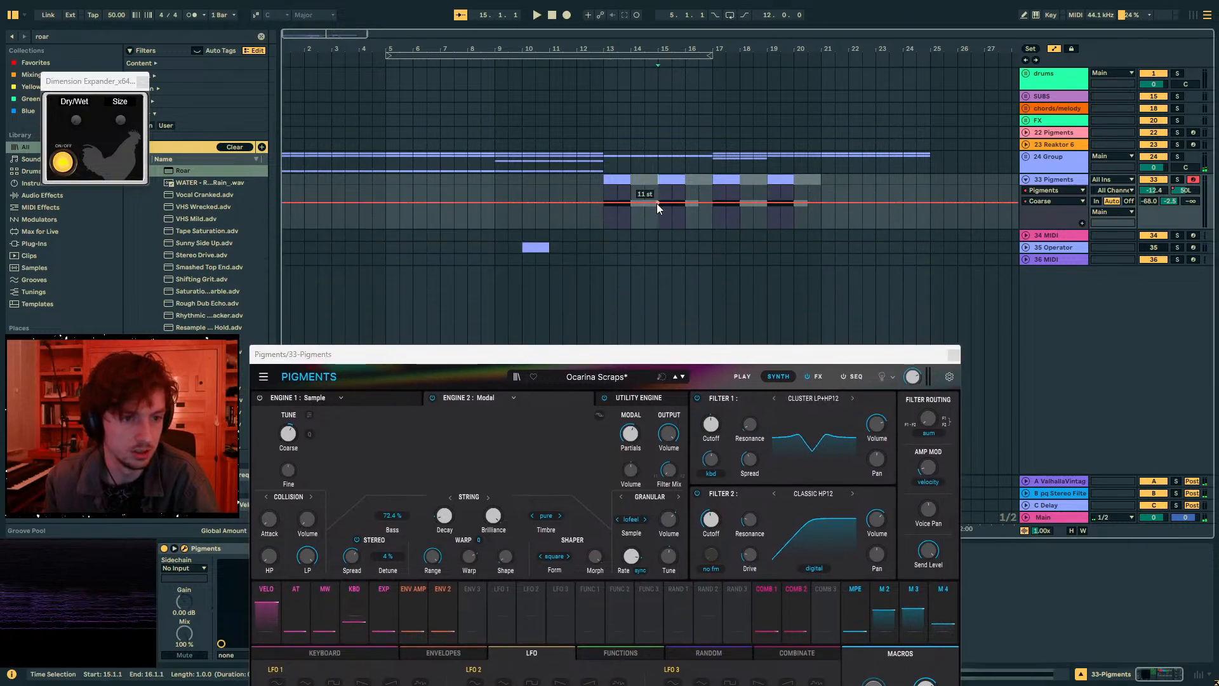
{"action": "mouse_move", "coordinate": [685, 203]}
{"action": "left_mouse_down"}
{"action": "mouse_move", "coordinate": [685, 187]}
{"action": "mouse_move", "coordinate": [683, 202]}
{"action": "left_mouse_up"}
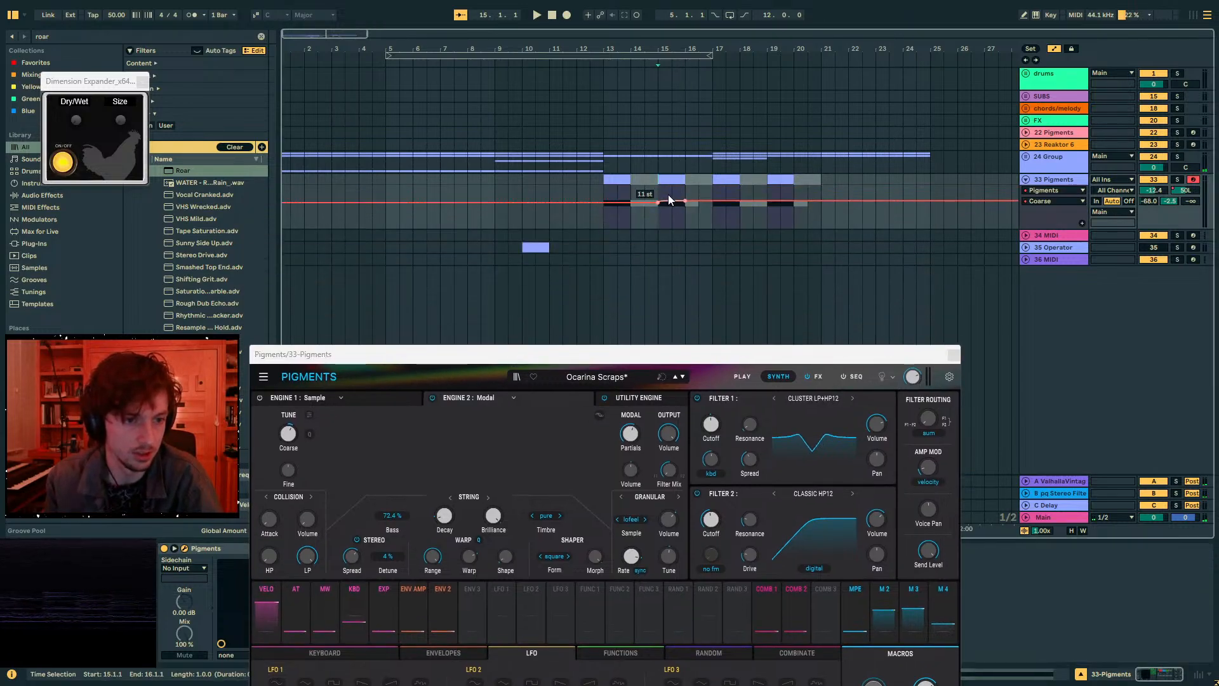
{"action": "key", "text": "space"}
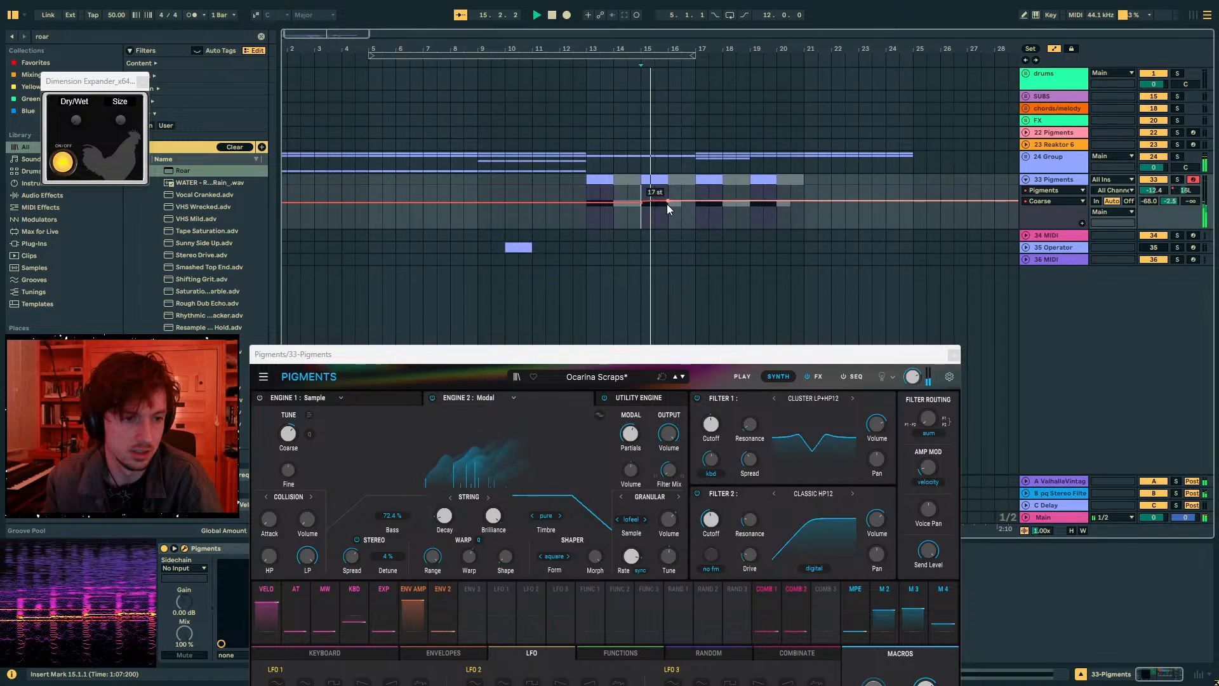
{"action": "left_click_drag", "start_coordinate": [667, 204], "coordinate": [695, 201]}
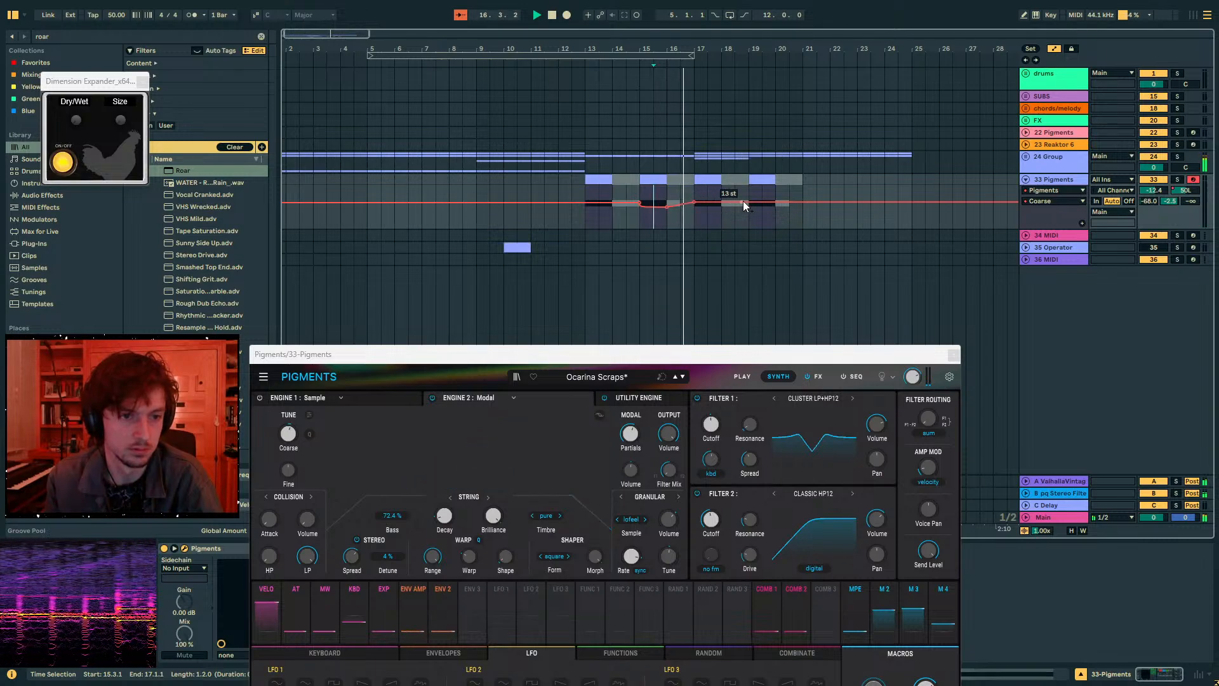
- Add Coarse automation breakpoints around bar 18 and lower the line from there to 4 st
{"action": "left_click_drag", "start_coordinate": [743, 201], "coordinate": [737, 212]}
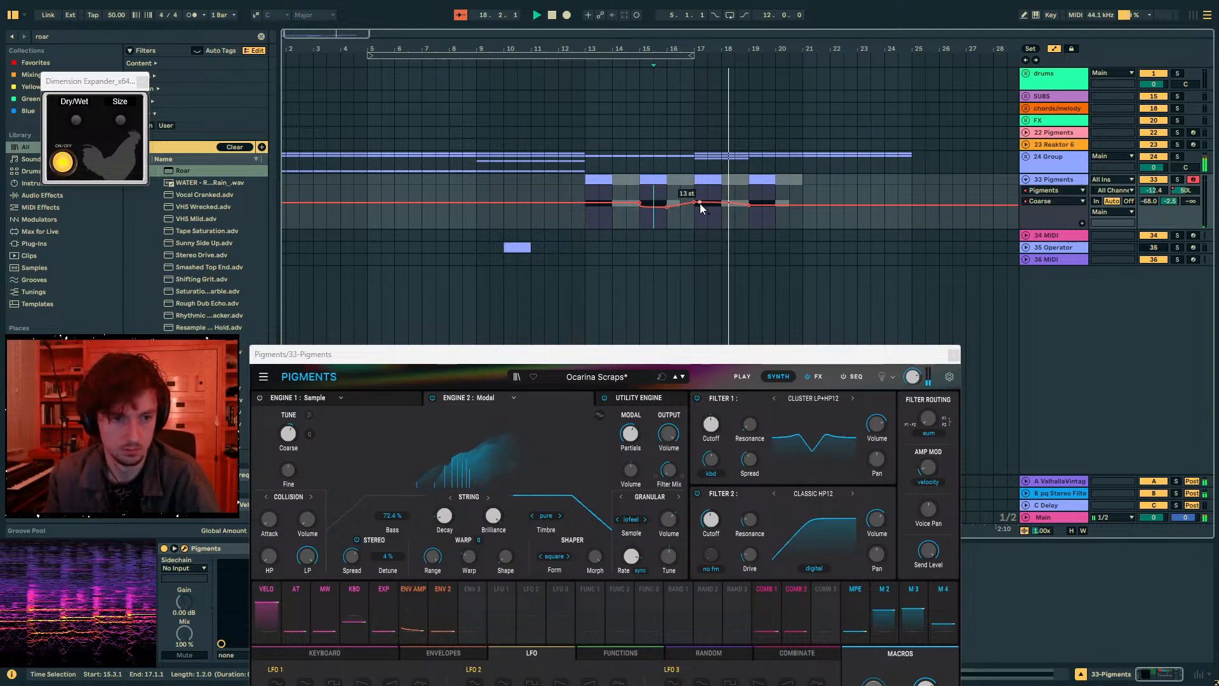
{"action": "left_click", "coordinate": [721, 203]}
{"action": "left_click", "coordinate": [740, 217]}
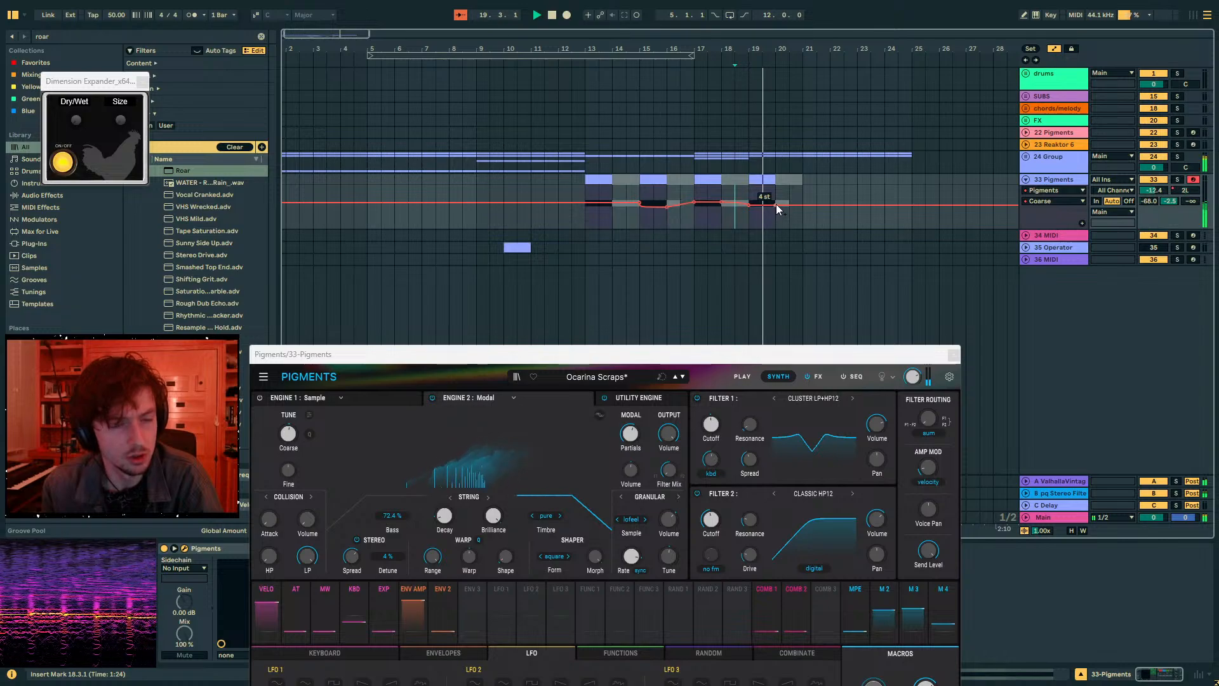
- Select bars 13 to 21 of the 33 Pigments track, hide the automation and close the synth window
{"action": "left_click_drag", "start_coordinate": [804, 223], "coordinate": [592, 217]}
{"action": "key", "text": "a"}
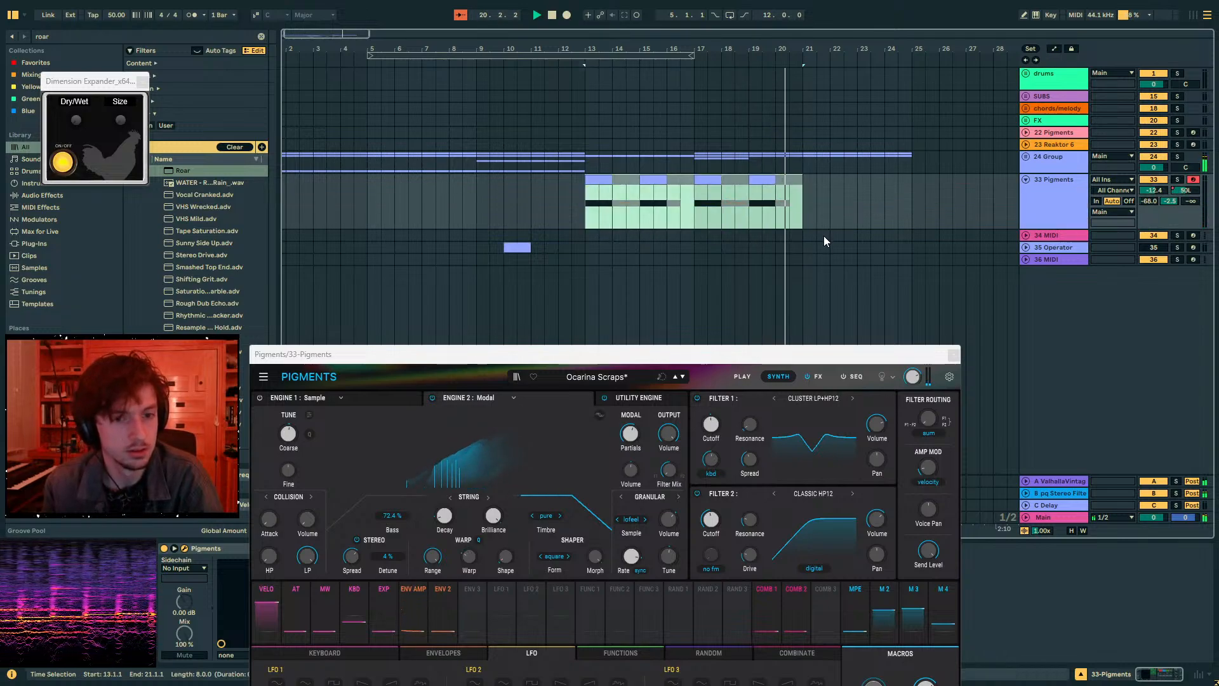
{"action": "left_click", "coordinate": [954, 357]}
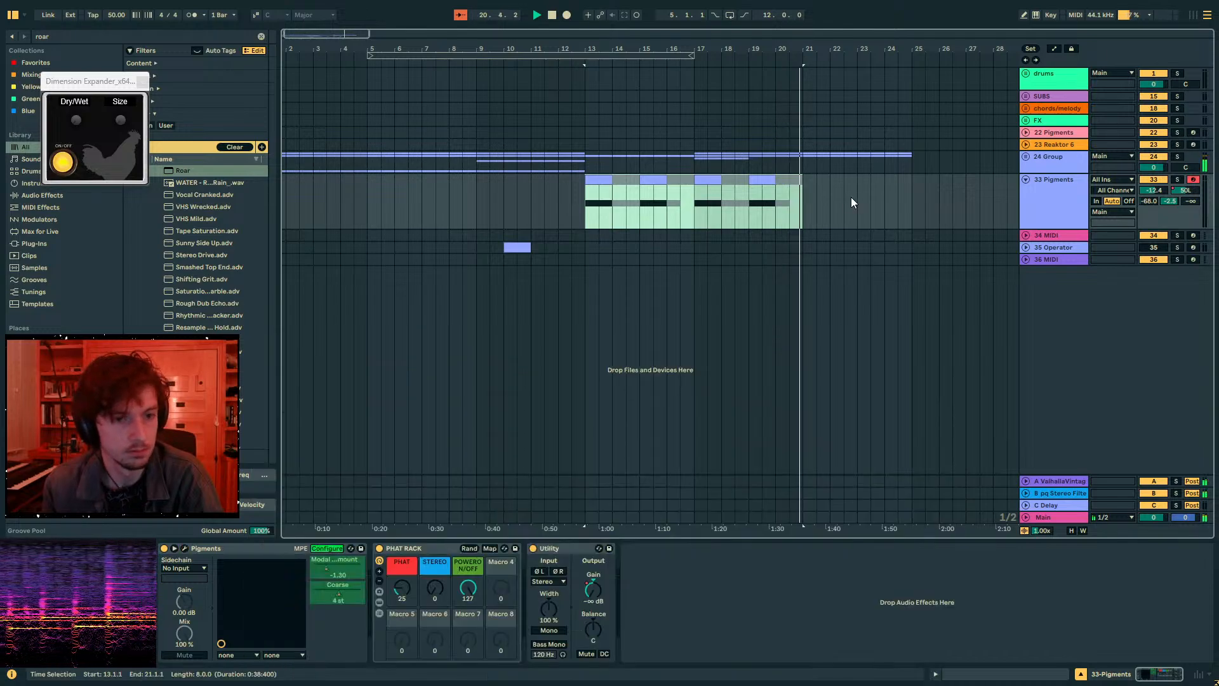
- Select the whole 33 Pigments track from bar 25 back to bar 1
{"action": "left_click", "coordinate": [798, 226]}
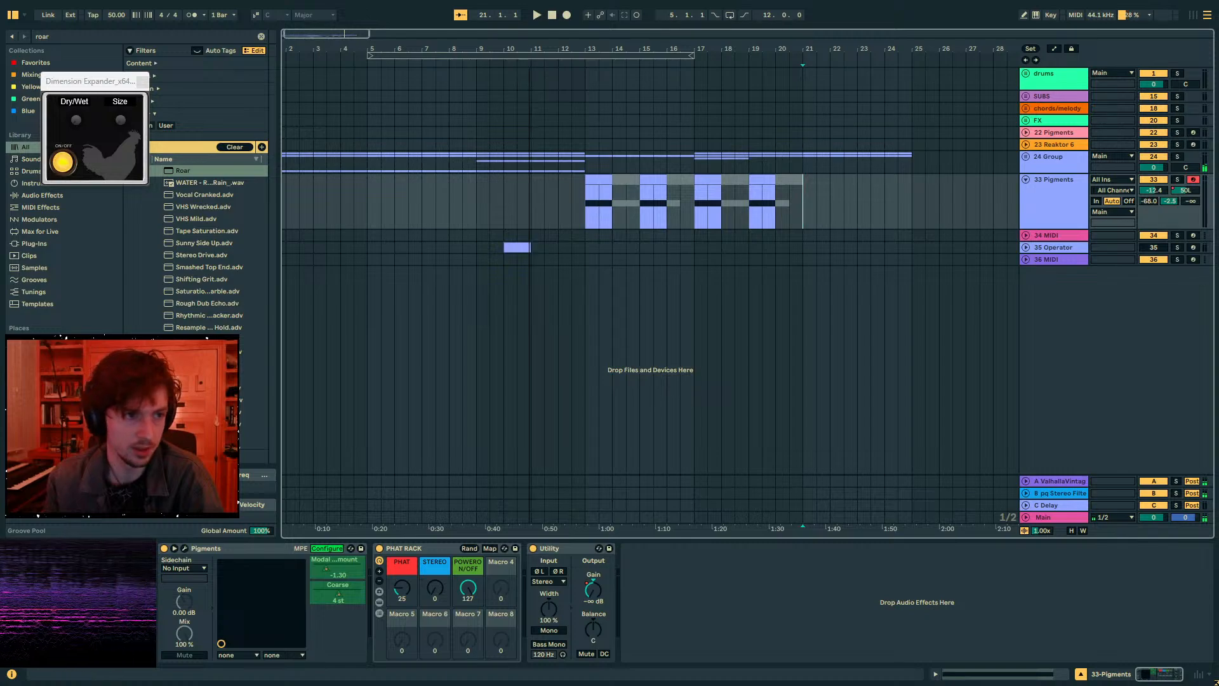
{"action": "left_click_drag", "start_coordinate": [525, 48], "coordinate": [524, 25]}
{"action": "left_click_drag", "start_coordinate": [639, 209], "coordinate": [51, 213]}
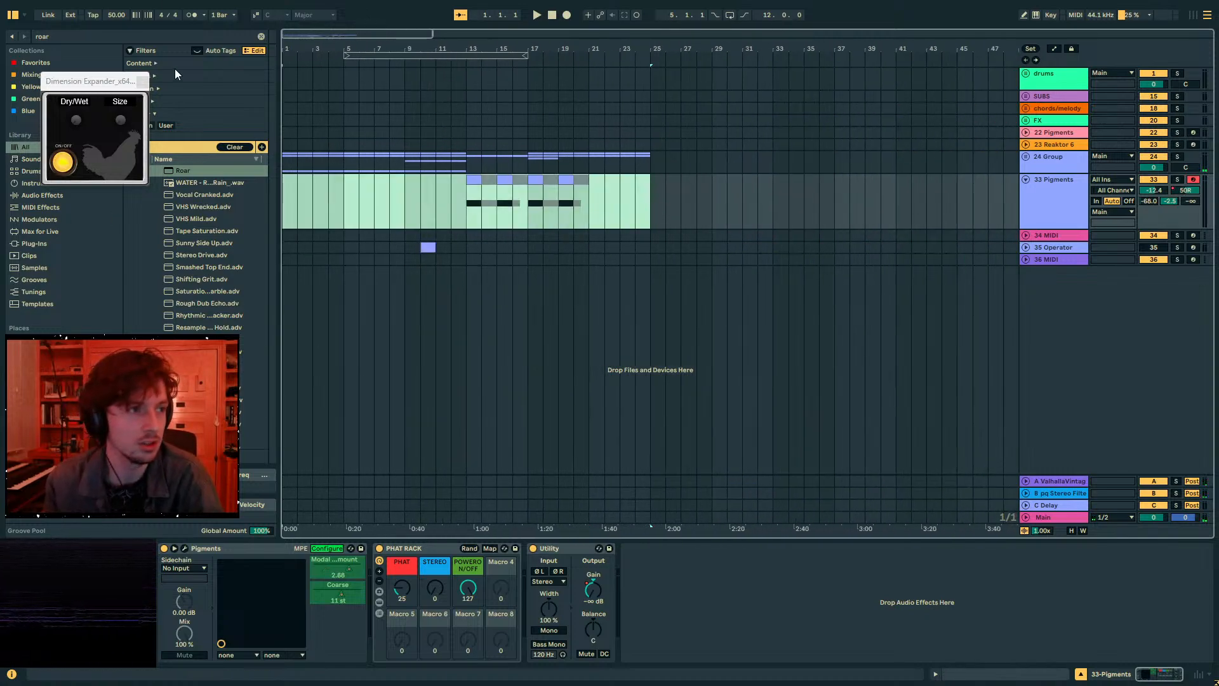
- Close the Dimension Expander window, search the browser for "drum" and look inside the 128s folder
{"action": "left_click", "coordinate": [143, 82]}
{"action": "key", "text": "ctrl+f"}
{"action": "type", "text": "drum"}
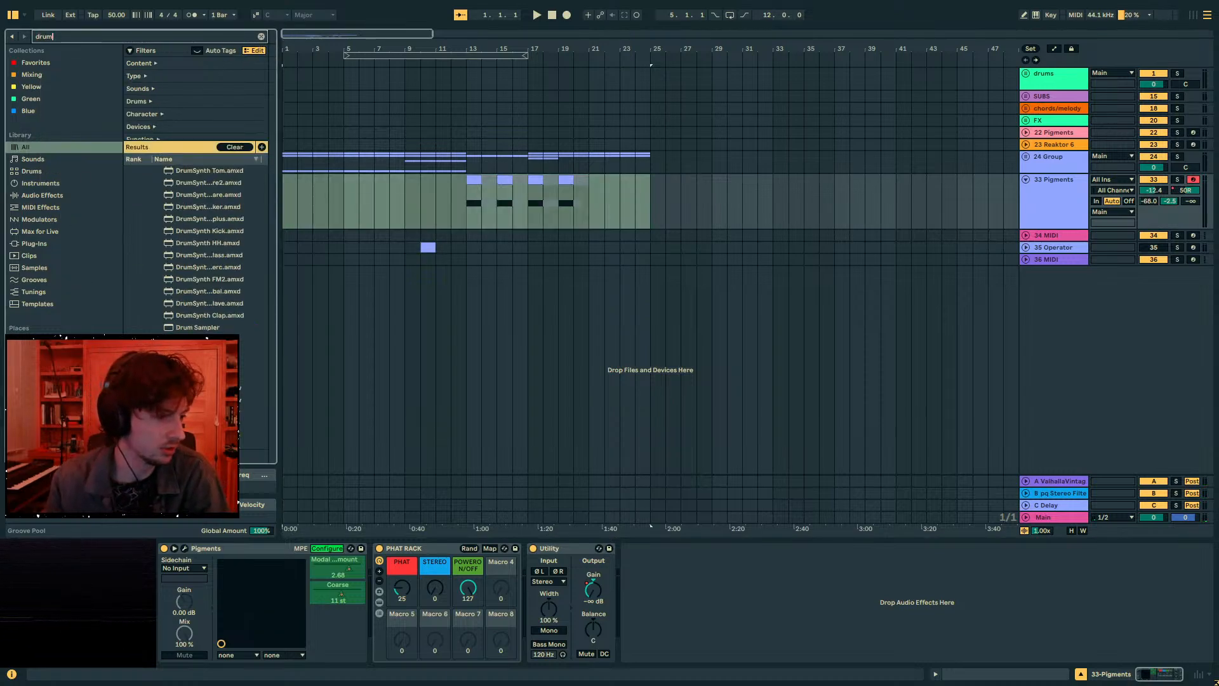
{"action": "left_click", "coordinate": [39, 364]}
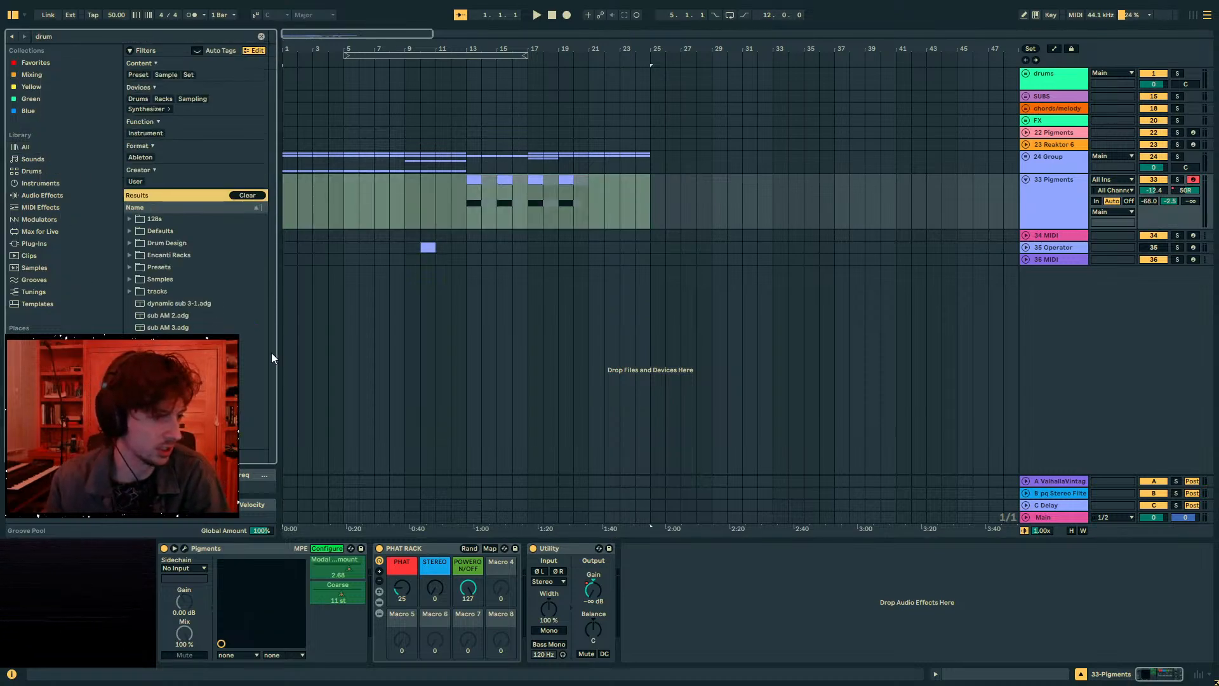
{"action": "left_click", "coordinate": [137, 293]}
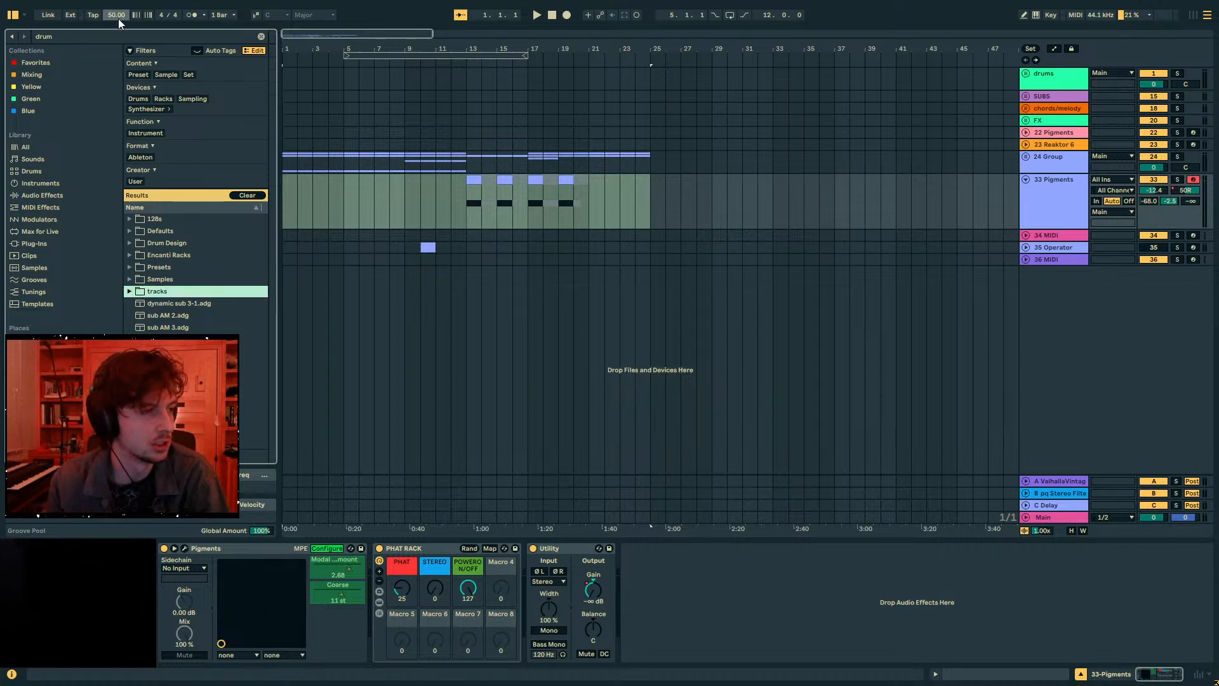
{"action": "left_click", "coordinate": [130, 219]}
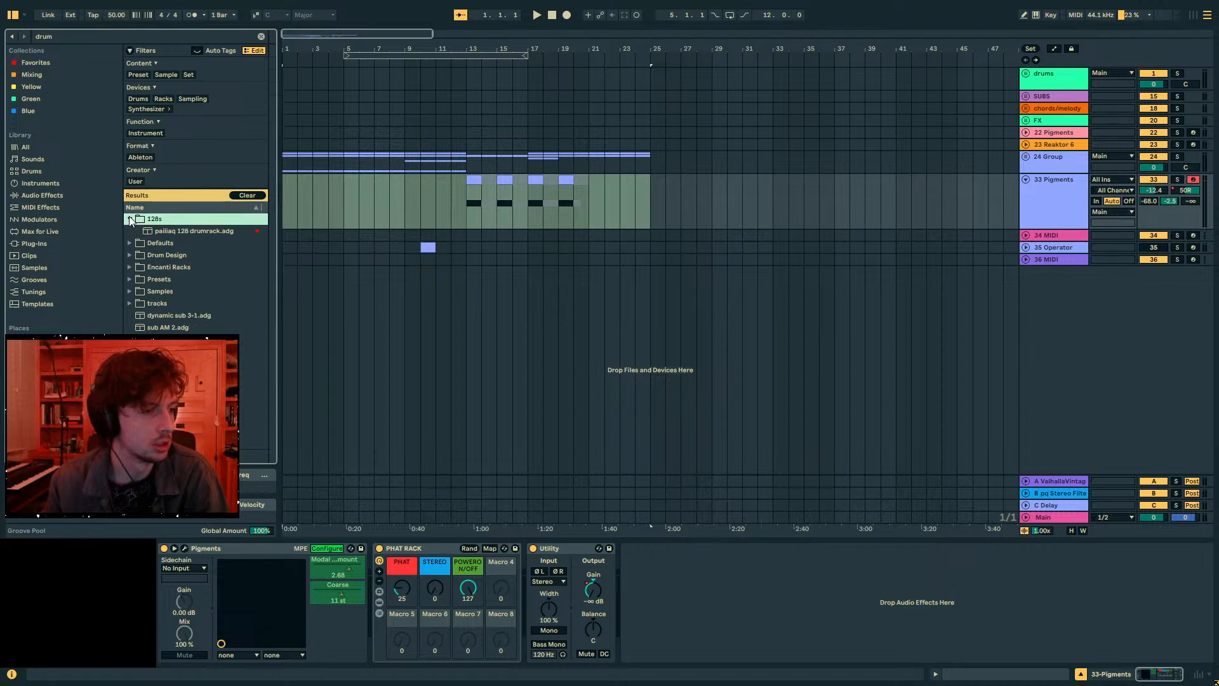
{"action": "left_click", "coordinate": [130, 219]}
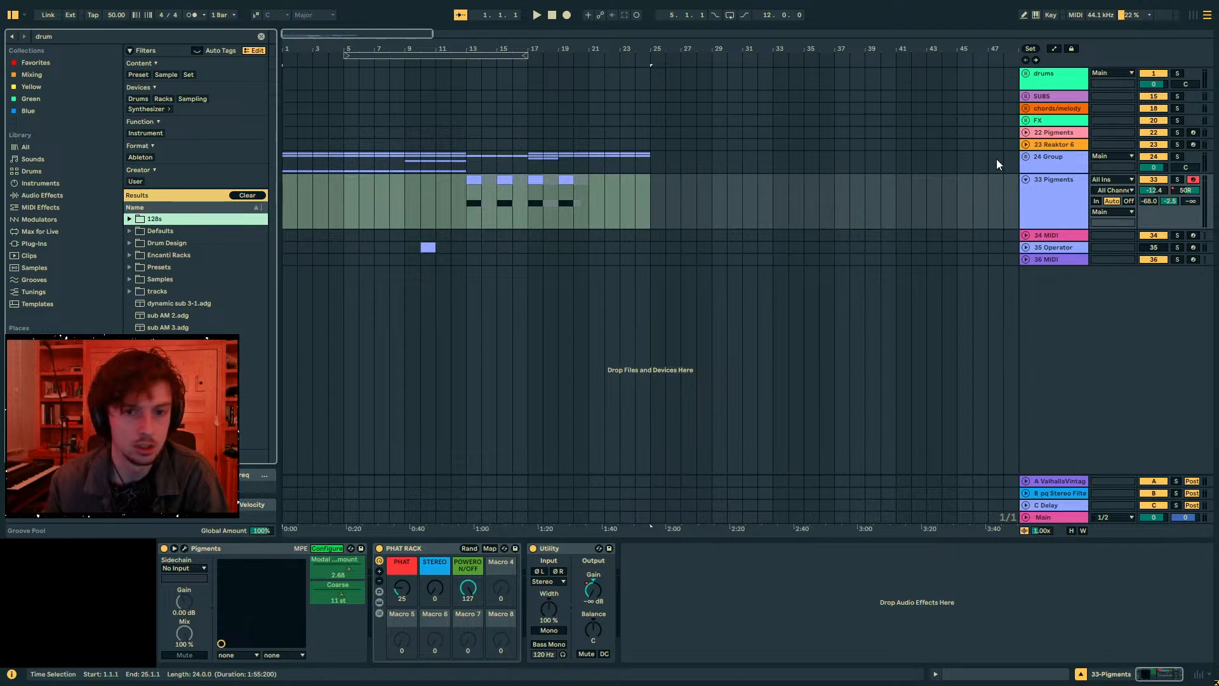
- Unfold the 24 Group and play the arrangement from bar 17 on the 27 Pigments track
{"action": "left_click", "coordinate": [1026, 156]}
{"action": "scroll", "coordinate": [889, 248], "scroll_direction": "down", "scroll_amount": 5}
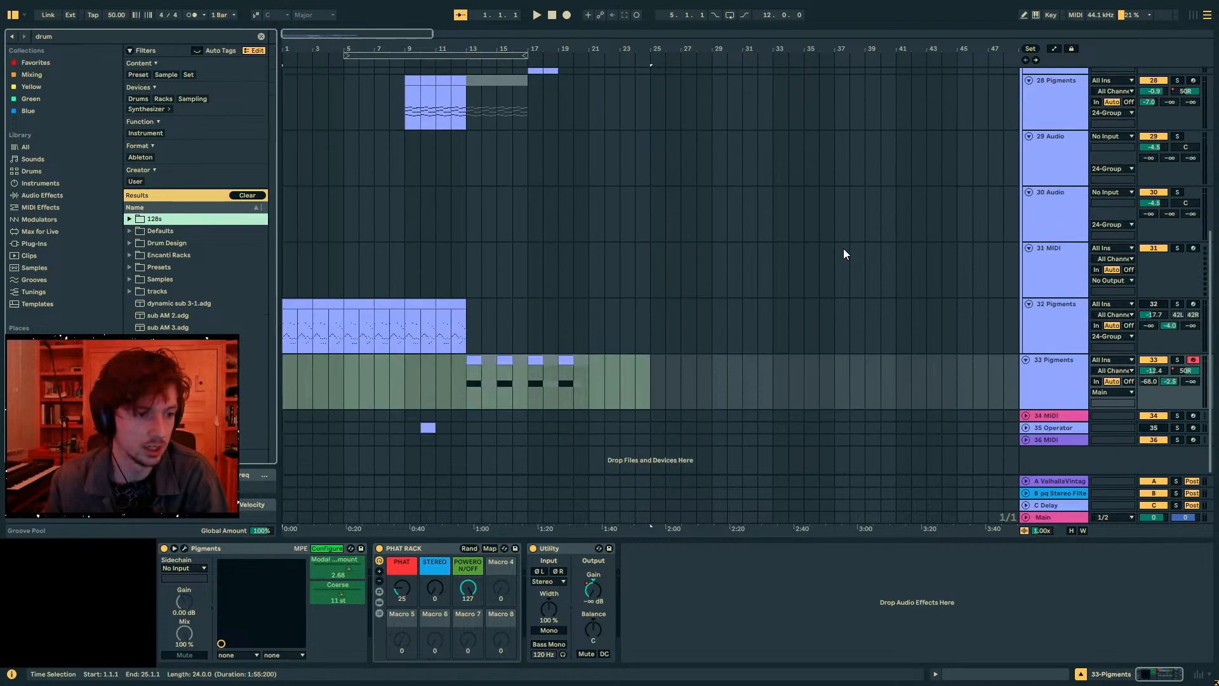
{"action": "scroll", "coordinate": [843, 253], "scroll_direction": "up", "scroll_amount": 2}
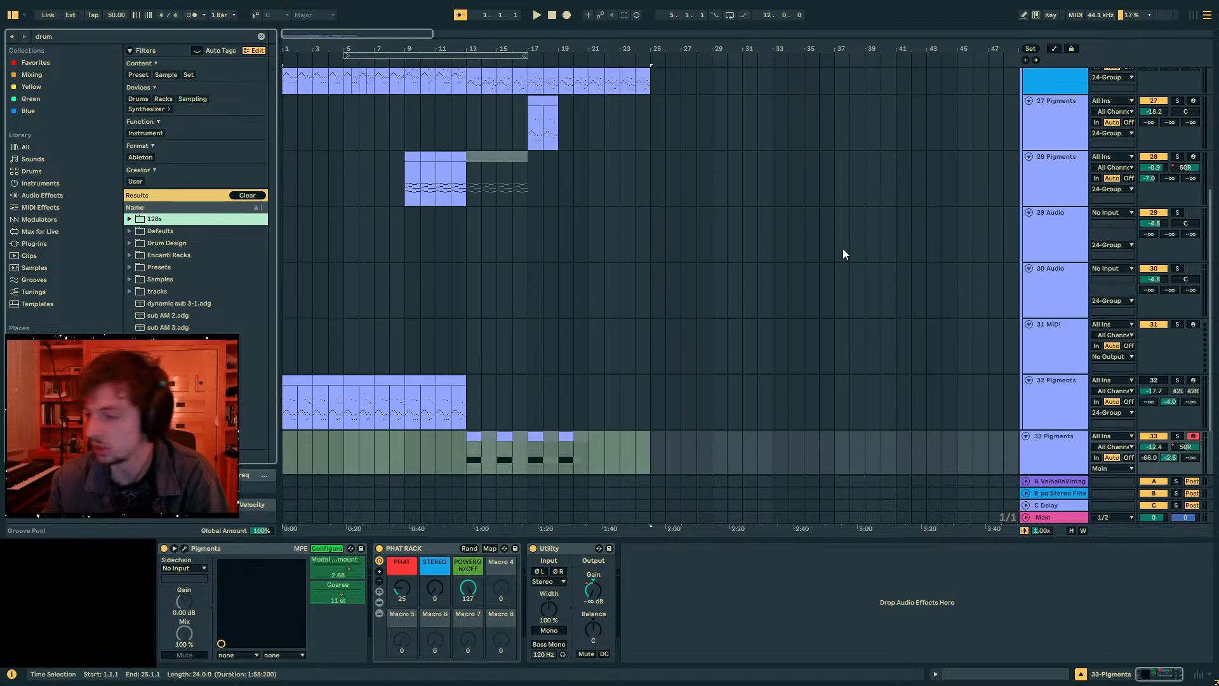
{"action": "scroll", "coordinate": [843, 254], "scroll_direction": "up", "scroll_amount": 3}
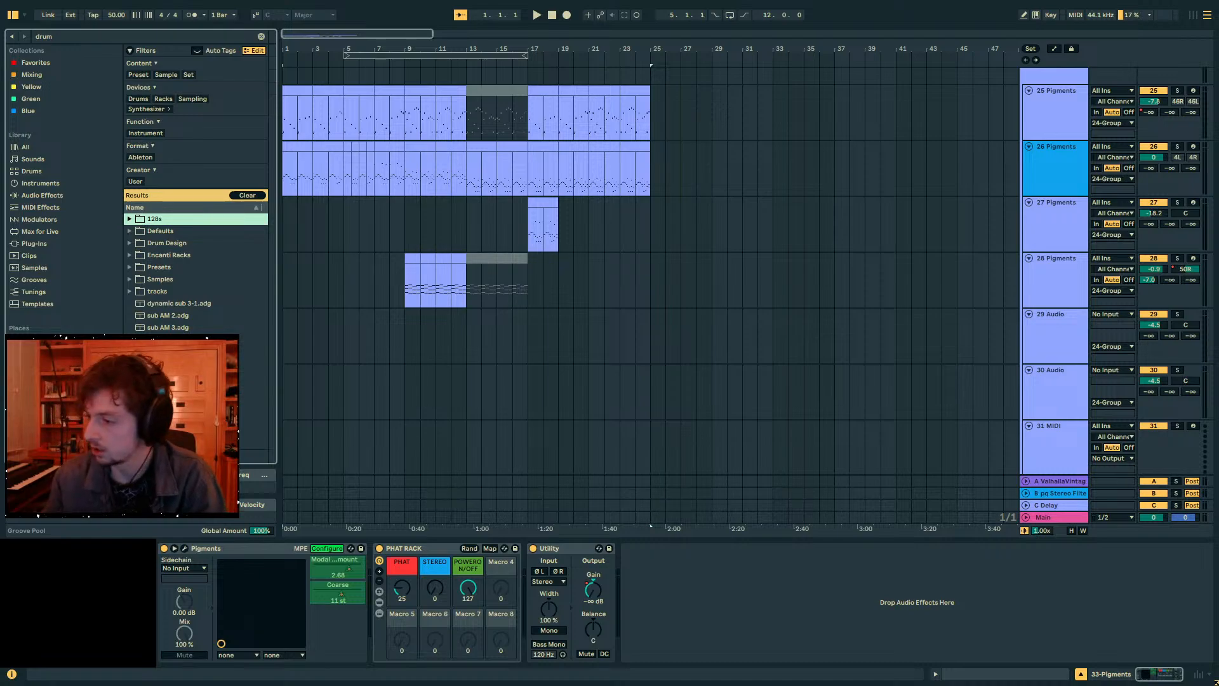
{"action": "left_click", "coordinate": [513, 226]}
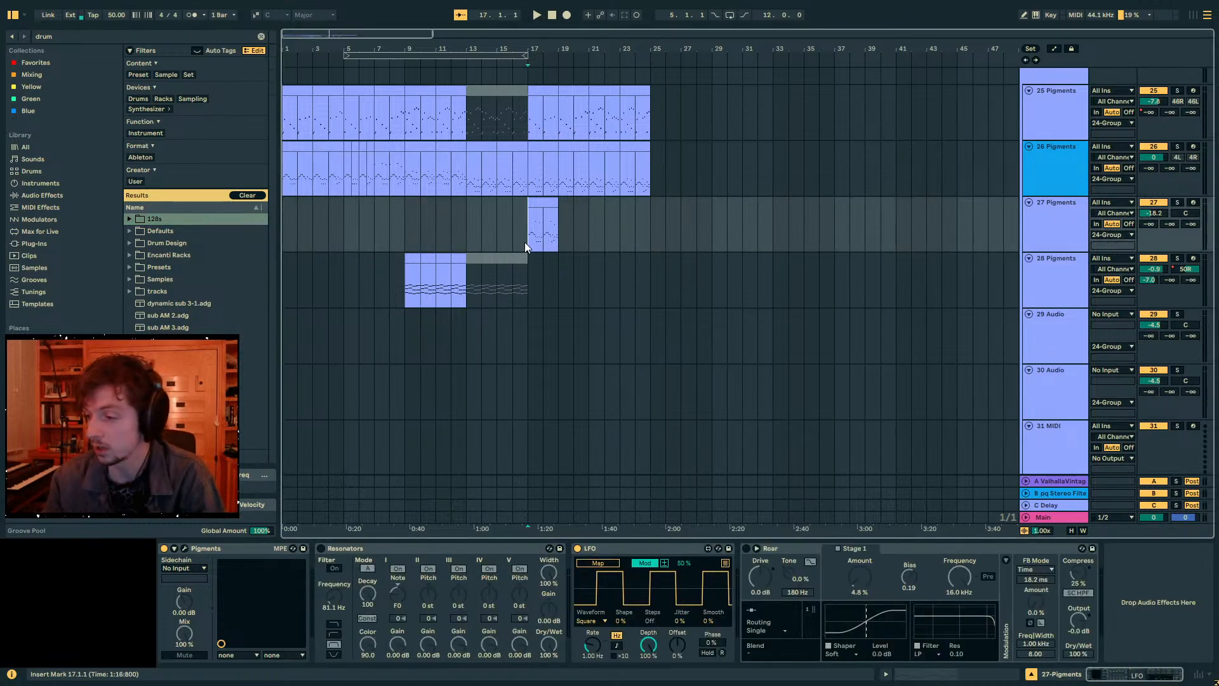
{"action": "left_click", "coordinate": [530, 234]}
{"action": "key", "text": "space"}
{"action": "mouse_move", "coordinate": [535, 49]}
{"action": "left_mouse_down"}
{"action": "mouse_move", "coordinate": [536, 70]}
{"action": "mouse_move", "coordinate": [613, 121]}
{"action": "left_mouse_up"}
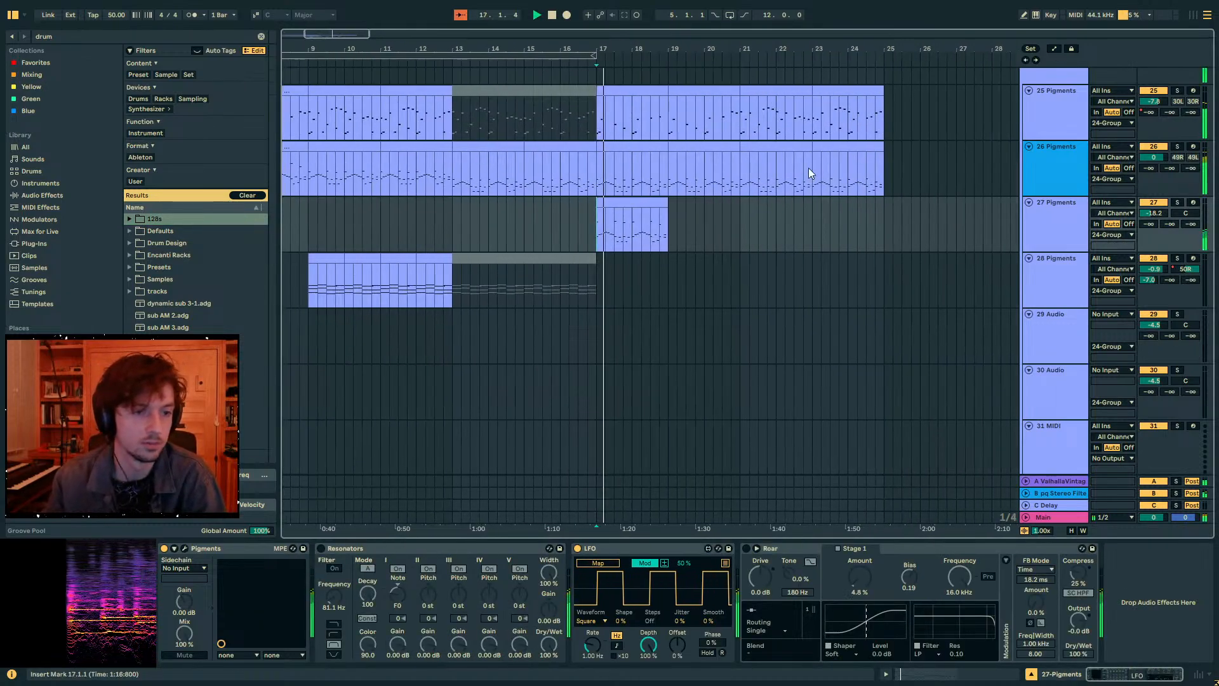
- Check the device chains of the 24 Group and the 26 Pigments track, and fold the group
{"action": "scroll", "coordinate": [1069, 256], "scroll_direction": "up", "scroll_amount": 3}
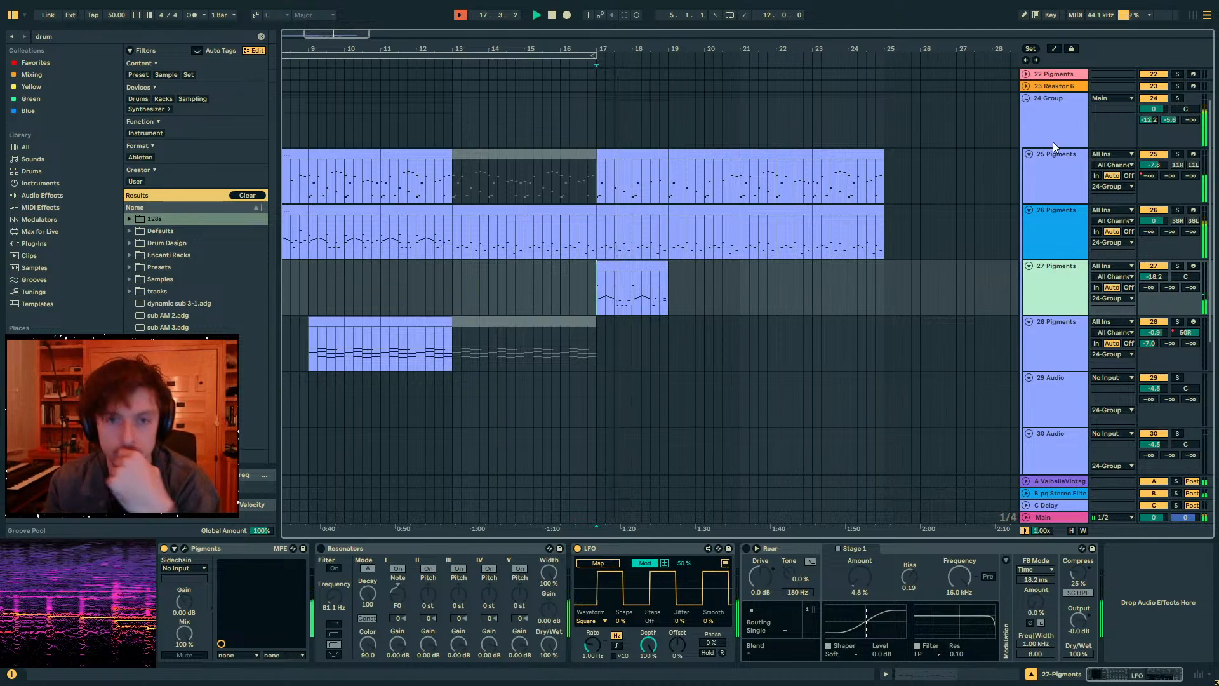
{"action": "left_click", "coordinate": [1044, 120]}
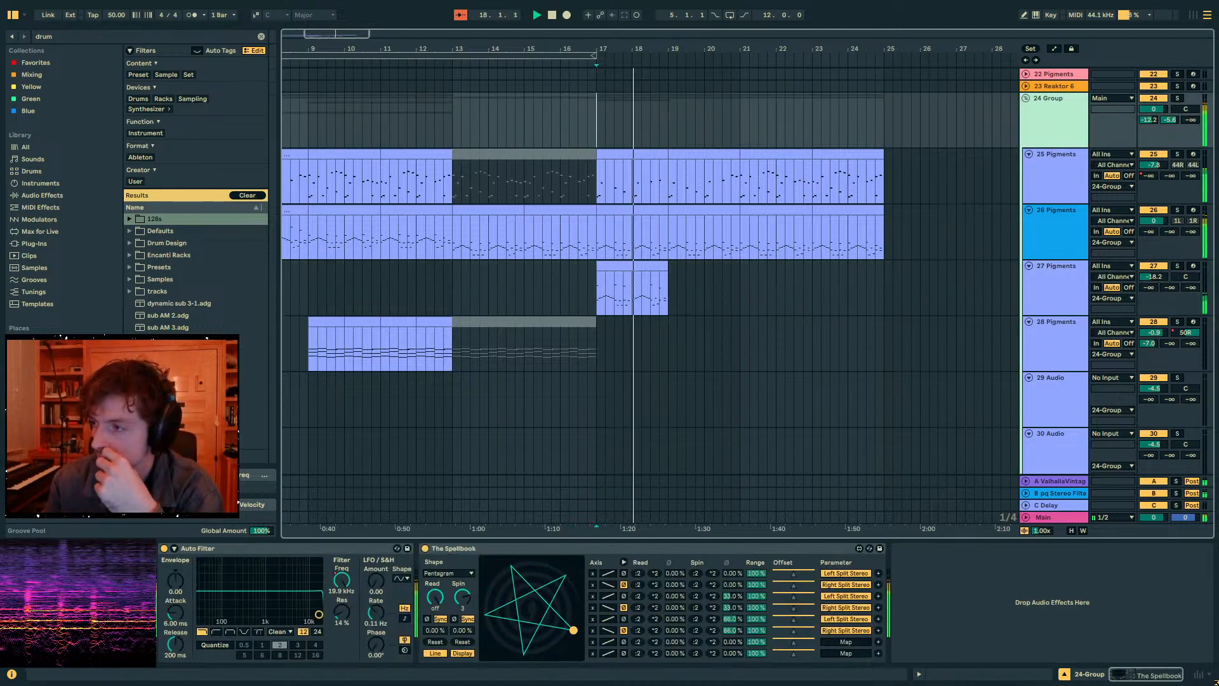
{"action": "left_click", "coordinate": [668, 249]}
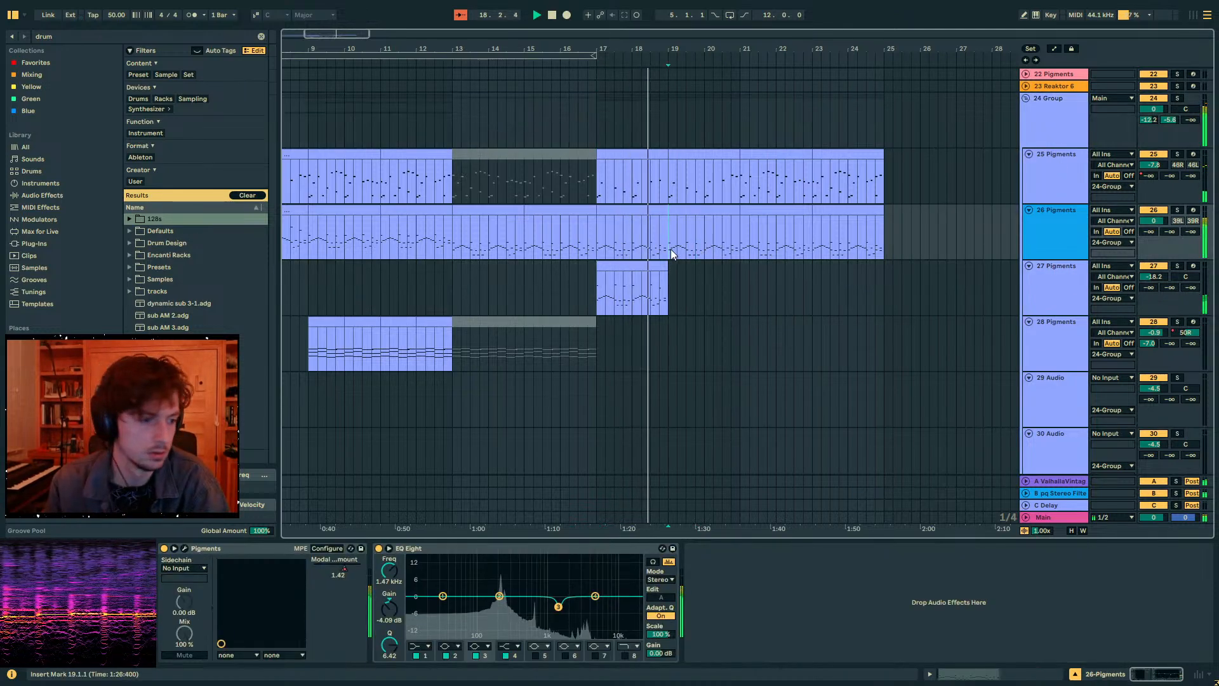
{"action": "scroll", "coordinate": [1027, 272], "scroll_direction": "up", "scroll_amount": 2}
{"action": "left_click", "coordinate": [1053, 187]}
{"action": "left_click", "coordinate": [1026, 157]}
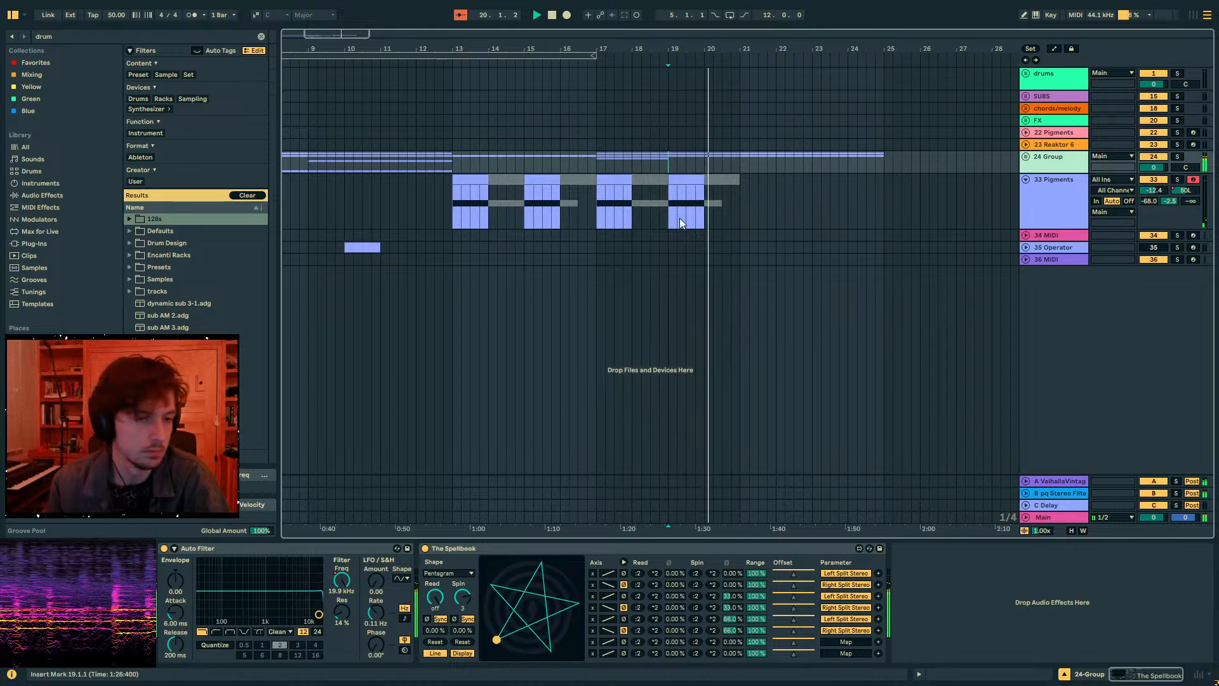
- Stop playback, select bars 17 to 21 of the 33 Pigments track and return the insert marker to bar 13
{"action": "left_click", "coordinate": [692, 177]}
{"action": "left_click", "coordinate": [692, 179]}
{"action": "left_click_drag", "start_coordinate": [743, 198], "coordinate": [591, 206]}
{"action": "key", "text": "space"}
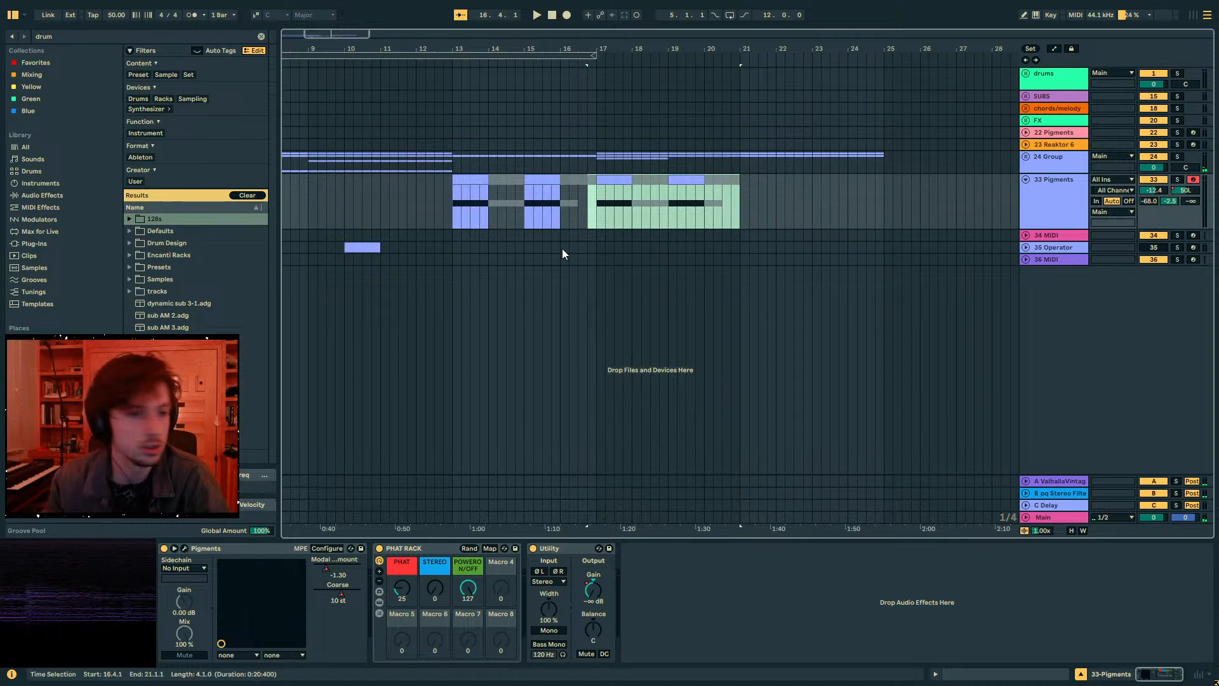
{"action": "left_click_drag", "start_coordinate": [744, 198], "coordinate": [597, 202]}
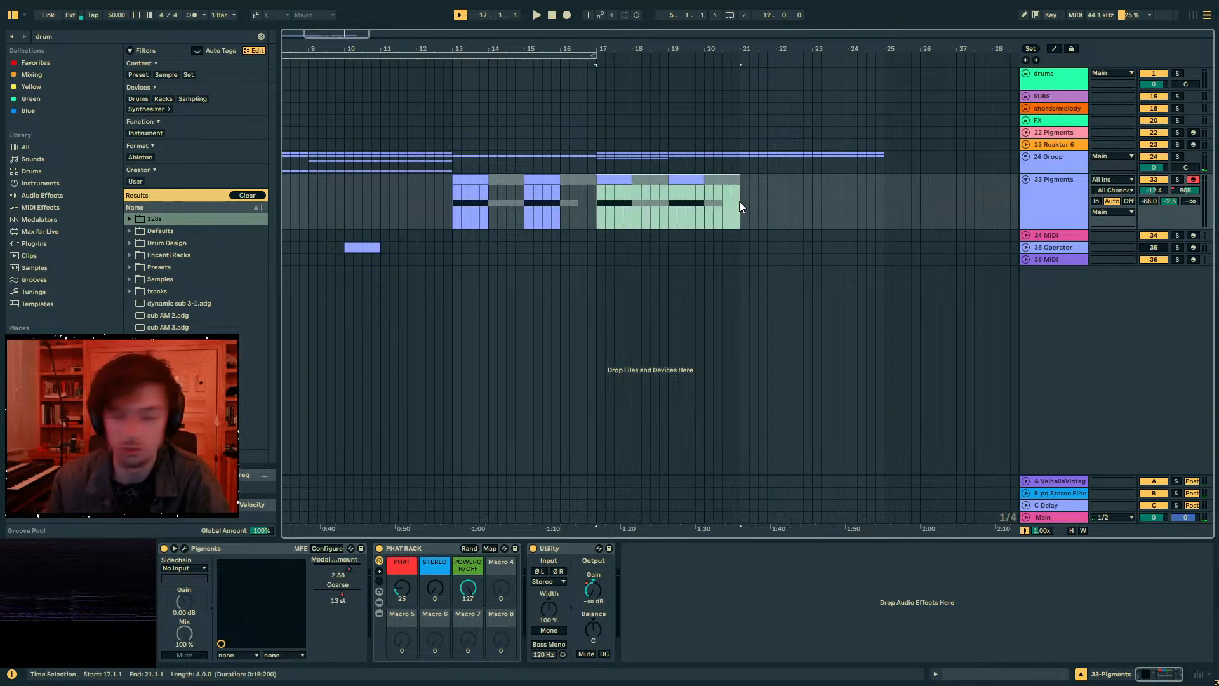
{"action": "left_click", "coordinate": [454, 208]}
{"action": "left_click_drag", "start_coordinate": [457, 52], "coordinate": [557, 52]}
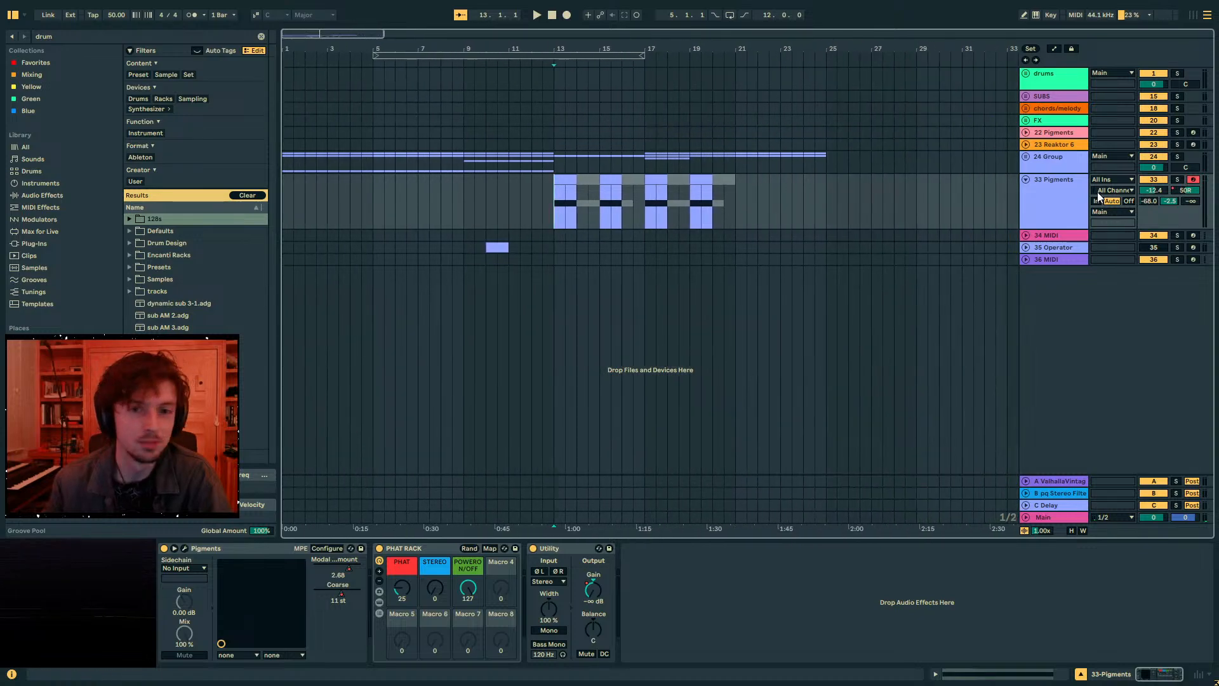
- Search the browser for "binaural alien" and place binaural alien grotto-1.wav on a new audio track at bar 6
{"action": "double_click", "coordinate": [44, 35]}
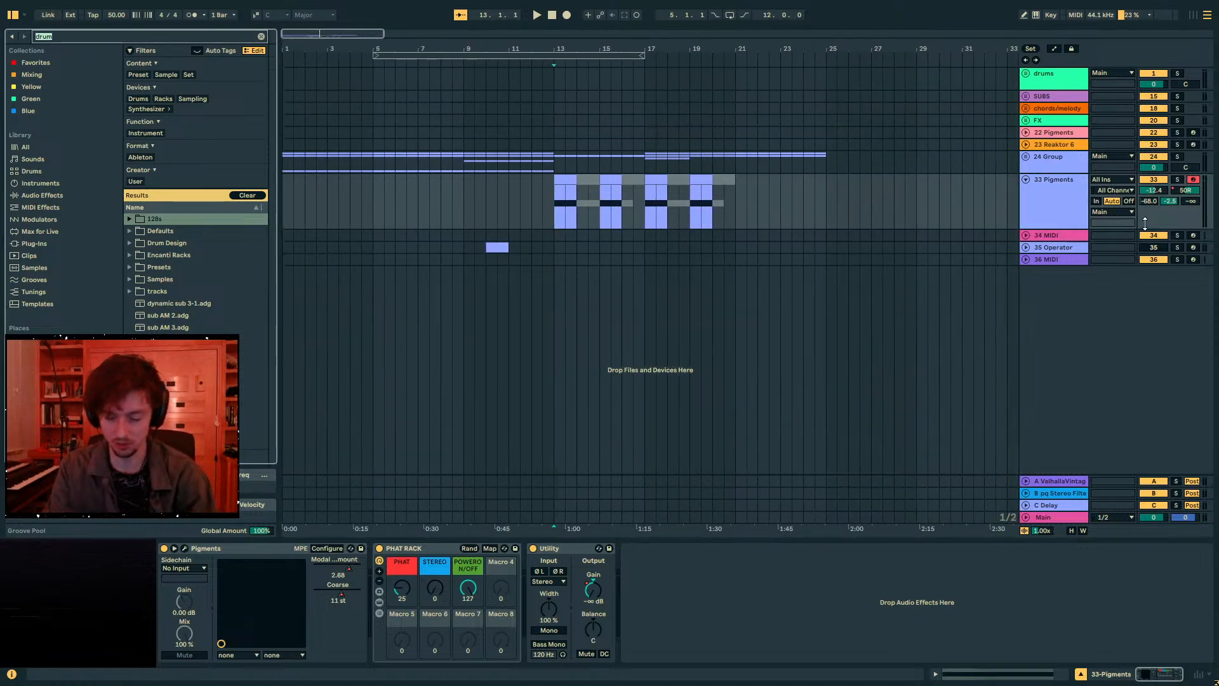
{"action": "type", "text": "binaural alien"}
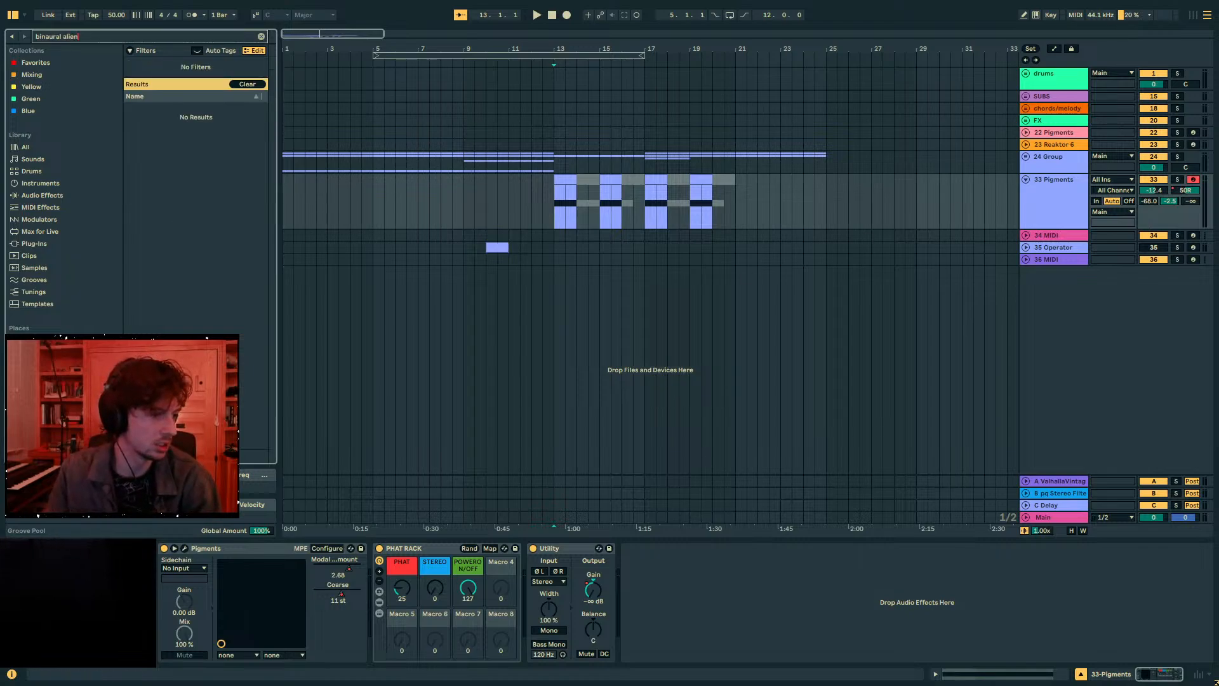
{"action": "key", "text": "Return"}
{"action": "left_click", "coordinate": [130, 87]}
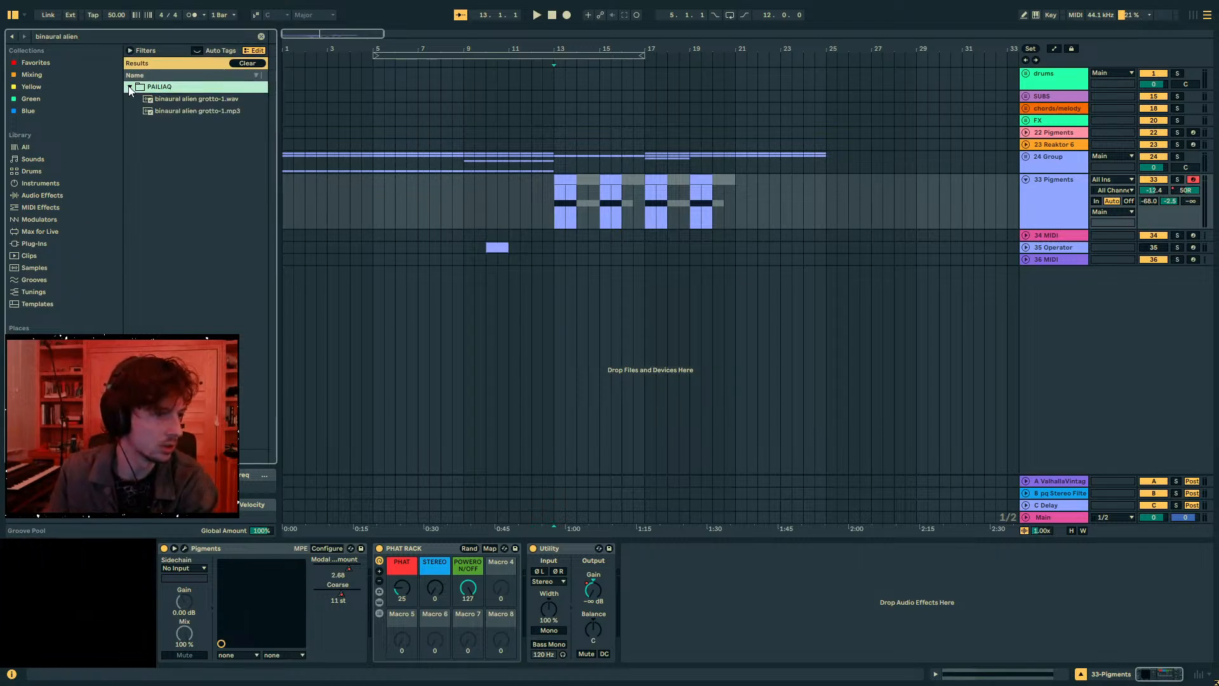
{"action": "left_click_drag", "start_coordinate": [186, 102], "coordinate": [391, 305]}
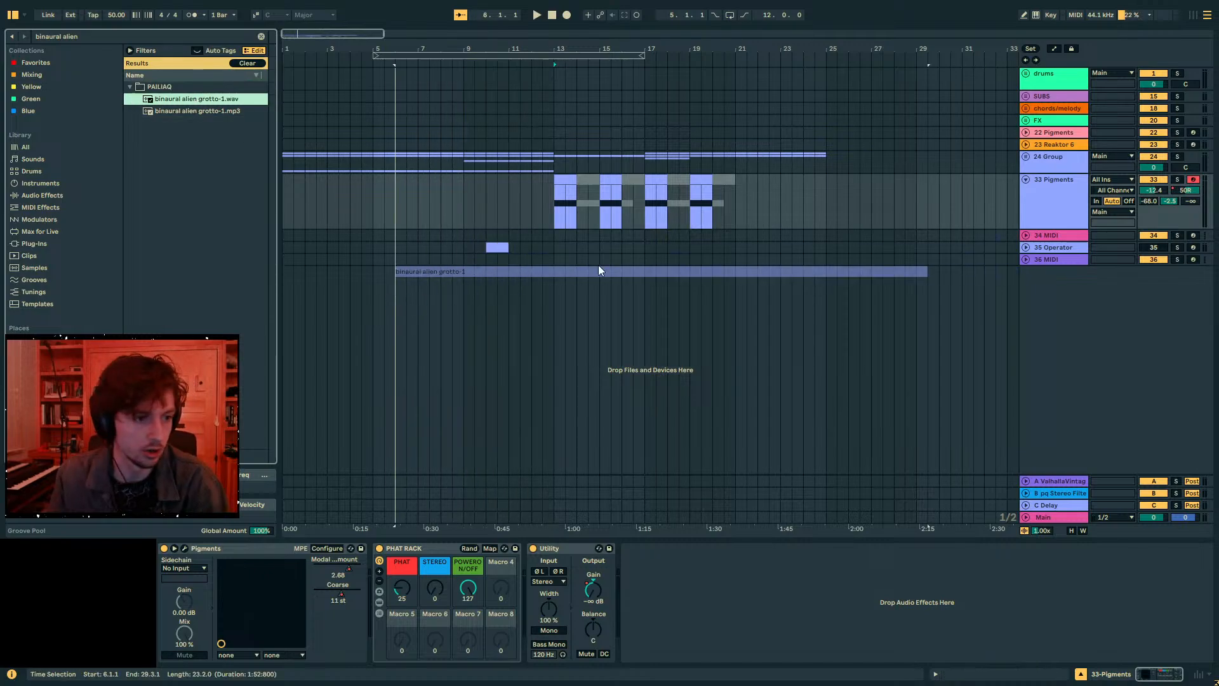
- Solo the new binaural alien track and play its clip from bar 6
{"action": "left_click", "coordinate": [1177, 271]}
{"action": "key", "text": "space"}
{"action": "left_click", "coordinate": [610, 272]}
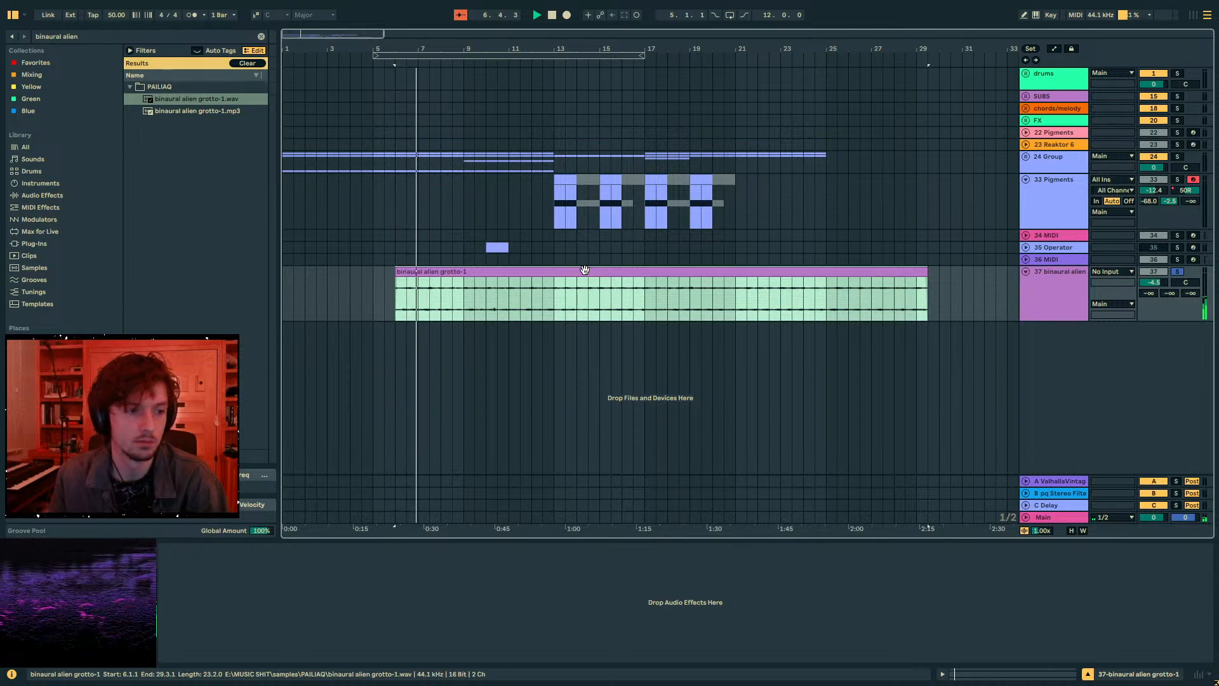
- Move the binaural alien grotto-1 clip to start at bar 13, and play from there with its track unsoloed
{"action": "left_click_drag", "start_coordinate": [584, 270], "coordinate": [743, 274]}
{"action": "left_click", "coordinate": [575, 295]}
{"action": "key", "text": "space"}
{"action": "left_click", "coordinate": [550, 293]}
{"action": "key", "text": "space"}
{"action": "left_click", "coordinate": [1178, 272]}
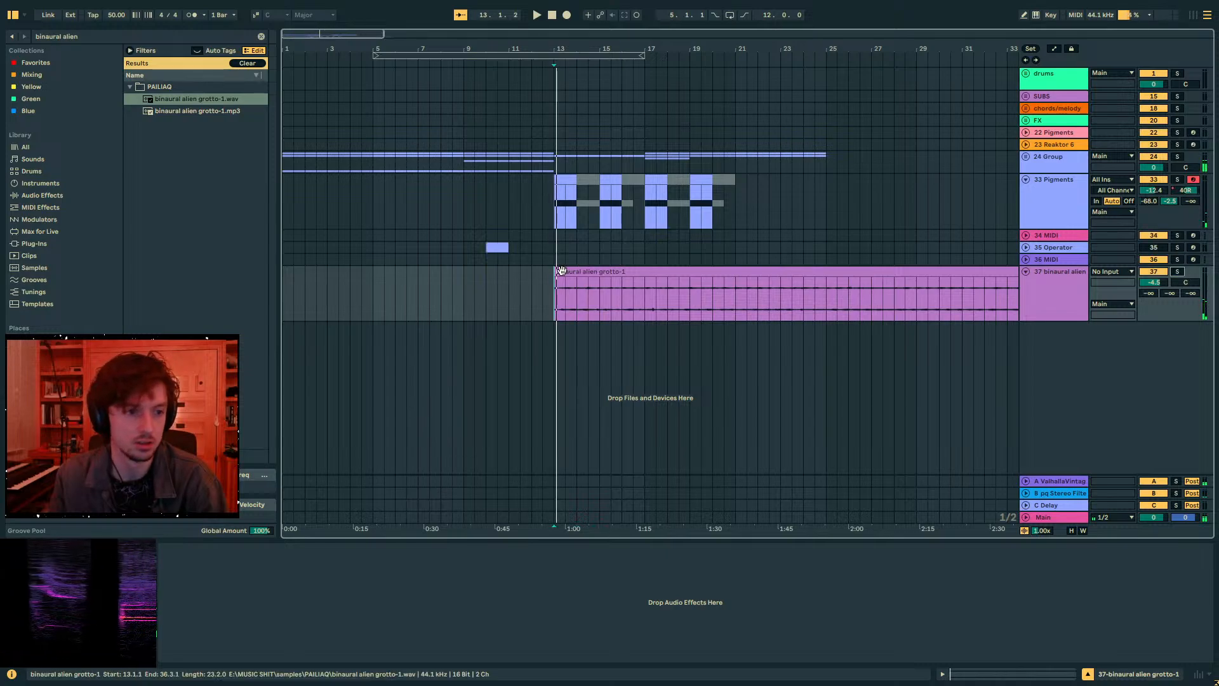
- Shift the binaural alien clip to start at 12.3.1, fade it in up to bar 13 and play it
{"action": "key", "text": "space"}
{"action": "mouse_move", "coordinate": [565, 271]}
{"action": "left_mouse_down"}
{"action": "mouse_move", "coordinate": [577, 271]}
{"action": "mouse_move", "coordinate": [555, 271]}
{"action": "left_mouse_up"}
{"action": "left_click", "coordinate": [554, 281]}
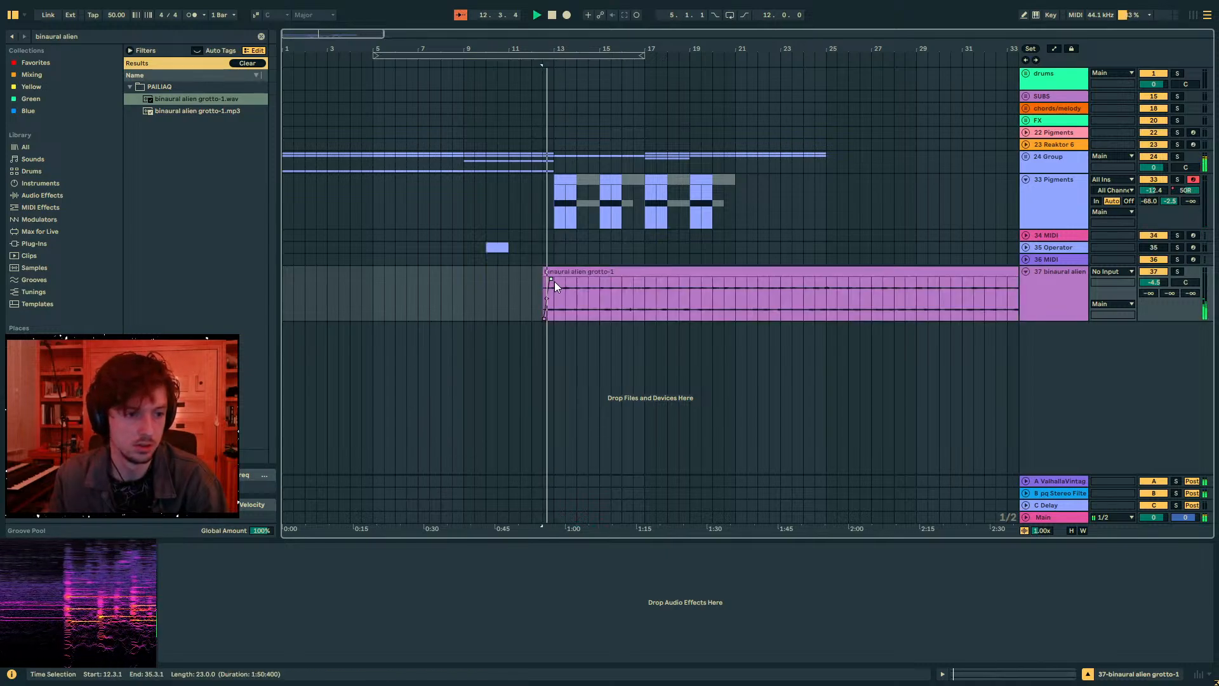
{"action": "key", "text": "space"}
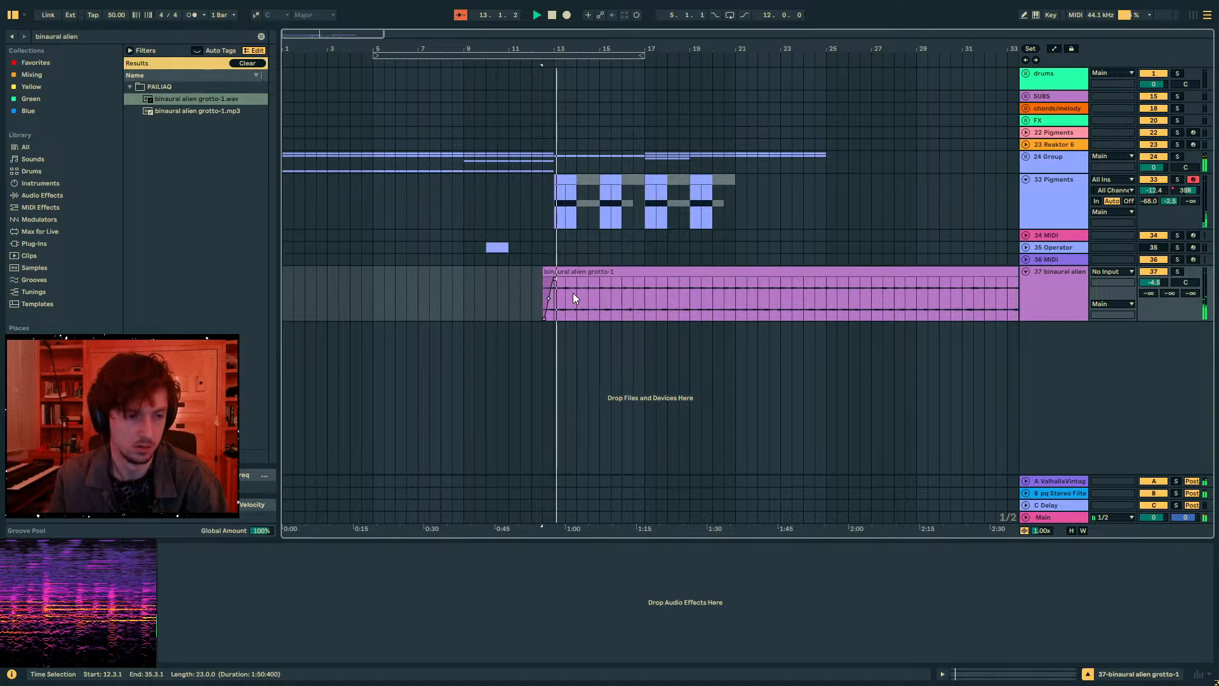
- Raise the volume of the binaural alien track to 0.5 dB during playback
{"action": "left_click_drag", "start_coordinate": [1154, 283], "coordinate": [1169, 251]}
{"action": "left_click", "coordinate": [1156, 289]}
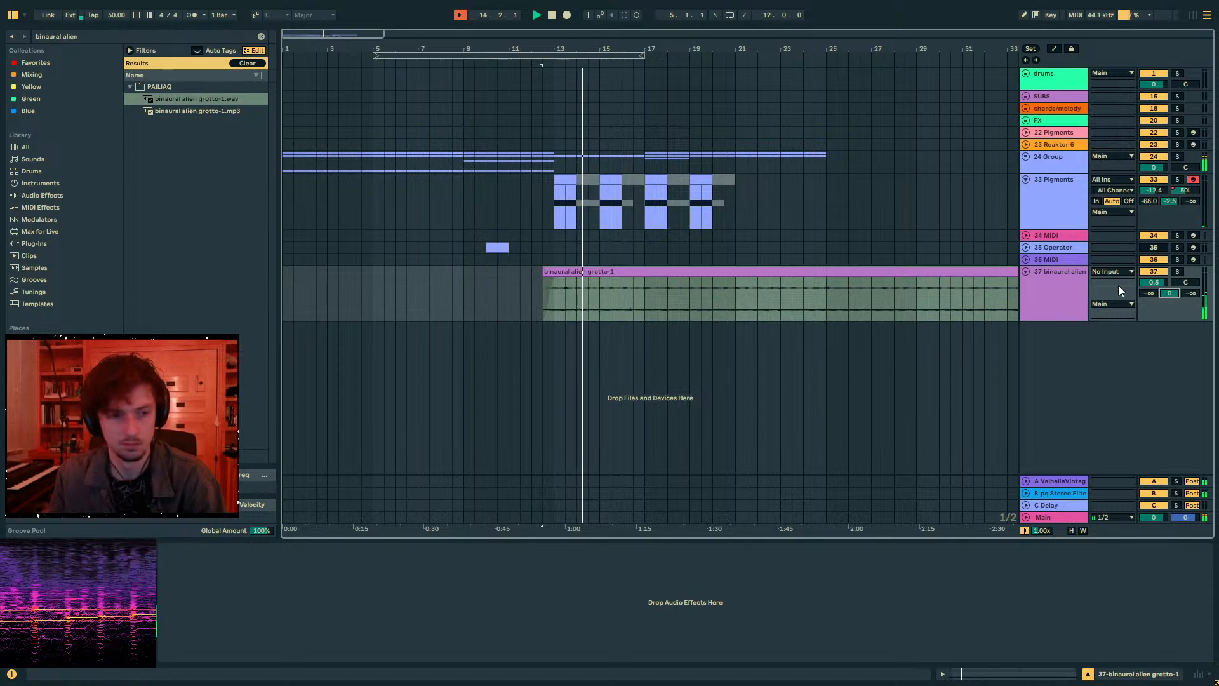
{"action": "left_click", "coordinate": [1071, 290]}
{"action": "left_click", "coordinate": [1012, 308]}
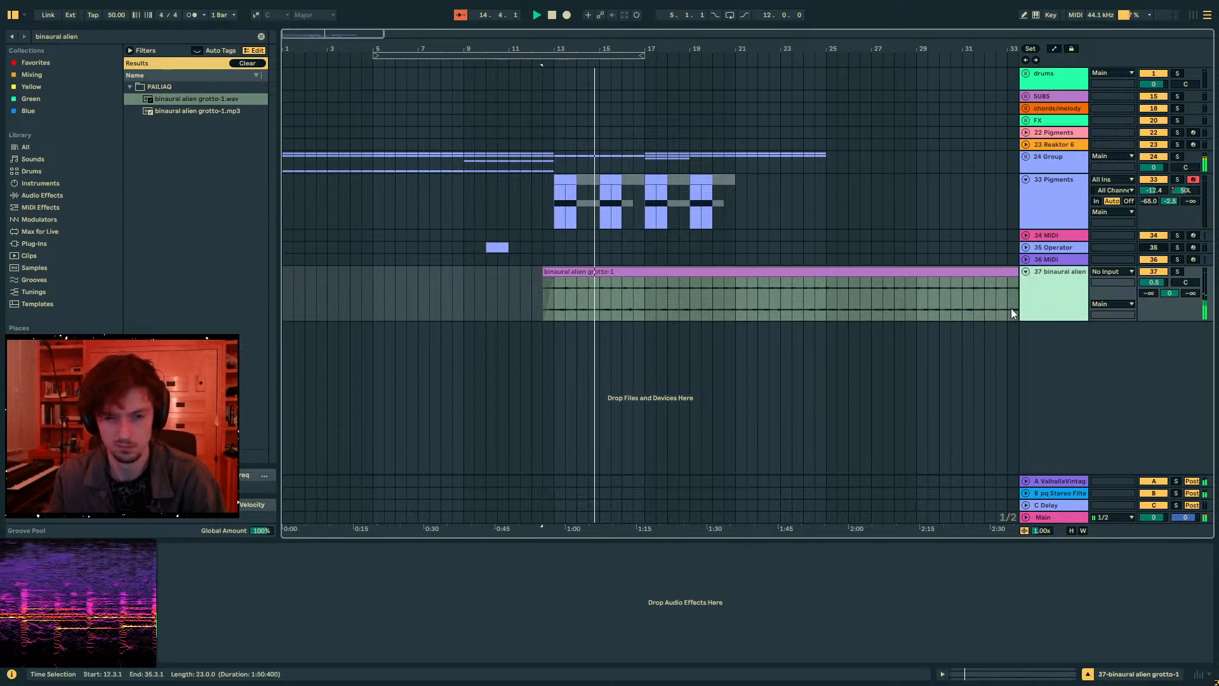
- Listen to the binaural alien clip up to bar 17, stop playback and place the insert marker at 16.3.1
{"action": "left_click", "coordinate": [602, 299]}
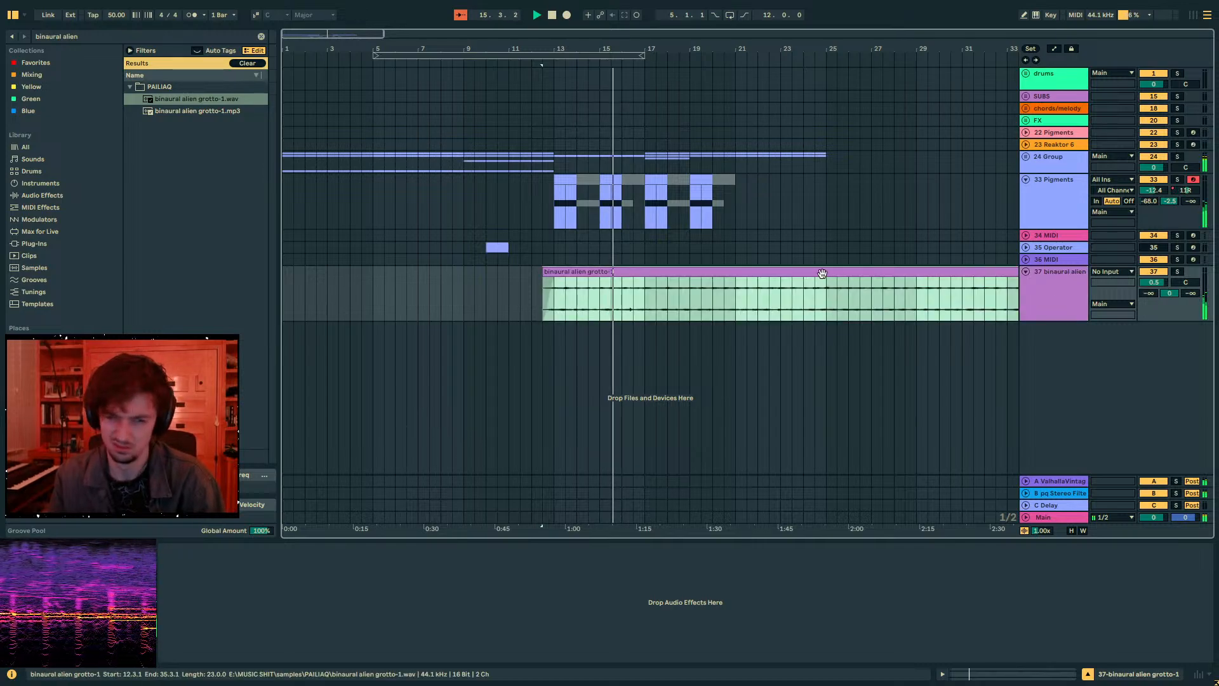
{"action": "left_click_drag", "start_coordinate": [650, 288], "coordinate": [719, 293]}
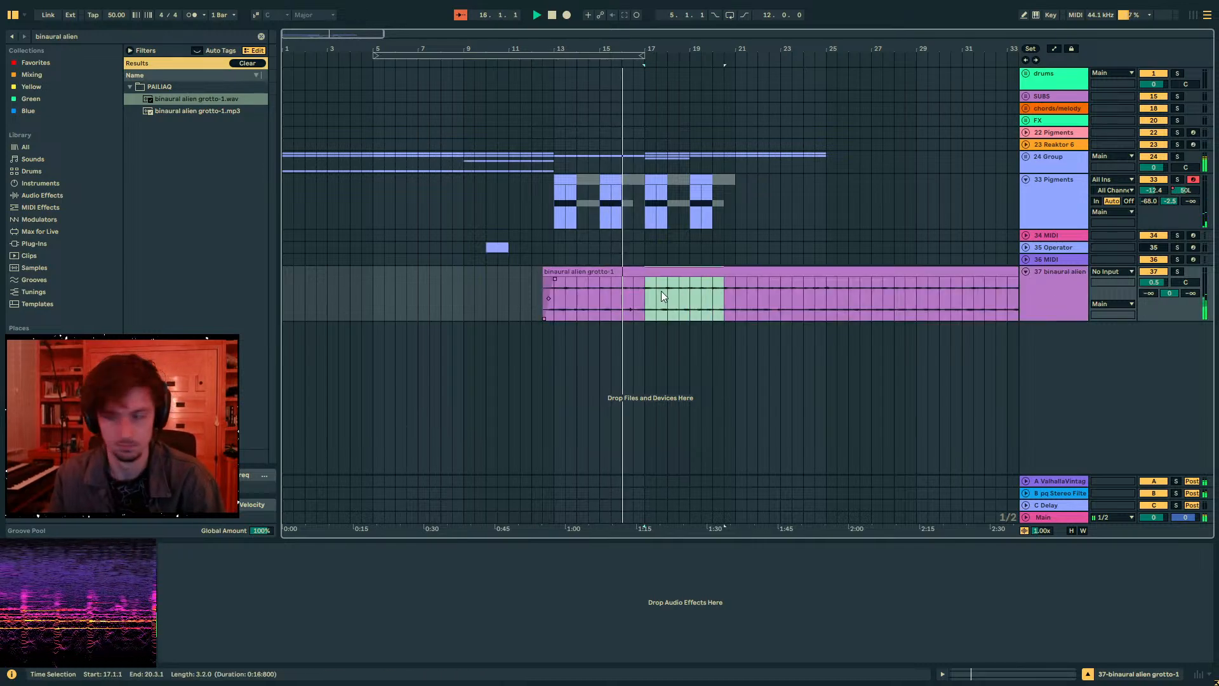
{"action": "left_click", "coordinate": [643, 291]}
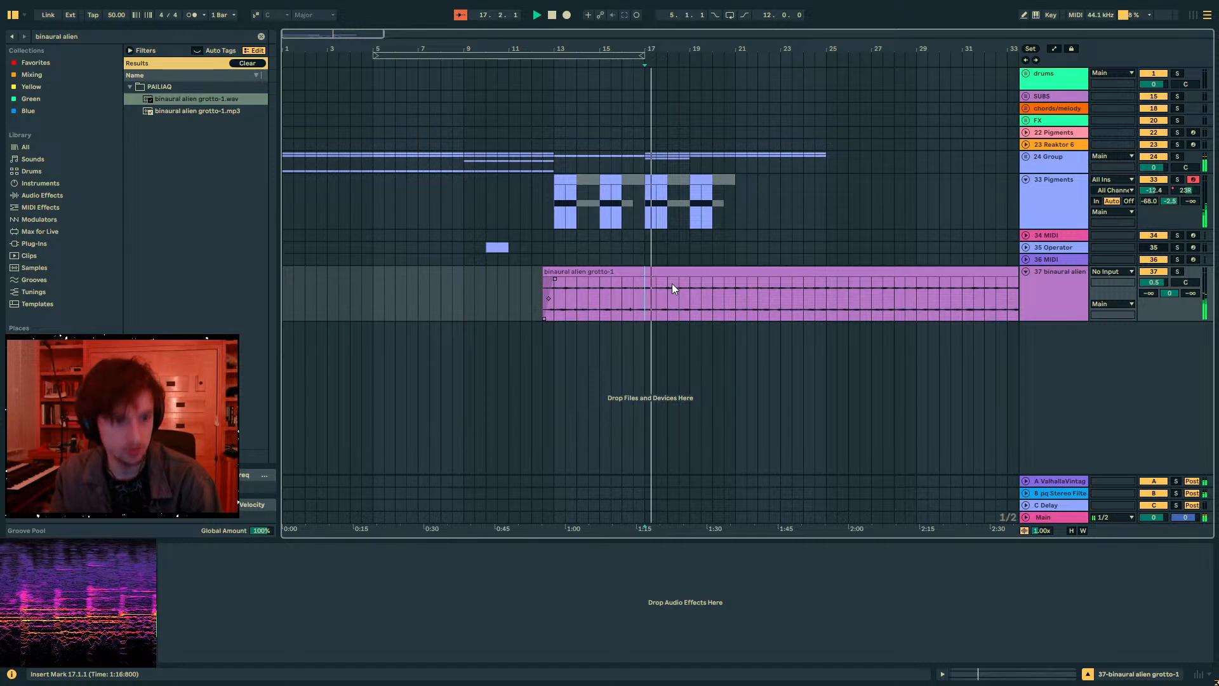
{"action": "key", "text": "space"}
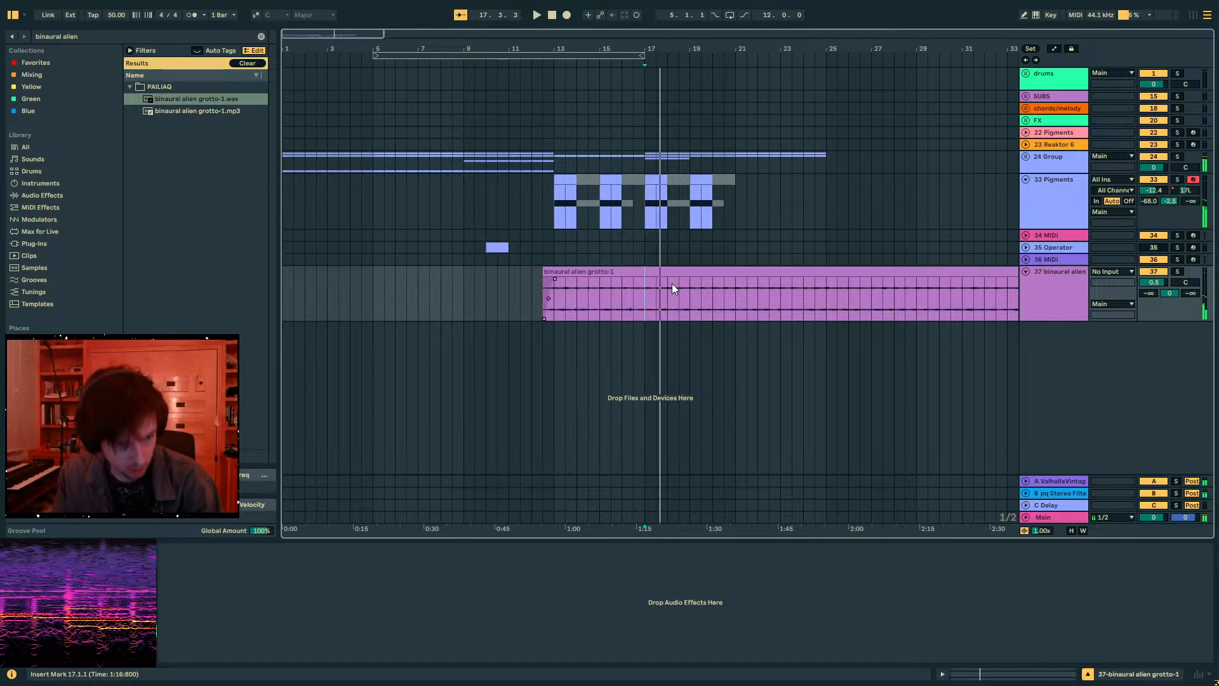
{"action": "left_click", "coordinate": [672, 283]}
{"action": "left_click", "coordinate": [634, 295]}
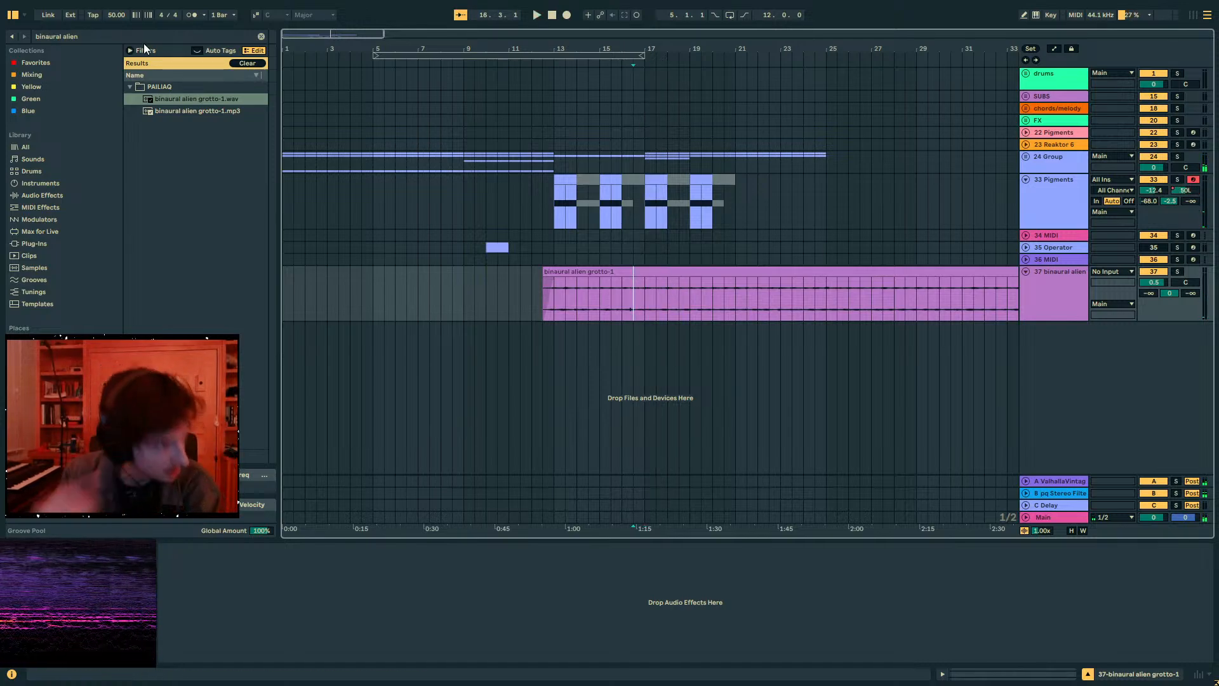
- Unfold the drums group around bar 16 and search the whole library for "kick"
{"action": "left_click", "coordinate": [1024, 73]}
{"action": "left_click_drag", "start_coordinate": [635, 49], "coordinate": [636, 140]}
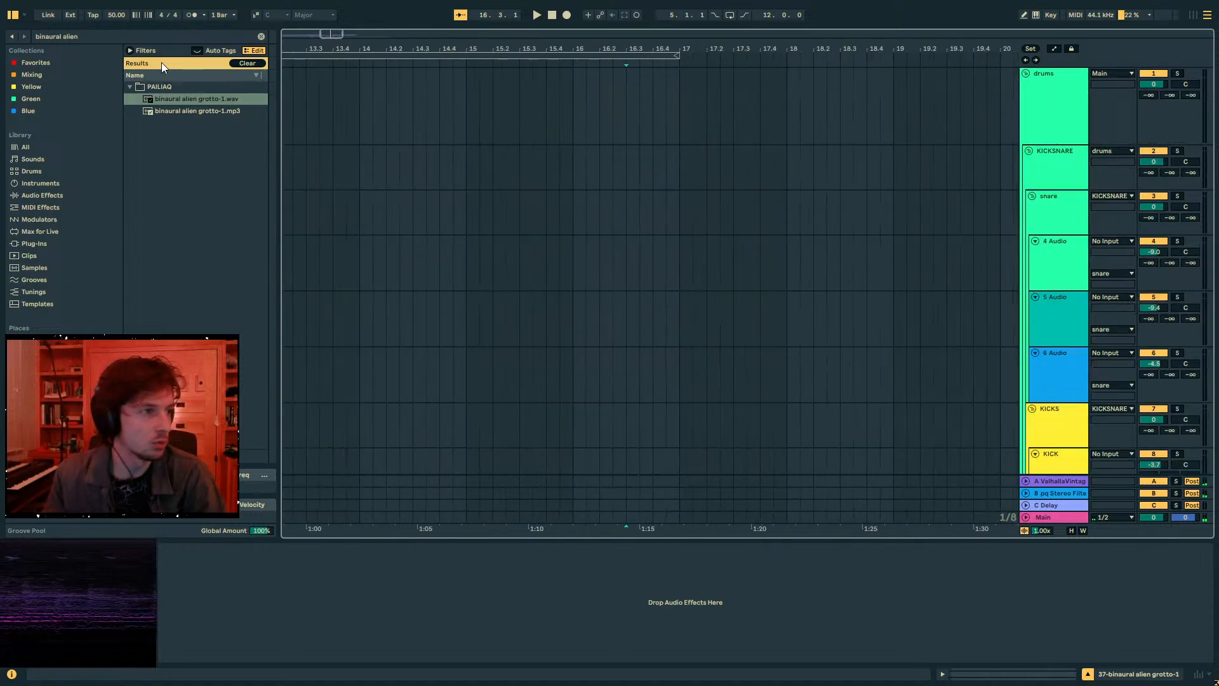
{"action": "left_click", "coordinate": [133, 37]}
{"action": "type", "text": "kick"}
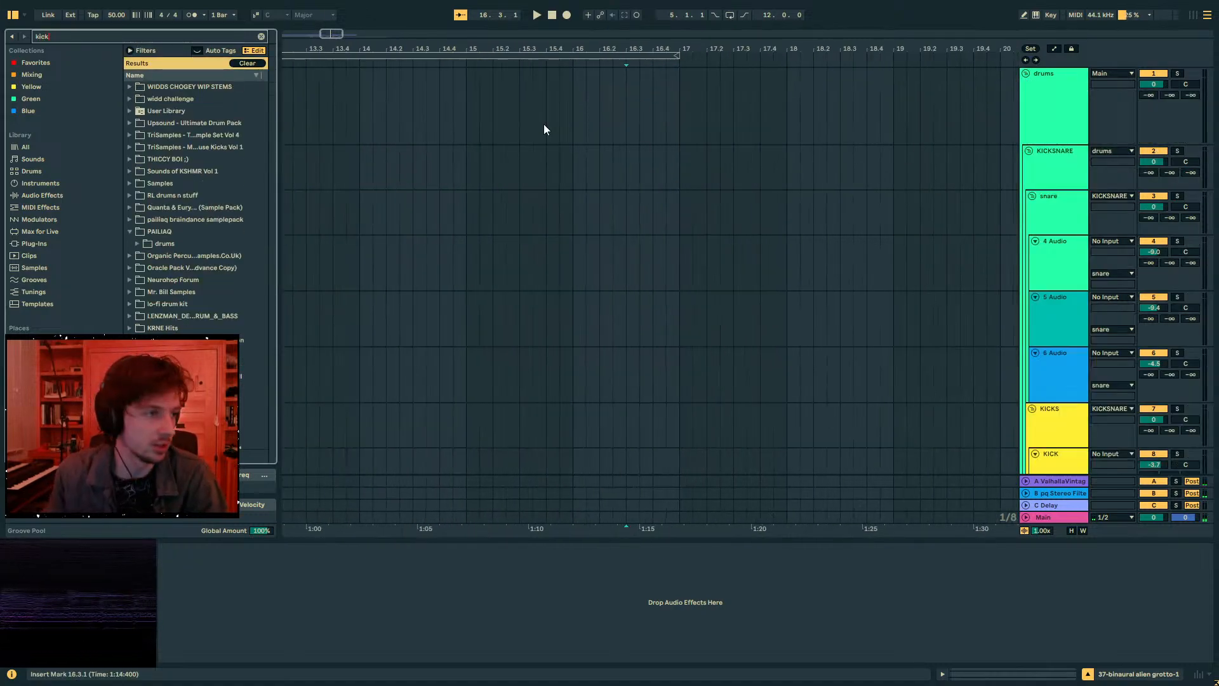
{"action": "left_click", "coordinate": [26, 146]}
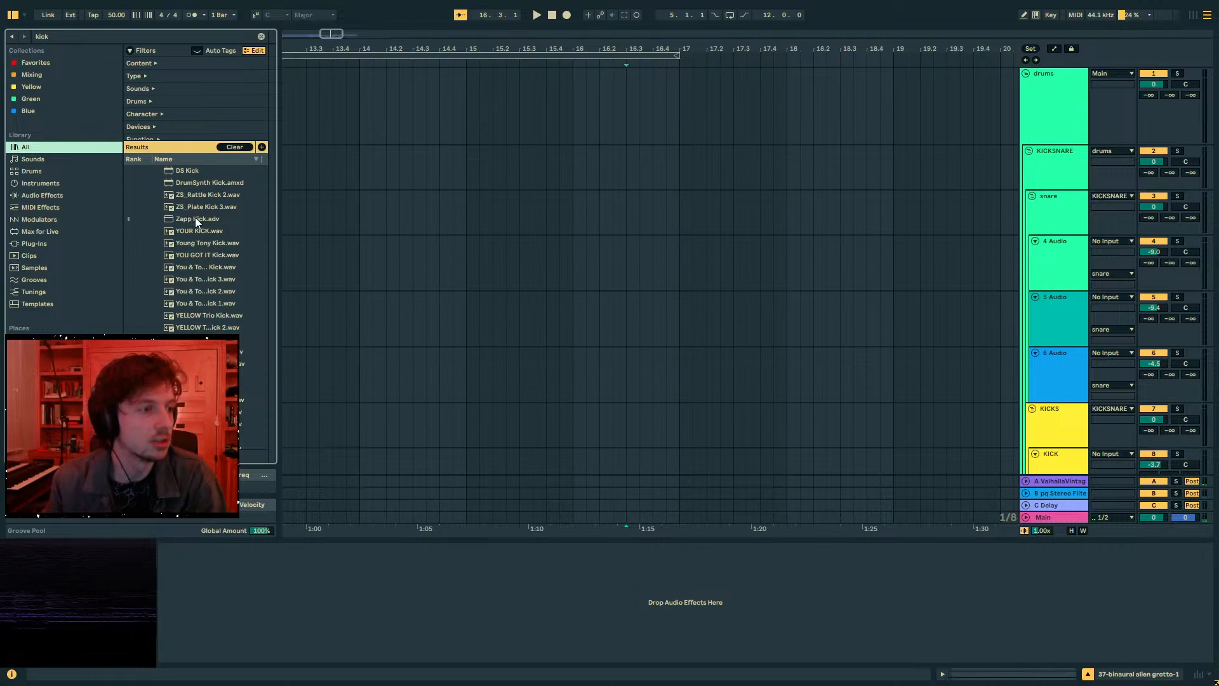
- Sort the kick results by rank, audition the top-ranked Quanta kick sample and place it on the KICK track at bar 17
{"action": "scroll", "coordinate": [196, 276], "scroll_direction": "down", "scroll_amount": 3}
{"action": "scroll", "coordinate": [213, 280], "scroll_direction": "up", "scroll_amount": 3}
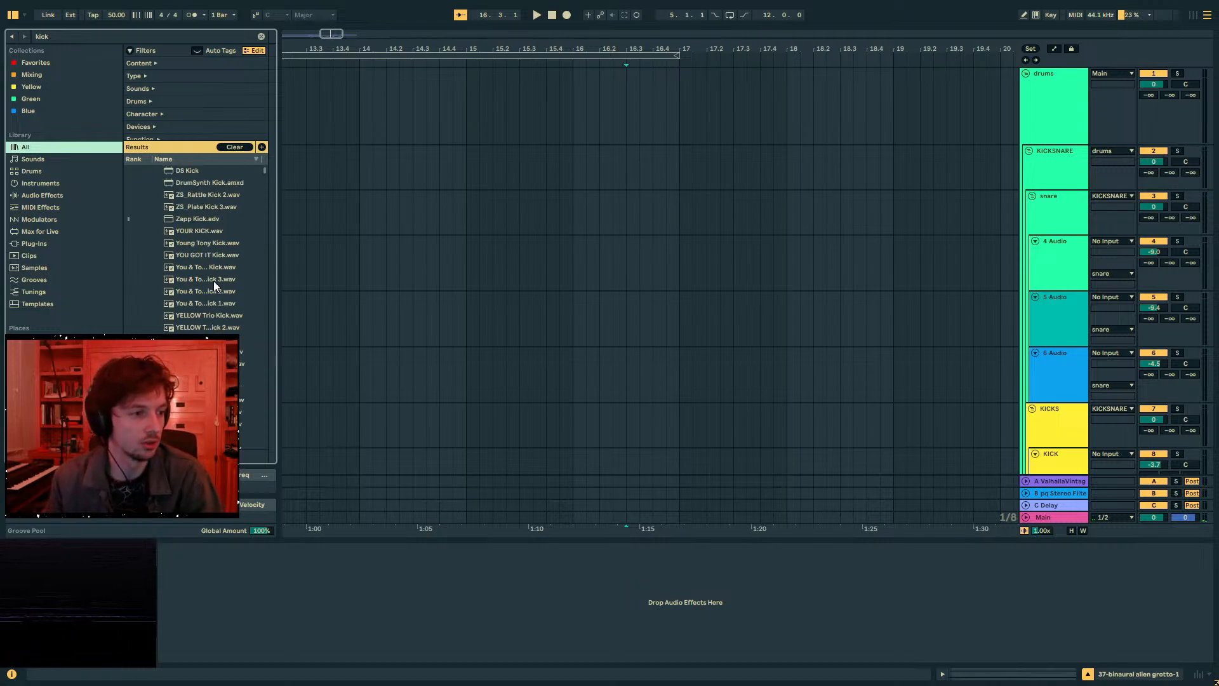
{"action": "scroll", "coordinate": [222, 307], "scroll_direction": "down", "scroll_amount": 5}
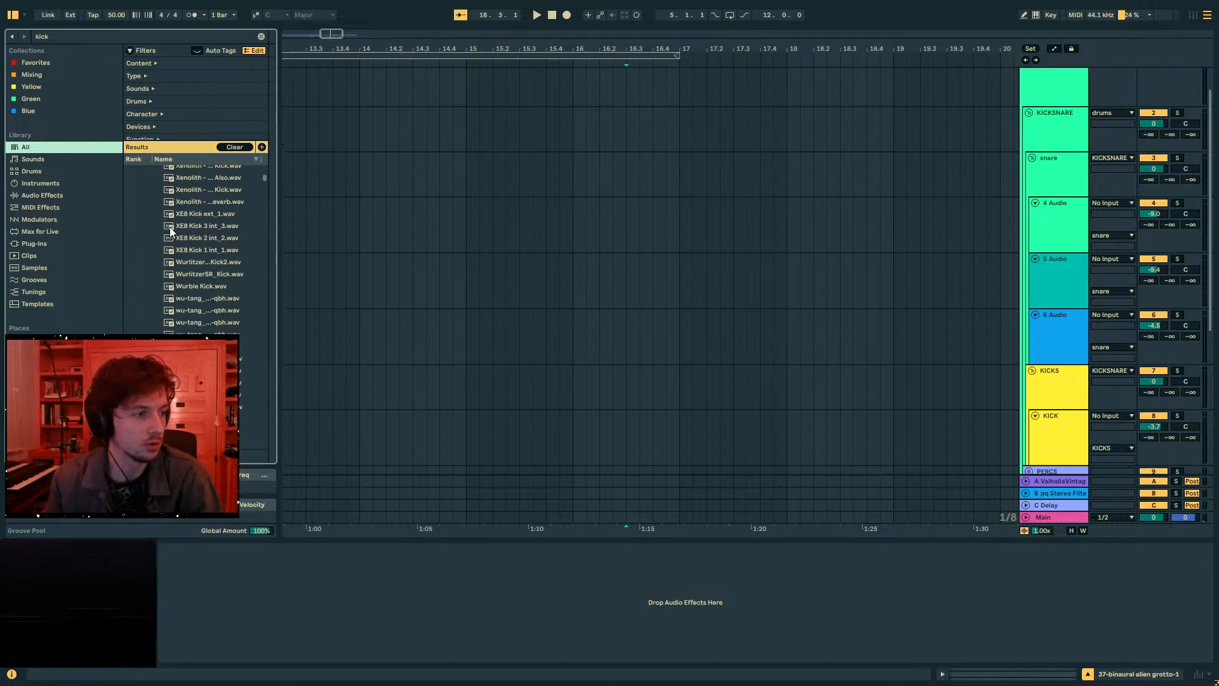
{"action": "left_click", "coordinate": [135, 159]}
{"action": "scroll", "coordinate": [197, 203], "scroll_direction": "up", "scroll_amount": 2}
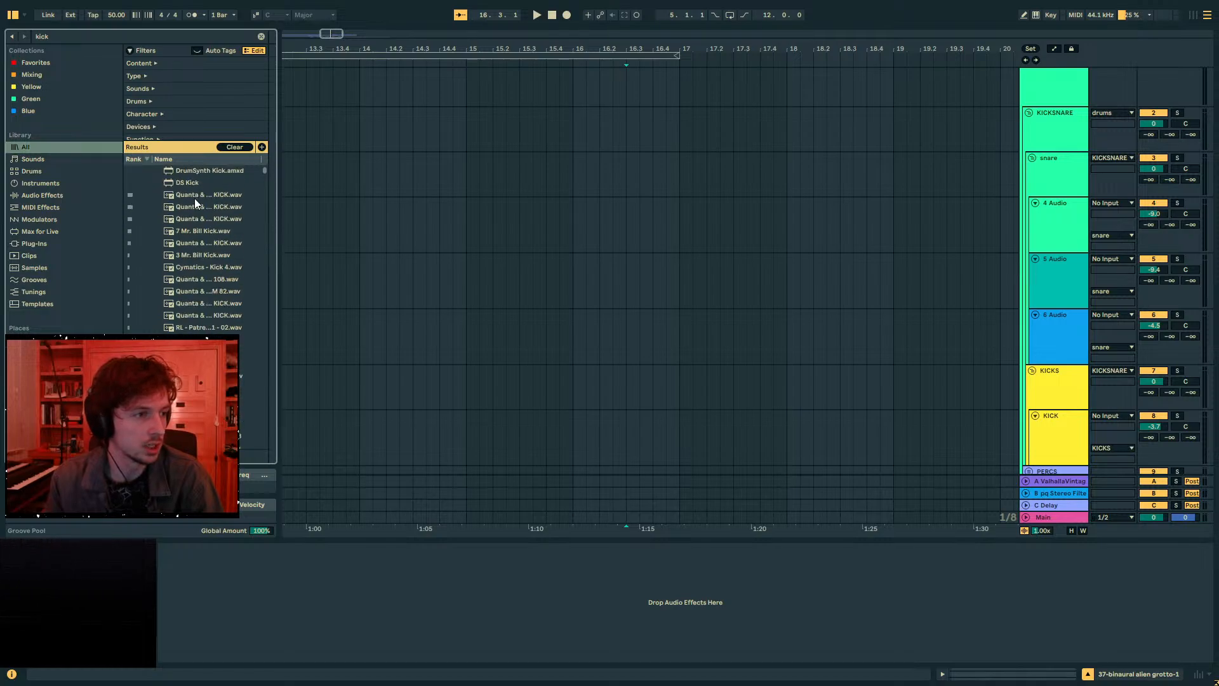
{"action": "left_click", "coordinate": [198, 197]}
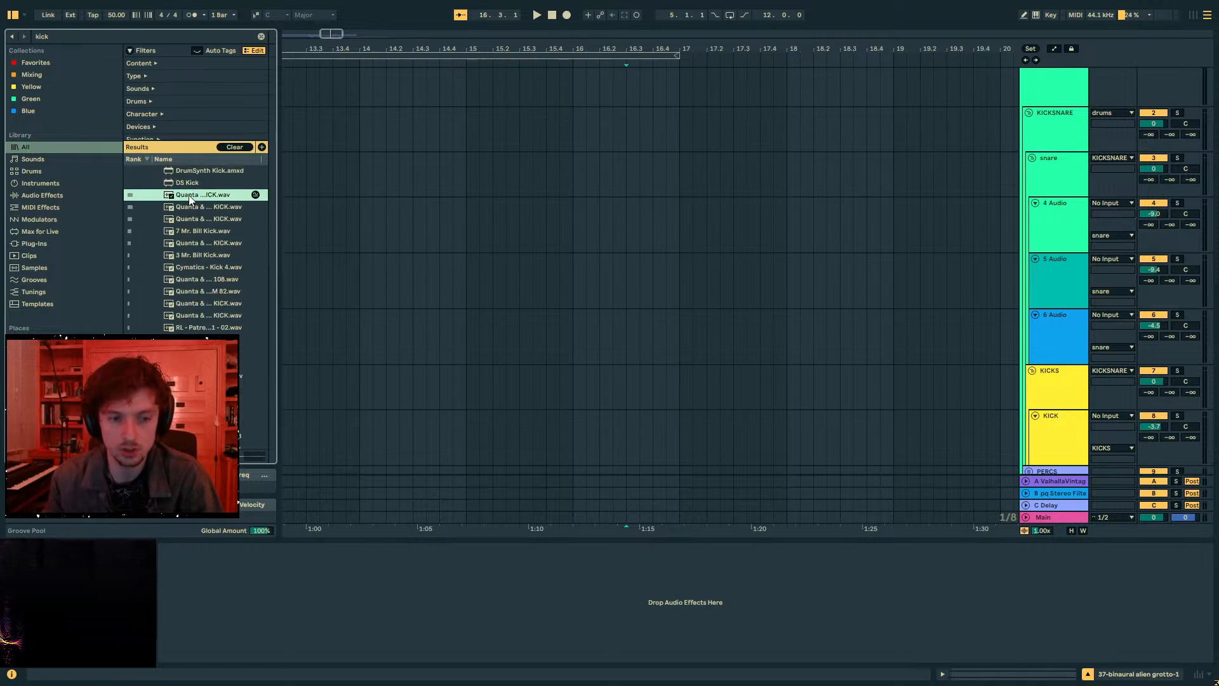
{"action": "left_click_drag", "start_coordinate": [189, 199], "coordinate": [673, 363]}
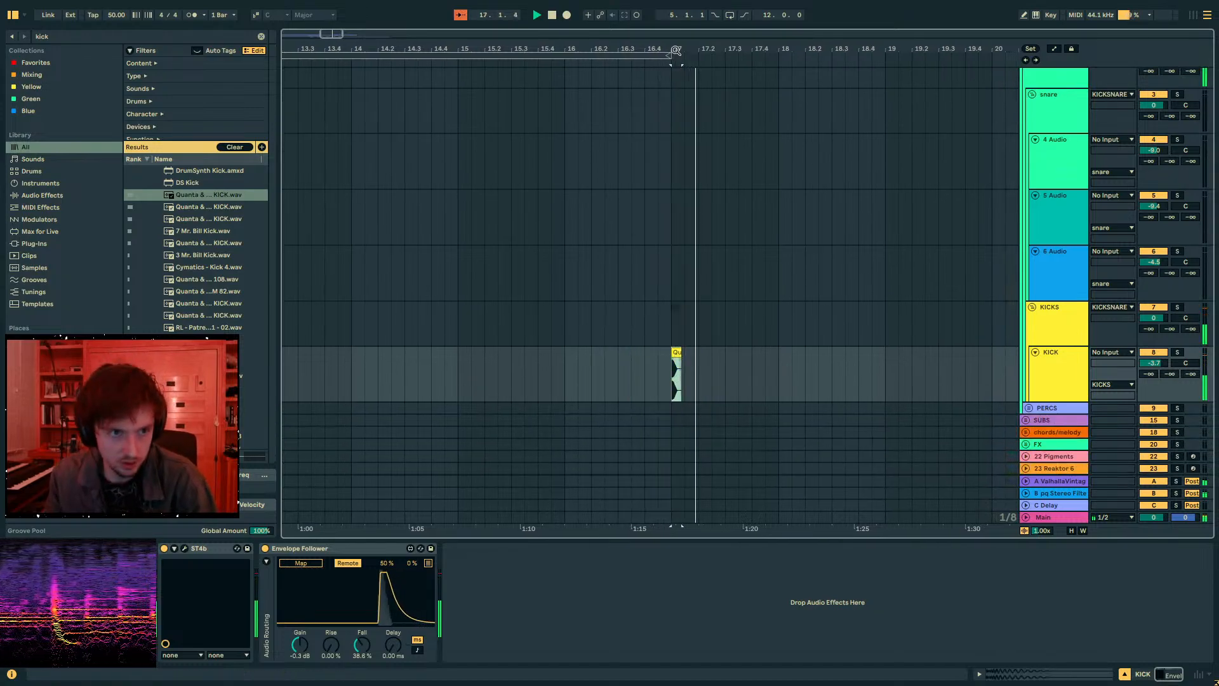
- Copy the kick clip at bar 17 to 17.2.1 on the KICK track and play it back
{"action": "left_click_drag", "start_coordinate": [676, 51], "coordinate": [673, 96]}
{"action": "key", "text": "space"}
{"action": "left_click", "coordinate": [735, 368]}
{"action": "left_click", "coordinate": [677, 353]}
{"action": "left_click", "coordinate": [731, 367]}
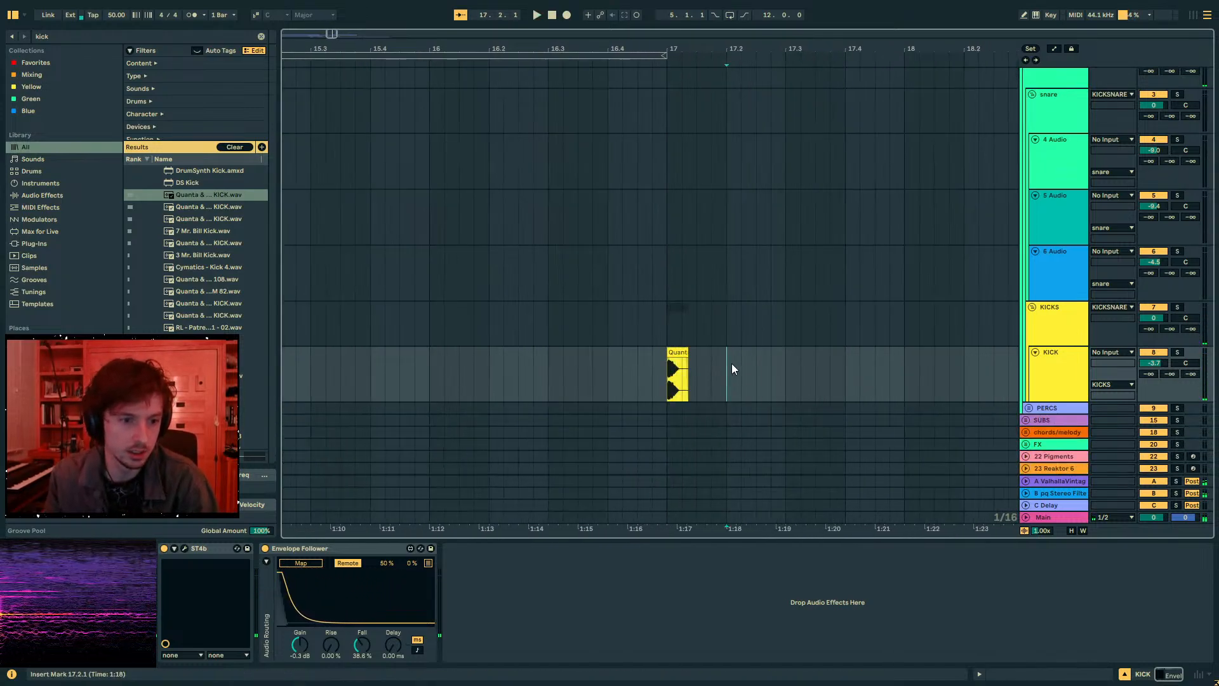
{"action": "key", "text": "ctrl+v"}
{"action": "key", "text": "space"}
{"action": "scroll", "coordinate": [928, 351], "scroll_direction": "down", "scroll_amount": 3}
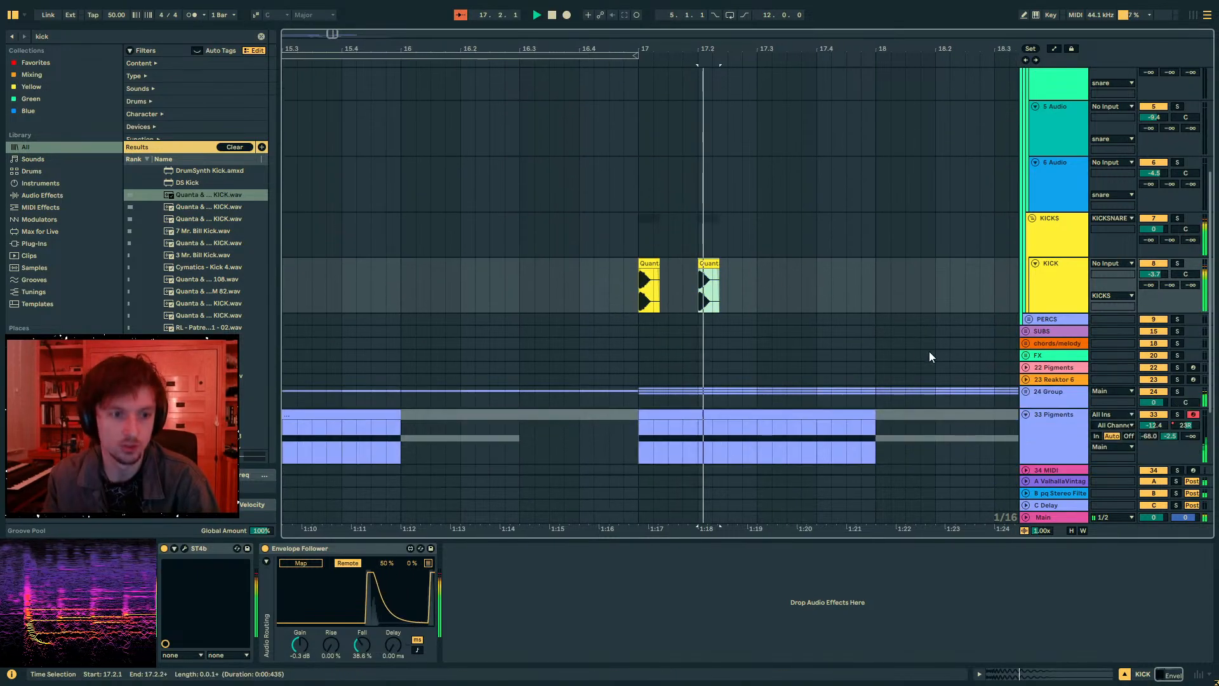
- Move the second kick clip to 17.2.2 and play the pattern from 16.4.3
{"action": "key", "text": "space"}
{"action": "left_click_drag", "start_coordinate": [702, 264], "coordinate": [715, 264]}
{"action": "left_click", "coordinate": [609, 289]}
{"action": "key", "text": "space"}
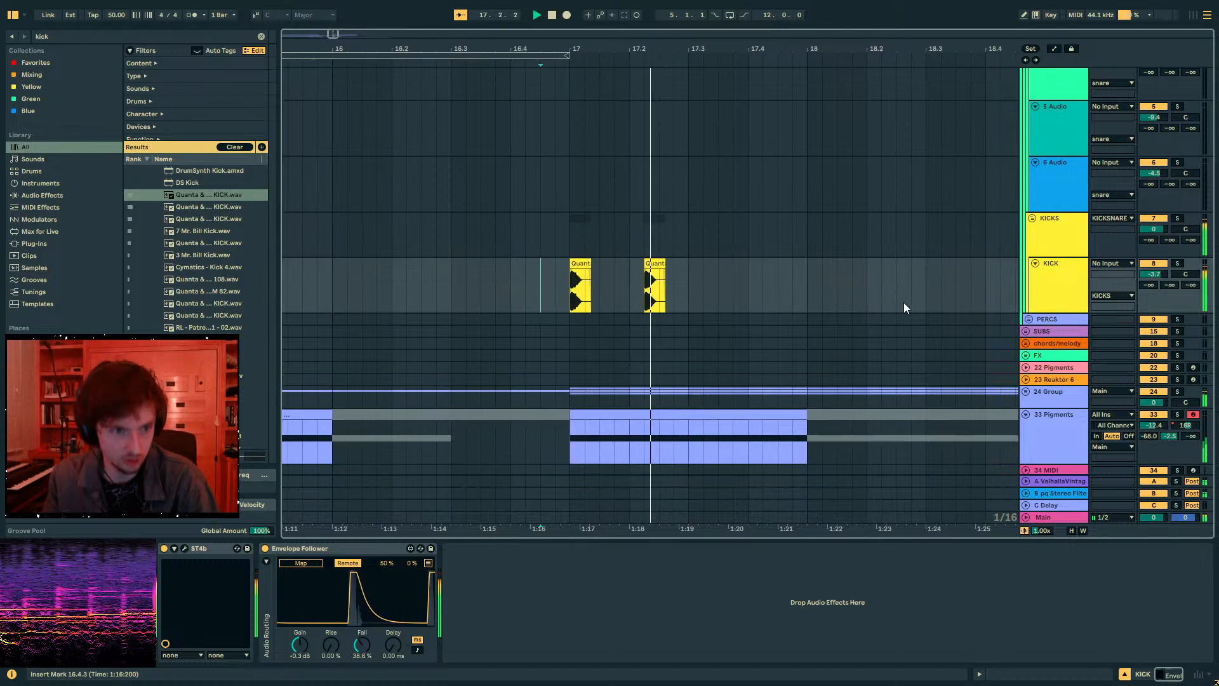
- Duplicate the kick clip to 17.3.1, 17.3.4 and 17.4.2 on the KICK track
{"action": "mouse_move", "coordinate": [658, 283]}
{"action": "left_mouse_down"}
{"action": "mouse_move", "coordinate": [536, 290]}
{"action": "mouse_move", "coordinate": [676, 267]}
{"action": "left_mouse_up"}
{"action": "key", "text": "space"}
{"action": "key", "text": "ctrl+d"}
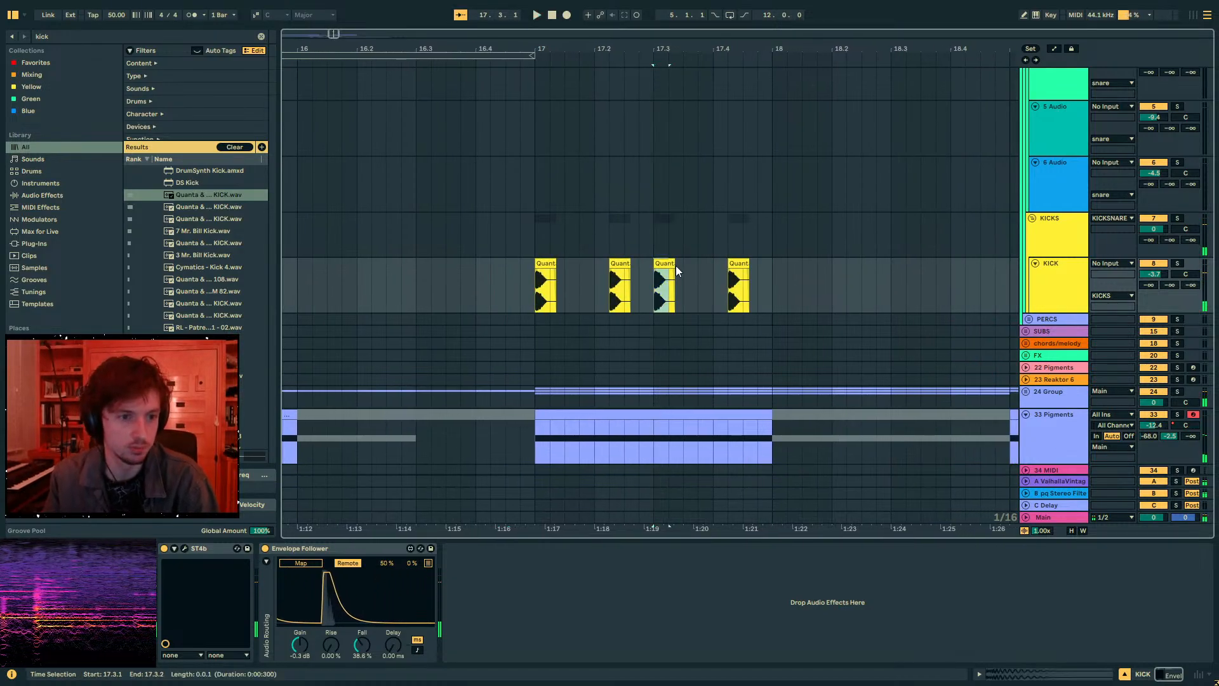
{"action": "left_click", "coordinate": [666, 264]}
{"action": "key", "text": "ctrl+c"}
{"action": "left_click", "coordinate": [699, 281]}
{"action": "key", "text": "ctrl+v"}
- Duplicate the whole kick pattern of bar 17 into bar 18
{"action": "left_click", "coordinate": [516, 278]}
{"action": "left_click_drag", "start_coordinate": [535, 281], "coordinate": [765, 289]}
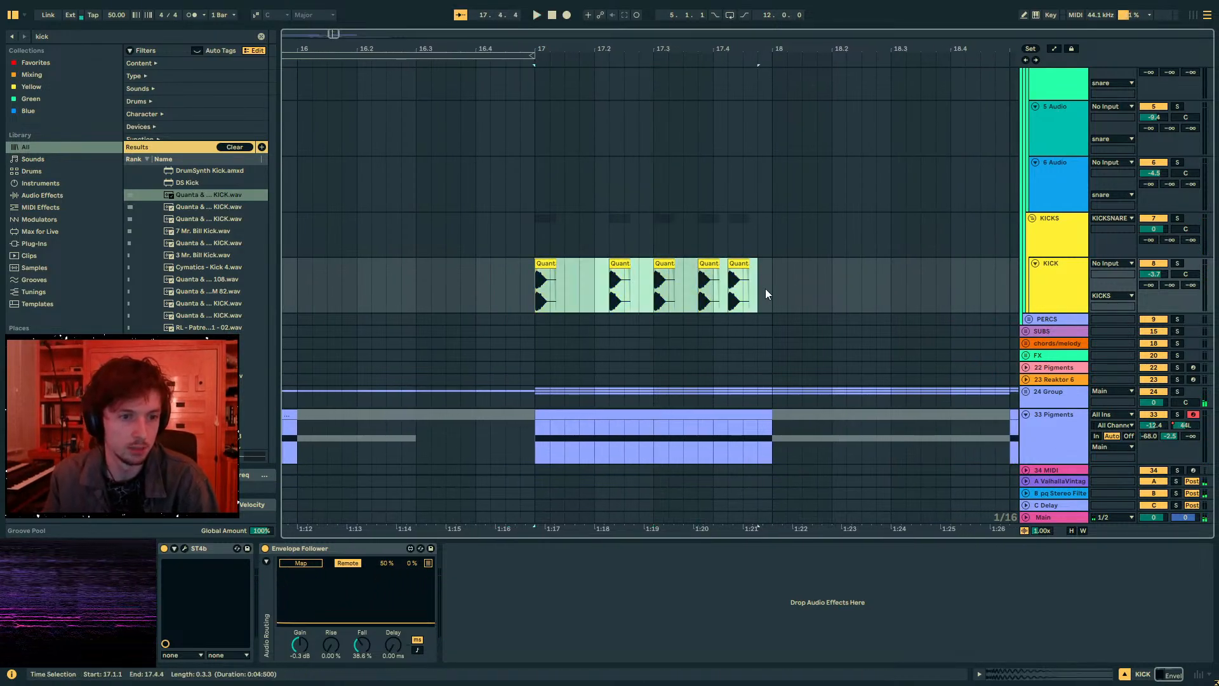
{"action": "key", "text": "ctrl+d"}
{"action": "scroll", "coordinate": [1037, 318], "scroll_direction": "up", "scroll_amount": 4}
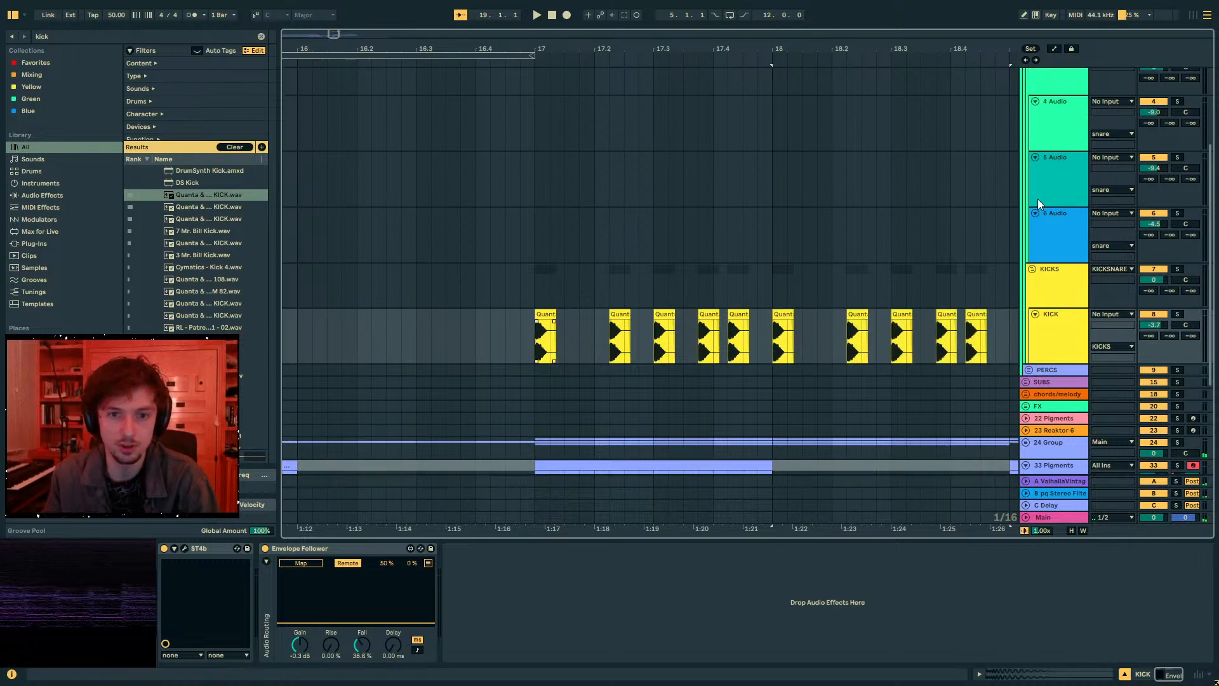
- Search the library for "snare" and insert a new MIDI track at the end of the snare group
{"action": "left_click", "coordinate": [48, 35]}
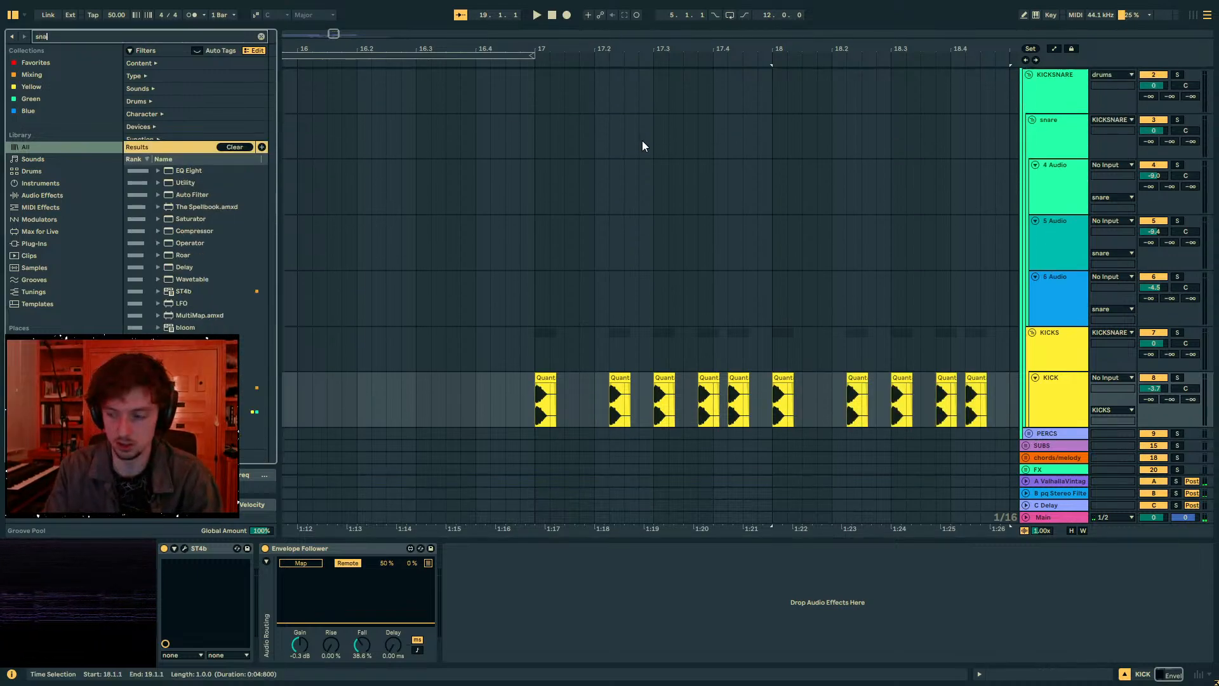
{"action": "type", "text": "snare"}
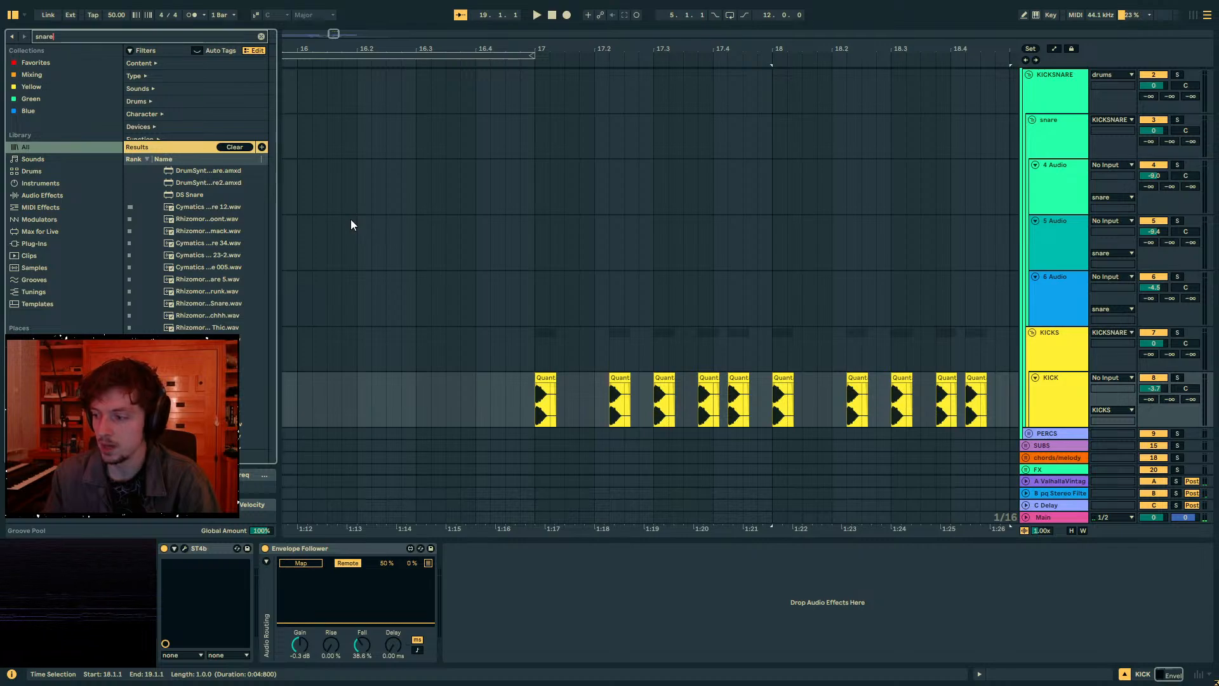
{"action": "scroll", "coordinate": [971, 345], "scroll_direction": "down", "scroll_amount": 8}
{"action": "scroll", "coordinate": [1015, 328], "scroll_direction": "up", "scroll_amount": 9}
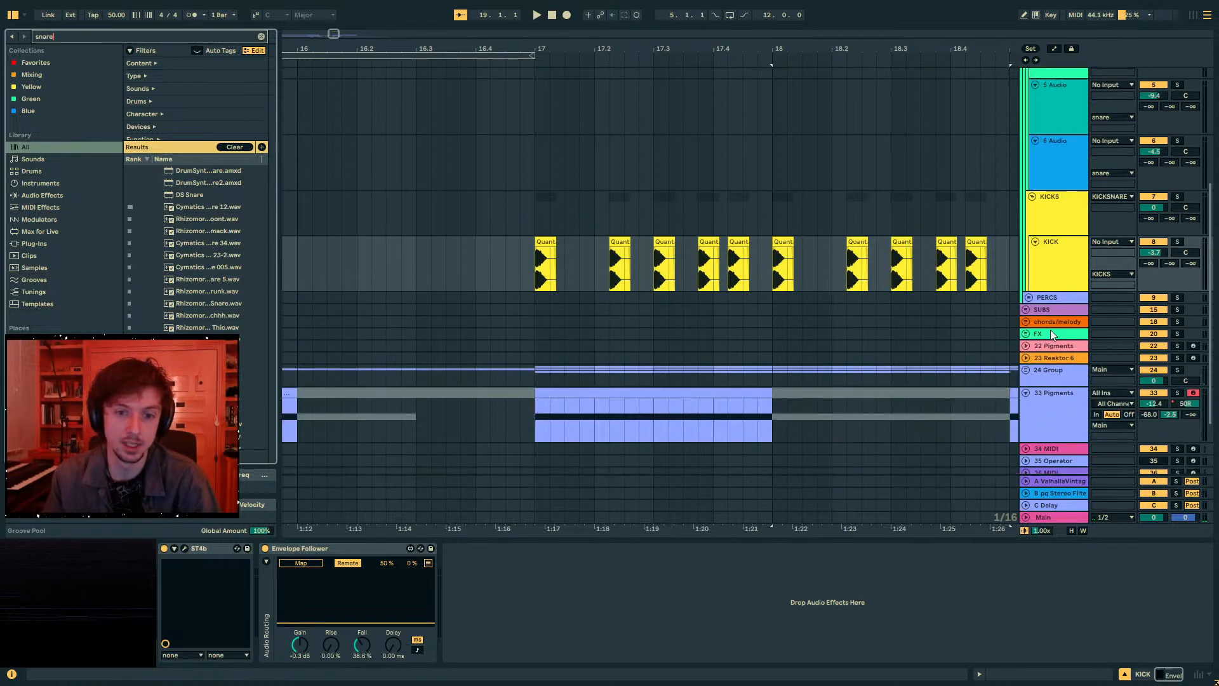
{"action": "left_click", "coordinate": [1066, 334]}
{"action": "key", "text": "ctrl+shift+t"}
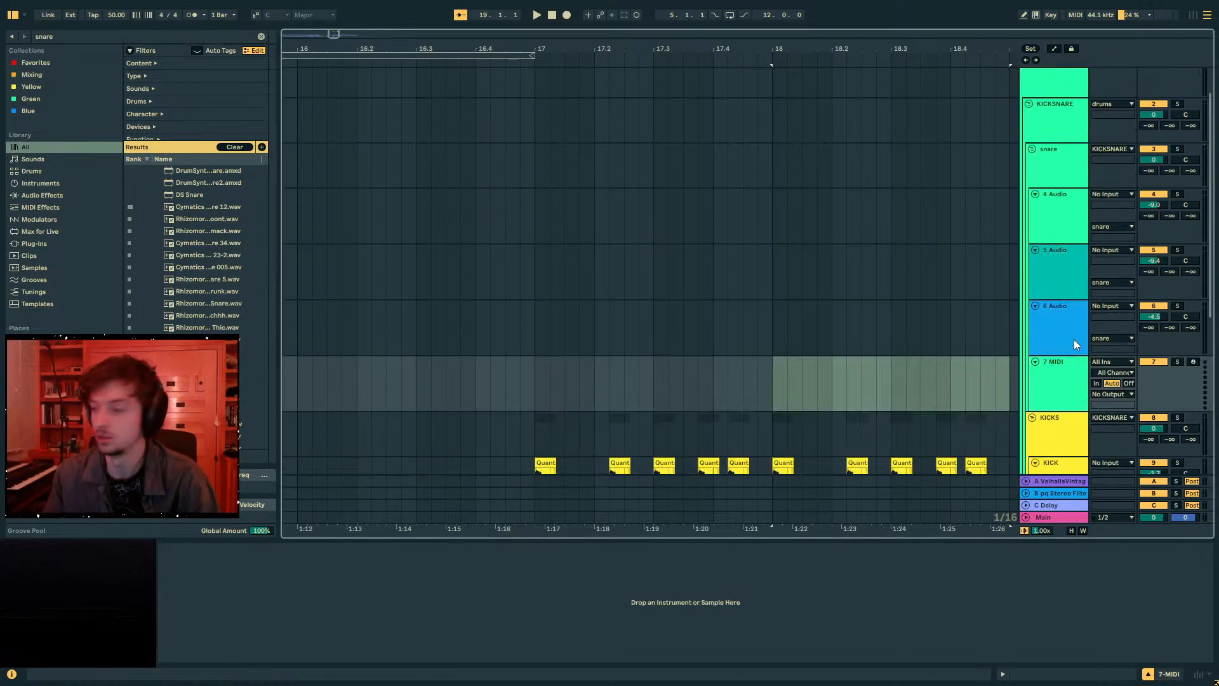
{"action": "scroll", "coordinate": [1068, 348], "scroll_direction": "down", "scroll_amount": 4}
{"action": "scroll", "coordinate": [1068, 348], "scroll_direction": "down", "scroll_amount": 8}
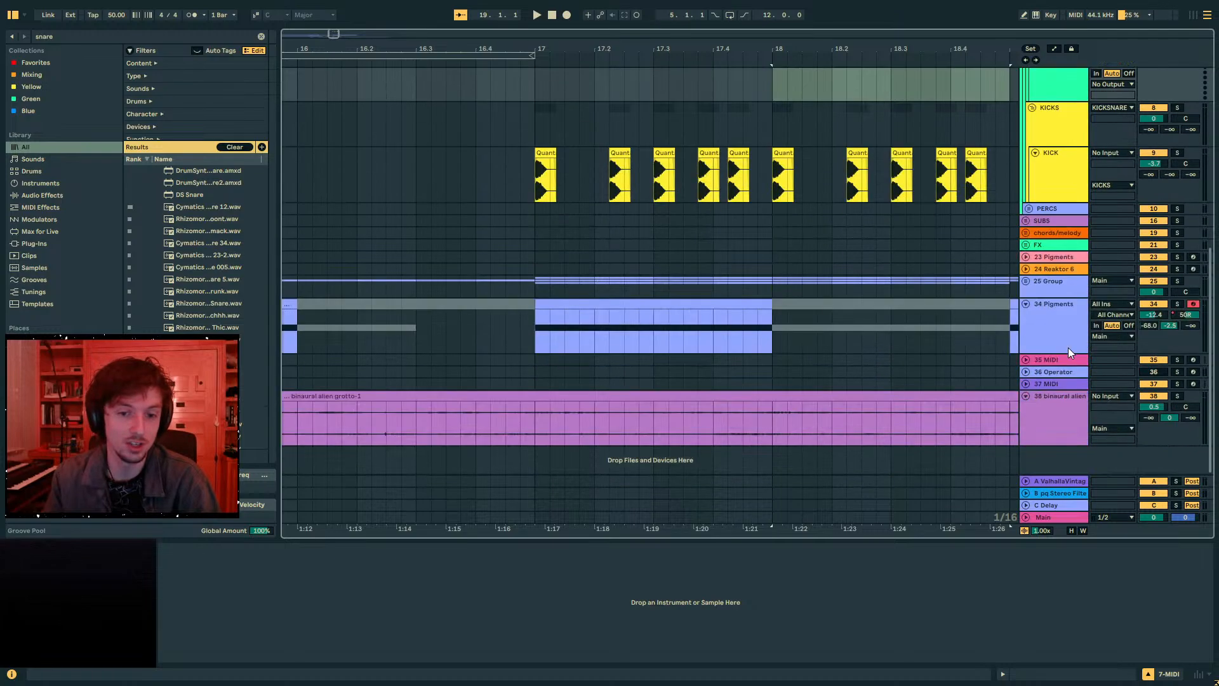
{"action": "left_click", "coordinate": [1067, 348]}
{"action": "left_click", "coordinate": [1056, 406]}
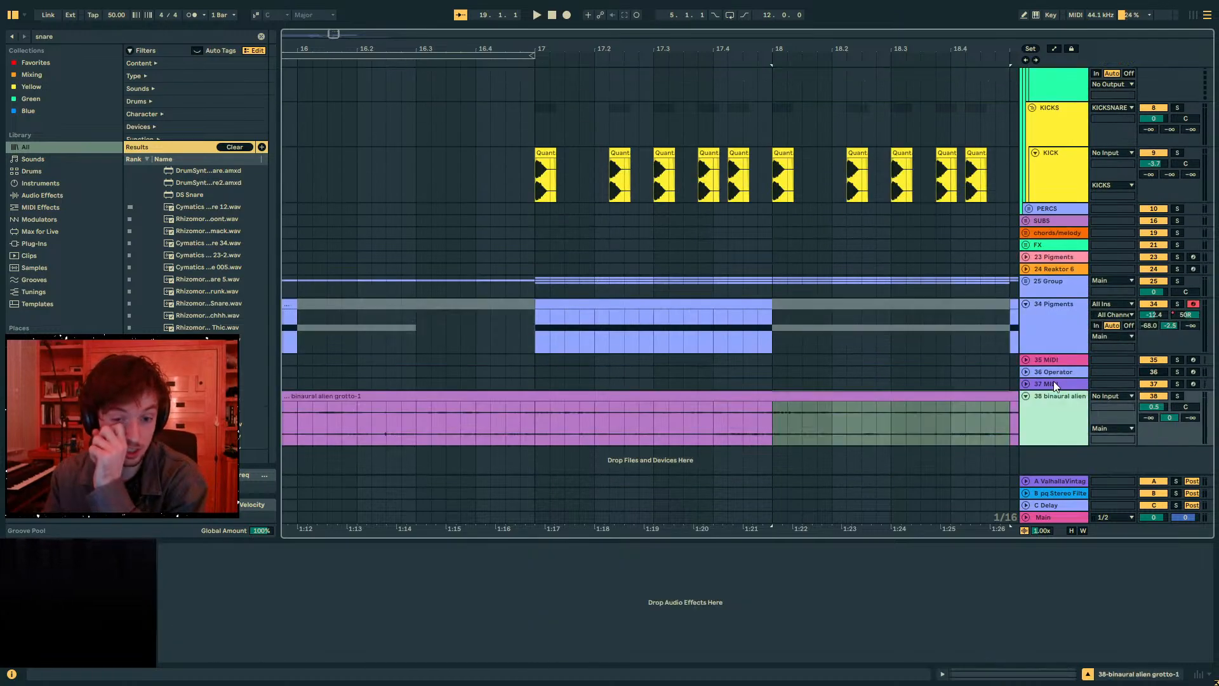
{"action": "left_click", "coordinate": [1053, 326]}
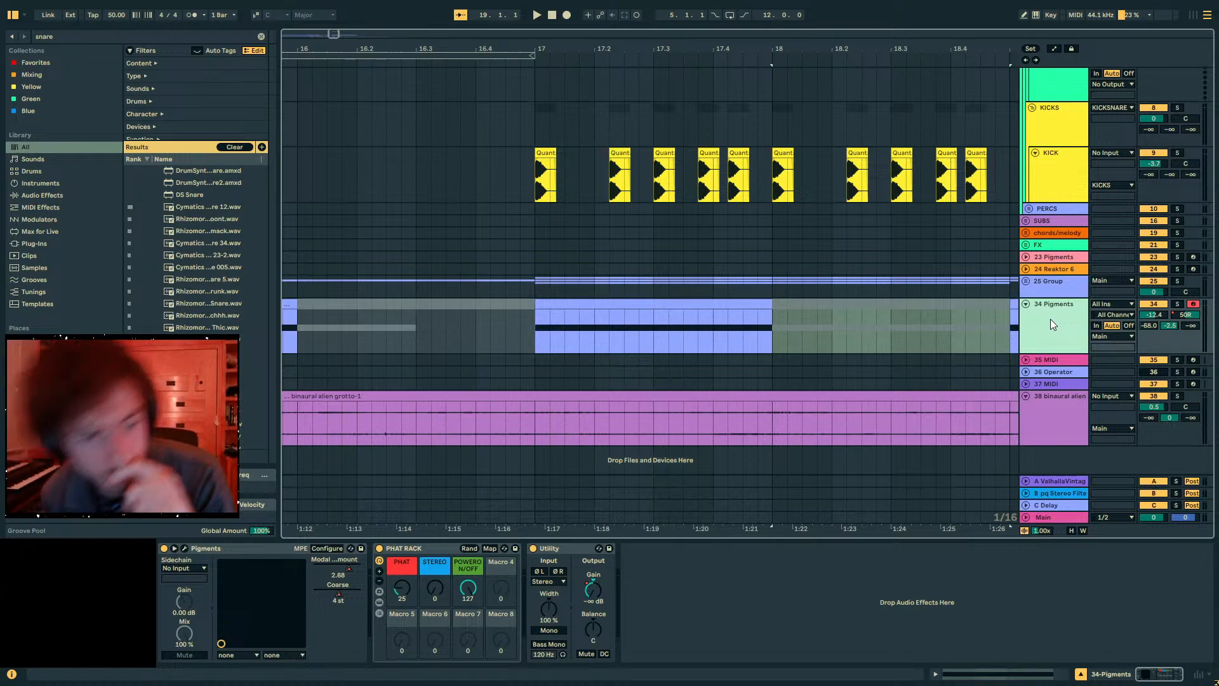
{"action": "scroll", "coordinate": [1050, 319], "scroll_direction": "up", "scroll_amount": 8}
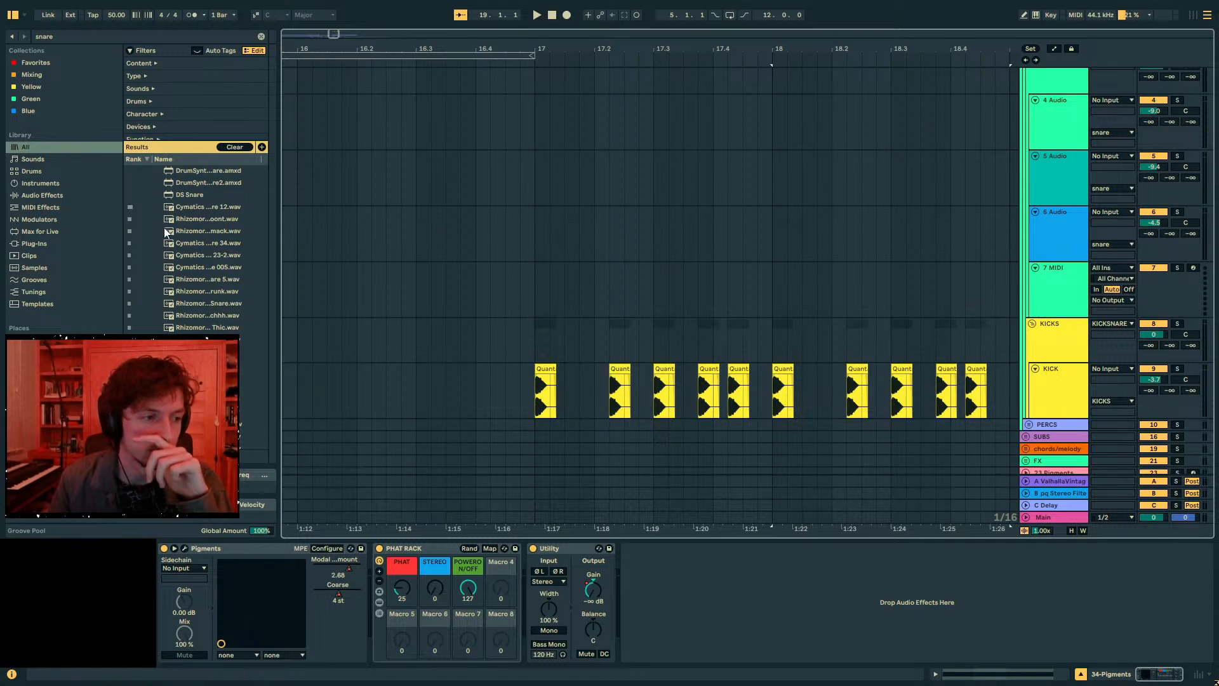
- Audition two of the Rhizomorph snare samples from the search results
{"action": "left_click", "coordinate": [196, 315]}
{"action": "left_click", "coordinate": [196, 315]}
{"action": "left_click", "coordinate": [193, 327]}
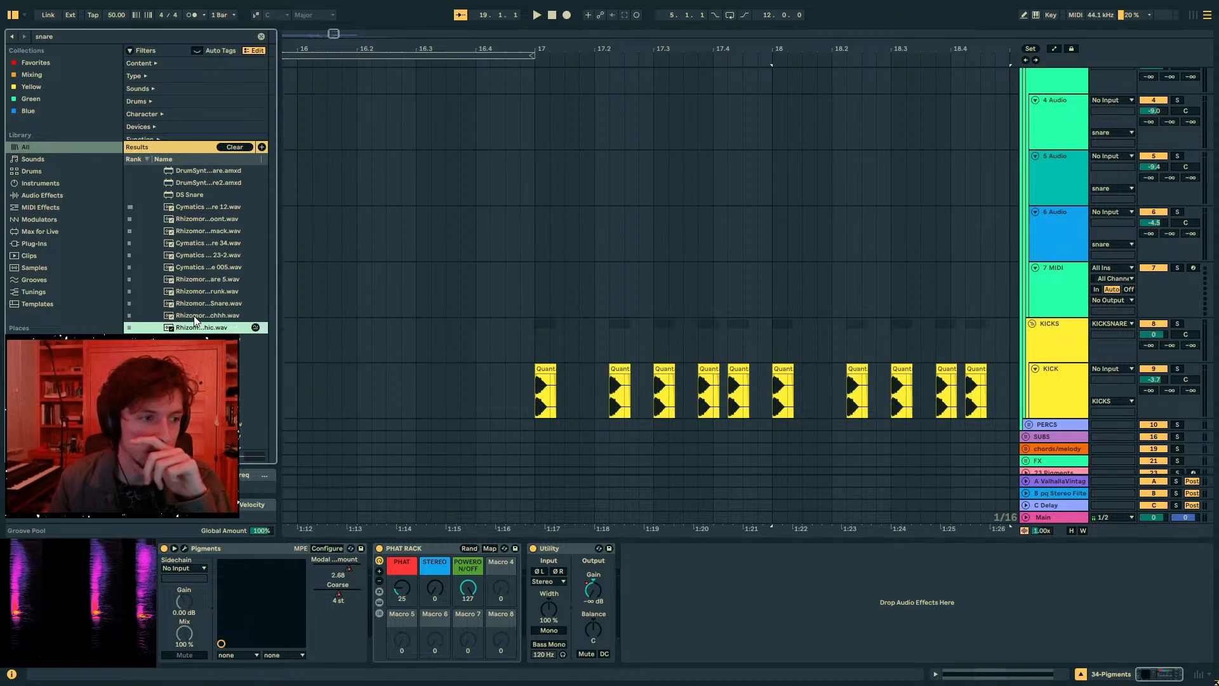
- Search the library for "drum loop" and audition loops, including the Nuan Sonar Drum and Bass SudoRoller Loop (174)
{"action": "left_click", "coordinate": [92, 35]}
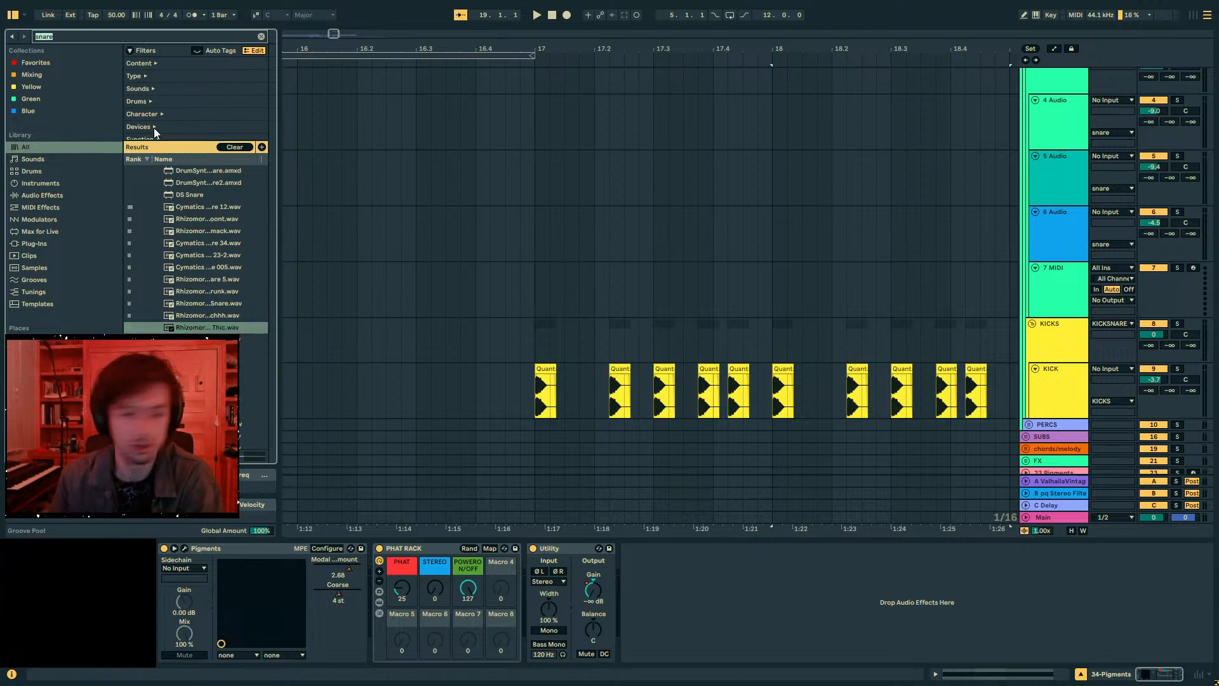
{"action": "key", "text": "BackSpace"}
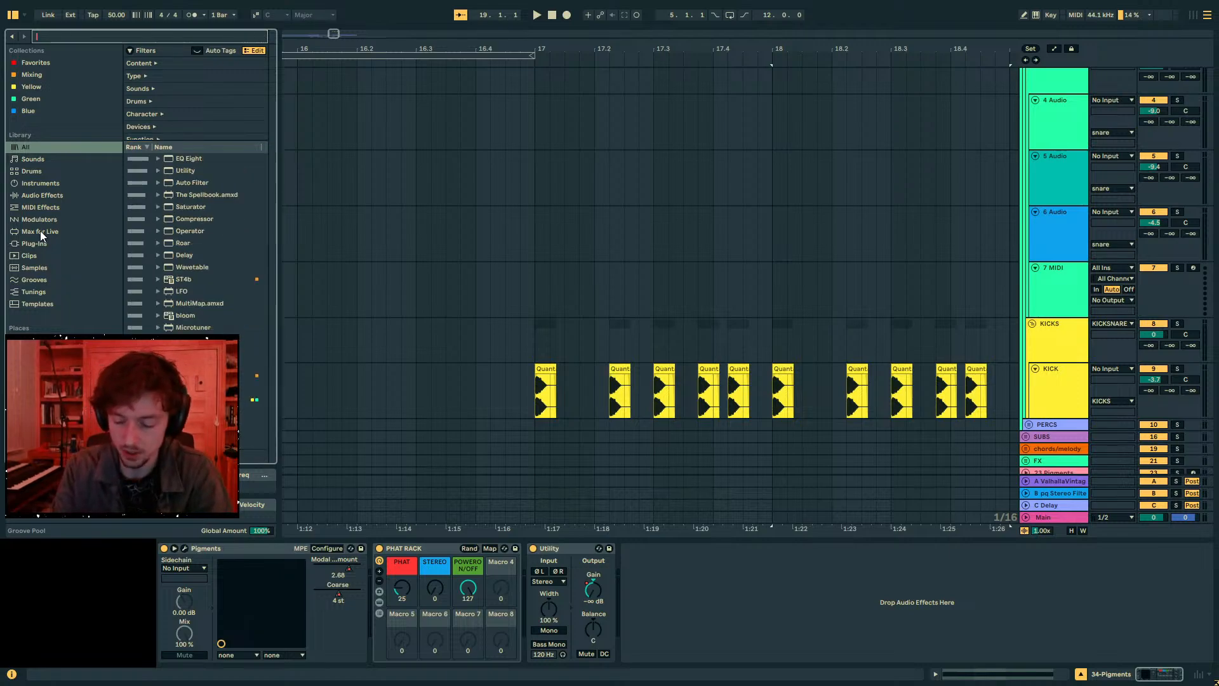
{"action": "type", "text": "drum"}
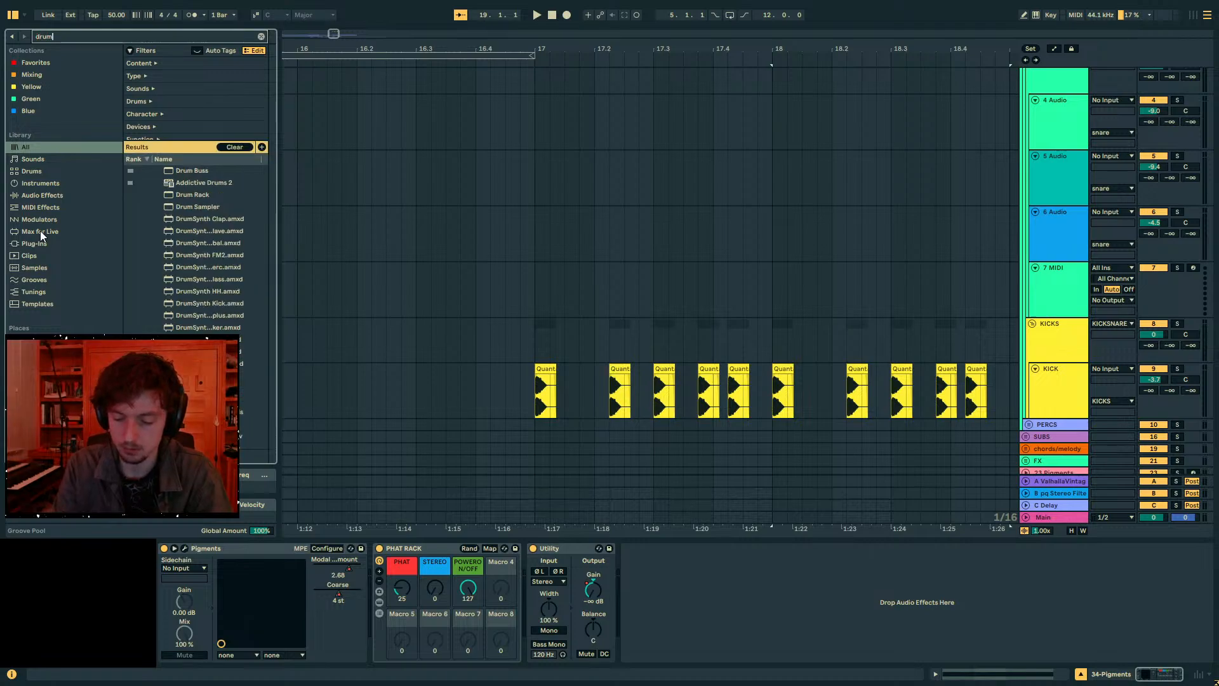
{"action": "type", "text": " loop"}
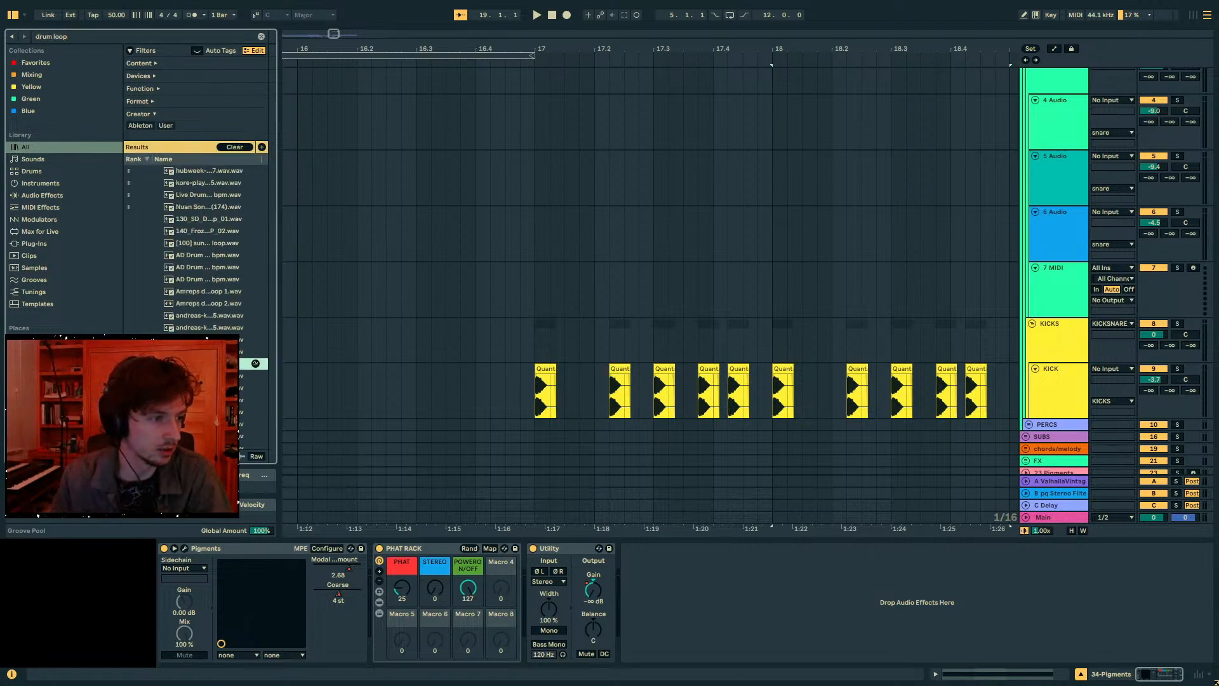
{"action": "left_click", "coordinate": [212, 257]}
{"action": "left_click", "coordinate": [220, 208]}
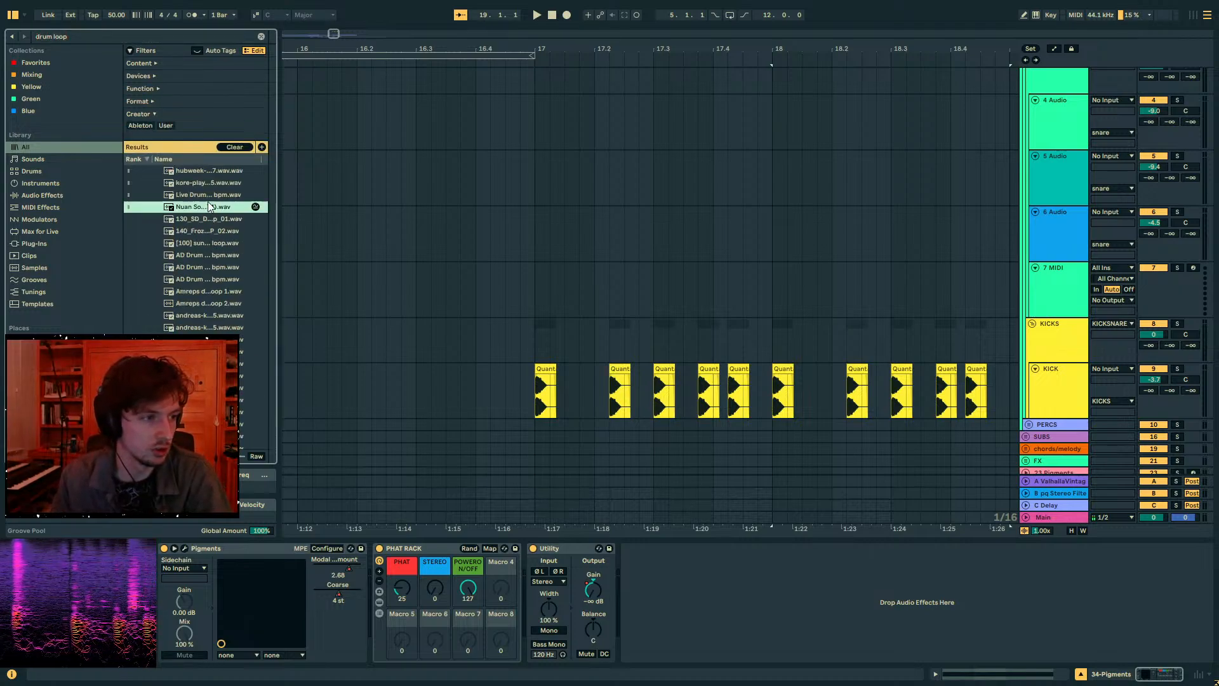
- Unfold the PERCS group, place the Nuan Sonar drum loop at 17.1.1 on its own track below Addictive Drums and play it
{"action": "scroll", "coordinate": [1064, 292], "scroll_direction": "down", "scroll_amount": 5}
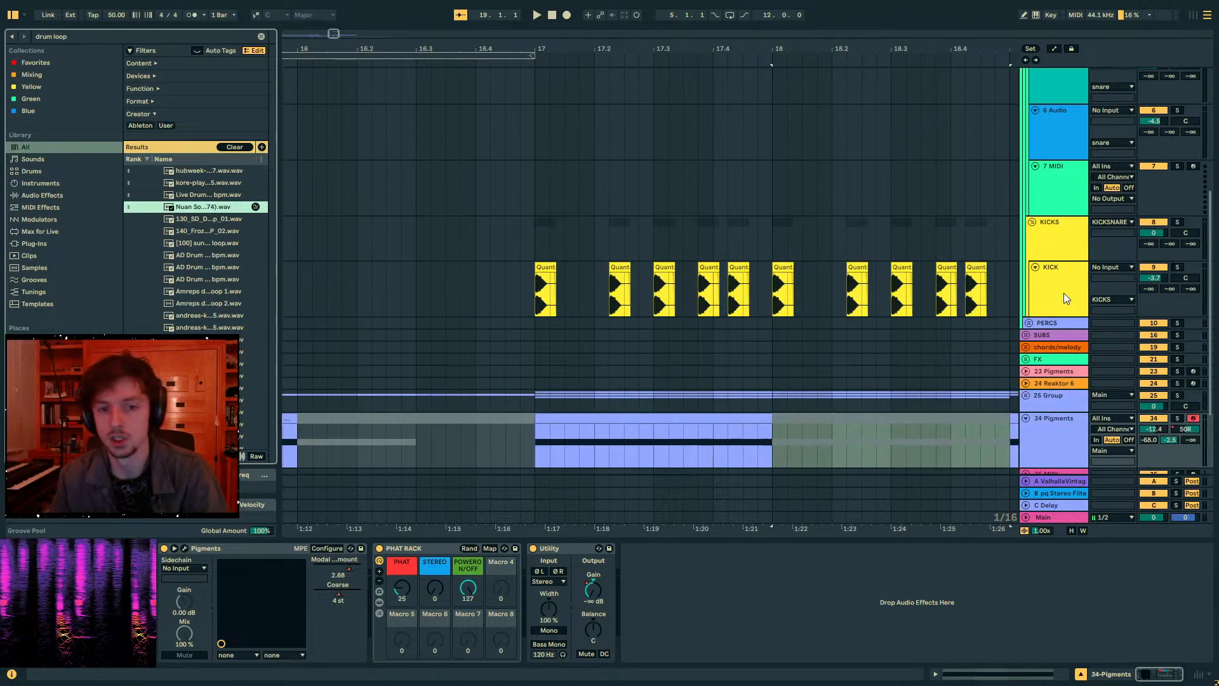
{"action": "left_click", "coordinate": [1028, 298]}
{"action": "left_click", "coordinate": [1052, 361]}
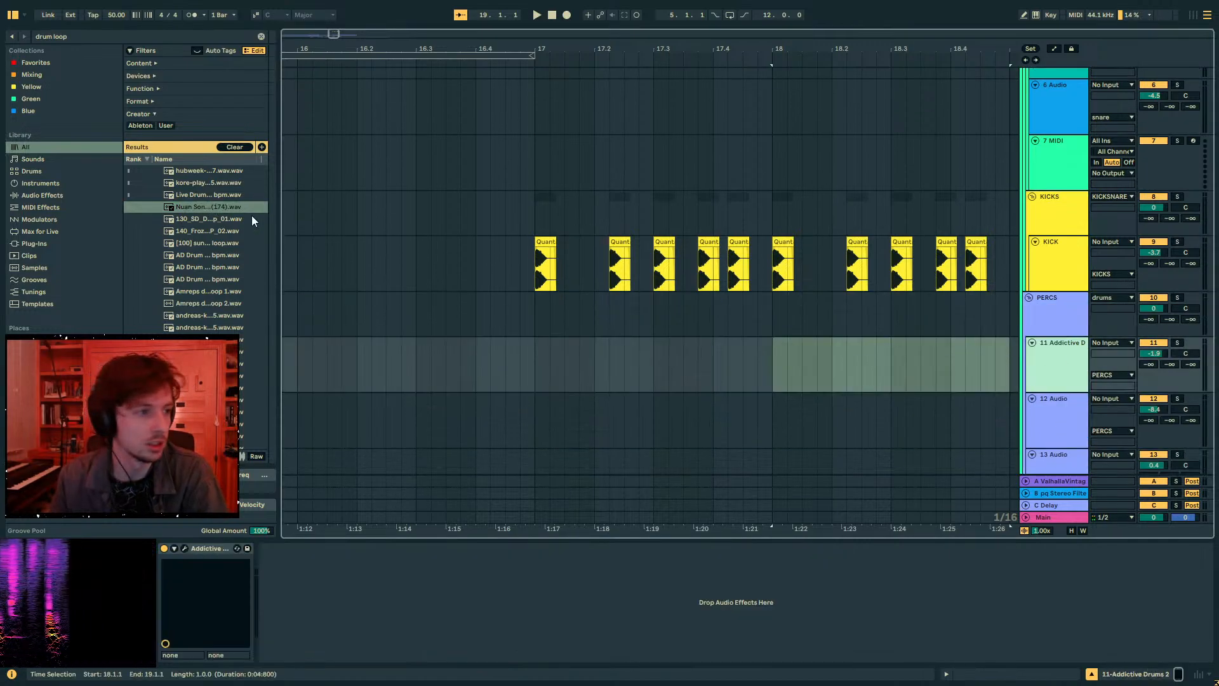
{"action": "left_click_drag", "start_coordinate": [251, 215], "coordinate": [641, 407]}
{"action": "key", "text": "space"}
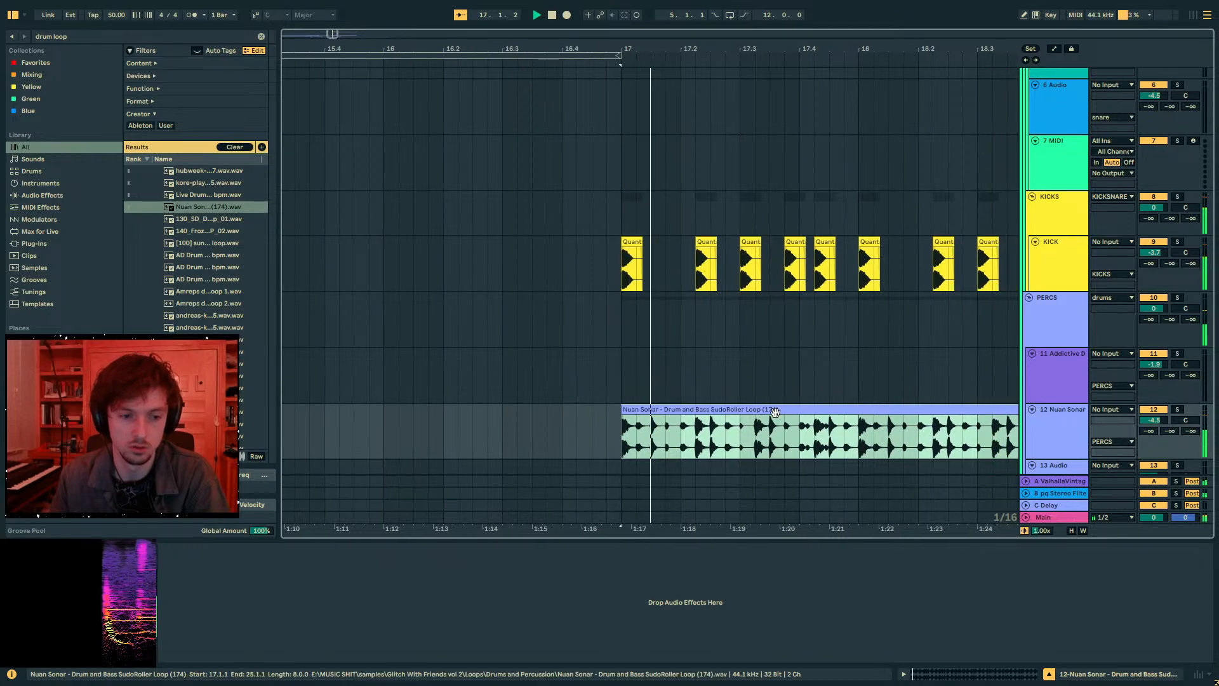
- Set the drum loop's Beats warping to Loop Forward with 1/8 preserved, audition it and return to the device view
{"action": "left_click", "coordinate": [1030, 673]}
{"action": "key", "text": "space"}
{"action": "left_click", "coordinate": [290, 273]}
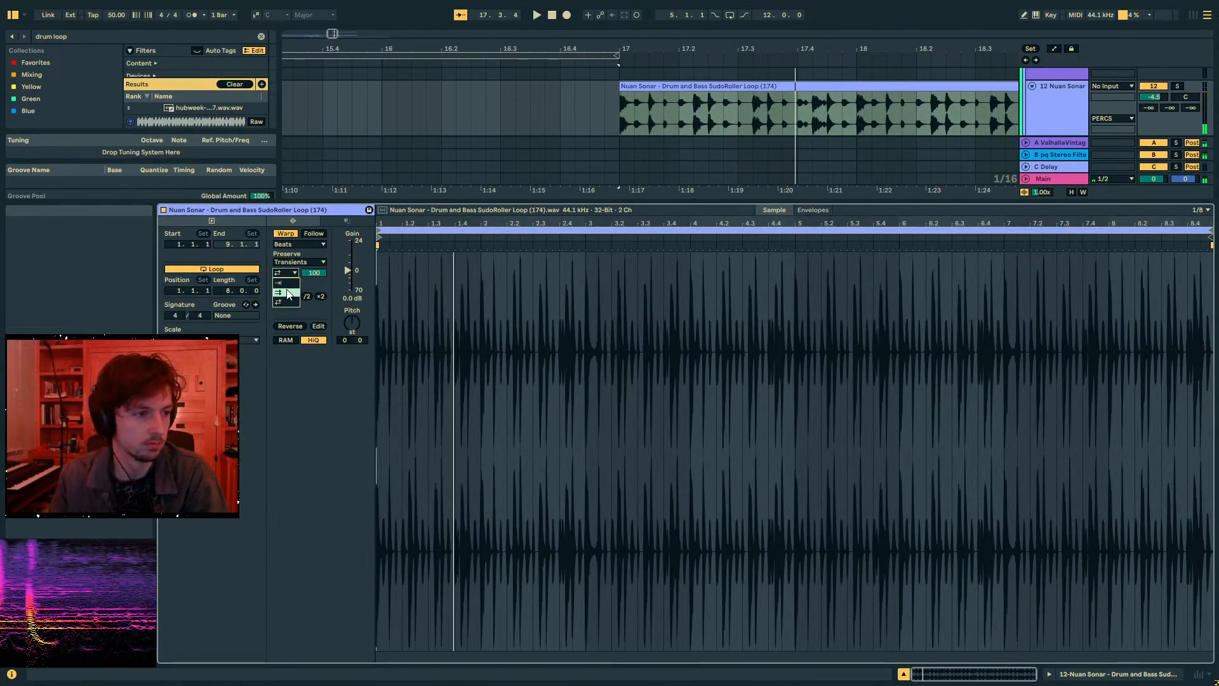
{"action": "left_click", "coordinate": [287, 293]}
{"action": "left_click", "coordinate": [290, 262]}
{"action": "left_click", "coordinate": [296, 301]}
{"action": "key", "text": "space"}
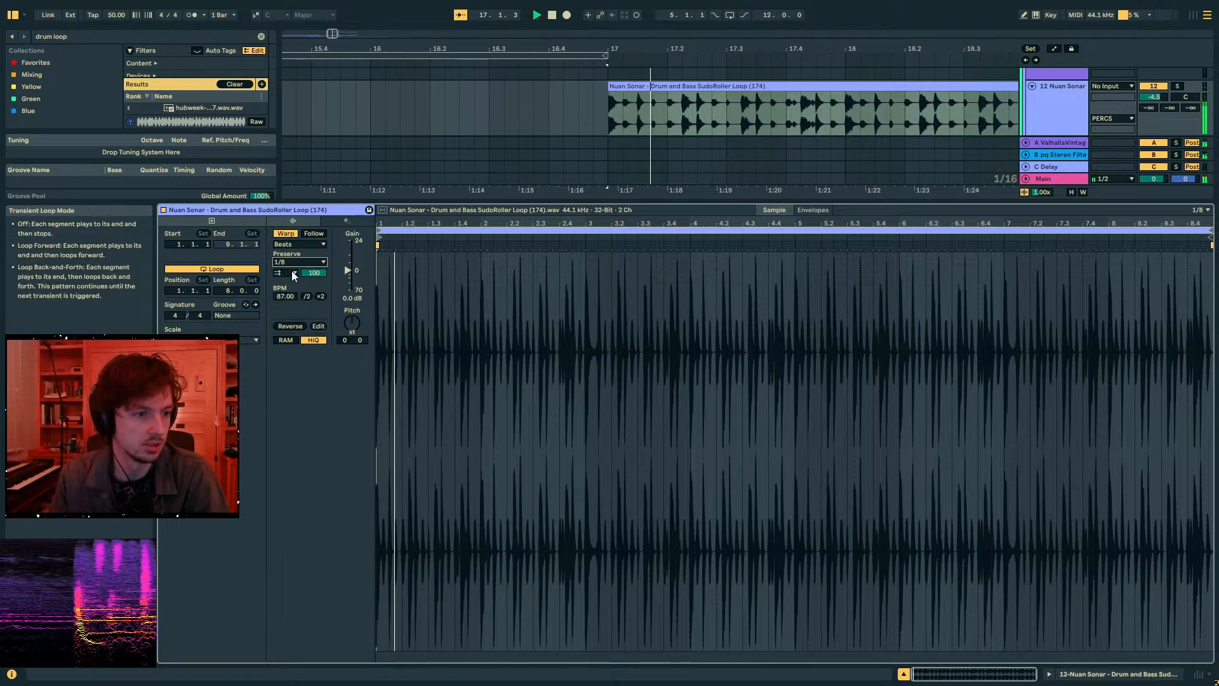
{"action": "left_click", "coordinate": [589, 85]}
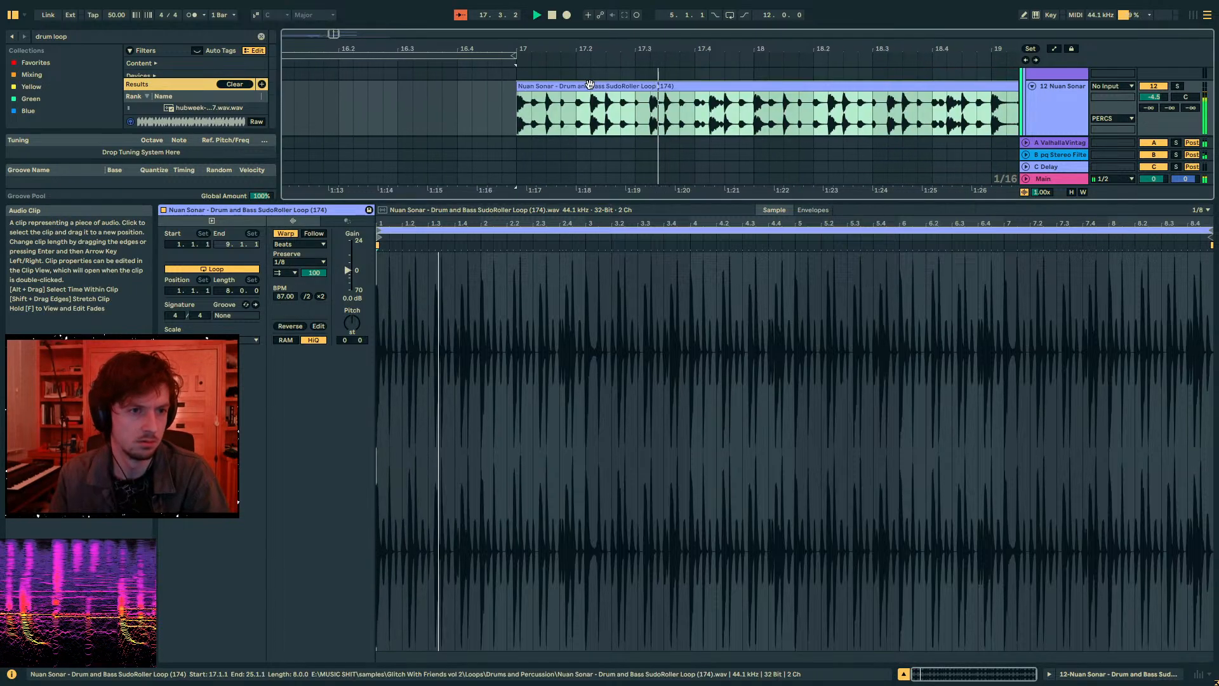
{"action": "key", "text": "shift+Tab"}
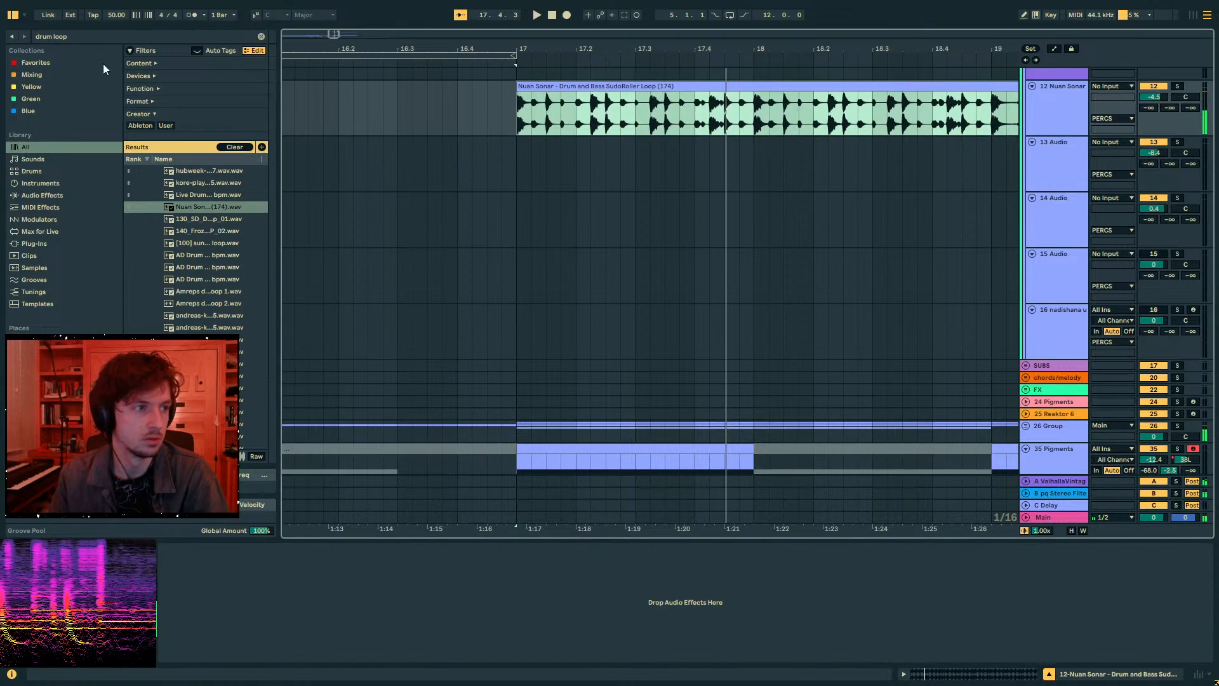
- Find Auto Filter, add it to the Nuan Sonar drum loop track and switch its filter type to Morph
{"action": "key", "text": "ctrl+f"}
{"action": "type", "text": "auto filt"}
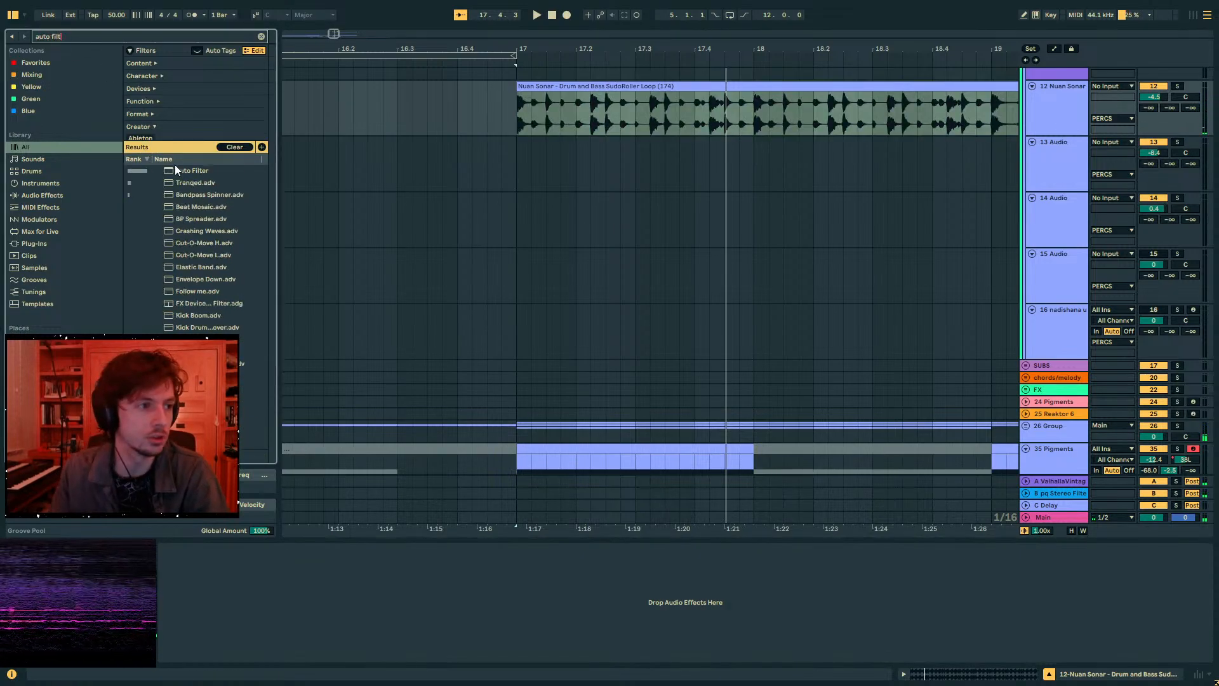
{"action": "left_click_drag", "start_coordinate": [175, 169], "coordinate": [338, 552]}
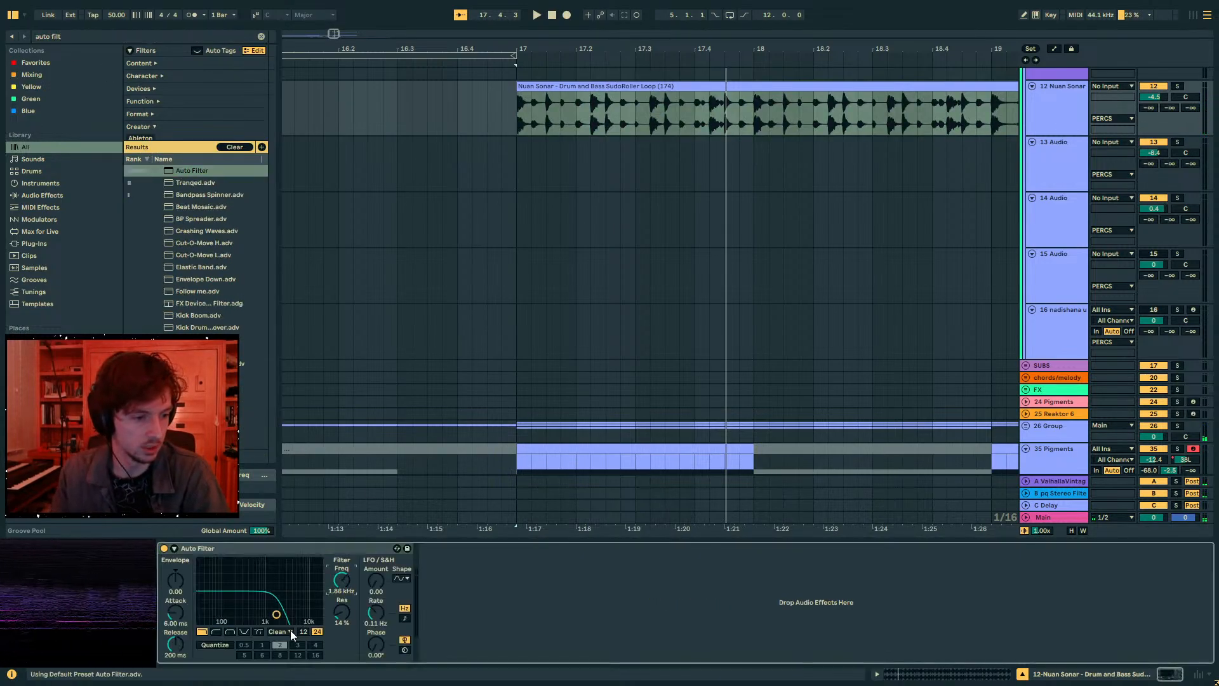
{"action": "left_click", "coordinate": [258, 631]}
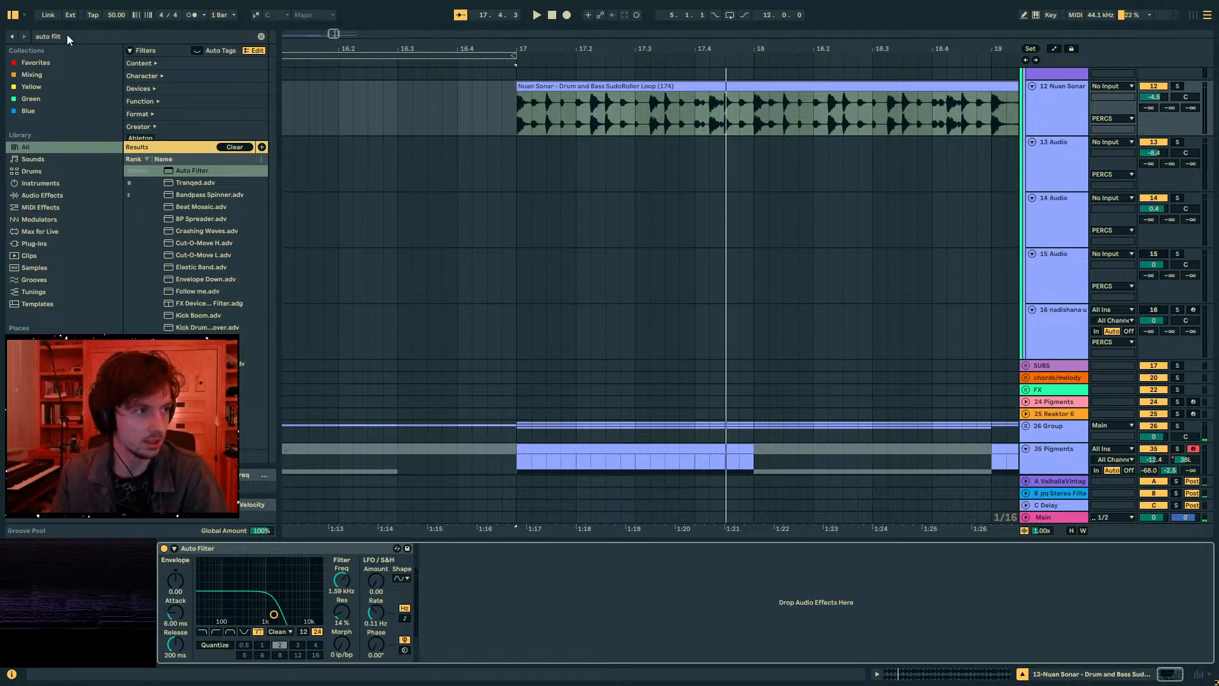
- Find The Spellbook, add it after Auto Filter on the drum loop track and map it to the filter's Frequency and Morph
{"action": "key", "text": "ctrl+f"}
{"action": "type", "text": "spellbook"}
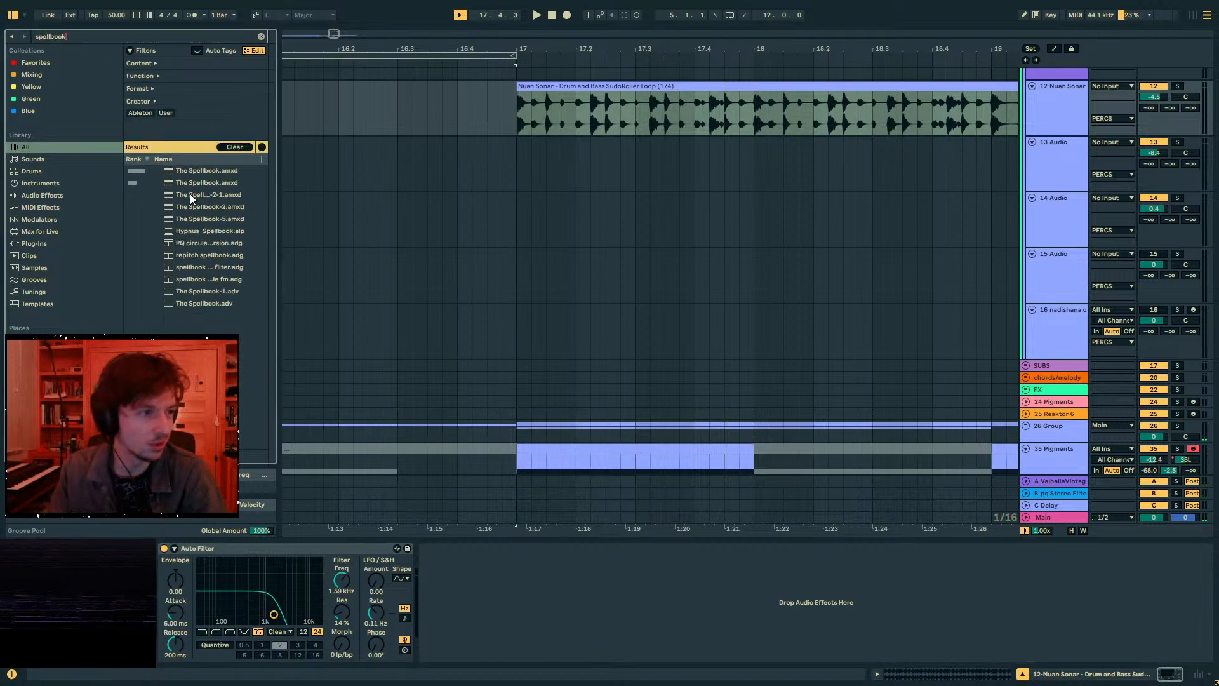
{"action": "left_click", "coordinate": [189, 171]}
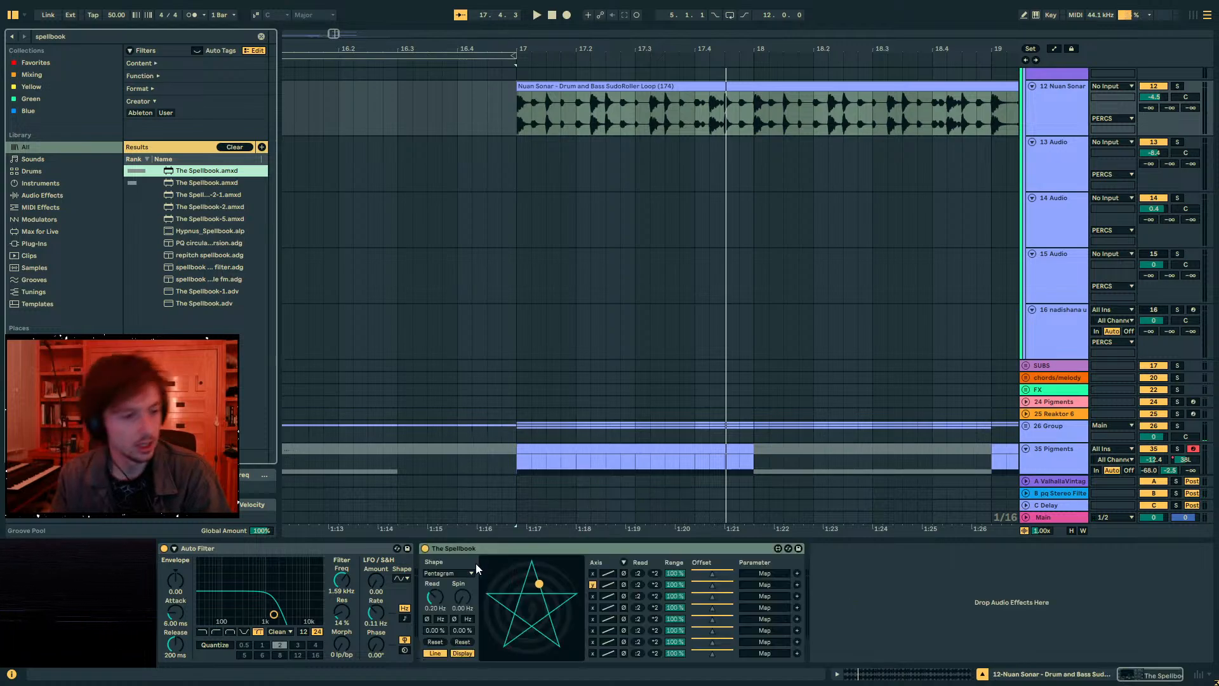
{"action": "left_click", "coordinate": [752, 573]}
{"action": "left_click", "coordinate": [338, 582]}
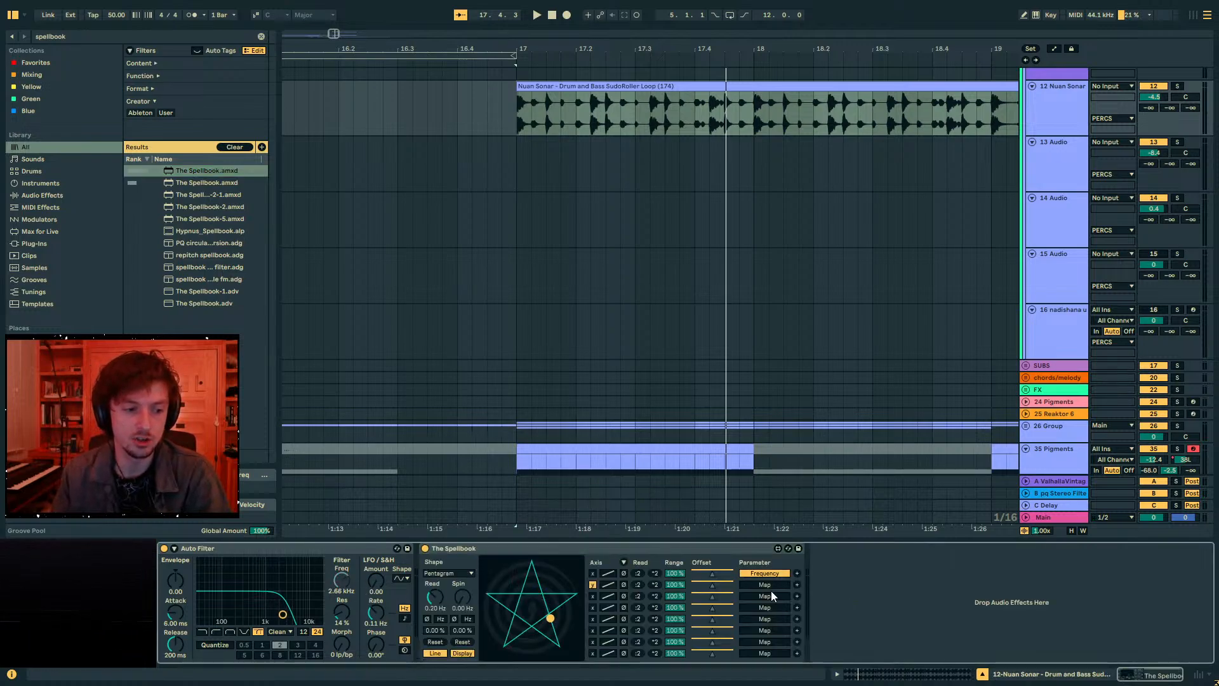
{"action": "left_click", "coordinate": [753, 585]}
{"action": "left_click", "coordinate": [341, 643]}
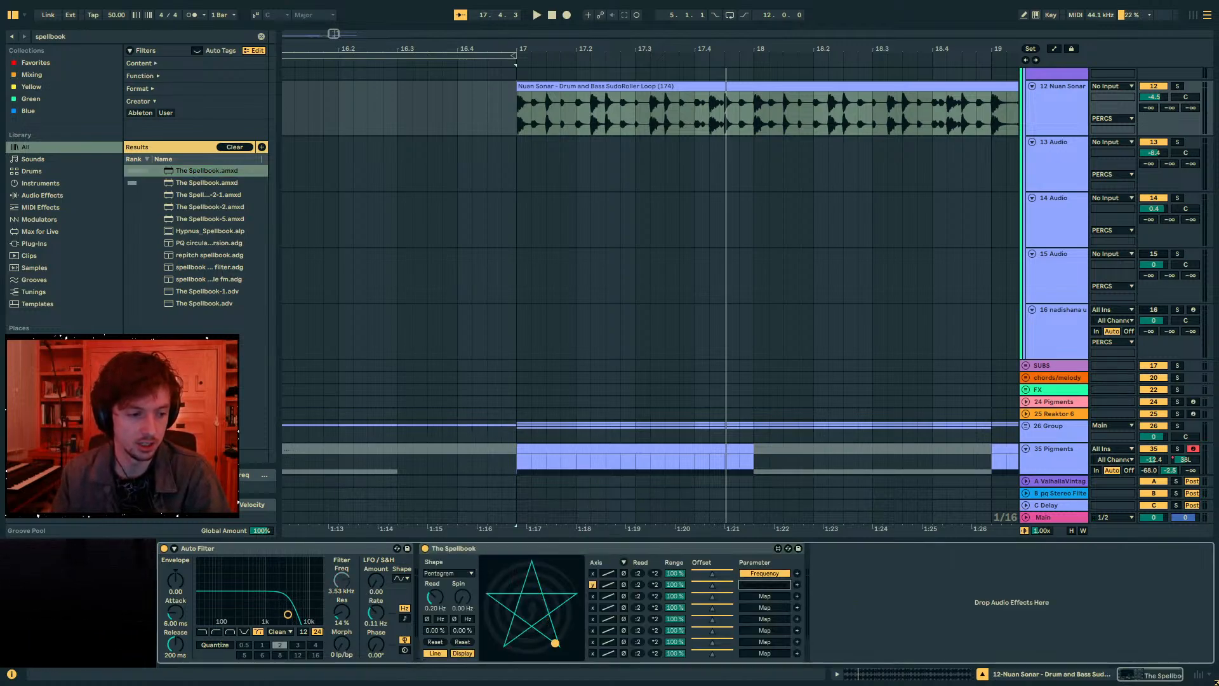
- Insert a MIDI track below the Nuan Sonar drum loop and load Pigments onto it
{"action": "scroll", "coordinate": [698, 444], "scroll_direction": "up", "scroll_amount": 3}
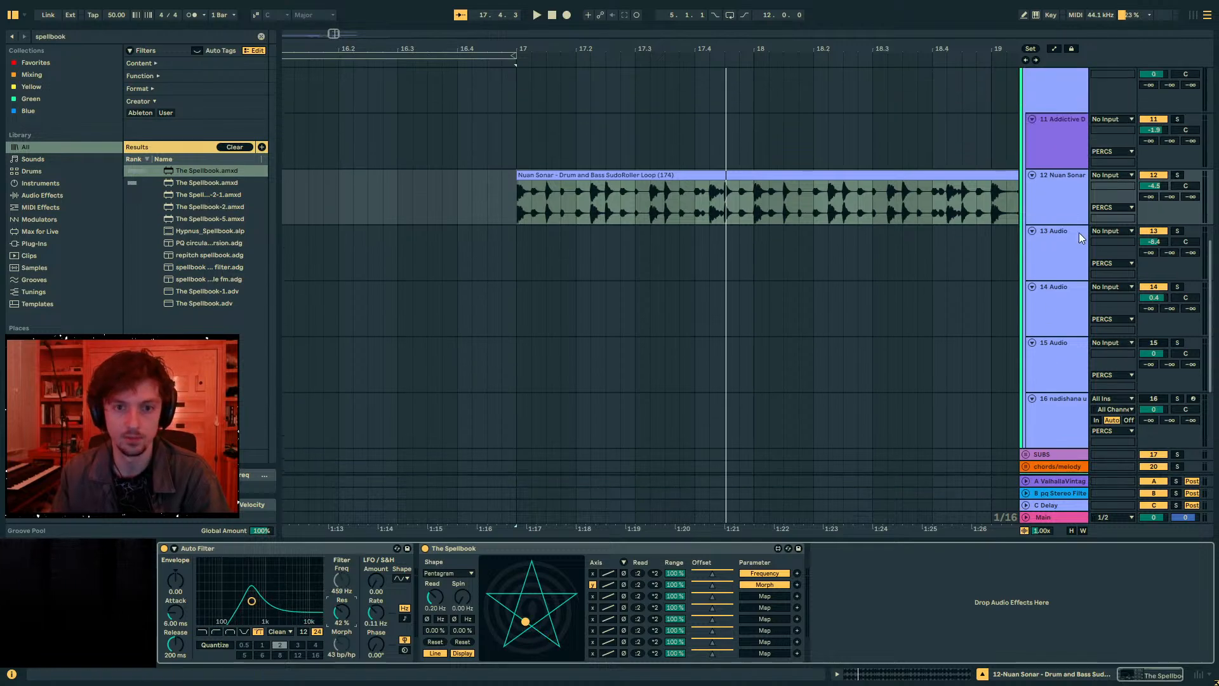
{"action": "key", "text": "ctrl+shift+t"}
{"action": "key", "text": "ctrl+f"}
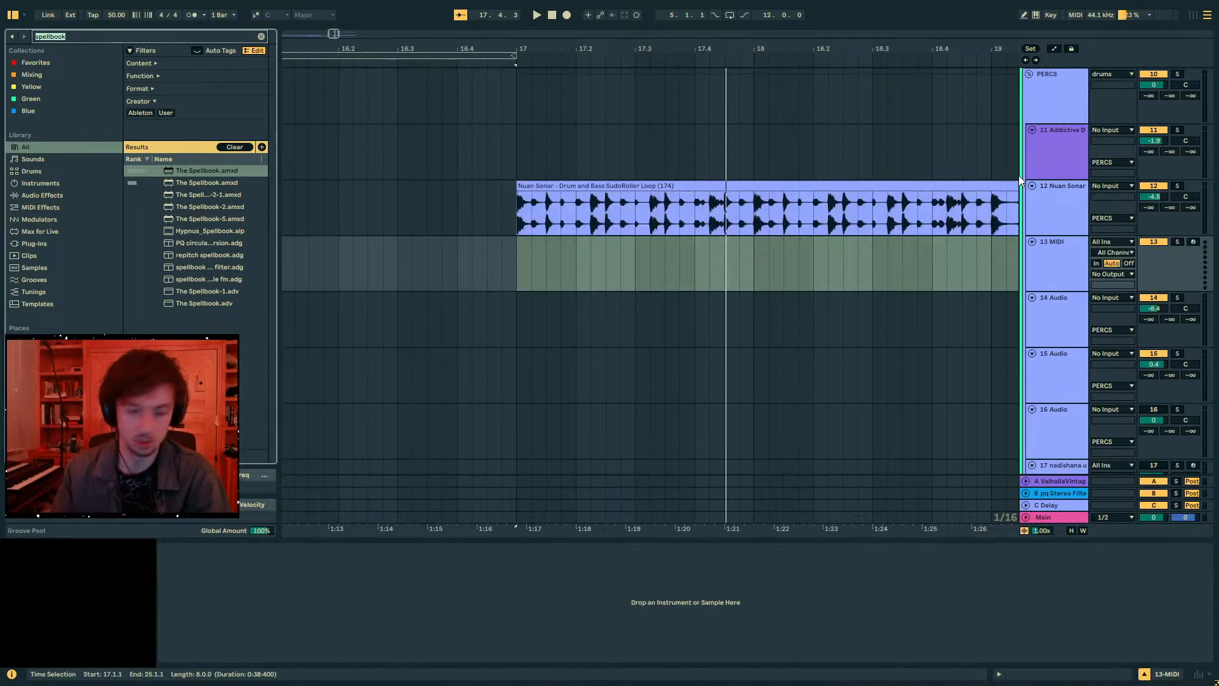
{"action": "type", "text": "pigment"}
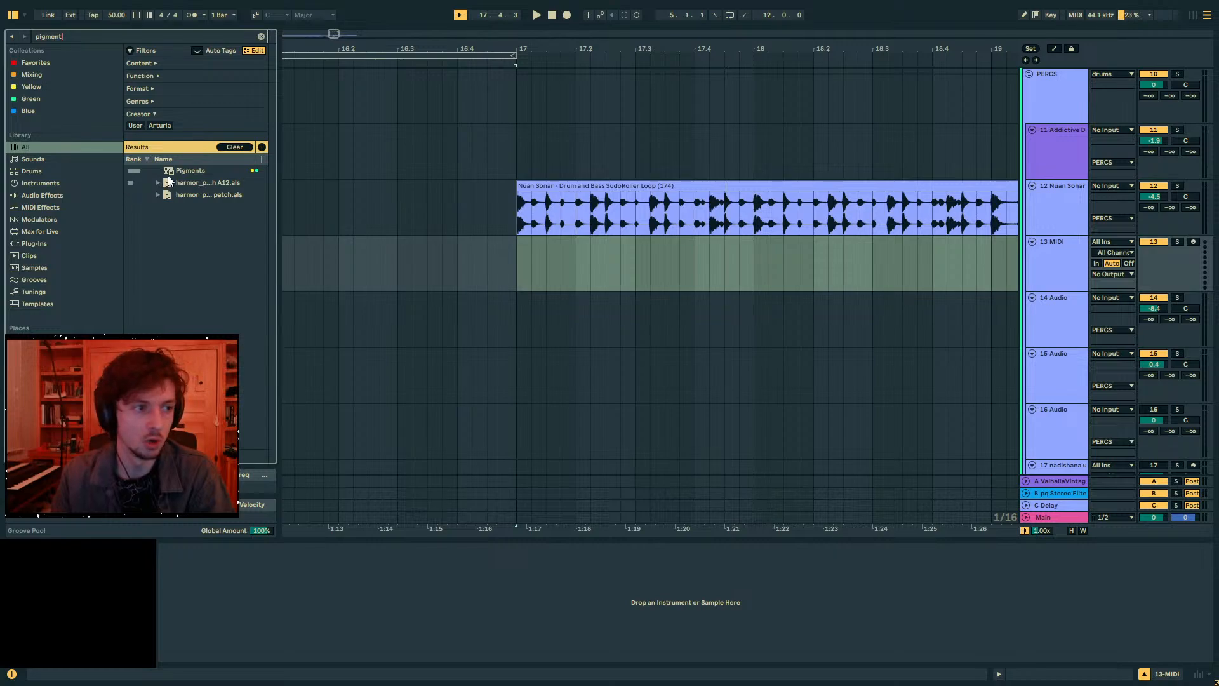
{"action": "left_click_drag", "start_coordinate": [169, 171], "coordinate": [688, 270]}
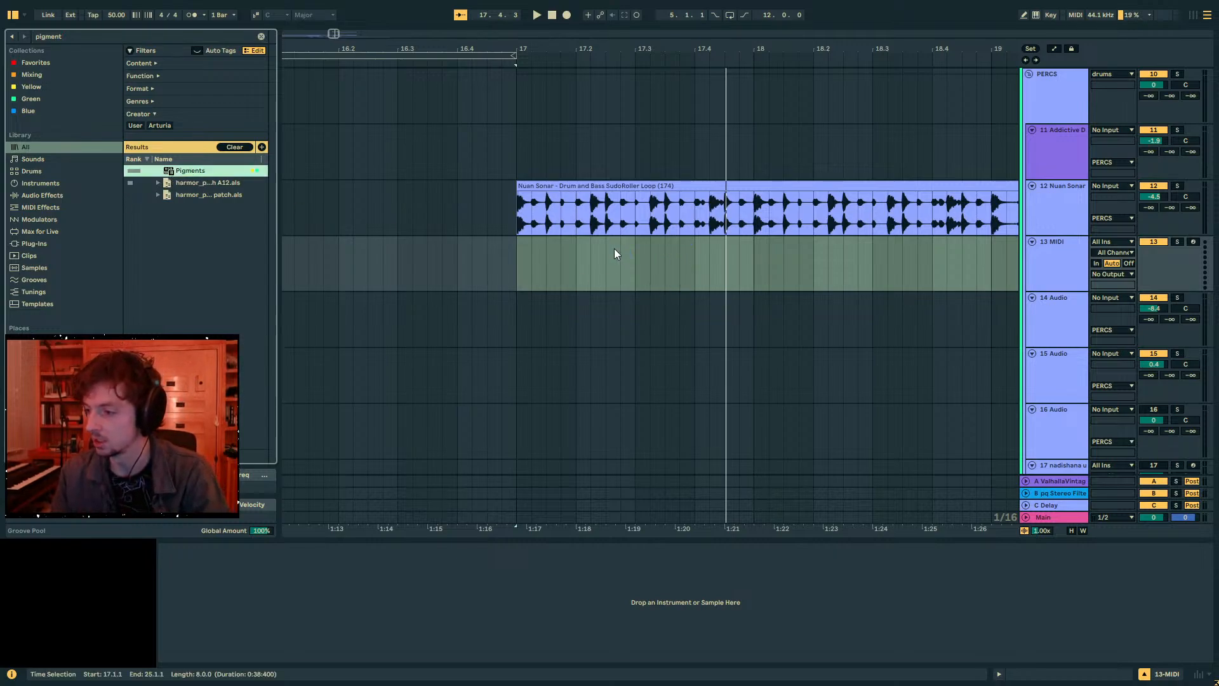
{"action": "left_click_drag", "start_coordinate": [615, 250], "coordinate": [614, 251]}
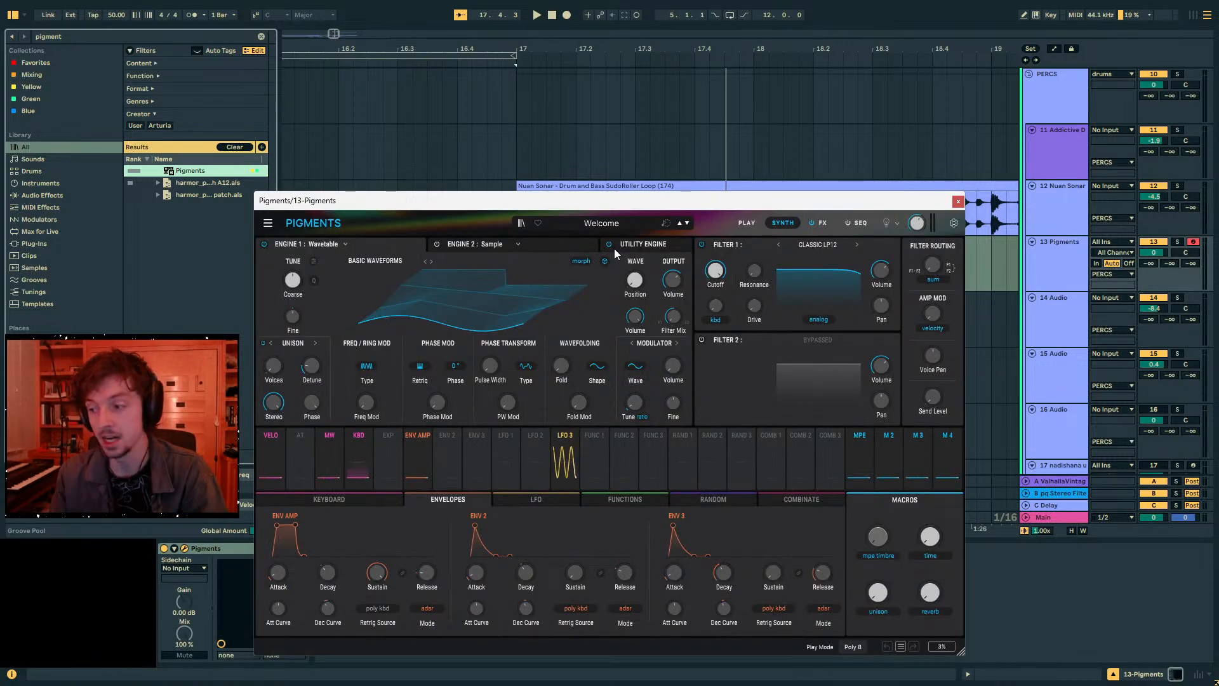
{"action": "left_click", "coordinate": [958, 201]}
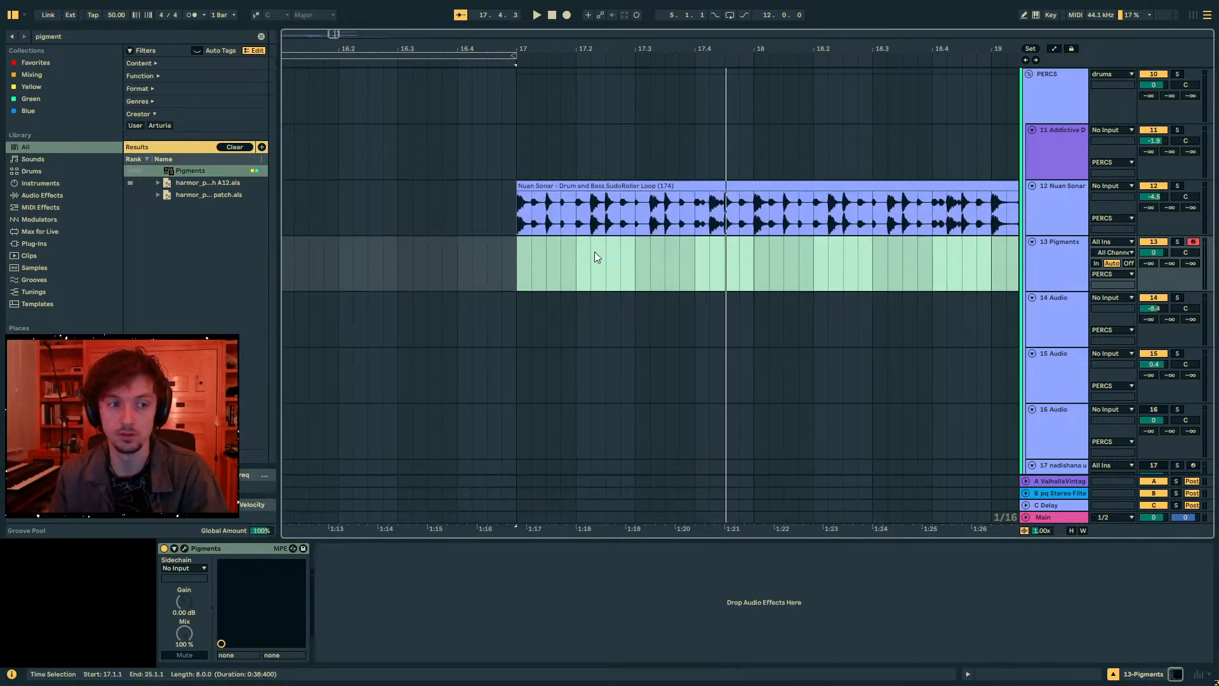
- Create an empty one-bar MIDI clip from 17.1.1 to 18.1.1 on the new Pigments track and return to its device view
{"action": "left_click", "coordinate": [574, 204]}
{"action": "left_click", "coordinate": [517, 250]}
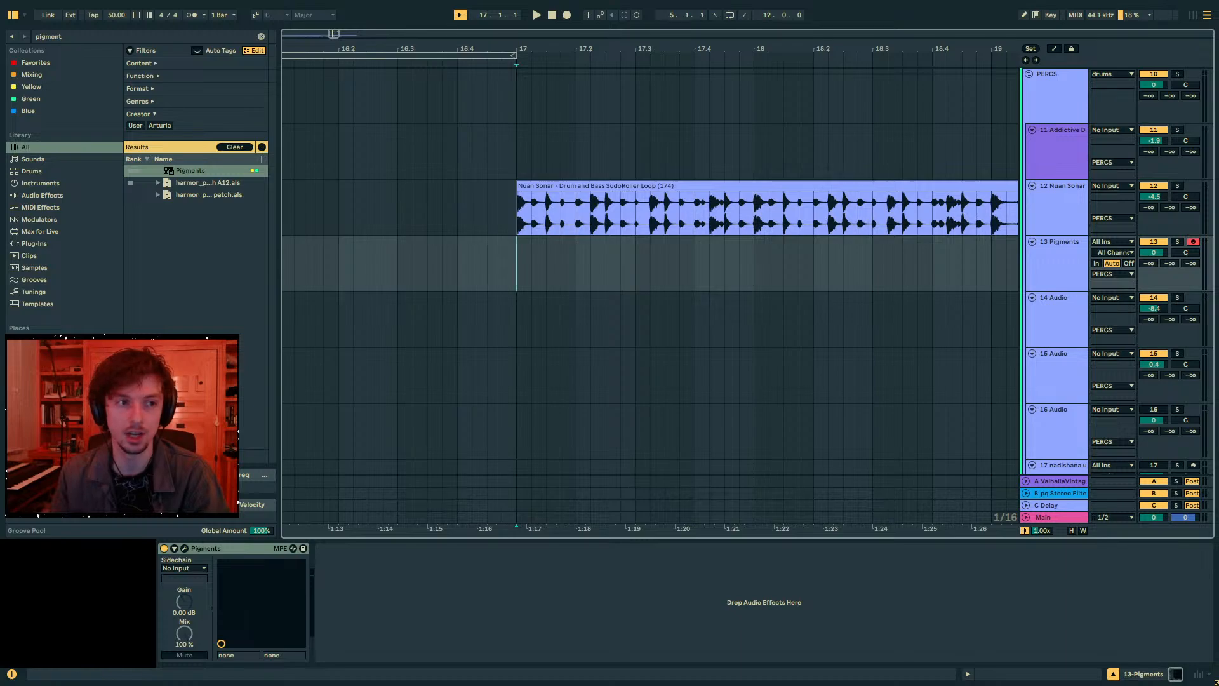
{"action": "key", "text": "minus"}
{"action": "key", "text": "minus"}
{"action": "left_click_drag", "start_coordinate": [403, 251], "coordinate": [561, 269]}
{"action": "left_click_drag", "start_coordinate": [562, 268], "coordinate": [480, 261]}
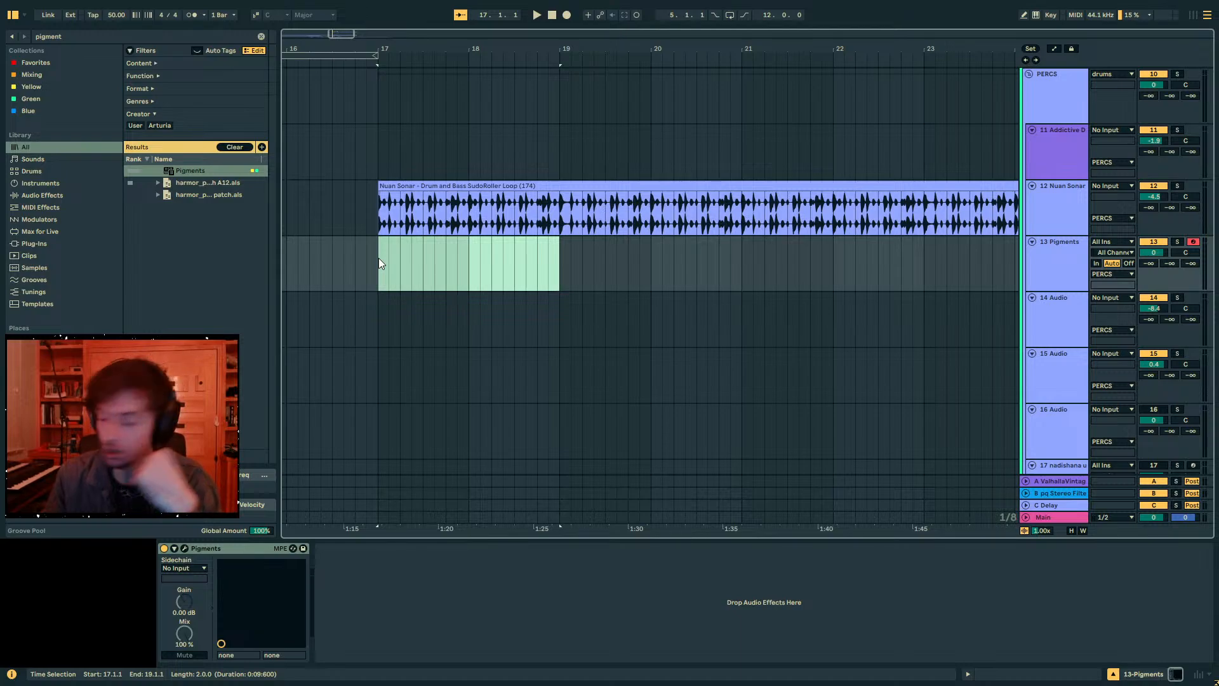
{"action": "left_click_drag", "start_coordinate": [378, 257], "coordinate": [466, 258]}
{"action": "left_click_drag", "start_coordinate": [557, 268], "coordinate": [437, 265]}
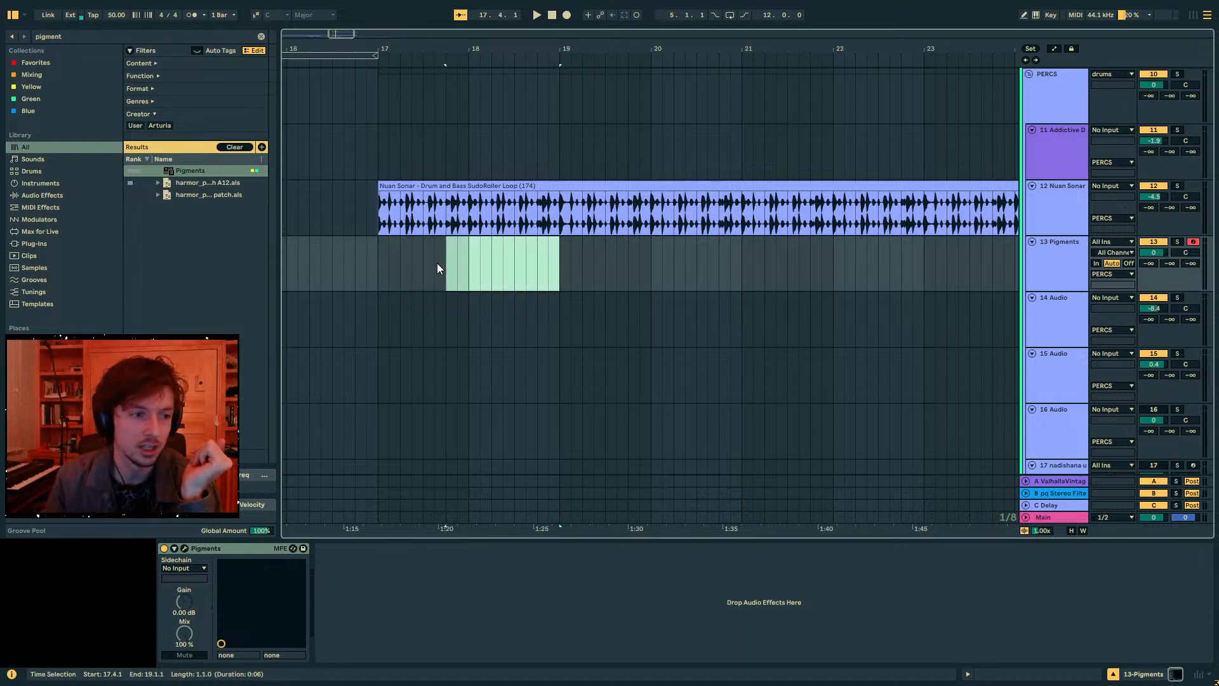
{"action": "left_click", "coordinate": [441, 268]}
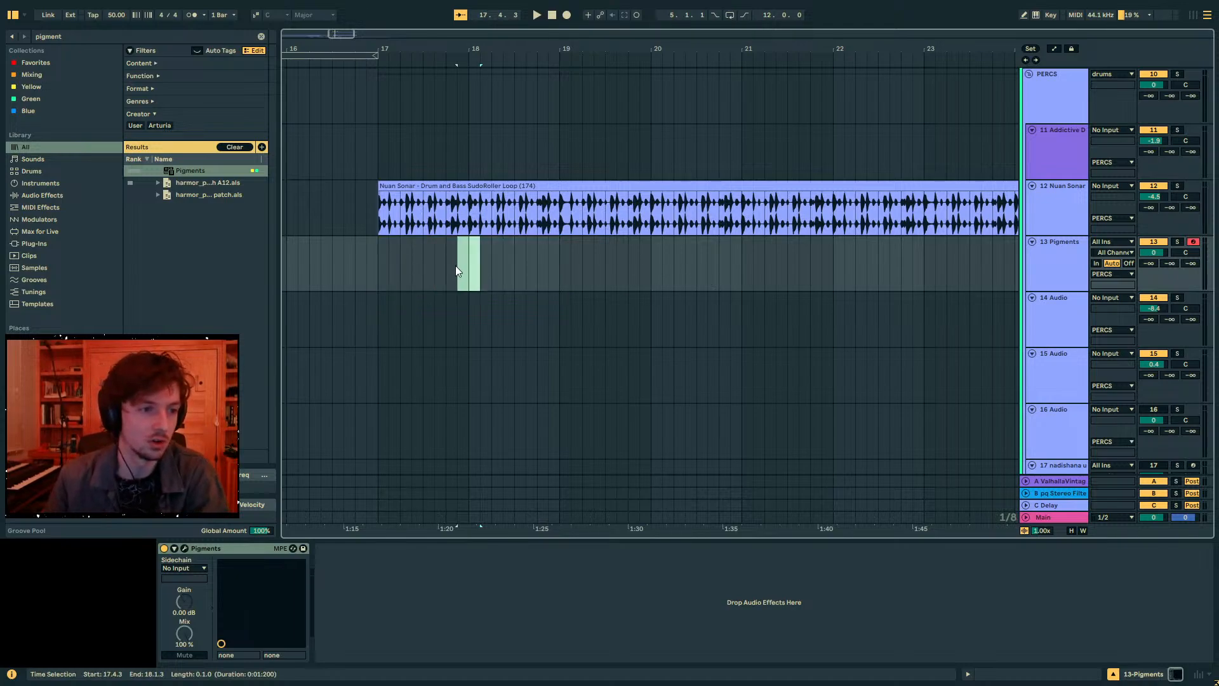
{"action": "key", "text": "ctrl+shift+m"}
{"action": "left_click_drag", "start_coordinate": [458, 215], "coordinate": [473, 328]}
{"action": "left_click", "coordinate": [1157, 675]}
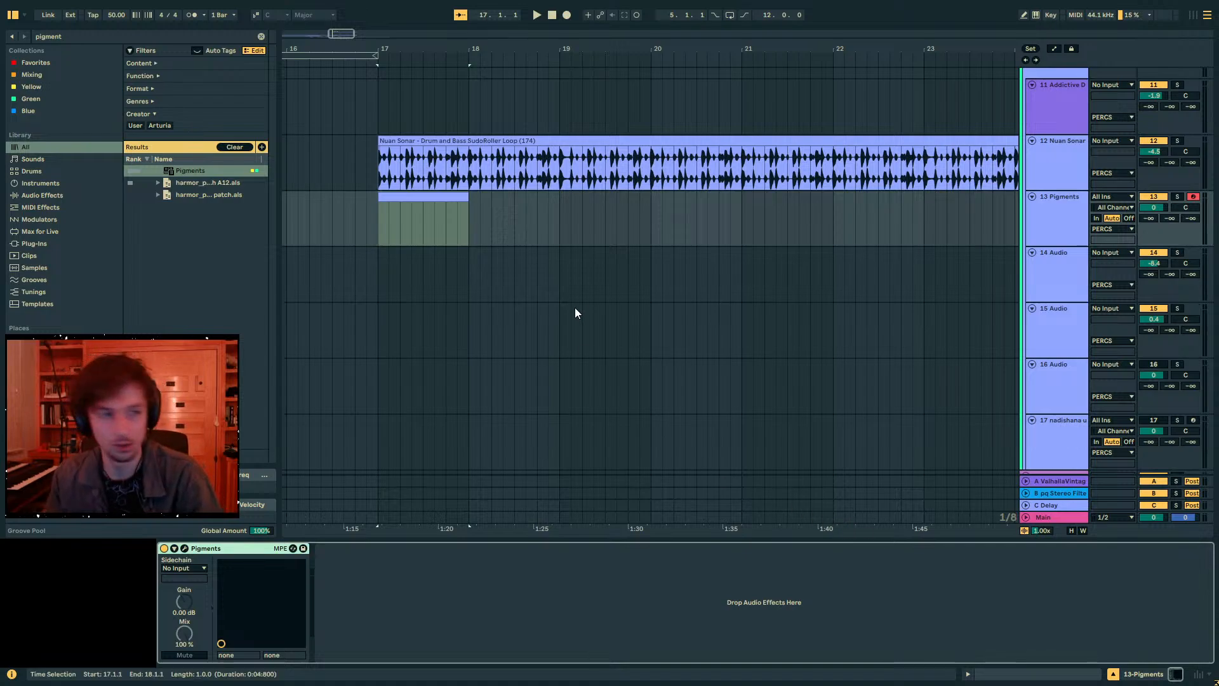
{"action": "left_click", "coordinate": [184, 548]}
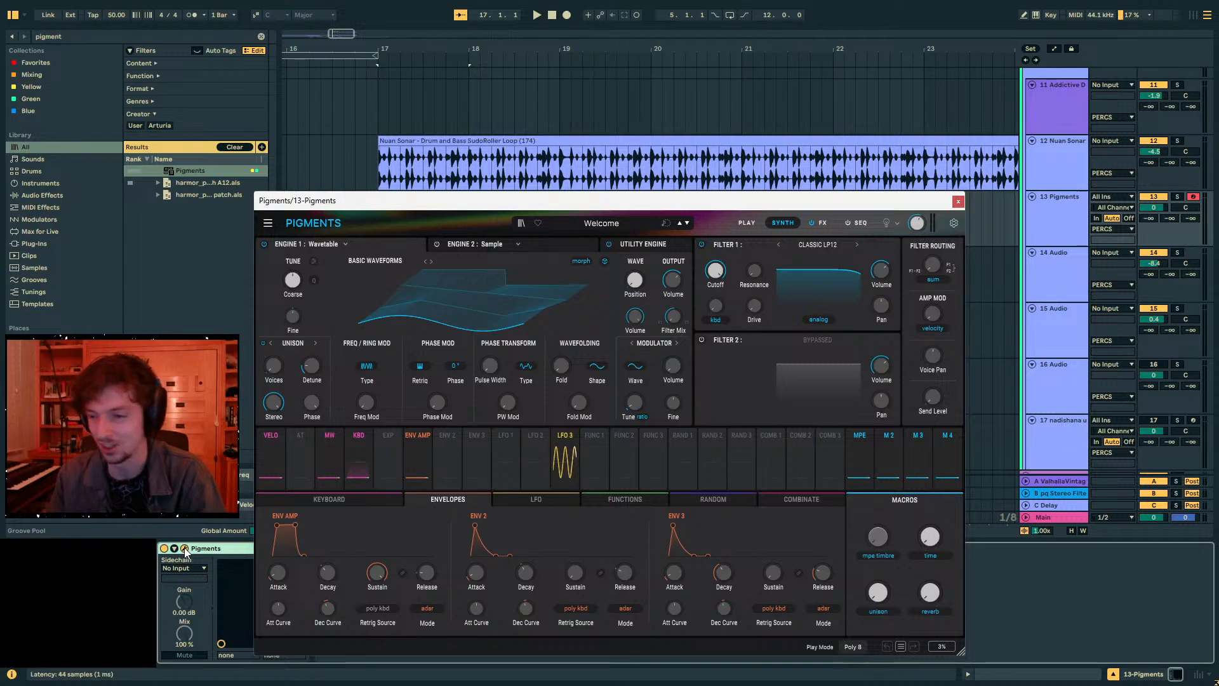
{"action": "left_click_drag", "start_coordinate": [603, 201], "coordinate": [810, 129]}
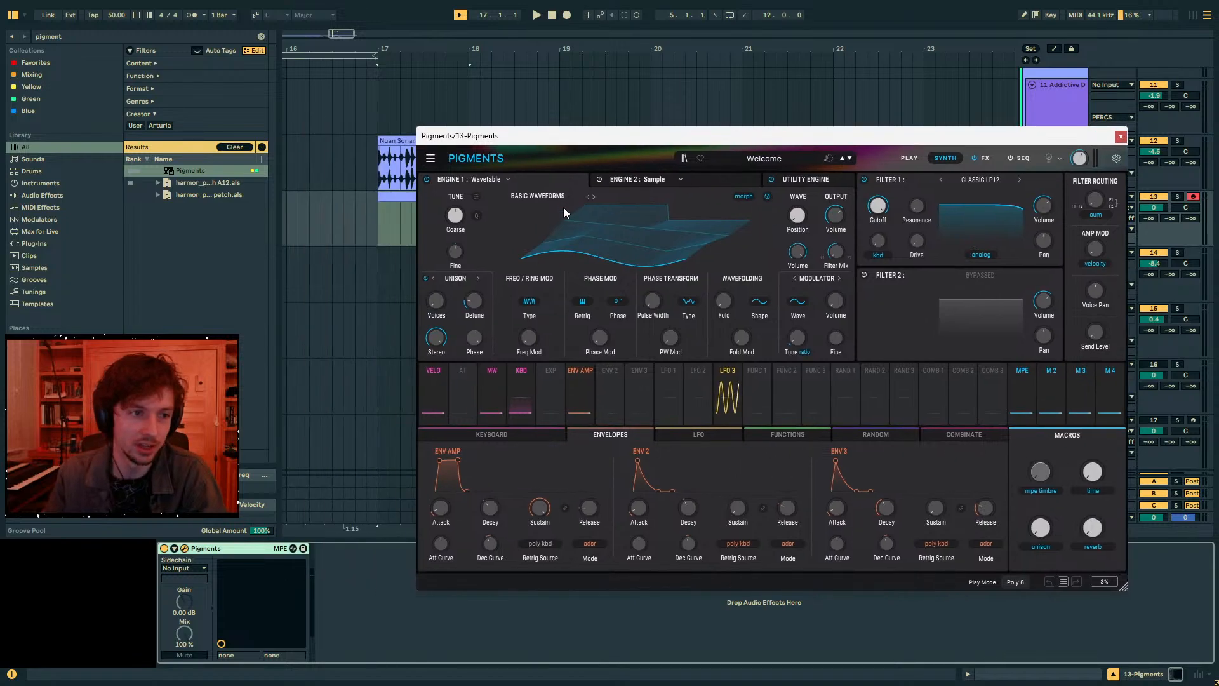
{"action": "left_click", "coordinate": [1125, 123]}
{"action": "left_click", "coordinate": [436, 197]}
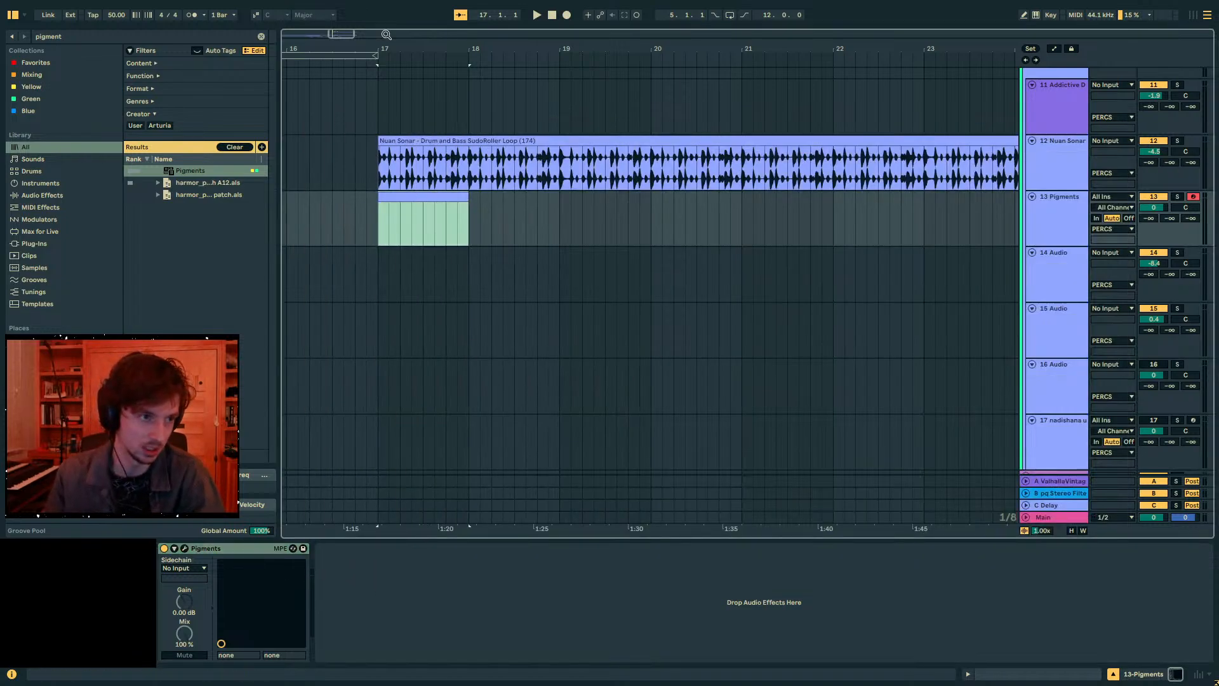
{"action": "left_click_drag", "start_coordinate": [386, 47], "coordinate": [413, 112]}
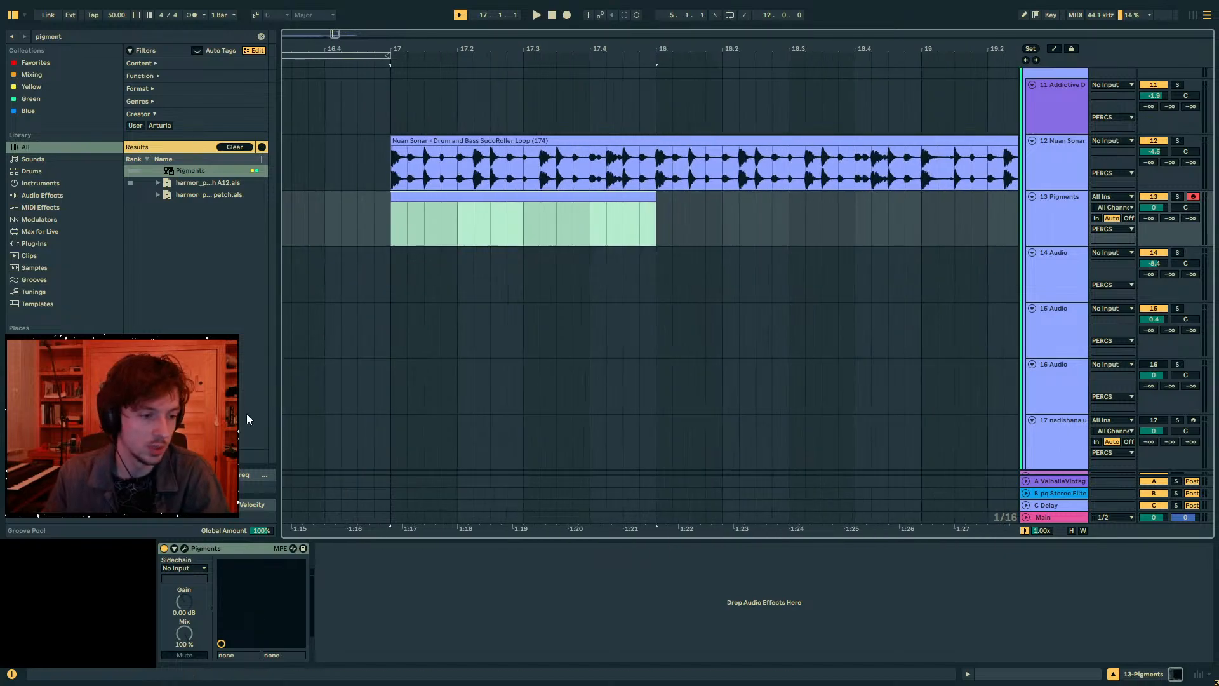
- Open the Pigments instrument on track 13 and switch Engine 1 from Wavetable to Modal
{"action": "left_click", "coordinate": [185, 547]}
{"action": "left_click_drag", "start_coordinate": [704, 142], "coordinate": [702, 251]}
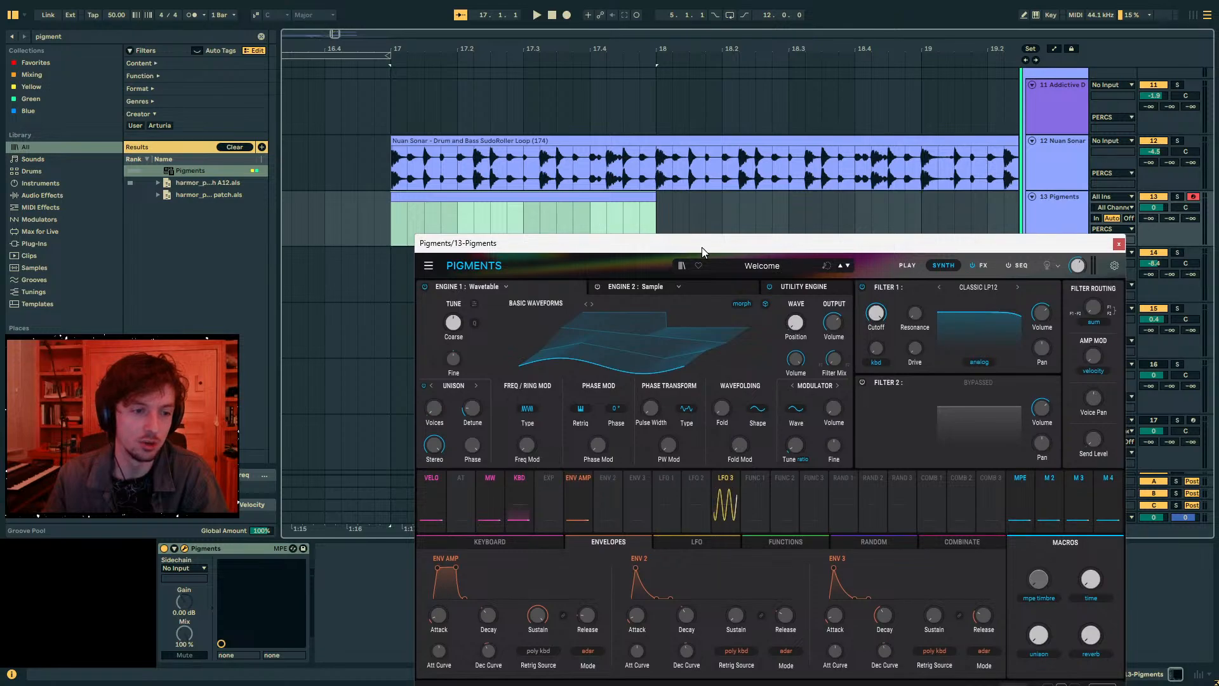
{"action": "left_click_drag", "start_coordinate": [702, 246], "coordinate": [662, 139]}
{"action": "left_click", "coordinate": [425, 177]}
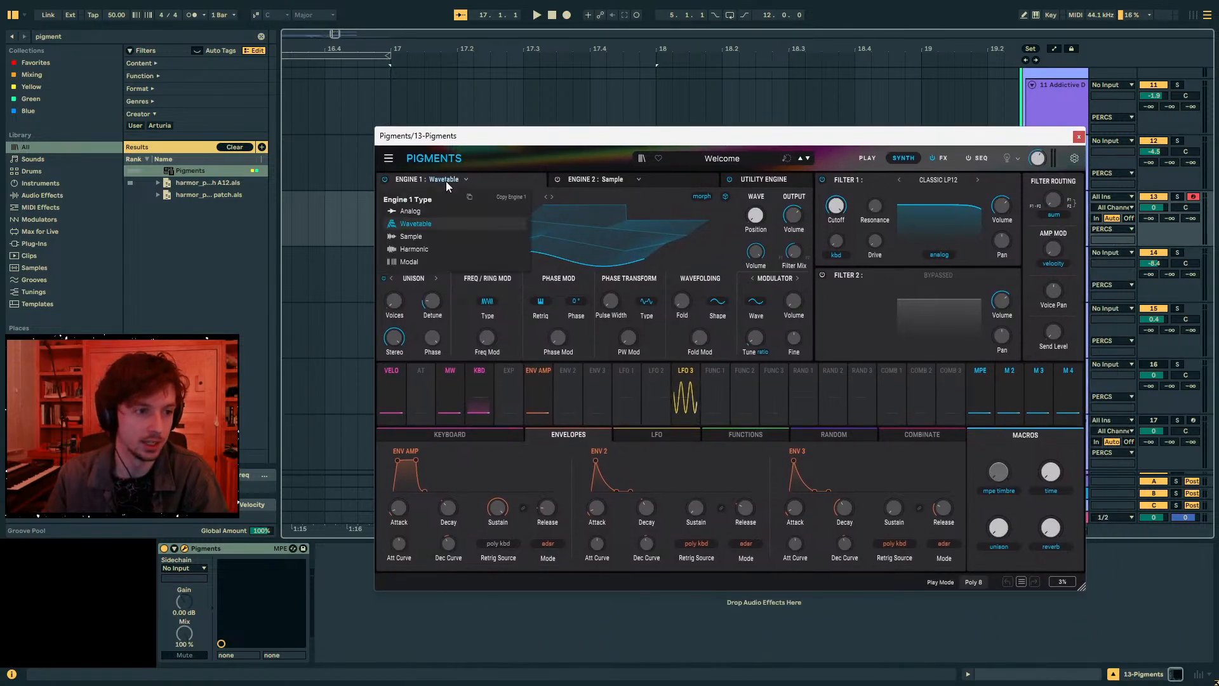
{"action": "left_click", "coordinate": [428, 262]}
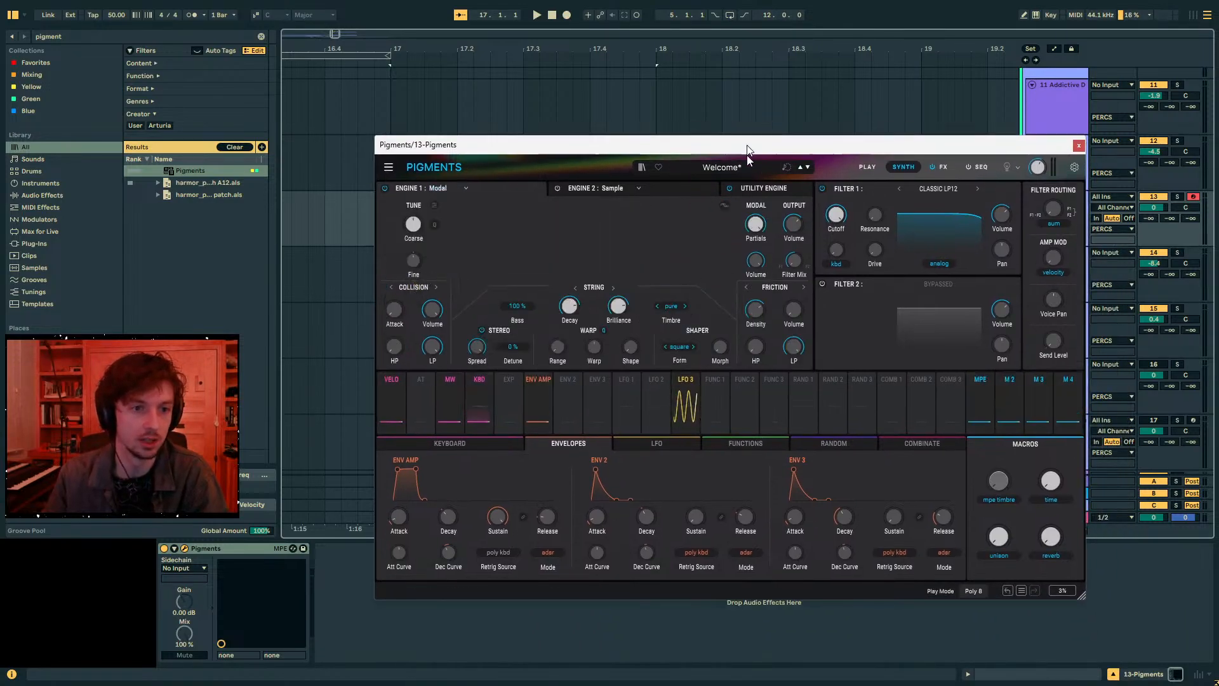
- Sidechain Pigments from the Nuan Sonar drum loop track, switch the modal friction exciter to Audio Input and start playback
{"action": "mouse_move", "coordinate": [747, 139]}
{"action": "left_mouse_down"}
{"action": "mouse_move", "coordinate": [794, 321]}
{"action": "mouse_move", "coordinate": [749, 284]}
{"action": "mouse_move", "coordinate": [733, 216]}
{"action": "mouse_move", "coordinate": [731, 240]}
{"action": "mouse_move", "coordinate": [715, 207]}
{"action": "mouse_move", "coordinate": [752, 125]}
{"action": "left_mouse_up"}
{"action": "left_click", "coordinate": [188, 567]}
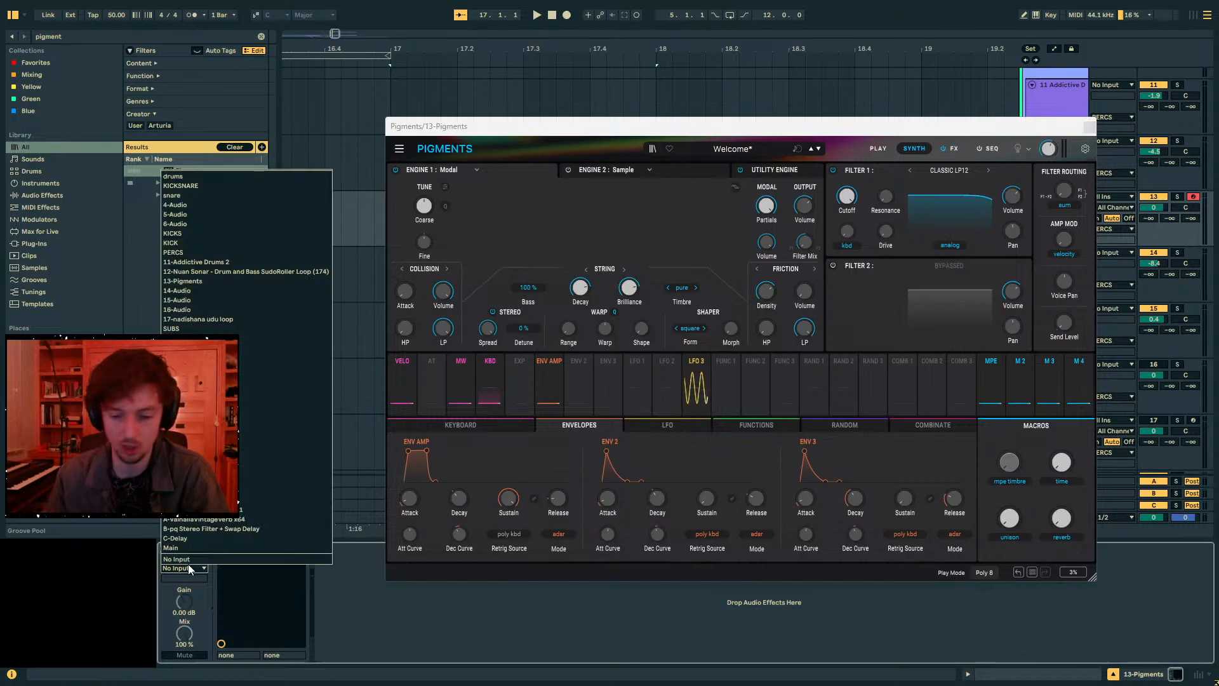
{"action": "left_click", "coordinate": [235, 271]}
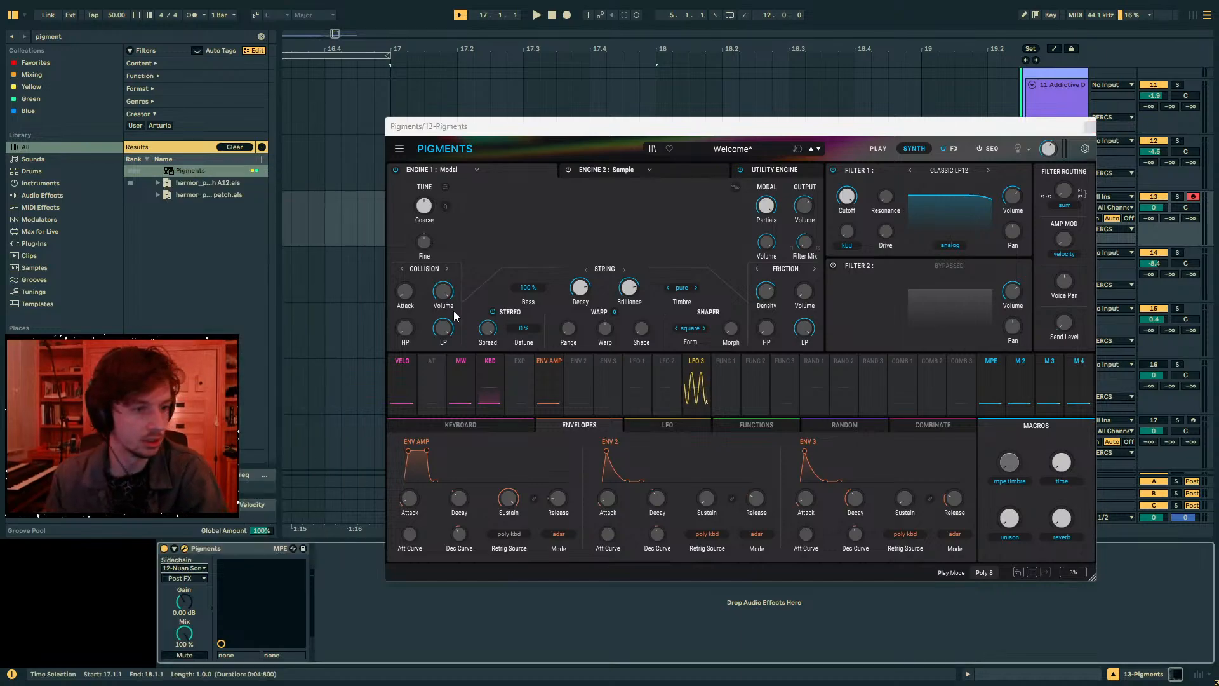
{"action": "left_click", "coordinate": [773, 269]}
{"action": "left_click", "coordinate": [757, 268]}
{"action": "left_click", "coordinate": [757, 268]}
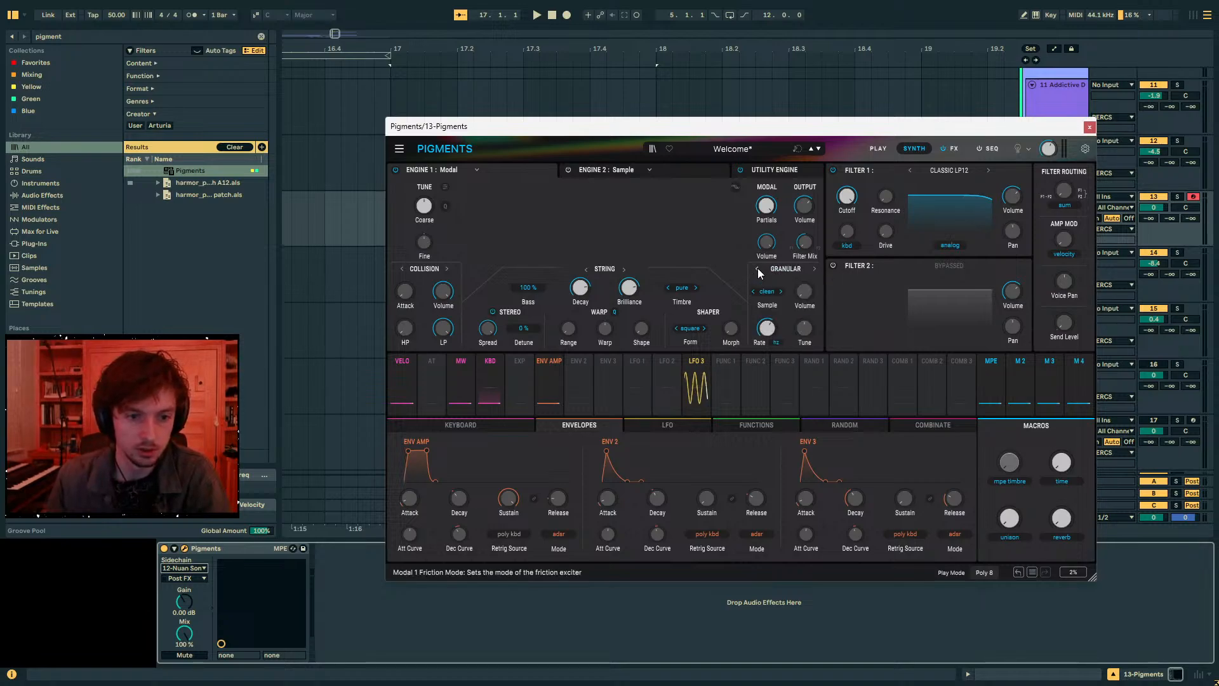
{"action": "left_click", "coordinate": [757, 269]}
{"action": "left_click", "coordinate": [758, 269]}
{"action": "key", "text": "space"}
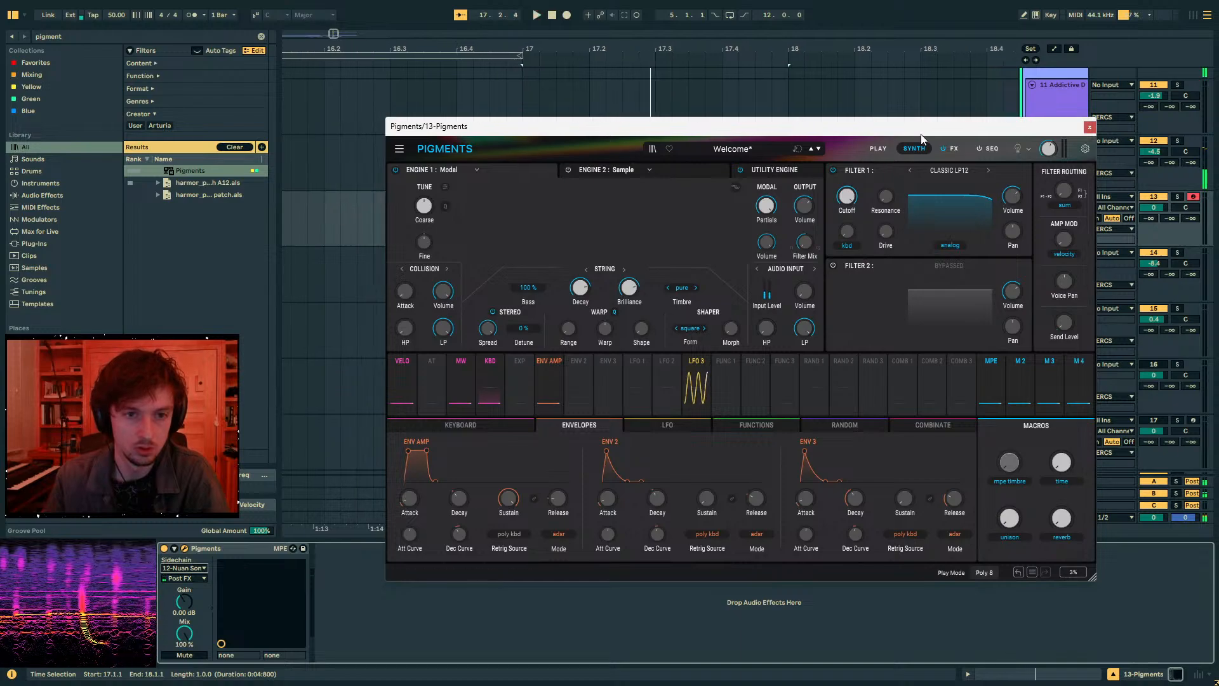
- Draw a note spanning the whole one-bar Pigments clip, transpose it down two octaves to F1 and play the result
{"action": "left_click", "coordinate": [1089, 127]}
{"action": "left_click_drag", "start_coordinate": [525, 207], "coordinate": [787, 206]}
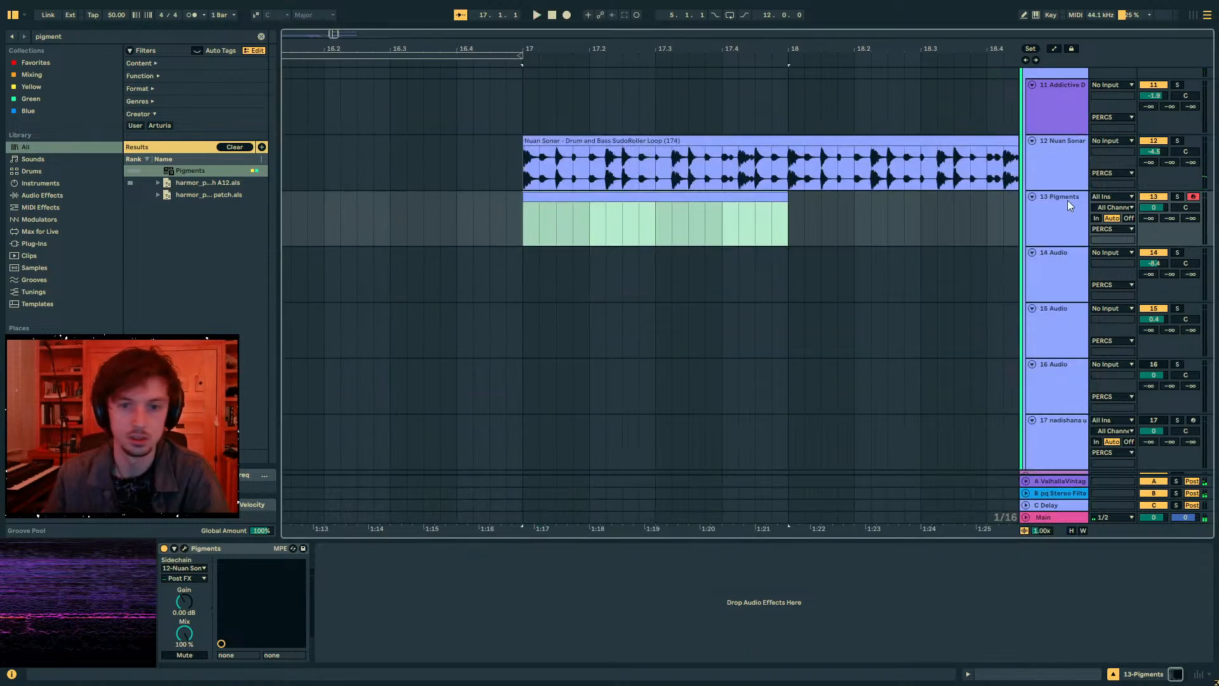
{"action": "left_click", "coordinate": [1007, 677]}
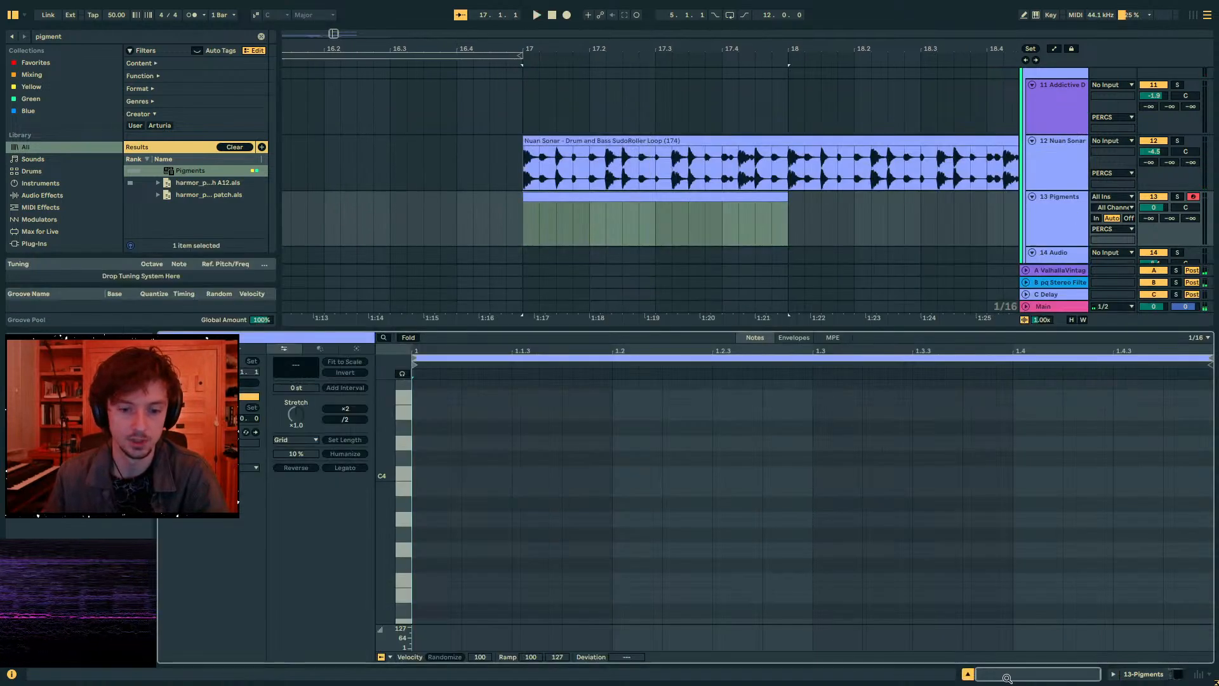
{"action": "double_click", "coordinate": [431, 580]}
{"action": "left_click_drag", "start_coordinate": [464, 580], "coordinate": [562, 579]}
{"action": "left_click_drag", "start_coordinate": [684, 576], "coordinate": [1206, 575]}
{"action": "key", "text": "shift+Down"}
{"action": "key", "text": "shift+Down"}
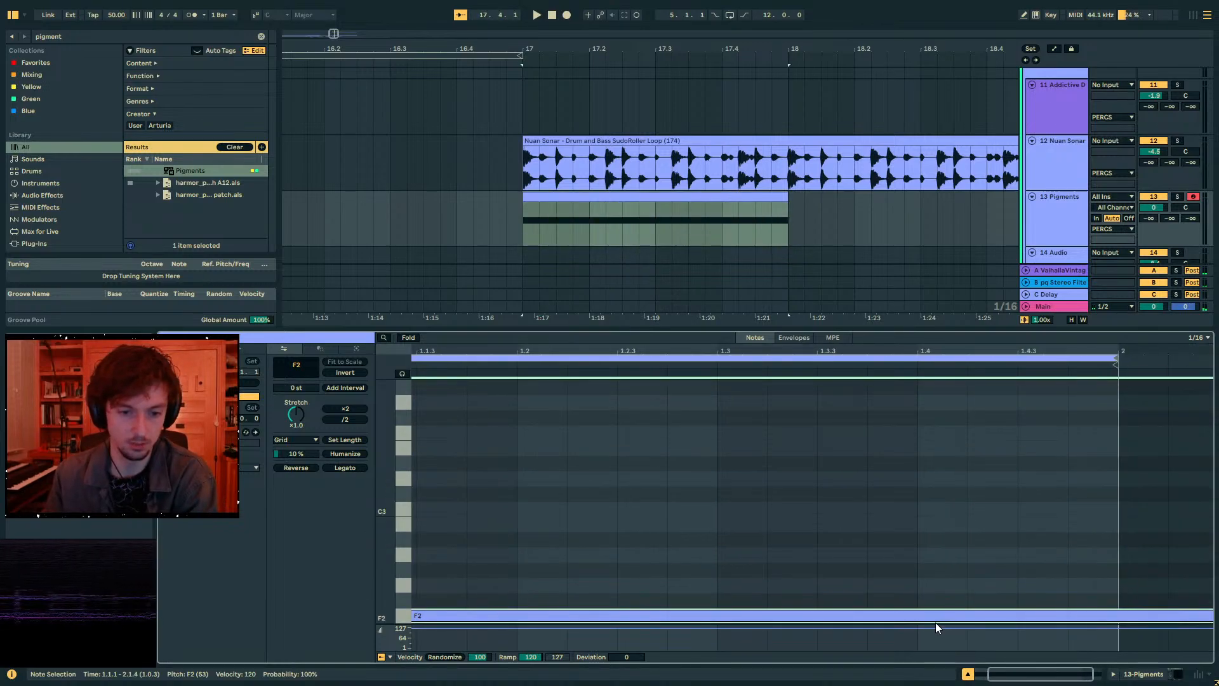
{"action": "key", "text": "space"}
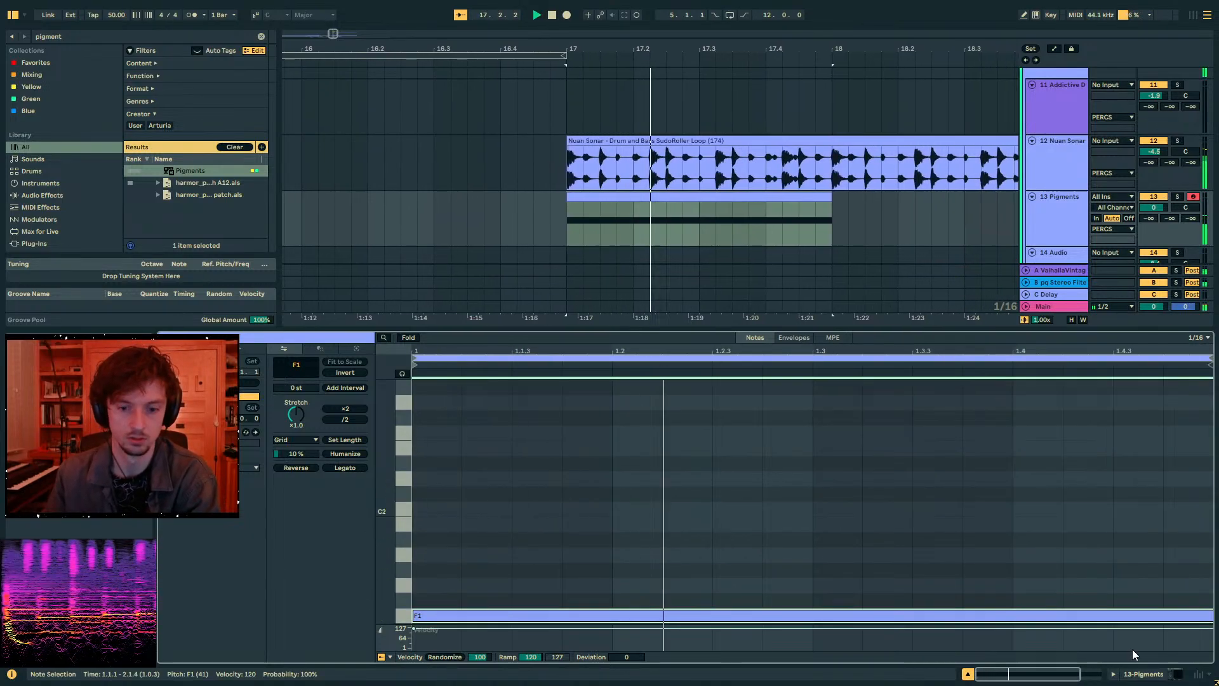
- Sync The Spellbook's Read and Spin rates to the tempo on the drum loop track and reset the read position
{"action": "left_click", "coordinate": [647, 141]}
{"action": "left_click", "coordinate": [1147, 675]}
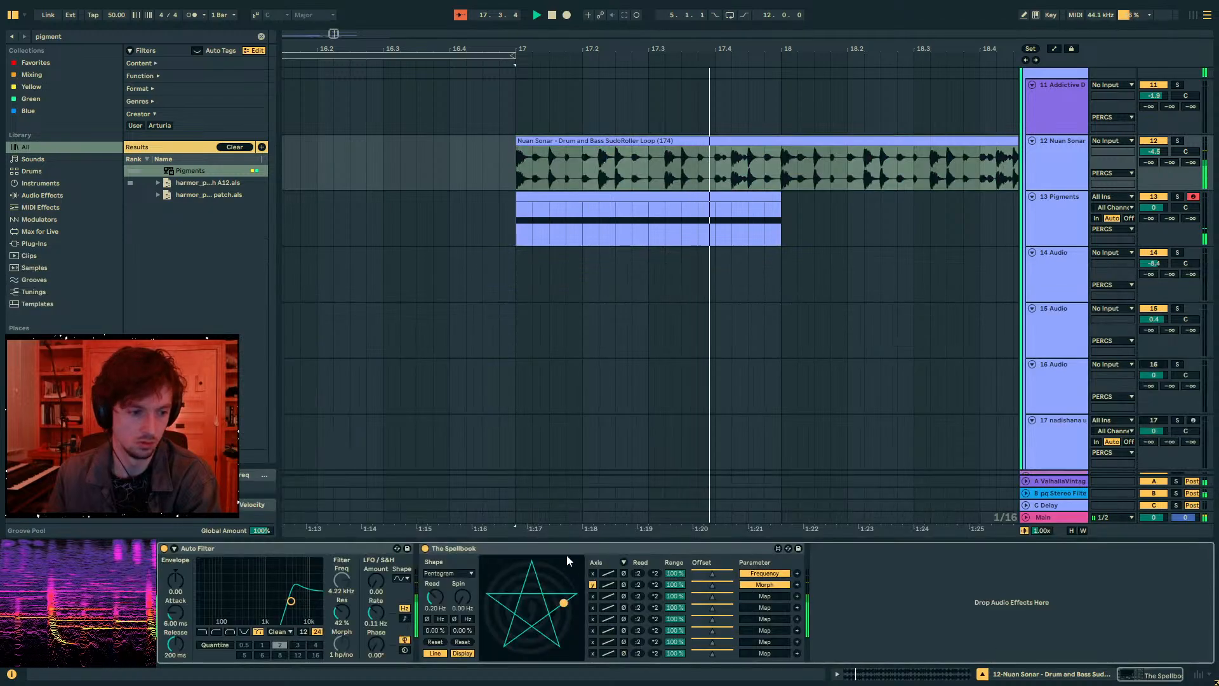
{"action": "key", "text": "space"}
{"action": "left_click", "coordinate": [440, 619]}
{"action": "left_click", "coordinate": [468, 619]}
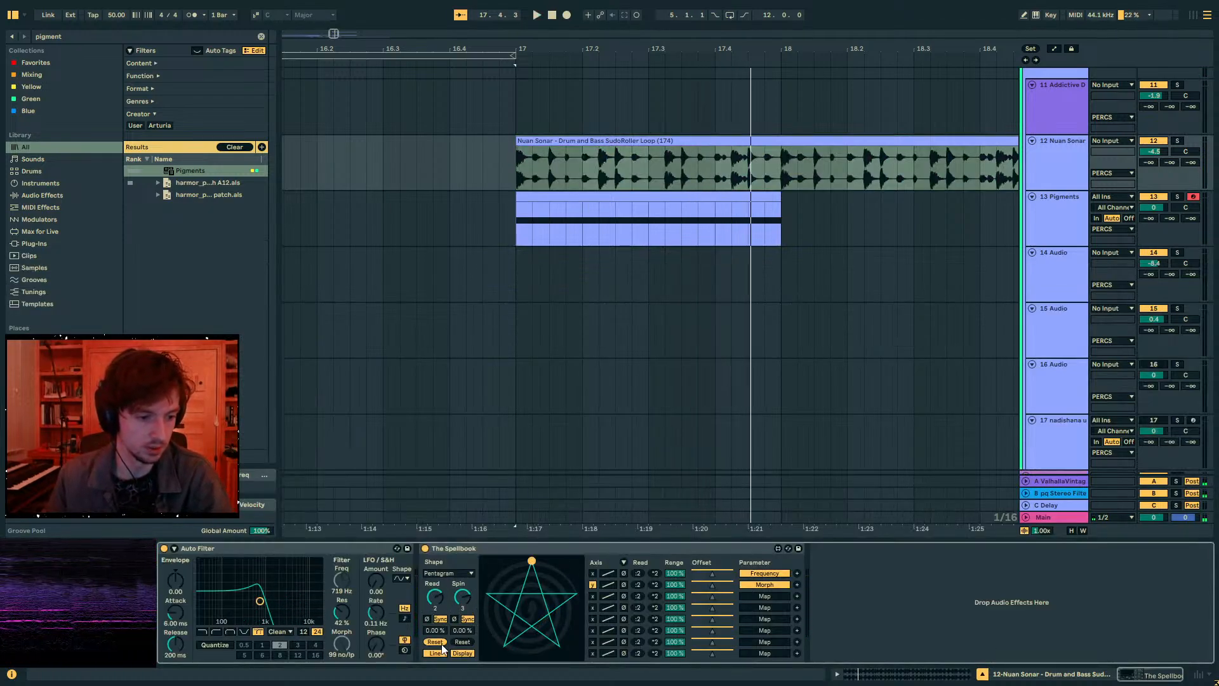
{"action": "left_click", "coordinate": [447, 633]}
- Set The Spellbook to Hexagram with a Frequency range of about 48% and Read and Spin at 1.5, auditioning the loop between changes
{"action": "key", "text": "space"}
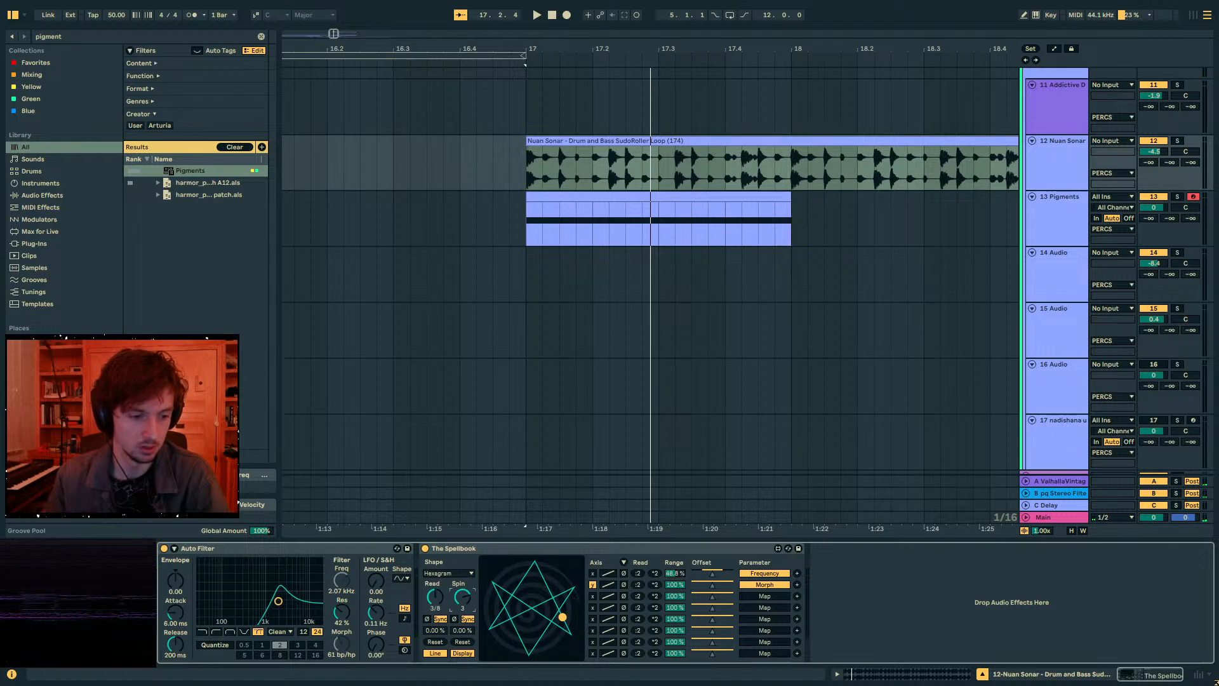
{"action": "key", "text": "space"}
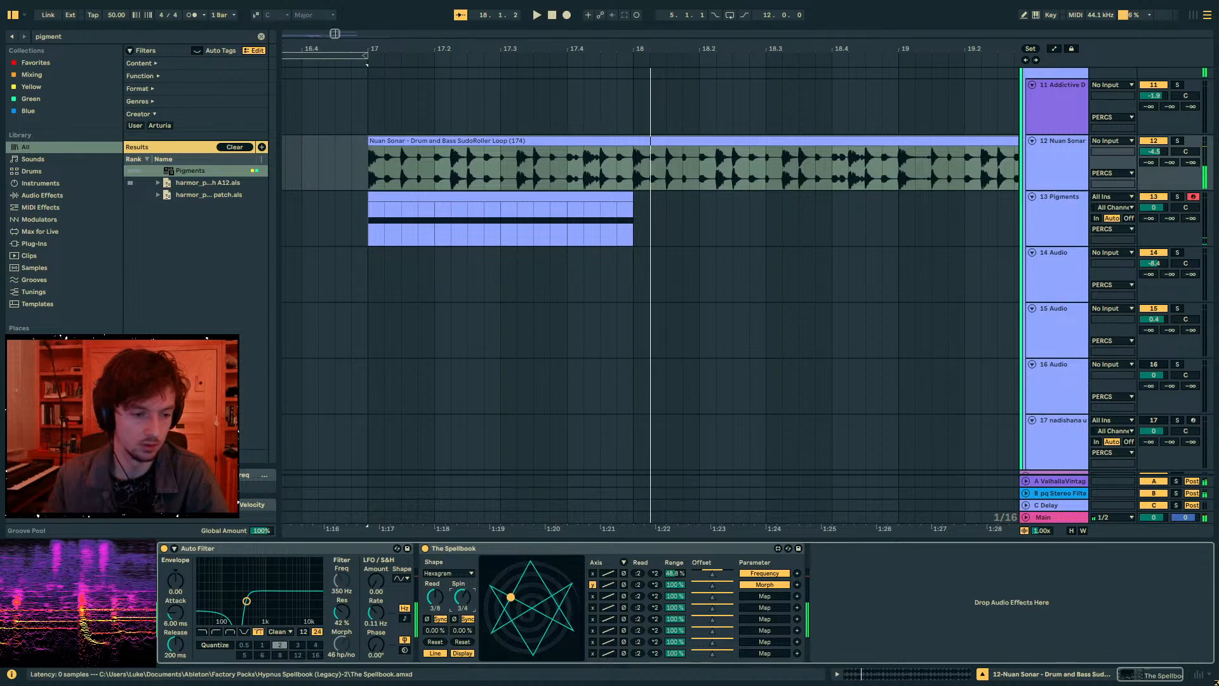
{"action": "key", "text": "space"}
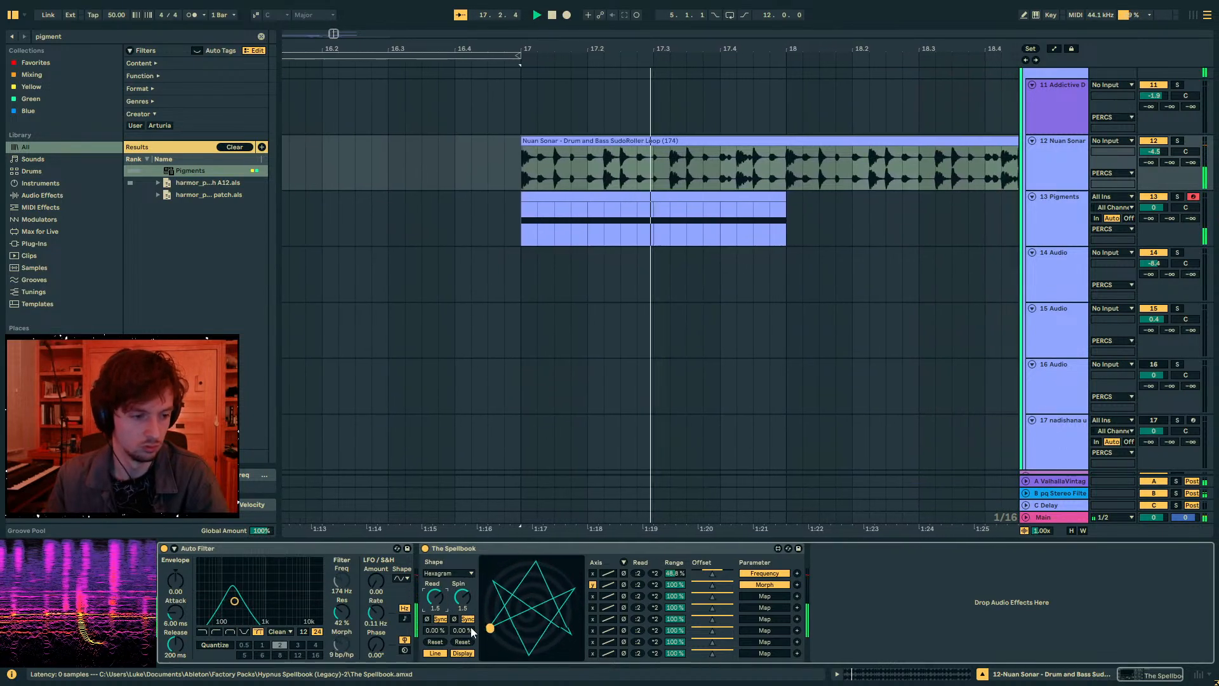
- Add an EQ Eight after The Spellbook on the Nuan Sonar drum loop track
{"action": "key", "text": "ctrl+f"}
{"action": "type", "text": "eq "}
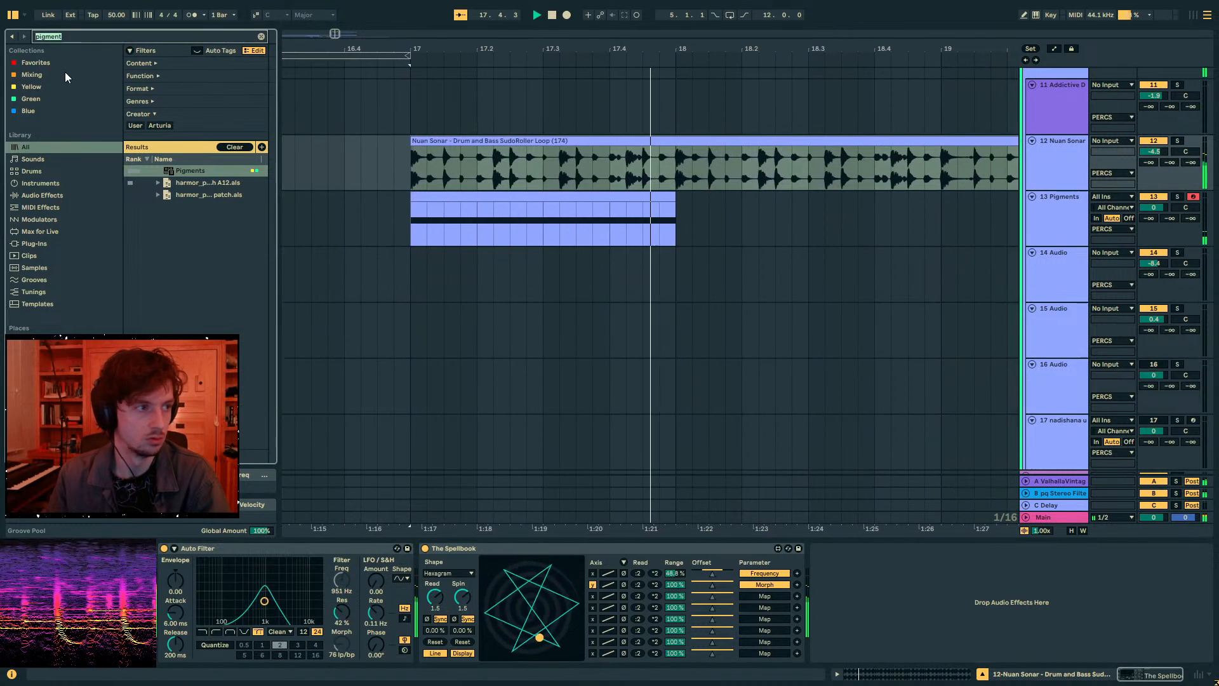
{"action": "type", "text": "8"}
{"action": "key", "text": "Down"}
{"action": "key", "text": "Return"}
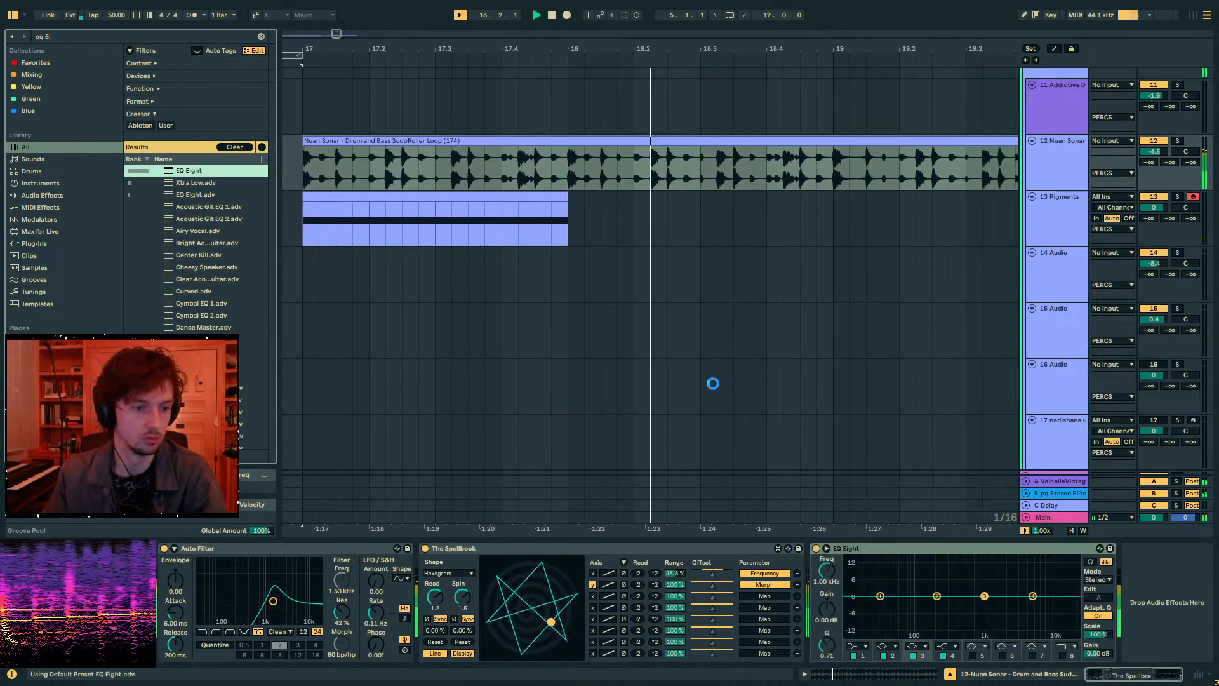
- In EQ Eight, make band 4 a low-pass at 5.00 kHz and band 1 a low-cut at about 70 Hz
{"action": "left_click", "coordinate": [949, 645]}
{"action": "left_click", "coordinate": [948, 626]}
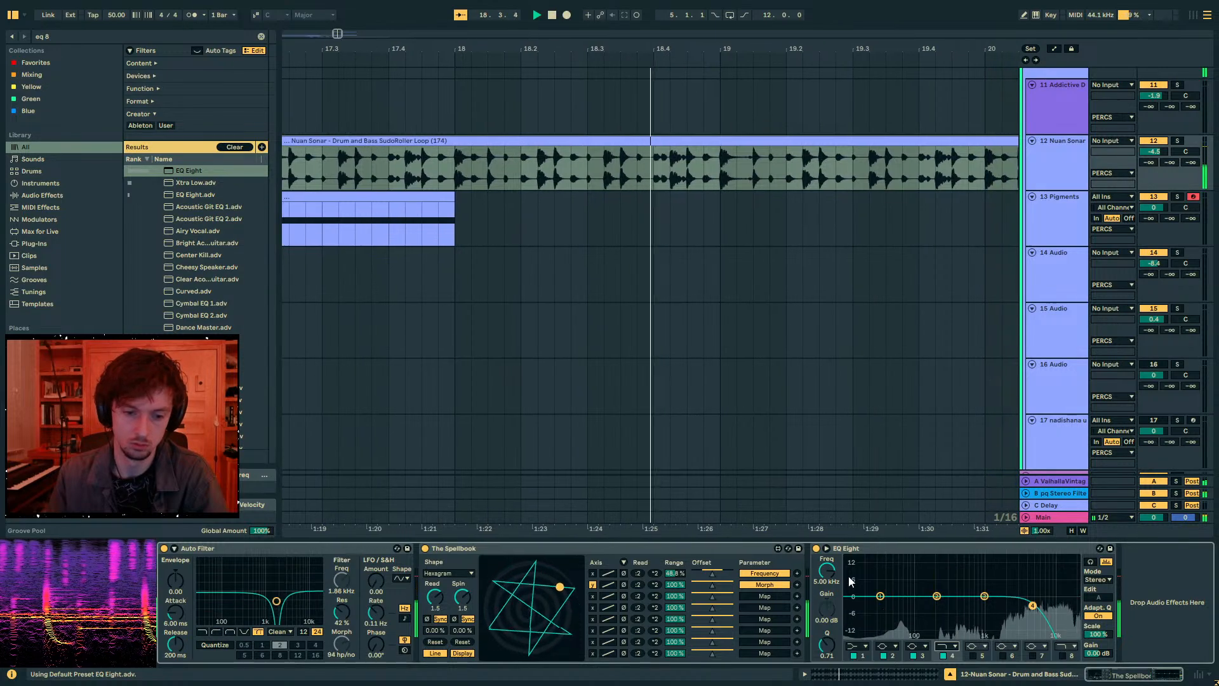
{"action": "left_click_drag", "start_coordinate": [827, 571], "coordinate": [827, 572]}
{"action": "left_click", "coordinate": [857, 646]}
{"action": "left_click", "coordinate": [857, 588]}
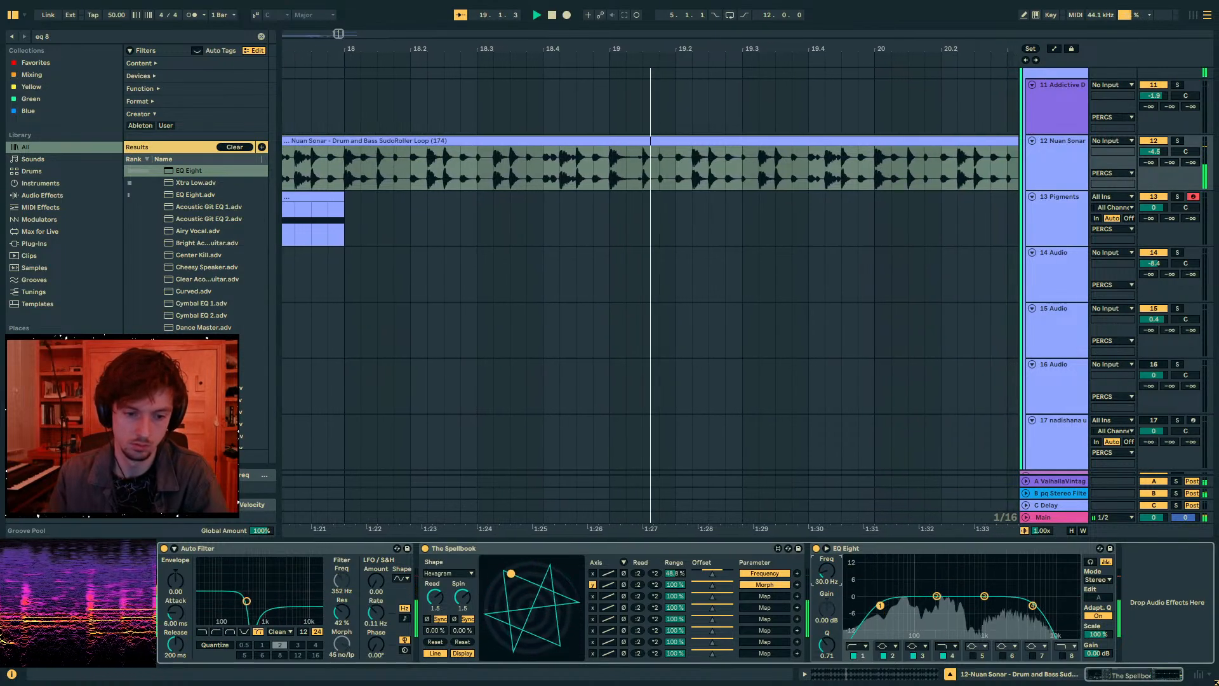
{"action": "left_click_drag", "start_coordinate": [880, 605], "coordinate": [905, 605]}
- Add Erosion after the EQ Eight in Sine mode, set its frequency to 12.9 kHz and amount to 62.9, and audition it
{"action": "key", "text": "ctrl+f"}
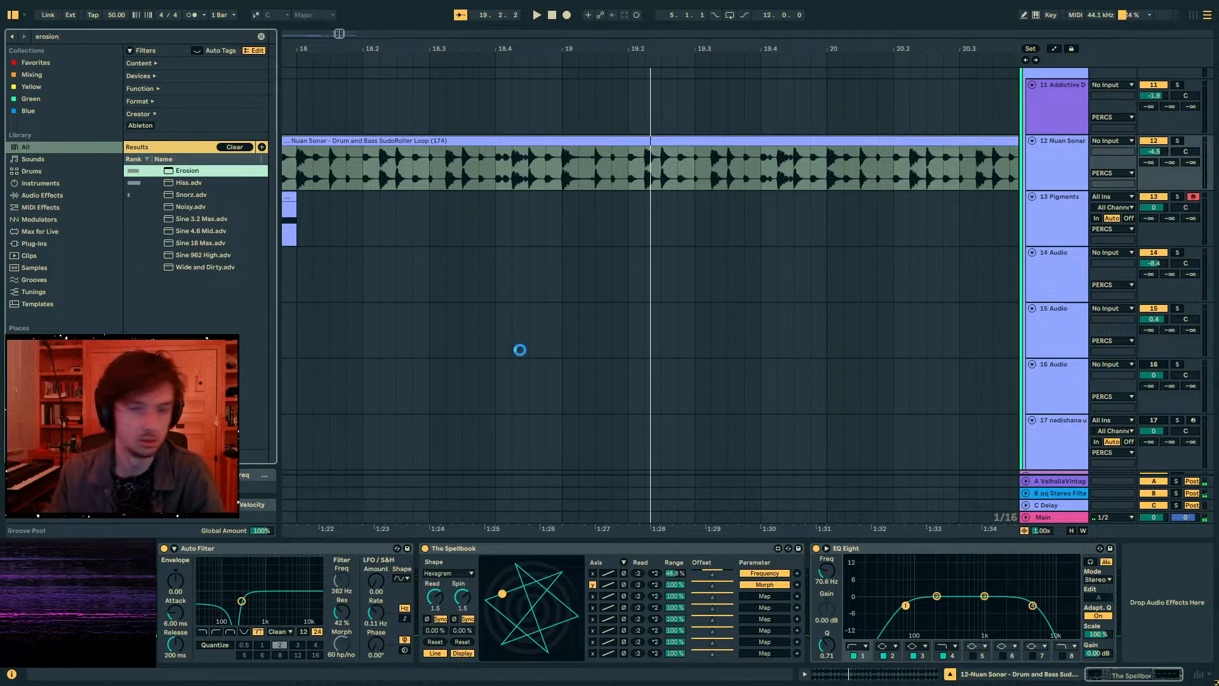
{"action": "left_click_drag", "start_coordinate": [1018, 605], "coordinate": [1062, 606]}
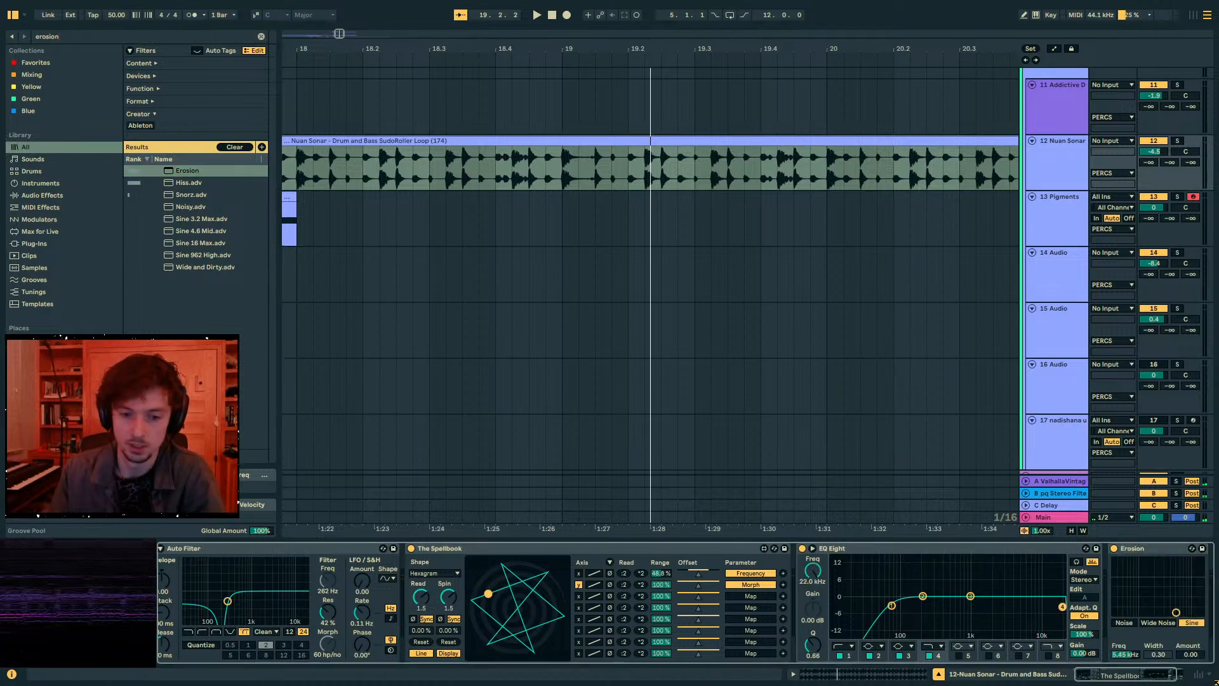
{"action": "key", "text": "space"}
{"action": "left_click_drag", "start_coordinate": [1175, 612], "coordinate": [1193, 583]}
{"action": "key", "text": "space"}
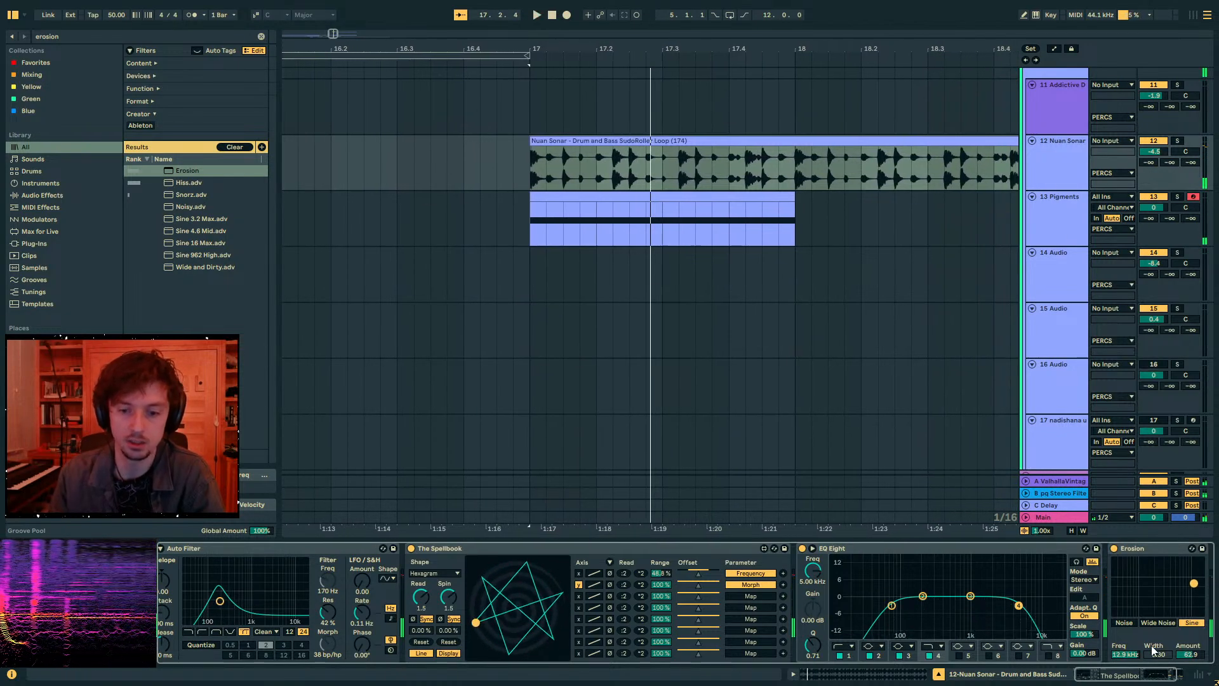
- Extend the Pigments clip to two bars ending at bar 19, and make its F1 notes one sustained note across both bars
{"action": "left_click_drag", "start_coordinate": [793, 191], "coordinate": [992, 203]}
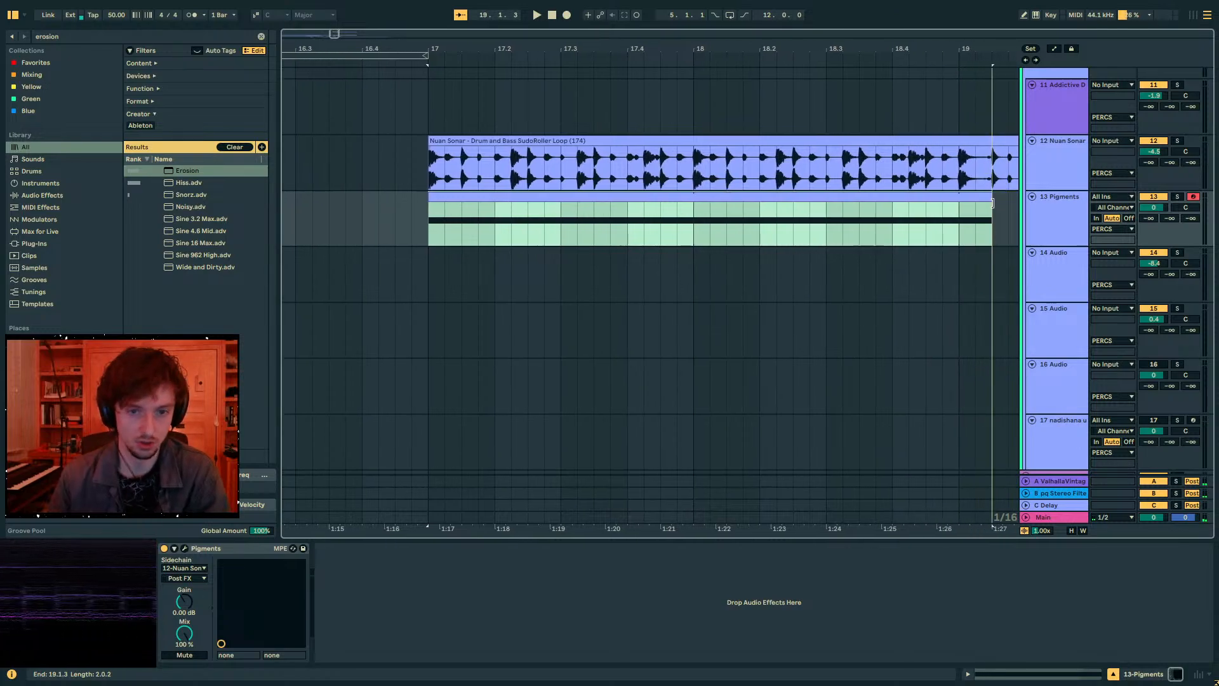
{"action": "left_click", "coordinate": [1041, 677]}
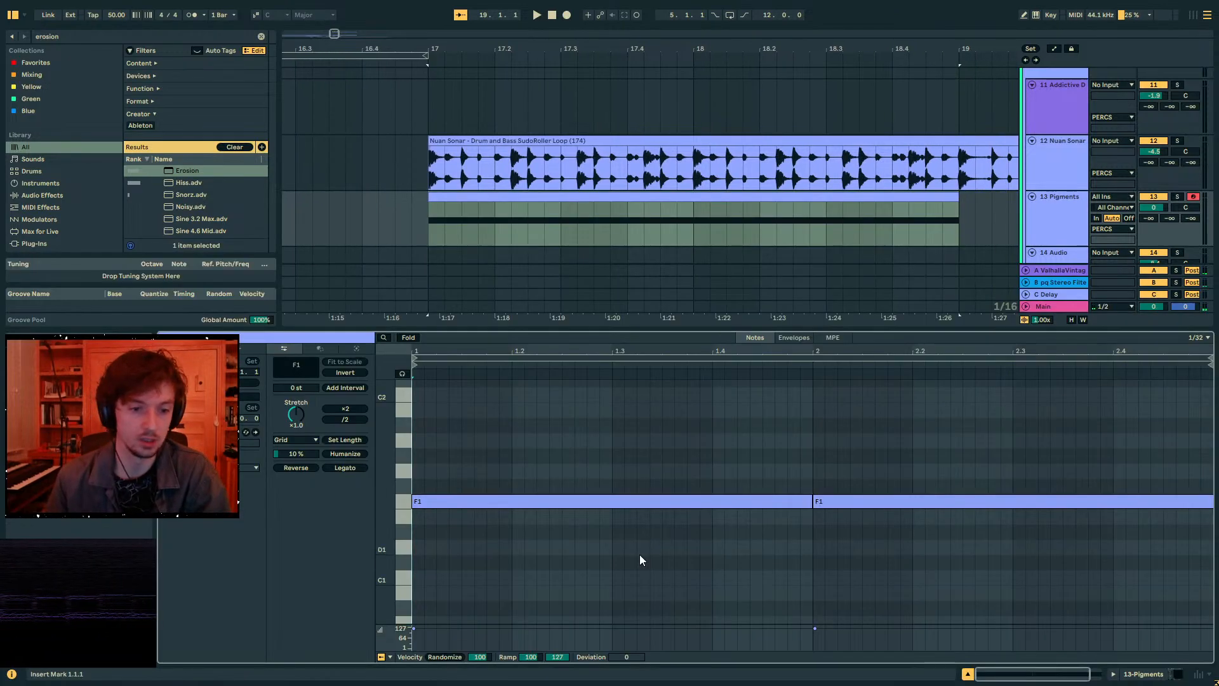
{"action": "left_click", "coordinate": [641, 559]}
{"action": "left_click", "coordinate": [810, 500]}
{"action": "key", "text": "Delete"}
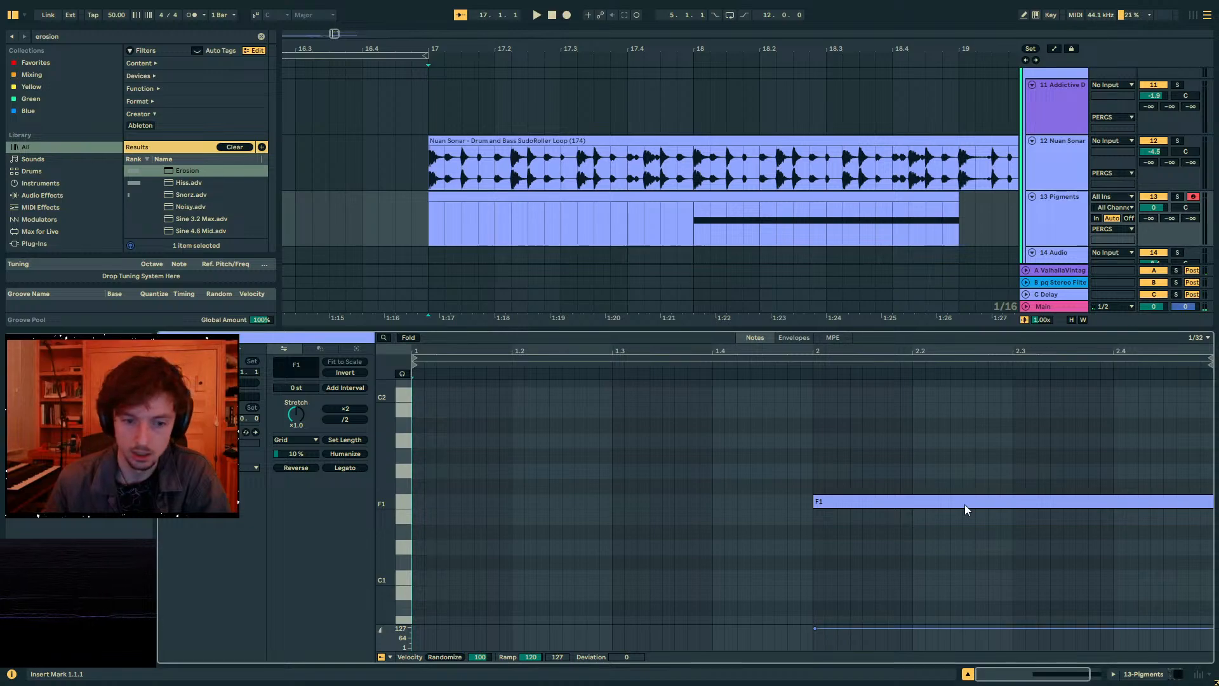
{"action": "left_click_drag", "start_coordinate": [813, 500], "coordinate": [416, 502]}
{"action": "left_click", "coordinate": [1113, 674]}
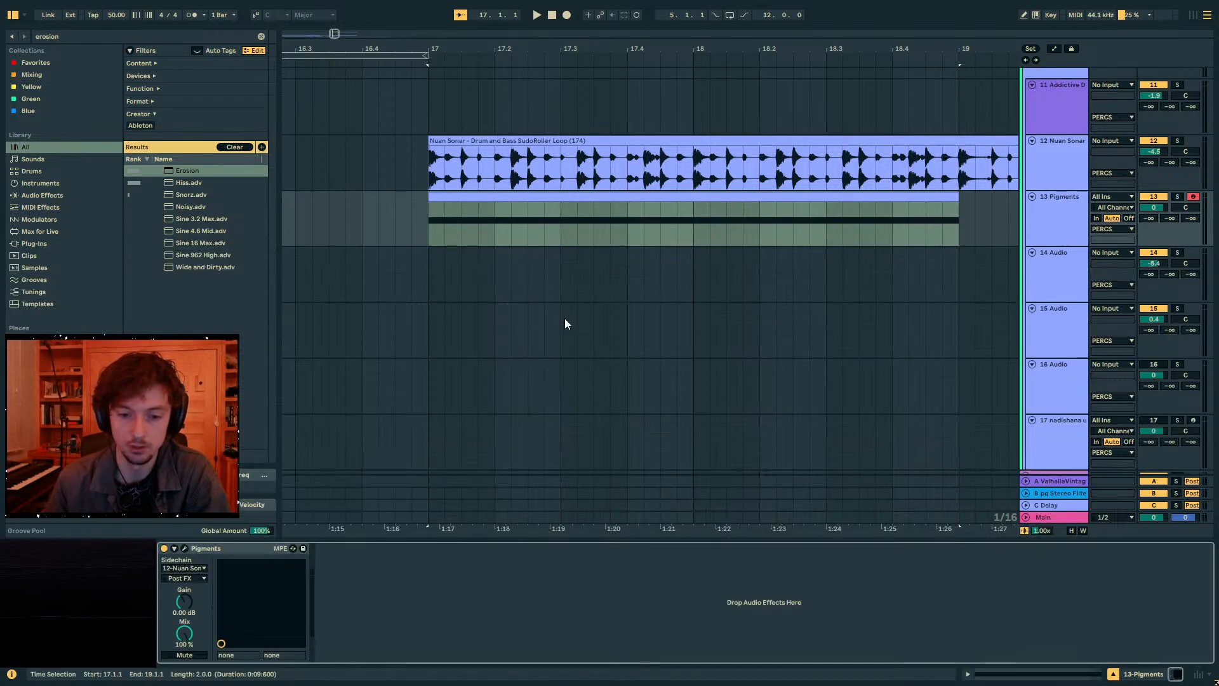
- Solo the Pigments track, open the synth and set the Audio Input exciter volume to 0.00 dB while auditioning from bar 17
{"action": "left_click", "coordinate": [531, 198]}
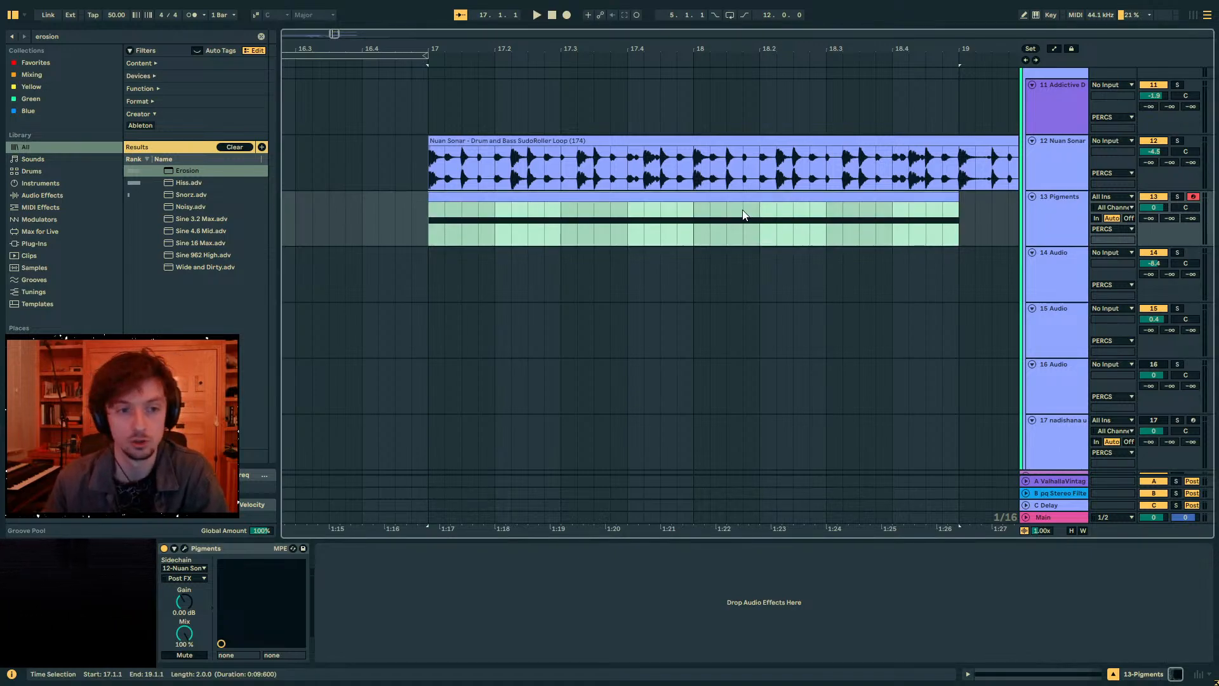
{"action": "left_click", "coordinate": [1177, 196]}
{"action": "key", "text": "space"}
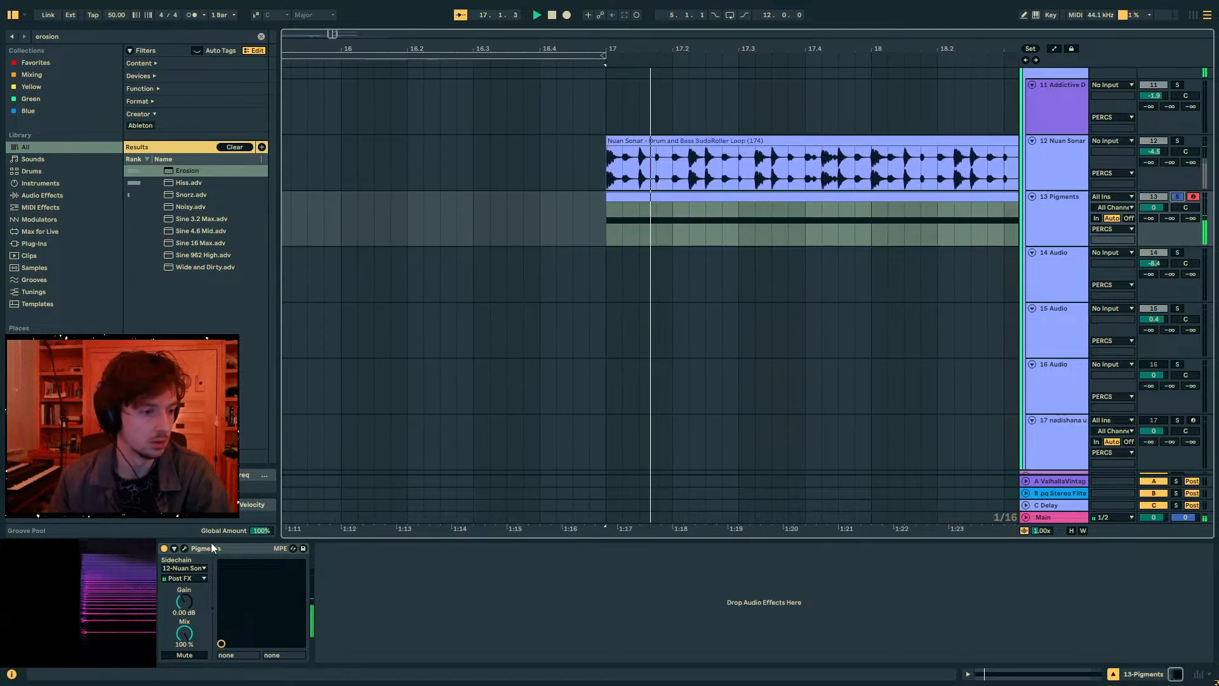
{"action": "left_click", "coordinate": [185, 548]}
{"action": "left_click_drag", "start_coordinate": [805, 287], "coordinate": [805, 267]}
{"action": "key", "text": "space"}
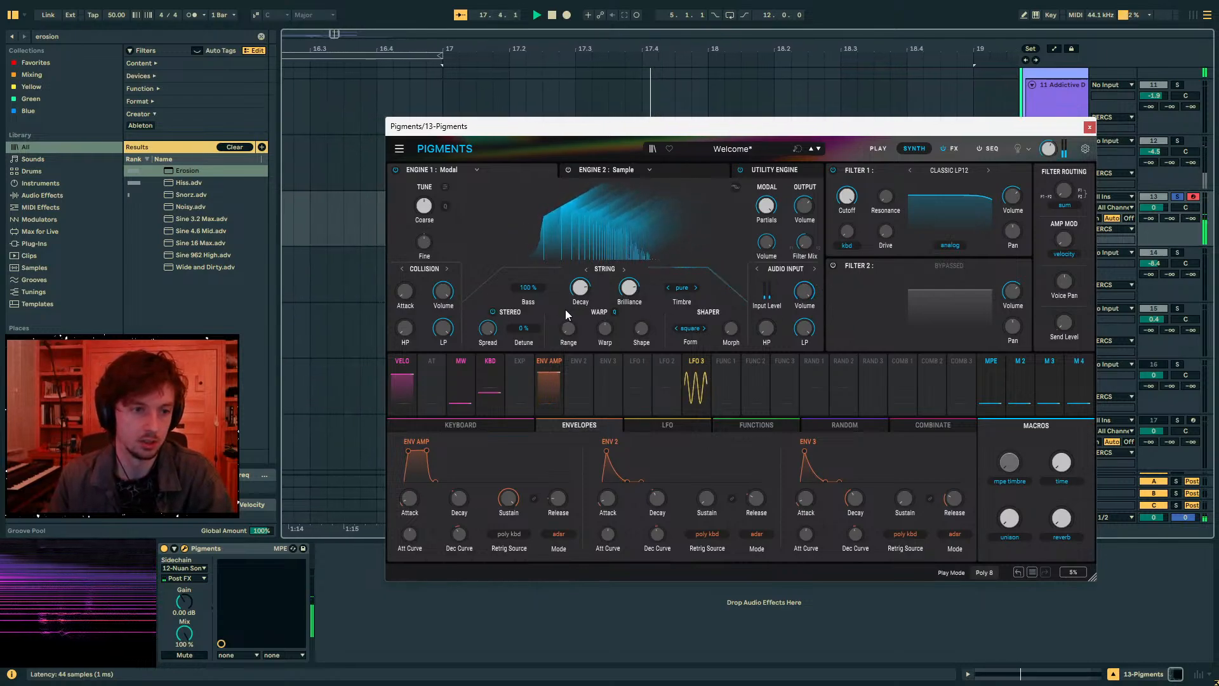
{"action": "key", "text": "space"}
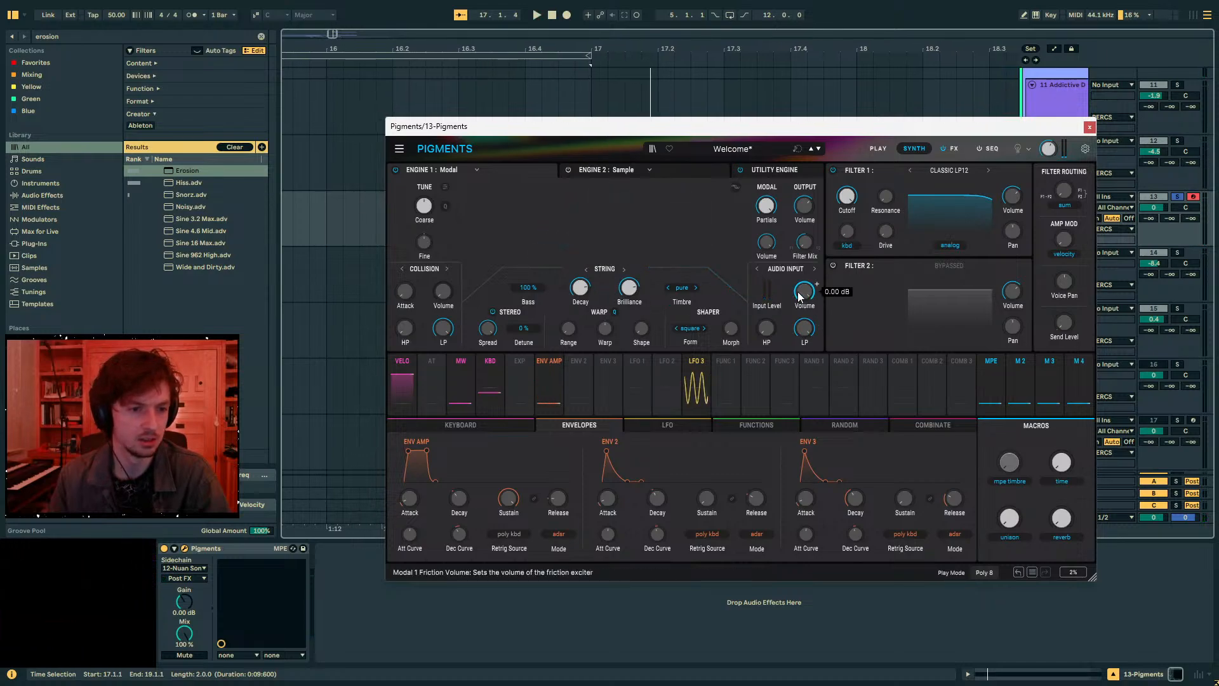
- Set the modal engine's Warp amount to about -1.28 and raise its Shape while auditioning the loop
{"action": "key", "text": "space"}
{"action": "left_click_drag", "start_coordinate": [569, 410], "coordinate": [568, 369]}
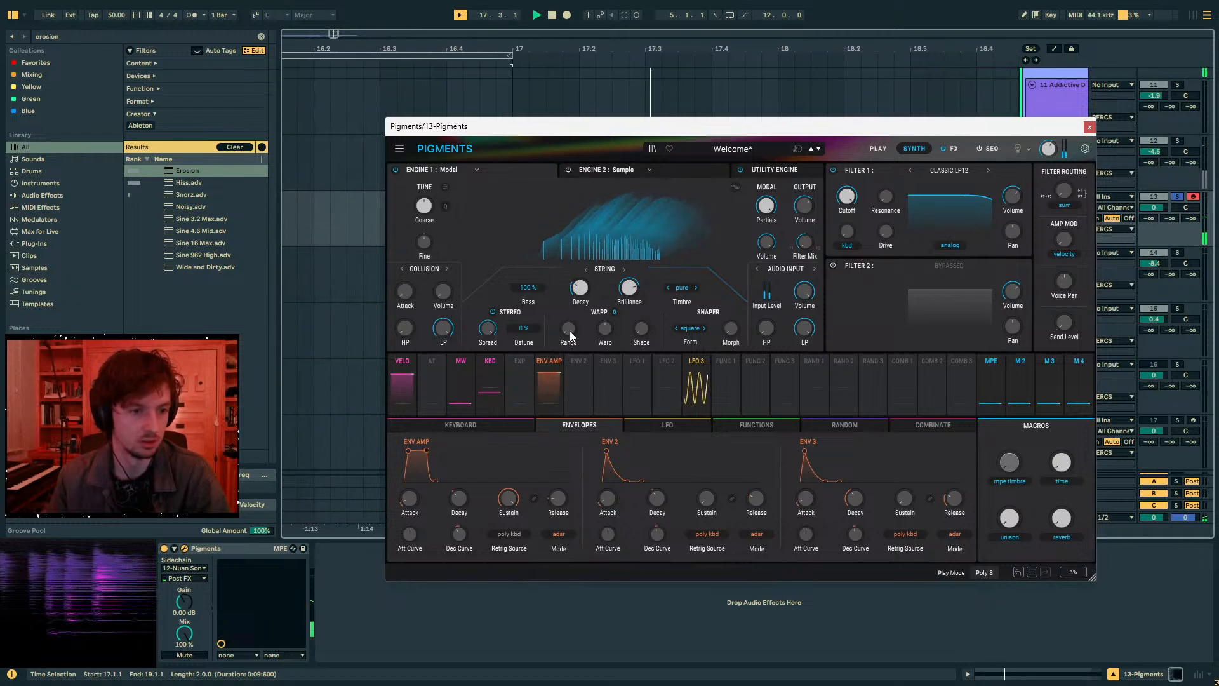
{"action": "left_click_drag", "start_coordinate": [599, 329], "coordinate": [573, 428]}
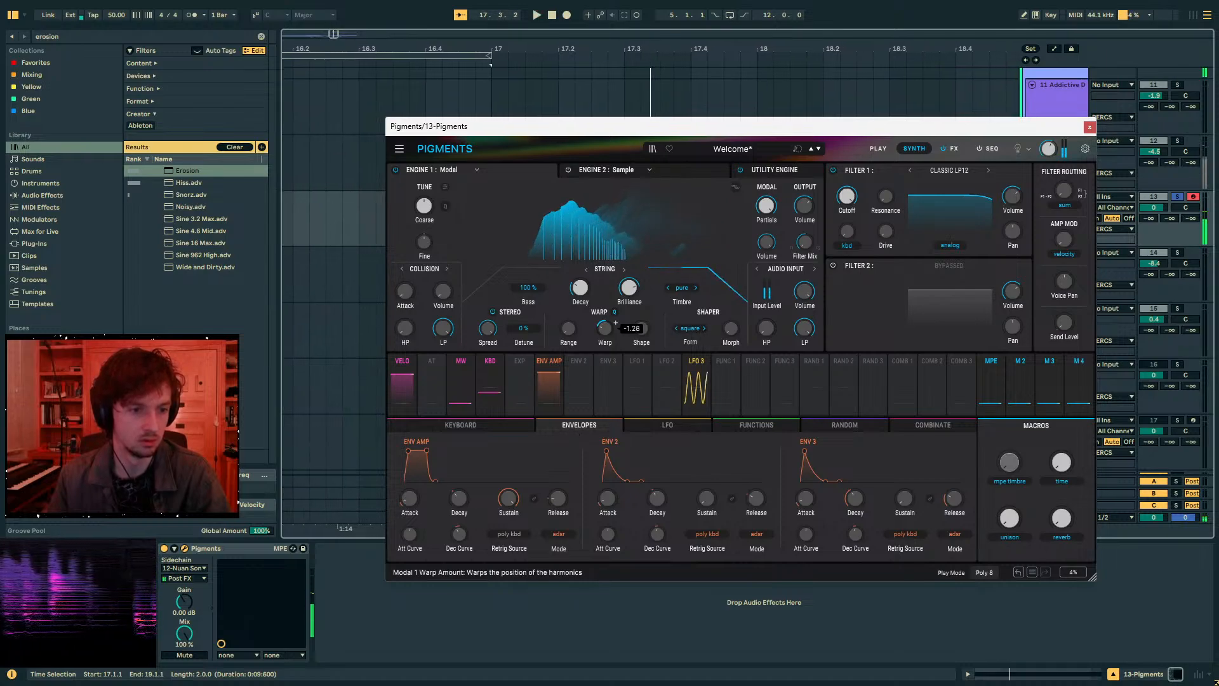
{"action": "key", "text": "space"}
{"action": "key", "text": "space"}
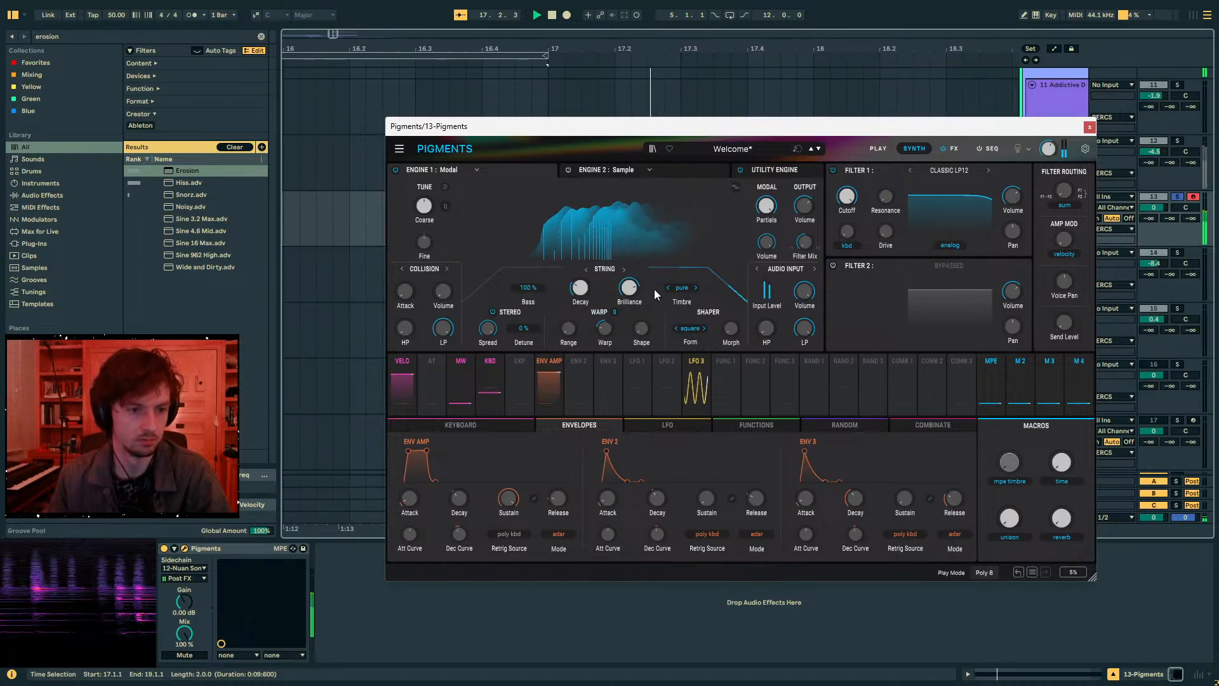
{"action": "left_click_drag", "start_coordinate": [642, 330], "coordinate": [643, 167]}
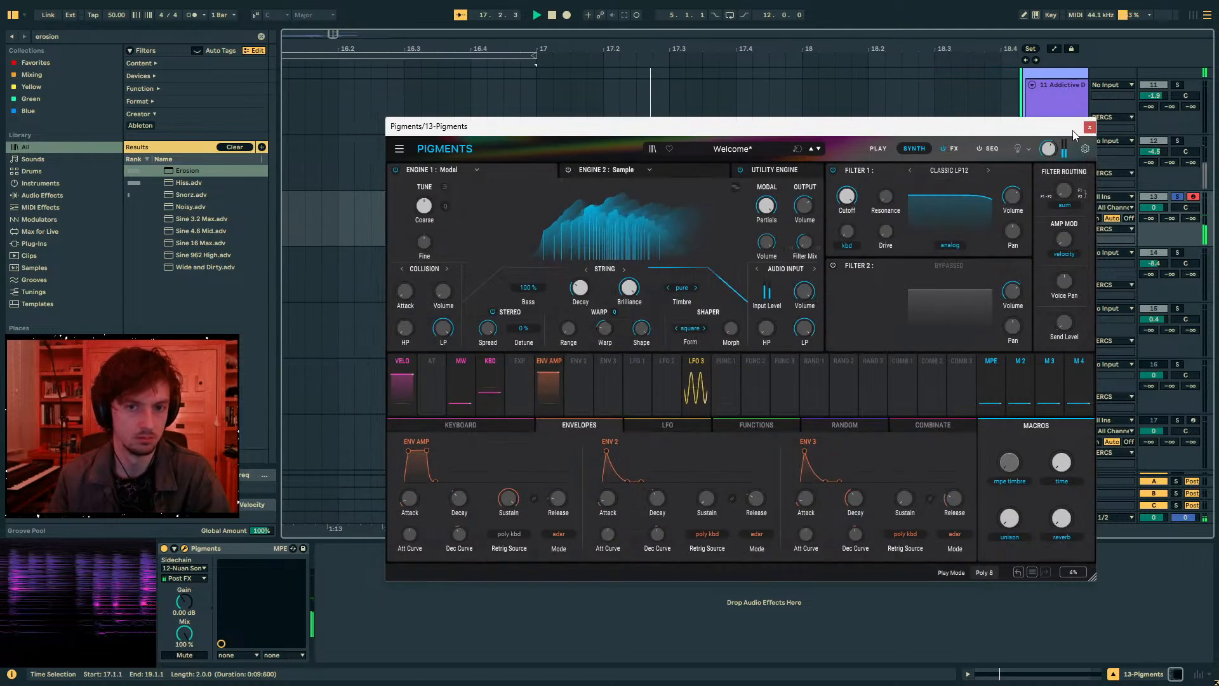
- Add Roar after Pigments on the soloed track and reopen the Pigments window
{"action": "left_click", "coordinate": [1088, 127]}
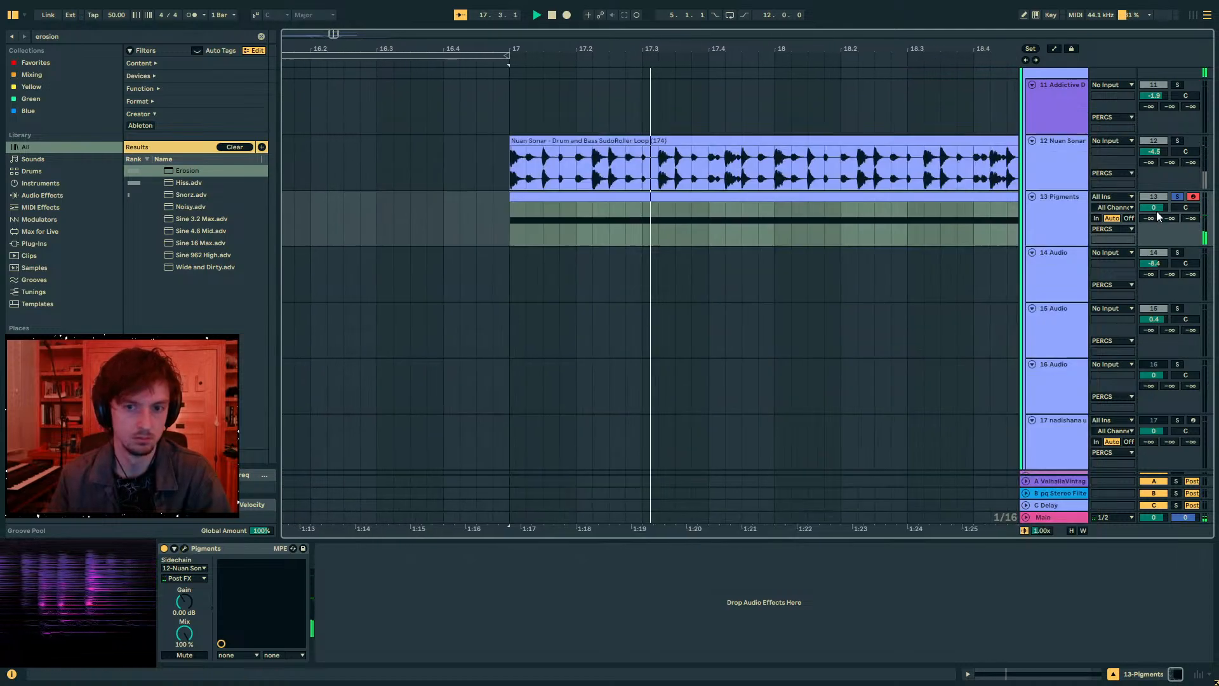
{"action": "type", "text": "roar"}
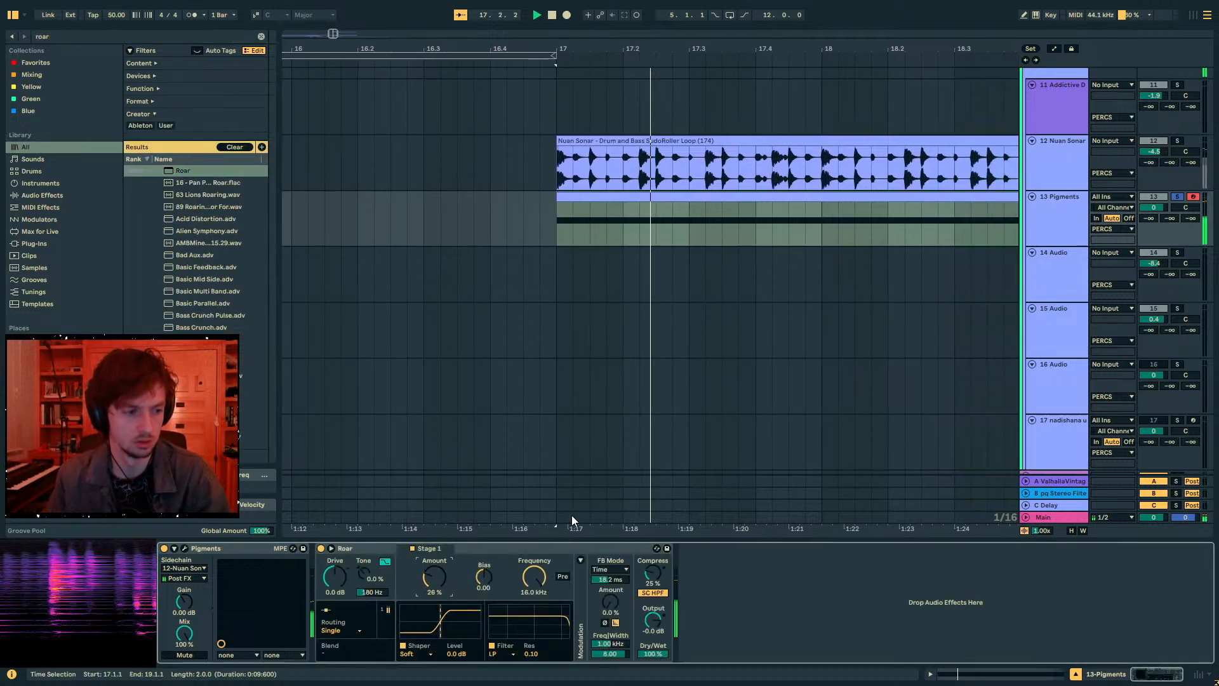
{"action": "left_click", "coordinate": [184, 548]}
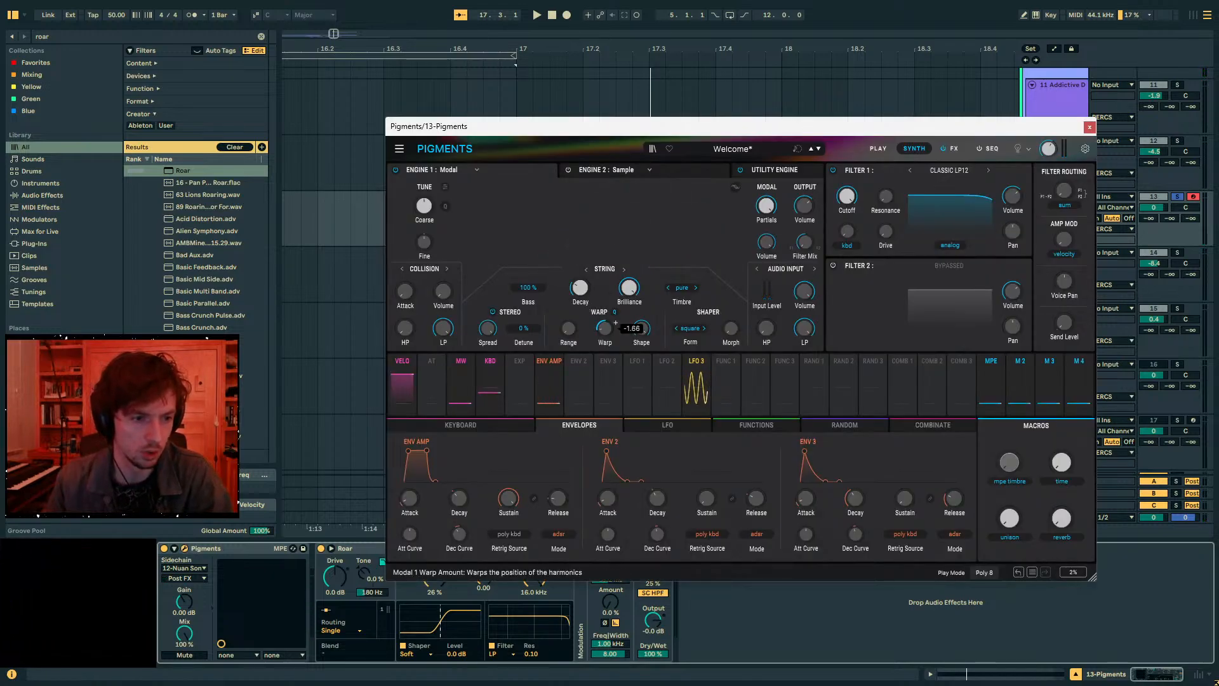
- Turn off the option beside the Warp heading and set the Warp amount to about -1.25, auditioning the change
{"action": "key", "text": "space"}
{"action": "mouse_move", "coordinate": [604, 329]}
{"action": "left_mouse_down"}
{"action": "mouse_move", "coordinate": [605, 340]}
{"action": "mouse_move", "coordinate": [604, 320]}
{"action": "left_mouse_up"}
{"action": "key", "text": "space"}
{"action": "left_click", "coordinate": [614, 311]}
{"action": "key", "text": "space"}
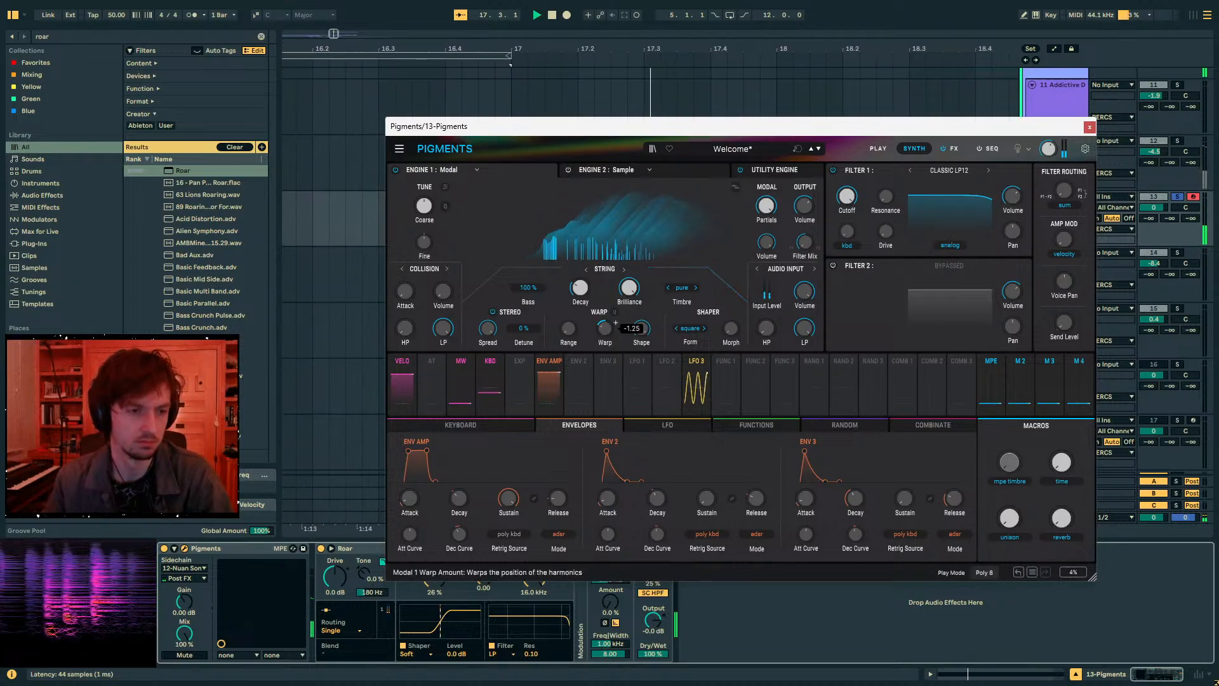
- Set the modal engine's Decay to about 0.136 and audition the resulting string resonance
{"action": "key", "text": "space"}
{"action": "key", "text": "space"}
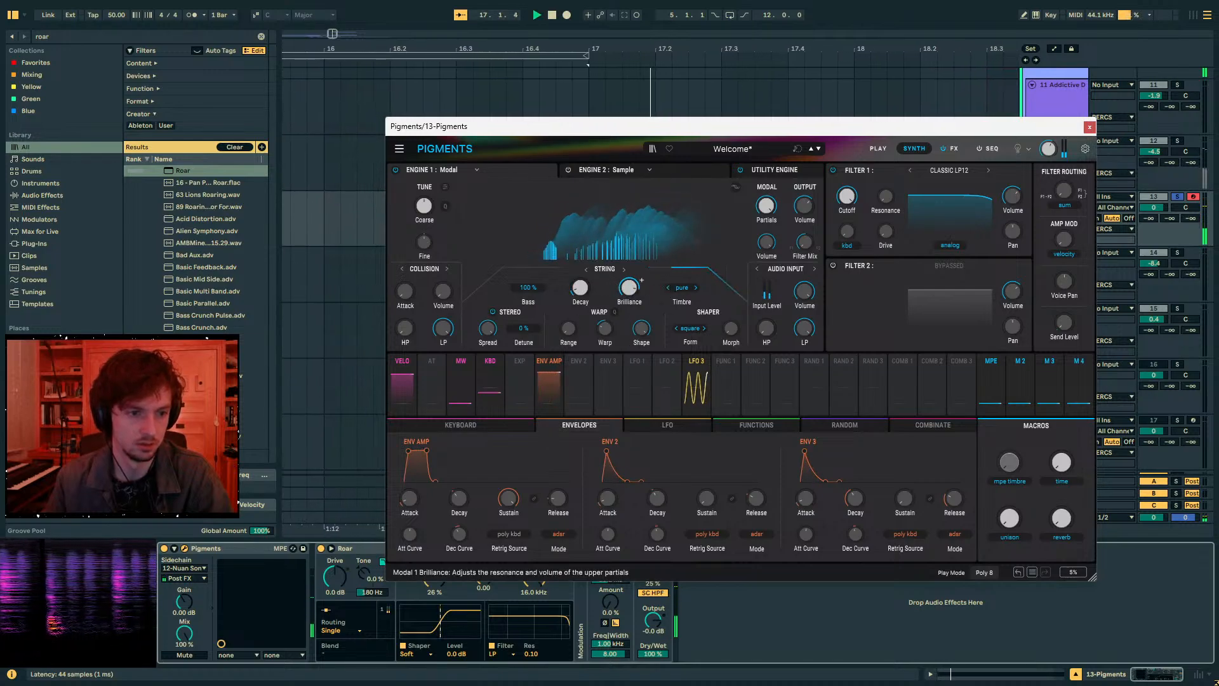
{"action": "left_click_drag", "start_coordinate": [629, 288], "coordinate": [580, 283]}
{"action": "key", "text": "space"}
{"action": "key", "text": "space"}
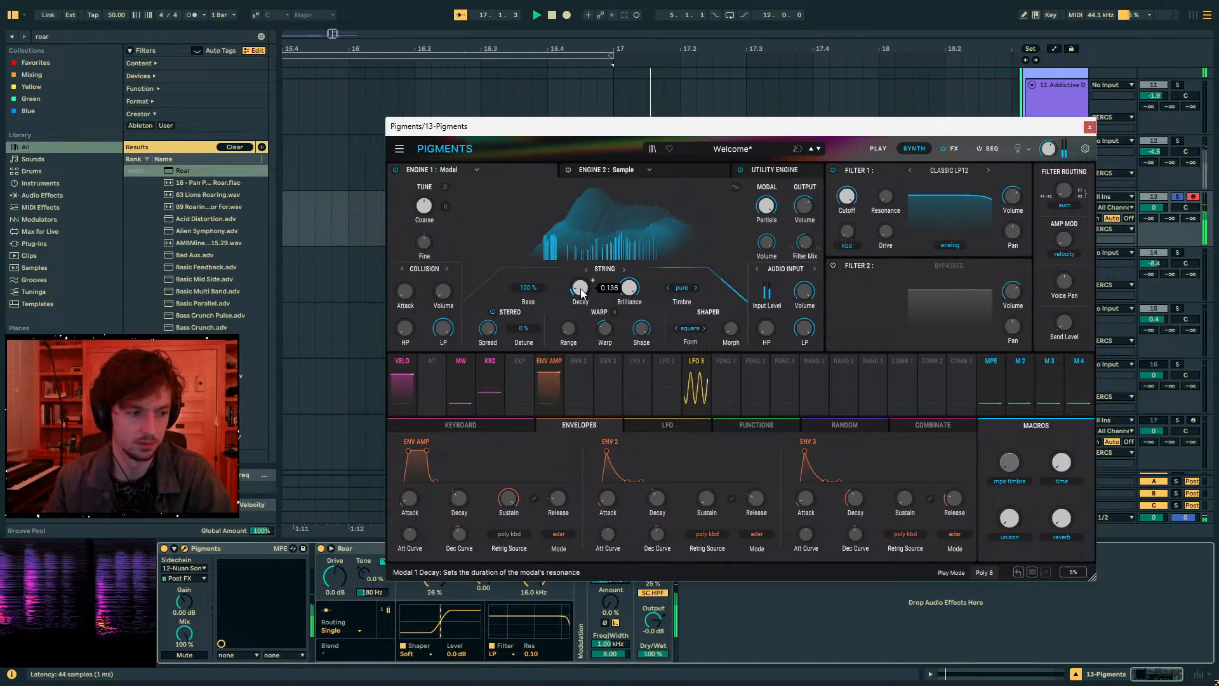
{"action": "key", "text": "space"}
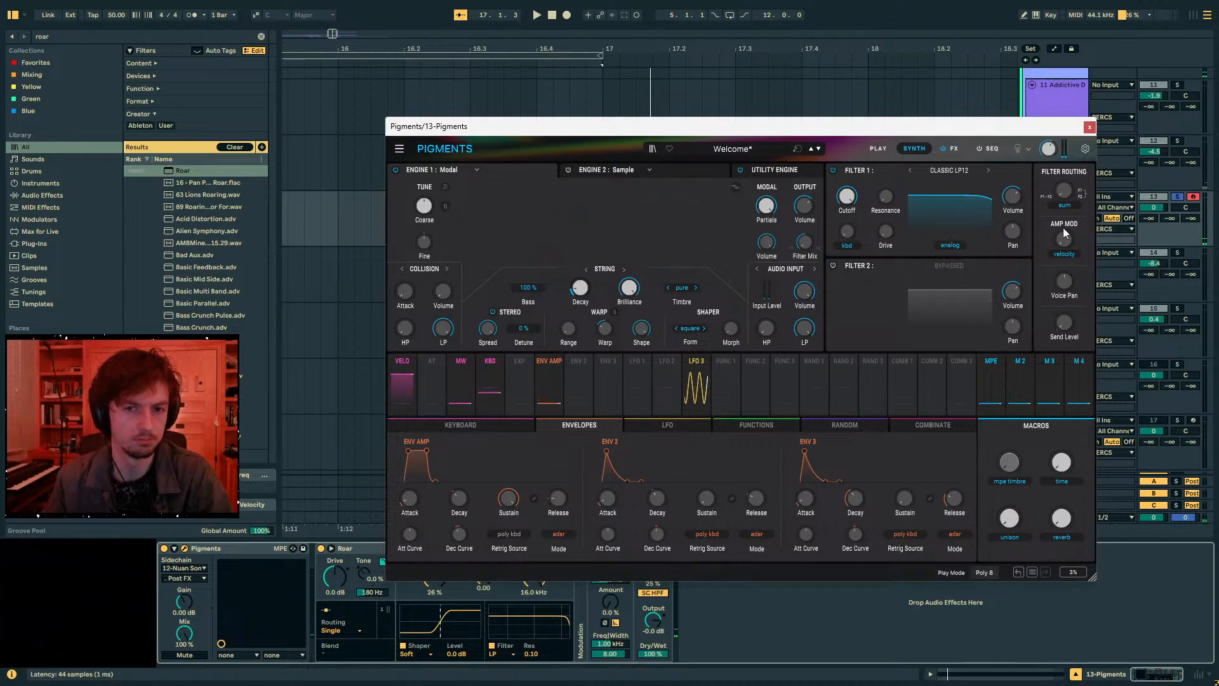
- Raise the Pigments track volume to 6.0 dB and play the loop
{"action": "left_click_drag", "start_coordinate": [1153, 207], "coordinate": [1153, 181]}
{"action": "key", "text": "space"}
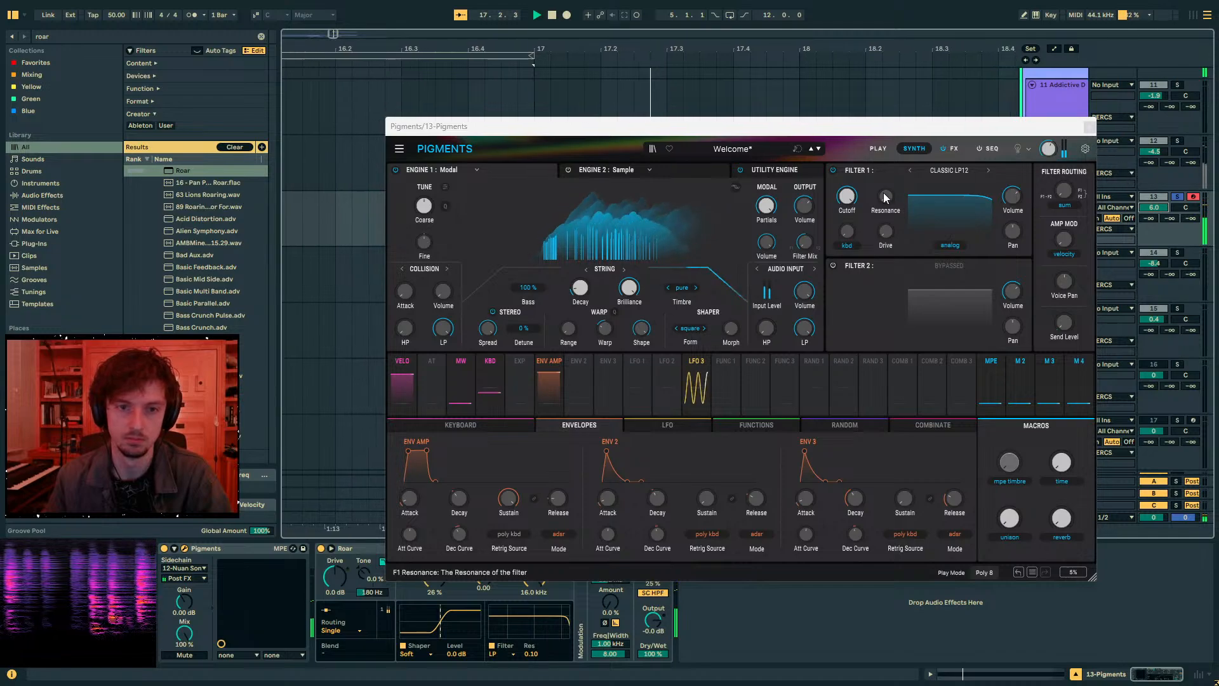
{"action": "key", "text": "space"}
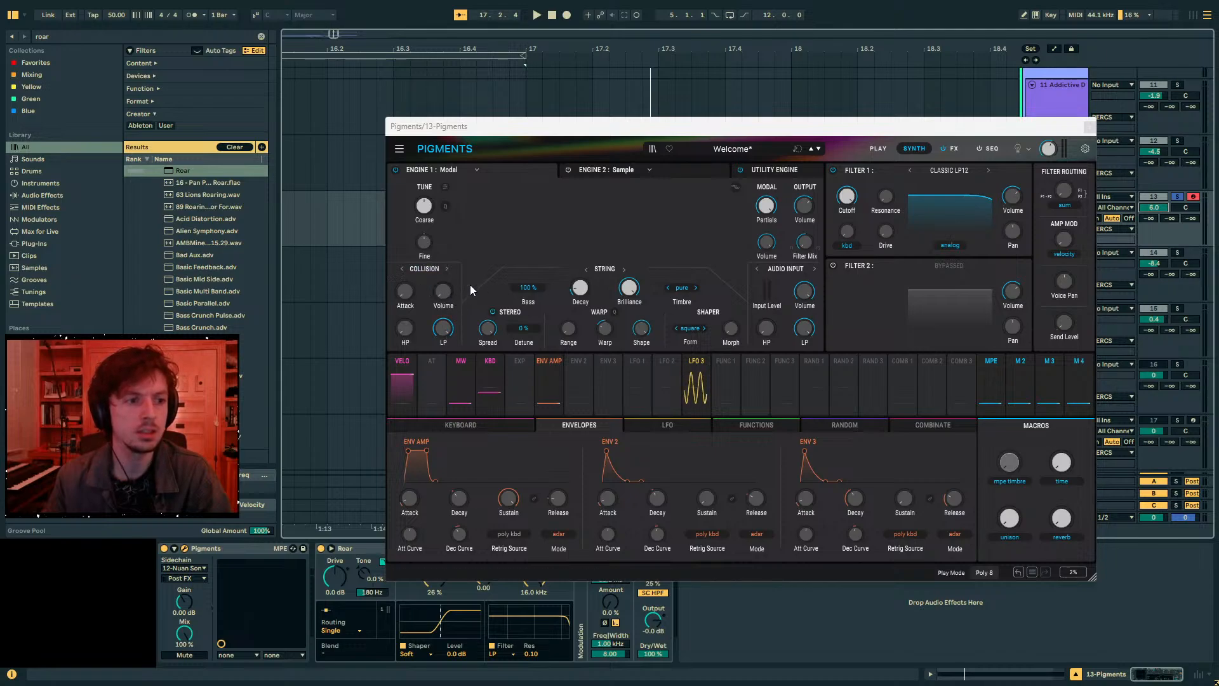
- Move the Pigments window aside, add an Arpeggiator before Pigments and play the loop
{"action": "left_click_drag", "start_coordinate": [530, 126], "coordinate": [772, 75]}
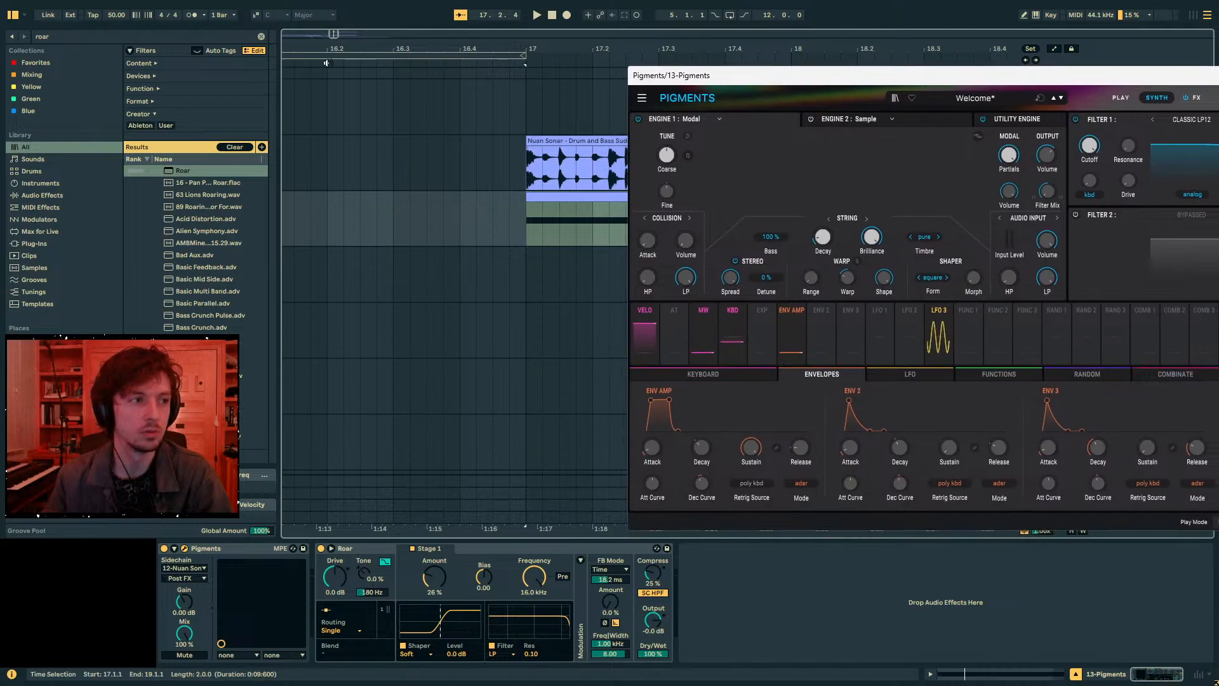
{"action": "key", "text": "ctrl+f"}
{"action": "type", "text": "ar"}
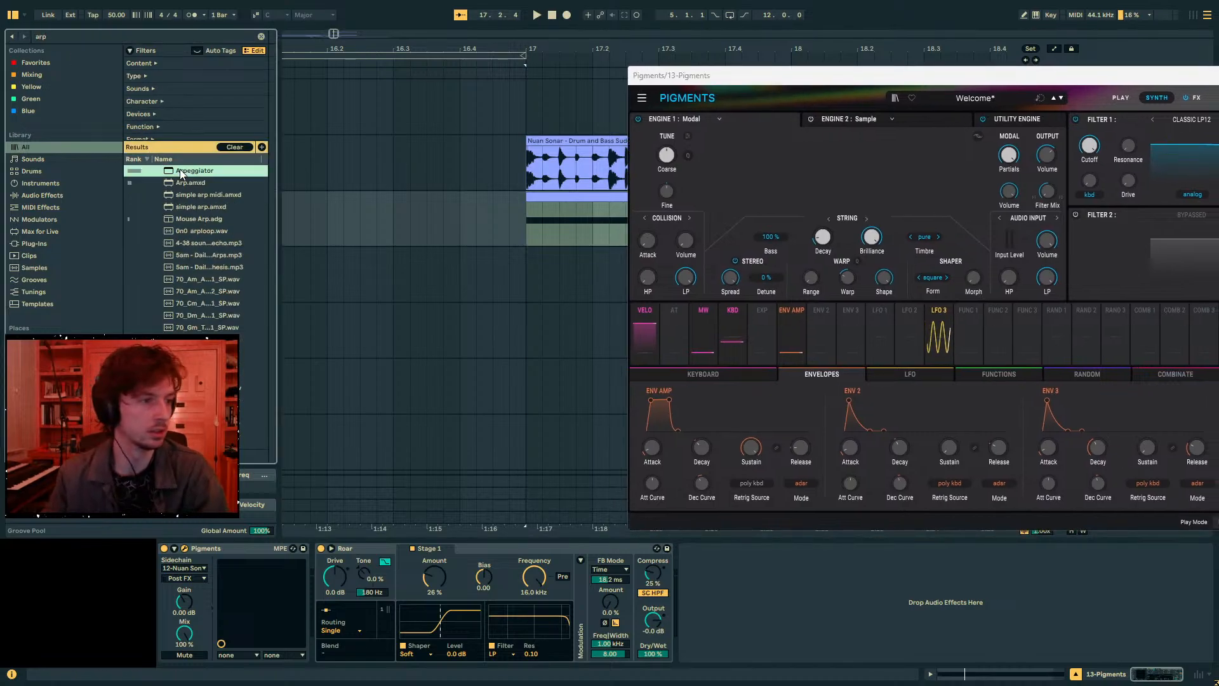
{"action": "double_click", "coordinate": [182, 172]}
{"action": "key", "text": "space"}
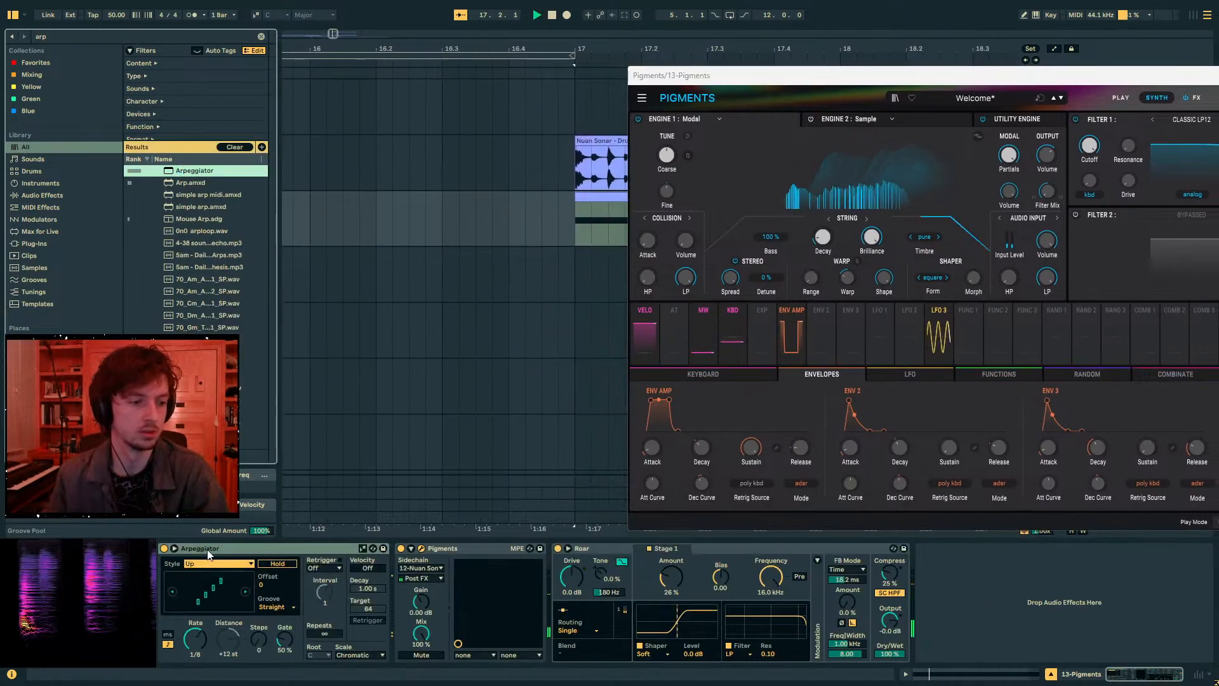
- Try an Arpeggiator Rate of 1/48, change it to 1/32 and audition both settings
{"action": "key", "text": "space"}
{"action": "left_click_drag", "start_coordinate": [199, 634], "coordinate": [199, 639]}
{"action": "key", "text": "space"}
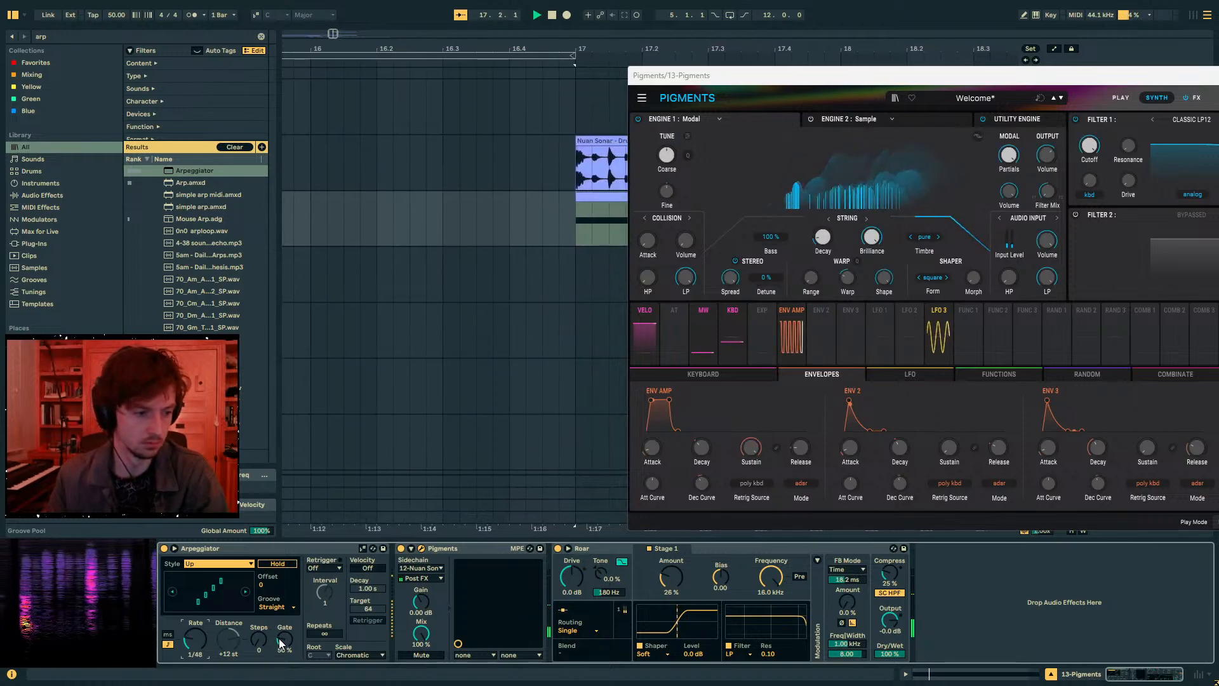
{"action": "left_click_drag", "start_coordinate": [196, 639], "coordinate": [195, 634]}
{"action": "key", "text": "space"}
{"action": "key", "text": "space"}
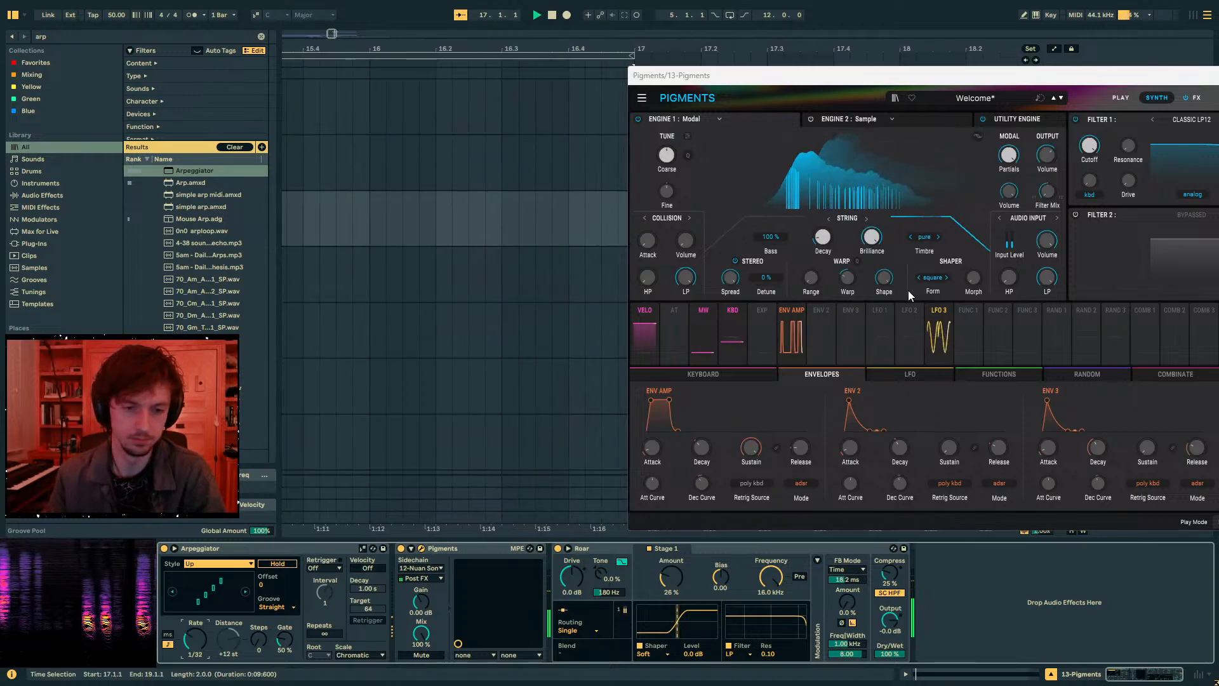
- Set the modal engine's Decay to about 0.396 and the Arpeggiator Rate to 1/32 while auditioning
{"action": "left_click_drag", "start_coordinate": [823, 237], "coordinate": [823, 195]}
{"action": "key", "text": "space"}
{"action": "key", "text": "space"}
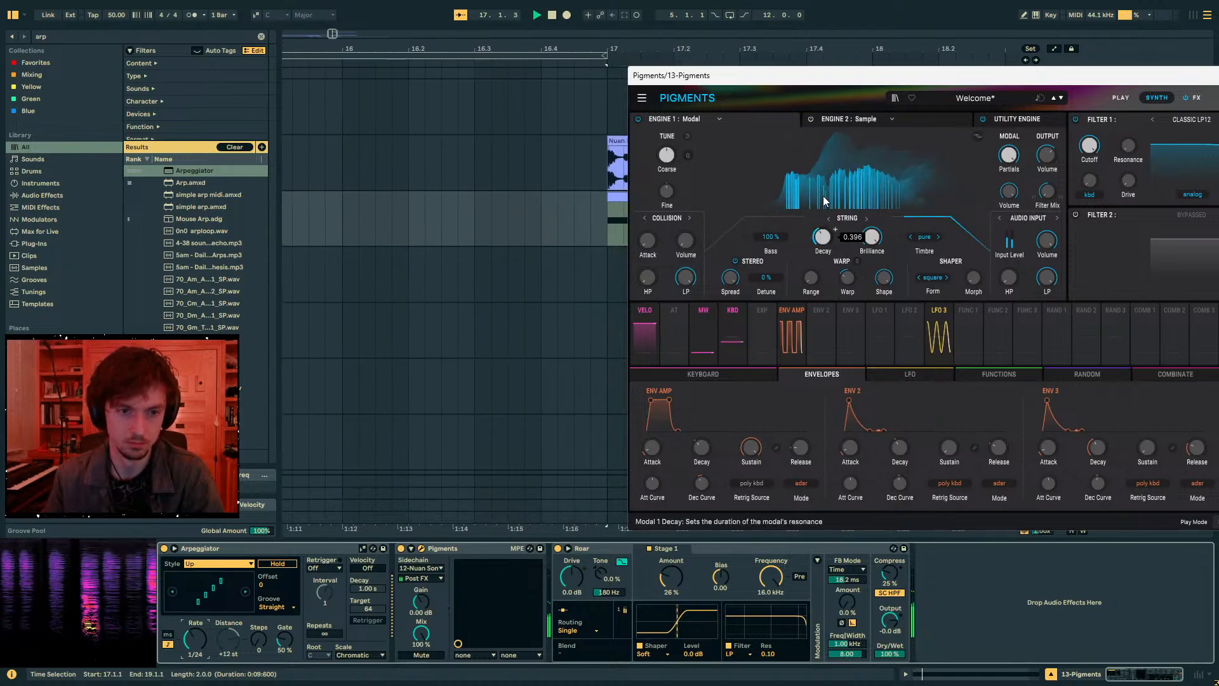
{"action": "left_click_drag", "start_coordinate": [195, 639], "coordinate": [195, 645]}
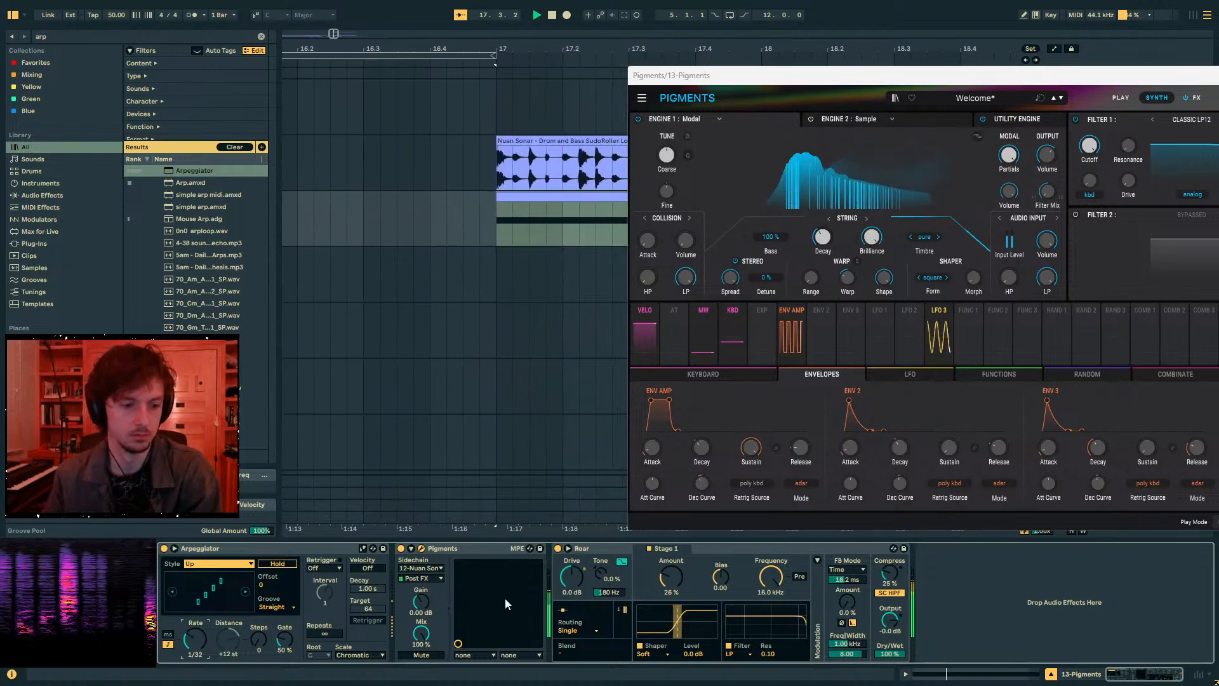
- Set Roar's Amount to 45% and bypass the Arpeggiator while auditioning the Pigments track
{"action": "left_click_drag", "start_coordinate": [670, 576], "coordinate": [670, 553]}
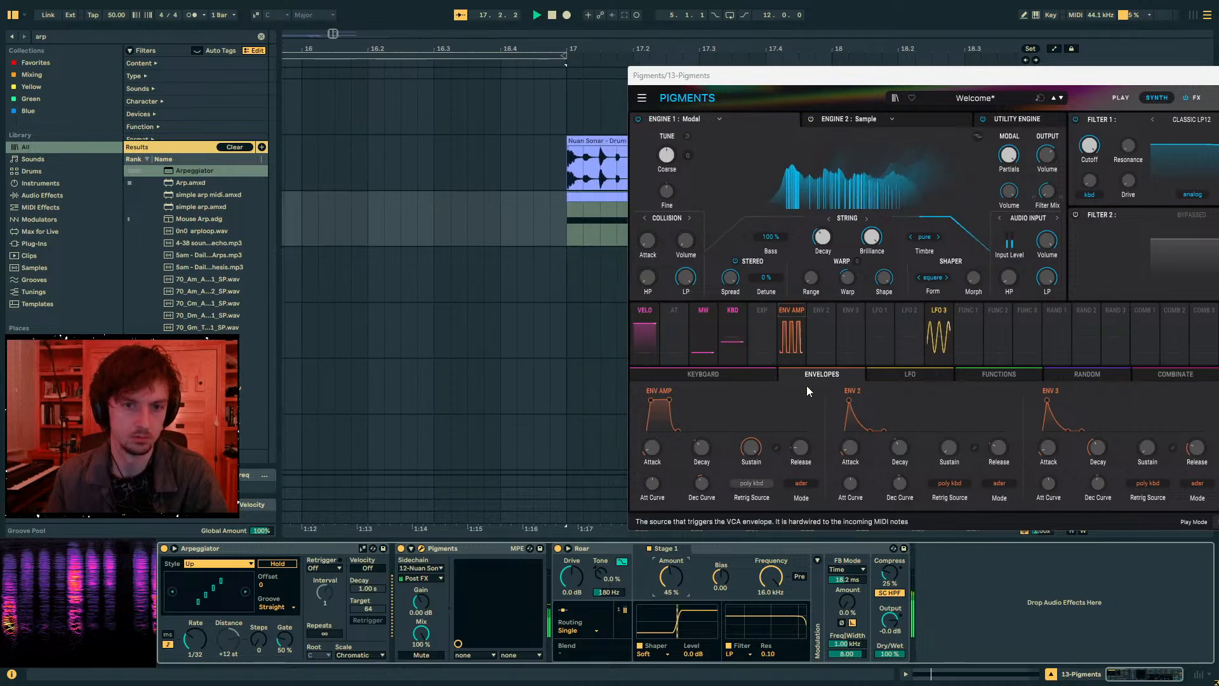
{"action": "left_click_drag", "start_coordinate": [900, 77], "coordinate": [635, 77]}
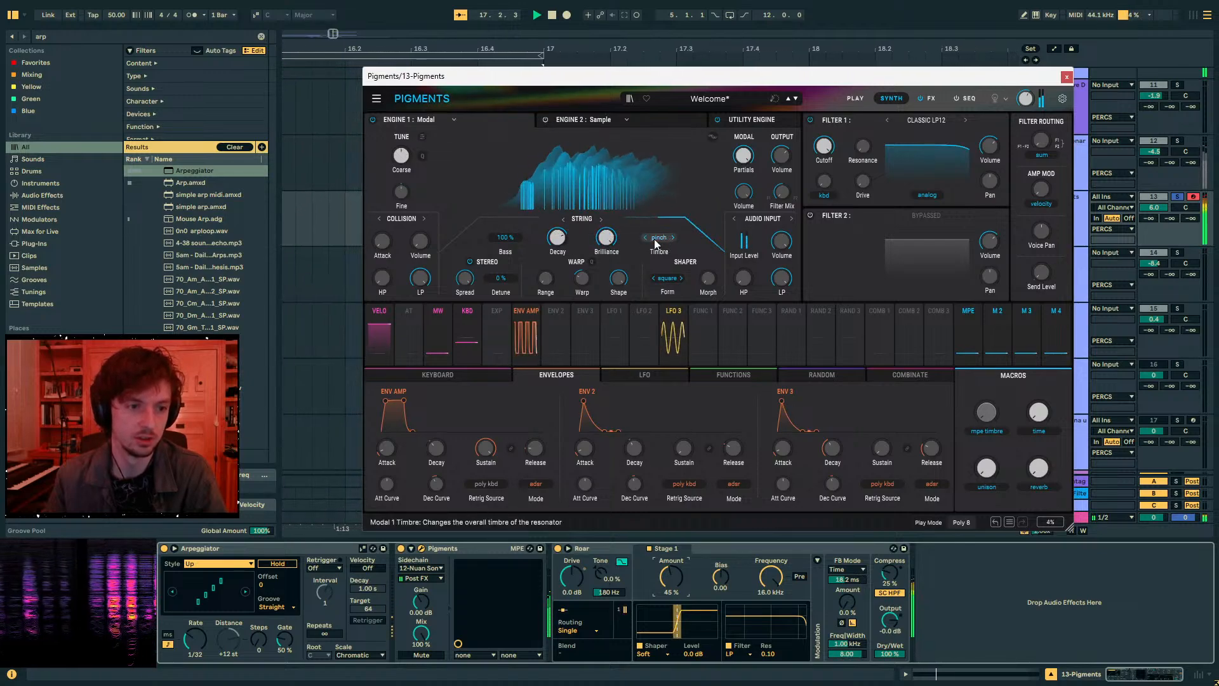
{"action": "left_click", "coordinate": [165, 548]}
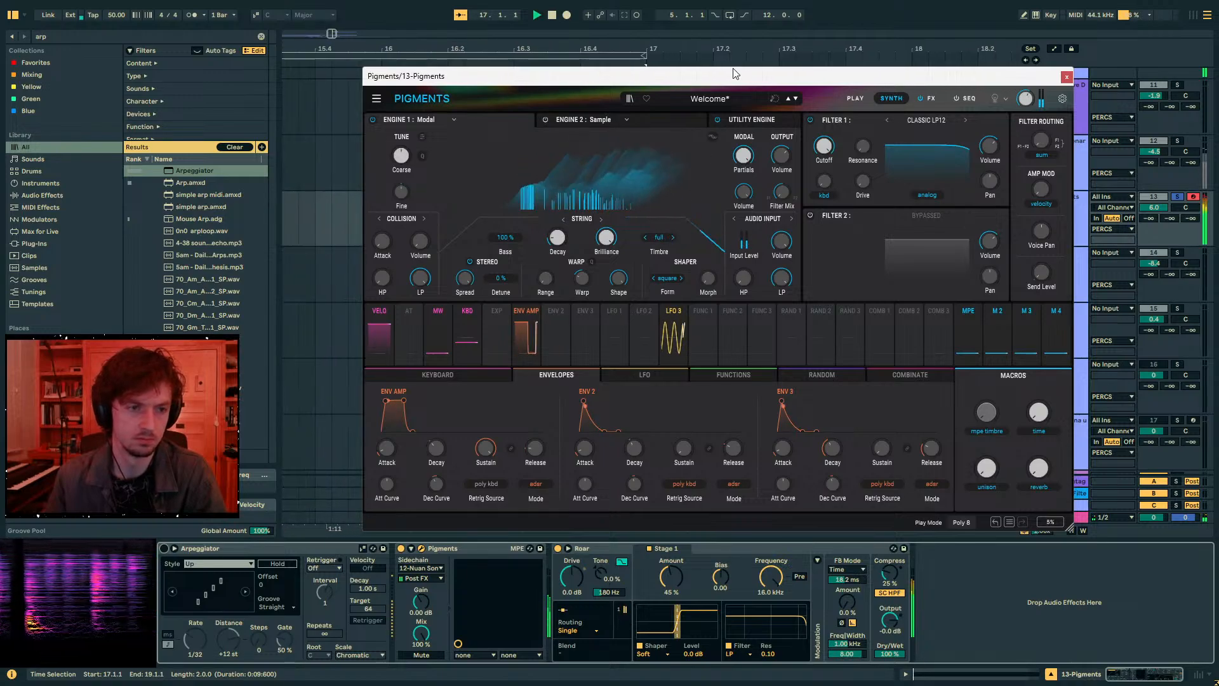
- Set the warp mode of the Nuan Sonar drum loop clip to Re-Pitch and return to its device chain
{"action": "left_click_drag", "start_coordinate": [732, 75], "coordinate": [639, 339]}
{"action": "left_click", "coordinate": [743, 140]}
{"action": "key", "text": "space"}
{"action": "key", "text": "space"}
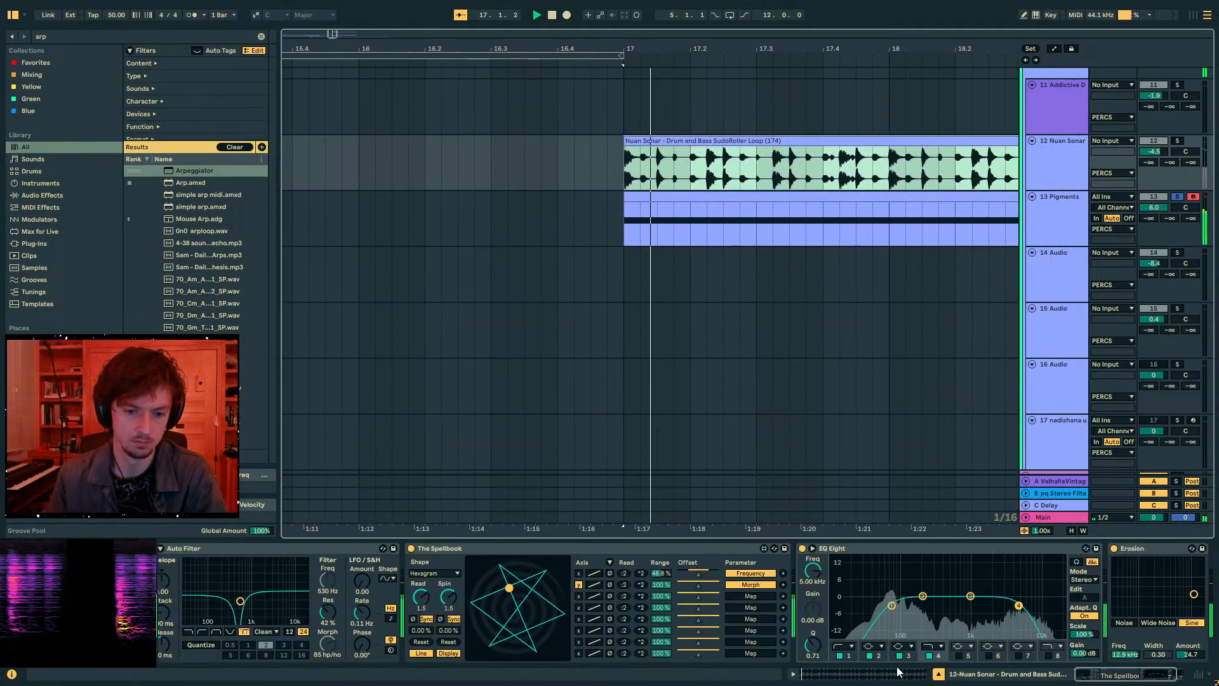
{"action": "left_click", "coordinate": [844, 678]}
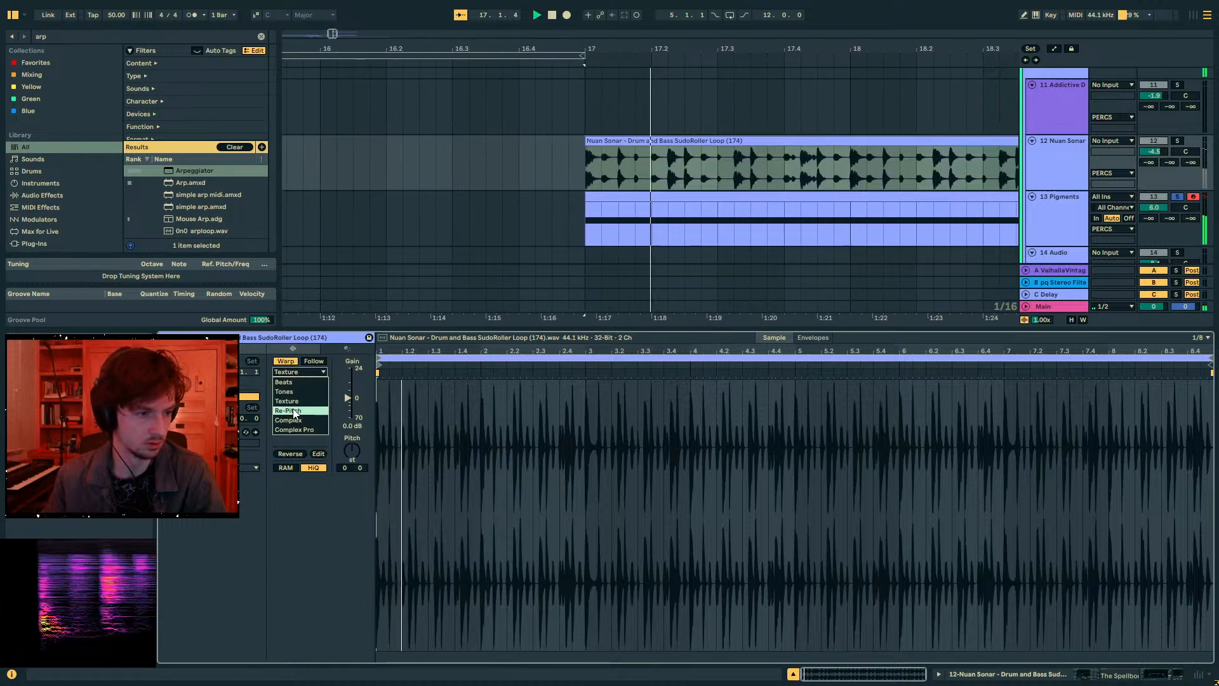
{"action": "left_click", "coordinate": [291, 411]}
{"action": "left_click", "coordinate": [1118, 675]}
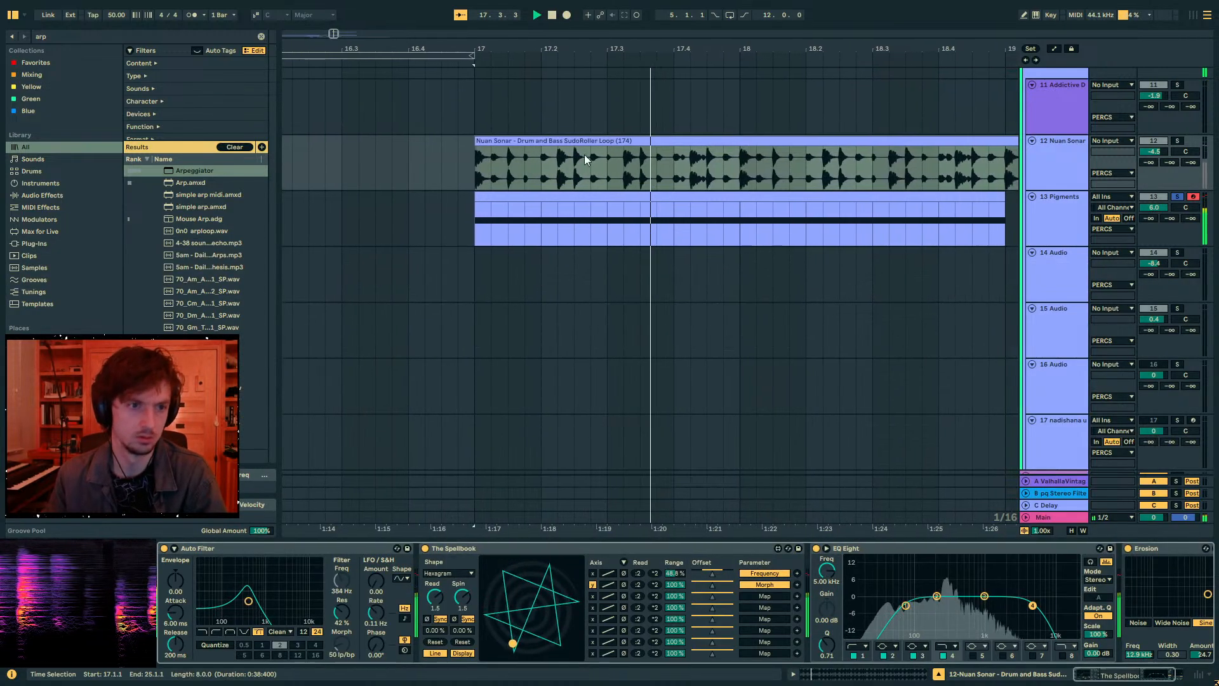
- Set Pigments' sidechain source to the Nuan Sonar drum loop track with a Pre FX tap and restart playback
{"action": "left_click", "coordinate": [586, 178]}
{"action": "scroll", "coordinate": [586, 179], "scroll_direction": "up", "scroll_amount": 1}
{"action": "scroll", "coordinate": [575, 181], "scroll_direction": "down", "scroll_amount": 5}
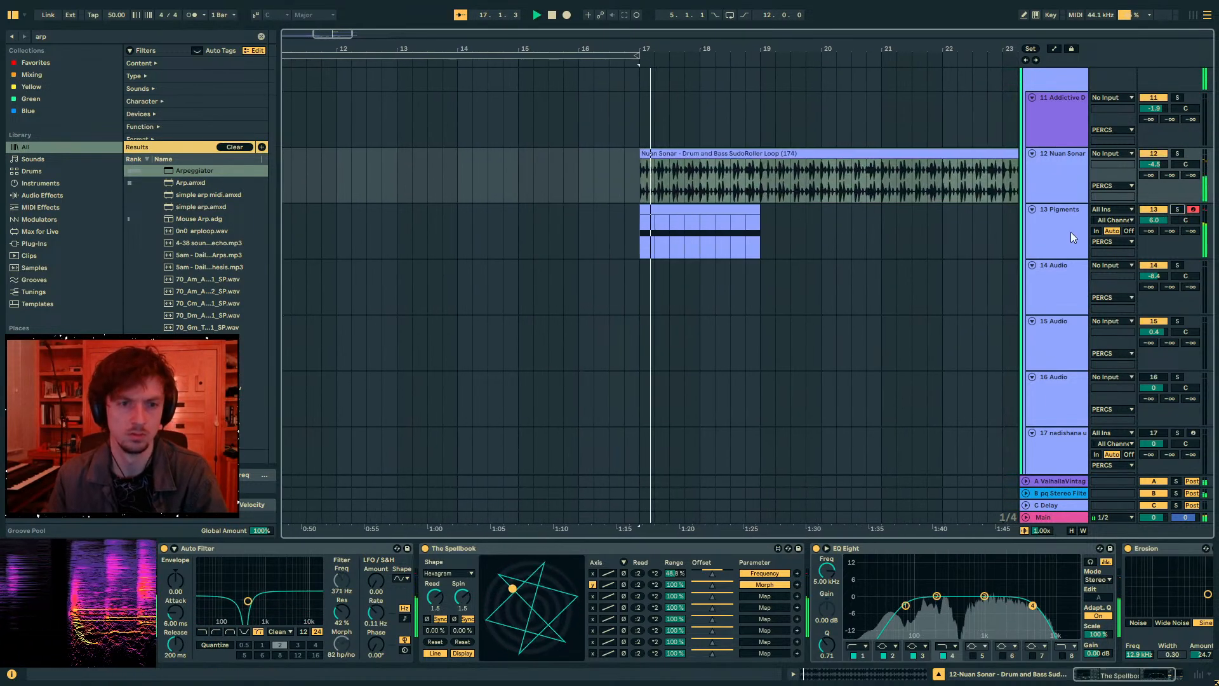
{"action": "left_click", "coordinate": [1070, 231]}
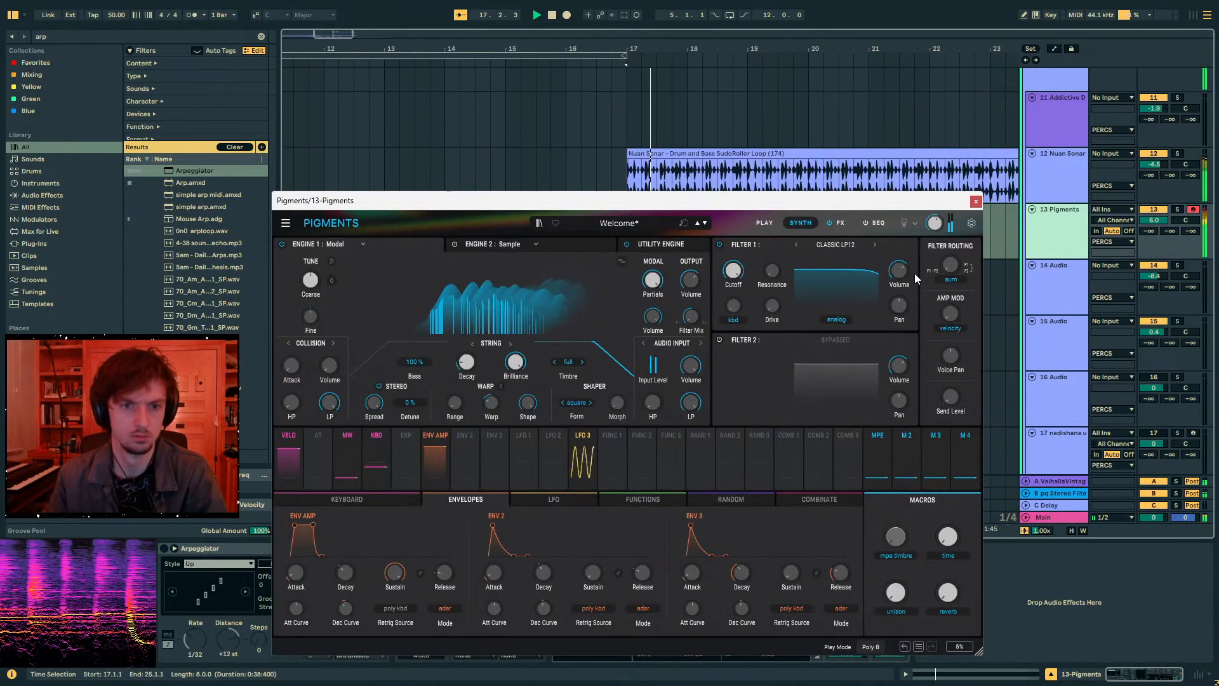
{"action": "left_click", "coordinate": [976, 201]}
{"action": "left_click", "coordinate": [421, 568]}
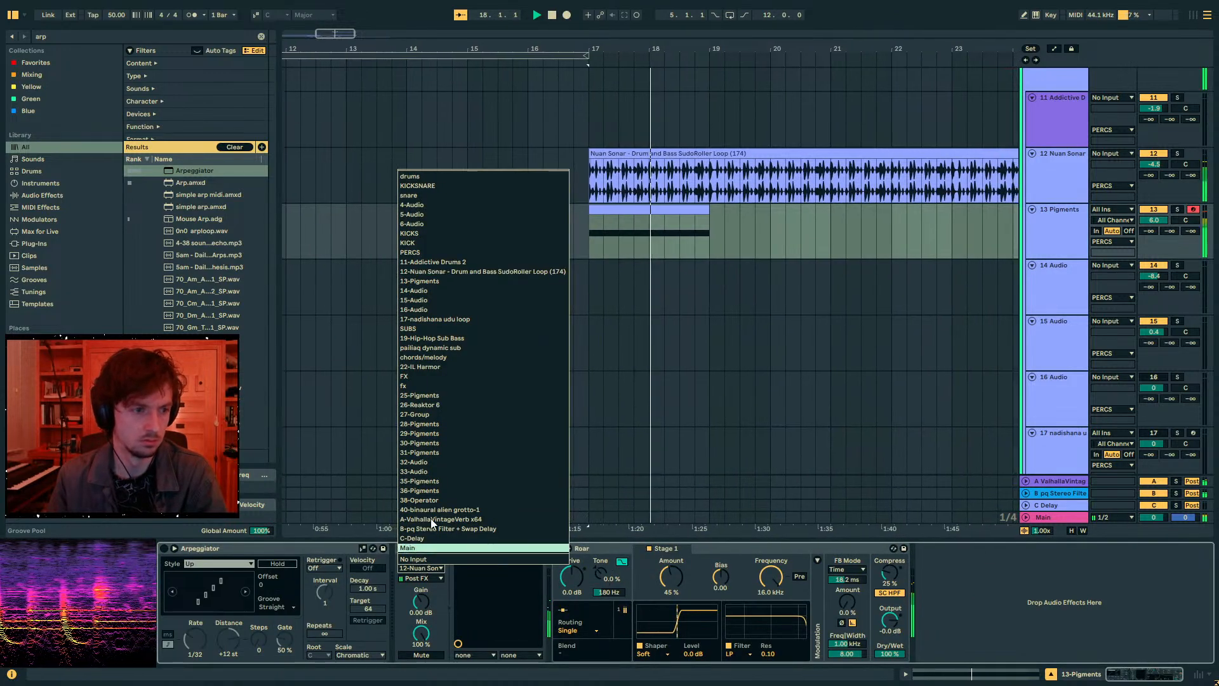
{"action": "left_click", "coordinate": [463, 276]}
{"action": "left_click", "coordinate": [422, 578]}
{"action": "left_click", "coordinate": [422, 586]}
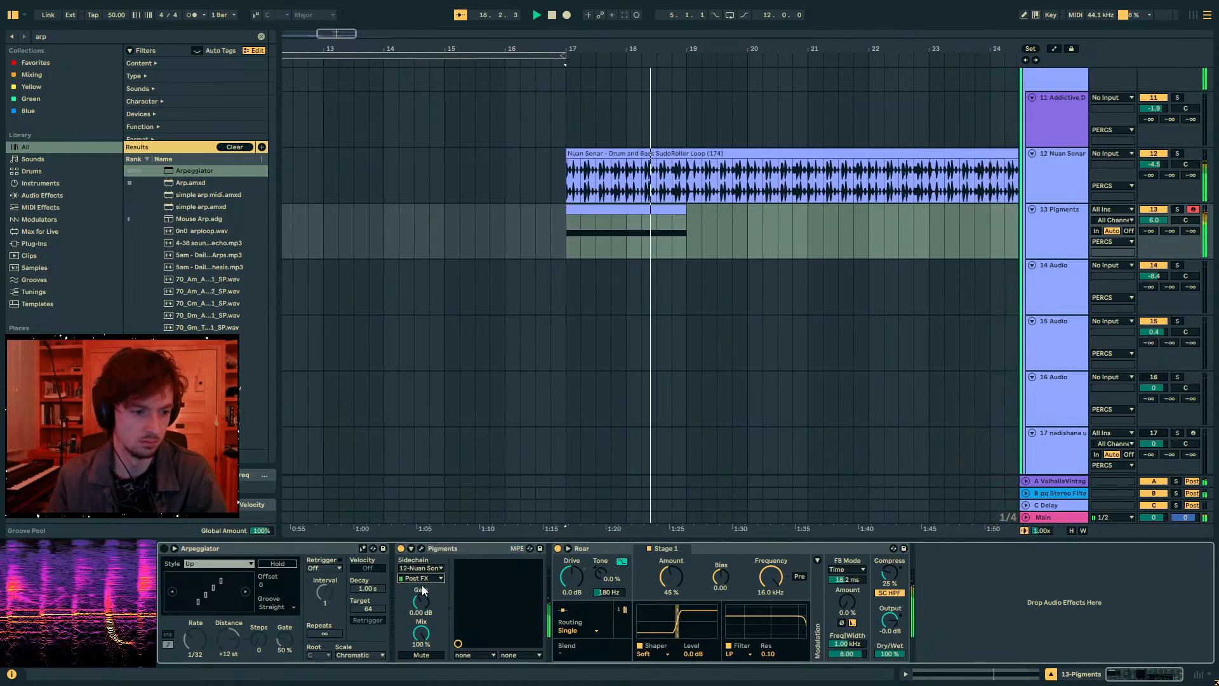
{"action": "key", "text": "space"}
{"action": "key", "text": "space"}
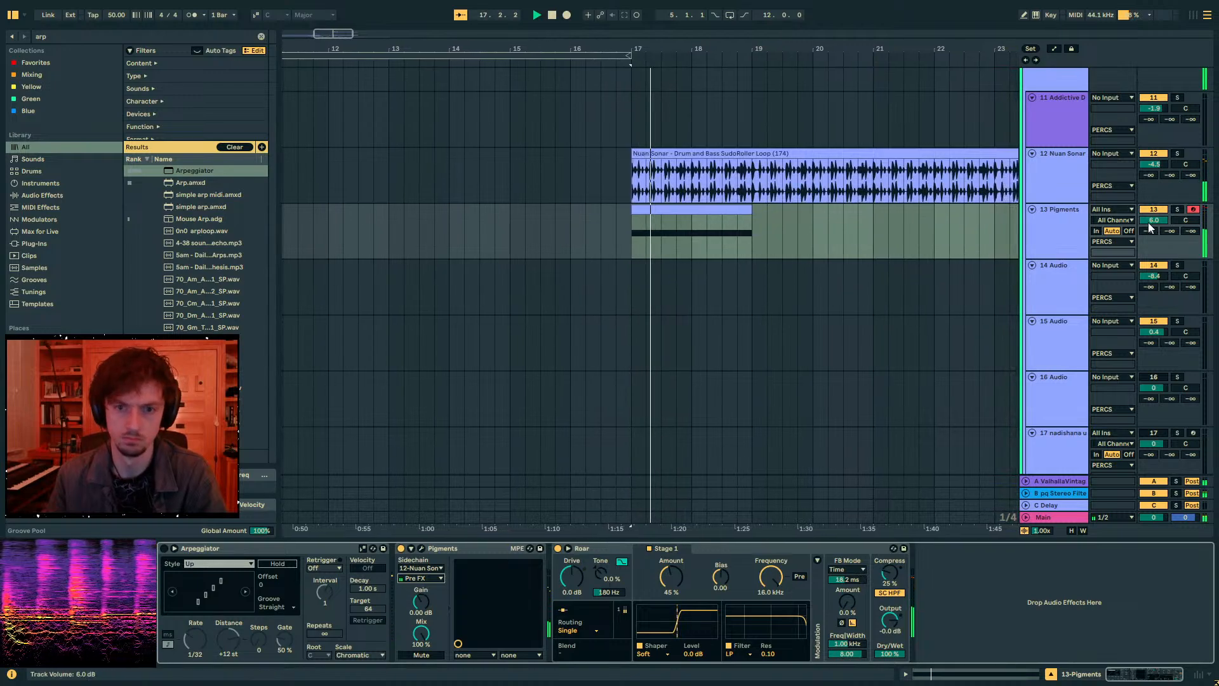
- Lower the Pigments track volume to -6.2 dB and duplicate its two-bar clip until it reaches bar 25
{"action": "left_click_drag", "start_coordinate": [1154, 220], "coordinate": [1153, 248]}
{"action": "left_click", "coordinate": [679, 209]}
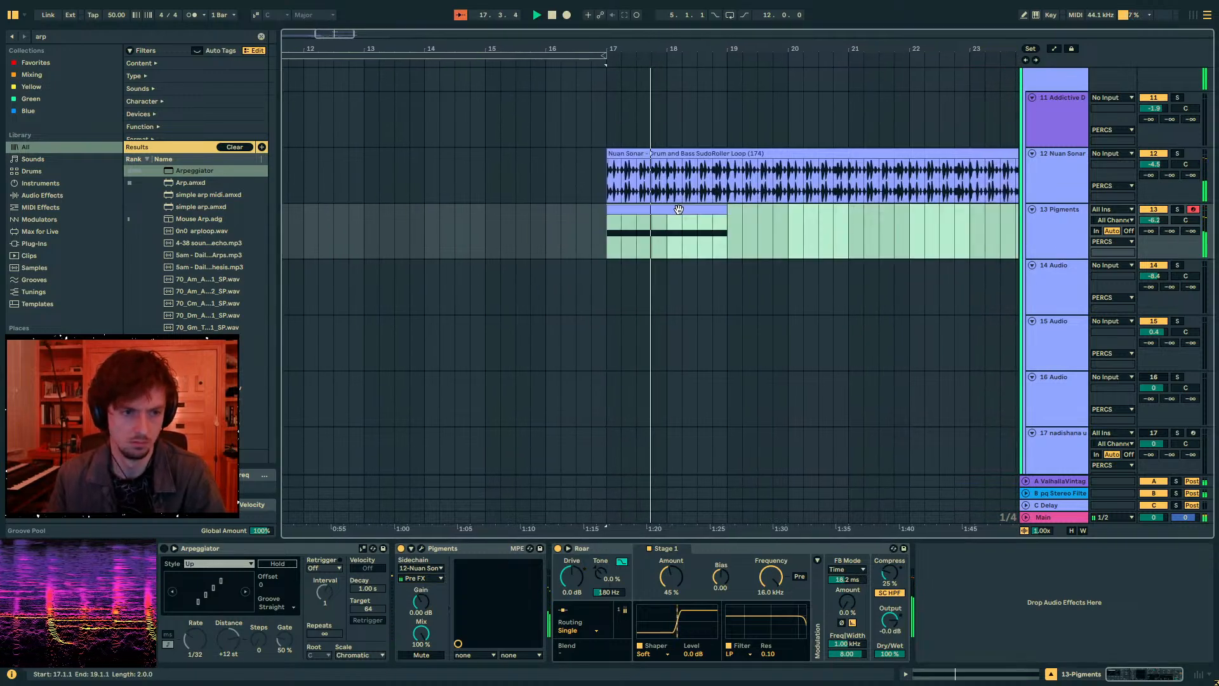
{"action": "key", "text": "ctrl+d"}
{"action": "left_click", "coordinate": [679, 210]}
{"action": "key", "text": "ctrl+d"}
{"action": "key", "text": "ctrl+d"}
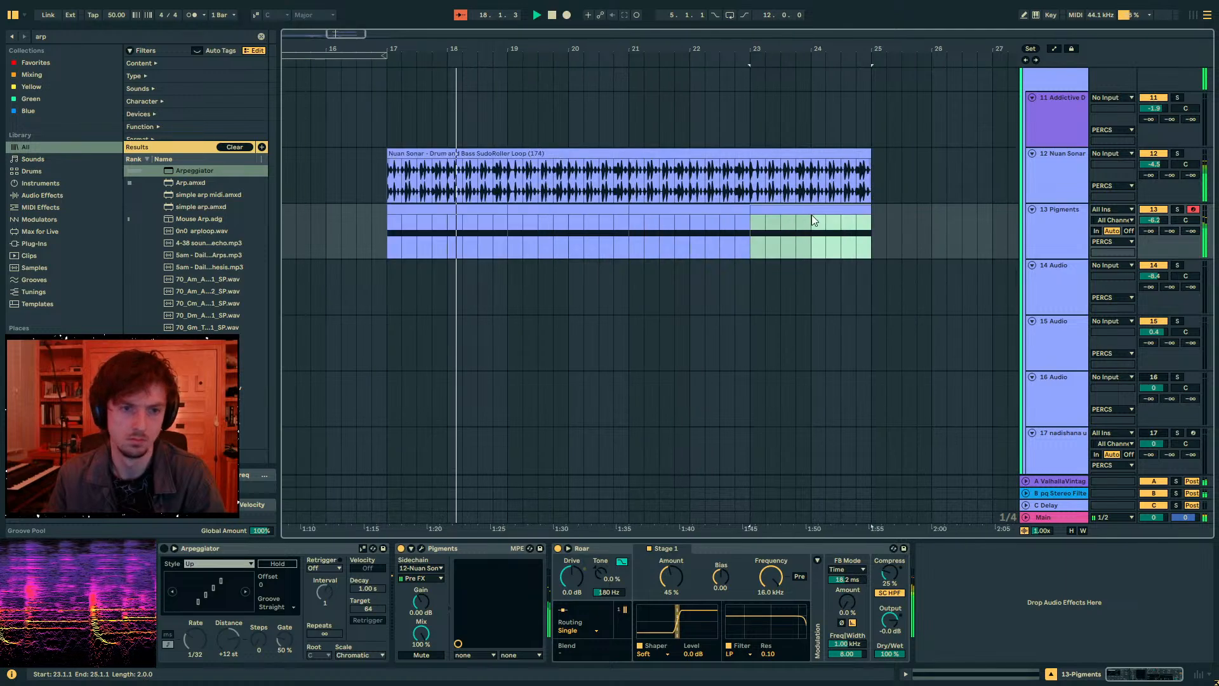
- Set the drum loop's Auto Filter LFO to 180° phase, a synced 1/16 rate and an Amount of 7.38
{"action": "left_click", "coordinate": [483, 190]}
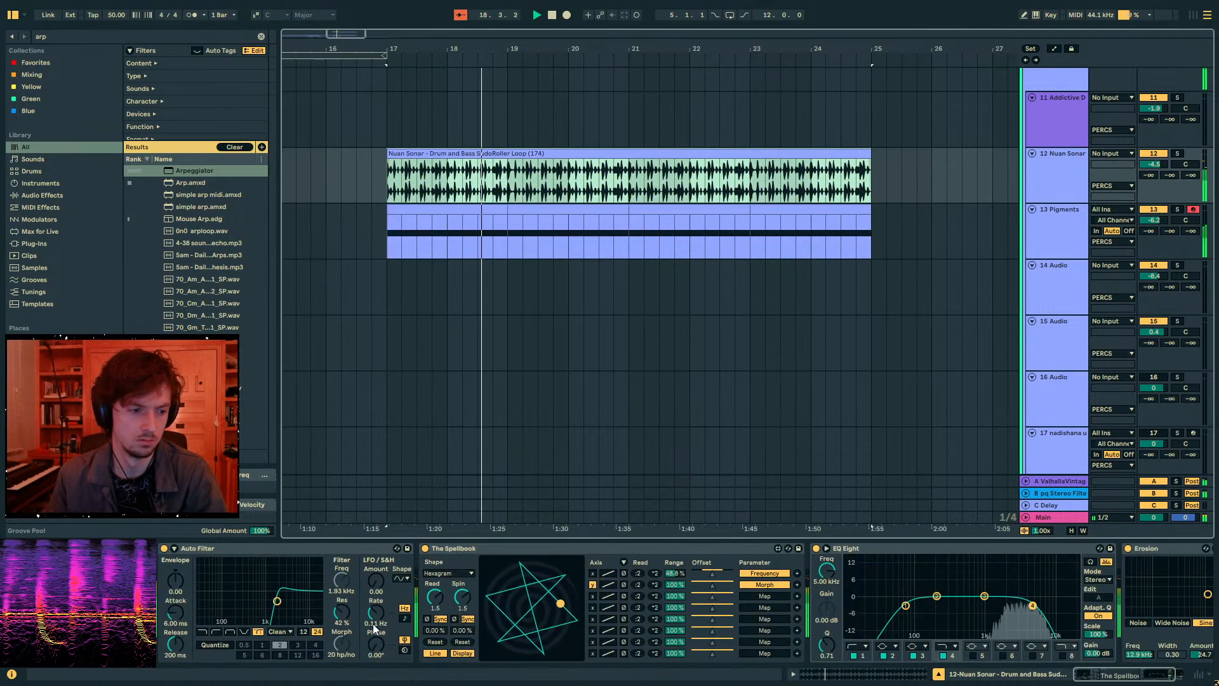
{"action": "double_click", "coordinate": [376, 645]}
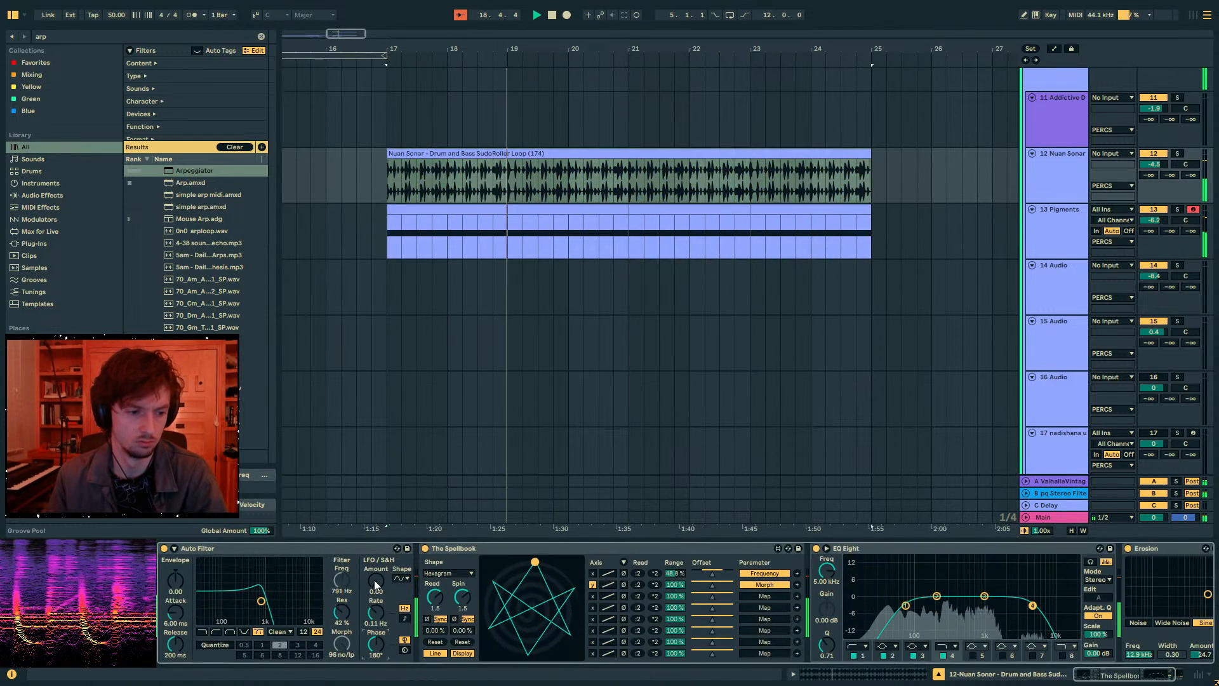
{"action": "left_click", "coordinate": [405, 618]}
{"action": "left_click_drag", "start_coordinate": [376, 581], "coordinate": [376, 556]}
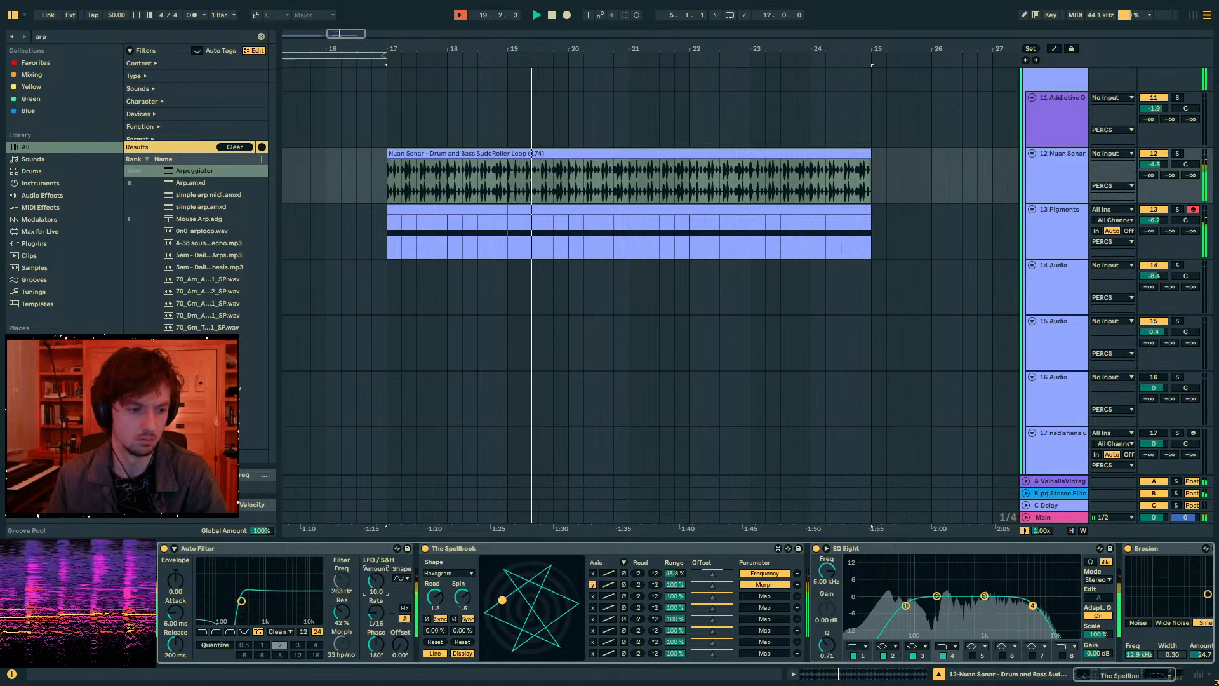
- Lower the Pigments track volume to -10.8 dB and reduce the modal engine's Coarse tuning and Decay, with Decay at about 0.324
{"action": "left_click", "coordinate": [1141, 229]}
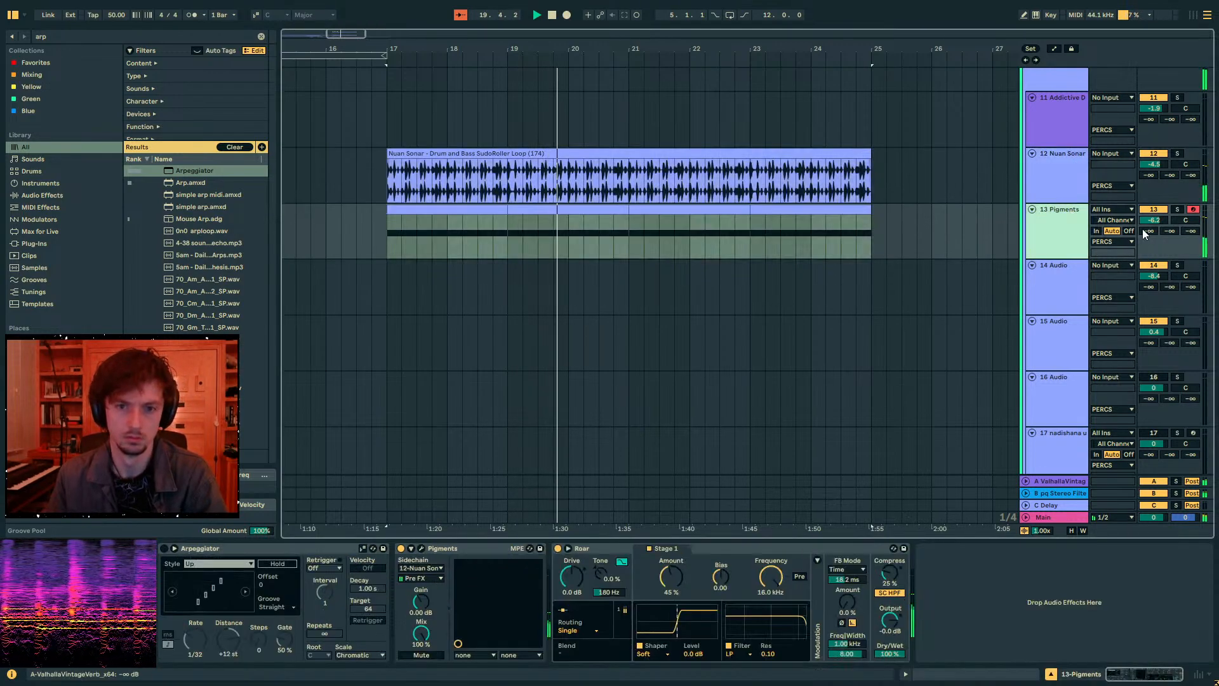
{"action": "scroll", "coordinate": [1044, 214], "scroll_direction": "up", "scroll_amount": 2}
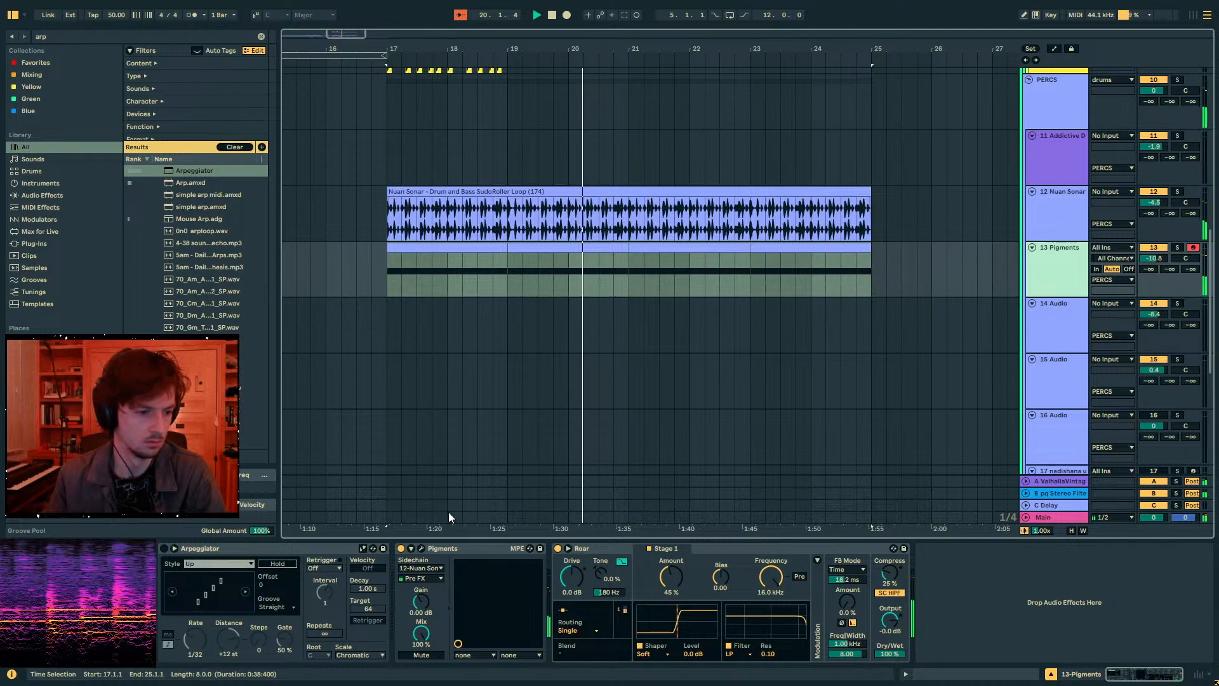
{"action": "left_click_drag", "start_coordinate": [311, 280], "coordinate": [310, 299]}
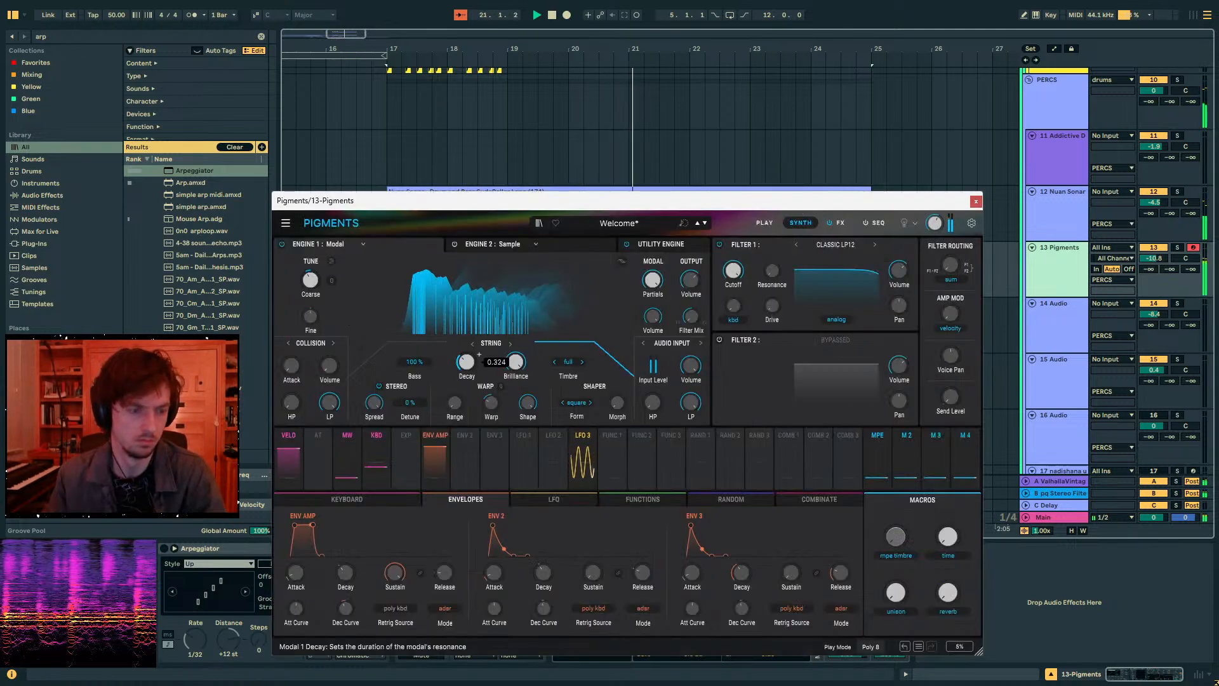
{"action": "left_click", "coordinate": [975, 201]}
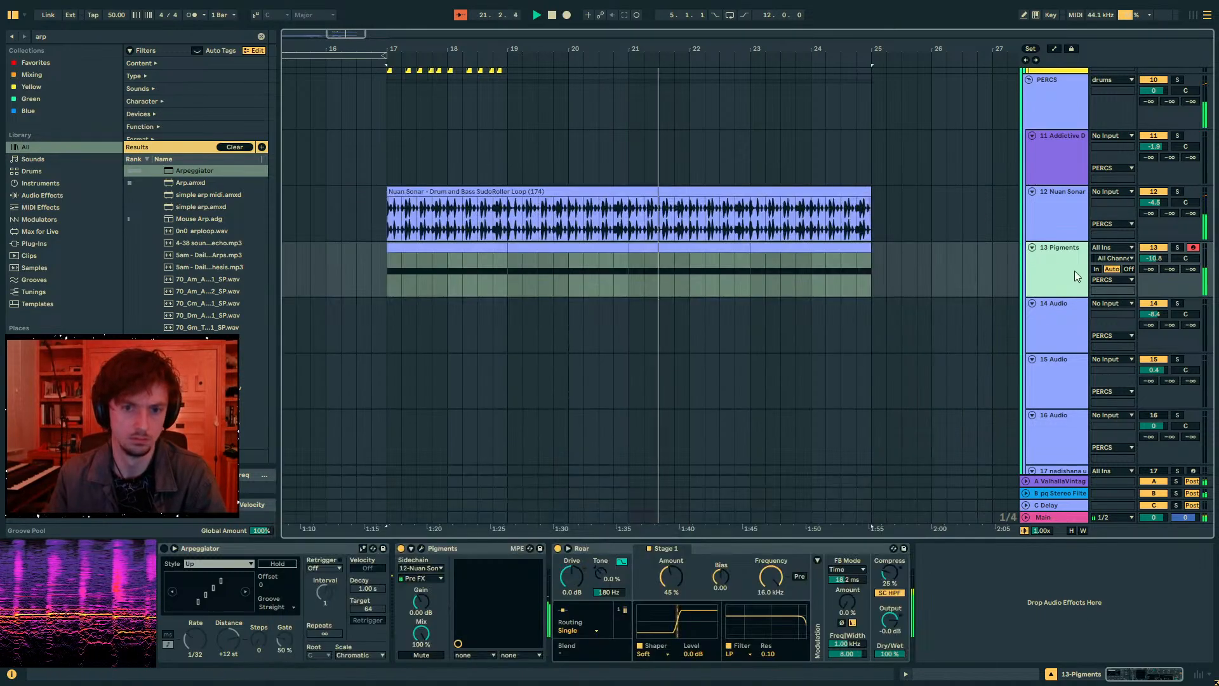
- Group the drum loop and Pigments tracks and add the Flatline.adv preset to the group
{"action": "left_click", "coordinate": [1056, 217]}
{"action": "key", "text": "ctrl+g"}
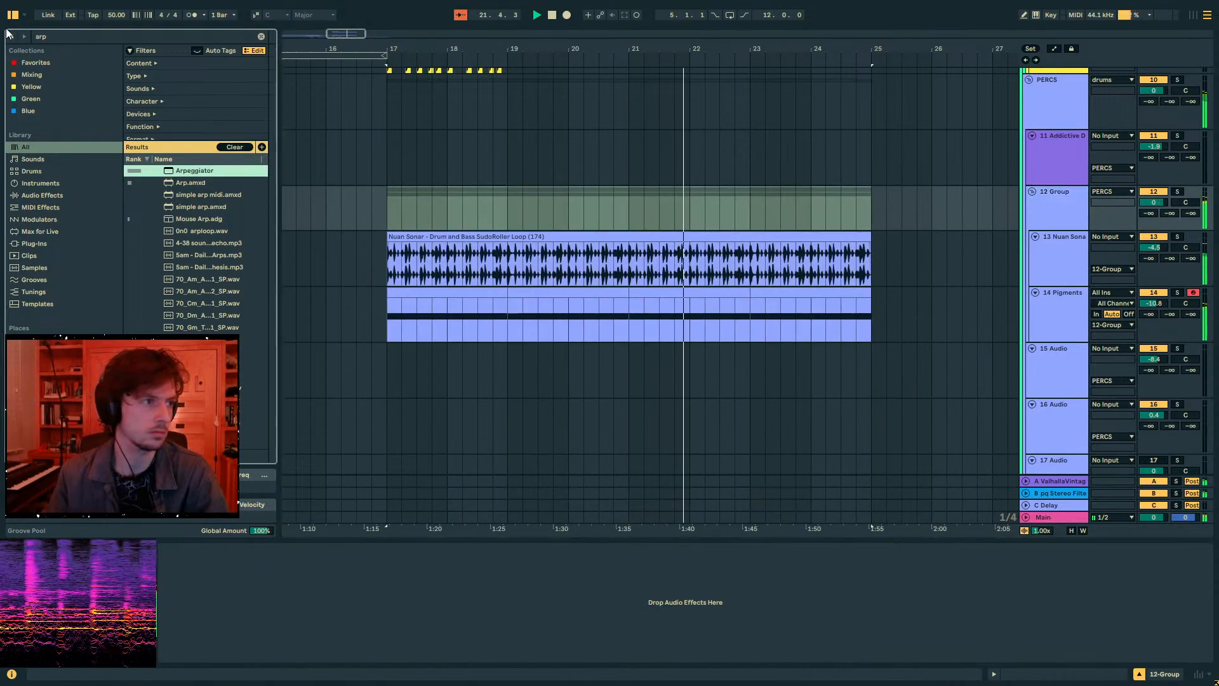
{"action": "type", "text": "atline"}
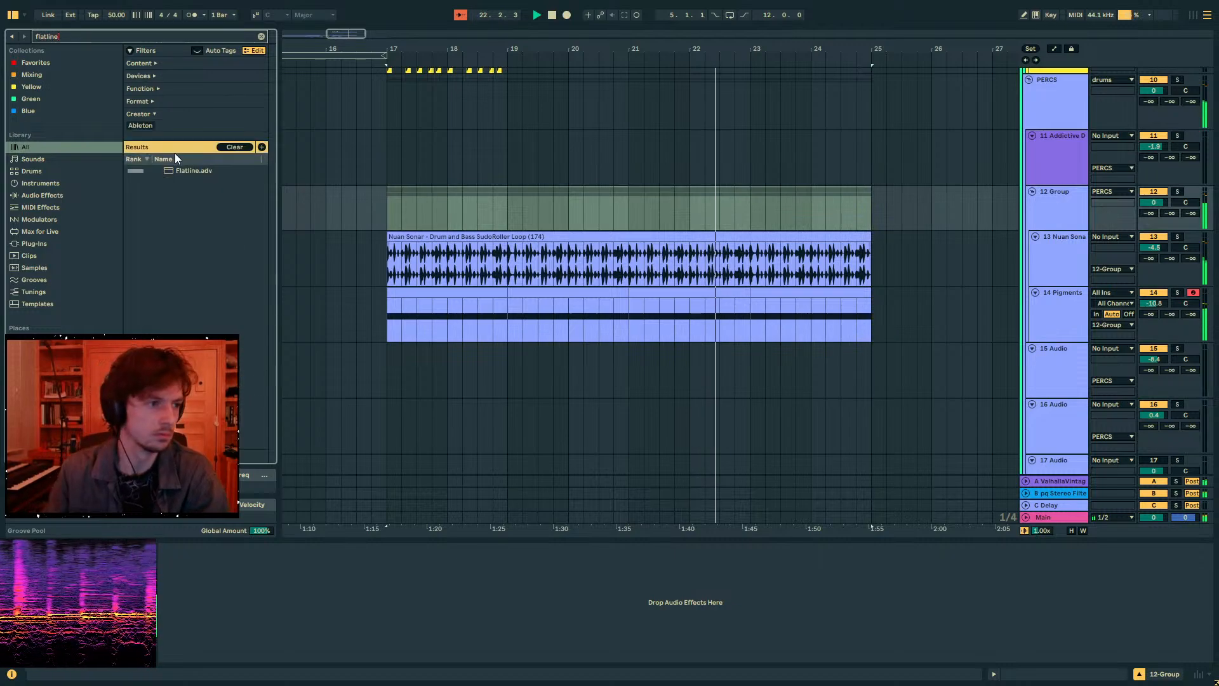
{"action": "left_click_drag", "start_coordinate": [179, 170], "coordinate": [392, 207]}
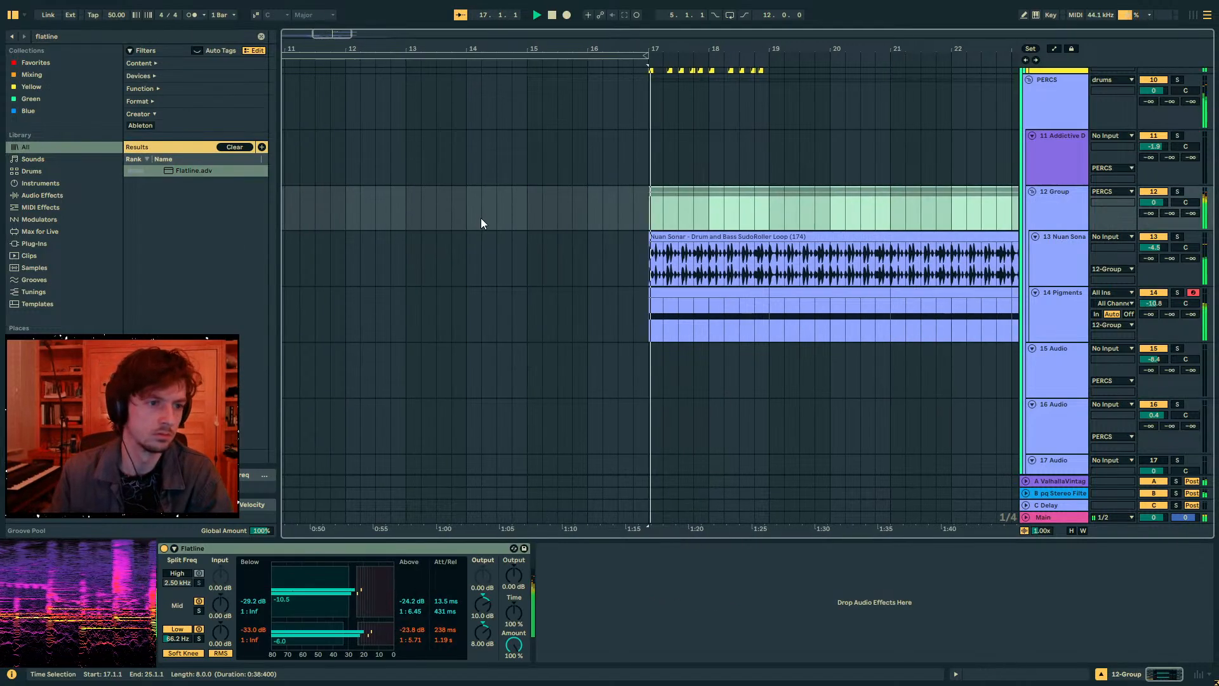
- Loop playback over bars 17 to 19 of the grouped percussion
{"action": "left_click_drag", "start_coordinate": [754, 212], "coordinate": [634, 214]}
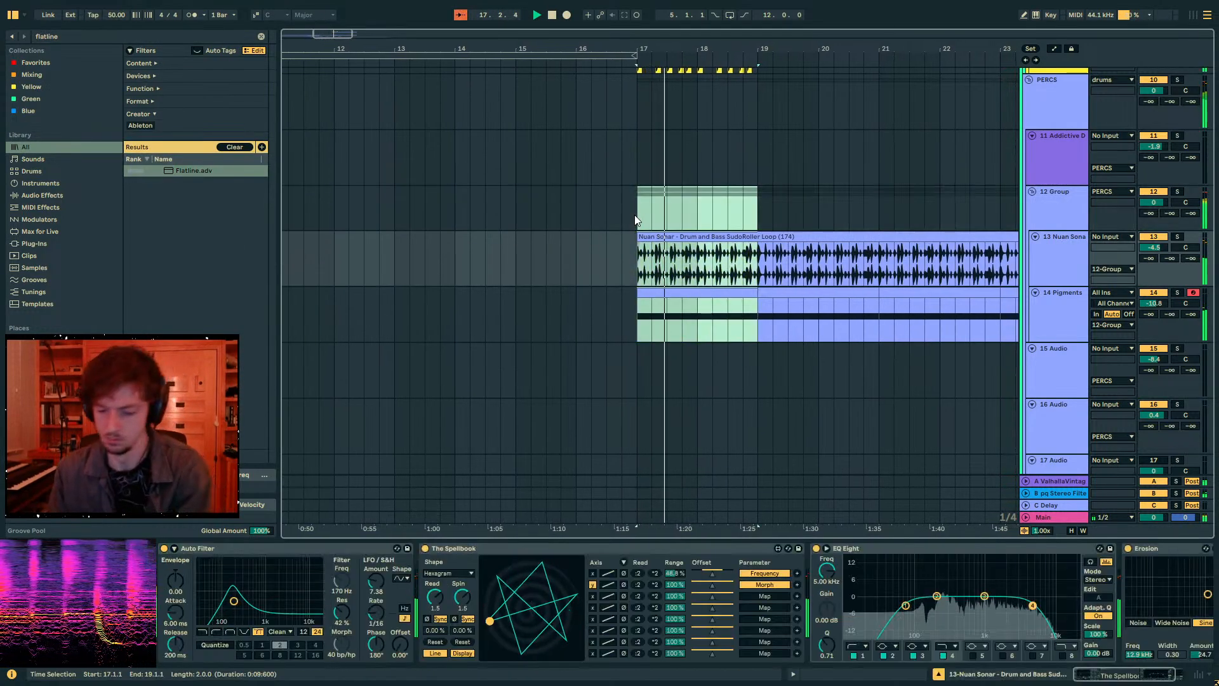
{"action": "key", "text": "ctrl+l"}
{"action": "scroll", "coordinate": [775, 261], "scroll_direction": "up", "scroll_amount": 3}
- Set Pigments' string Decay to about 0.304 and Timbre to bass, and raise its track volume to about -5.5 dB
{"action": "left_click", "coordinate": [1057, 416]}
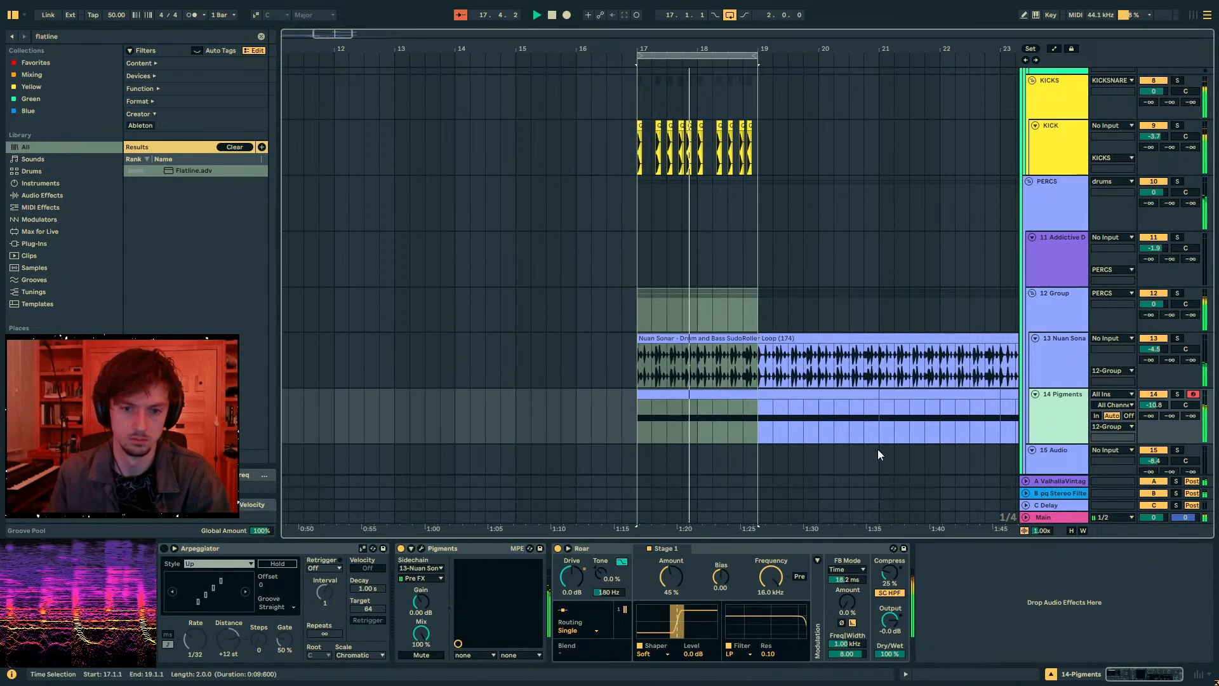
{"action": "left_click", "coordinate": [419, 550]}
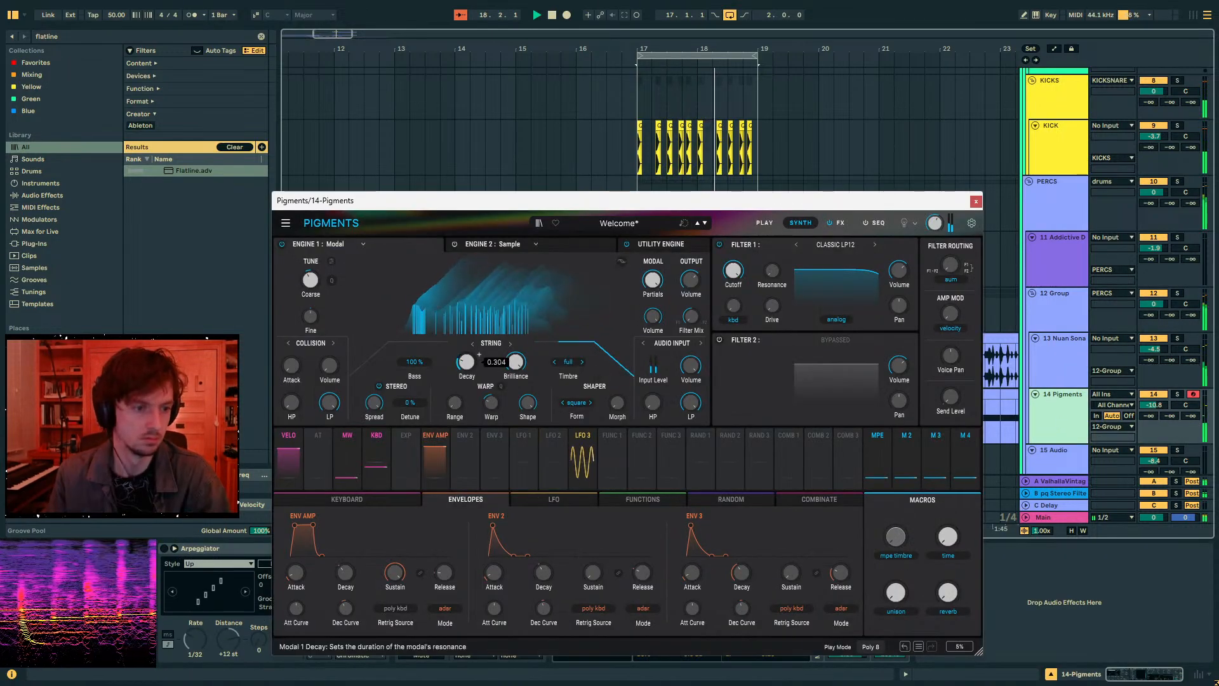
{"action": "left_click", "coordinate": [582, 361]}
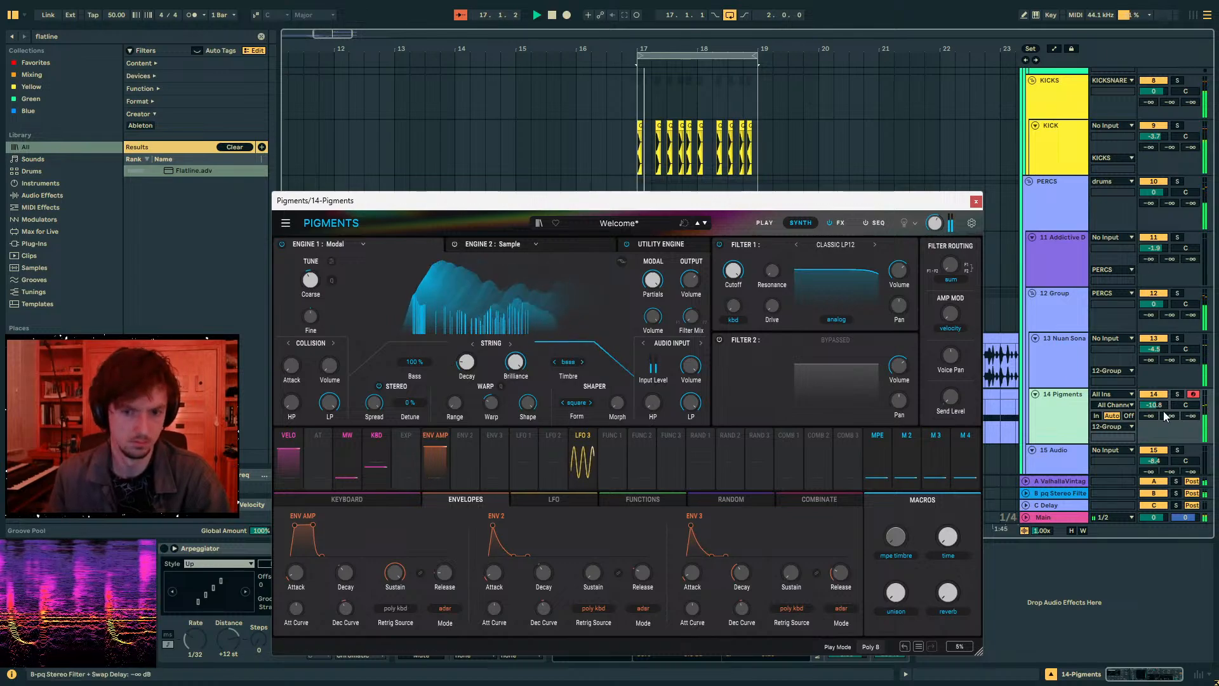
{"action": "left_click_drag", "start_coordinate": [1153, 405], "coordinate": [1153, 388]}
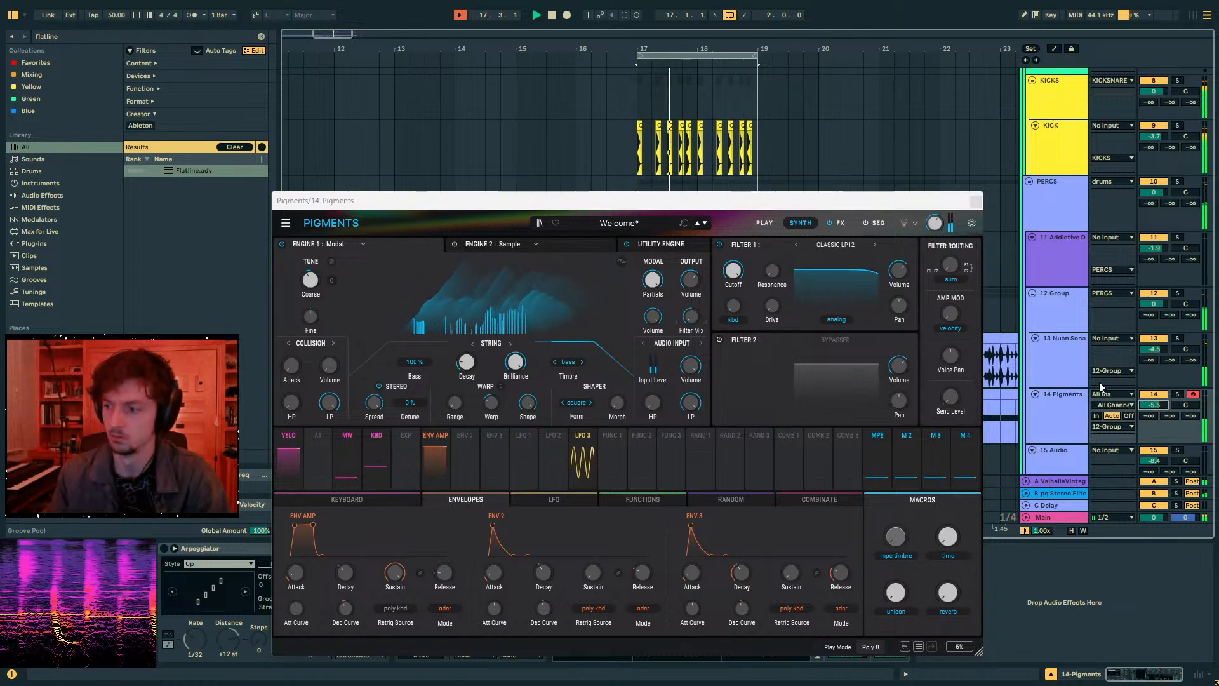
{"action": "left_click", "coordinate": [975, 201]}
- Search the browser for snare and place the Cymatics Dry Snare 12 sample on track 6 at 17.2
{"action": "scroll", "coordinate": [836, 282], "scroll_direction": "up", "scroll_amount": 3}
{"action": "scroll", "coordinate": [835, 287], "scroll_direction": "up", "scroll_amount": 3}
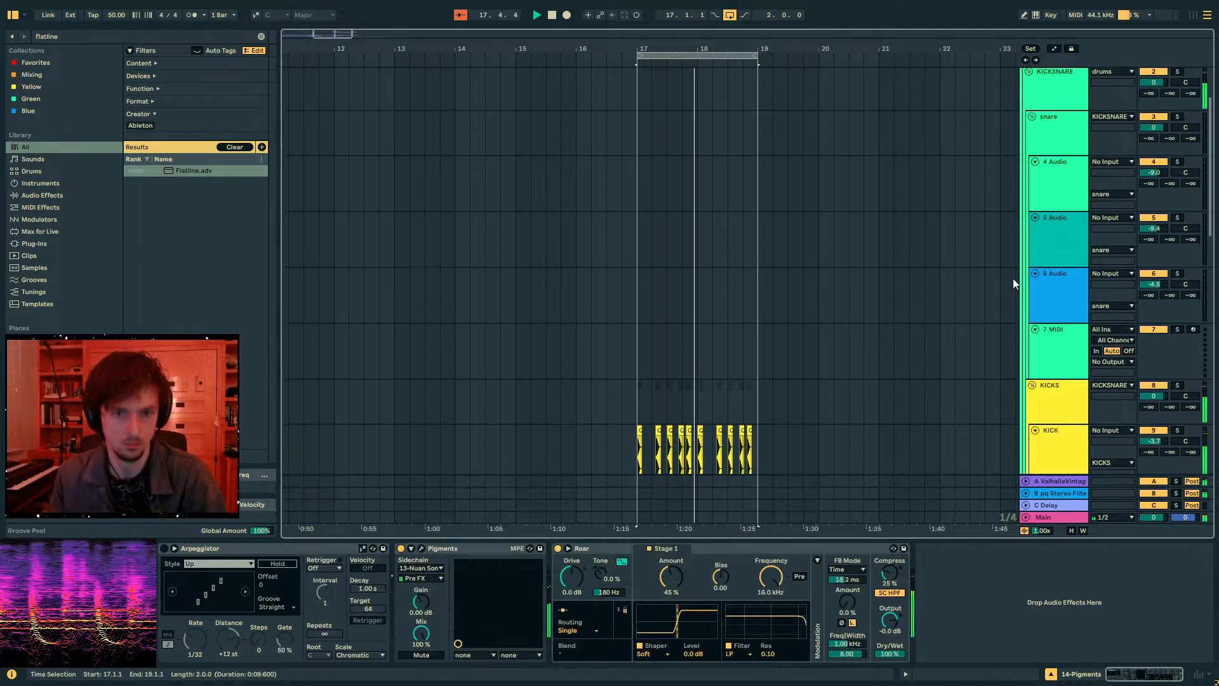
{"action": "key", "text": "ctrl+f"}
{"action": "type", "text": "snare"}
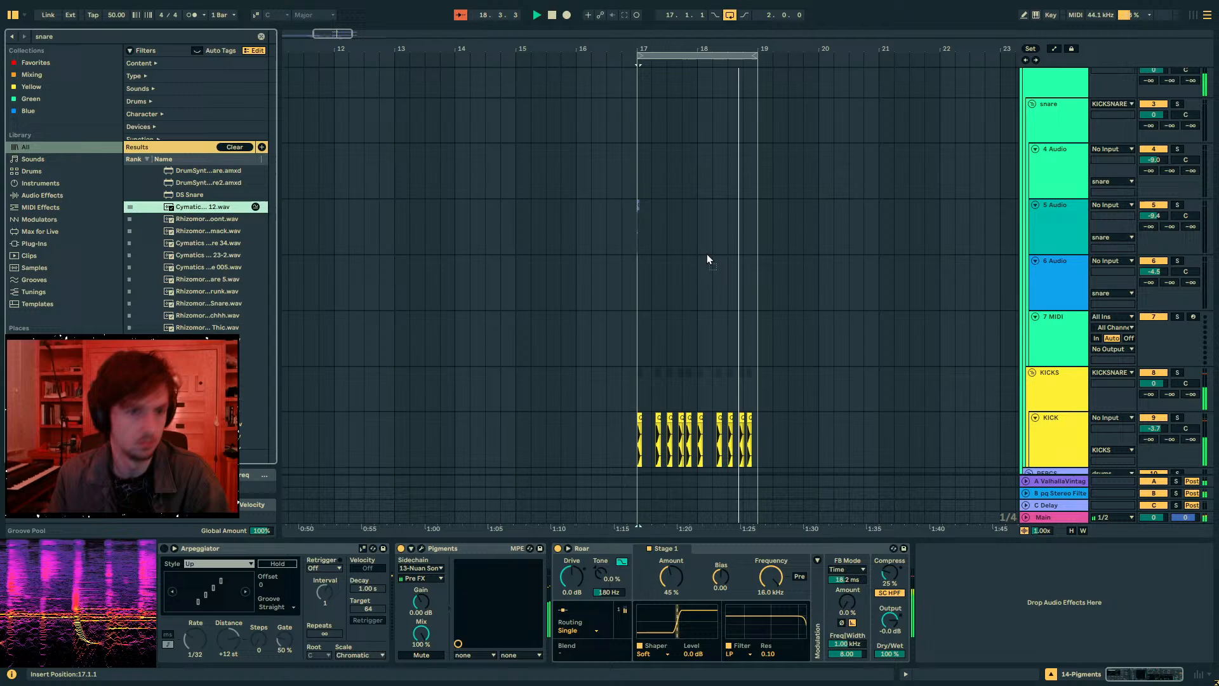
{"action": "left_click_drag", "start_coordinate": [707, 255], "coordinate": [657, 276]}
{"action": "left_click", "coordinate": [647, 55]}
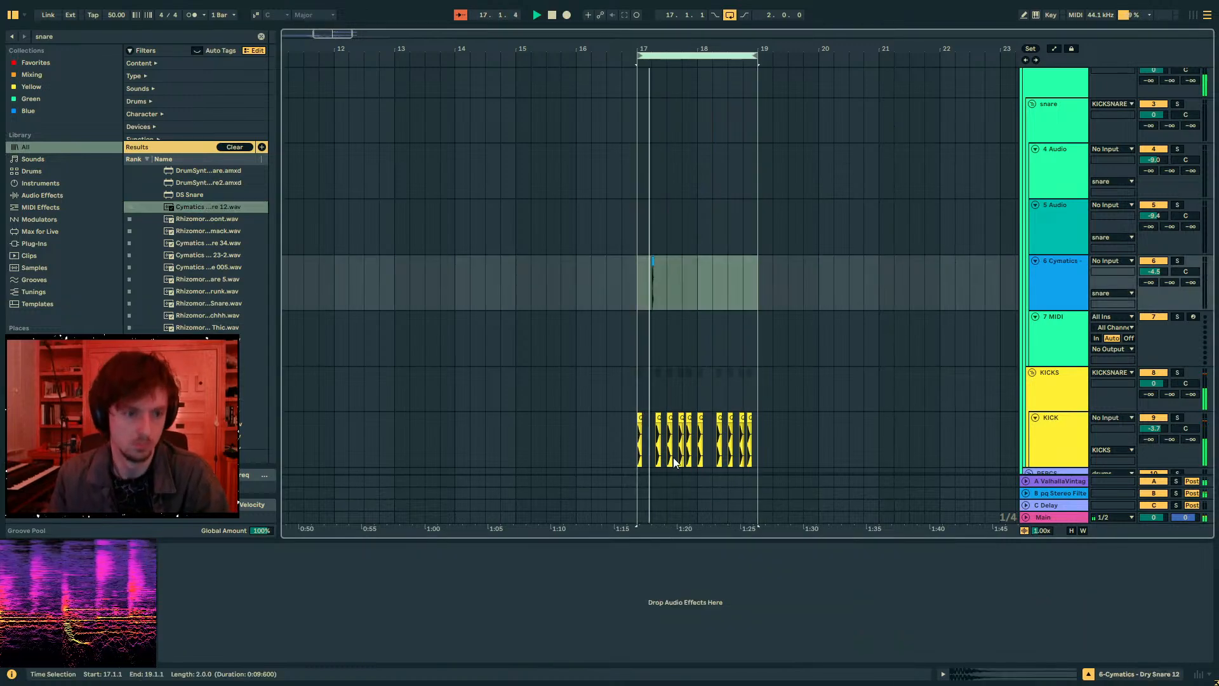
- Stop playback and move the snare clip earlier to 17.1.3
{"action": "scroll", "coordinate": [645, 273], "scroll_direction": "up", "scroll_amount": 10}
{"action": "left_click", "coordinate": [798, 295]}
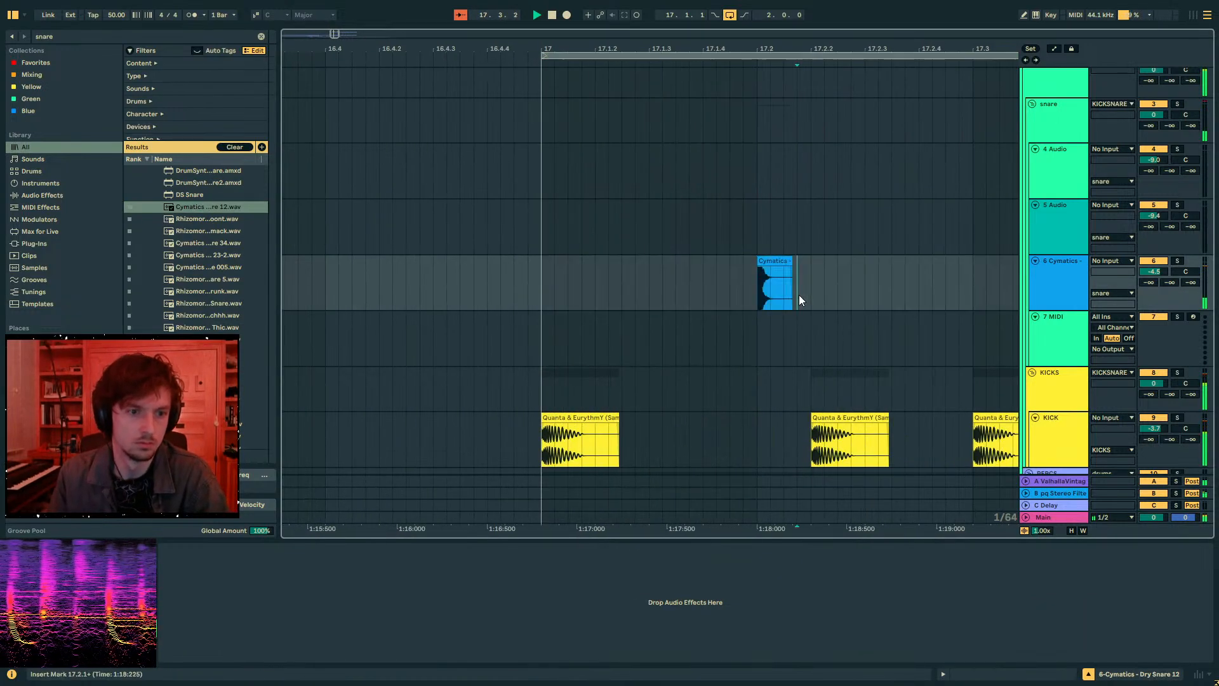
{"action": "key", "text": "space"}
{"action": "left_click_drag", "start_coordinate": [770, 261], "coordinate": [661, 272]}
- Duplicate the one-beat snare section from 17.1.1 to 17.2 repeatedly until it fills up to bar 19
{"action": "left_click_drag", "start_coordinate": [771, 295], "coordinate": [539, 279]}
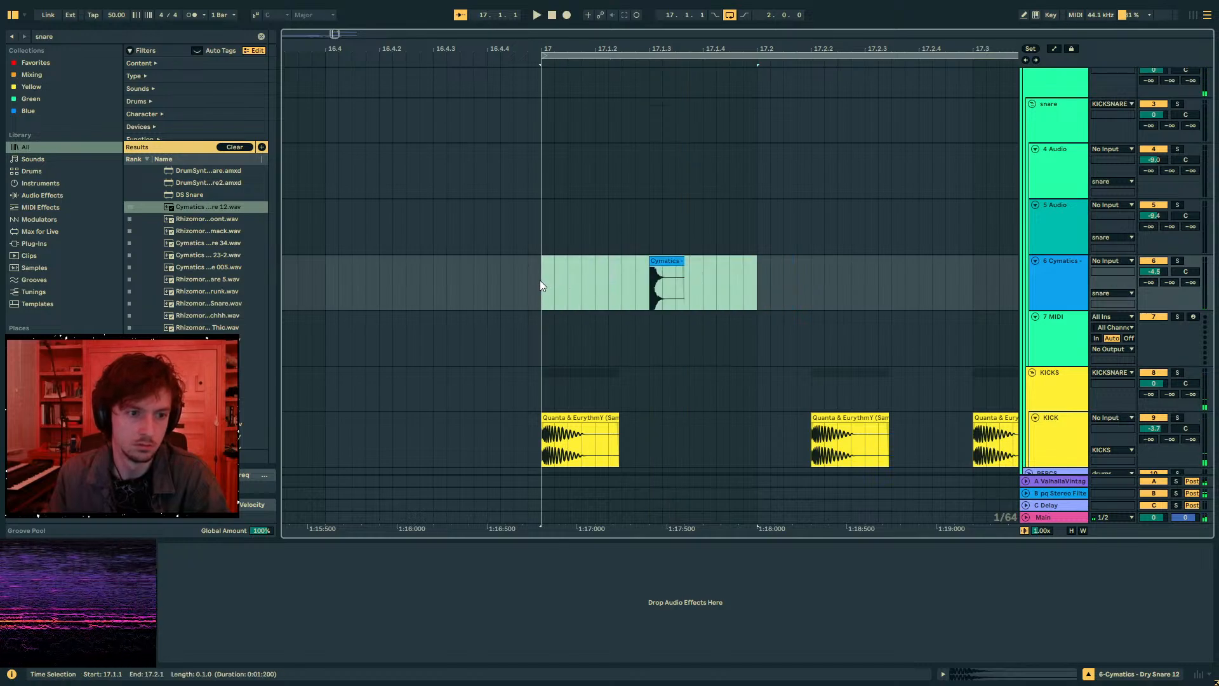
{"action": "key", "text": "ctrl+d"}
{"action": "key", "text": "ctrl+d"}
{"action": "key", "text": "ctrl+d"}
{"action": "key", "text": "ctrl+d"}
{"action": "key", "text": "ctrl+d"}
{"action": "key", "text": "ctrl+d"}
{"action": "key", "text": "minus"}
{"action": "key", "text": "ctrl+d"}
{"action": "left_click_drag", "start_coordinate": [670, 49], "coordinate": [670, 21]}
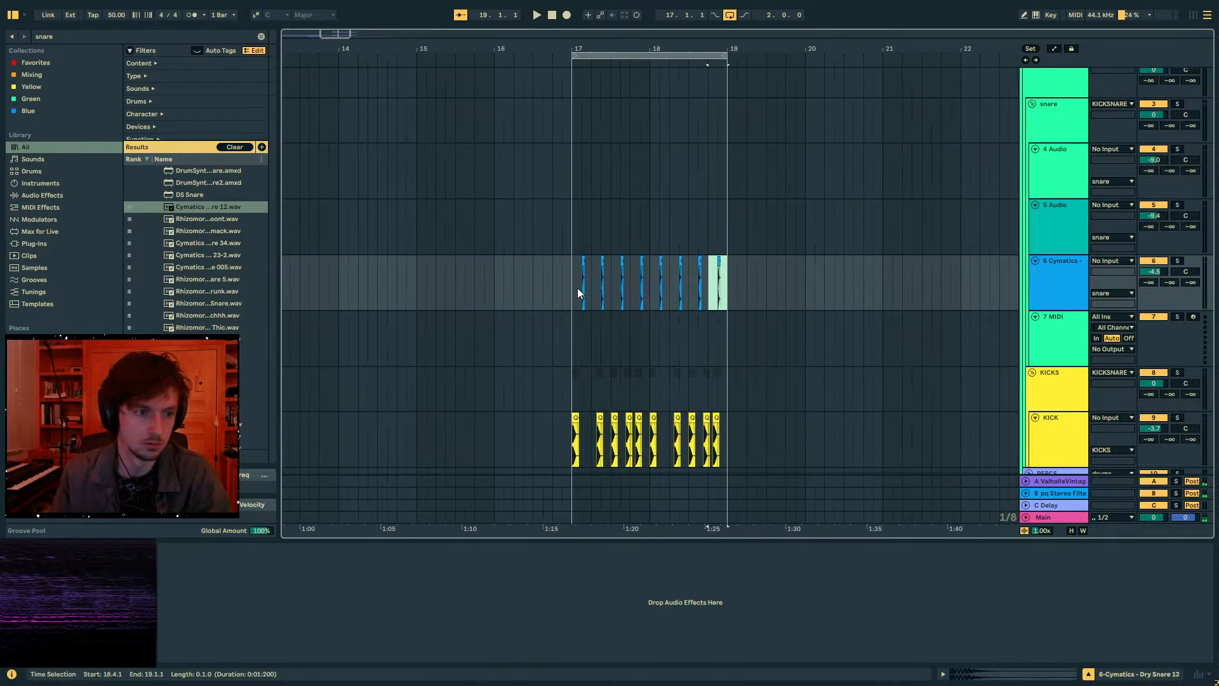
- Play the loop from bar 17 and lower the snare track's volume to -17.2 dB
{"action": "left_click", "coordinate": [575, 287]}
{"action": "key", "text": "space"}
{"action": "left_click_drag", "start_coordinate": [1153, 271], "coordinate": [1152, 291]}
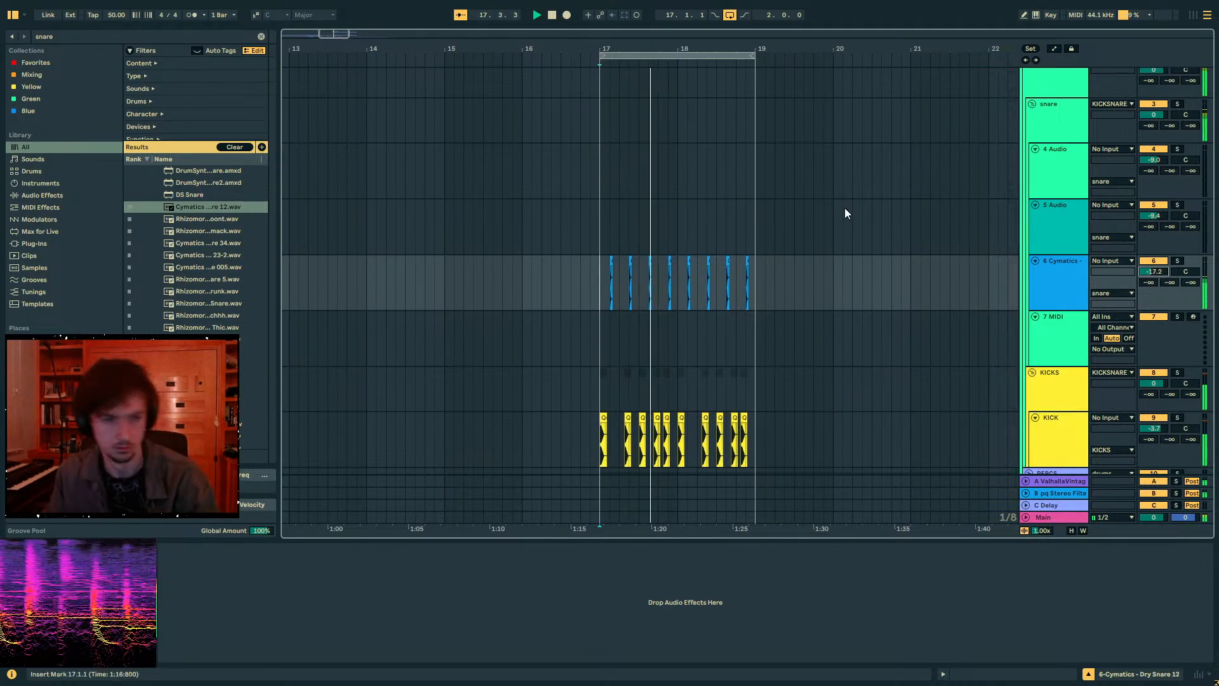
- Search the browser for corpus and add the Corpus effect to the Cymatics snare track
{"action": "left_click", "coordinate": [563, 283]}
{"action": "scroll", "coordinate": [595, 293], "scroll_direction": "down", "scroll_amount": 3}
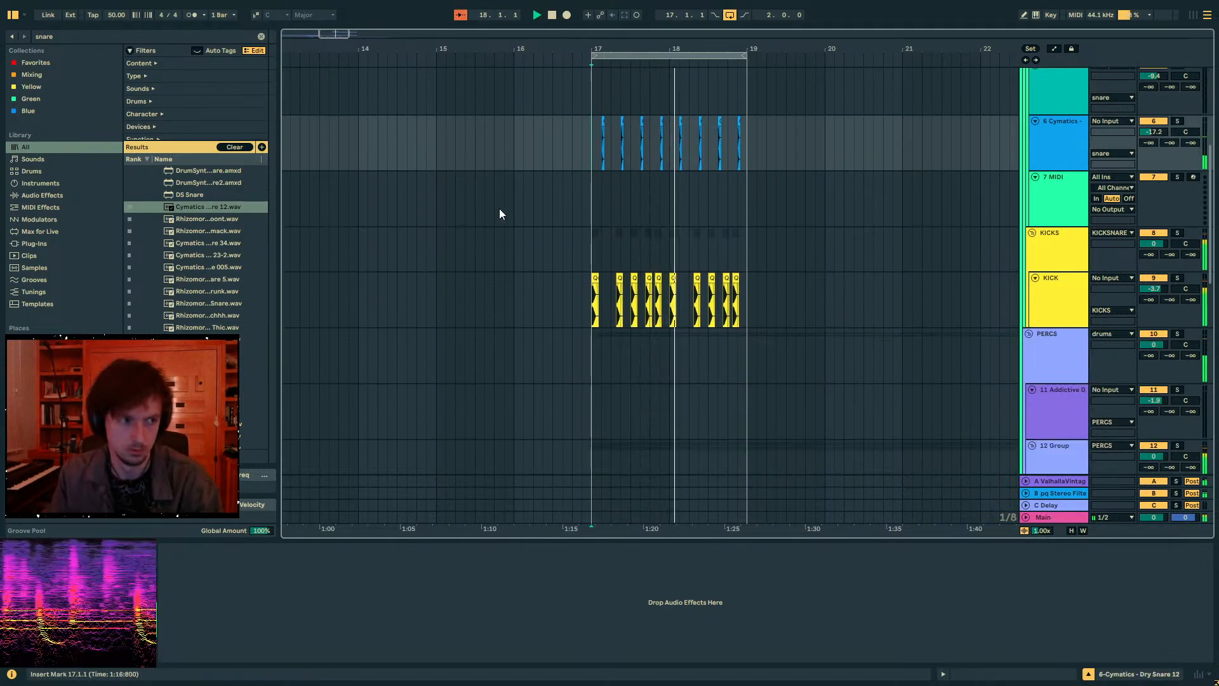
{"action": "left_click", "coordinate": [58, 33]}
{"action": "left_click_drag", "start_coordinate": [58, 33], "coordinate": [28, 18]}
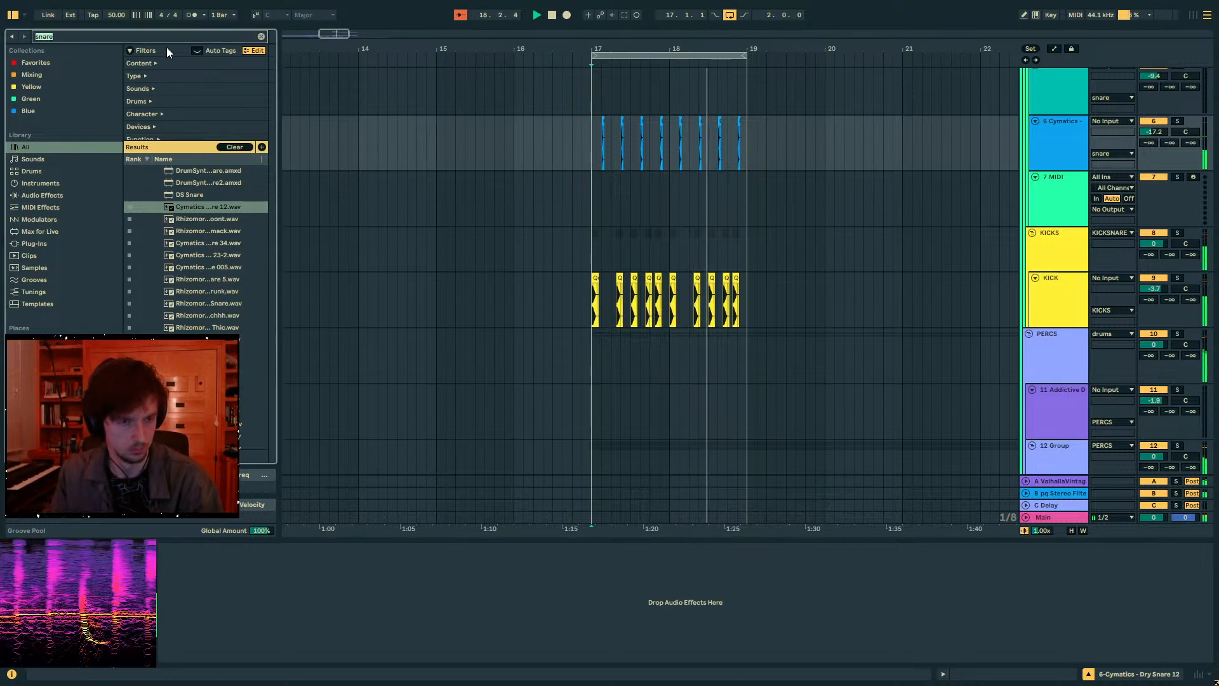
{"action": "type", "text": "corpus"}
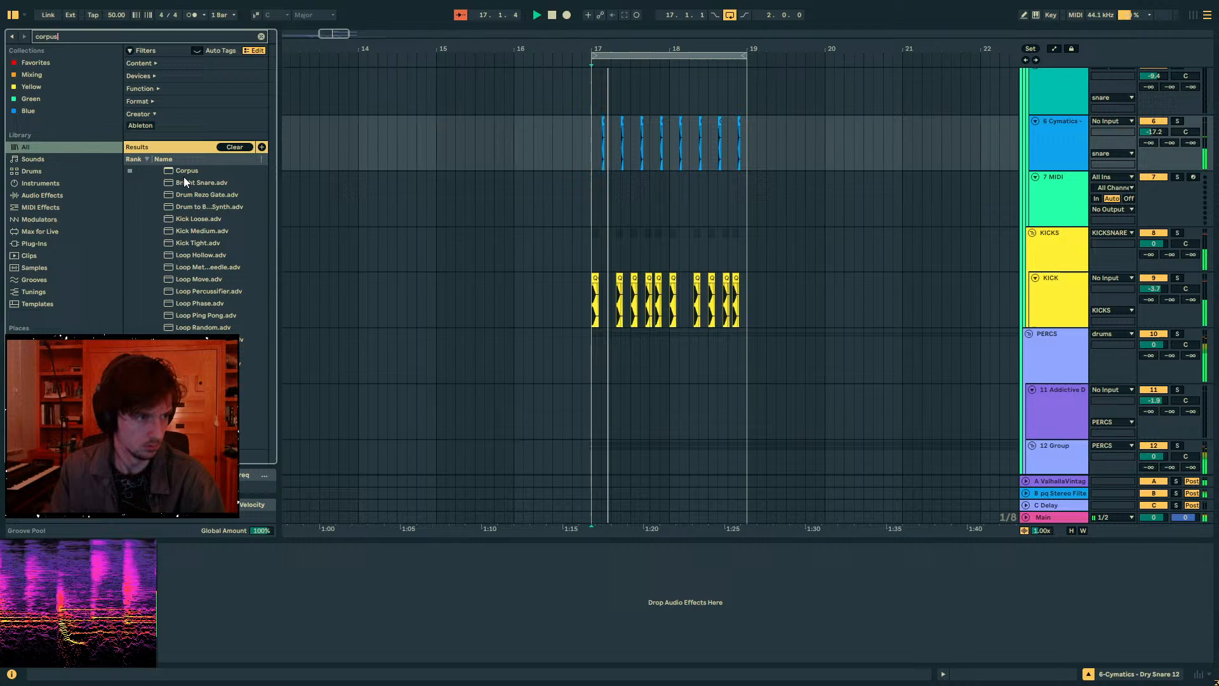
{"action": "left_click_drag", "start_coordinate": [184, 173], "coordinate": [645, 150]}
- Set the snare's Corpus to tune 83.32 and decay 132 ms, and solo the snare track
{"action": "left_click_drag", "start_coordinate": [322, 572], "coordinate": [322, 598]}
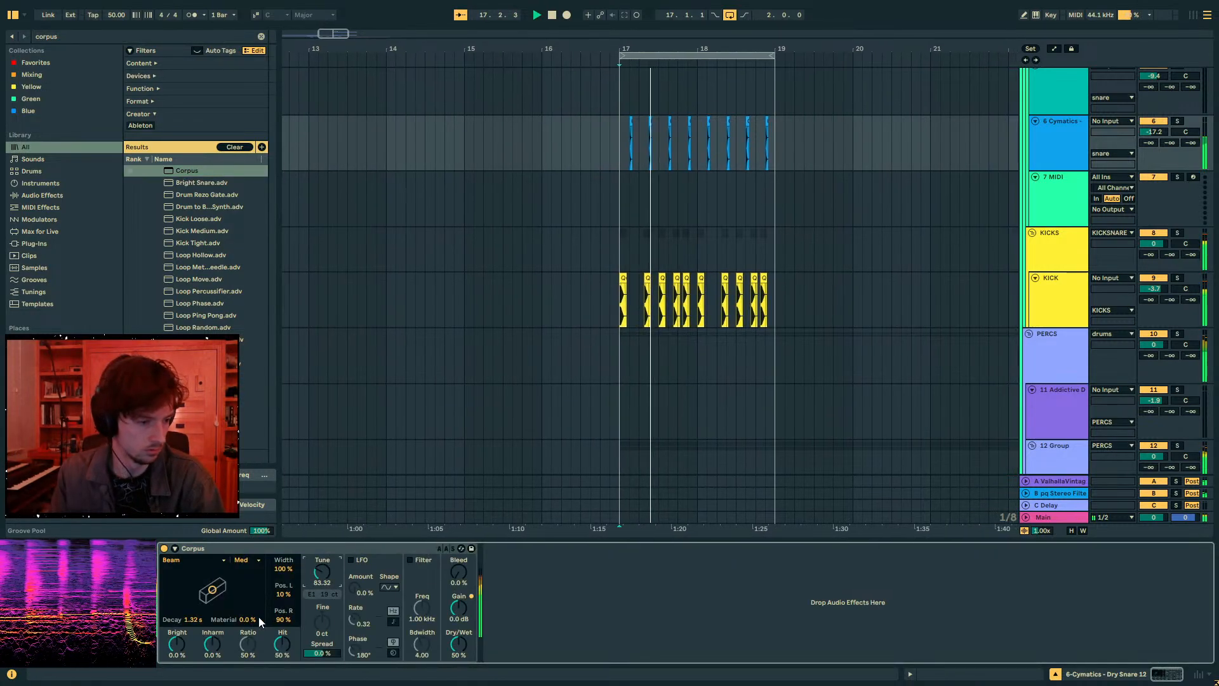
{"action": "left_click_drag", "start_coordinate": [189, 619], "coordinate": [188, 632]}
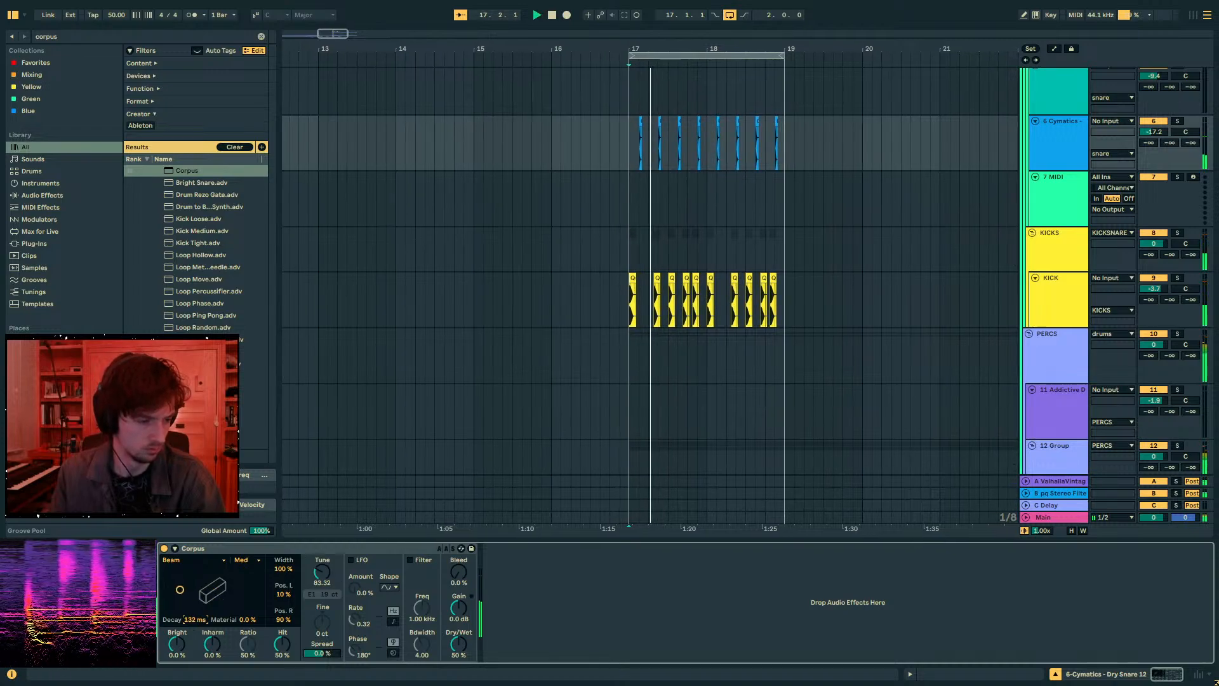
{"action": "left_click", "coordinate": [1177, 122]}
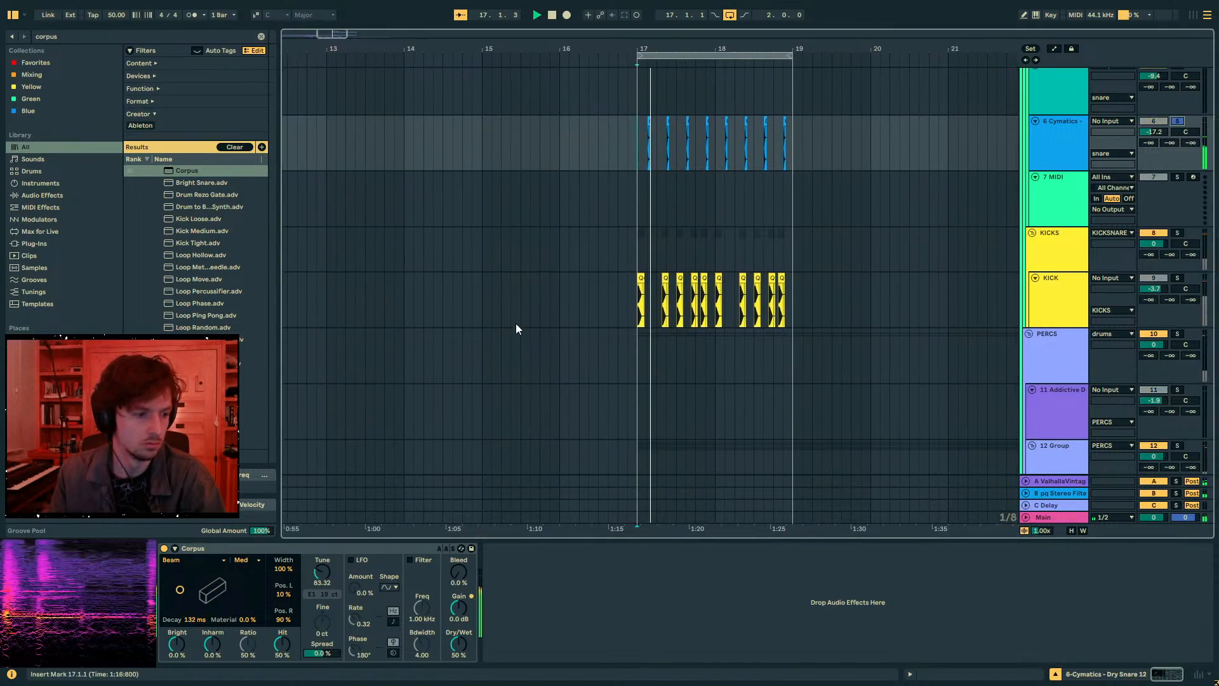
{"action": "key", "text": "plus"}
{"action": "key", "text": "plus"}
- Group Corpus into a rack, duplicate its chain and set the copy to tune 102.41, decay 102 ms, material 56%, bright 29% and inharmonics -30%
{"action": "left_click", "coordinate": [281, 550]}
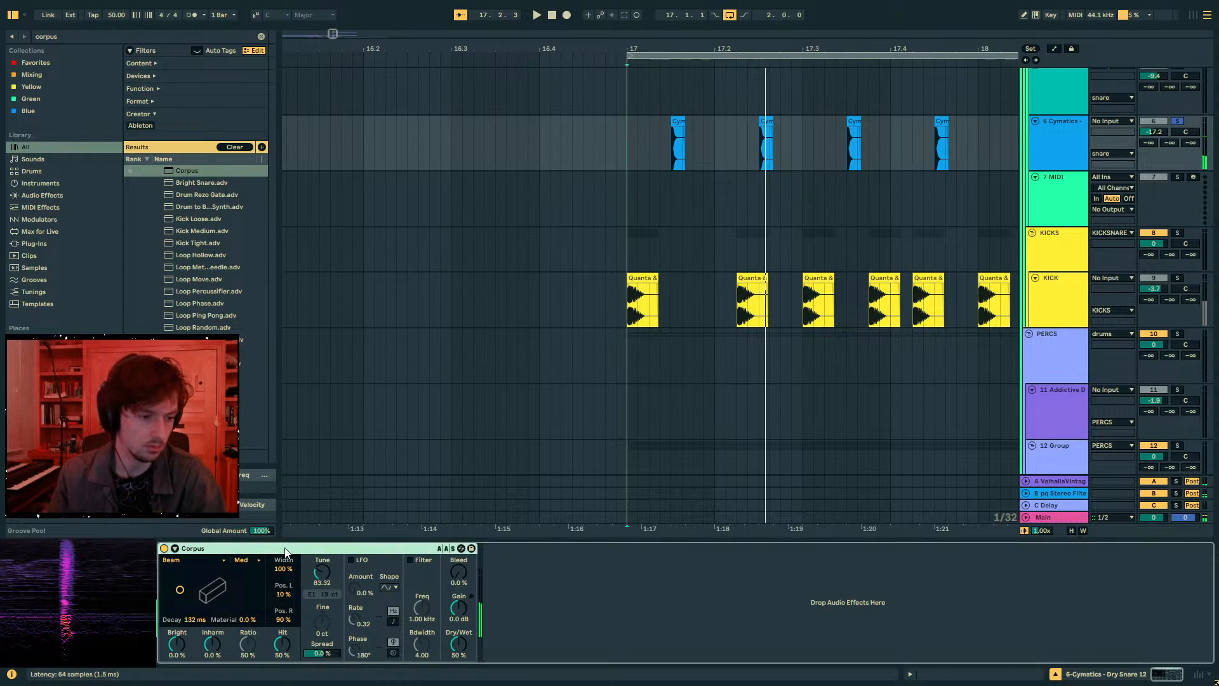
{"action": "key", "text": "ctrl+g"}
{"action": "left_click", "coordinate": [214, 579]}
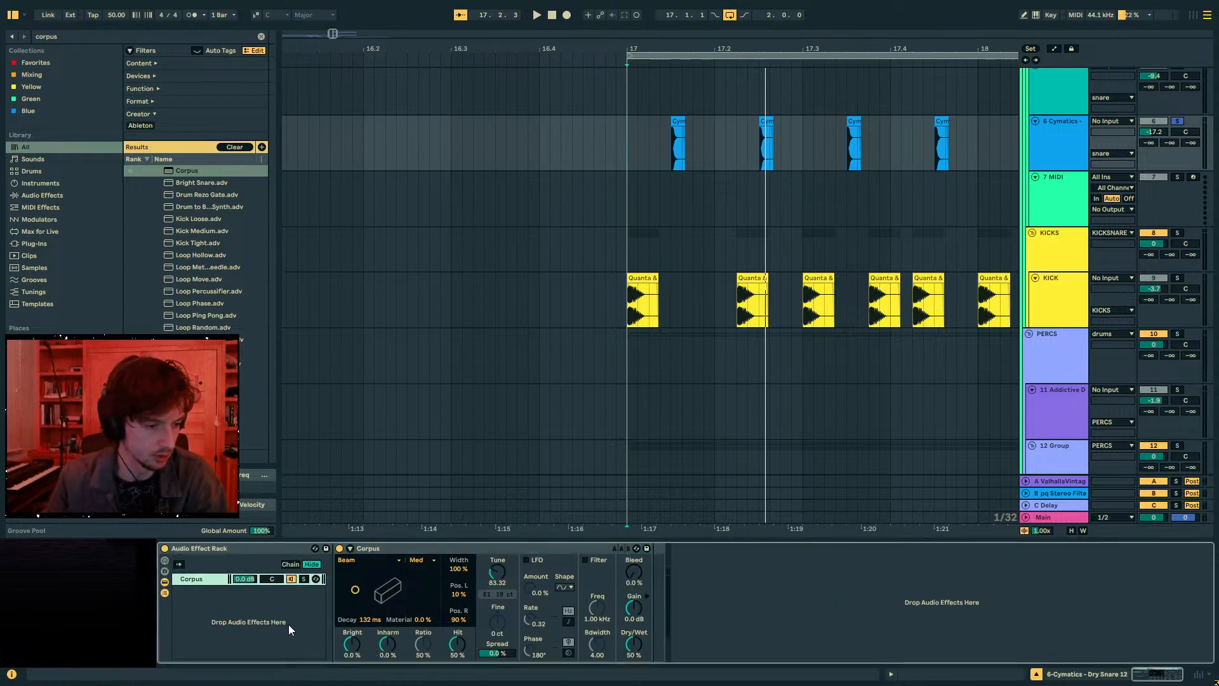
{"action": "key", "text": "ctrl+d"}
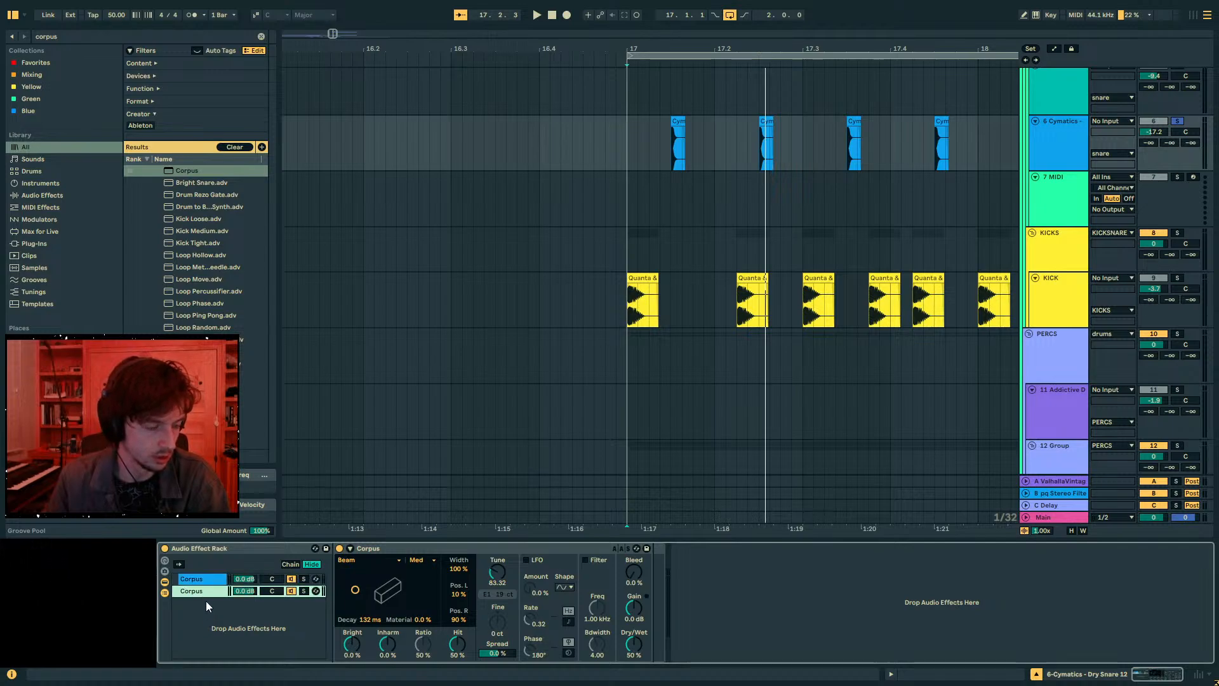
{"action": "left_click_drag", "start_coordinate": [497, 572], "coordinate": [497, 552]}
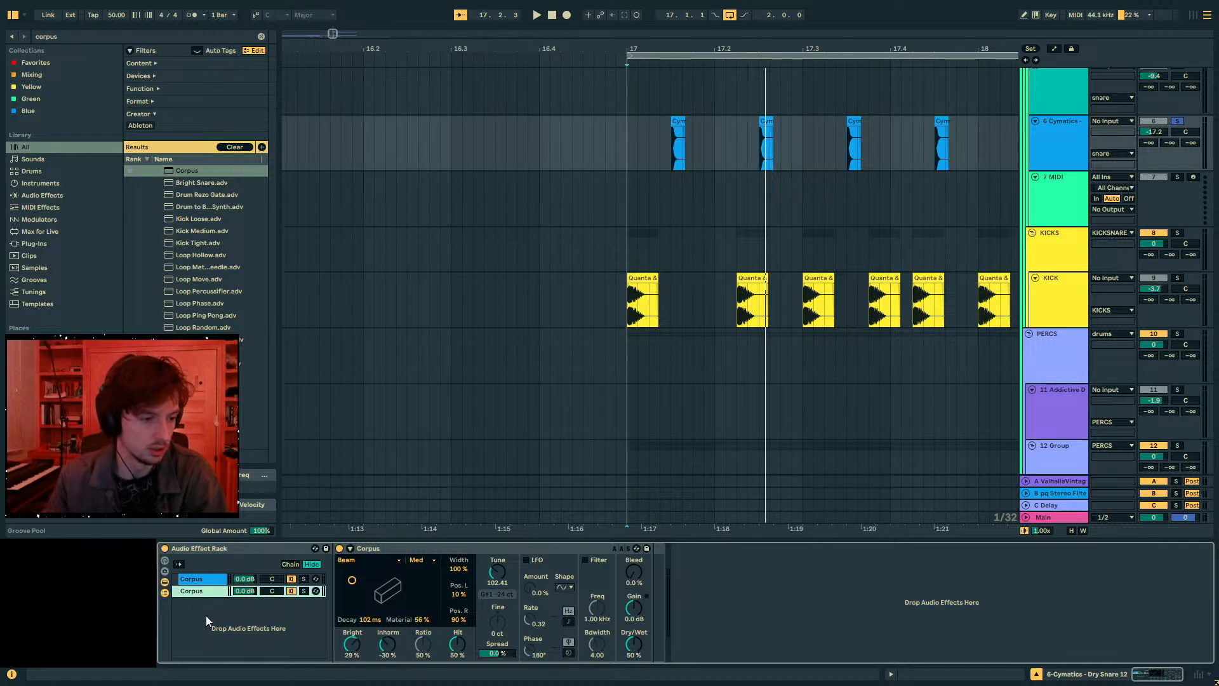
- Duplicate the second Corpus chain and set the copy to tune 53.66, decay 79 ms, material -22%, inharmonics 17% and hit 81%
{"action": "key", "text": "ctrl+d"}
{"action": "left_click_drag", "start_coordinate": [488, 585], "coordinate": [489, 620]}
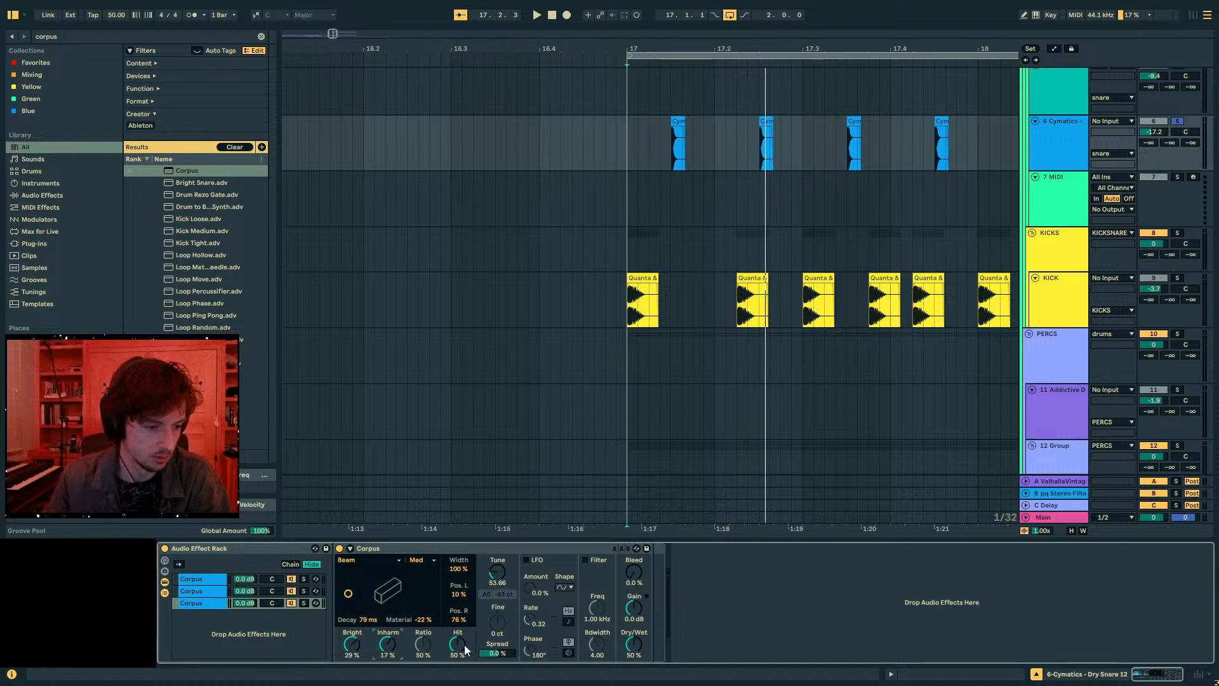
{"action": "left_click_drag", "start_coordinate": [465, 648], "coordinate": [466, 622]}
- Play the soloed snare and lengthen the Corpus decays, to 244 ms on the first chain and 162 ms on the second
{"action": "key", "text": "space"}
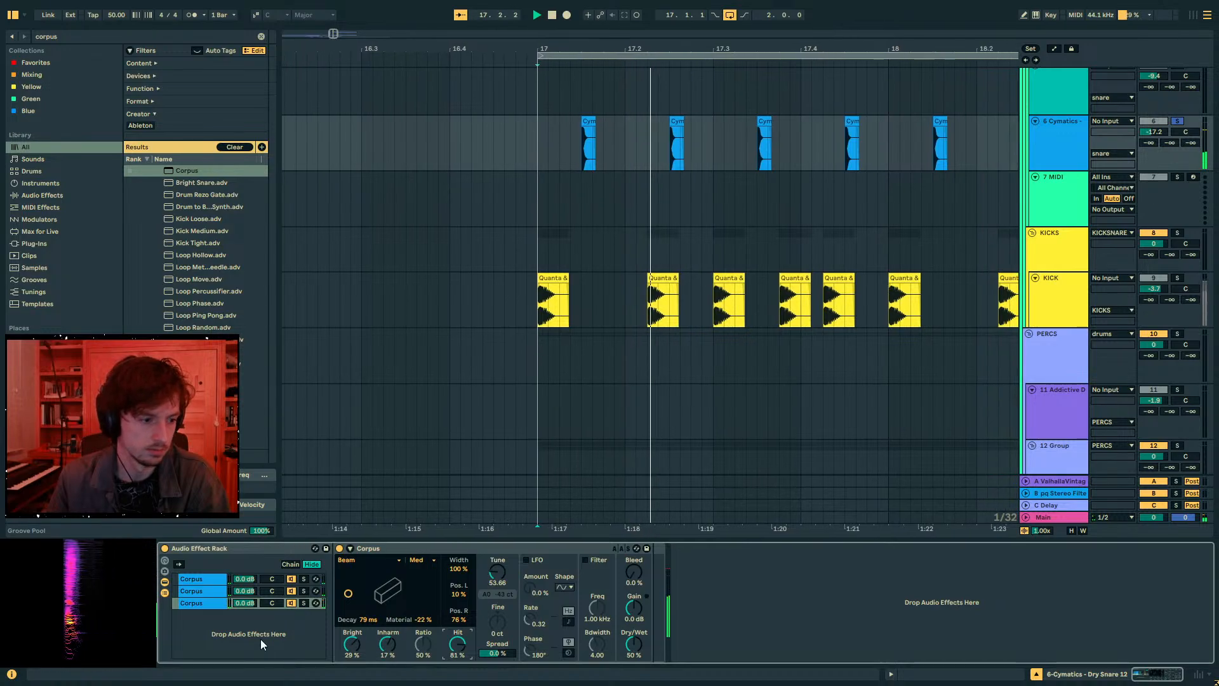
{"action": "mouse_move", "coordinate": [368, 619]}
{"action": "left_mouse_down"}
{"action": "mouse_move", "coordinate": [368, 581]}
{"action": "mouse_move", "coordinate": [369, 654]}
{"action": "mouse_move", "coordinate": [370, 623]}
{"action": "left_mouse_up"}
{"action": "left_click", "coordinate": [215, 590]}
{"action": "key", "text": "space"}
{"action": "left_click", "coordinate": [209, 578]}
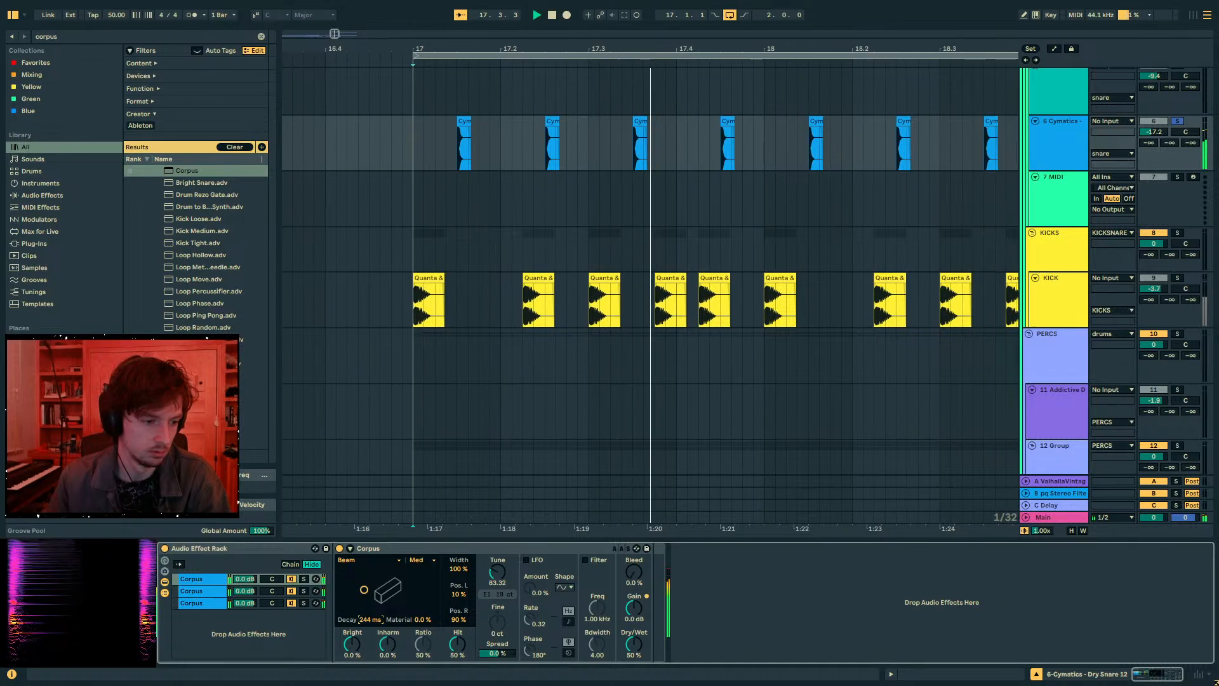
{"action": "left_click", "coordinate": [214, 591]}
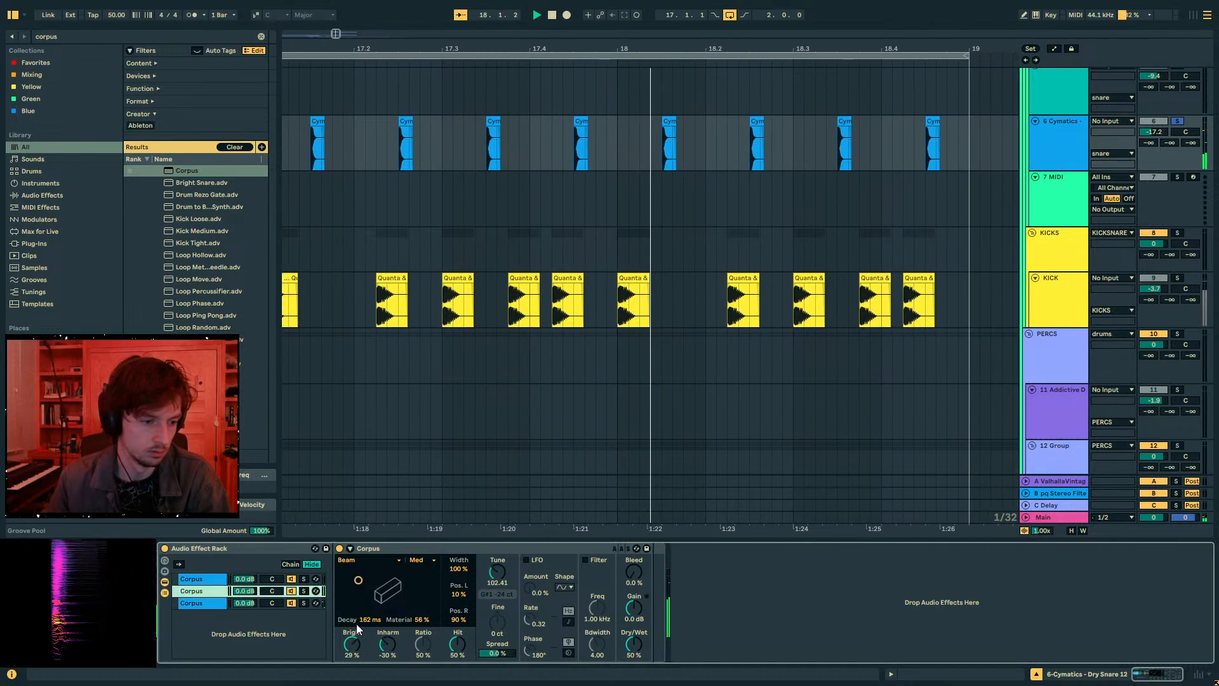
- Add an empty chain to the snare's effect rack and unsolo the snare track
{"action": "double_click", "coordinate": [241, 623]}
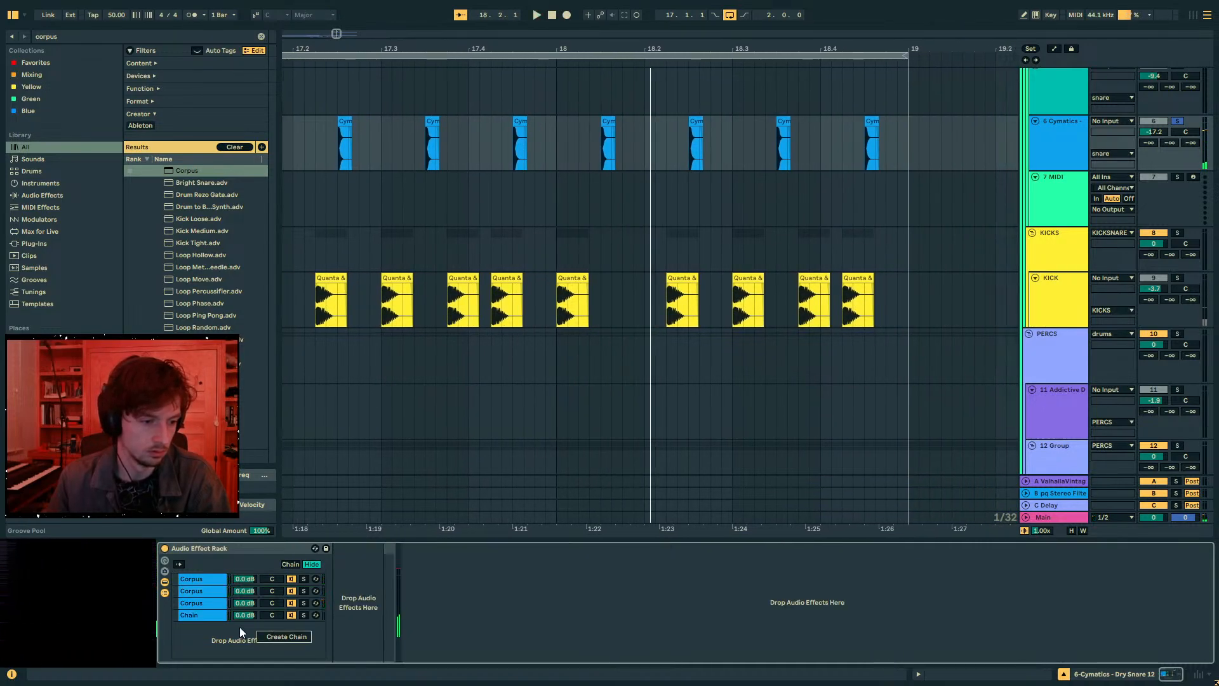
{"action": "left_click", "coordinate": [1177, 121]}
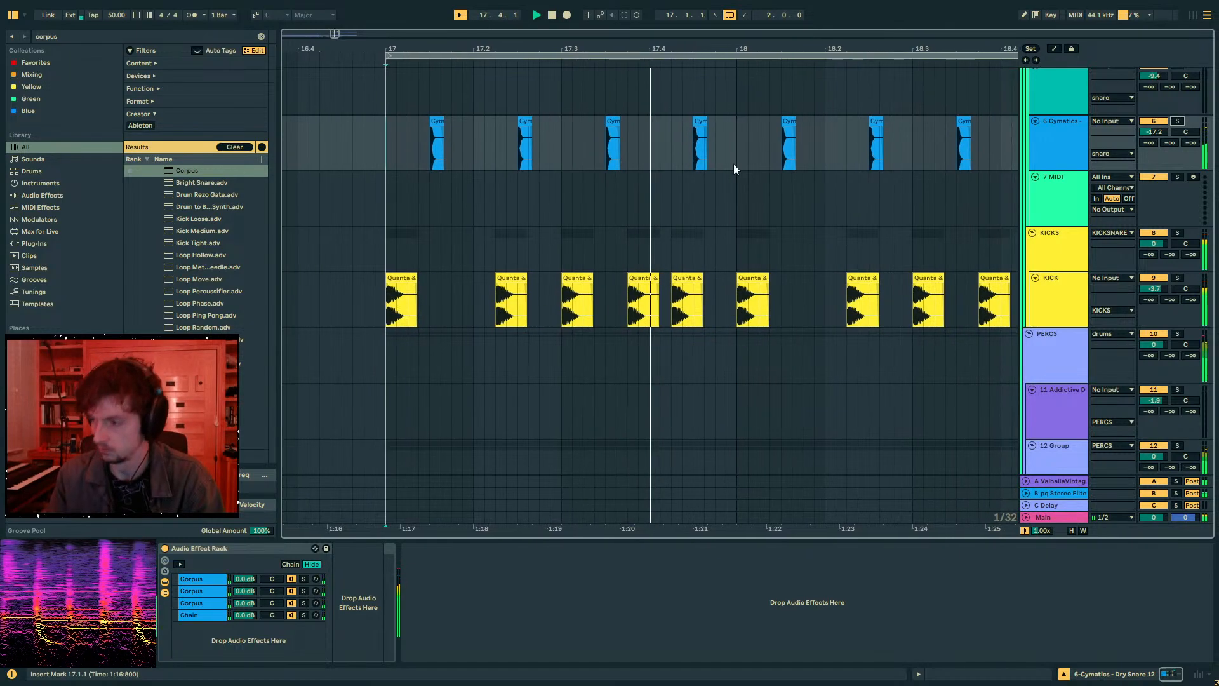
{"action": "left_click", "coordinate": [553, 161]}
{"action": "mouse_move", "coordinate": [590, 45]}
{"action": "left_mouse_down"}
{"action": "mouse_move", "coordinate": [536, 13]}
{"action": "mouse_move", "coordinate": [575, 30]}
{"action": "left_mouse_up"}
{"action": "left_click_drag", "start_coordinate": [760, 279], "coordinate": [511, 282]}
{"action": "scroll", "coordinate": [632, 231], "scroll_direction": "down", "scroll_amount": 6}
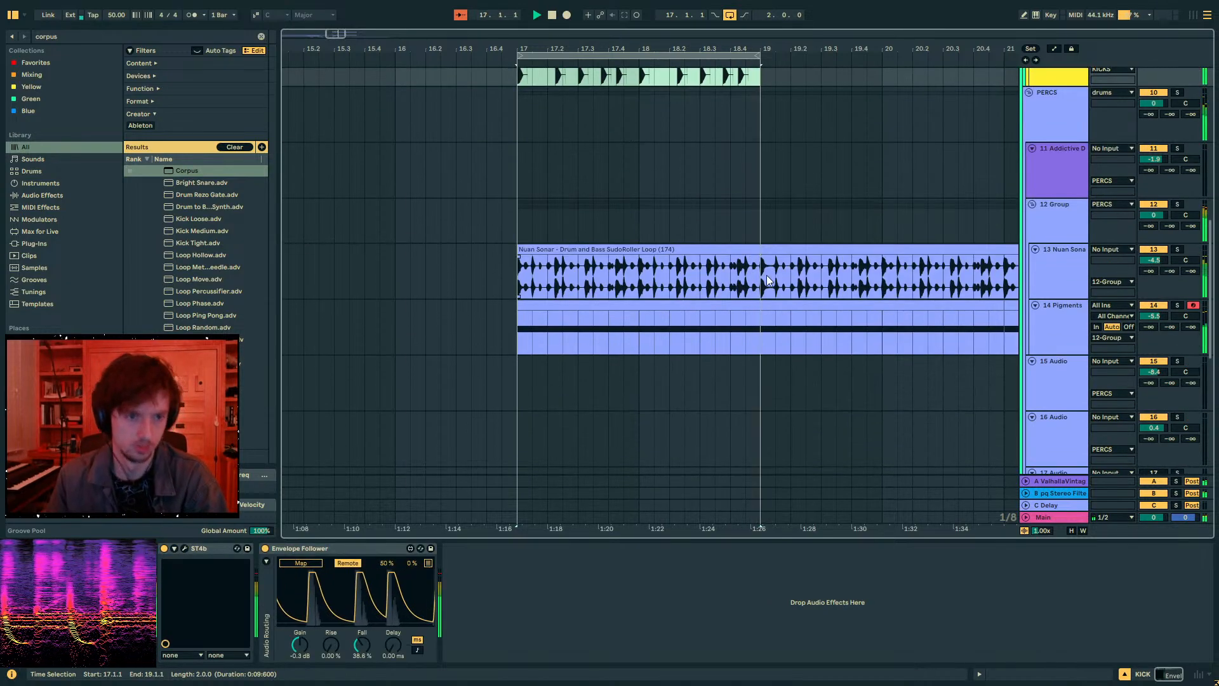
{"action": "left_click", "coordinate": [768, 279]}
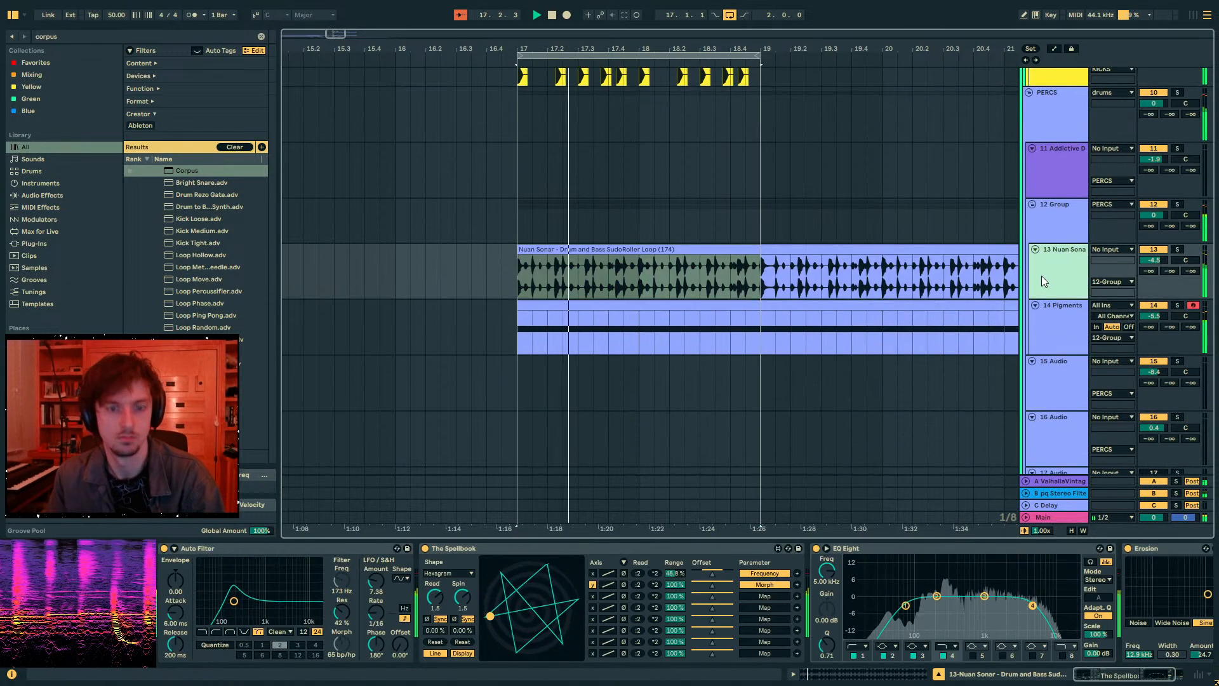
{"action": "key", "text": "ctrl+t"}
{"action": "key", "text": "ctrl+z"}
- Fold the KICKSNARE group, stop playback and duplicate its two-bar section from bar 17 to 19 directly after itself
{"action": "left_click_drag", "start_coordinate": [692, 50], "coordinate": [601, 54]}
{"action": "scroll", "coordinate": [877, 293], "scroll_direction": "up", "scroll_amount": 2}
{"action": "scroll", "coordinate": [877, 293], "scroll_direction": "up", "scroll_amount": 5}
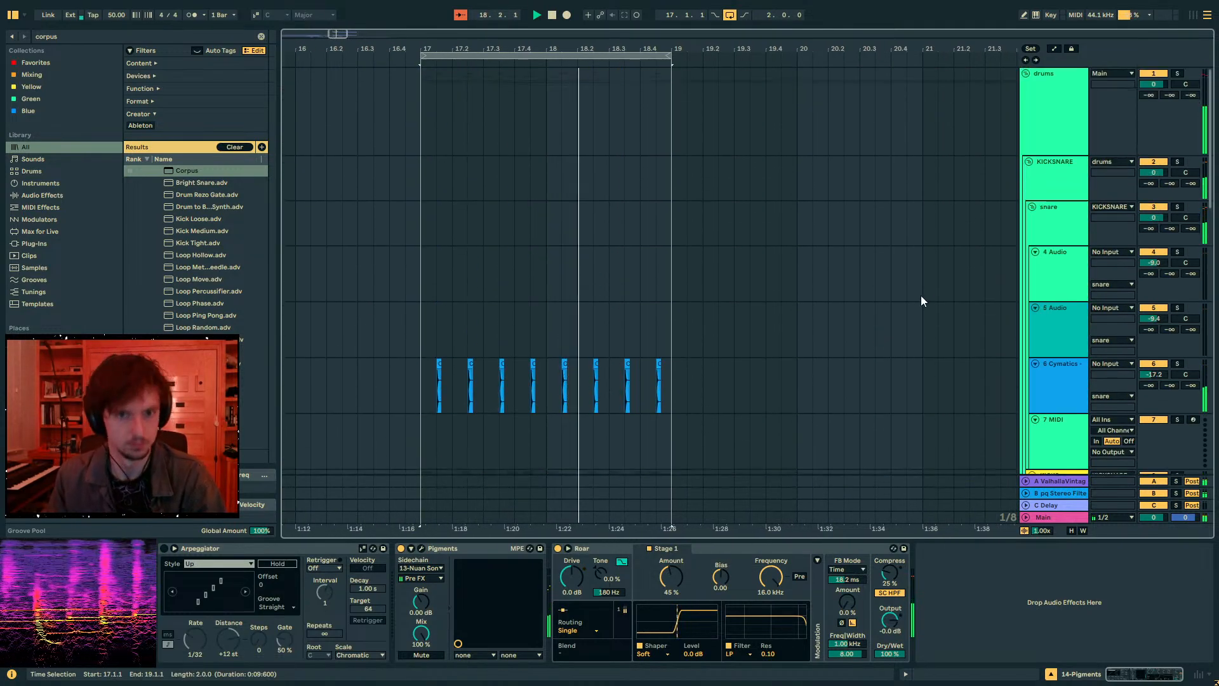
{"action": "left_click", "coordinate": [1033, 180]}
{"action": "key", "text": "Left"}
{"action": "left_click_drag", "start_coordinate": [672, 165], "coordinate": [421, 257]}
{"action": "key", "text": "space"}
{"action": "key", "text": "ctrl+d"}
- Expand the KICKSNARE group again to show the individual snare and kick tracks
{"action": "left_click", "coordinate": [551, 176]}
{"action": "left_click", "coordinate": [659, 171]}
{"action": "left_click", "coordinate": [1027, 175]}
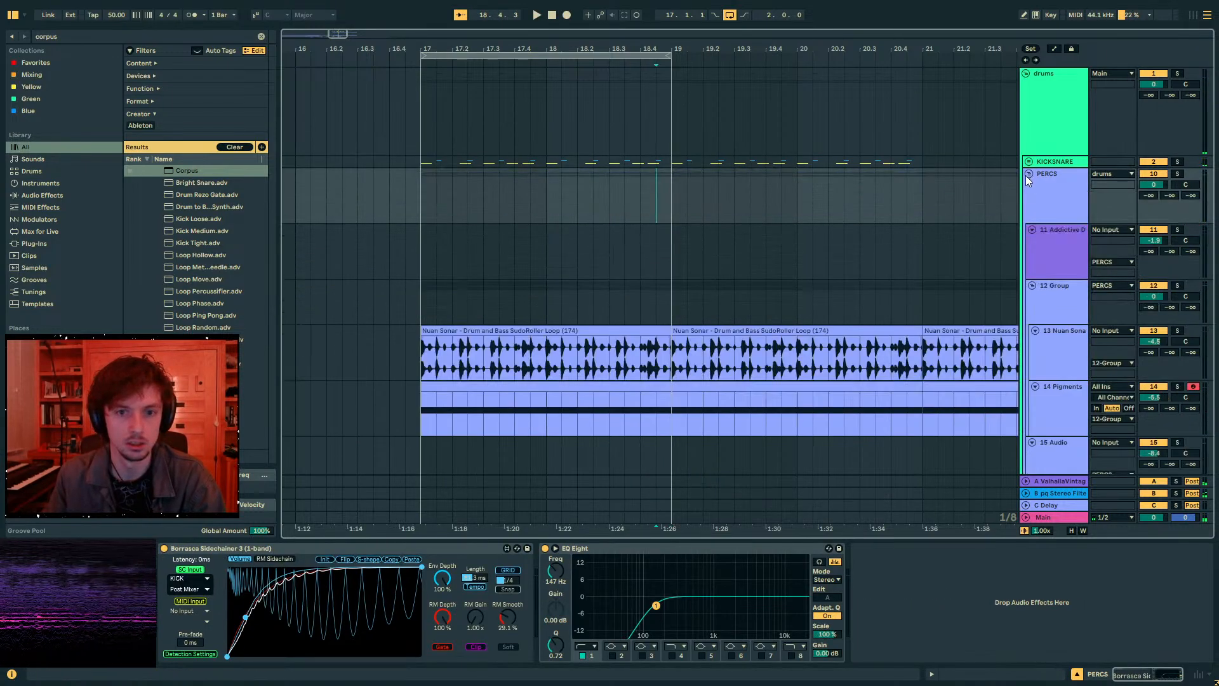
{"action": "scroll", "coordinate": [943, 196], "scroll_direction": "down", "scroll_amount": 2}
{"action": "left_click", "coordinate": [1029, 110]}
{"action": "scroll", "coordinate": [984, 135], "scroll_direction": "down", "scroll_amount": 1}
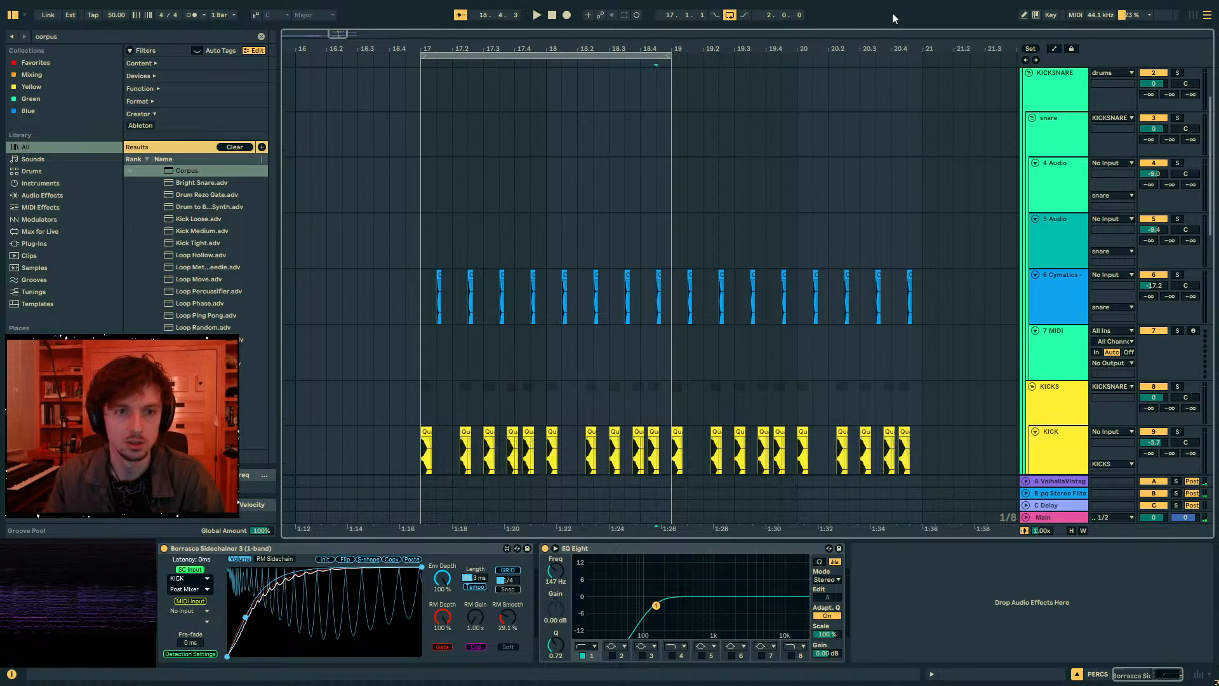
- Copy the snare clip at 20.3.3, paste an extra hit between 20.3.4 and 20.4, and play the fill
{"action": "left_click_drag", "start_coordinate": [884, 39], "coordinate": [837, 222]}
{"action": "scroll", "coordinate": [872, 229], "scroll_direction": "down", "scroll_amount": 2}
{"action": "scroll", "coordinate": [872, 234], "scroll_direction": "down", "scroll_amount": 1}
{"action": "left_click", "coordinate": [875, 246]}
{"action": "left_click", "coordinate": [863, 248]}
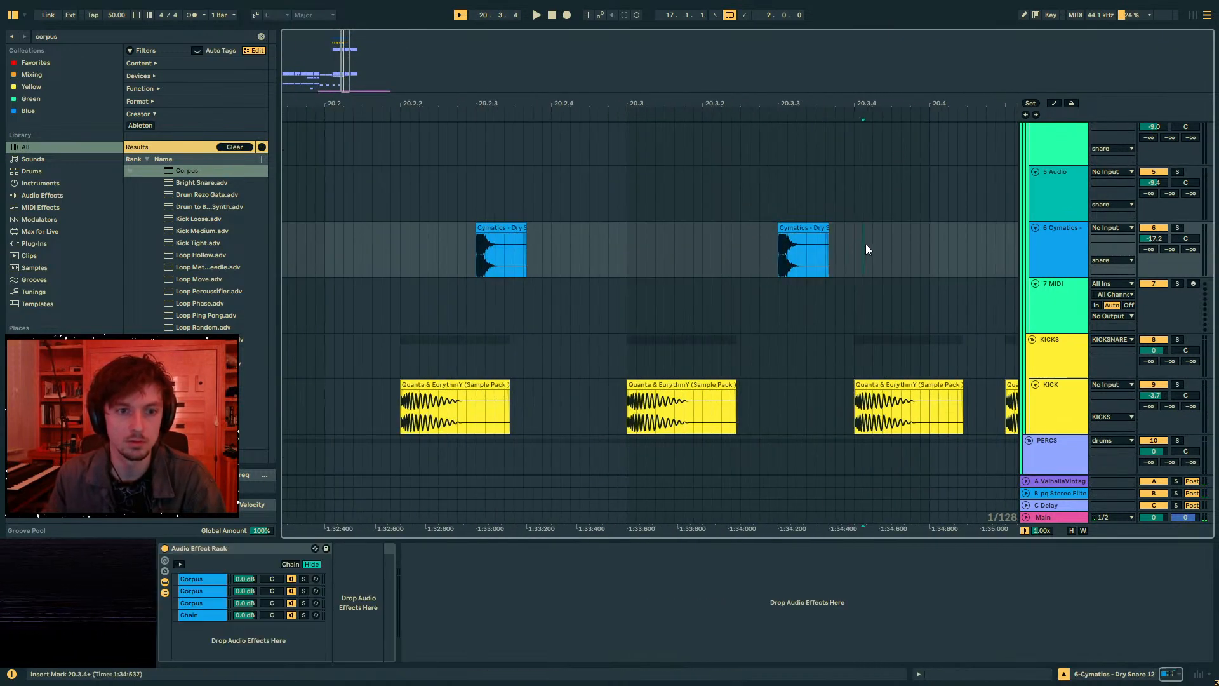
{"action": "left_click", "coordinate": [809, 227]}
{"action": "left_click_drag", "start_coordinate": [896, 103], "coordinate": [646, 70]}
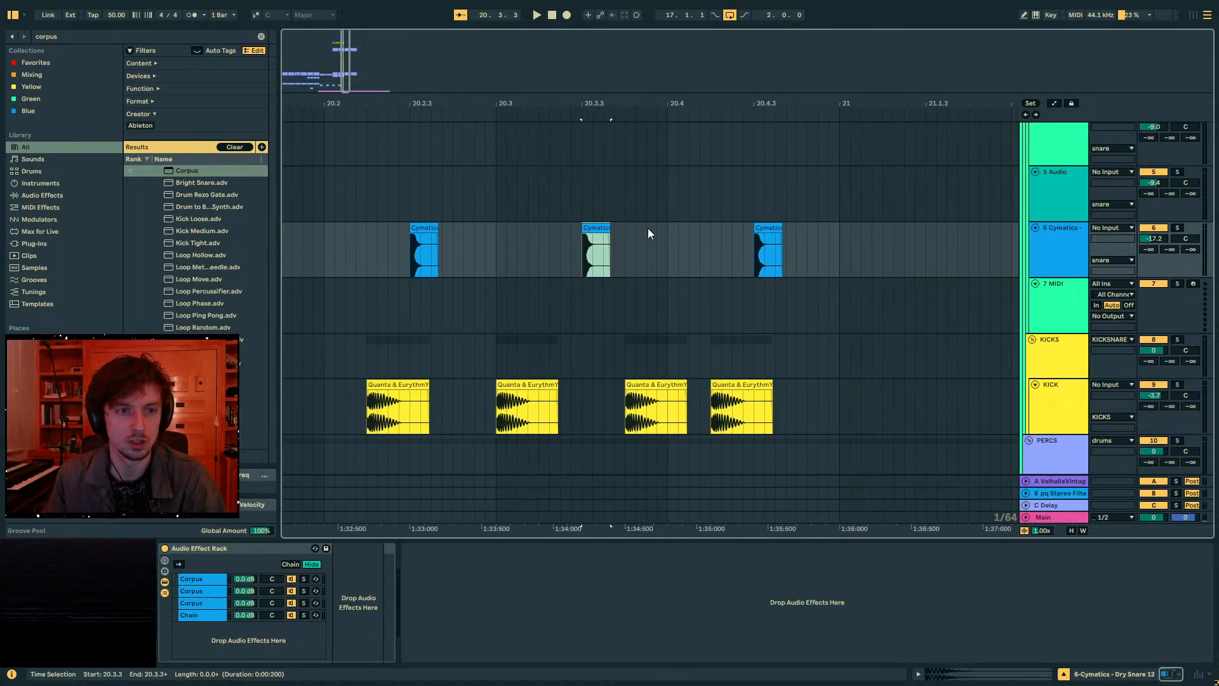
{"action": "left_click", "coordinate": [592, 227]}
{"action": "key", "text": "space"}
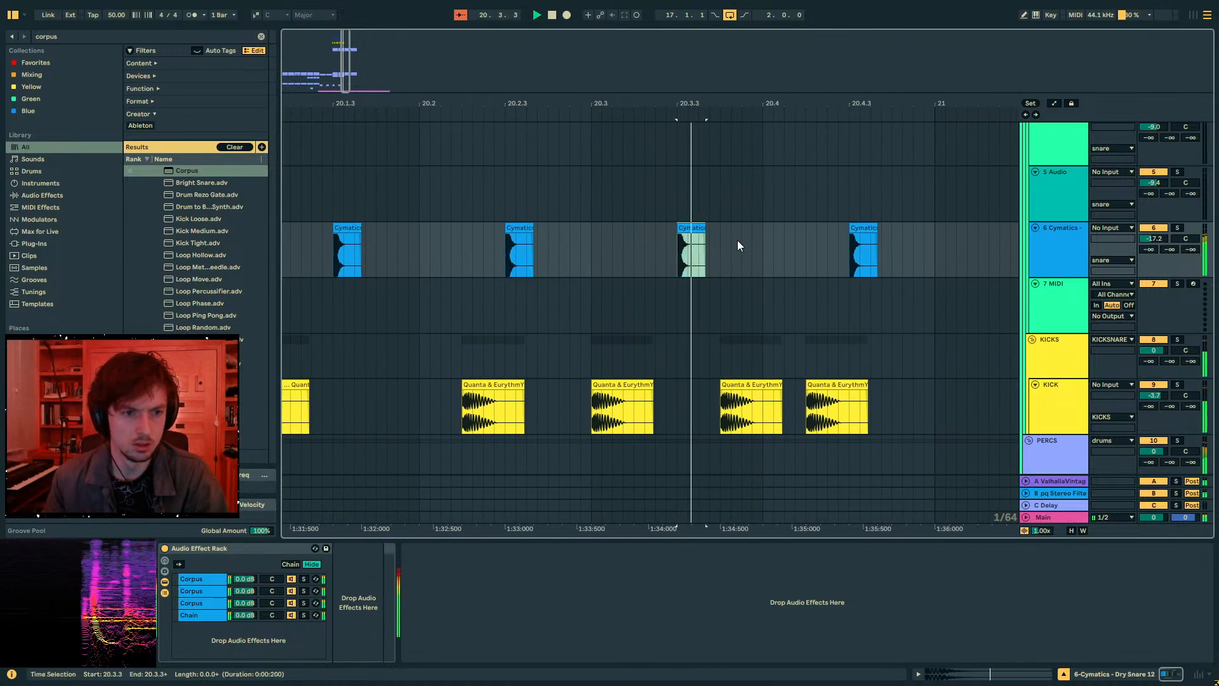
{"action": "key", "text": "space"}
{"action": "left_click", "coordinate": [743, 246]}
{"action": "key", "text": "ctrl+v"}
{"action": "left_click", "coordinate": [612, 249]}
{"action": "key", "text": "space"}
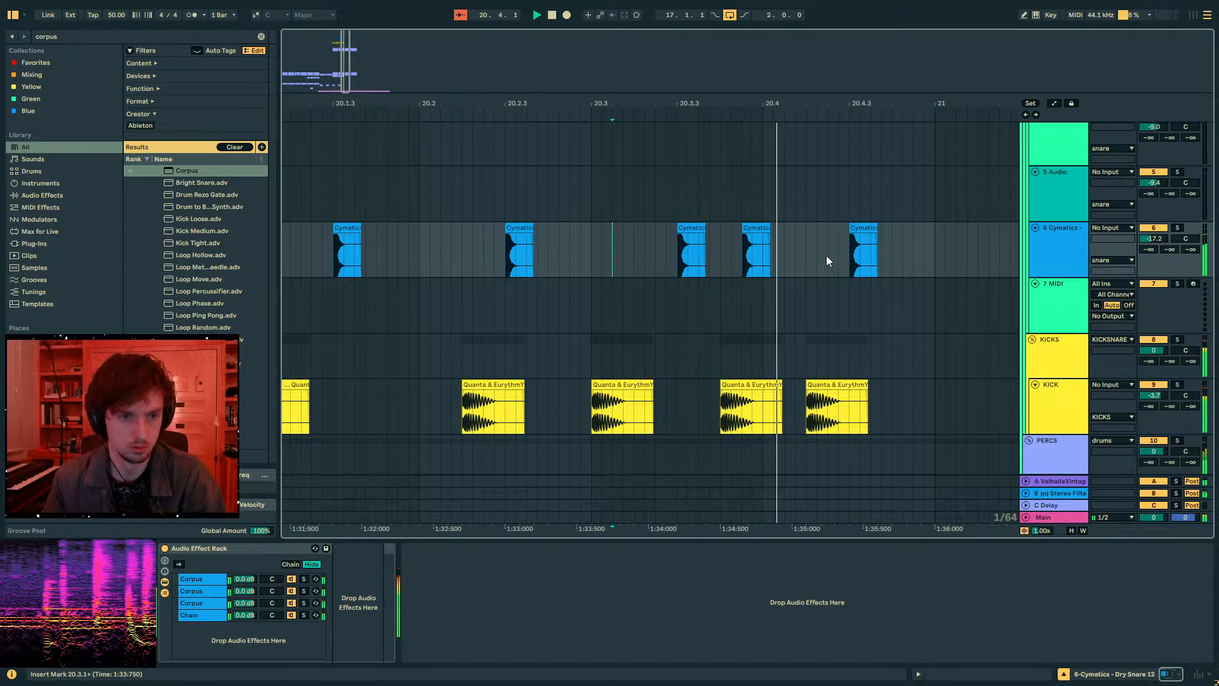
- Copy the drum loop's hit at 20.3.3, paste it between 20.3.4 and 20.4, and play it back
{"action": "scroll", "coordinate": [782, 230], "scroll_direction": "down", "scroll_amount": 5}
{"action": "left_click", "coordinate": [680, 406]}
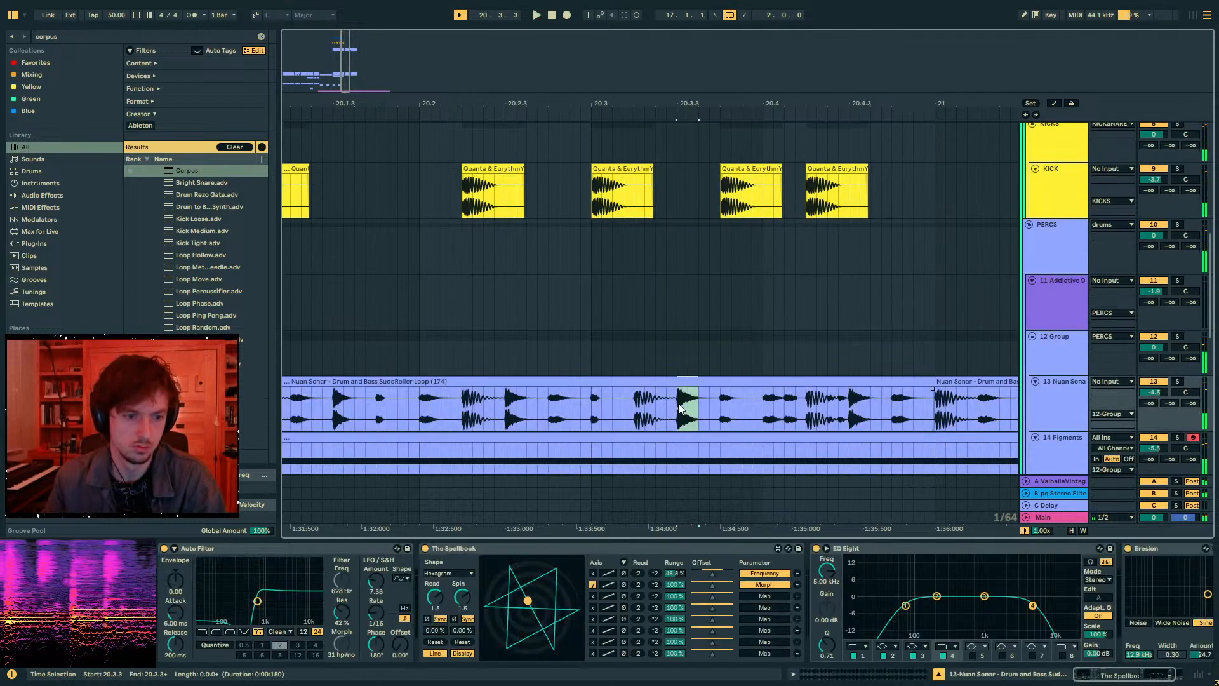
{"action": "left_click", "coordinate": [751, 402]}
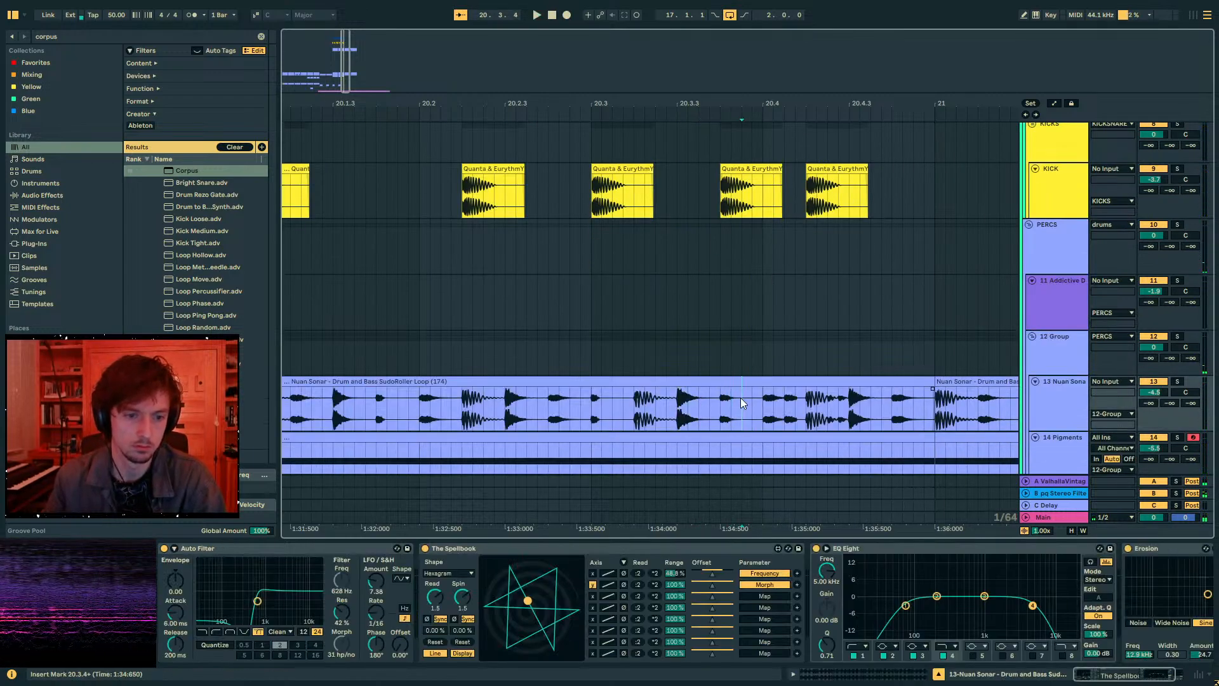
{"action": "key", "text": "ctrl+v"}
{"action": "key", "text": "space"}
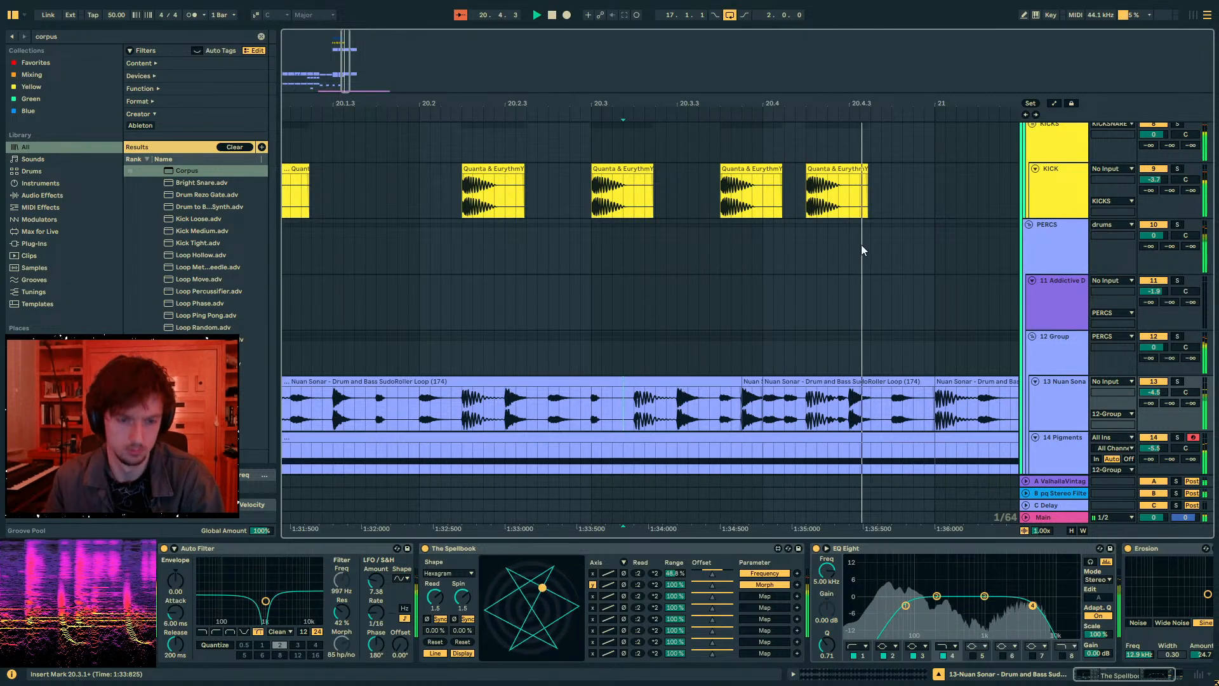
- Stop playback and set the loop region to the four bars from 17 to 21
{"action": "left_click_drag", "start_coordinate": [759, 100], "coordinate": [849, 38]}
{"action": "key", "text": "space"}
{"action": "left_click_drag", "start_coordinate": [854, 305], "coordinate": [725, 303]}
{"action": "key", "text": "ctrl+l"}
- Play the whole arrangement from 1.1.1 to hear how it leads into the drum section
{"action": "left_click", "coordinate": [567, 322]}
{"action": "key", "text": "space"}
{"action": "scroll", "coordinate": [648, 323], "scroll_direction": "down", "scroll_amount": 2}
{"action": "left_click", "coordinate": [523, 275]}
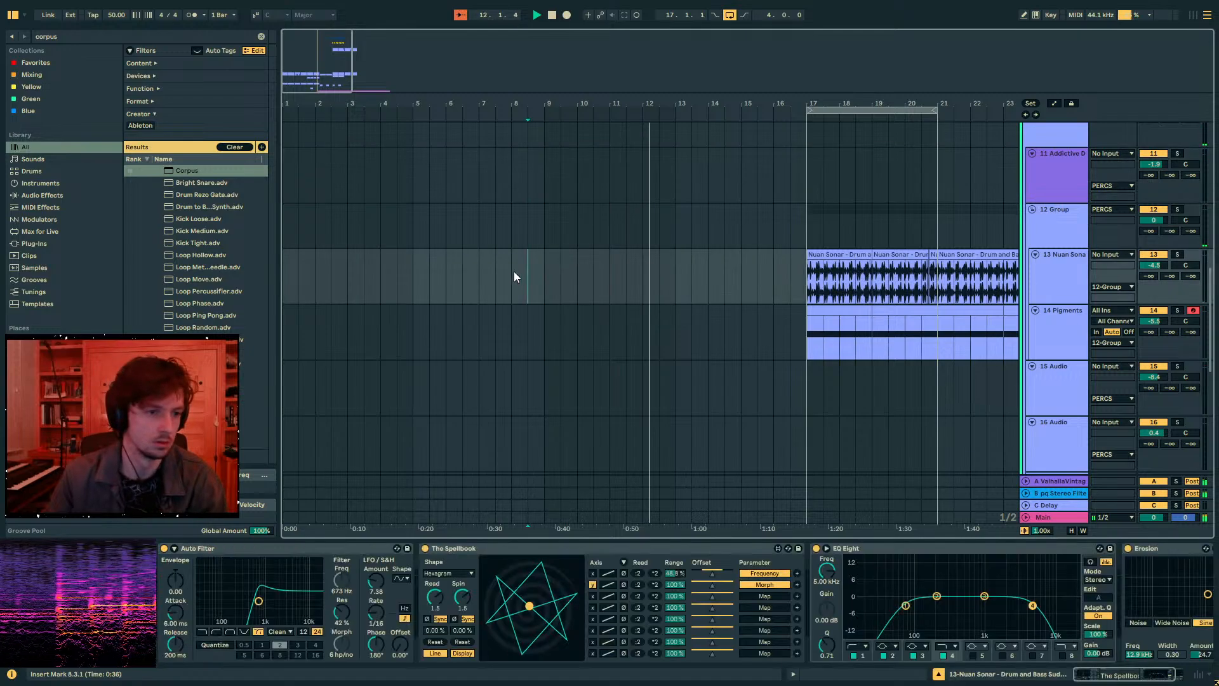
{"action": "key", "text": "Left"}
{"action": "key", "text": "Left"}
{"action": "key", "text": "Left"}
{"action": "key", "text": "Left"}
{"action": "key", "text": "Left"}
{"action": "key", "text": "Left"}
{"action": "key", "text": "Left"}
{"action": "left_click_drag", "start_coordinate": [455, 100], "coordinate": [432, 95]}
{"action": "left_click", "coordinate": [288, 265]}
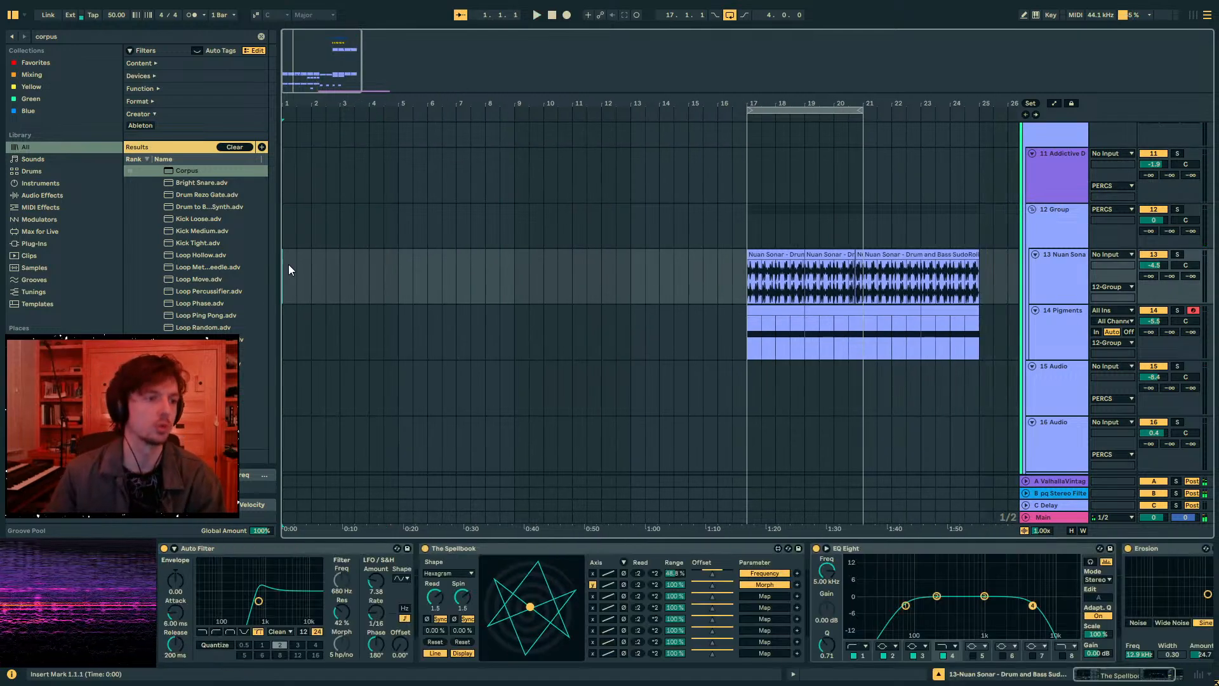
{"action": "key", "text": "space"}
{"action": "key", "text": "minus"}
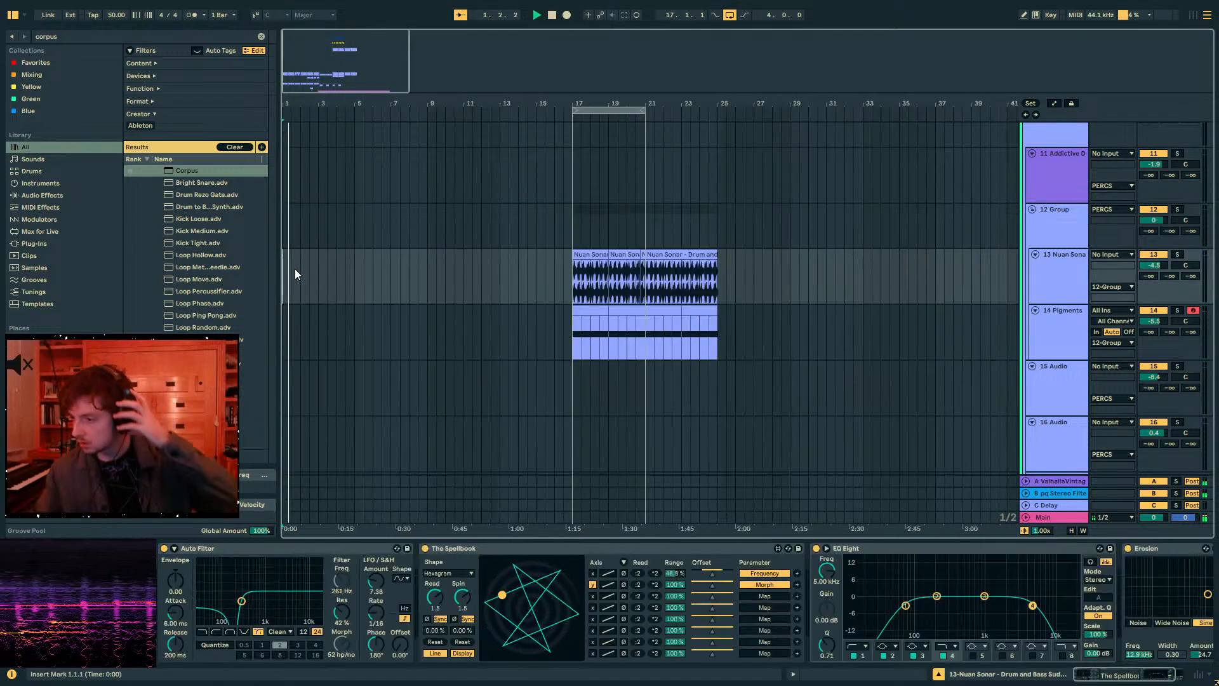
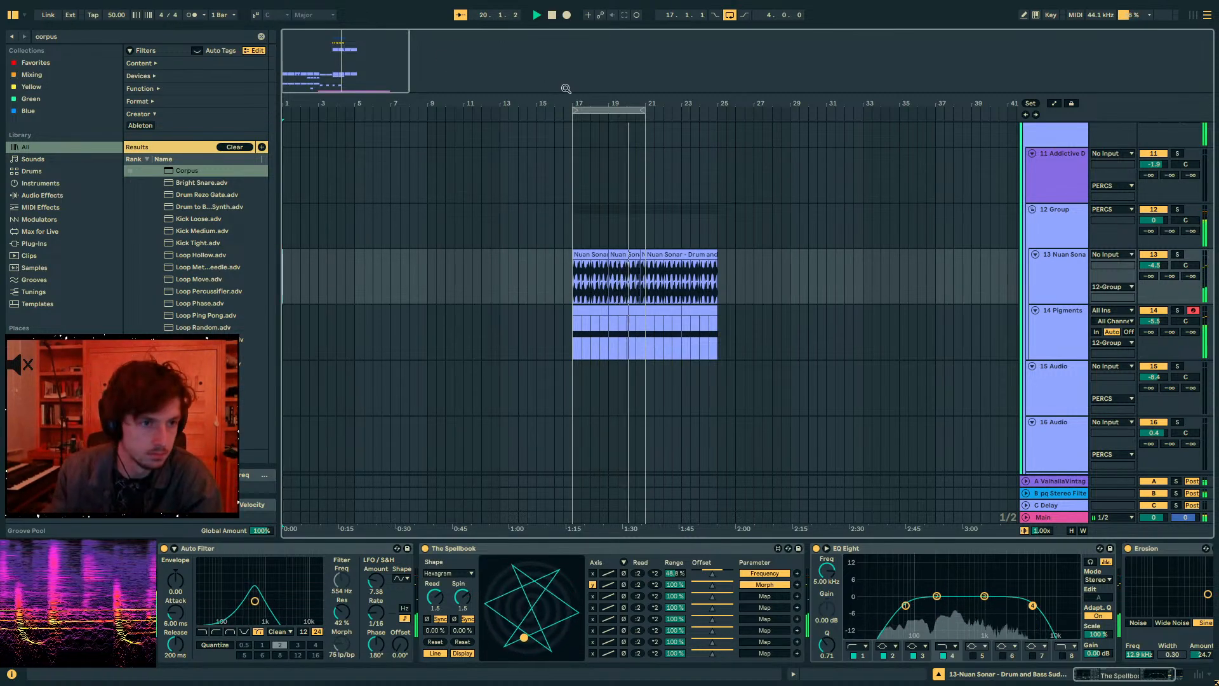
- Unfold the SUBS group and create an empty two-bar MIDI clip at 17.1.1 on the 20 Hip-Hop Sub track
{"action": "left_click_drag", "start_coordinate": [565, 100], "coordinate": [550, 128]}
{"action": "scroll", "coordinate": [732, 261], "scroll_direction": "up", "scroll_amount": 10}
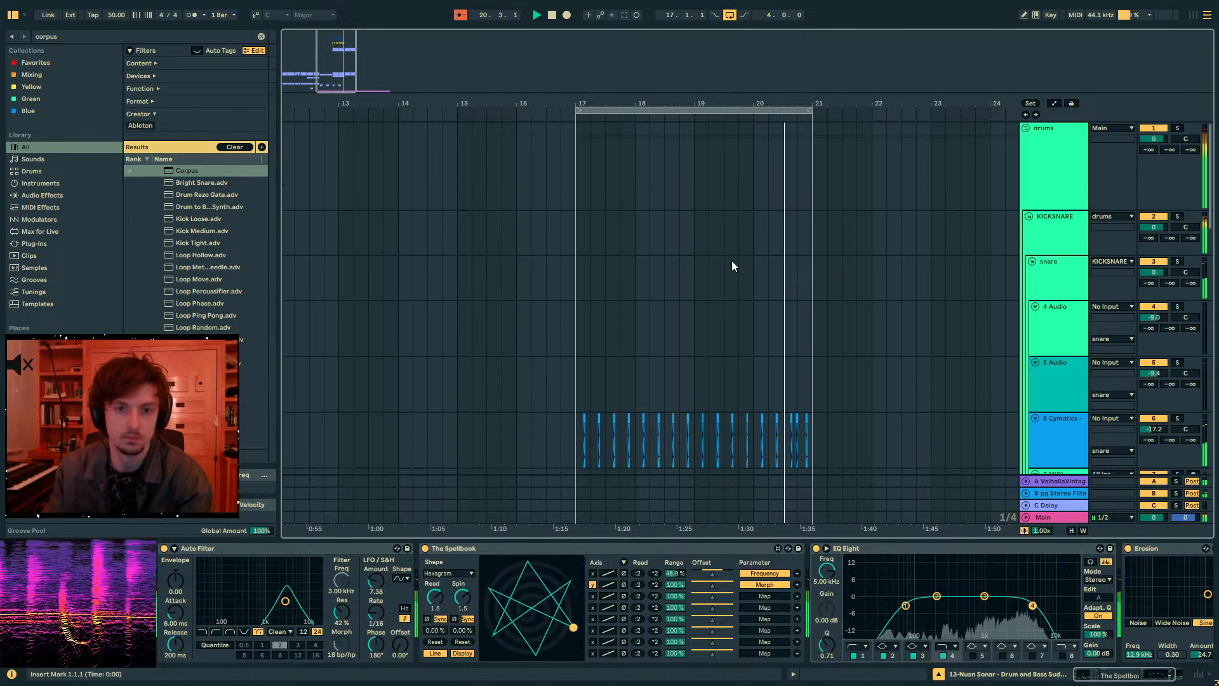
{"action": "scroll", "coordinate": [912, 288], "scroll_direction": "down", "scroll_amount": 10}
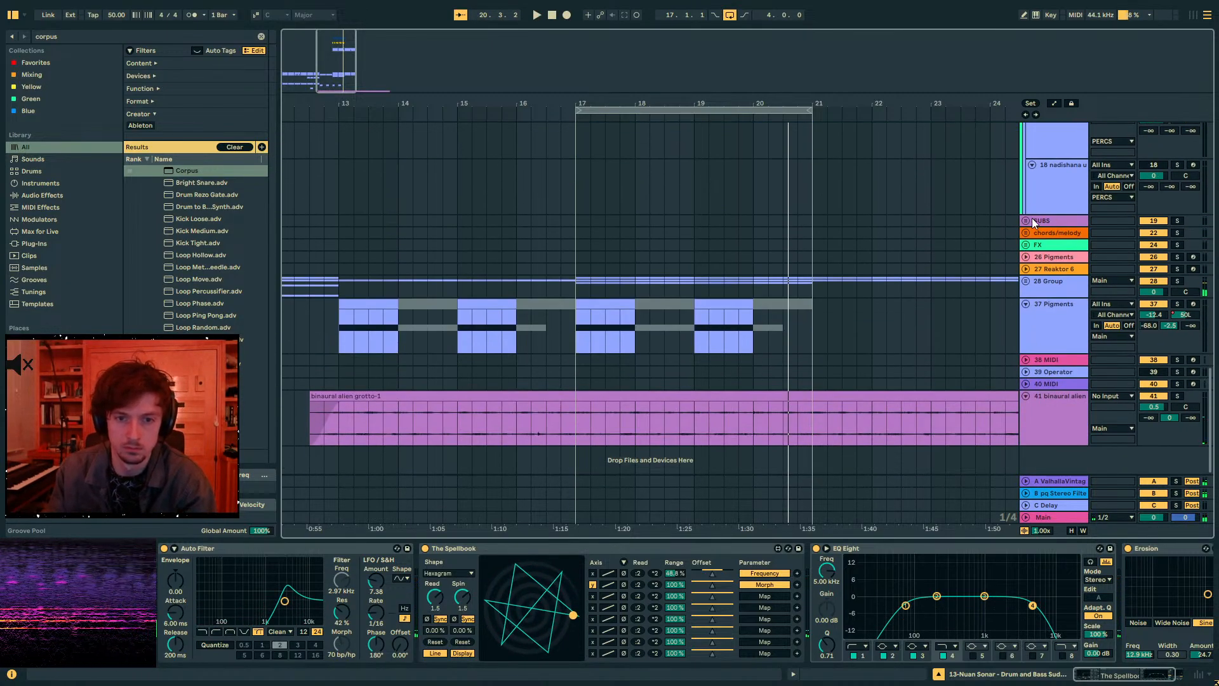
{"action": "left_click", "coordinate": [1026, 220]}
{"action": "left_click", "coordinate": [590, 254]}
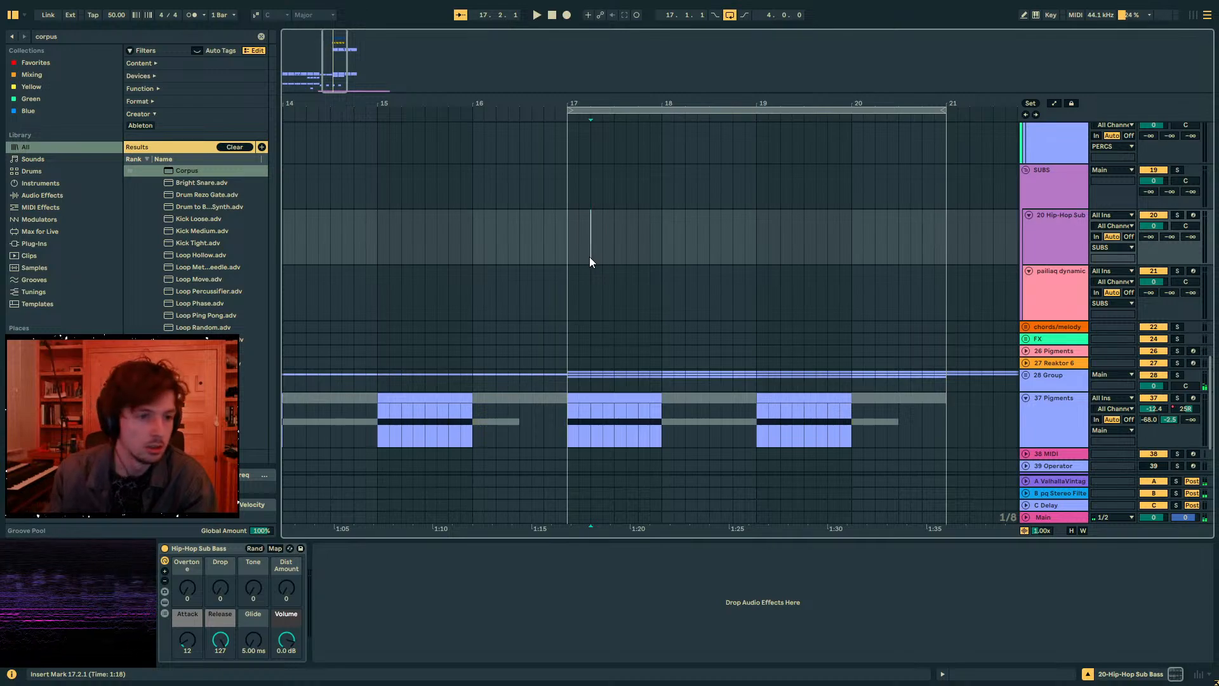
{"action": "scroll", "coordinate": [652, 217], "scroll_direction": "down", "scroll_amount": 3, "text": "ctrl"}
{"action": "scroll", "coordinate": [753, 263], "scroll_direction": "up", "scroll_amount": 8}
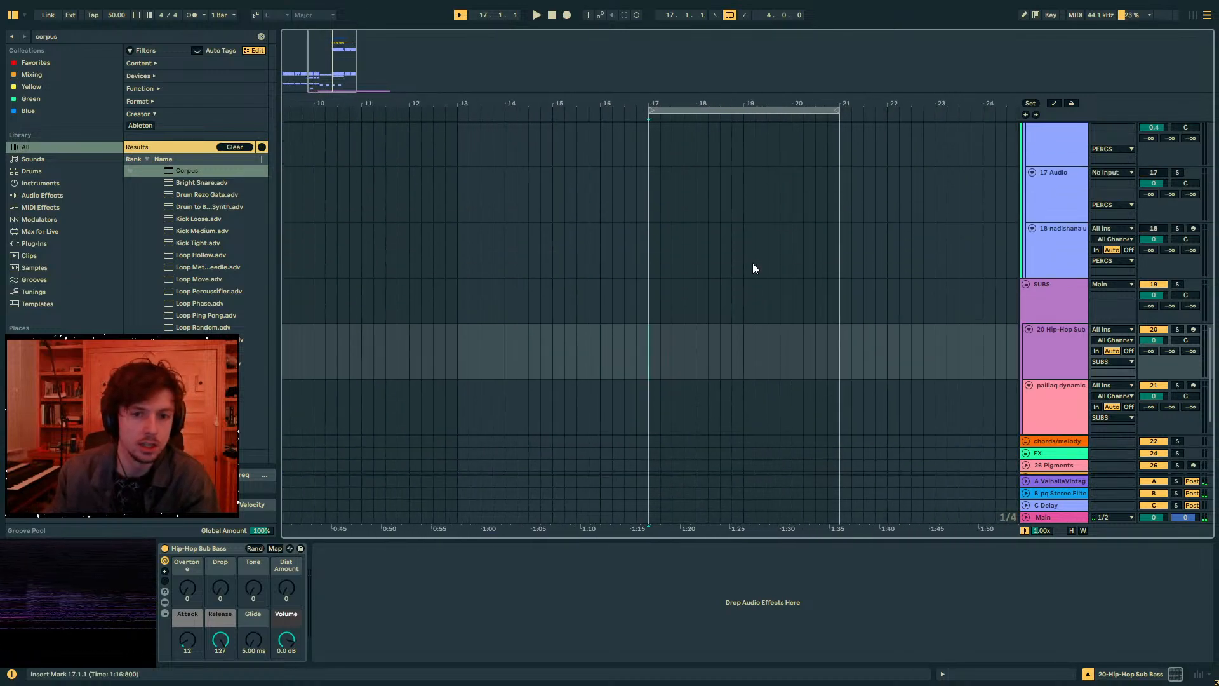
{"action": "scroll", "coordinate": [753, 263], "scroll_direction": "down", "scroll_amount": 5}
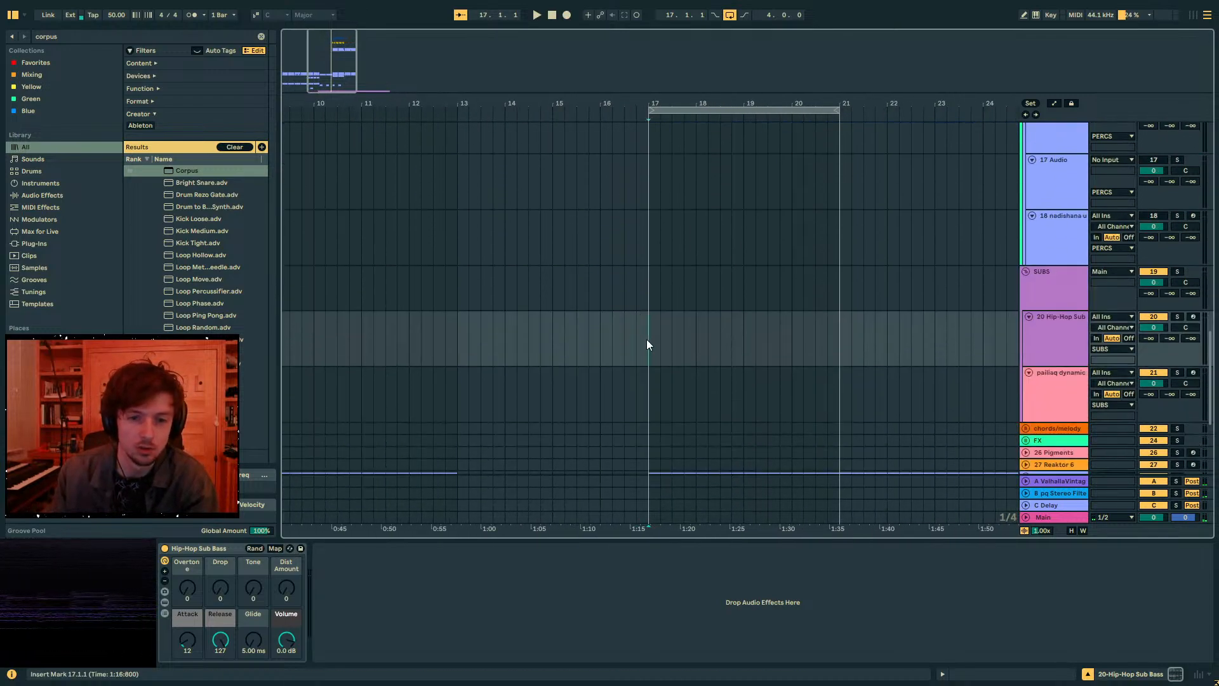
{"action": "left_click_drag", "start_coordinate": [648, 339], "coordinate": [733, 341]}
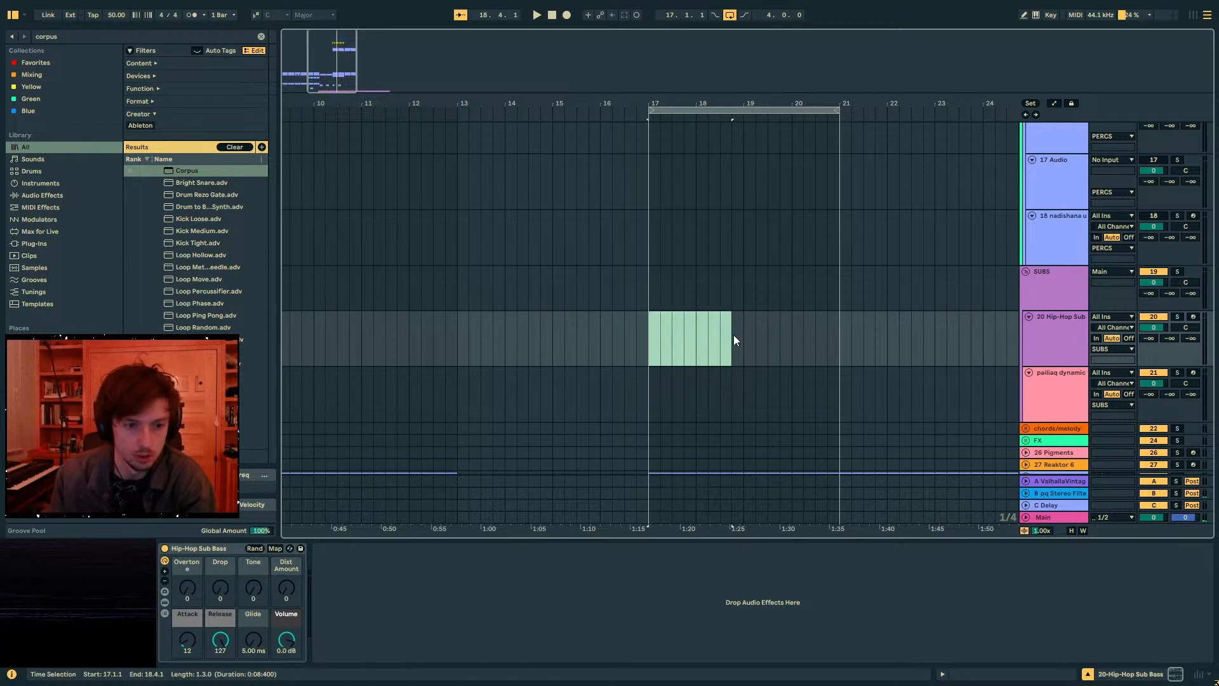
{"action": "key", "text": "ctrl+shift+m"}
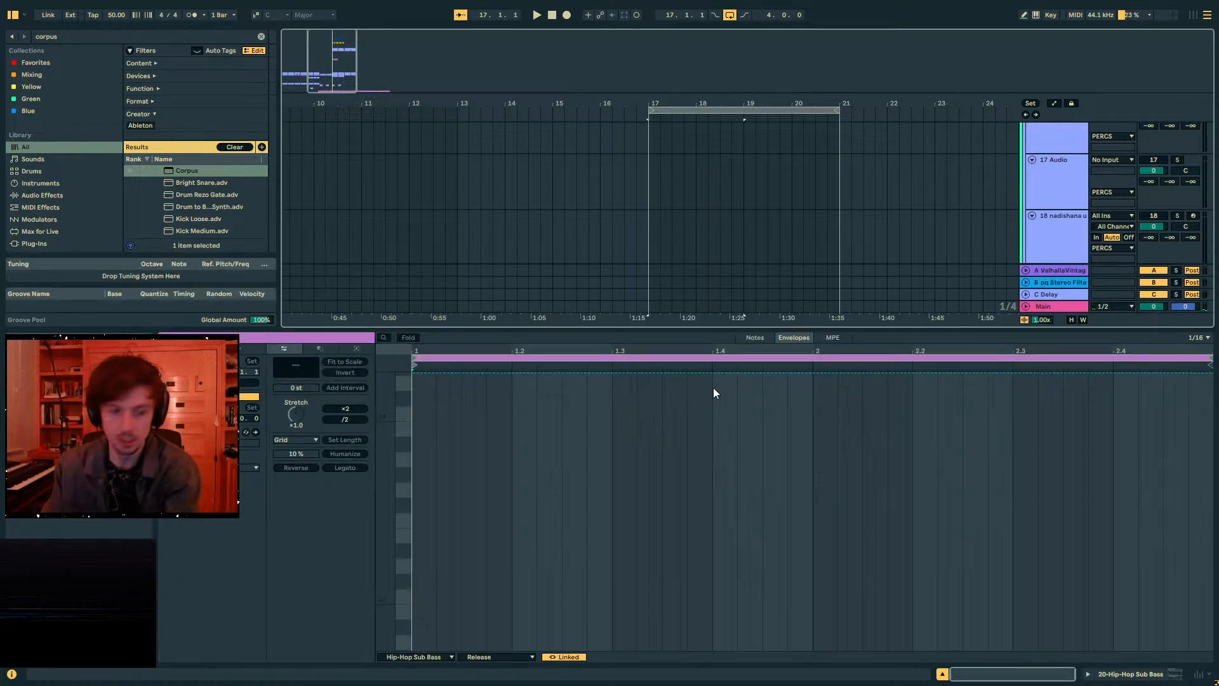
- Draw an E0 note about three sixteenths past one beat long at the clip's start, audition it, and duplicate it to bar 2
{"action": "left_click", "coordinate": [755, 337]}
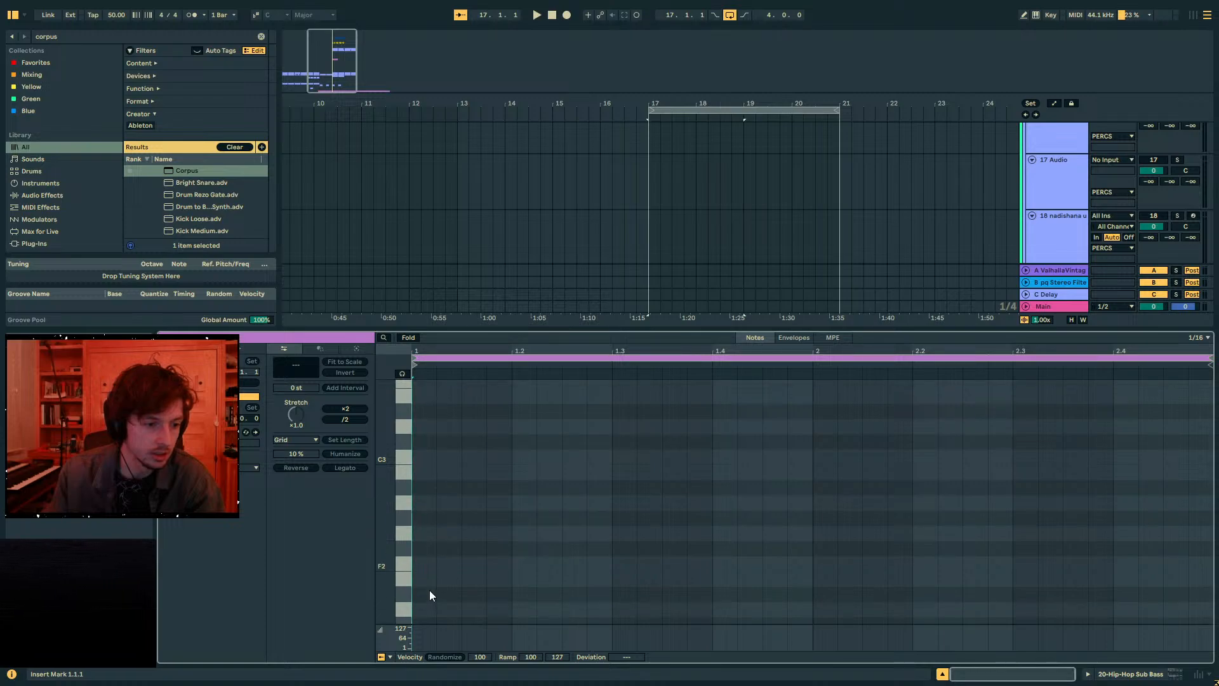
{"action": "double_click", "coordinate": [428, 577]}
{"action": "left_click_drag", "start_coordinate": [428, 577], "coordinate": [593, 575]}
{"action": "key", "text": "shift+Down"}
{"action": "key", "text": "shift+Down"}
{"action": "key", "text": "space"}
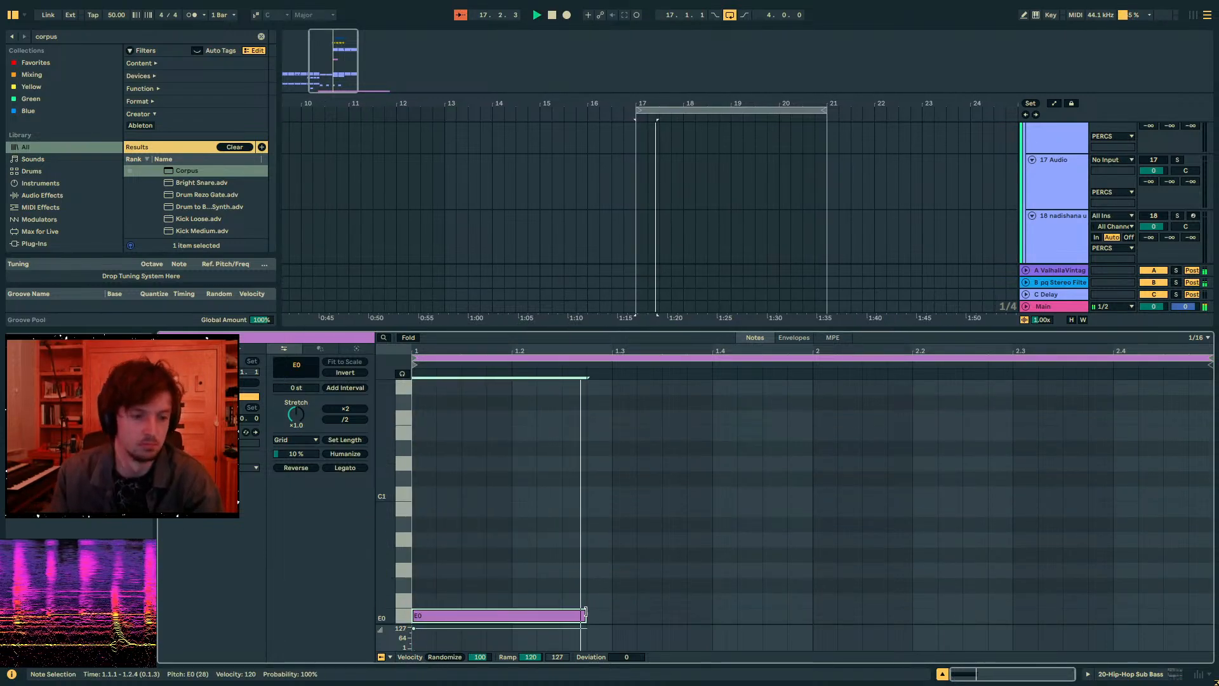
{"action": "left_click_drag", "start_coordinate": [586, 611], "coordinate": [582, 611]}
{"action": "left_click_drag", "start_coordinate": [807, 577], "coordinate": [575, 641]}
{"action": "key", "text": "ctrl+d"}
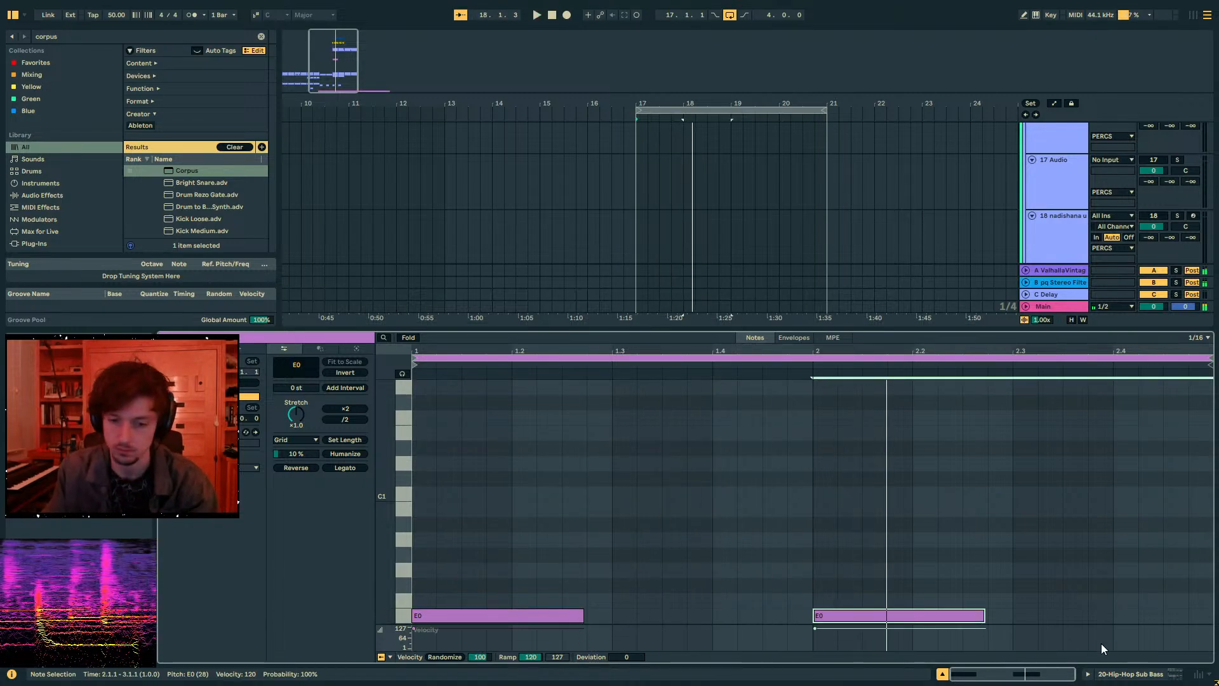
- Duplicate the two-bar sub bass clip so the part runs from bar 17 to 21
{"action": "left_click", "coordinate": [1115, 677]}
{"action": "left_click", "coordinate": [640, 326]}
{"action": "left_click", "coordinate": [654, 318]}
{"action": "key", "text": "ctrl+d"}
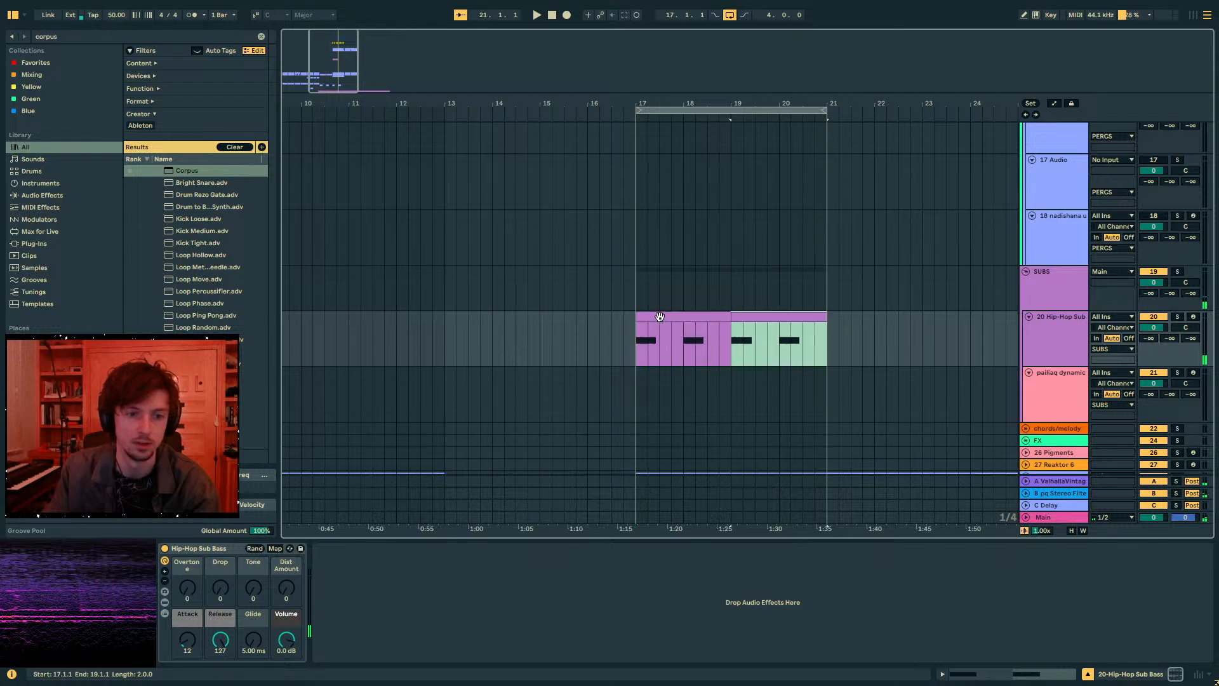
{"action": "left_click", "coordinate": [656, 316]}
- Fold the track groups and copy the drums group's content from bars 17 to 21 to bar 13
{"action": "left_click", "coordinate": [579, 333]}
{"action": "scroll", "coordinate": [1042, 313], "scroll_direction": "up", "scroll_amount": 1}
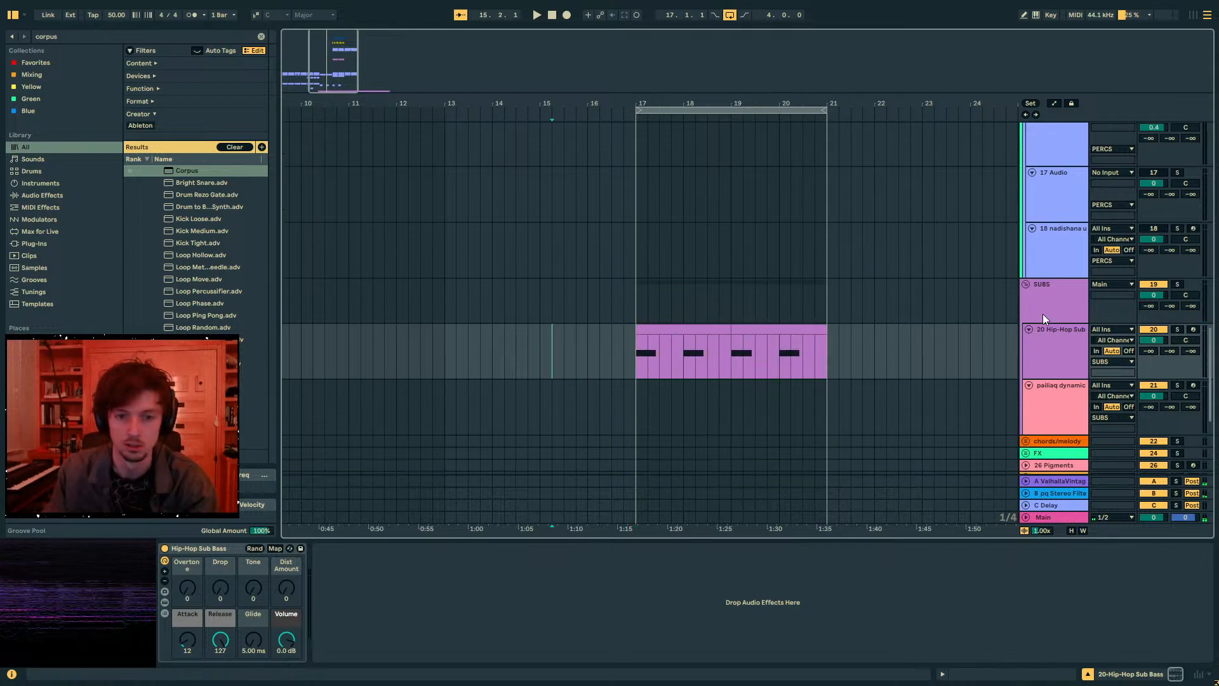
{"action": "left_click", "coordinate": [1027, 285], "text": "alt"}
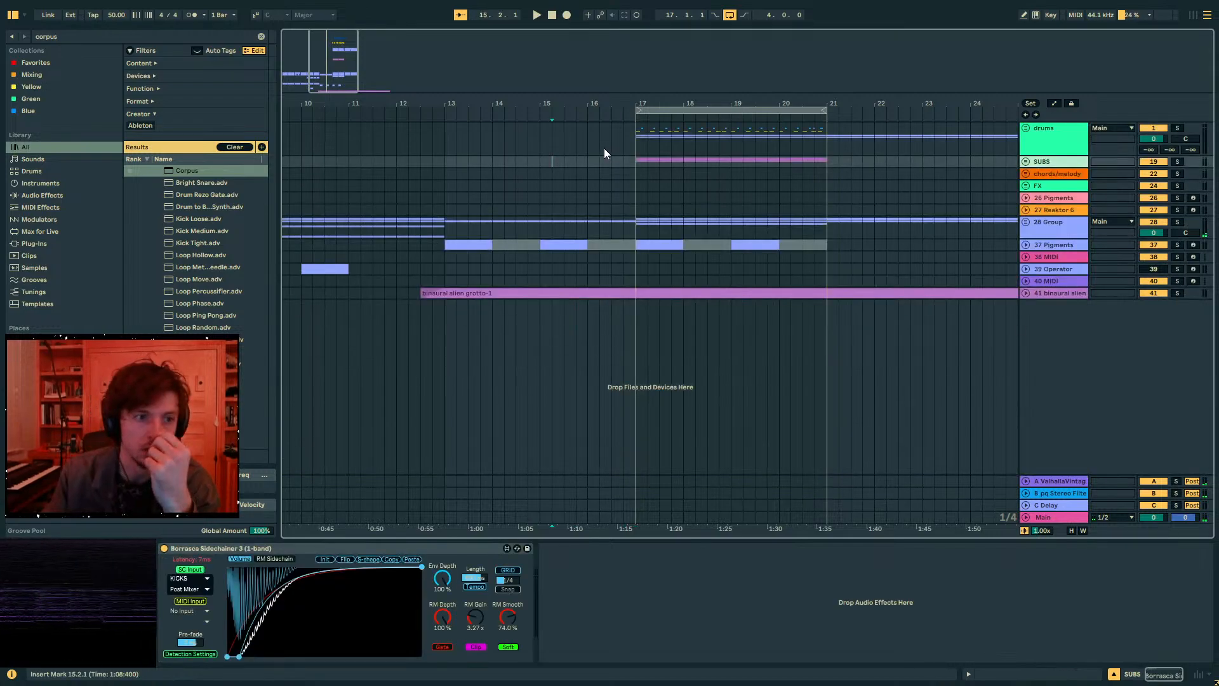
{"action": "left_click_drag", "start_coordinate": [581, 105], "coordinate": [703, 132]}
{"action": "key", "text": "ctrl+c"}
{"action": "left_click", "coordinate": [497, 140]}
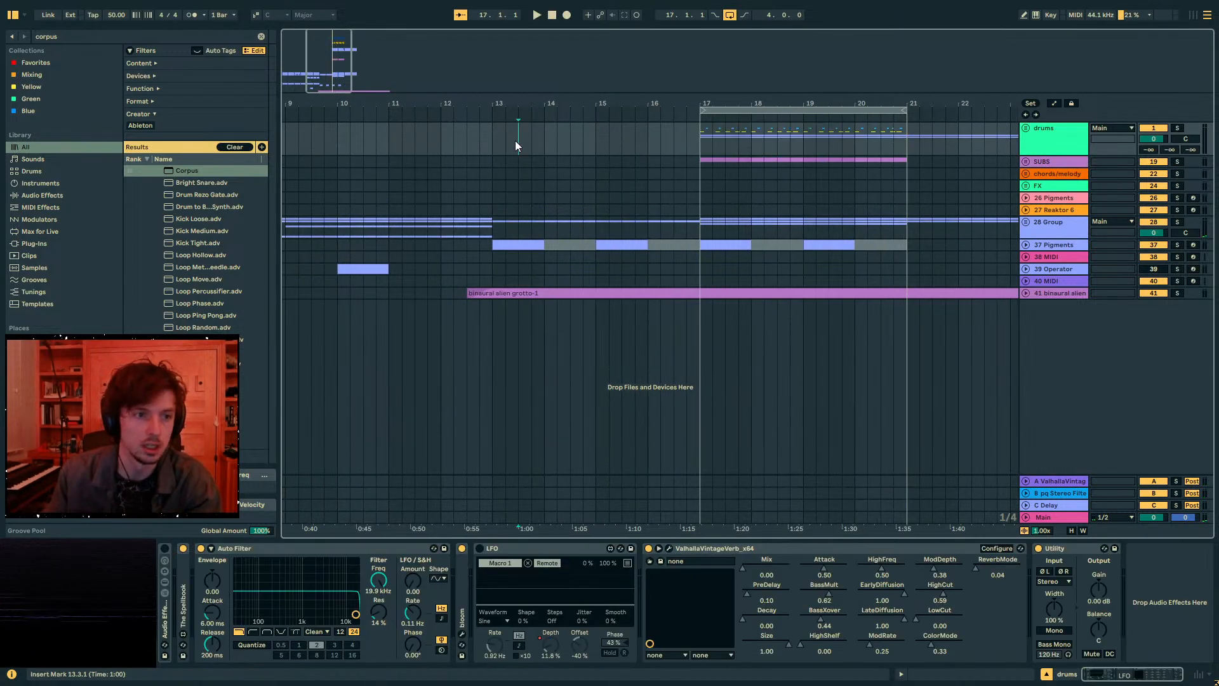
{"action": "key", "text": "ctrl+v"}
- Automate the drums group's Auto Filter frequency to rise from 26 Hz at bar 13 to 19.9 kHz at bar 17
{"action": "key", "text": "ctrl+f"}
{"action": "type", "text": "auto fi"}
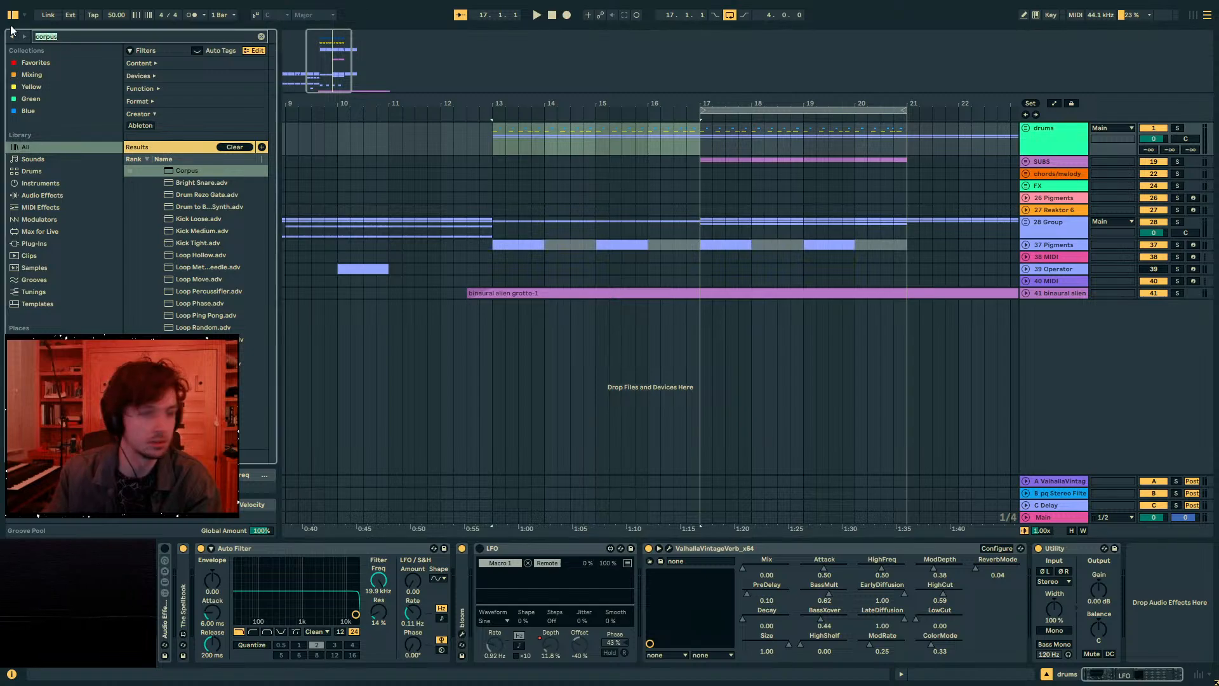
{"action": "type", "text": "lt"}
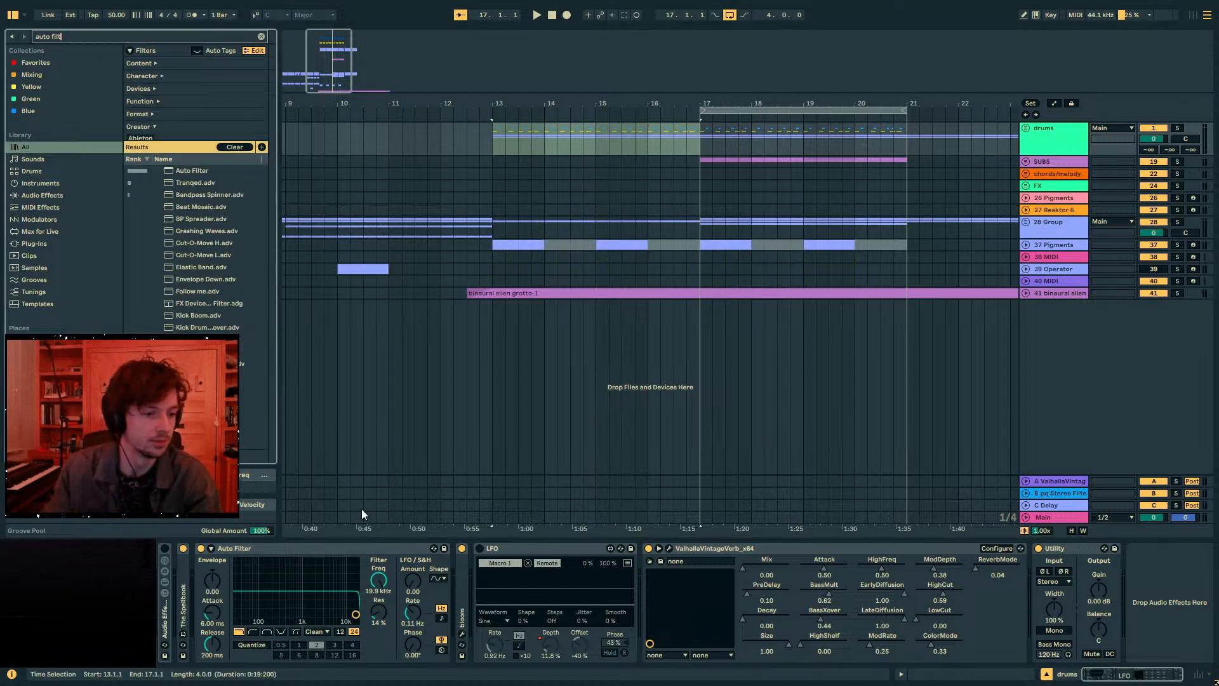
{"action": "left_click", "coordinate": [378, 580]}
{"action": "key", "text": "a"}
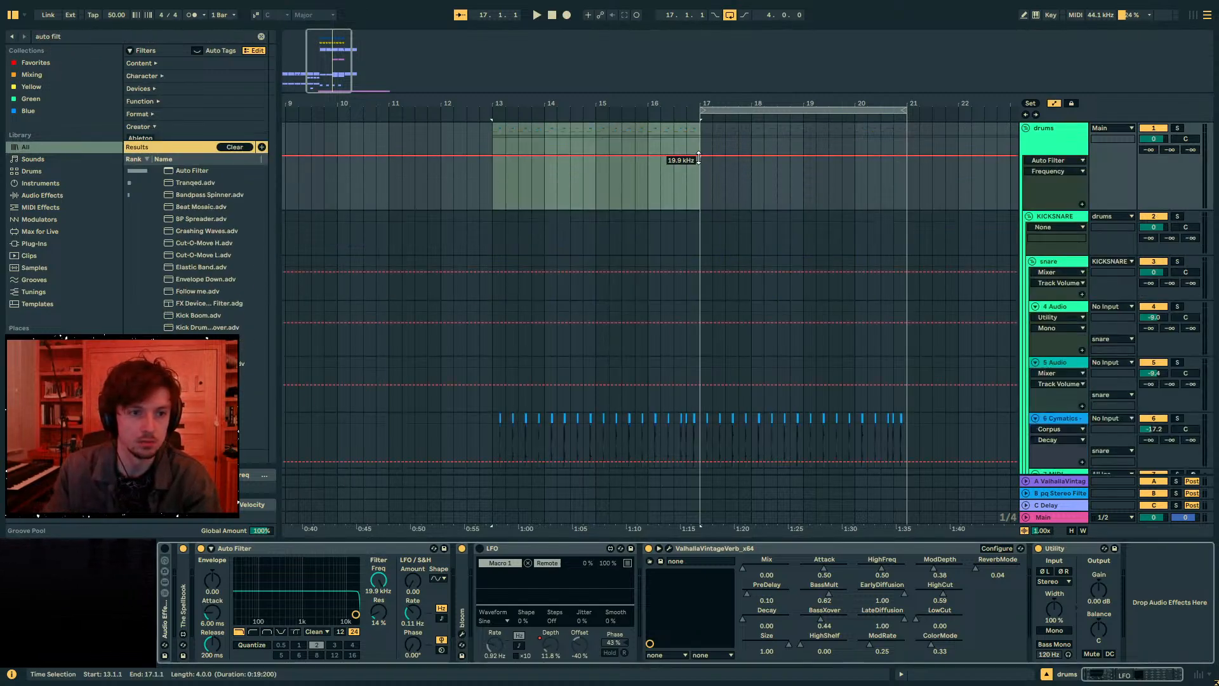
{"action": "left_click", "coordinate": [700, 156]}
{"action": "left_click_drag", "start_coordinate": [648, 156], "coordinate": [491, 208]}
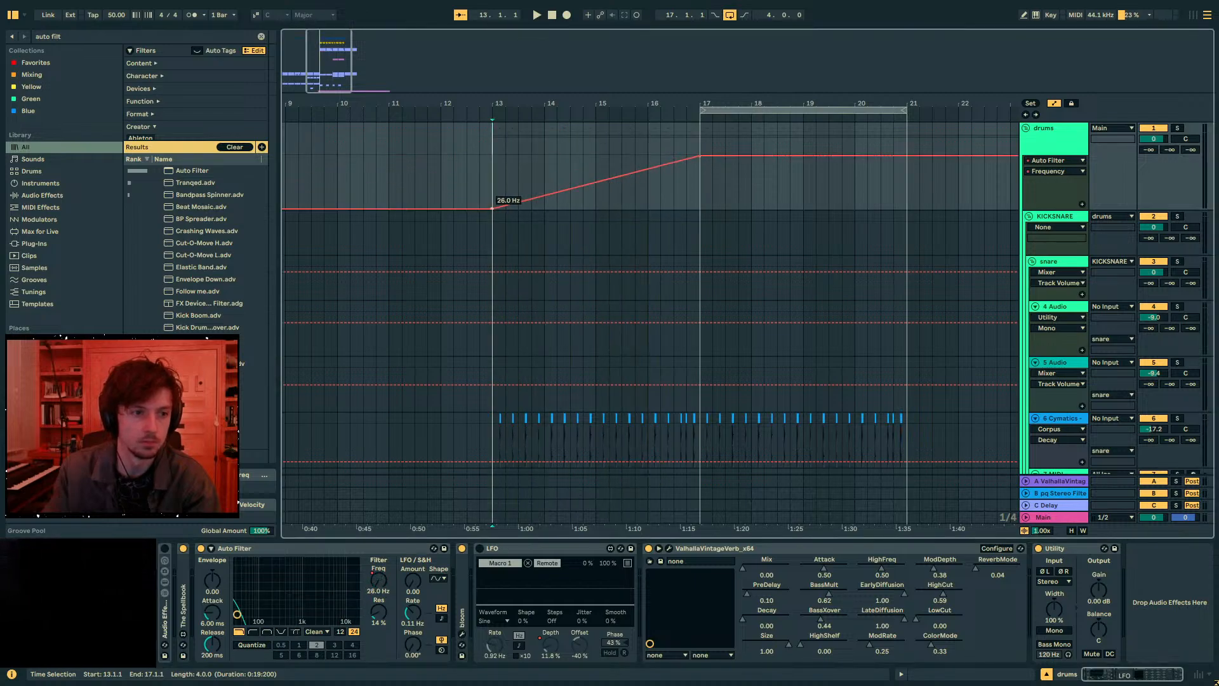
- Play from bar 13, fold the snare and kicks groups, and delete their clips between bars 13 and 17
{"action": "key", "text": "space"}
{"action": "scroll", "coordinate": [1006, 295], "scroll_direction": "down", "scroll_amount": 4}
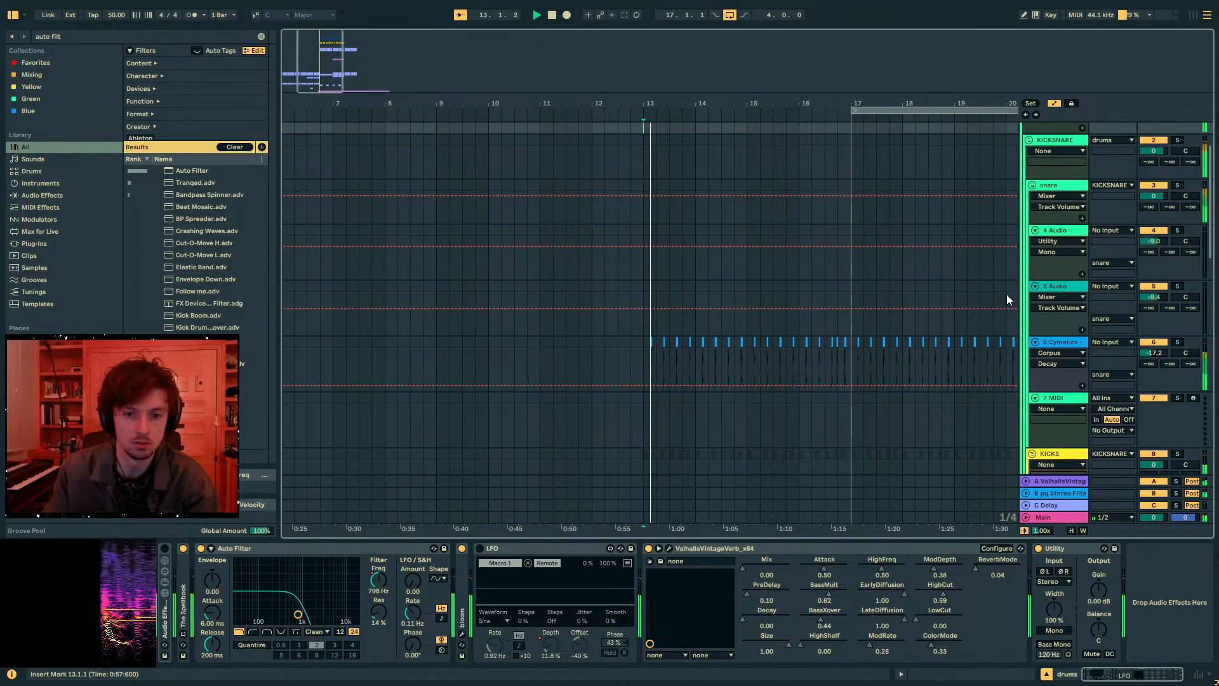
{"action": "key", "text": "a"}
{"action": "scroll", "coordinate": [1043, 364], "scroll_direction": "up", "scroll_amount": 3}
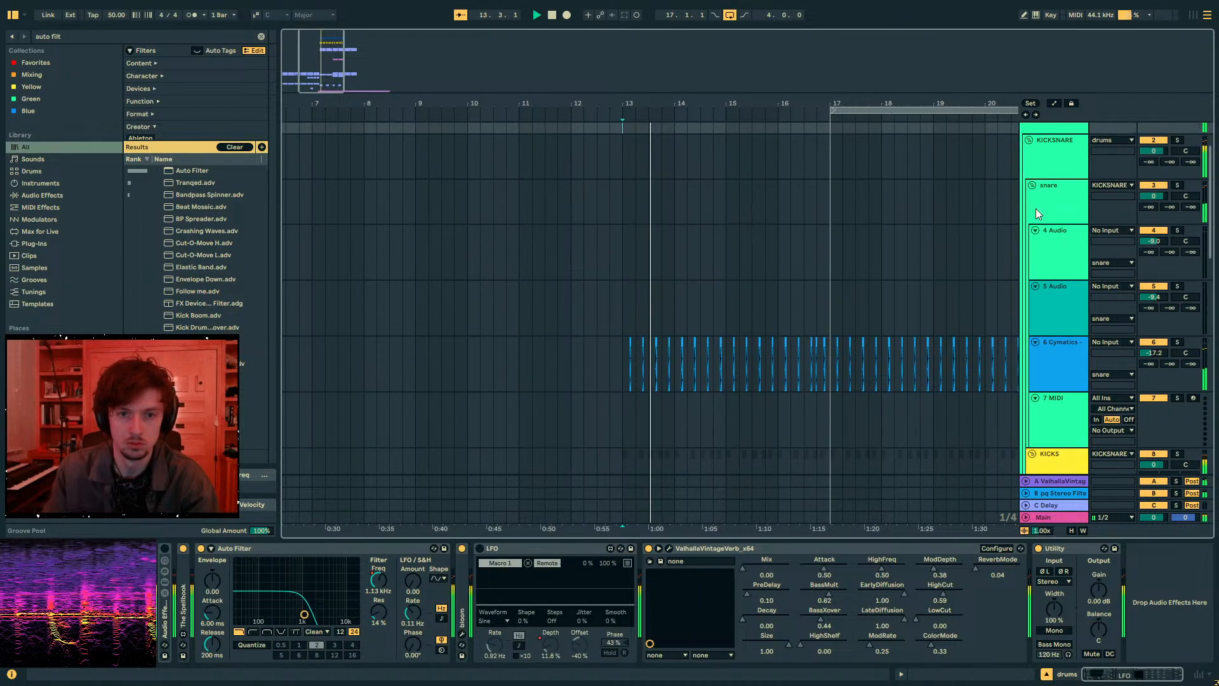
{"action": "left_click", "coordinate": [1033, 185], "text": "alt"}
{"action": "left_click_drag", "start_coordinate": [815, 192], "coordinate": [598, 200]}
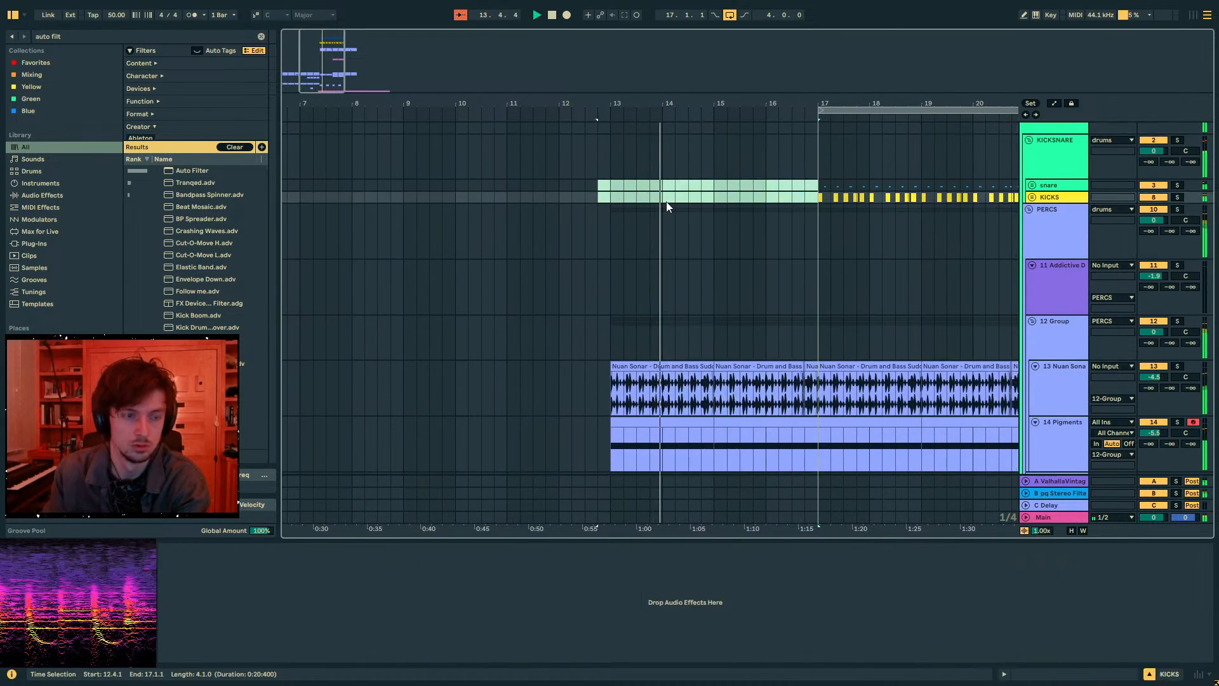
- Flatten the drums' Auto Filter frequency ramp so that it ends at about 4.18 kHz just before bar 17
{"action": "scroll", "coordinate": [1066, 291], "scroll_direction": "up", "scroll_amount": 2}
{"action": "left_click", "coordinate": [1047, 169]}
{"action": "key", "text": "a"}
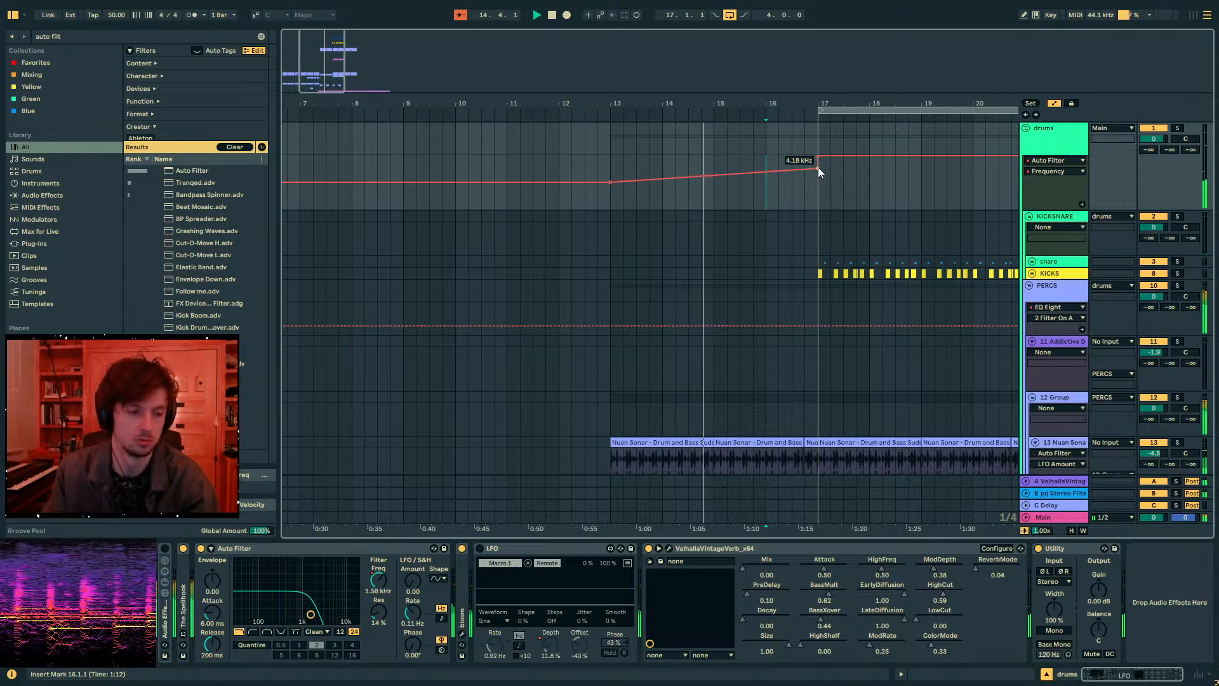
- Deactivate the Nuan Sonar drum loop's hit from 16.4.3+ to 16.4.4+, just before bar 17
{"action": "scroll", "coordinate": [935, 257], "scroll_direction": "down", "scroll_amount": 3}
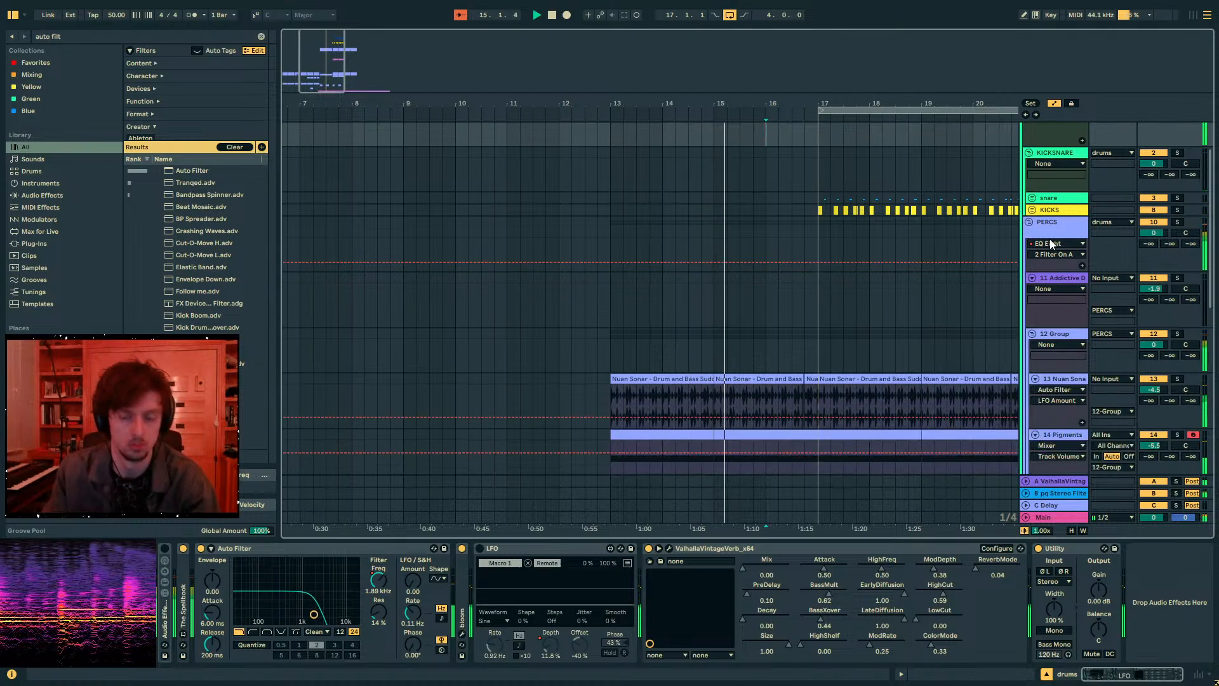
{"action": "left_click", "coordinate": [1051, 236]}
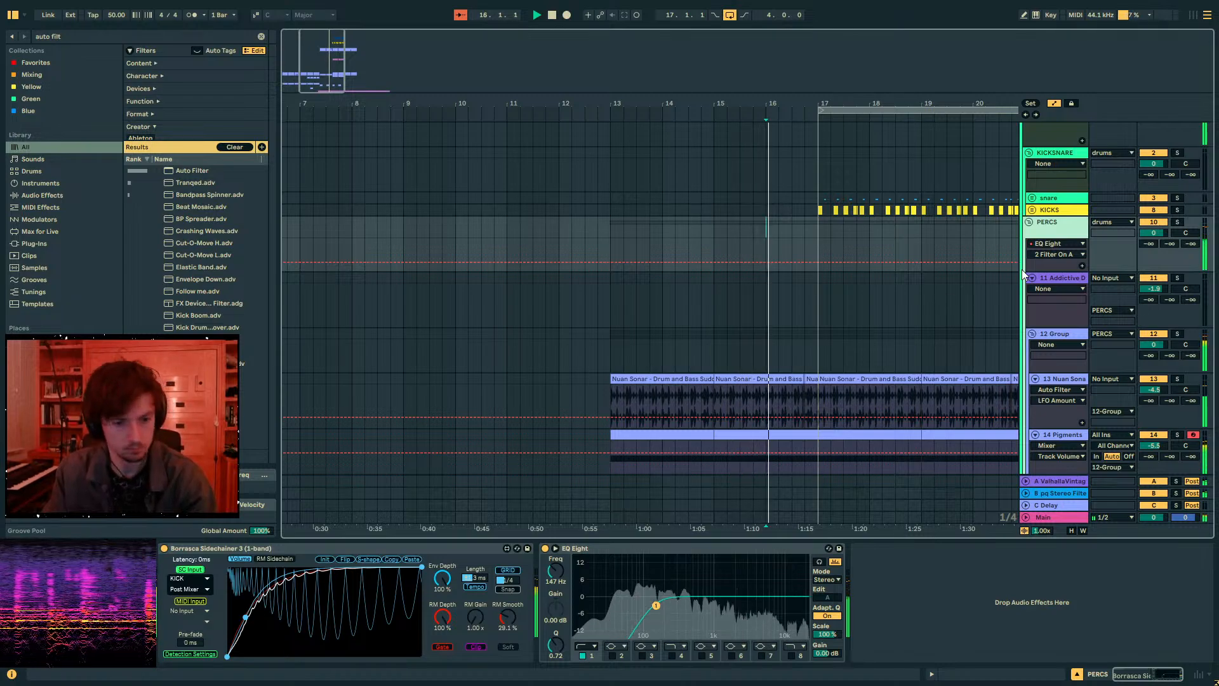
{"action": "key", "text": "a"}
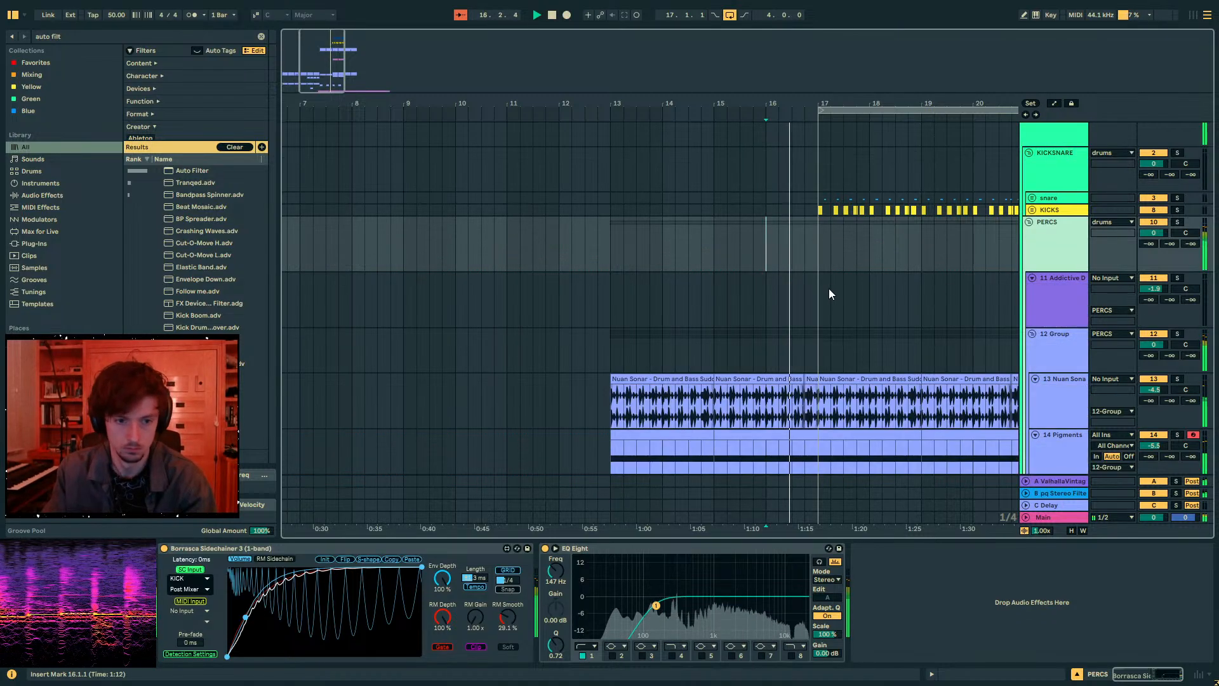
{"action": "scroll", "coordinate": [816, 305], "scroll_direction": "up", "scroll_amount": 10}
{"action": "left_click_drag", "start_coordinate": [840, 407], "coordinate": [806, 406]}
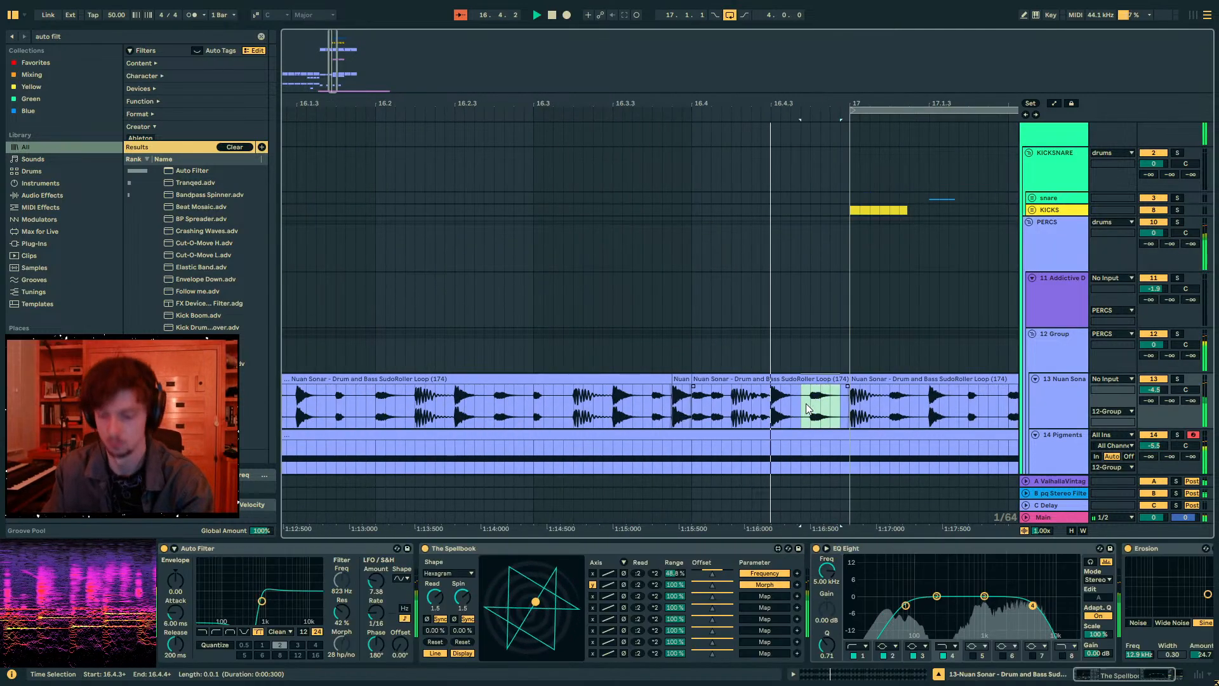
{"action": "key", "text": "0"}
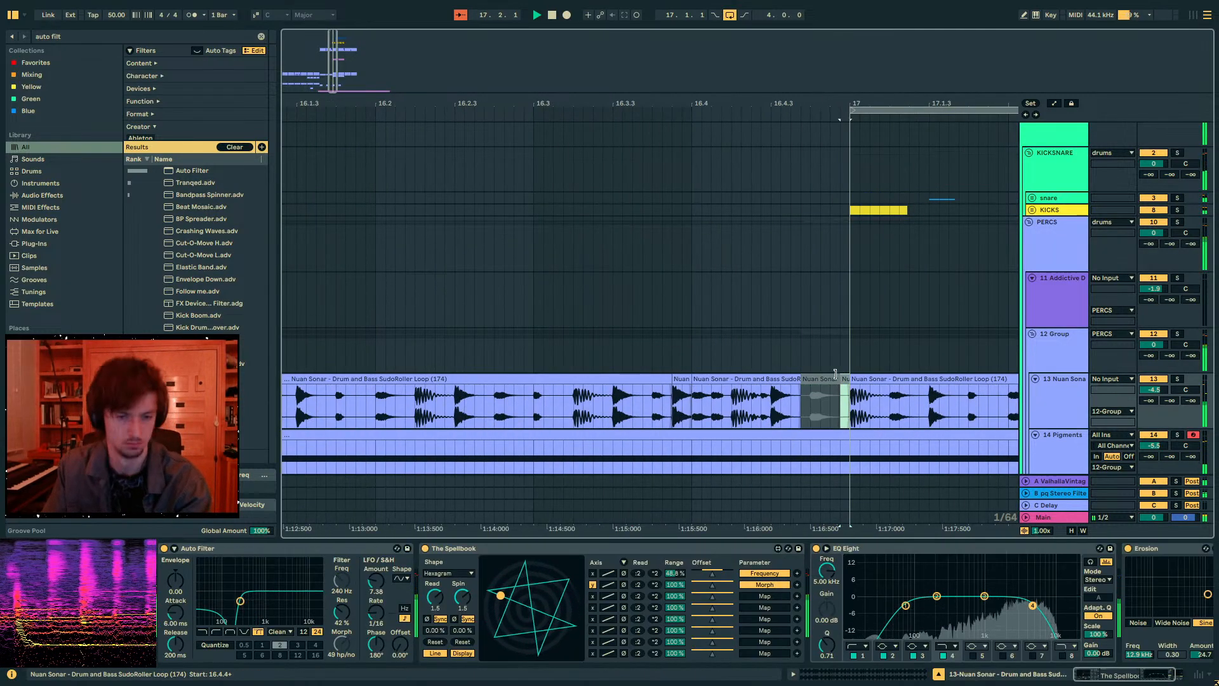
- Automate the binaural alien grotto track's B-pq Stereo Filter send to fall to -∞ dB between 16.4 and 17
{"action": "left_click_drag", "start_coordinate": [797, 104], "coordinate": [663, 38]}
{"action": "scroll", "coordinate": [792, 302], "scroll_direction": "down", "scroll_amount": 4}
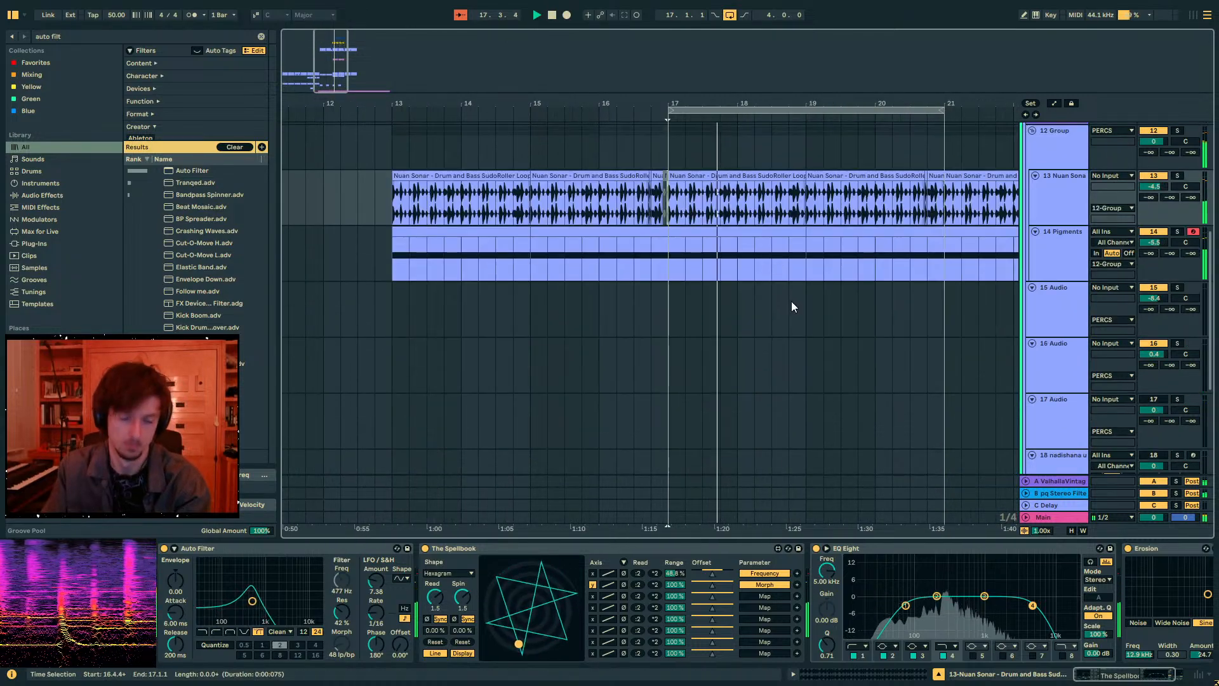
{"action": "scroll", "coordinate": [826, 301], "scroll_direction": "down", "scroll_amount": 5}
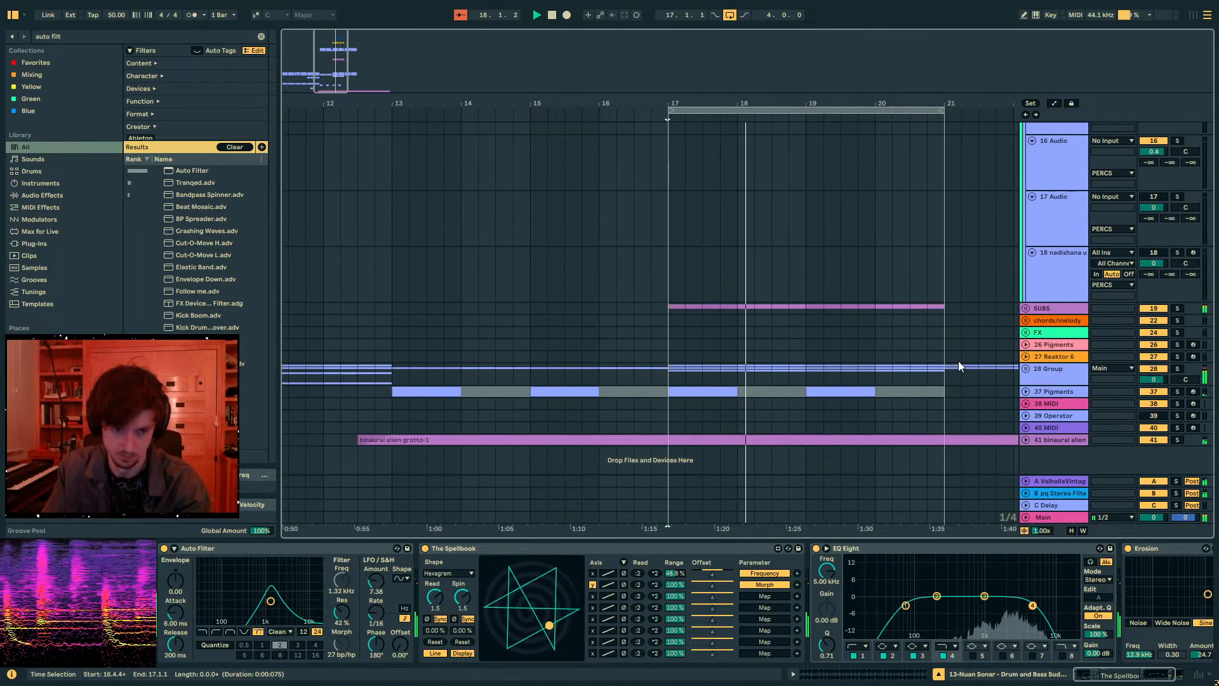
{"action": "left_click", "coordinate": [1026, 440]}
{"action": "left_click", "coordinate": [1072, 385]}
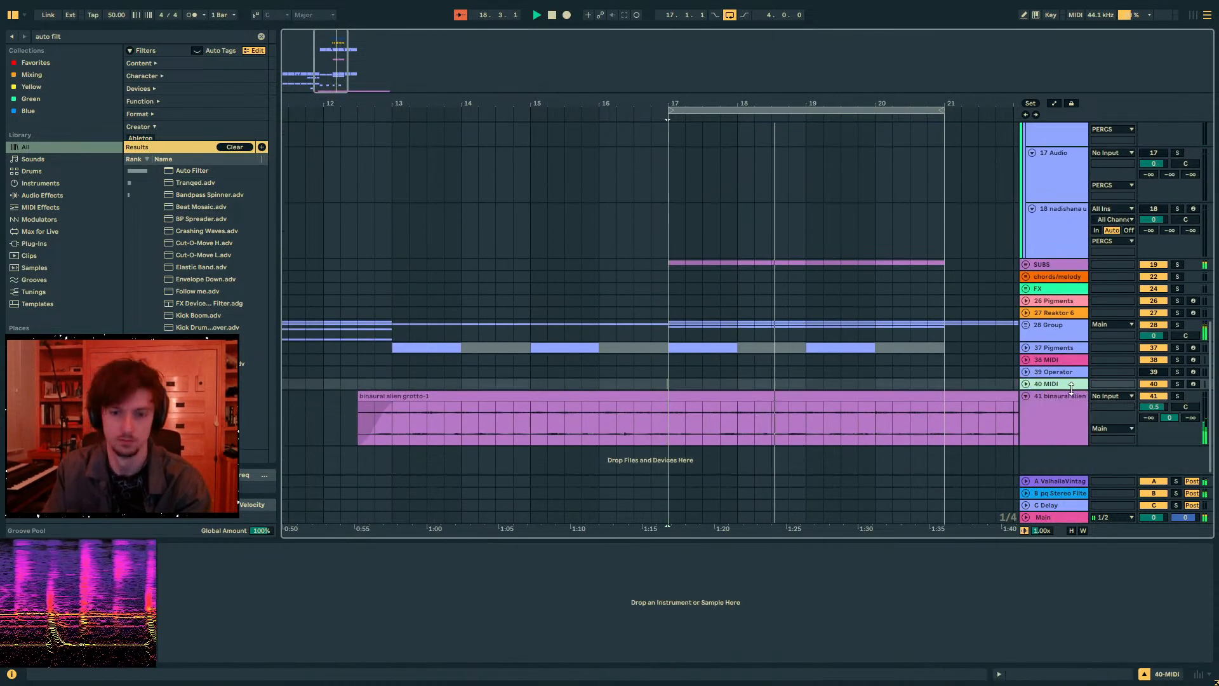
{"action": "key", "text": "a"}
{"action": "left_click", "coordinate": [651, 400]}
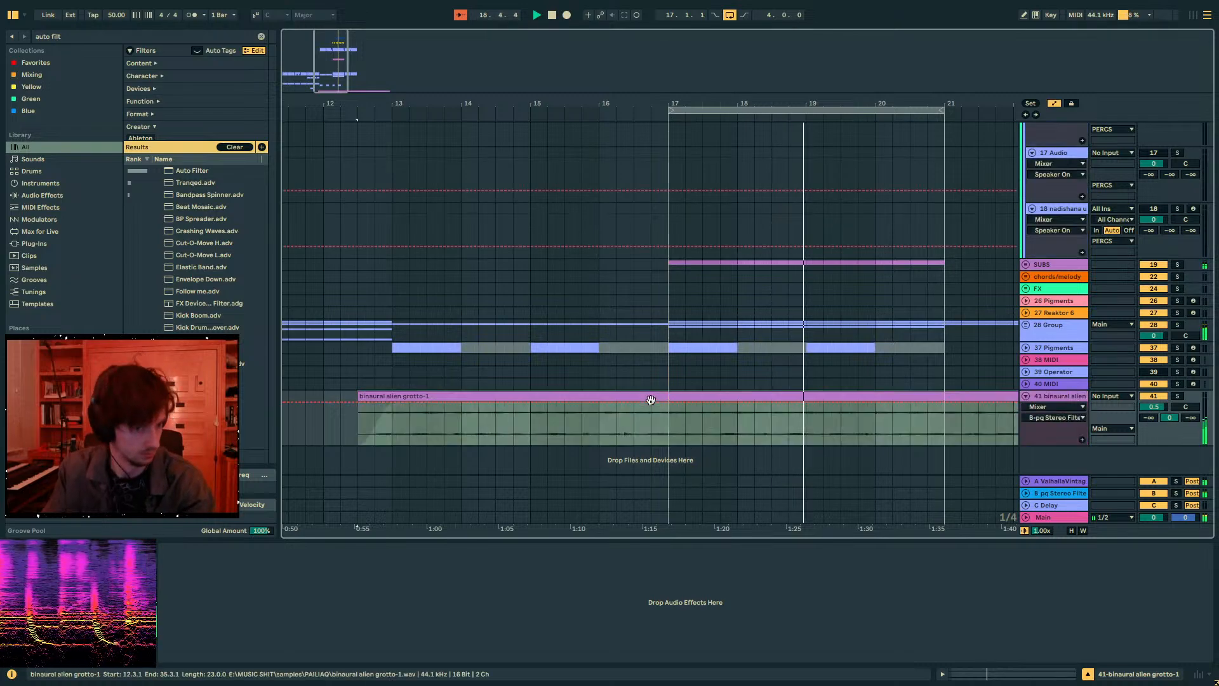
{"action": "left_click", "coordinate": [649, 402]}
{"action": "left_click_drag", "start_coordinate": [667, 403], "coordinate": [669, 448]}
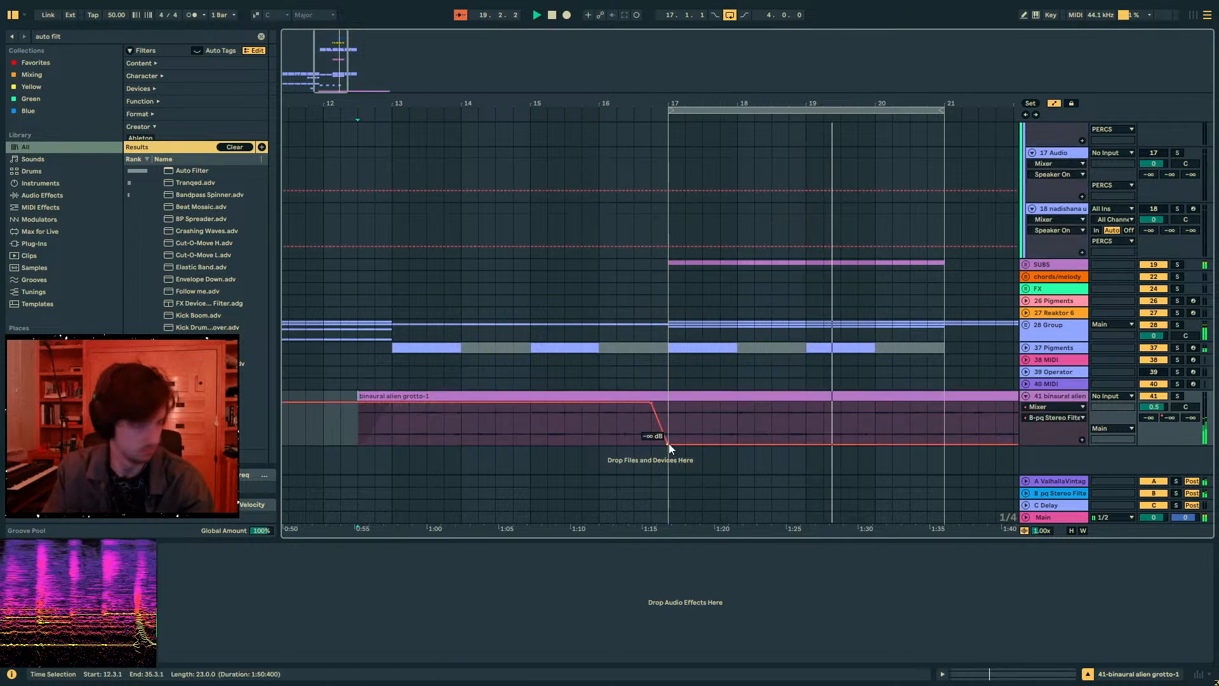
{"action": "key", "text": "a"}
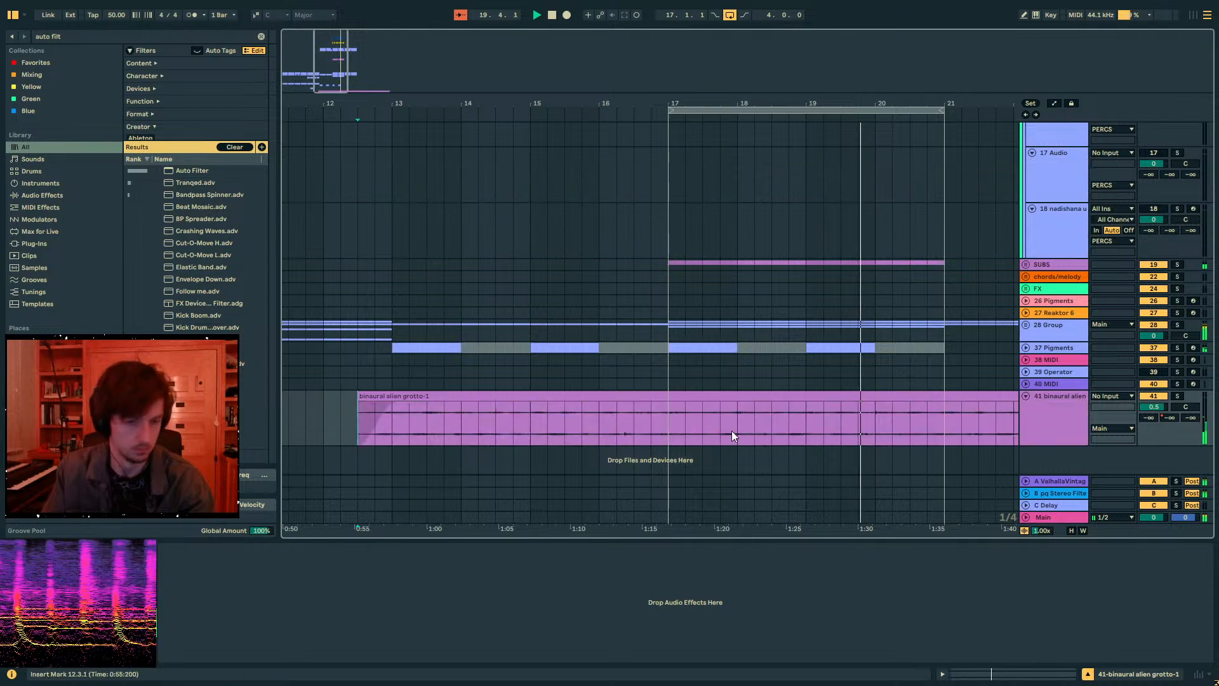
- Unfold the 37 Pigments track, select its clips from bar 17 to 21, and look over the surrounding drum tracks
{"action": "left_click", "coordinate": [1026, 347]}
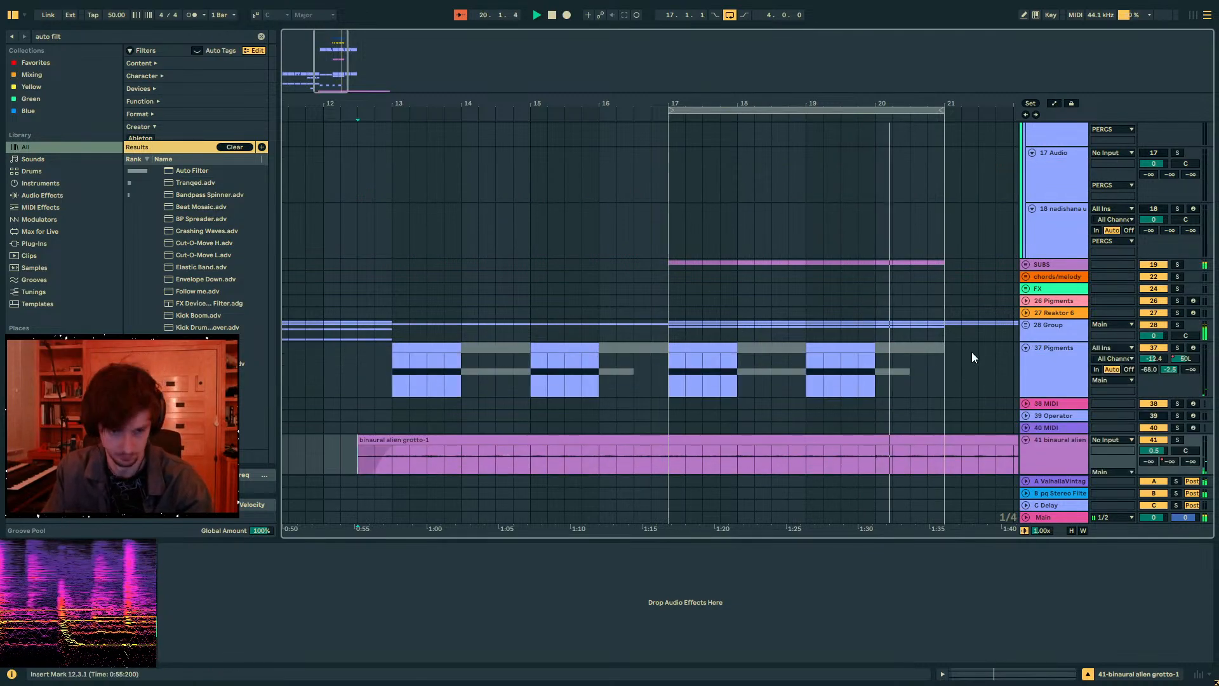
{"action": "left_click_drag", "start_coordinate": [943, 363], "coordinate": [674, 266]}
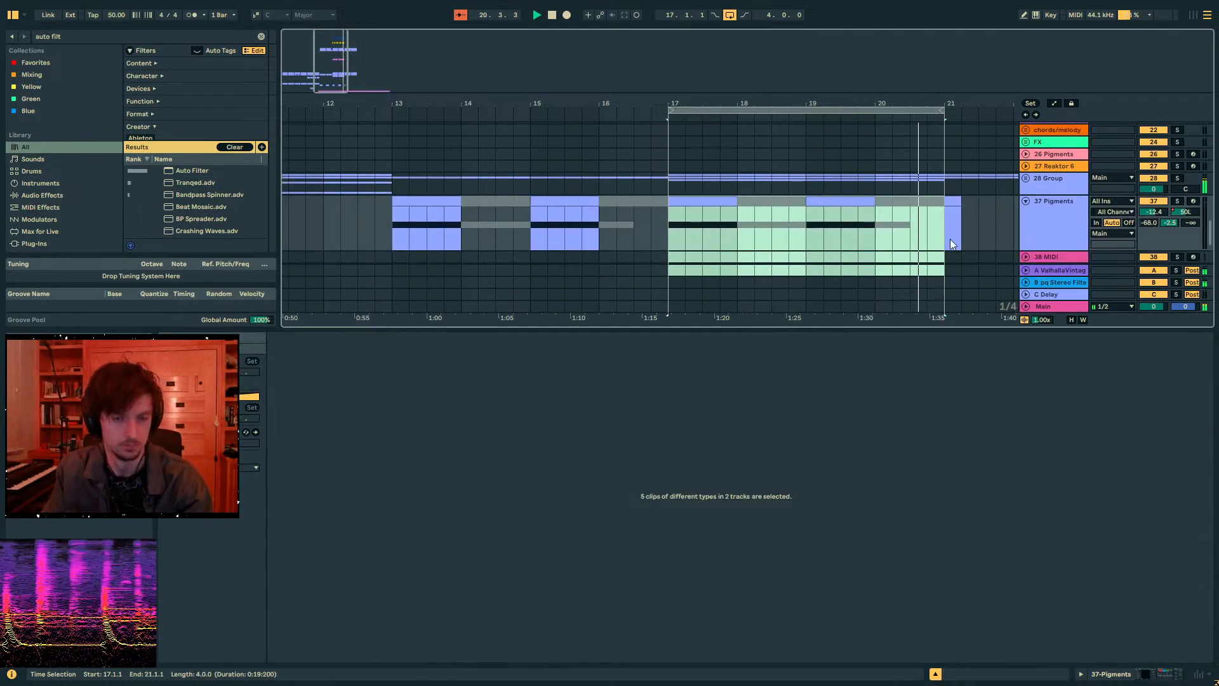
{"action": "scroll", "coordinate": [967, 239], "scroll_direction": "up", "scroll_amount": 8}
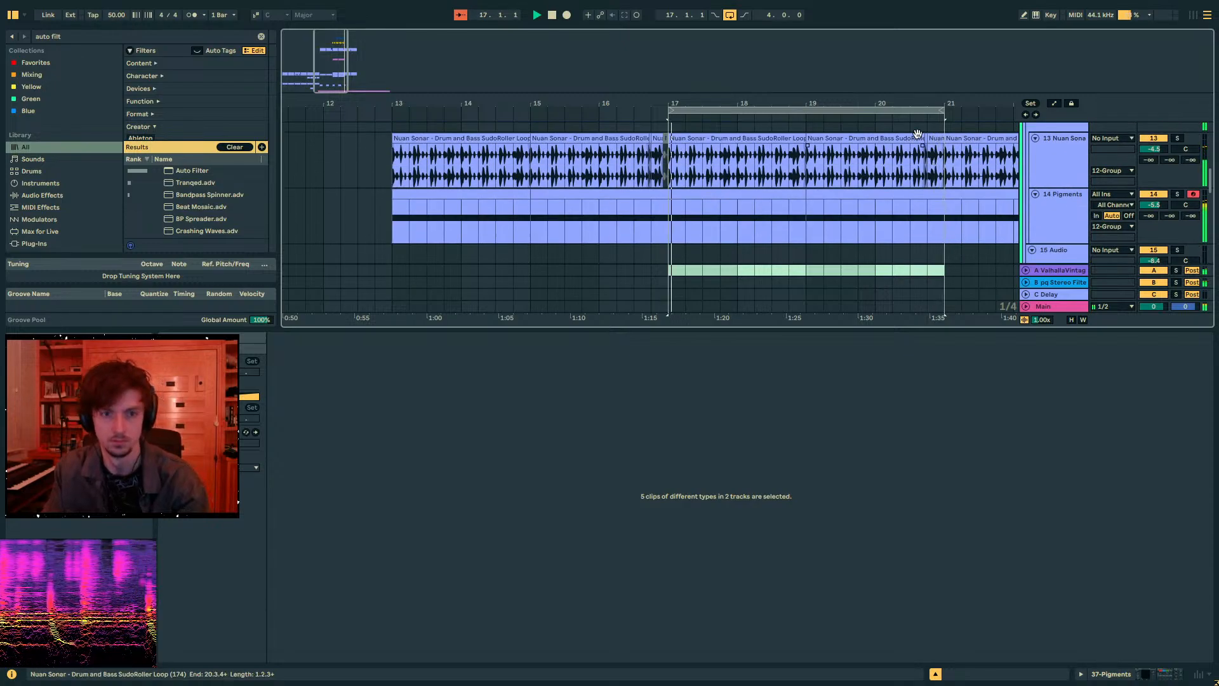
{"action": "left_click_drag", "start_coordinate": [969, 329], "coordinate": [969, 517]}
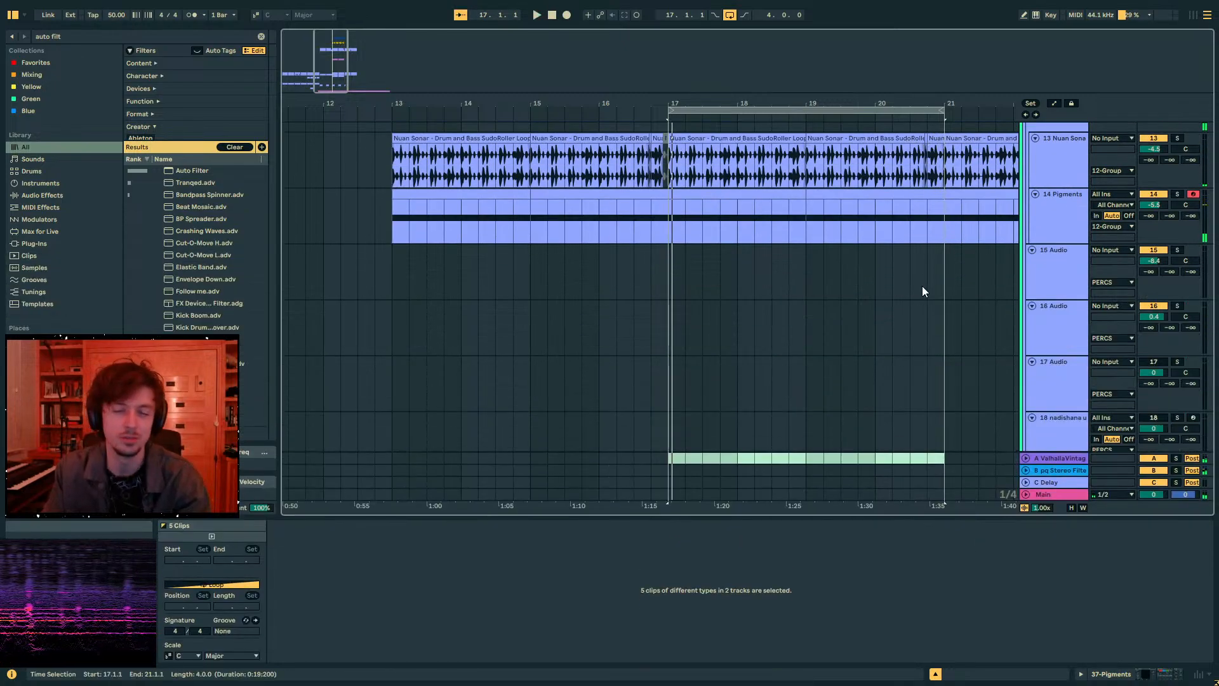
{"action": "scroll", "coordinate": [923, 283], "scroll_direction": "up", "scroll_amount": 5}
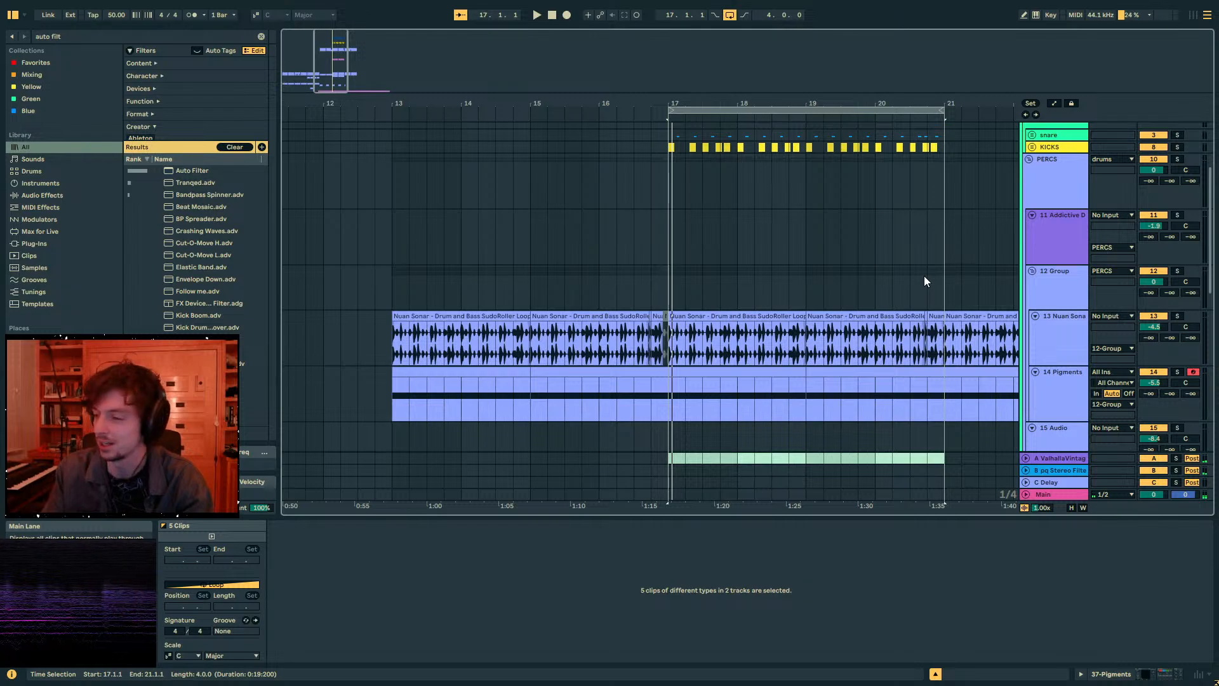
{"action": "scroll", "coordinate": [924, 275], "scroll_direction": "down", "scroll_amount": 8}
{"action": "left_click_drag", "start_coordinate": [670, 103], "coordinate": [670, 70]}
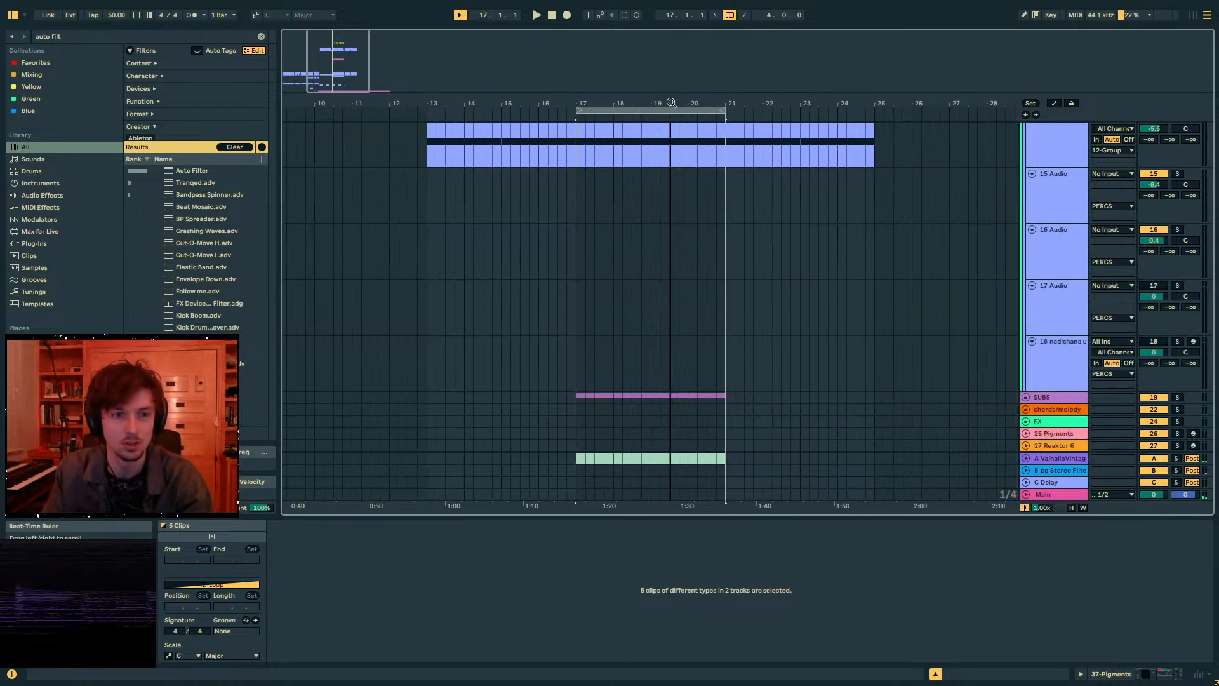
{"action": "scroll", "coordinate": [754, 210], "scroll_direction": "up", "scroll_amount": 5}
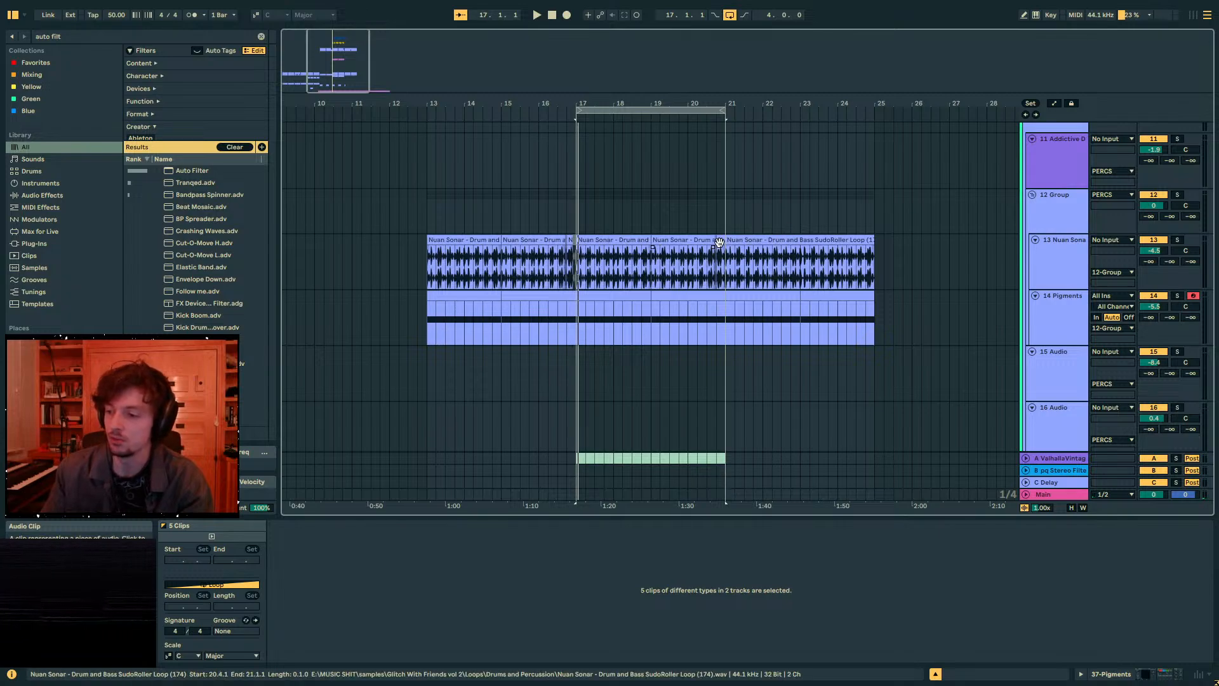
- Play from bar 13, look through the percussion and group tracks, and unfold the snare group
{"action": "left_click", "coordinate": [448, 207]}
{"action": "key", "text": "space"}
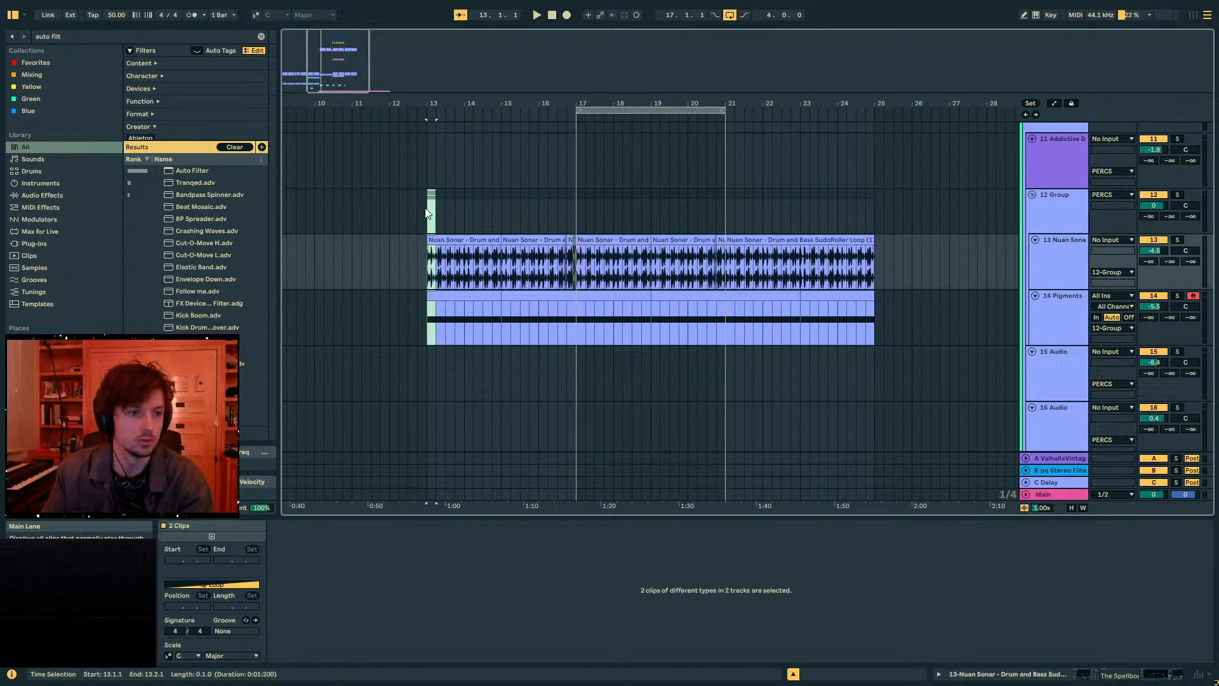
{"action": "scroll", "coordinate": [1052, 261], "scroll_direction": "down", "scroll_amount": 6}
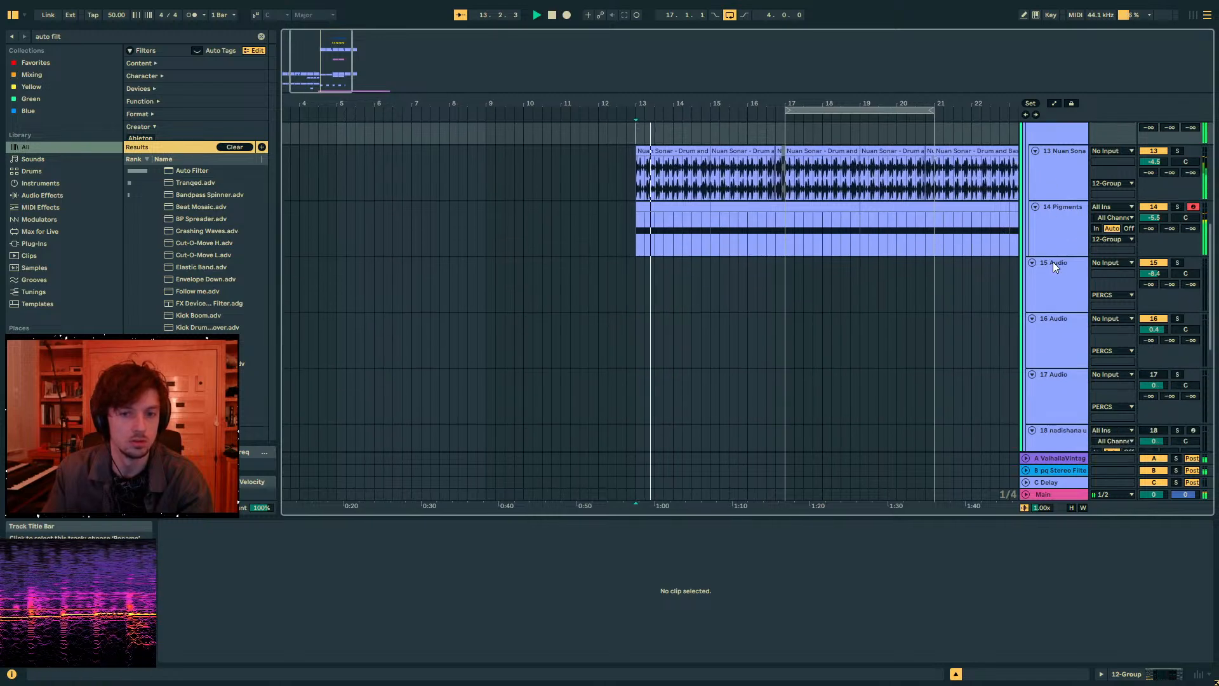
{"action": "left_click", "coordinate": [1053, 262]}
{"action": "left_click", "coordinate": [1046, 229]}
{"action": "left_click", "coordinate": [1053, 259]}
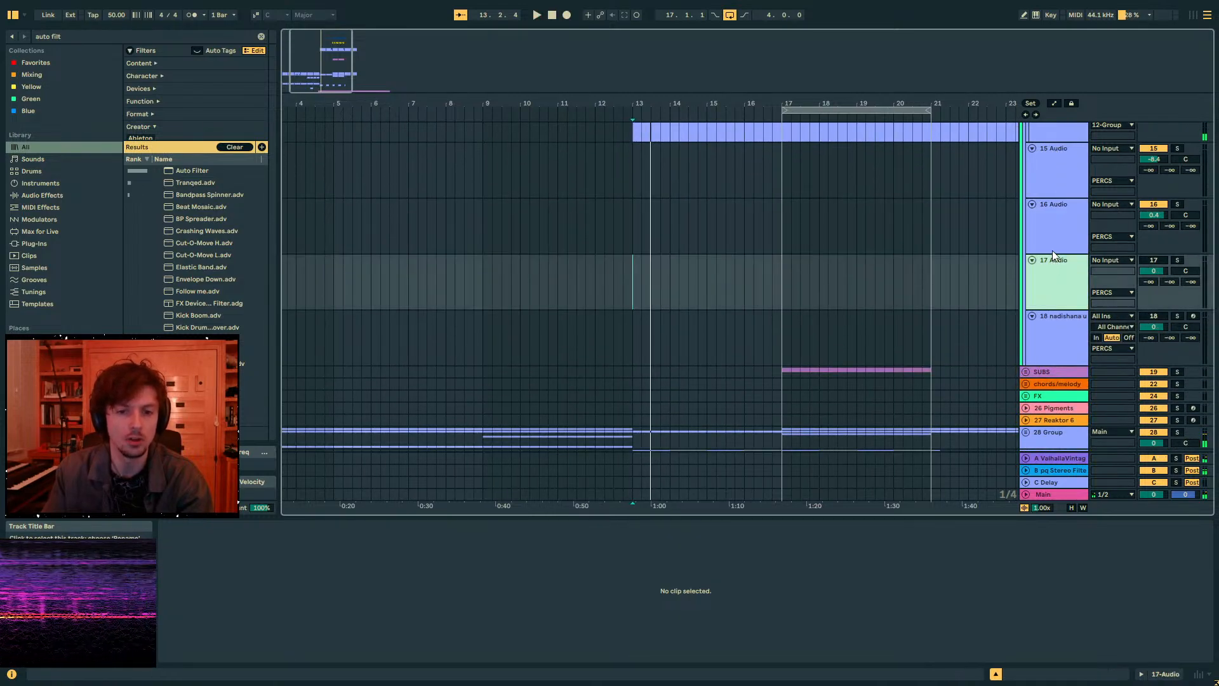
{"action": "scroll", "coordinate": [1046, 268], "scroll_direction": "down", "scroll_amount": 3}
{"action": "scroll", "coordinate": [1046, 268], "scroll_direction": "up", "scroll_amount": 6}
{"action": "scroll", "coordinate": [1047, 268], "scroll_direction": "up", "scroll_amount": 10}
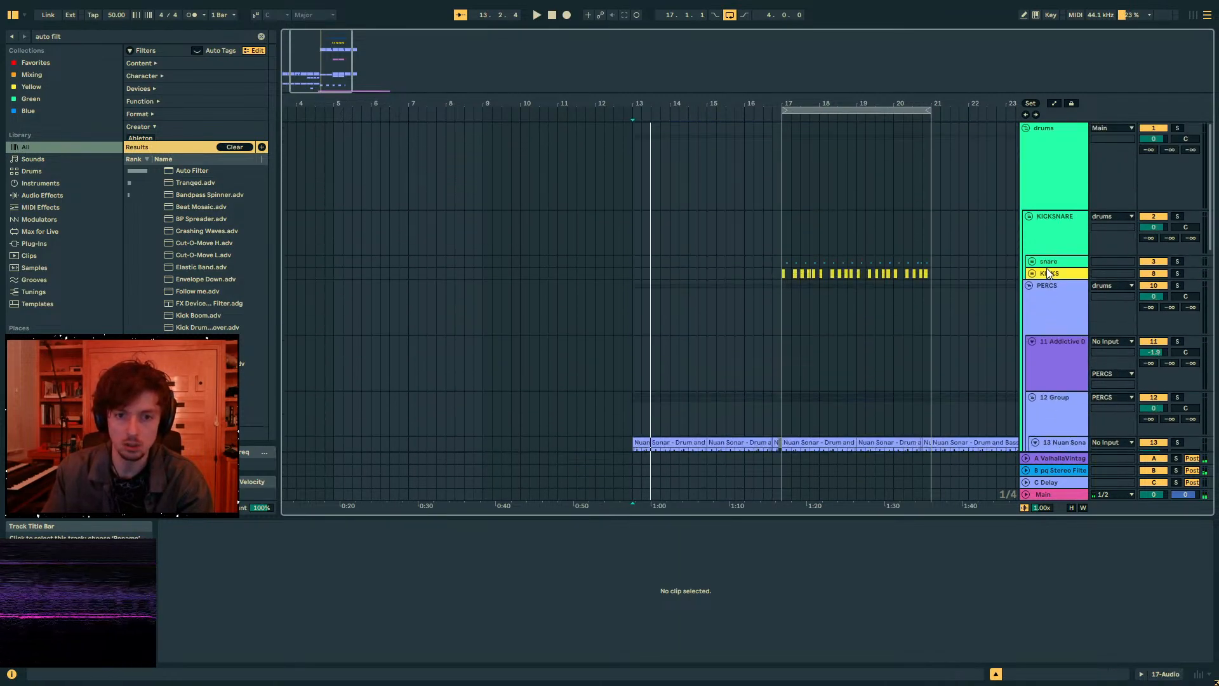
{"action": "scroll", "coordinate": [1063, 346], "scroll_direction": "down", "scroll_amount": 2}
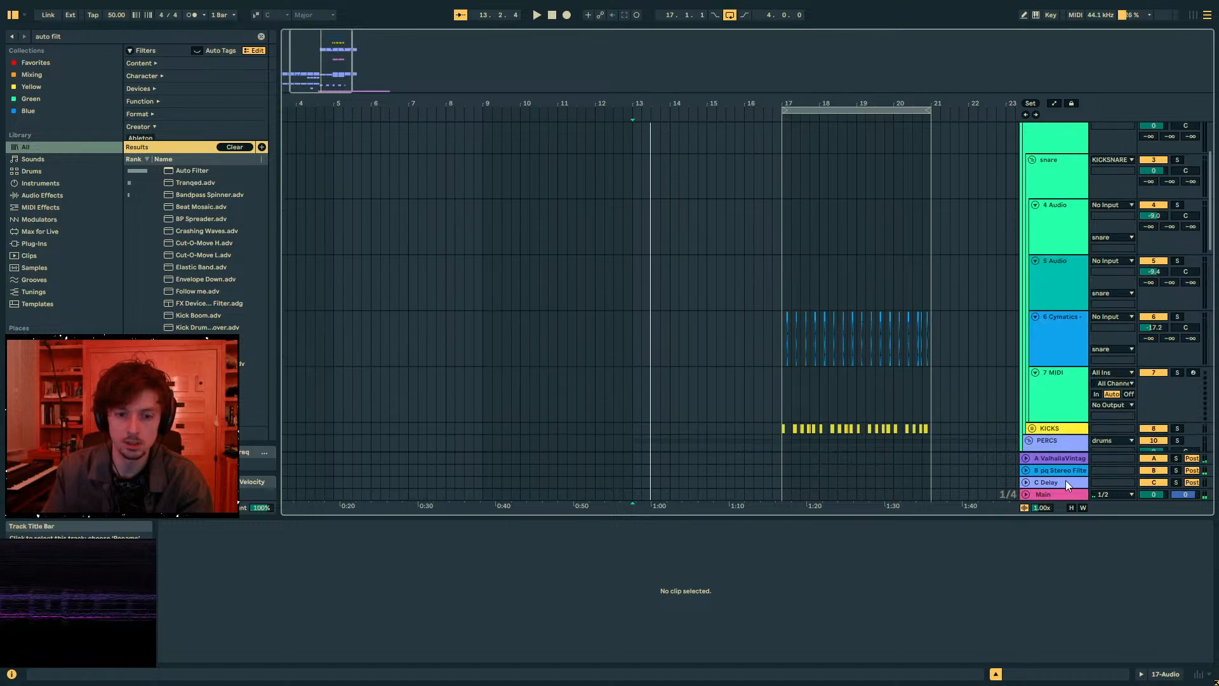
- Open the C Delay return's Delay device and set its left time offset to -33 %
{"action": "left_click", "coordinate": [1136, 674]}
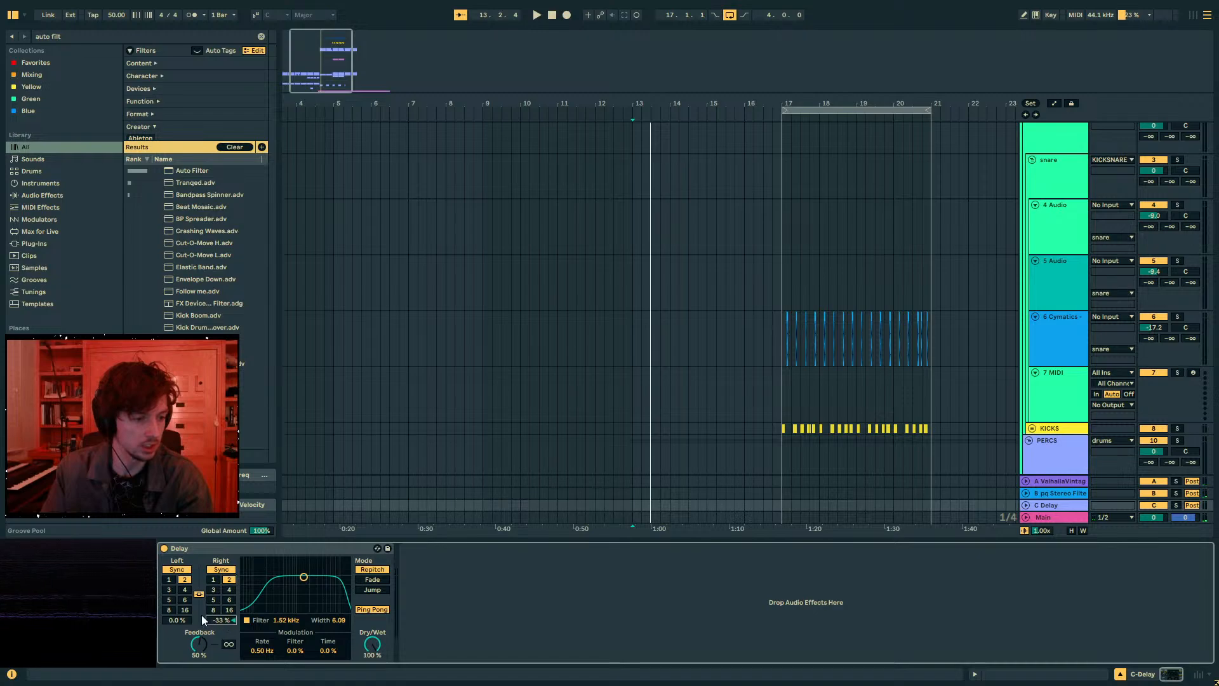
{"action": "left_click_drag", "start_coordinate": [177, 618], "coordinate": [177, 648]}
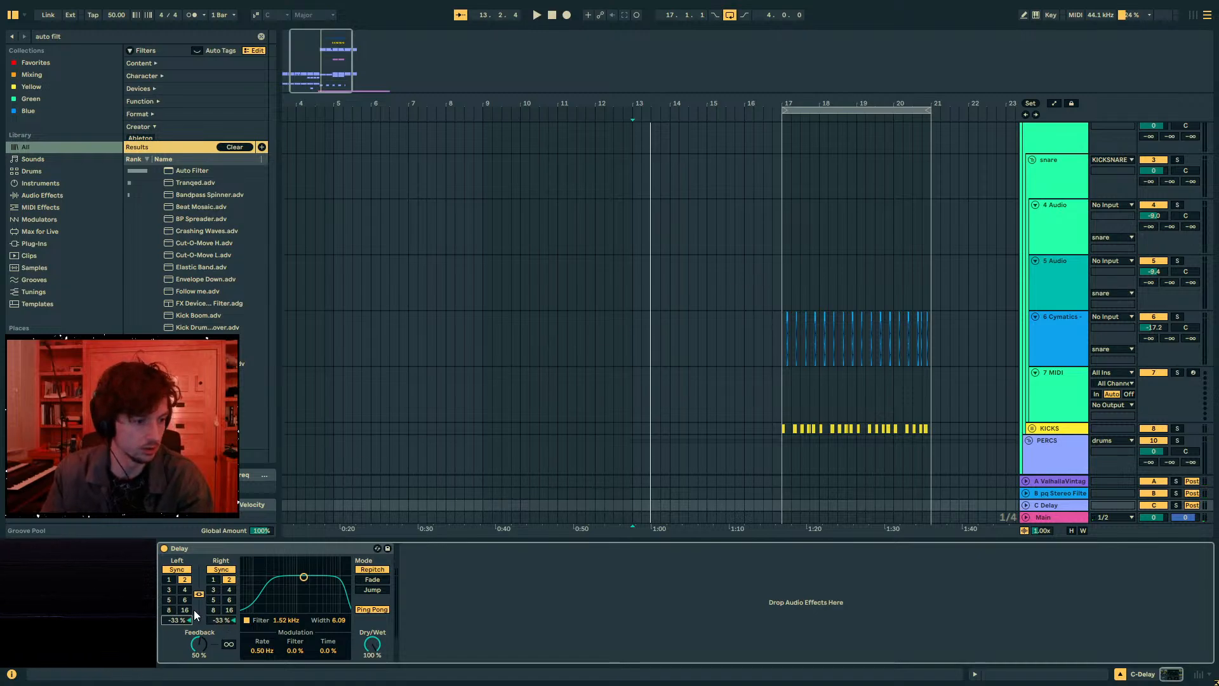
- Copy the Cymatics snare clips from bars 17 to 21 into bars 13 to 17 on the same track
{"action": "scroll", "coordinate": [984, 251], "scroll_direction": "down", "scroll_amount": 2}
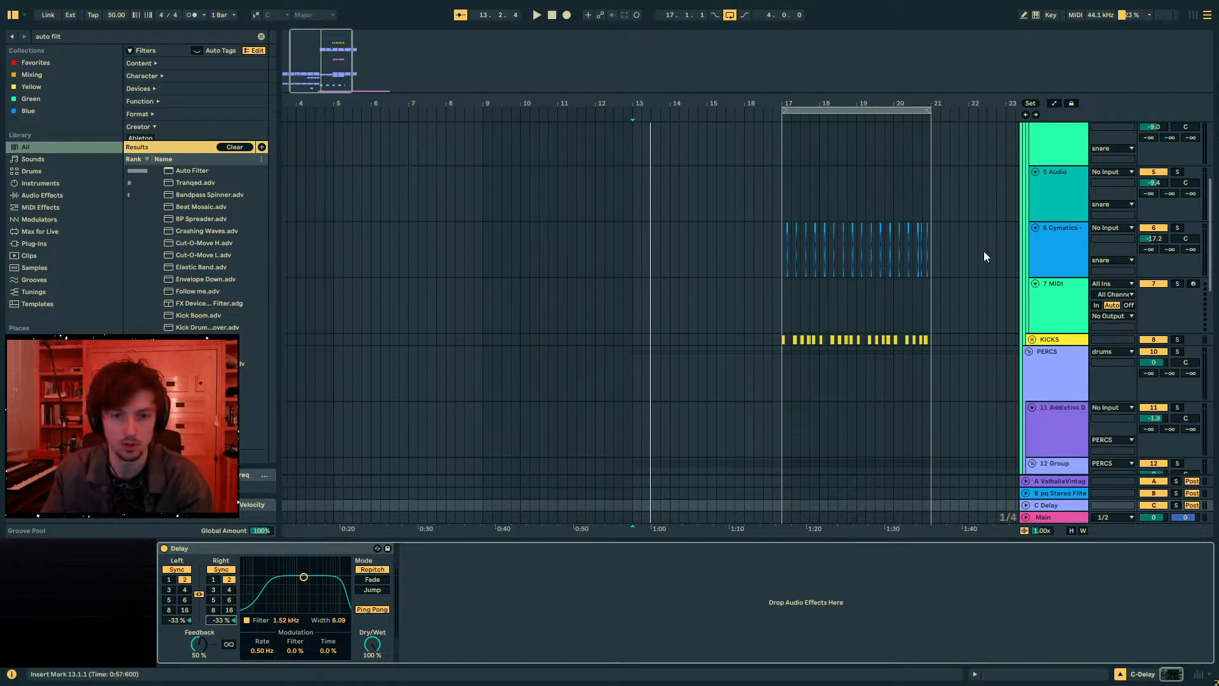
{"action": "left_click_drag", "start_coordinate": [920, 254], "coordinate": [857, 257]}
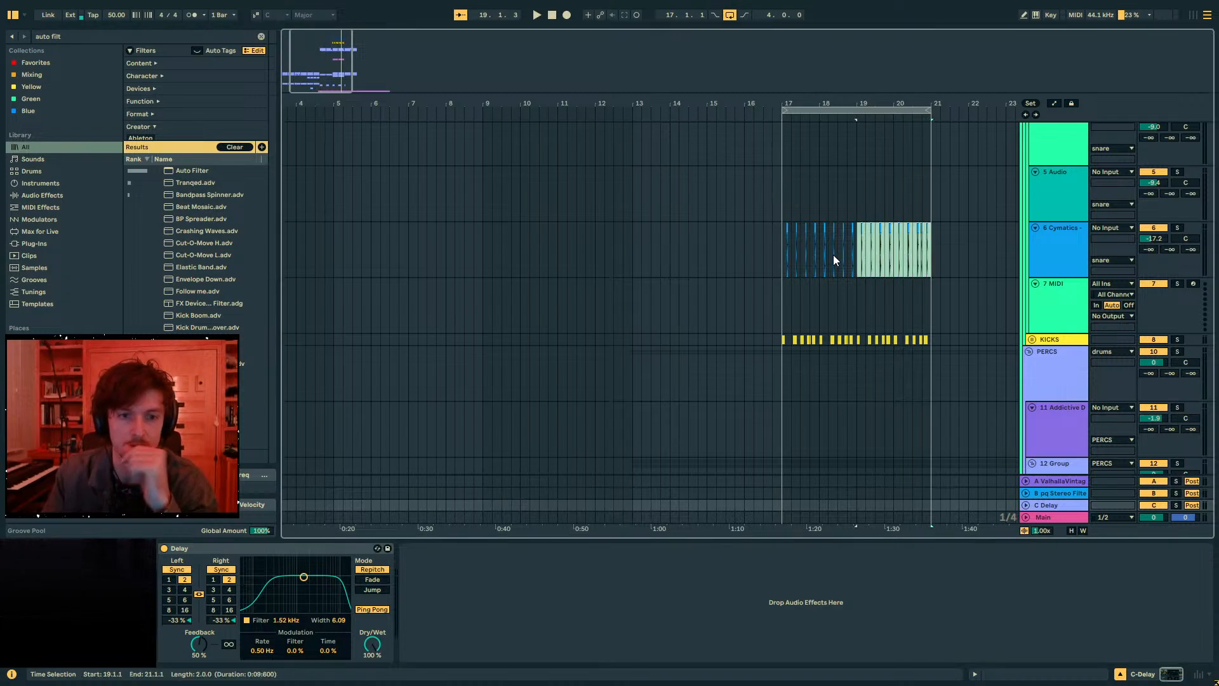
{"action": "left_click_drag", "start_coordinate": [783, 253], "coordinate": [632, 245]}
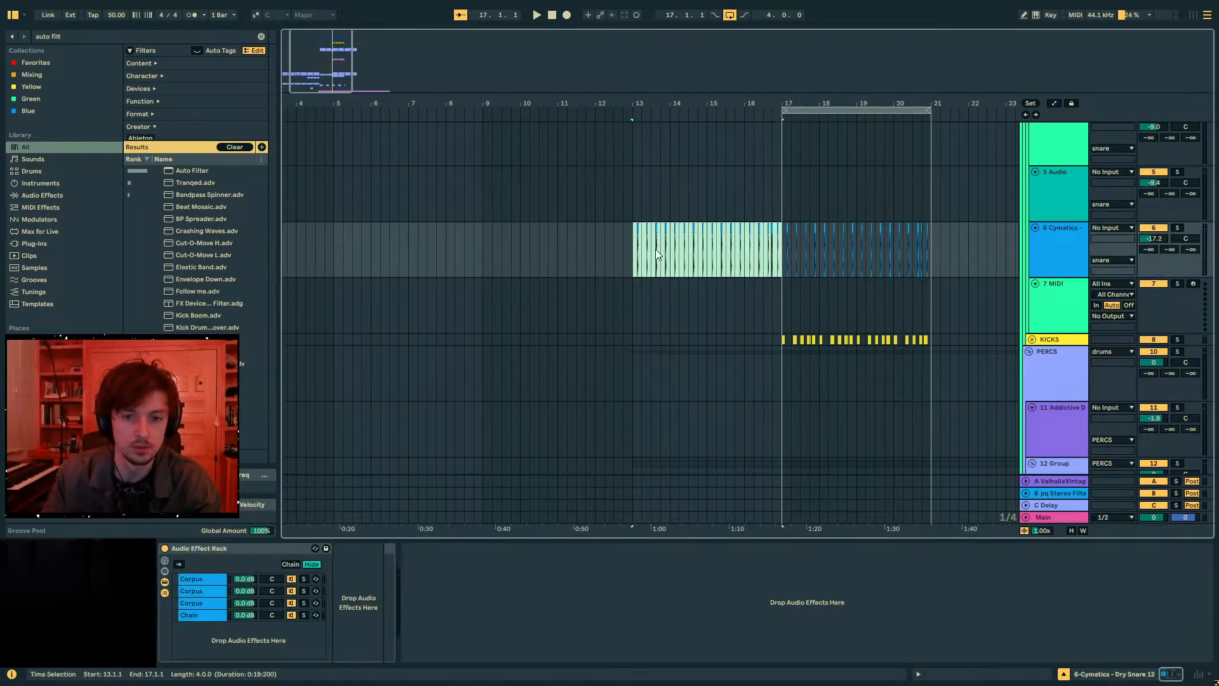
- Draw the Cymatics snare's C-Delay send automation at 0.0 dB across bars 13 to 17 and play it
{"action": "scroll", "coordinate": [906, 270], "scroll_direction": "up", "scroll_amount": 2}
{"action": "key", "text": "a"}
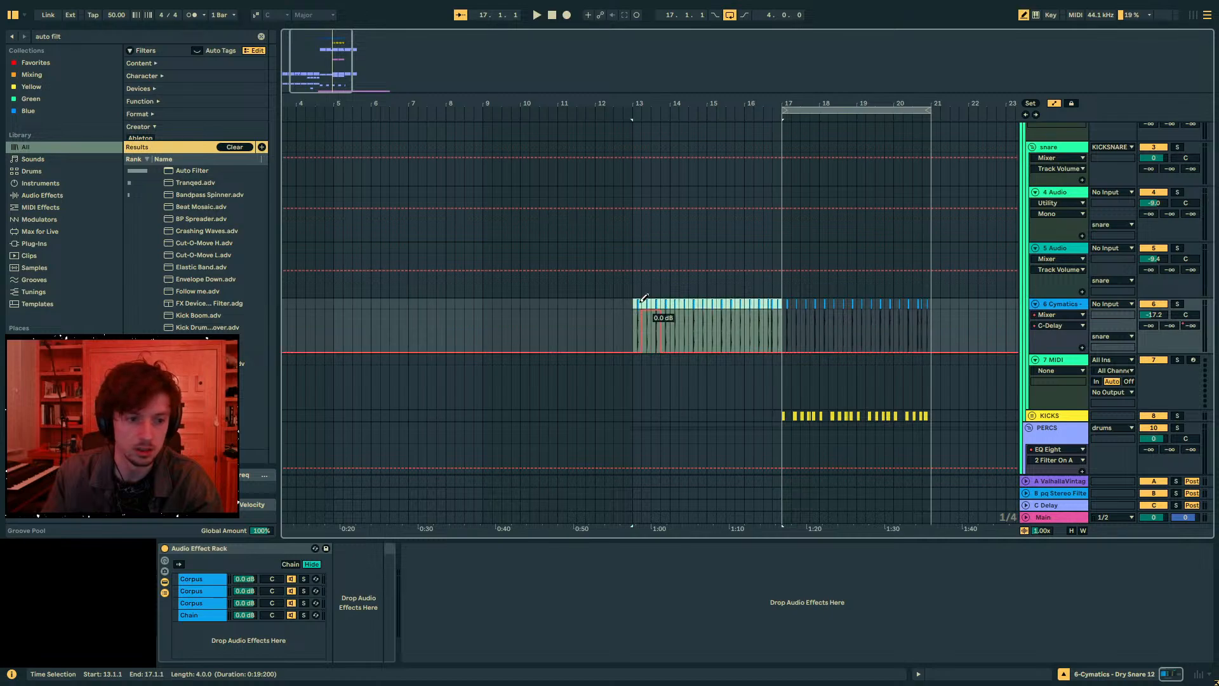
{"action": "key", "text": "space"}
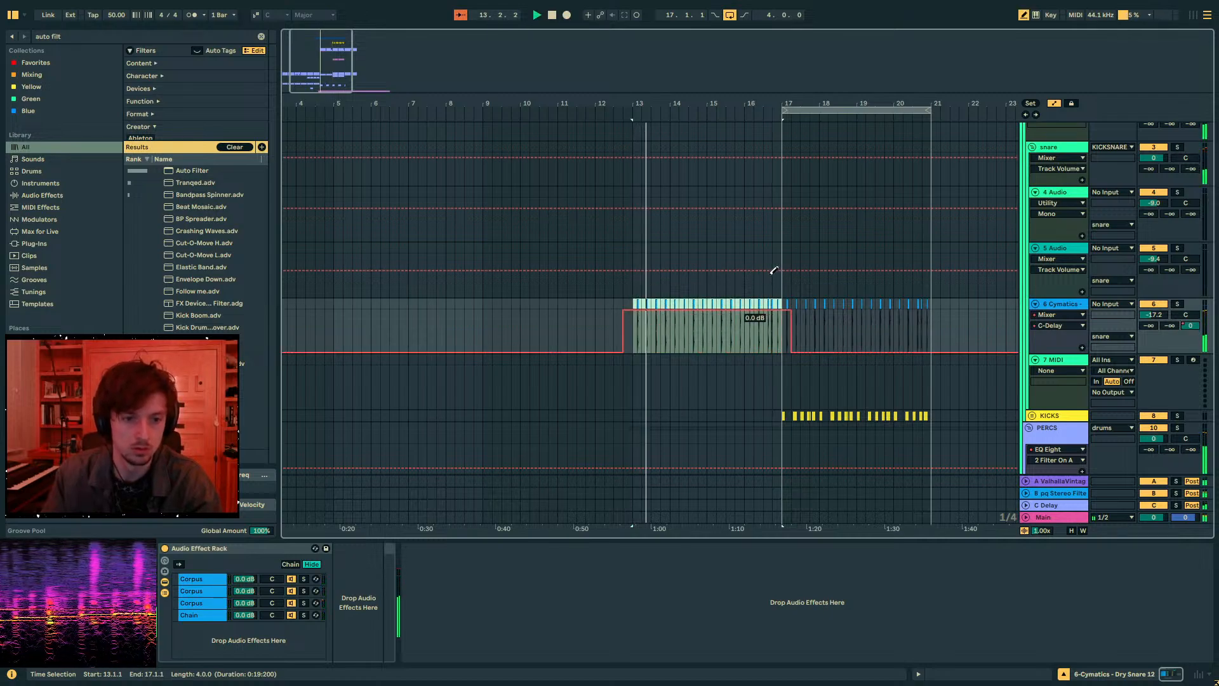
- Turn off Ping Pong in the C Delay return's Delay device
{"action": "left_click", "coordinate": [1065, 499]}
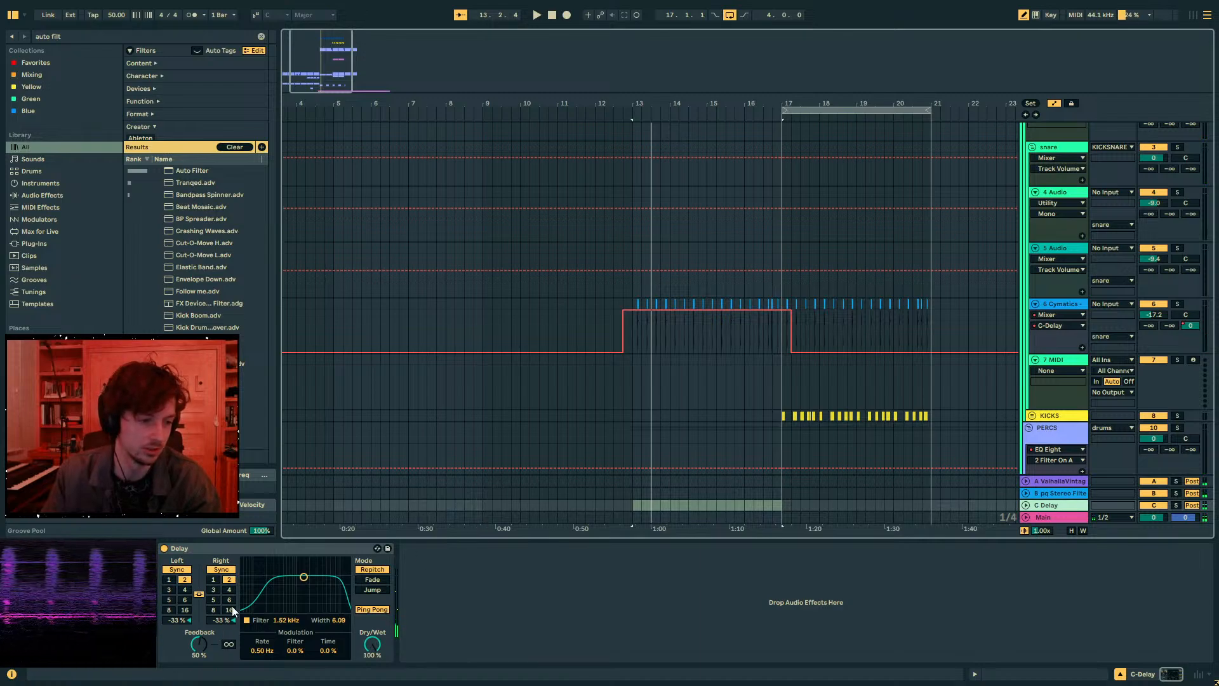
{"action": "left_click", "coordinate": [372, 609]}
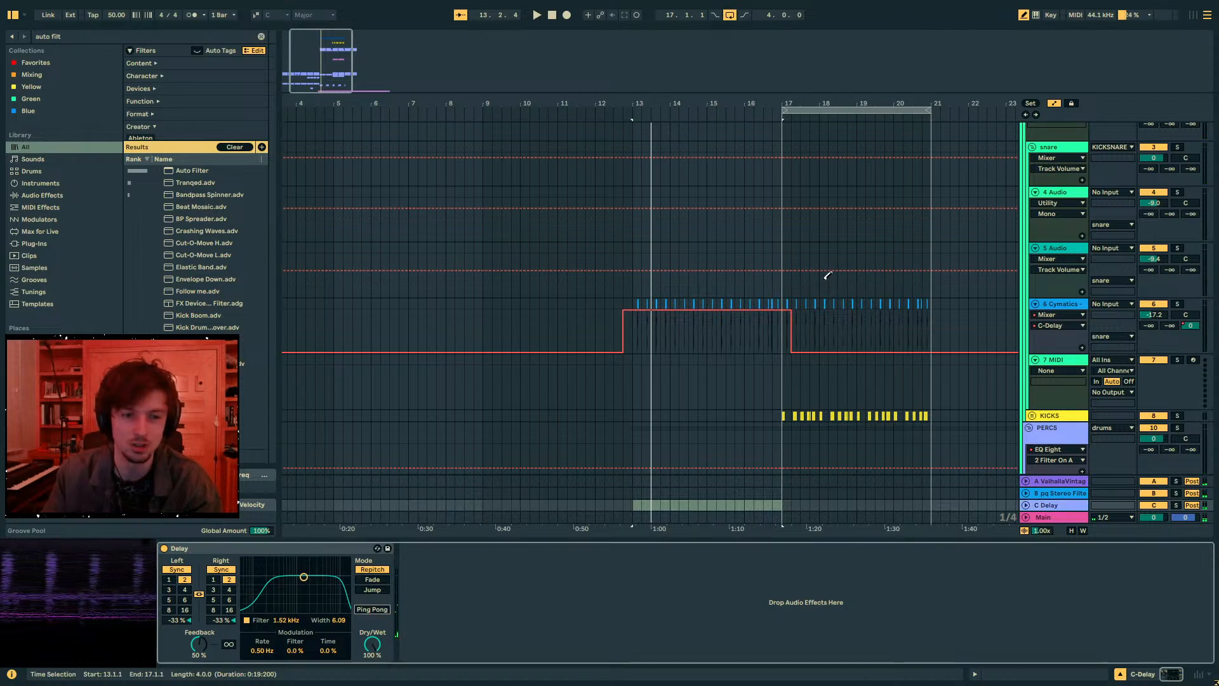
- Clear the raised C-Delay send automation on the Cymatics snare track between bars 13 and 17
{"action": "left_click_drag", "start_coordinate": [790, 332], "coordinate": [635, 391]}
{"action": "scroll", "coordinate": [996, 186], "scroll_direction": "up", "scroll_amount": 3}
{"action": "key", "text": "a"}
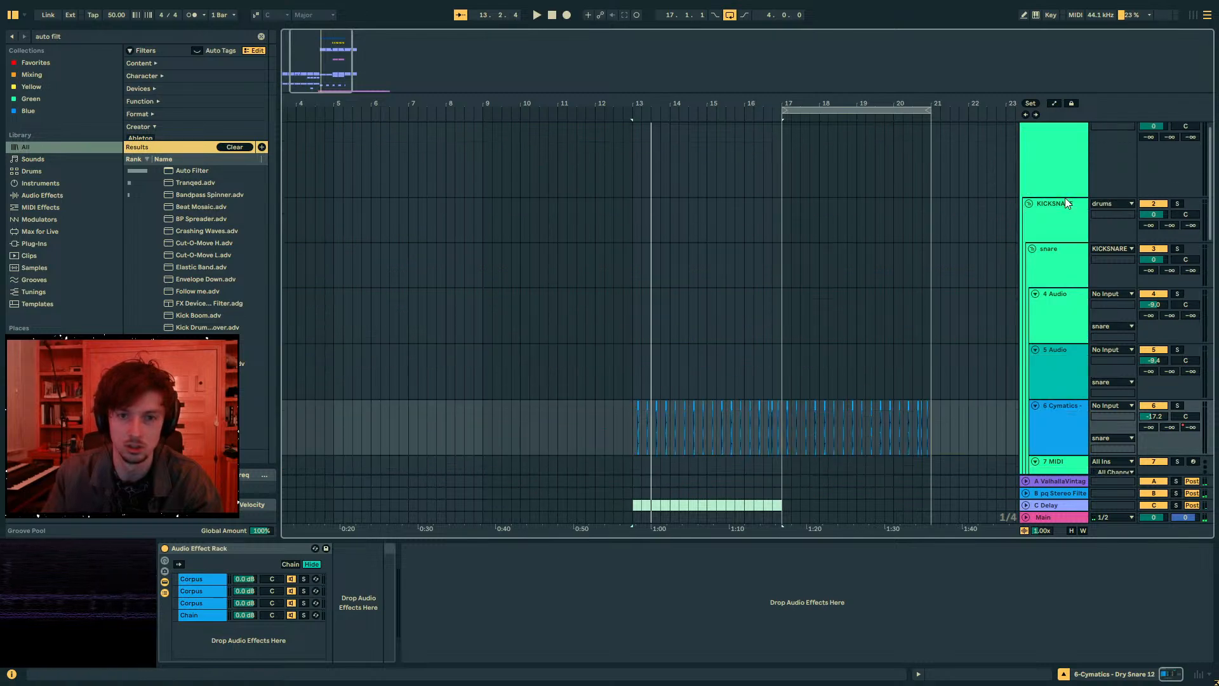
- Draw a short, curved C-Delay send automation spike on the drums group over the snare hit at 13.1.3 and play it
{"action": "left_click", "coordinate": [1063, 189]}
{"action": "key", "text": "a"}
{"action": "left_click", "coordinate": [1196, 151]}
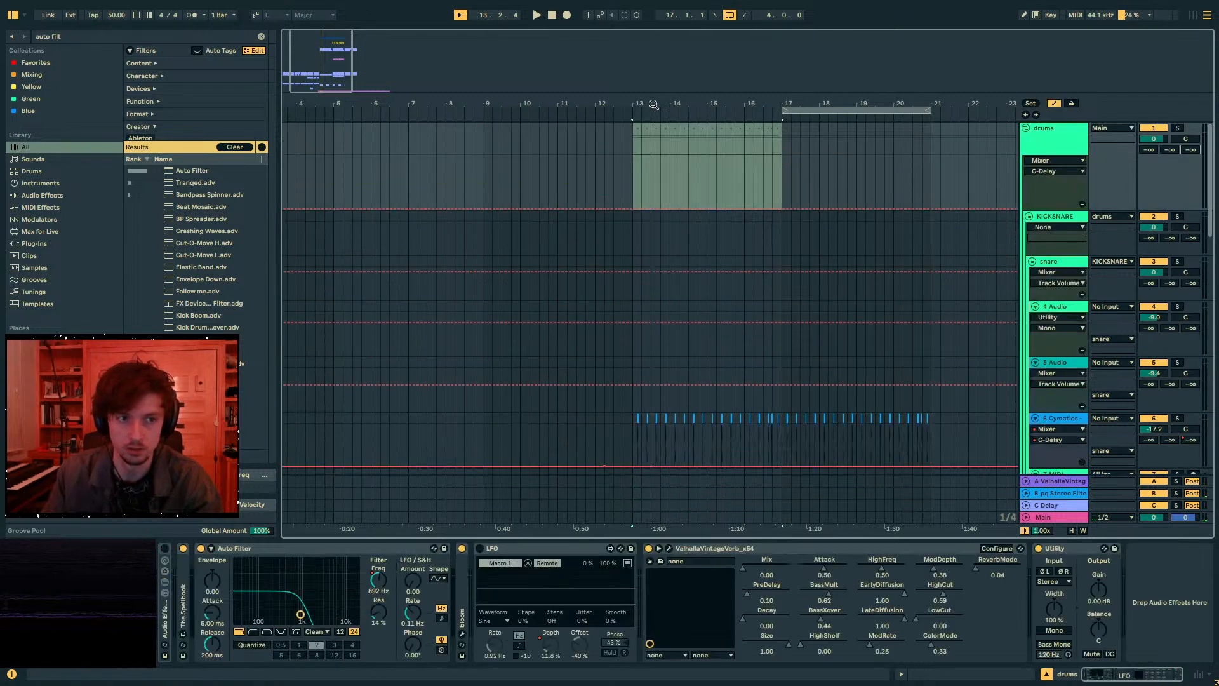
{"action": "left_click_drag", "start_coordinate": [654, 105], "coordinate": [654, 184]}
{"action": "left_click", "coordinate": [454, 162]}
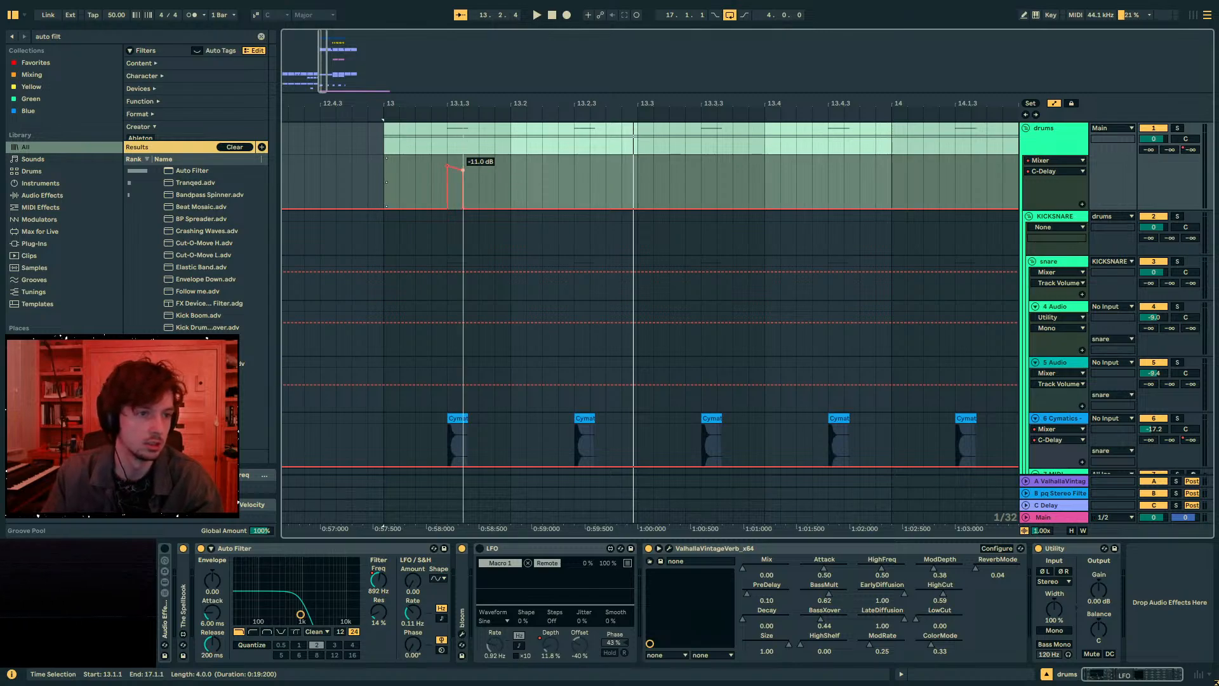
{"action": "left_click", "coordinate": [374, 168]}
{"action": "key", "text": "space"}
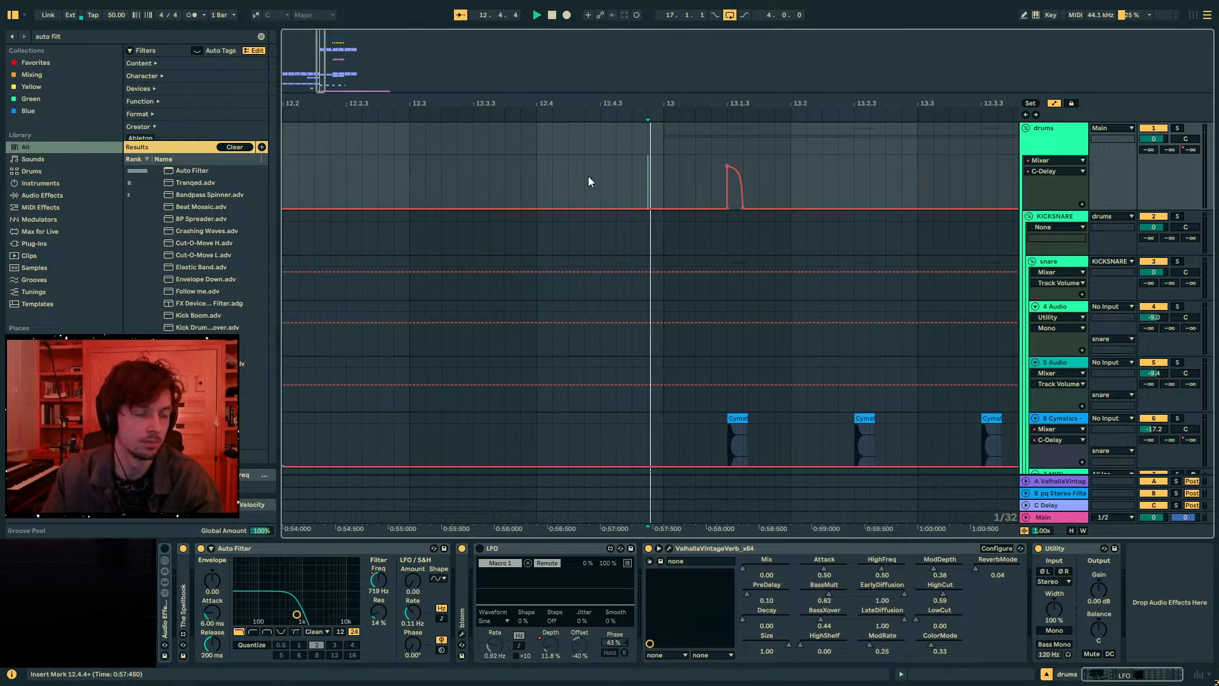
- Copy the drums' C-Delay send spike from 13.1 to 13.2 and paste it at 13.3, 14.1 and 14.3
{"action": "left_click", "coordinate": [641, 184]}
{"action": "left_click_drag", "start_coordinate": [640, 182], "coordinate": [516, 176]}
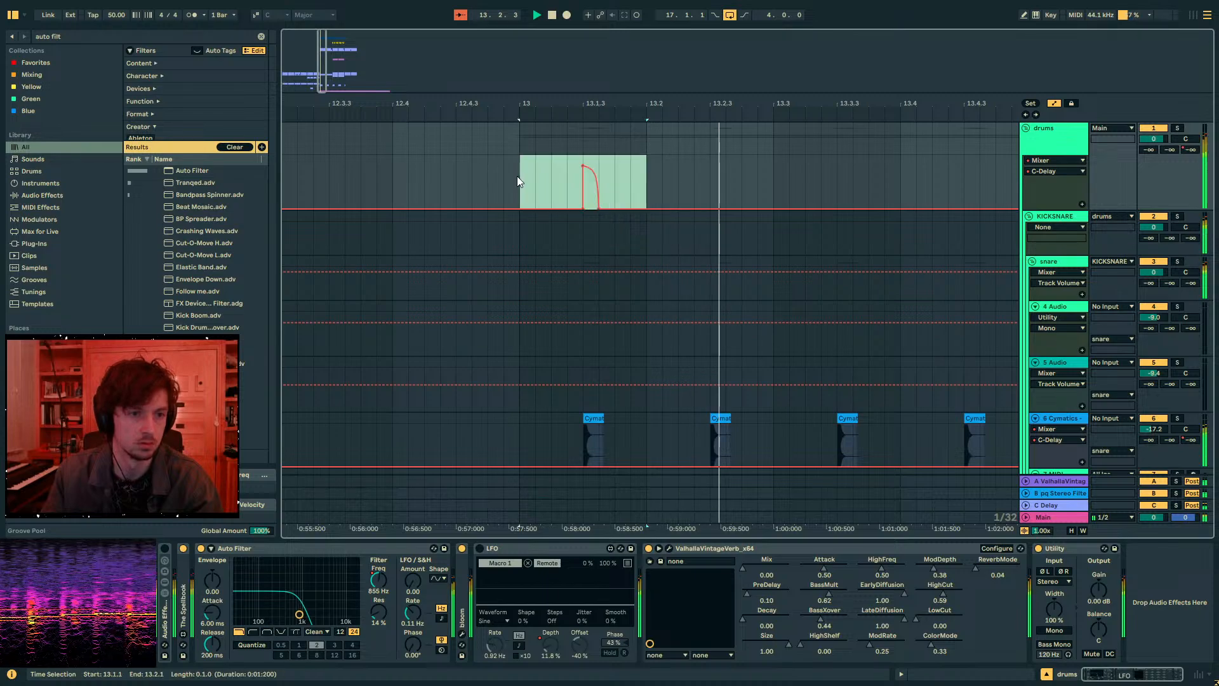
{"action": "key", "text": "ctrl+c"}
{"action": "left_click", "coordinate": [773, 173]}
{"action": "key", "text": "ctrl+v"}
{"action": "left_click_drag", "start_coordinate": [813, 94], "coordinate": [545, 64]}
{"action": "left_click", "coordinate": [624, 177]}
{"action": "key", "text": "ctrl+v"}
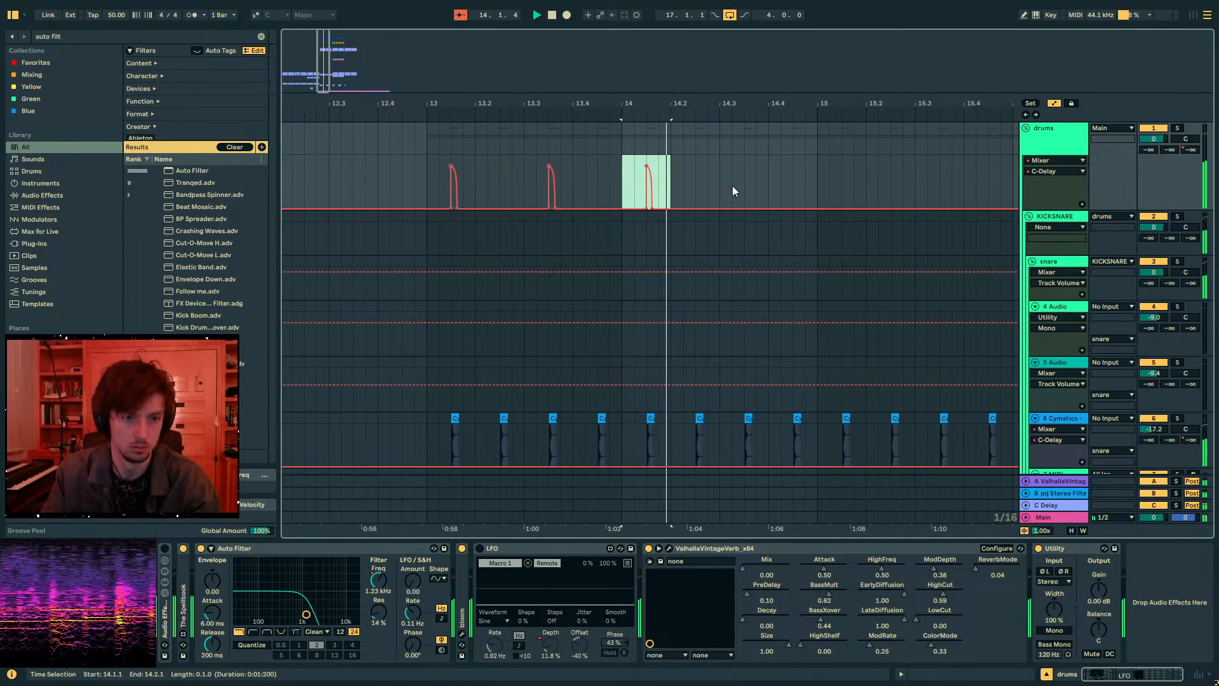
{"action": "left_click", "coordinate": [730, 185]}
{"action": "key", "text": "ctrl+v"}
- Paste the C-Delay send spike four times in a row from 15.1, one on every beat of bar 15
{"action": "left_click", "coordinate": [821, 183]}
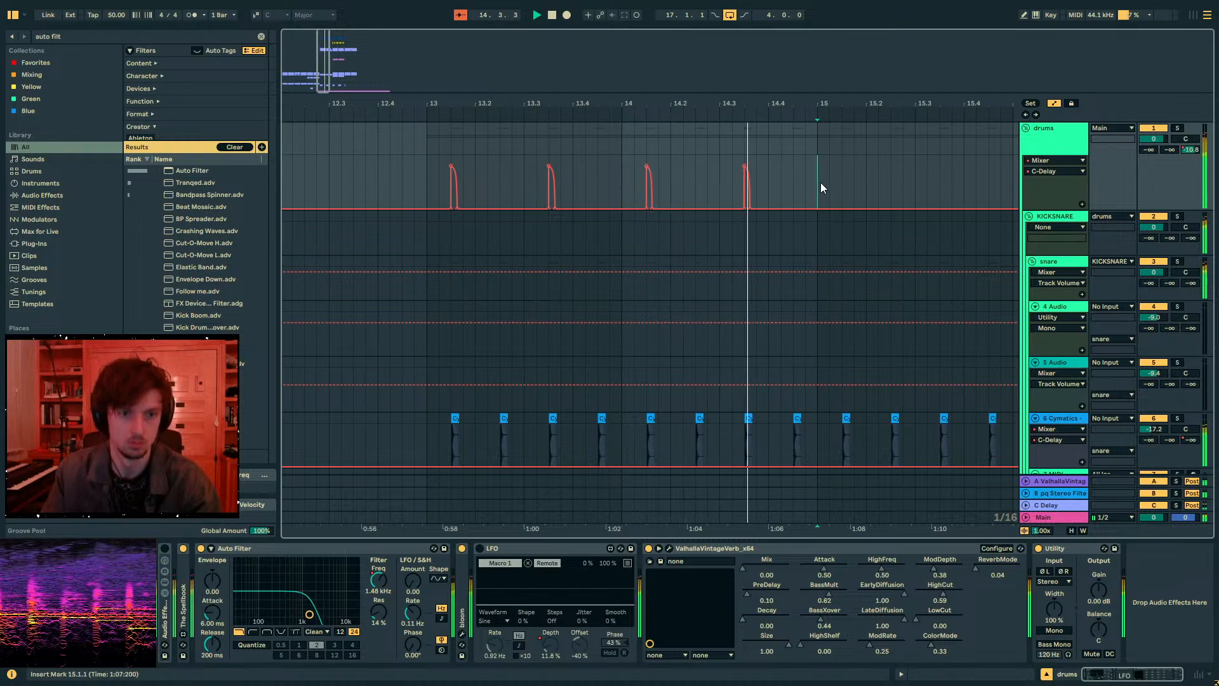
{"action": "key", "text": "ctrl+v"}
{"action": "key", "text": "ctrl+v"}
{"action": "key", "text": "ctrl+v"}
{"action": "key", "text": "ctrl+v"}
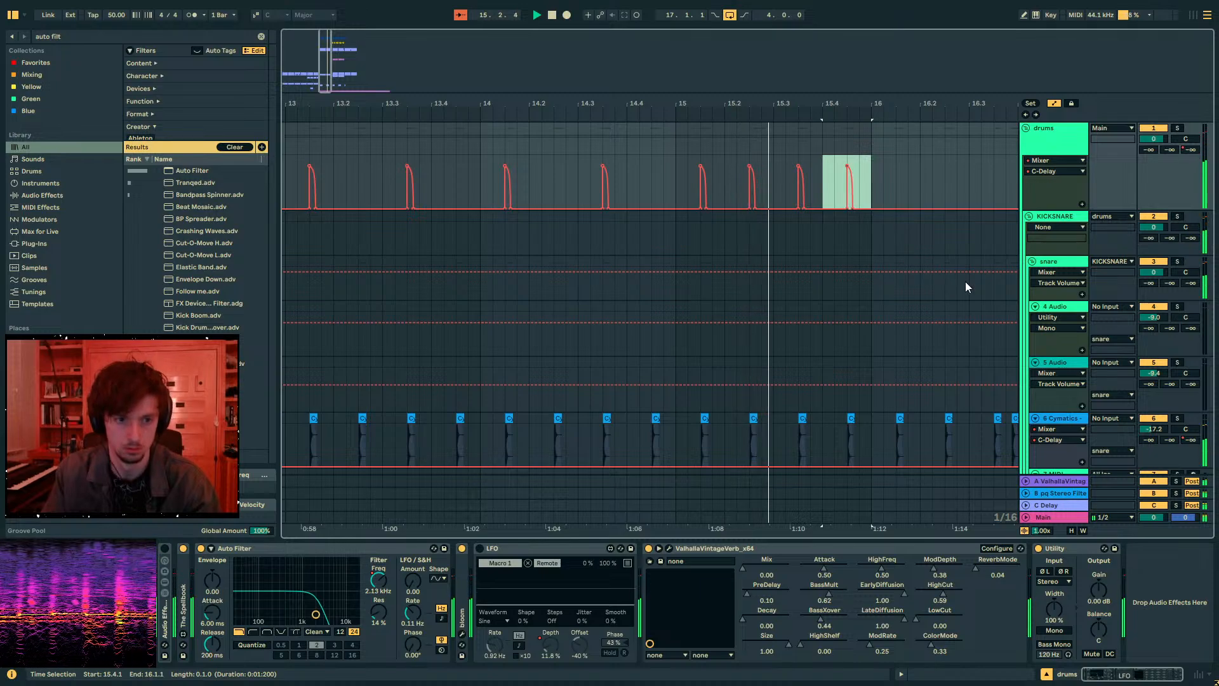
- Set both C Delay times to 1 with 0.0 % offset and the feedback to 70 %, auditioning from bar 13
{"action": "left_click", "coordinate": [1058, 504]}
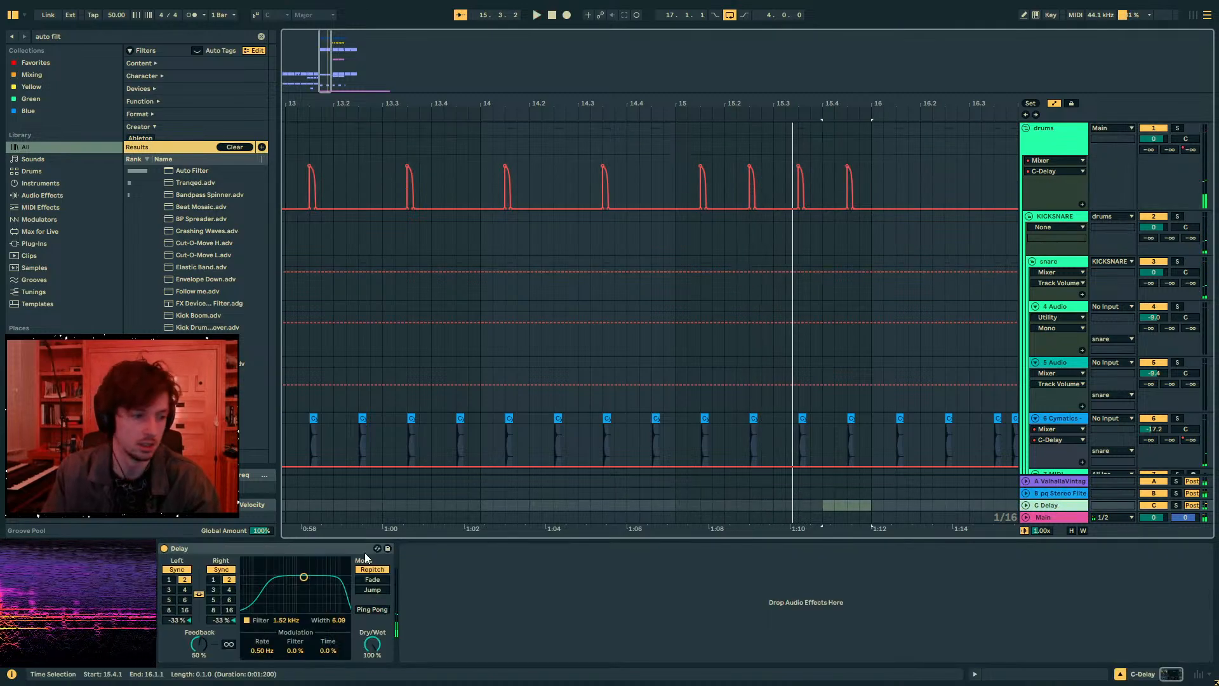
{"action": "left_click", "coordinate": [221, 621]}
{"action": "left_click", "coordinate": [287, 177]}
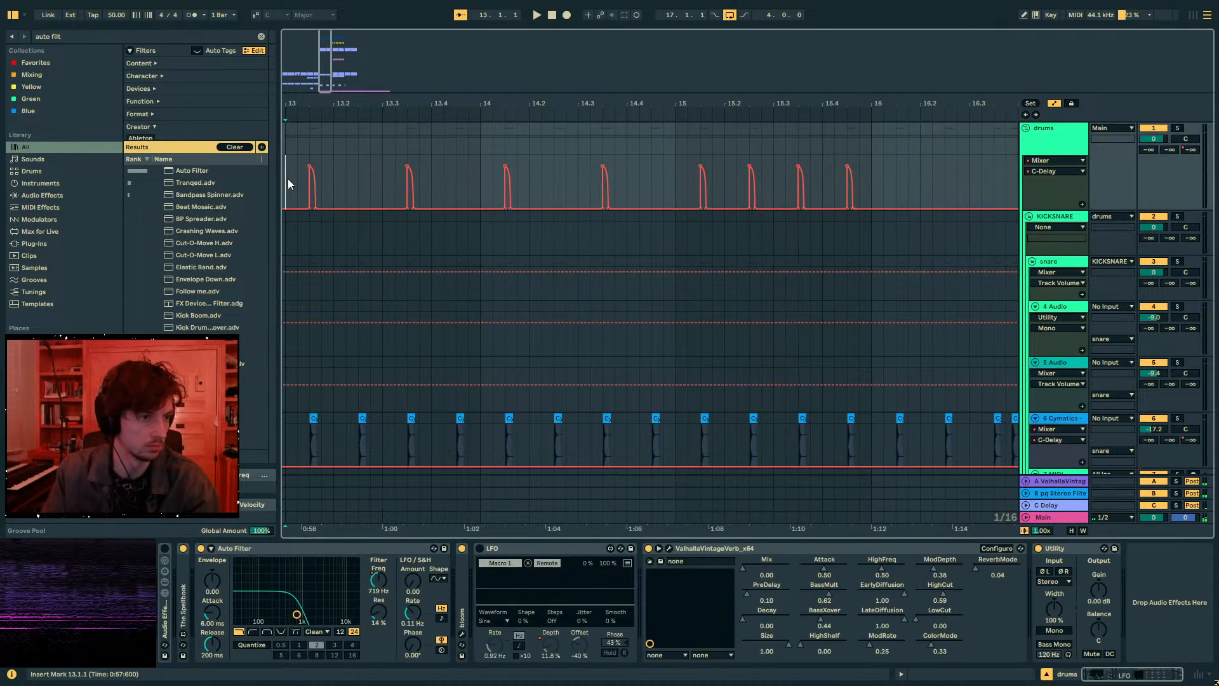
{"action": "key", "text": "space"}
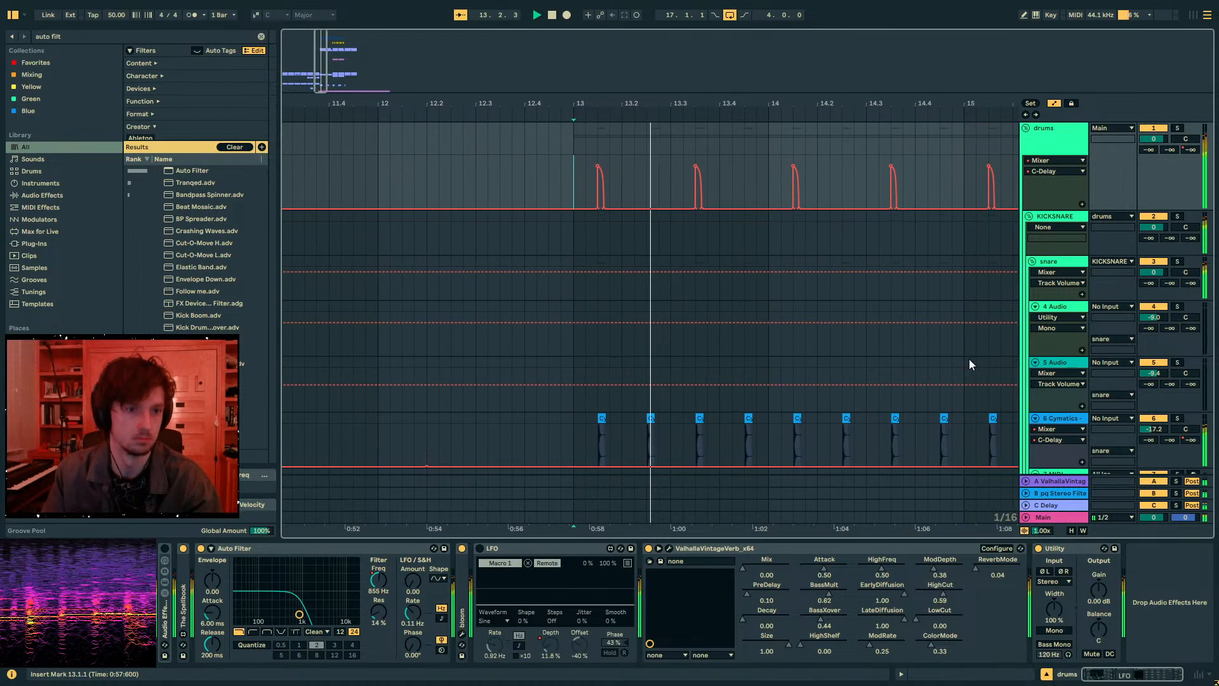
{"action": "left_click", "coordinate": [1054, 505]}
{"action": "left_click", "coordinate": [213, 580]}
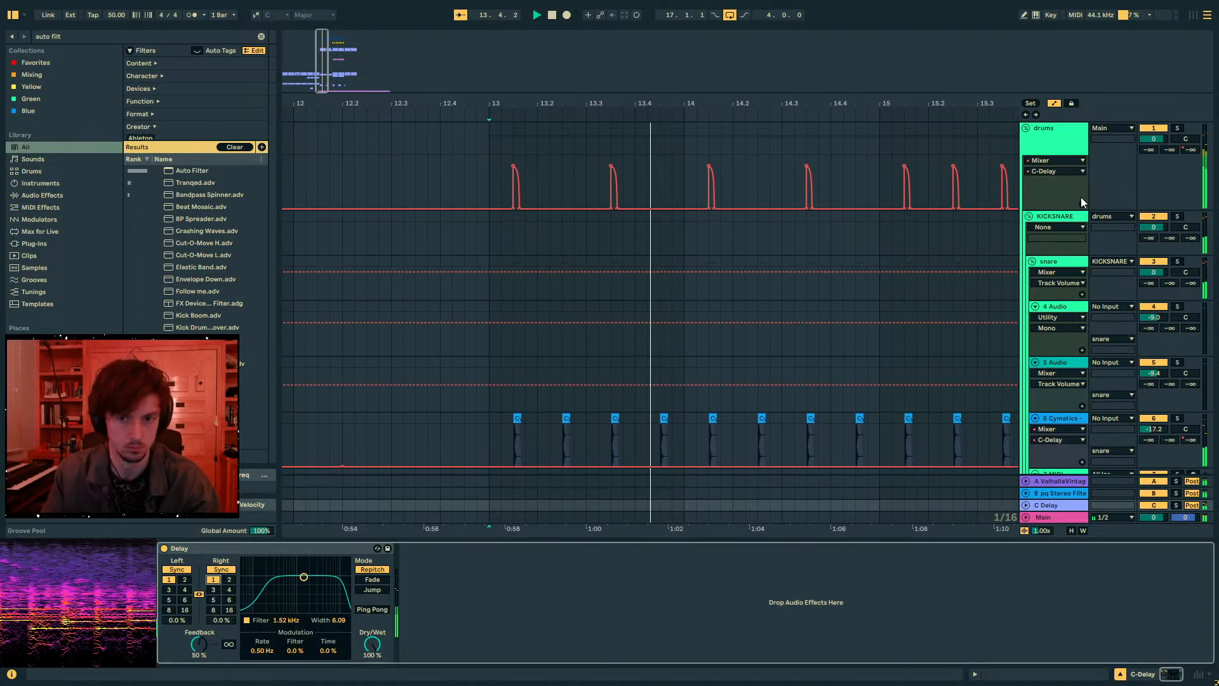
{"action": "left_click_drag", "start_coordinate": [199, 644], "coordinate": [199, 625]}
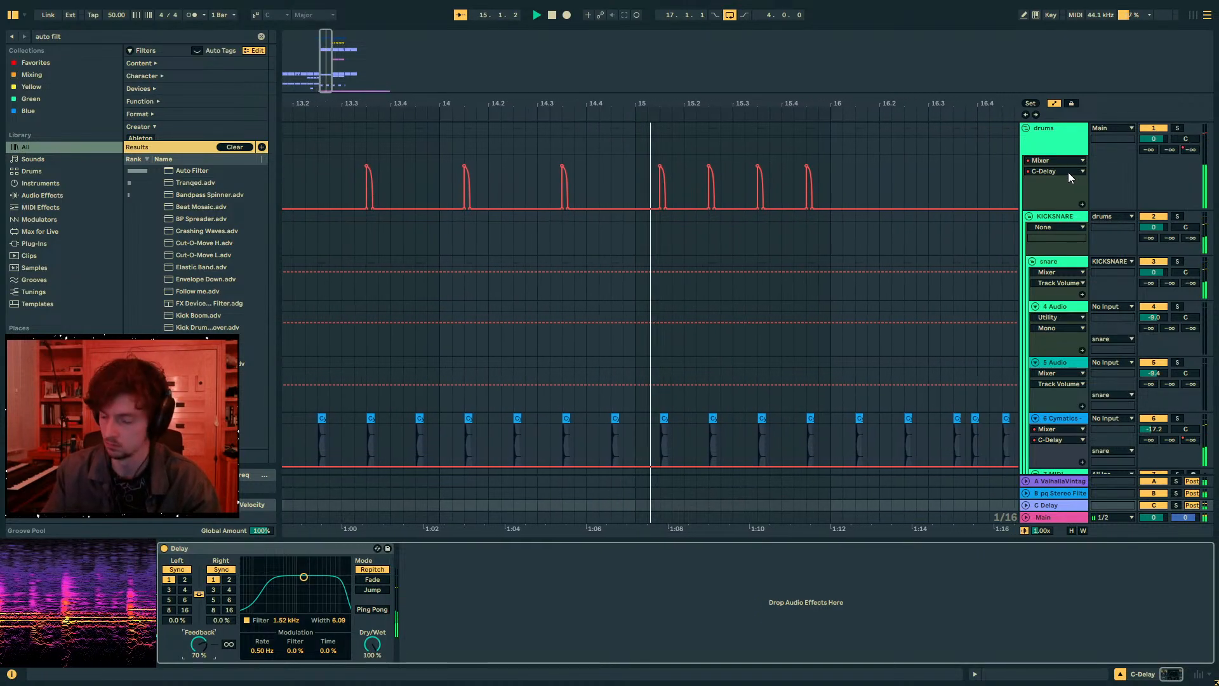
- Duplicate bar 15 of the drums' C-Delay send automation into bar 16 and show the C Delay return's device
{"action": "left_click_drag", "start_coordinate": [599, 181], "coordinate": [795, 180]}
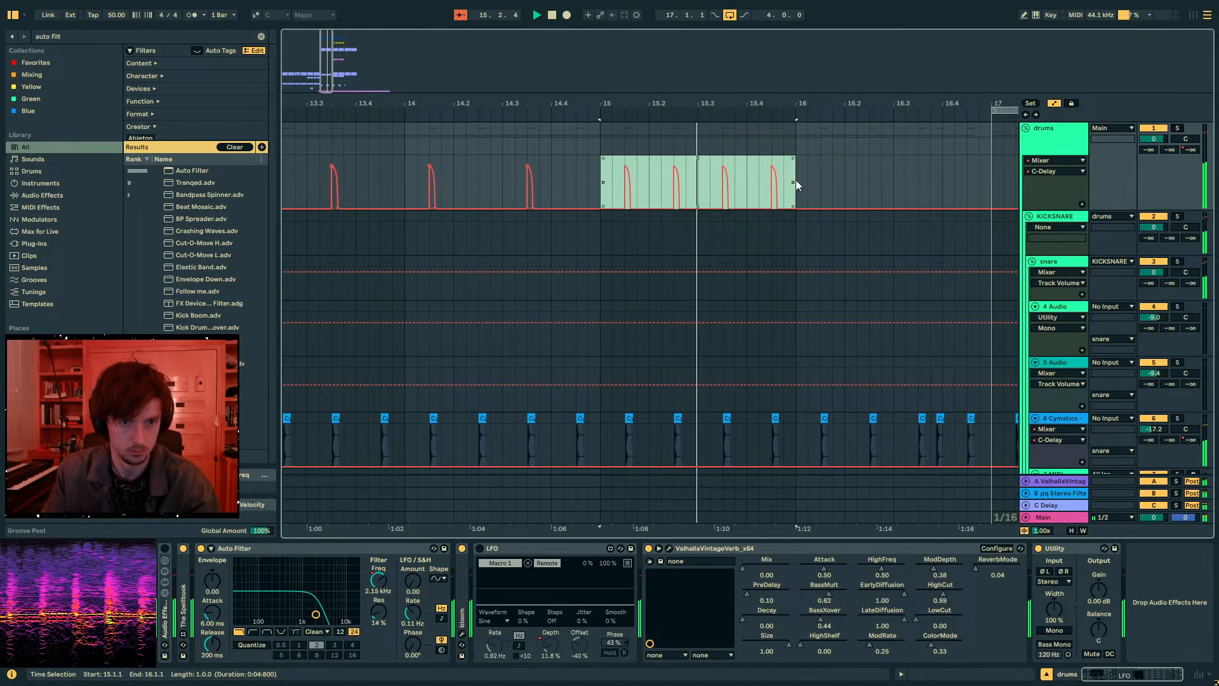
{"action": "key", "text": "ctrl+d"}
{"action": "left_click", "coordinate": [1048, 505]}
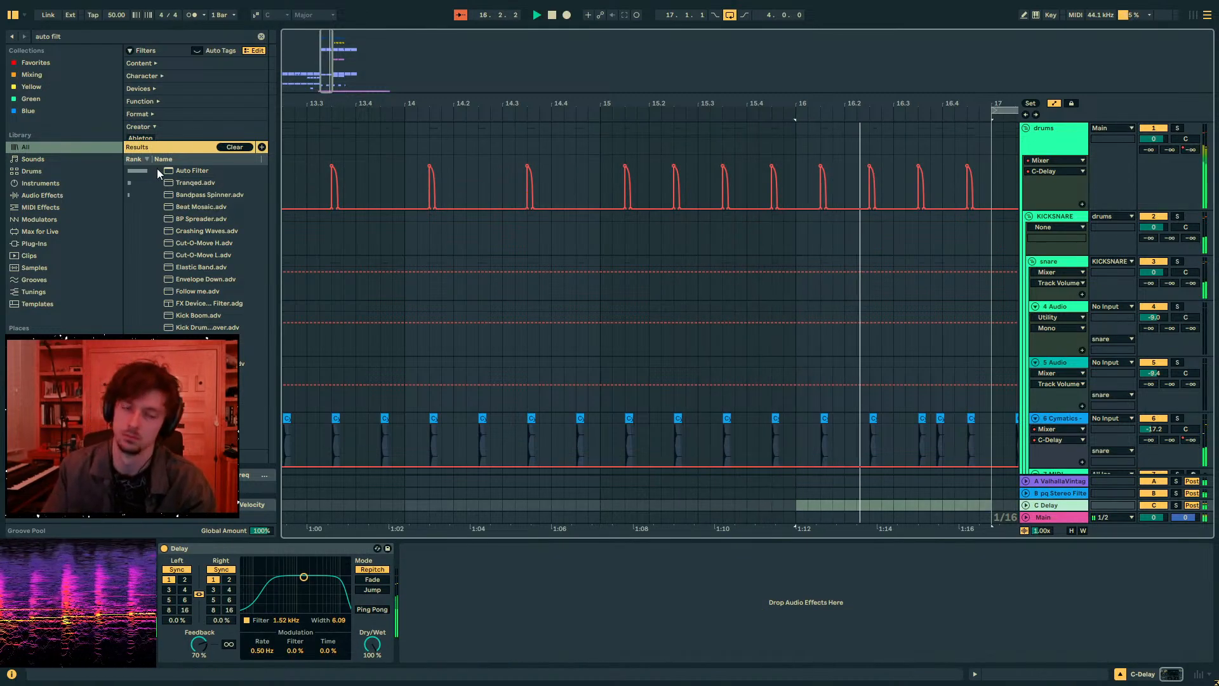
- Delete the last C-Delay send automation spike before bar 17 on the drums group
{"action": "left_click_drag", "start_coordinate": [948, 184], "coordinate": [950, 184]}
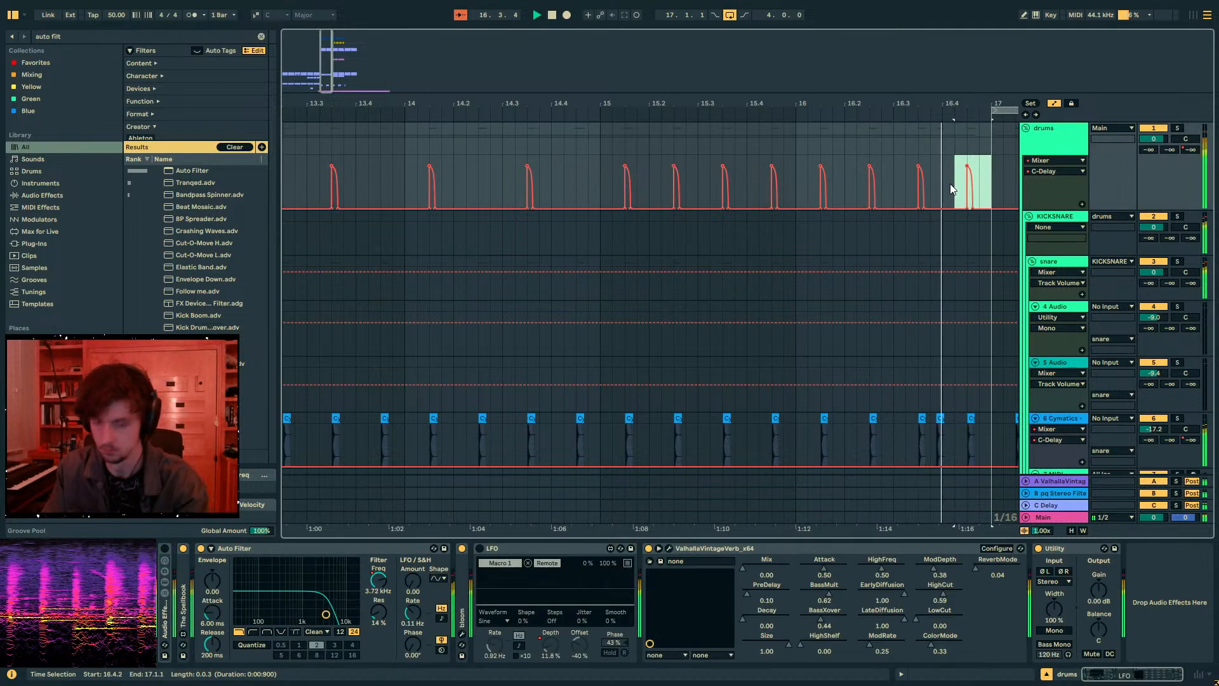
{"action": "key", "text": "Delete"}
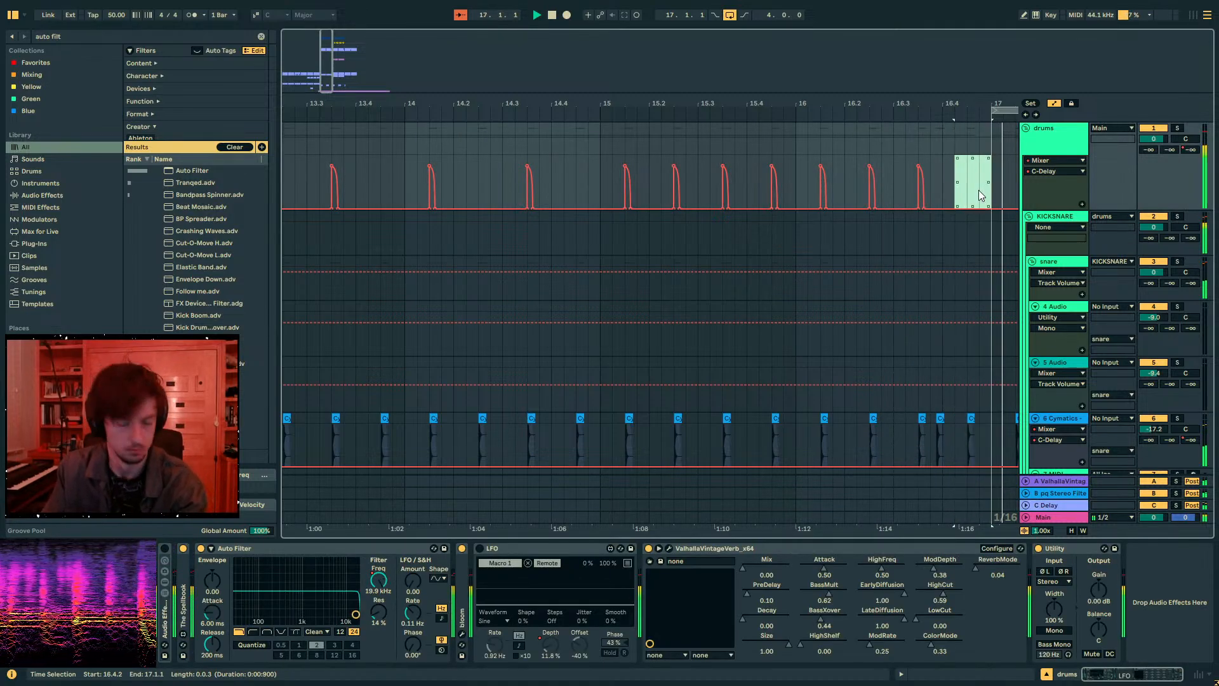
{"action": "left_click", "coordinate": [896, 188]}
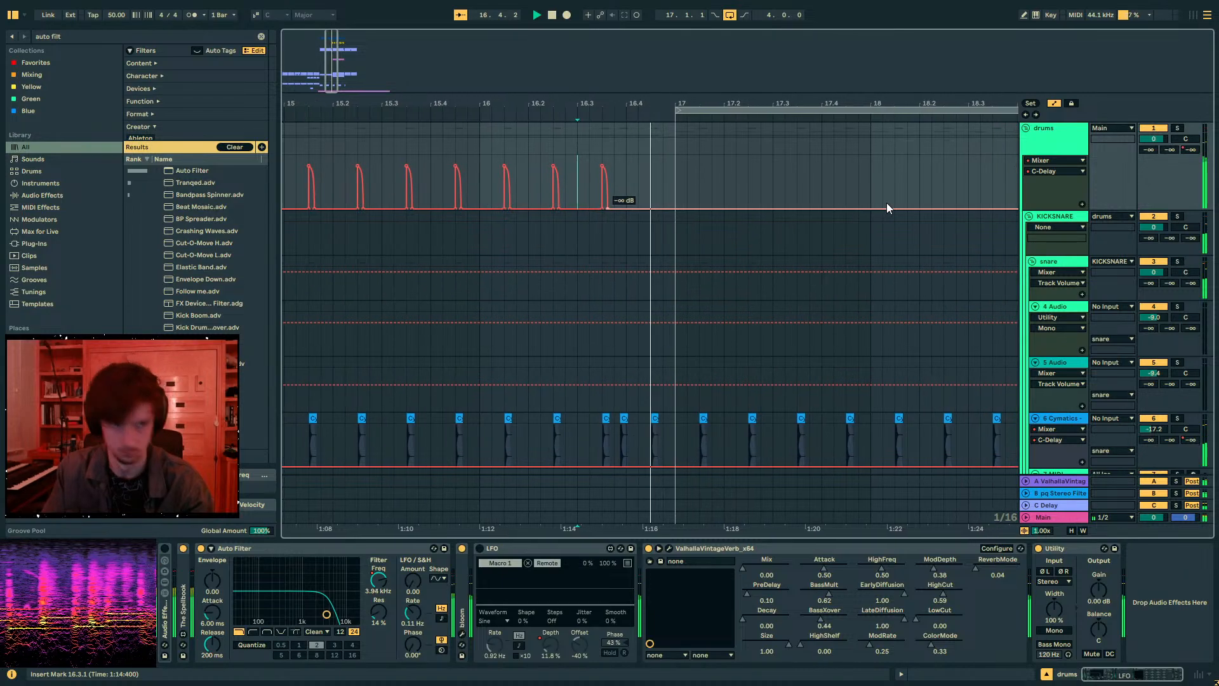
{"action": "left_click", "coordinate": [594, 186]}
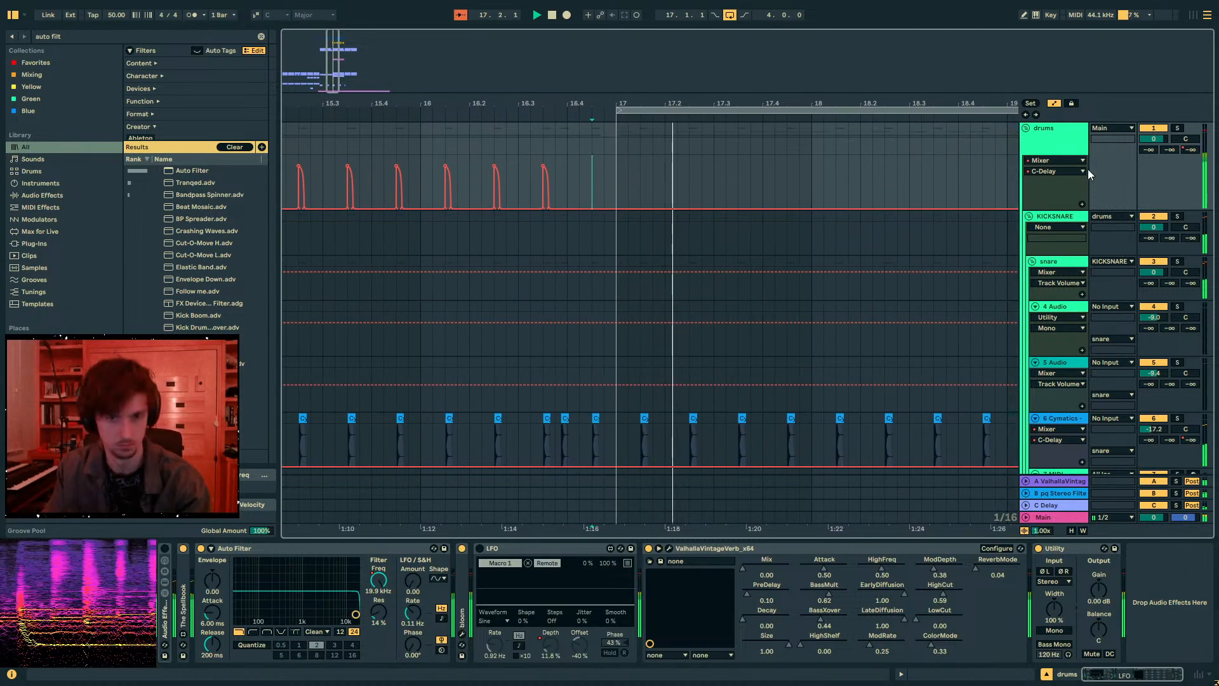
- Collapse the drums group, expand 28 Group and add an Auto Filter after The Spellbook in its device chain
{"action": "left_click", "coordinate": [1033, 135]}
{"action": "left_click", "coordinate": [1025, 128]}
{"action": "left_click_drag", "start_coordinate": [787, 99], "coordinate": [798, 95]}
{"action": "scroll", "coordinate": [853, 325], "scroll_direction": "down", "scroll_amount": 6}
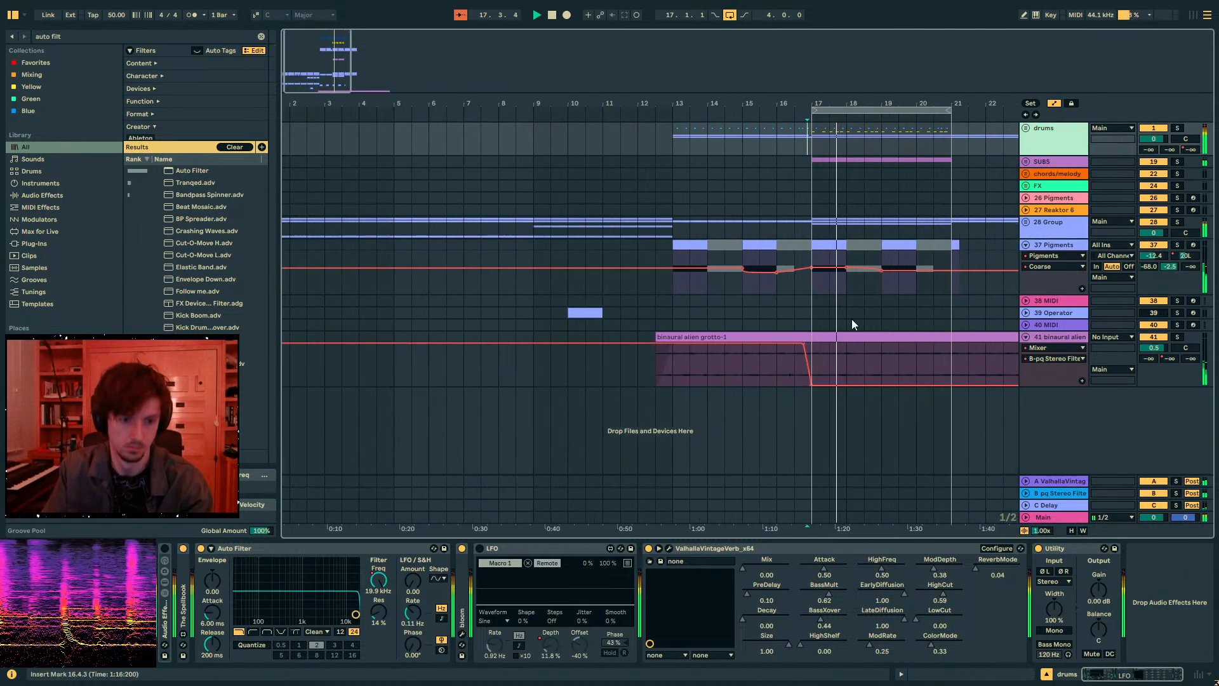
{"action": "left_click", "coordinate": [1025, 221]}
{"action": "left_click", "coordinate": [1045, 229]}
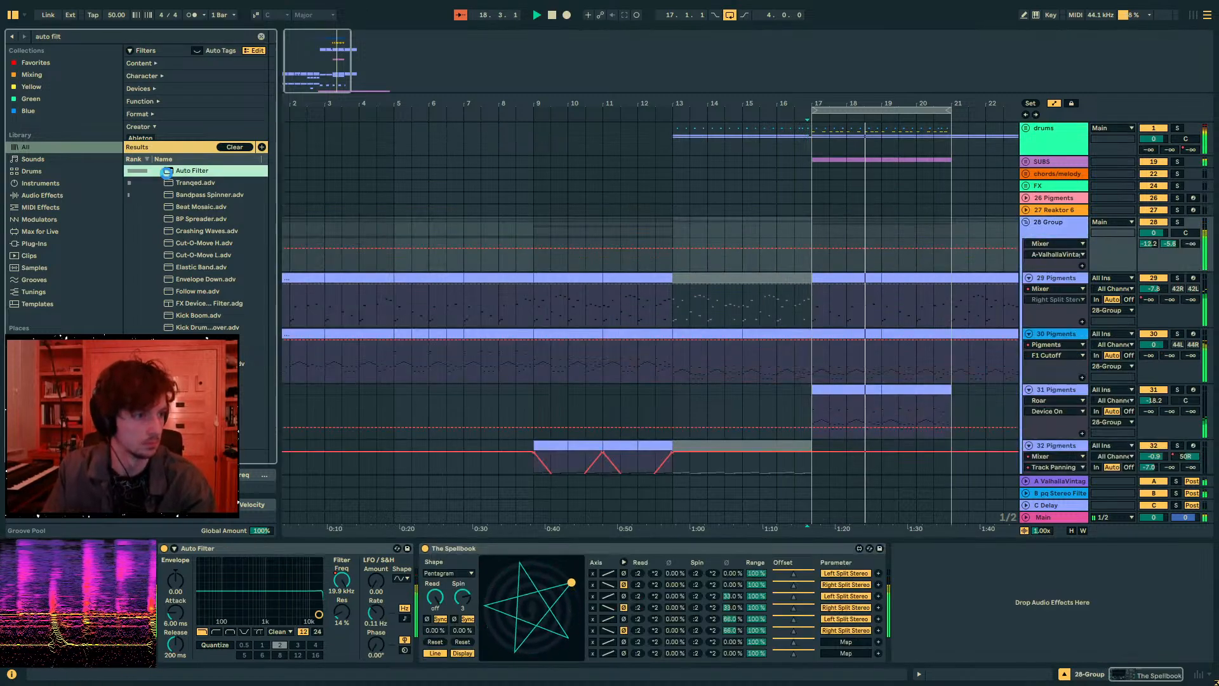
{"action": "left_click_drag", "start_coordinate": [192, 170], "coordinate": [952, 637]}
- Automate the new high-pass filter's frequency on 28 Group, rising from bar 13 to about 264 Hz at bar 17, then dropping to 26 Hz
{"action": "key", "text": "a"}
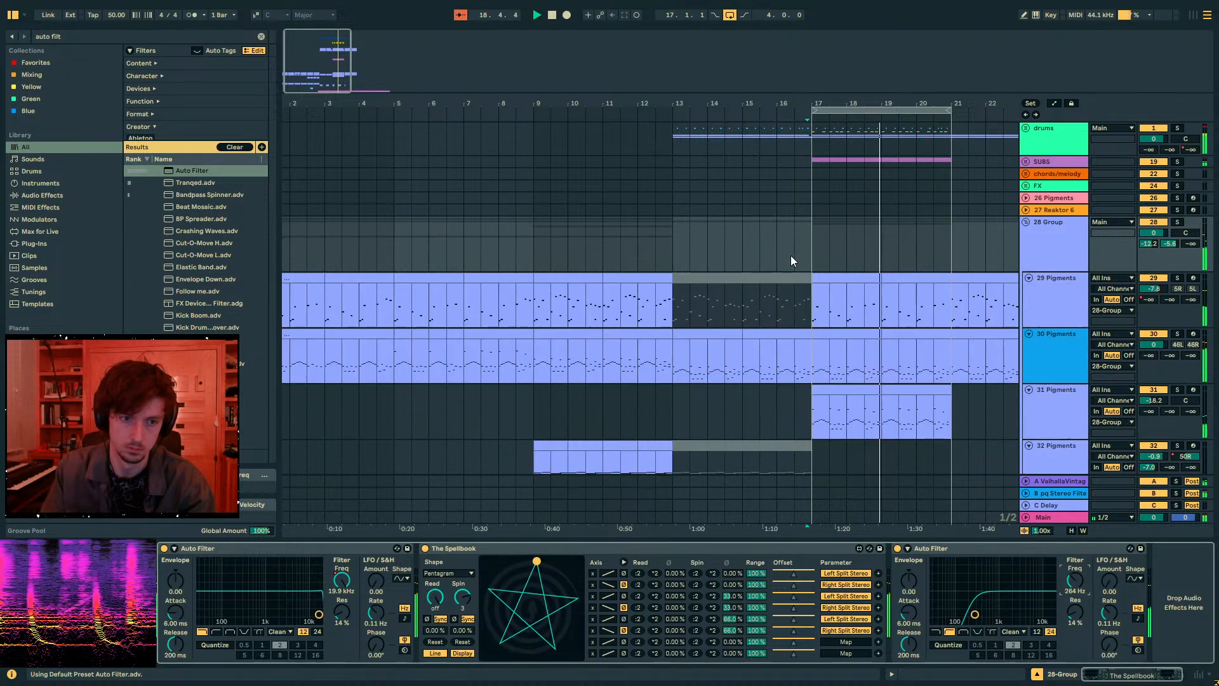
{"action": "key", "text": "a"}
{"action": "left_click_drag", "start_coordinate": [760, 257], "coordinate": [683, 271]}
{"action": "left_click", "coordinate": [749, 251]}
{"action": "key", "text": "space"}
{"action": "key", "text": "space"}
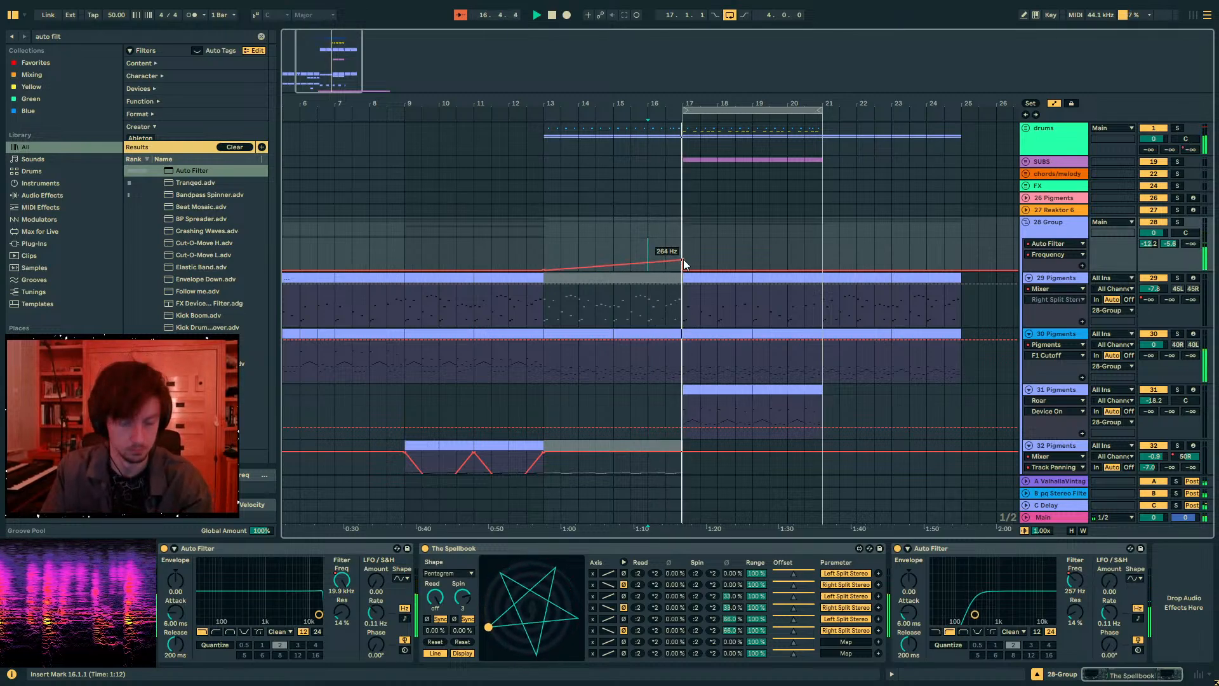
- Add the OTT preset after the new Auto Filter on 28 Group and set its amount to 12%
{"action": "key", "text": "ctrl+f"}
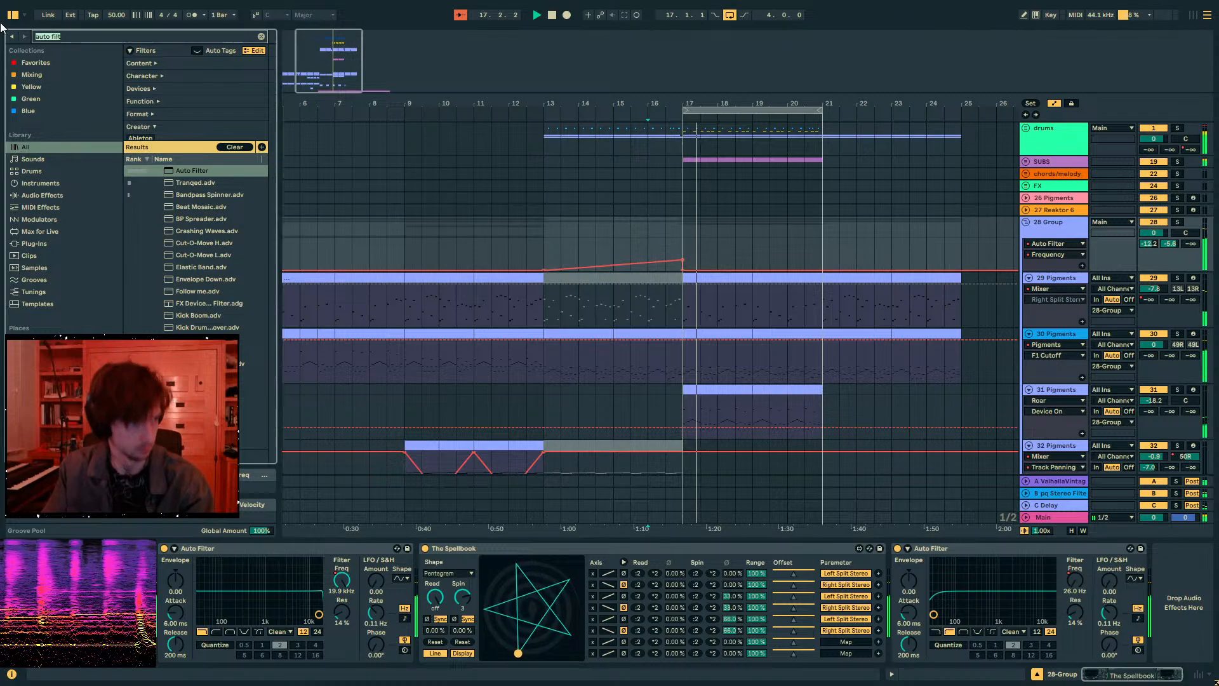
{"action": "type", "text": "ott"}
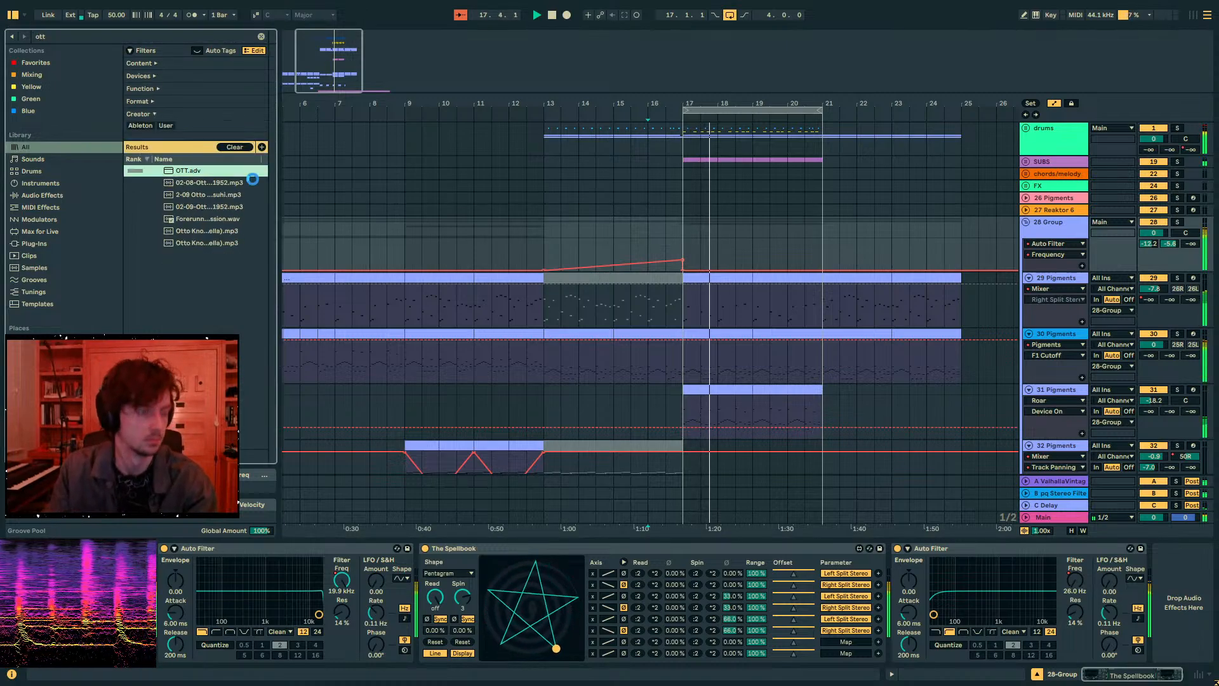
{"action": "left_click_drag", "start_coordinate": [1193, 648], "coordinate": [1193, 673]}
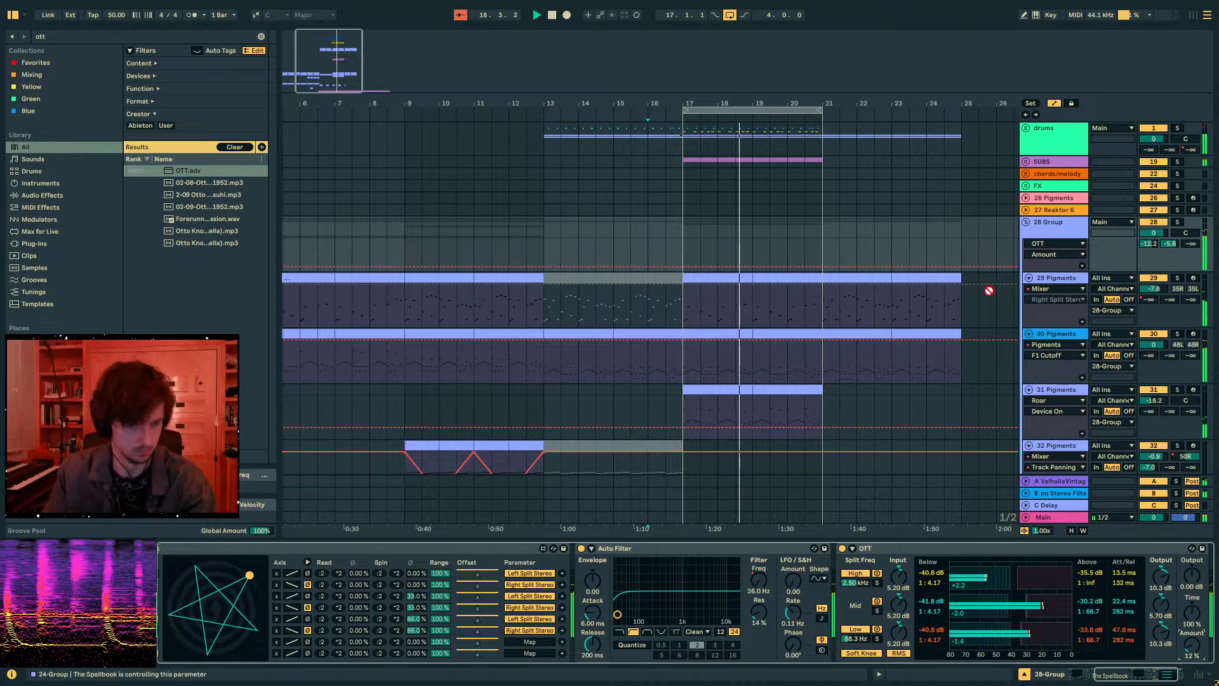
- Copy bars 9 to 13 of the 29 Pigments and 30 Pigments tracks and paste them at bar 21
{"action": "key", "text": "a"}
{"action": "left_click", "coordinate": [1034, 223]}
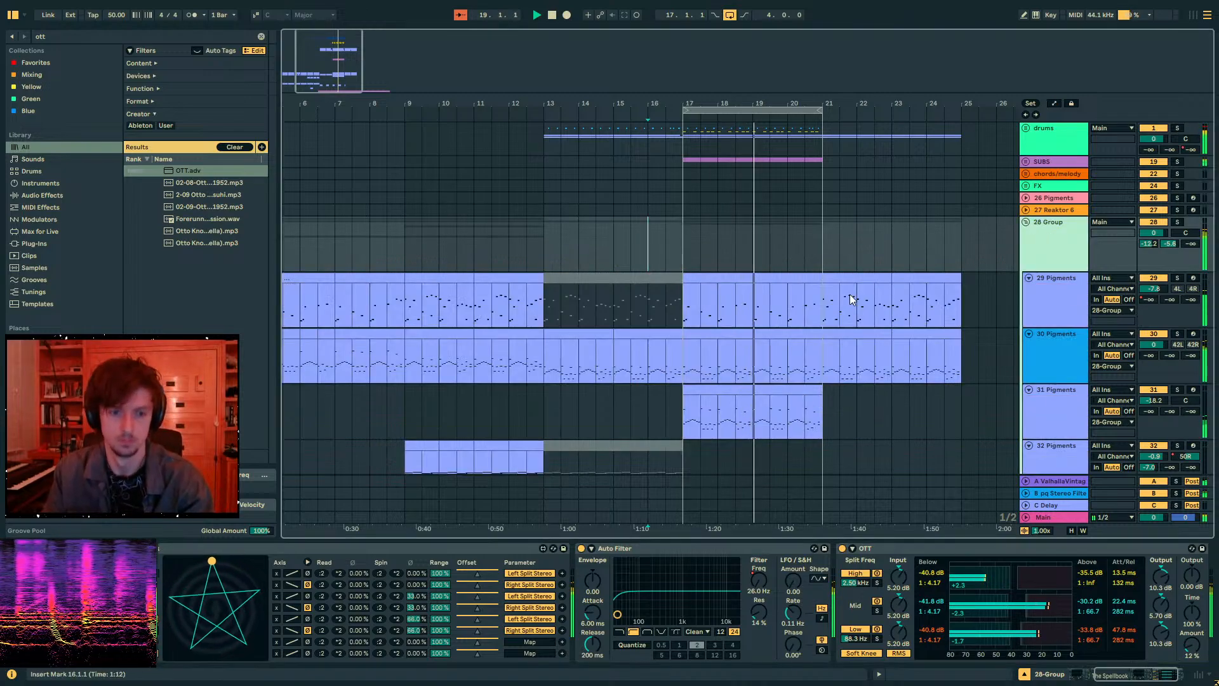
{"action": "scroll", "coordinate": [850, 295], "scroll_direction": "down", "scroll_amount": 3}
{"action": "scroll", "coordinate": [448, 233], "scroll_direction": "down", "scroll_amount": 4}
{"action": "left_click_drag", "start_coordinate": [413, 226], "coordinate": [472, 267]}
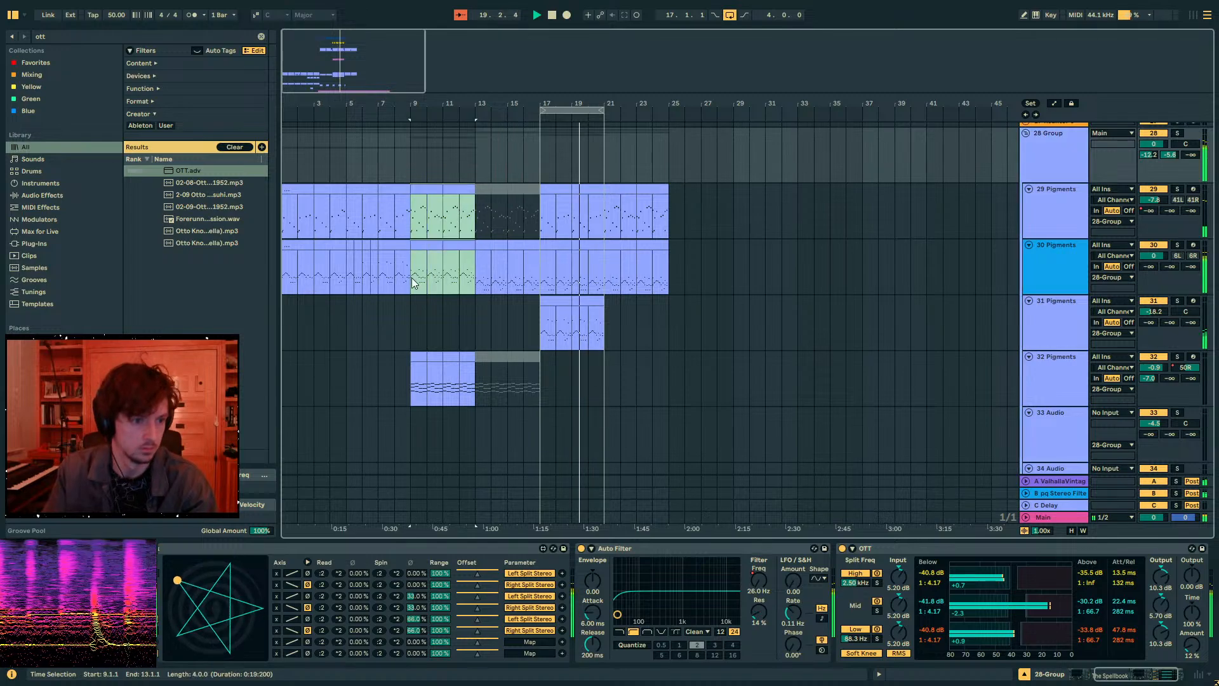
{"action": "key", "text": "ctrl+c"}
{"action": "left_click", "coordinate": [603, 230]}
{"action": "key", "text": "ctrl+v"}
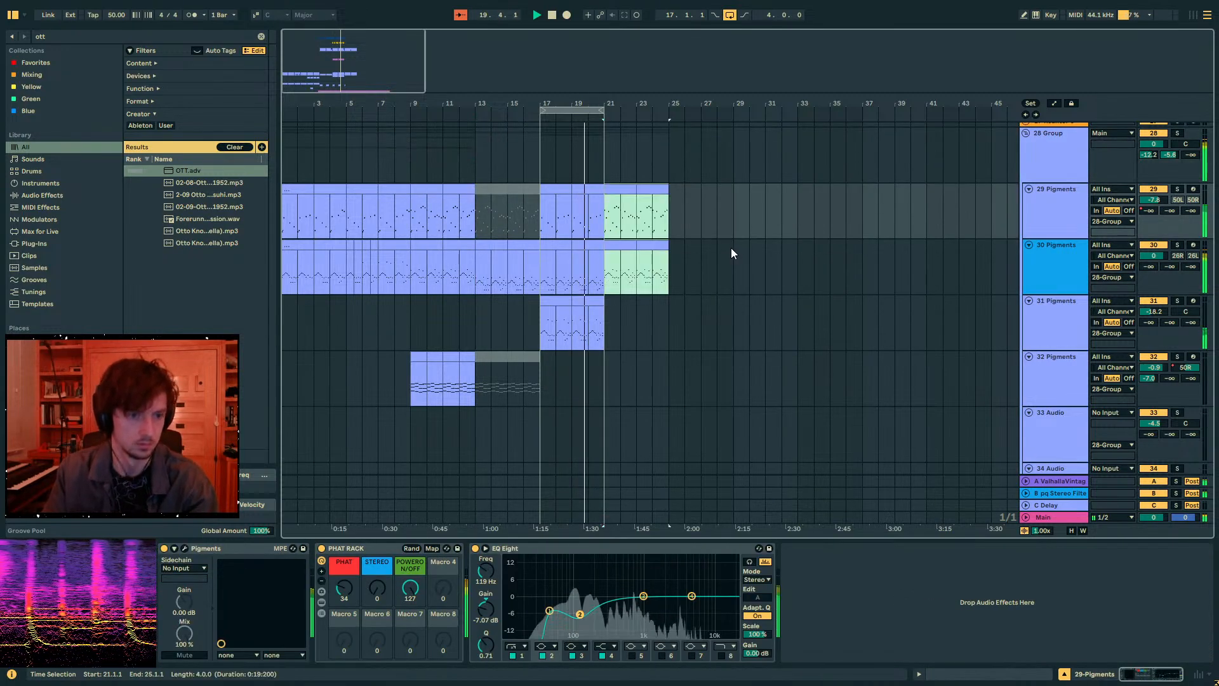
{"action": "left_click", "coordinate": [620, 229]}
- Duplicate the drums and SUBS clips of bars 17–21 into bars 21–25 and loop the new section
{"action": "scroll", "coordinate": [619, 230], "scroll_direction": "up", "scroll_amount": 3}
{"action": "left_click_drag", "start_coordinate": [600, 139], "coordinate": [544, 158]}
{"action": "key", "text": "ctrl+d"}
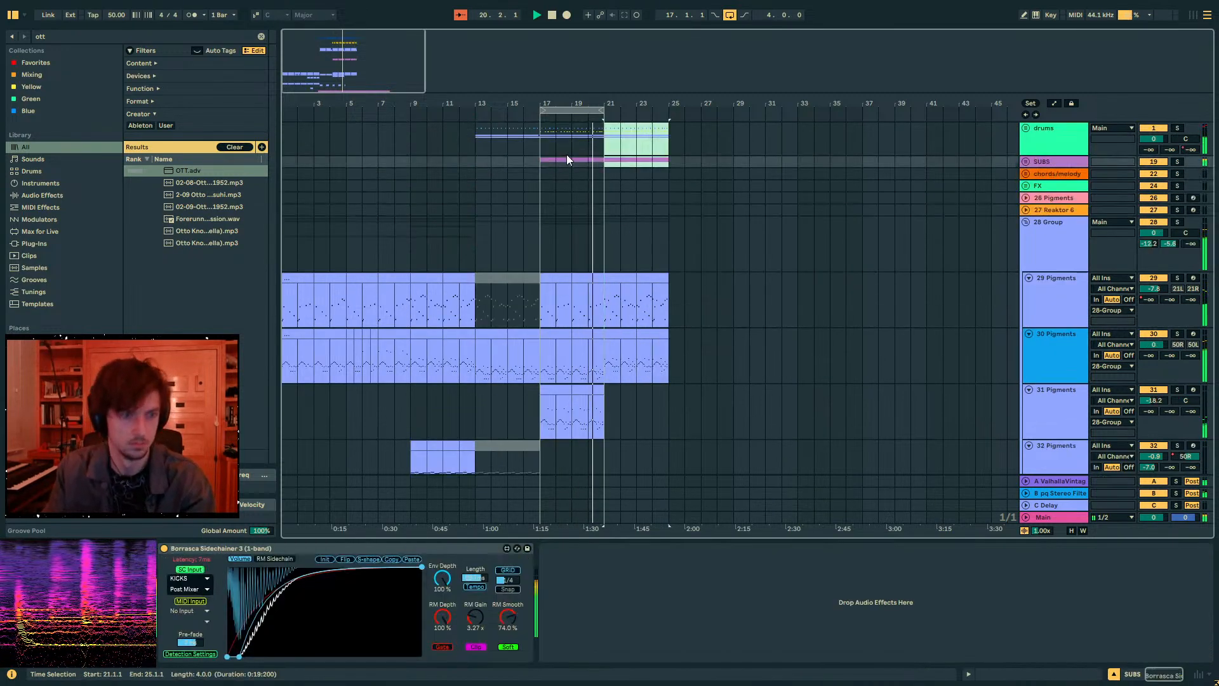
{"action": "scroll", "coordinate": [639, 234], "scroll_direction": "down", "scroll_amount": 6}
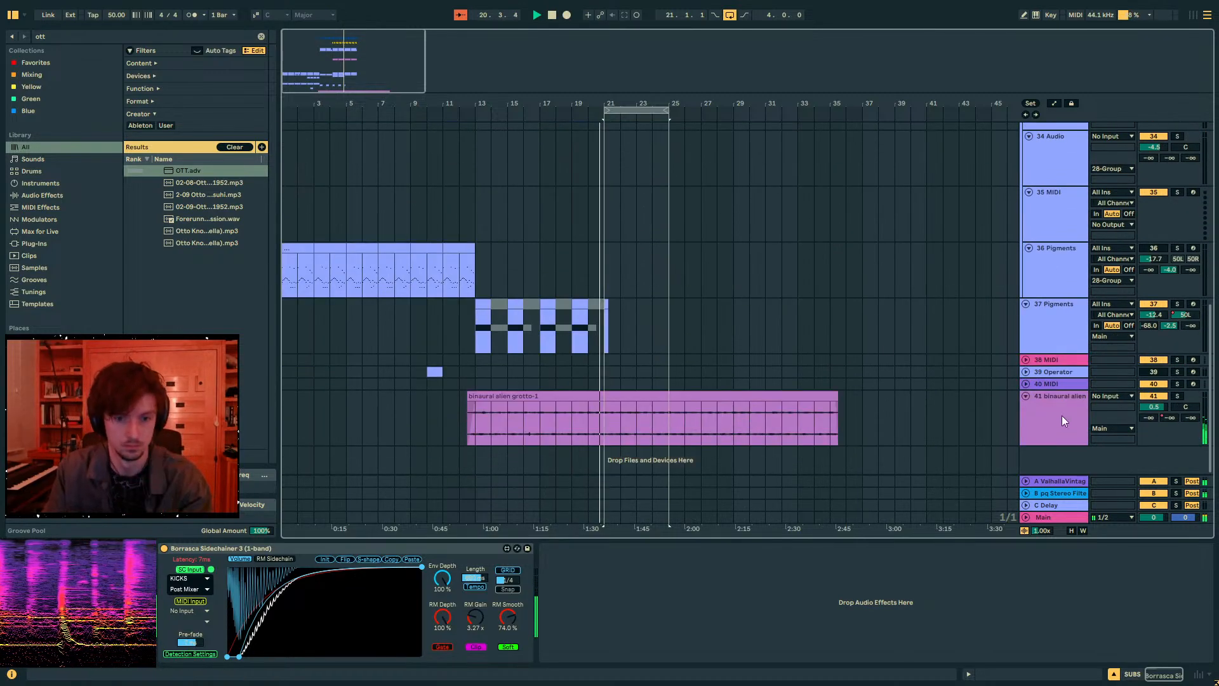
- Create an audio track below the binaural alien track and place alien riser 3.mp3 on it at bar 17
{"action": "left_click", "coordinate": [1062, 415]}
{"action": "key", "text": "ctrl+t"}
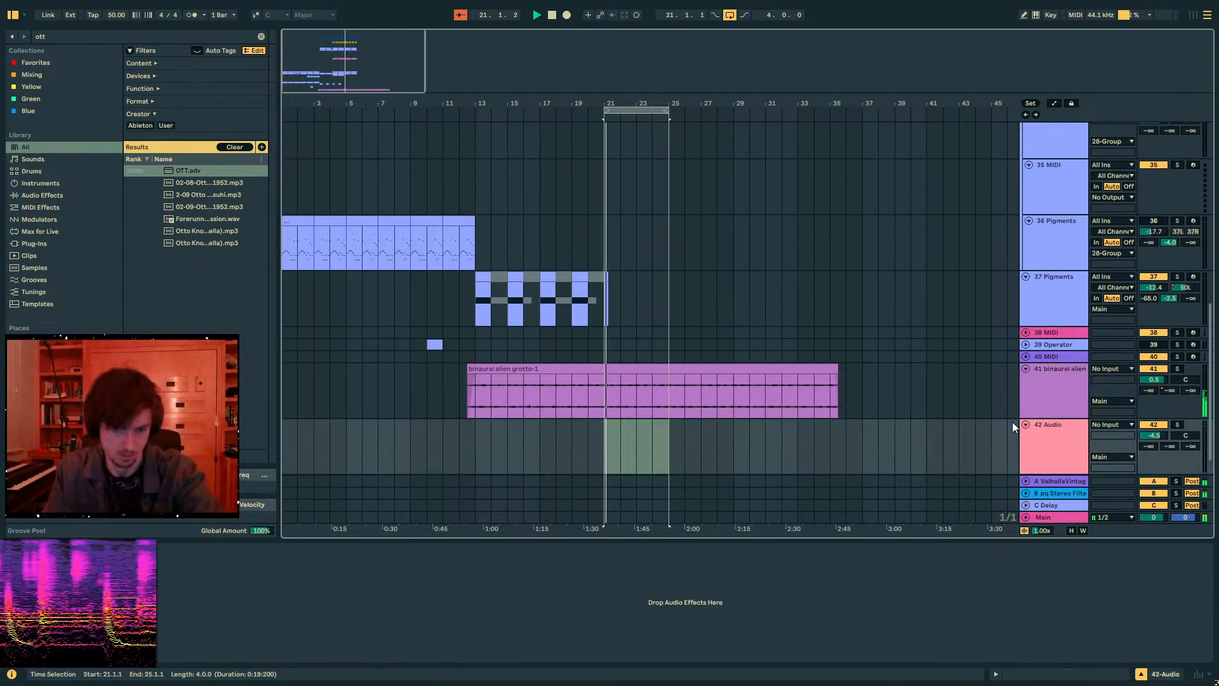
{"action": "key", "text": "ctrl+f"}
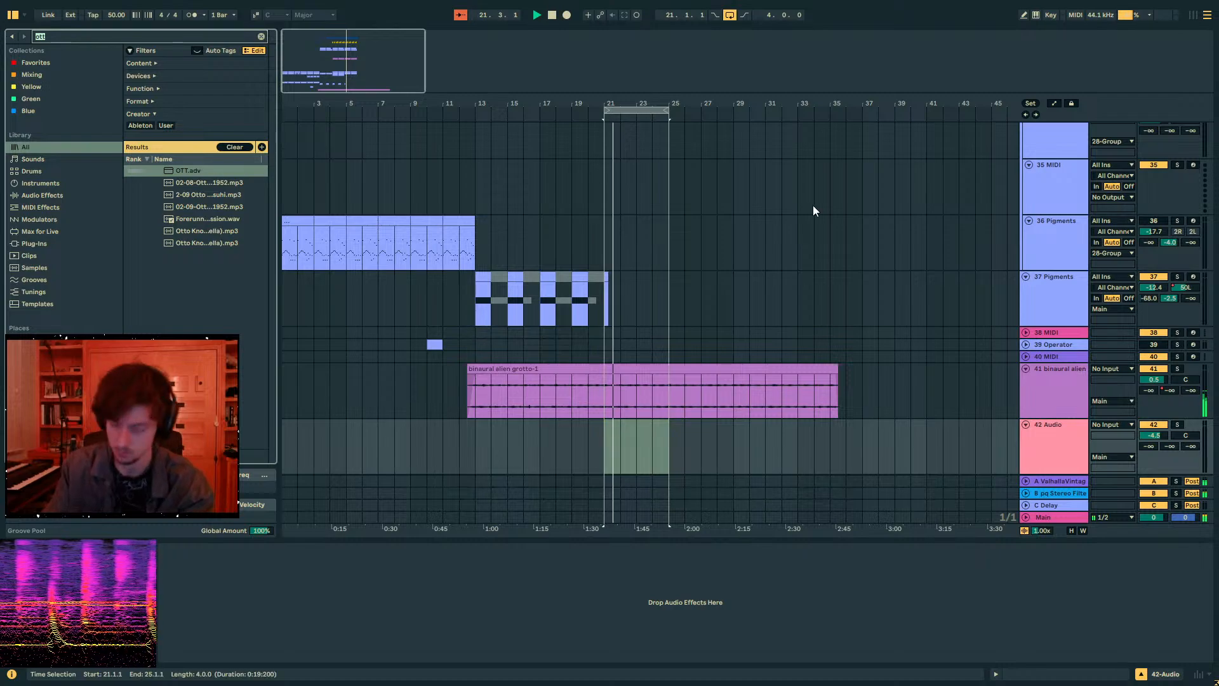
{"action": "type", "text": "al"}
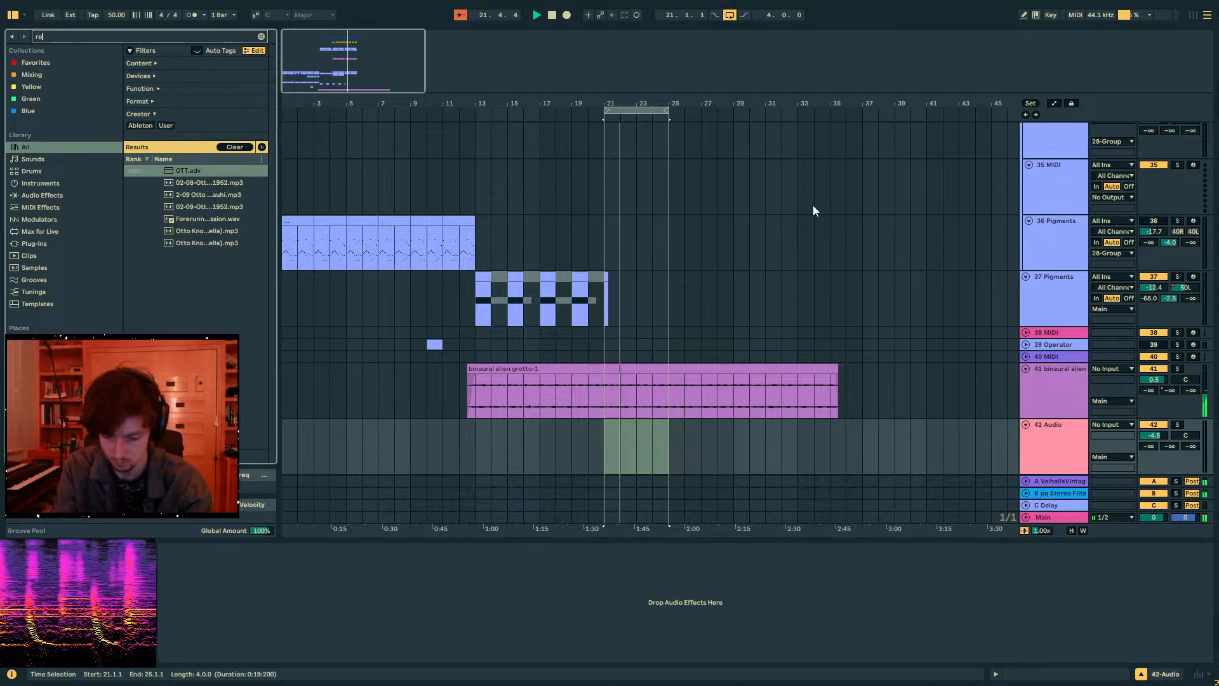
{"action": "type", "text": "ien riser"}
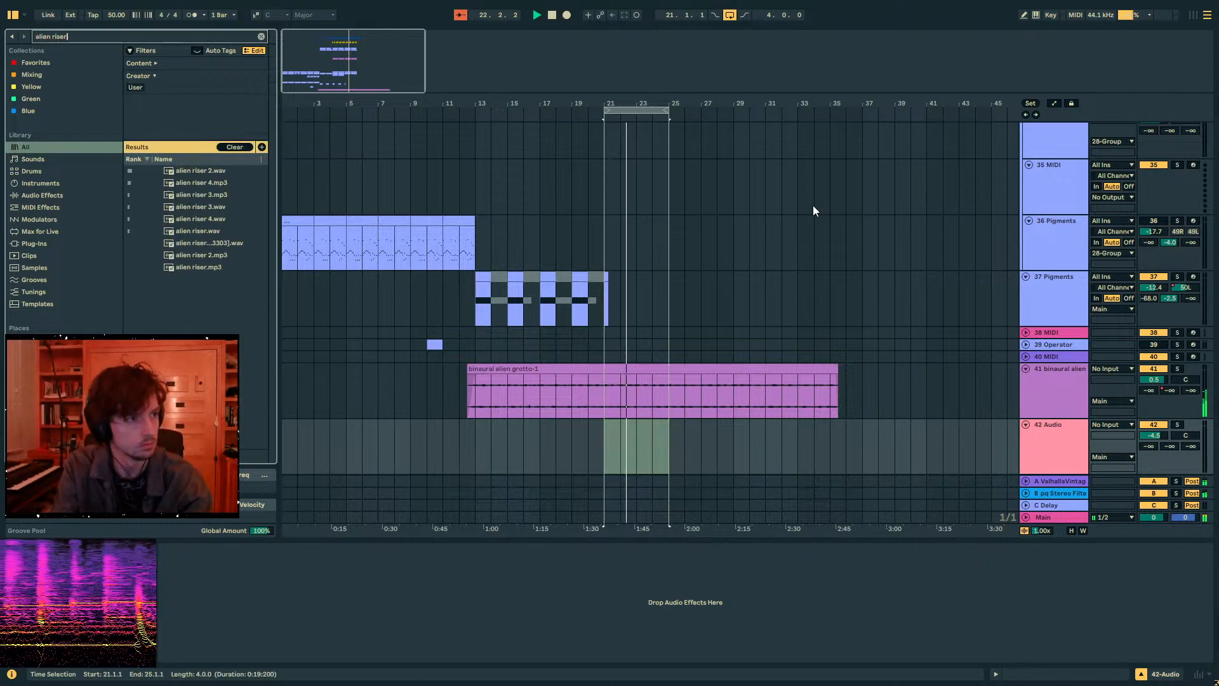
{"action": "type", "text": " 3"}
{"action": "left_click_drag", "start_coordinate": [190, 170], "coordinate": [544, 448]}
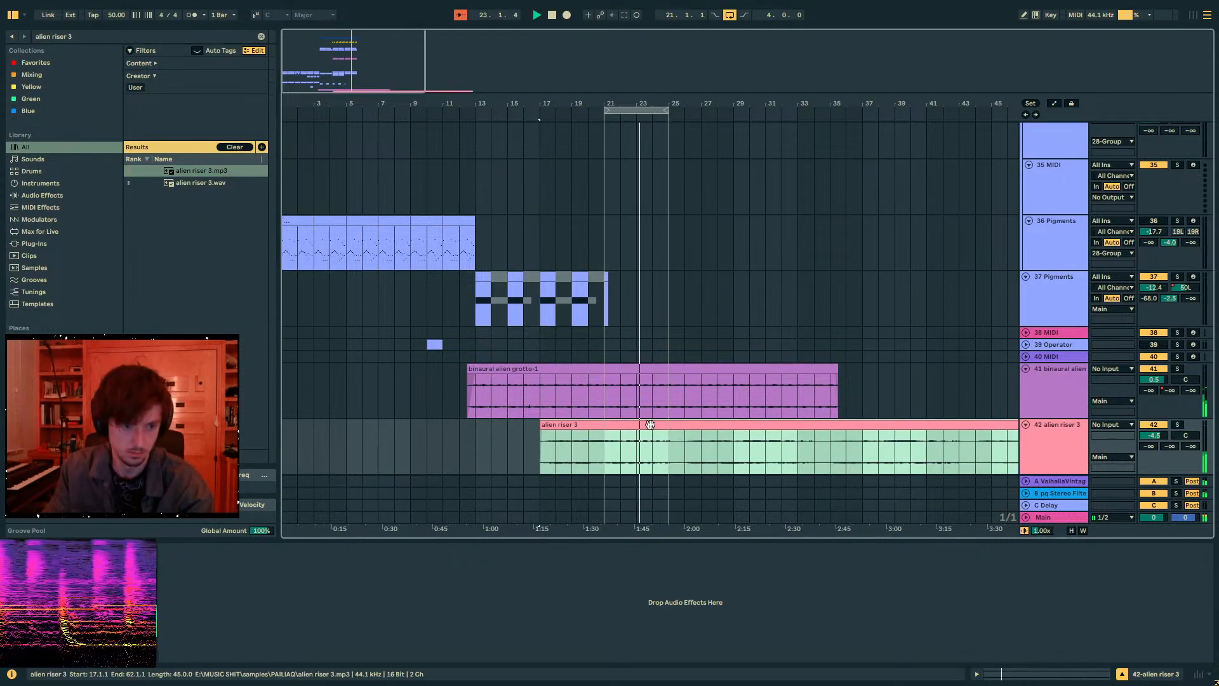
- Split the alien riser 3 clip at bar 21 and set the track's ValhallaVintageVerb send to -5.0 dB
{"action": "left_click", "coordinate": [613, 454]}
{"action": "key", "text": "ctrl+e"}
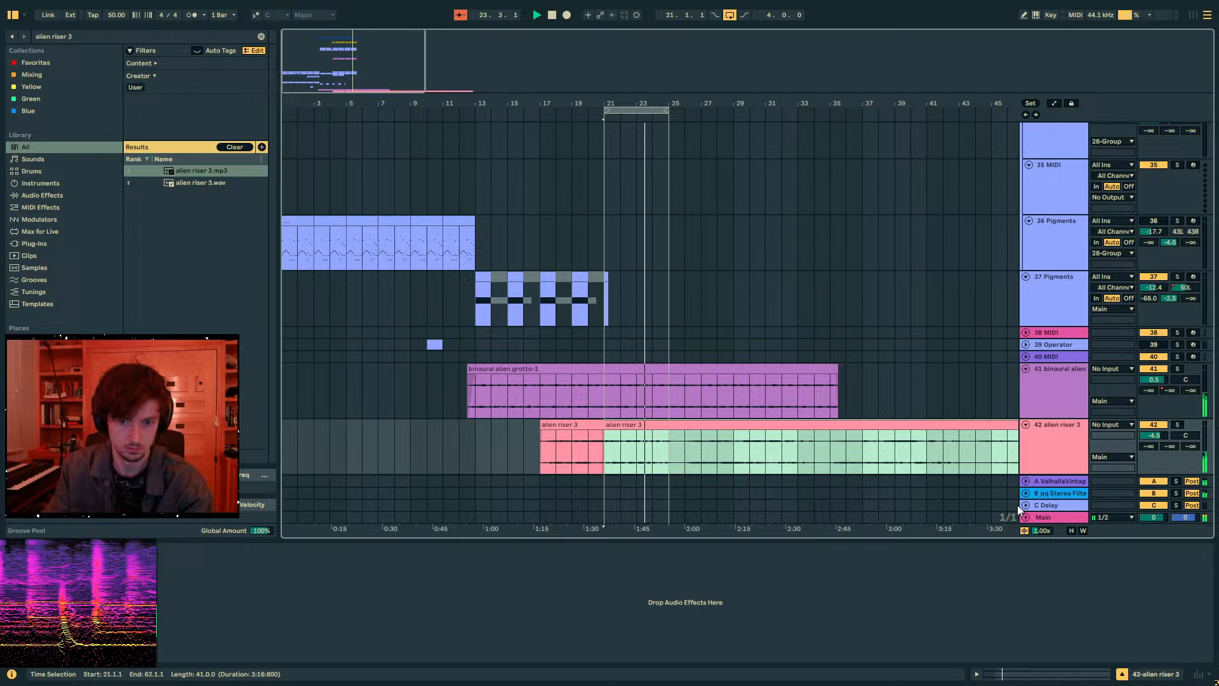
{"action": "left_click", "coordinate": [1057, 671]}
{"action": "left_click_drag", "start_coordinate": [1149, 423], "coordinate": [1149, 356]}
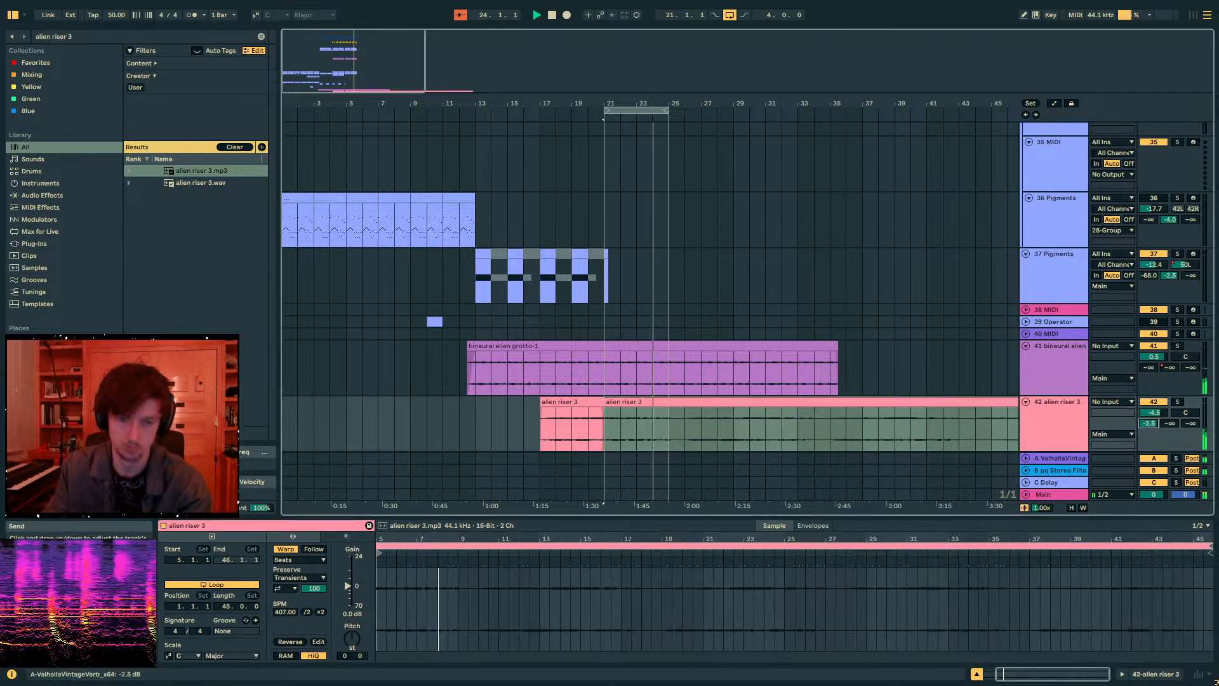
- Turn off warping for the riser clip that precedes bar 21 and move it to start at bar 20
{"action": "left_click", "coordinate": [595, 413]}
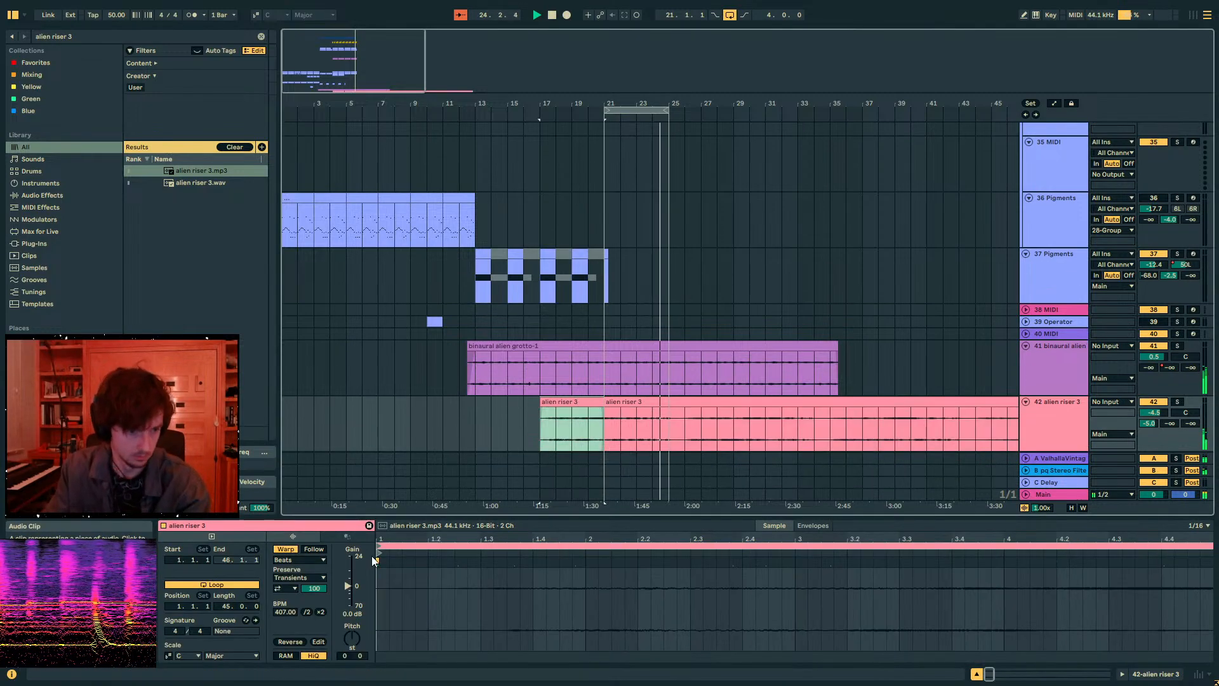
{"action": "left_click", "coordinate": [285, 549]}
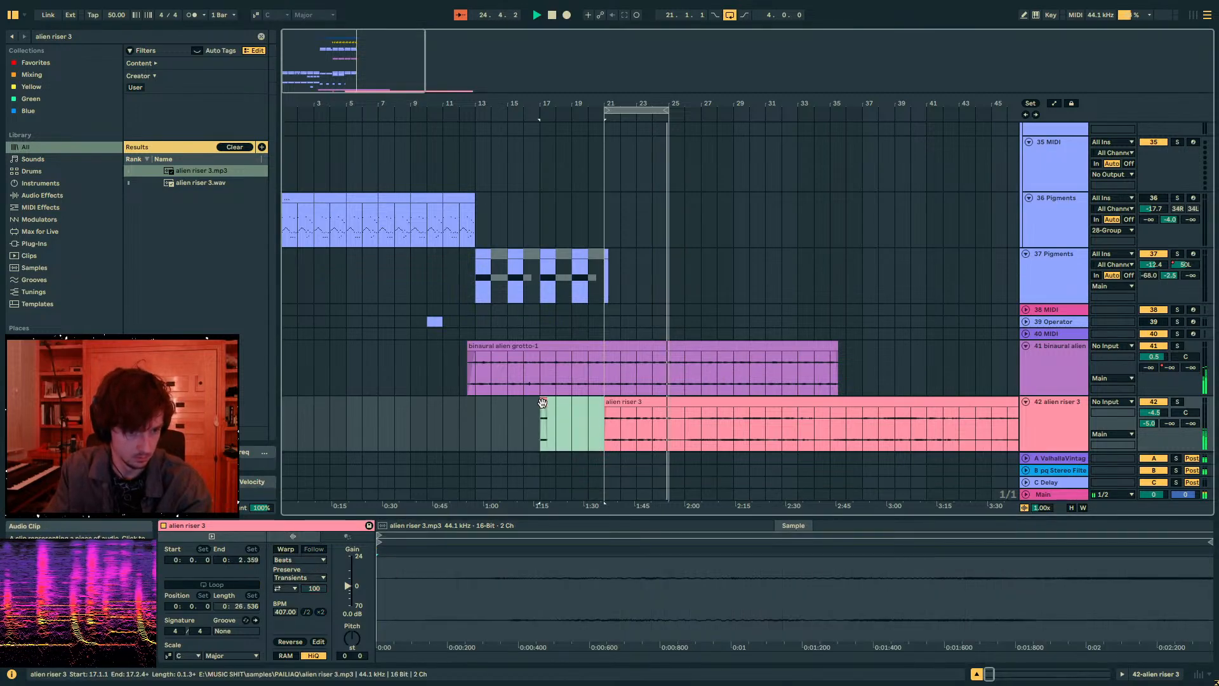
{"action": "left_click_drag", "start_coordinate": [542, 402], "coordinate": [591, 402]}
{"action": "double_click", "coordinate": [592, 401]}
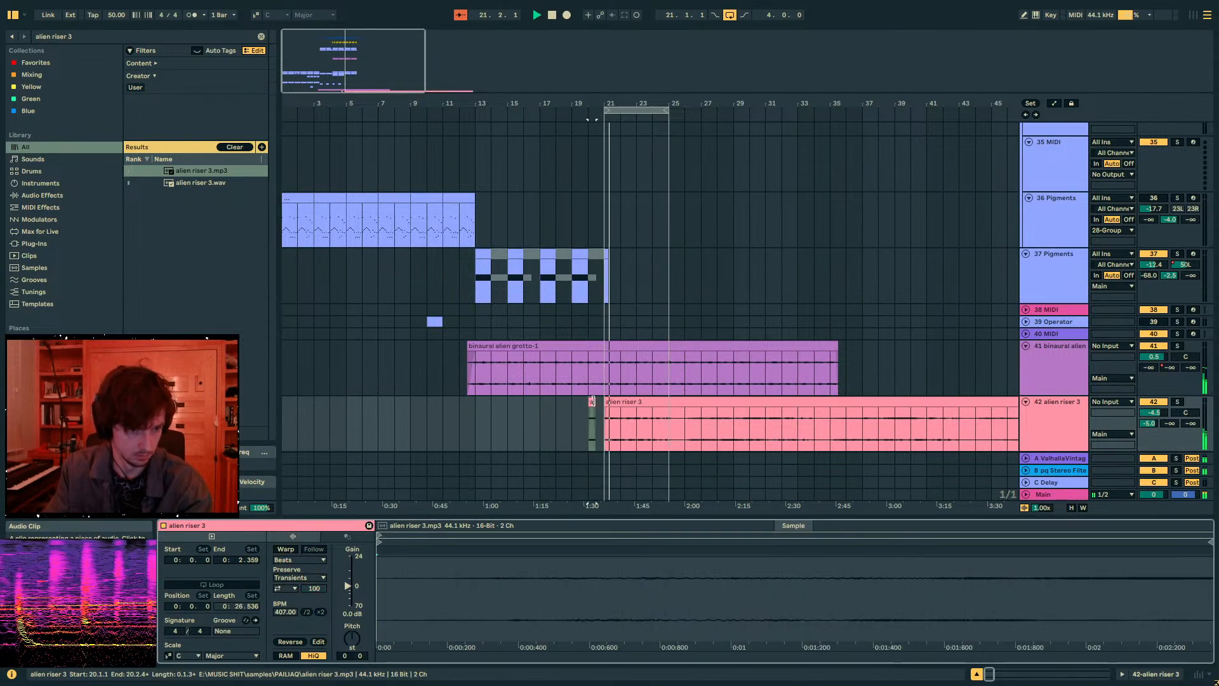
- Extend the unwarped riser clip's end to bar 21 so it lasts one full bar
{"action": "left_click", "coordinate": [592, 401]}
{"action": "key", "text": "space"}
{"action": "key", "text": "space"}
{"action": "left_click_drag", "start_coordinate": [592, 103], "coordinate": [595, 115]}
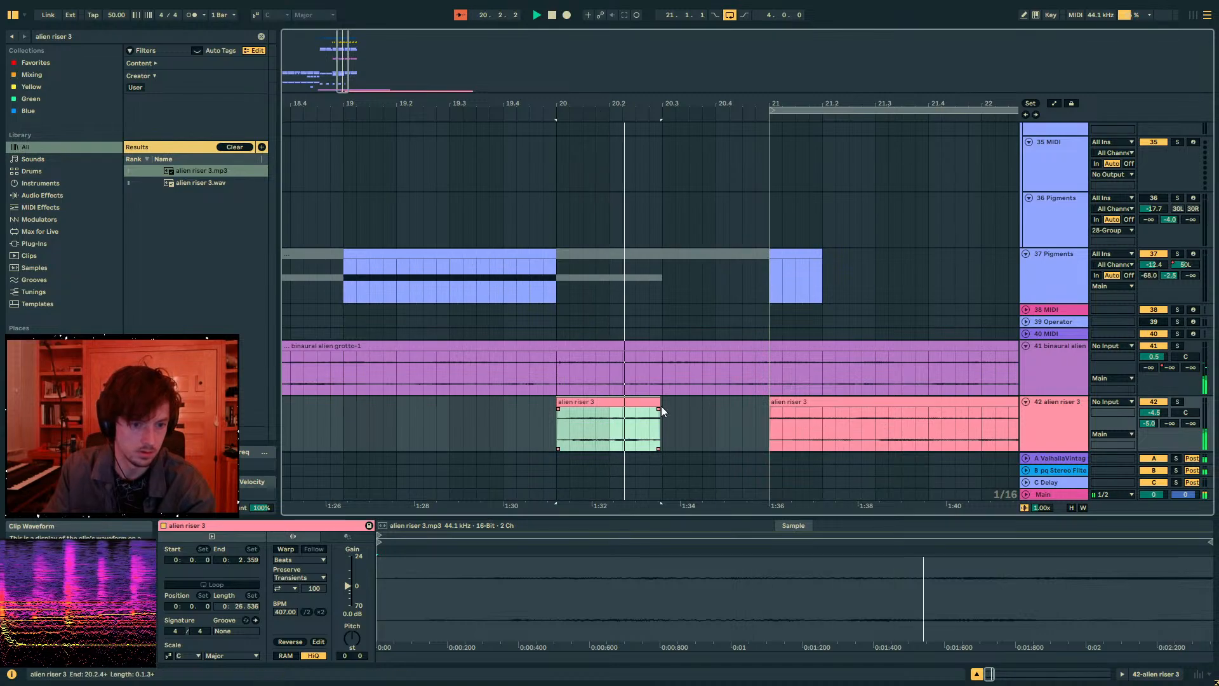
{"action": "left_click_drag", "start_coordinate": [661, 406], "coordinate": [768, 406]}
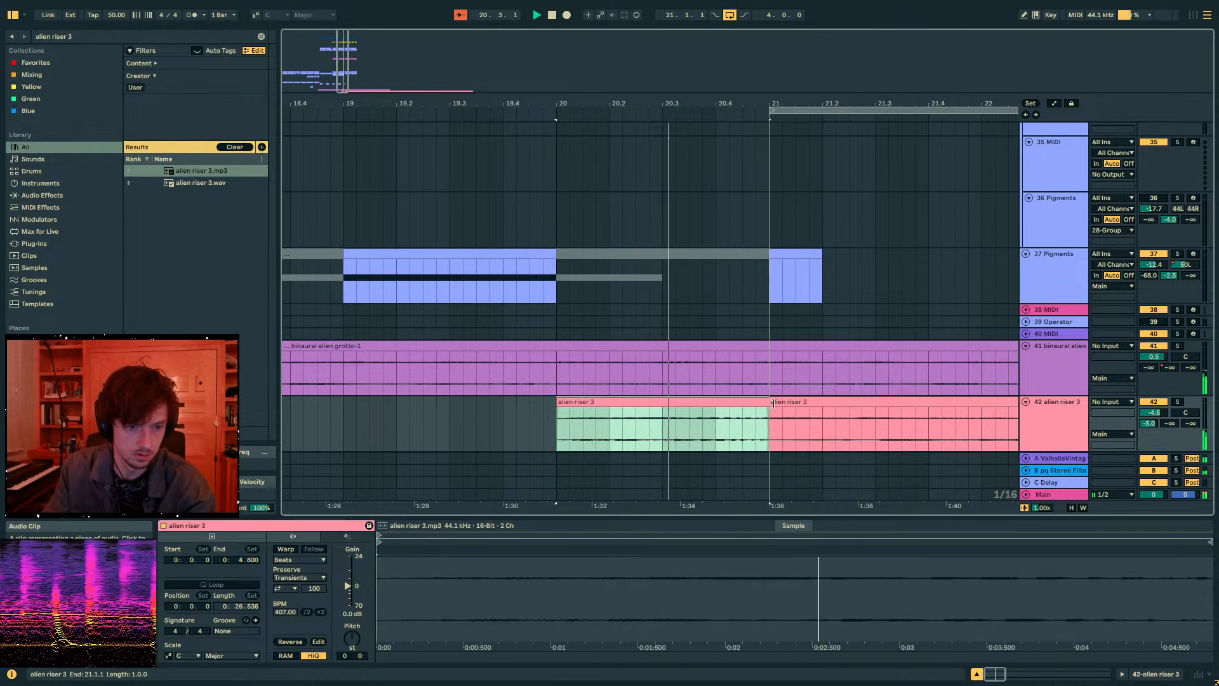
- Set the riser track's delay send to 0 dB and deactivate the riser clip starting at bar 21
{"action": "left_click_drag", "start_coordinate": [1196, 423], "coordinate": [1196, 342]}
{"action": "left_click", "coordinate": [737, 403]}
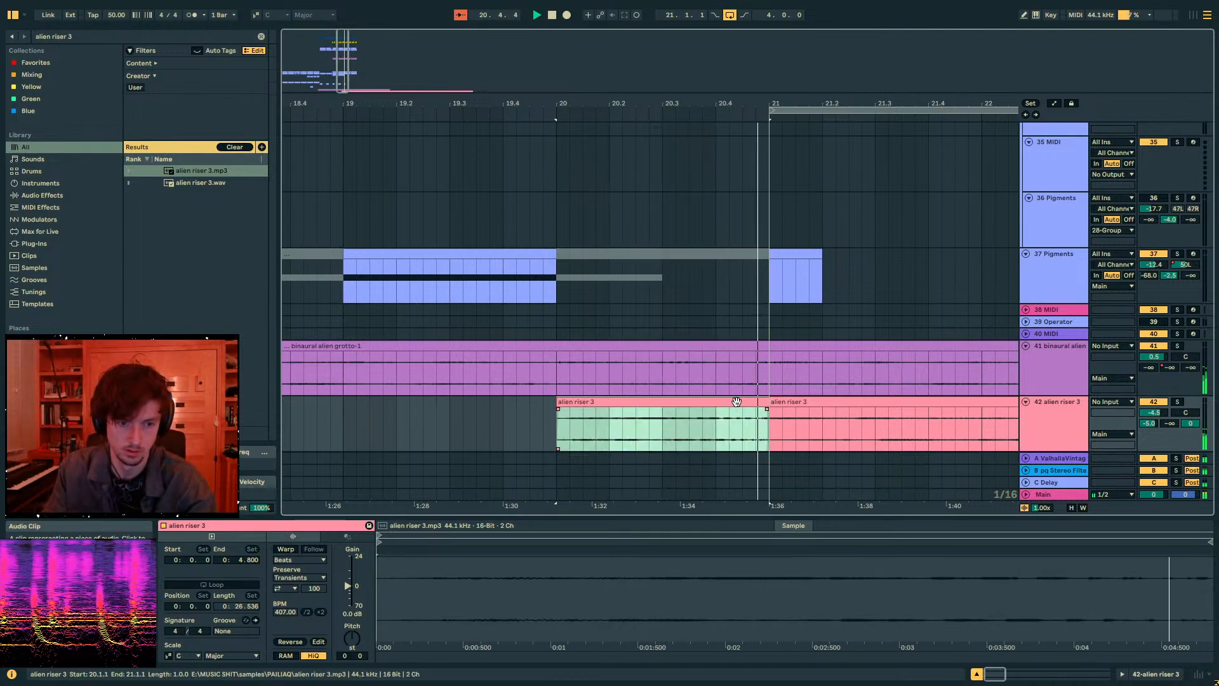
{"action": "left_click", "coordinate": [775, 405]}
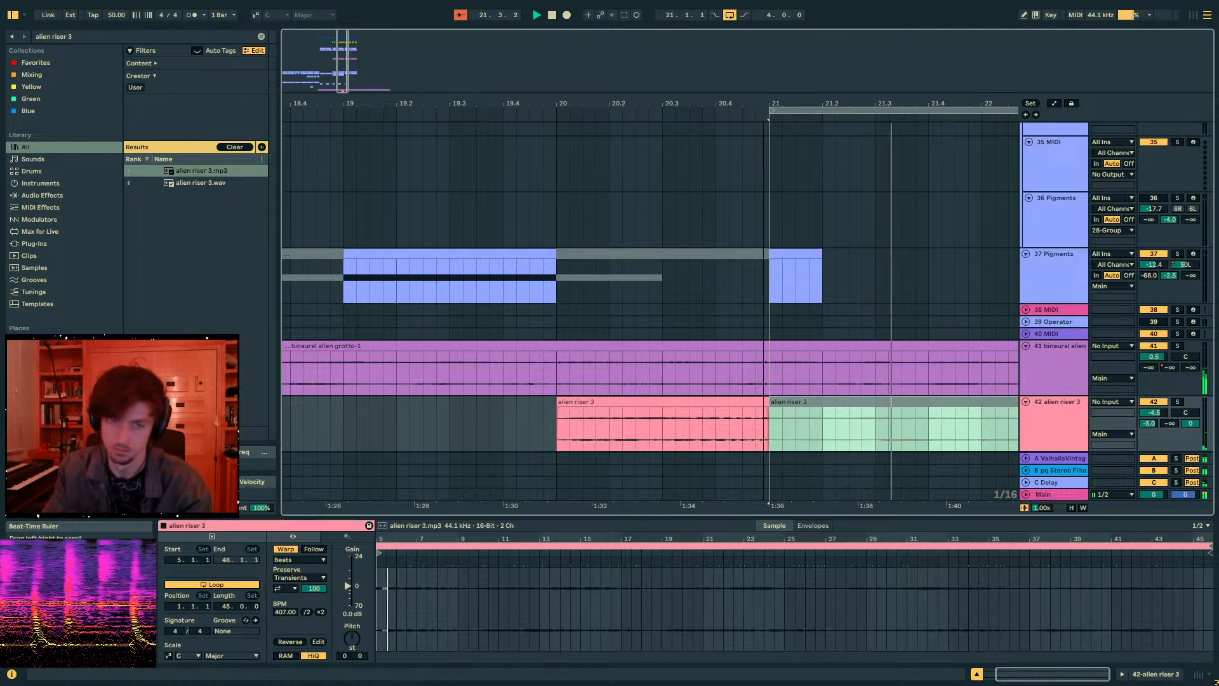
- Set the alien riser 3 track volume to 1.1 dB
{"action": "left_click_drag", "start_coordinate": [651, 104], "coordinate": [651, 51]}
{"action": "left_click", "coordinate": [652, 403]}
{"action": "left_click_drag", "start_coordinate": [1163, 414], "coordinate": [1163, 395]}
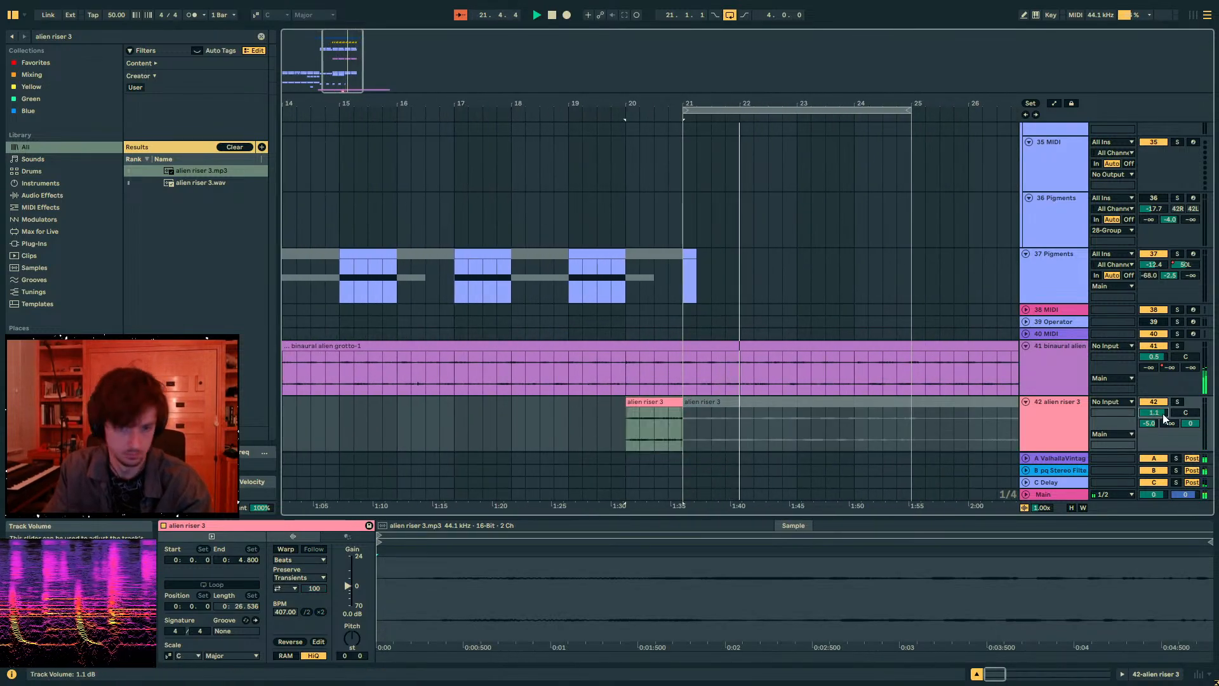
- In the Main track's Ozone 8 Elements Maximizer, set the threshold to -4.5 dB and character to 1.50, then close the plug-in window
{"action": "left_click", "coordinate": [1058, 495]}
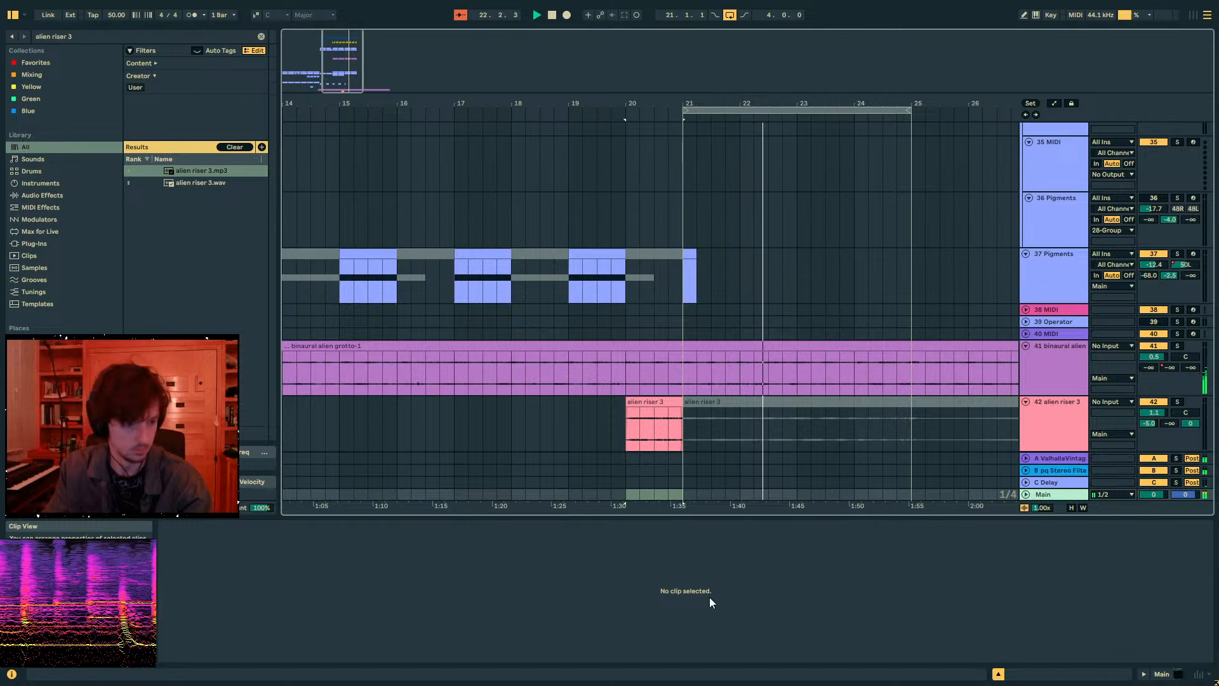
{"action": "left_click", "coordinate": [1168, 674]}
{"action": "left_click", "coordinate": [184, 548]}
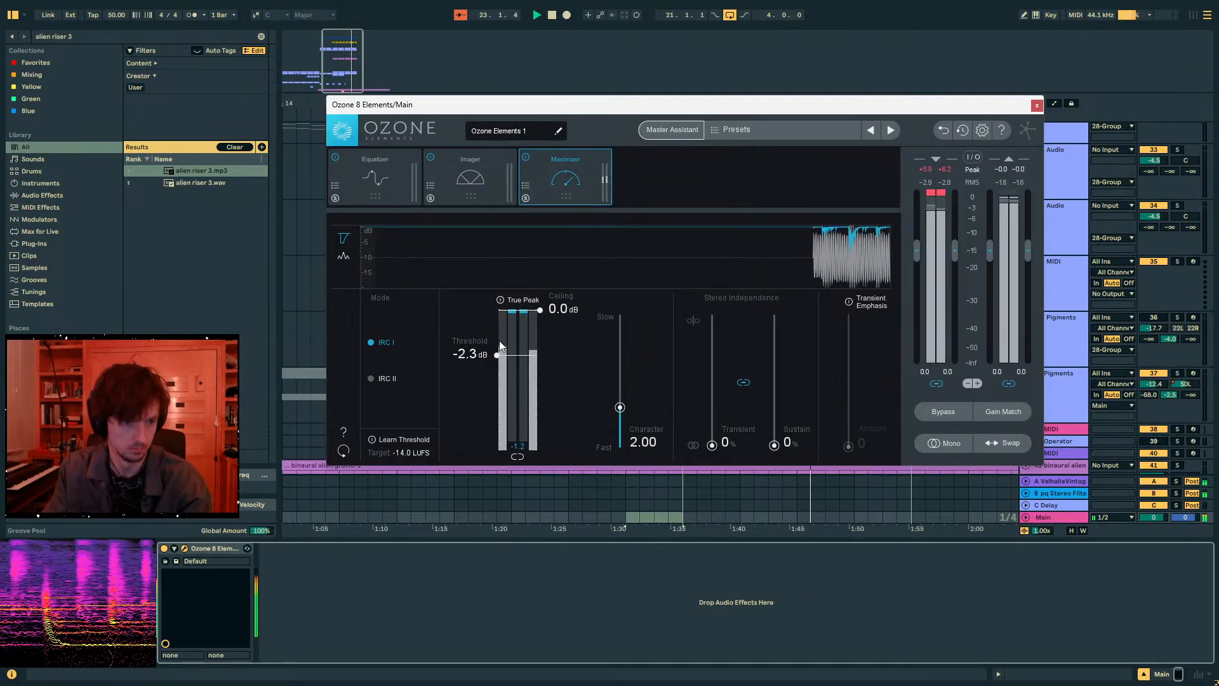
{"action": "left_click_drag", "start_coordinate": [499, 346], "coordinate": [499, 369]}
{"action": "left_click_drag", "start_coordinate": [620, 406], "coordinate": [620, 416]}
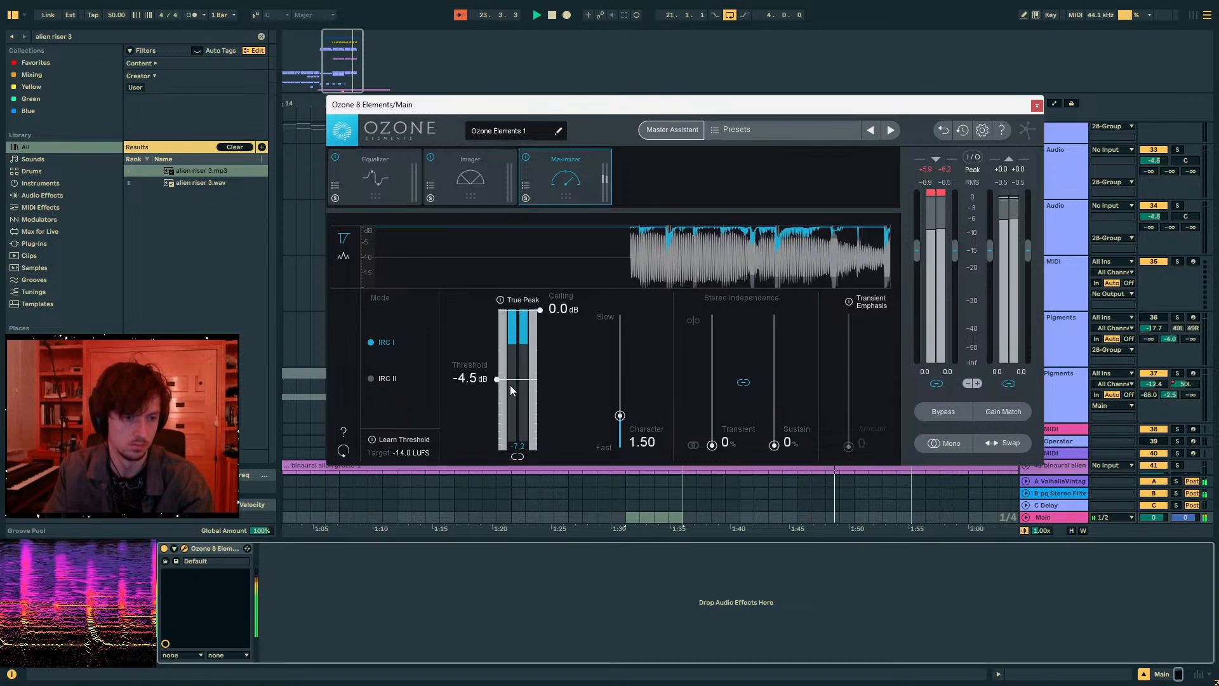
{"action": "left_click", "coordinate": [1035, 105]}
{"action": "scroll", "coordinate": [1006, 258], "scroll_direction": "up", "scroll_amount": 5}
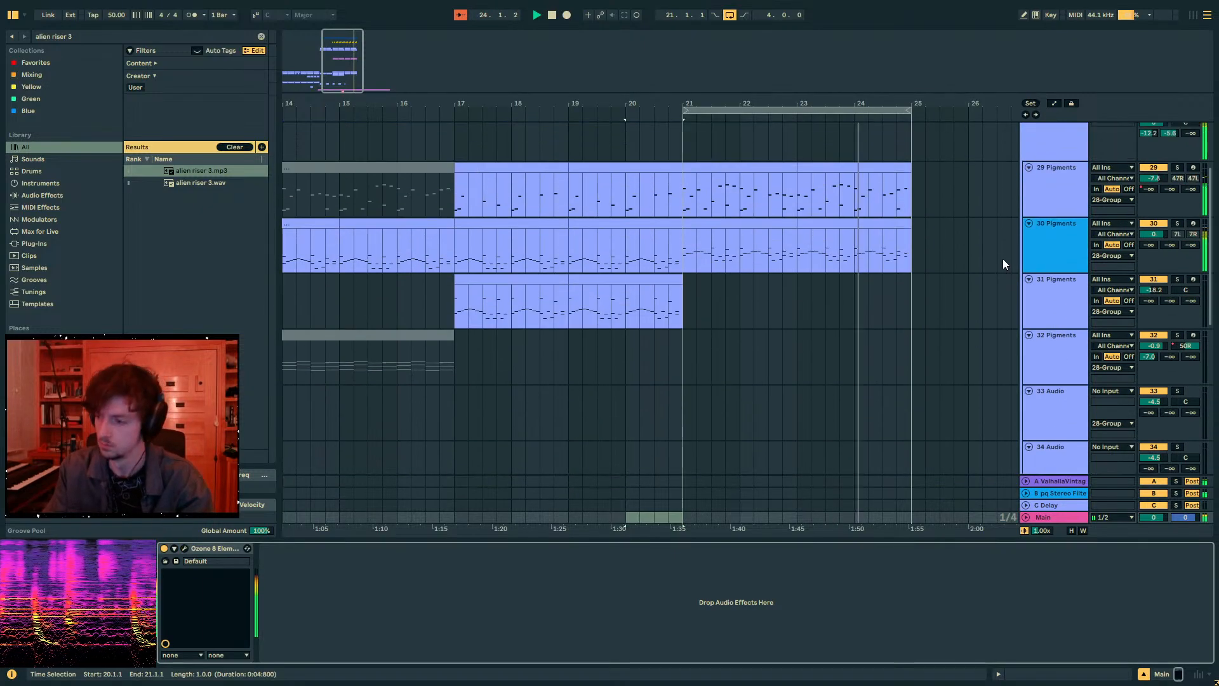
{"action": "scroll", "coordinate": [1003, 258], "scroll_direction": "up", "scroll_amount": 3}
{"action": "key", "text": "space"}
{"action": "left_click", "coordinate": [798, 236]}
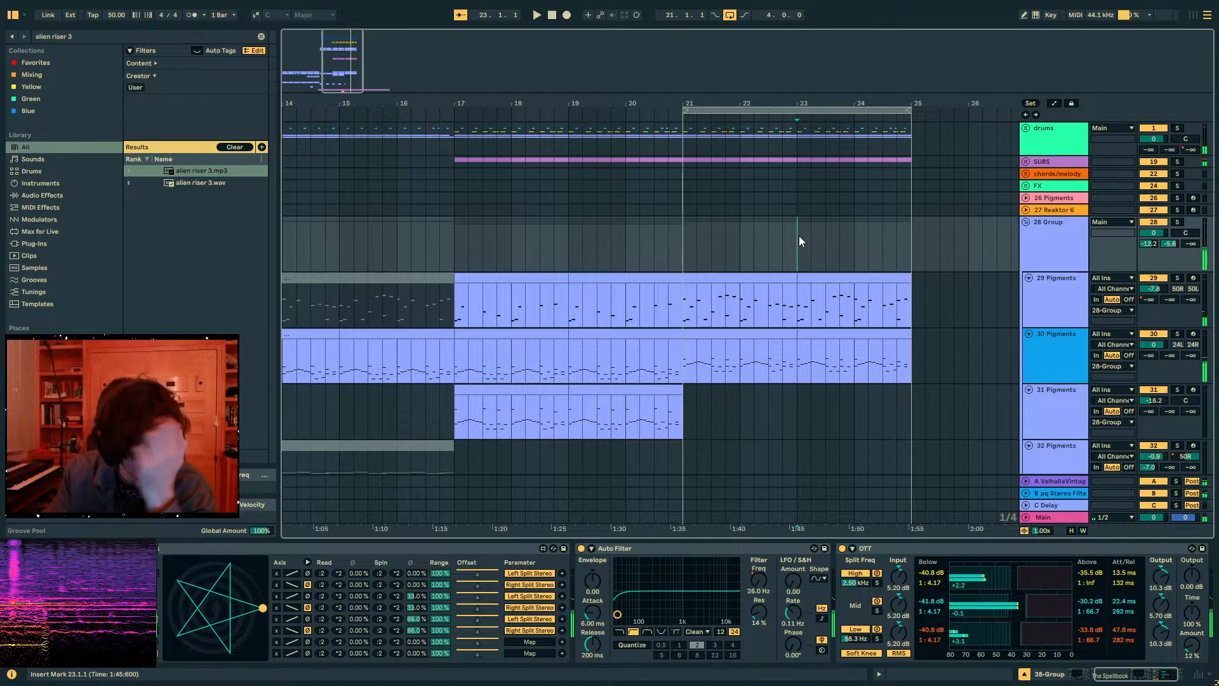
{"action": "scroll", "coordinate": [799, 235], "scroll_direction": "down", "scroll_amount": 3}
{"action": "scroll", "coordinate": [804, 193], "scroll_direction": "up", "scroll_amount": 3}
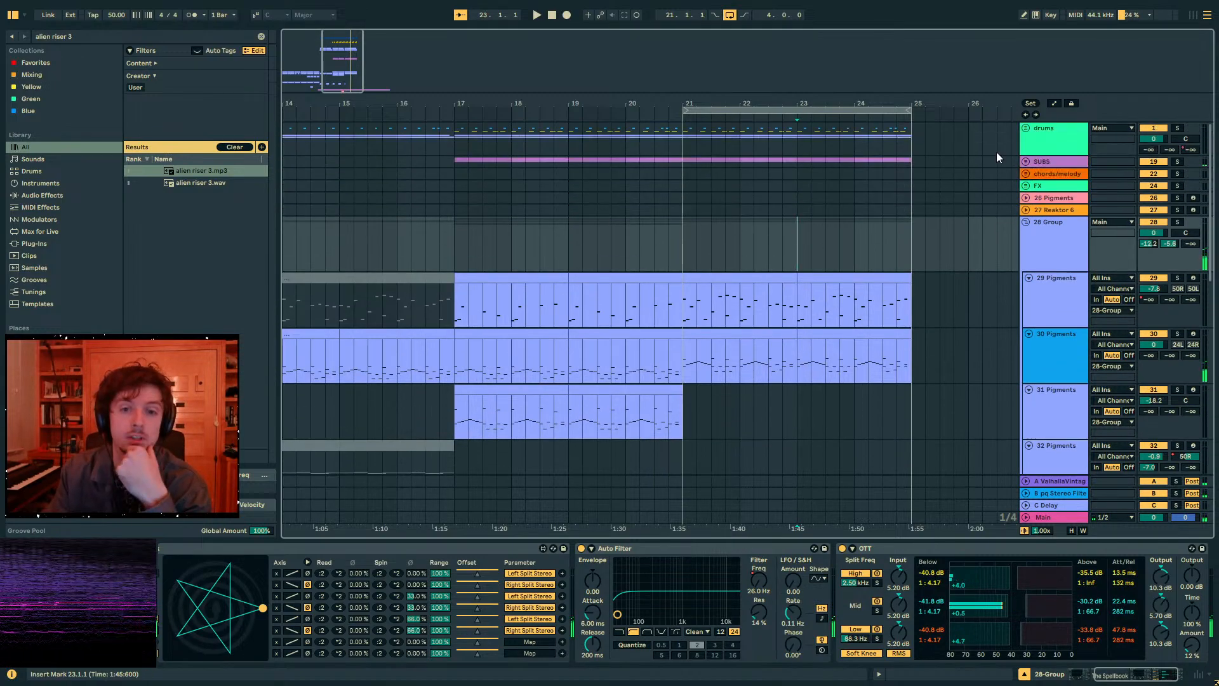
{"action": "scroll", "coordinate": [745, 202], "scroll_direction": "down", "scroll_amount": 5}
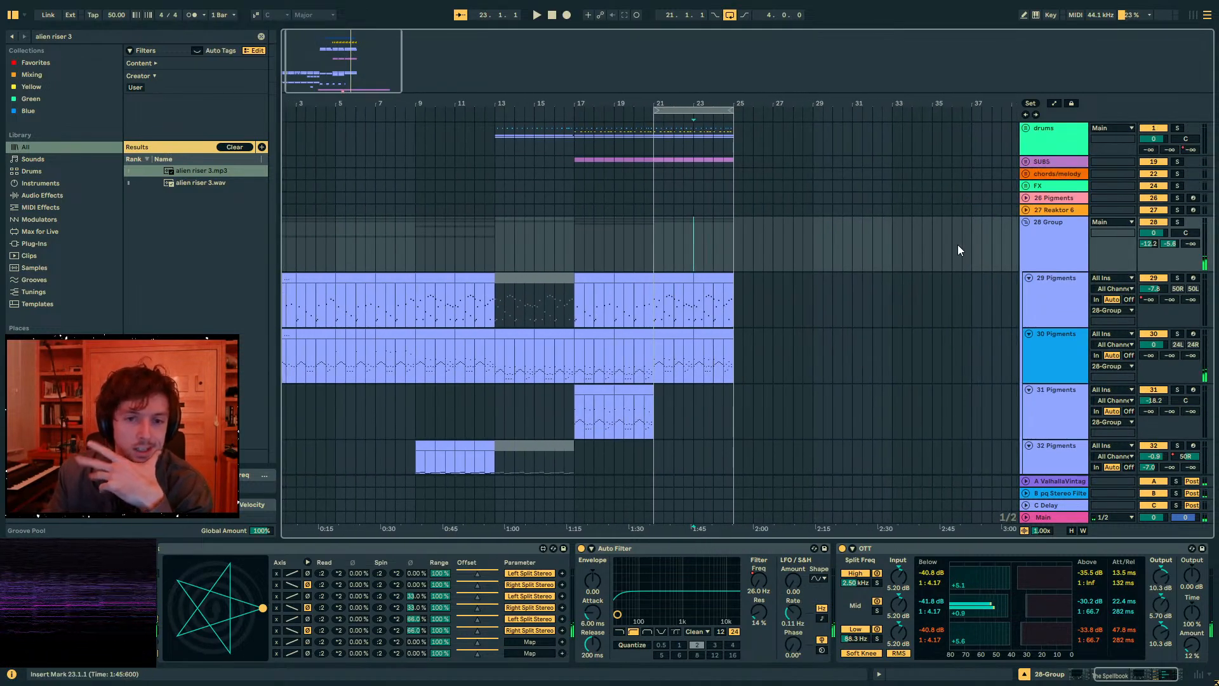
- Duplicate the Nuan Sonar drum loop track in the drums group and shift the copy's clips to start at bar 21
{"action": "left_click", "coordinate": [1023, 187]}
{"action": "left_click", "coordinate": [1025, 129]}
{"action": "scroll", "coordinate": [730, 203], "scroll_direction": "down", "scroll_amount": 5}
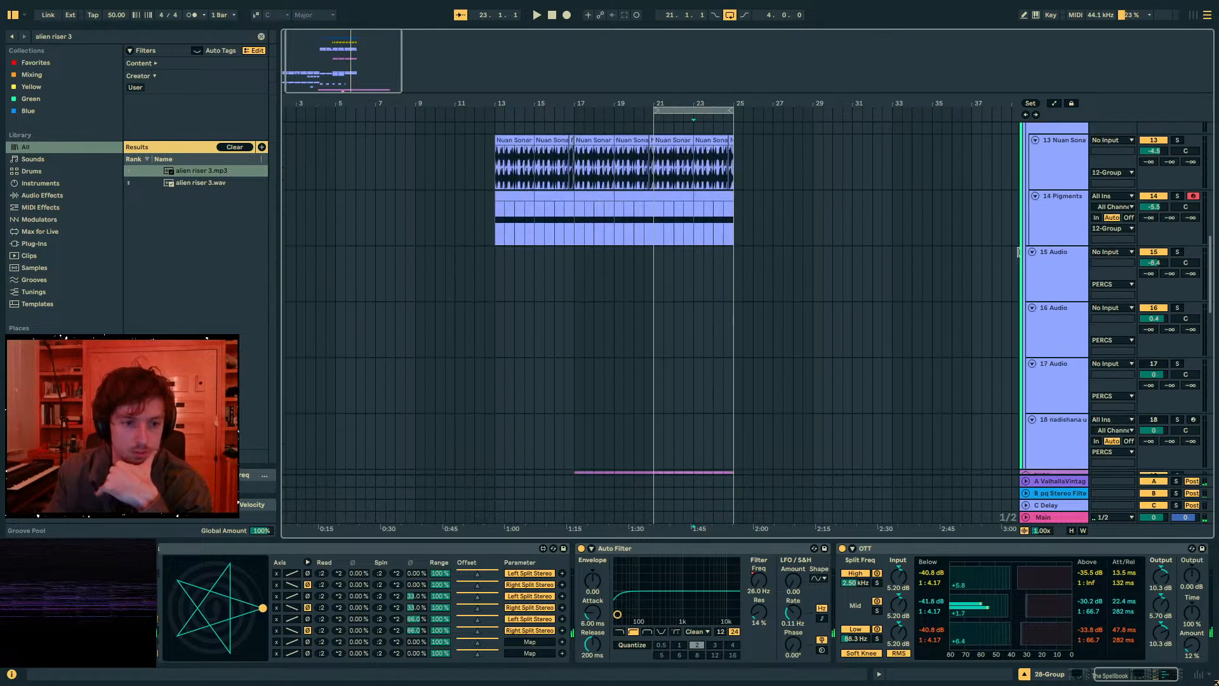
{"action": "left_click", "coordinate": [734, 215]}
{"action": "left_click_drag", "start_coordinate": [735, 217], "coordinate": [655, 220]}
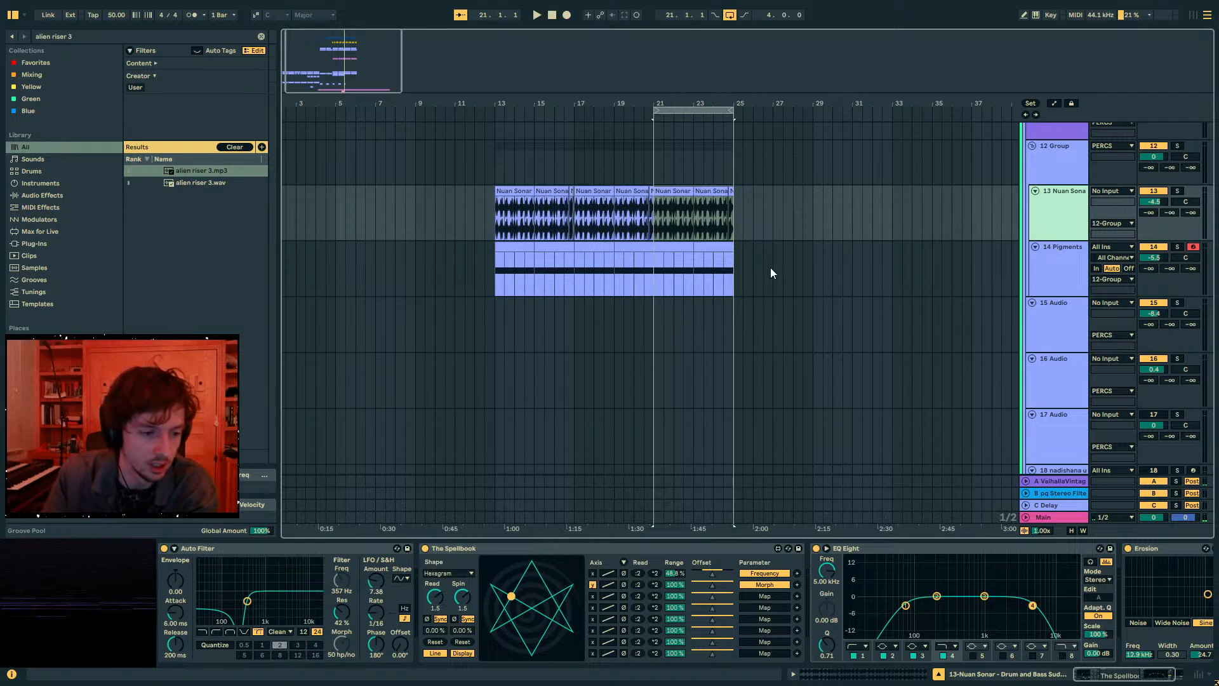
{"action": "key", "text": "ctrl+d"}
{"action": "left_click_drag", "start_coordinate": [742, 275], "coordinate": [681, 259]}
- Set the copied Nuan Sonar clips' warp mode to Beats and transpose them up 12 semitones
{"action": "left_click", "coordinate": [793, 672]}
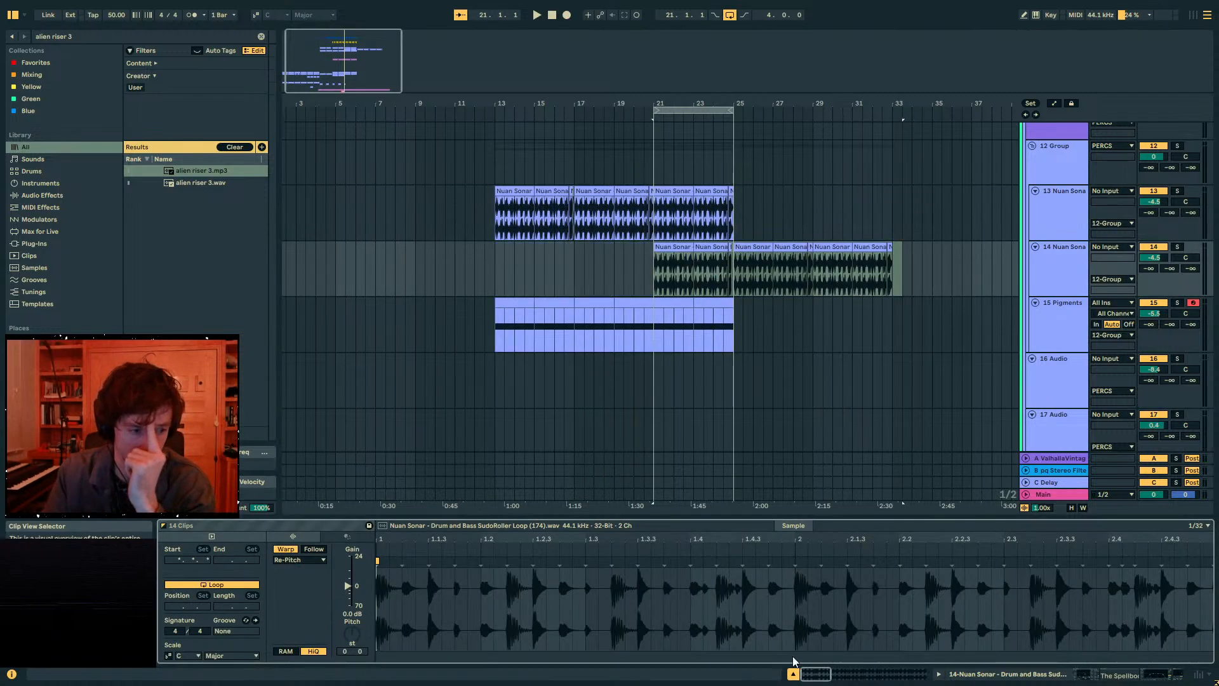
{"action": "left_click", "coordinate": [298, 559]}
{"action": "left_click", "coordinate": [288, 565]}
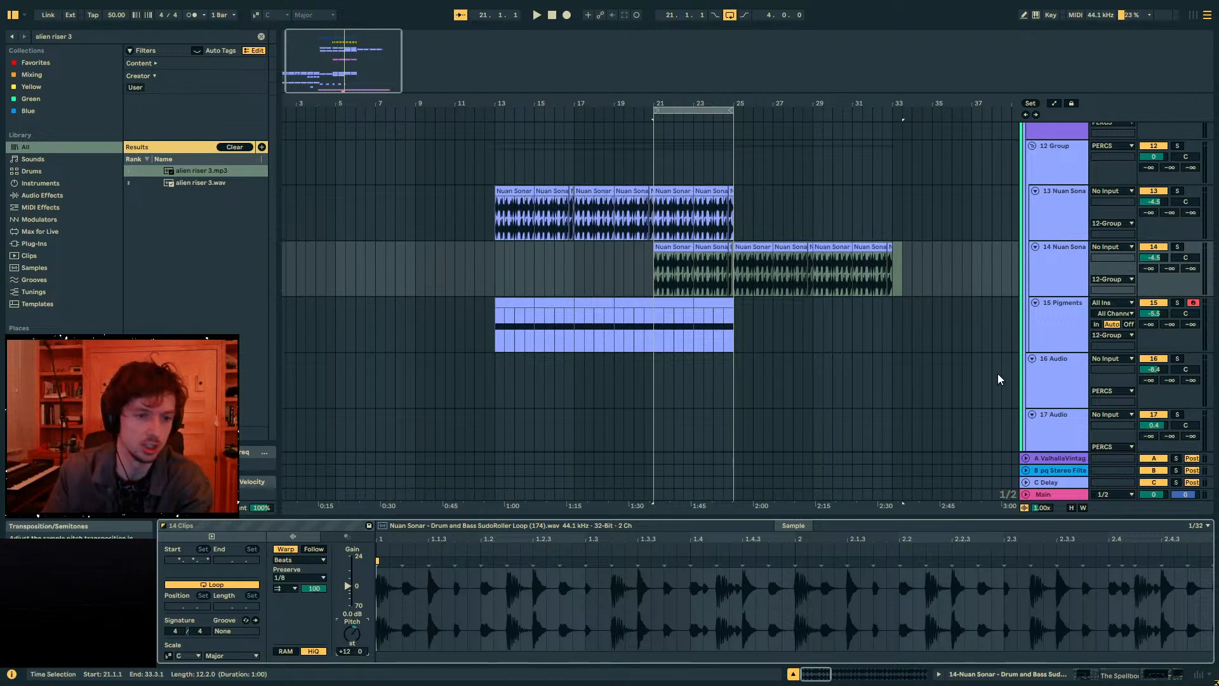
- During playback, set the copied track's Auto Filter LFO amount to 30.0 and rate to 1/4, and Erosion to 18.0 kHz with amount 122
{"action": "key", "text": "space"}
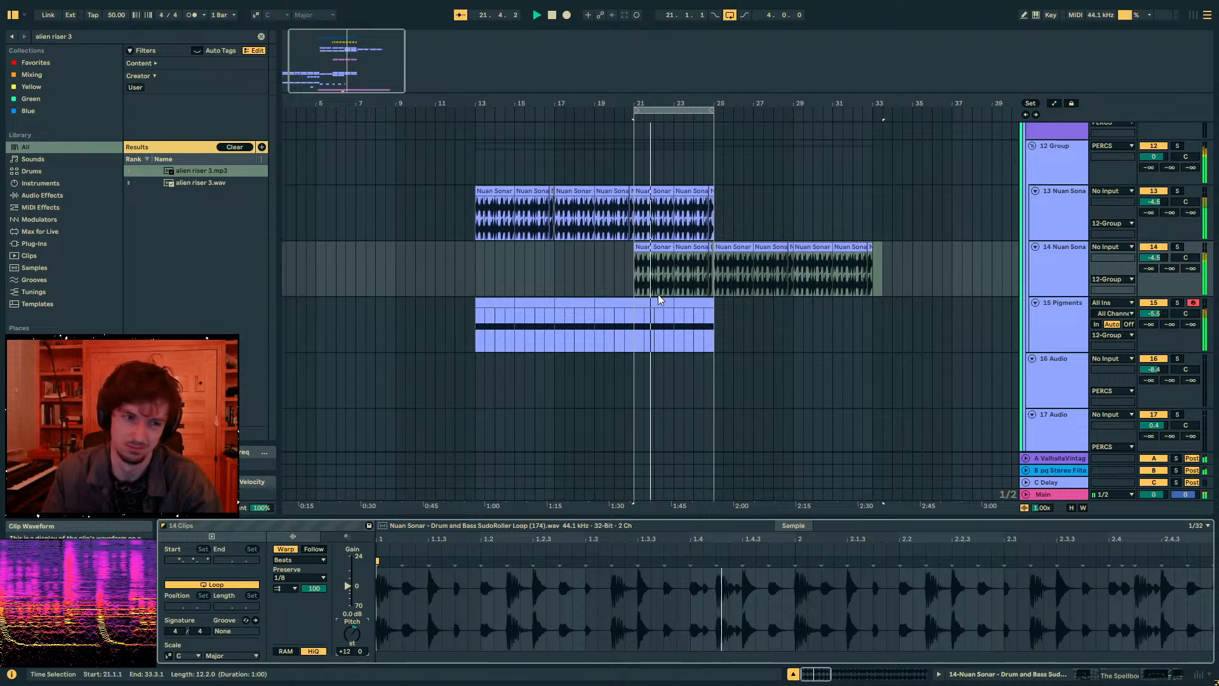
{"action": "scroll", "coordinate": [658, 299], "scroll_direction": "up", "scroll_amount": 3}
{"action": "scroll", "coordinate": [1164, 607], "scroll_direction": "up", "scroll_amount": 5}
{"action": "left_click", "coordinate": [1165, 681]}
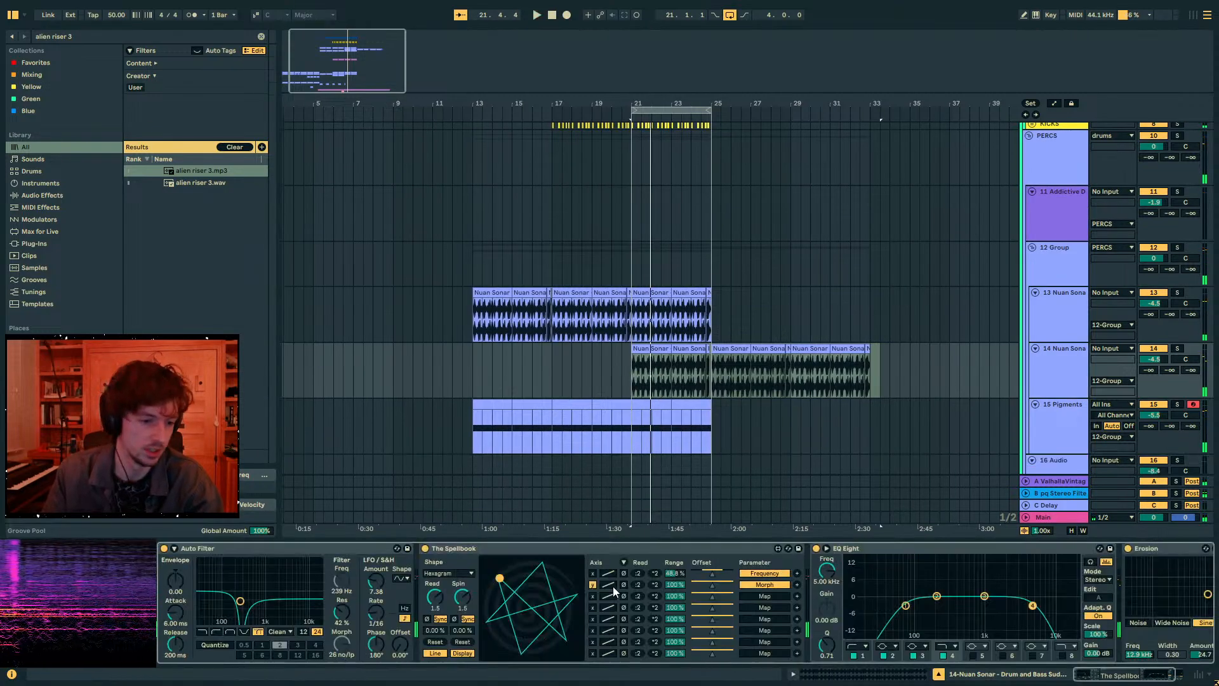
{"action": "key", "text": "space"}
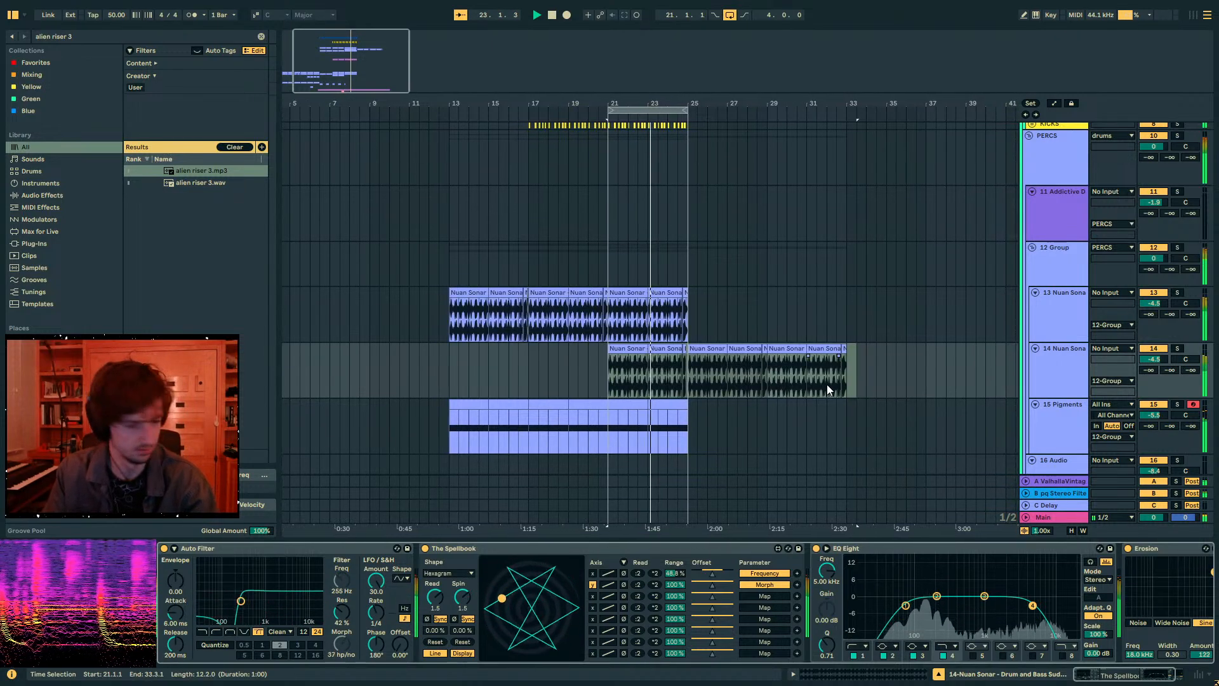
{"action": "left_click", "coordinate": [682, 364]}
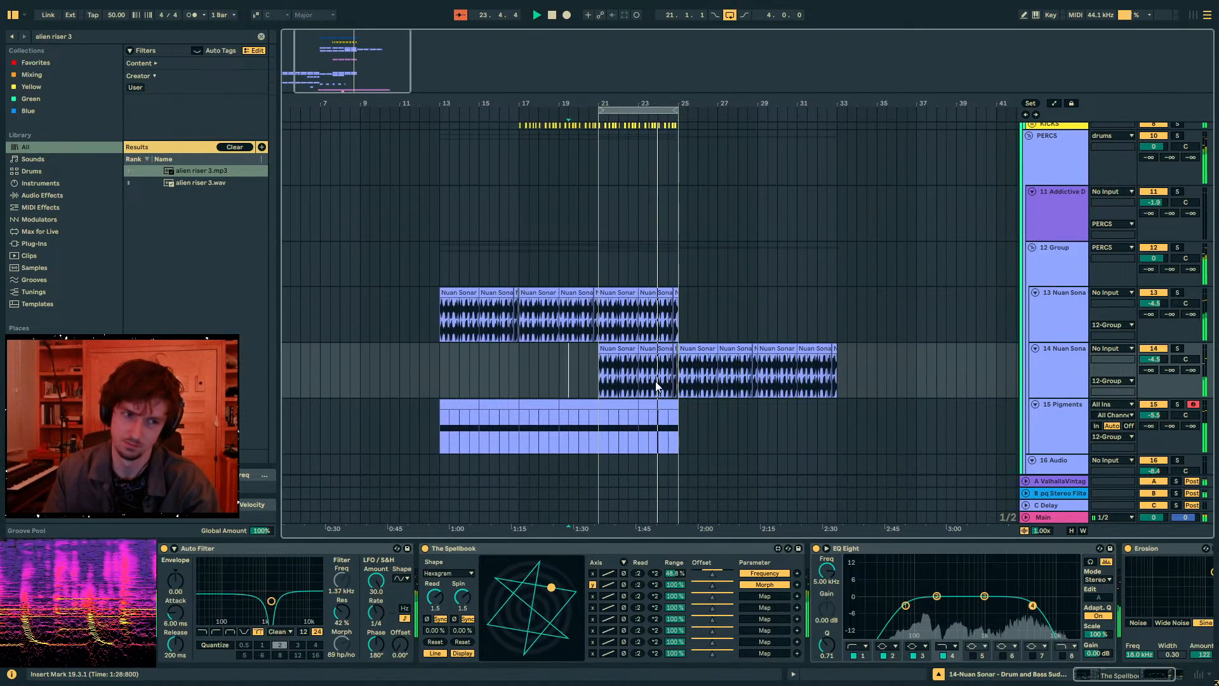
- Duplicate the looped section from bar 21 to 25 across all tracks so it repeats from bar 25
{"action": "scroll", "coordinate": [657, 385], "scroll_direction": "up", "scroll_amount": 8}
{"action": "left_click", "coordinate": [1028, 216], "text": "alt"}
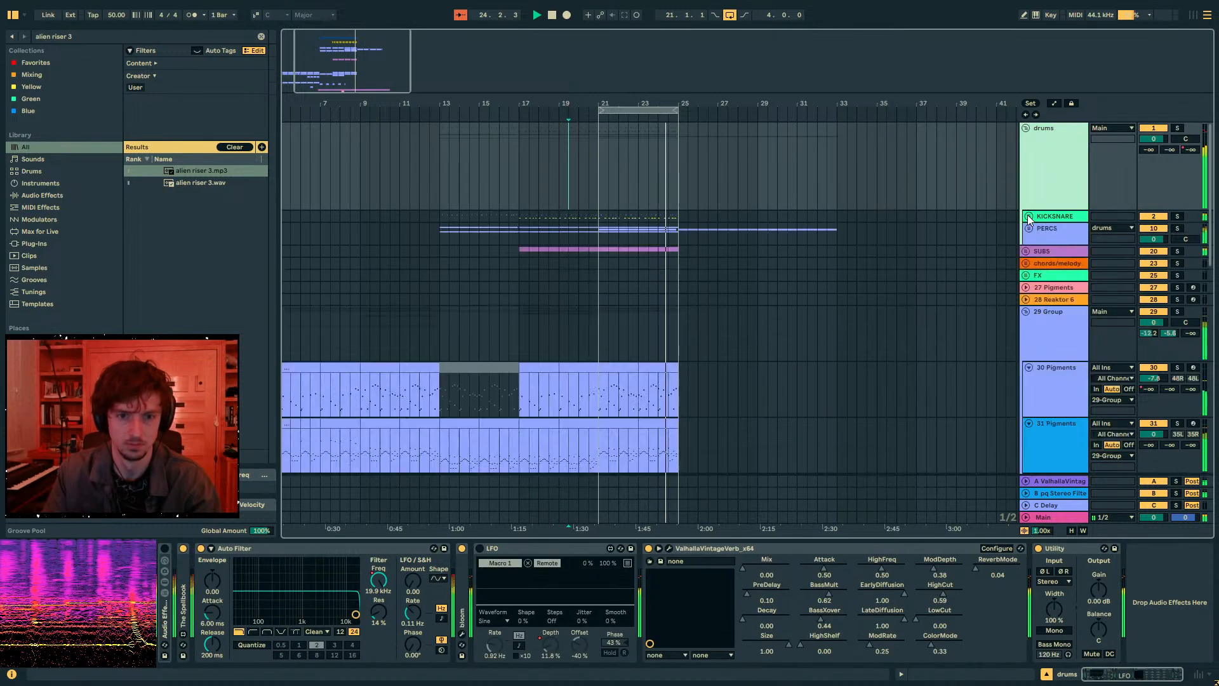
{"action": "left_click", "coordinate": [568, 247]}
{"action": "scroll", "coordinate": [610, 251], "scroll_direction": "down", "scroll_amount": 4}
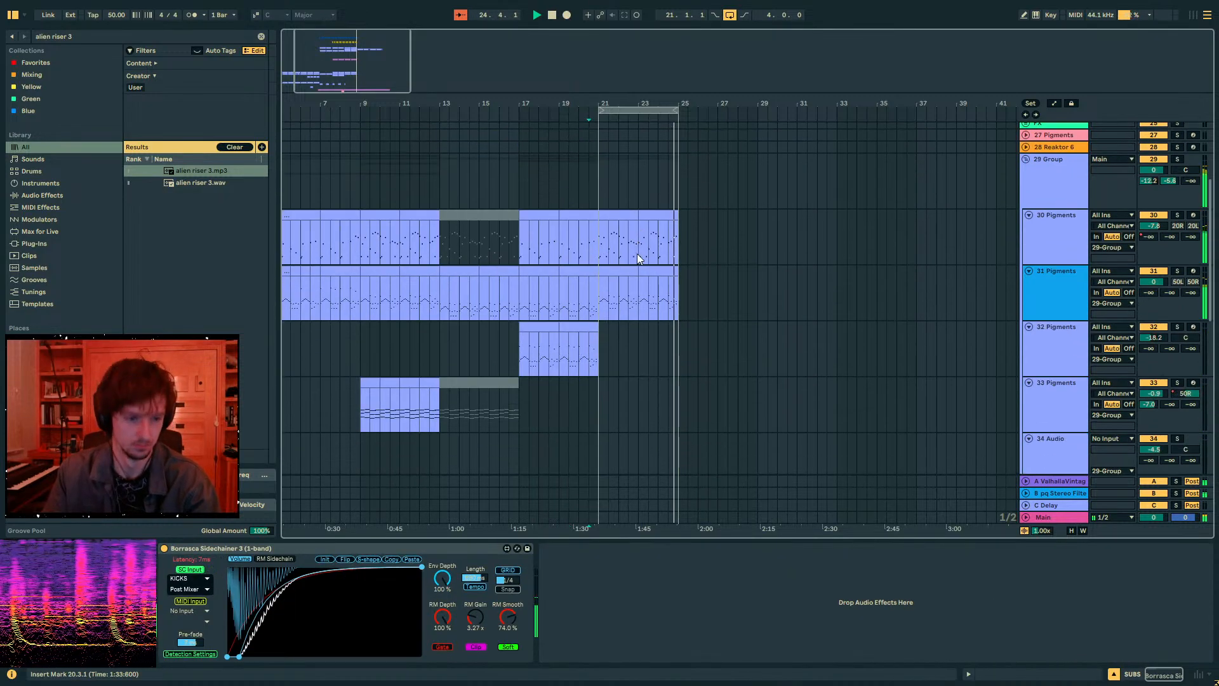
{"action": "scroll", "coordinate": [675, 260], "scroll_direction": "up", "scroll_amount": 4}
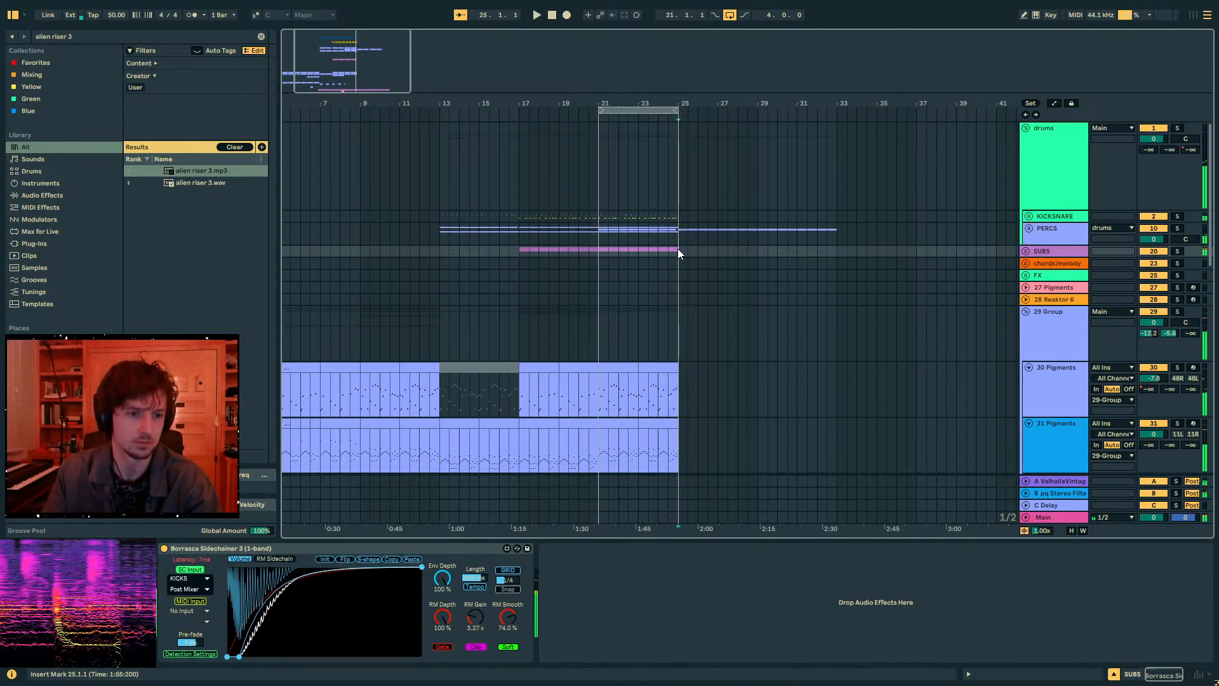
{"action": "left_click", "coordinate": [632, 112]}
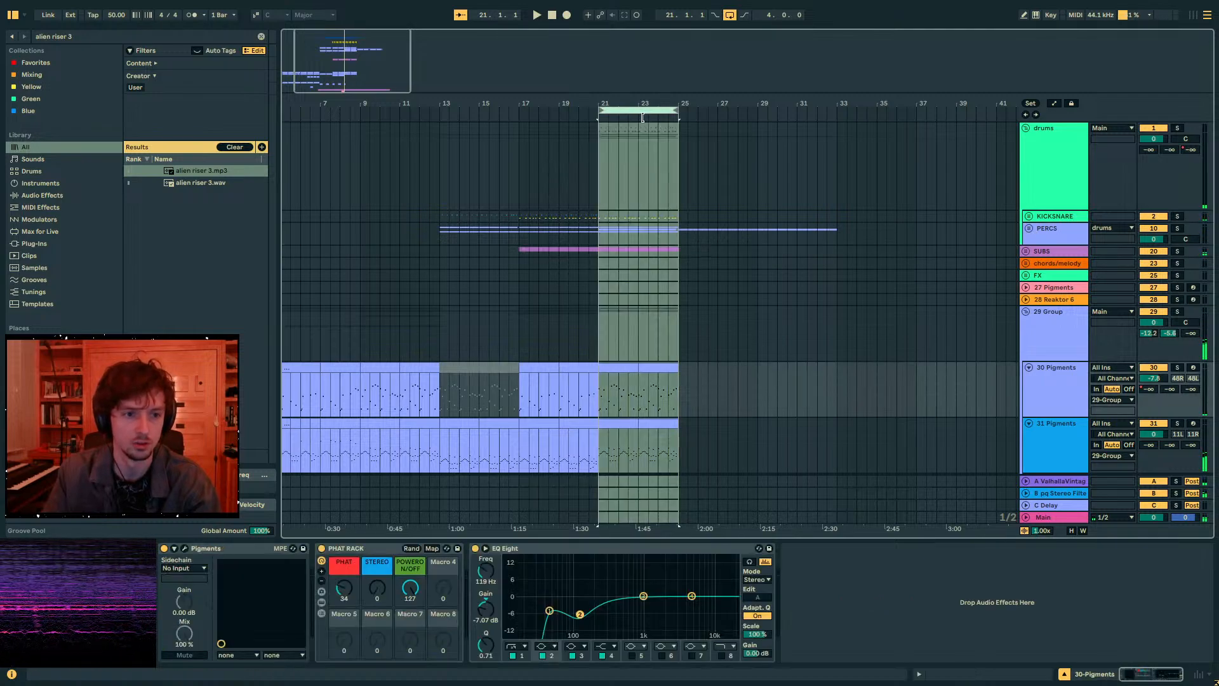
{"action": "key", "text": "ctrl+d"}
- Delete the clips between bars 21 and 25 on the copied Nuan Sonar track 14
{"action": "scroll", "coordinate": [660, 291], "scroll_direction": "down", "scroll_amount": 4}
{"action": "left_click", "coordinate": [670, 270]}
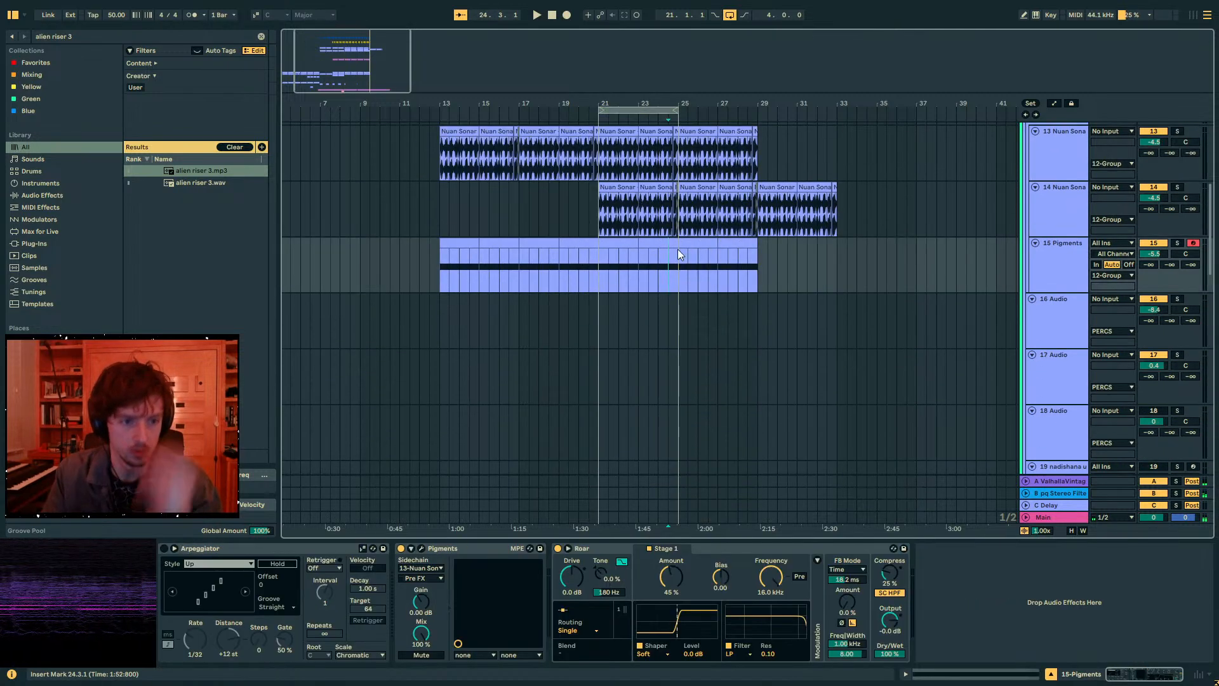
{"action": "left_click_drag", "start_coordinate": [679, 209], "coordinate": [596, 212]}
{"action": "key", "text": "Delete"}
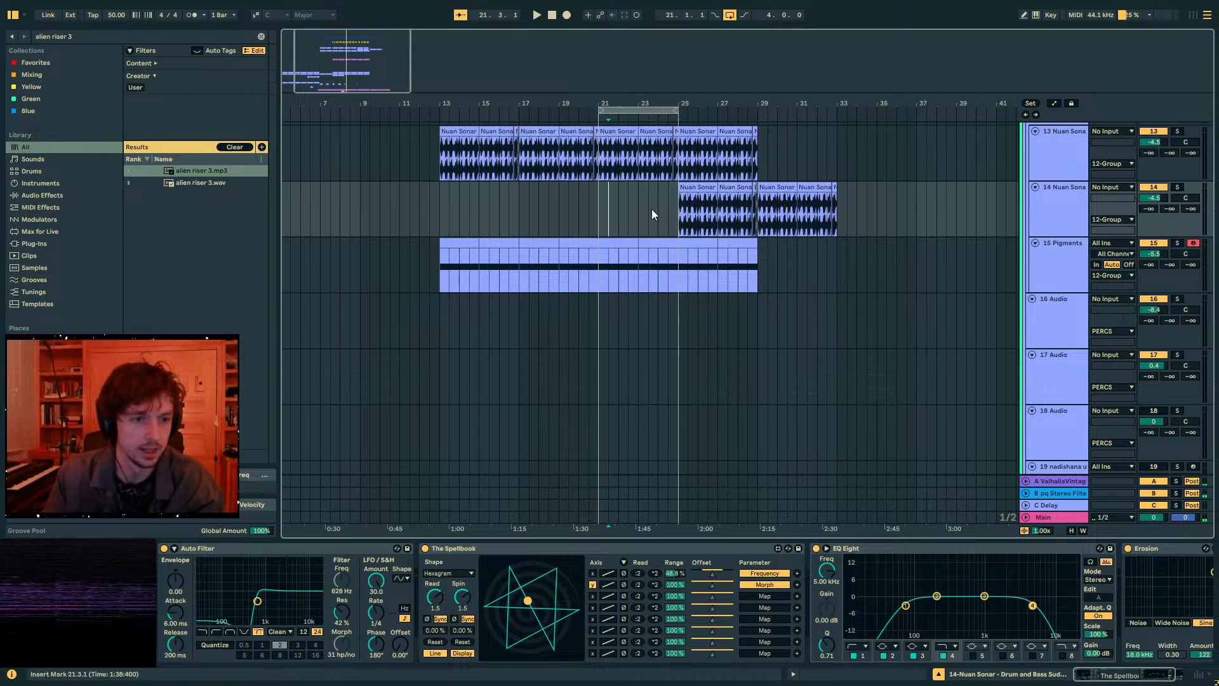
{"action": "left_click", "coordinate": [655, 208]}
- Fold the PERCS group and insert a new audio track below the alien riser 3 track
{"action": "scroll", "coordinate": [633, 203], "scroll_direction": "up", "scroll_amount": 5}
{"action": "left_click", "coordinate": [527, 174]}
{"action": "scroll", "coordinate": [698, 177], "scroll_direction": "up", "scroll_amount": 1}
{"action": "left_click", "coordinate": [1029, 179]}
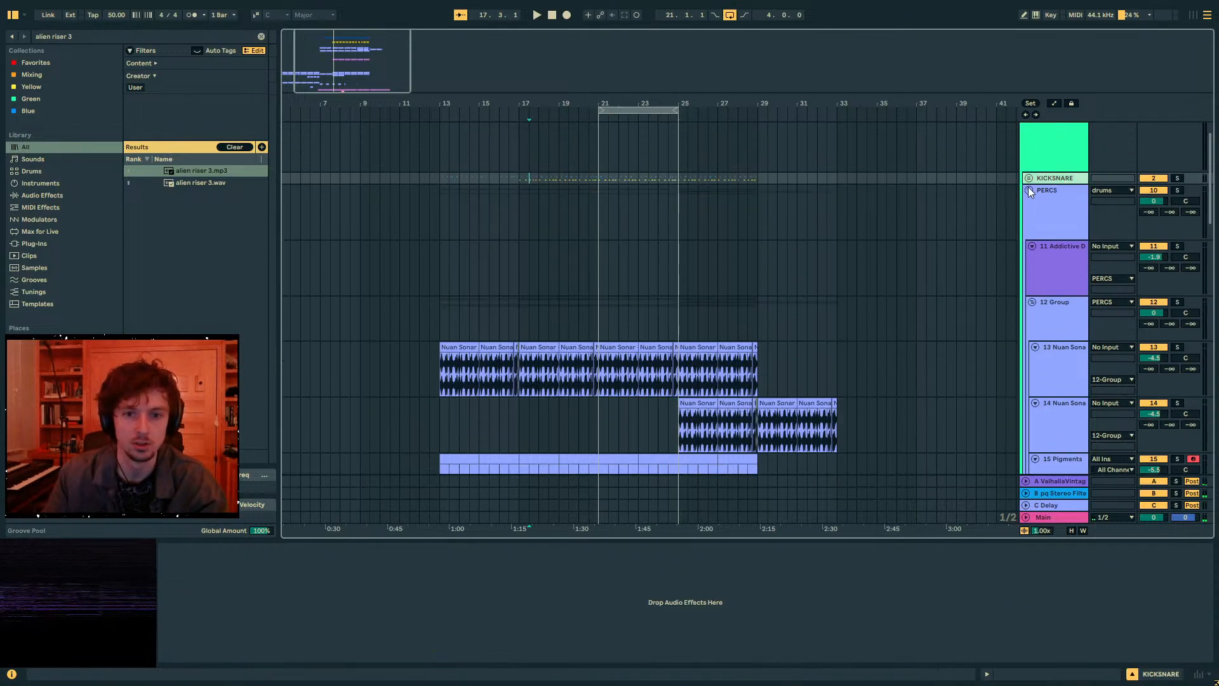
{"action": "left_click", "coordinate": [1028, 191]}
{"action": "scroll", "coordinate": [1008, 255], "scroll_direction": "down", "scroll_amount": 15}
{"action": "left_click", "coordinate": [1068, 406]}
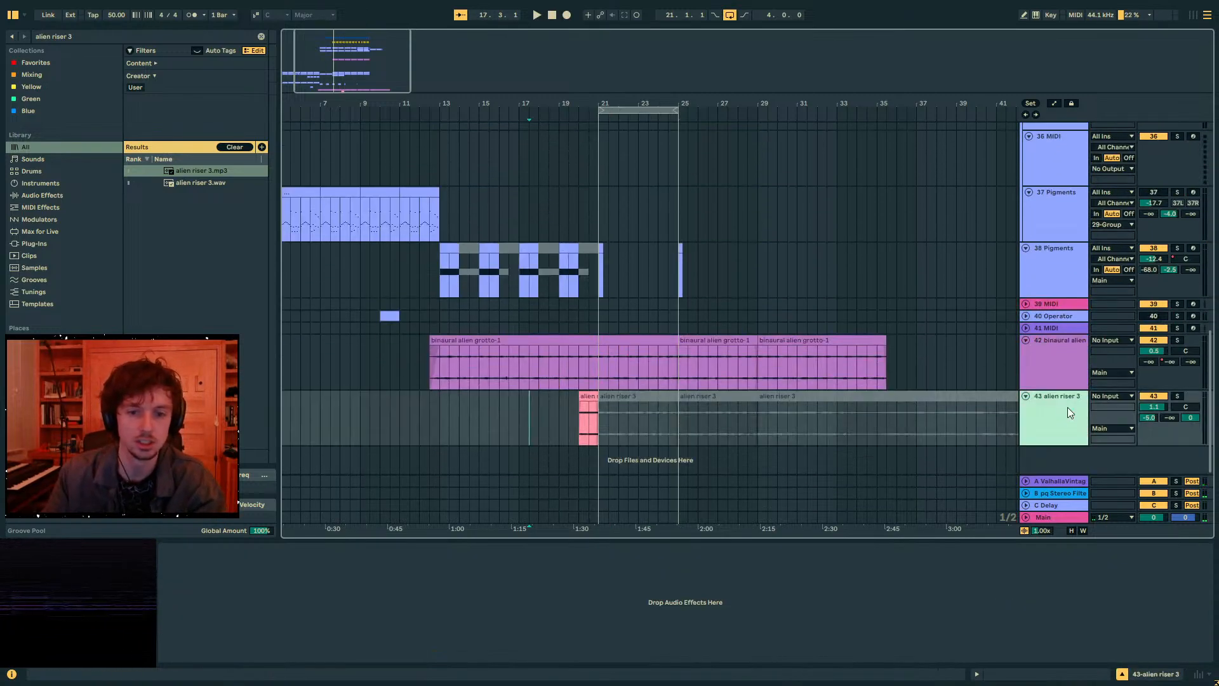
{"action": "key", "text": "ctrl+t"}
- Search the browser for "restoration" and place the restoration riser sample on the new audio track, ending at bar 21 with a long fade-in
{"action": "key", "text": "ctrl+f"}
{"action": "type", "text": "restoration"}
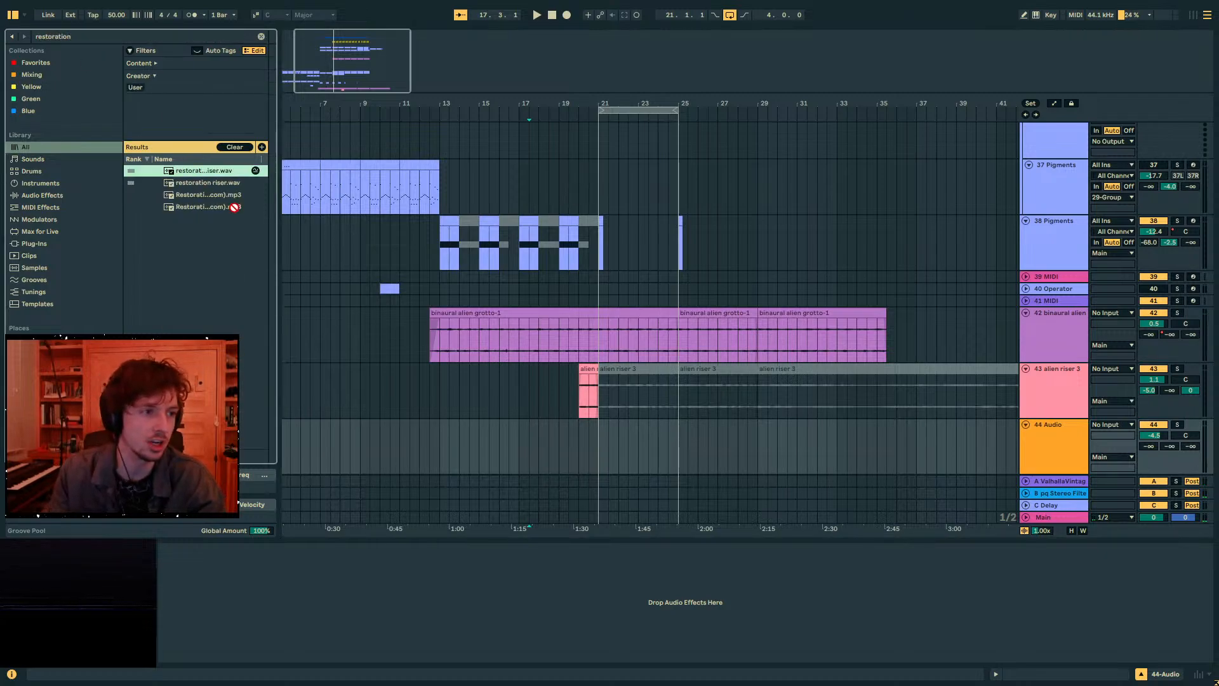
{"action": "left_click_drag", "start_coordinate": [235, 207], "coordinate": [485, 429]}
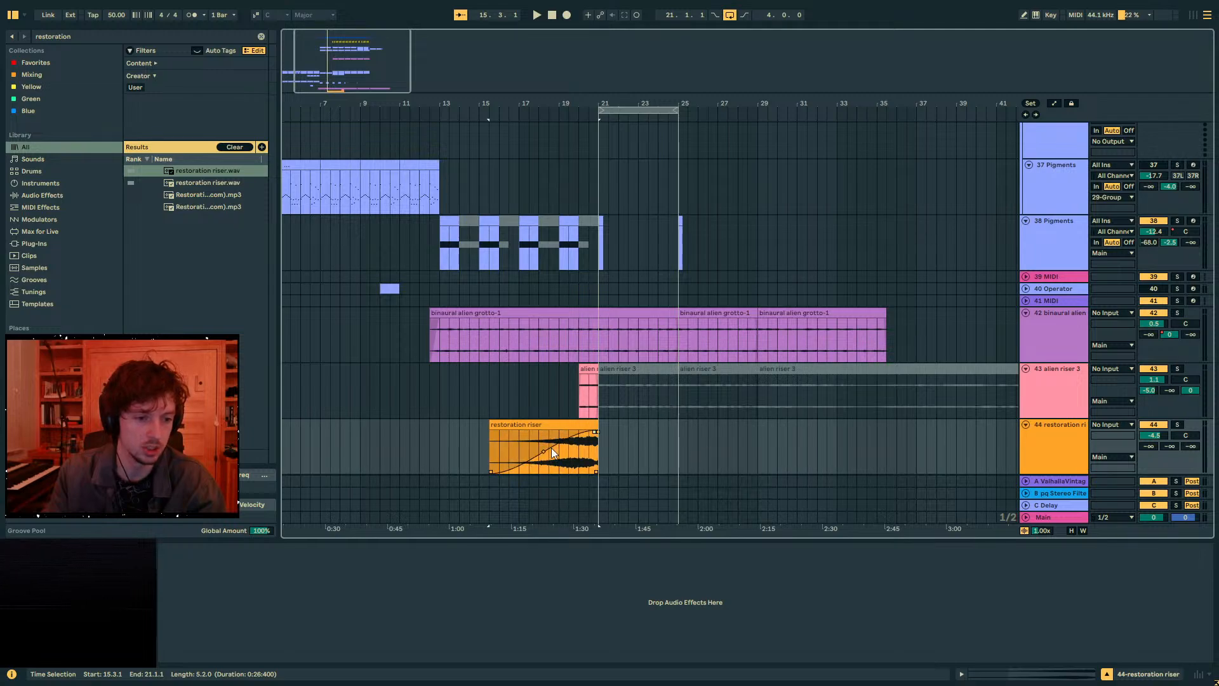
- Play back the transition and set the restoration riser track's volume to -22.6 dB
{"action": "left_click_drag", "start_coordinate": [450, 78], "coordinate": [431, 38]}
{"action": "left_click_drag", "start_coordinate": [427, 231], "coordinate": [137, 235]}
{"action": "left_click_drag", "start_coordinate": [428, 390], "coordinate": [479, 413]}
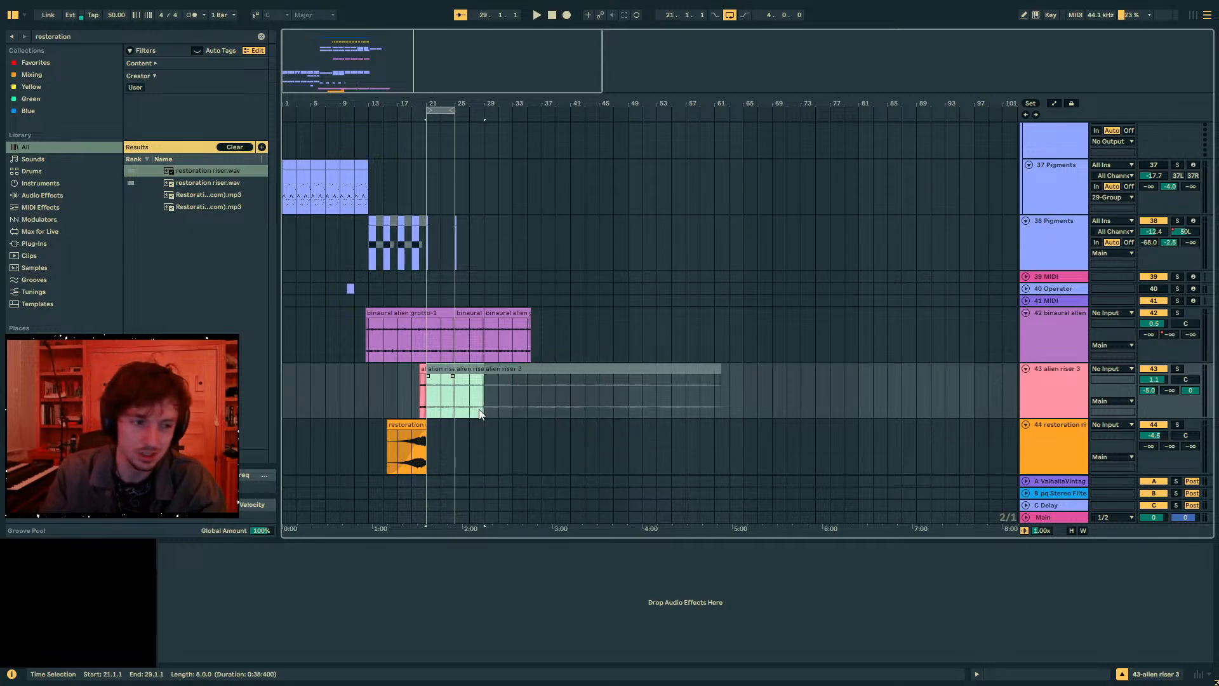
{"action": "left_click", "coordinate": [436, 395]}
{"action": "key", "text": "space"}
{"action": "scroll", "coordinate": [444, 356], "scroll_direction": "up", "scroll_amount": 2}
{"action": "scroll", "coordinate": [434, 356], "scroll_direction": "down", "scroll_amount": 3}
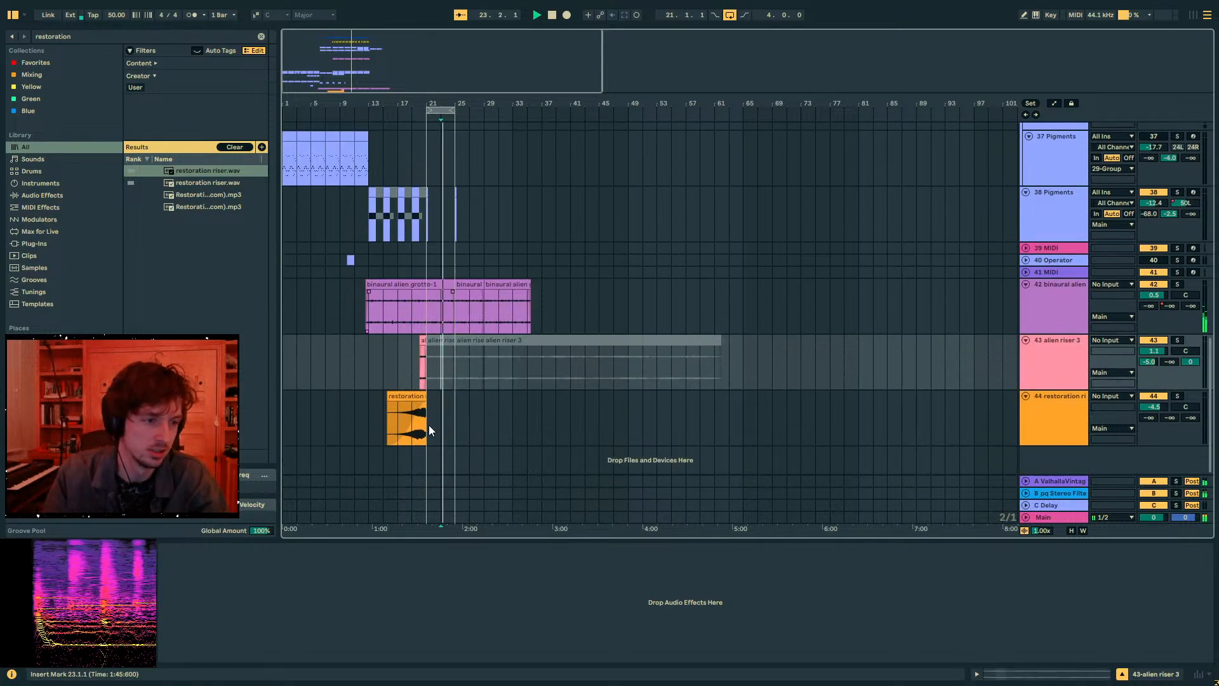
{"action": "left_click", "coordinate": [436, 425]}
{"action": "key", "text": "space"}
{"action": "key", "text": "space"}
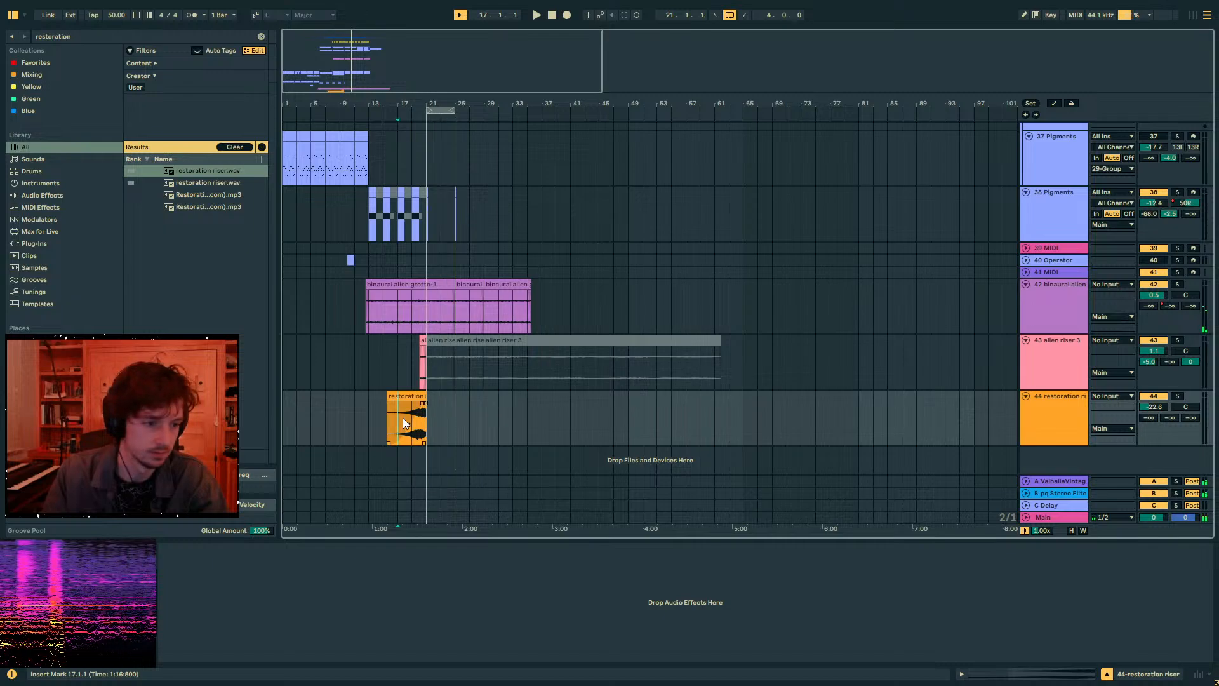
- Duplicate bars 17 to 21 of the restoration riser and trim the copy to span bars 23 to 25 with a fade-in
{"action": "key", "text": "space"}
{"action": "left_click", "coordinate": [405, 417]}
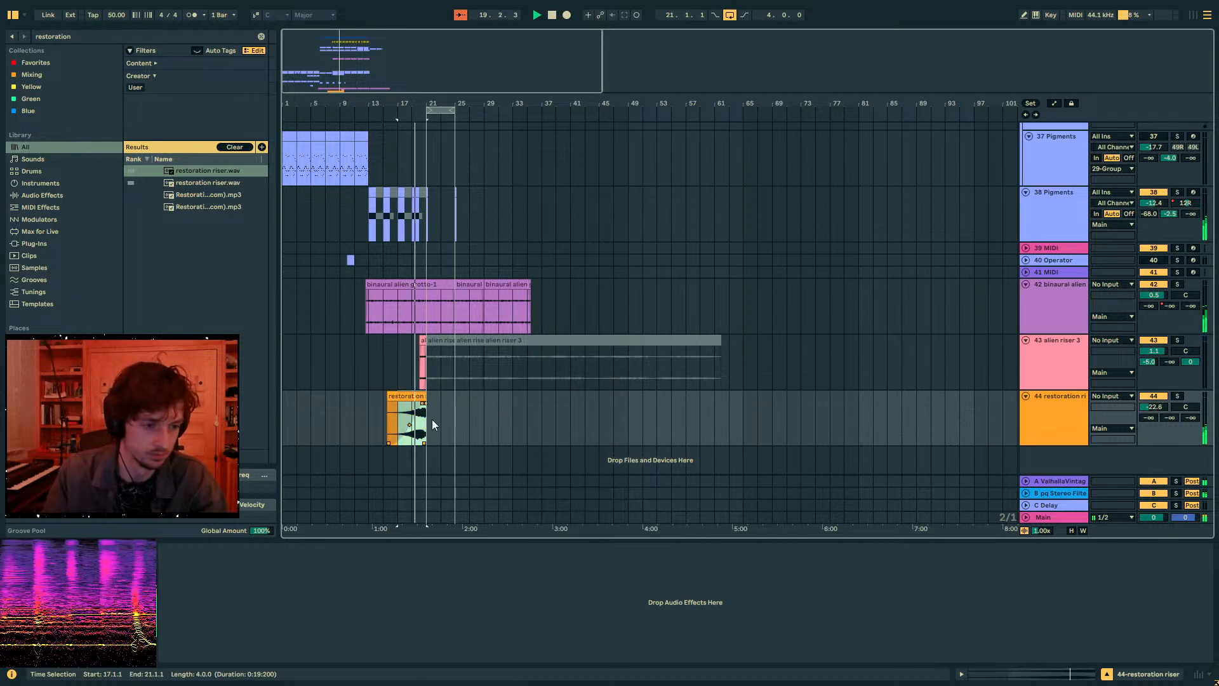
{"action": "key", "text": "ctrl+d"}
{"action": "left_click_drag", "start_coordinate": [428, 398], "coordinate": [441, 398]}
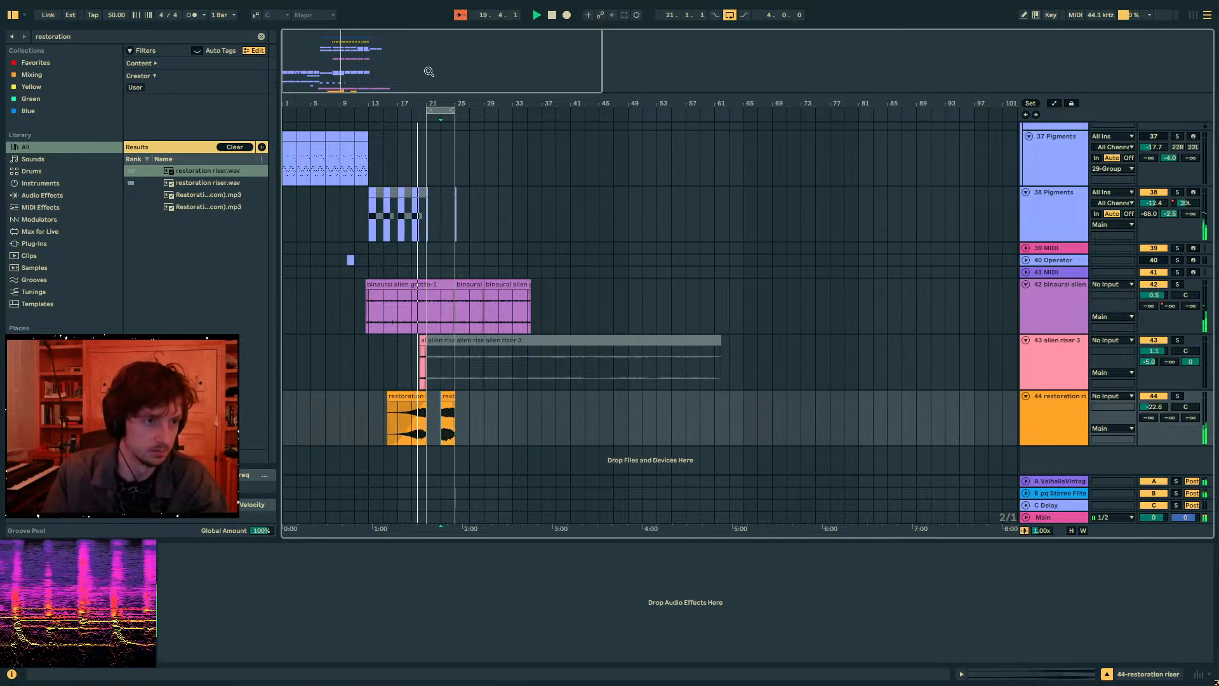
{"action": "left_click_drag", "start_coordinate": [420, 103], "coordinate": [420, 117]}
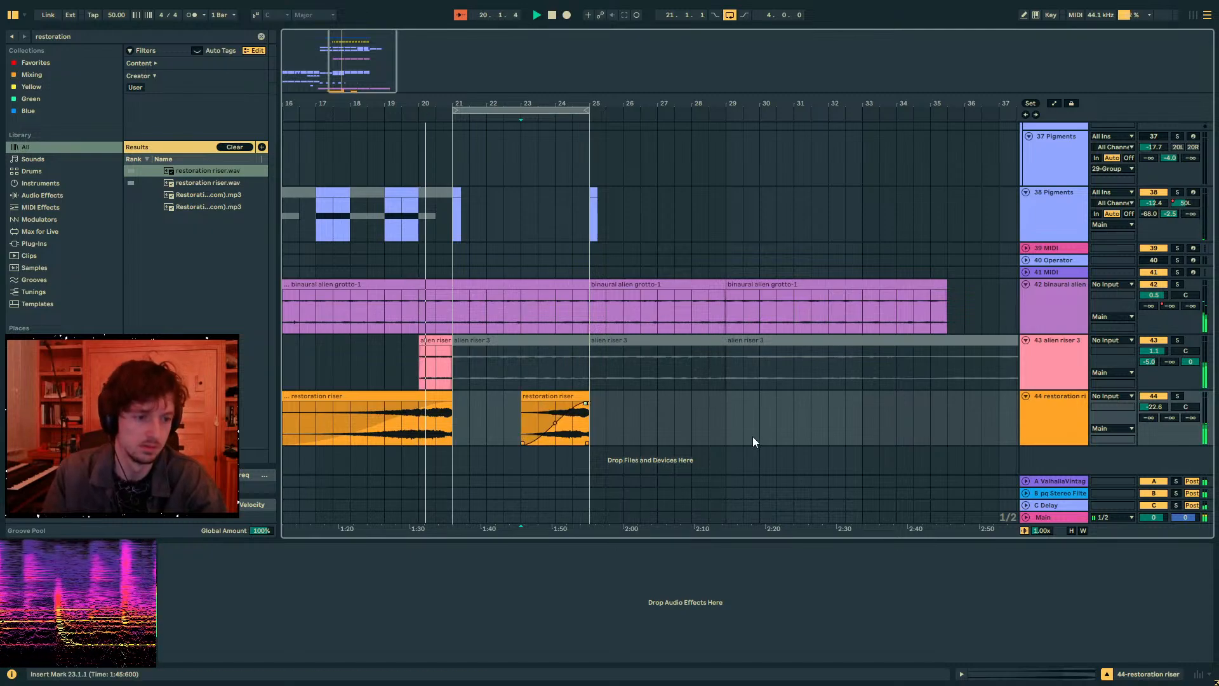
{"action": "scroll", "coordinate": [735, 485], "scroll_direction": "up", "scroll_amount": 10}
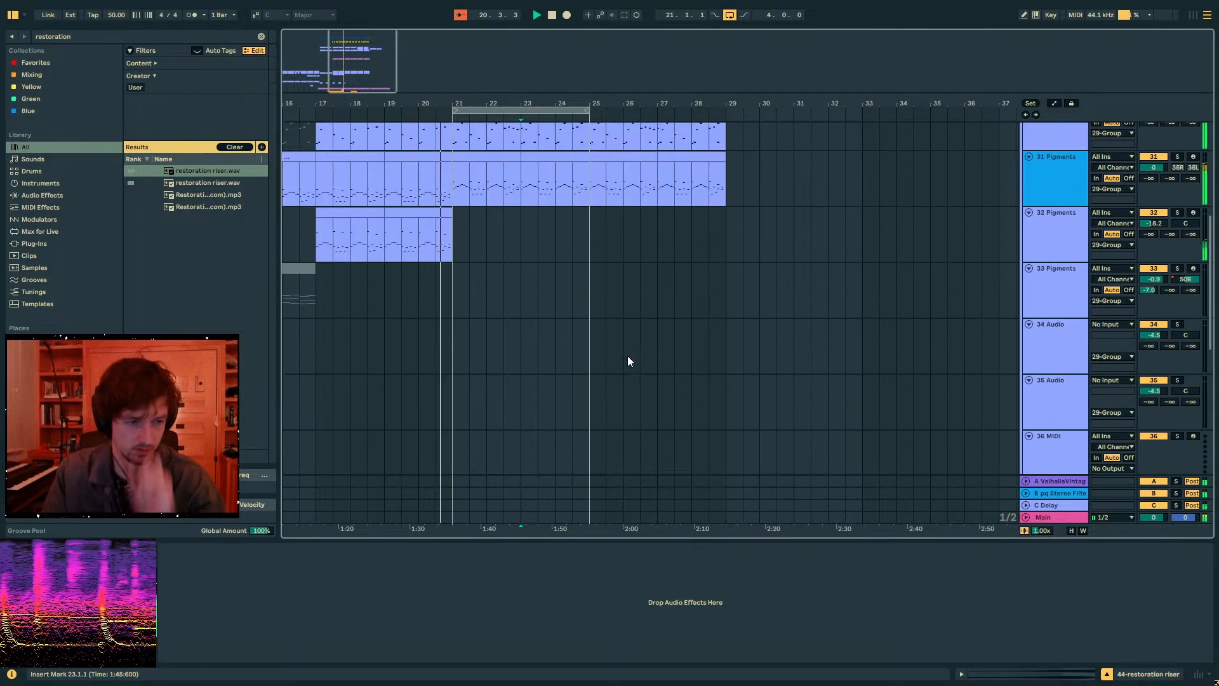
{"action": "left_click", "coordinate": [981, 383]}
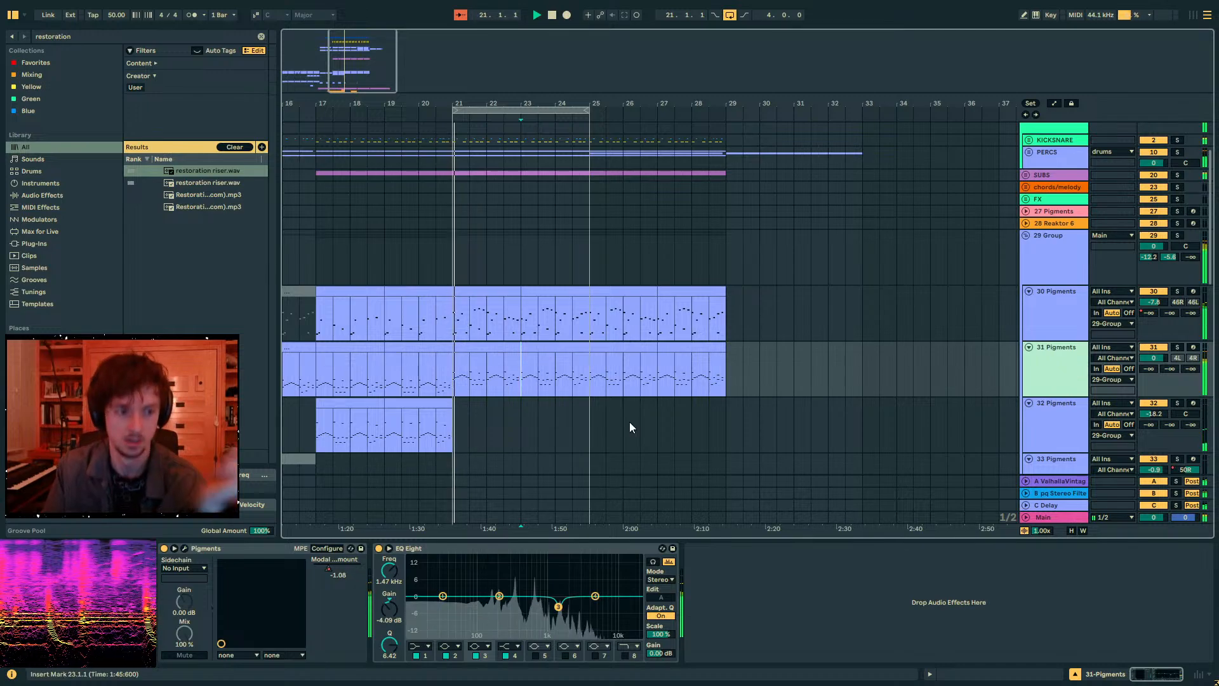
{"action": "left_click_drag", "start_coordinate": [588, 385], "coordinate": [452, 369]}
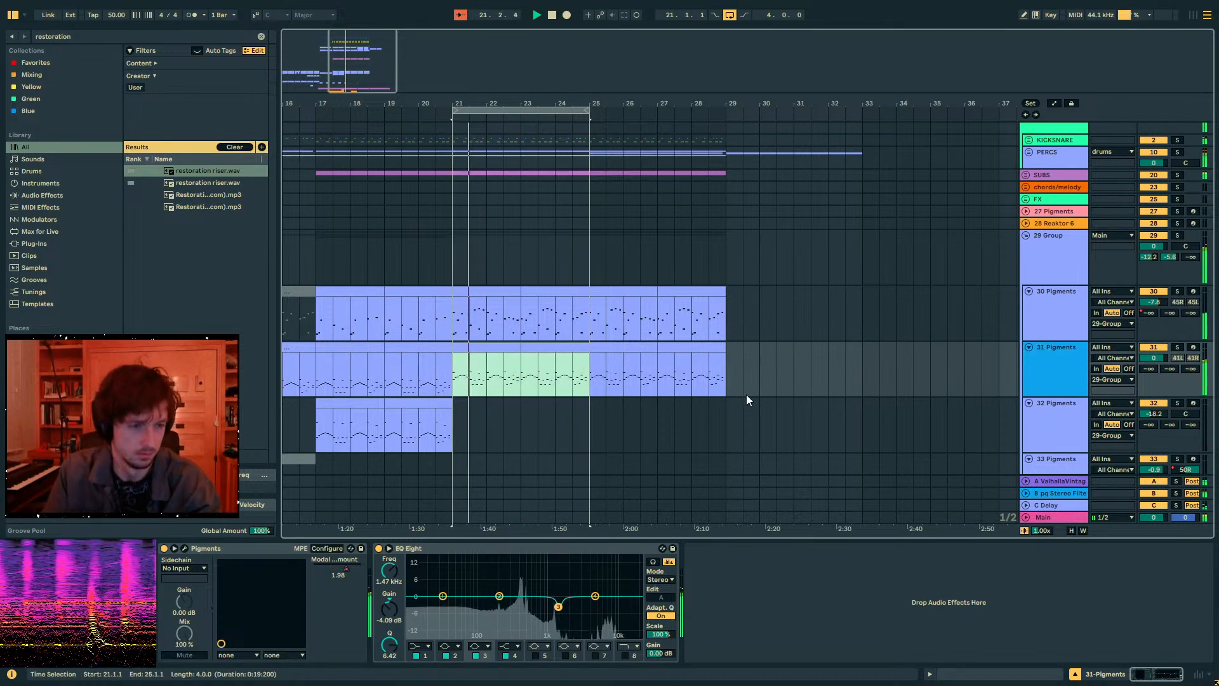
- Add the ST4b plug-in to the 12 Group track inside PERCS and set its transients to +14.5 dB high and +15.6 dB mid
{"action": "left_click", "coordinate": [1029, 152]}
{"action": "scroll", "coordinate": [571, 254], "scroll_direction": "down", "scroll_amount": 2}
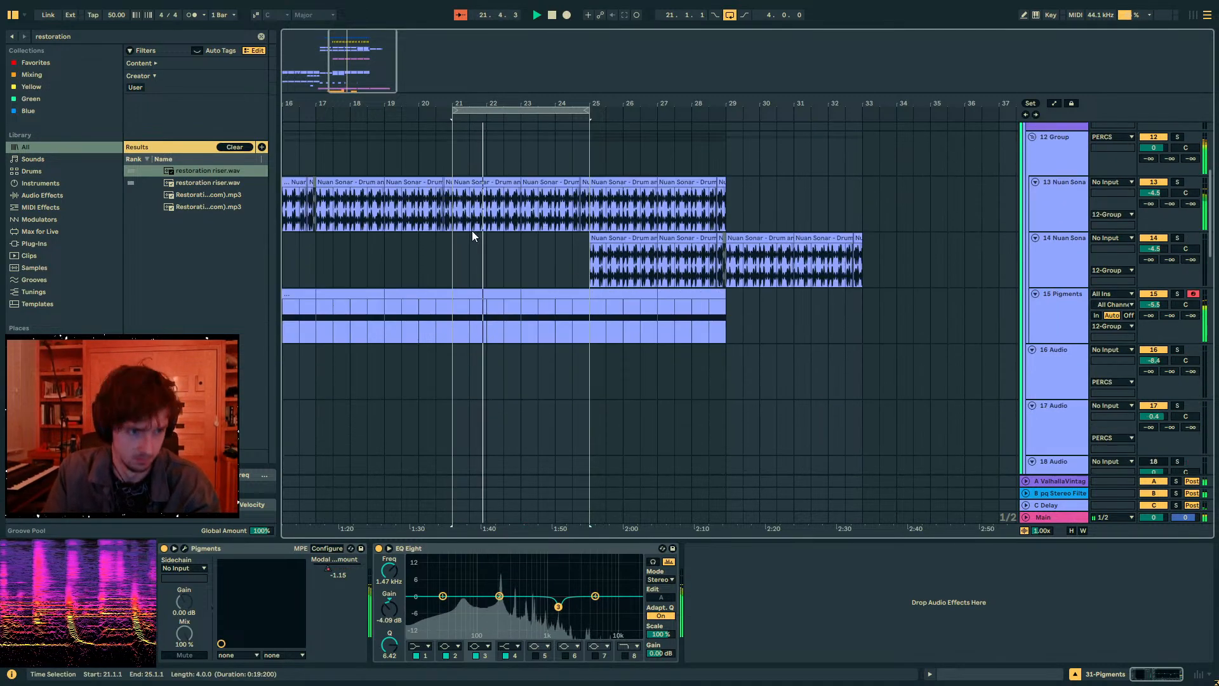
{"action": "left_click", "coordinate": [1060, 209]}
{"action": "left_click", "coordinate": [1036, 169]}
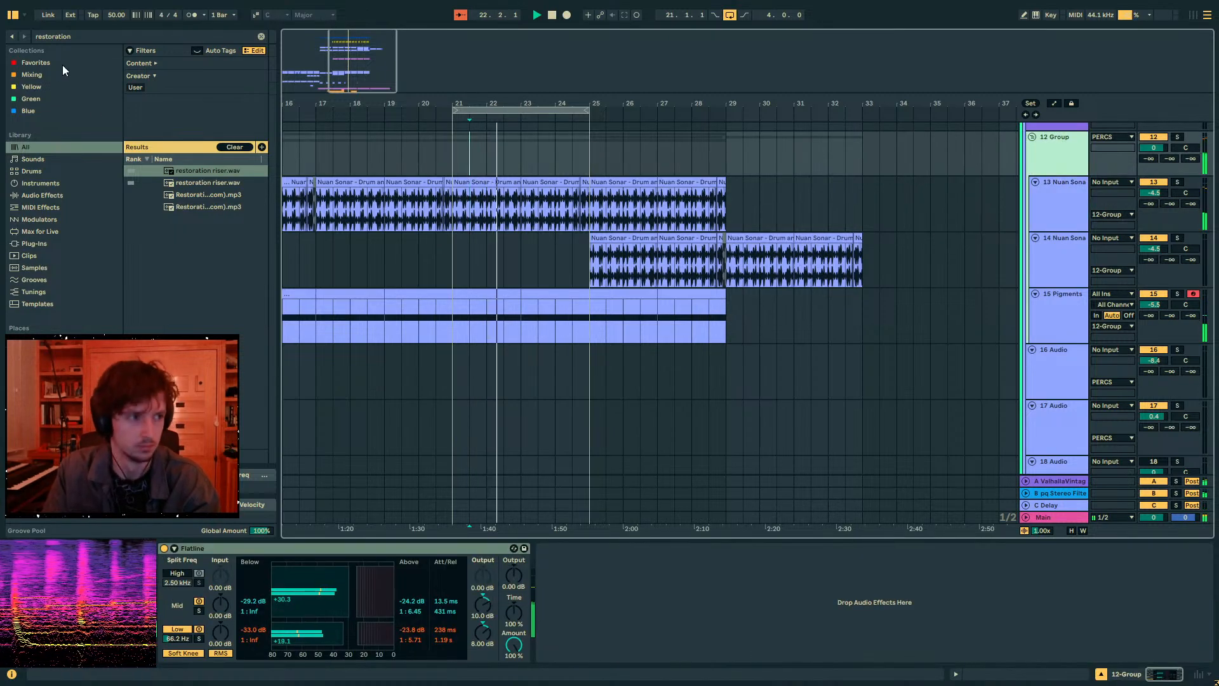
{"action": "key", "text": "ctrl+f"}
{"action": "type", "text": "st4b"}
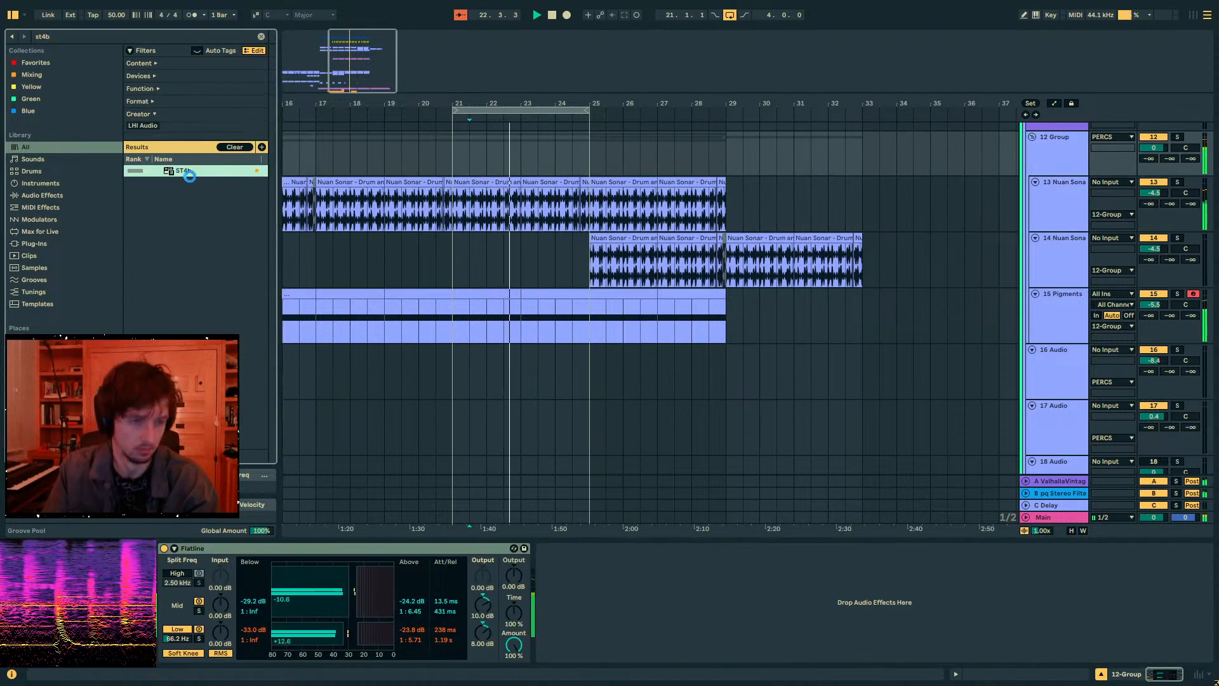
{"action": "double_click", "coordinate": [178, 170]}
{"action": "left_click_drag", "start_coordinate": [528, 280], "coordinate": [536, 353]}
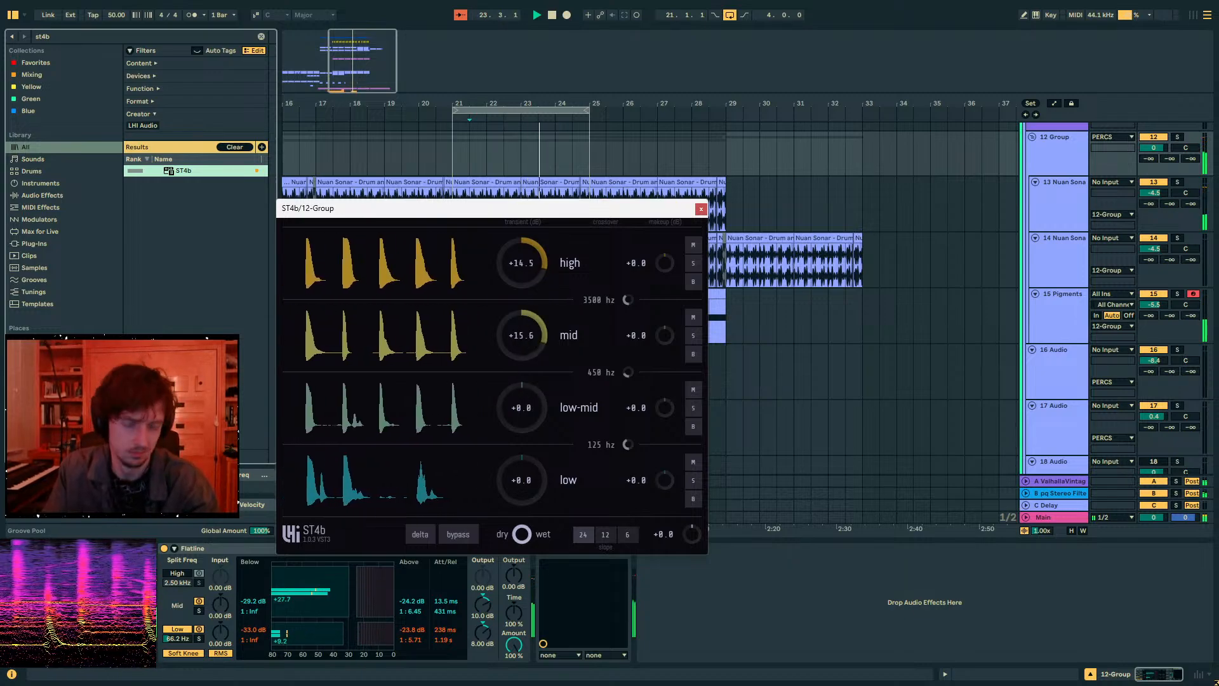
{"action": "left_click", "coordinate": [700, 209]}
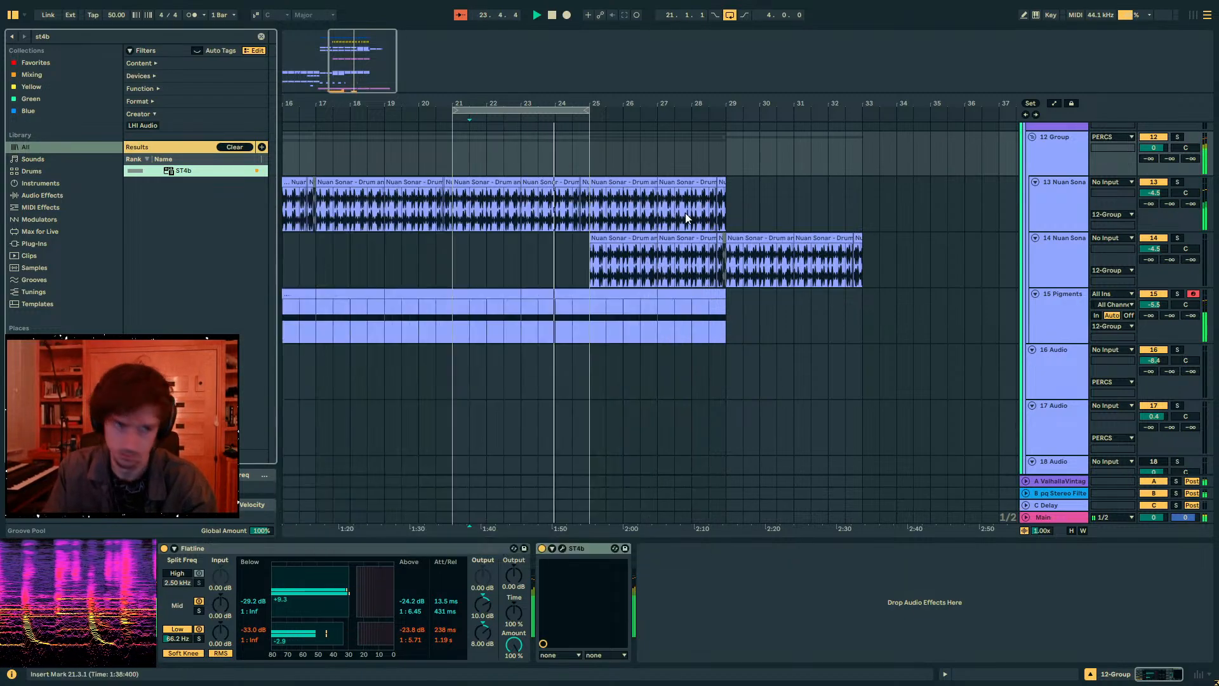
- Turn off the arrangement loop, play the section into bar 25 and select the second Nuan Sonar drum loop track
{"action": "left_click", "coordinate": [572, 161]}
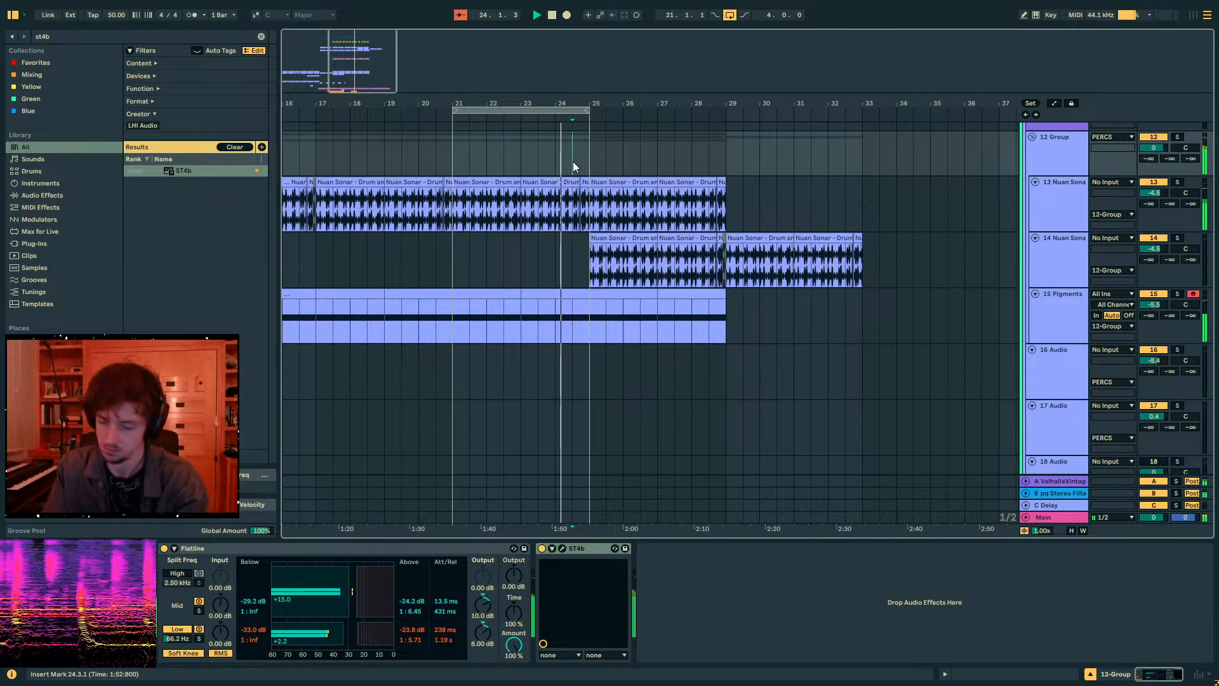
{"action": "left_click", "coordinate": [571, 110]}
{"action": "left_click", "coordinate": [607, 196]}
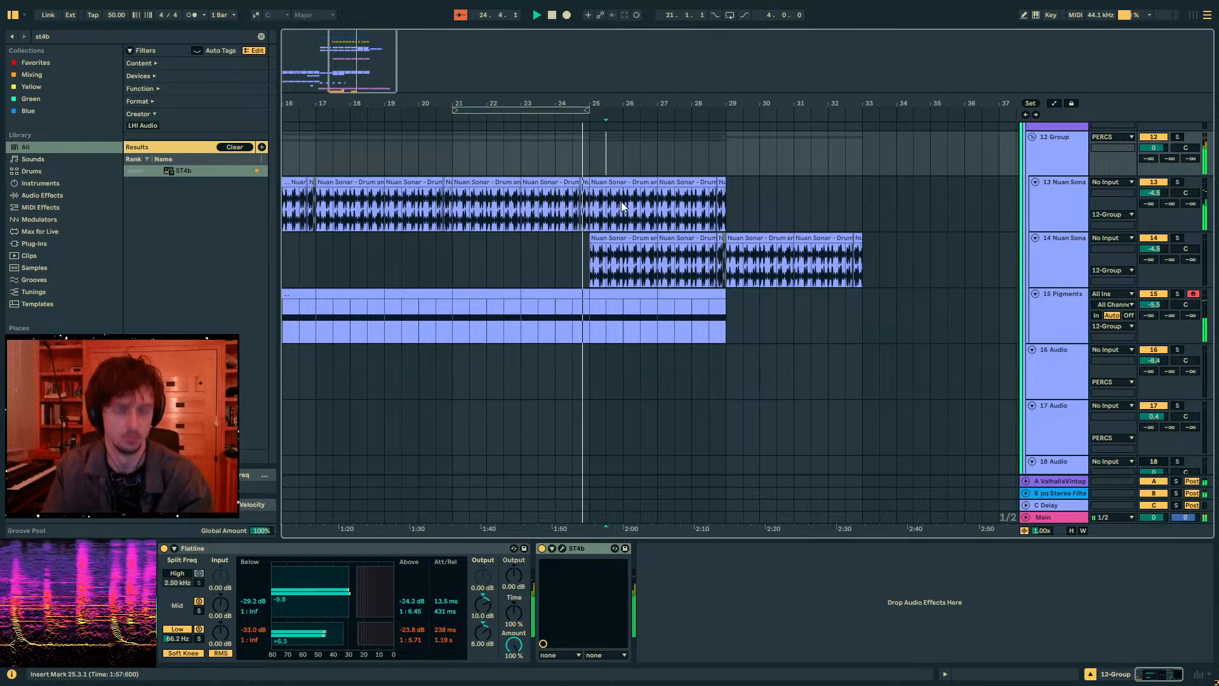
{"action": "left_click", "coordinate": [1077, 267]}
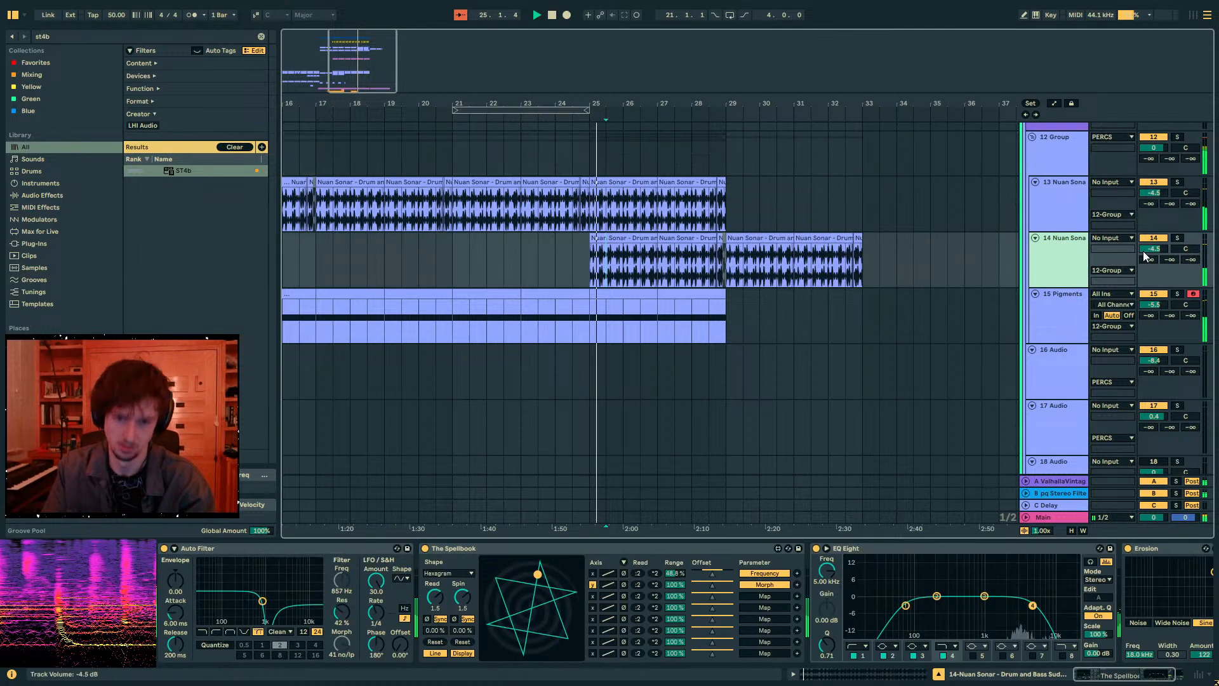
- Copy bars 25 to 29 of the 31 Pigments melody and insert a new MIDI track below it
{"action": "scroll", "coordinate": [989, 218], "scroll_direction": "down", "scroll_amount": 10}
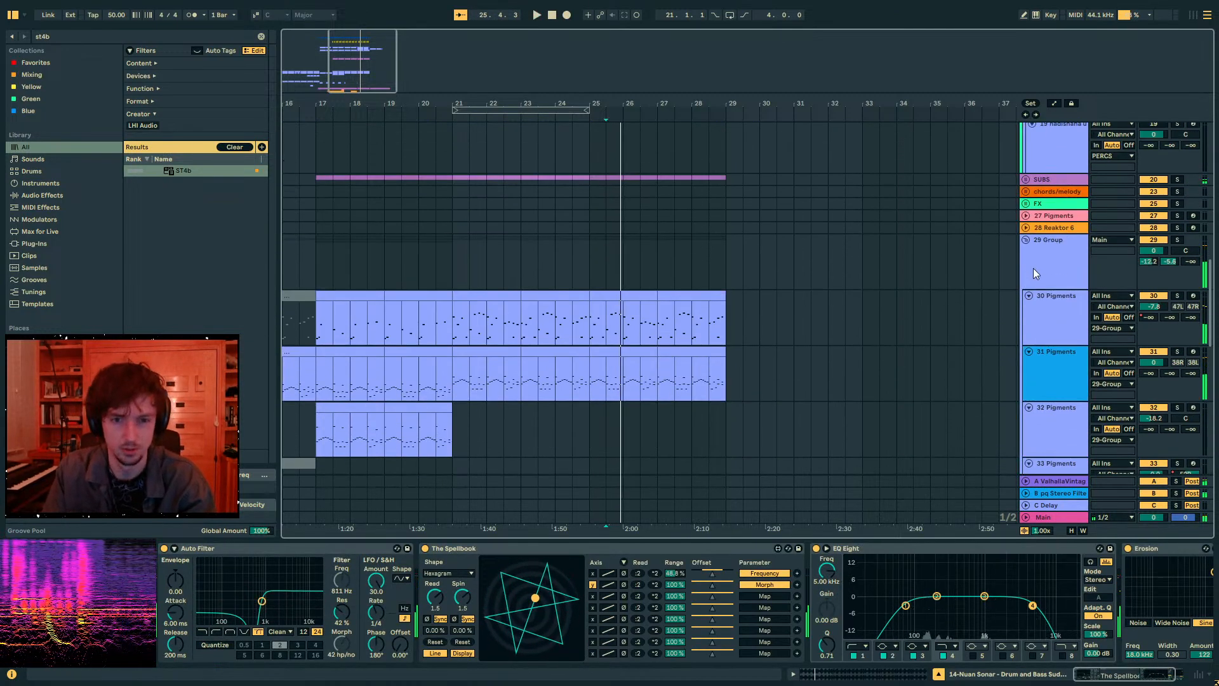
{"action": "left_click", "coordinate": [1069, 373]}
{"action": "scroll", "coordinate": [1036, 363], "scroll_direction": "down", "scroll_amount": 3}
{"action": "left_click_drag", "start_coordinate": [619, 246], "coordinate": [727, 232]}
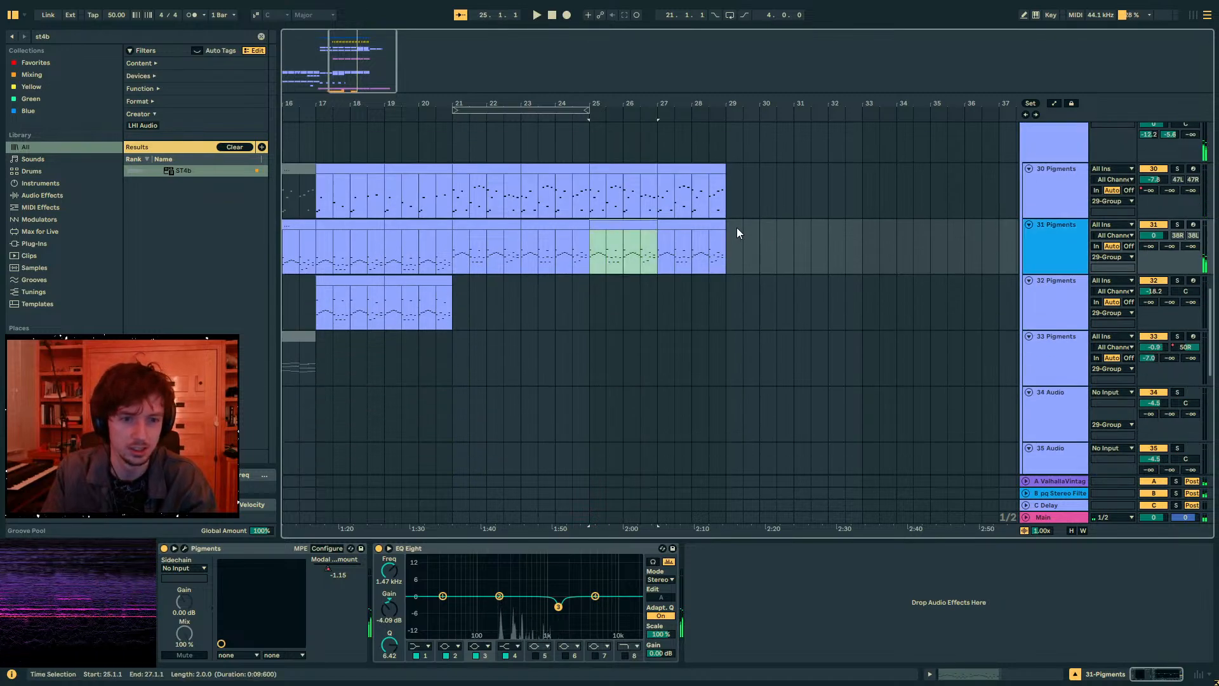
{"action": "key", "text": "ctrl+shift+t"}
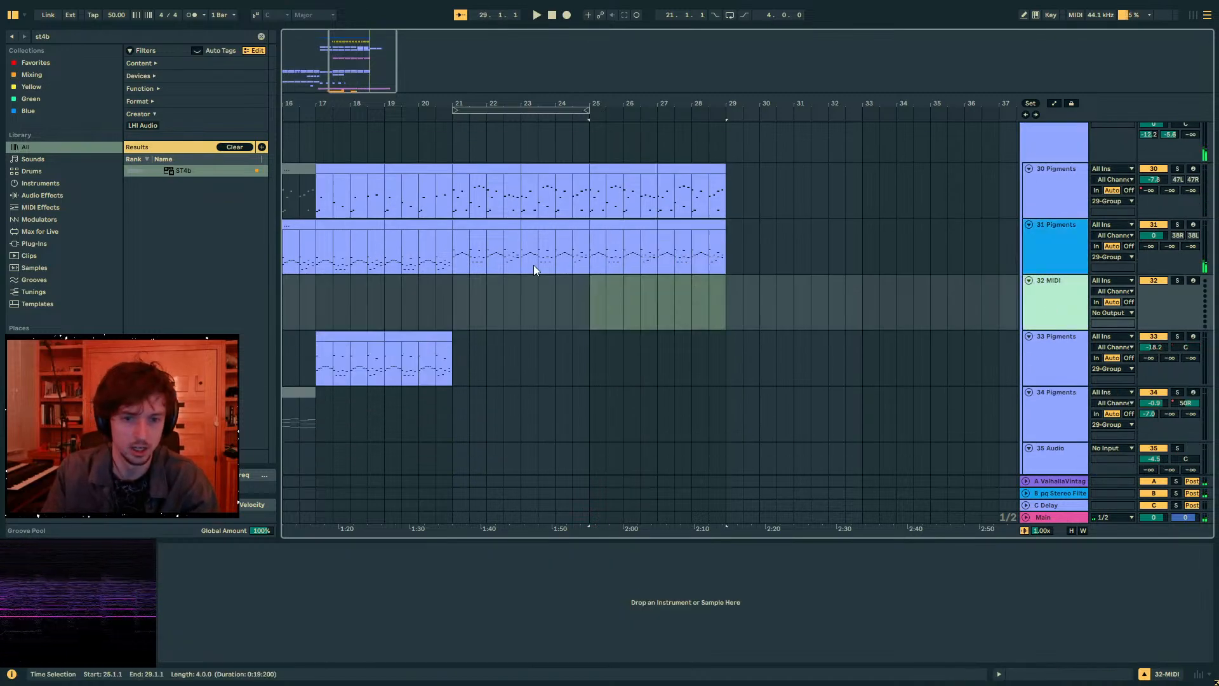
- Search the browser for "pigments", load Pigments on the new MIDI track and set its Engine 1 to Modal
{"action": "left_click", "coordinate": [597, 302]}
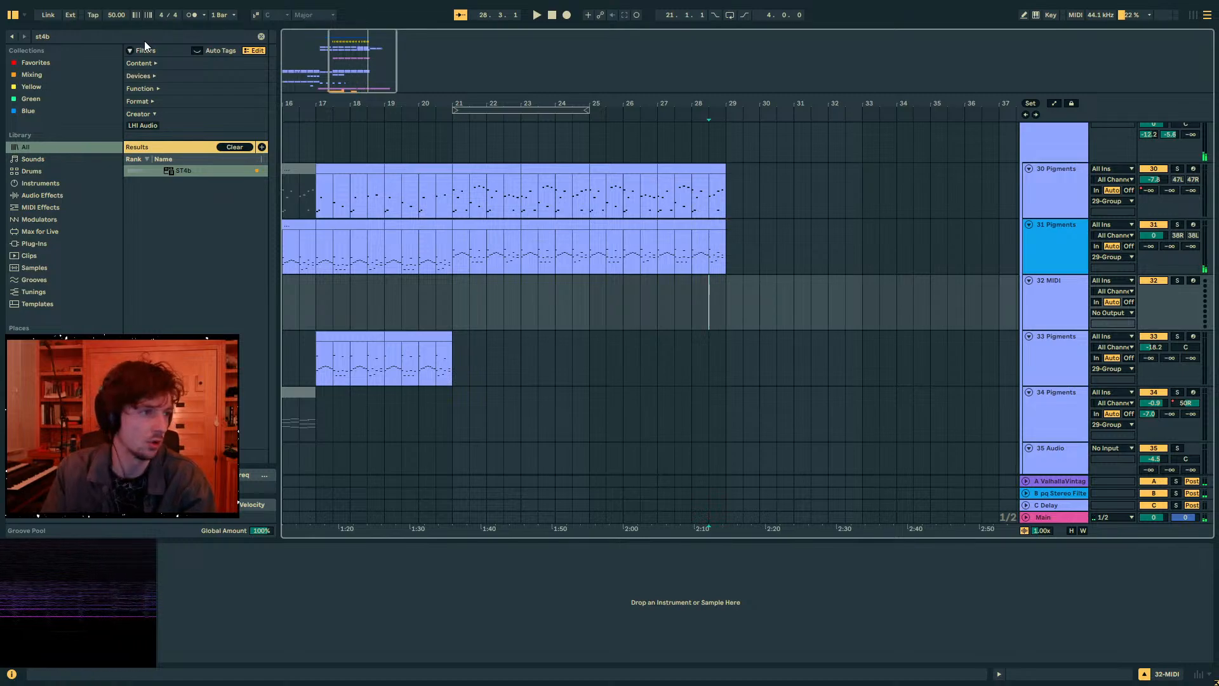
{"action": "key", "text": "ctrl+f"}
{"action": "type", "text": "pigments"}
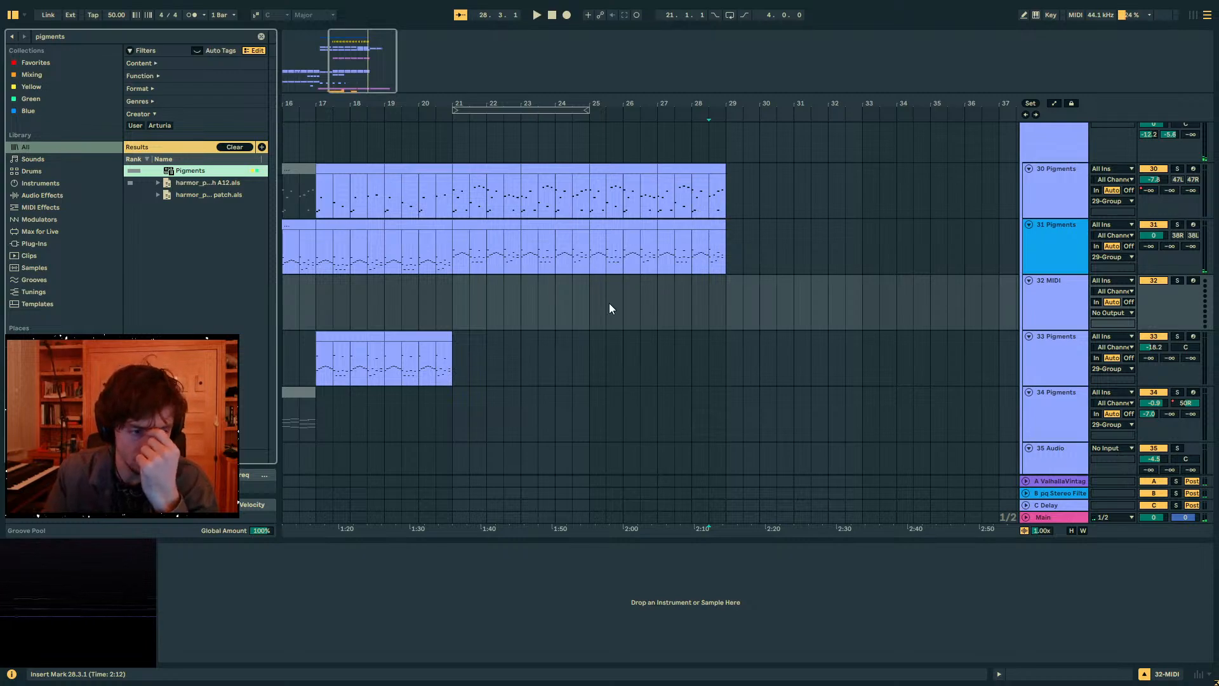
{"action": "key", "text": "Return"}
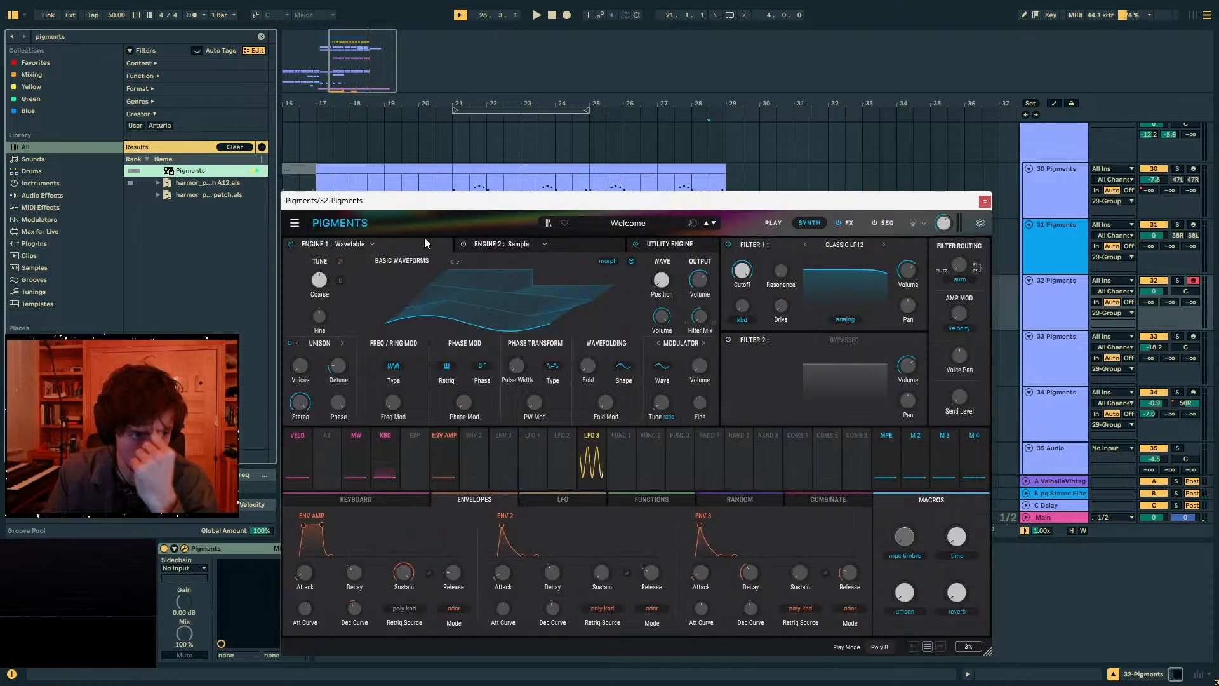
{"action": "left_click", "coordinate": [348, 245]}
{"action": "left_click_drag", "start_coordinate": [485, 203], "coordinate": [607, 457]}
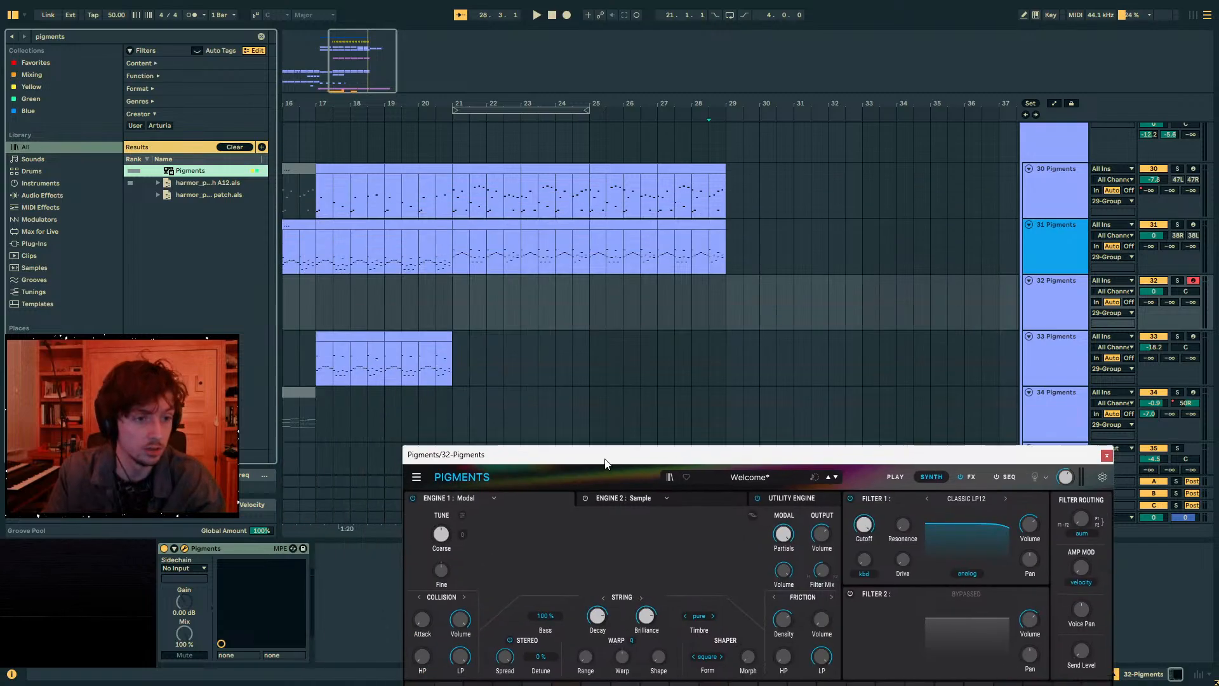
- Paste the copied melody at bar 25 on the 32 Pigments track and select all of its notes for editing
{"action": "left_click", "coordinate": [589, 294]}
{"action": "key", "text": "ctrl+v"}
{"action": "left_click_drag", "start_coordinate": [729, 451], "coordinate": [741, 200]}
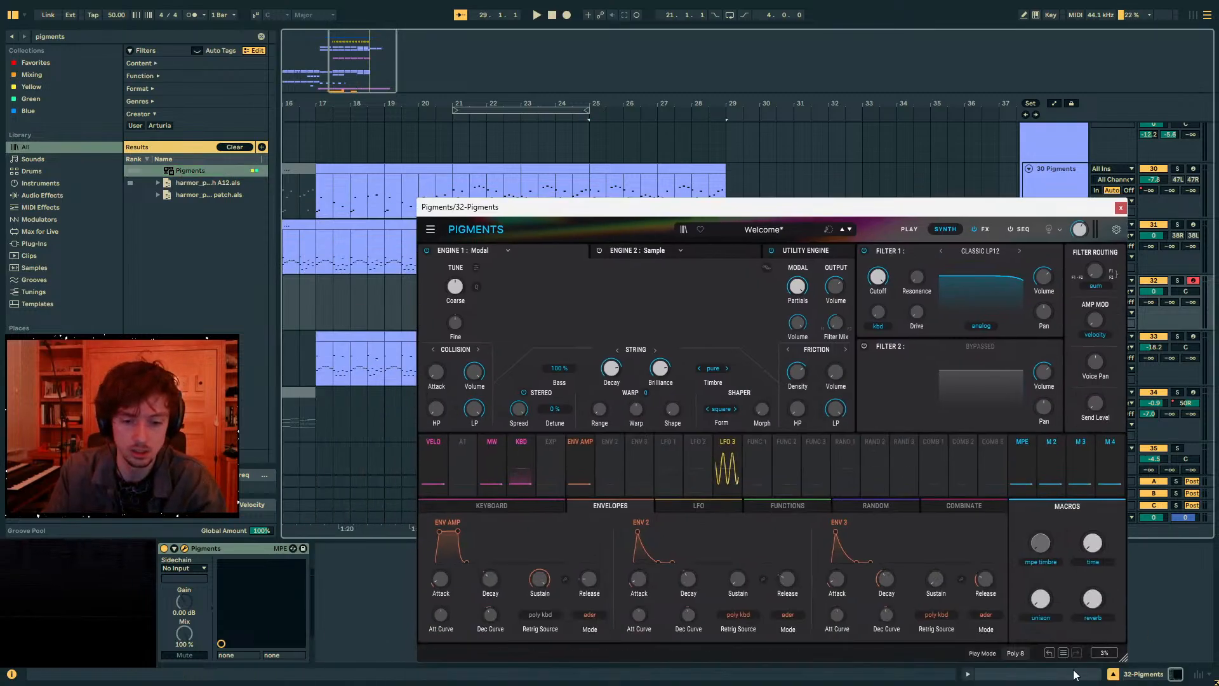
{"action": "left_click", "coordinate": [1073, 670]}
{"action": "left_click", "coordinate": [1188, 598]}
{"action": "key", "text": "ctrl+a"}
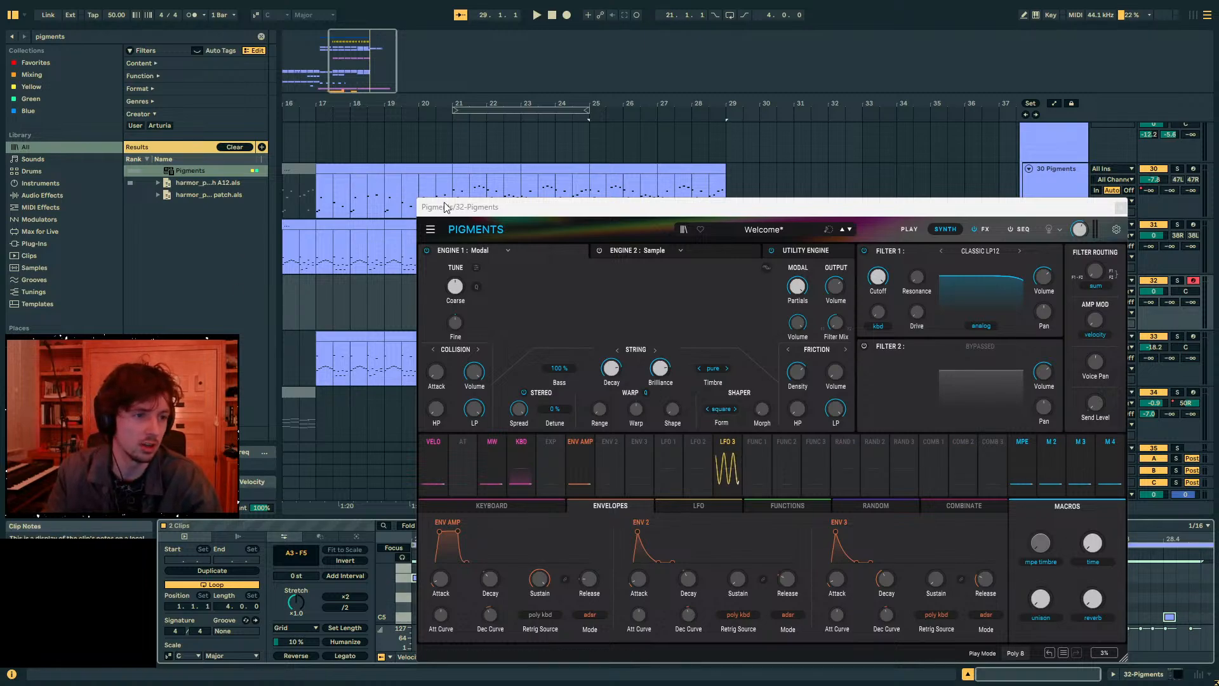
- Play from bar 25 while setting the Modal engine's partials to 2.74 and adjusting its warp amount
{"action": "left_click_drag", "start_coordinate": [445, 207], "coordinate": [467, 387]}
{"action": "left_click", "coordinate": [602, 283]}
{"action": "key", "text": "space"}
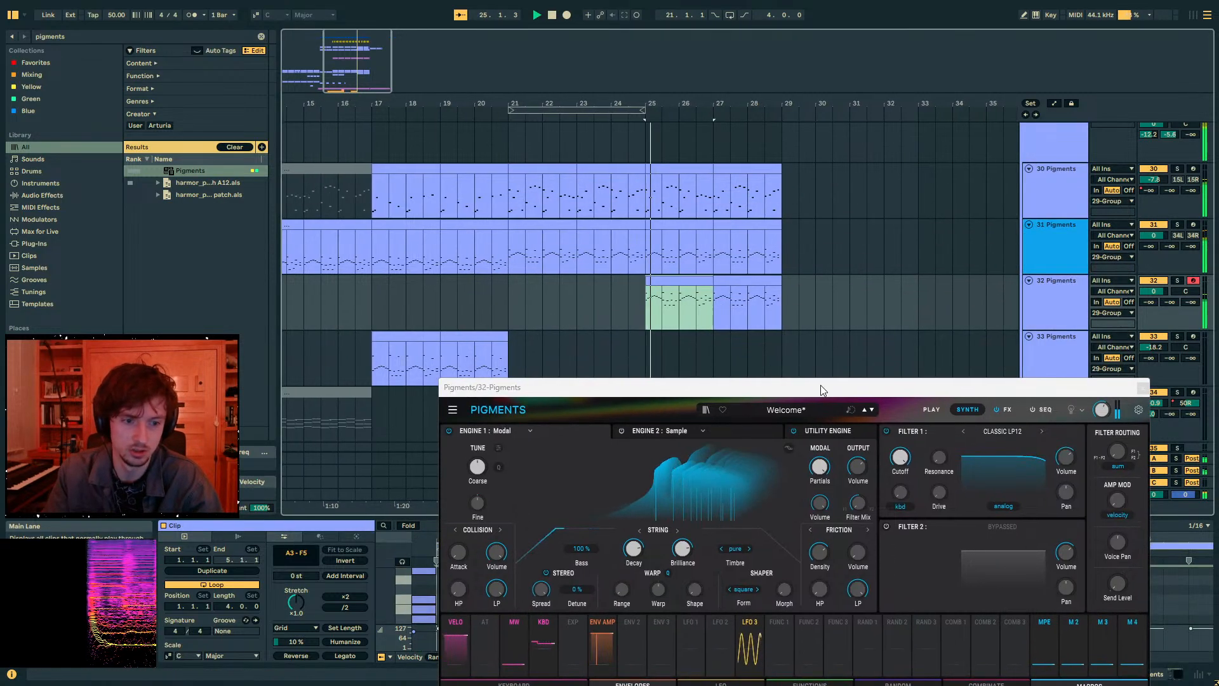
{"action": "left_click_drag", "start_coordinate": [853, 386], "coordinate": [846, 222]}
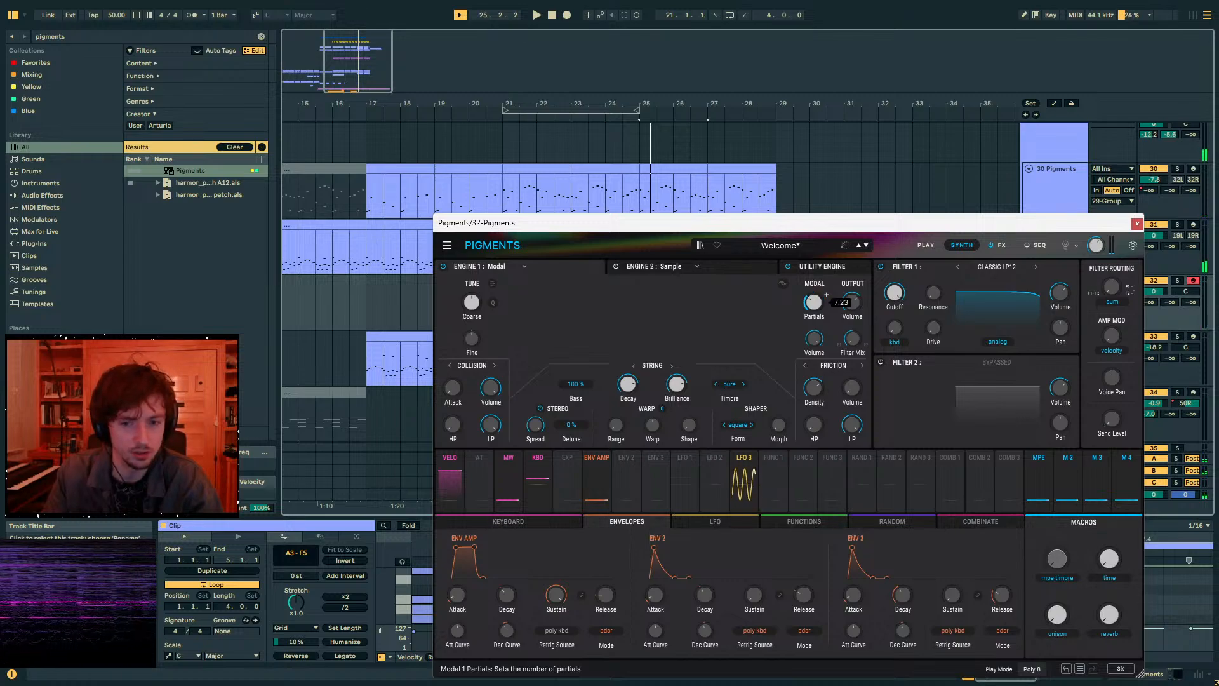
{"action": "left_click_drag", "start_coordinate": [764, 224], "coordinate": [787, 145]}
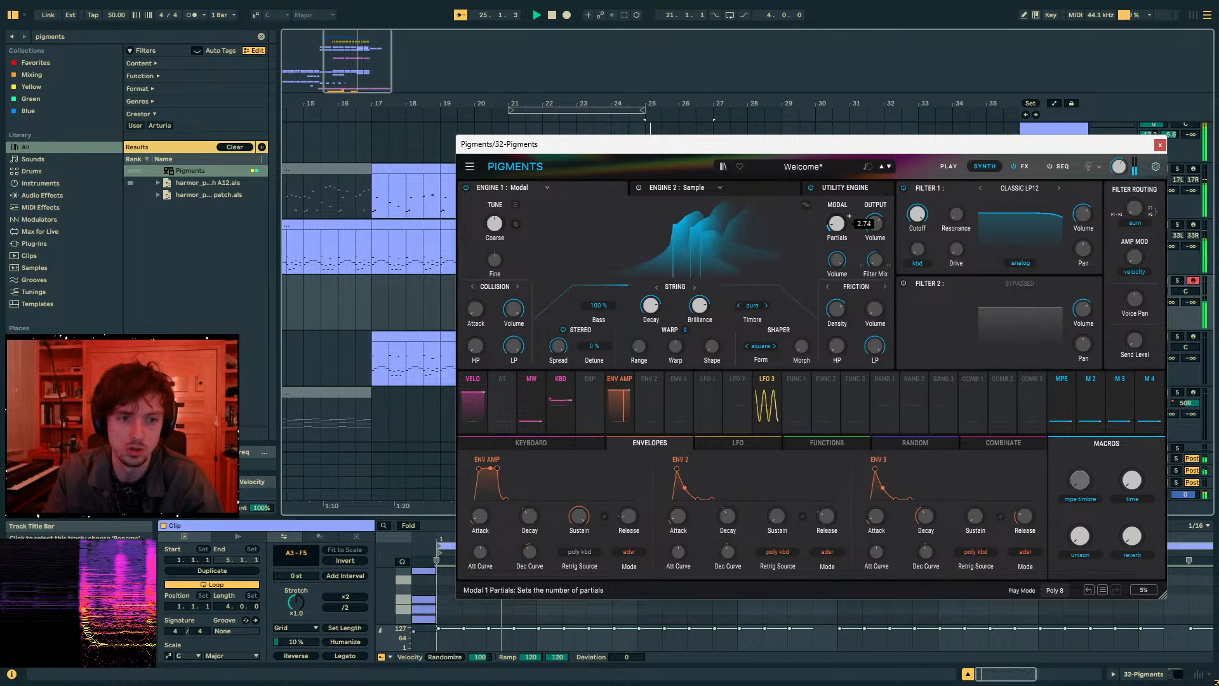
{"action": "key", "text": "space"}
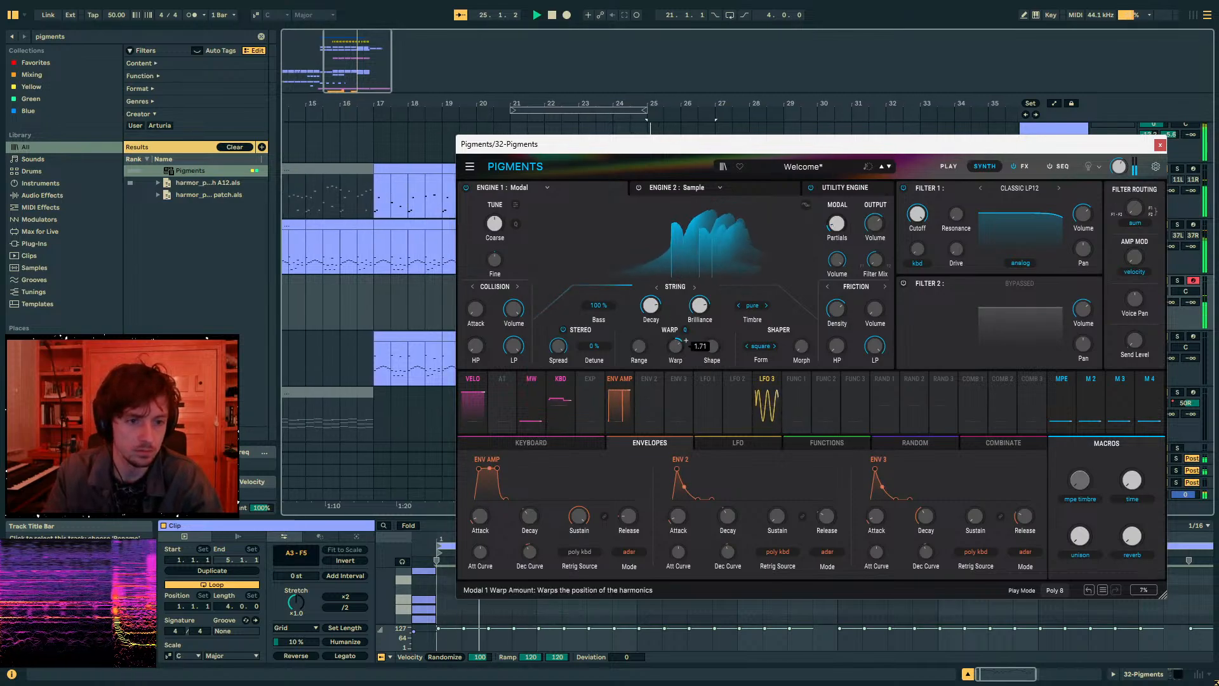
{"action": "left_click_drag", "start_coordinate": [681, 339], "coordinate": [681, 374]}
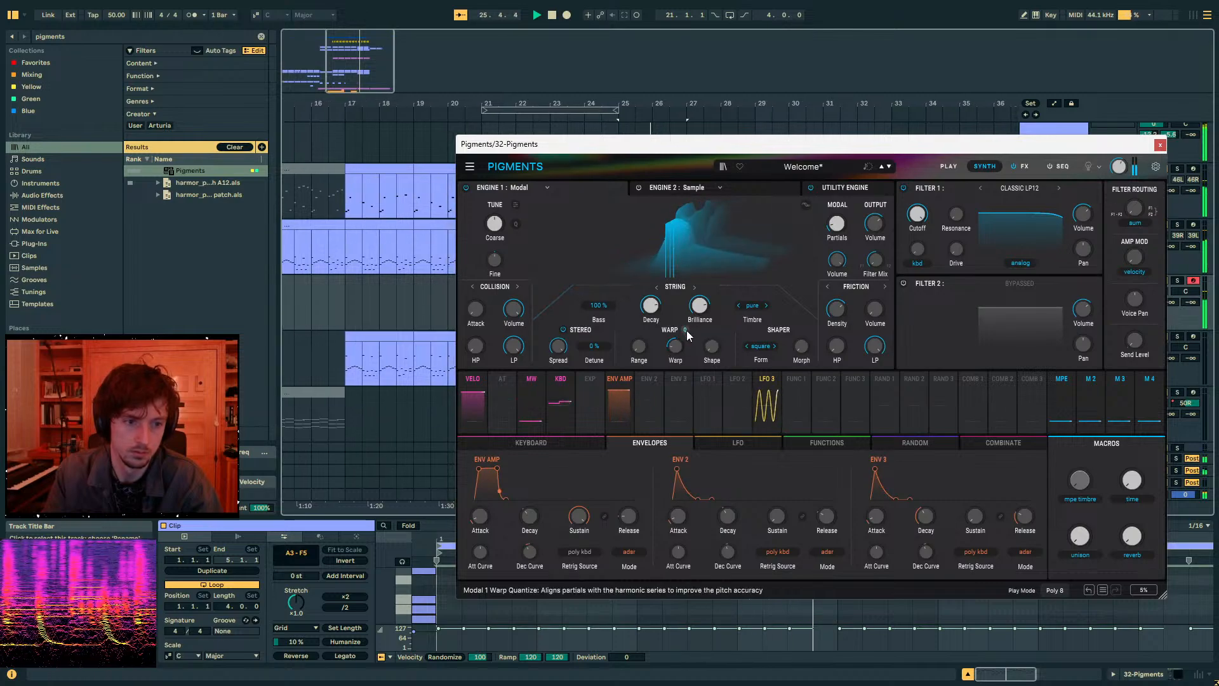
- Solo the 32 Pigments track during playback and reopen its Pigments editor
{"action": "left_click", "coordinate": [1160, 145]}
{"action": "left_click", "coordinate": [1058, 284]}
{"action": "key", "text": "space"}
{"action": "left_click", "coordinate": [1178, 280]}
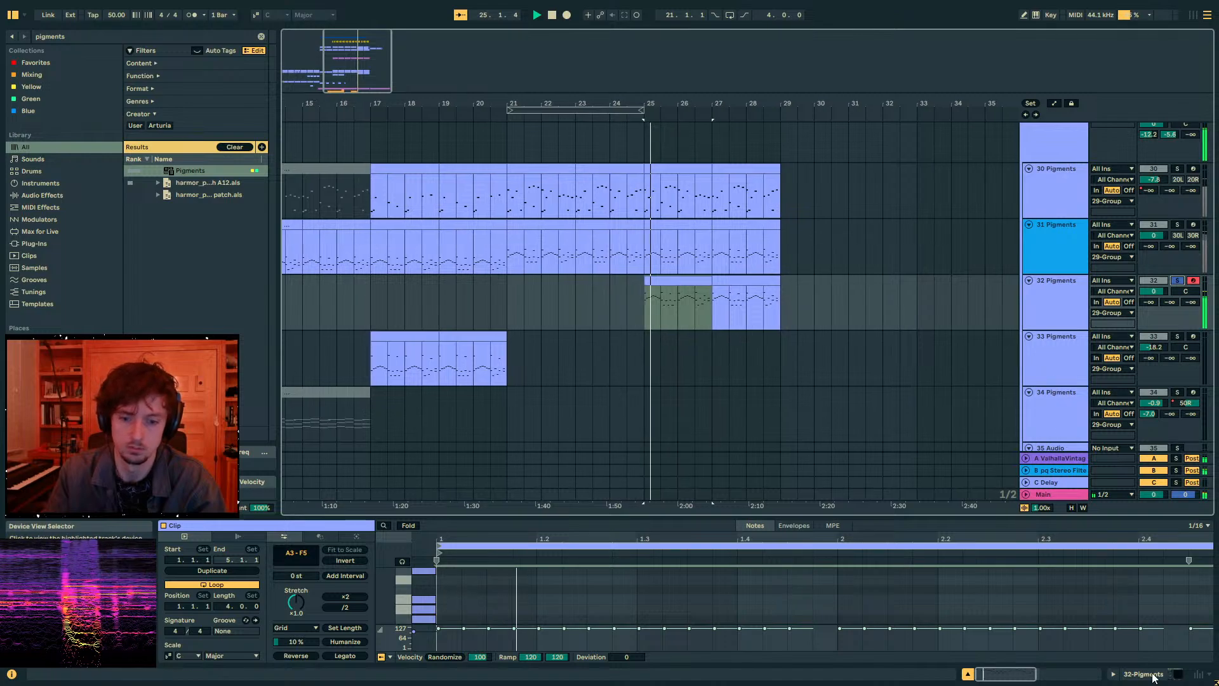
{"action": "left_click", "coordinate": [1146, 673]}
{"action": "left_click", "coordinate": [184, 548]}
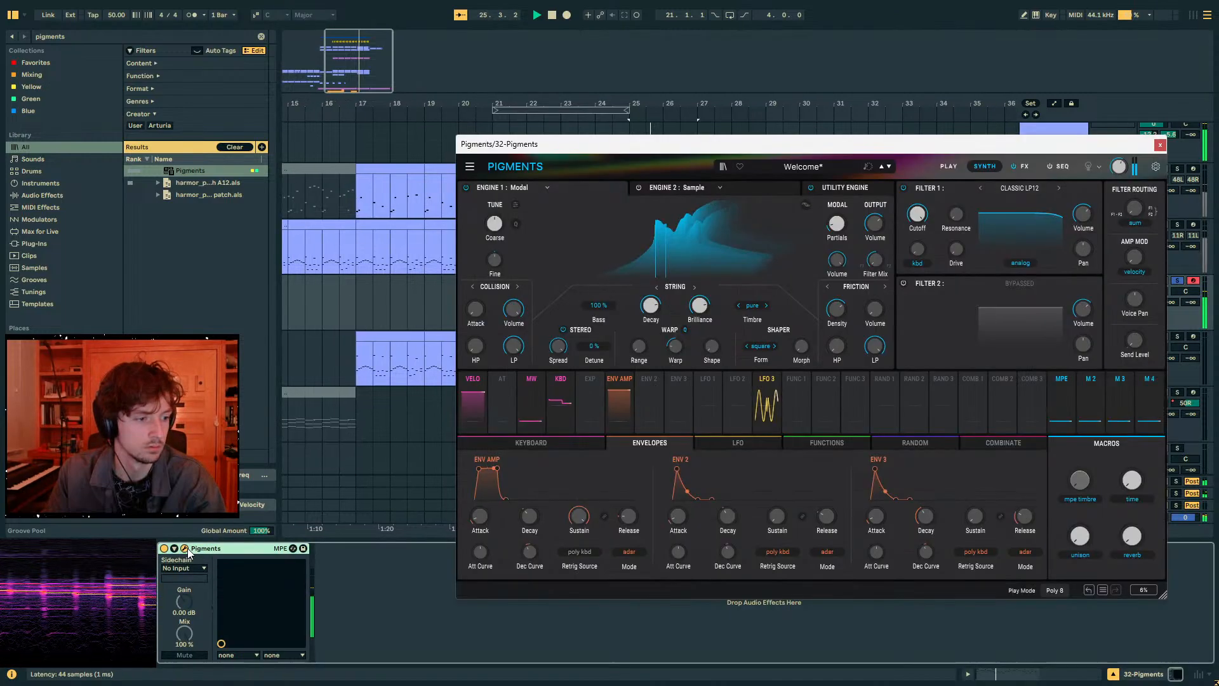
- Set both the Collision and Friction exciters of the Modal engine to Audio Input and play the result
{"action": "left_click", "coordinate": [518, 287]}
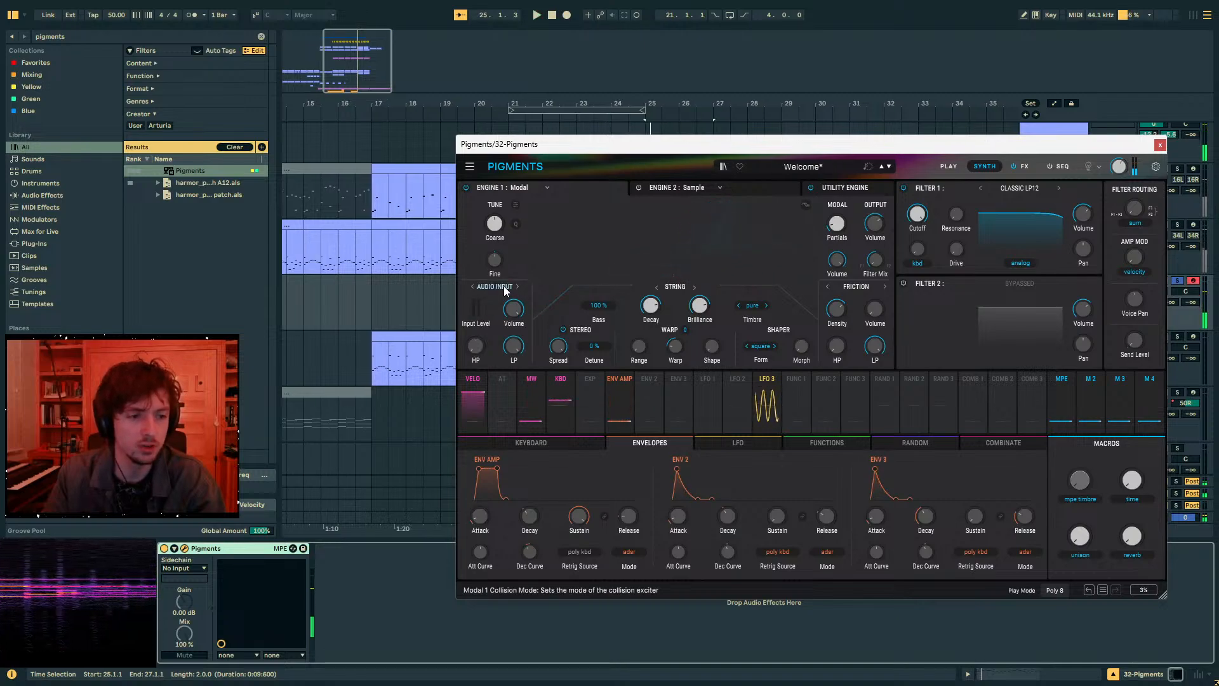
{"action": "left_click", "coordinate": [473, 286]}
{"action": "left_click", "coordinate": [516, 287]}
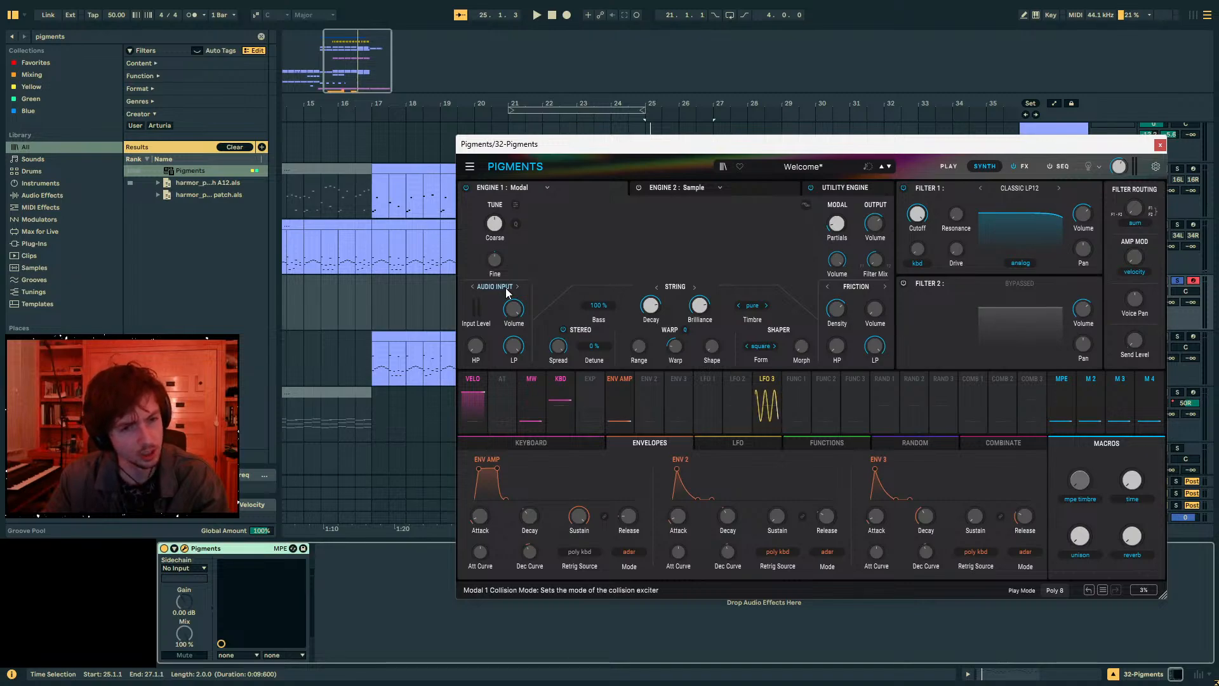
{"action": "left_click", "coordinate": [885, 287]}
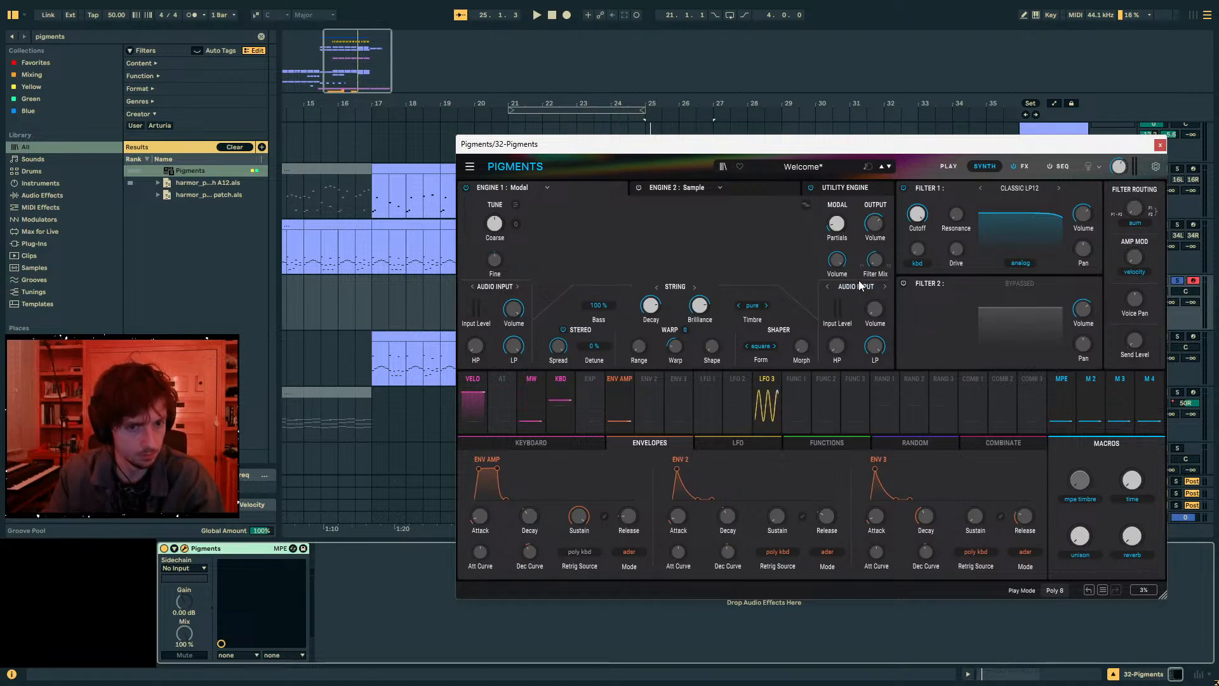
{"action": "key", "text": "space"}
- Switch the Modal engine's collision exciter to Transient and choose the scratch sample
{"action": "left_click", "coordinate": [516, 286]}
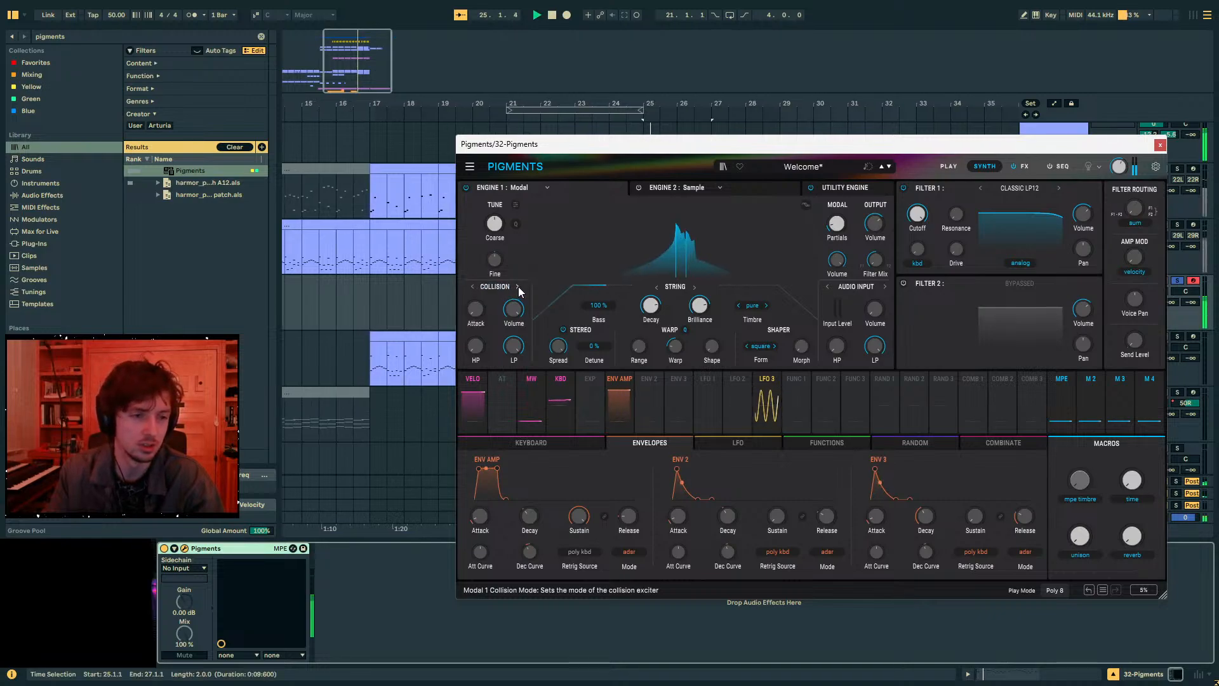
{"action": "left_click", "coordinate": [517, 286]}
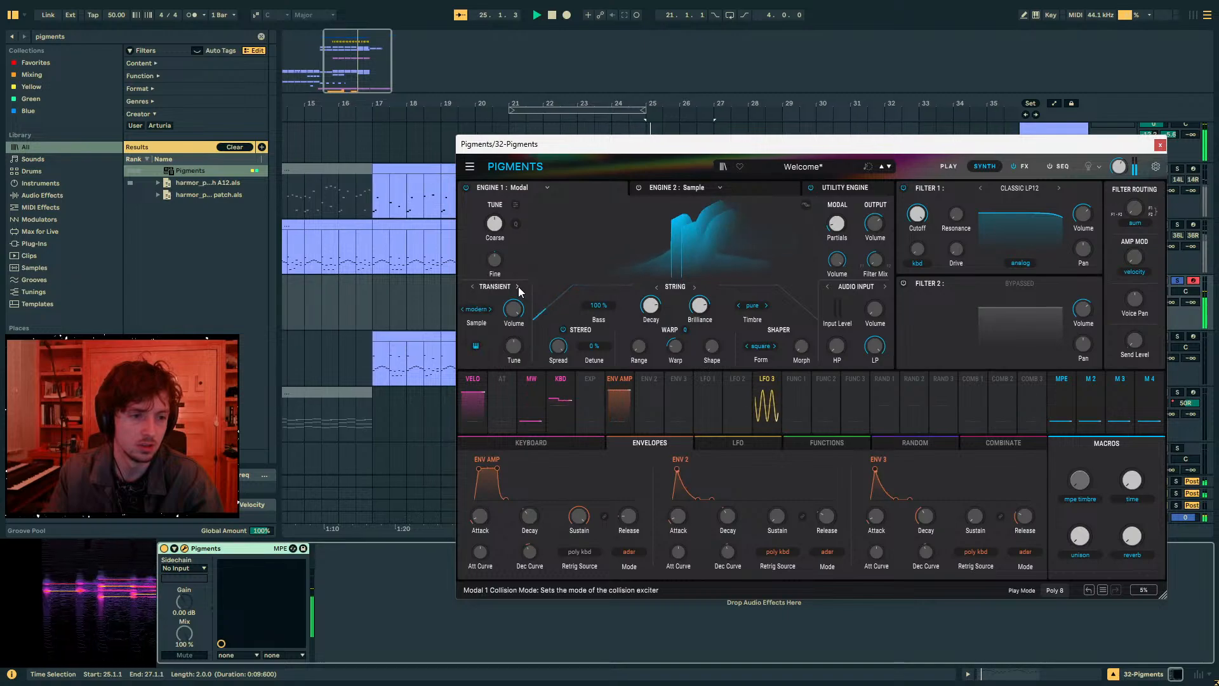
{"action": "left_click", "coordinate": [489, 309]}
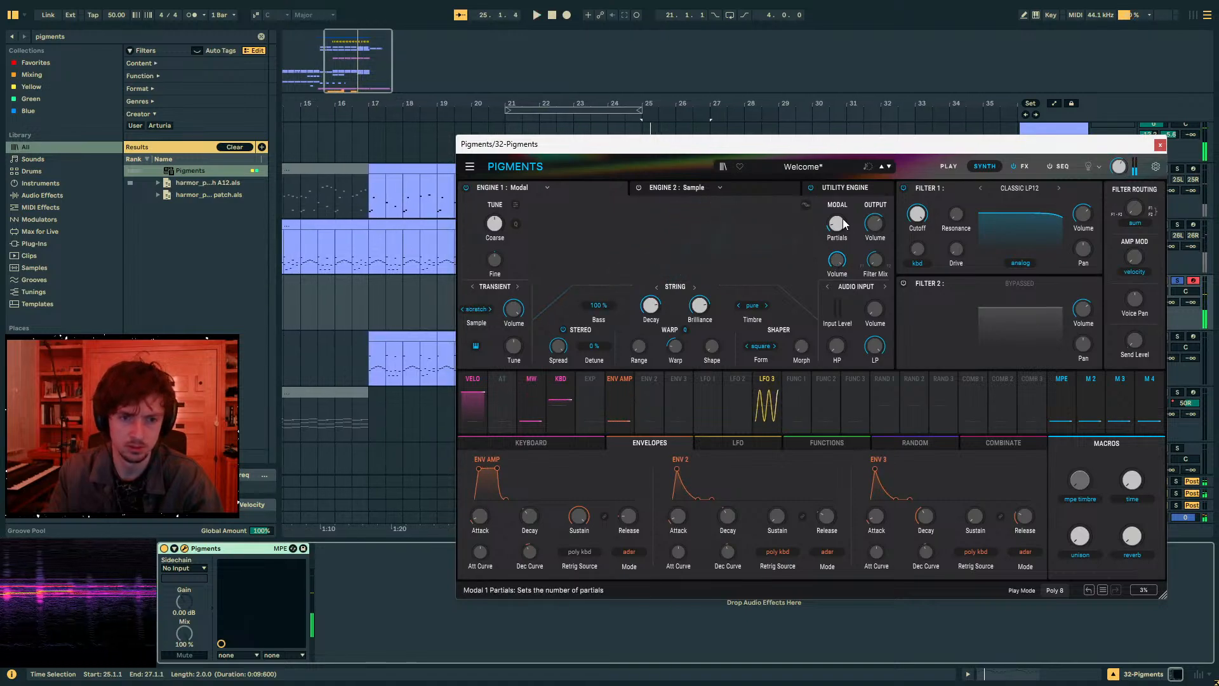
- Set the Modal partials to 76.2 and modulate them with Random 3 at an amount of 0.50
{"action": "left_click_drag", "start_coordinate": [846, 155], "coordinate": [845, 209]}
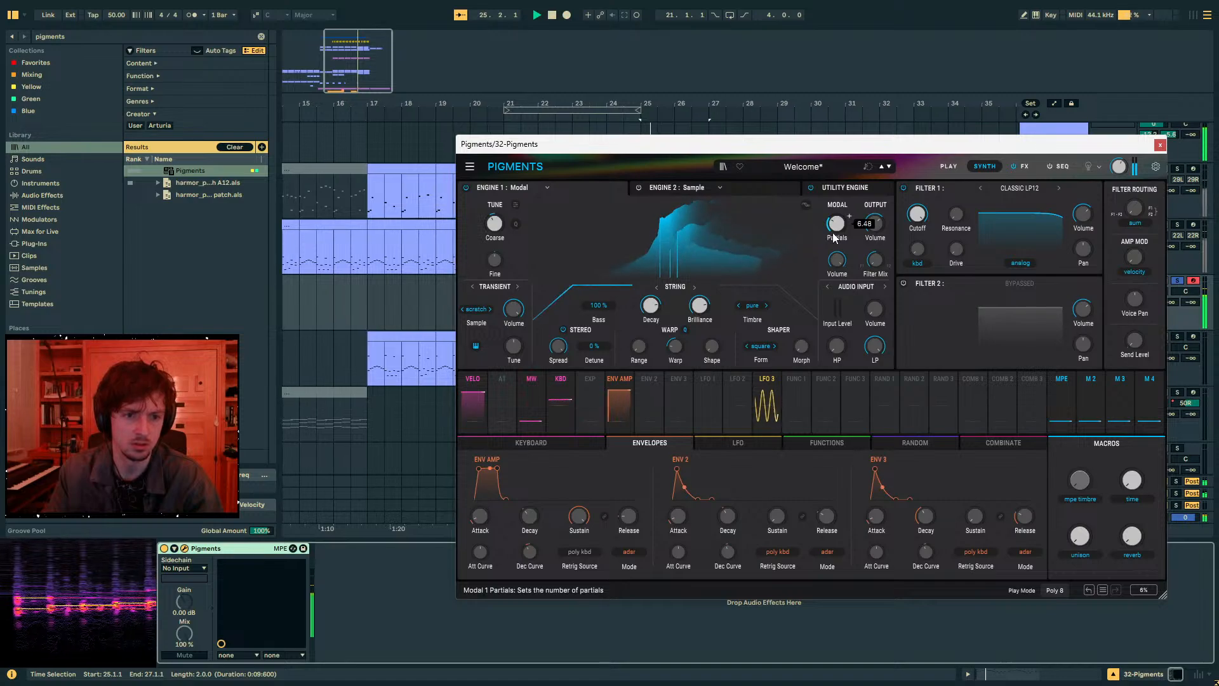
{"action": "left_click_drag", "start_coordinate": [833, 228], "coordinate": [833, 159]}
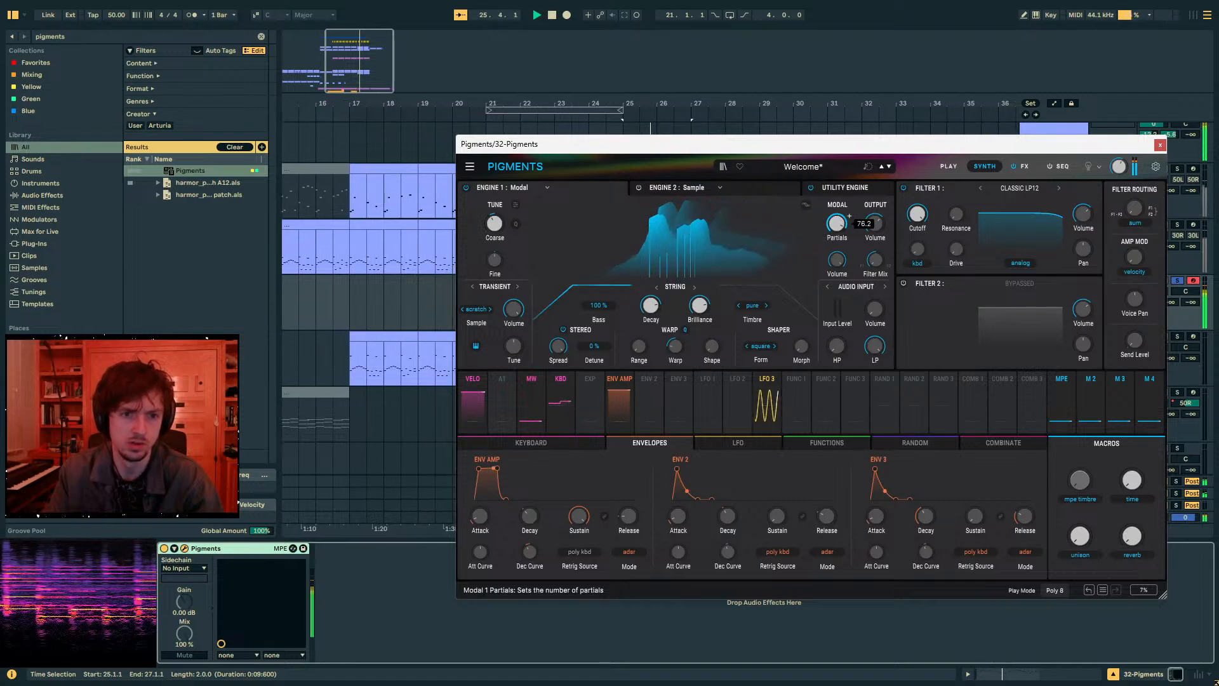
{"action": "left_click", "coordinate": [888, 408]}
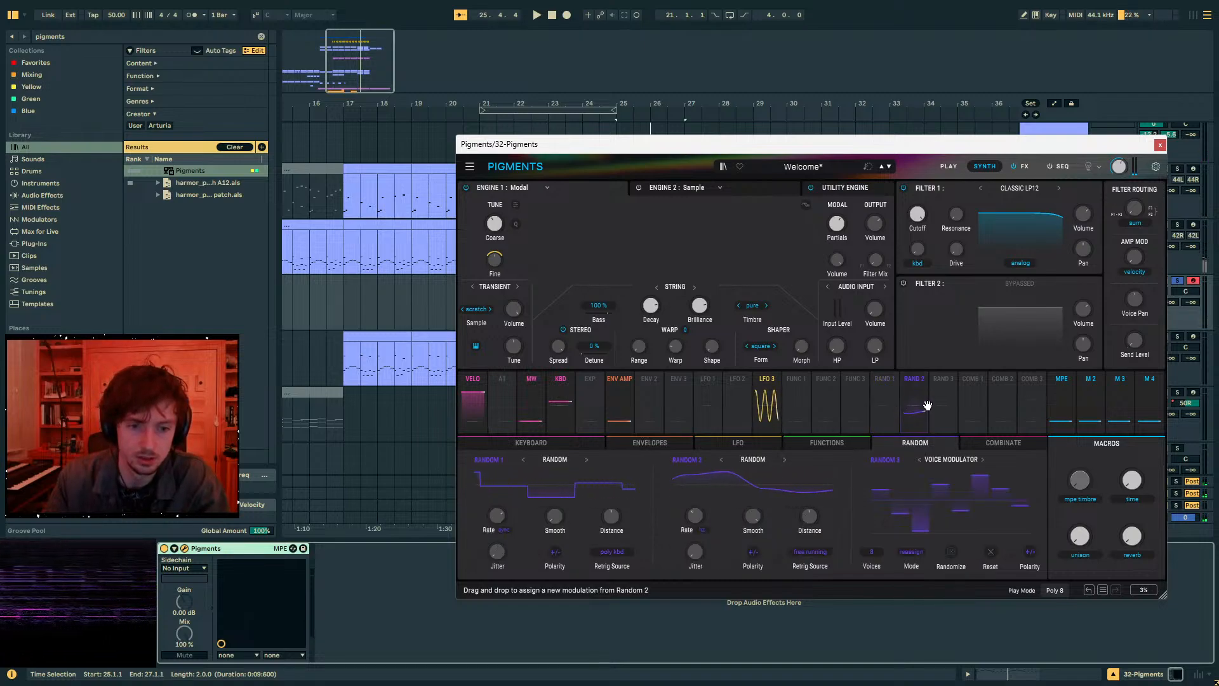
{"action": "left_click_drag", "start_coordinate": [847, 217], "coordinate": [837, 222]}
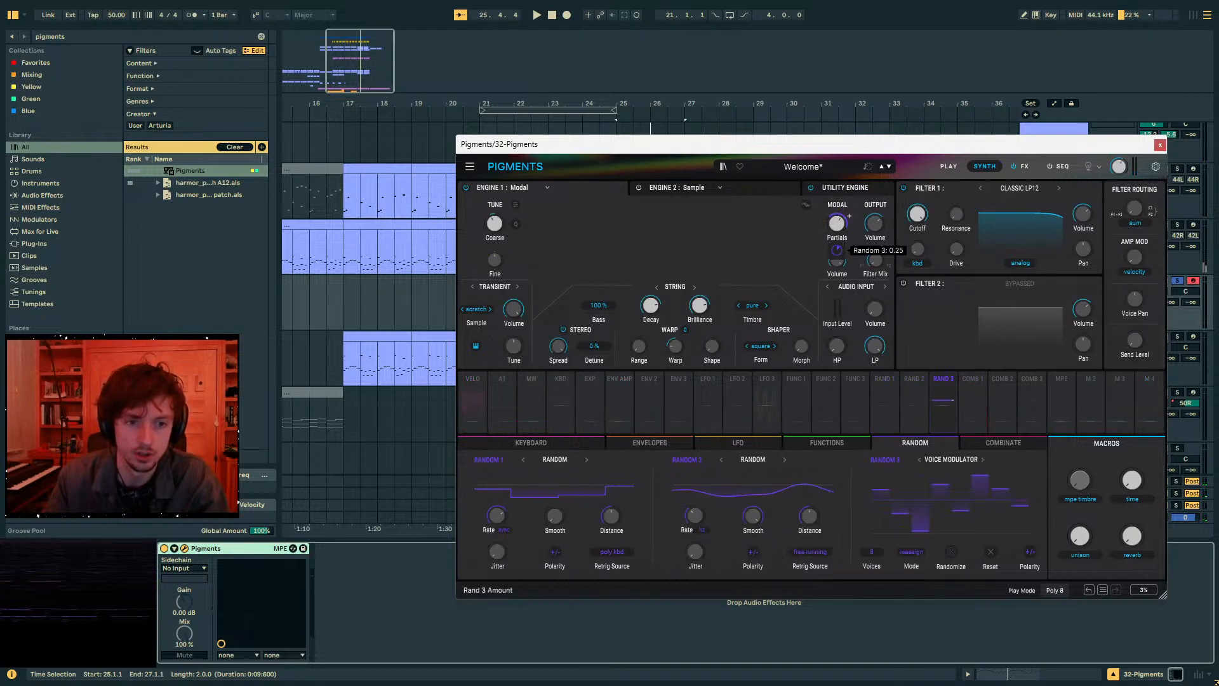
{"action": "key", "text": "space"}
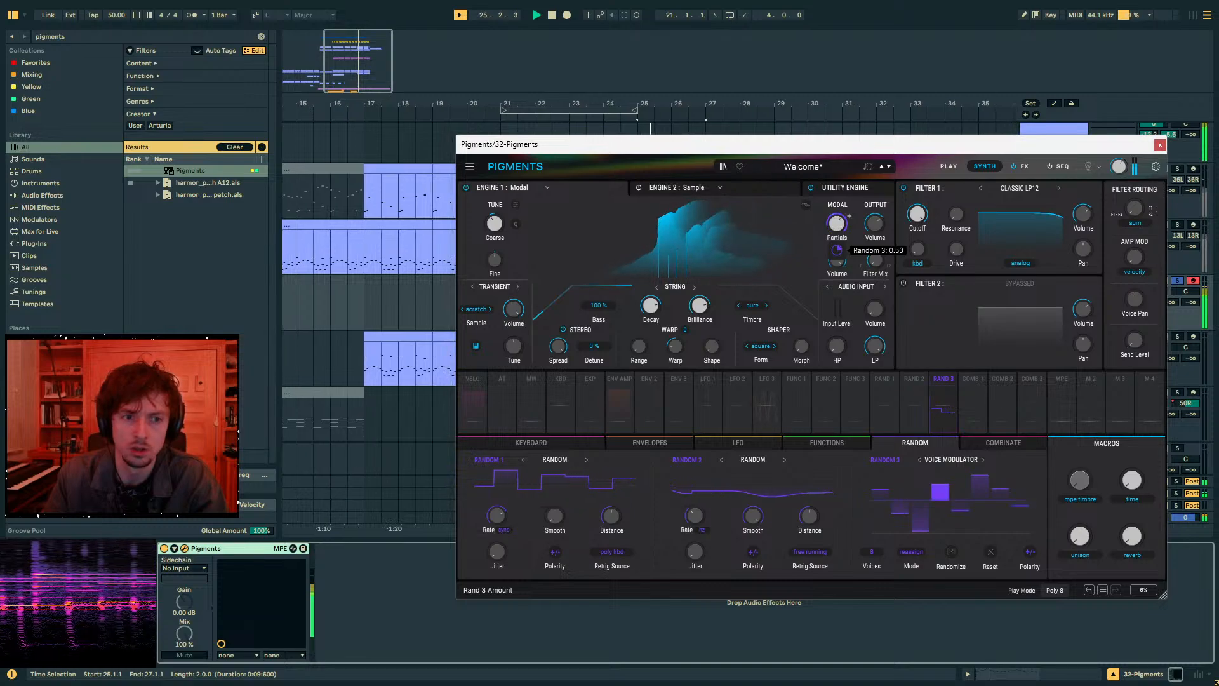
- Audition the transient exciter's samples, including swallow, and choose the bright sample
{"action": "left_click", "coordinate": [490, 309]}
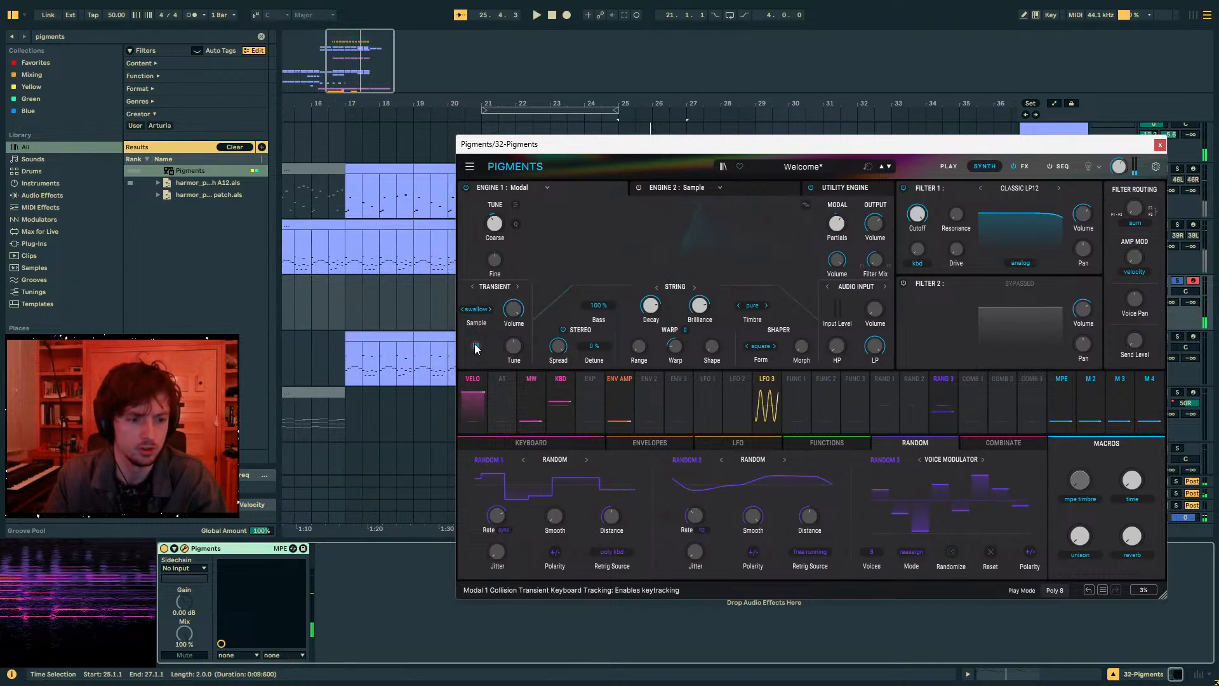
{"action": "left_click", "coordinate": [489, 309]}
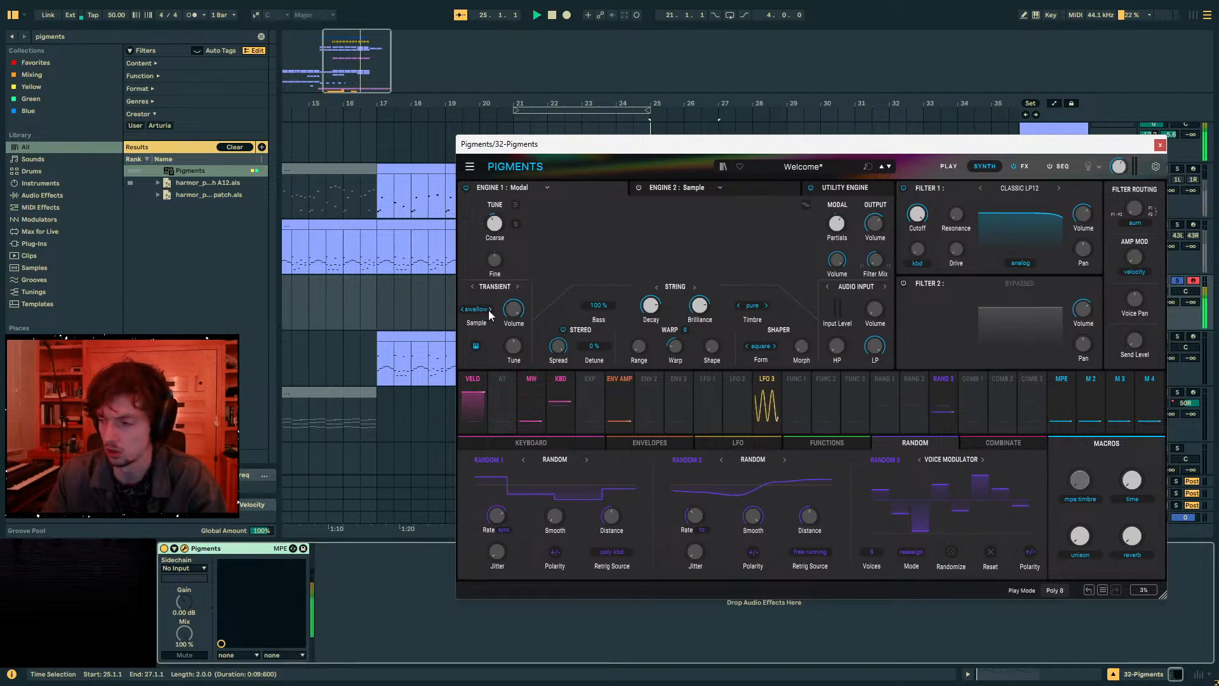
{"action": "left_click", "coordinate": [489, 309]}
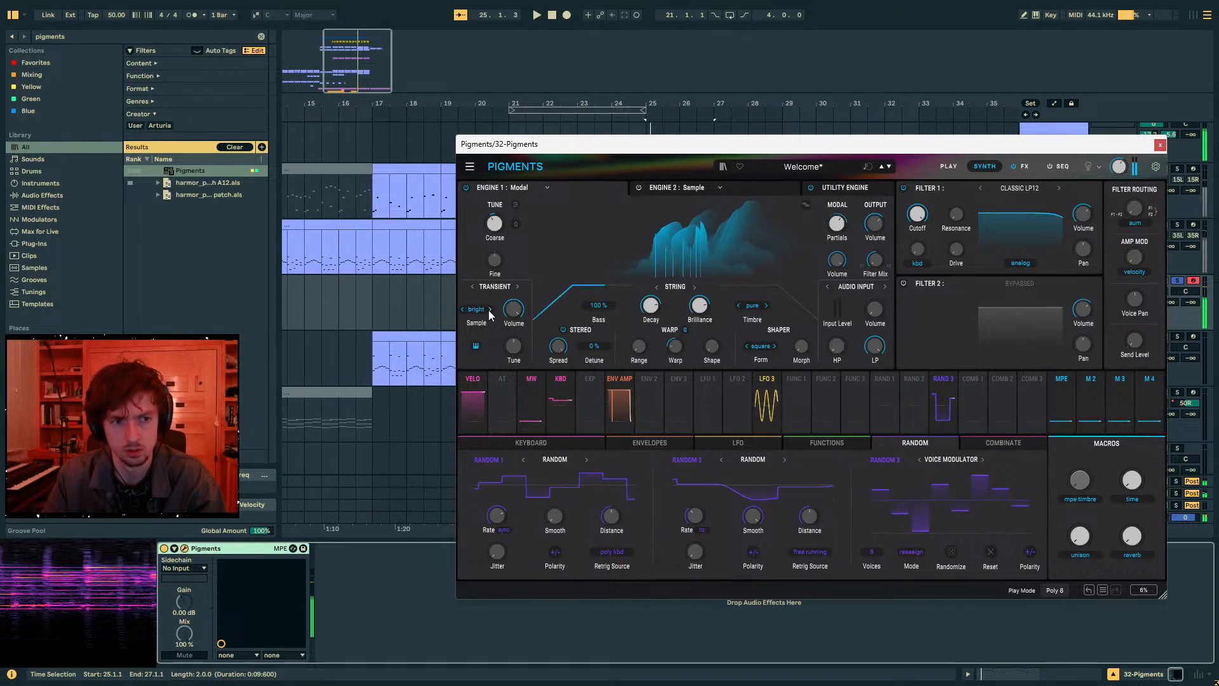
- Search the browser for Auto Filter and load it after Pigments on the 32 Pigments track
{"action": "left_click", "coordinate": [1160, 144]}
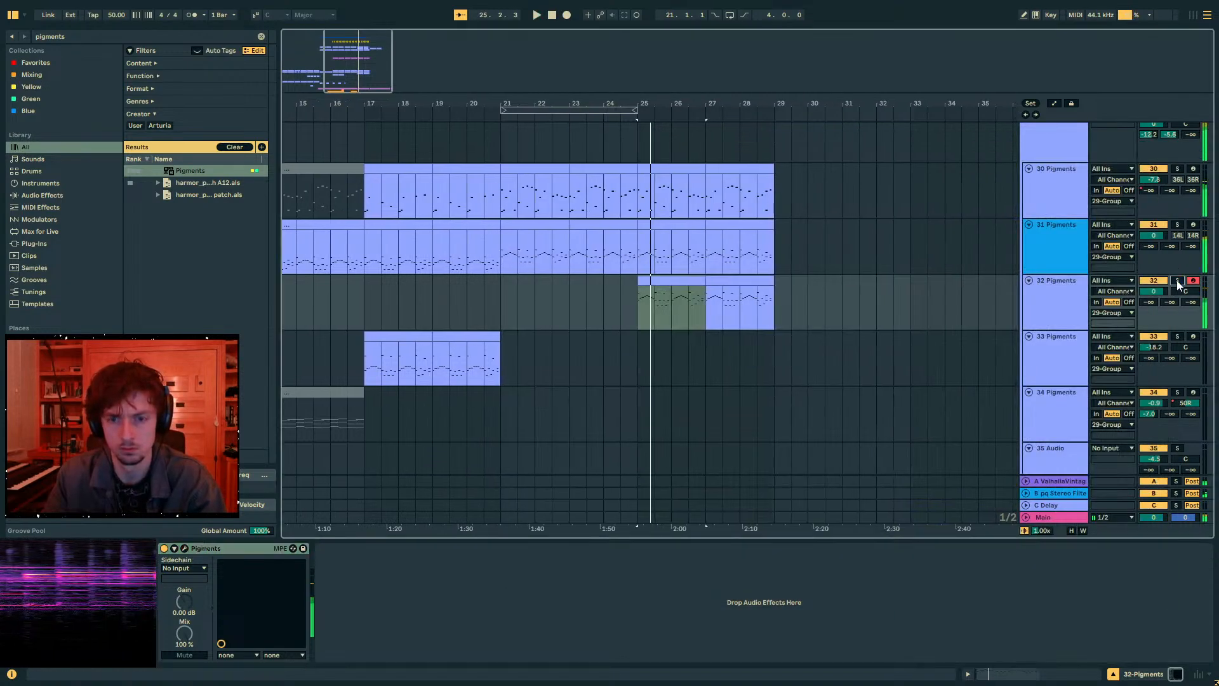
{"action": "left_click", "coordinate": [79, 38]}
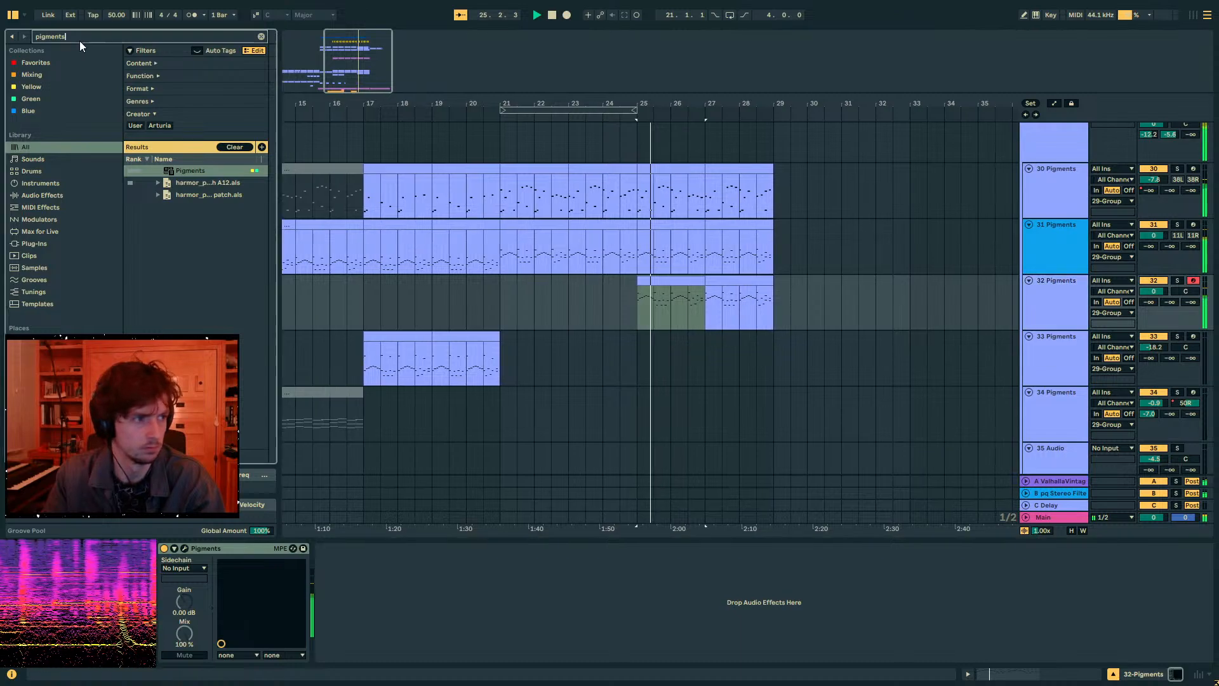
{"action": "type", "text": "auto filt"}
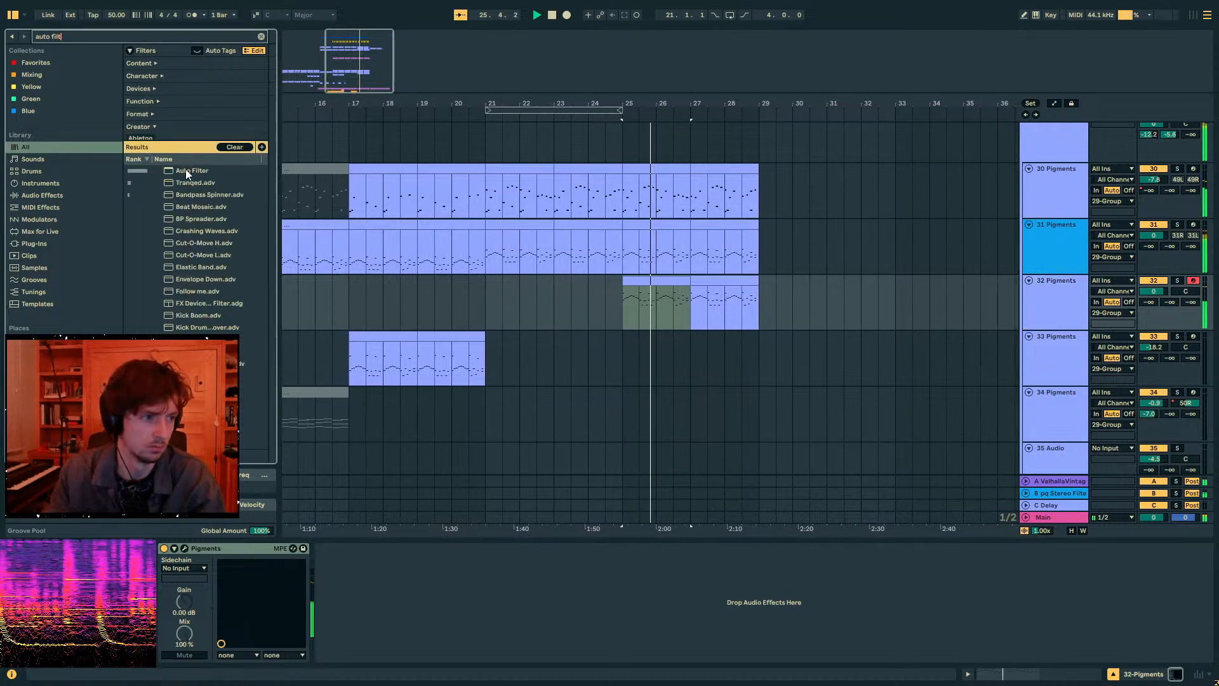
{"action": "left_click_drag", "start_coordinate": [185, 169], "coordinate": [393, 574]}
- Set the Auto Filter's LFO to an amount of 30, a tempo-synced rate of 3/4 and a phase of 183°
{"action": "left_click_drag", "start_coordinate": [498, 580], "coordinate": [533, 470]}
{"action": "left_click", "coordinate": [562, 618]}
{"action": "left_click_drag", "start_coordinate": [533, 613], "coordinate": [533, 552]}
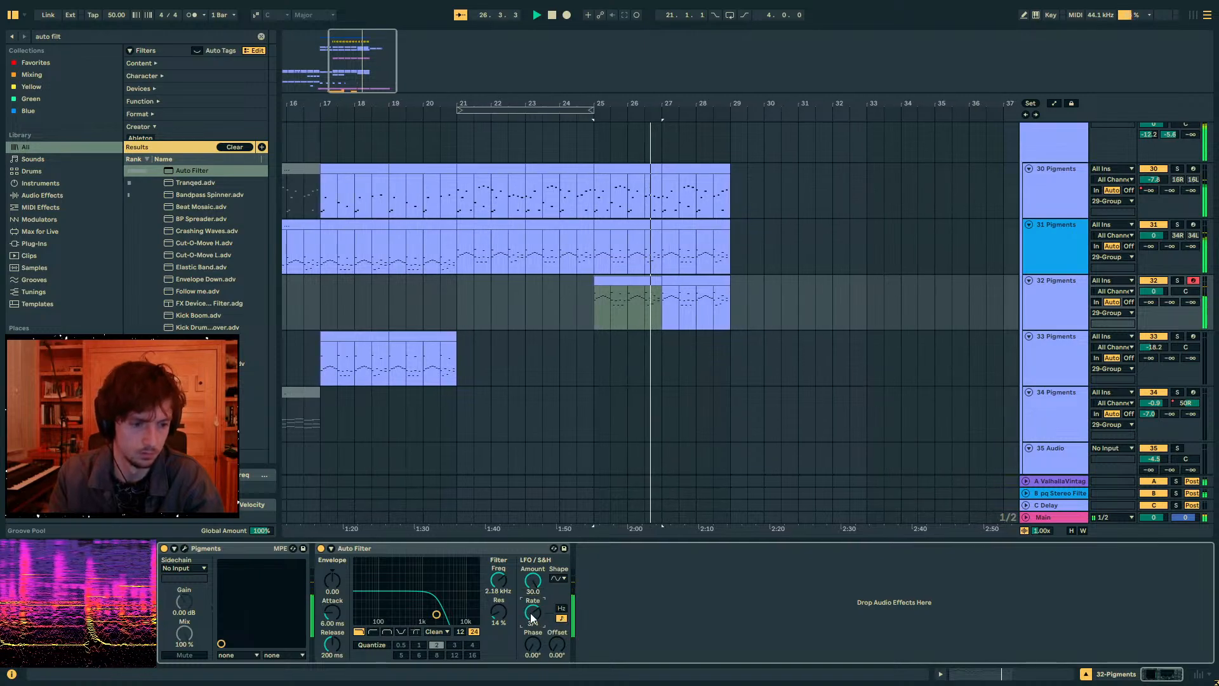
{"action": "left_click_drag", "start_coordinate": [533, 644], "coordinate": [533, 581]}
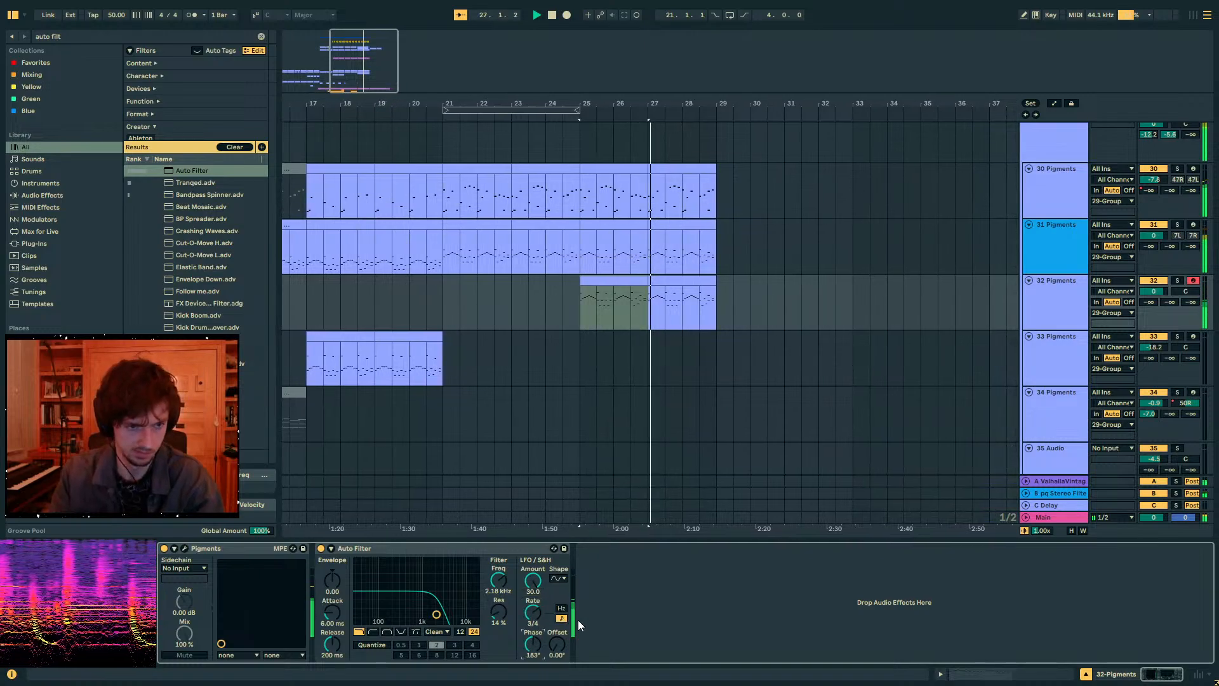
- Solo the 32 Pigments track and look over its Pigments patch while it plays
{"action": "left_click", "coordinate": [1177, 280]}
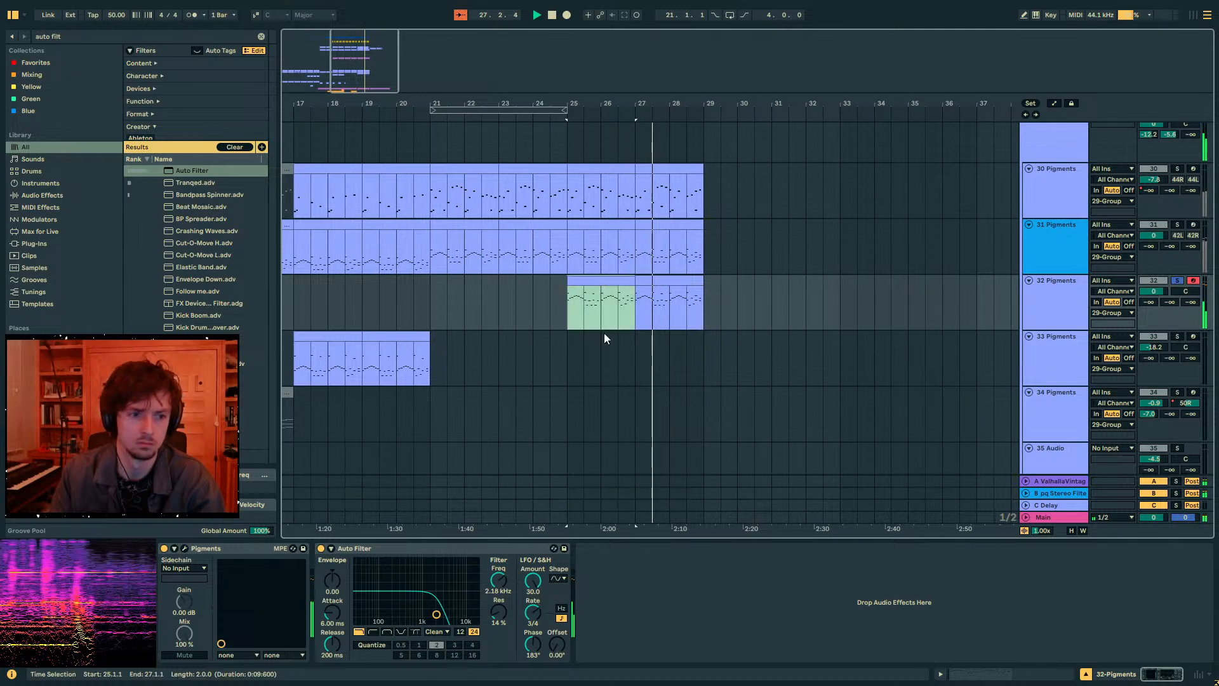
{"action": "left_click", "coordinate": [185, 548]}
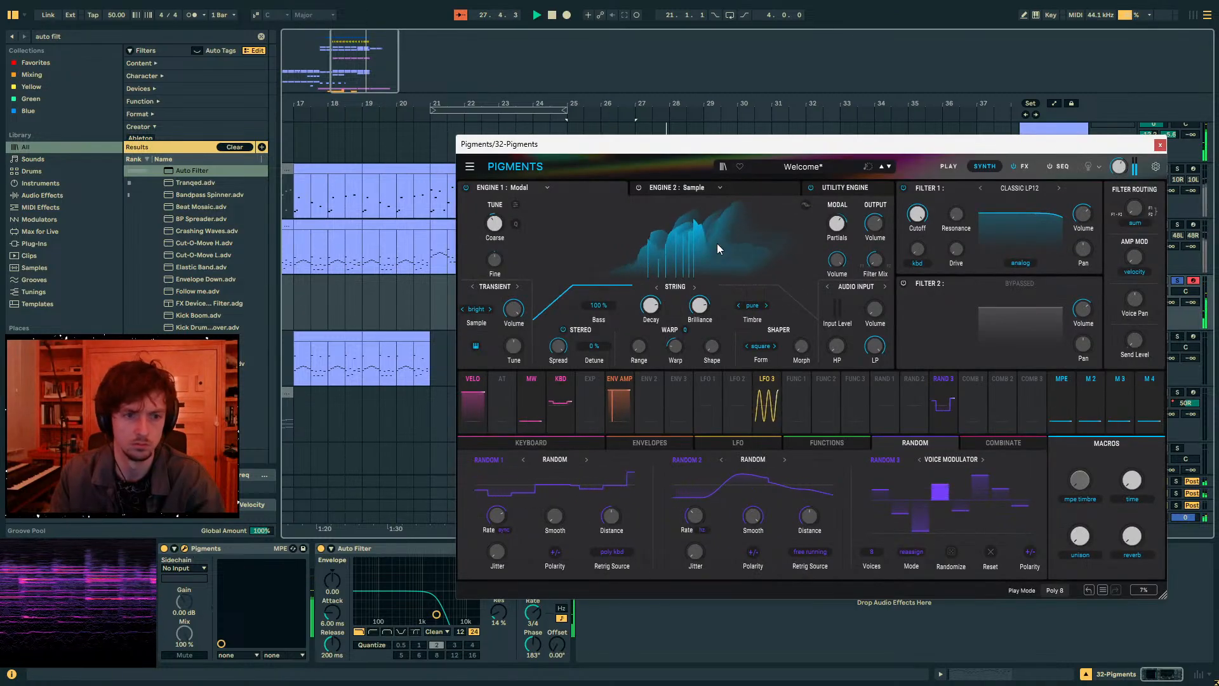
{"action": "left_click", "coordinate": [1160, 145]}
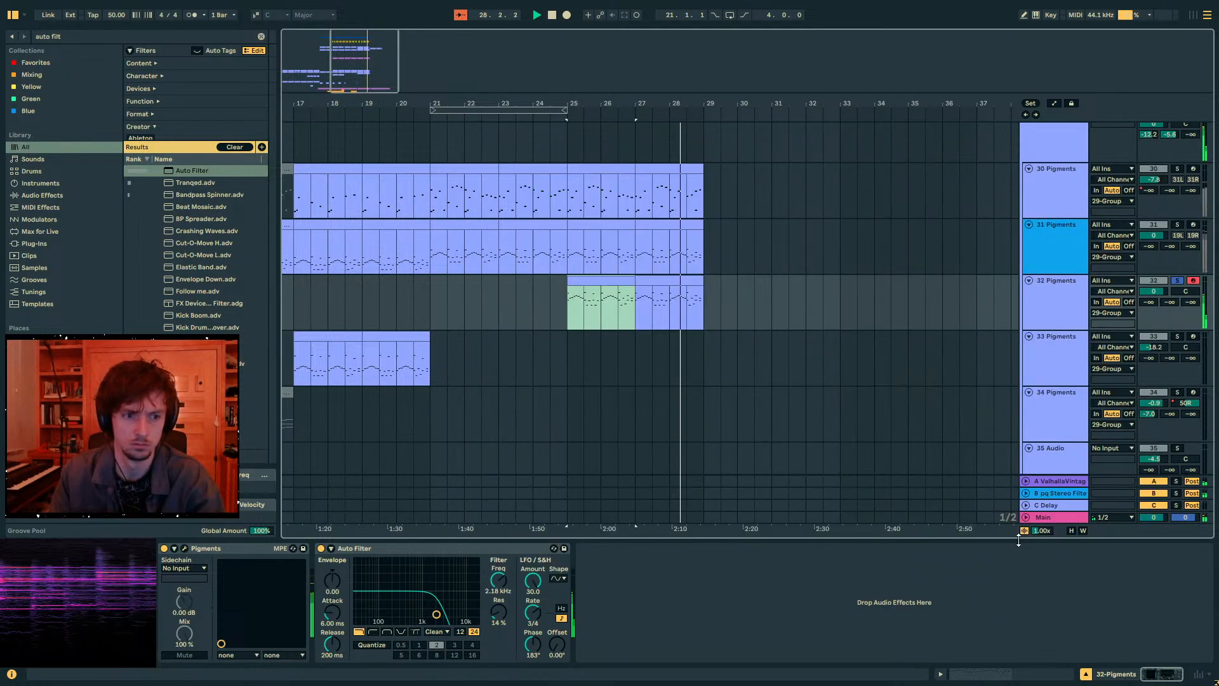
- Open the 32 Pigments clip in an enlarged note editor showing the notes of bar 2
{"action": "left_click", "coordinate": [1041, 674]}
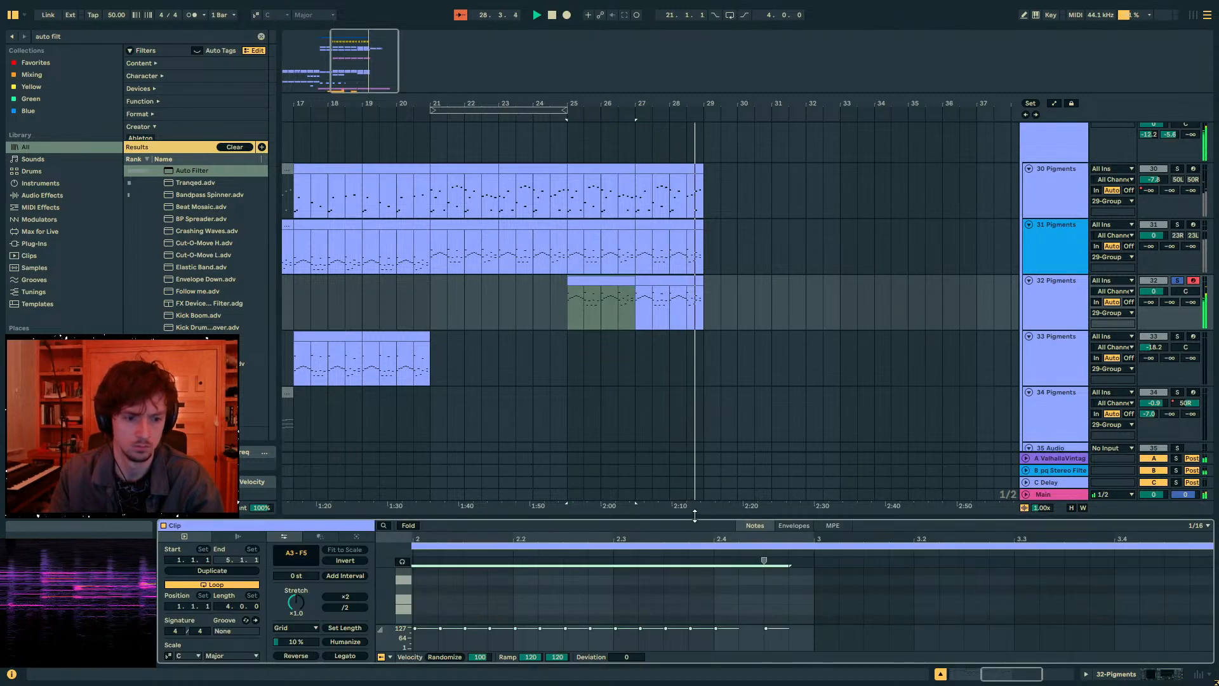
{"action": "left_click_drag", "start_coordinate": [694, 518], "coordinate": [691, 139]}
{"action": "scroll", "coordinate": [687, 291], "scroll_direction": "up", "scroll_amount": 3}
{"action": "scroll", "coordinate": [684, 295], "scroll_direction": "up", "scroll_amount": 3}
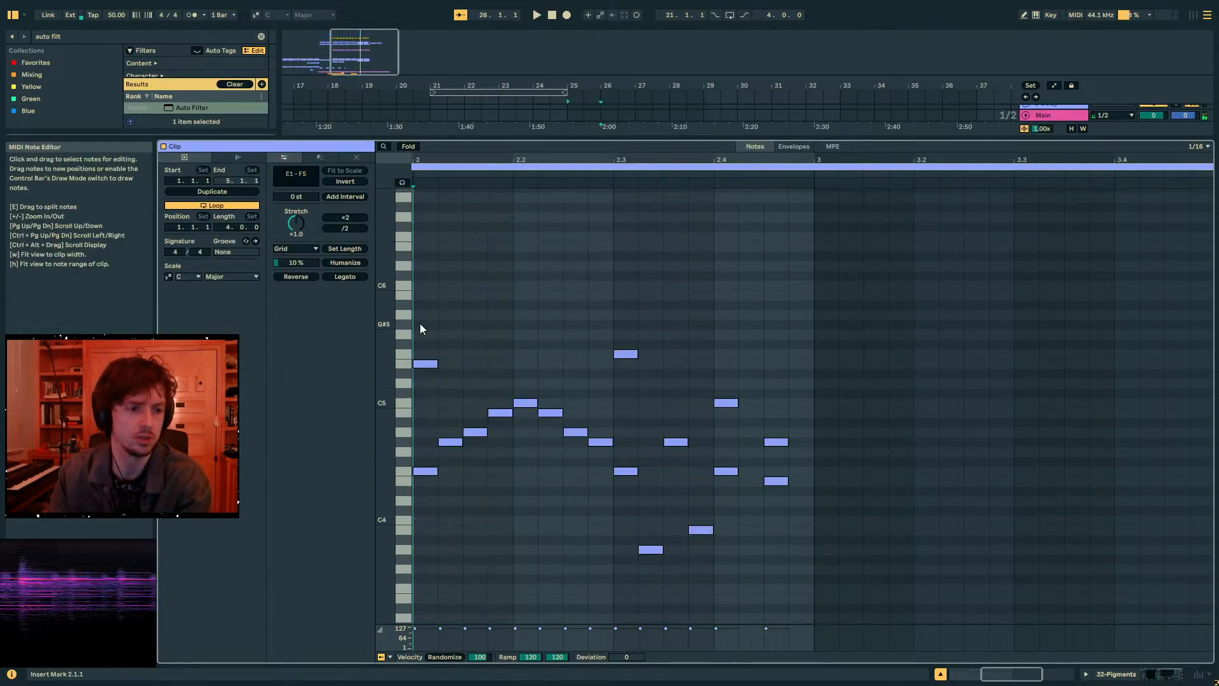
{"action": "left_click_drag", "start_coordinate": [420, 323], "coordinate": [807, 376]}
{"action": "key", "text": "shift+Down"}
{"action": "key", "text": "shift+Up"}
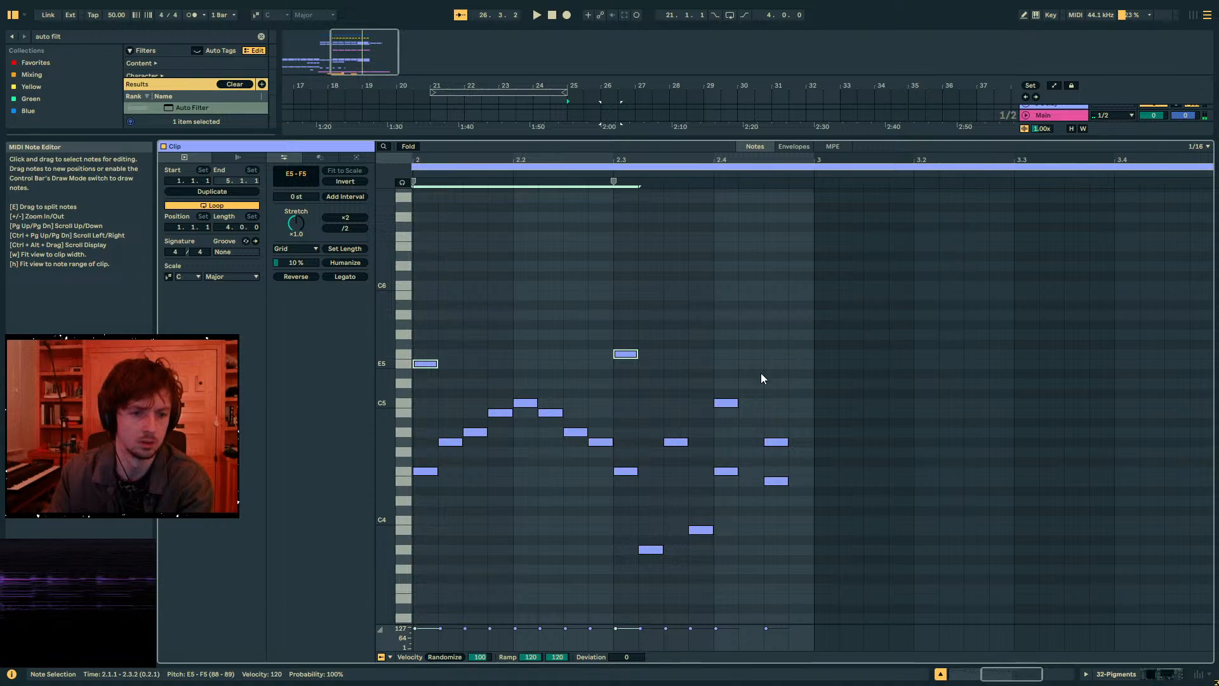
- Transpose the upper E5, F5 and C5 notes in the clip's bar 2 down two octaves and play the result
{"action": "left_click", "coordinate": [725, 403]}
{"action": "left_click", "coordinate": [626, 353], "text": "shift"}
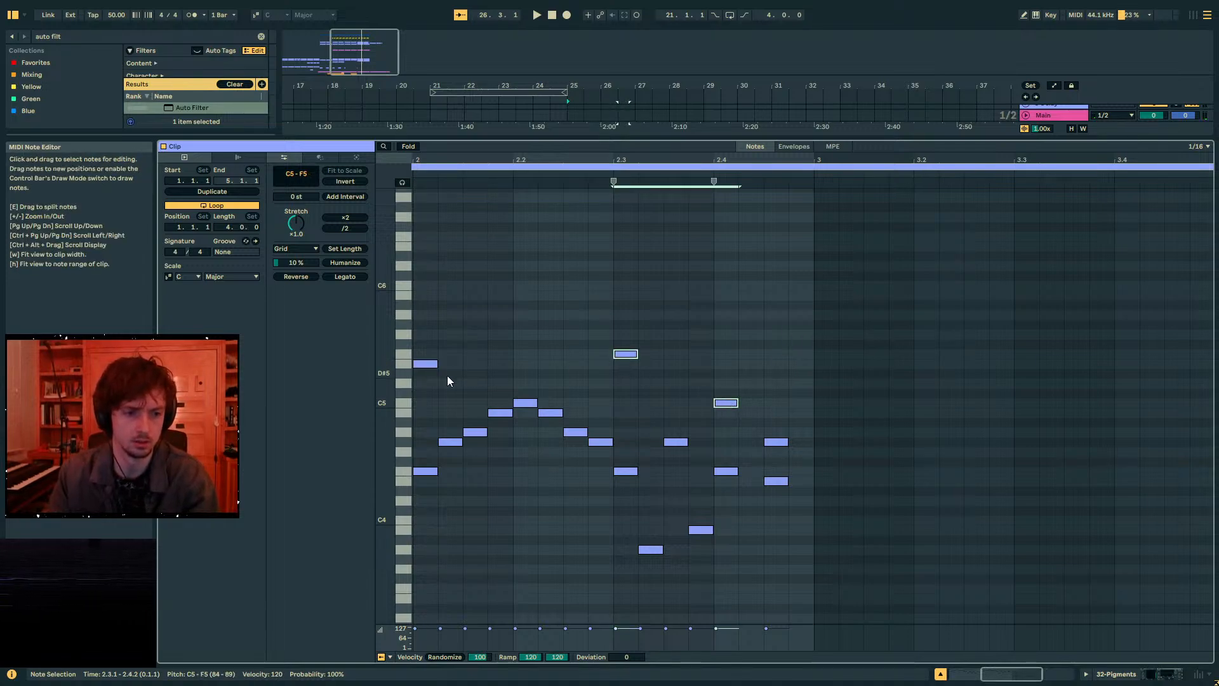
{"action": "left_click", "coordinate": [426, 363], "text": "shift"}
{"action": "key", "text": "shift+Down"}
{"action": "key", "text": "shift+Down"}
{"action": "key", "text": "space"}
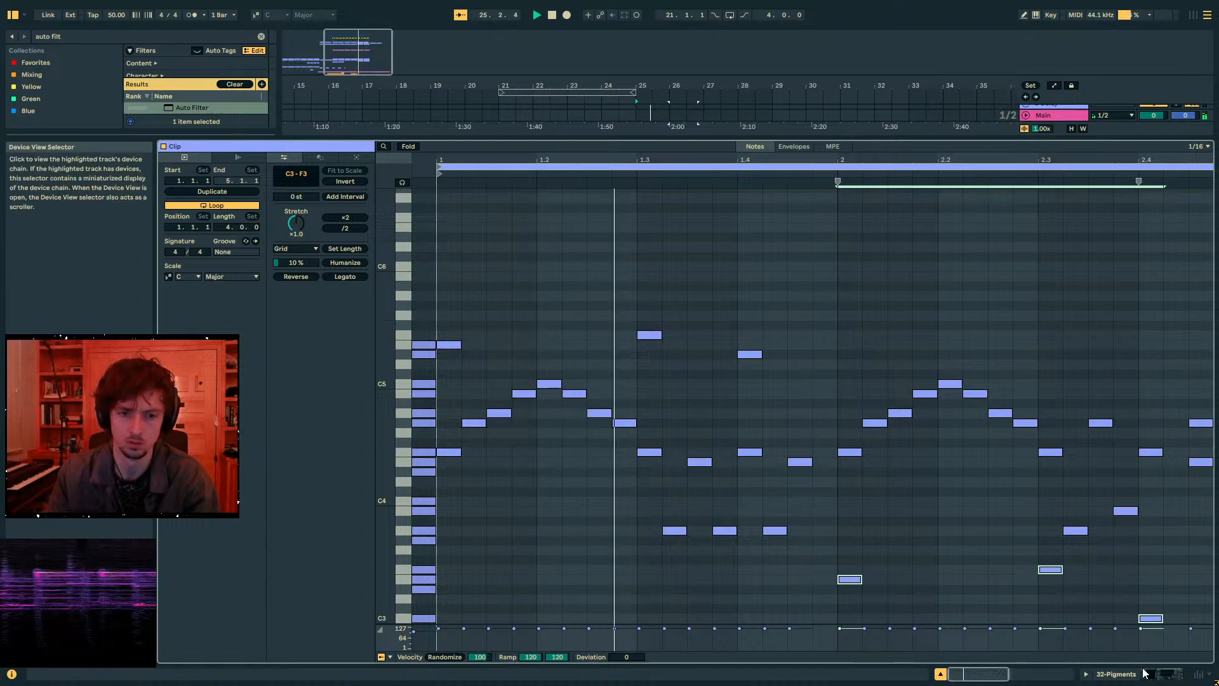
- Transpose the three highest notes in the clip's bar 1 down two octaves and return to the track's devices
{"action": "left_click_drag", "start_coordinate": [816, 302], "coordinate": [445, 360]}
{"action": "key", "text": "shift+Down"}
{"action": "key", "text": "shift+Down"}
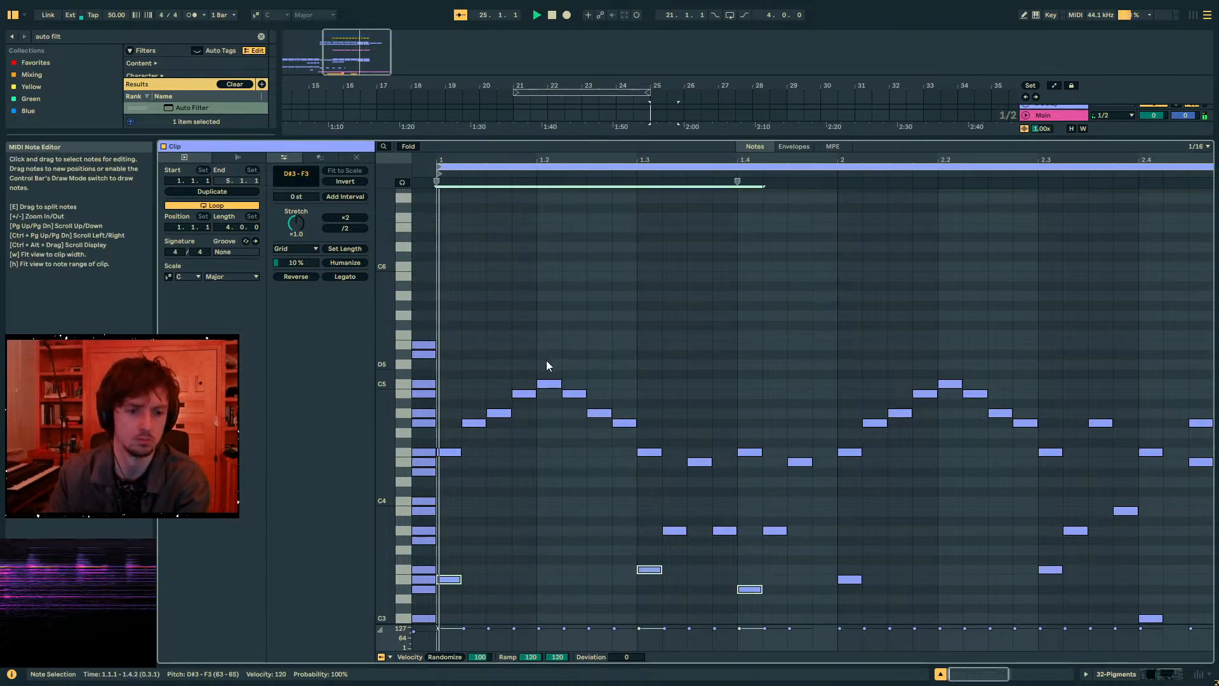
{"action": "left_click", "coordinate": [1162, 674]}
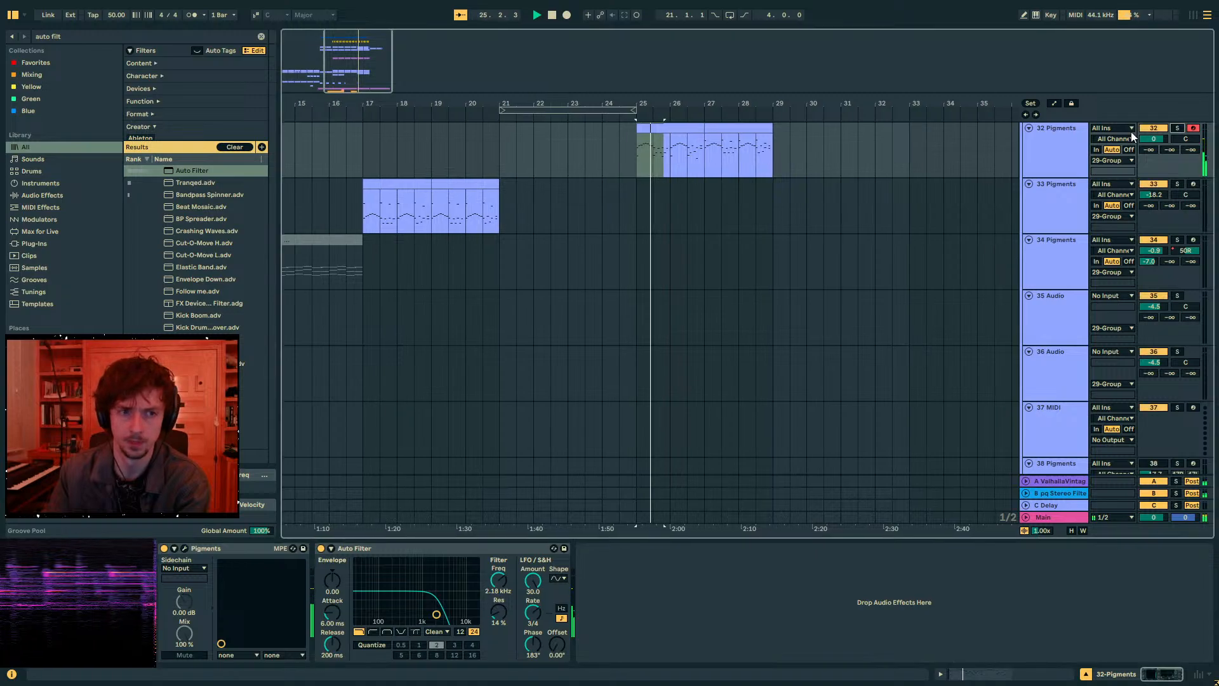
- Duplicate bars 25 to 27 of the 32 Pigments melody three times so it extends to bar 33
{"action": "left_click_drag", "start_coordinate": [658, 101], "coordinate": [666, 125]}
{"action": "left_click", "coordinate": [668, 129]}
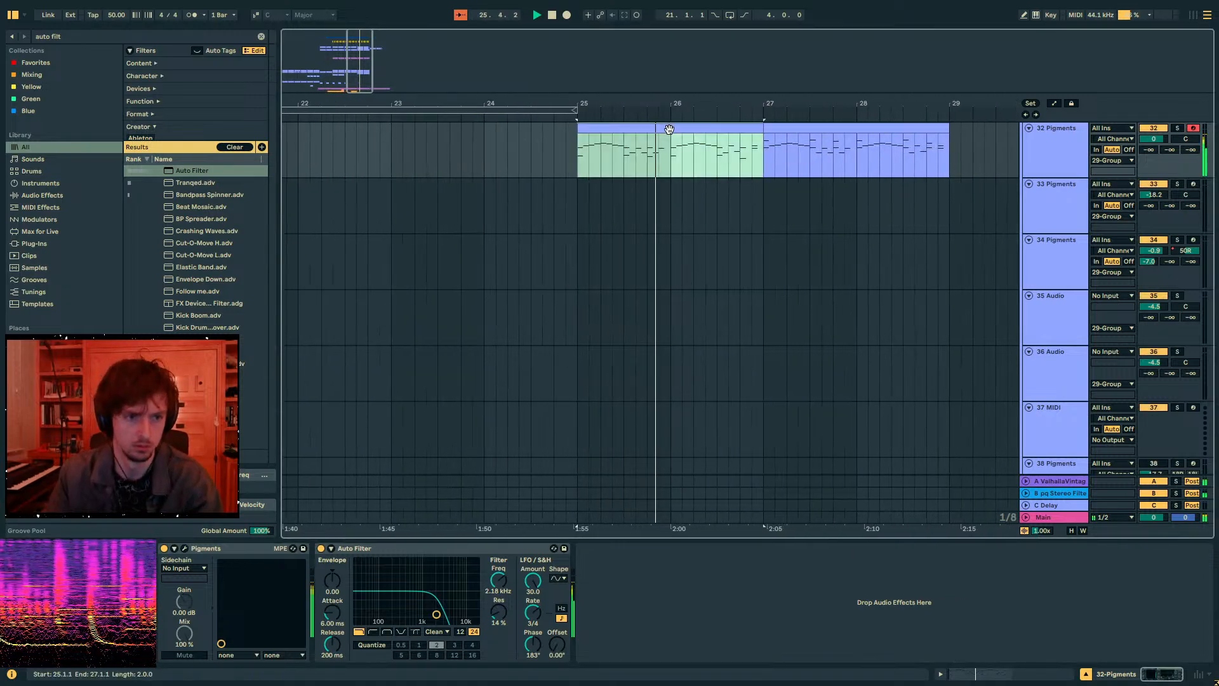
{"action": "key", "text": "ctrl+d"}
{"action": "key", "text": "ctrl+d"}
{"action": "key", "text": "ctrl+d"}
{"action": "key", "text": "minus"}
{"action": "key", "text": "minus"}
{"action": "key", "text": "minus"}
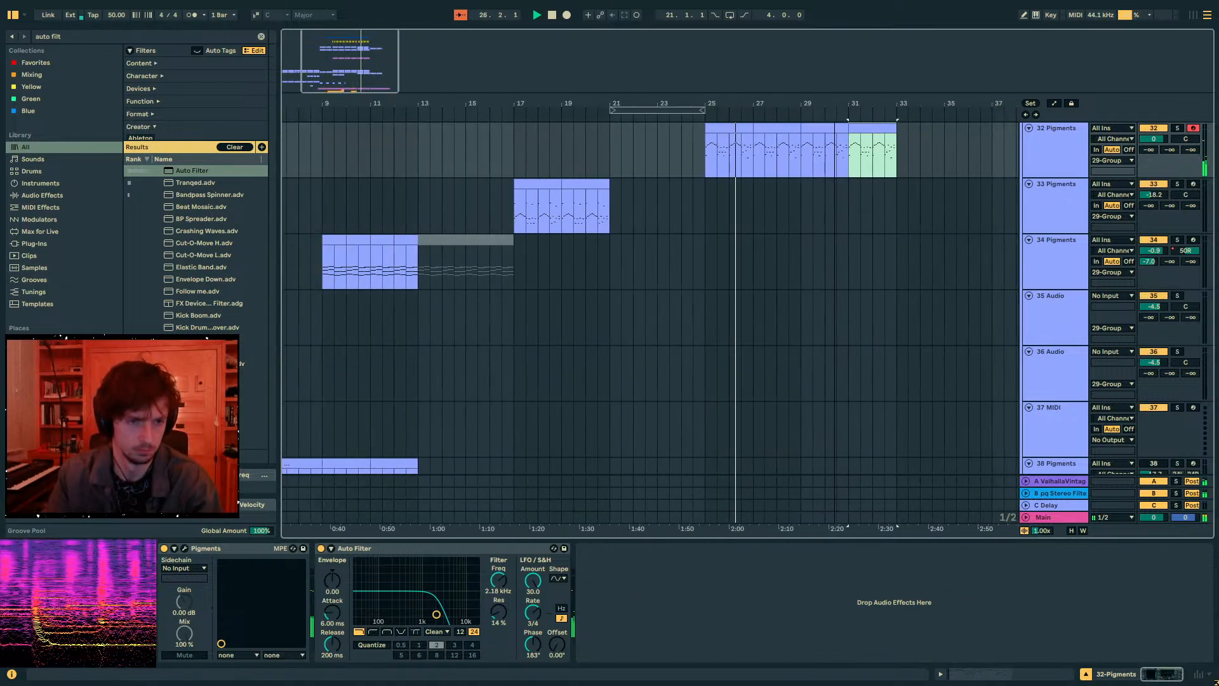
- Collapse the 29 Group and copy its clips from bars 9 to 17 so the copy starts at bar 29
{"action": "left_click", "coordinate": [641, 210]}
{"action": "scroll", "coordinate": [688, 212], "scroll_direction": "up", "scroll_amount": 5}
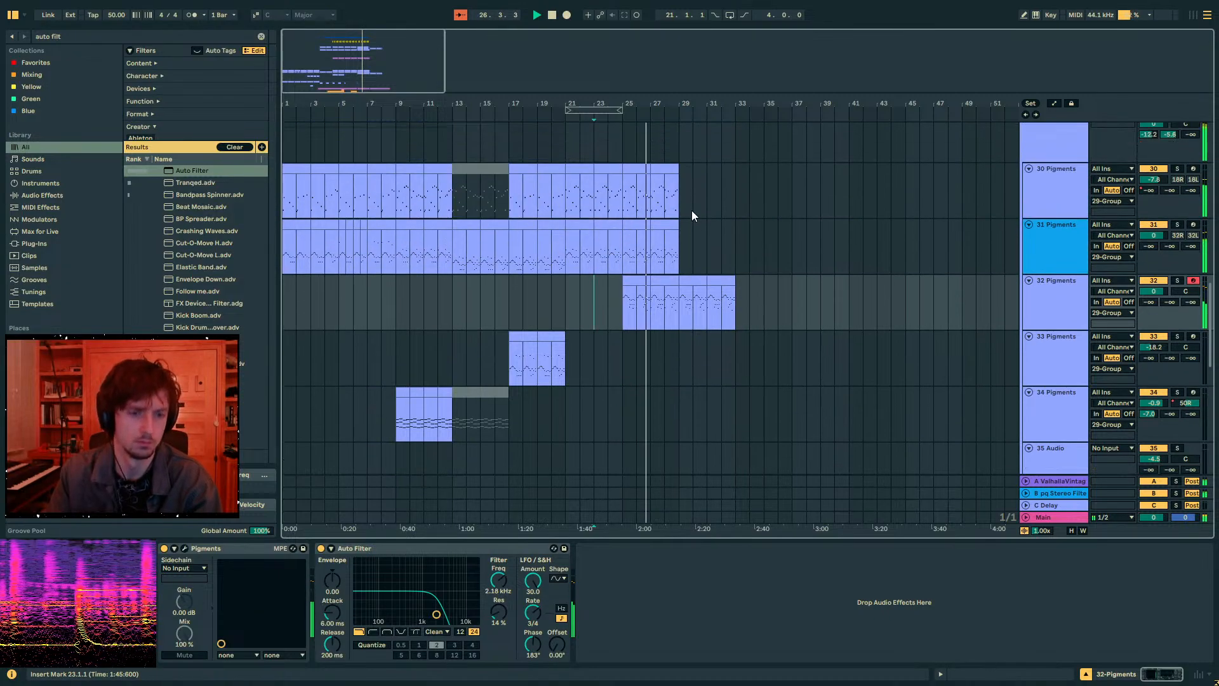
{"action": "left_click", "coordinate": [1025, 227]}
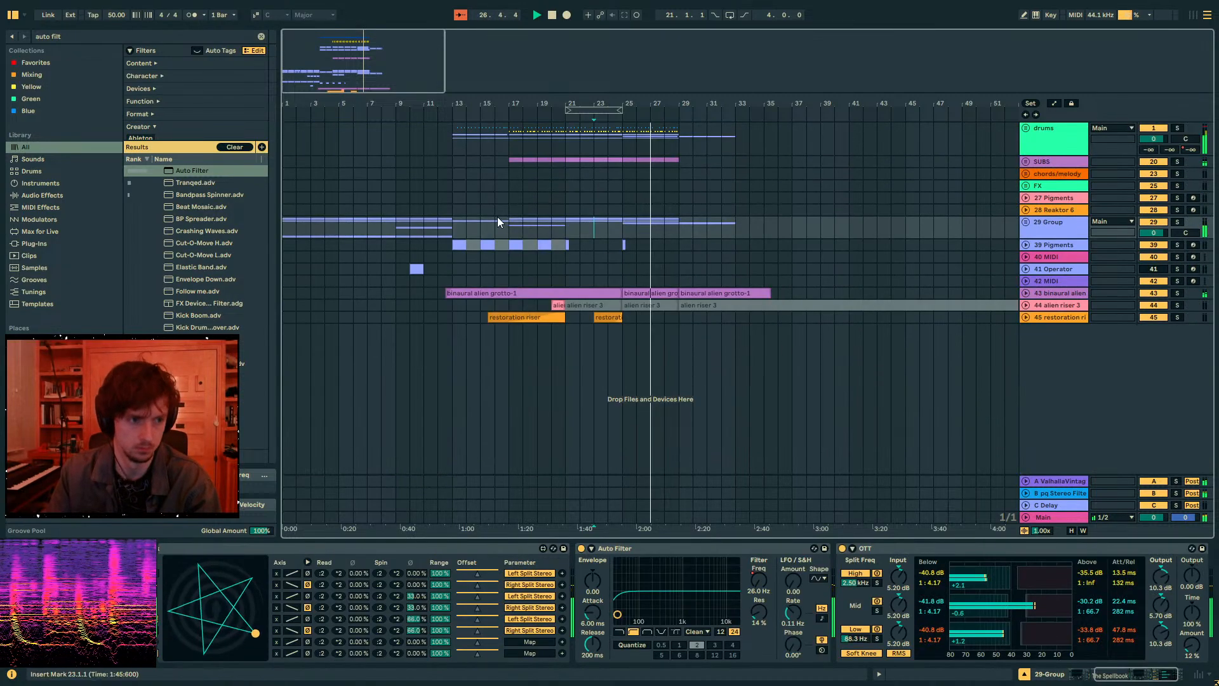
{"action": "left_click", "coordinate": [395, 222]}
{"action": "left_click_drag", "start_coordinate": [395, 222], "coordinate": [565, 223]}
{"action": "left_click_drag", "start_coordinate": [735, 222], "coordinate": [849, 225]}
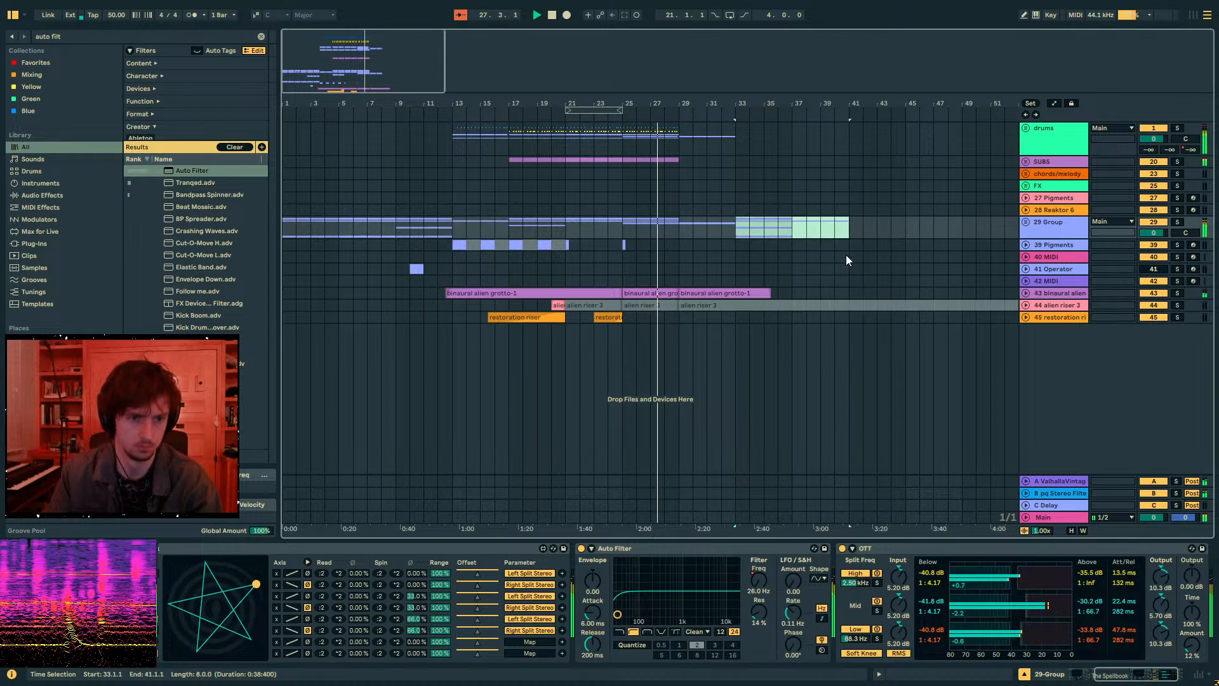
- Unfold the binaural alien grotto-1 track and select its bars 25 to 29
{"action": "left_click", "coordinate": [727, 292]}
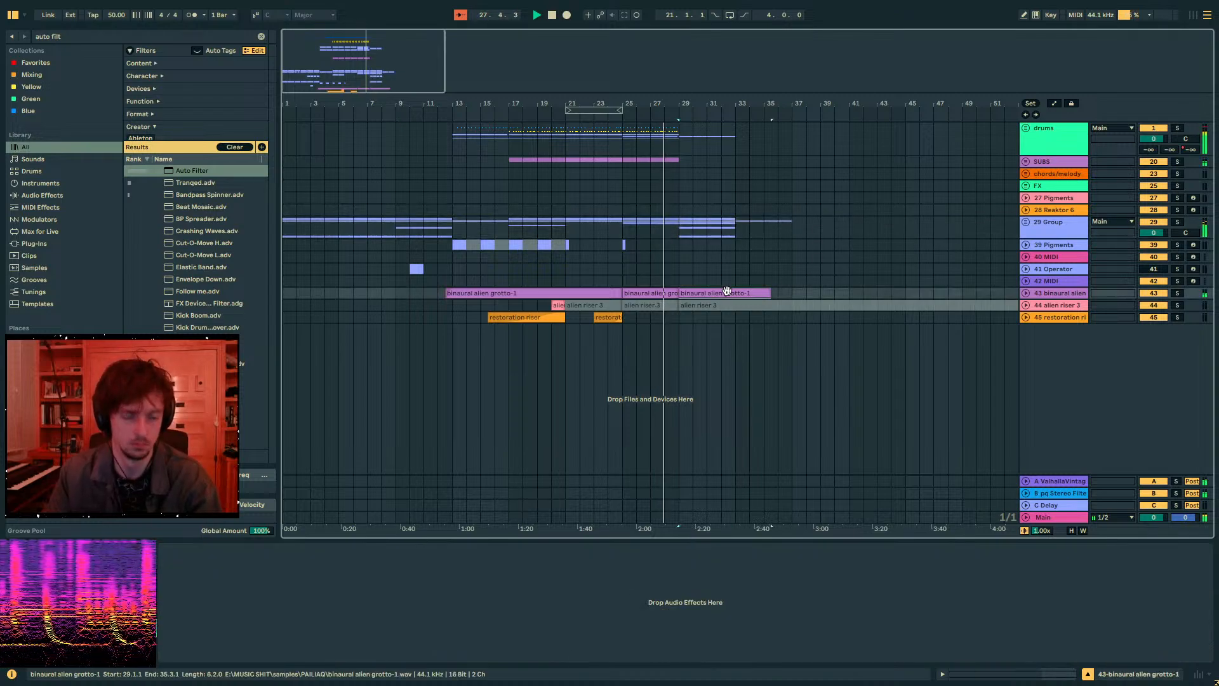
{"action": "left_click", "coordinate": [1026, 293]}
{"action": "left_click_drag", "start_coordinate": [678, 317], "coordinate": [622, 317]}
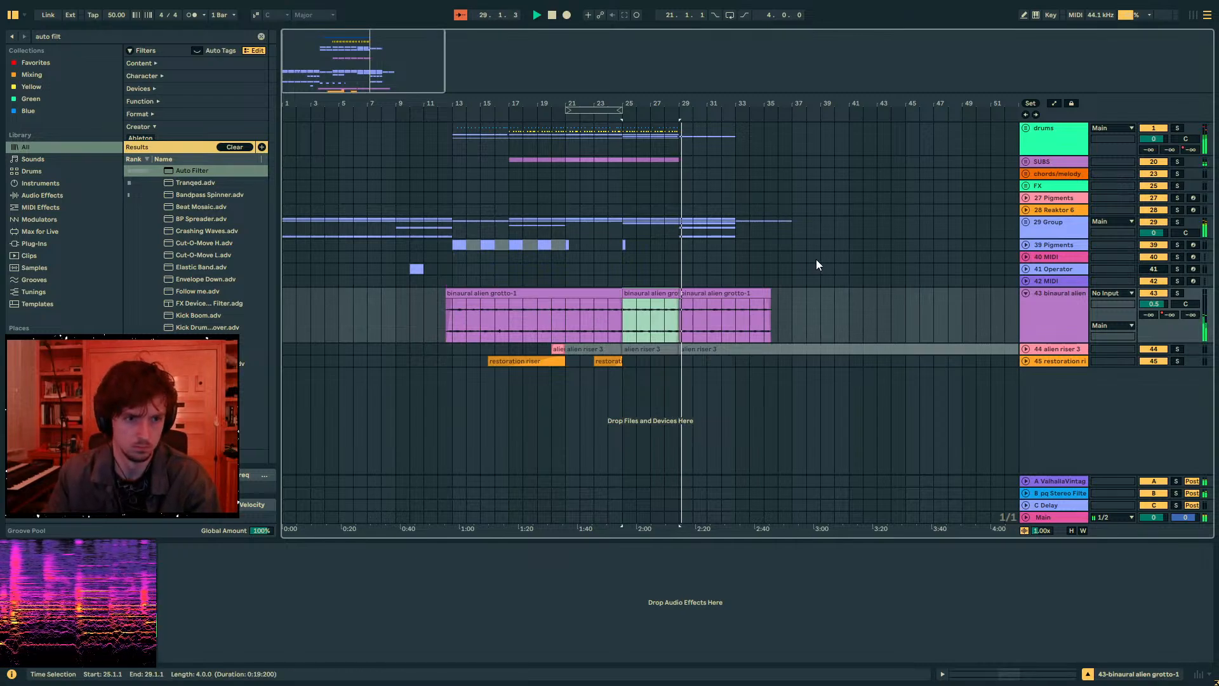
- Unfold the drums, load an Auto Filter onto the 12 Group percussion and make it a high-pass at 26 Hz
{"action": "left_click", "coordinate": [1026, 128]}
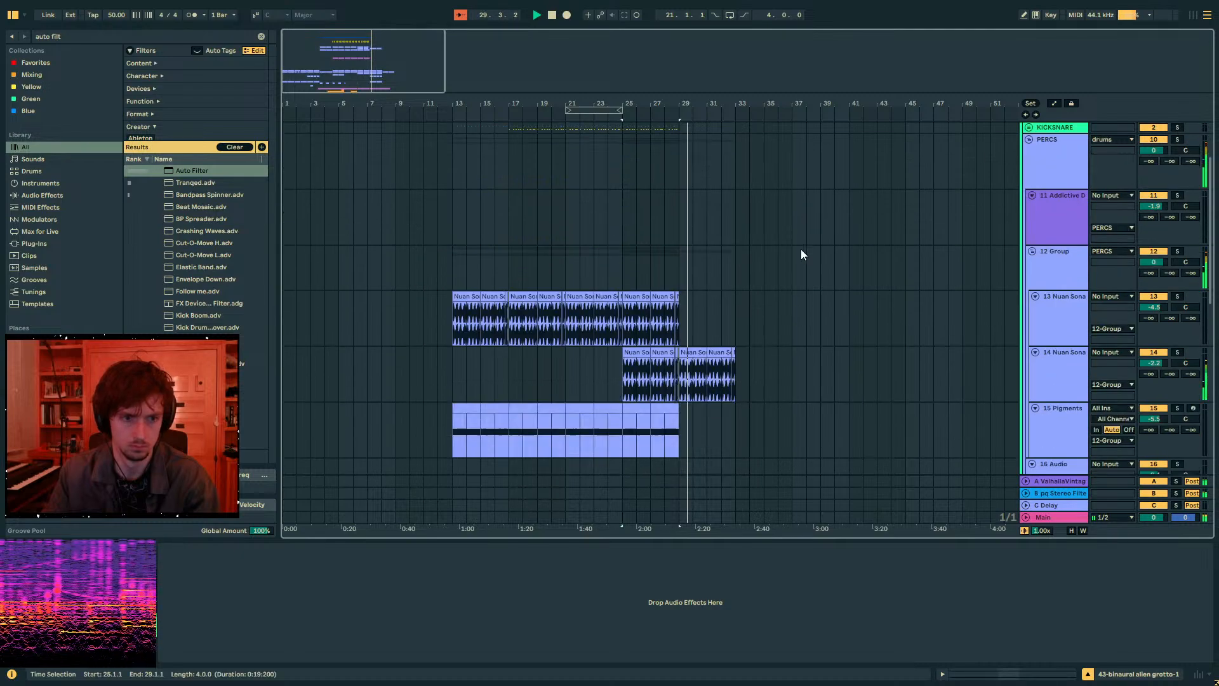
{"action": "scroll", "coordinate": [801, 248], "scroll_direction": "down", "scroll_amount": 3}
{"action": "left_click", "coordinate": [721, 249]}
{"action": "left_click", "coordinate": [1065, 236]}
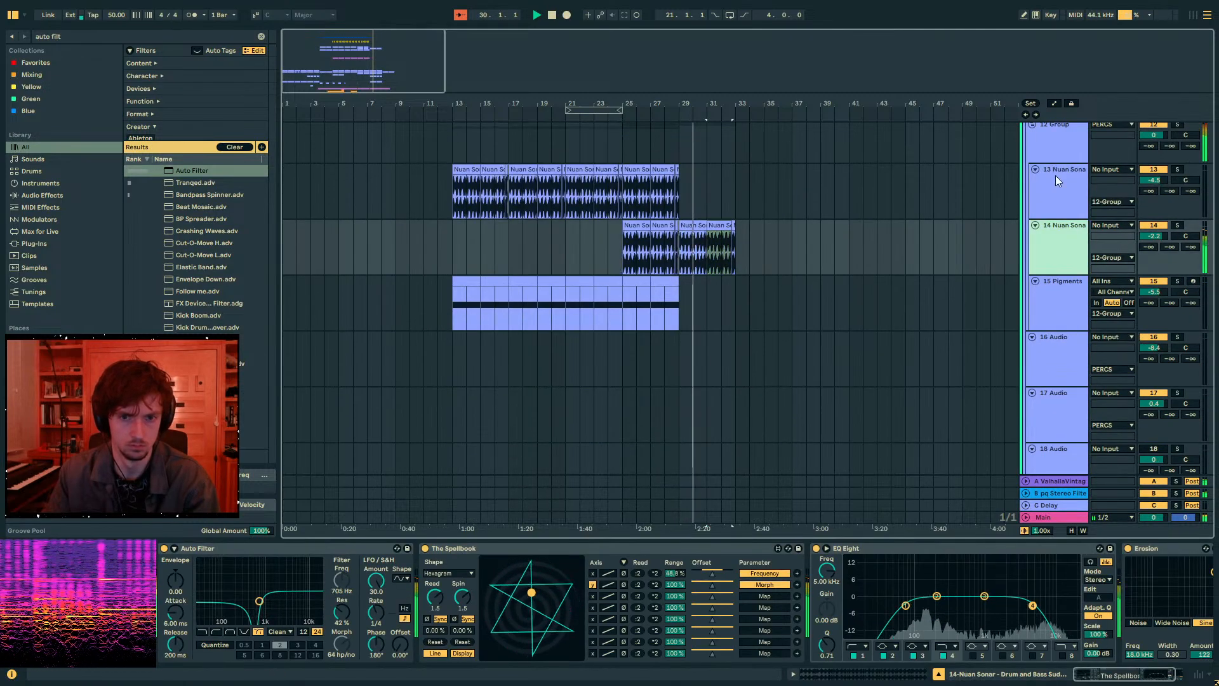
{"action": "scroll", "coordinate": [1057, 166], "scroll_direction": "up", "scroll_amount": 1}
{"action": "left_click", "coordinate": [1056, 147]}
{"action": "left_click", "coordinate": [1055, 192]}
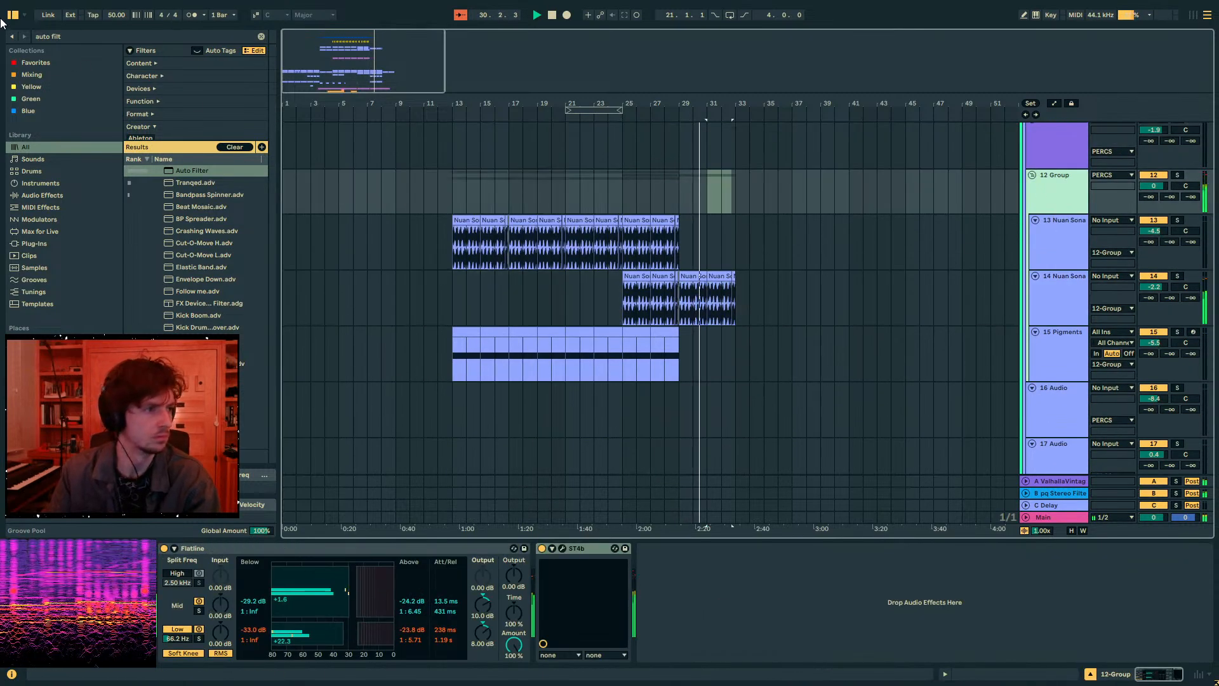
{"action": "left_click", "coordinate": [173, 171]}
{"action": "left_click_drag", "start_coordinate": [668, 522], "coordinate": [794, 612]}
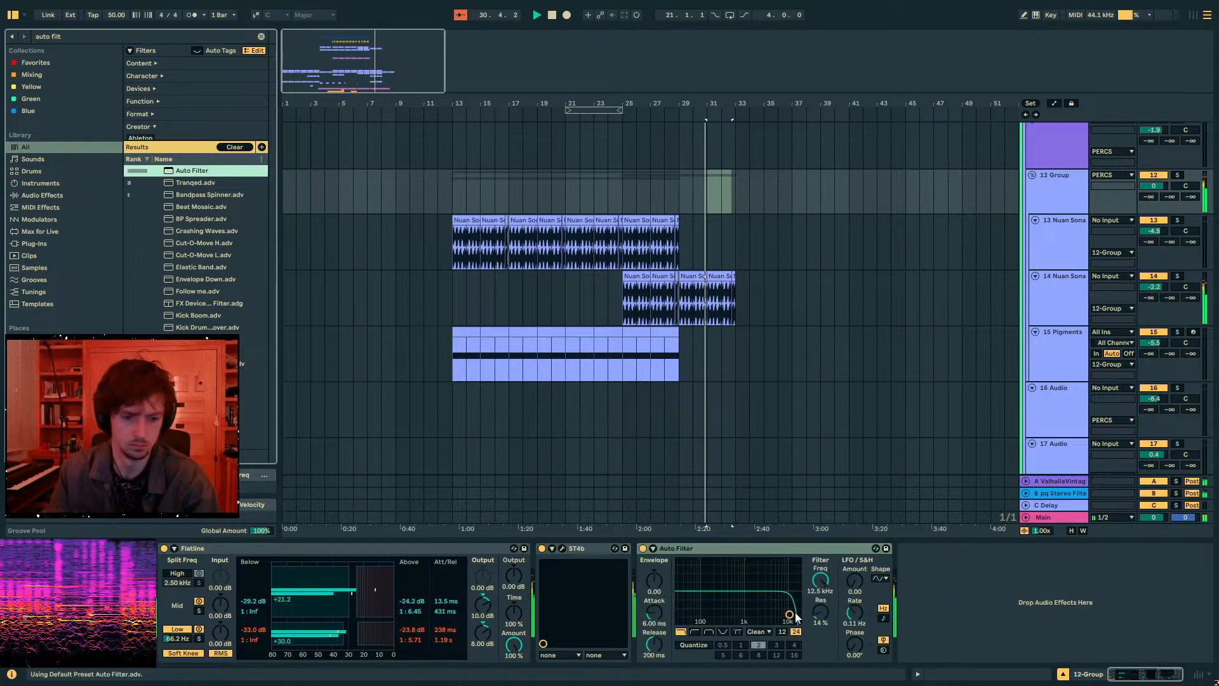
{"action": "left_click", "coordinate": [699, 629]}
- Automate the 12 Group's Auto Filter frequency to rise steadily from bar 29 to bar 33
{"action": "key", "text": "a"}
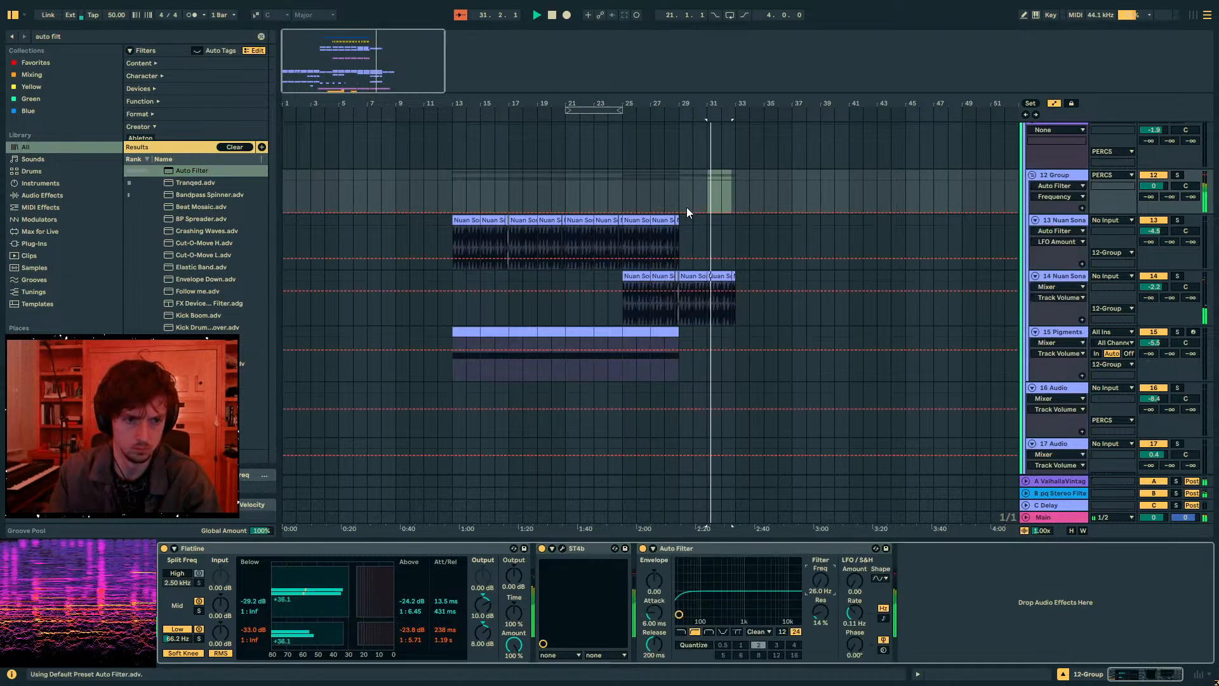
{"action": "left_click", "coordinate": [678, 212]}
{"action": "left_click_drag", "start_coordinate": [735, 212], "coordinate": [735, 182]}
- Collapse the PERCS group, find soothe2 in the browser and load it at the end of the 29 Group's effects
{"action": "scroll", "coordinate": [1066, 204], "scroll_direction": "up", "scroll_amount": 3}
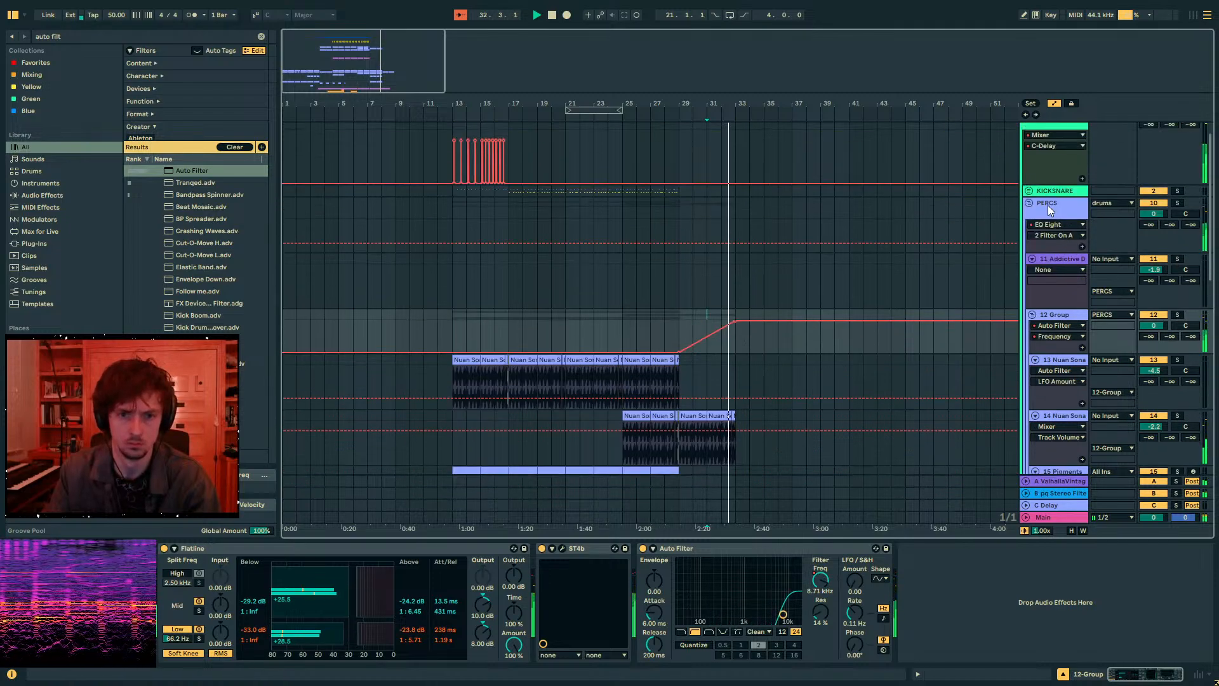
{"action": "left_click", "coordinate": [1029, 202]}
{"action": "left_click", "coordinate": [1047, 293]}
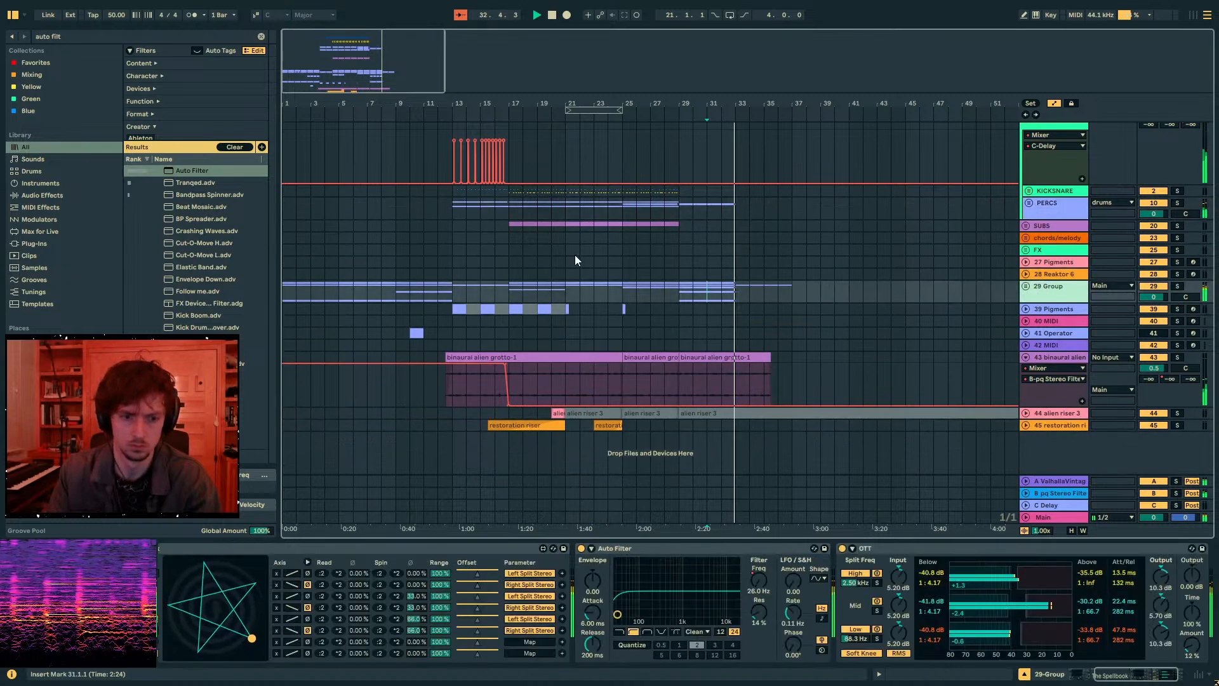
{"action": "key", "text": "ctrl+f"}
{"action": "type", "text": "sooth"}
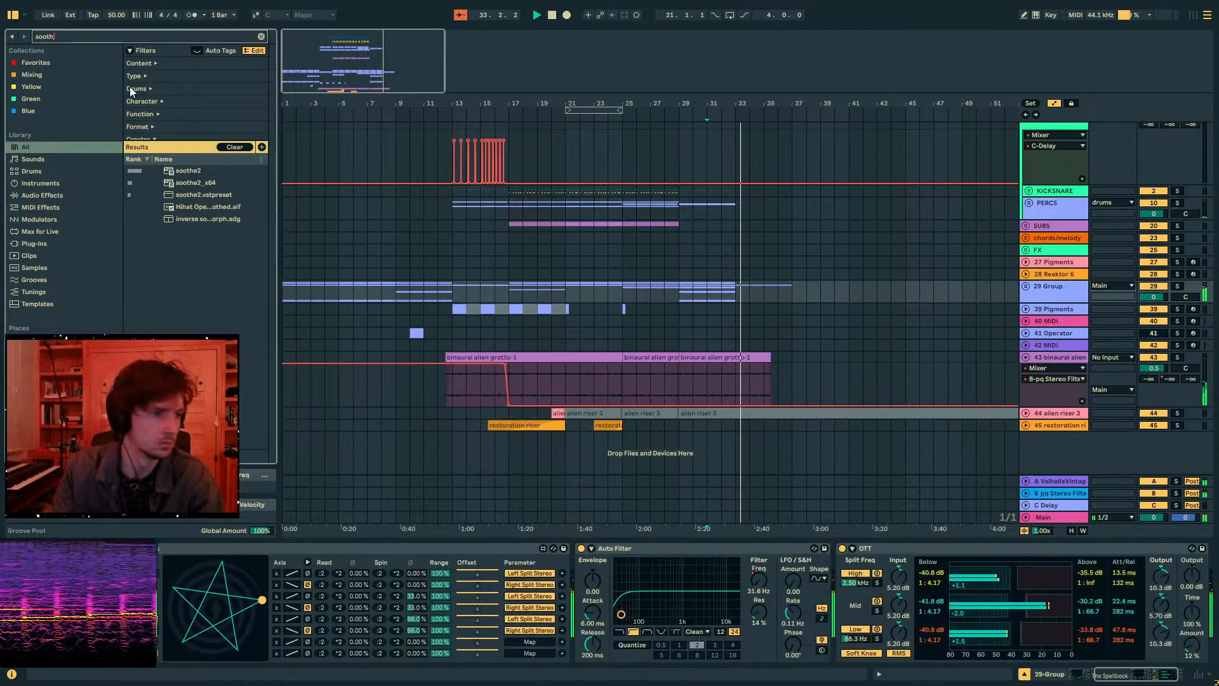
{"action": "left_click", "coordinate": [188, 172]}
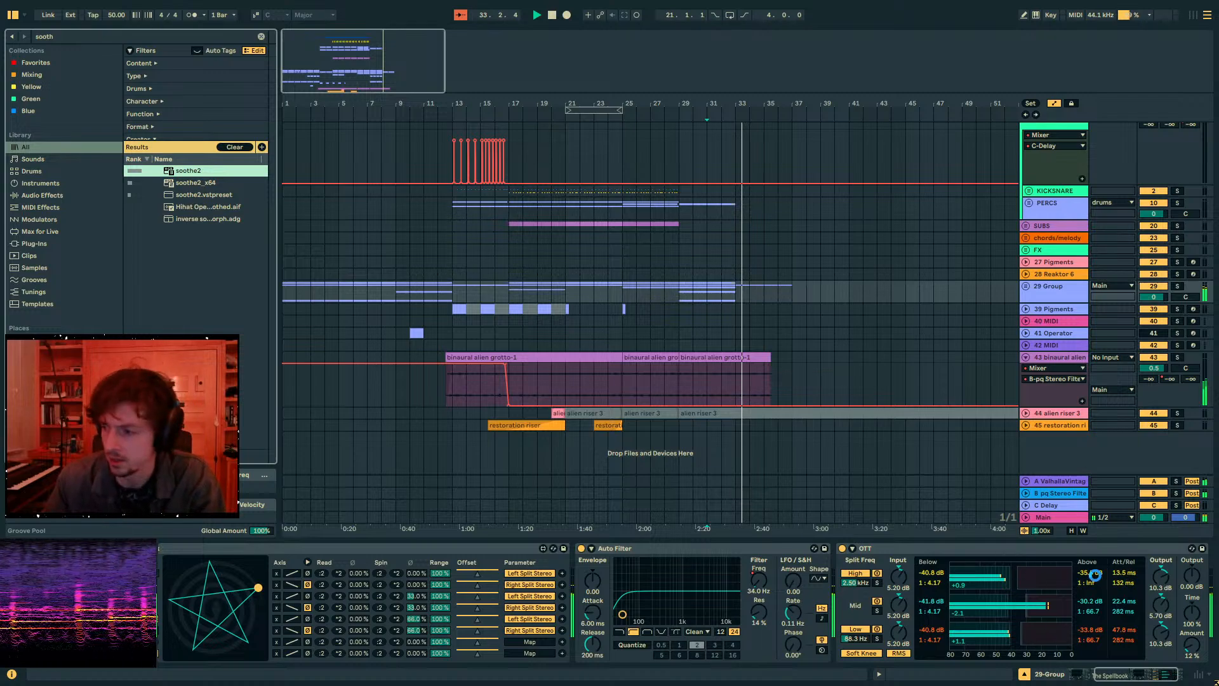
{"action": "key", "text": "Return"}
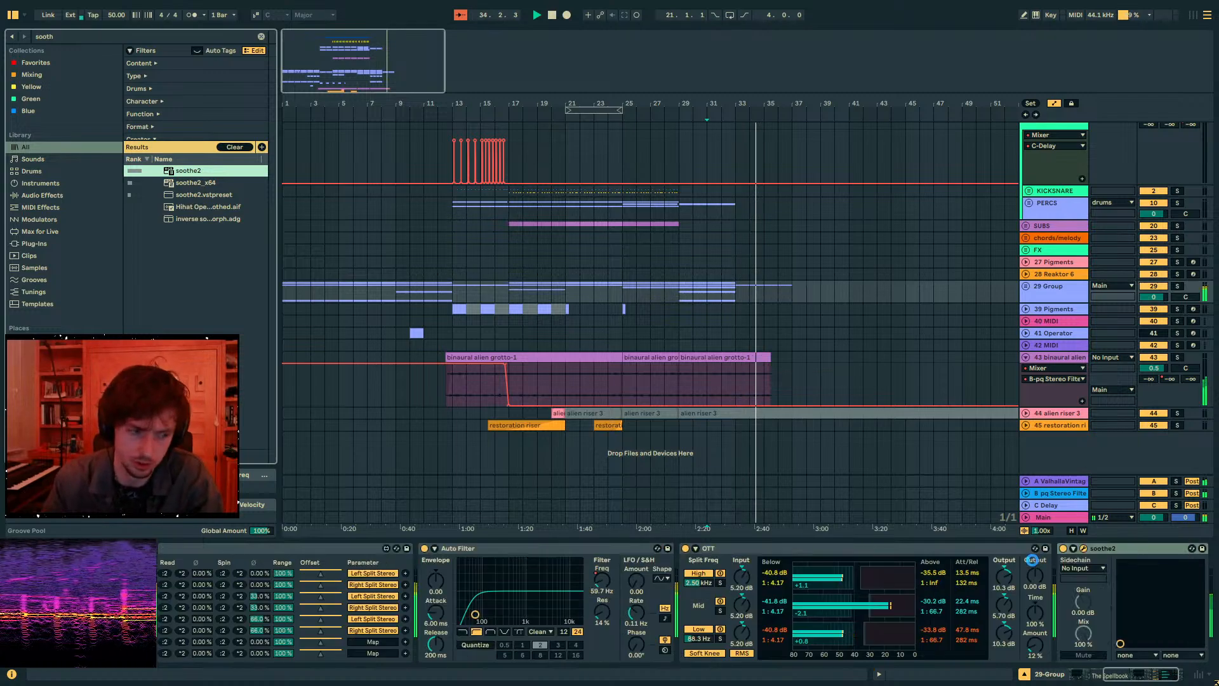
- Place soothe2's band 3 at about 2.1 kHz, set depth to 5.4 and sharpness to 4.4, and close the plug-in
{"action": "left_click_drag", "start_coordinate": [754, 335], "coordinate": [690, 336]}
{"action": "left_click_drag", "start_coordinate": [876, 232], "coordinate": [872, 231]}
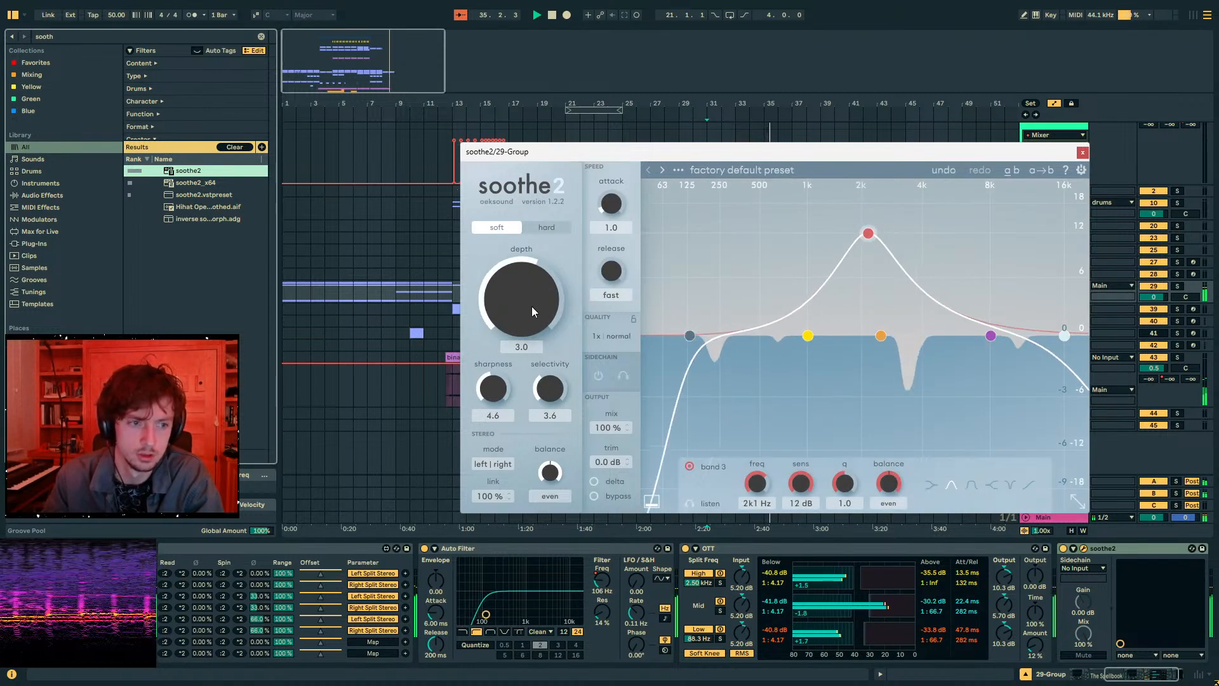
{"action": "left_click_drag", "start_coordinate": [531, 309], "coordinate": [528, 280]}
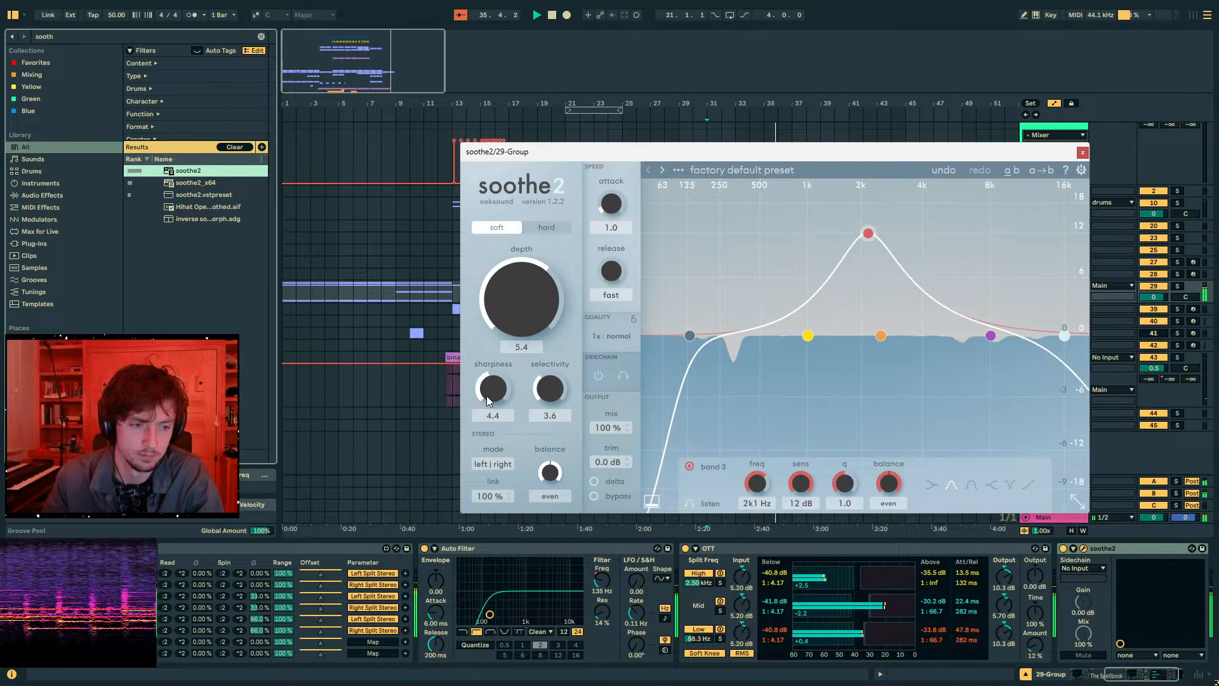
{"action": "left_click", "coordinate": [1082, 152]}
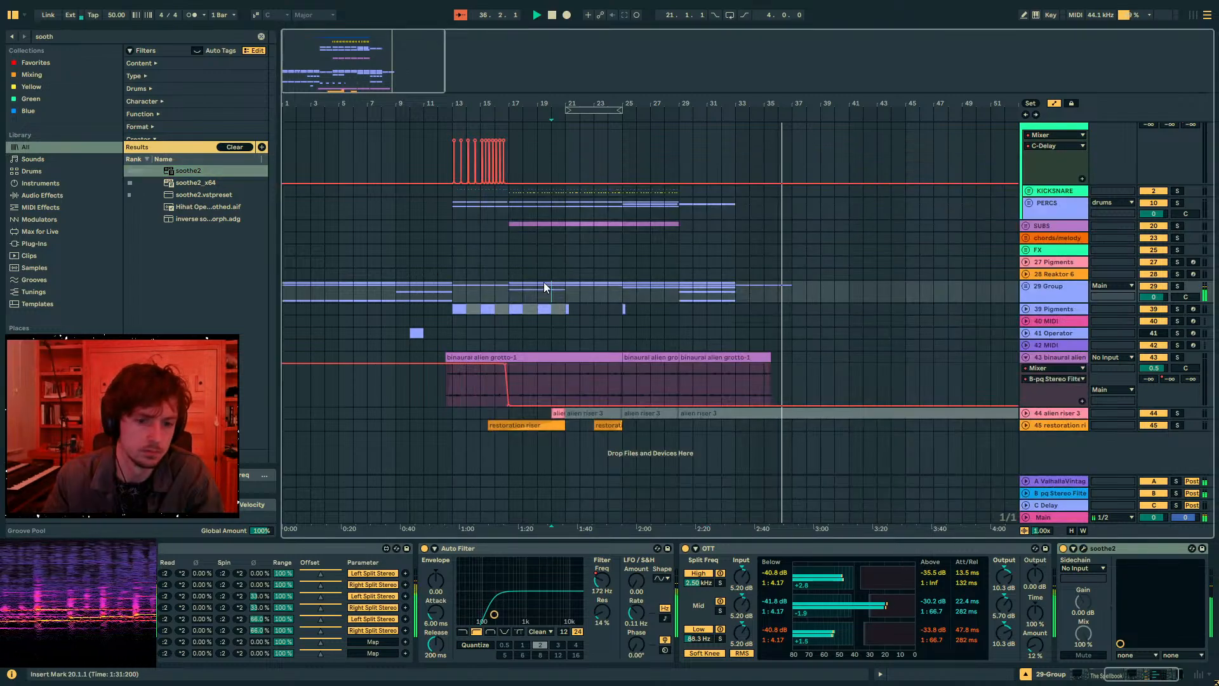
- Load bloom on the Main track ahead of Ozone 8 and apply its master bus preset Smiley curve
{"action": "left_click", "coordinate": [537, 518]}
{"action": "key", "text": "ctrl+f"}
{"action": "type", "text": "bloom"}
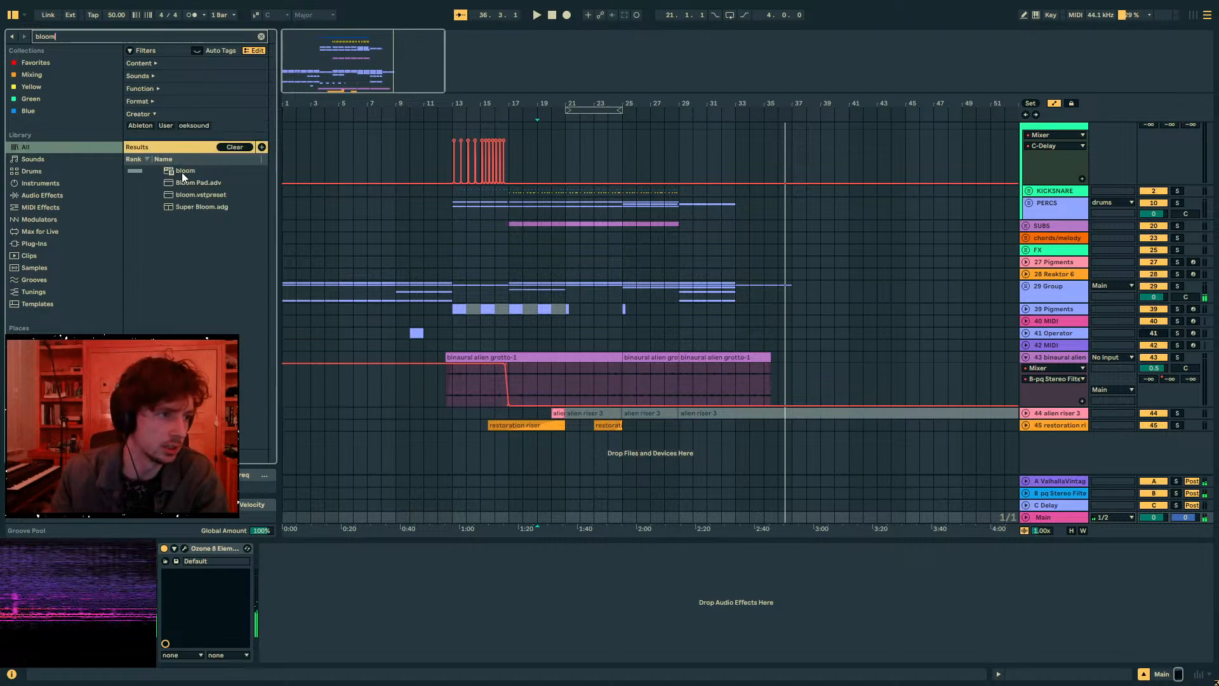
{"action": "left_click_drag", "start_coordinate": [183, 176], "coordinate": [505, 545]}
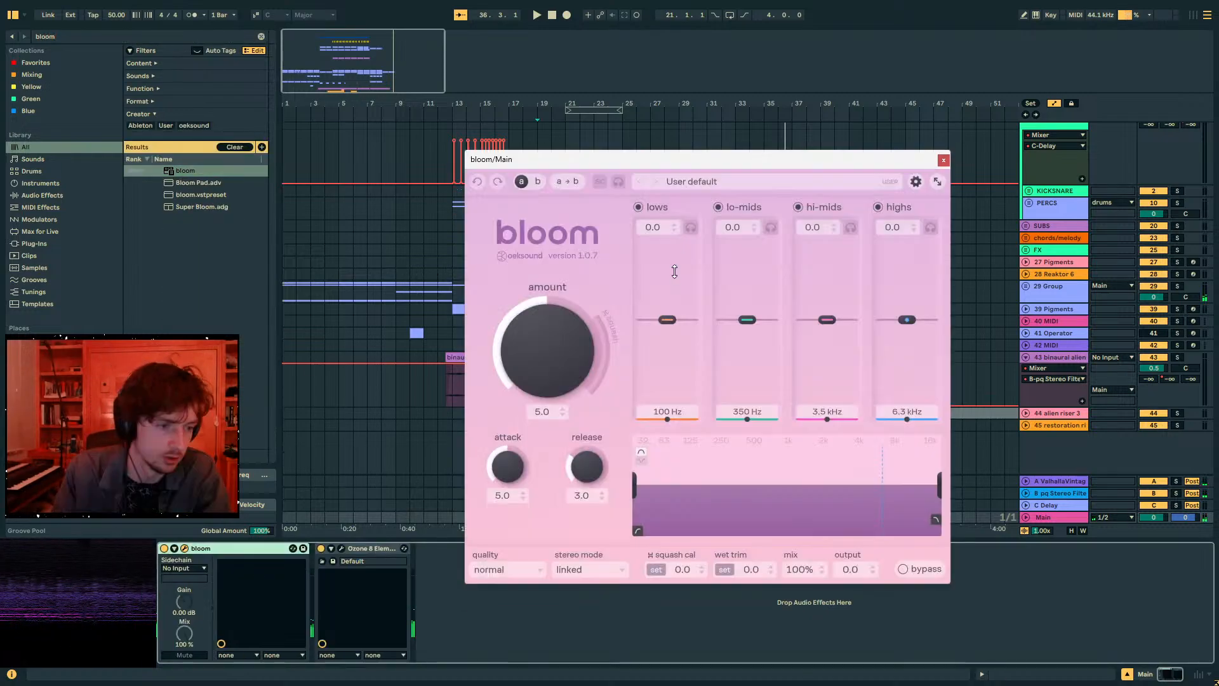
{"action": "left_click", "coordinate": [693, 184]}
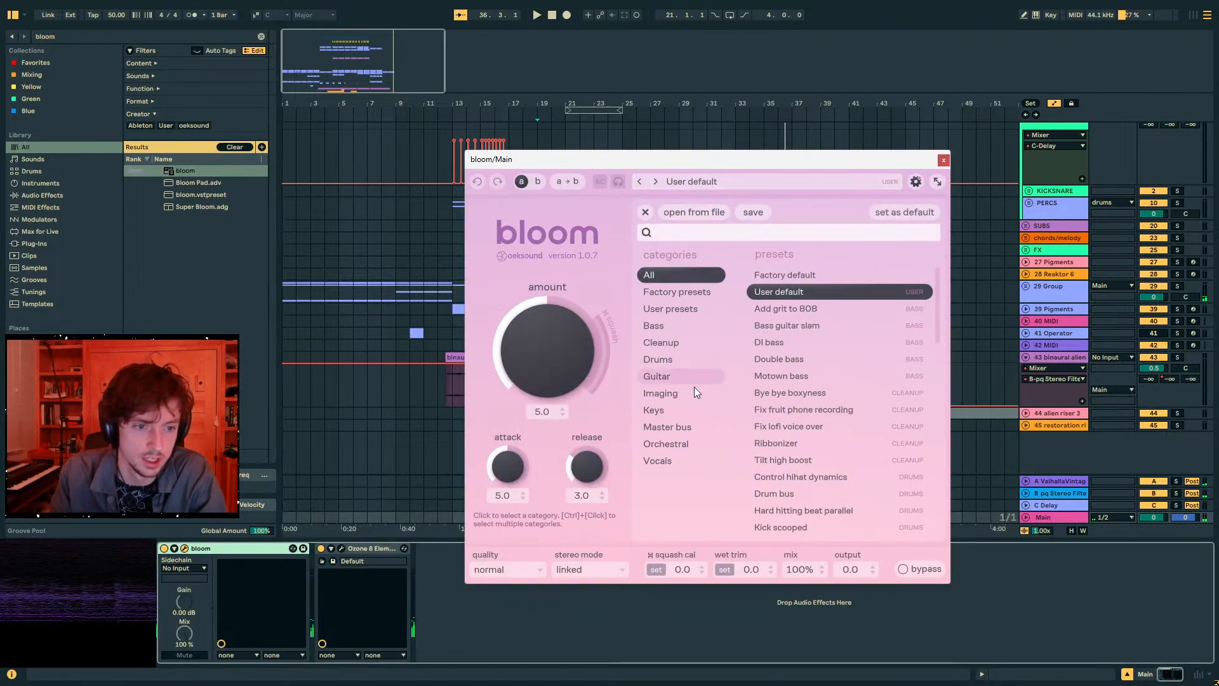
{"action": "left_click", "coordinate": [671, 431]}
{"action": "double_click", "coordinate": [794, 411]}
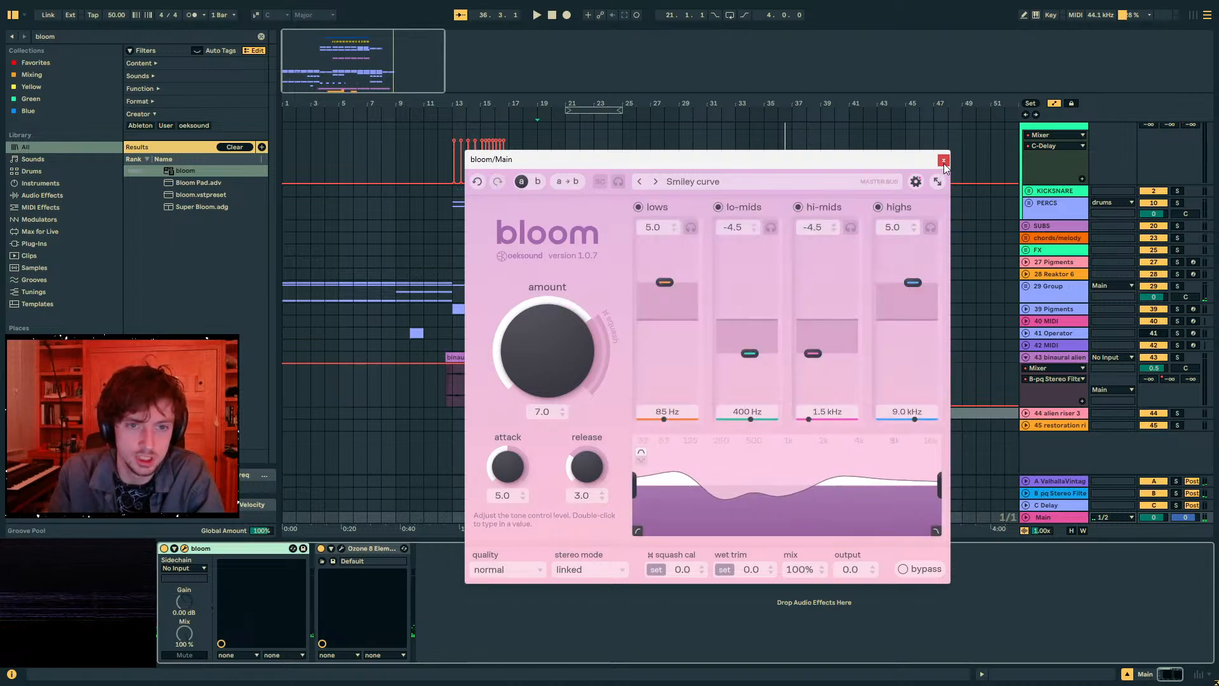
{"action": "key", "text": "space"}
{"action": "left_click", "coordinate": [943, 160]}
- Play the arrangement from bar 17 and review bloom's settings on the Main track
{"action": "left_click", "coordinate": [505, 244]}
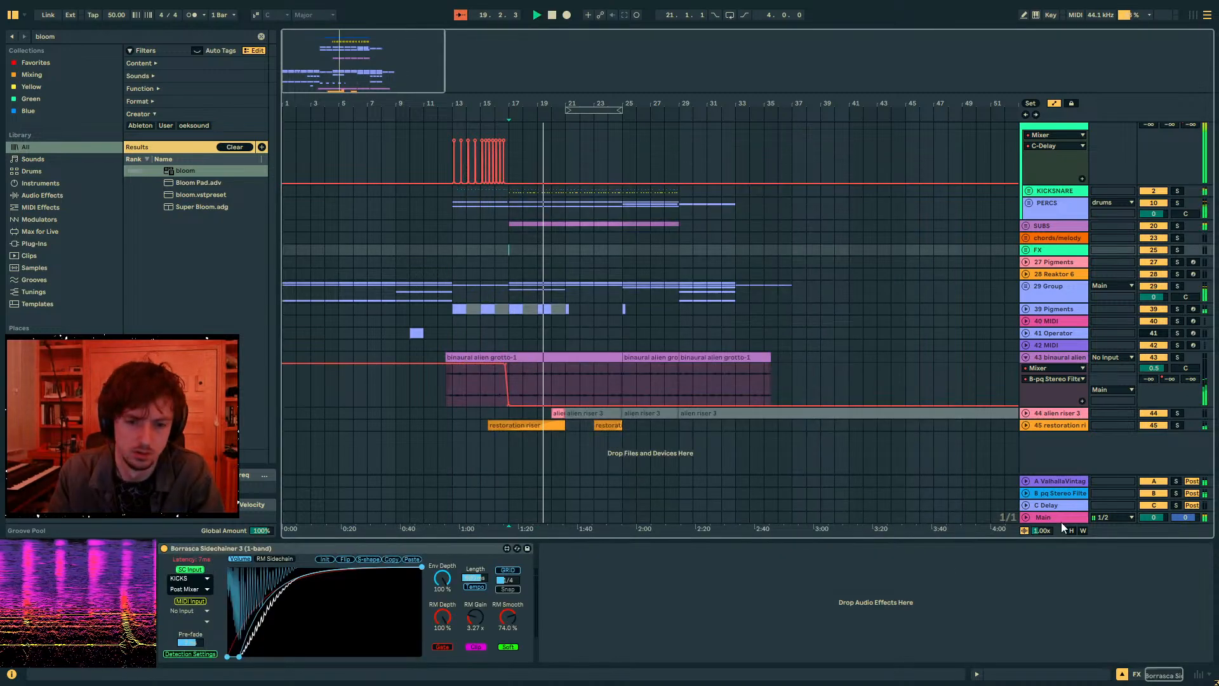
{"action": "left_click", "coordinate": [1043, 519]}
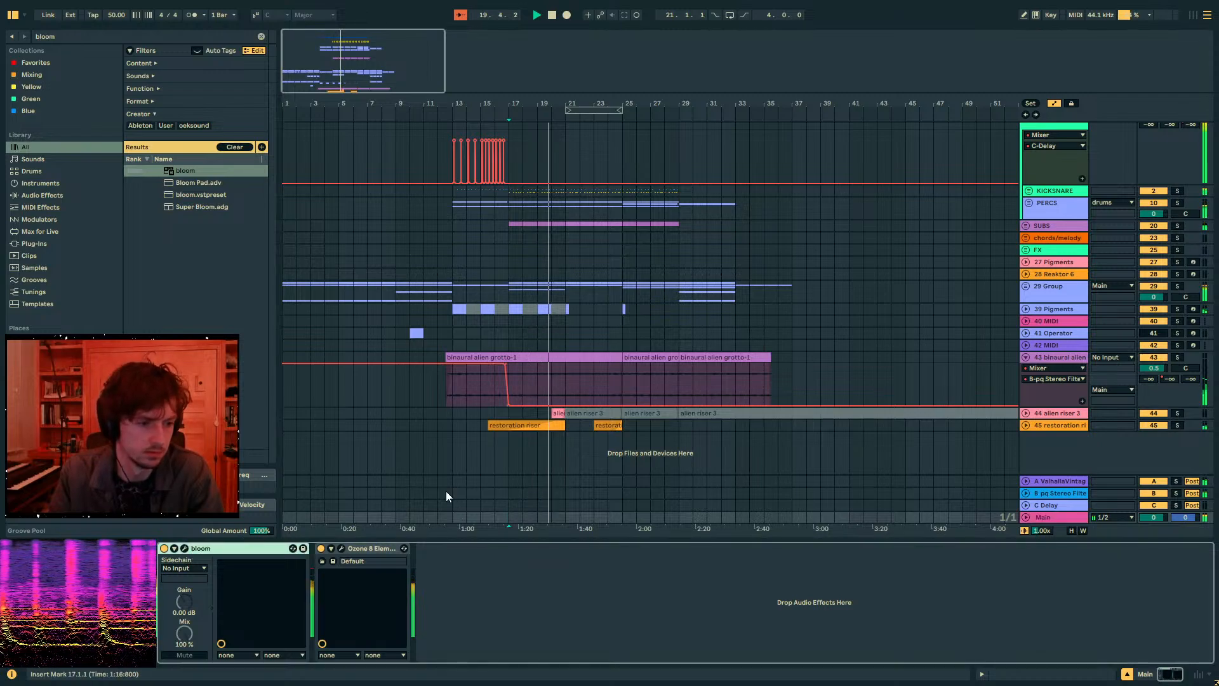
{"action": "left_click", "coordinate": [185, 548]}
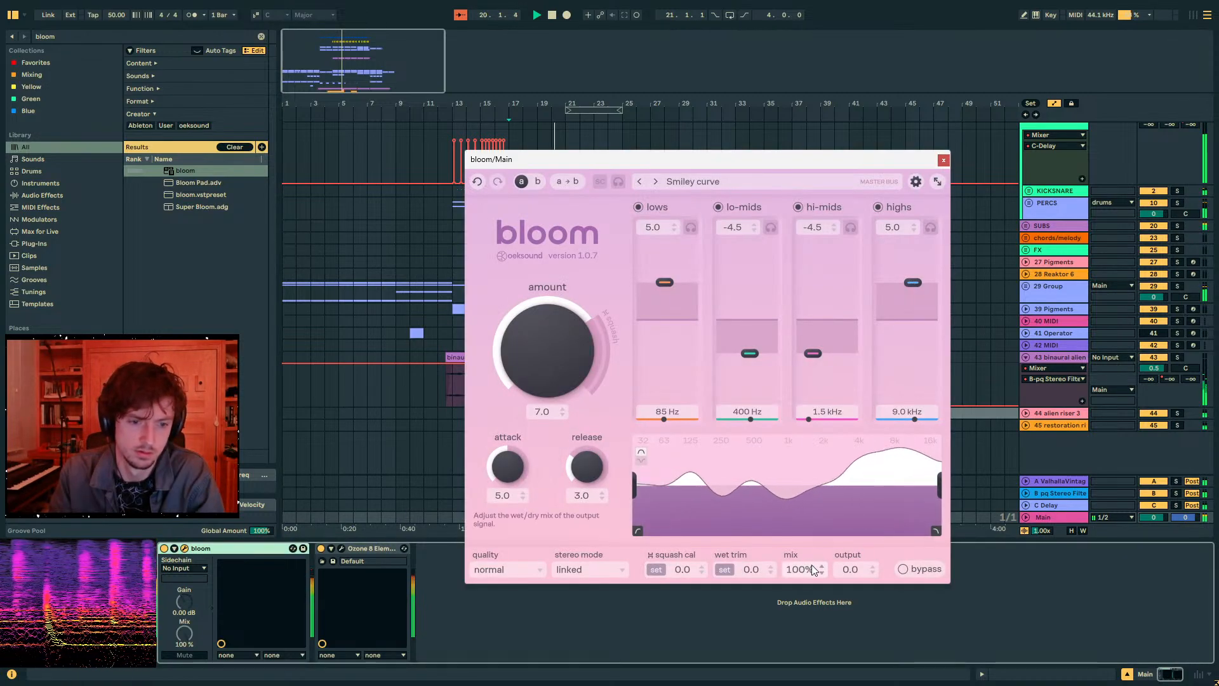
{"action": "left_click", "coordinate": [944, 159]}
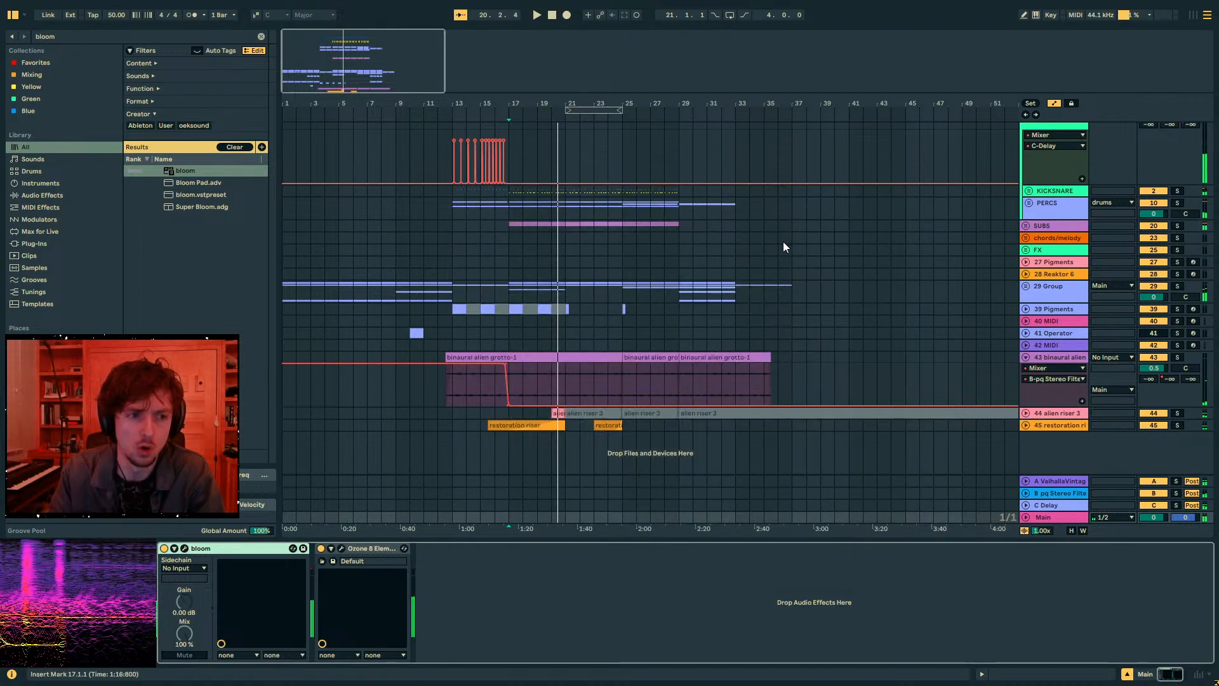
- Unfold the PERCS group and set its track volume to -2.3 dB during playback
{"action": "scroll", "coordinate": [783, 241], "scroll_direction": "up", "scroll_amount": 1}
{"action": "left_click", "coordinate": [1029, 227]}
{"action": "left_click", "coordinate": [1046, 233]}
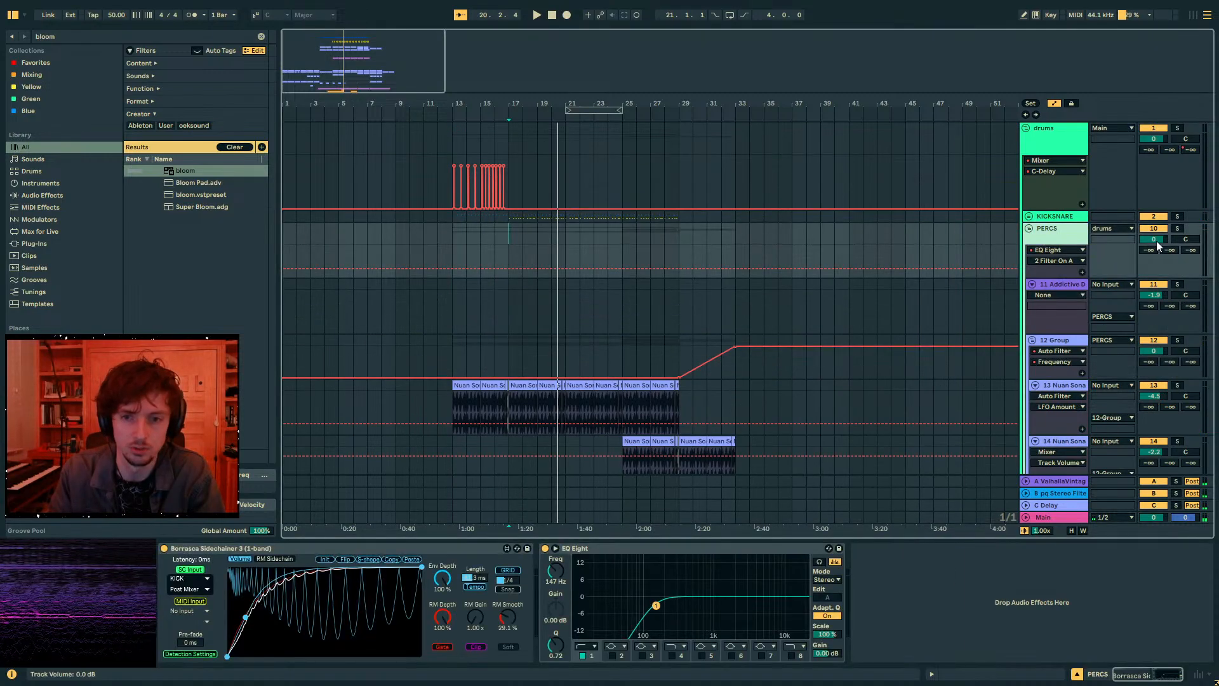
{"action": "key", "text": "space"}
{"action": "left_click_drag", "start_coordinate": [1153, 240], "coordinate": [1153, 227]}
{"action": "scroll", "coordinate": [478, 272], "scroll_direction": "down", "scroll_amount": 15}
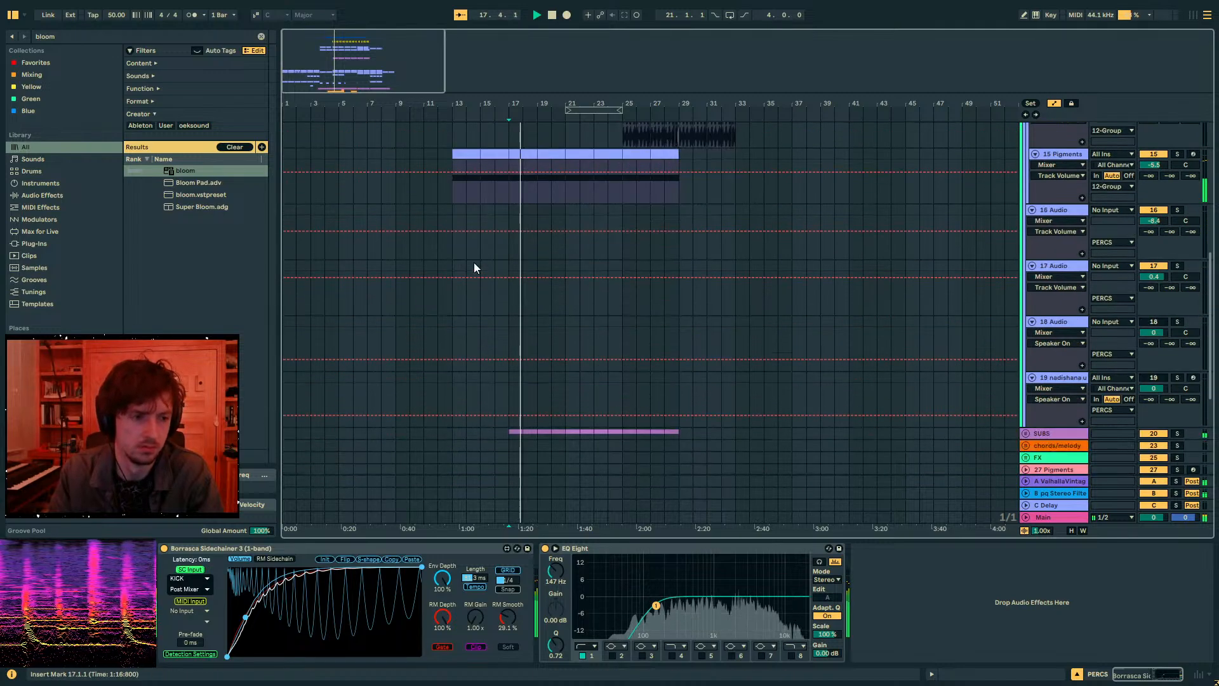
- Add EQ Eight after soothe2 on the 29 Group and make band 1 a low cut at 156 Hz
{"action": "left_click", "coordinate": [401, 267]}
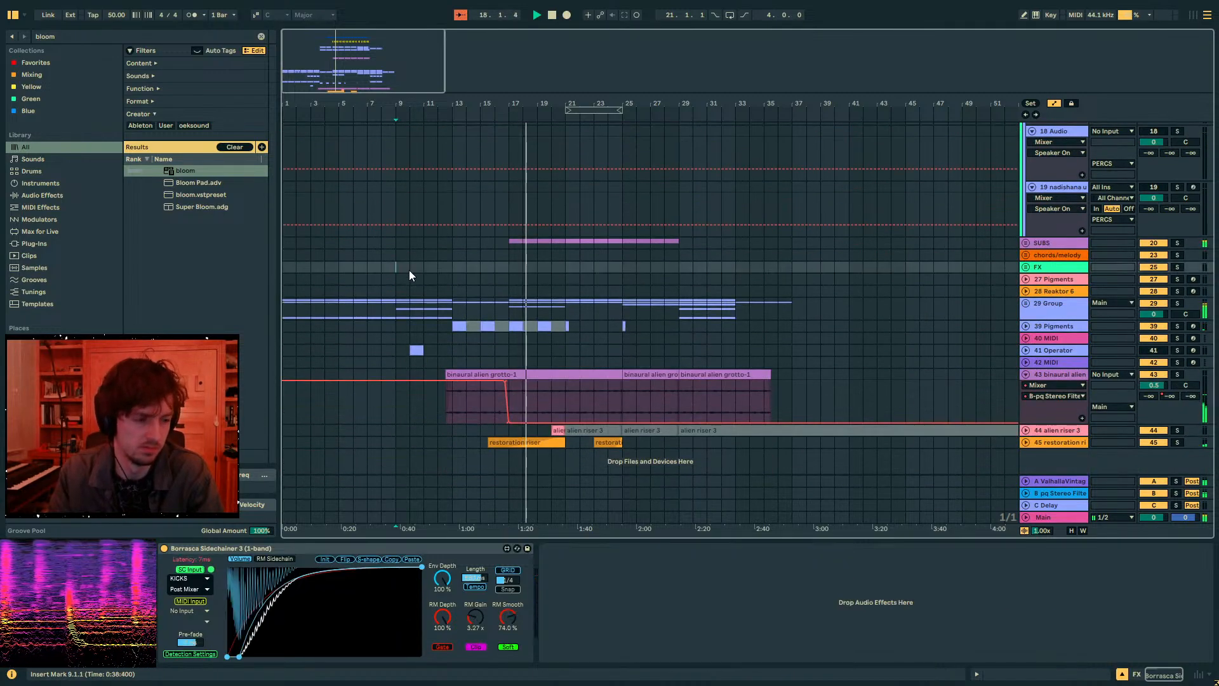
{"action": "left_click", "coordinate": [1042, 308]}
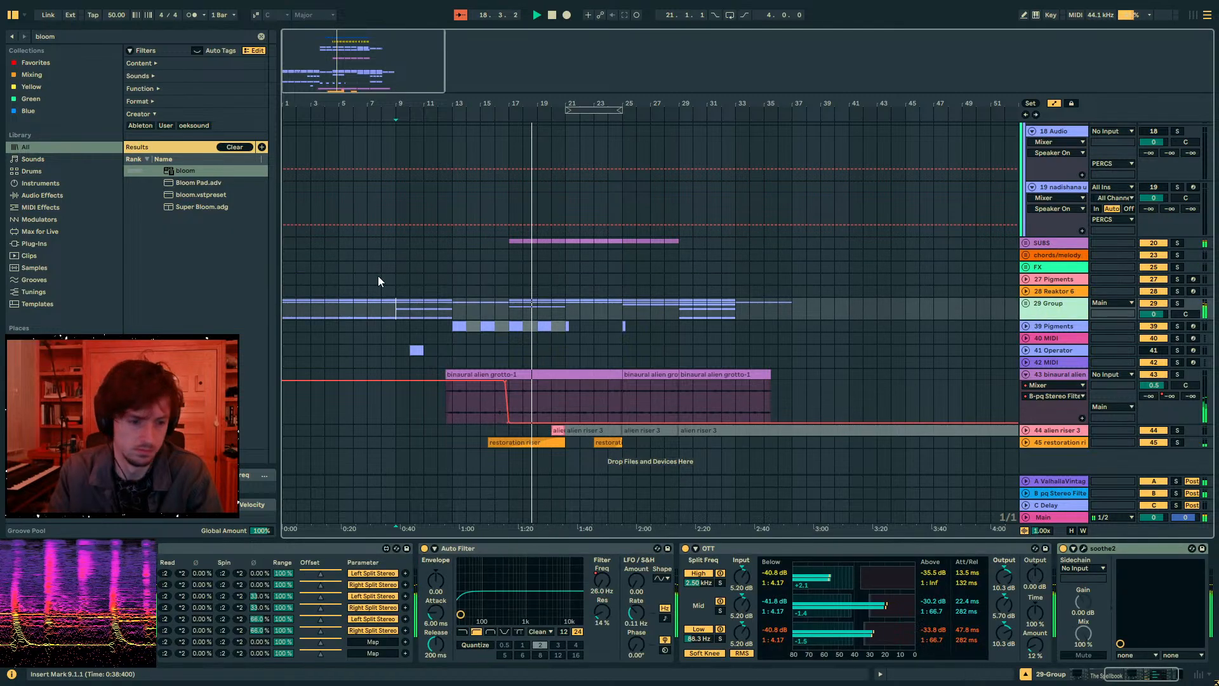
{"action": "left_click", "coordinate": [43, 36]}
{"action": "type", "text": "eq 8"}
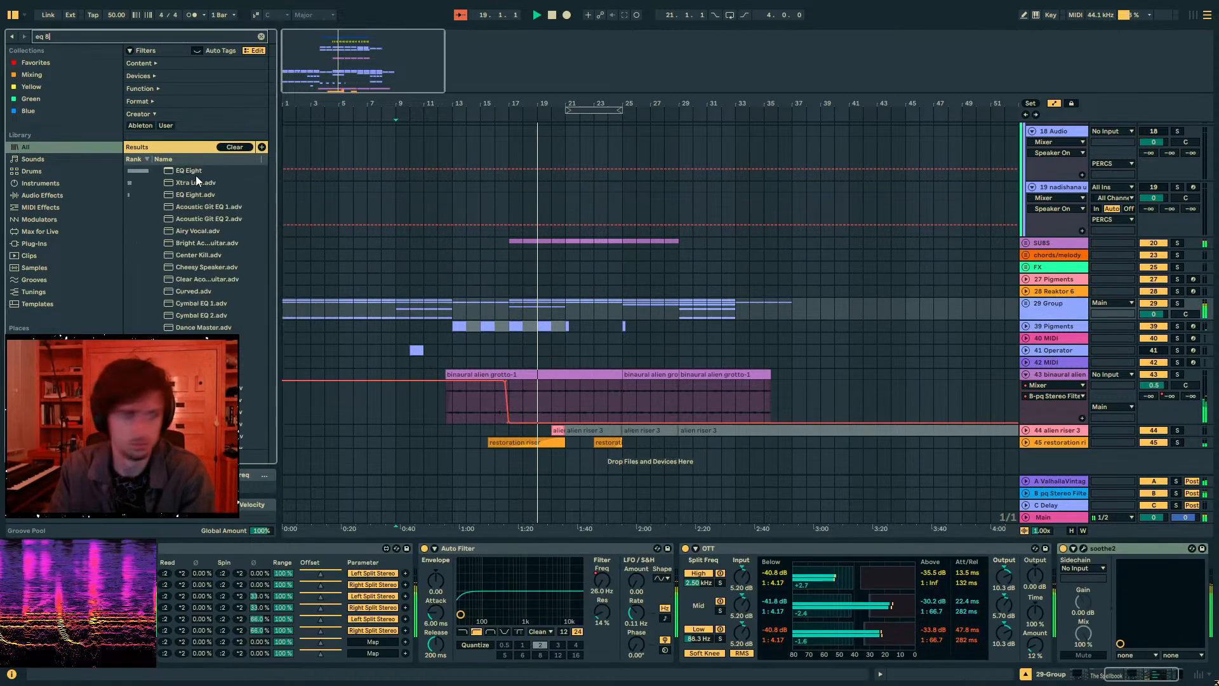
{"action": "key", "text": "Return"}
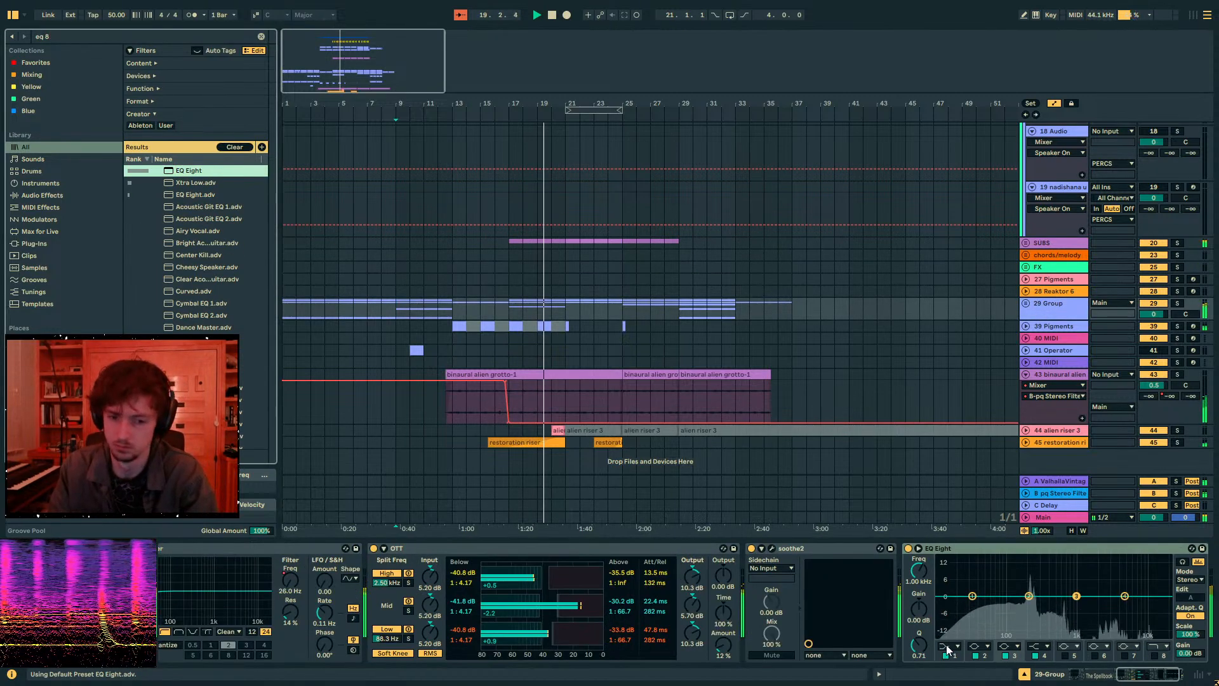
{"action": "left_click_drag", "start_coordinate": [972, 605], "coordinate": [1021, 605]}
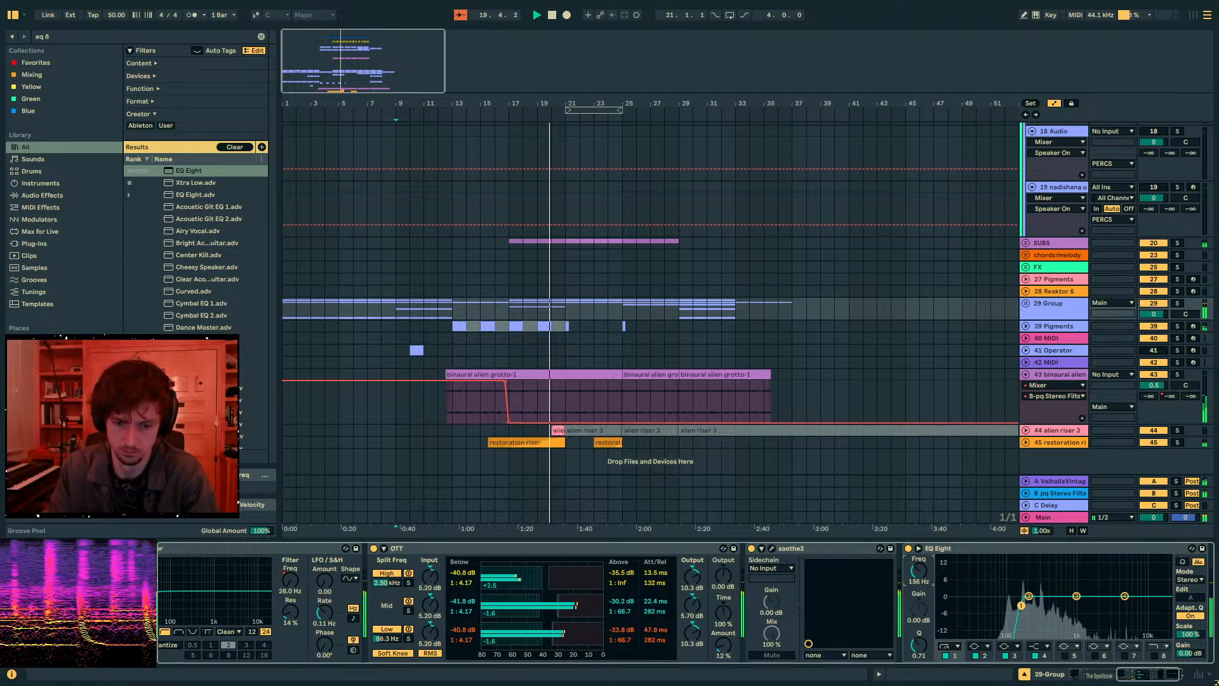
- Check the Main track's effects while playing, and fold the PERCS group's tracks away
{"action": "left_click", "coordinate": [1059, 517]}
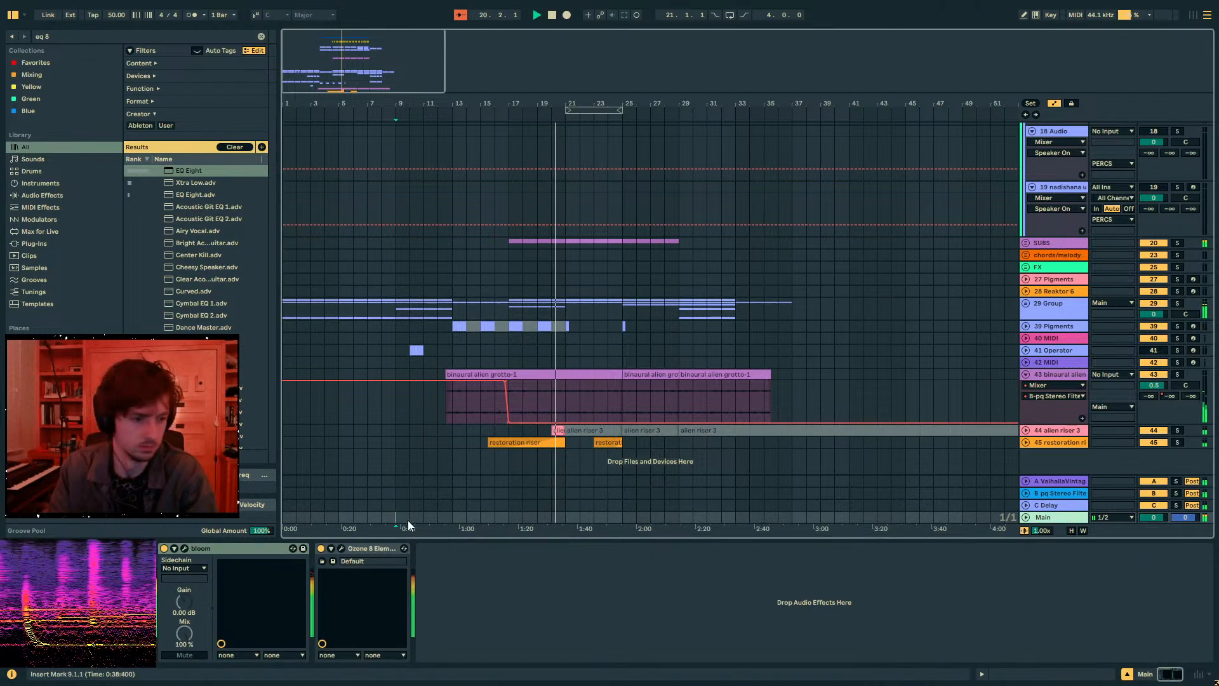
{"action": "left_click", "coordinate": [553, 349]}
{"action": "scroll", "coordinate": [607, 376], "scroll_direction": "up", "scroll_amount": 10}
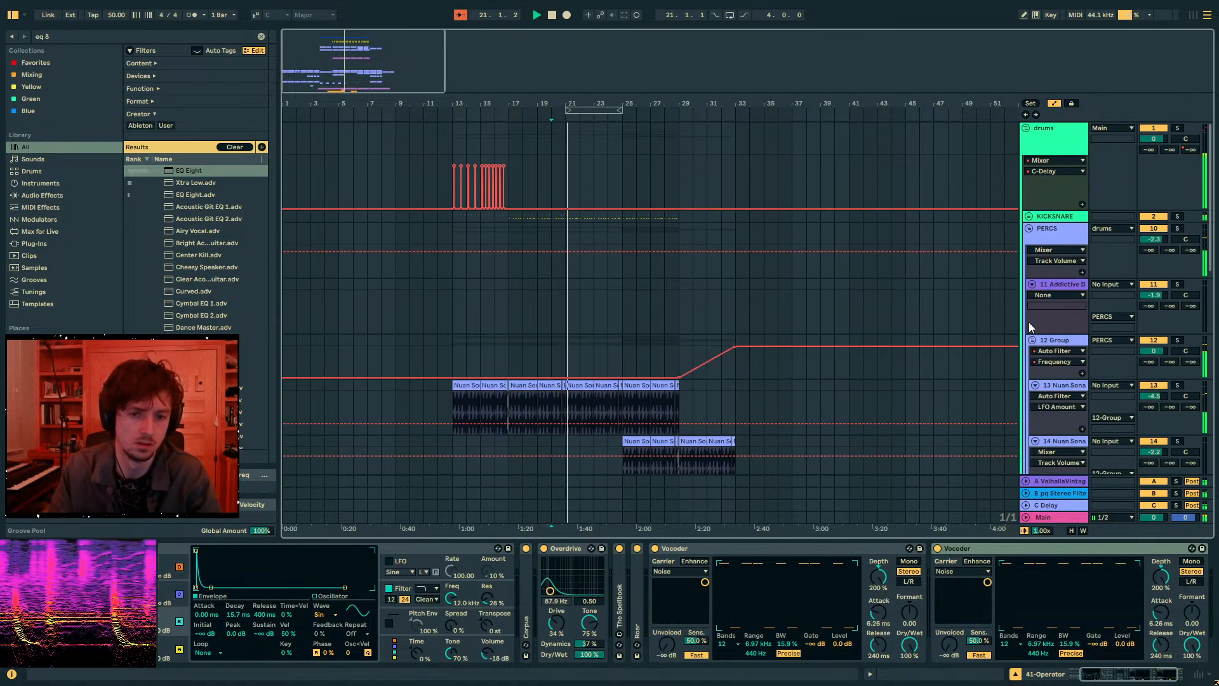
{"action": "double_click", "coordinate": [1039, 232]}
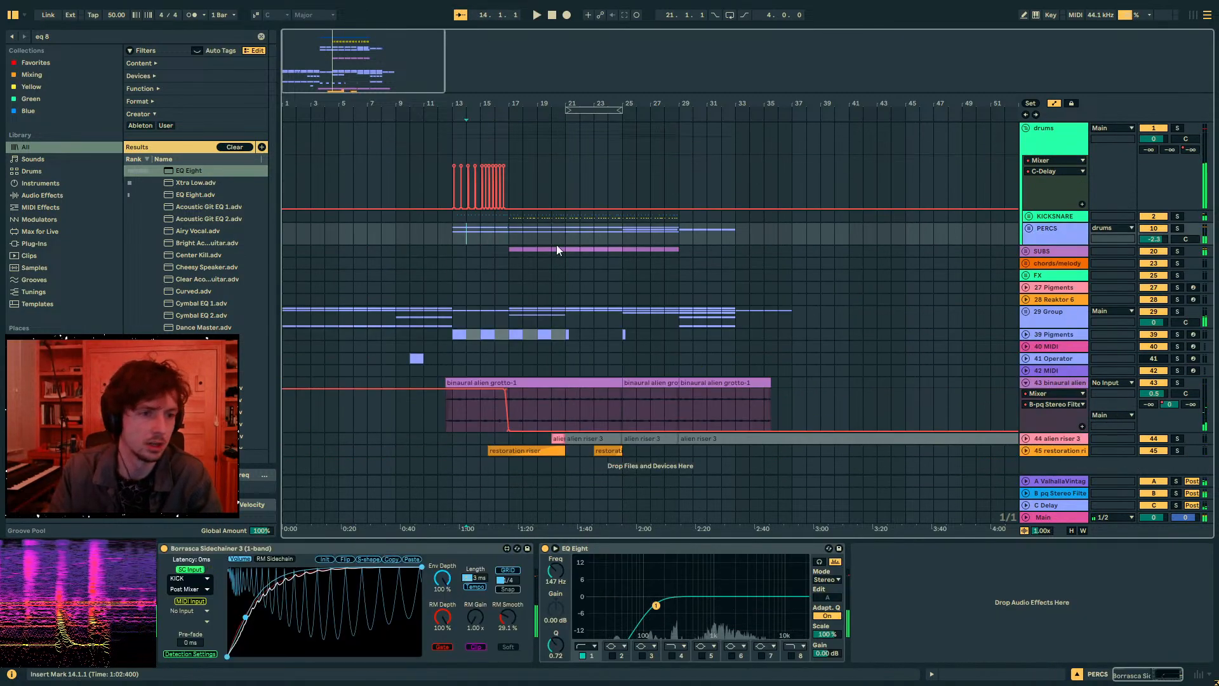
- Save the Live Set as "25-01-28 modal synth spooks" in the A12 PROJECTS 2025 folder
{"action": "key", "text": "ctrl+shift+s"}
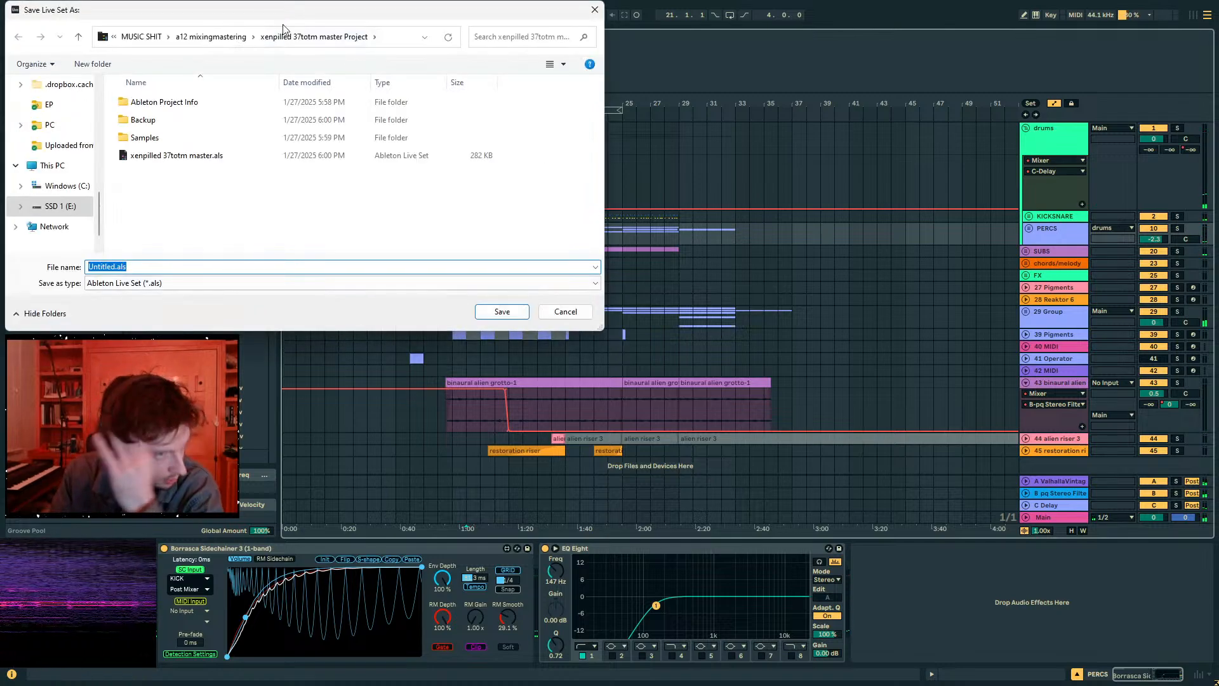
{"action": "left_click_drag", "start_coordinate": [245, 11], "coordinate": [719, 130]}
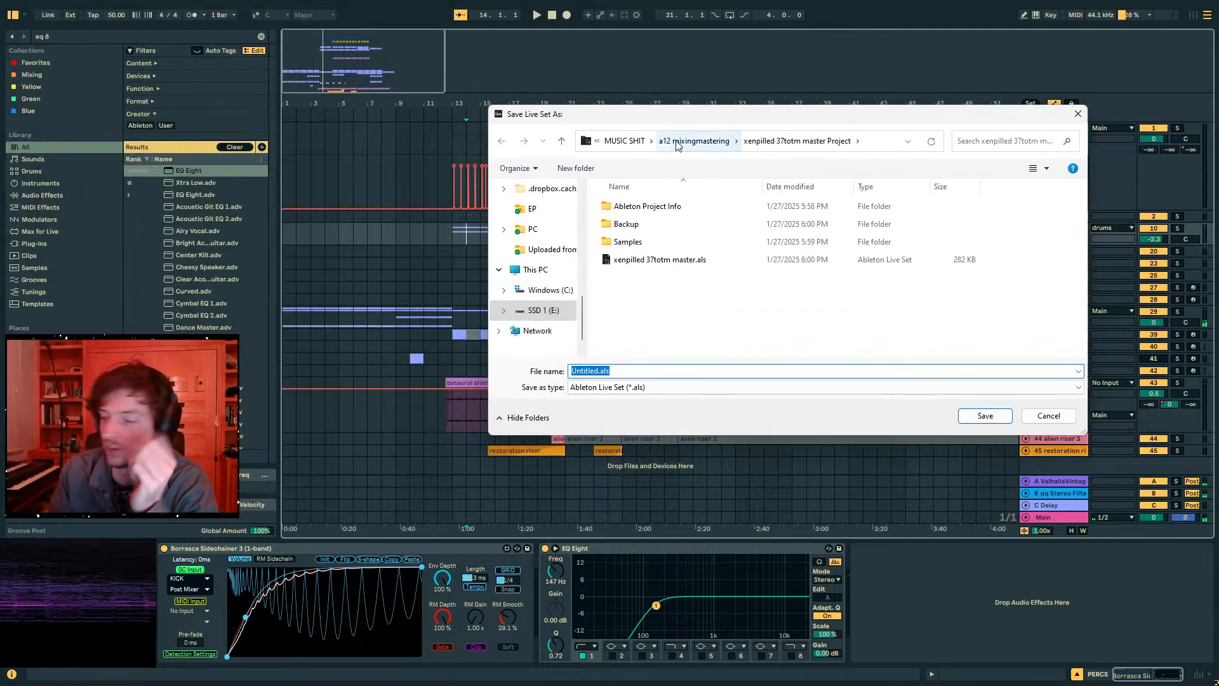
{"action": "left_click", "coordinate": [624, 141]}
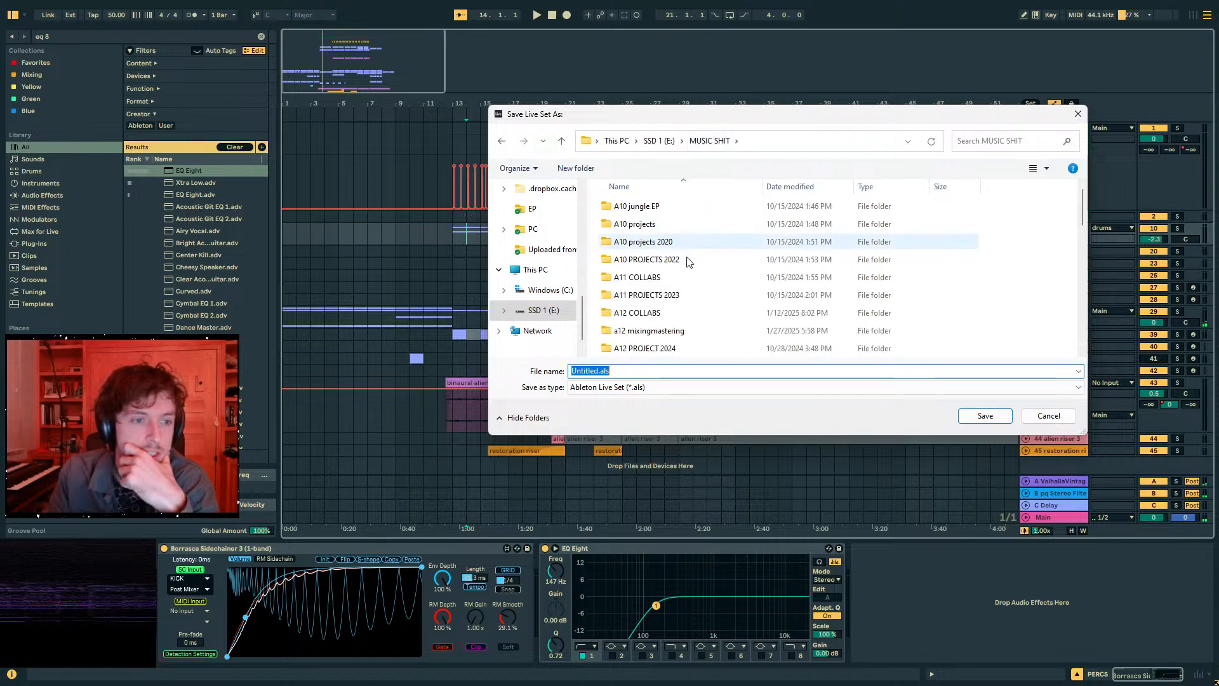
{"action": "scroll", "coordinate": [675, 300], "scroll_direction": "down", "scroll_amount": 1}
{"action": "double_click", "coordinate": [675, 312]}
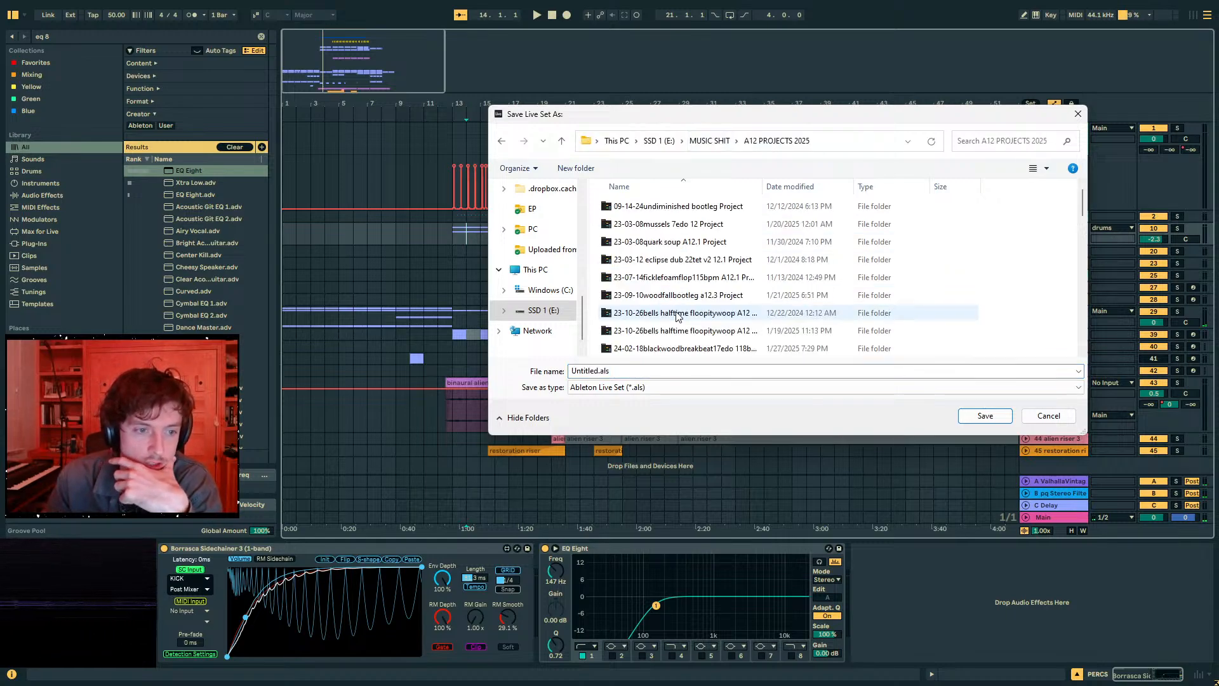
{"action": "scroll", "coordinate": [746, 322], "scroll_direction": "down", "scroll_amount": 5}
{"action": "left_click", "coordinate": [704, 372]}
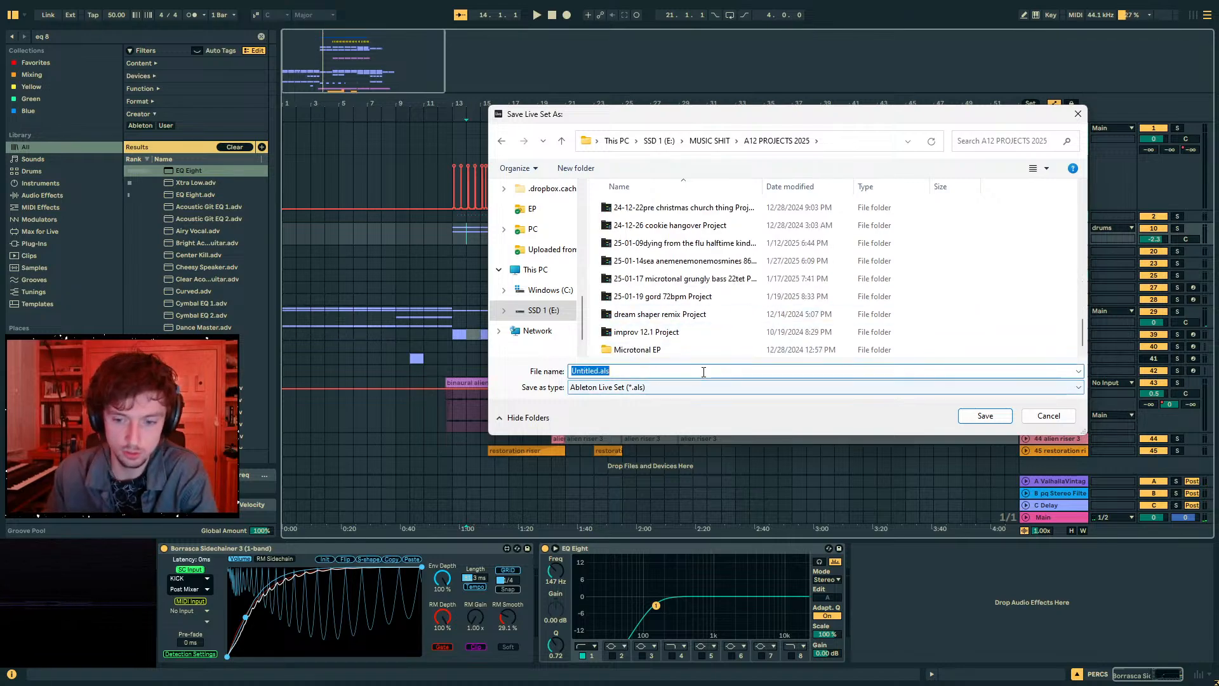
{"action": "type", "text": "25-01"}
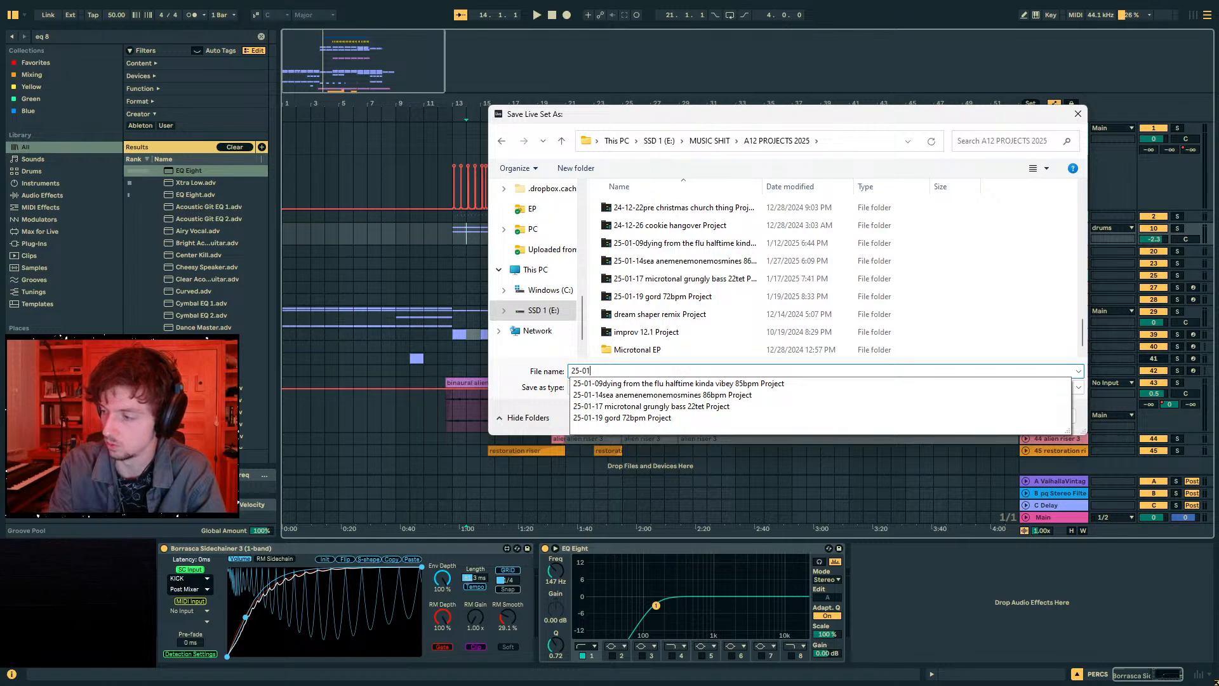
{"action": "type", "text": "-28"}
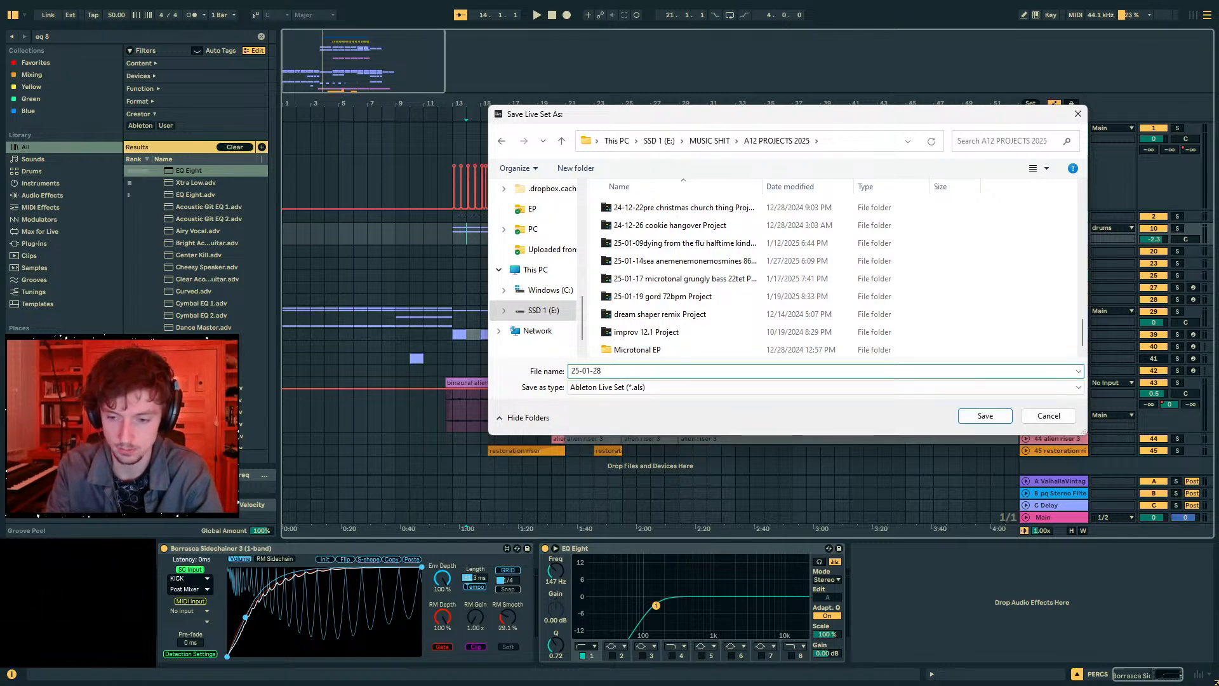
{"action": "type", "text": " modal synth spooks"}
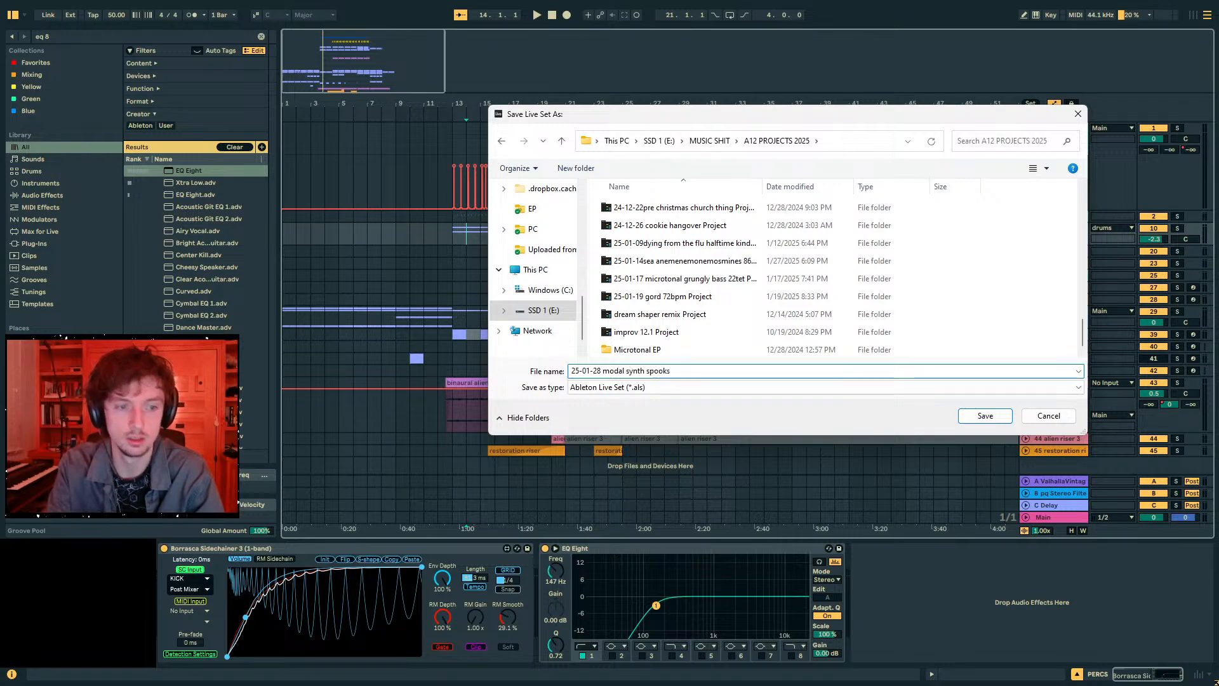
{"action": "key", "text": "Return"}
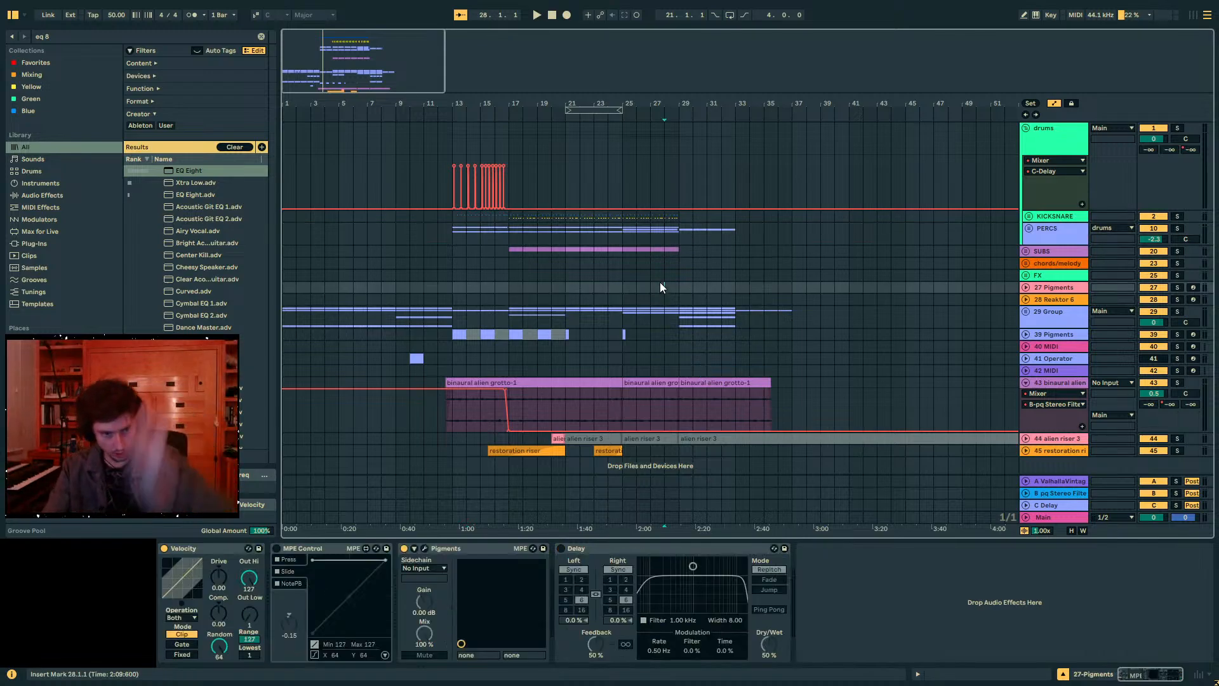
- Leave full-screen mode and play the arrangement from bar 5
{"action": "left_click", "coordinate": [660, 284]}
{"action": "key", "text": "F11"}
{"action": "left_click", "coordinate": [24, 23]}
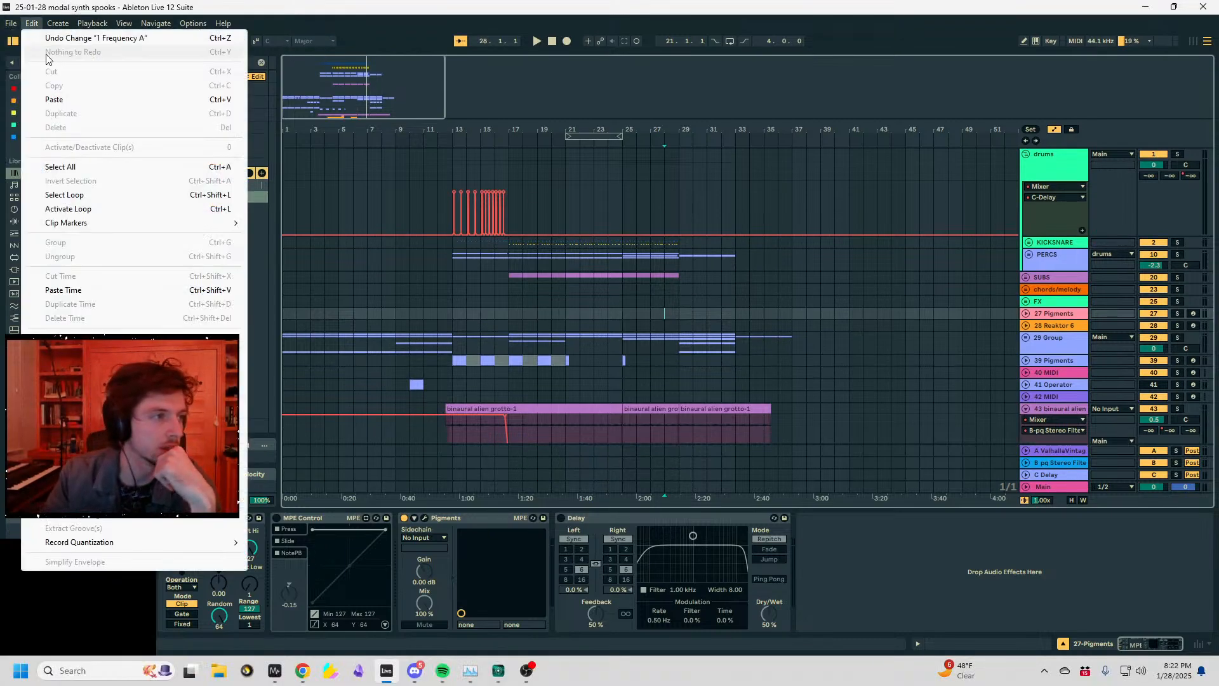
{"action": "mouse_move", "coordinate": [11, 23]}
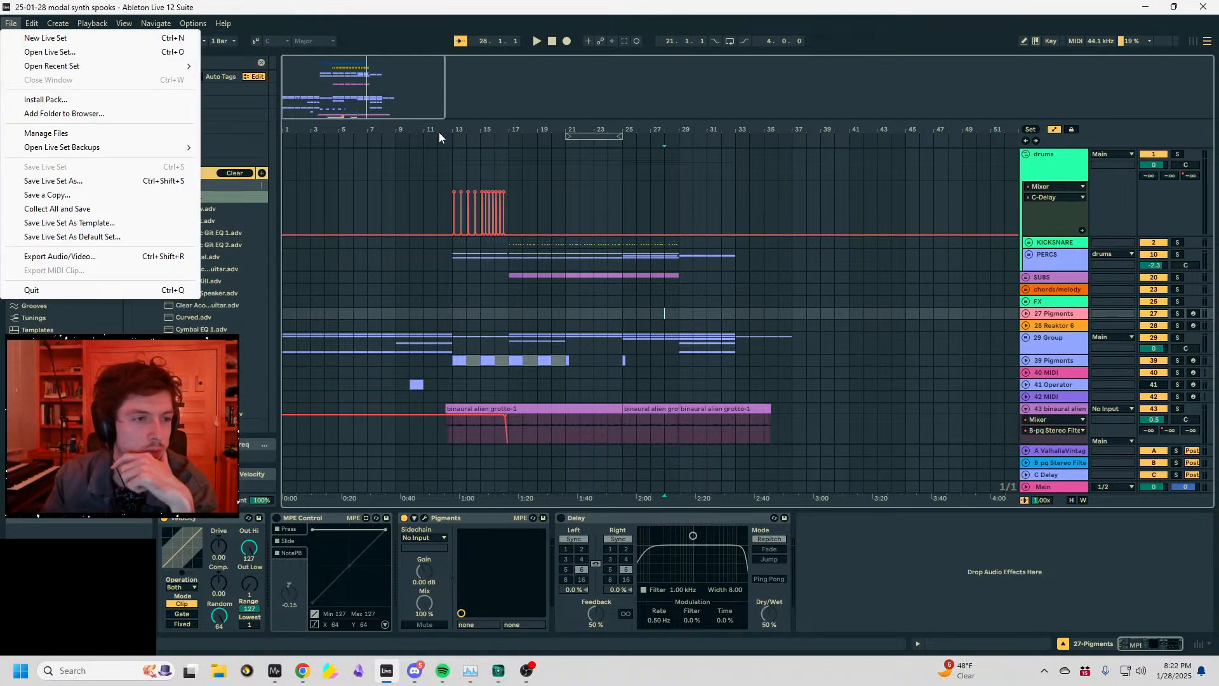
{"action": "left_click_drag", "start_coordinate": [439, 134], "coordinate": [437, 139]}
{"action": "left_click", "coordinate": [367, 192]}
{"action": "key", "text": "space"}
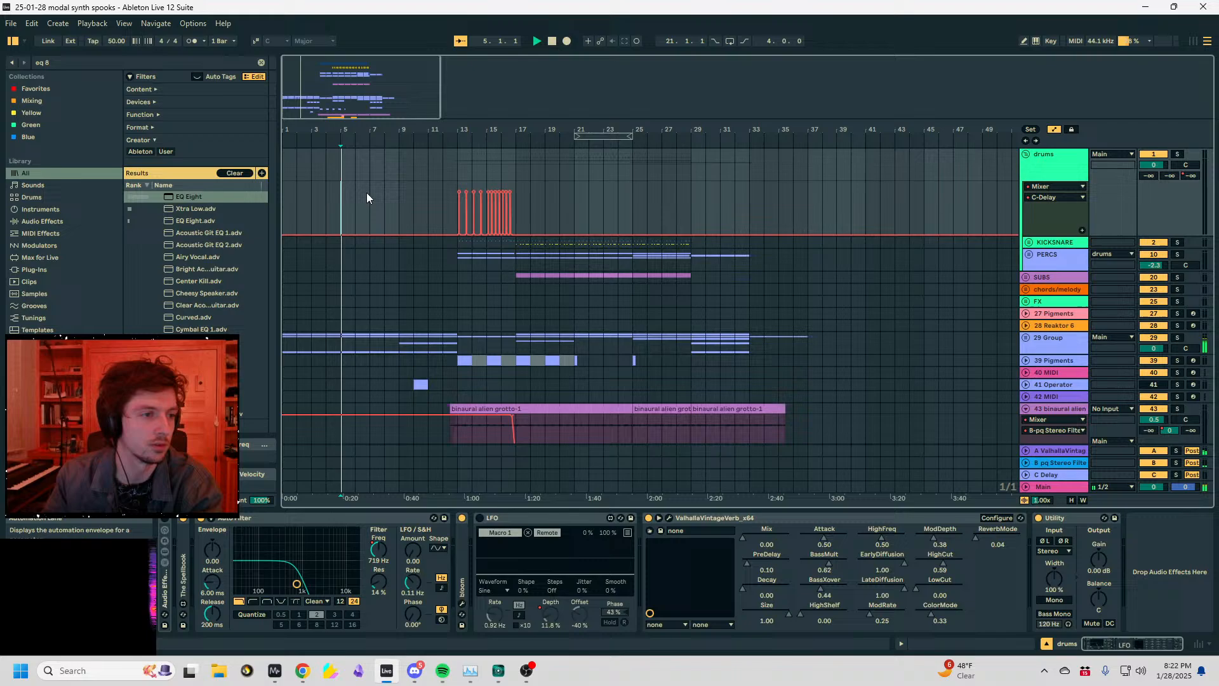
- Open the recent set "24-05-09mescanome 97bpm A12.3.als" and accept that audio will stop
{"action": "left_click", "coordinate": [10, 23]}
{"action": "mouse_move", "coordinate": [77, 66]}
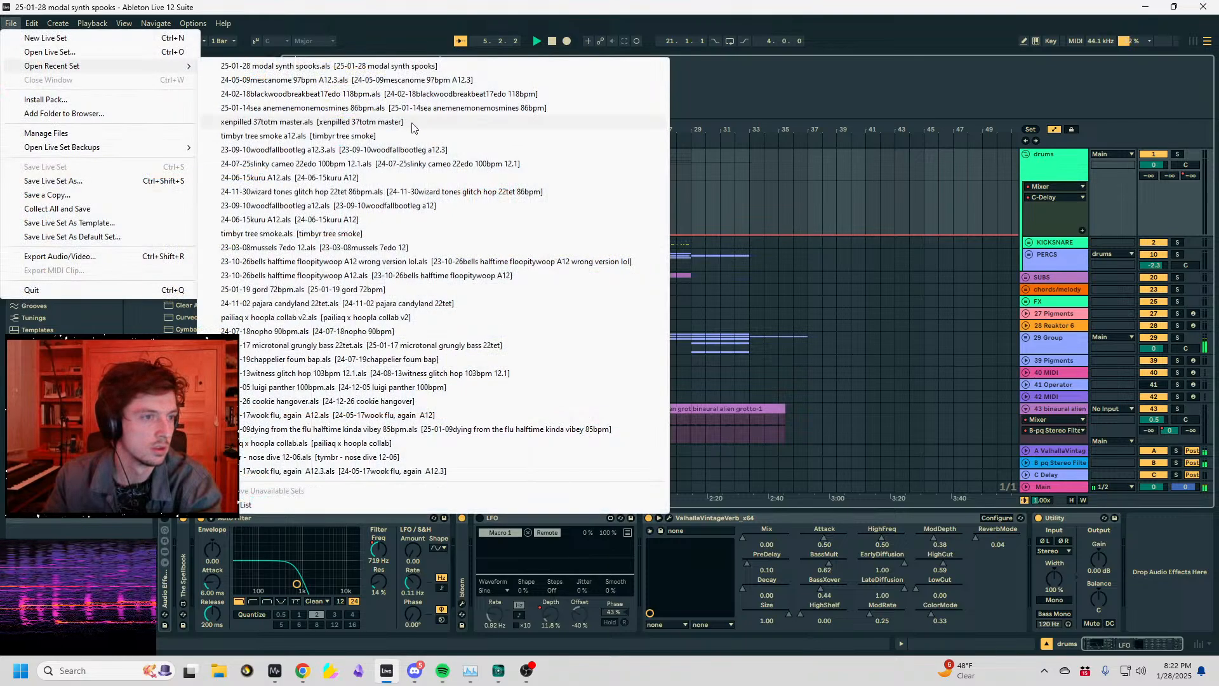
{"action": "left_click", "coordinate": [308, 81]}
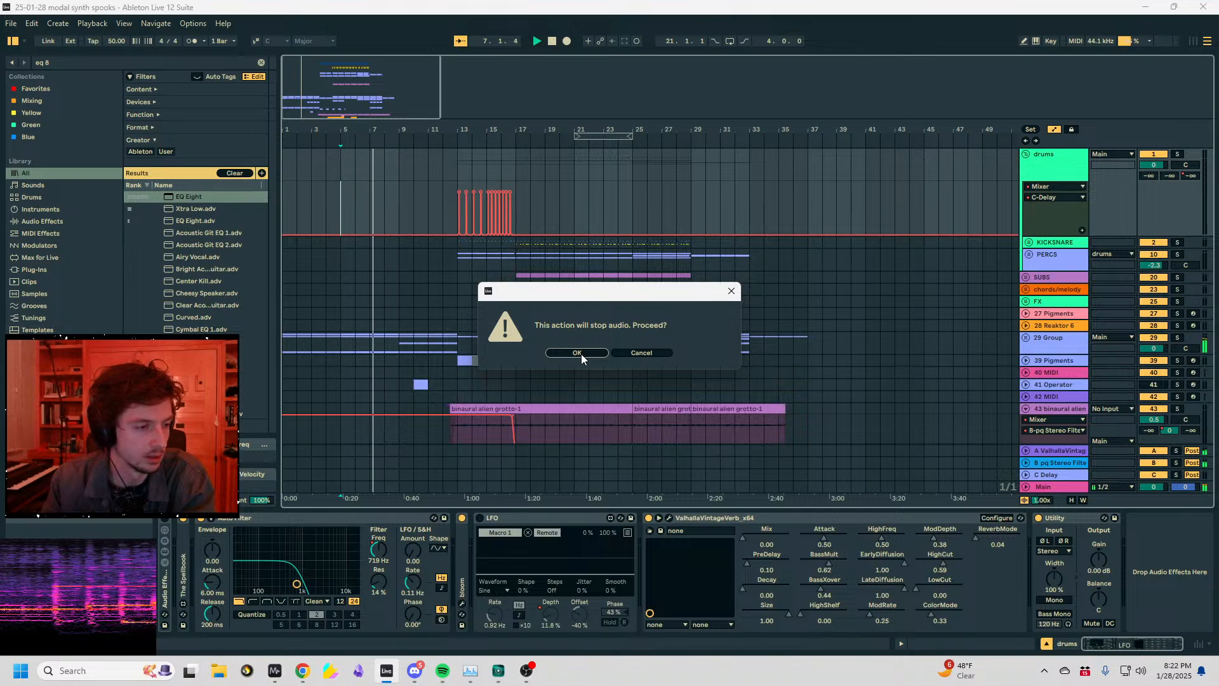
{"action": "left_click", "coordinate": [578, 353]}
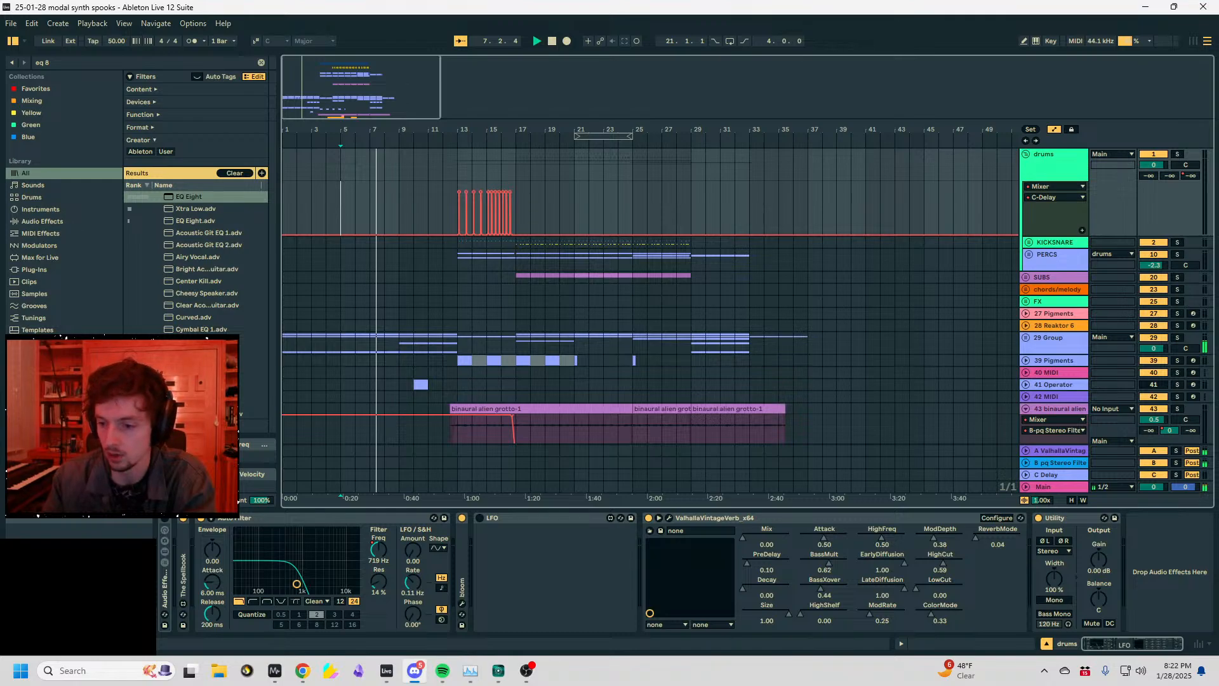
{"action": "left_click", "coordinate": [414, 671]}
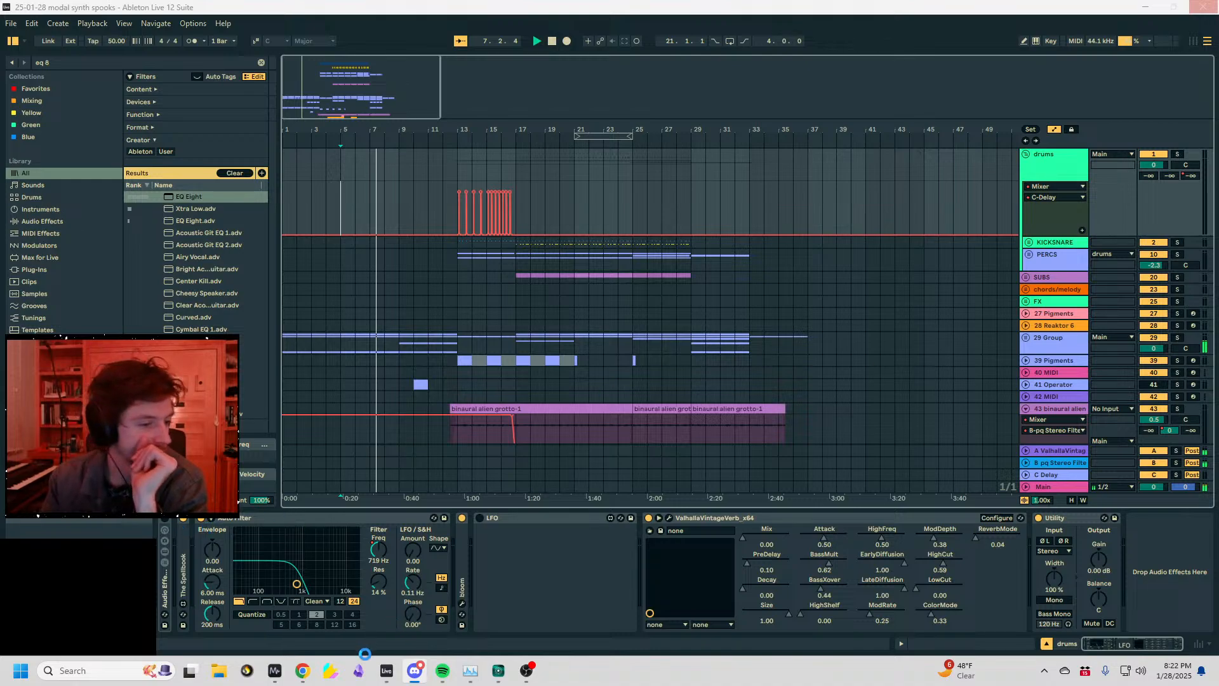
{"action": "mouse_move", "coordinate": [277, 672]}
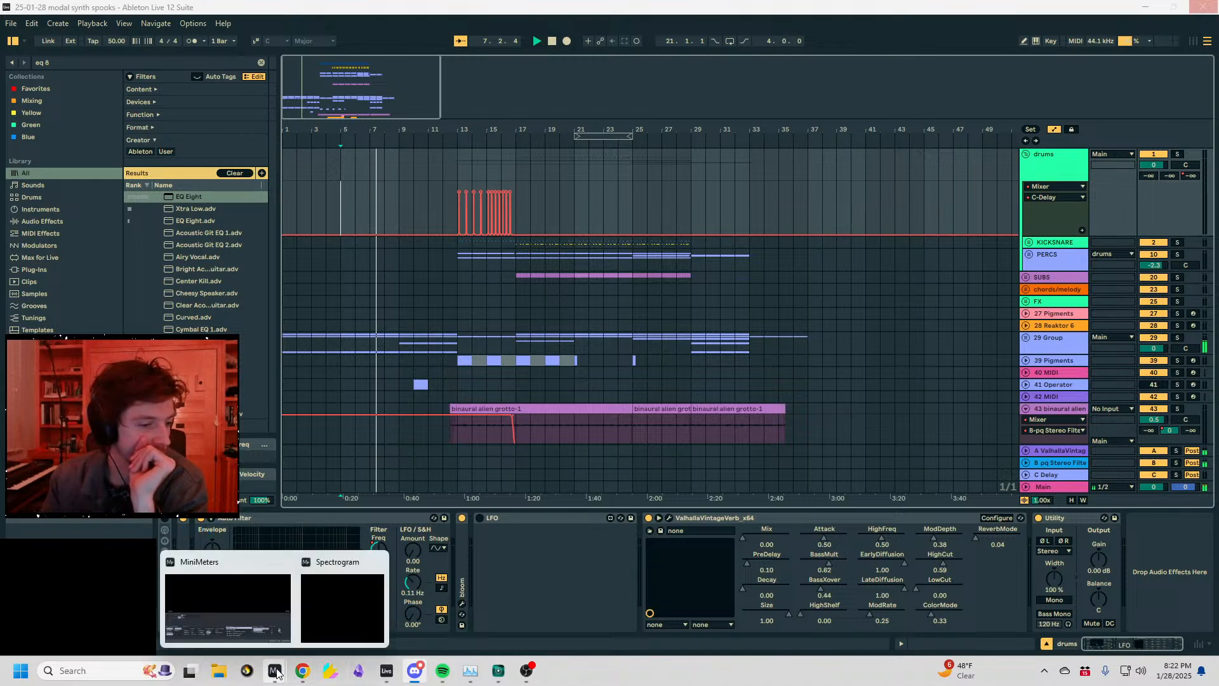
- Acknowledge the Addictive Drums 2 wrong binary location message and let the Live Set finish loading
{"action": "left_click", "coordinate": [386, 670]}
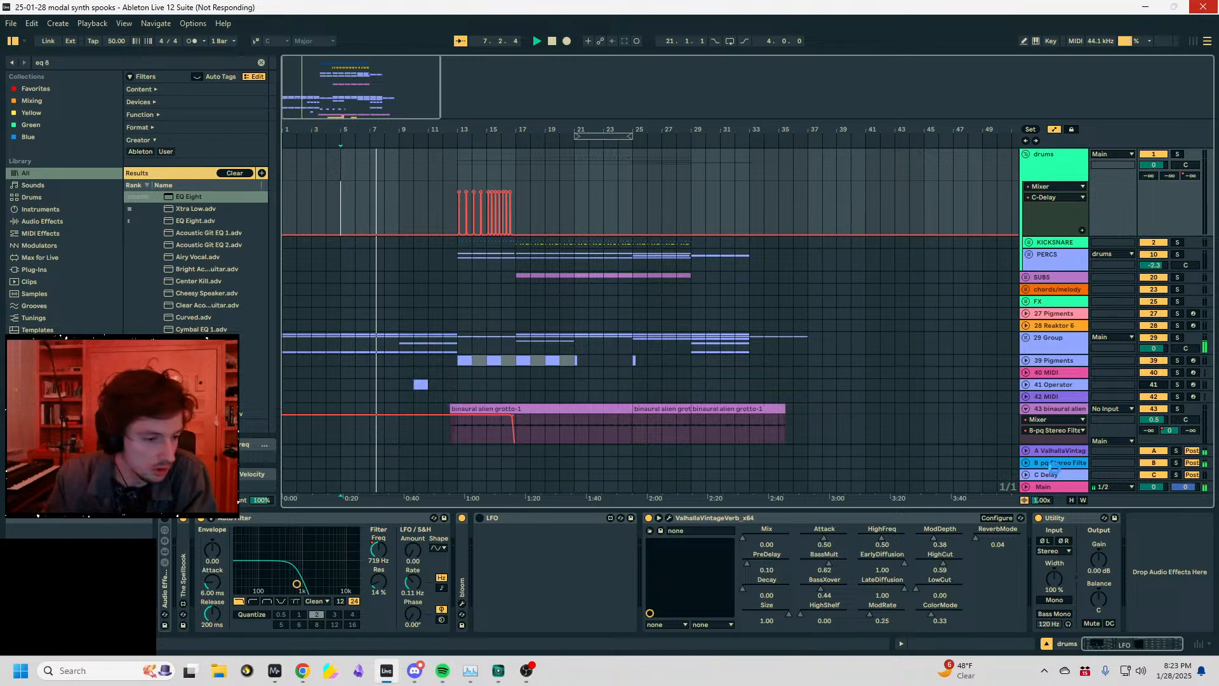
{"action": "left_click", "coordinate": [526, 671]}
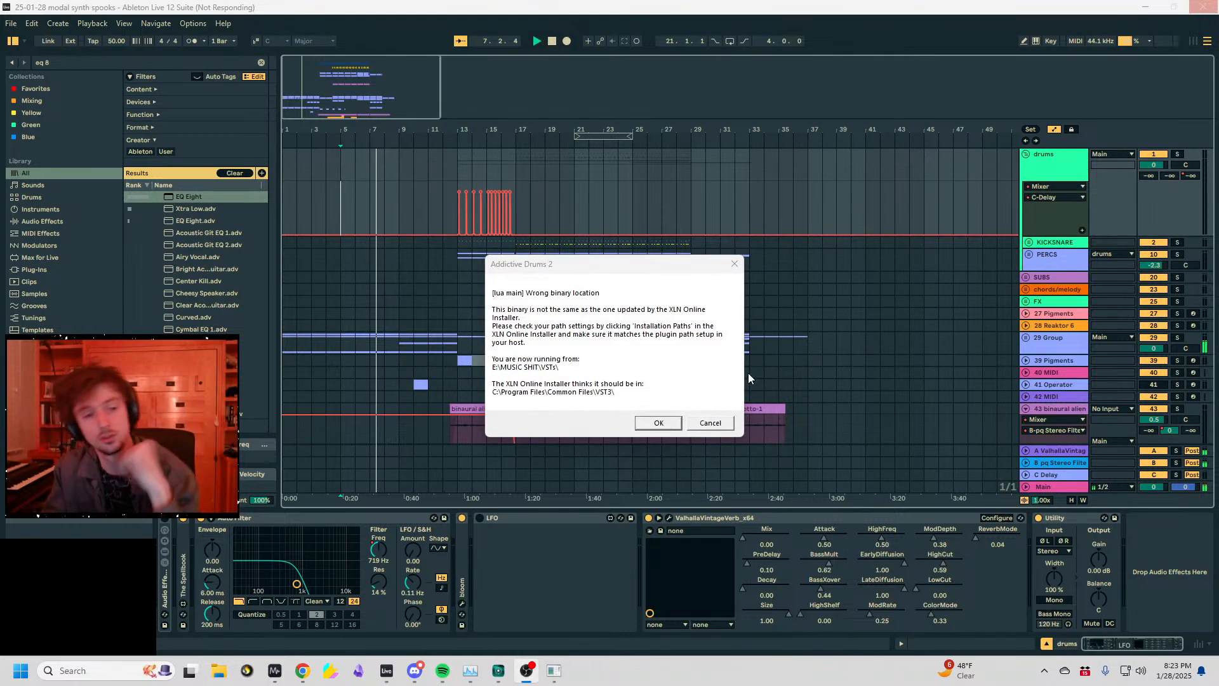
{"action": "left_click", "coordinate": [655, 424]}
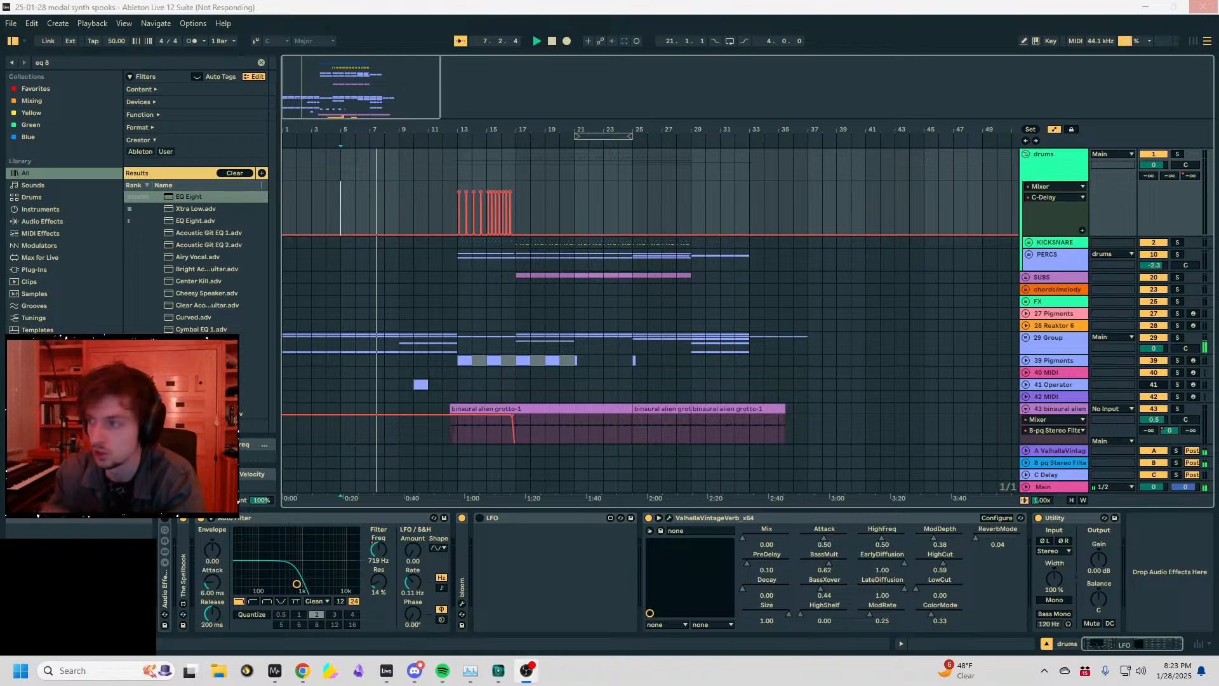
{"action": "left_click", "coordinate": [1203, 7]}
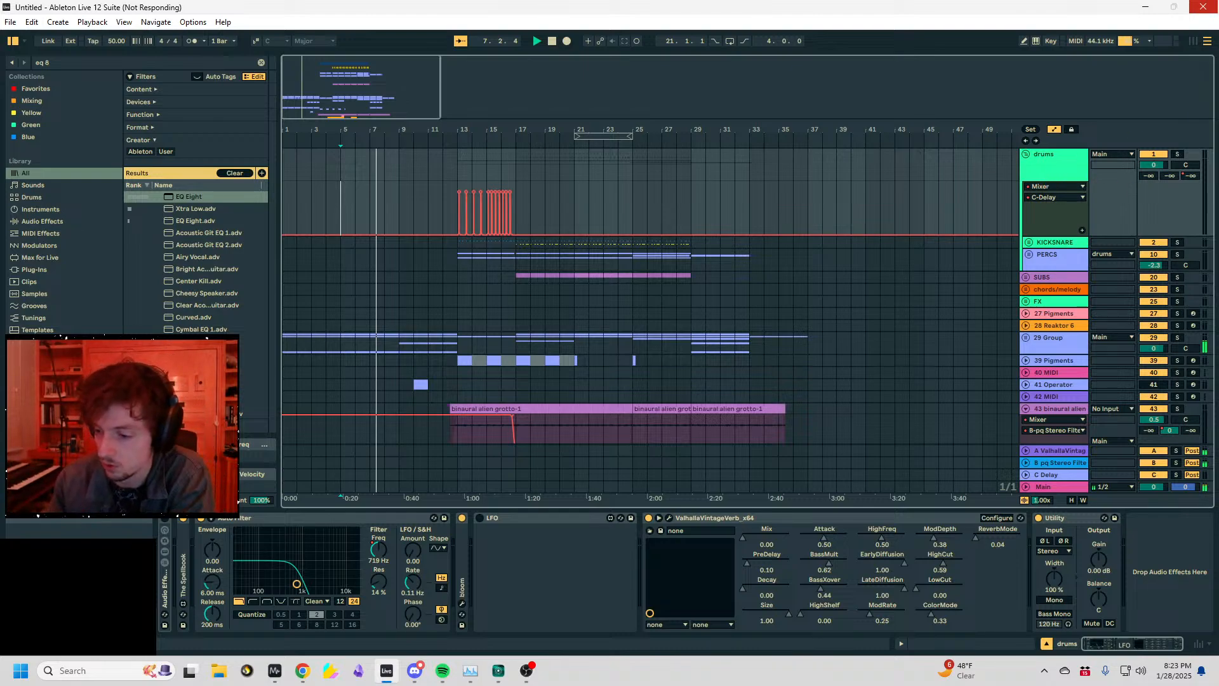
{"action": "key", "text": "alt+Tab"}
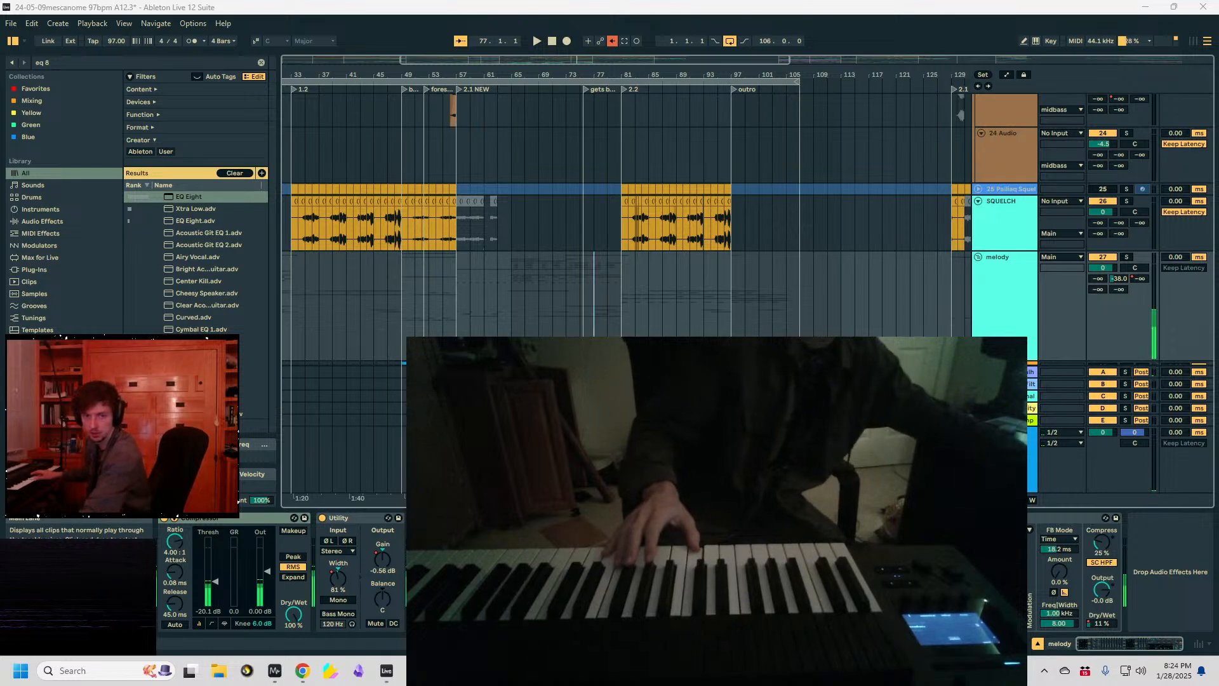
- Check the 21 Audio track's devices, and fold the midbass group's tracks away
{"action": "scroll", "coordinate": [1119, 191], "scroll_direction": "up", "scroll_amount": 5}
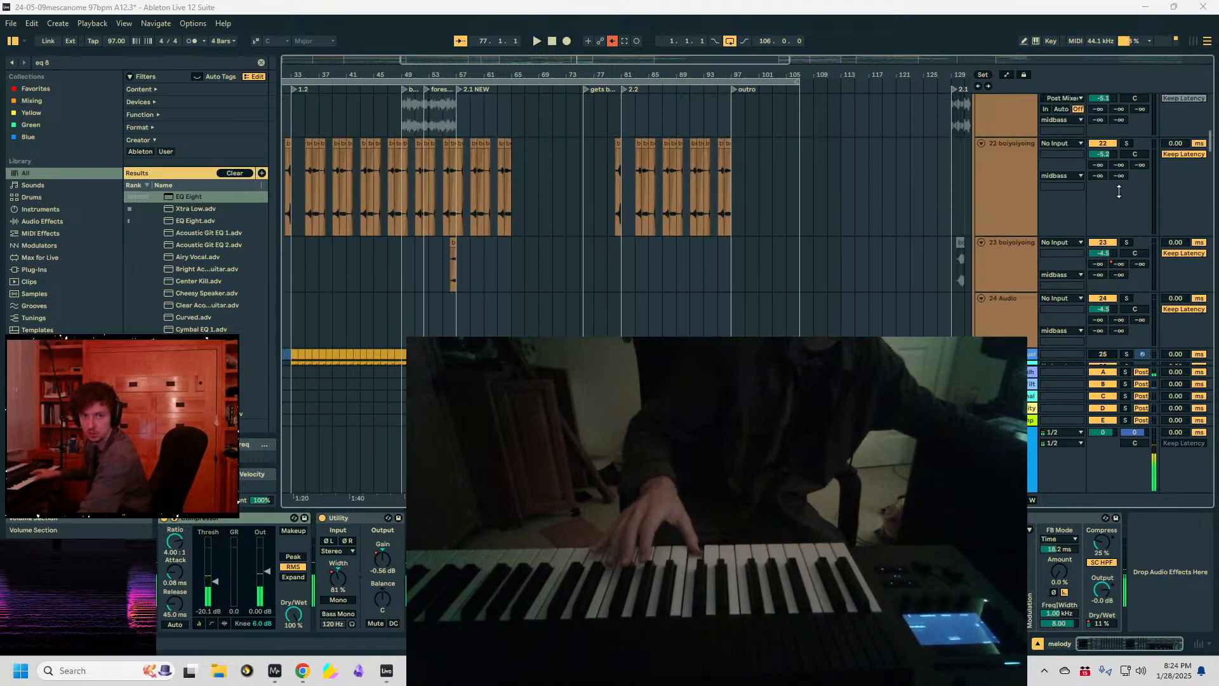
{"action": "scroll", "coordinate": [1118, 191], "scroll_direction": "up", "scroll_amount": 3}
{"action": "left_click", "coordinate": [1147, 166]}
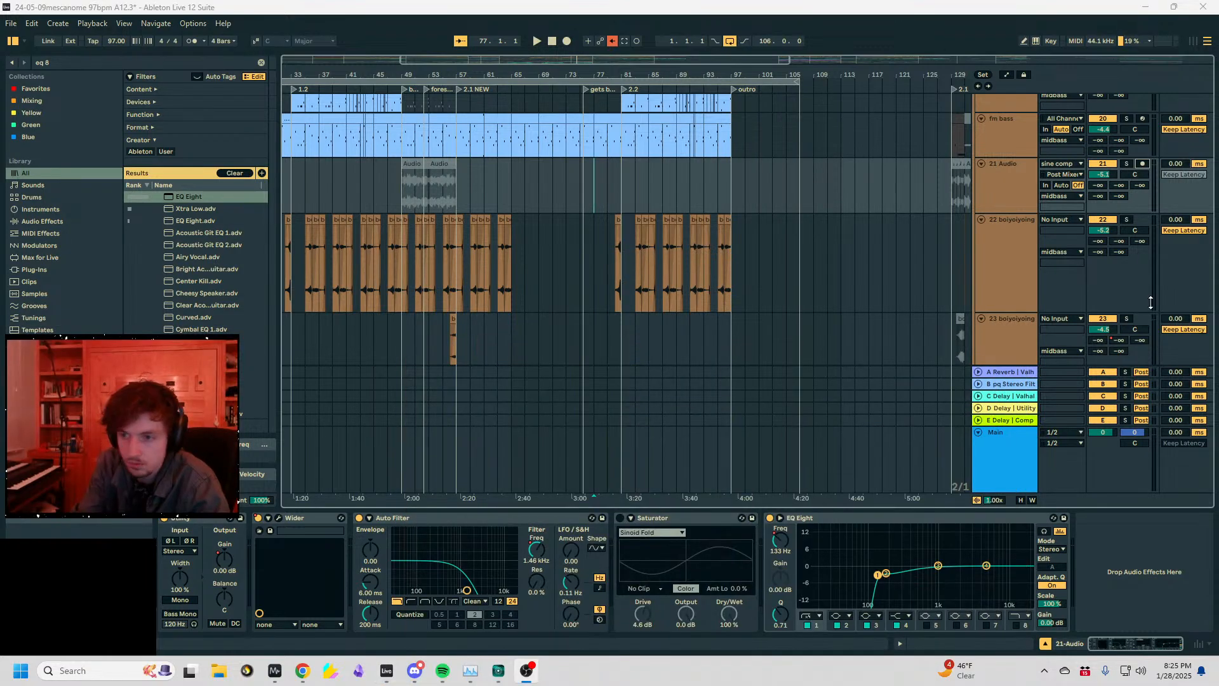
{"action": "key", "text": "alt+Tab"}
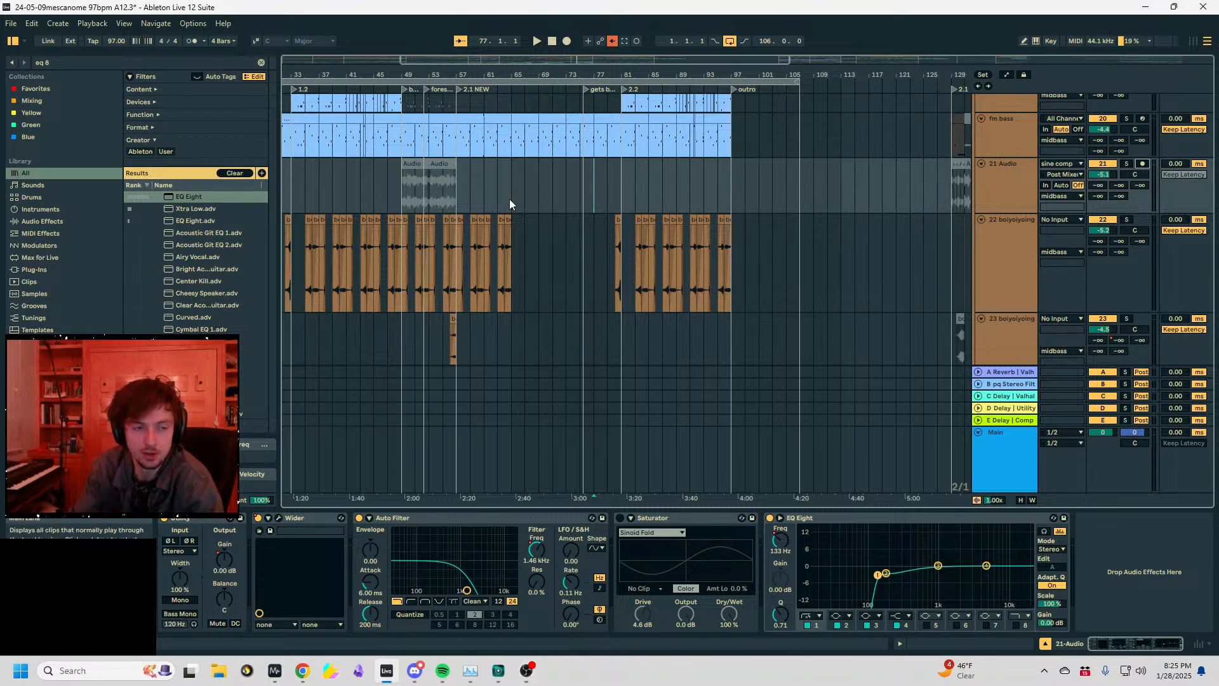
{"action": "scroll", "coordinate": [628, 223], "scroll_direction": "up", "scroll_amount": 6}
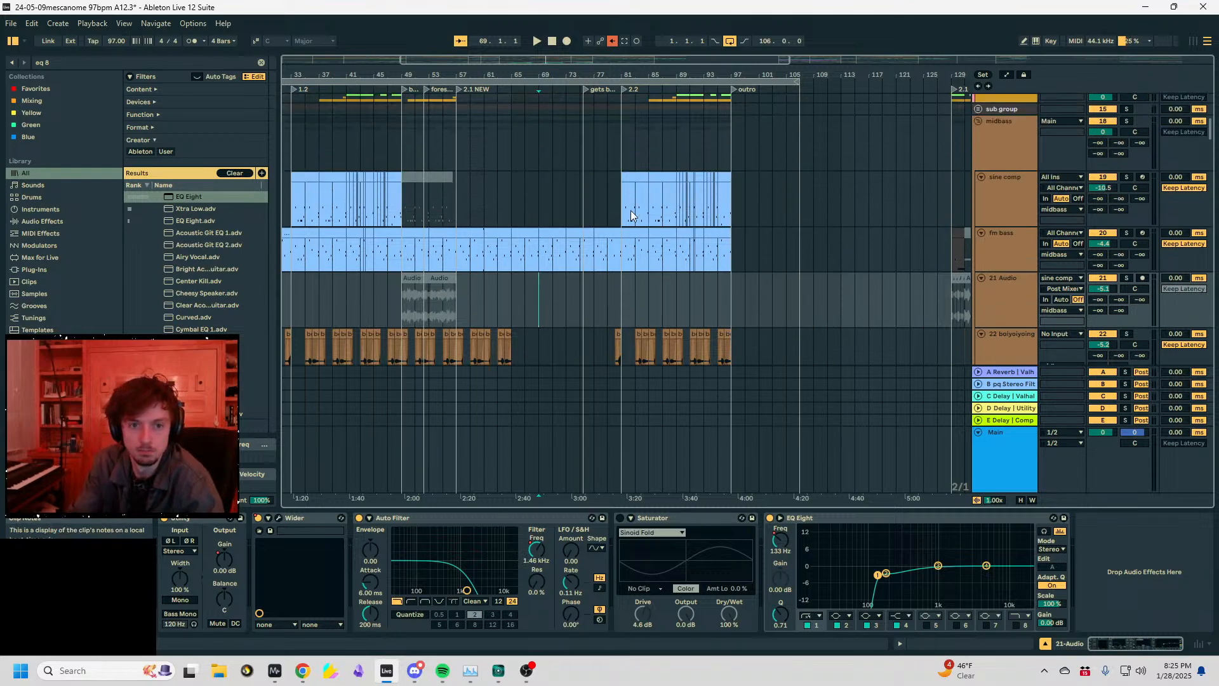
{"action": "left_click", "coordinate": [980, 247]}
{"action": "left_click", "coordinate": [980, 248]}
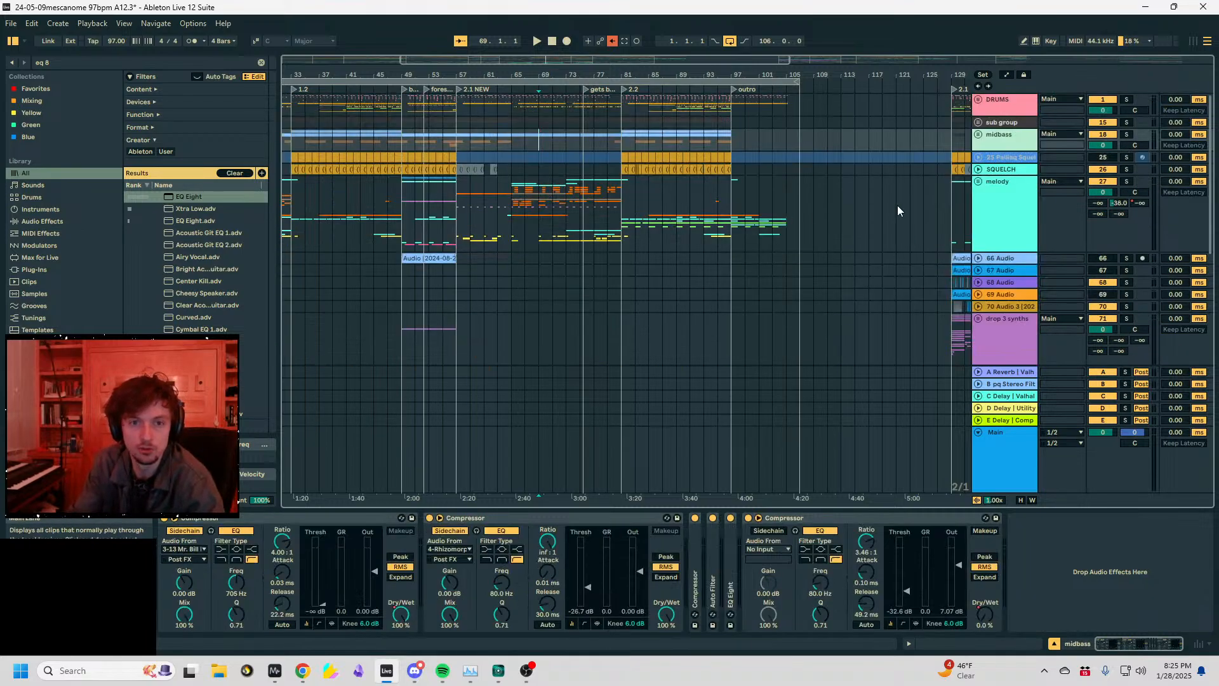
- Show the arrangement from bar 1, and look over the melody group's material and devices
{"action": "left_click", "coordinate": [995, 210]}
{"action": "left_click_drag", "start_coordinate": [558, 75], "coordinate": [759, 58]}
{"action": "left_click", "coordinate": [764, 214]}
{"action": "left_click", "coordinate": [844, 223]}
{"action": "left_click_drag", "start_coordinate": [836, 222], "coordinate": [174, 169]}
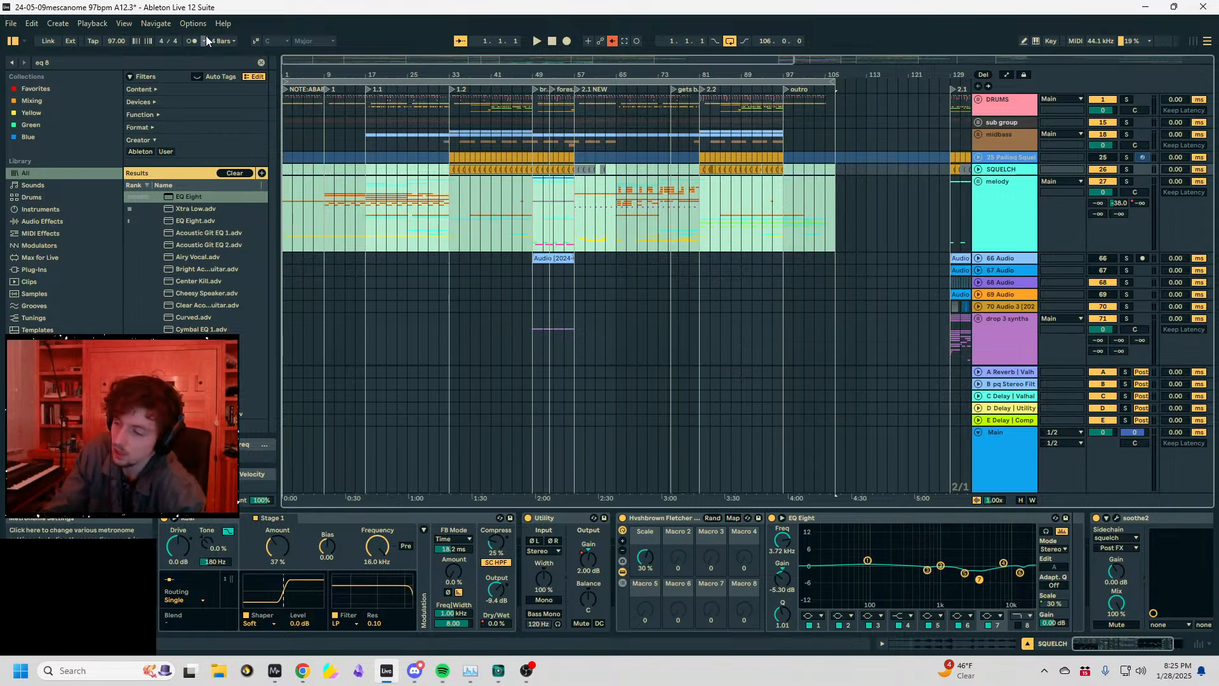
{"action": "left_click", "coordinate": [1029, 227]}
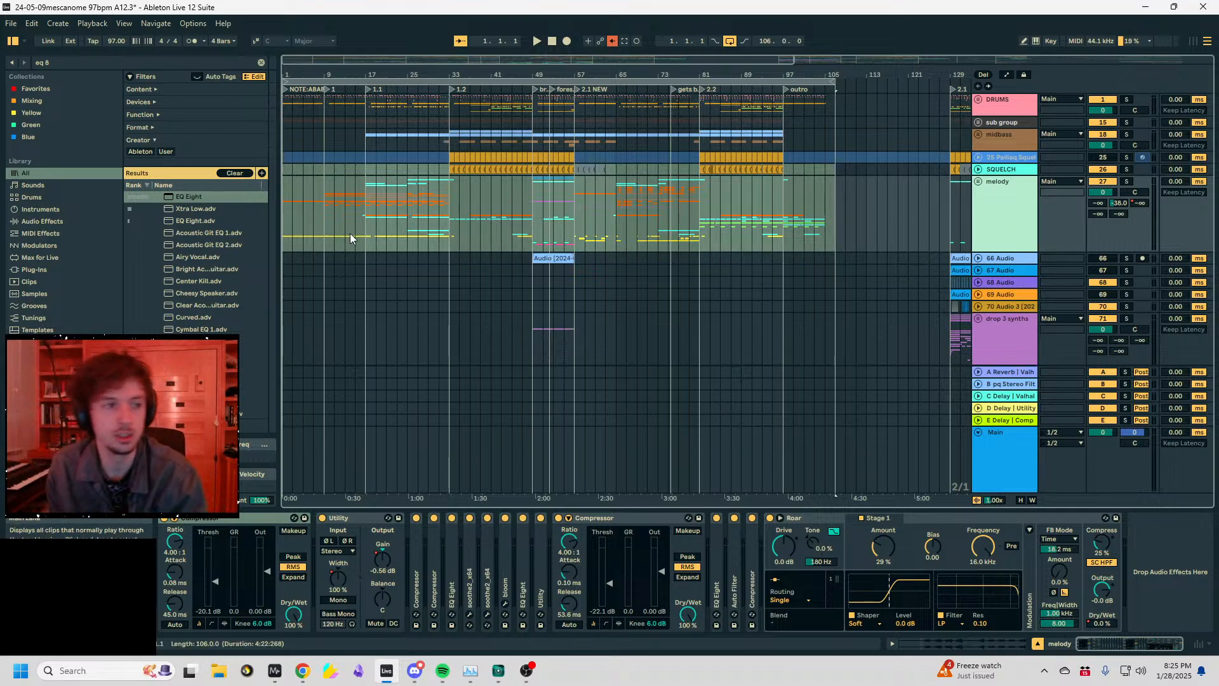
{"action": "left_click", "coordinate": [315, 230]}
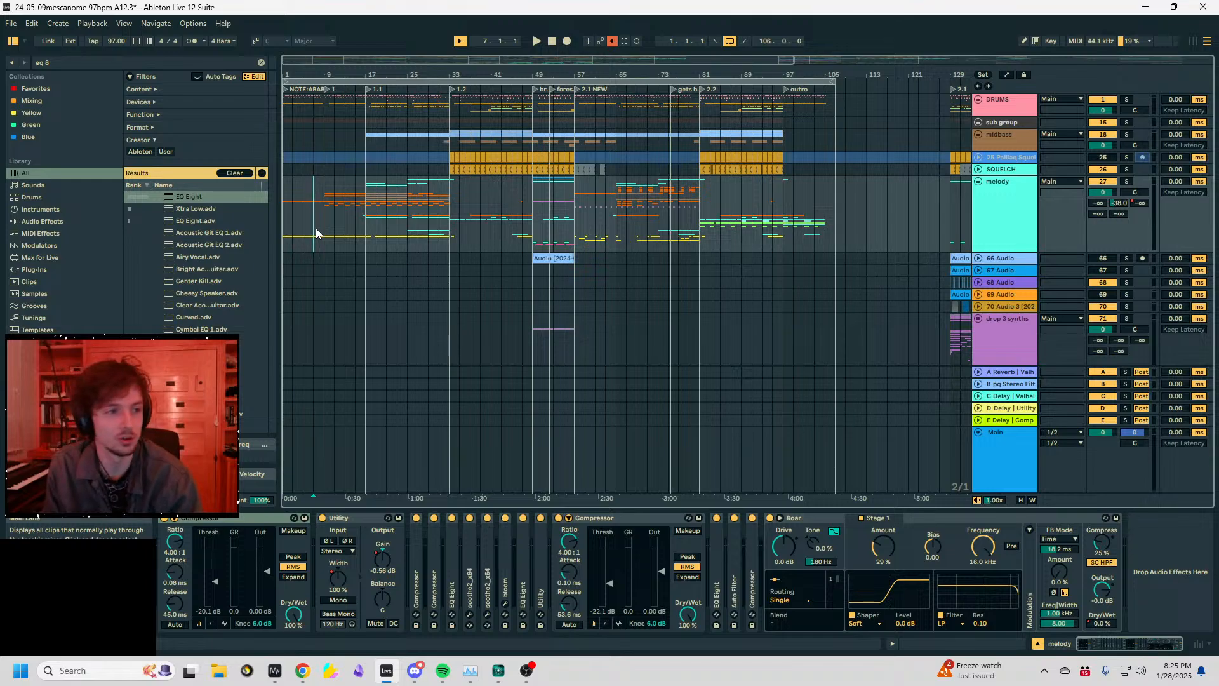
- Enter full-screen mode and compare the melody group's sections, including bars 9 to 17 and 57 to 81
{"action": "key", "text": "F11"}
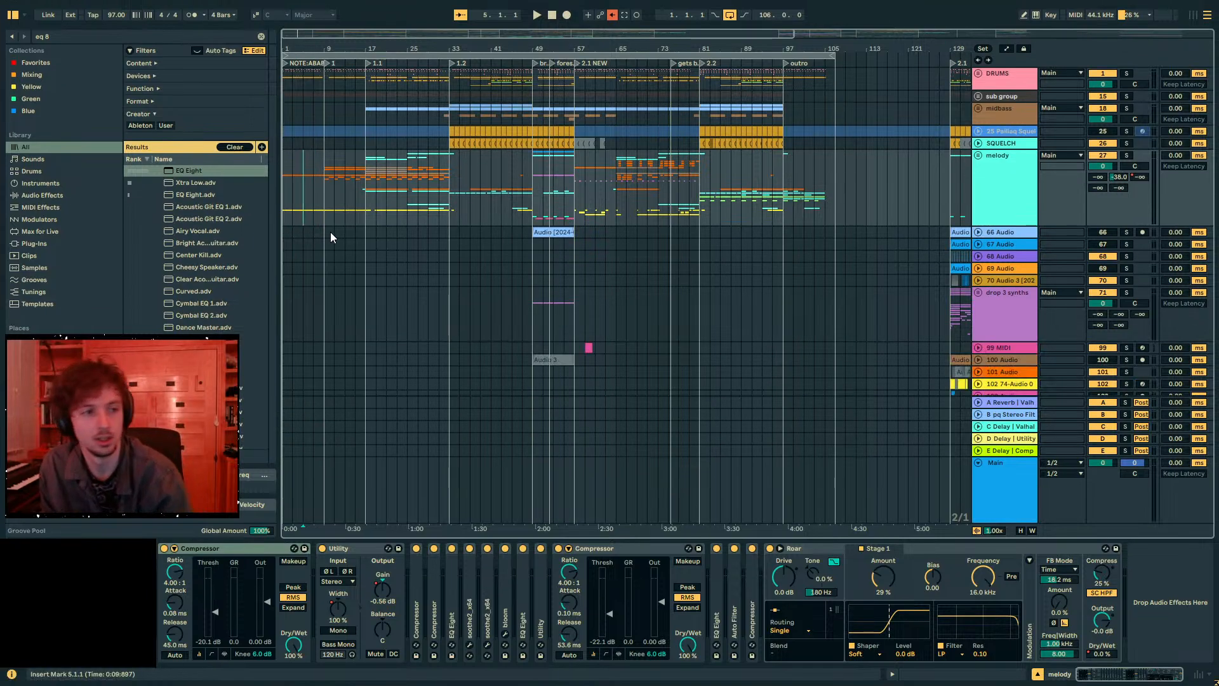
{"action": "left_click", "coordinate": [332, 232]}
{"action": "left_click", "coordinate": [363, 209]}
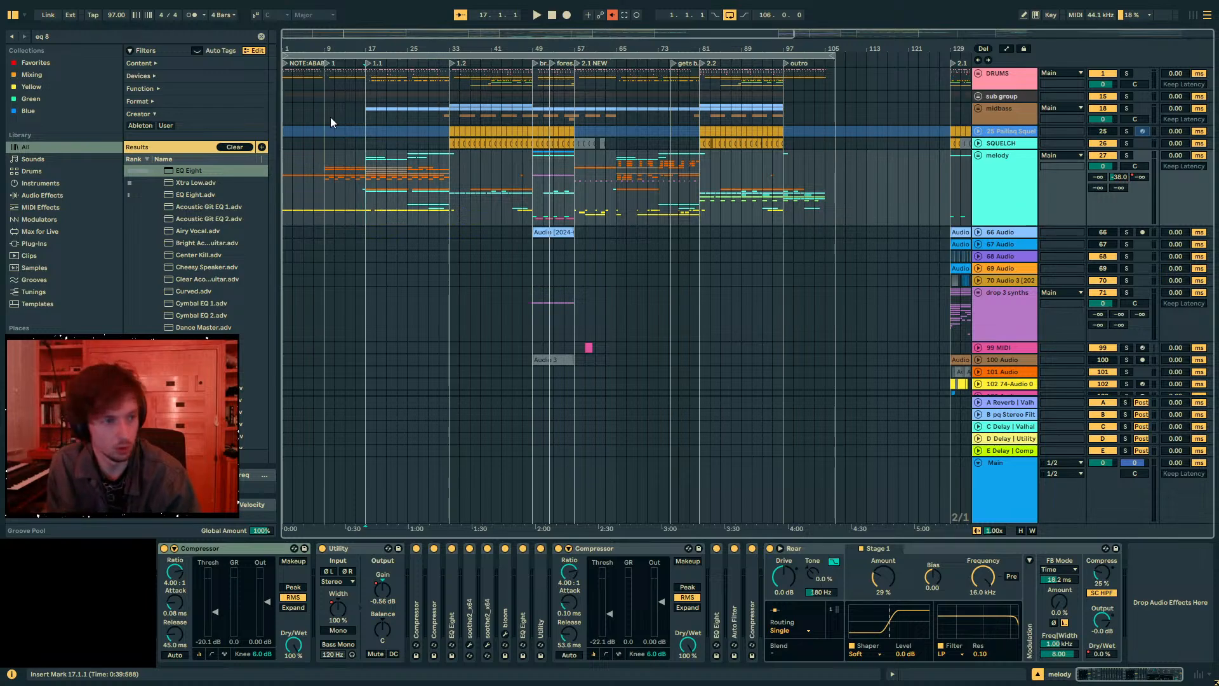
{"action": "mouse_move", "coordinate": [308, 52]}
{"action": "left_mouse_down"}
{"action": "mouse_move", "coordinate": [308, 80]}
{"action": "mouse_move", "coordinate": [333, 50]}
{"action": "left_mouse_up"}
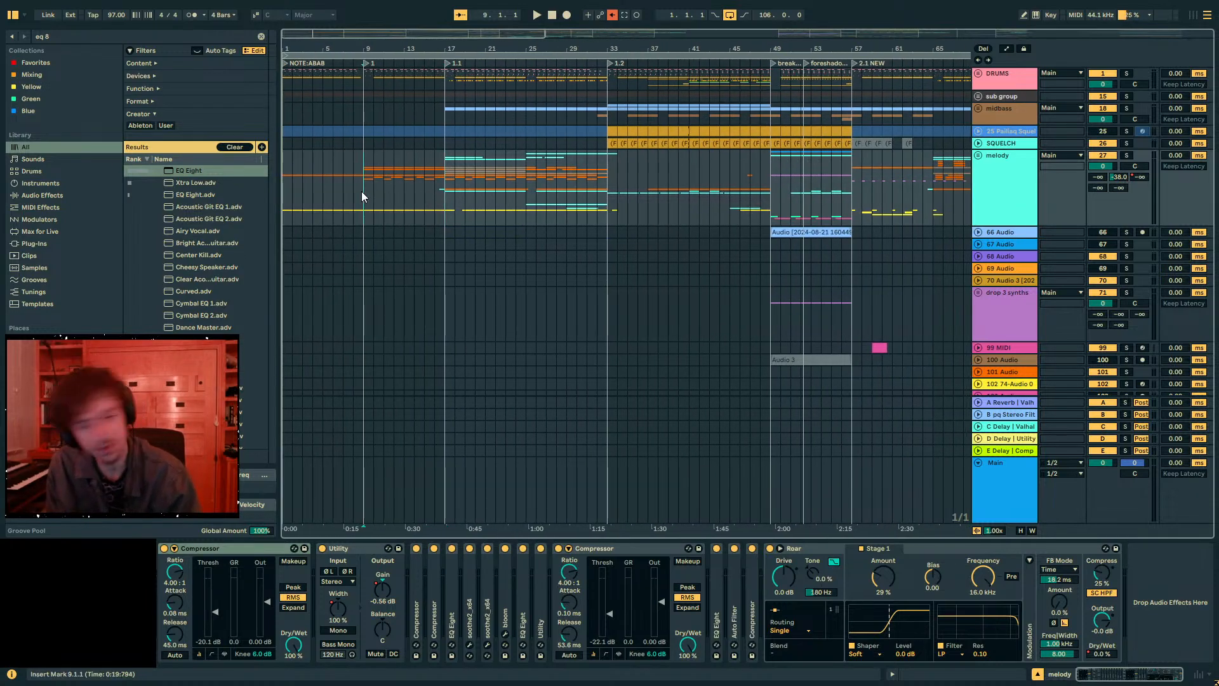
{"action": "left_click_drag", "start_coordinate": [362, 192], "coordinate": [445, 186]}
{"action": "left_click", "coordinate": [1000, 194]}
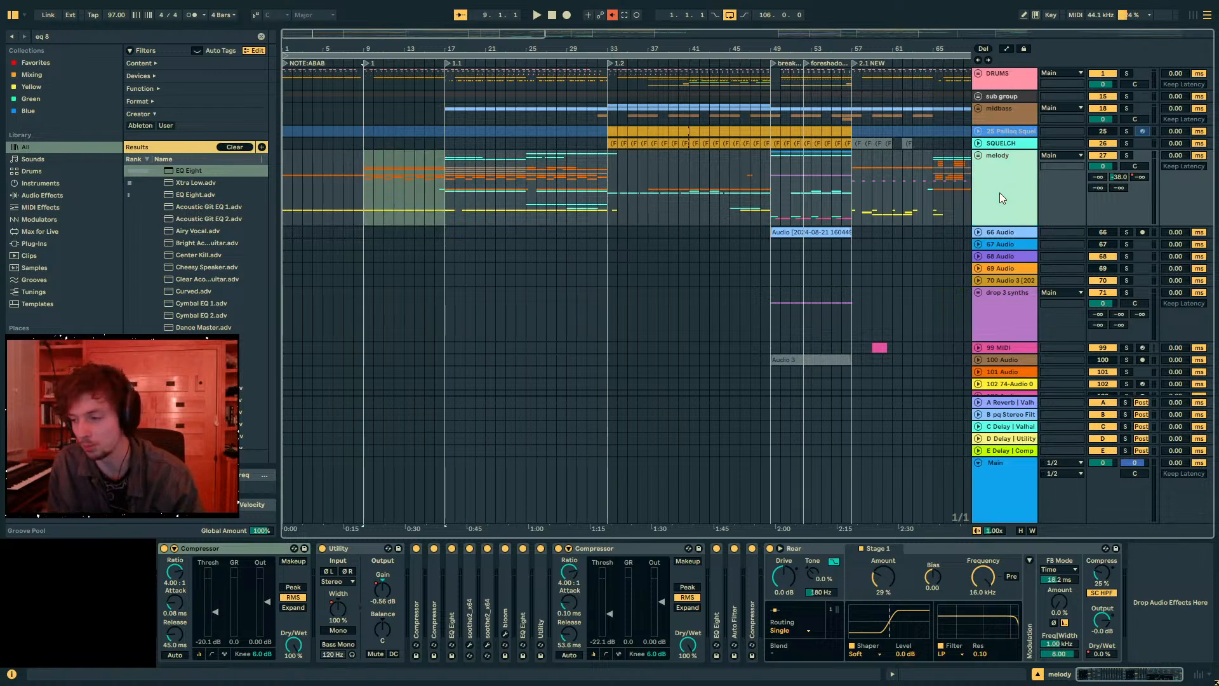
{"action": "left_click", "coordinate": [342, 191]}
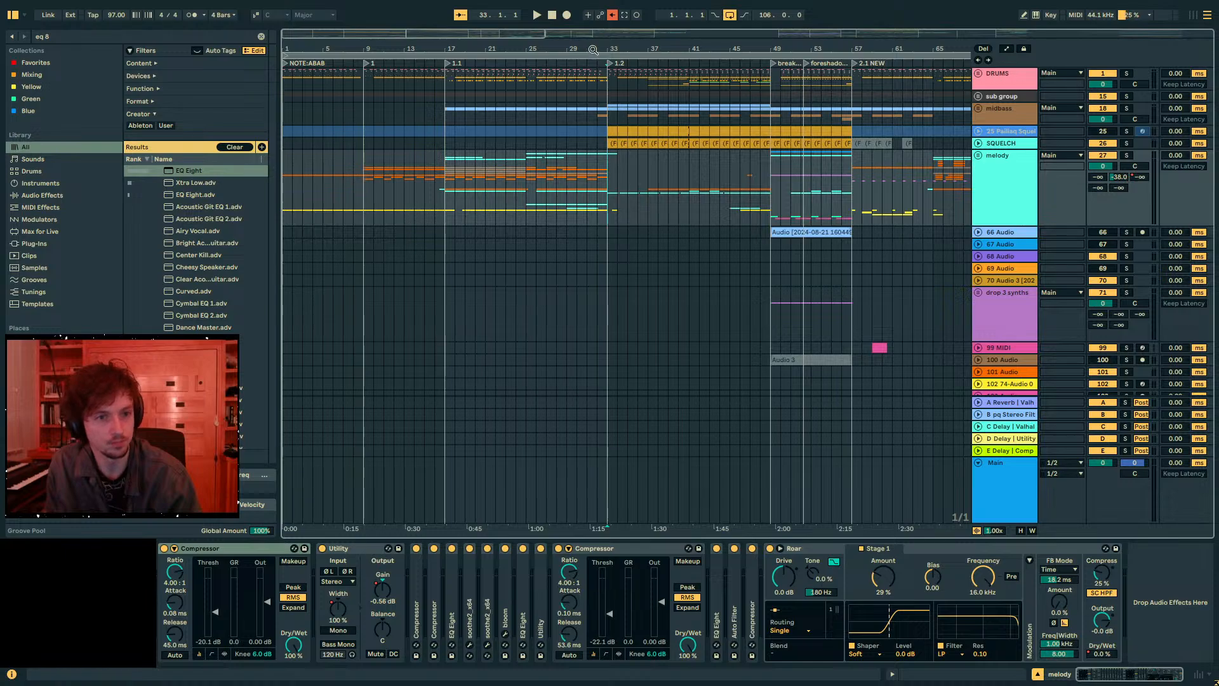
{"action": "left_click_drag", "start_coordinate": [593, 49], "coordinate": [497, 34]}
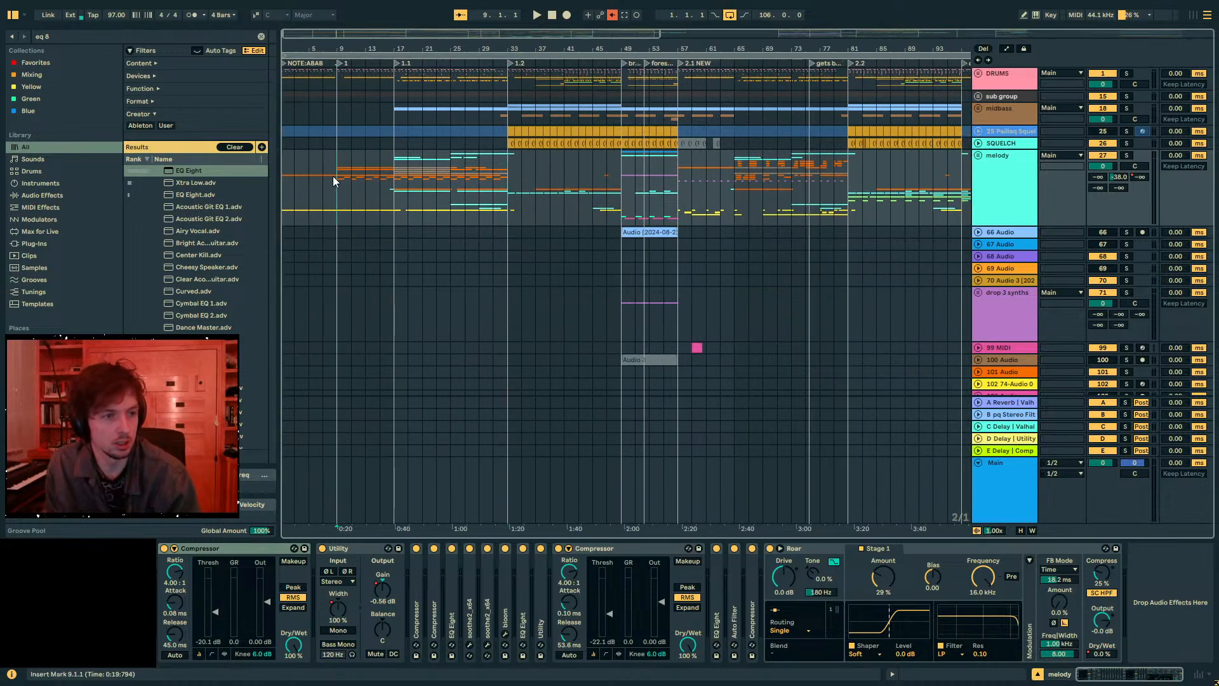
{"action": "left_click_drag", "start_coordinate": [678, 204], "coordinate": [856, 208]}
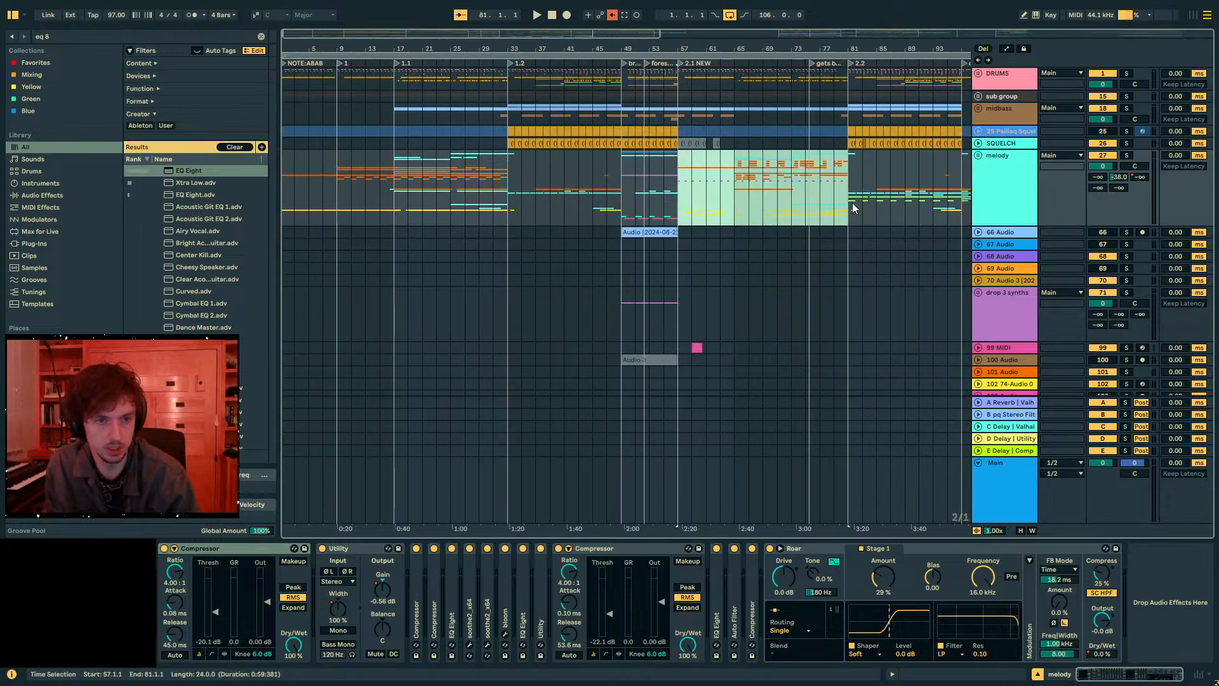
{"action": "left_click", "coordinate": [438, 193]}
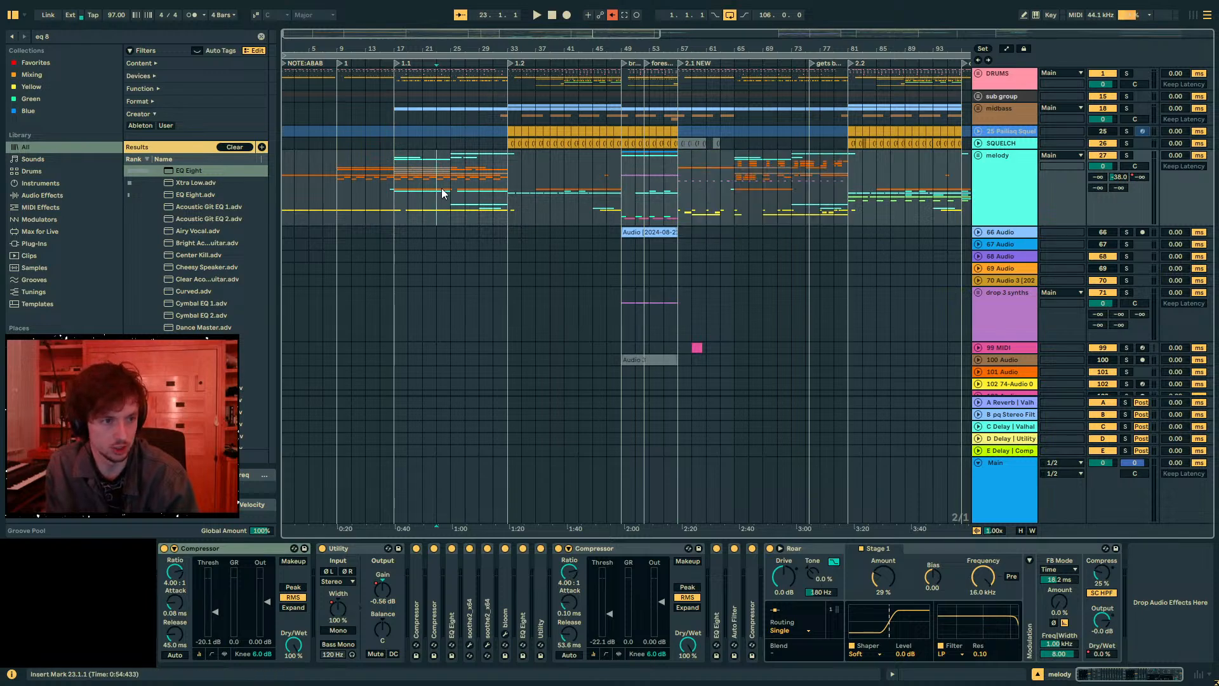
- Play the arrangement briefly from bar 9, restart playback from the beginning, and show more of the timeline
{"action": "left_click", "coordinate": [393, 193]}
{"action": "key", "text": "space"}
{"action": "left_click", "coordinate": [337, 197]}
{"action": "key", "text": "space"}
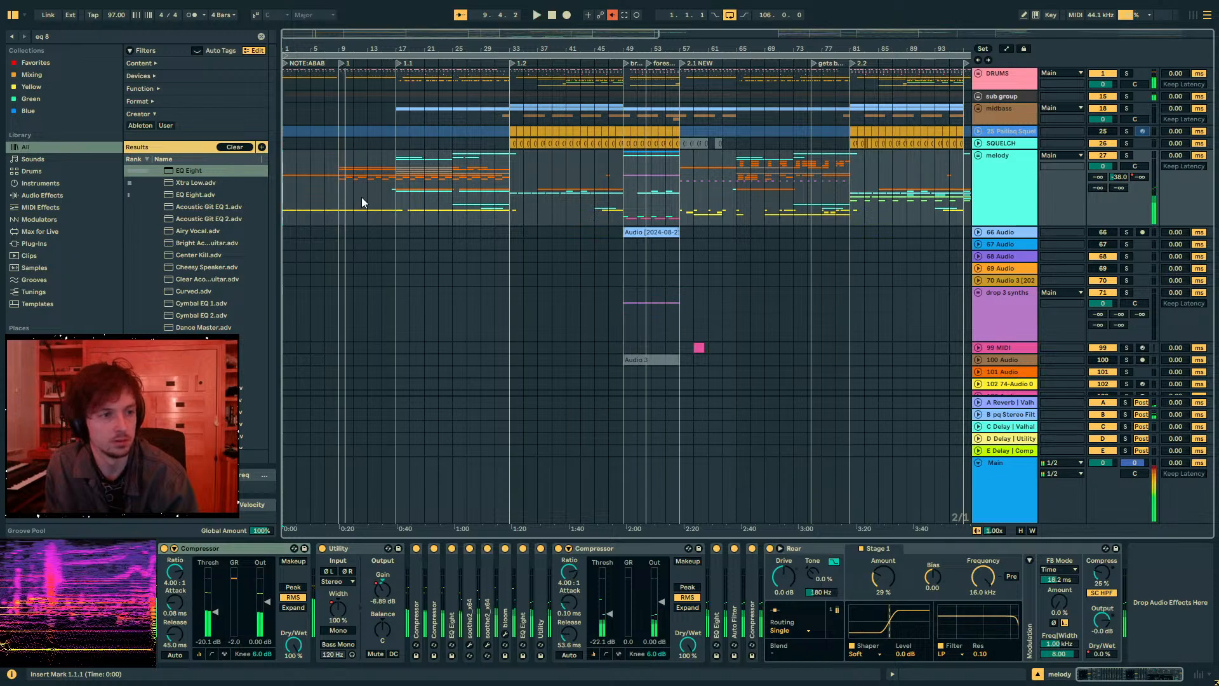
{"action": "key", "text": "Home"}
{"action": "left_click", "coordinate": [310, 186]}
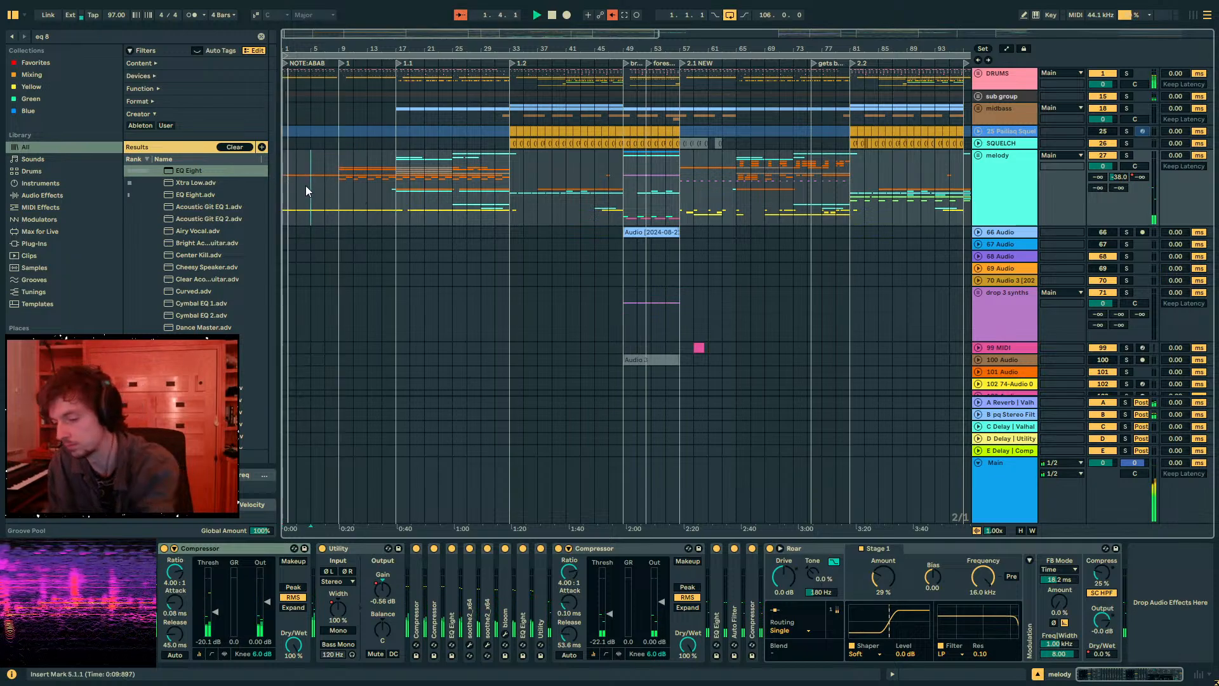
{"action": "key", "text": "minus"}
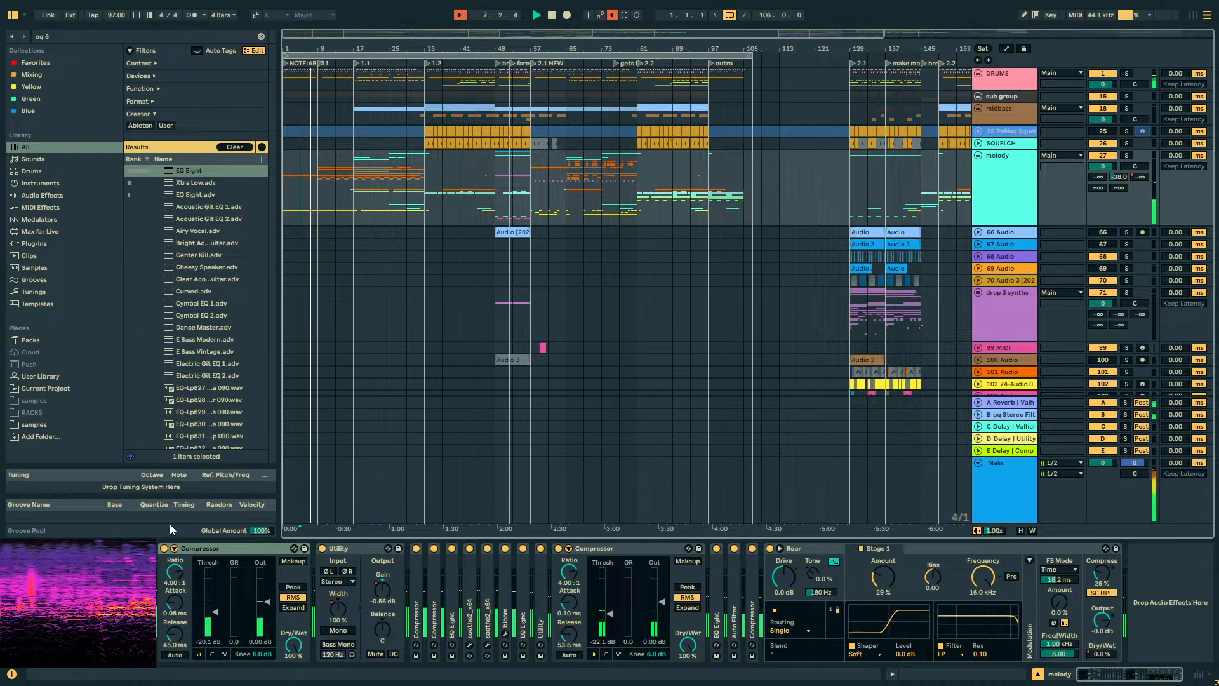
- Enlarge the spectrogram over the arrangement to watch it during playback, and shrink it back to a small window
{"action": "left_click_drag", "start_coordinate": [146, 543], "coordinate": [1164, 173]}
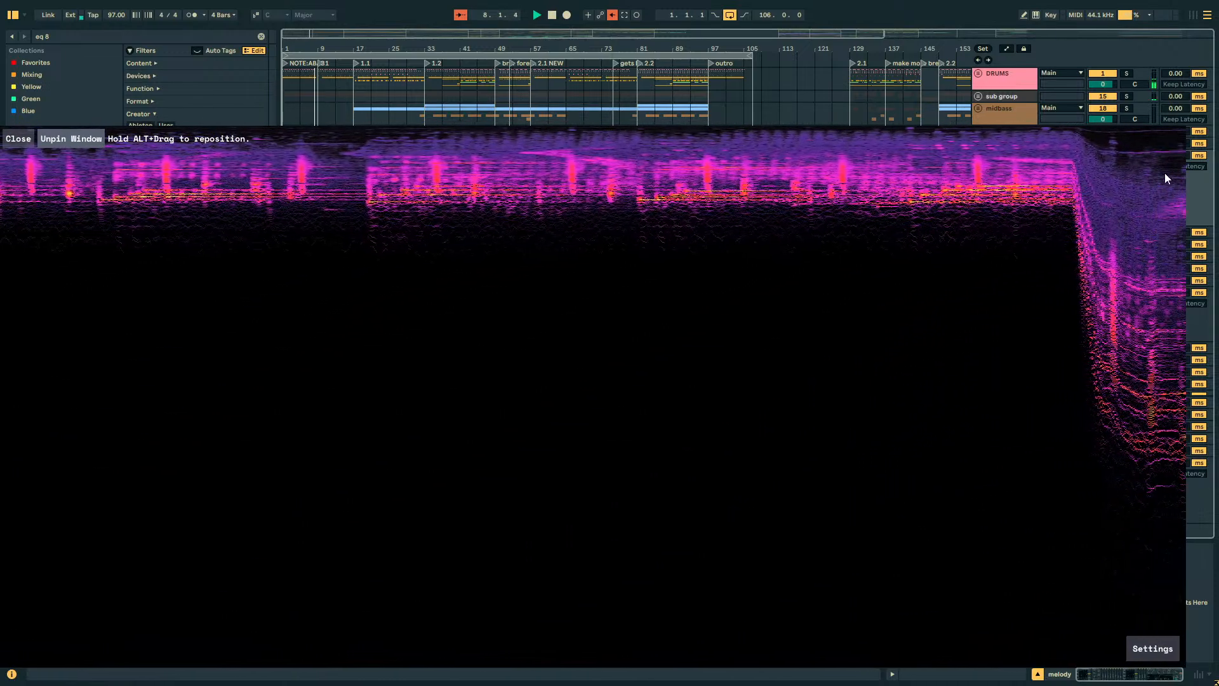
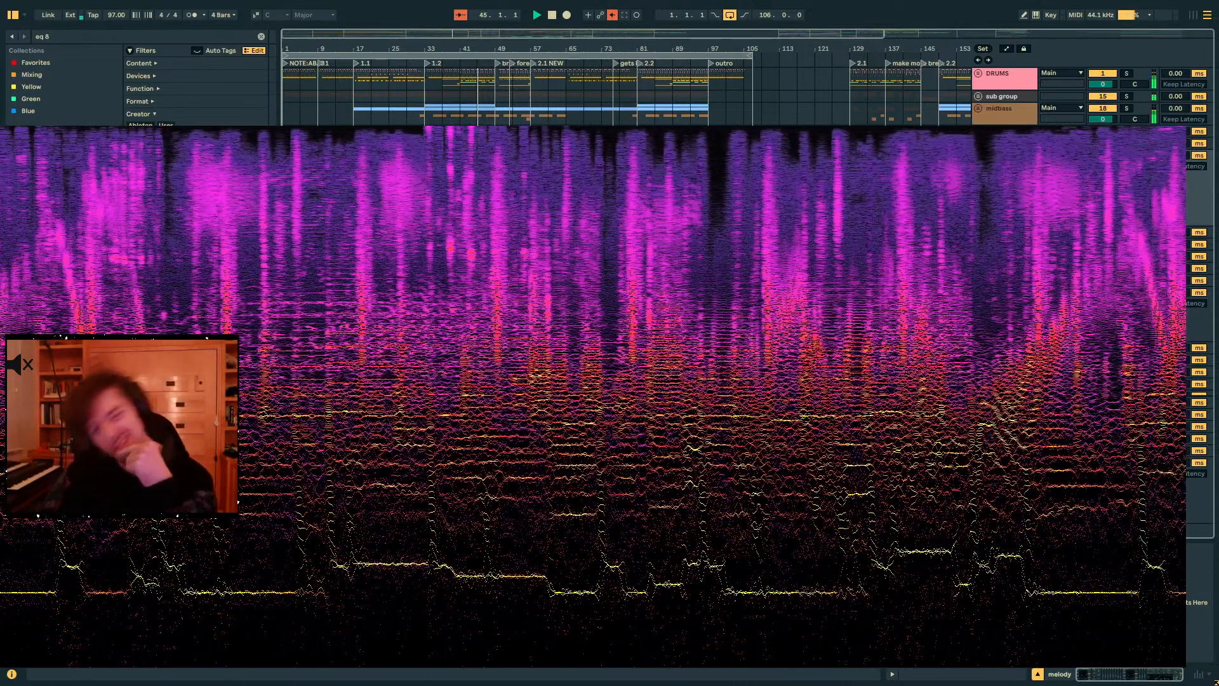
{"action": "mouse_move", "coordinate": [822, 210]}
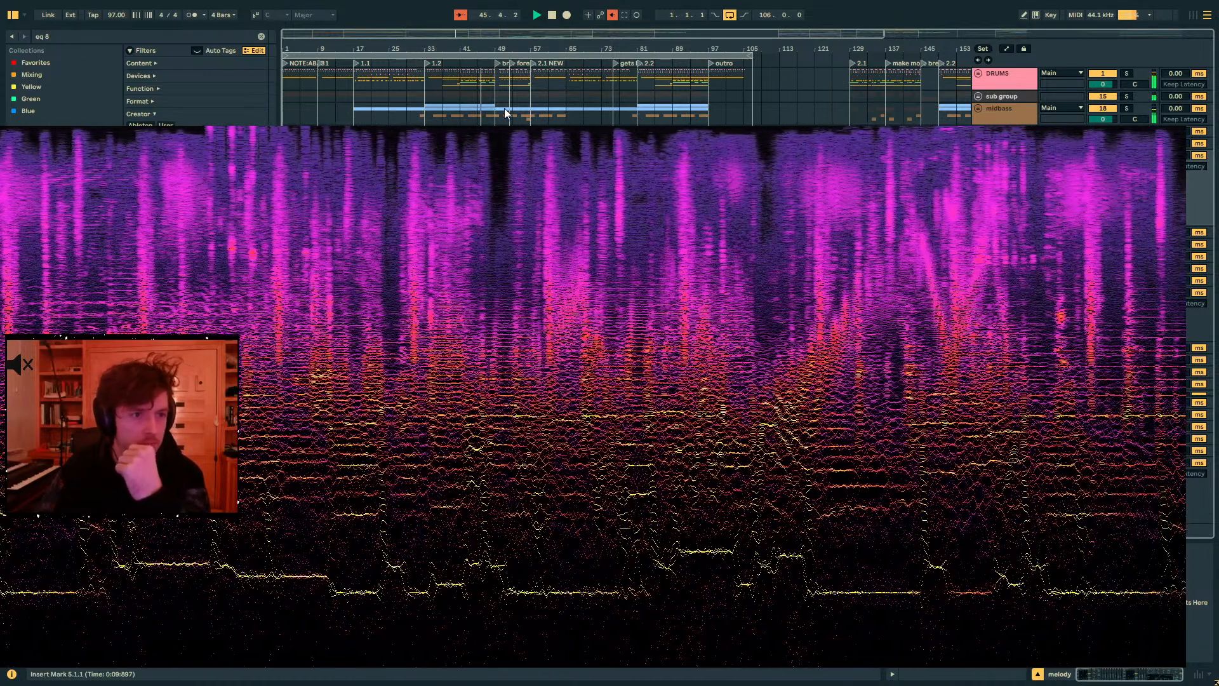
{"action": "left_click", "coordinate": [504, 107]}
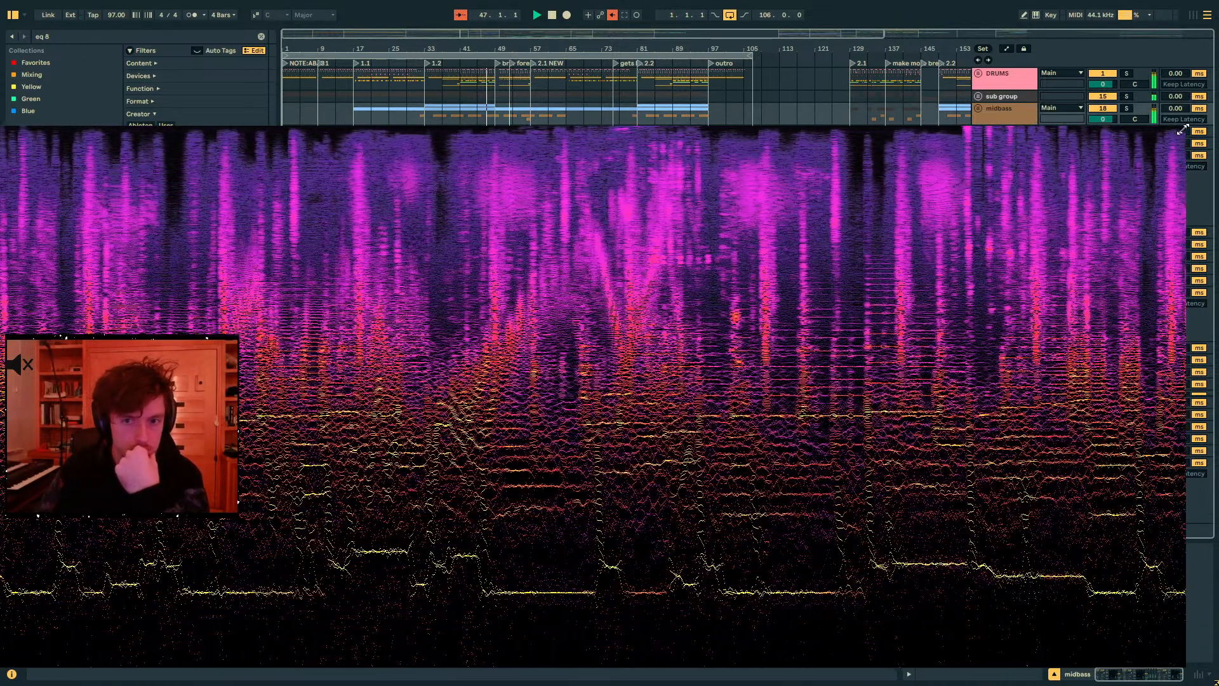
{"action": "left_click_drag", "start_coordinate": [1189, 150], "coordinate": [275, 491]}
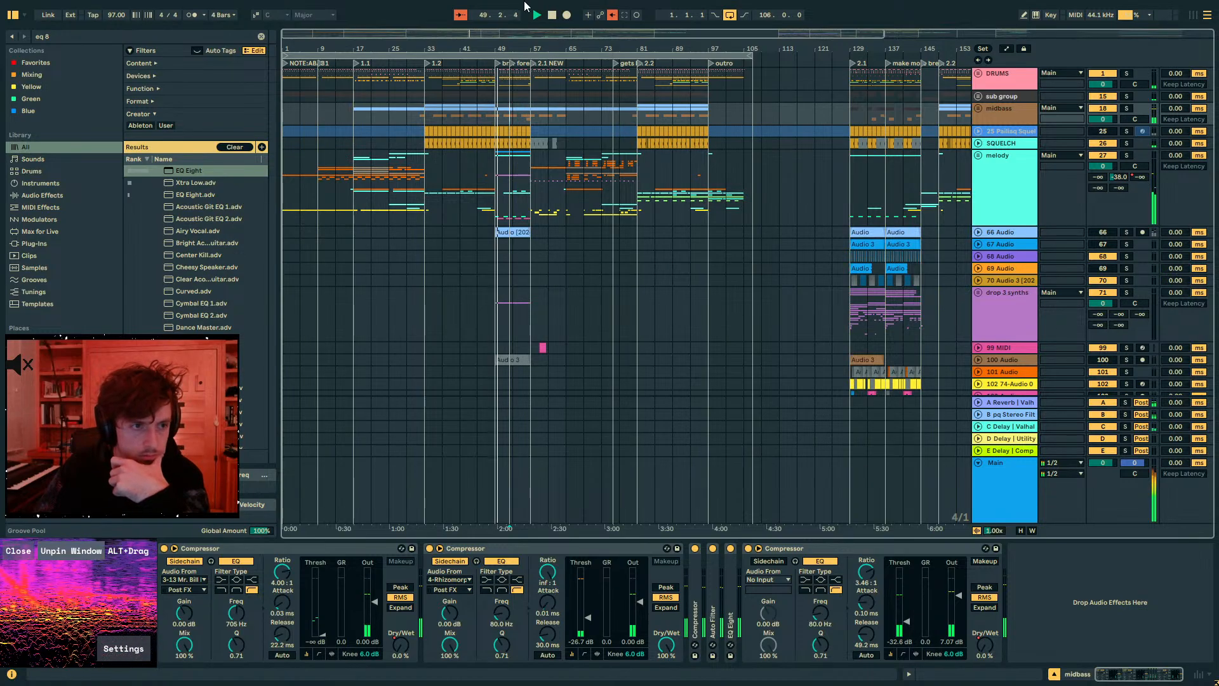
- Unfold the midbass group's tracks around the breakdown section and expand the group's Auto Filter device
{"action": "left_click_drag", "start_coordinate": [489, 46], "coordinate": [529, 60]}
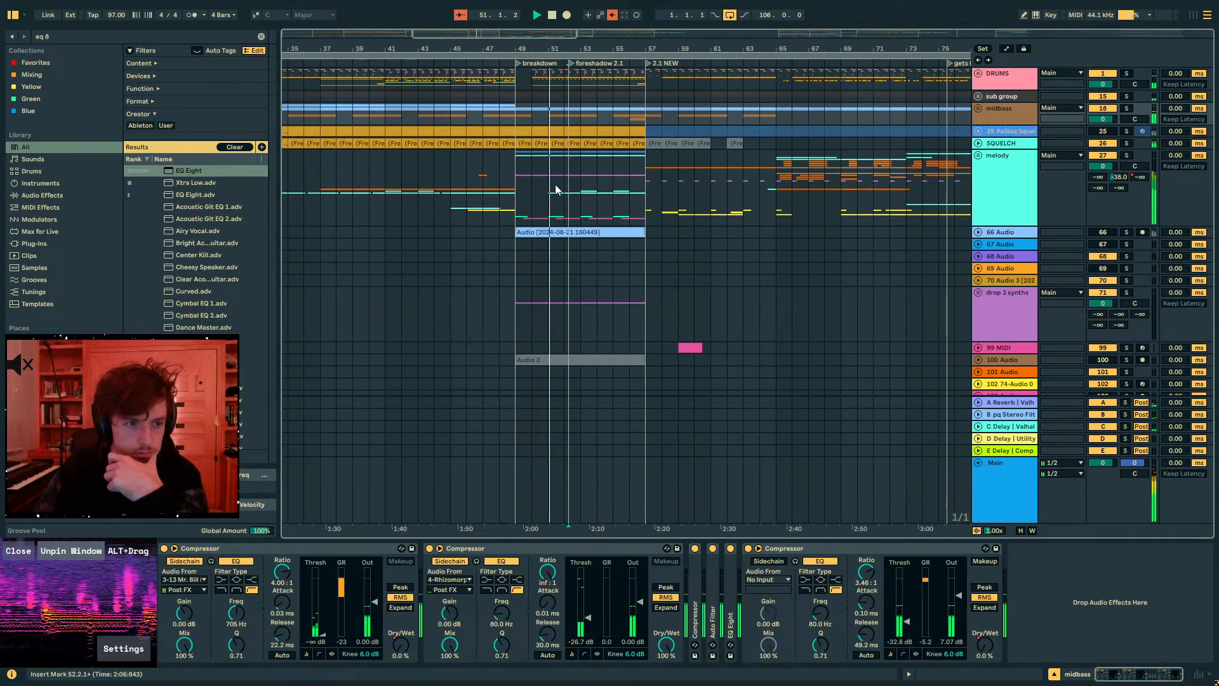
{"action": "left_click", "coordinate": [1003, 202]}
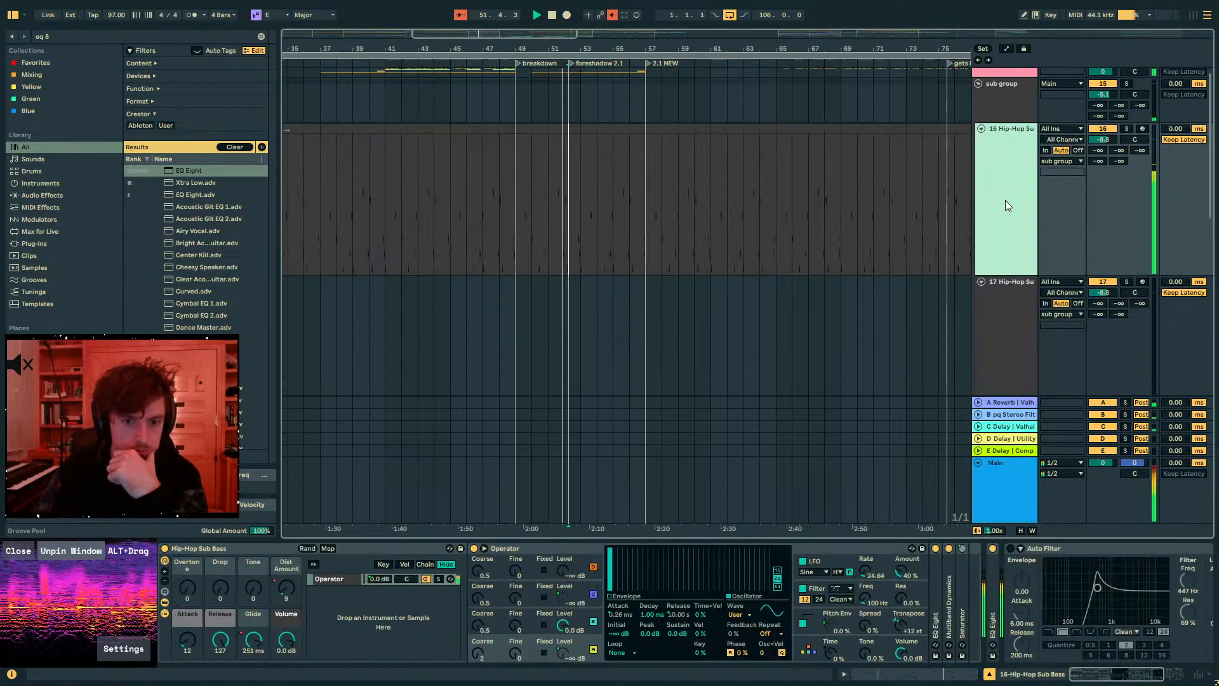
{"action": "left_click", "coordinate": [978, 130]}
{"action": "left_click", "coordinate": [995, 167]}
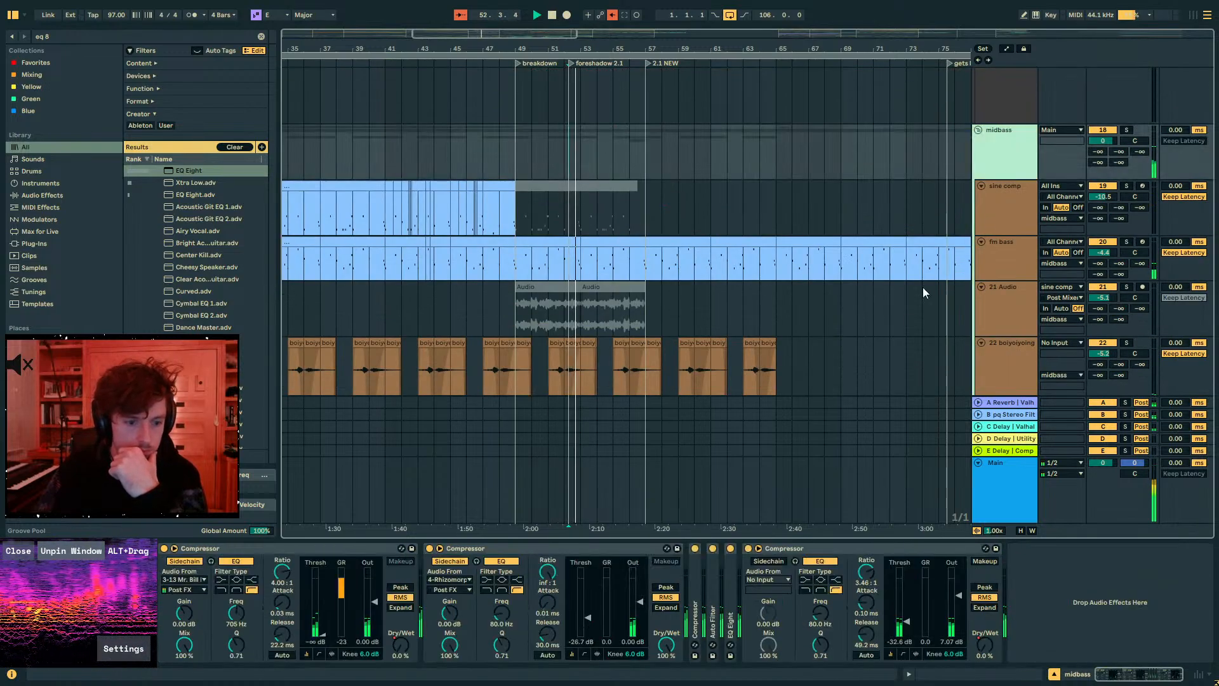
{"action": "double_click", "coordinate": [712, 601]}
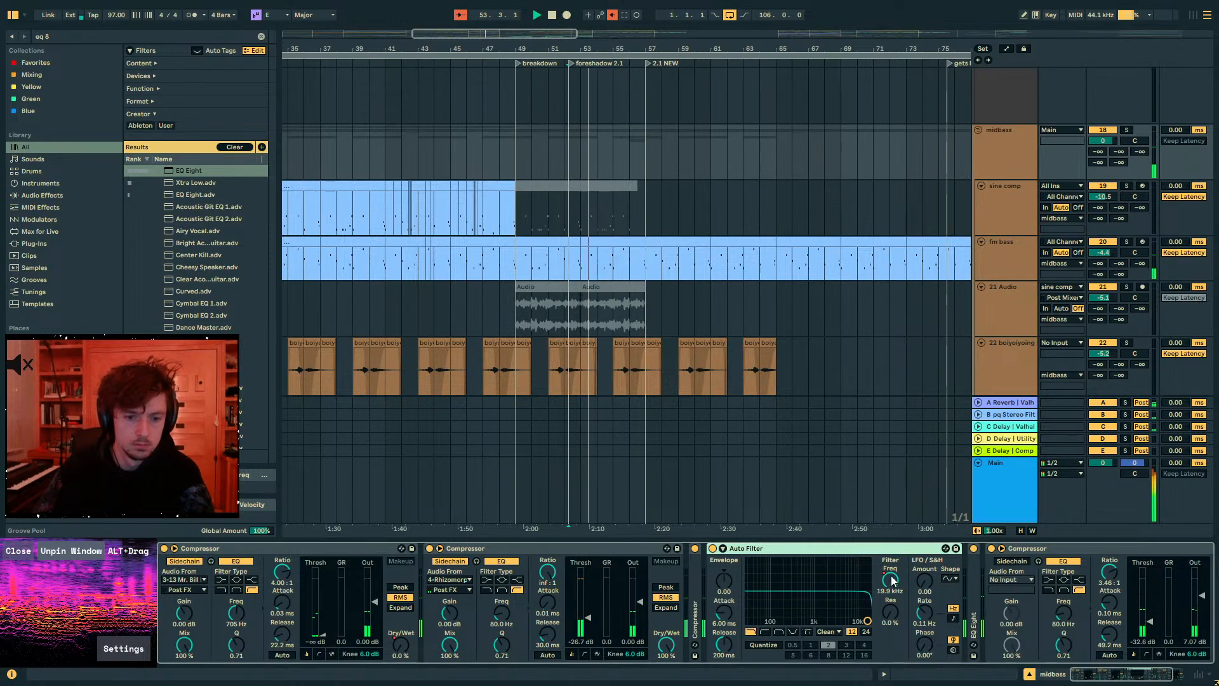
- Add breakpoints at bars 49 and 57 to the fm bass track's Operator Volume automation and slightly lower the segment between them
{"action": "left_click", "coordinate": [596, 287]}
{"action": "left_click", "coordinate": [498, 256]}
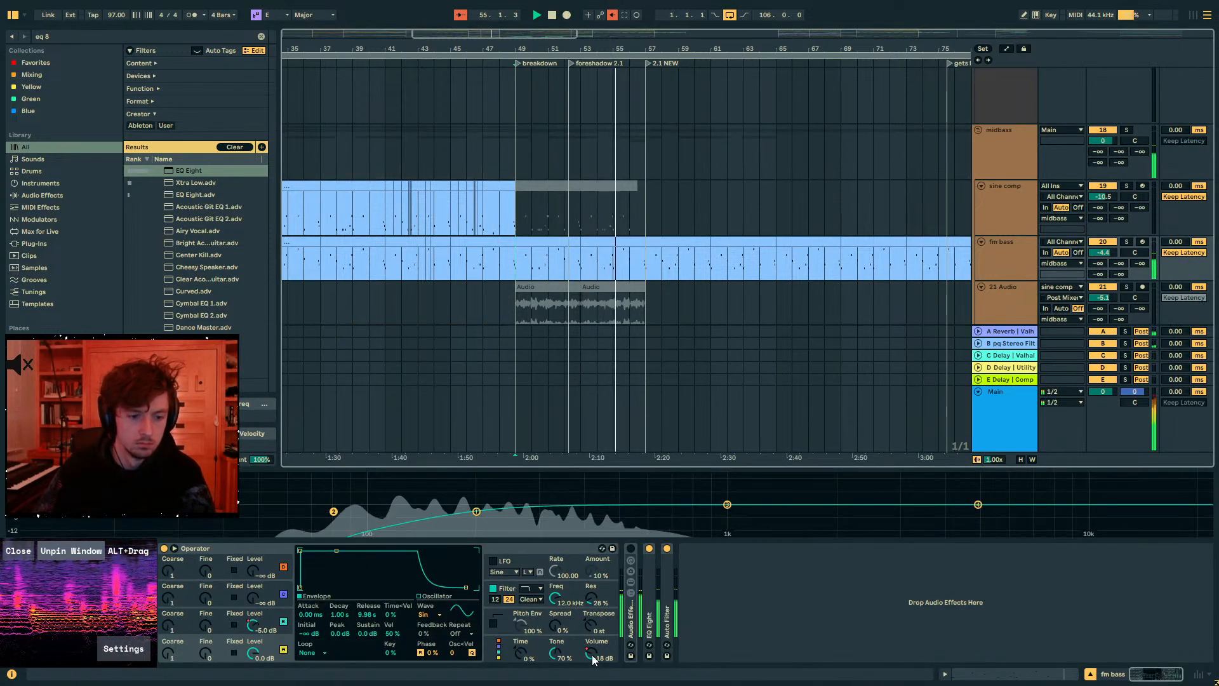
{"action": "key", "text": "a"}
{"action": "left_click", "coordinate": [515, 266]}
{"action": "left_click", "coordinate": [646, 266]}
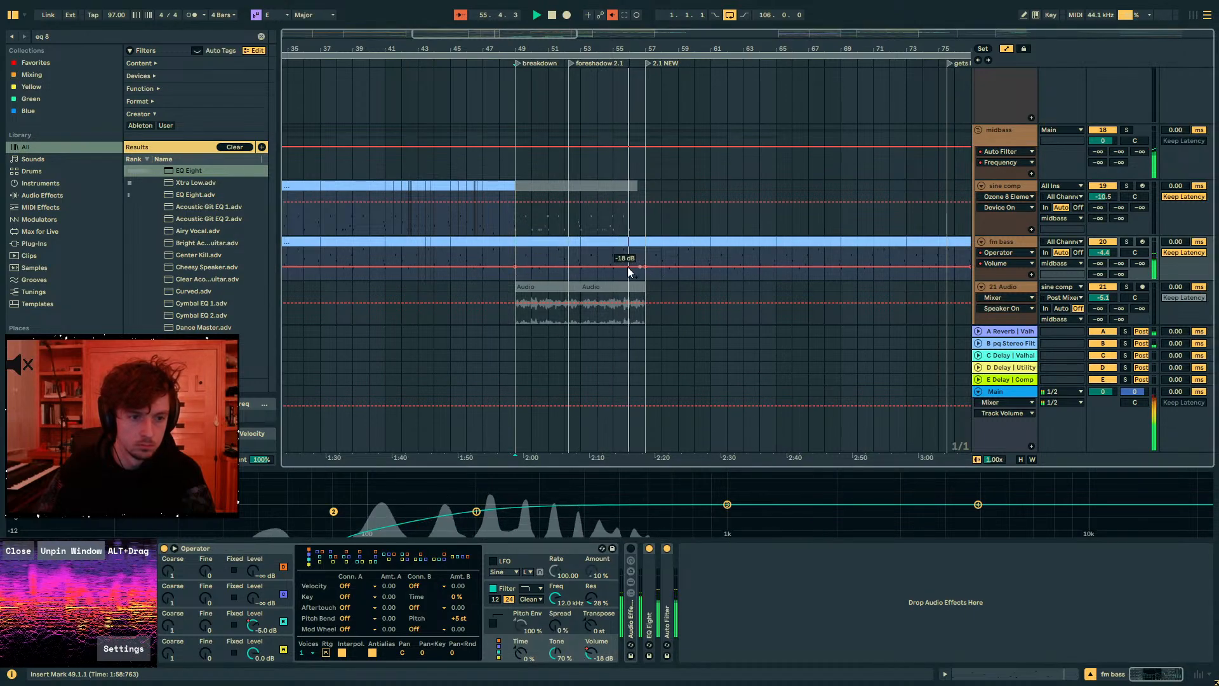
{"action": "left_click_drag", "start_coordinate": [576, 267], "coordinate": [576, 269]}
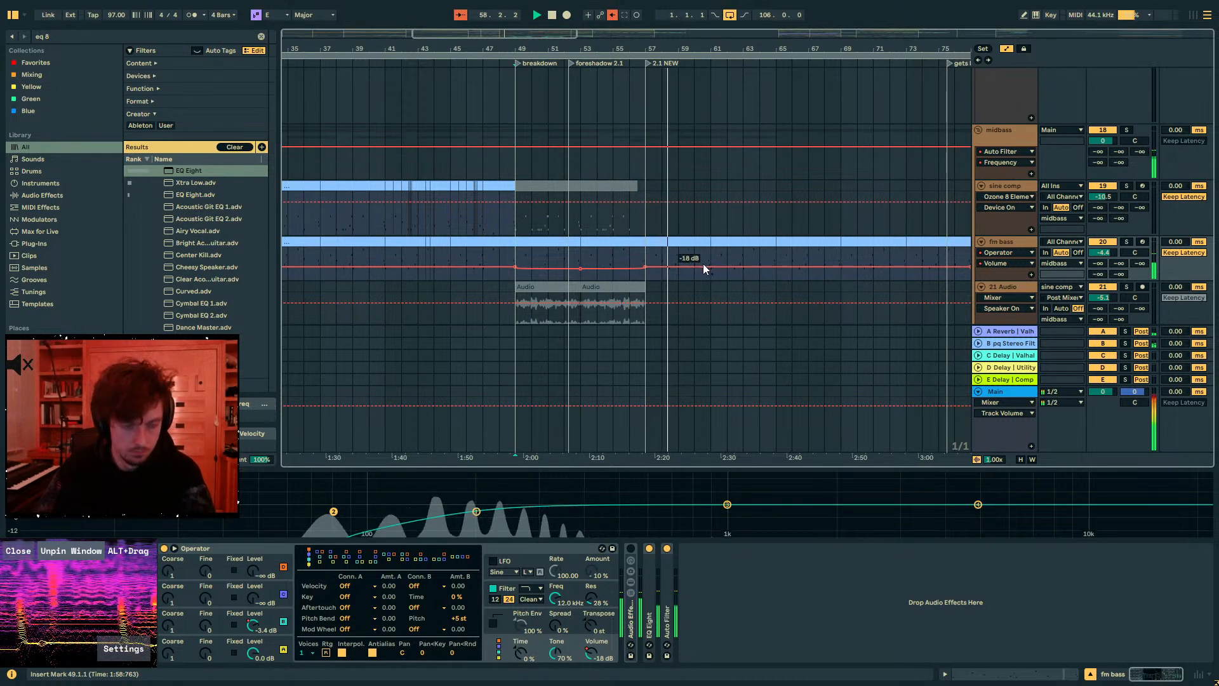
{"action": "key", "text": "a"}
- Unfold the osmose group's tracks and select the 133 Audio track
{"action": "scroll", "coordinate": [935, 258], "scroll_direction": "down", "scroll_amount": 4}
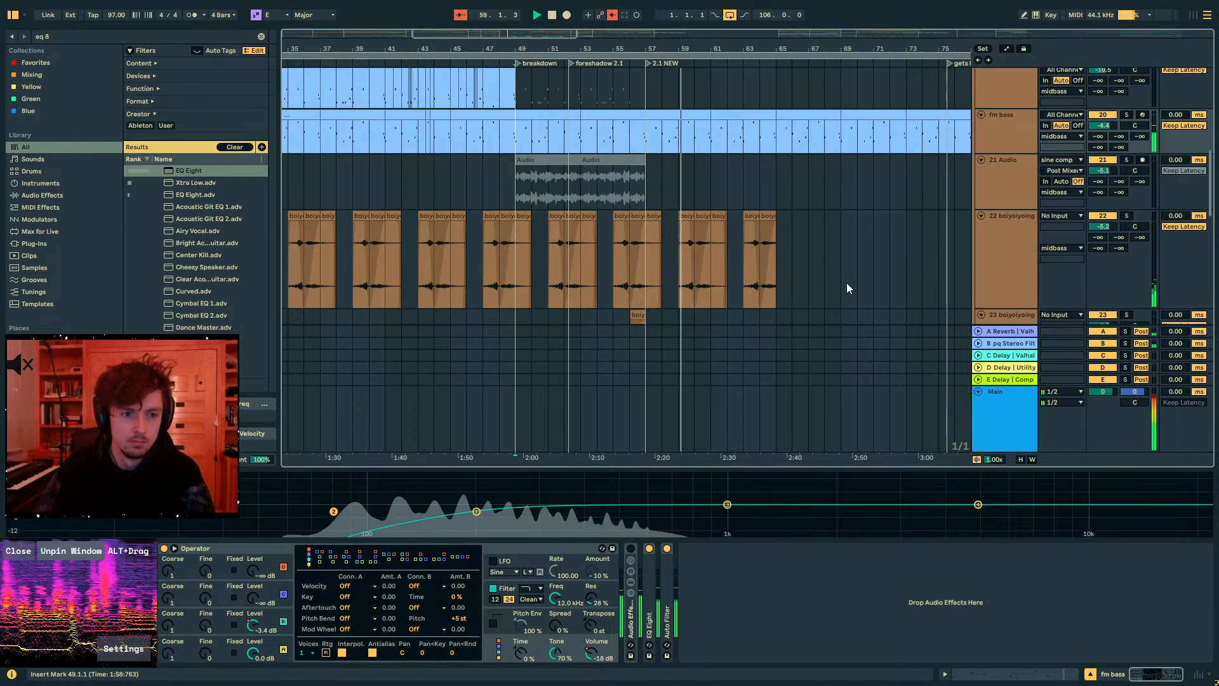
{"action": "scroll", "coordinate": [847, 283], "scroll_direction": "down", "scroll_amount": 15}
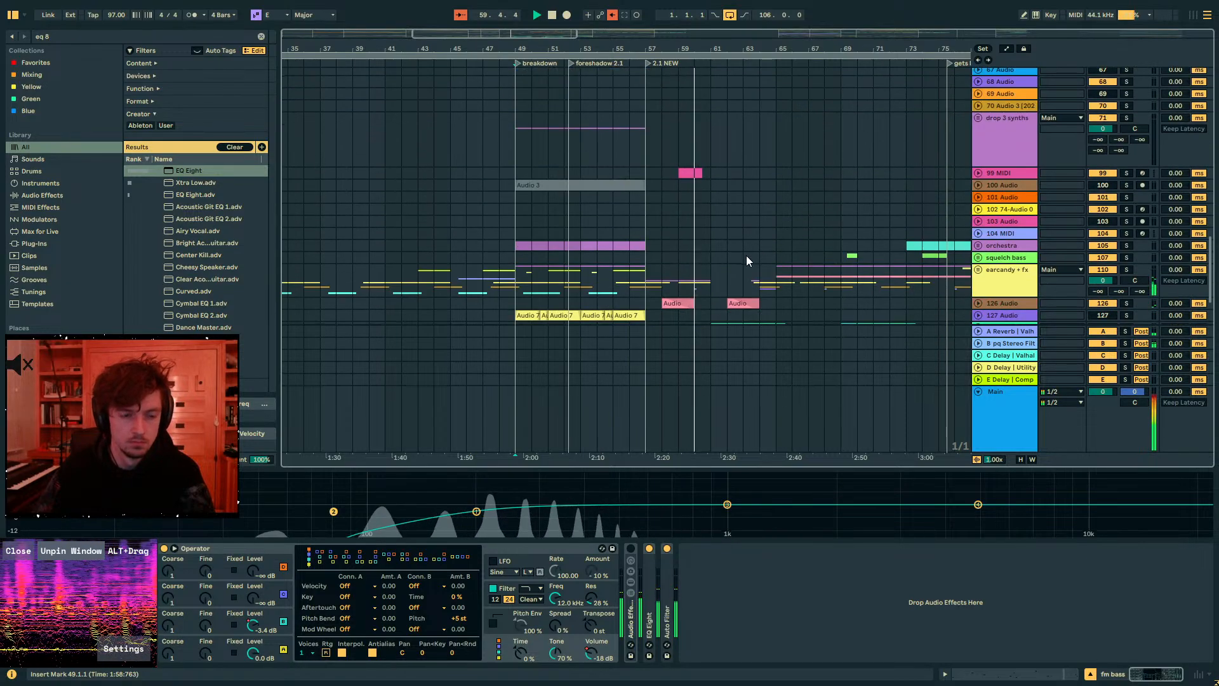
{"action": "scroll", "coordinate": [793, 260], "scroll_direction": "down", "scroll_amount": 4}
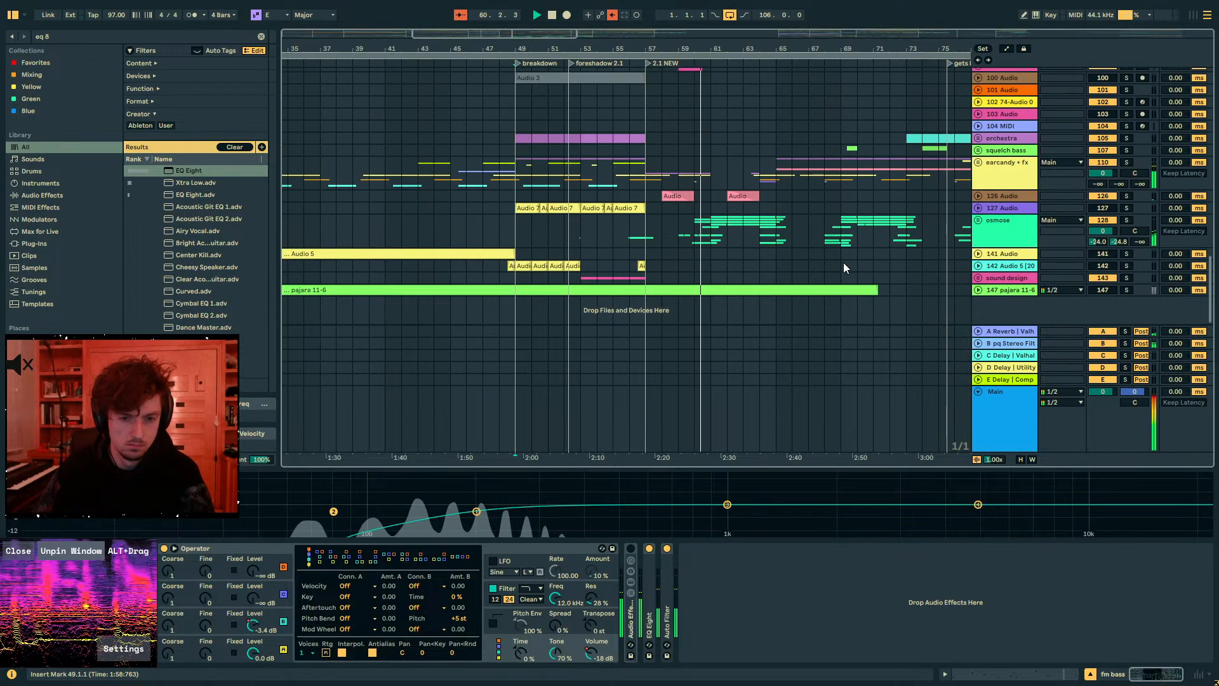
{"action": "left_click", "coordinate": [978, 220]}
{"action": "left_click", "coordinate": [984, 231]}
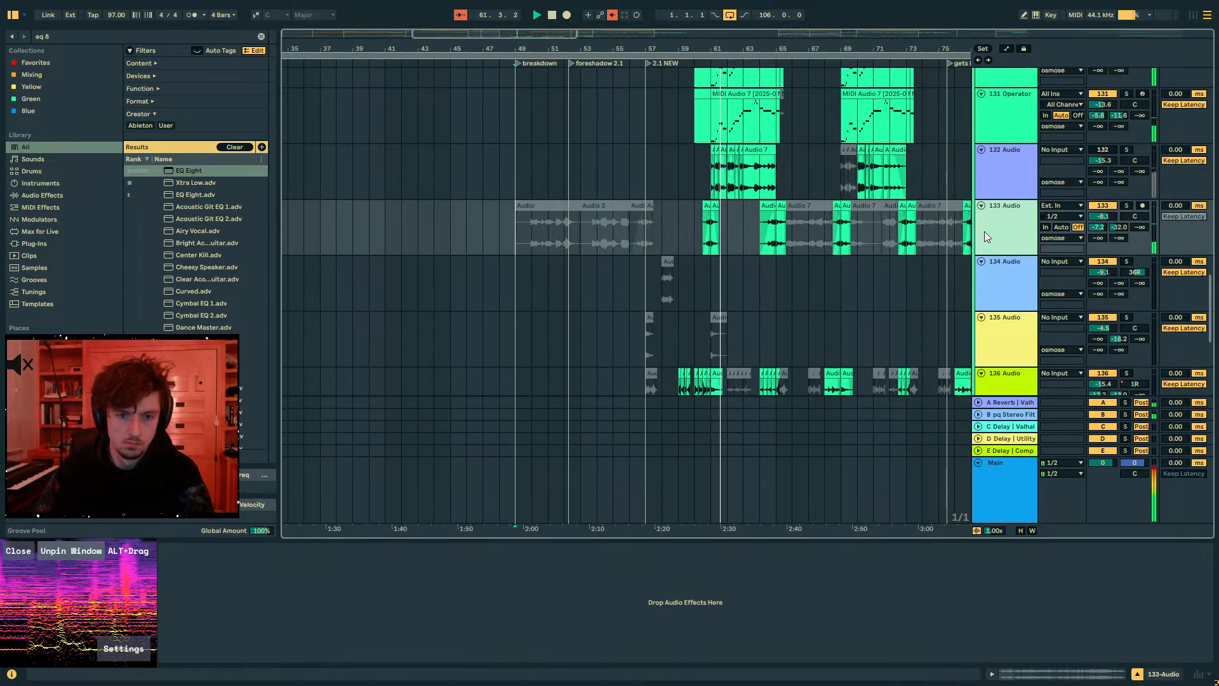
- Lower the peak near bar 60 in the 136 Audio track's Reverb Dry/Wet automation
{"action": "scroll", "coordinate": [755, 337], "scroll_direction": "down", "scroll_amount": 2}
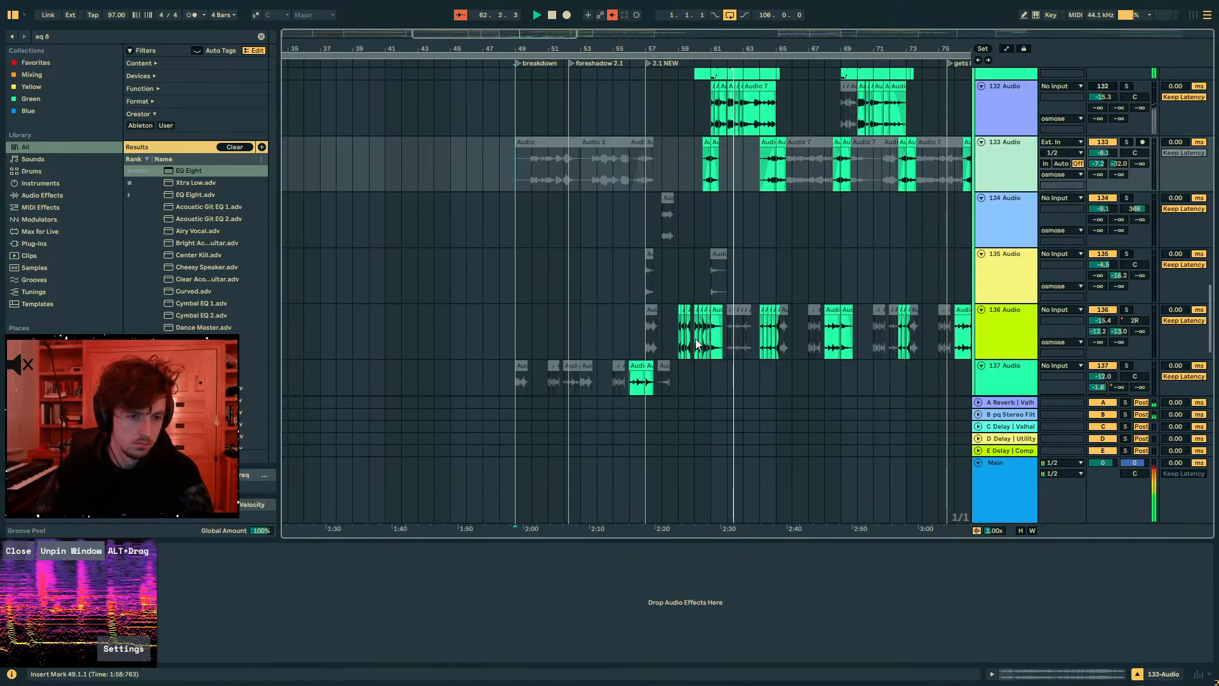
{"action": "left_click", "coordinate": [697, 343]}
{"action": "key", "text": "a"}
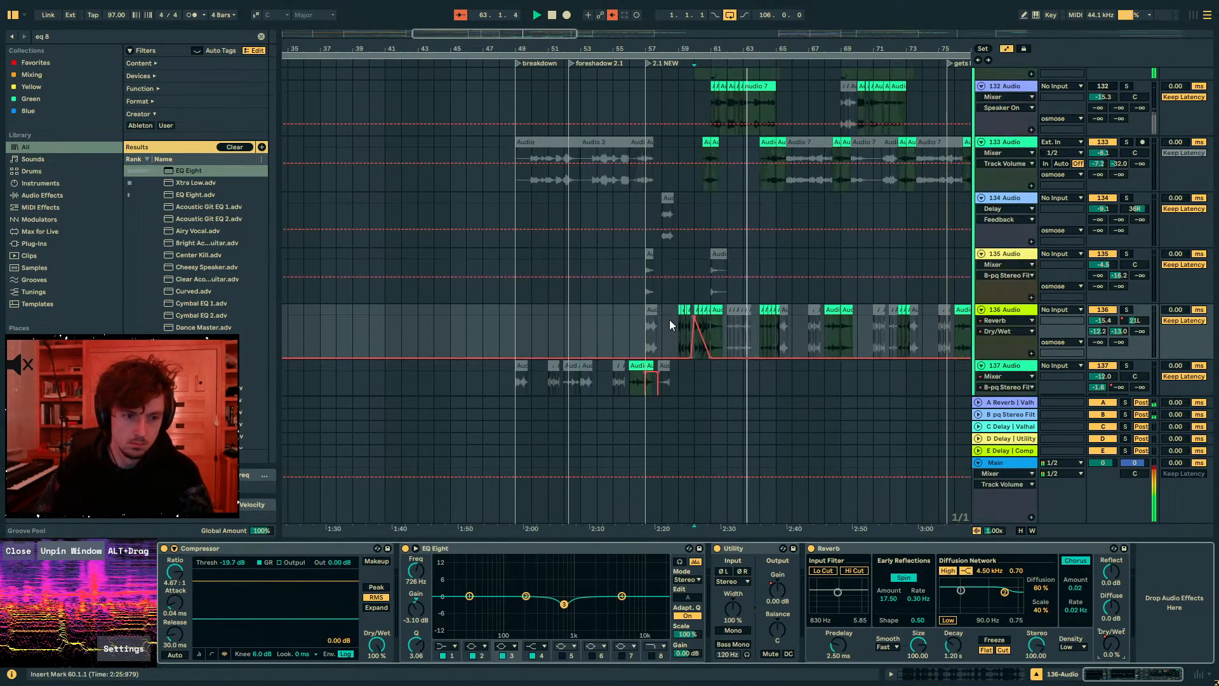
{"action": "left_click_drag", "start_coordinate": [693, 318], "coordinate": [694, 341]}
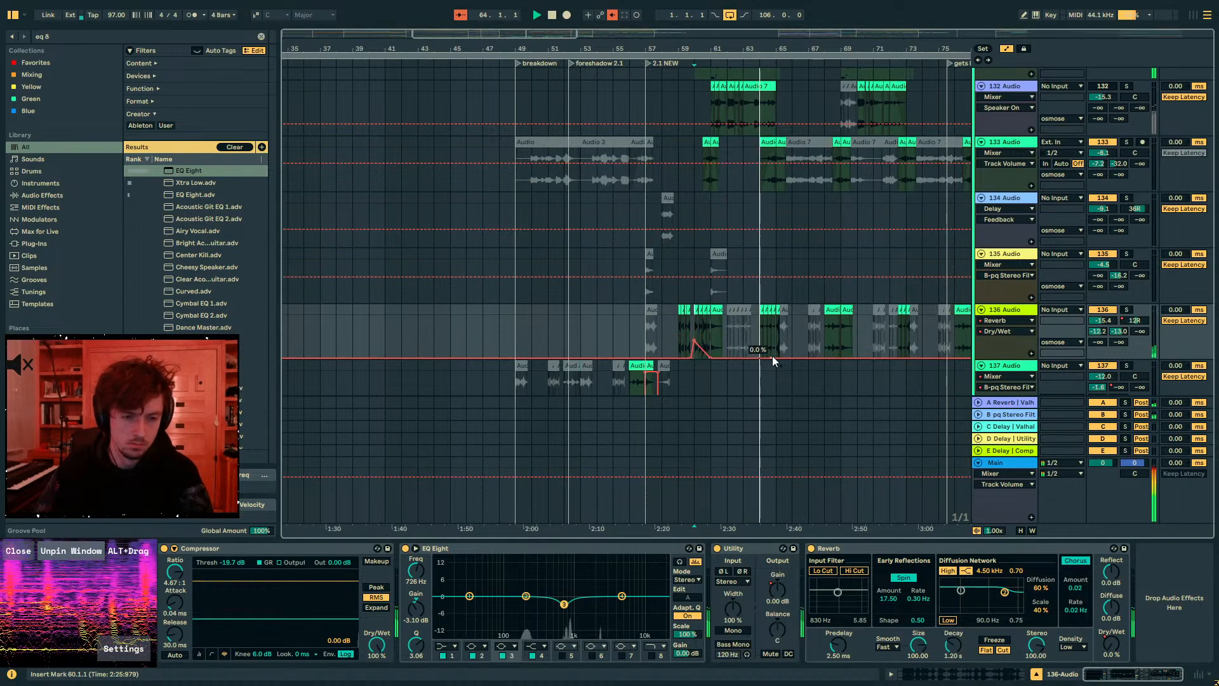
{"action": "key", "text": "a"}
- In the osmose group, lower send A of 130 Operator to -14.7 dB and send A of 131 Operator to -58.0 dB
{"action": "scroll", "coordinate": [767, 368], "scroll_direction": "up", "scroll_amount": 3}
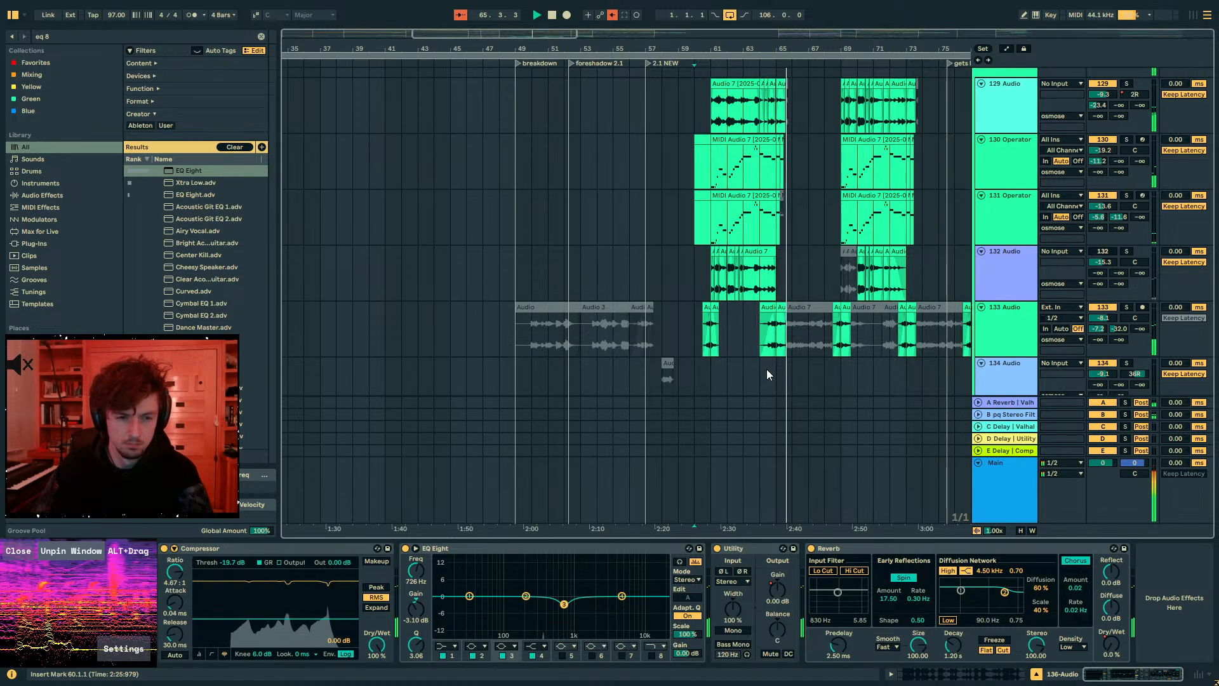
{"action": "left_click", "coordinate": [783, 272]}
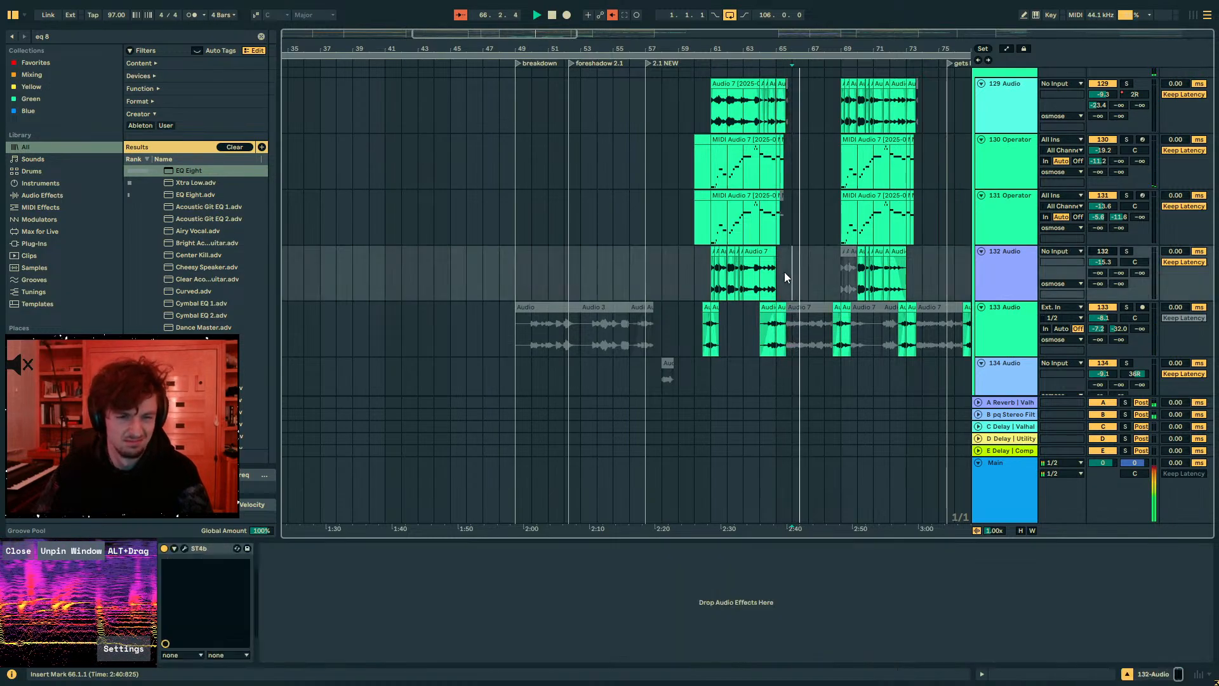
{"action": "left_click", "coordinate": [783, 273]}
{"action": "scroll", "coordinate": [825, 339], "scroll_direction": "down", "scroll_amount": 2}
{"action": "scroll", "coordinate": [825, 339], "scroll_direction": "up", "scroll_amount": 4}
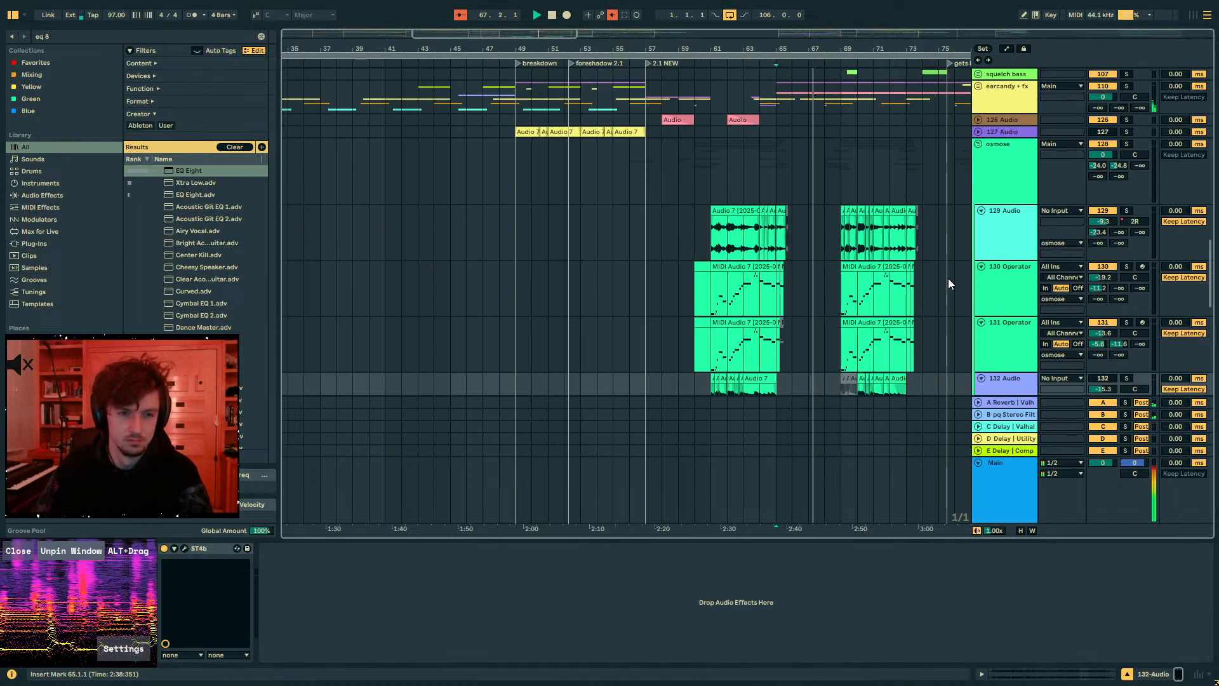
{"action": "left_click", "coordinate": [989, 181]}
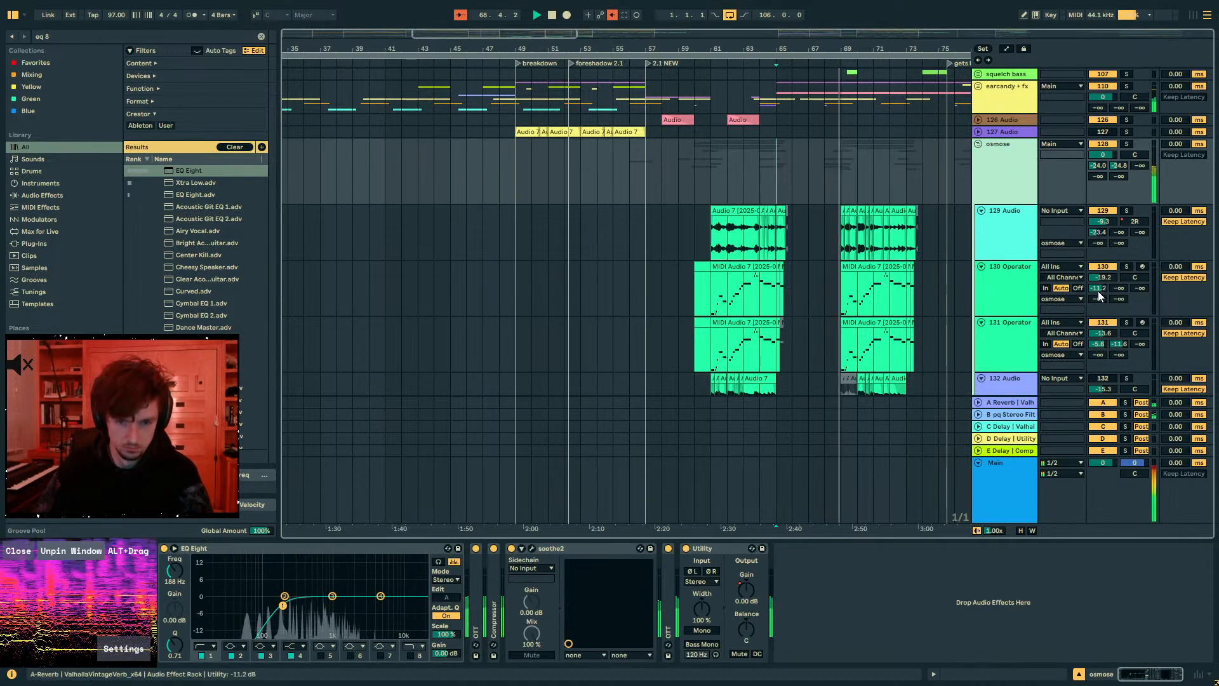
{"action": "left_click_drag", "start_coordinate": [1098, 291], "coordinate": [1099, 298]}
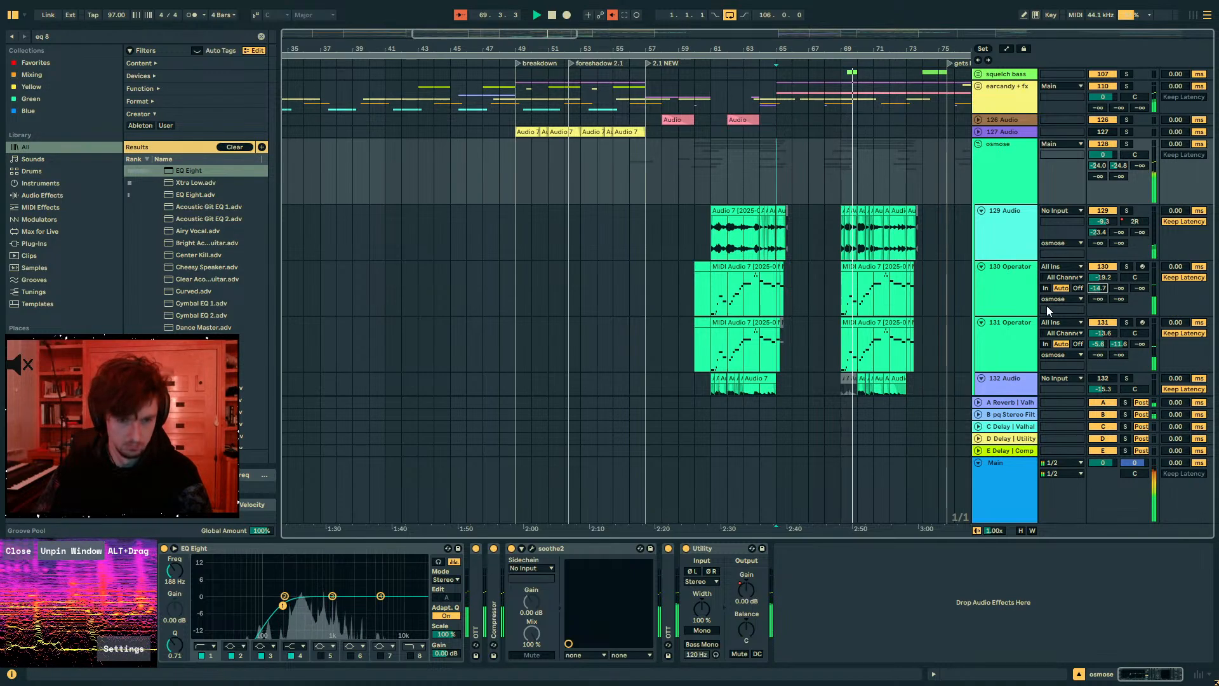
{"action": "left_click", "coordinate": [1016, 346]}
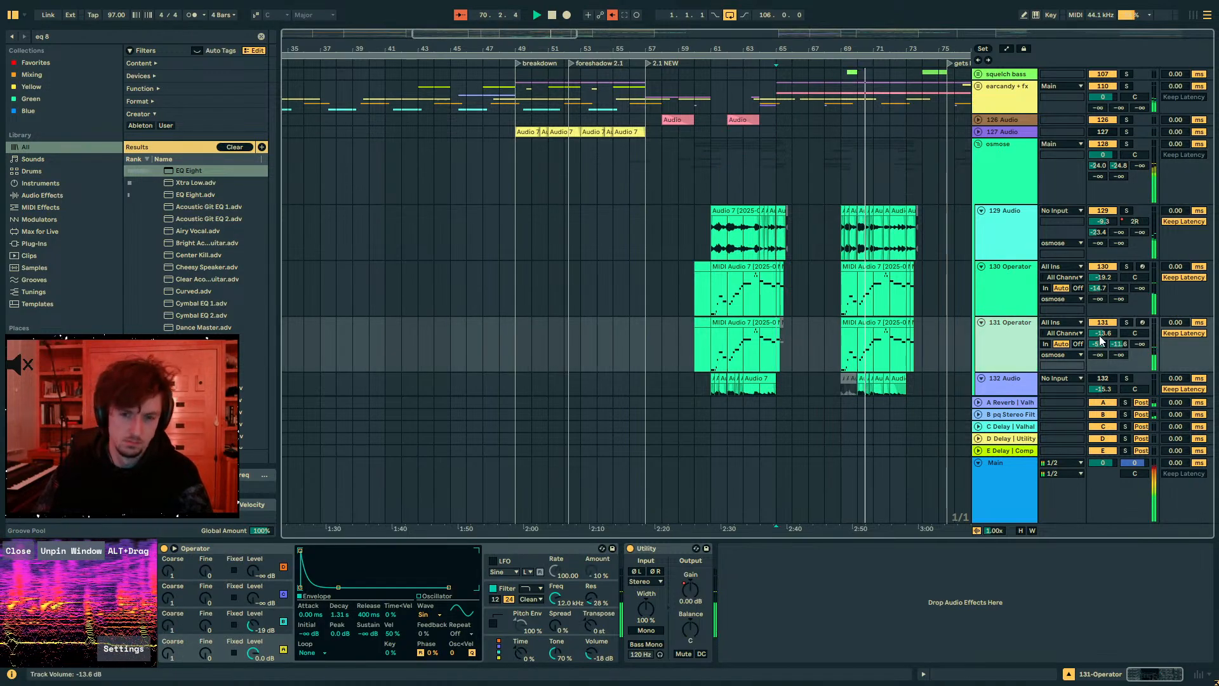
{"action": "left_click_drag", "start_coordinate": [1105, 346], "coordinate": [1105, 365]}
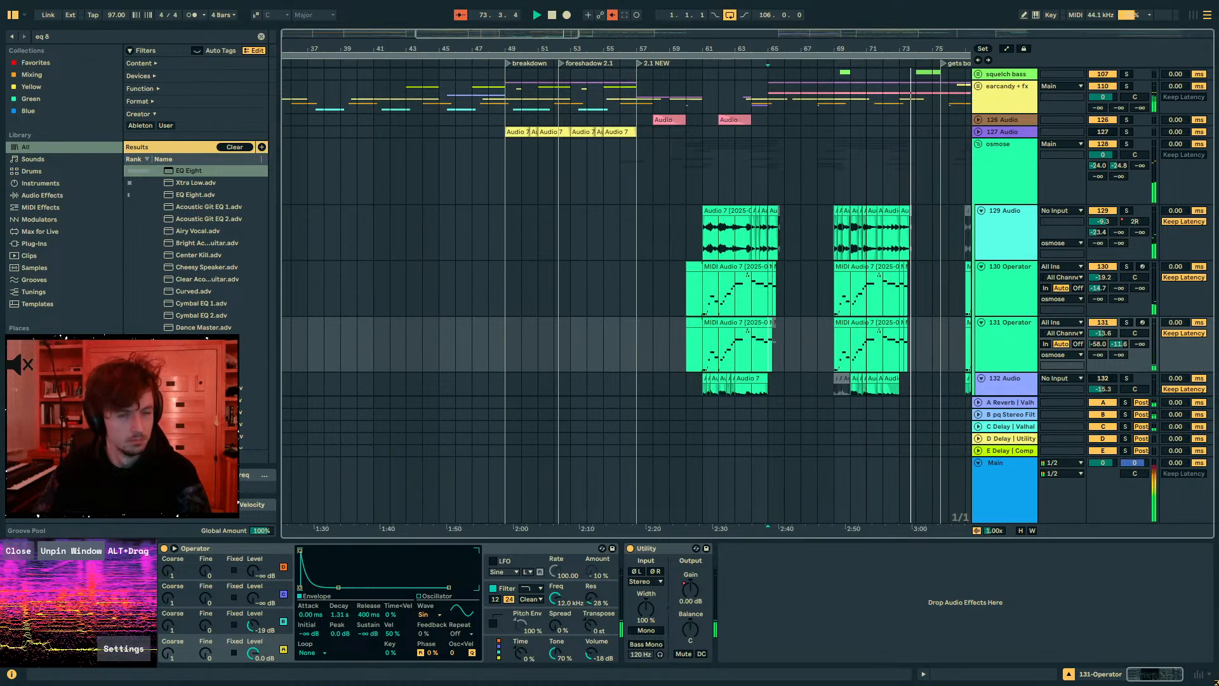
- Unfold the melody group and add a Compressor at the end of the 2.1 melody group's device chain
{"action": "scroll", "coordinate": [775, 211], "scroll_direction": "up", "scroll_amount": 15}
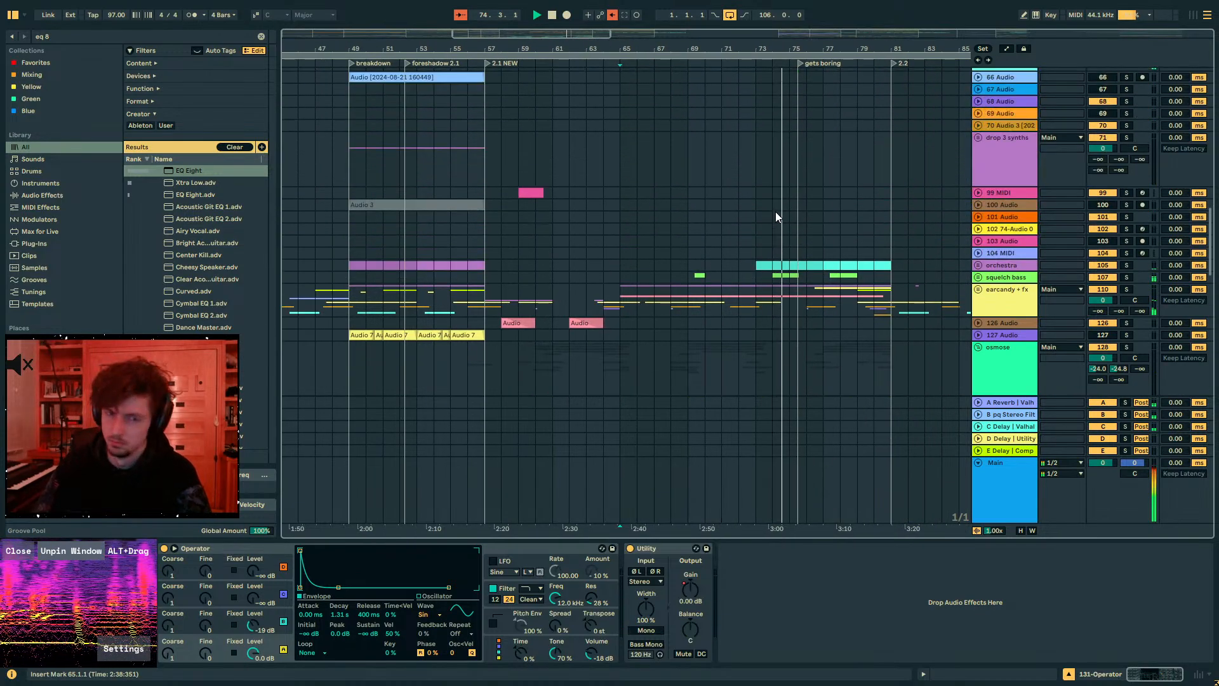
{"action": "scroll", "coordinate": [775, 212], "scroll_direction": "up", "scroll_amount": 3}
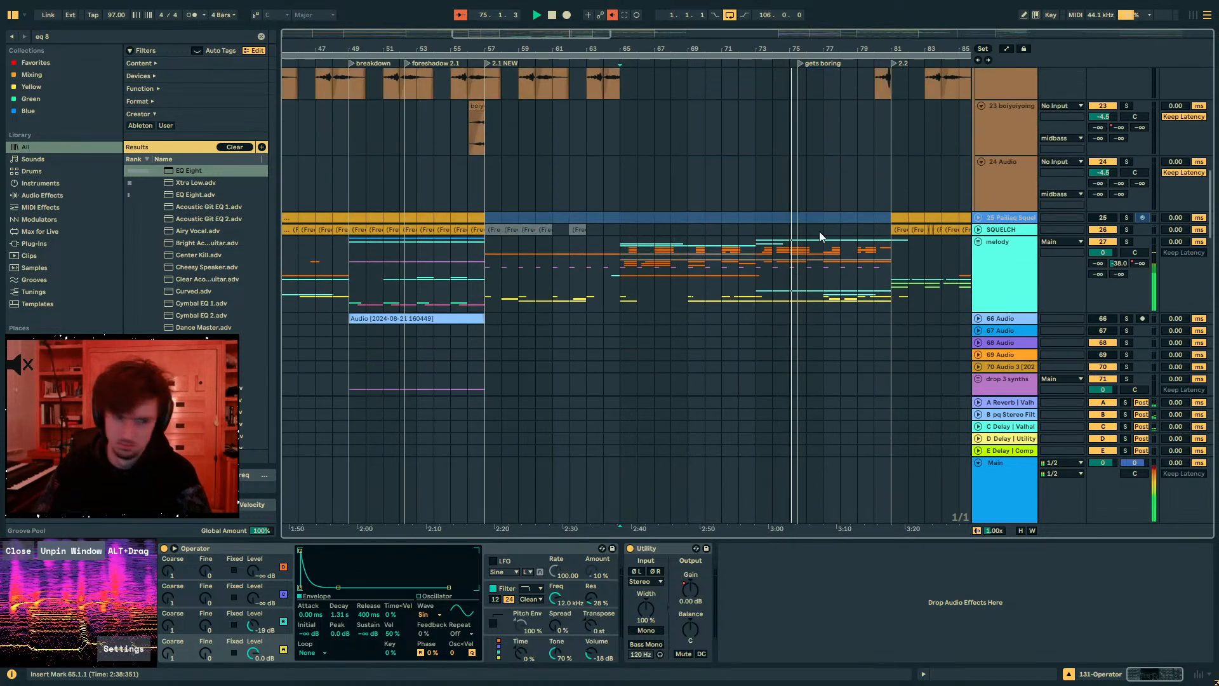
{"action": "left_click", "coordinate": [978, 241]}
{"action": "scroll", "coordinate": [996, 277], "scroll_direction": "down", "scroll_amount": 5}
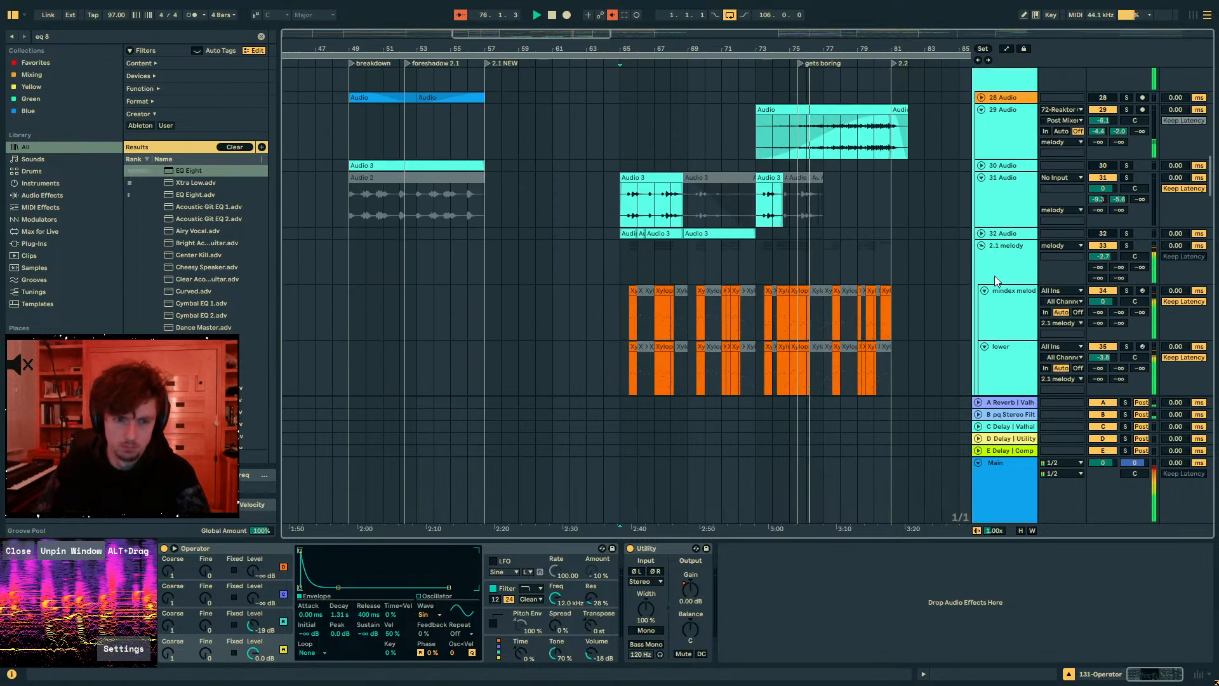
{"action": "left_click", "coordinate": [995, 276]}
{"action": "key", "text": "ctrl+f"}
{"action": "type", "text": "comp"}
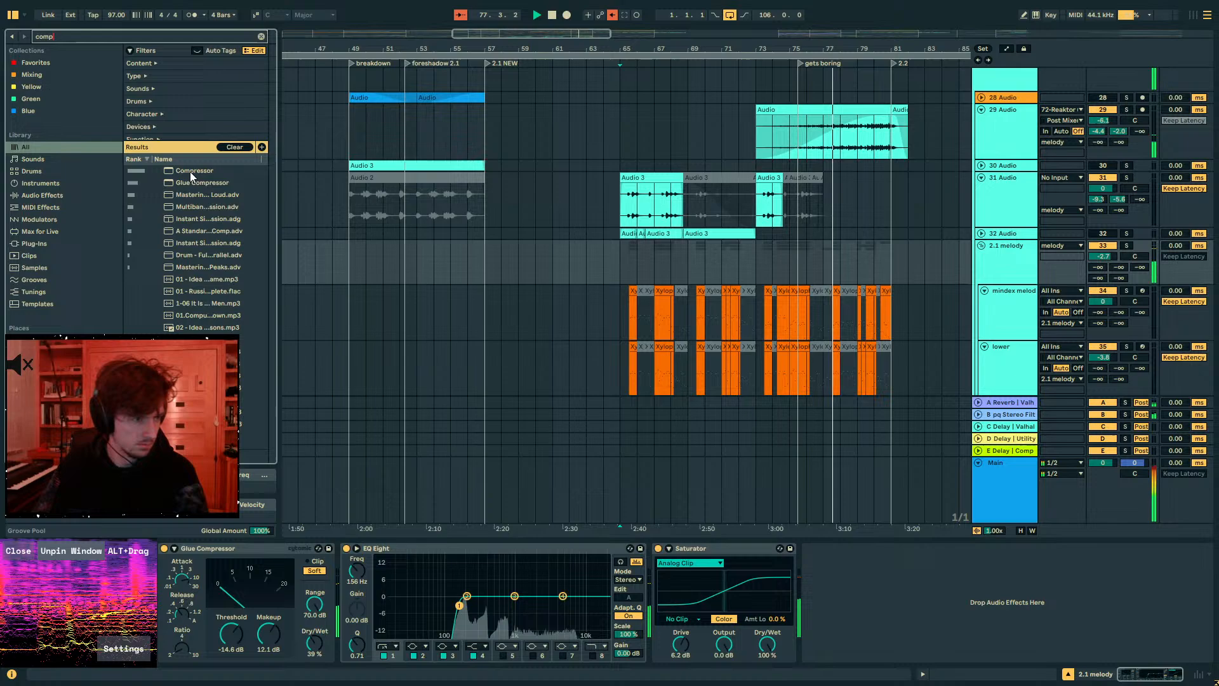
{"action": "double_click", "coordinate": [190, 172]}
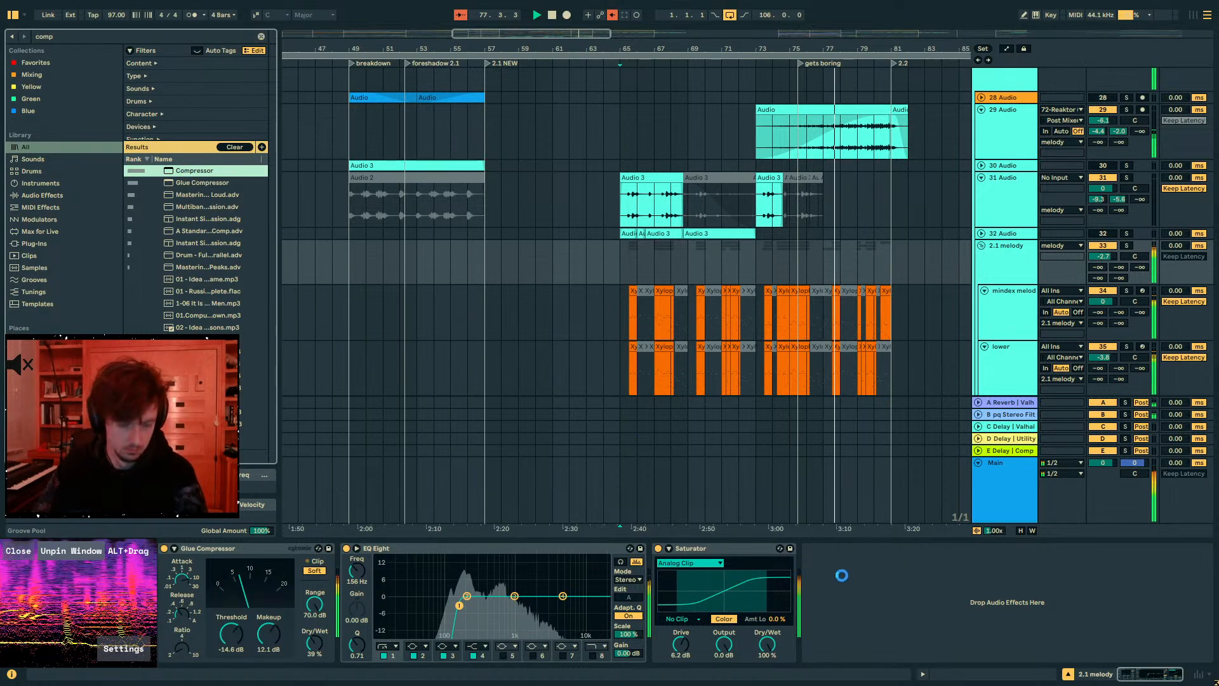
- Switch the 2.1 melody Compressor to its compact meter view and lower its threshold to -13.1 dB while replaying from bar 73
{"action": "left_click", "coordinate": [843, 654]}
{"action": "mouse_move", "coordinate": [858, 578]}
{"action": "left_mouse_down"}
{"action": "mouse_move", "coordinate": [858, 596]}
{"action": "mouse_move", "coordinate": [819, 626]}
{"action": "mouse_move", "coordinate": [858, 591]}
{"action": "left_mouse_up"}
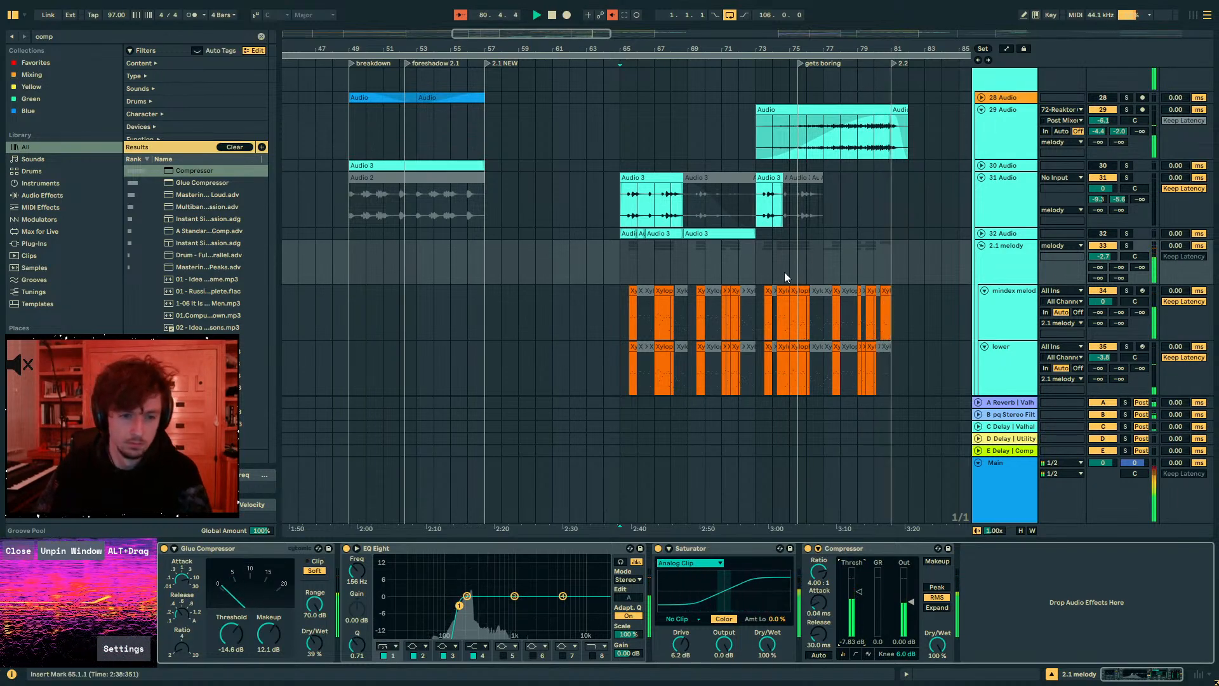
{"action": "left_click", "coordinate": [761, 268]}
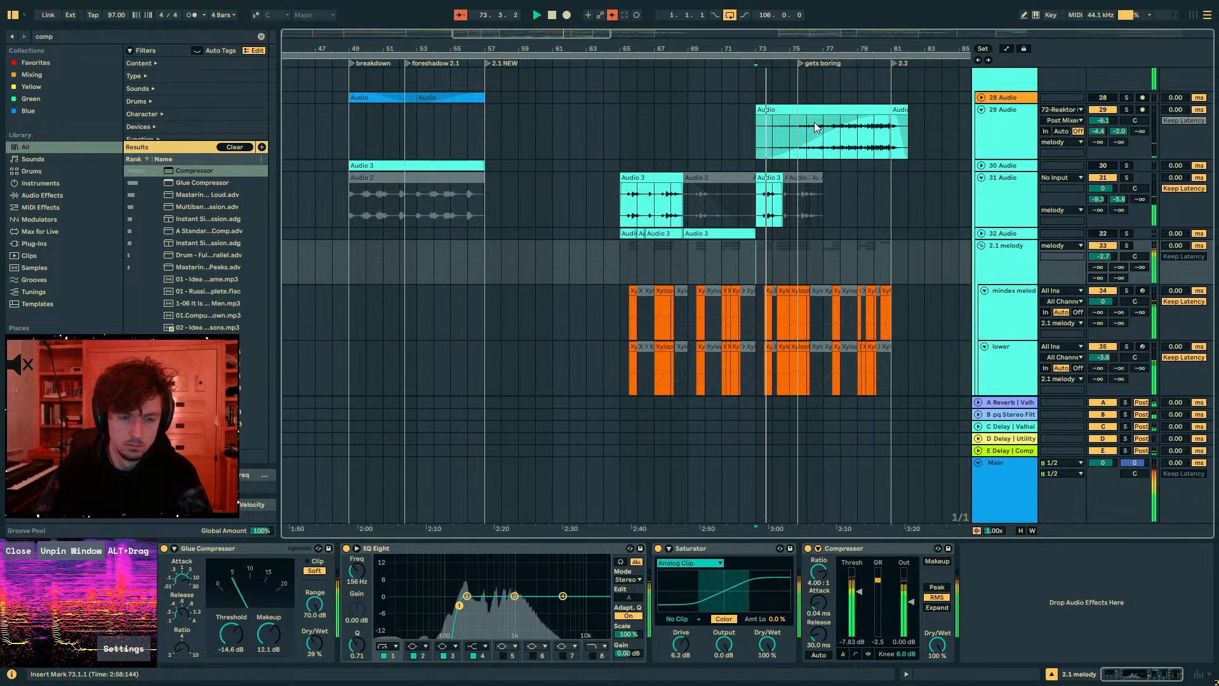
{"action": "key", "text": "space"}
{"action": "key", "text": "space"}
{"action": "left_click_drag", "start_coordinate": [858, 591], "coordinate": [858, 601]}
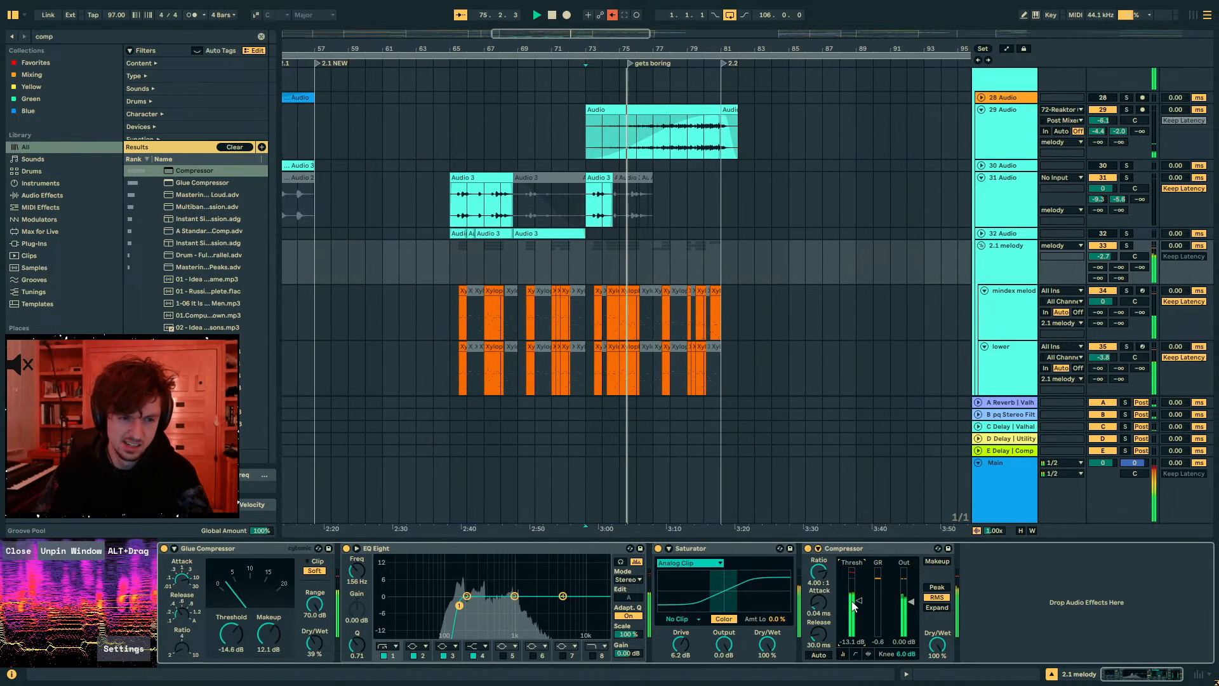
{"action": "left_click_drag", "start_coordinate": [858, 601], "coordinate": [859, 600]}
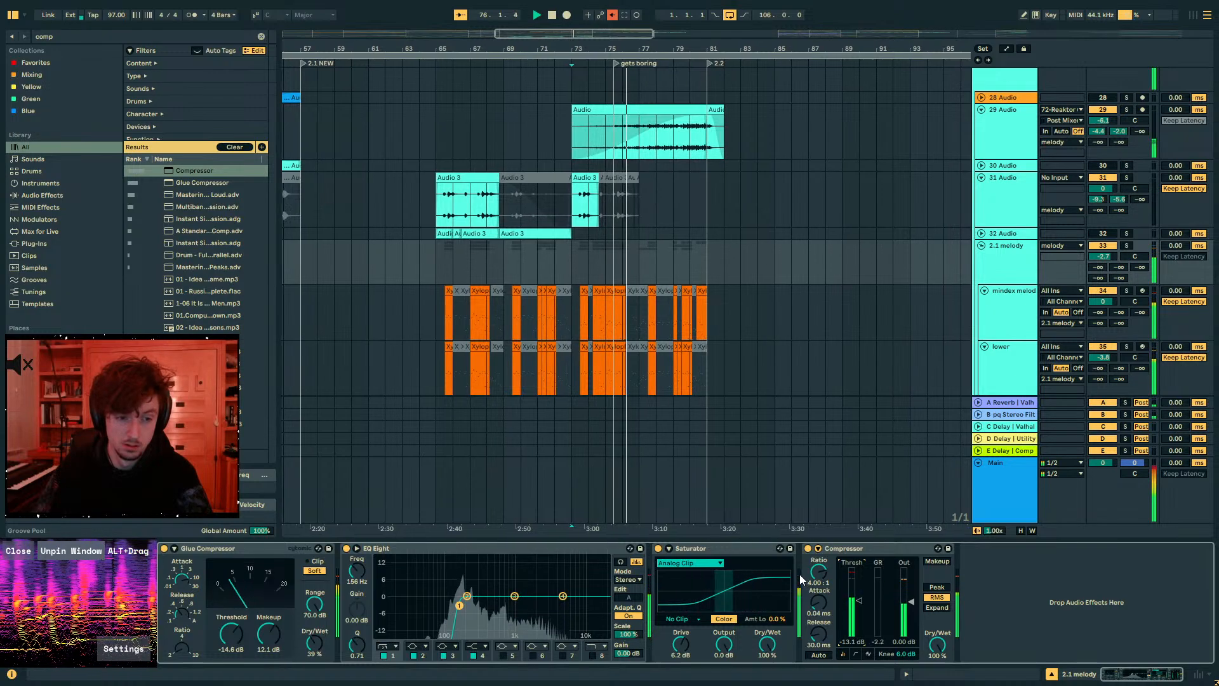
- Examine the melody group's tracks around bars 73 to 82 and unfold its high freq shit subgroup
{"action": "scroll", "coordinate": [600, 318], "scroll_direction": "down", "scroll_amount": 3}
{"action": "left_click", "coordinate": [607, 305]}
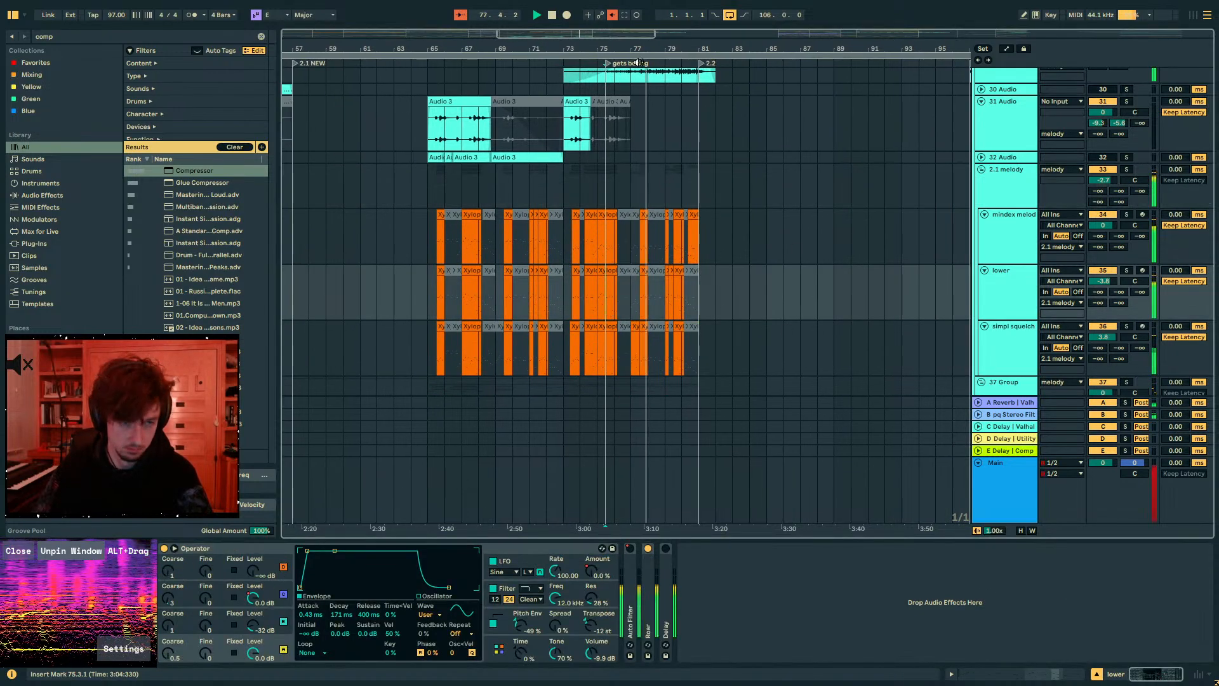
{"action": "left_click_drag", "start_coordinate": [652, 45], "coordinate": [653, 95]}
{"action": "scroll", "coordinate": [688, 126], "scroll_direction": "down", "scroll_amount": 6}
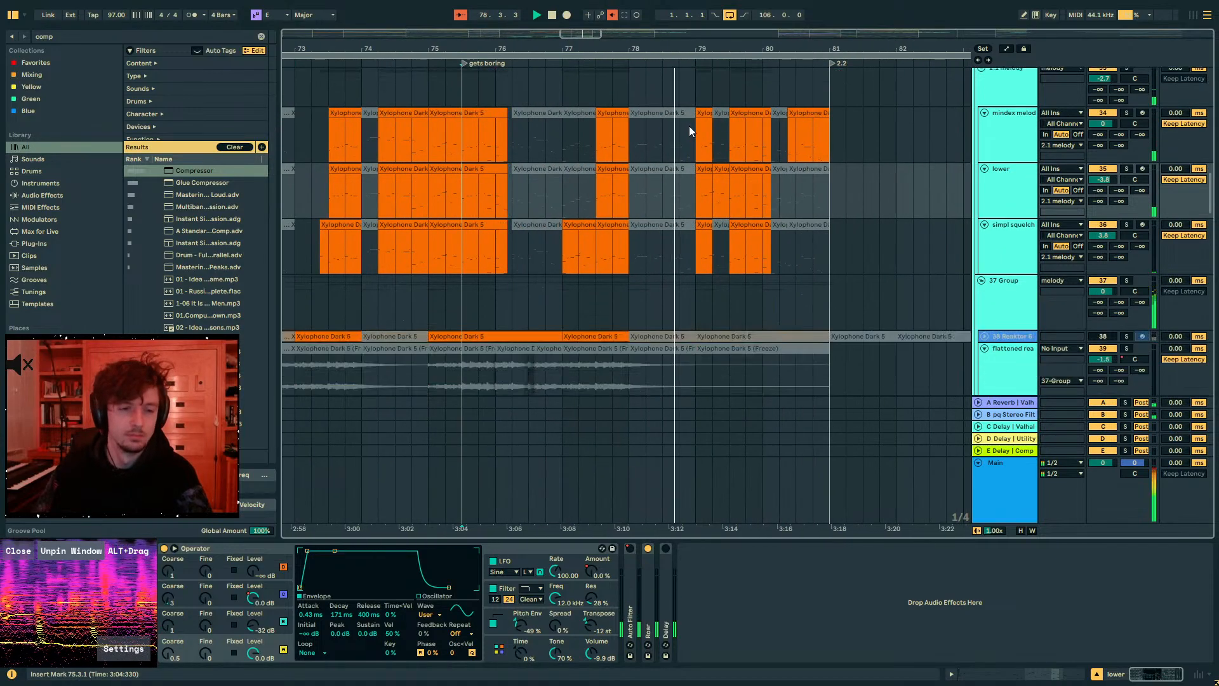
{"action": "scroll", "coordinate": [843, 219], "scroll_direction": "down", "scroll_amount": 12}
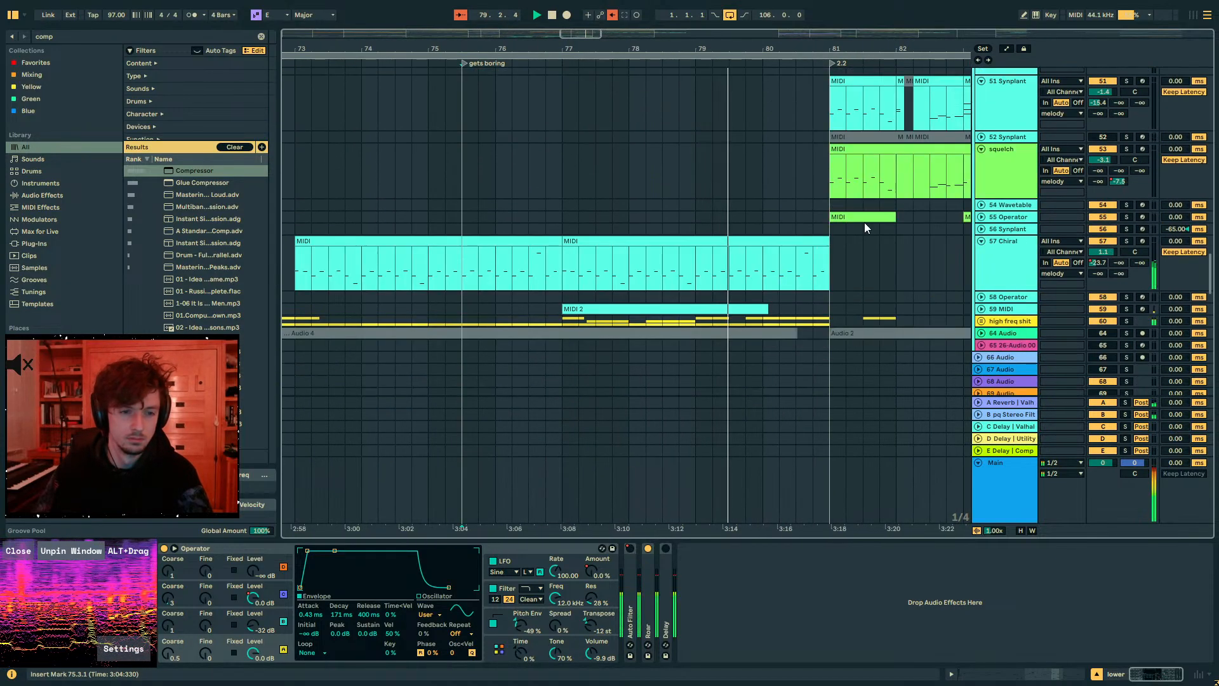
{"action": "left_click", "coordinate": [981, 322]}
{"action": "scroll", "coordinate": [789, 306], "scroll_direction": "down", "scroll_amount": 4}
- Stop playback, widen the timeline to about bars 50 to 76, and place the insert mark on intro chords at bar 57.3
{"action": "key", "text": "space"}
{"action": "left_click_drag", "start_coordinate": [584, 51], "coordinate": [974, 56]}
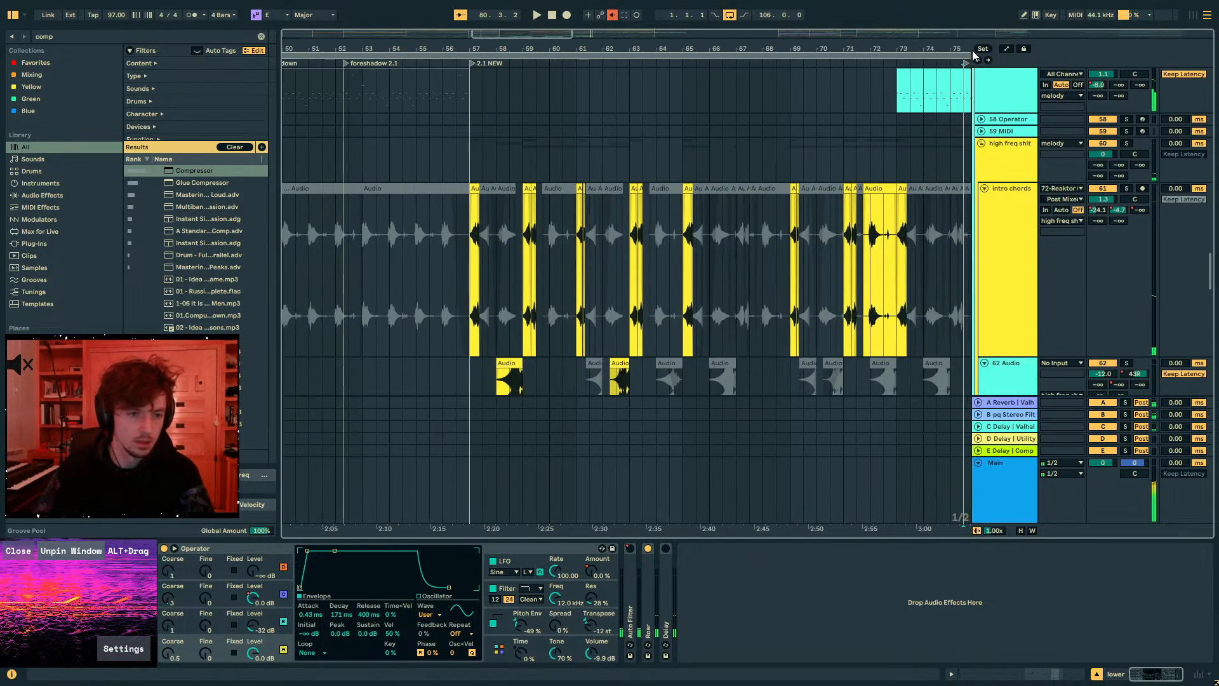
{"action": "left_click", "coordinate": [562, 273]}
- Select bars 61 to 65 on the 129 Audio track in the osmose group, solo the track, and play that passage
{"action": "scroll", "coordinate": [607, 306], "scroll_direction": "down", "scroll_amount": 5}
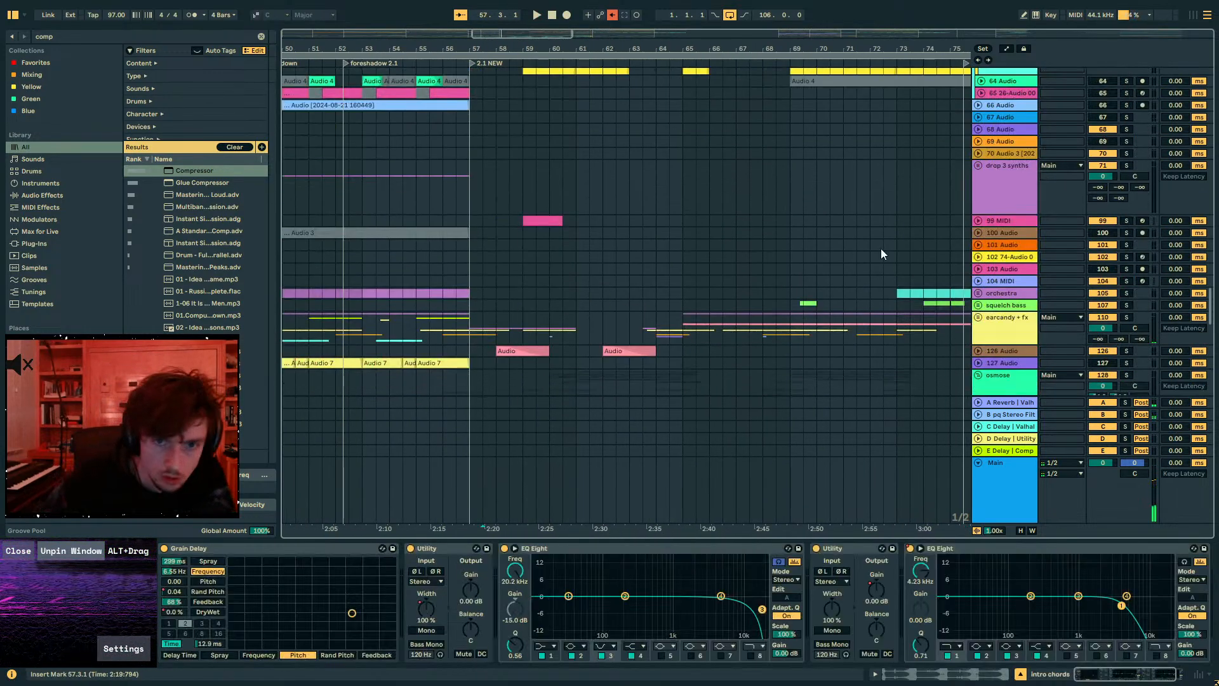
{"action": "scroll", "coordinate": [883, 249], "scroll_direction": "down", "scroll_amount": 3}
{"action": "scroll", "coordinate": [847, 297], "scroll_direction": "down", "scroll_amount": 3}
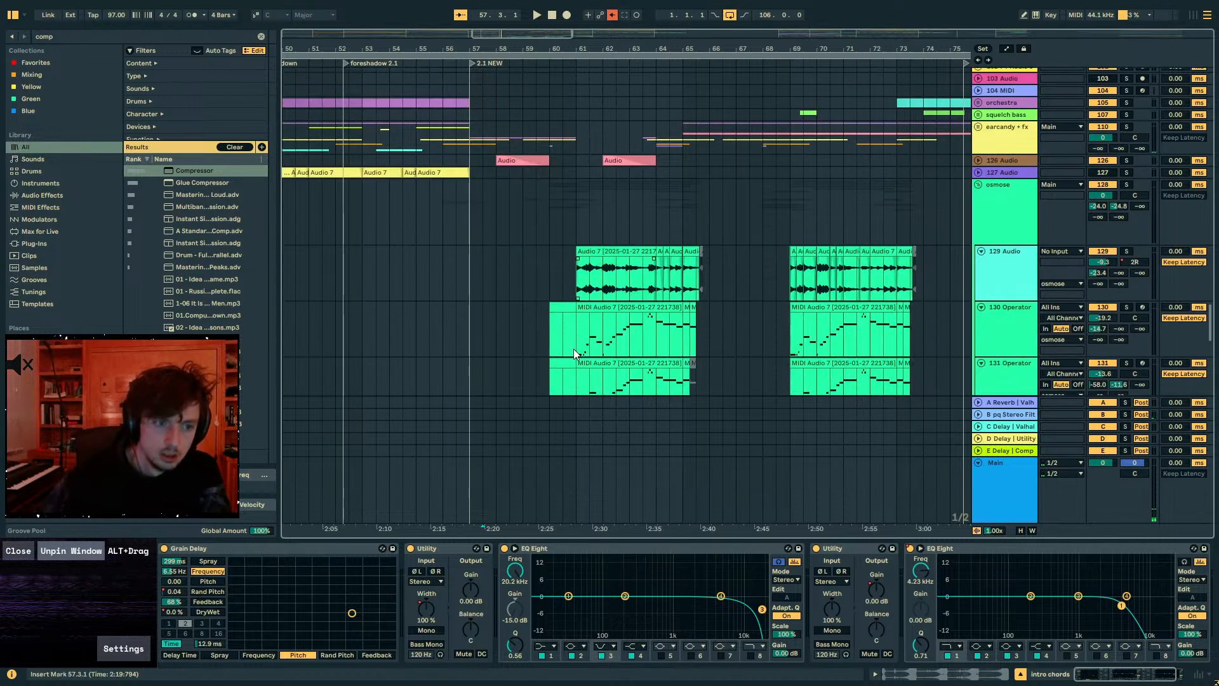
{"action": "left_click_drag", "start_coordinate": [581, 284], "coordinate": [679, 286]}
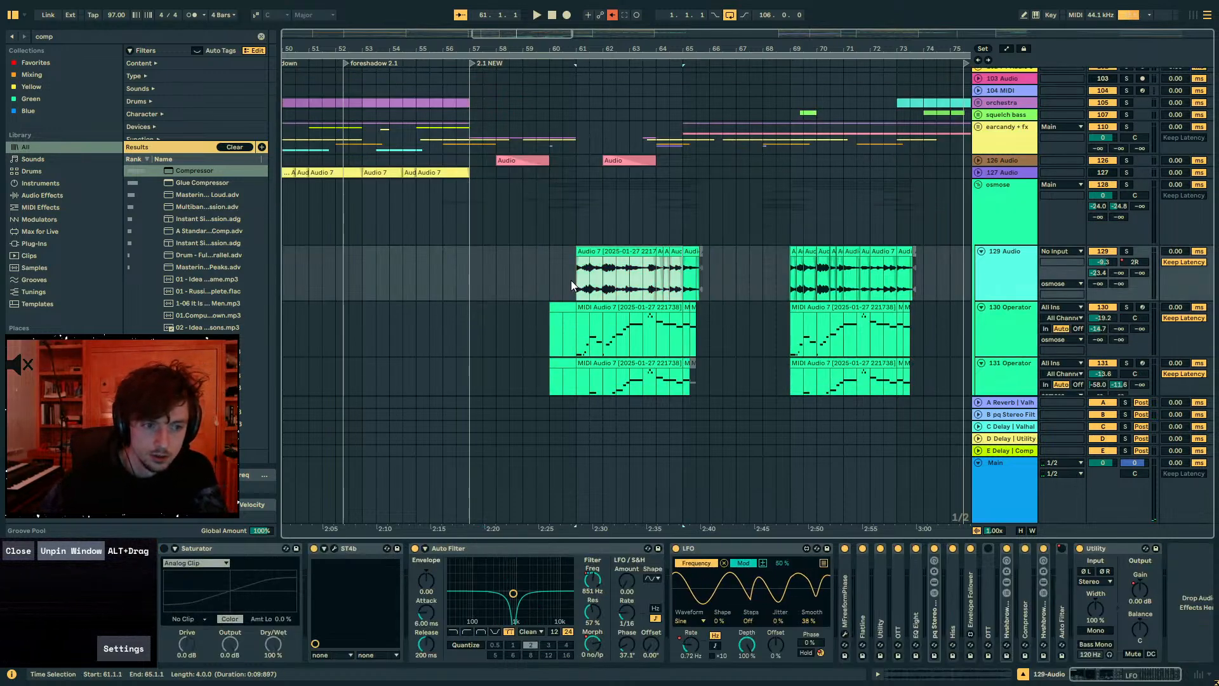
{"action": "left_click", "coordinate": [1126, 251]}
{"action": "key", "text": "space"}
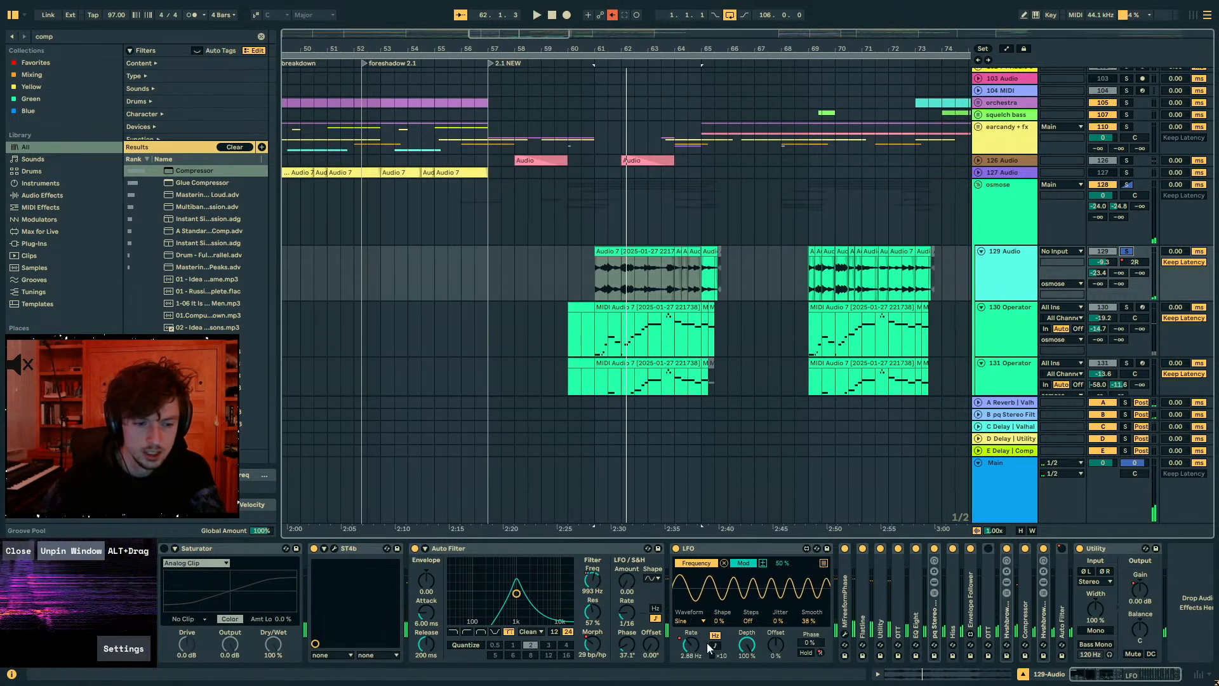
{"action": "key", "text": "space"}
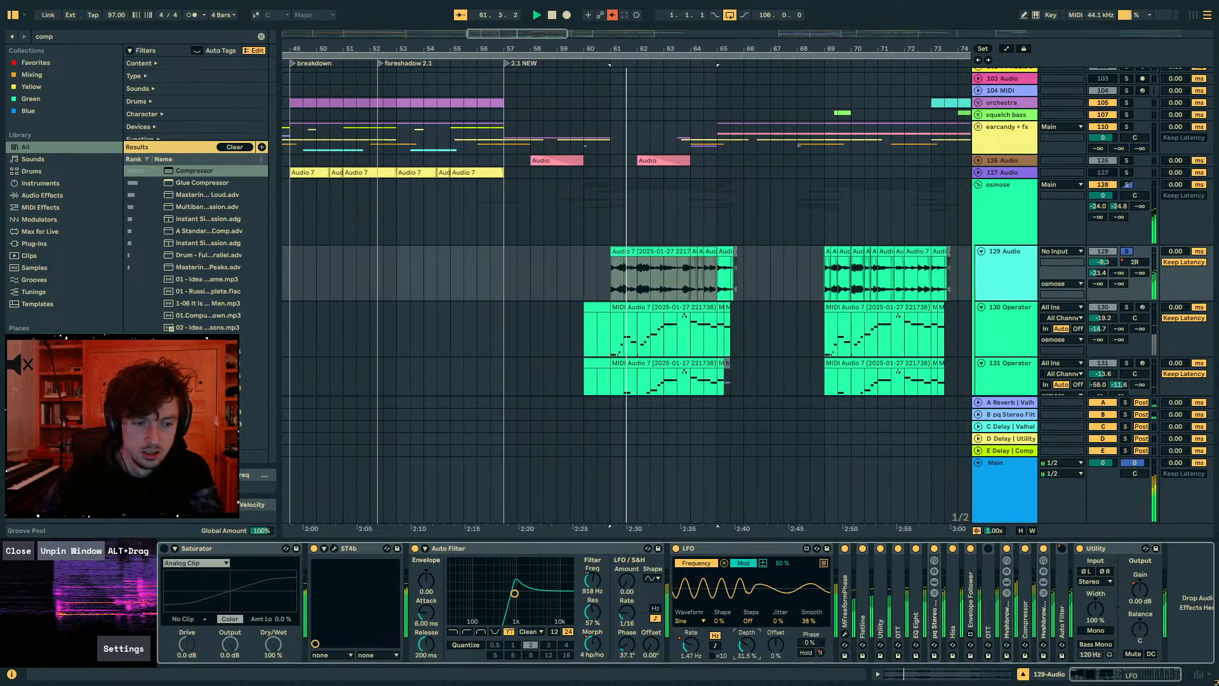
- Unsolo the 129 Audio track, replay the passage, and lower the track's LFO Smooth to 3%
{"action": "left_click", "coordinate": [1129, 251]}
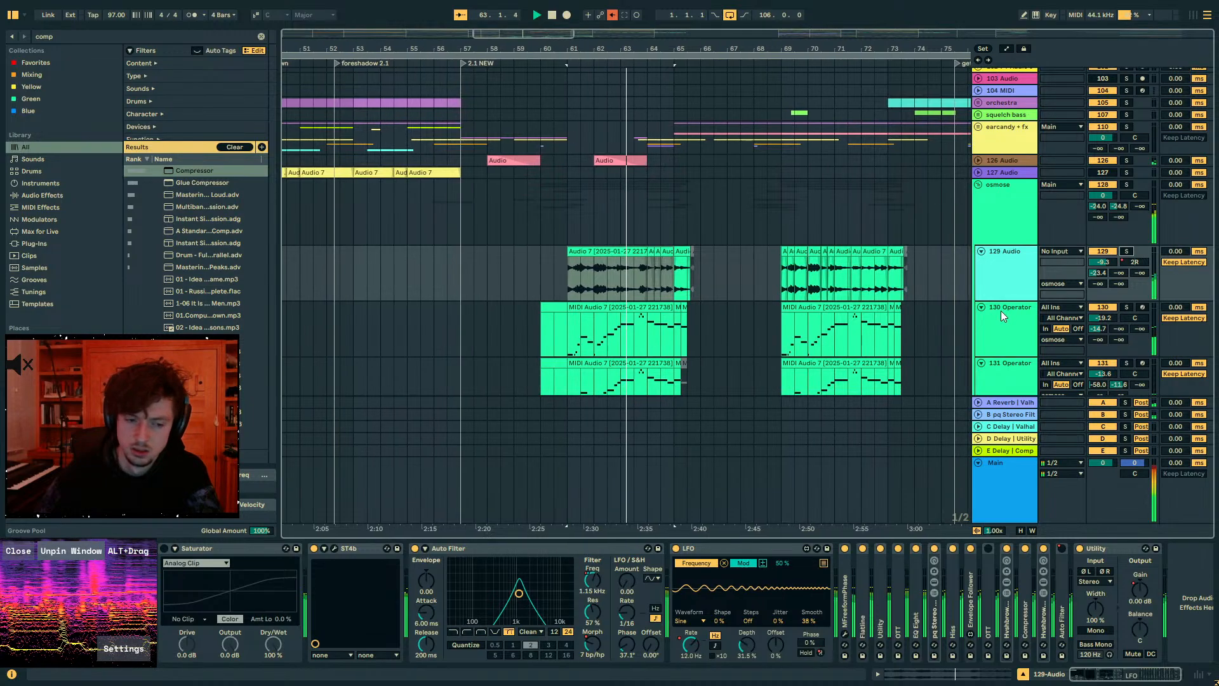
{"action": "key", "text": "space"}
{"action": "key", "text": "space"}
{"action": "mouse_move", "coordinate": [812, 620]}
{"action": "left_mouse_down"}
{"action": "mouse_move", "coordinate": [812, 642]}
{"action": "mouse_move", "coordinate": [813, 621]}
{"action": "left_mouse_up"}
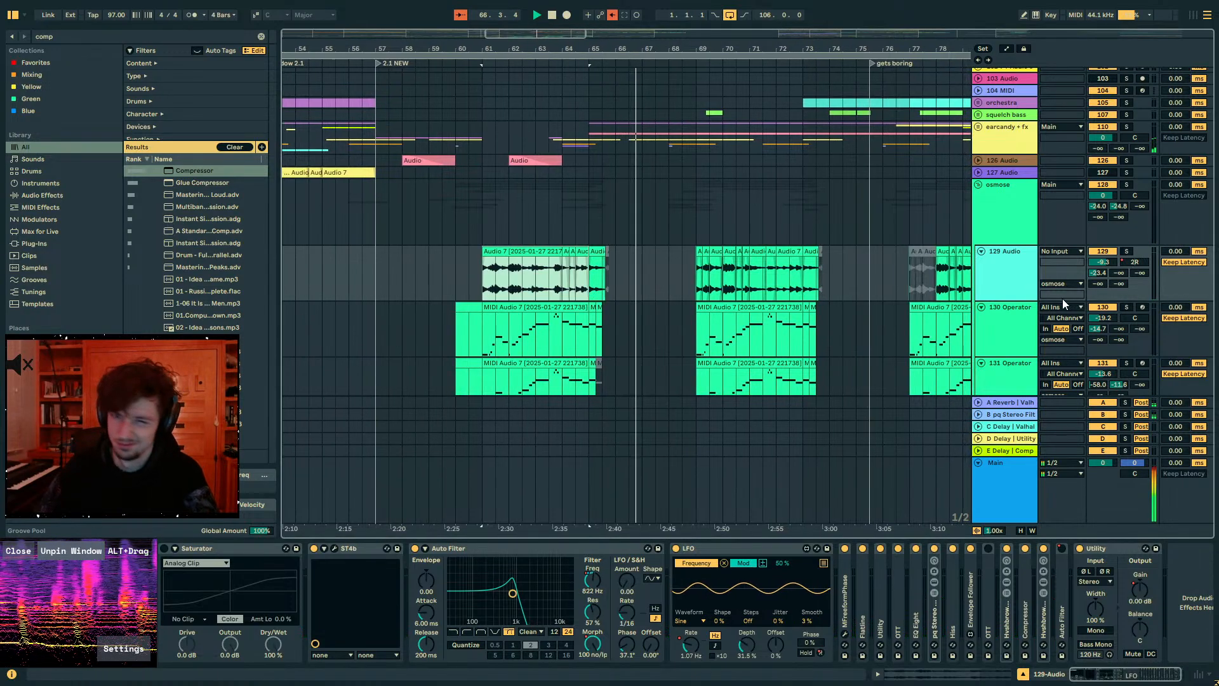
- Locate the xylophone tracks in the melody group and select bars 66.3 to 67.1 on the 42 Xylophone track
{"action": "scroll", "coordinate": [730, 331], "scroll_direction": "up", "scroll_amount": 15}
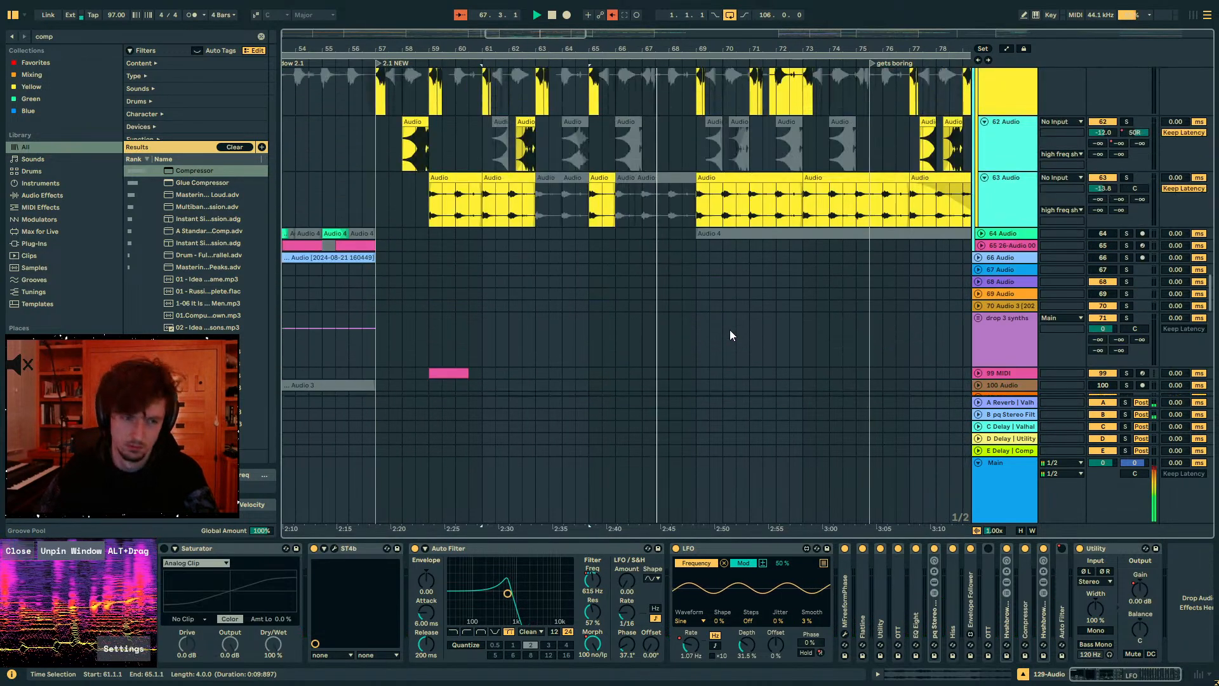
{"action": "scroll", "coordinate": [730, 330], "scroll_direction": "up", "scroll_amount": 8}
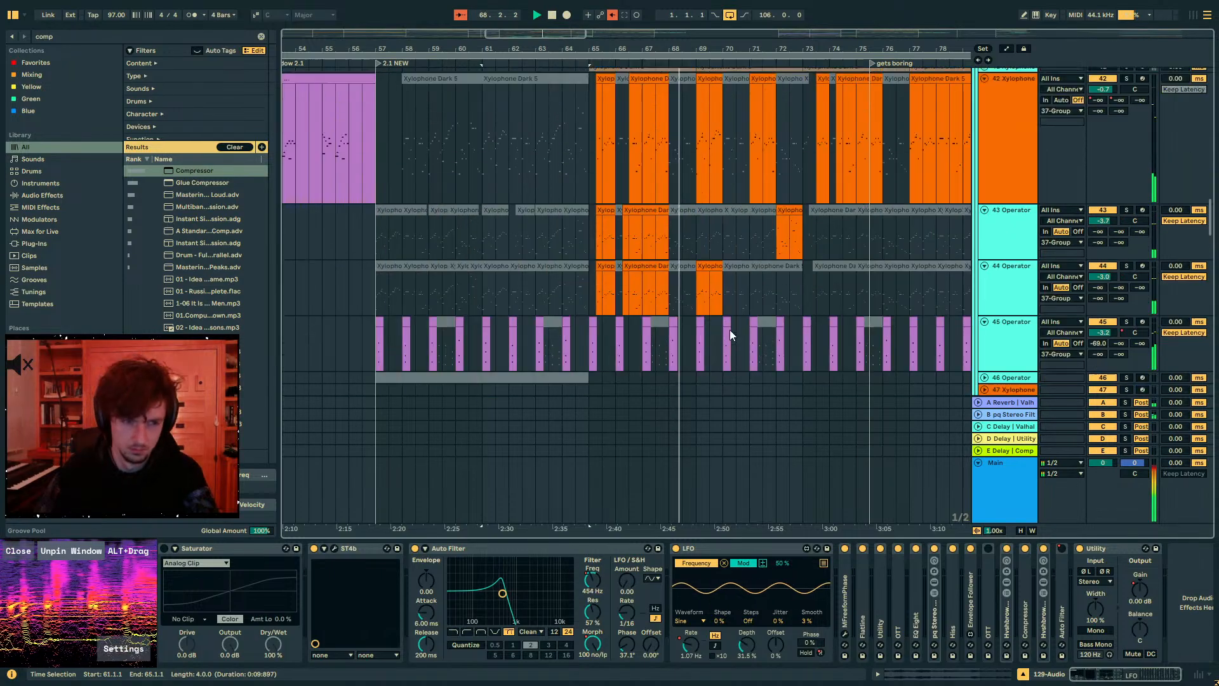
{"action": "scroll", "coordinate": [660, 260], "scroll_direction": "up", "scroll_amount": 2}
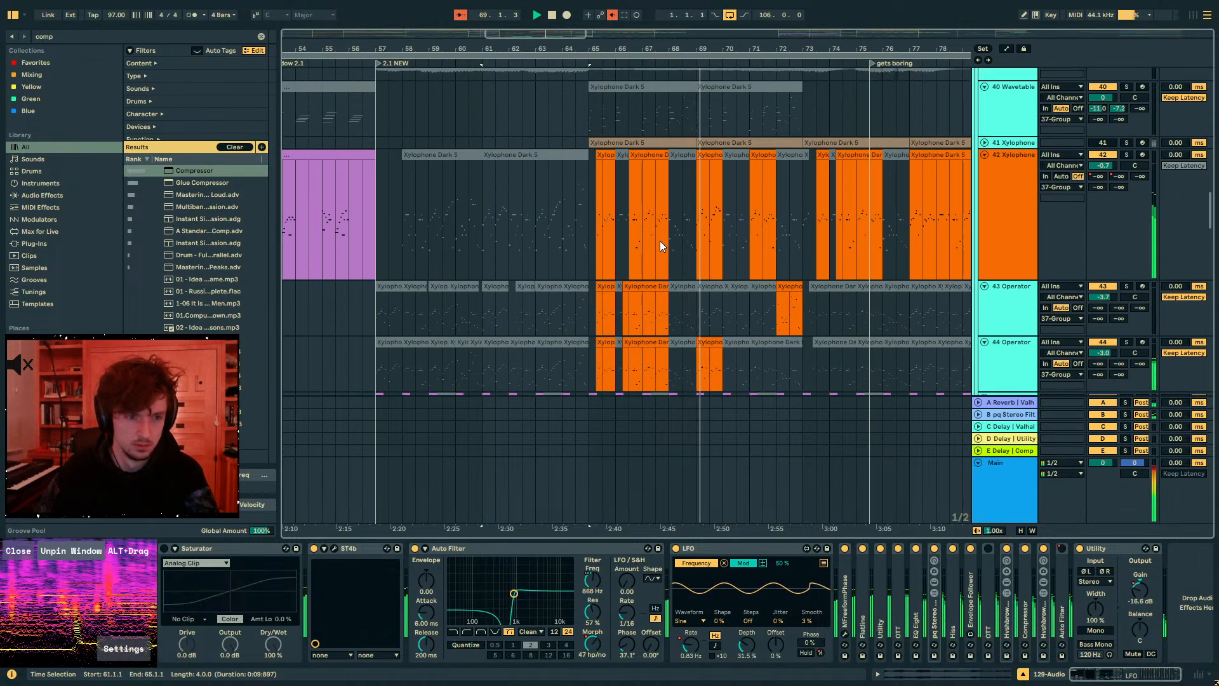
{"action": "left_click", "coordinate": [660, 242]}
{"action": "scroll", "coordinate": [669, 263], "scroll_direction": "up", "scroll_amount": 3}
{"action": "scroll", "coordinate": [669, 263], "scroll_direction": "up", "scroll_amount": 8}
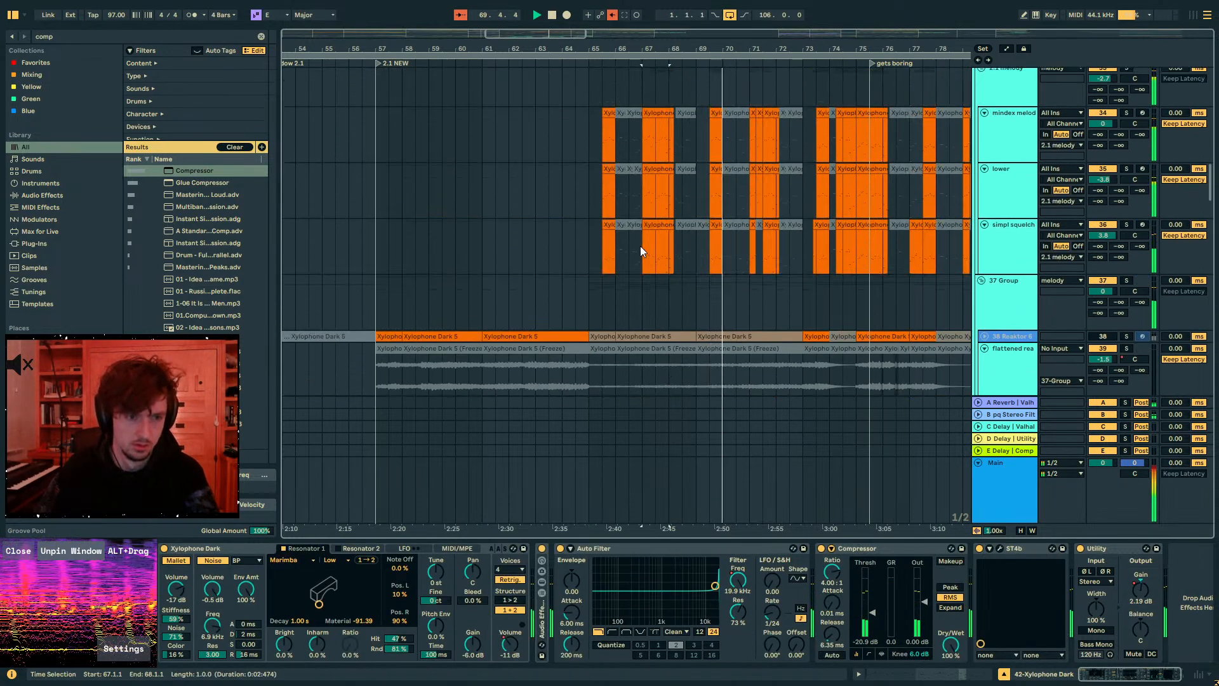
{"action": "scroll", "coordinate": [641, 247], "scroll_direction": "down", "scroll_amount": 9}
{"action": "left_click", "coordinate": [636, 304]}
{"action": "left_click_drag", "start_coordinate": [635, 308], "coordinate": [623, 322]}
{"action": "scroll", "coordinate": [637, 216], "scroll_direction": "up", "scroll_amount": 7}
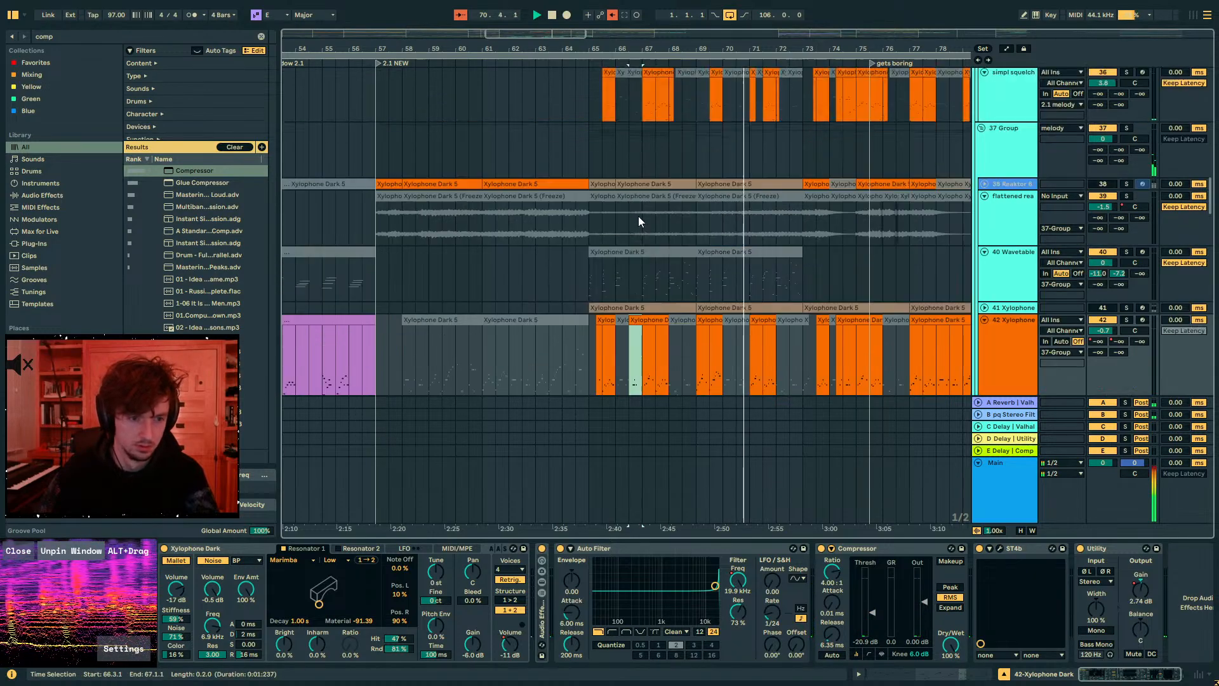
- Solo the 2.1 melody group and replay its clips from around bar 65
{"action": "left_click", "coordinate": [611, 209]}
{"action": "key", "text": "space"}
{"action": "key", "text": "space"}
{"action": "scroll", "coordinate": [1079, 136], "scroll_direction": "up", "scroll_amount": 1}
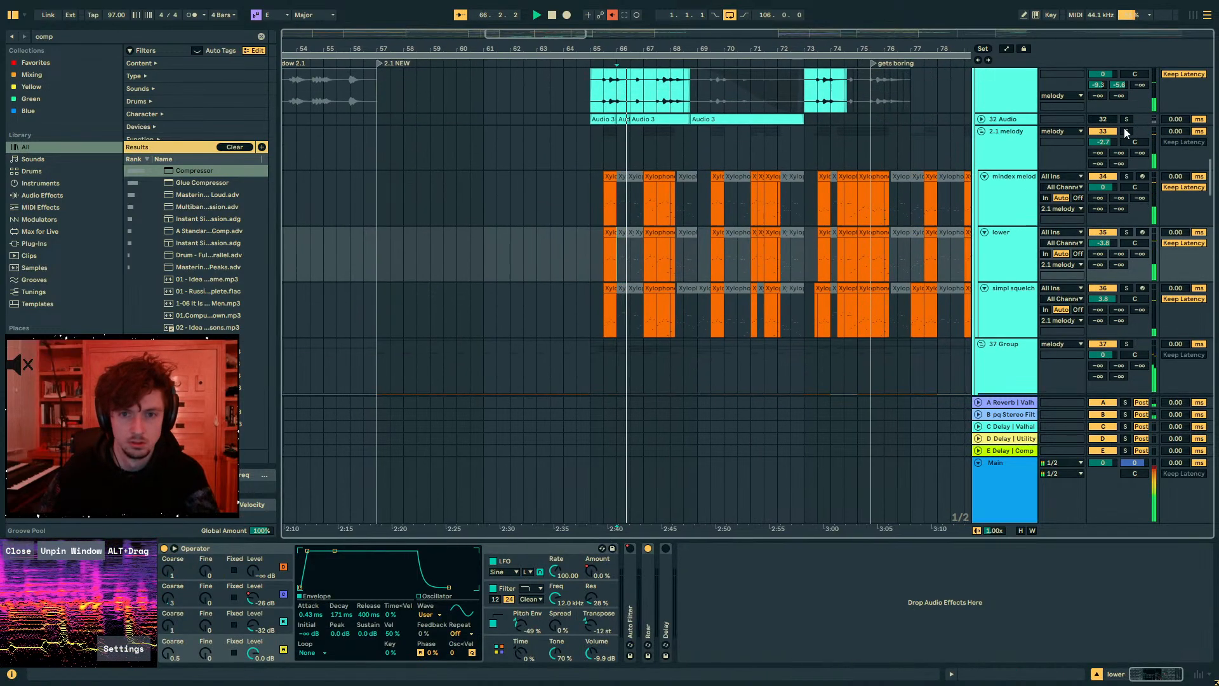
{"action": "left_click", "coordinate": [1126, 130]}
{"action": "left_click", "coordinate": [599, 190]}
{"action": "key", "text": "space"}
{"action": "key", "text": "space"}
- Activate the muted mindex melody clip from bar 66.3 to 67.1 and audition it
{"action": "left_click_drag", "start_coordinate": [641, 47], "coordinate": [733, 241]}
{"action": "left_click_drag", "start_coordinate": [796, 203], "coordinate": [704, 203]}
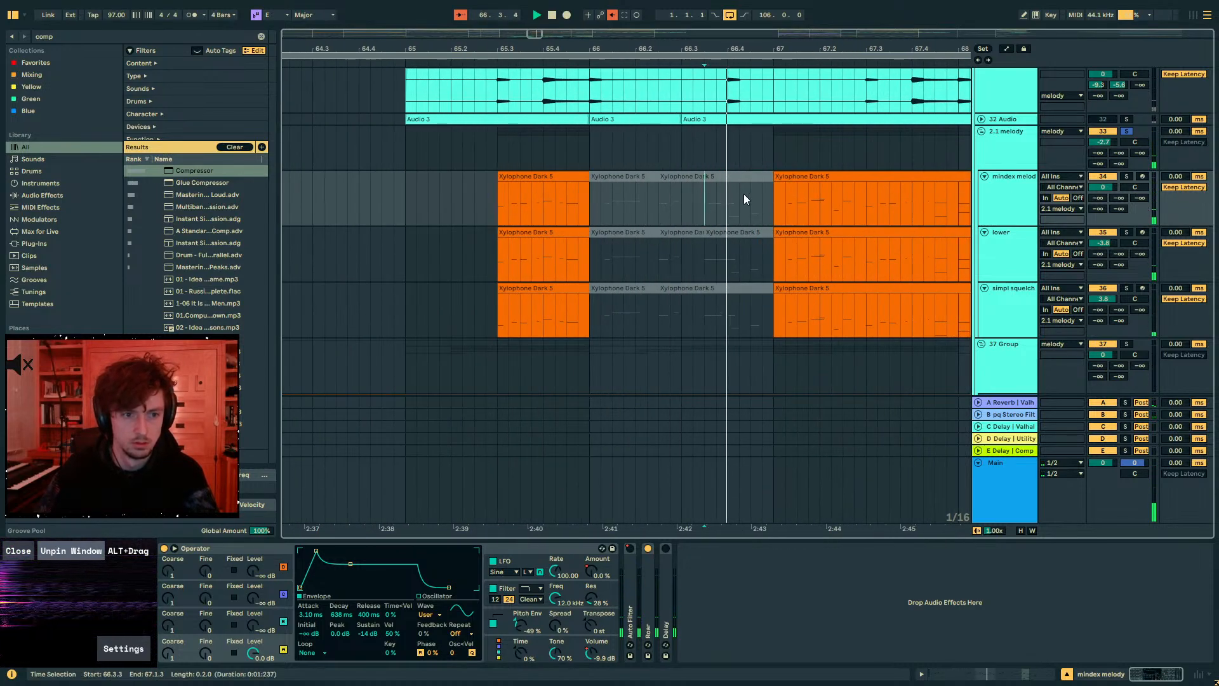
{"action": "key", "text": "space"}
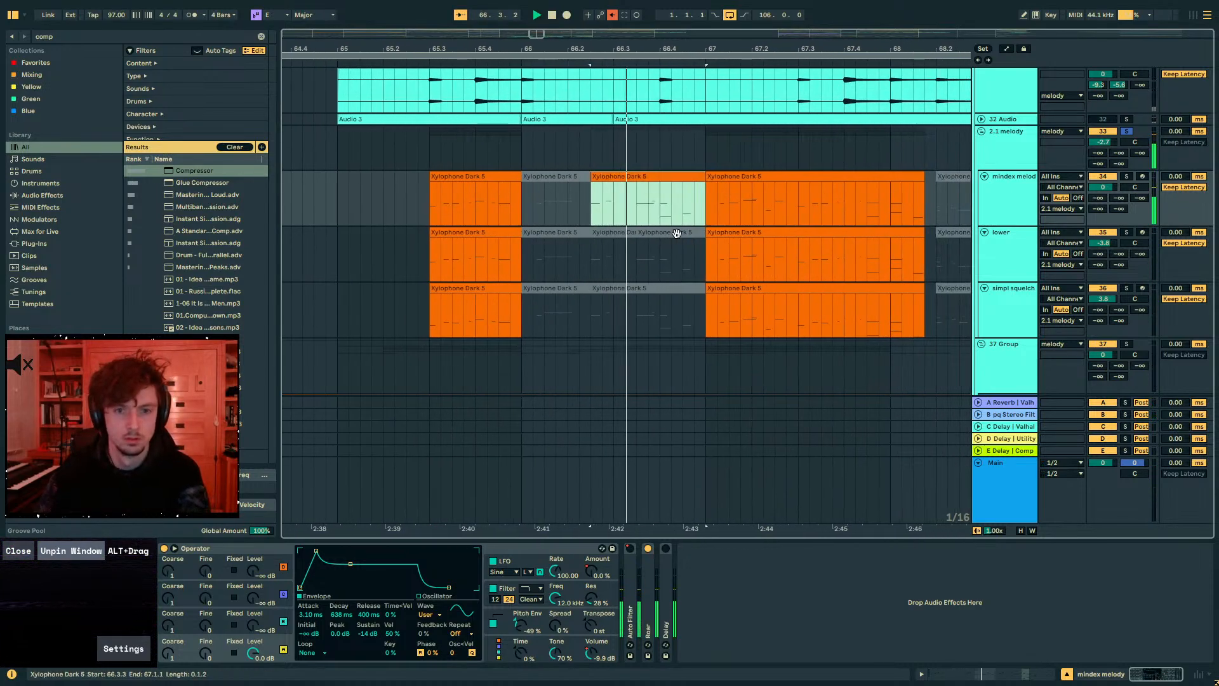
{"action": "key", "text": "space"}
- Unsolo the 2.1 melody group and play the full mix from bar 65.3
{"action": "left_click", "coordinate": [388, 214]}
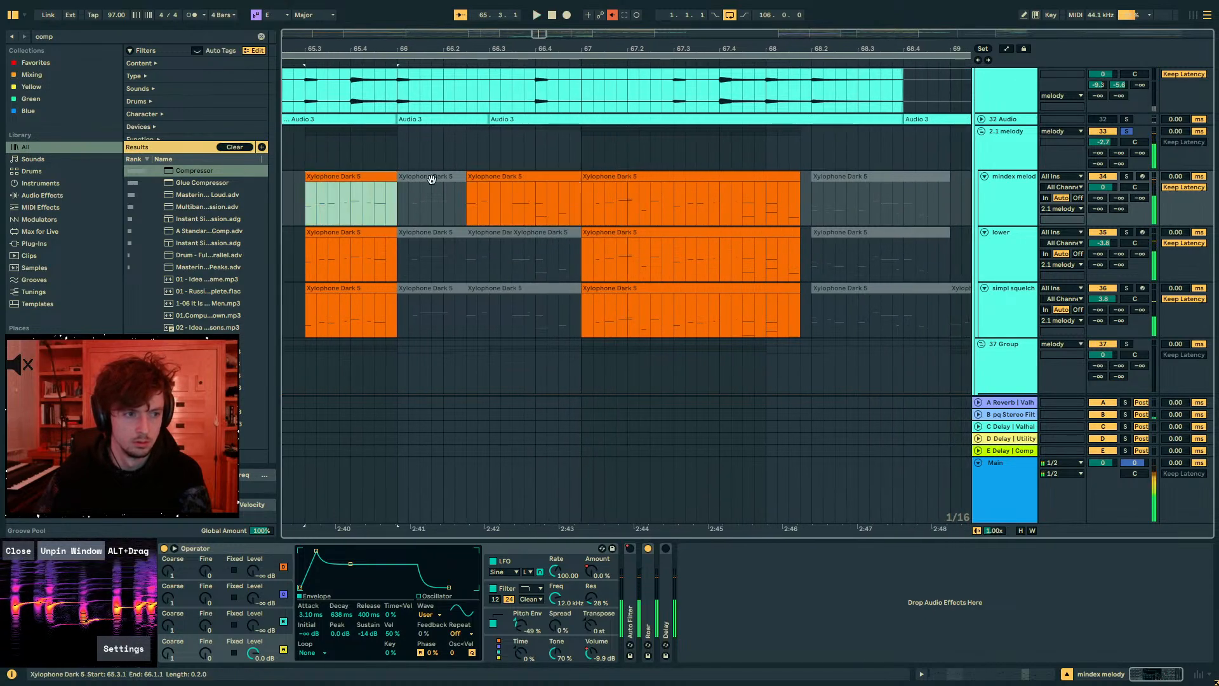
{"action": "left_click", "coordinate": [1125, 130]}
{"action": "key", "text": "space"}
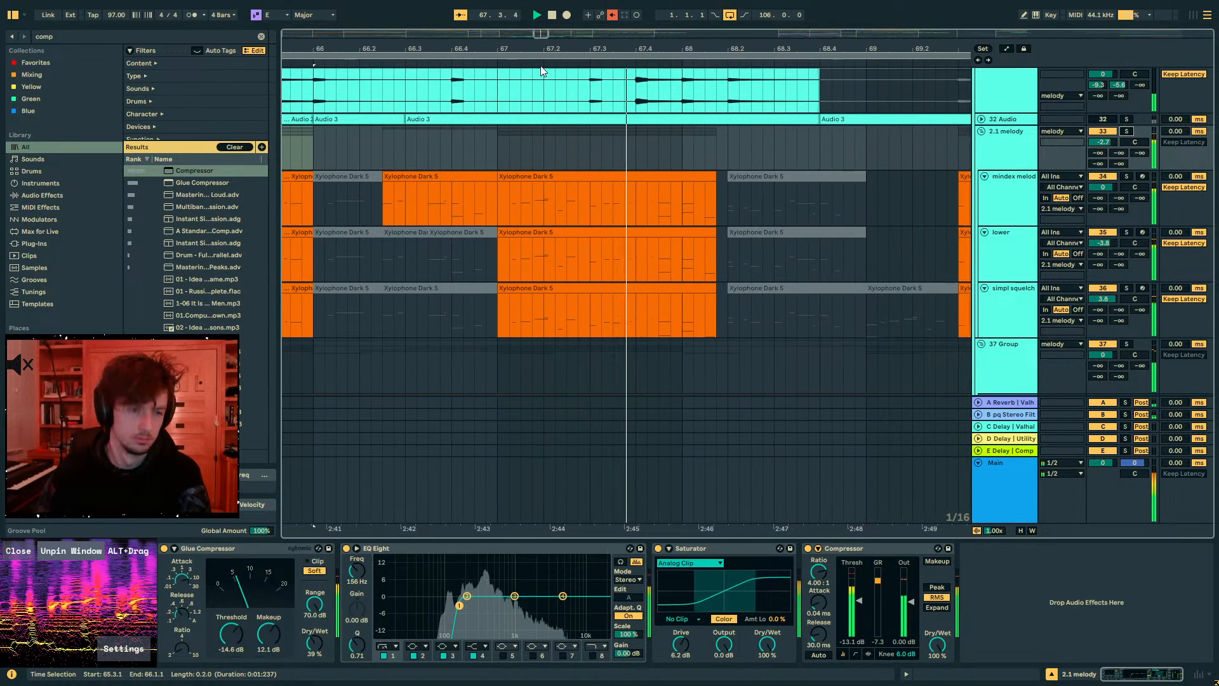
{"action": "left_click_drag", "start_coordinate": [538, 49], "coordinate": [539, 28]}
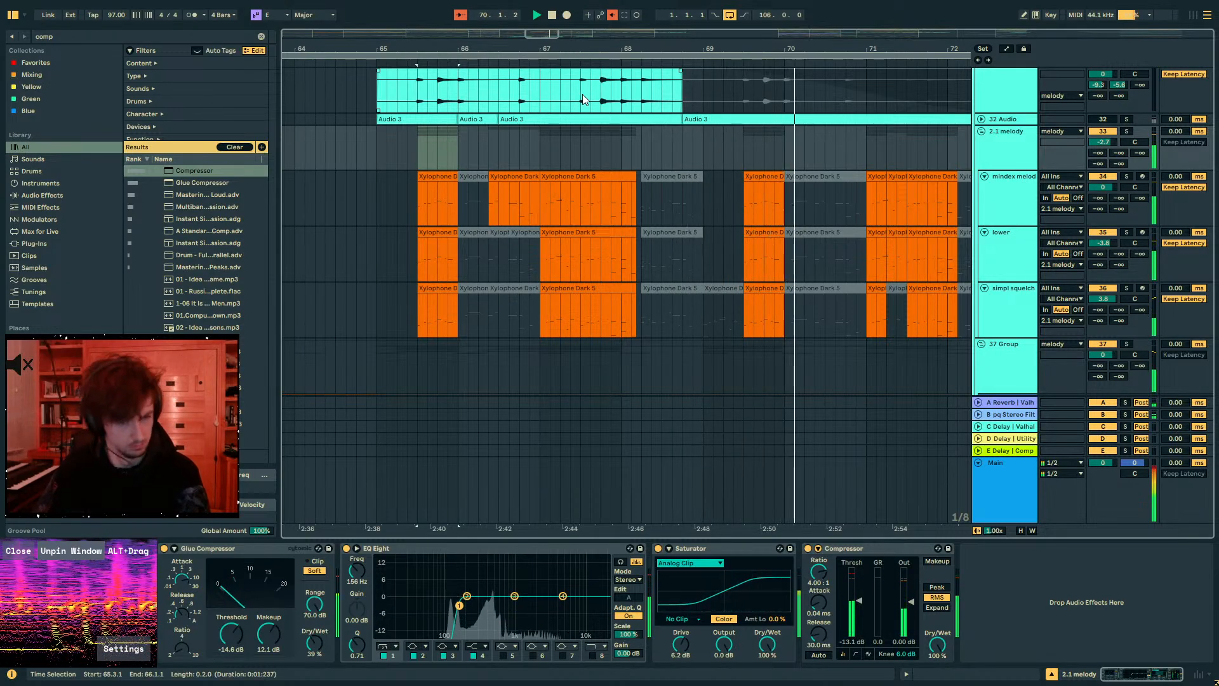
- Audition the osmose group's 130 Operator track soloed from bar 69 and collapse its Roar and Auto Filter devices
{"action": "scroll", "coordinate": [816, 264], "scroll_direction": "down", "scroll_amount": 15}
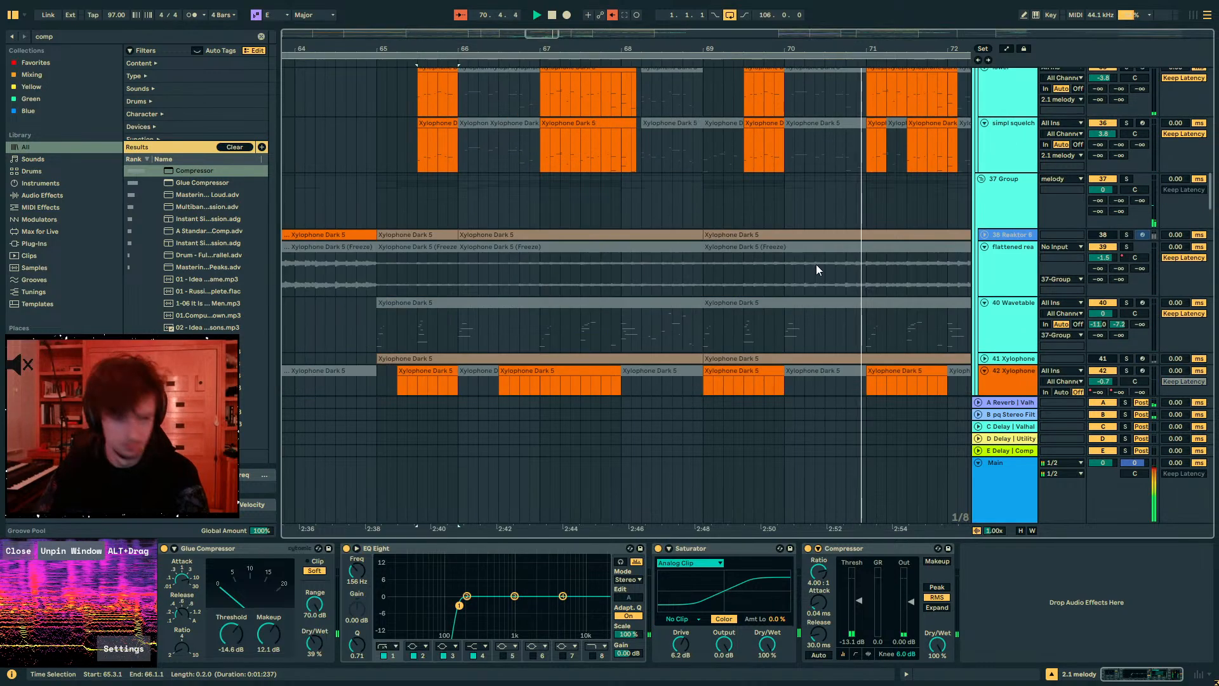
{"action": "scroll", "coordinate": [781, 260], "scroll_direction": "down", "scroll_amount": 20}
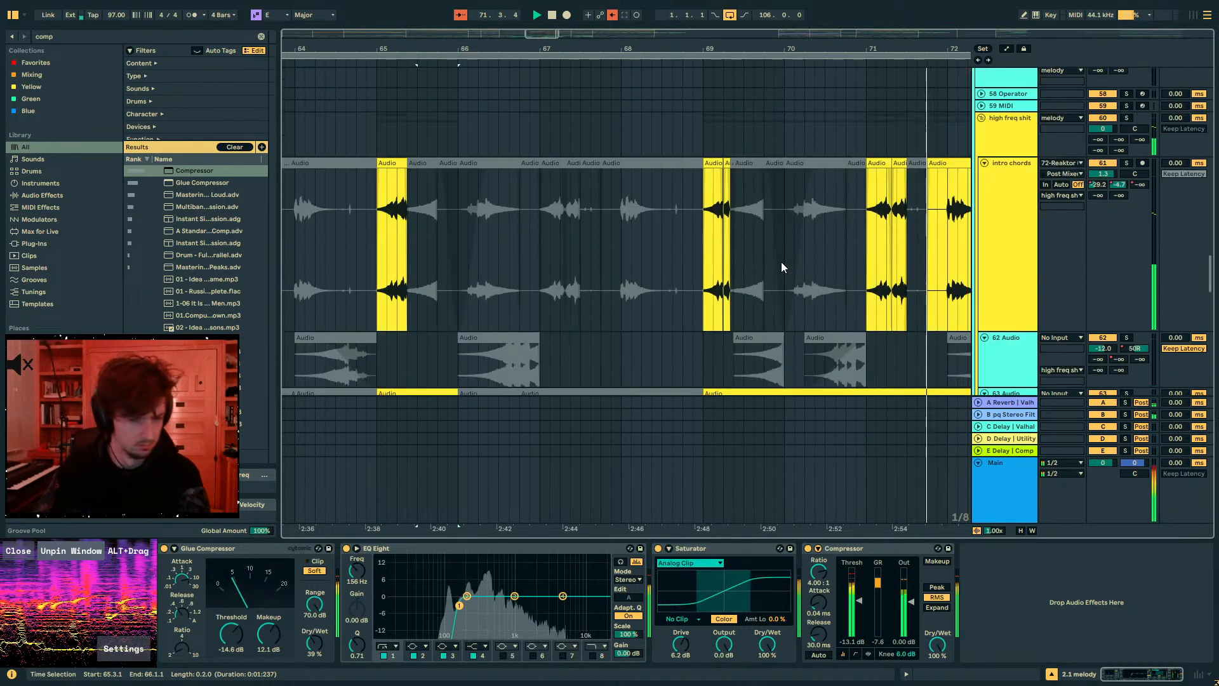
{"action": "scroll", "coordinate": [781, 260], "scroll_direction": "down", "scroll_amount": 3}
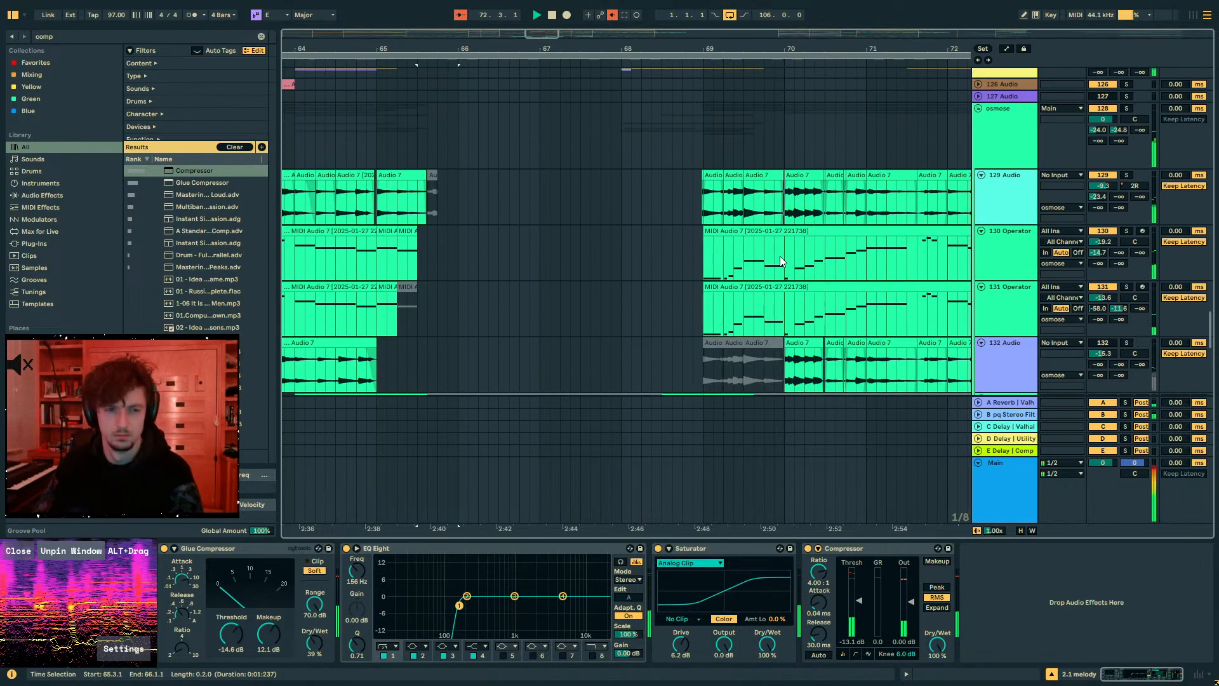
{"action": "left_click", "coordinate": [697, 193]}
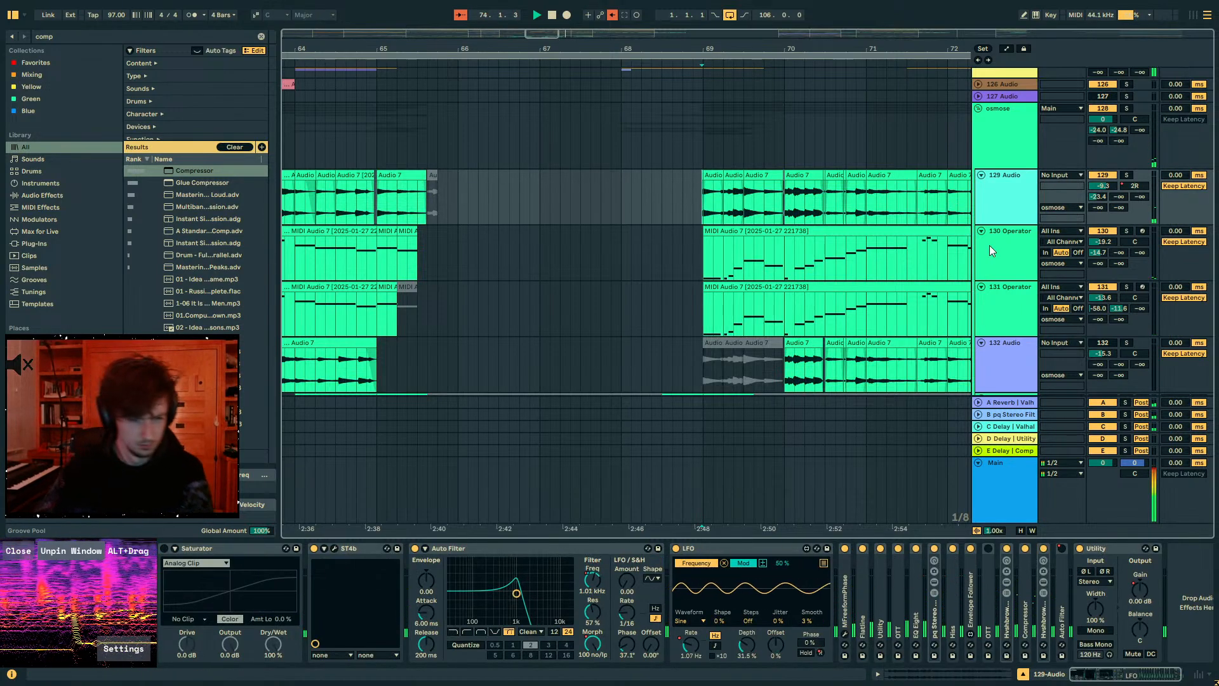
{"action": "left_click", "coordinate": [1130, 229]}
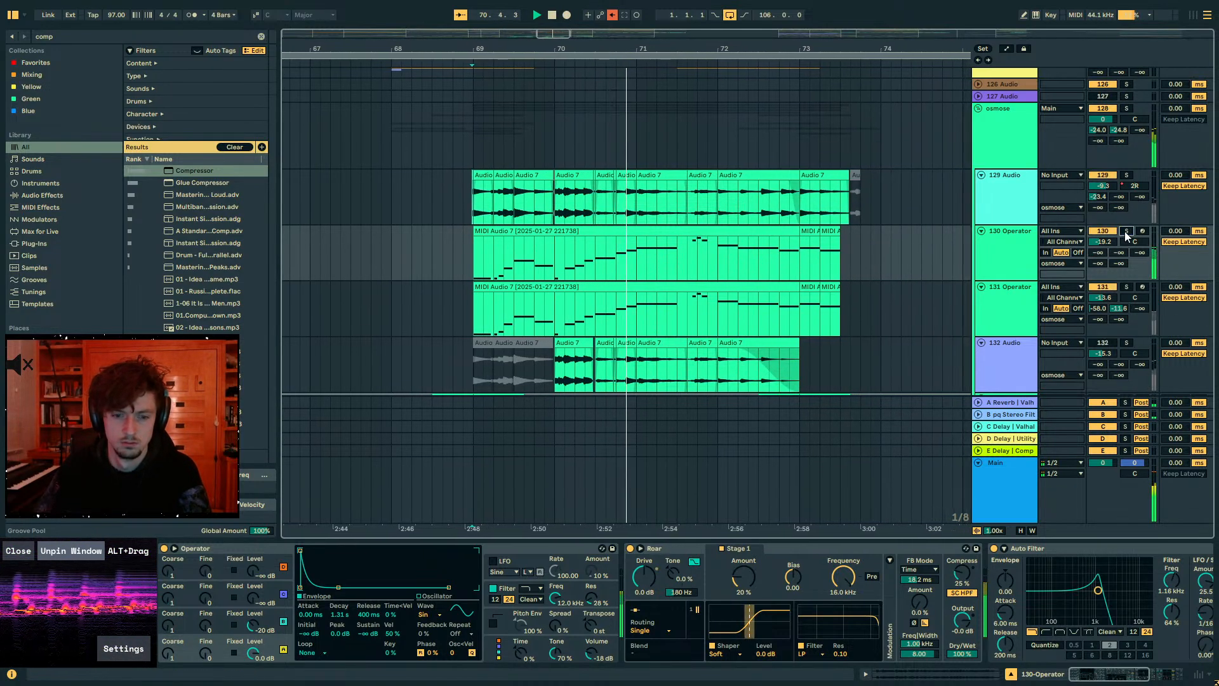
{"action": "double_click", "coordinate": [790, 550]}
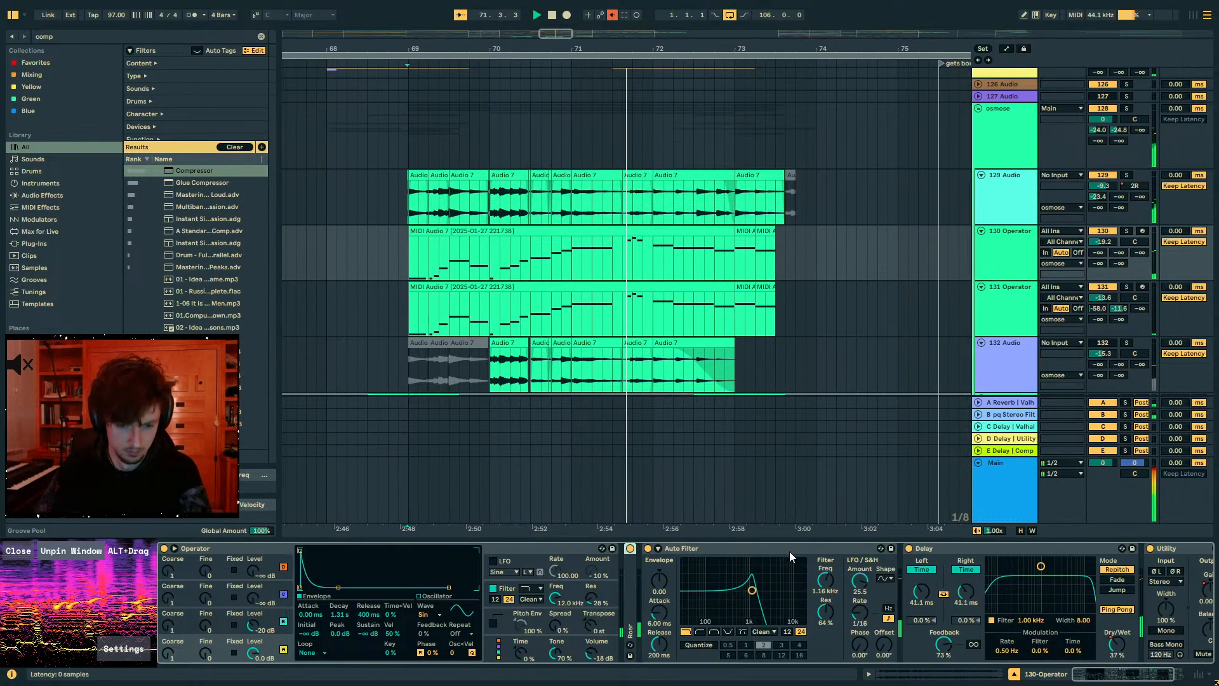
{"action": "double_click", "coordinate": [790, 550]}
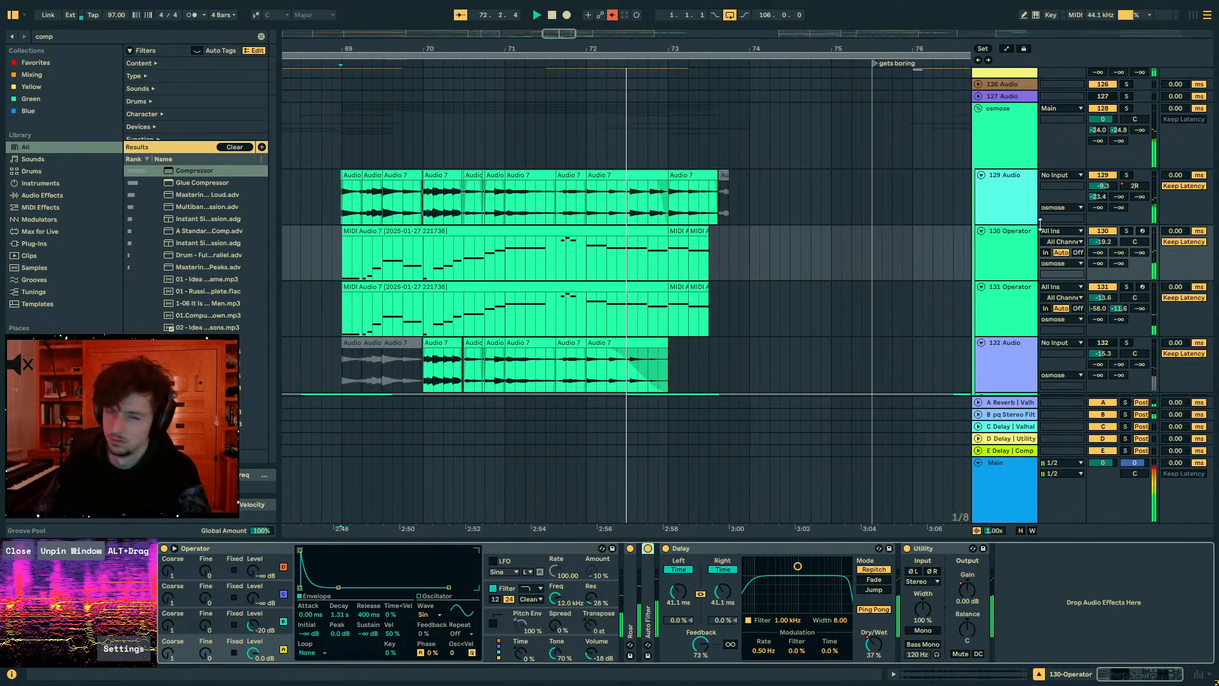
- Solo the osmose group and turn the 129 Audio track's A Reverb send fully down
{"action": "left_click", "coordinate": [1126, 109]}
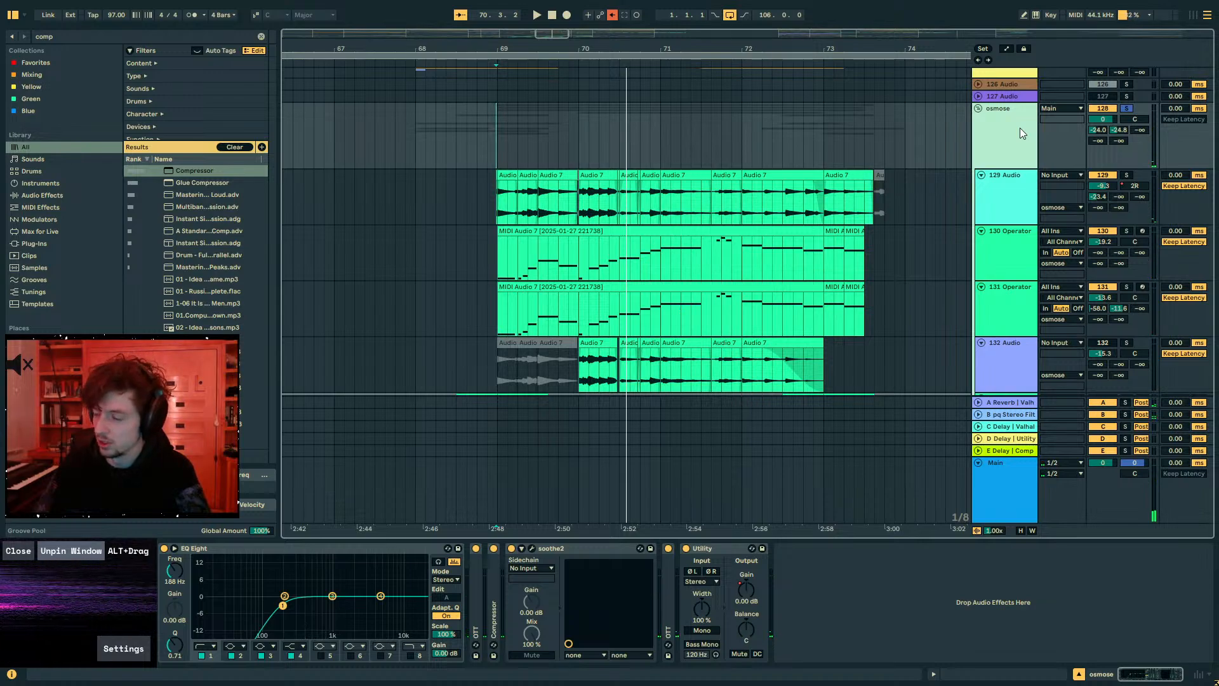
{"action": "left_click_drag", "start_coordinate": [1097, 197], "coordinate": [1098, 200]}
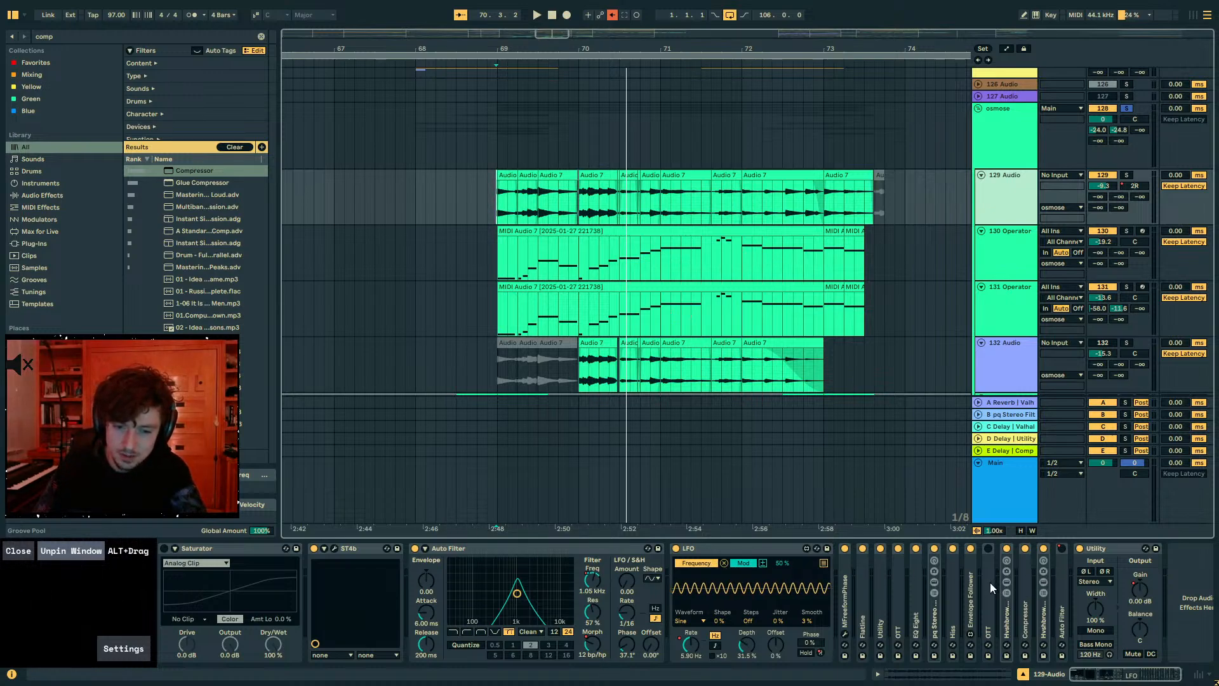
- Compare playback with 129 Audio's pq Stereo Filter + Swap Delay rack bypassed and enabled, and expand the rack
{"action": "left_click", "coordinate": [934, 548]}
{"action": "key", "text": "space"}
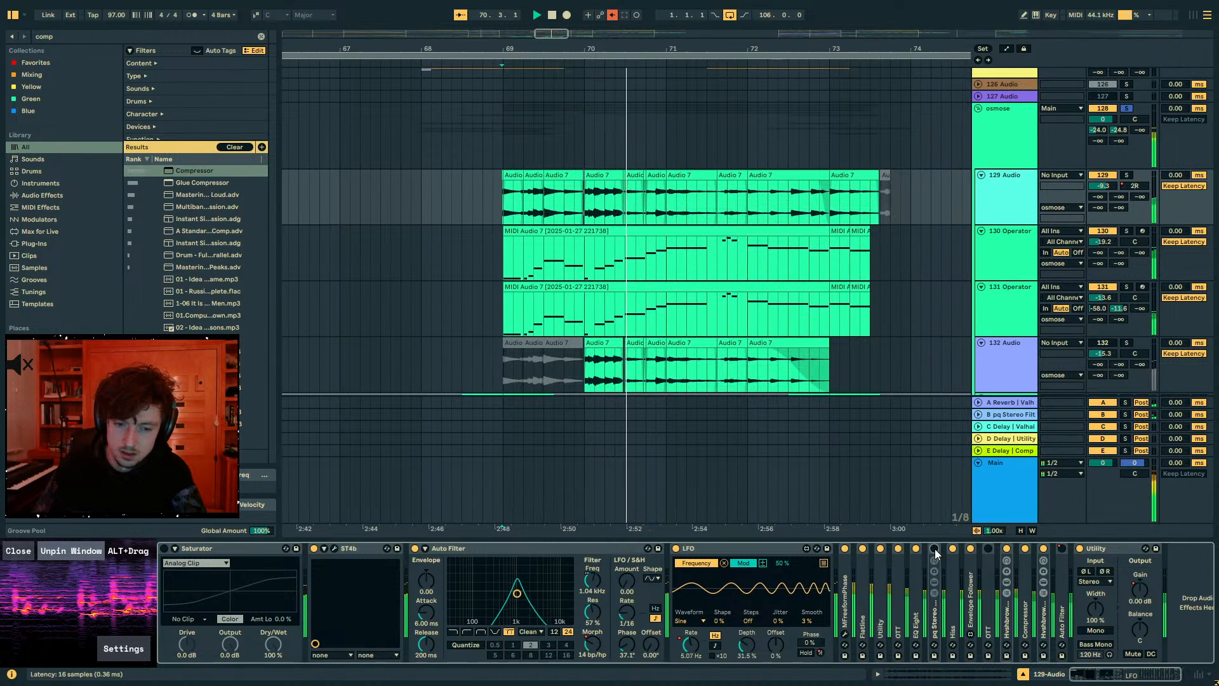
{"action": "left_click", "coordinate": [934, 549]}
{"action": "double_click", "coordinate": [936, 616]}
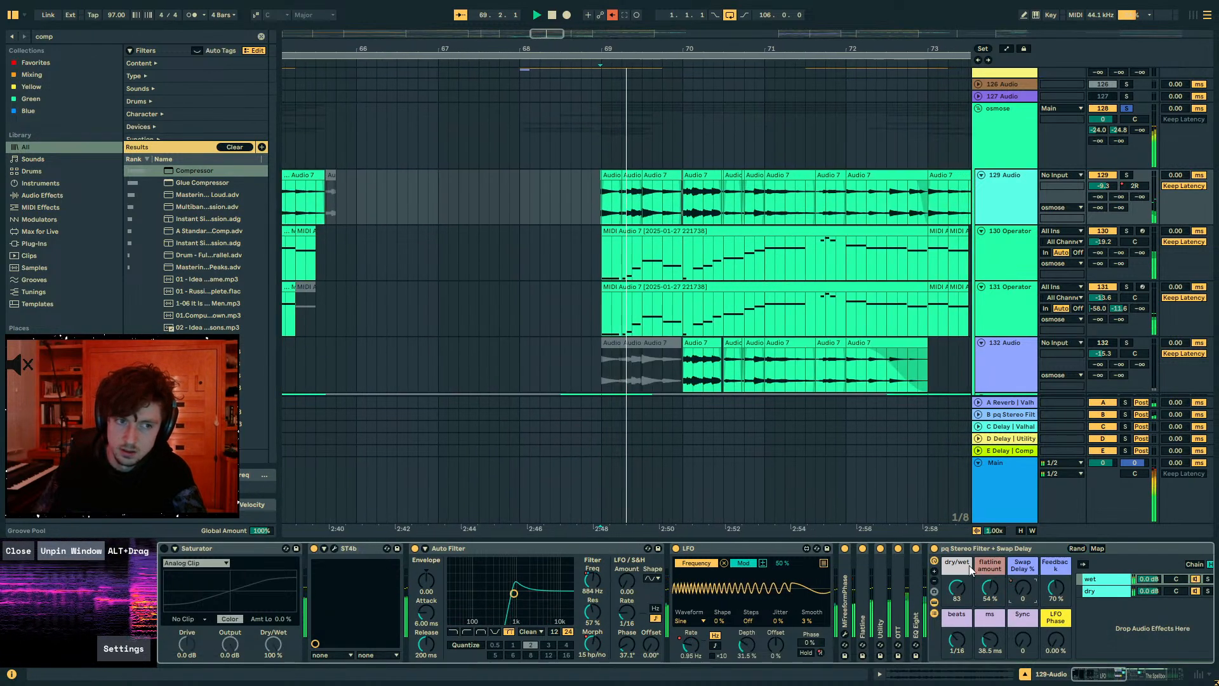
- Unsolo the osmose group and examine its tracks' automation across about bars 45 to 97
{"action": "left_click", "coordinate": [1126, 108]}
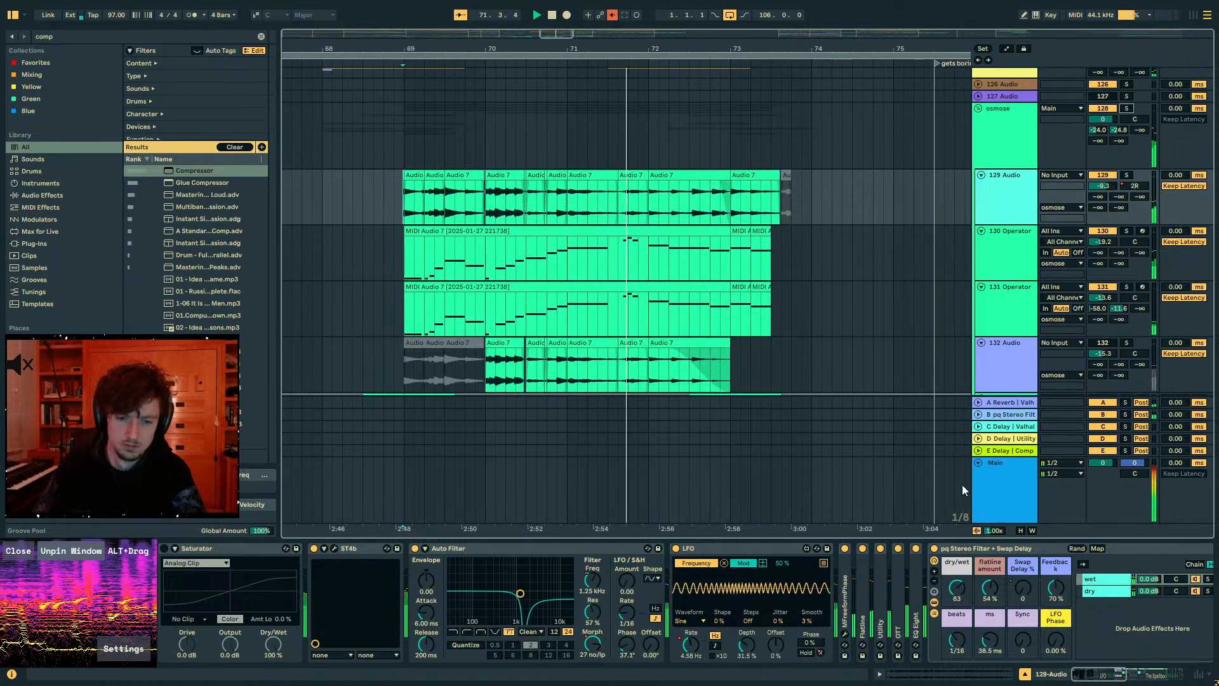
{"action": "key", "text": "a"}
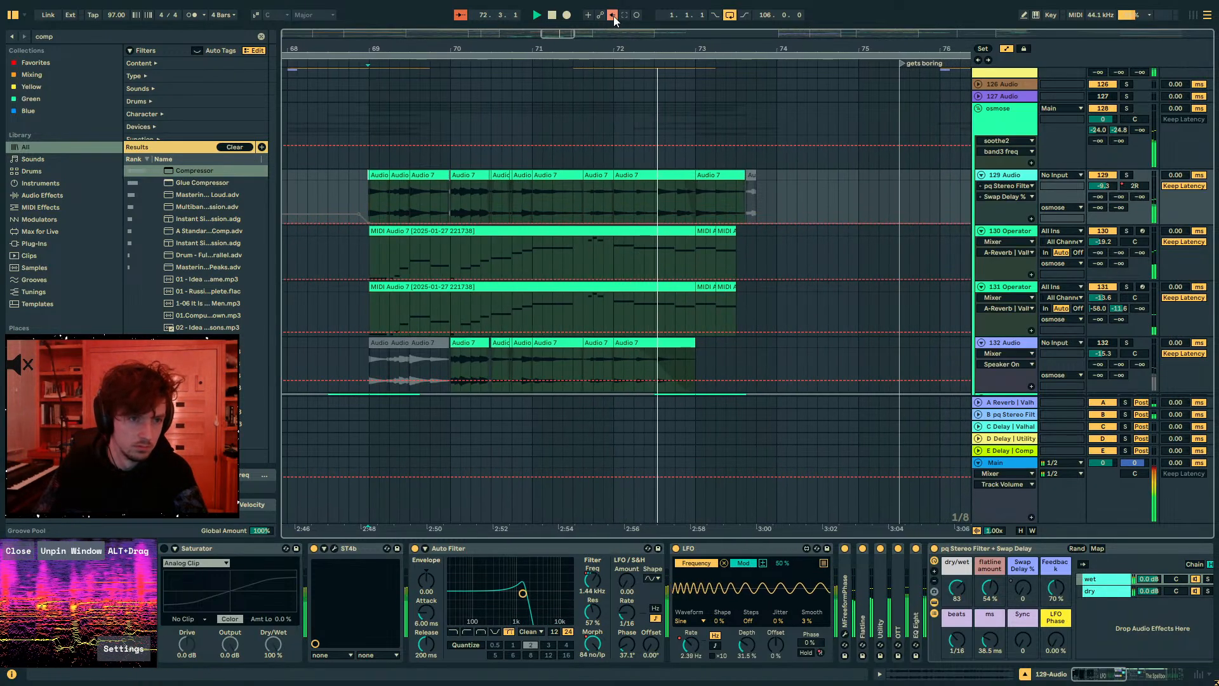
{"action": "left_click_drag", "start_coordinate": [617, 45], "coordinate": [618, 22]}
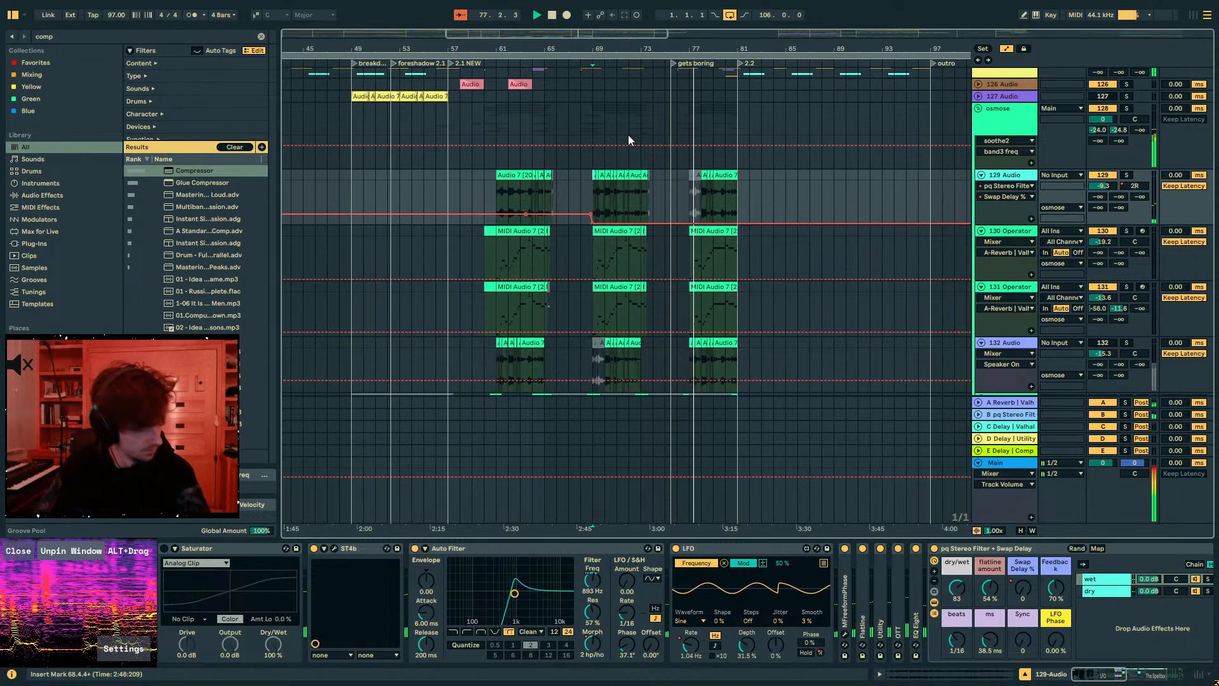
{"action": "scroll", "coordinate": [683, 158], "scroll_direction": "down", "scroll_amount": 6}
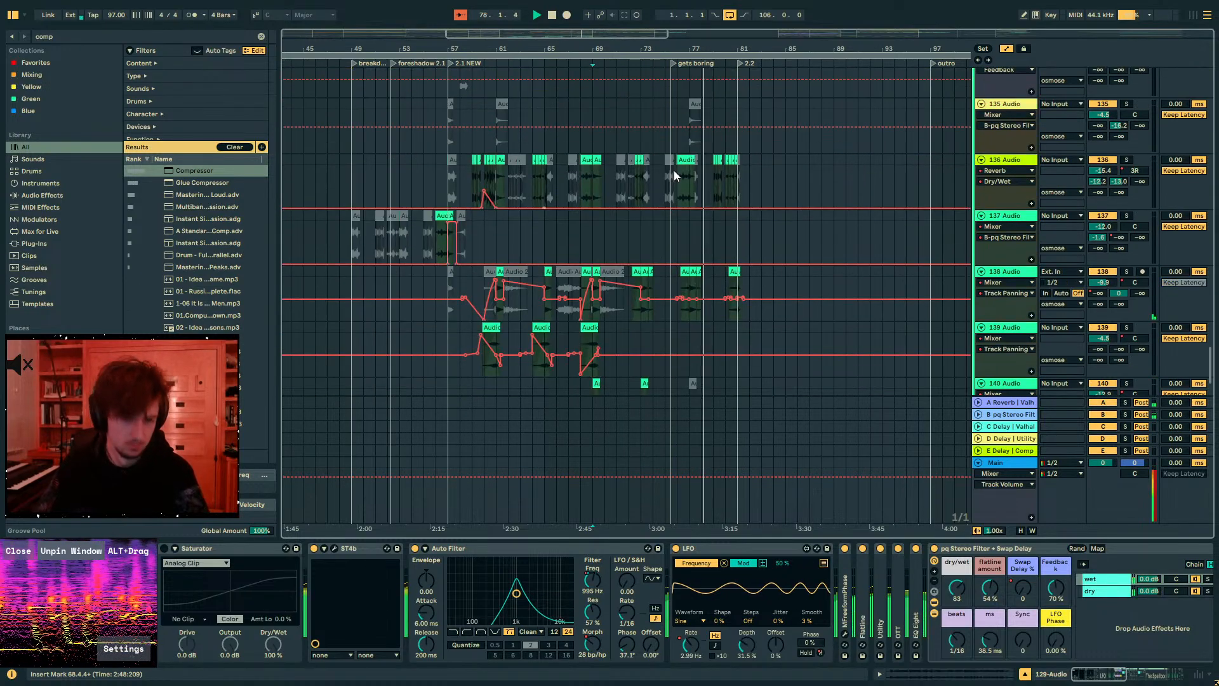
{"action": "scroll", "coordinate": [673, 170], "scroll_direction": "up", "scroll_amount": 4}
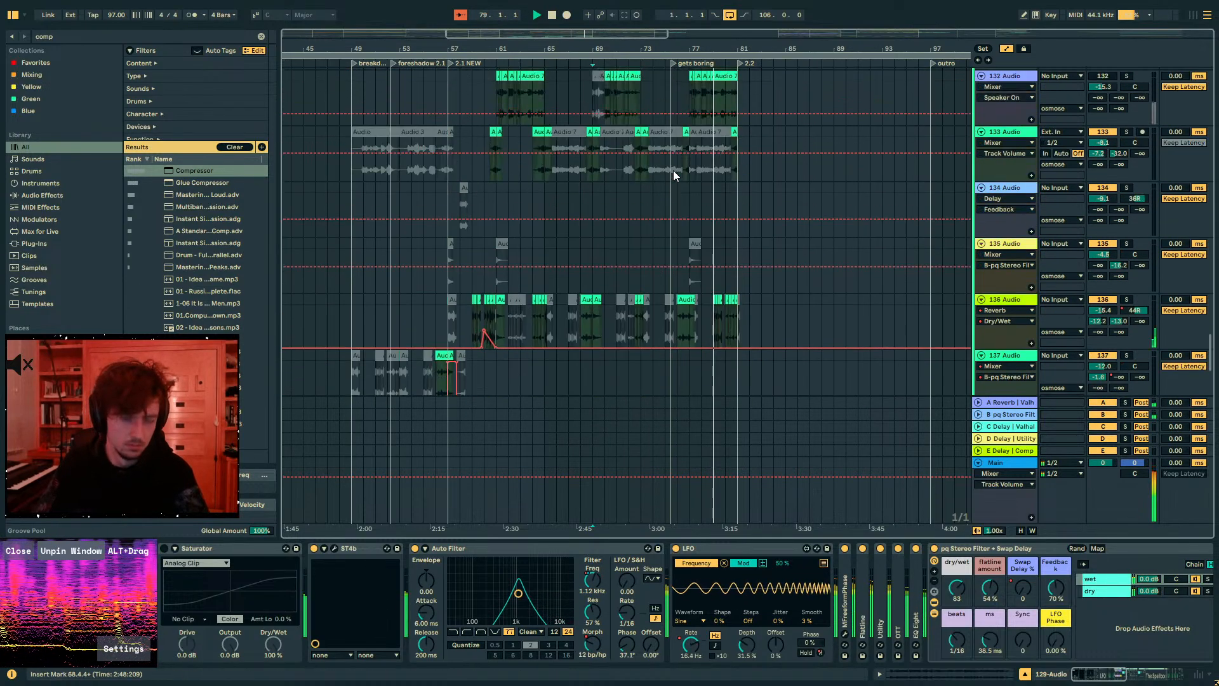
{"action": "scroll", "coordinate": [673, 170], "scroll_direction": "up", "scroll_amount": 6}
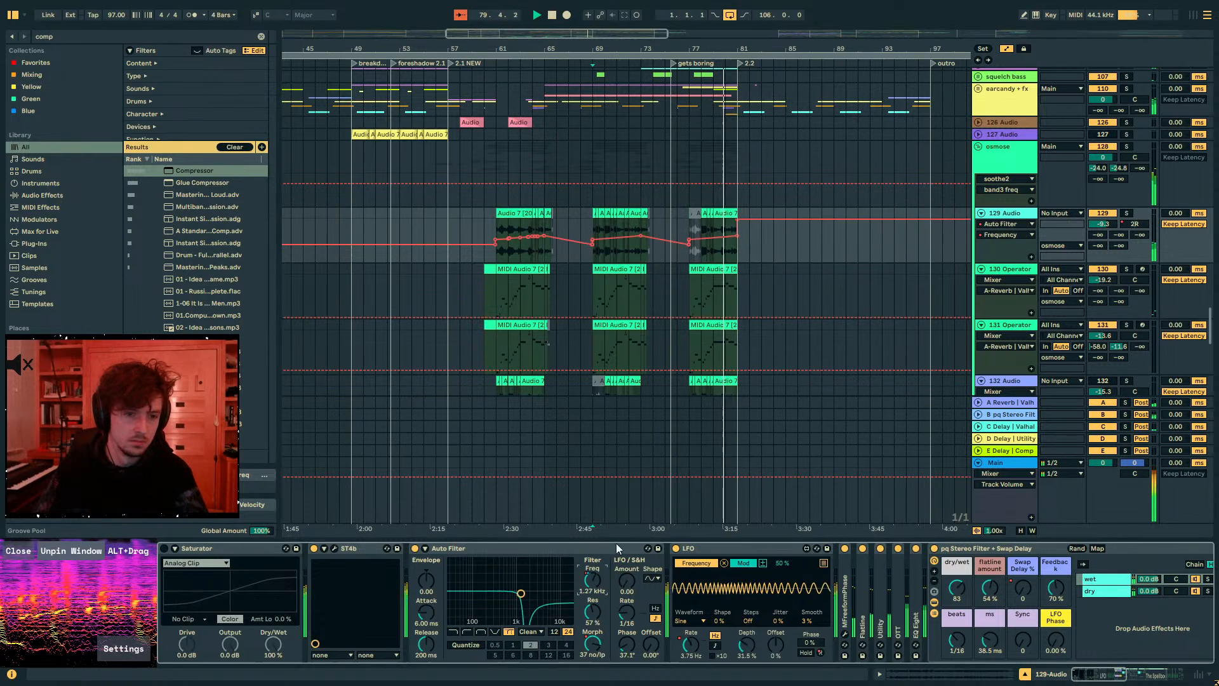
- Select the 129 Audio clip starting at bar 78.1 and replay from there
{"action": "left_click", "coordinate": [690, 240]}
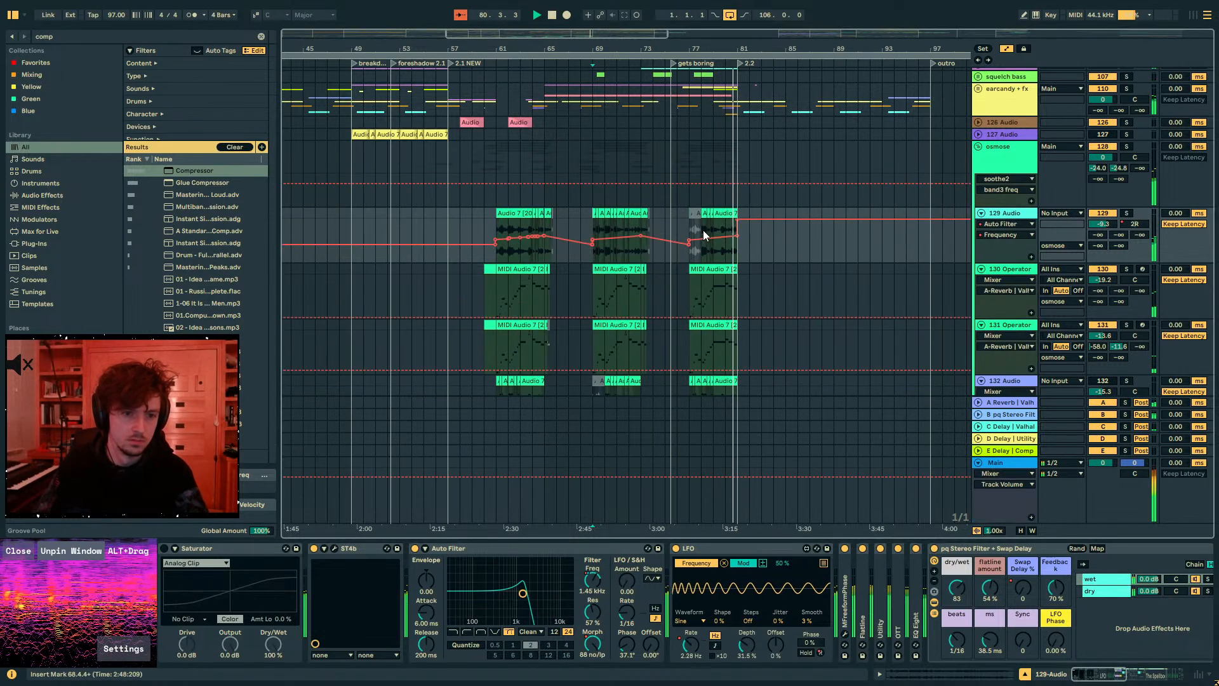
{"action": "left_click", "coordinate": [702, 228]}
{"action": "key", "text": "space"}
{"action": "key", "text": "space"}
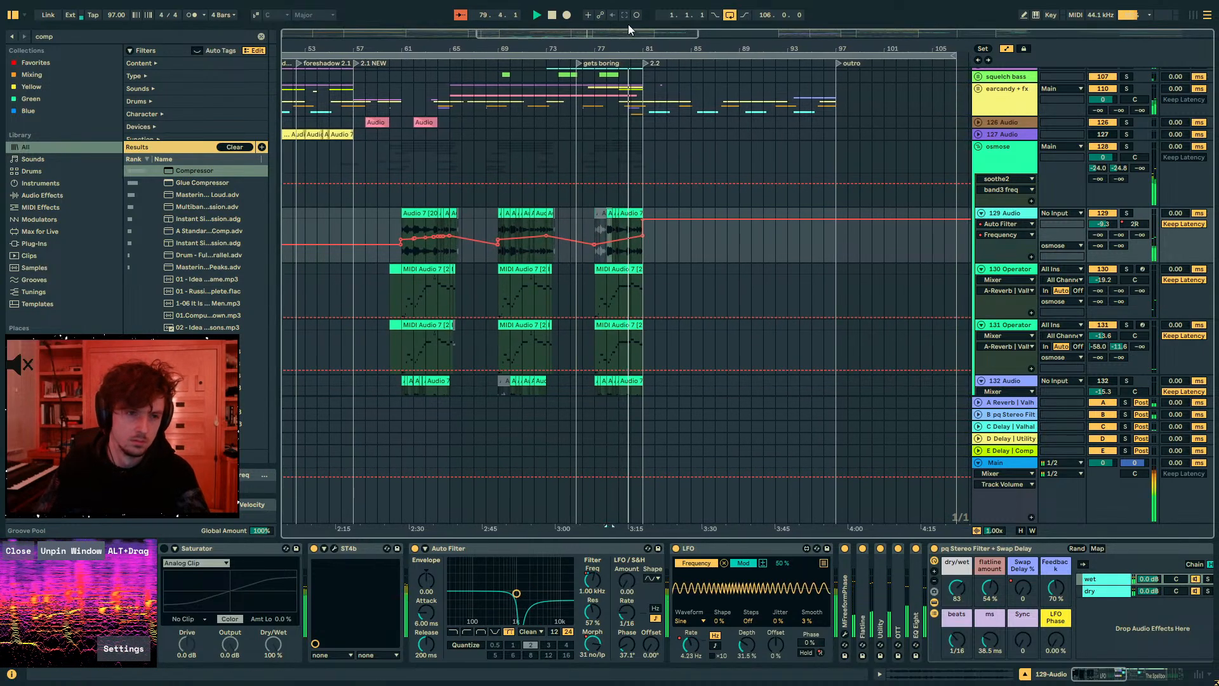
- Hide the automation, trim the start of the 129 Audio clip at bar 78 to 78.1.3, and give it a curved fade-in
{"action": "left_click_drag", "start_coordinate": [611, 47], "coordinate": [614, 152]}
{"action": "key", "text": "a"}
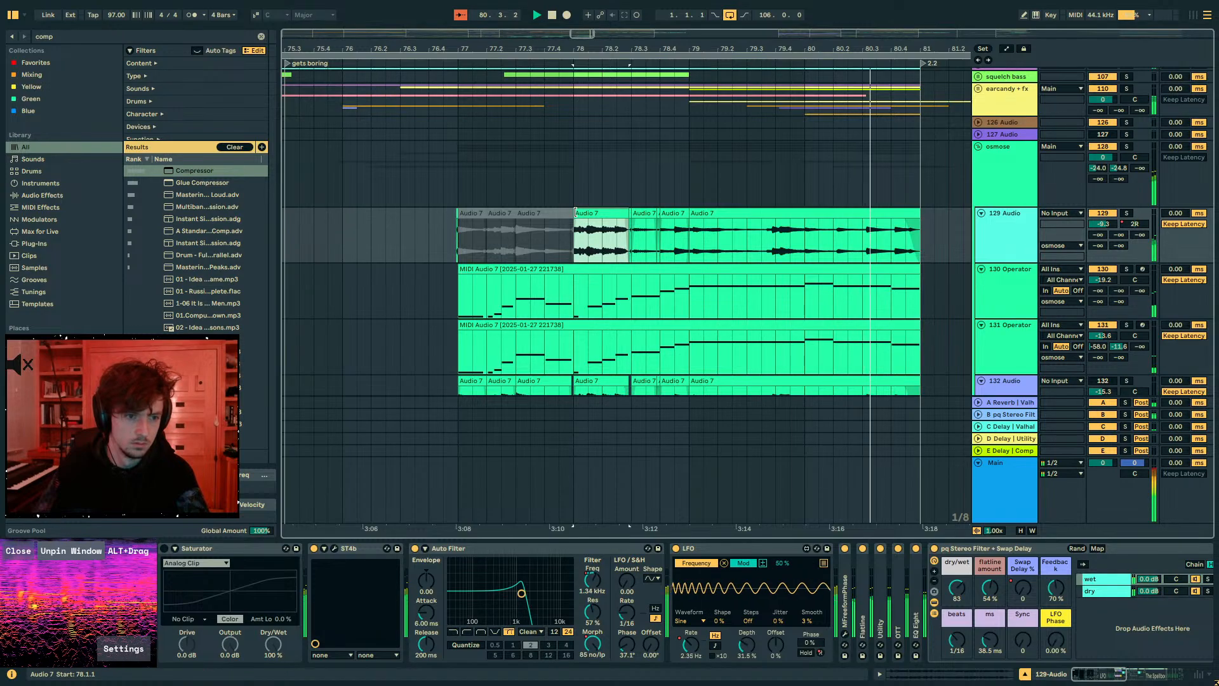
{"action": "left_click_drag", "start_coordinate": [589, 221], "coordinate": [626, 224]}
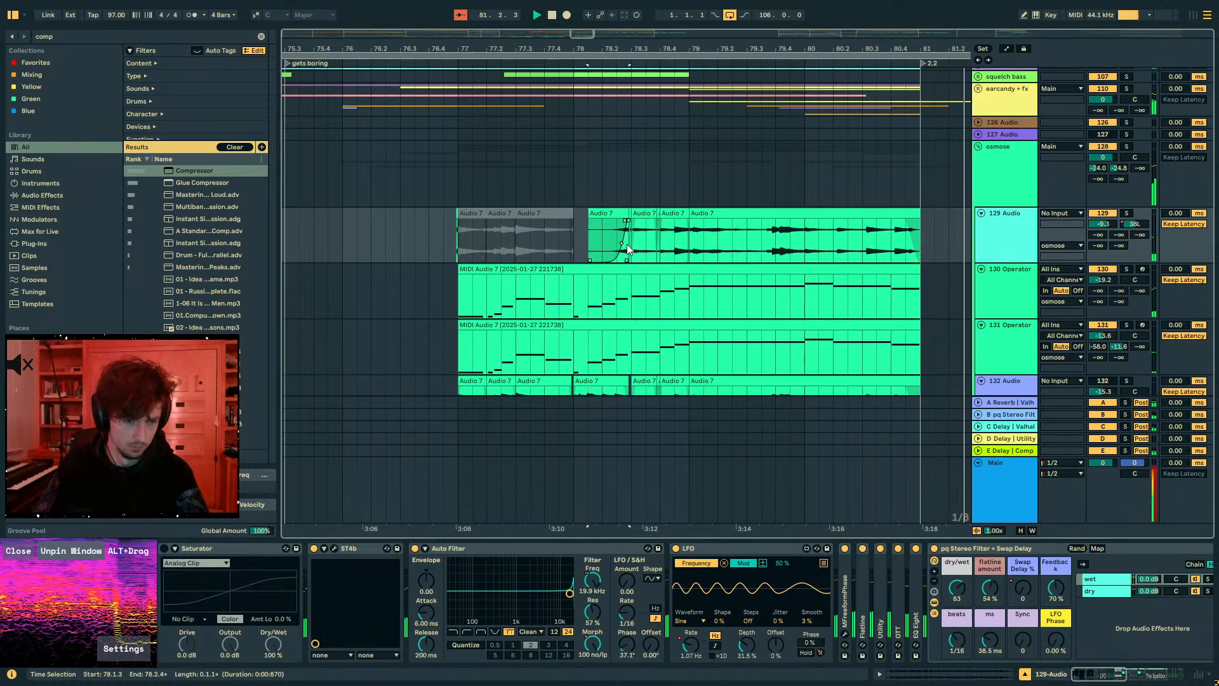
{"action": "left_click_drag", "start_coordinate": [573, 46], "coordinate": [578, 15]}
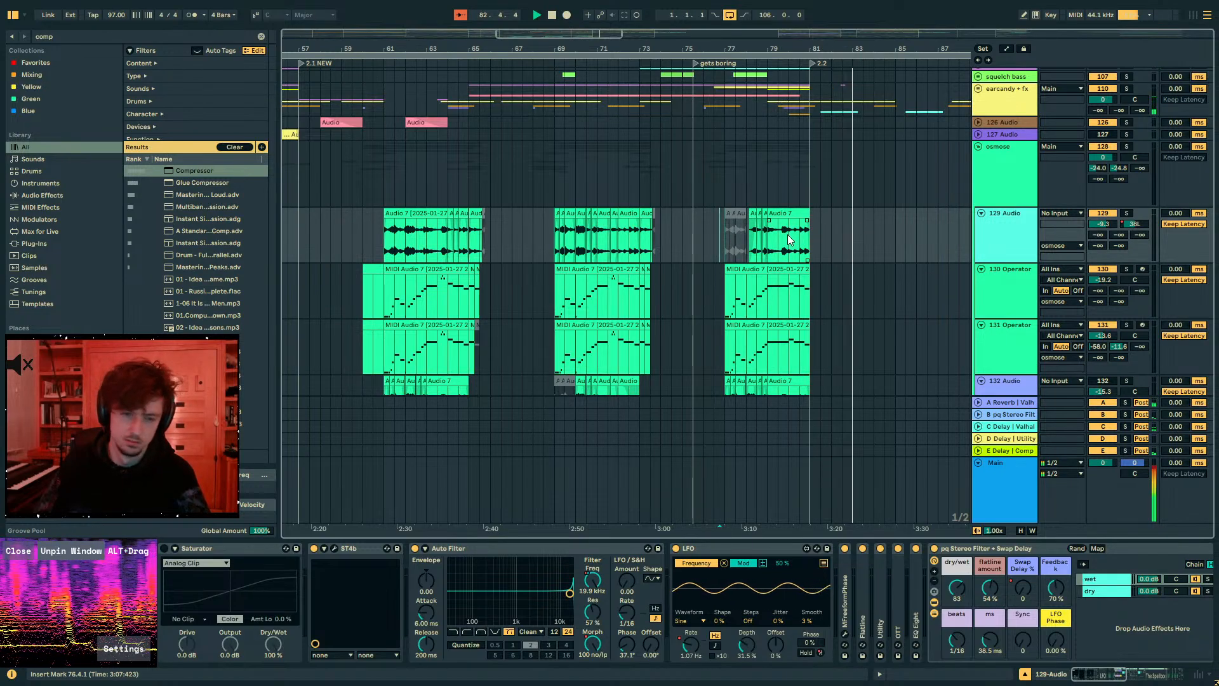
- Select the 129 Audio section from 75.3.1 to 81.1.1, and replay the osmose clips from bar 61
{"action": "left_click", "coordinate": [698, 252], "text": "shift"}
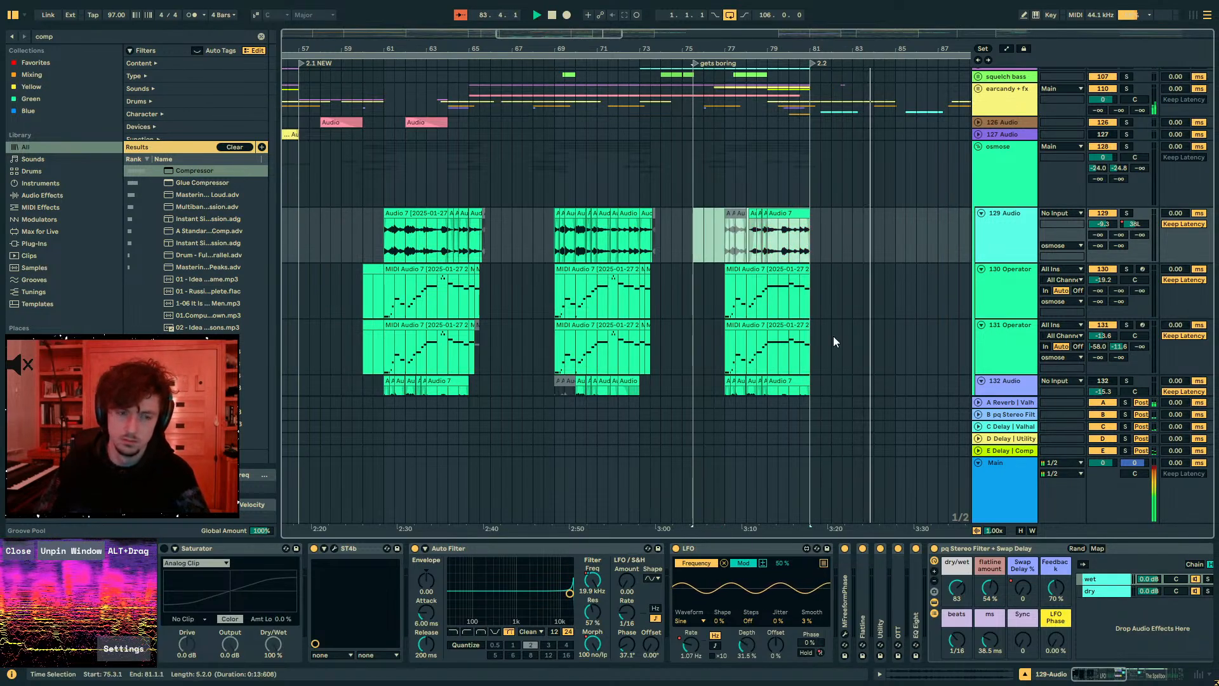
{"action": "left_click", "coordinate": [553, 260]}
{"action": "key", "text": "space"}
{"action": "key", "text": "space"}
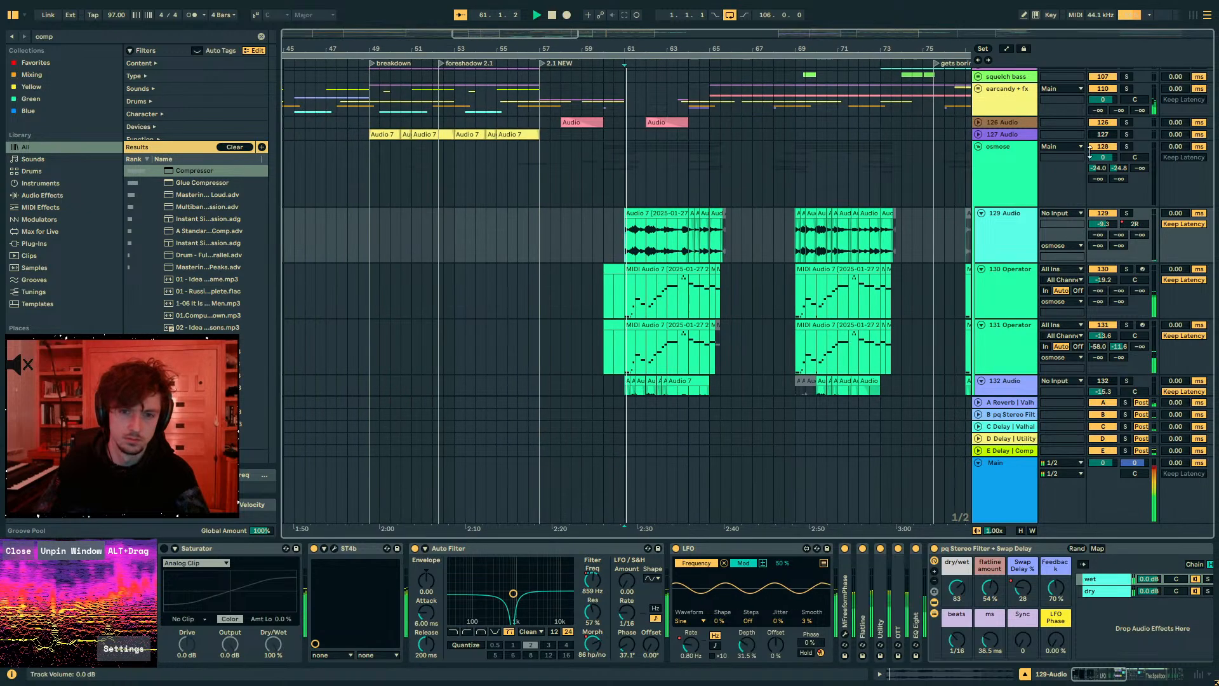
- Select the osmose group and clear the browser's search term
{"action": "left_click", "coordinate": [1011, 181]}
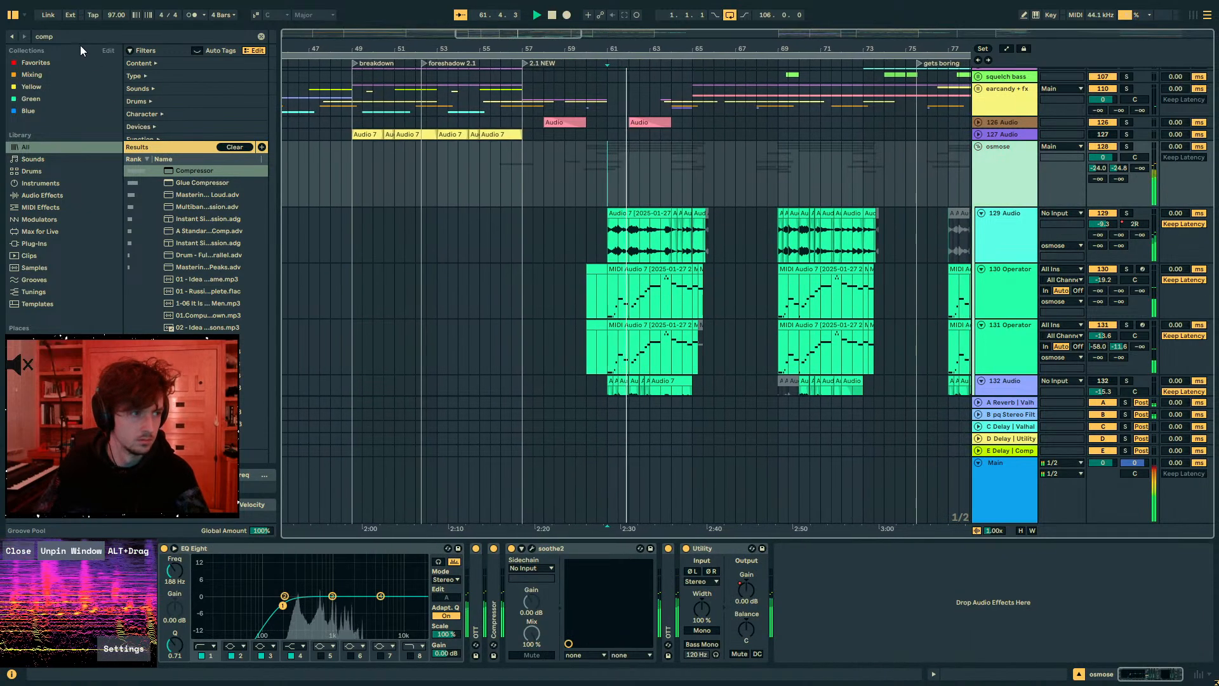
{"action": "key", "text": "ctrl+f"}
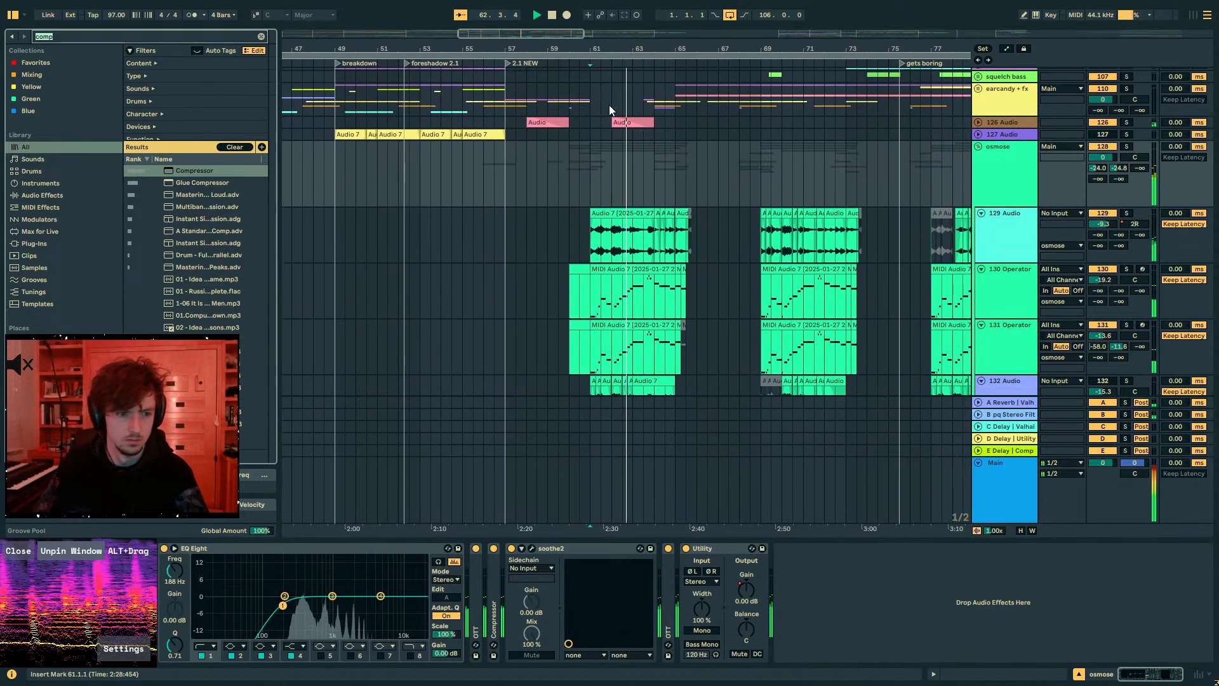
{"action": "key", "text": "space"}
- Examine the 129 Audio clip starting at bar 61 up close, replaying from its start and from about 61.1.3
{"action": "left_click_drag", "start_coordinate": [597, 49], "coordinate": [597, 158]}
{"action": "key", "text": "space"}
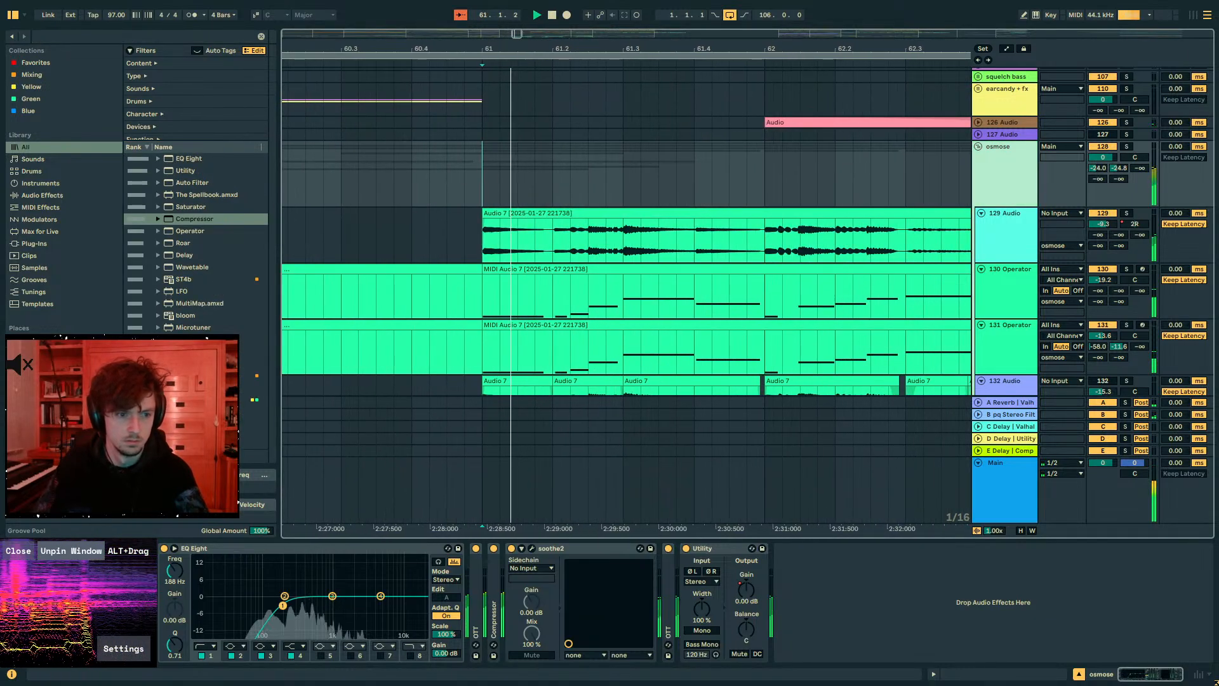
{"action": "left_click_drag", "start_coordinate": [579, 49], "coordinate": [578, 79]}
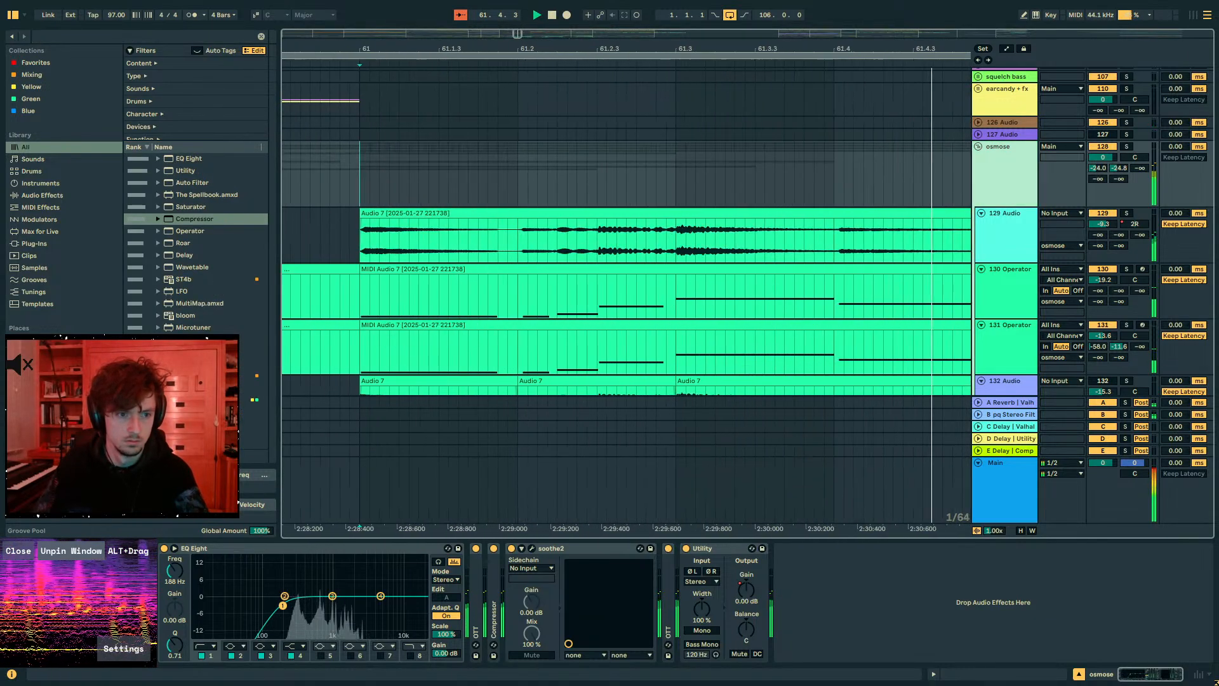
{"action": "key", "text": "space"}
{"action": "left_click", "coordinate": [470, 228]}
{"action": "key", "text": "space"}
{"action": "key", "text": "space"}
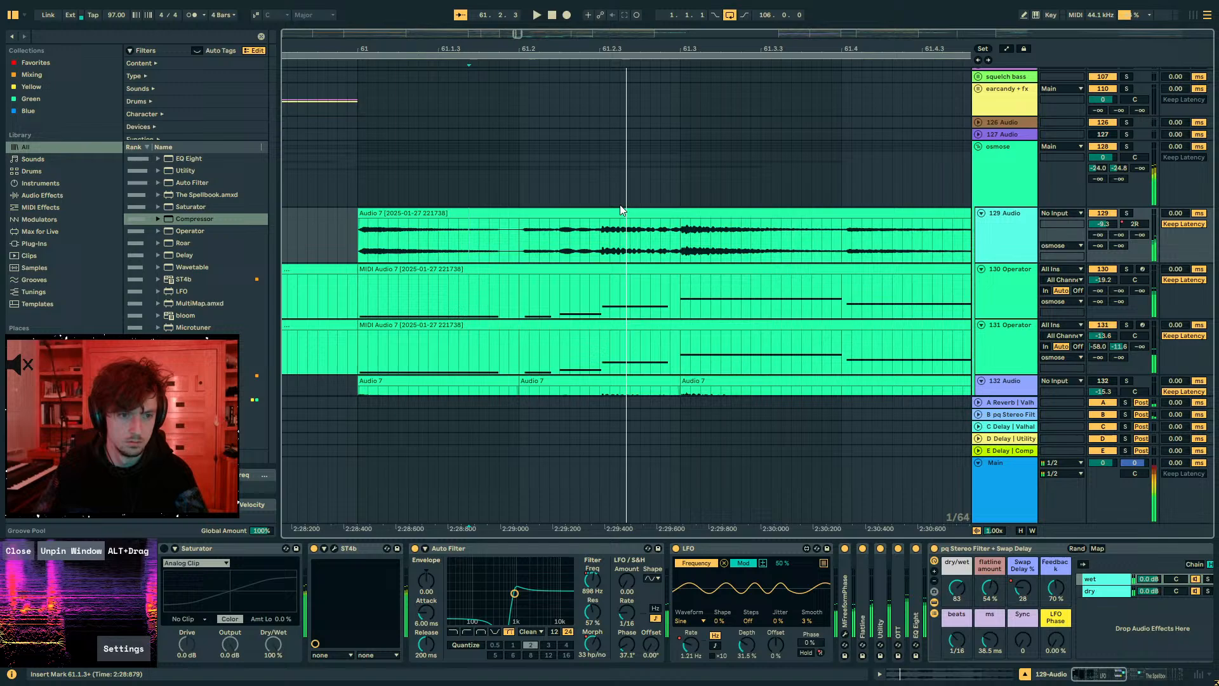
- Solo 129 Audio and split its clip at about 61.2.3, leaving a small gap before the second part
{"action": "left_click", "coordinate": [1127, 213]}
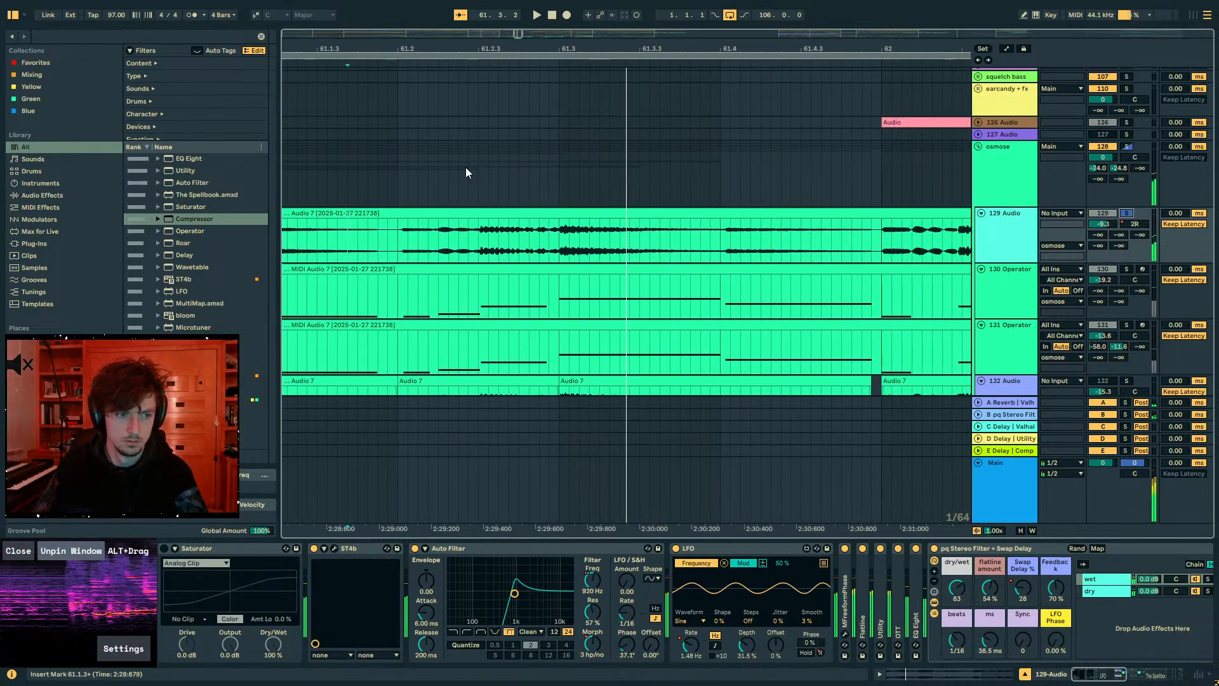
{"action": "left_click_drag", "start_coordinate": [486, 50], "coordinate": [562, 191]}
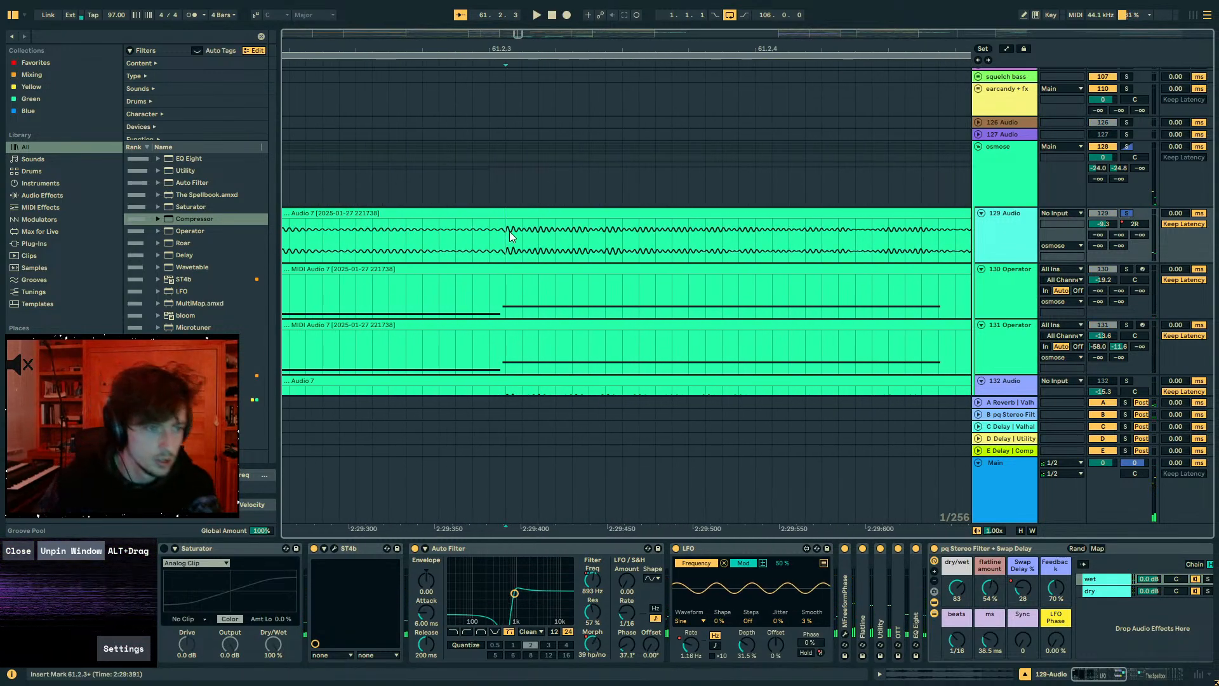
{"action": "key", "text": "ctrl+e"}
{"action": "left_click", "coordinate": [411, 215]}
{"action": "key", "text": "space"}
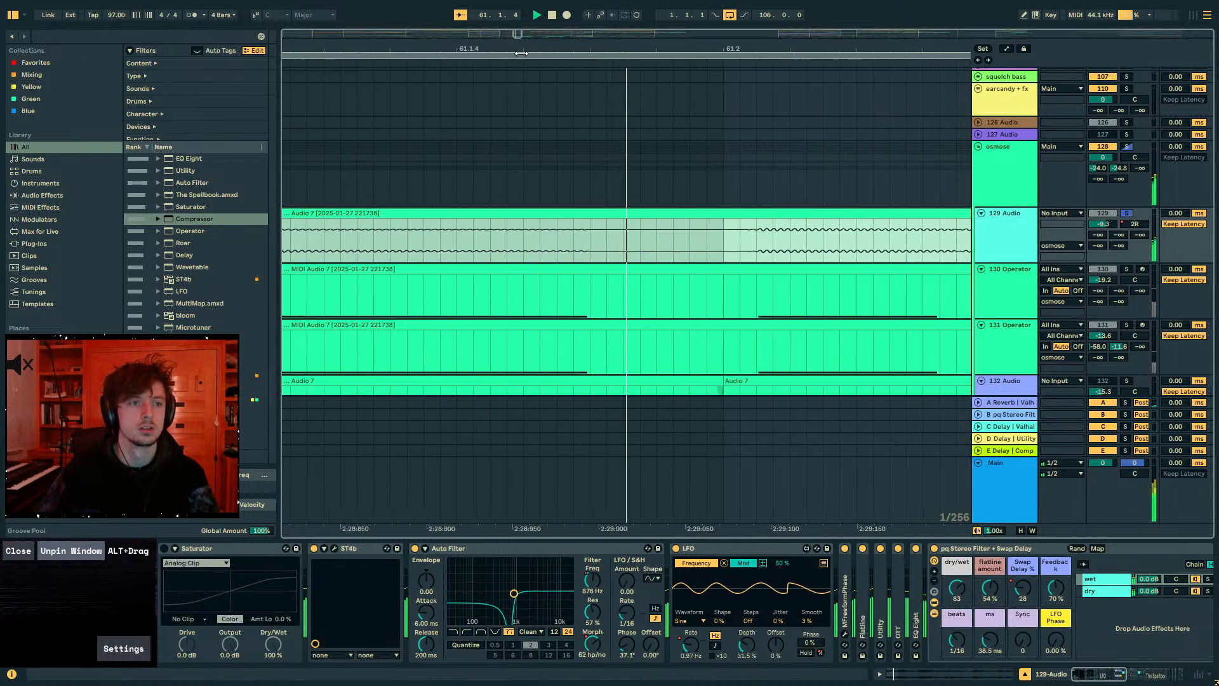
{"action": "left_click", "coordinate": [492, 55]}
{"action": "mouse_move", "coordinate": [492, 56]}
{"action": "left_mouse_down"}
{"action": "mouse_move", "coordinate": [508, 12]}
{"action": "mouse_move", "coordinate": [507, 48]}
{"action": "left_mouse_up"}
{"action": "key", "text": "space"}
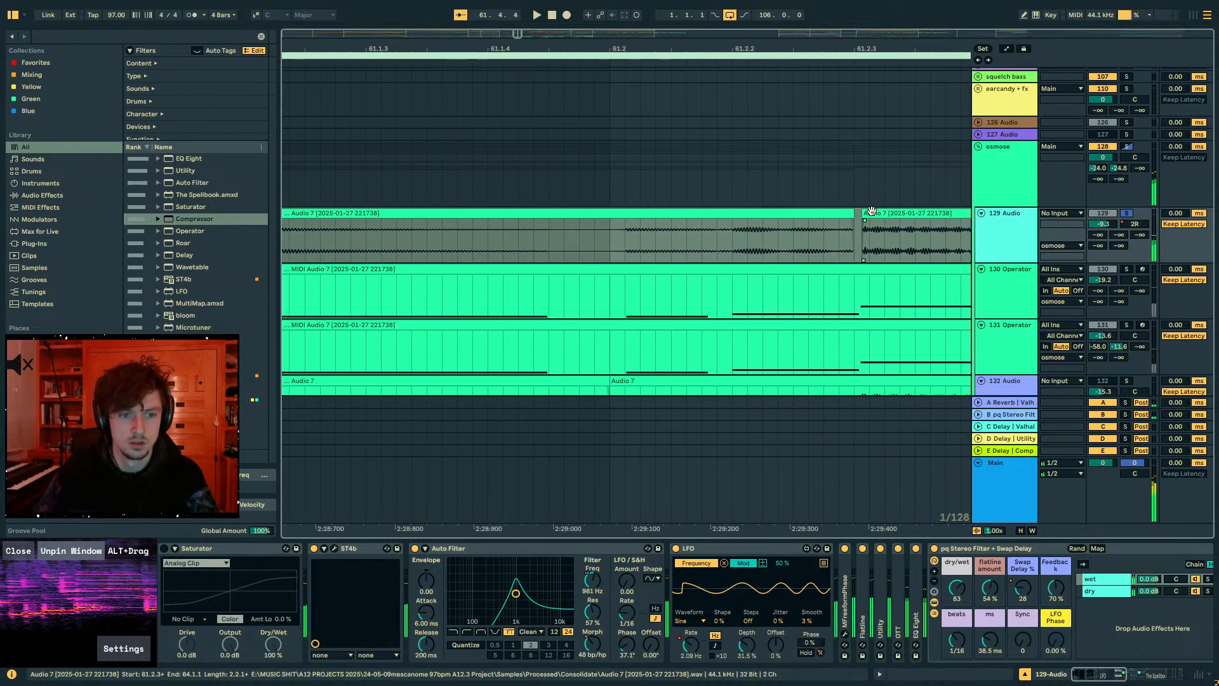
- Add a short fade-out to the 129 Audio clip that ends just before 61.2.3, and replay from about 61.2.1
{"action": "left_click", "coordinate": [865, 222]}
{"action": "left_click", "coordinate": [662, 227]}
{"action": "key", "text": "space"}
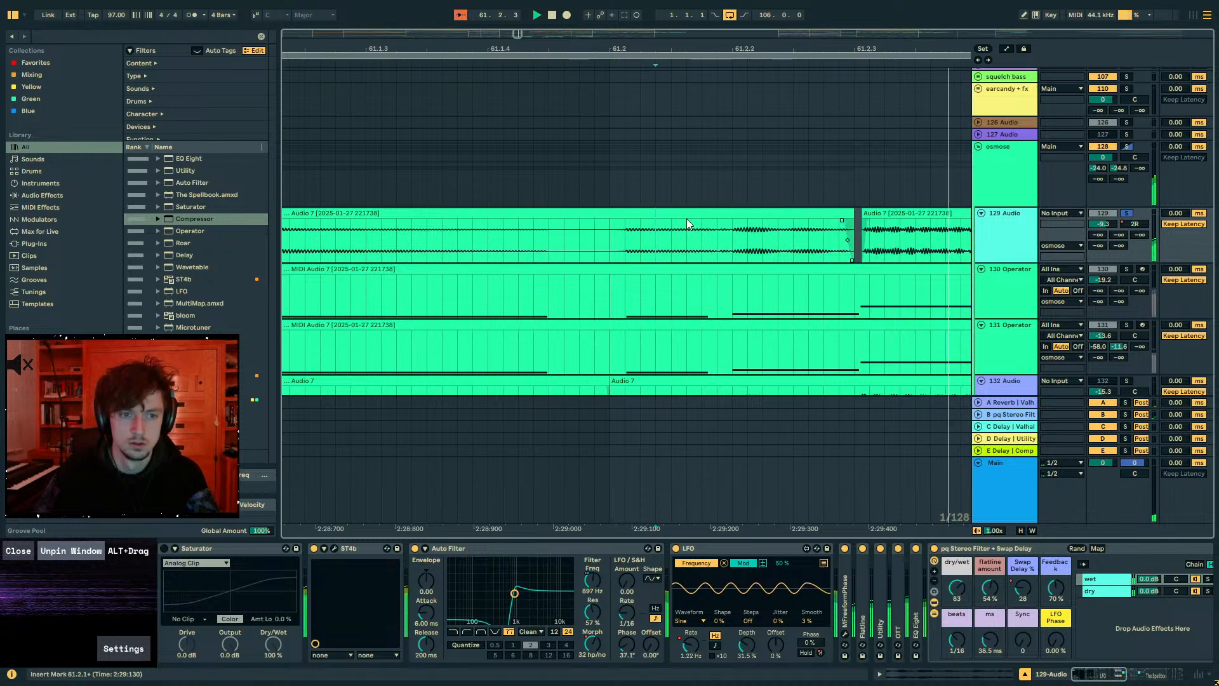
{"action": "left_click", "coordinate": [611, 246]}
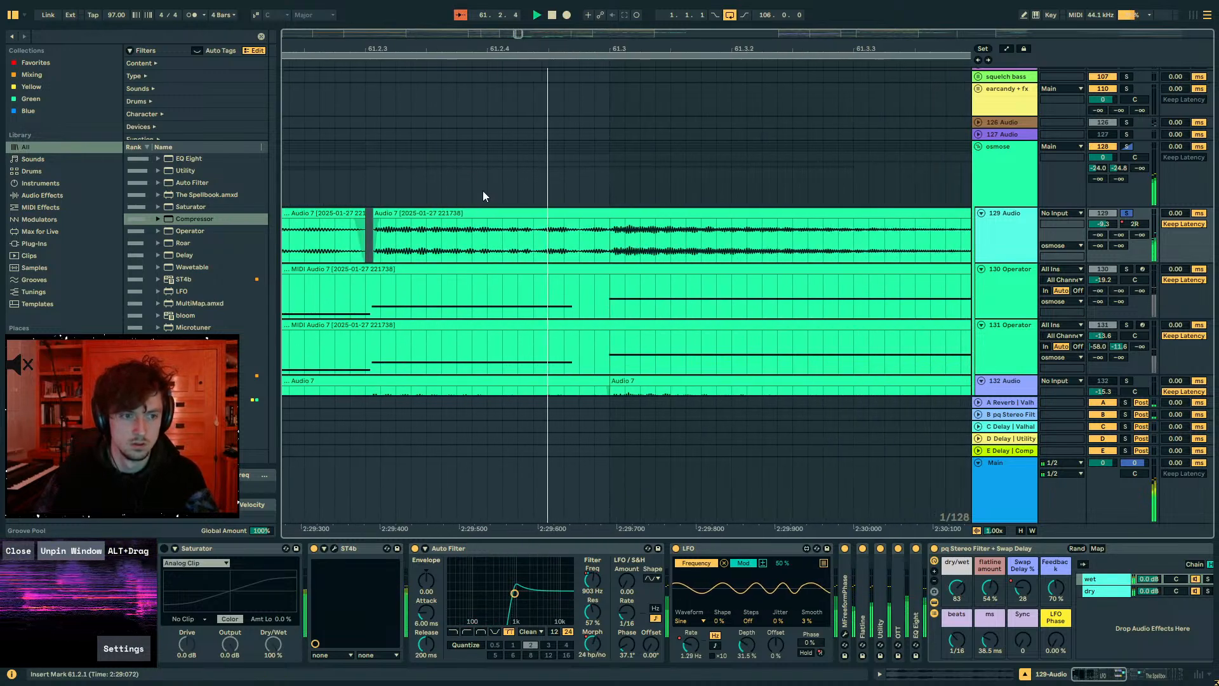
- Delete the short stretch of 129 Audio between 61.2.4 and 61.3.1, and replay from the clip before the gap
{"action": "left_click_drag", "start_coordinate": [625, 240], "coordinate": [594, 237]}
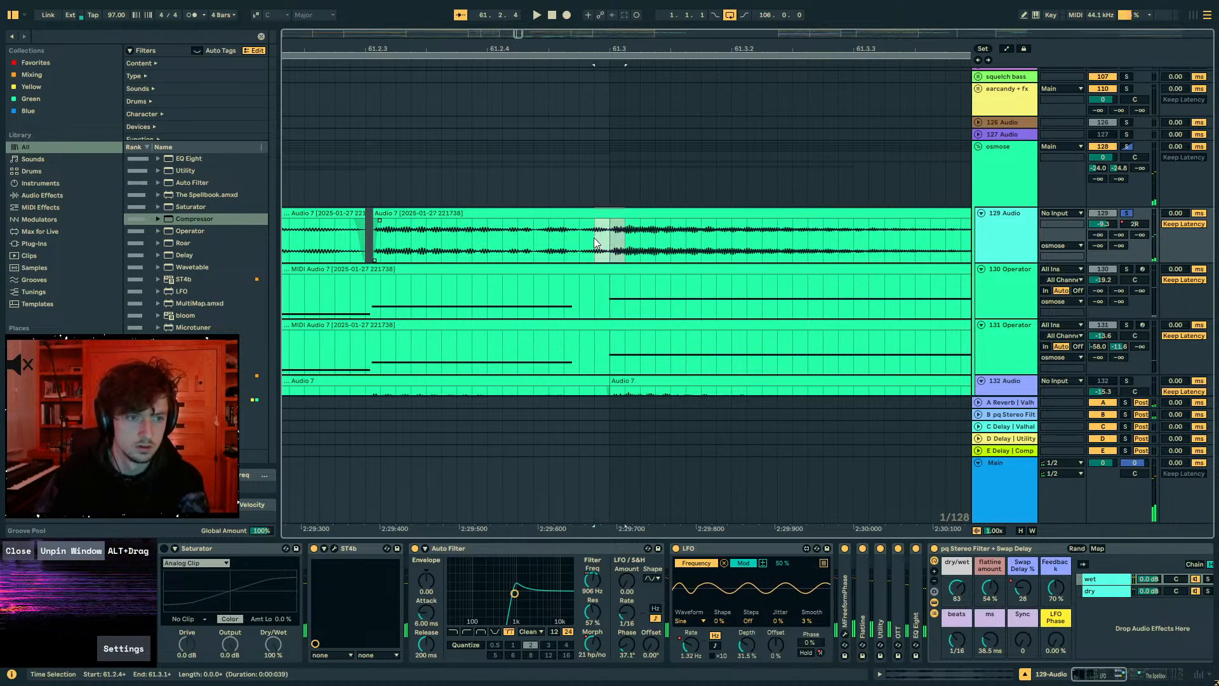
{"action": "key", "text": "Delete"}
{"action": "left_click", "coordinate": [444, 213]}
{"action": "key", "text": "space"}
{"action": "scroll", "coordinate": [608, 120], "scroll_direction": "down", "scroll_amount": 3}
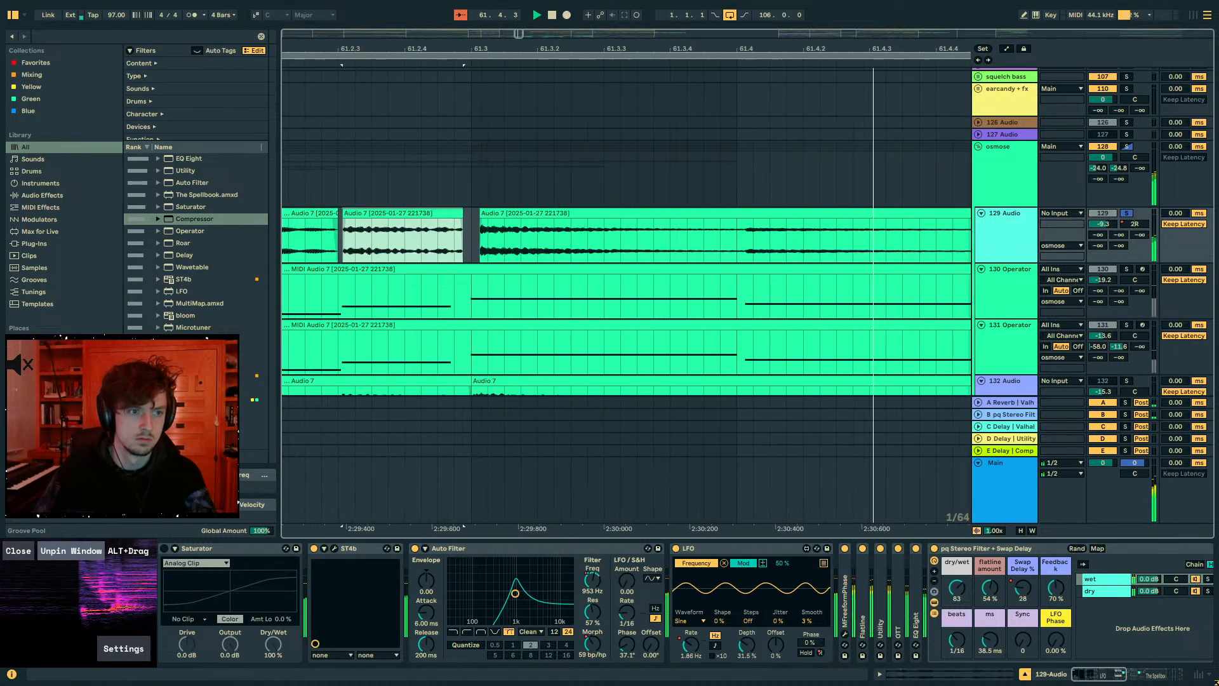
- Add a fade-in to the 129 Audio clip starting after 61.3 and fades at both ends of the clip before it
{"action": "key", "text": "space"}
{"action": "left_click_drag", "start_coordinate": [500, 221], "coordinate": [482, 222]}
{"action": "key", "text": "space"}
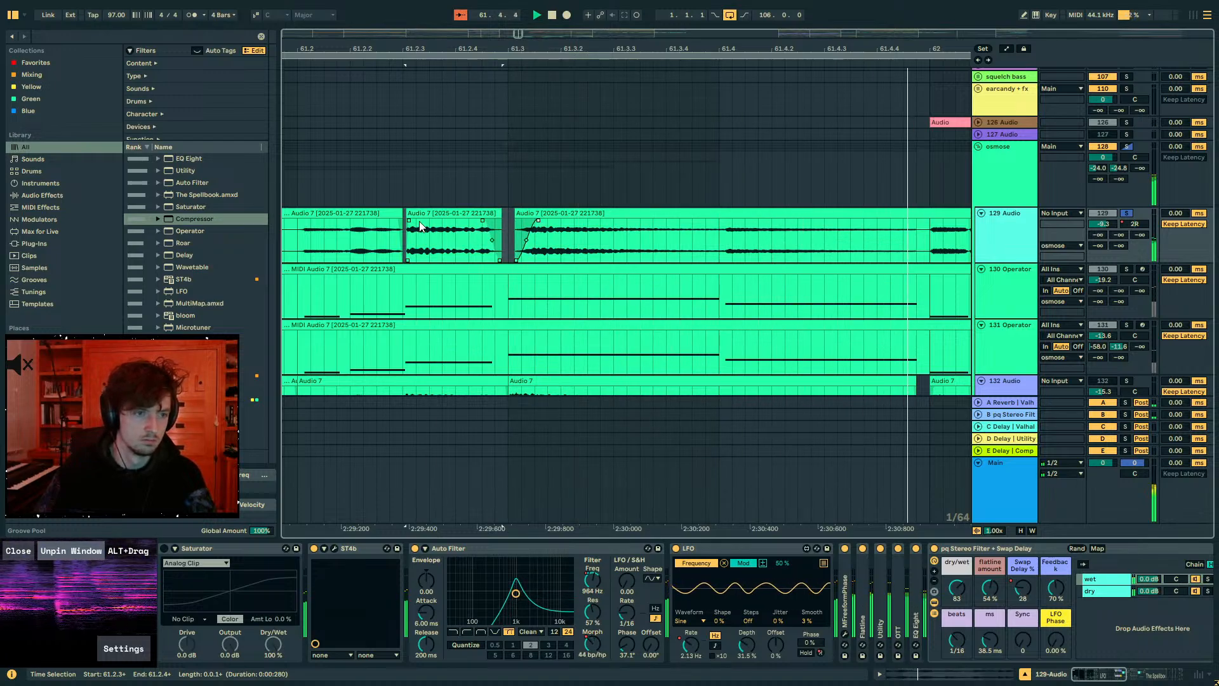
{"action": "left_click", "coordinate": [313, 212]}
{"action": "key", "text": "space"}
{"action": "key", "text": "space"}
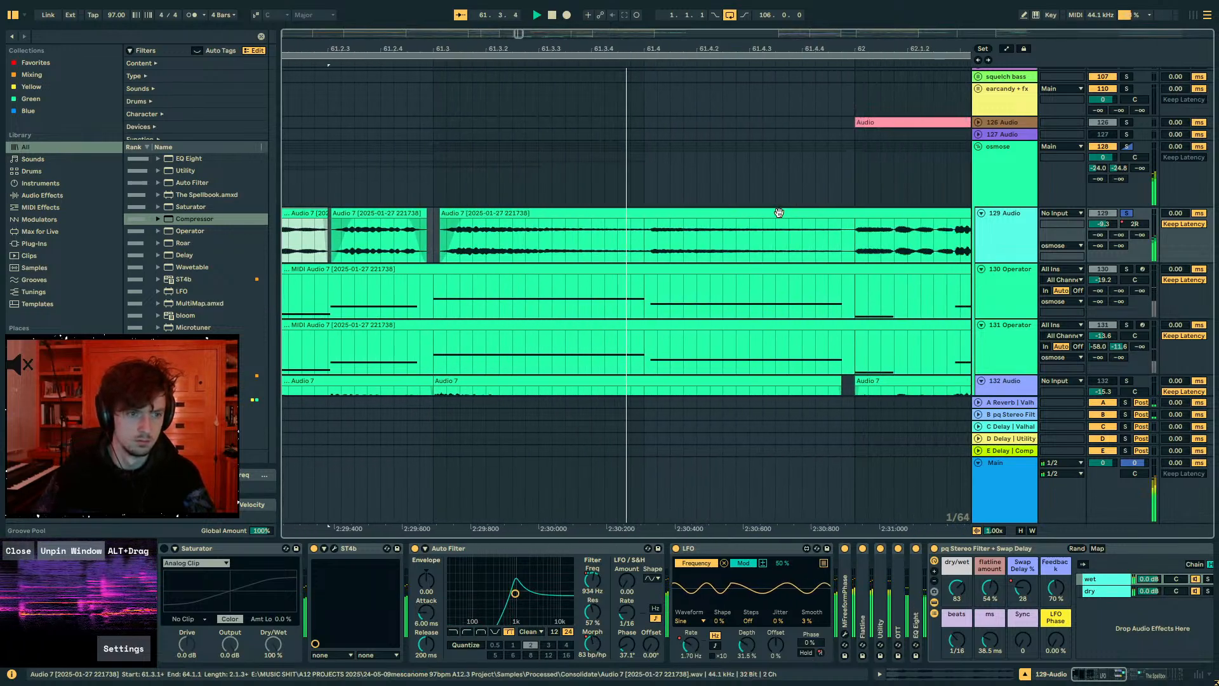
- Replay the edited 129 Audio clips between 61.2 and 61.4 from several points to check the cuts and fades
{"action": "key", "text": "space"}
{"action": "left_click_drag", "start_coordinate": [522, 51], "coordinate": [911, 48]}
{"action": "key", "text": "space"}
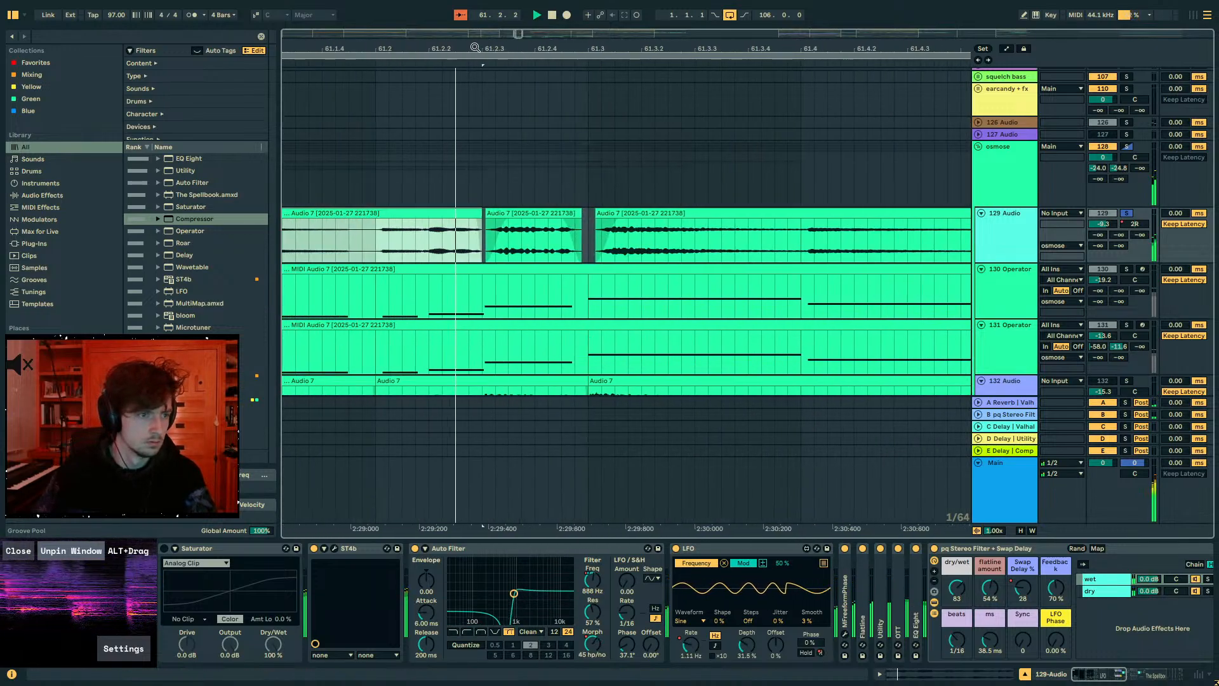
{"action": "left_click_drag", "start_coordinate": [459, 45], "coordinate": [410, 70]}
{"action": "key", "text": "space"}
{"action": "key", "text": "space"}
{"action": "left_click", "coordinate": [528, 238]}
{"action": "key", "text": "space"}
{"action": "key", "text": "space"}
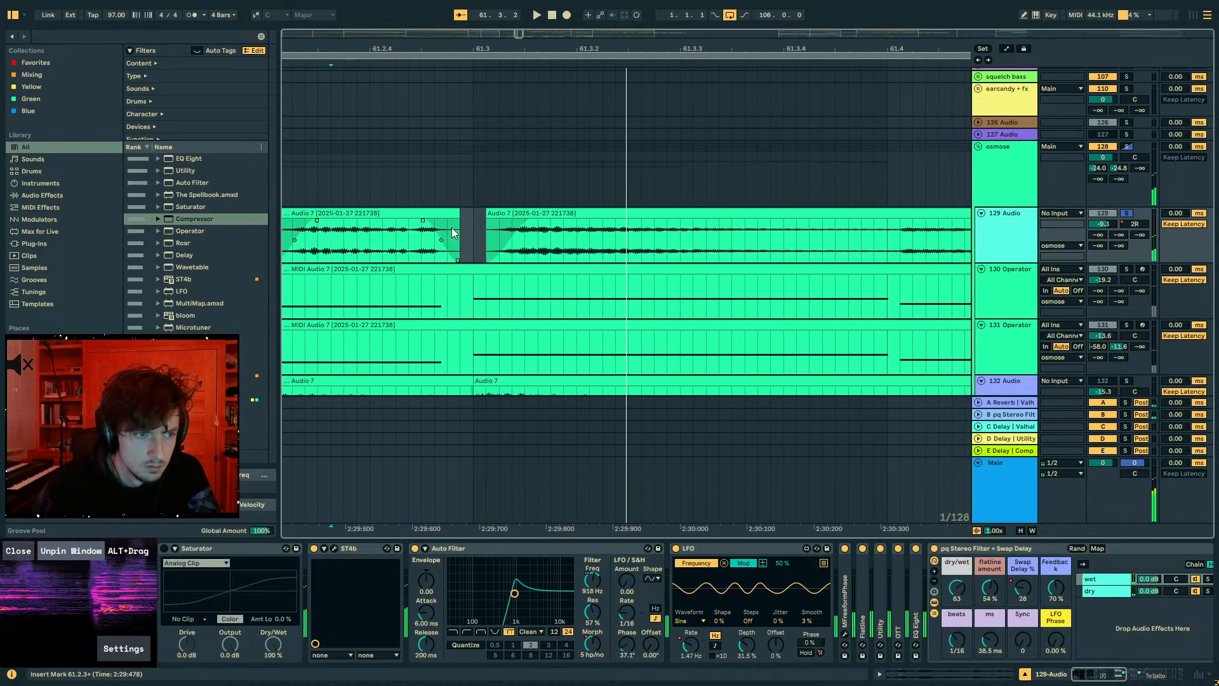
- Trim the start of the 129 Audio clip after 61.3 slightly later, and replay the transition from about 61.2.4
{"action": "mouse_move", "coordinate": [458, 214]}
{"action": "left_mouse_down"}
{"action": "mouse_move", "coordinate": [427, 213]}
{"action": "mouse_move", "coordinate": [499, 214]}
{"action": "left_mouse_up"}
{"action": "key", "text": "space"}
{"action": "left_click", "coordinate": [365, 241]}
{"action": "key", "text": "space"}
{"action": "key", "text": "space"}
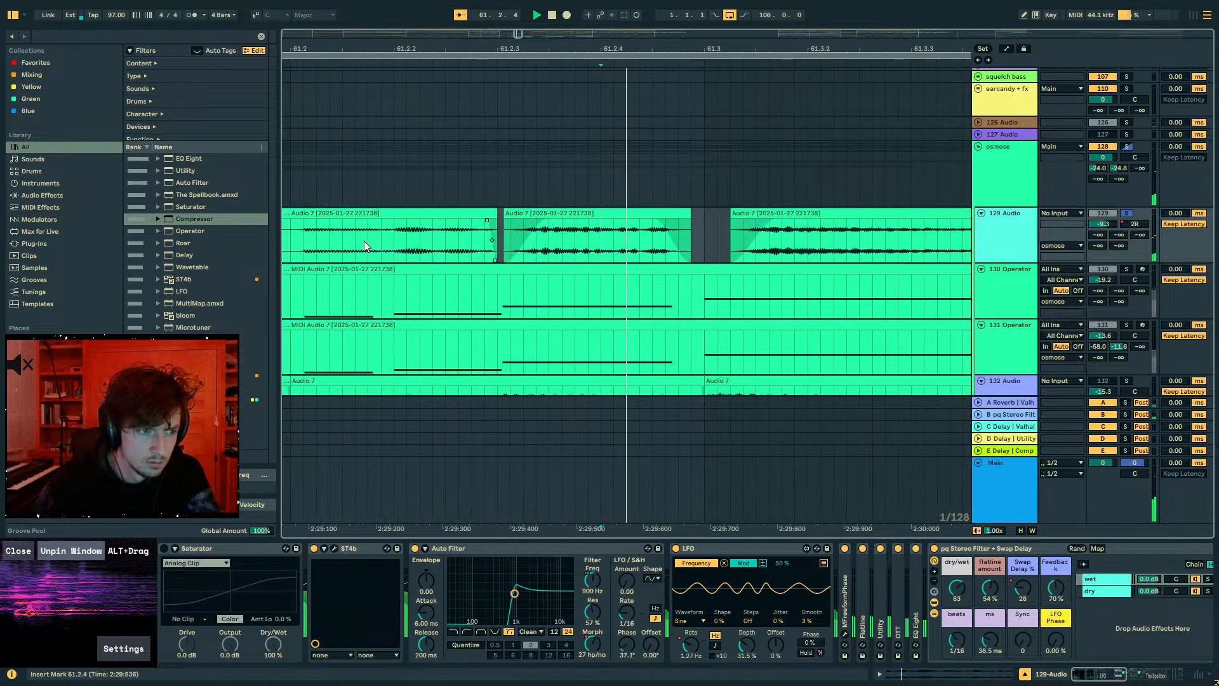
- Unsolo 129 Audio and replay the full mix from just before bar 61
{"action": "left_click_drag", "start_coordinate": [432, 51], "coordinate": [437, 16]}
{"action": "key", "text": "space"}
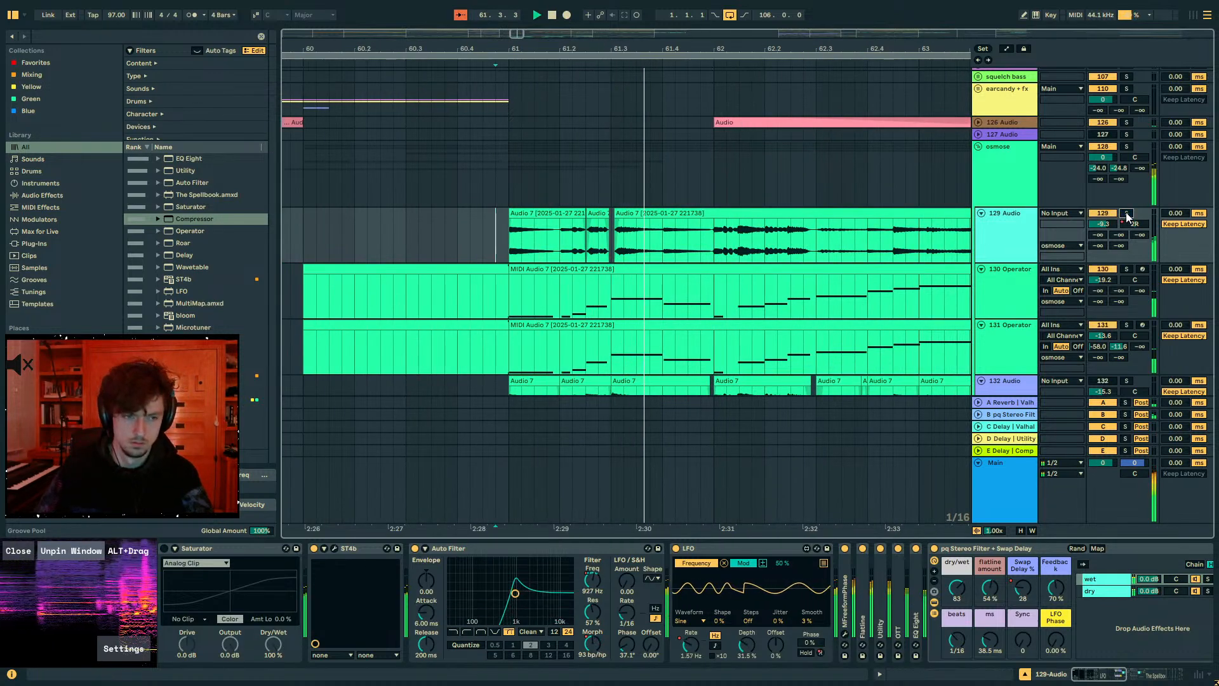
{"action": "left_click", "coordinate": [612, 227]}
{"action": "left_click", "coordinate": [536, 238]}
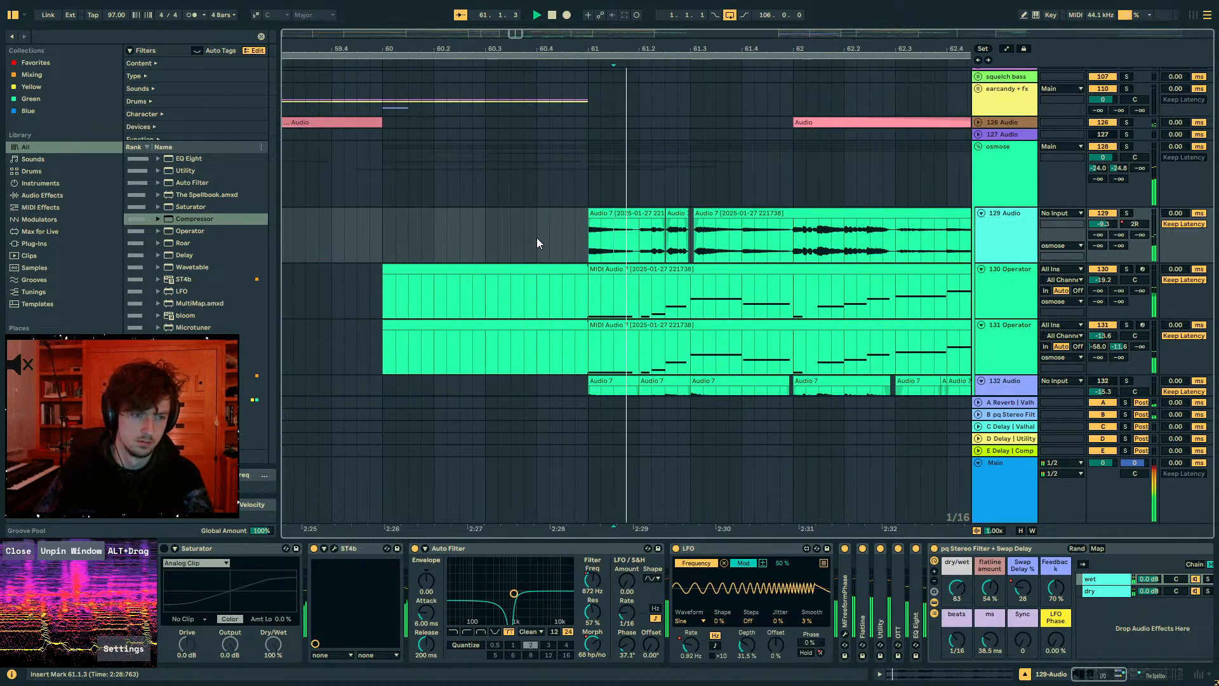
- Solo 129 Audio again and replay the faded clip between 61.2.3 and 61.3 and its surroundings
{"action": "left_click_drag", "start_coordinate": [562, 53], "coordinate": [597, 177]}
{"action": "key", "text": "space"}
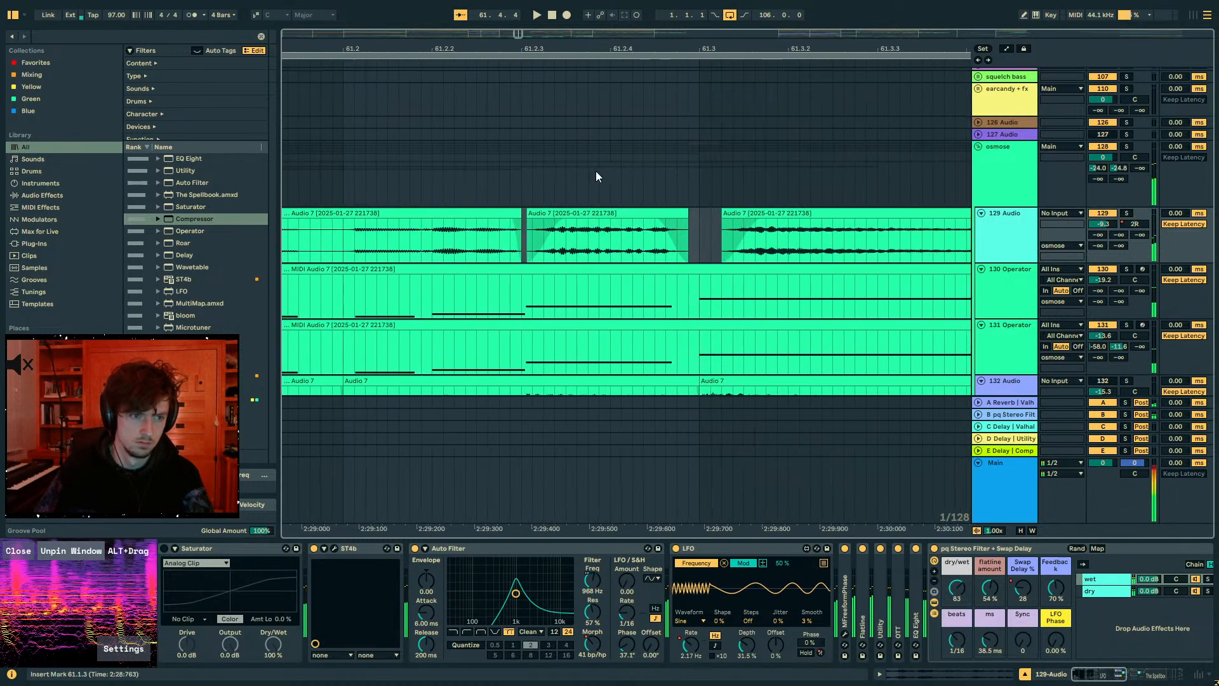
{"action": "key", "text": "space"}
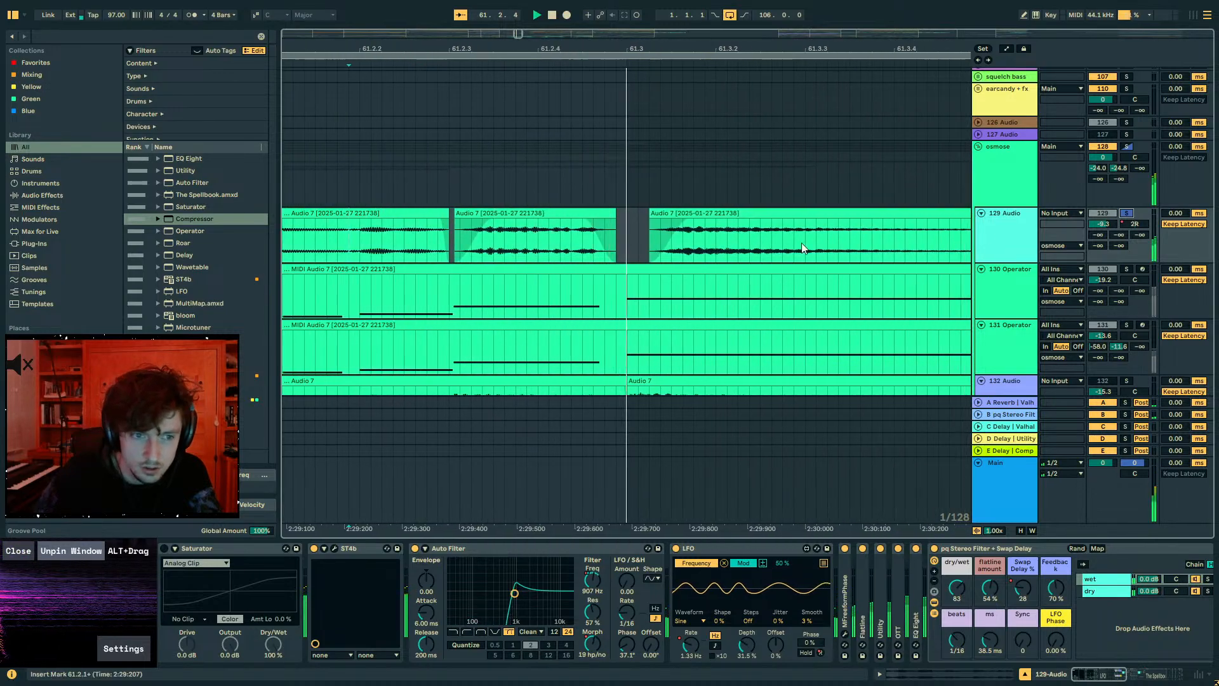
{"action": "key", "text": "space"}
{"action": "left_click", "coordinate": [485, 210]}
{"action": "key", "text": "space"}
{"action": "key", "text": "space"}
{"action": "key", "text": "space"}
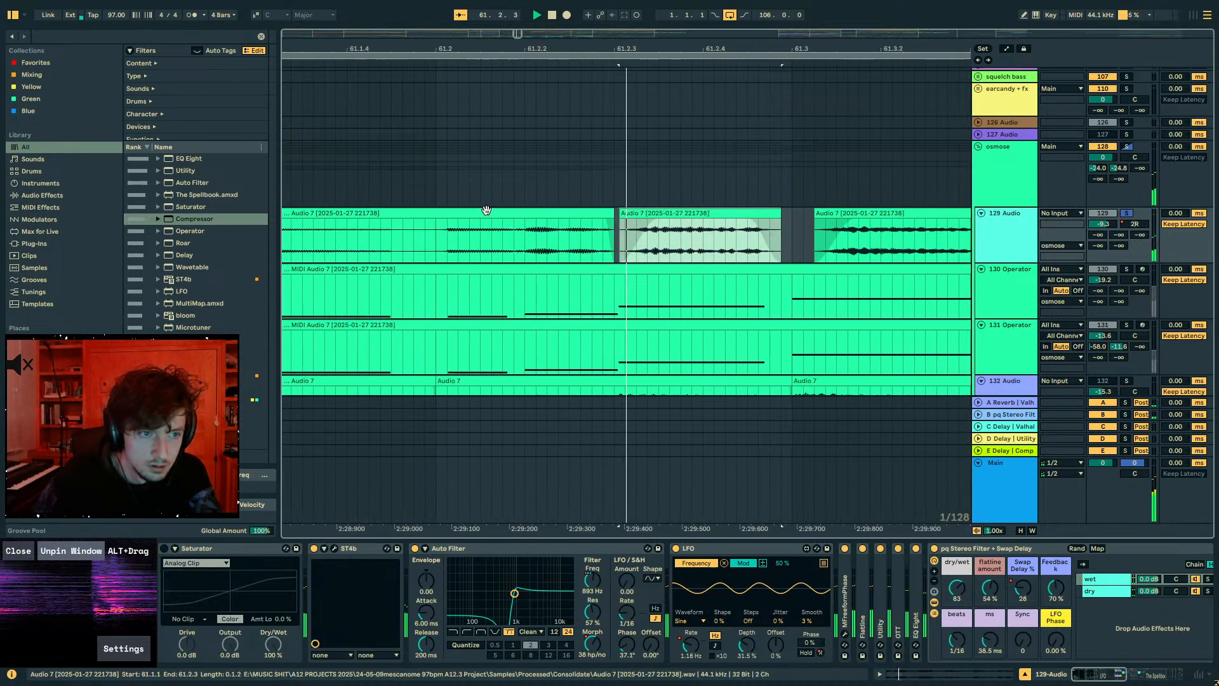
{"action": "key", "text": "space"}
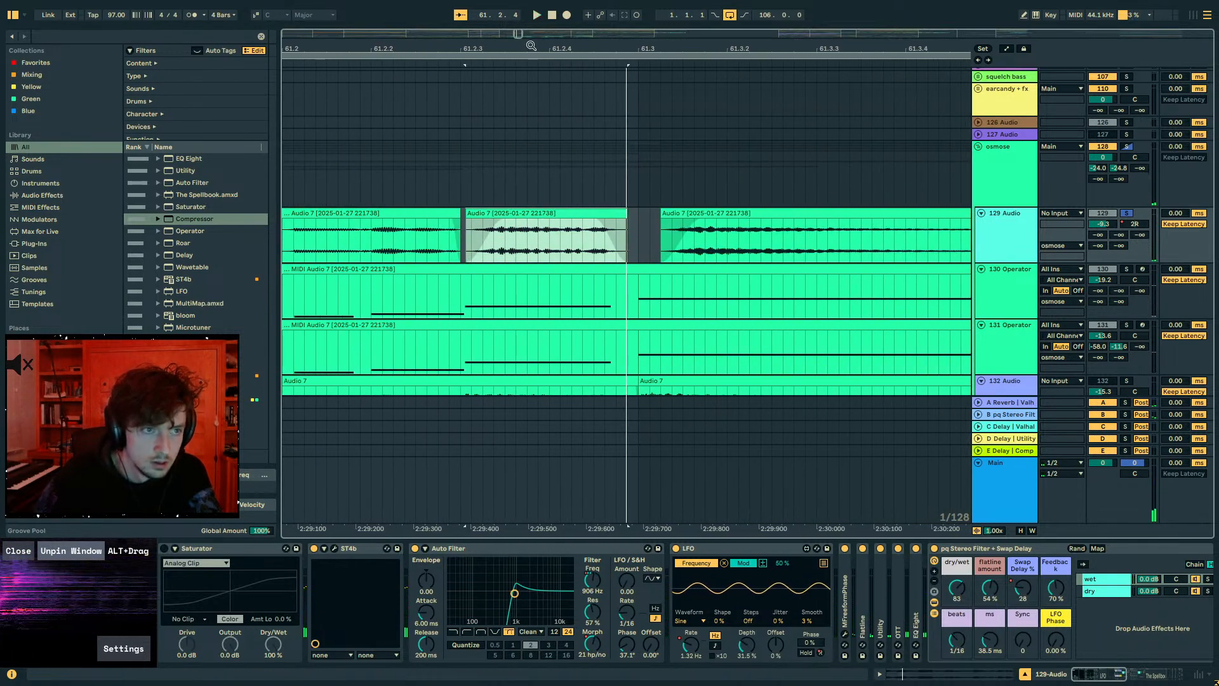
- Try cutting a very short section out of the faded 129 Audio clip just before 61.2.4
{"action": "left_click_drag", "start_coordinate": [531, 46], "coordinate": [535, 178]}
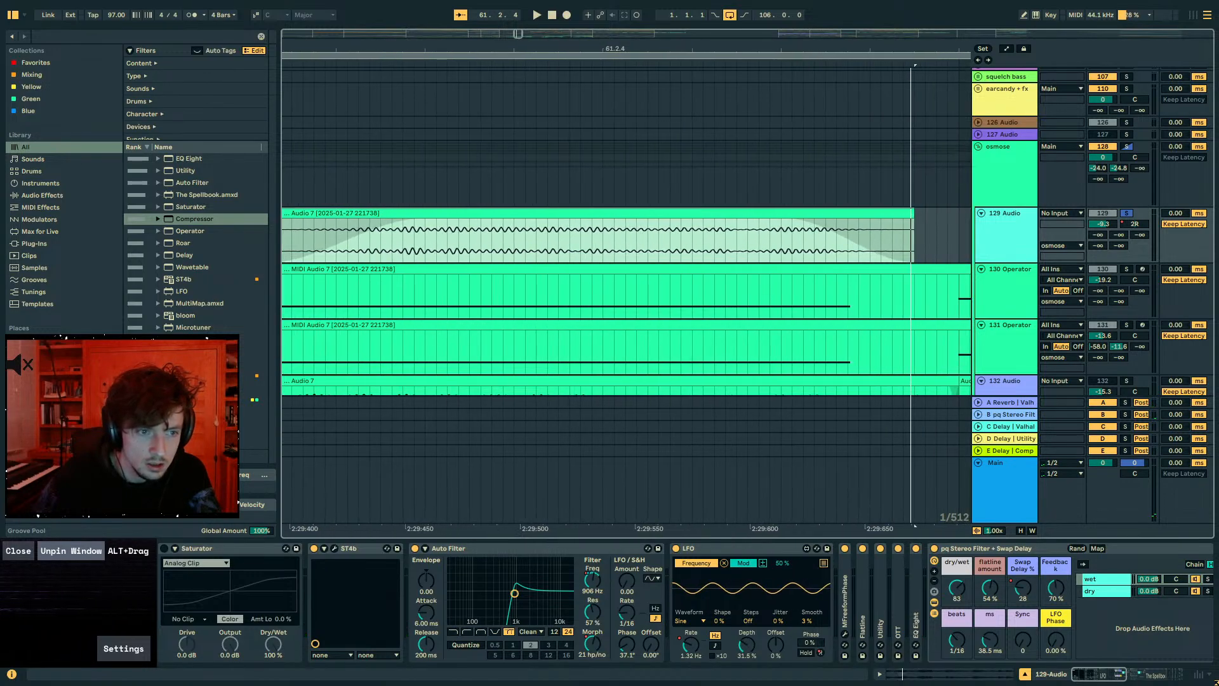
{"action": "left_click_drag", "start_coordinate": [592, 239], "coordinate": [551, 239]}
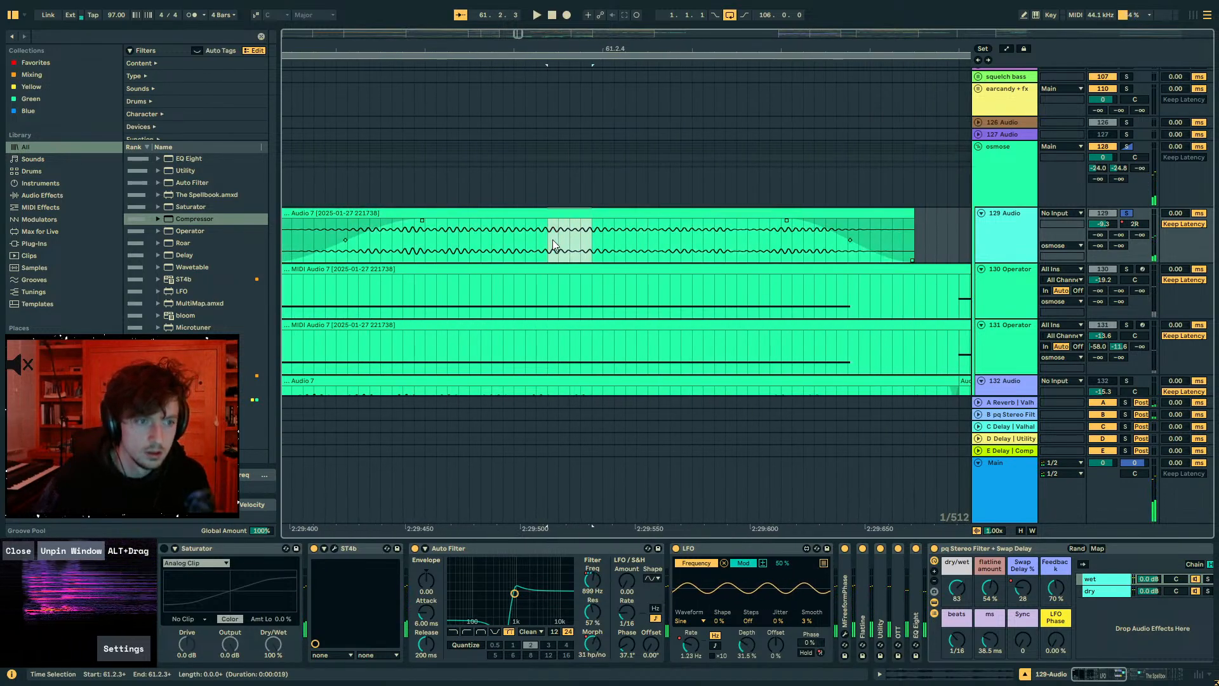
{"action": "key", "text": "Delete"}
{"action": "left_click", "coordinate": [498, 212]}
{"action": "key", "text": "space"}
{"action": "key", "text": "space"}
{"action": "left_click_drag", "start_coordinate": [452, 50], "coordinate": [606, 13]}
{"action": "key", "text": "ctrl+z"}
- Delete a short section of the faded 129 Audio clip around 61.2.4, and replay from the clip's start at 61.2.3
{"action": "left_click_drag", "start_coordinate": [535, 49], "coordinate": [660, 191]}
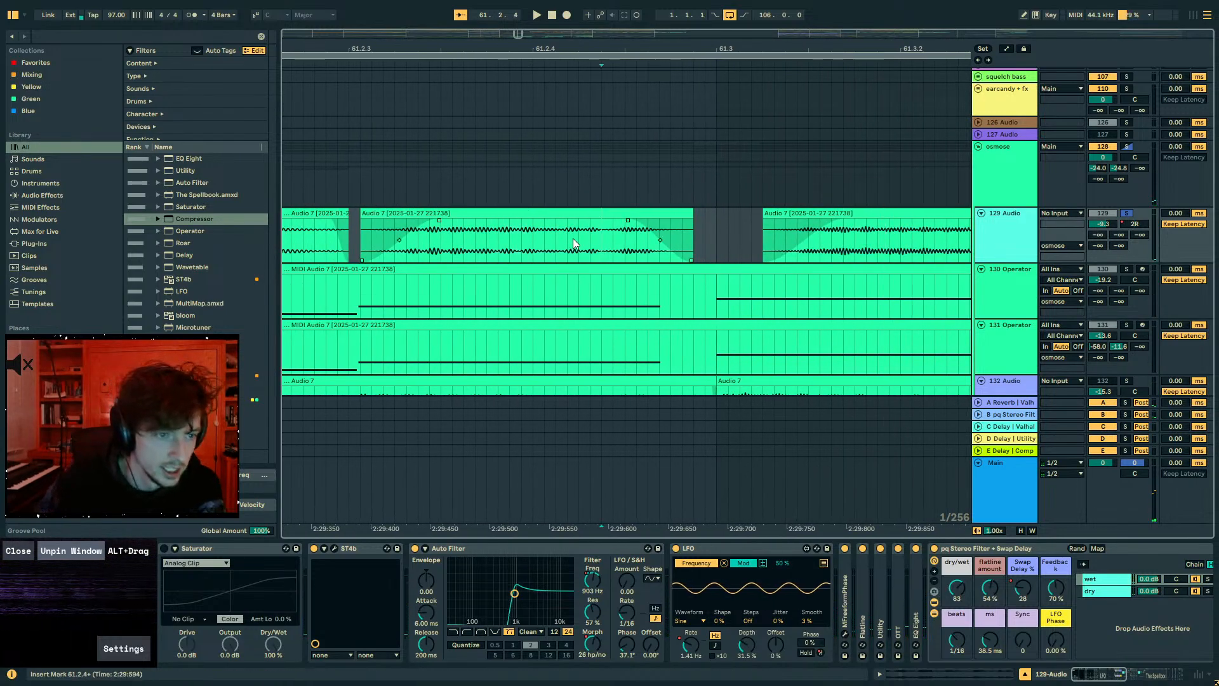
{"action": "left_click_drag", "start_coordinate": [575, 245], "coordinate": [531, 243]}
{"action": "key", "text": "Delete"}
{"action": "left_click", "coordinate": [457, 213]}
{"action": "key", "text": "space"}
{"action": "left_click_drag", "start_coordinate": [534, 42], "coordinate": [679, 25]}
{"action": "key", "text": "space"}
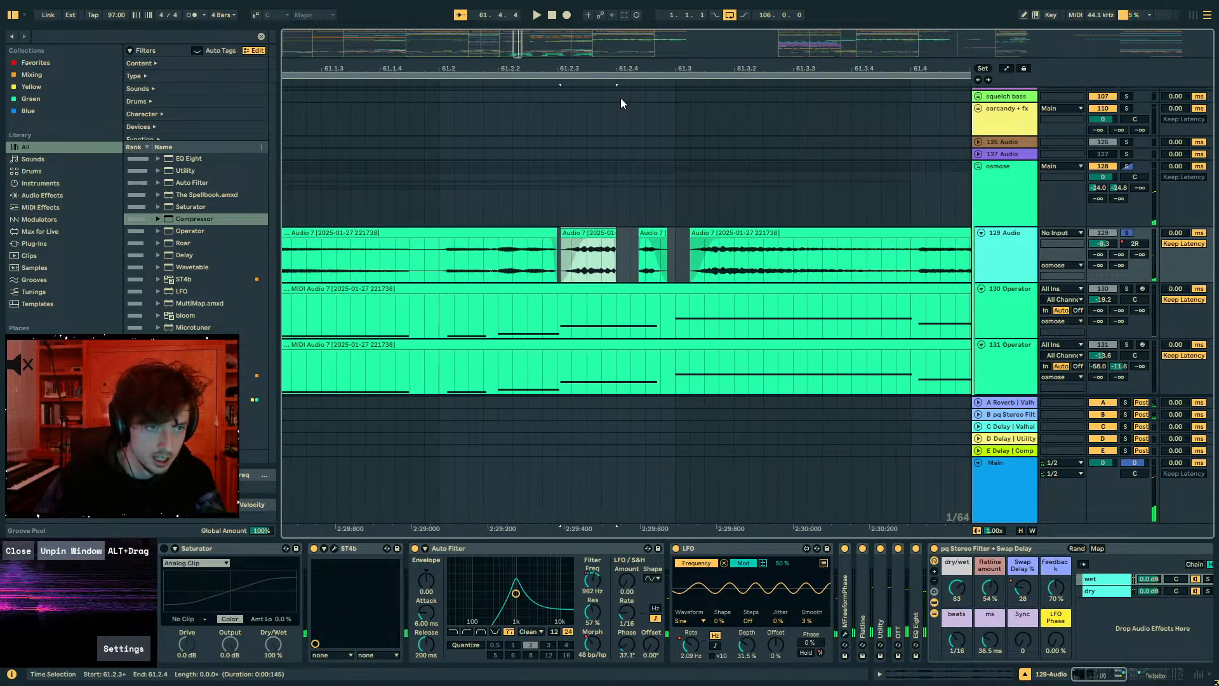
- Extend the end of the 129 Audio clip starting at 61.2.3 to just past 61.2.4, and replay it
{"action": "left_click_drag", "start_coordinate": [618, 75], "coordinate": [639, 155]}
{"action": "left_click_drag", "start_coordinate": [627, 242], "coordinate": [651, 245]}
{"action": "key", "text": "space"}
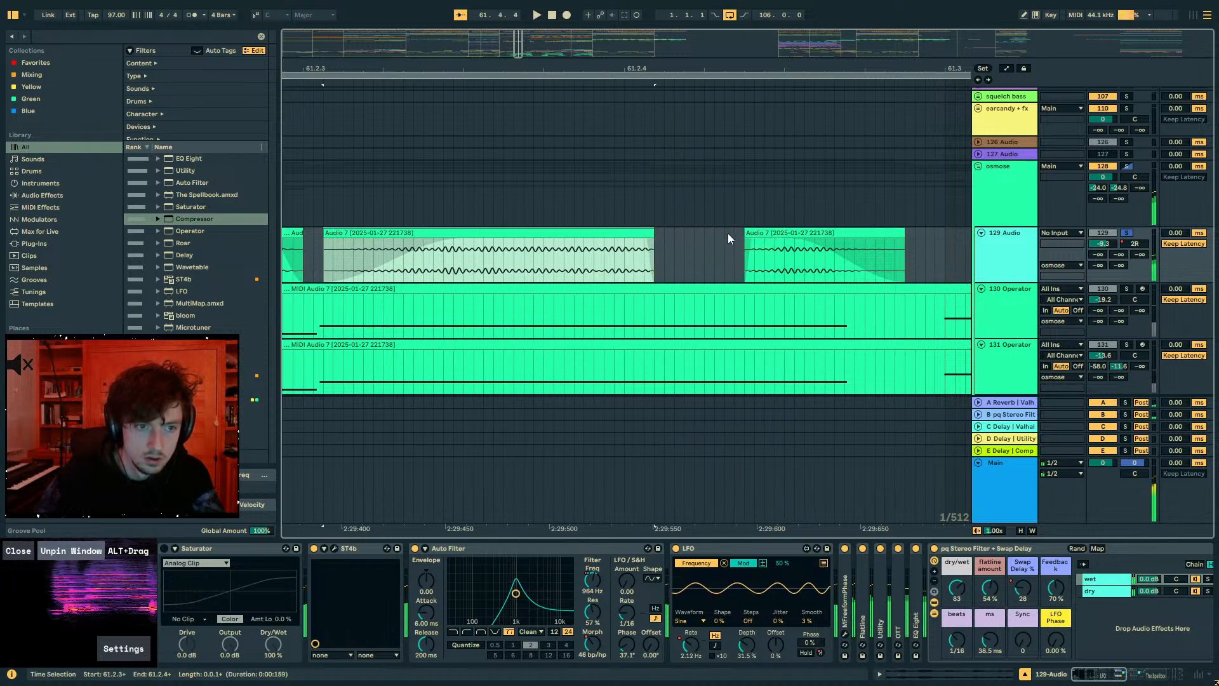
{"action": "mouse_move", "coordinate": [744, 233]}
{"action": "left_mouse_down"}
{"action": "mouse_move", "coordinate": [689, 235]}
{"action": "mouse_move", "coordinate": [724, 236]}
{"action": "left_mouse_up"}
{"action": "key", "text": "space"}
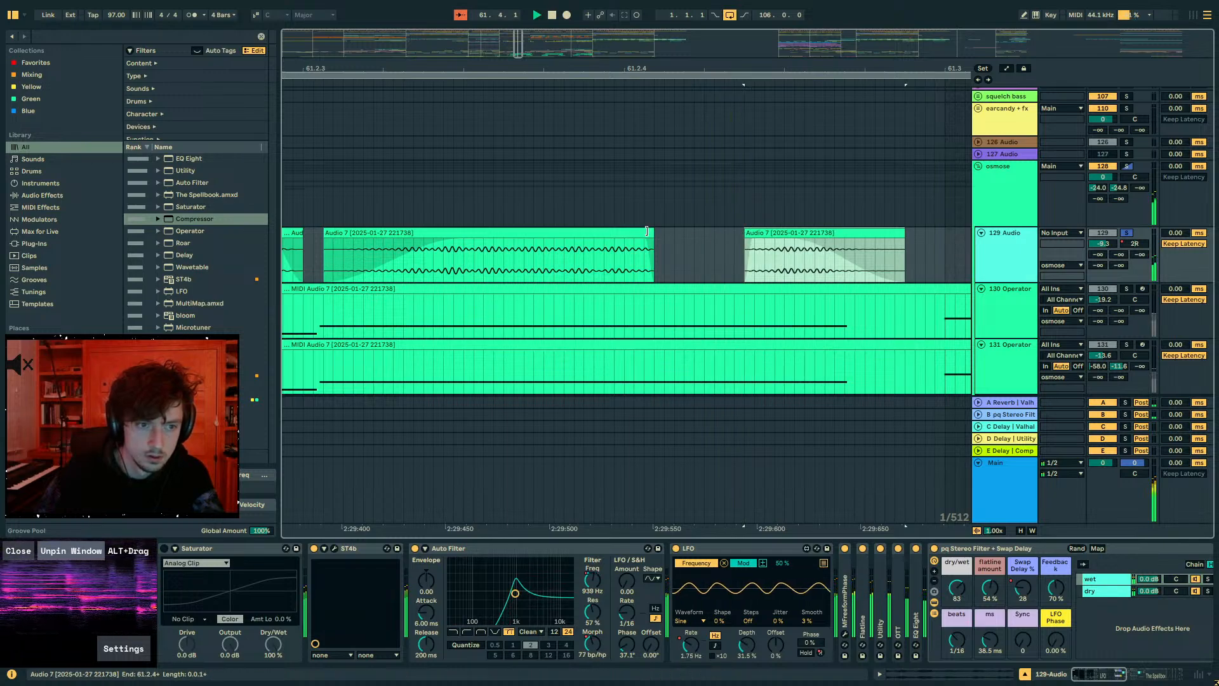
- Extend that clip's end further past 61.2.4, and trim the short following clip's start with a fade-in
{"action": "key", "text": "space"}
{"action": "left_click_drag", "start_coordinate": [647, 231], "coordinate": [784, 243]}
{"action": "key", "text": "minus"}
{"action": "key", "text": "minus"}
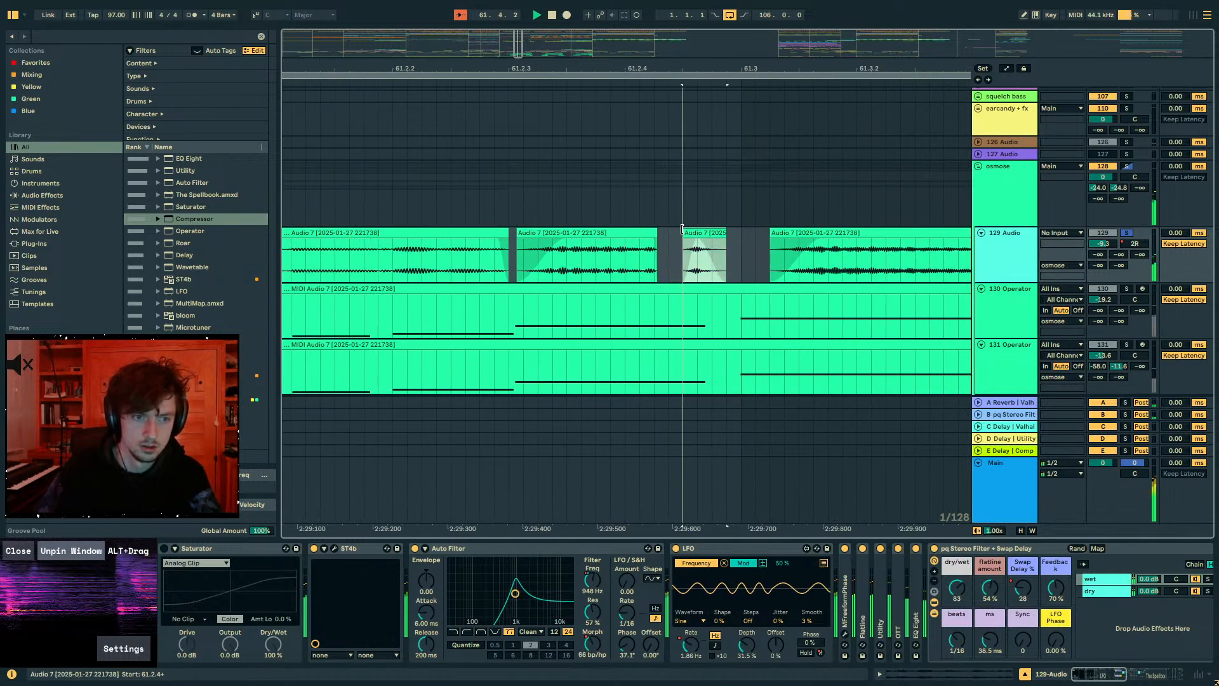
{"action": "key", "text": "space"}
{"action": "key", "text": "space"}
- Replay the edited clips from 60.4.4 and unsolo 129 Audio to hear them in the full mix
{"action": "mouse_move", "coordinate": [462, 70]}
{"action": "left_mouse_down"}
{"action": "mouse_move", "coordinate": [559, 68]}
{"action": "mouse_move", "coordinate": [586, 50]}
{"action": "mouse_move", "coordinate": [590, 25]}
{"action": "left_mouse_up"}
{"action": "left_click", "coordinate": [388, 254]}
{"action": "key", "text": "space"}
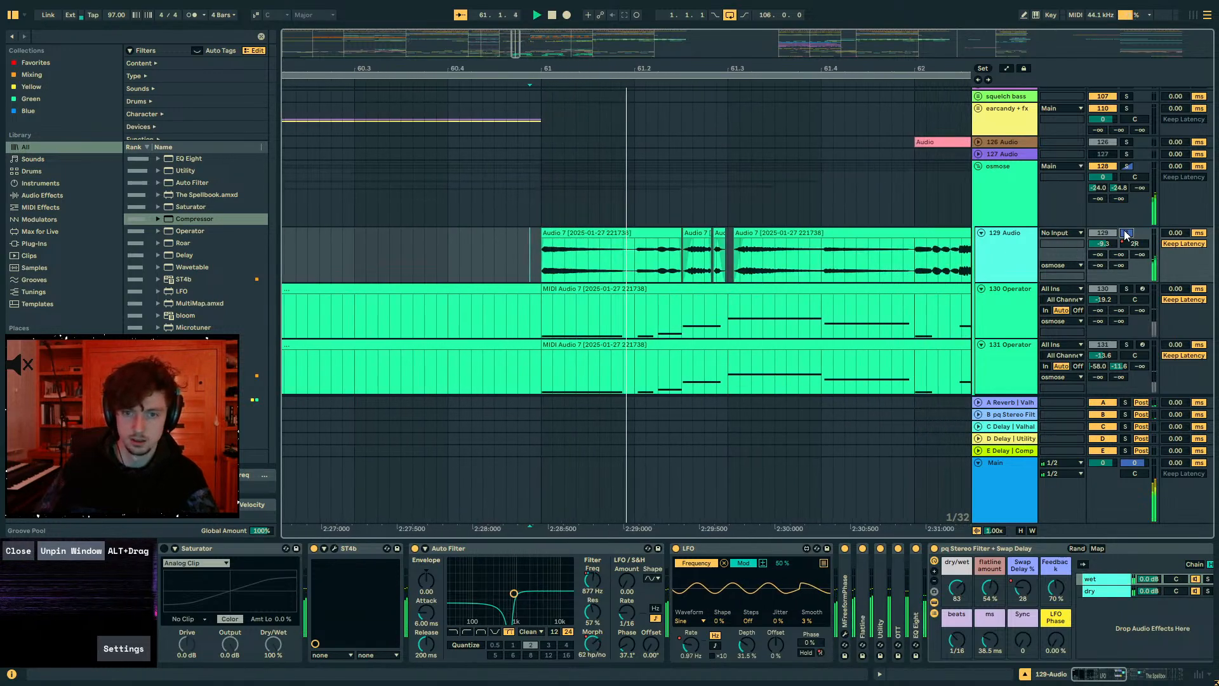
{"action": "left_click", "coordinate": [1125, 233]}
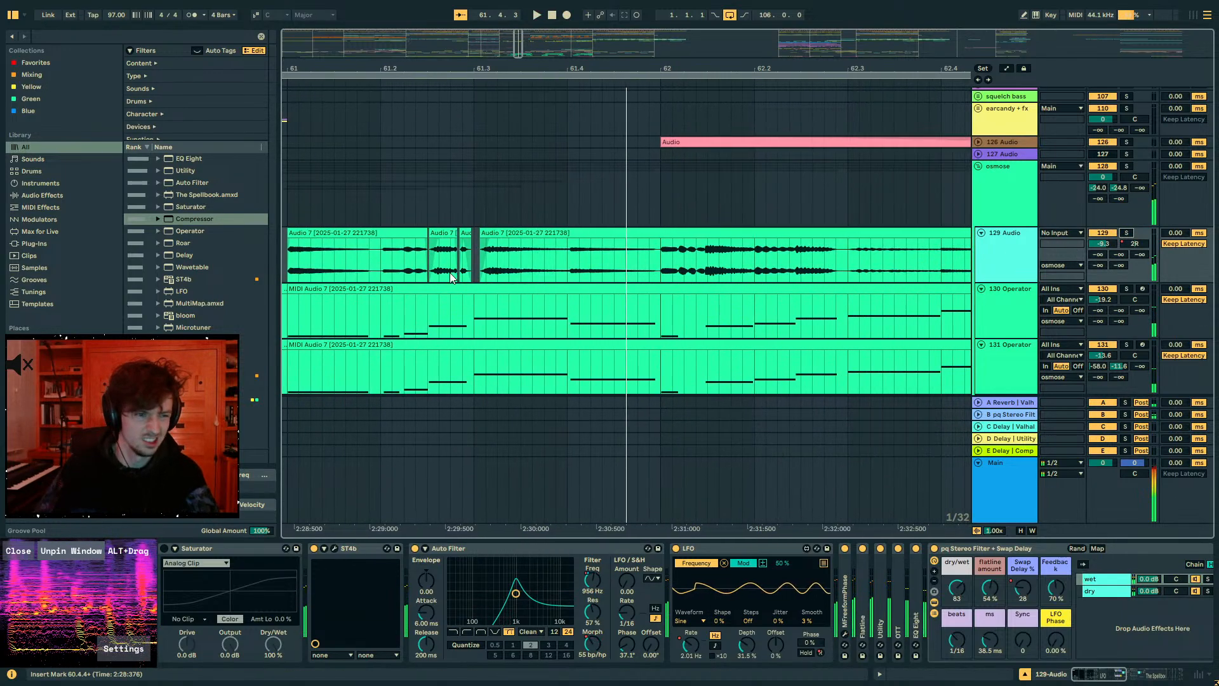
- Replay the edited 129 Audio clips from 61.1.1 in the full mix
{"action": "left_click", "coordinate": [358, 232]}
{"action": "key", "text": "space"}
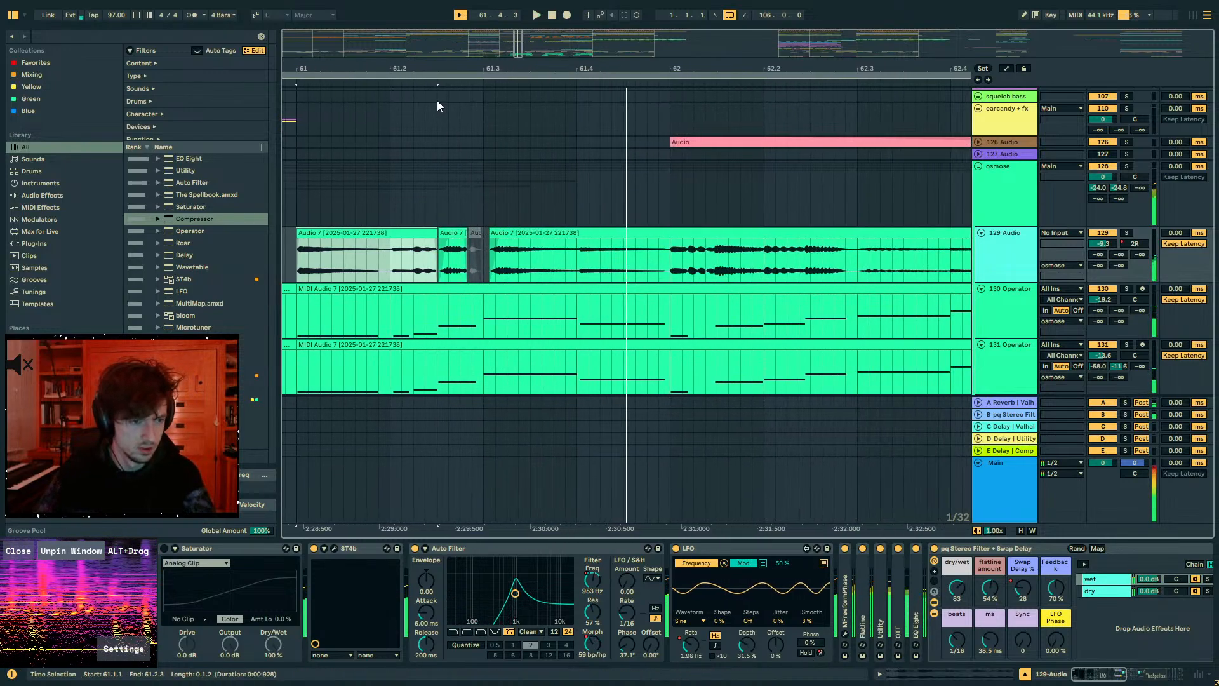
{"action": "left_click_drag", "start_coordinate": [471, 69], "coordinate": [667, 143]}
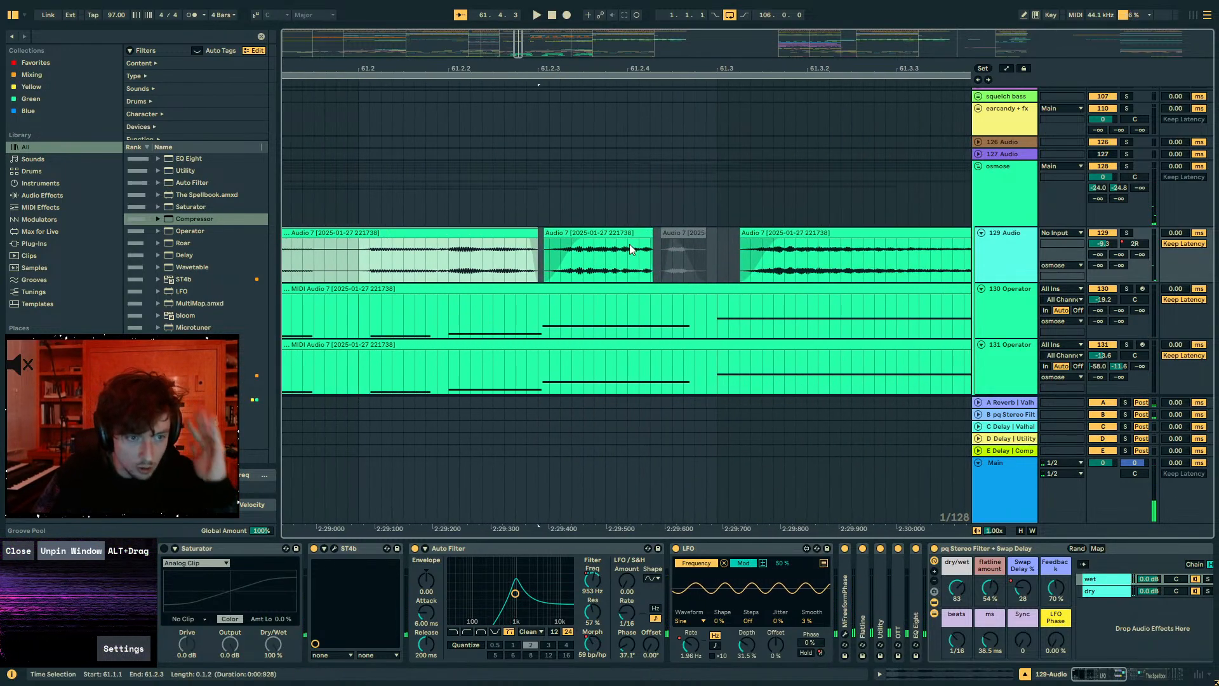
- Trim the end of the 129 Audio clip starting at 61.2.3, reactivate and lengthen the following short clip with fades, and replay from 61.1.1
{"action": "left_click", "coordinate": [650, 232]}
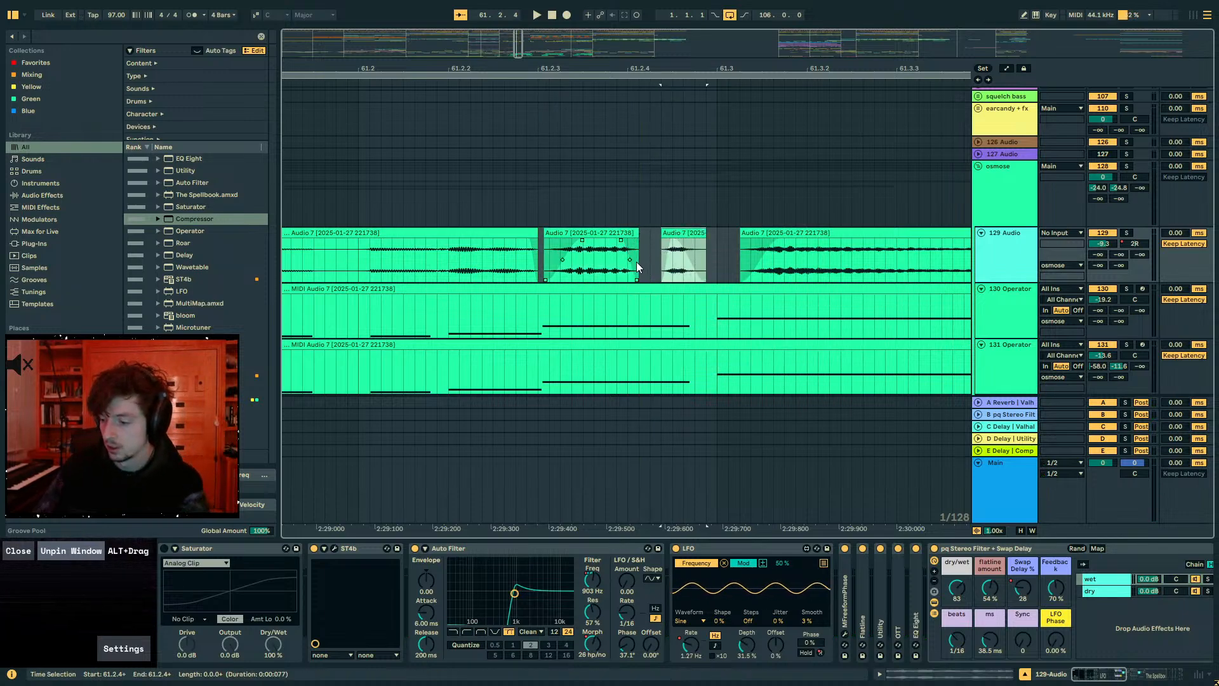
{"action": "key", "text": "plus"}
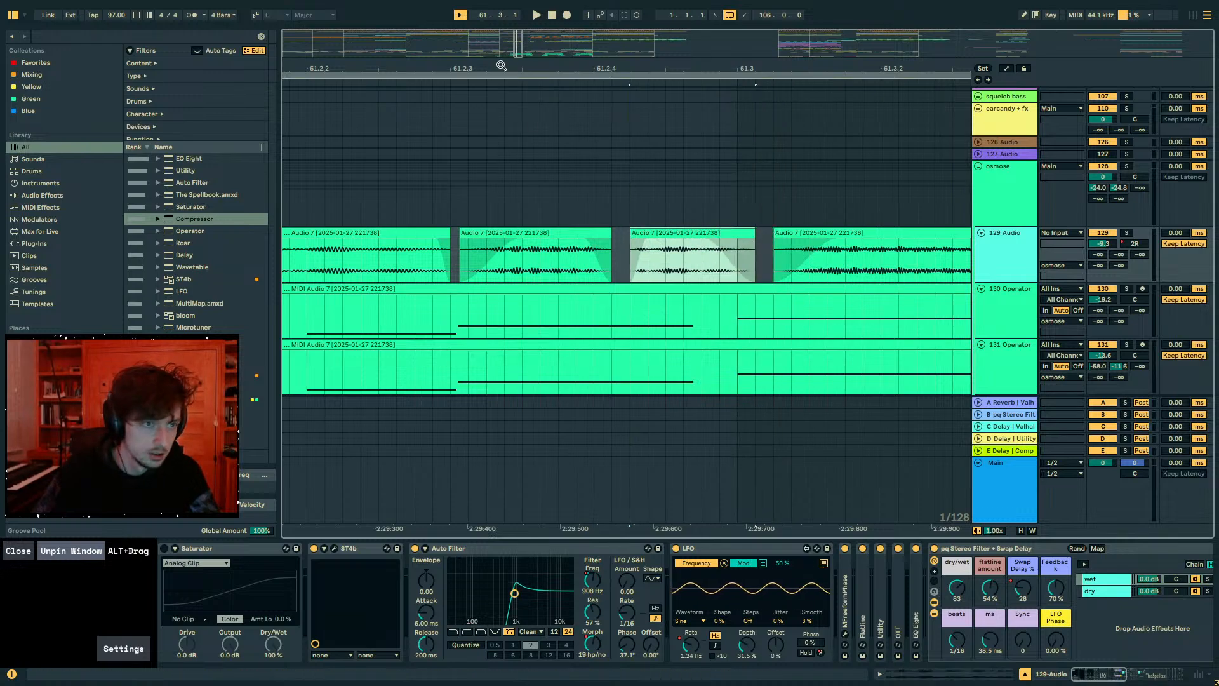
{"action": "left_click_drag", "start_coordinate": [502, 66], "coordinate": [656, 19]}
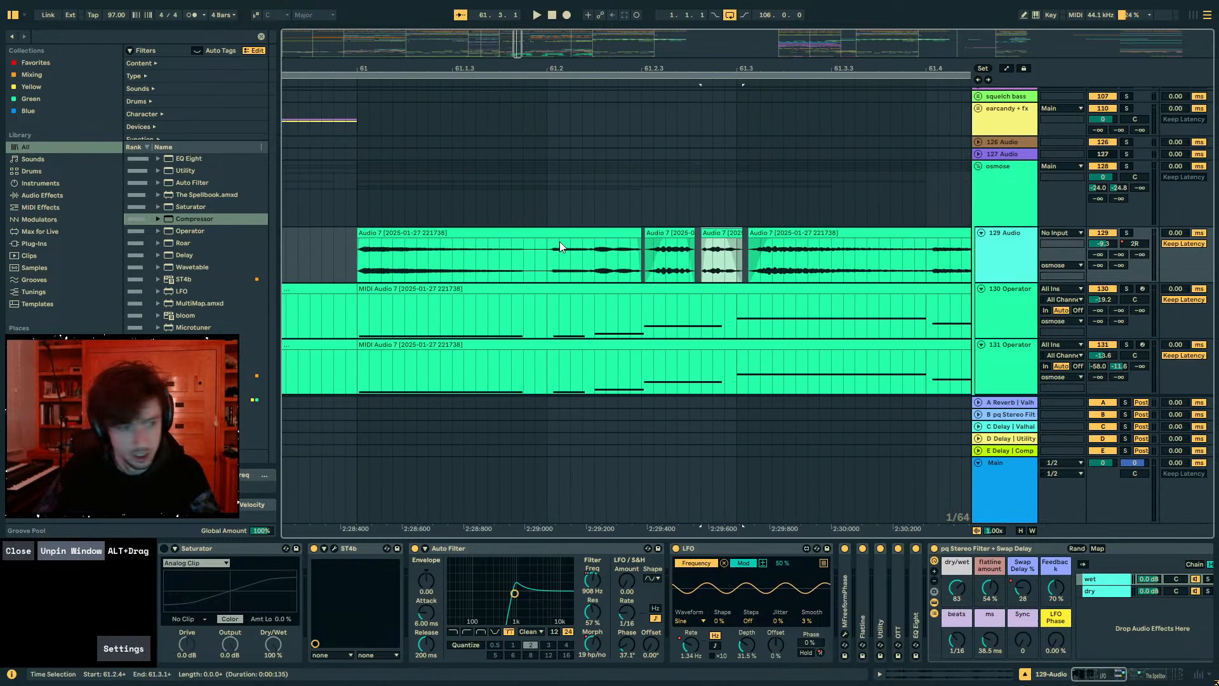
{"action": "left_click", "coordinate": [440, 232]}
{"action": "key", "text": "space"}
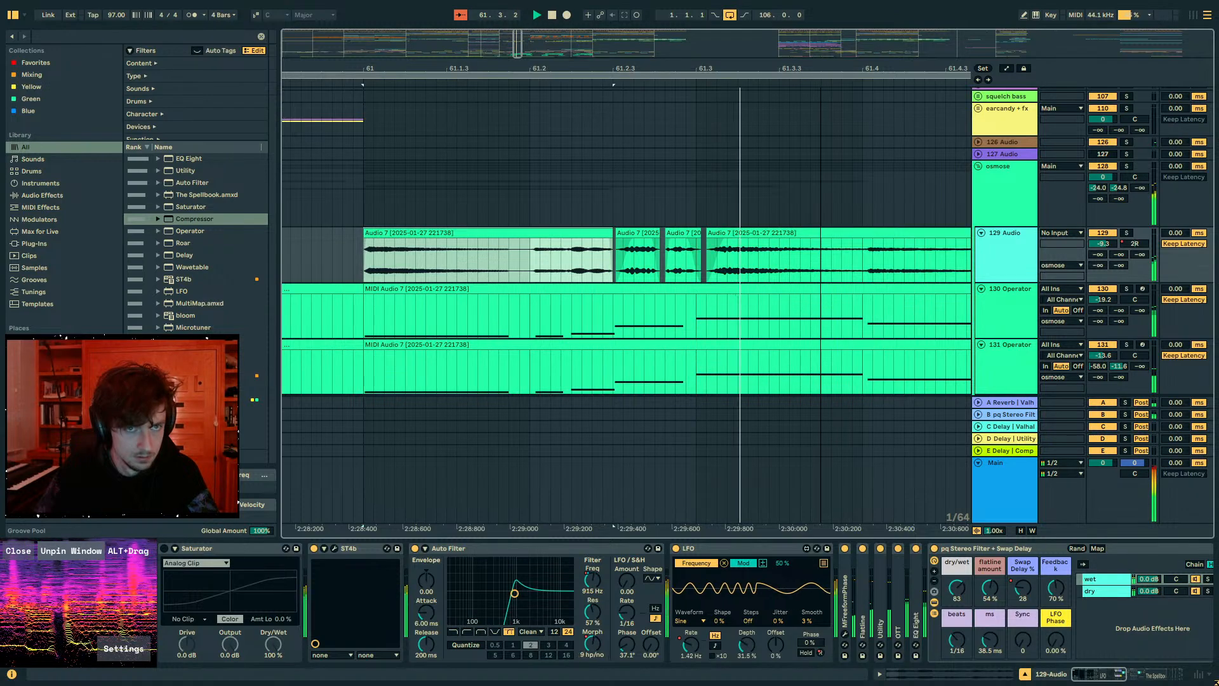
- Listen to the 129 Audio clips again from 61.2.1 and from the start of the bar 61 clip
{"action": "left_click", "coordinate": [524, 262]}
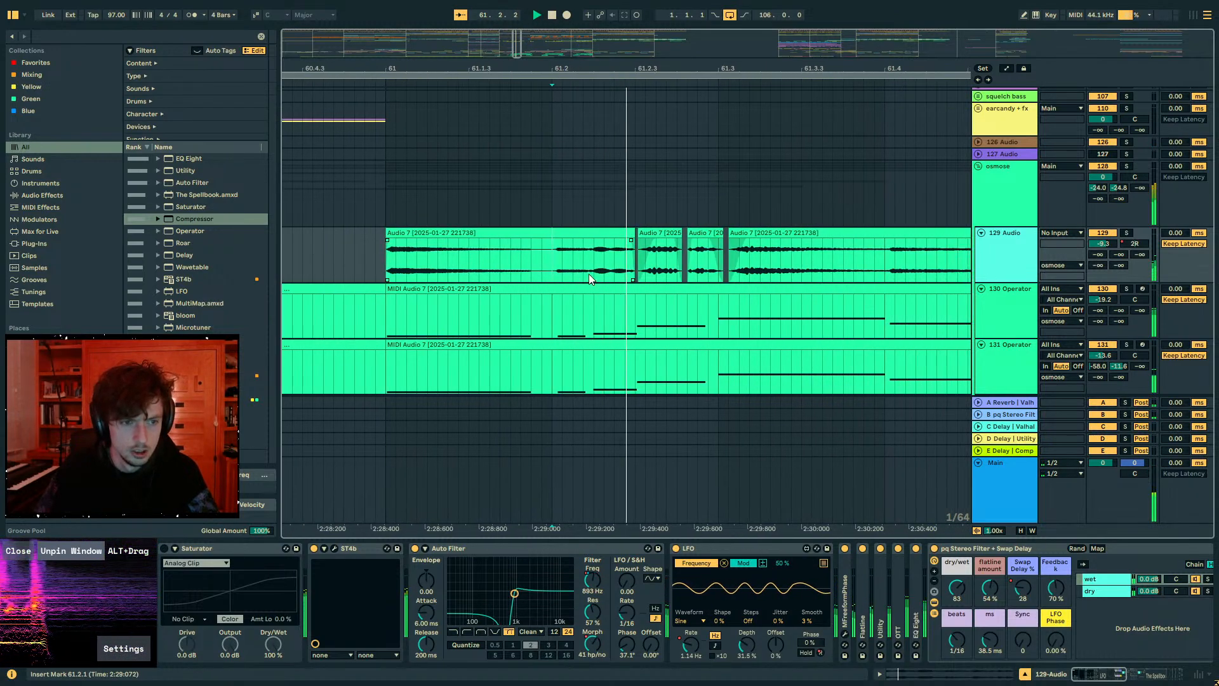
{"action": "left_click", "coordinate": [1129, 234]}
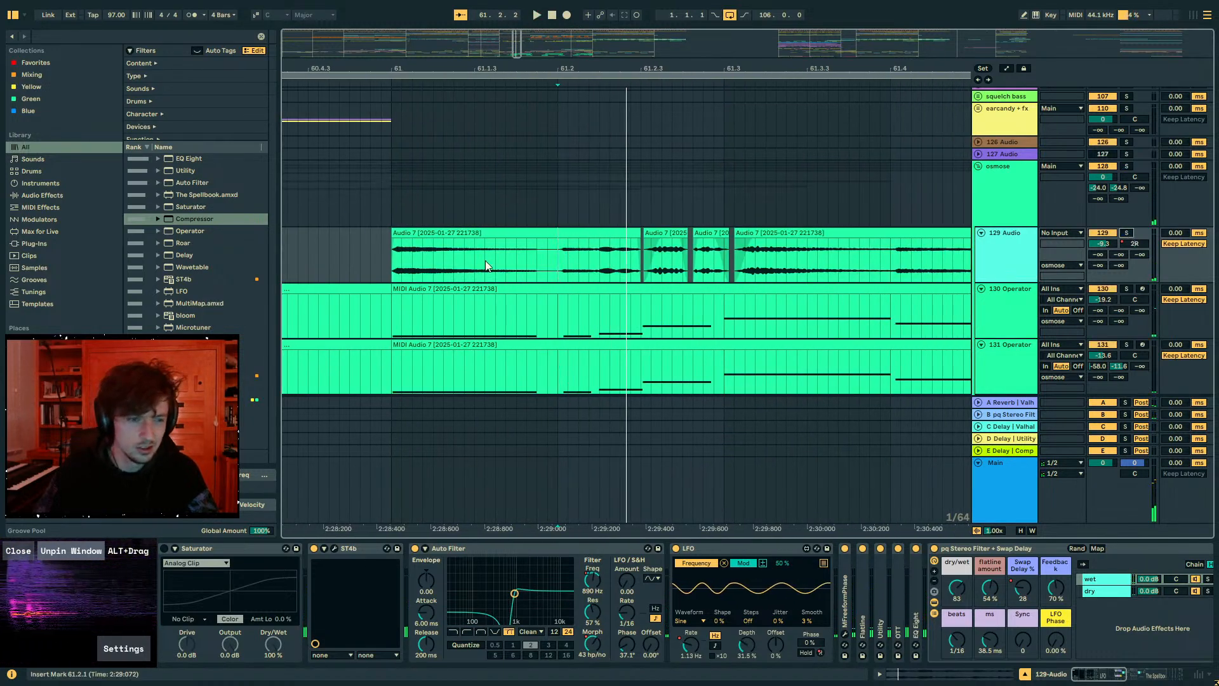
{"action": "left_click", "coordinate": [480, 239]}
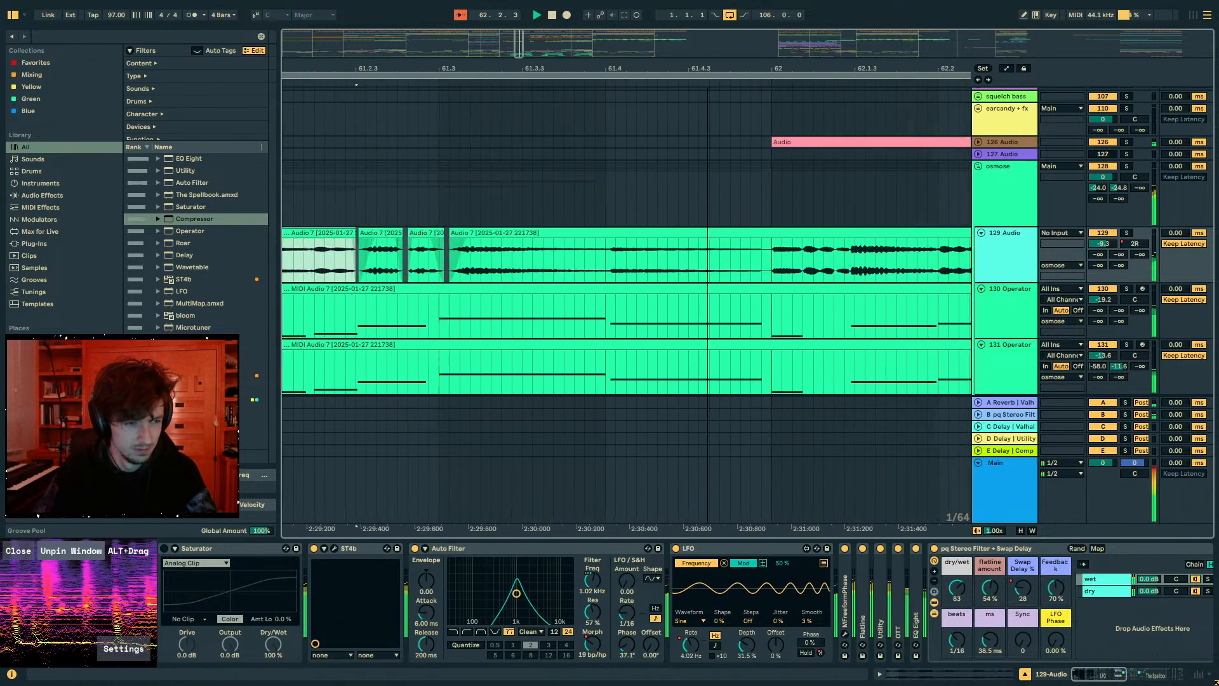
{"action": "left_click_drag", "start_coordinate": [571, 68], "coordinate": [627, 61]}
{"action": "left_click_drag", "start_coordinate": [425, 64], "coordinate": [700, 127]}
- Solo 129 Audio and delete a section about 12 ms long from its clip just after 61.2.1
{"action": "left_click", "coordinate": [523, 253]}
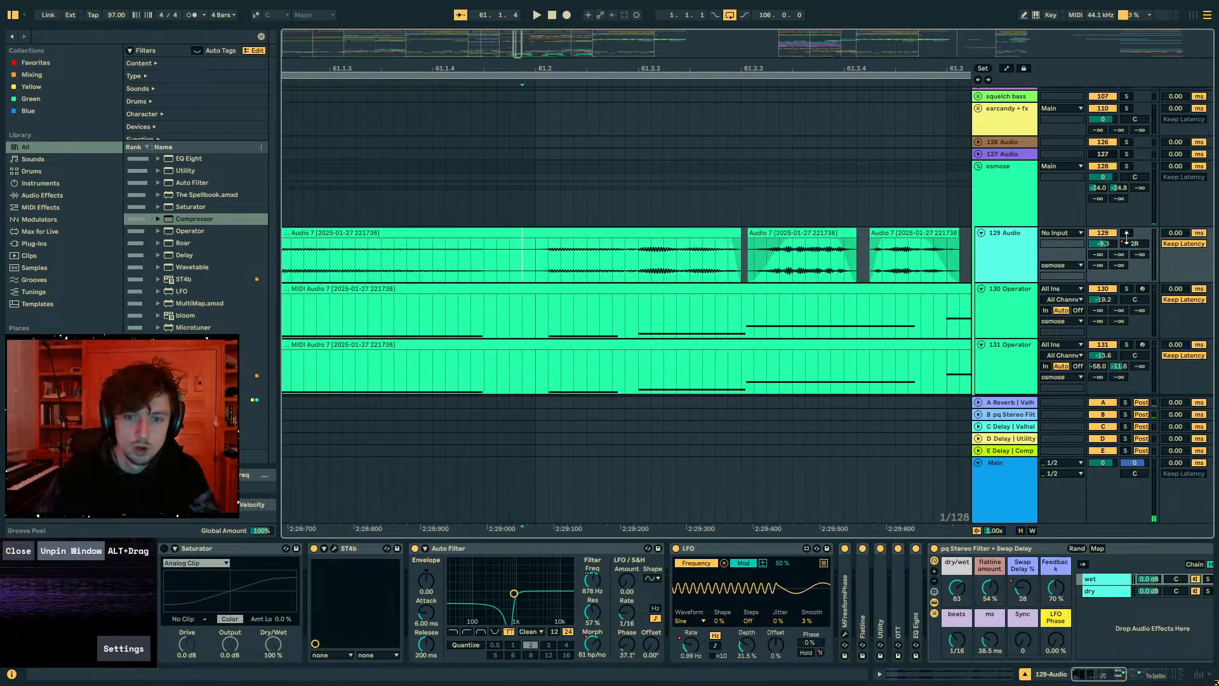
{"action": "key", "text": "space"}
{"action": "left_click_drag", "start_coordinate": [496, 76], "coordinate": [531, 267]}
{"action": "key", "text": "Delete"}
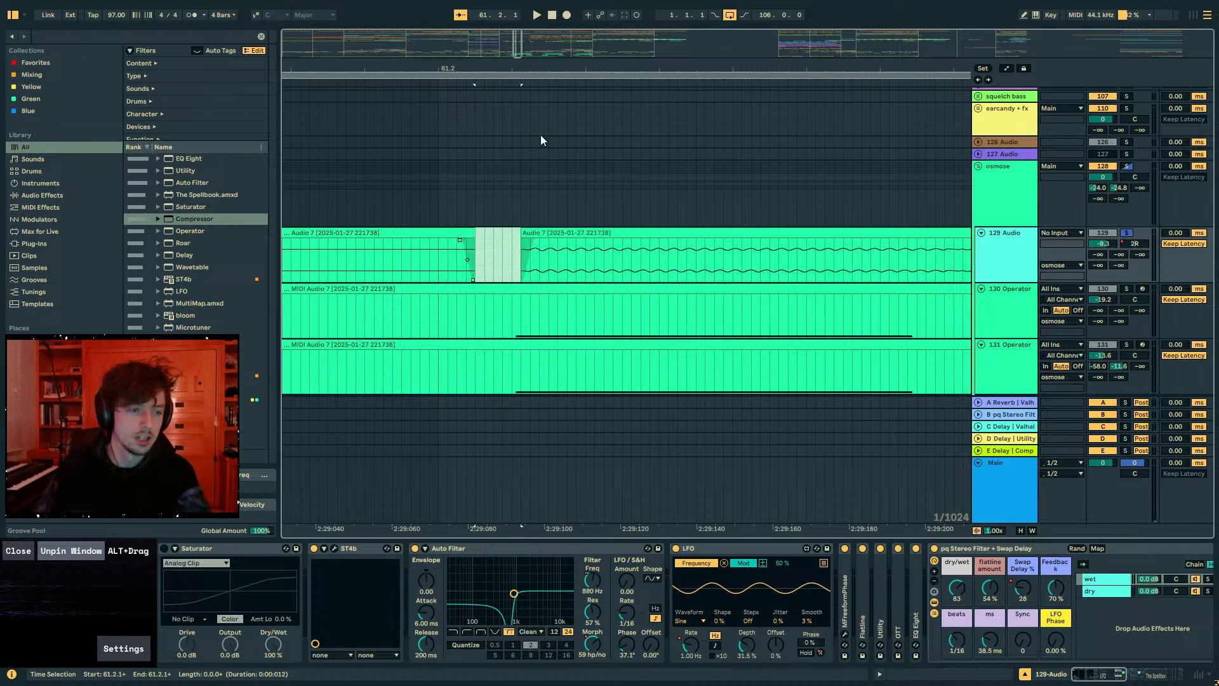
{"action": "left_click_drag", "start_coordinate": [512, 78], "coordinate": [500, 16]}
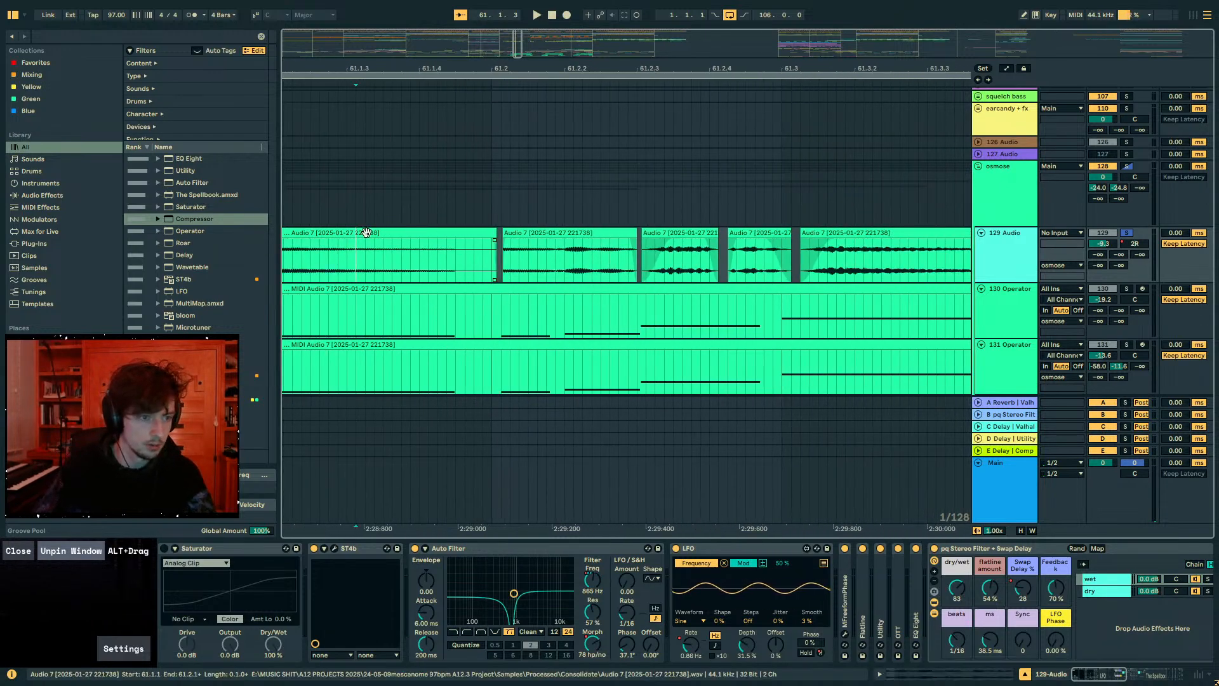
- Add a longer fade-in and a fade-out to the 129 Audio clip just after 61.2, and replay the passage
{"action": "left_click", "coordinate": [366, 232]}
{"action": "key", "text": "space"}
{"action": "key", "text": "space"}
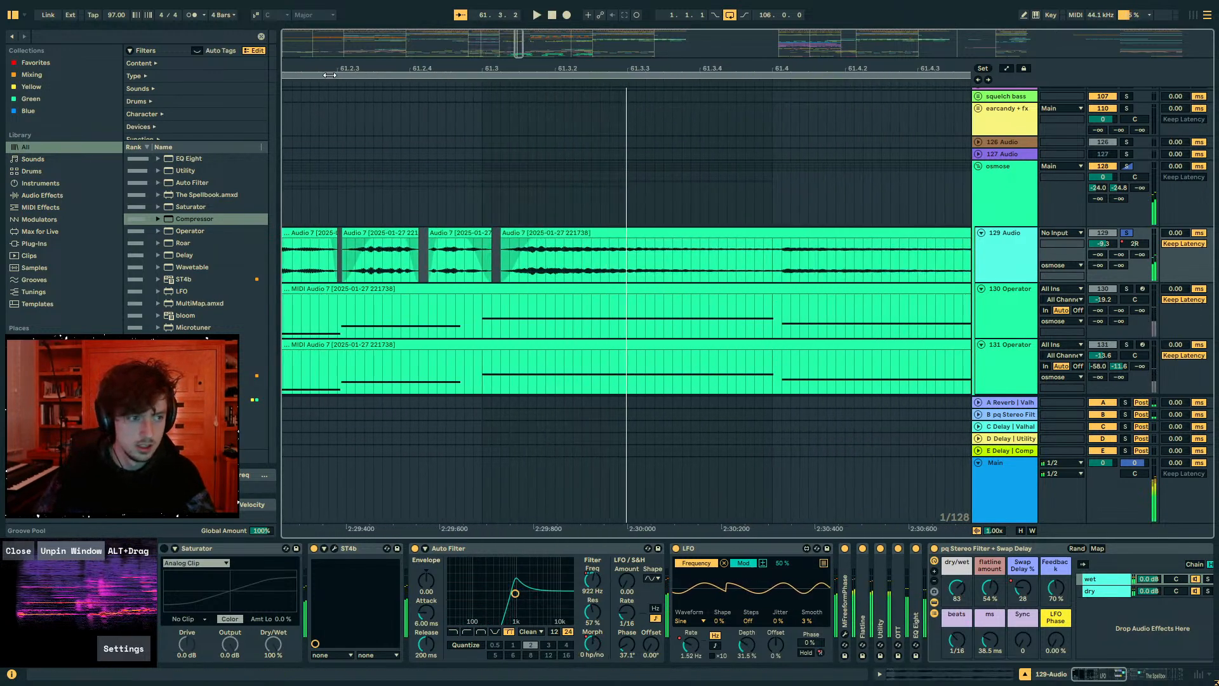
{"action": "left_click_drag", "start_coordinate": [330, 75], "coordinate": [596, 82]}
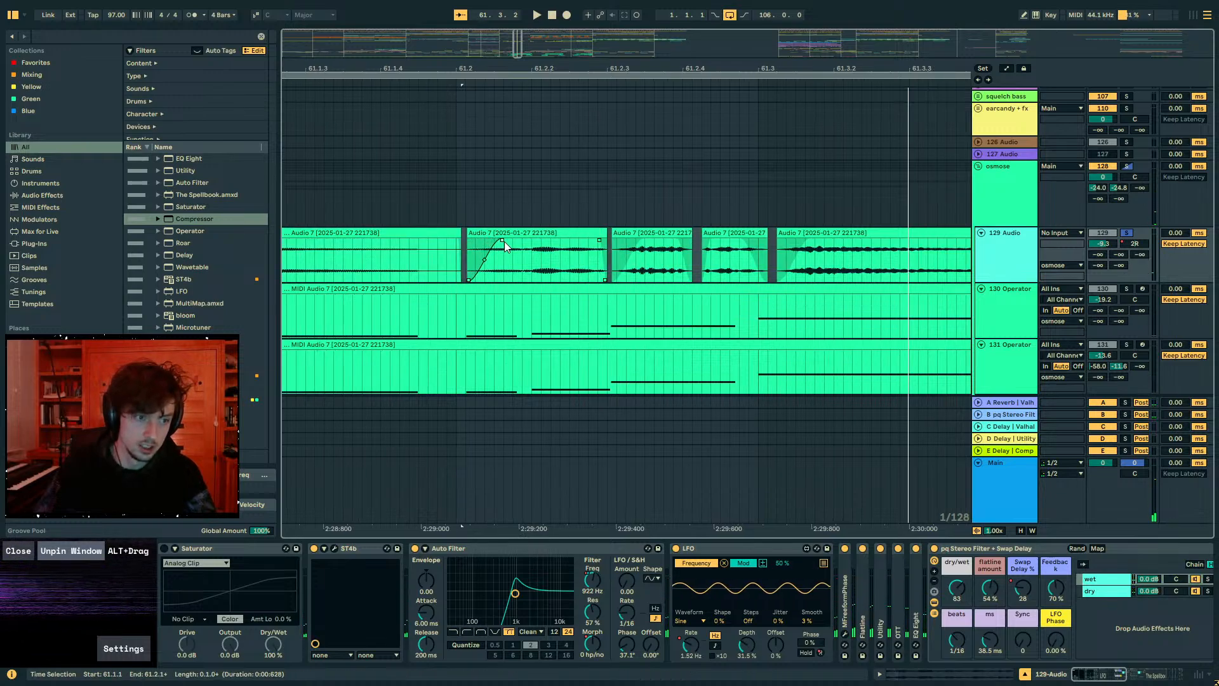
{"action": "key", "text": "space"}
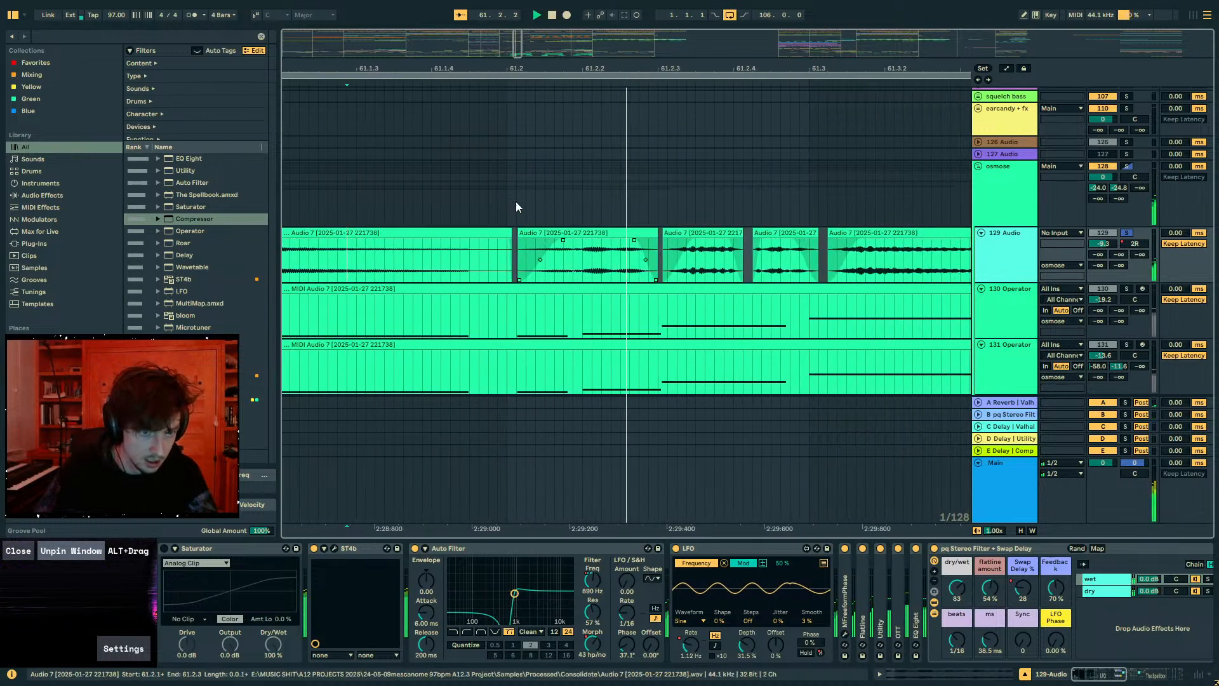
{"action": "left_click_drag", "start_coordinate": [572, 71], "coordinate": [555, 41]}
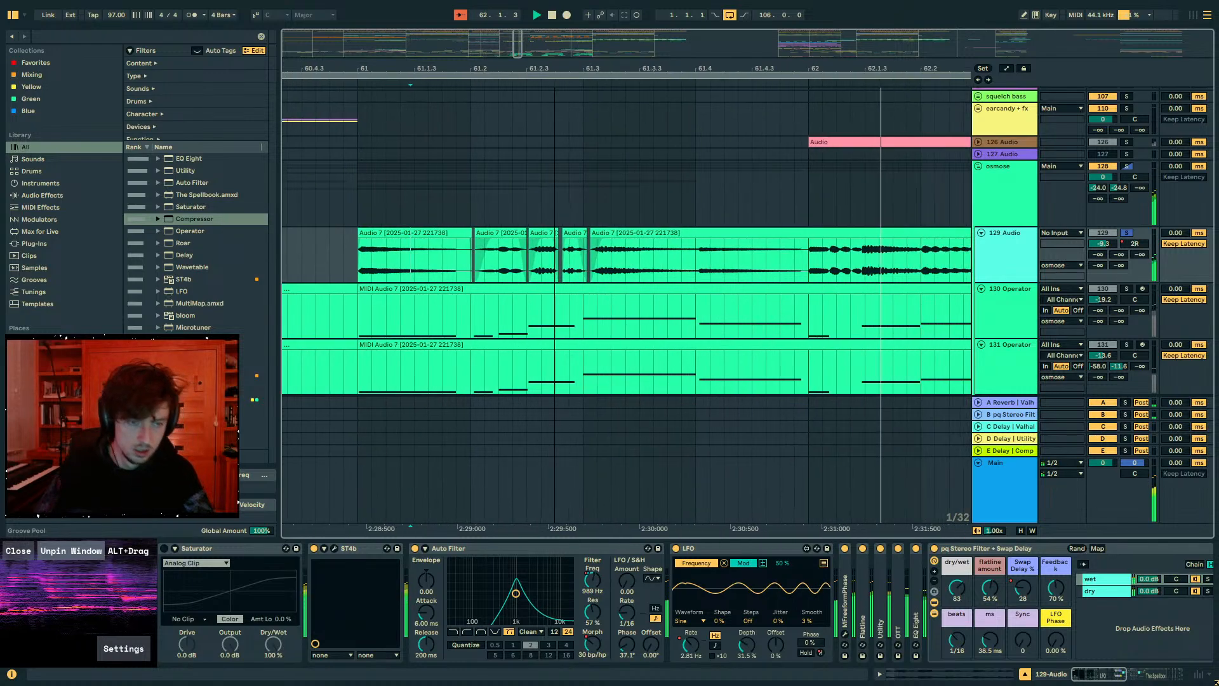
- Try Swap Delay % at 127, re-enable its automation, and unsolo 129 Audio to continue playback in the full mix
{"action": "left_click_drag", "start_coordinate": [1039, 593], "coordinate": [1039, 607]}
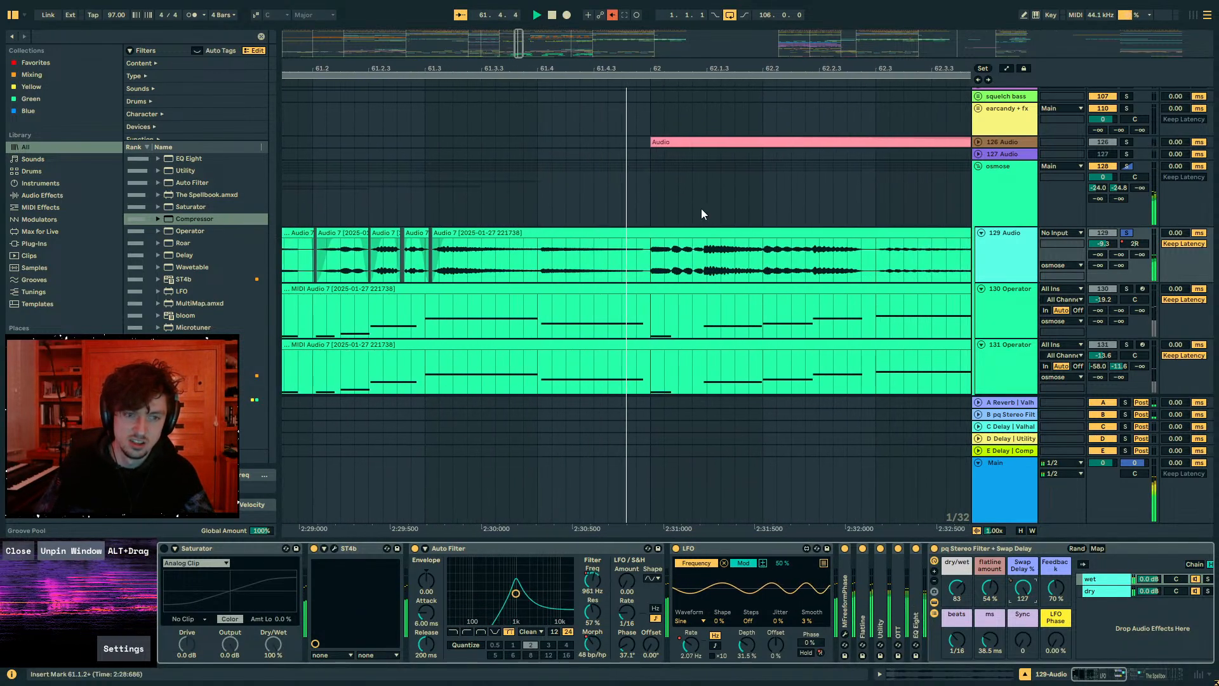
{"action": "left_click", "coordinate": [613, 15]}
{"action": "left_click", "coordinate": [1127, 234]}
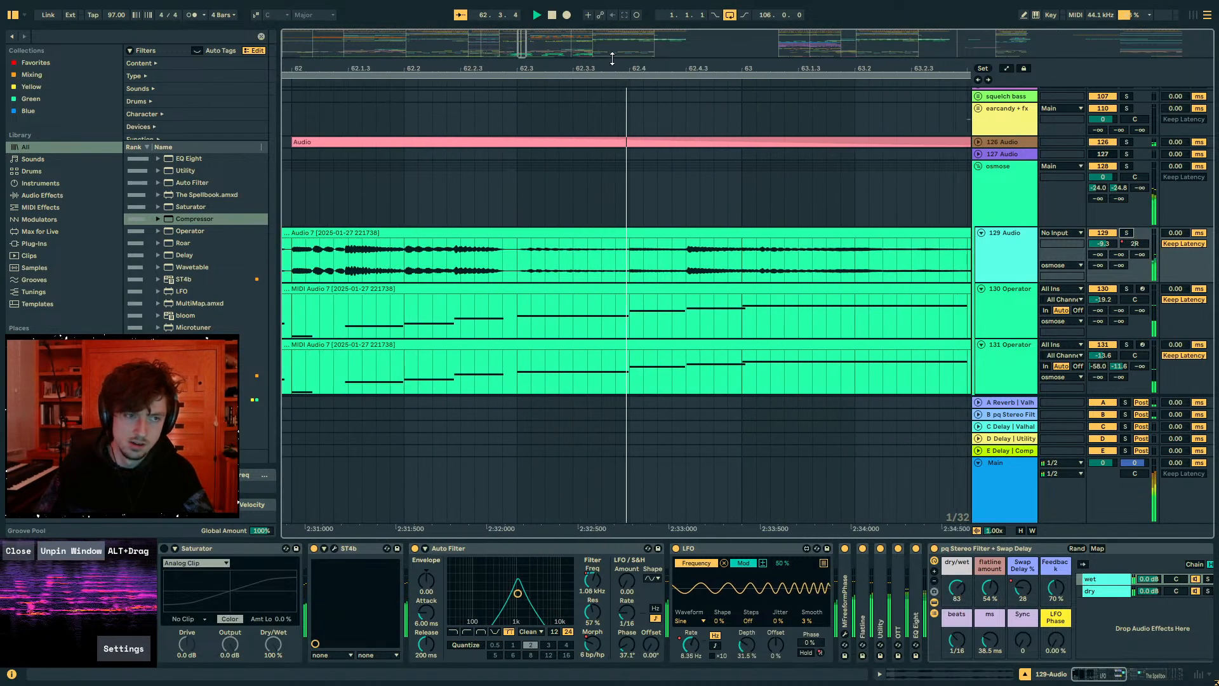
{"action": "mouse_move", "coordinate": [613, 65]}
{"action": "left_mouse_down"}
{"action": "mouse_move", "coordinate": [612, 30]}
{"action": "mouse_move", "coordinate": [594, 70]}
{"action": "left_mouse_up"}
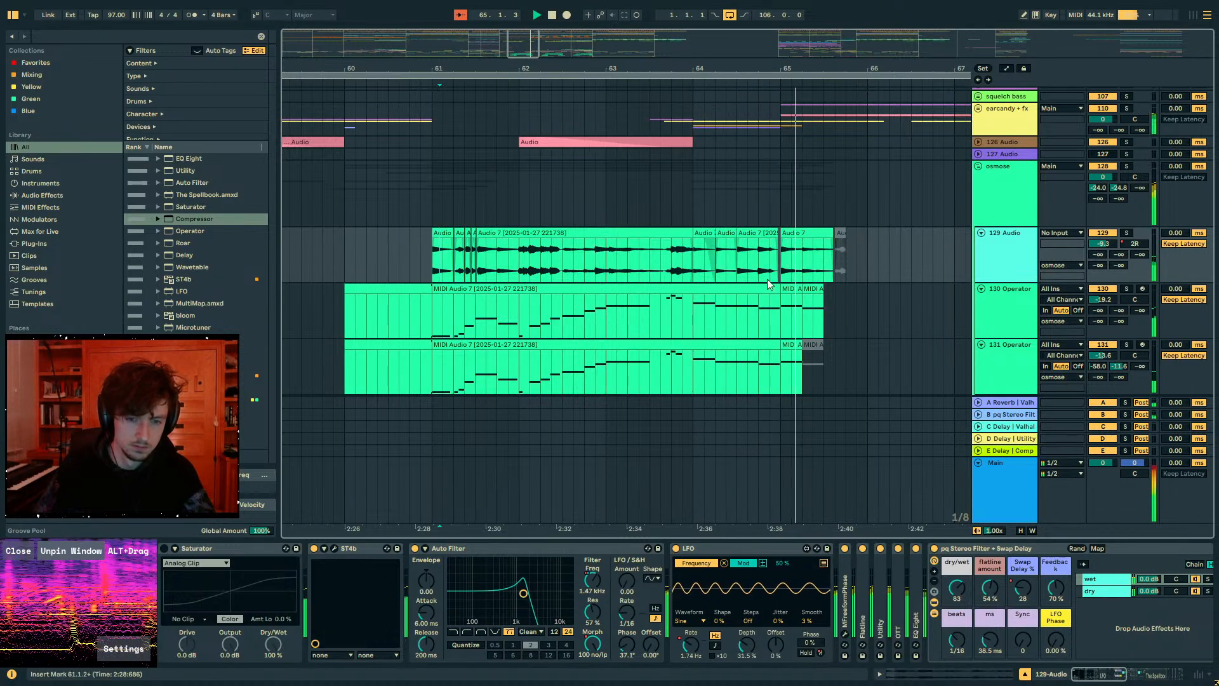
- Solo 130 Operator with its volume at -14.5, and add Erosion's Hiss preset to the end of its device chain
{"action": "scroll", "coordinate": [663, 307], "scroll_direction": "down", "scroll_amount": 1}
{"action": "left_click", "coordinate": [1078, 306]}
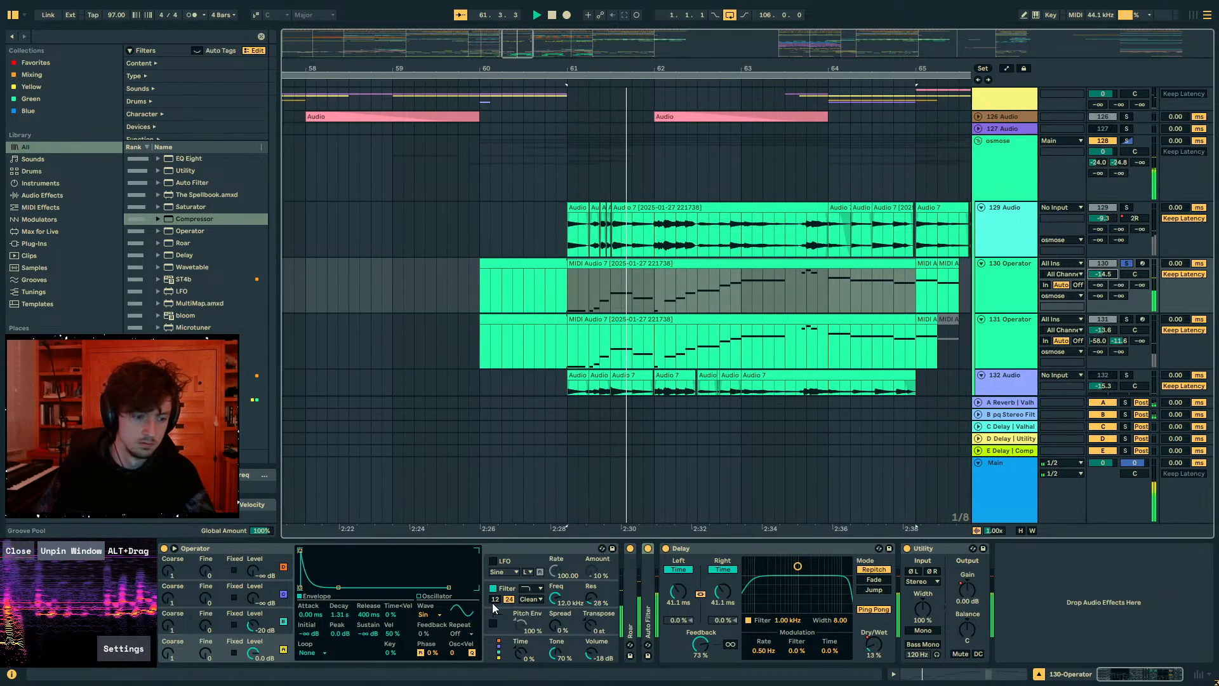
{"action": "key", "text": "ctrl+f"}
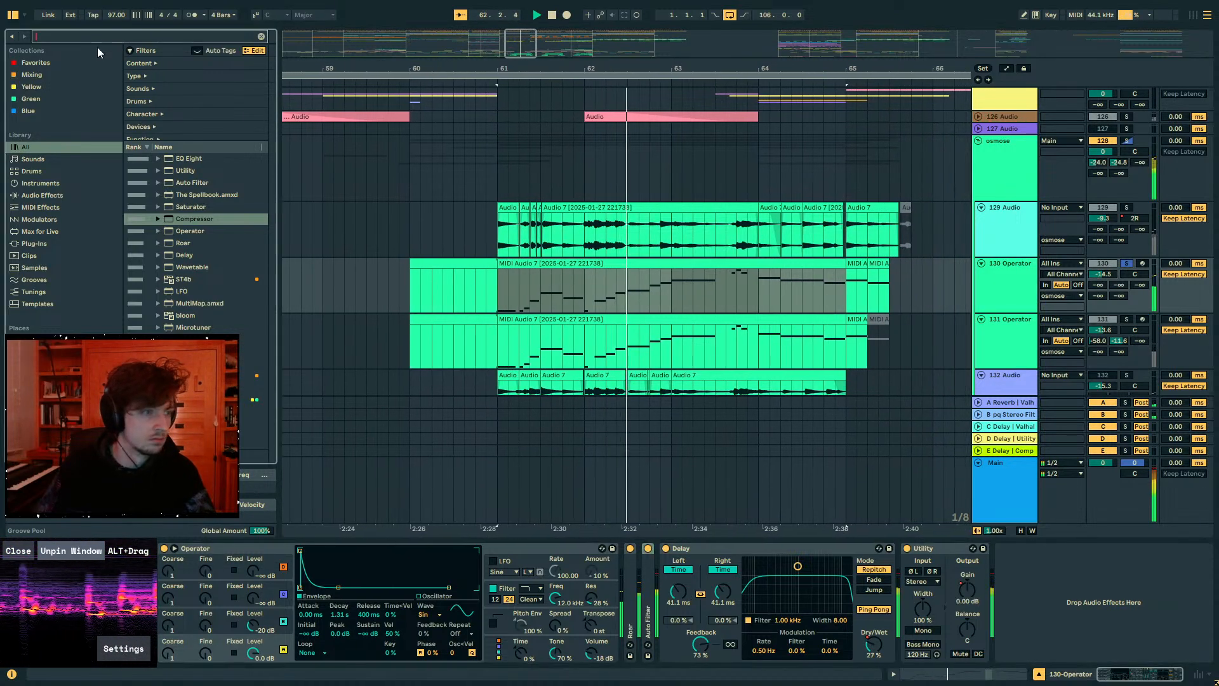
{"action": "type", "text": "erosion"}
{"action": "left_click", "coordinate": [195, 182]}
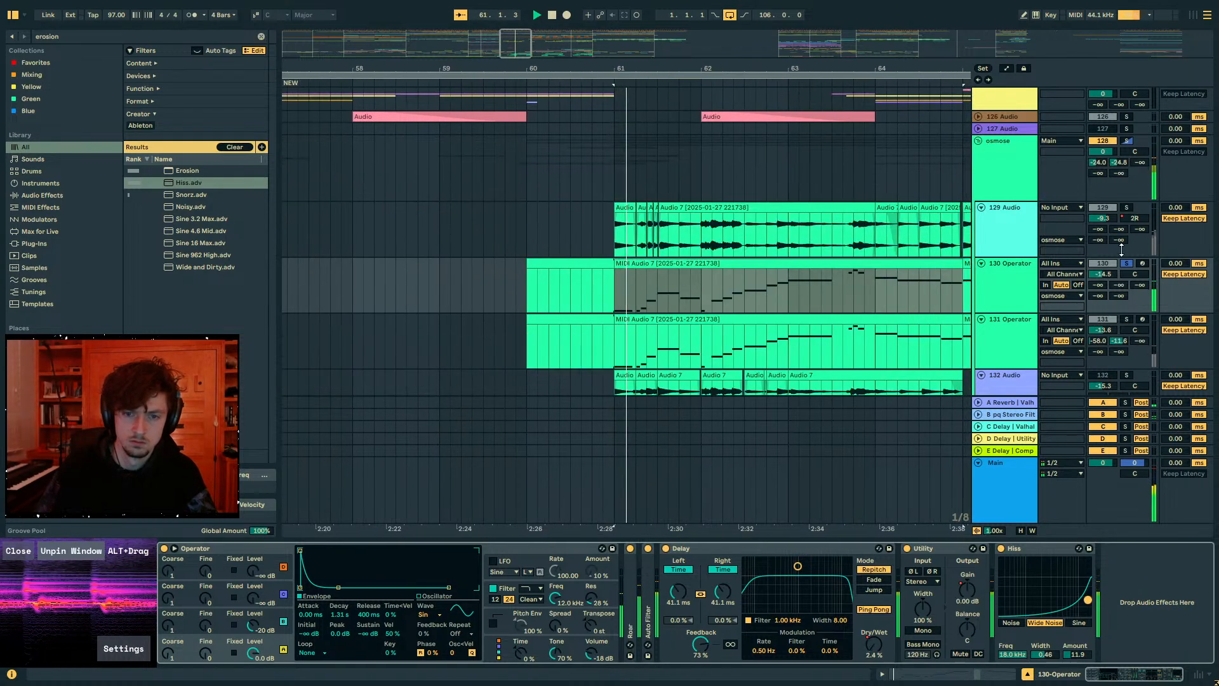
- Set the Hiss amount to 2.39, unsolo 130 Operator, and check its Delay Dry/Wet automation
{"action": "left_click", "coordinate": [1127, 263]}
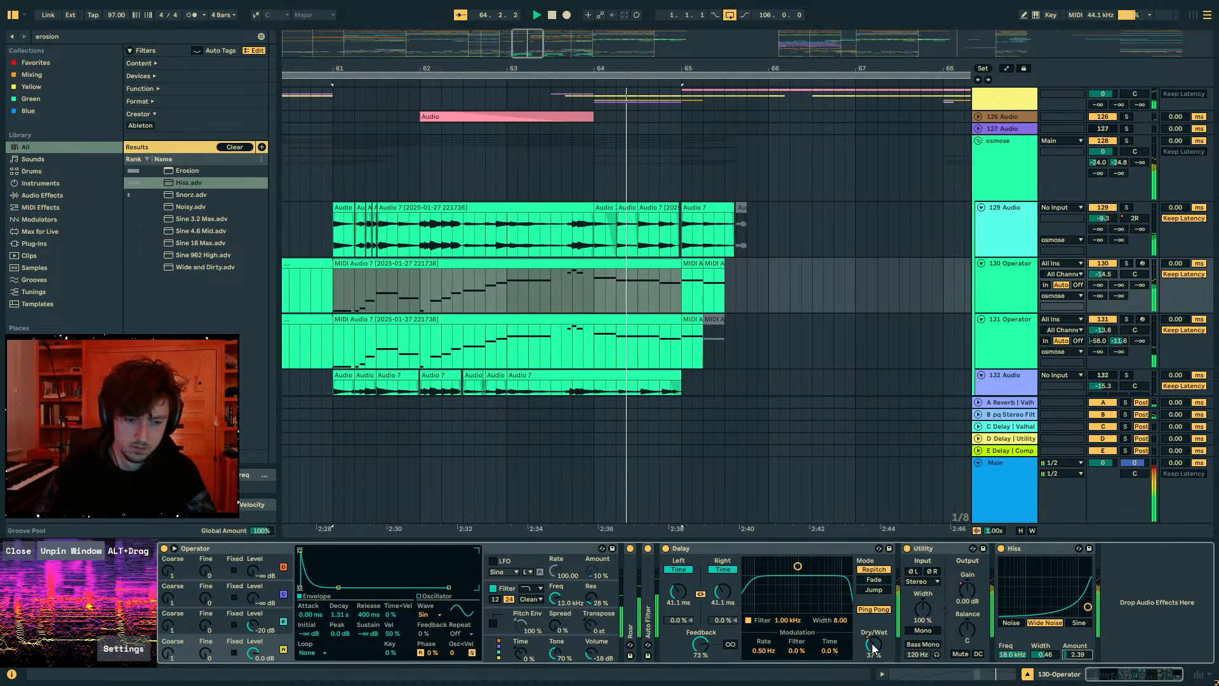
{"action": "key", "text": "a"}
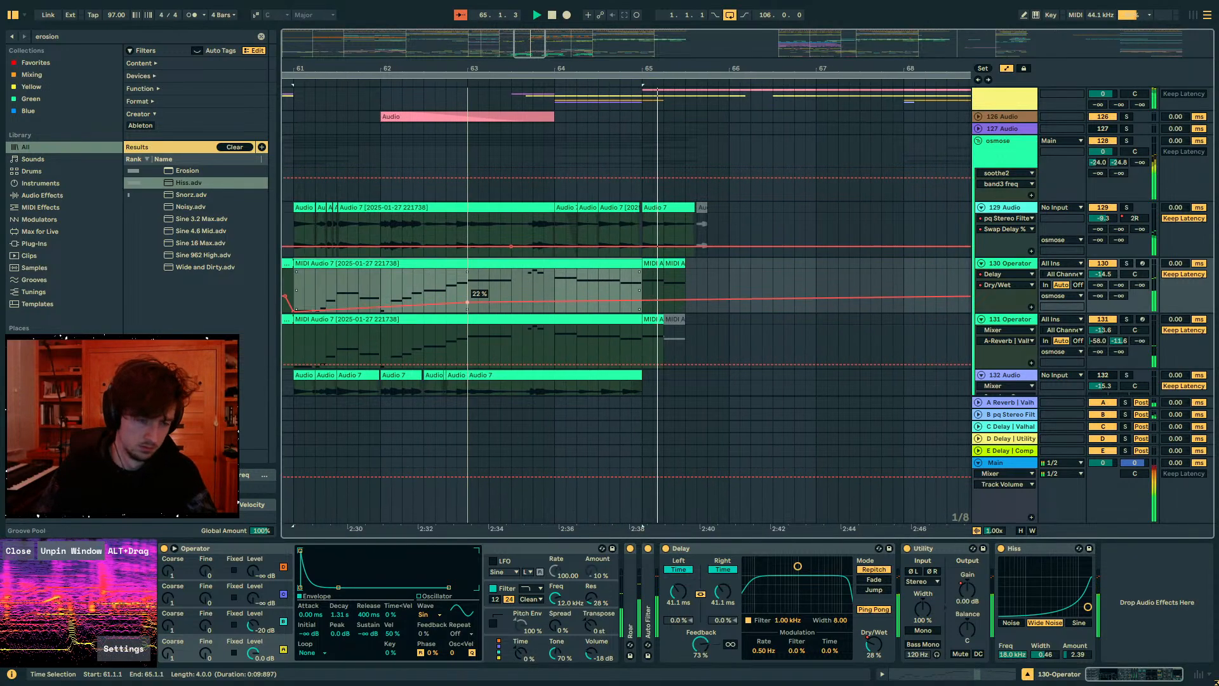
{"action": "key", "text": "a"}
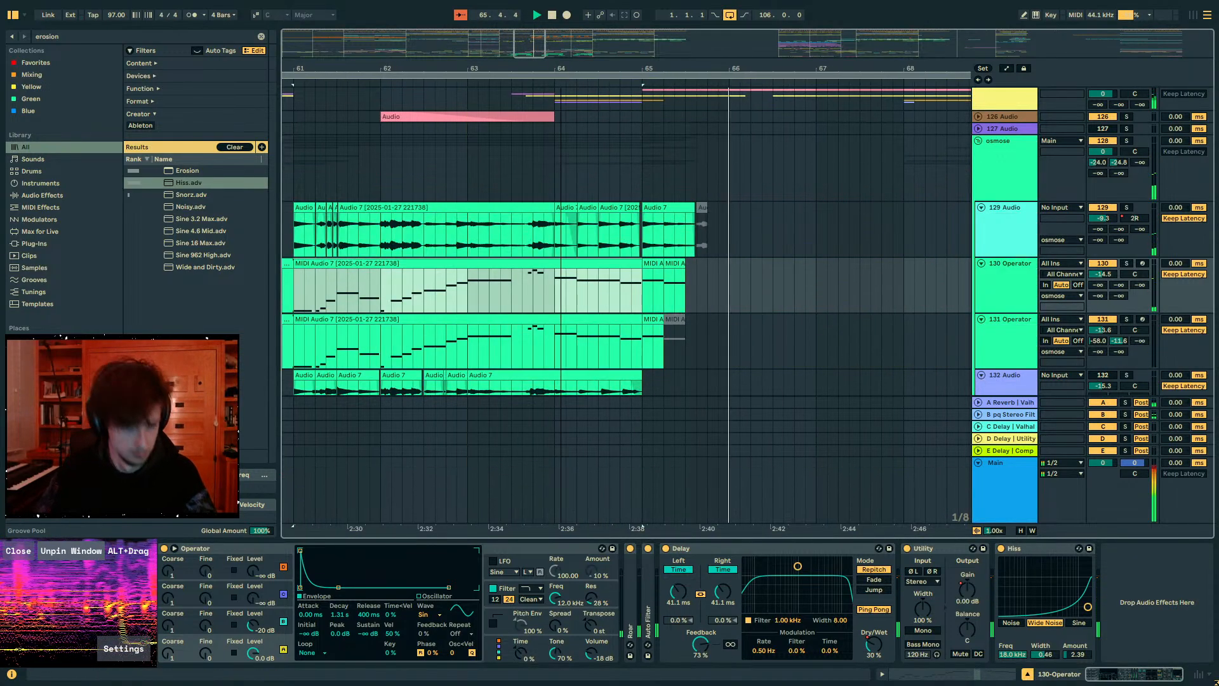
- Deactivate the short 130 Operator clip from 65.2.1 to 65.3.1, and look through the other tracks' clips during playback
{"action": "left_click_drag", "start_coordinate": [560, 67], "coordinate": [554, 41]}
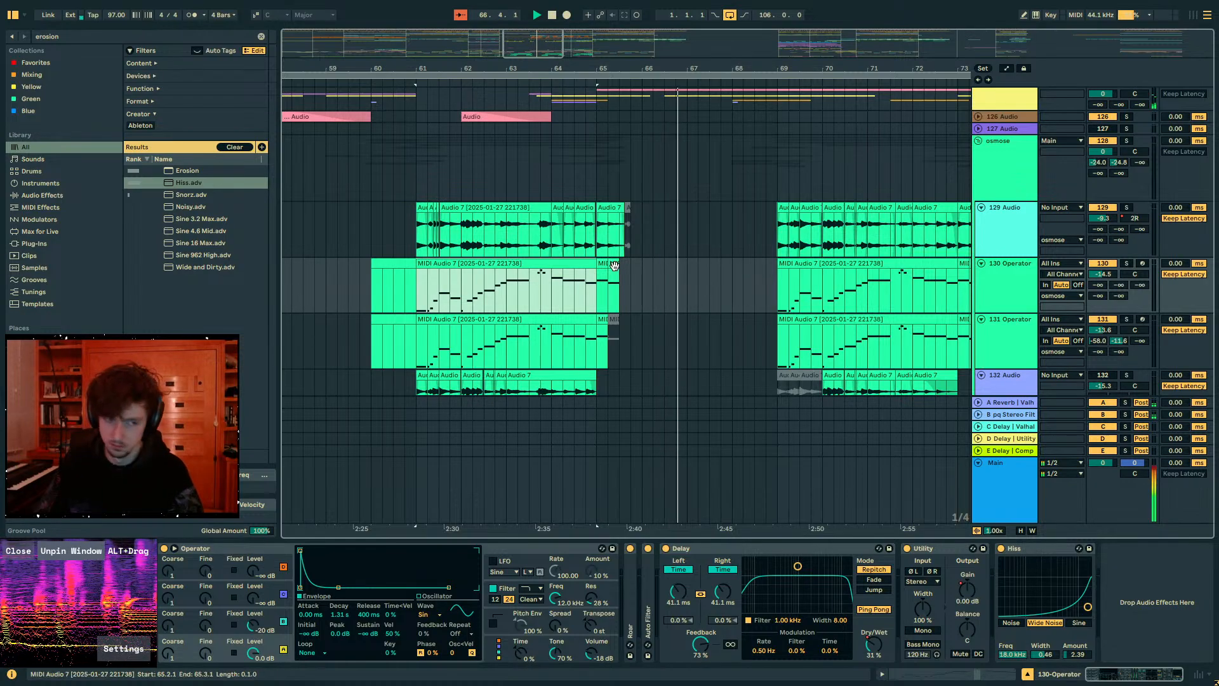
{"action": "scroll", "coordinate": [699, 269], "scroll_direction": "up", "scroll_amount": 15}
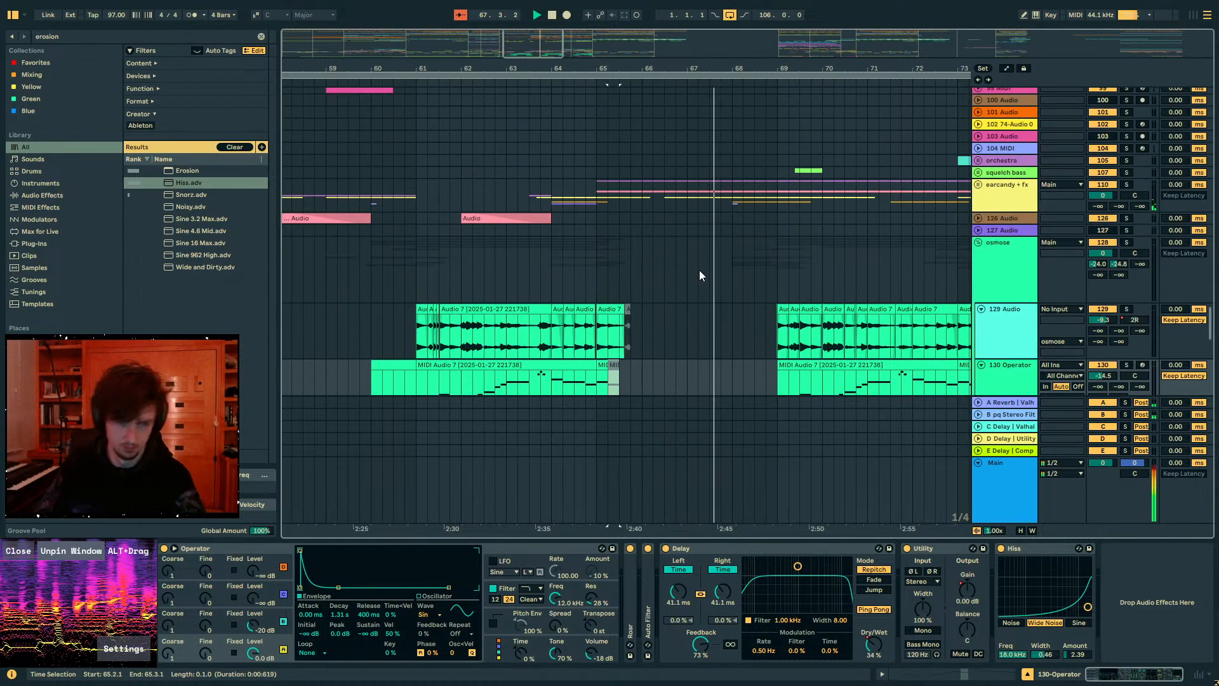
{"action": "scroll", "coordinate": [699, 269], "scroll_direction": "up", "scroll_amount": 8}
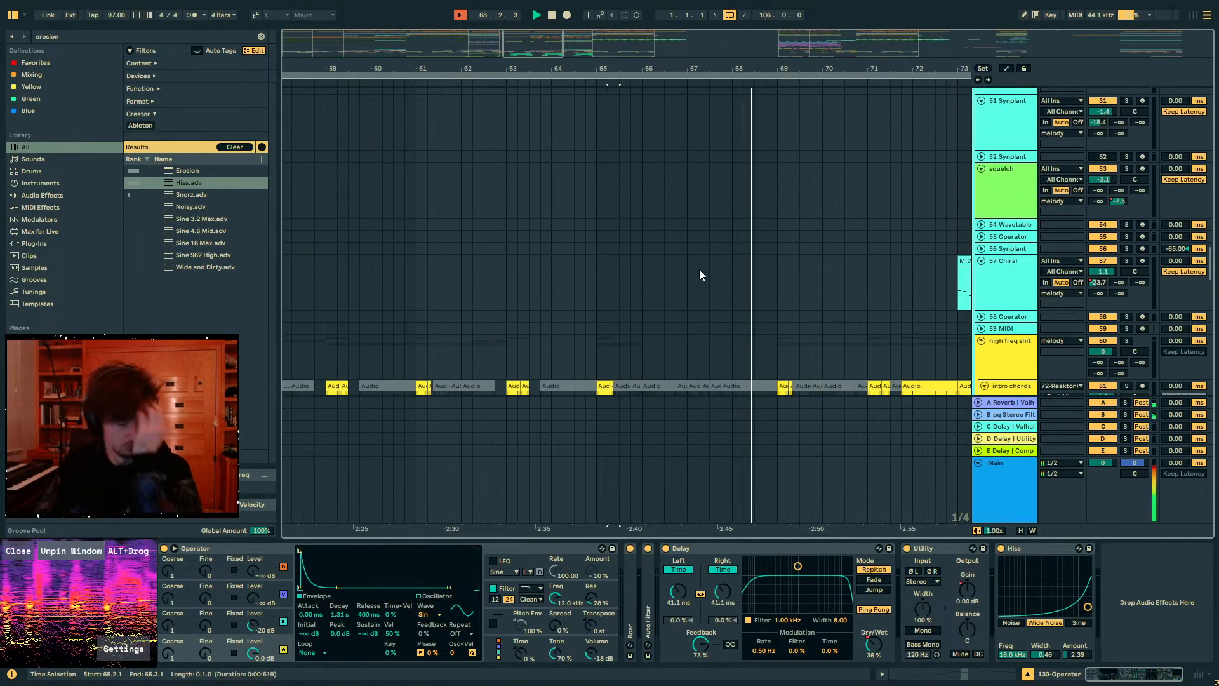
{"action": "scroll", "coordinate": [699, 270], "scroll_direction": "up", "scroll_amount": 6}
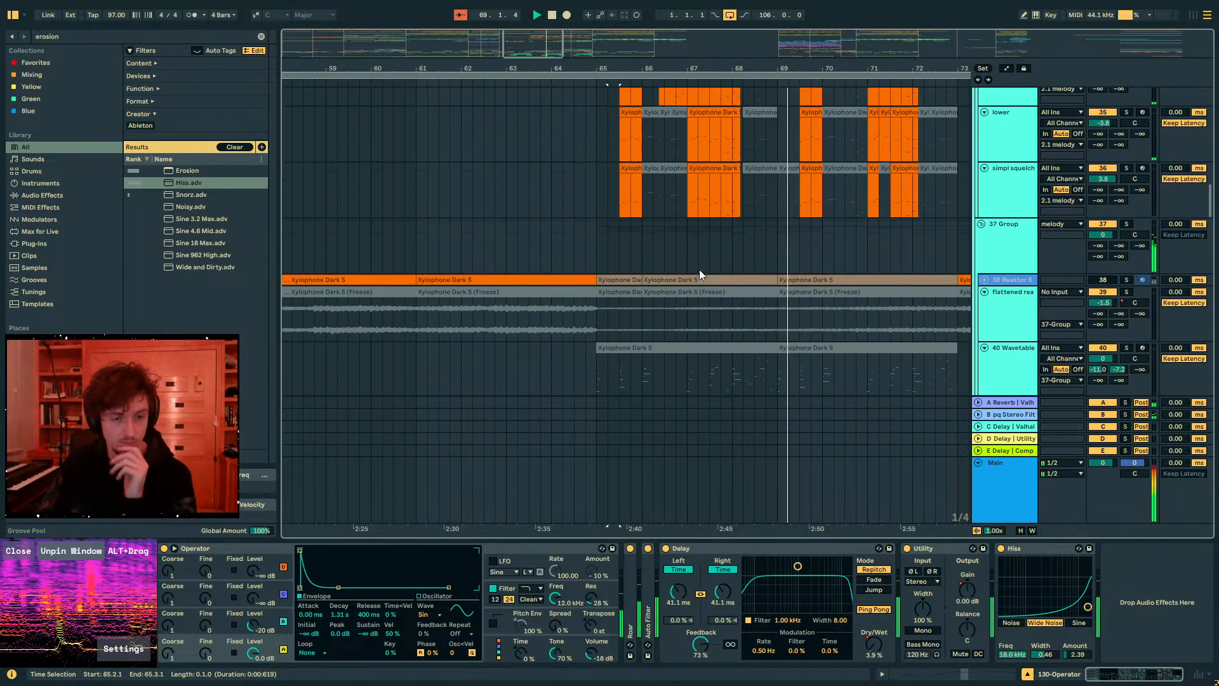
{"action": "scroll", "coordinate": [1014, 270], "scroll_direction": "up", "scroll_amount": 3}
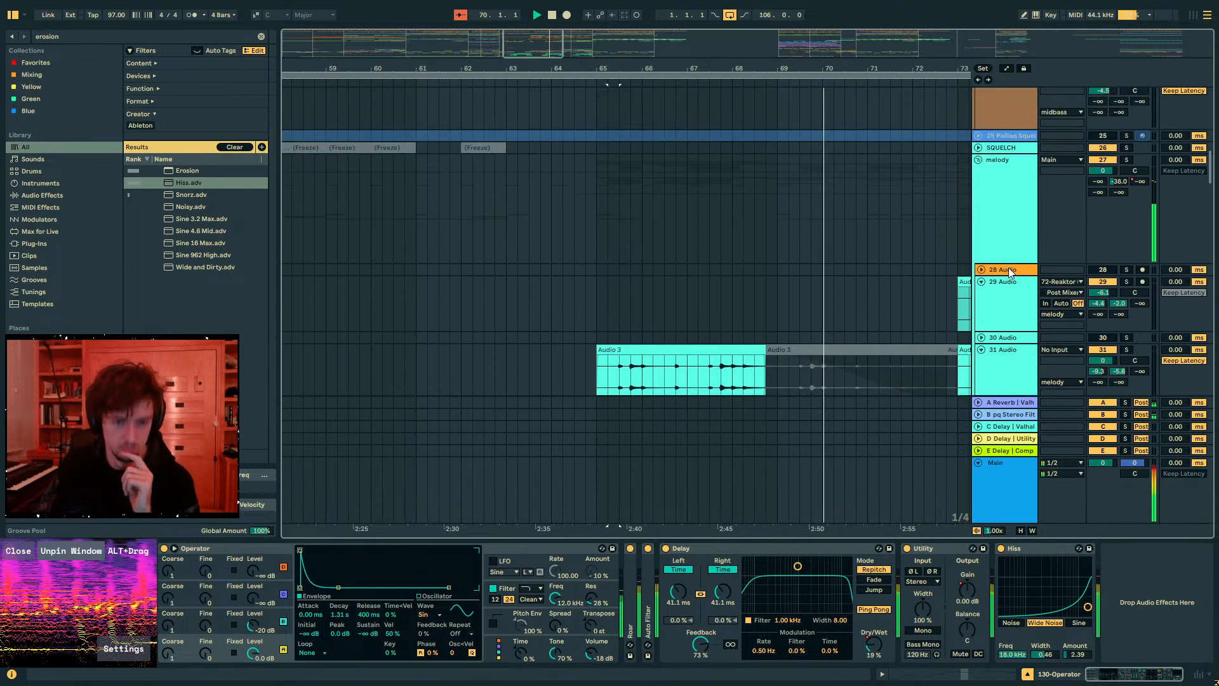
{"action": "scroll", "coordinate": [901, 239], "scroll_direction": "down", "scroll_amount": 6}
{"action": "left_click_drag", "start_coordinate": [1205, 191], "coordinate": [1204, 332]}
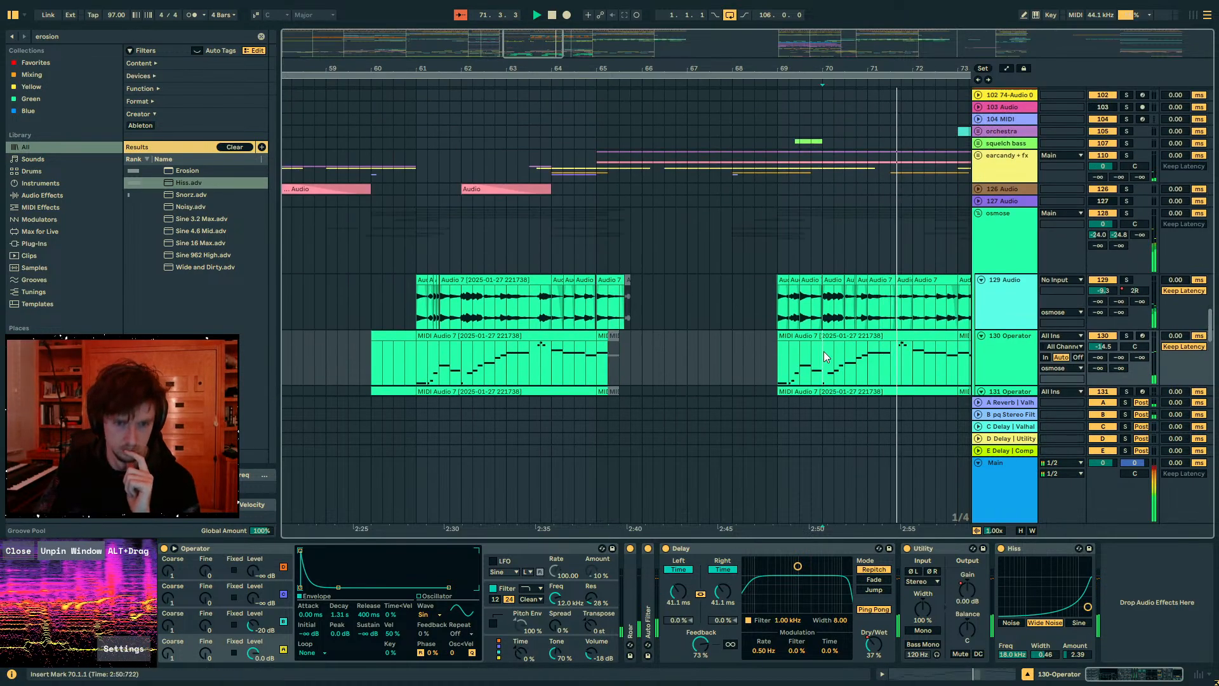
- Draw a rising Utility Gain automation ramp on 130 Operator from 69.1.1 to about bar 71, and play from 69.1.1
{"action": "scroll", "coordinate": [810, 382], "scroll_direction": "down", "scroll_amount": 3}
{"action": "key", "text": "a"}
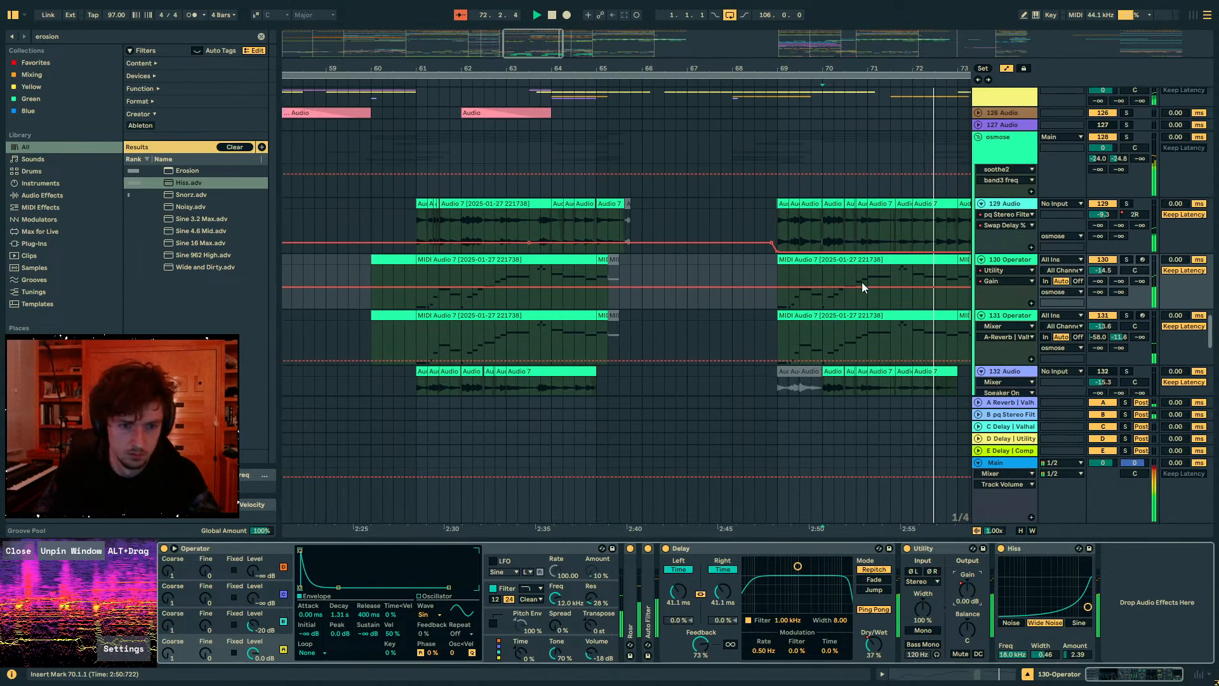
{"action": "left_click_drag", "start_coordinate": [787, 286], "coordinate": [783, 299]}
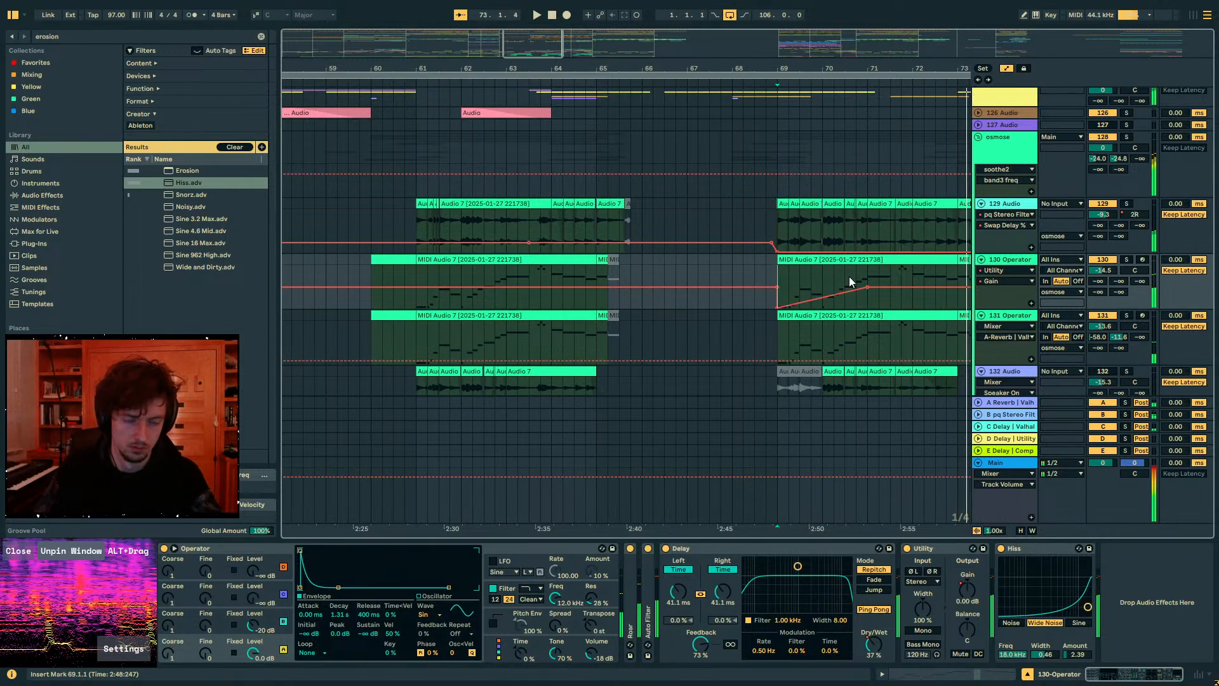
{"action": "key", "text": "space"}
{"action": "scroll", "coordinate": [849, 280], "scroll_direction": "up", "scroll_amount": 4}
{"action": "scroll", "coordinate": [848, 279], "scroll_direction": "down", "scroll_amount": 3}
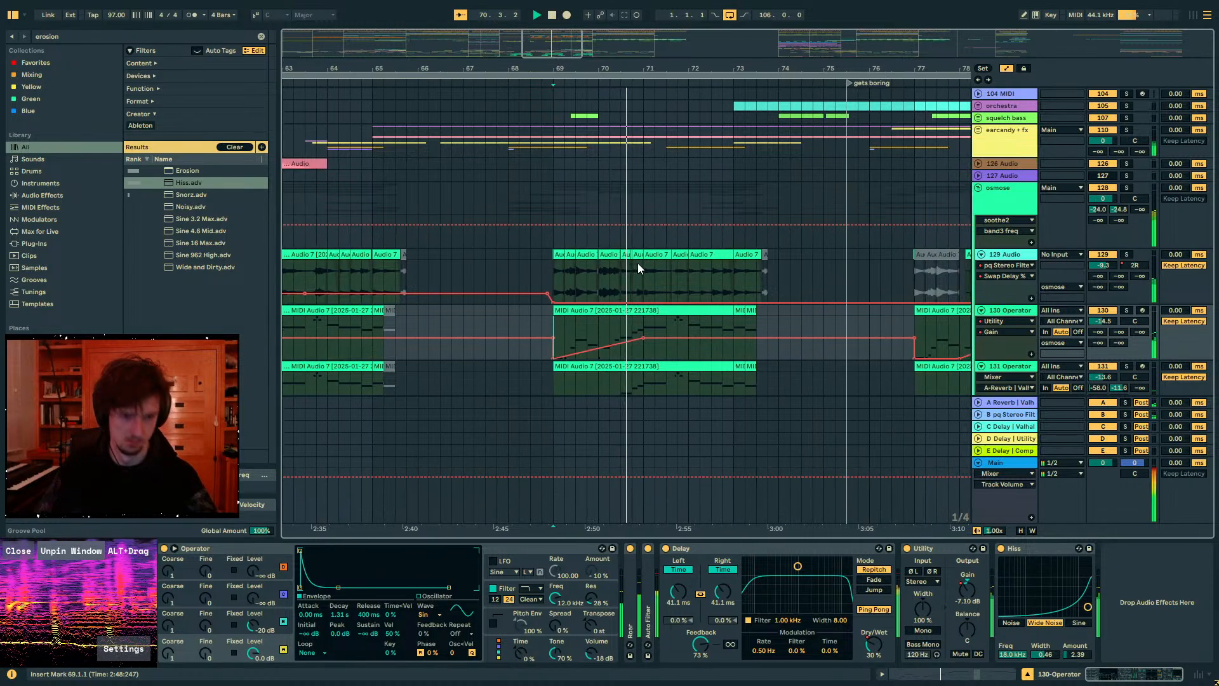
- Fold the high freq shit group and hide the automation envelopes in the arrangement
{"action": "scroll", "coordinate": [610, 273], "scroll_direction": "up", "scroll_amount": 6}
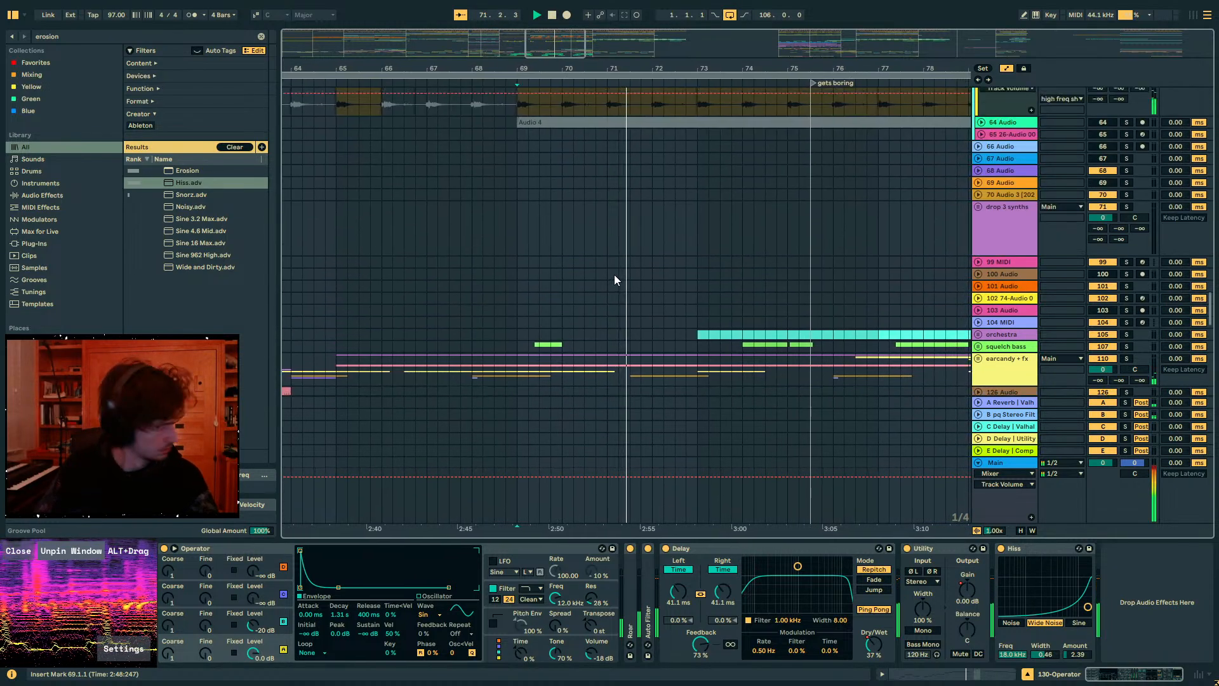
{"action": "scroll", "coordinate": [615, 275], "scroll_direction": "up", "scroll_amount": 8}
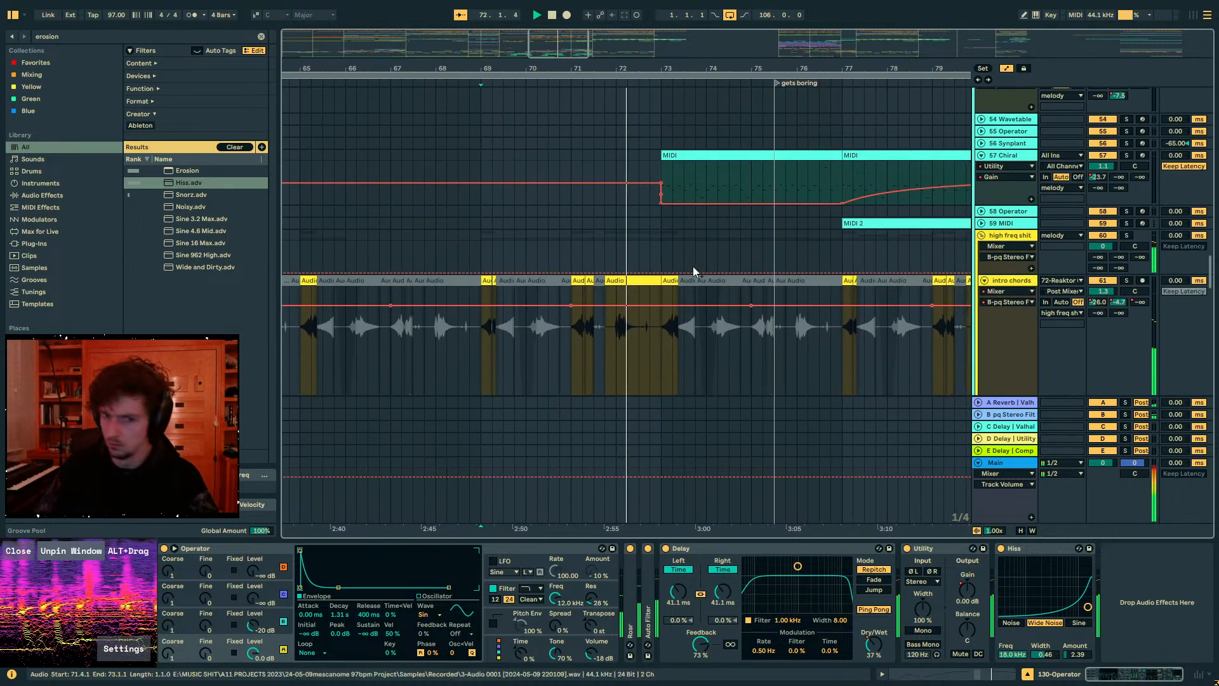
{"action": "left_click", "coordinate": [1008, 236]}
{"action": "key", "text": "a"}
{"action": "scroll", "coordinate": [906, 274], "scroll_direction": "up", "scroll_amount": 3}
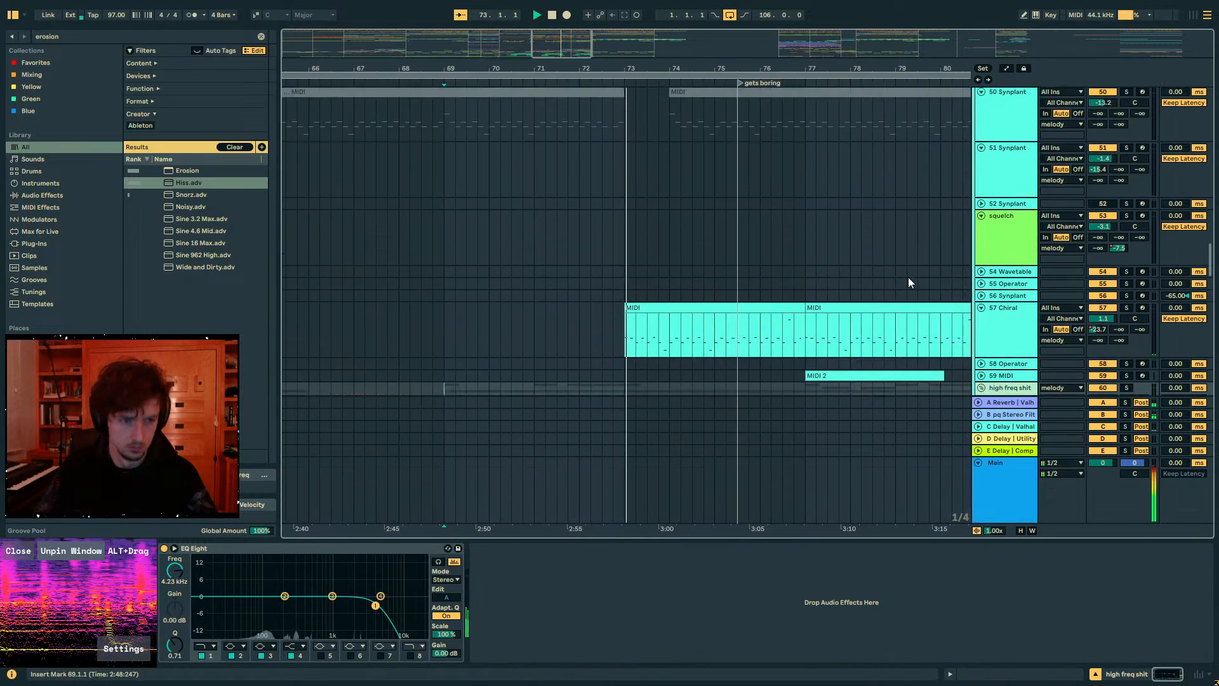
- Fold the melody group track to shorten the arrangement's track list
{"action": "scroll", "coordinate": [908, 279], "scroll_direction": "up", "scroll_amount": 3}
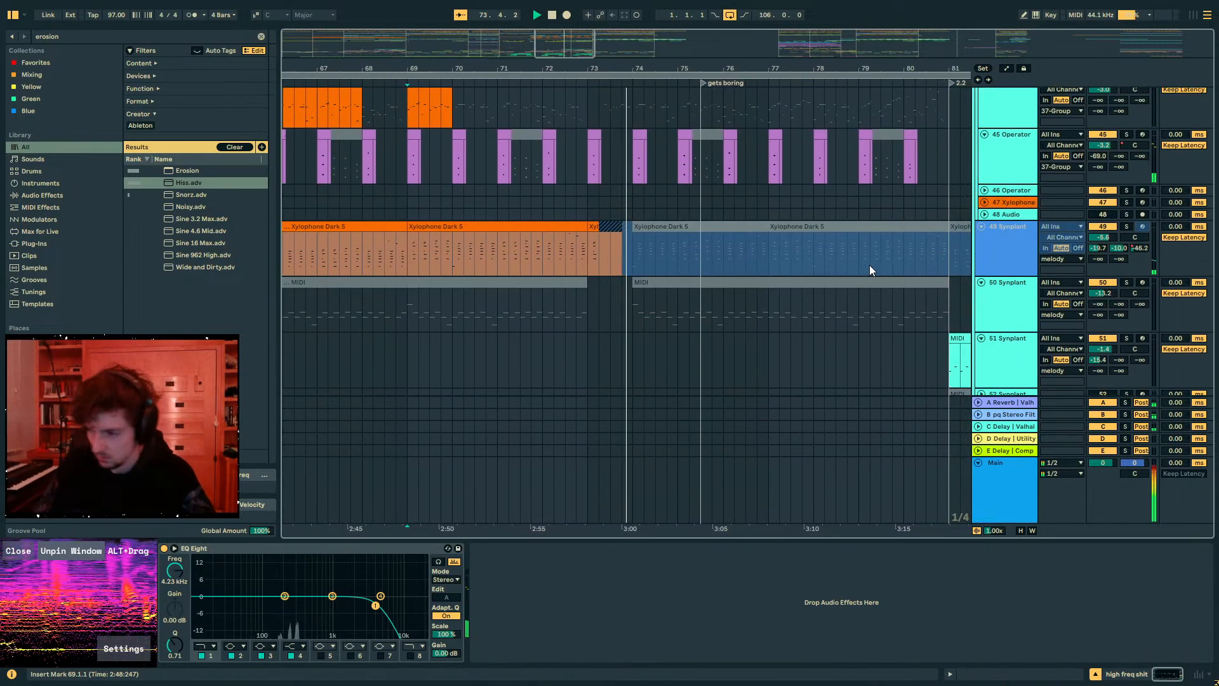
{"action": "scroll", "coordinate": [587, 228], "scroll_direction": "up", "scroll_amount": 2}
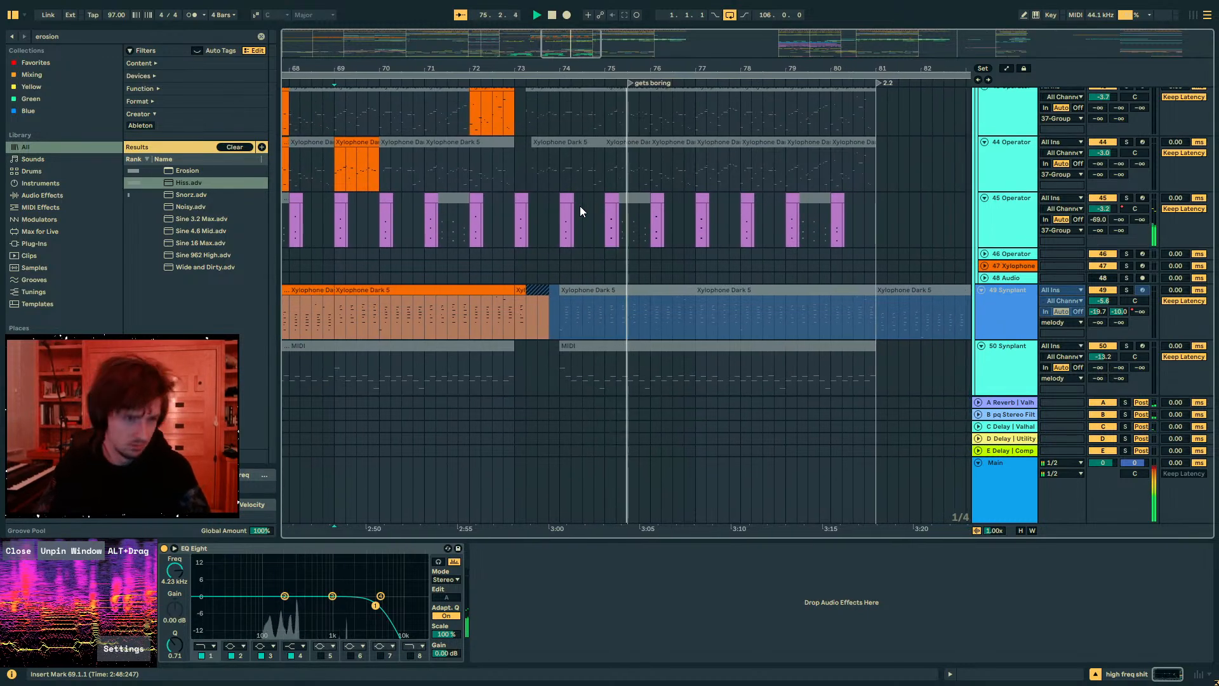
{"action": "scroll", "coordinate": [581, 206], "scroll_direction": "up", "scroll_amount": 5}
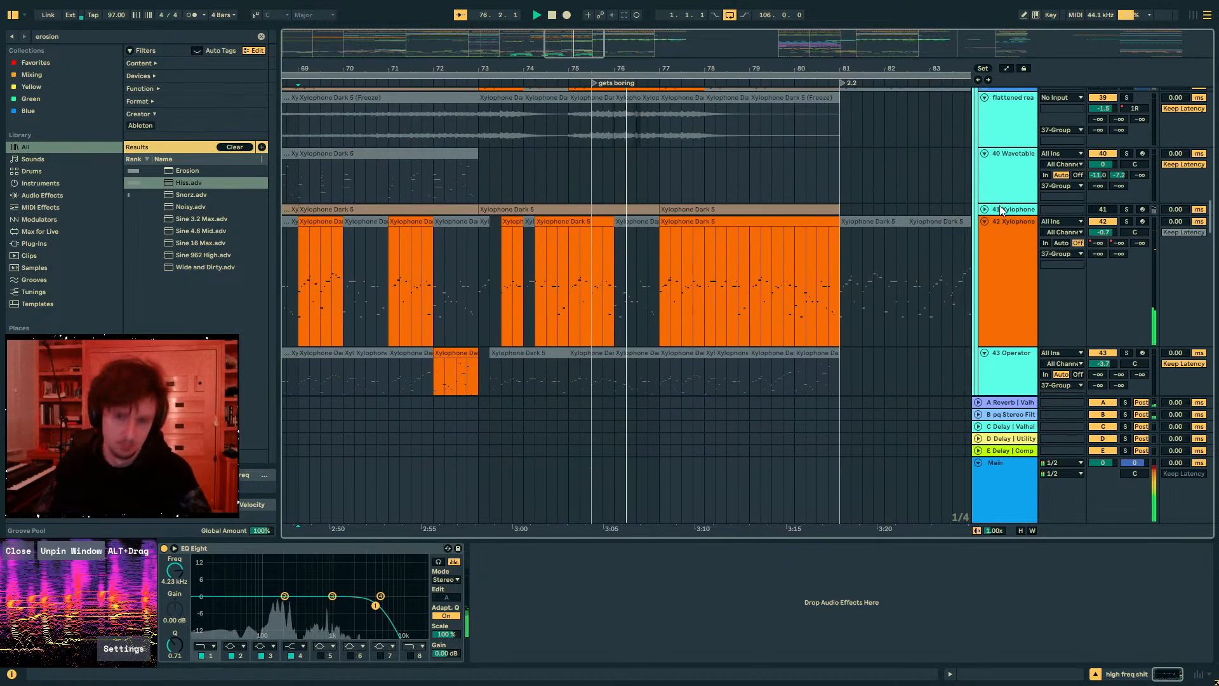
{"action": "scroll", "coordinate": [1011, 228], "scroll_direction": "up", "scroll_amount": 12}
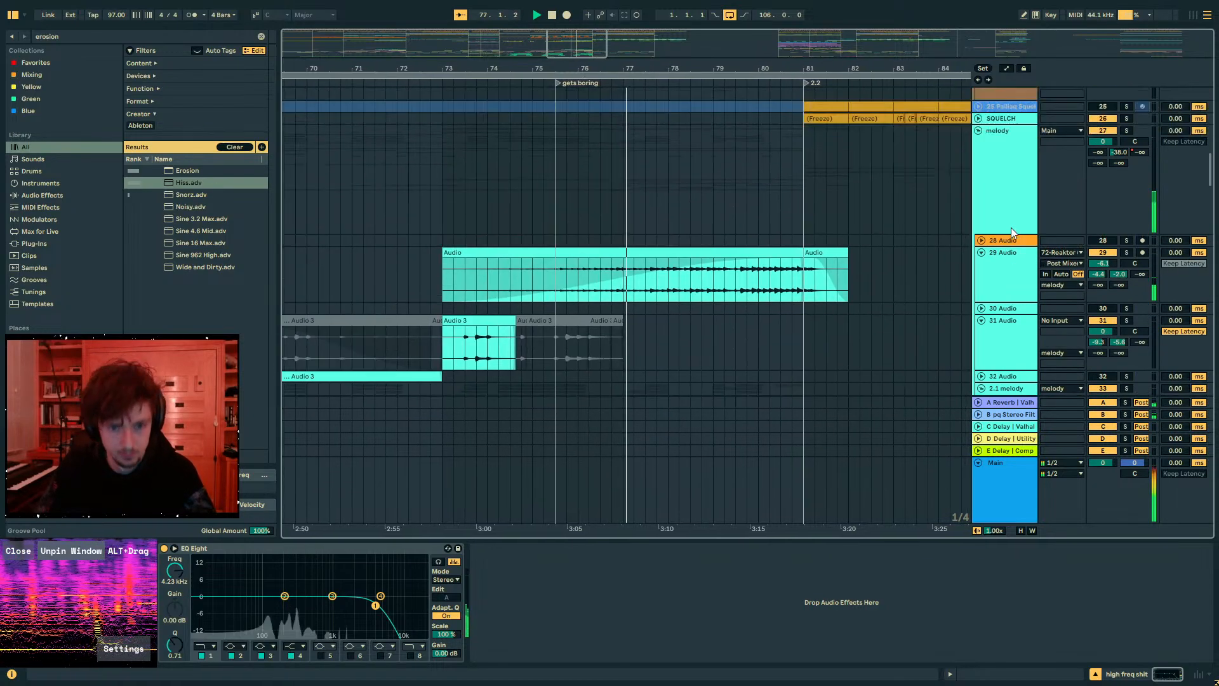
{"action": "scroll", "coordinate": [1011, 227], "scroll_direction": "up", "scroll_amount": 2}
{"action": "left_click", "coordinate": [1010, 228]}
{"action": "left_click", "coordinate": [977, 194]}
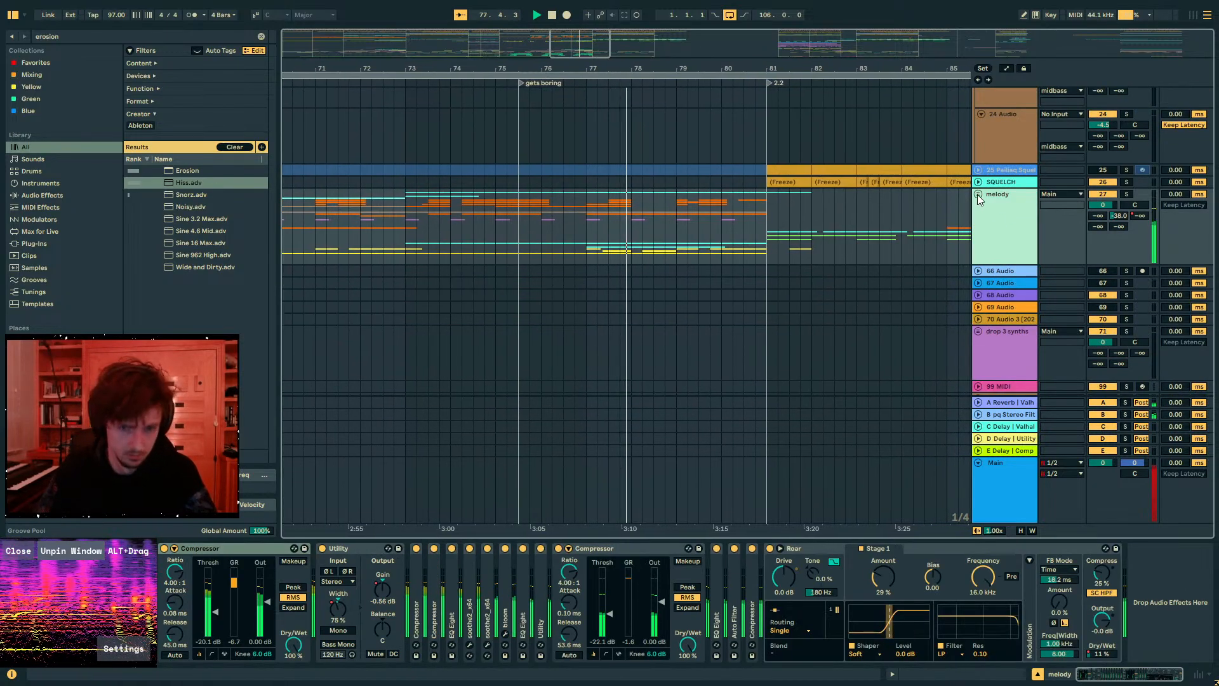
- Show automation and reshape 130 Operator's Utility Gain ramp at bar 77 so it rises quickly to about -2 dB; replay from 77.1.1
{"action": "scroll", "coordinate": [862, 228], "scroll_direction": "down", "scroll_amount": 10}
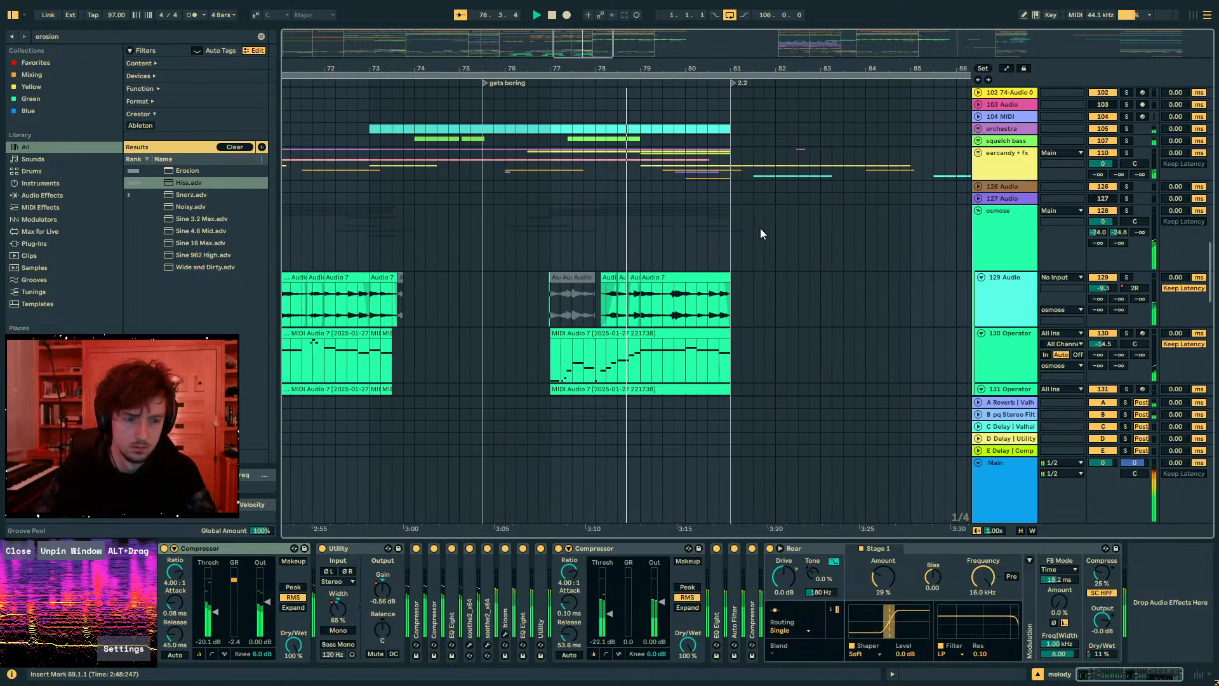
{"action": "scroll", "coordinate": [760, 234], "scroll_direction": "down", "scroll_amount": 6}
{"action": "scroll", "coordinate": [550, 236], "scroll_direction": "down", "scroll_amount": 4}
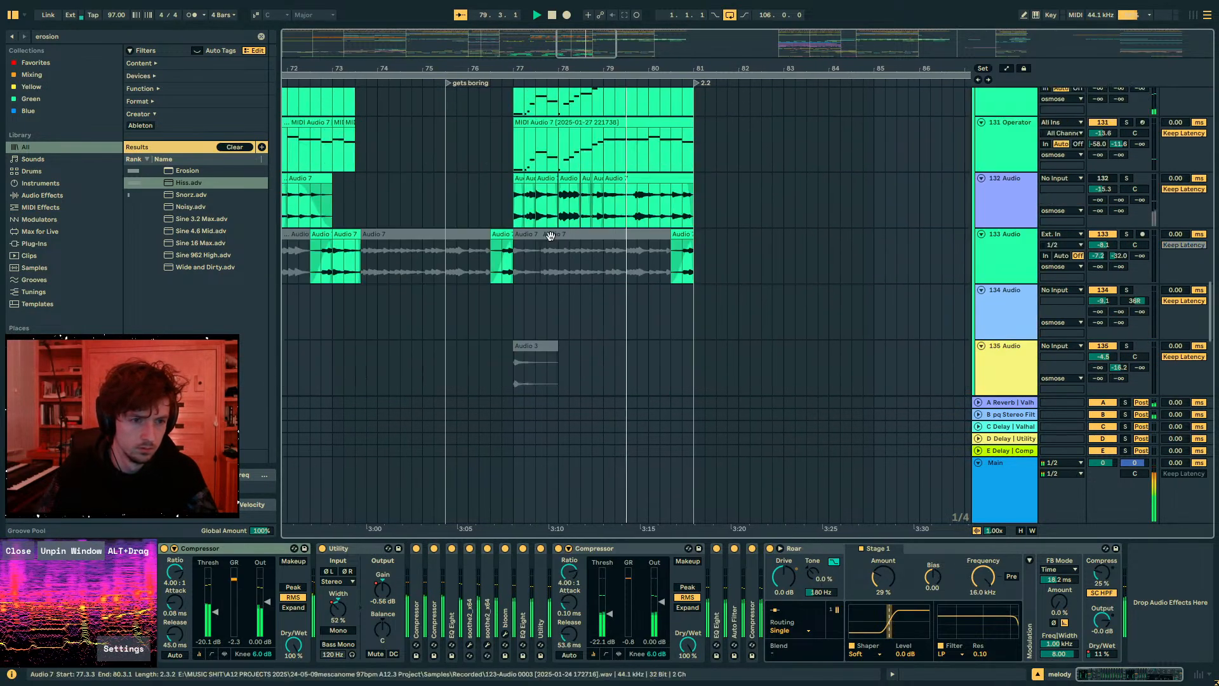
{"action": "scroll", "coordinate": [550, 237], "scroll_direction": "up", "scroll_amount": 2}
{"action": "left_click", "coordinate": [494, 221]}
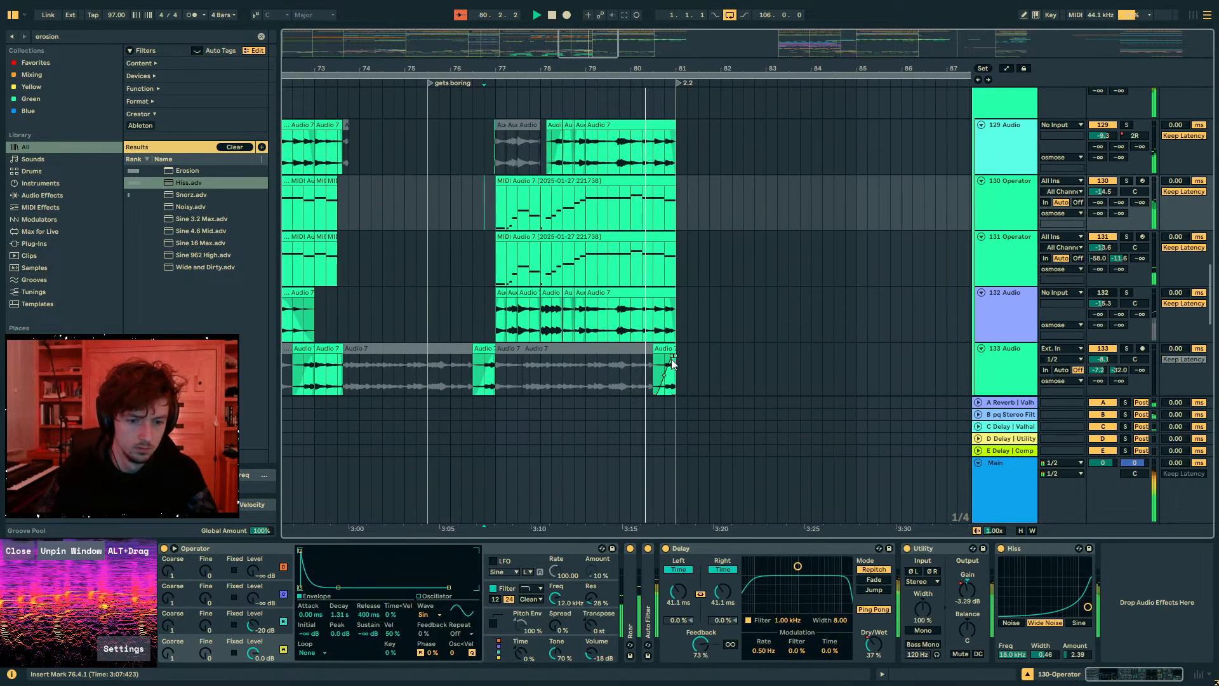
{"action": "key", "text": "a"}
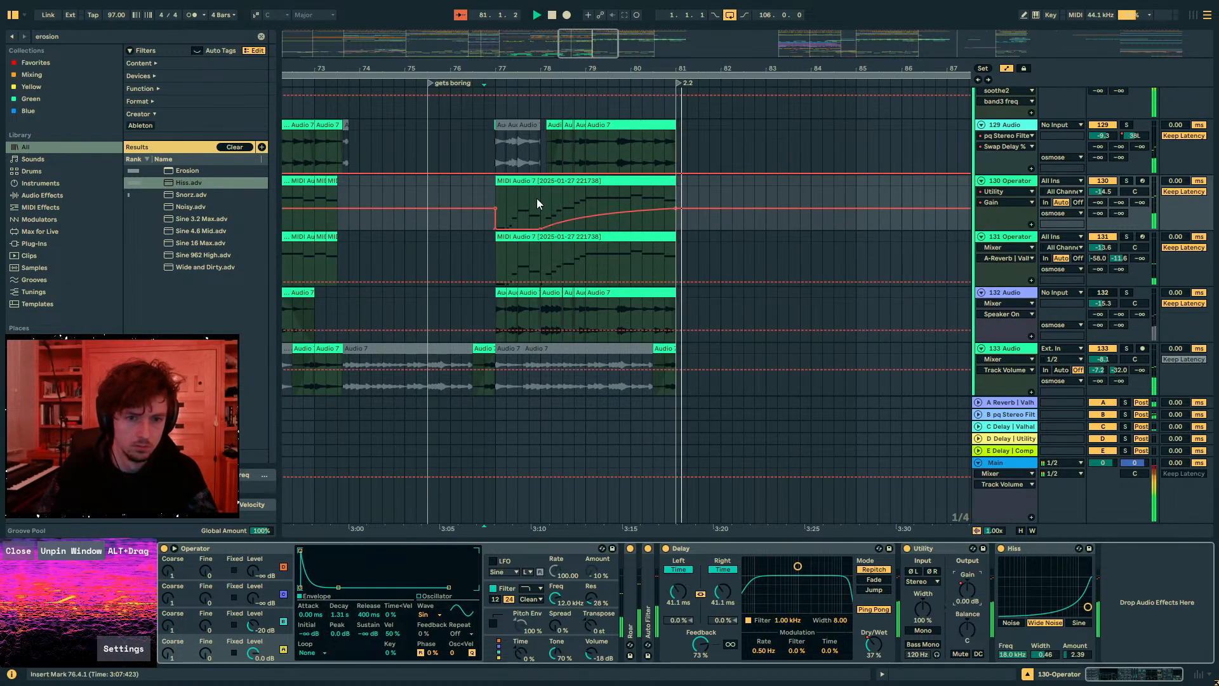
{"action": "left_click_drag", "start_coordinate": [476, 68], "coordinate": [585, 56]}
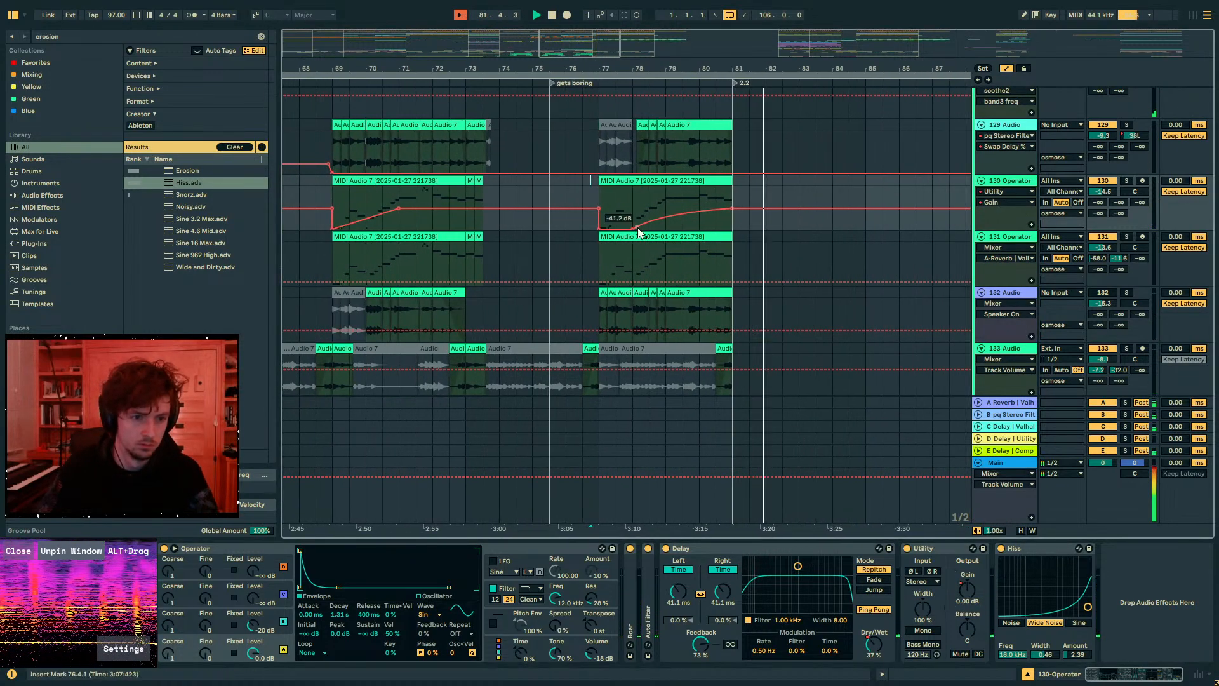
{"action": "left_click", "coordinate": [597, 200]}
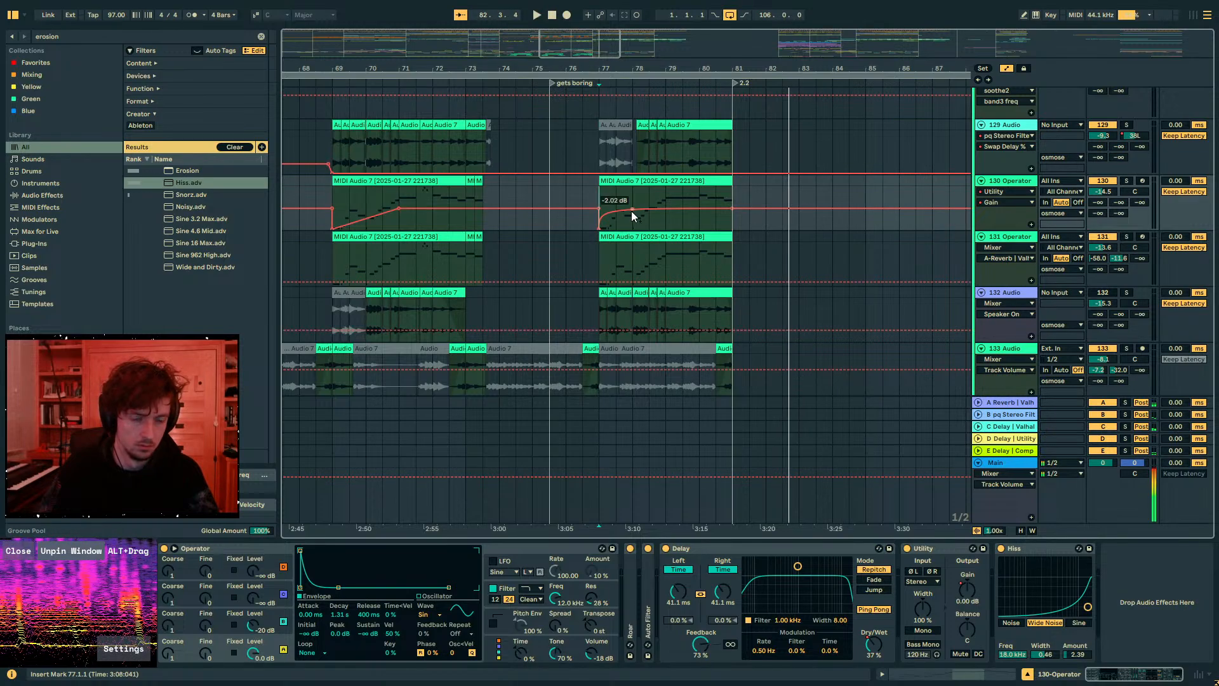
{"action": "key", "text": "space"}
{"action": "key", "text": "space"}
- Extend the 129 Audio clip's start back to 77.3.3 and stretch 130 Operator's Utility Gain ramp from bar 77 to bar 81
{"action": "scroll", "coordinate": [665, 231], "scroll_direction": "down", "scroll_amount": 4}
{"action": "scroll", "coordinate": [635, 188], "scroll_direction": "up", "scroll_amount": 5}
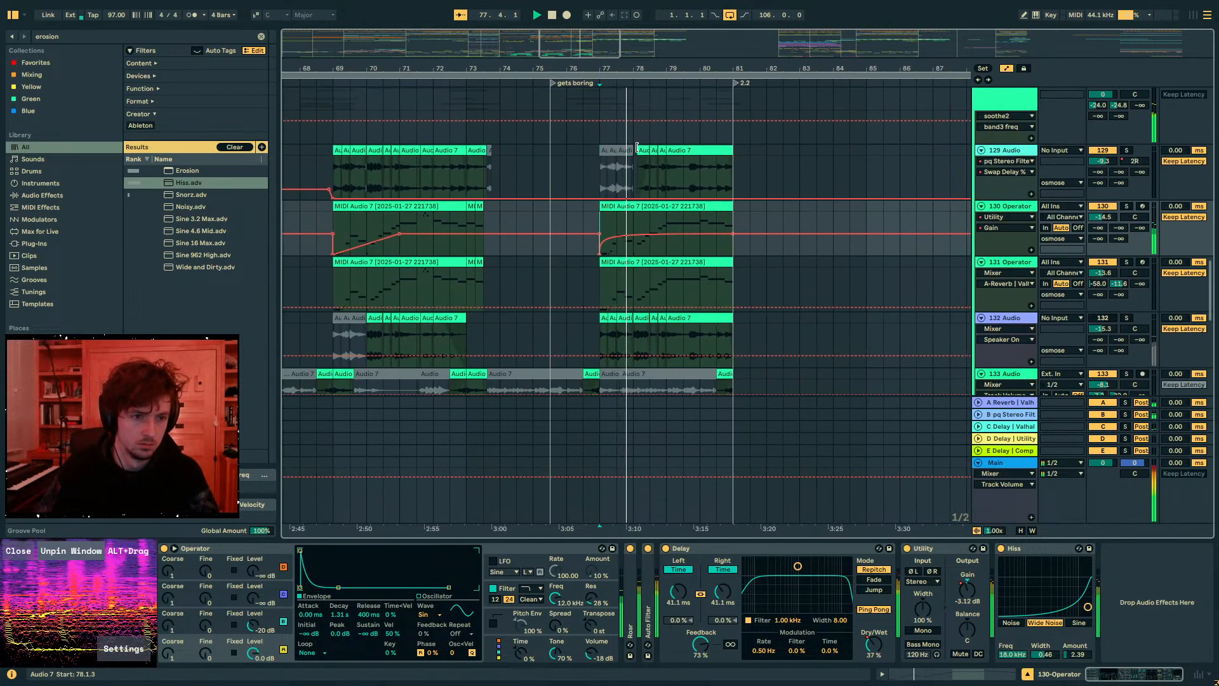
{"action": "left_click", "coordinate": [622, 148]}
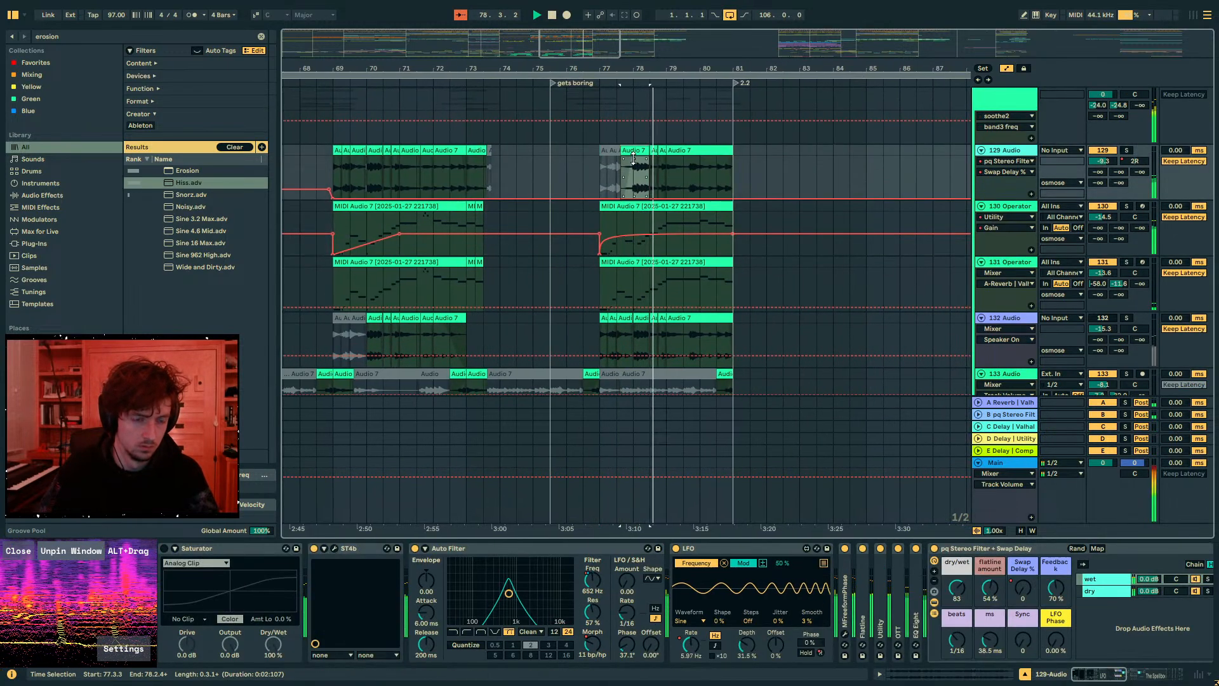
{"action": "left_click", "coordinate": [613, 240]}
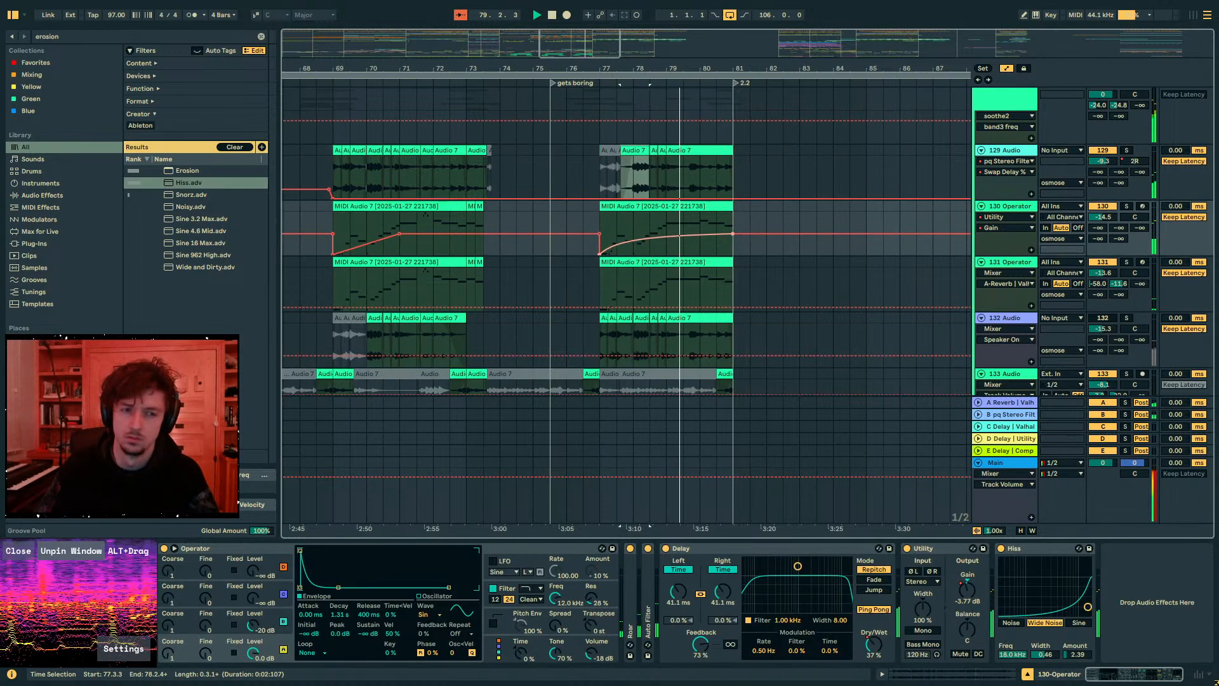
- Lower 130 Operator's Delay Dry/Wet automation point at bar 71 to 25% and try to duplicate bars 69 to 77 of the track
{"action": "left_click", "coordinate": [874, 645]}
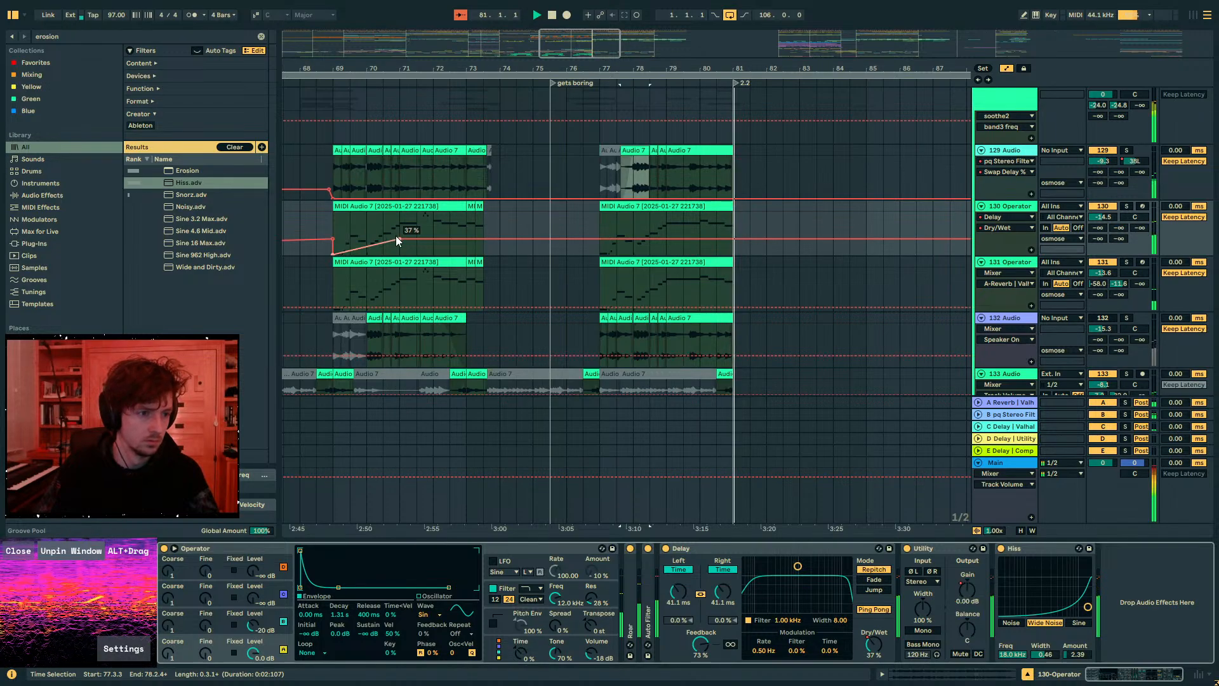
{"action": "left_click_drag", "start_coordinate": [396, 240], "coordinate": [400, 244]}
{"action": "left_click_drag", "start_coordinate": [607, 239], "coordinate": [374, 233]}
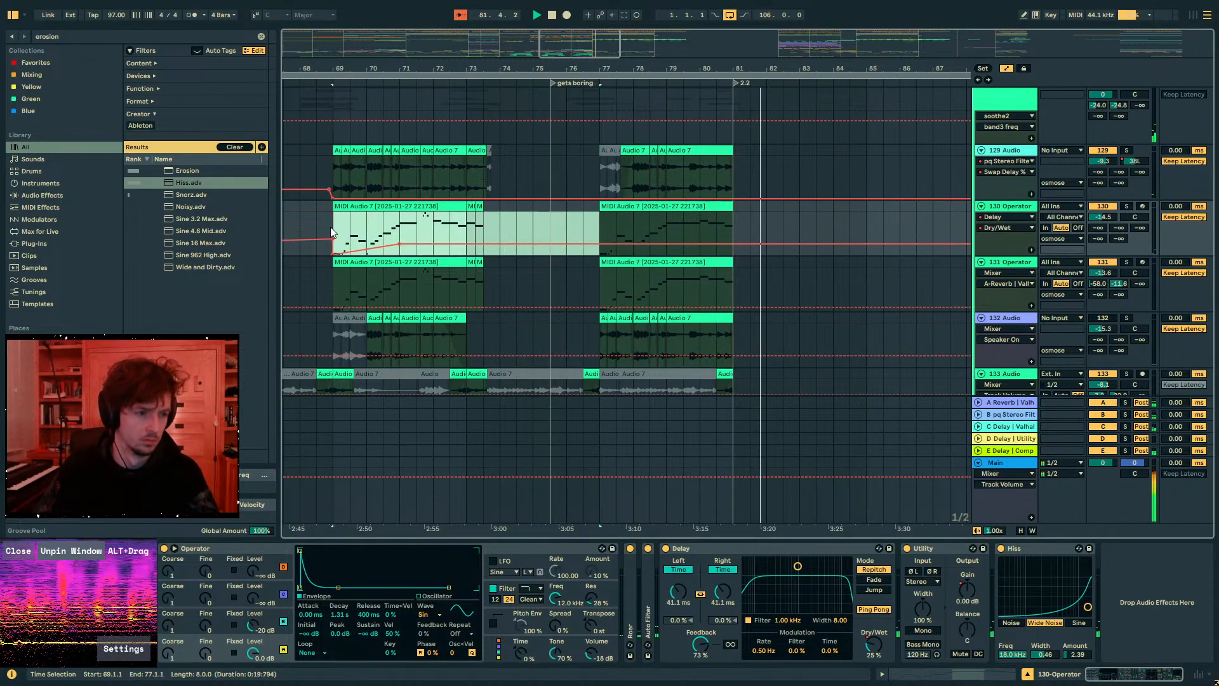
{"action": "key", "text": "ctrl+d"}
- Hide automation, copy the 133 Audio clip from 73.1.1 to 77.1.1 with a fade-out, and play it from 76.3.1
{"action": "scroll", "coordinate": [529, 228], "scroll_direction": "down", "scroll_amount": 4}
{"action": "key", "text": "a"}
{"action": "key", "text": "space"}
{"action": "left_click", "coordinate": [451, 255]}
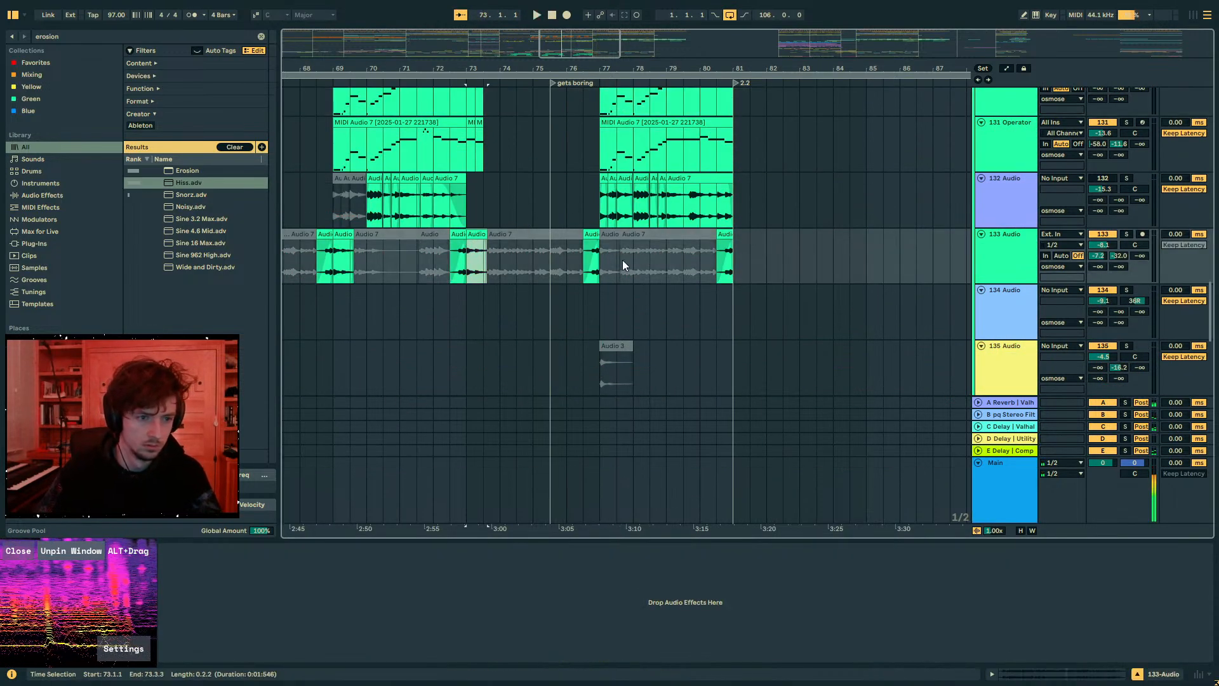
{"action": "key", "text": "space"}
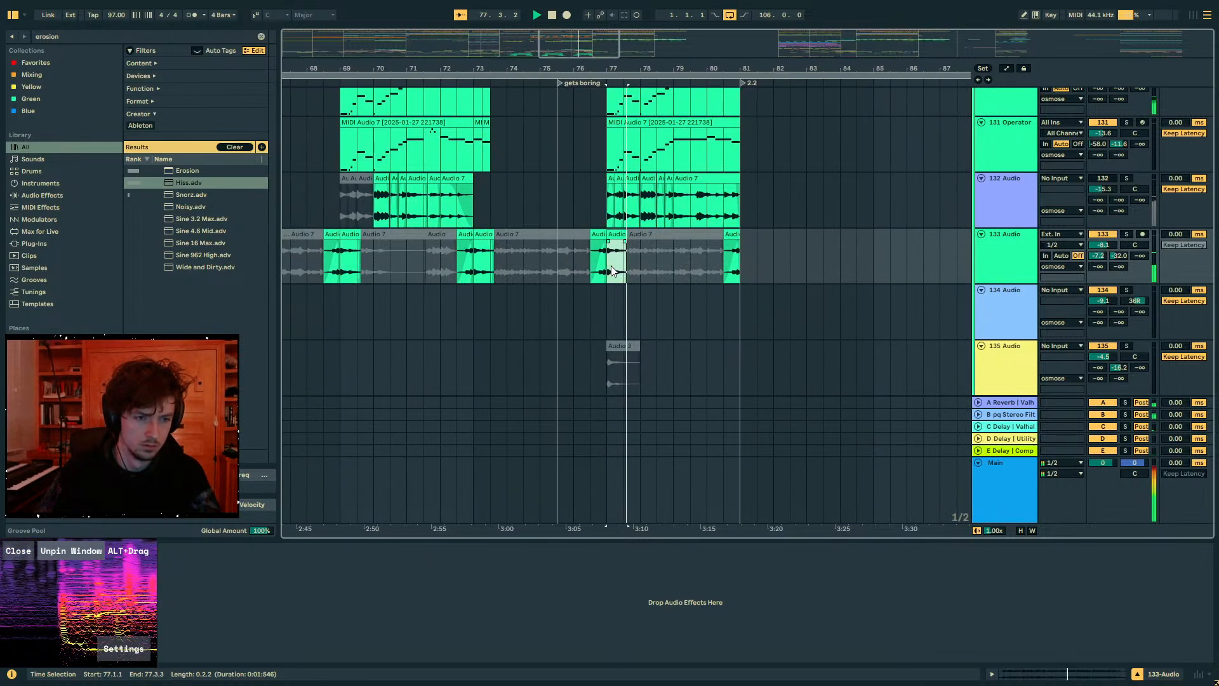
{"action": "left_click", "coordinate": [582, 273]}
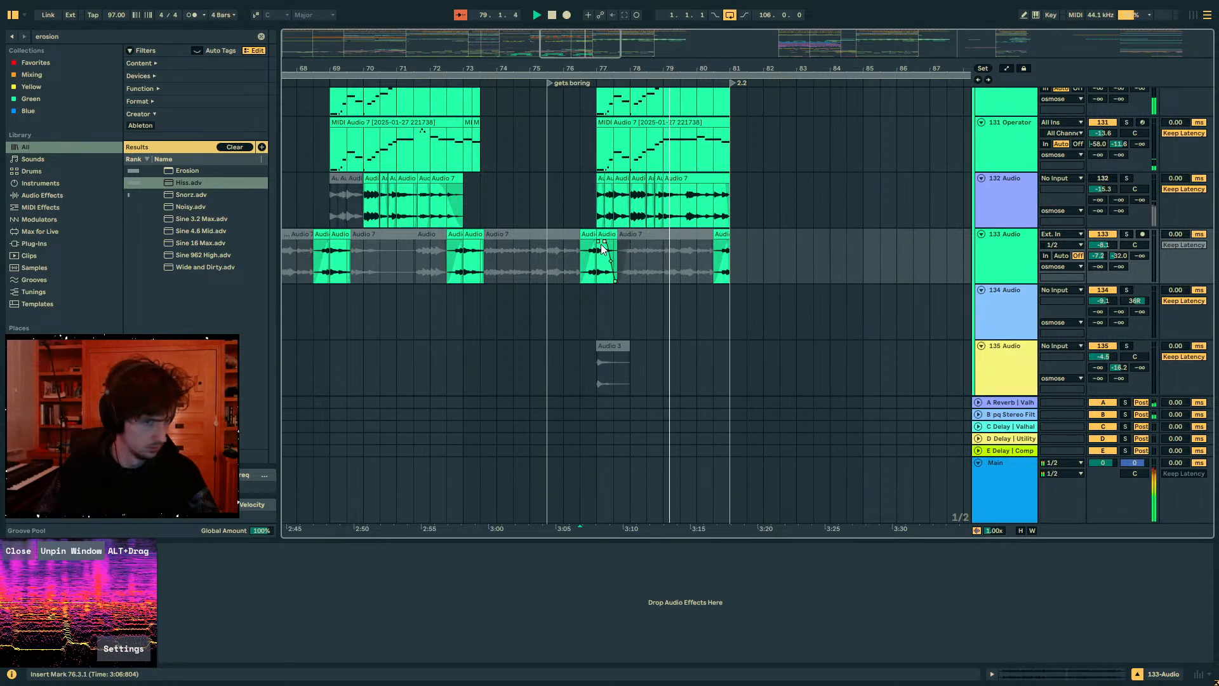
- Select 75.1.1 to 80.3.1 on 136 Audio and unfold the sound design group
{"action": "scroll", "coordinate": [640, 271], "scroll_direction": "down", "scroll_amount": 4}
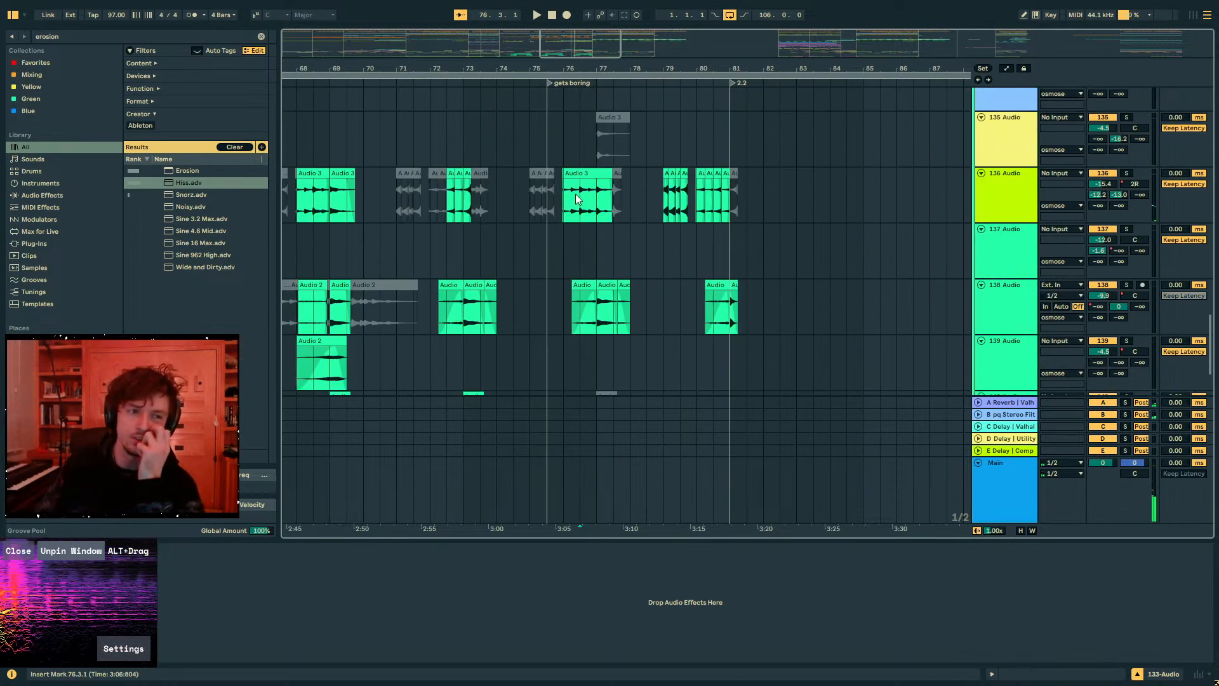
{"action": "left_click_drag", "start_coordinate": [531, 199], "coordinate": [767, 204]}
{"action": "scroll", "coordinate": [709, 222], "scroll_direction": "down", "scroll_amount": 2}
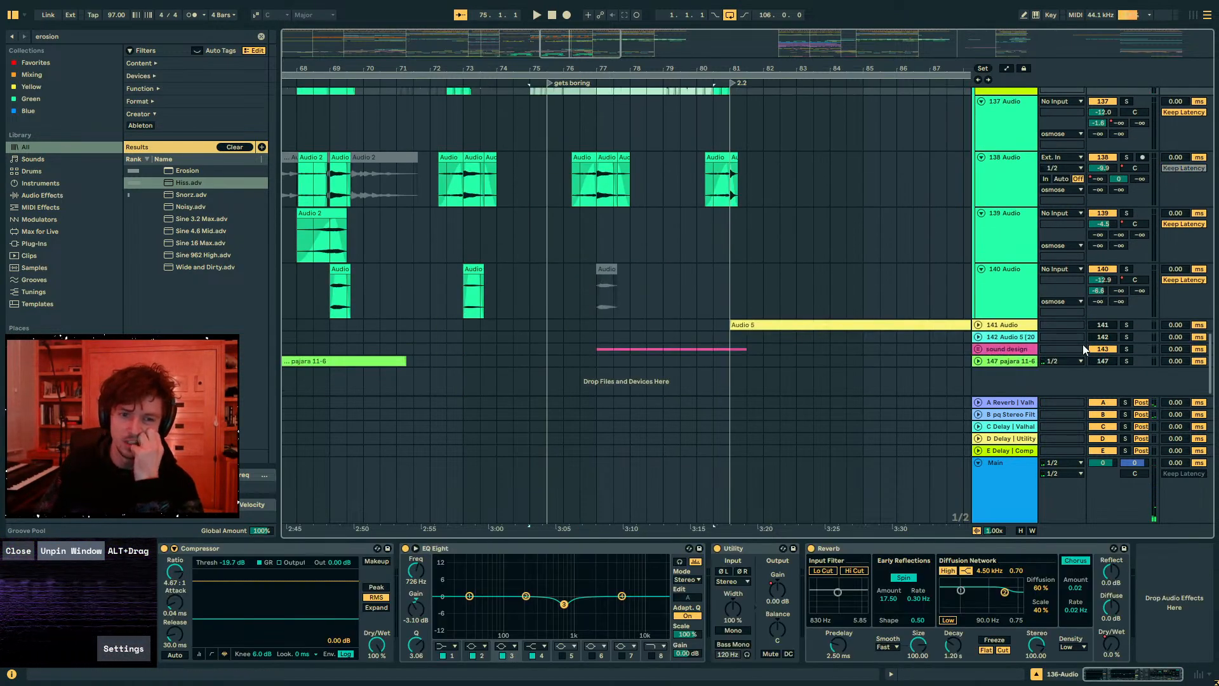
{"action": "left_click", "coordinate": [979, 349]}
{"action": "scroll", "coordinate": [982, 319], "scroll_direction": "down", "scroll_amount": 3}
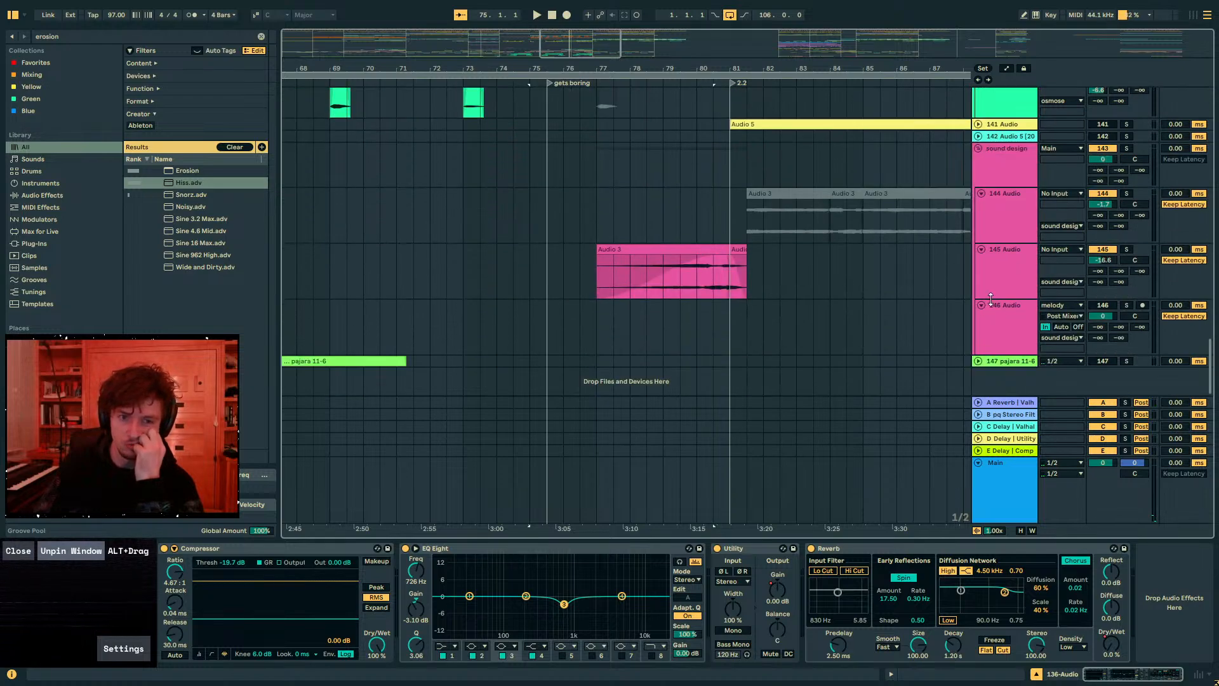
- Play the osmose section from bar 61 and lower the 130 Operator track volume to -19.2 dB
{"action": "left_click_drag", "start_coordinate": [685, 69], "coordinate": [710, 41]}
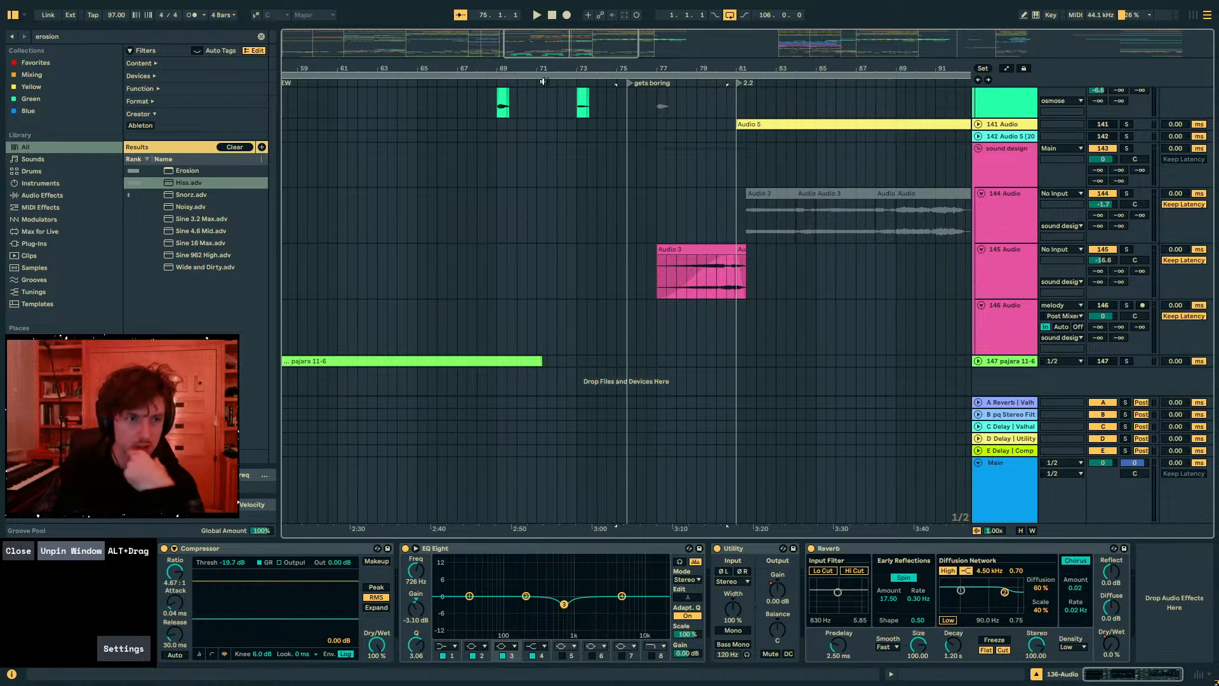
{"action": "left_click_drag", "start_coordinate": [512, 68], "coordinate": [846, 52]}
{"action": "scroll", "coordinate": [798, 314], "scroll_direction": "up", "scroll_amount": 3}
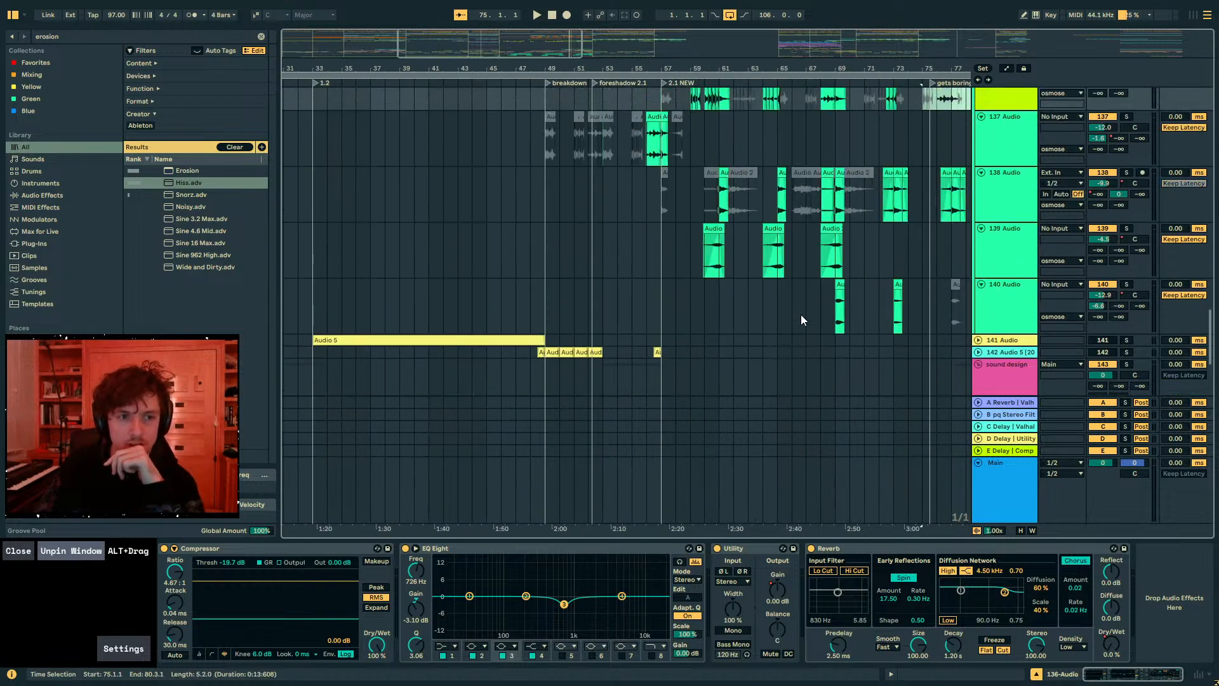
{"action": "scroll", "coordinate": [801, 315], "scroll_direction": "up", "scroll_amount": 8}
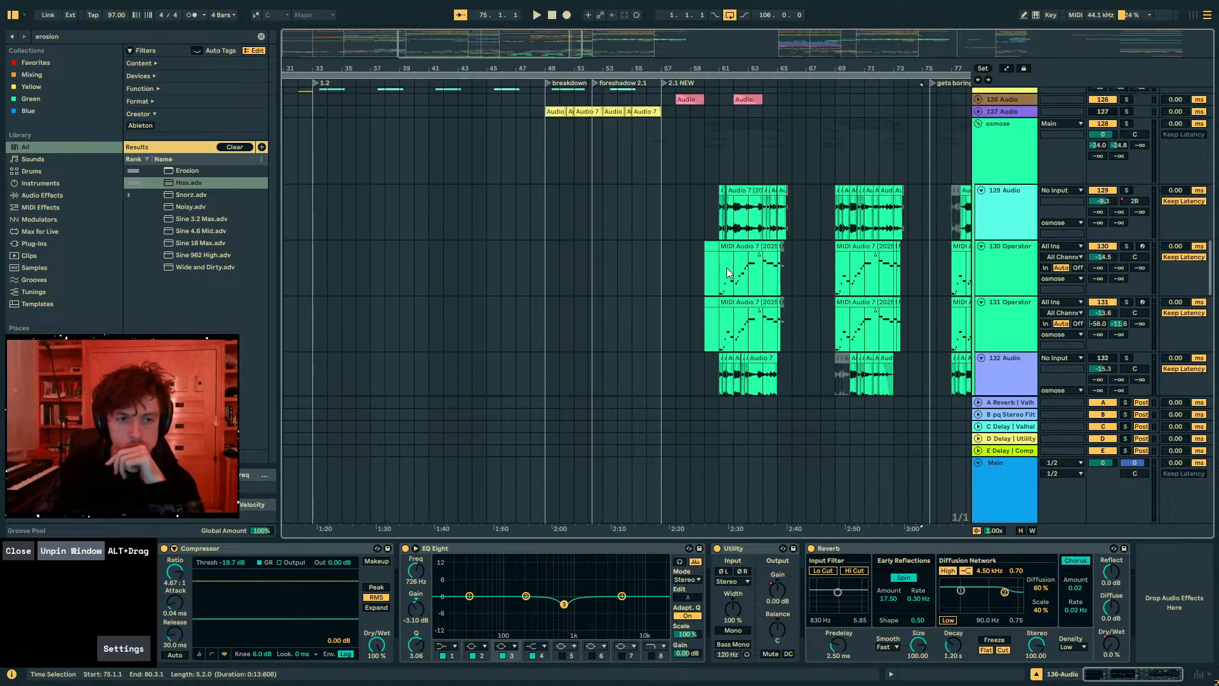
{"action": "left_click", "coordinate": [726, 271]}
{"action": "key", "text": "space"}
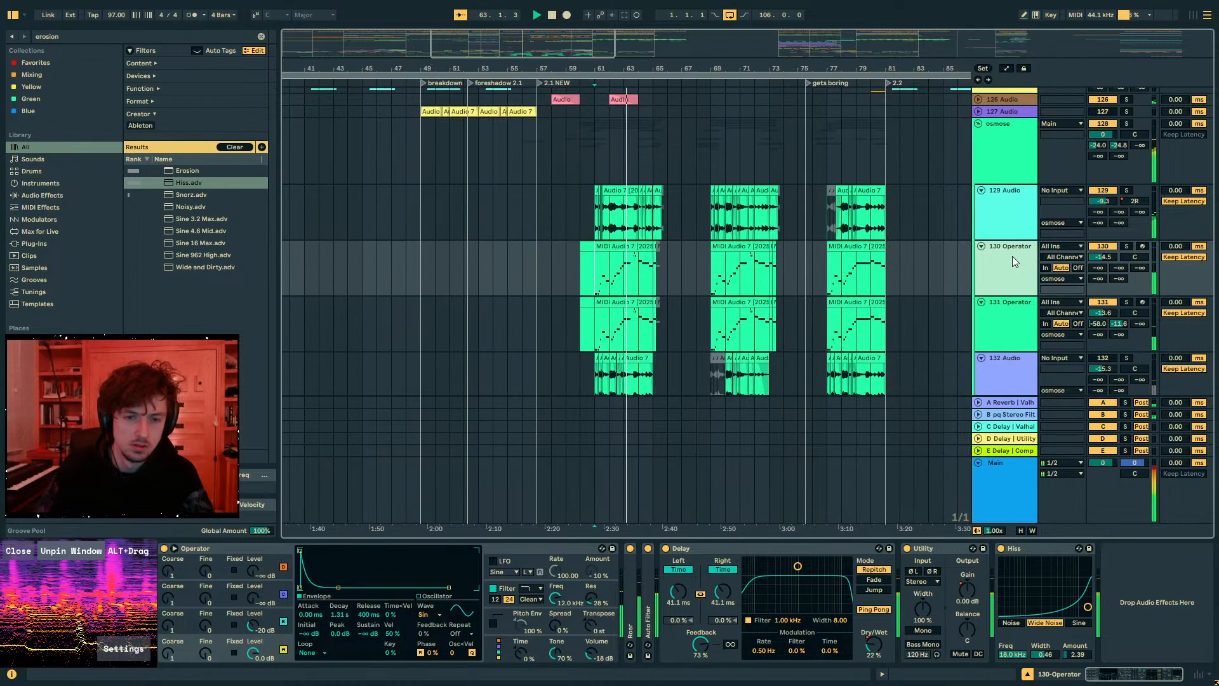
{"action": "left_click_drag", "start_coordinate": [1104, 256], "coordinate": [1103, 269]}
- Search the browser for "bloom" and add the bloom plug-in at the end of the osmose group's device chain
{"action": "left_click", "coordinate": [565, 152]}
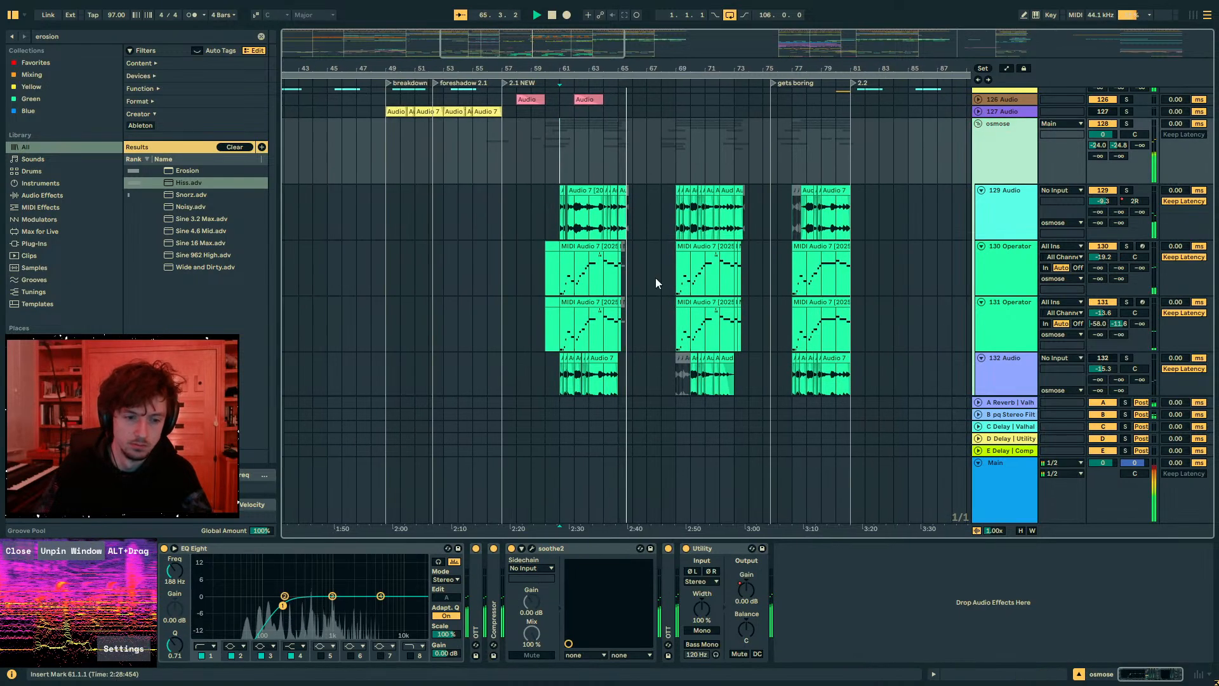
{"action": "key", "text": "ctrl+f"}
{"action": "type", "text": "b"}
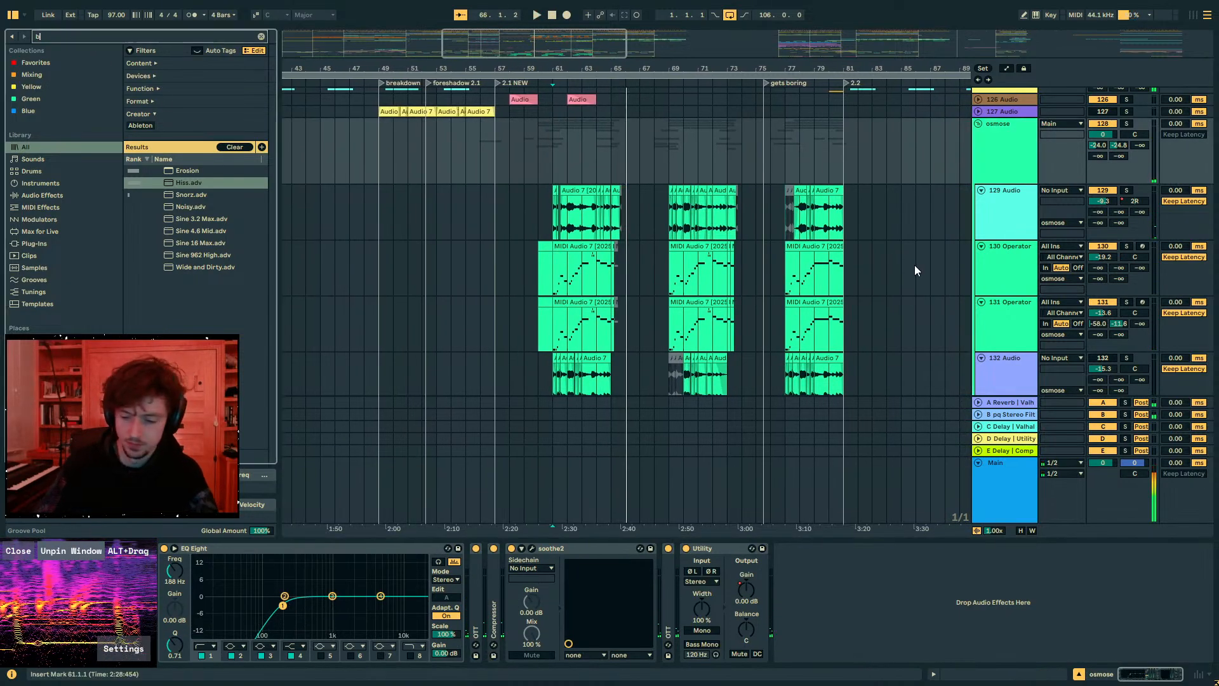
{"action": "type", "text": "loom"}
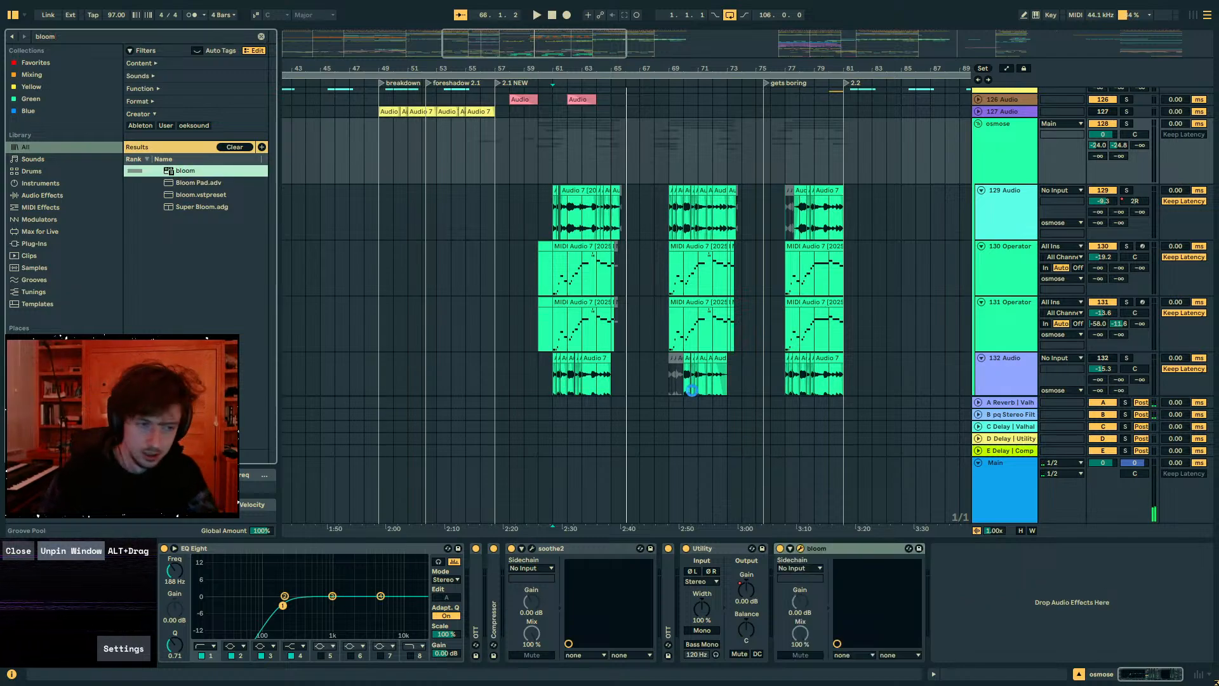
- Set bloom's attack to 2.1, release to 2.7, amount to 6.9 and mix to 74%, and raise its highs to 9.1 at 4.3 kHz
{"action": "left_click_drag", "start_coordinate": [509, 525], "coordinate": [510, 522]}
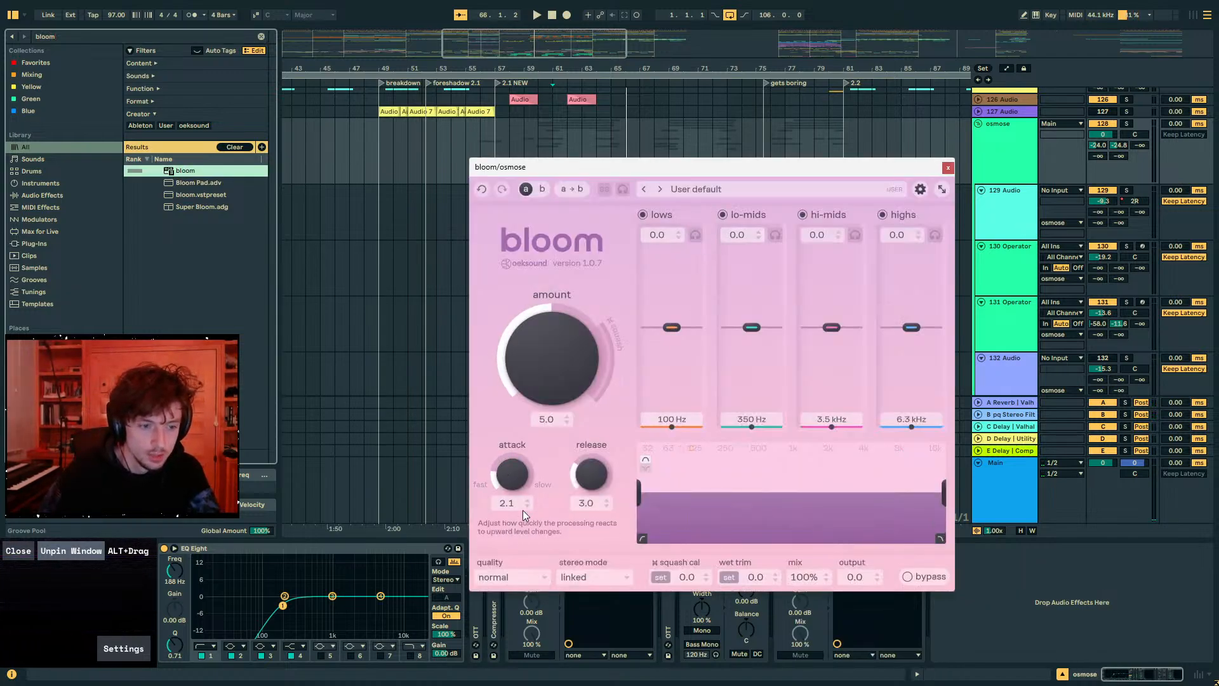
{"action": "left_click_drag", "start_coordinate": [590, 470], "coordinate": [589, 490]}
{"action": "key", "text": "space"}
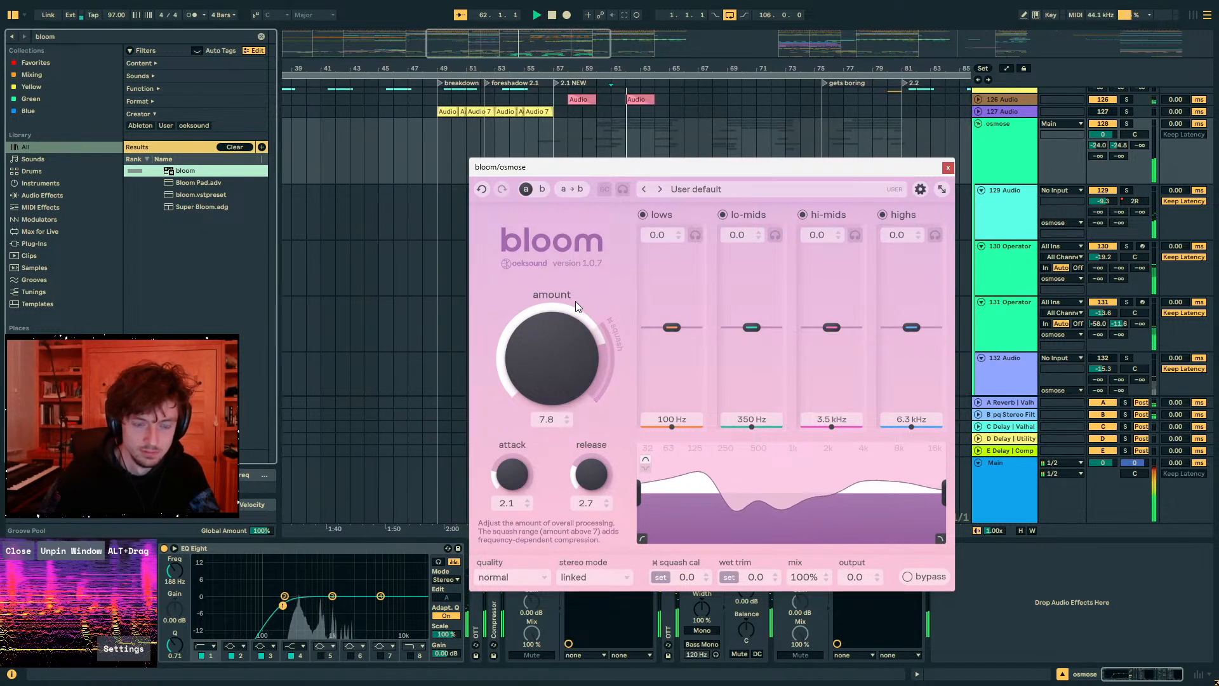
{"action": "left_click_drag", "start_coordinate": [575, 301], "coordinate": [558, 325]}
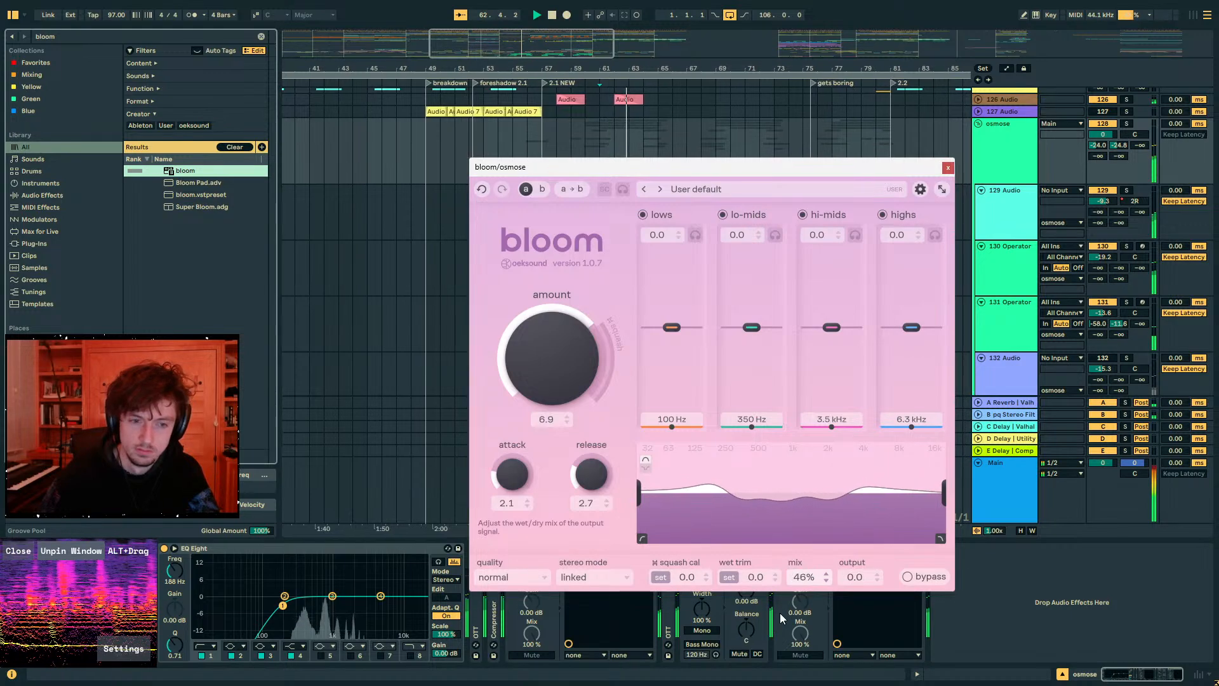
{"action": "left_click_drag", "start_coordinate": [907, 312], "coordinate": [902, 256]}
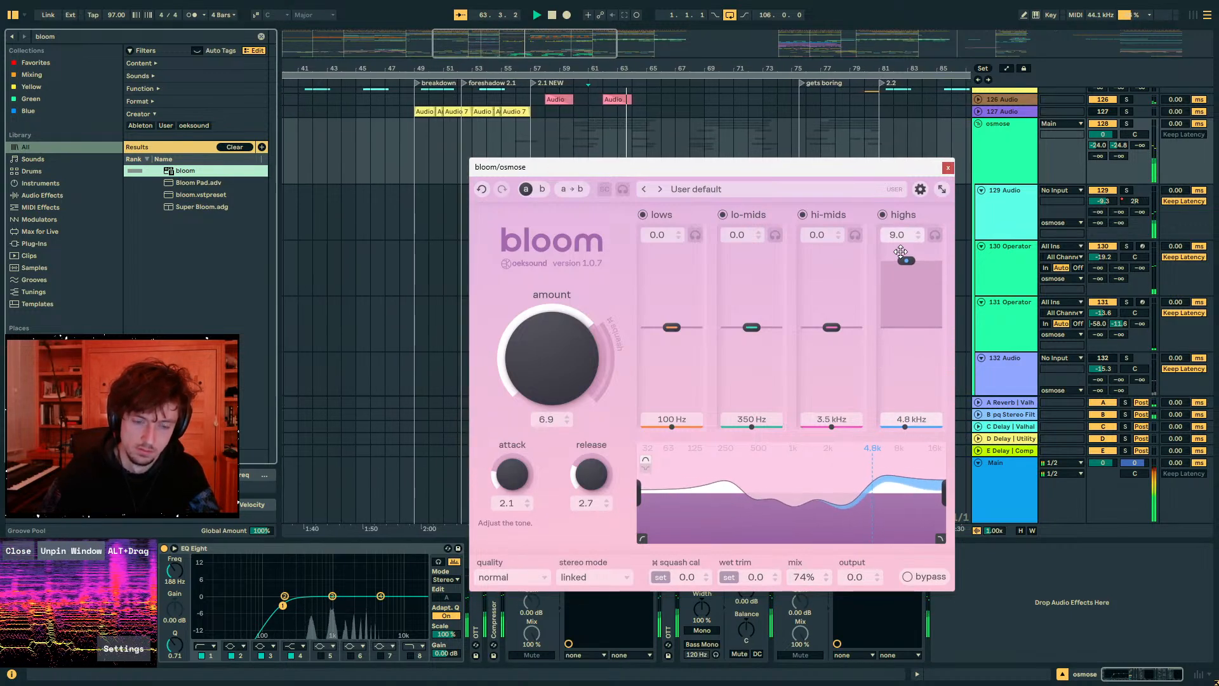
- Solo the osmose group to calibrate bloom's squash to 4.8 and wet trim to 2.0, then unsolo it and close the plug-in window
{"action": "left_click", "coordinate": [1126, 124]}
{"action": "left_click", "coordinate": [726, 577]}
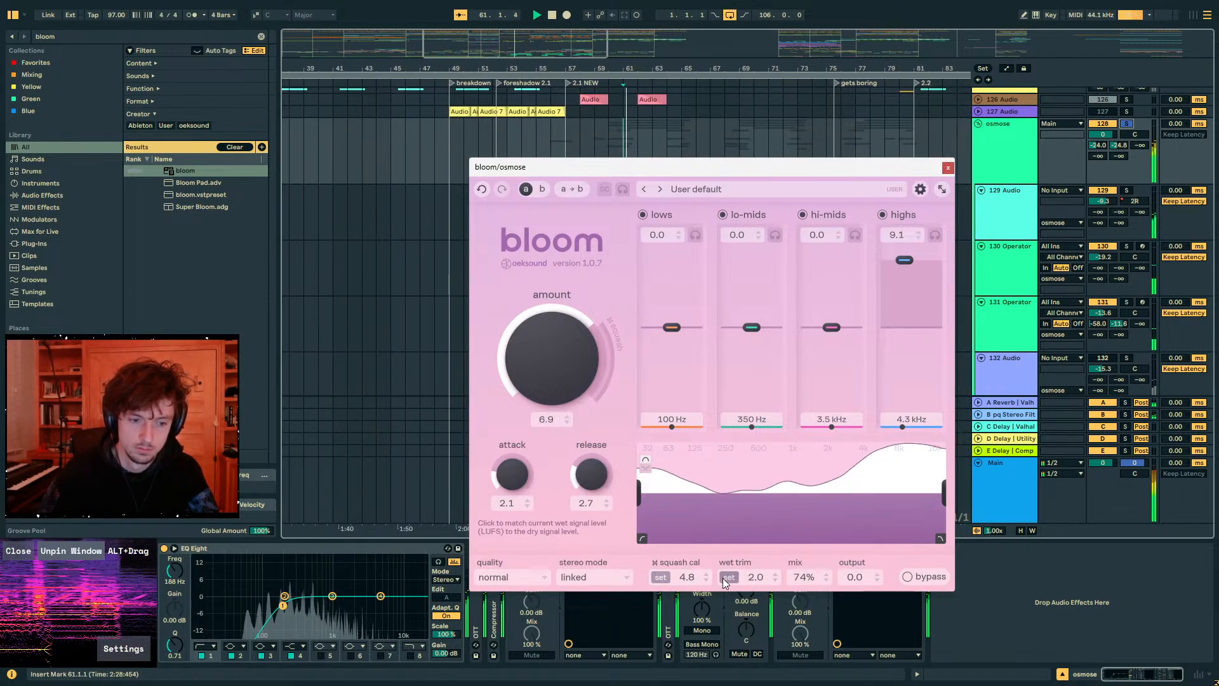
{"action": "left_click", "coordinate": [1122, 115]}
{"action": "left_click", "coordinate": [1126, 124]}
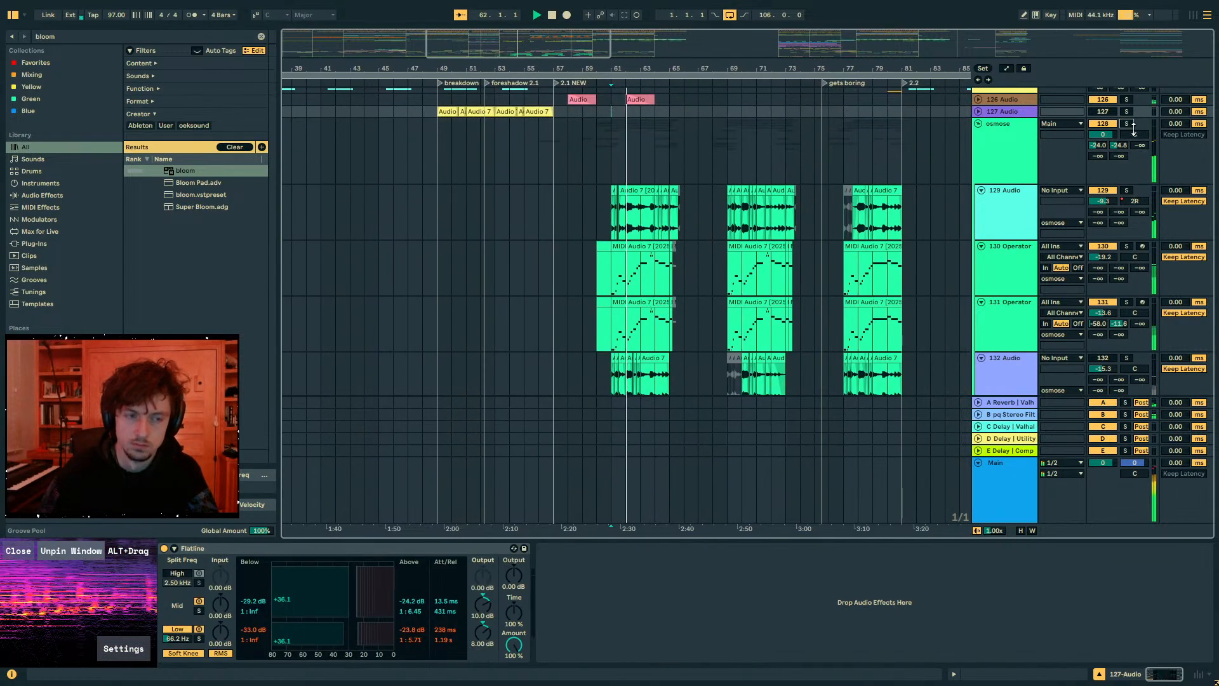
{"action": "left_click", "coordinate": [1013, 149]}
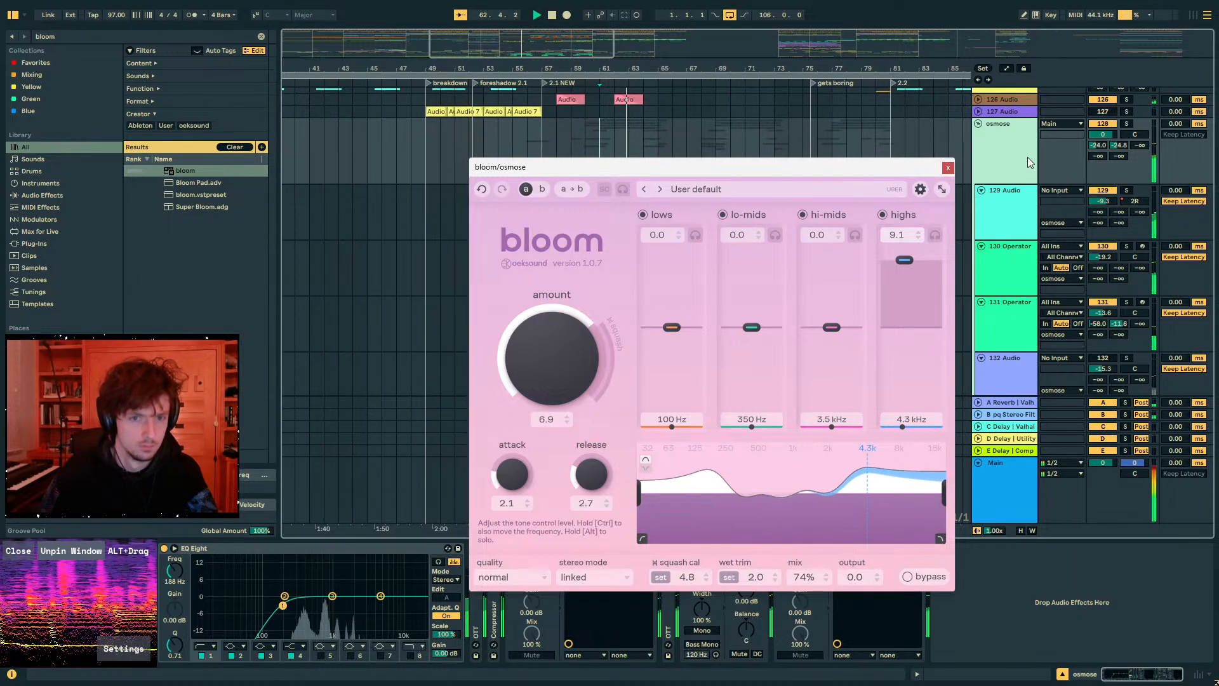
{"action": "left_click", "coordinate": [947, 169]}
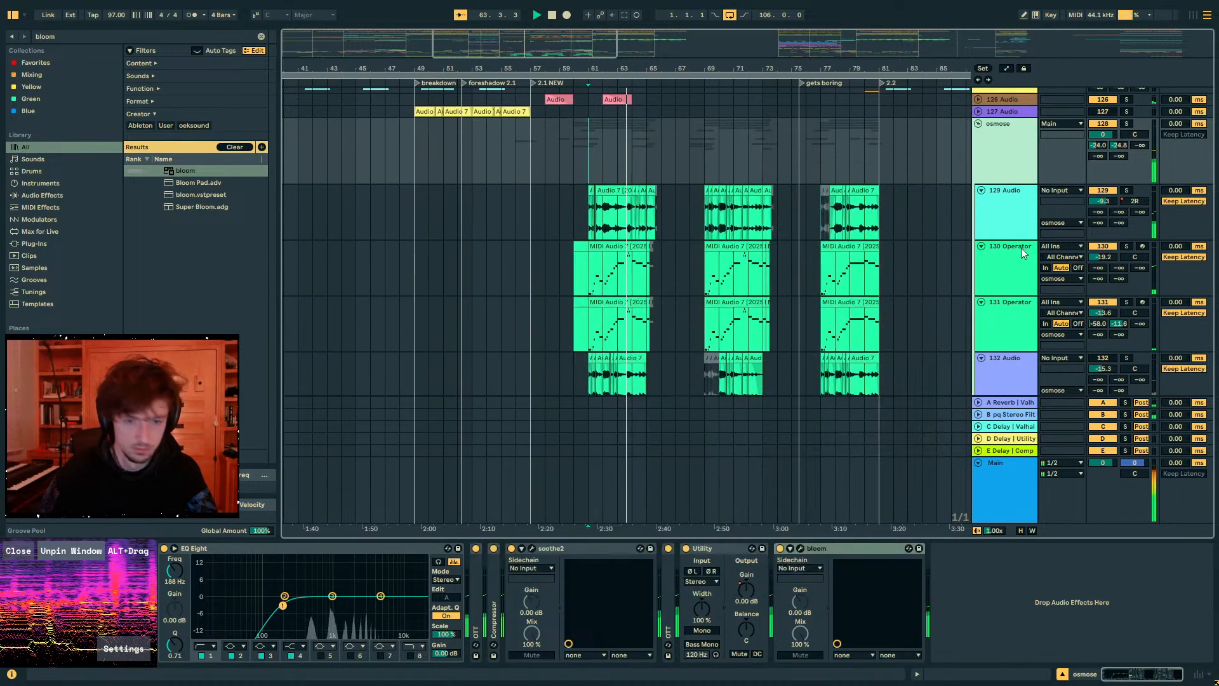
- Solo 130 Operator and raise its Delay Dry/Wet automation point at bar 63 to about 34%
{"action": "left_click", "coordinate": [1019, 269]}
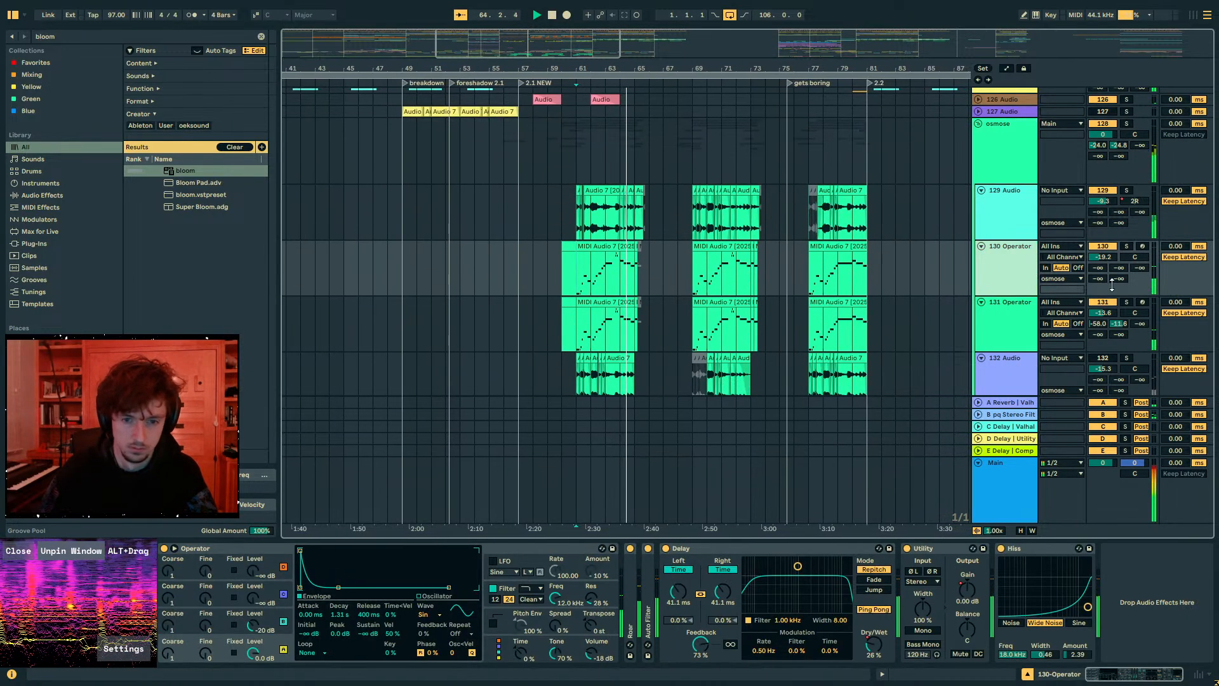
{"action": "left_click", "coordinate": [1126, 246]}
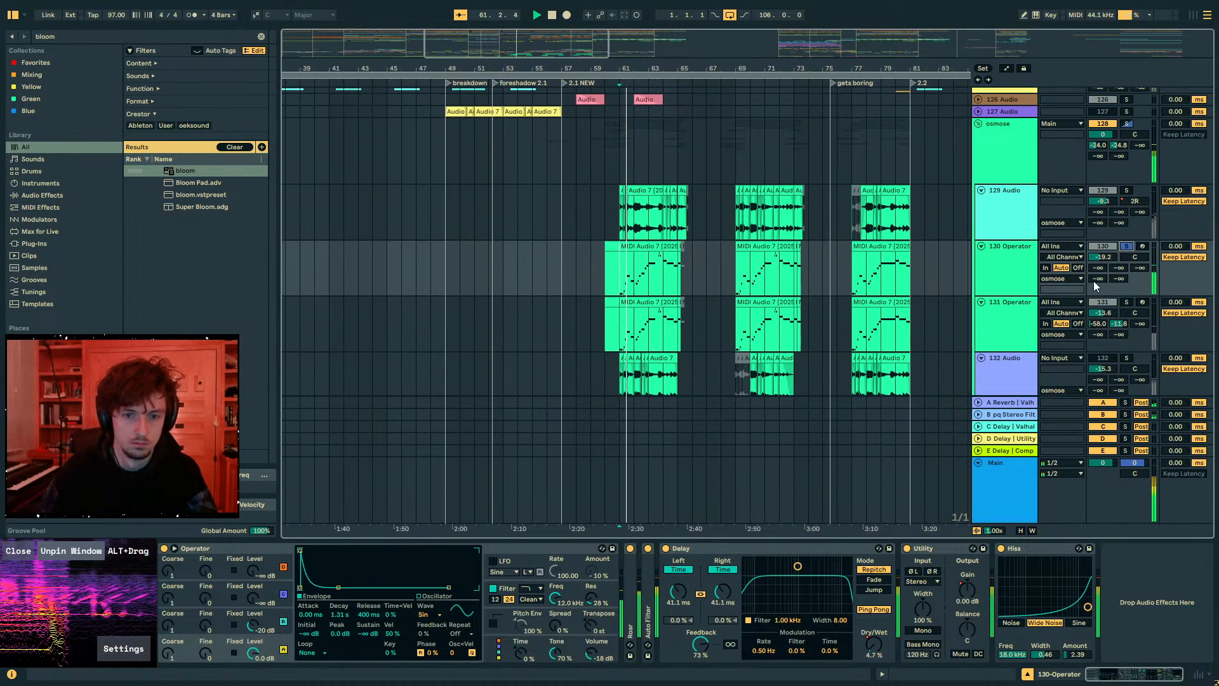
{"action": "key", "text": "a"}
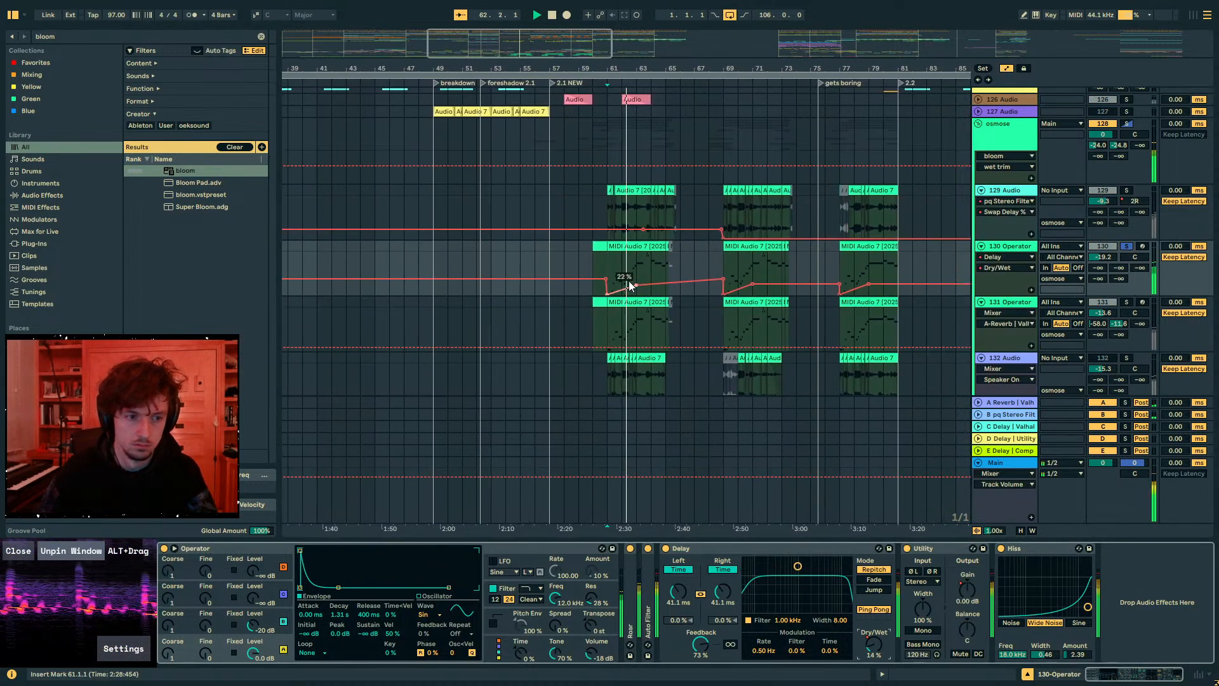
{"action": "left_click_drag", "start_coordinate": [630, 285], "coordinate": [635, 278]}
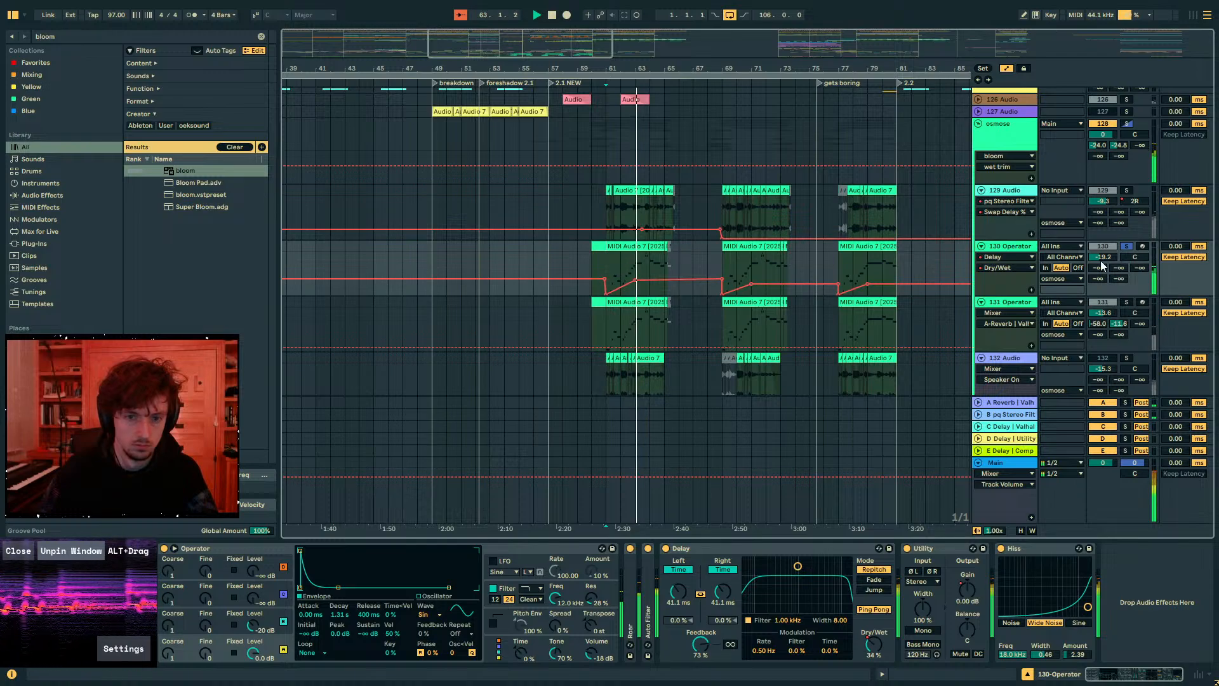
- Lower the 130 Operator track volume to -25.5 dB and add a Compressor at the end of its device chain
{"action": "key", "text": "space"}
{"action": "left_click_drag", "start_coordinate": [1108, 257], "coordinate": [1109, 264]}
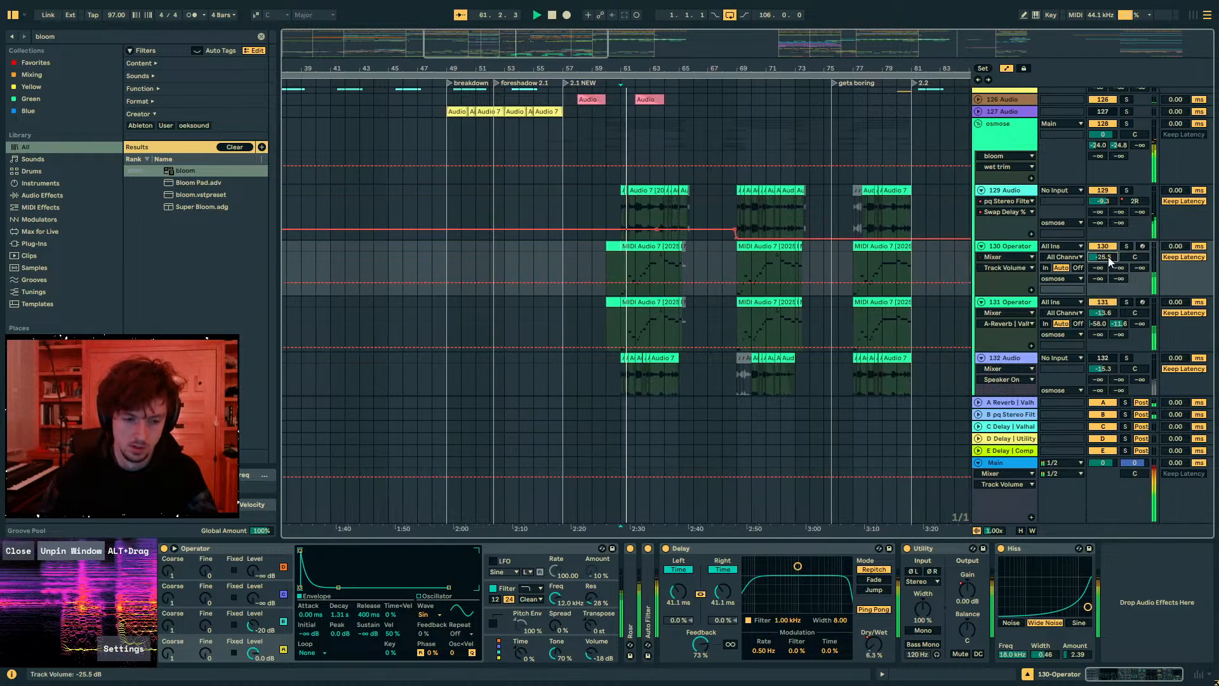
{"action": "key", "text": "ctrl+f"}
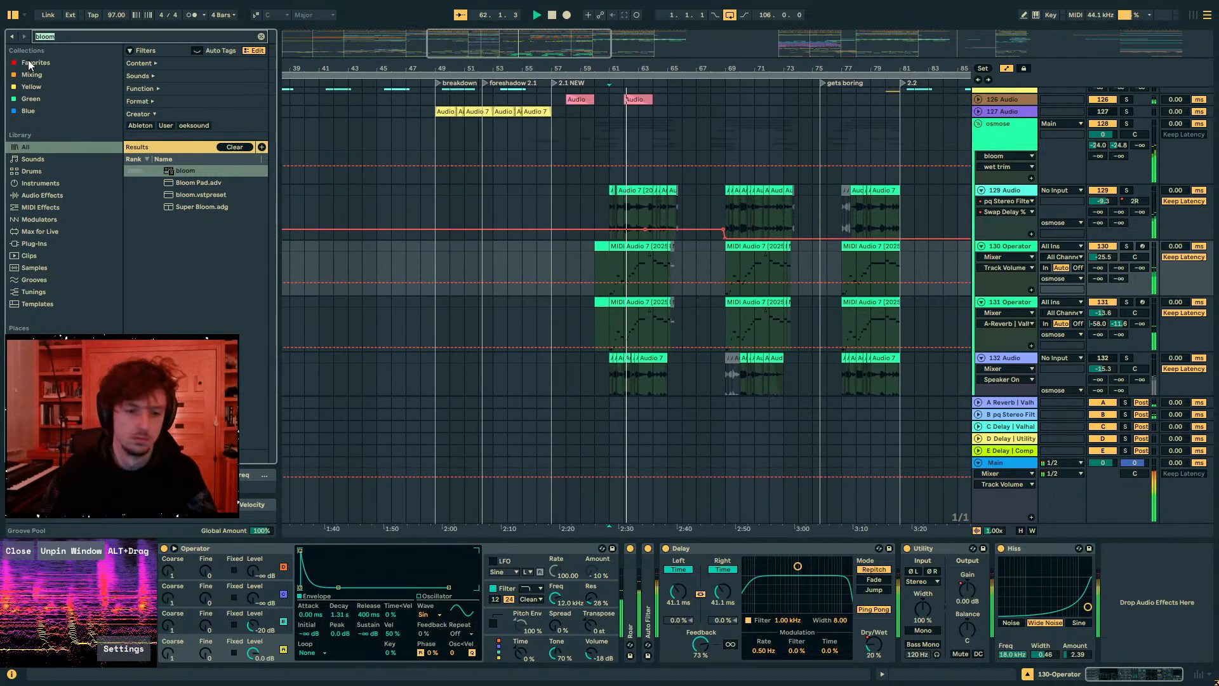
{"action": "type", "text": "comp"}
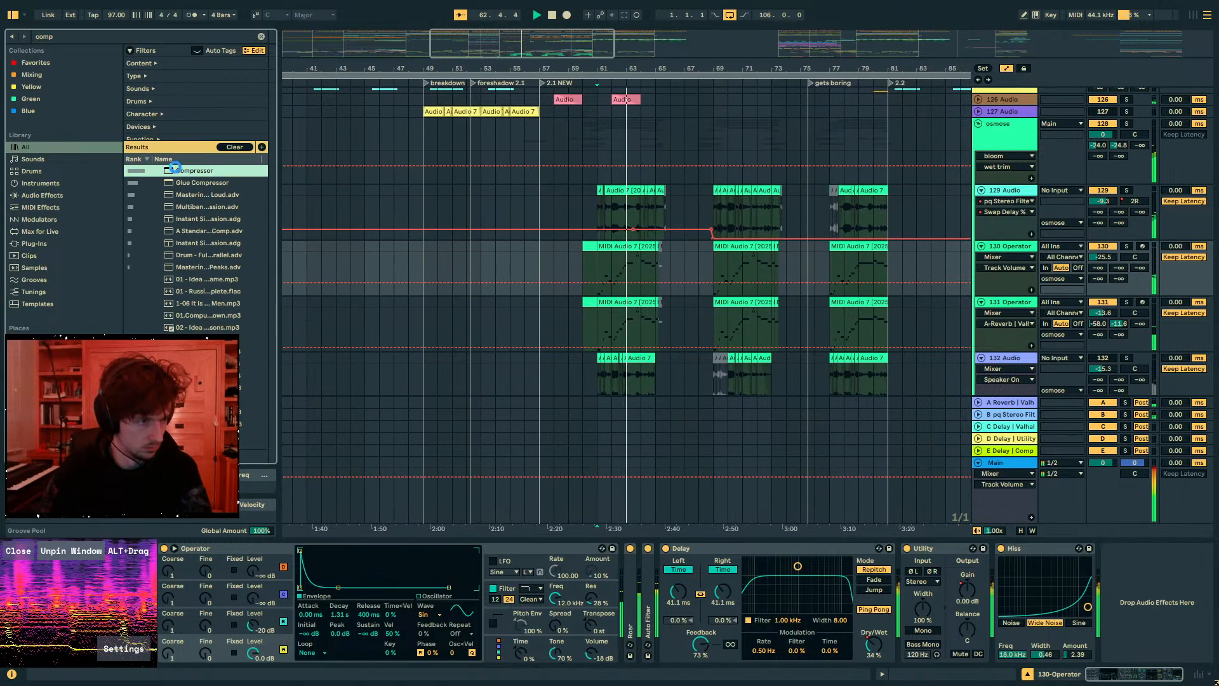
{"action": "left_click_drag", "start_coordinate": [1103, 605], "coordinate": [1094, 612]}
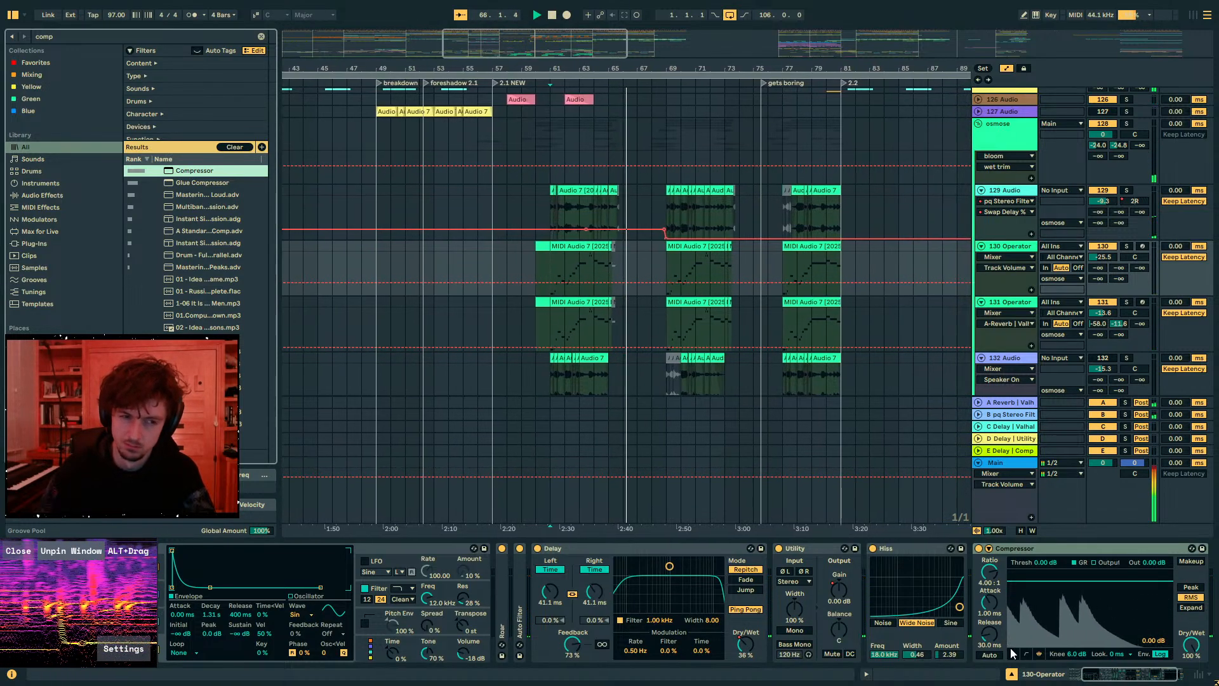
{"action": "left_click", "coordinate": [390, 553]}
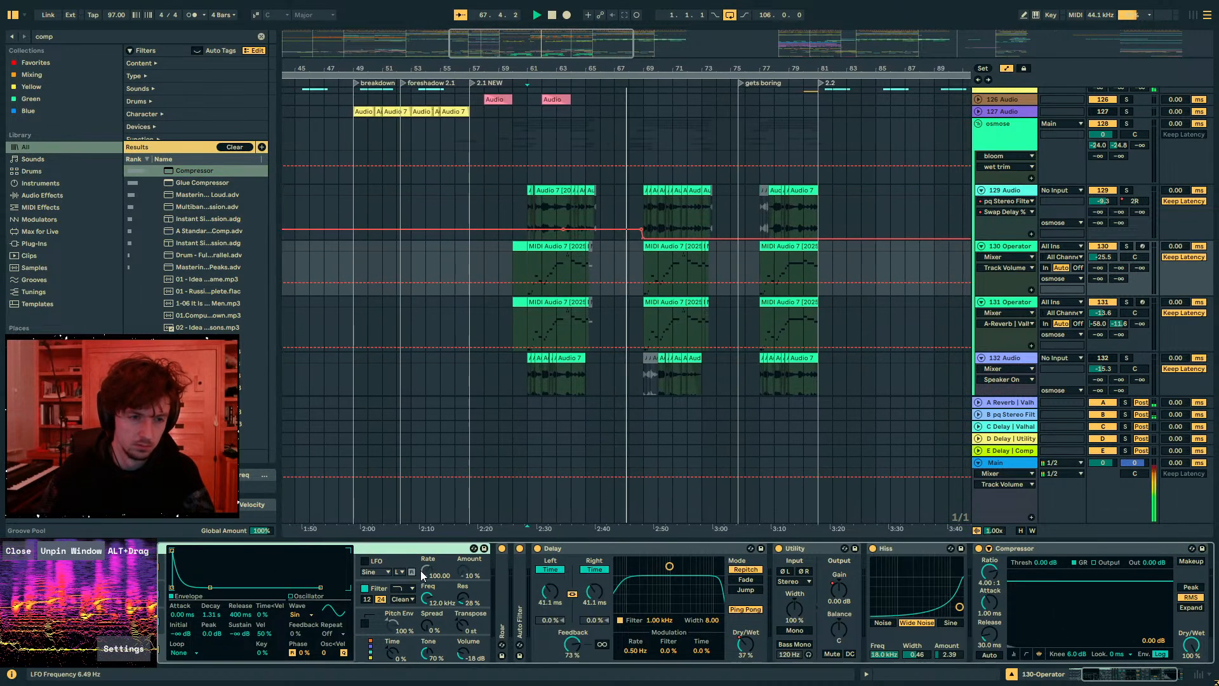
- Unfold the melody group and select the 2.1 melody subgroup
{"action": "scroll", "coordinate": [597, 324], "scroll_direction": "up", "scroll_amount": 15}
{"action": "scroll", "coordinate": [598, 324], "scroll_direction": "up", "scroll_amount": 6}
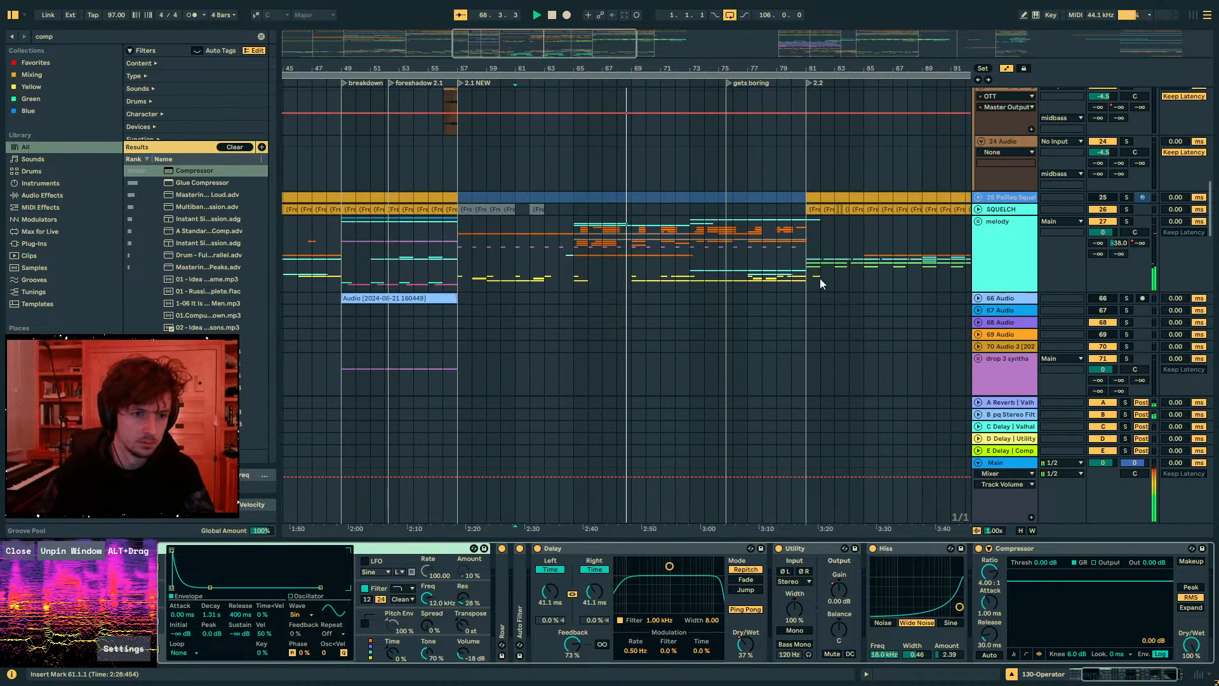
{"action": "left_click", "coordinate": [990, 227]}
{"action": "scroll", "coordinate": [988, 262], "scroll_direction": "up", "scroll_amount": 3}
{"action": "left_click", "coordinate": [978, 272]}
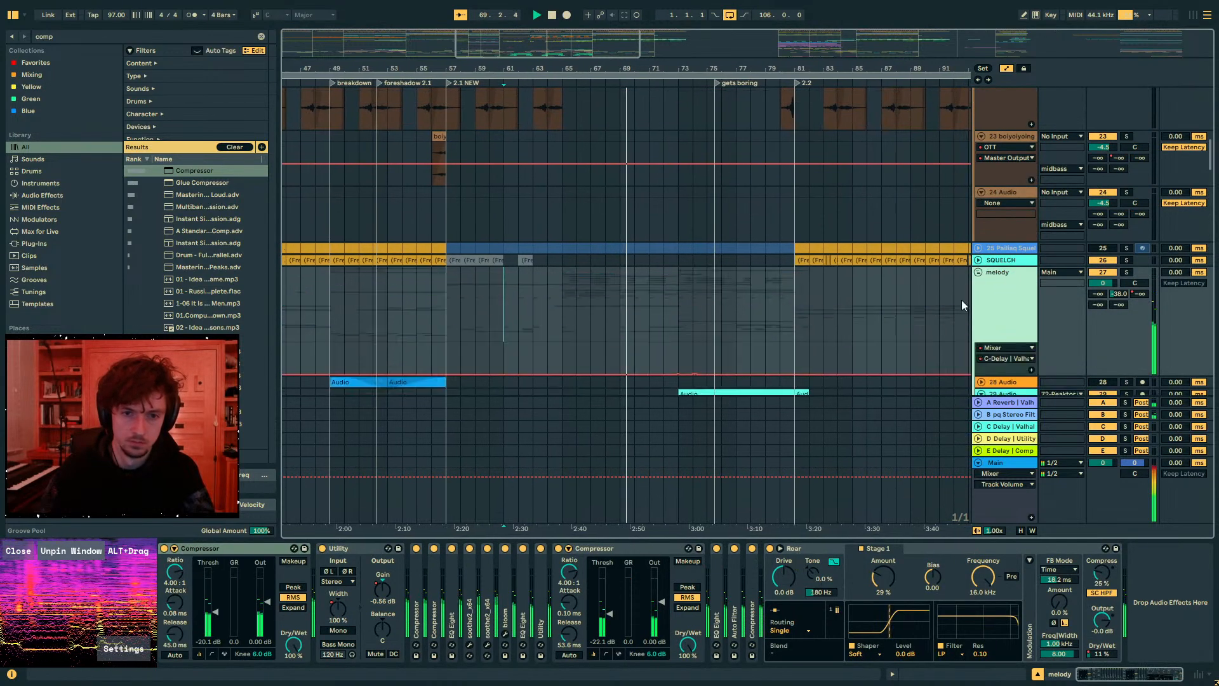
{"action": "scroll", "coordinate": [889, 293], "scroll_direction": "down", "scroll_amount": 8}
{"action": "scroll", "coordinate": [914, 200], "scroll_direction": "up", "scroll_amount": 1}
{"action": "left_click", "coordinate": [1001, 193]}
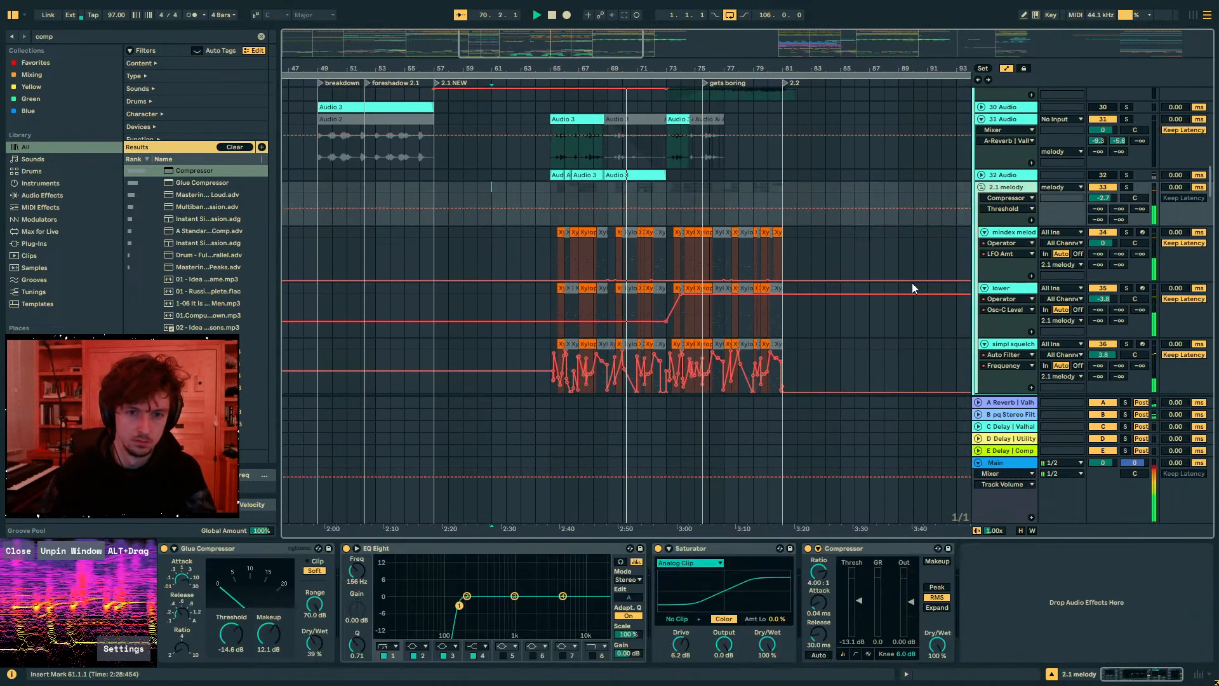
- Search the browser for "ott" and add the OTT preset after the Compressor on the 2.1 melody group
{"action": "key", "text": "ctrl+a"}
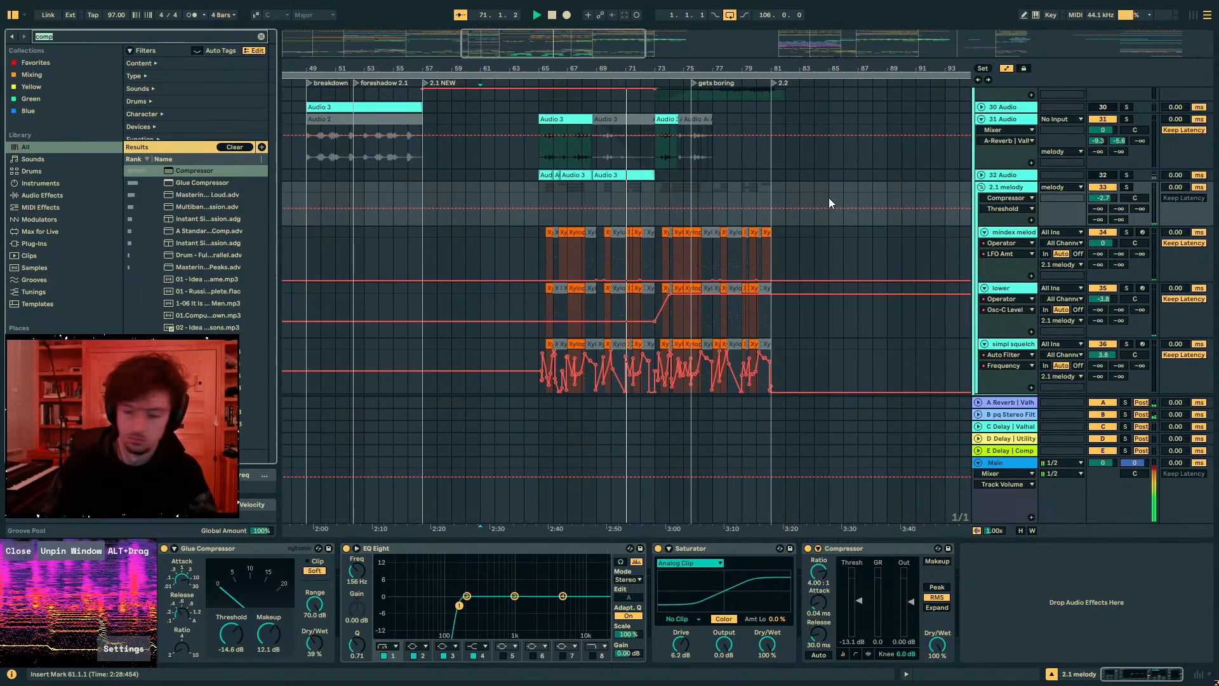
{"action": "type", "text": "ott"}
{"action": "left_click", "coordinate": [189, 172]}
{"action": "left_click_drag", "start_coordinate": [188, 170], "coordinate": [348, 279]}
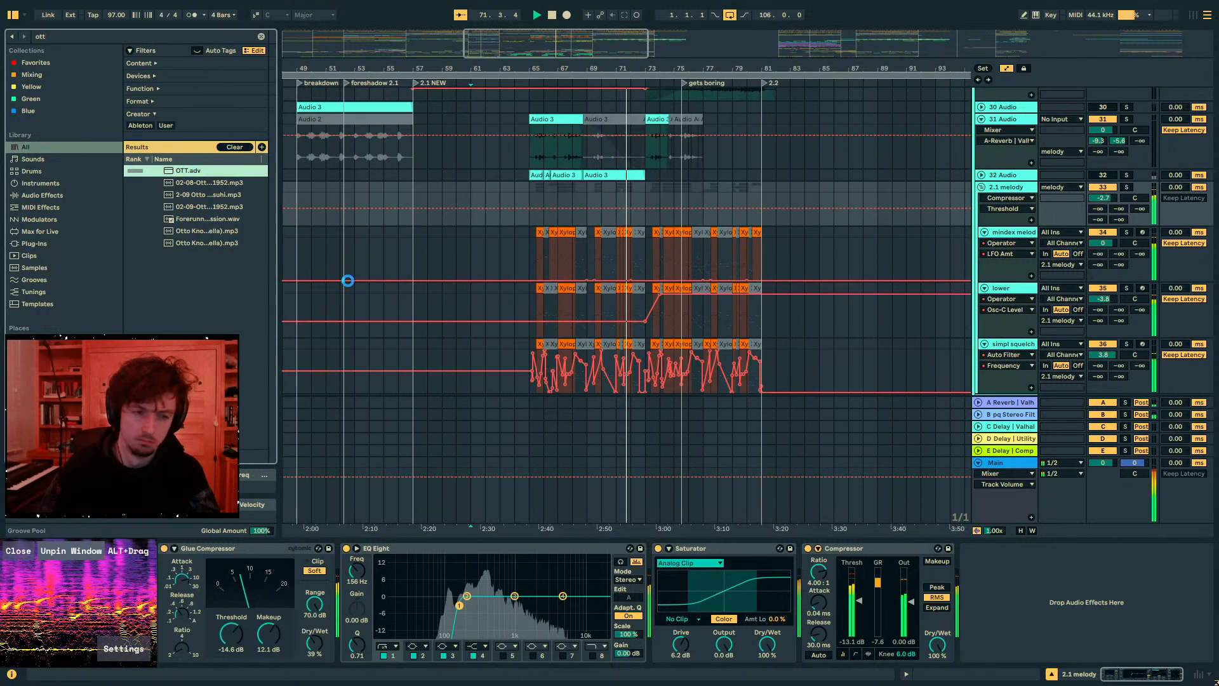
{"action": "left_click_drag", "start_coordinate": [937, 561], "coordinate": [946, 564]}
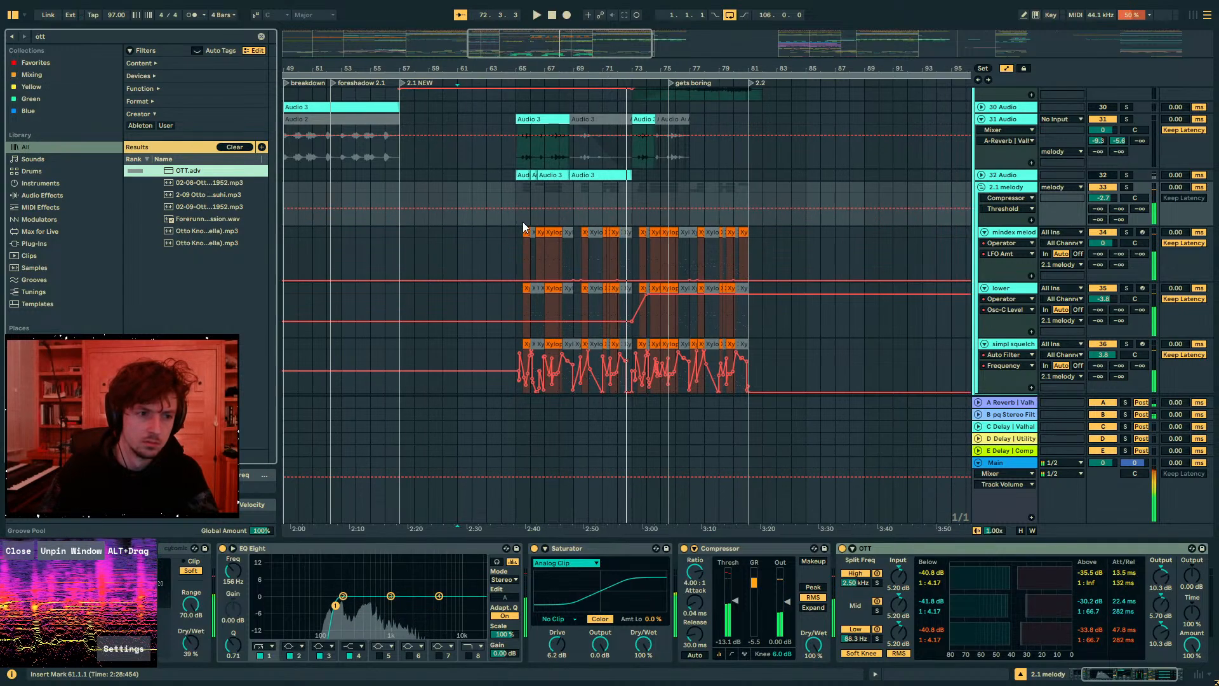
- Set OTT's Amount to 46% and its overall output to 11.2 dB on the 2.1 melody group while playing
{"action": "left_click_drag", "start_coordinate": [1192, 644], "coordinate": [1193, 682]}
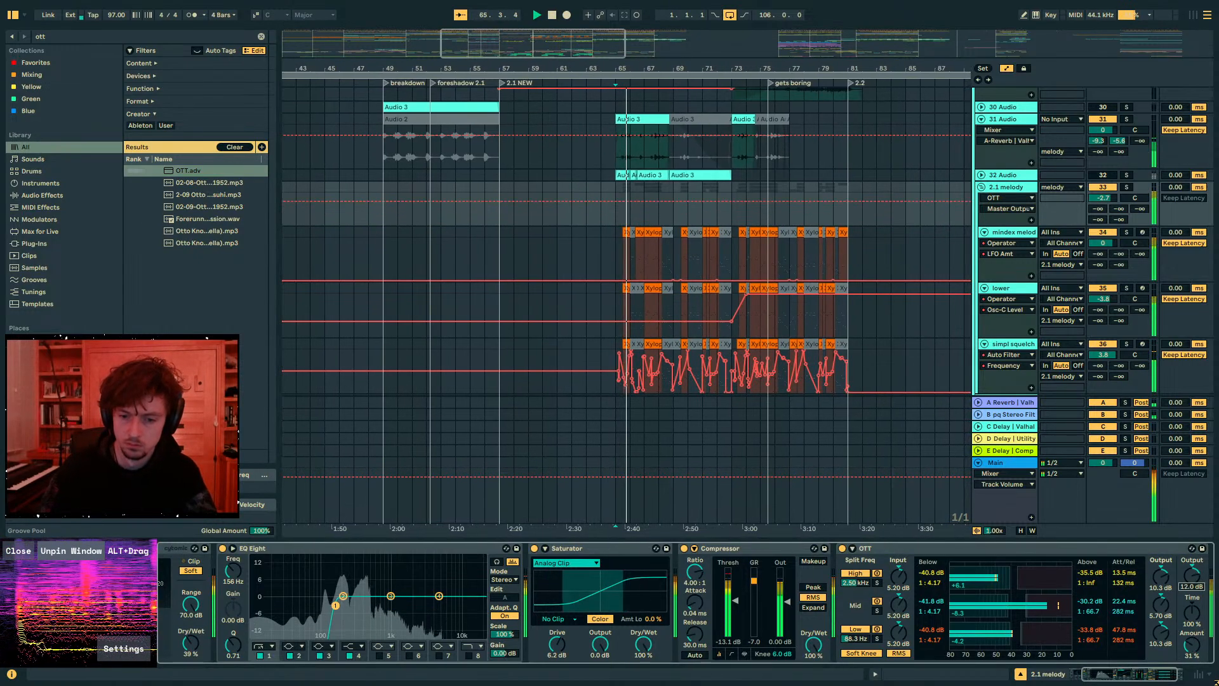
{"action": "left_click_drag", "start_coordinate": [1191, 574], "coordinate": [1192, 545]}
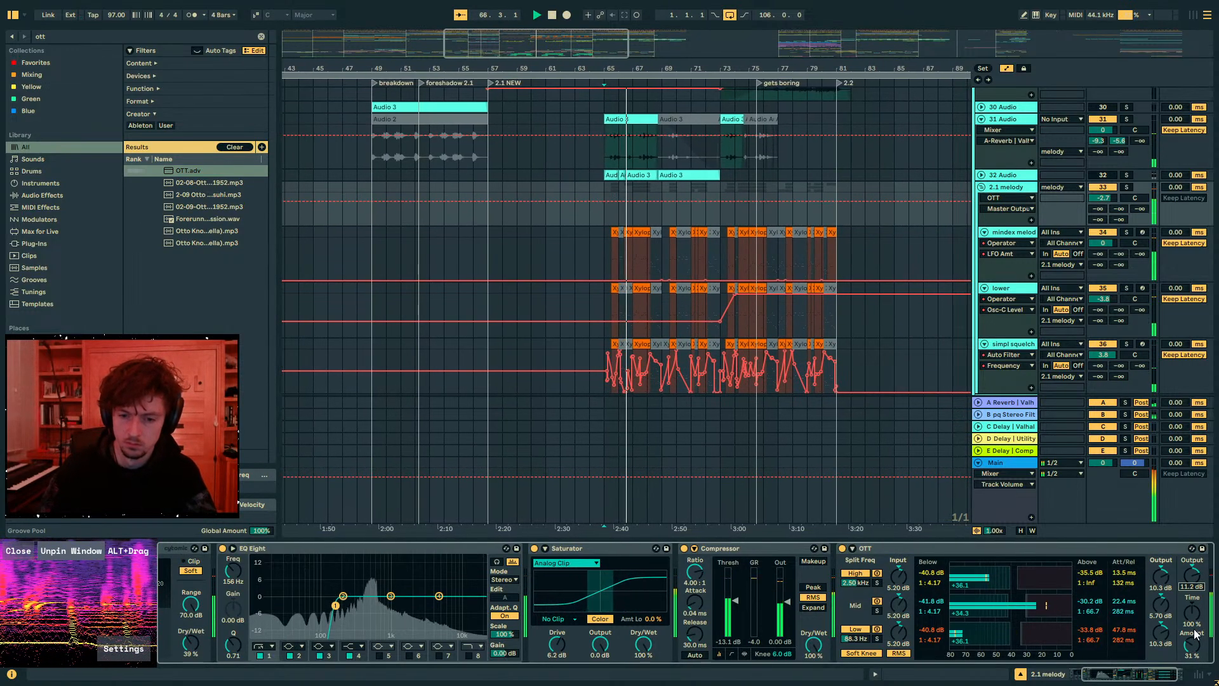
{"action": "left_click_drag", "start_coordinate": [1193, 648], "coordinate": [1193, 657]}
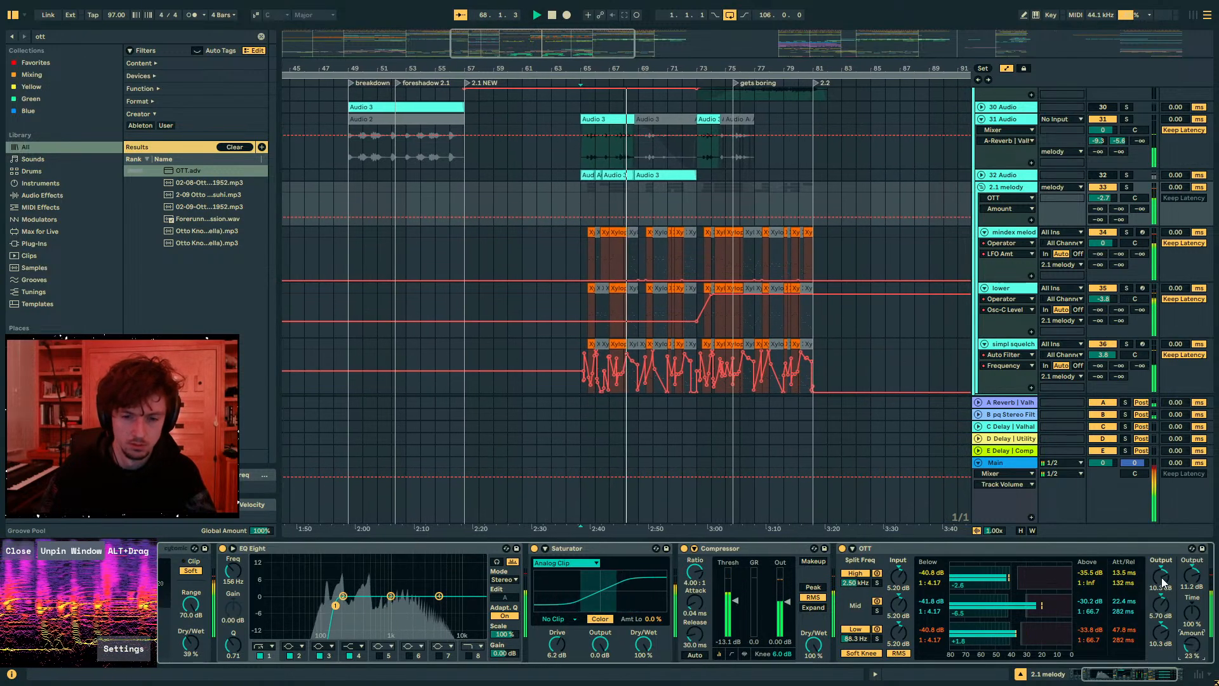
{"action": "left_click_drag", "start_coordinate": [1191, 576], "coordinate": [1191, 564]}
{"action": "key", "text": "space"}
{"action": "left_click_drag", "start_coordinate": [1196, 654], "coordinate": [1196, 641]}
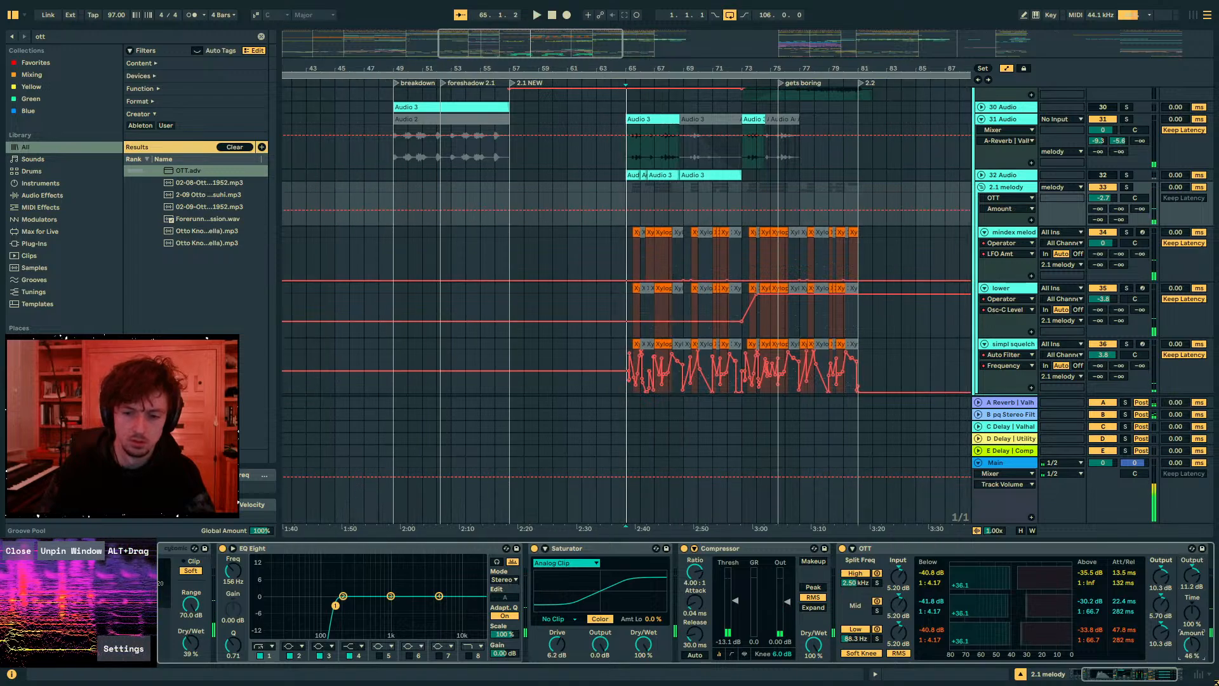
- Adjust the OTT Amount automation of the 2.1 melody group around bar 69 and hide the automation
{"action": "key", "text": "a"}
{"action": "key", "text": "a"}
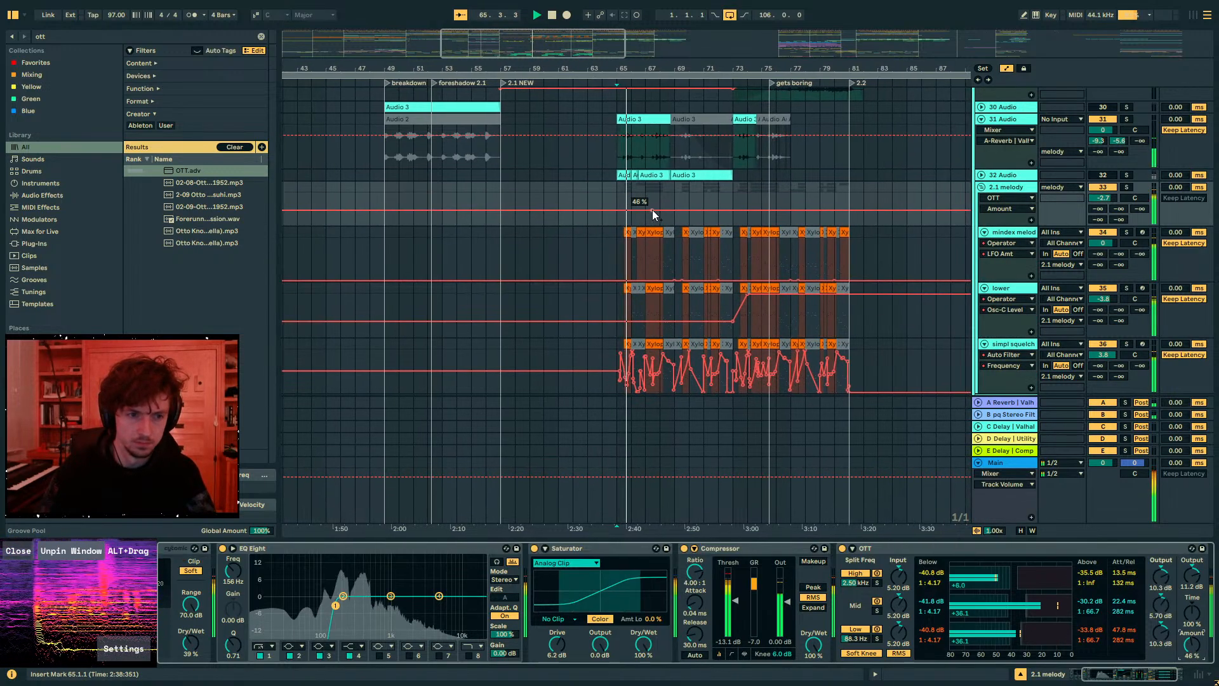
{"action": "mouse_move", "coordinate": [683, 211]}
{"action": "left_mouse_down"}
{"action": "mouse_move", "coordinate": [683, 225]}
{"action": "mouse_move", "coordinate": [669, 210]}
{"action": "left_mouse_up"}
{"action": "key", "text": "a"}
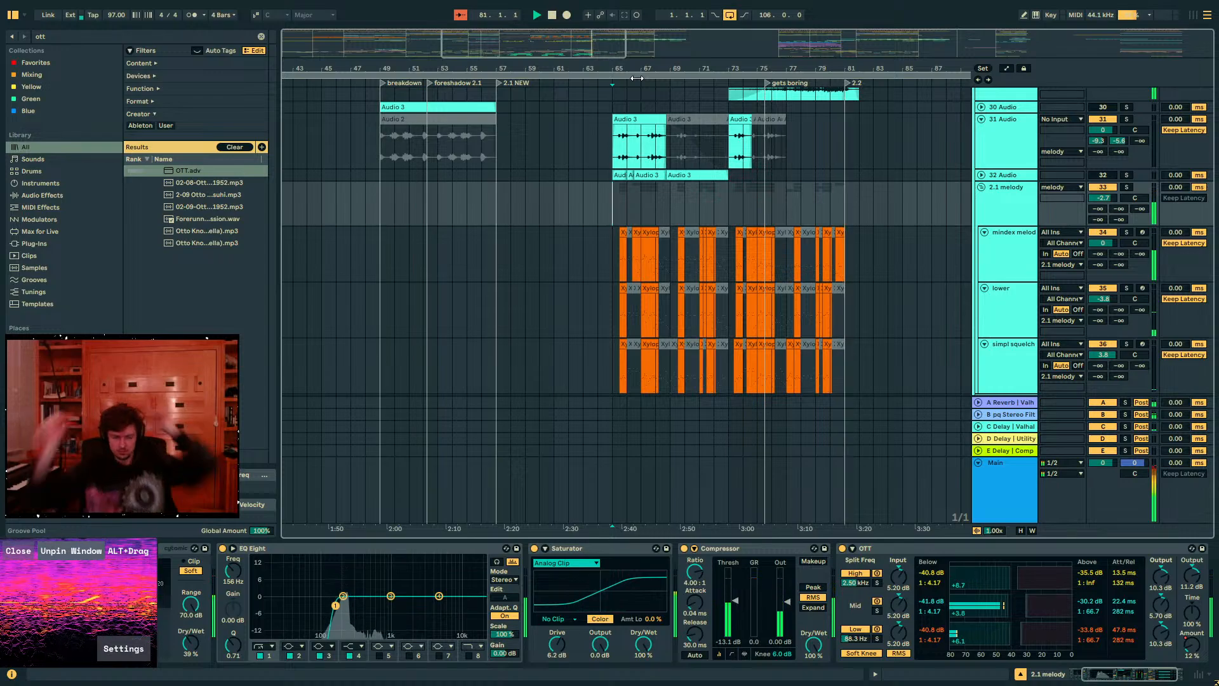
- Activate the muted 63 Audio clip at 81.1.1 in the high-frequency group
{"action": "scroll", "coordinate": [832, 234], "scroll_direction": "down", "scroll_amount": 15}
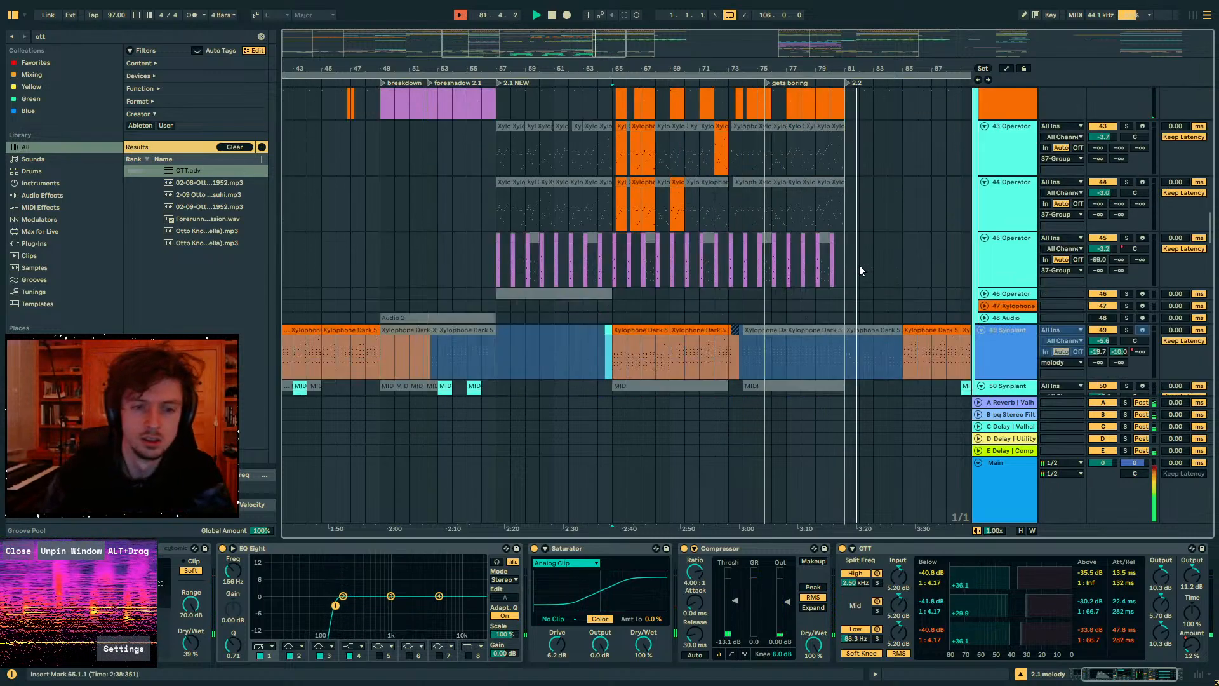
{"action": "scroll", "coordinate": [852, 274], "scroll_direction": "down", "scroll_amount": 2}
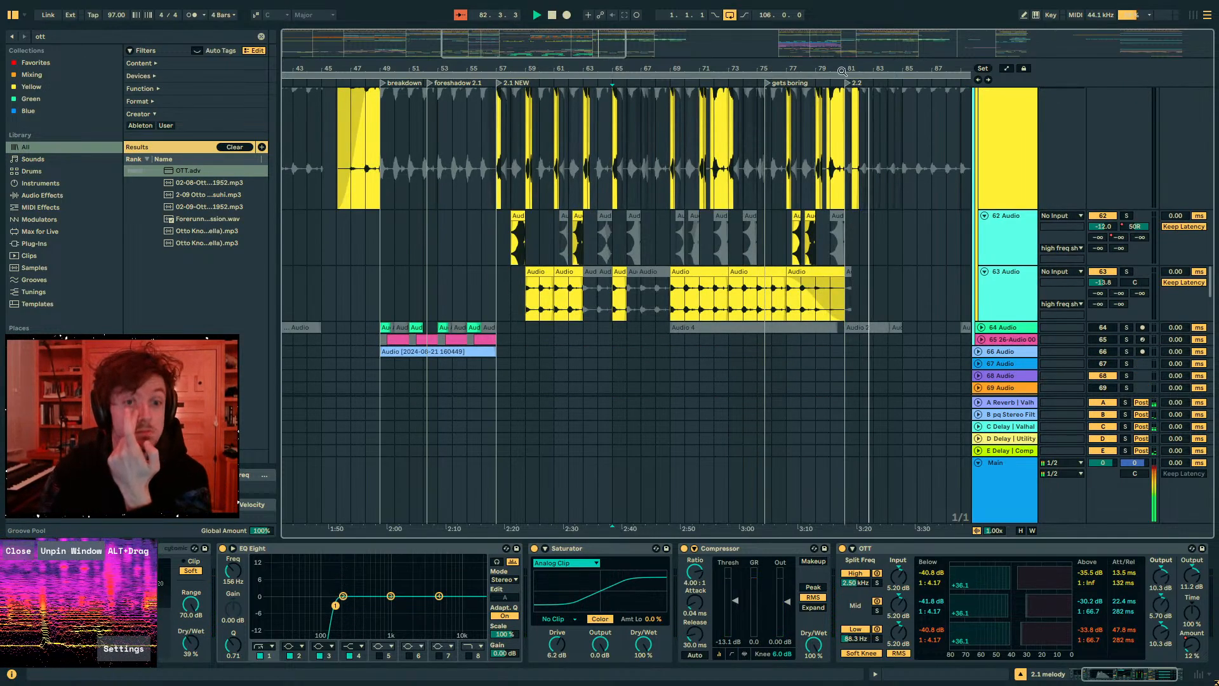
{"action": "left_click_drag", "start_coordinate": [852, 71], "coordinate": [827, 216]}
{"action": "scroll", "coordinate": [828, 223], "scroll_direction": "up", "scroll_amount": 2}
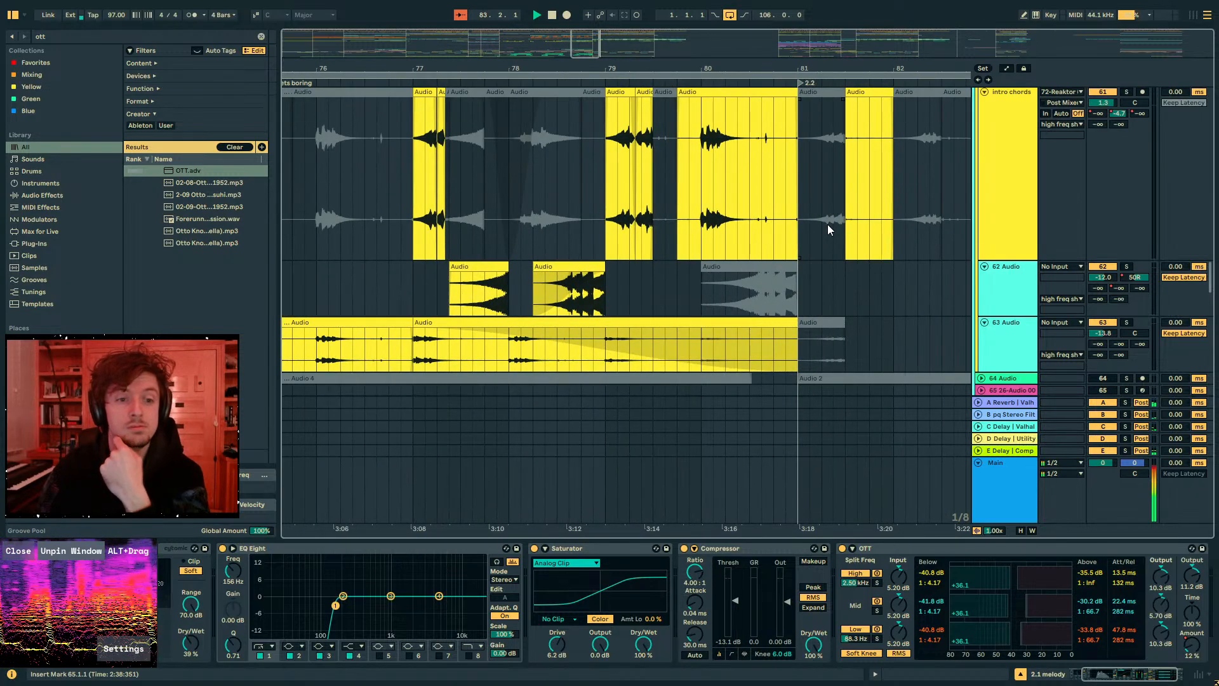
{"action": "left_click", "coordinate": [815, 323]}
{"action": "key", "text": "0"}
- Play from 79.4.1 to audition the transition and deactivate the 63 Audio clip from 81.1.1 to 81.3.1
{"action": "scroll", "coordinate": [815, 324], "scroll_direction": "down", "scroll_amount": 2}
{"action": "left_click", "coordinate": [725, 352]}
{"action": "key", "text": "space"}
{"action": "key", "text": "space"}
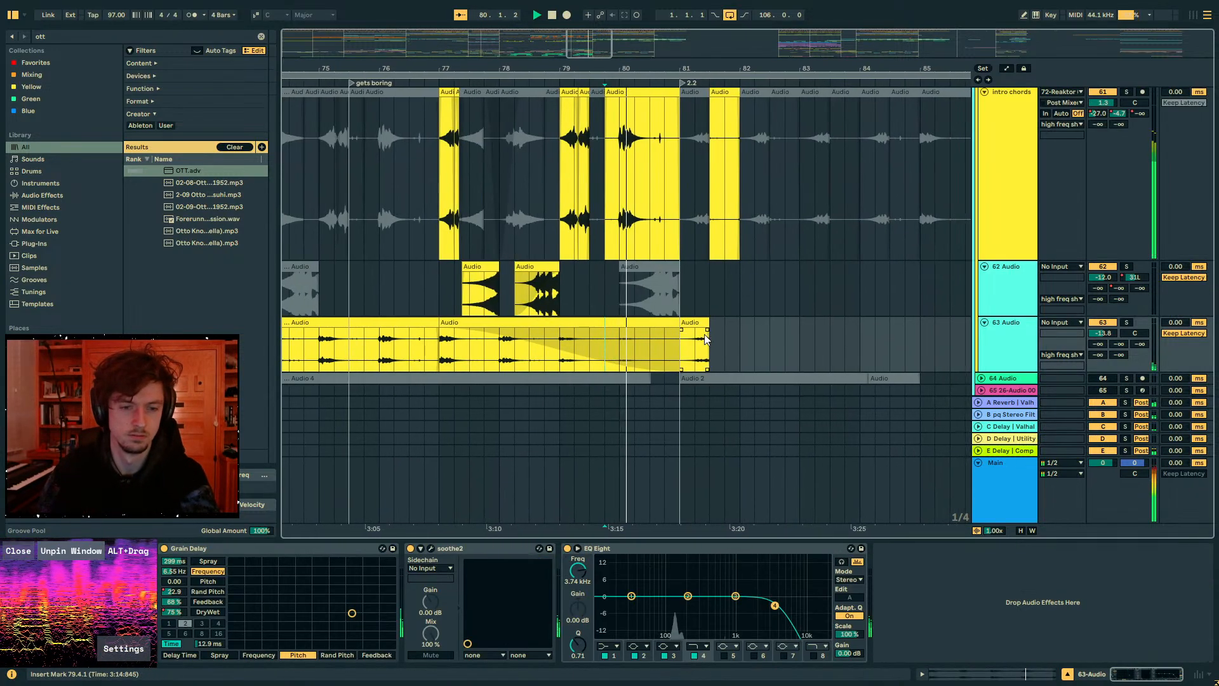
{"action": "left_click", "coordinate": [691, 319]}
{"action": "key", "text": "0"}
- Activate the muted 136 Audio clip at bar 81 and play the transition from 80.4.1
{"action": "scroll", "coordinate": [698, 292], "scroll_direction": "down", "scroll_amount": 15}
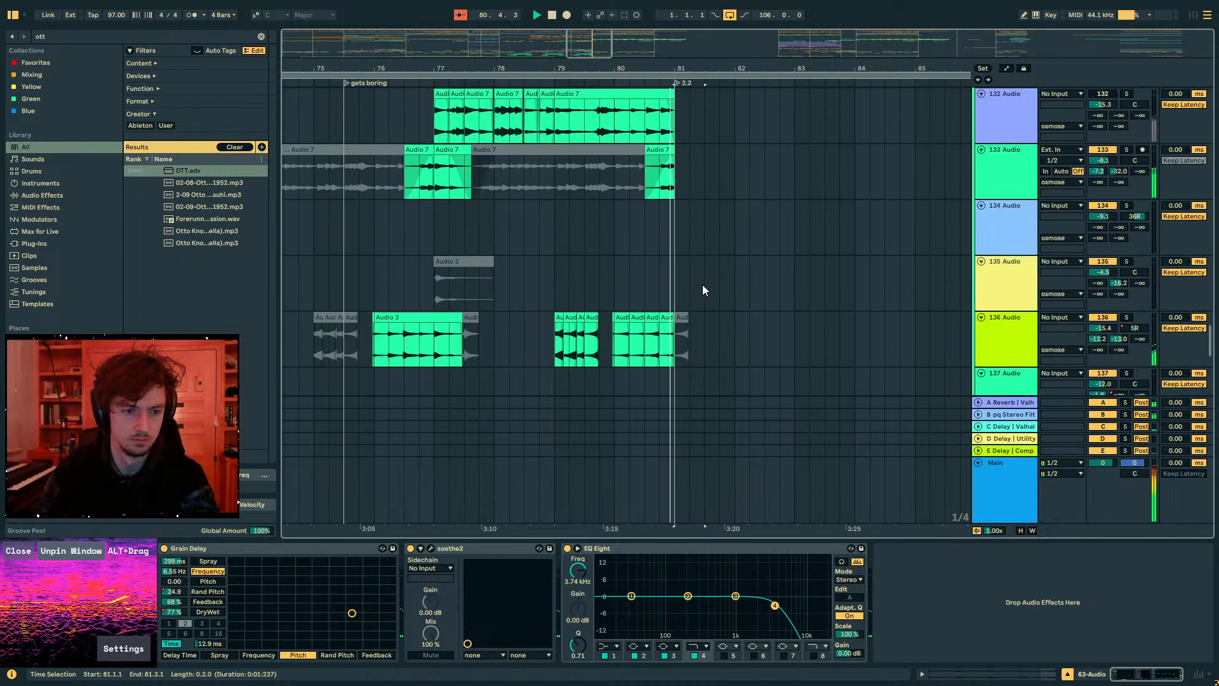
{"action": "left_click", "coordinate": [665, 346]}
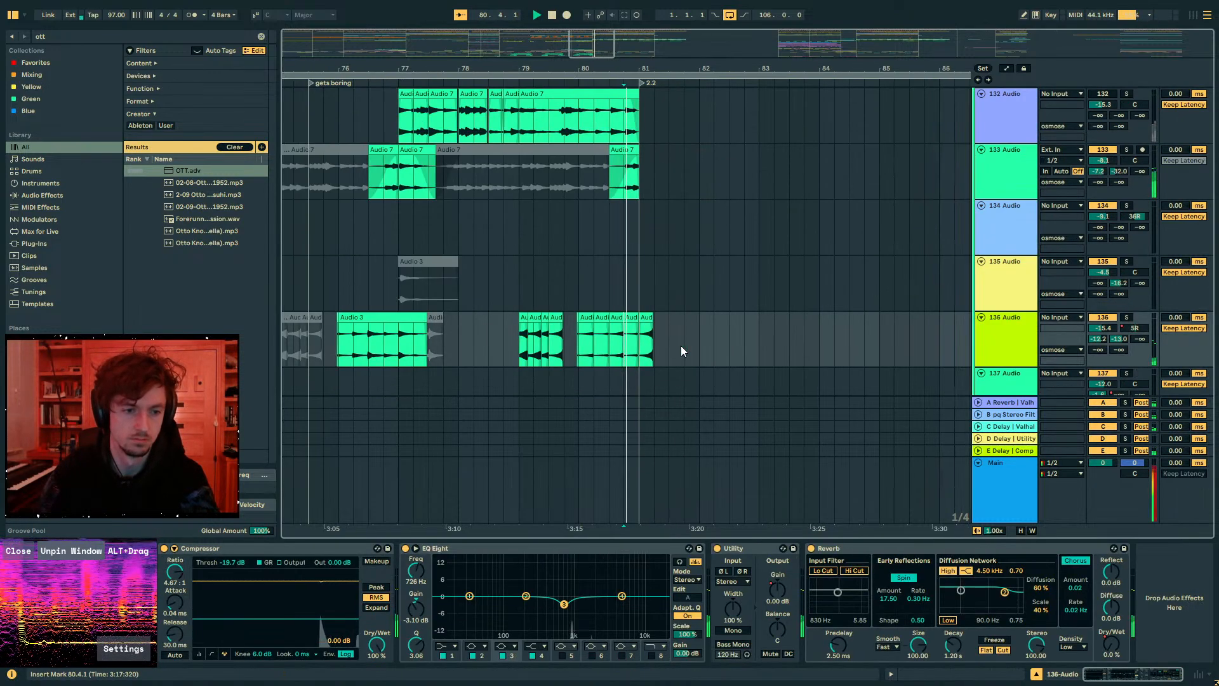
- Solo the 136 Audio track and reset the transposition of the selected clip at 81.1.1 to 0 semitones
{"action": "left_click", "coordinate": [1128, 318]}
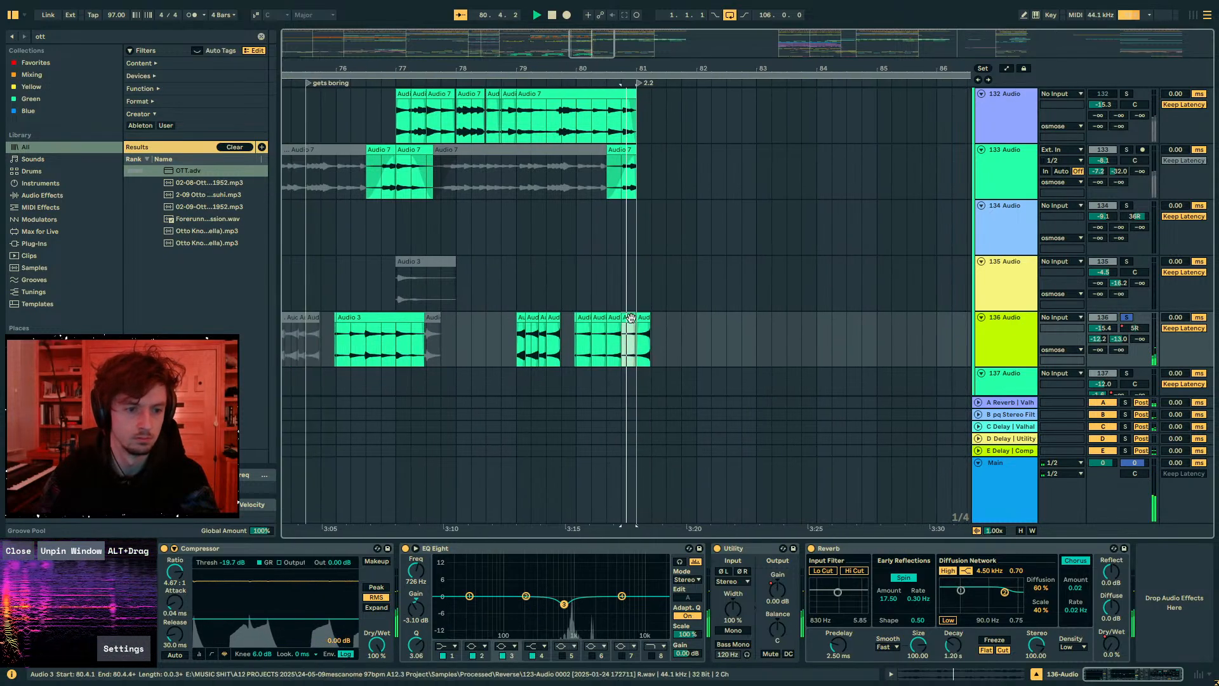
{"action": "left_click", "coordinate": [940, 673]}
{"action": "key", "text": "space"}
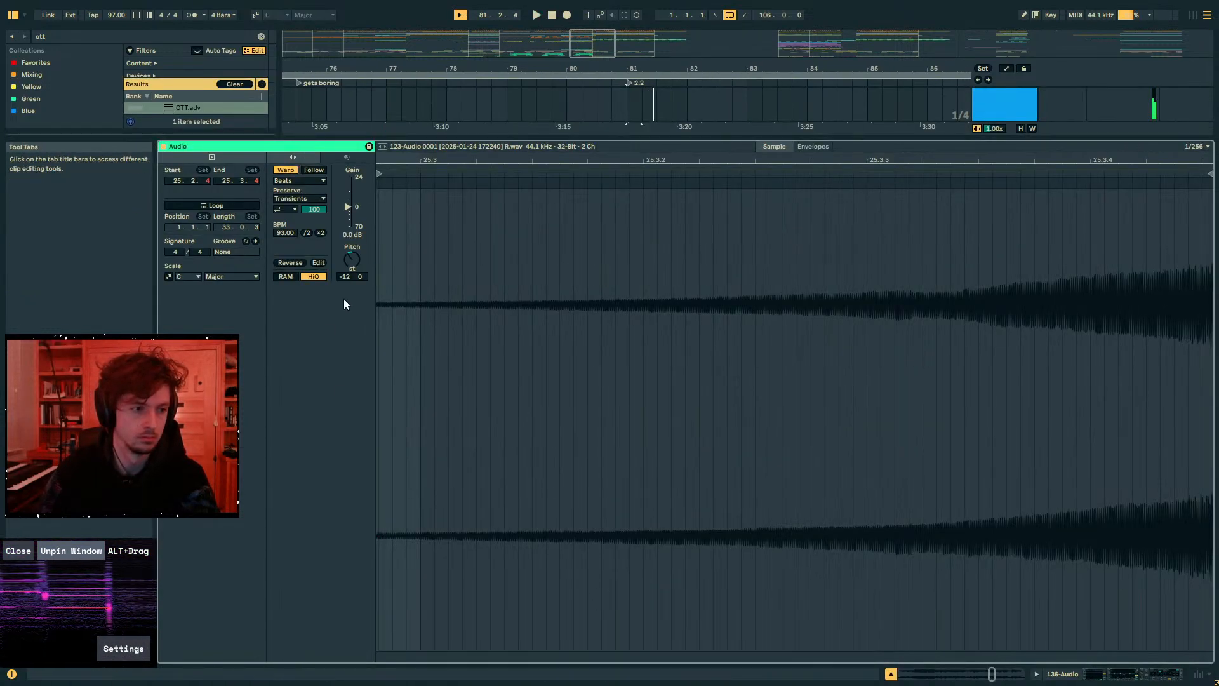
{"action": "key", "text": "space"}
{"action": "key", "text": "space"}
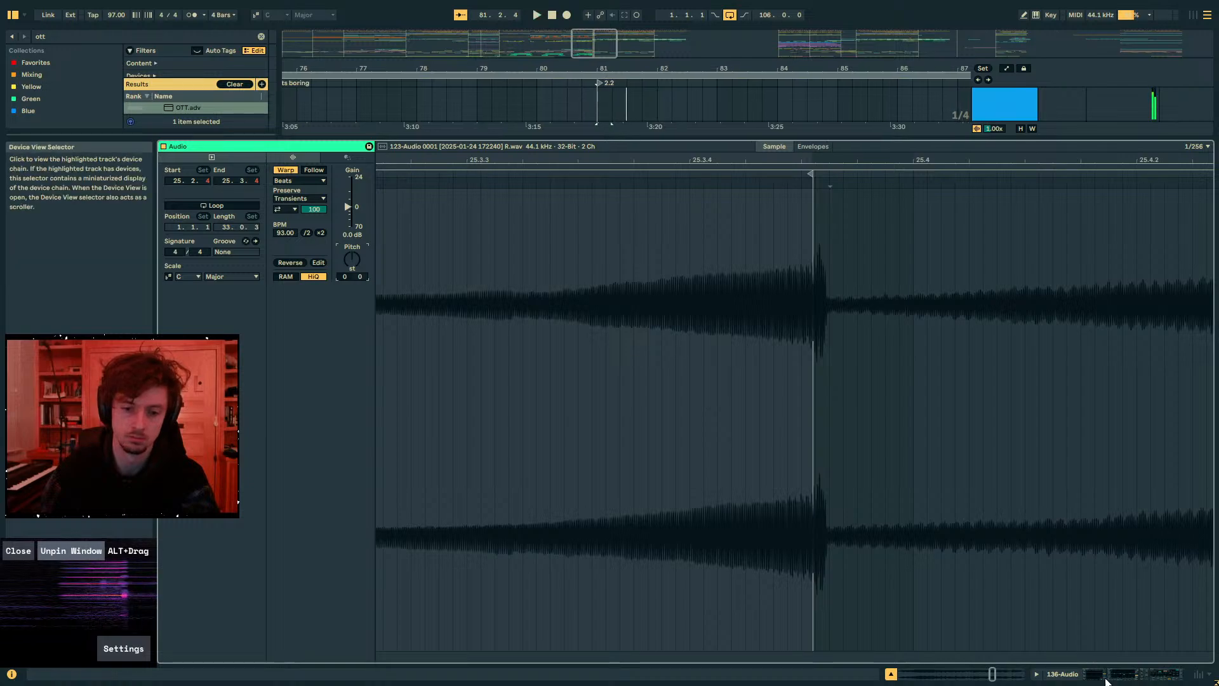
{"action": "left_click", "coordinate": [1107, 675]}
- Play the soloed 136 Audio track from 80.1.1 and inspect its clips up to the one at 81.1.1
{"action": "left_click", "coordinate": [536, 139]}
{"action": "key", "text": "space"}
{"action": "scroll", "coordinate": [574, 155], "scroll_direction": "up", "scroll_amount": 2}
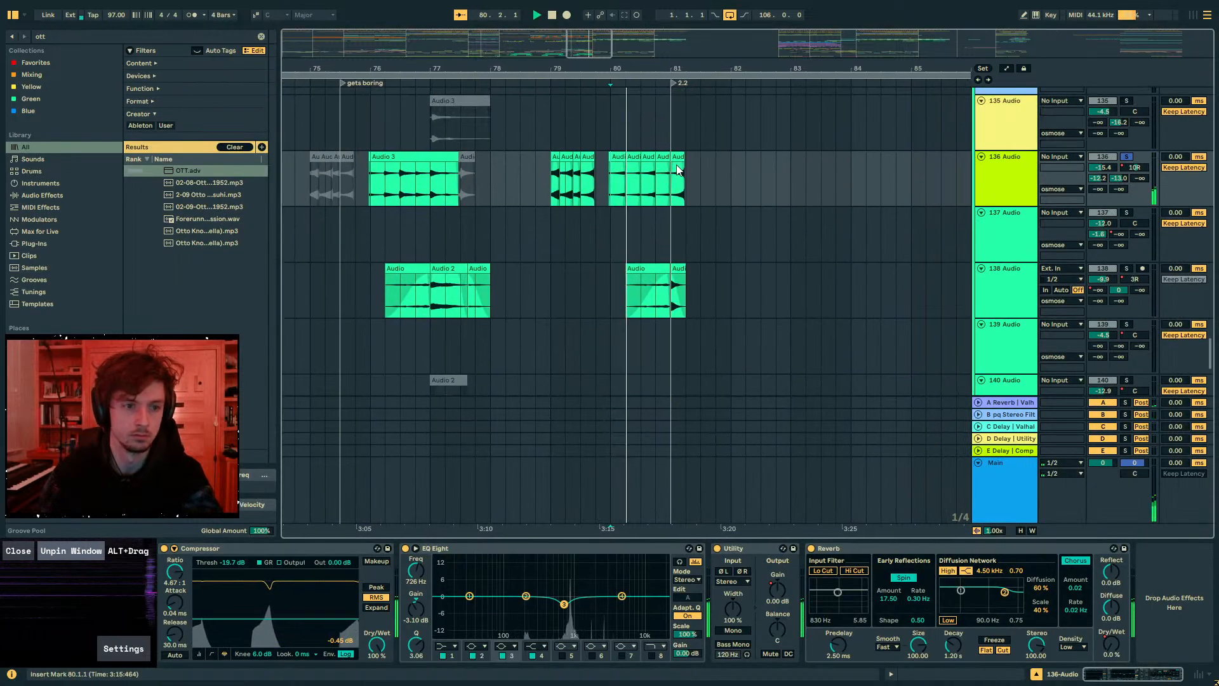
{"action": "left_click", "coordinate": [623, 156]}
{"action": "left_click", "coordinate": [641, 159]}
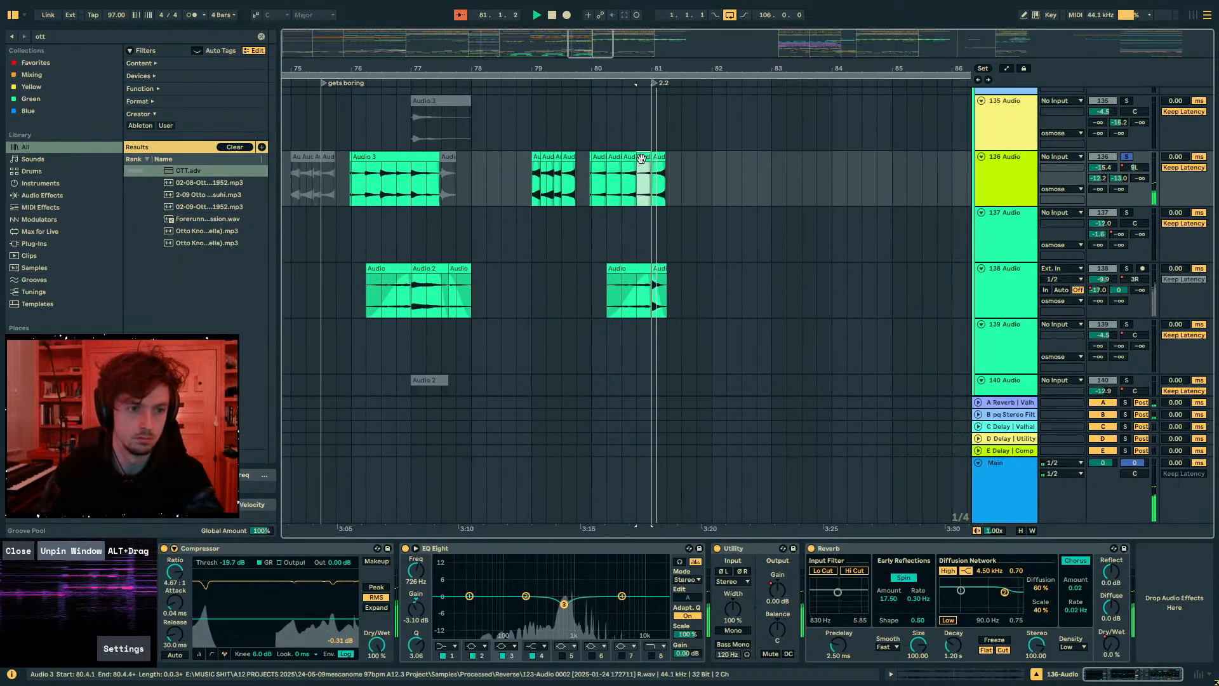
{"action": "left_click", "coordinate": [656, 159]}
{"action": "left_click", "coordinate": [661, 156]}
{"action": "key", "text": "space"}
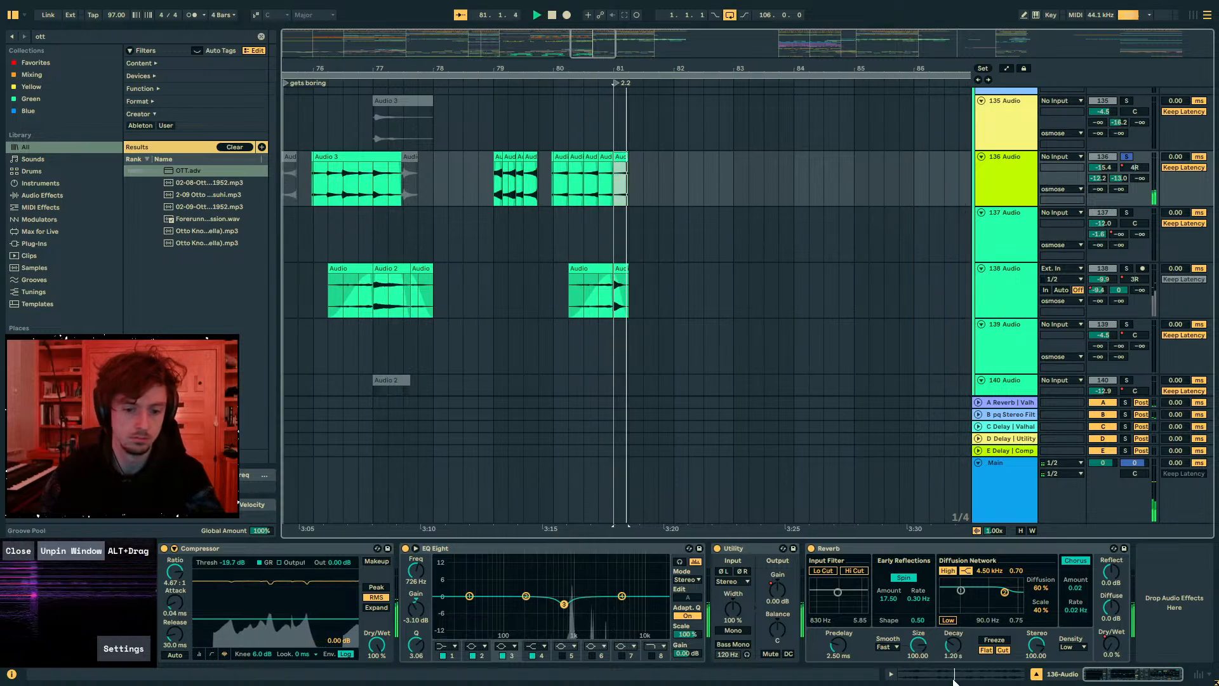
- Check the transposition of the 136 Audio clip at 81.1.1, replay from 80.2.1 and unsolo the track
{"action": "key", "text": "shift+Tab"}
{"action": "key", "text": "space"}
{"action": "scroll", "coordinate": [349, 254], "scroll_direction": "up", "scroll_amount": 1}
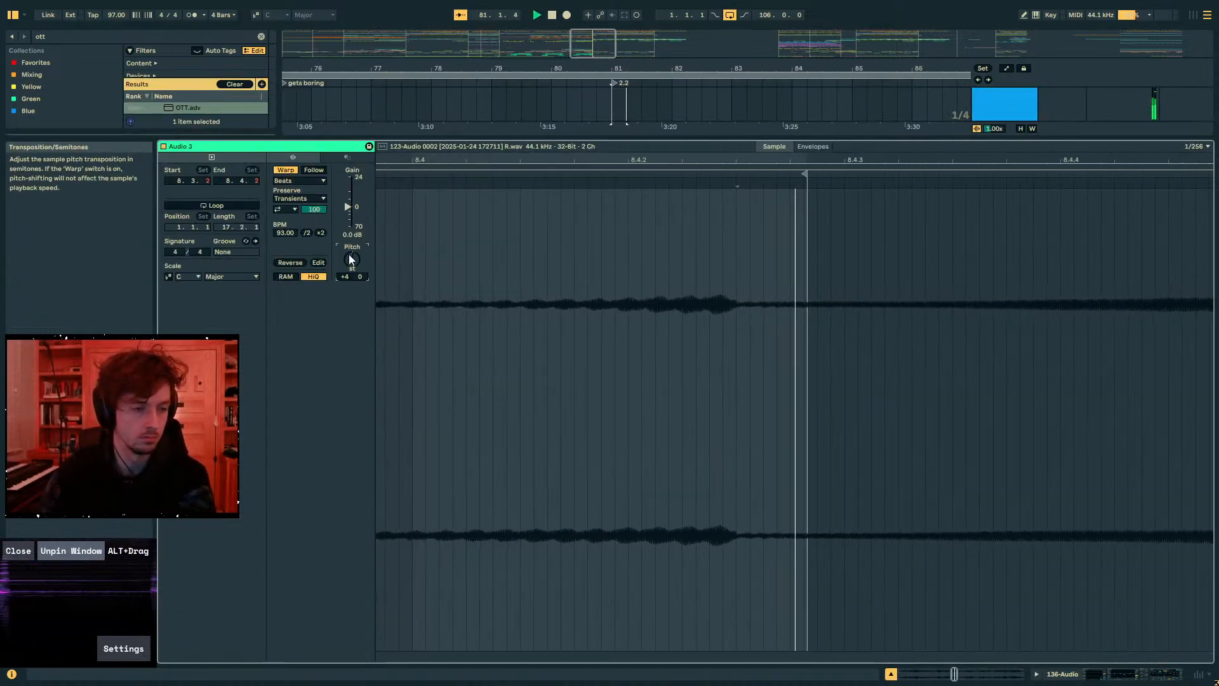
{"action": "left_click", "coordinate": [1122, 672]}
{"action": "left_click", "coordinate": [546, 131]}
{"action": "key", "text": "space"}
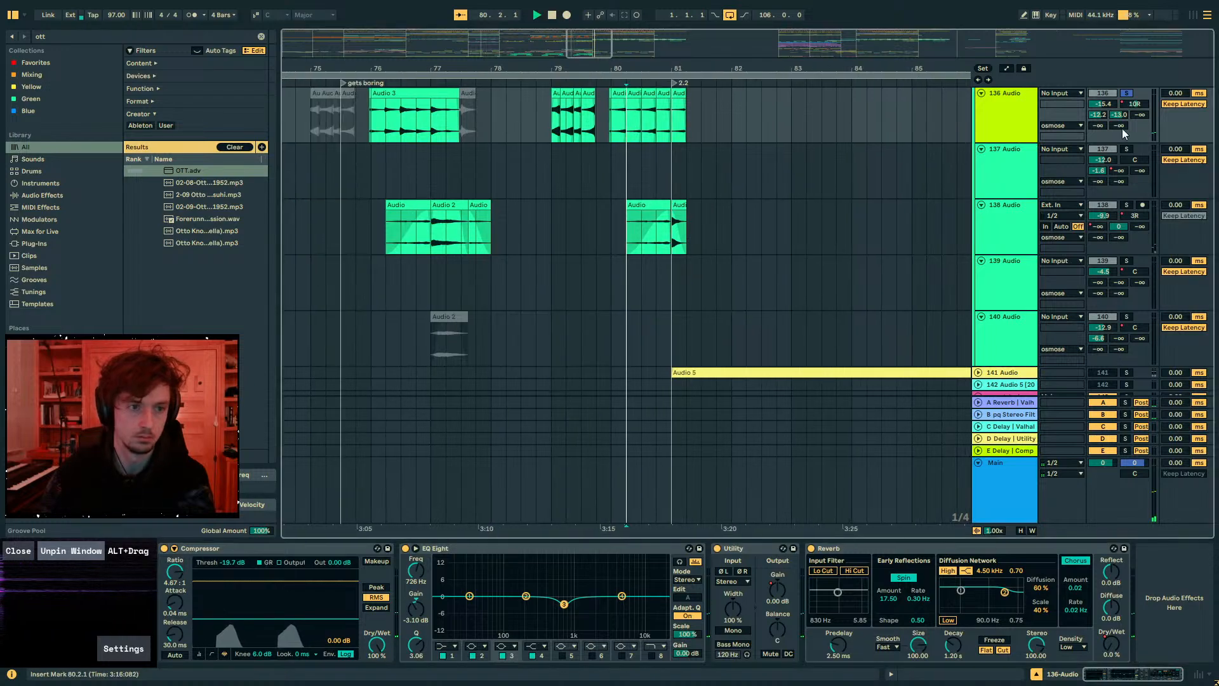
{"action": "left_click", "coordinate": [1124, 94]}
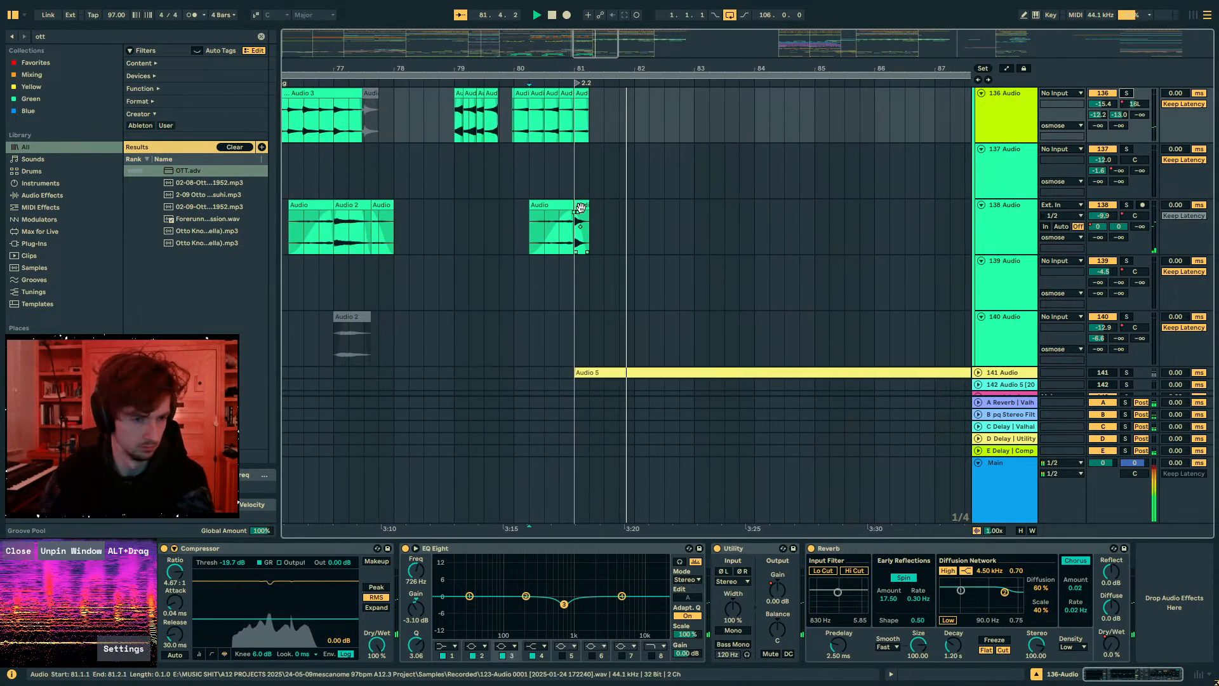
- Solo the 138 Audio track, reset the transposition of its clip at 81.1.1 to 0 semitones and unsolo it
{"action": "left_click", "coordinate": [1057, 216]}
{"action": "key", "text": "space"}
{"action": "left_click", "coordinate": [1125, 204]}
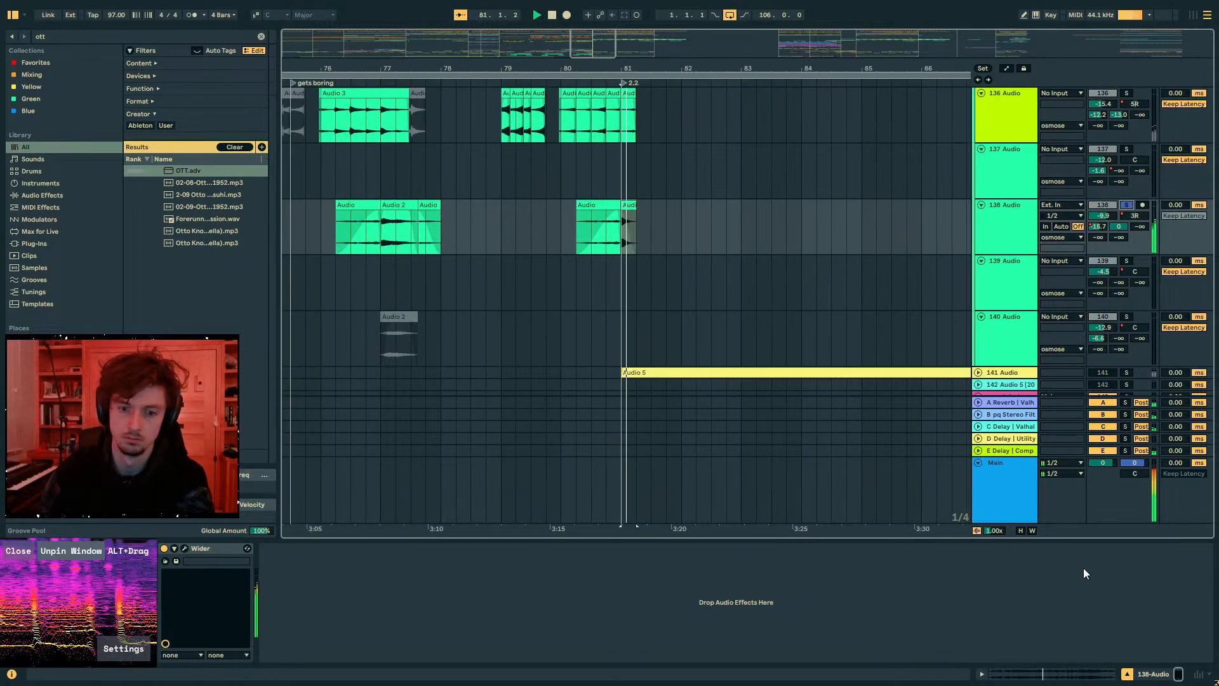
{"action": "left_click", "coordinate": [1069, 674]}
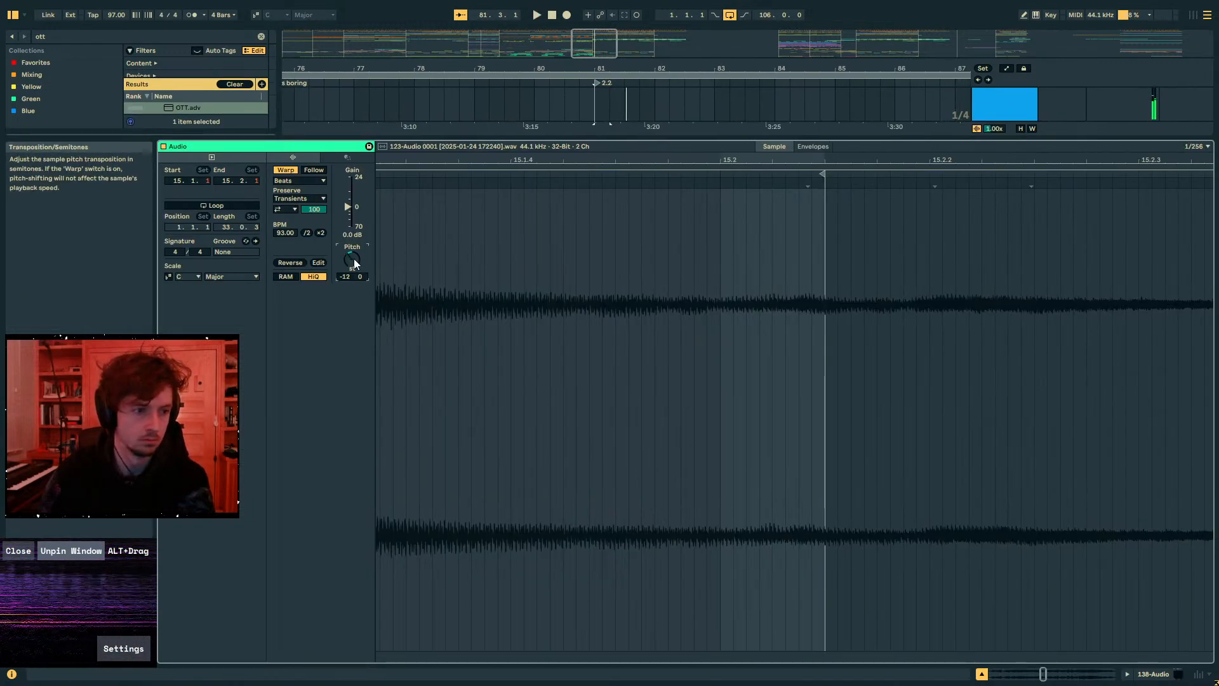
{"action": "key", "text": "space"}
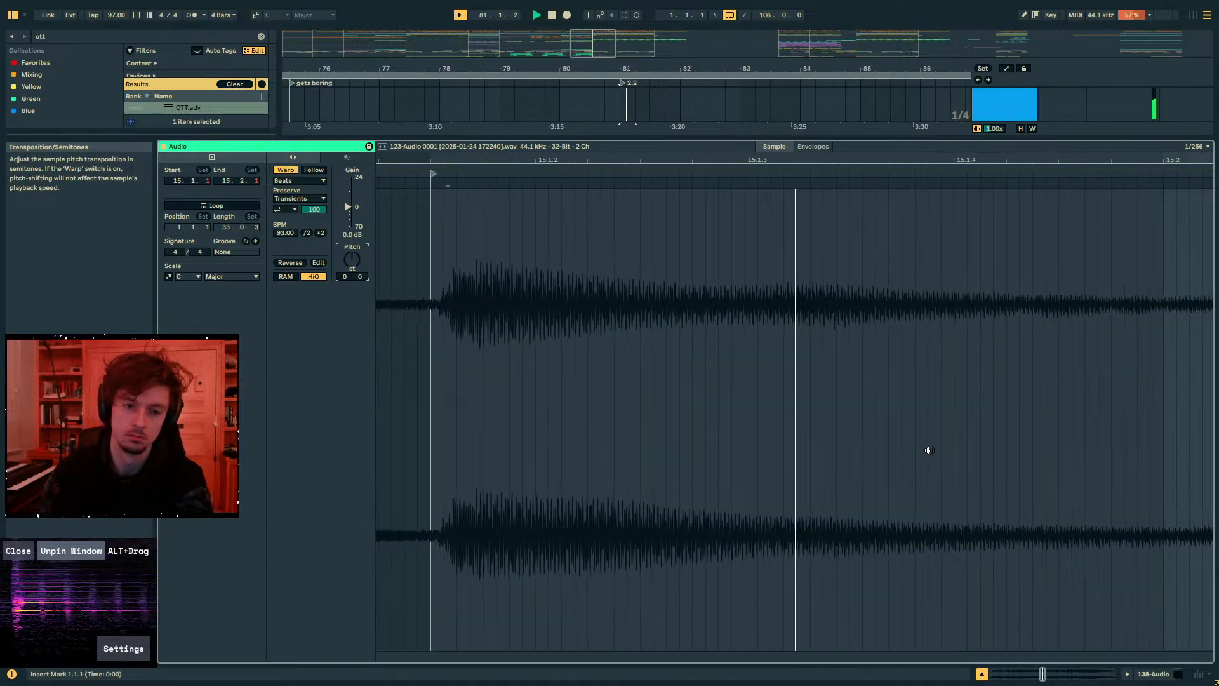
{"action": "left_click", "coordinate": [1153, 673]}
{"action": "key", "text": "space"}
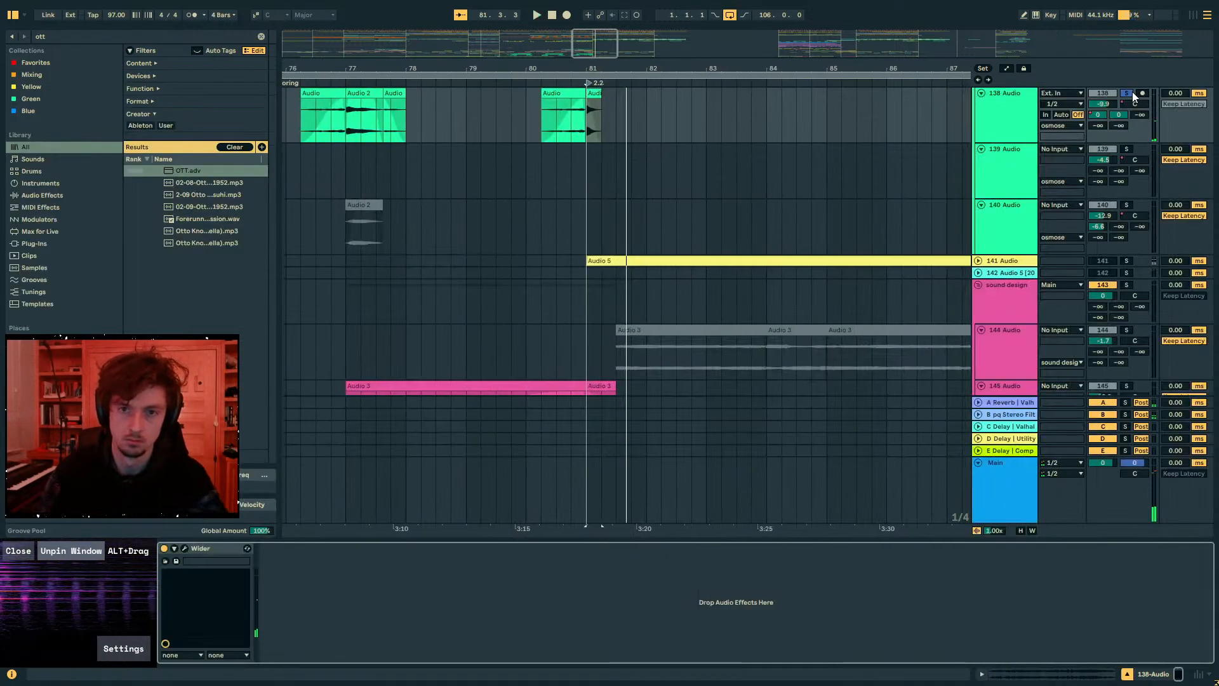
{"action": "left_click", "coordinate": [1127, 92]}
{"action": "key", "text": "space"}
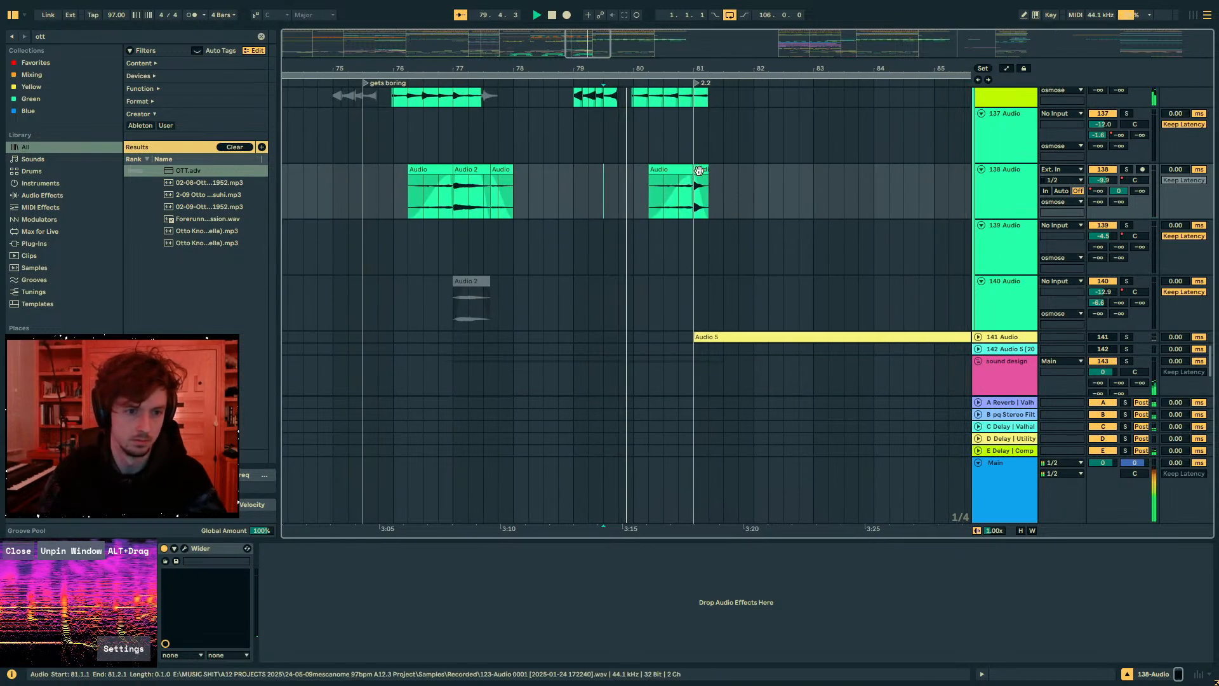
- Lower the clip gain of the 138 Audio clip at 81.1.1 by a few decibels
{"action": "left_click", "coordinate": [699, 170]}
{"action": "double_click", "coordinate": [1006, 673]}
{"action": "left_click_drag", "start_coordinate": [348, 207], "coordinate": [348, 214]}
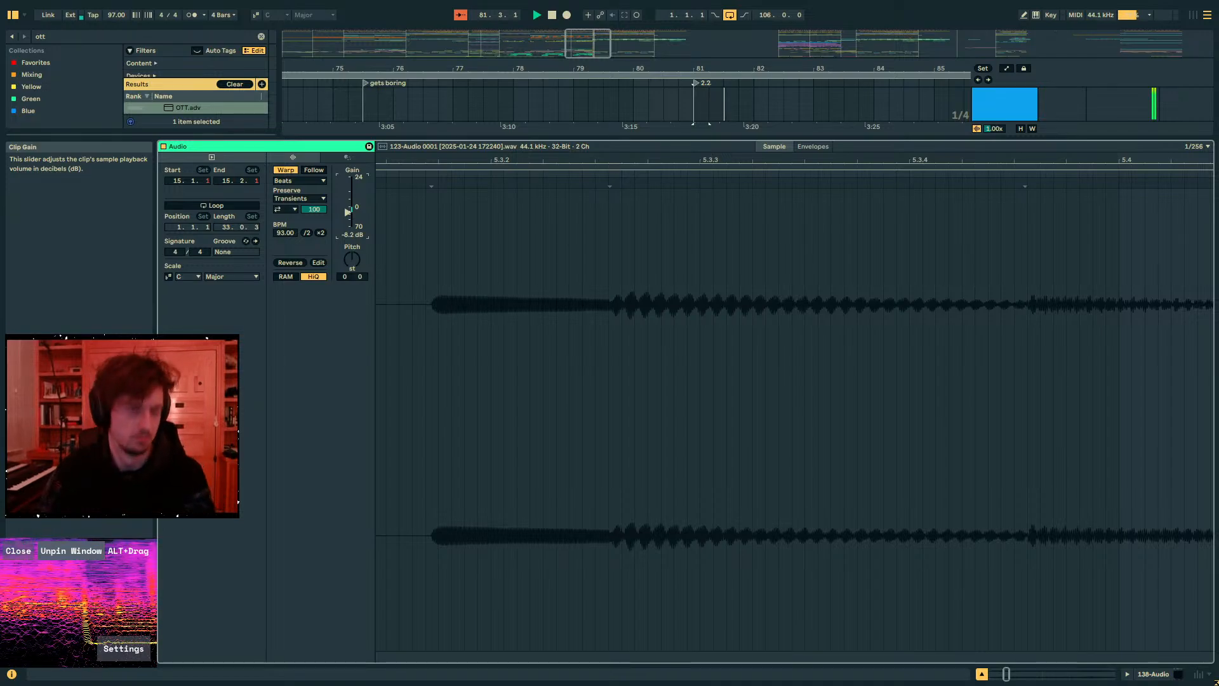
{"action": "key", "text": "shift+Tab"}
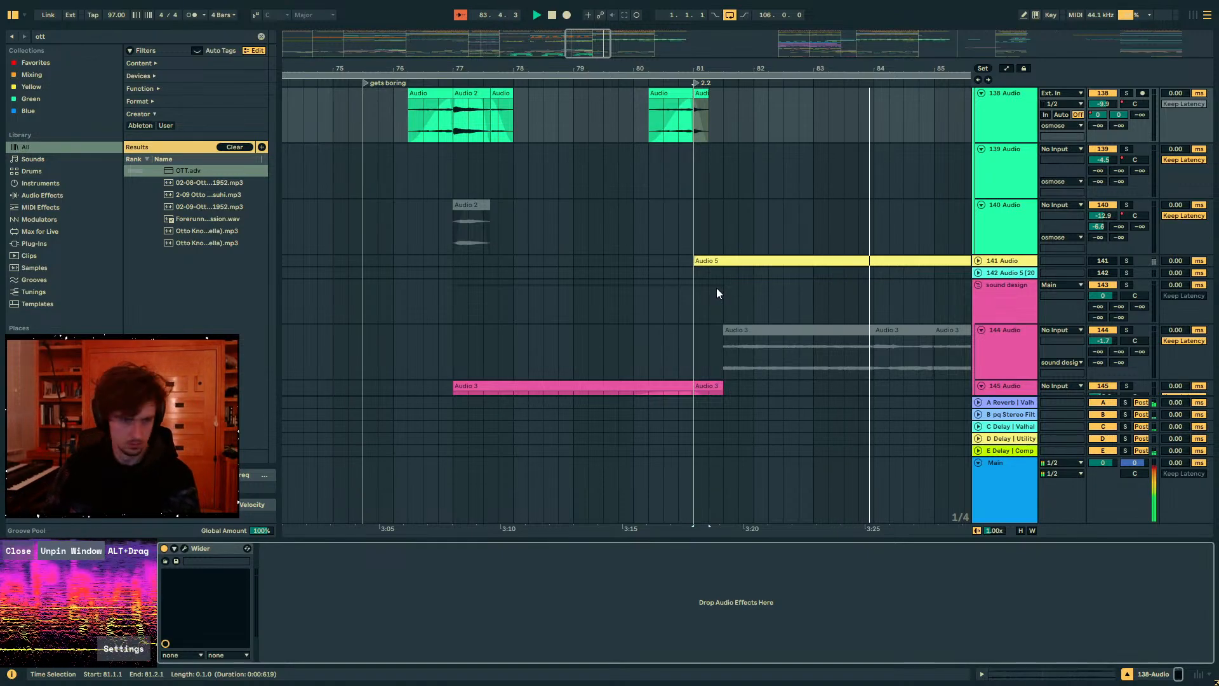
- Look through the tracks playing in section 2.2, from osmose up to midbass, including the sine comp devices
{"action": "scroll", "coordinate": [718, 243], "scroll_direction": "up", "scroll_amount": 3}
{"action": "scroll", "coordinate": [718, 242], "scroll_direction": "up", "scroll_amount": 3}
{"action": "left_click_drag", "start_coordinate": [724, 69], "coordinate": [570, 25]}
{"action": "scroll", "coordinate": [783, 236], "scroll_direction": "up", "scroll_amount": 12}
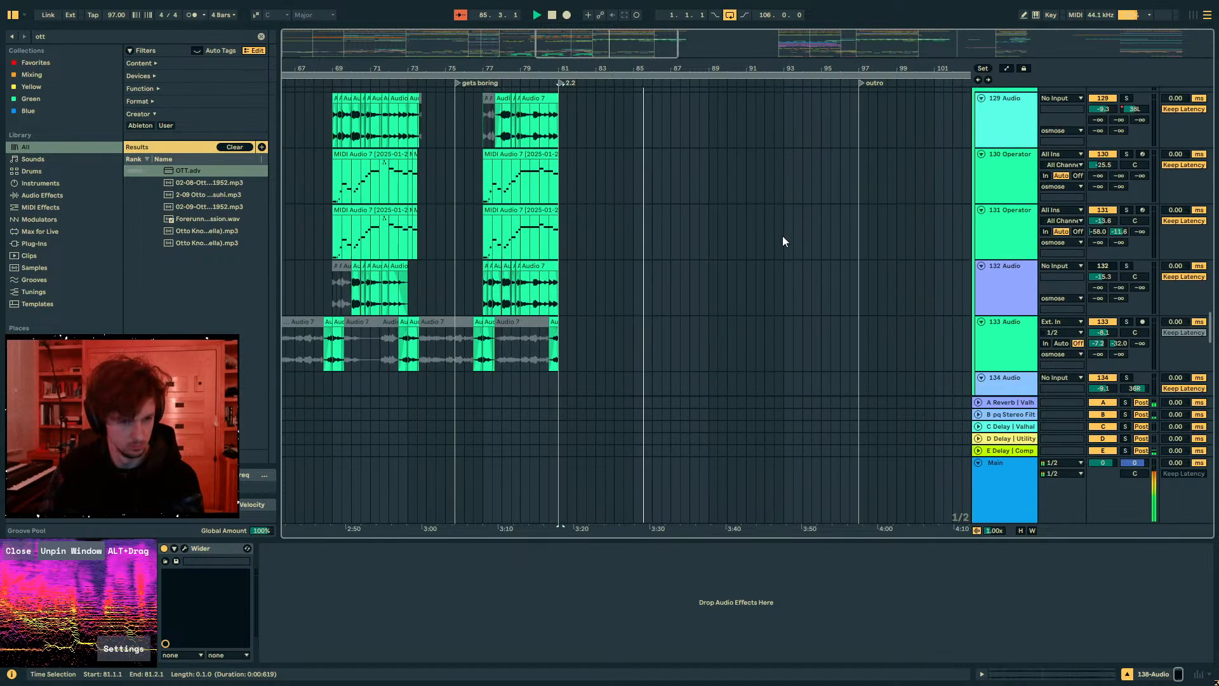
{"action": "scroll", "coordinate": [782, 235], "scroll_direction": "up", "scroll_amount": 10}
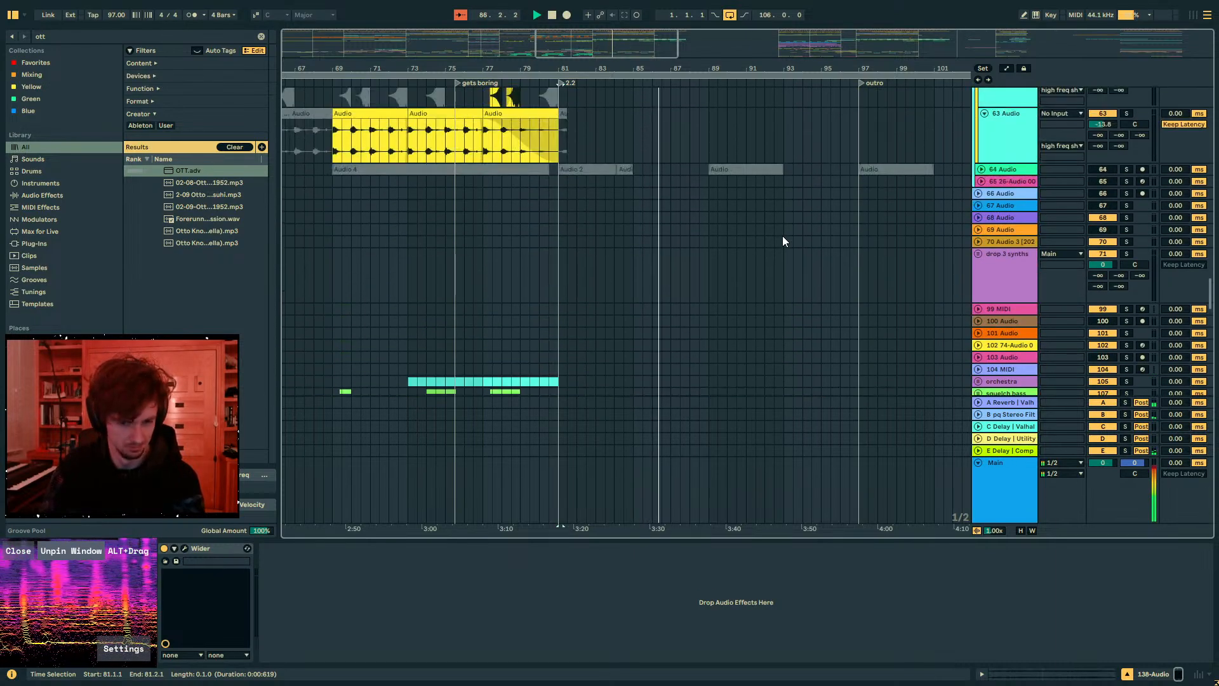
{"action": "scroll", "coordinate": [782, 235], "scroll_direction": "down", "scroll_amount": 3}
{"action": "scroll", "coordinate": [723, 213], "scroll_direction": "up", "scroll_amount": 10}
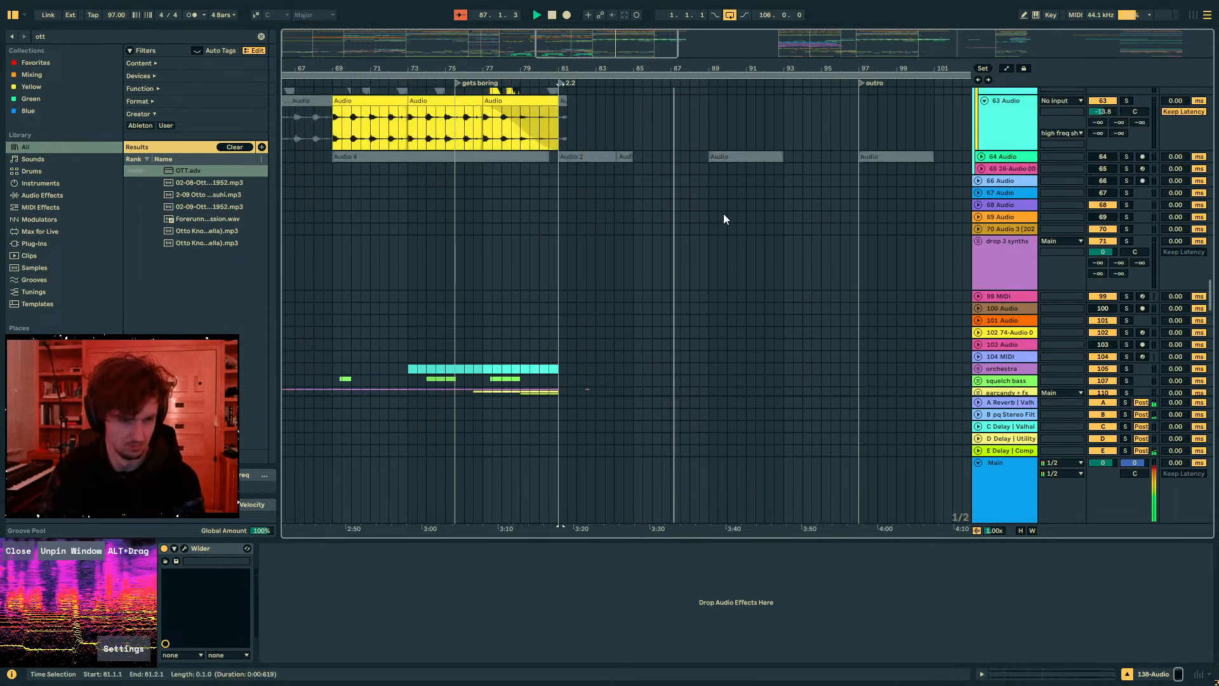
{"action": "scroll", "coordinate": [723, 213], "scroll_direction": "up", "scroll_amount": 10}
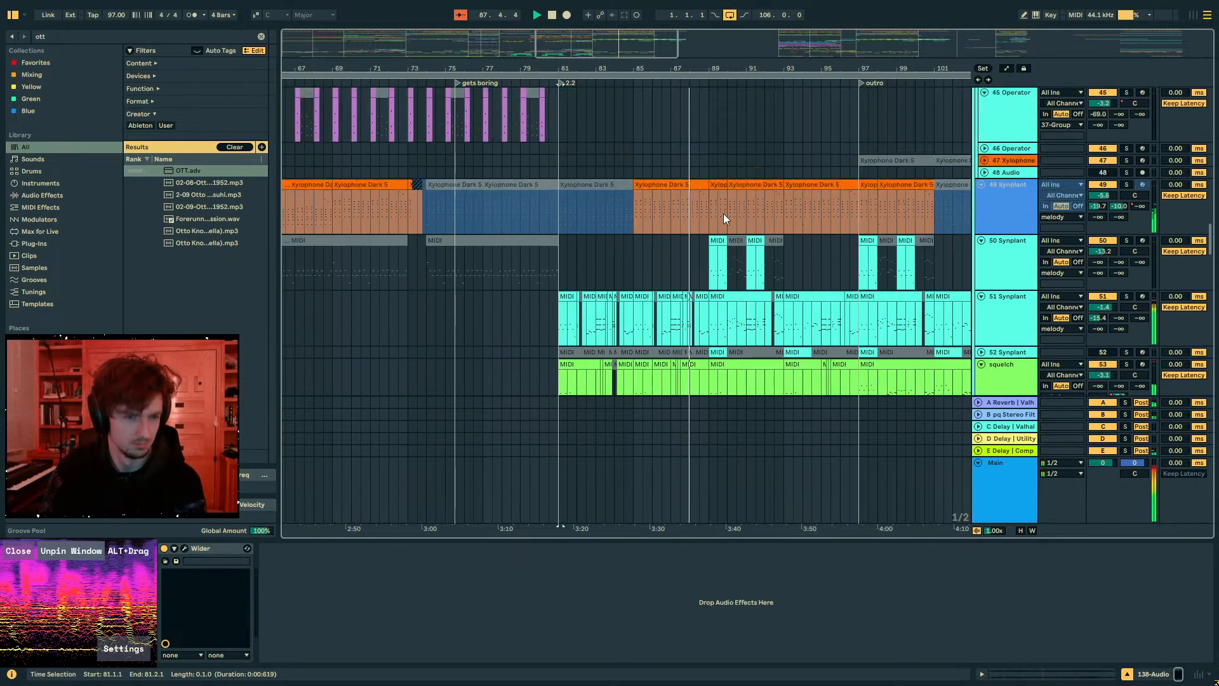
{"action": "scroll", "coordinate": [722, 213], "scroll_direction": "up", "scroll_amount": 10}
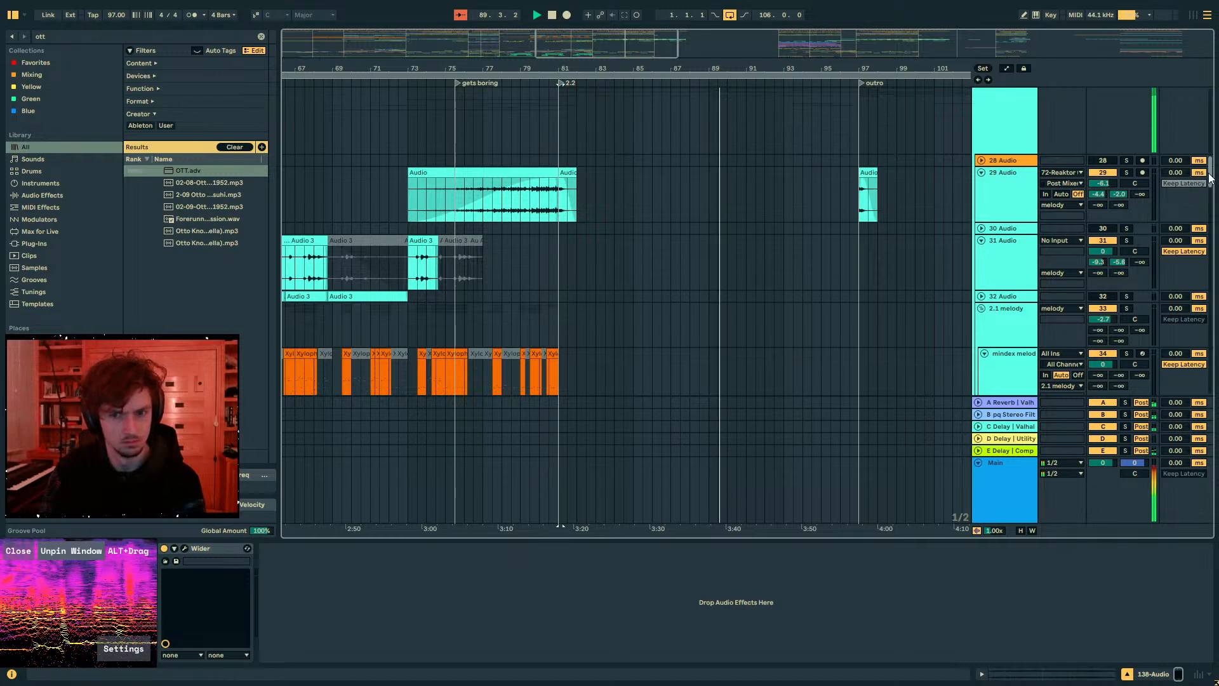
{"action": "left_click_drag", "start_coordinate": [1210, 175], "coordinate": [1209, 131]}
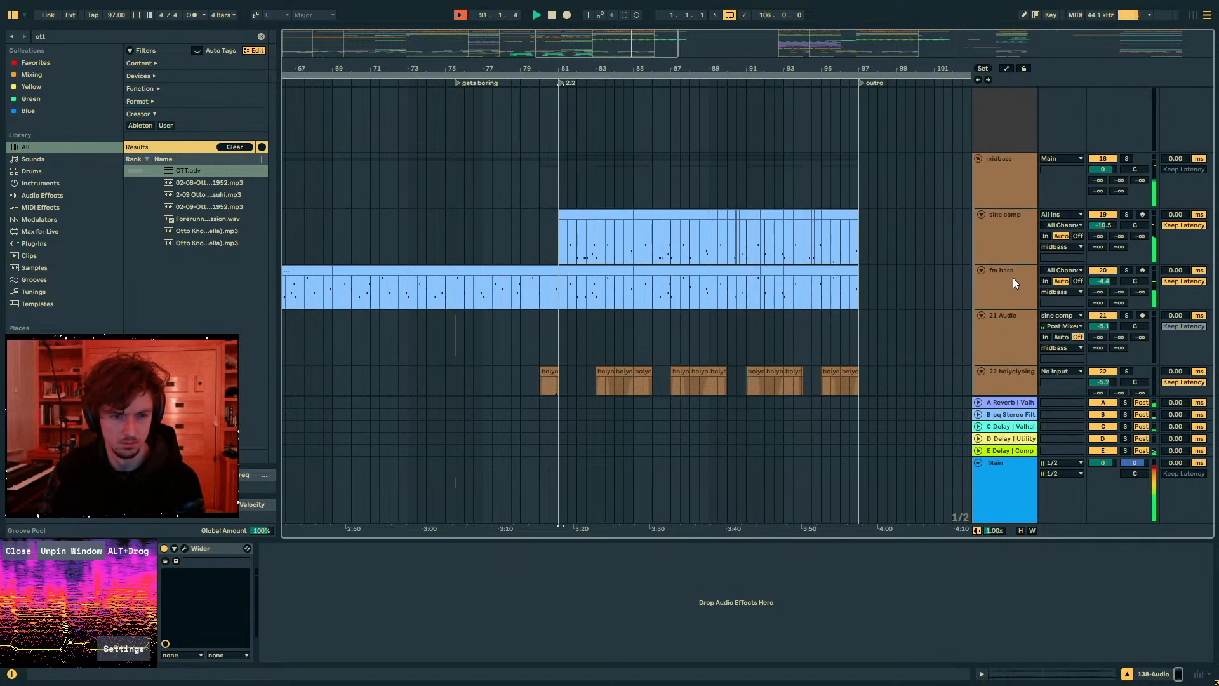
{"action": "left_click", "coordinate": [1011, 243]}
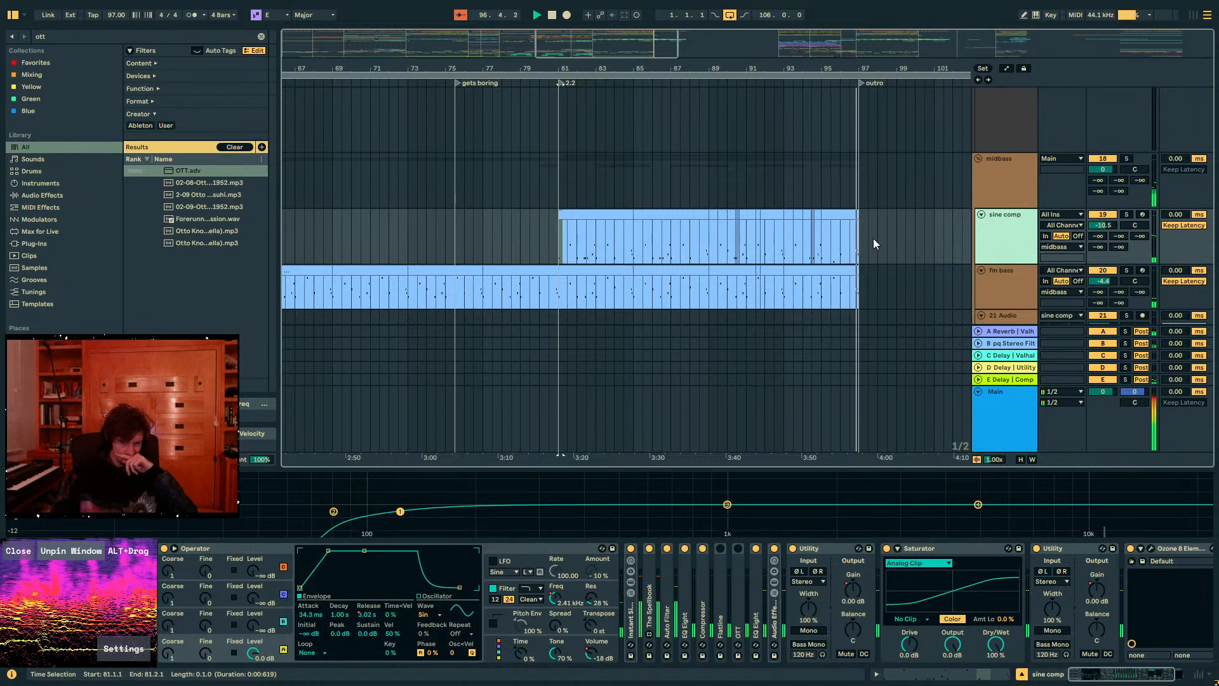
{"action": "left_click_drag", "start_coordinate": [831, 68], "coordinate": [885, 38]}
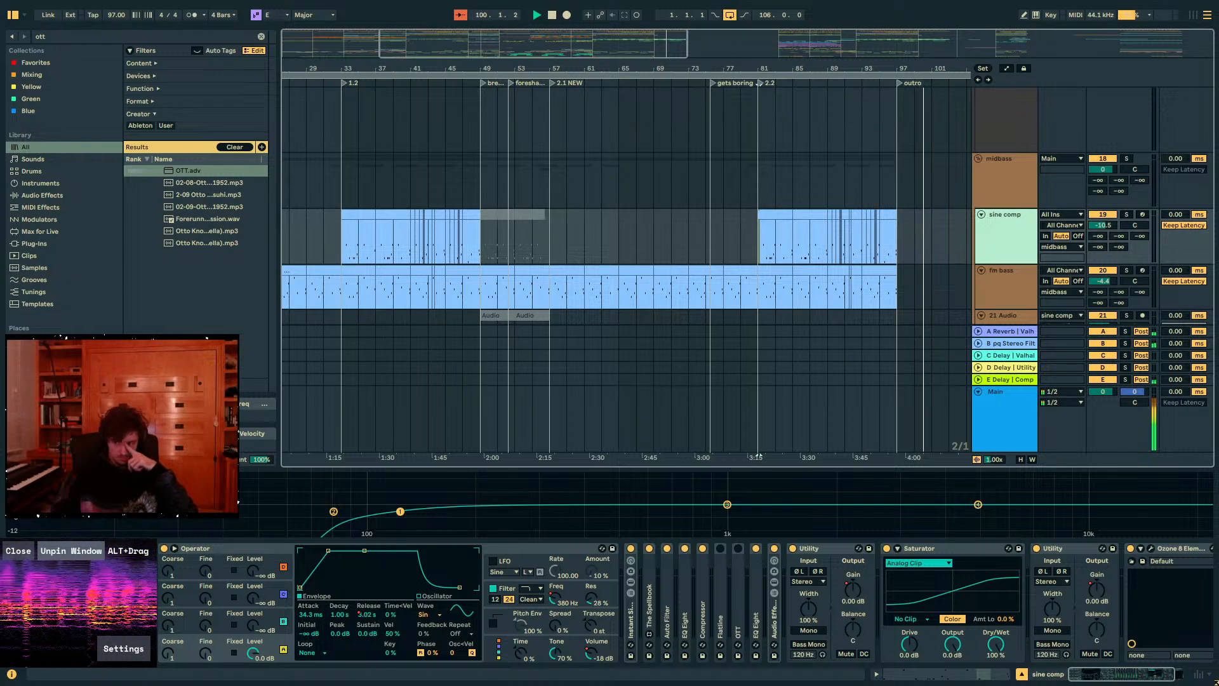
- Stop playback, place the insert marker at 57.1.1 on the midbass group and save the set
{"action": "left_click", "coordinate": [599, 202]}
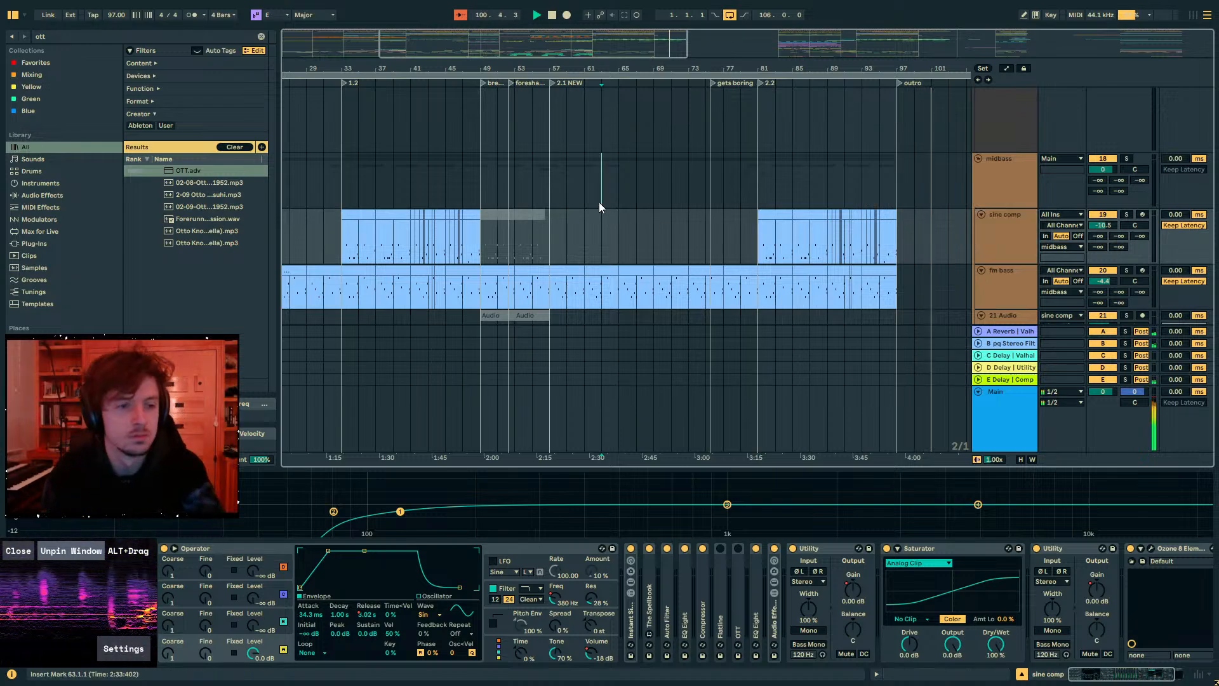
{"action": "key", "text": "space"}
{"action": "left_click", "coordinate": [555, 183]}
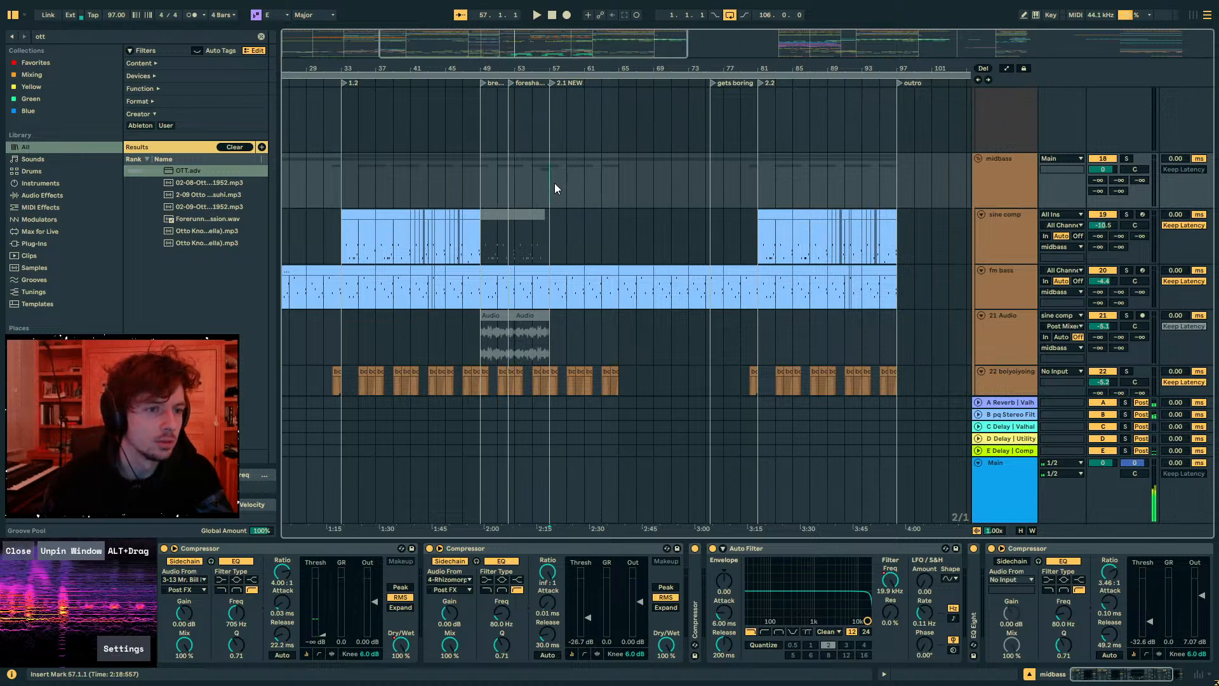
{"action": "key", "text": "ctrl+s"}
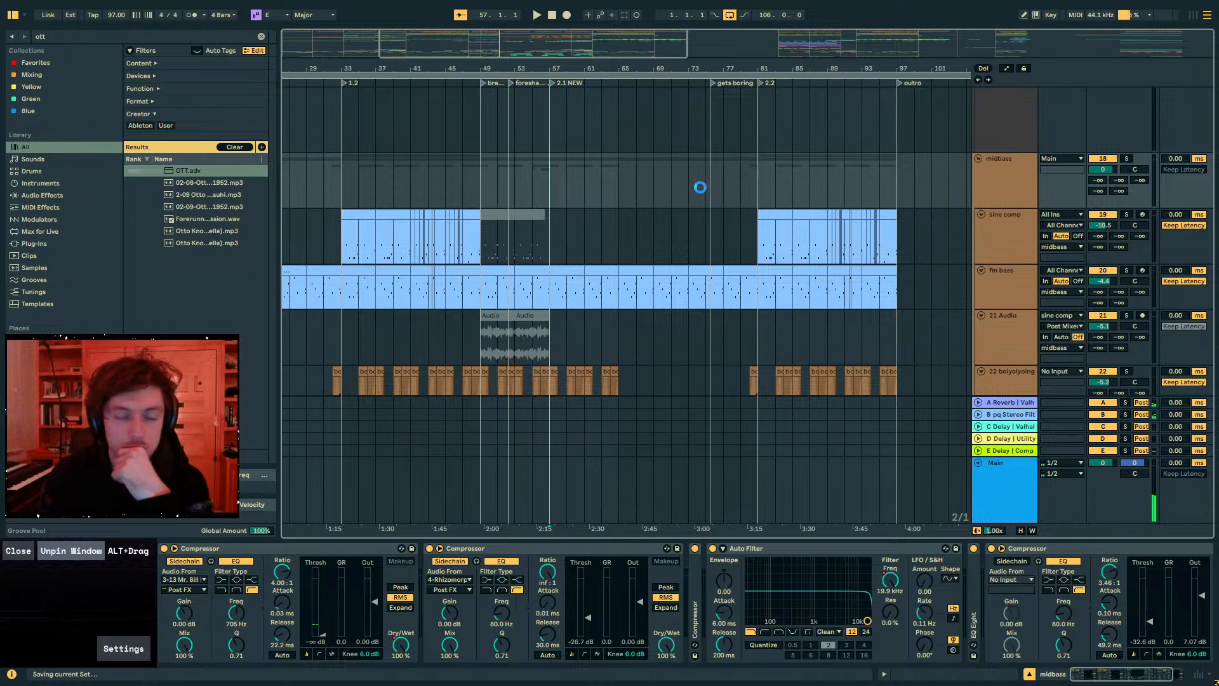
- Fold the midbass group and unfold the earcandy + fx group to show its tracks
{"action": "mouse_move", "coordinate": [707, 184]}
{"action": "left_mouse_down"}
{"action": "mouse_move", "coordinate": [753, 187]}
{"action": "mouse_move", "coordinate": [686, 182]}
{"action": "mouse_move", "coordinate": [765, 185]}
{"action": "mouse_move", "coordinate": [694, 174]}
{"action": "left_mouse_up"}
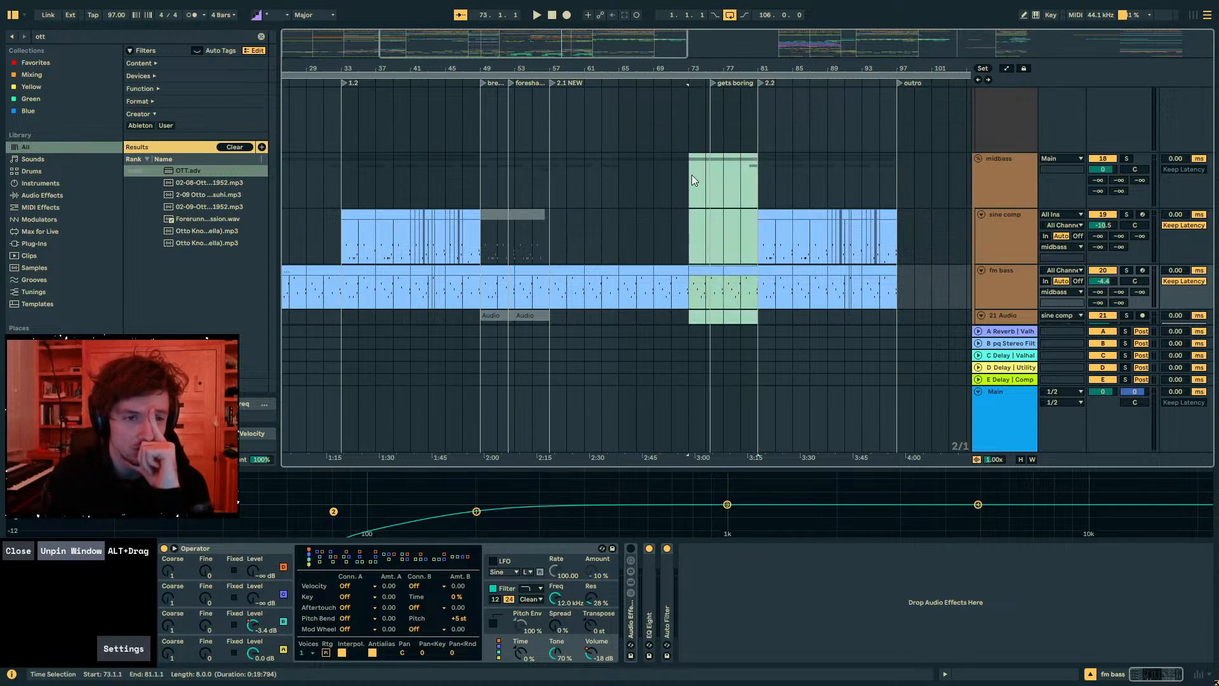
{"action": "scroll", "coordinate": [775, 205], "scroll_direction": "up", "scroll_amount": 1}
{"action": "left_click", "coordinate": [984, 171]}
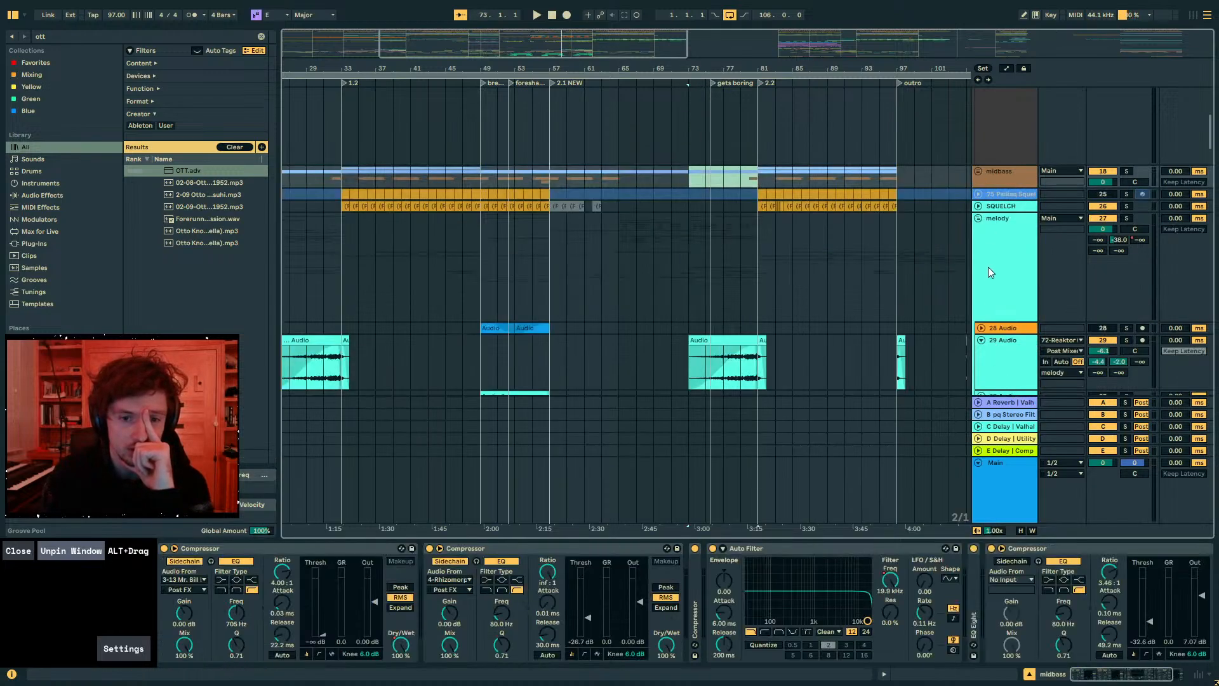
{"action": "scroll", "coordinate": [988, 267], "scroll_direction": "down", "scroll_amount": 10}
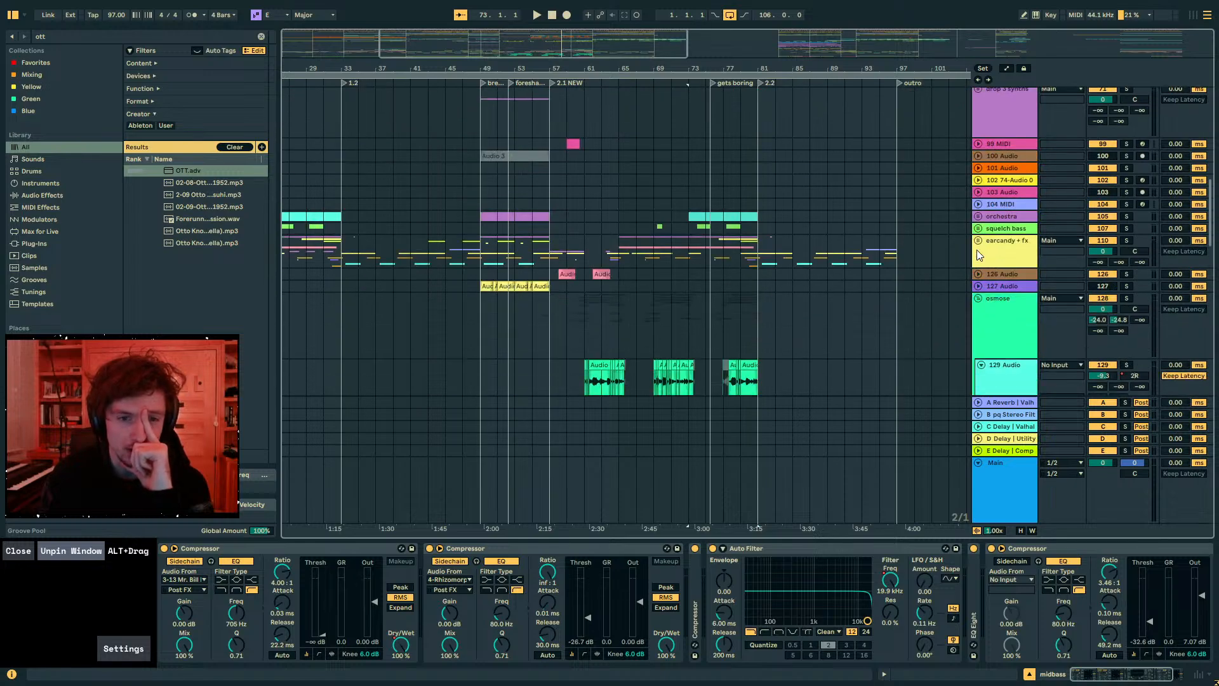
{"action": "scroll", "coordinate": [978, 255], "scroll_direction": "down", "scroll_amount": 4}
{"action": "scroll", "coordinate": [980, 205], "scroll_direction": "up", "scroll_amount": 2}
{"action": "left_click", "coordinate": [979, 153]}
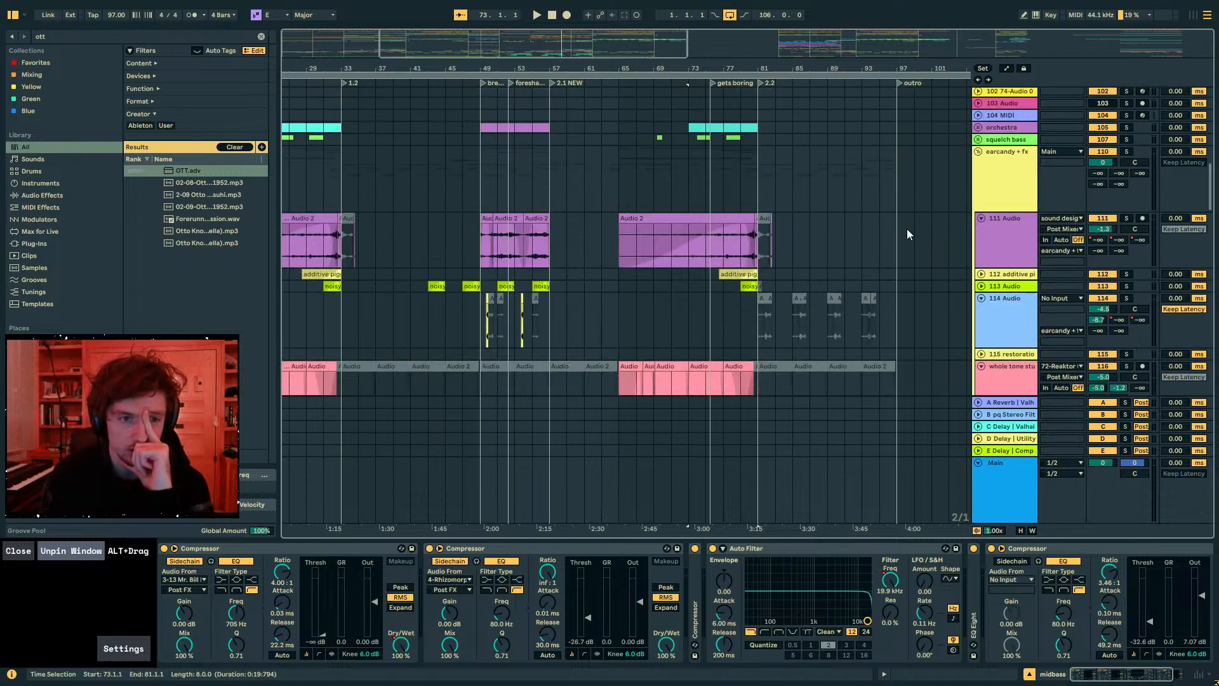
- Play from 77.1.1 and look through the earcandy, squelchies and osmose tracks leading into section 2.2
{"action": "left_click", "coordinate": [740, 219]}
{"action": "key", "text": "space"}
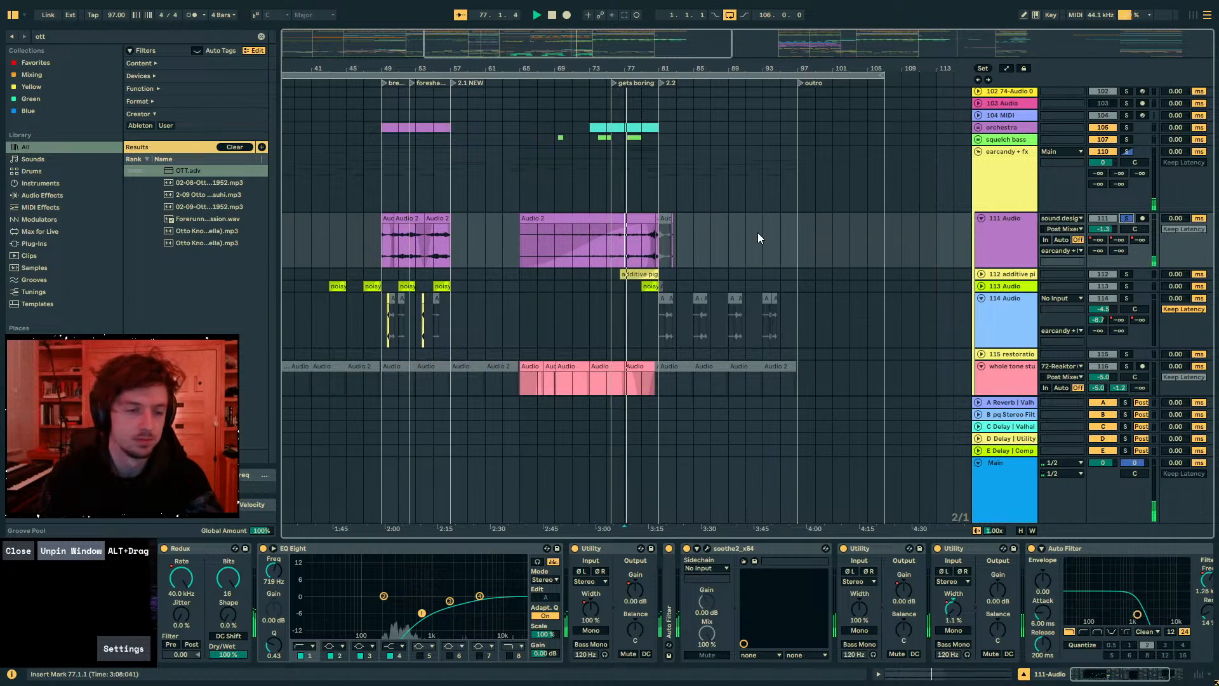
{"action": "scroll", "coordinate": [633, 242], "scroll_direction": "up", "scroll_amount": 5}
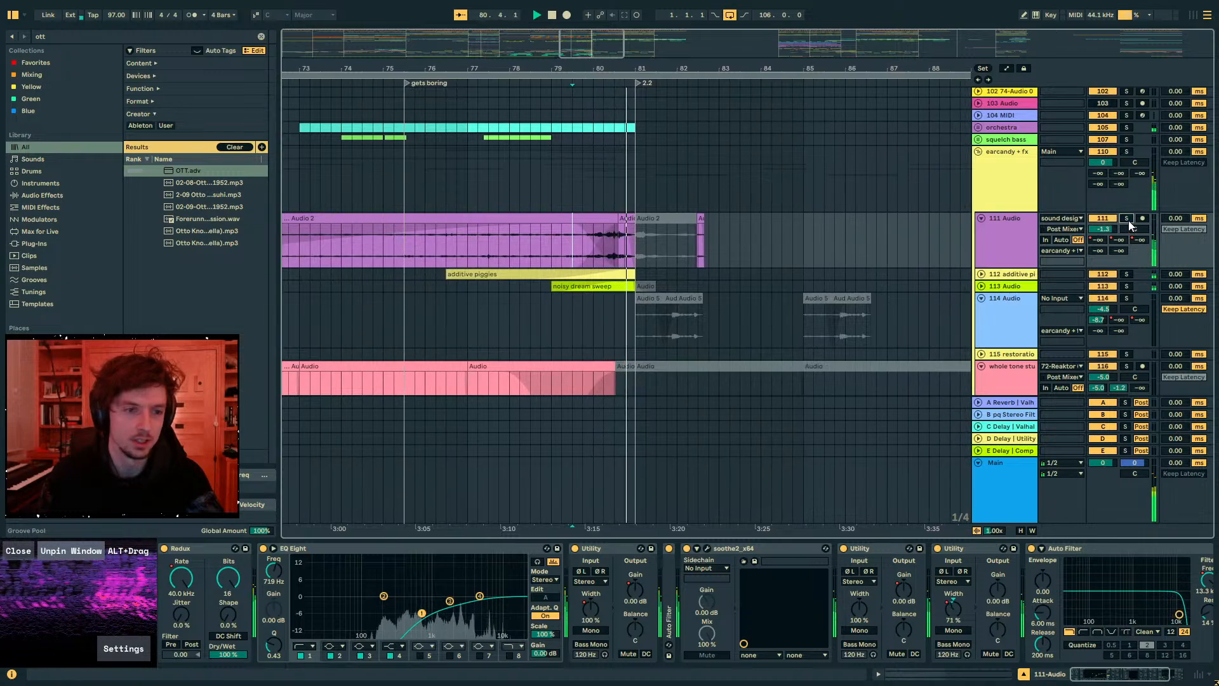
{"action": "scroll", "coordinate": [897, 281], "scroll_direction": "down", "scroll_amount": 3}
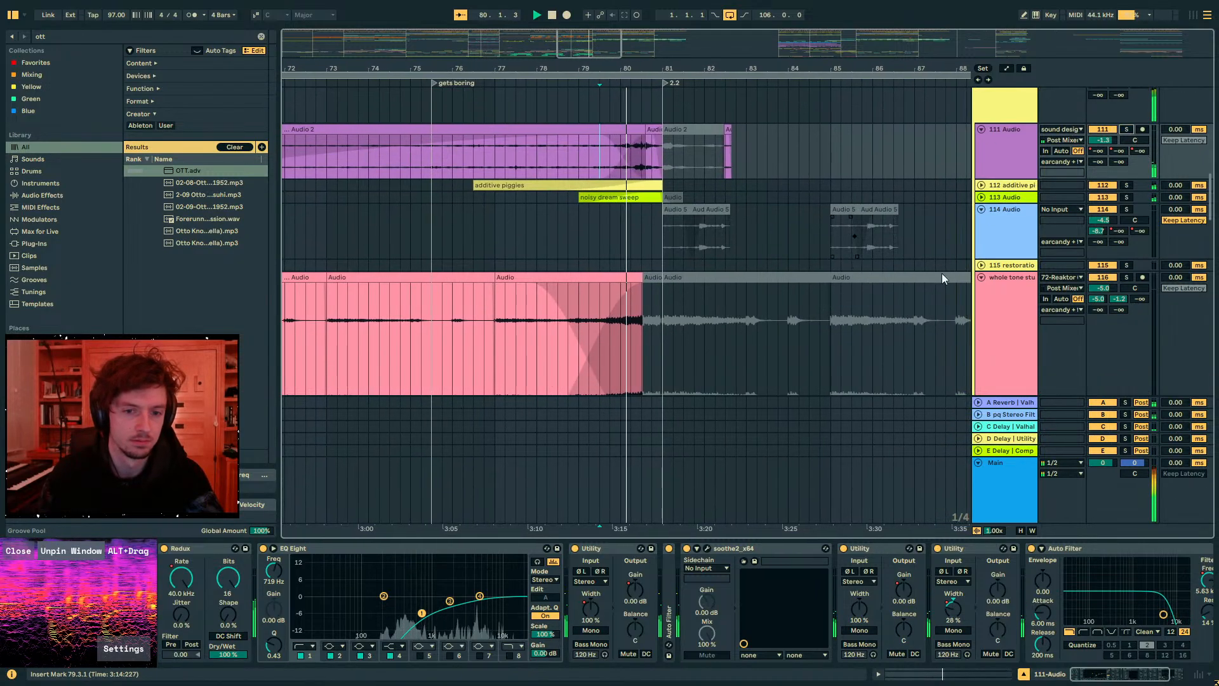
{"action": "scroll", "coordinate": [889, 260], "scroll_direction": "down", "scroll_amount": 15}
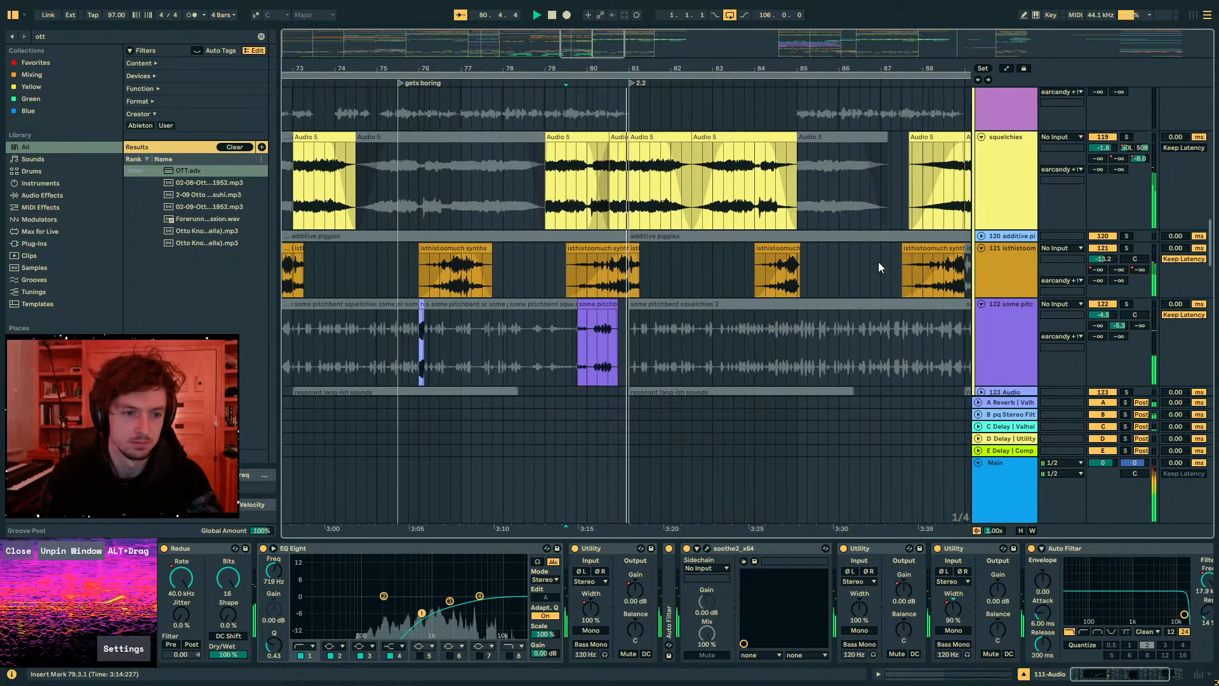
{"action": "scroll", "coordinate": [878, 261], "scroll_direction": "down", "scroll_amount": 15}
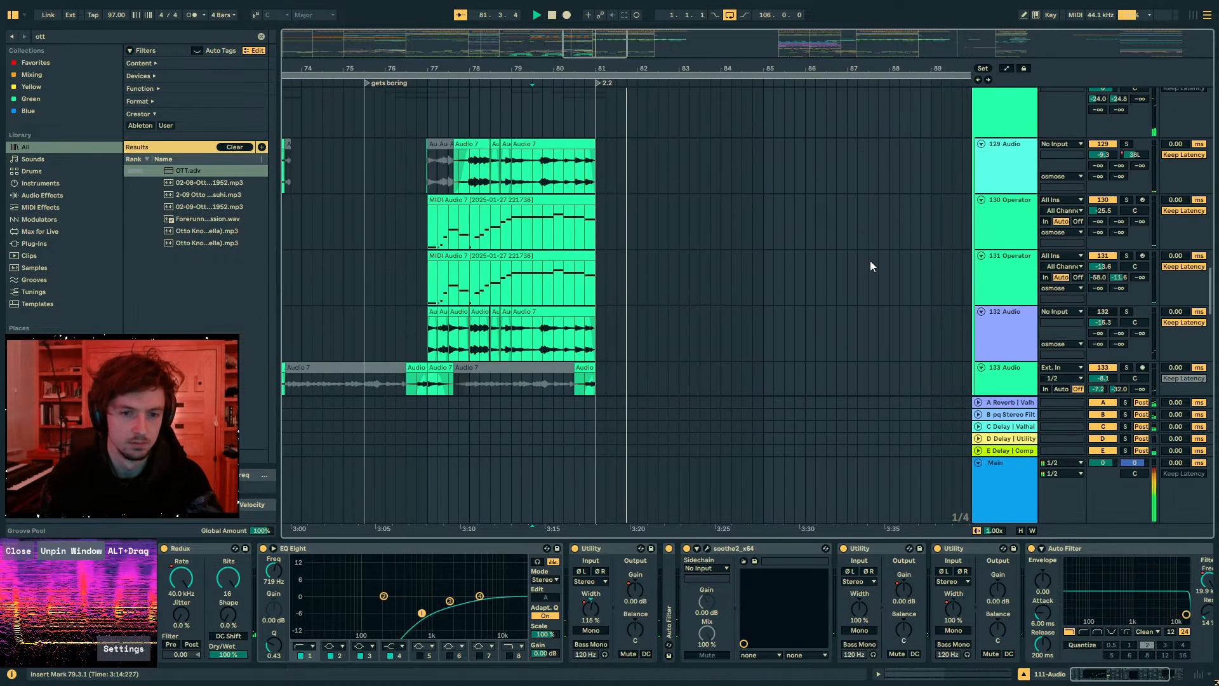
{"action": "scroll", "coordinate": [888, 257], "scroll_direction": "up", "scroll_amount": 20}
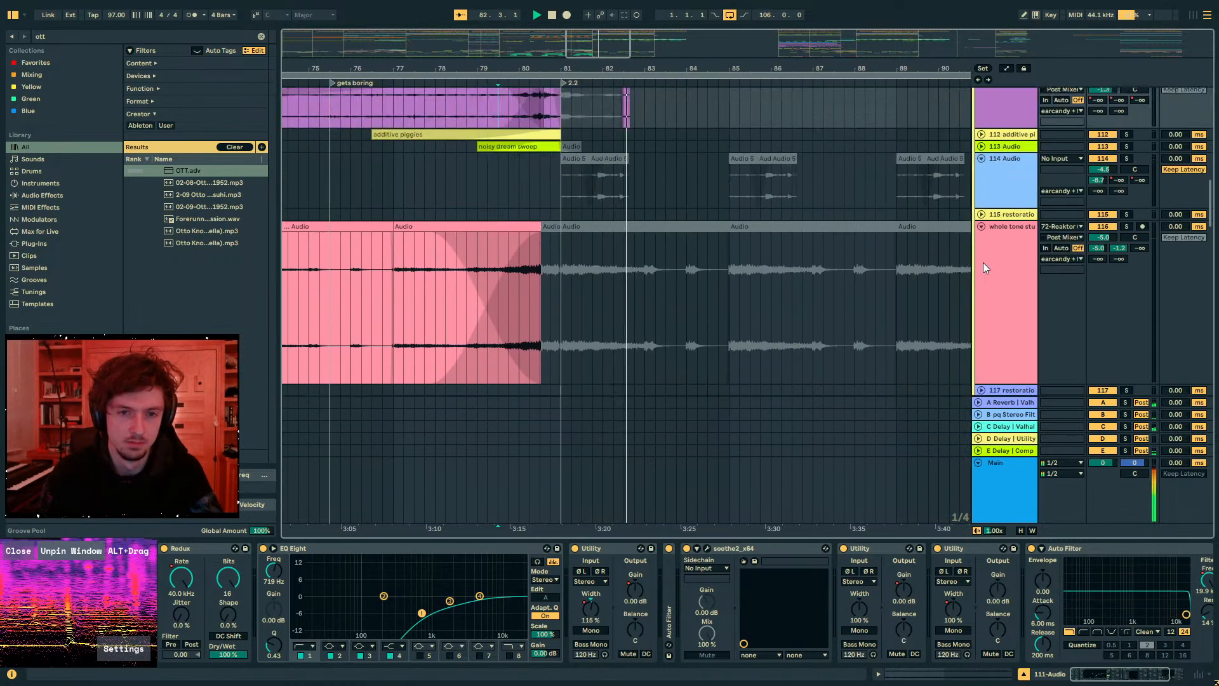
{"action": "scroll", "coordinate": [983, 262], "scroll_direction": "up", "scroll_amount": 10}
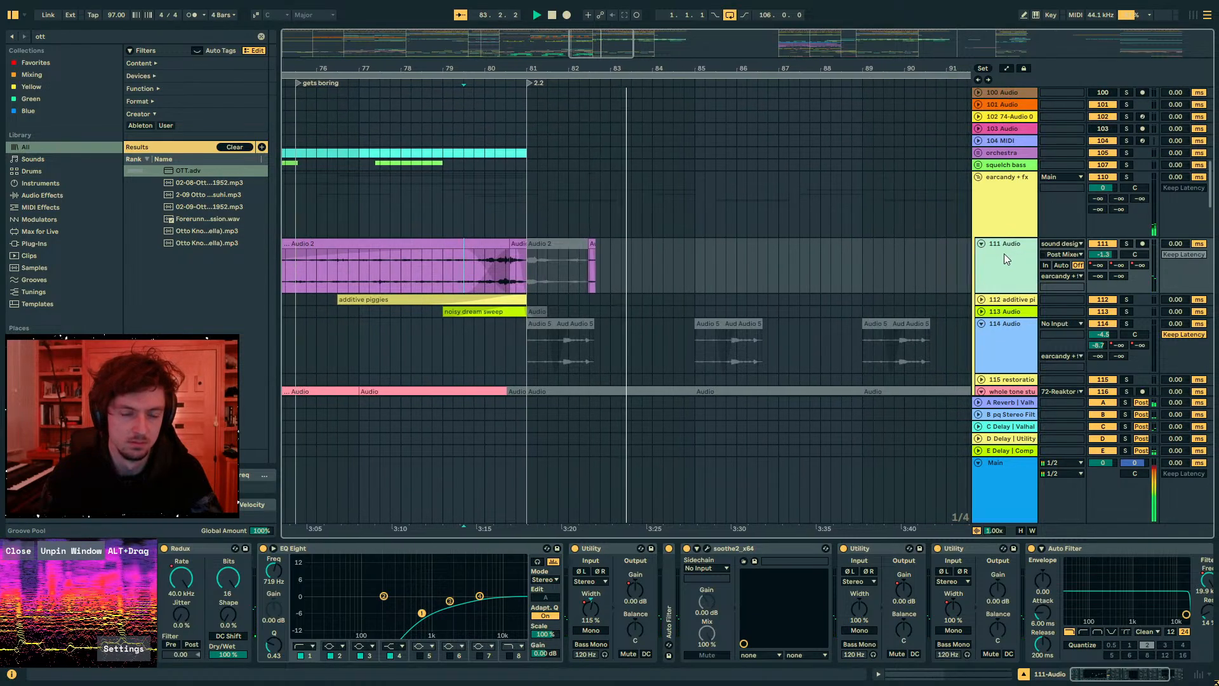
- Add an audio track below 111 Audio, search for alien riser 2 and place the sample from 77.1.1 to 81.1.1 on it
{"action": "key", "text": "ctrl+t"}
{"action": "left_click", "coordinate": [98, 37]}
{"action": "type", "text": "al"}
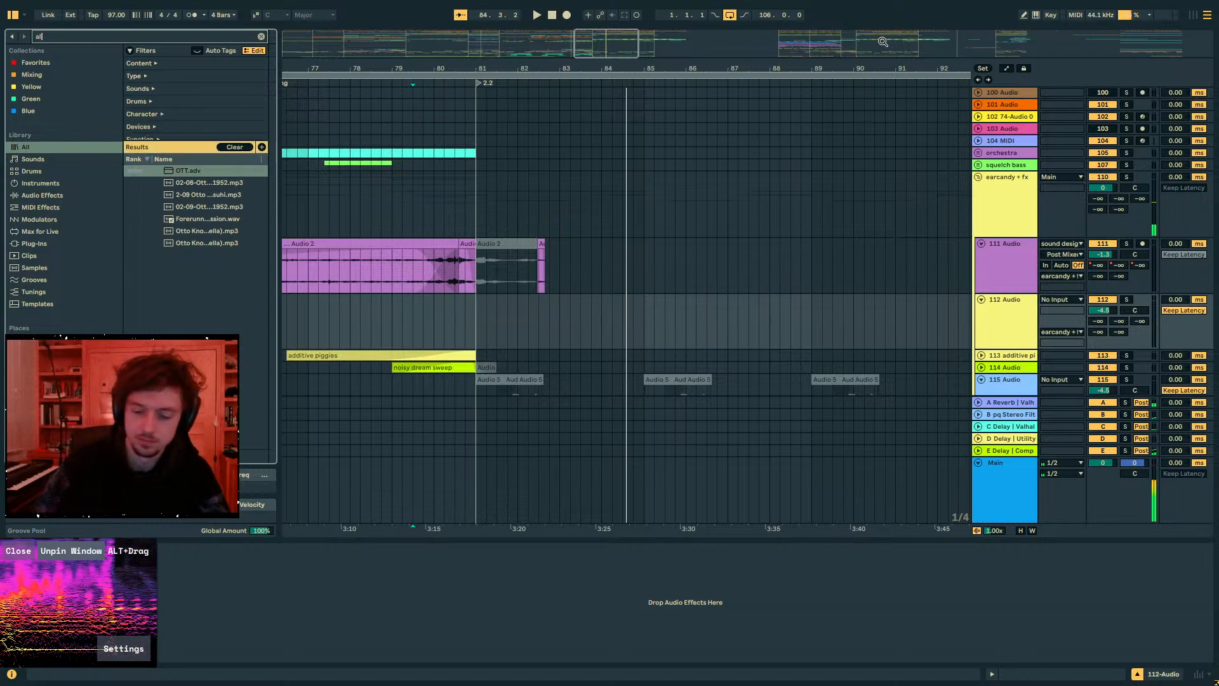
{"action": "type", "text": "ien riser 2"}
{"action": "left_click_drag", "start_coordinate": [210, 170], "coordinate": [350, 301]}
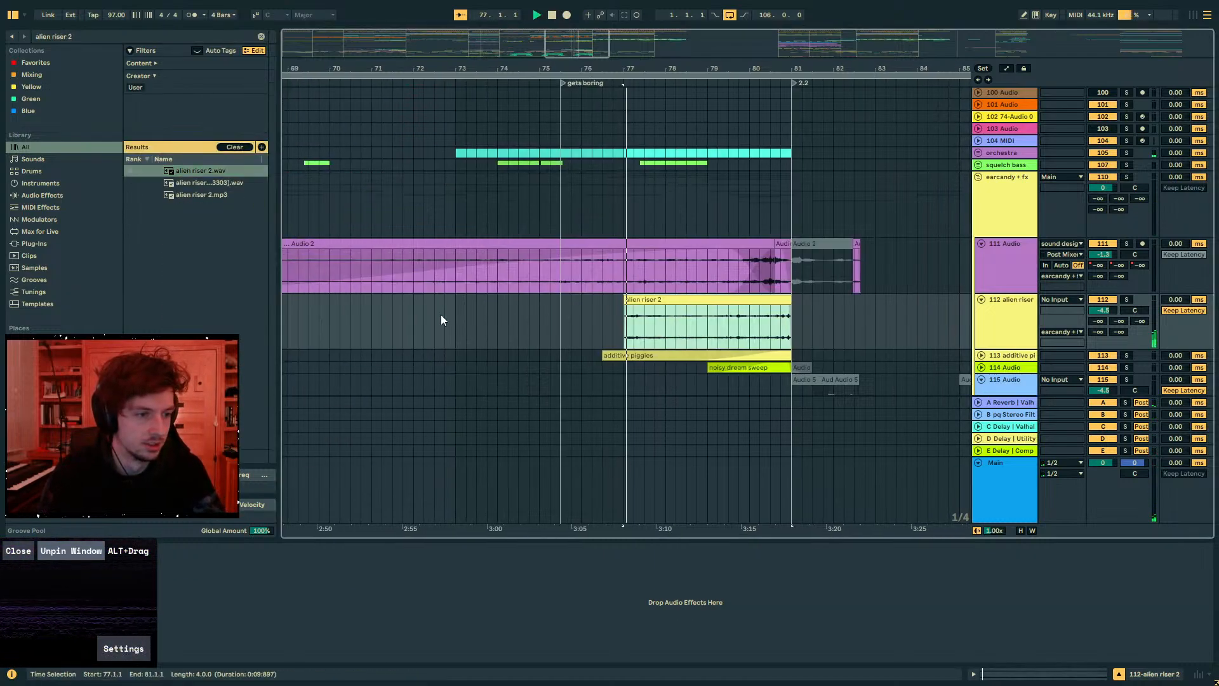
- Give the alien riser 2 clip a fade-in of about 2.75 bars and set its track volume to -2.4 dB
{"action": "left_click_drag", "start_coordinate": [598, 308], "coordinate": [715, 311]}
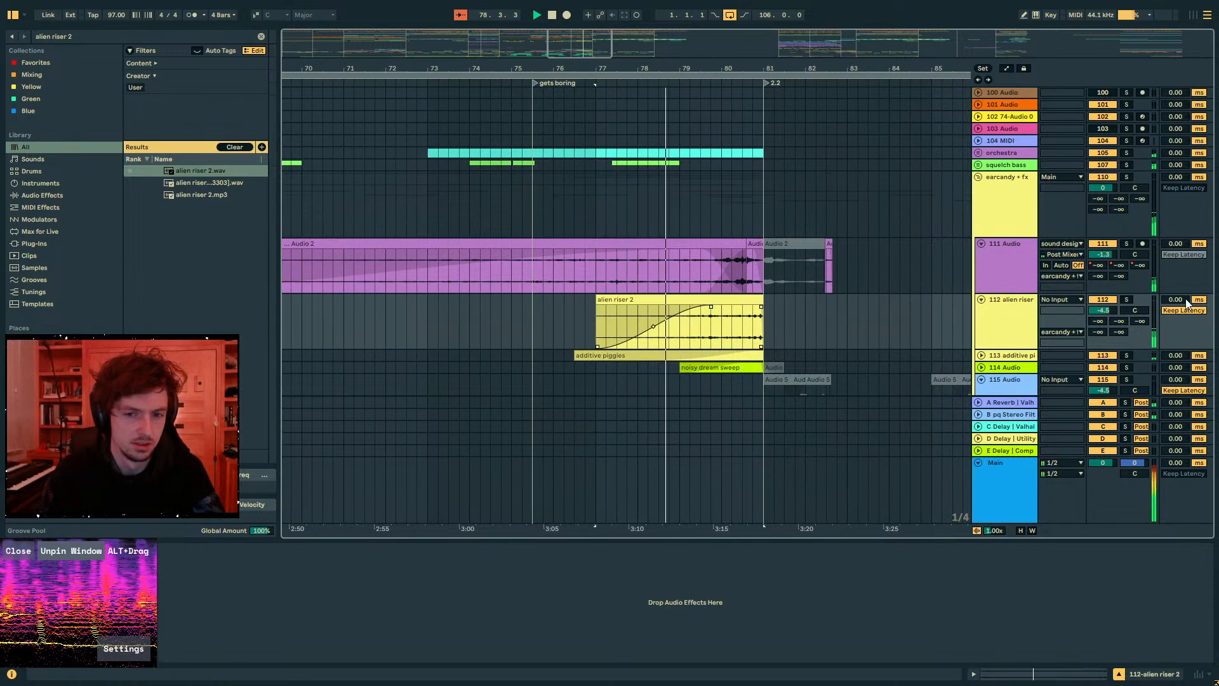
{"action": "left_click", "coordinate": [1103, 310]}
{"action": "left_click_drag", "start_coordinate": [1104, 310], "coordinate": [1104, 300]}
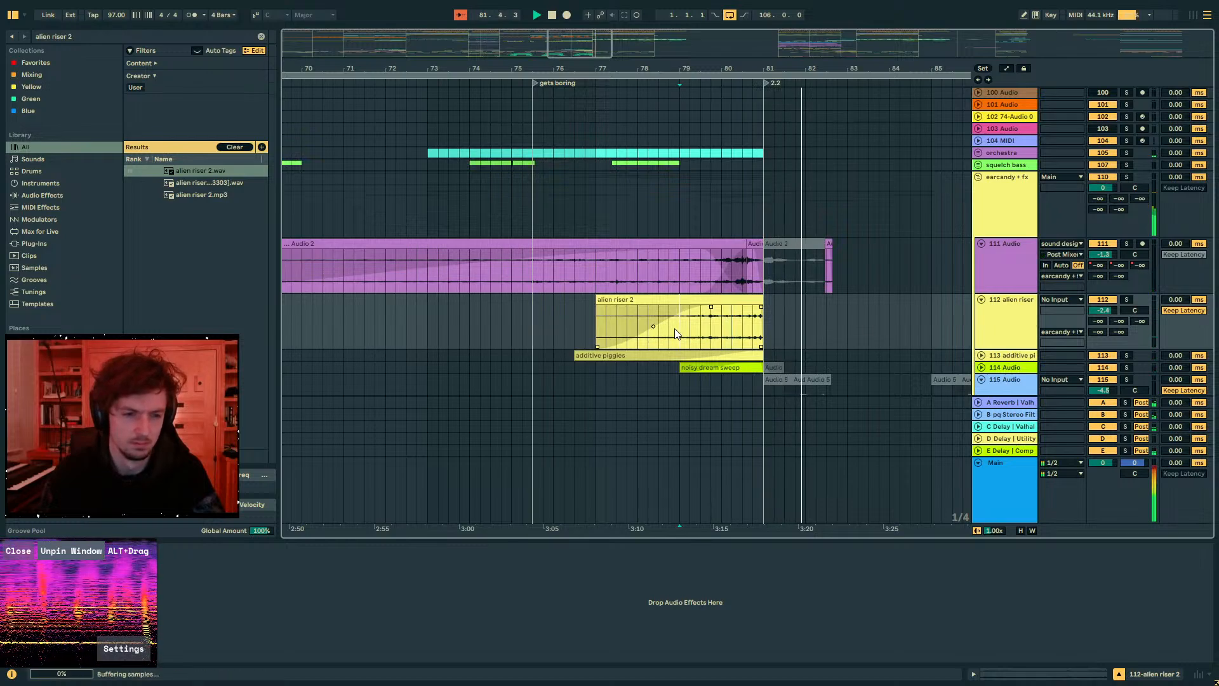
- Replay the transition and set send B of the alien riser 2 track to -7.0 dB
{"action": "key", "text": "space"}
{"action": "key", "text": "space"}
{"action": "left_click_drag", "start_coordinate": [1119, 321], "coordinate": [1118, 282]}
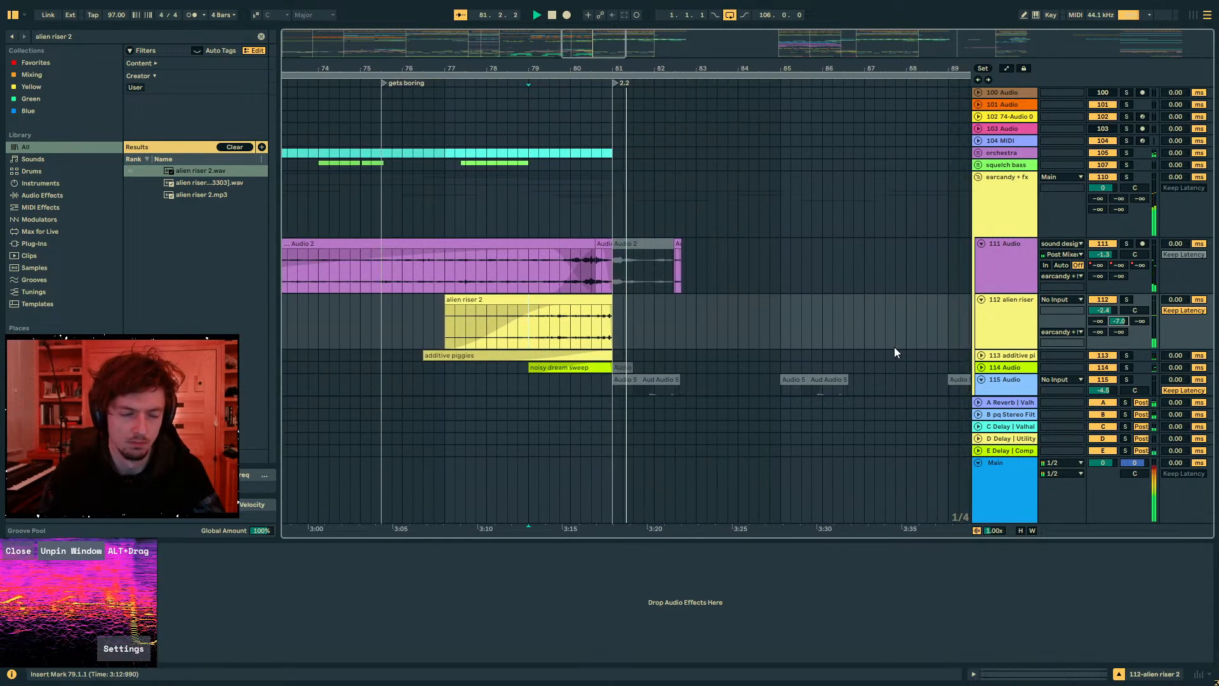
- Search for EQ Eight and add it to the end of the melody group's device chain
{"action": "scroll", "coordinate": [893, 345], "scroll_direction": "up", "scroll_amount": 15}
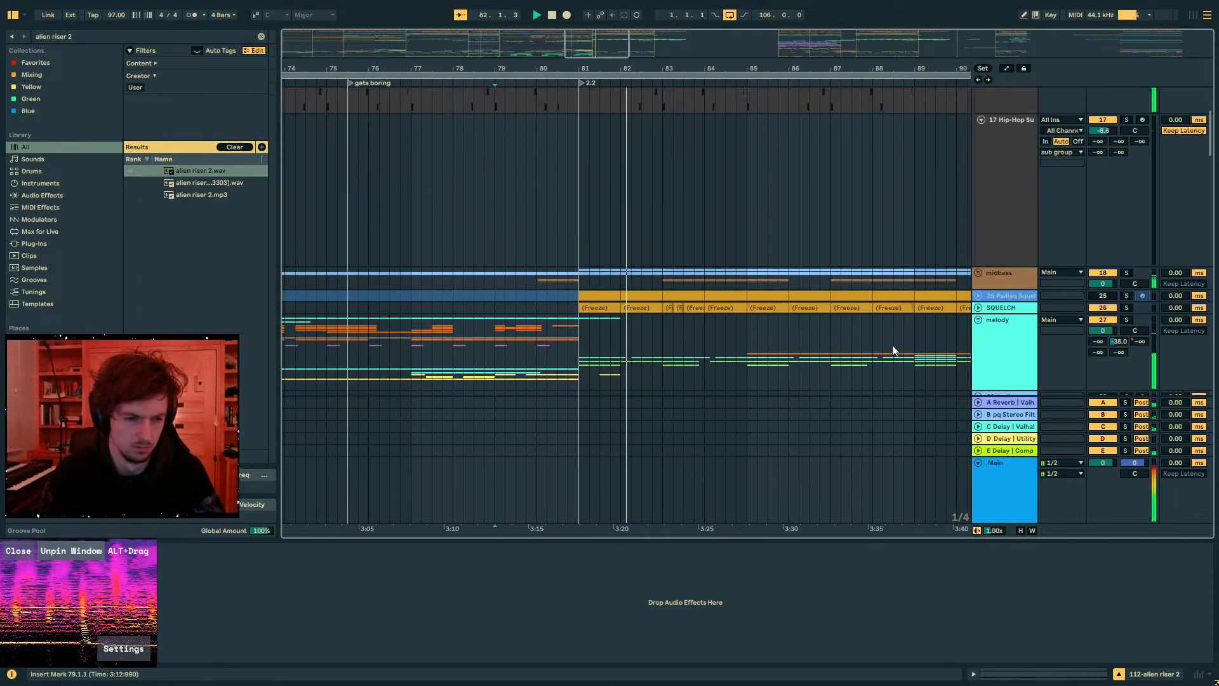
{"action": "left_click", "coordinate": [983, 328]}
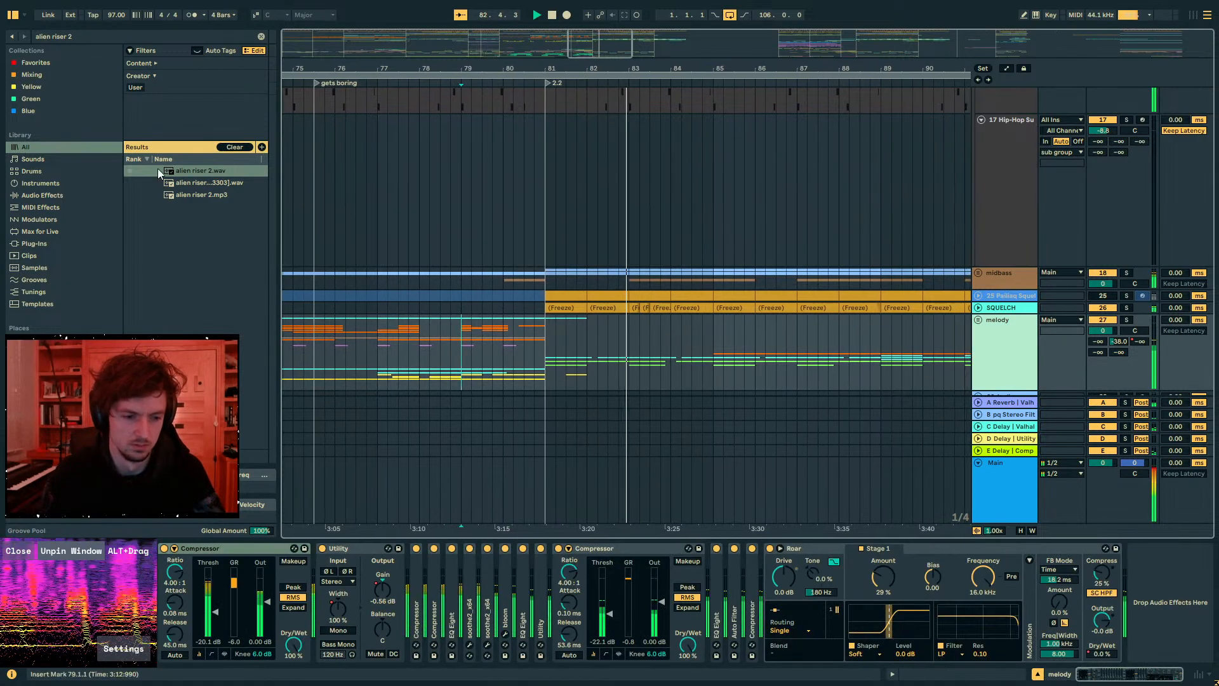
{"action": "key", "text": "ctrl+f"}
{"action": "type", "text": "eq 8"}
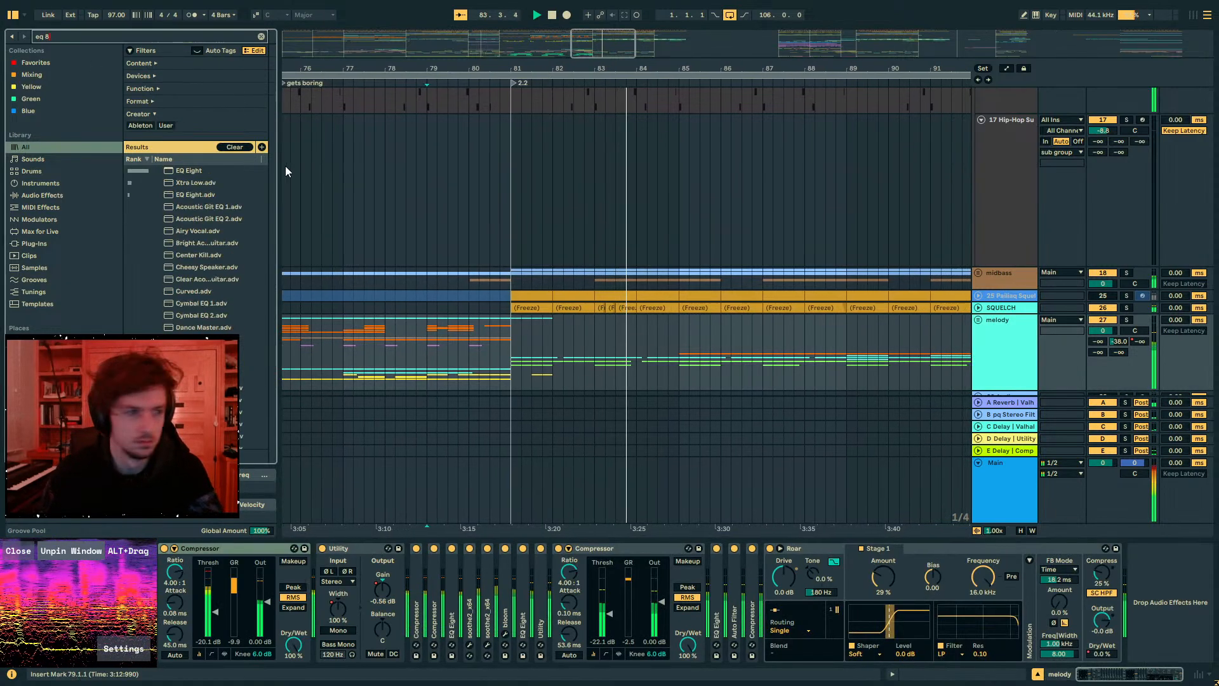
{"action": "key", "text": "Down"}
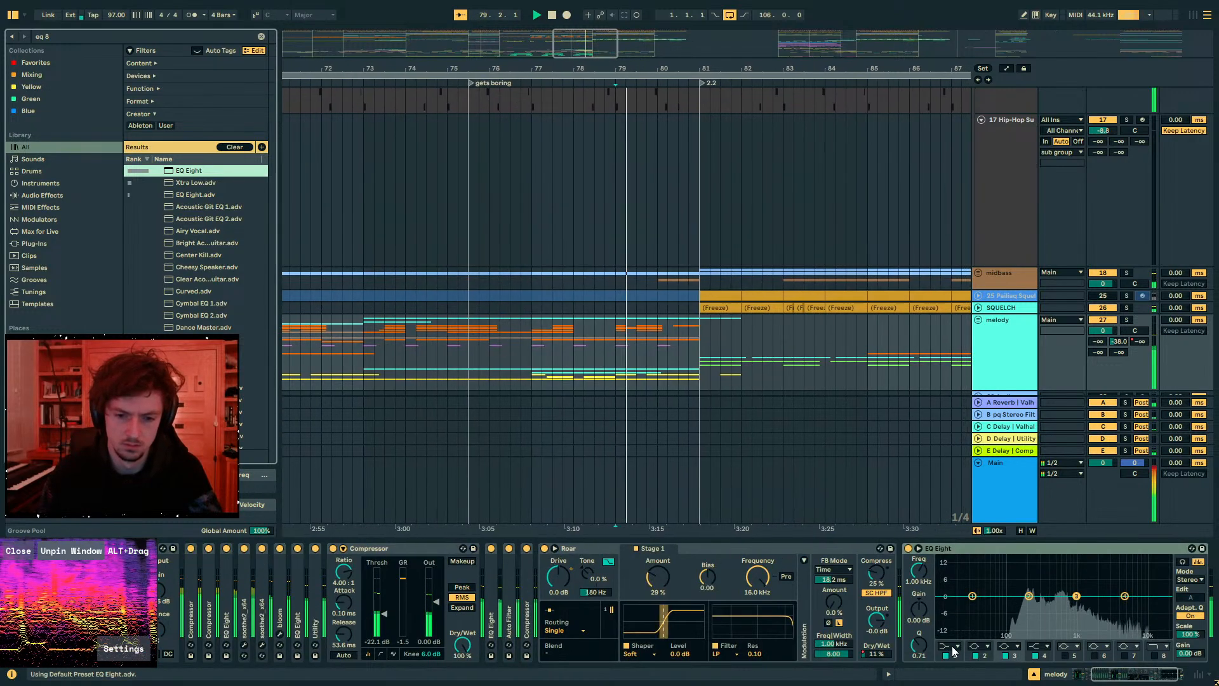
- Examine the sub group and DRUMS device chains, collapsing and expanding the DRUMS Auto Filter and collapsing ValhallaVintageVerb
{"action": "scroll", "coordinate": [1010, 372], "scroll_direction": "up", "scroll_amount": 5}
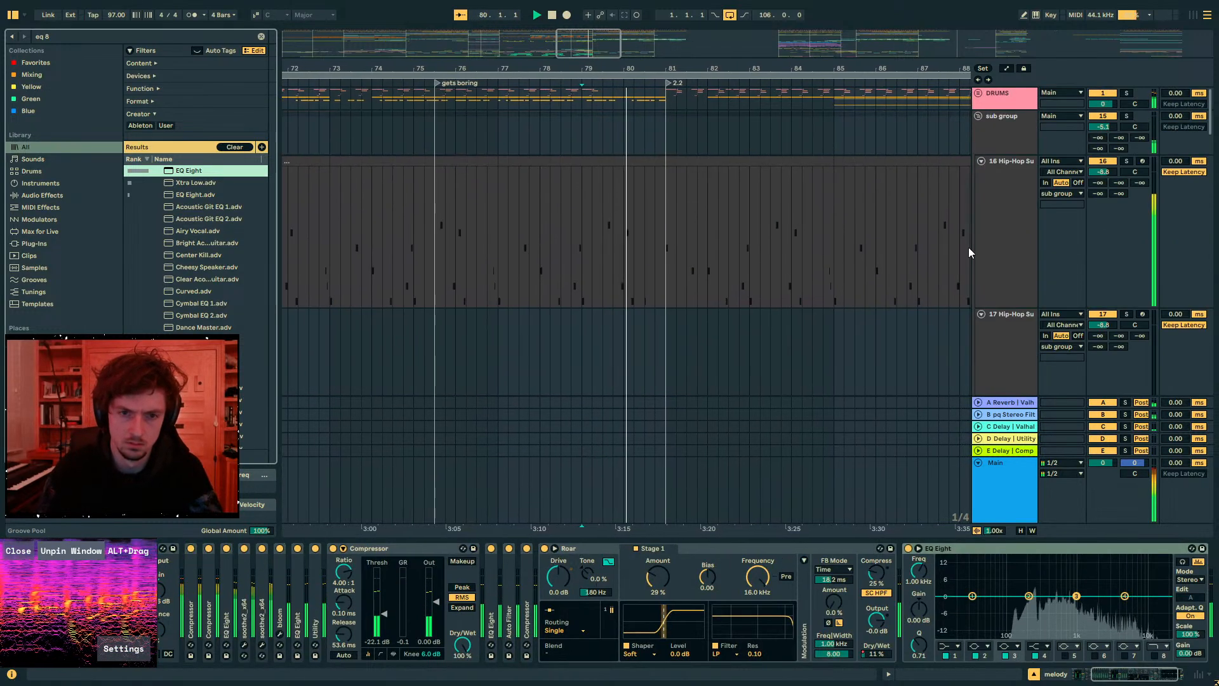
{"action": "left_click", "coordinate": [1010, 134]}
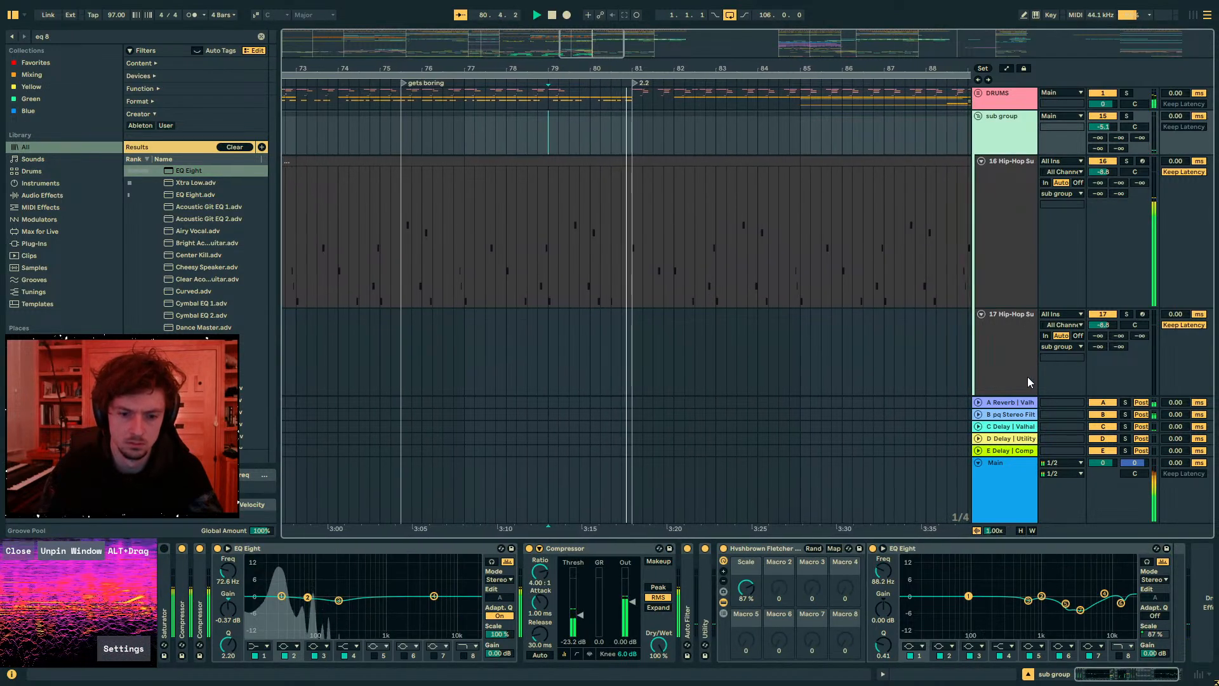
{"action": "left_click", "coordinate": [1001, 101]}
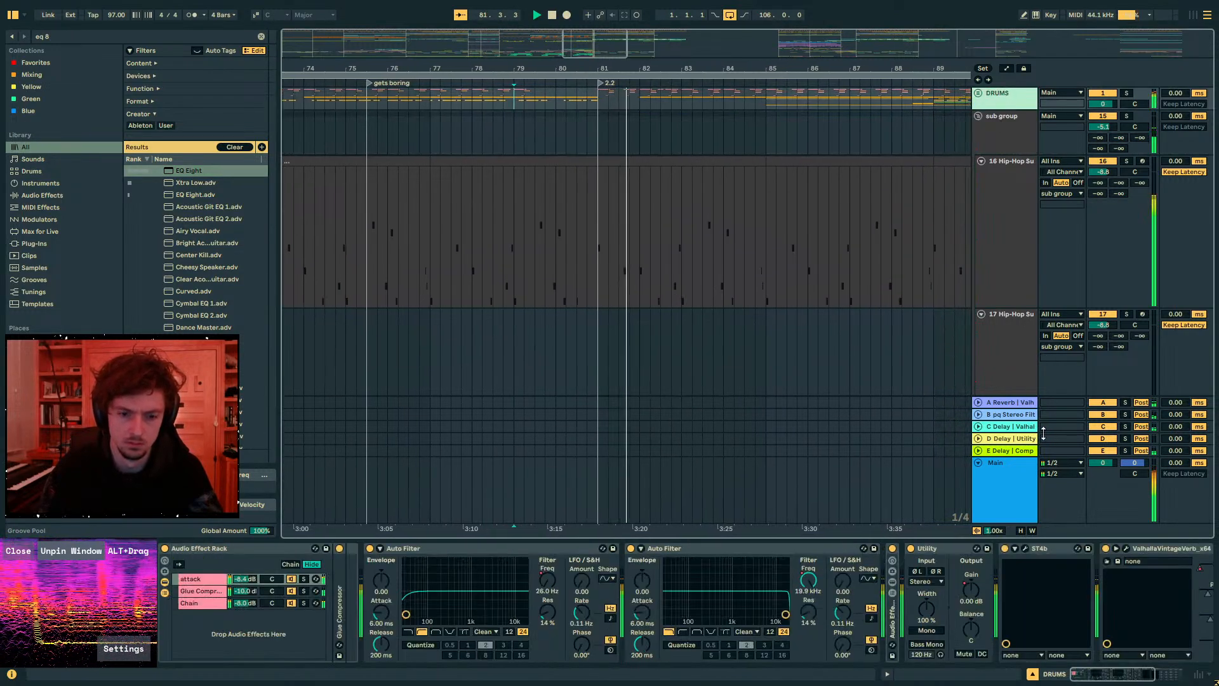
{"action": "double_click", "coordinate": [762, 548]}
{"action": "double_click", "coordinate": [947, 548]}
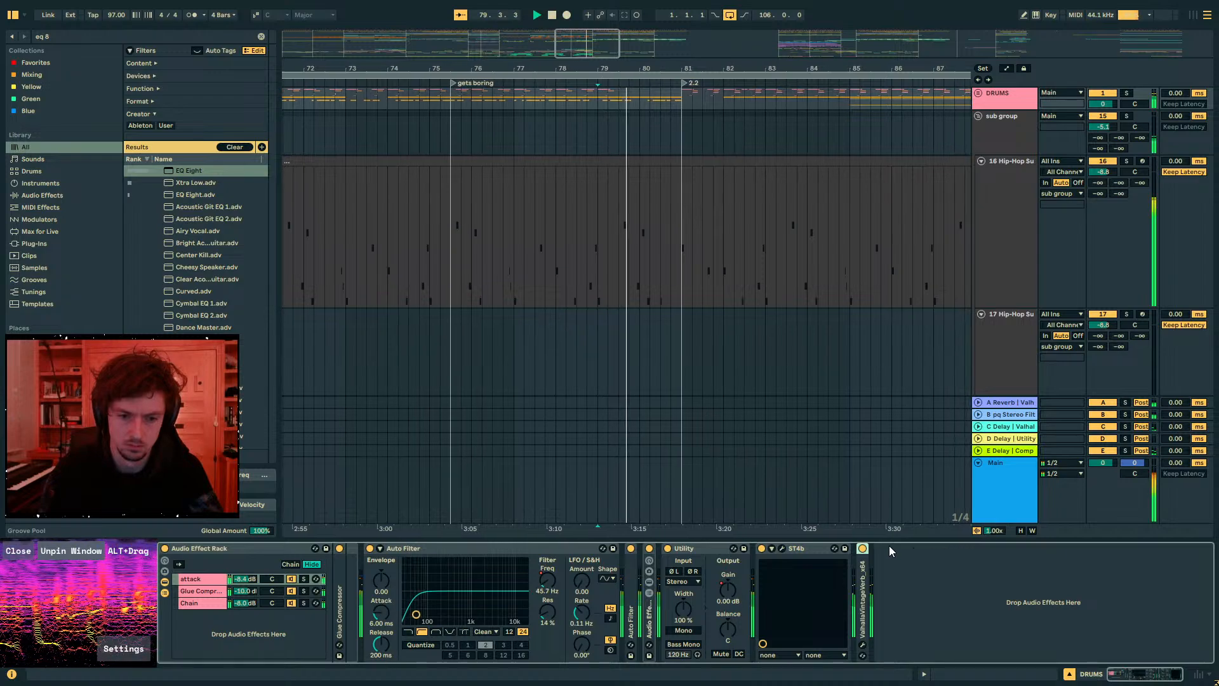
{"action": "left_click", "coordinate": [637, 581]}
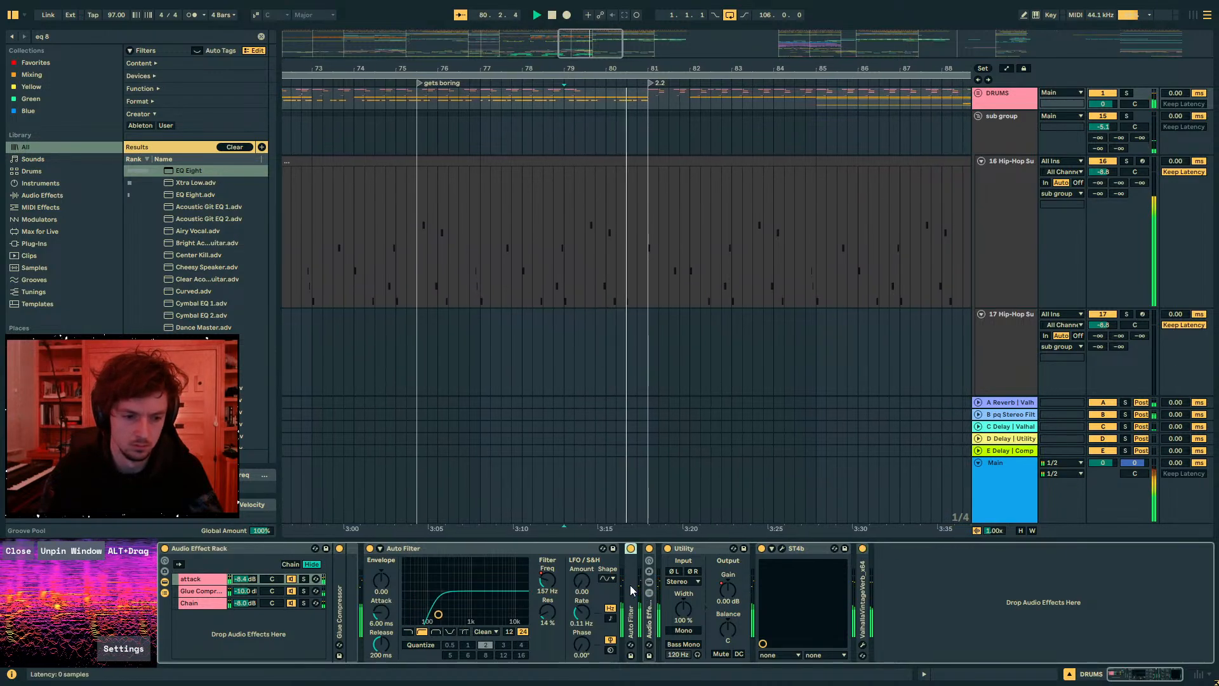
{"action": "double_click", "coordinate": [629, 585]}
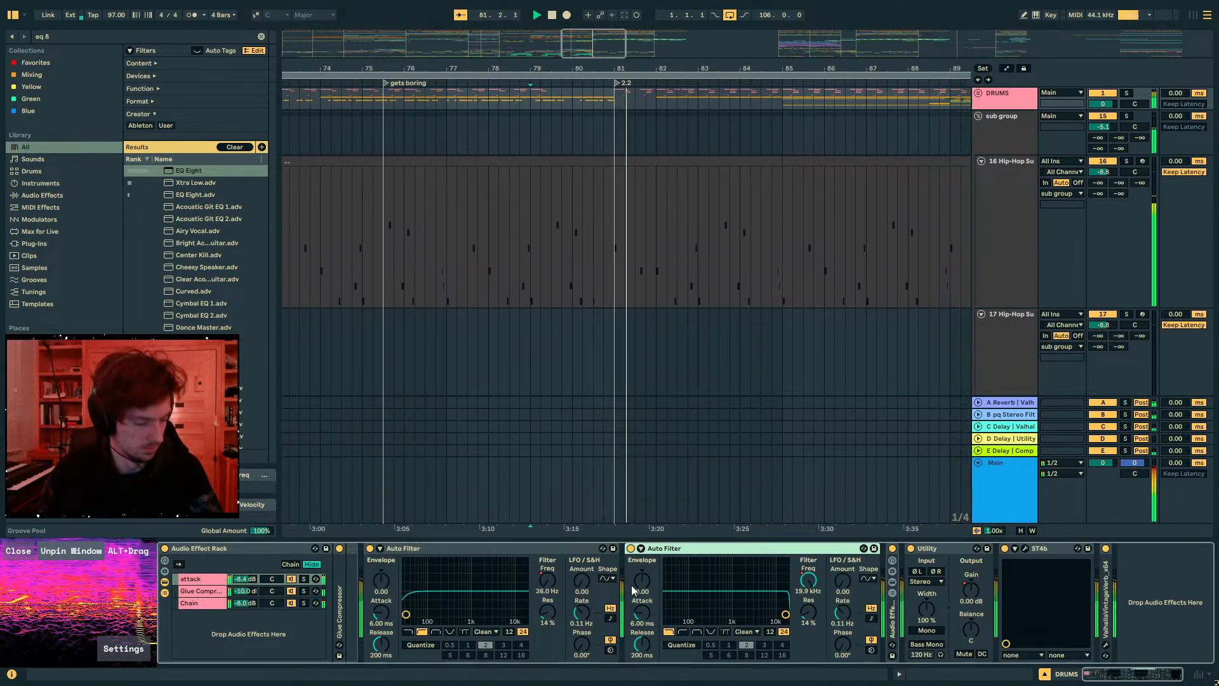
- Stop playback, place the insert marker at 74.1.1 on the sub group and save the set
{"action": "key", "text": "space"}
{"action": "mouse_move", "coordinate": [702, 68]}
{"action": "left_mouse_down"}
{"action": "mouse_move", "coordinate": [852, 68]}
{"action": "mouse_move", "coordinate": [857, 35]}
{"action": "left_mouse_up"}
{"action": "left_click", "coordinate": [608, 141]}
{"action": "key", "text": "ctrl+s"}
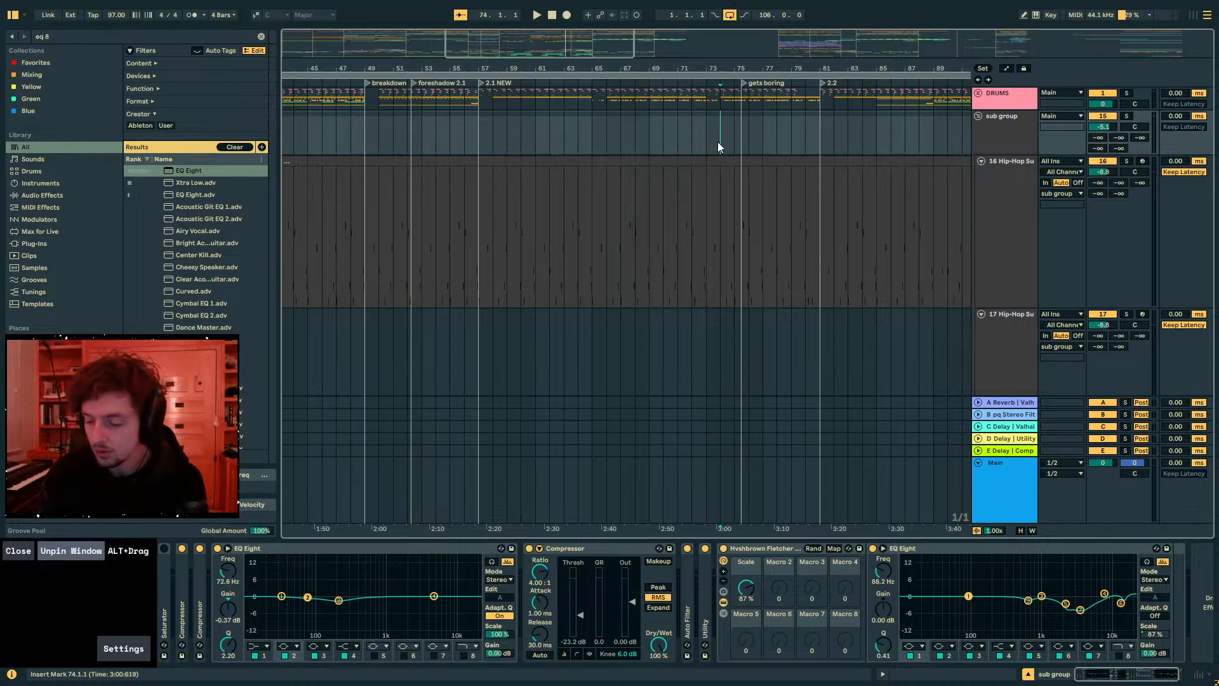
- Leave full-screen mode and bring up the set's file commands
{"action": "key", "text": "F11"}
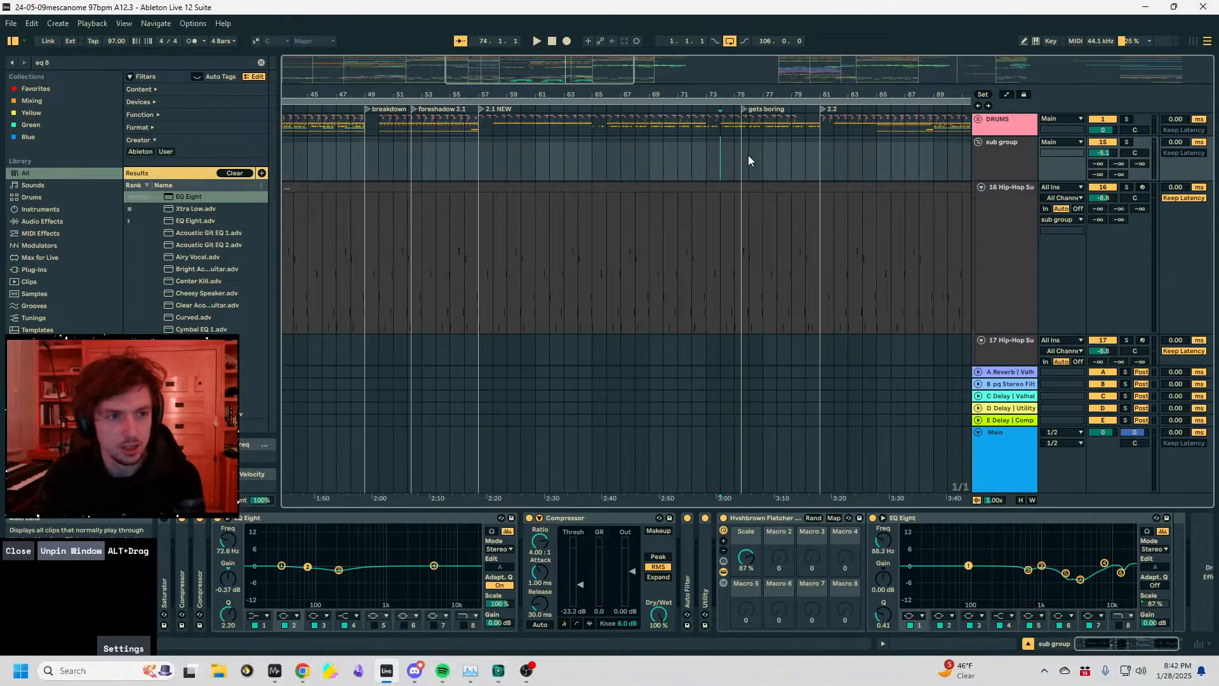
{"action": "left_click", "coordinate": [21, 21]}
{"action": "mouse_move", "coordinate": [95, 66]}
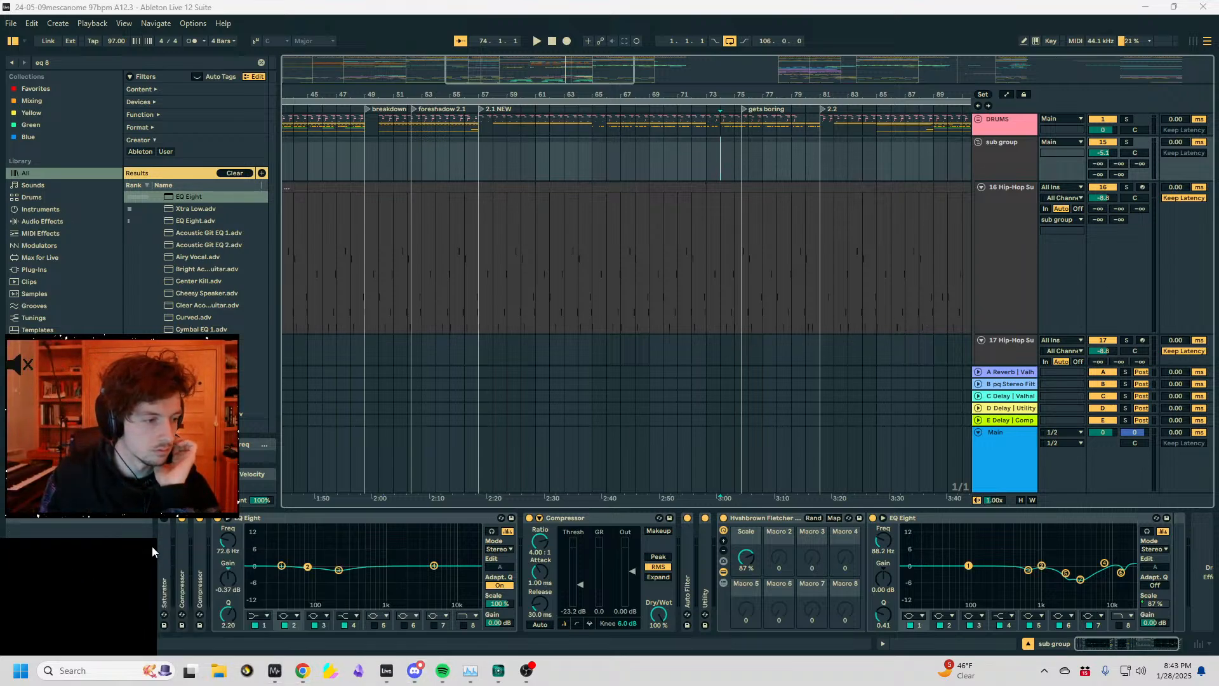
- Enlarge the pinned spectrogram window to cover most of the screen and check its display settings
{"action": "left_click_drag", "start_coordinate": [156, 539], "coordinate": [1203, 10]}
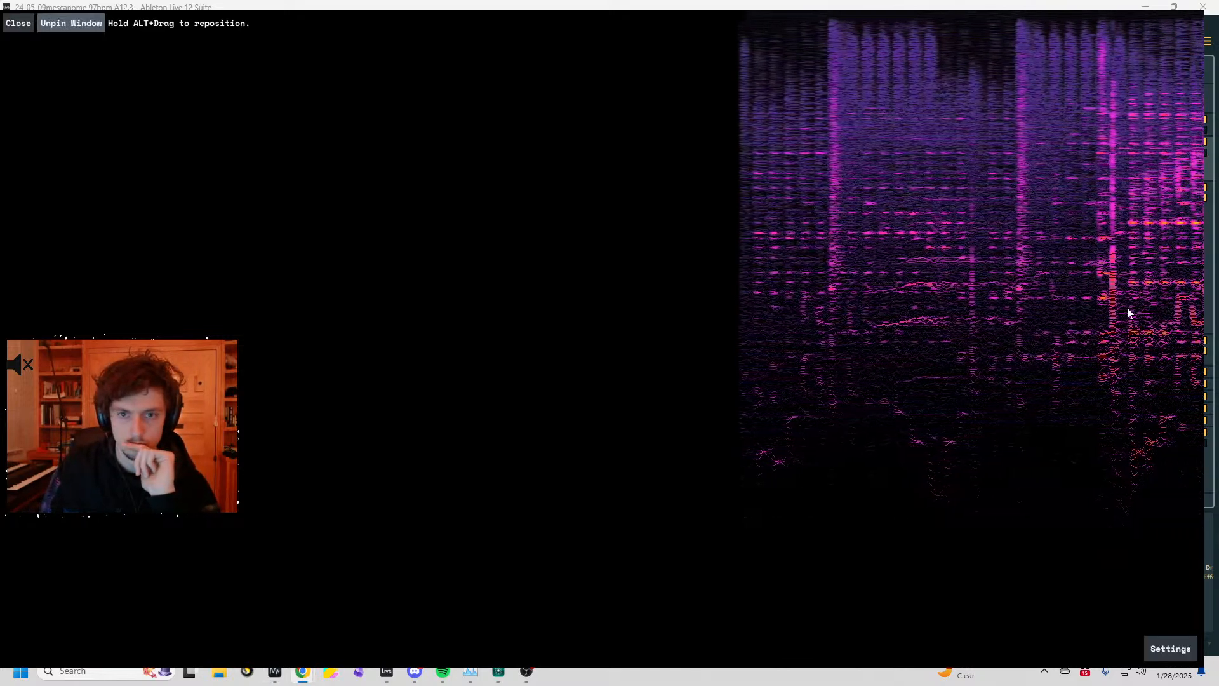
{"action": "left_click", "coordinate": [1169, 648]}
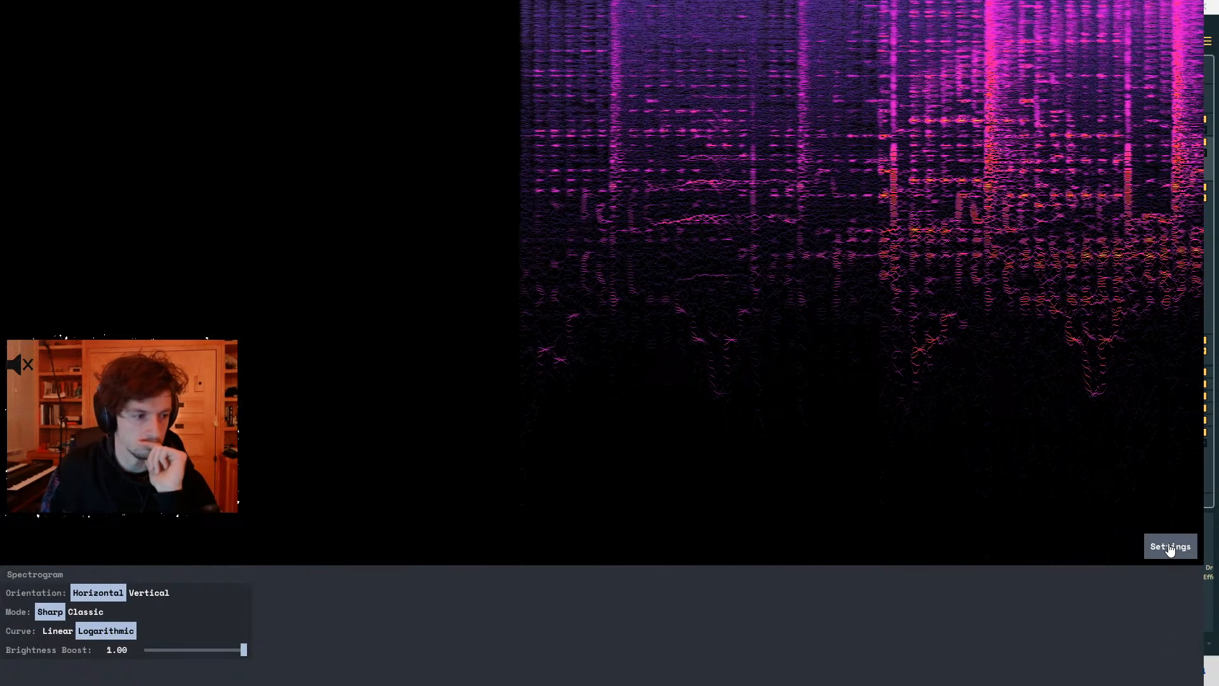
{"action": "left_click", "coordinate": [1170, 548]}
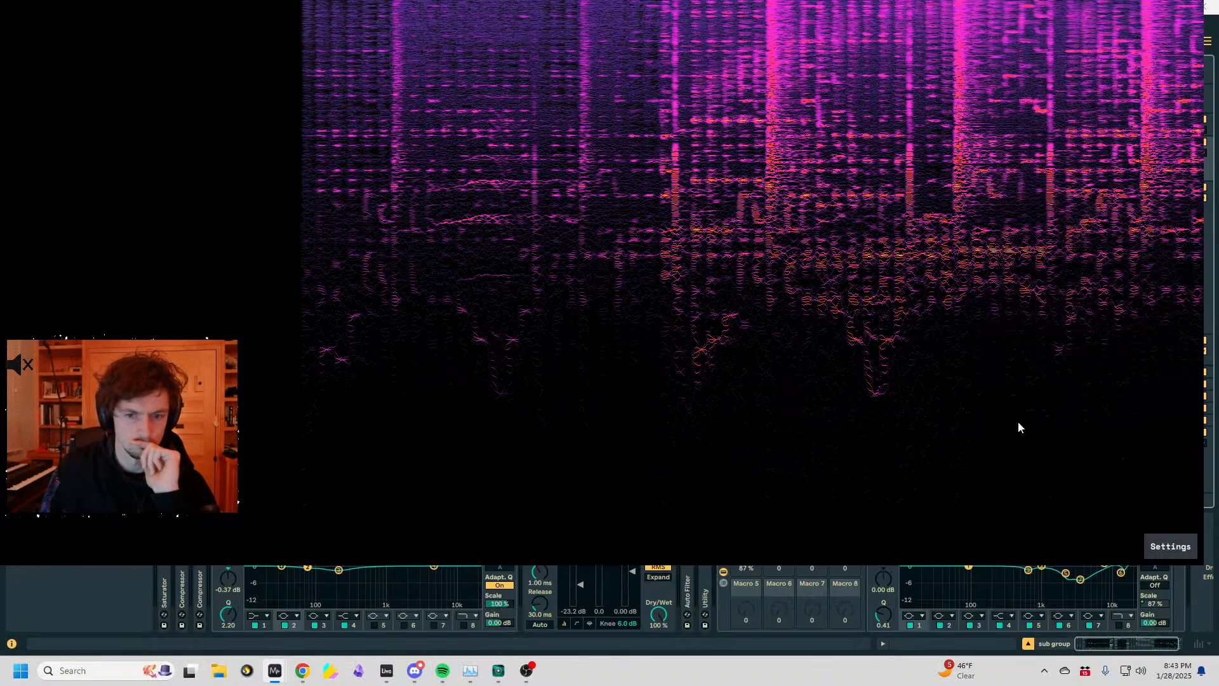
- Reposition the enlarged spectrogram window and unpin it
{"action": "left_click_drag", "start_coordinate": [737, 150], "coordinate": [748, 274]}
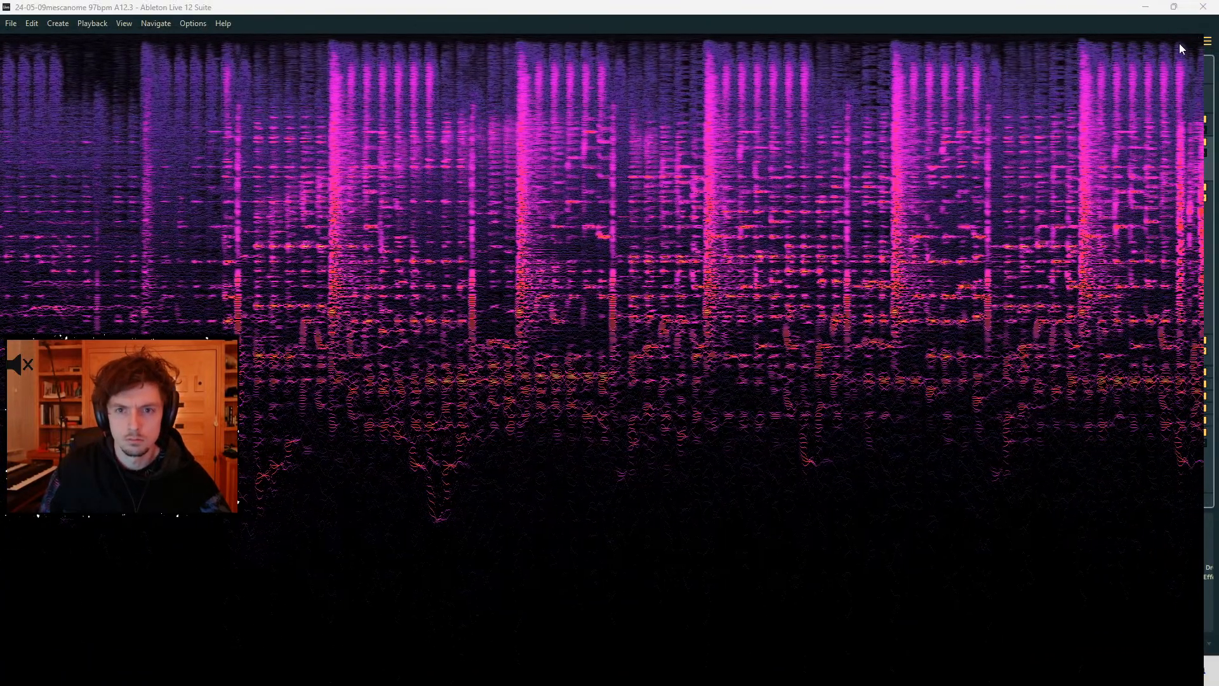
{"action": "left_click_drag", "start_coordinate": [1120, 45], "coordinate": [1217, 55]}
{"action": "left_click", "coordinate": [151, 58]}
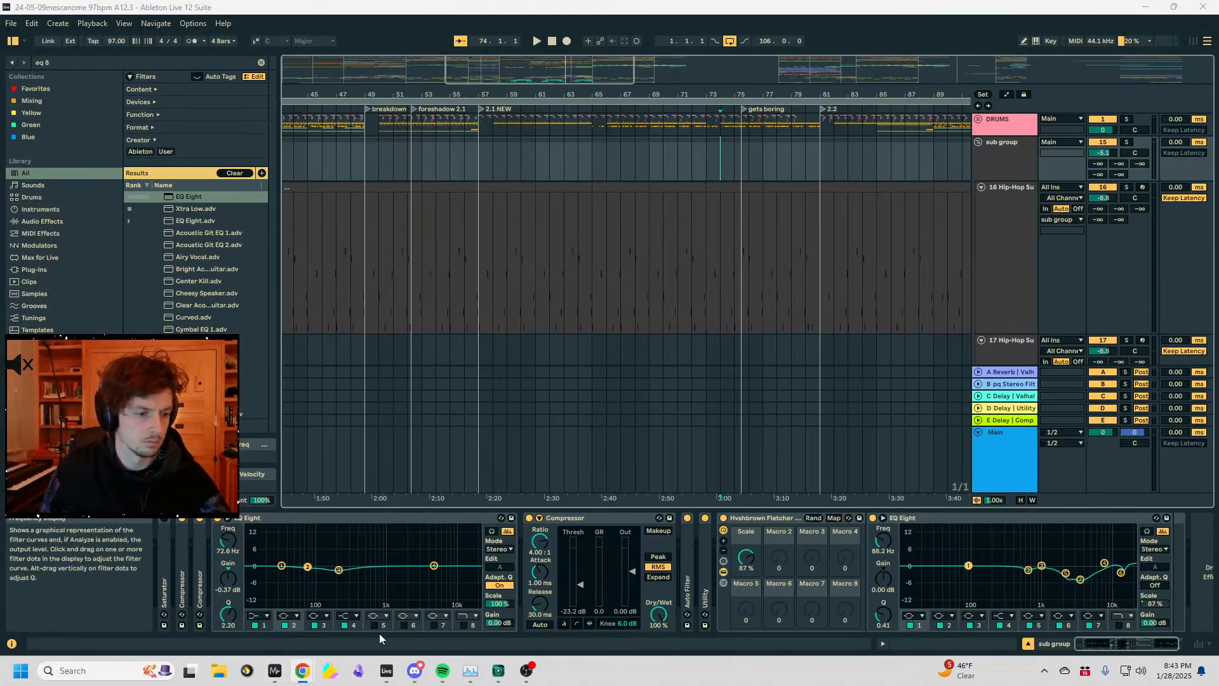
- Switch to MiniMeters, watch the spectrogram and loudness meters, and enable the Spectrum module
{"action": "left_click", "coordinate": [275, 670]}
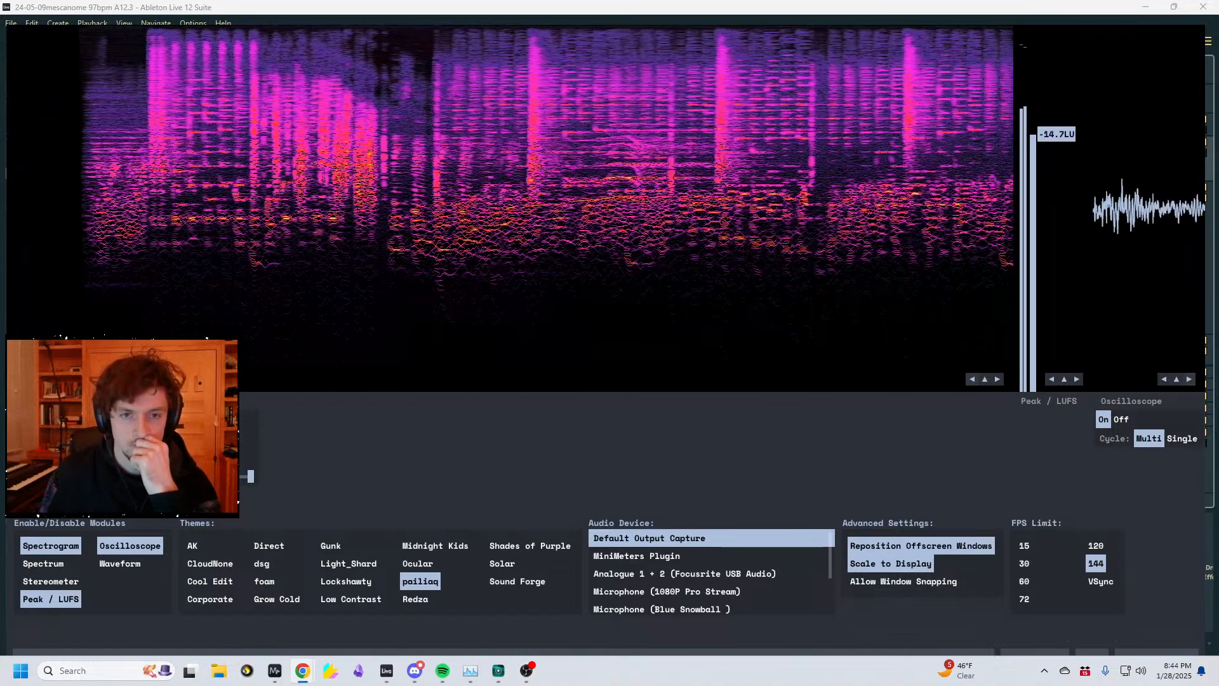
{"action": "mouse_move", "coordinate": [866, 253]}
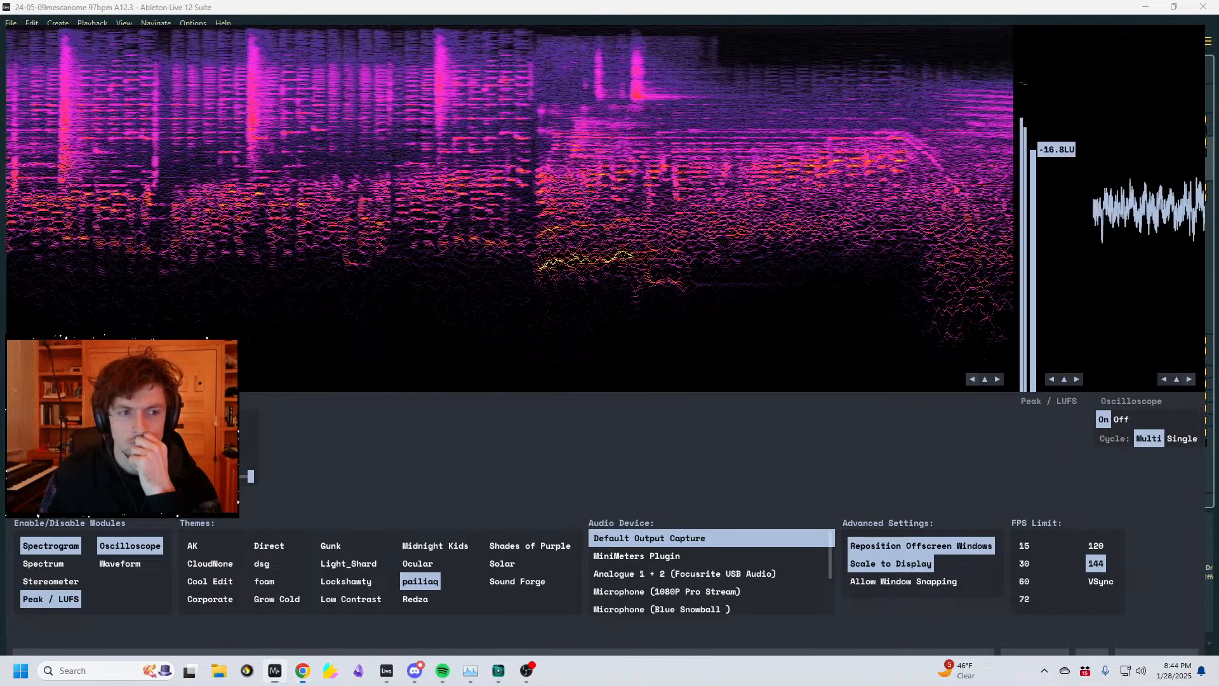
{"action": "mouse_move", "coordinate": [656, 202]}
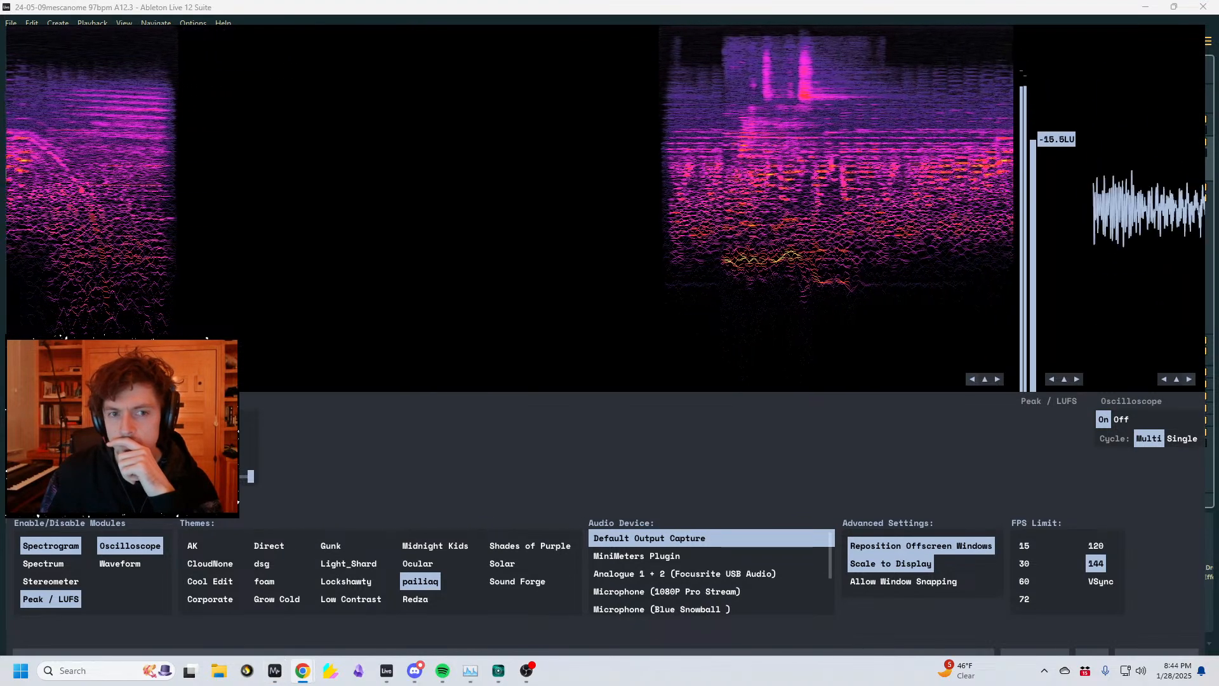
{"action": "left_click_drag", "start_coordinate": [796, 177], "coordinate": [568, 168]}
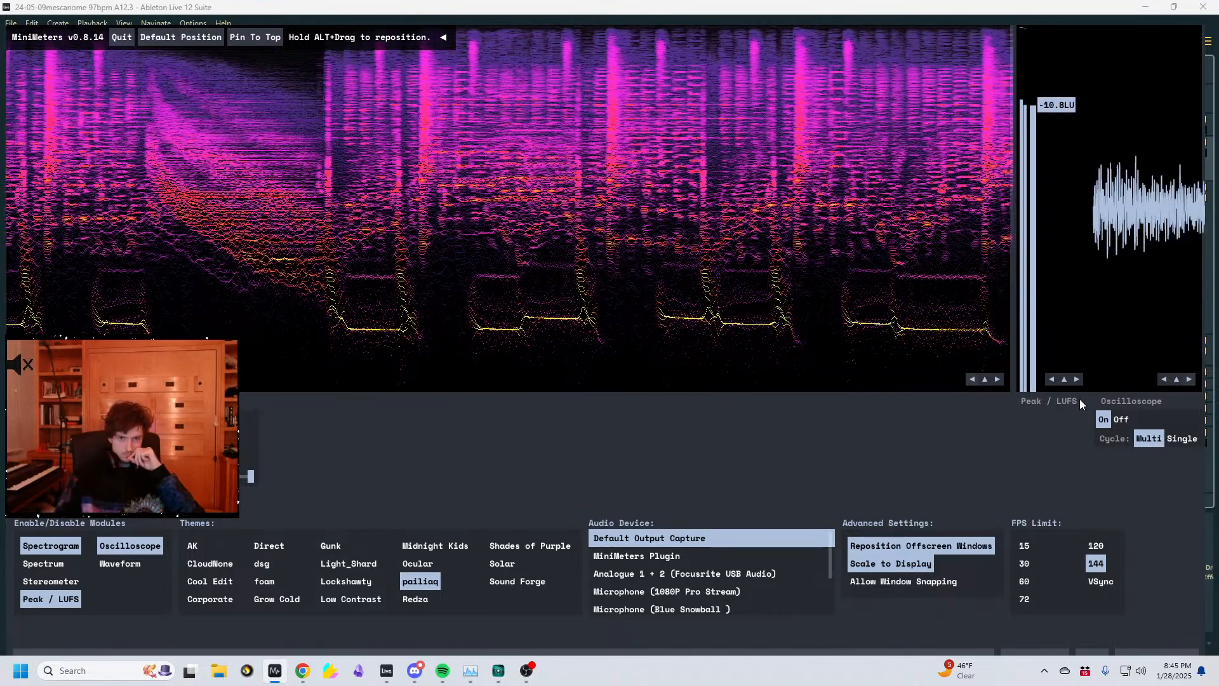
{"action": "left_click", "coordinate": [74, 558]}
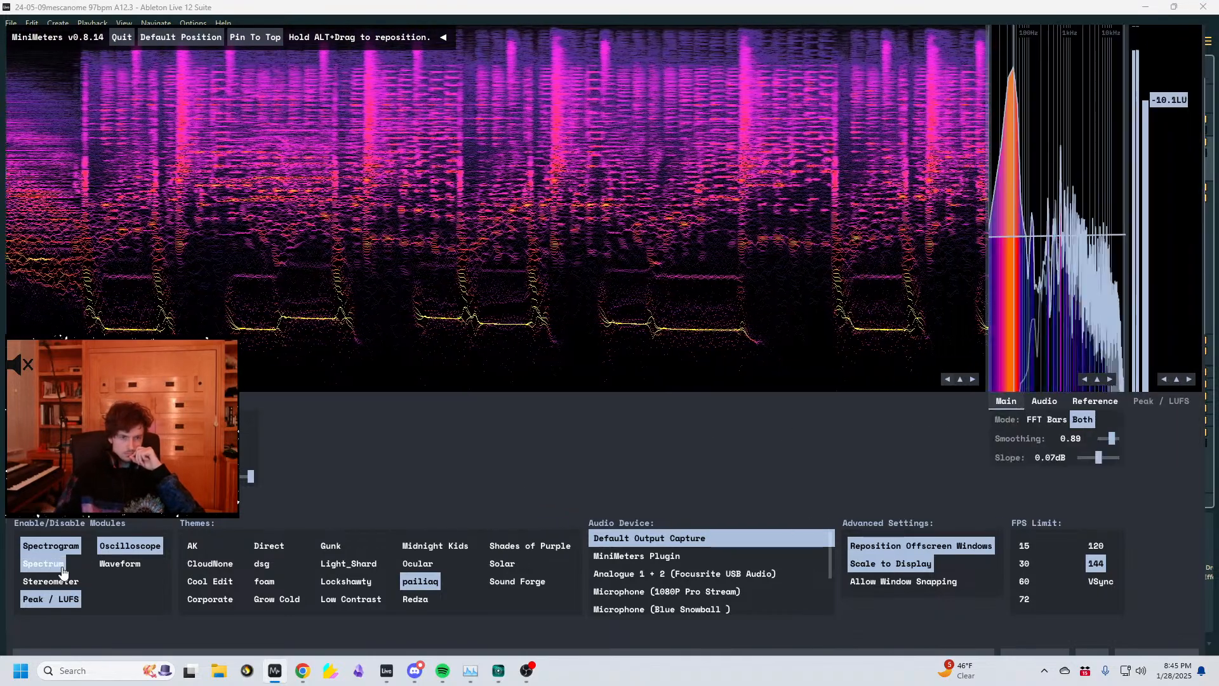
- Narrow the Spectrogram and Oscilloscope modules in MiniMeters and widen the Spectrum module to about half the window
{"action": "left_click_drag", "start_coordinate": [987, 205], "coordinate": [604, 121]}
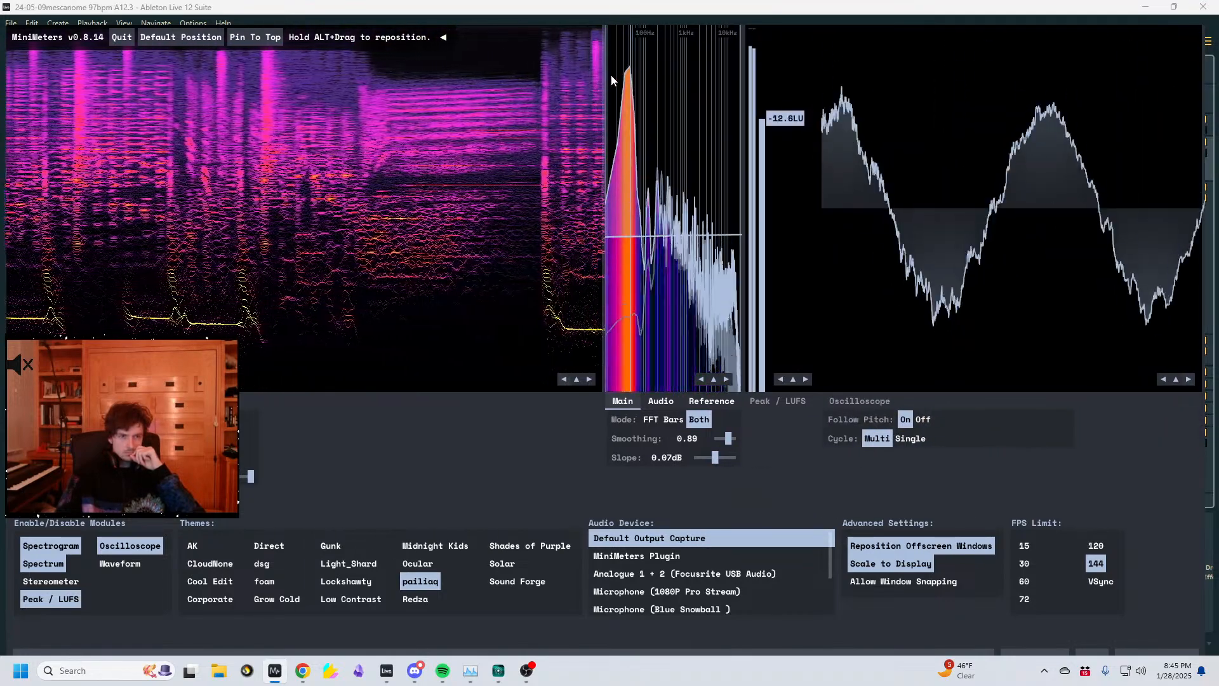
{"action": "left_click_drag", "start_coordinate": [603, 83], "coordinate": [441, 89]}
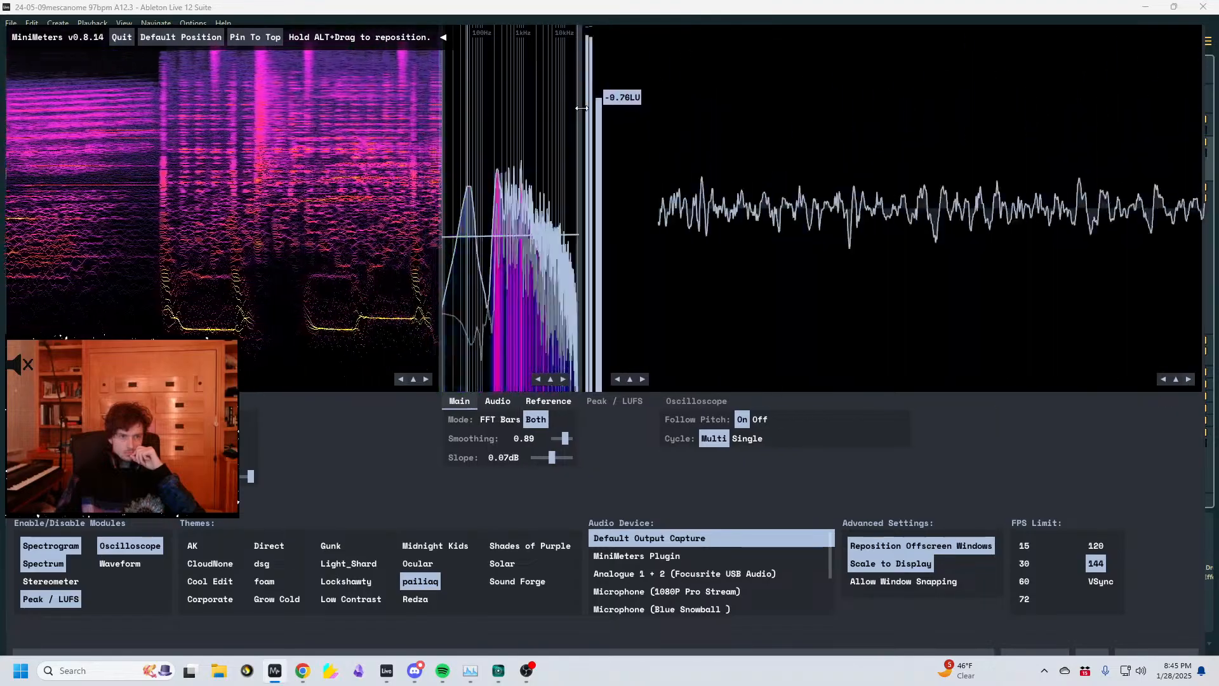
{"action": "left_click_drag", "start_coordinate": [580, 118], "coordinate": [1027, 127]}
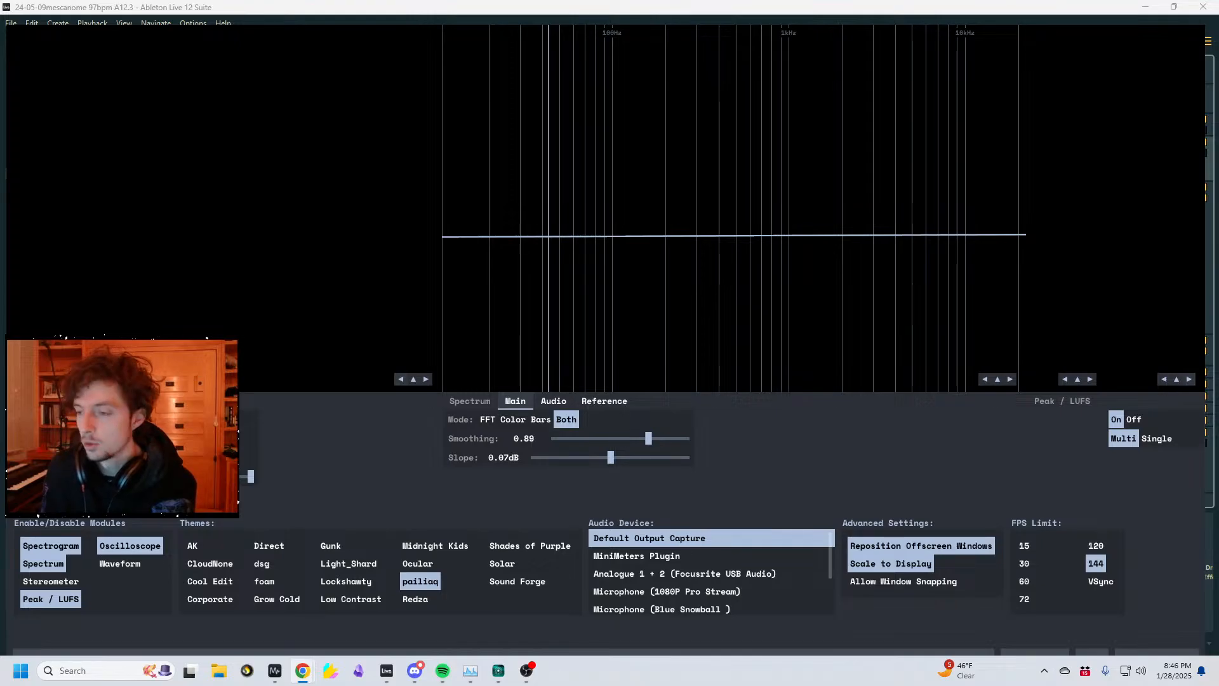
- Play and pause the audio in passages and examine its bass peak and frequency balance in the Spectrum and Spectrogram modules
{"action": "key", "text": "space"}
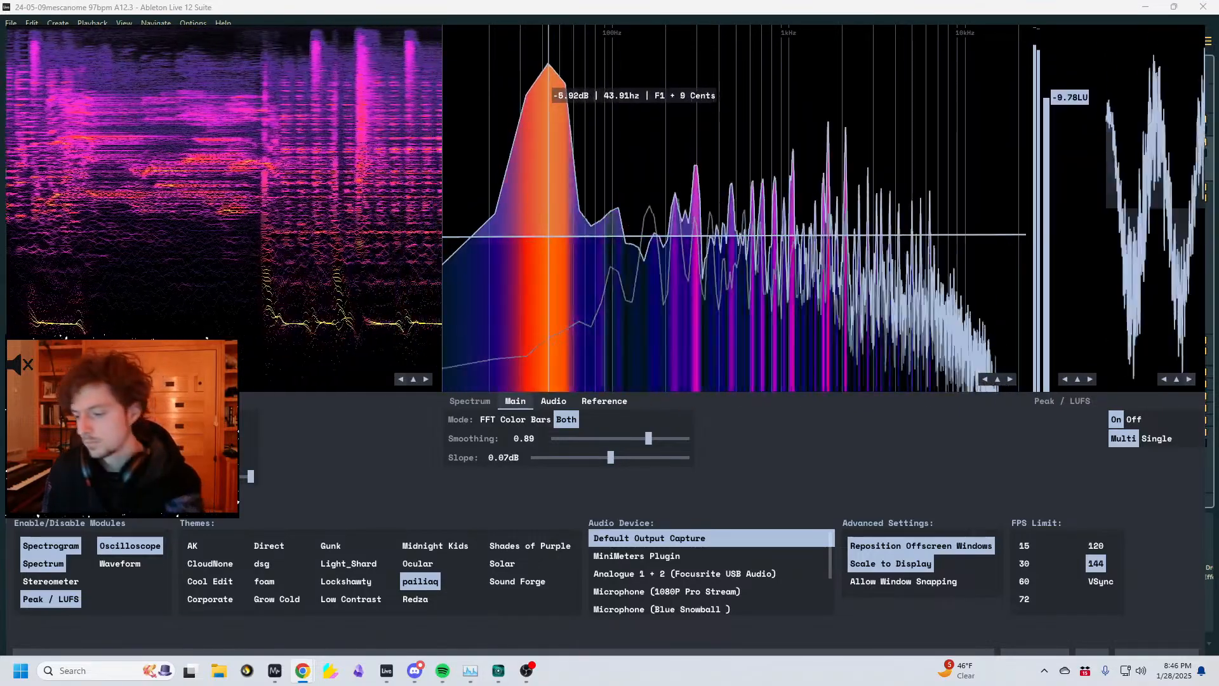
{"action": "key", "text": "space"}
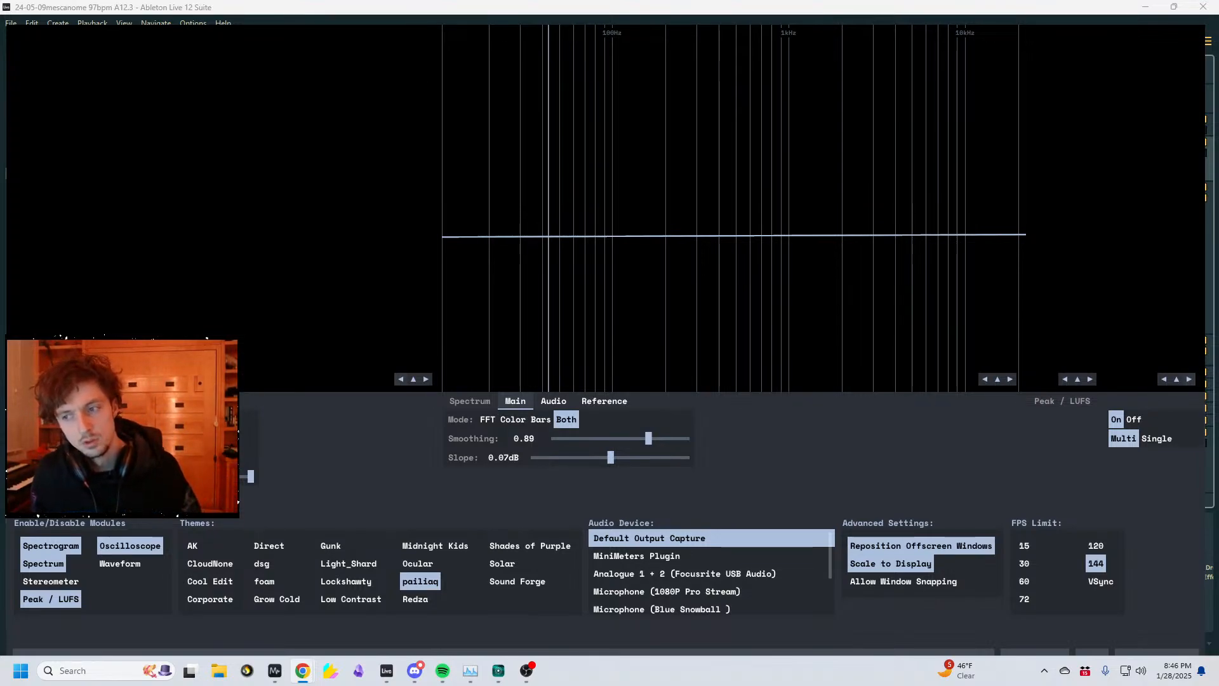
{"action": "key", "text": "space"}
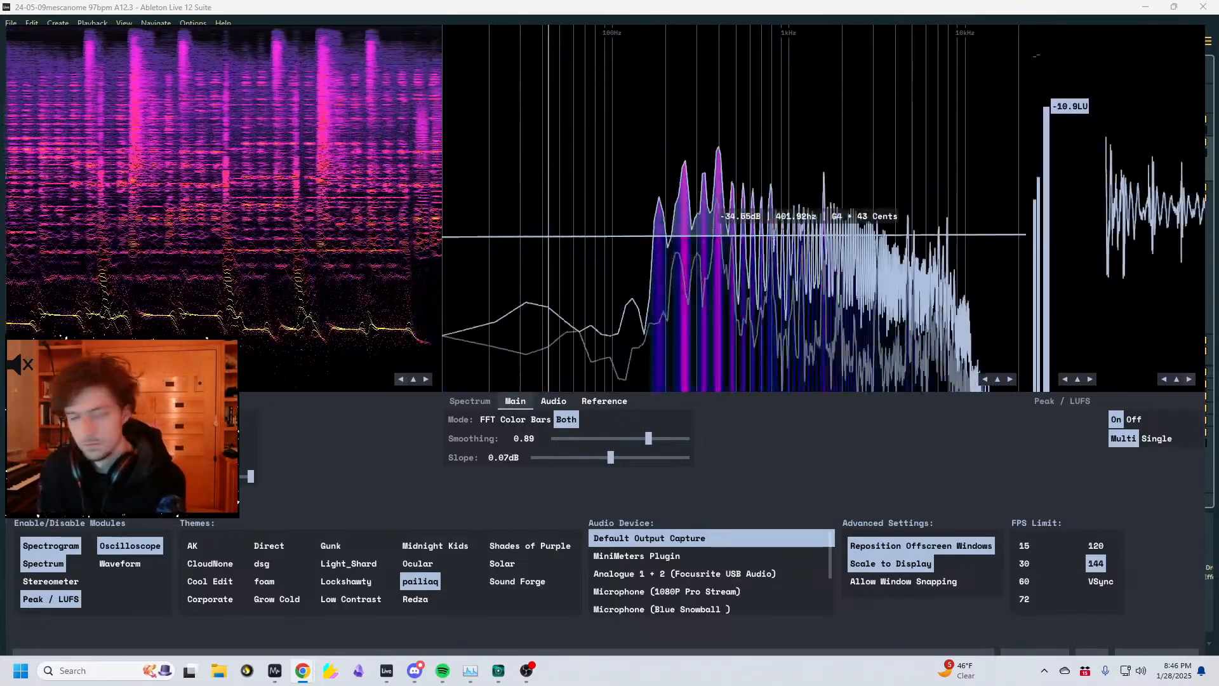
{"action": "key", "text": "space"}
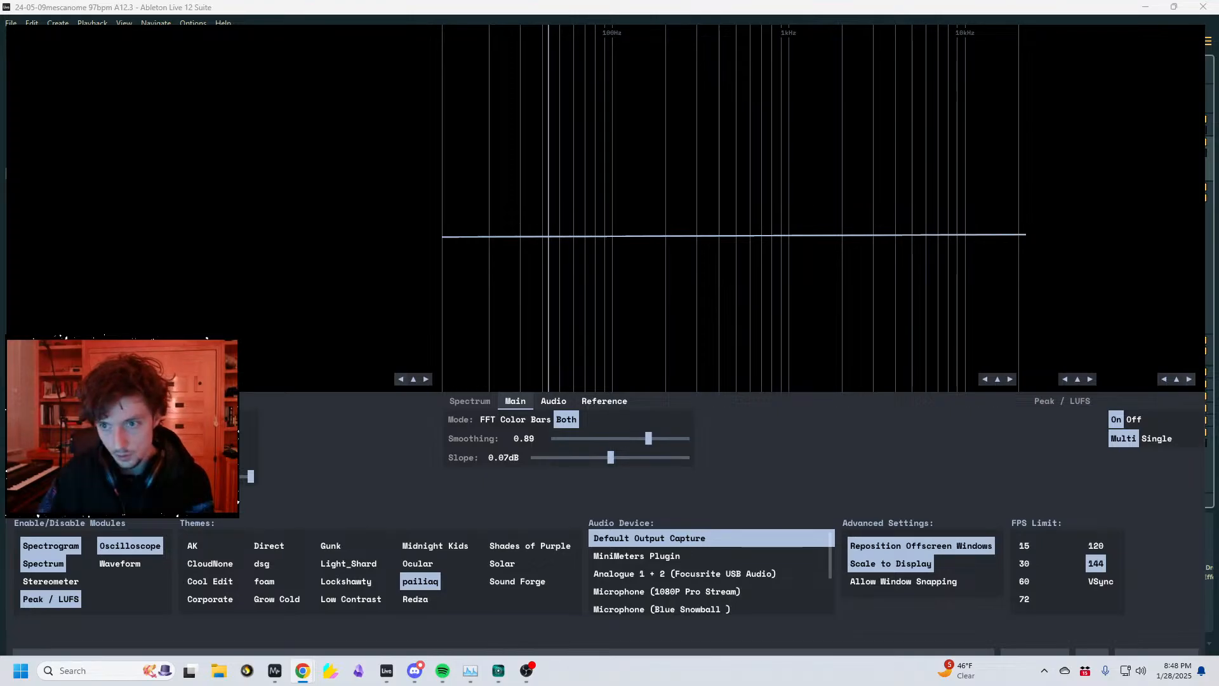
{"action": "key", "text": "space"}
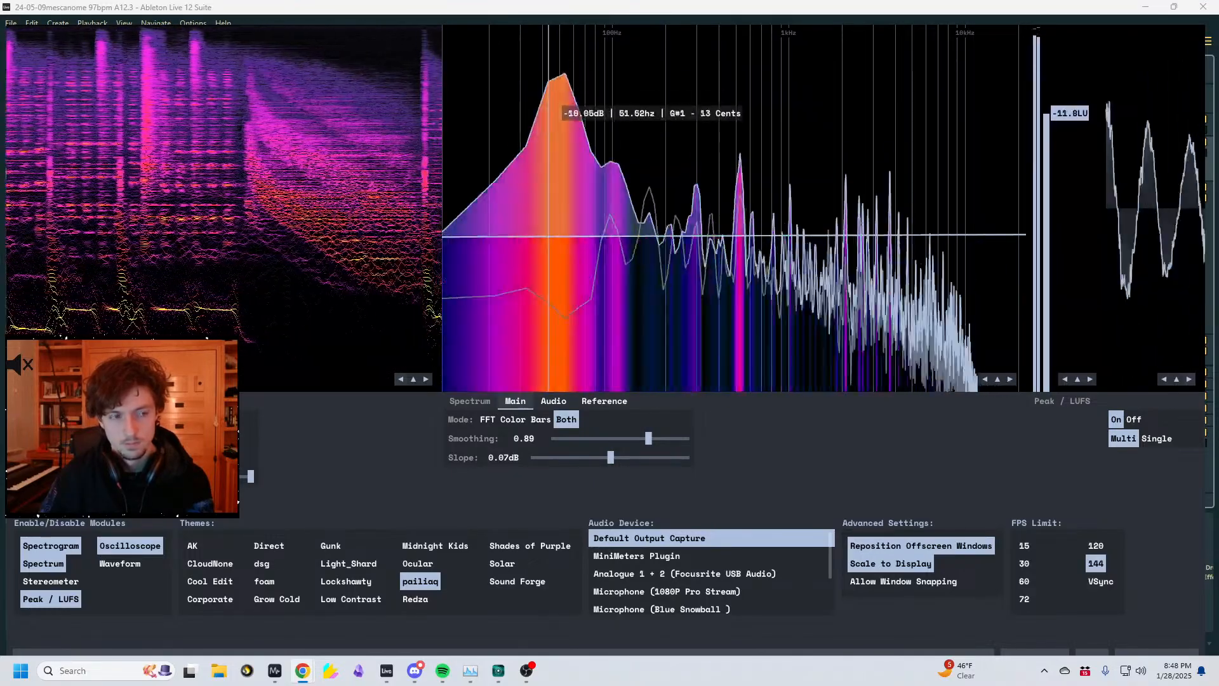
{"action": "key", "text": "space"}
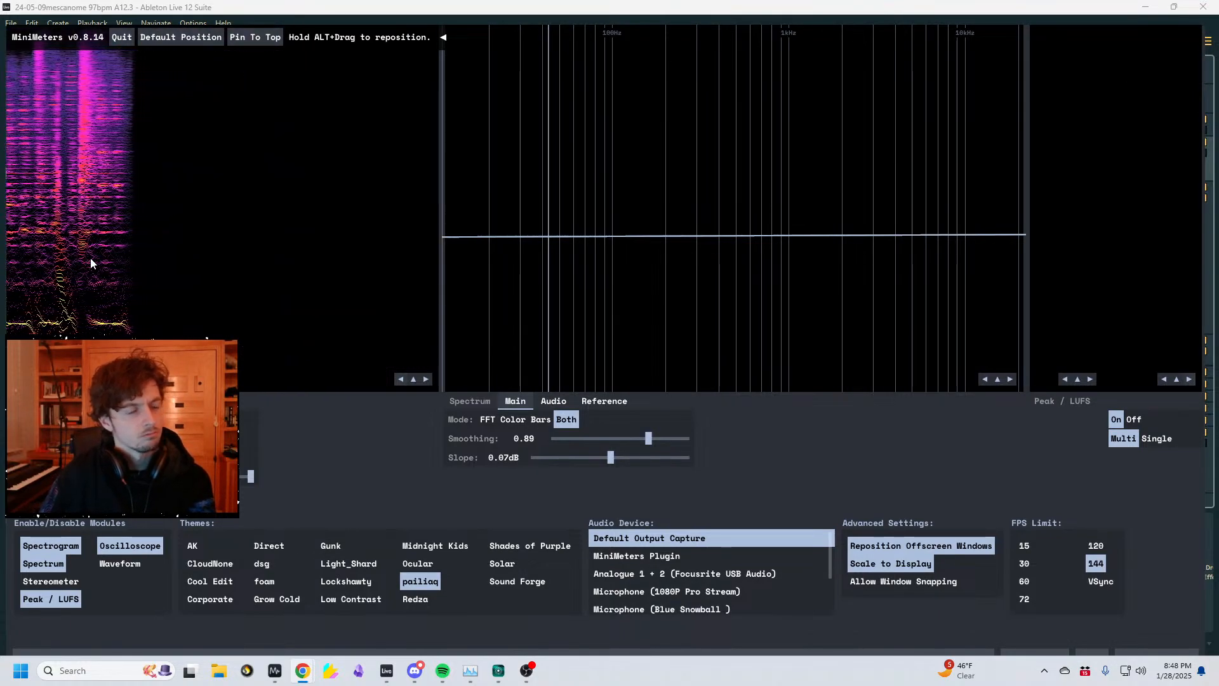
{"action": "left_click", "coordinate": [303, 244]}
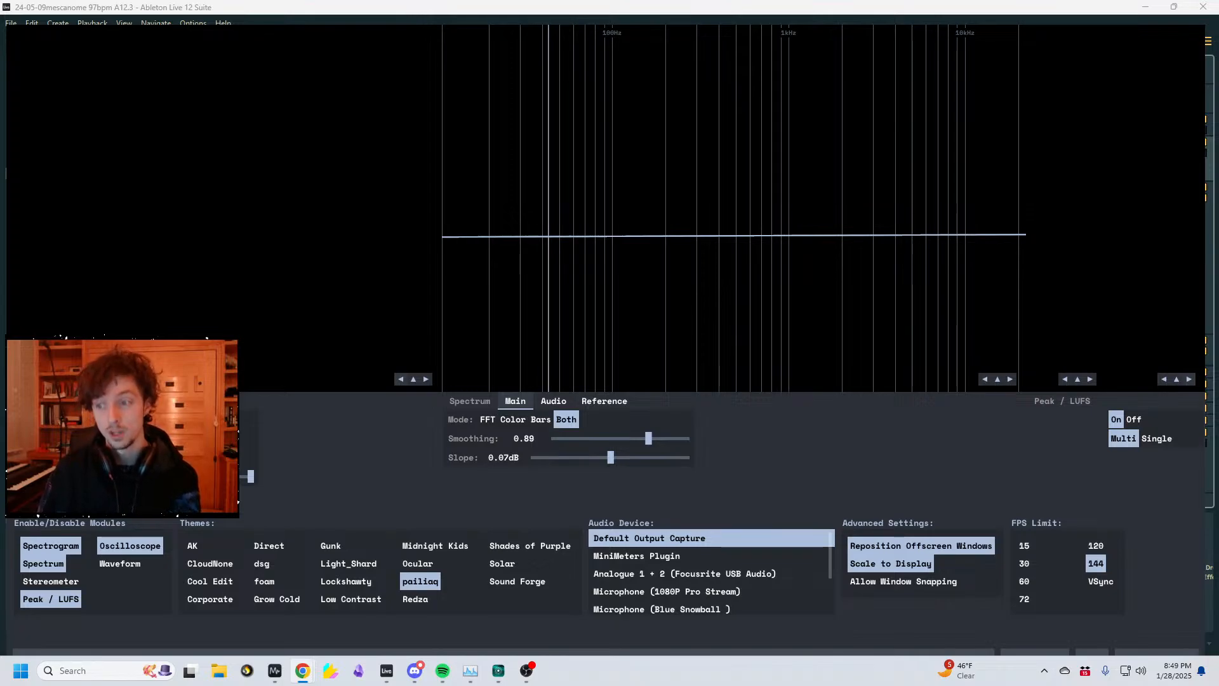
{"action": "key", "text": "space"}
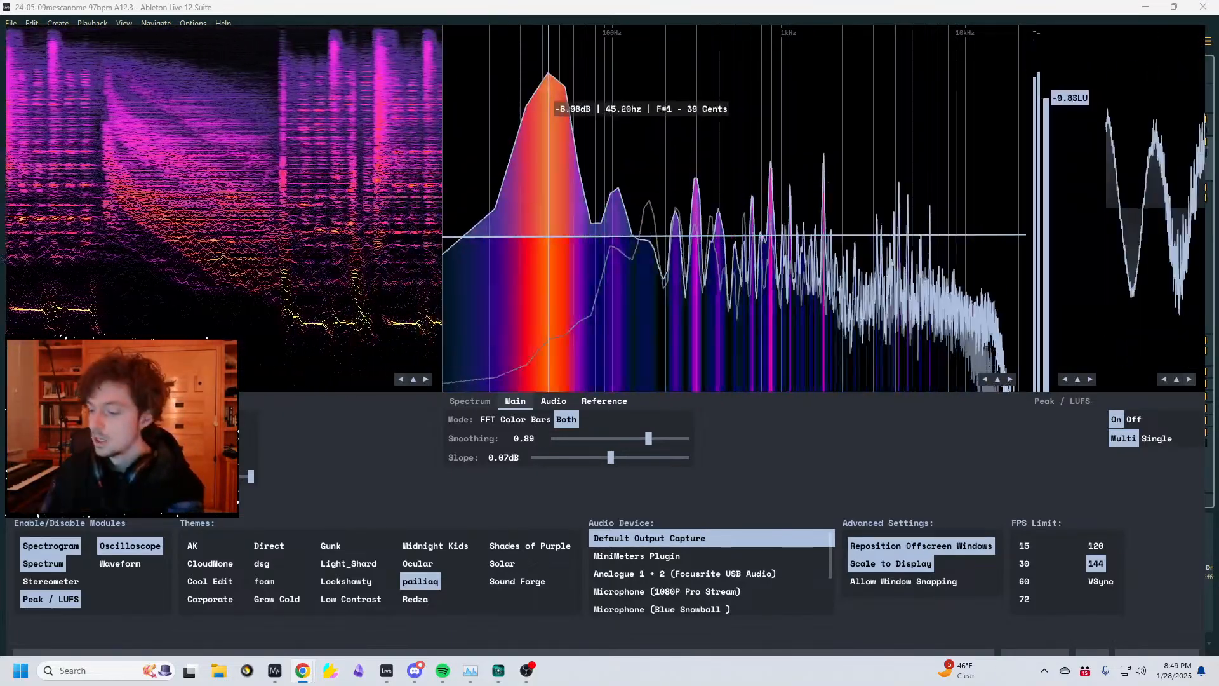
{"action": "key", "text": "space"}
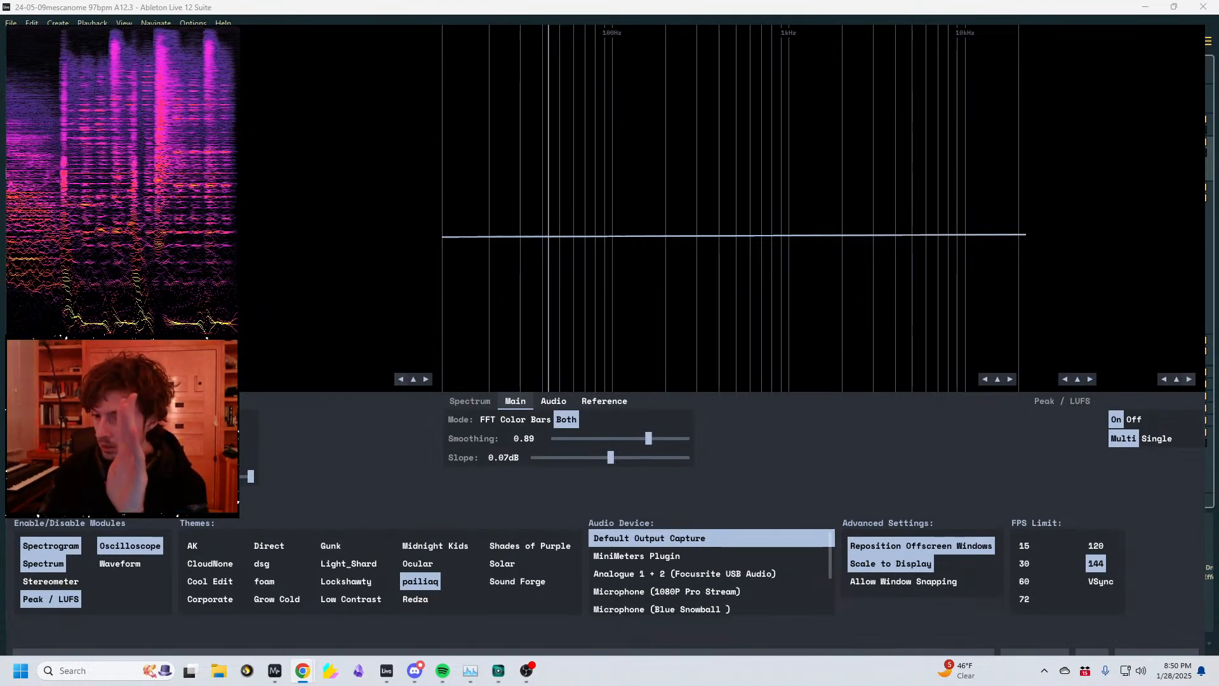
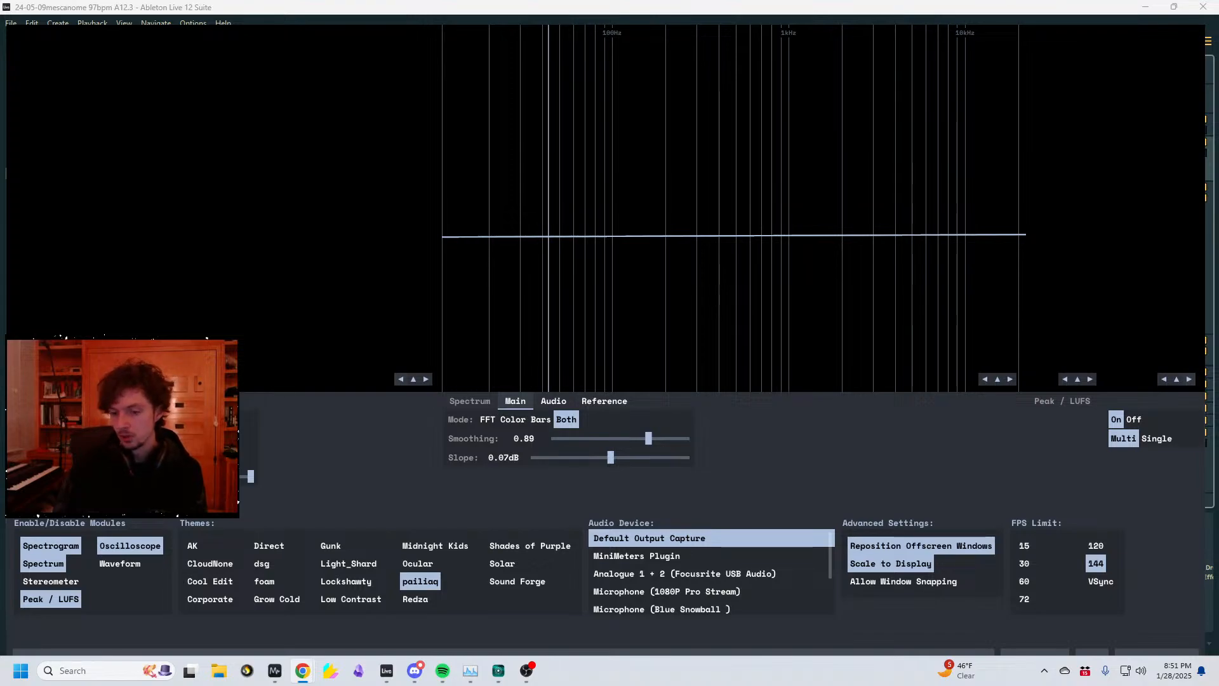
- Switch to Ableton Live, check the Maximizer settings of Ozone 8 Elements on the Main track, and close the plug-in window
{"action": "left_click", "coordinate": [386, 670]}
{"action": "left_click", "coordinate": [720, 466]}
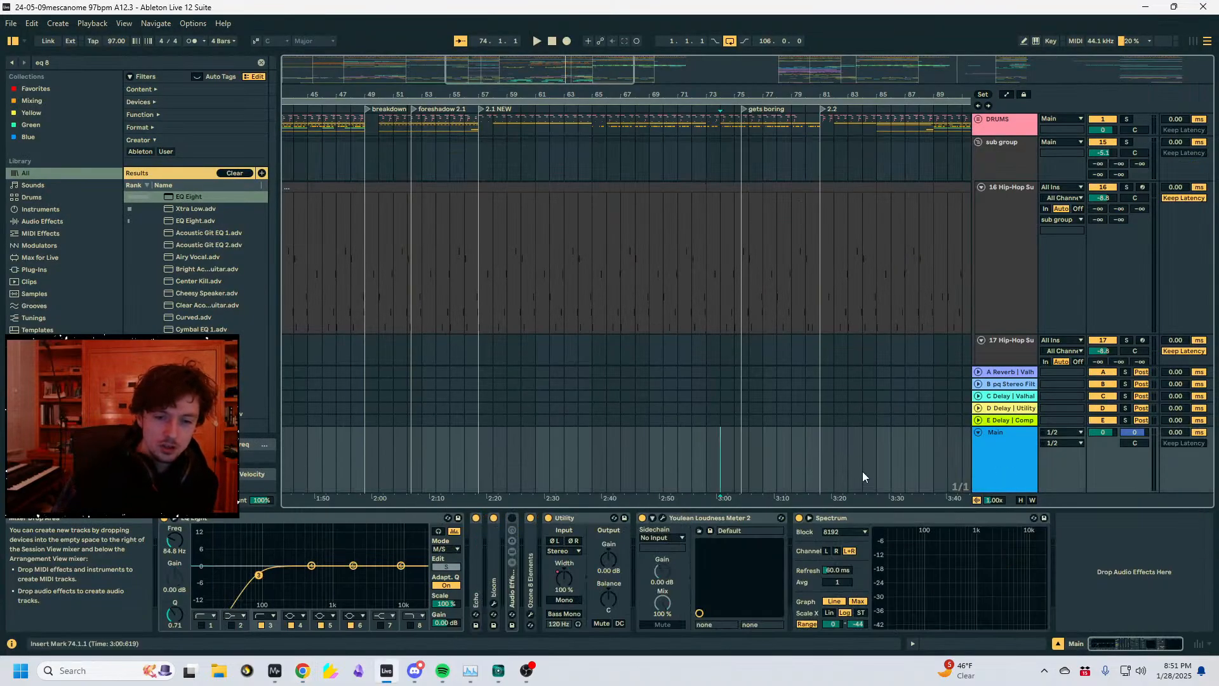
{"action": "double_click", "coordinate": [530, 550]}
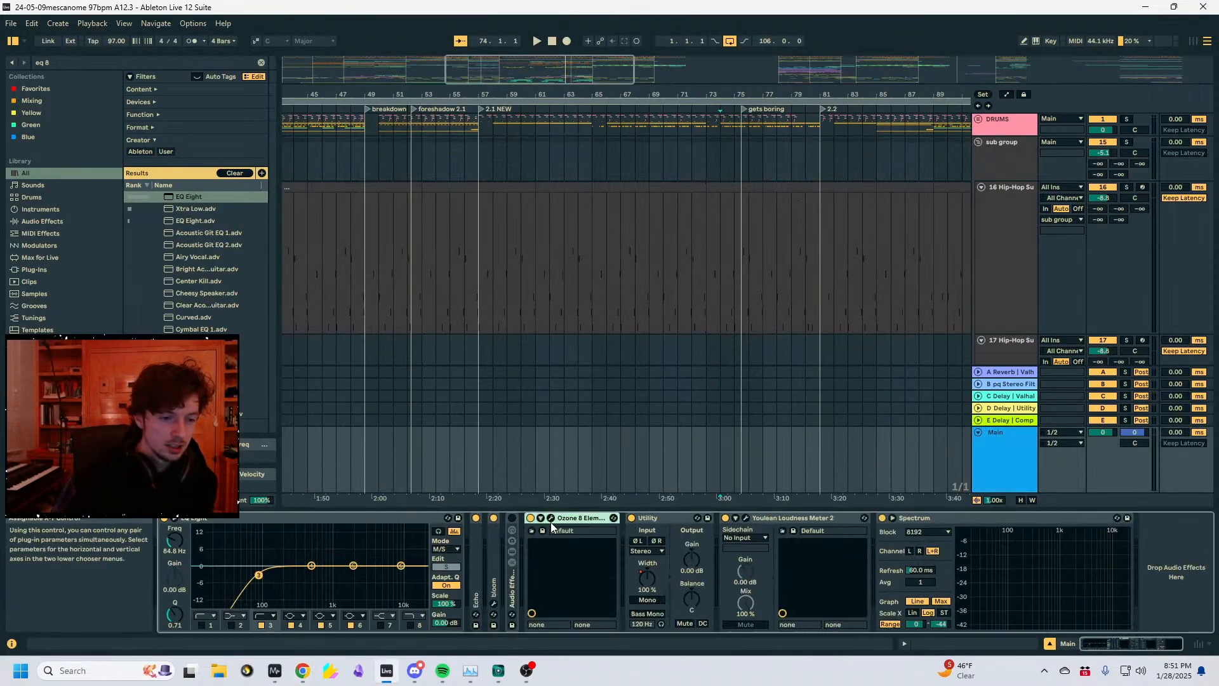
{"action": "left_click", "coordinate": [551, 518]}
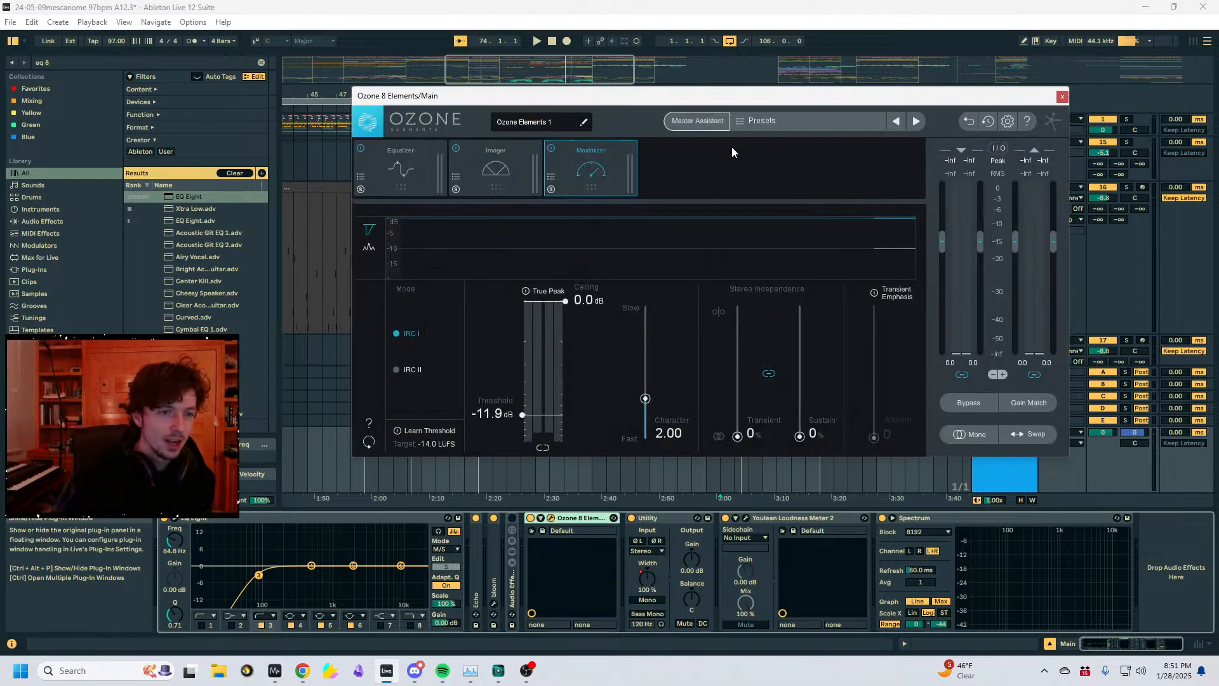
{"action": "left_click", "coordinate": [1061, 97]}
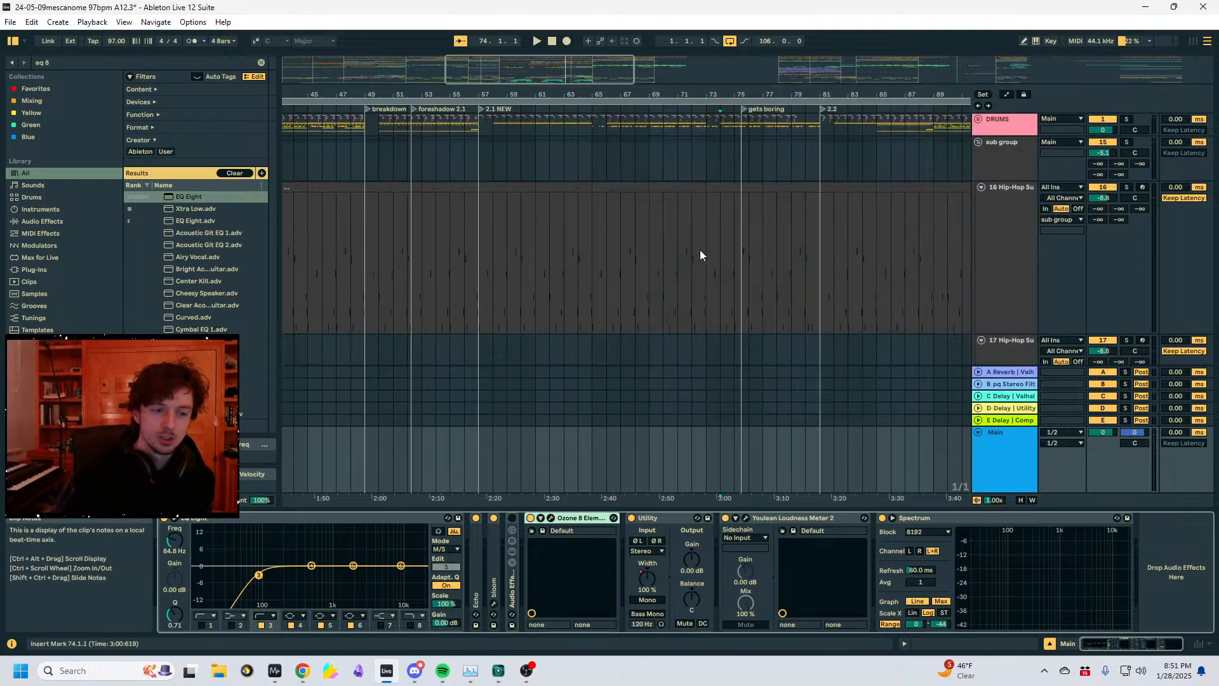
{"action": "left_click", "coordinate": [995, 444]}
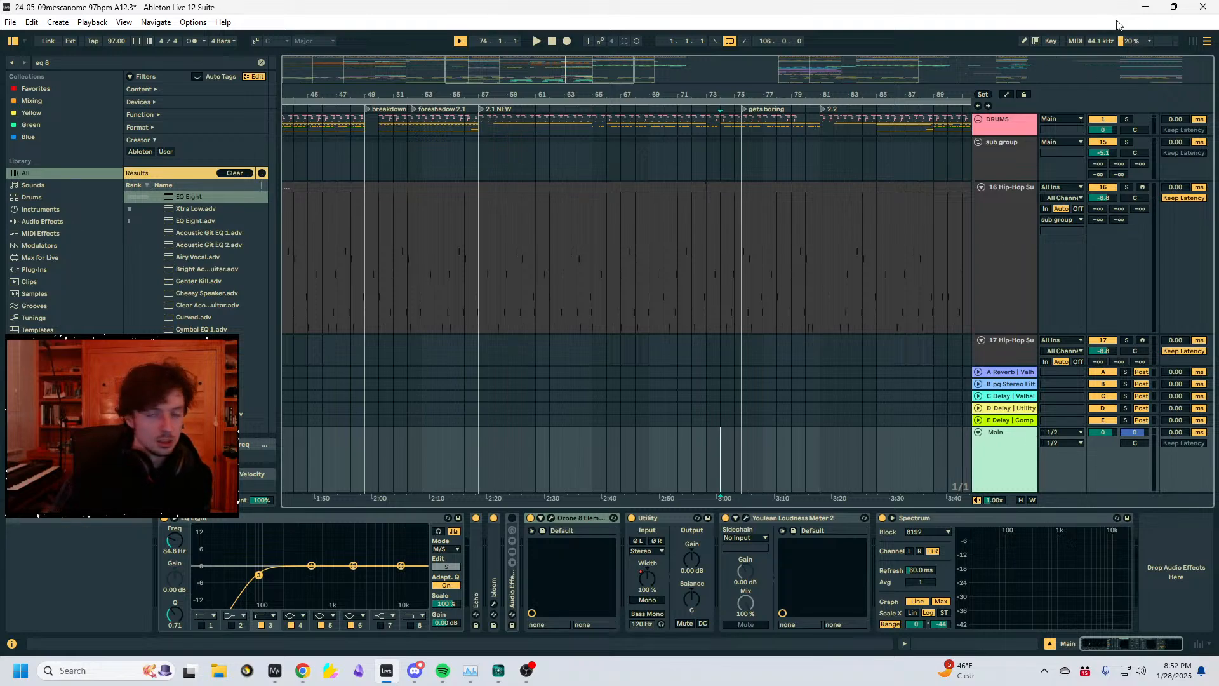
{"action": "key", "text": "alt+Tab"}
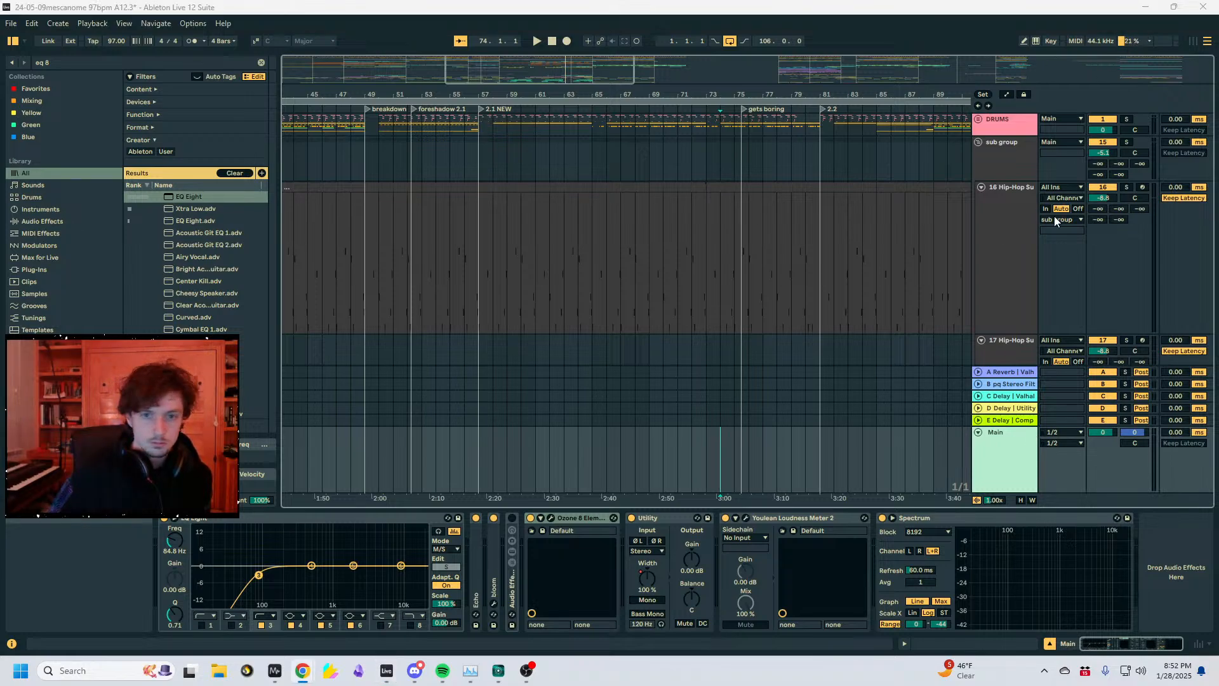
{"action": "left_click", "coordinate": [1007, 466]}
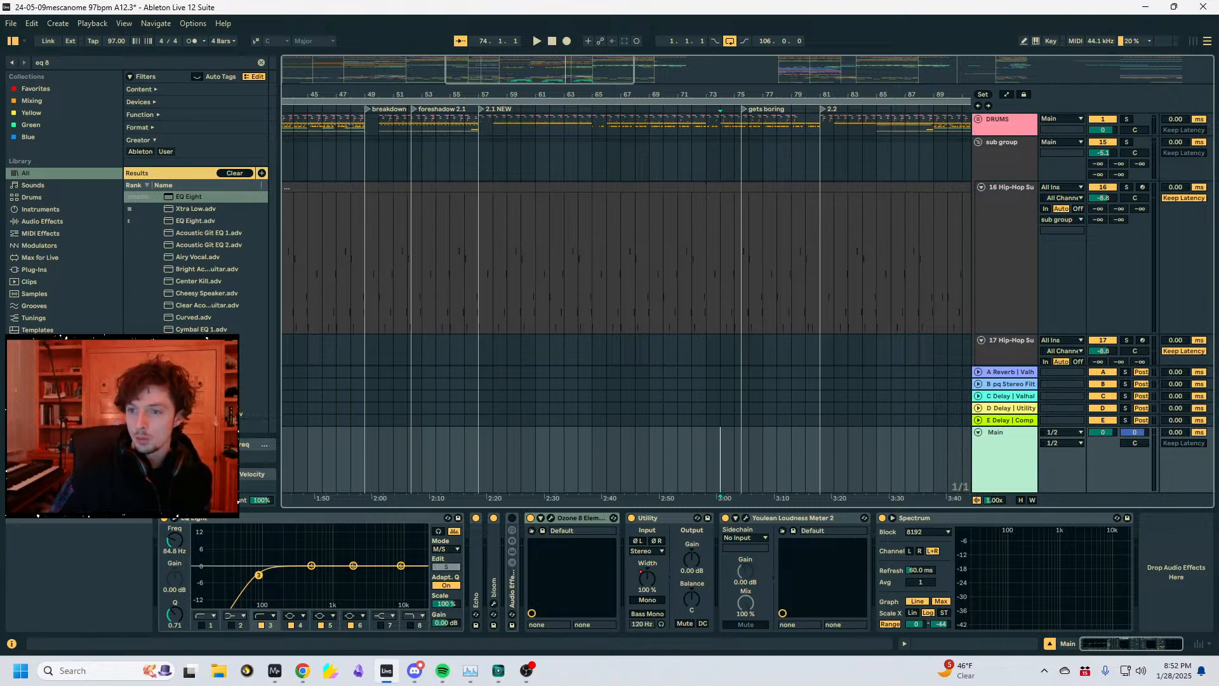
{"action": "key", "text": "alt+Tab"}
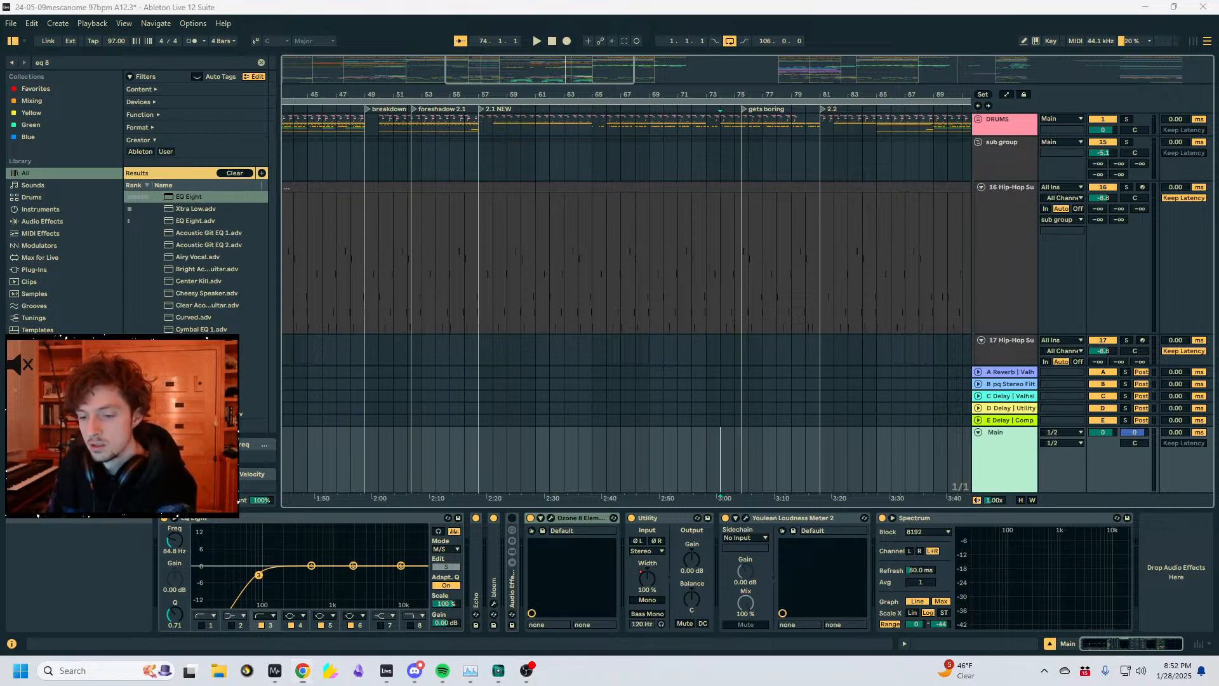
- Return to MiniMeters and play more passages to examine the low-end peak, loudness and waveform
{"action": "key", "text": "alt+Tab"}
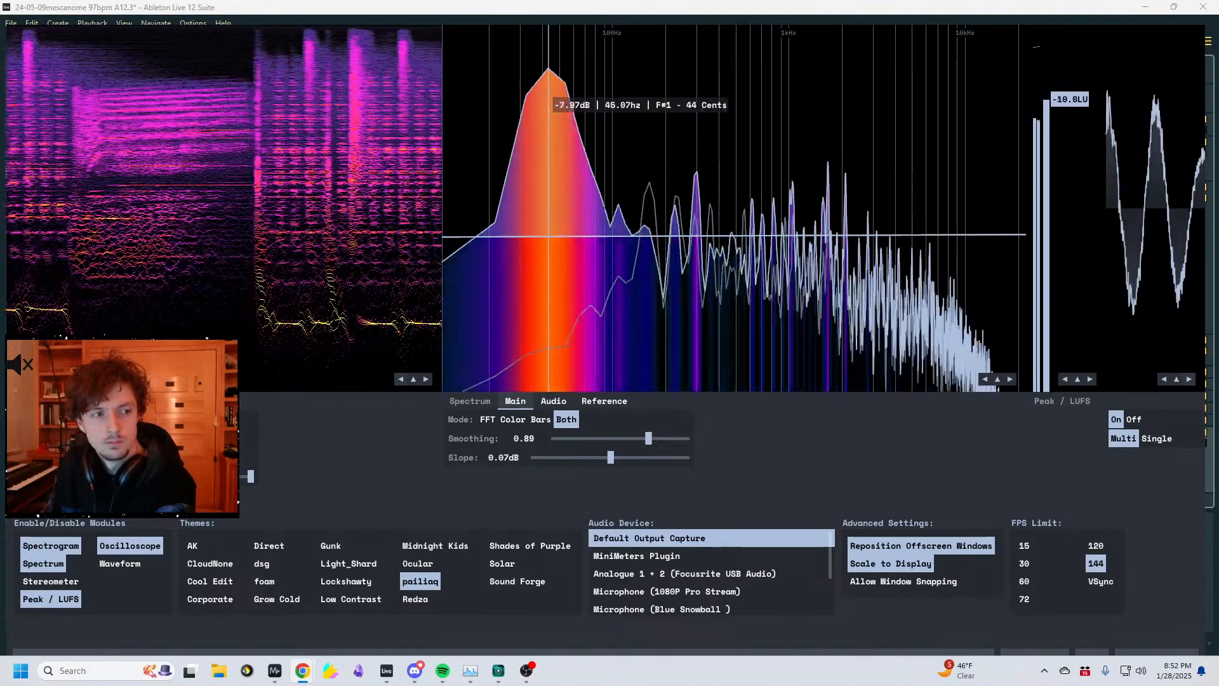
{"action": "key", "text": "space"}
{"action": "left_click", "coordinate": [61, 237]}
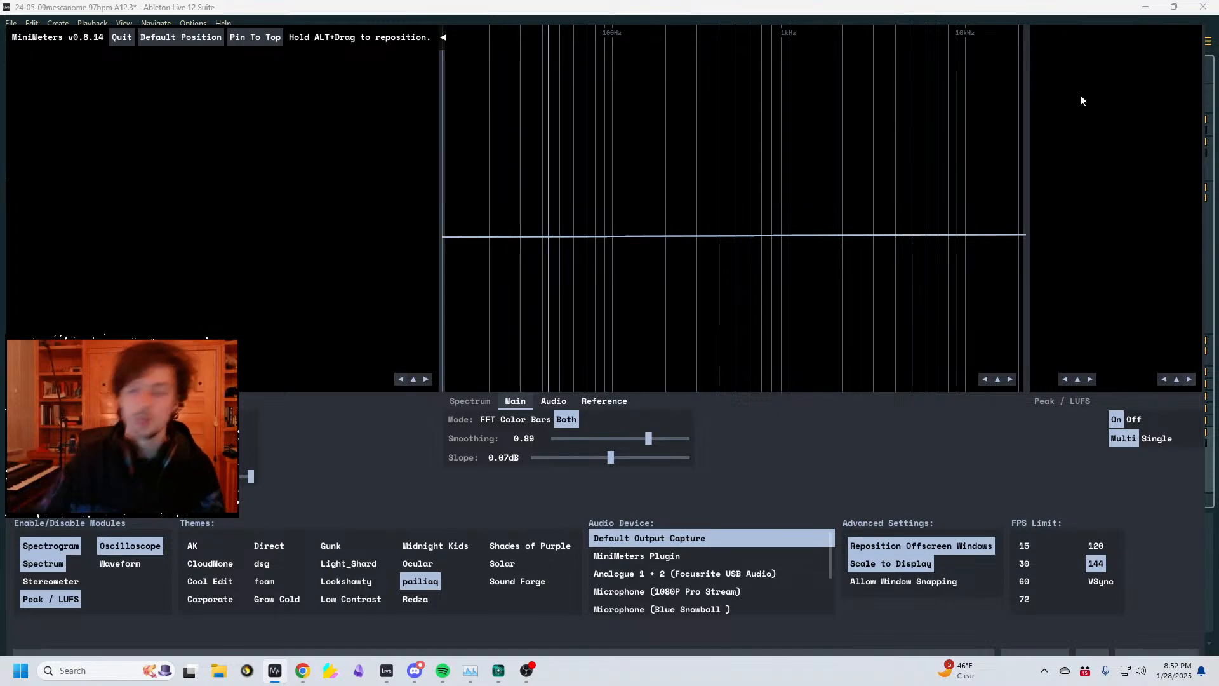
{"action": "key", "text": "alt+Tab"}
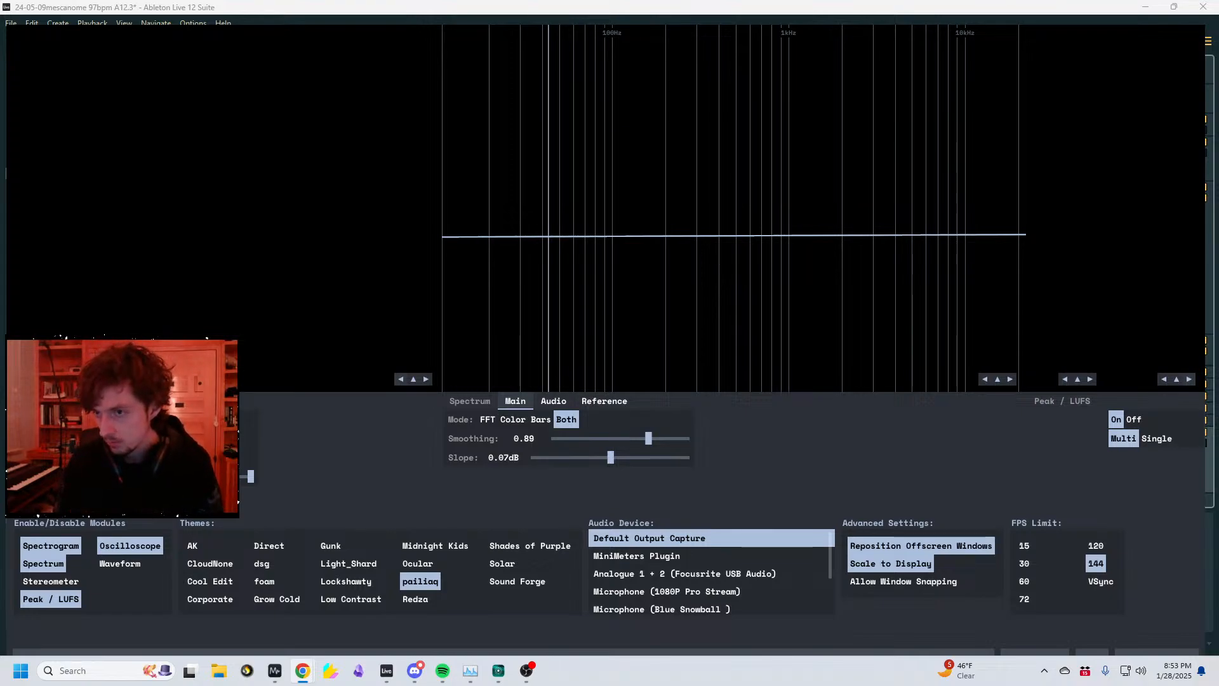
{"action": "key", "text": "space"}
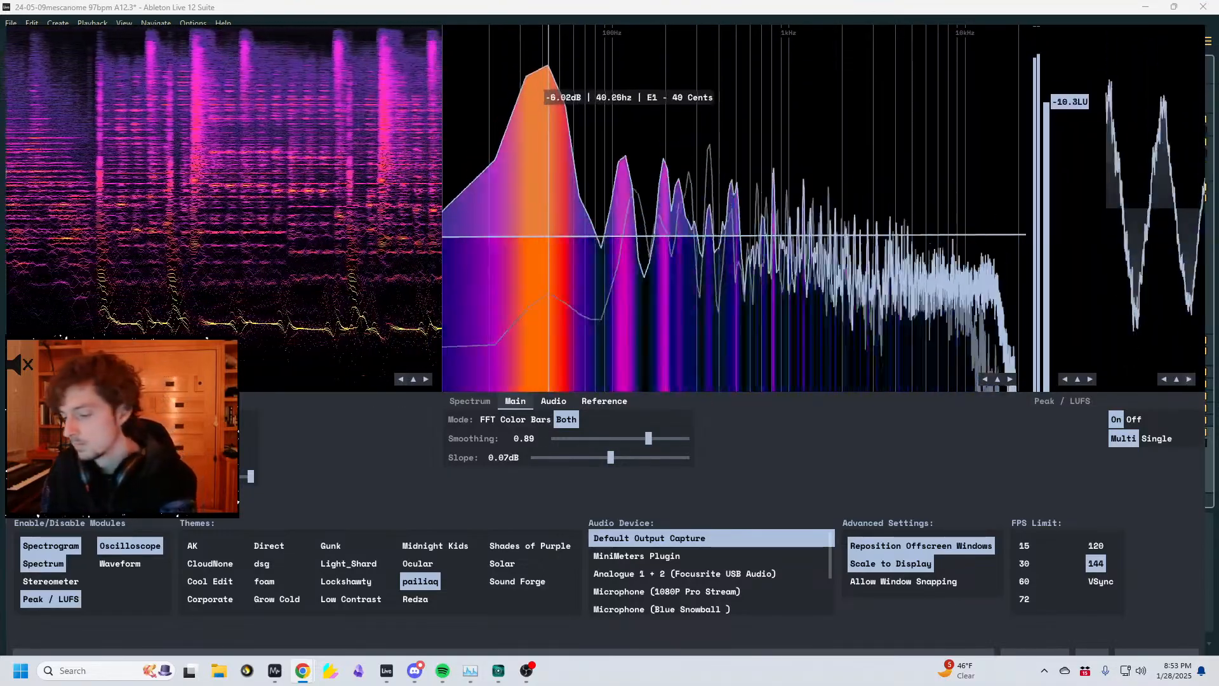
{"action": "key", "text": "space"}
{"action": "key", "text": "space"}
{"action": "key", "text": "space"}
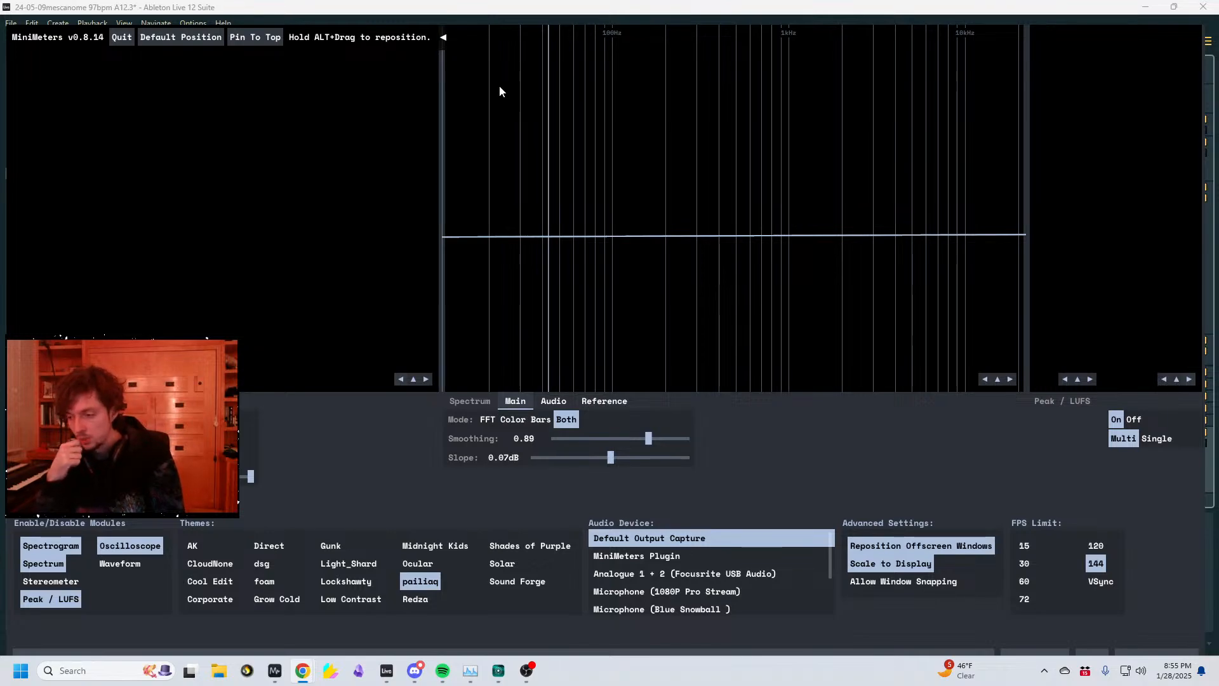
- Switch to Ableton Live and set the lower range limit of the Main track's Spectrum device to -10 dB
{"action": "left_click", "coordinate": [462, 16]}
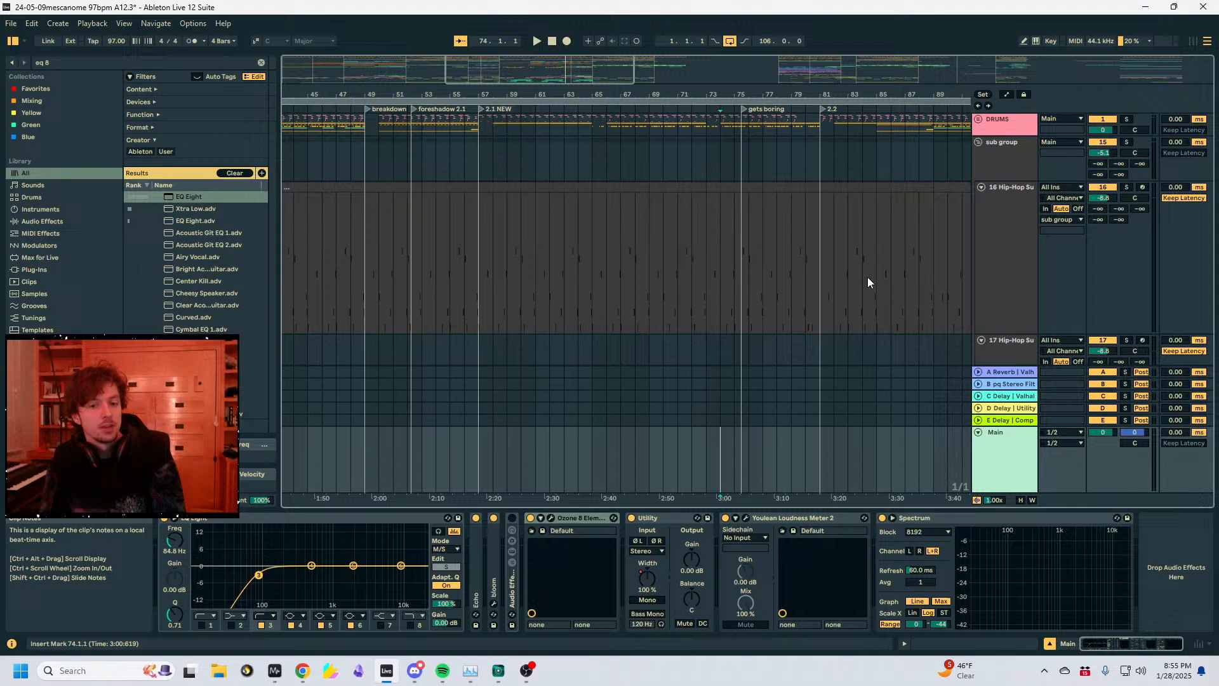
{"action": "left_click", "coordinate": [931, 516]}
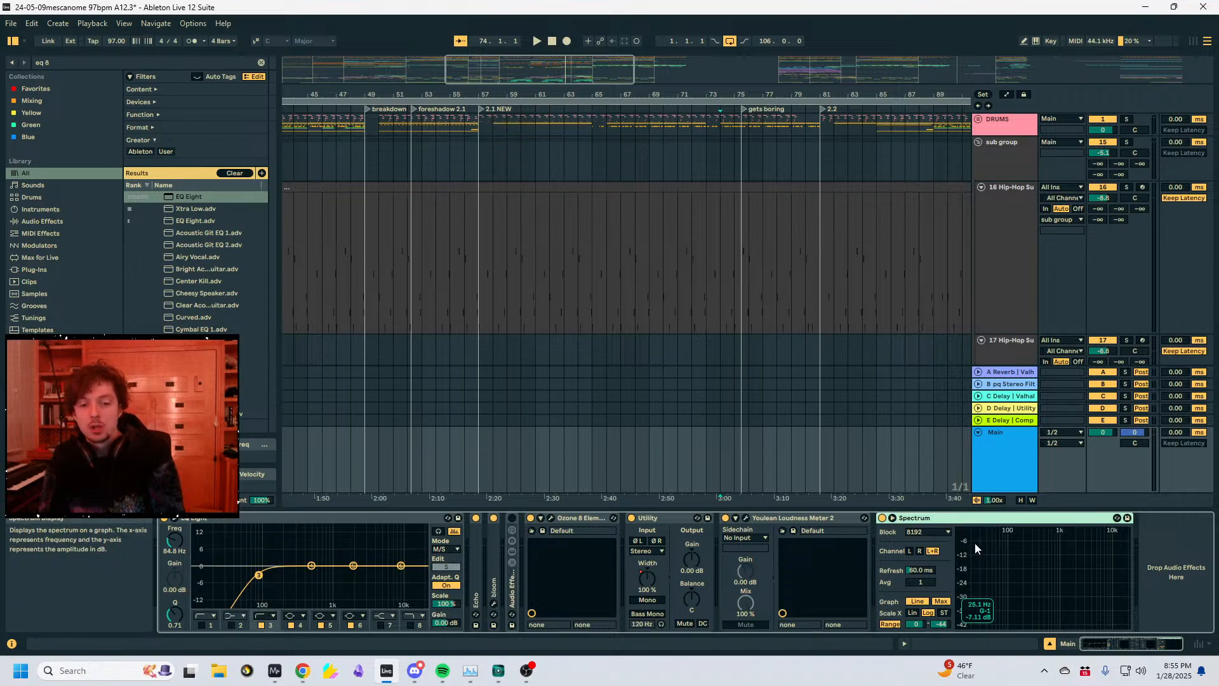
{"action": "left_click_drag", "start_coordinate": [940, 624], "coordinate": [939, 593]}
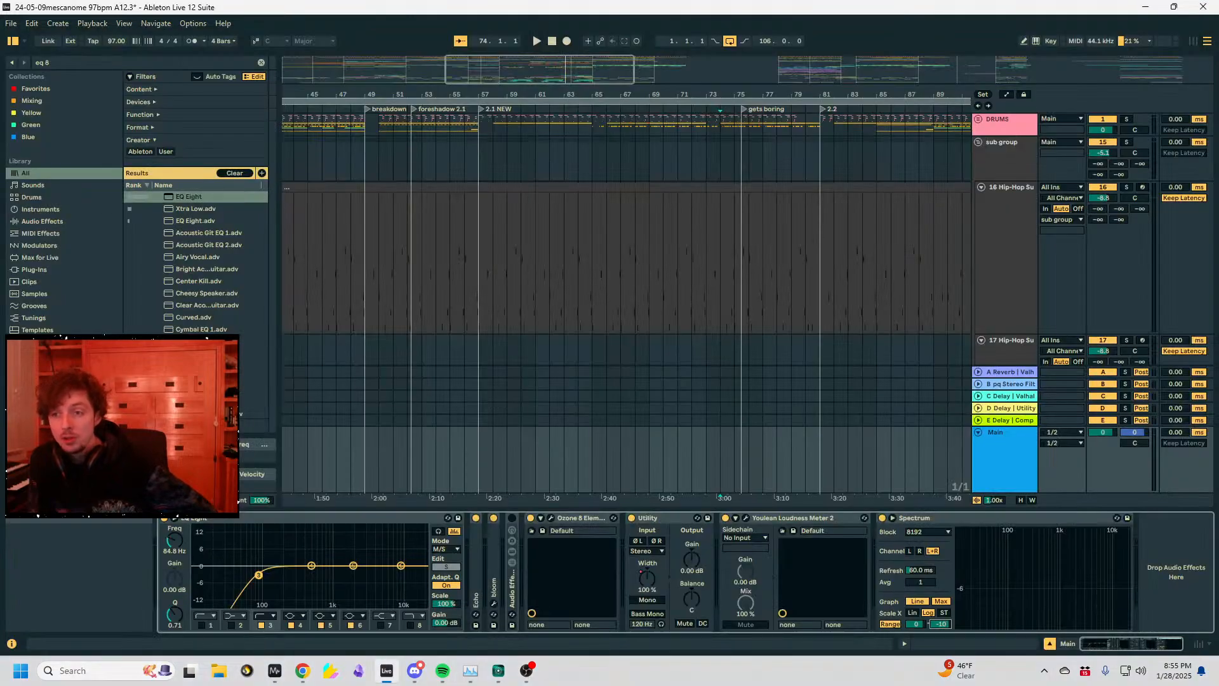
{"action": "key", "text": "alt+Tab"}
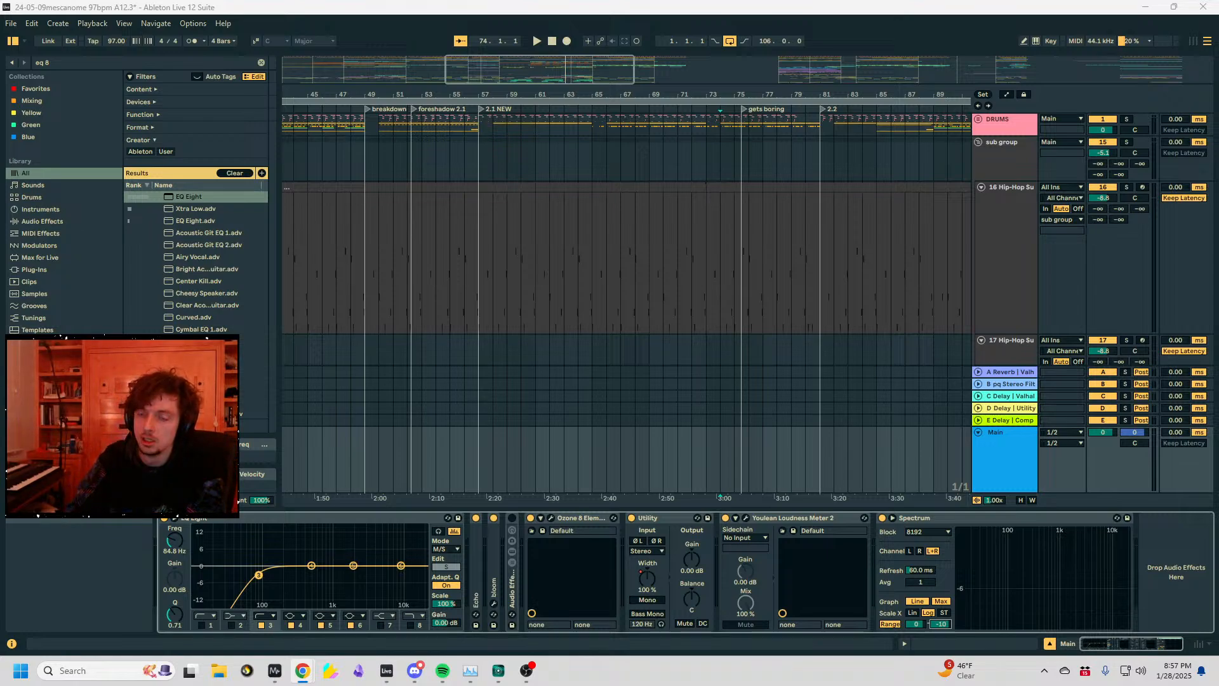
- Place the insert marker at bar 57 on the 16-Hip-Hop Sub Bass track and view the sections around 2.1 NEW
{"action": "left_click", "coordinate": [451, 252]}
{"action": "left_click", "coordinate": [481, 191]}
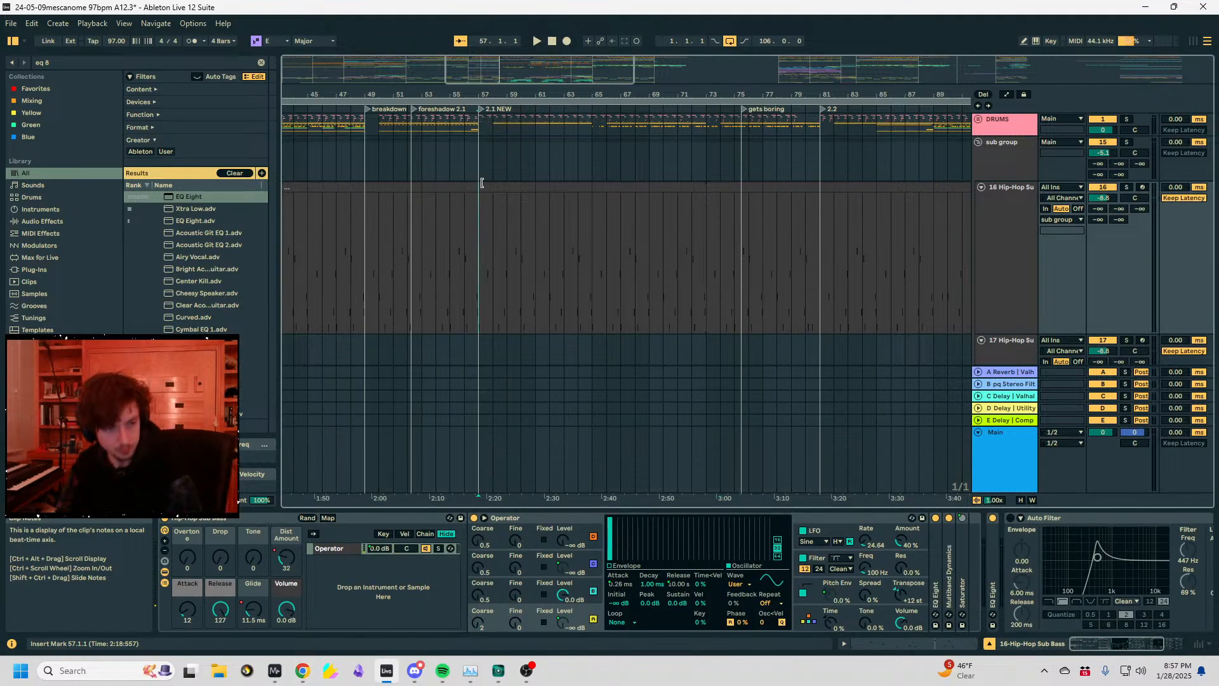
{"action": "mouse_move", "coordinate": [473, 95]}
{"action": "left_mouse_down"}
{"action": "mouse_move", "coordinate": [476, 108]}
{"action": "mouse_move", "coordinate": [709, 104]}
{"action": "left_mouse_up"}
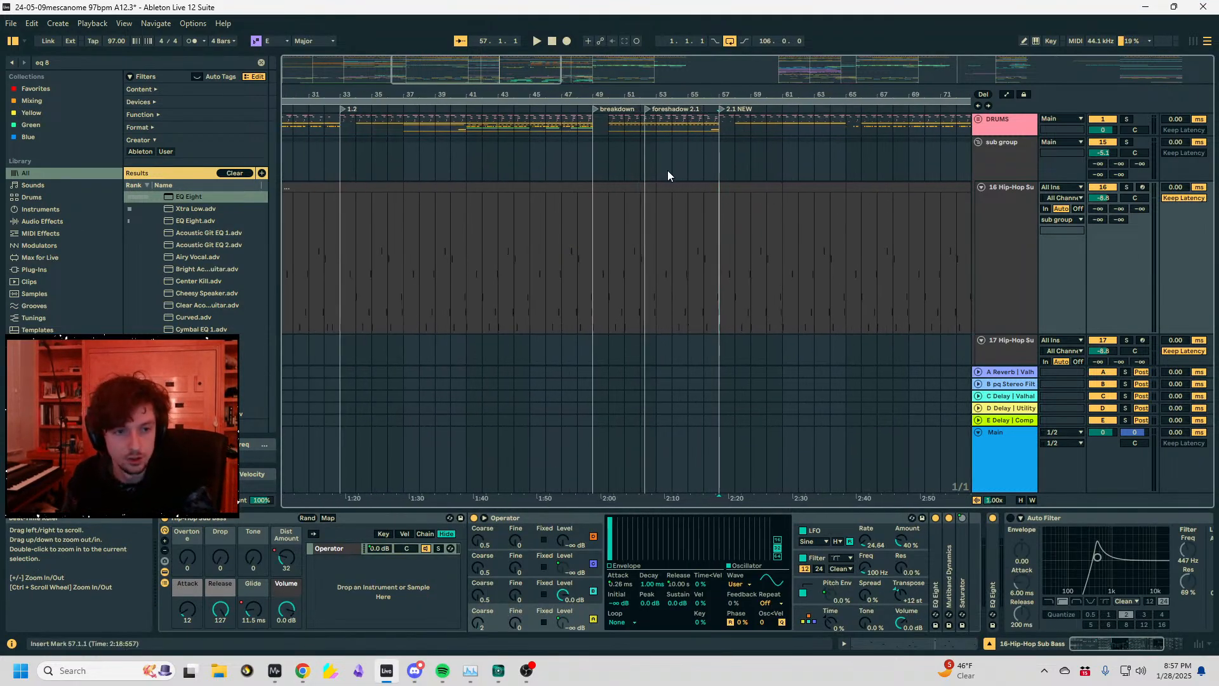
{"action": "left_click", "coordinate": [610, 255]}
{"action": "left_click_drag", "start_coordinate": [616, 58], "coordinate": [658, 59]}
{"action": "left_click", "coordinate": [552, 251]}
{"action": "key", "text": "alt+Tab"}
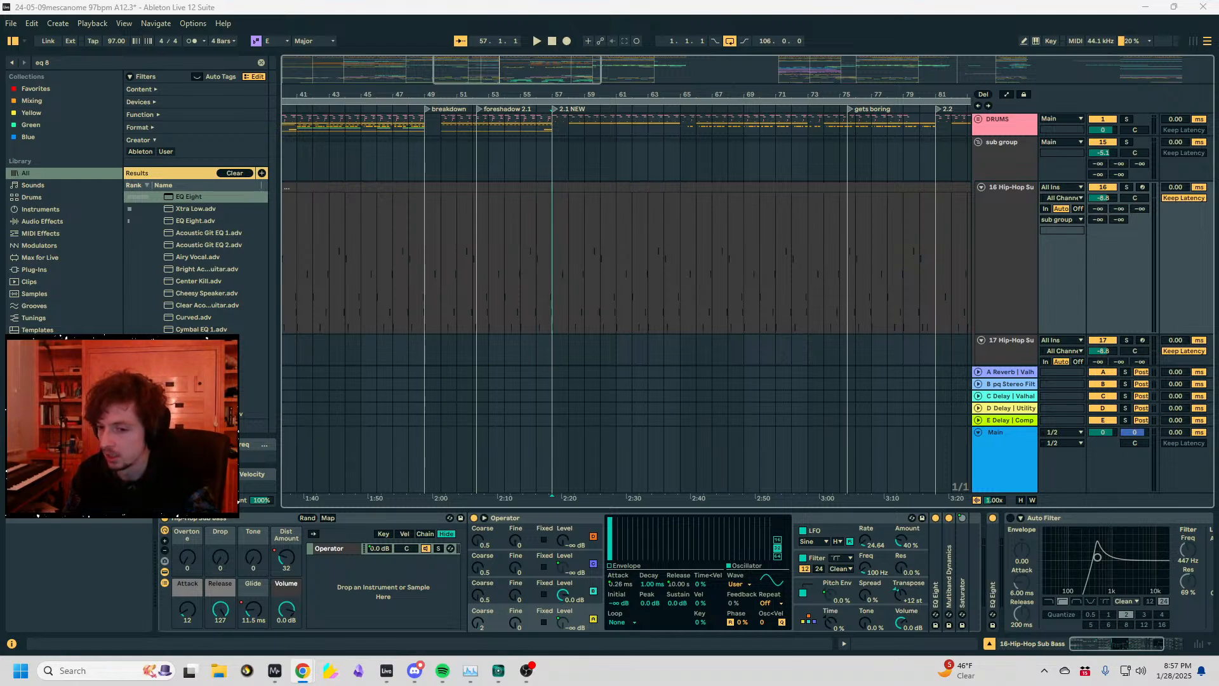
- Move the insert marker to bar 55 on the 16-Hip-Hop Sub Bass track, inside the foreshadow 2.1 section
{"action": "left_click", "coordinate": [563, 270]}
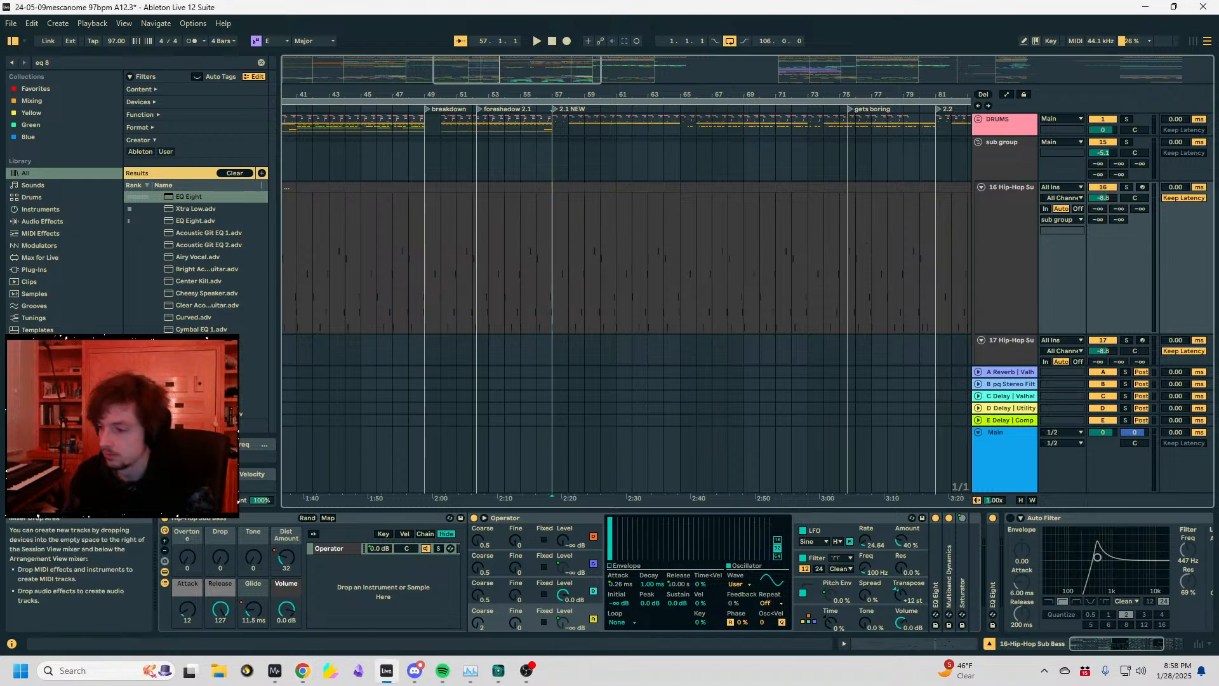
{"action": "left_click", "coordinate": [566, 284]}
{"action": "left_click", "coordinate": [520, 279]}
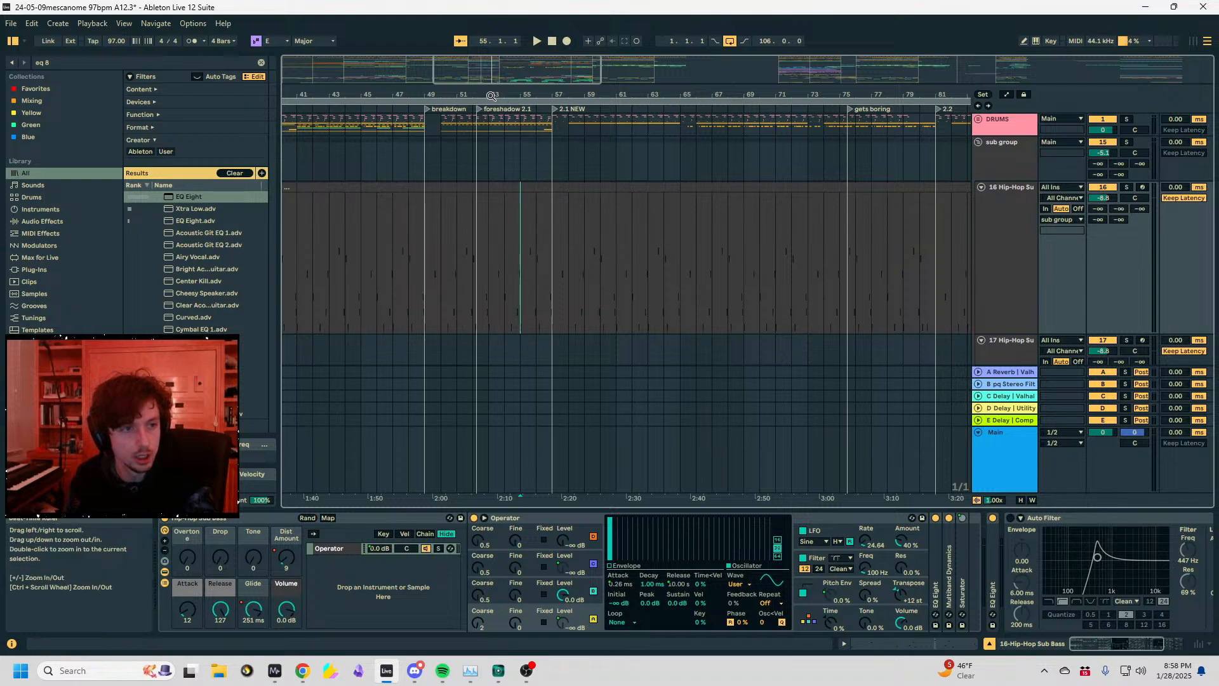
- Save the Live set and move the insert marker to bar 57 on the 16-Hip-Hop Sub Bass track
{"action": "left_click_drag", "start_coordinate": [522, 95], "coordinate": [824, 95]}
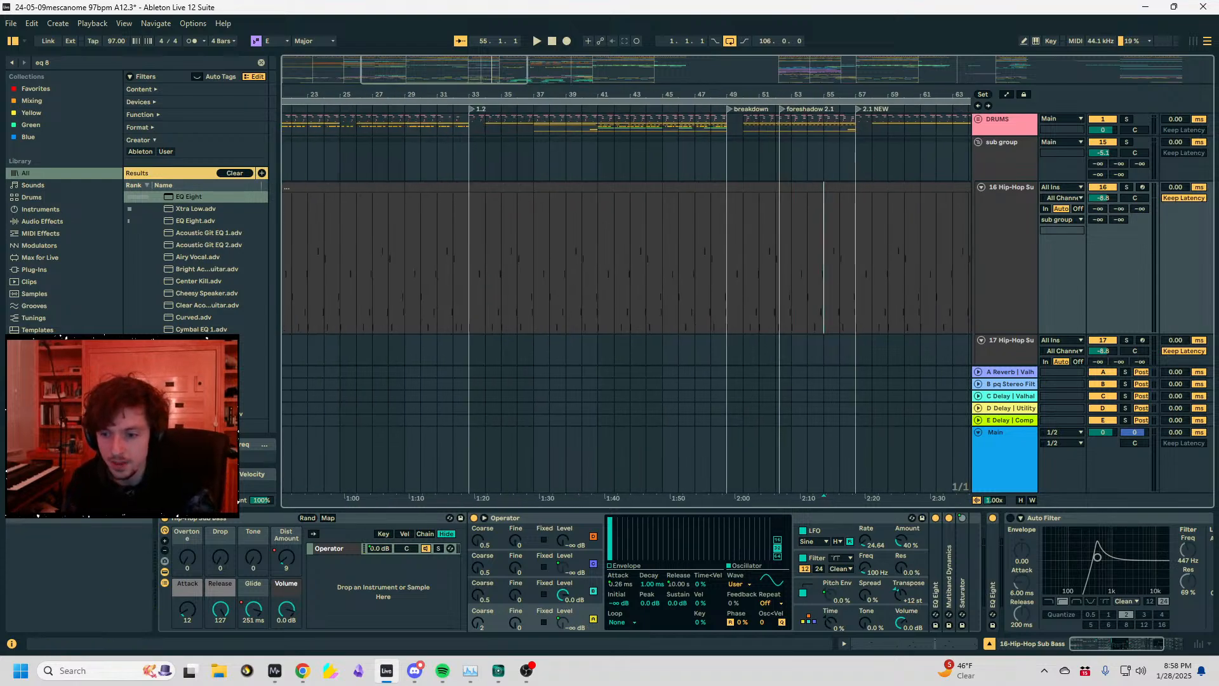
{"action": "left_click", "coordinate": [677, 254]}
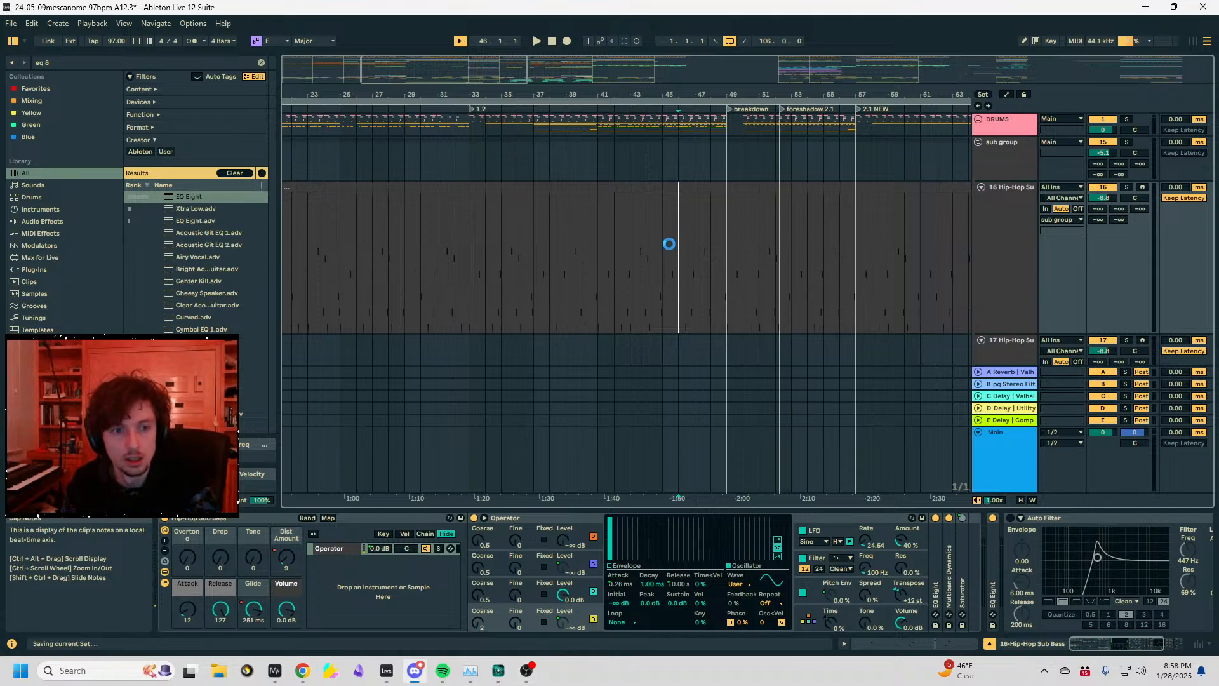
{"action": "left_click", "coordinate": [663, 254]}
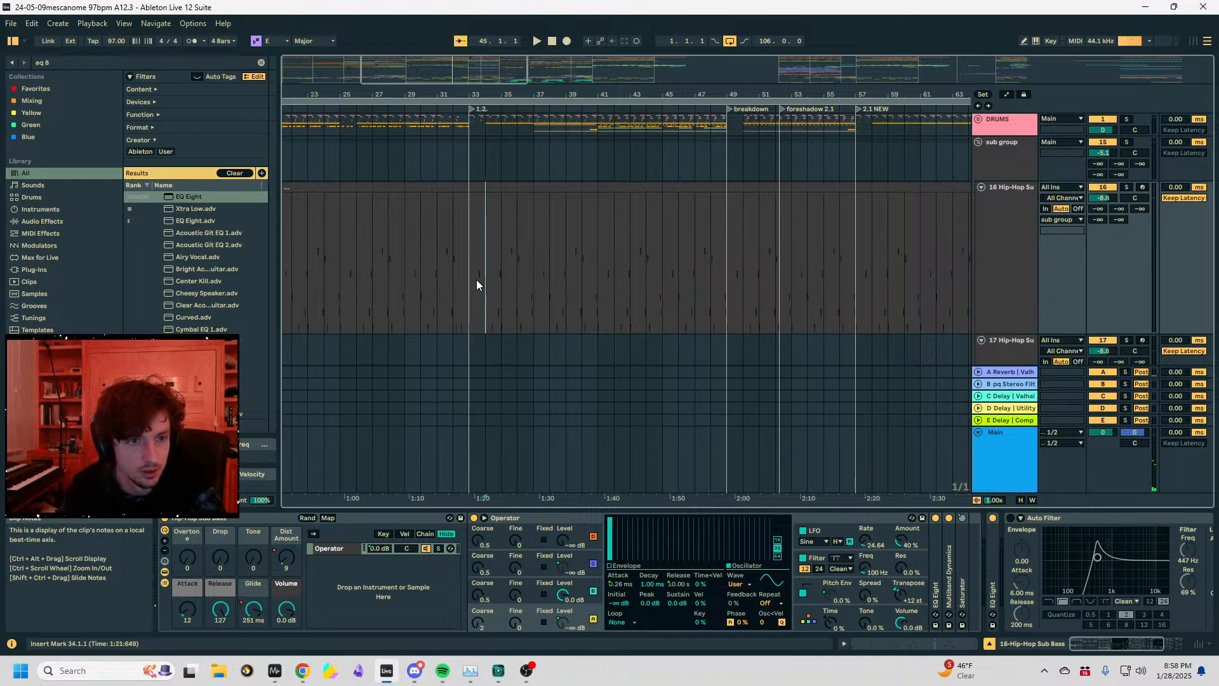
{"action": "mouse_move", "coordinate": [878, 98]}
{"action": "left_mouse_down"}
{"action": "mouse_move", "coordinate": [668, 100]}
{"action": "mouse_move", "coordinate": [581, 92]}
{"action": "mouse_move", "coordinate": [541, 68]}
{"action": "left_mouse_up"}
{"action": "left_click", "coordinate": [680, 223]}
{"action": "left_click", "coordinate": [493, 250]}
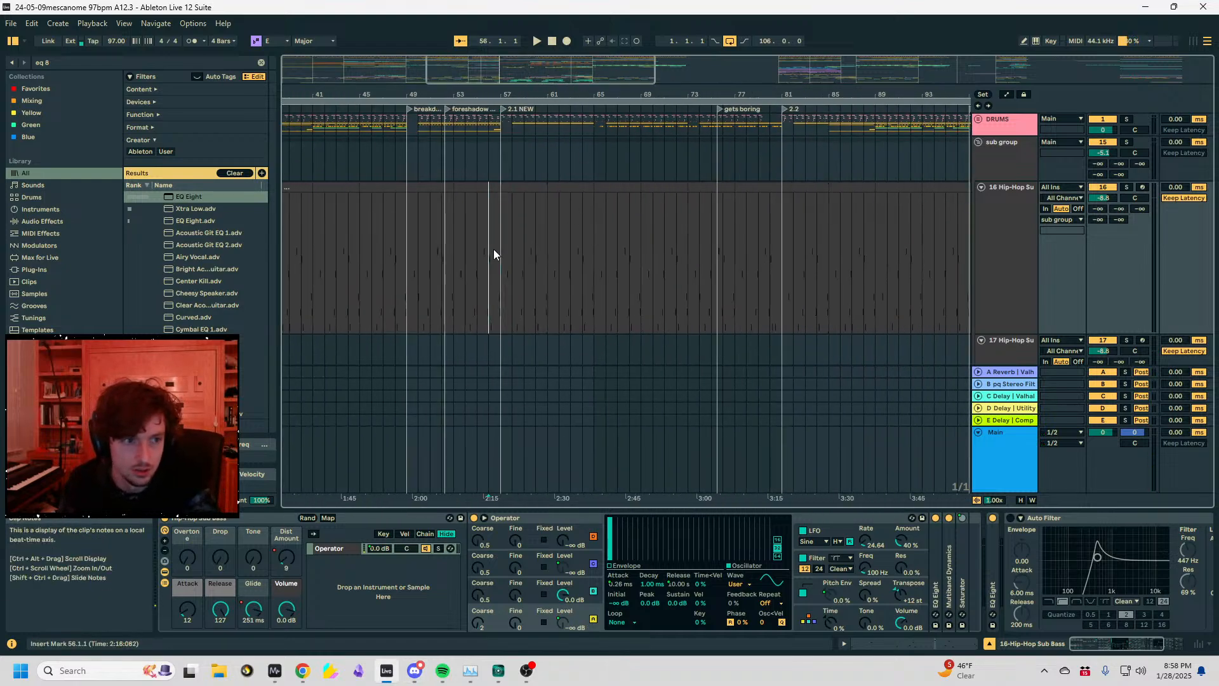
{"action": "left_click", "coordinate": [504, 253]}
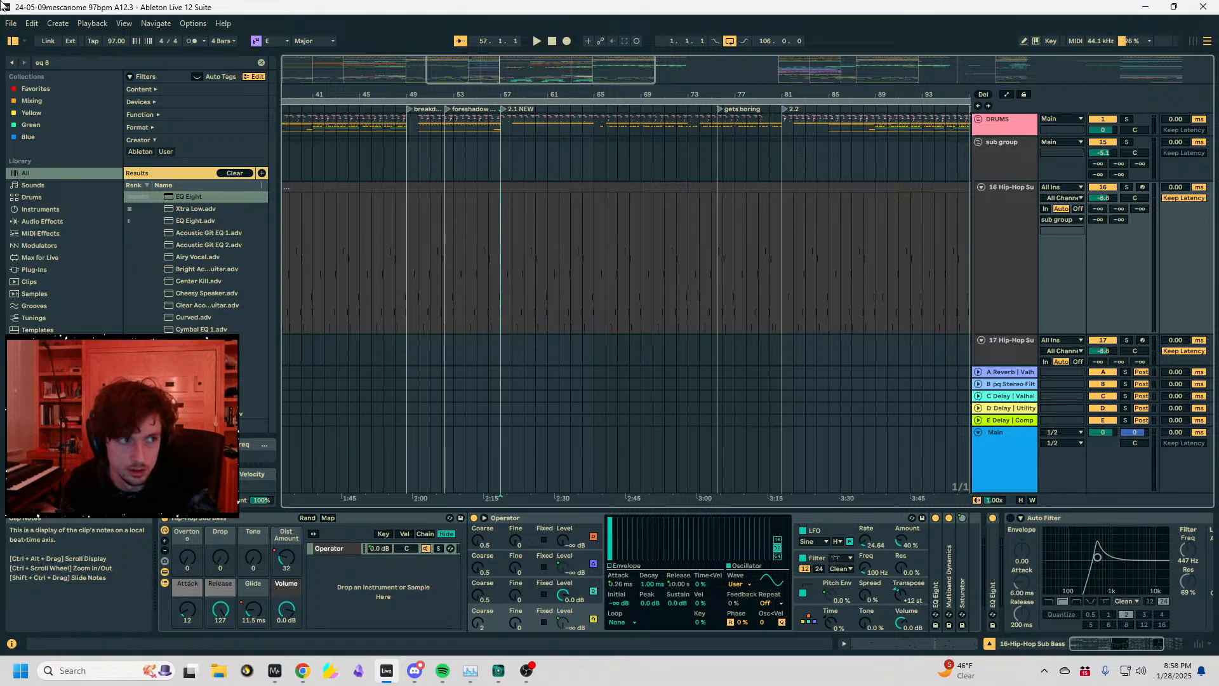
{"action": "left_click", "coordinate": [11, 22]}
{"action": "mouse_move", "coordinate": [58, 66]}
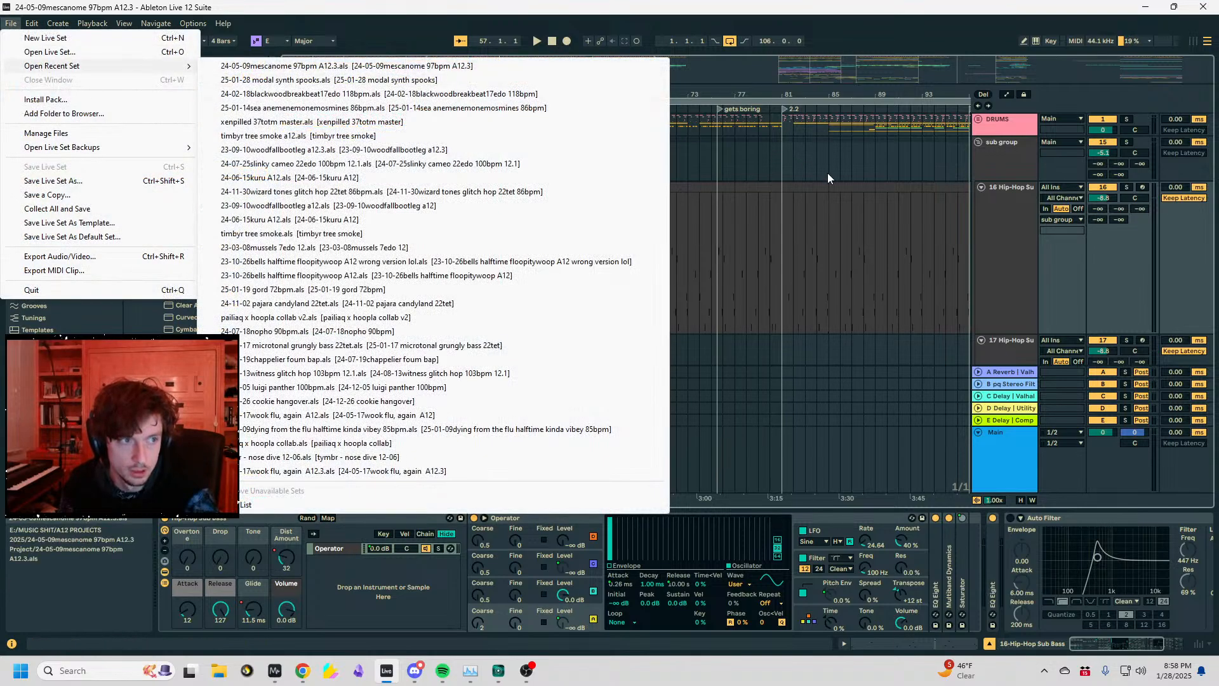
{"action": "left_click", "coordinate": [827, 174]}
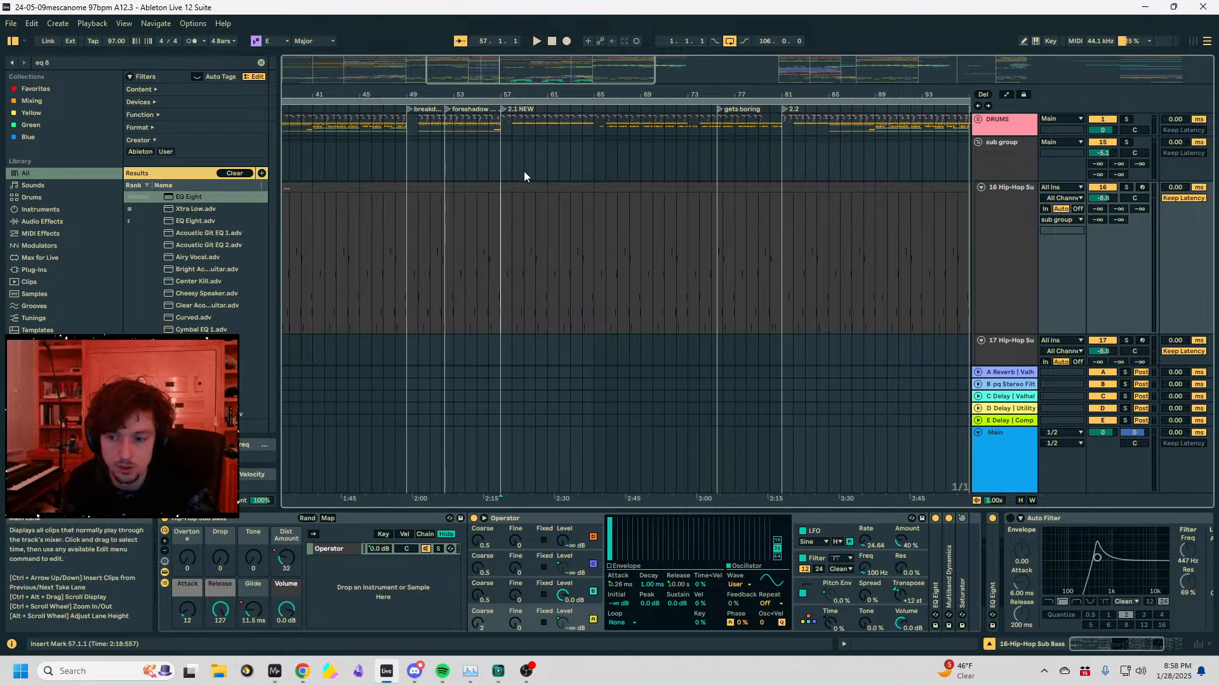
- Move the insert marker to bar 47 on the 16-Hip-Hop Sub Bass track and start playback there
{"action": "left_click", "coordinate": [423, 259]}
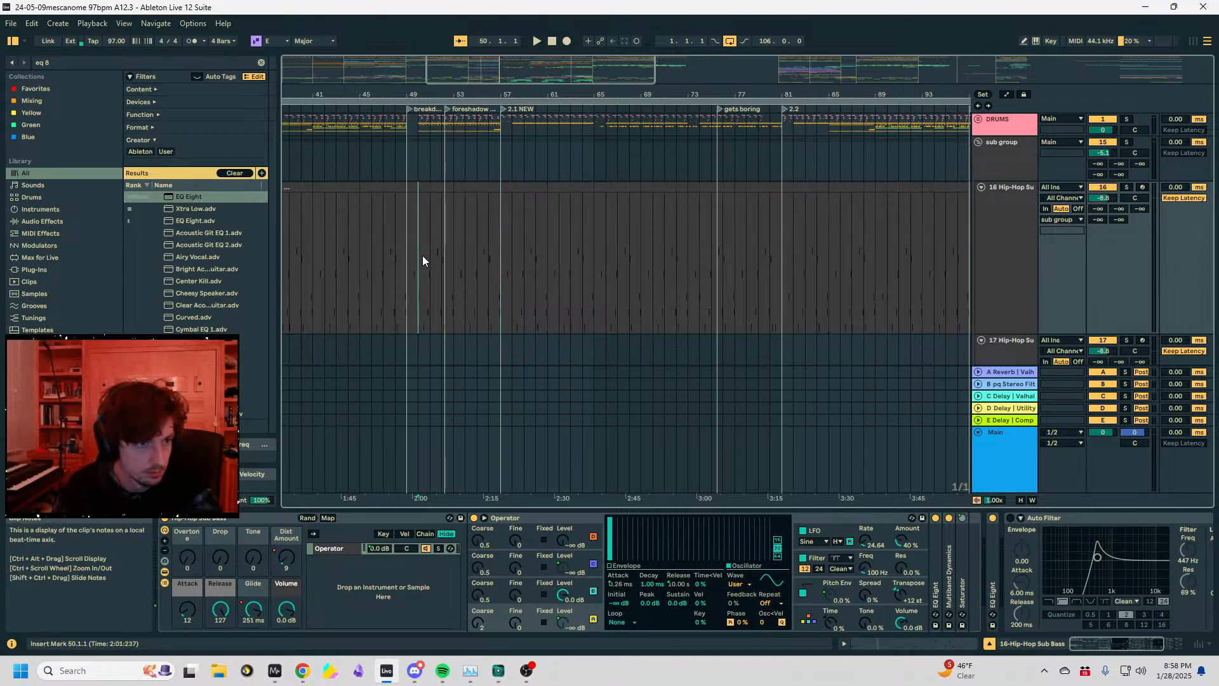
{"action": "left_click", "coordinate": [396, 258]}
{"action": "left_click_drag", "start_coordinate": [435, 94], "coordinate": [435, 73]}
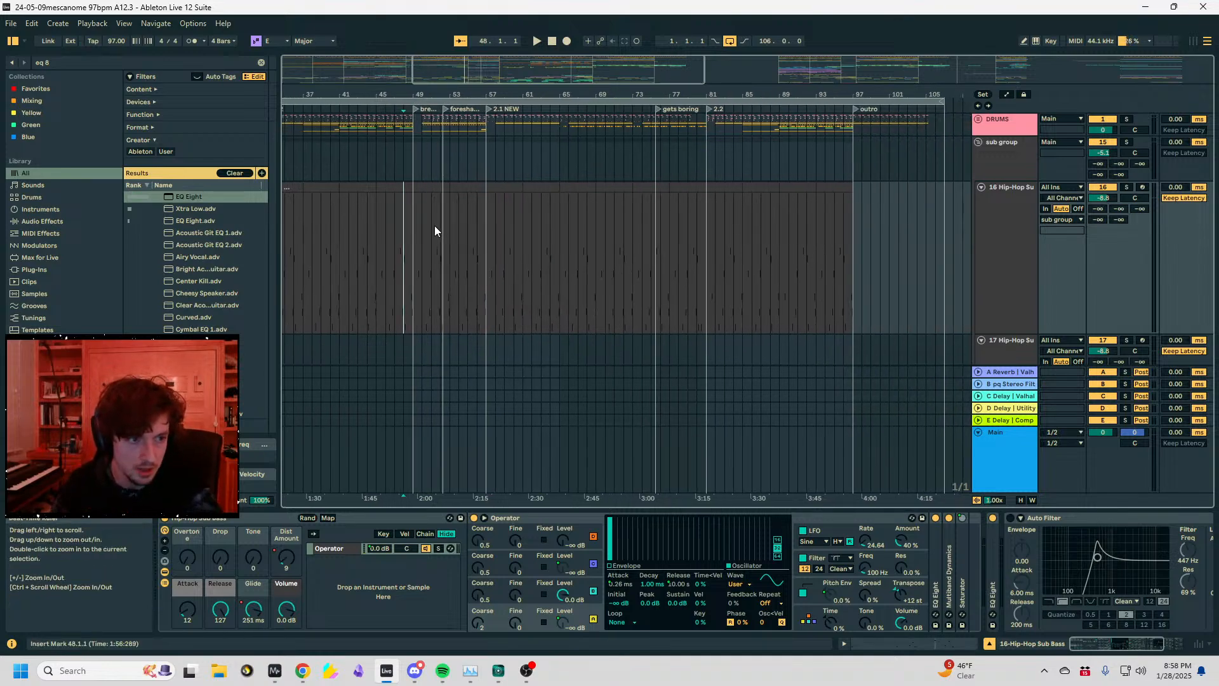
{"action": "left_click", "coordinate": [396, 261]}
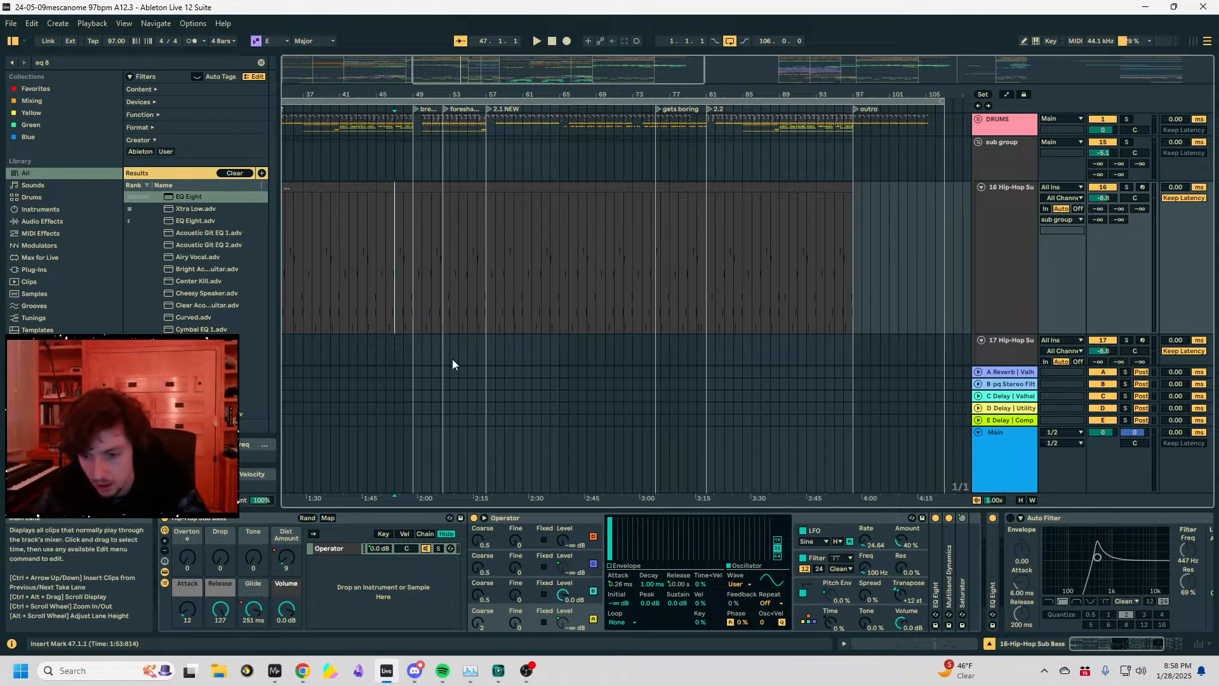
{"action": "key", "text": "minus"}
{"action": "key", "text": "minus"}
{"action": "key", "text": "space"}
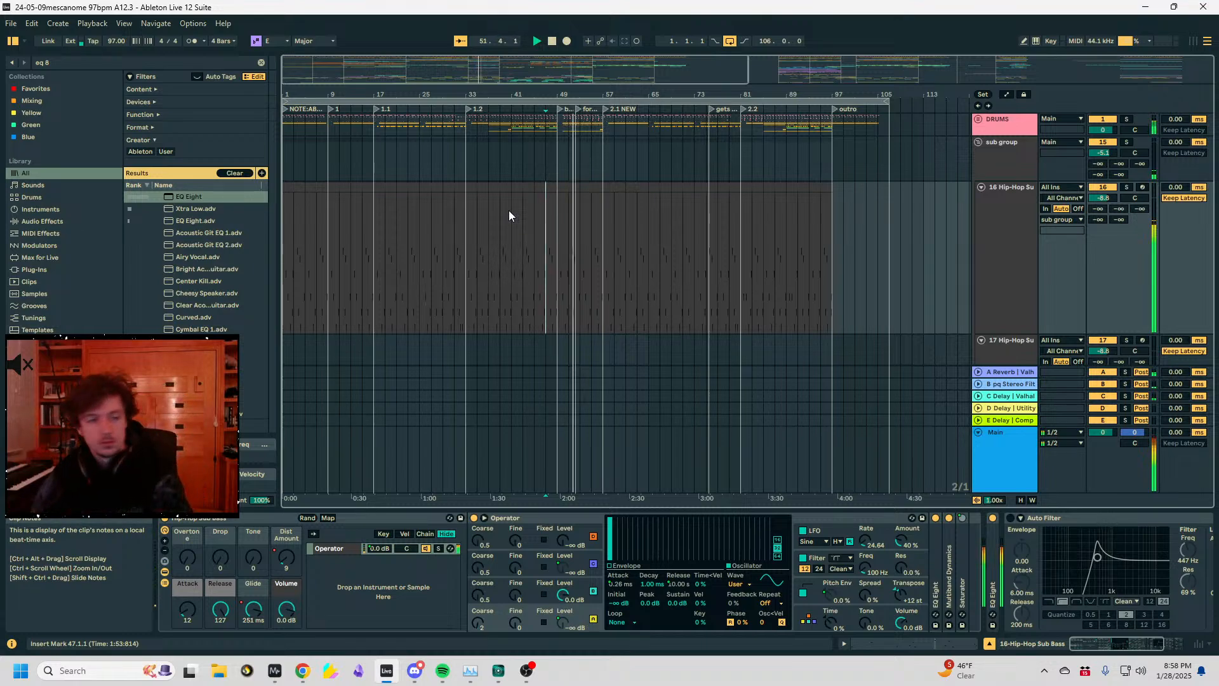
- Switch the window to full screen and place the insert marker at the start of the 2.1 NEW section during playback
{"action": "left_click_drag", "start_coordinate": [570, 95], "coordinate": [571, 143]}
{"action": "left_click", "coordinate": [614, 261]}
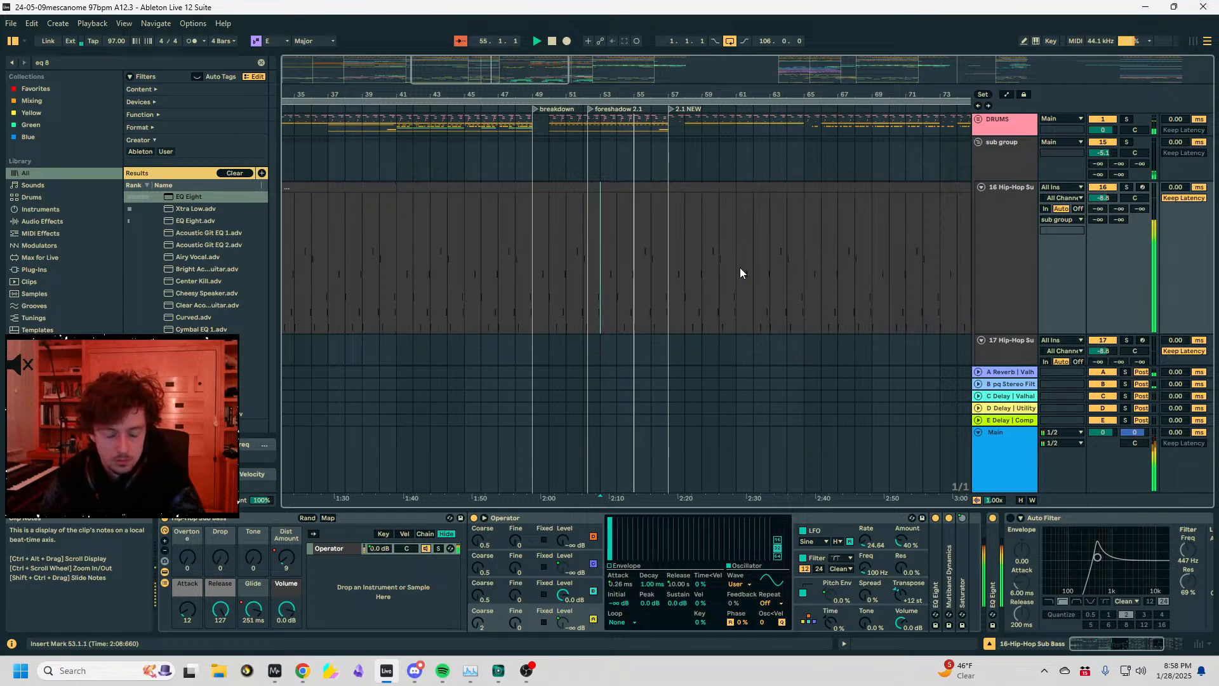
{"action": "key", "text": "F11"}
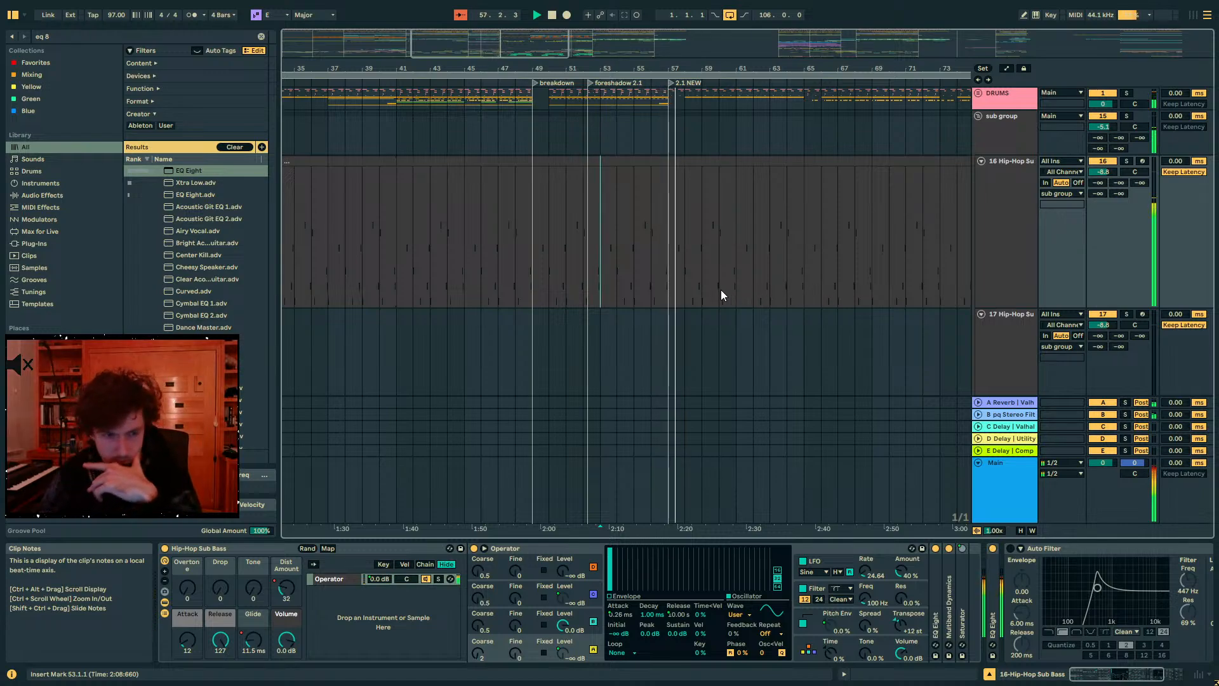
{"action": "left_click", "coordinate": [673, 279]}
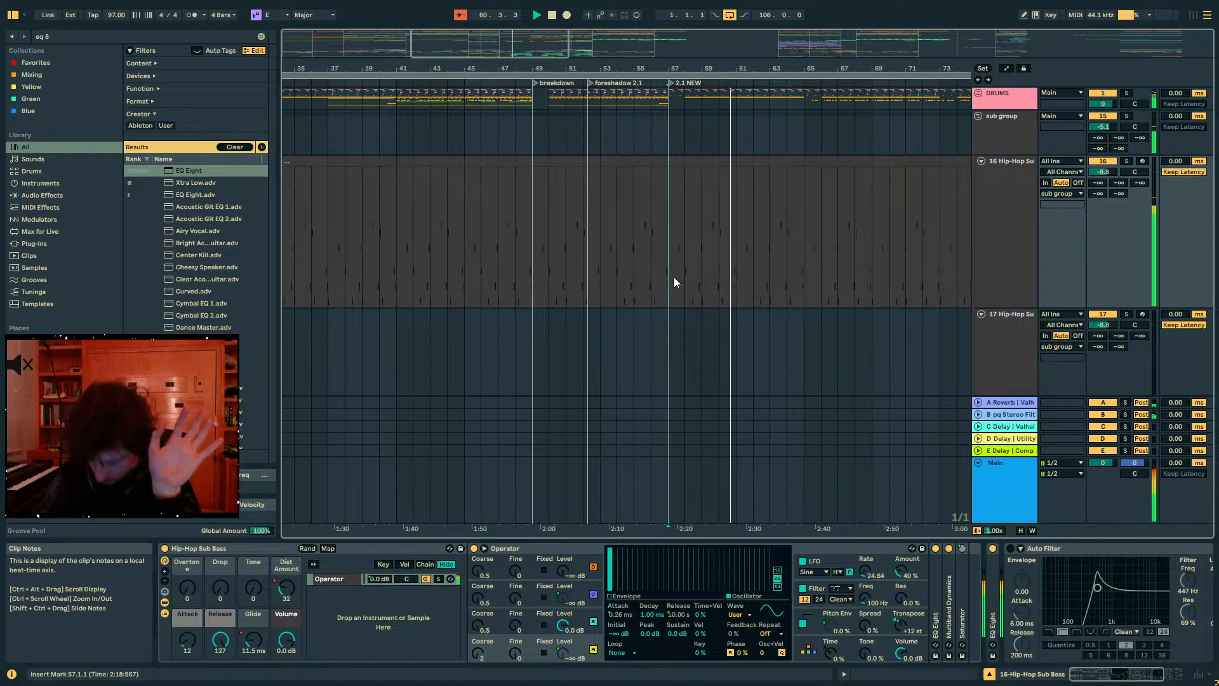
- Lower the volume of the 140 Audio track in the osmose group to -12.2 dB
{"action": "scroll", "coordinate": [723, 297], "scroll_direction": "down", "scroll_amount": 5}
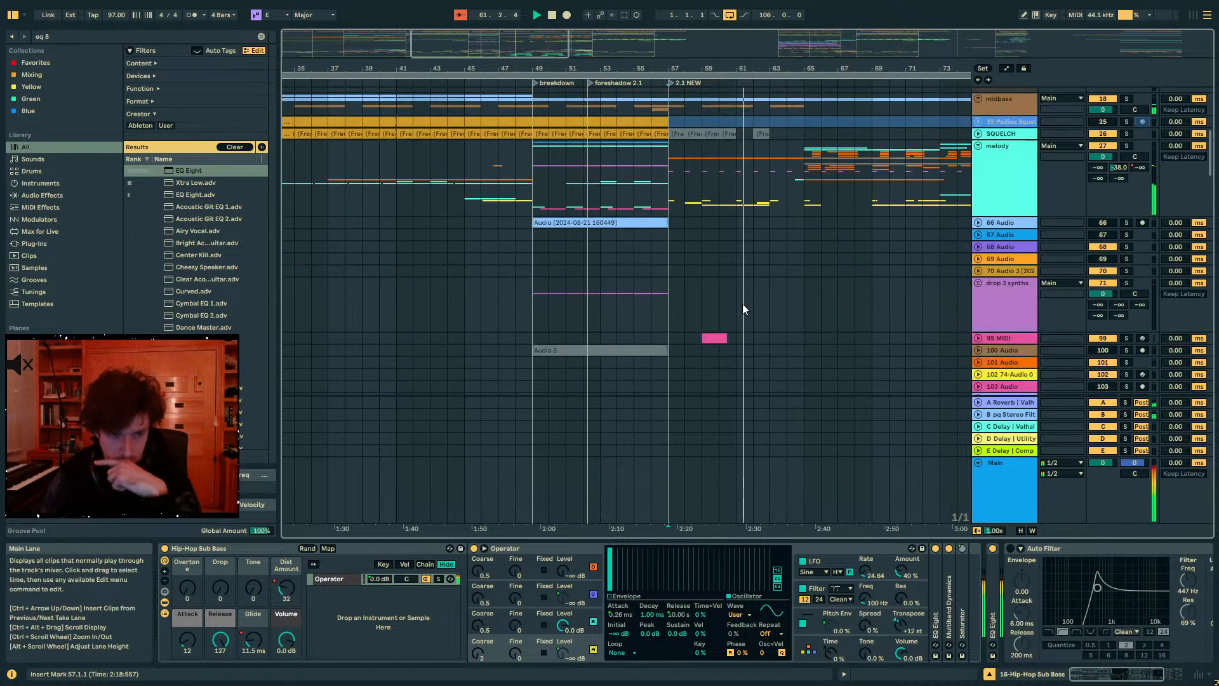
{"action": "scroll", "coordinate": [737, 298], "scroll_direction": "down", "scroll_amount": 15}
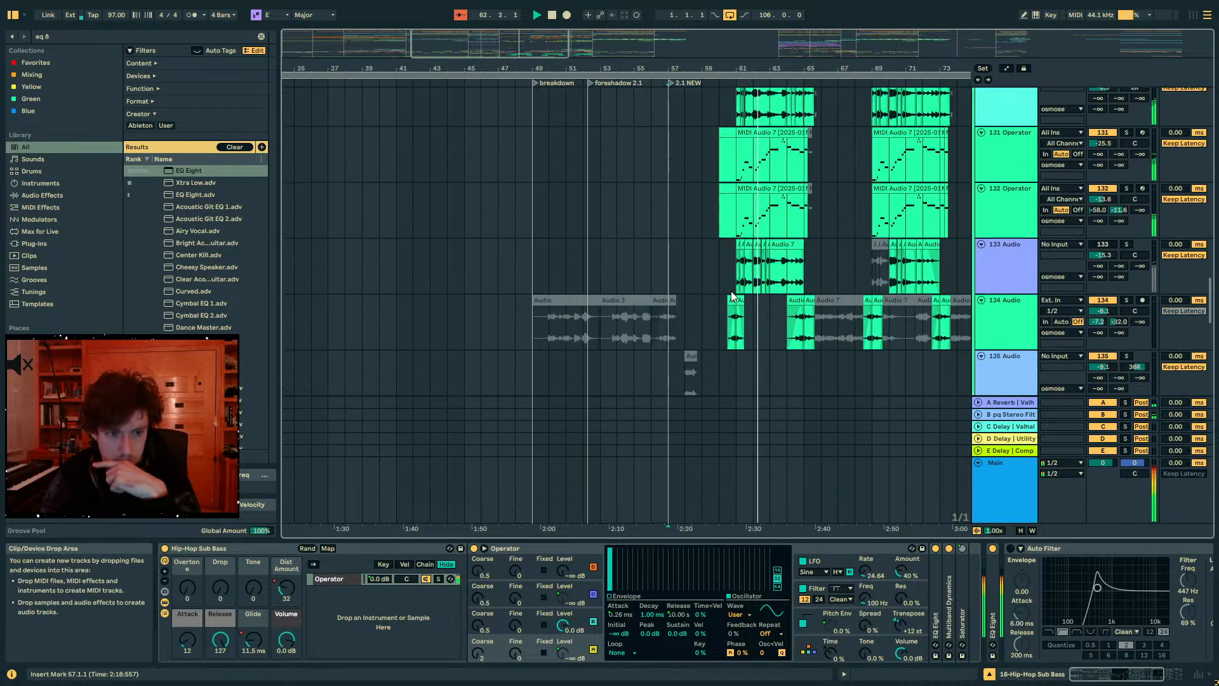
{"action": "scroll", "coordinate": [730, 292], "scroll_direction": "down", "scroll_amount": 10}
{"action": "left_click", "coordinate": [717, 199]}
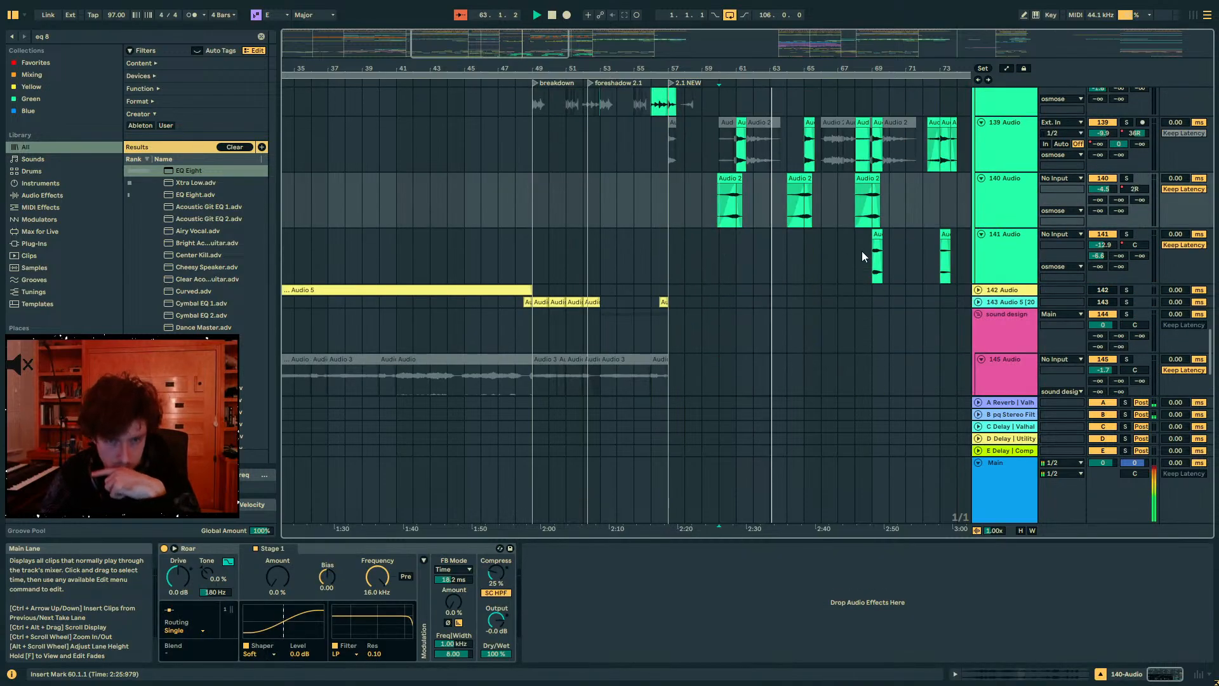
{"action": "left_click_drag", "start_coordinate": [1102, 188], "coordinate": [1106, 203]}
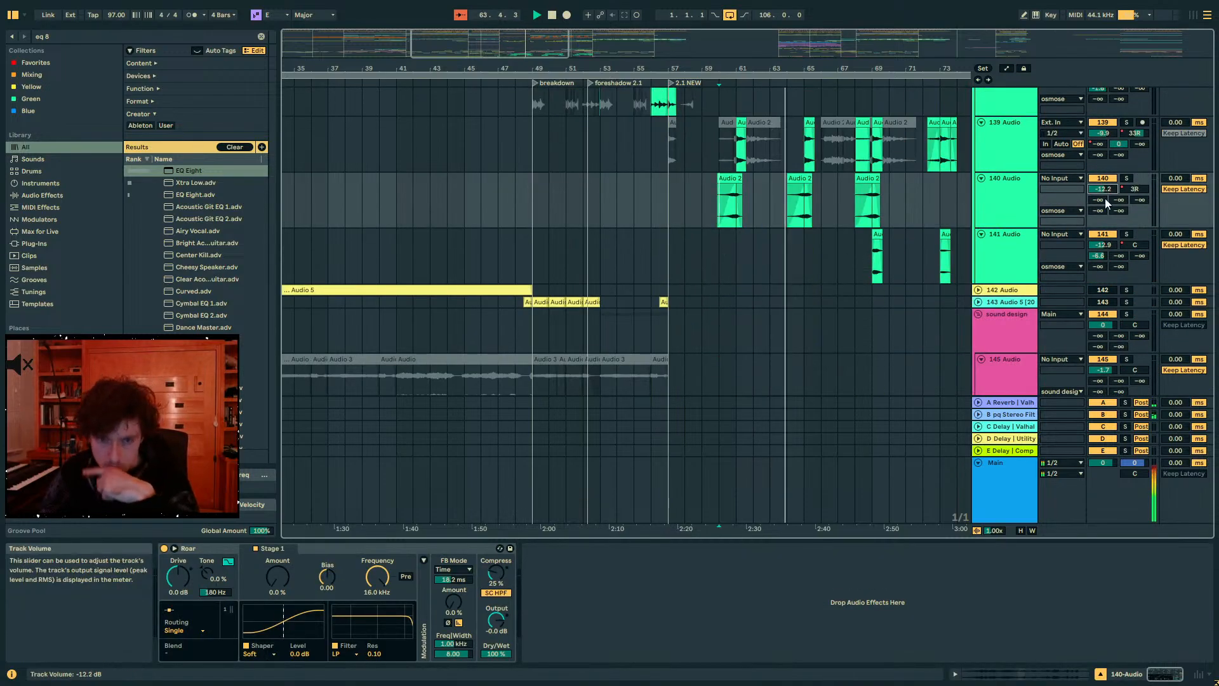
- Set the depth of the LFO device on the 130 Audio track to 44.9 %
{"action": "scroll", "coordinate": [891, 222], "scroll_direction": "up", "scroll_amount": 10}
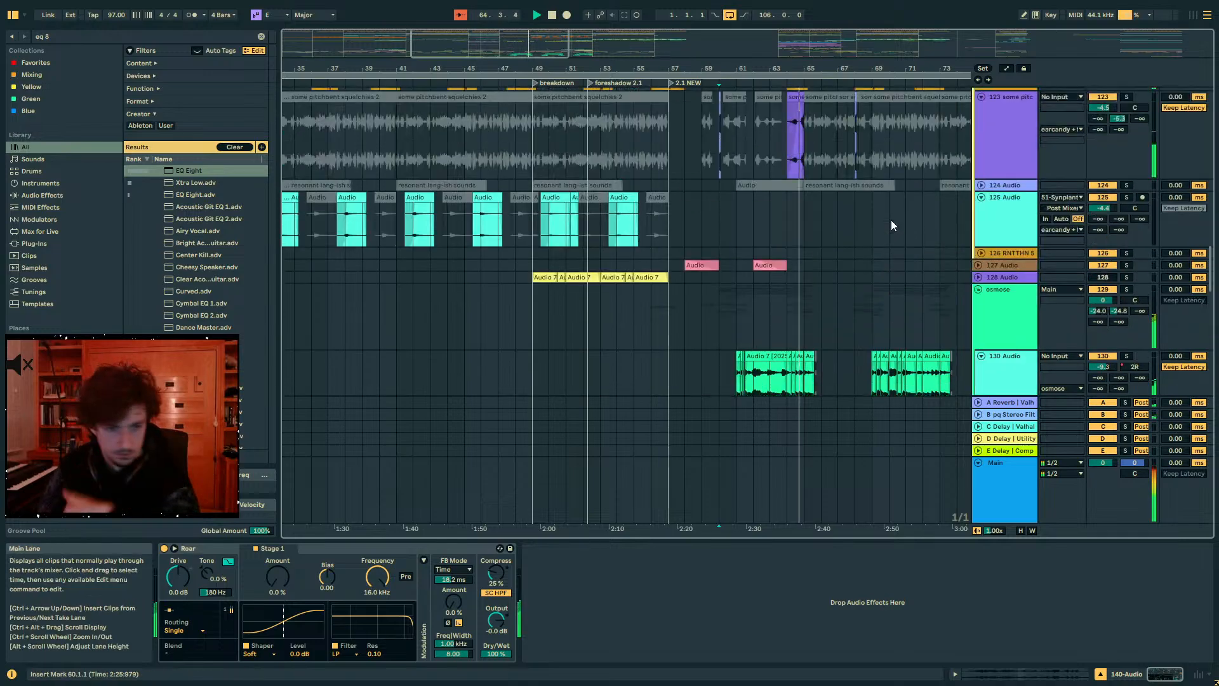
{"action": "scroll", "coordinate": [890, 223], "scroll_direction": "up", "scroll_amount": 3}
{"action": "scroll", "coordinate": [870, 222], "scroll_direction": "down", "scroll_amount": 4}
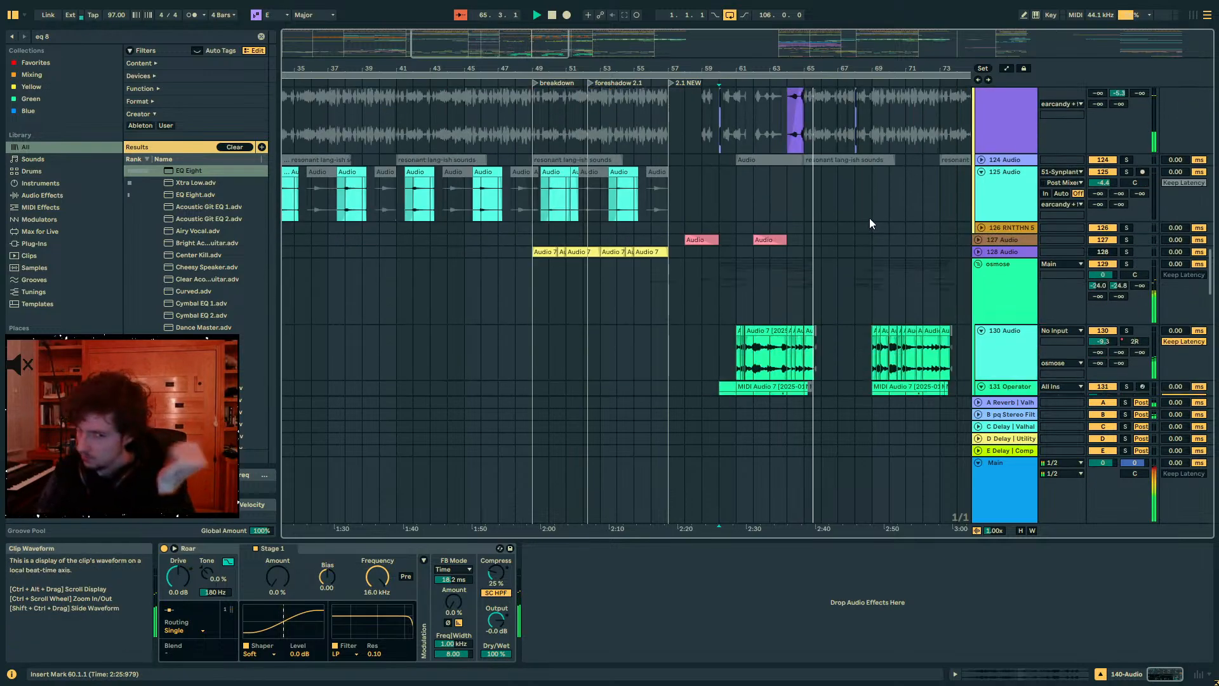
{"action": "scroll", "coordinate": [870, 219], "scroll_direction": "down", "scroll_amount": 3}
{"action": "left_click", "coordinate": [734, 279]}
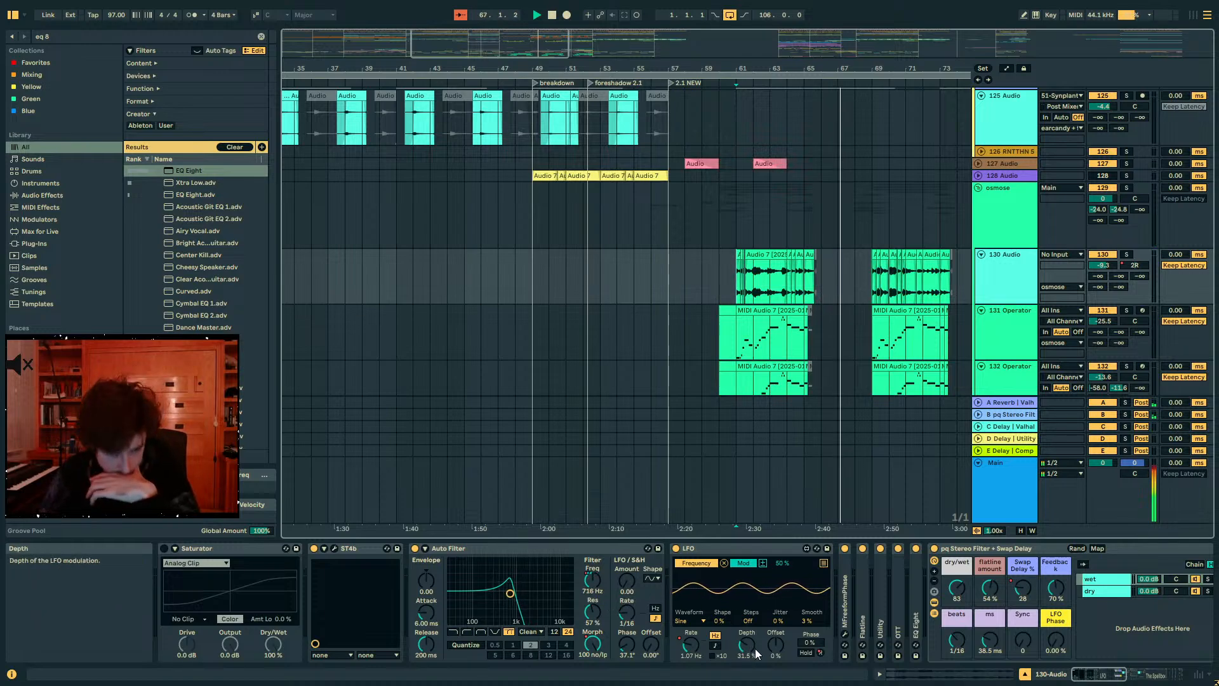
{"action": "left_click_drag", "start_coordinate": [755, 654], "coordinate": [755, 637]}
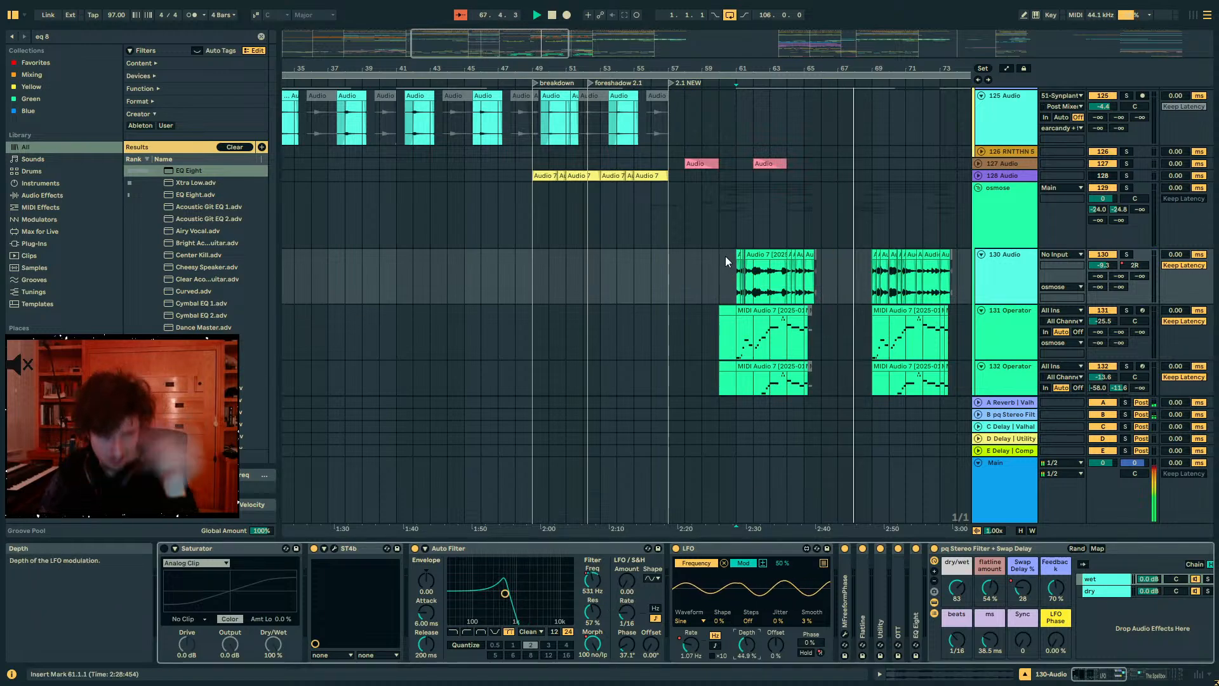
- Try lowering the 141 Audio track's volume to -14.4 dB, select its Audio 2 clip at bar 69, and undo the volume change
{"action": "left_click_drag", "start_coordinate": [744, 69], "coordinate": [741, 130]}
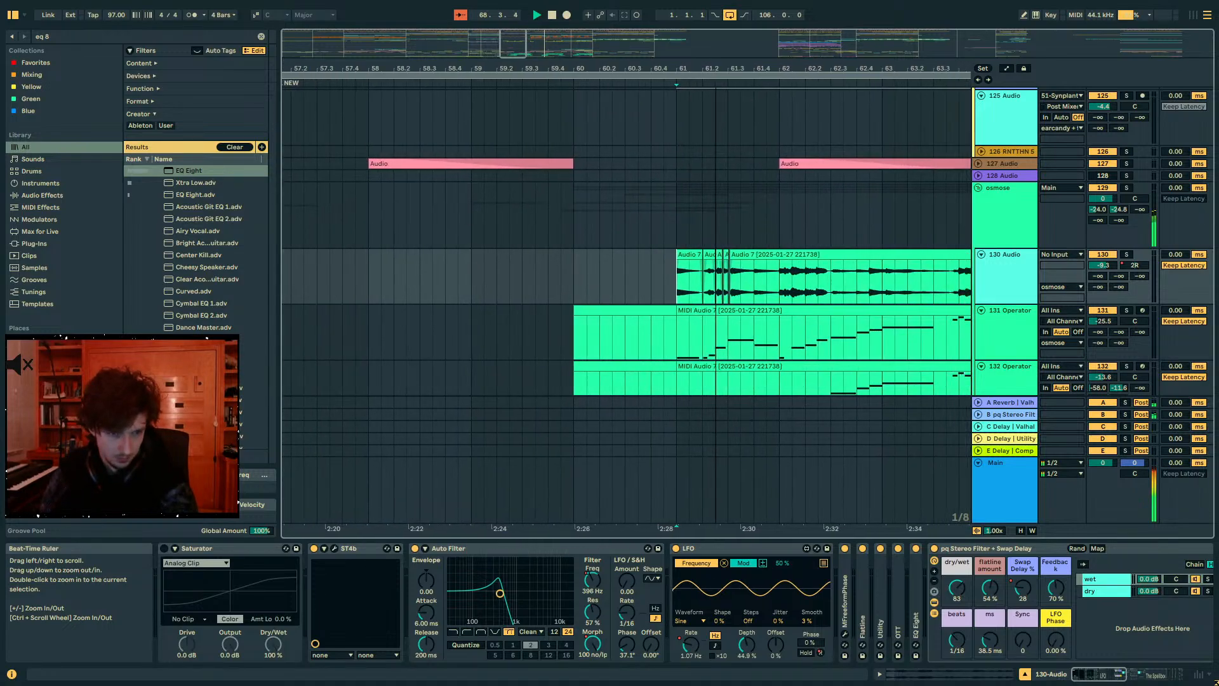
{"action": "left_click_drag", "start_coordinate": [615, 130], "coordinate": [464, 86]}
{"action": "scroll", "coordinate": [635, 202], "scroll_direction": "down", "scroll_amount": 10}
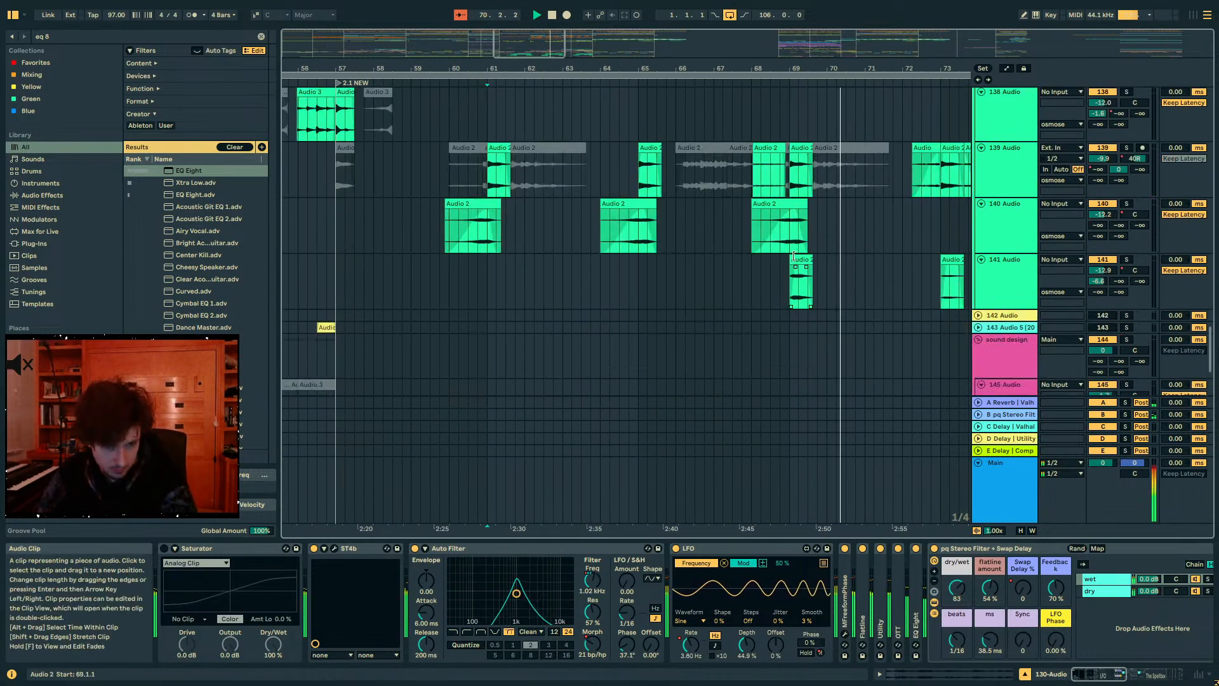
{"action": "left_click", "coordinate": [794, 259]}
{"action": "left_click_drag", "start_coordinate": [1102, 270], "coordinate": [1103, 280]}
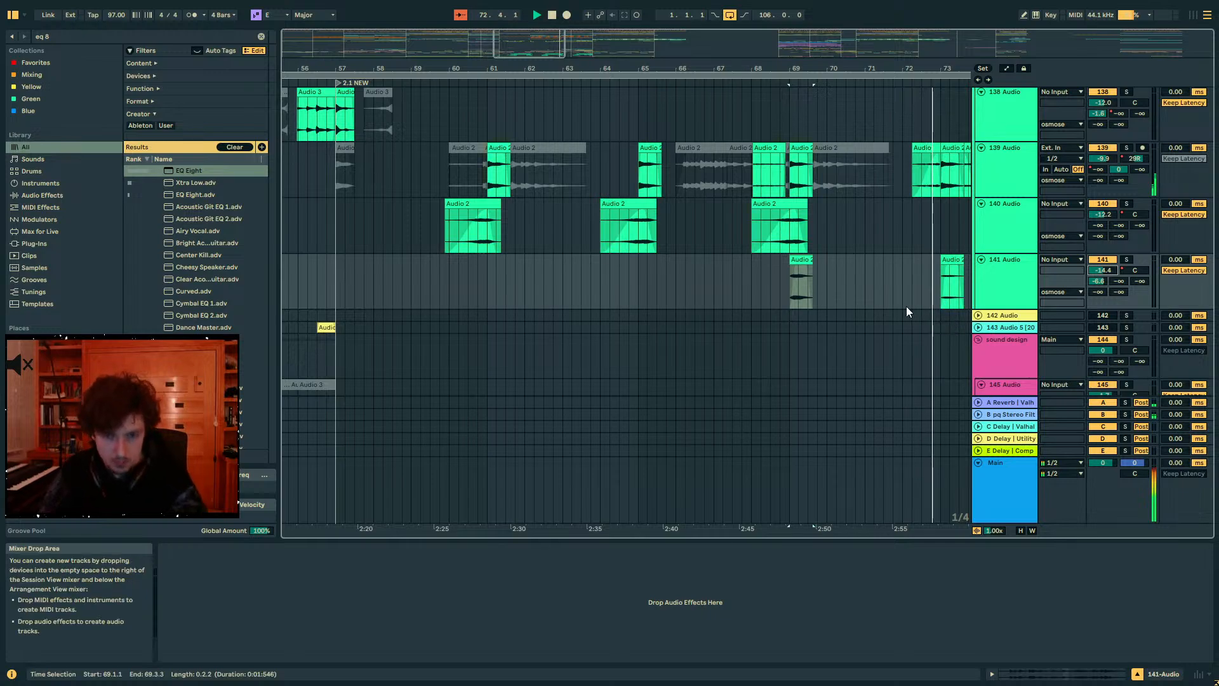
{"action": "left_click", "coordinate": [807, 261]}
{"action": "key", "text": "ctrl+z"}
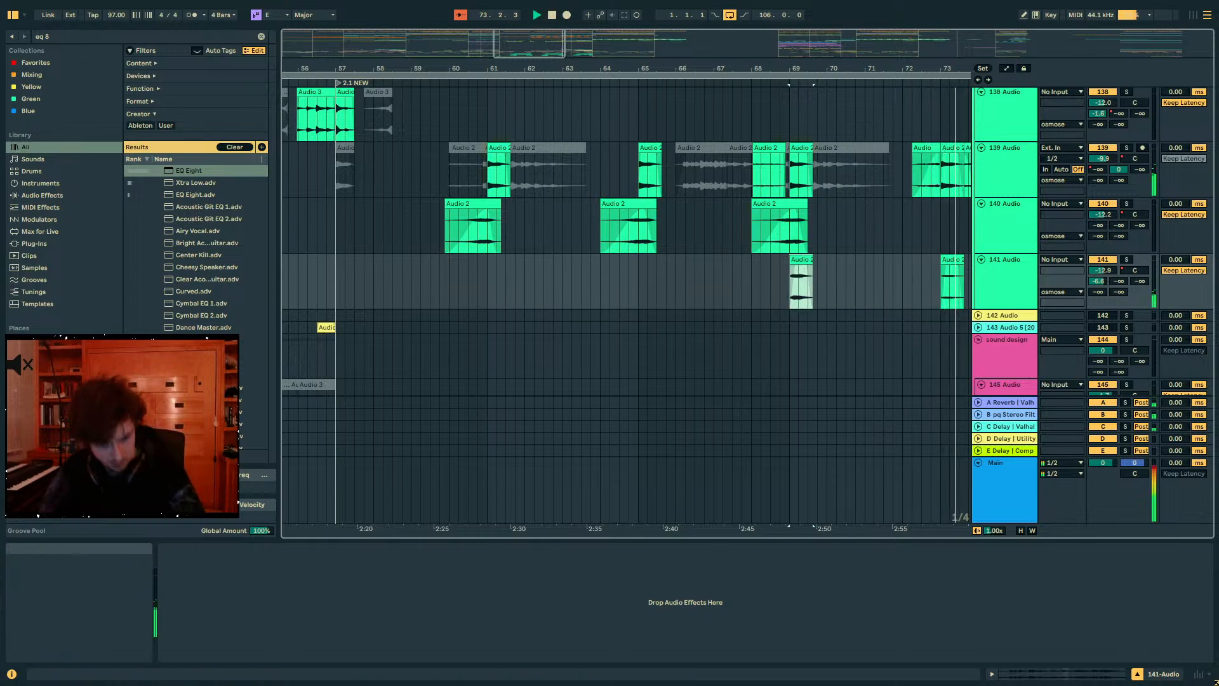
- Set the gain of the Audio 2 clip at bar 69 on the 141 Audio track to -5.6 dB
{"action": "left_click", "coordinate": [1064, 675]}
{"action": "left_click_drag", "start_coordinate": [348, 224], "coordinate": [348, 236]}
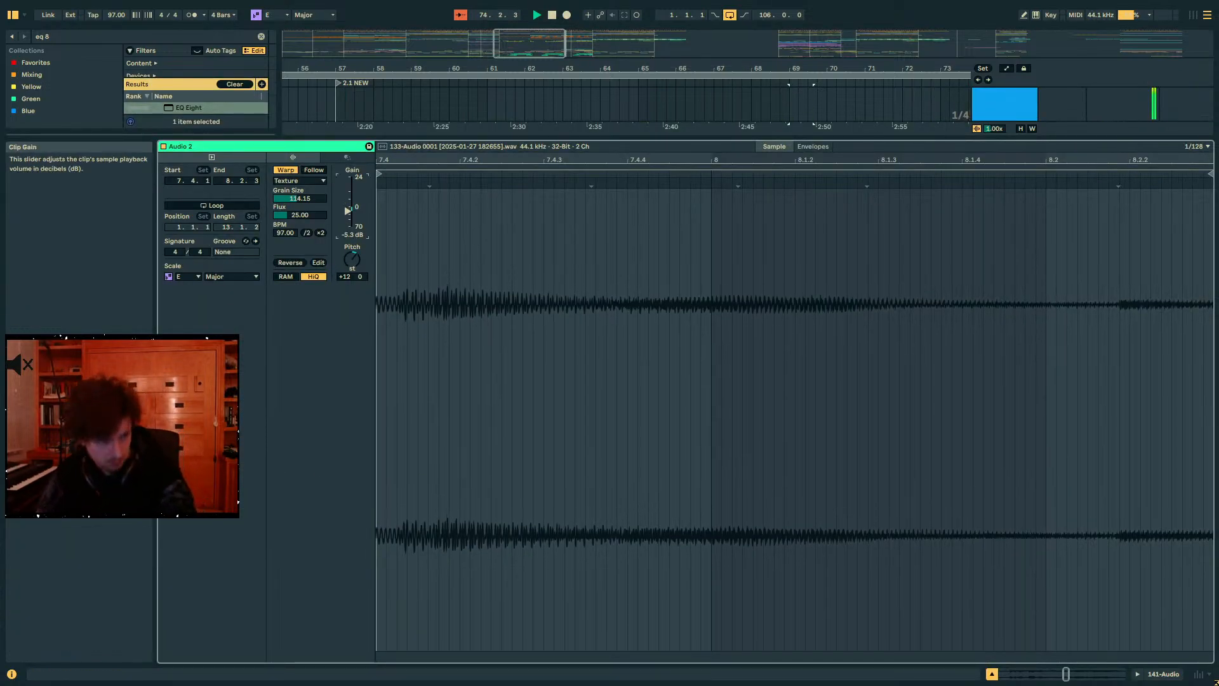
{"action": "left_click_drag", "start_coordinate": [622, 136], "coordinate": [599, 428]}
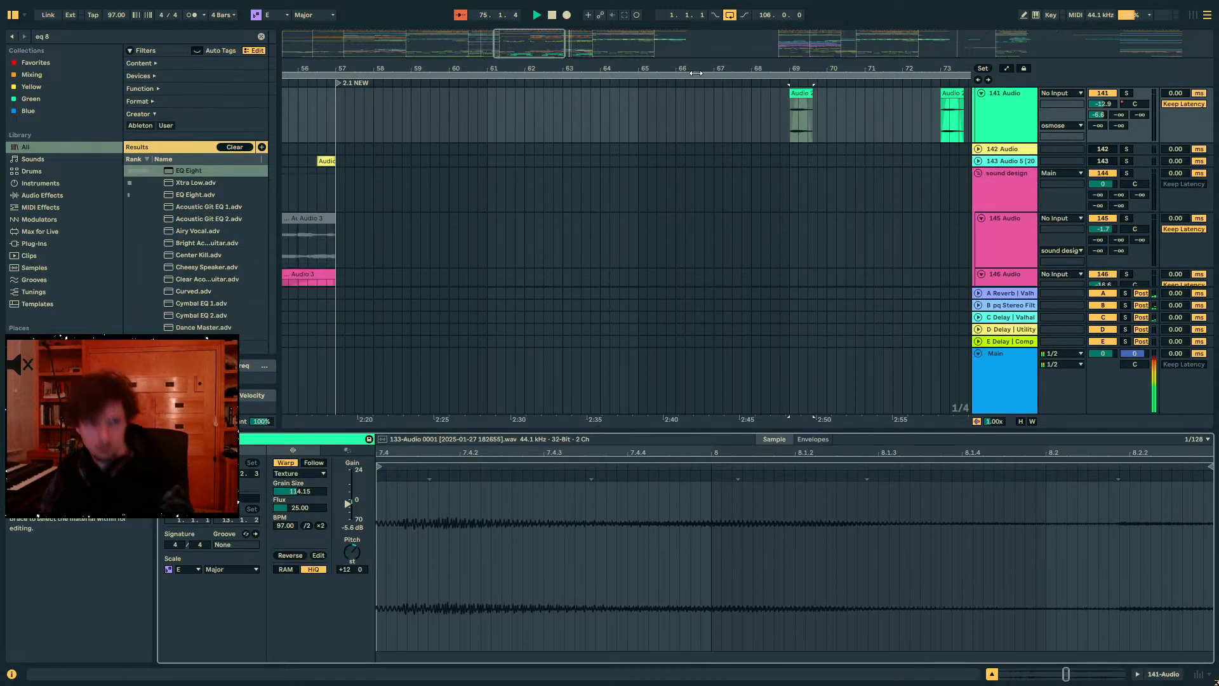
- Examine the osmose and ear candy tracks around the gets boring and 2.2 sections while the song plays
{"action": "left_click_drag", "start_coordinate": [696, 69], "coordinate": [508, 57]}
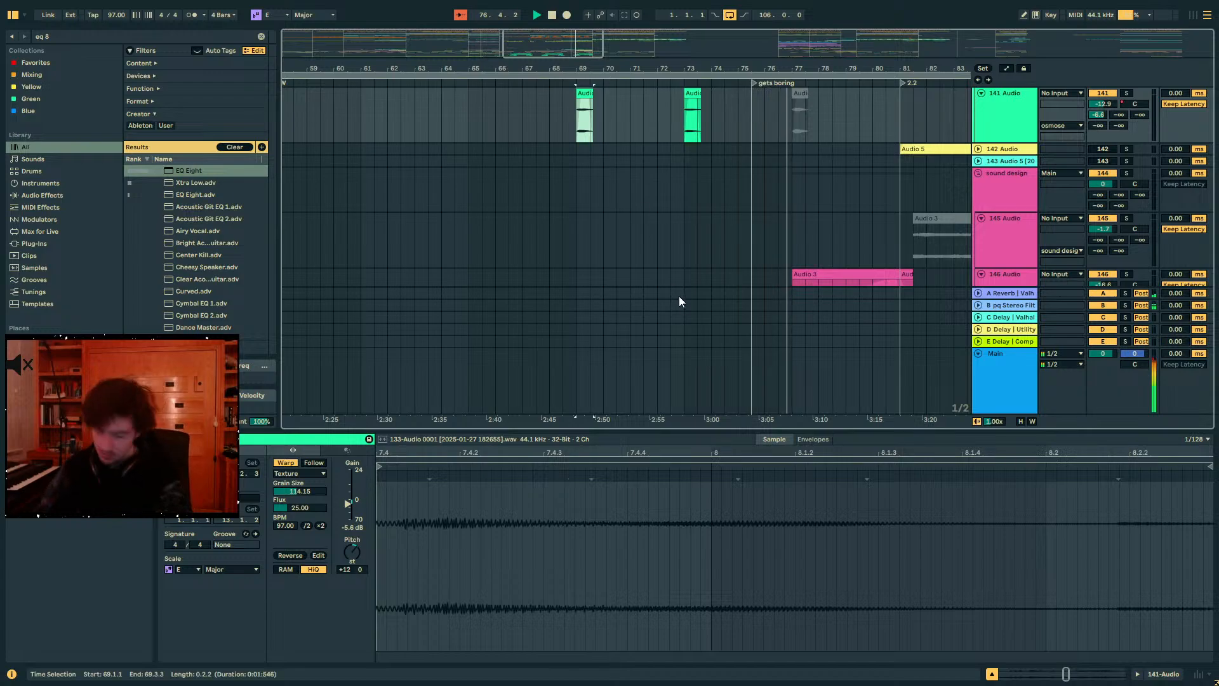
{"action": "scroll", "coordinate": [764, 212], "scroll_direction": "down", "scroll_amount": 2}
{"action": "scroll", "coordinate": [767, 214], "scroll_direction": "up", "scroll_amount": 5}
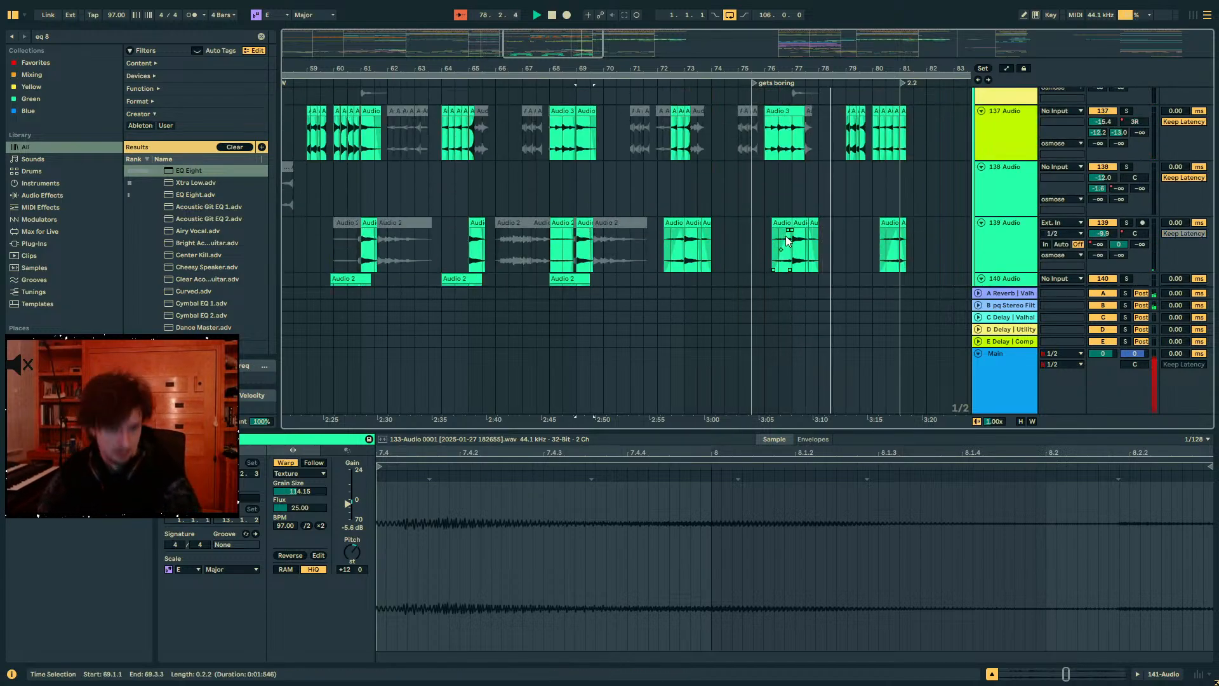
{"action": "scroll", "coordinate": [786, 239], "scroll_direction": "up", "scroll_amount": 6}
{"action": "scroll", "coordinate": [786, 237], "scroll_direction": "up", "scroll_amount": 6}
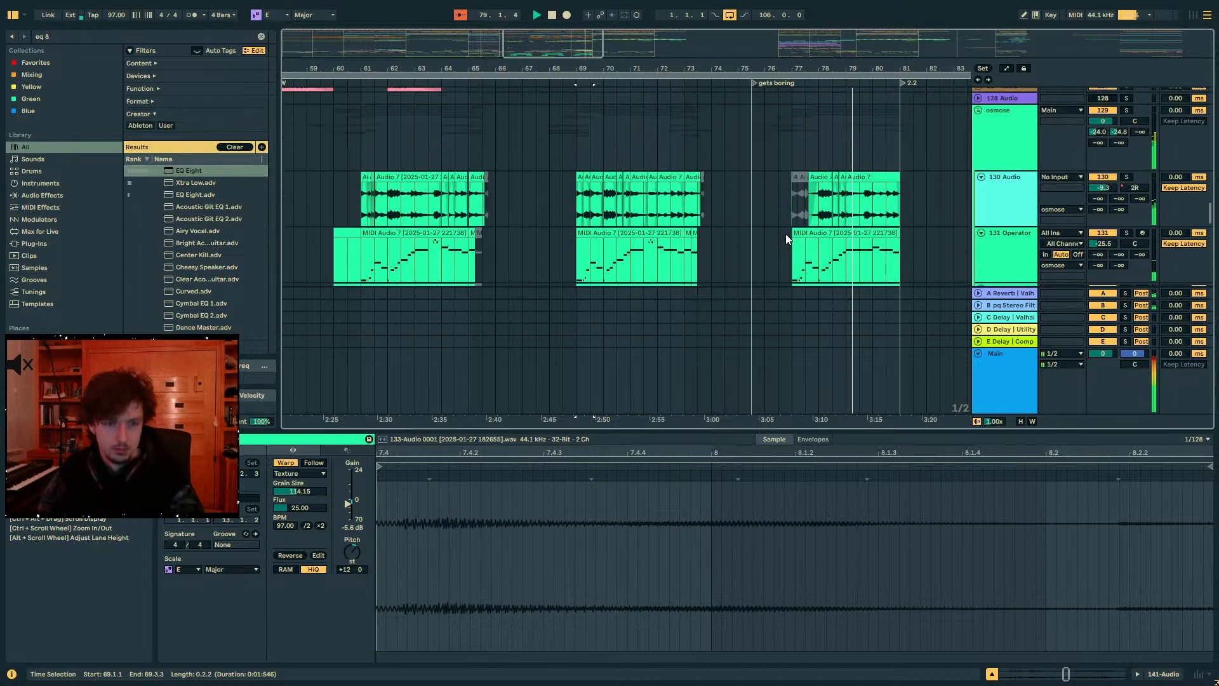
{"action": "scroll", "coordinate": [793, 235], "scroll_direction": "up", "scroll_amount": 3}
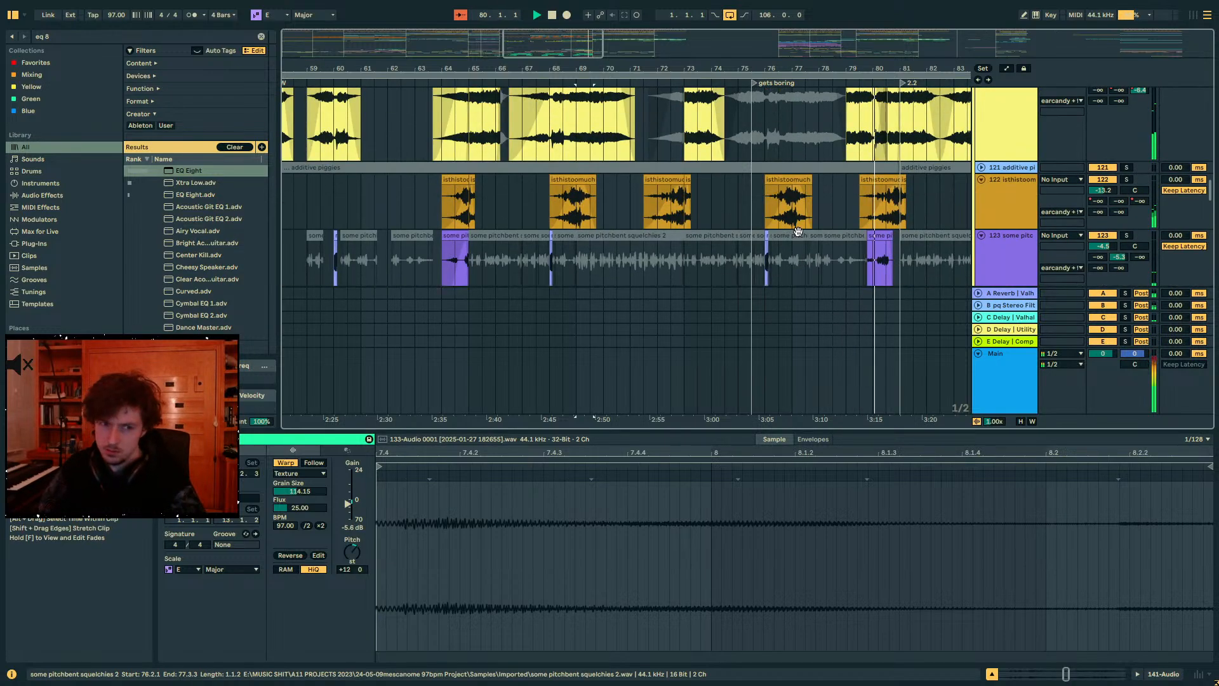
{"action": "scroll", "coordinate": [787, 230], "scroll_direction": "up", "scroll_amount": 3}
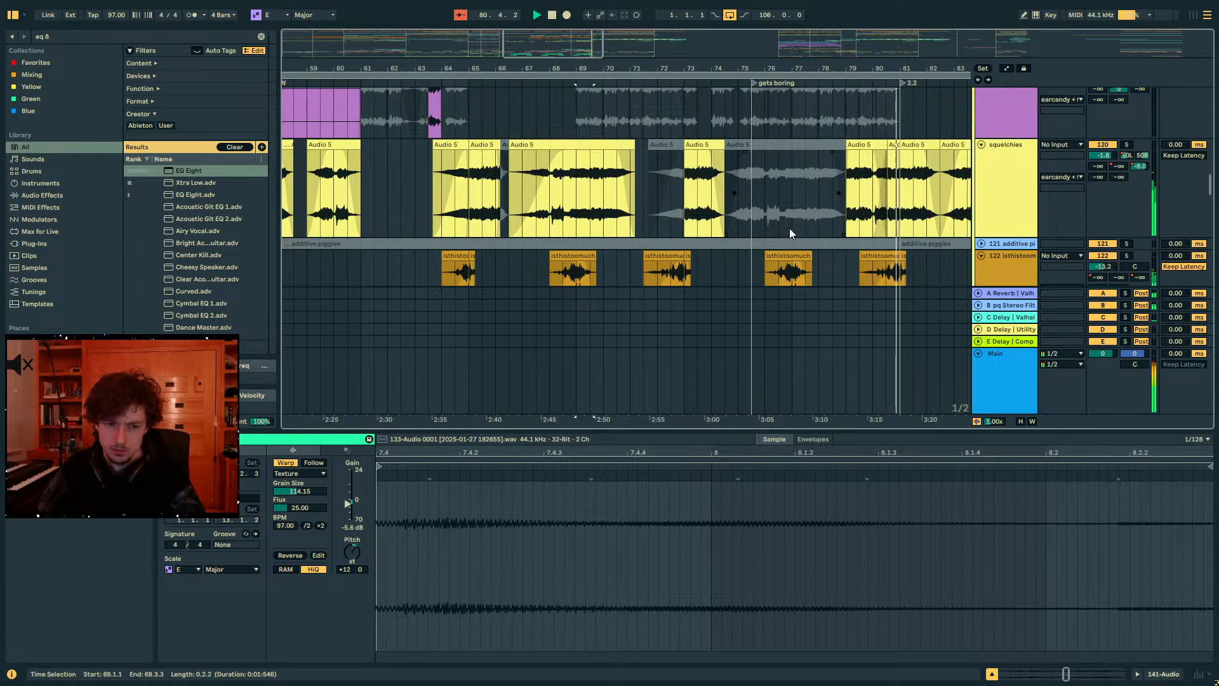
- Raise the osmose group's Utility Gain automation just before the 2.2 marker and play the transition
{"action": "scroll", "coordinate": [790, 228], "scroll_direction": "down", "scroll_amount": 5}
{"action": "left_click", "coordinate": [859, 165]}
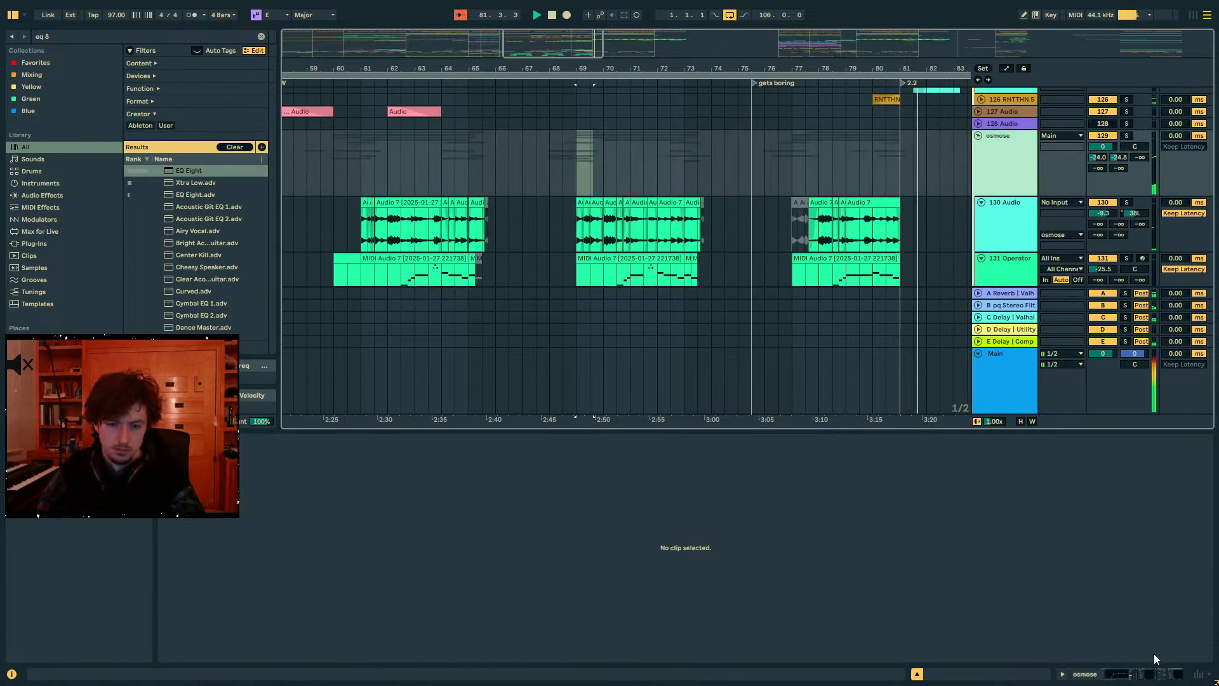
{"action": "key", "text": "a"}
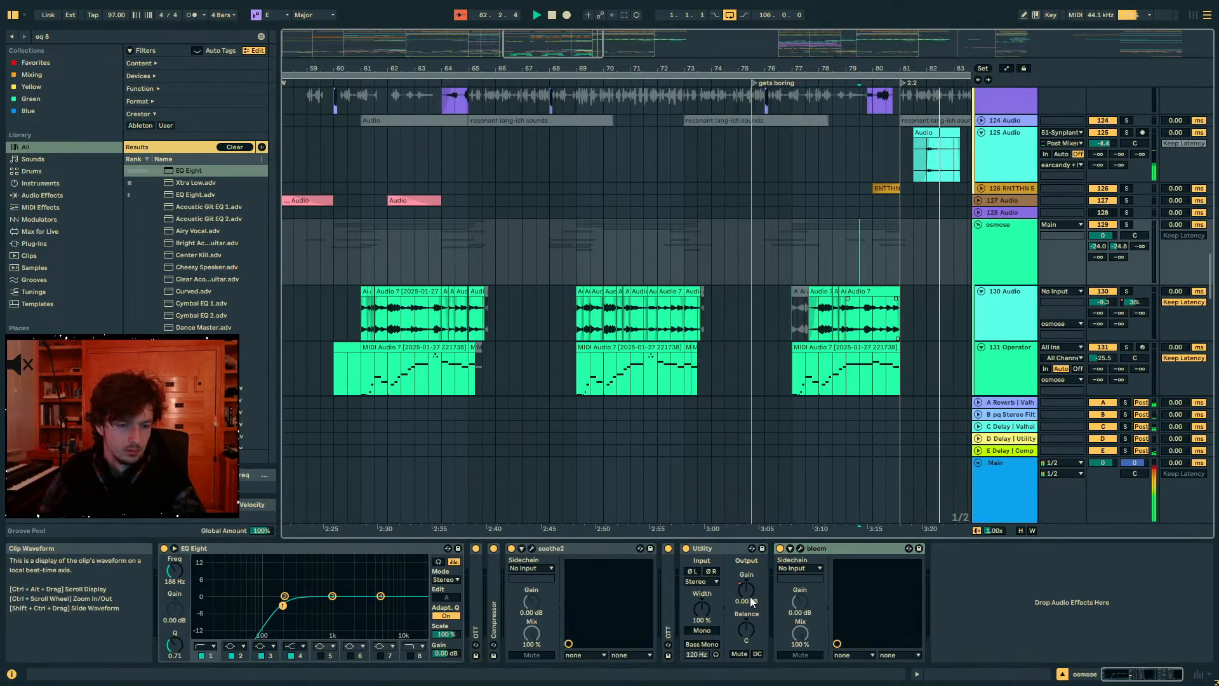
{"action": "left_click", "coordinate": [901, 267]}
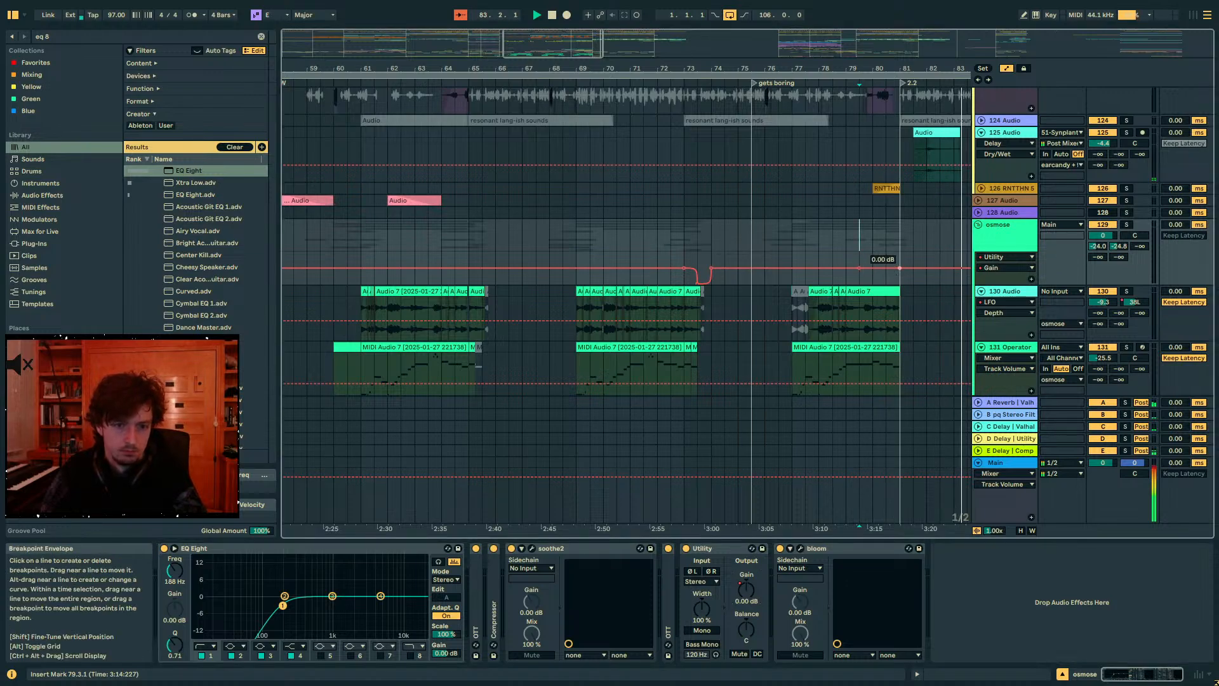
{"action": "left_click_drag", "start_coordinate": [901, 266], "coordinate": [901, 261]}
{"action": "left_click", "coordinate": [873, 274]}
{"action": "key", "text": "space"}
{"action": "key", "text": "space"}
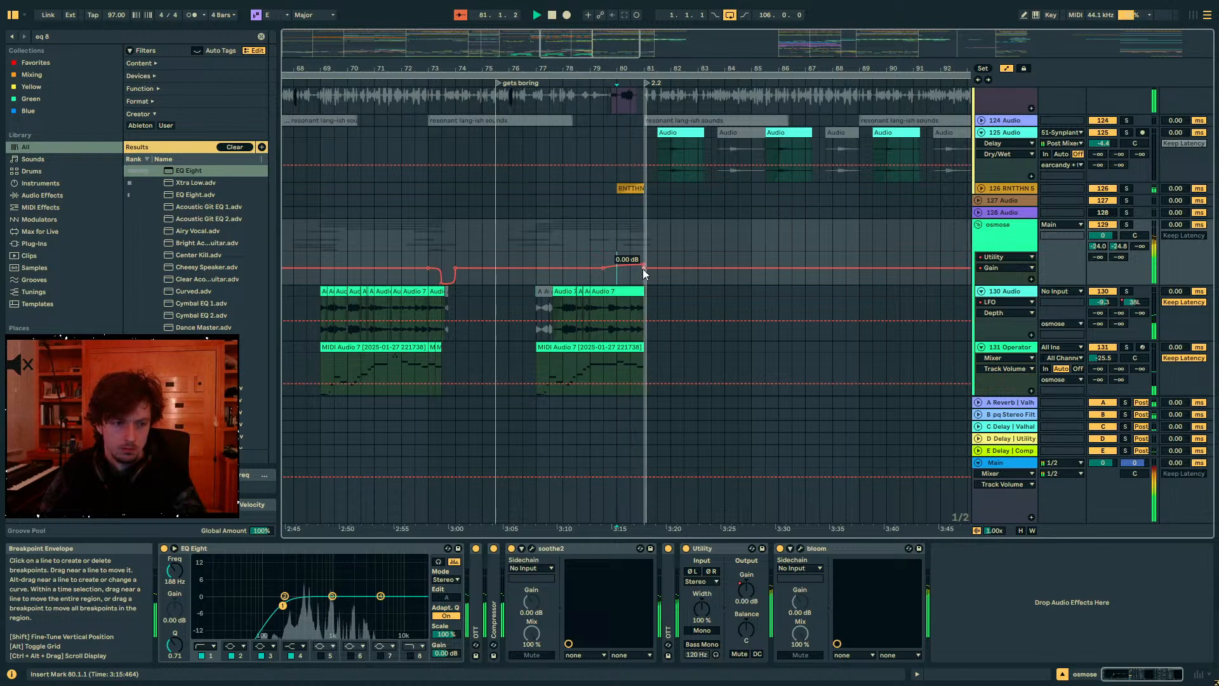
- Set the osmose group's Utility Gain breakpoint at the 2.2 marker to 5 dB and play the lead-in from bar 80
{"action": "left_click_drag", "start_coordinate": [642, 269], "coordinate": [642, 264]}
{"action": "right_click", "coordinate": [643, 265]}
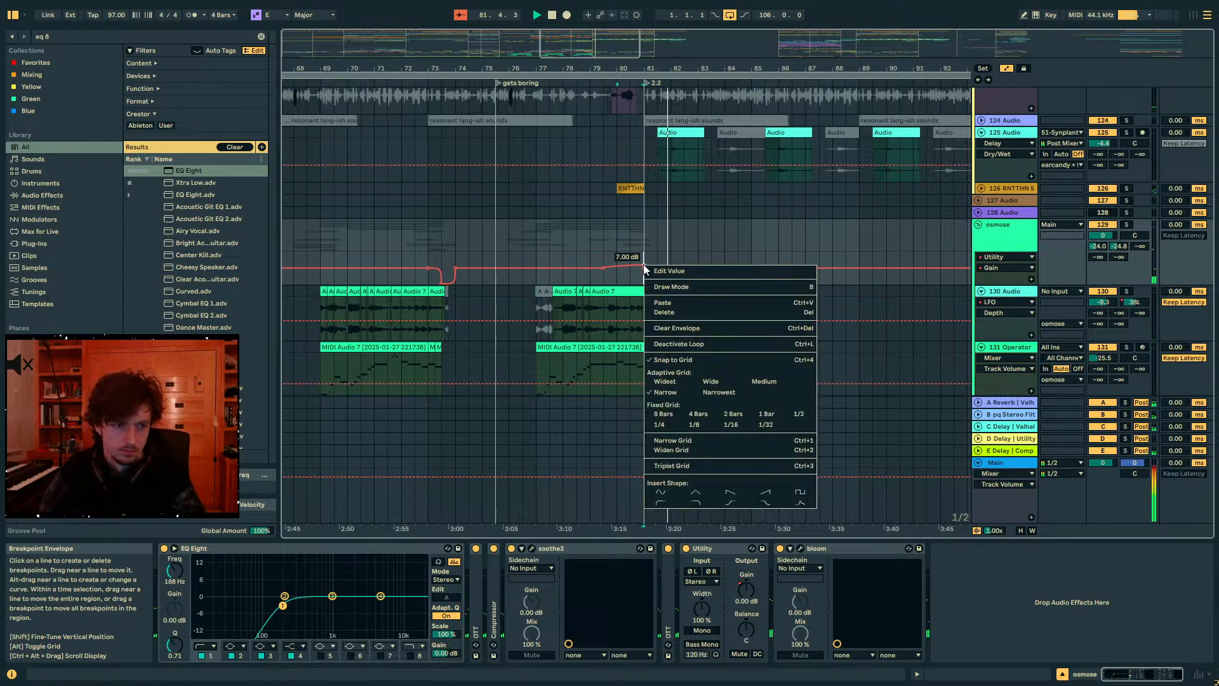
{"action": "left_click", "coordinate": [655, 267]}
{"action": "type", "text": "5"}
{"action": "key", "text": "Return"}
{"action": "left_click", "coordinate": [620, 246]}
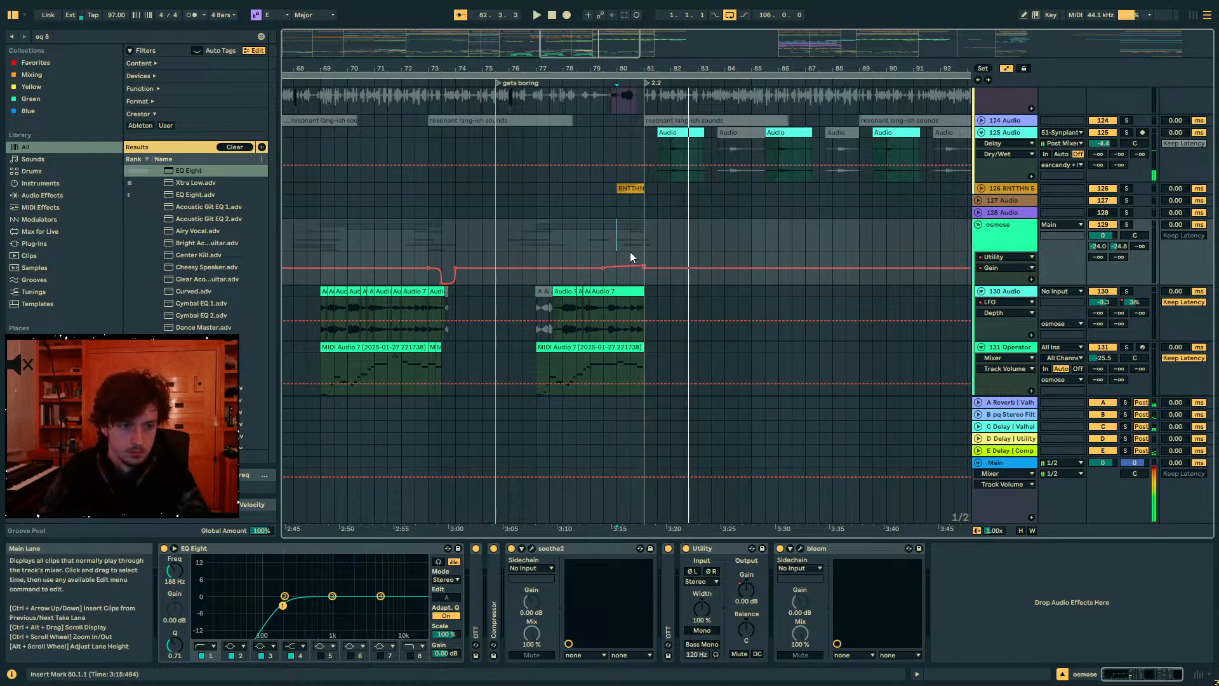
{"action": "key", "text": "space"}
{"action": "key", "text": "space"}
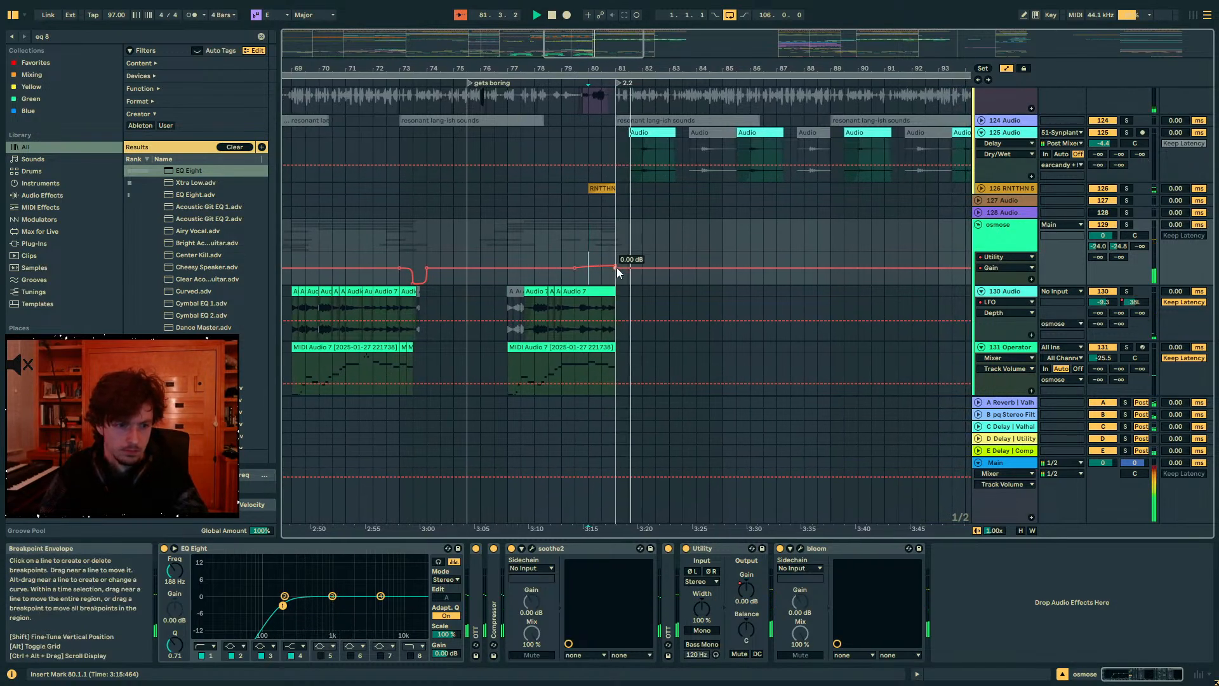
{"action": "left_click", "coordinate": [603, 250]}
{"action": "key", "text": "space"}
{"action": "key", "text": "space"}
- Extend the end of the last clip on the 139 Audio track further past the 2.2 marker
{"action": "scroll", "coordinate": [730, 290], "scroll_direction": "down", "scroll_amount": 5}
{"action": "scroll", "coordinate": [636, 288], "scroll_direction": "down", "scroll_amount": 2}
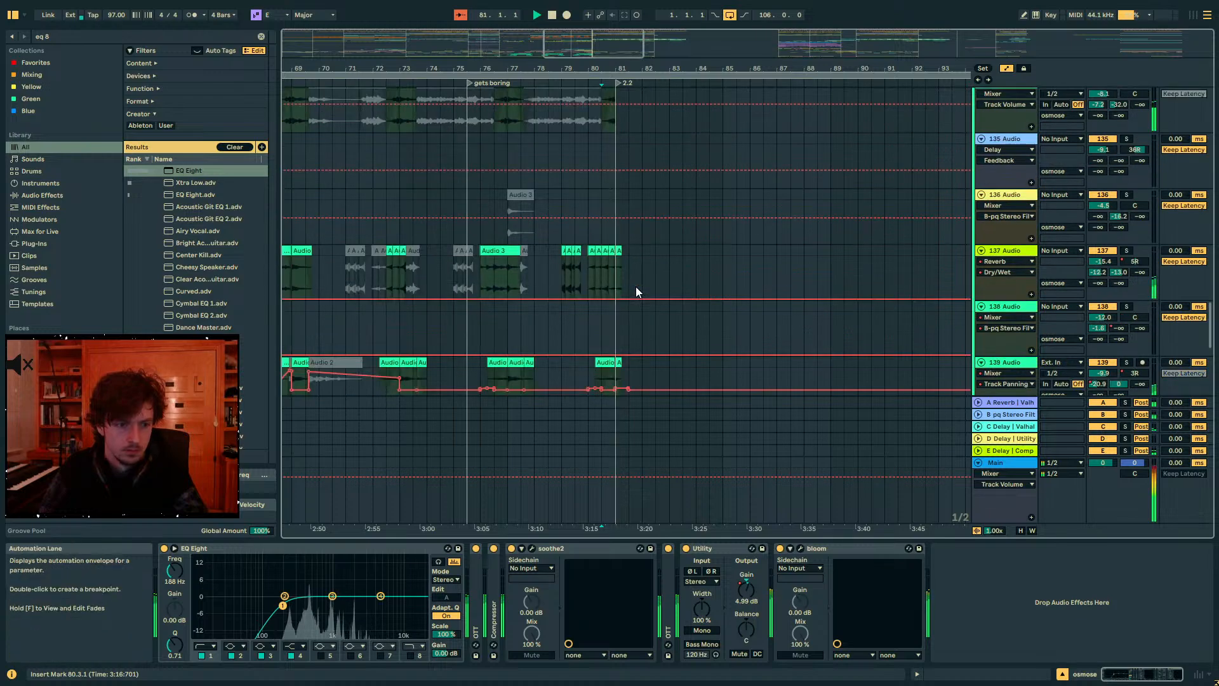
{"action": "key", "text": "a"}
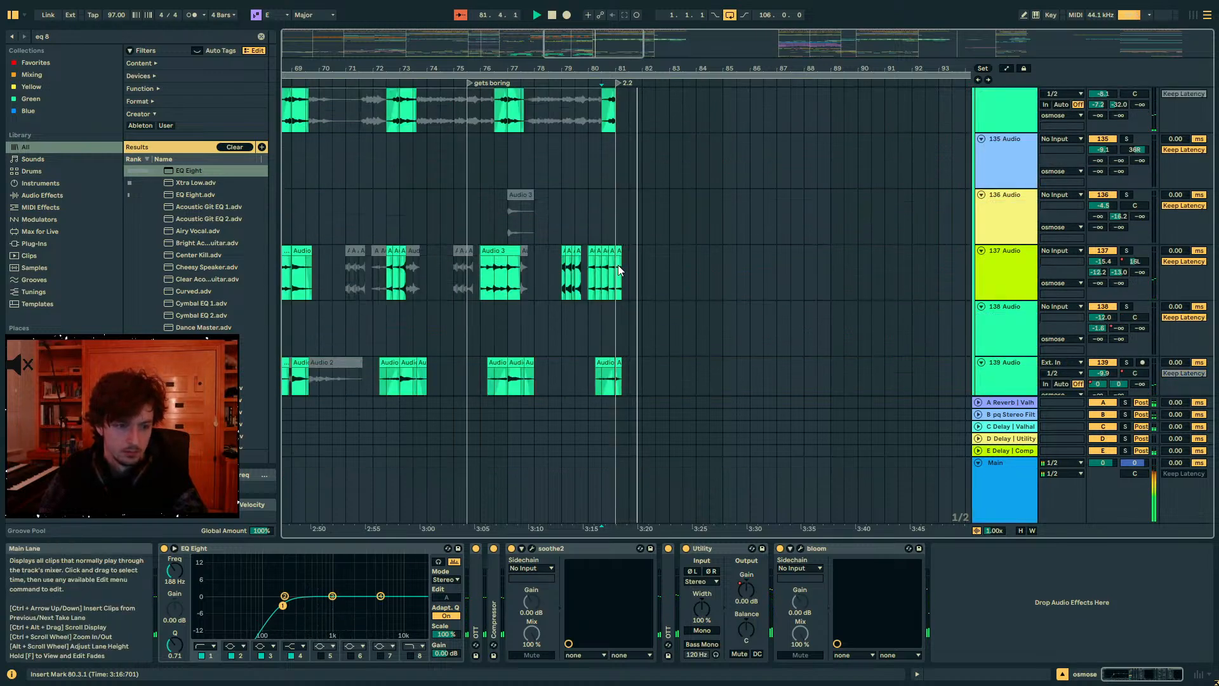
{"action": "scroll", "coordinate": [618, 333], "scroll_direction": "down", "scroll_amount": 1}
{"action": "left_click", "coordinate": [623, 315]}
{"action": "left_click", "coordinate": [620, 311]}
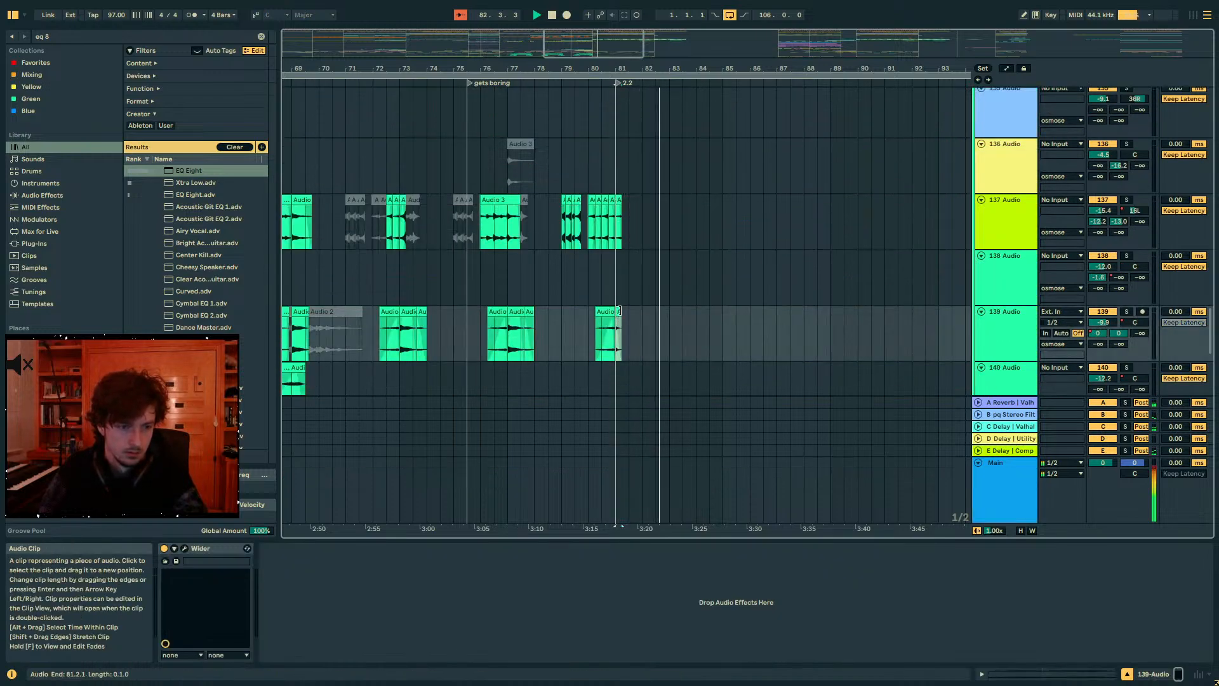
{"action": "mouse_move", "coordinate": [622, 314]}
{"action": "left_mouse_down"}
{"action": "mouse_move", "coordinate": [664, 313]}
{"action": "mouse_move", "coordinate": [629, 319]}
{"action": "left_mouse_up"}
{"action": "left_click", "coordinate": [586, 343]}
- Stop playback and solo the 130 Audio track, placing the insert marker at its first clip at bar 61
{"action": "scroll", "coordinate": [585, 341], "scroll_direction": "up", "scroll_amount": 10}
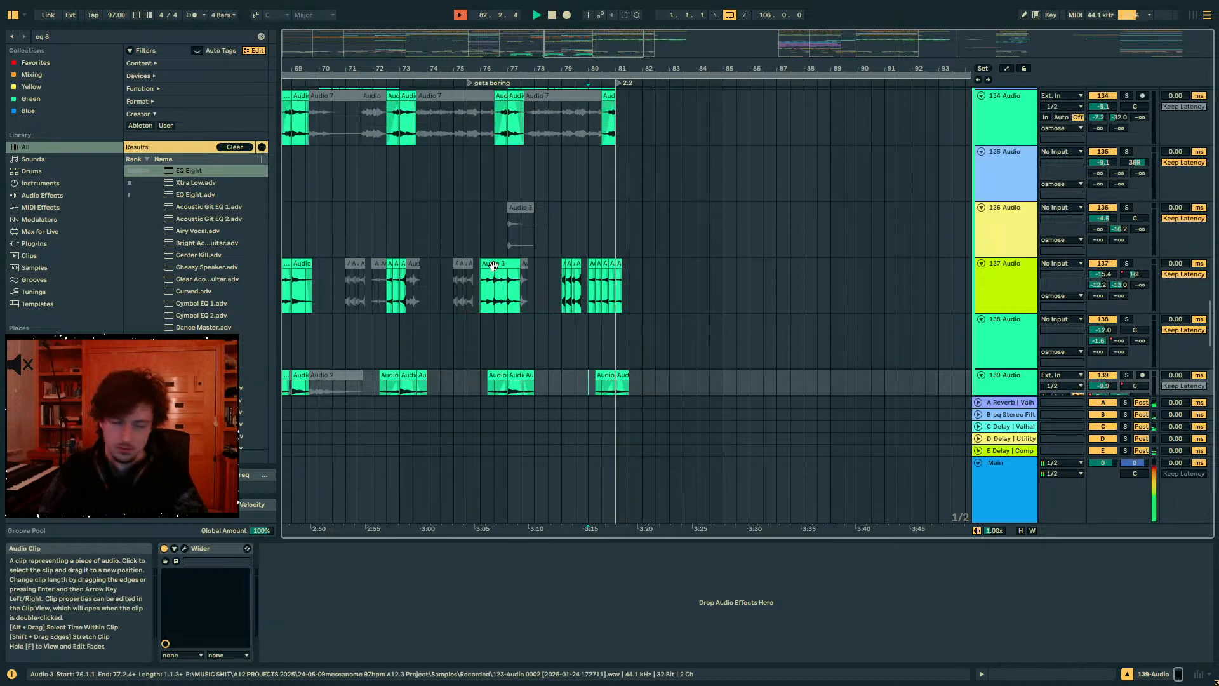
{"action": "left_click_drag", "start_coordinate": [361, 70], "coordinate": [625, 70]}
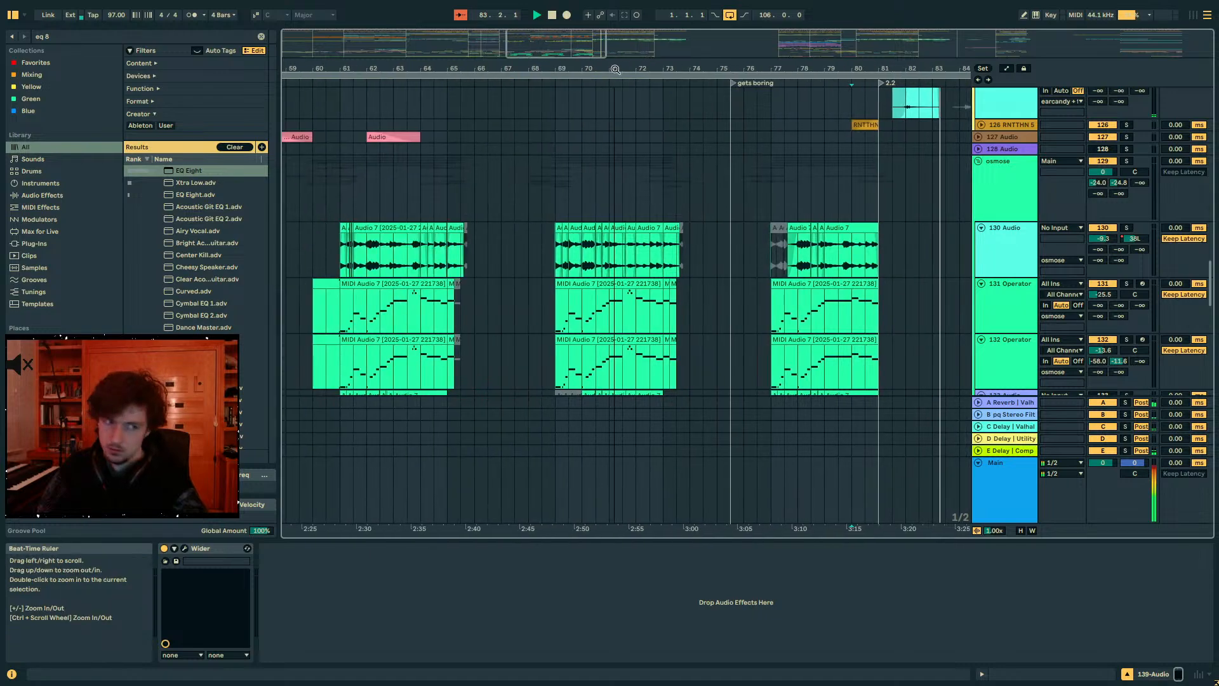
{"action": "left_click", "coordinate": [394, 190]}
{"action": "left_click", "coordinate": [339, 196]}
{"action": "key", "text": "space"}
{"action": "key", "text": "plus"}
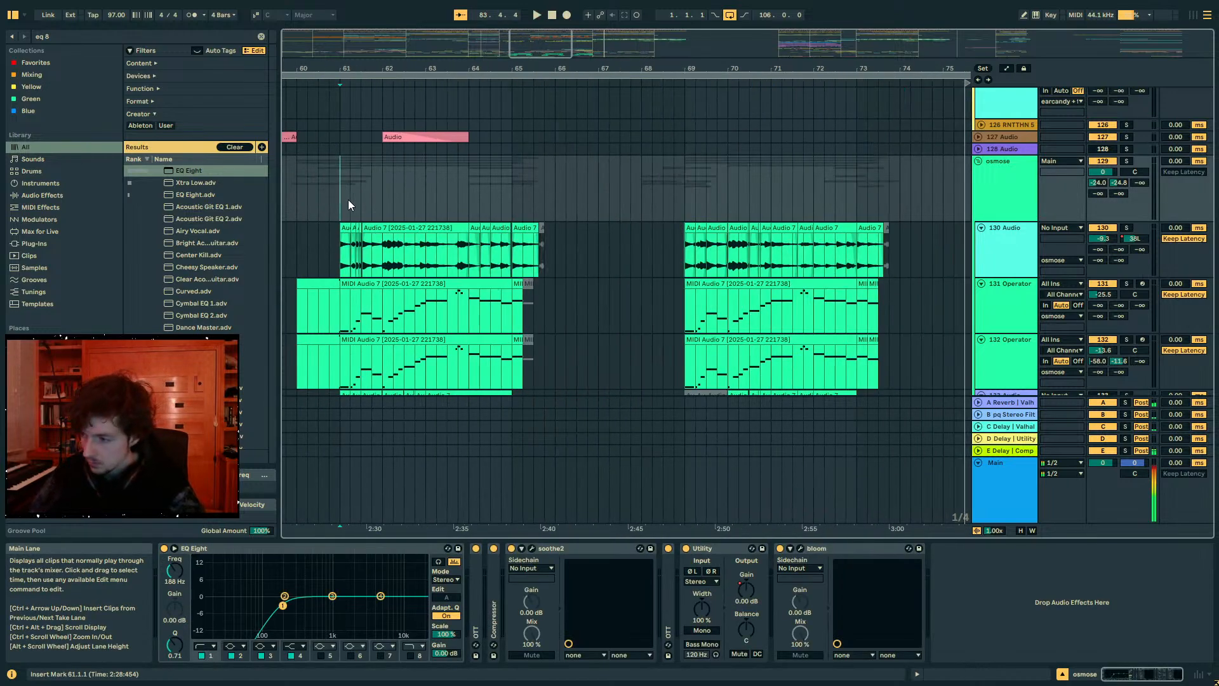
{"action": "left_click_drag", "start_coordinate": [349, 68], "coordinate": [563, 72]}
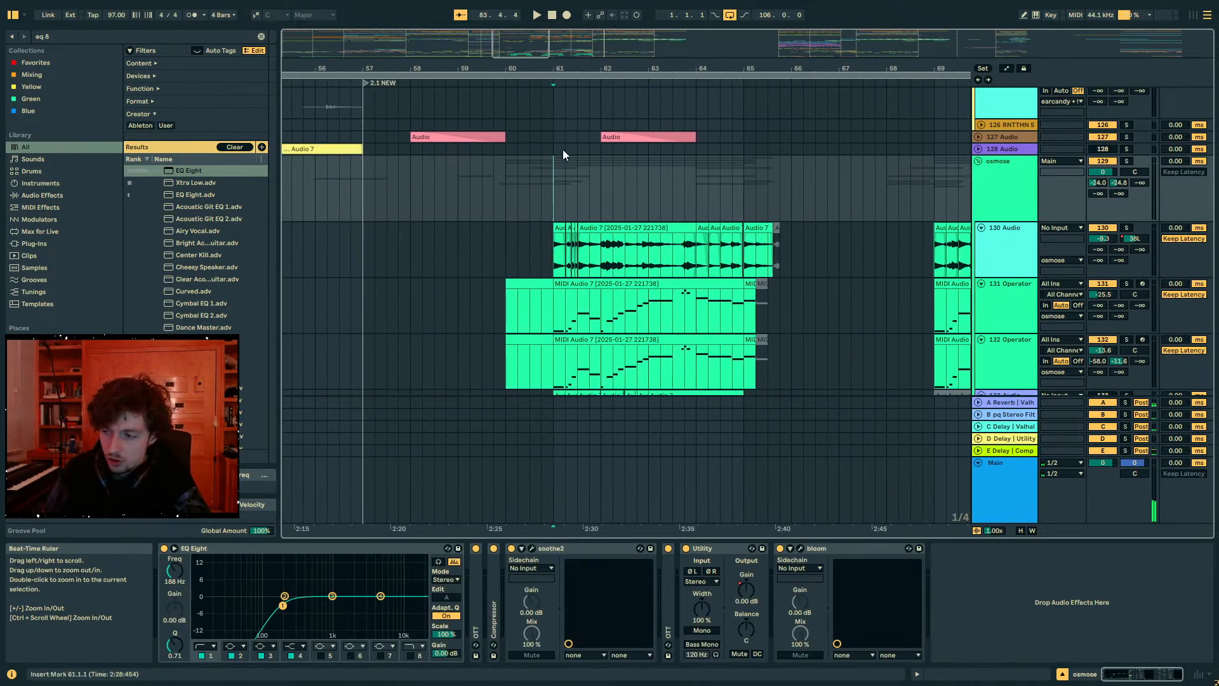
{"action": "left_click", "coordinate": [541, 257]}
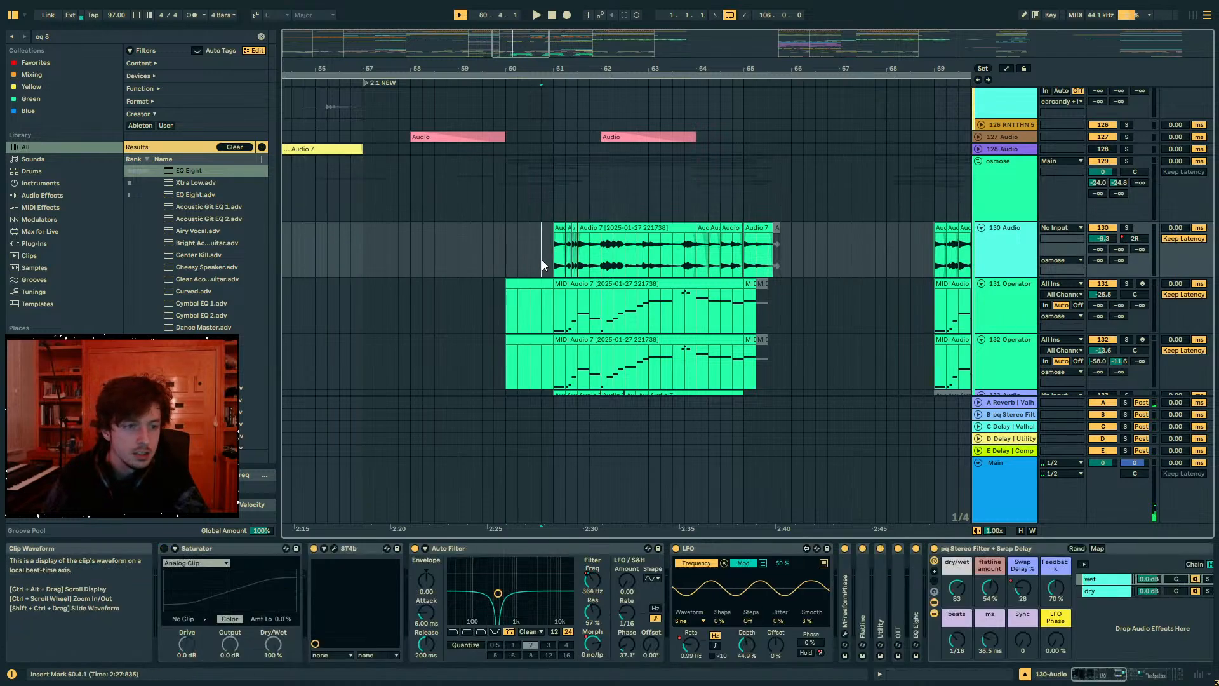
{"action": "left_click", "coordinate": [555, 243]}
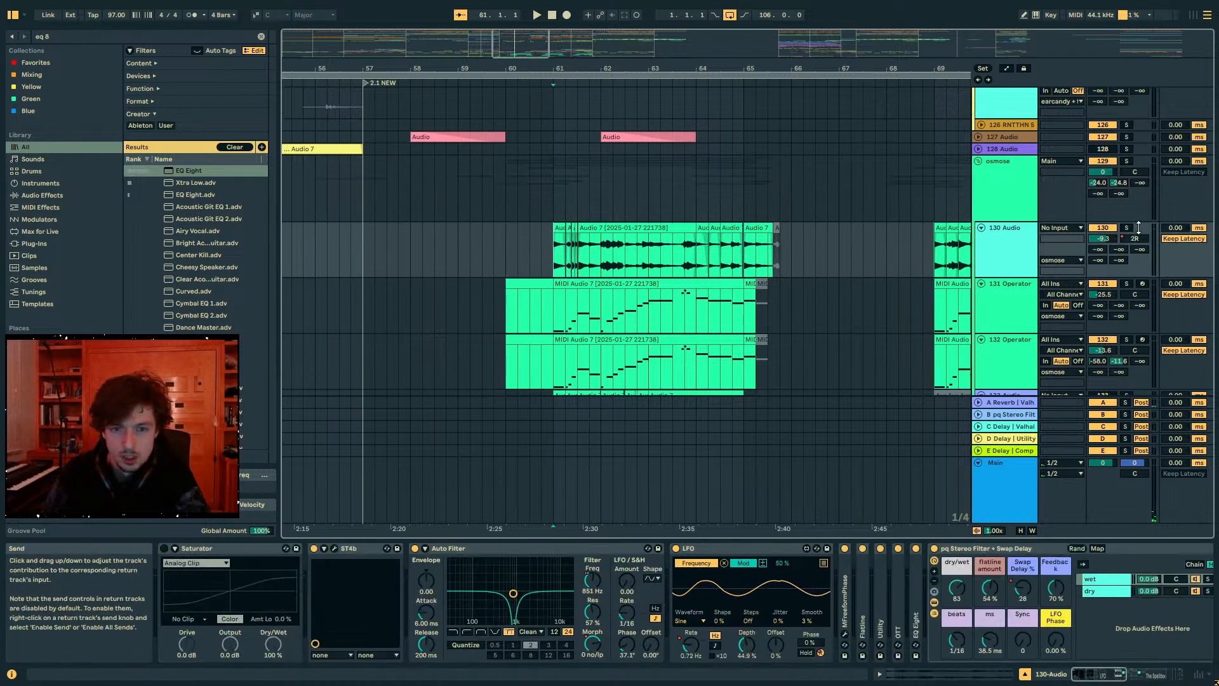
{"action": "left_click", "coordinate": [1126, 228]}
- Select the 130 Audio track's Audio 7 clips from bar 61 to 65, fold the pq Stereo Filter + Swap Delay rack, and play them
{"action": "left_click_drag", "start_coordinate": [552, 267], "coordinate": [712, 255]}
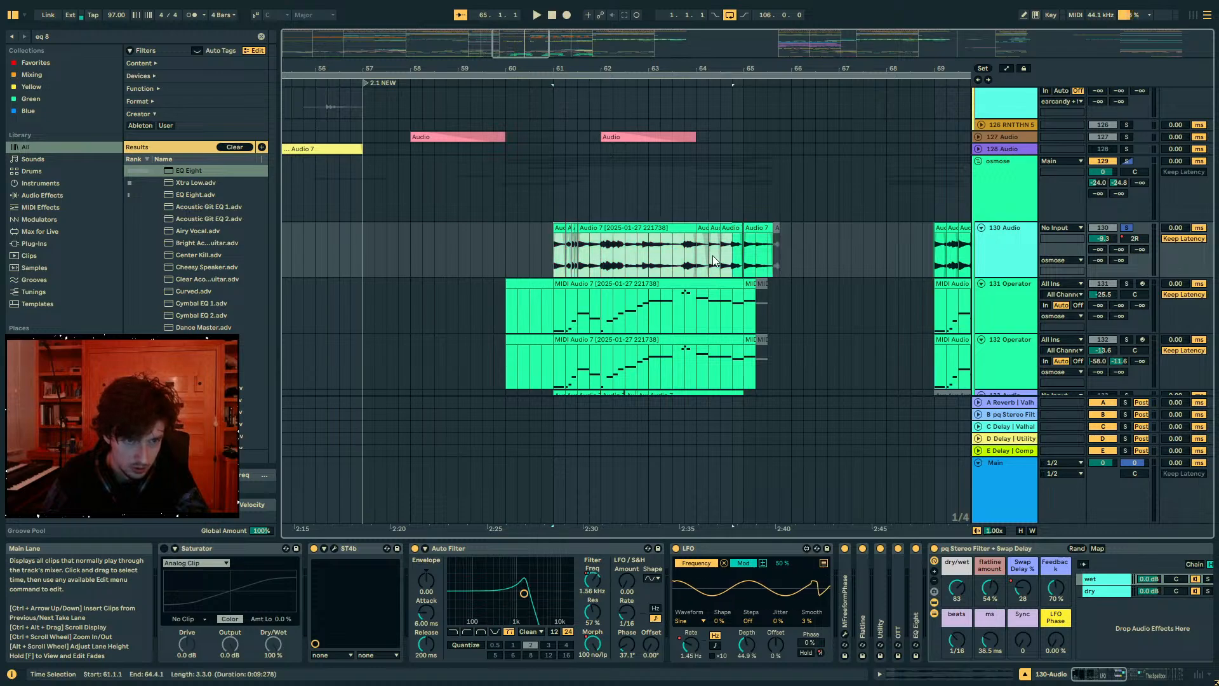
{"action": "double_click", "coordinate": [979, 550]}
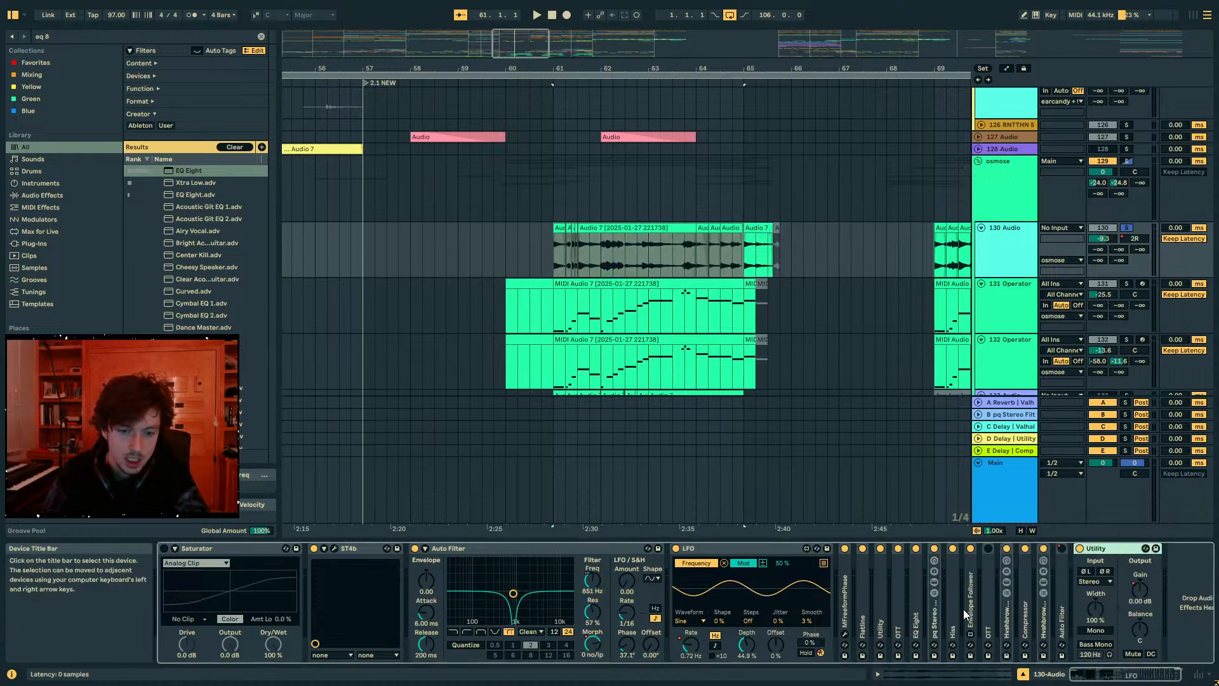
{"action": "left_click", "coordinate": [620, 223]}
{"action": "key", "text": "space"}
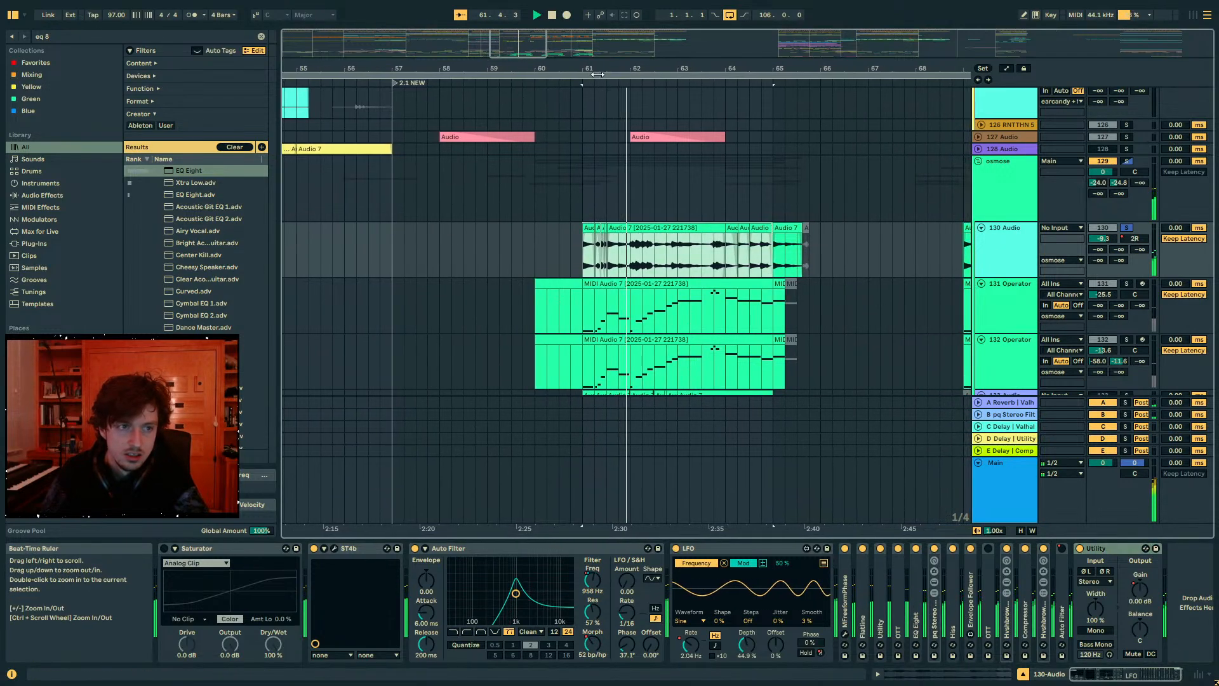
{"action": "left_click_drag", "start_coordinate": [596, 68], "coordinate": [601, 111]}
{"action": "key", "text": "space"}
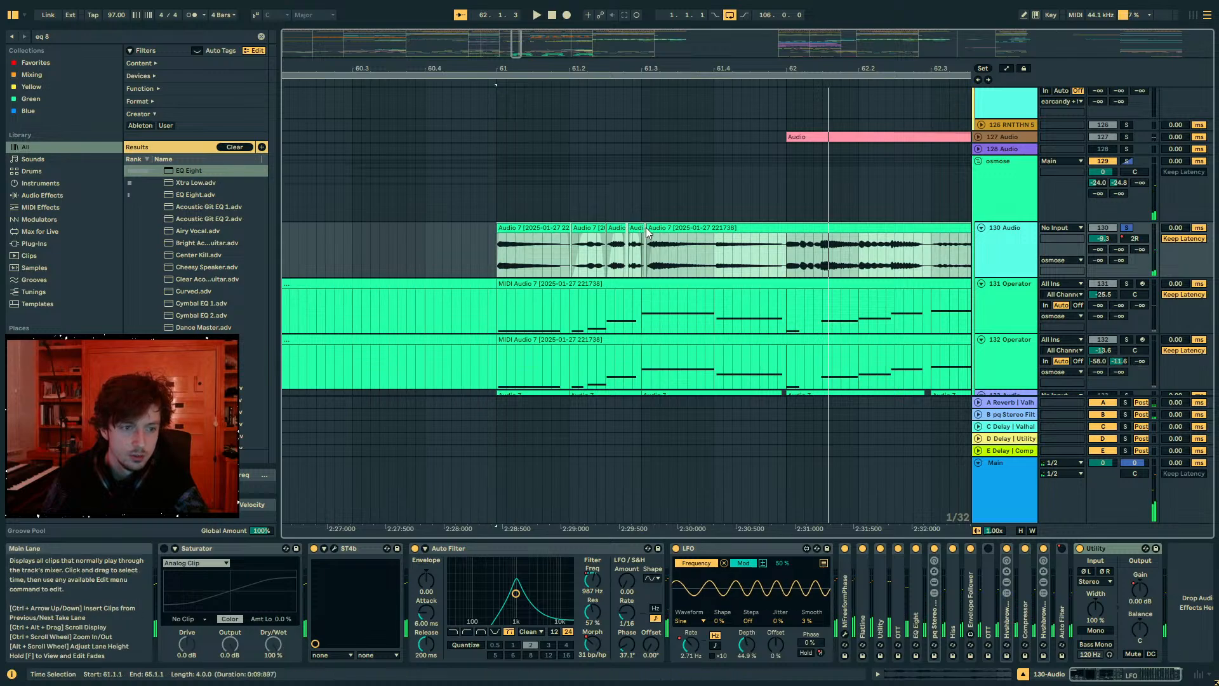
- Extend the long Audio 7 clip on the 130 Audio track back to 61.2, replacing the short clips, and compare by playing
{"action": "mouse_move", "coordinate": [648, 228]}
{"action": "left_mouse_down"}
{"action": "mouse_move", "coordinate": [553, 229]}
{"action": "mouse_move", "coordinate": [569, 229]}
{"action": "left_mouse_up"}
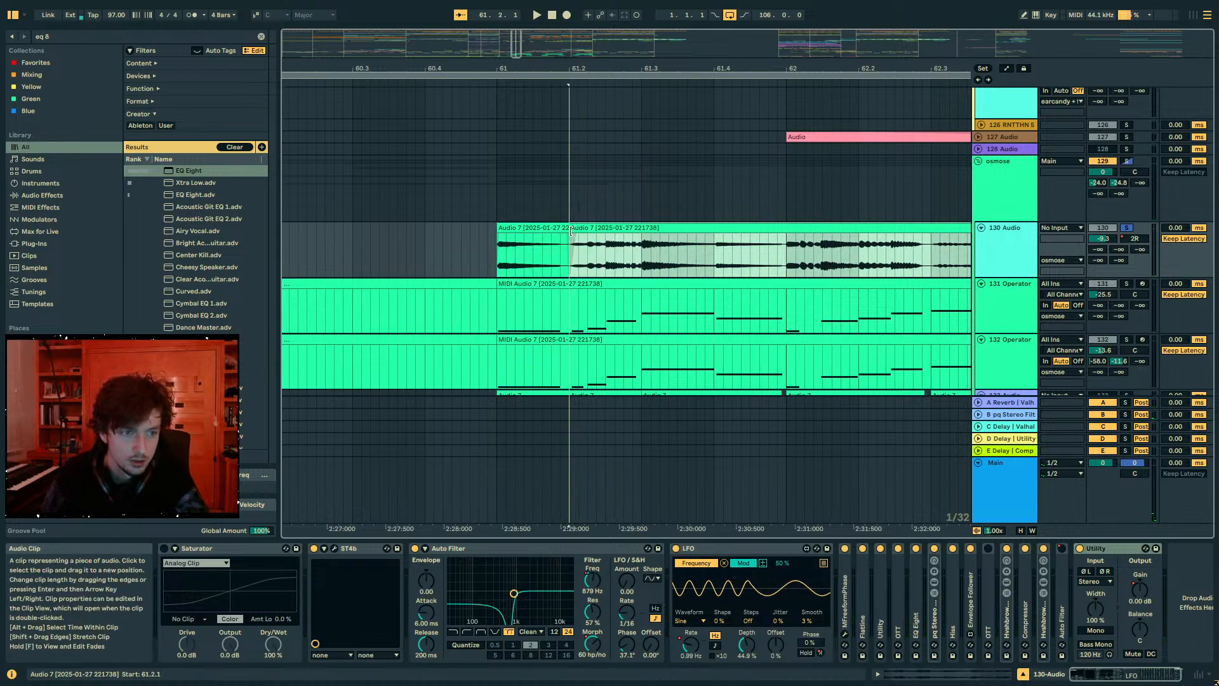
{"action": "left_click", "coordinate": [557, 228]}
{"action": "key", "text": "space"}
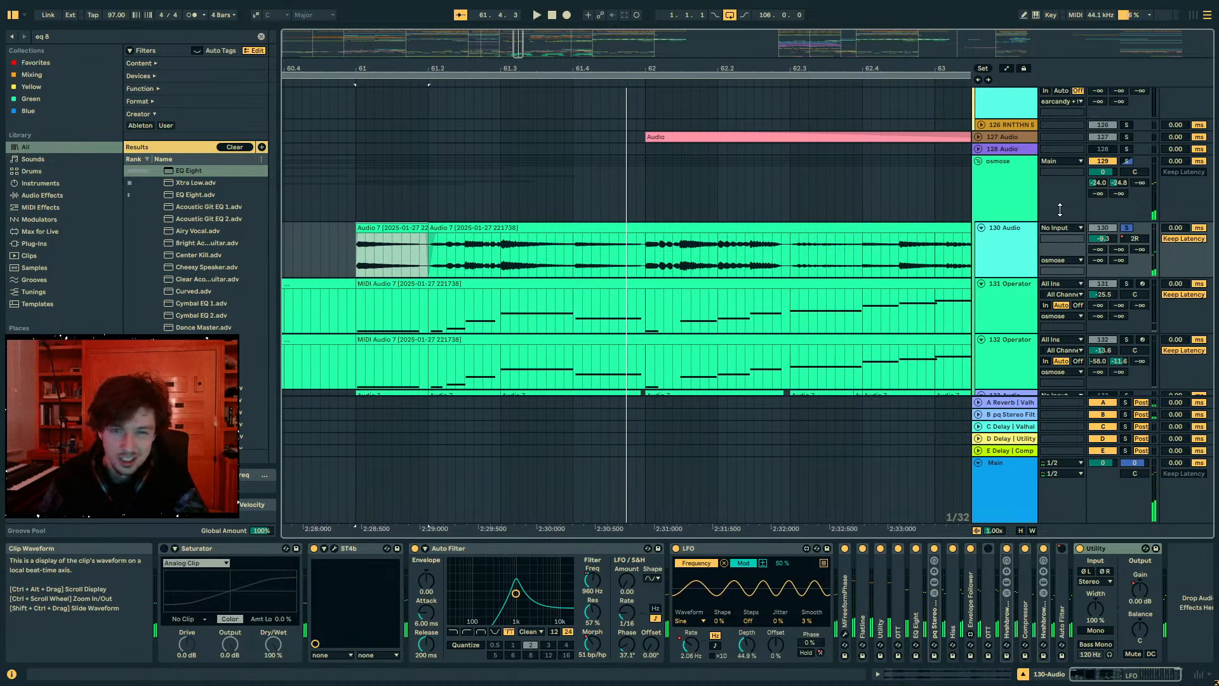
{"action": "key", "text": "ctrl+z"}
{"action": "key", "text": "ctrl+y"}
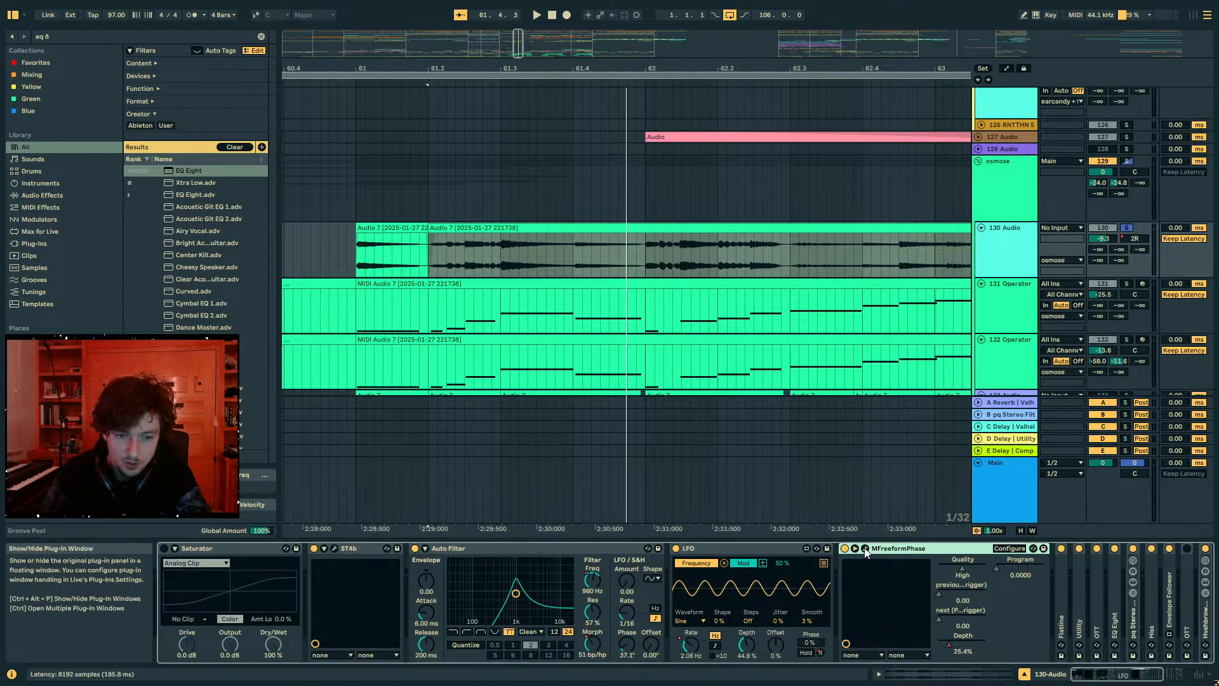
- Draw a raised block in the 130 Audio track's MFreeformPhase Depth automation from 61.2 to about 61.4 and play it
{"action": "left_click", "coordinate": [955, 643]}
{"action": "key", "text": "a"}
{"action": "key", "text": "b"}
{"action": "left_click_drag", "start_coordinate": [441, 239], "coordinate": [544, 234]}
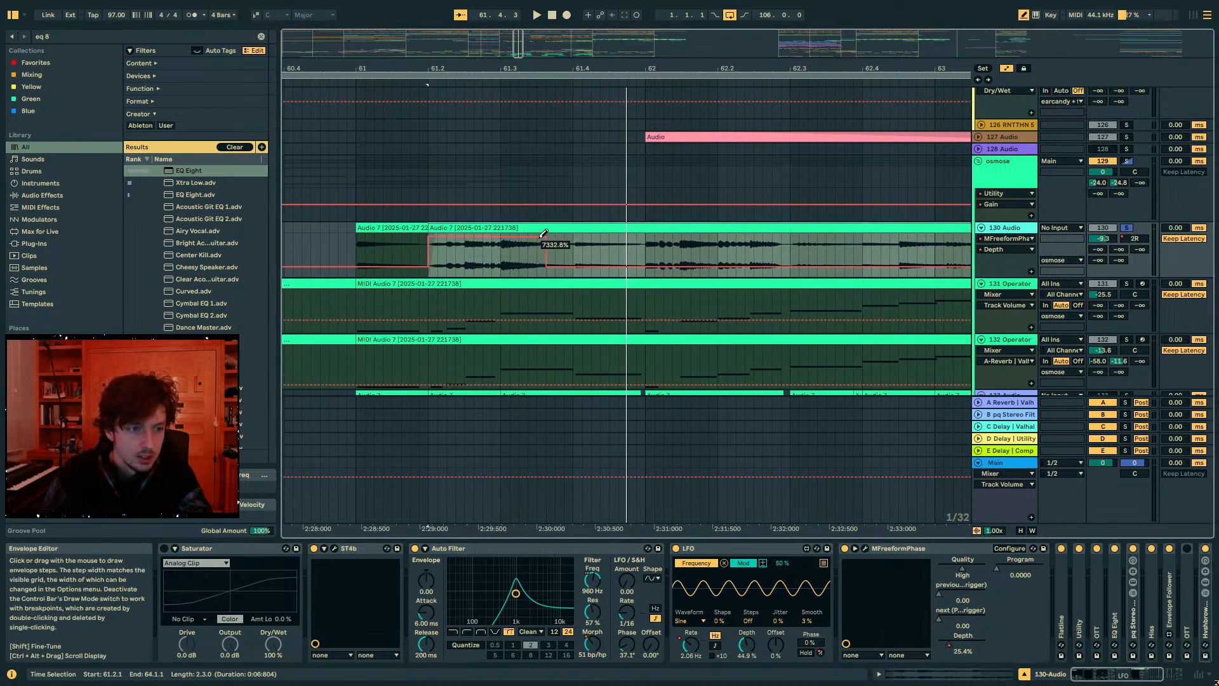
{"action": "key", "text": "space"}
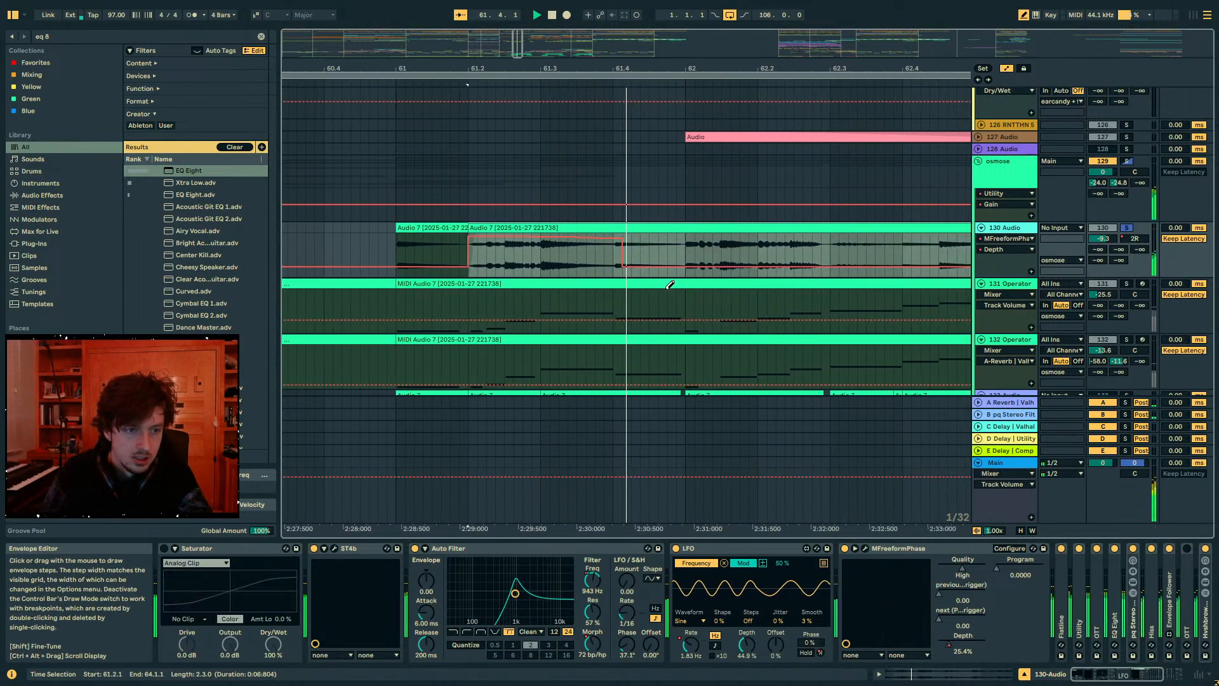
{"action": "key", "text": "space"}
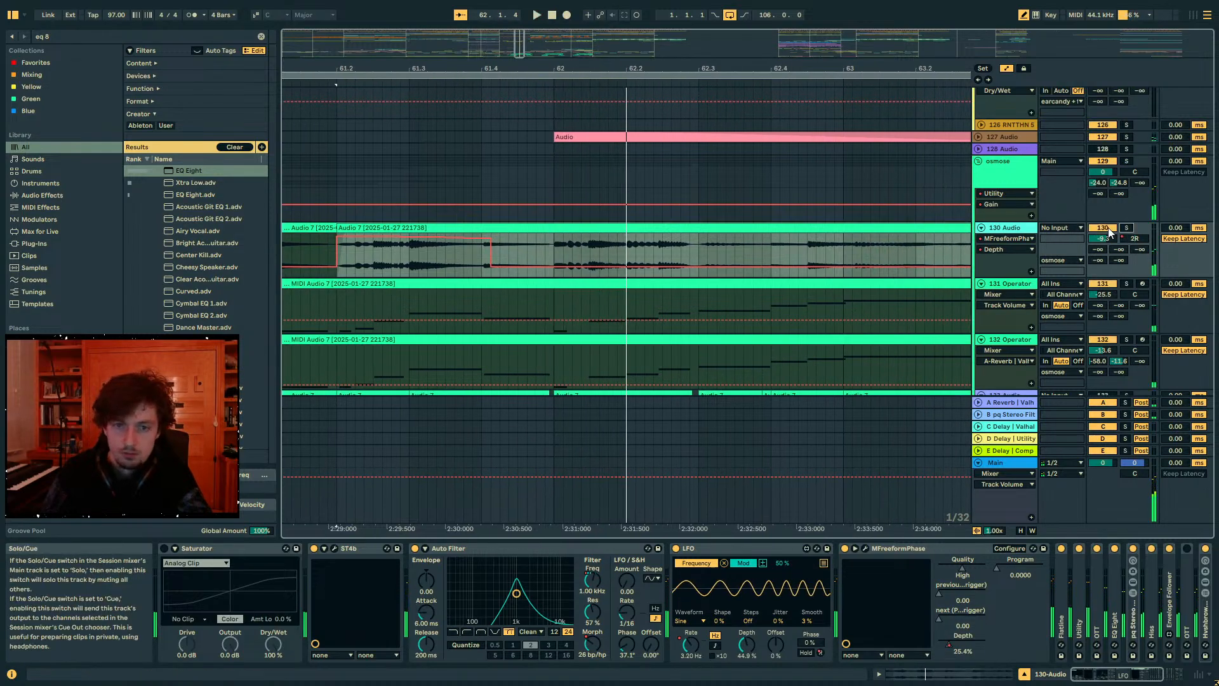
- Play bar 61 in the full mix and redraw the MFreeformPhase Depth block after 61.2 at a lower level
{"action": "left_click", "coordinate": [300, 228]}
{"action": "scroll", "coordinate": [318, 230], "scroll_direction": "down", "scroll_amount": 2}
{"action": "key", "text": "space"}
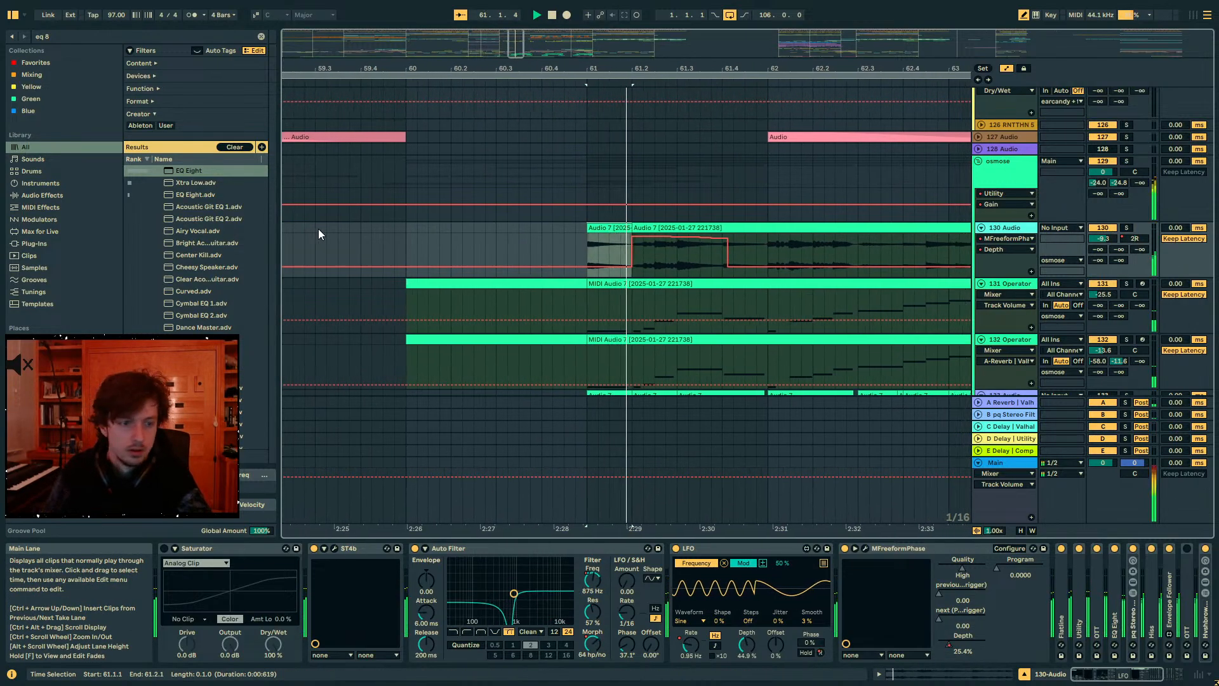
{"action": "key", "text": "space"}
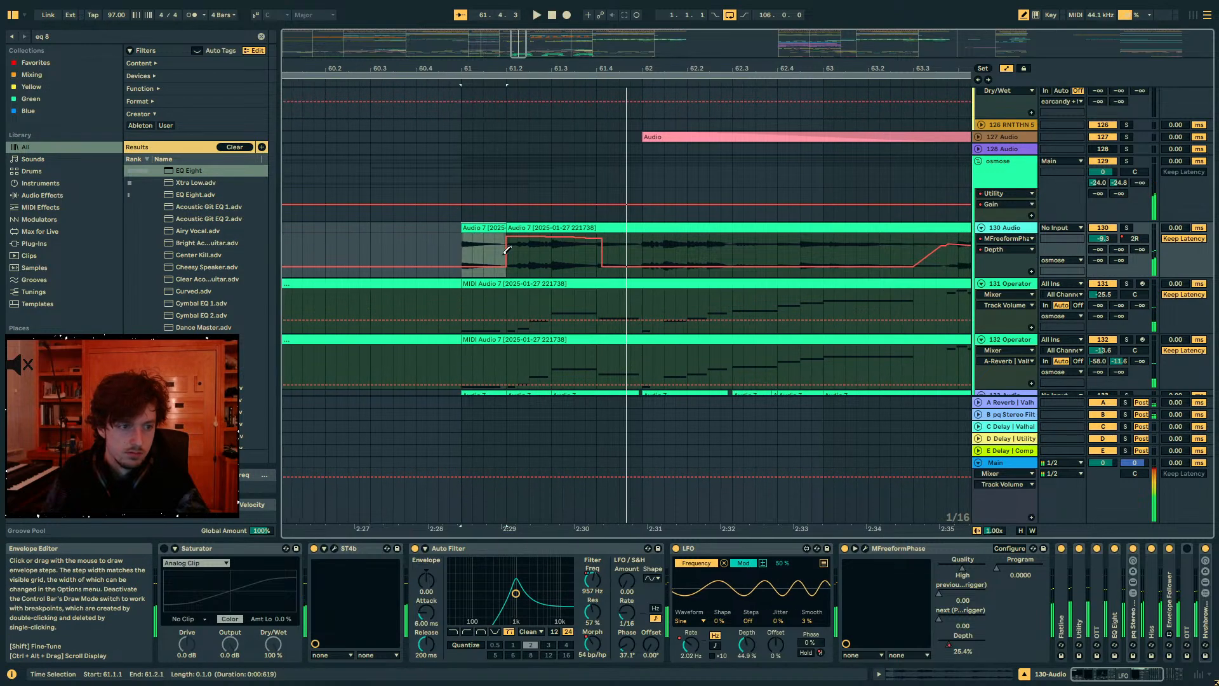
{"action": "left_click_drag", "start_coordinate": [513, 250], "coordinate": [599, 247]}
{"action": "key", "text": "space"}
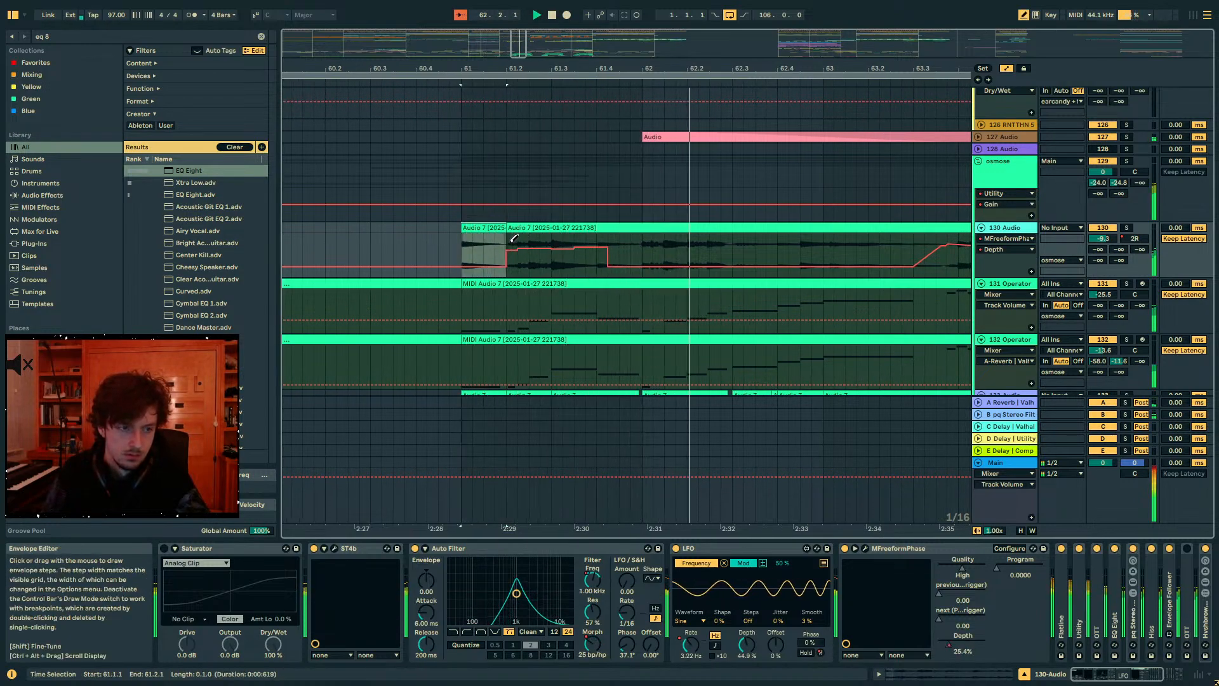
- Reshape the 130 Audio track's Auto Filter Morph automation to drop steeply right after 61.2, and play the passage
{"action": "left_click", "coordinate": [592, 643]}
{"action": "key", "text": "space"}
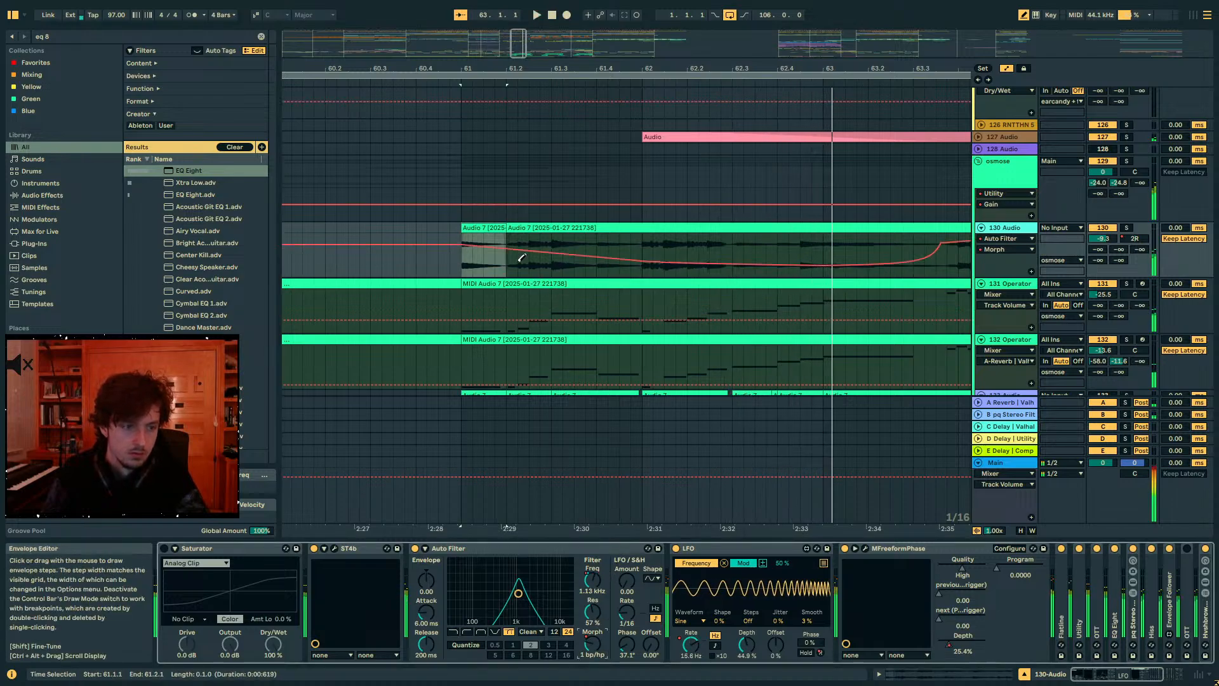
{"action": "key", "text": "b"}
{"action": "left_click_drag", "start_coordinate": [524, 250], "coordinate": [561, 272]}
{"action": "key", "text": "space"}
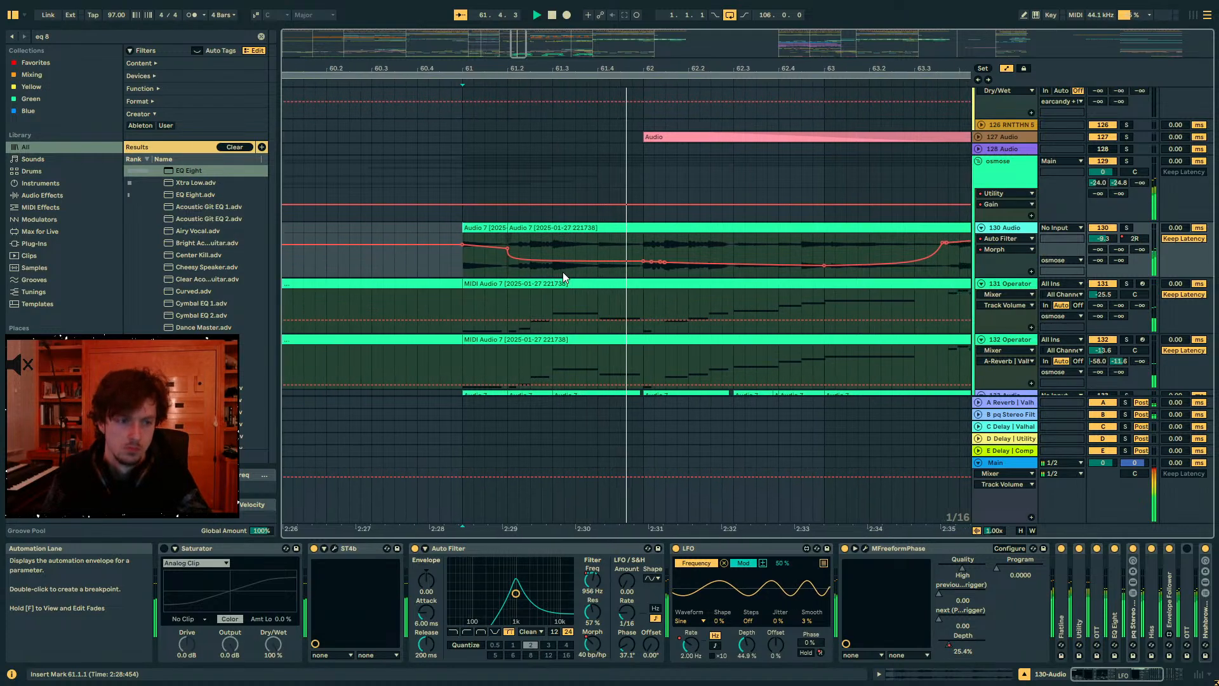
{"action": "left_click_drag", "start_coordinate": [476, 249], "coordinate": [465, 248]}
{"action": "left_click", "coordinate": [509, 252]}
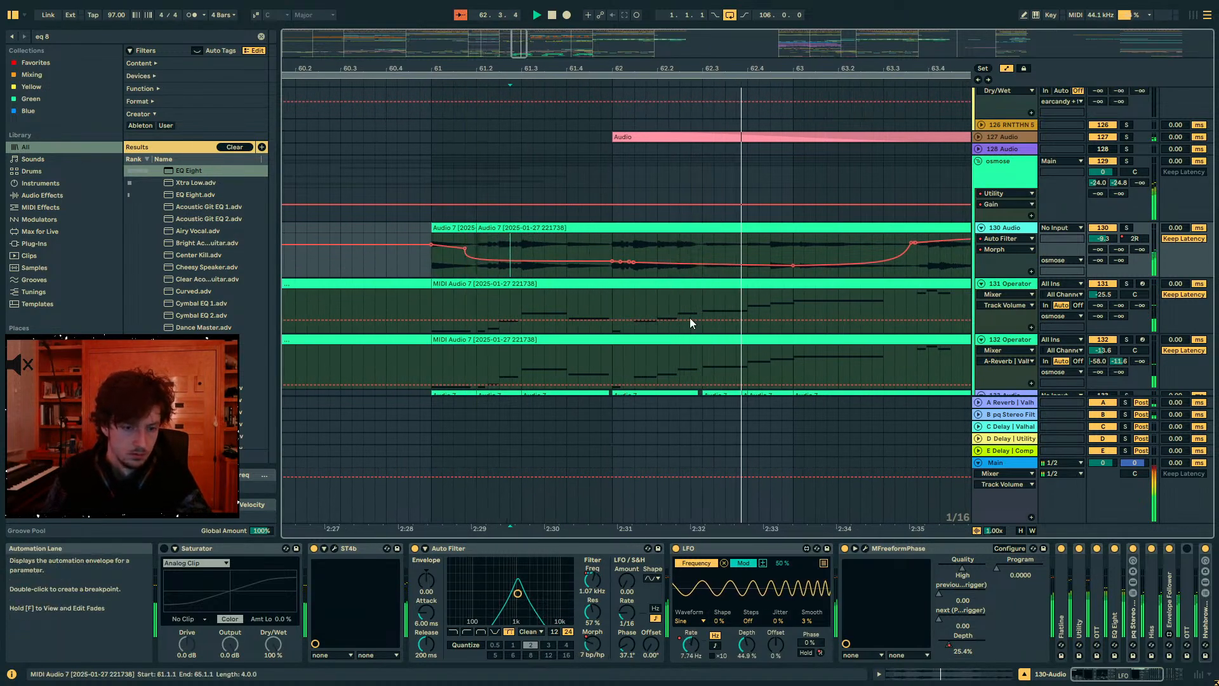
- Set the depth of the LFO device on the 130 Audio track to 33.1 %
{"action": "left_click_drag", "start_coordinate": [747, 643], "coordinate": [747, 648]}
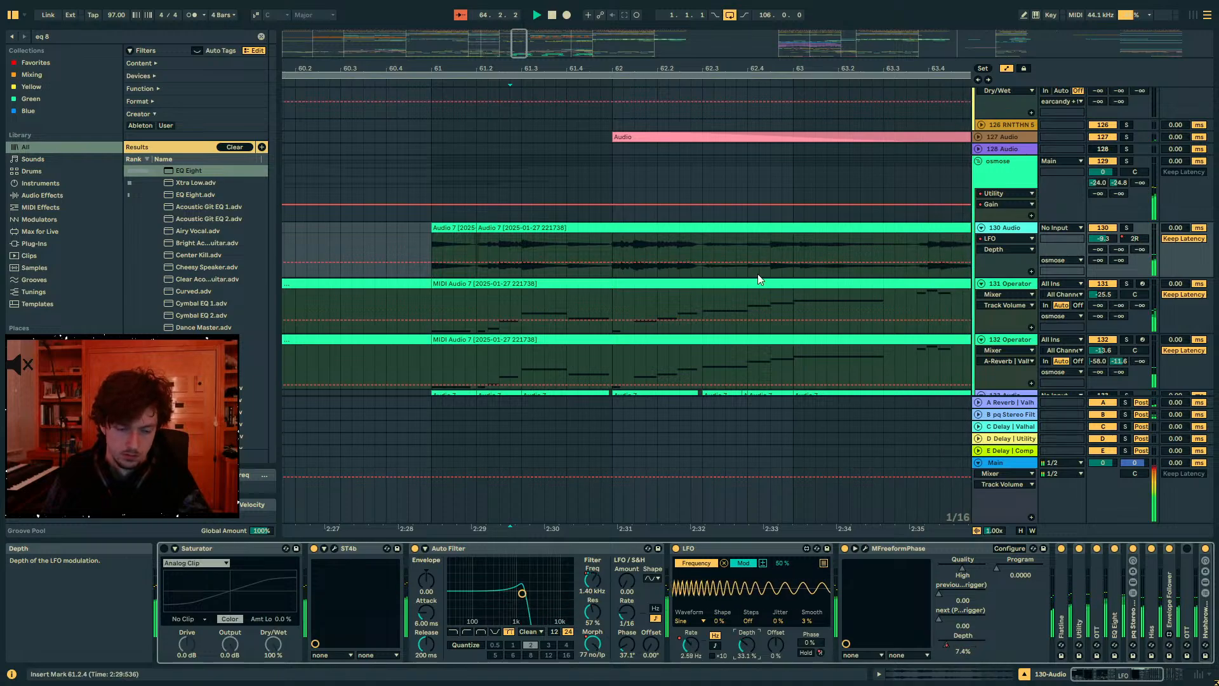
{"action": "left_click_drag", "start_coordinate": [737, 68], "coordinate": [675, 18]}
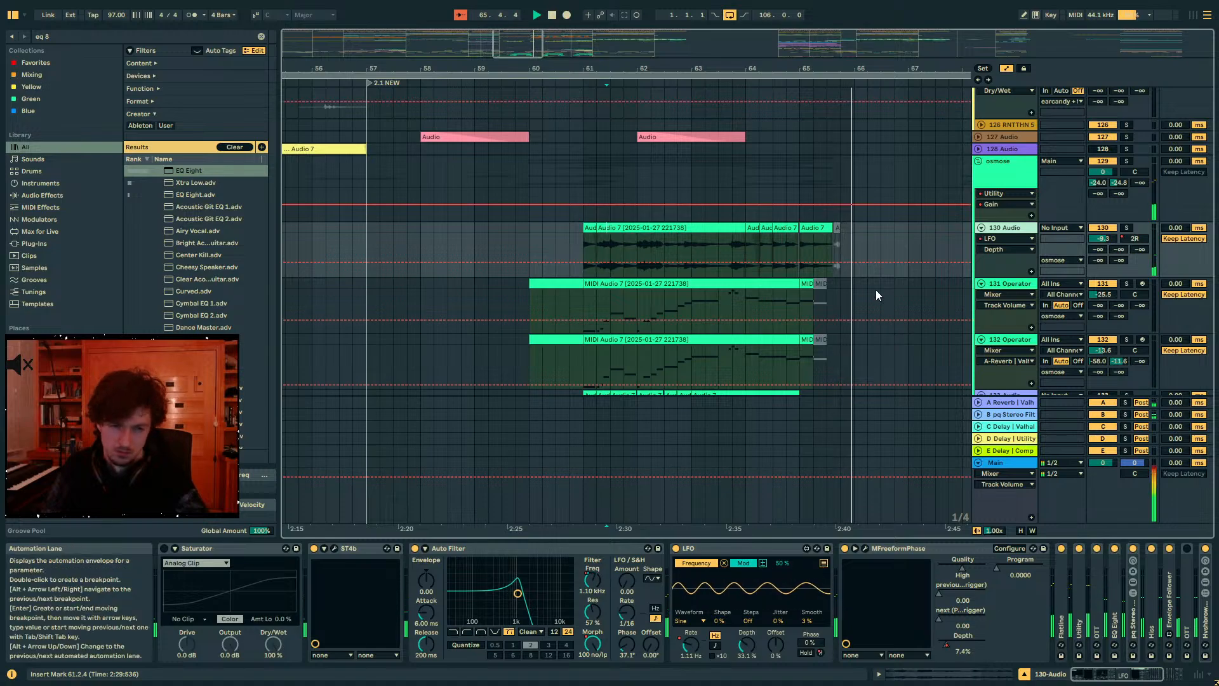
{"action": "left_click_drag", "start_coordinate": [791, 69], "coordinate": [786, 35]}
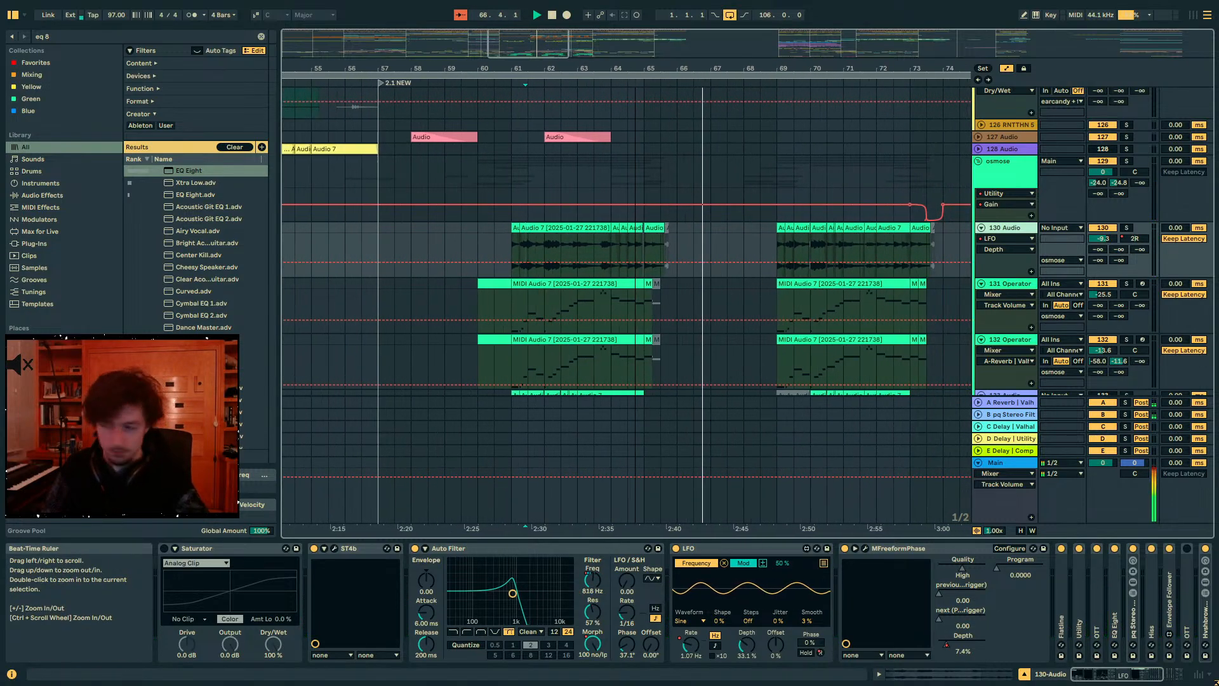
- Expand the pq Stereo Filter + Swap Delay rack on the 130 Audio track and ramp its Swap Delay % automation up to about 39 at bar 69
{"action": "key", "text": "ctrl+a"}
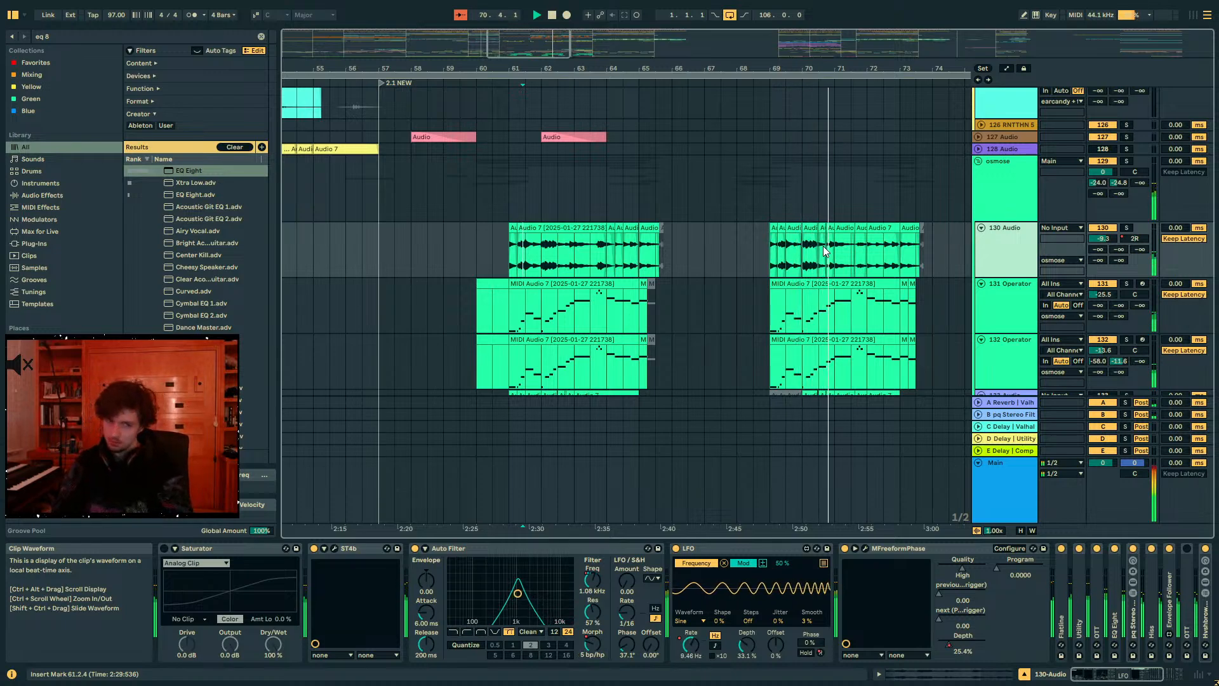
{"action": "left_click_drag", "start_coordinate": [1099, 249], "coordinate": [1099, 241]}
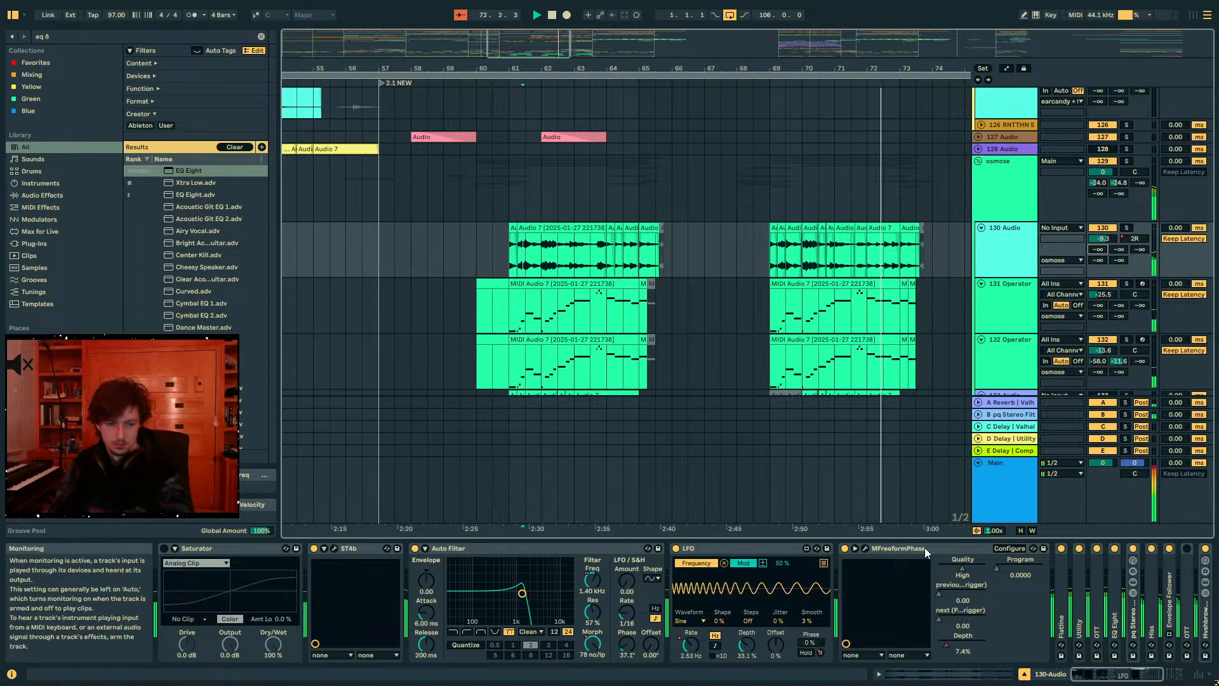
{"action": "double_click", "coordinate": [905, 550]}
{"action": "double_click", "coordinate": [934, 609]}
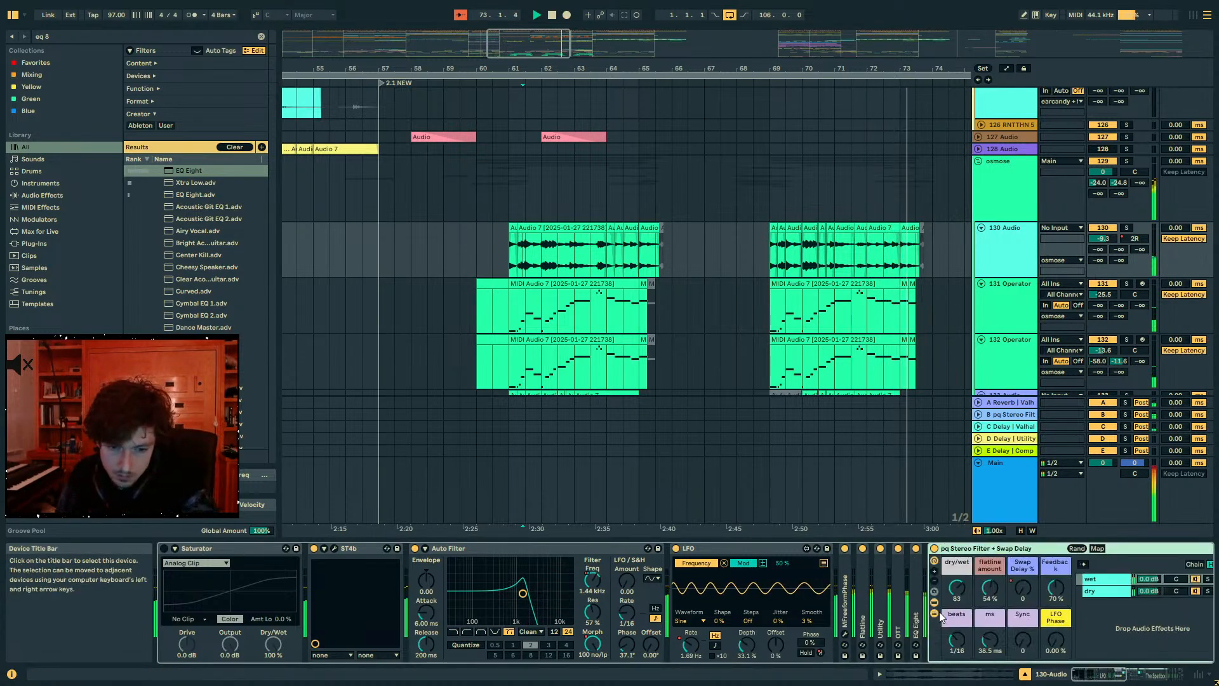
{"action": "key", "text": "a"}
{"action": "left_click_drag", "start_coordinate": [771, 274], "coordinate": [763, 261]}
{"action": "left_click", "coordinate": [771, 247]}
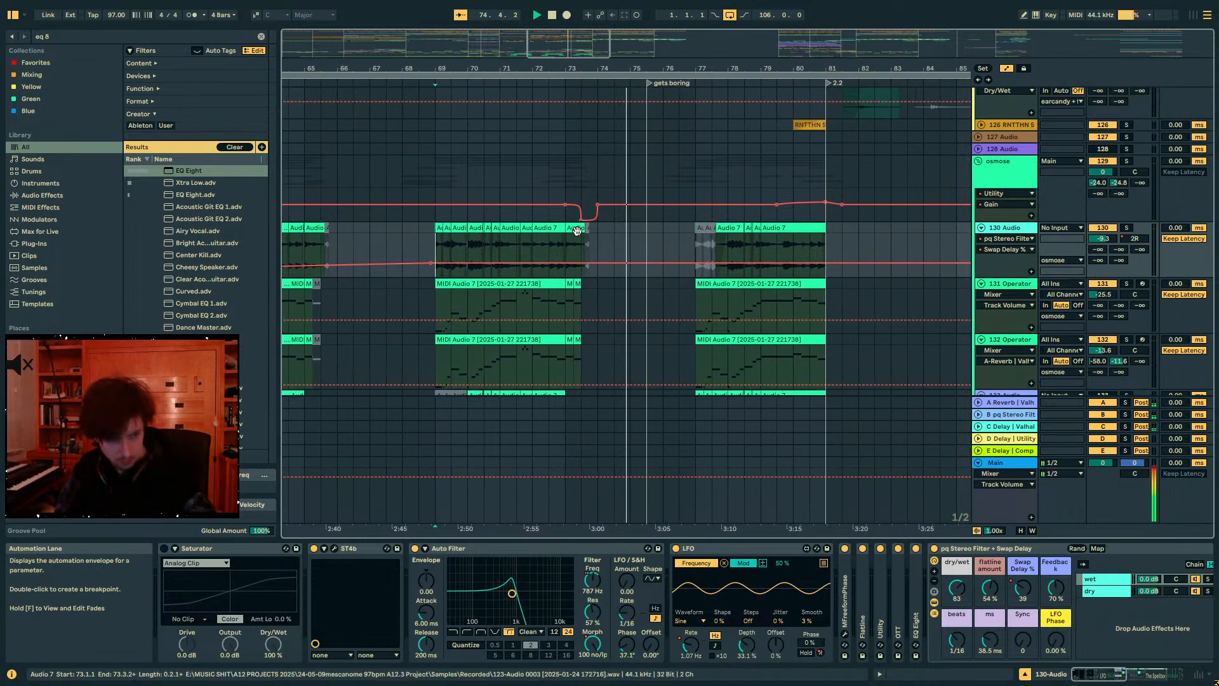
{"action": "key", "text": "a"}
- Stop playback and fold the earcandy + fx and osmose groups
{"action": "left_click", "coordinate": [561, 243]}
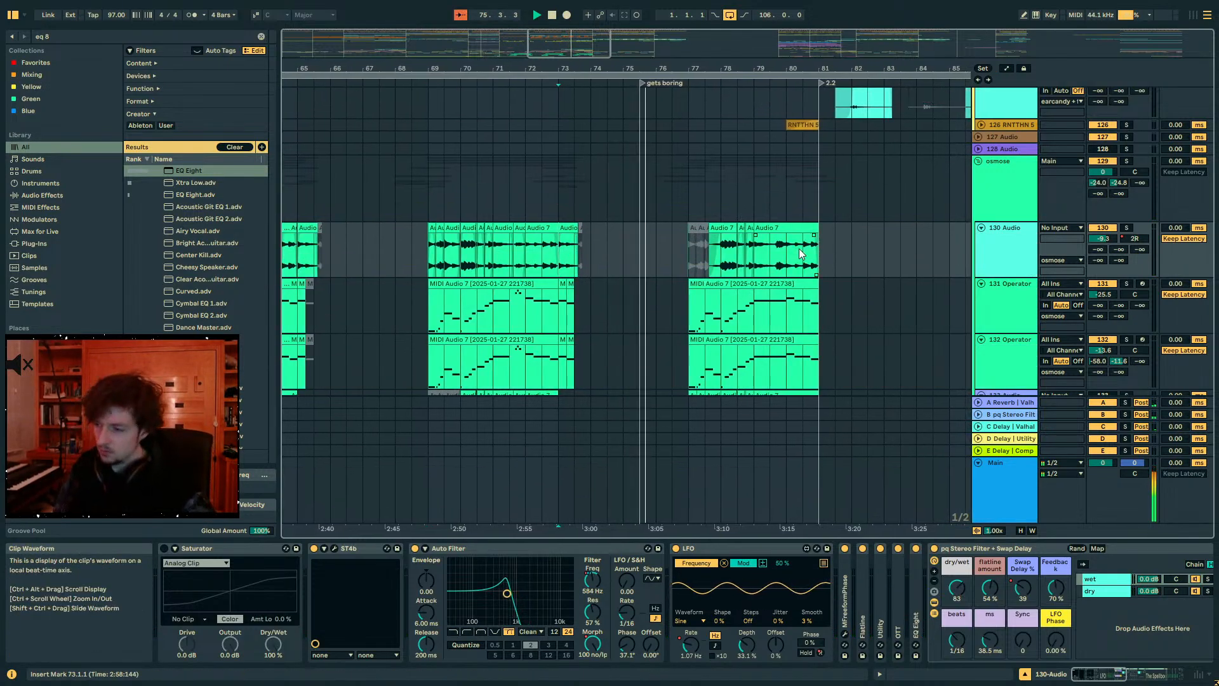
{"action": "scroll", "coordinate": [635, 194], "scroll_direction": "up", "scroll_amount": 10}
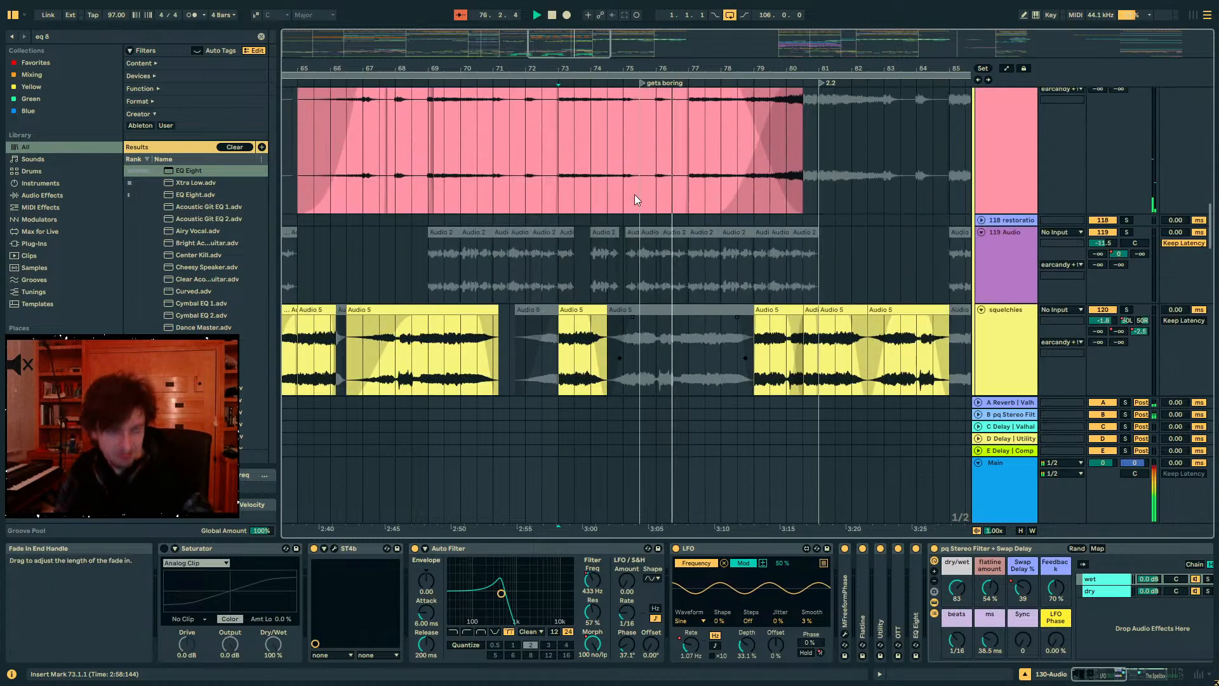
{"action": "key", "text": "space"}
{"action": "scroll", "coordinate": [634, 194], "scroll_direction": "up", "scroll_amount": 3}
{"action": "key", "text": "plus"}
{"action": "scroll", "coordinate": [635, 195], "scroll_direction": "up", "scroll_amount": 7}
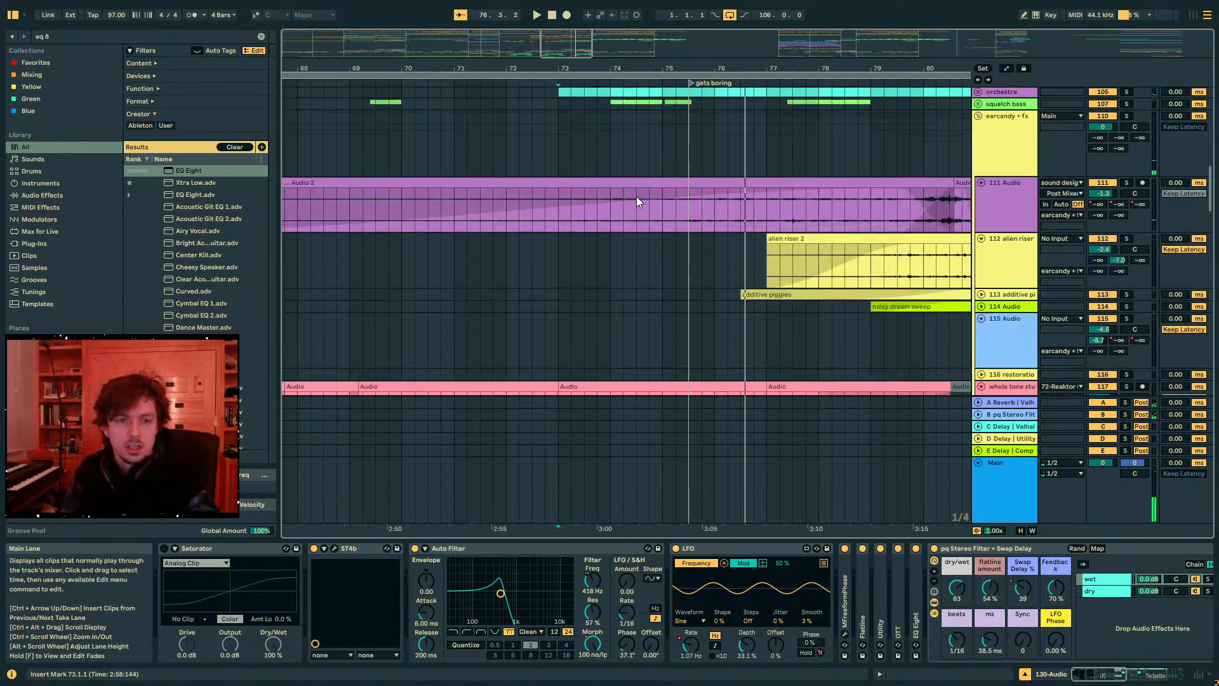
{"action": "scroll", "coordinate": [639, 202], "scroll_direction": "up", "scroll_amount": 6}
{"action": "left_click", "coordinate": [1001, 299]}
{"action": "left_click", "coordinate": [978, 268]}
{"action": "scroll", "coordinate": [760, 273], "scroll_direction": "up", "scroll_amount": 1}
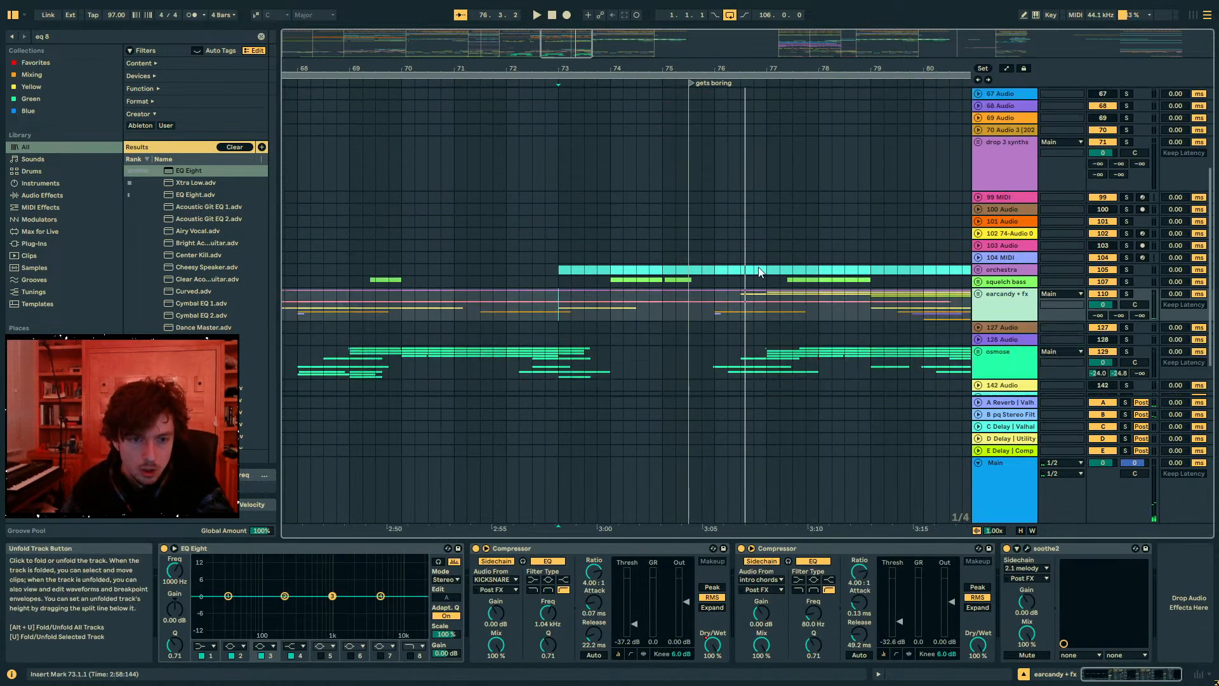
- Select the range from 73.1 to 73.3 on the melody group and unfold the group
{"action": "scroll", "coordinate": [761, 272], "scroll_direction": "up", "scroll_amount": 5}
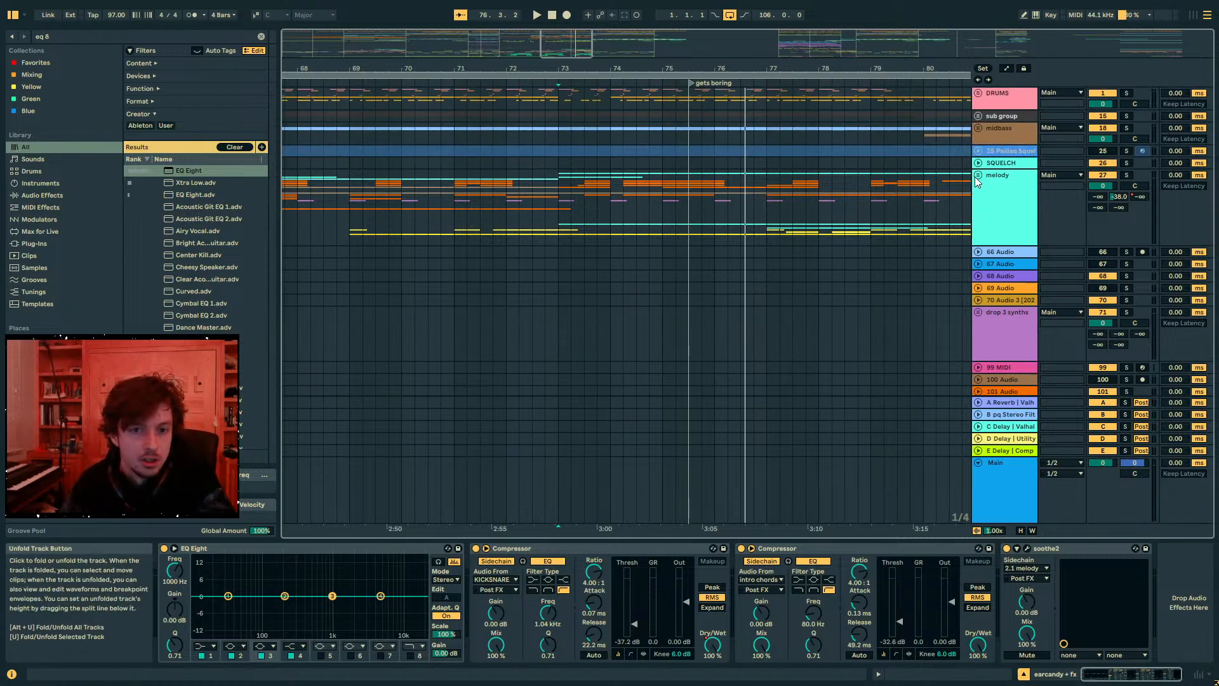
{"action": "scroll", "coordinate": [870, 212], "scroll_direction": "down", "scroll_amount": 4}
{"action": "left_click", "coordinate": [594, 139], "text": "shift"}
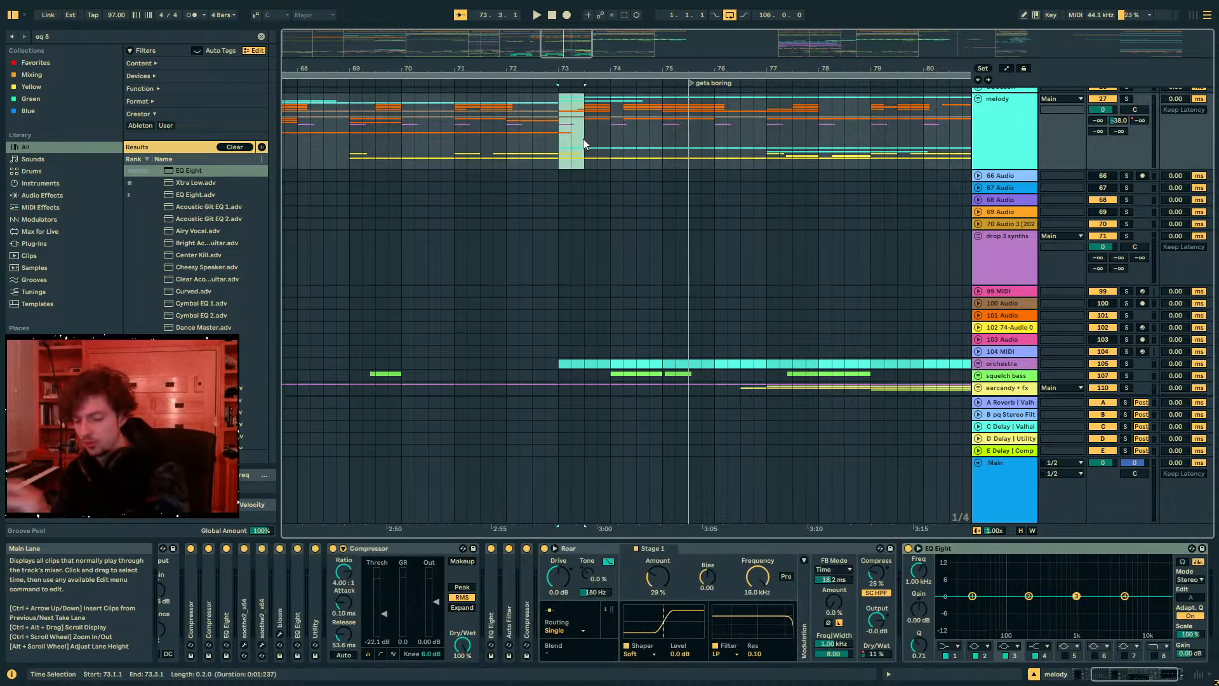
{"action": "left_click", "coordinate": [976, 105]}
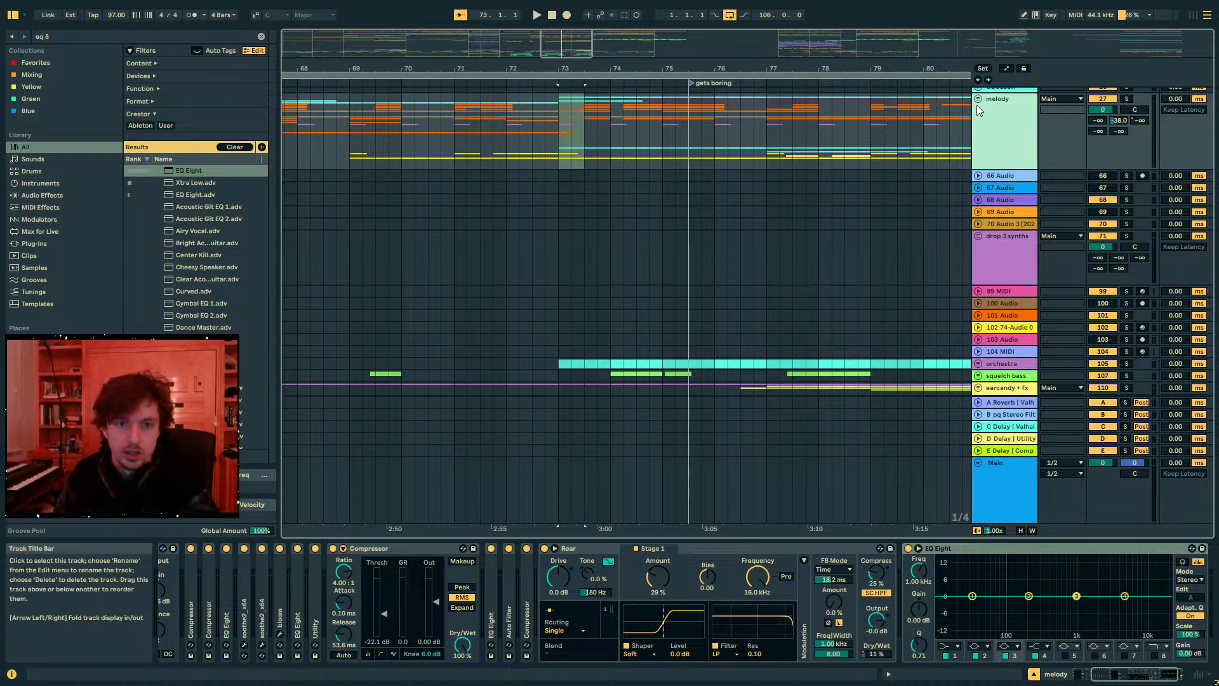
{"action": "left_click", "coordinate": [977, 99]}
- Examine the clips of the tracks inside the melody group around bars 68 to 80
{"action": "scroll", "coordinate": [939, 174], "scroll_direction": "down", "scroll_amount": 3}
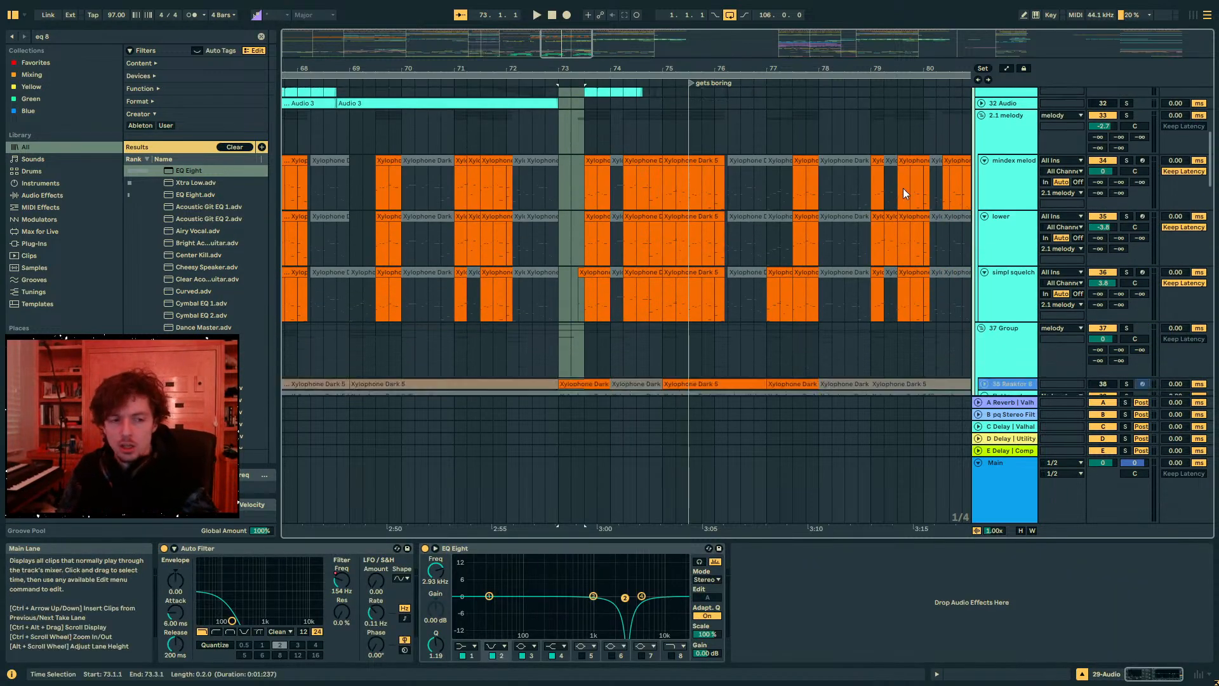
{"action": "scroll", "coordinate": [902, 188], "scroll_direction": "down", "scroll_amount": 2}
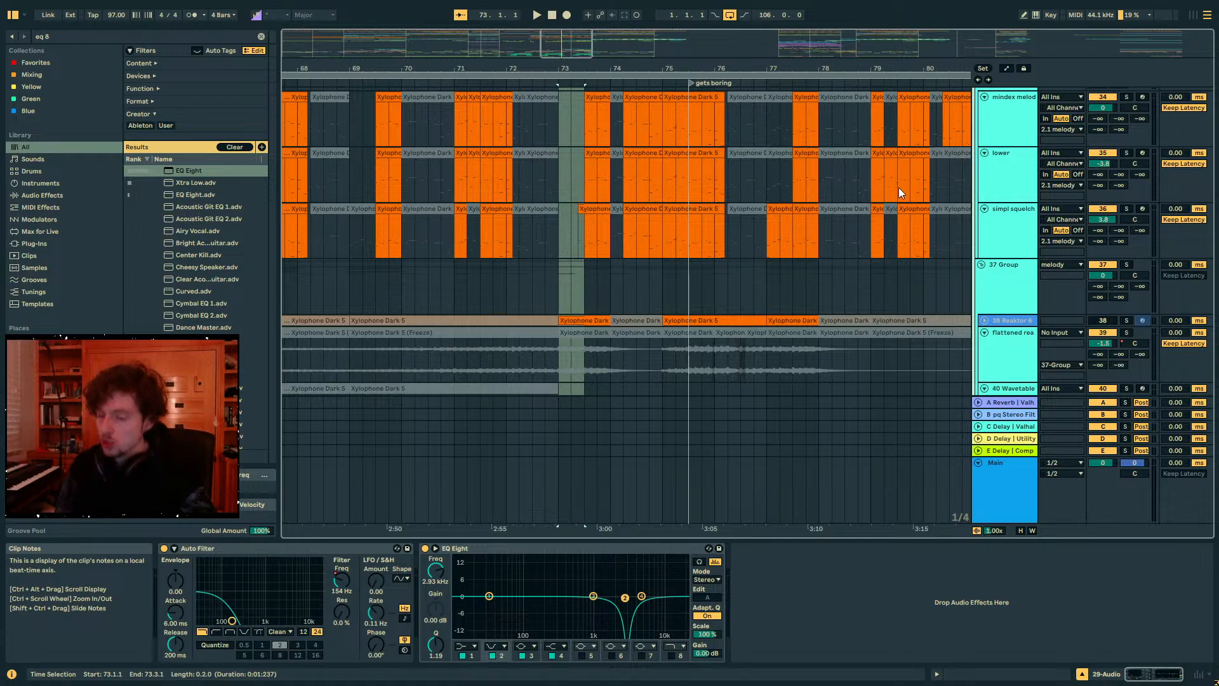
{"action": "scroll", "coordinate": [898, 187], "scroll_direction": "down", "scroll_amount": 3}
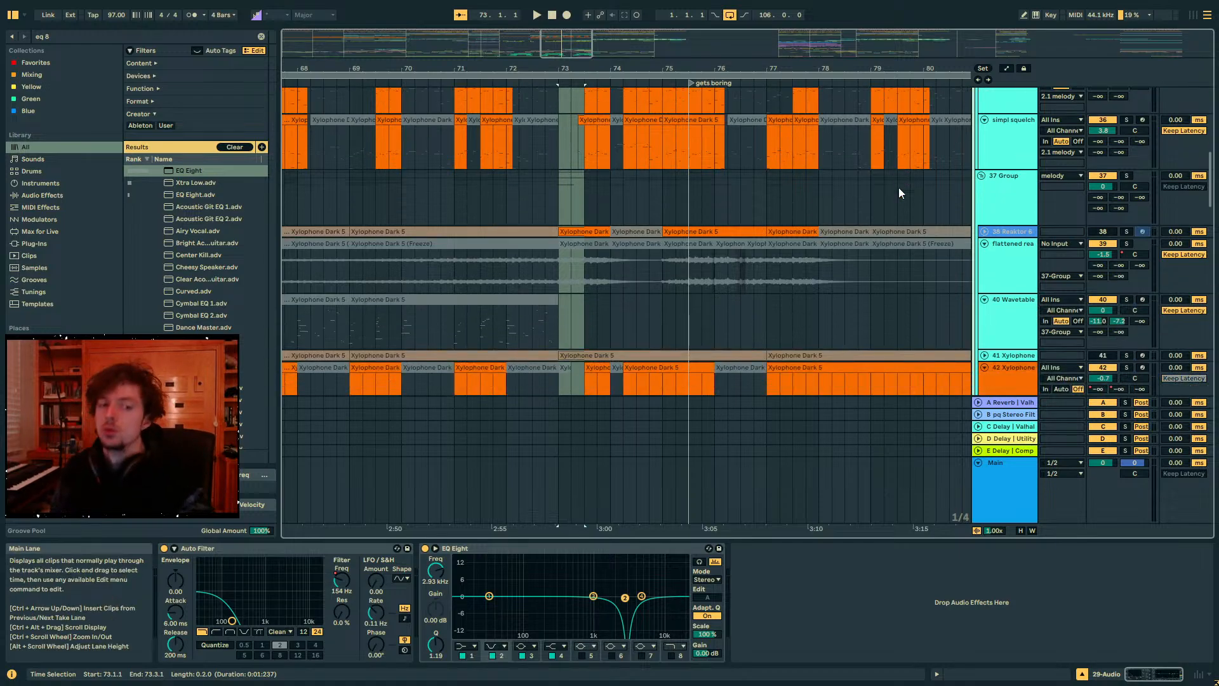
{"action": "scroll", "coordinate": [898, 188], "scroll_direction": "down", "scroll_amount": 4}
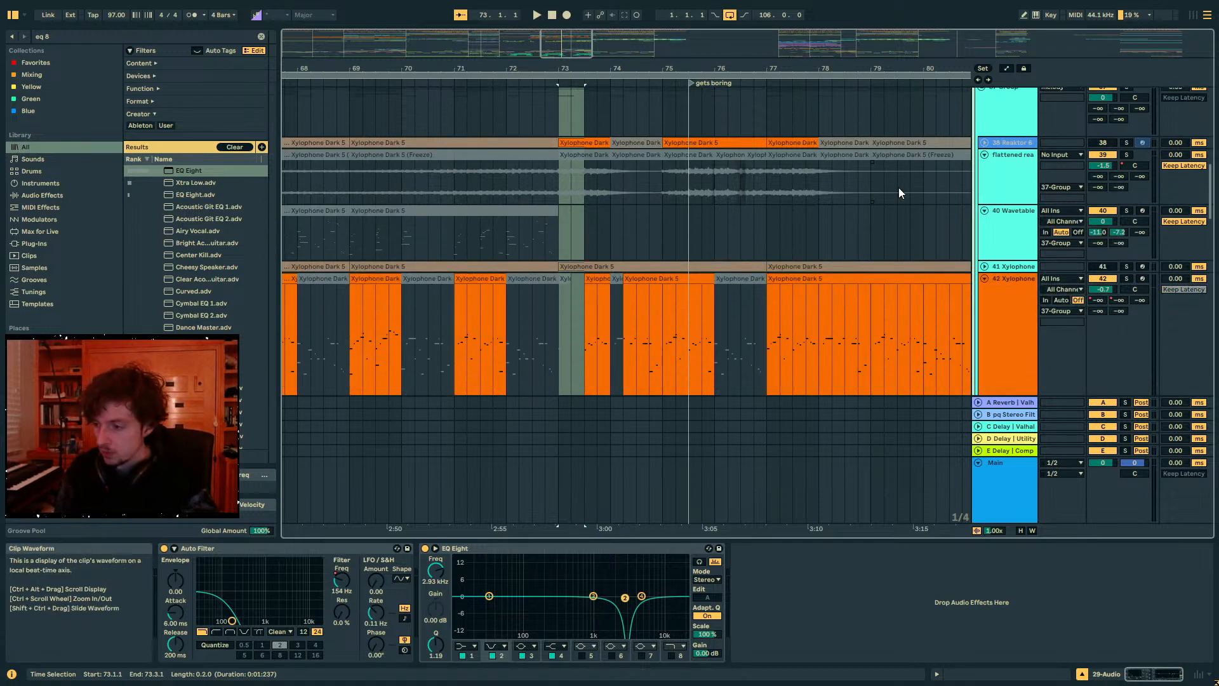
{"action": "scroll", "coordinate": [898, 188], "scroll_direction": "down", "scroll_amount": 5}
{"action": "scroll", "coordinate": [897, 188], "scroll_direction": "down", "scroll_amount": 2}
{"action": "scroll", "coordinate": [979, 222], "scroll_direction": "up", "scroll_amount": 10}
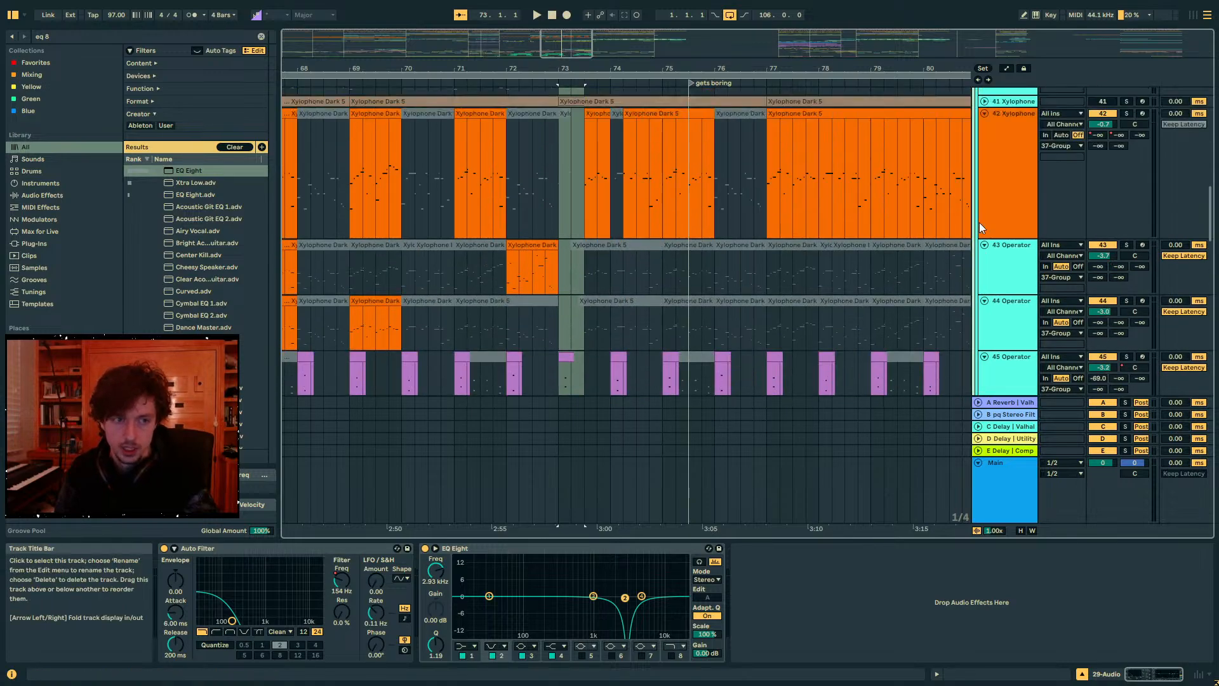
{"action": "scroll", "coordinate": [1000, 224], "scroll_direction": "up", "scroll_amount": 13}
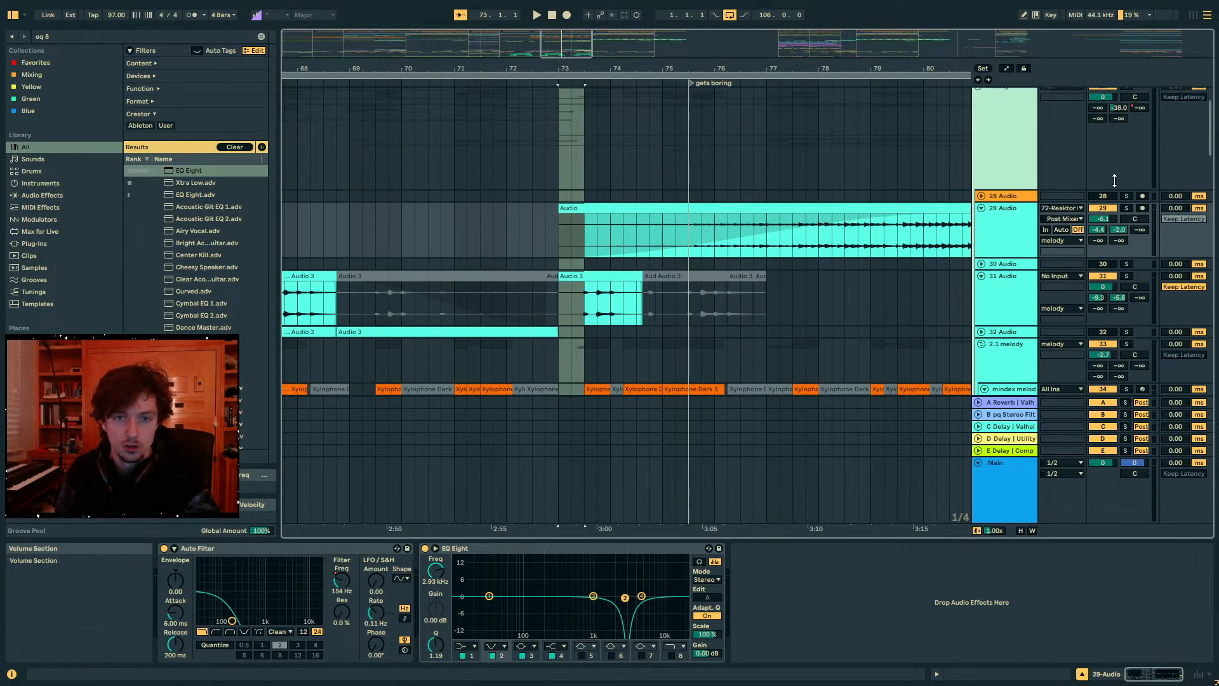
- Solo the melody group and play it from 73.1, then from 73.3
{"action": "left_click", "coordinate": [1127, 175]}
{"action": "key", "text": "space"}
{"action": "scroll", "coordinate": [676, 203], "scroll_direction": "down", "scroll_amount": 3}
{"action": "scroll", "coordinate": [660, 203], "scroll_direction": "down", "scroll_amount": 2}
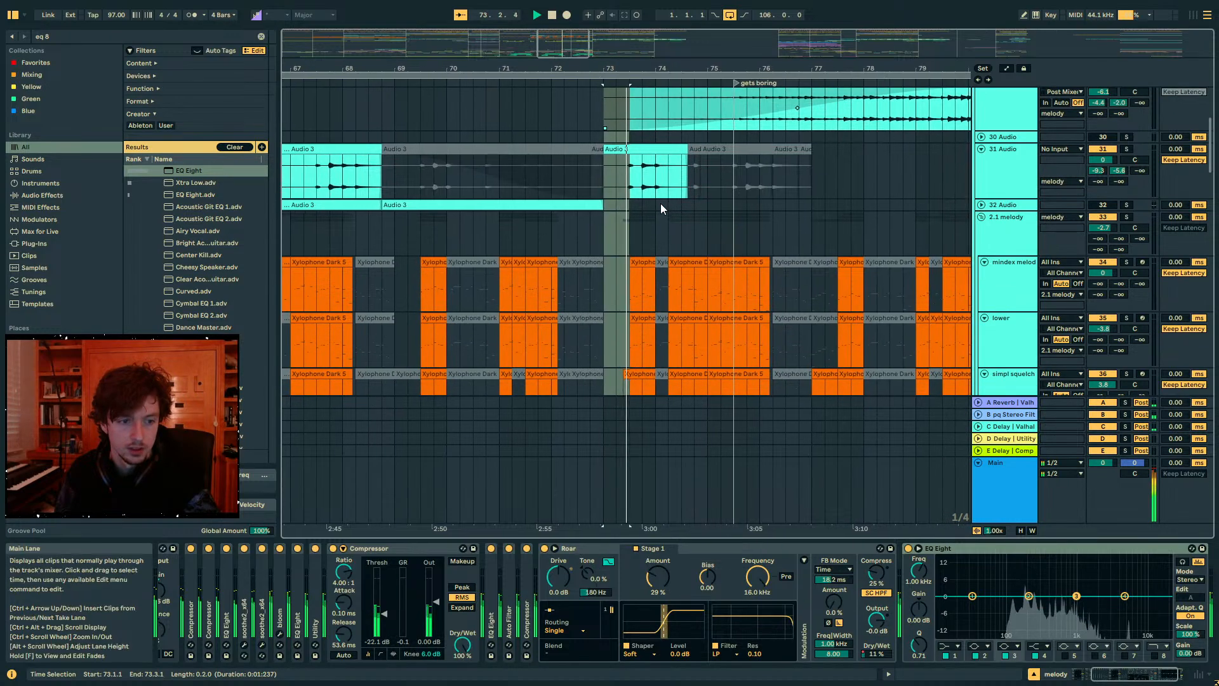
{"action": "scroll", "coordinate": [648, 197], "scroll_direction": "up", "scroll_amount": 2}
{"action": "key", "text": "space"}
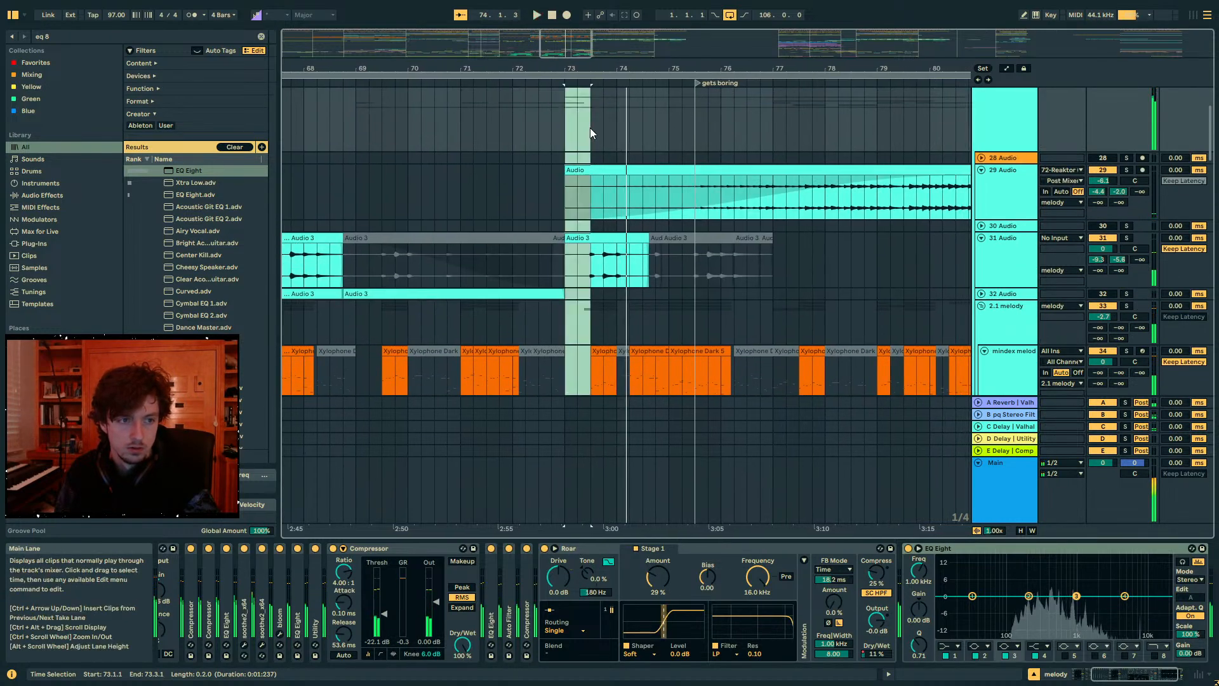
{"action": "left_click_drag", "start_coordinate": [589, 127], "coordinate": [619, 132]}
{"action": "key", "text": "space"}
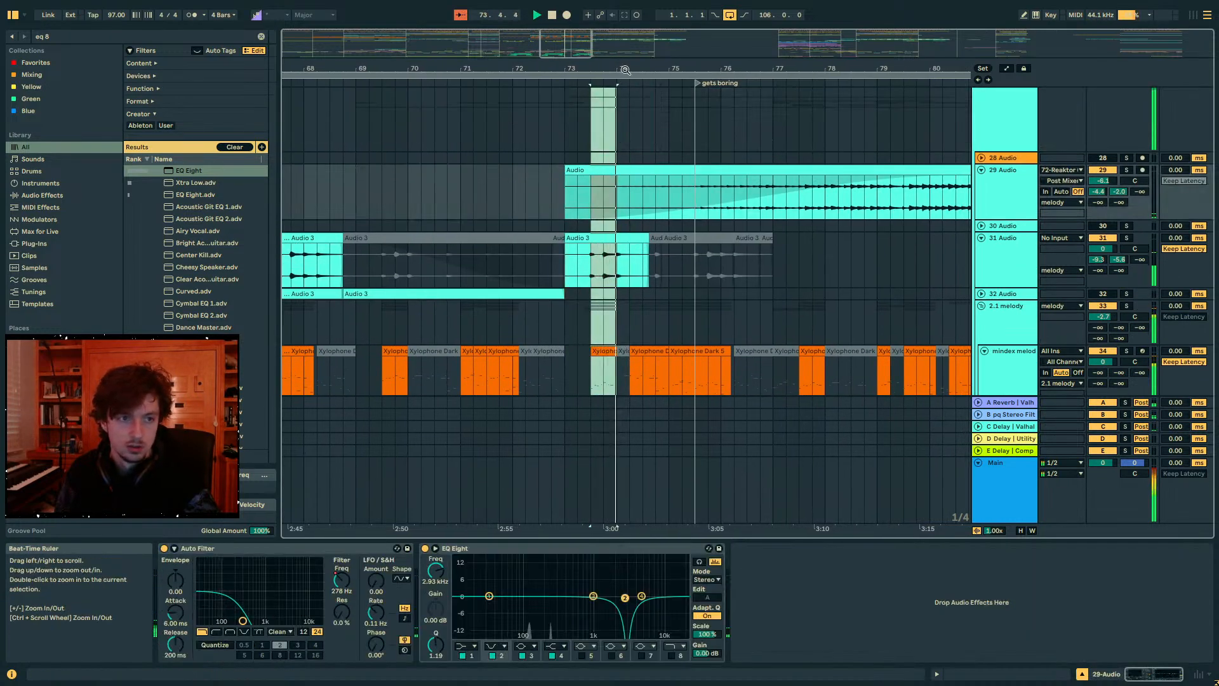
- Play the soloed melody group in the matching spot of the next phrase, from 77.3
{"action": "scroll", "coordinate": [631, 111], "scroll_direction": "down", "scroll_amount": 2}
{"action": "left_click", "coordinate": [733, 119]}
{"action": "left_click_drag", "start_coordinate": [752, 122], "coordinate": [774, 120]}
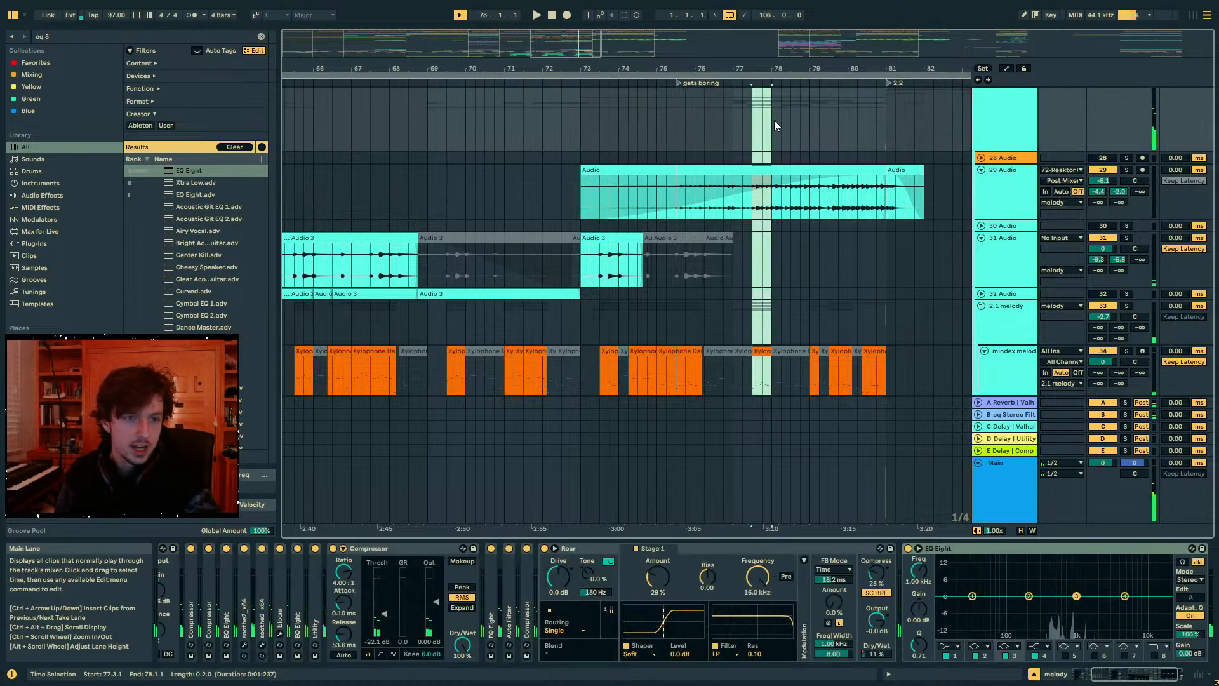
{"action": "left_click", "coordinate": [619, 114]}
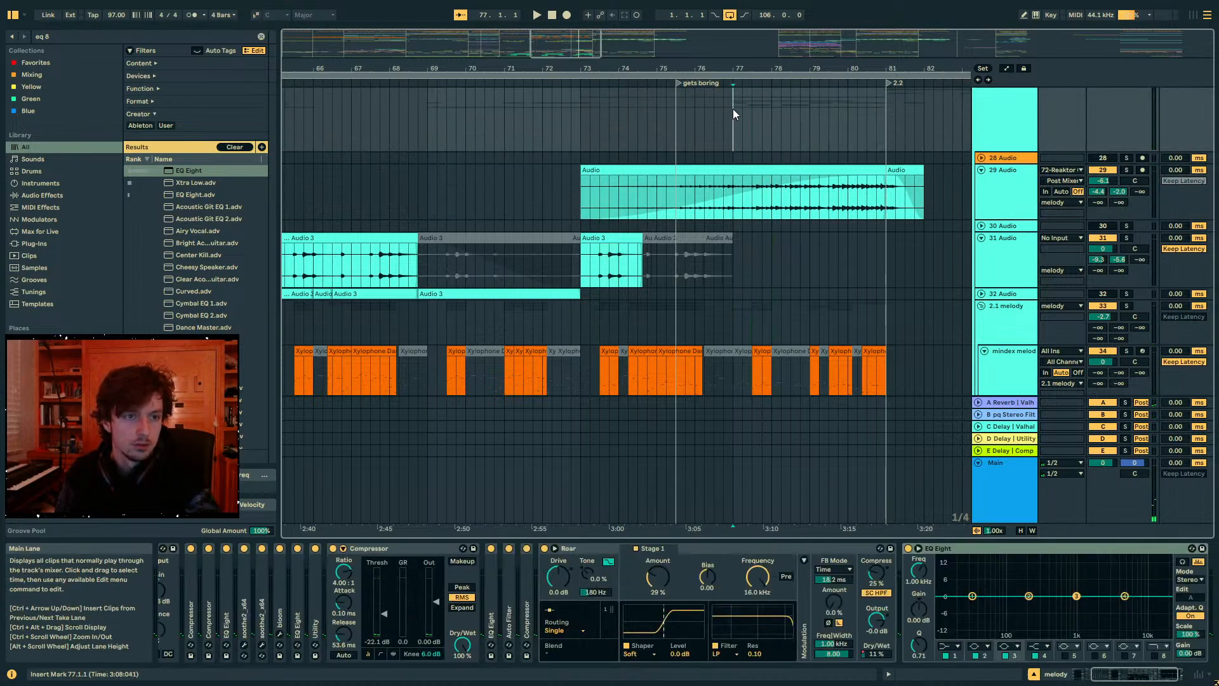
{"action": "left_click", "coordinate": [752, 110]}
{"action": "scroll", "coordinate": [595, 229], "scroll_direction": "up", "scroll_amount": 3}
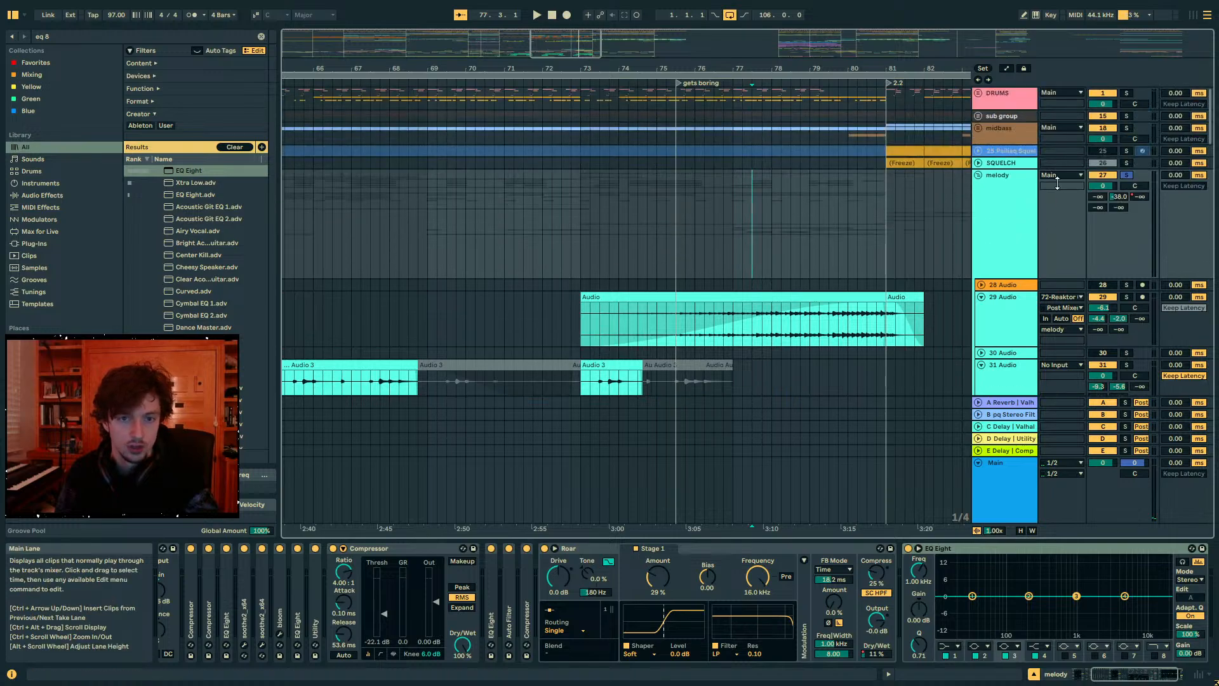
- Unsolo and fold the melody group, and return its insert marker to 73.1.1
{"action": "left_click", "coordinate": [1010, 235]}
{"action": "left_click", "coordinate": [979, 176]}
{"action": "left_click", "coordinate": [581, 202]}
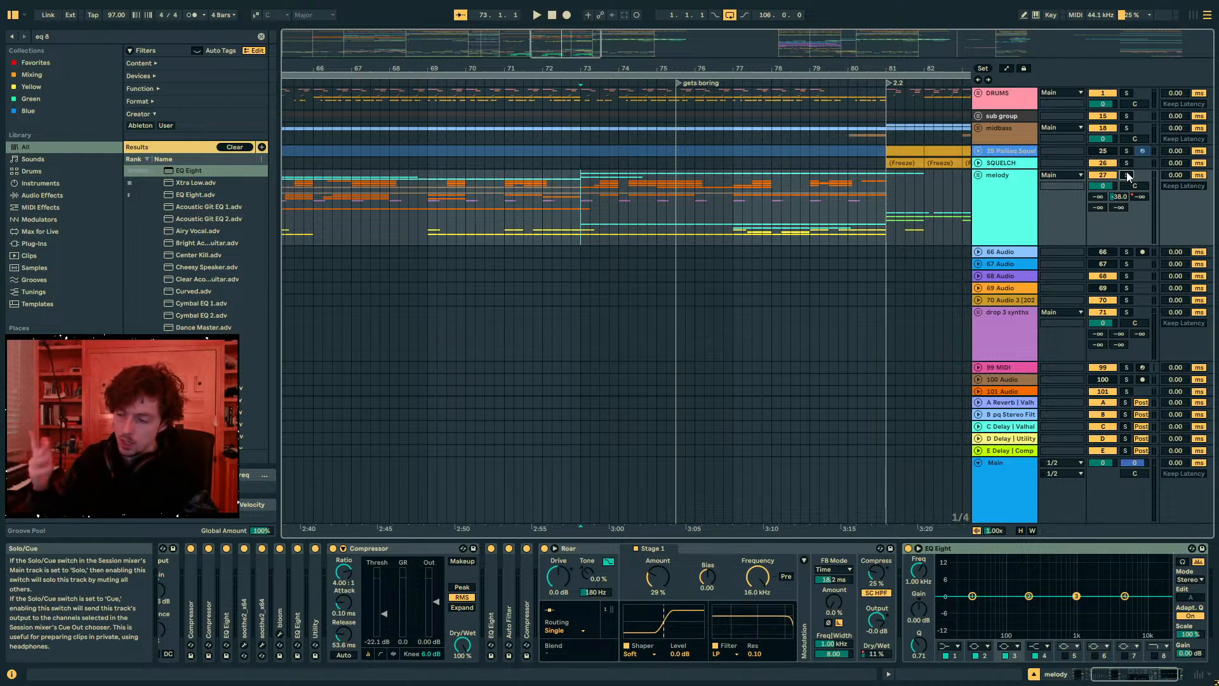
{"action": "left_click", "coordinate": [988, 177]}
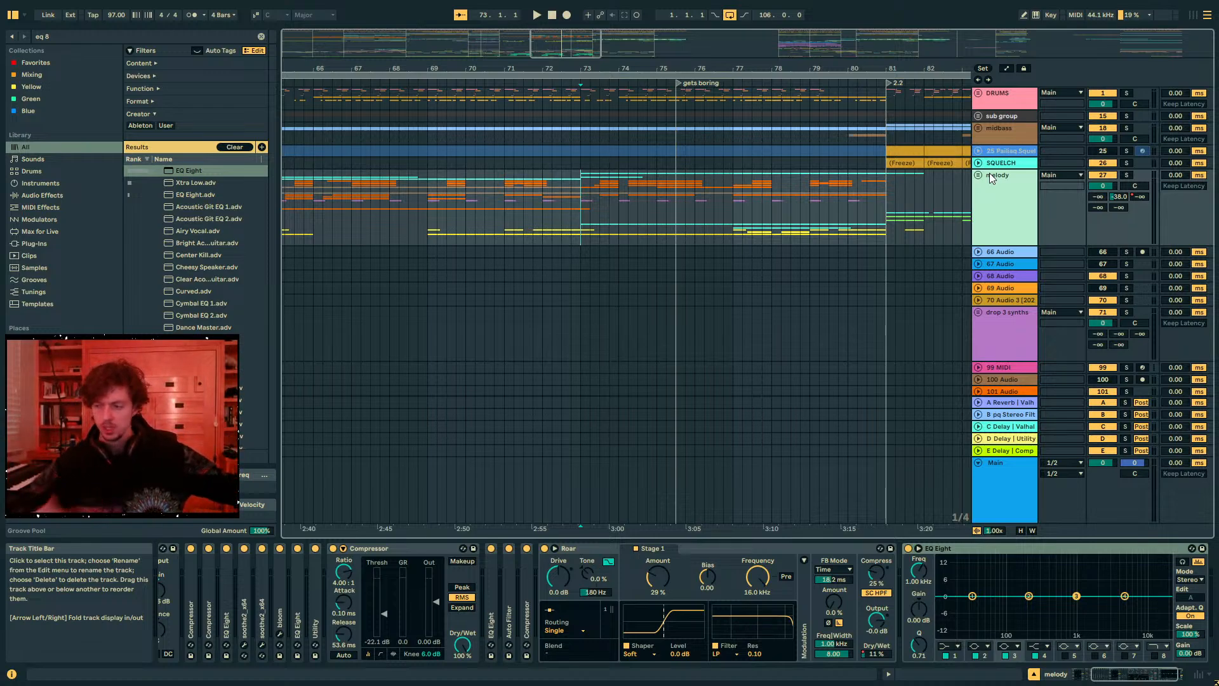
- Place the insert marker at 73.1.1 on the earcandy + fx group and unfold the osmose group
{"action": "scroll", "coordinate": [997, 216], "scroll_direction": "down", "scroll_amount": 3}
{"action": "left_click", "coordinate": [993, 218]}
{"action": "scroll", "coordinate": [980, 213], "scroll_direction": "down", "scroll_amount": 3}
{"action": "left_click", "coordinate": [985, 243]}
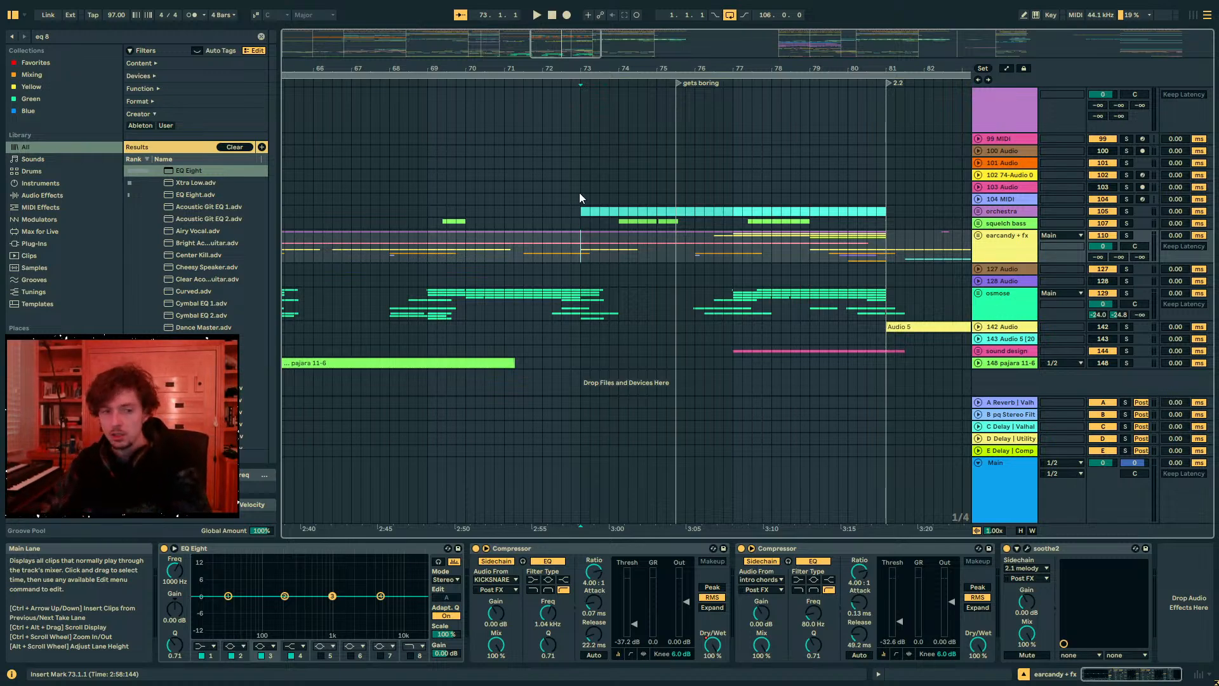
{"action": "left_click", "coordinate": [579, 249]}
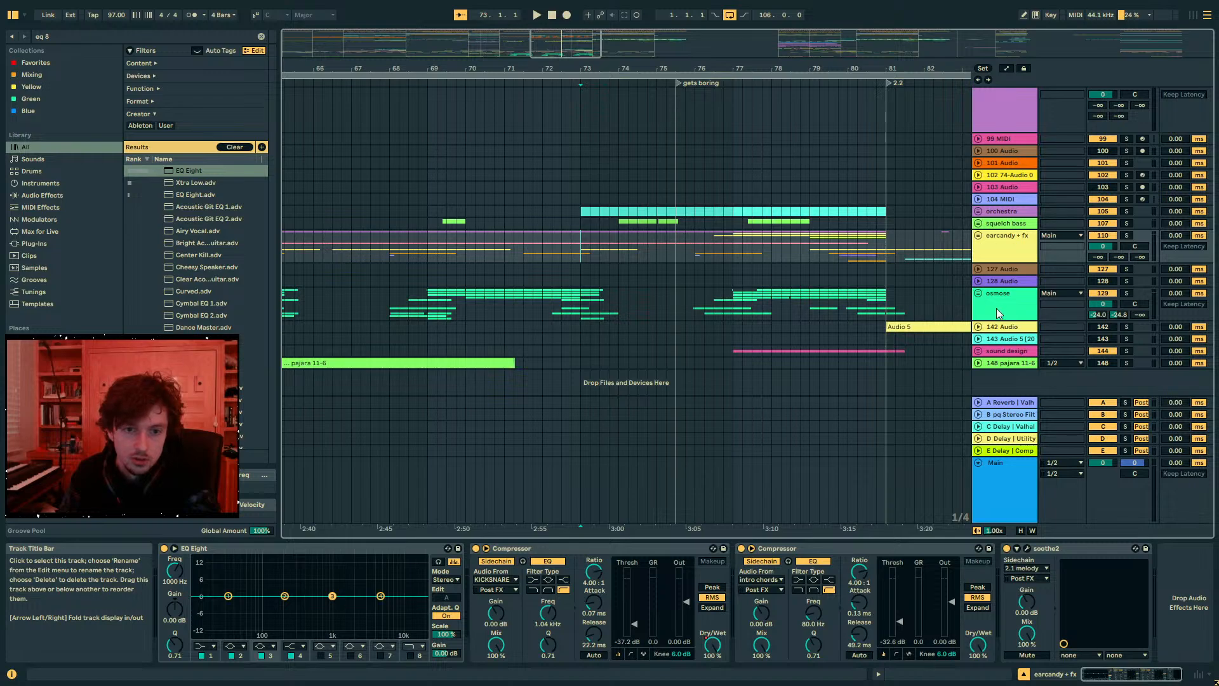
{"action": "left_click", "coordinate": [1091, 299]}
{"action": "left_click", "coordinate": [969, 293]}
{"action": "key", "text": "u"}
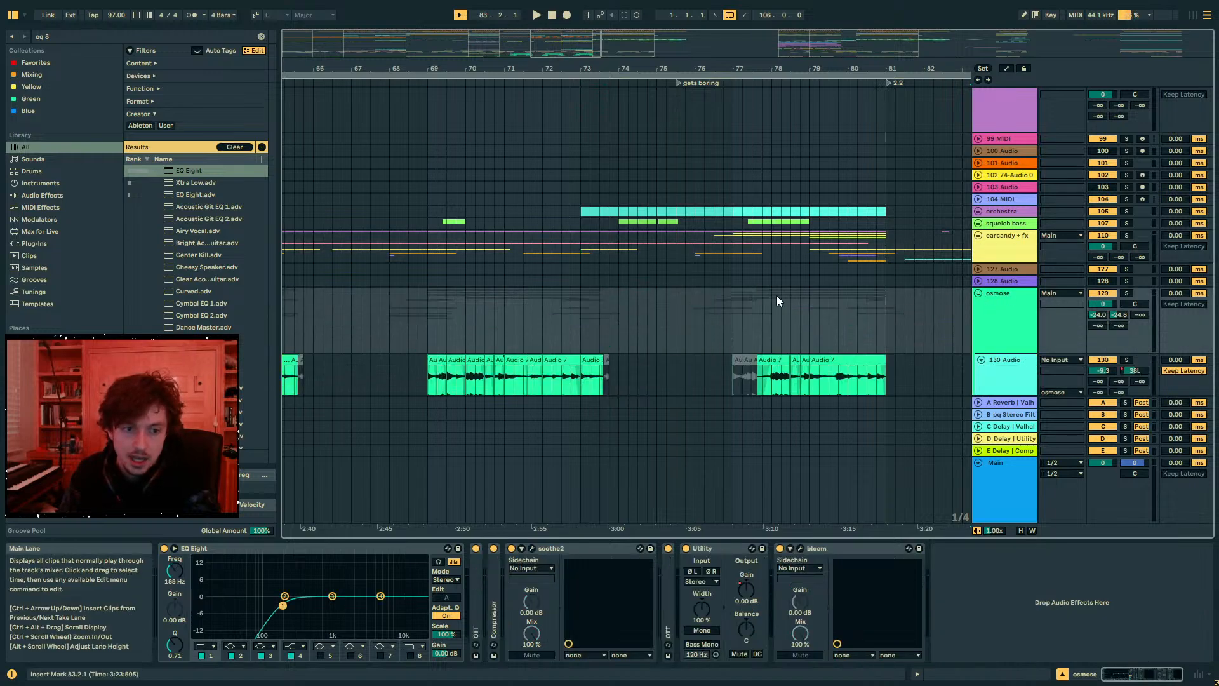
- Play the osmose group from 68.4, solo it to hear the phrase alone, then stop and unsolo it
{"action": "scroll", "coordinate": [730, 260], "scroll_direction": "down", "scroll_amount": 2}
{"action": "left_click_drag", "start_coordinate": [728, 234], "coordinate": [862, 238]}
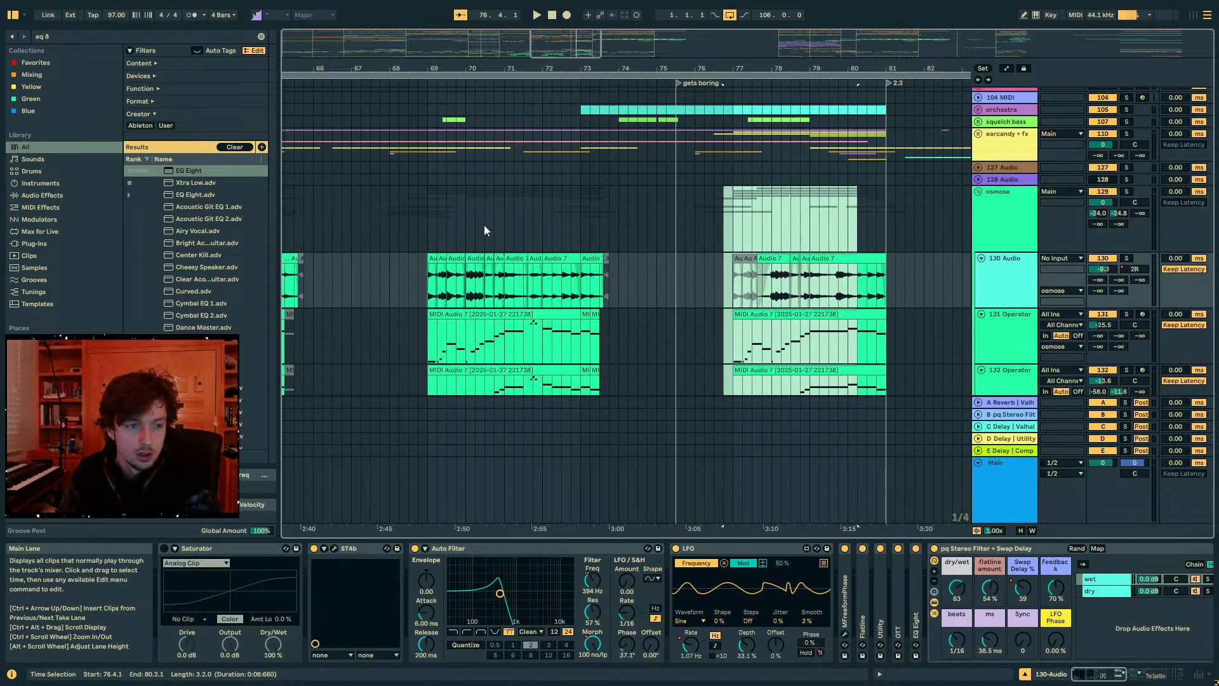
{"action": "left_click", "coordinate": [421, 232]}
{"action": "key", "text": "space"}
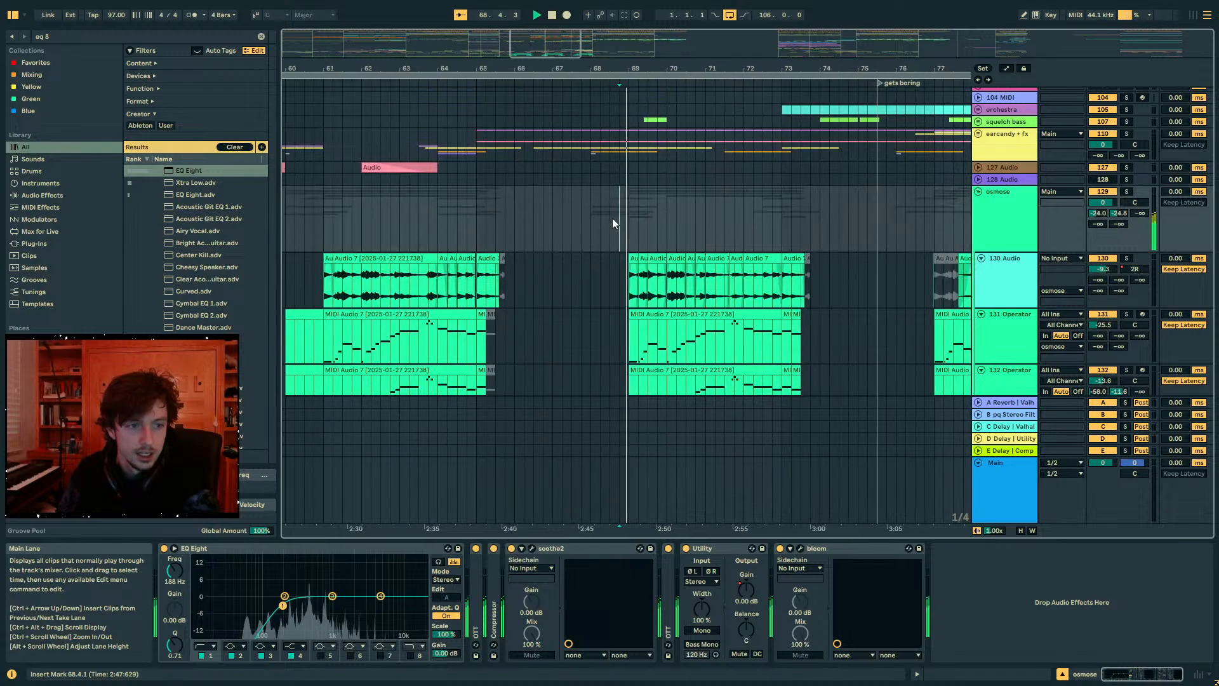
{"action": "left_click", "coordinate": [1127, 191]}
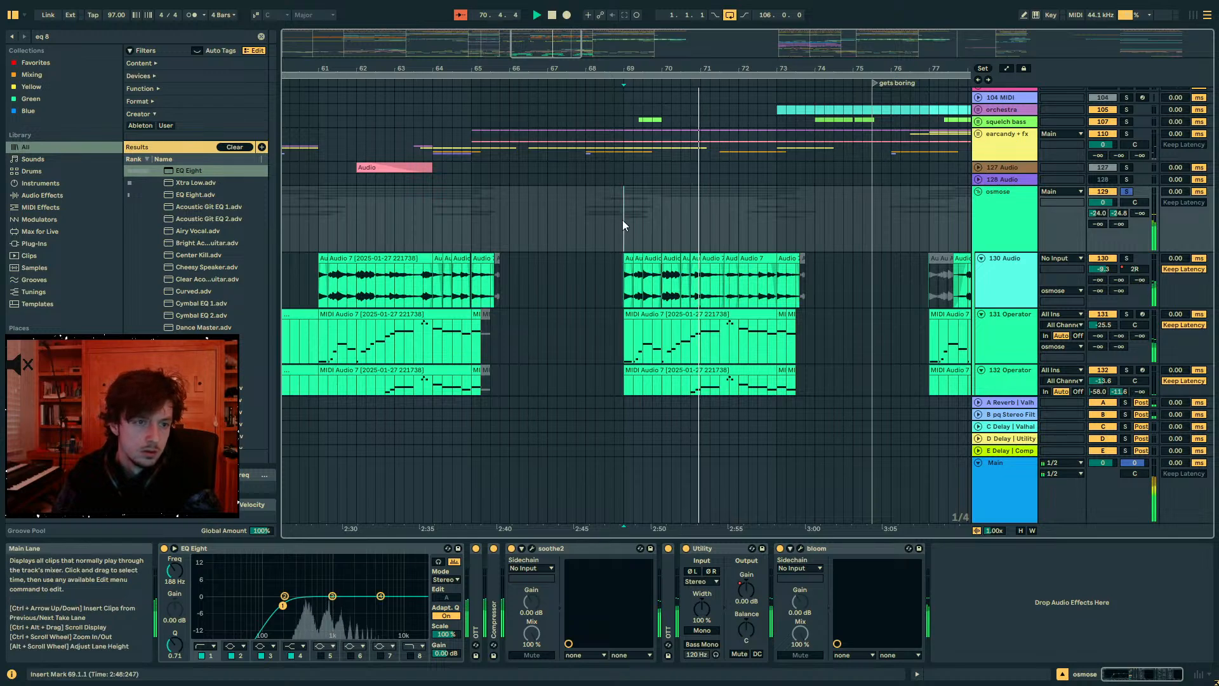
{"action": "left_click", "coordinate": [1127, 192]}
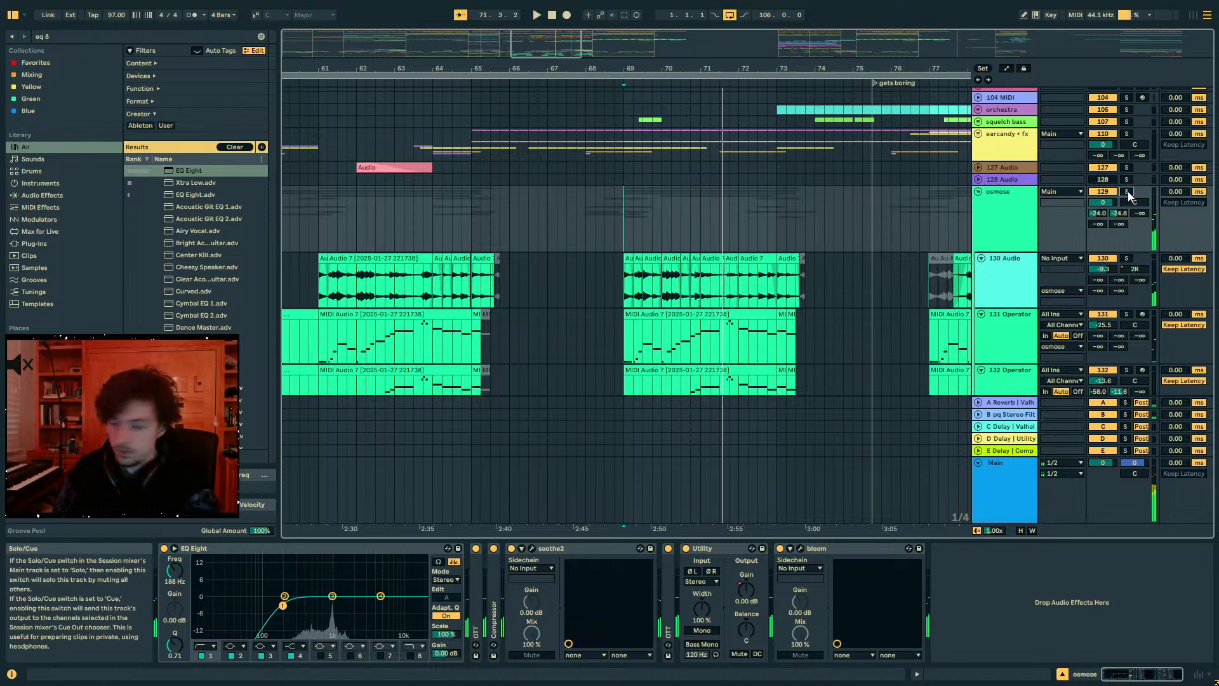
- Mark out the osmose phrase spacing by selecting the group's eight-bar range from 65.1 to 73.1
{"action": "mouse_move", "coordinate": [621, 221]}
{"action": "left_mouse_down"}
{"action": "mouse_move", "coordinate": [776, 236]}
{"action": "mouse_move", "coordinate": [404, 223]}
{"action": "mouse_move", "coordinate": [625, 223]}
{"action": "left_mouse_up"}
{"action": "left_click", "coordinate": [479, 222]}
{"action": "left_click_drag", "start_coordinate": [626, 223], "coordinate": [473, 215]}
{"action": "left_click_drag", "start_coordinate": [623, 280], "coordinate": [780, 284]}
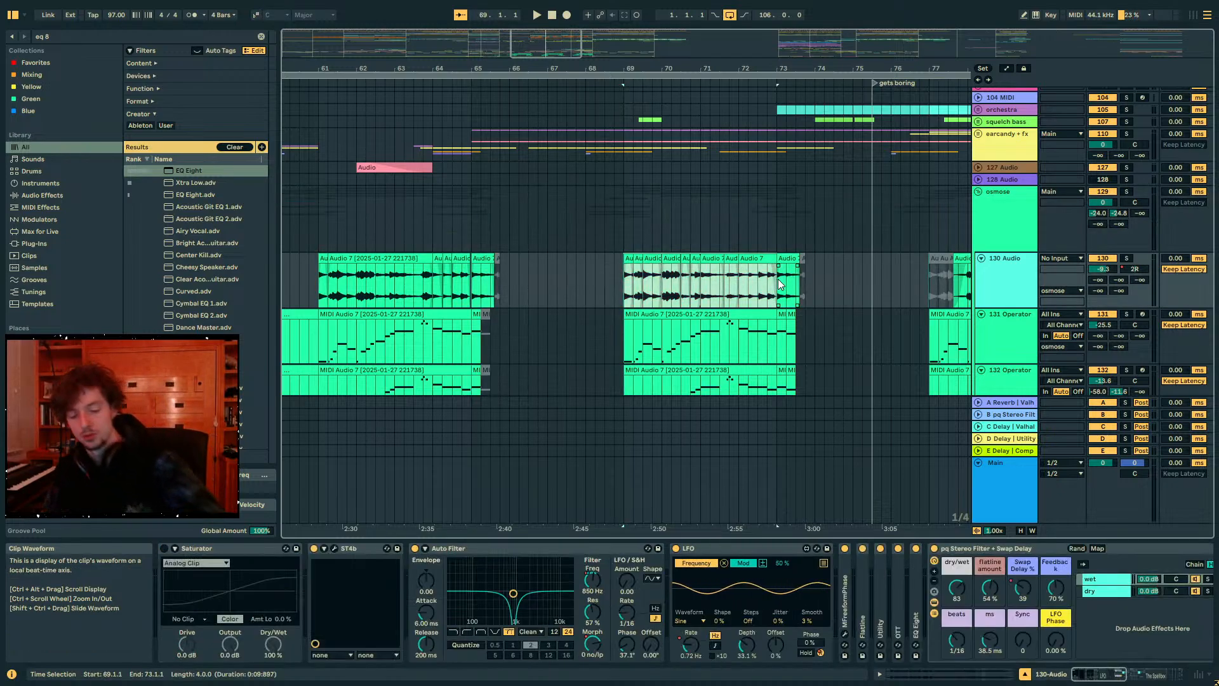
{"action": "left_click_drag", "start_coordinate": [780, 283], "coordinate": [469, 279]}
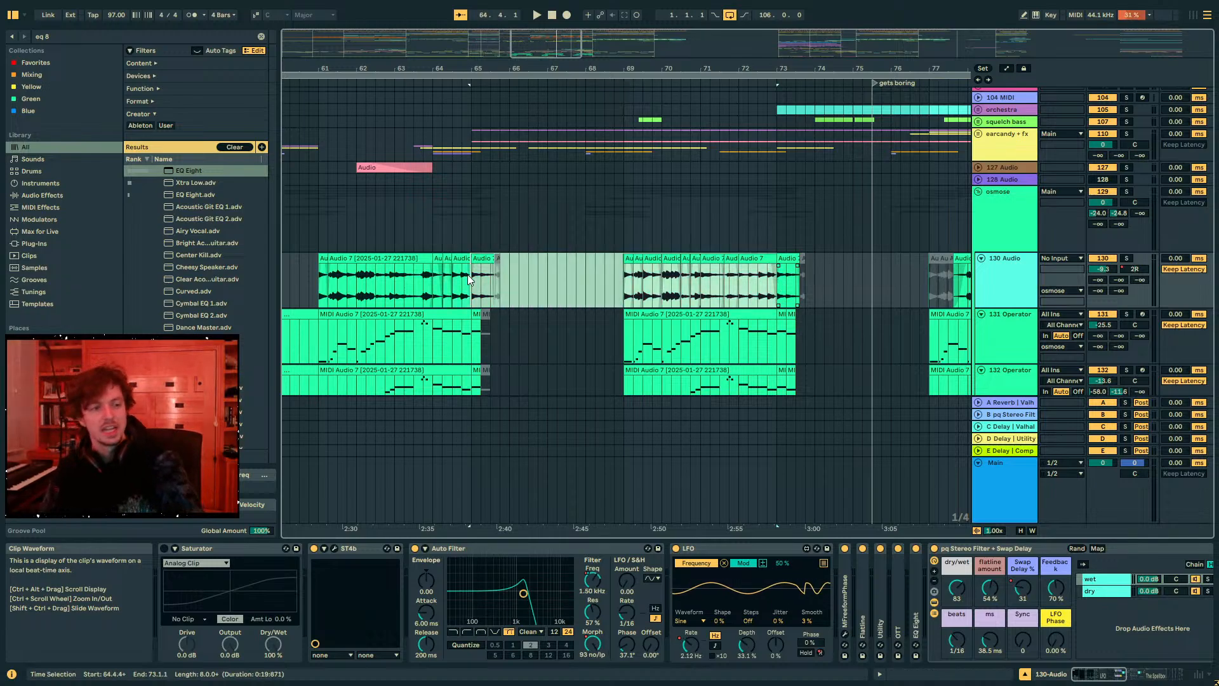
{"action": "left_click_drag", "start_coordinate": [469, 215], "coordinate": [775, 222]}
{"action": "left_click_drag", "start_coordinate": [660, 69], "coordinate": [658, 17]}
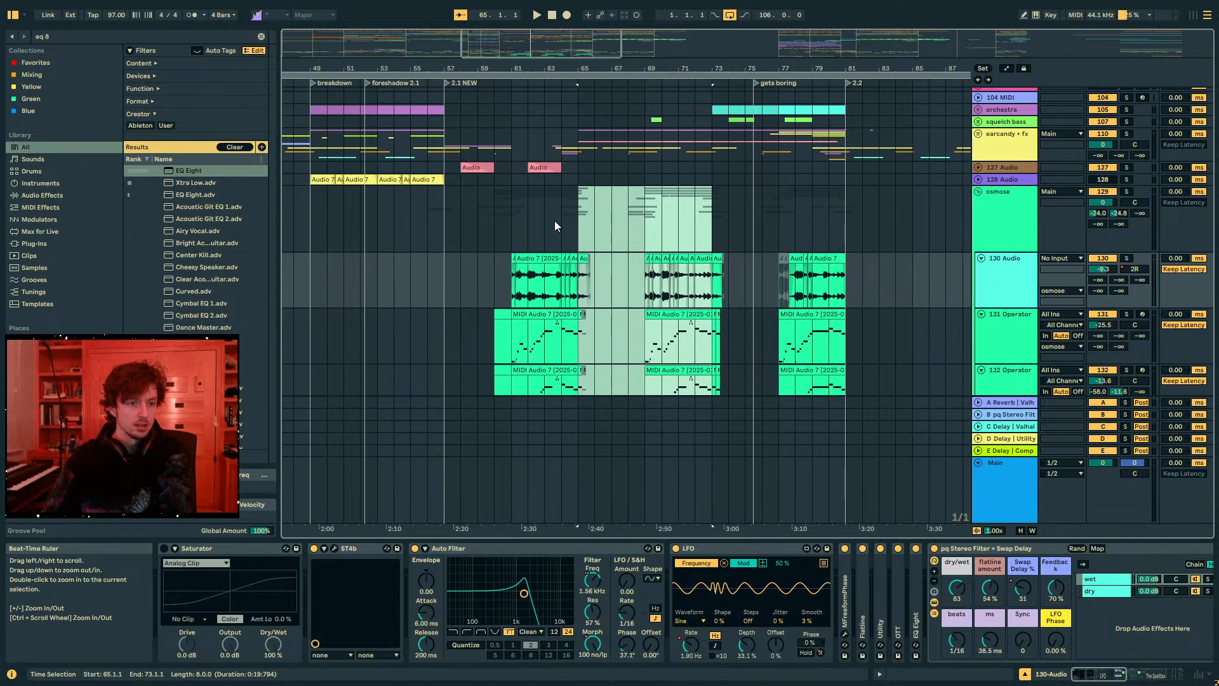
- Place the insert marker at 65.1.1 on the osmose group and fold the group
{"action": "left_click_drag", "start_coordinate": [711, 235], "coordinate": [578, 232]}
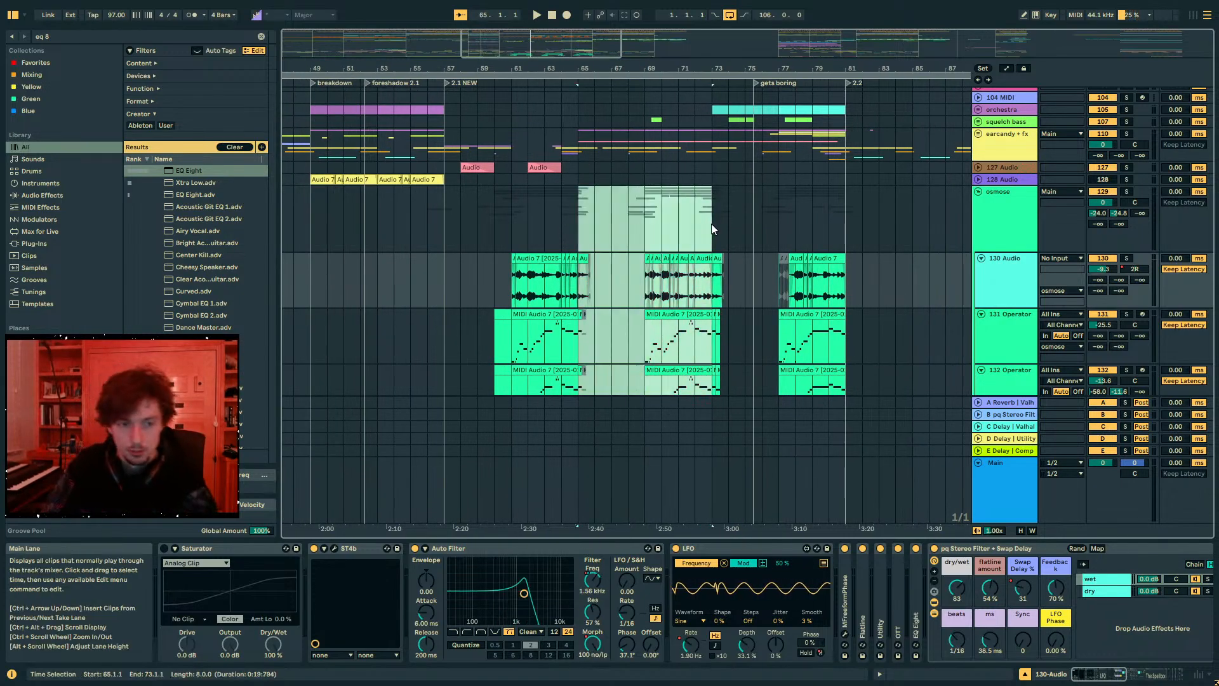
{"action": "left_click_drag", "start_coordinate": [712, 225], "coordinate": [576, 221]}
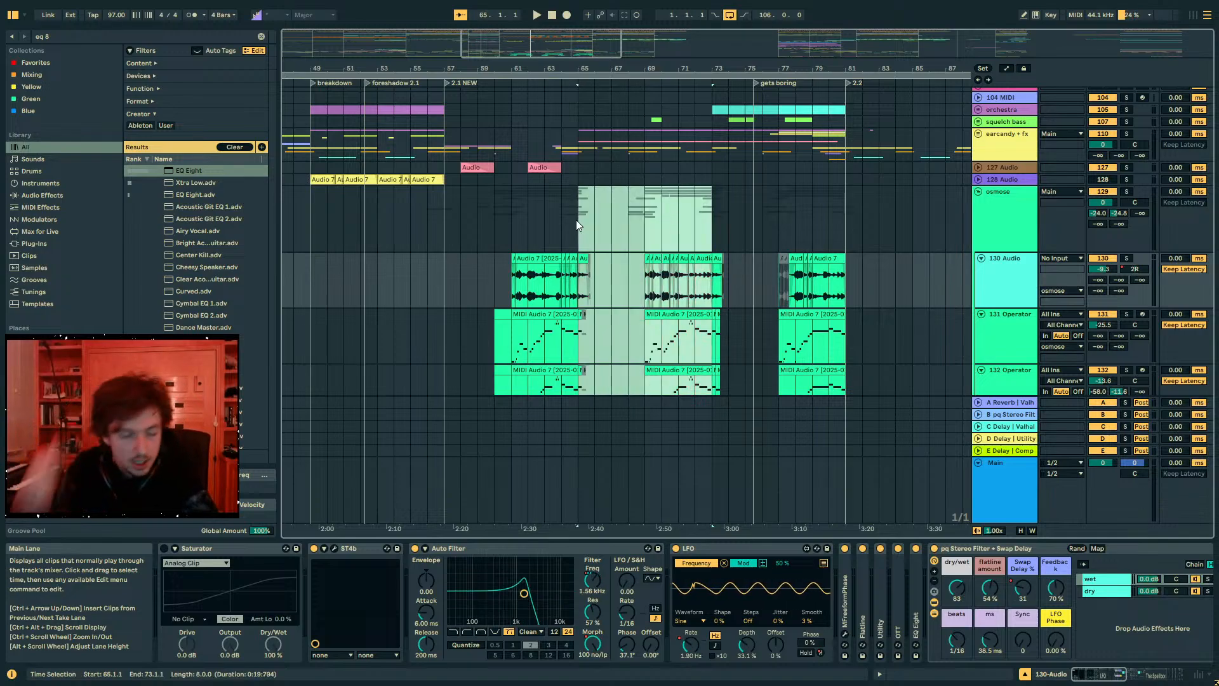
{"action": "left_click", "coordinate": [576, 222]}
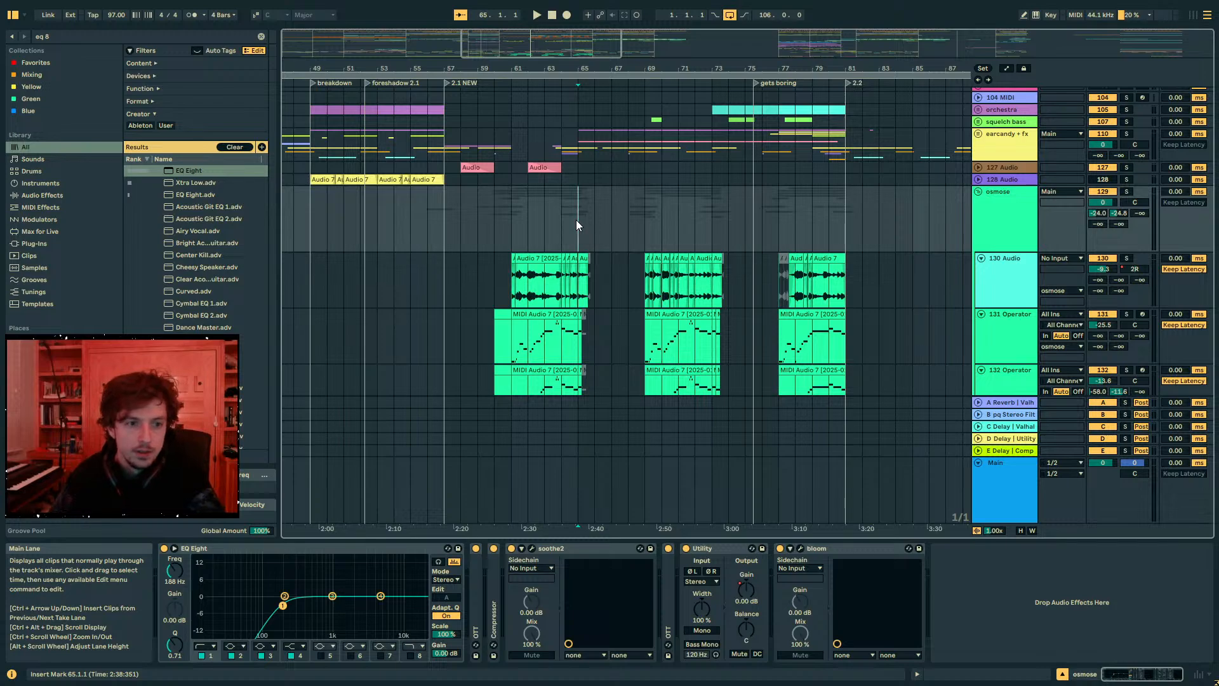
{"action": "left_click", "coordinate": [978, 191]}
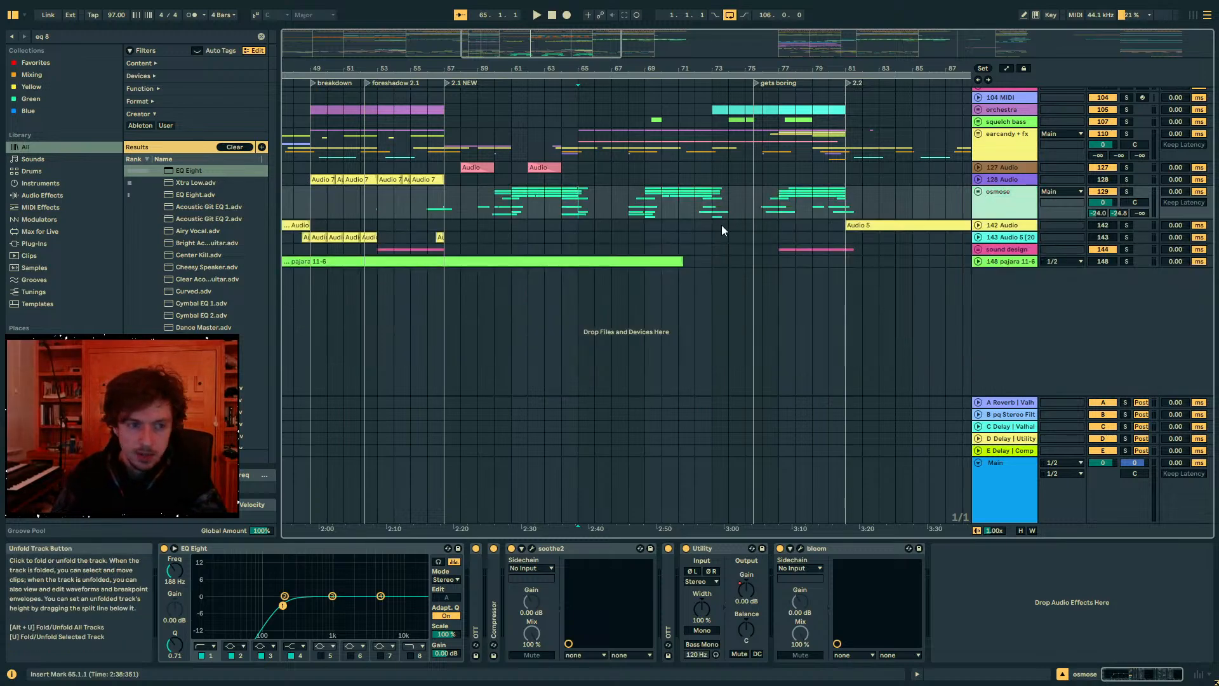
- Play the arrangement from 65.1.1 while looking over the tracks in the 2.1 to 2.2 sections
{"action": "scroll", "coordinate": [721, 230], "scroll_direction": "up", "scroll_amount": 3}
{"action": "left_click_drag", "start_coordinate": [565, 56], "coordinate": [562, 82]}
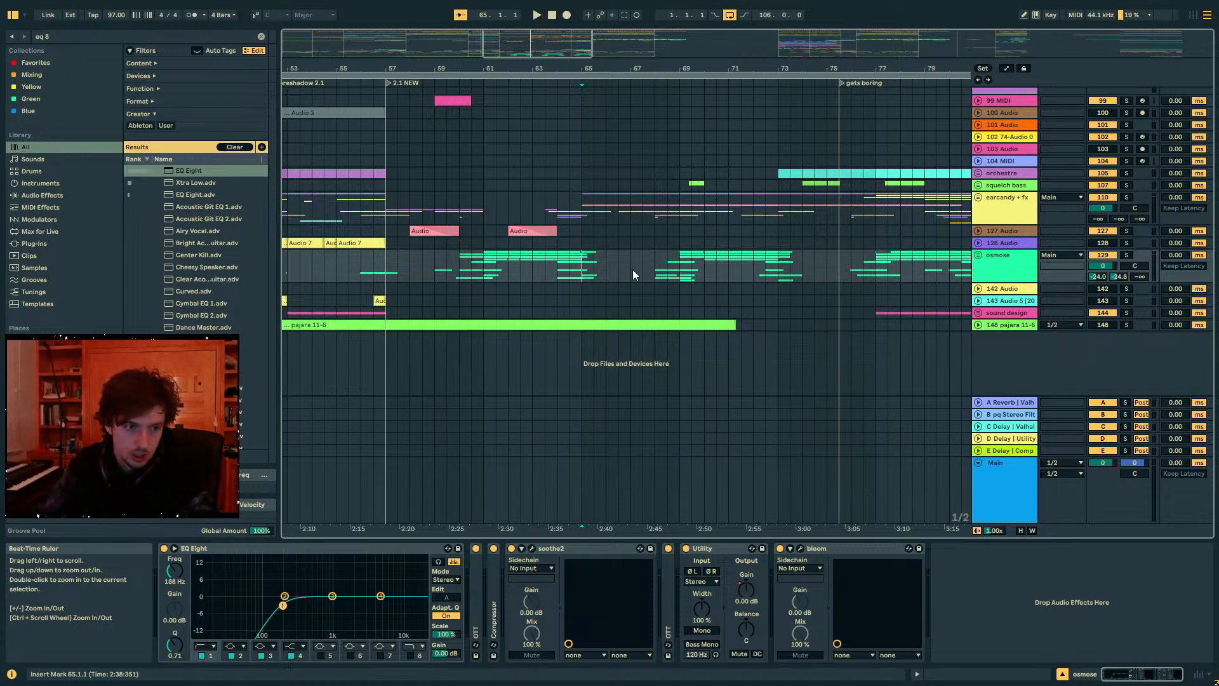
{"action": "key", "text": "space"}
{"action": "scroll", "coordinate": [568, 272], "scroll_direction": "down", "scroll_amount": 2}
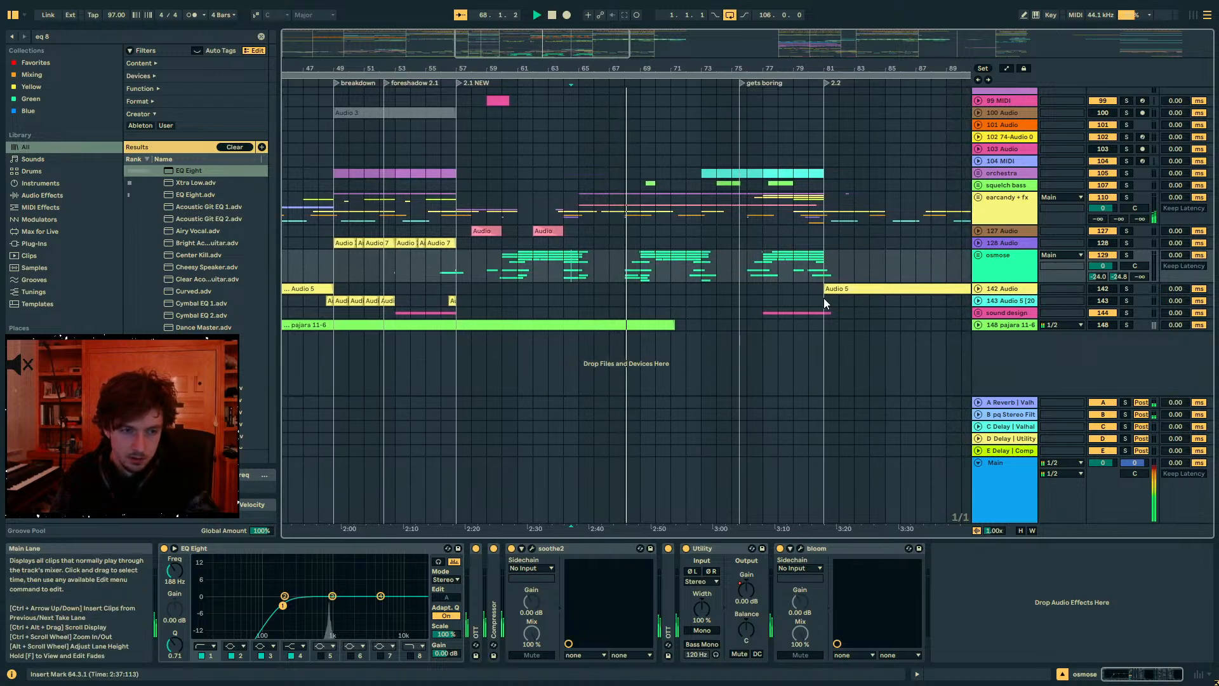
{"action": "scroll", "coordinate": [557, 302], "scroll_direction": "up", "scroll_amount": 6}
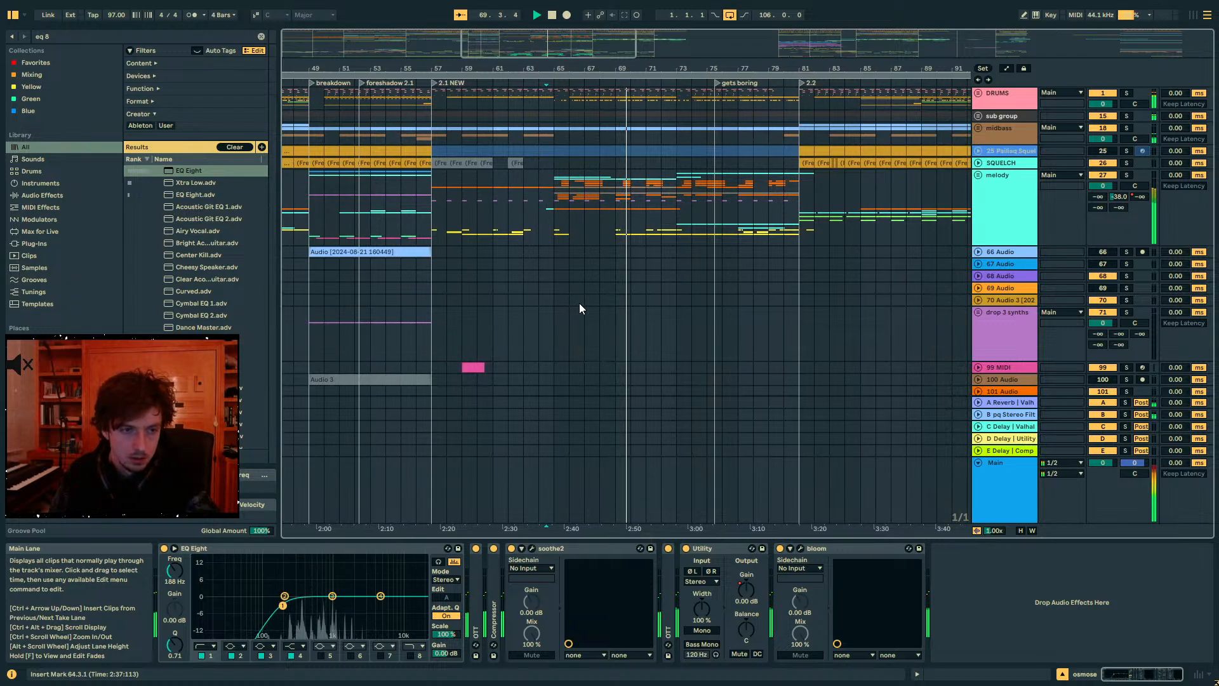
- Lower the gain of the whole tone stuff clip ending at bar 73 to -14.0 dB and return to the device view
{"action": "scroll", "coordinate": [592, 322], "scroll_direction": "down", "scroll_amount": 15}
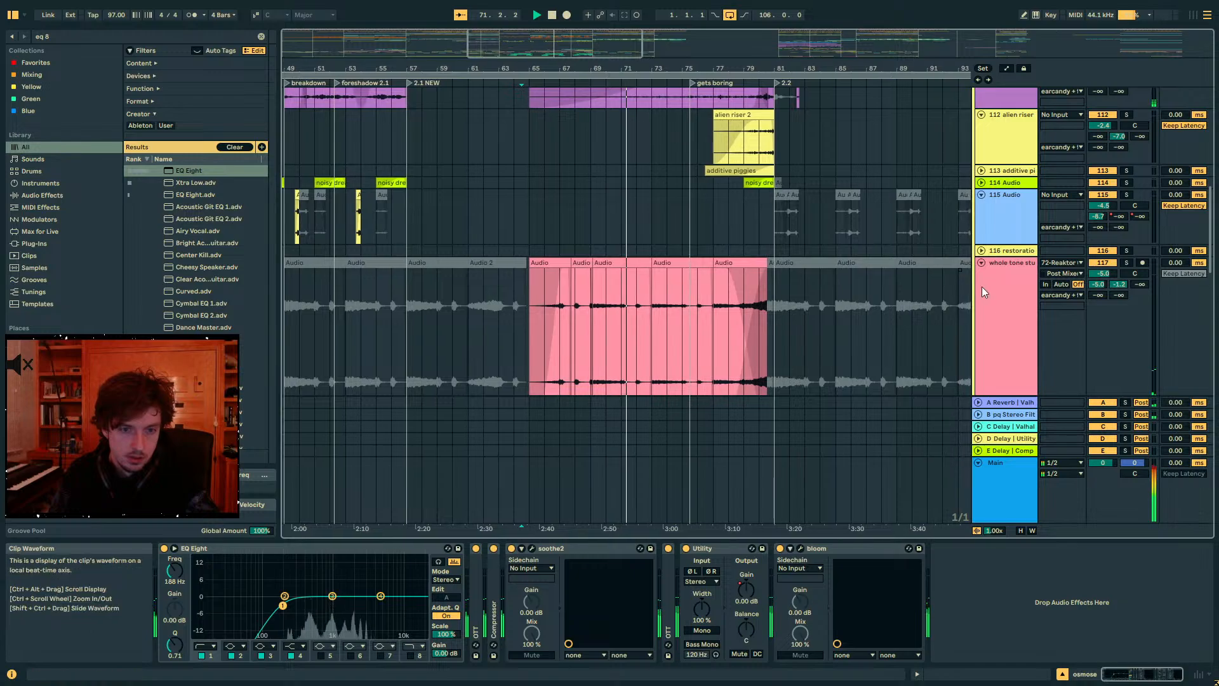
{"action": "left_click", "coordinate": [649, 280]}
{"action": "left_click", "coordinate": [1038, 673]}
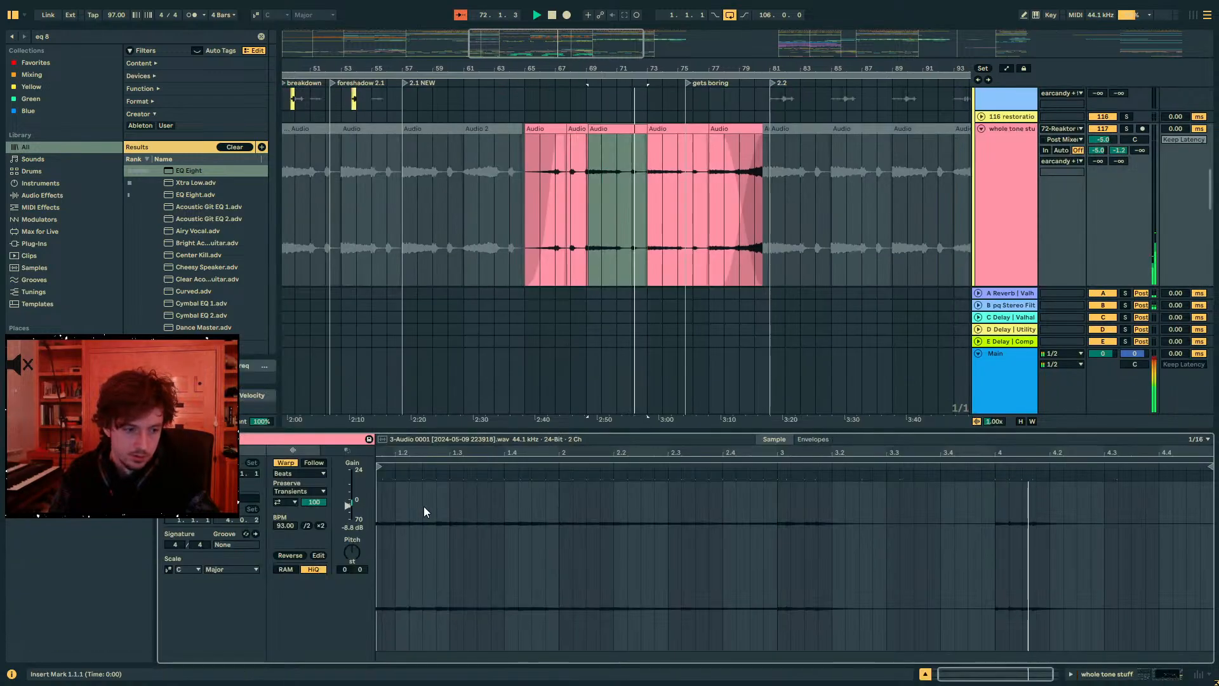
{"action": "left_click_drag", "start_coordinate": [347, 503], "coordinate": [348, 509]}
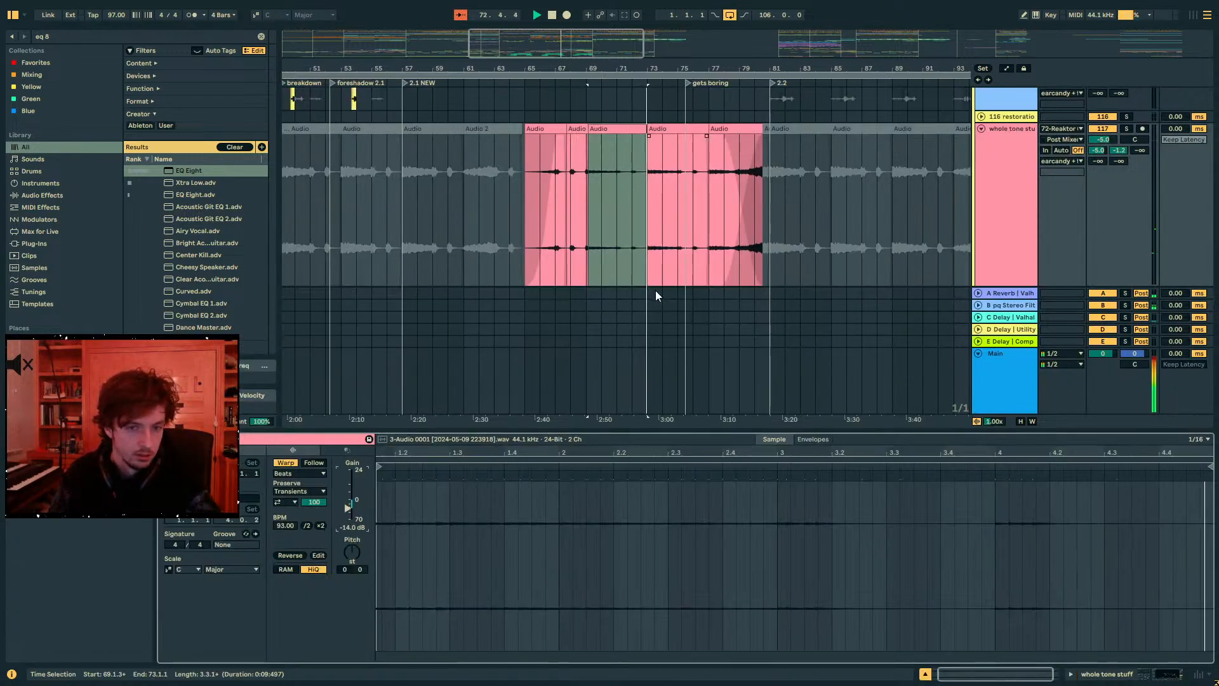
{"action": "left_click", "coordinate": [1117, 673]}
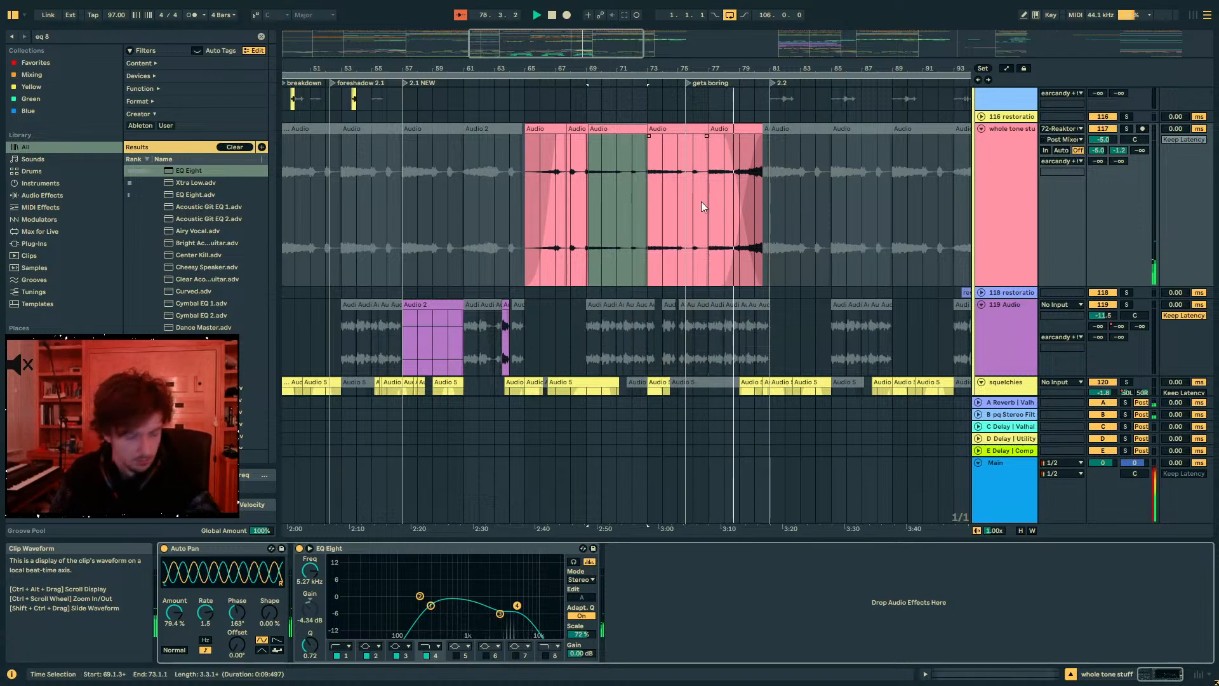
- Unfold the melody group and restart playback from the 42 Xylophone clip at 77.1.1
{"action": "scroll", "coordinate": [708, 198], "scroll_direction": "up", "scroll_amount": 4}
{"action": "left_click_drag", "start_coordinate": [1210, 246], "coordinate": [1210, 150]}
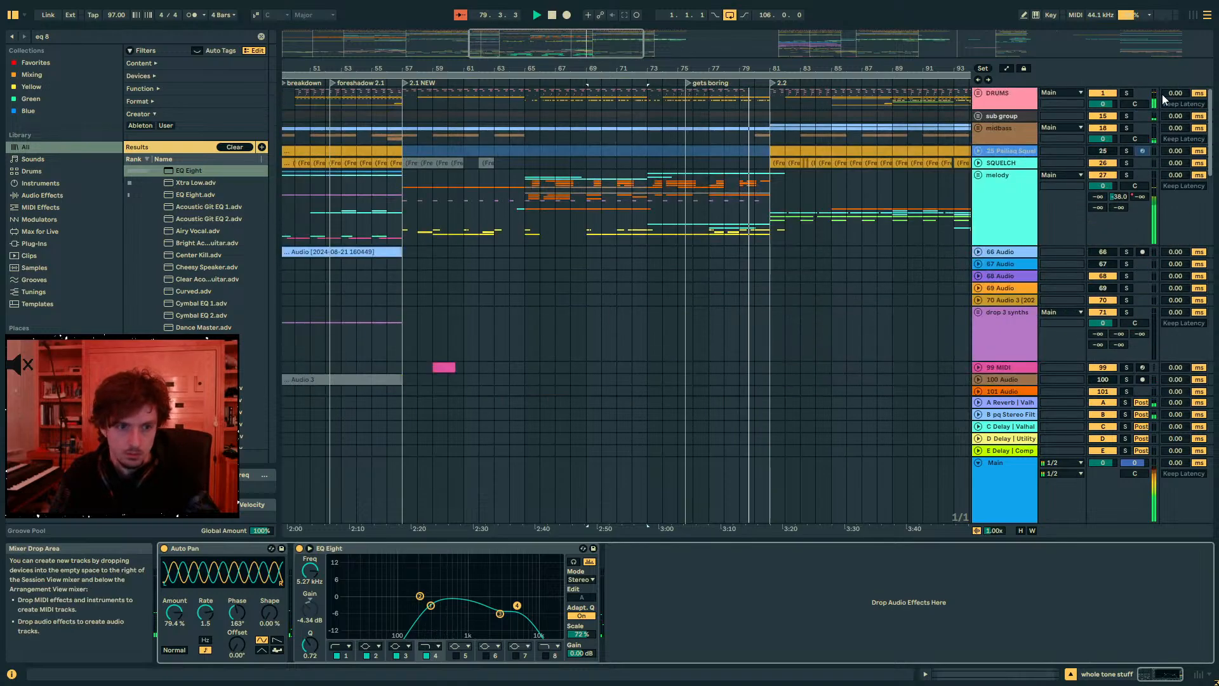
{"action": "left_click", "coordinate": [977, 175]}
{"action": "scroll", "coordinate": [711, 254], "scroll_direction": "down", "scroll_amount": 5}
{"action": "scroll", "coordinate": [740, 238], "scroll_direction": "down", "scroll_amount": 4}
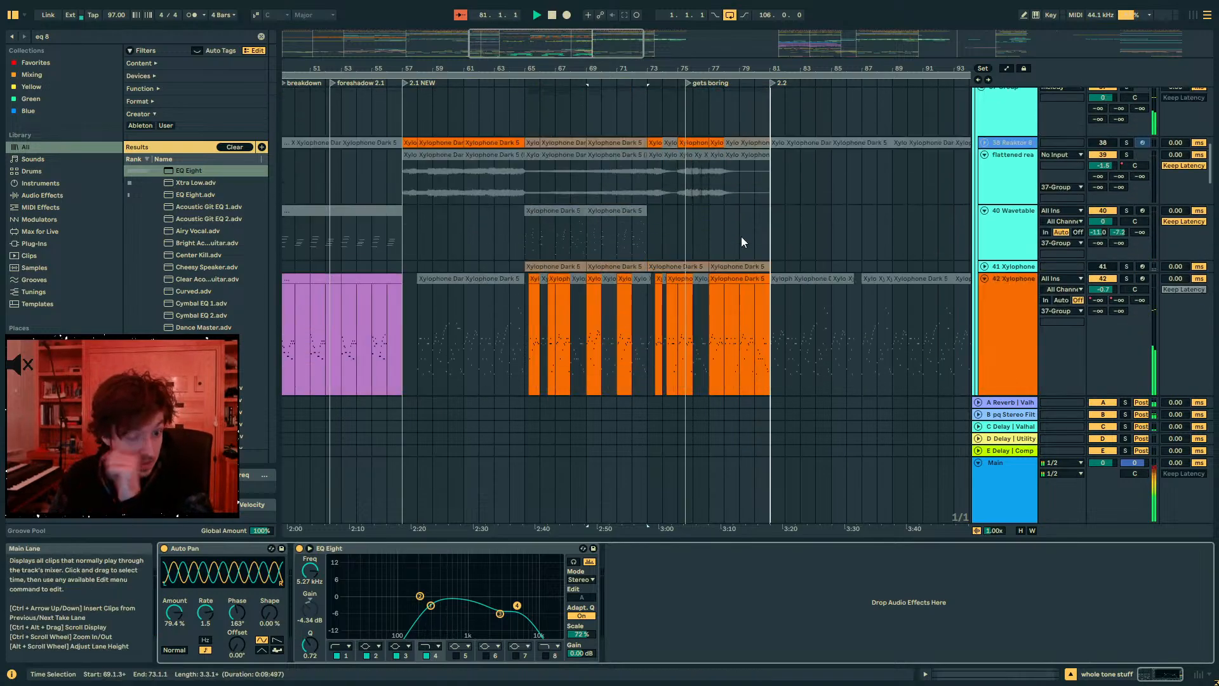
{"action": "left_click_drag", "start_coordinate": [718, 68], "coordinate": [706, 185]}
{"action": "key", "text": "space"}
{"action": "left_click", "coordinate": [706, 184]}
{"action": "key", "text": "space"}
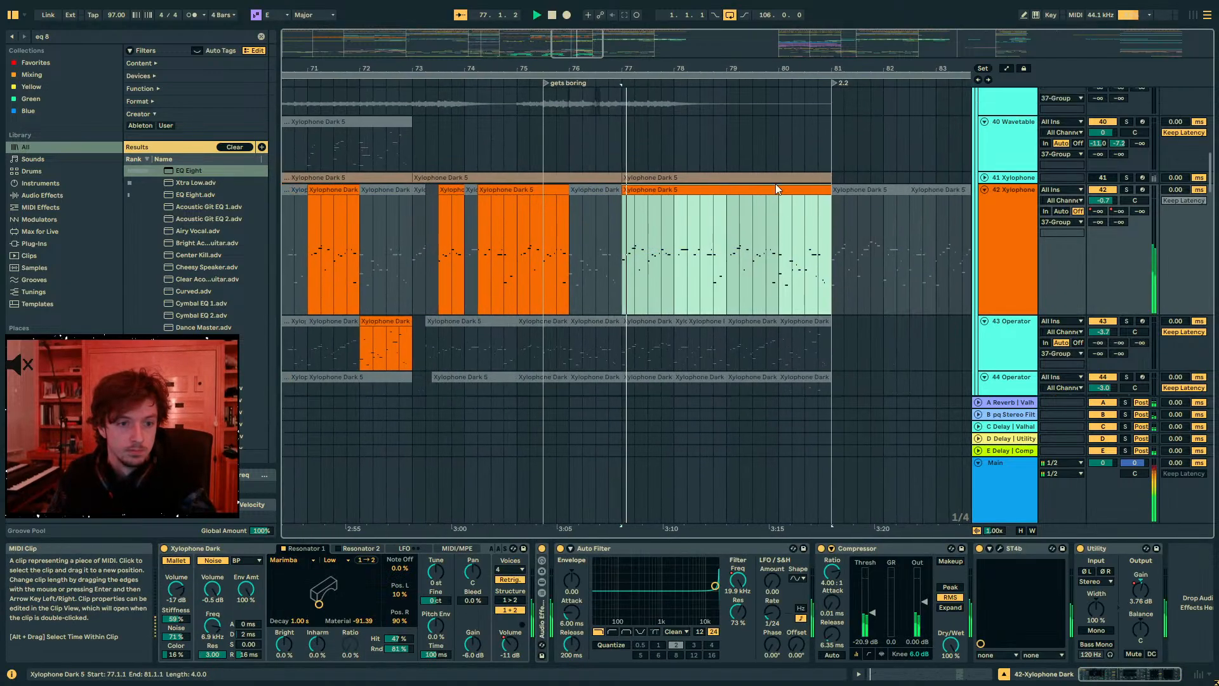
- Deactivate the 42 Xylophone clip portions from 78.1.1 to 79.1.1 and from 80.2.1 to 81.2.1
{"action": "left_click_drag", "start_coordinate": [651, 238], "coordinate": [691, 239]}
{"action": "scroll", "coordinate": [700, 235], "scroll_direction": "up", "scroll_amount": 3}
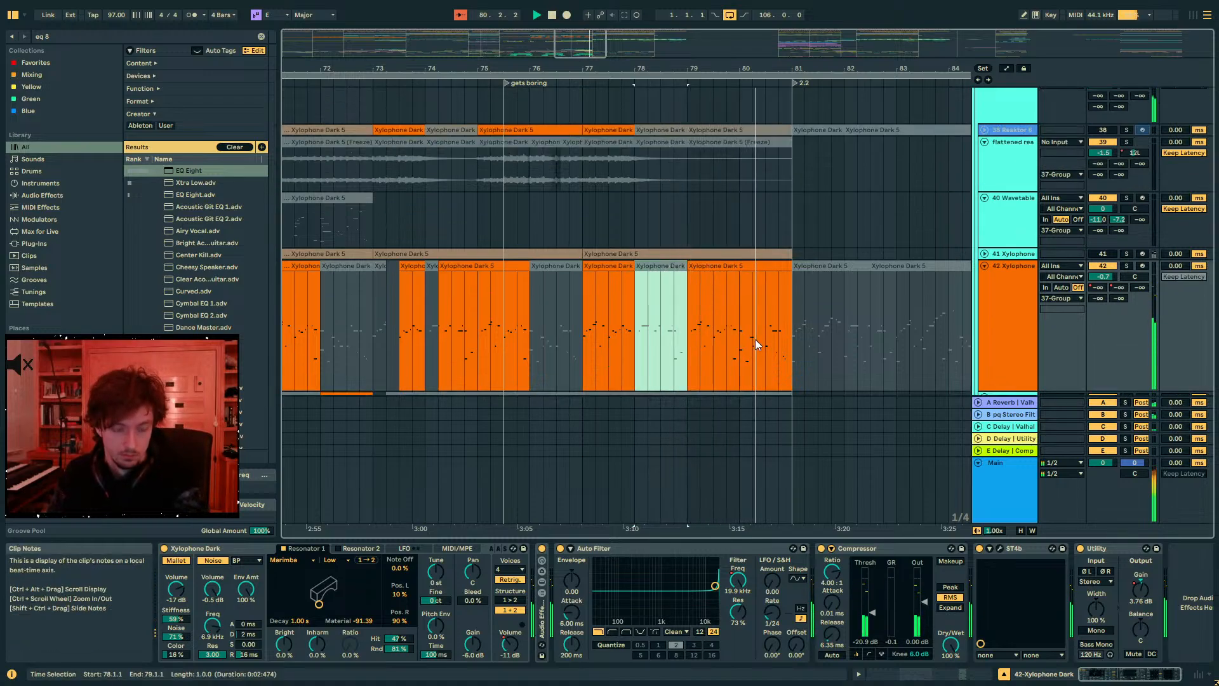
{"action": "left_click_drag", "start_coordinate": [754, 344], "coordinate": [794, 343]}
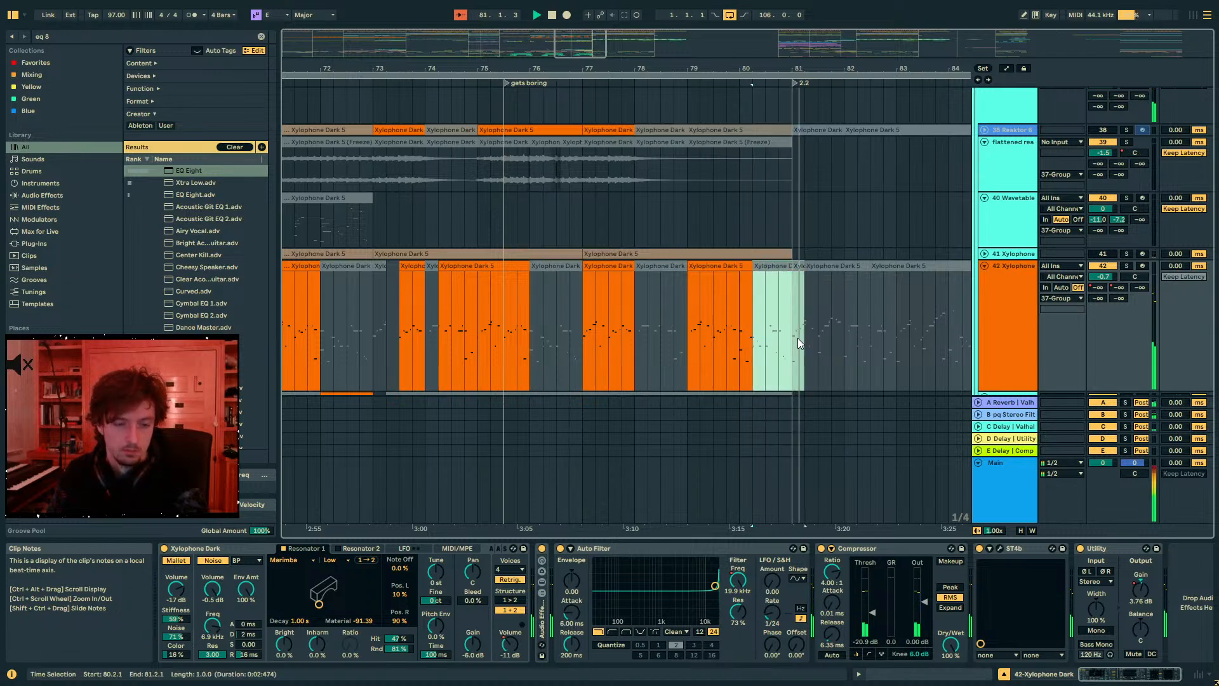
{"action": "left_click", "coordinate": [779, 344]}
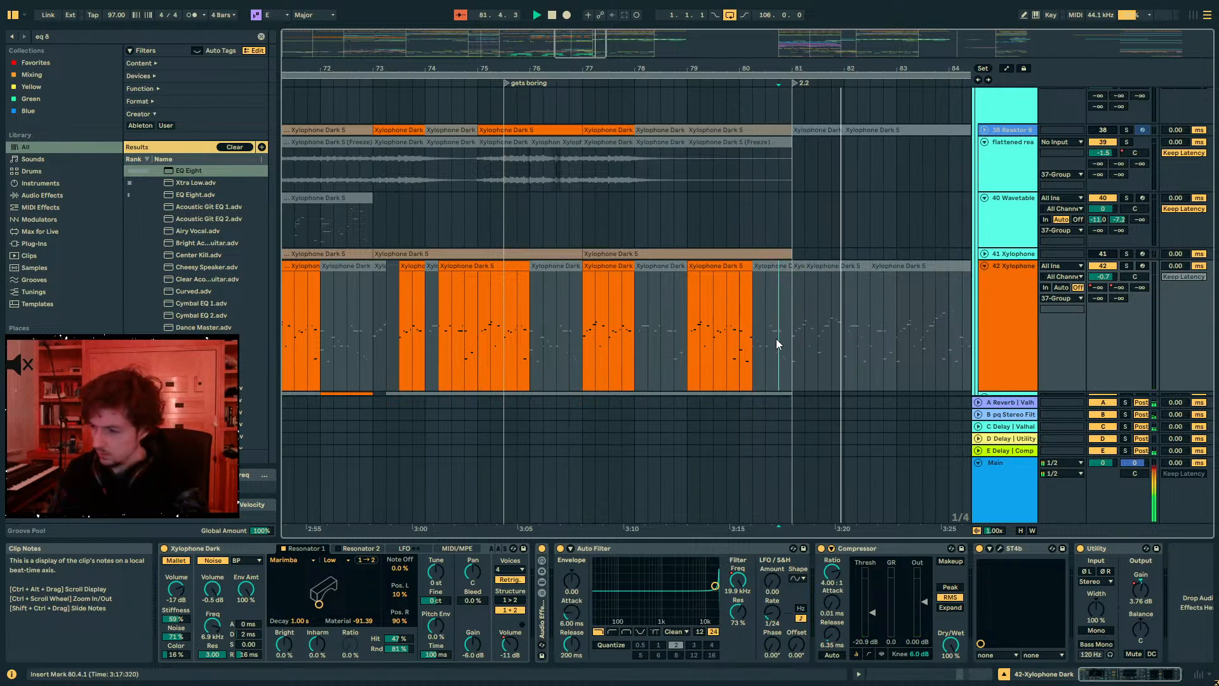
- Place the insert marker at 83.1.1 on the 42 Xylophone track, stop playback and save the set
{"action": "left_click_drag", "start_coordinate": [812, 68], "coordinate": [638, 6]}
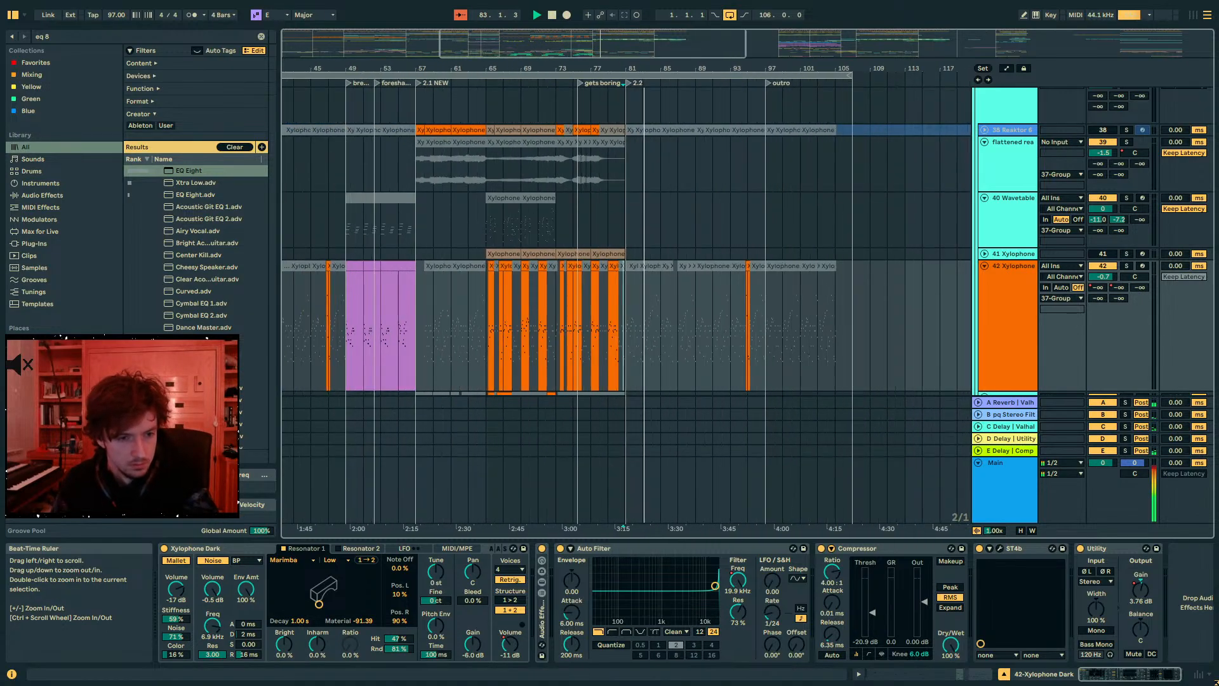
{"action": "left_click", "coordinate": [648, 325]}
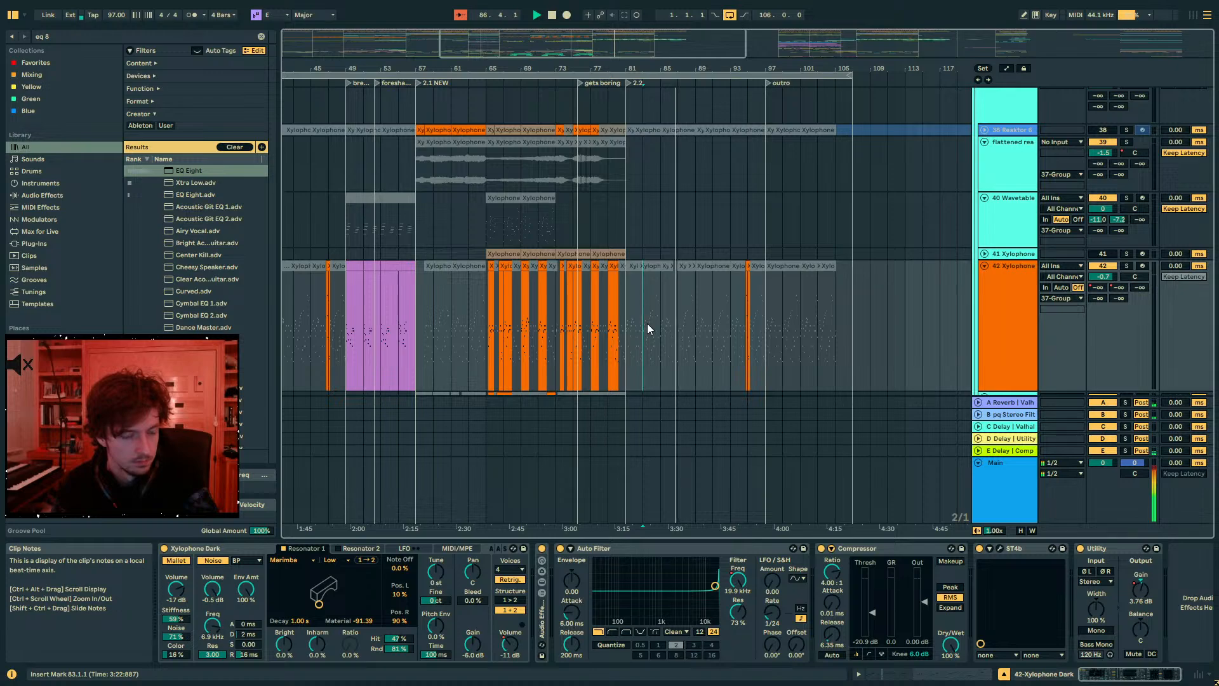
{"action": "key", "text": "ctrl+s"}
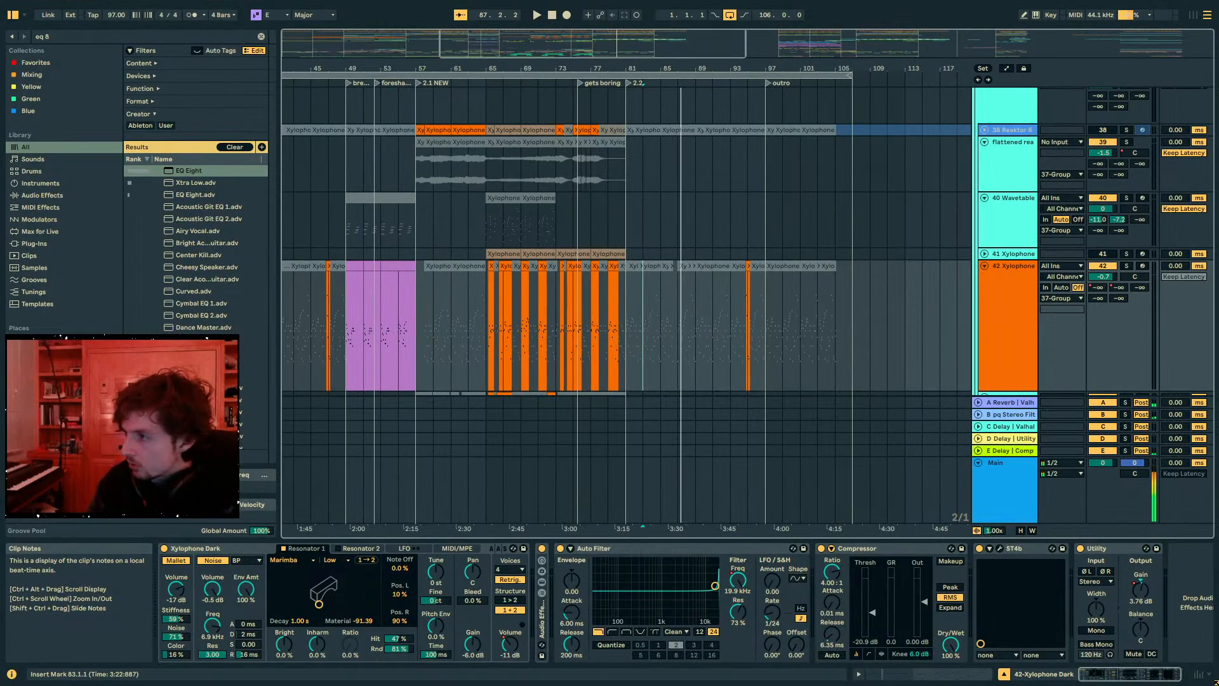
{"action": "key", "text": "plus"}
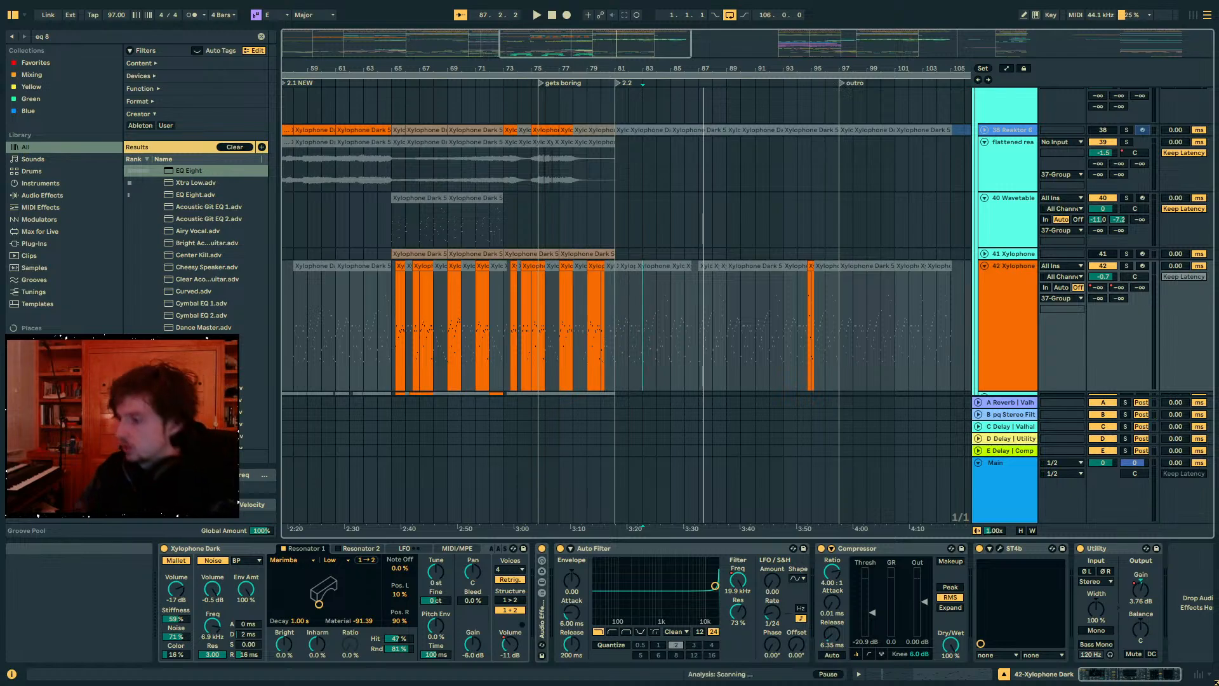
- Fold the 42 Xylophone track and the earcandy + fx group
{"action": "left_click", "coordinate": [984, 266]}
{"action": "left_click", "coordinate": [994, 297]}
{"action": "scroll", "coordinate": [1022, 346], "scroll_direction": "down", "scroll_amount": 15}
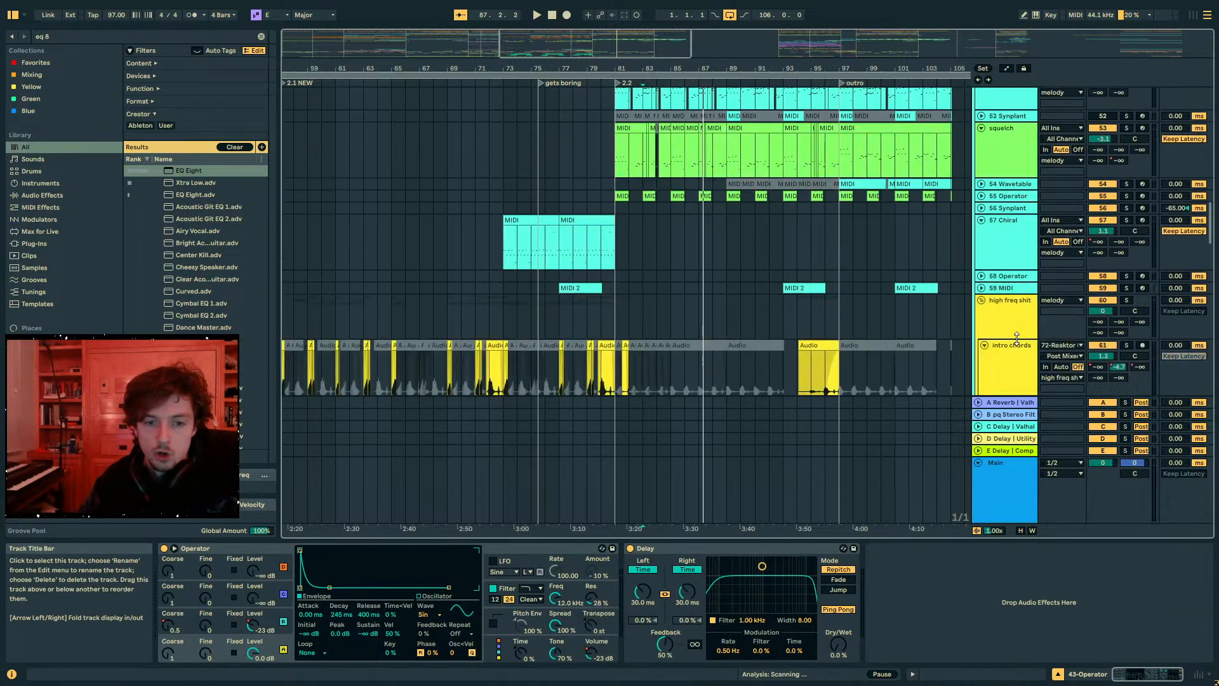
{"action": "scroll", "coordinate": [1009, 346], "scroll_direction": "down", "scroll_amount": 6}
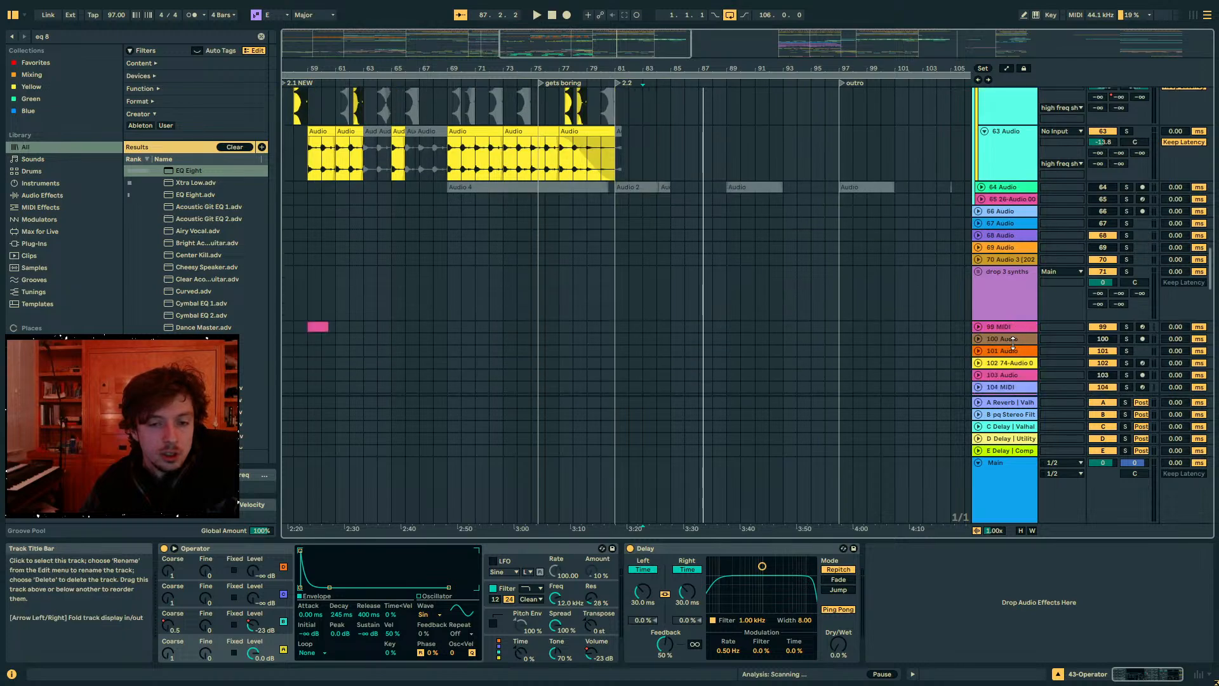
{"action": "left_click", "coordinate": [988, 336]}
{"action": "left_click", "coordinate": [978, 323]}
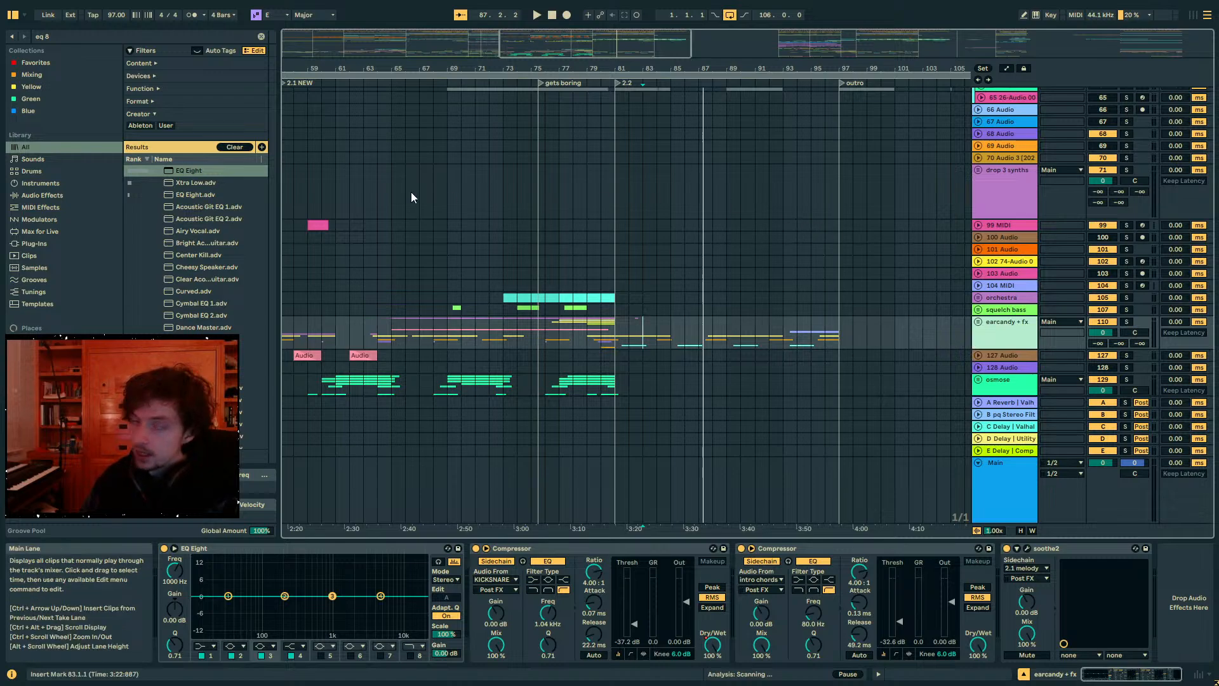
- Select the range from 57.1.1 to 81.1.1 on the 63 Audio track and fold its parent group, high freq shit
{"action": "scroll", "coordinate": [435, 181], "scroll_direction": "up", "scroll_amount": 5}
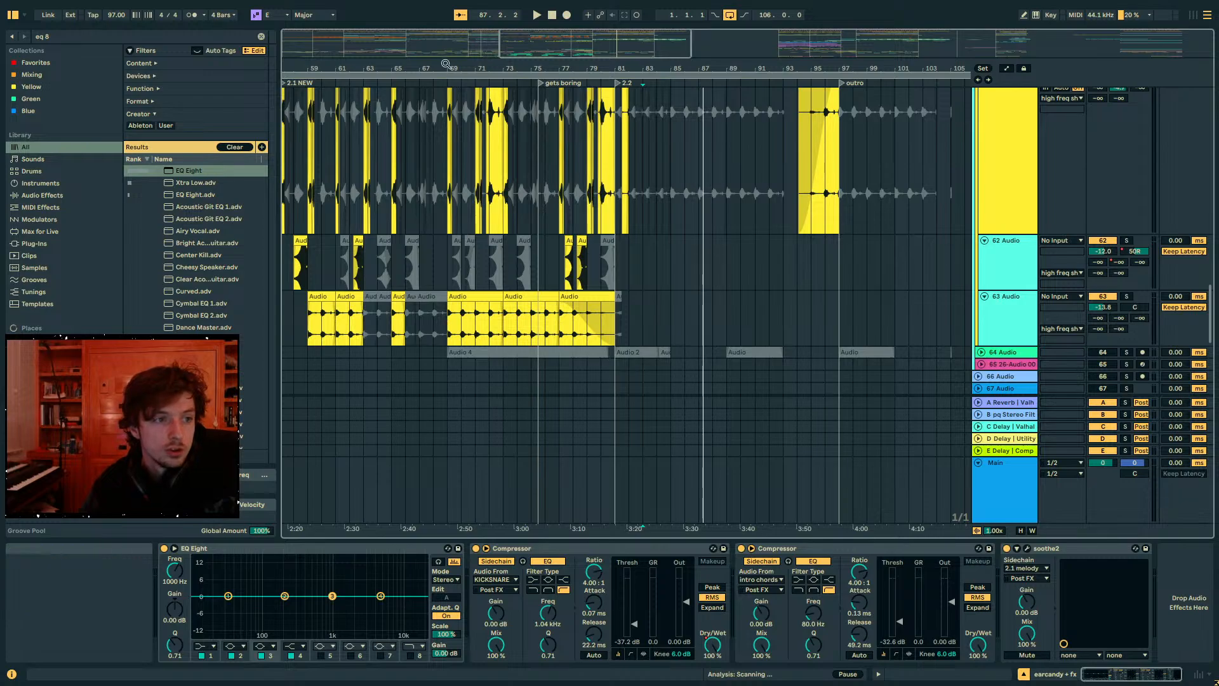
{"action": "left_click_drag", "start_coordinate": [446, 64], "coordinate": [897, 66]}
{"action": "left_click_drag", "start_coordinate": [735, 318], "coordinate": [796, 318]}
{"action": "key", "text": "Up"}
{"action": "key", "text": "Up"}
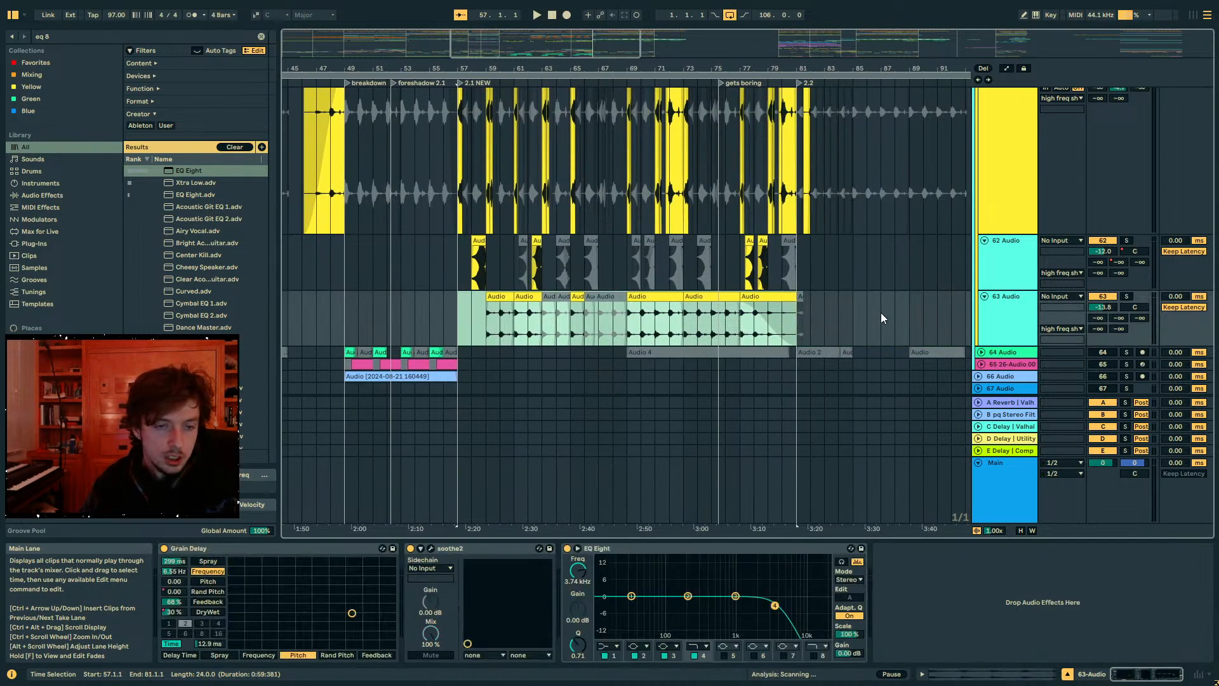
{"action": "left_click", "coordinate": [1005, 247]}
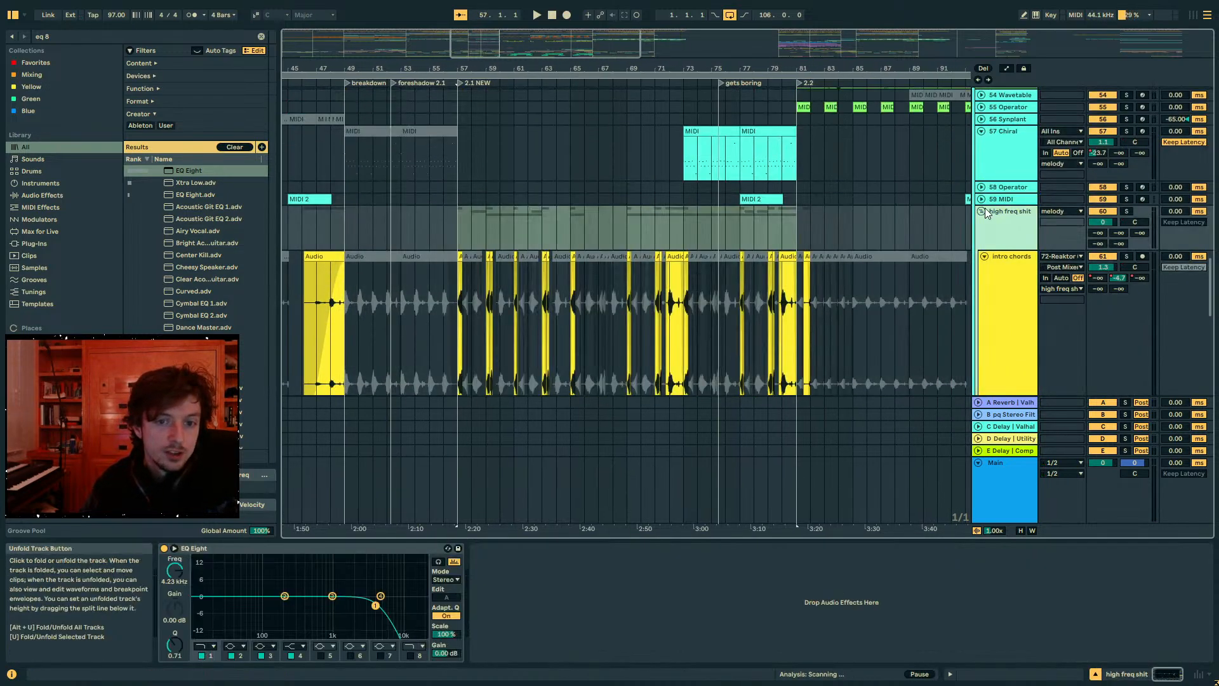
{"action": "left_click", "coordinate": [982, 211]}
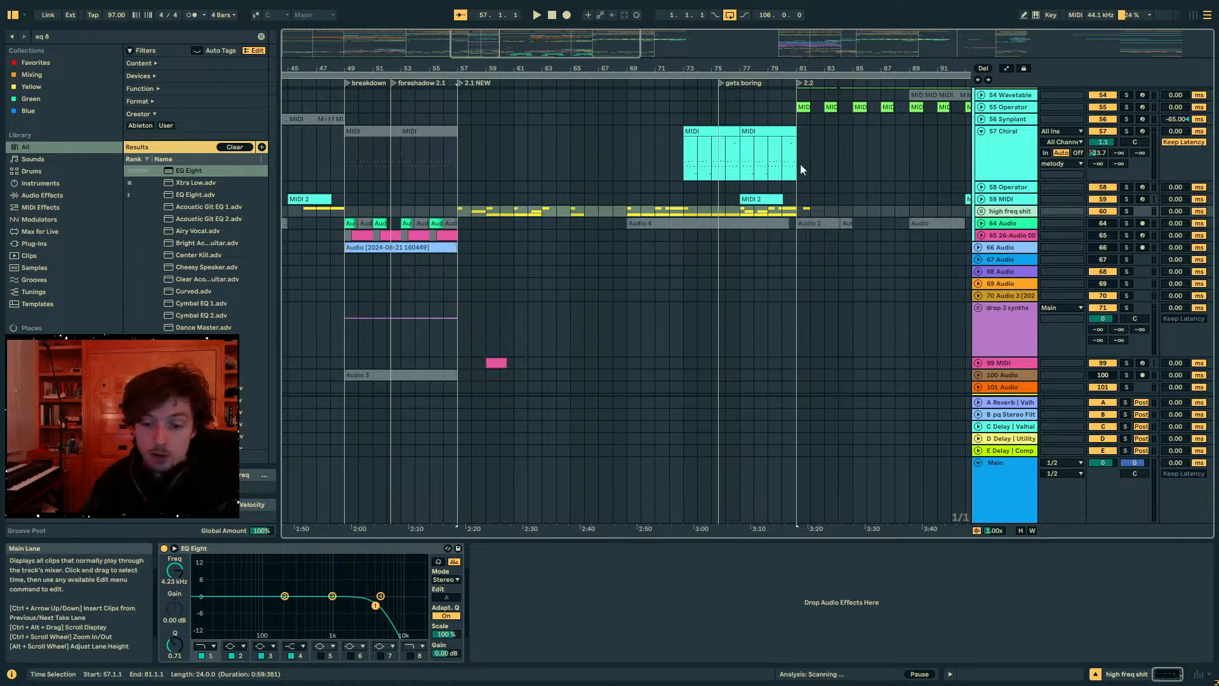
- Leave full-screen mode, place the insert marker at 66.1.1 on the 57 Chiral track and save the set
{"action": "key", "text": "F11"}
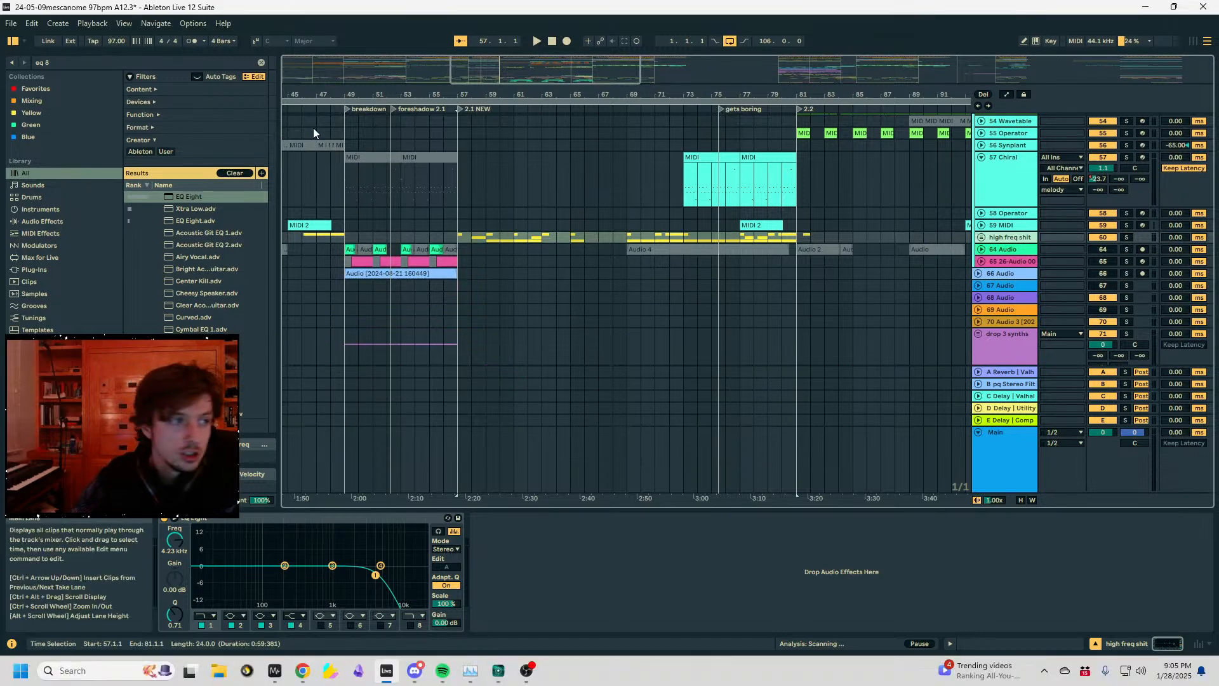
{"action": "left_click", "coordinate": [581, 182]}
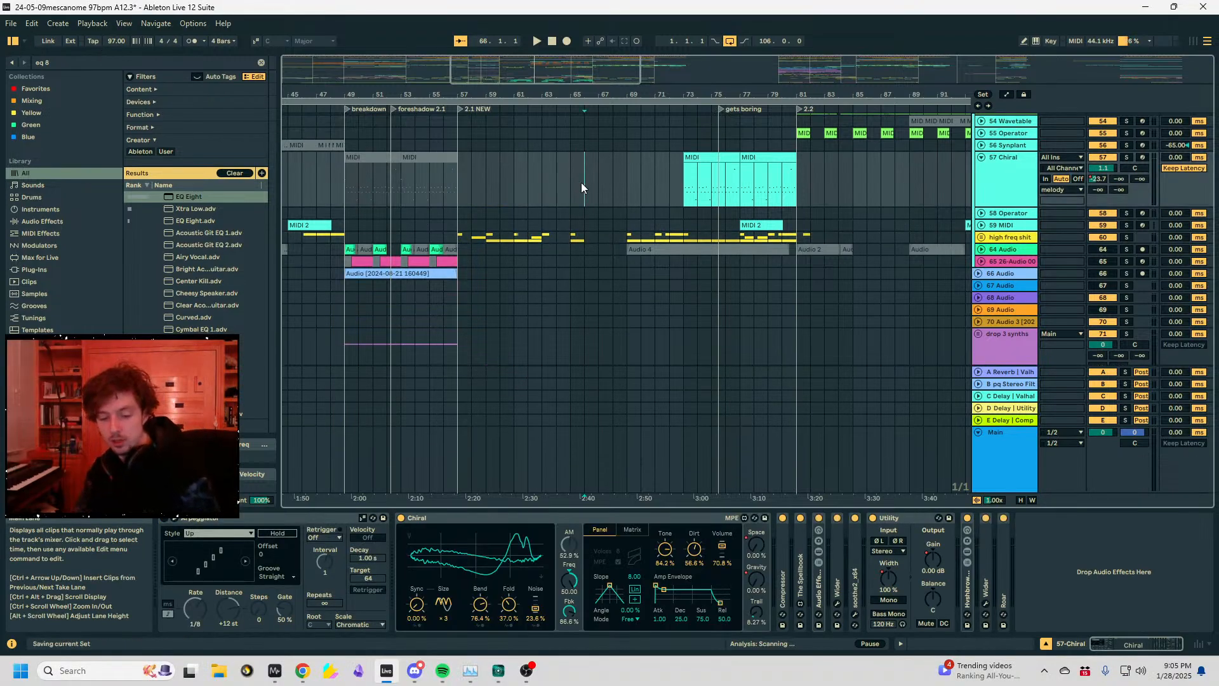
{"action": "key", "text": "ctrl+s"}
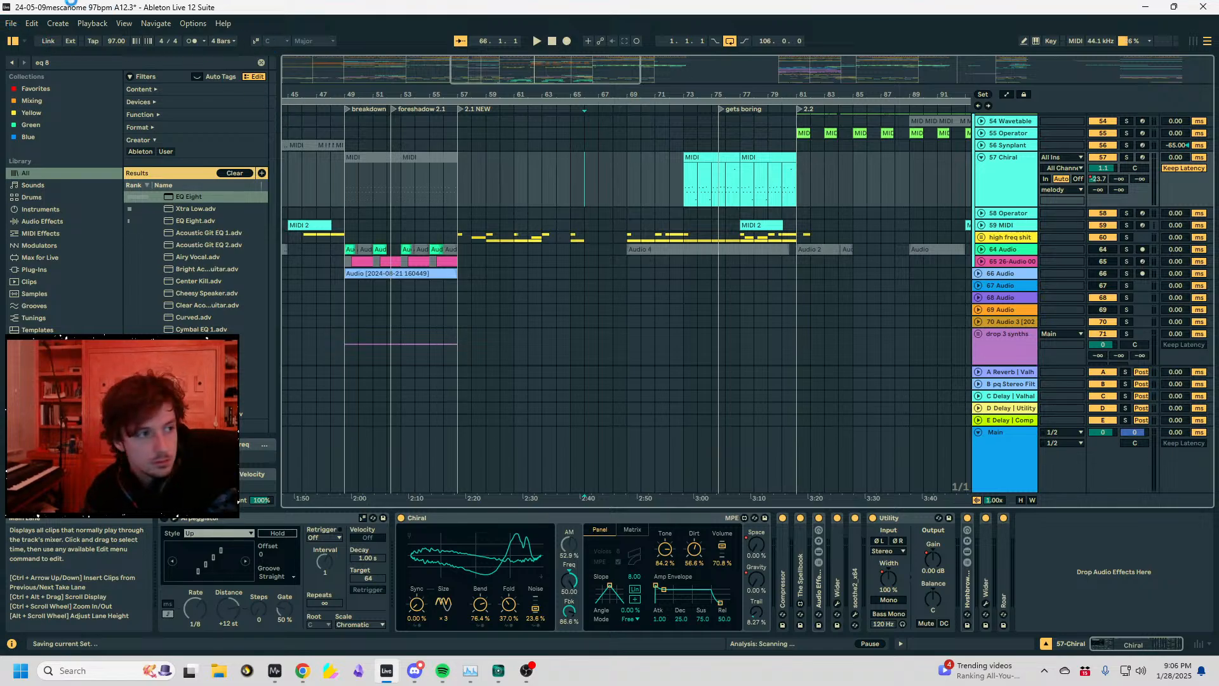
- Open the recent set "25-01-28 modal synth spooks.als" and dismiss the Addictive Drums 2 plug-in location warning
{"action": "left_click", "coordinate": [11, 23]}
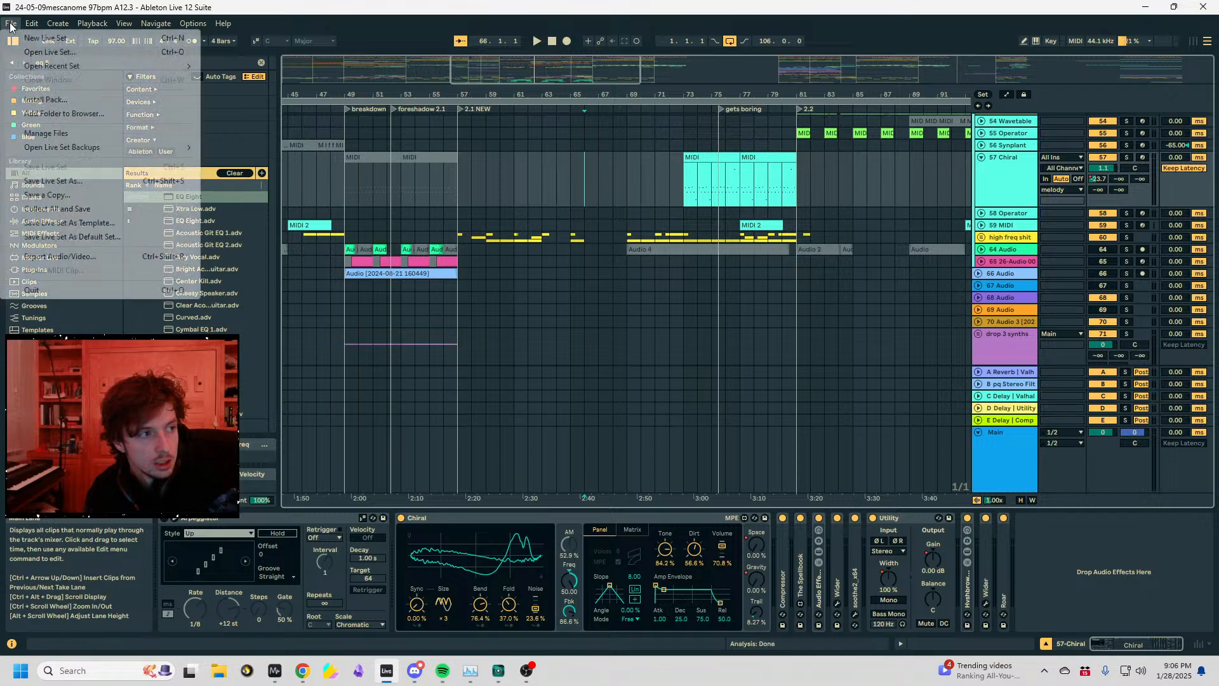
{"action": "mouse_move", "coordinate": [57, 66]}
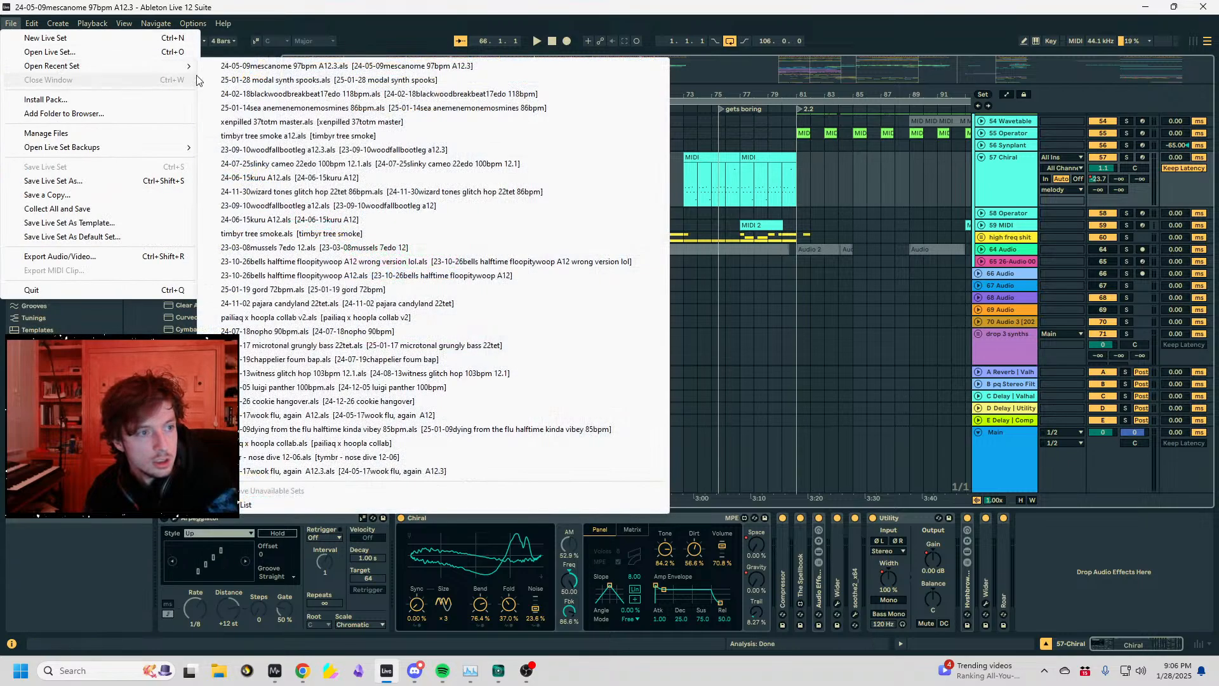
{"action": "left_click", "coordinate": [306, 81]}
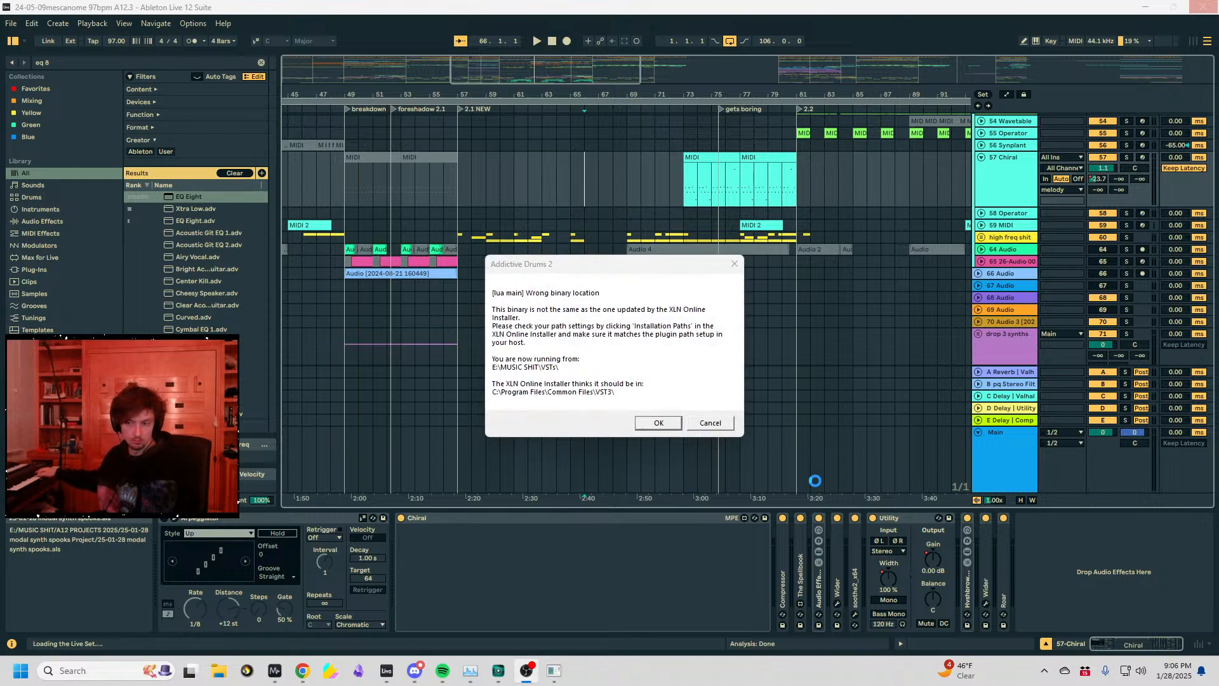
{"action": "left_click", "coordinate": [672, 422]}
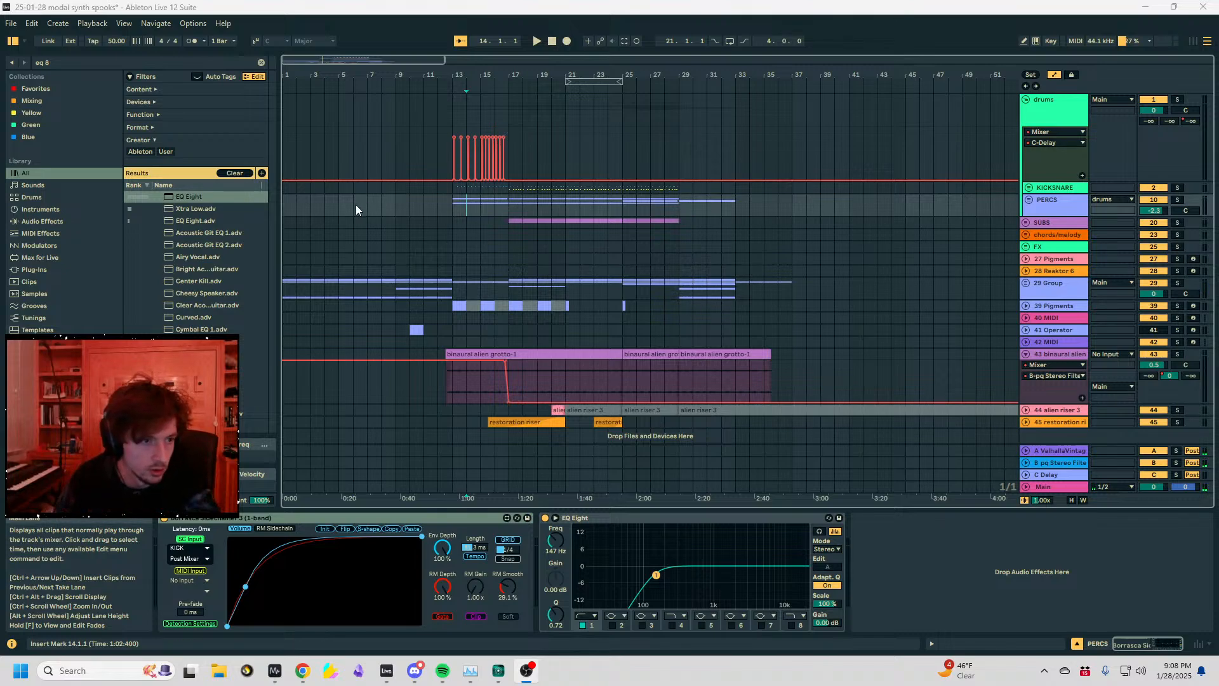
- Play the set from 1.1.1, enter full-screen mode, and place the insert marker at 5.1.1 on the 27 Pigments track
{"action": "left_click", "coordinate": [287, 204]}
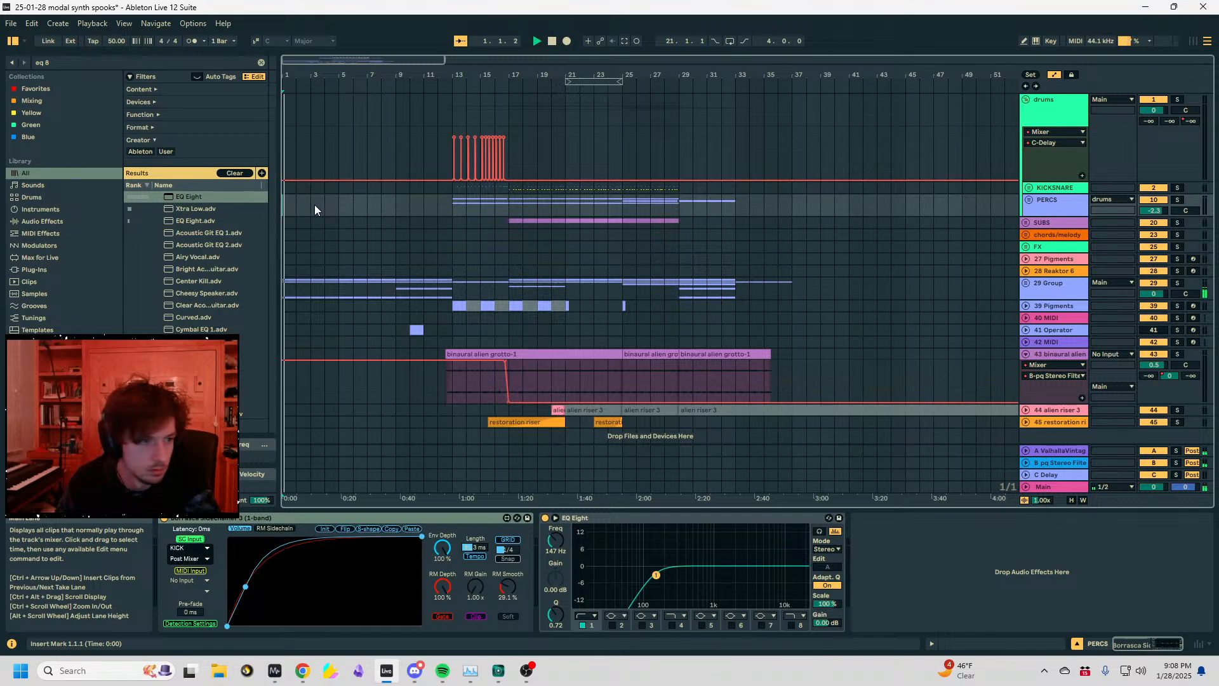
{"action": "left_click", "coordinate": [866, 277]}
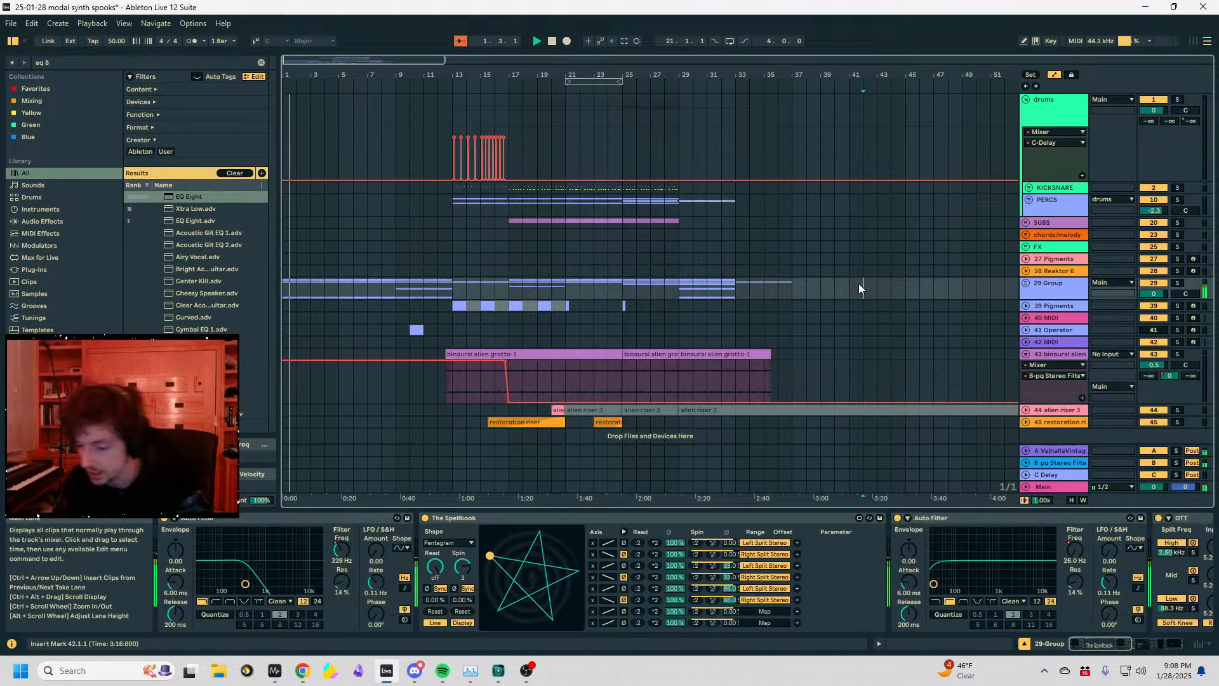
{"action": "key", "text": "F11"}
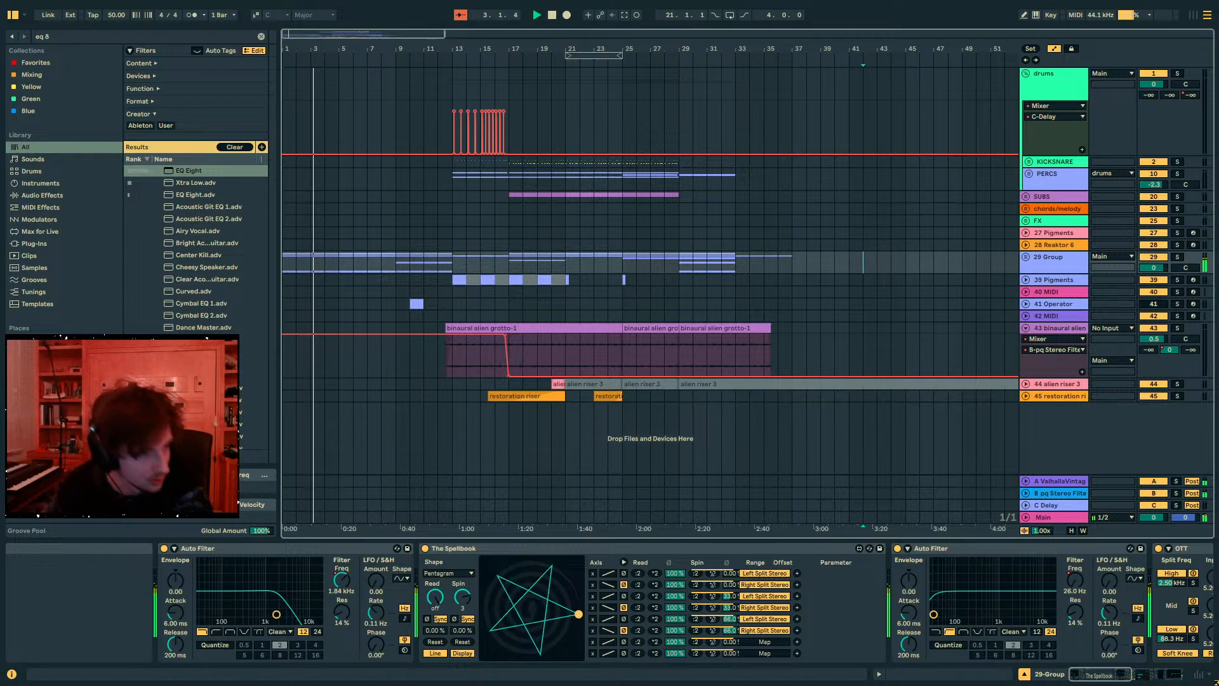
{"action": "left_click", "coordinate": [367, 227]}
{"action": "key", "text": "minus"}
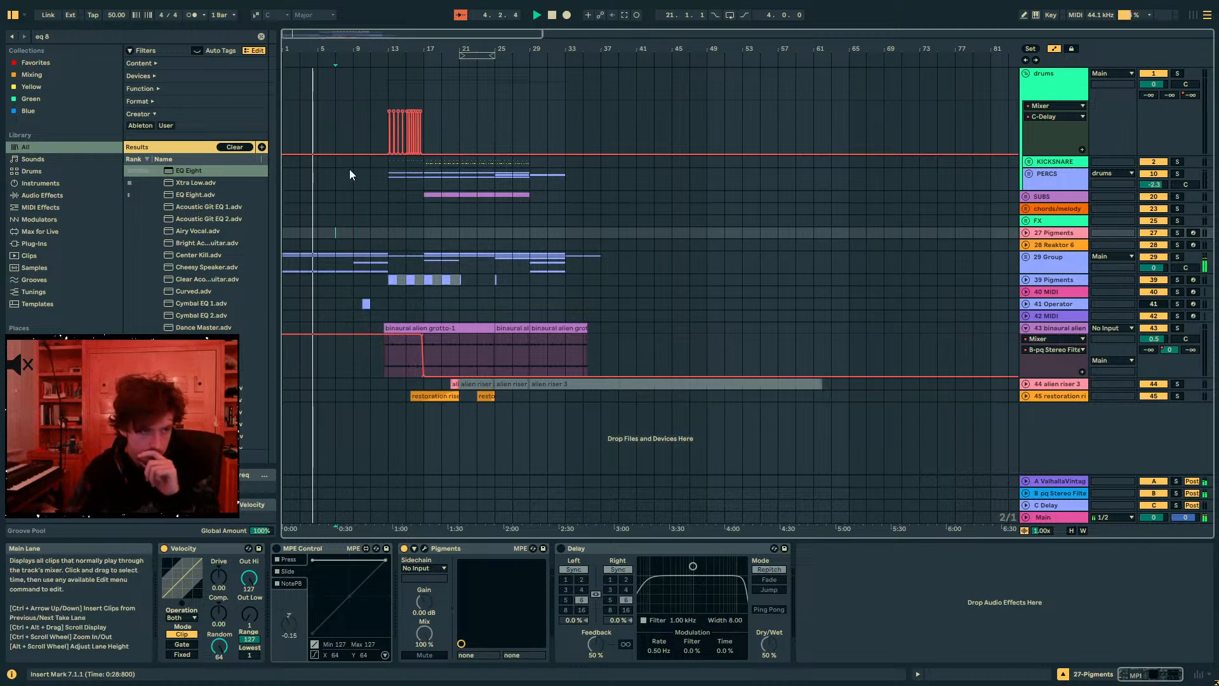
{"action": "left_click", "coordinate": [318, 235]}
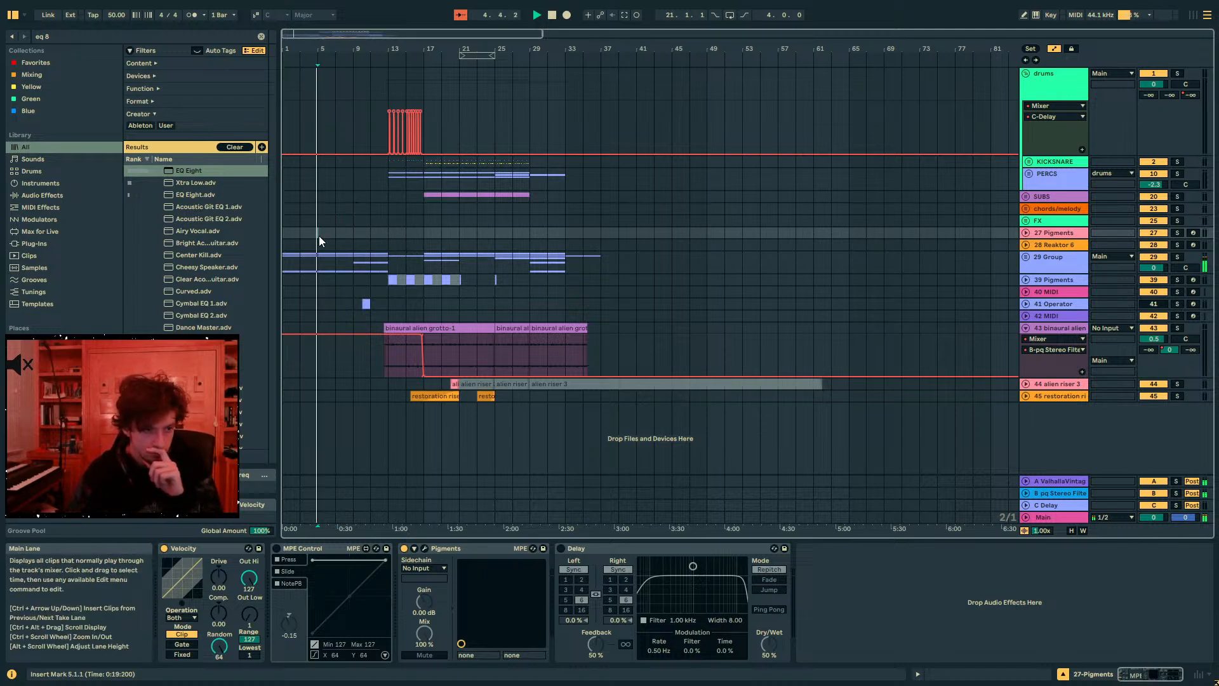
- Unfold 29 Group and switch Filter 1 of the Pigments synth on track 31 to analog mode
{"action": "left_click", "coordinate": [1053, 257]}
{"action": "left_click", "coordinate": [1026, 256]}
{"action": "left_click", "coordinate": [1054, 261]}
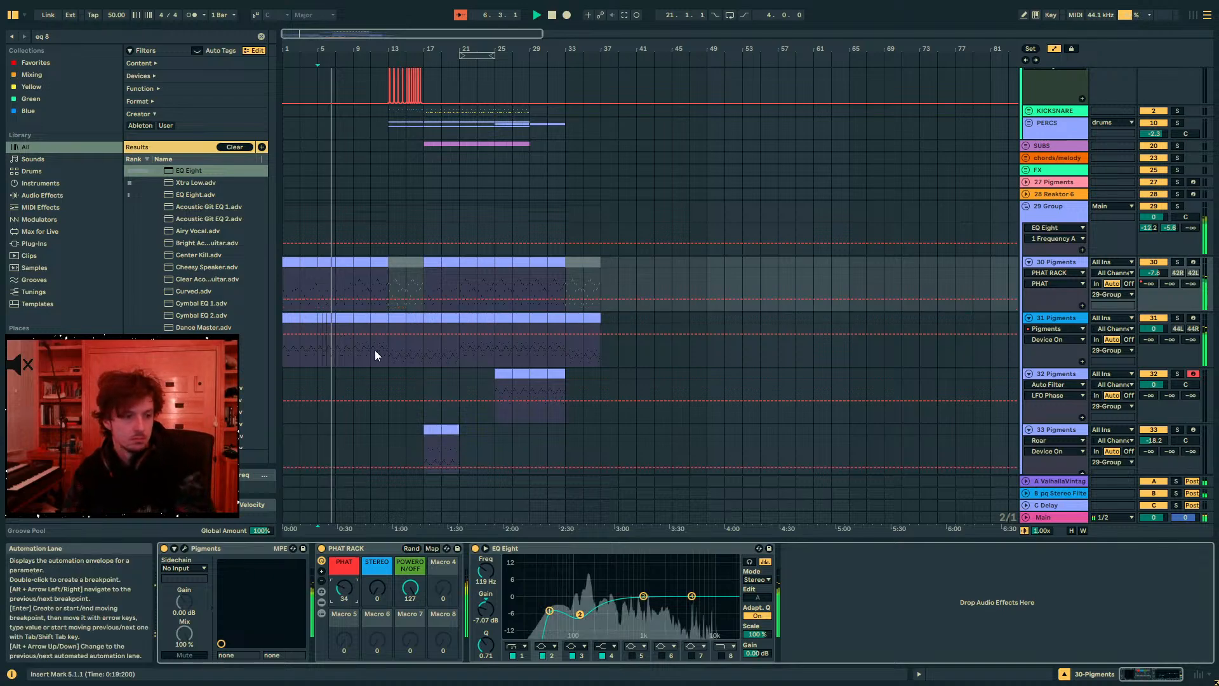
{"action": "left_click", "coordinate": [338, 358]}
{"action": "left_click", "coordinate": [327, 549]}
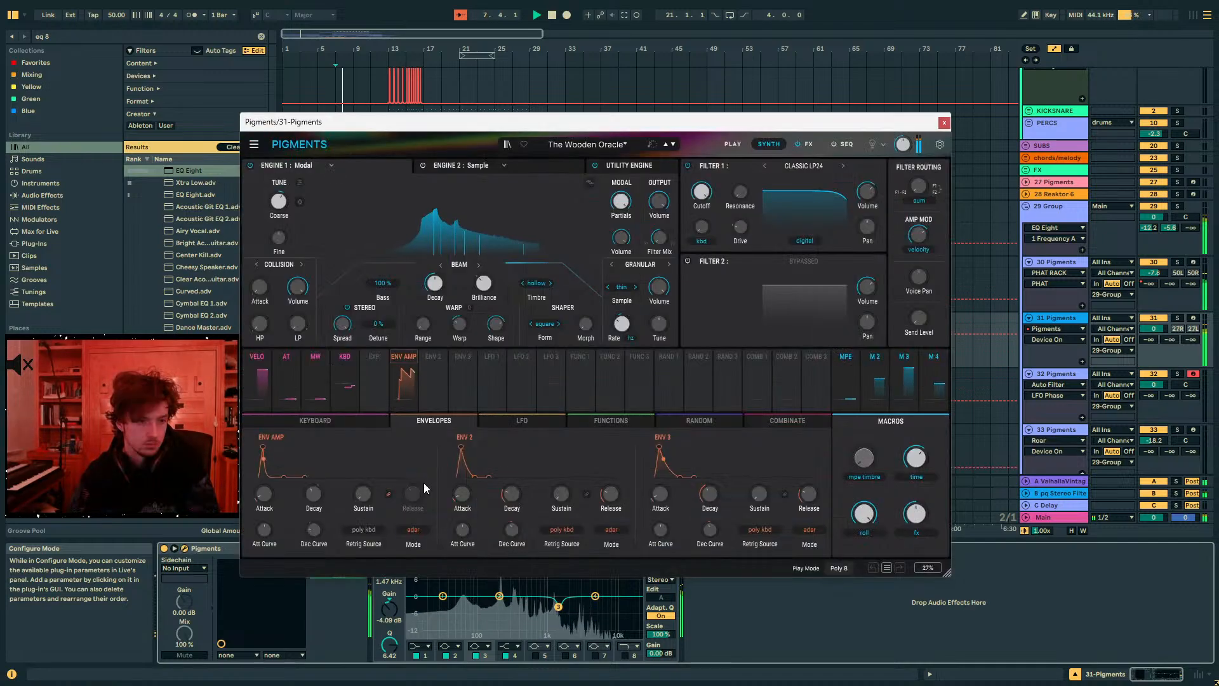
{"action": "mouse_move", "coordinate": [668, 215]}
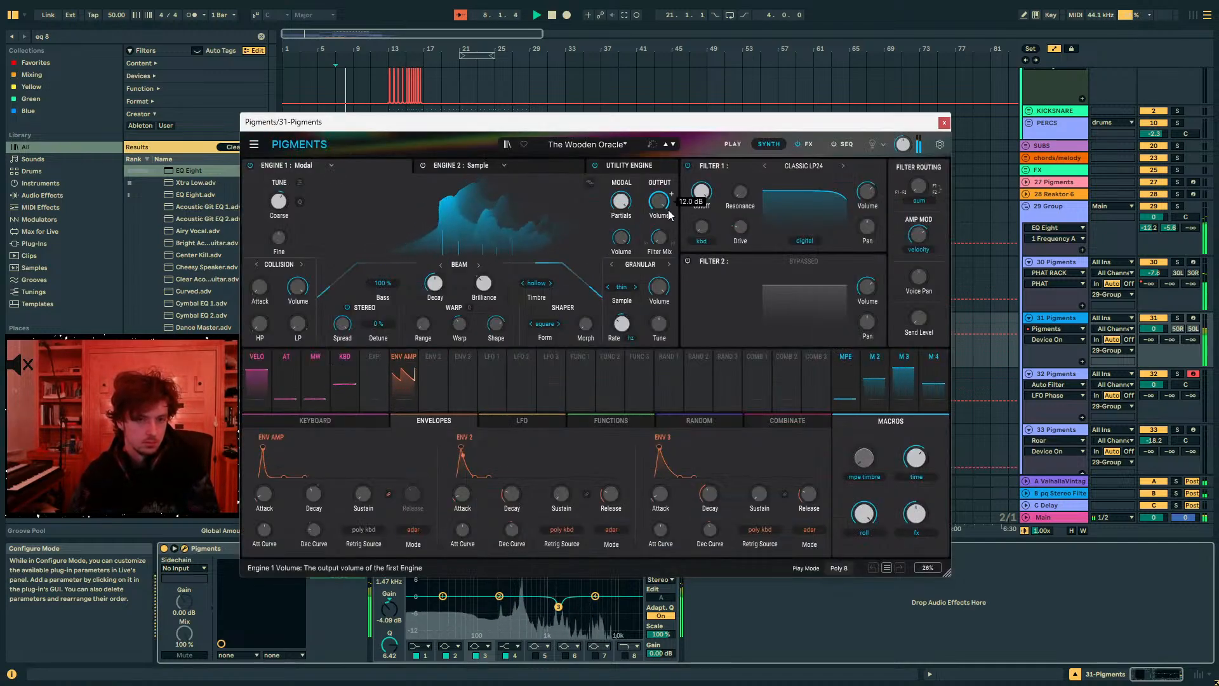
{"action": "mouse_move", "coordinate": [869, 198]}
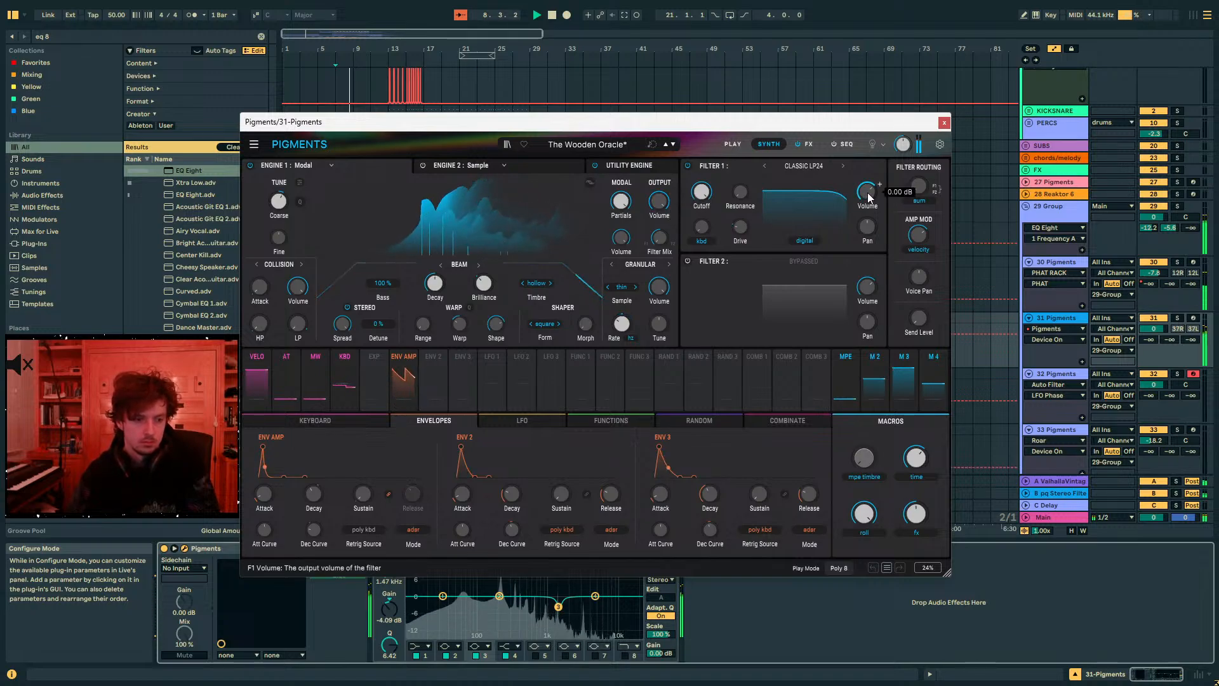
{"action": "left_click", "coordinate": [805, 242]}
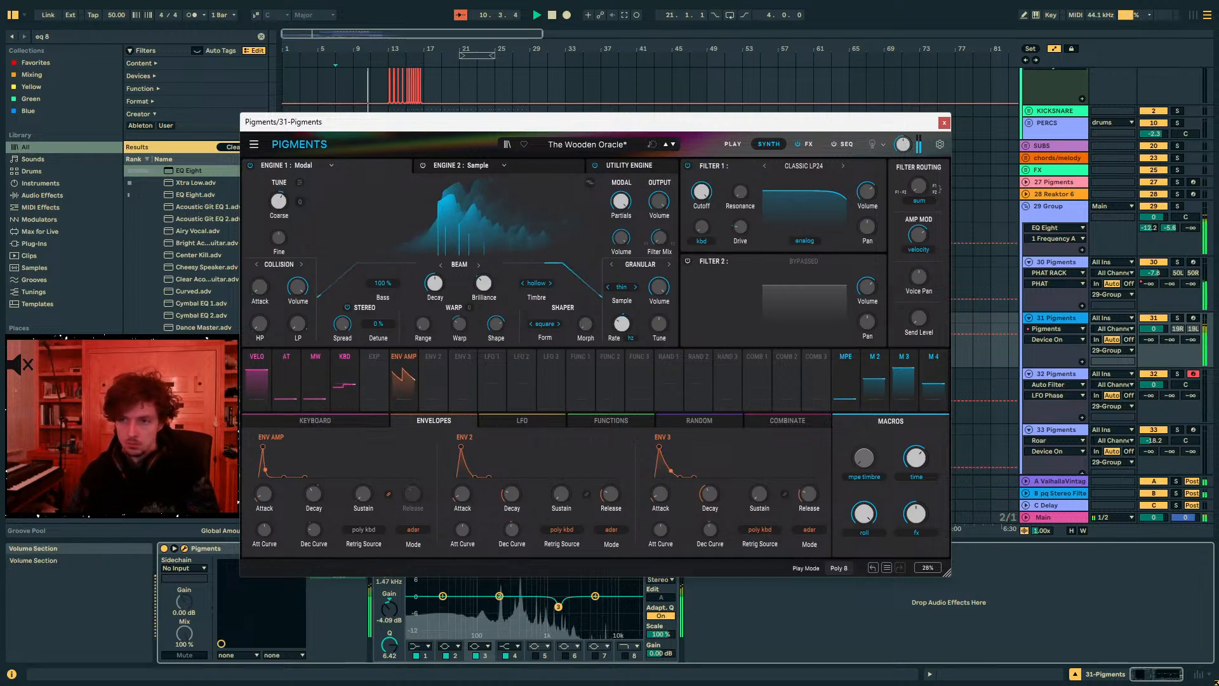
{"action": "left_click", "coordinate": [1216, 682]}
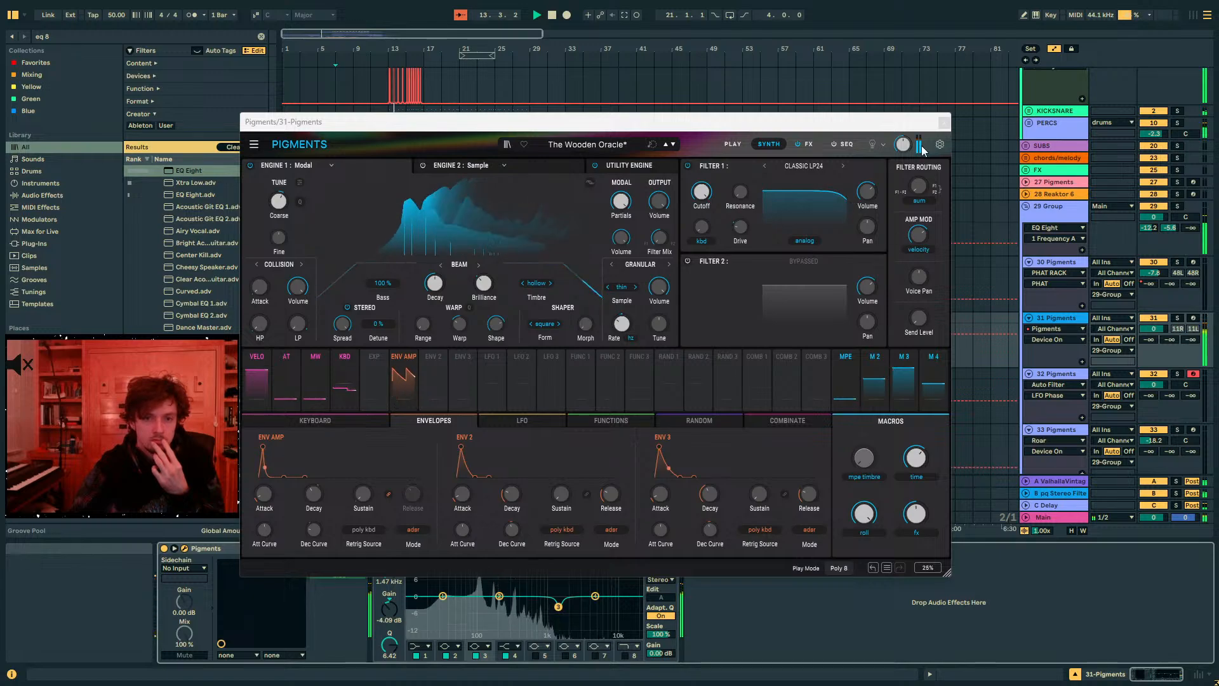
{"action": "left_click", "coordinate": [944, 122]}
- Add a high-pass Auto Filter to the end of the drums group chain and automate its frequency down to 26.0 Hz by bar 17
{"action": "scroll", "coordinate": [965, 172], "scroll_direction": "up", "scroll_amount": 2}
{"action": "left_click", "coordinate": [1057, 87]}
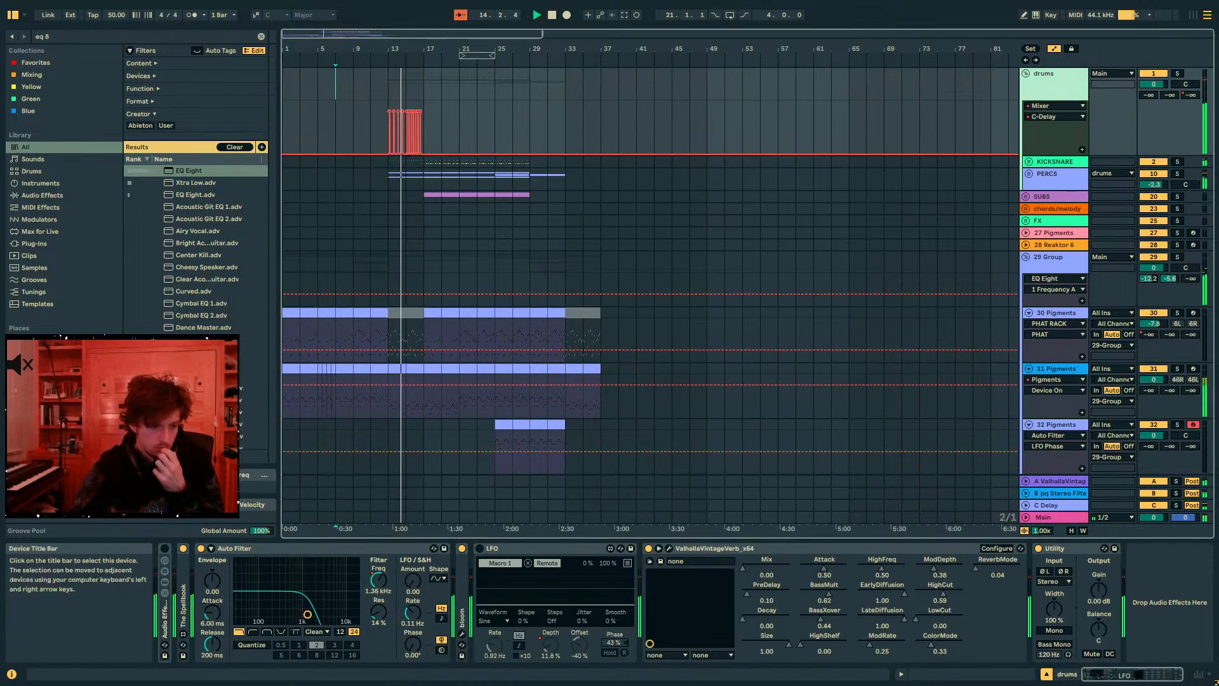
{"action": "left_click", "coordinate": [85, 36]}
{"action": "type", "text": "au"}
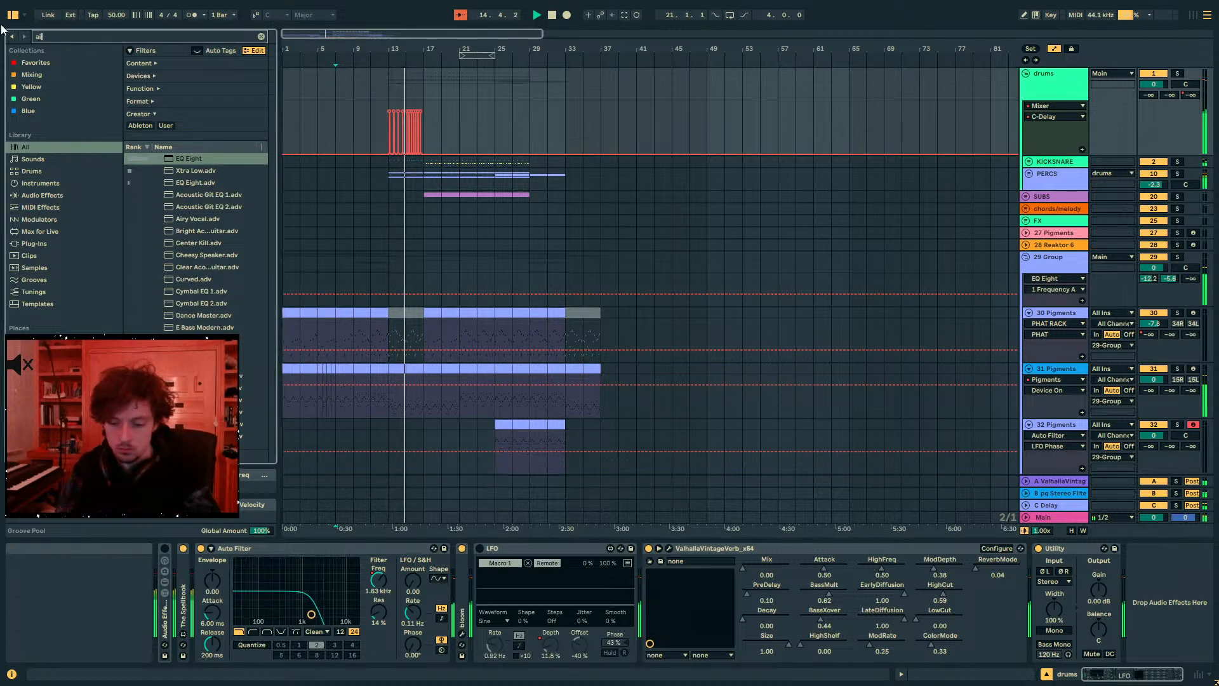
{"action": "type", "text": "to filt"}
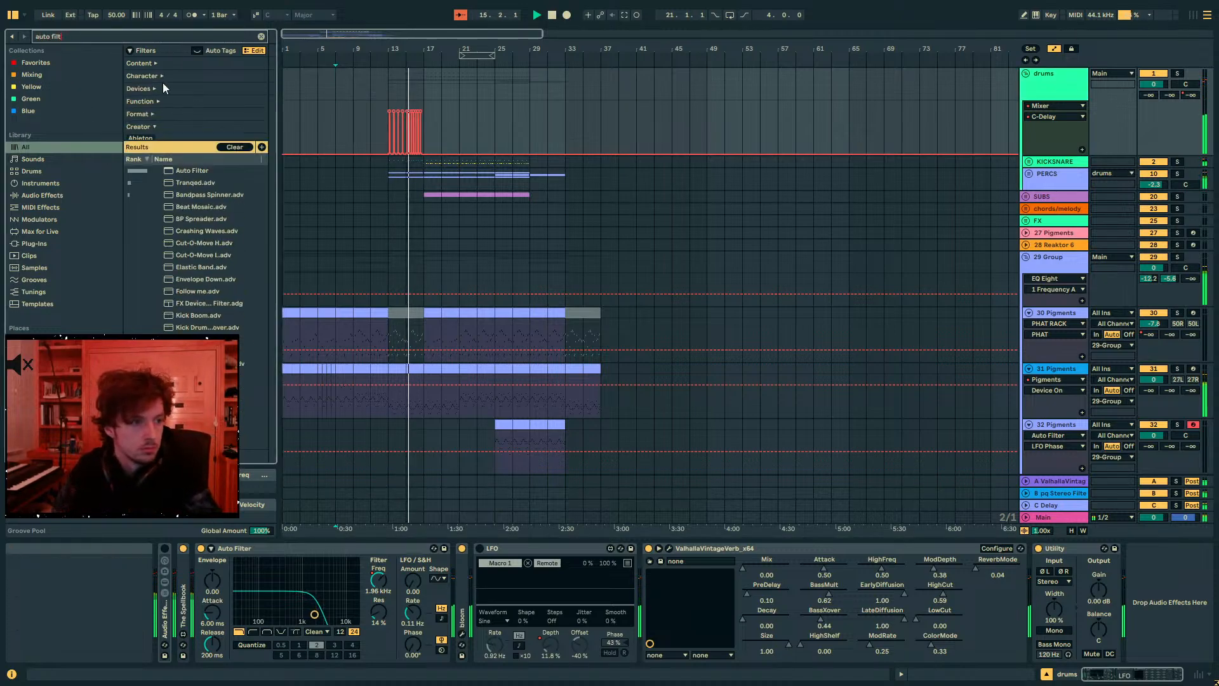
{"action": "left_click_drag", "start_coordinate": [204, 177], "coordinate": [1133, 625]}
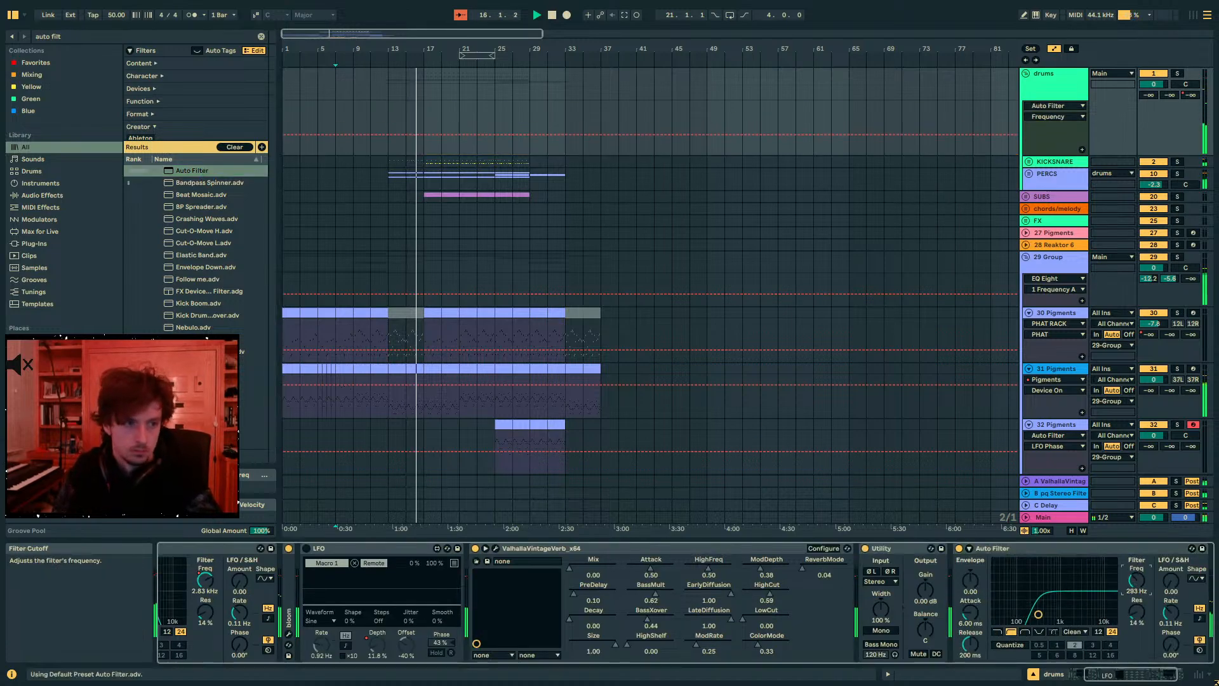
{"action": "left_click", "coordinate": [394, 135]}
{"action": "mouse_move", "coordinate": [425, 135]}
{"action": "left_mouse_down"}
{"action": "mouse_move", "coordinate": [424, 158]}
{"action": "mouse_move", "coordinate": [423, 142]}
{"action": "left_mouse_up"}
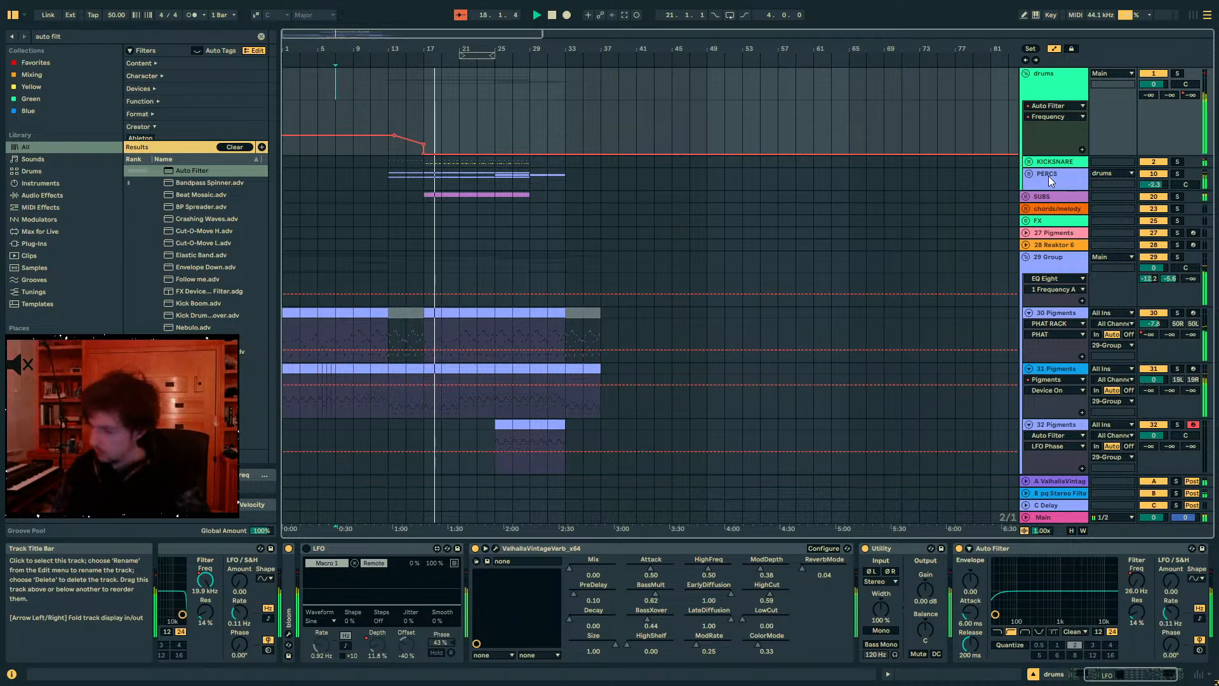
- Unfold the PERCS group and hide the automation lanes in the arrangement
{"action": "left_click", "coordinate": [1029, 174]}
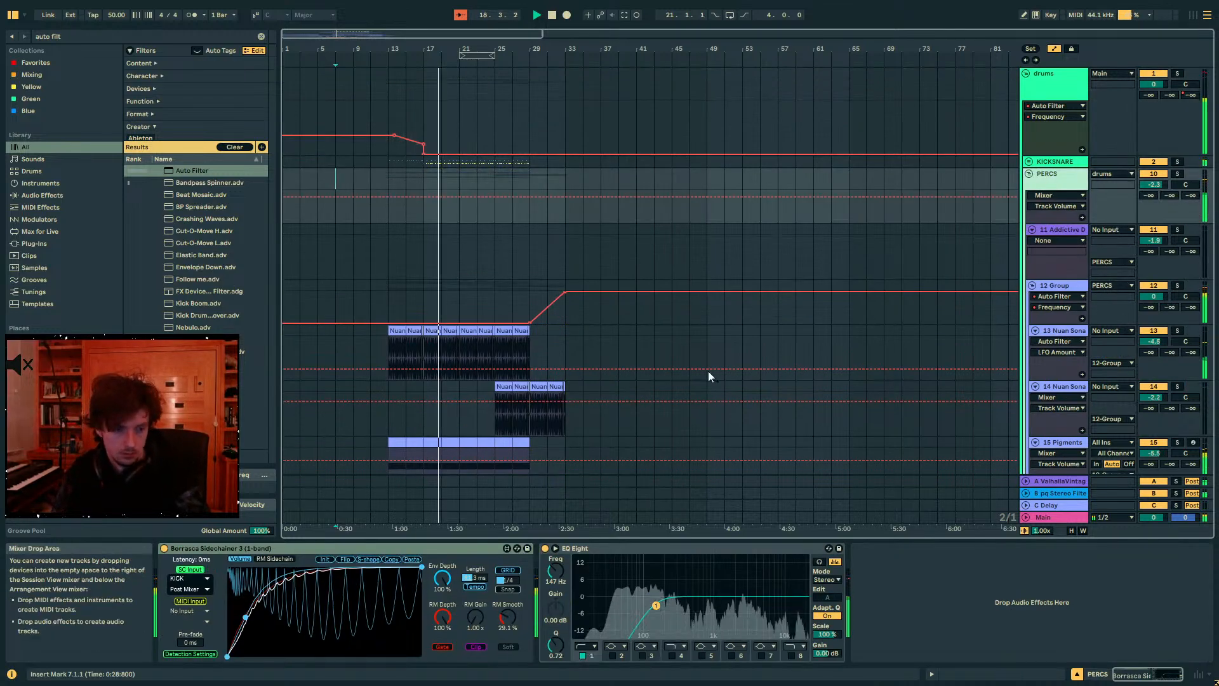
{"action": "scroll", "coordinate": [782, 357], "scroll_direction": "down", "scroll_amount": 1}
{"action": "scroll", "coordinate": [782, 358], "scroll_direction": "down", "scroll_amount": 1}
{"action": "key", "text": "a"}
- Copy the ST4b from 12 Group to the end of the PERCS chain and set its transients to +5.0 high, +2.7 mid and +3.5 low-mid
{"action": "left_click", "coordinate": [1061, 242]}
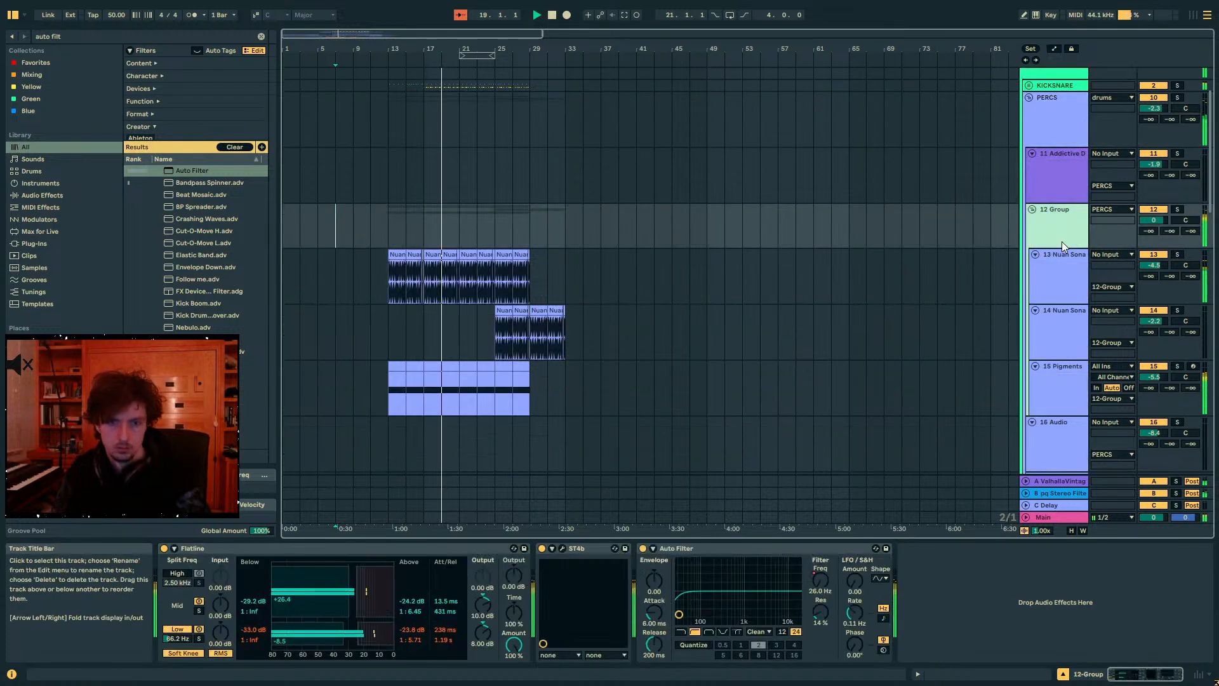
{"action": "left_click", "coordinate": [562, 547]}
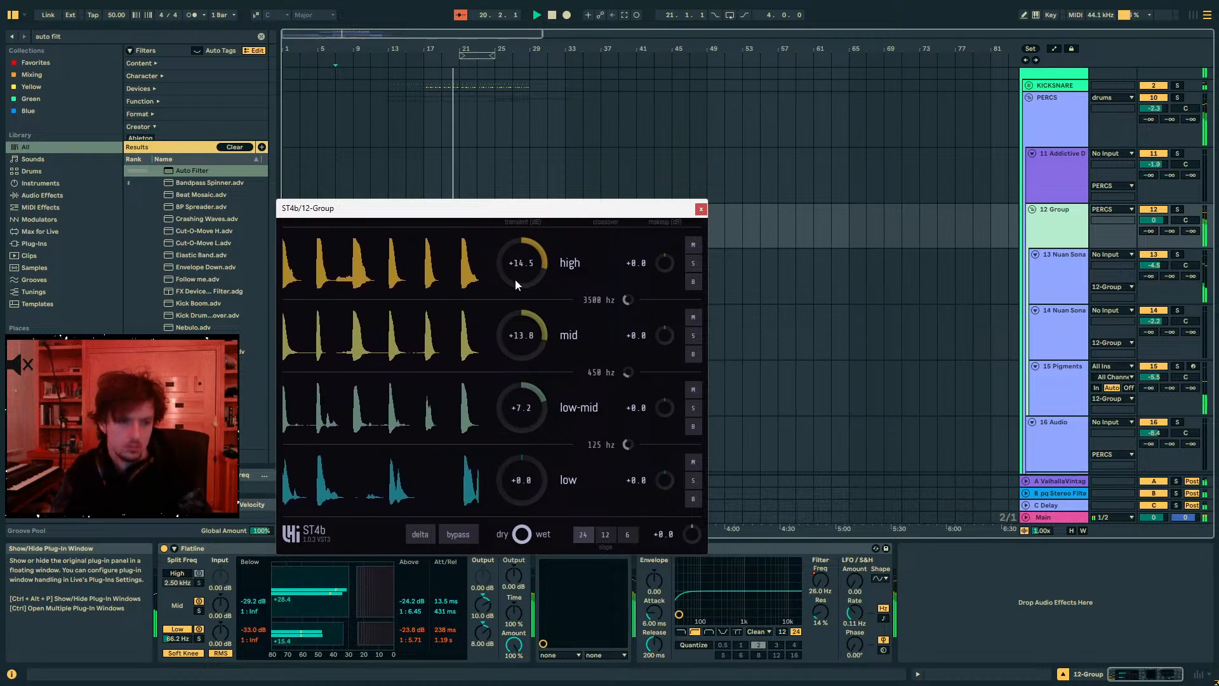
{"action": "left_click", "coordinate": [701, 209]}
{"action": "left_click", "coordinate": [587, 545]}
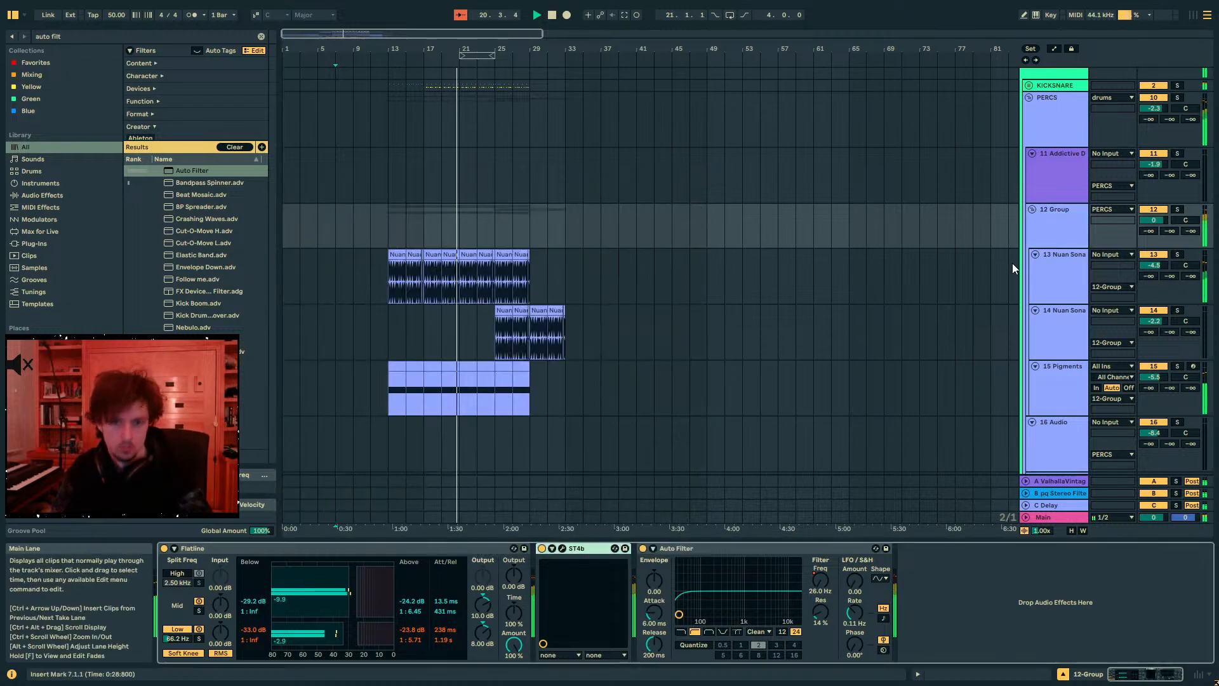
{"action": "left_click", "coordinate": [1033, 123]}
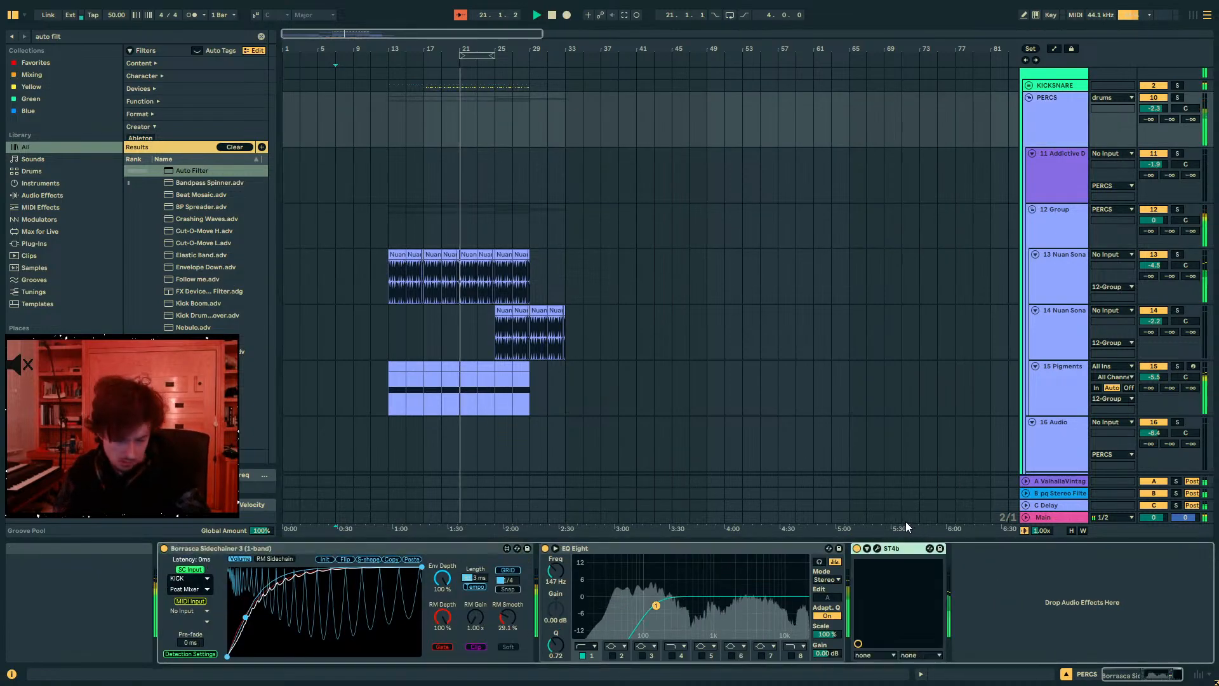
{"action": "left_click", "coordinate": [877, 548]}
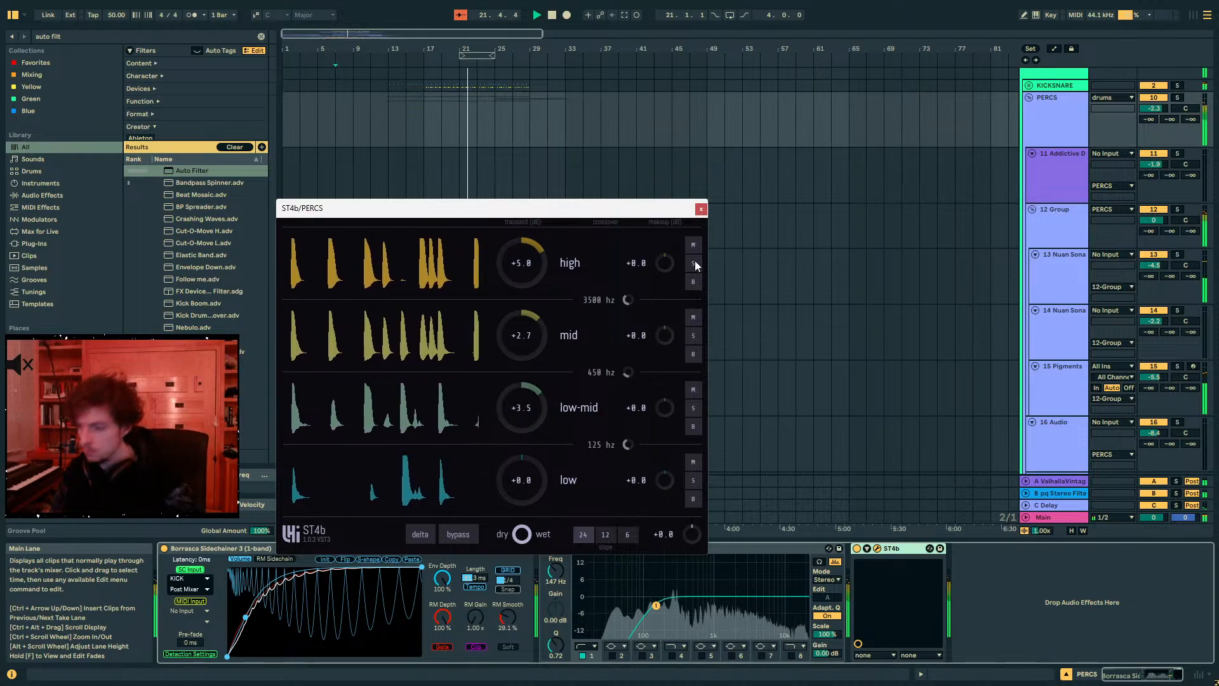
{"action": "left_click", "coordinate": [701, 209]}
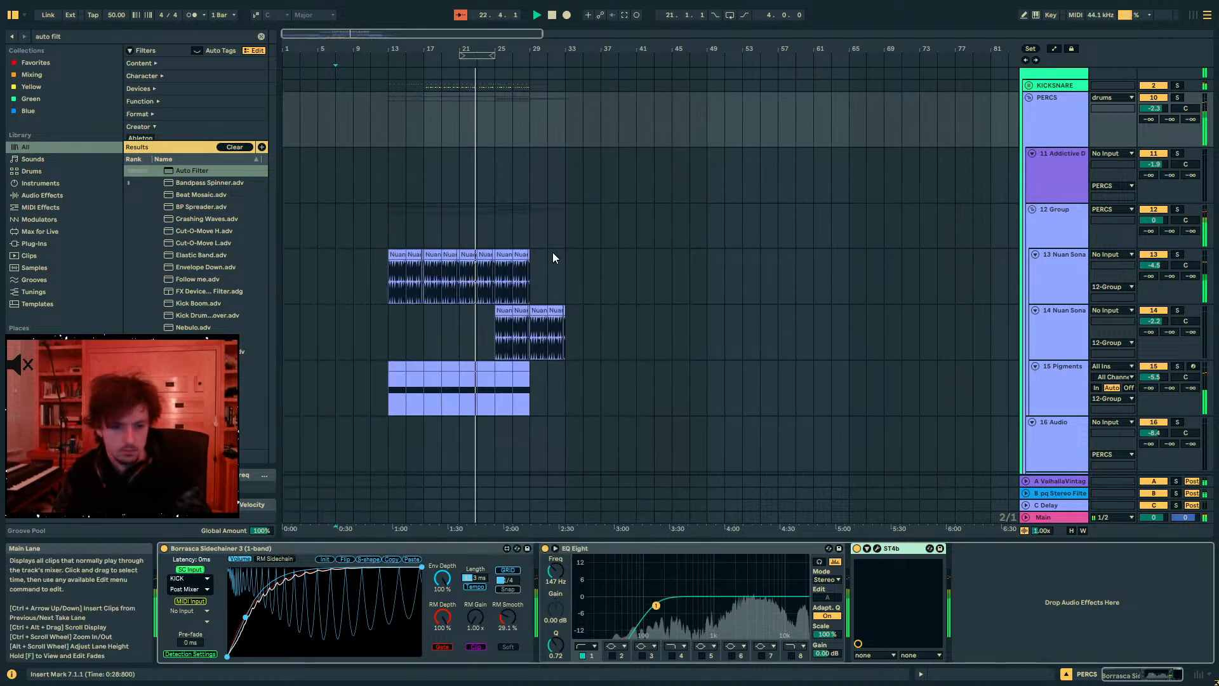
- Collapse The Spellbook on 29 Group and set its OTT to 30 % amount and 8.25 dB output
{"action": "left_click_drag", "start_coordinate": [477, 50], "coordinate": [648, 127]}
{"action": "scroll", "coordinate": [765, 237], "scroll_direction": "down", "scroll_amount": 10}
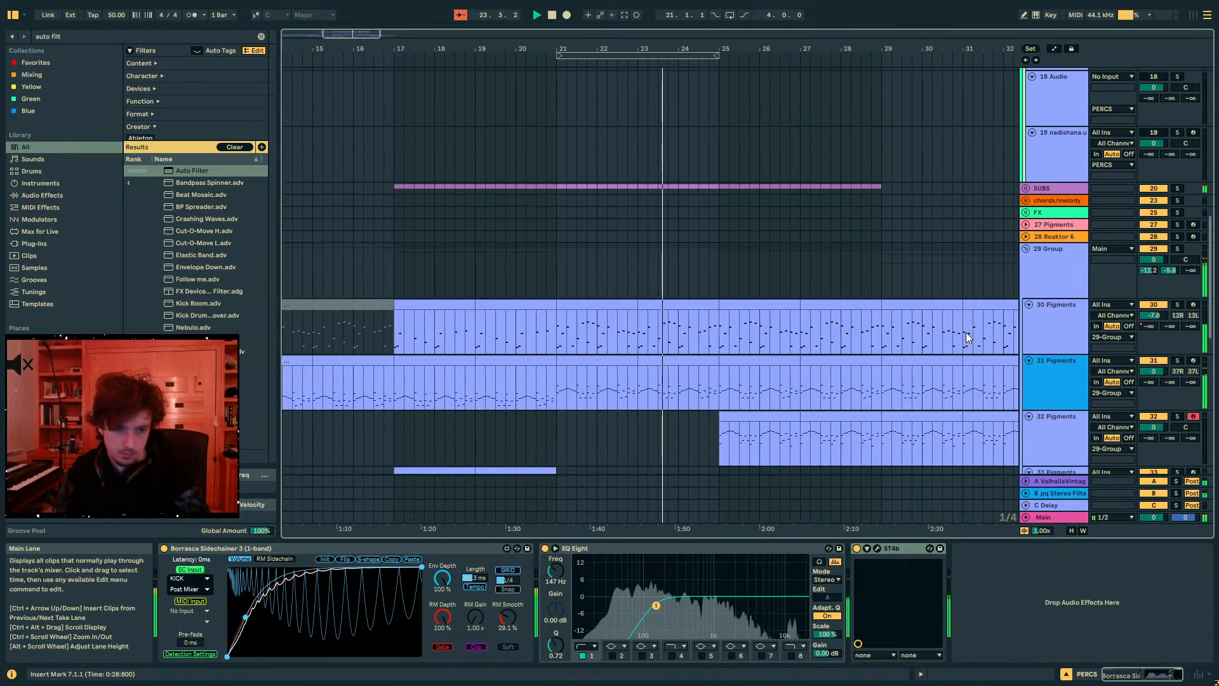
{"action": "scroll", "coordinate": [1047, 306], "scroll_direction": "up", "scroll_amount": 1}
{"action": "left_click", "coordinate": [1060, 206]}
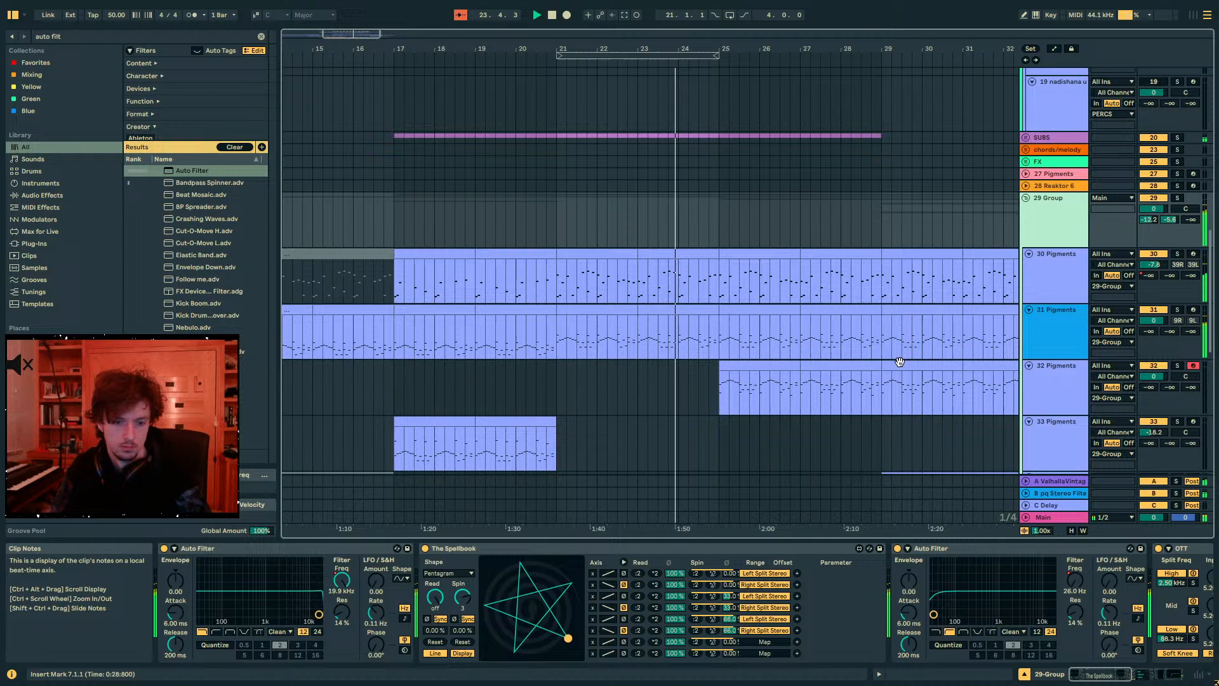
{"action": "double_click", "coordinate": [735, 546]}
{"action": "left_click_drag", "start_coordinate": [1054, 644], "coordinate": [1053, 555]}
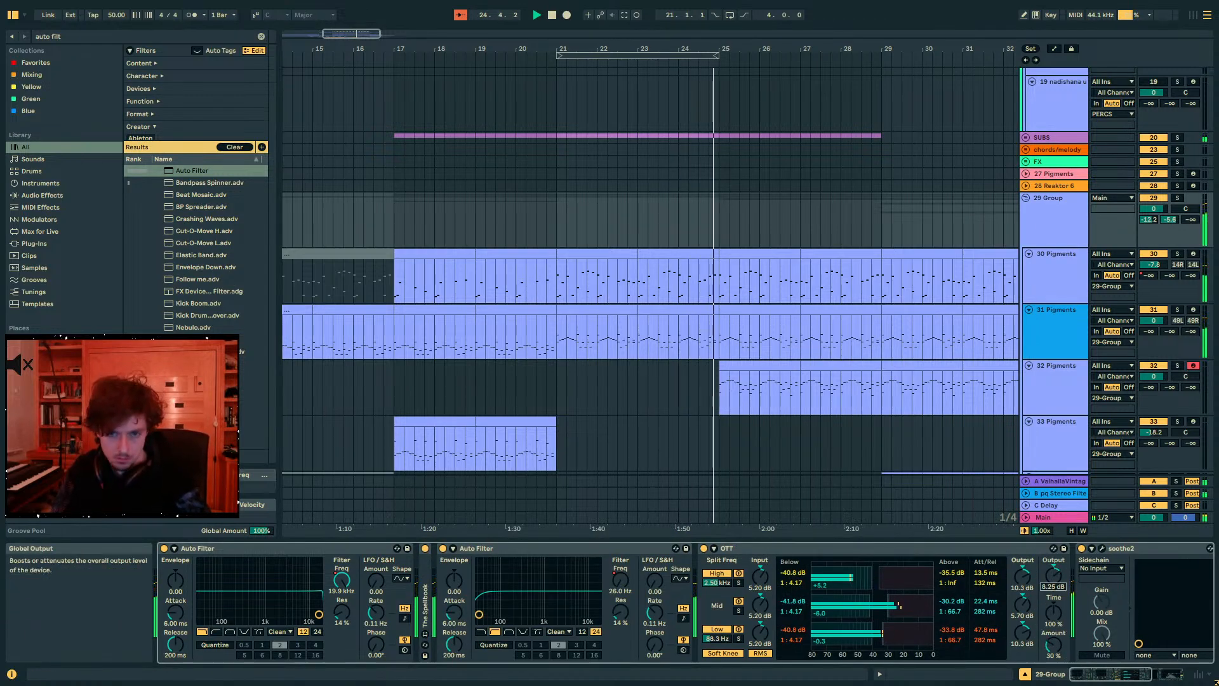
- Add another EQ Eight to 29 Group with a -1.12 dB dip at 337 Hz, and lower the OTT output to 1.90 dB
{"action": "key", "text": "ctrl+f"}
{"action": "type", "text": "eq"}
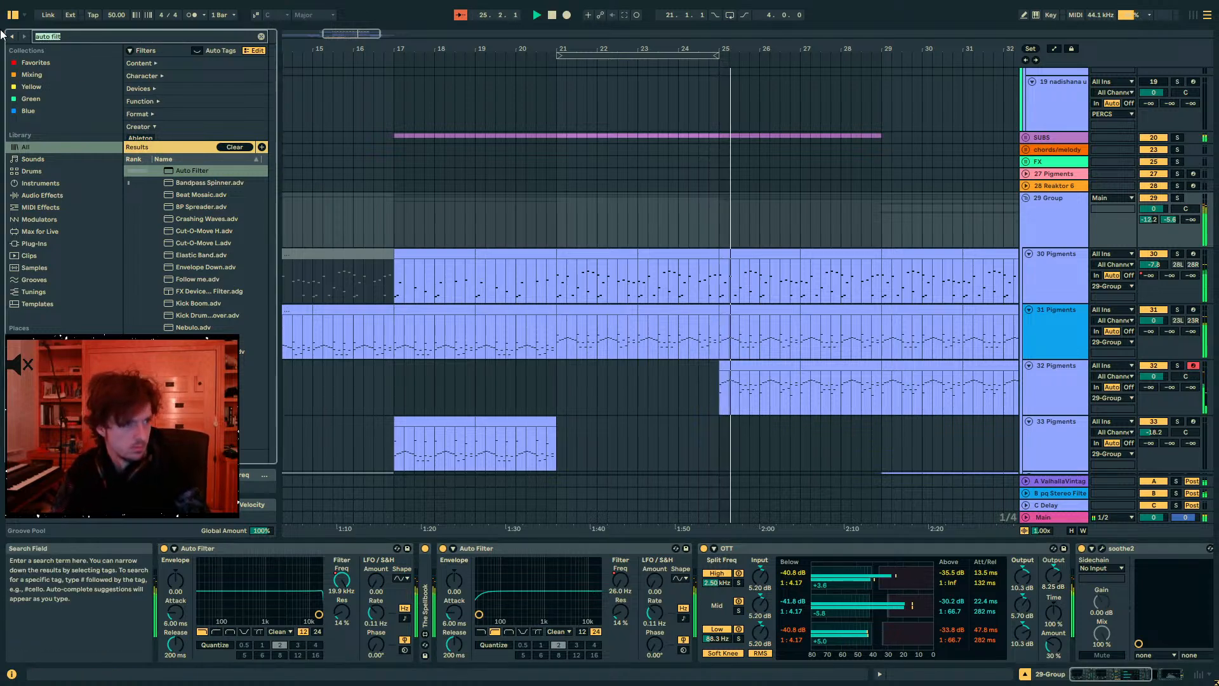
{"action": "type", "text": " 8"}
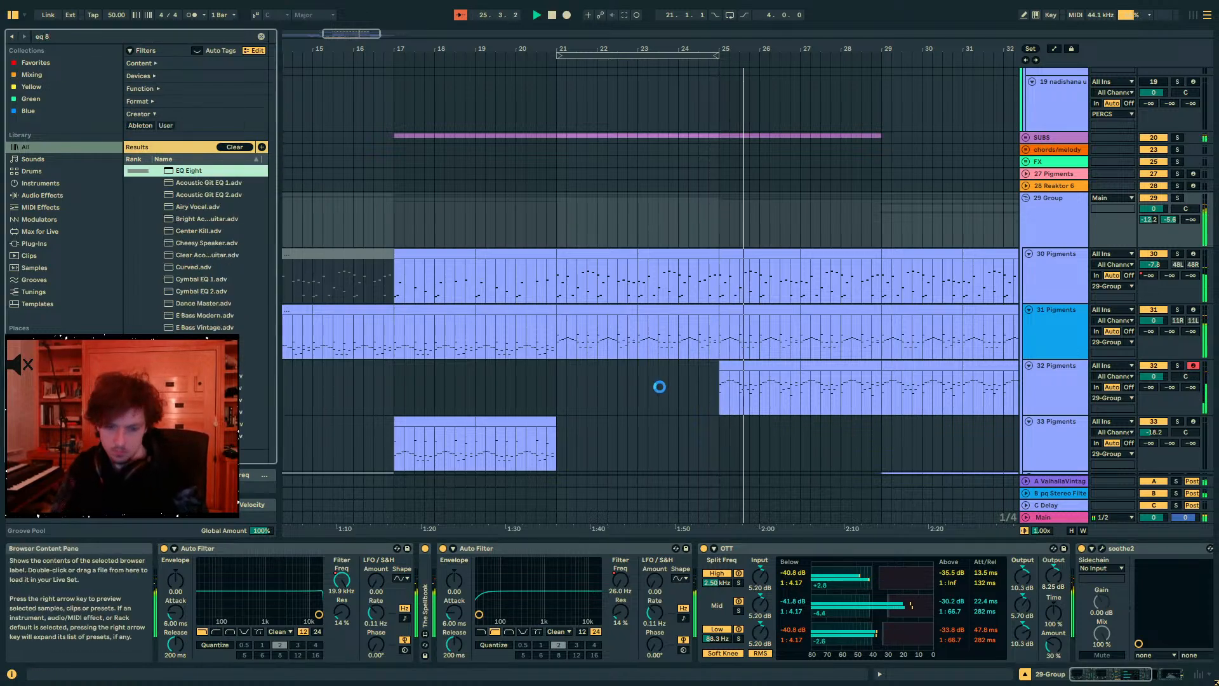
{"action": "key", "text": "Return"}
{"action": "left_click_drag", "start_coordinate": [412, 575], "coordinate": [411, 593]}
{"action": "left_click_drag", "start_coordinate": [1029, 596], "coordinate": [1043, 599]}
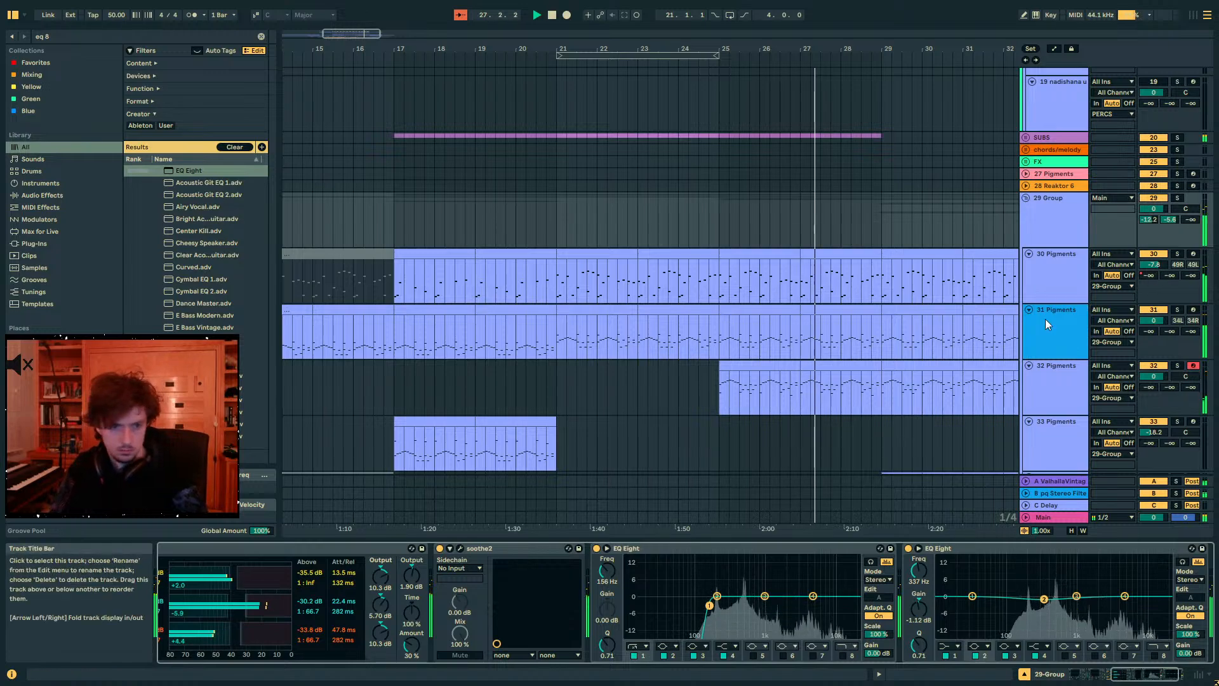
- Set the 32 Pigments track volume to -3.8 dB
{"action": "left_click", "coordinate": [1053, 383]}
{"action": "left_click_drag", "start_coordinate": [1153, 376], "coordinate": [1153, 379]}
{"action": "scroll", "coordinate": [877, 280], "scroll_direction": "up", "scroll_amount": 2}
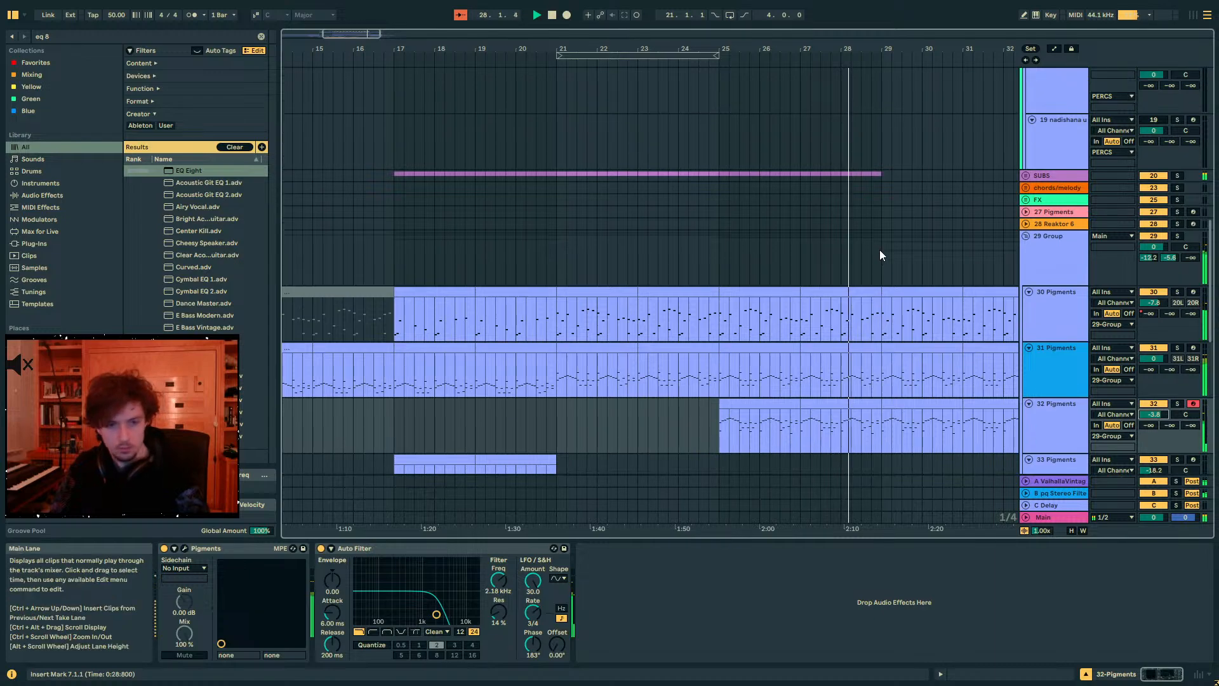
- Deactivate the 32 Pigments clips between 29.1.1 and 33.1.1
{"action": "left_click", "coordinate": [881, 249]}
{"action": "left_click", "coordinate": [1064, 384]}
{"action": "scroll", "coordinate": [852, 322], "scroll_direction": "up", "scroll_amount": 8}
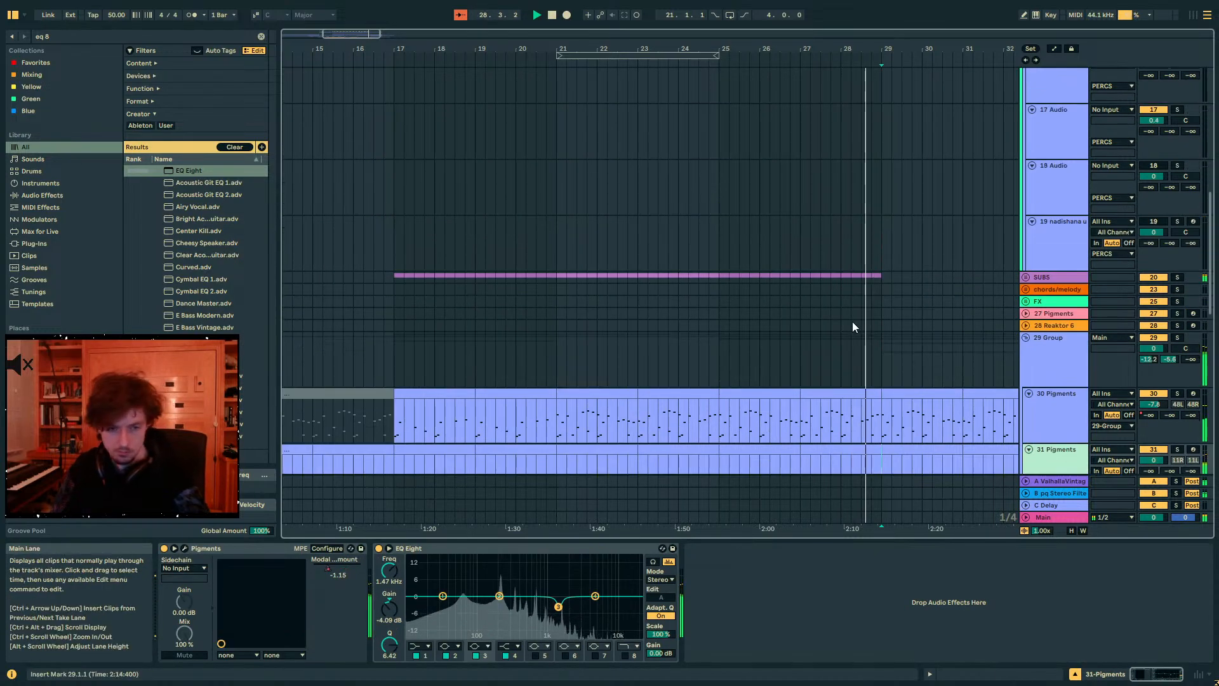
{"action": "scroll", "coordinate": [852, 321], "scroll_direction": "up", "scroll_amount": 2}
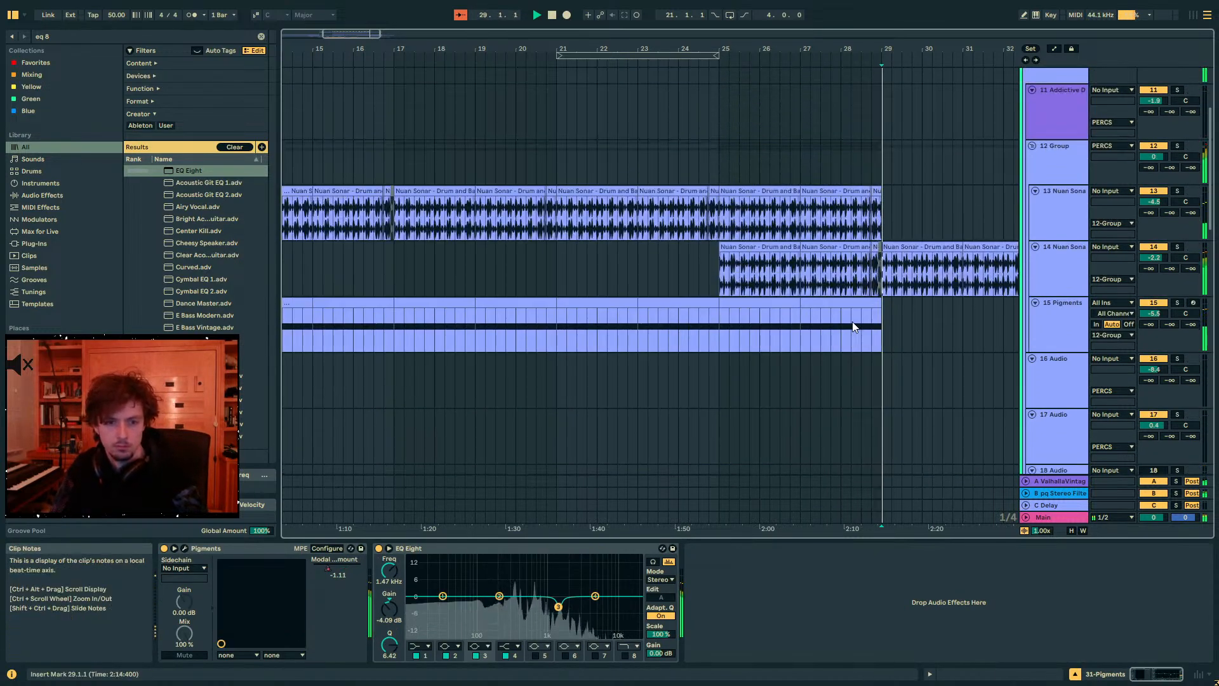
{"action": "left_click", "coordinate": [905, 254]}
{"action": "scroll", "coordinate": [909, 304], "scroll_direction": "down", "scroll_amount": 10}
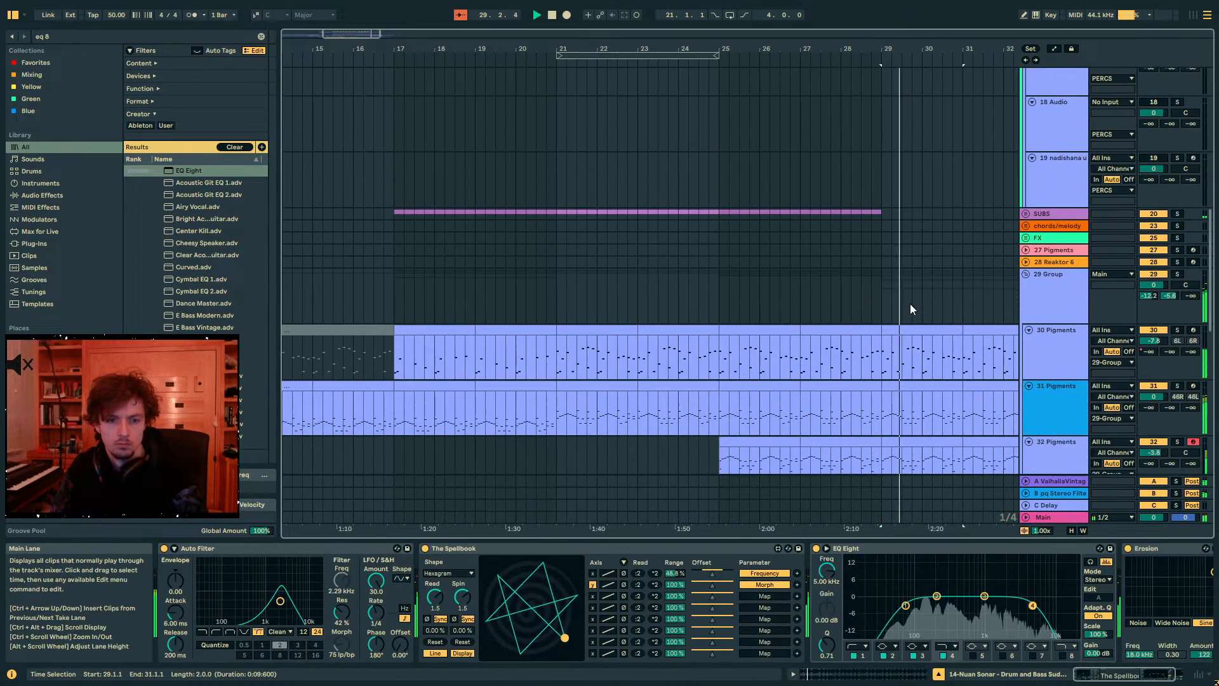
{"action": "left_click_drag", "start_coordinate": [909, 309], "coordinate": [984, 311]}
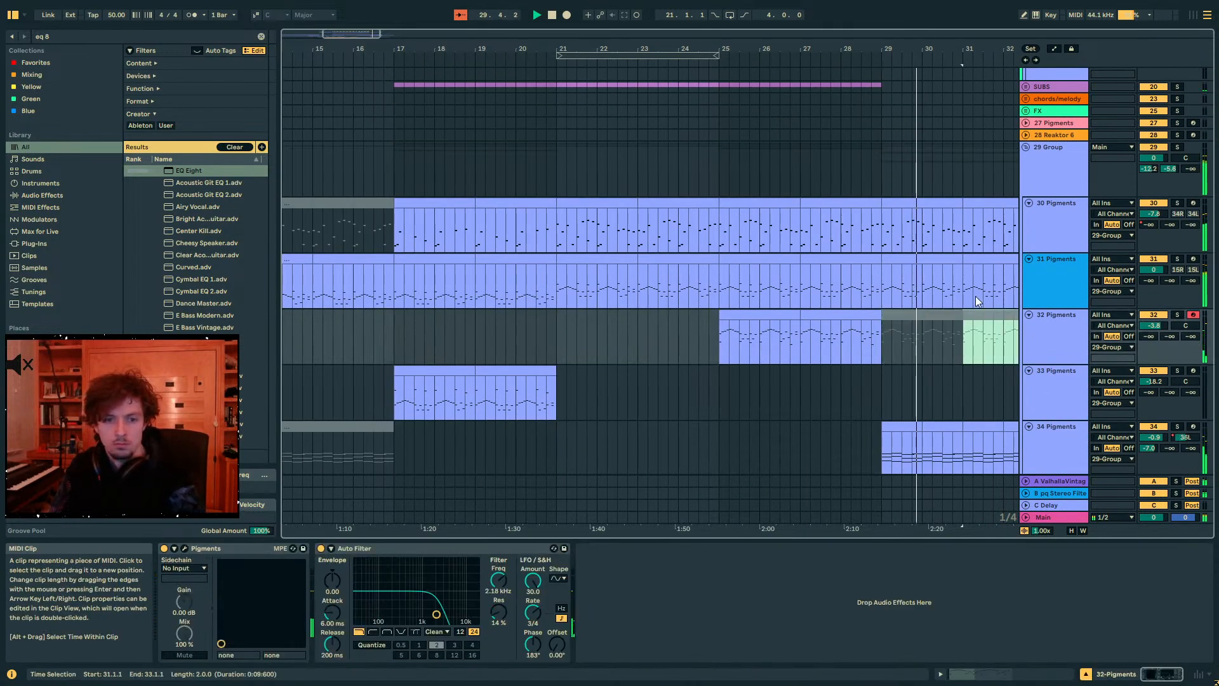
{"action": "scroll", "coordinate": [946, 302], "scroll_direction": "down", "scroll_amount": 2}
- Deactivate the Nuan Sonar drum clips on track 14 from 29.1.1 to 33.1.1
{"action": "scroll", "coordinate": [946, 302], "scroll_direction": "up", "scroll_amount": 12}
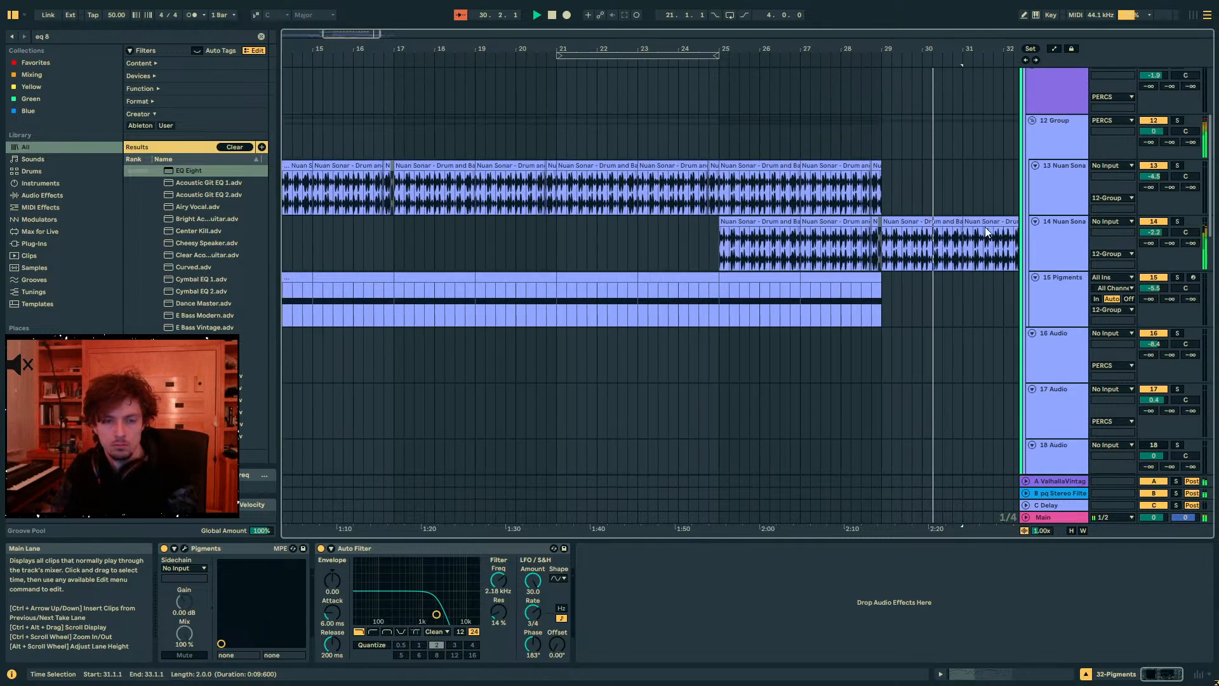
{"action": "left_click_drag", "start_coordinate": [989, 50], "coordinate": [749, 48]}
{"action": "left_click", "coordinate": [750, 222]}
{"action": "key", "text": "0"}
{"action": "left_click", "coordinate": [709, 221]}
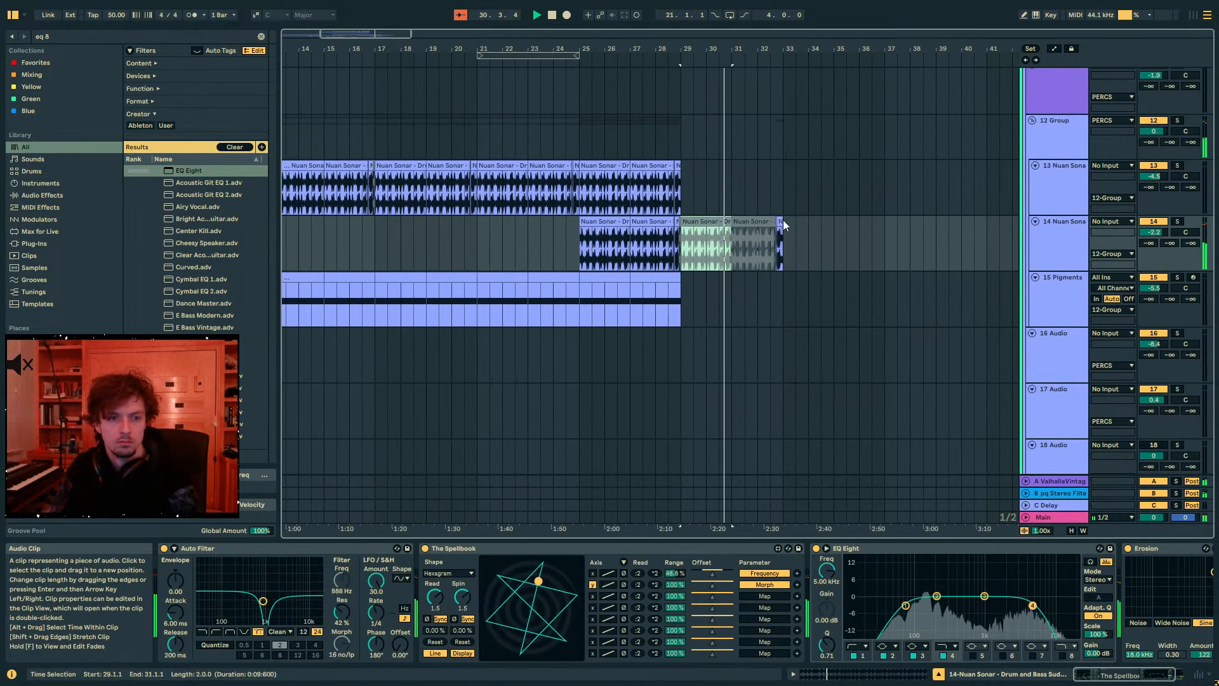
{"action": "key", "text": "0"}
{"action": "left_click", "coordinate": [780, 222]}
- Place the insert marker around bar 32 on the 28 Reaktor 6 track, stop playback and save the set
{"action": "scroll", "coordinate": [801, 280], "scroll_direction": "down", "scroll_amount": 5}
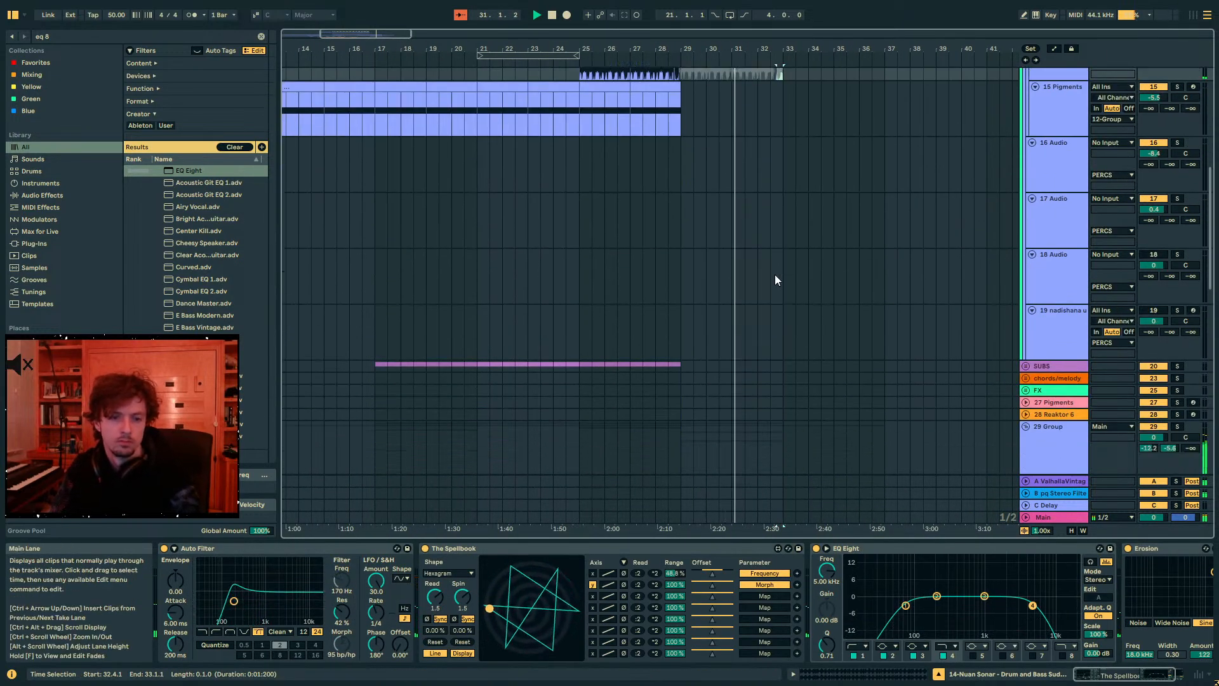
{"action": "left_click", "coordinate": [773, 276]}
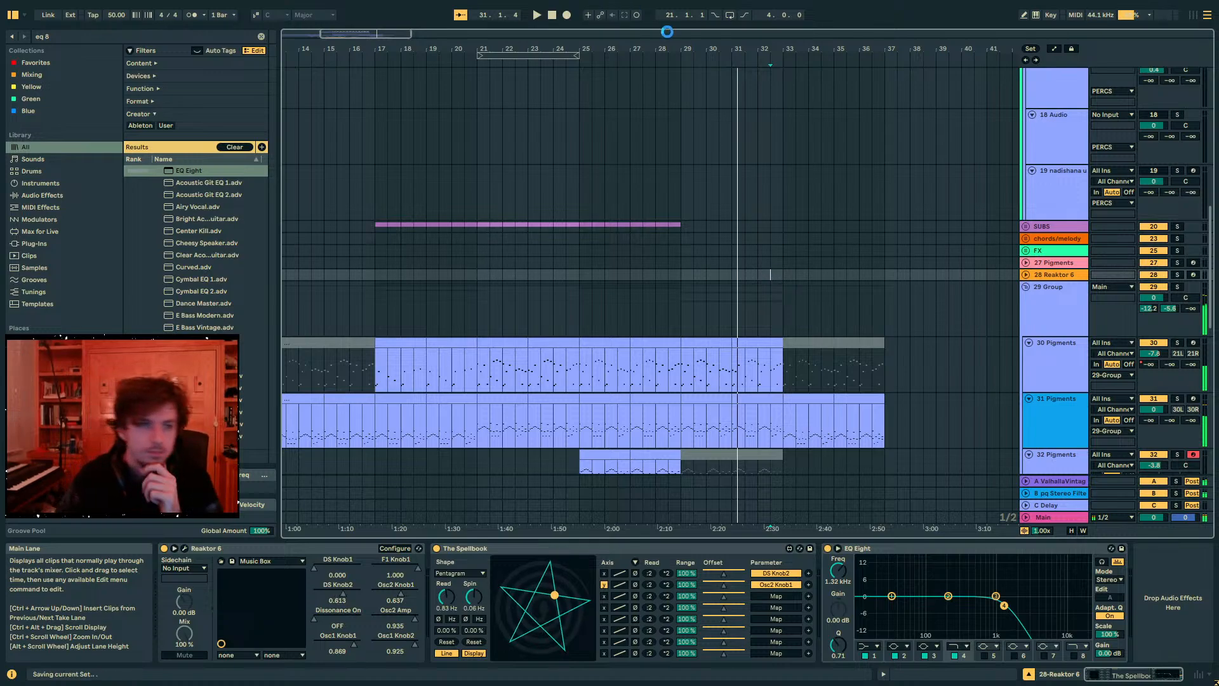
{"action": "left_click_drag", "start_coordinate": [667, 31], "coordinate": [664, 38]}
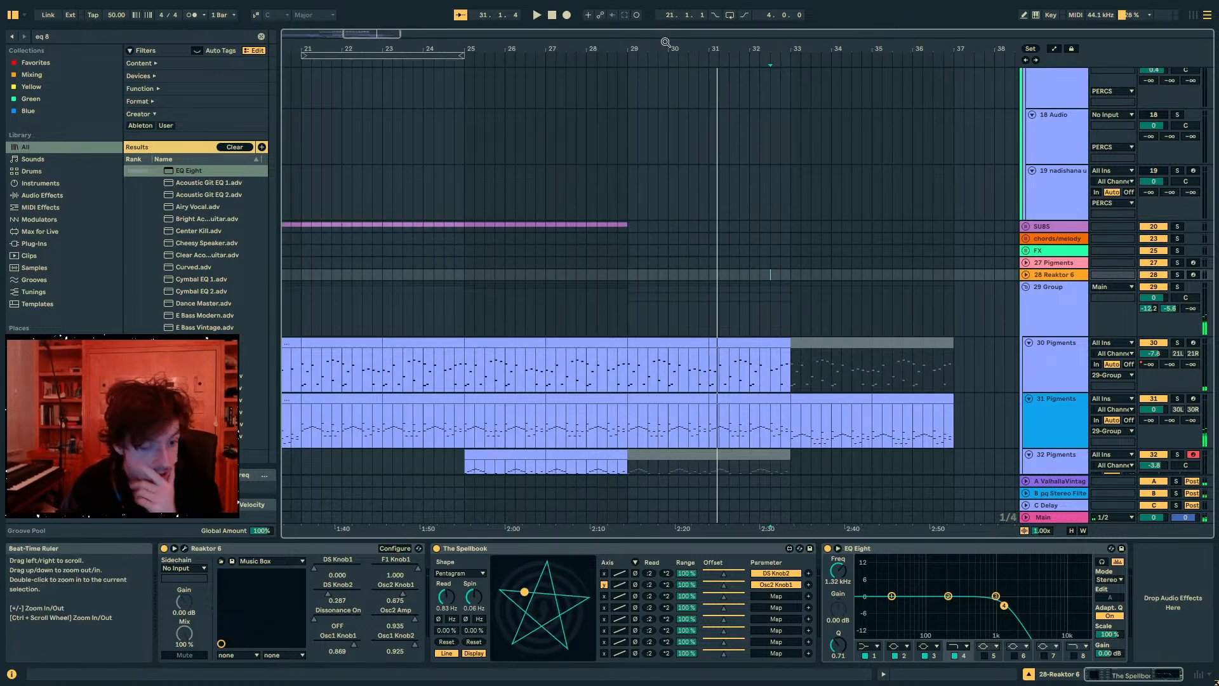